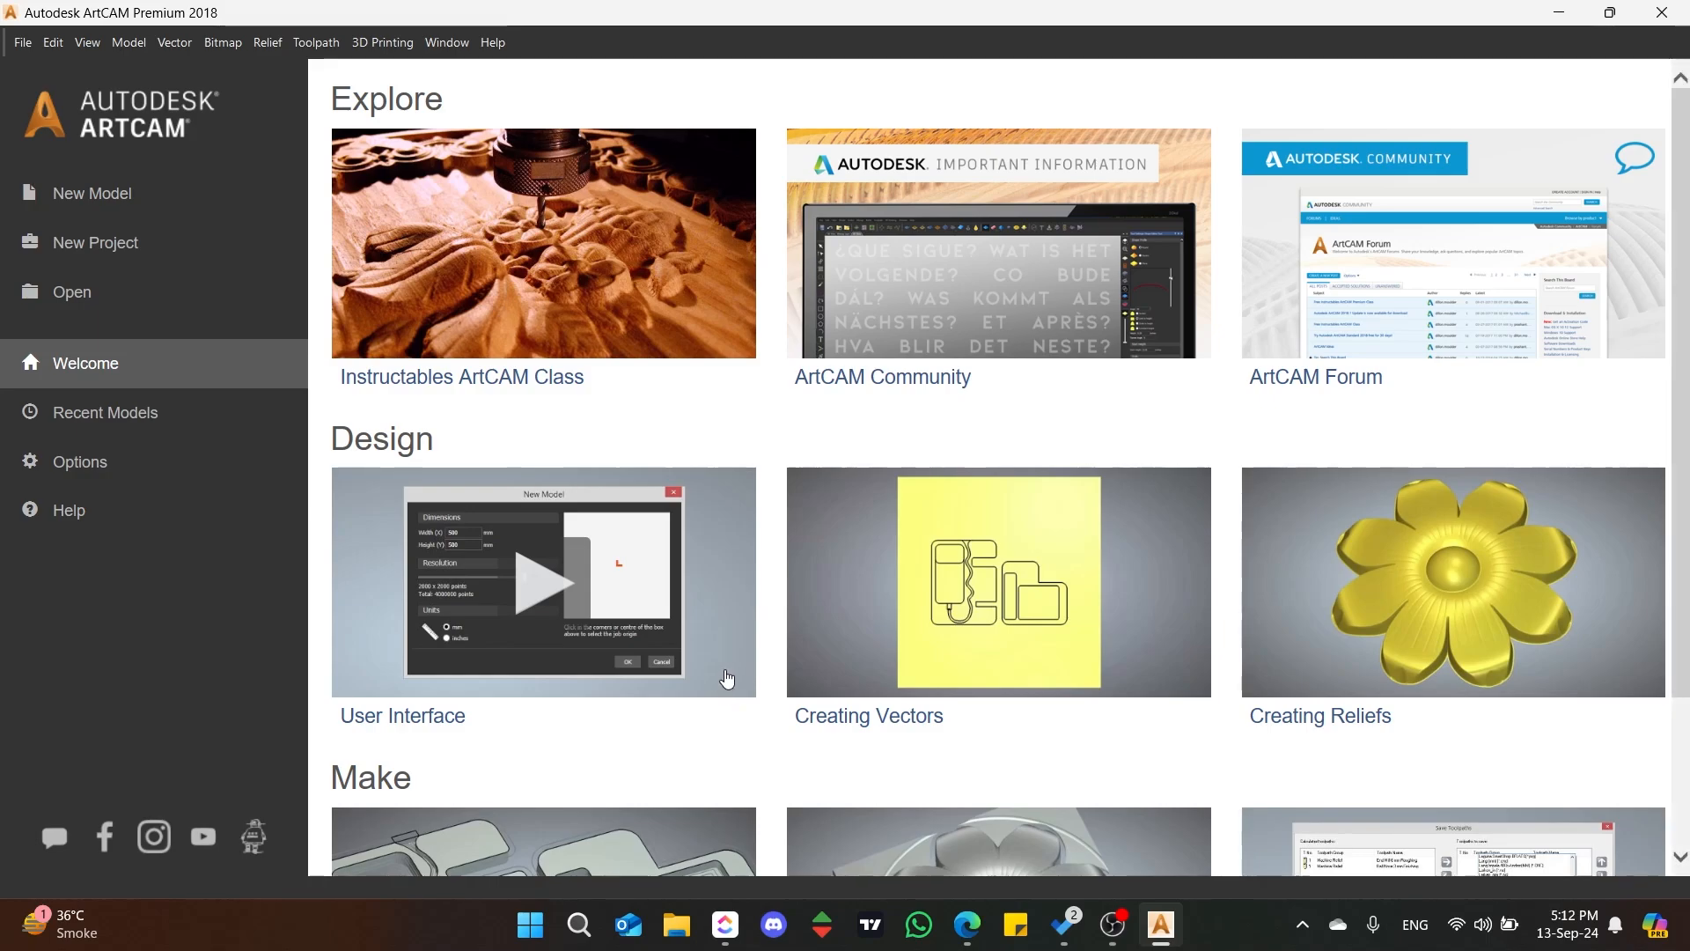
Step: Open "WhatsApp Image 2024-09-09 at 22.27.44_848d3fef" from Pictures to Make as a model at image size, 736 by 736 mm
click(77, 289)
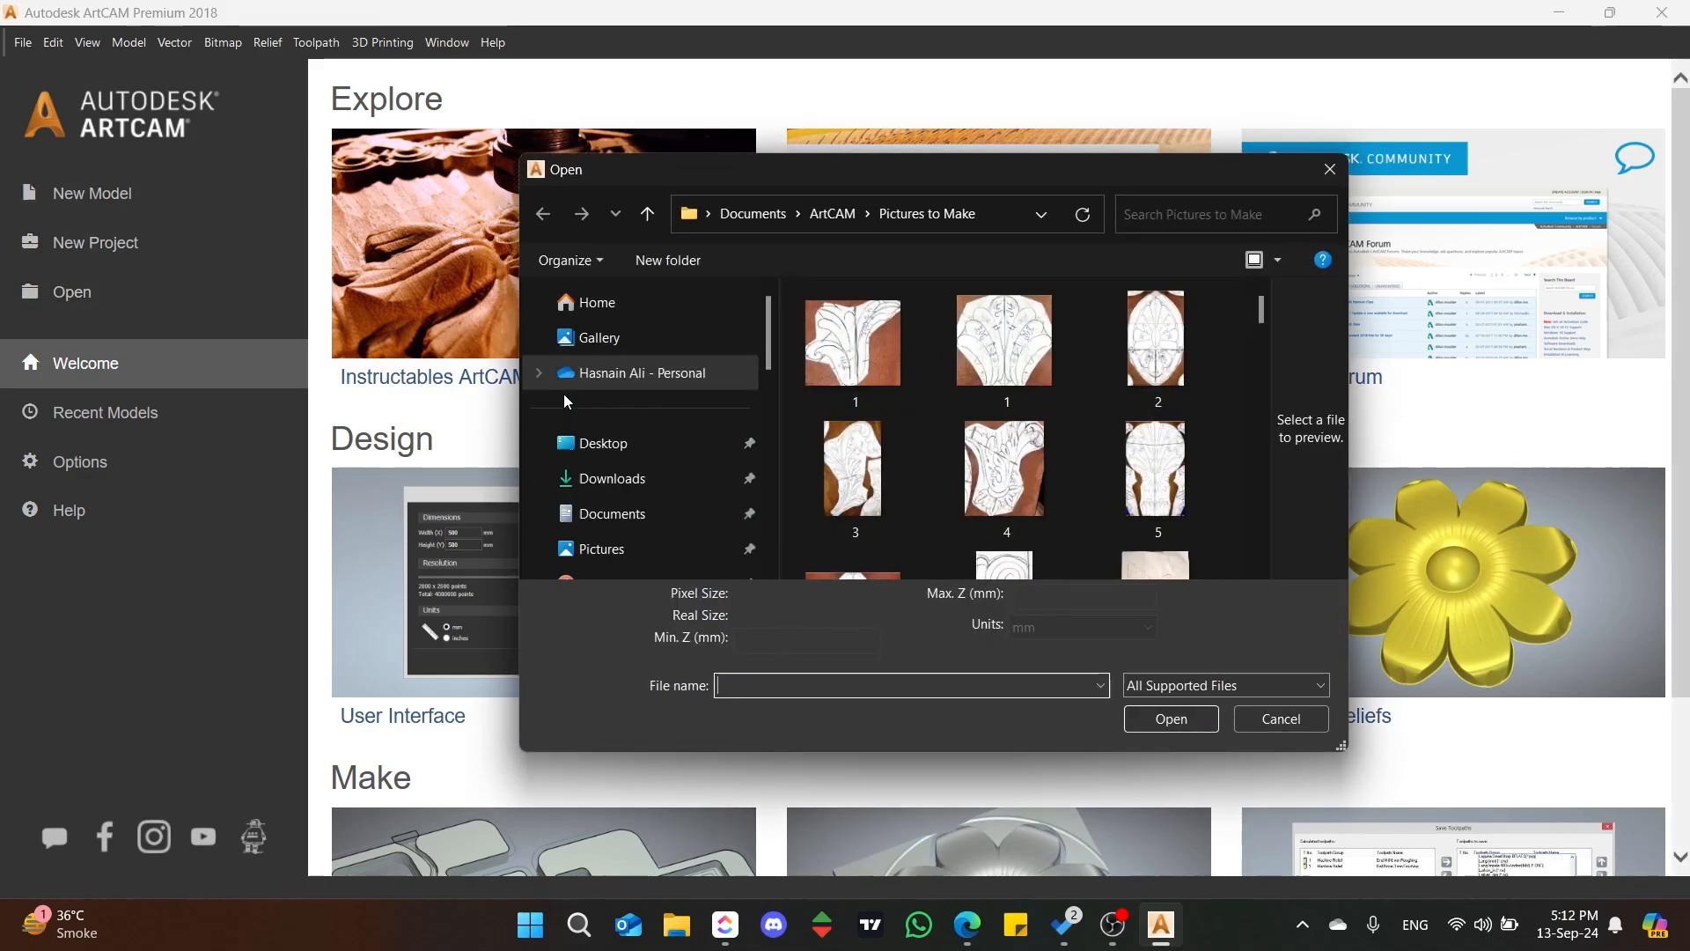
scroll(1102, 480, down, 5)
scroll(1102, 480, down, 10)
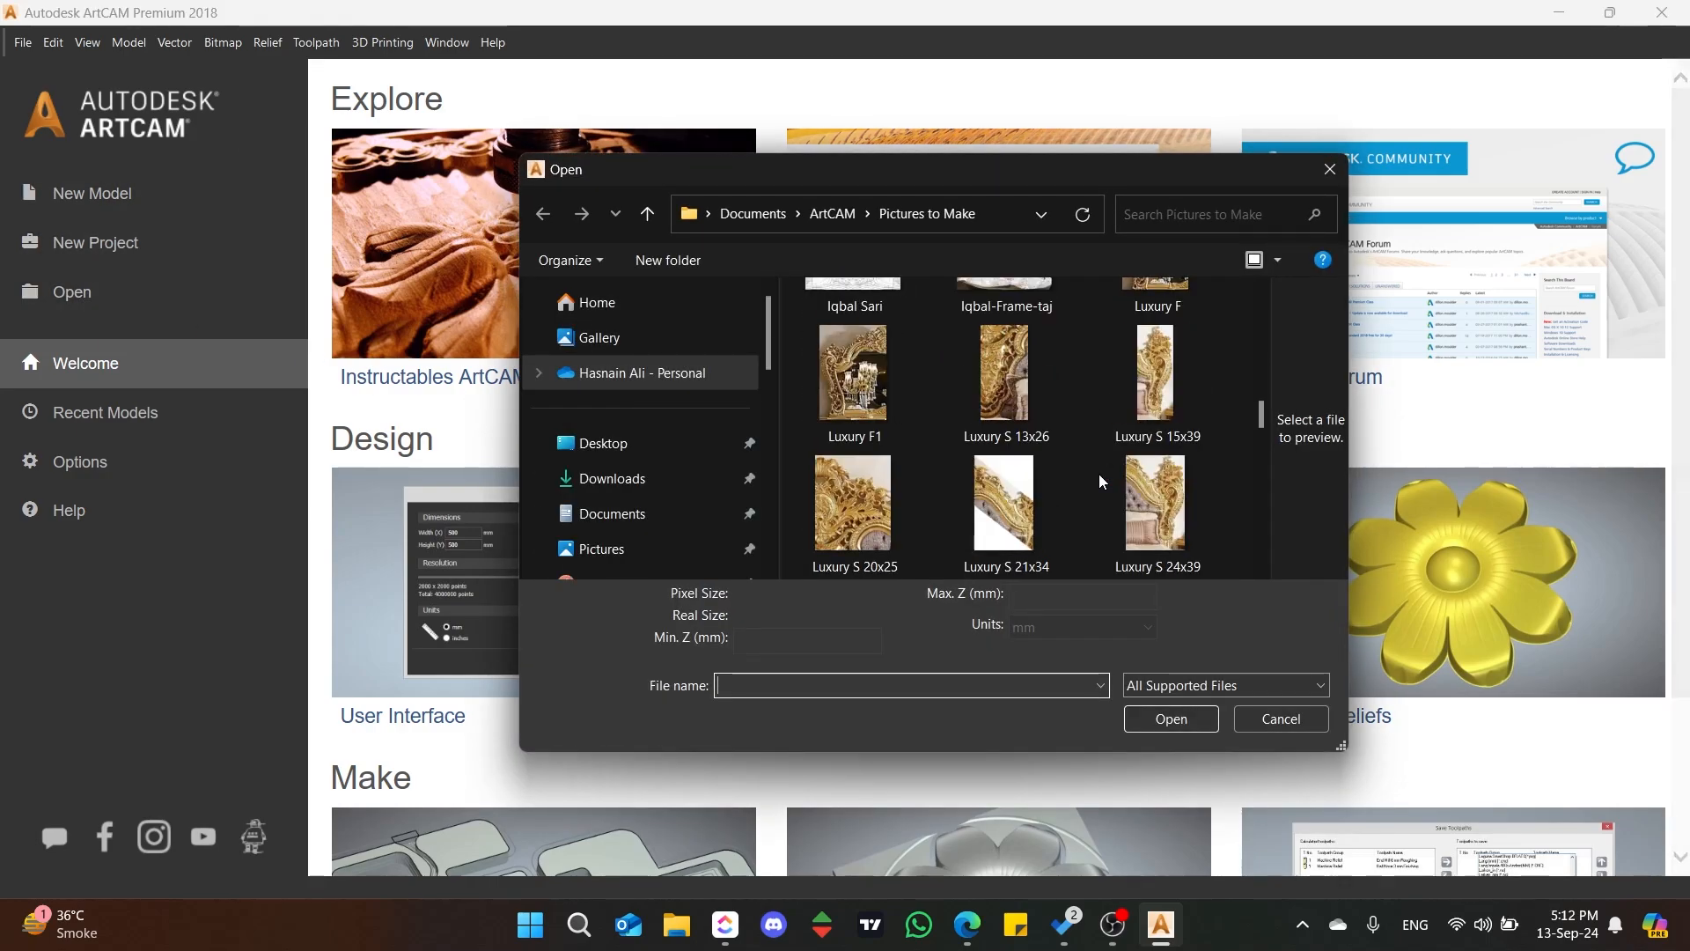
scroll(1104, 480, down, 3)
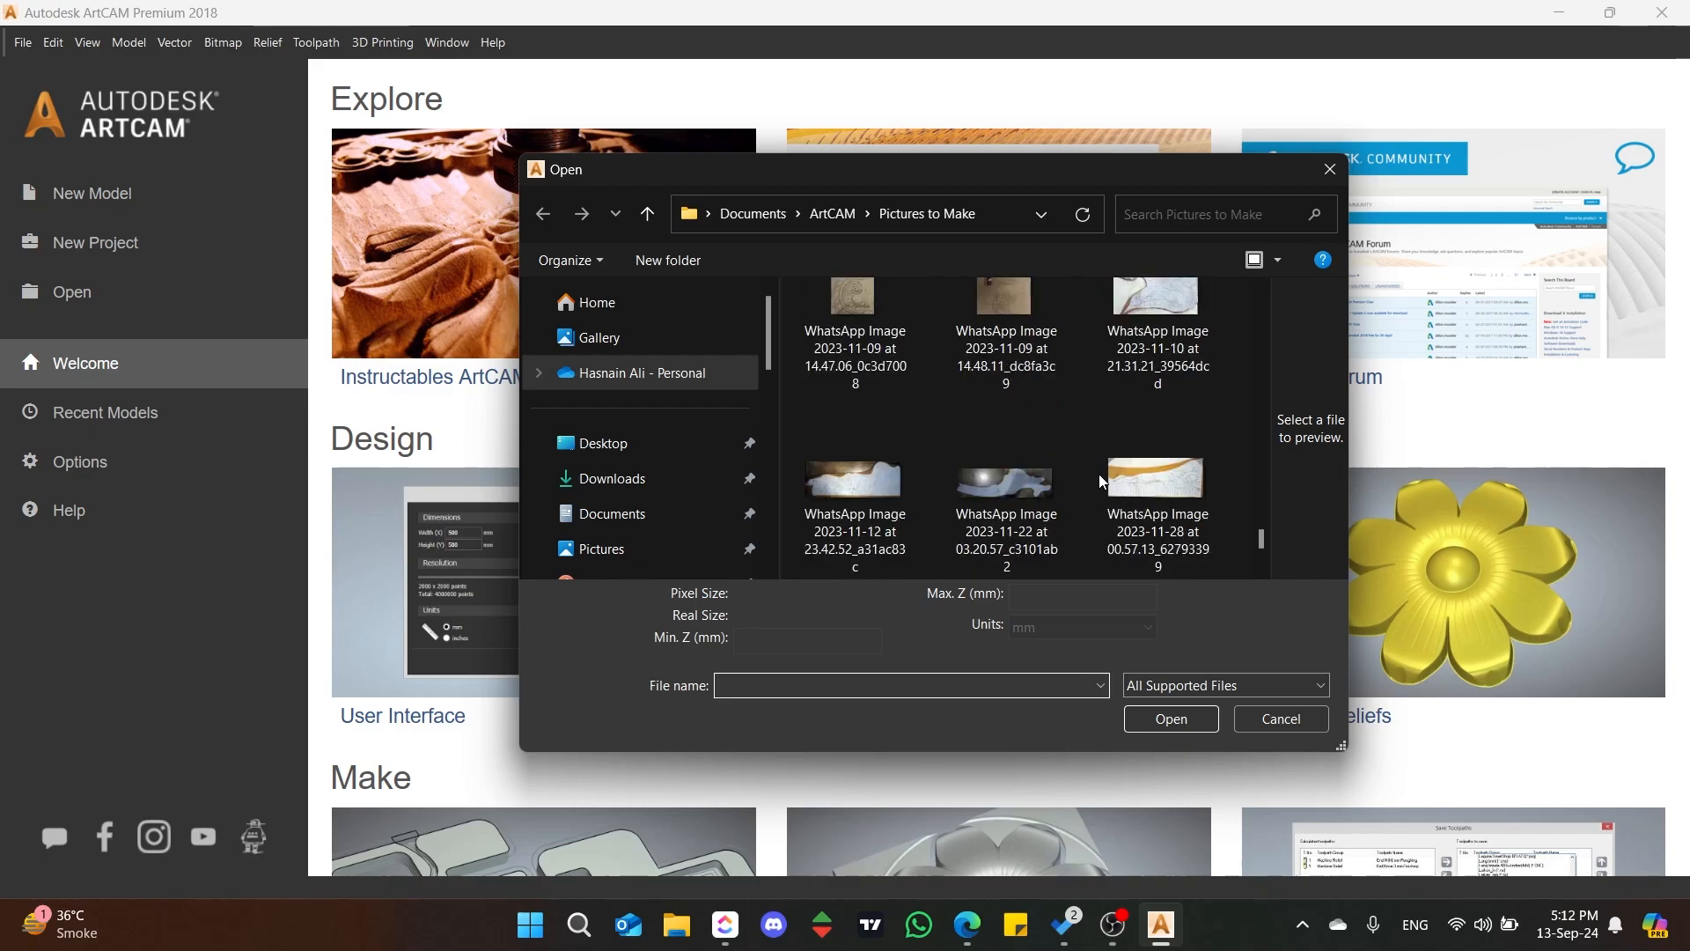
click(1194, 473)
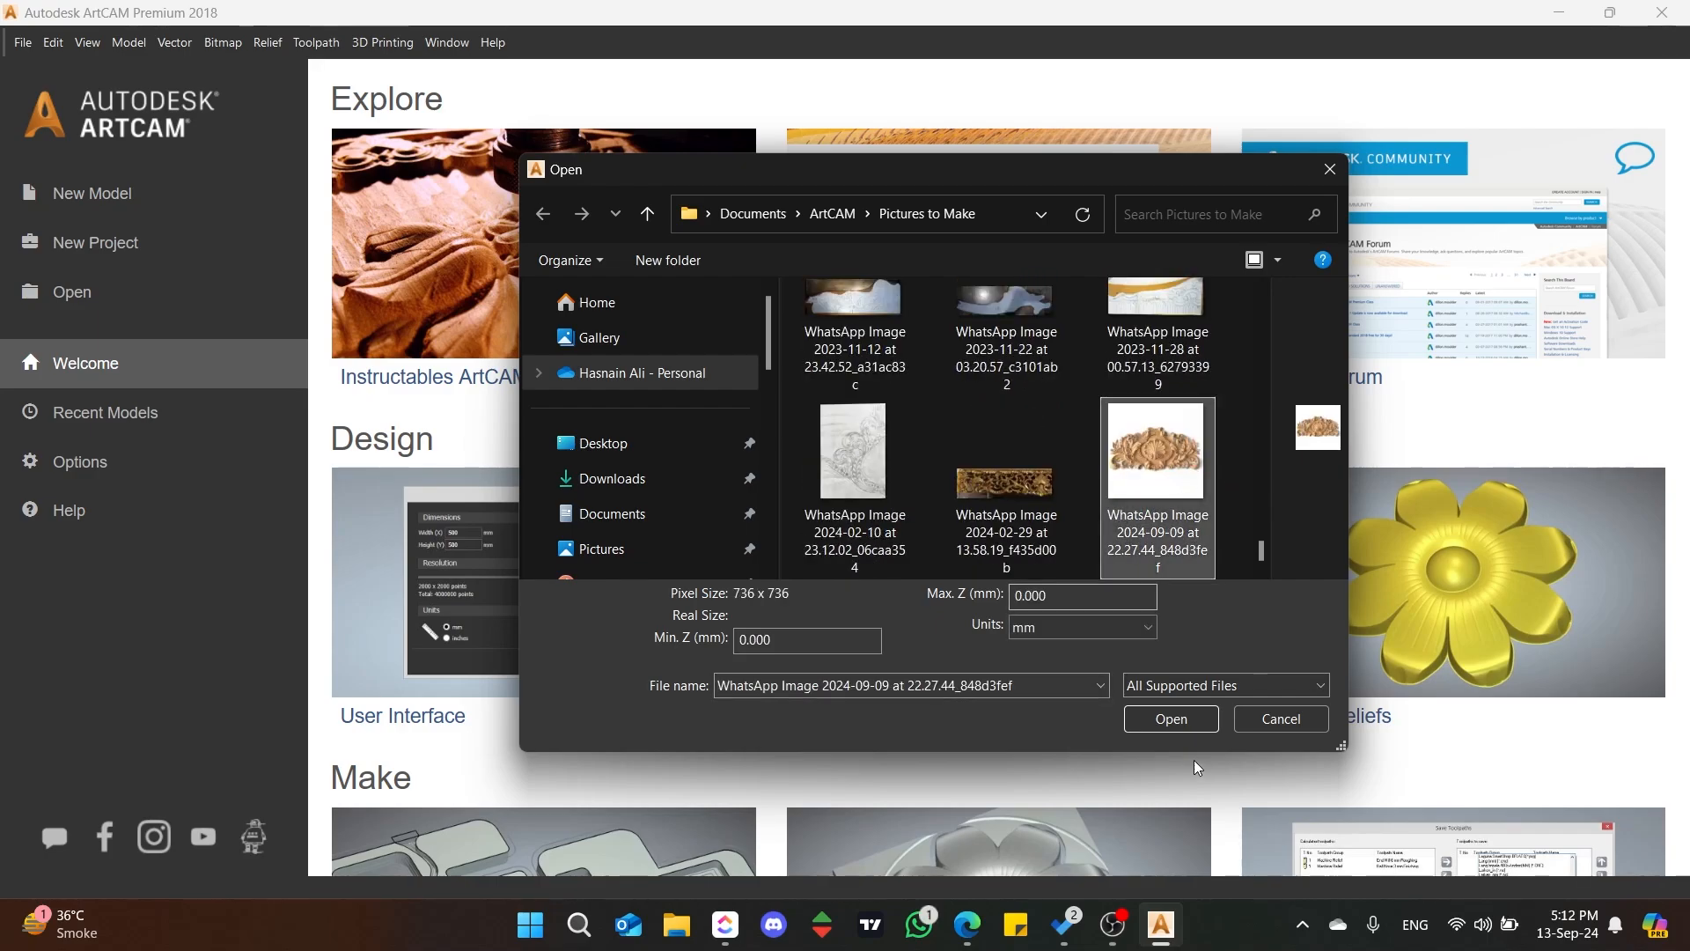
click(1172, 718)
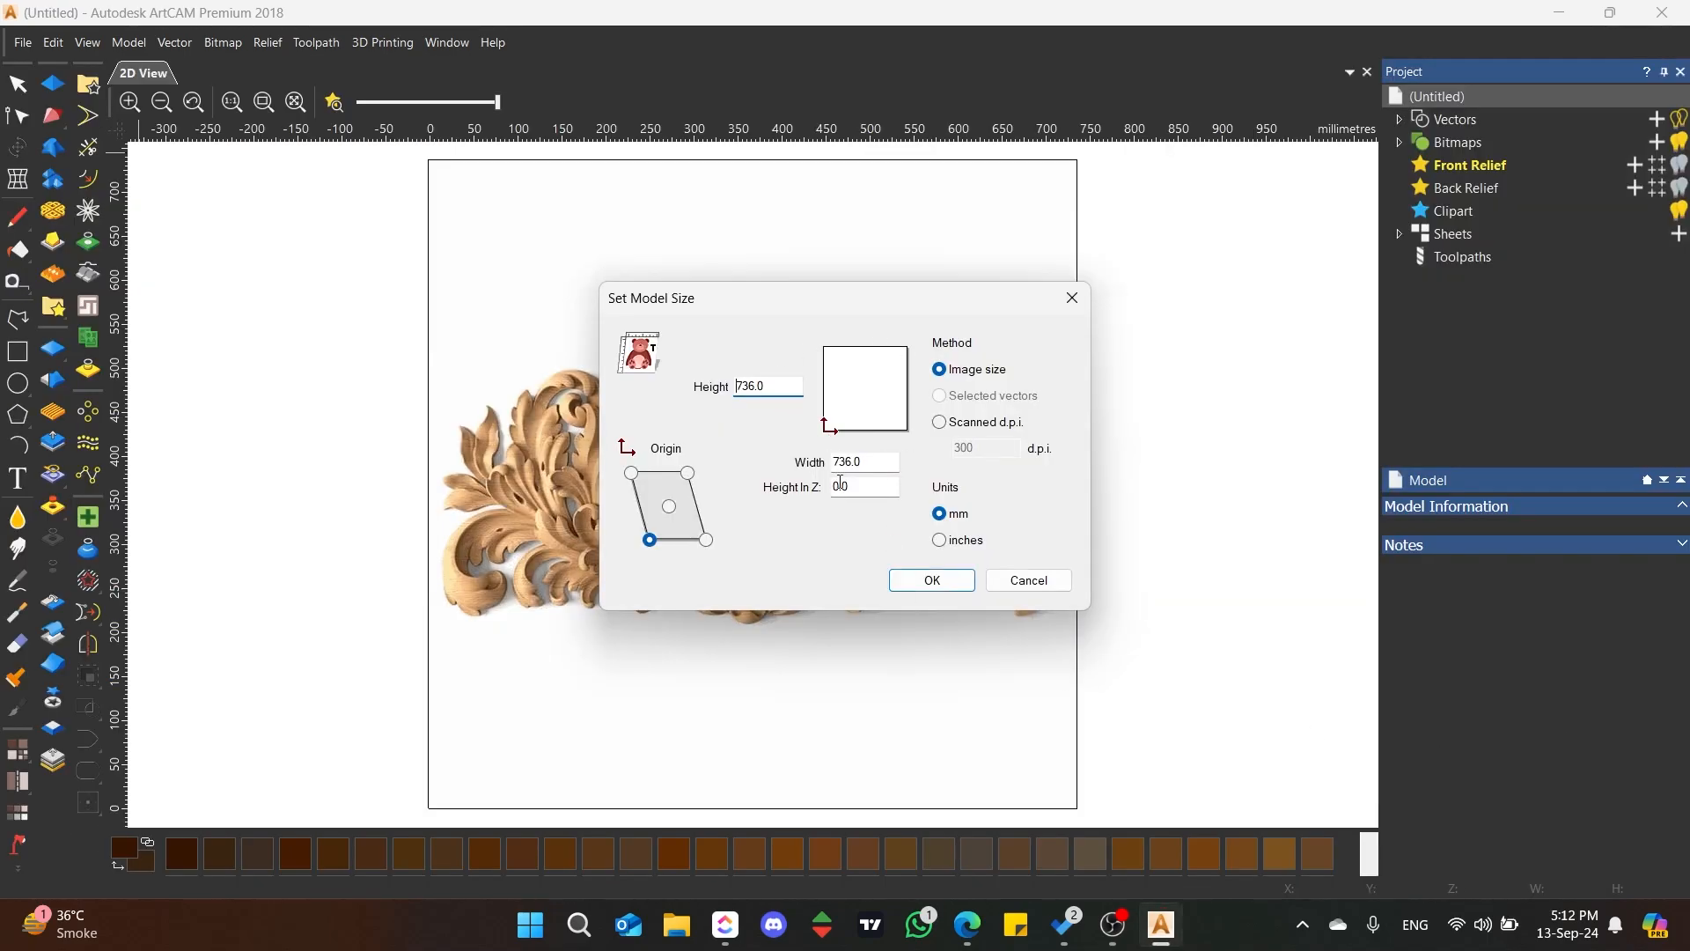
click(958, 593)
Step: Draw a rectangle about 352 mm wide and 355 mm high around the left half of the carved ornament
click(17, 352)
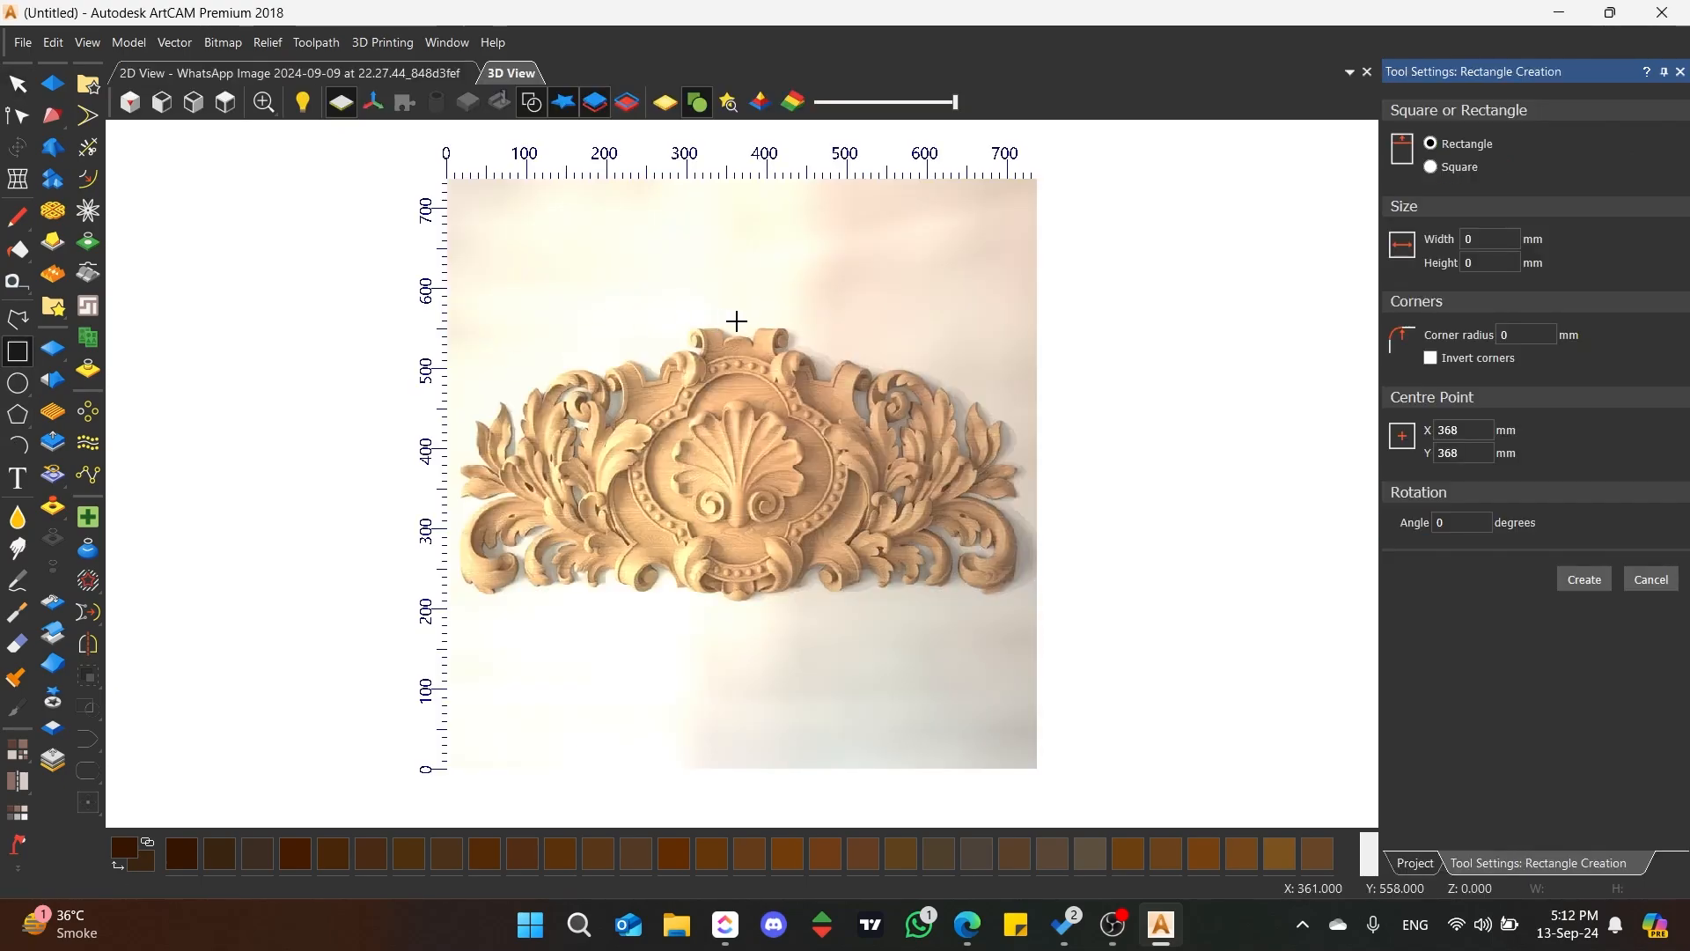
drag(736, 322, 461, 603)
key(Return)
Step: Lower the rectangle's upper edge to the top of the ornament, making the rectangle about 343 mm high
click(18, 148)
scroll(608, 365, up, 1)
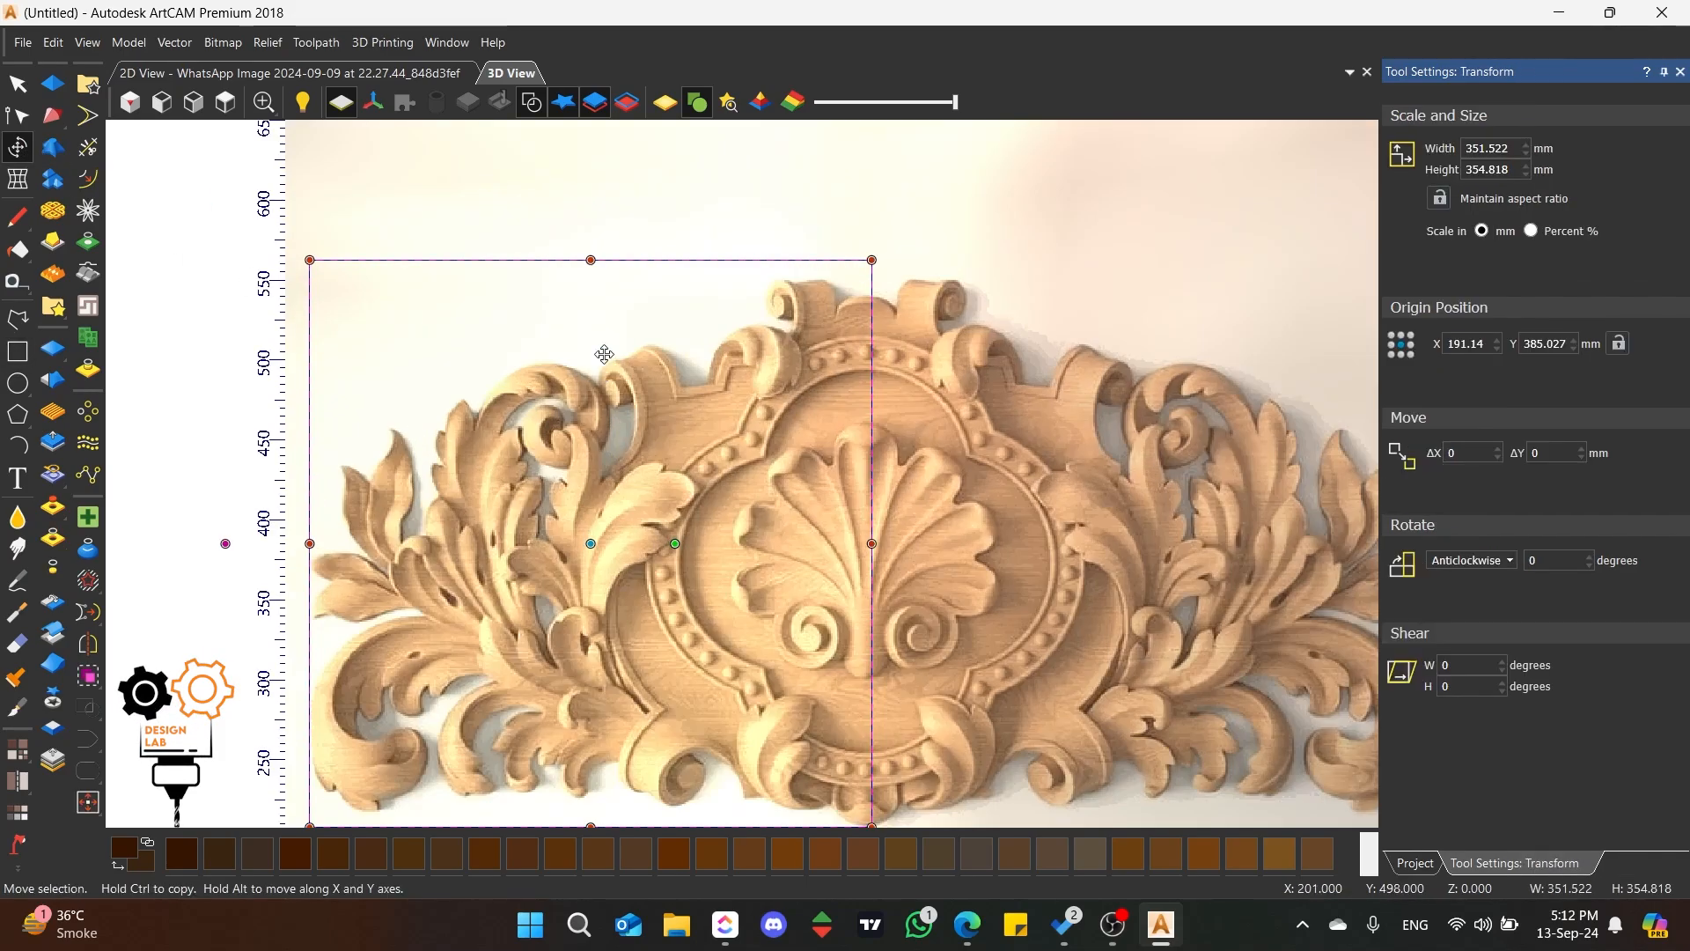
drag(591, 261, 590, 278)
key(Escape)
scroll(829, 615, down, 2)
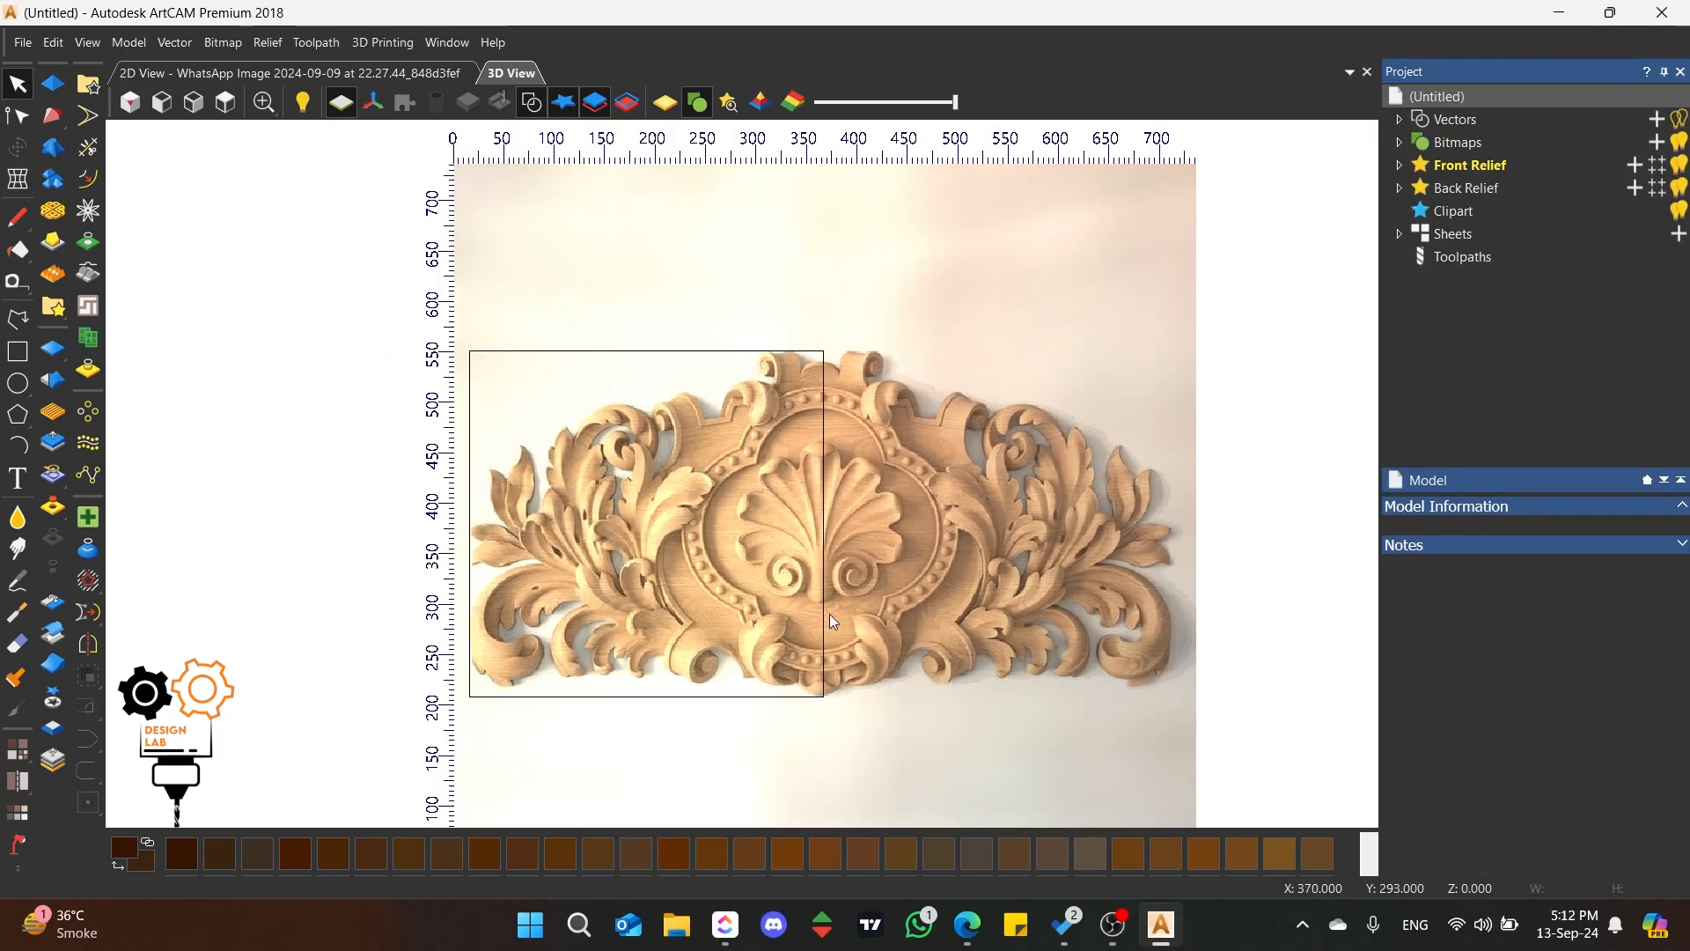
scroll(830, 615, up, 2)
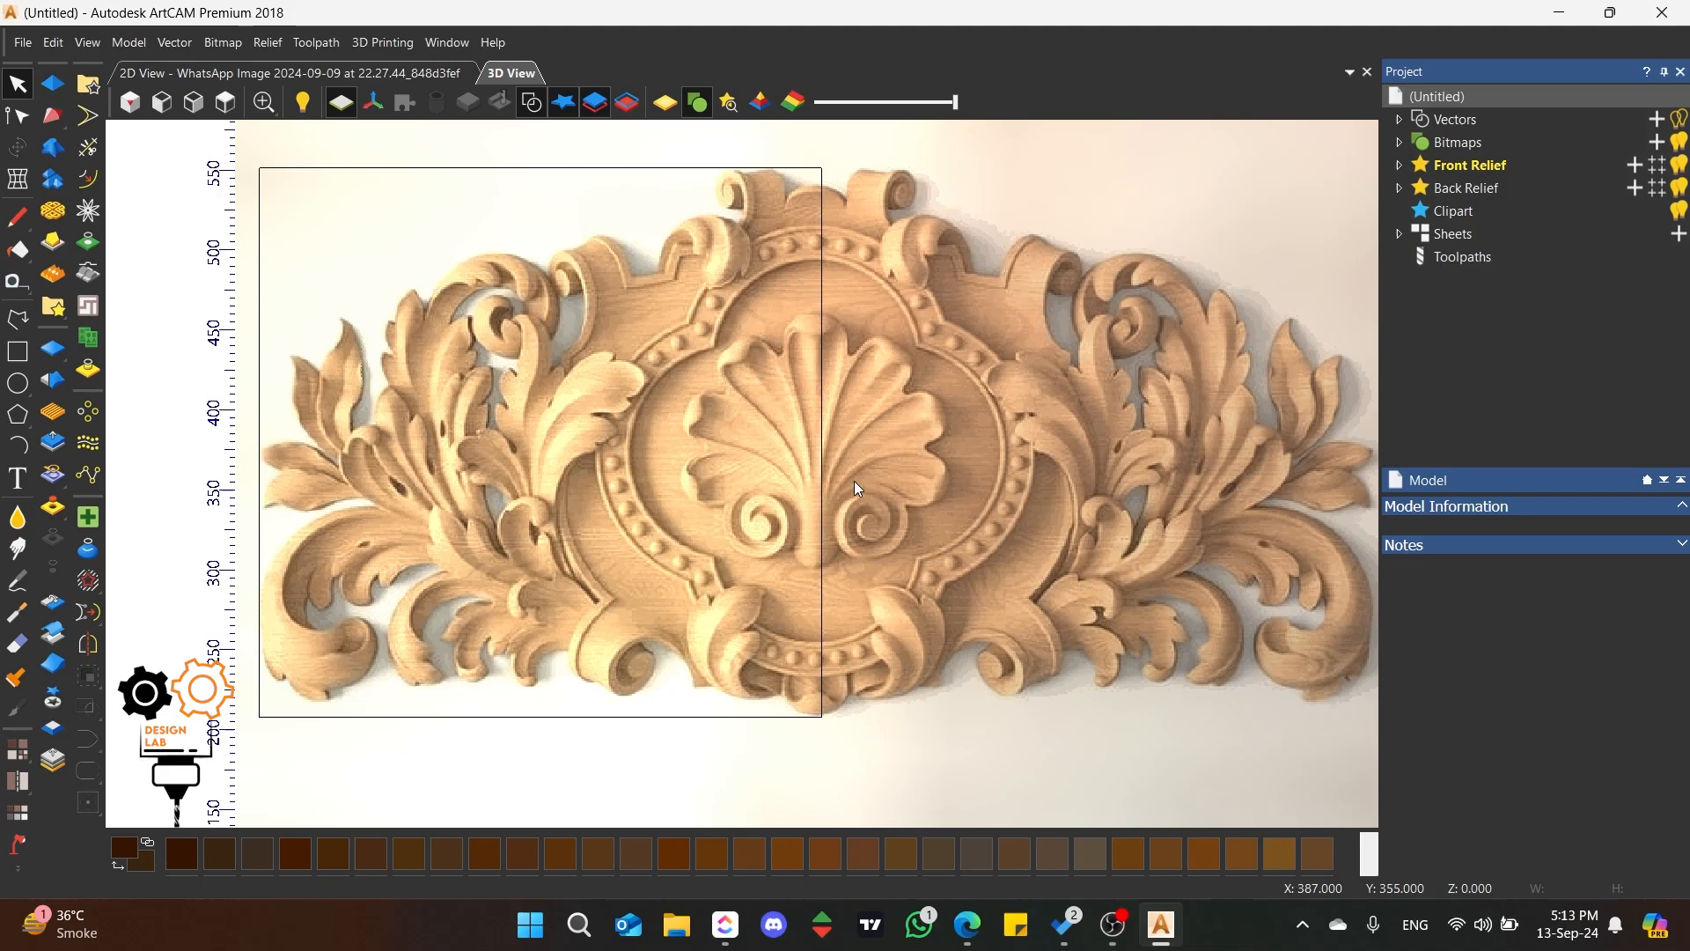
Step: Rescale the model by the selected rectangle, setting its height to 146 mm
drag(304, 322, 211, 378)
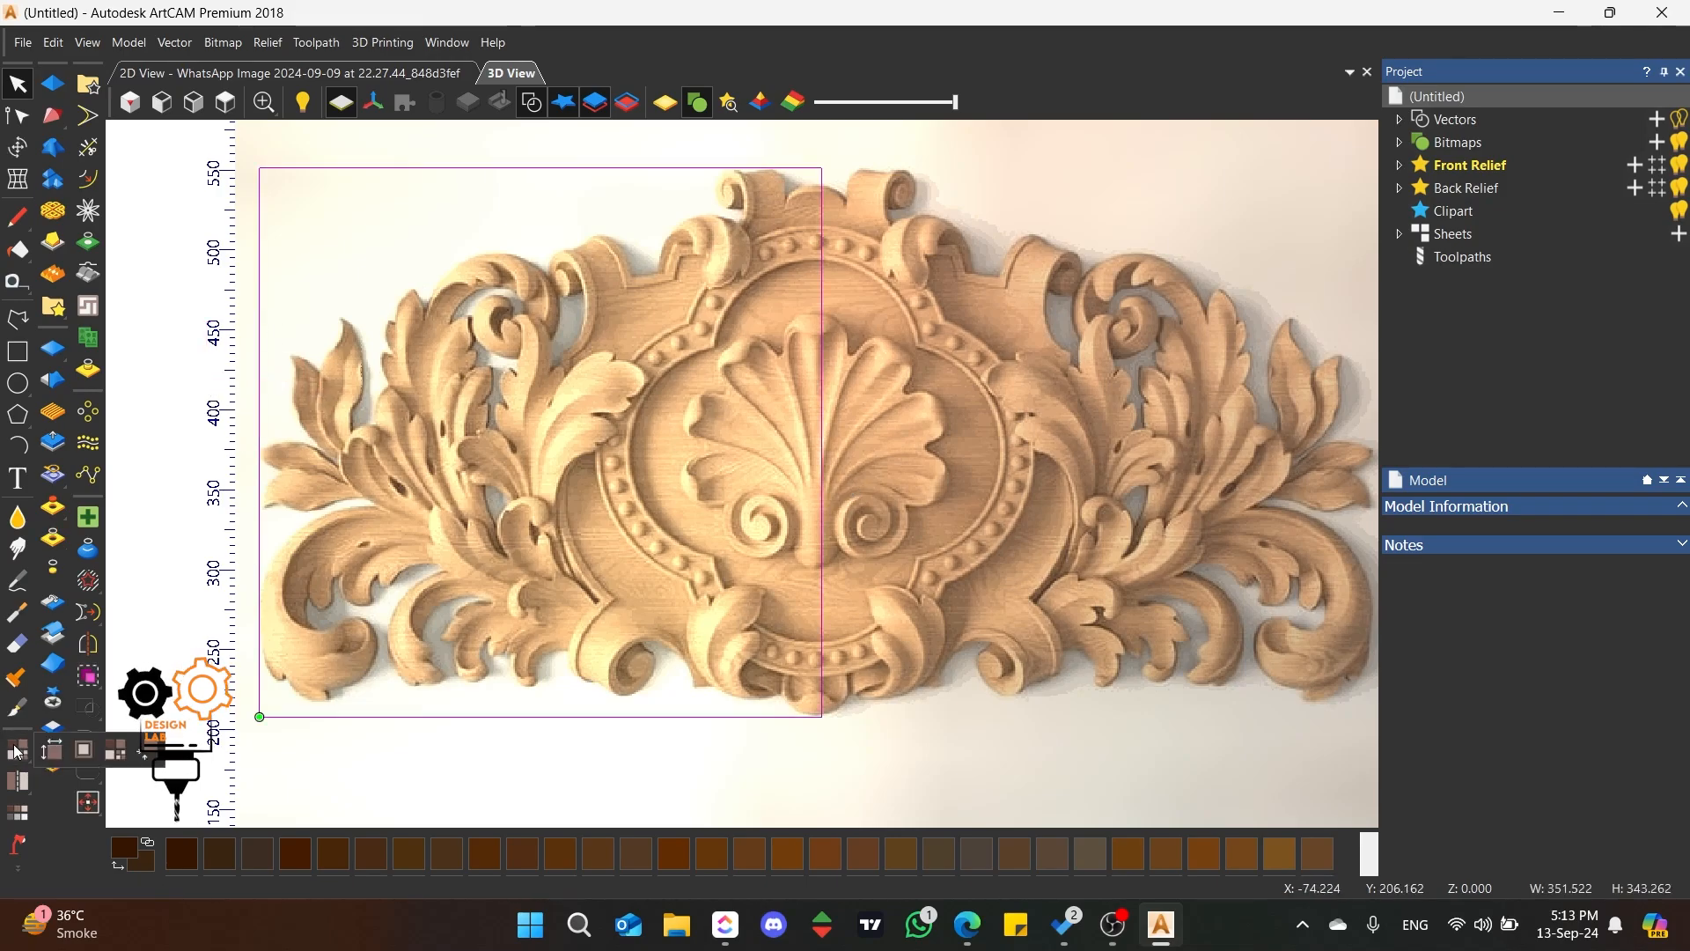
click(55, 753)
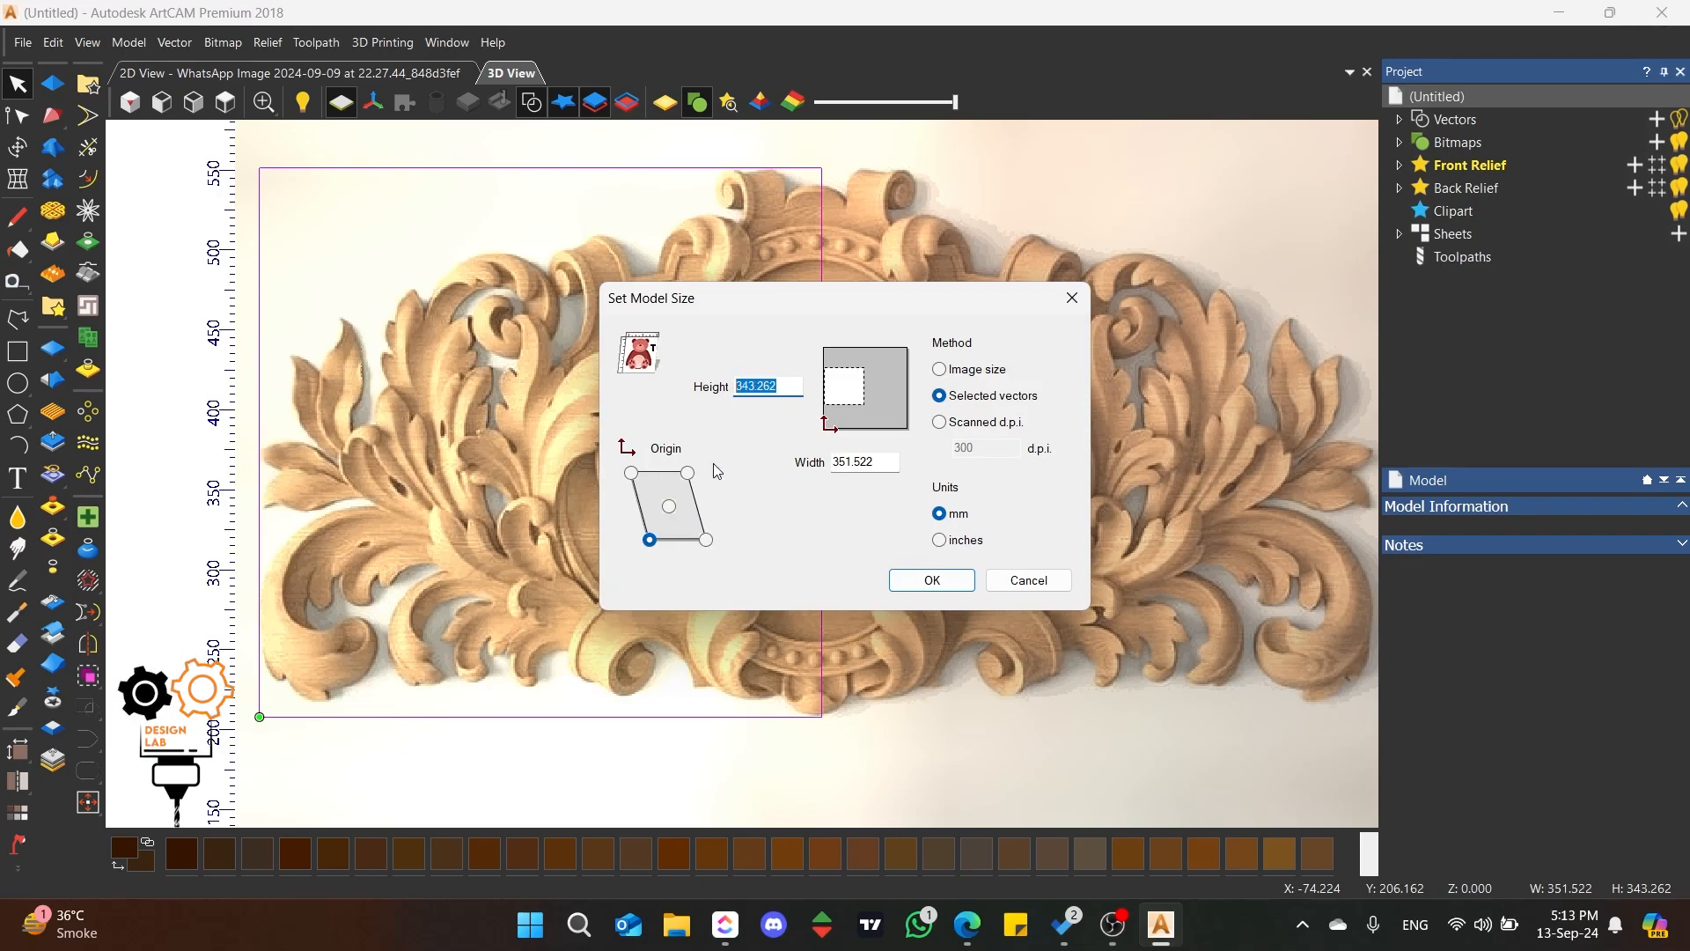
text(14)
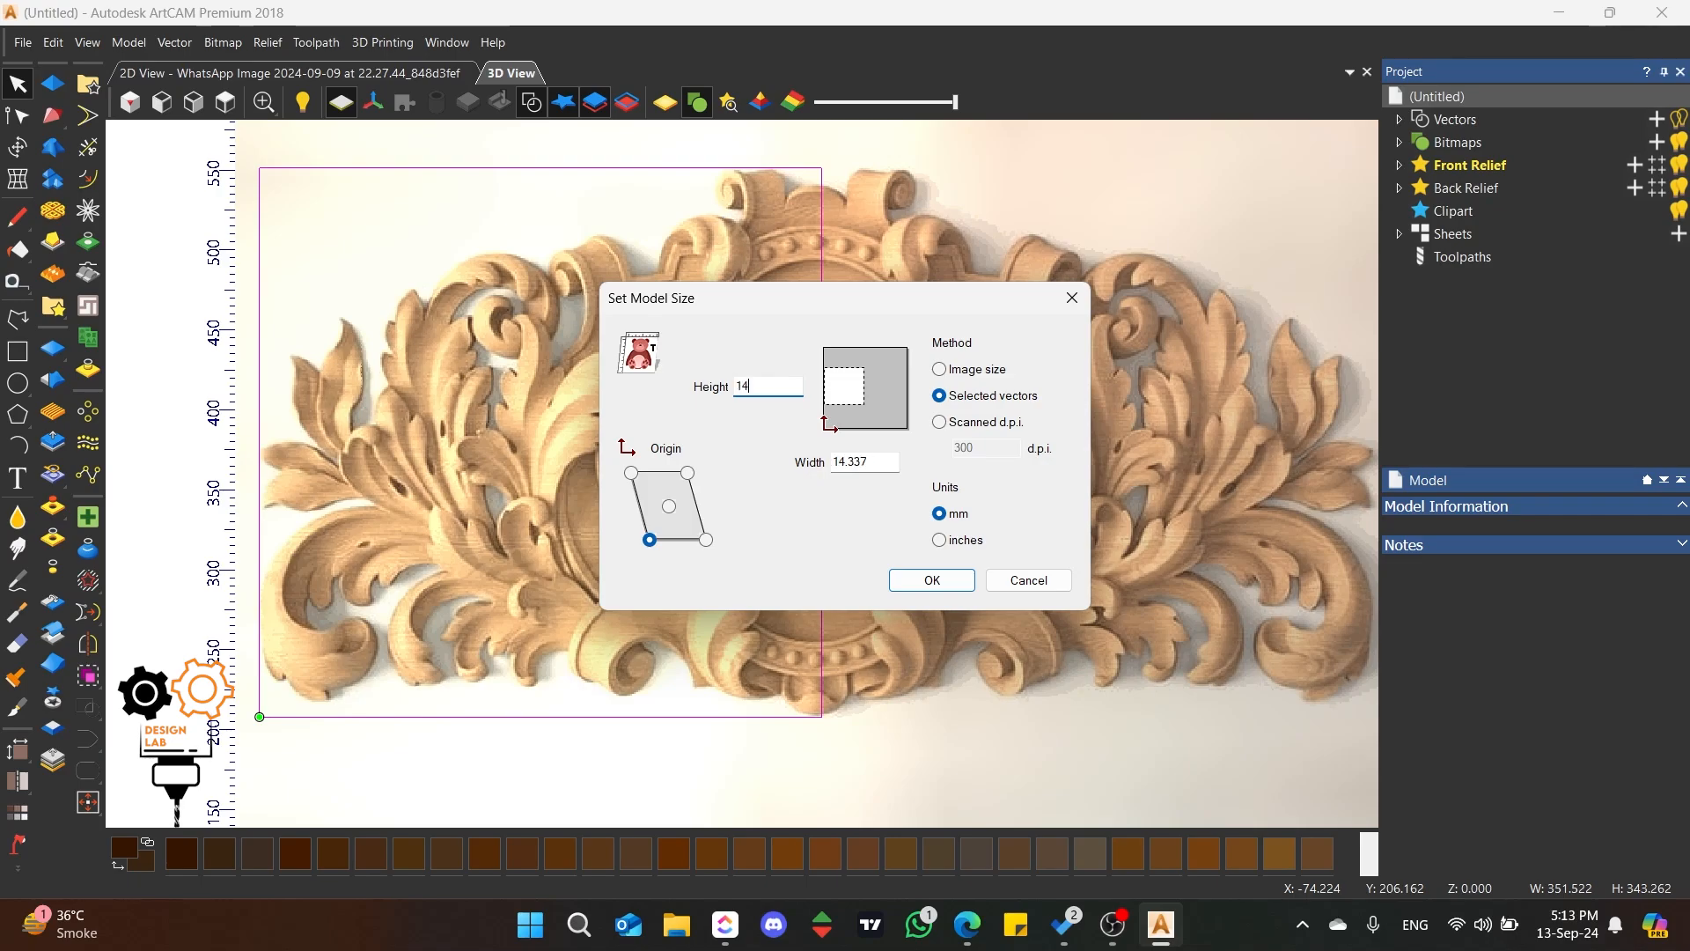
text(6)
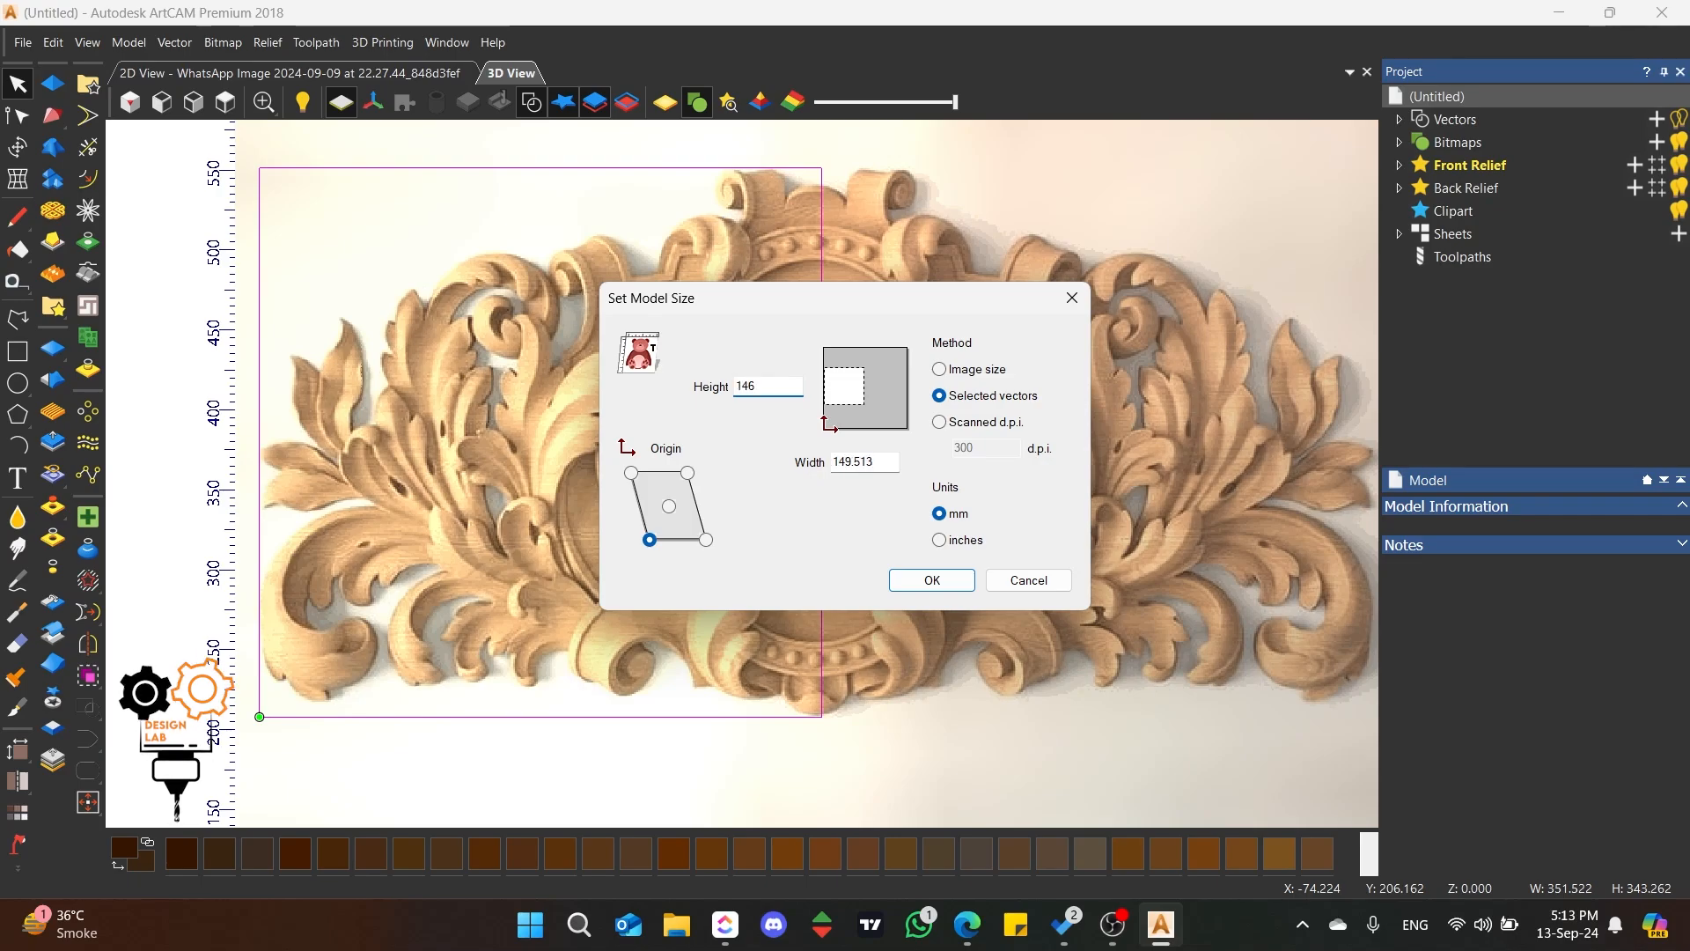
click(931, 580)
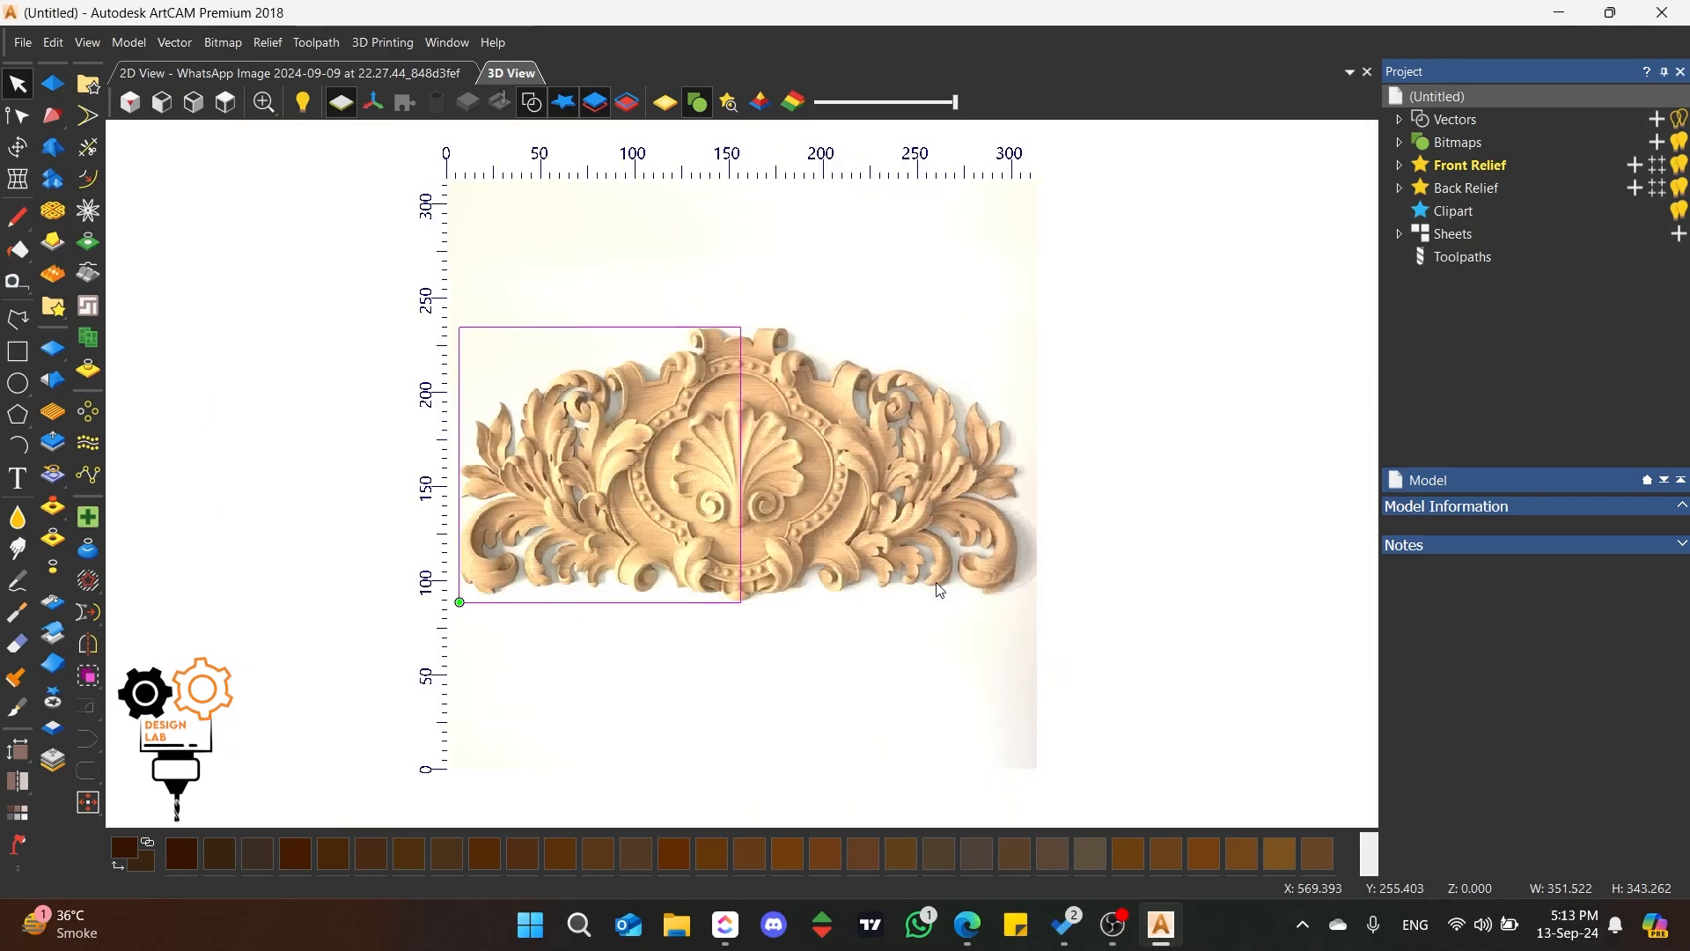
Step: Stretch the rectangle's right side to the ornament's far edge, making it about 296 mm wide
scroll(766, 444, up, 2)
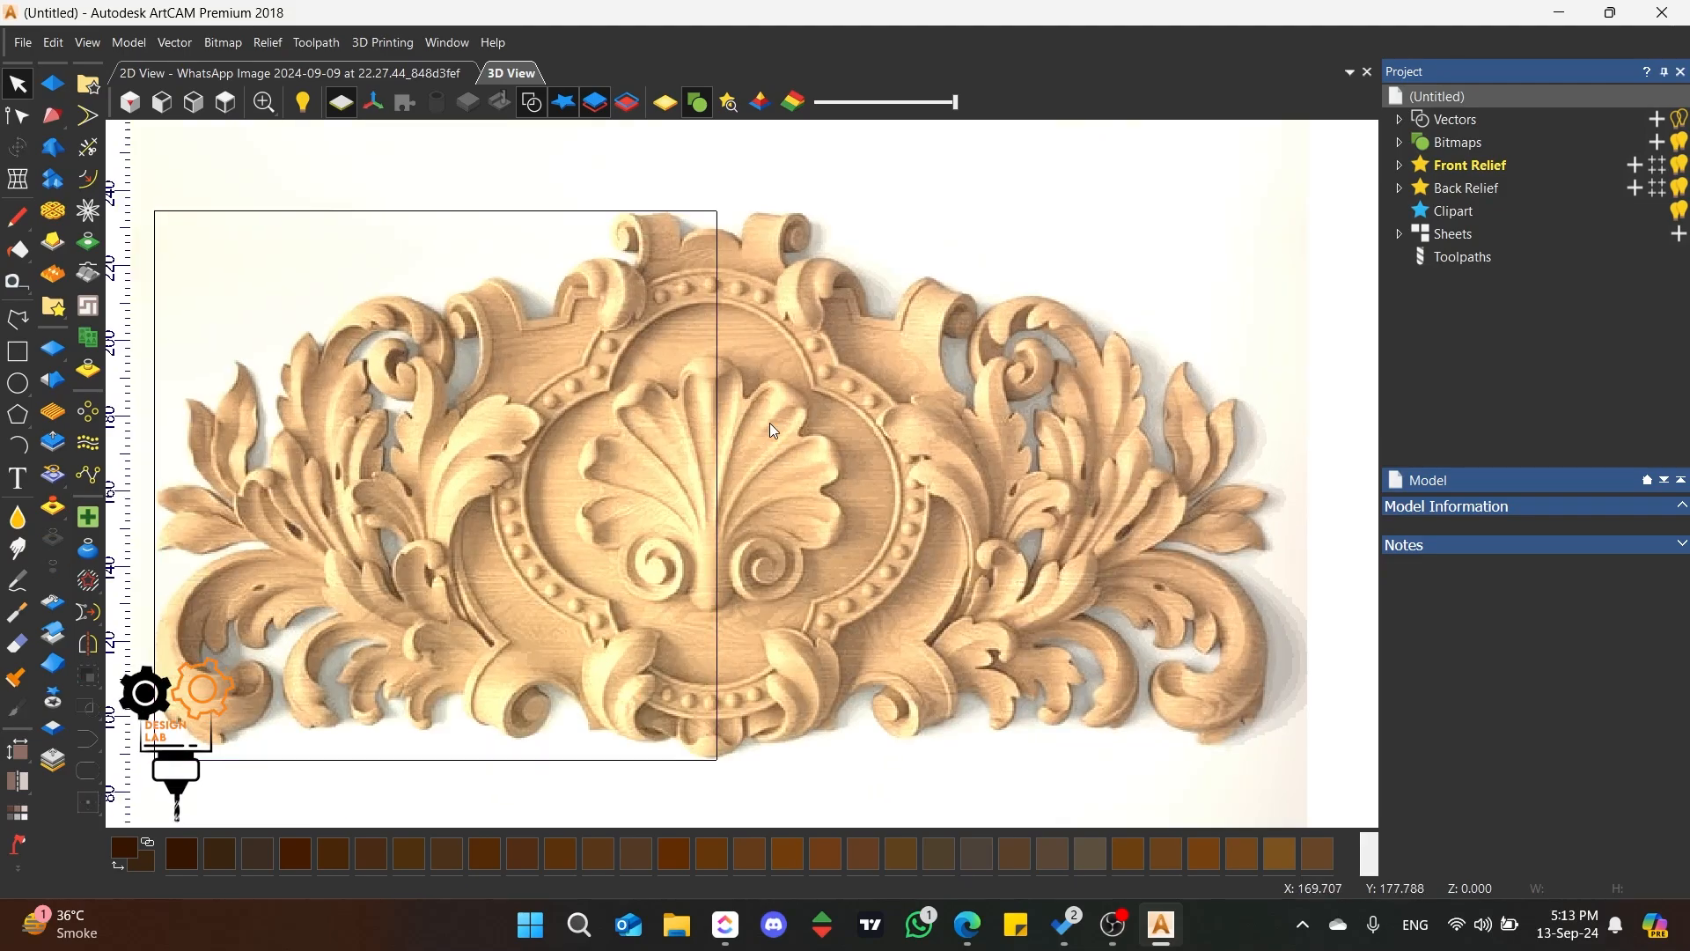
scroll(706, 440, down, 2)
scroll(881, 475, up, 1)
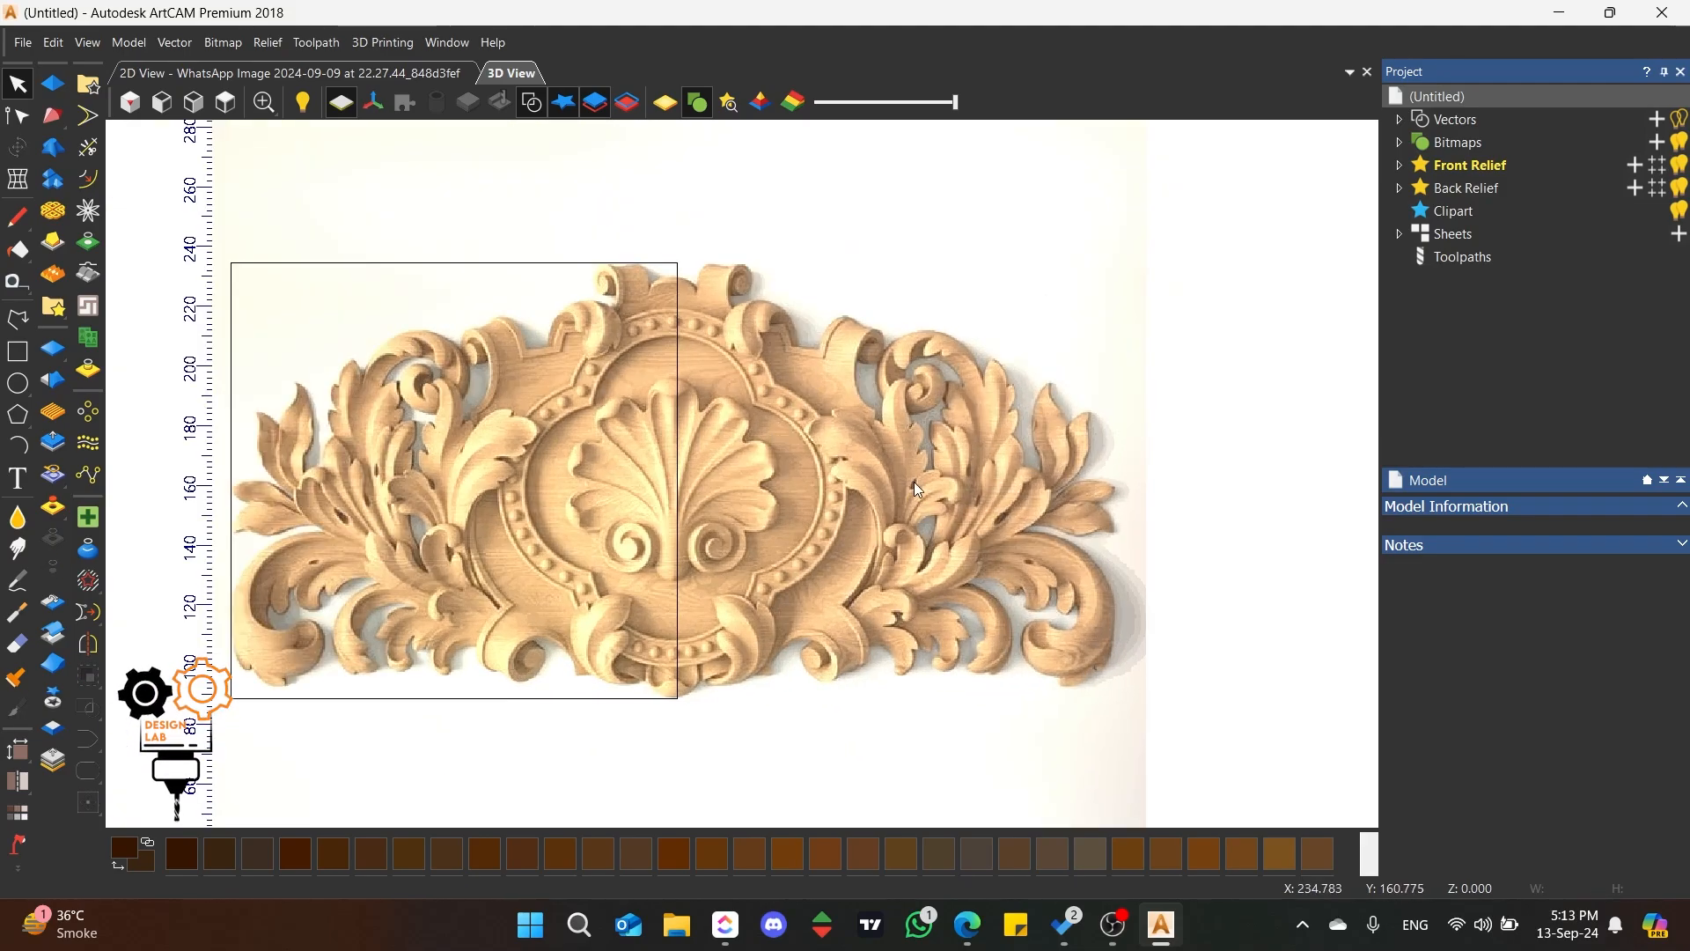
click(523, 473)
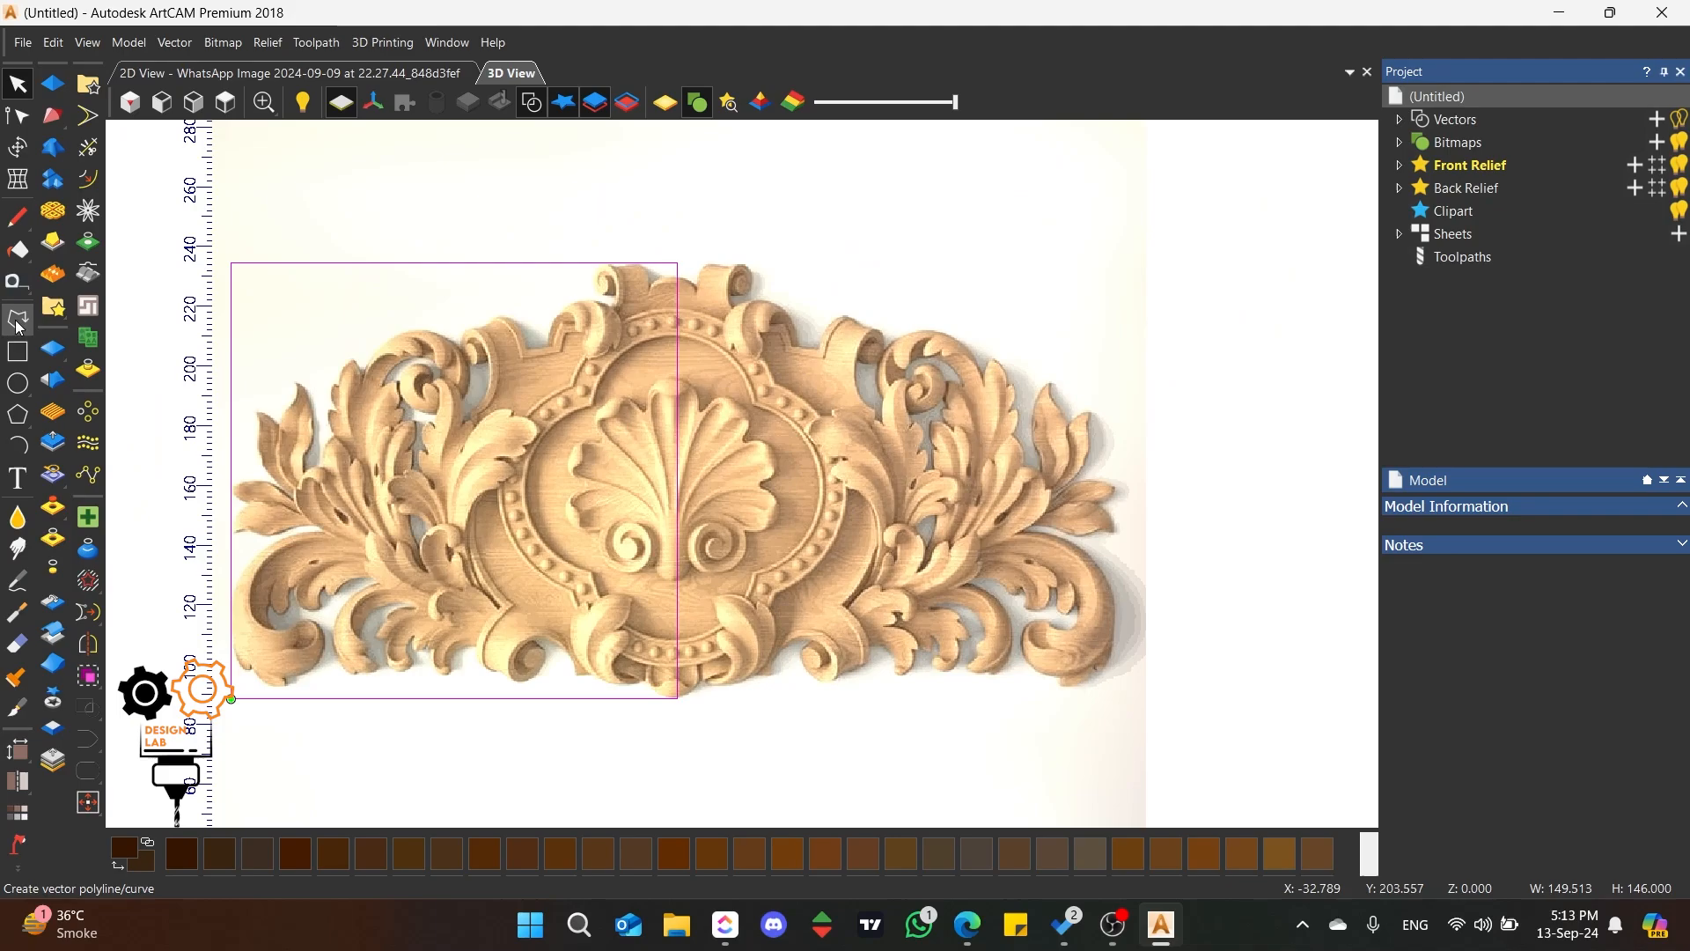
click(17, 146)
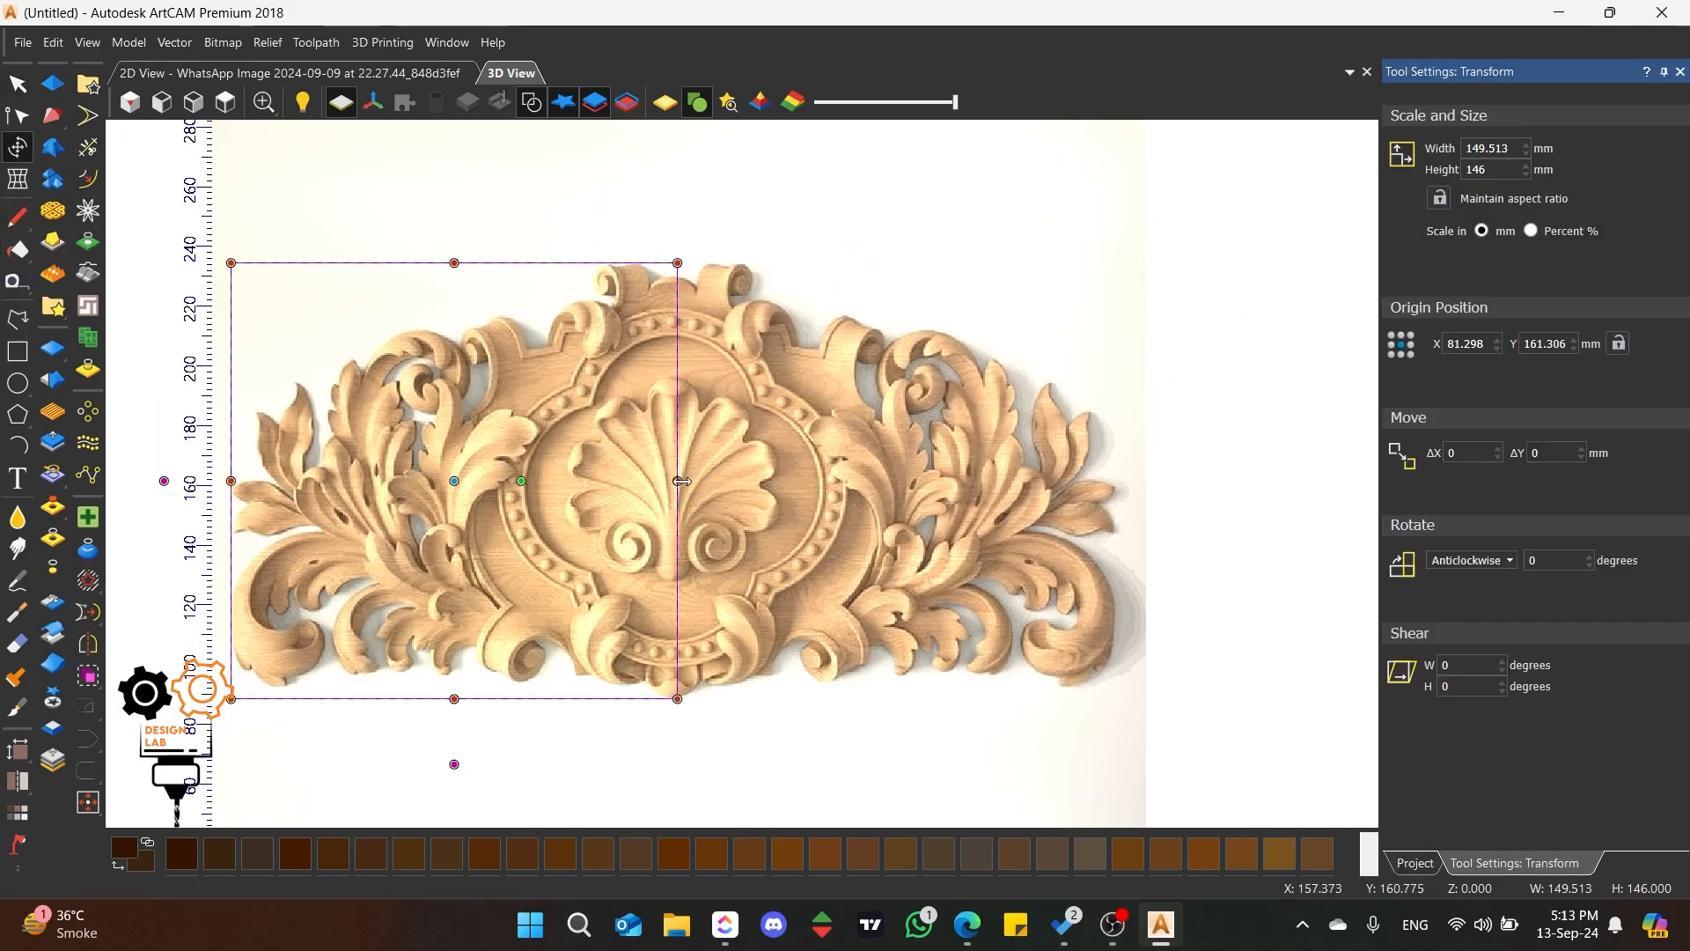
drag(677, 480, 1120, 480)
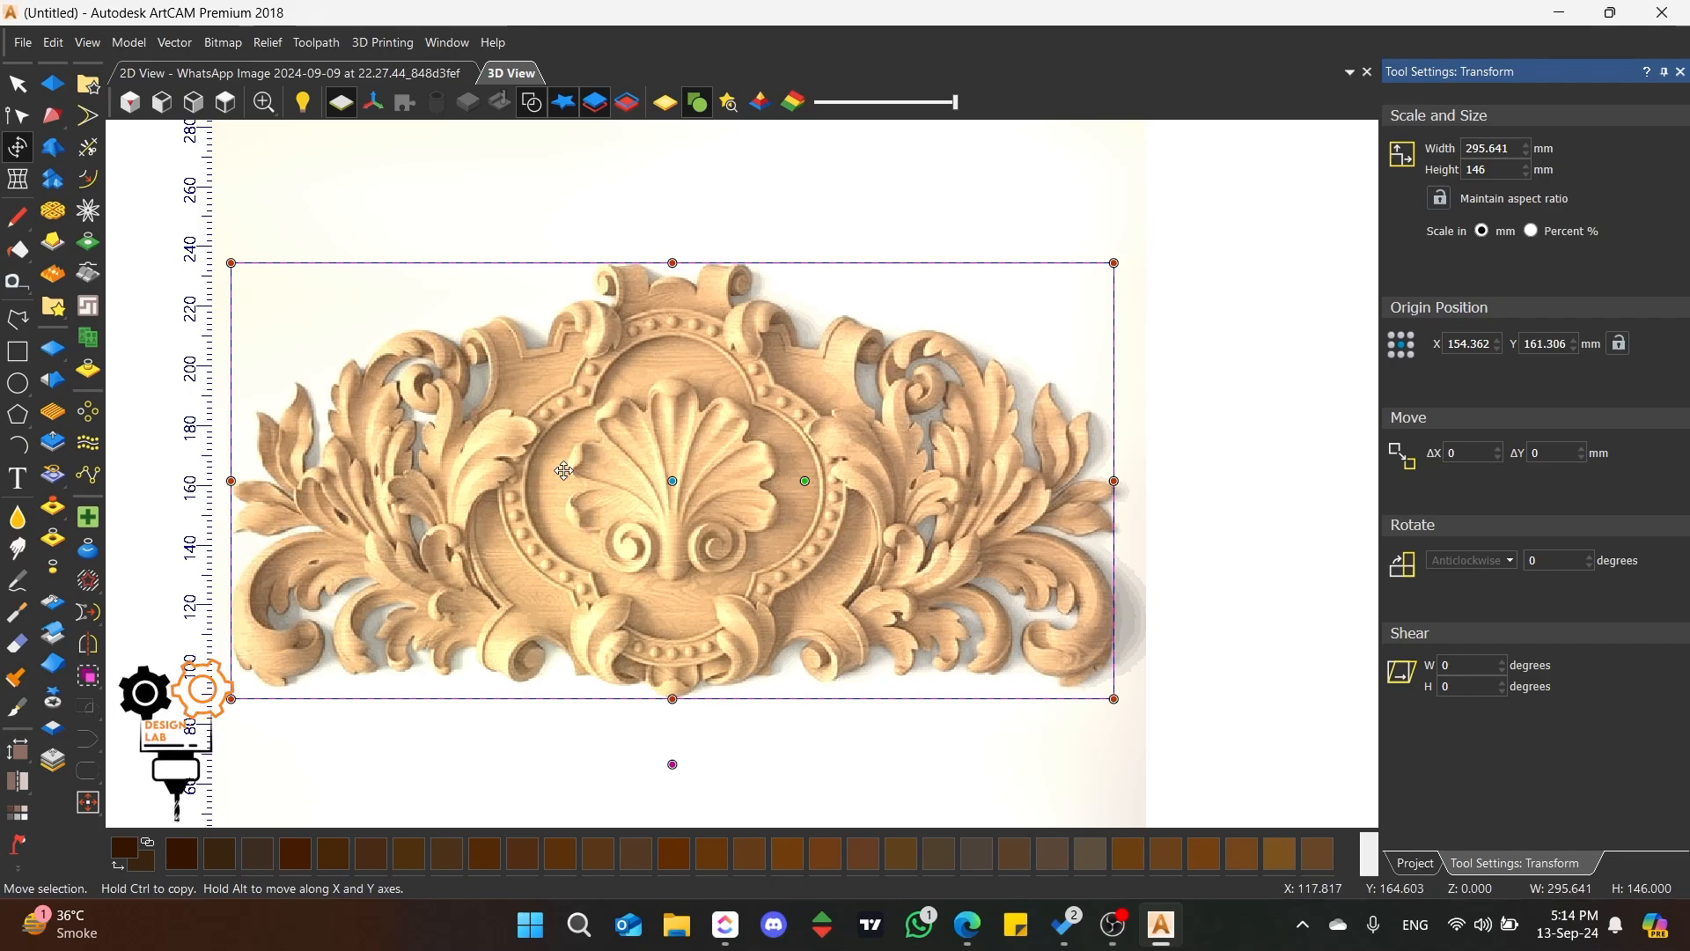
key(Escape)
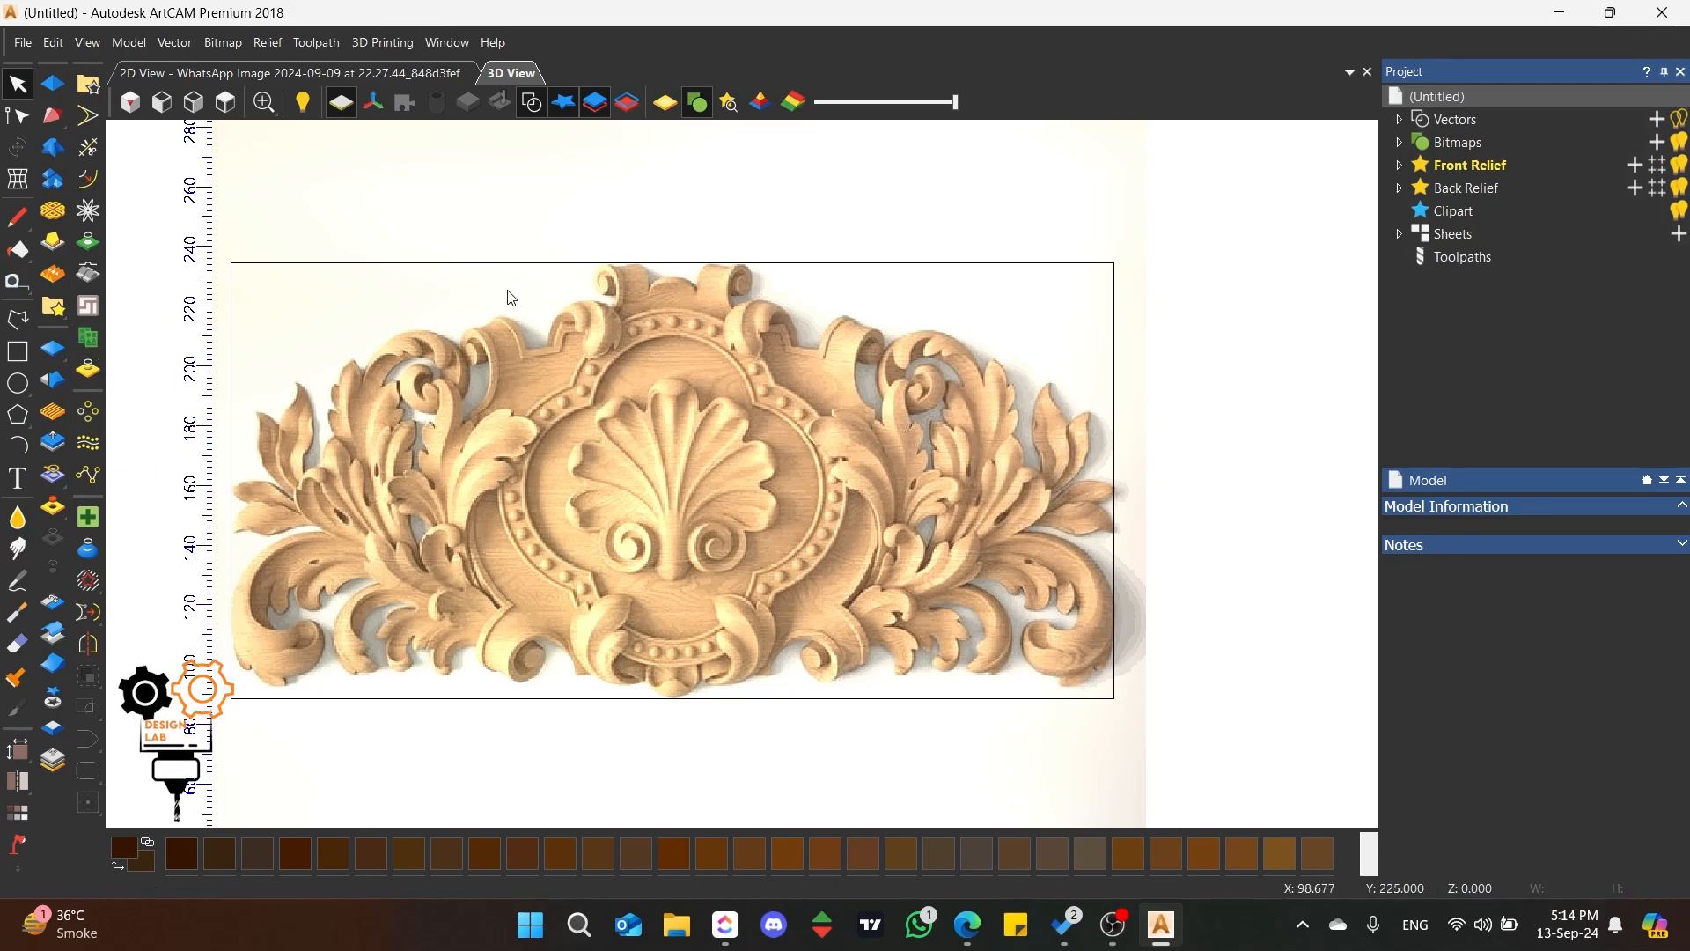
Step: Draw a vertical polyline about 193 mm long through the middle of the ornament, extending beyond the rectangle above and below
click(18, 319)
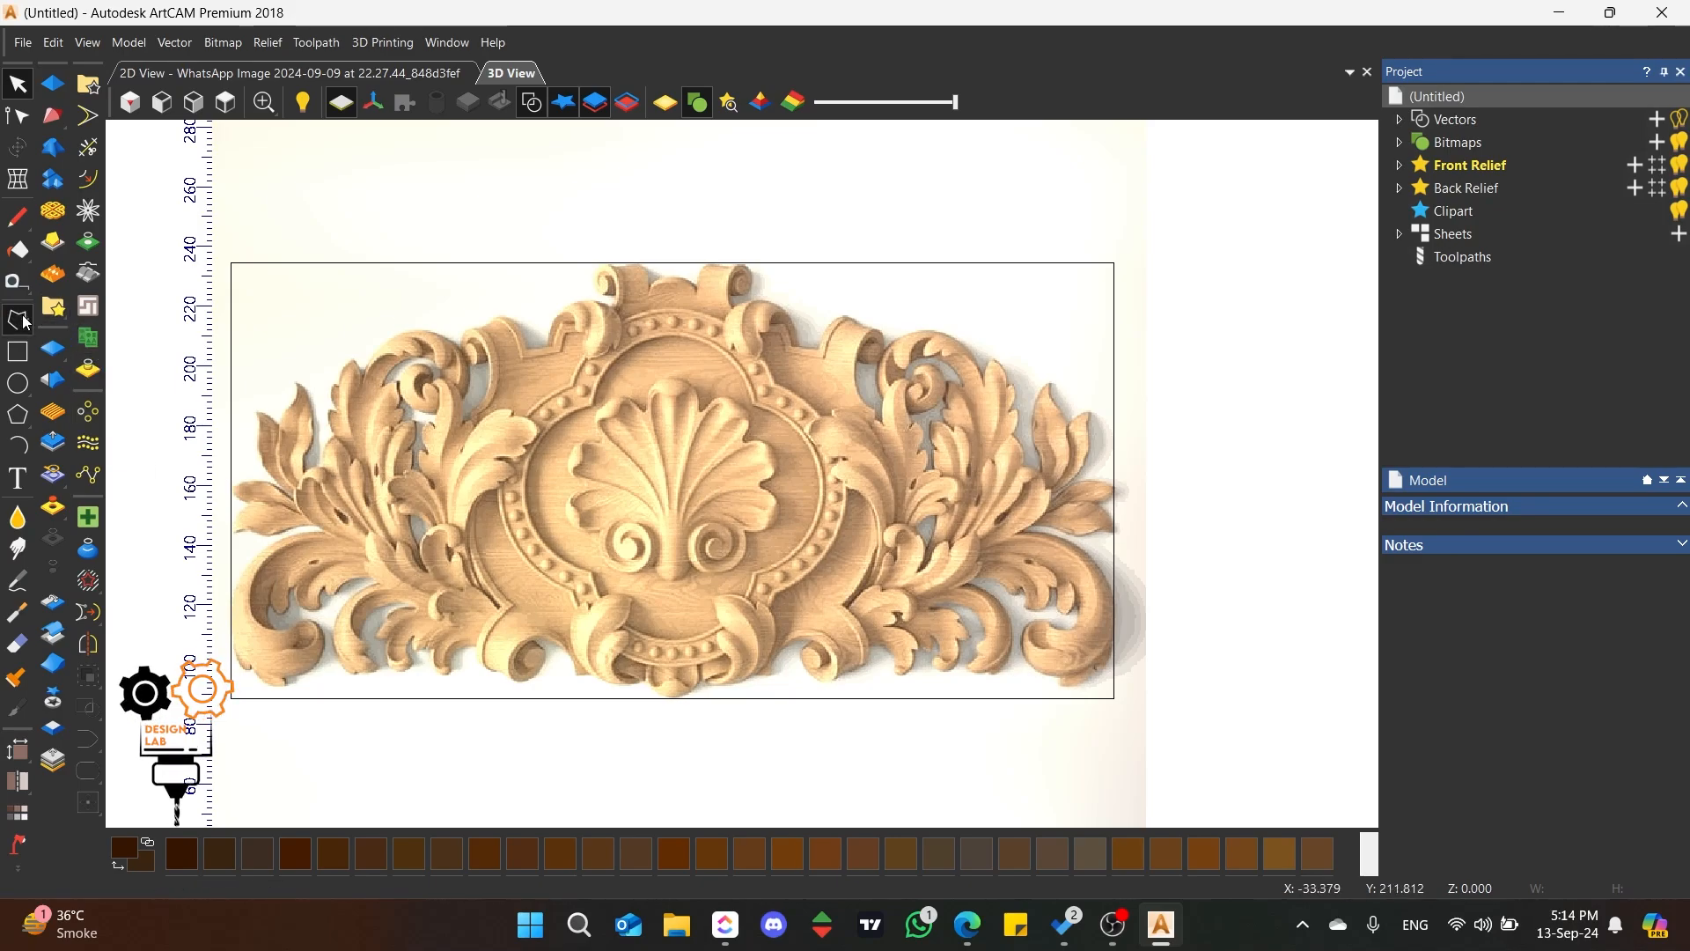
click(672, 191)
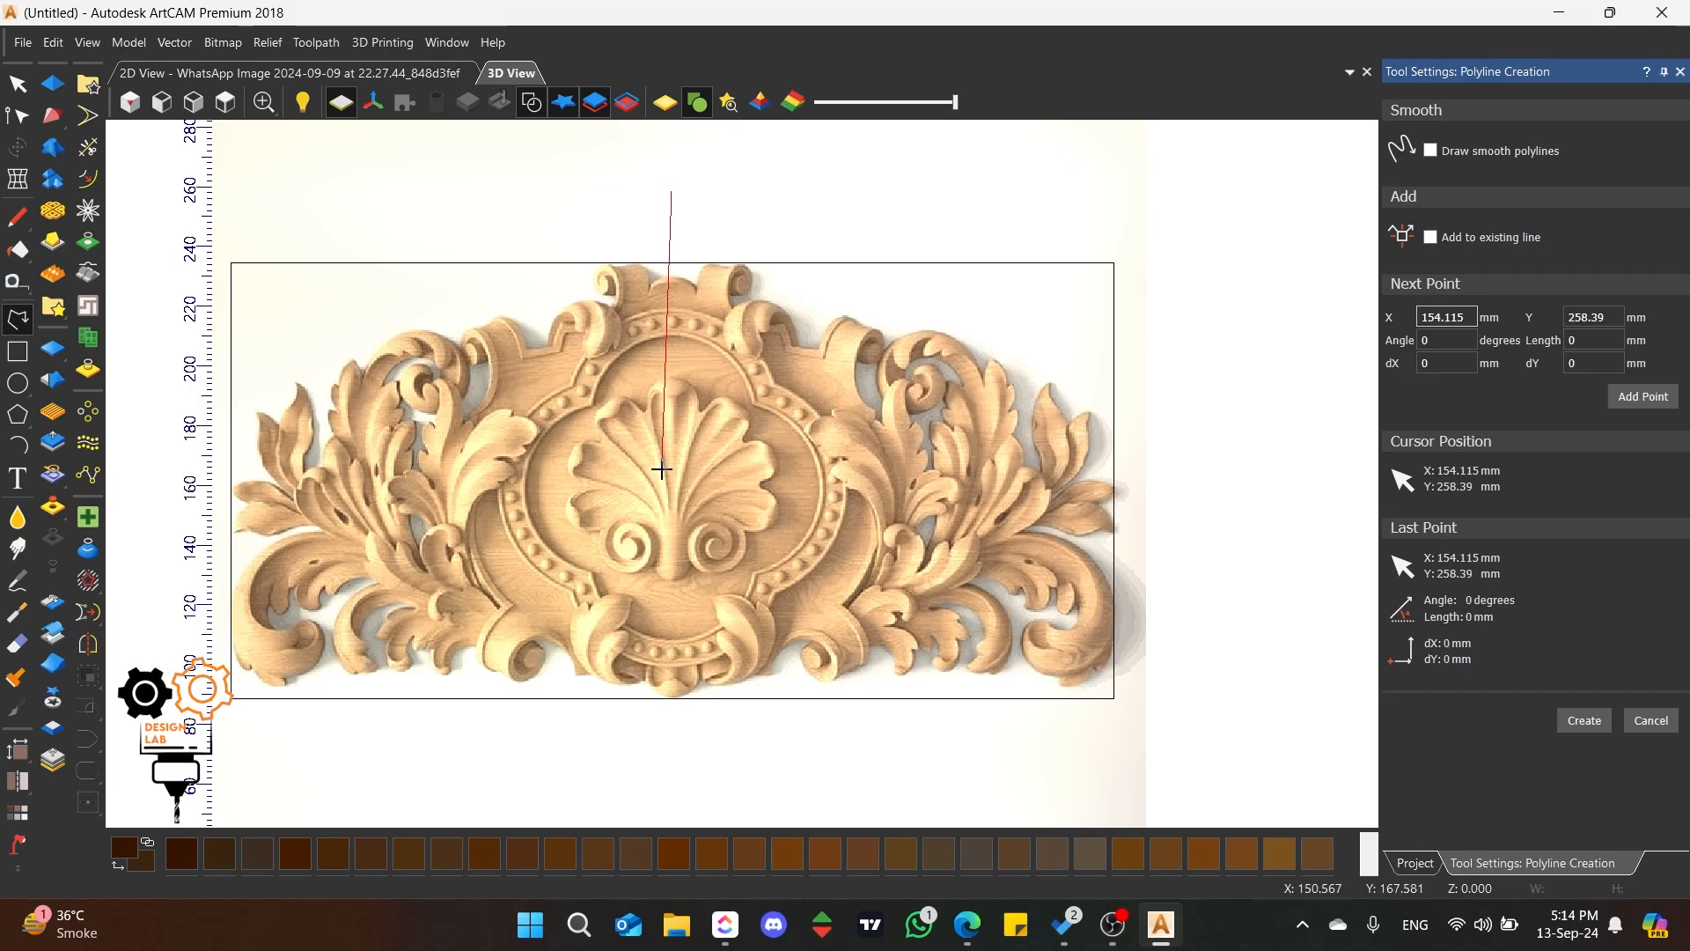
click(670, 766)
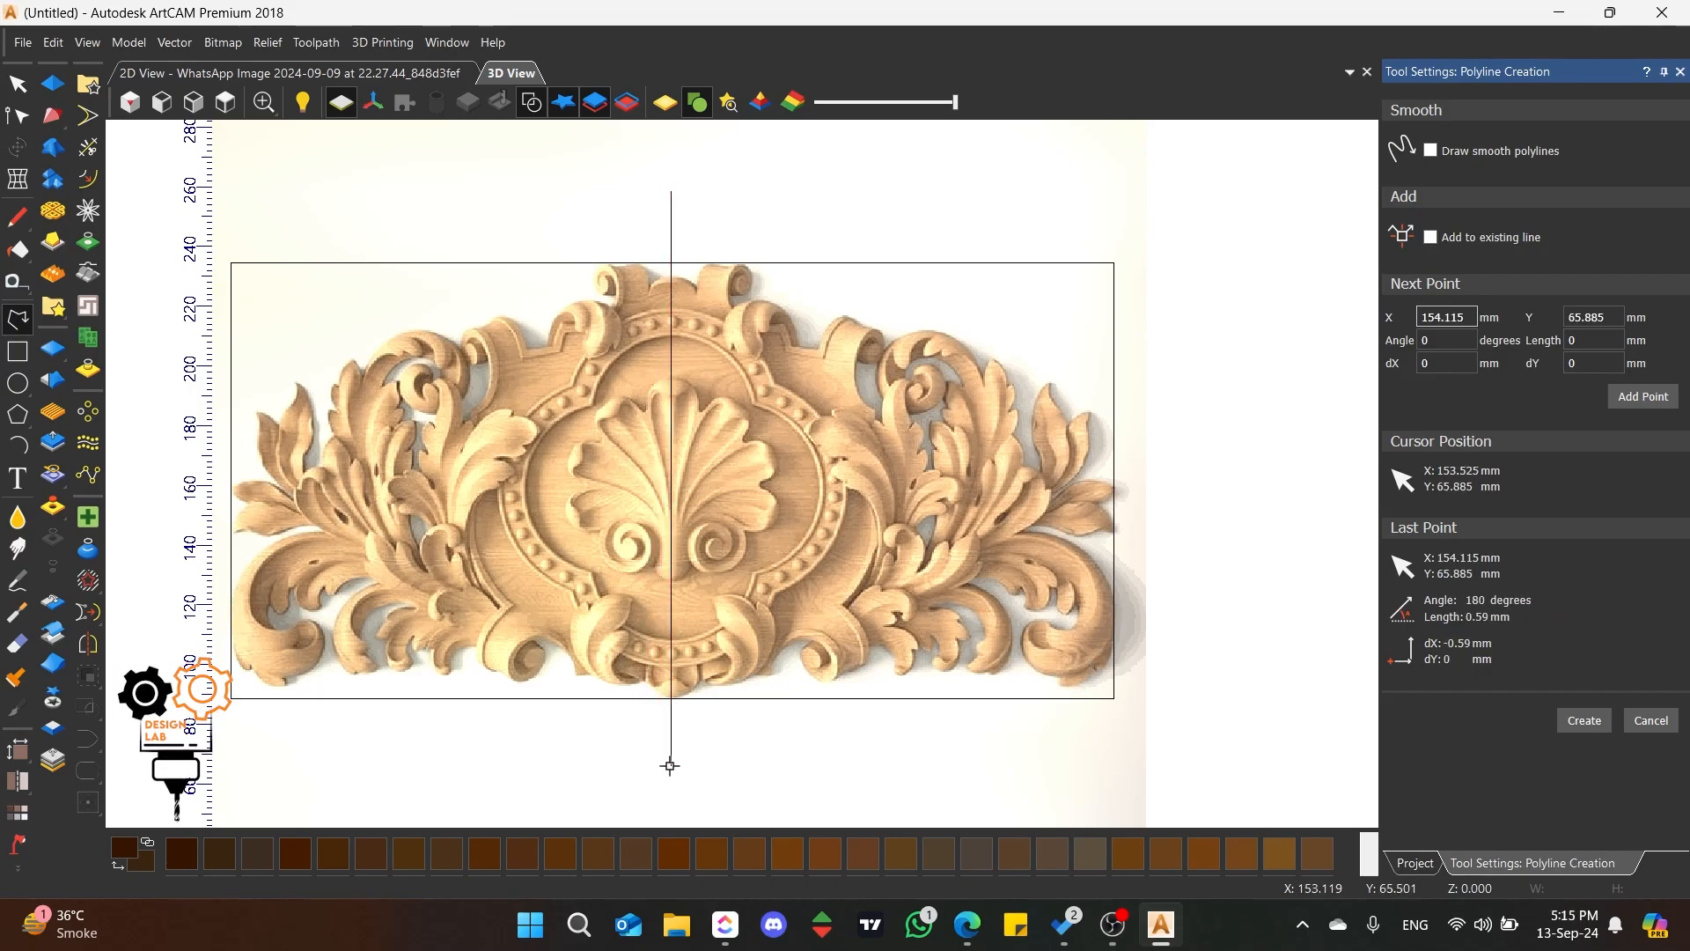
key(Escape)
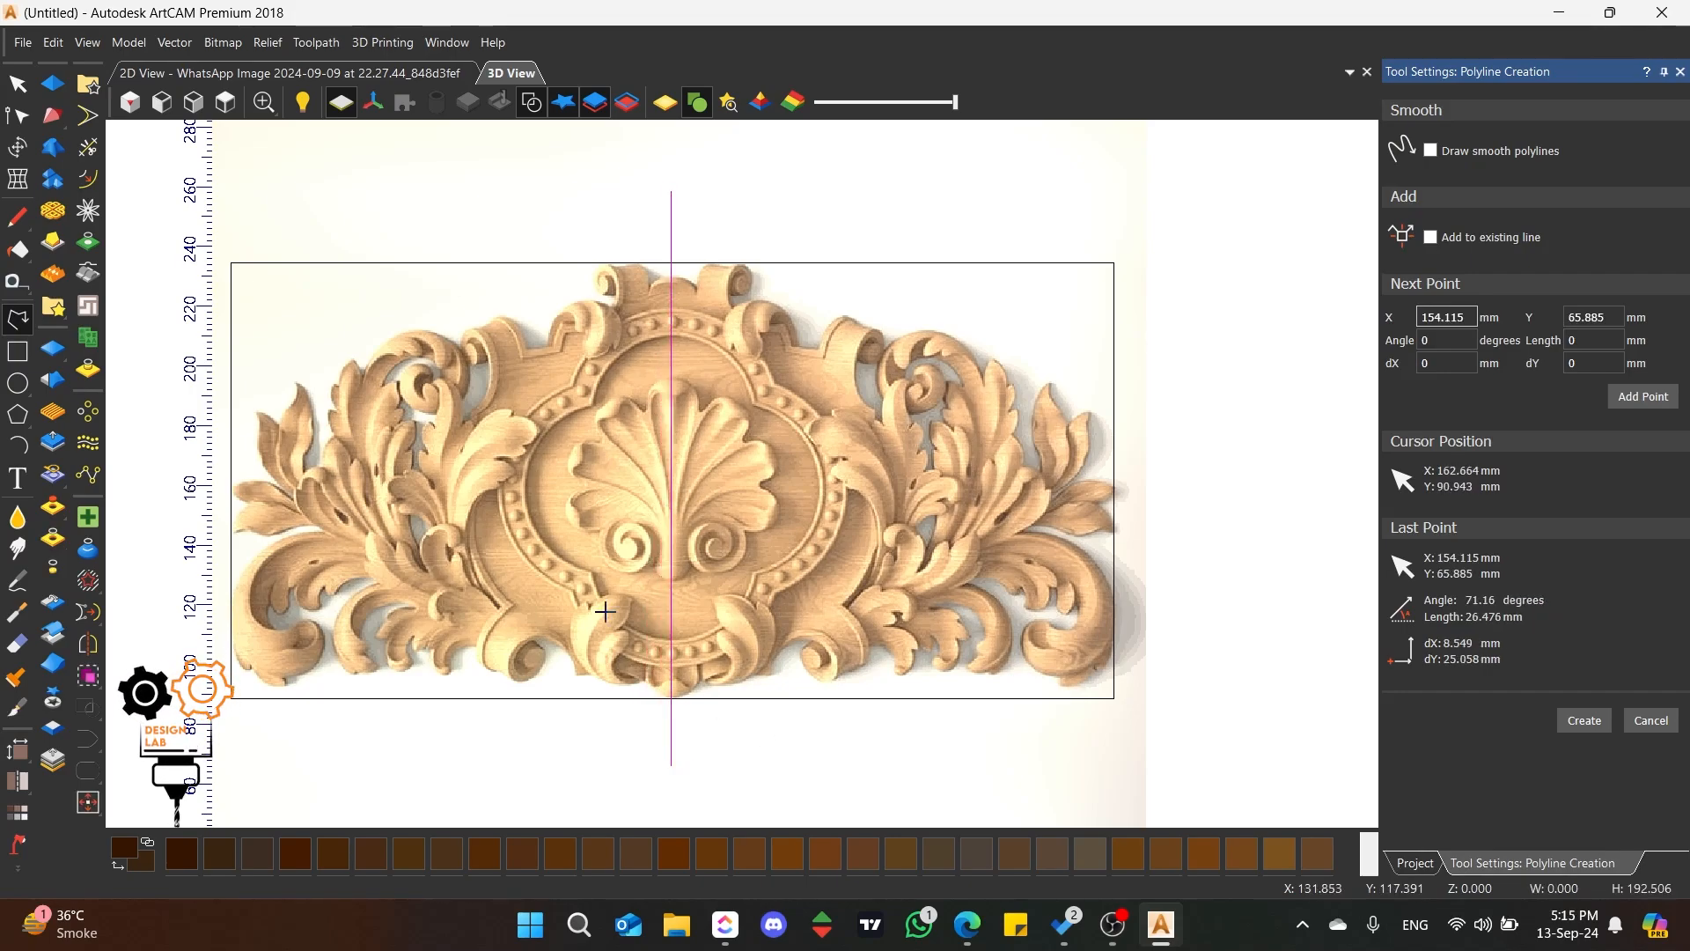
Step: Nudge the vertical line about 0.4 mm to the right to align it with the centre of the shell
click(18, 147)
scroll(642, 442, up, 2)
scroll(643, 442, up, 1)
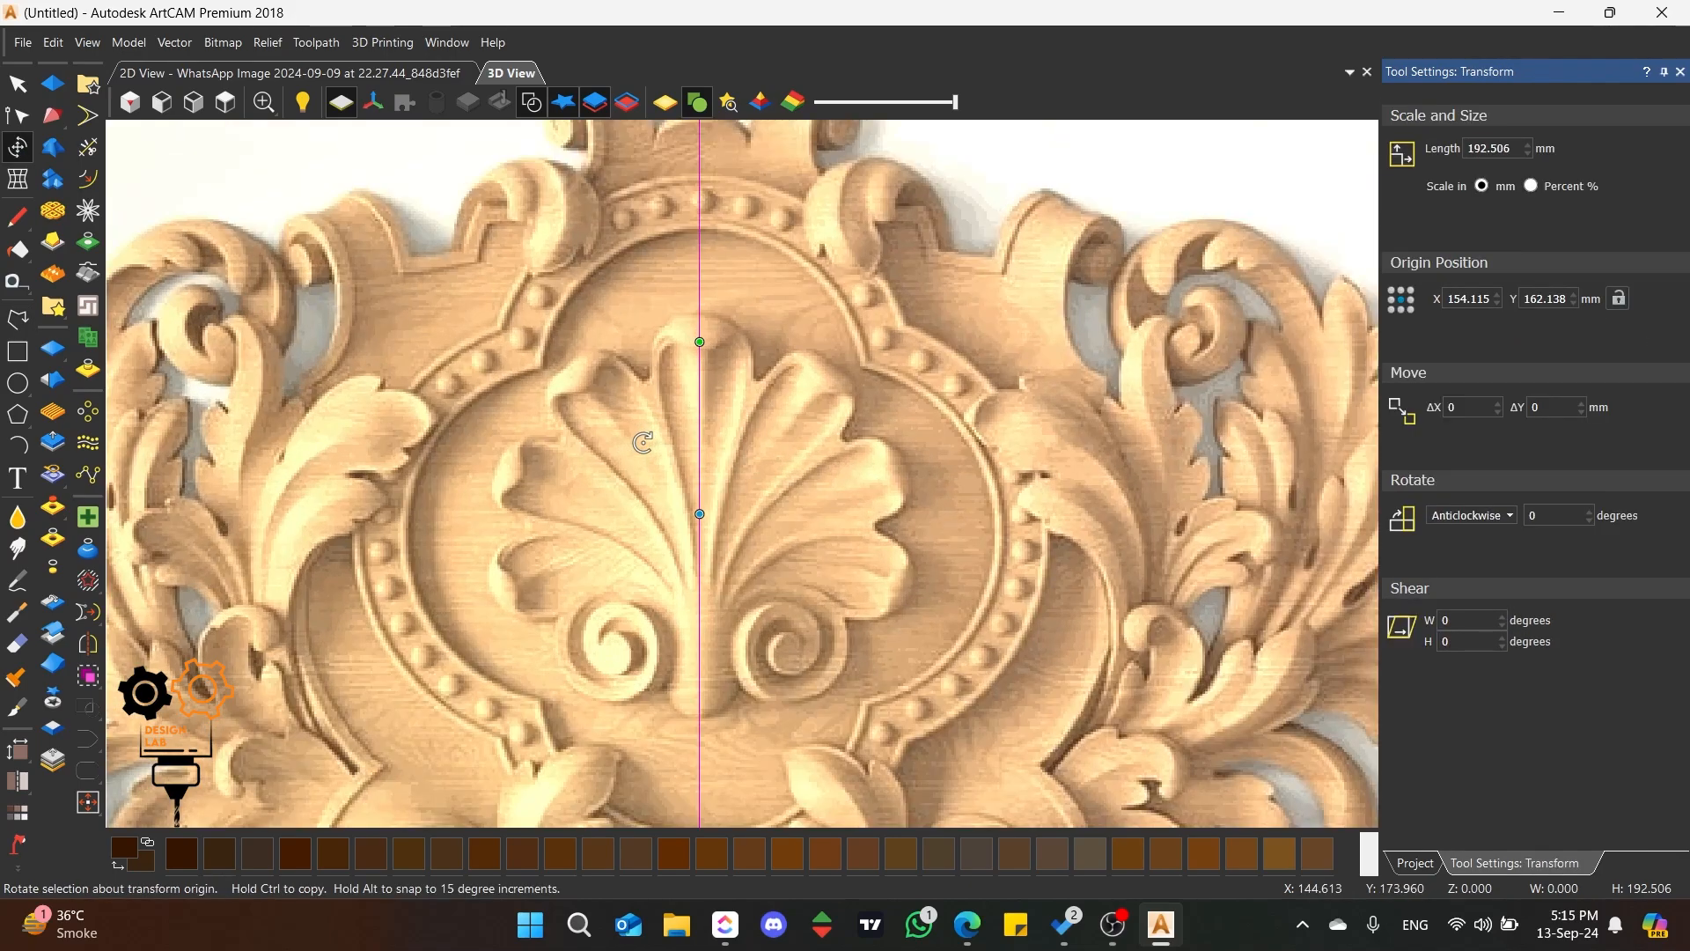
key(Right)
key(Right)
key(Right)
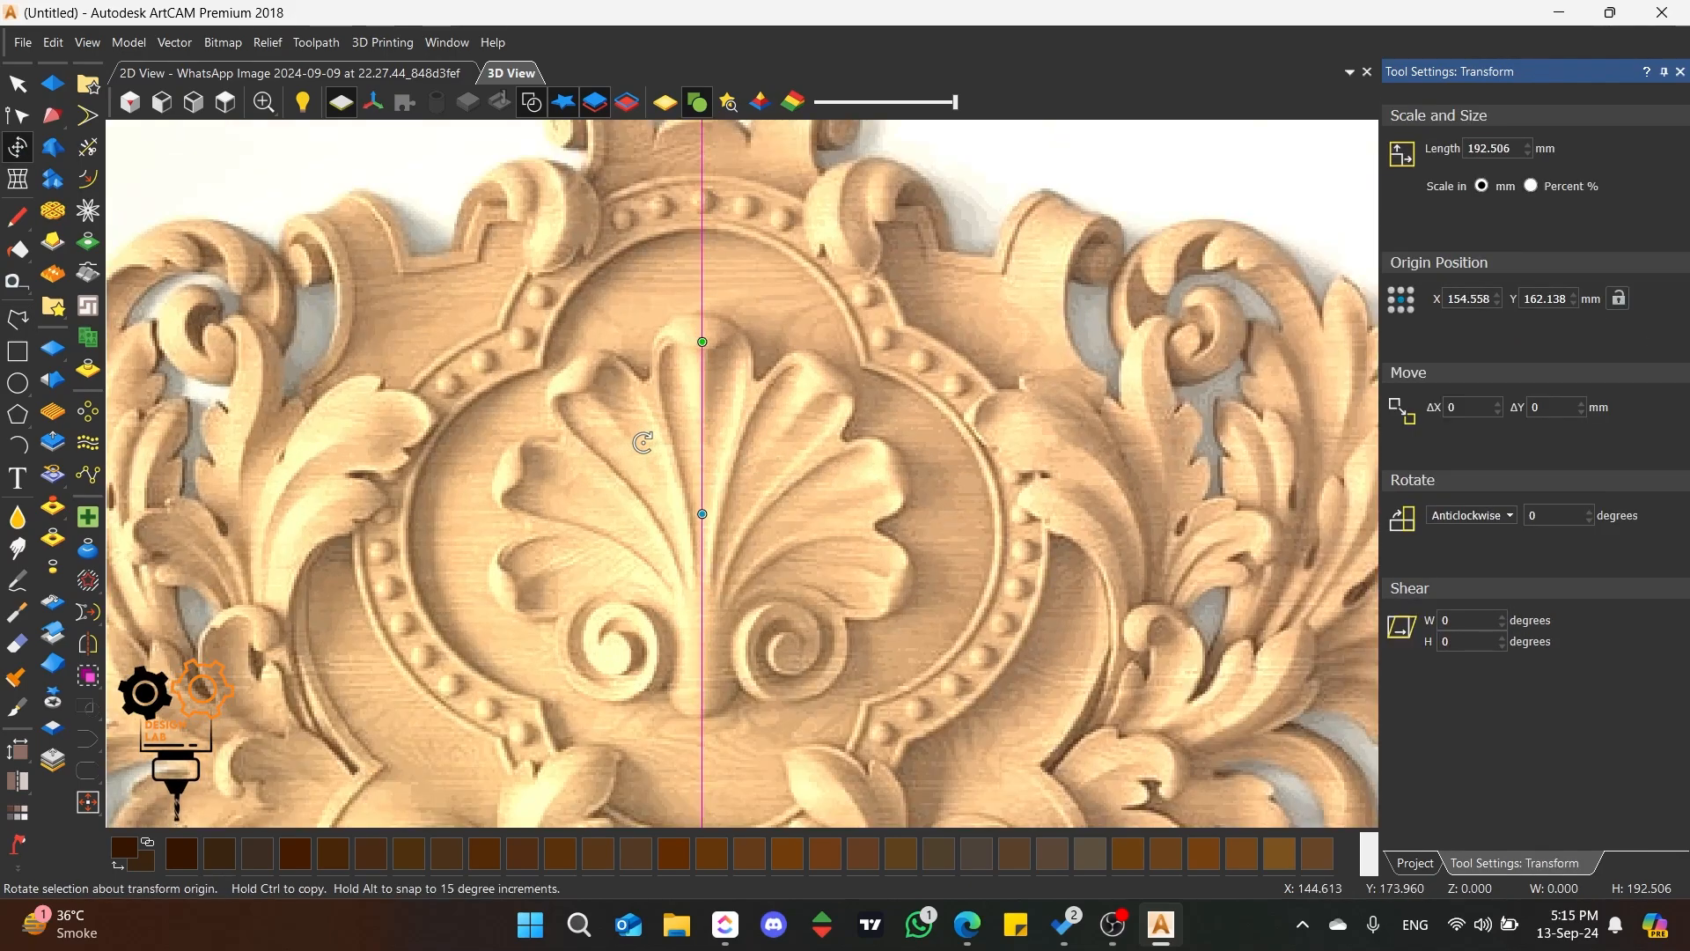
key(Escape)
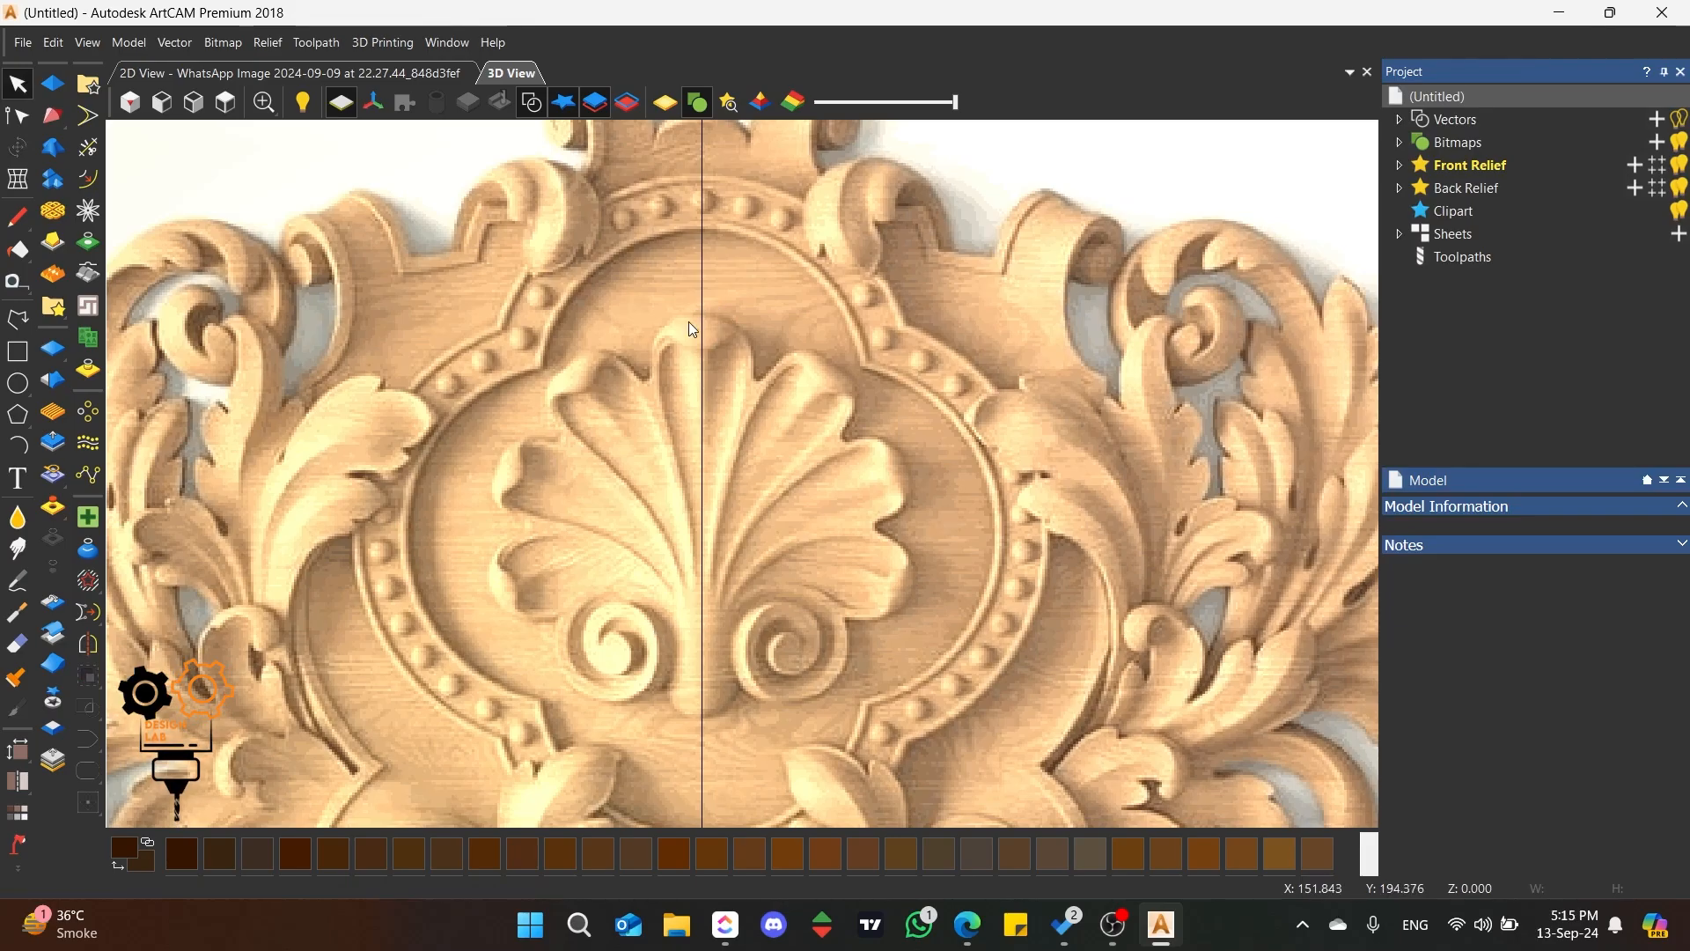
Step: Increase the model resolution to 4000 x 4000 pixels
scroll(680, 567, down, 4)
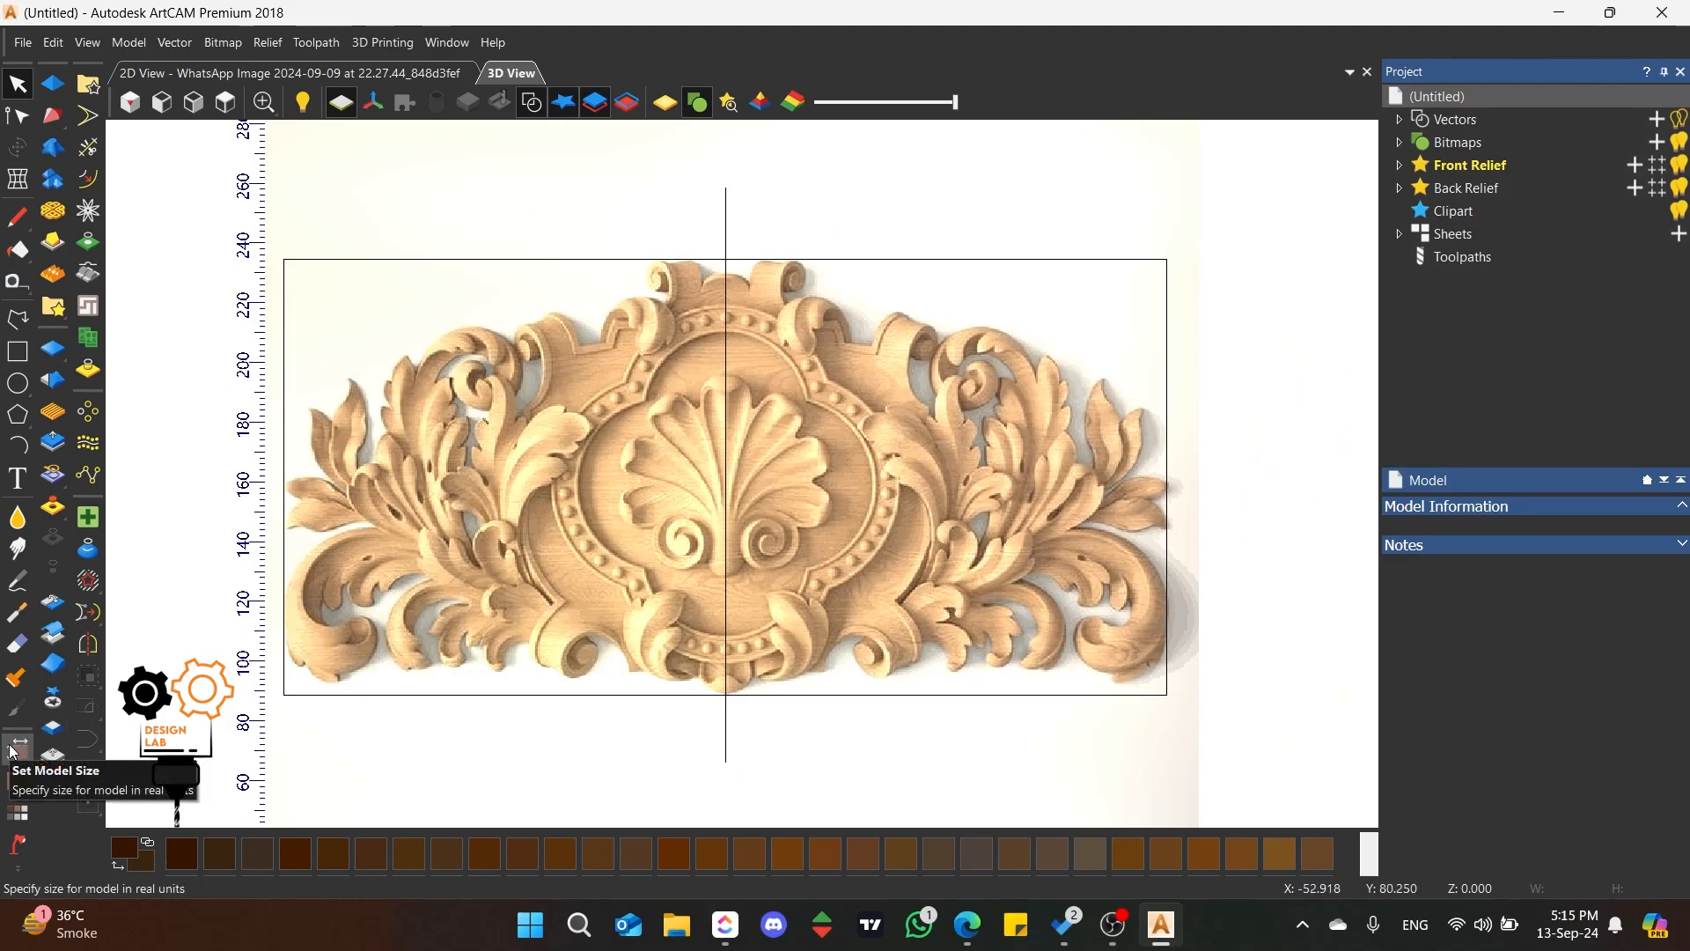
mouse_move(12, 752)
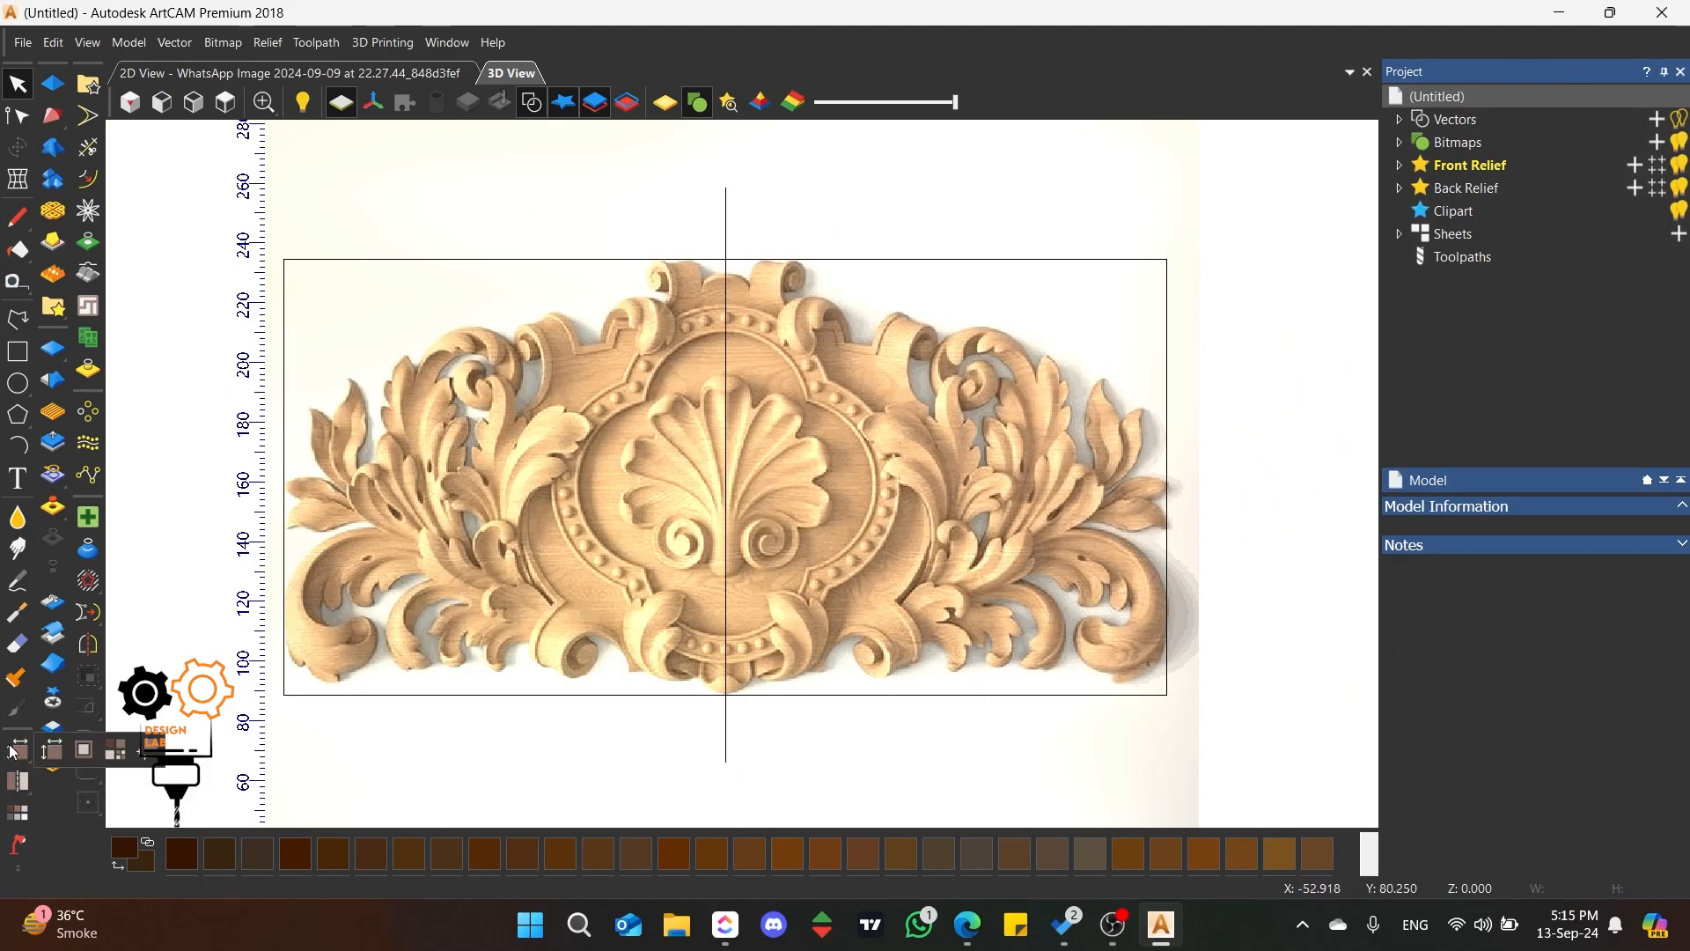
click(114, 753)
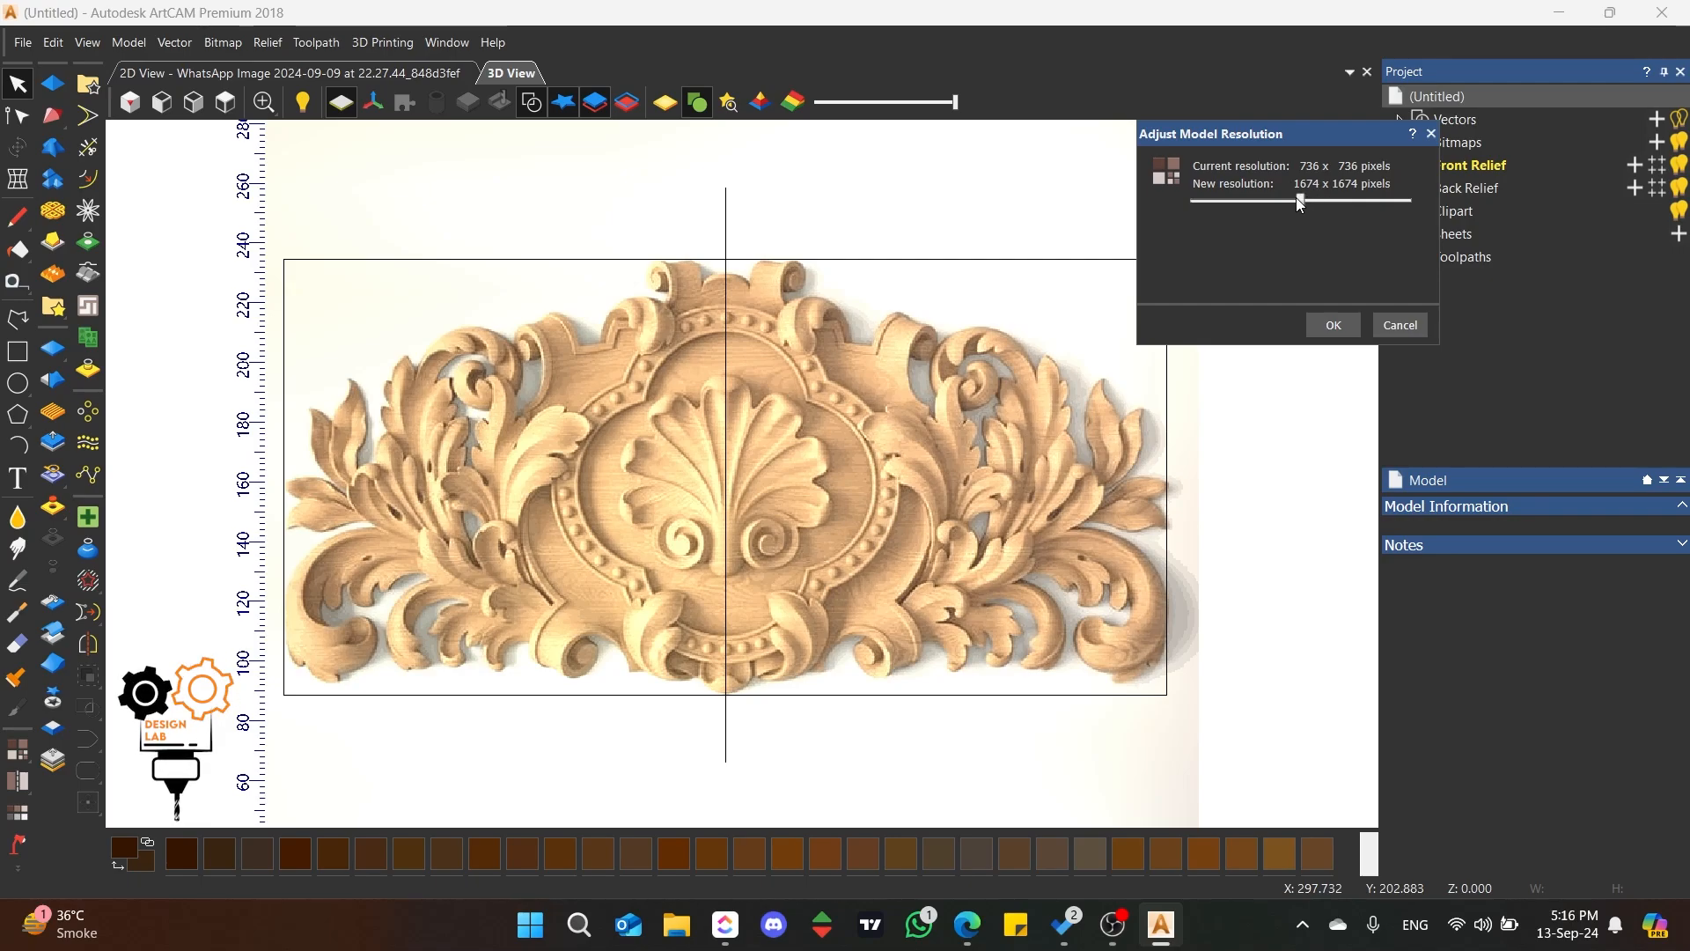
drag(1300, 202, 1435, 210)
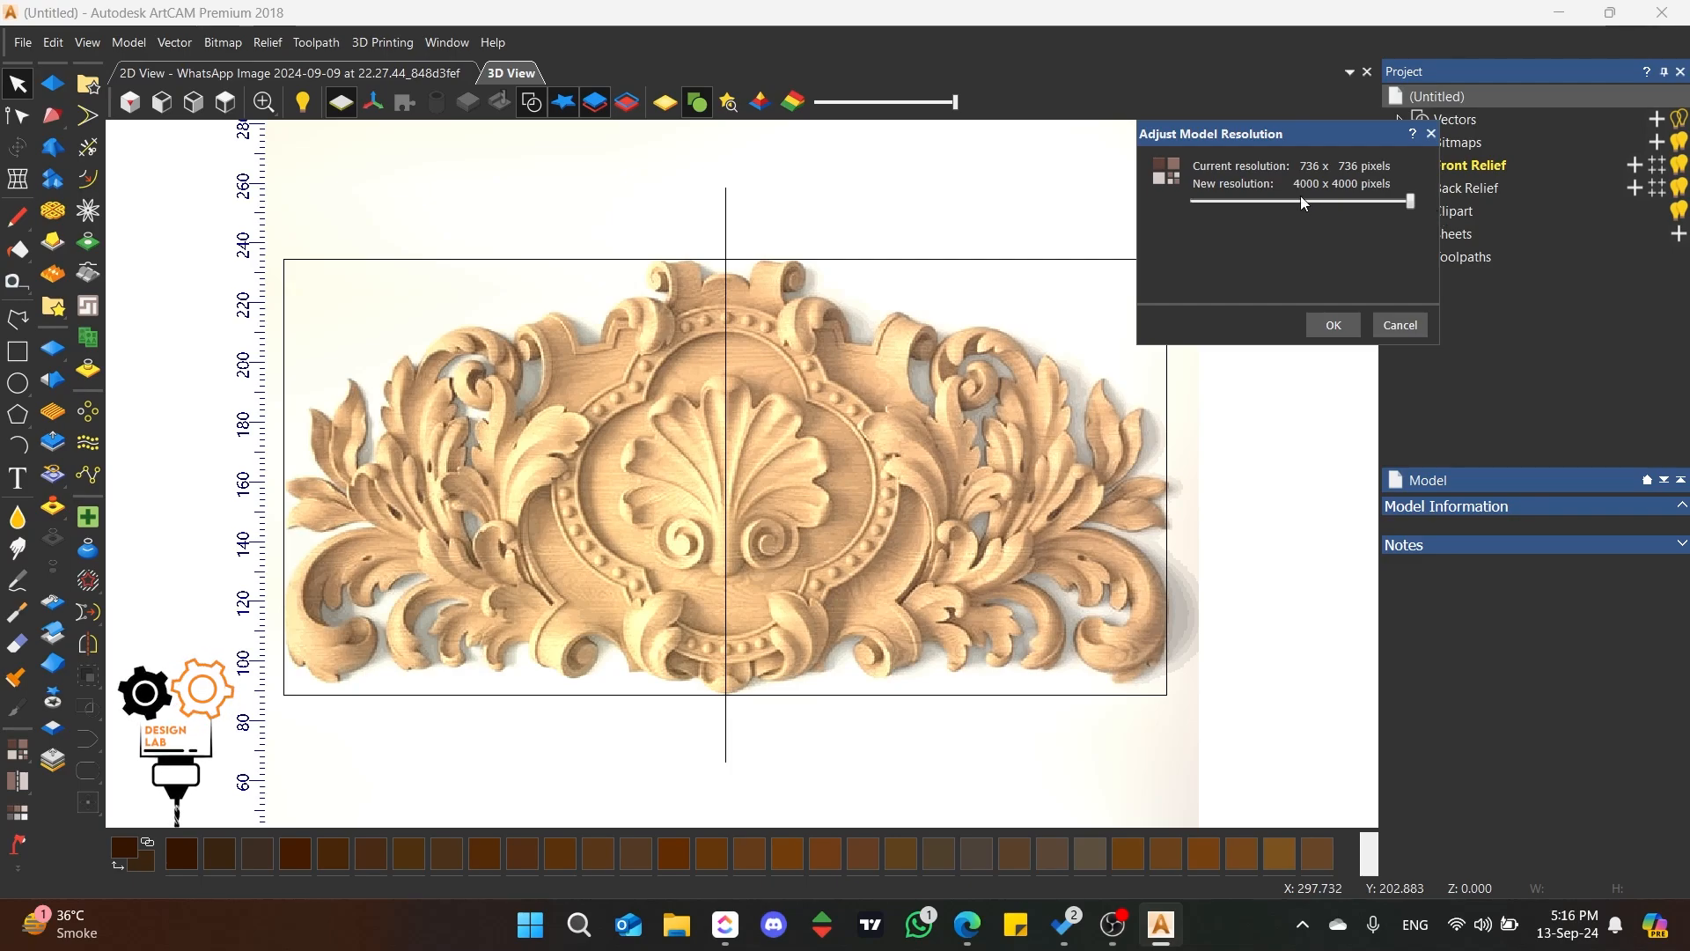
click(1331, 328)
click(1340, 293)
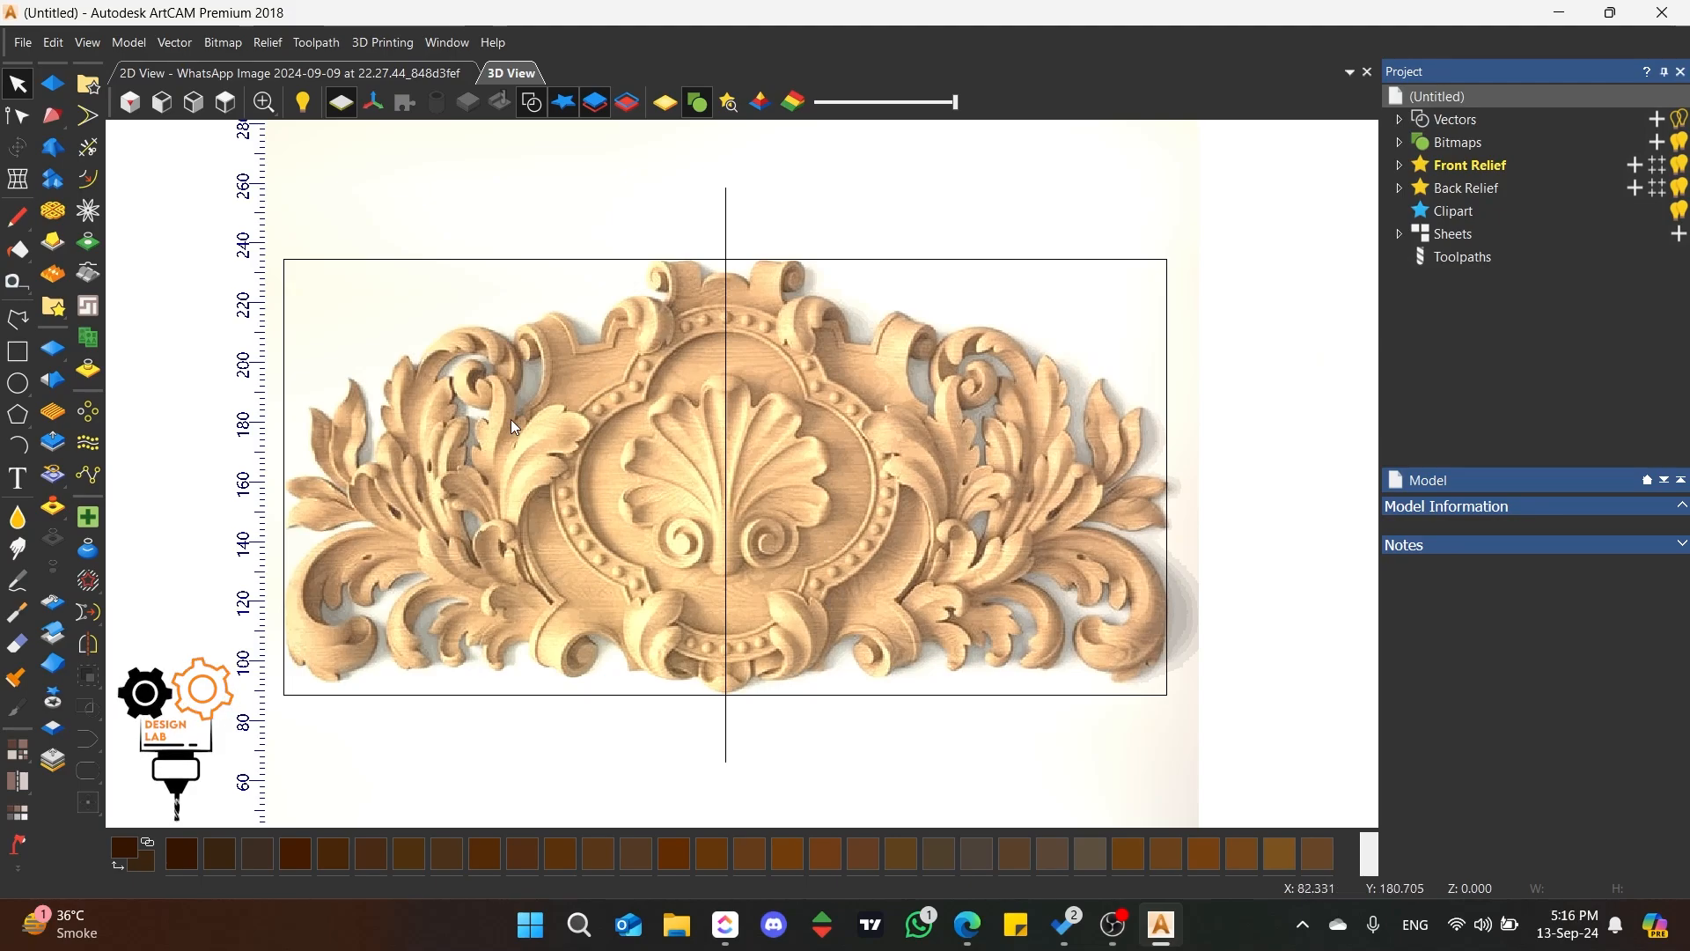
scroll(510, 419, down, 3)
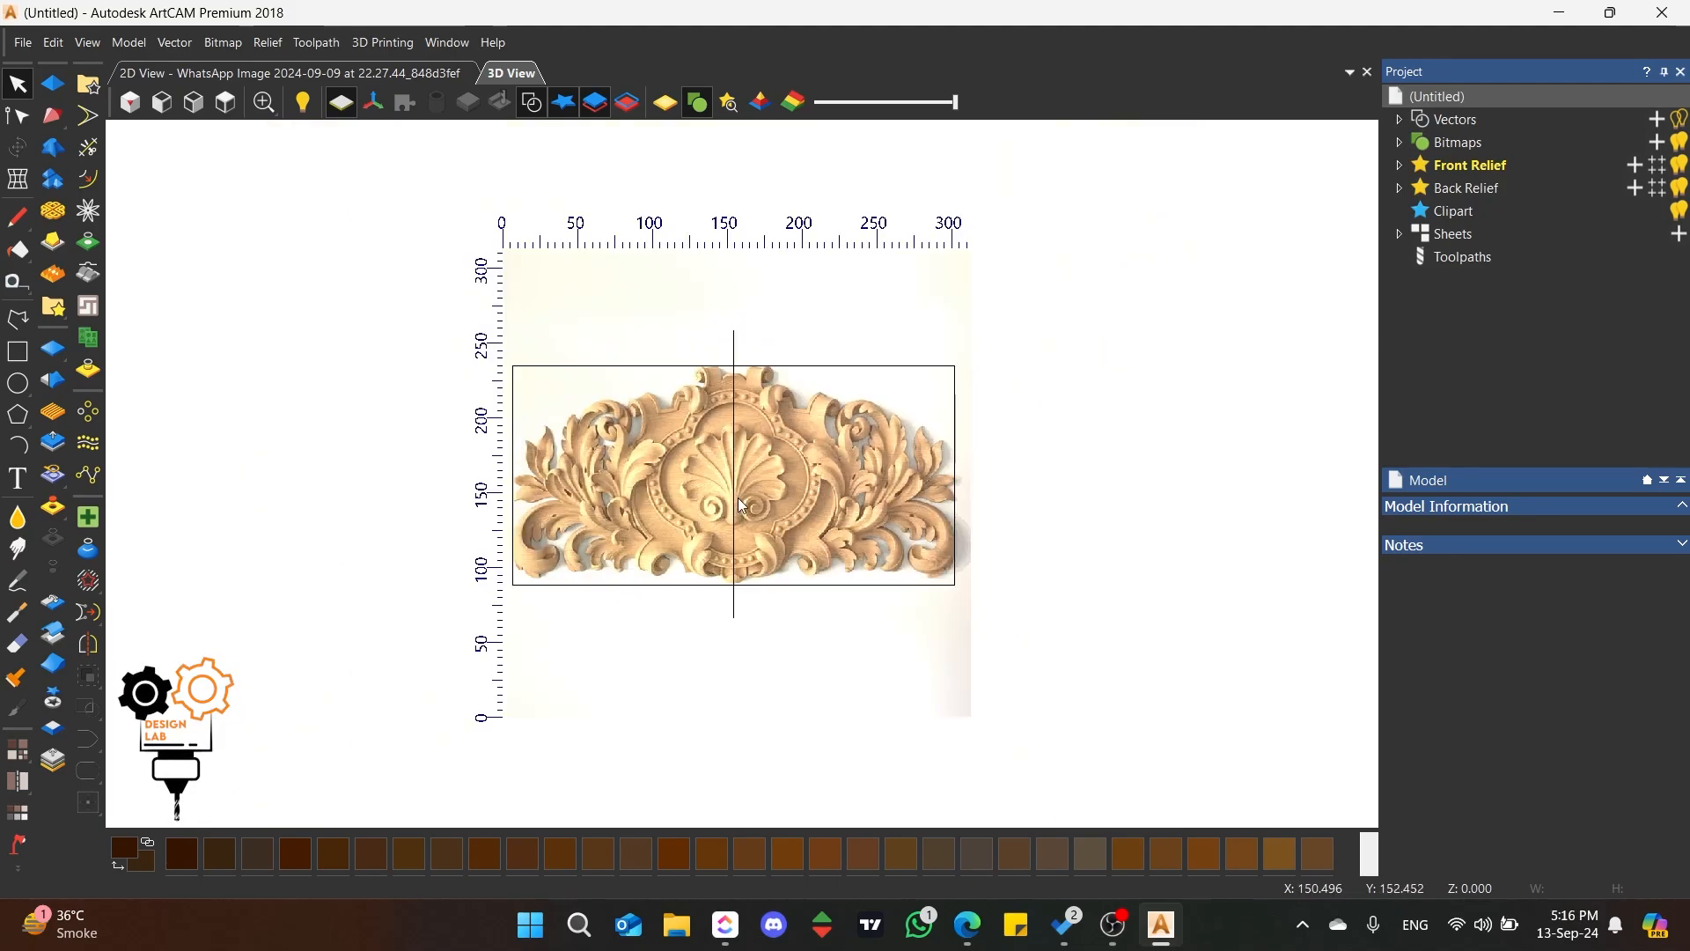
scroll(736, 496, up, 3)
scroll(548, 401, up, 2)
click(18, 320)
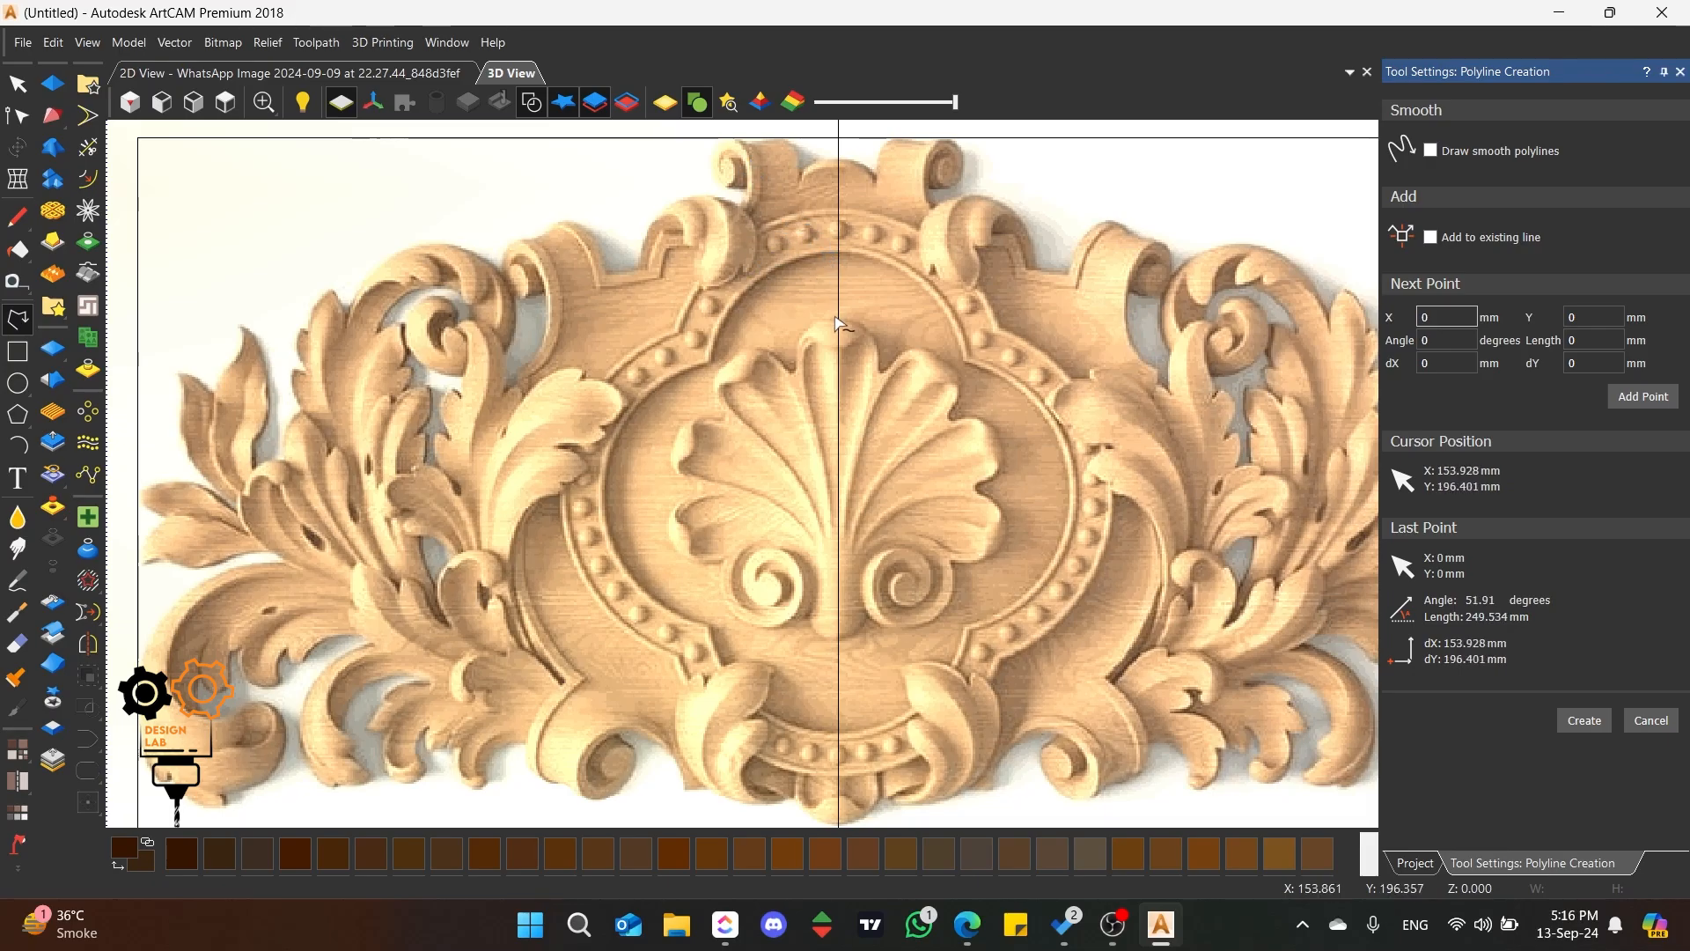
scroll(839, 183, up, 1)
scroll(810, 352, down, 2)
scroll(788, 546, up, 4)
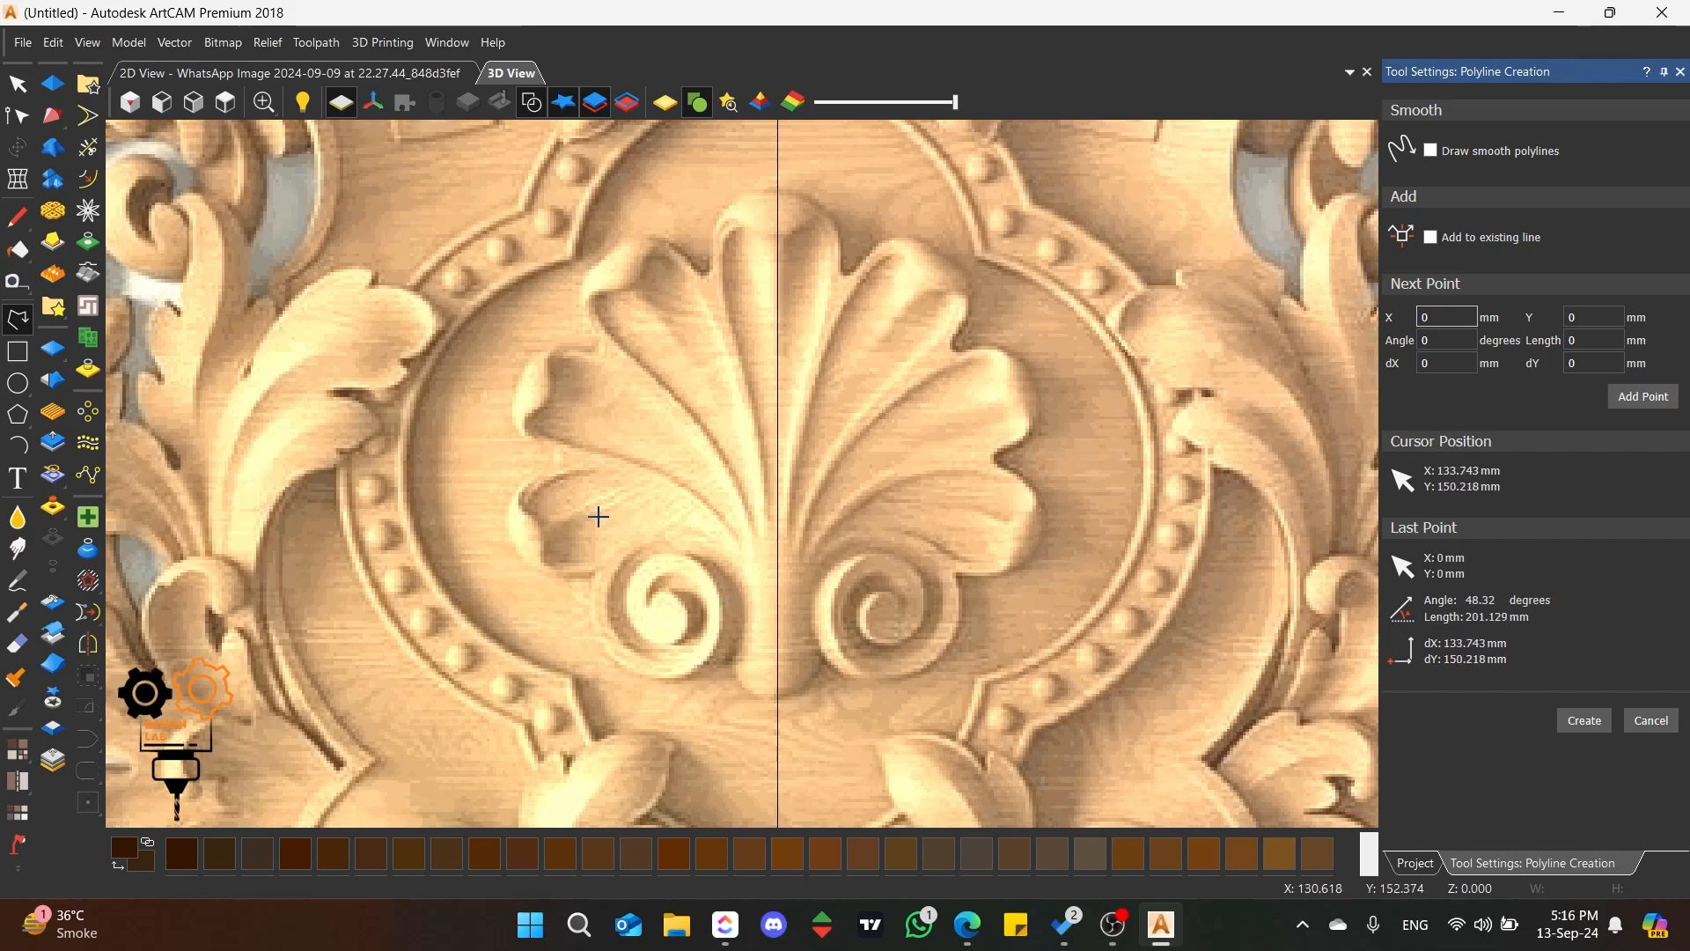
scroll(599, 516, down, 1)
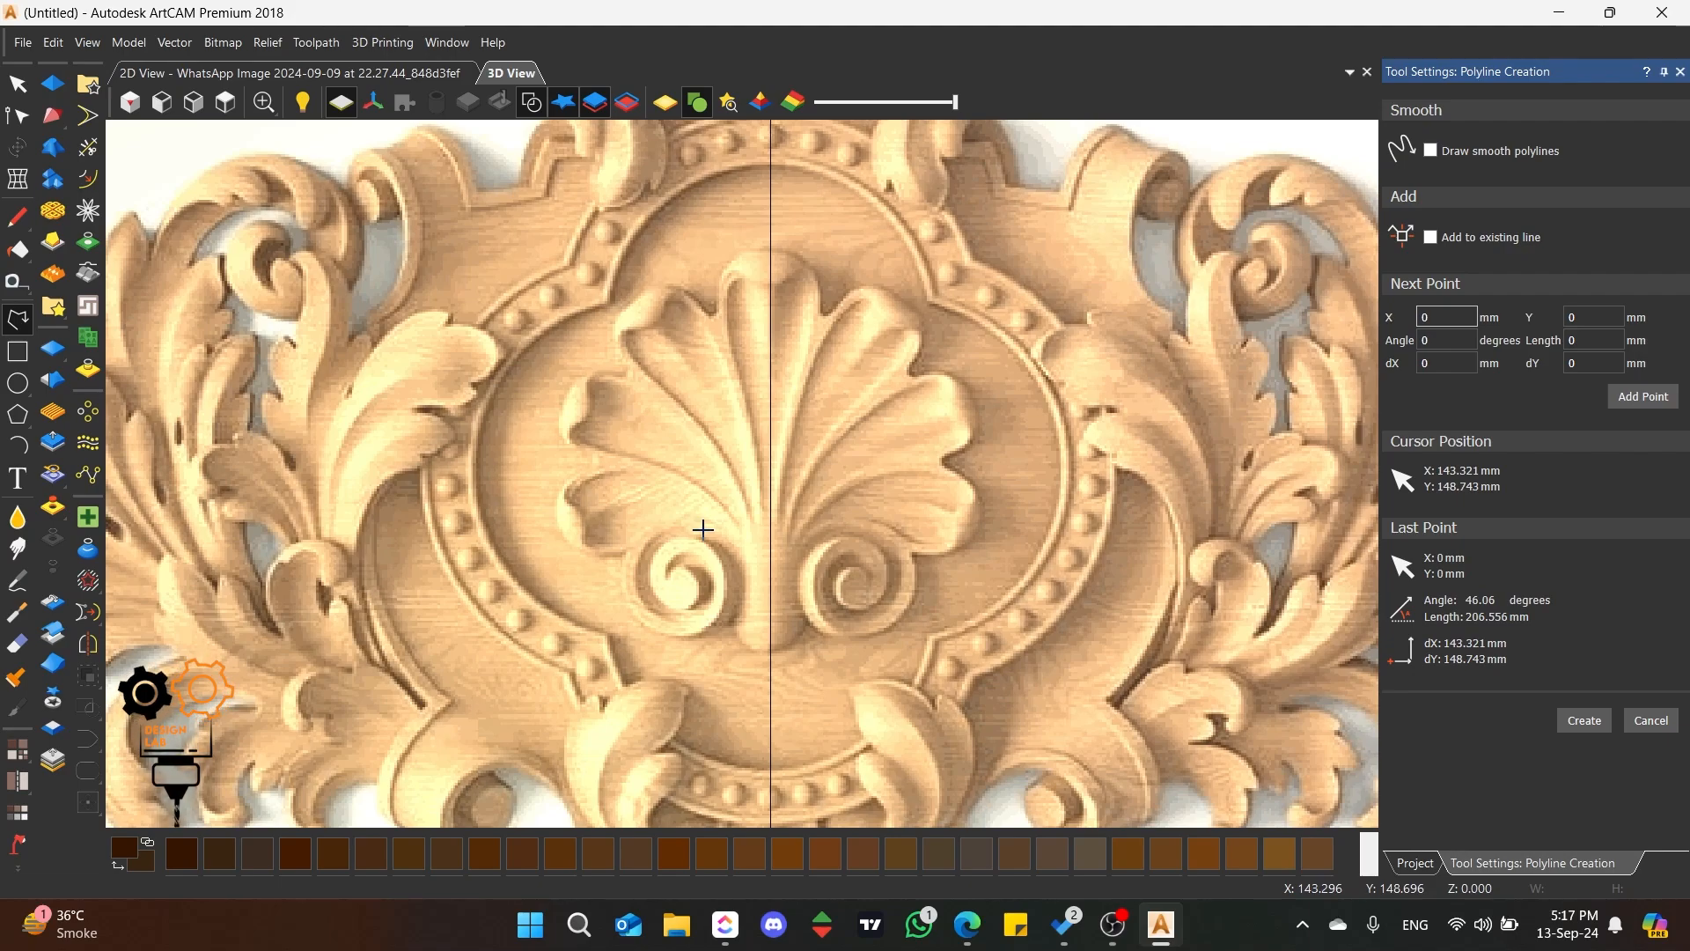
Step: Draw a circle about 68.3 mm in diameter, centred on the vertical line, around the central shell
key(c)
drag(771, 450, 793, 248)
key(Return)
Step: Stretch the circle downward and sideways to about 73.7 x 73.4 mm so it encloses the whole shell
key(t)
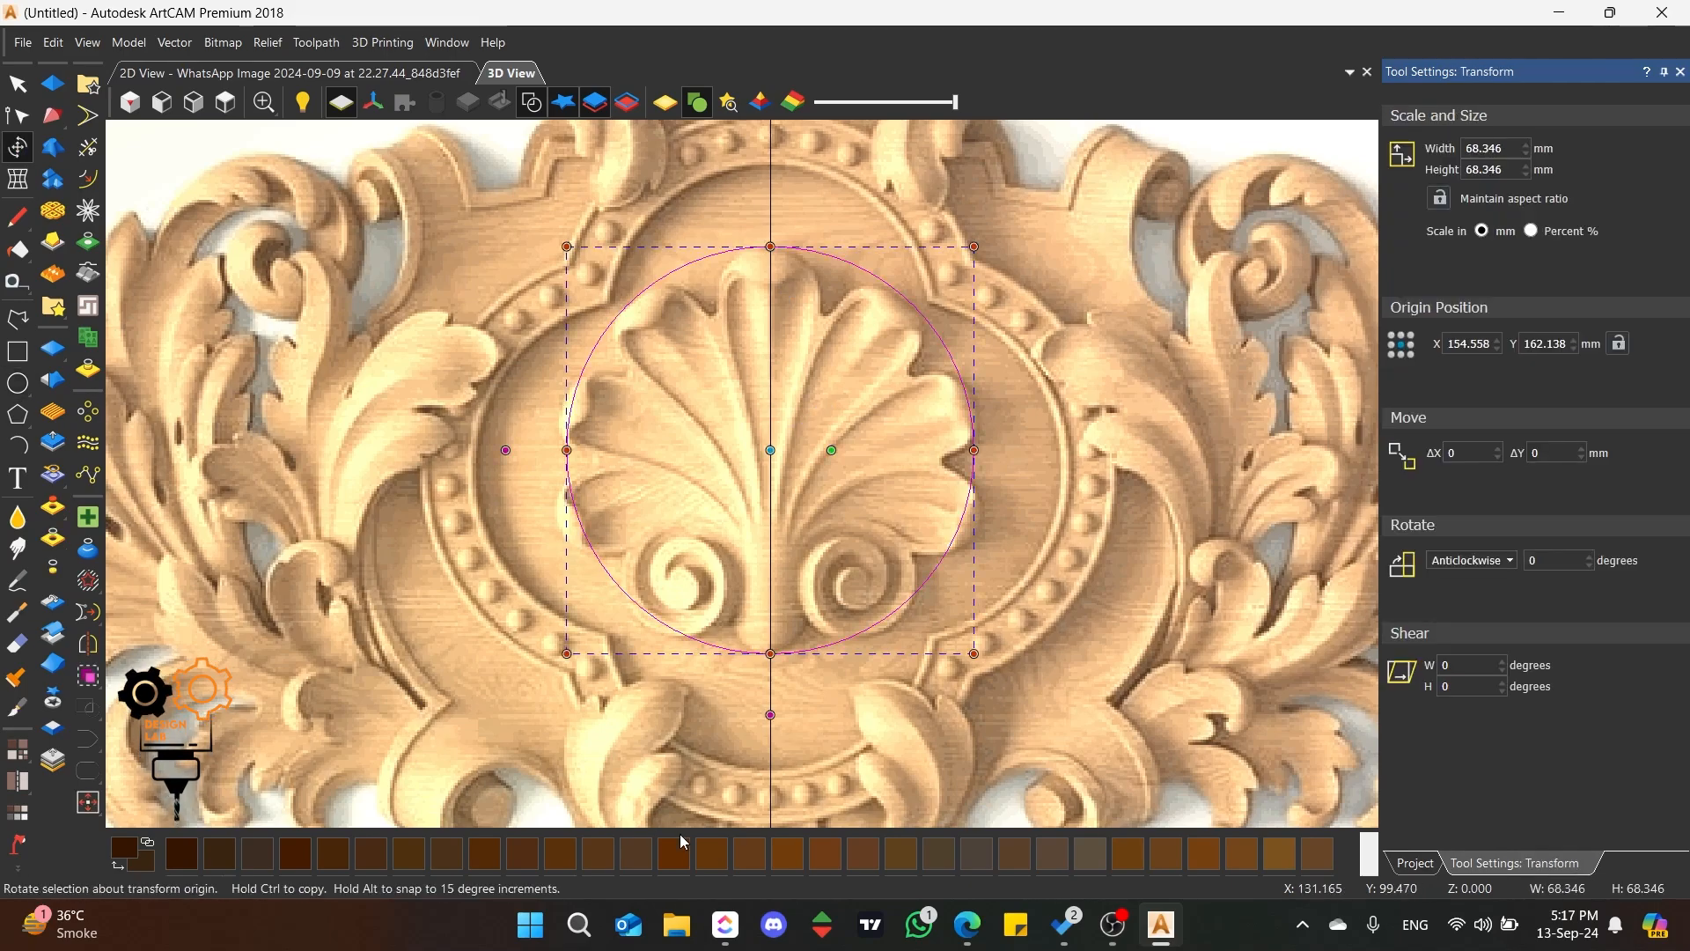
drag(768, 651, 768, 679)
alt+drag(974, 460, 990, 460)
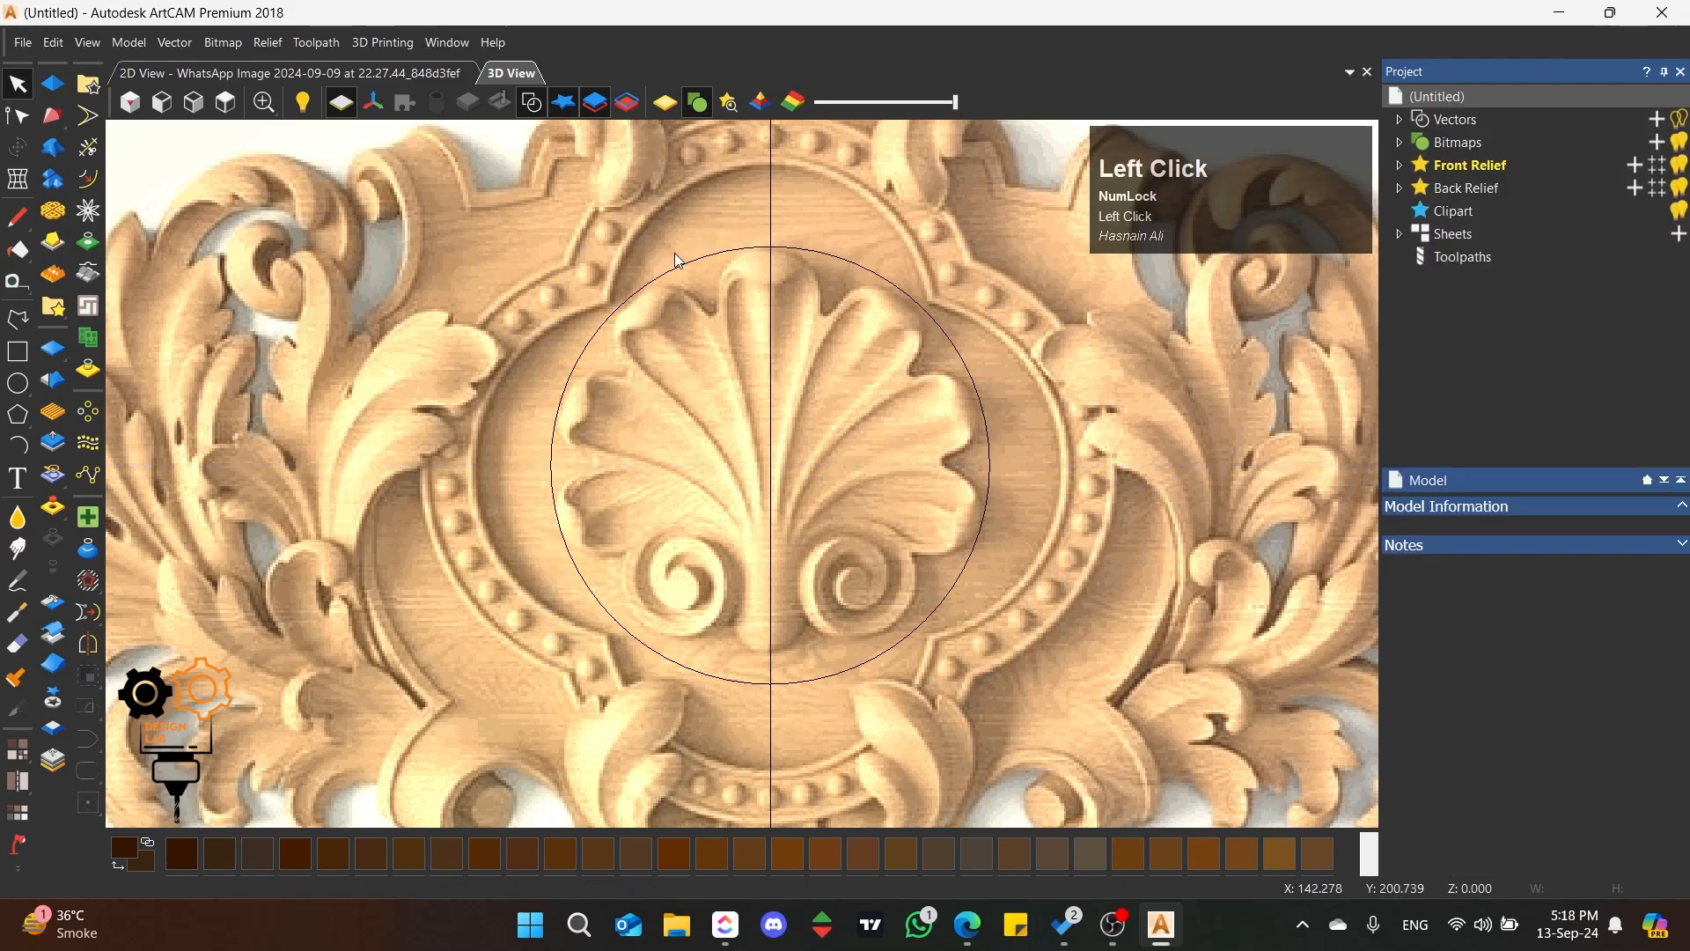
Step: Start a 3D Blend on the circle and place its picked blend point on the centre line at about X 154.558, Y 138.843
click(678, 262)
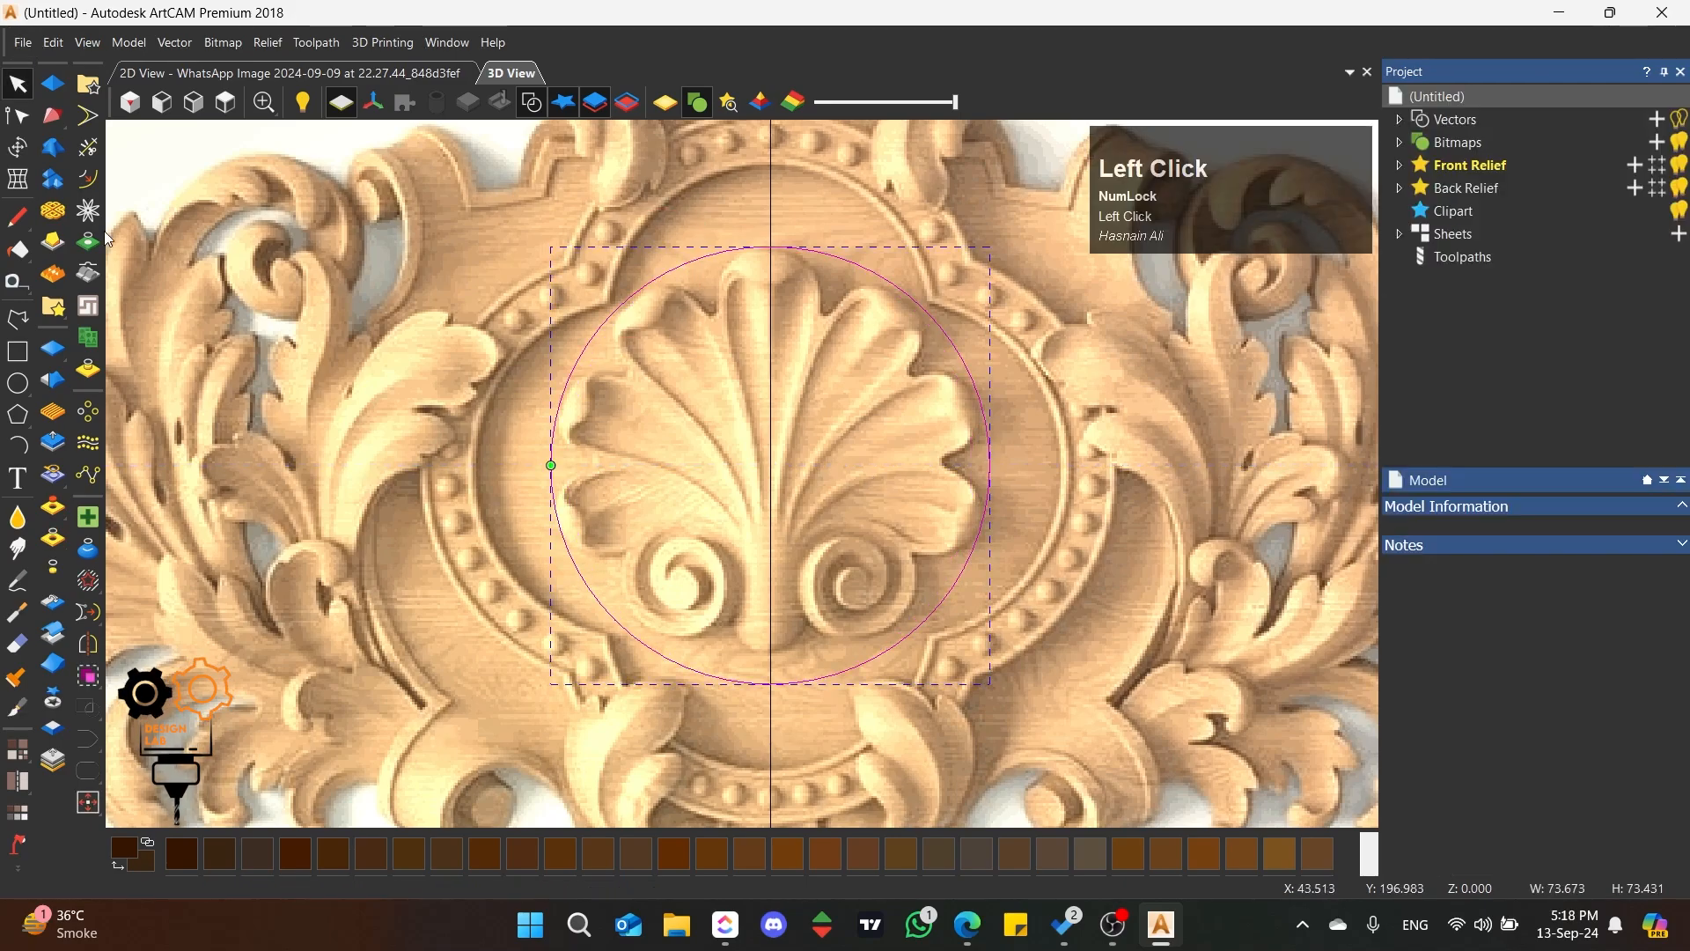
click(59, 153)
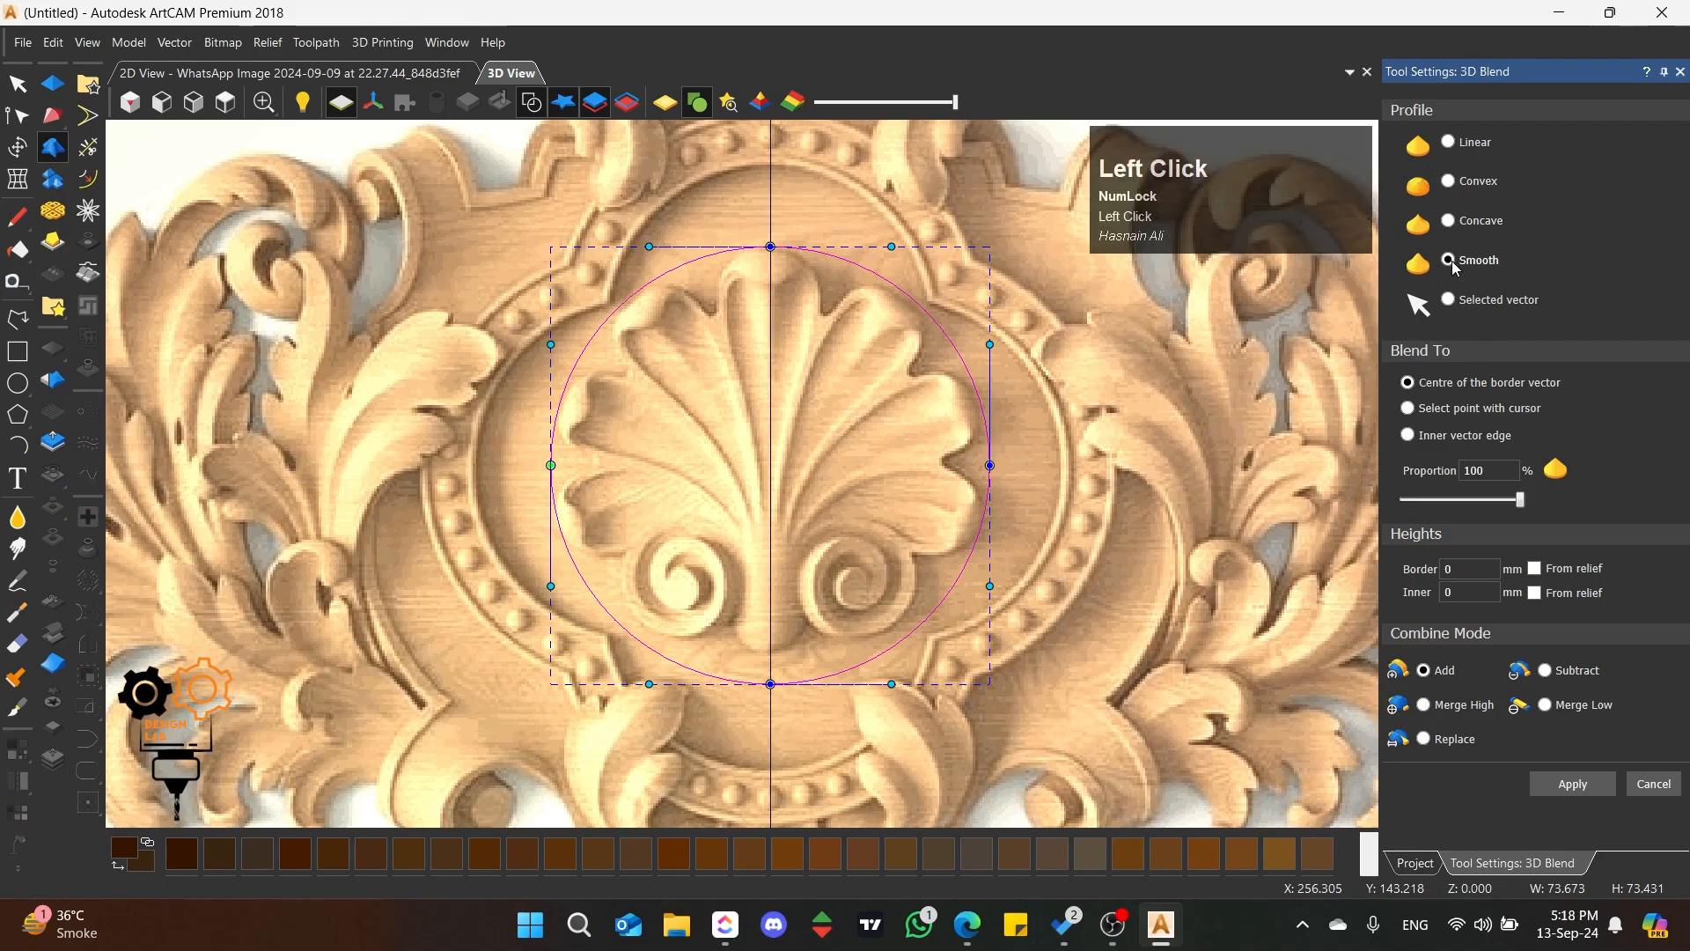
click(1440, 410)
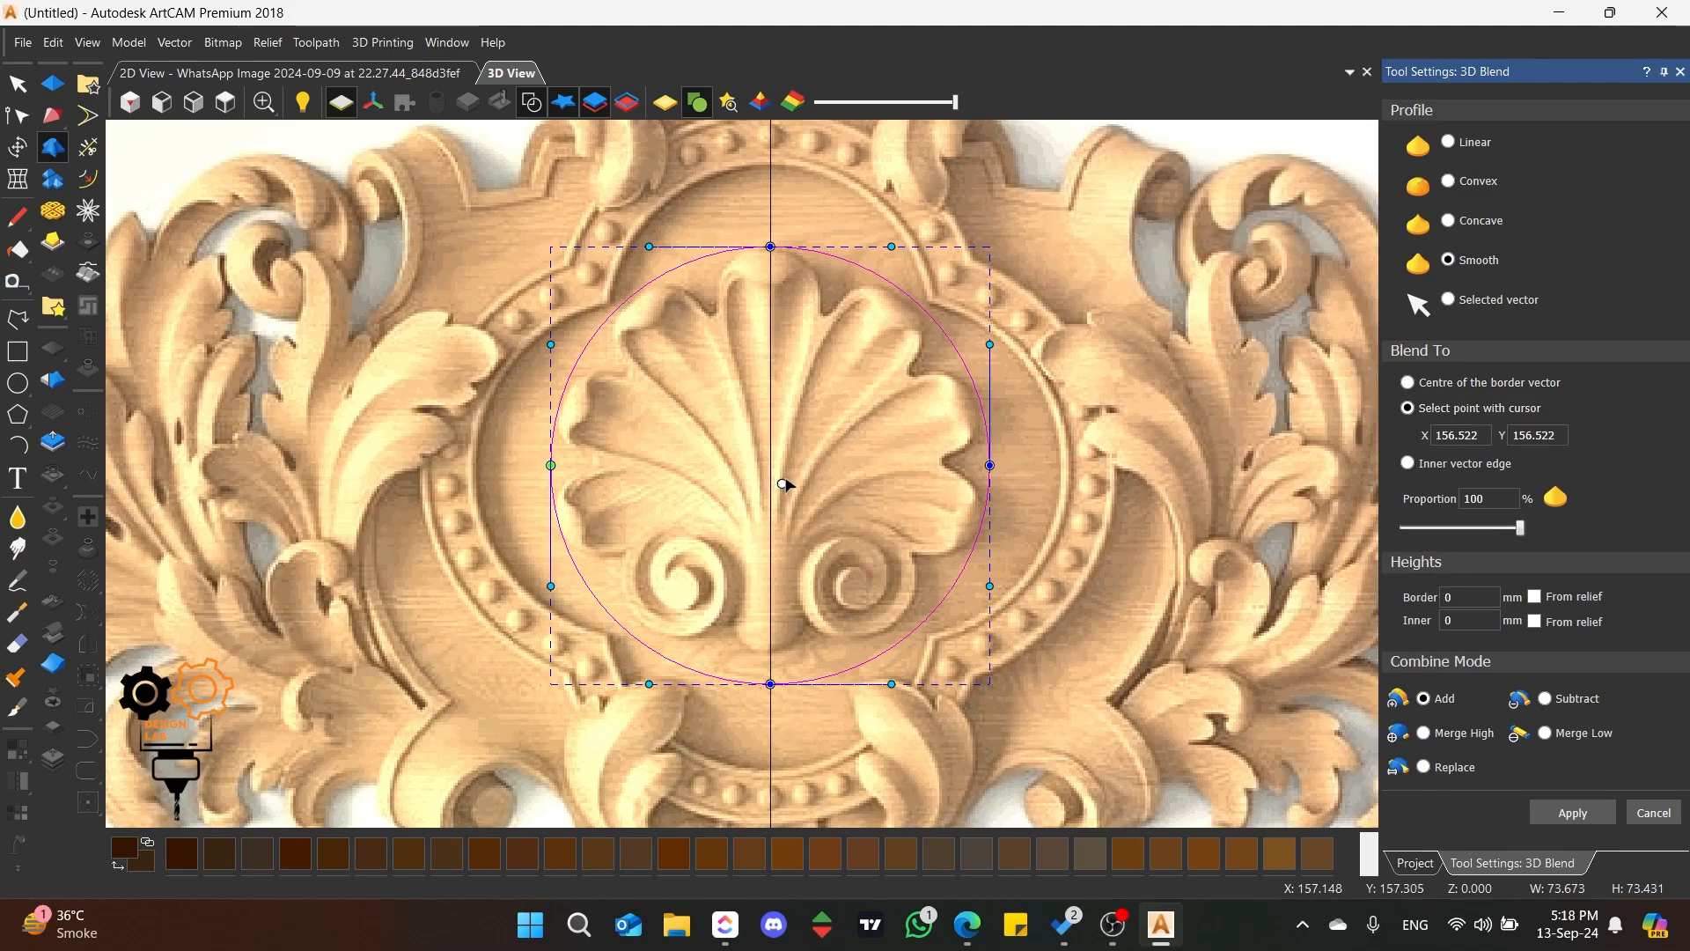
drag(783, 485, 772, 591)
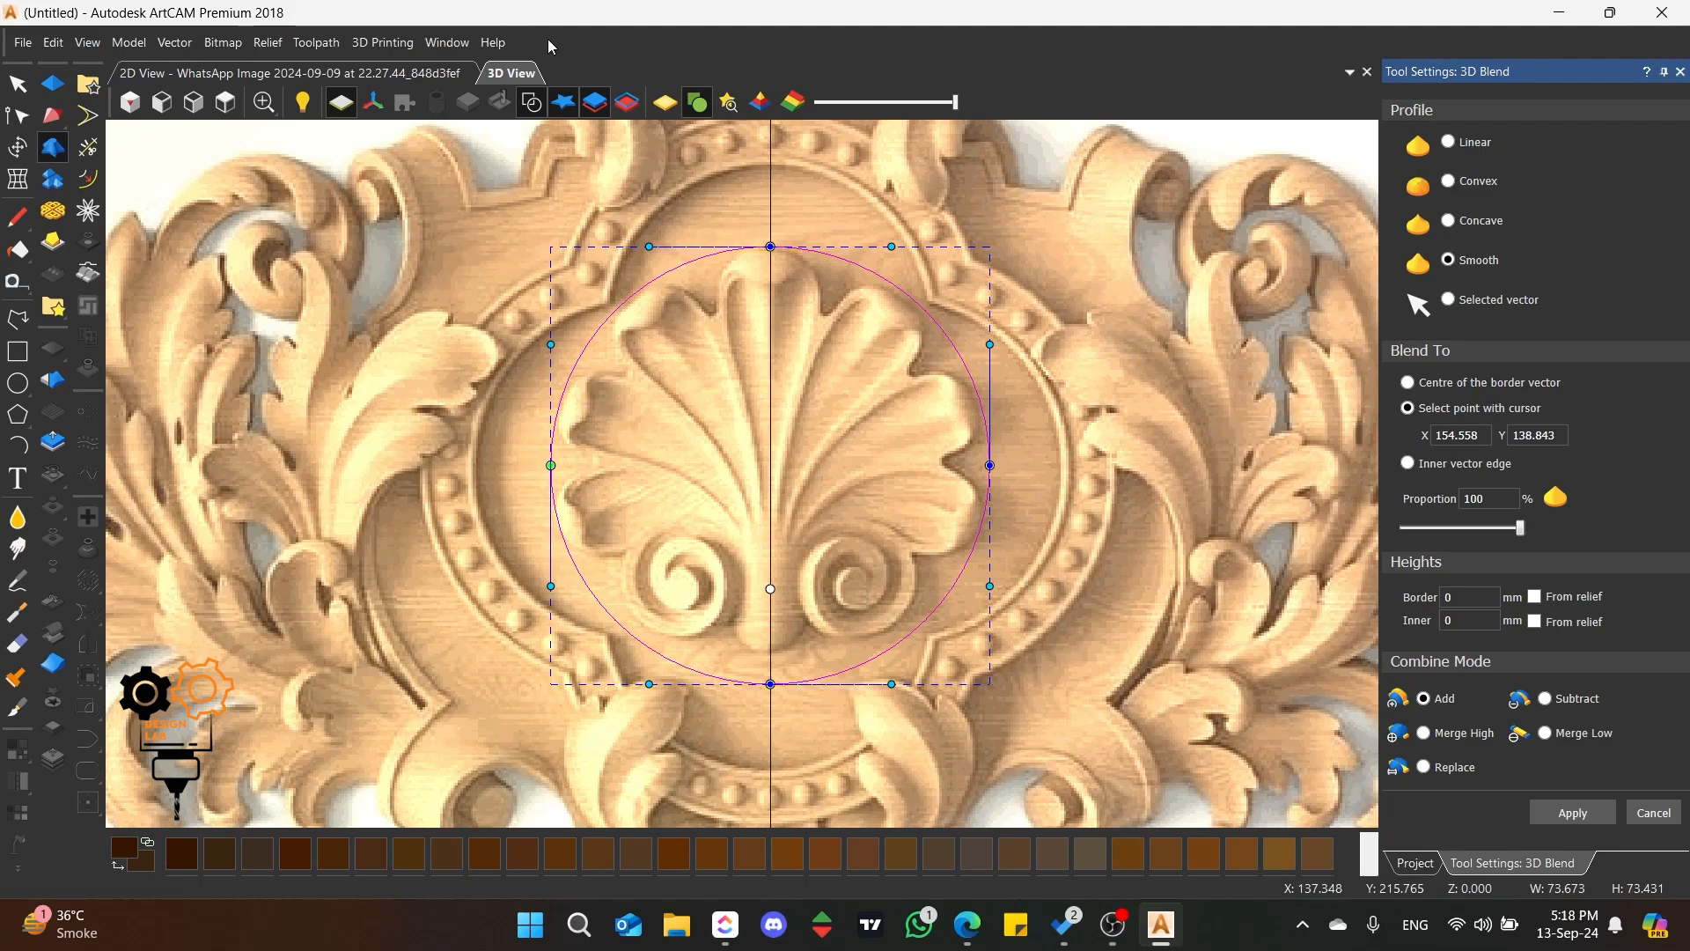
Step: Set the blend's inner height to 10 mm
click(523, 69)
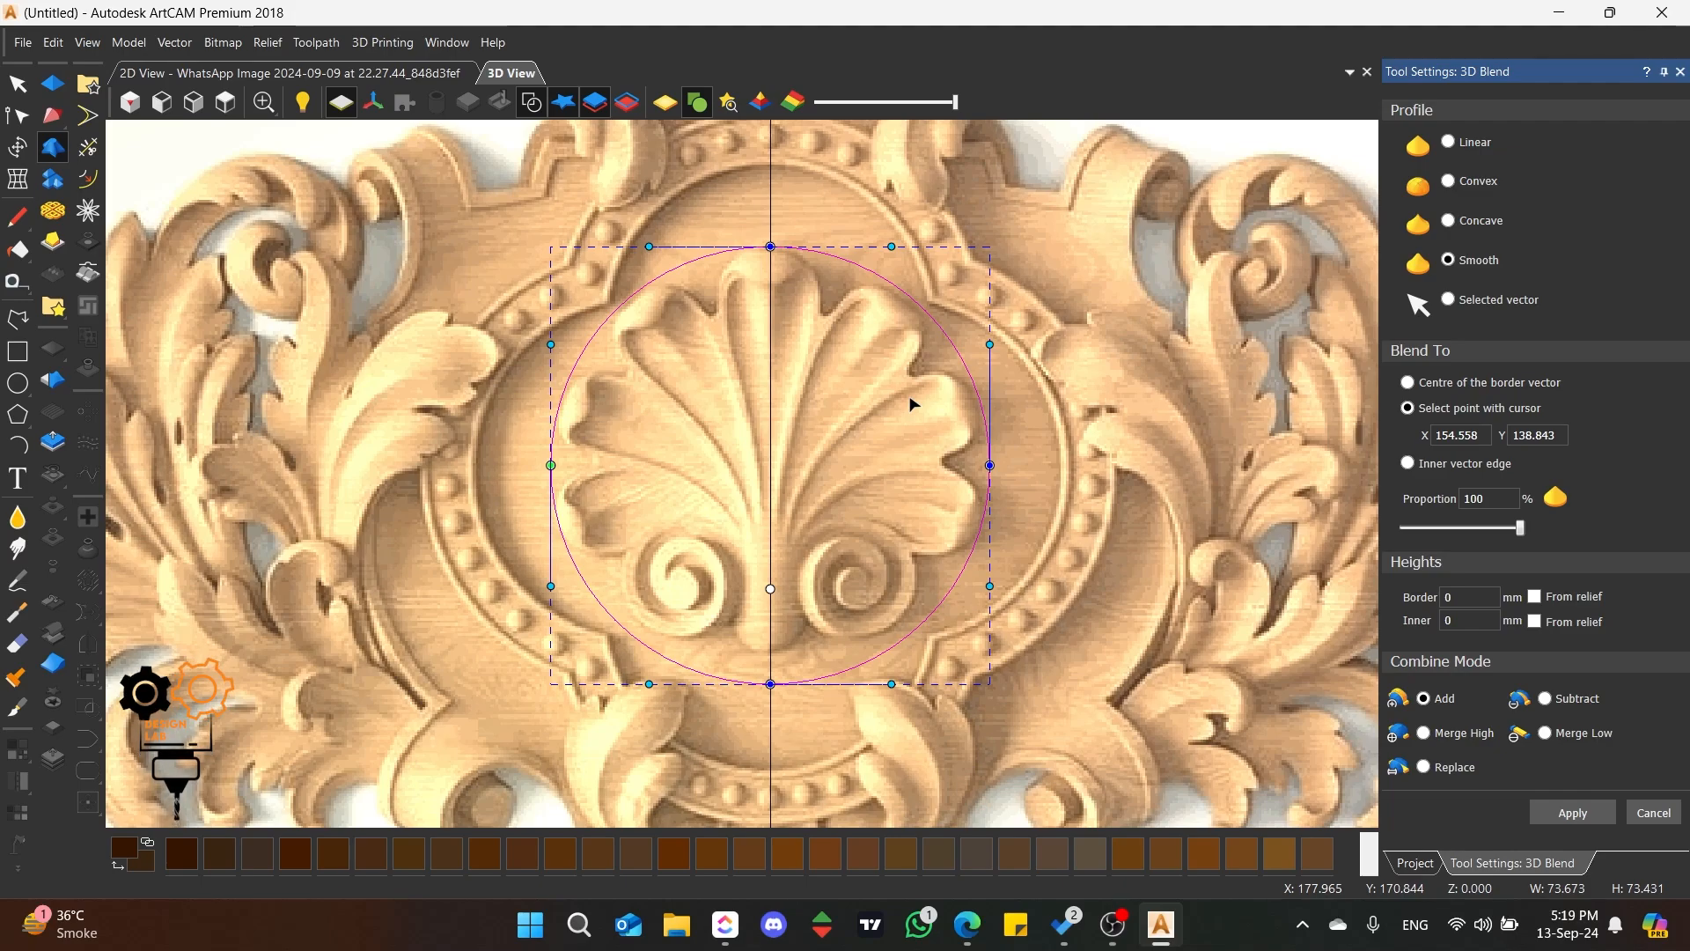
click(1445, 621)
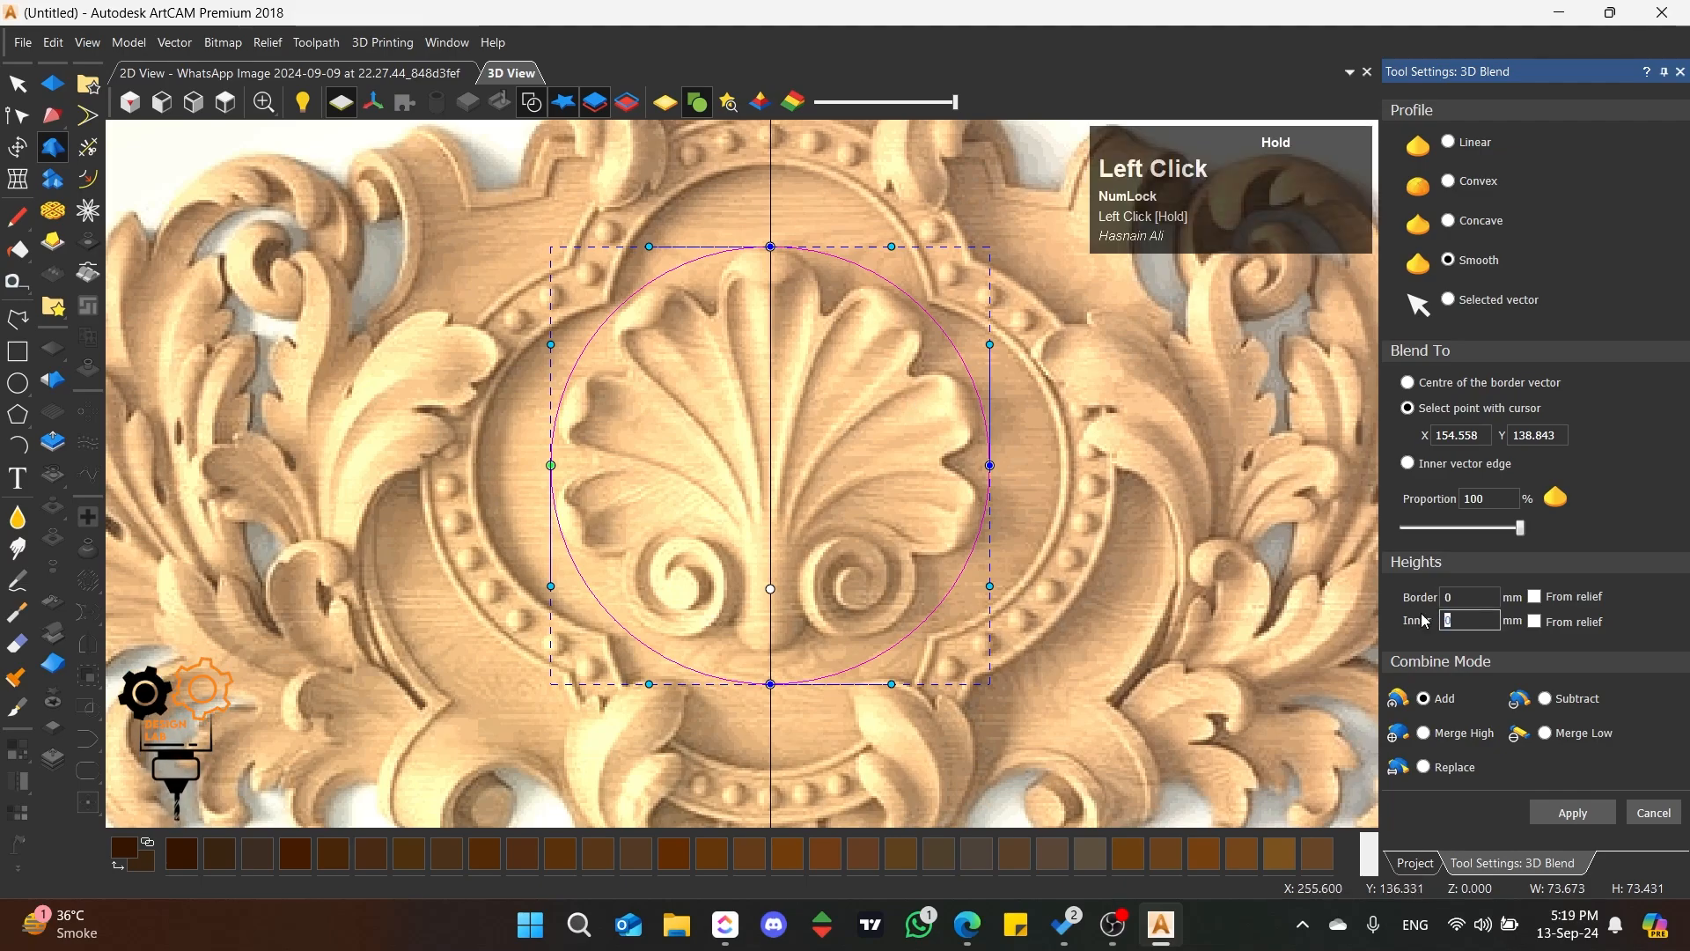
click(1448, 597)
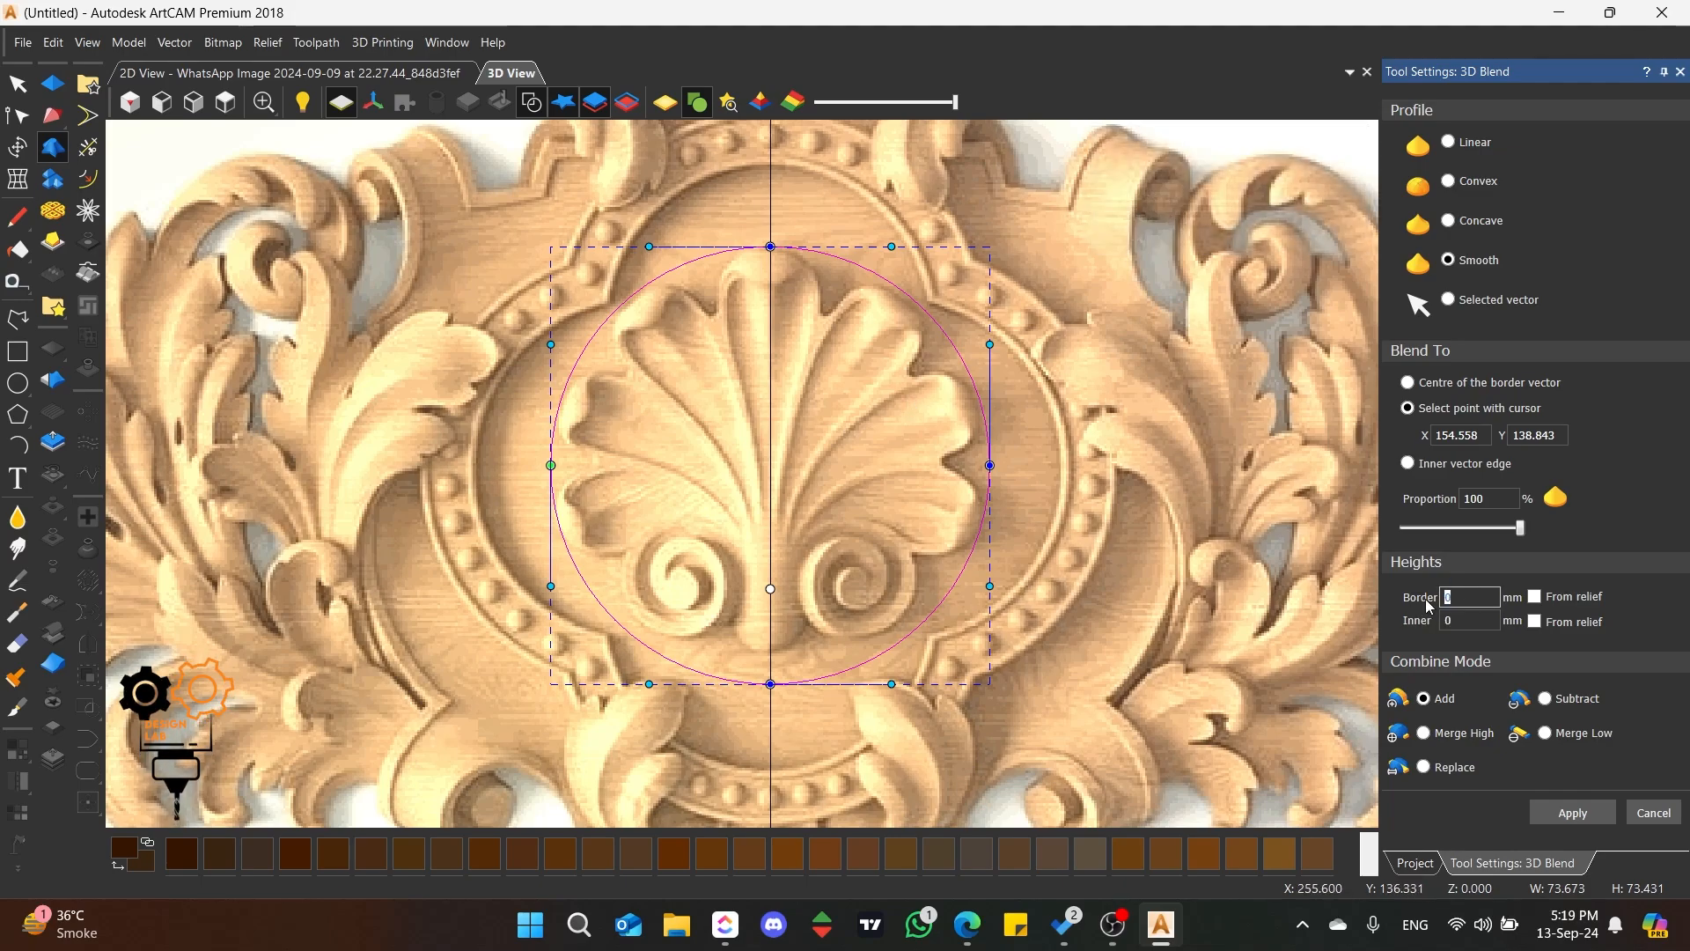
click(1448, 621)
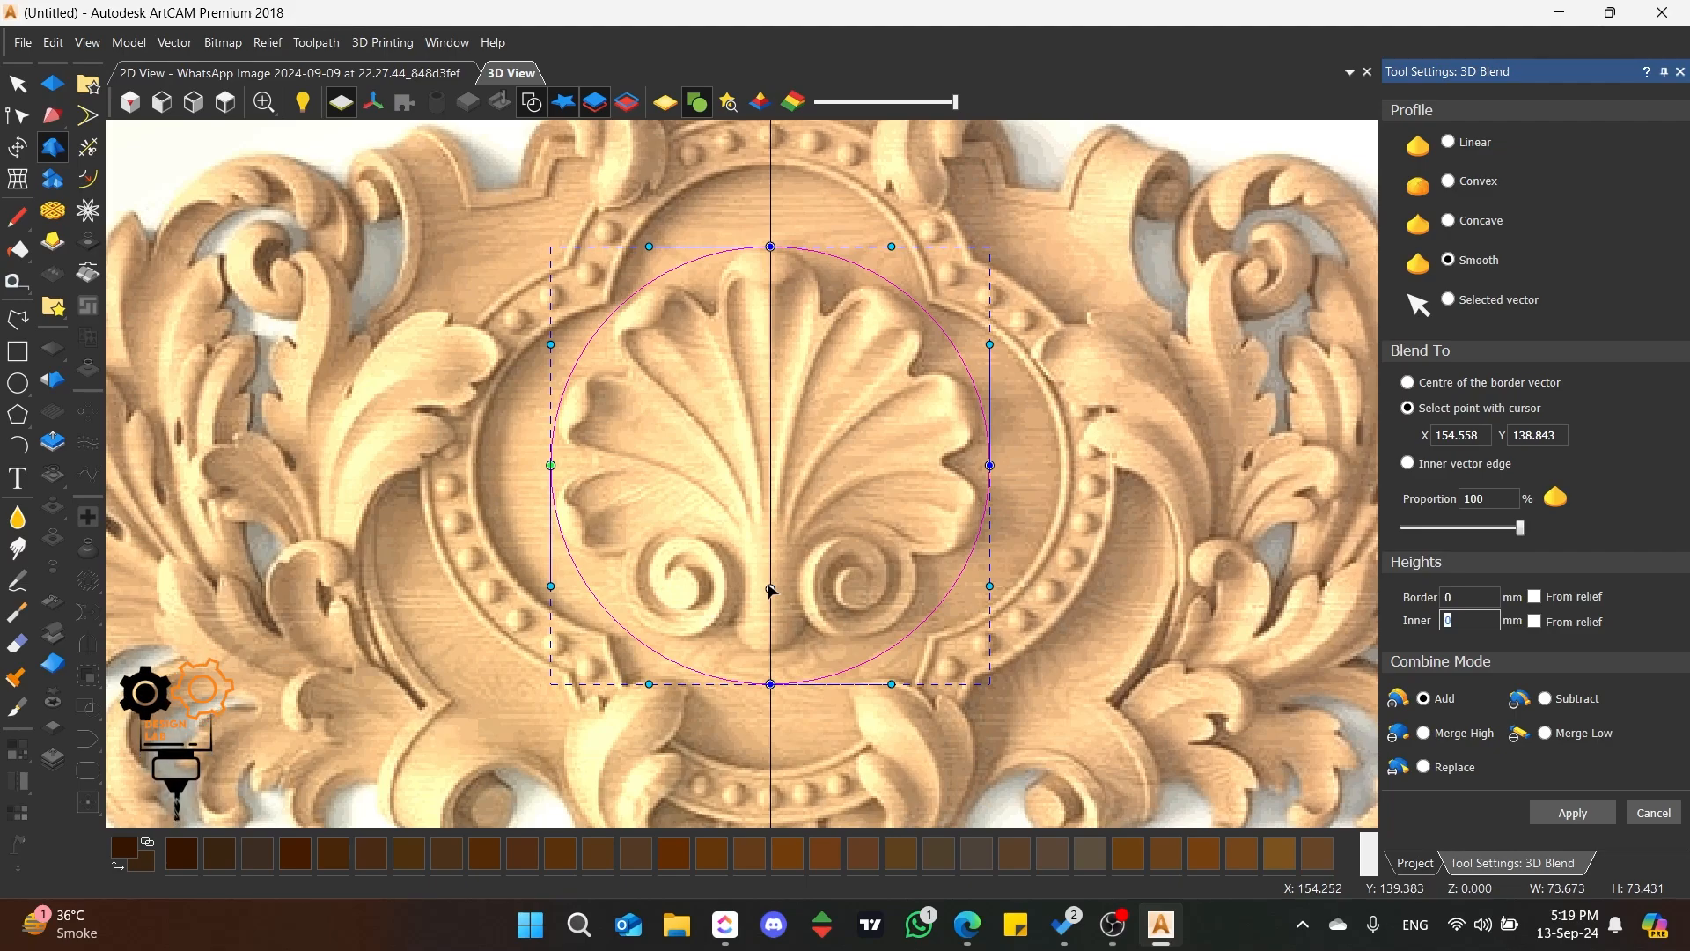
click(1474, 622)
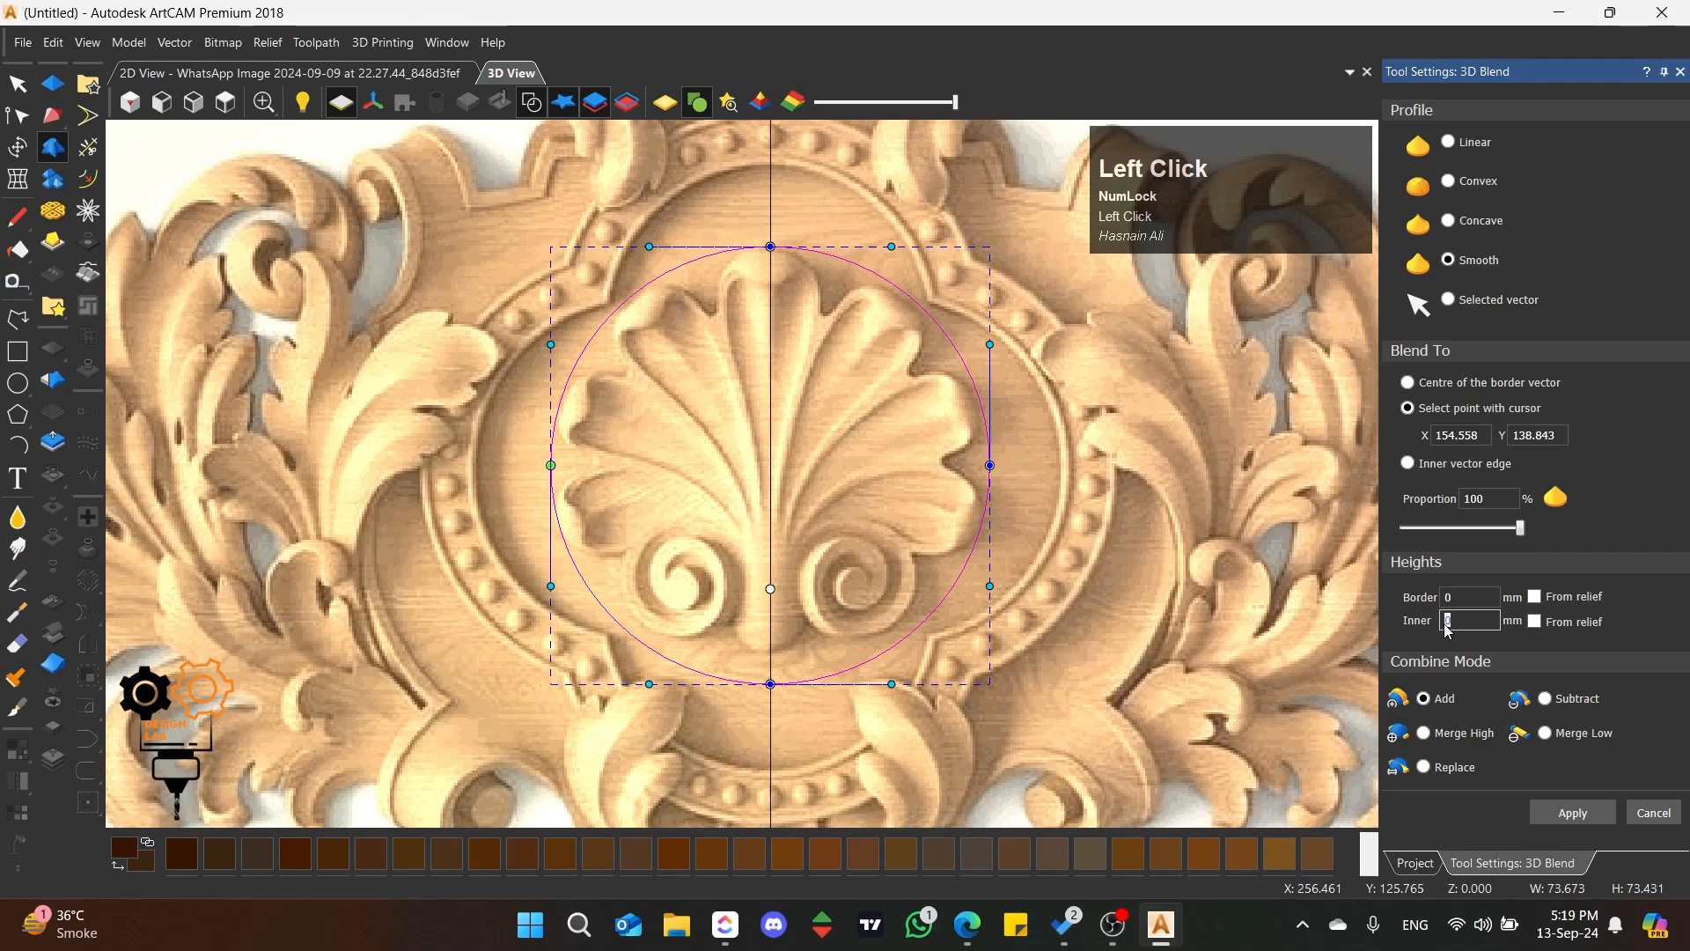
text(10)
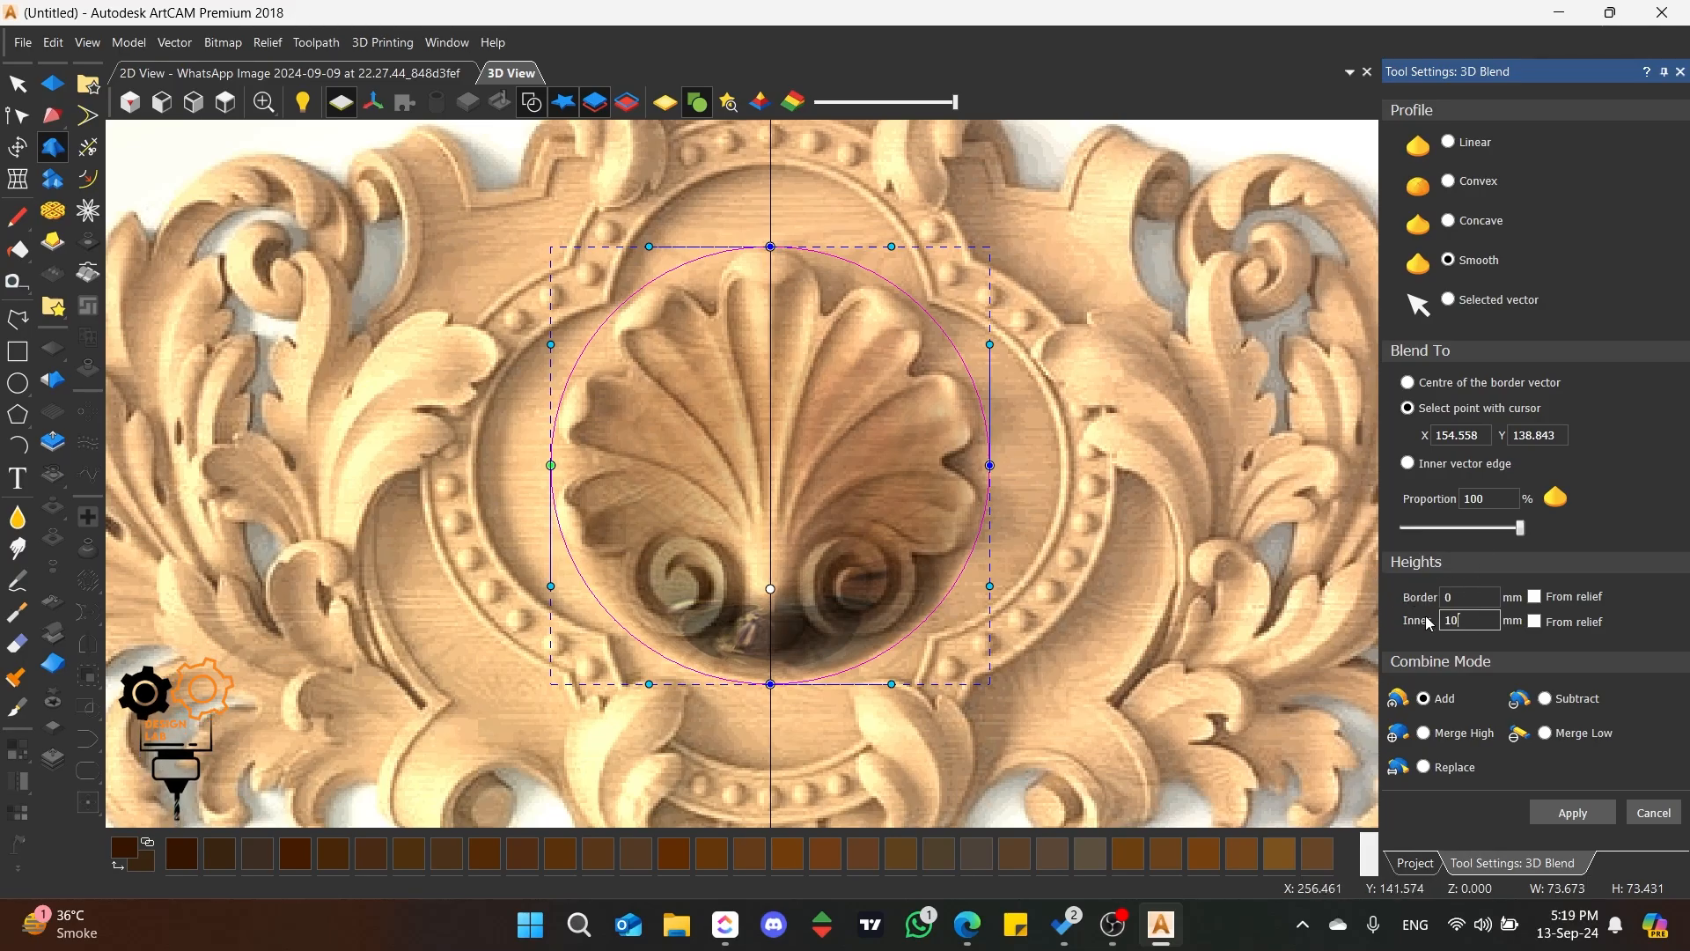
Step: Examine the blended dome as a plain relief in isometric view, then restore the top view and picture colours
scroll(671, 577, up, 2)
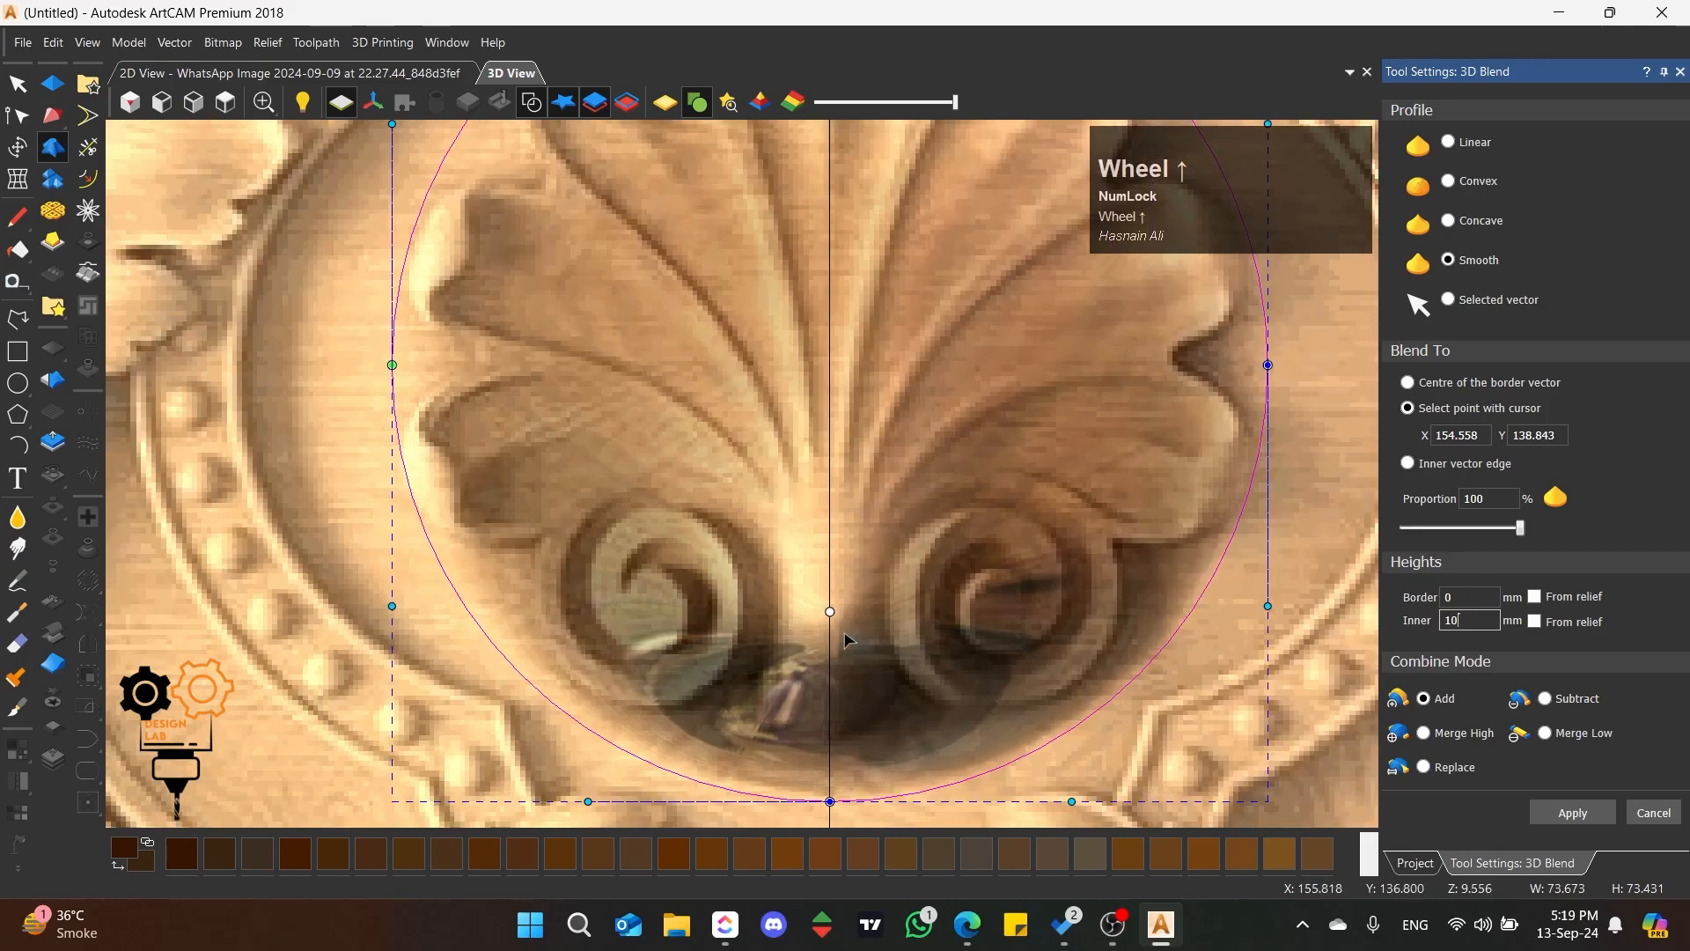
scroll(810, 489, down, 2)
scroll(808, 486, up, 1)
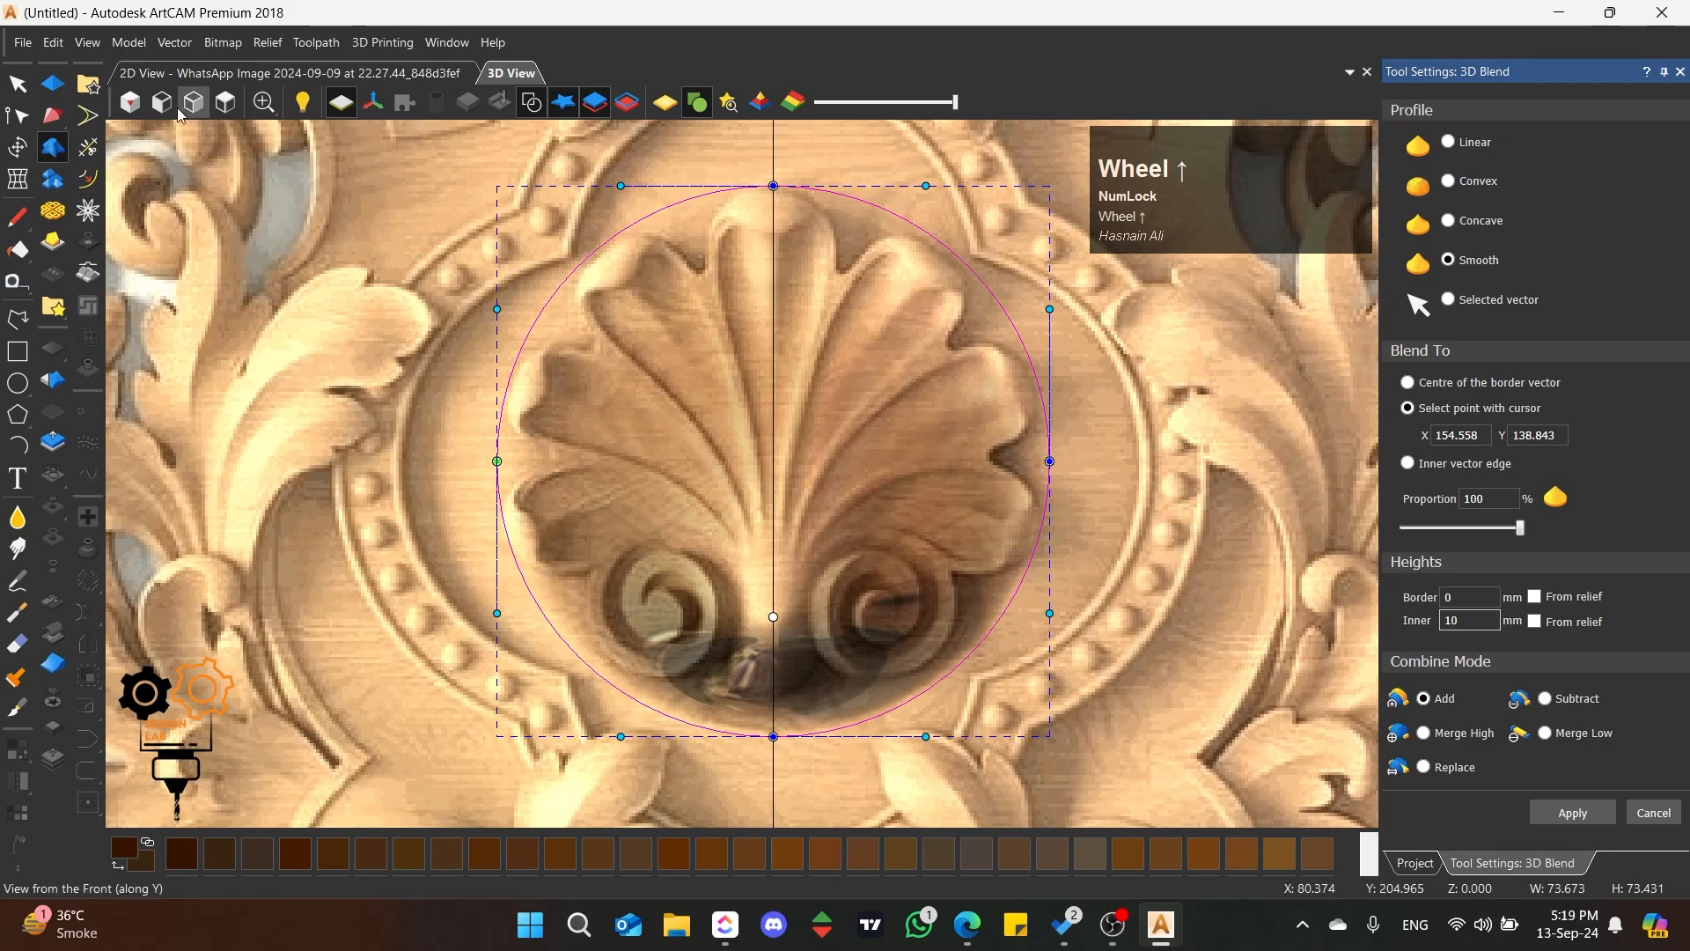
click(663, 108)
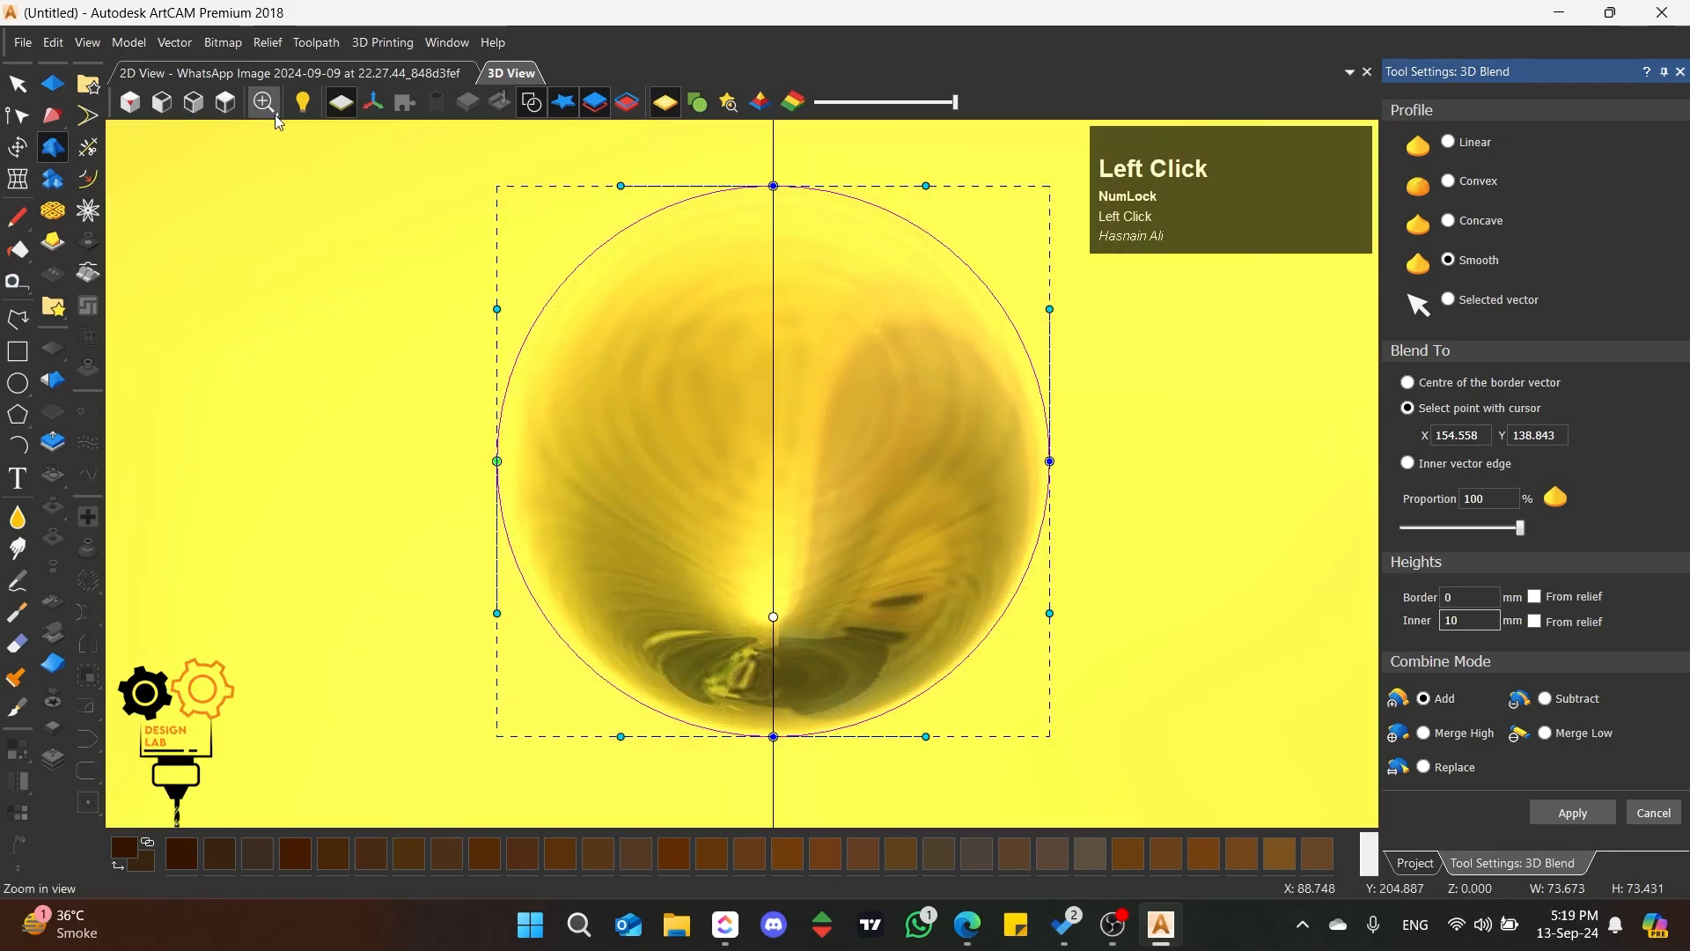
click(130, 104)
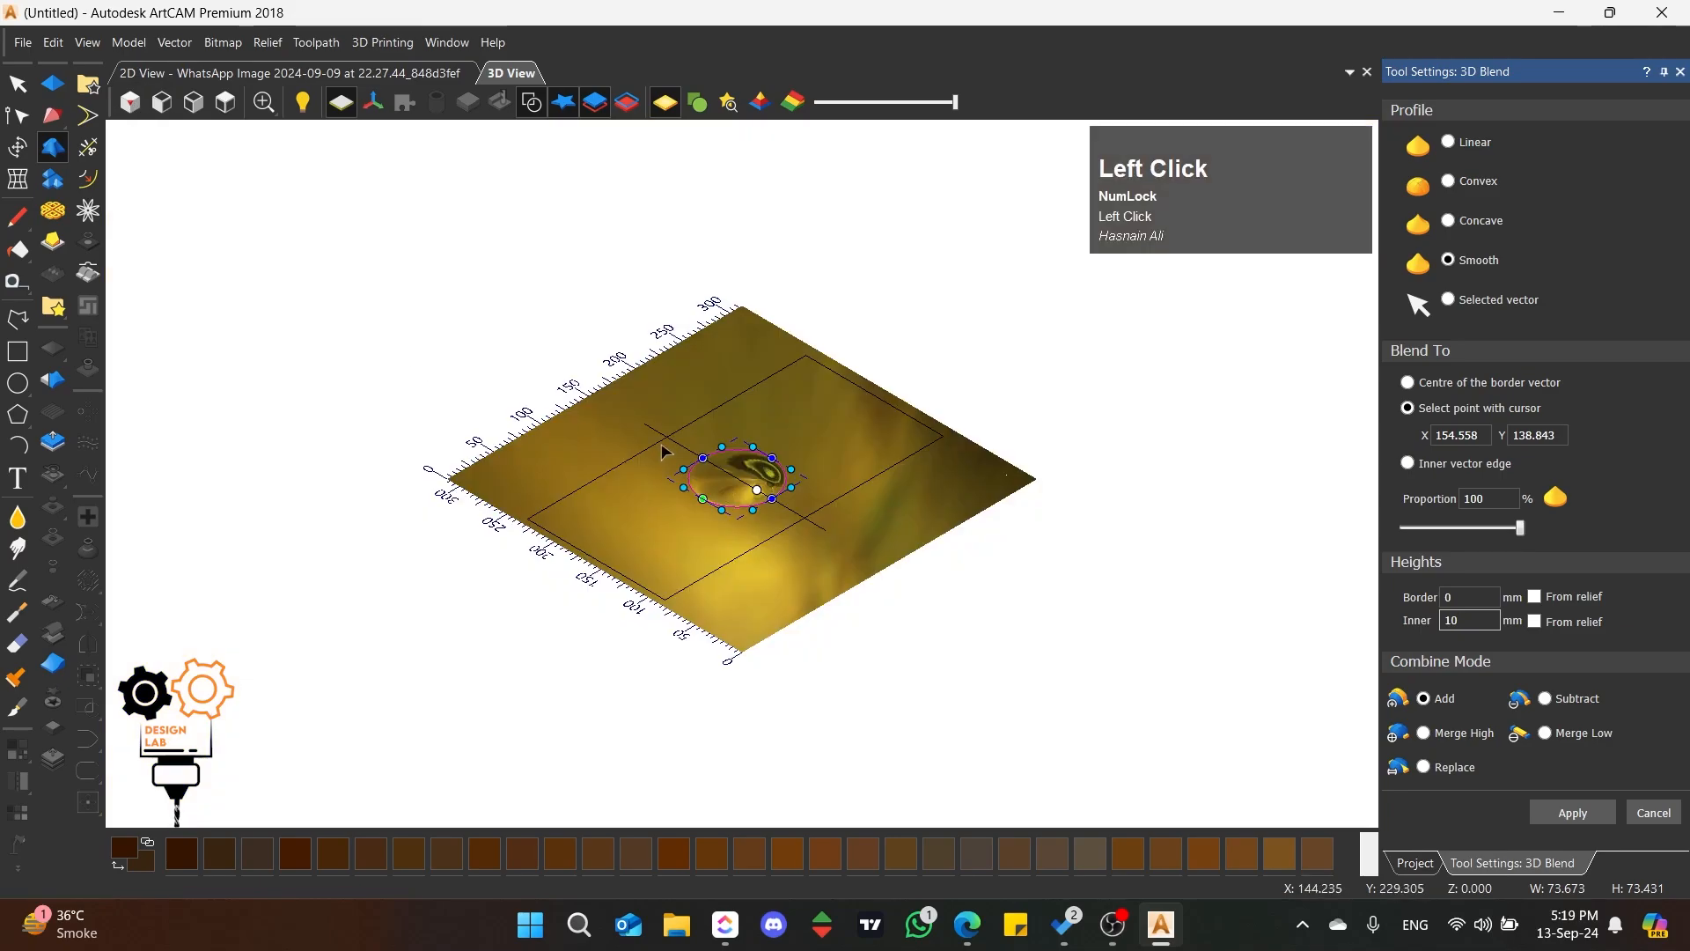
scroll(663, 452, up, 5)
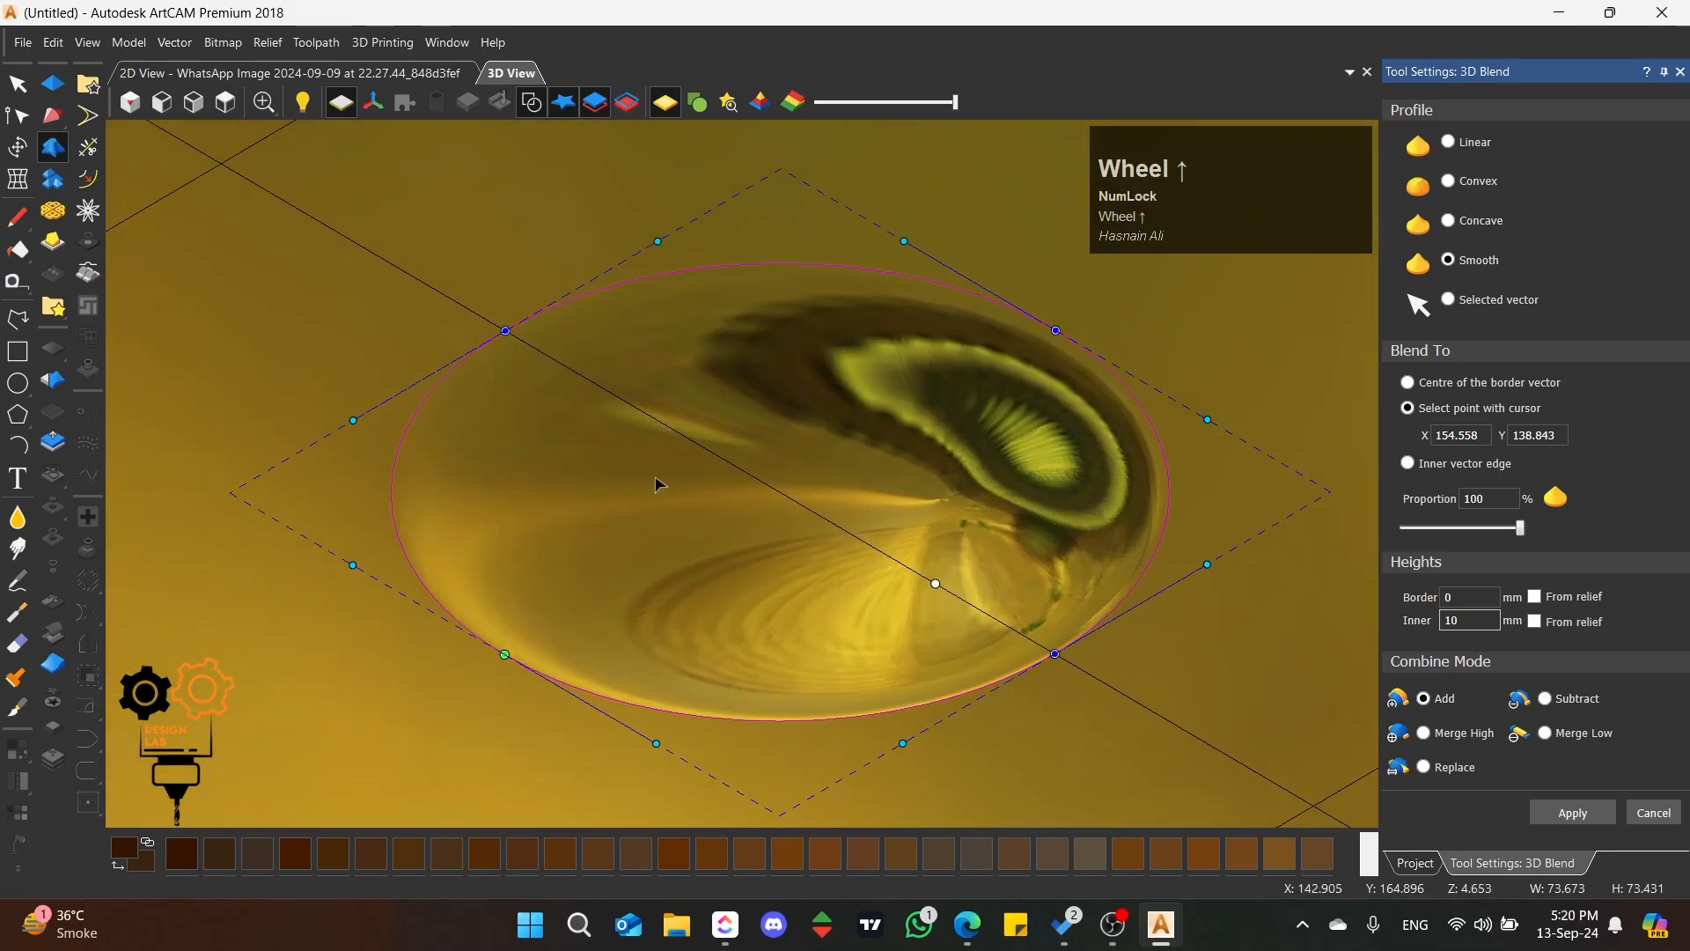
middle_click(651, 484)
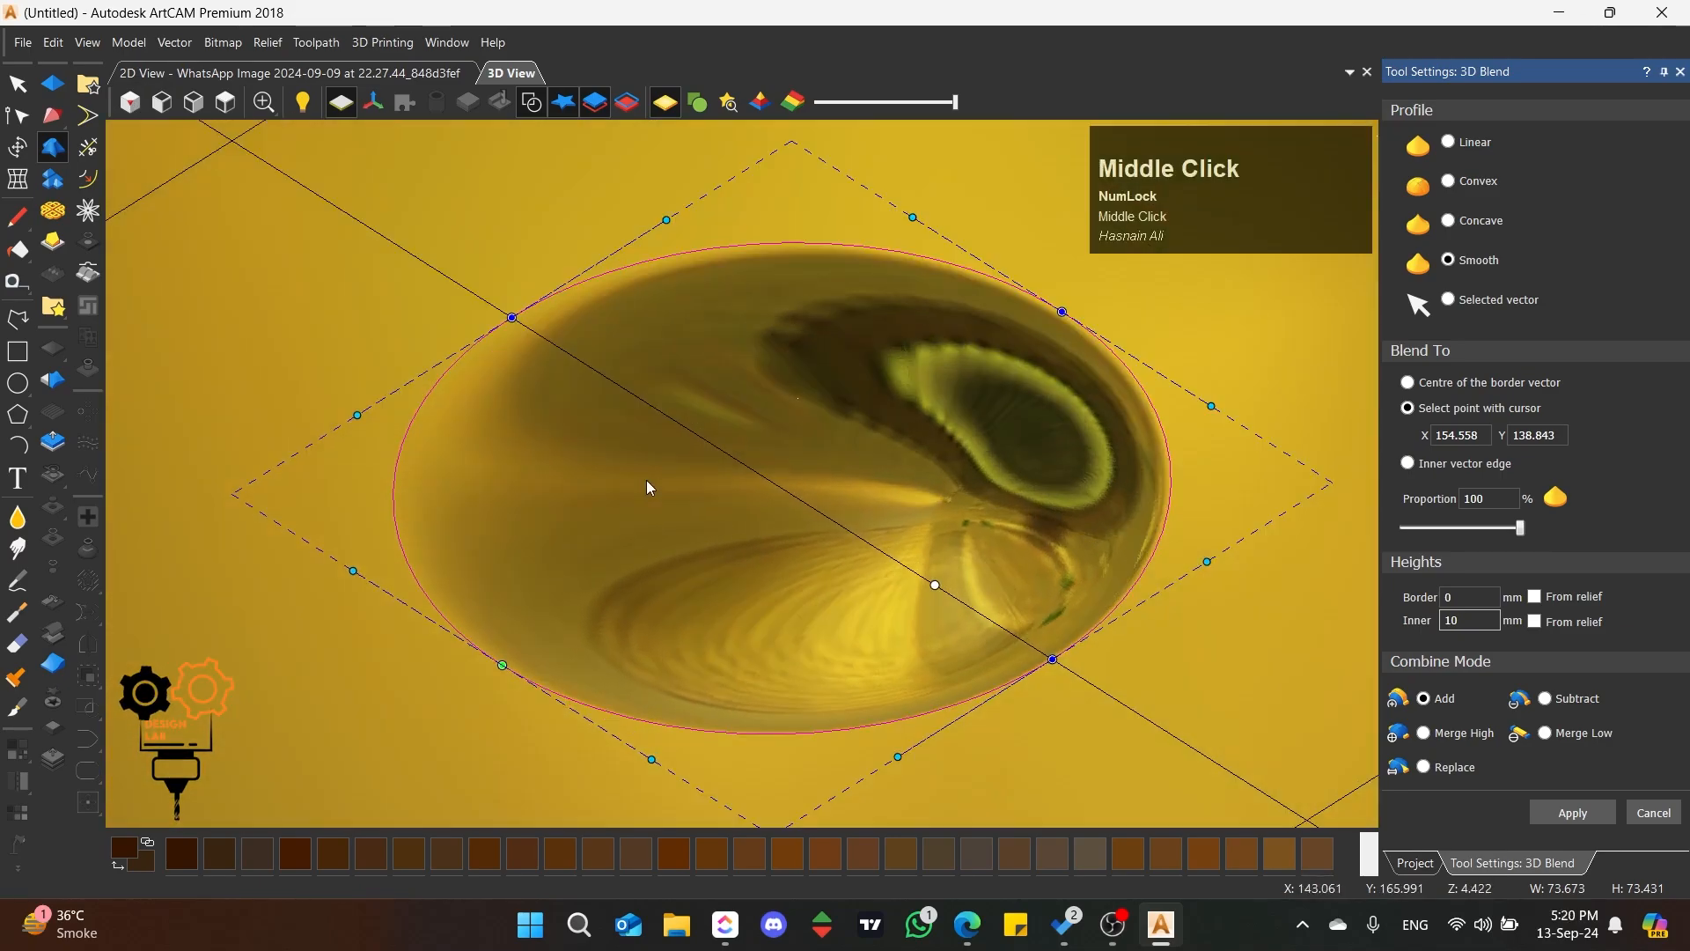
middle_drag(648, 486, 445, 143)
click(227, 104)
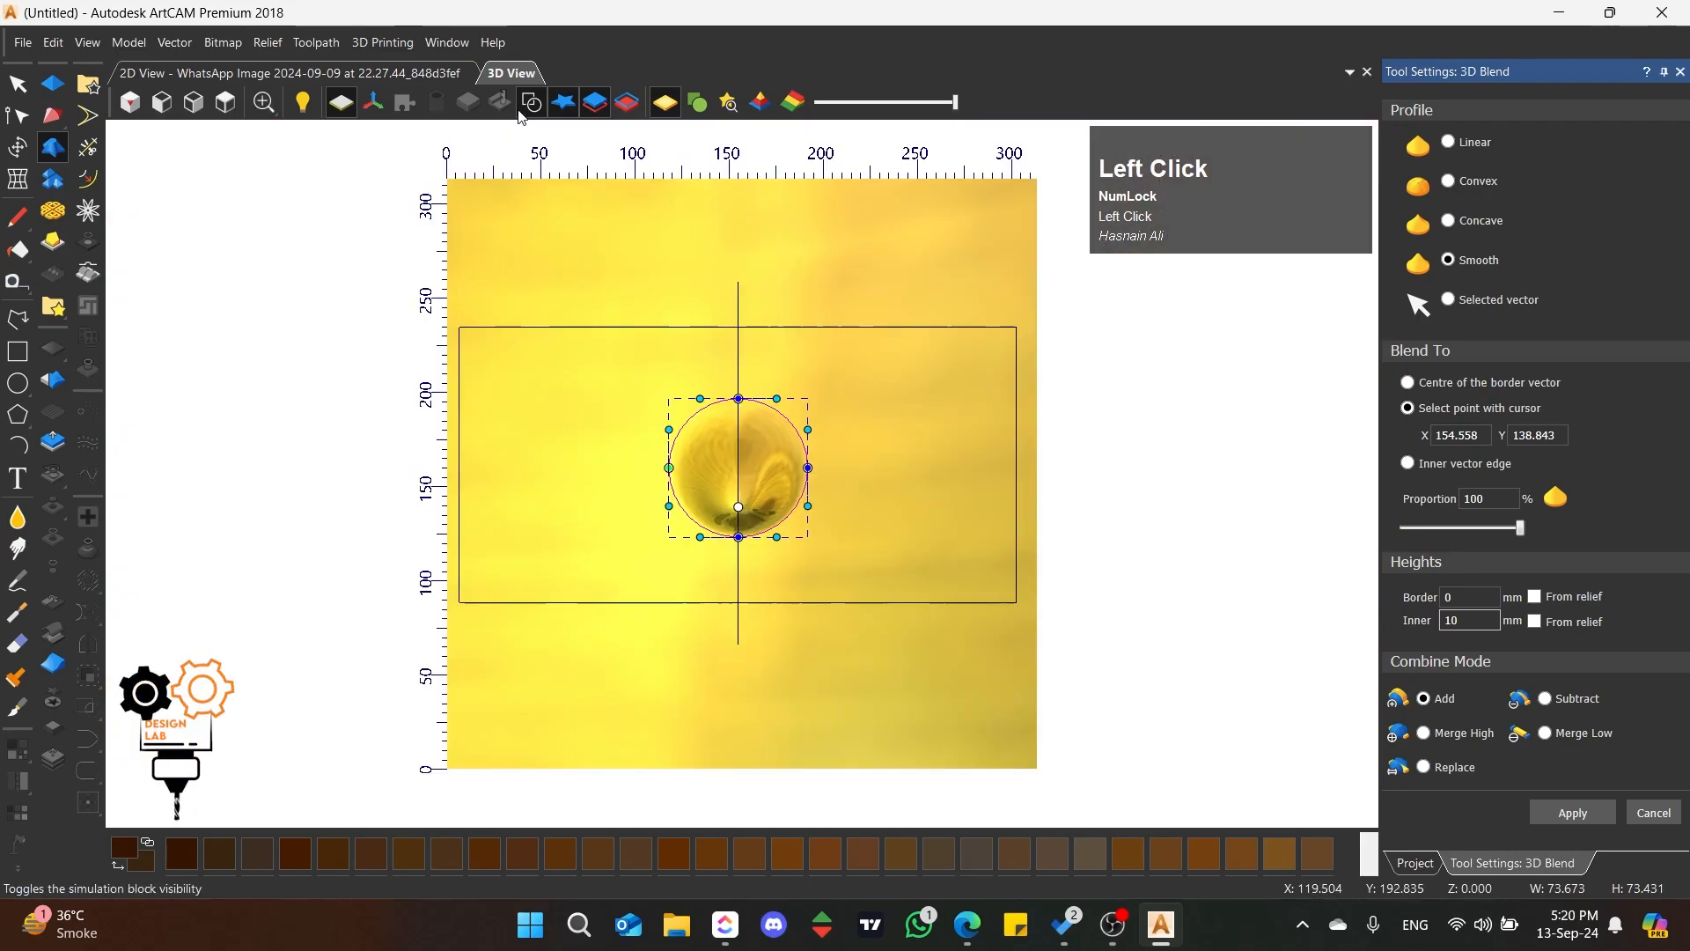
click(697, 103)
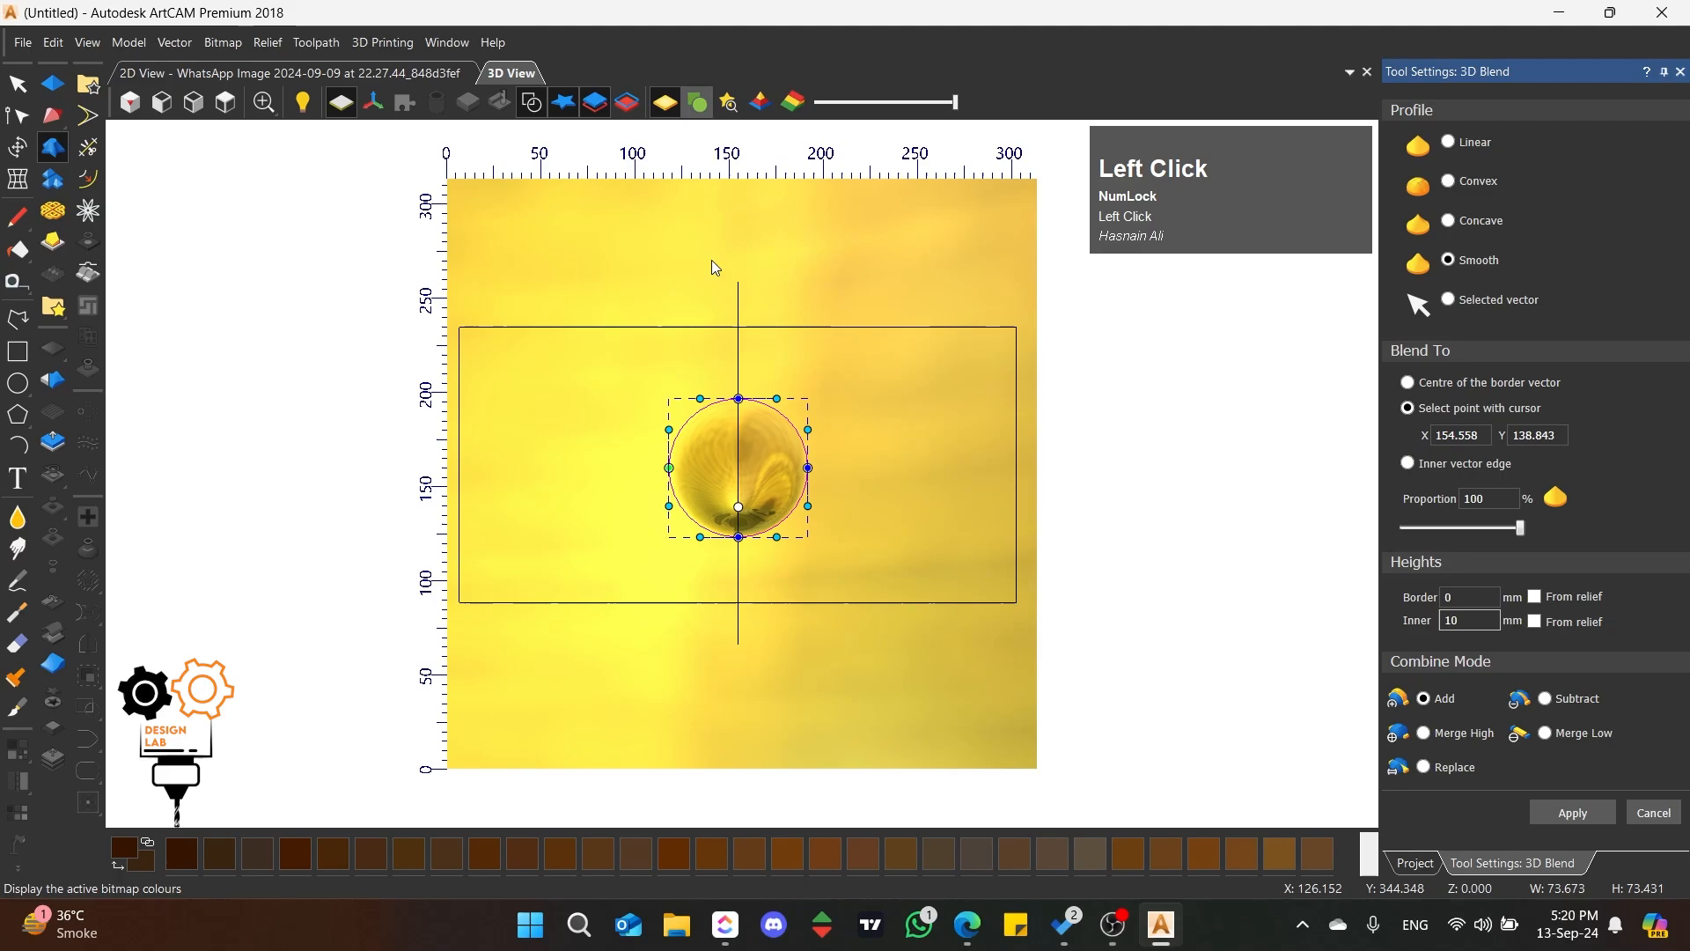
Step: Move the blend point down the centre line to about Y 132.568, at the base of the shell
scroll(717, 467, up, 3)
scroll(840, 605, up, 2)
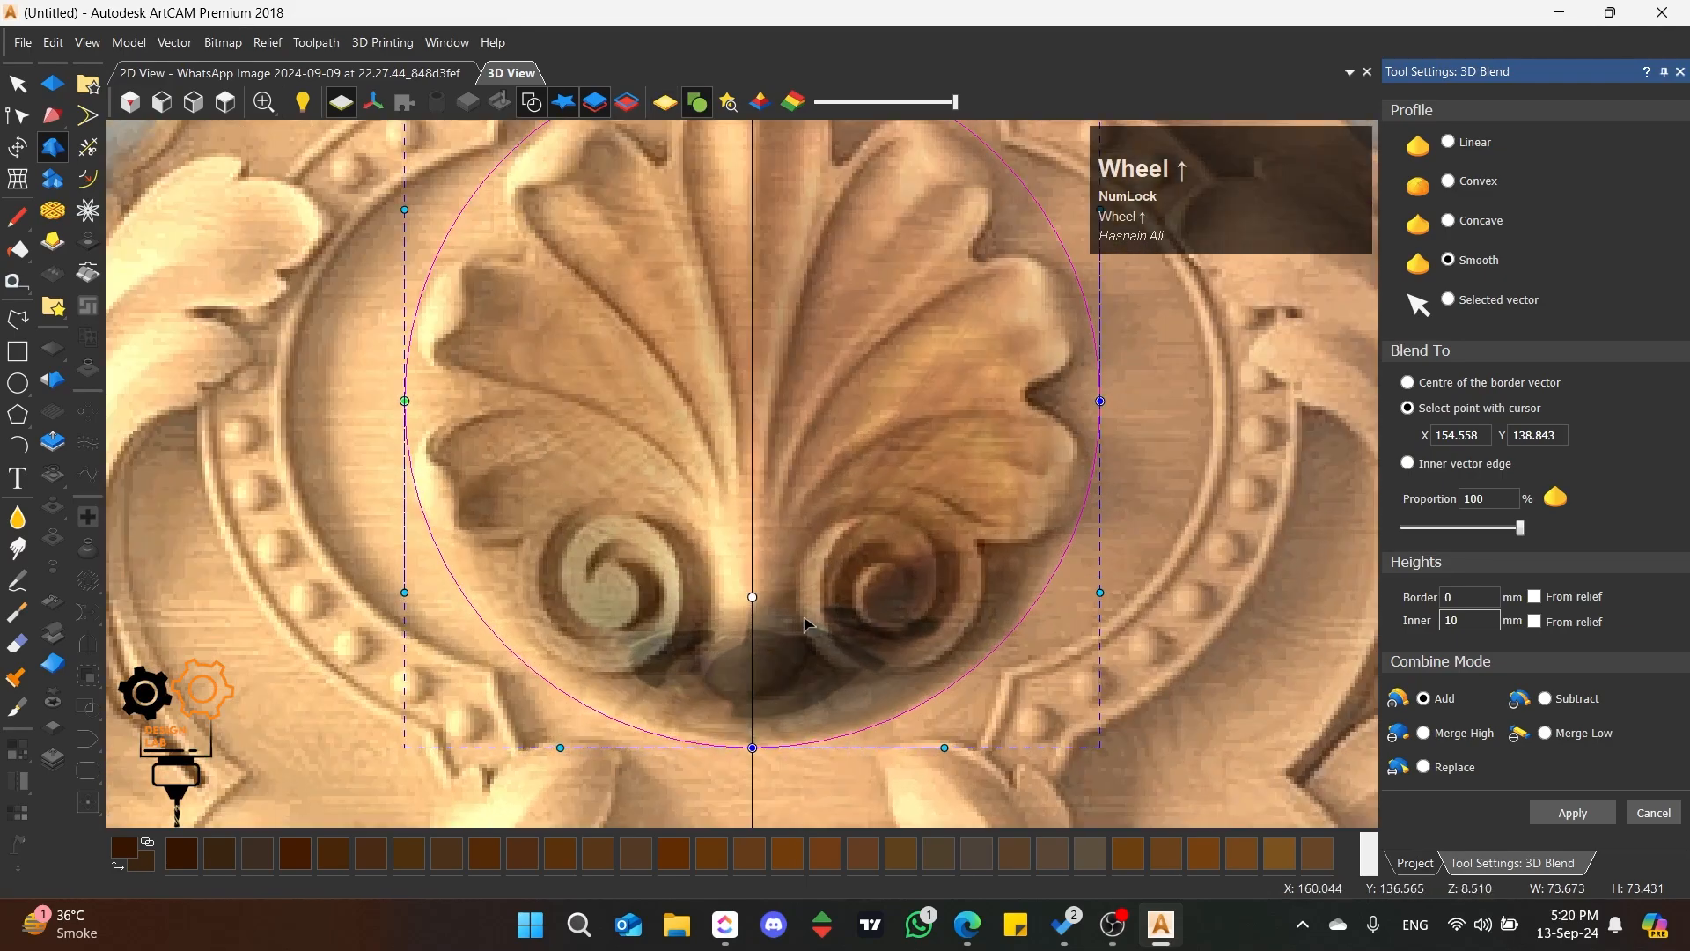
scroll(783, 627, down, 2)
scroll(735, 667, up, 3)
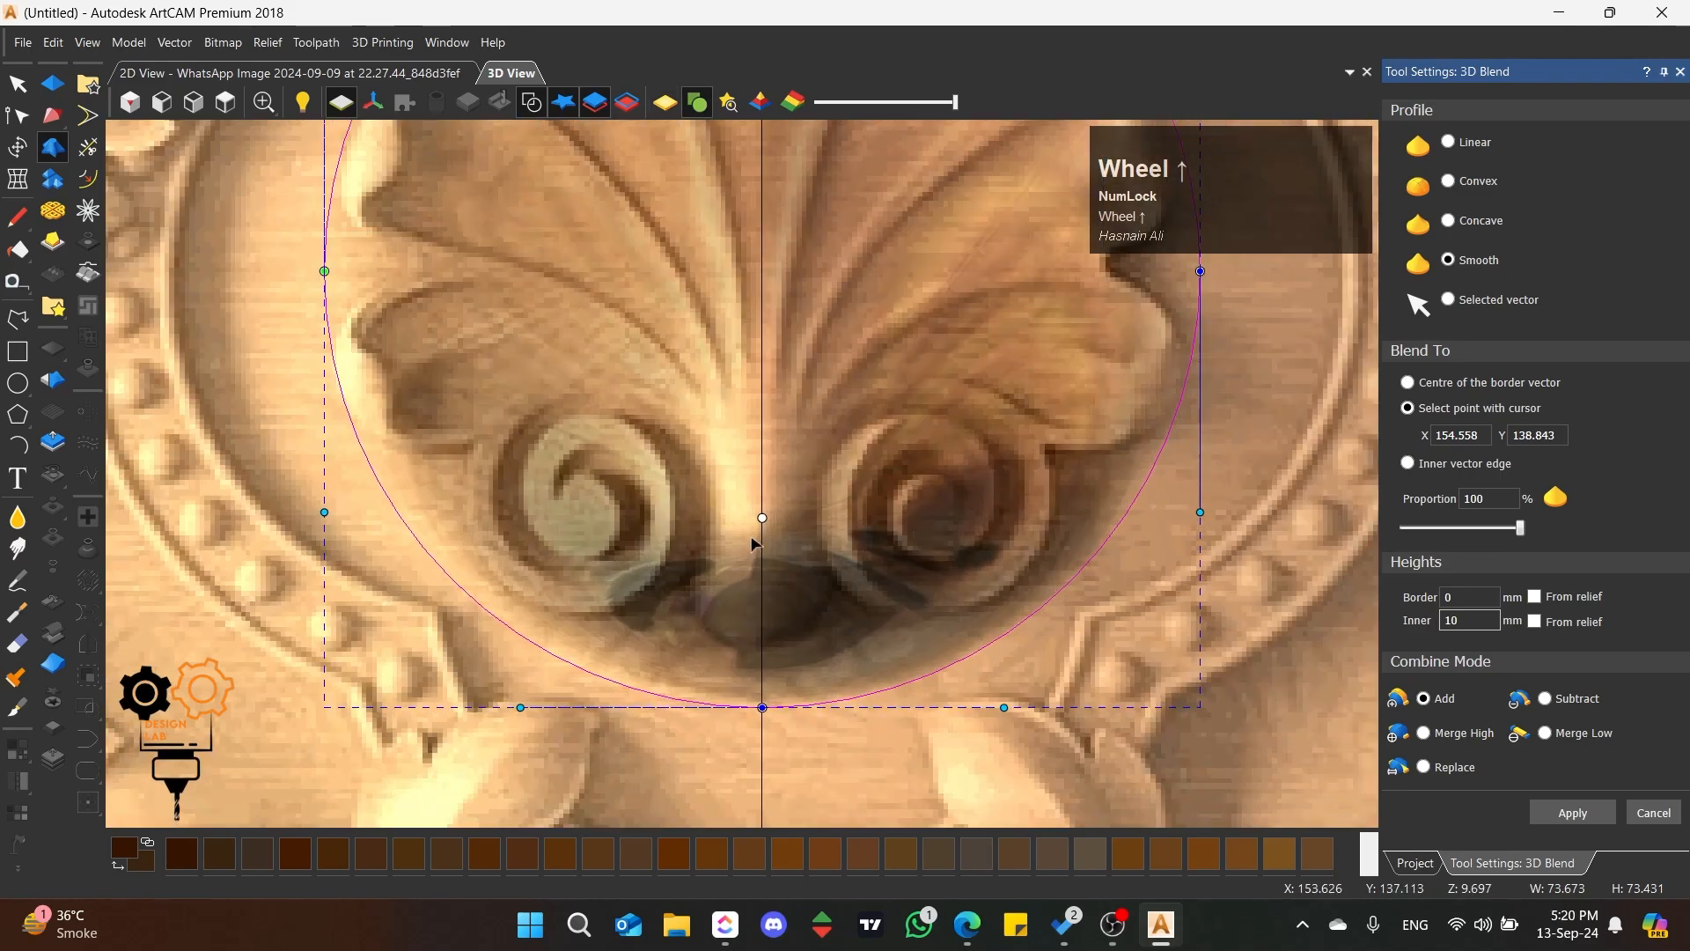
drag(762, 519, 762, 594)
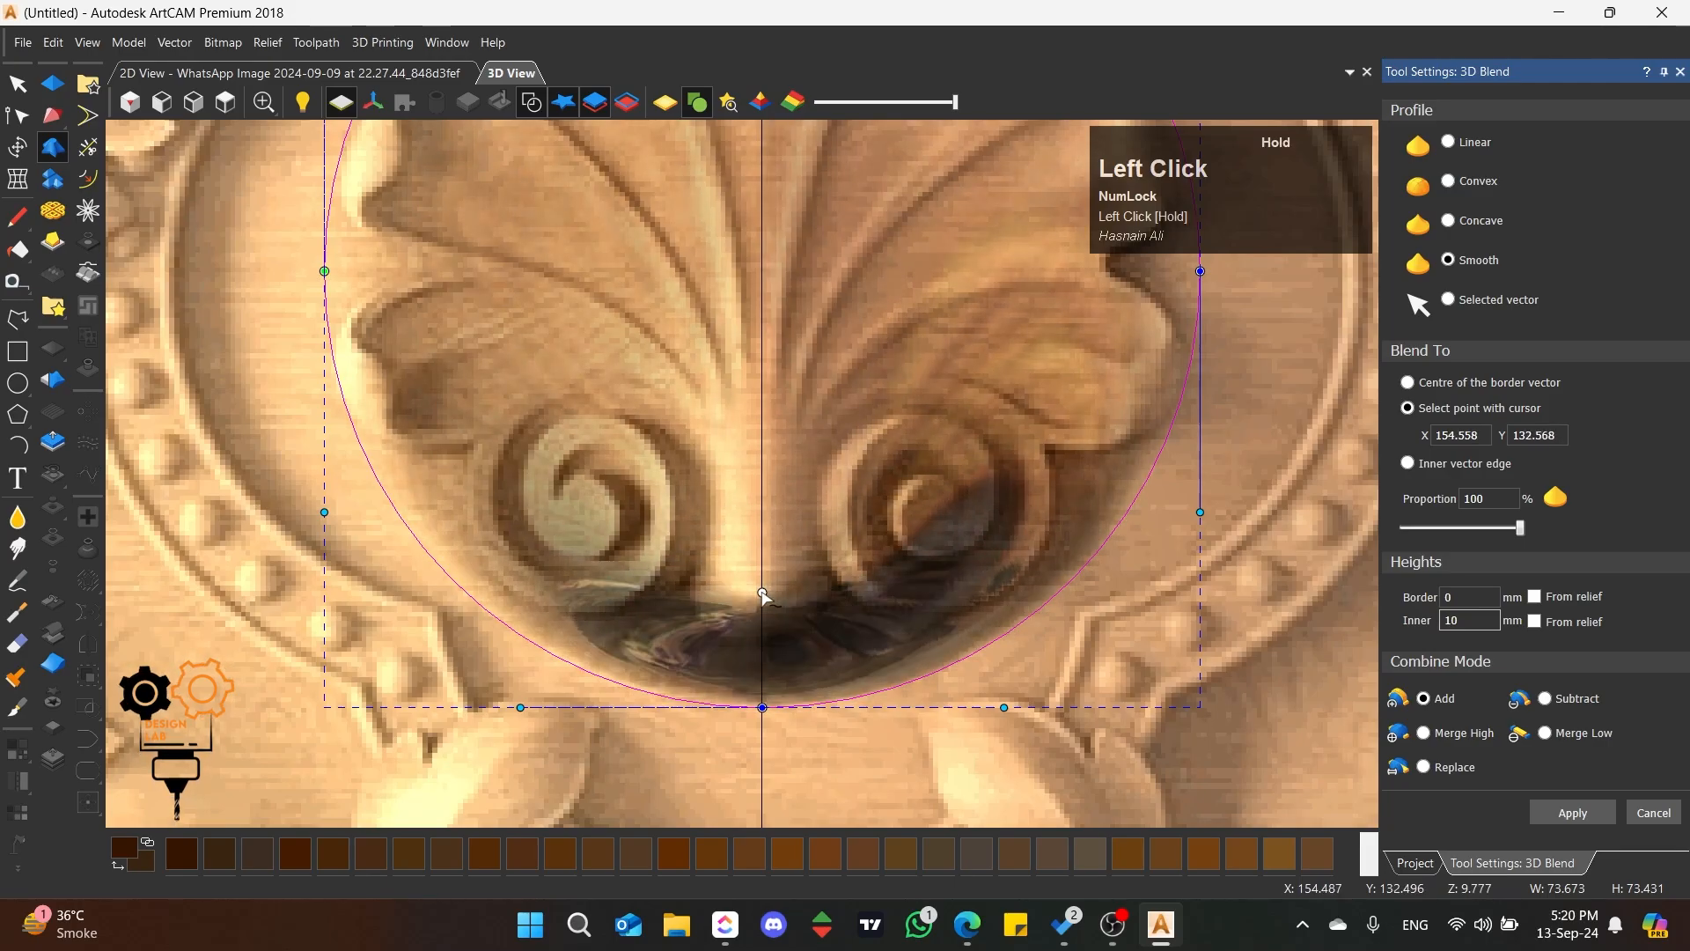
Step: Examine the adjusted dome's height and slope from tilted and side views
scroll(659, 527, down, 2)
middle_drag(605, 482, 900, 321)
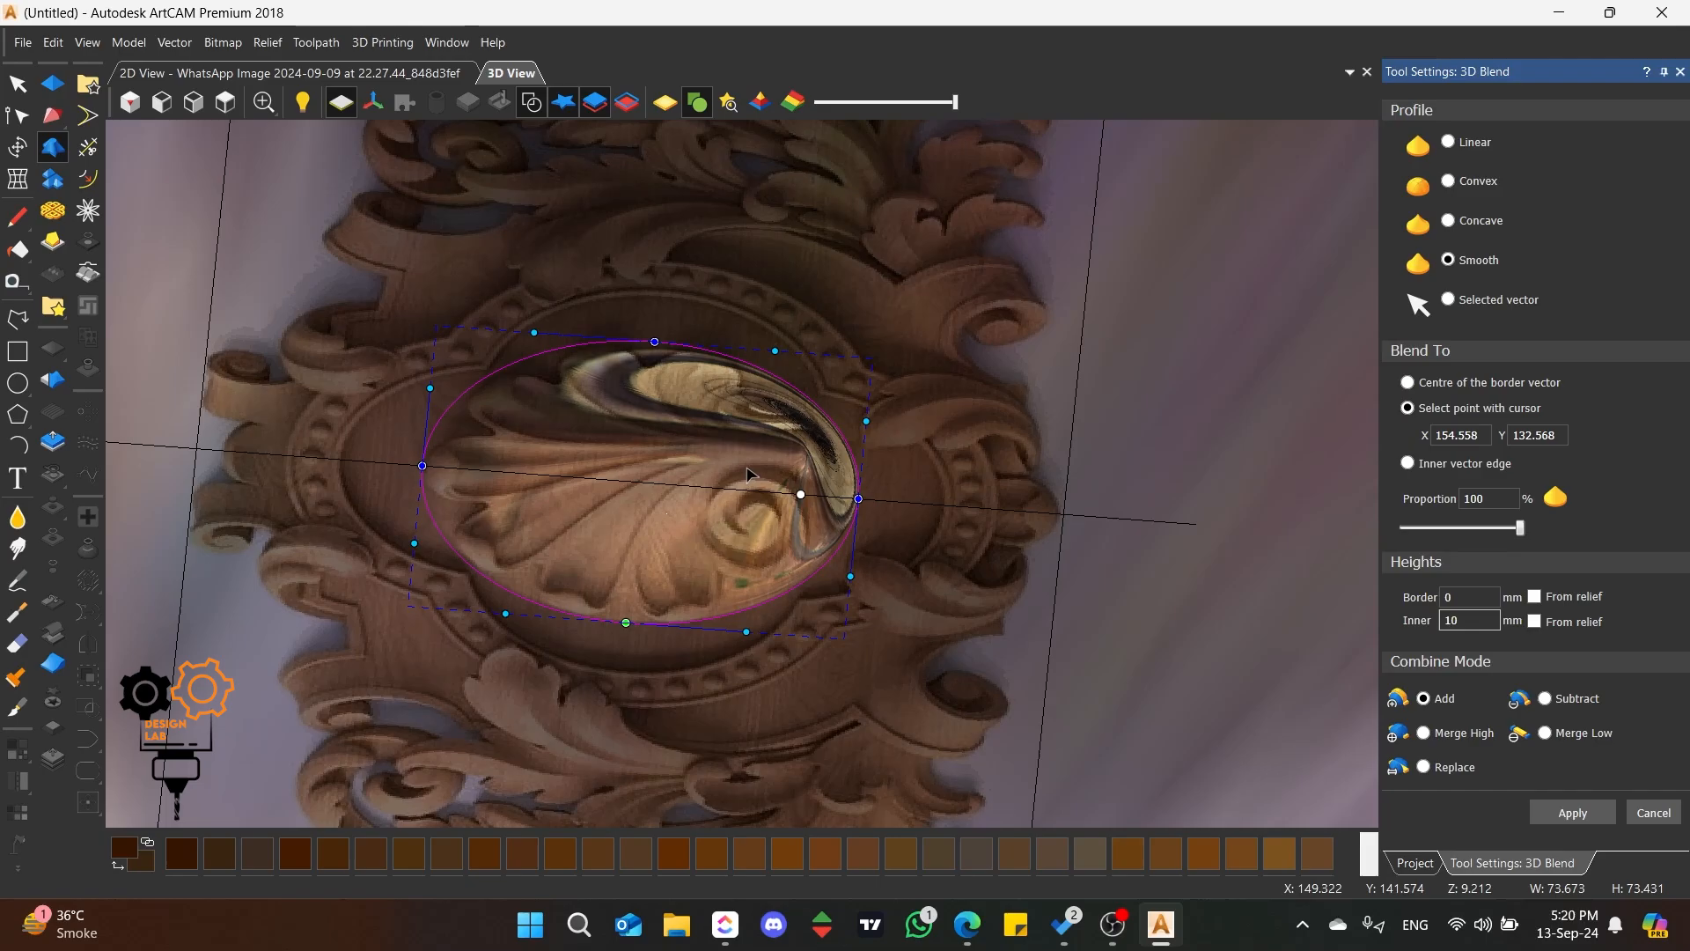
scroll(594, 377, up, 1)
middle_drag(696, 505, 462, 217)
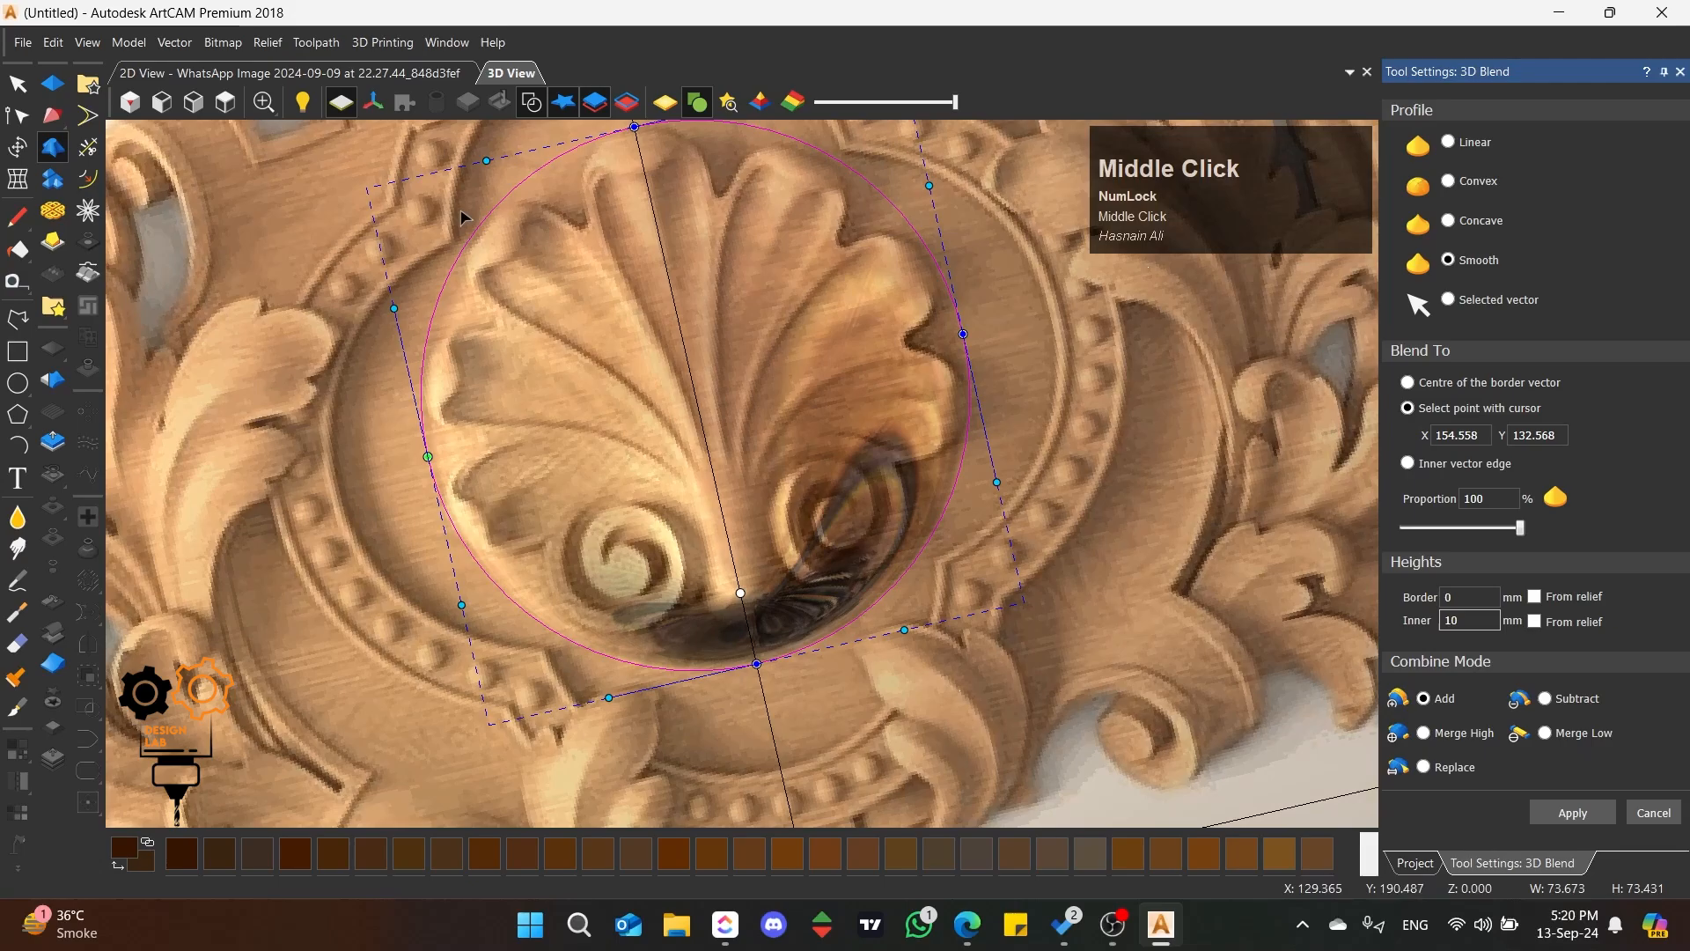
click(225, 103)
middle_drag(647, 725, 696, 471)
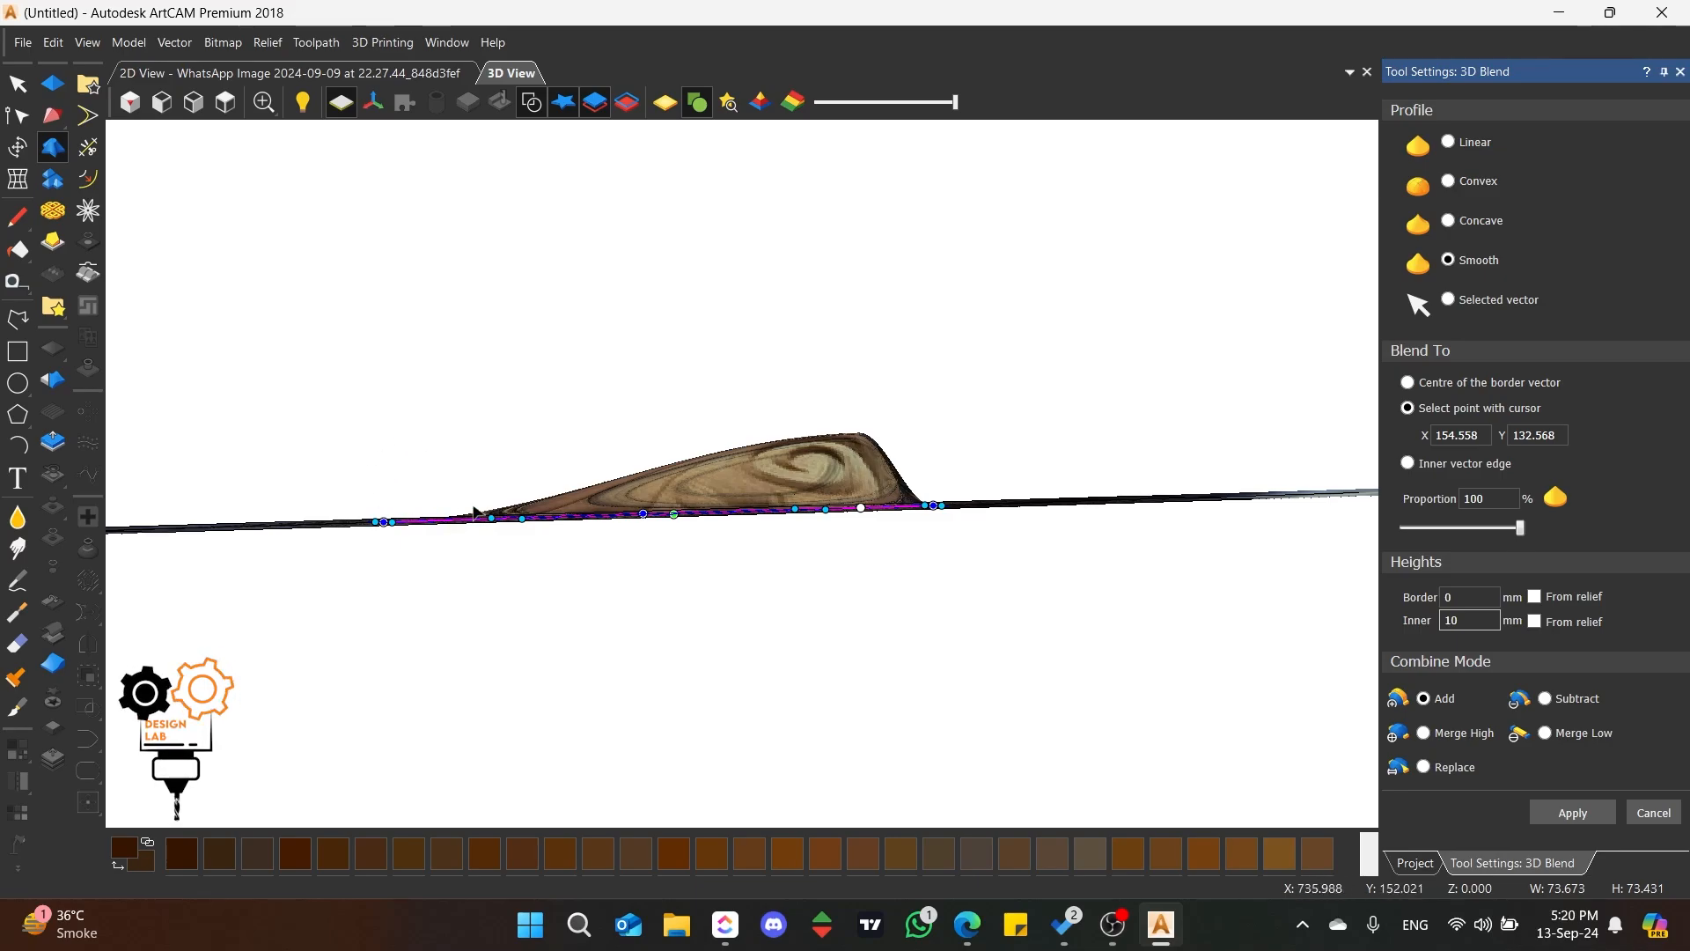
middle_drag(693, 432, 669, 352)
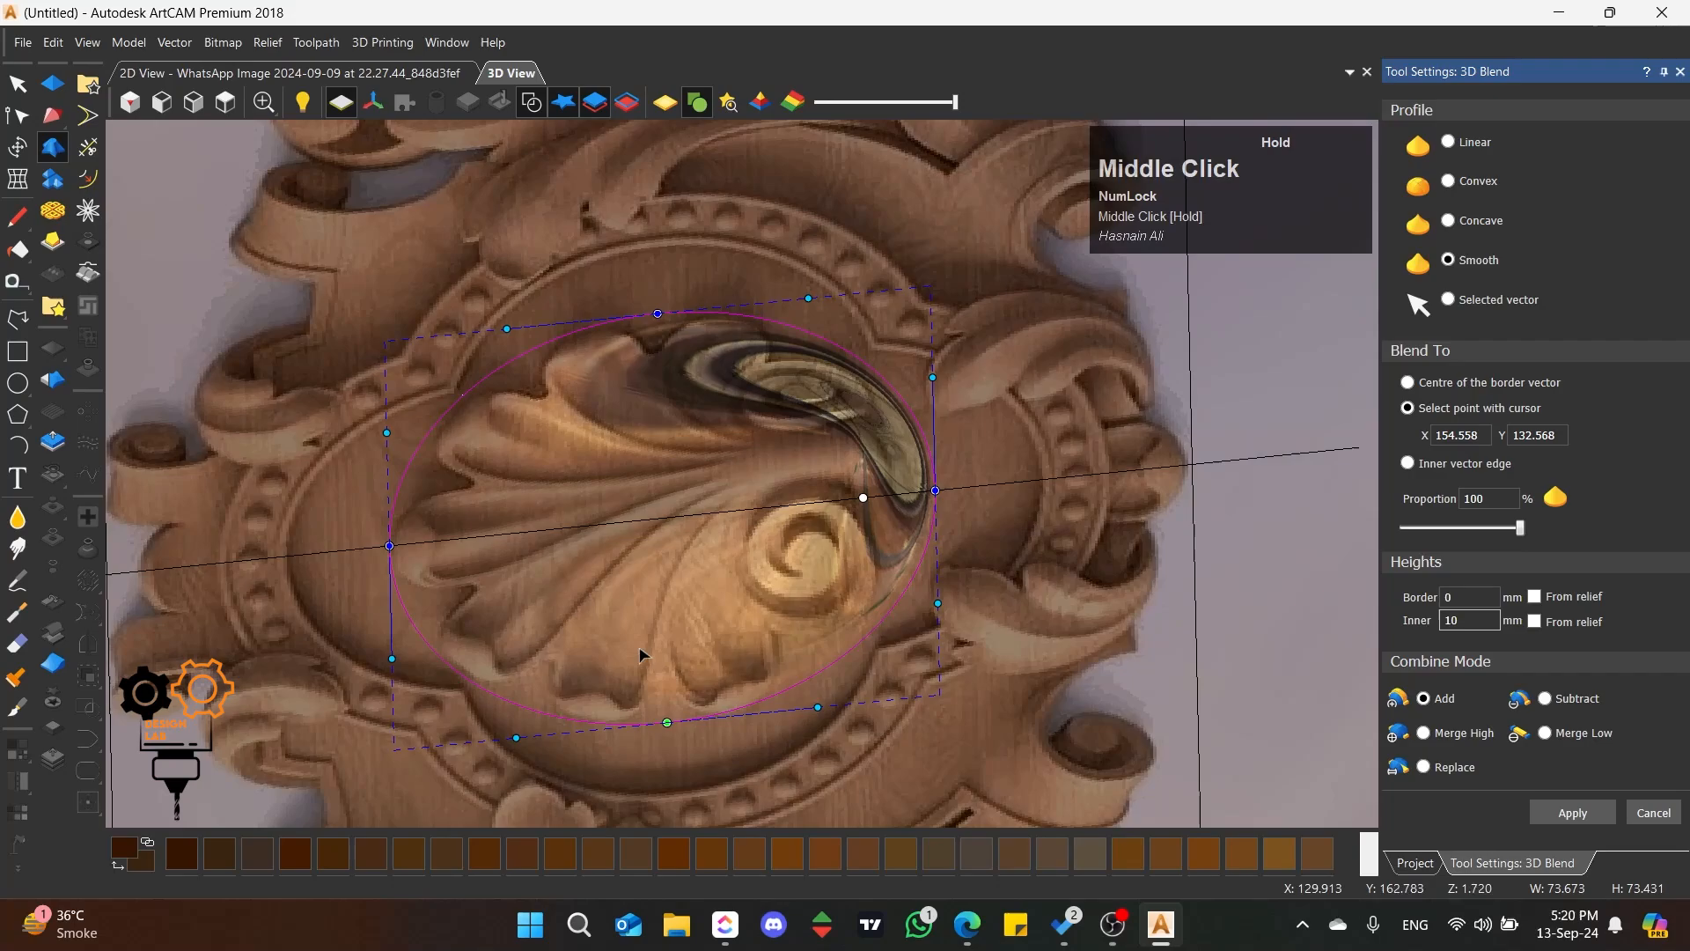
Step: Return to the top view, apply the smooth 3D Blend in Add mode, and close its settings
click(232, 111)
scroll(765, 473, up, 3)
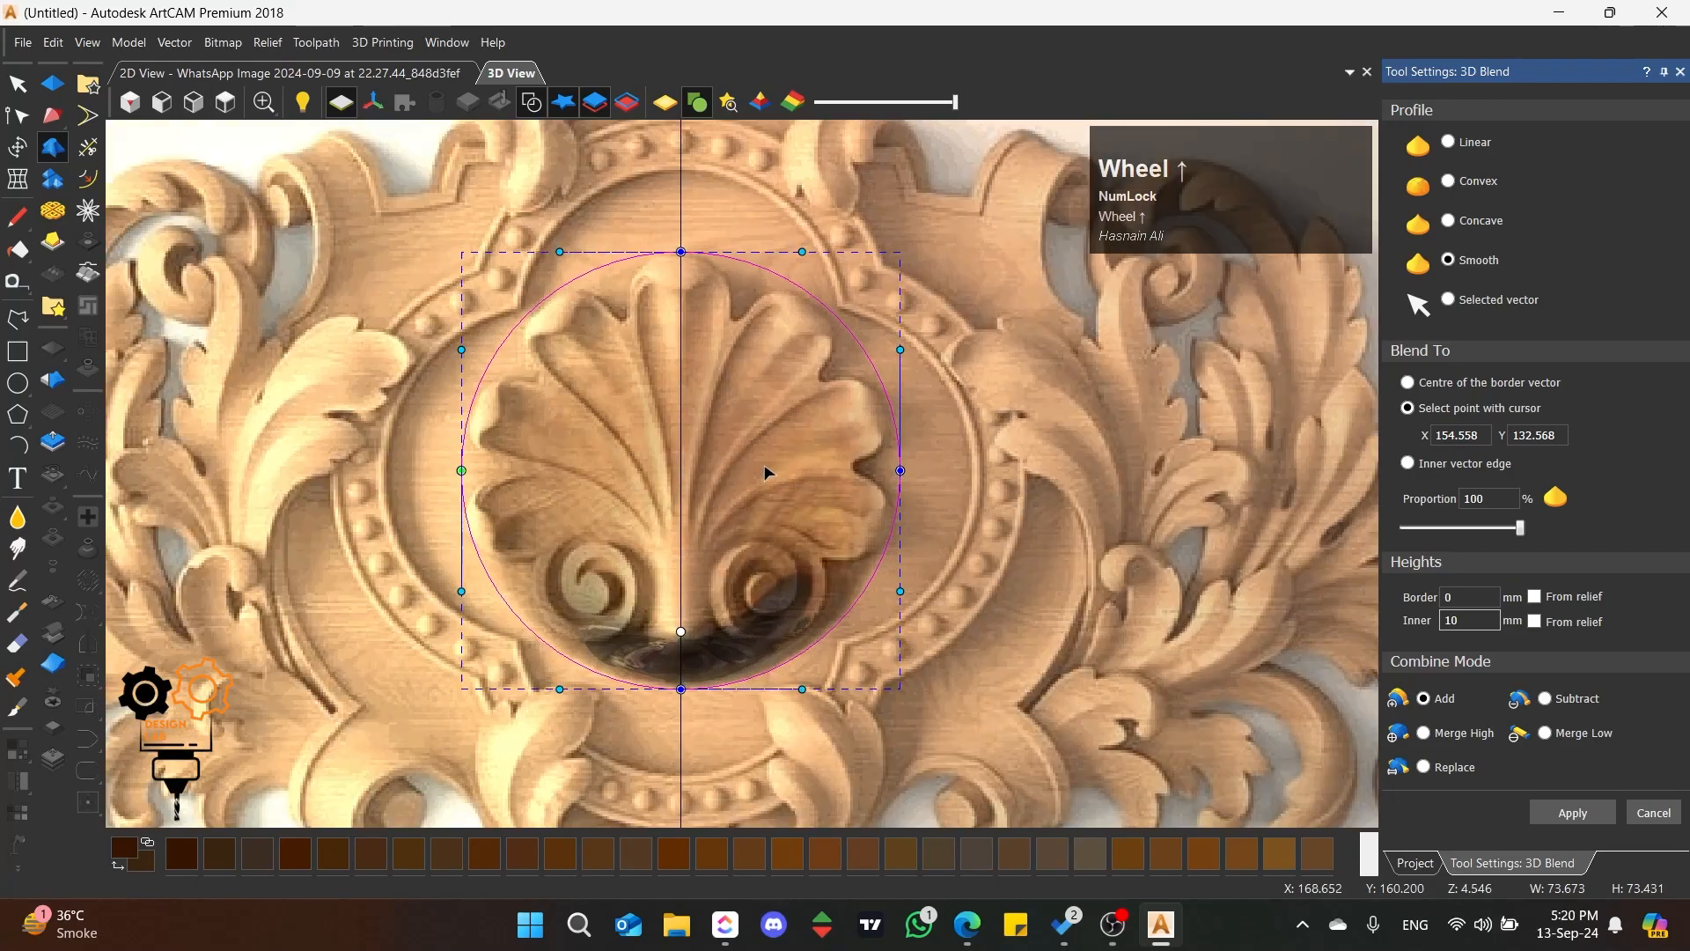
click(1573, 813)
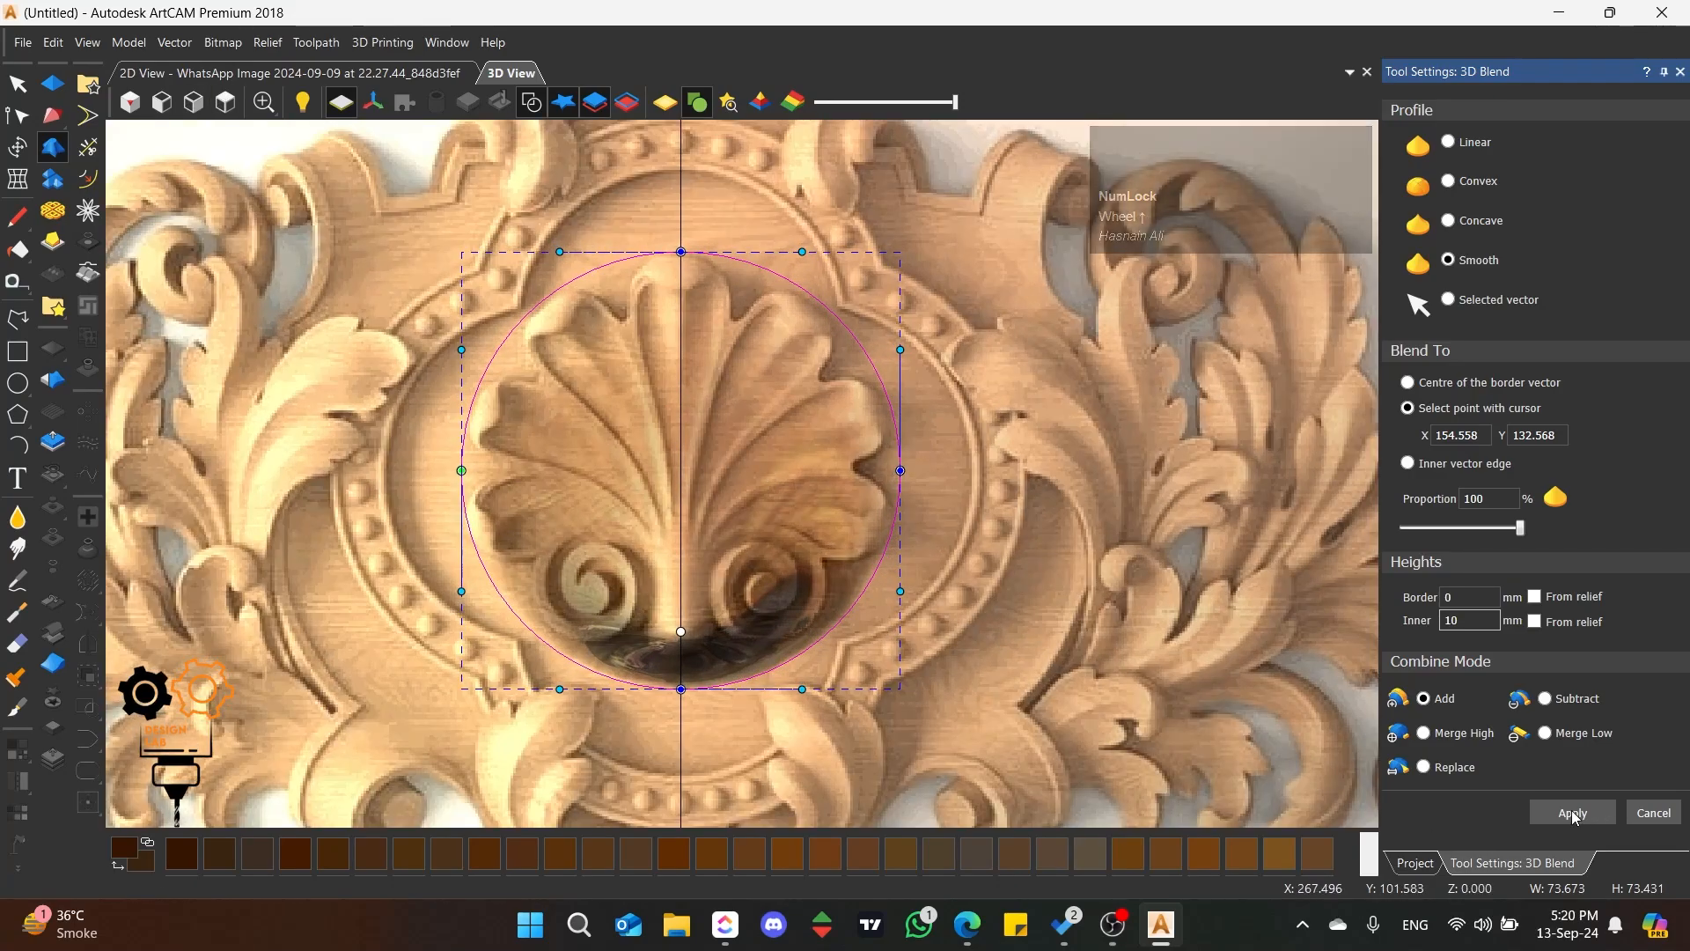
click(1654, 813)
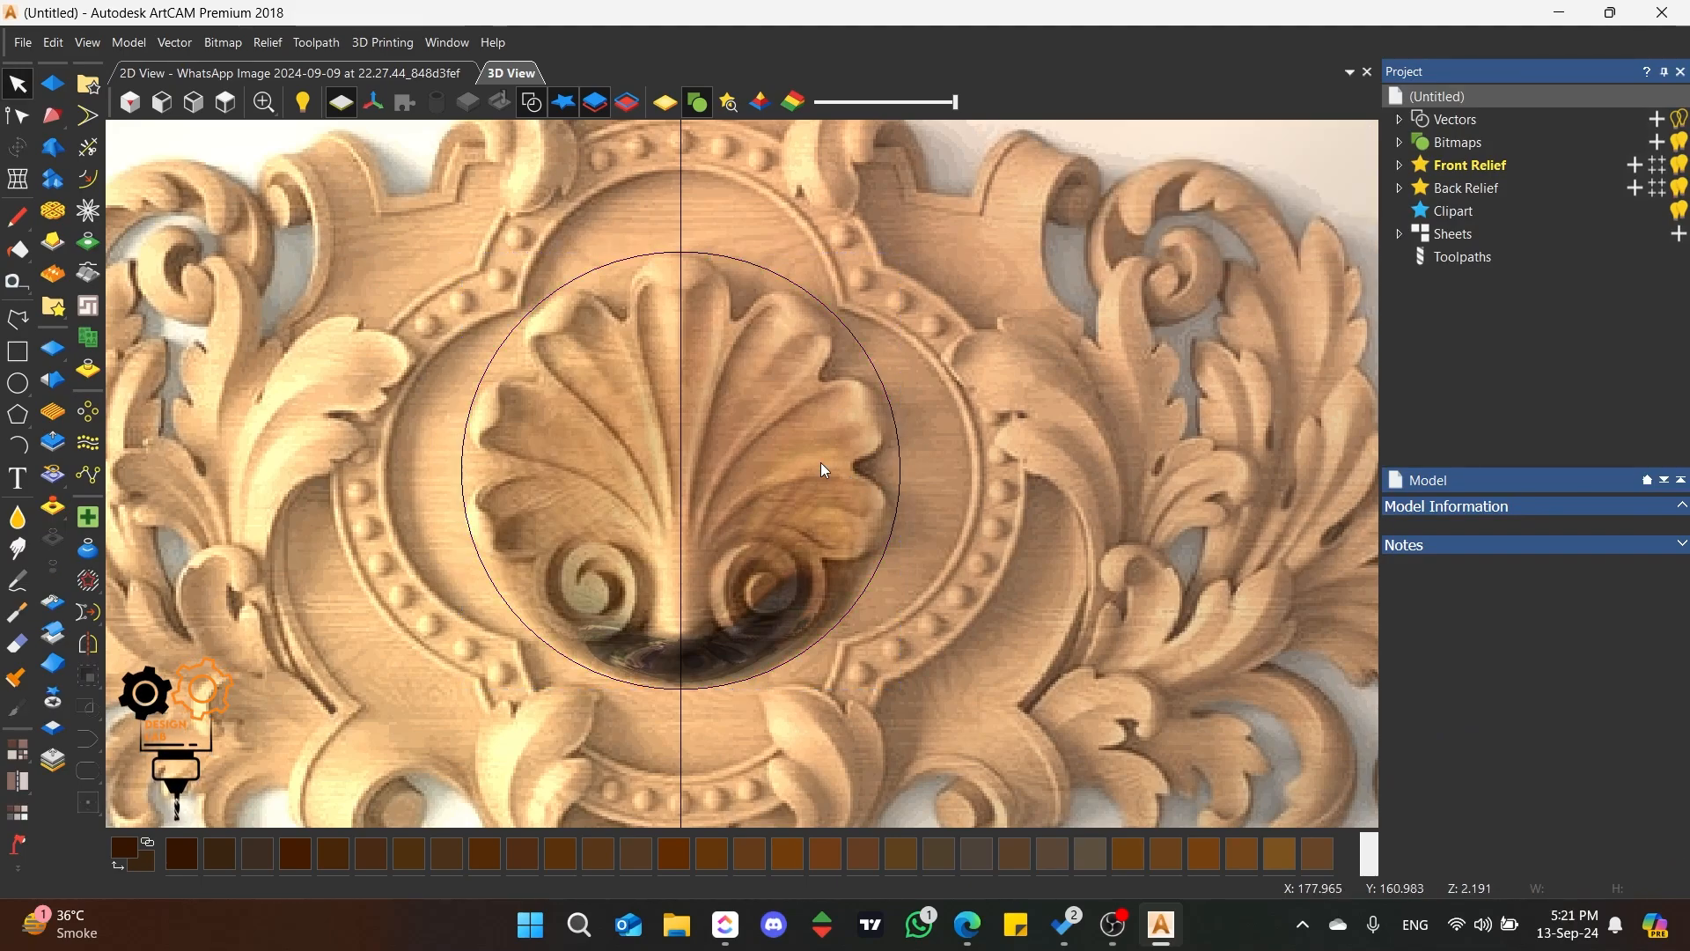
Step: Draw a polyline about 58 mm long from the circle's top centre down to the shell's base, just beside the centre line
scroll(664, 299, up, 2)
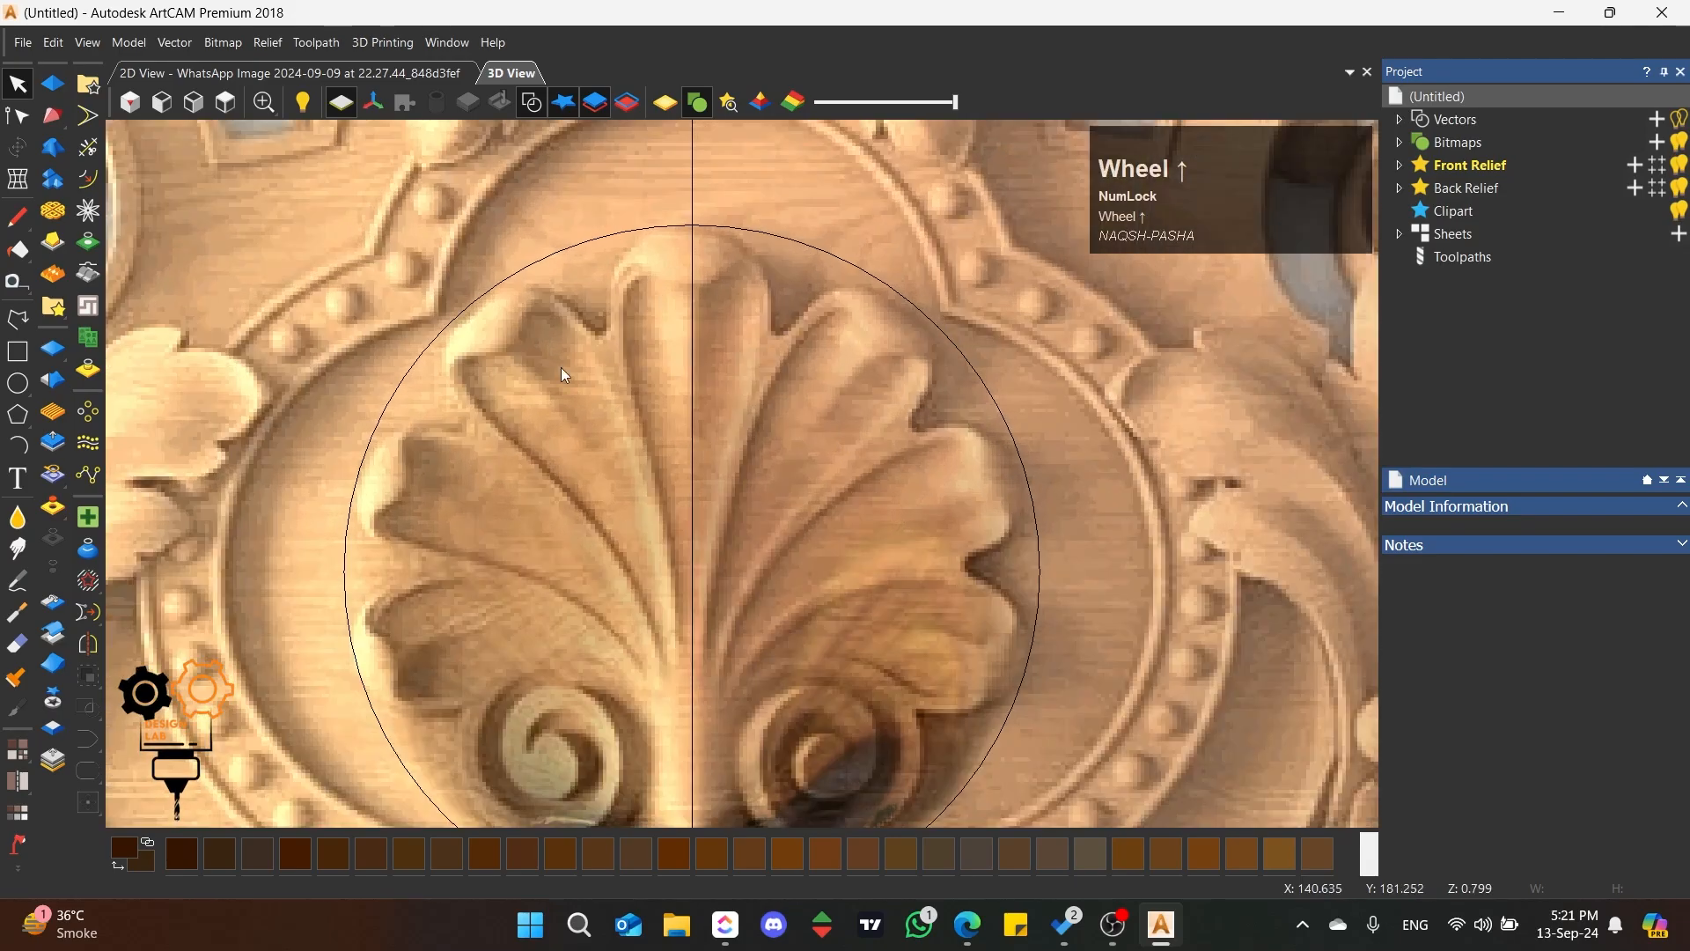
click(18, 319)
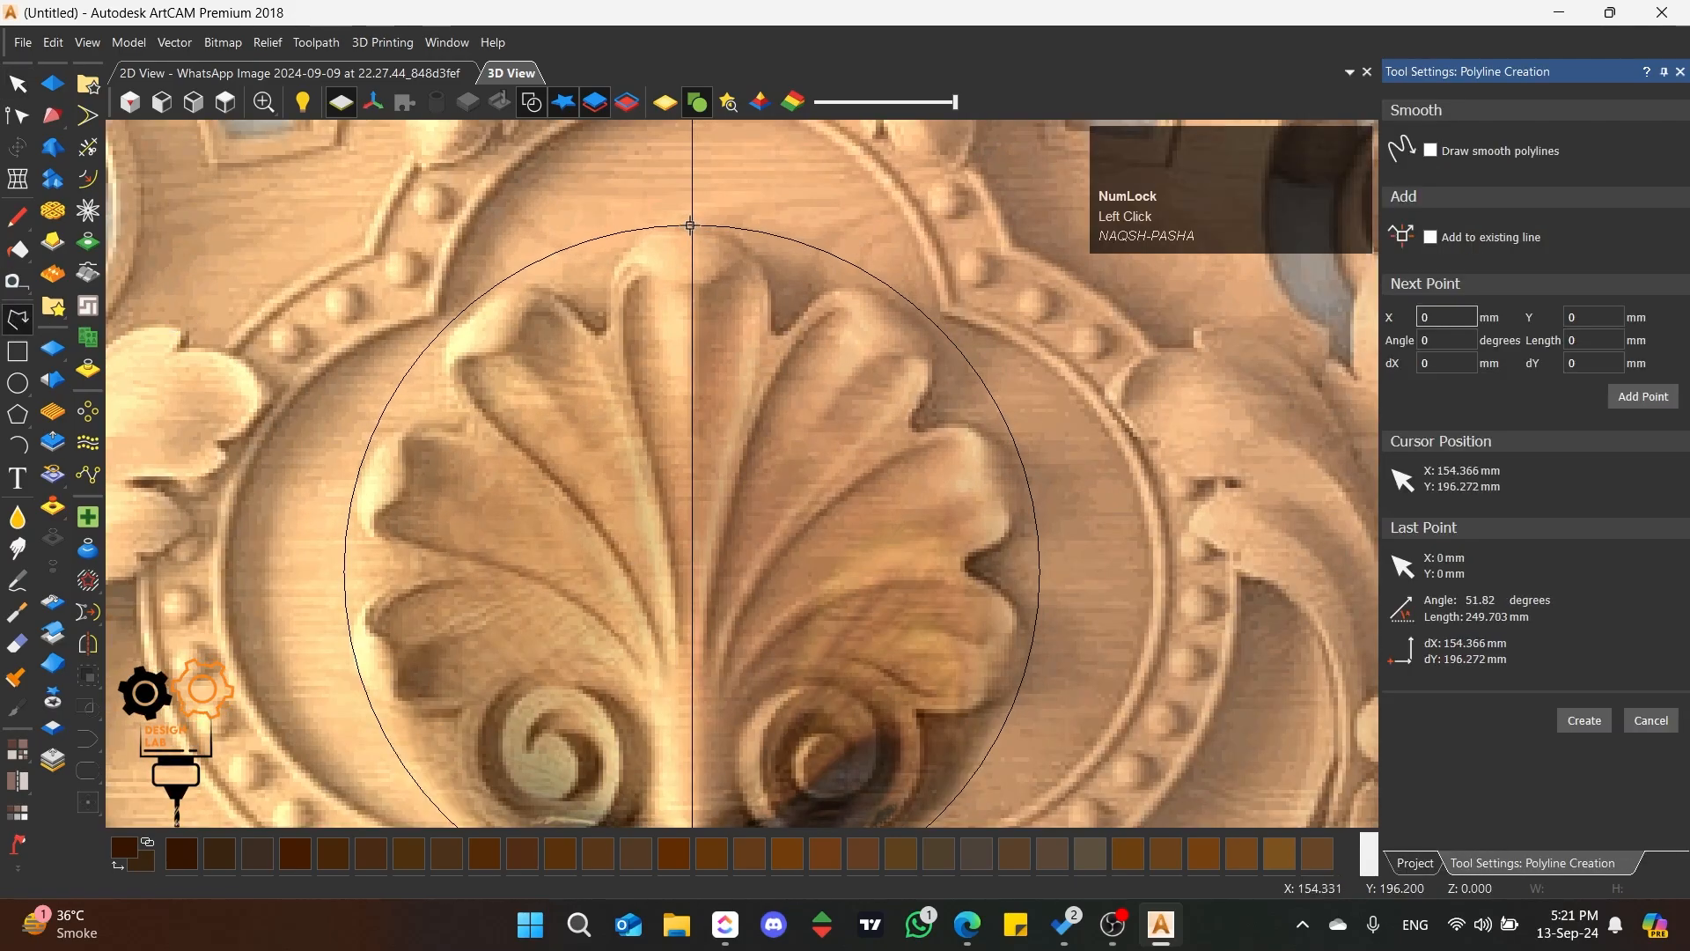
click(691, 226)
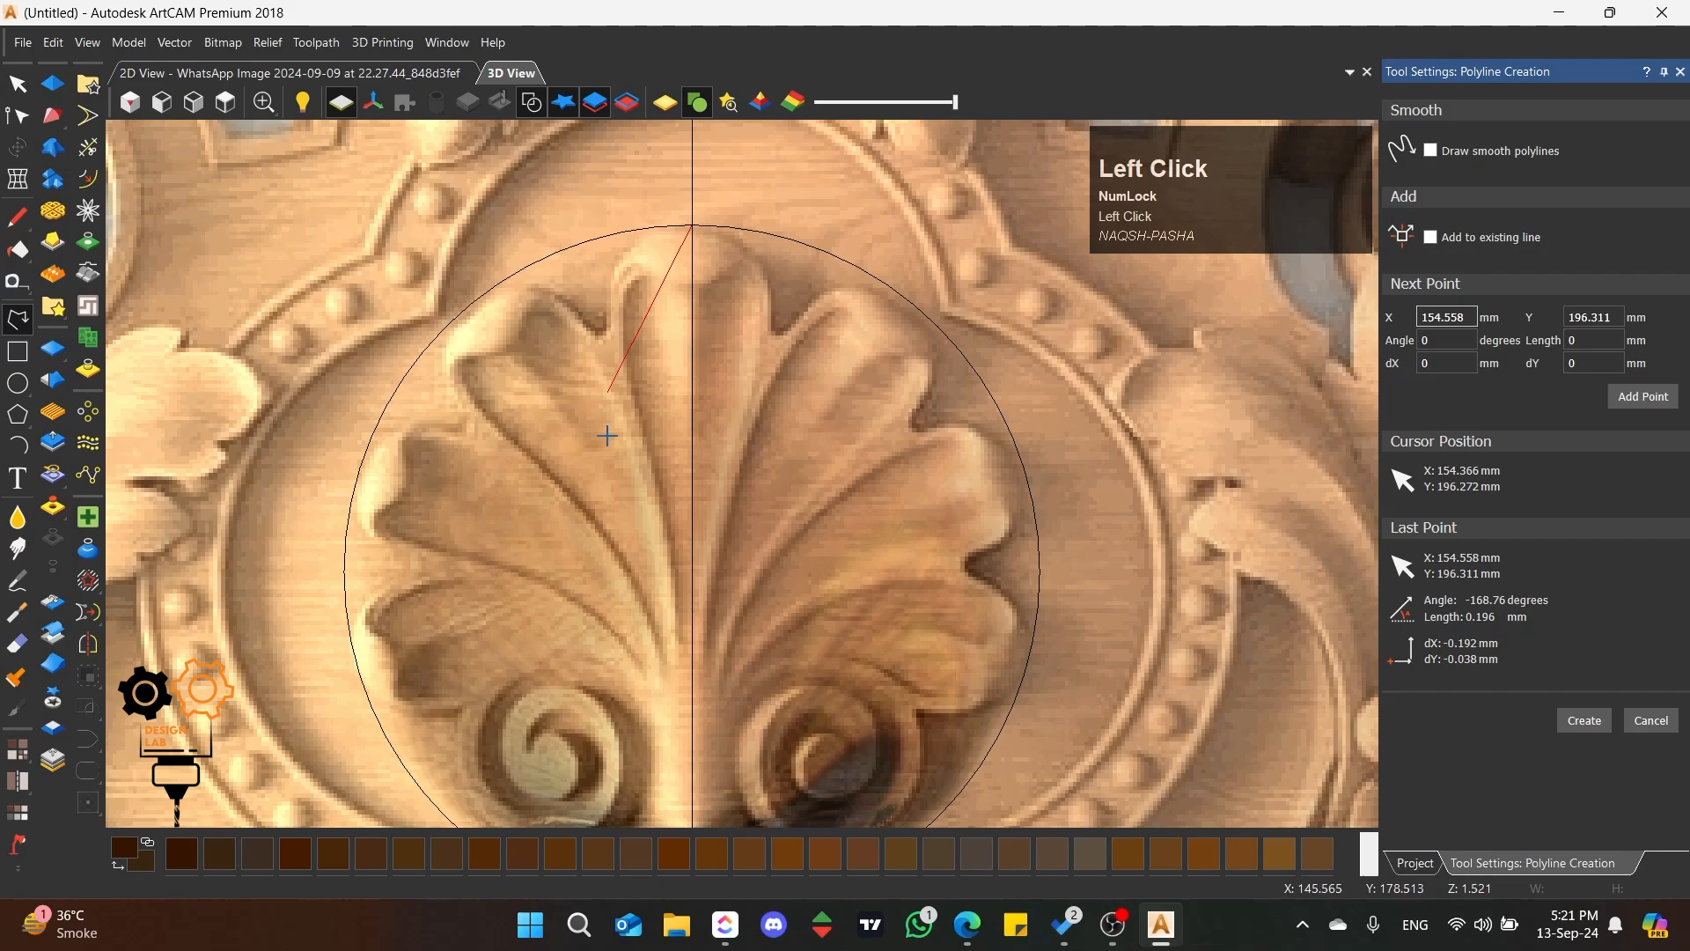
click(683, 777)
key(space)
Step: Convert the line to a Bezier curve and bend it along the left edge of the shell's central petal
click(19, 124)
key(b)
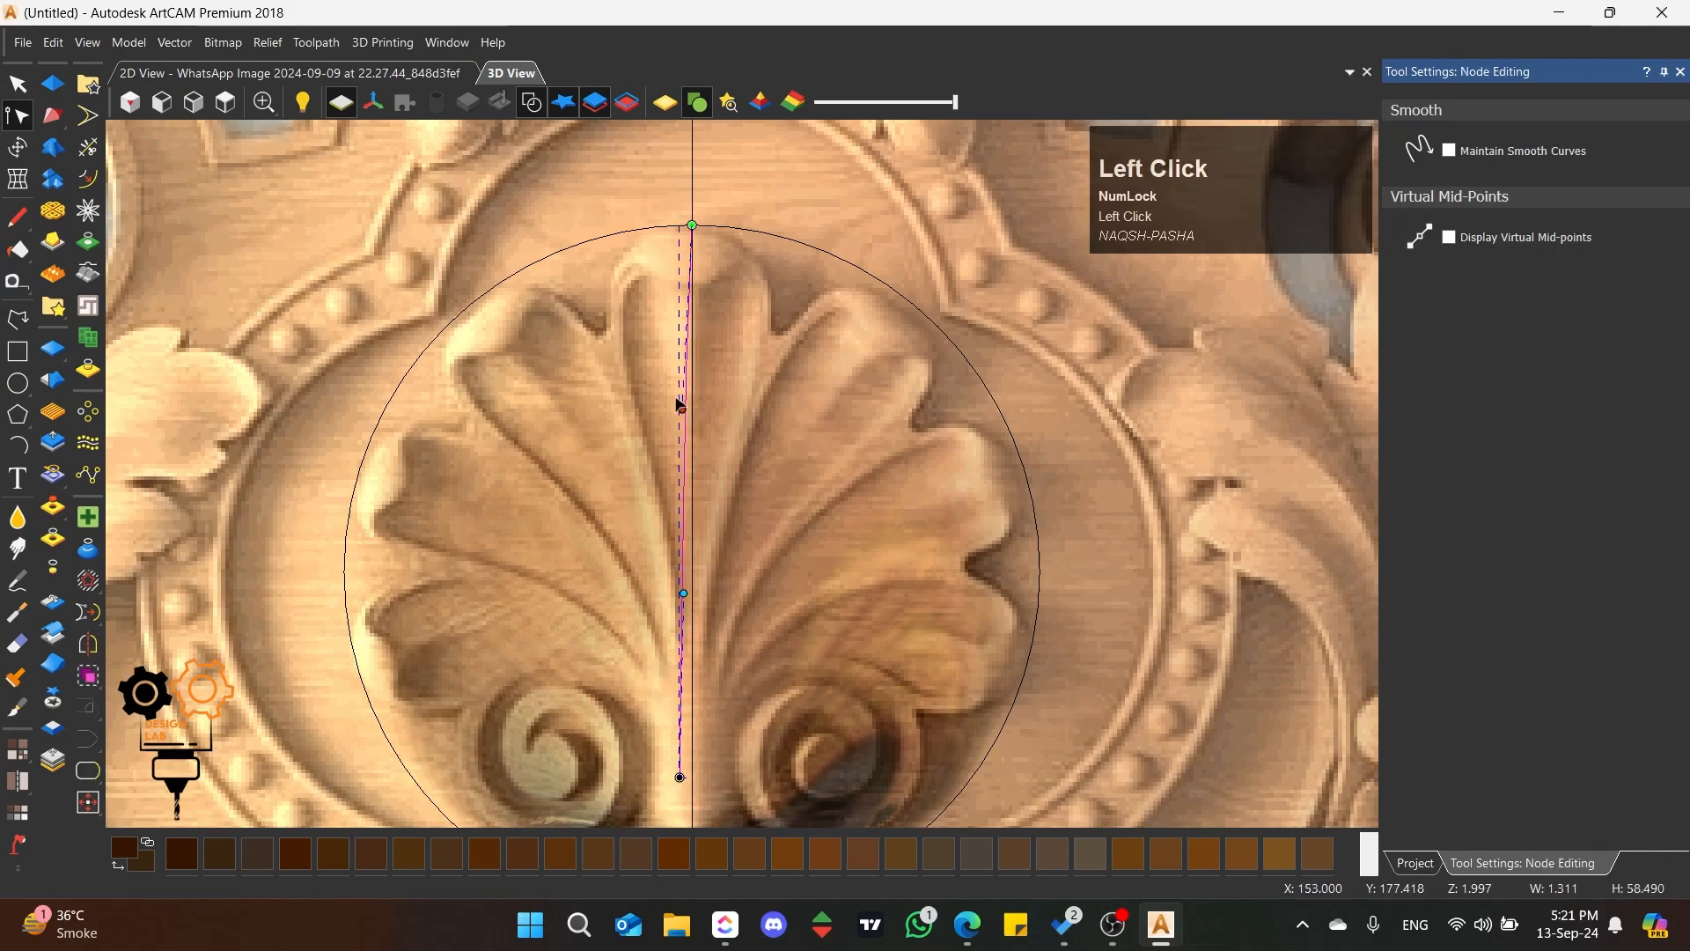
drag(687, 409, 500, 224)
drag(681, 593, 645, 476)
drag(611, 334, 601, 349)
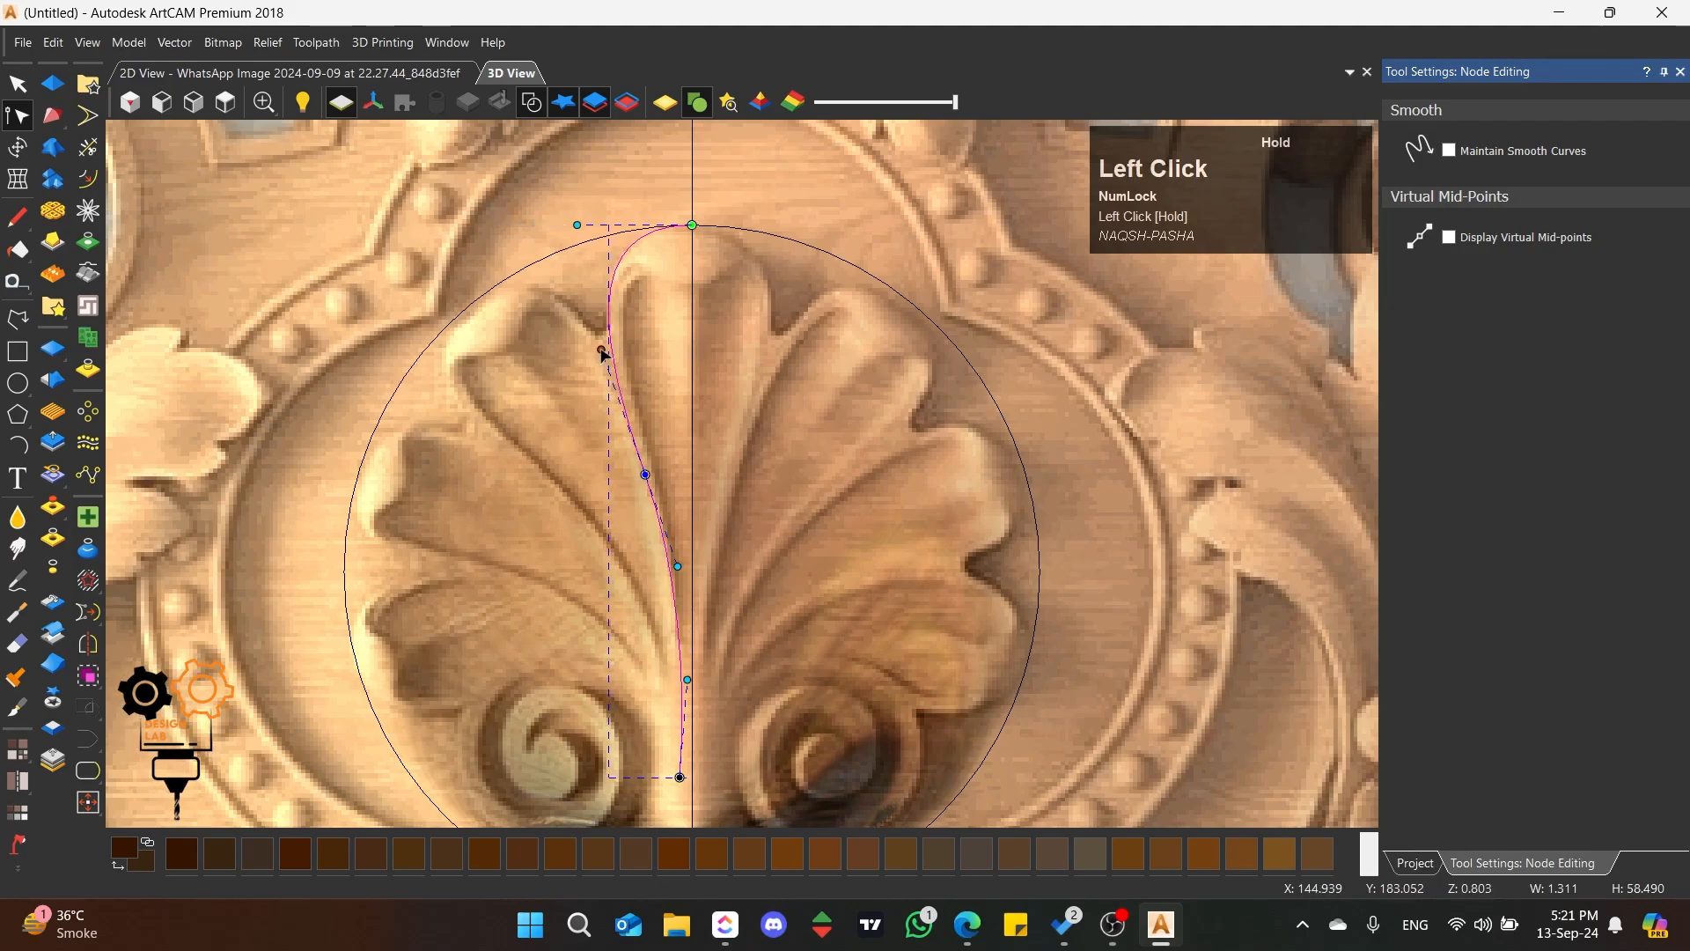
drag(687, 680, 677, 701)
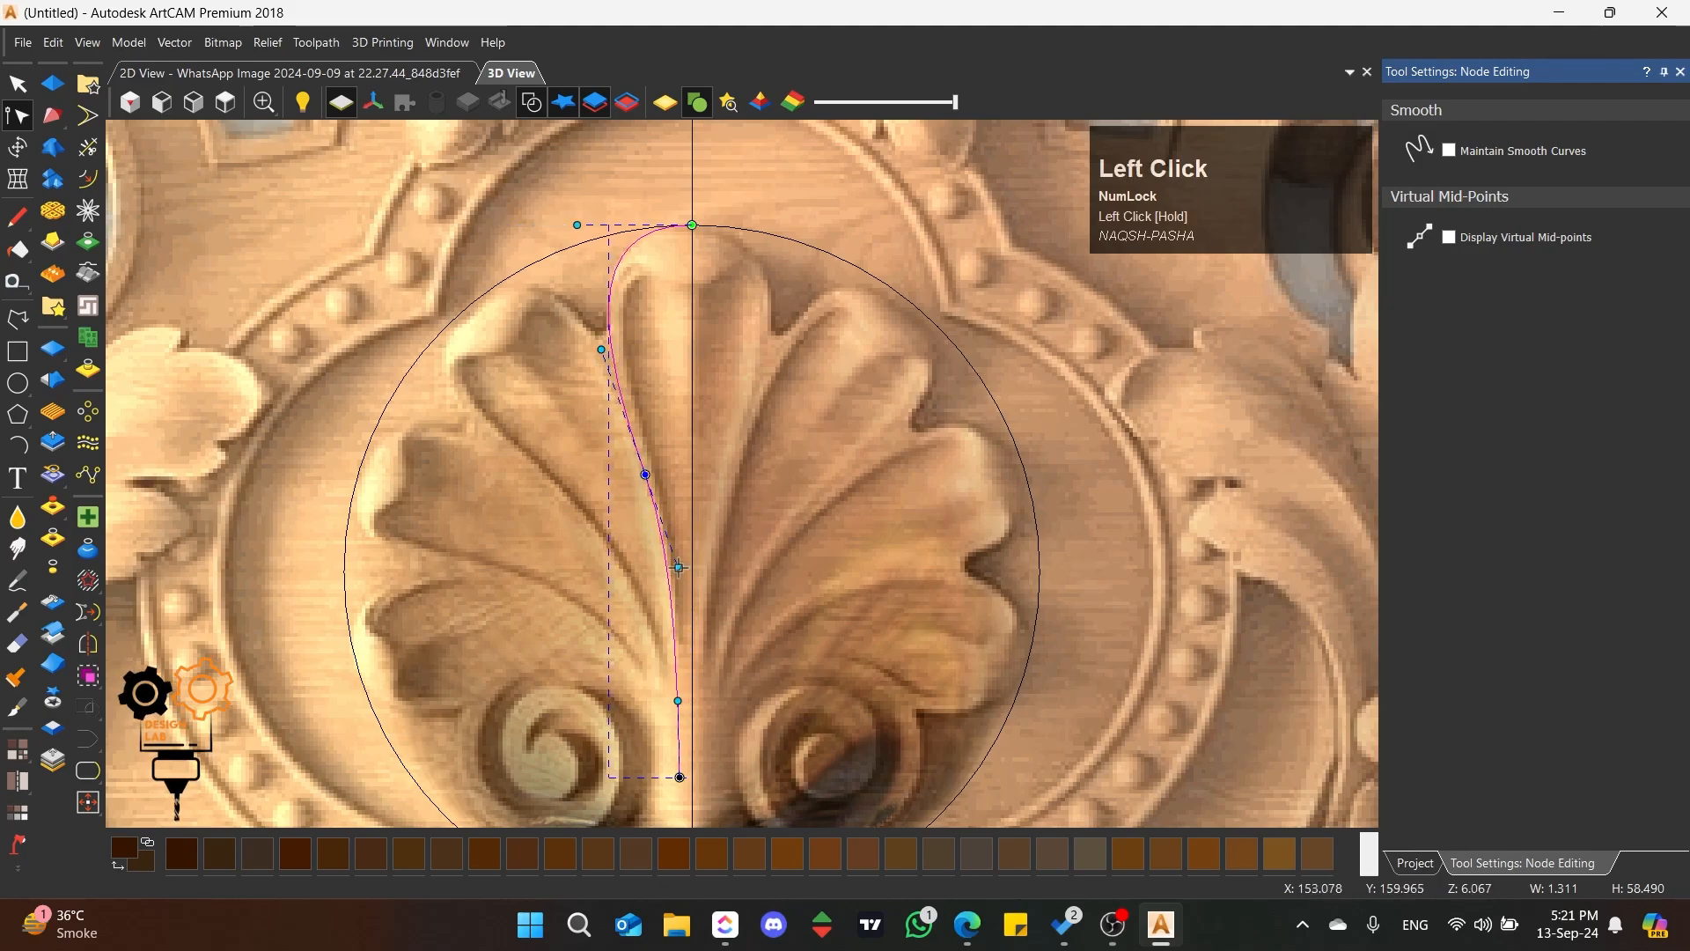
drag(677, 566, 674, 556)
click(583, 335)
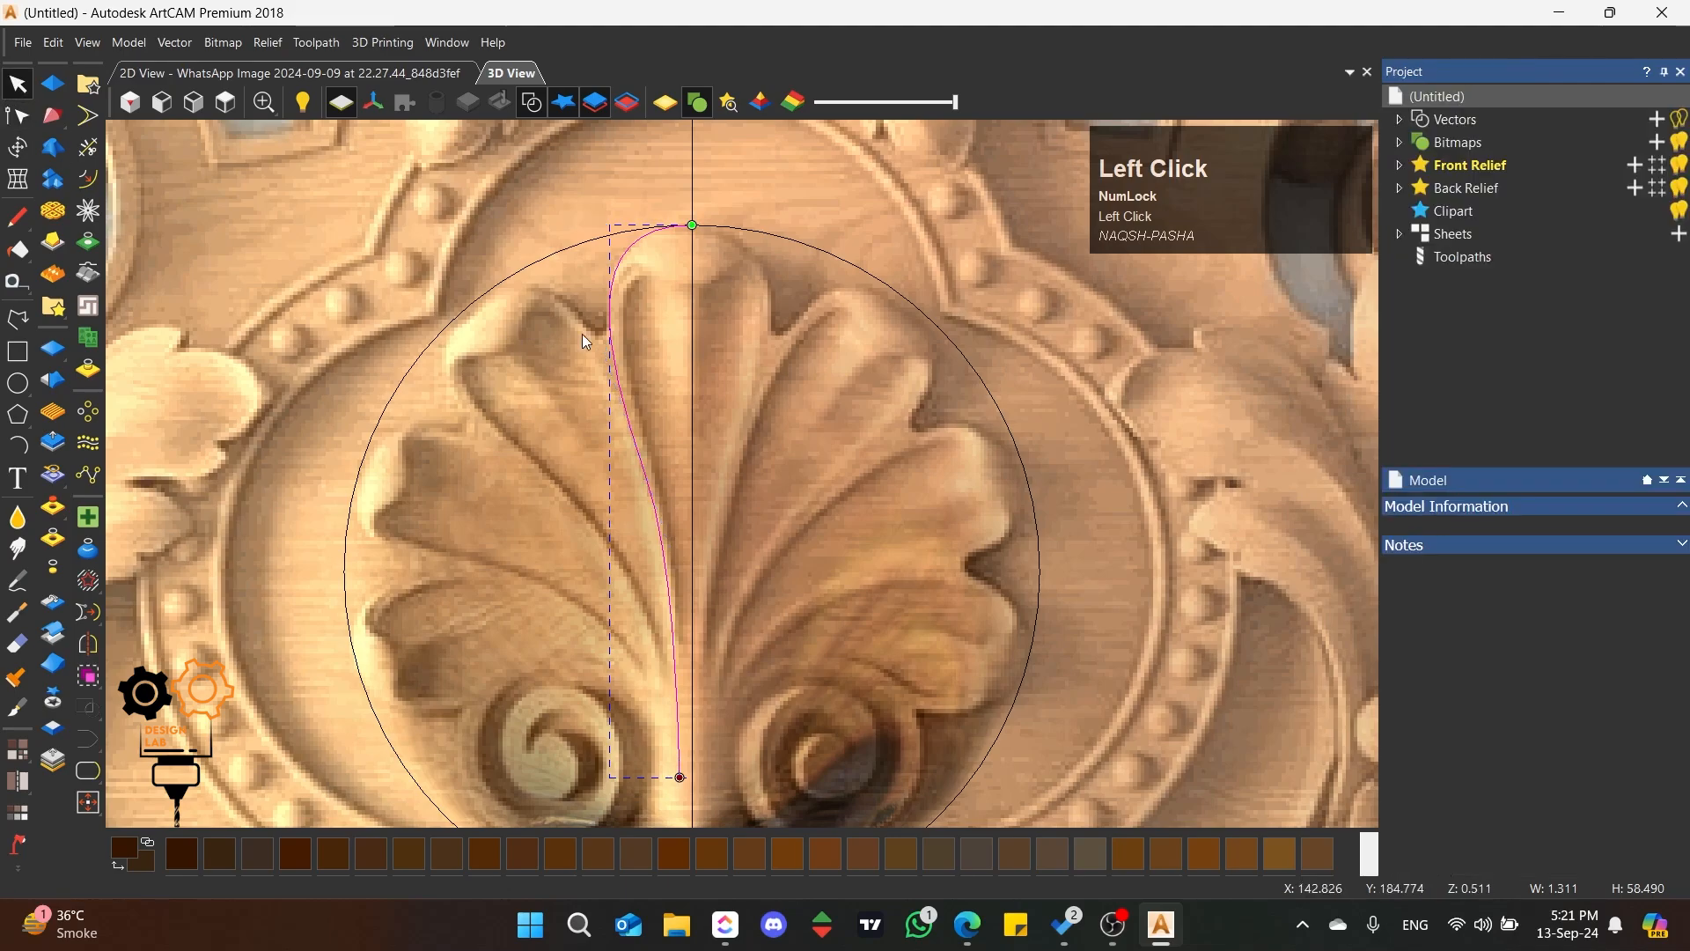
Step: Mirror the half-petal curve horizontally to the right as a joined copy, and close its open lower end with a curve
click(88, 644)
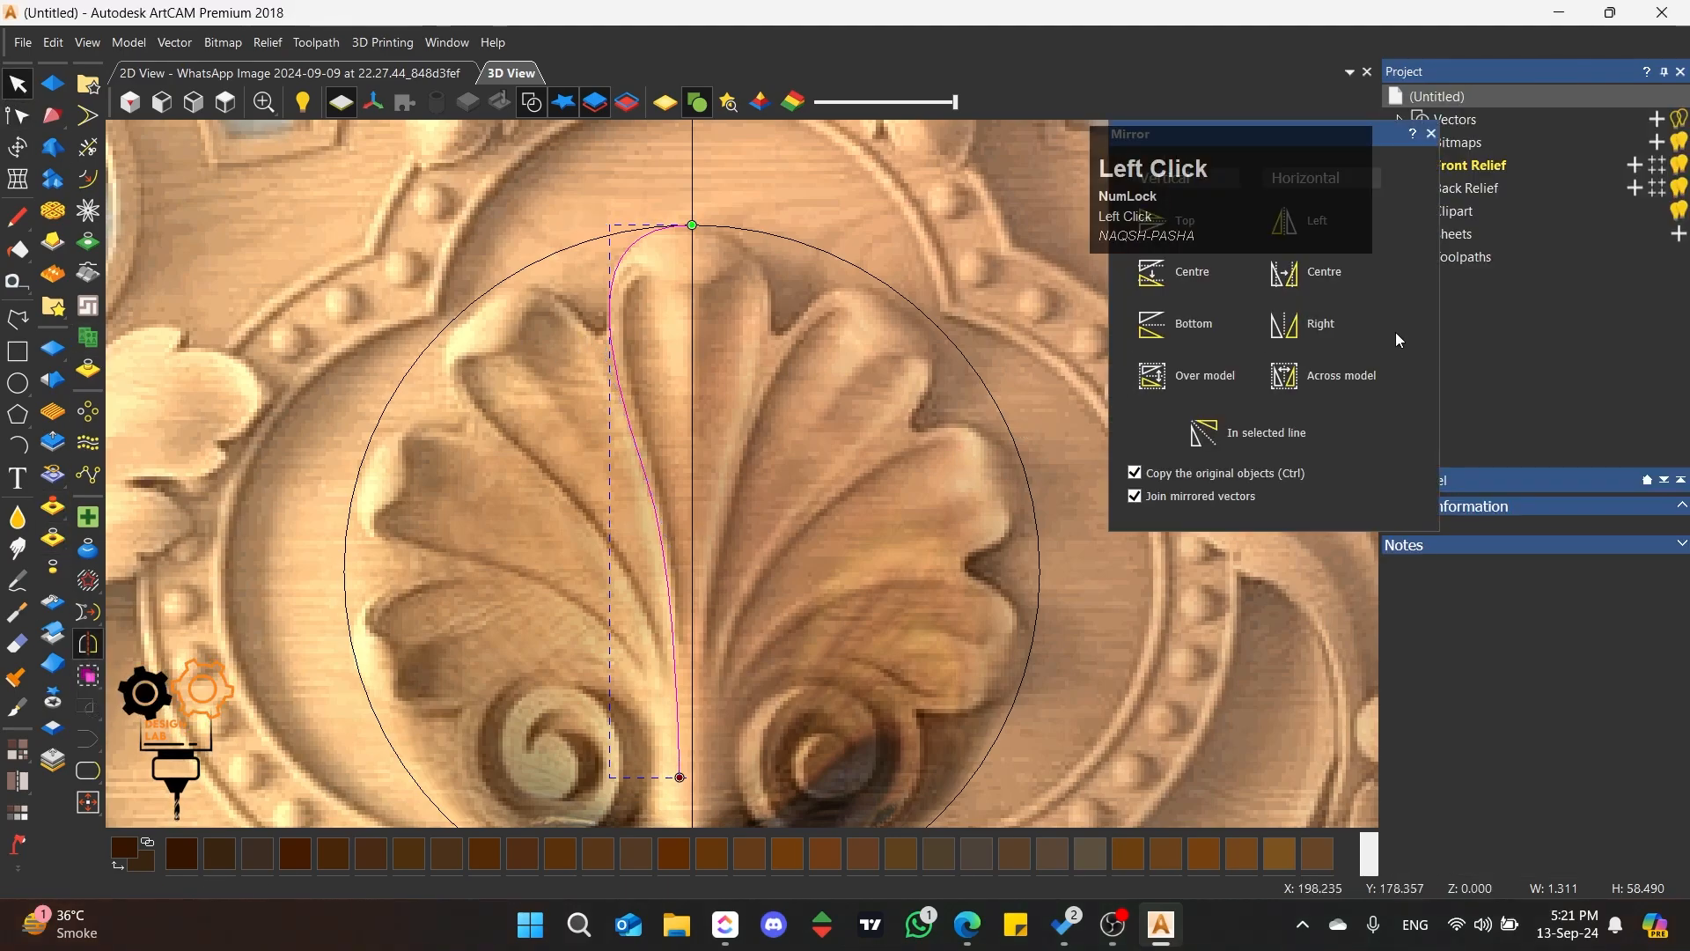
drag(1386, 137, 1539, 476)
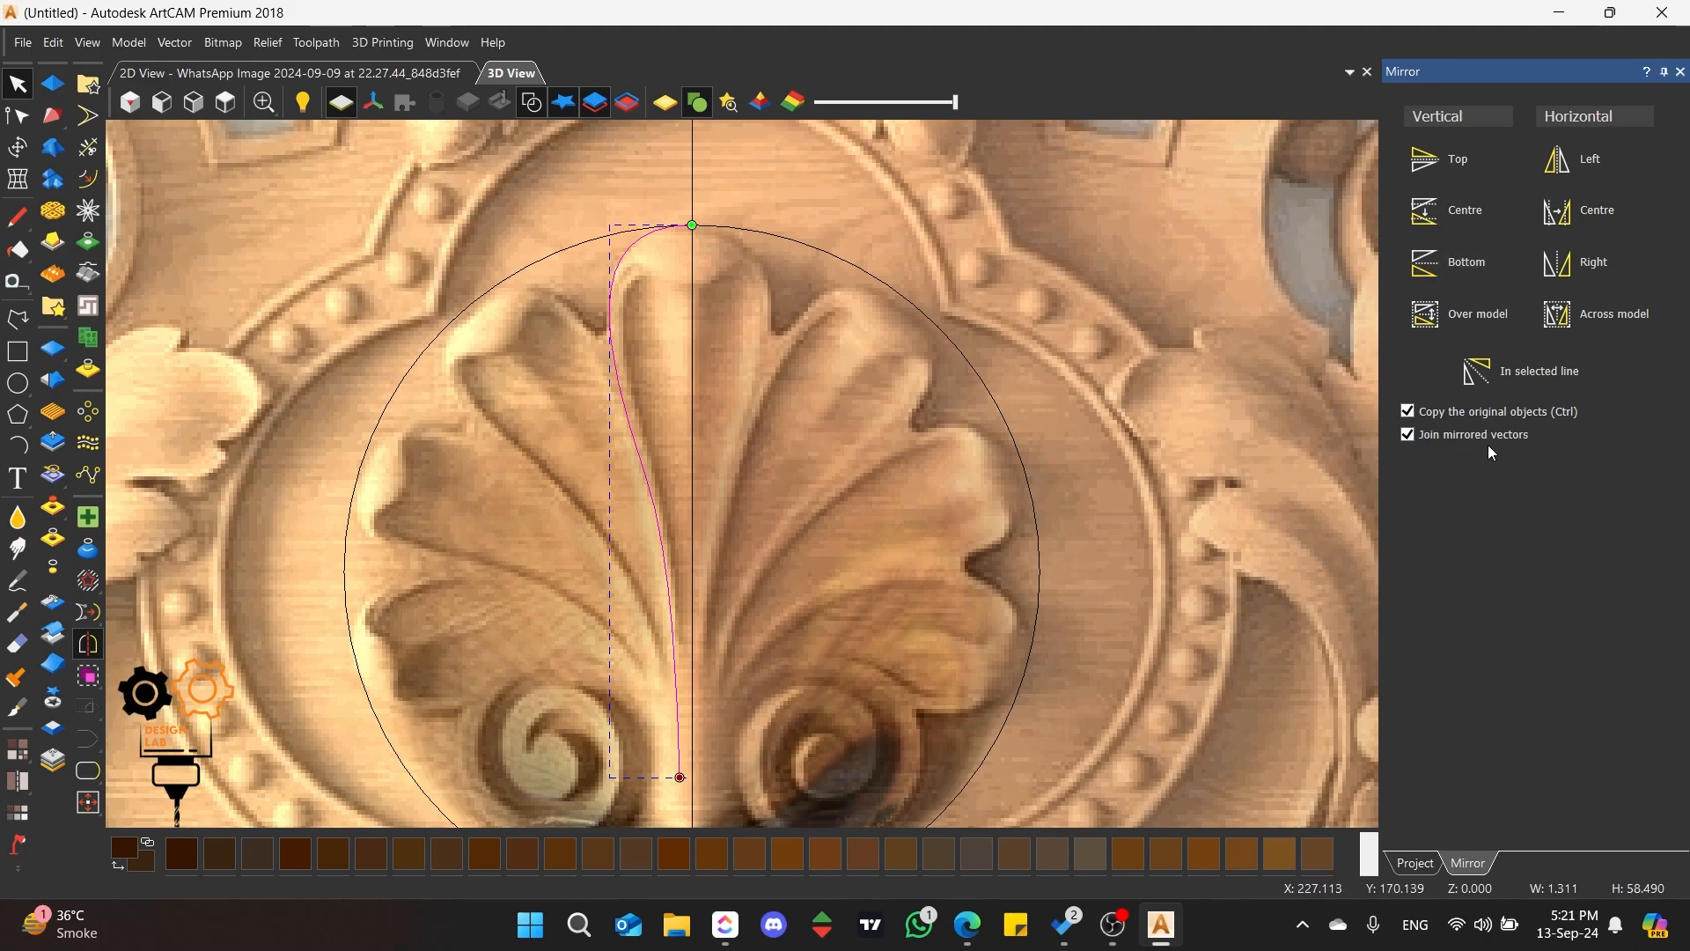
drag(1556, 78, 931, 472)
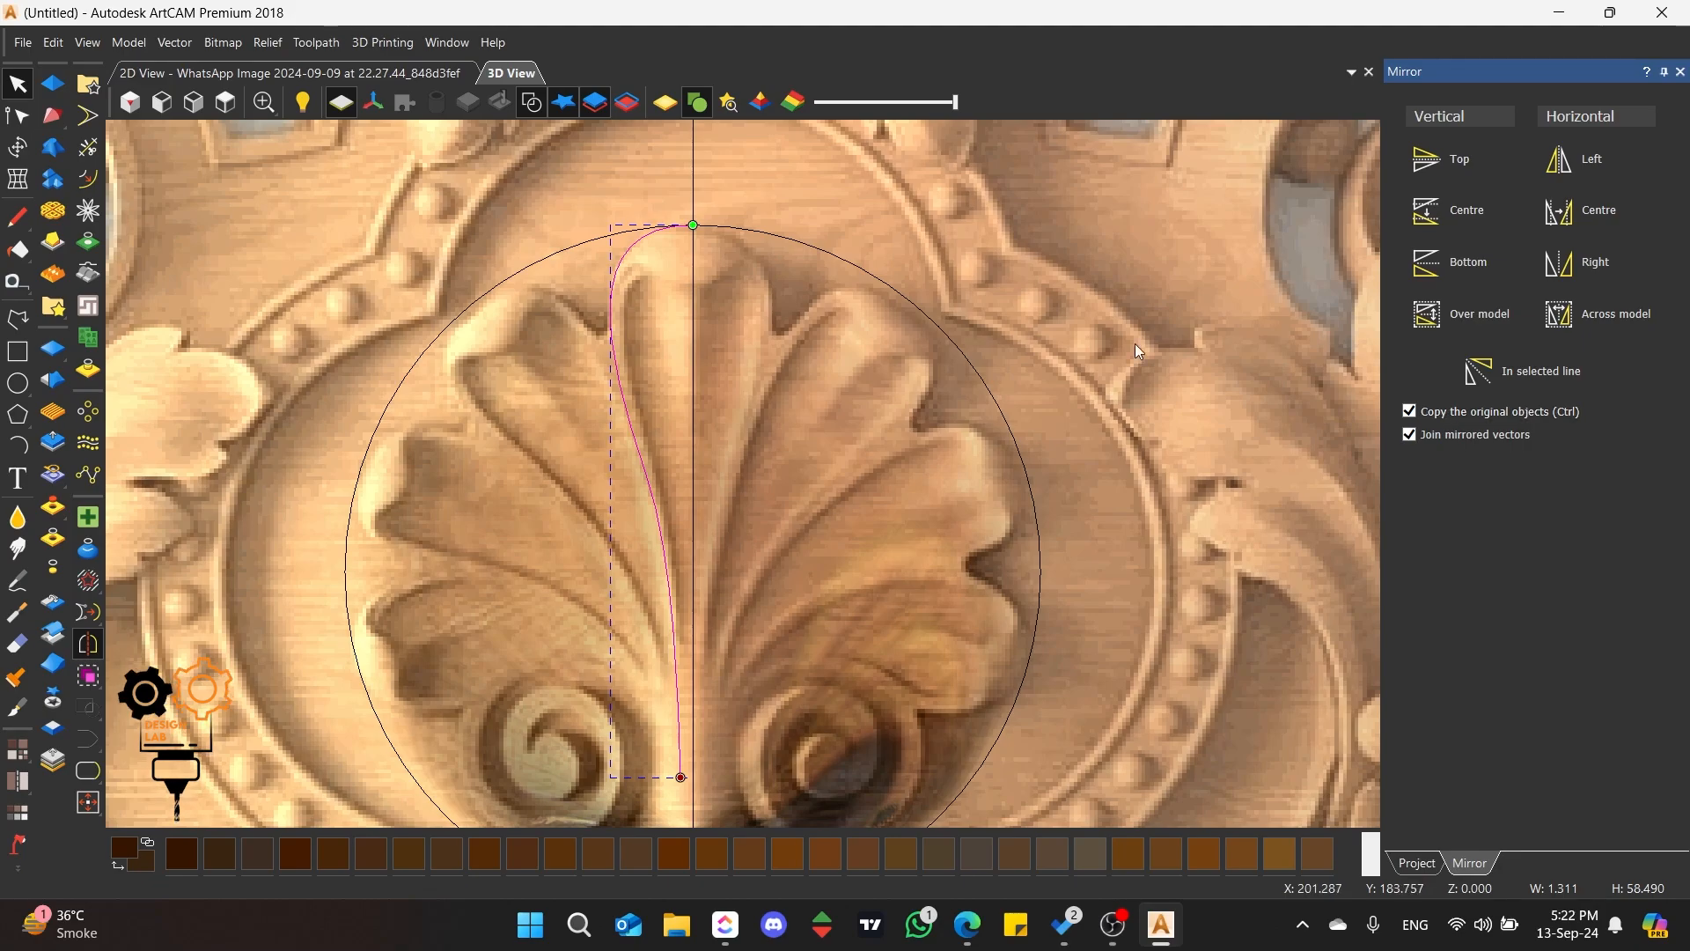
scroll(754, 298, down, 1)
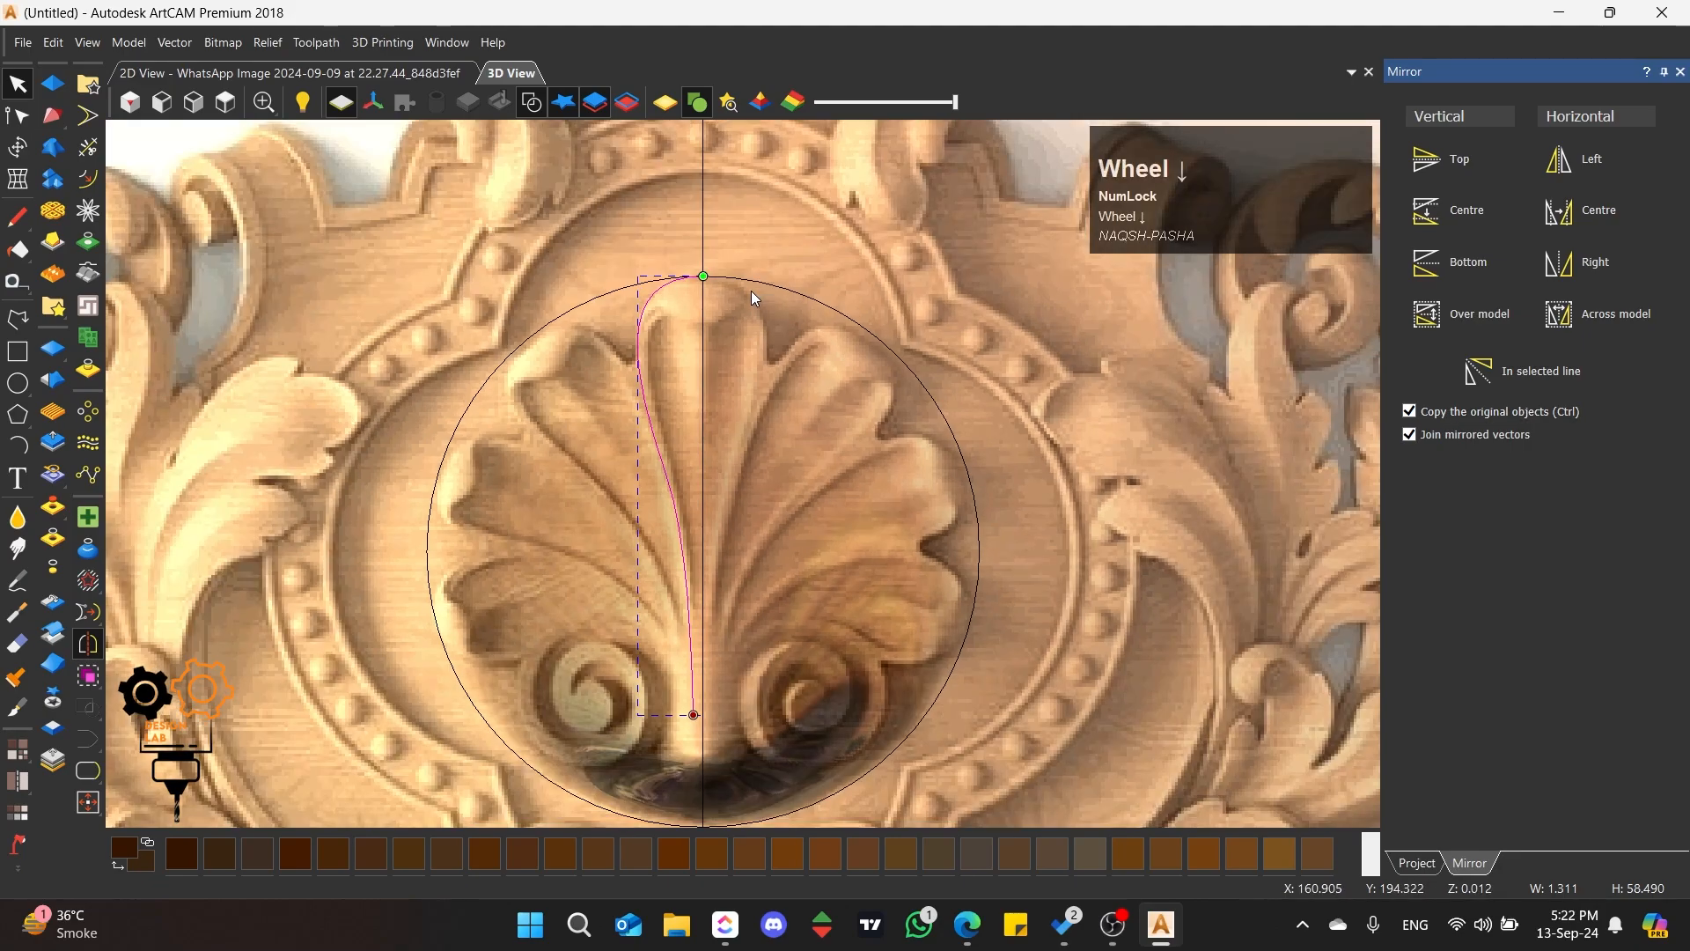
click(1579, 267)
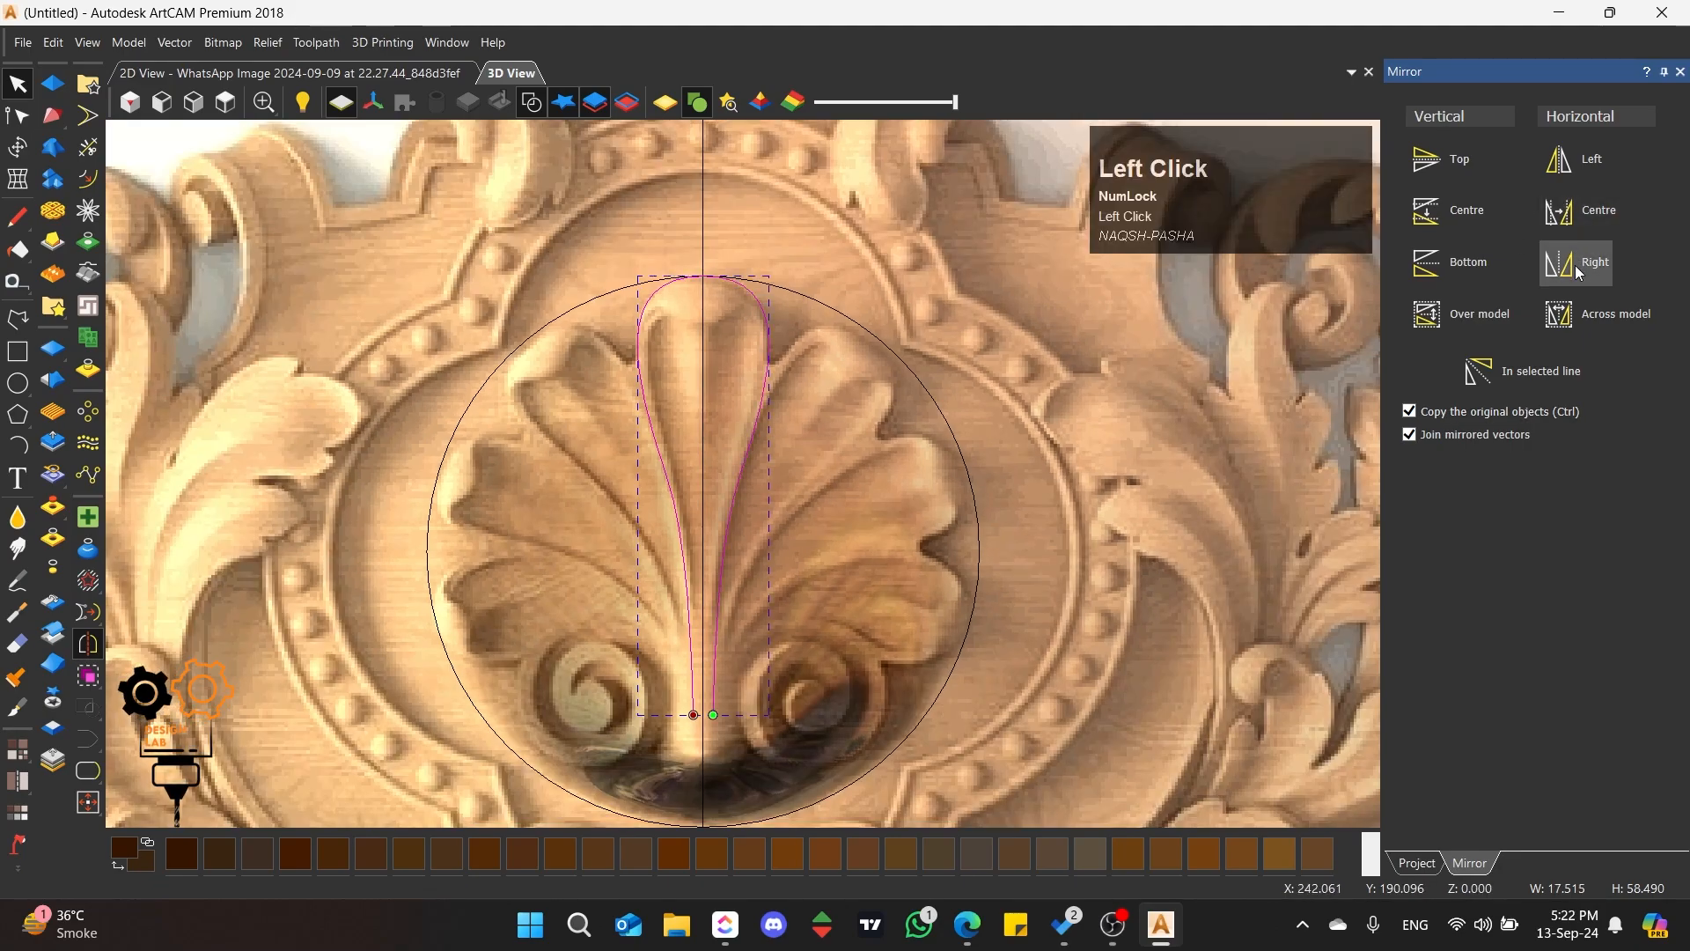
click(1681, 71)
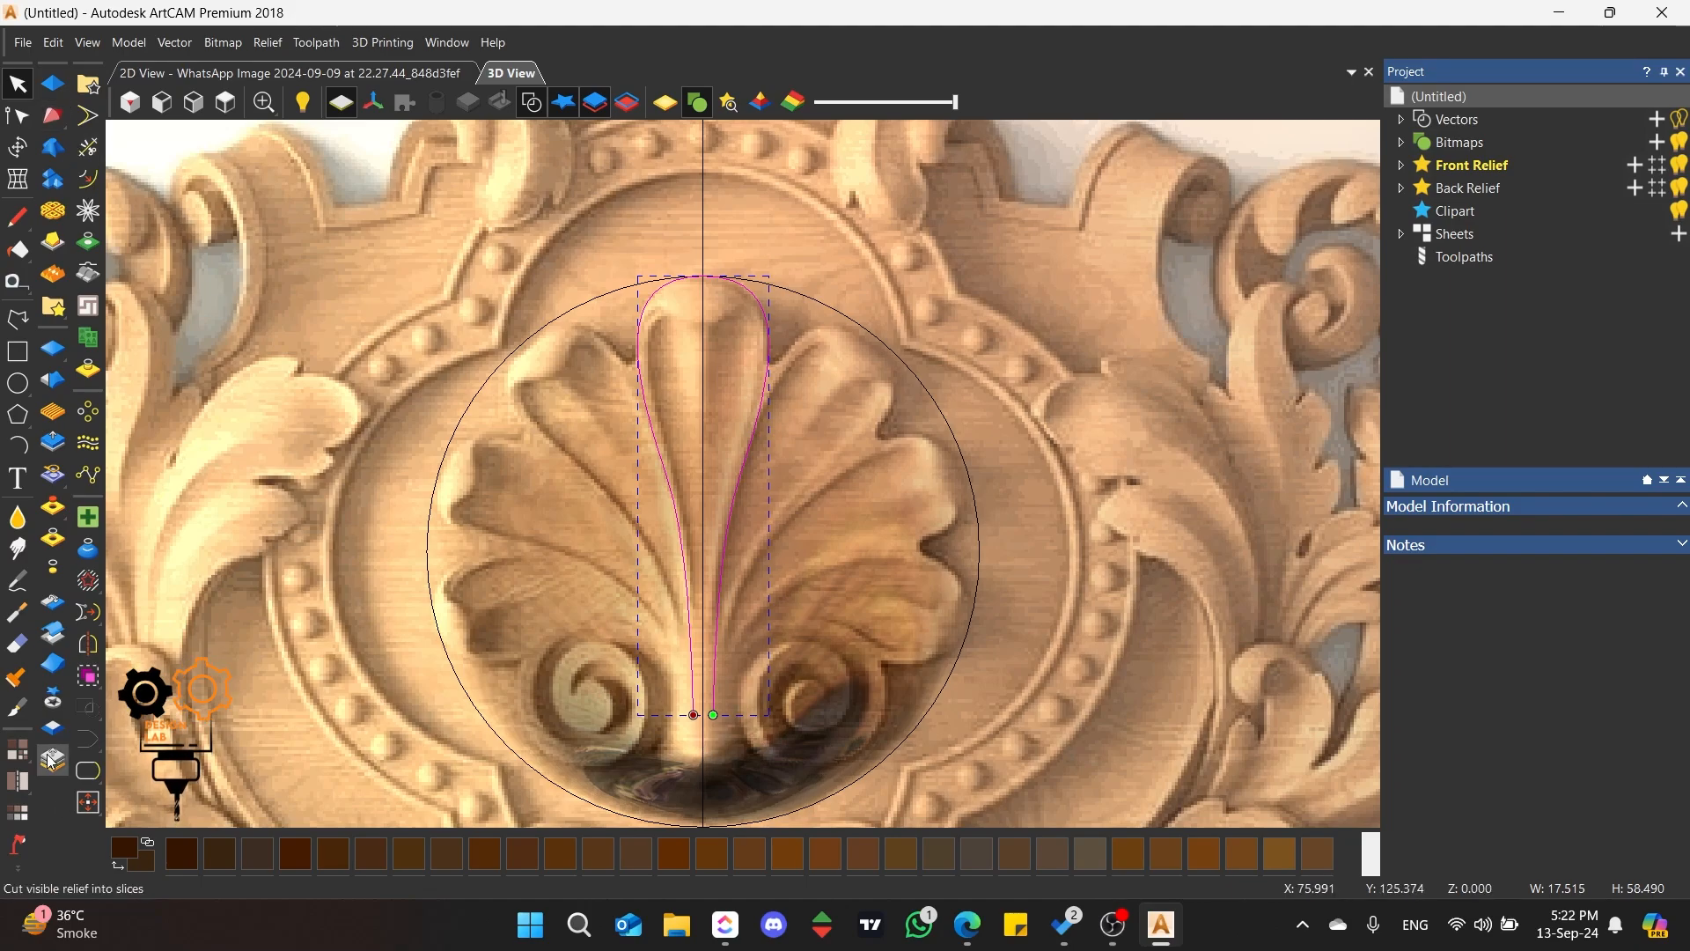
click(89, 773)
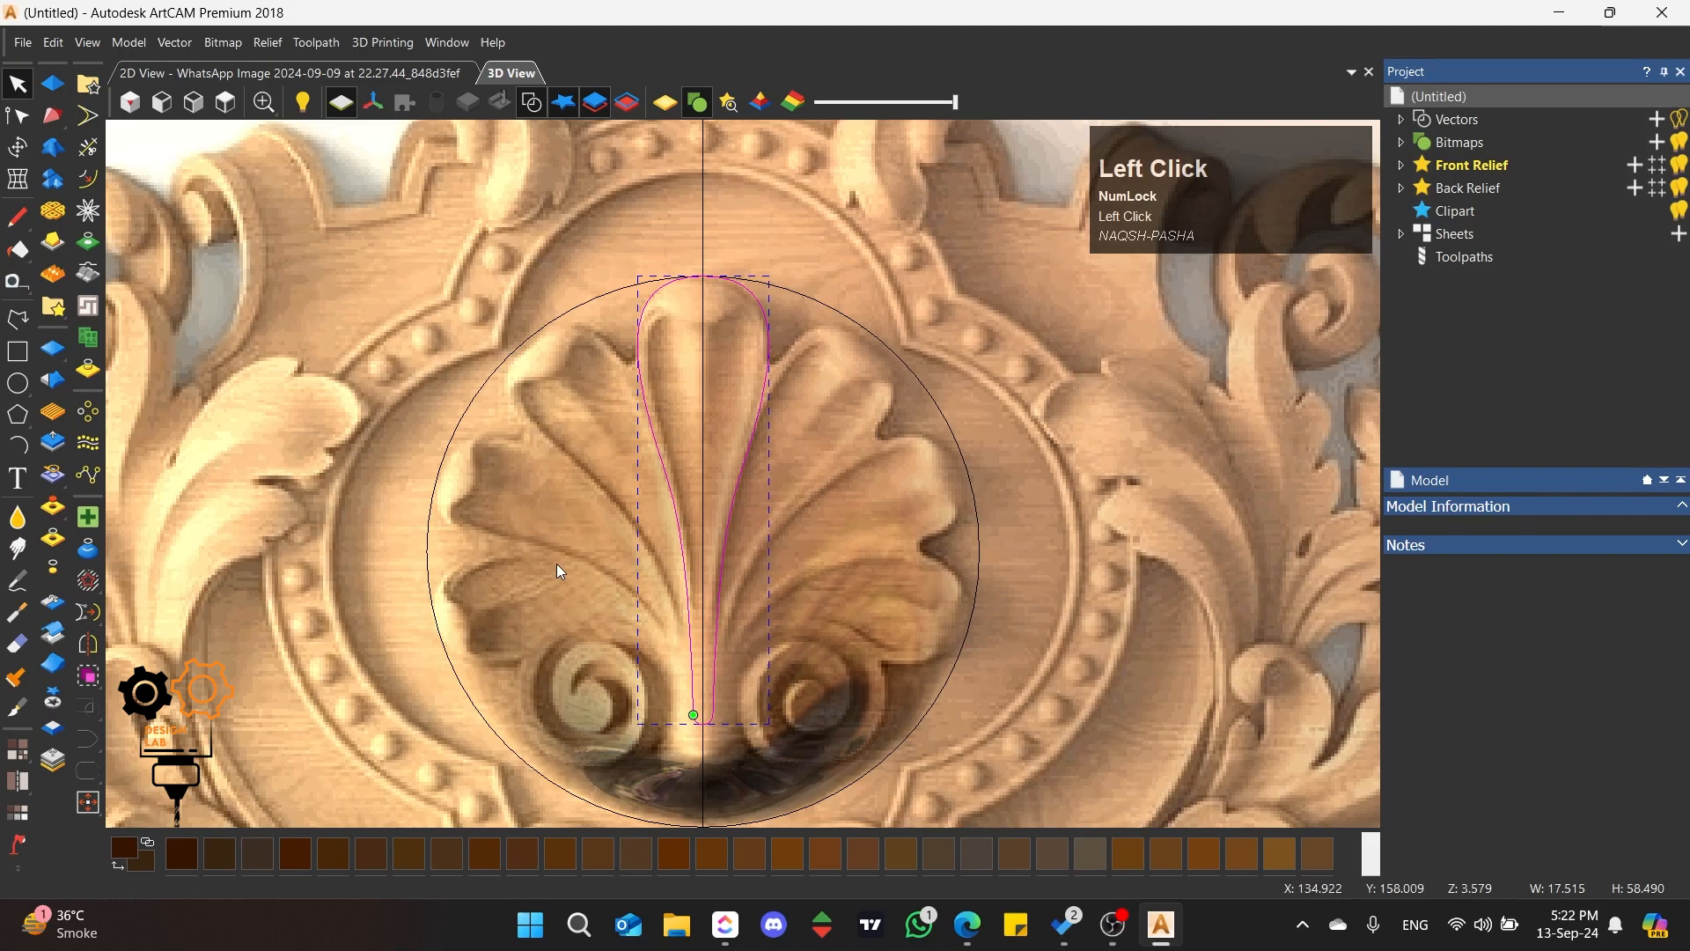
Step: Open the Shape Editor on the petal vector and give it a Round profile with a 90 degree angle
scroll(669, 407, up, 2)
drag(641, 367, 550, 441)
key(F12)
click(1439, 143)
drag(1571, 288, 1572, 212)
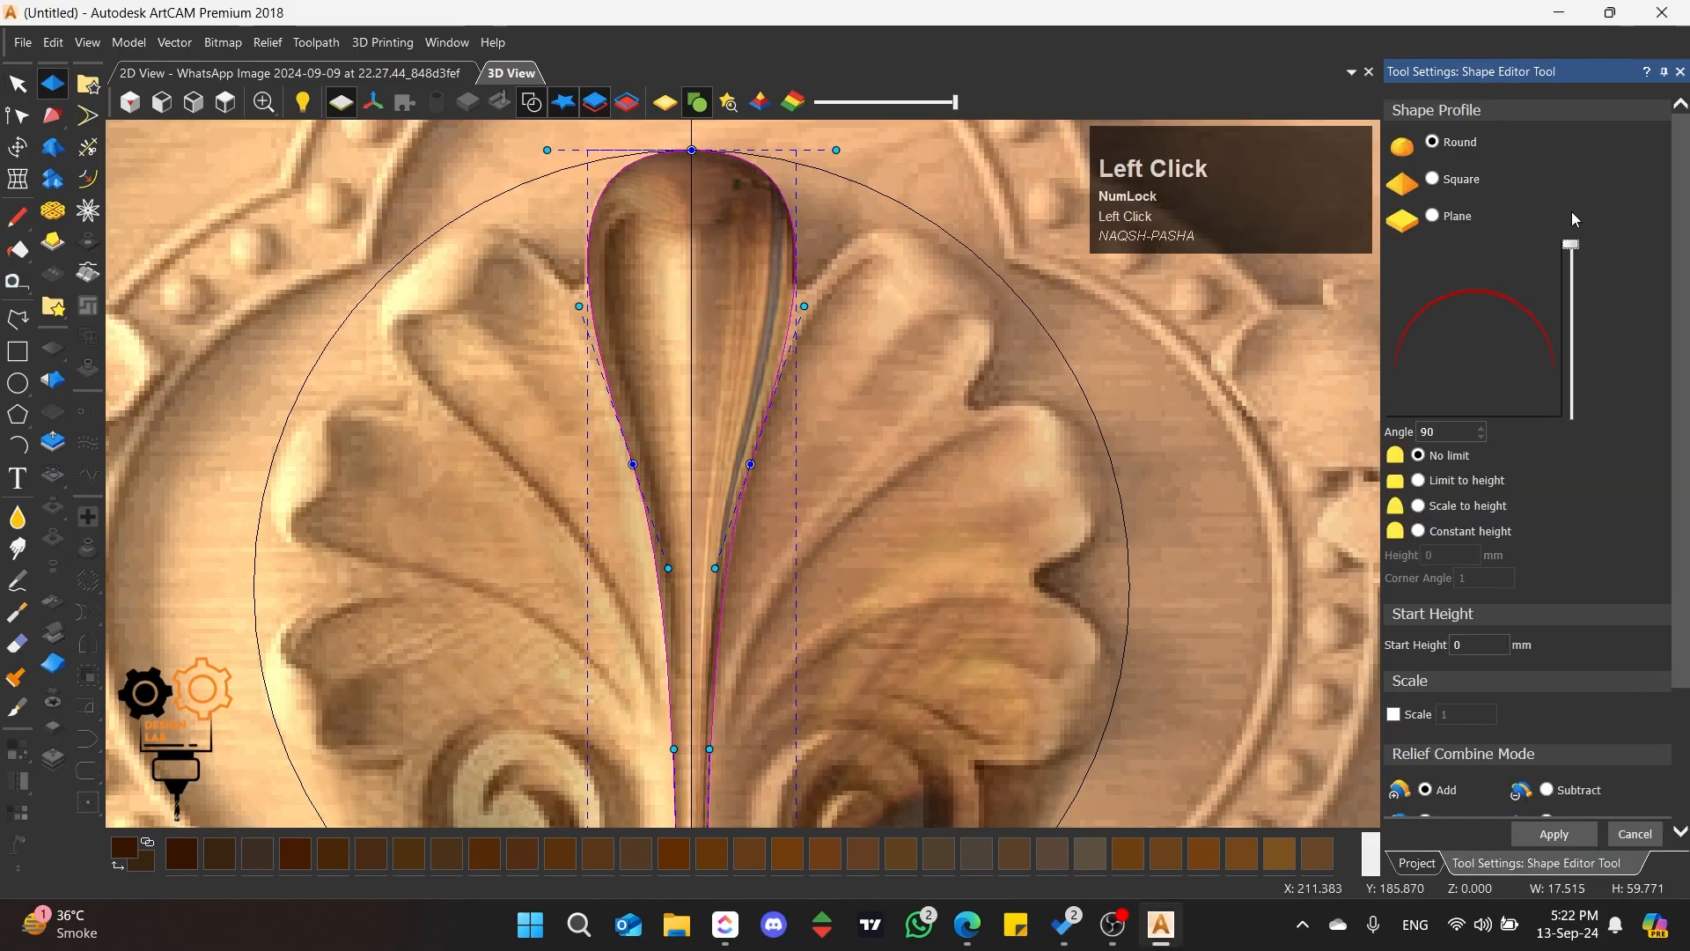
Step: Examine the raised petal on the base from tilted and side views, and return to the top view
scroll(1100, 440, down, 3)
middle_drag(1101, 440, 676, 505)
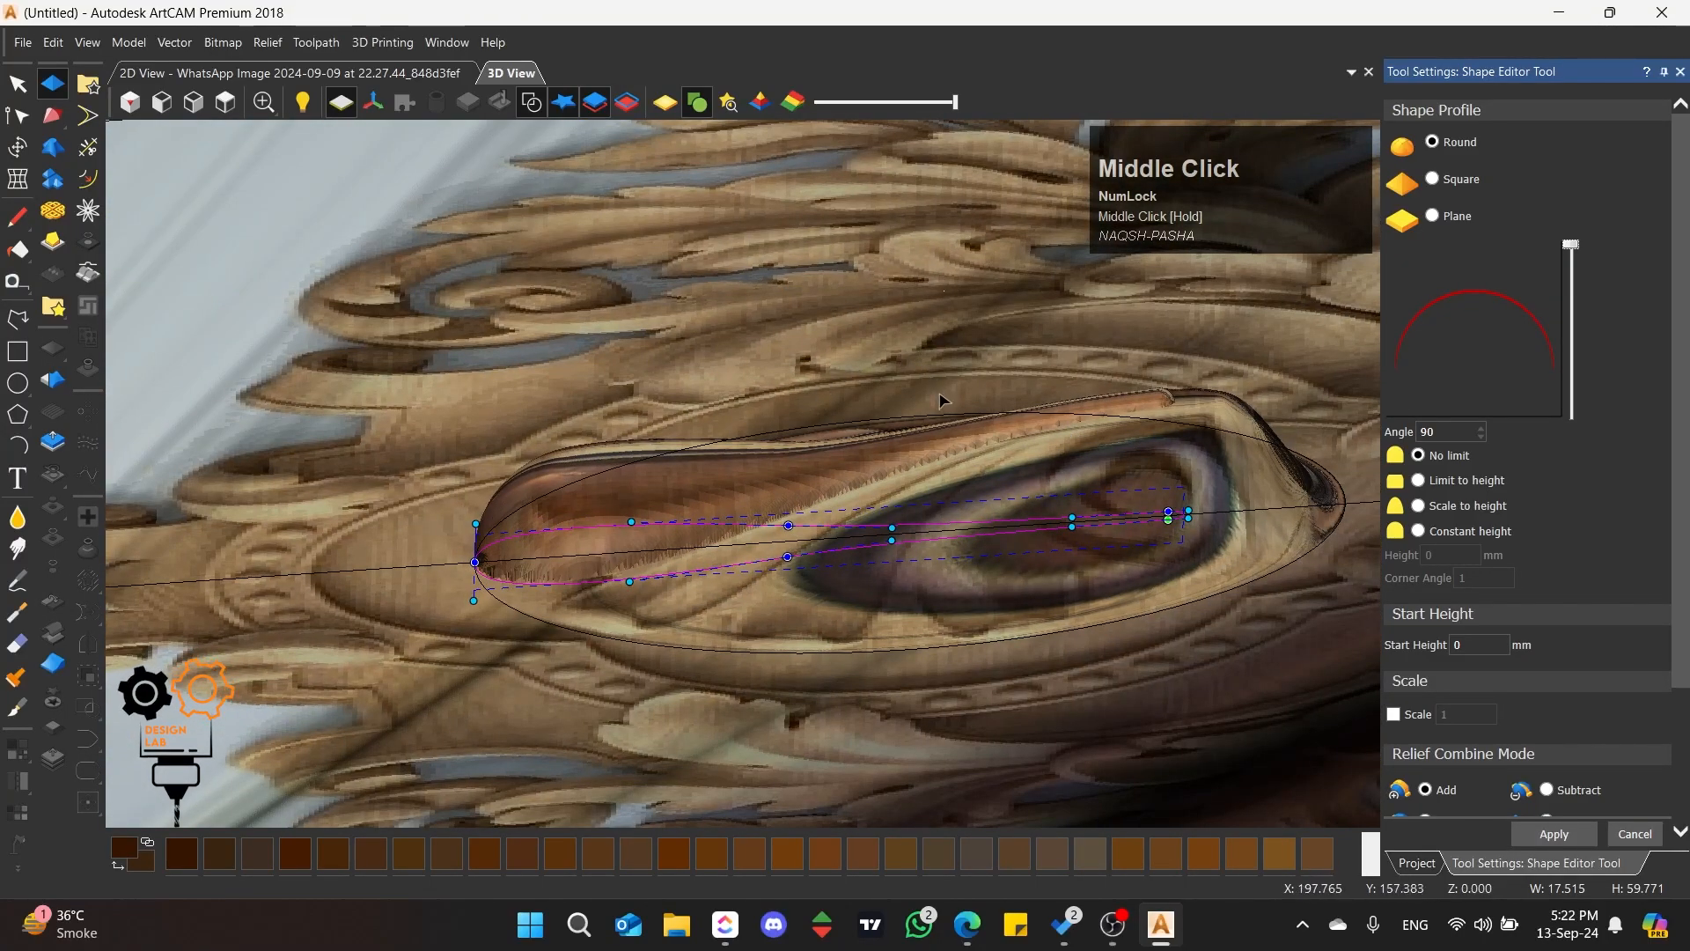
middle_drag(938, 387, 925, 566)
click(230, 103)
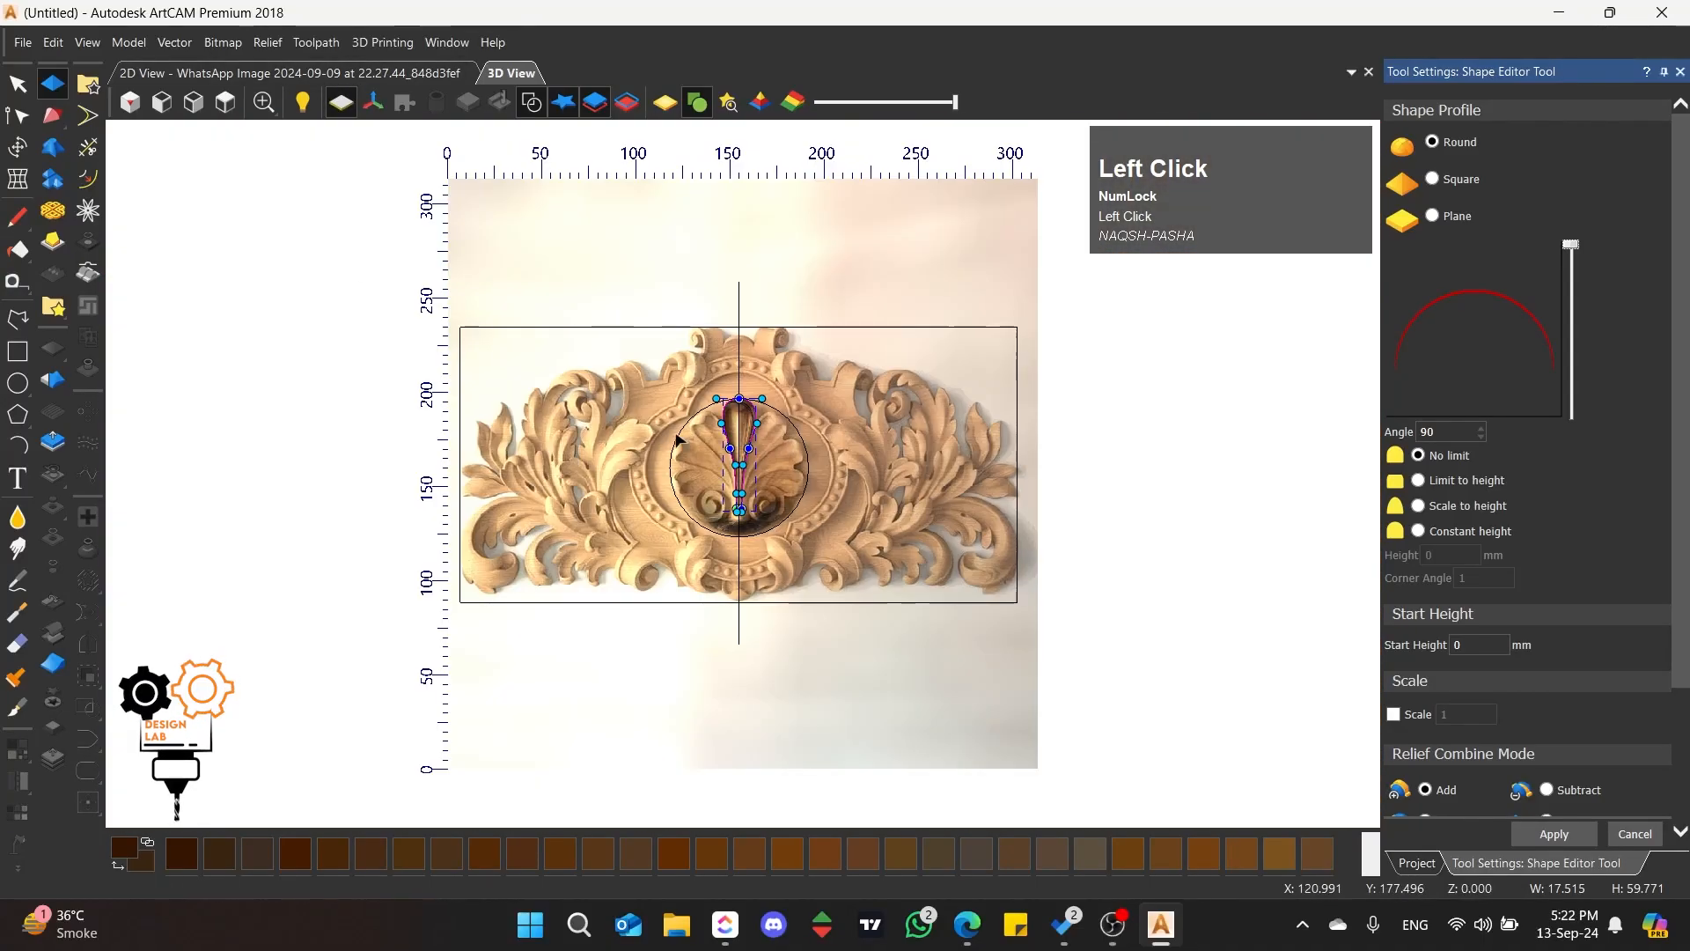
scroll(739, 441, up, 5)
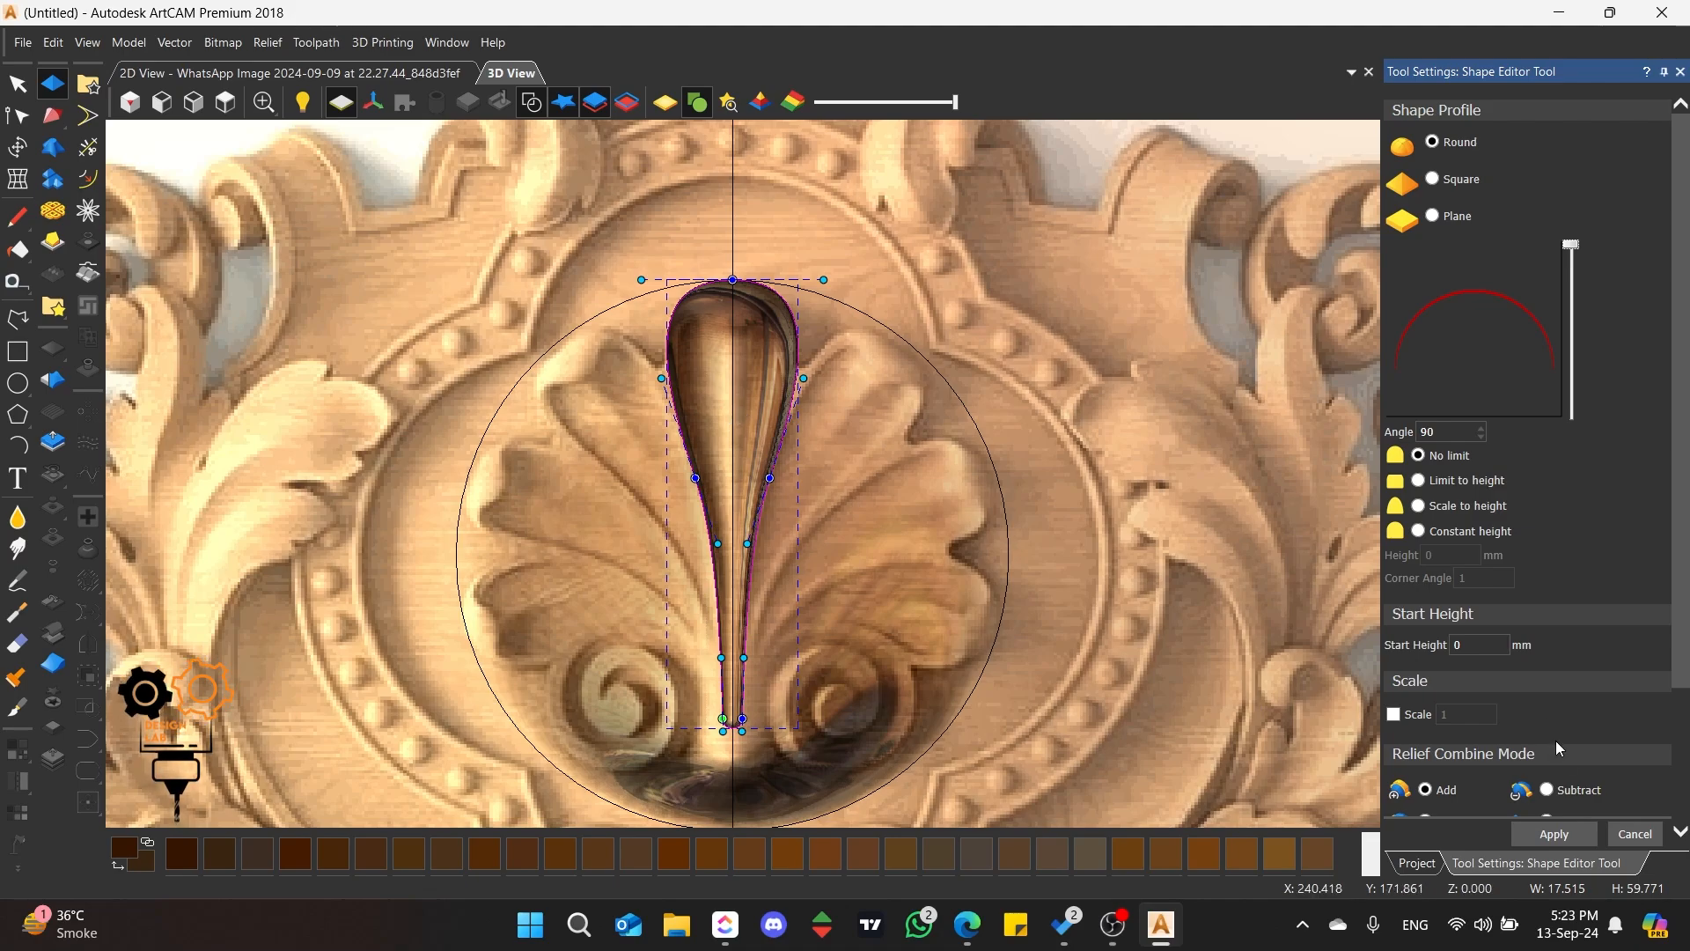
Step: Add a new relief layer under Front Relief for the petal shape
scroll(1541, 669, down, 3)
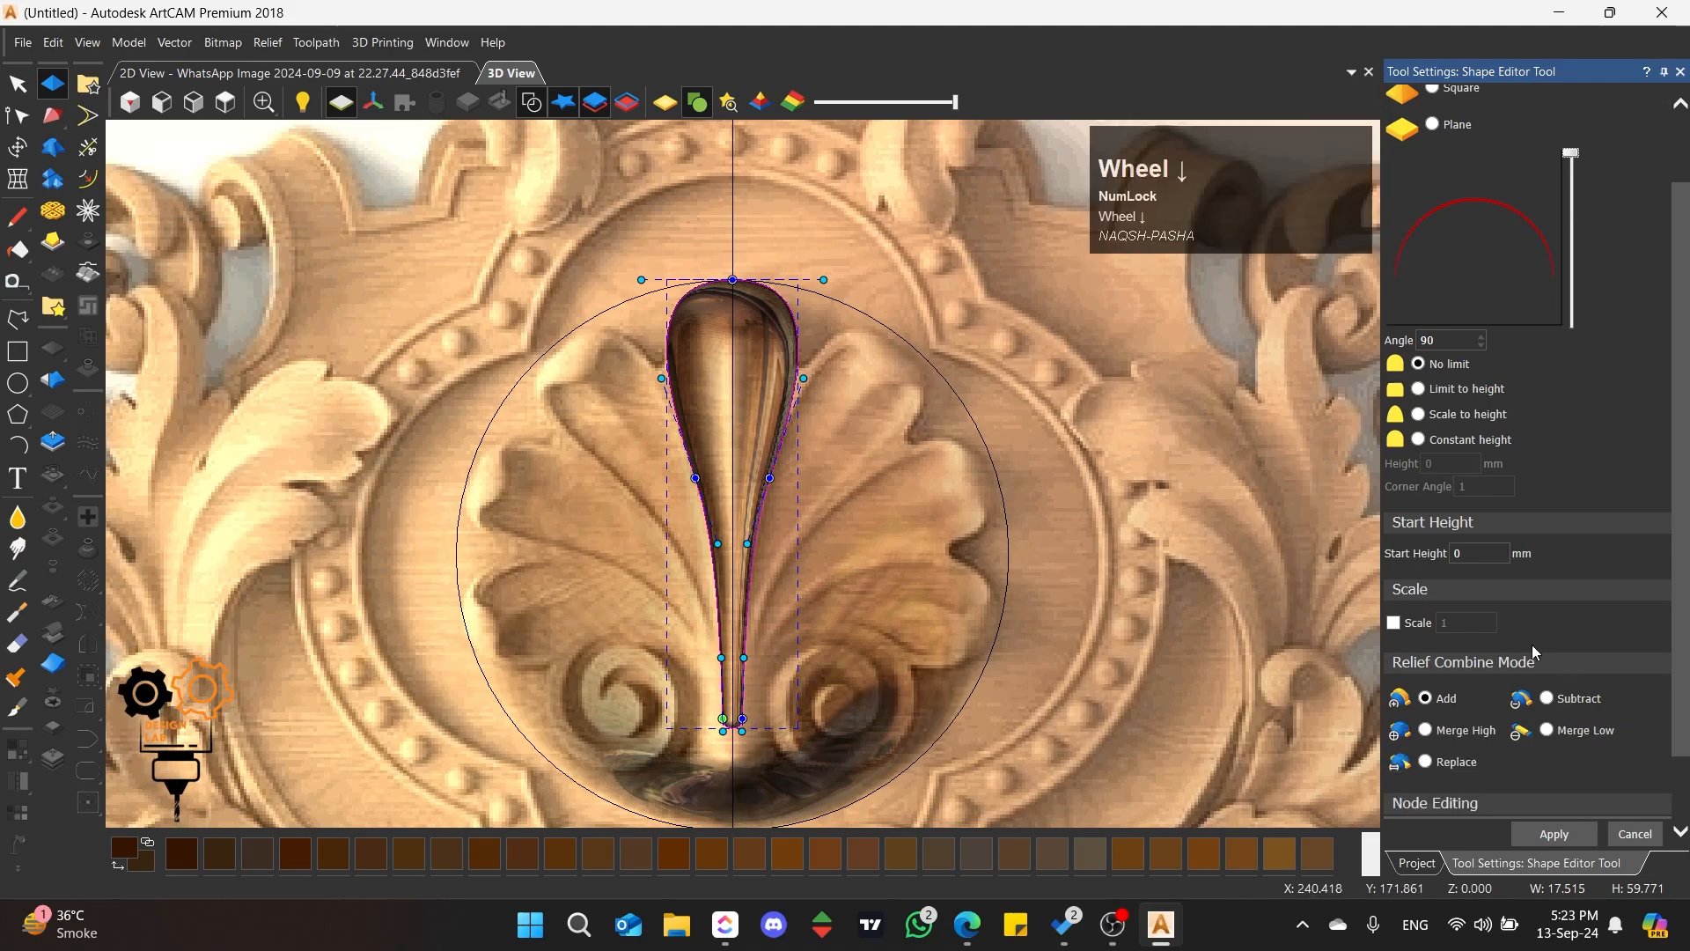
click(1419, 864)
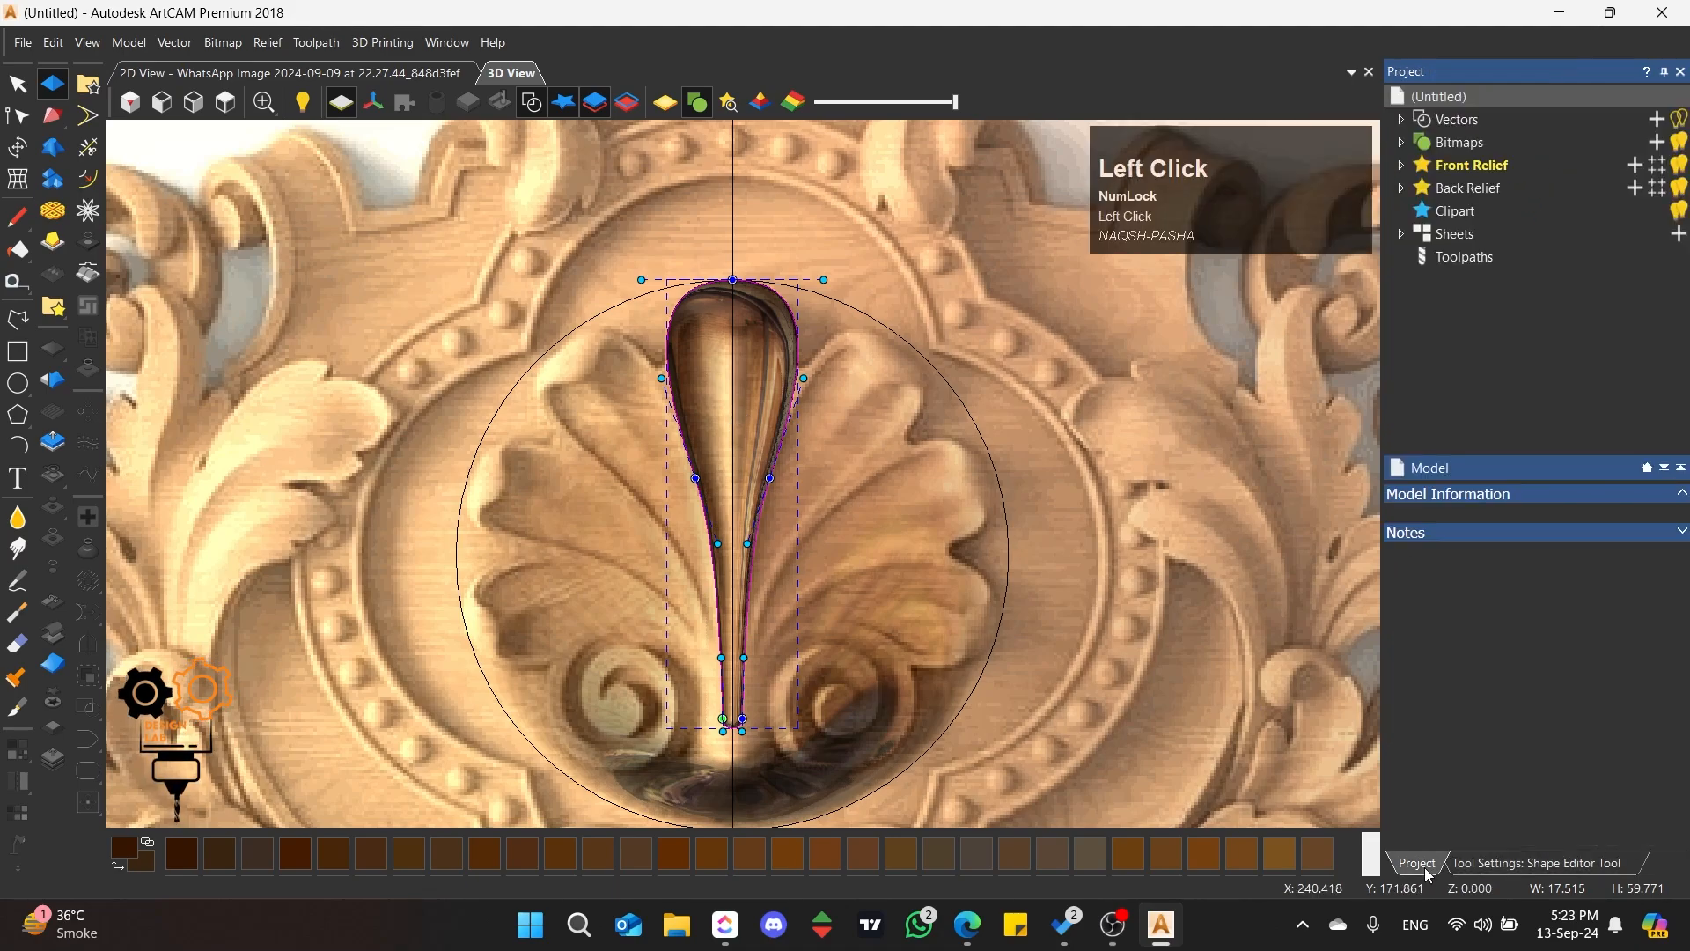
click(1404, 166)
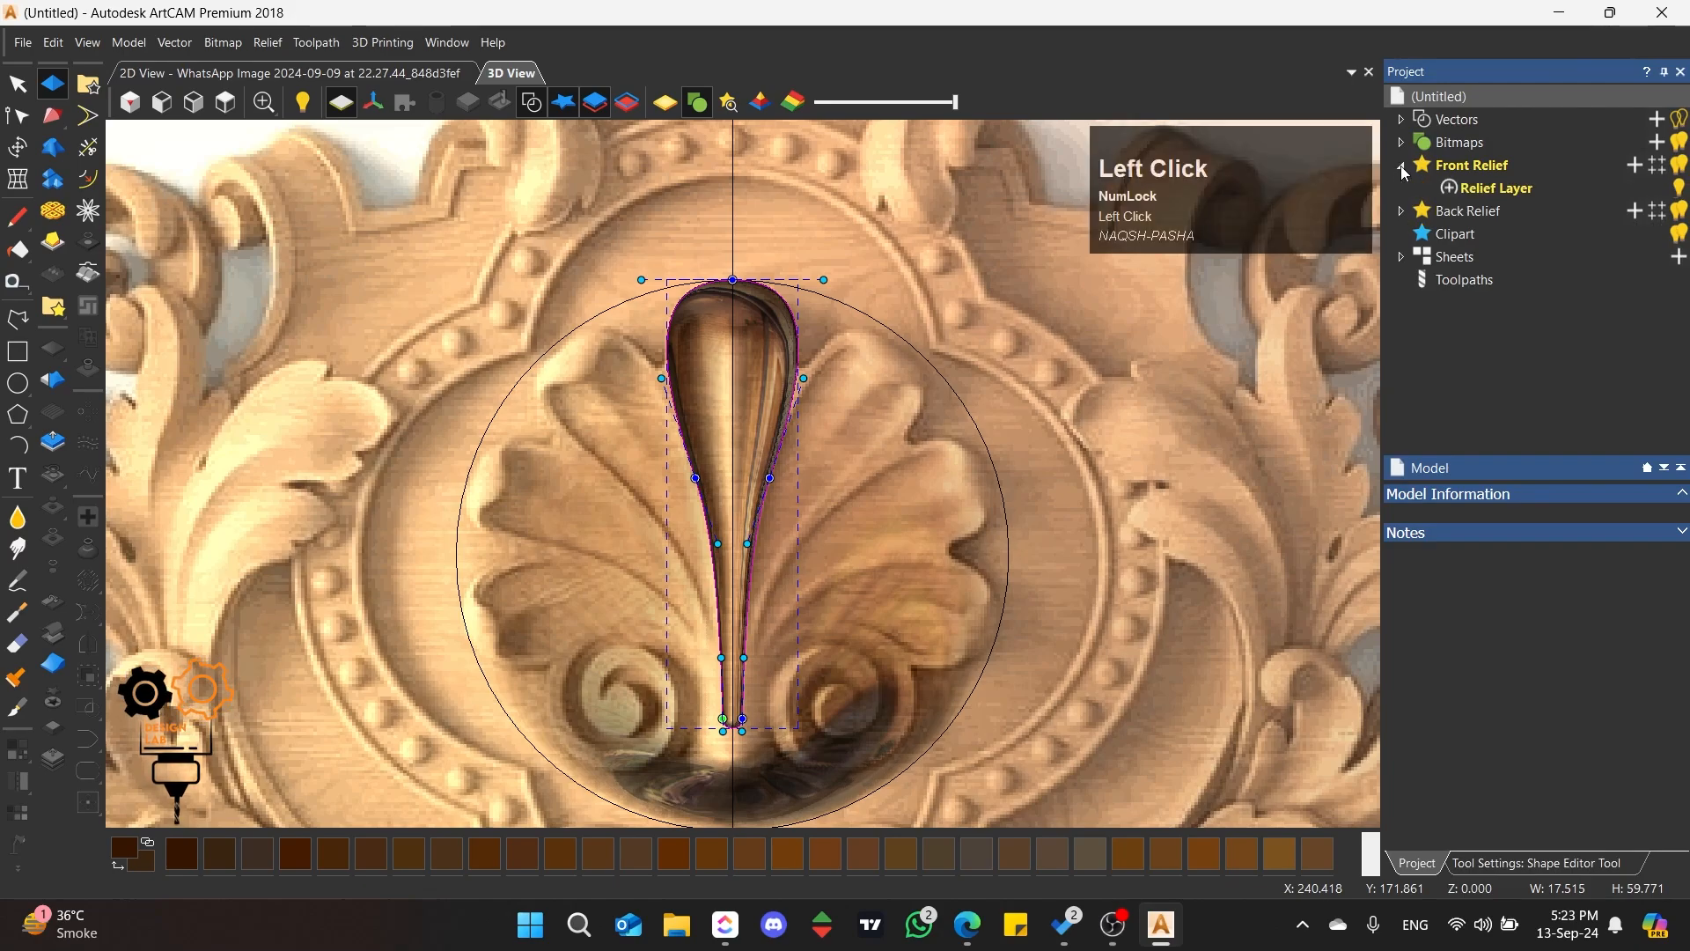
click(1514, 190)
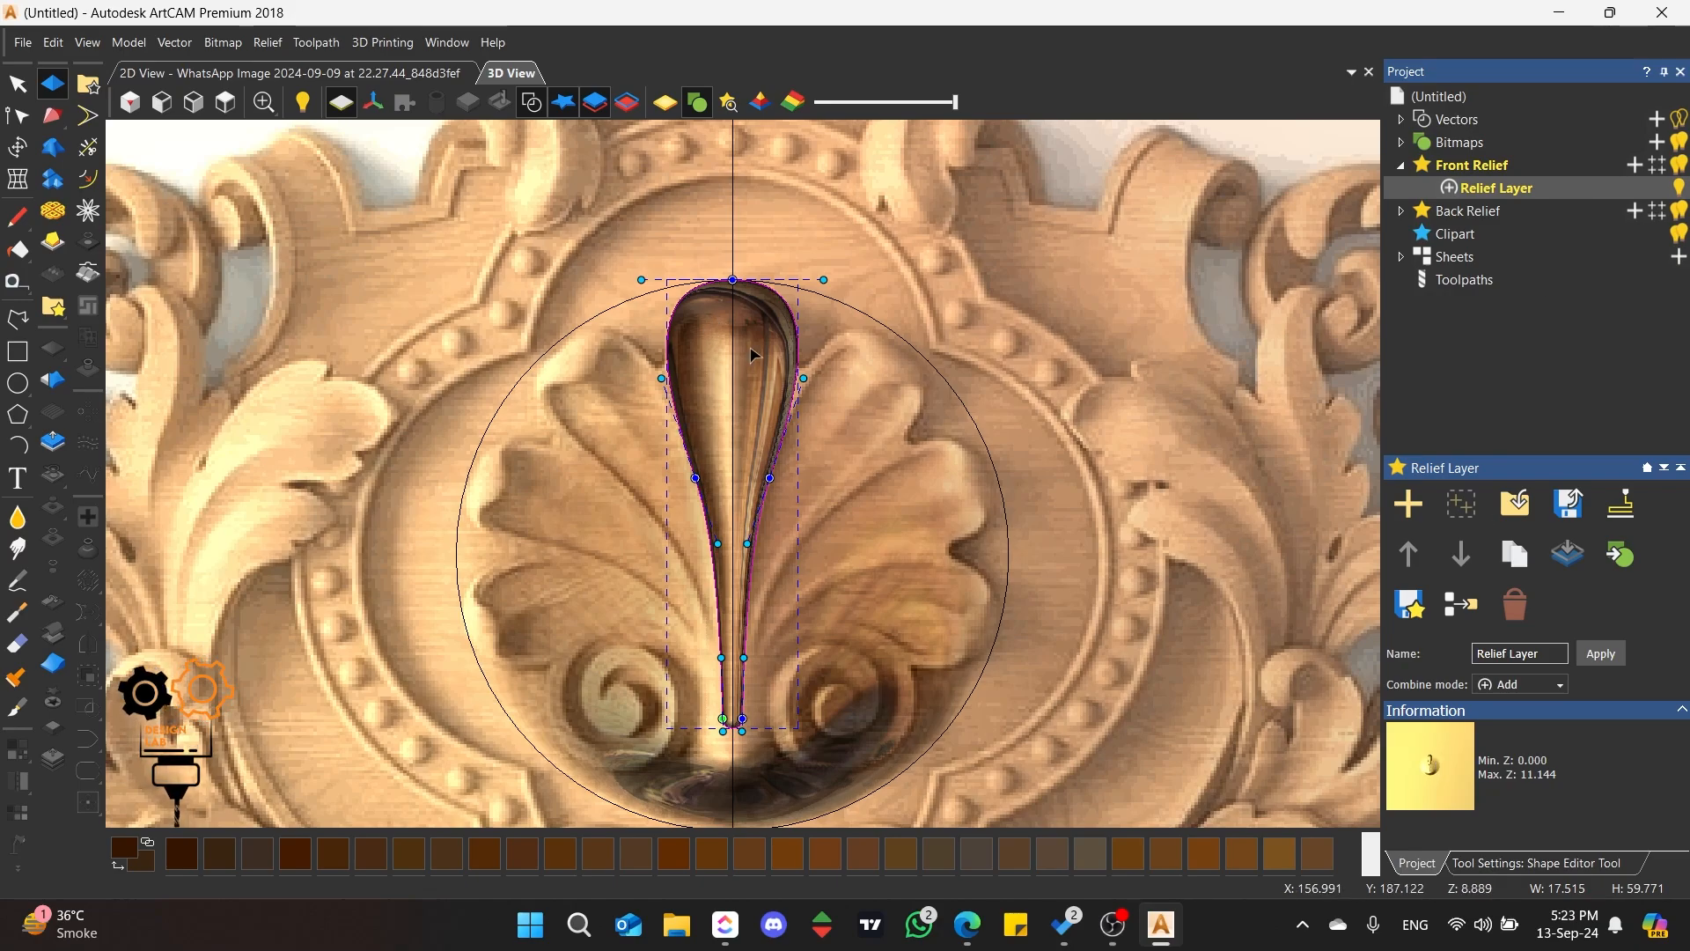
click(1636, 169)
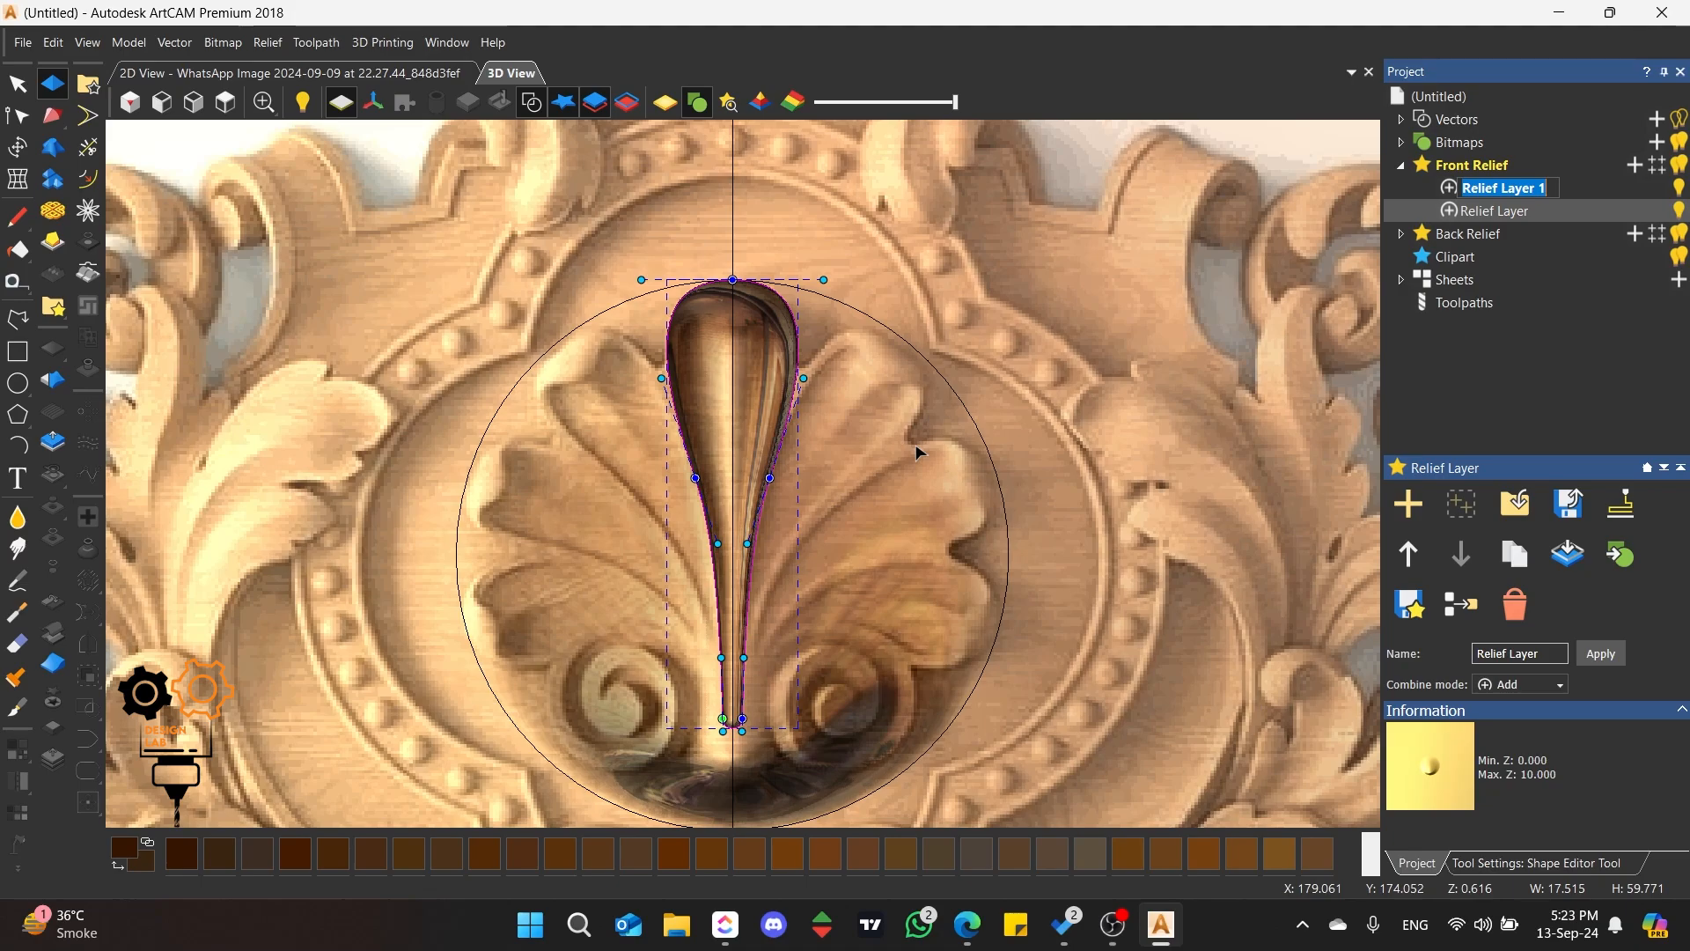
click(1571, 187)
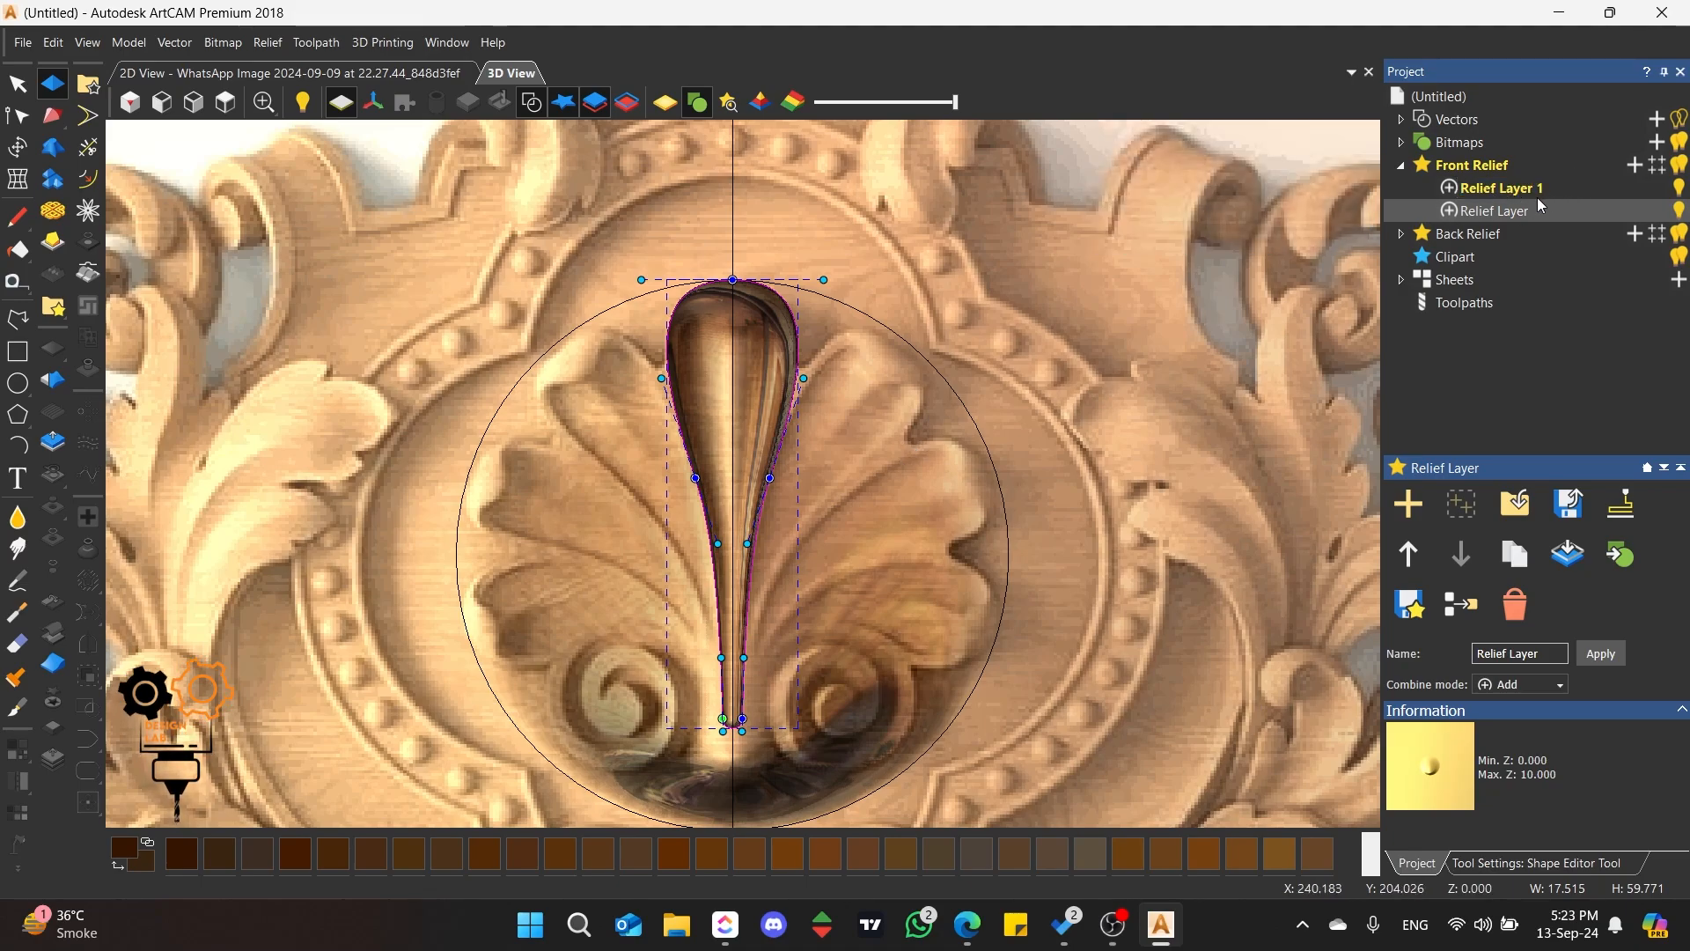
Step: Compare the new relief layer with the base layer, and rename the new one Phann
click(1539, 195)
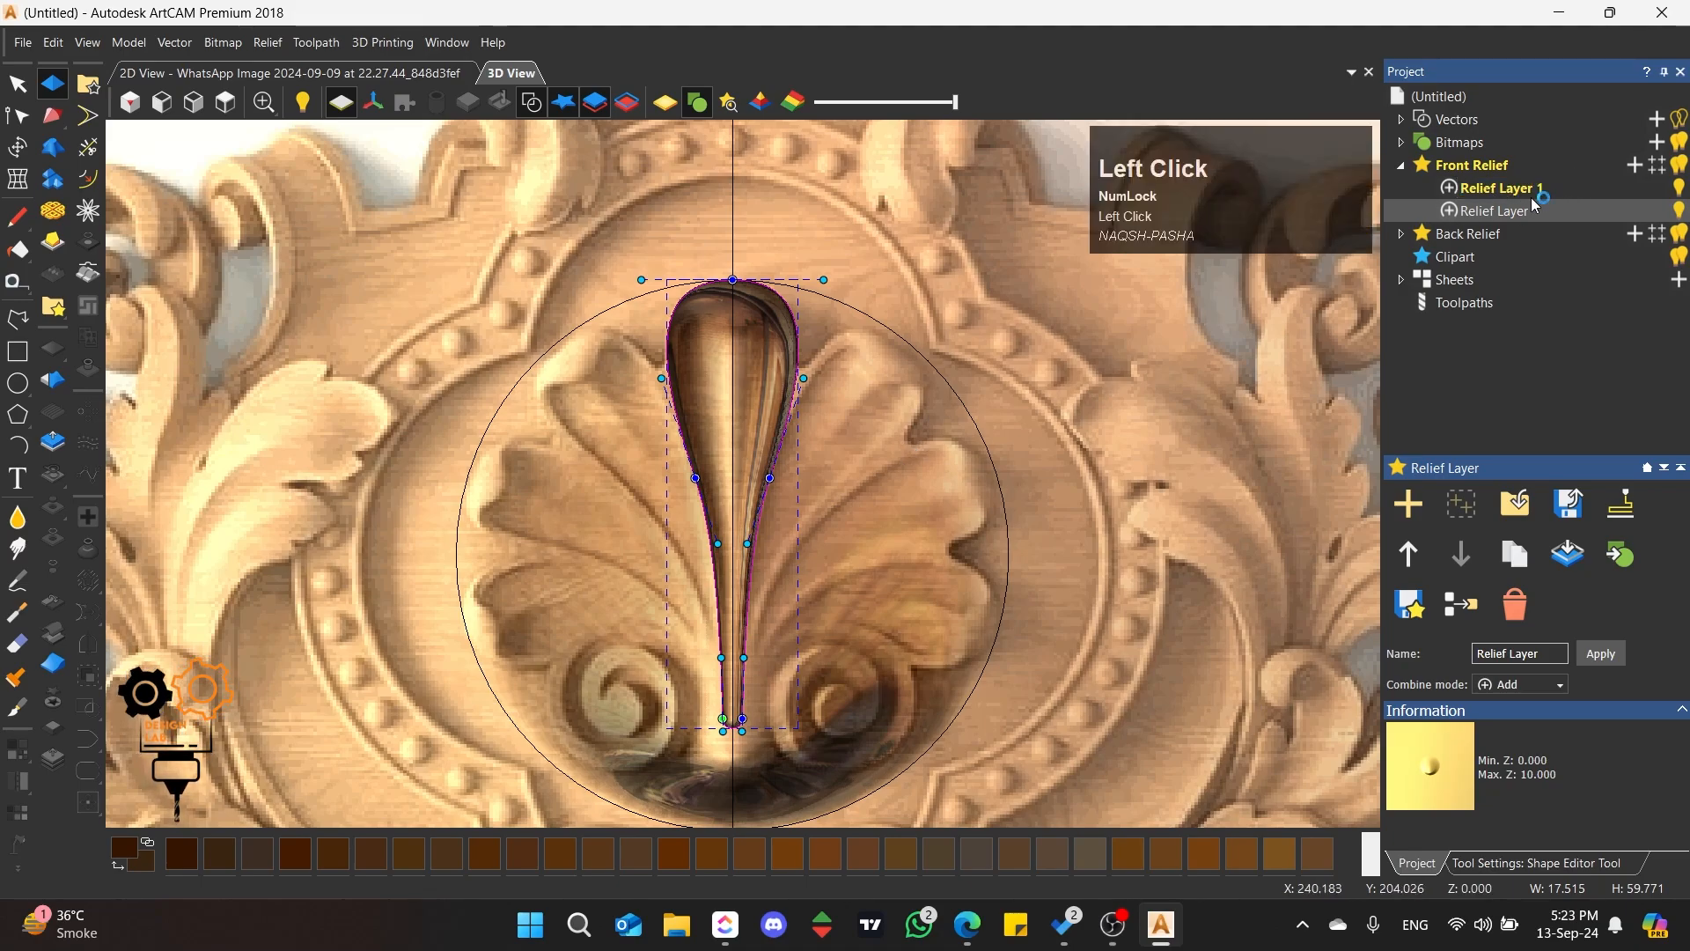
click(1485, 215)
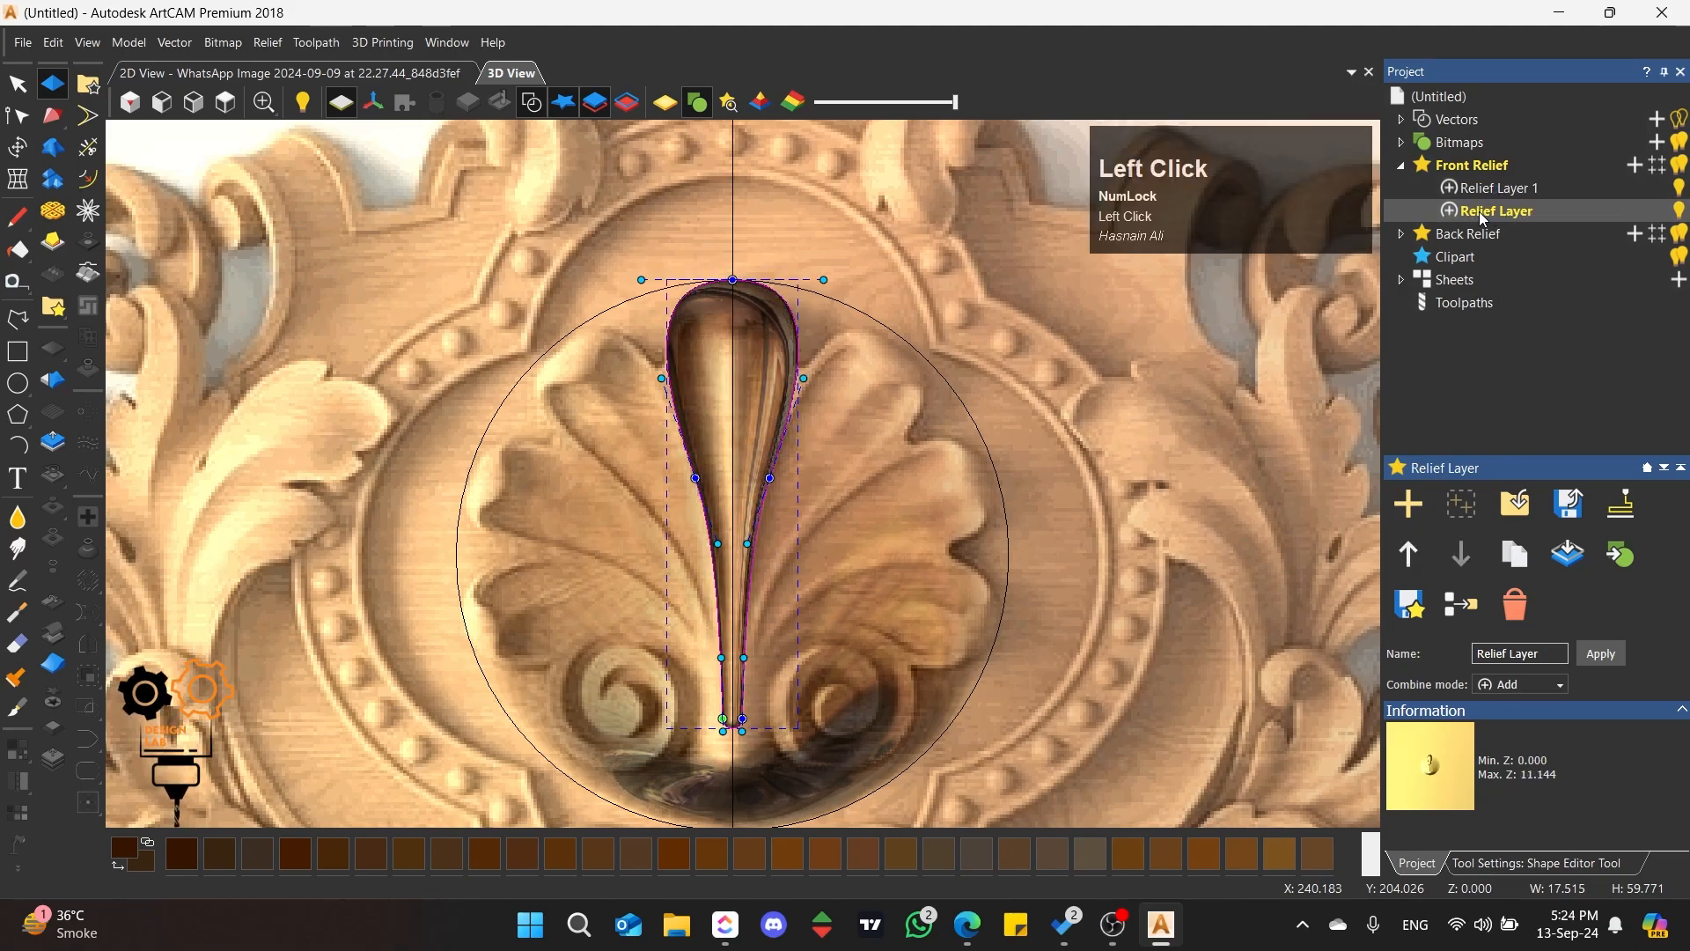
click(1497, 194)
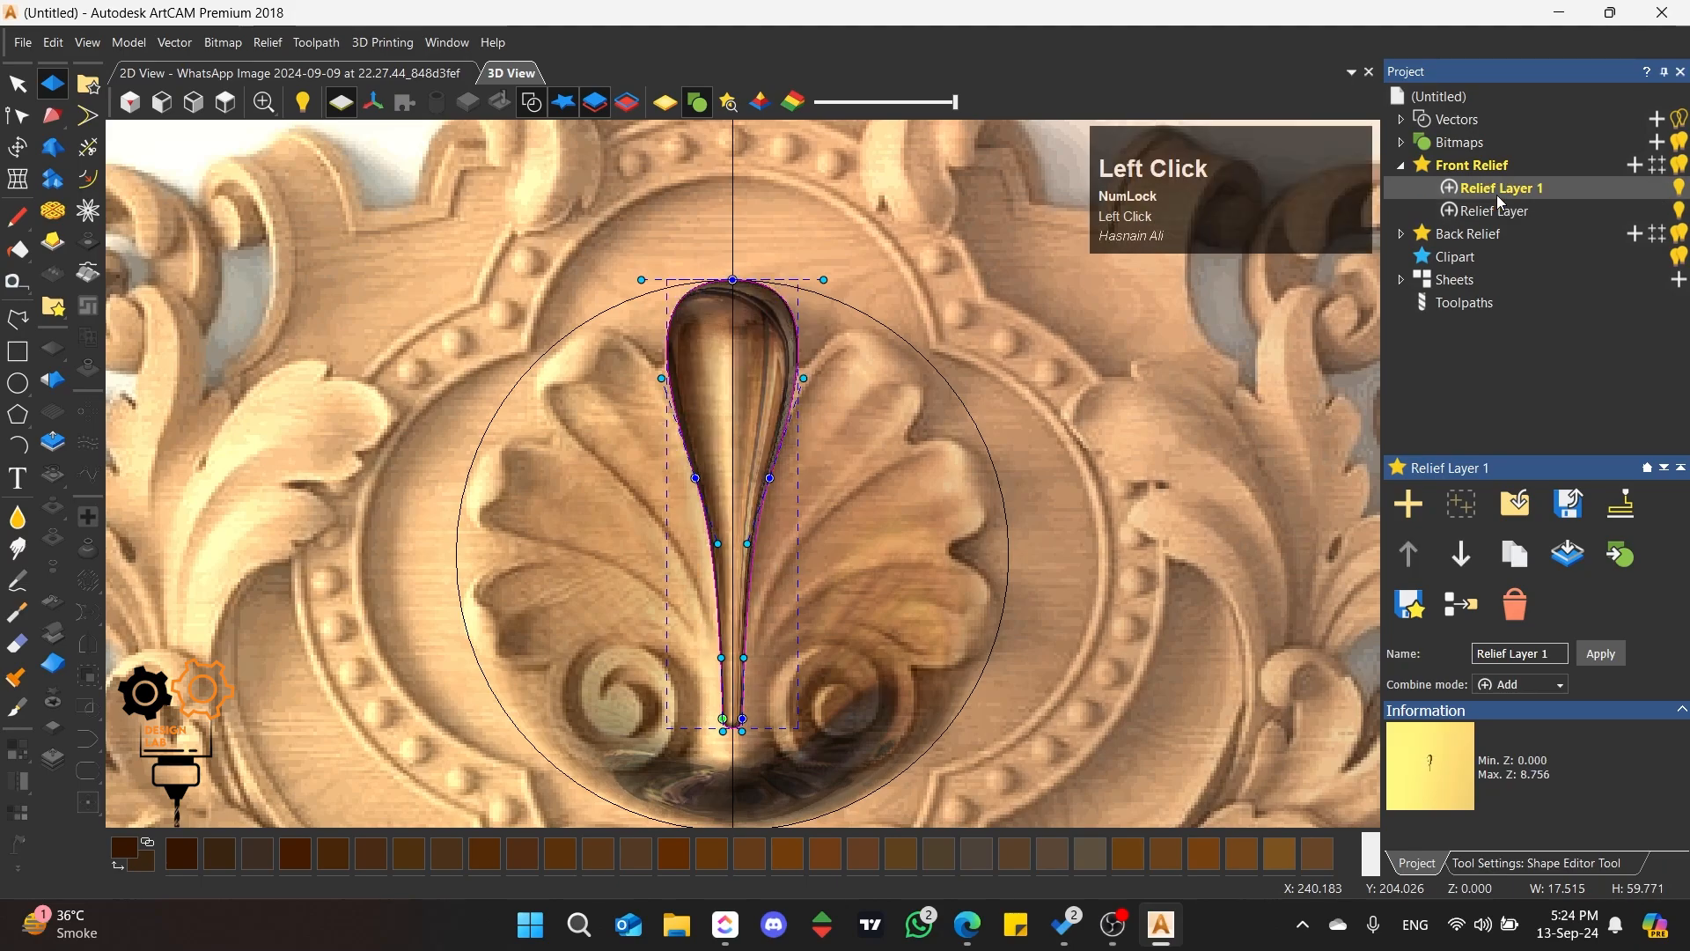
click(1503, 194)
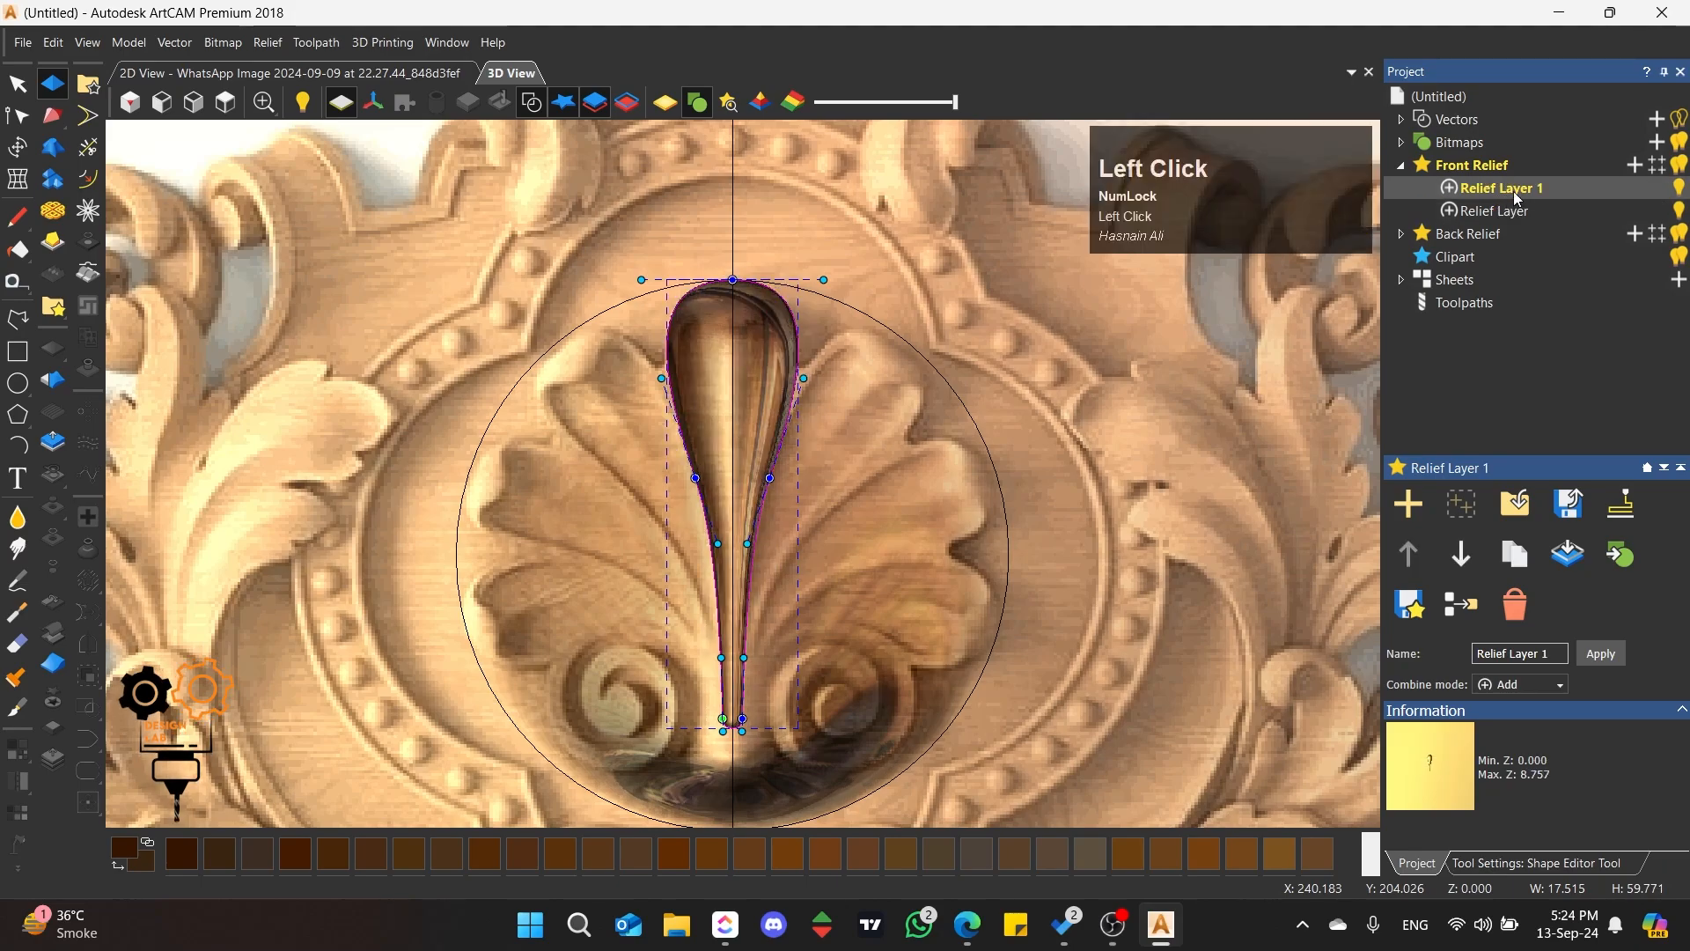
text(Phann)
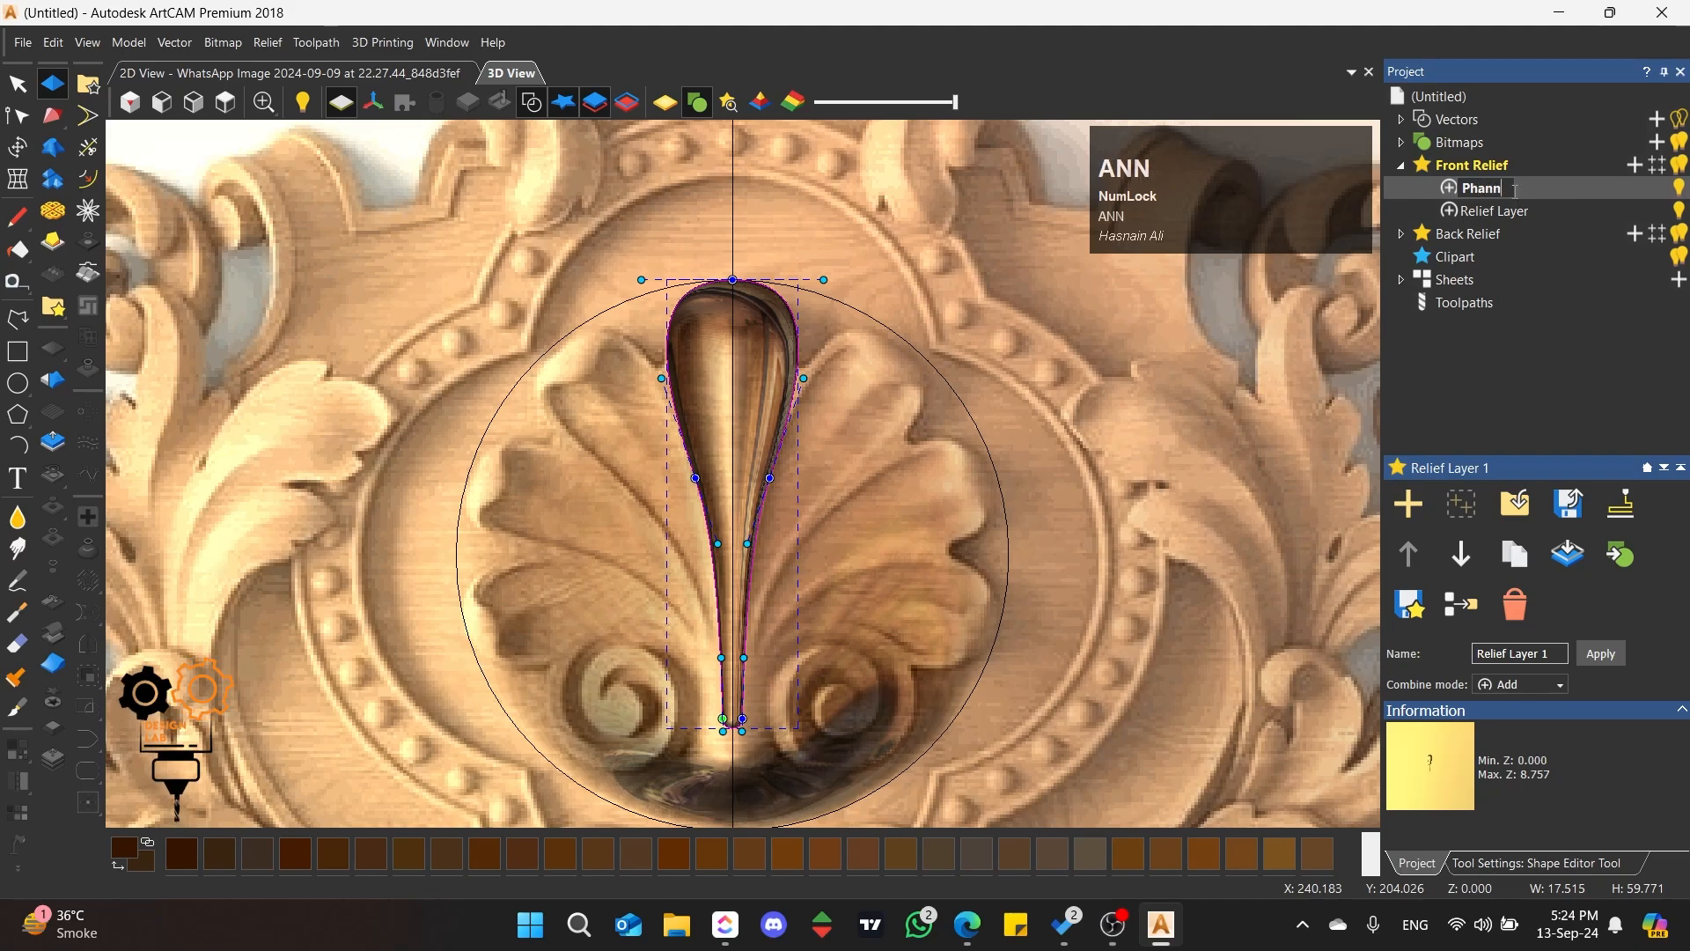
key(Return)
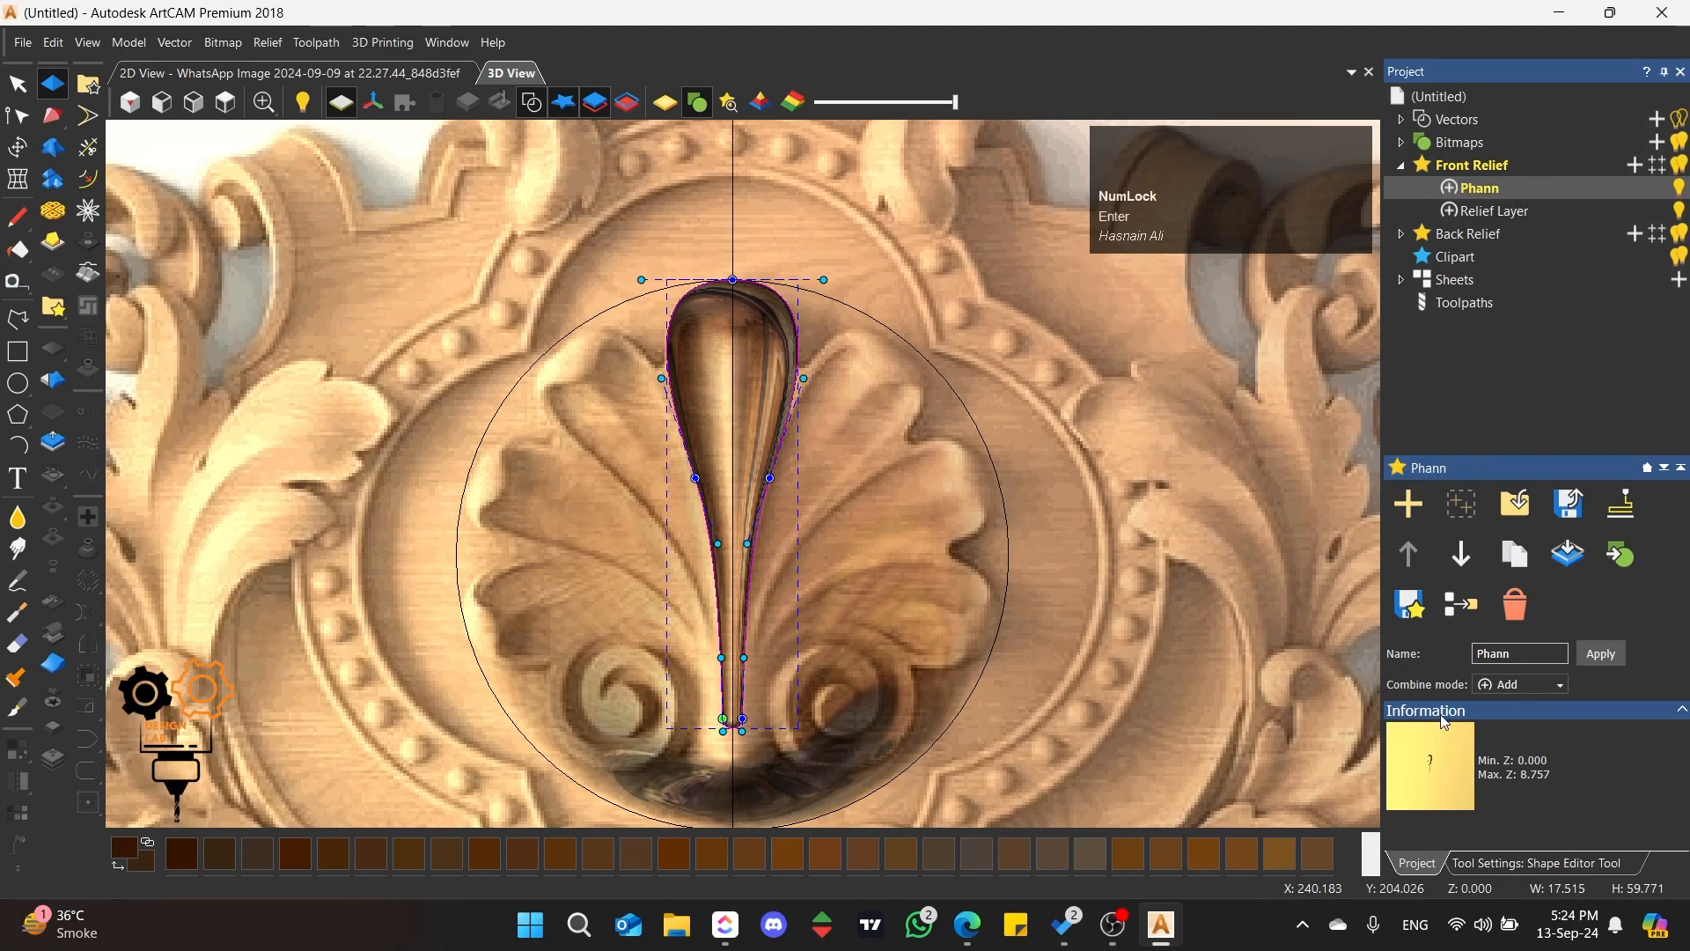
Step: Apply the round petal shape in Add mode on the Phann layer and close the Shape Editor
click(1499, 866)
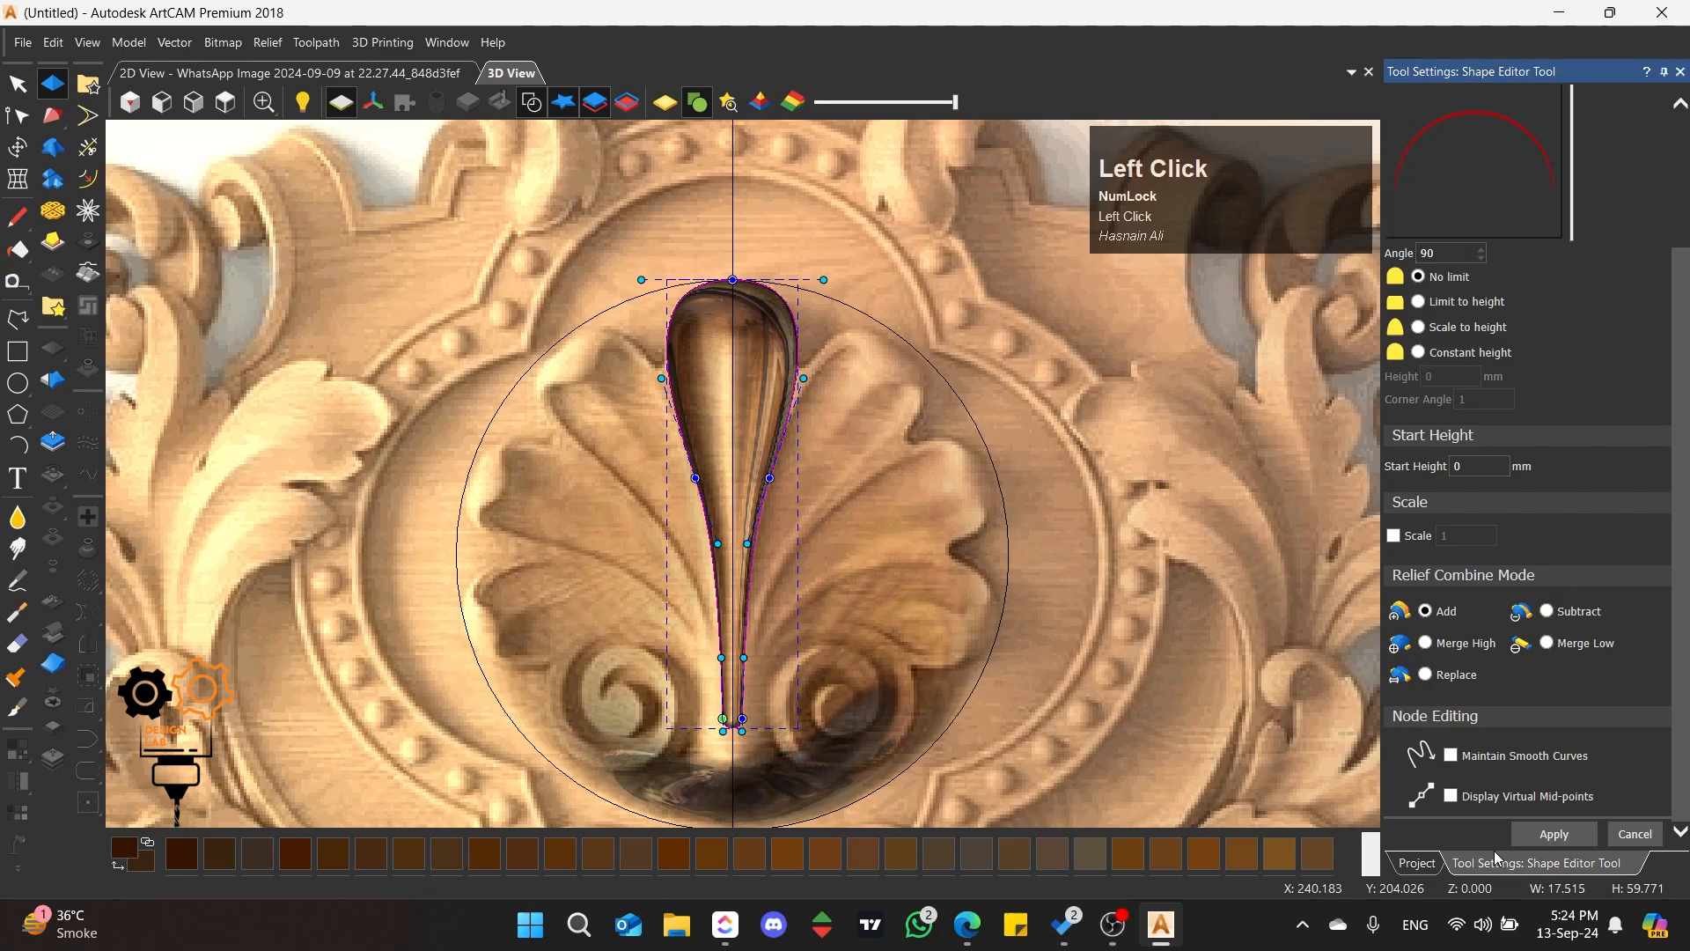
click(1554, 836)
click(1637, 837)
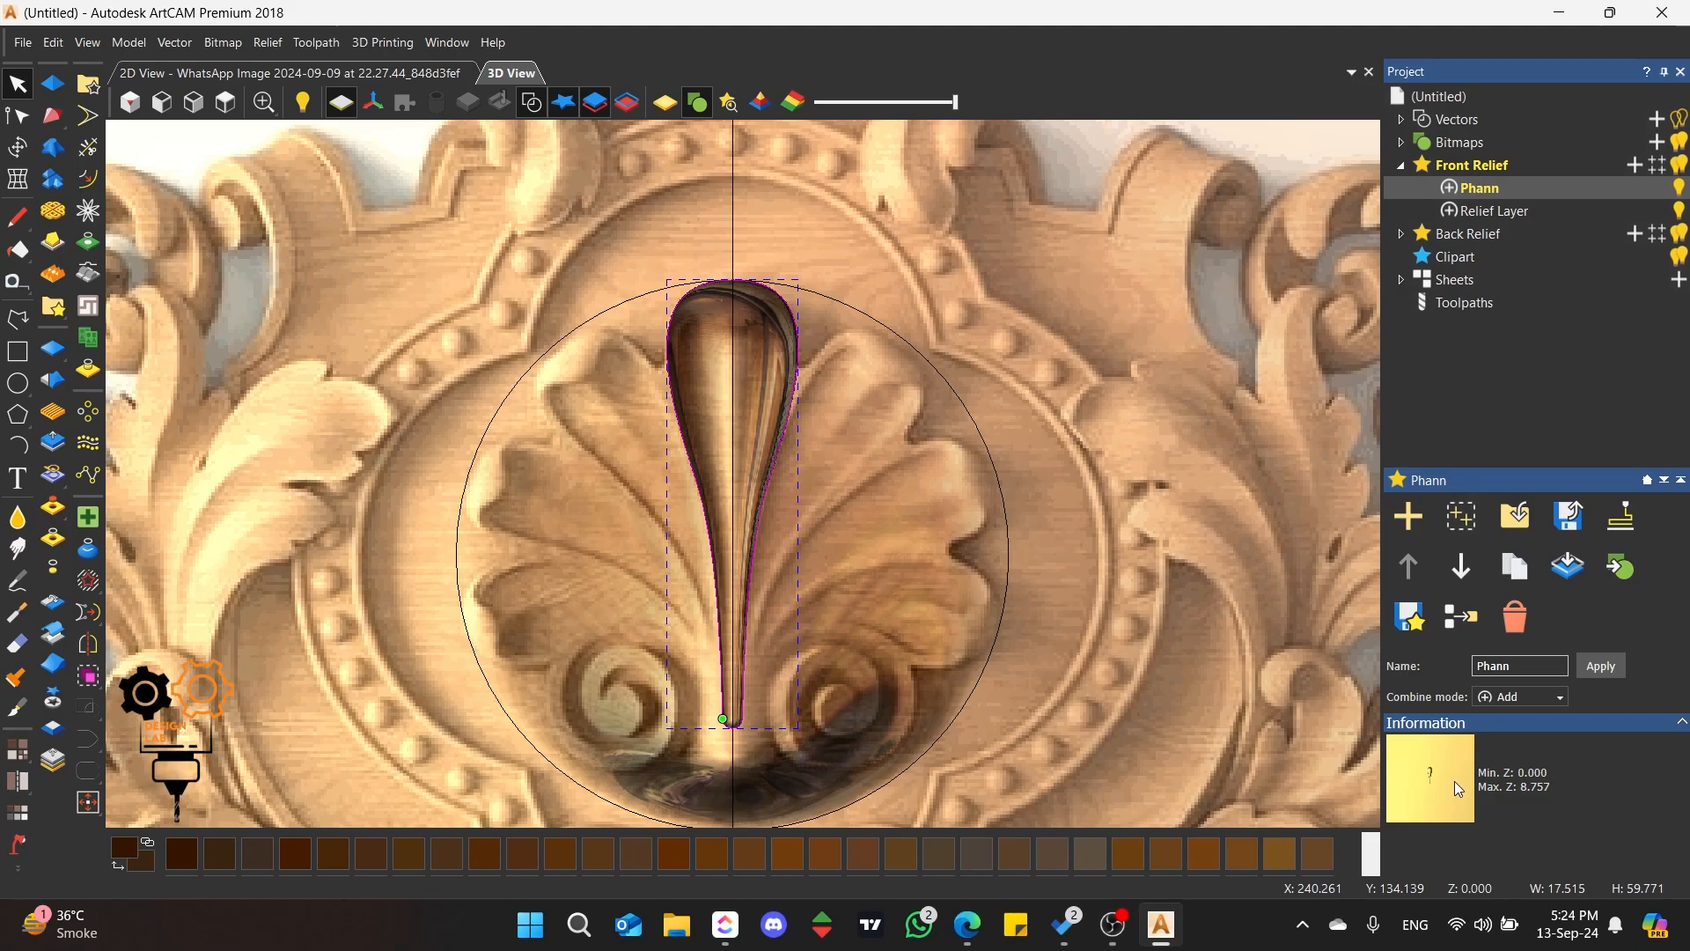
Step: Compare the base relief layer with the Phann layer by hiding and showing each, and examine the combined relief
click(1506, 211)
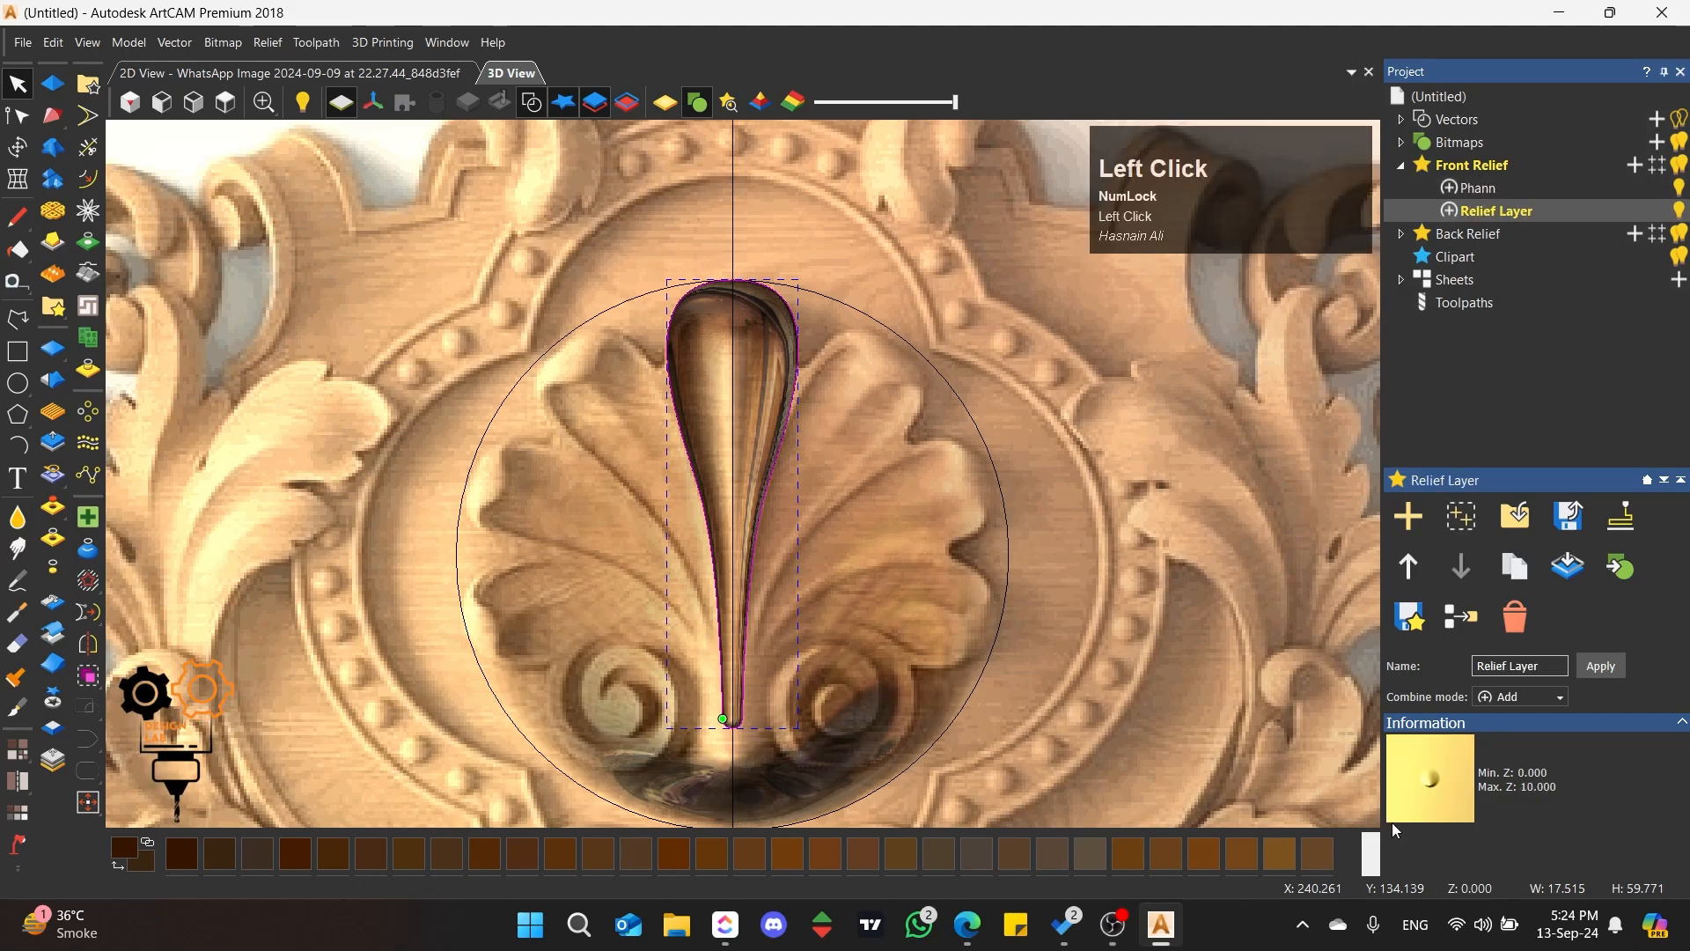
click(1682, 214)
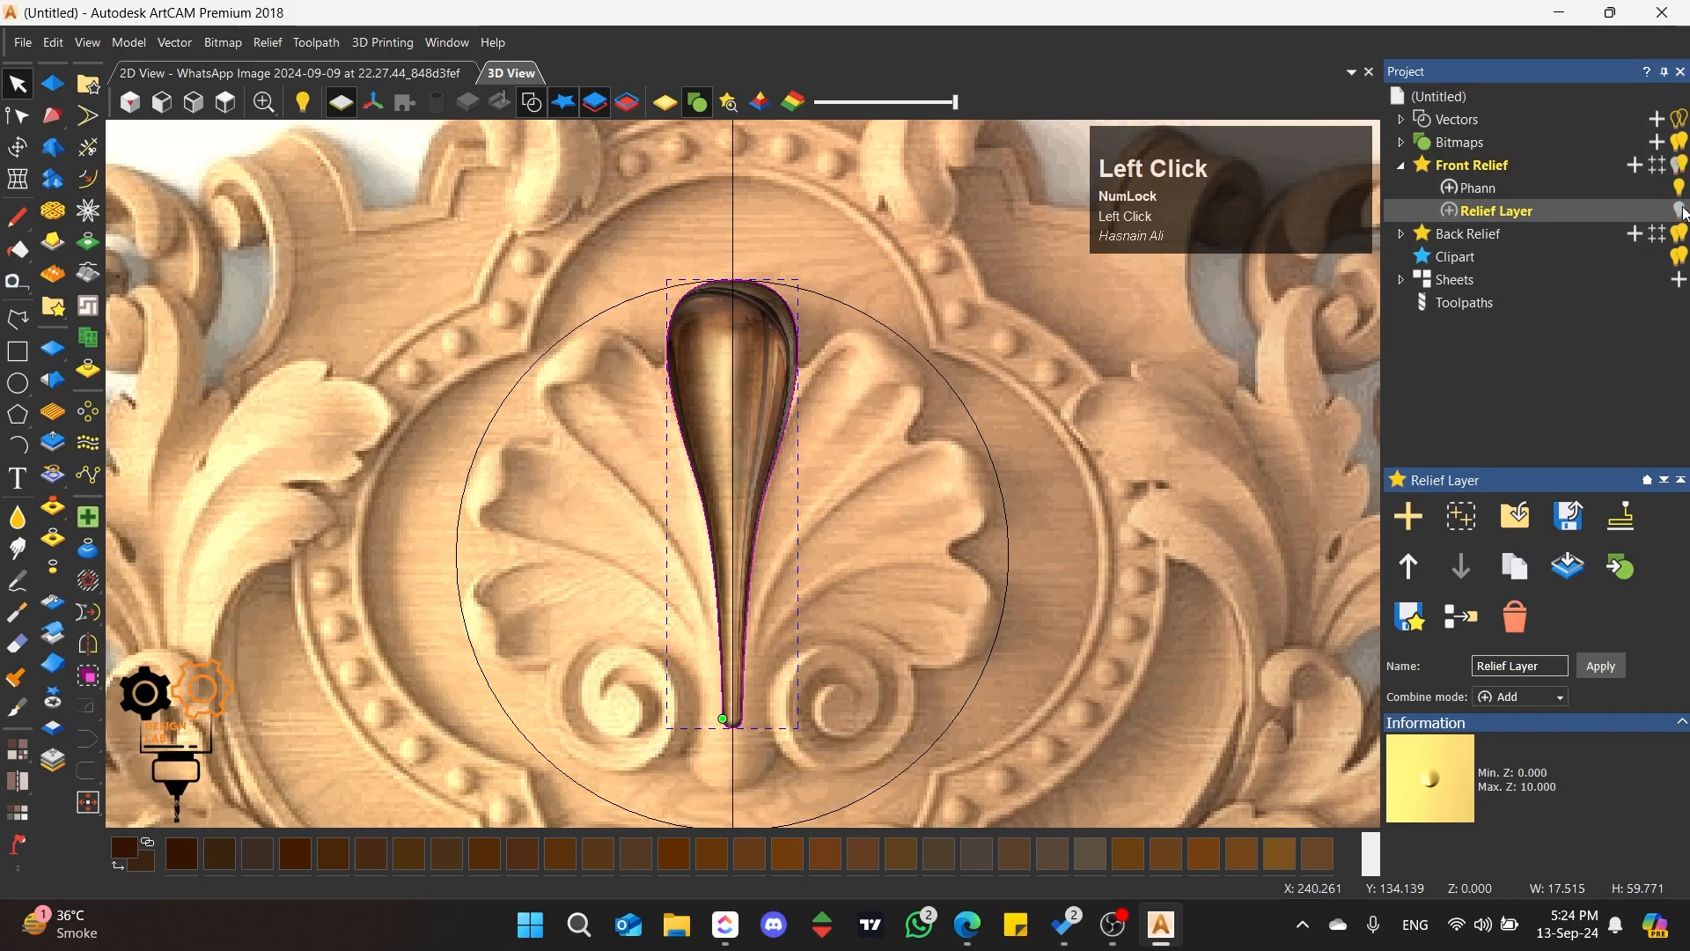
click(1684, 213)
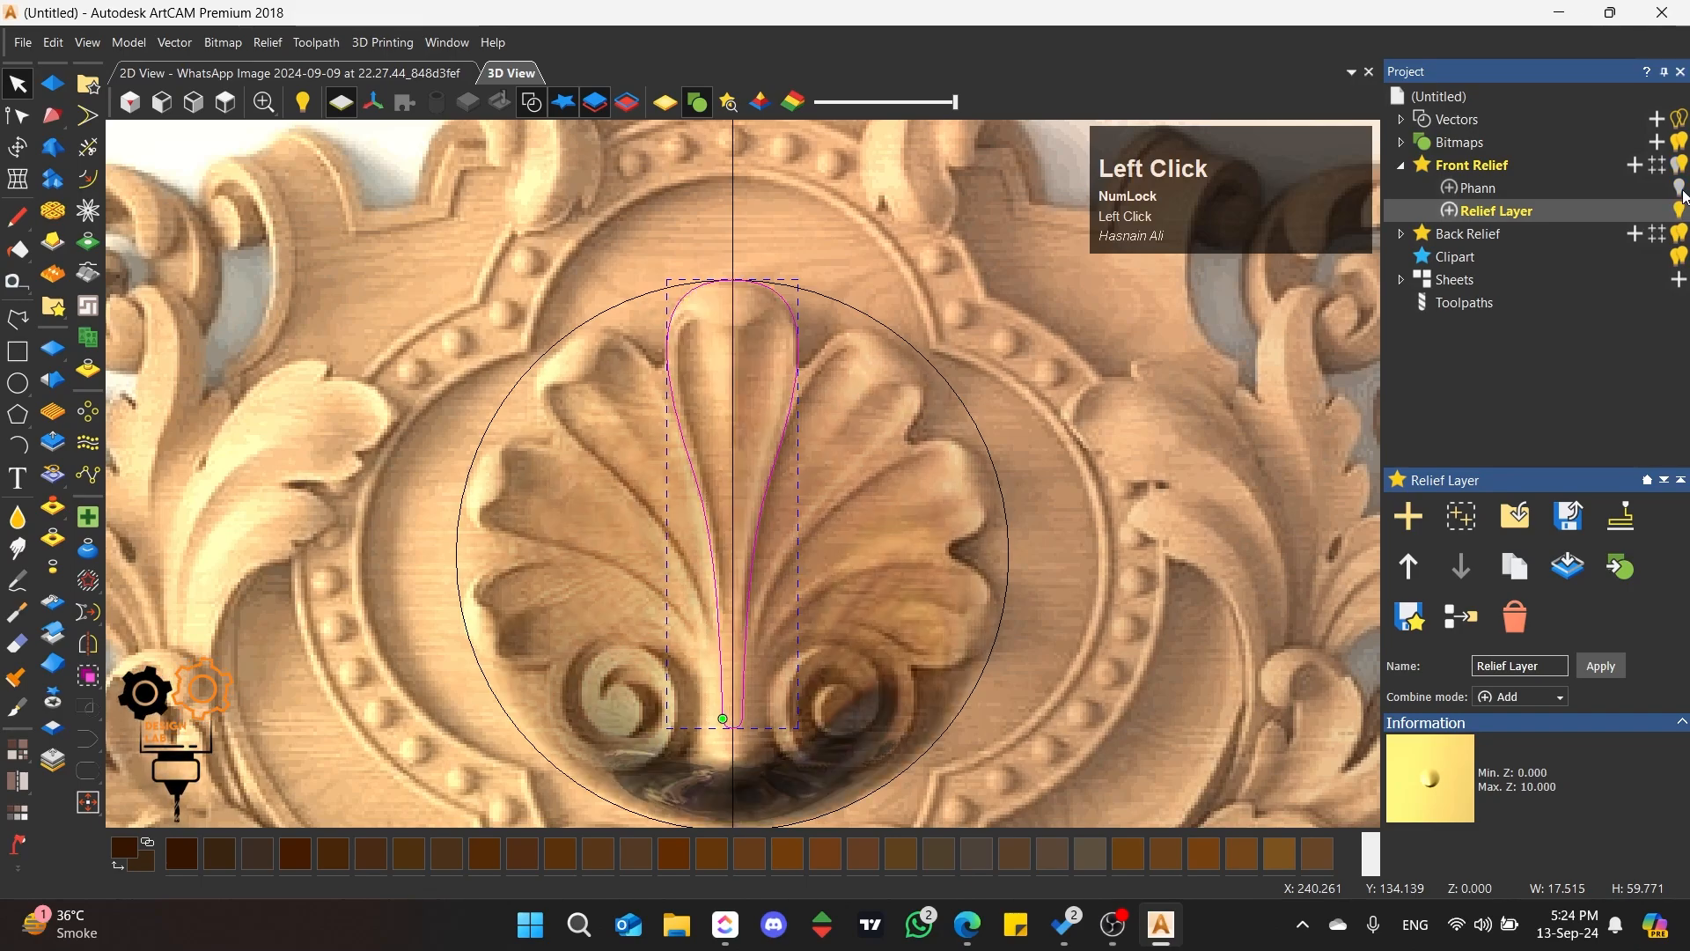
click(1681, 190)
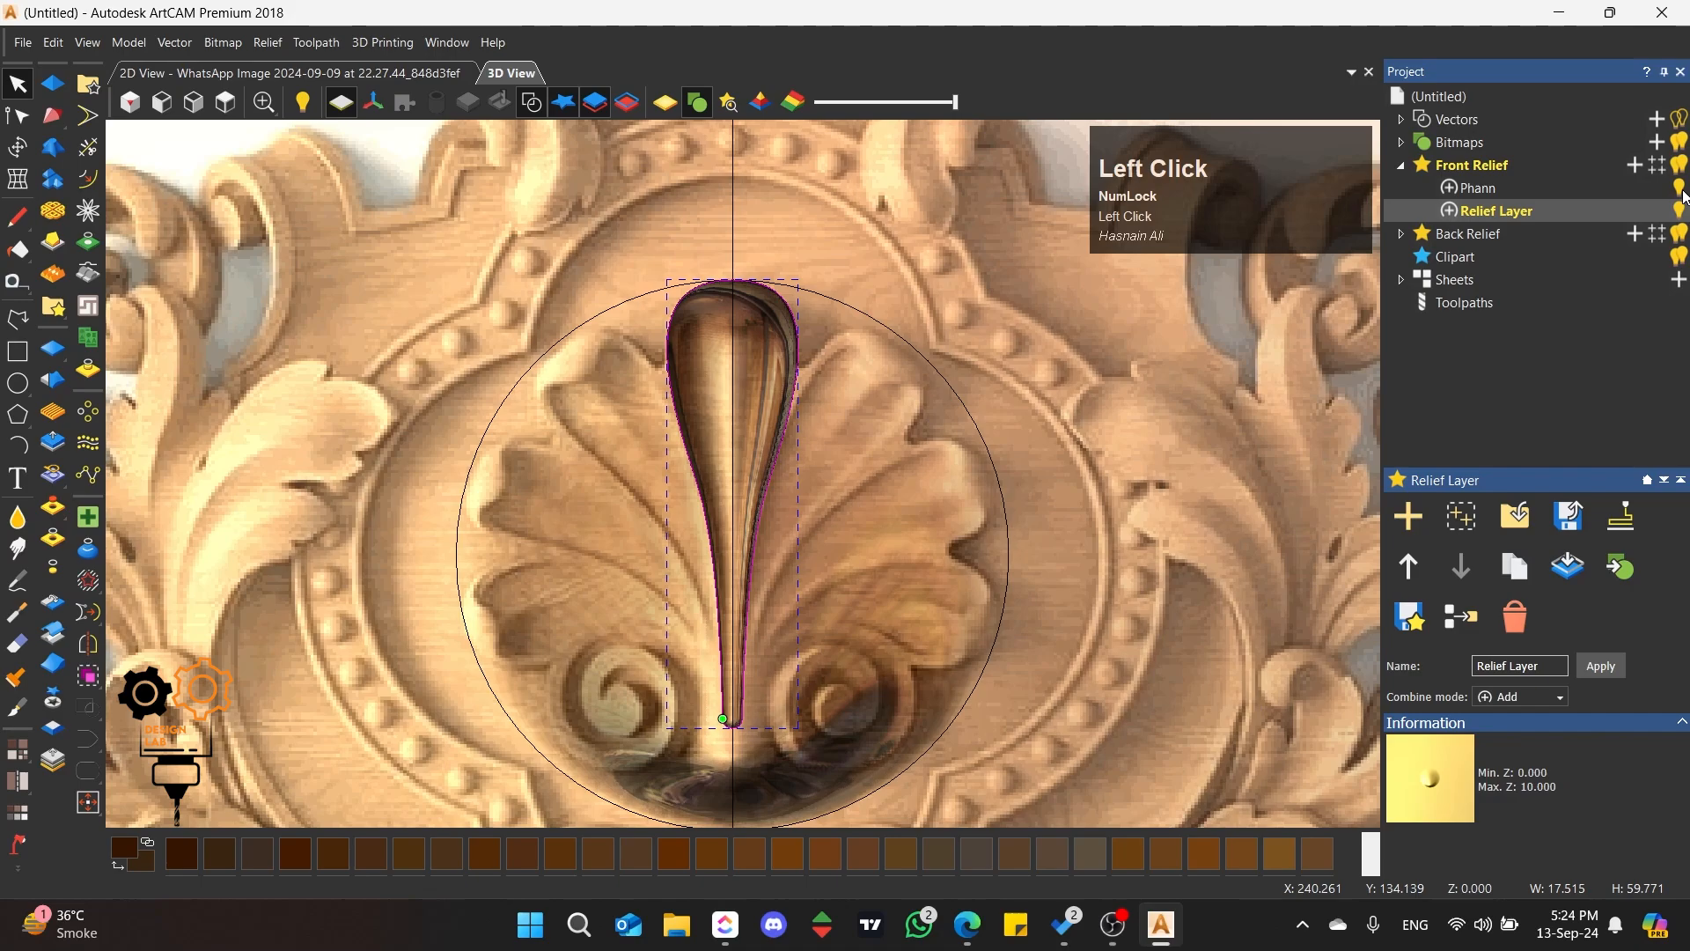
click(1488, 192)
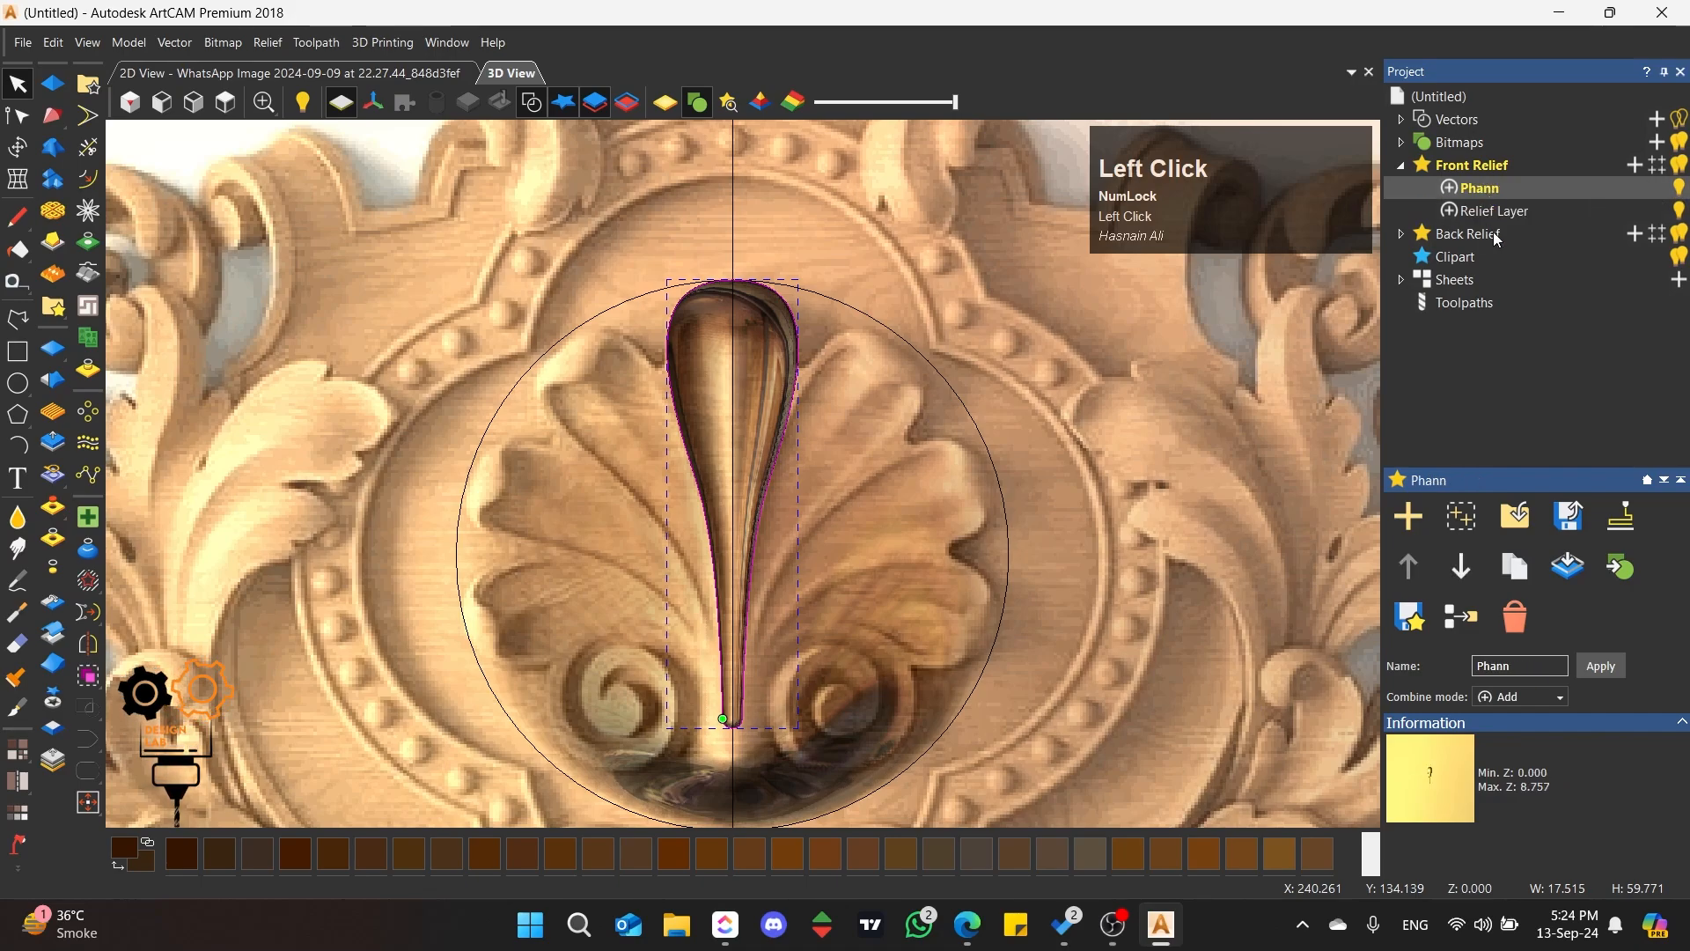
click(821, 442)
scroll(738, 493, up, 2)
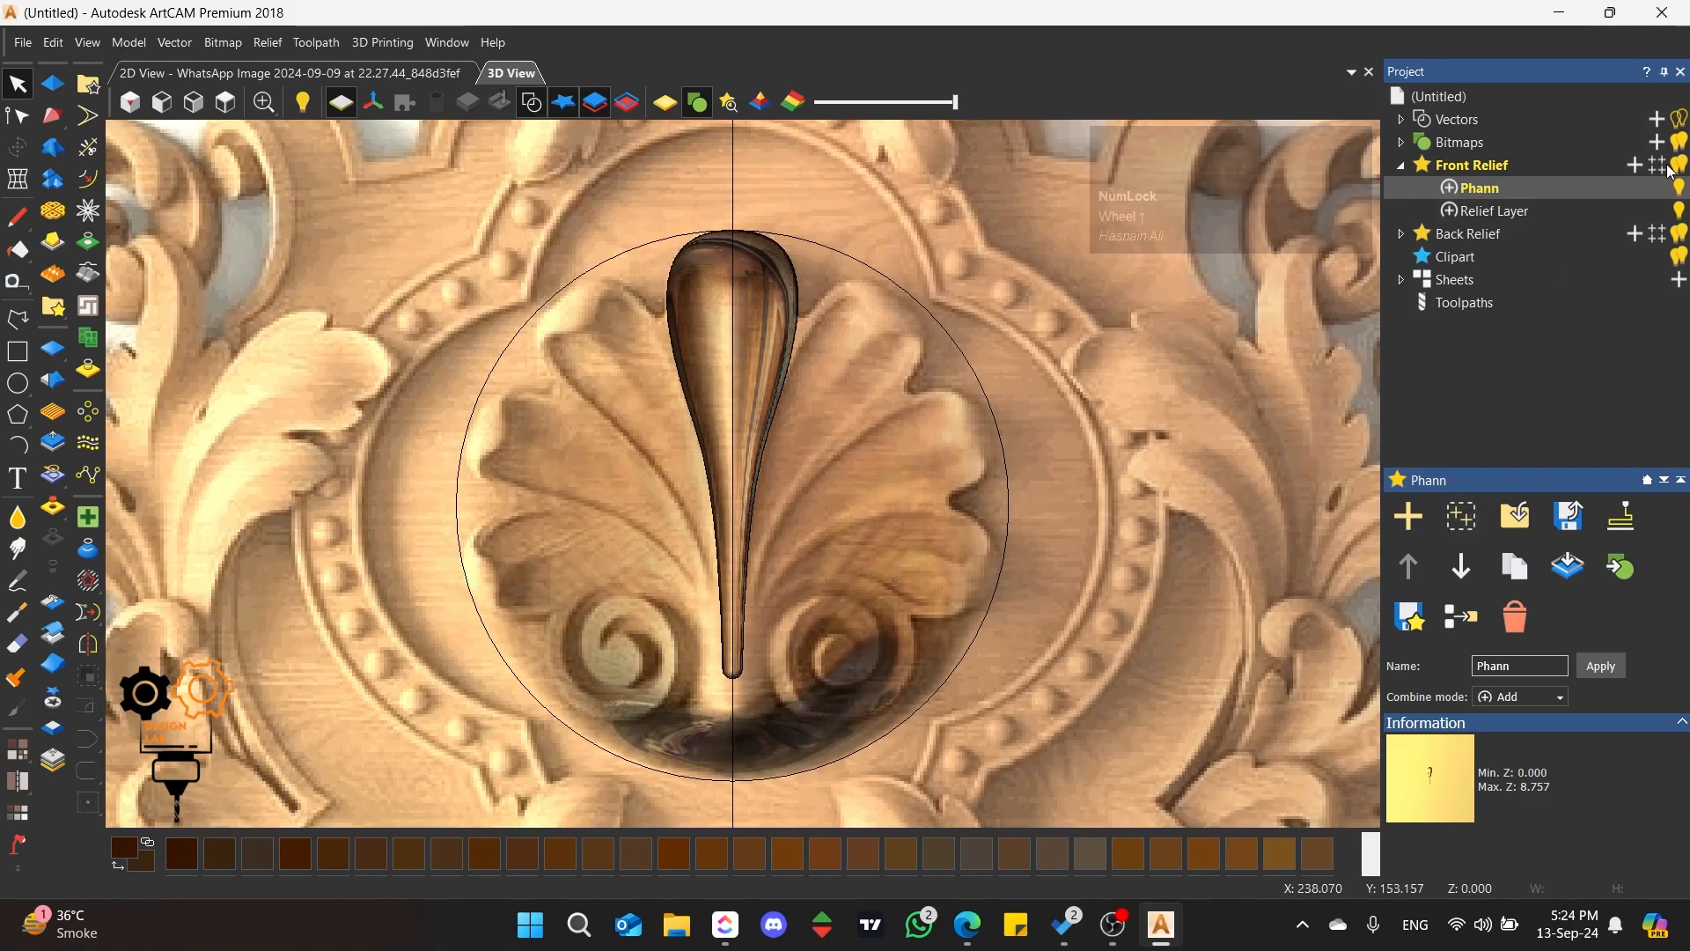
scroll(837, 388, down, 2)
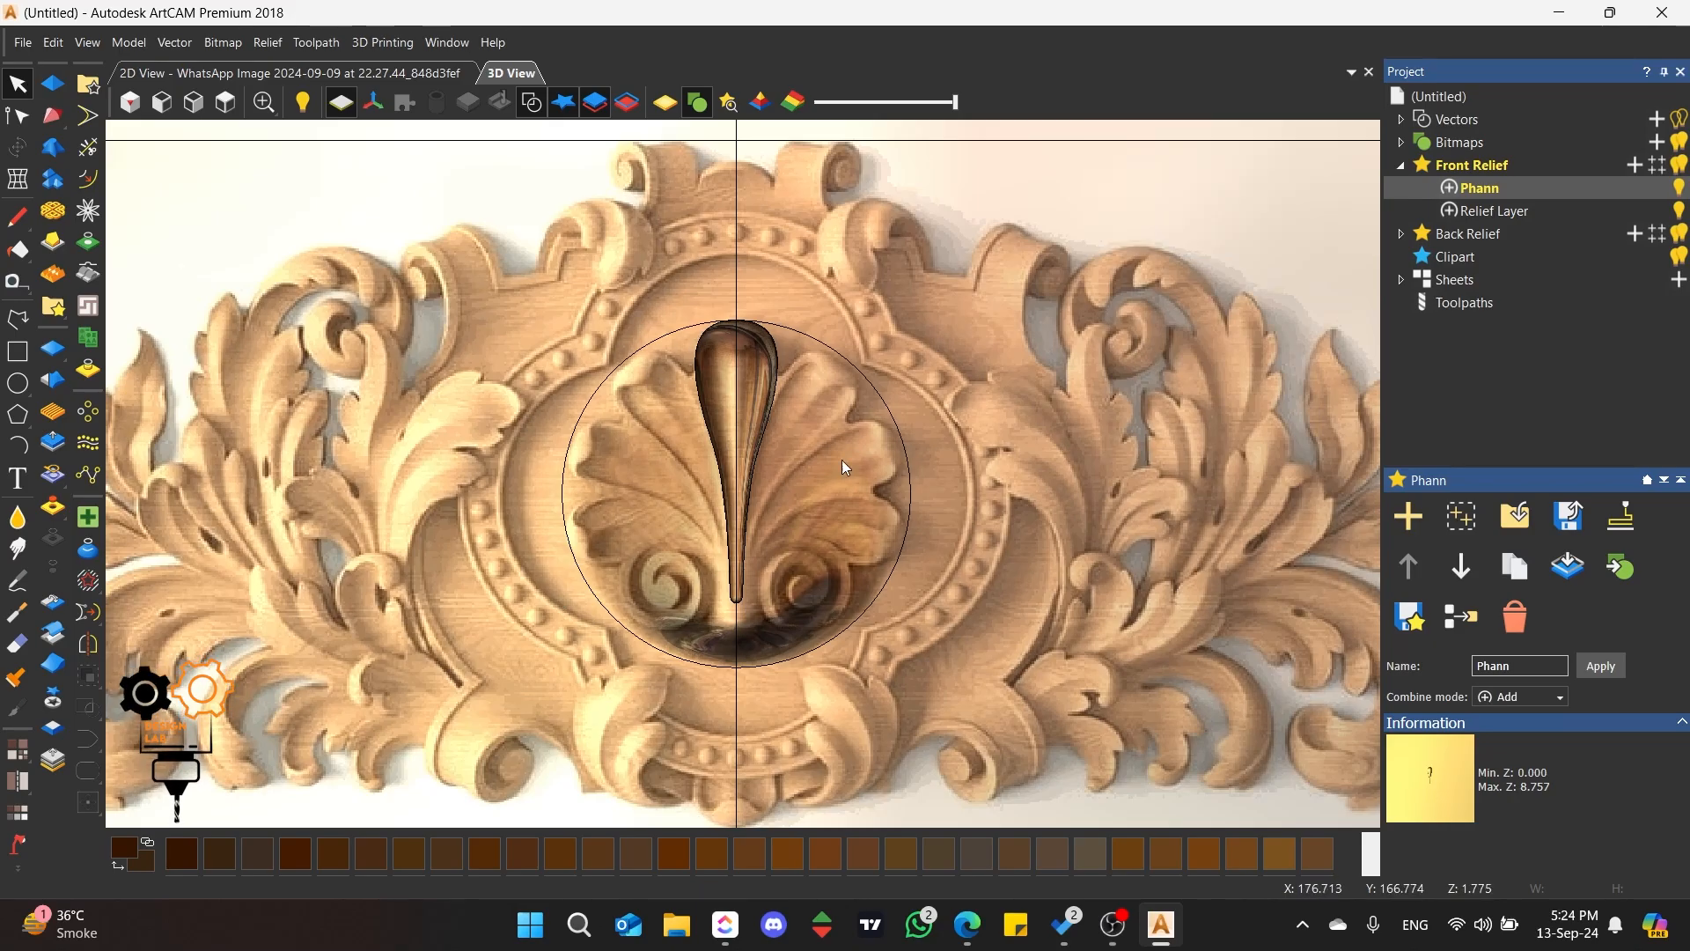
scroll(693, 457, up, 1)
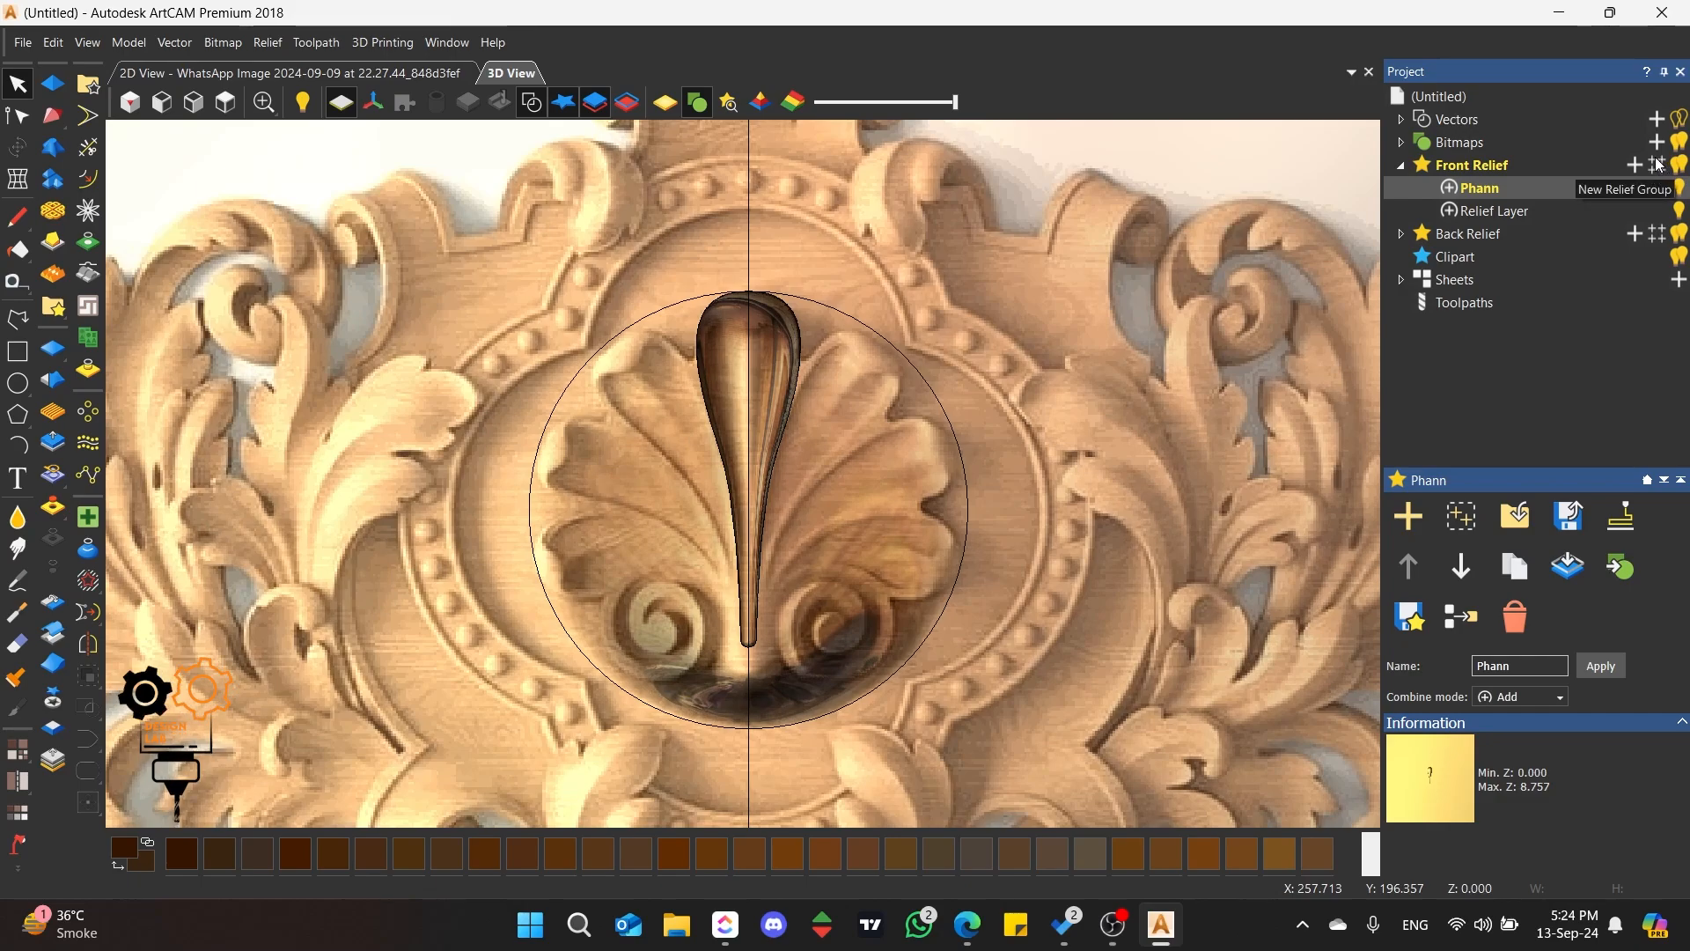
Step: Create a new relief group under Front Relief and expand it to select the layer inside
click(1488, 170)
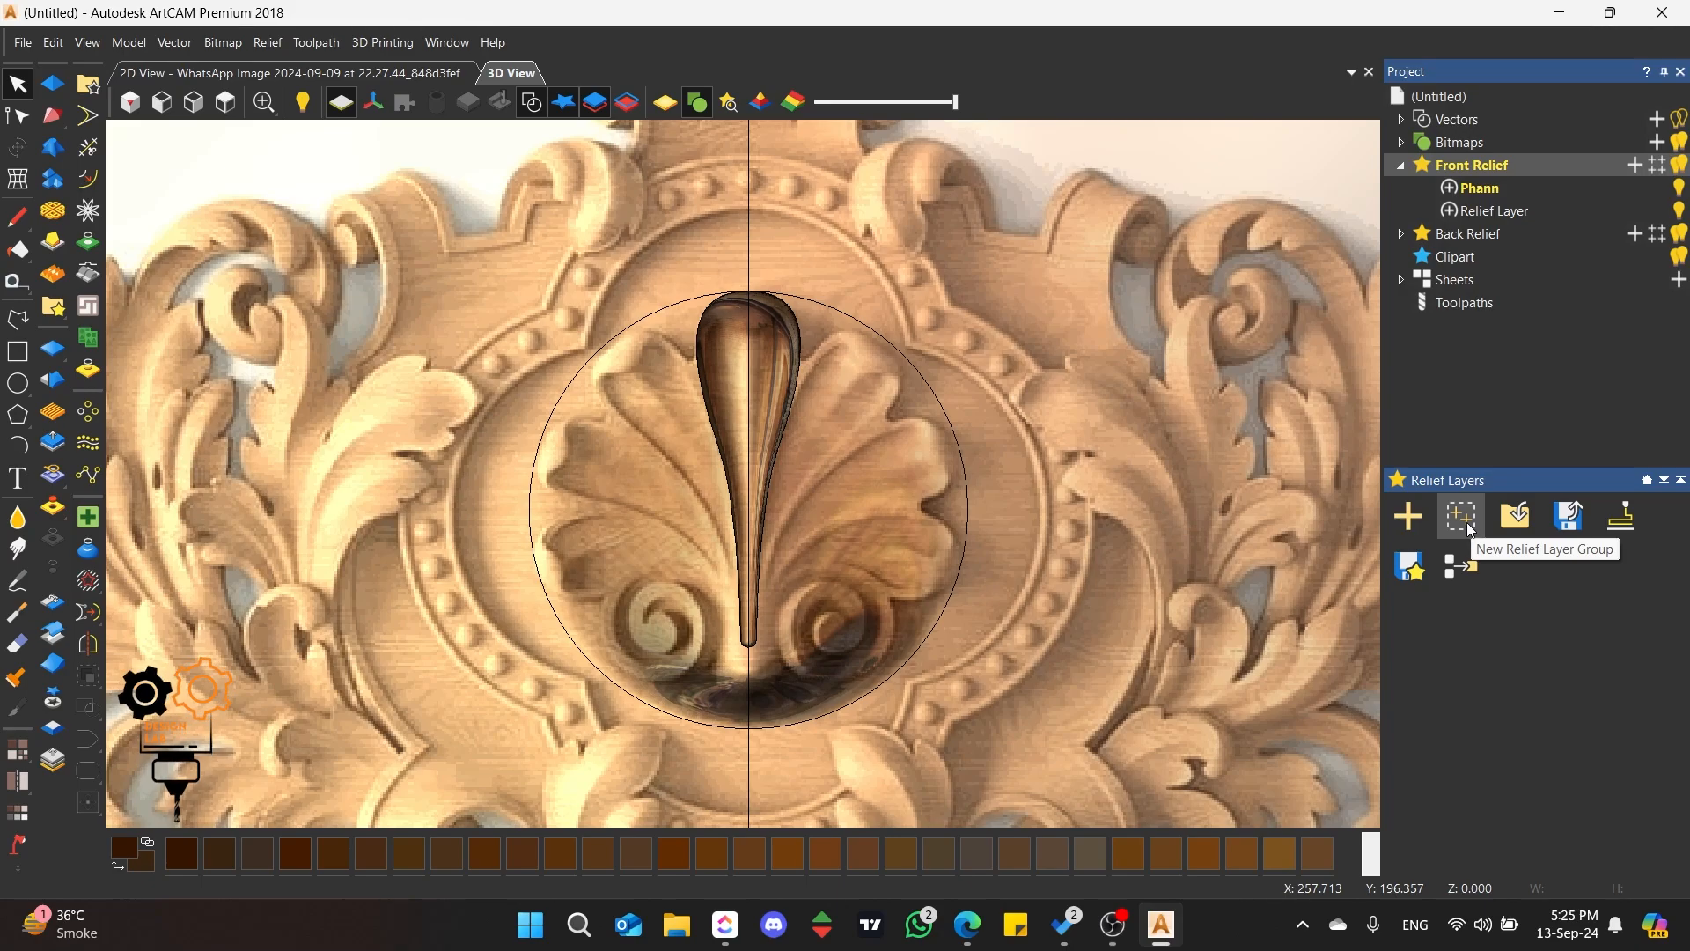
click(1661, 176)
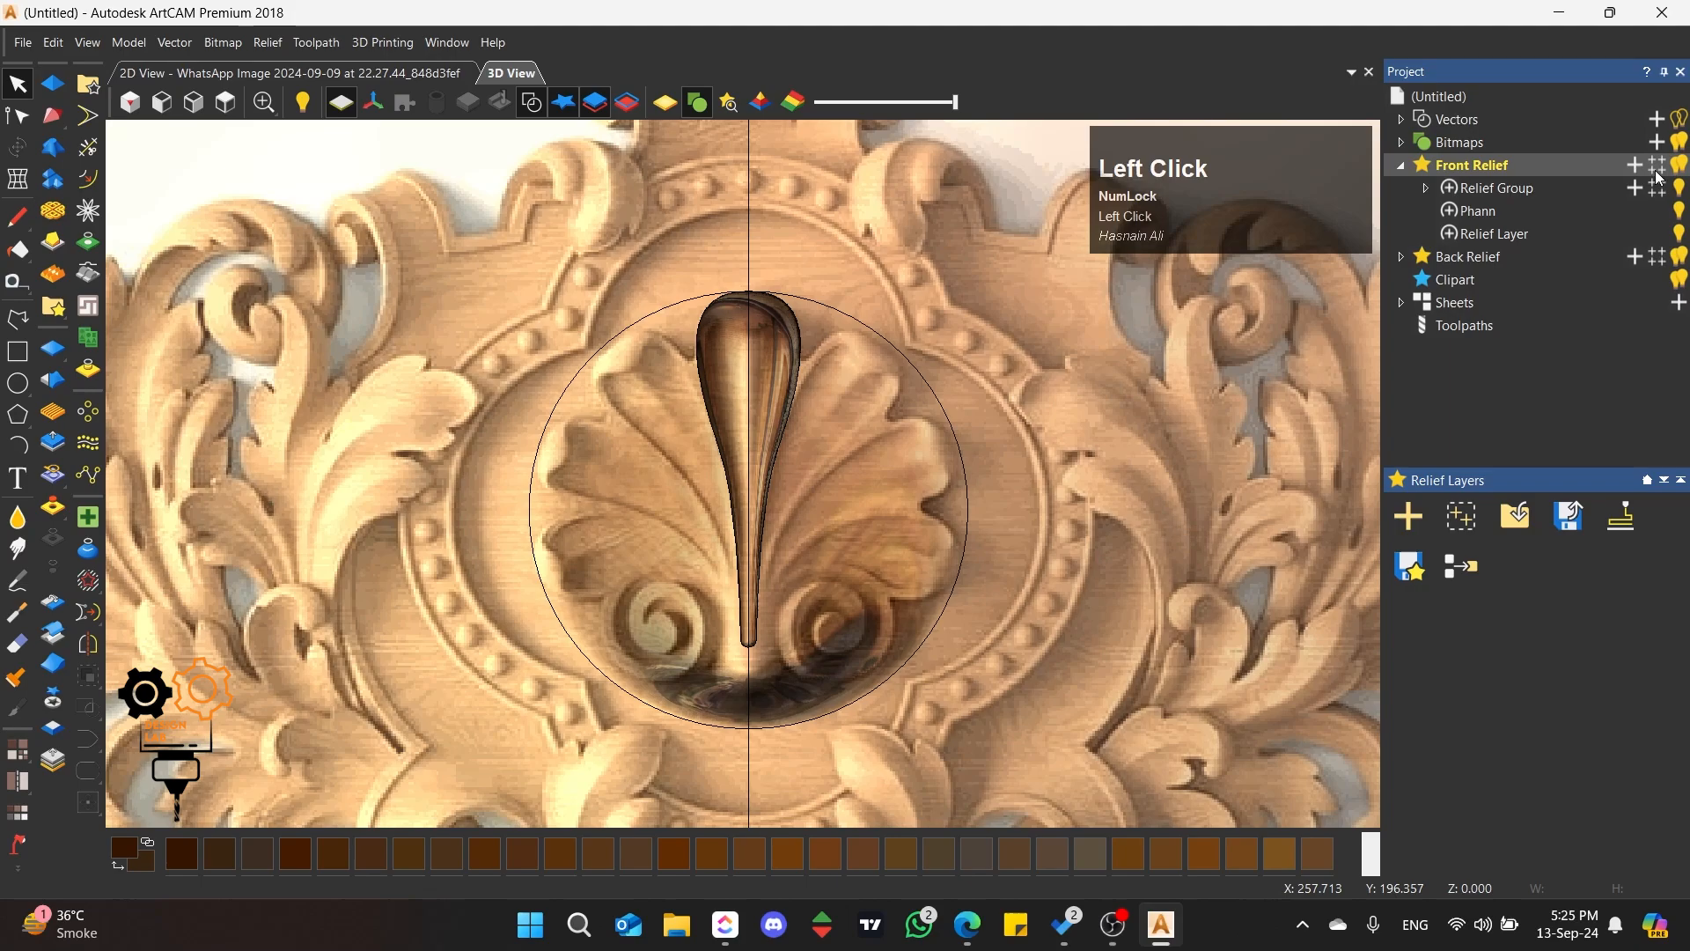
click(1513, 195)
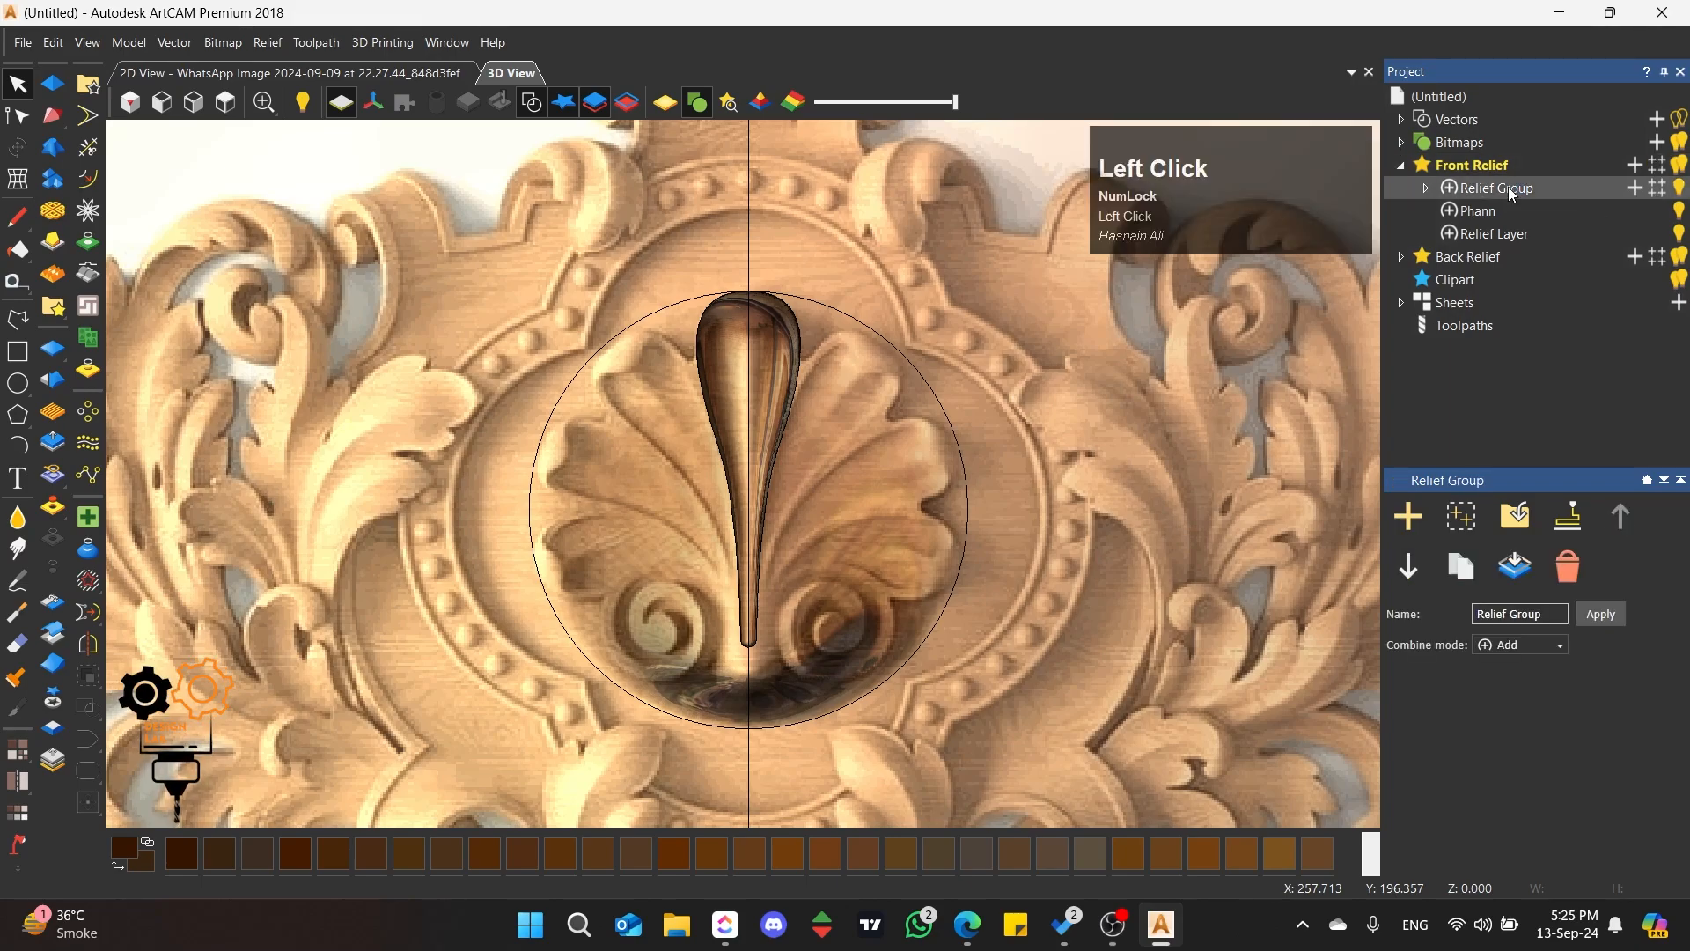
click(1427, 188)
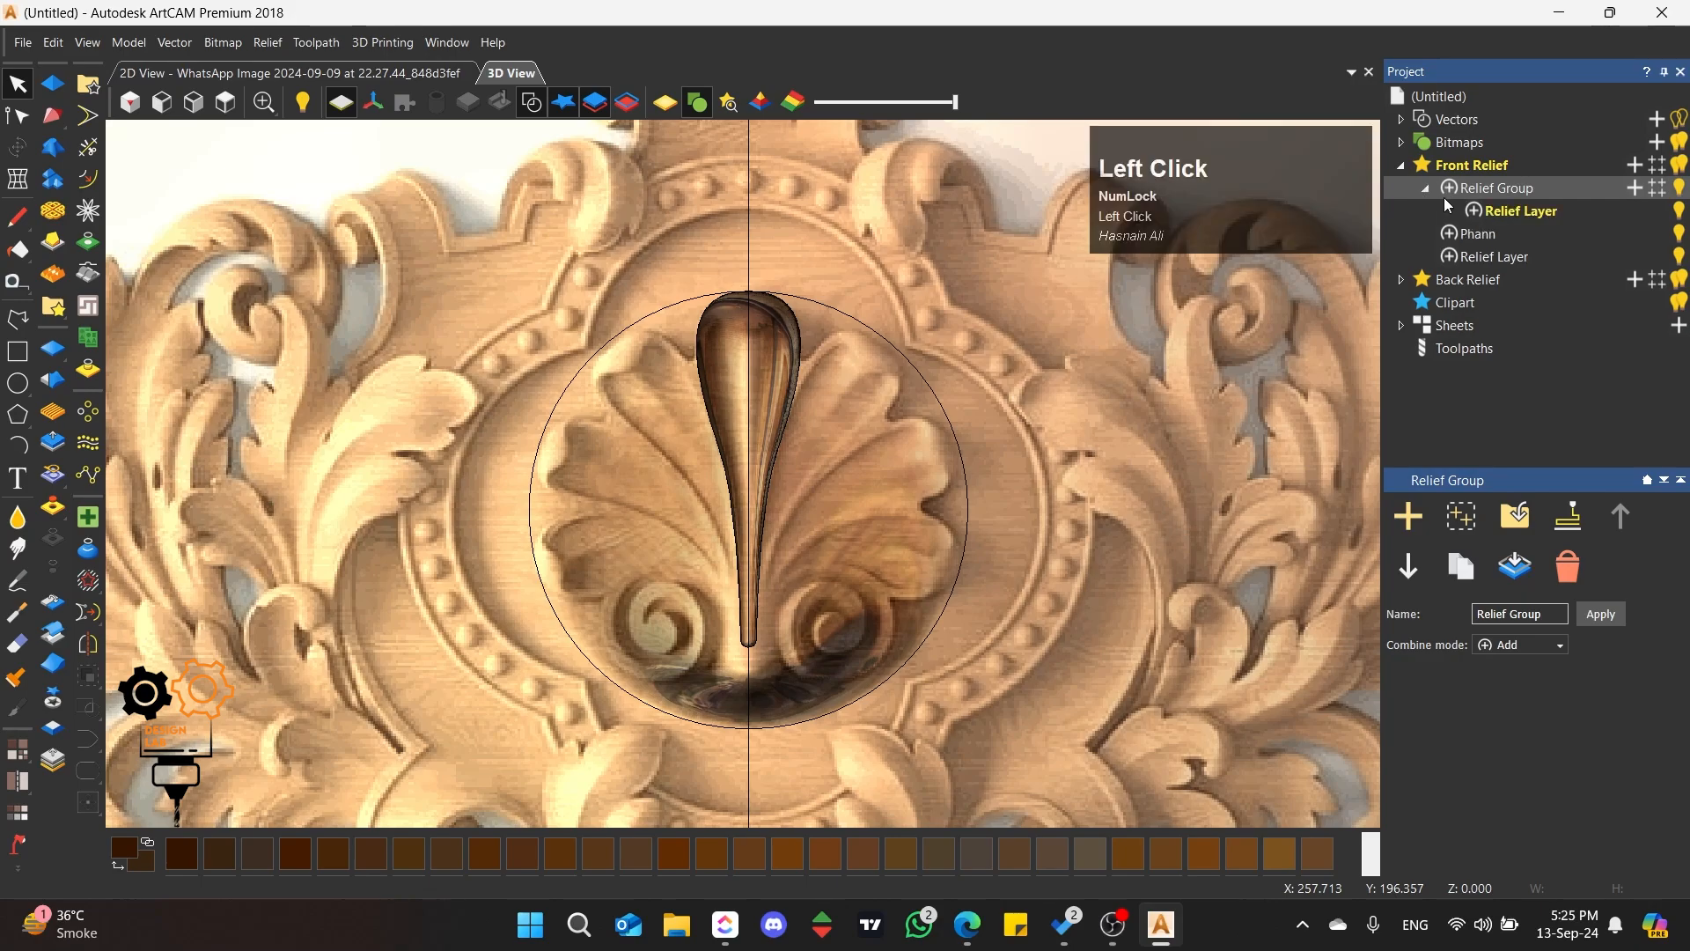
click(1506, 209)
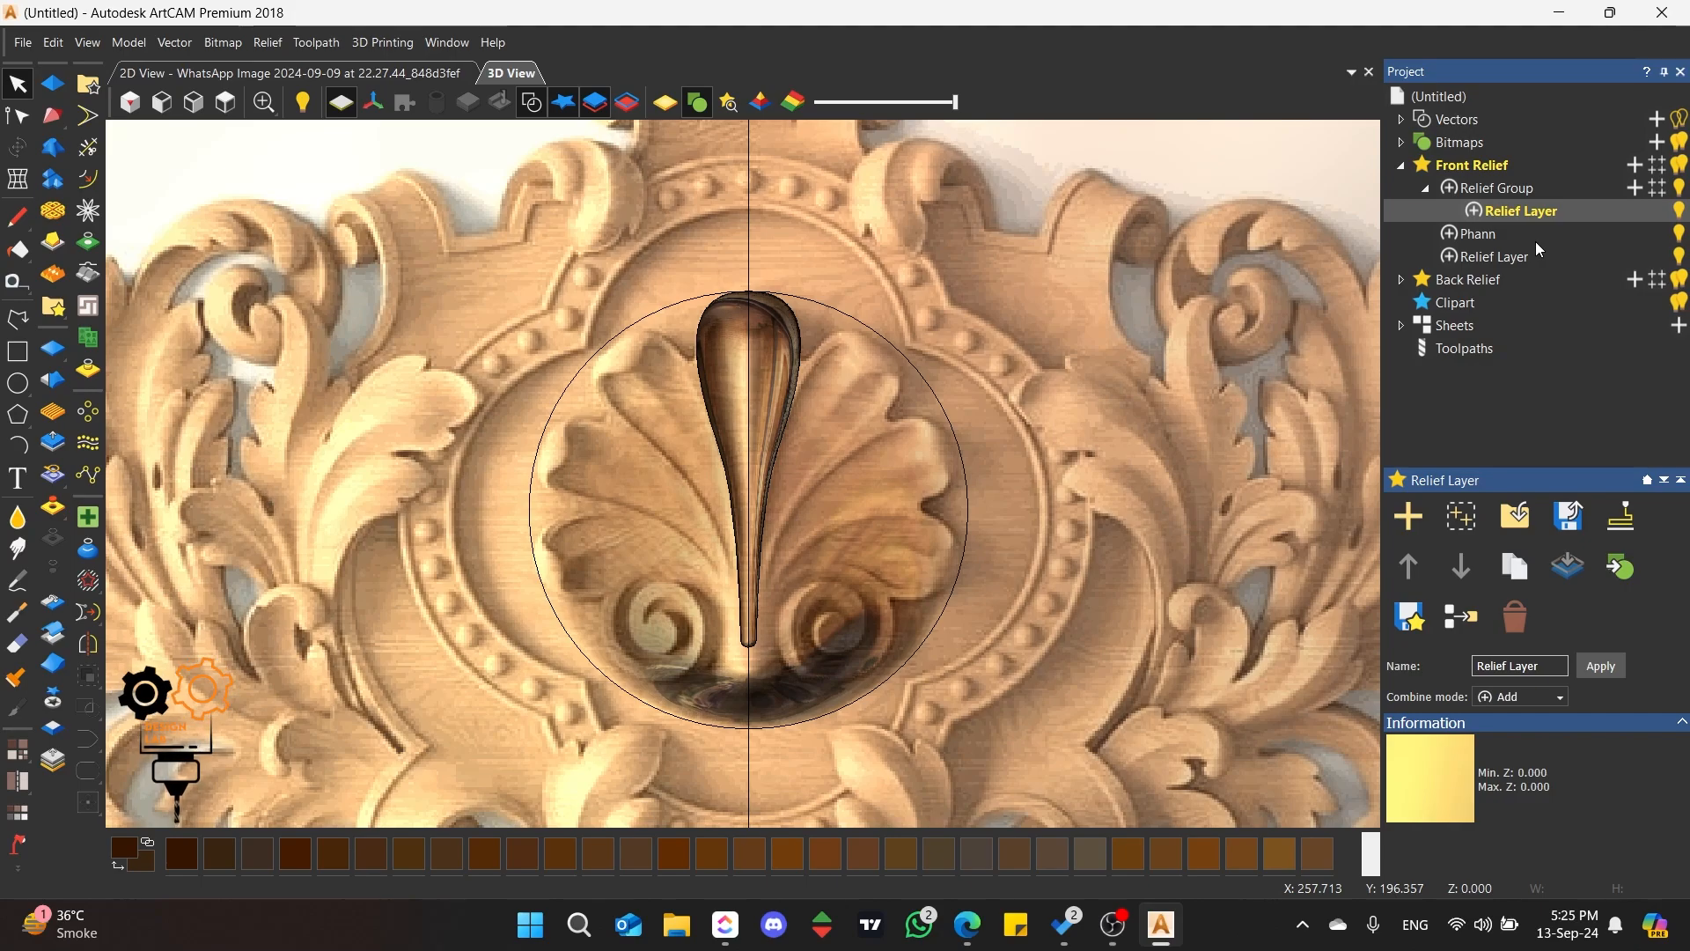
Step: Move the Phann layer and the base relief layer into the new relief group
click(1480, 232)
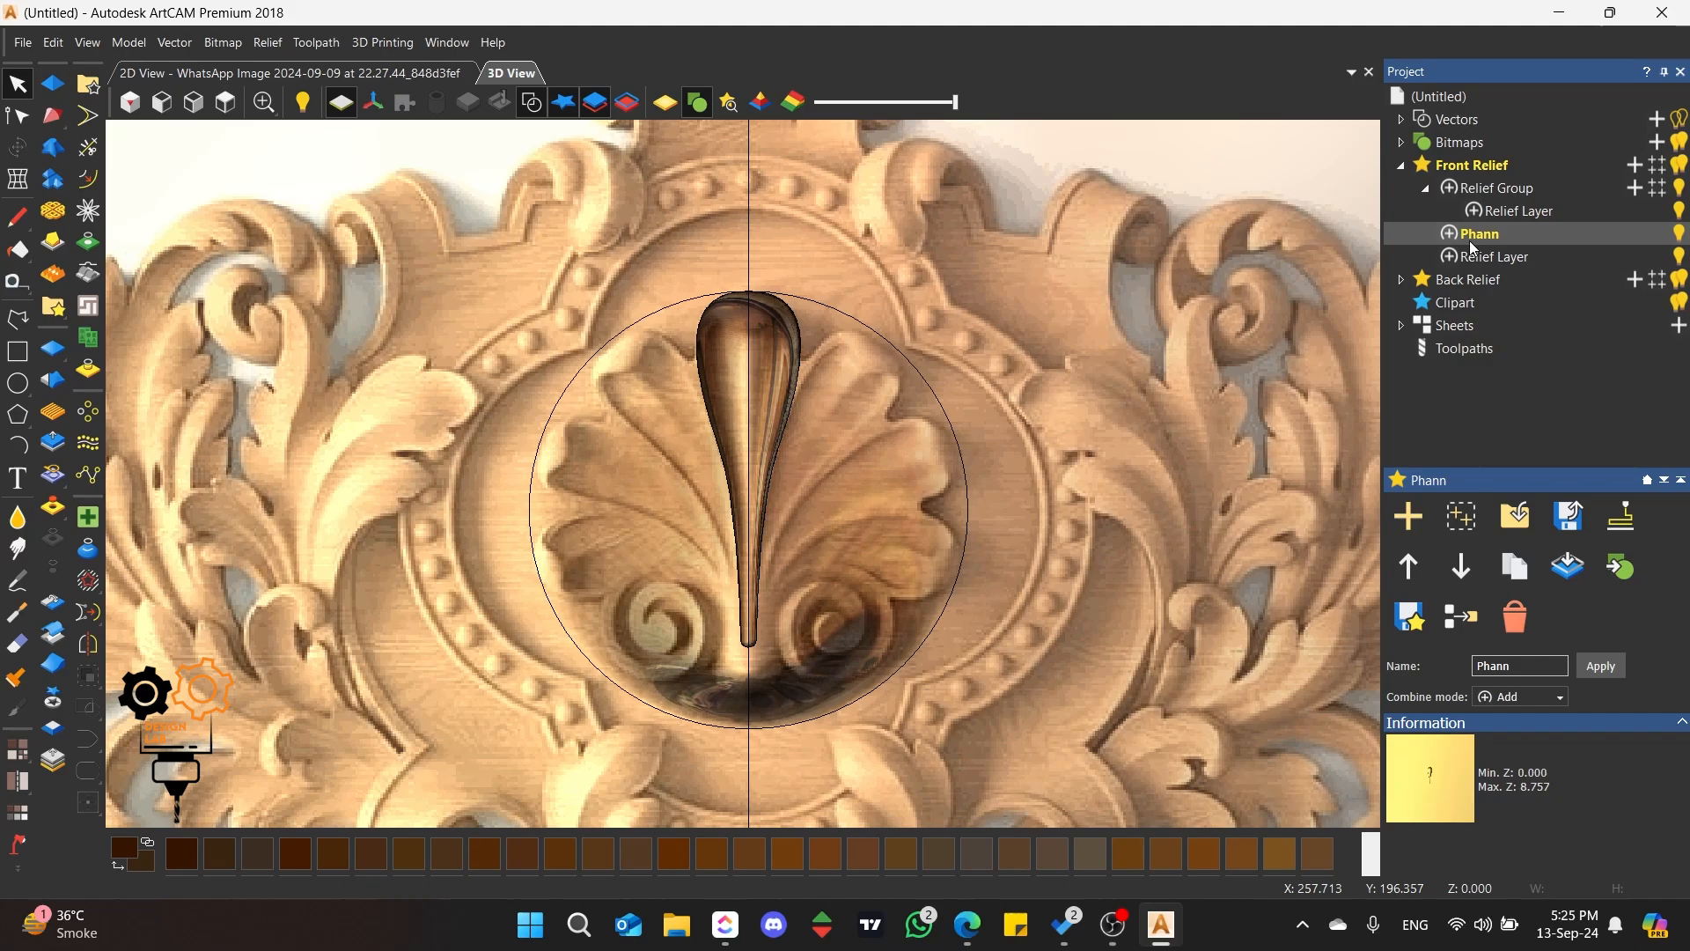
drag(1491, 244, 1555, 209)
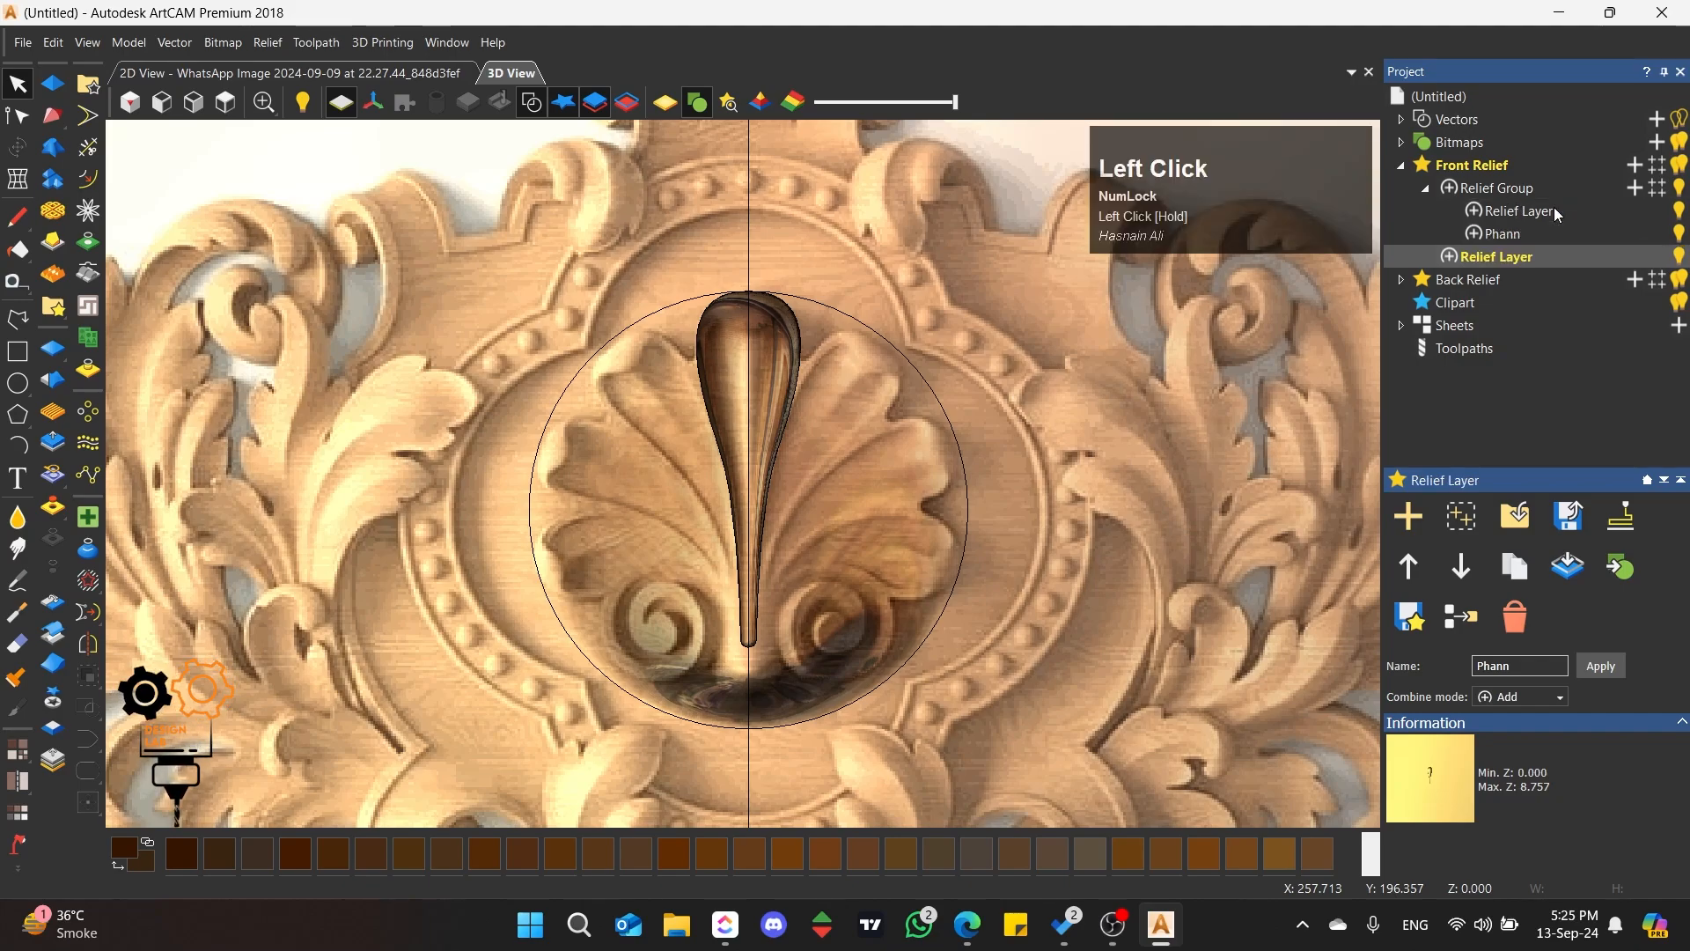
drag(1489, 255, 1530, 234)
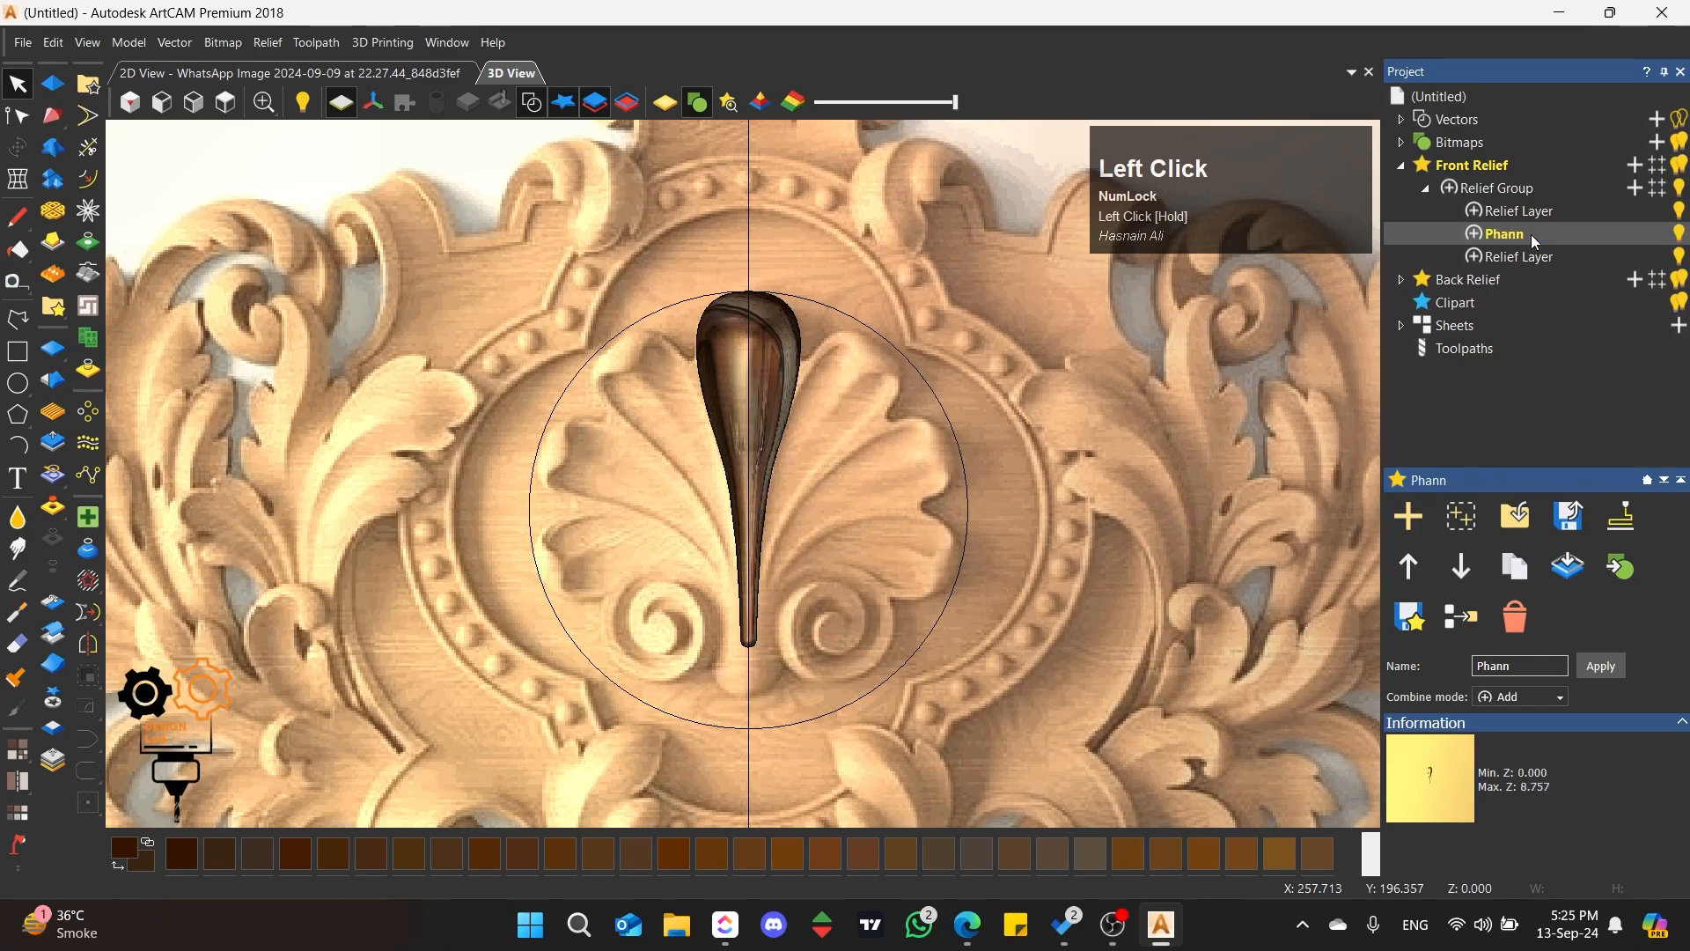
click(1426, 188)
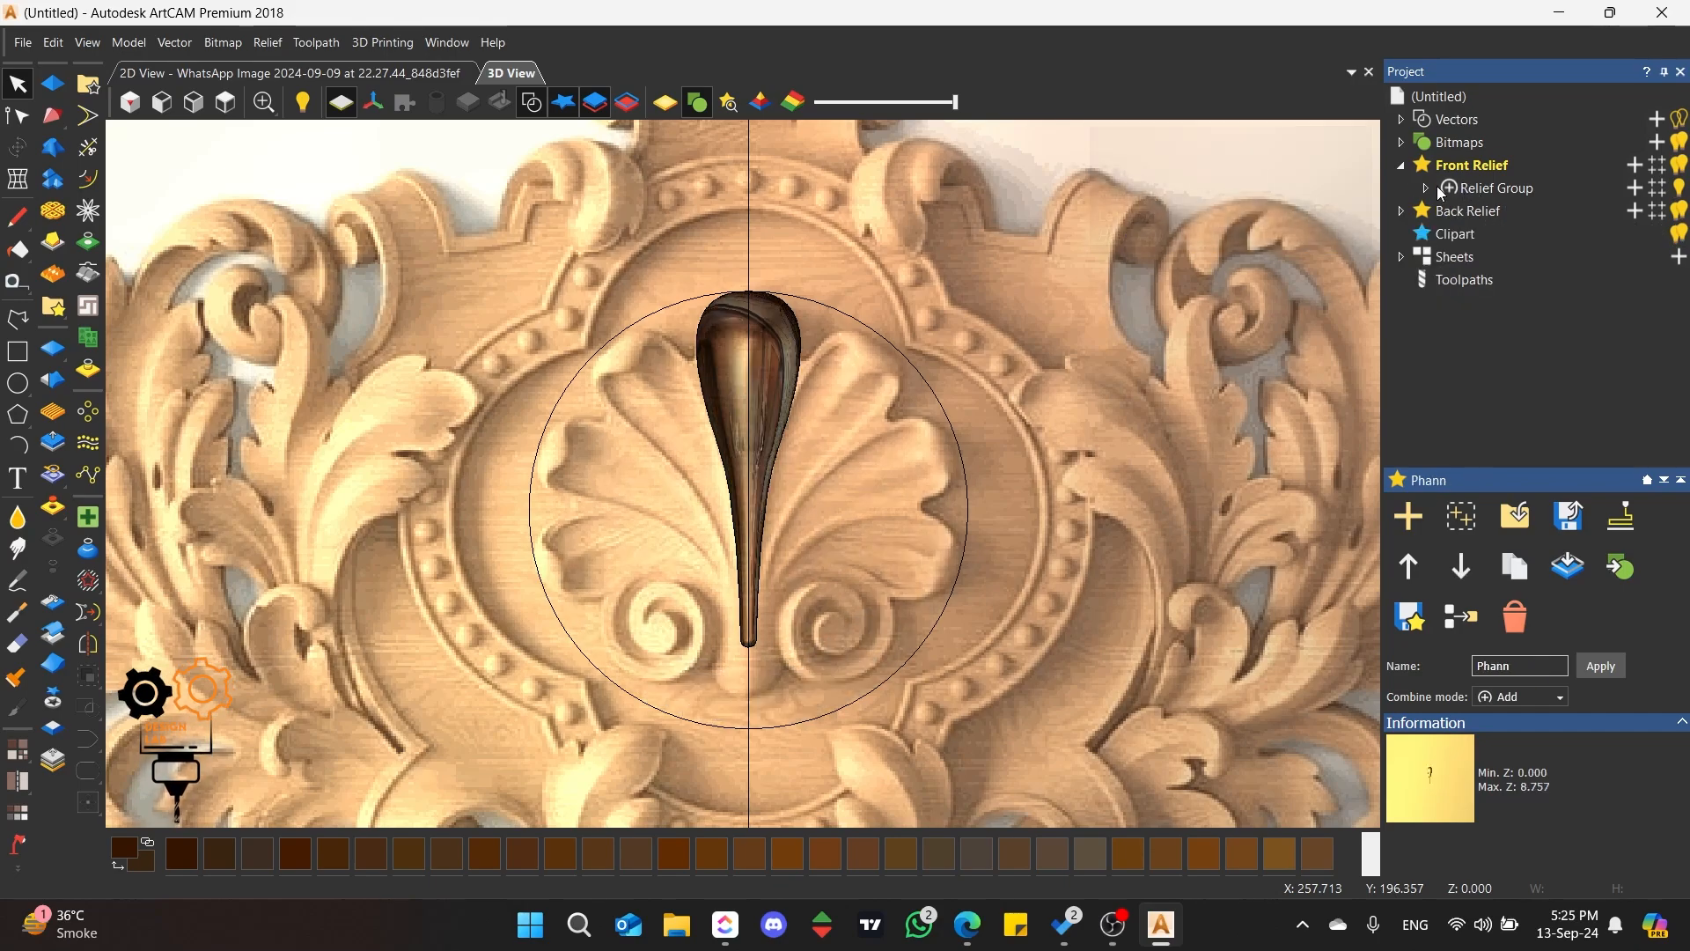
click(1426, 189)
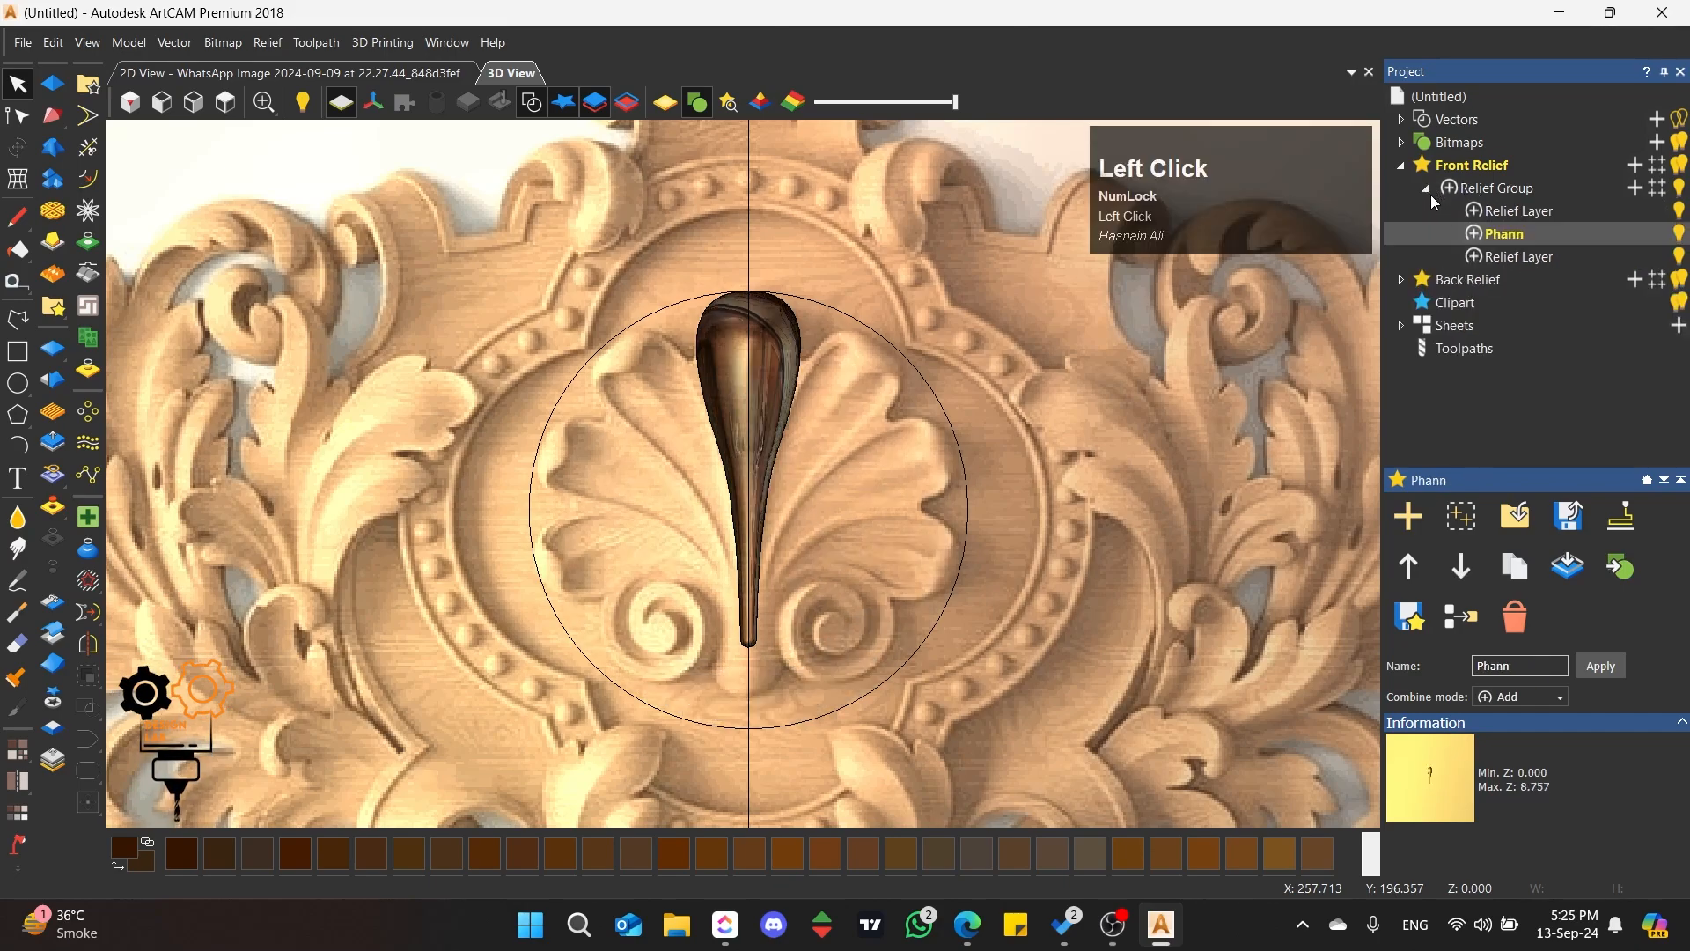
Step: Review each layer inside the relief group and delete the empty relief layer above Phann
click(1514, 212)
click(1519, 257)
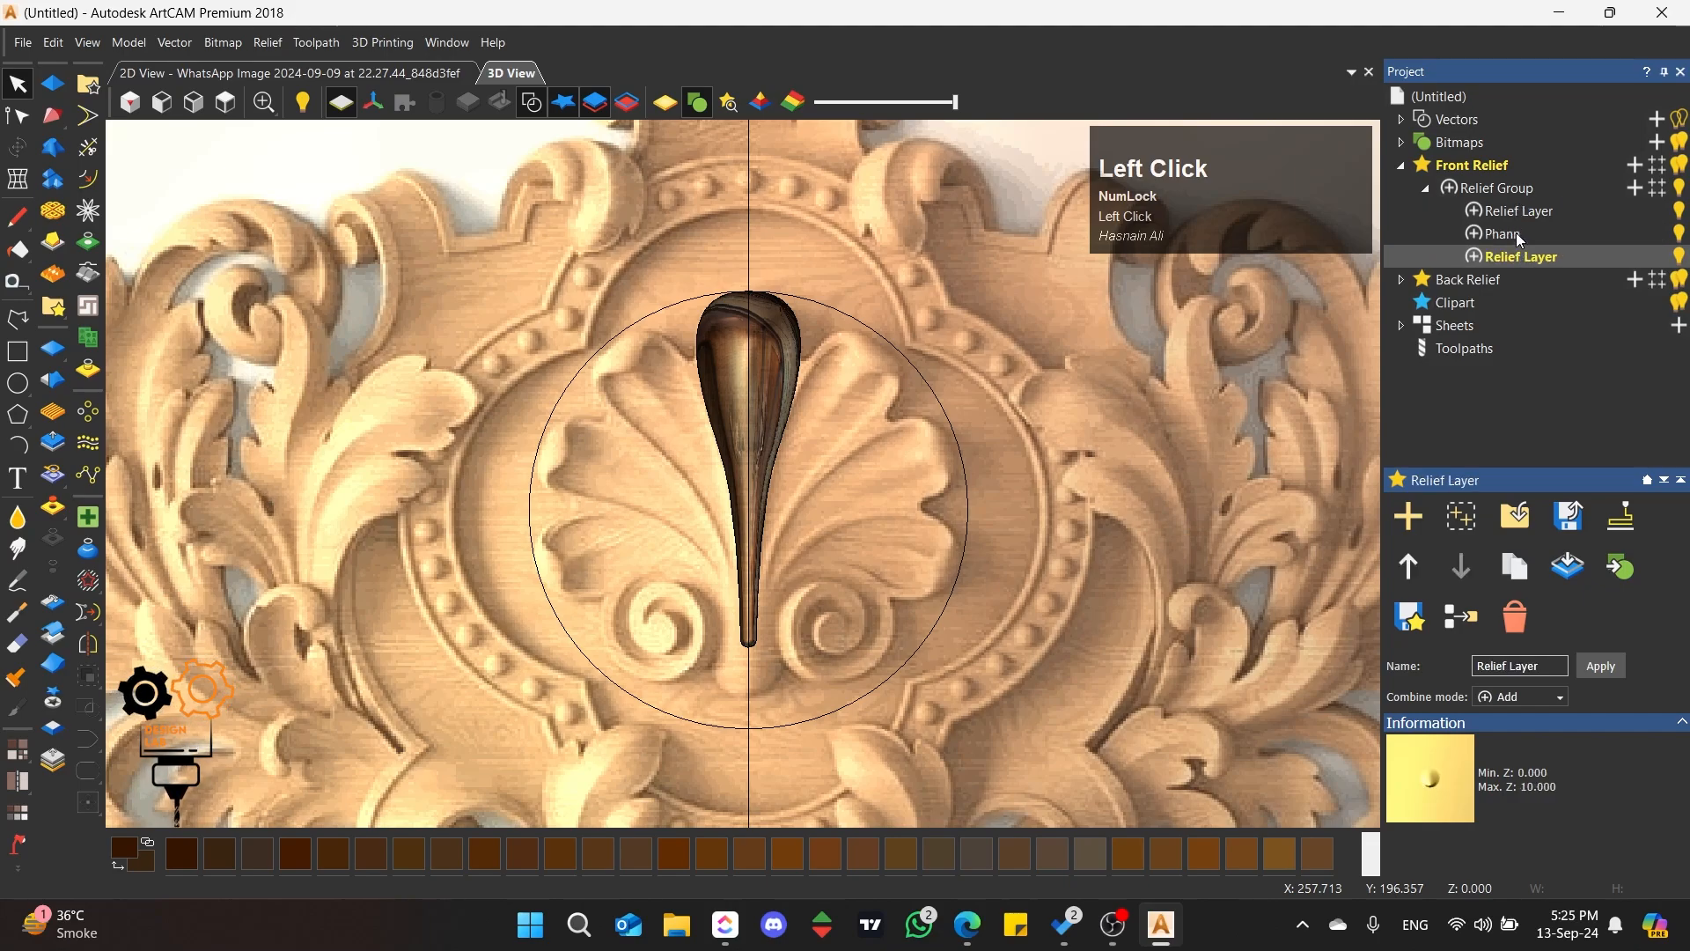
click(1518, 234)
click(1523, 214)
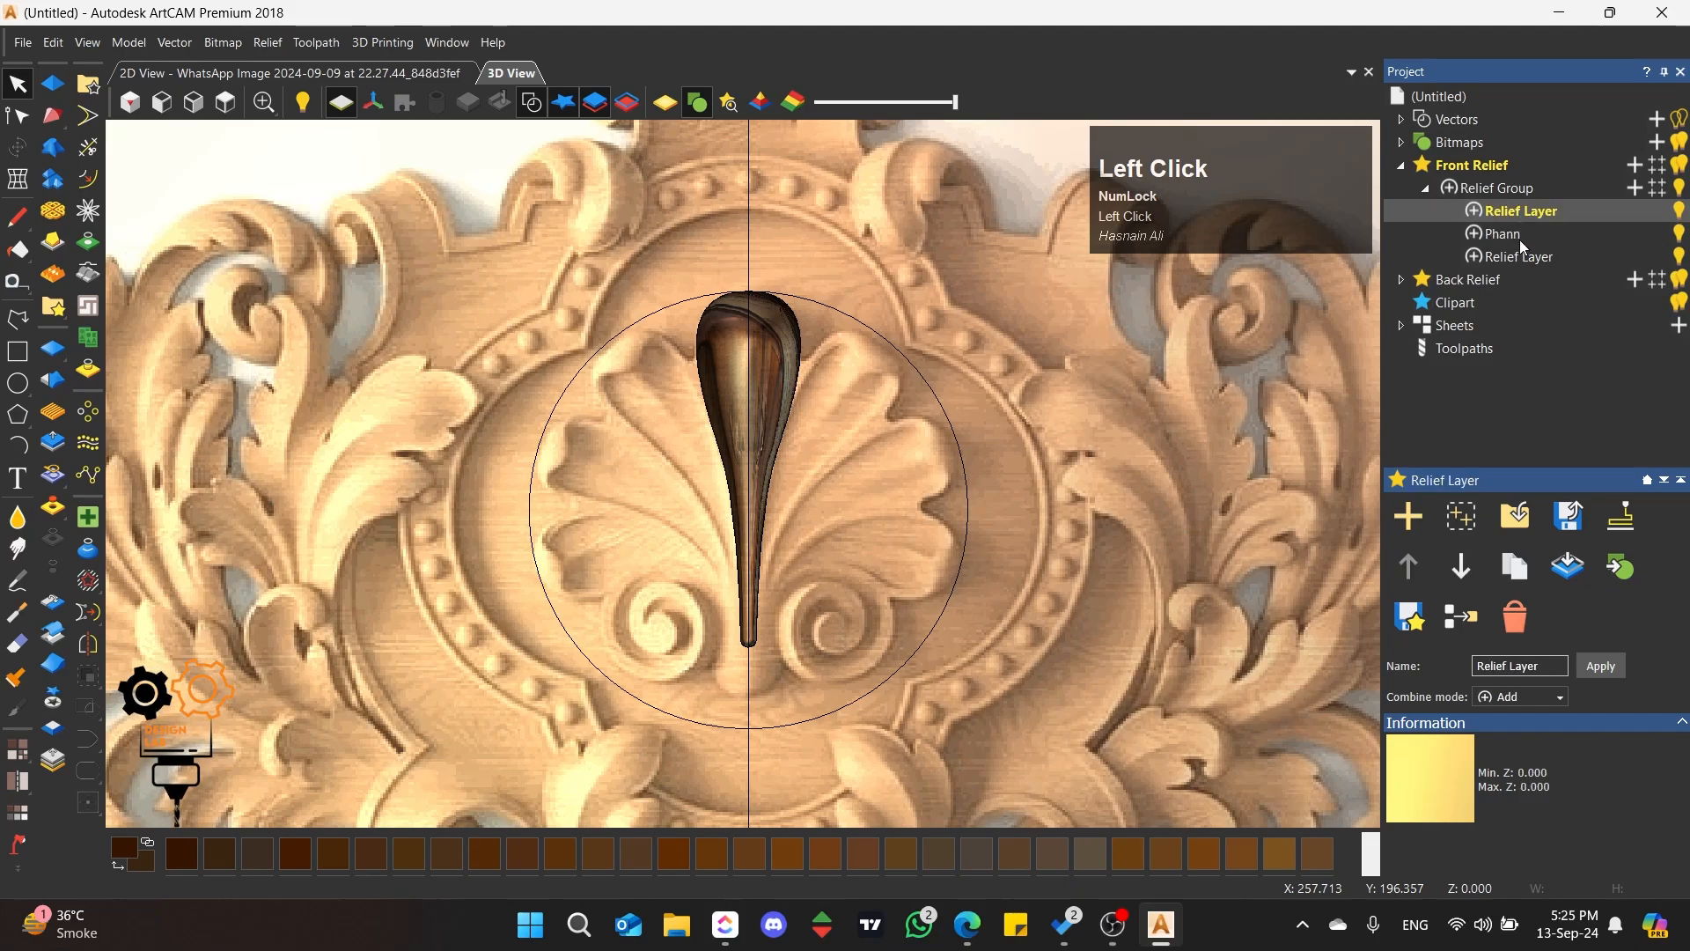
click(1519, 236)
click(1529, 211)
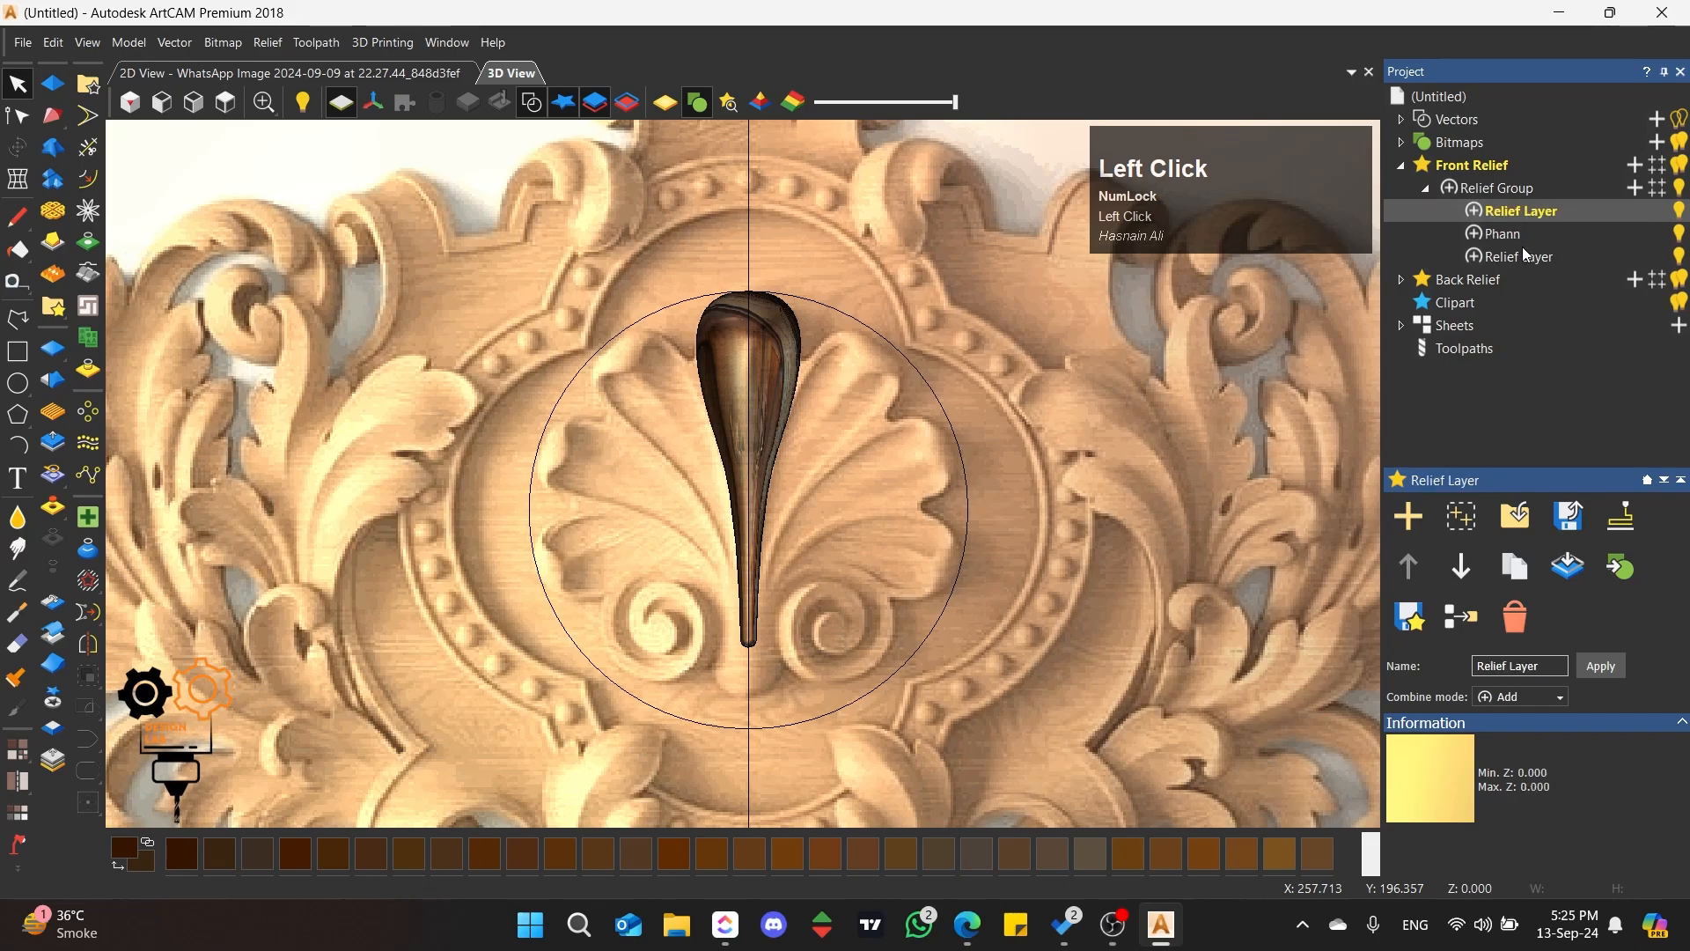
click(1523, 256)
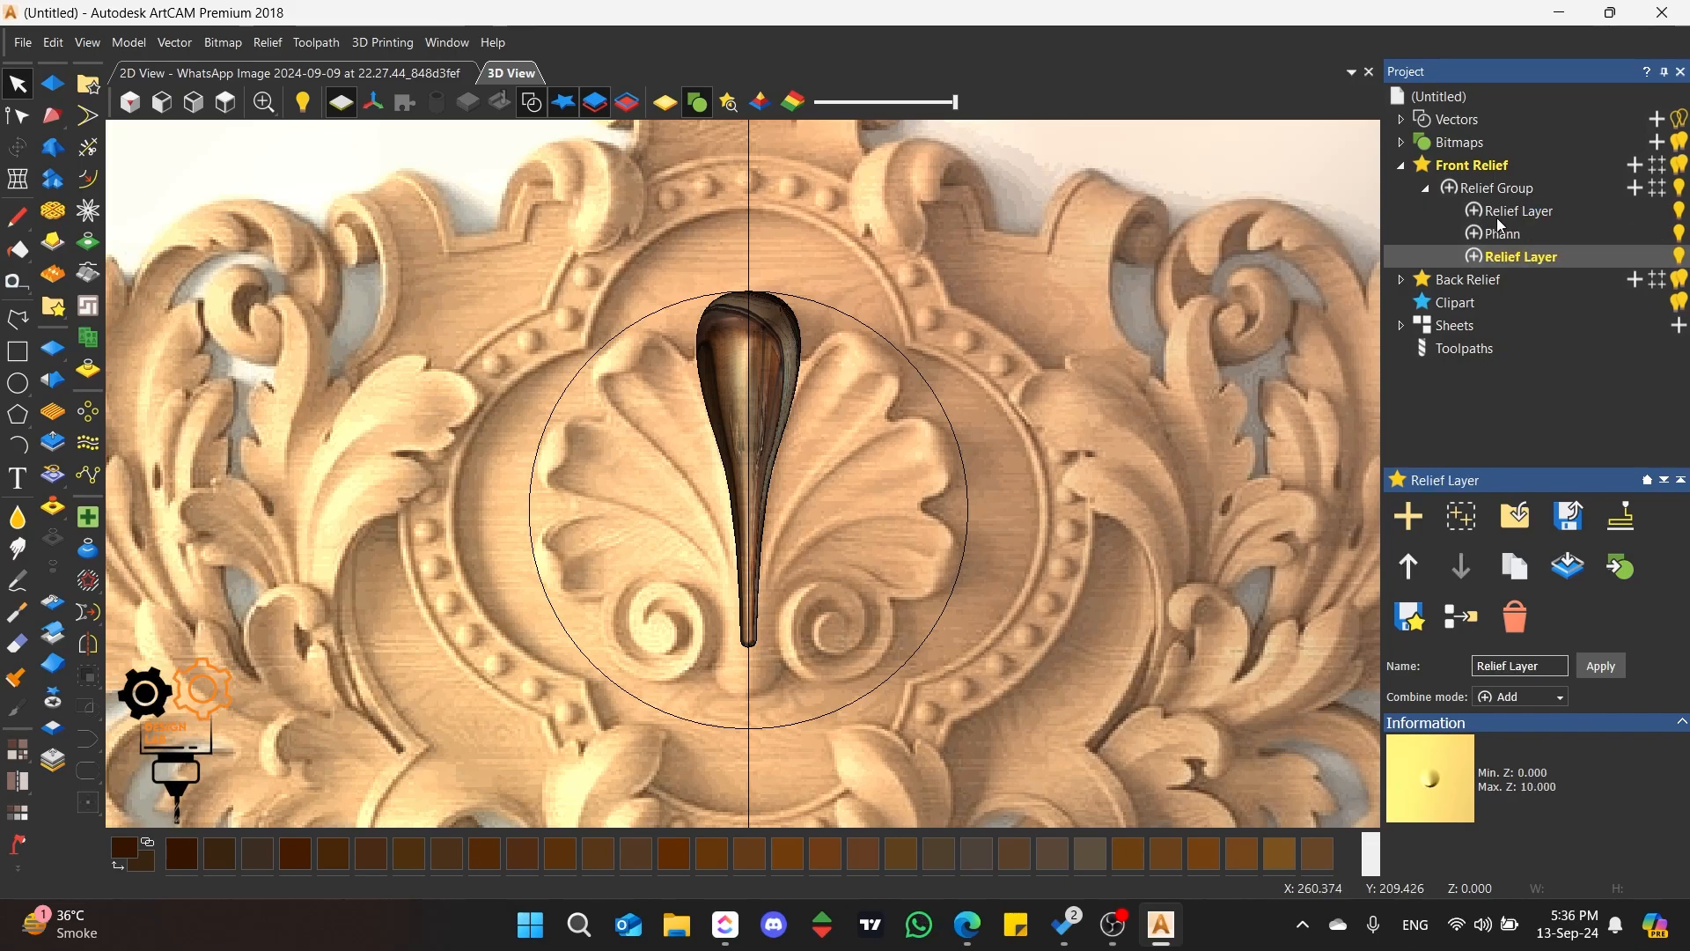
click(1511, 216)
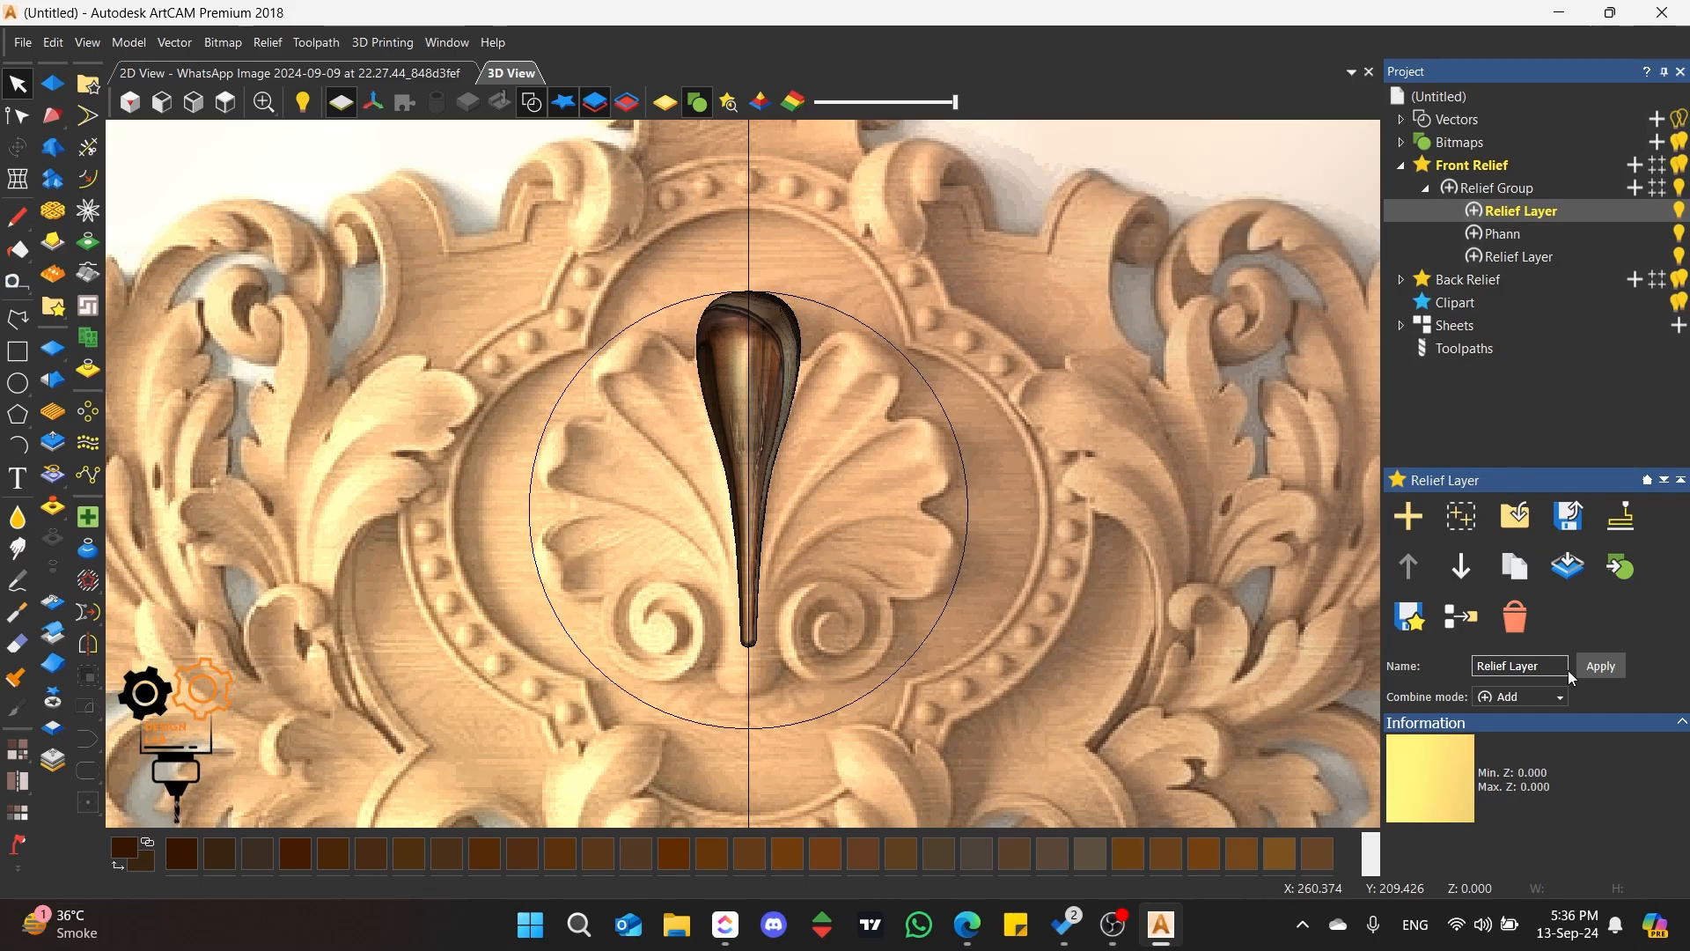
click(1522, 627)
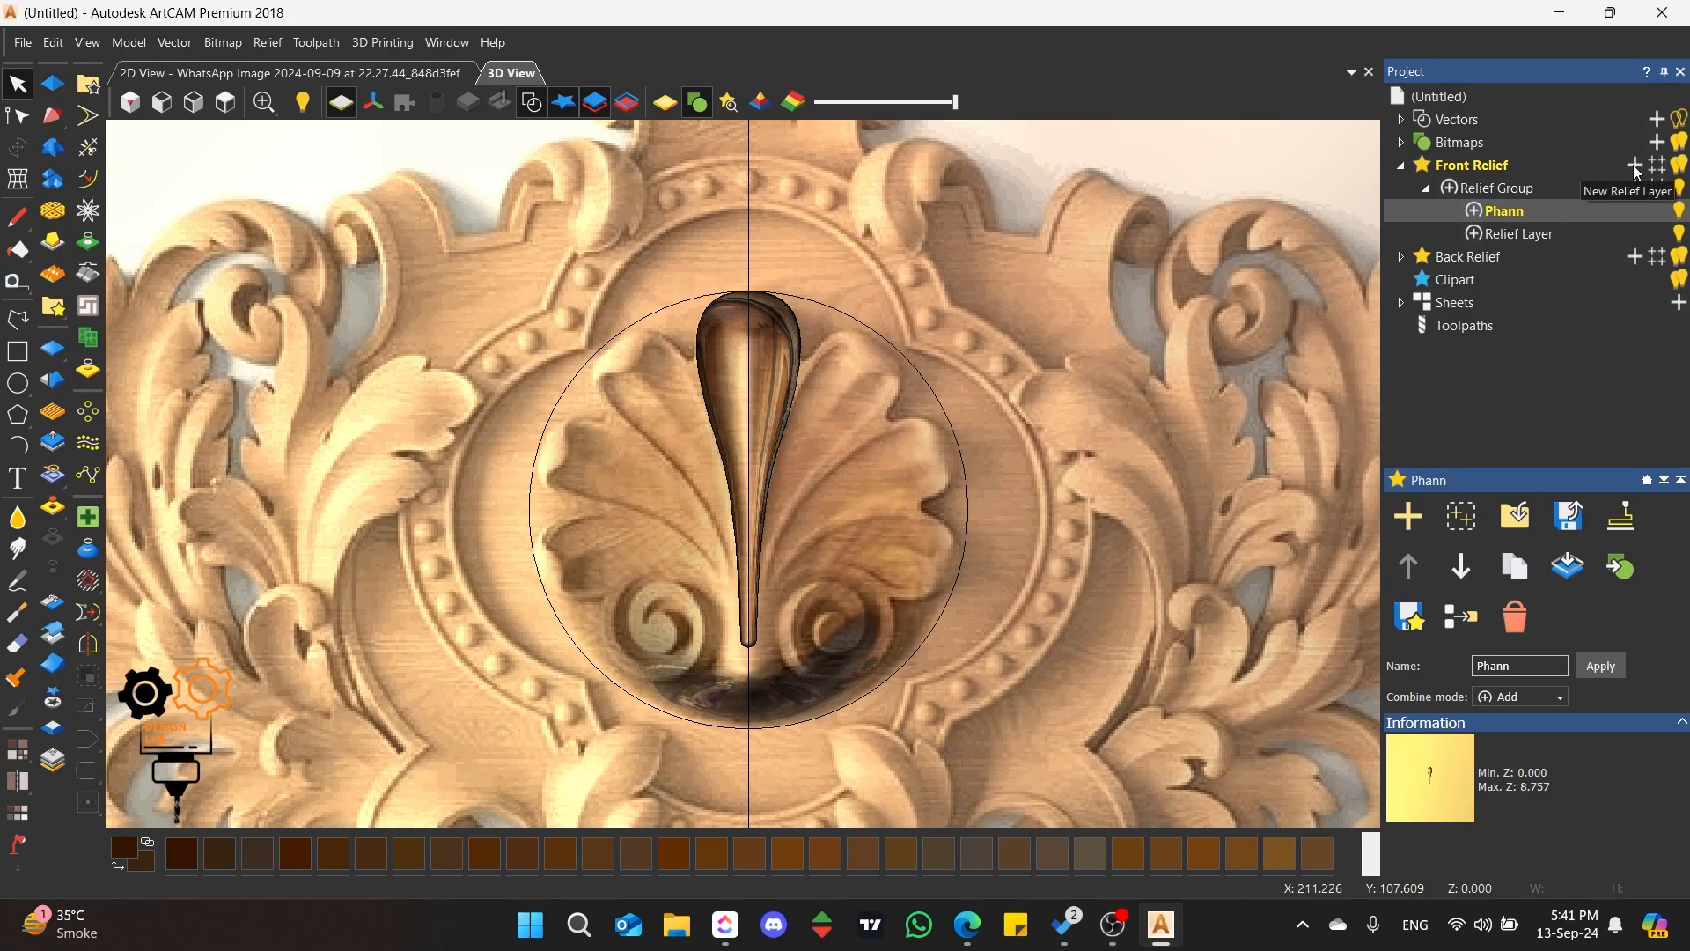
Step: Add a relief layer and a second relief group directly under Front Relief
click(1636, 167)
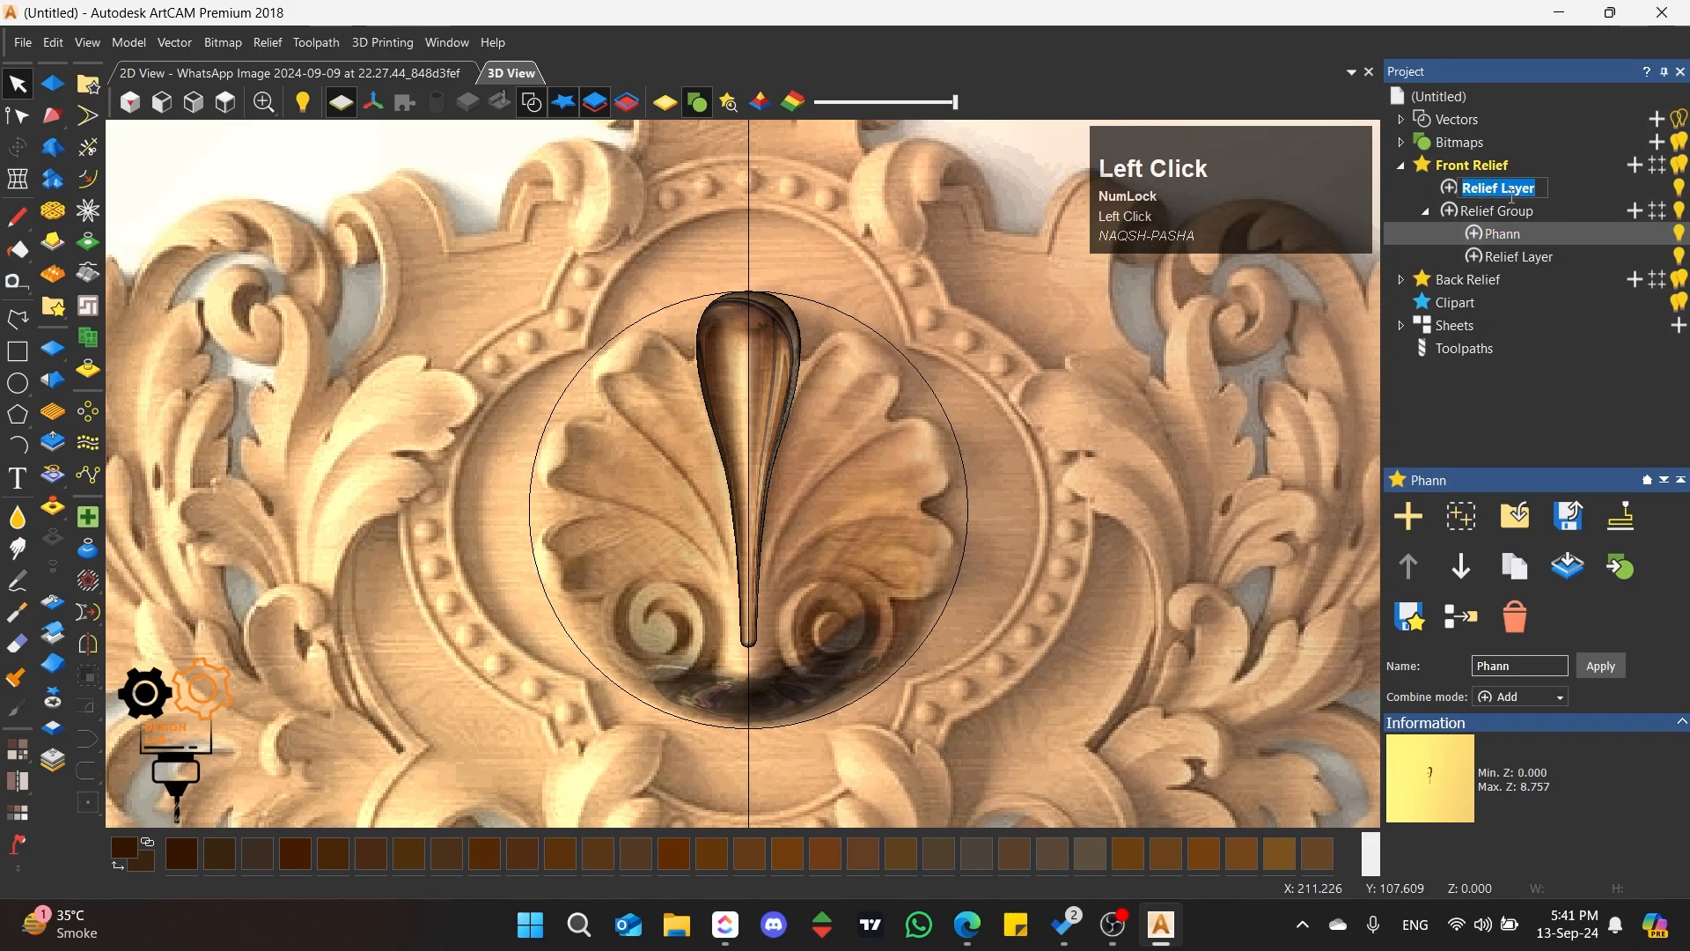
click(1562, 190)
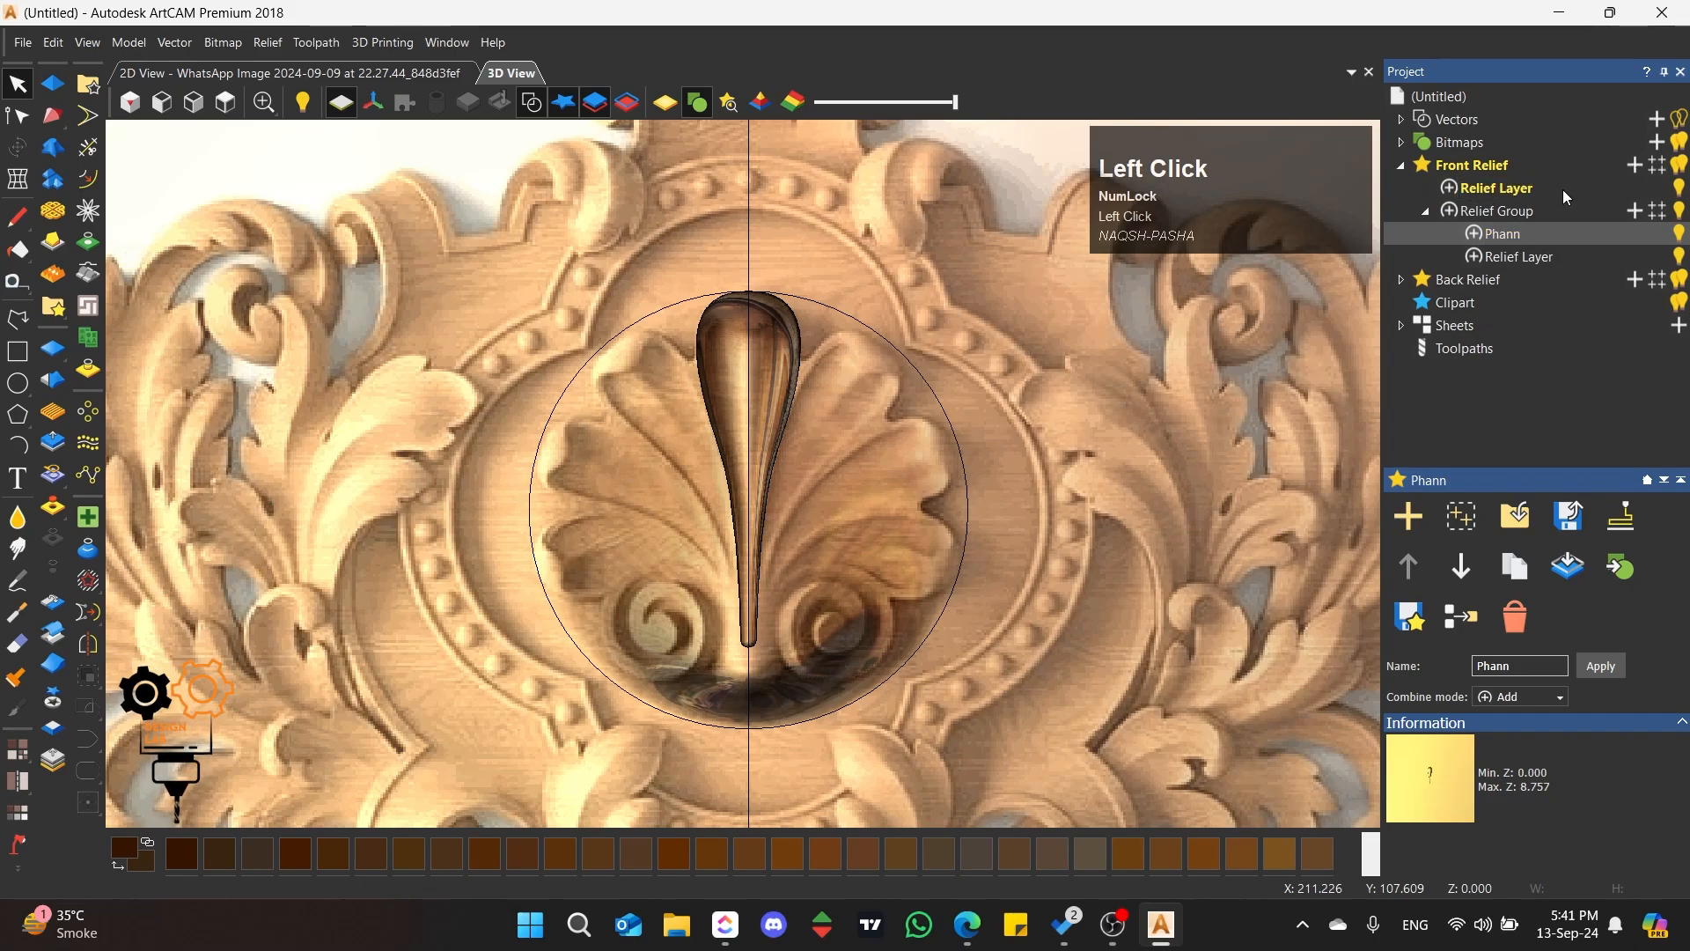
click(1659, 169)
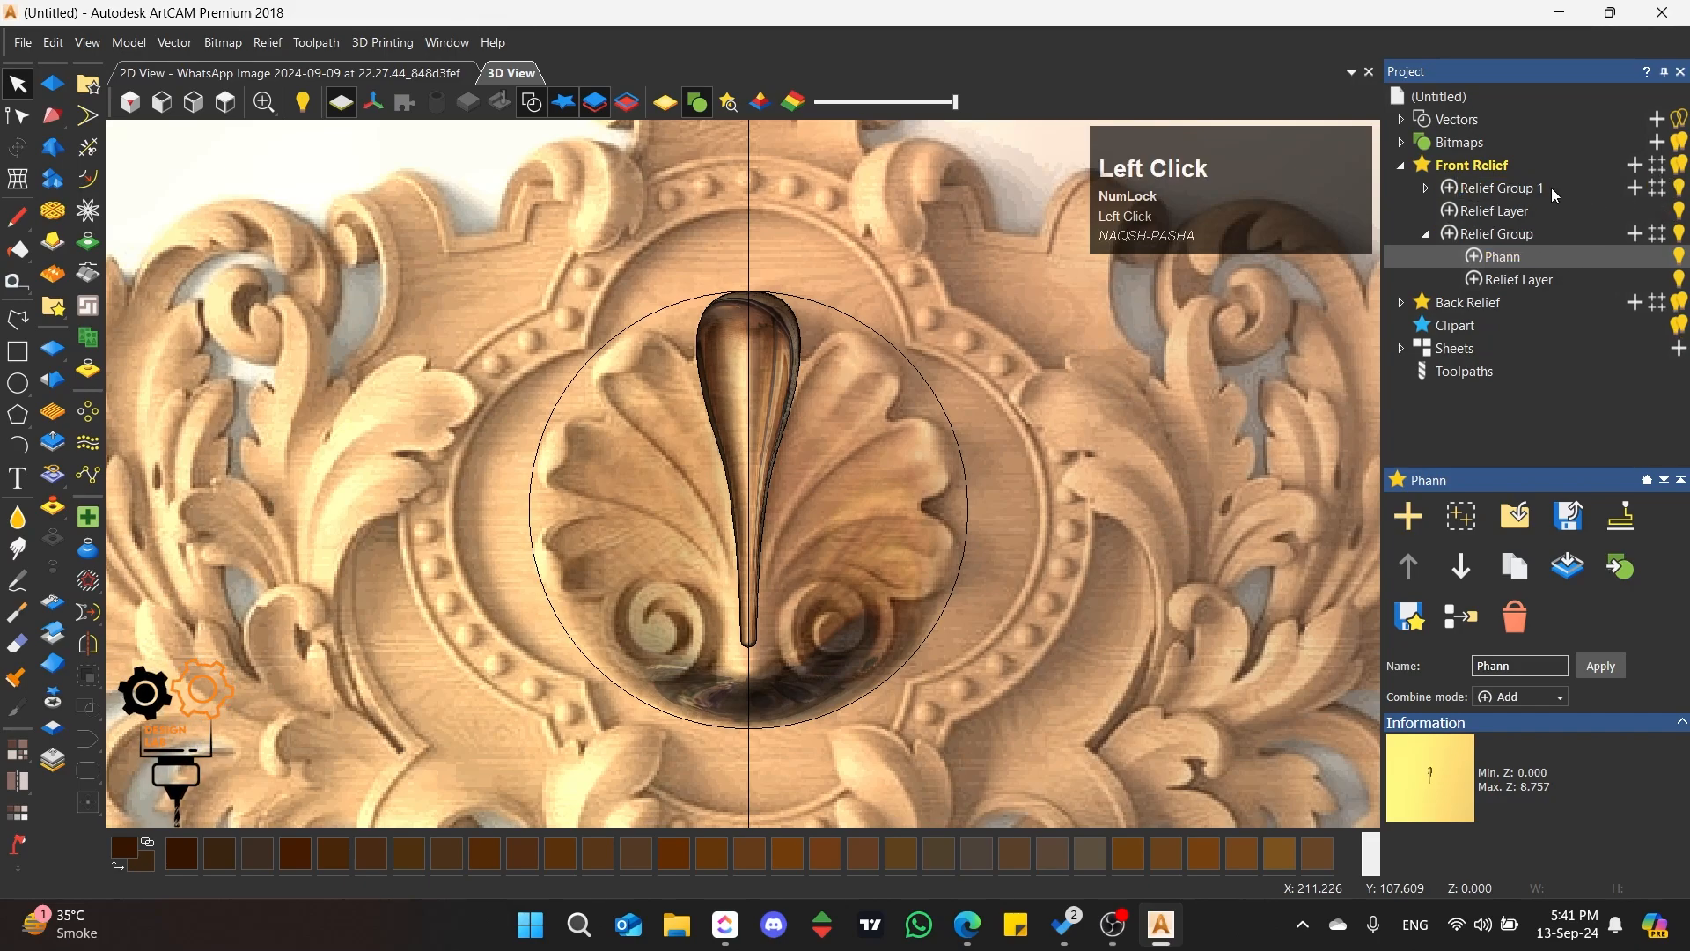
Step: Remove Relief Group 1 and the empty relief layer that sits directly under Front Relief
click(1536, 188)
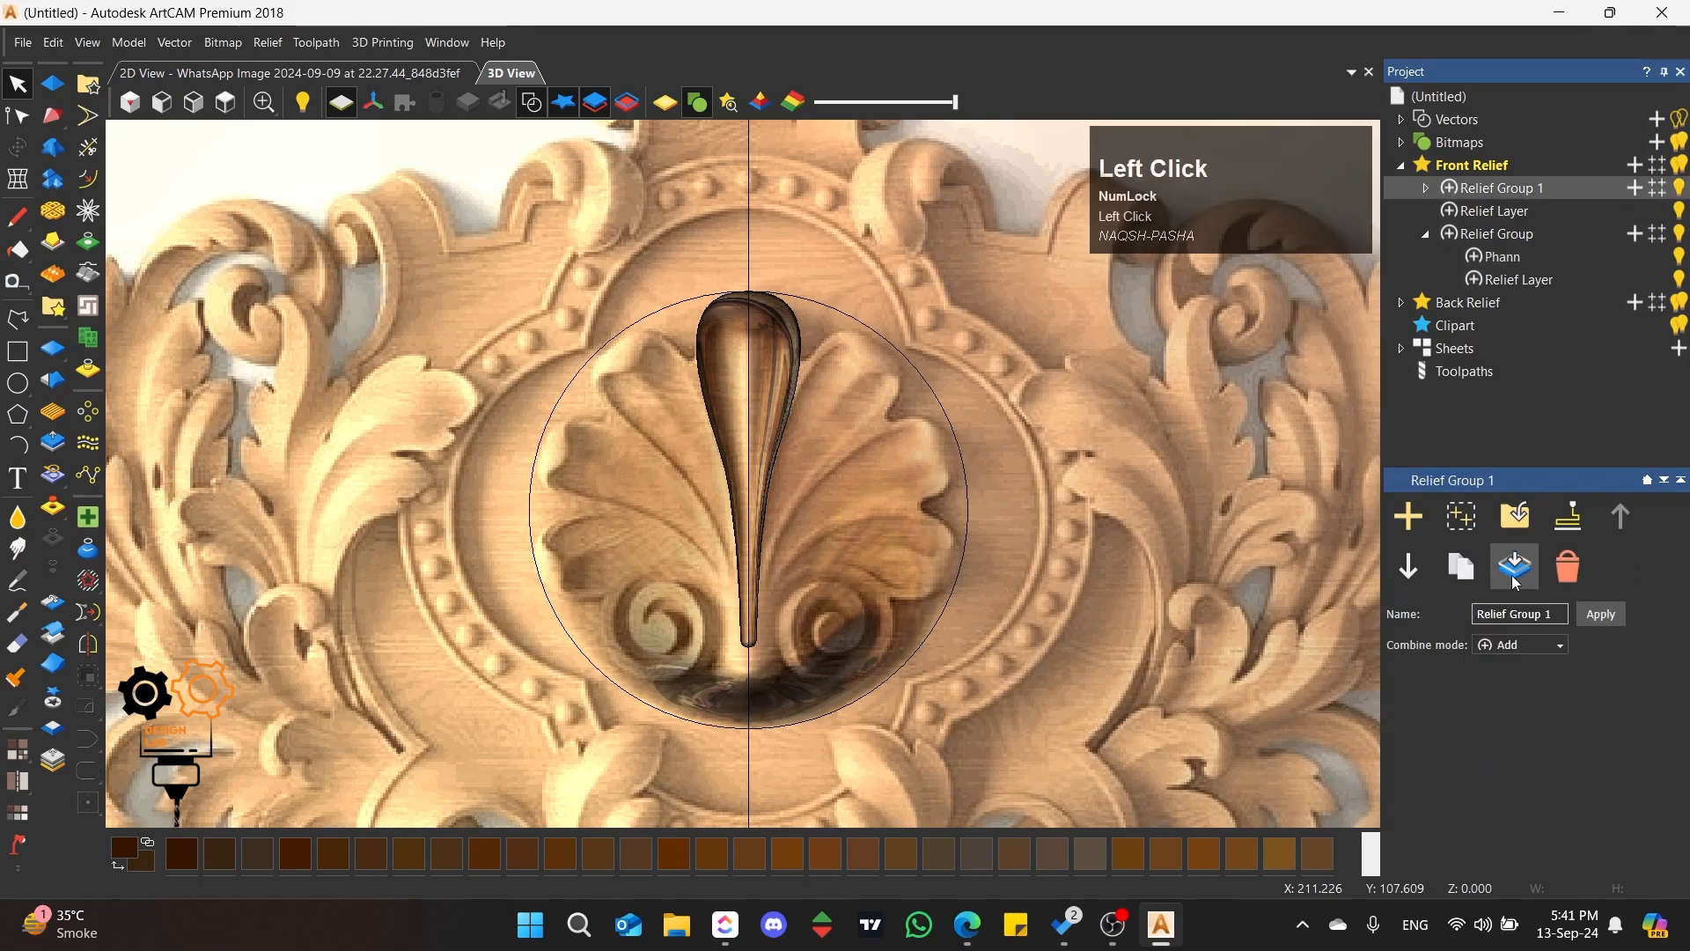
click(1516, 577)
click(1503, 191)
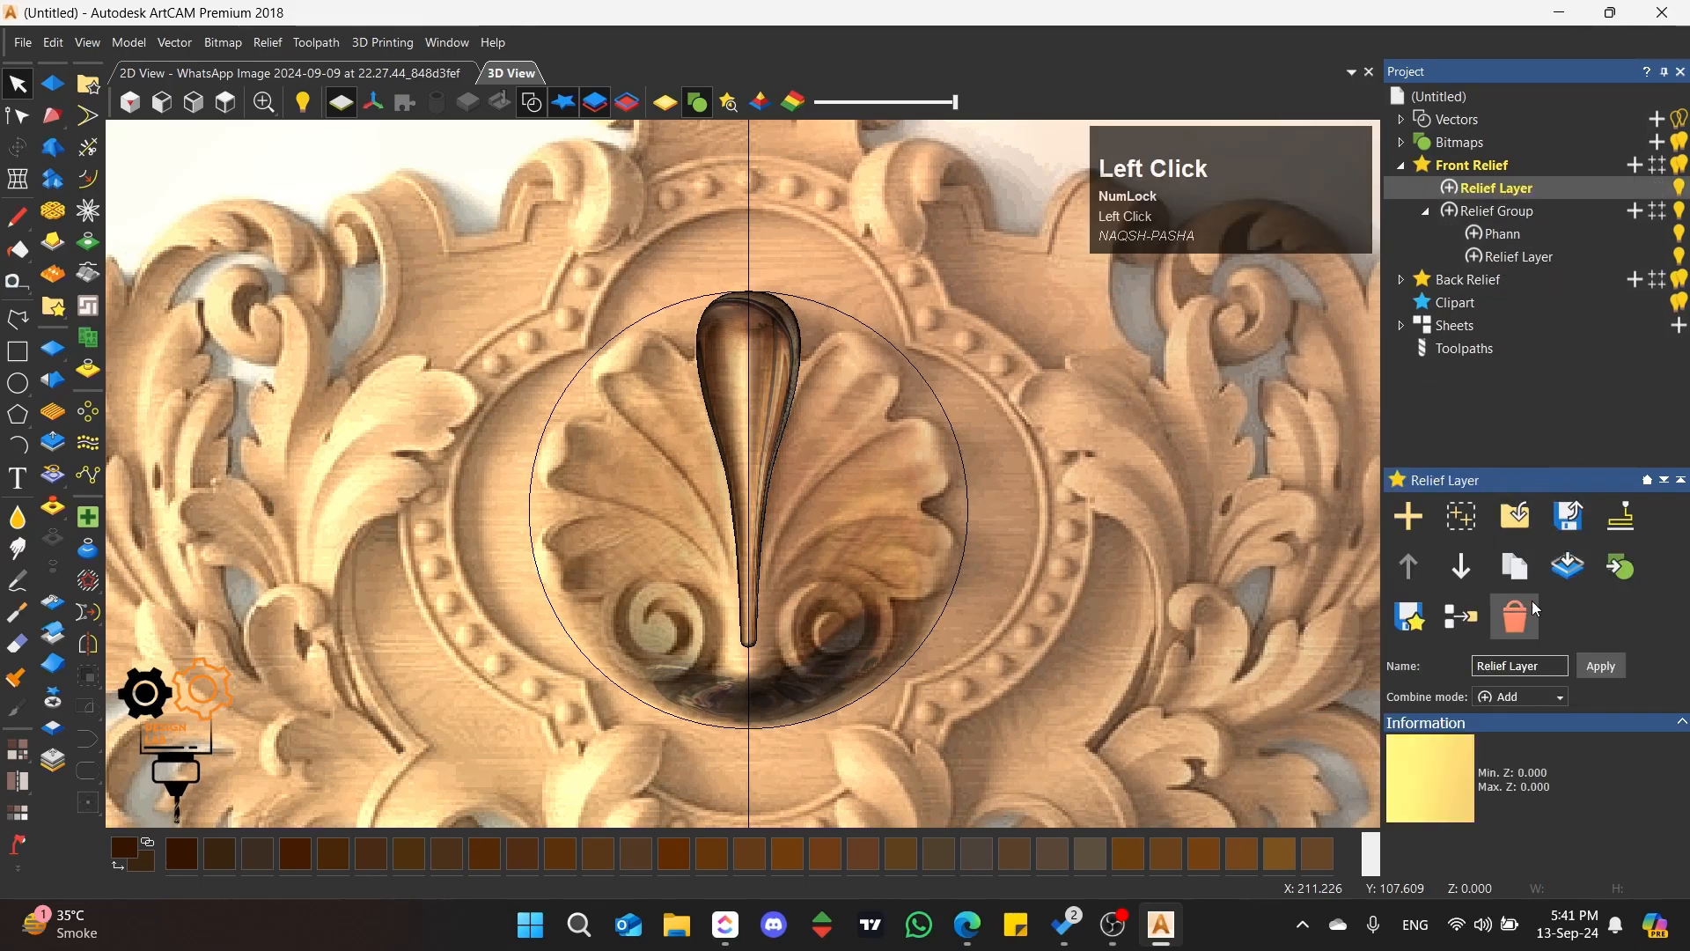
click(1512, 624)
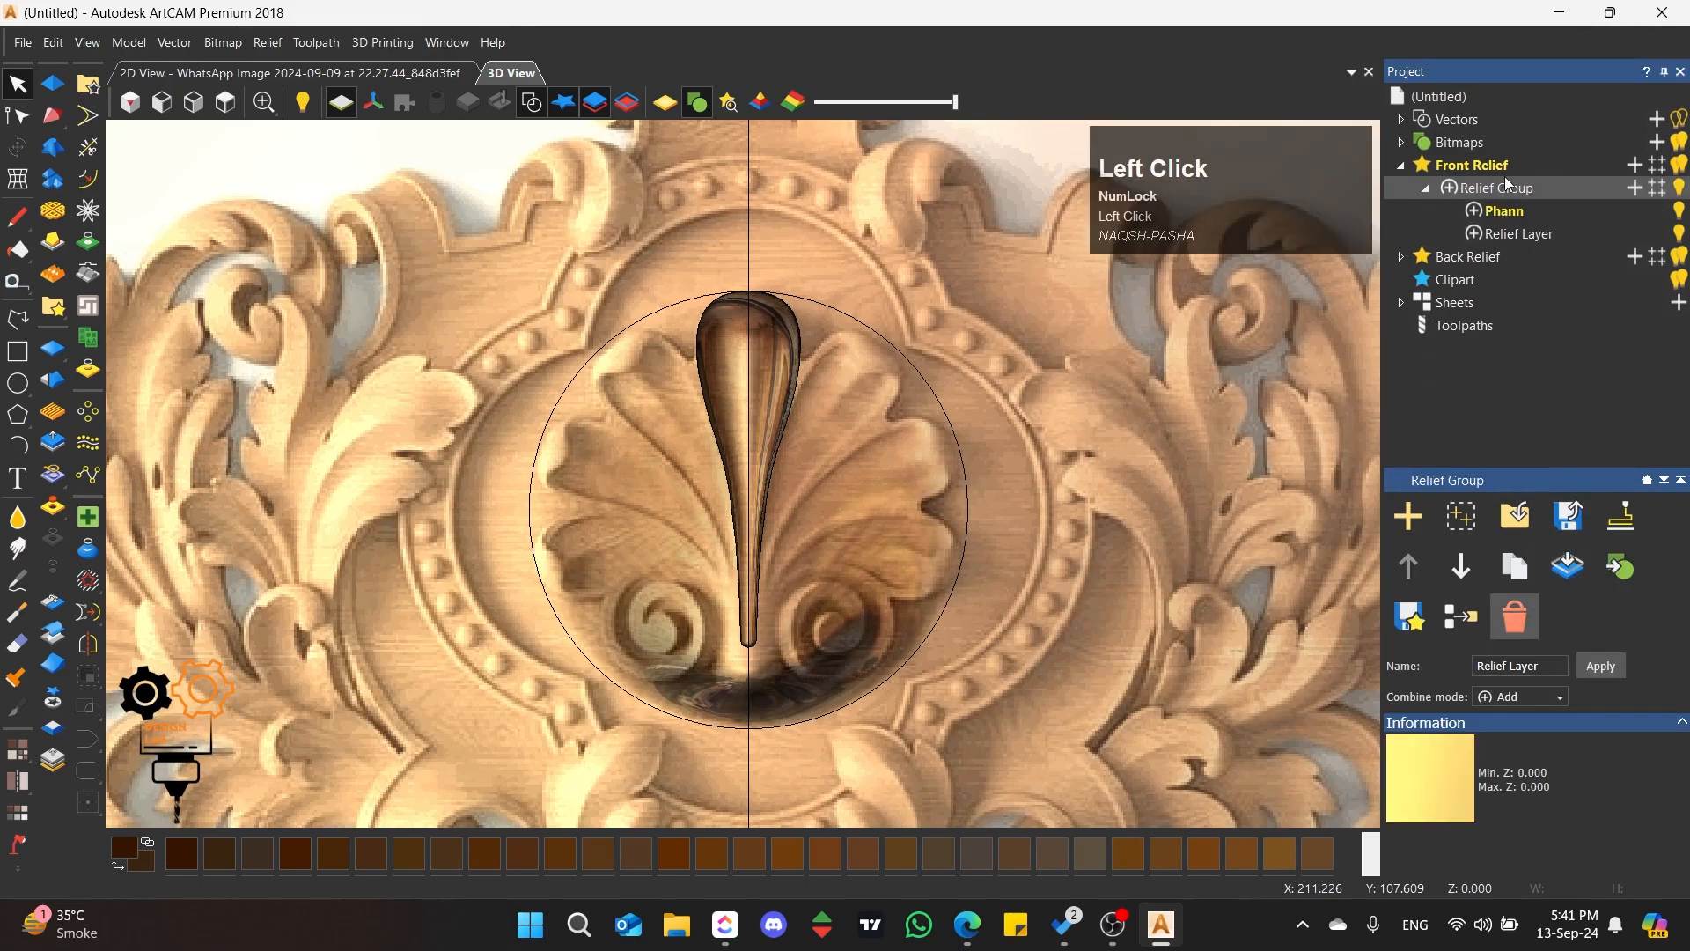
Step: Add a new relief layer inside the relief group, keep its default name, and make it the active layer
click(1634, 189)
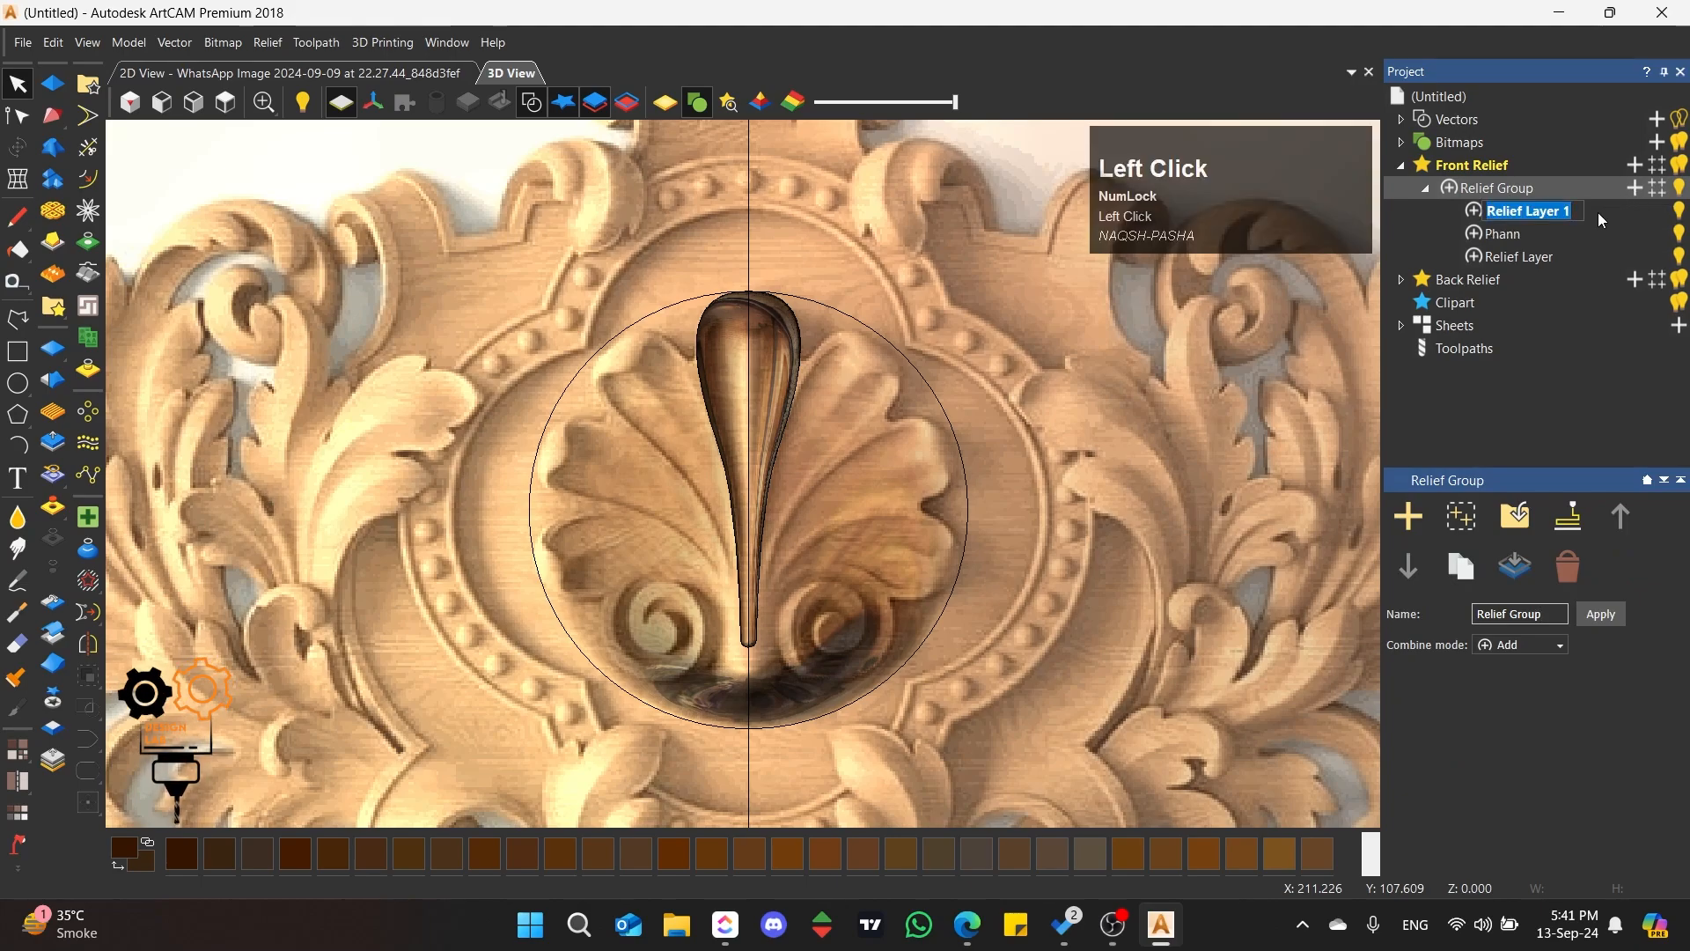
click(1599, 213)
click(1539, 214)
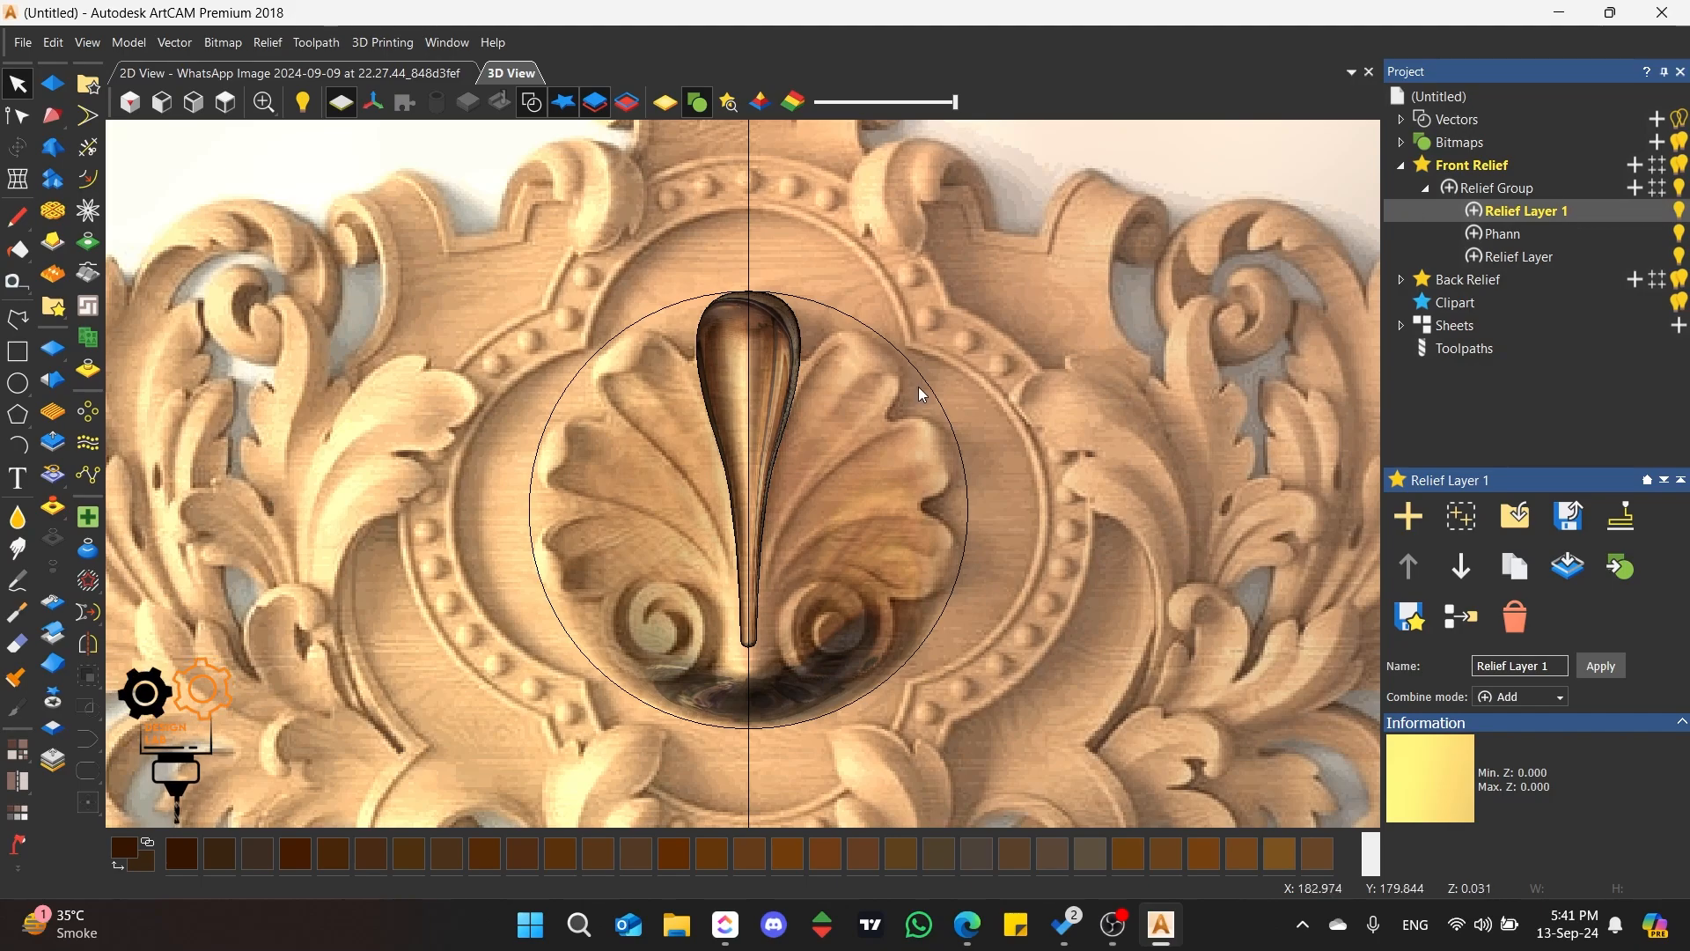
Step: Create a nested relief group inside the existing relief group and expand it
scroll(895, 332, down, 1)
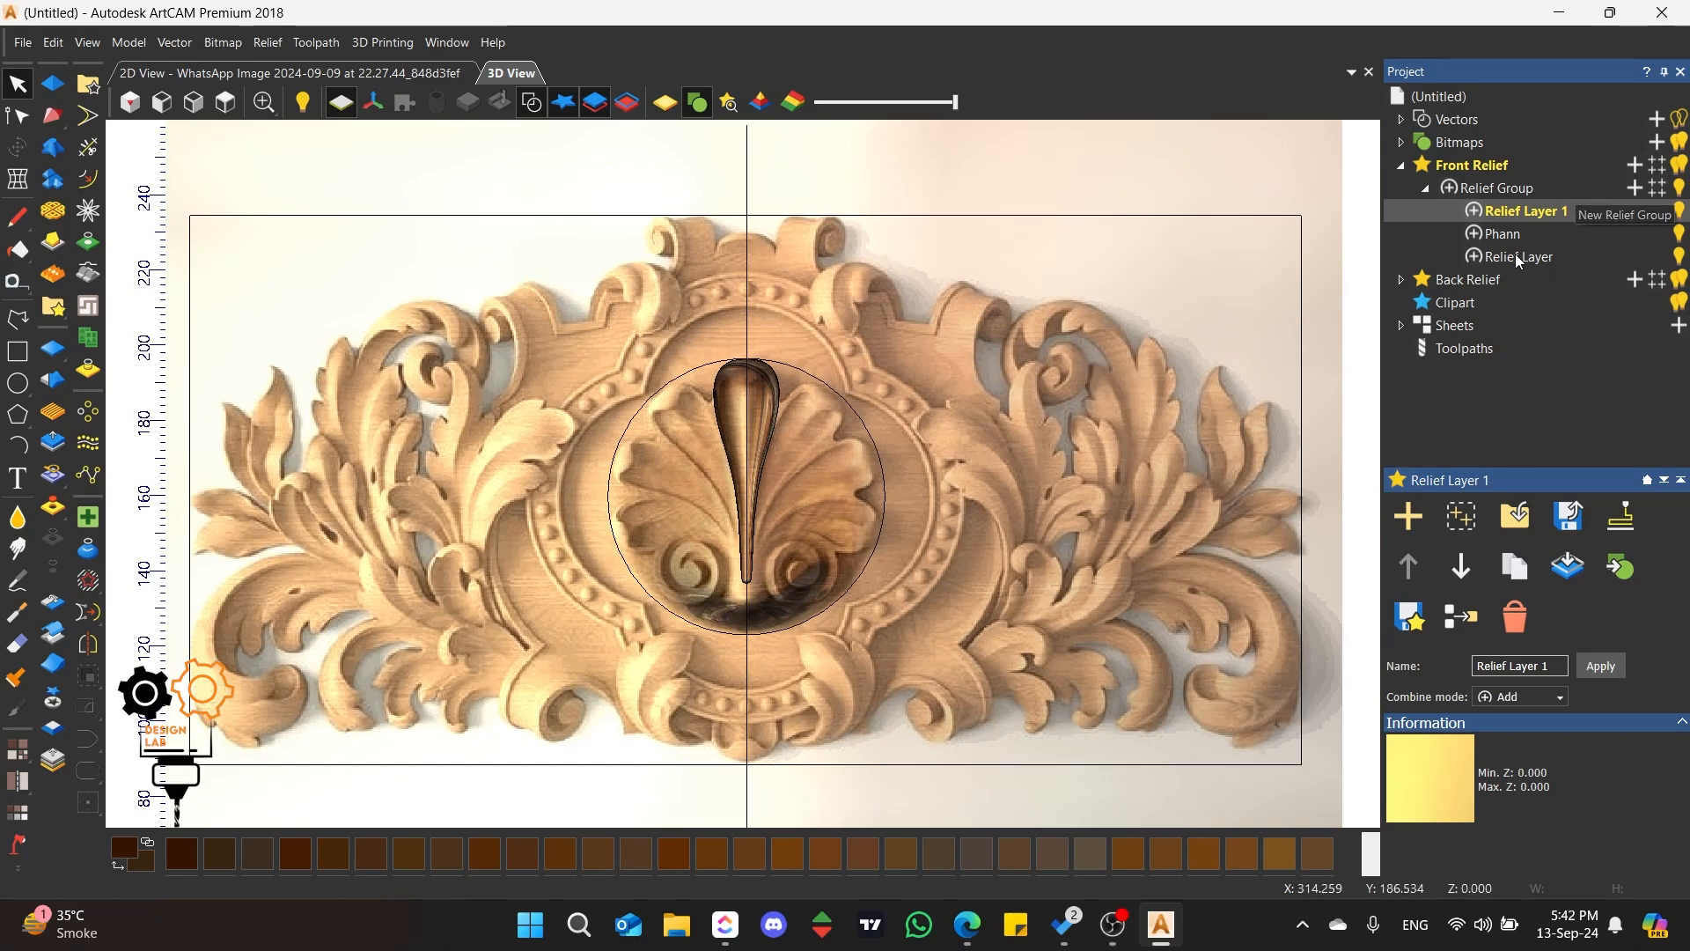
click(1659, 190)
click(1559, 211)
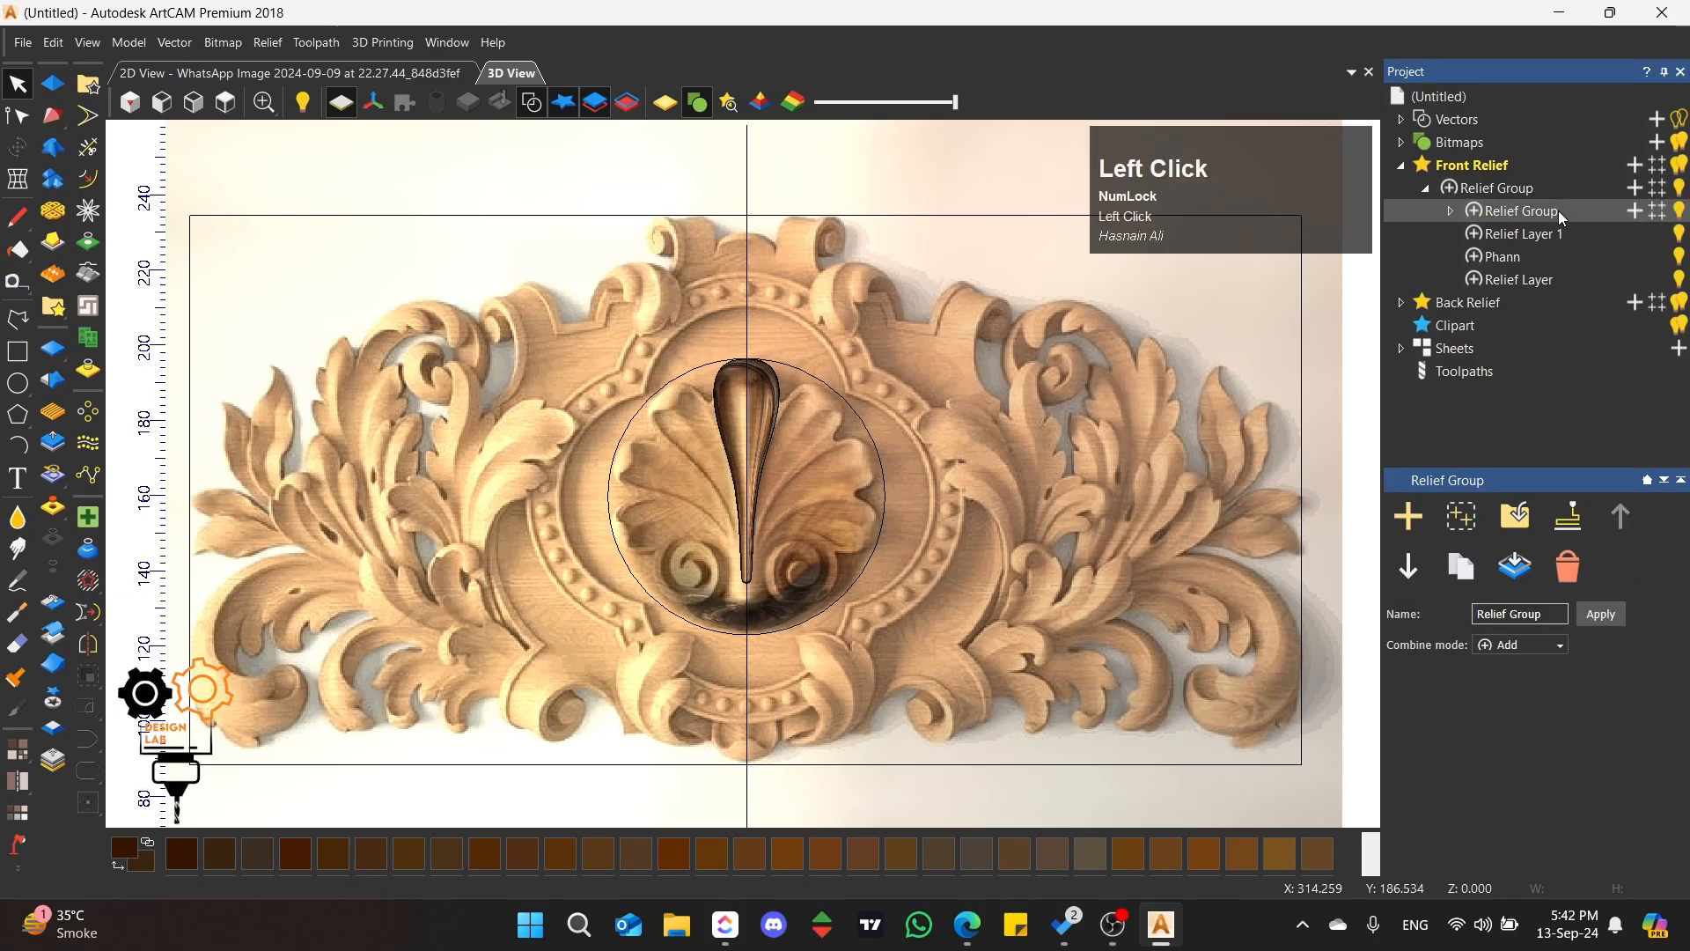
click(1451, 211)
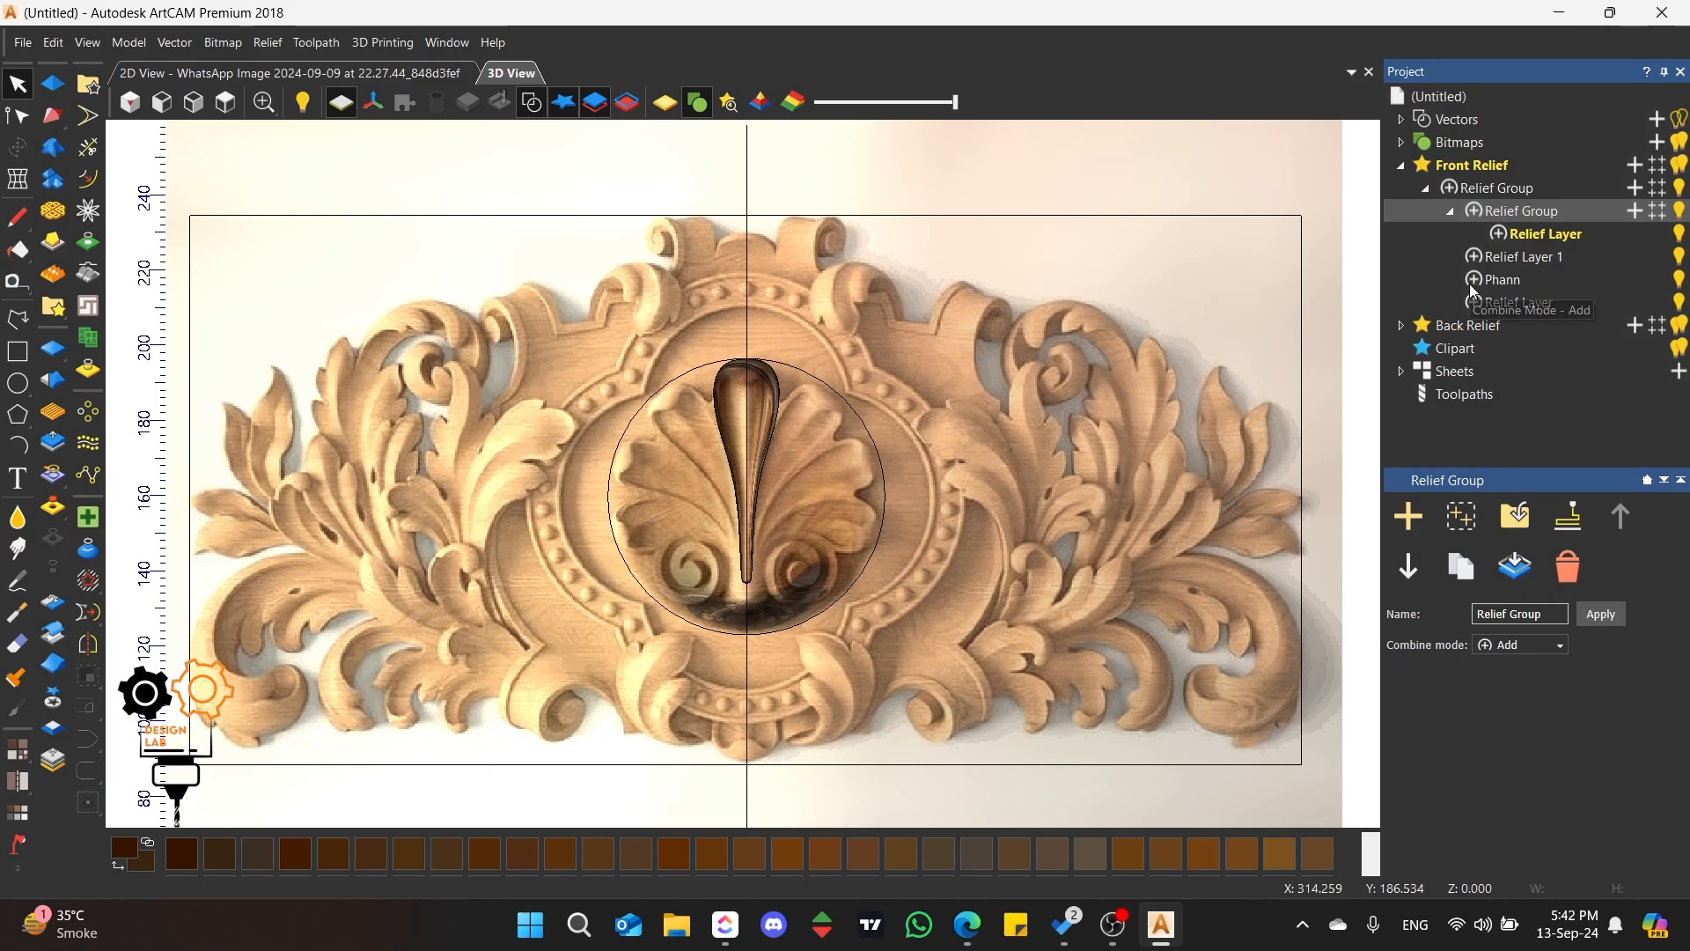
Step: Delete the nested relief group and the empty Relief Layer 1 from the main relief group
click(1451, 212)
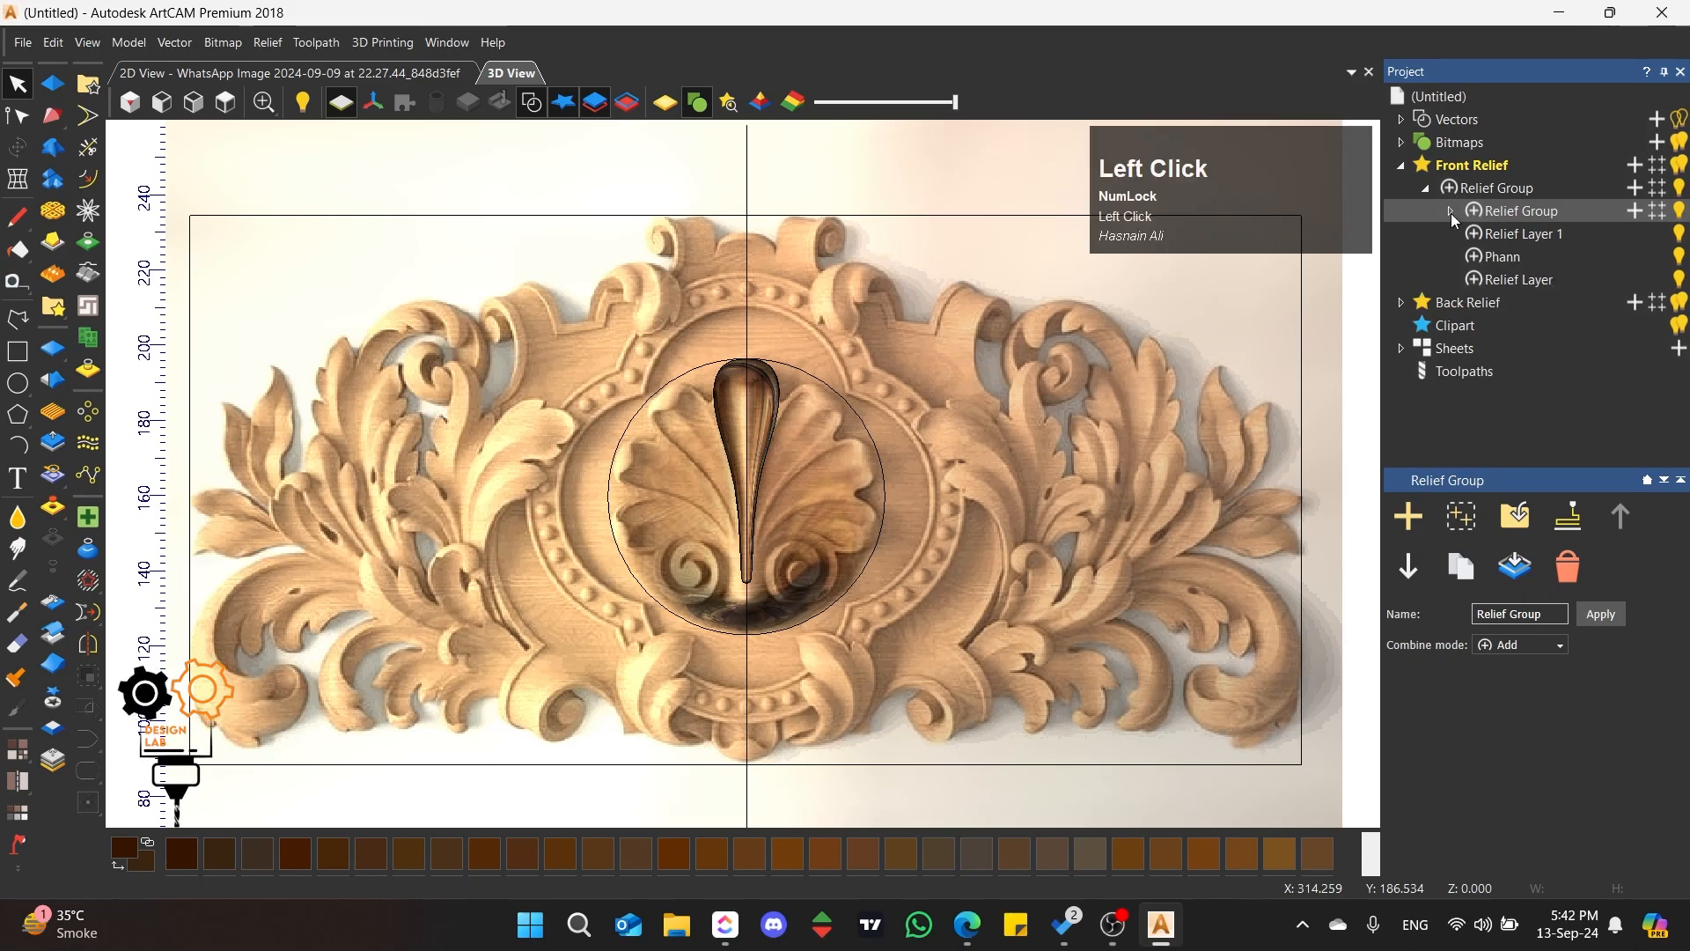
click(1574, 561)
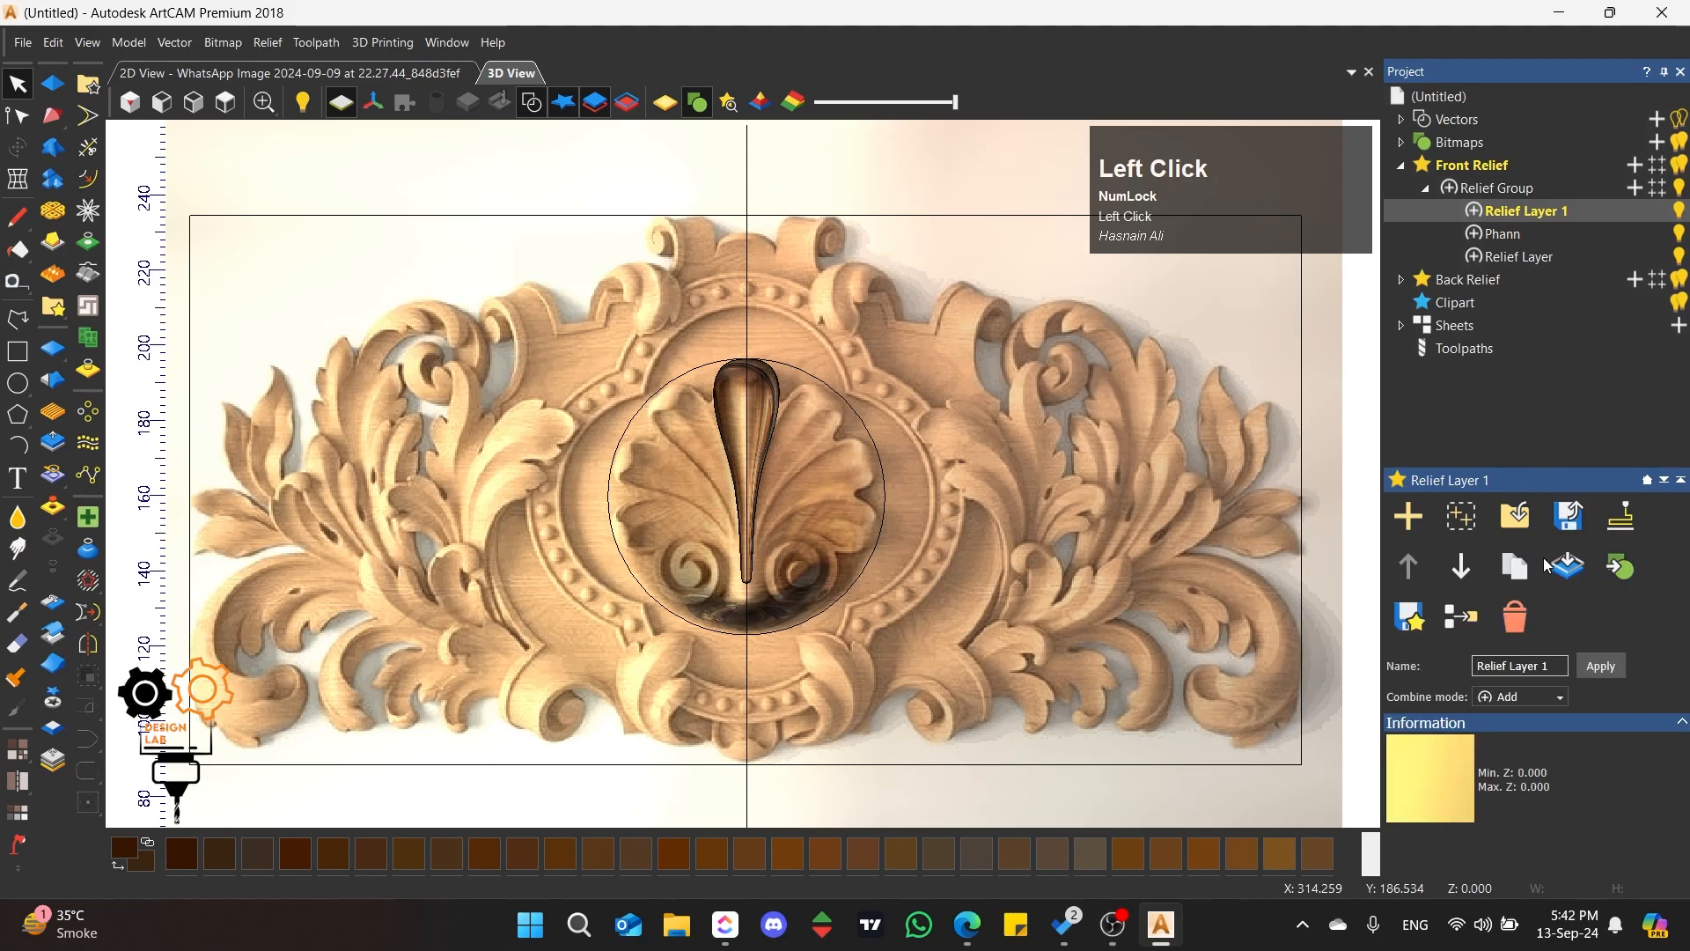
click(1515, 616)
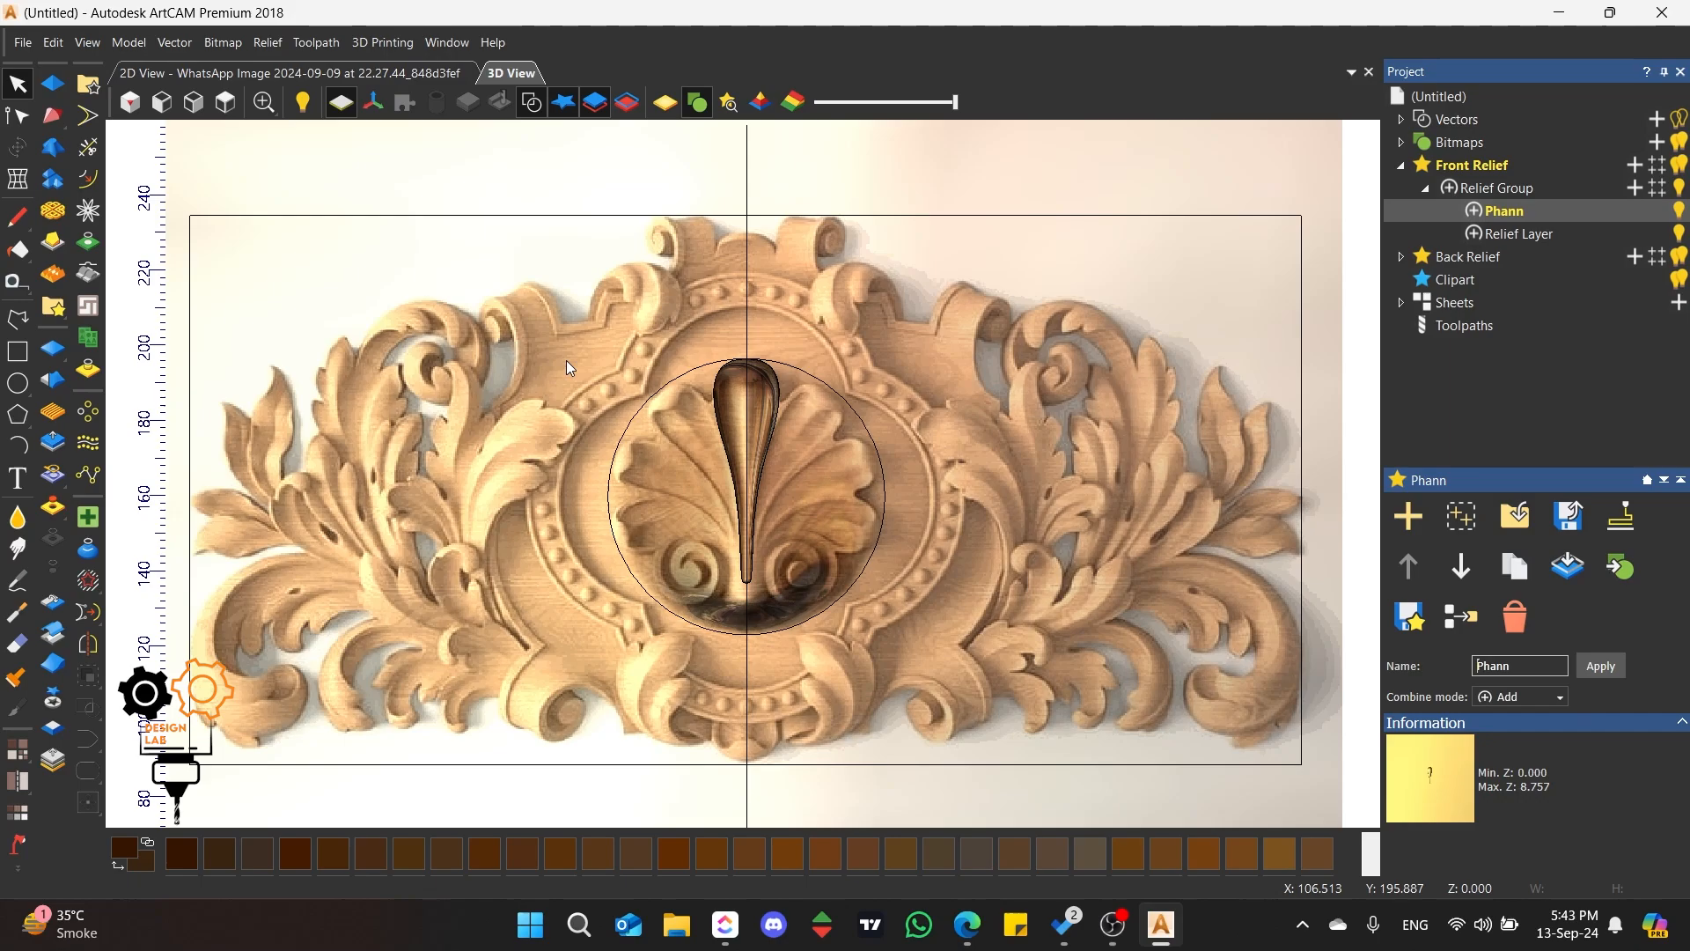
click(854, 352)
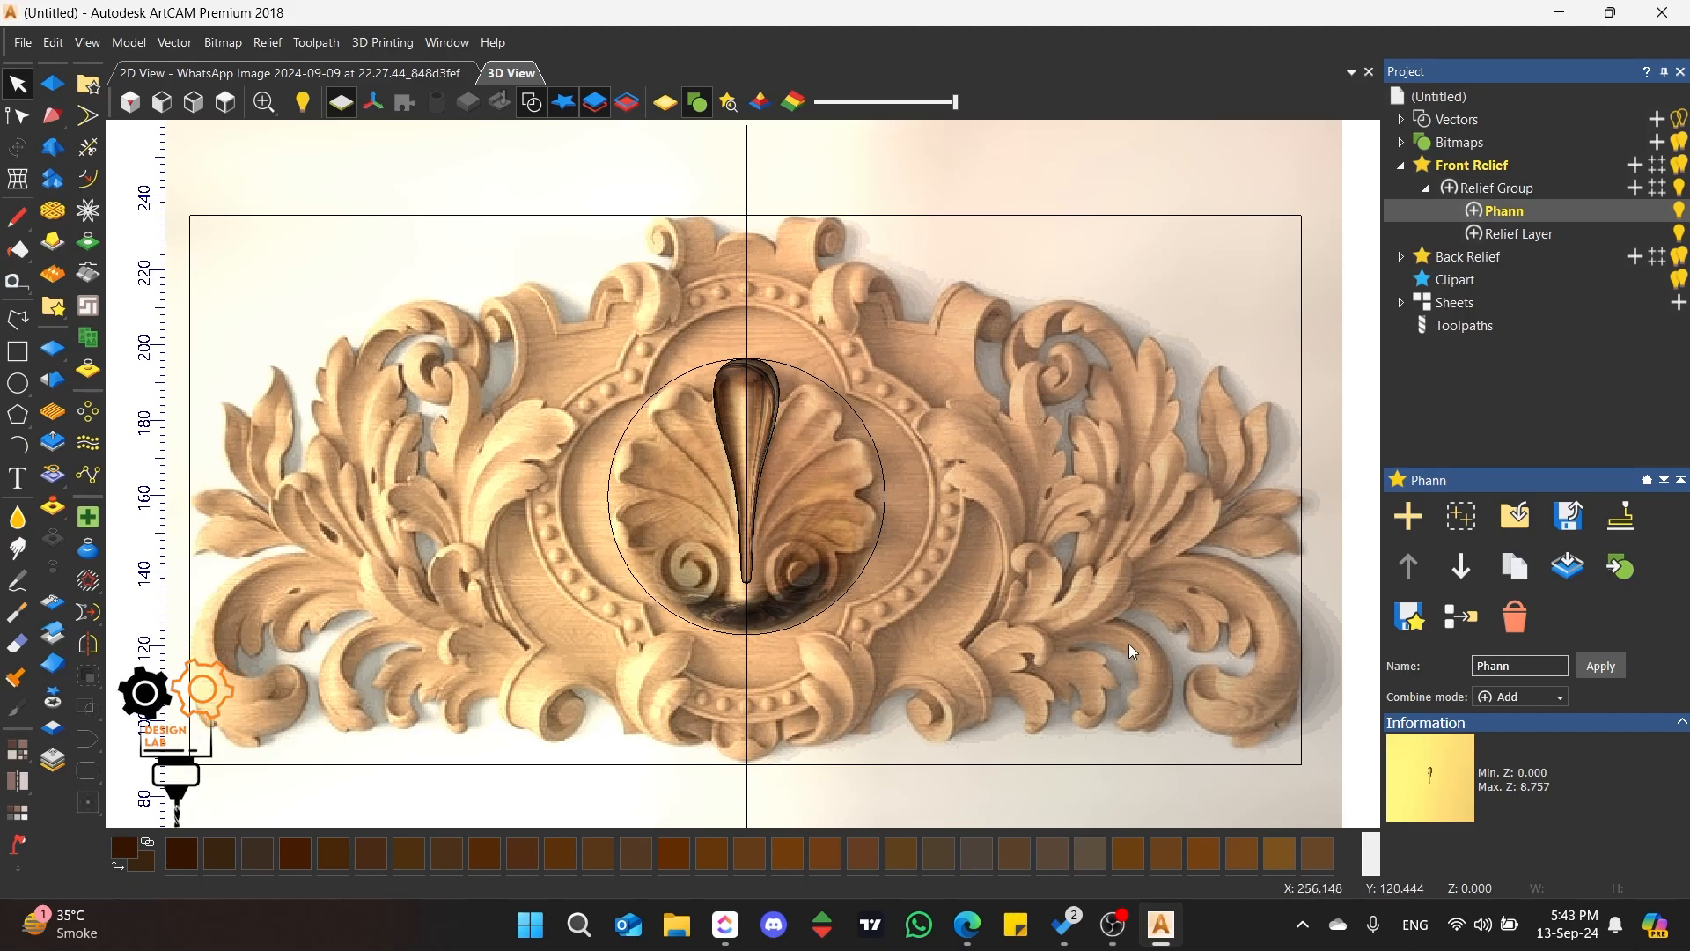
click(793, 377)
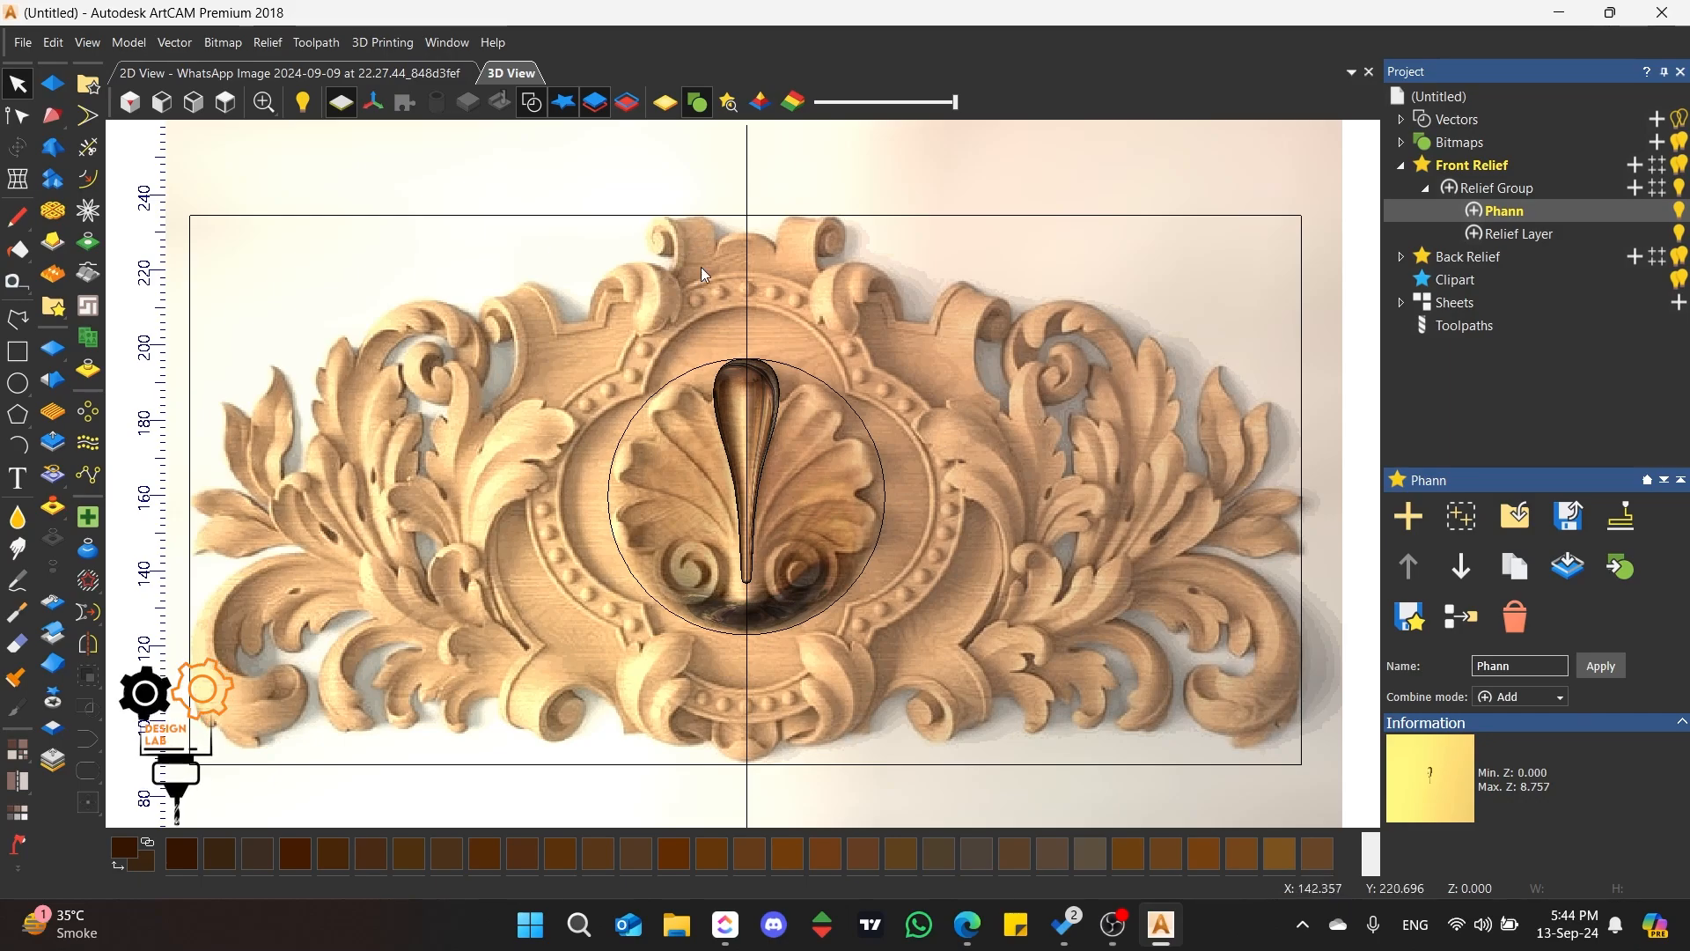
drag(663, 364, 653, 386)
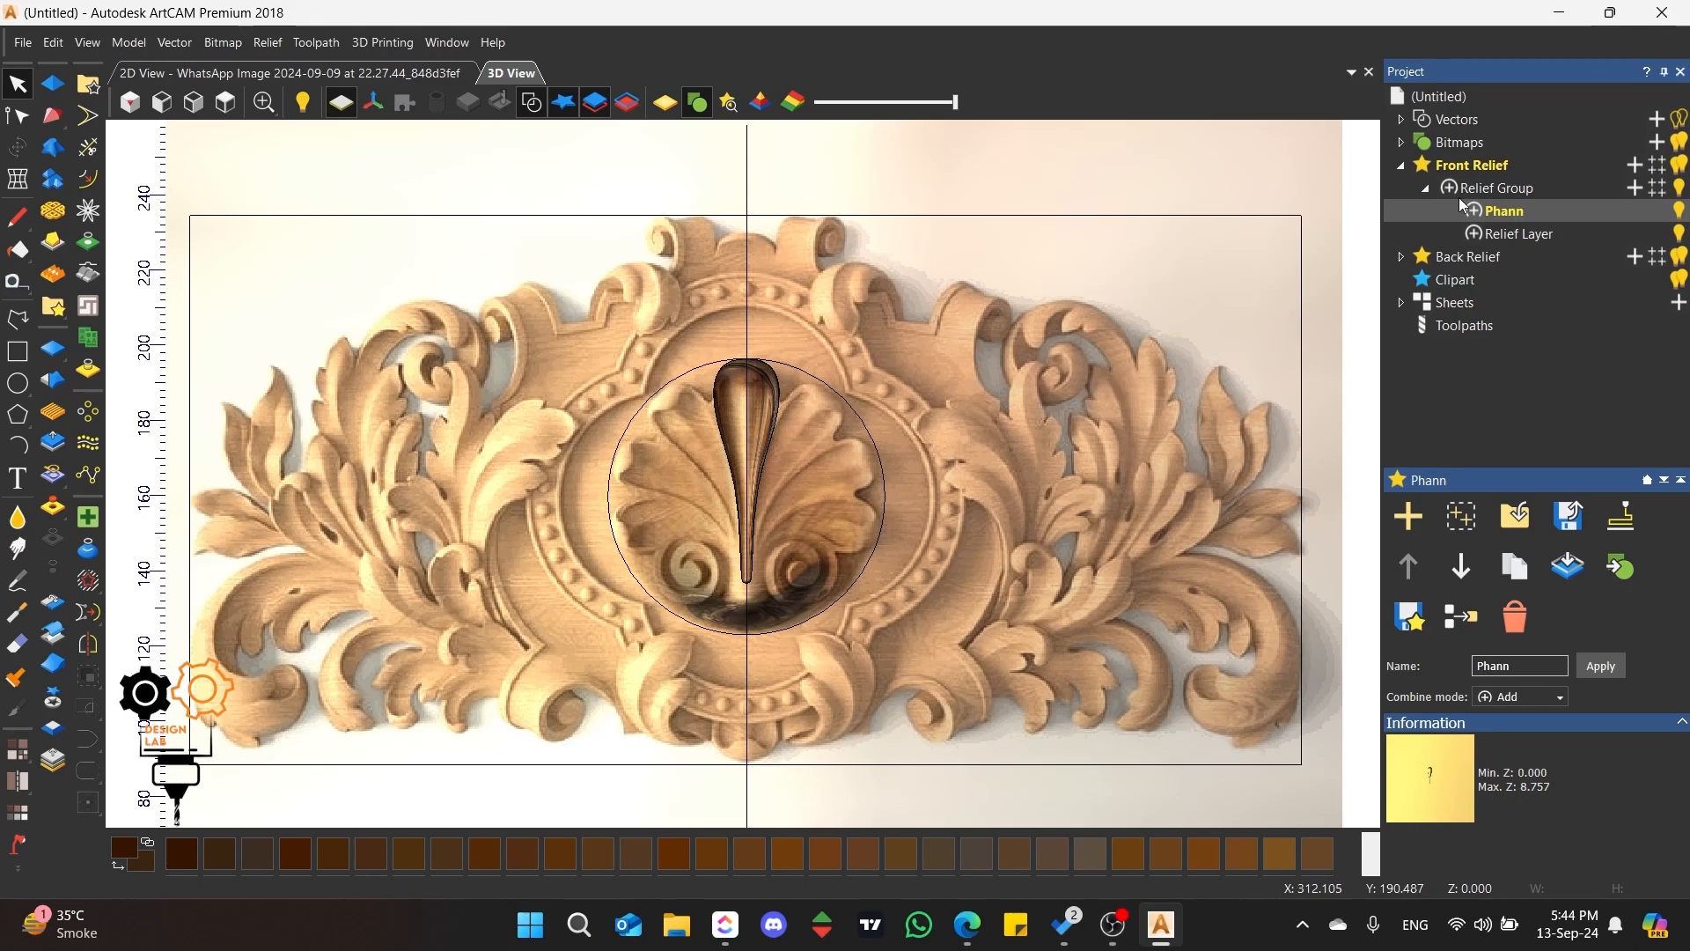
Step: Examine the central petal relief on the Phann layer from several angles and compare it with the base dome on Relief Layer
click(1519, 234)
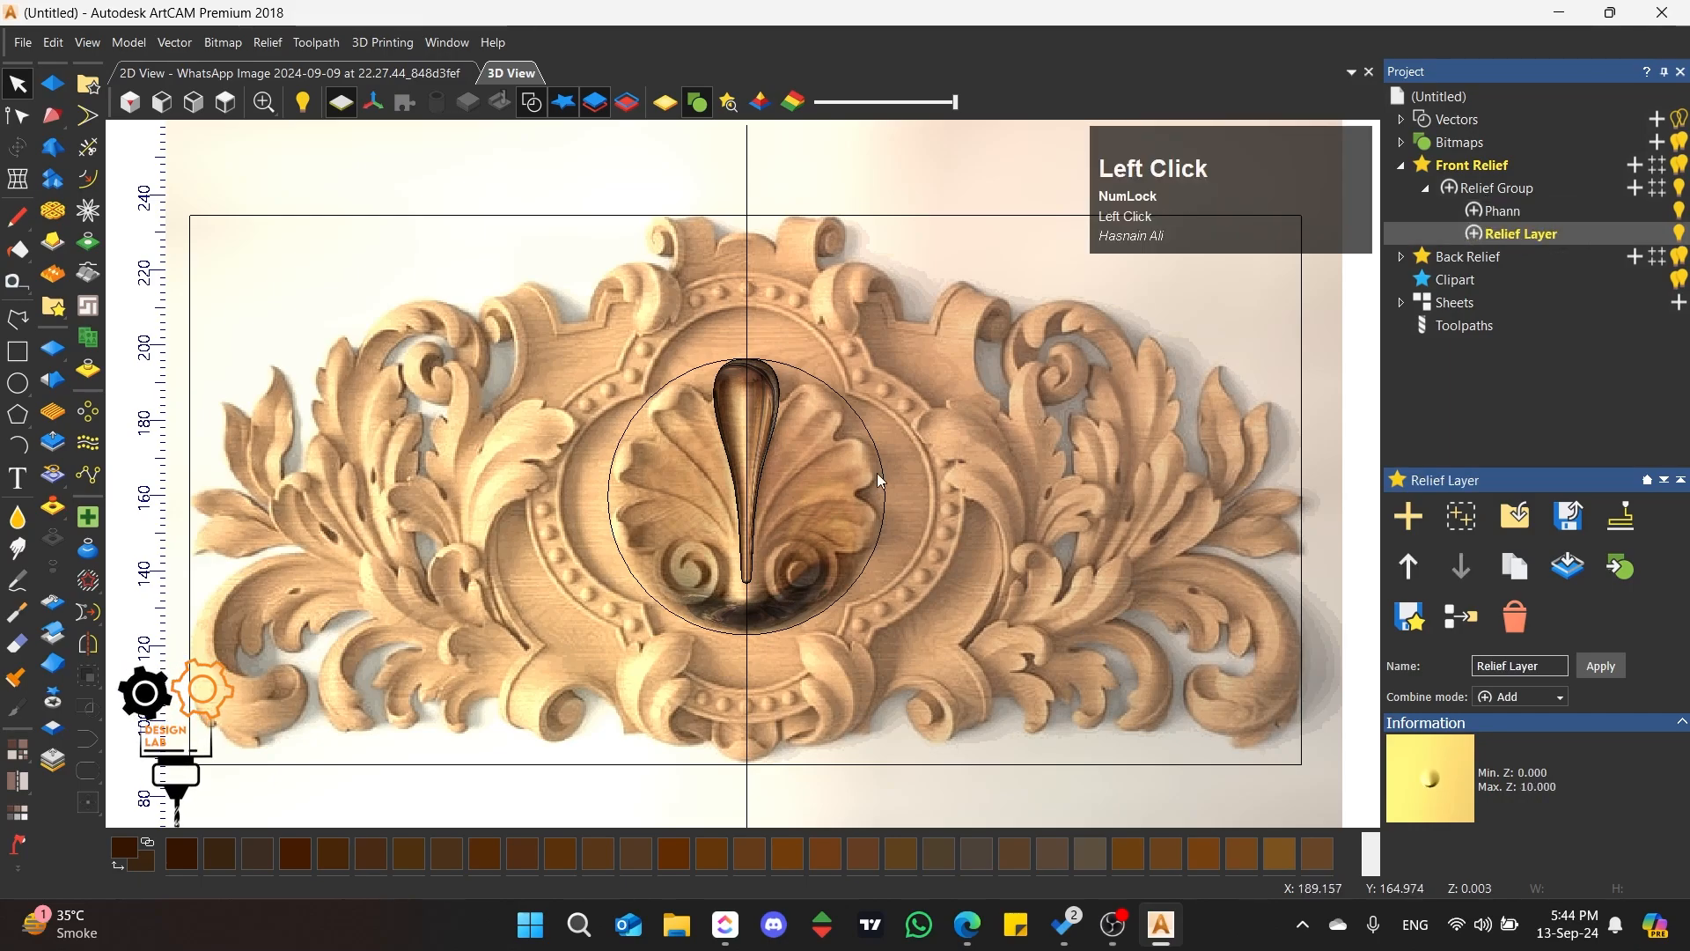
click(1523, 214)
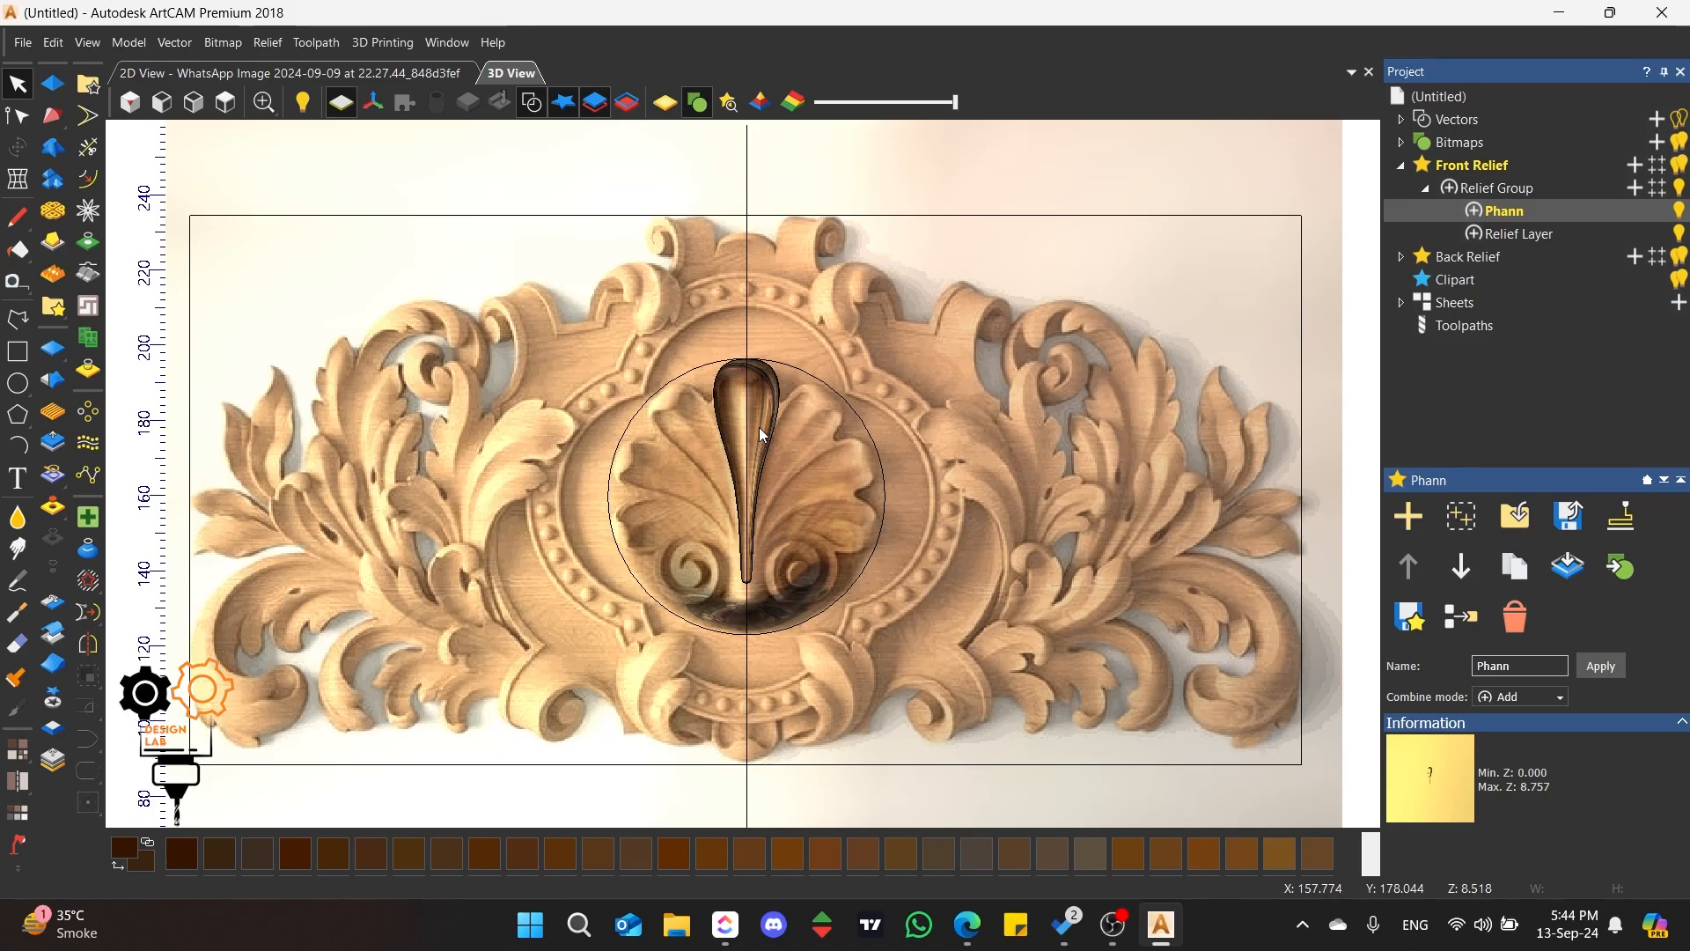
scroll(727, 458, up, 3)
middle_drag(711, 497, 771, 484)
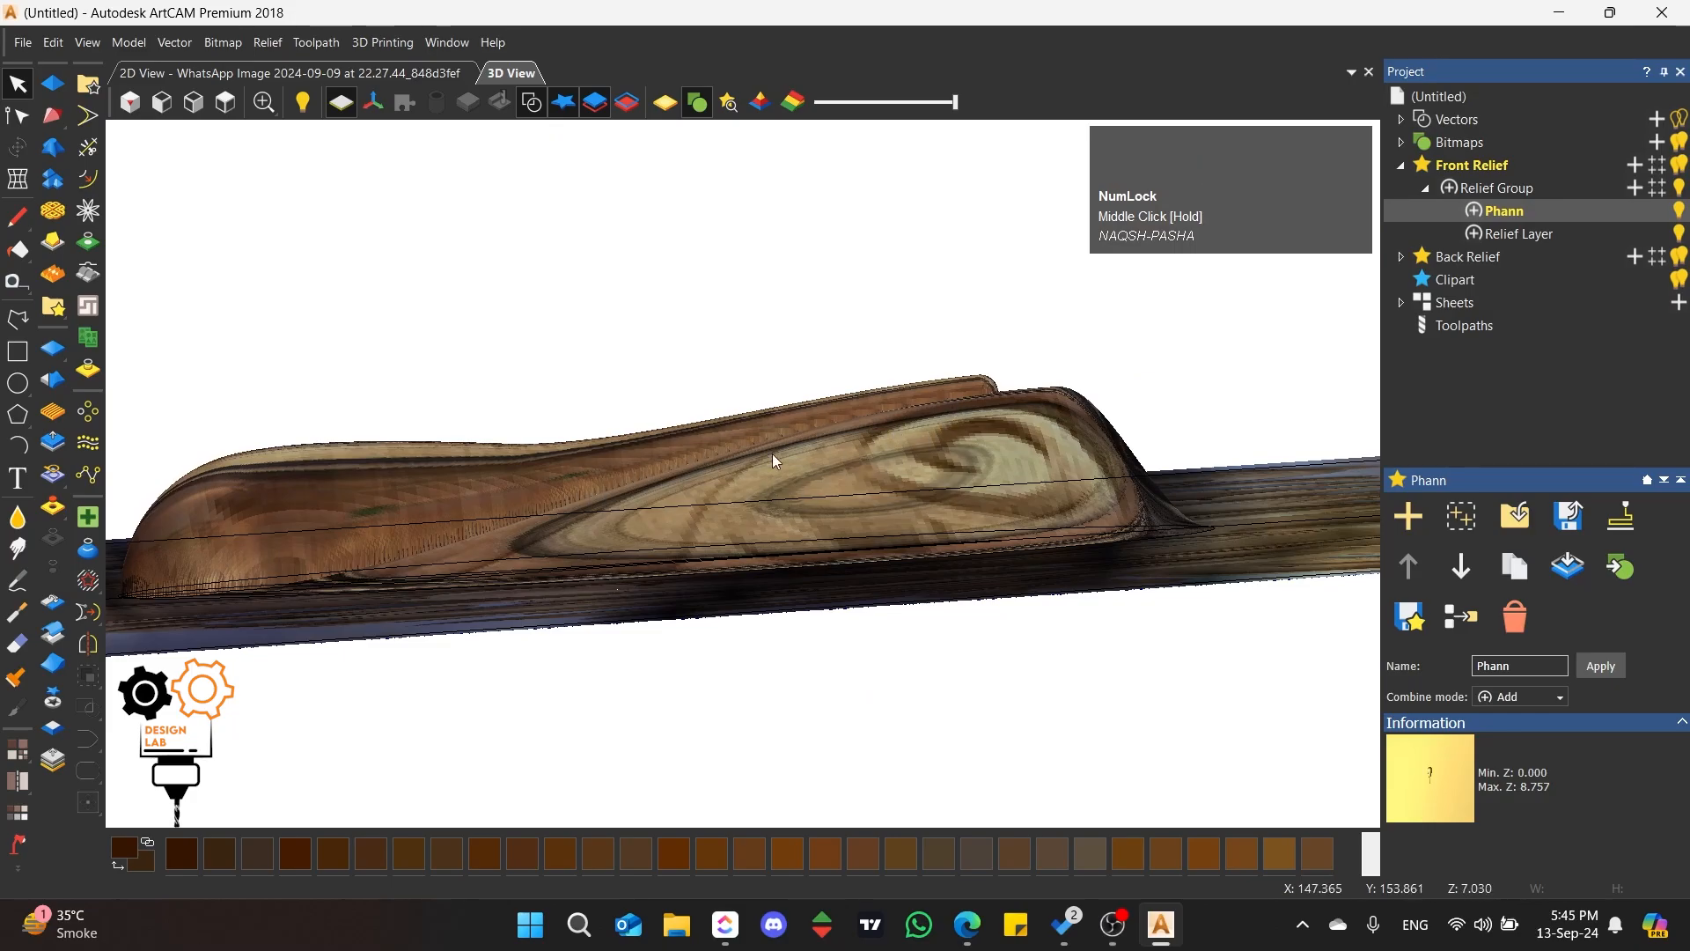
middle_drag(847, 422, 848, 540)
scroll(404, 683, up, 4)
scroll(720, 445, down, 5)
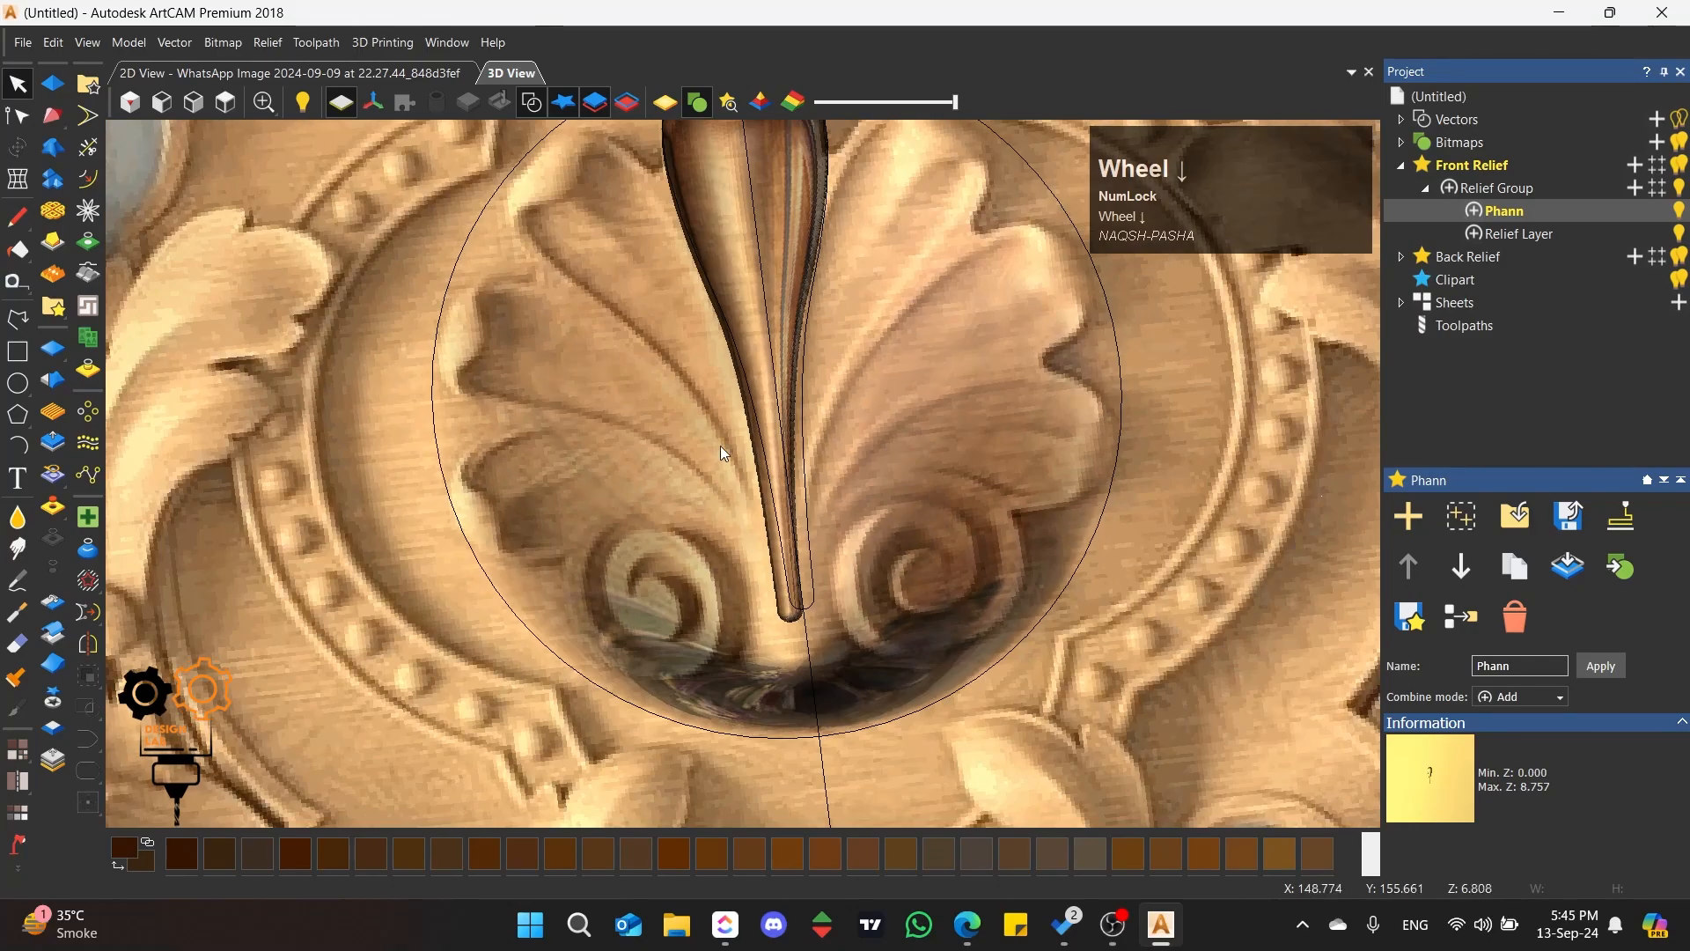
click(225, 103)
scroll(757, 420, up, 5)
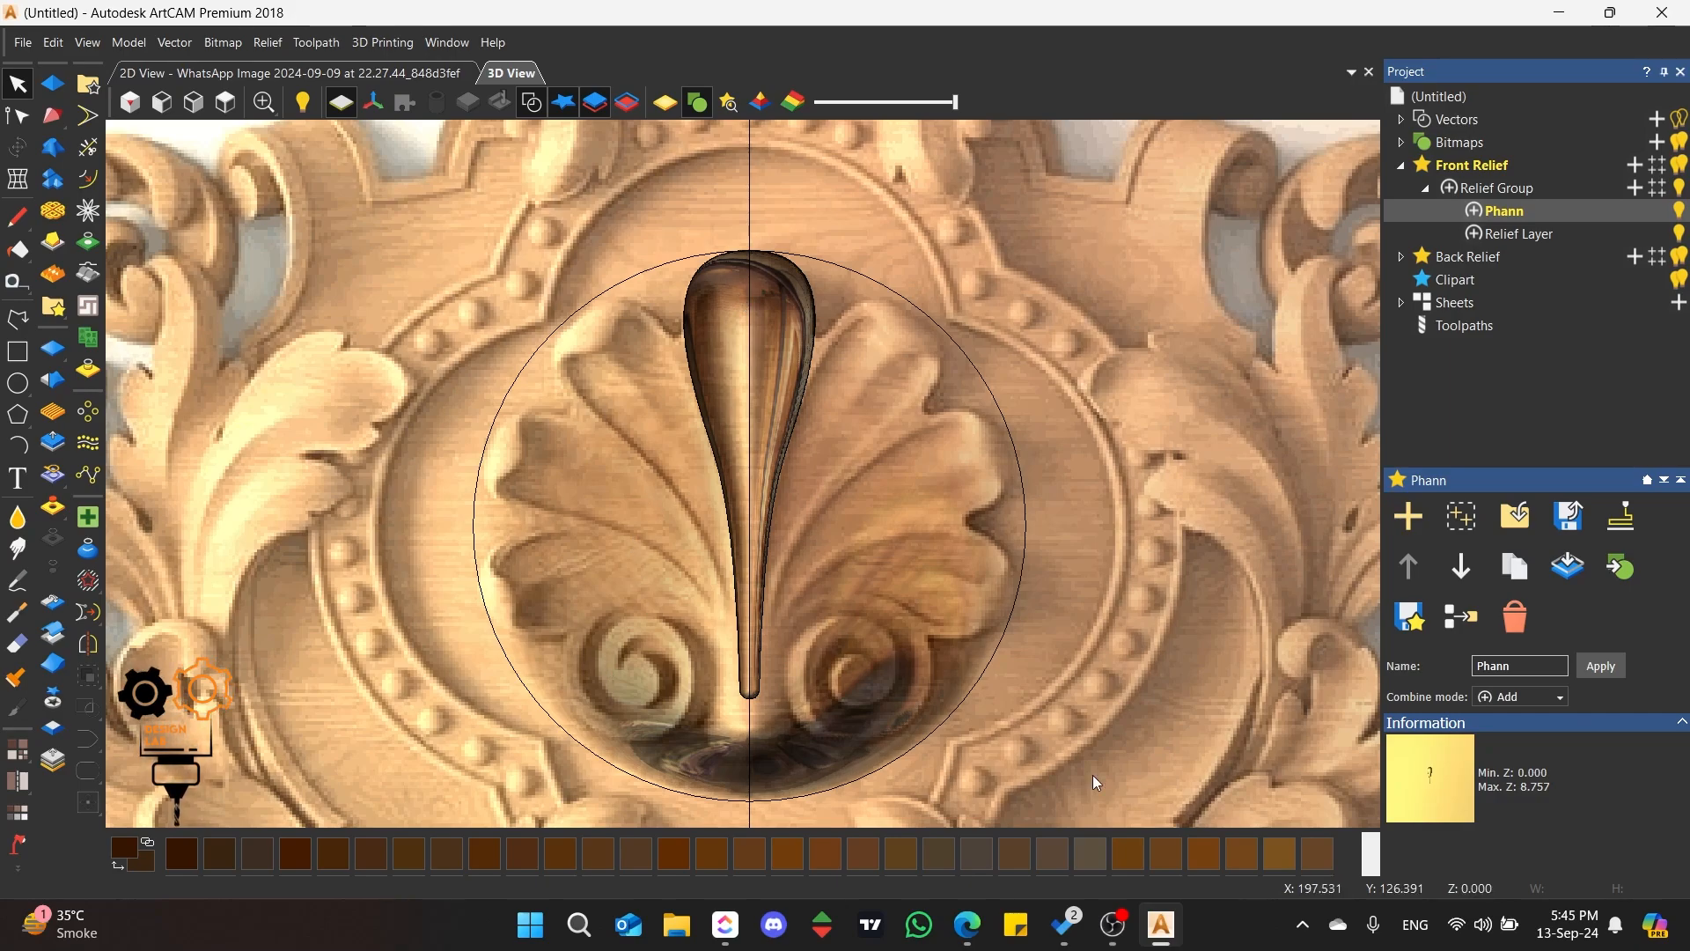
click(1531, 234)
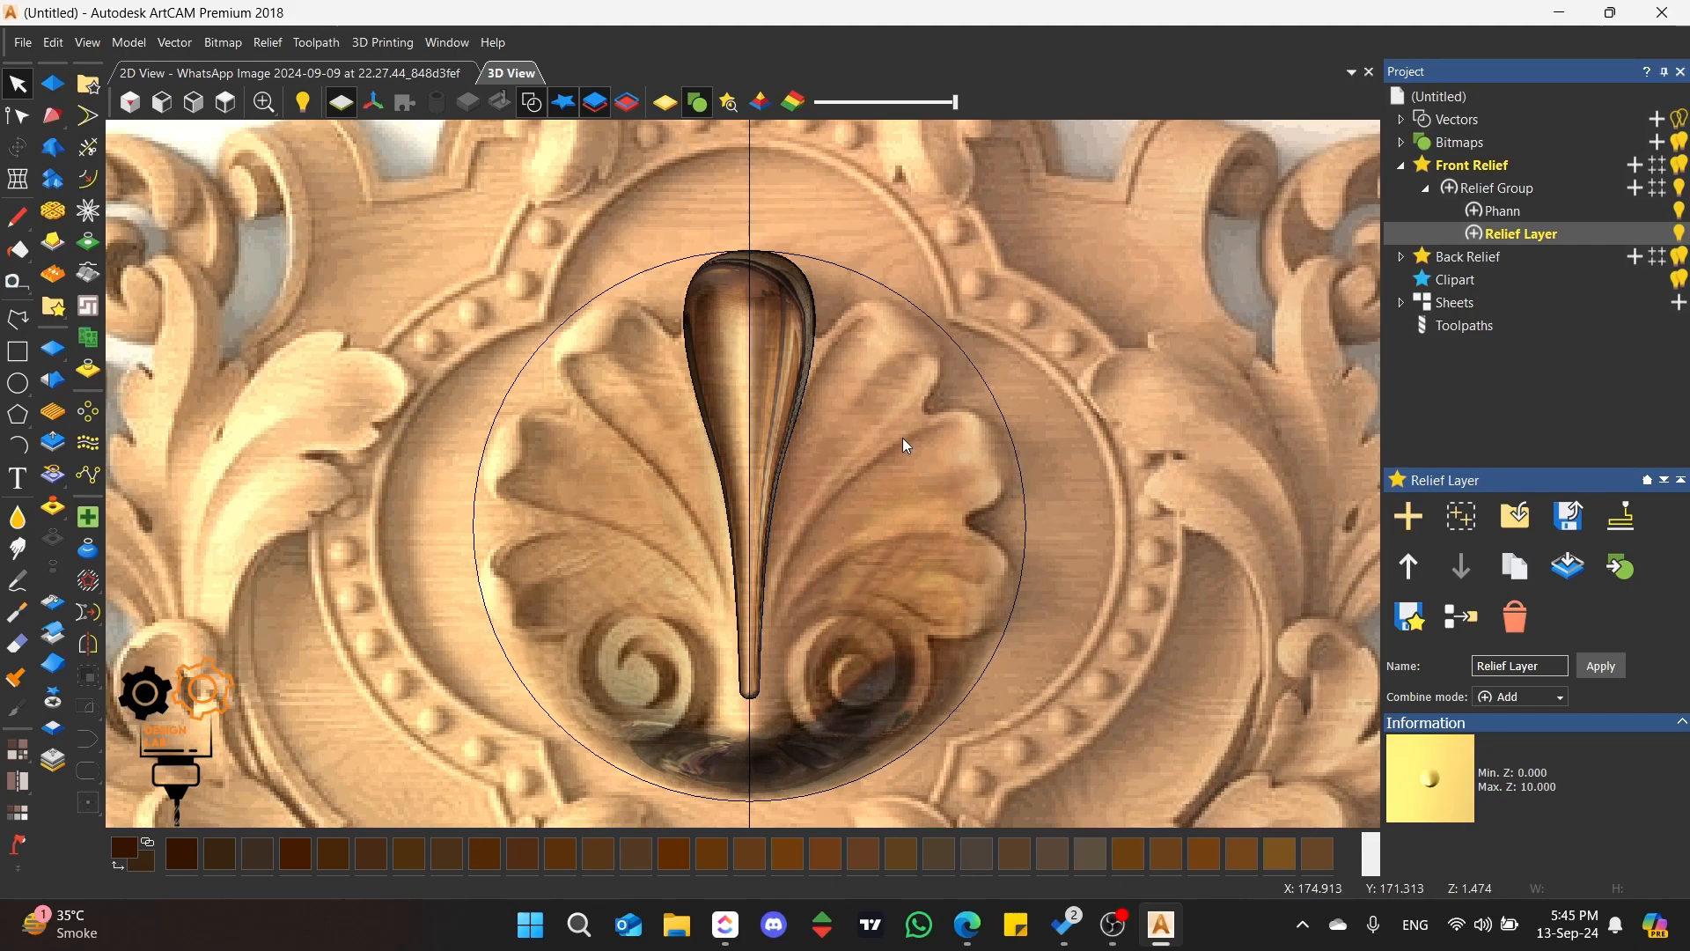
click(1505, 212)
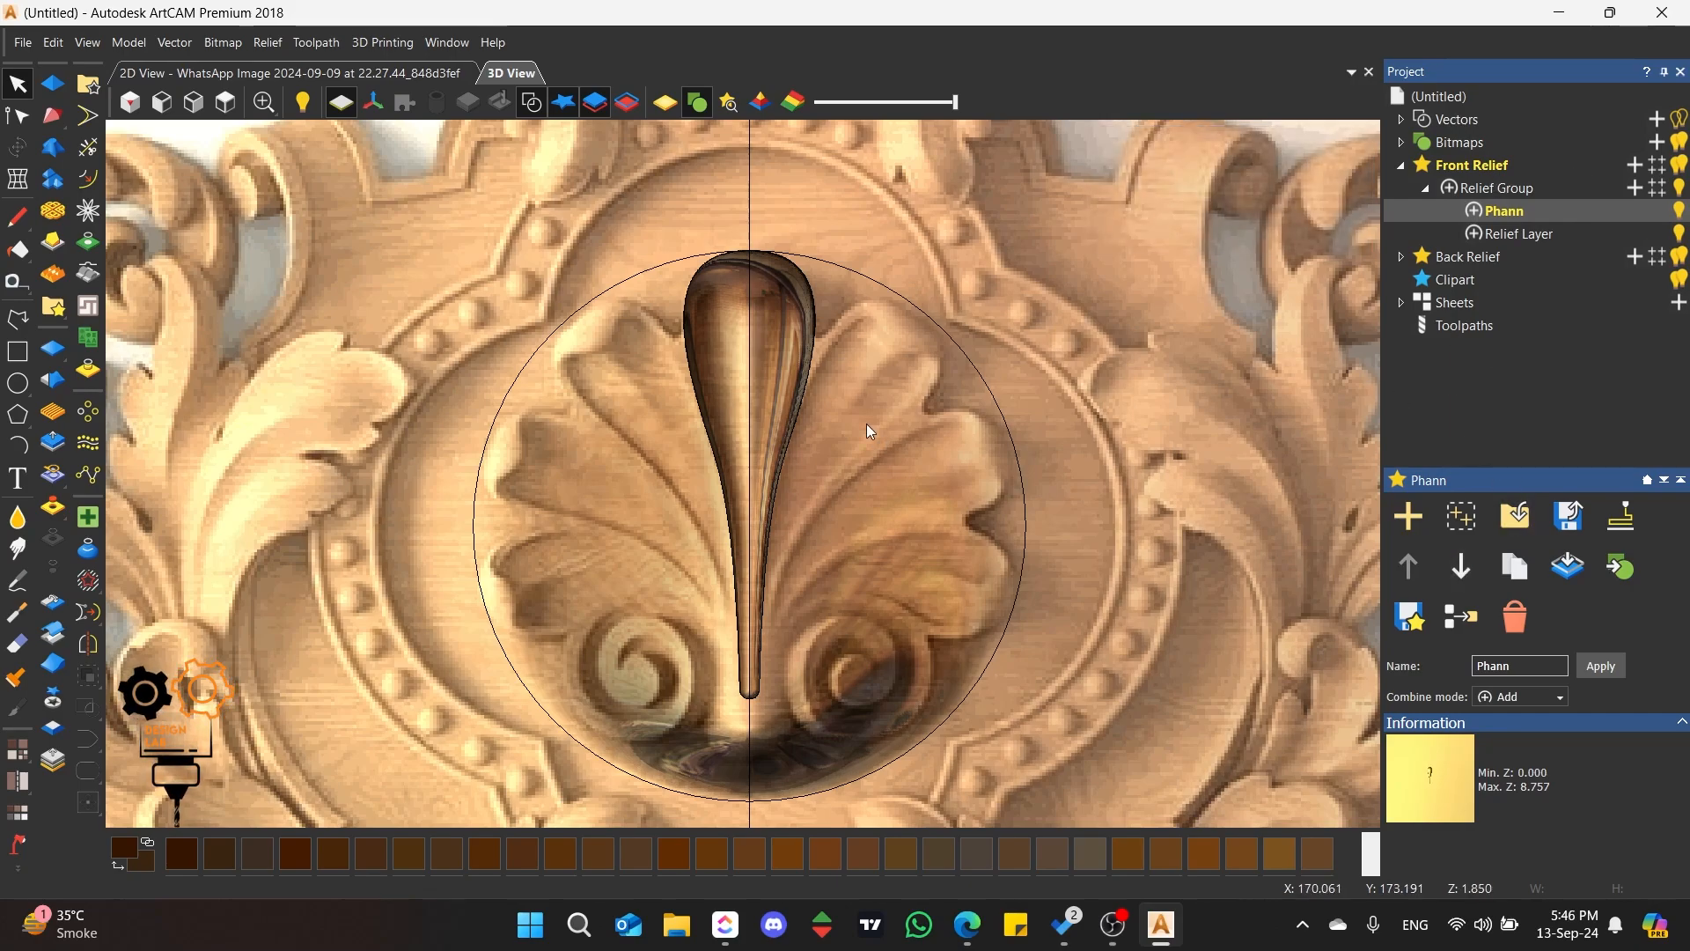
click(817, 456)
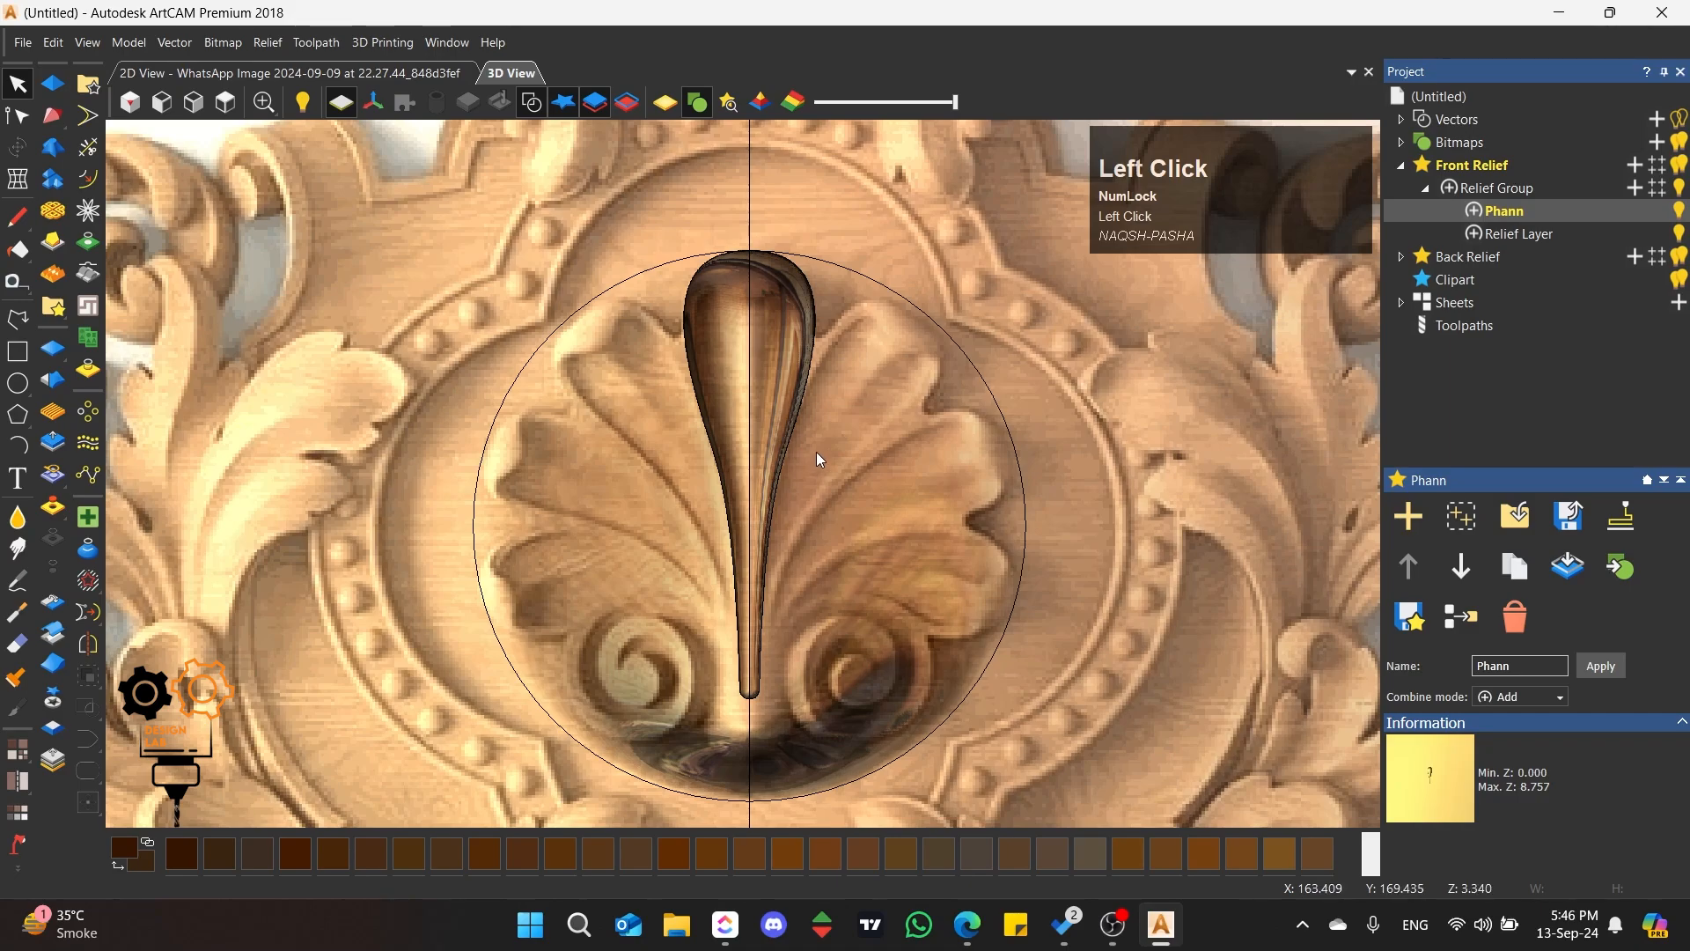
click(734, 369)
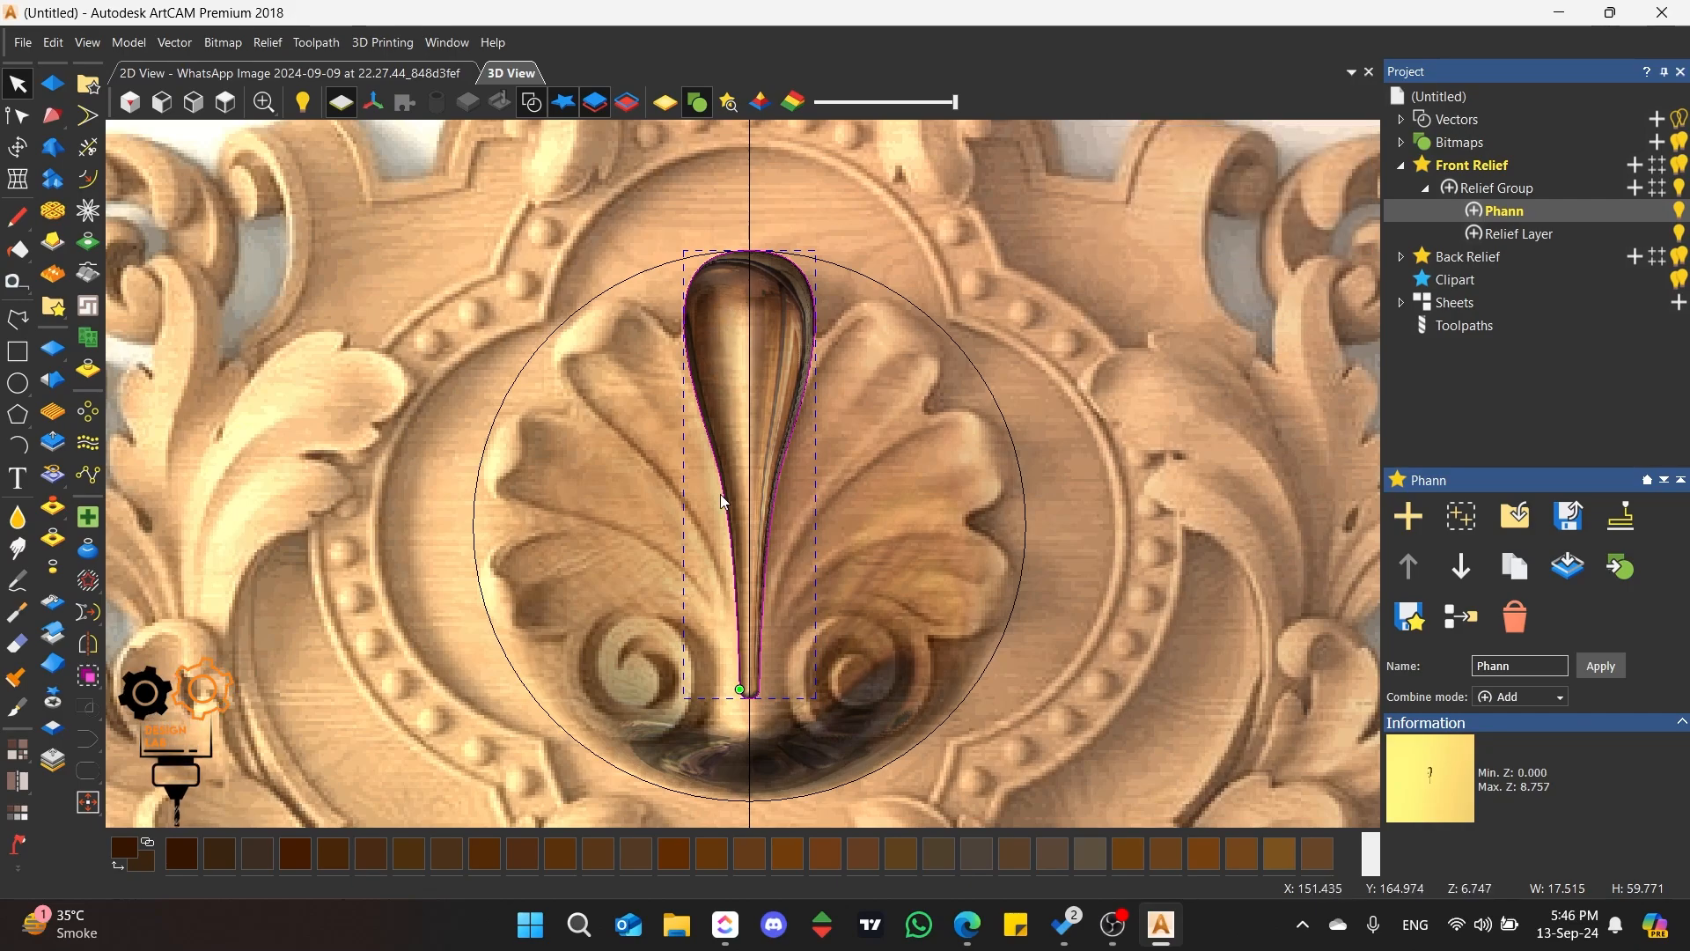
click(752, 308)
Step: Draw a polyline from the centre line at X 154.558, Y 190.074 to X 148.813, Y 192.307 and down beside the petal's stem
scroll(747, 279, up, 3)
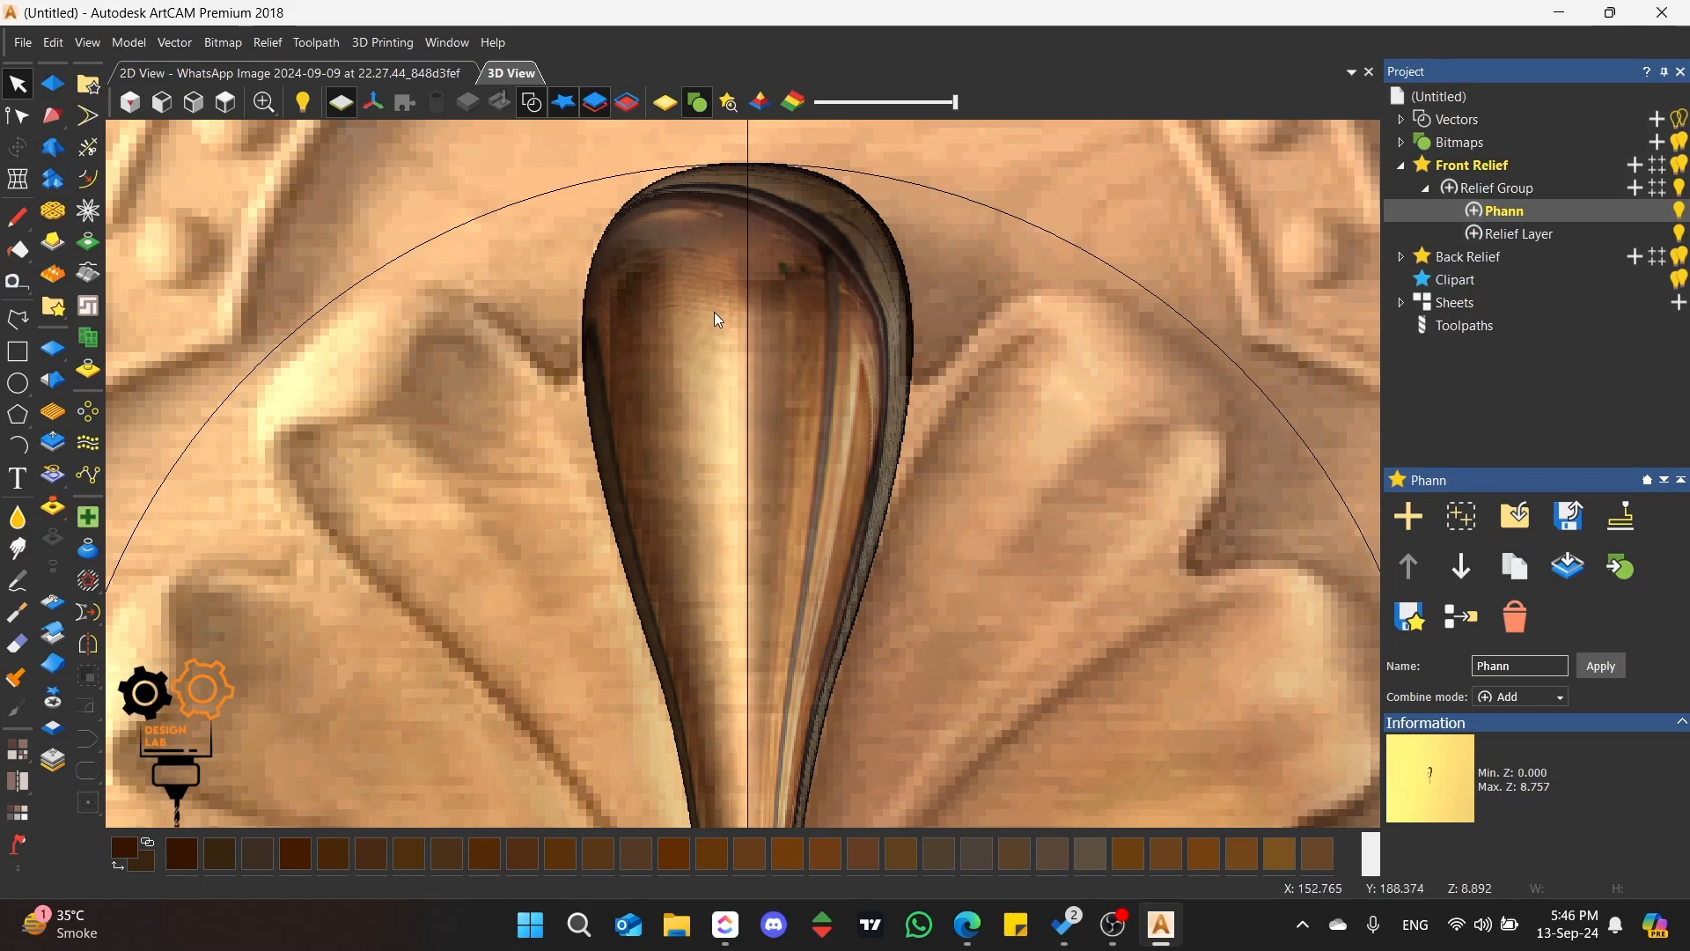
click(17, 320)
scroll(763, 315, up, 3)
click(763, 318)
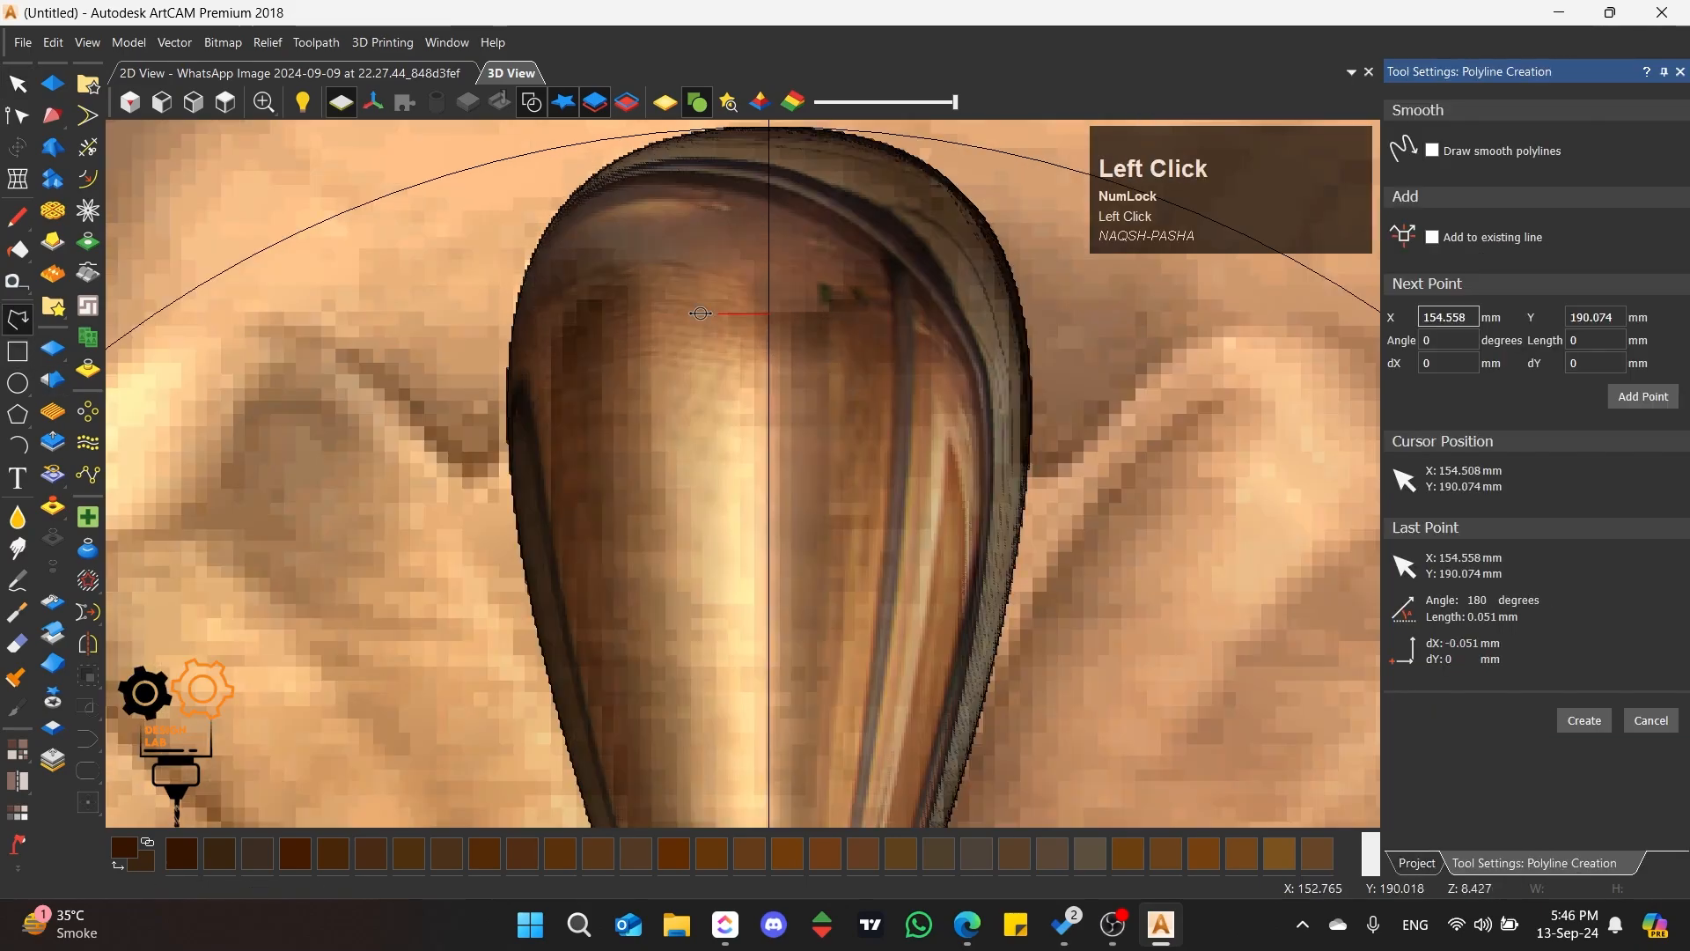
click(435, 75)
scroll(694, 396, up, 2)
scroll(694, 396, up, 2)
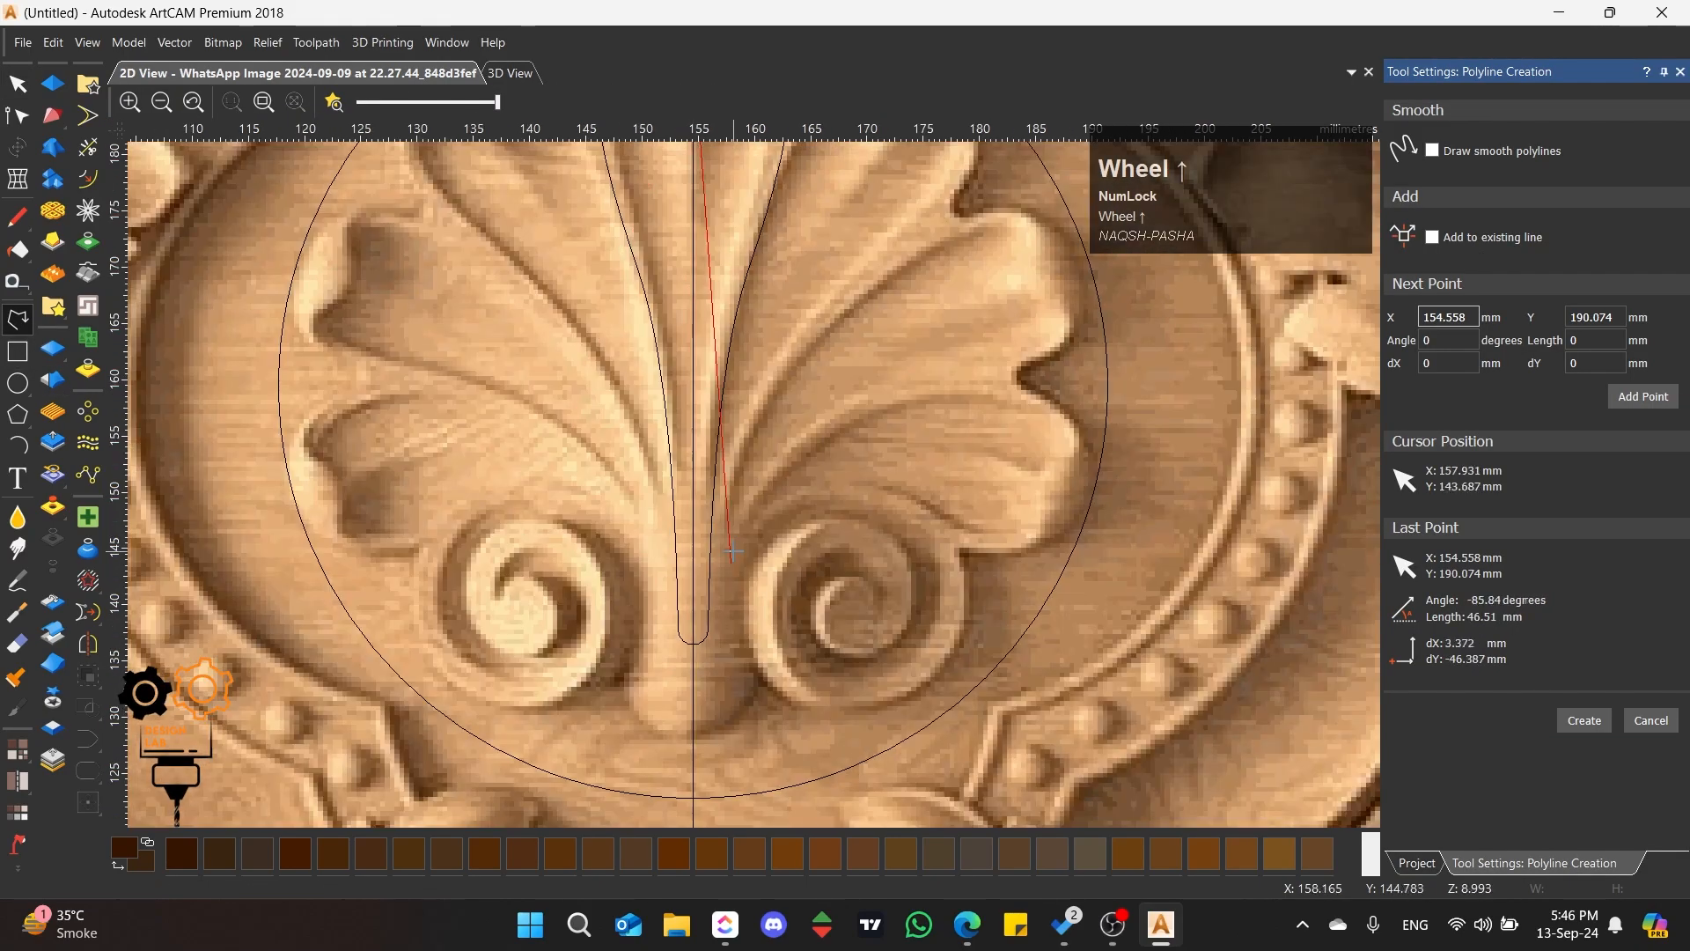
scroll(694, 396, down, 1)
scroll(690, 264, up, 3)
scroll(709, 247, up, 3)
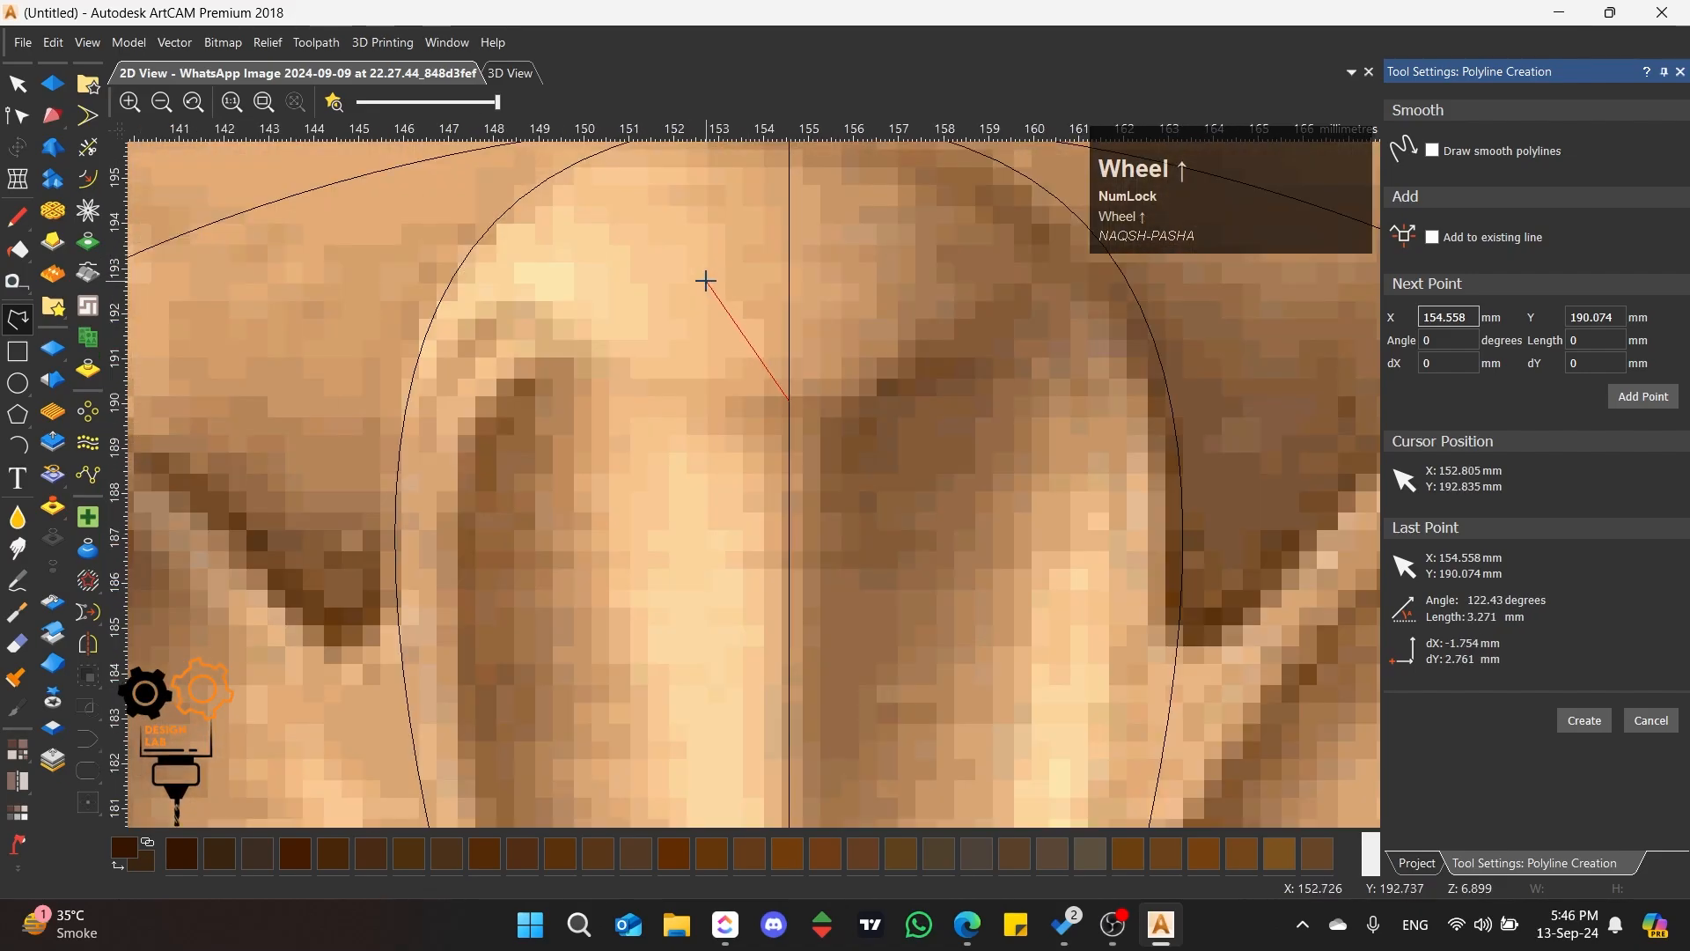
click(530, 302)
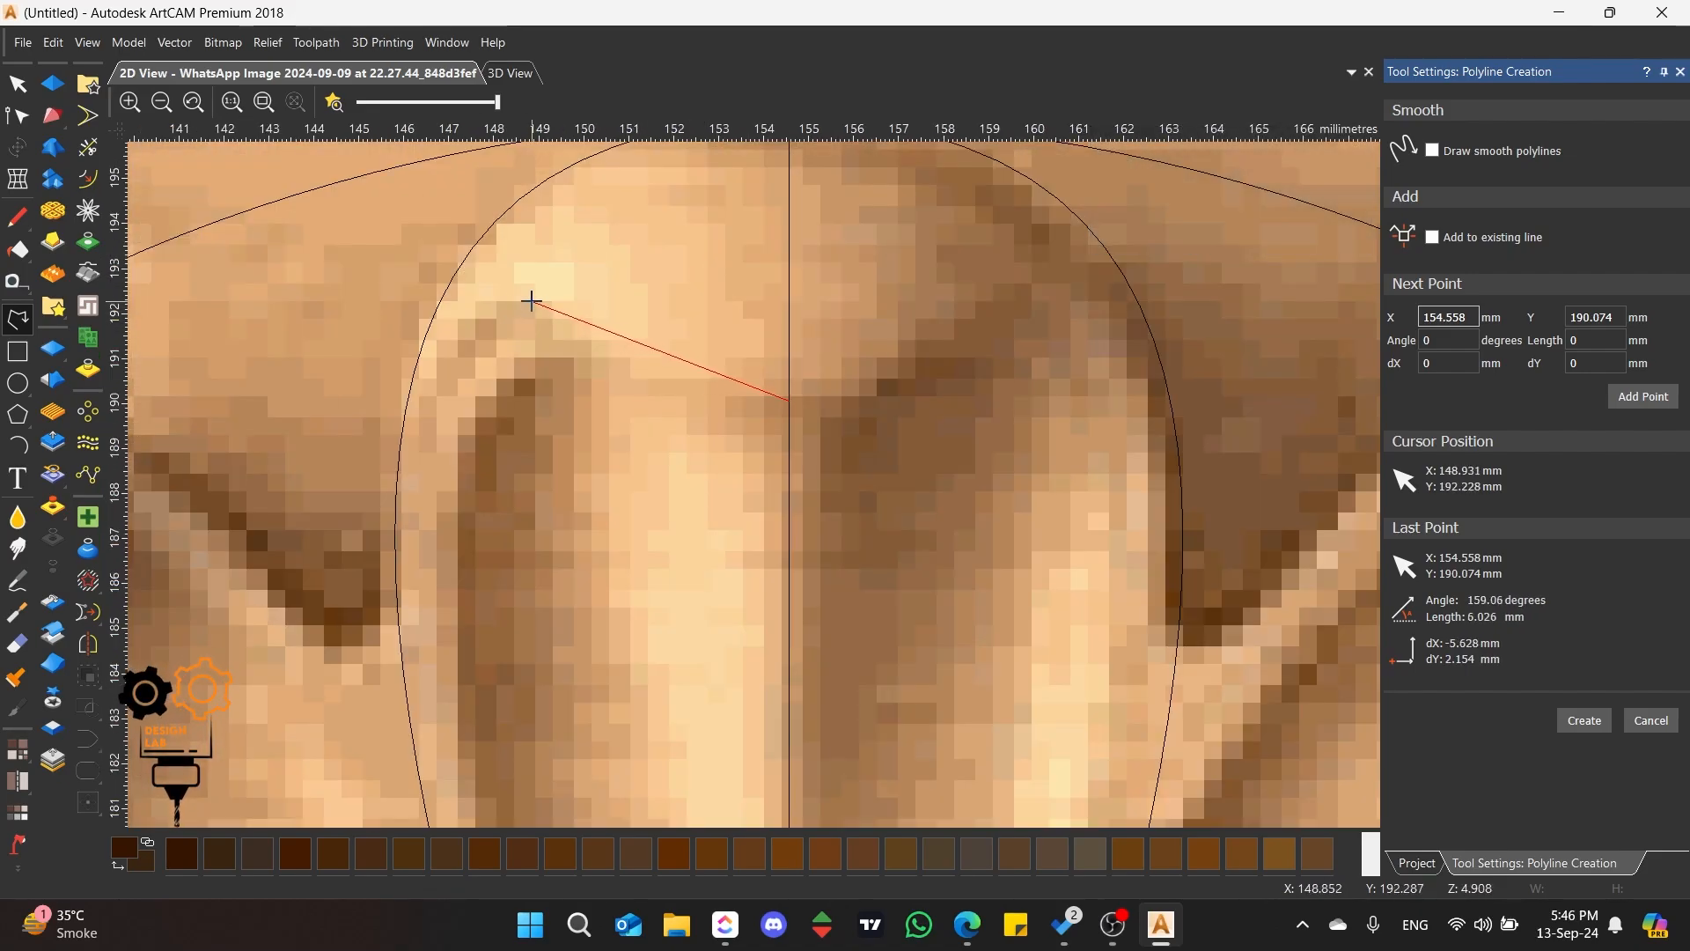
scroll(372, 647, down, 3)
scroll(734, 636, up, 3)
scroll(735, 636, down, 1)
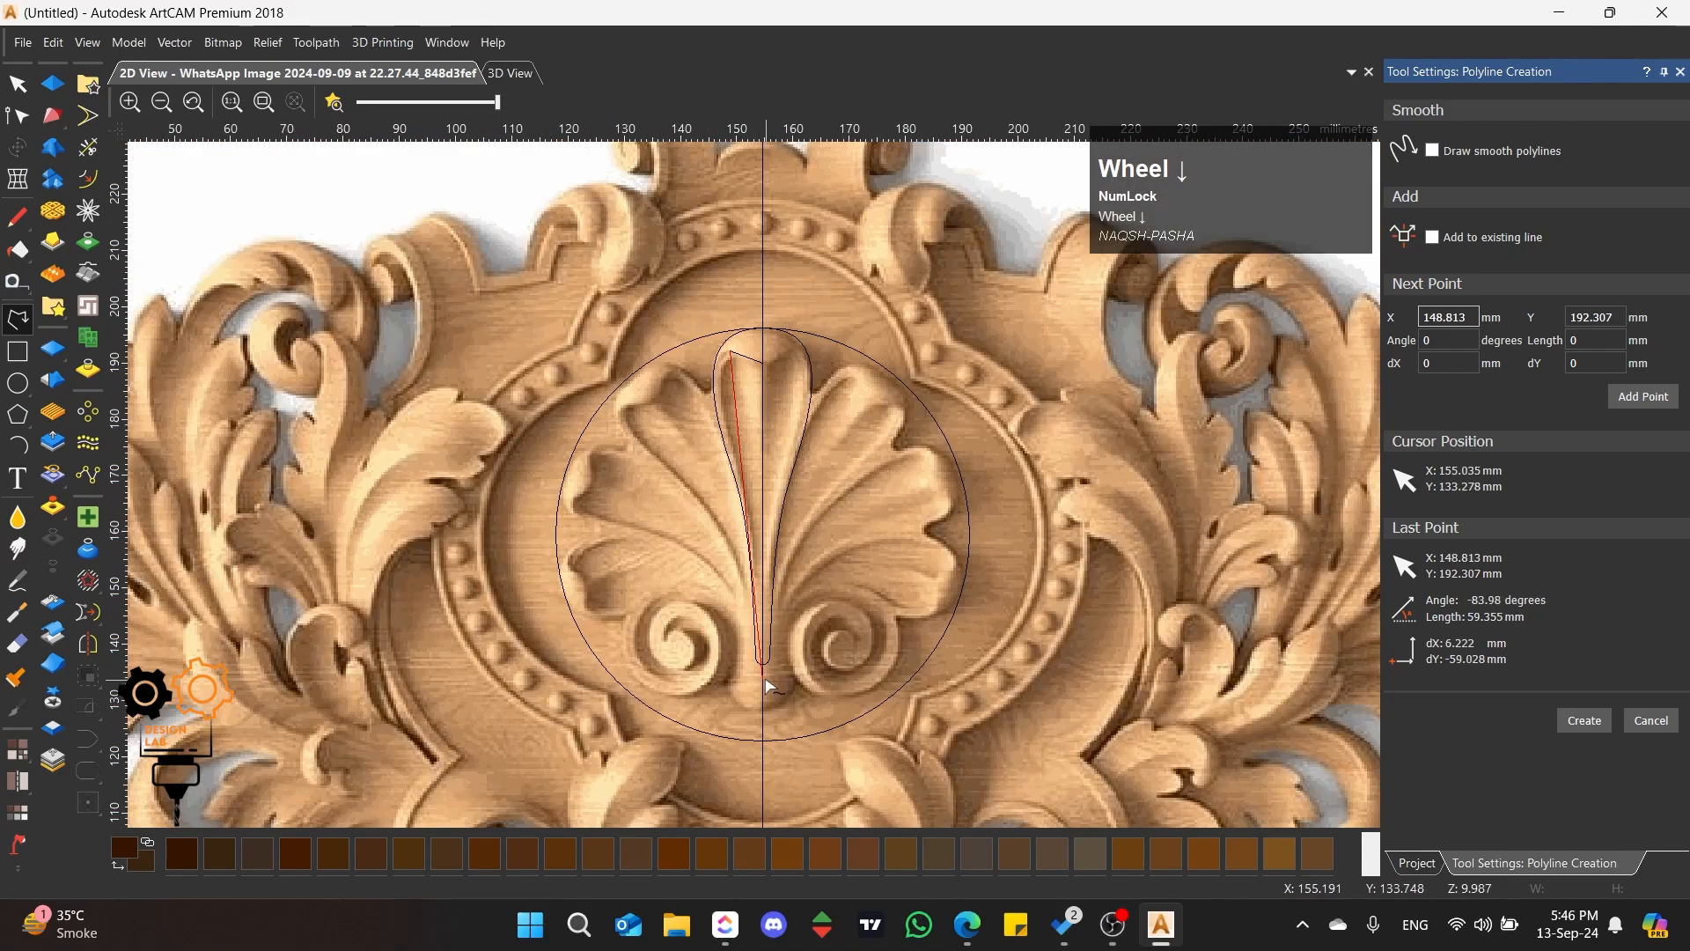
key(space)
Step: Smooth the polyline's upper node and adjust its handles so it curves over the petal's rolled tip and along its outer side
click(732, 353)
scroll(732, 353, up, 5)
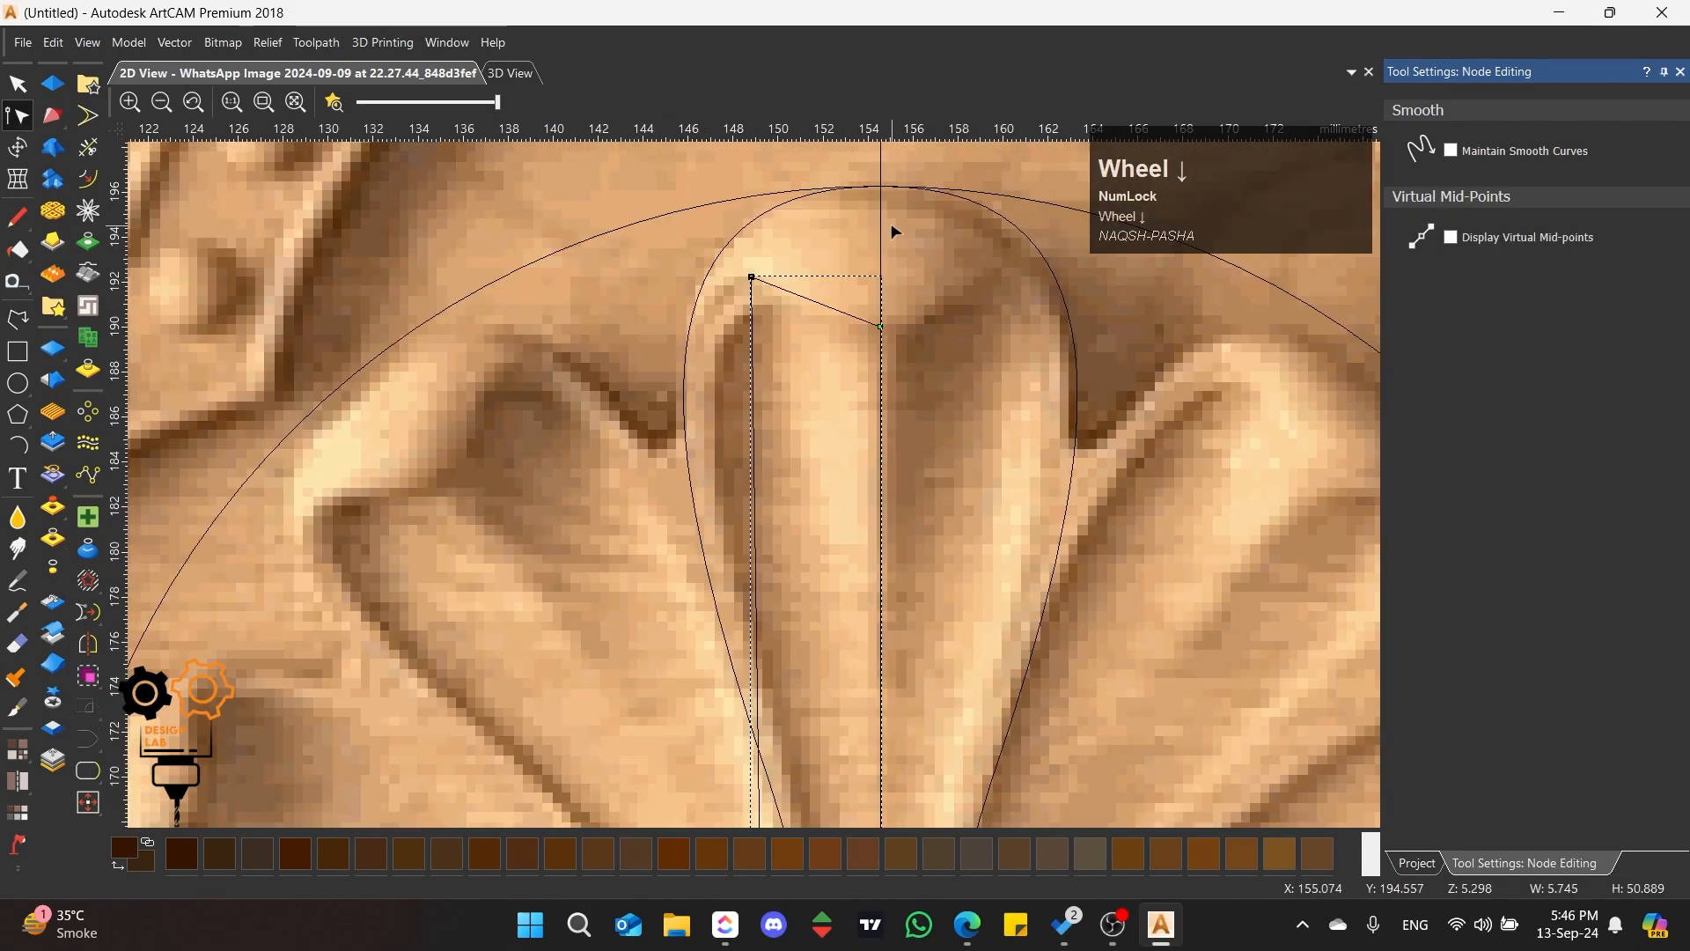
key(s)
scroll(417, 544, down, 2)
drag(554, 557, 624, 476)
scroll(674, 479, up, 3)
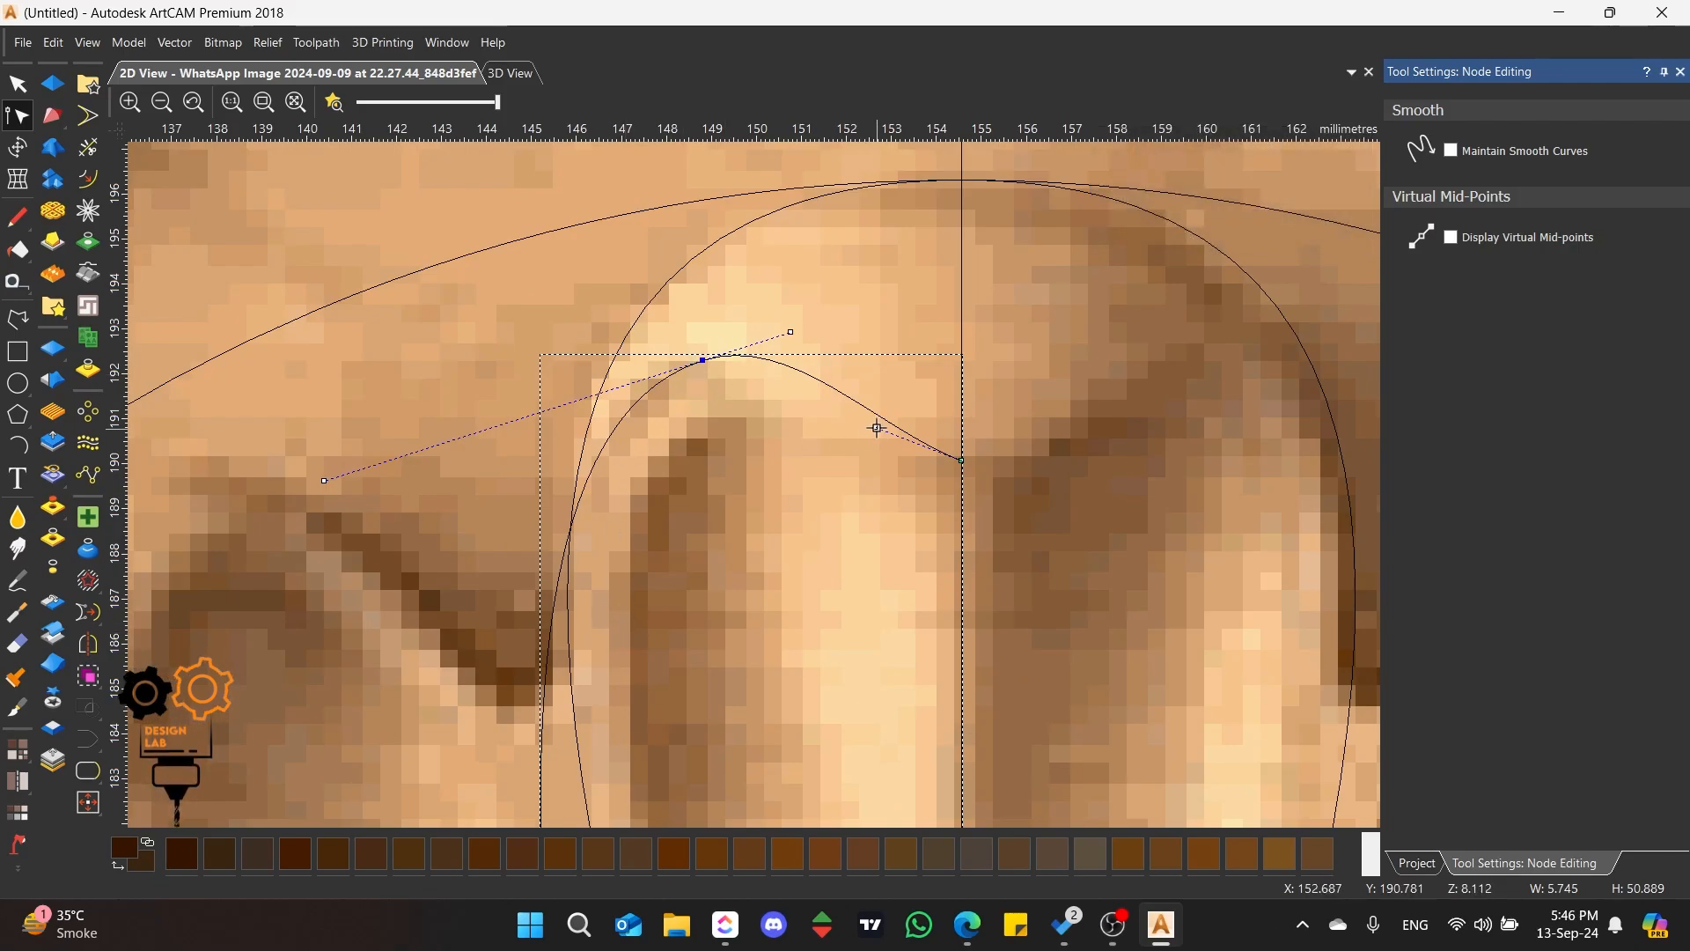
drag(876, 428, 770, 474)
drag(703, 361, 677, 369)
scroll(750, 583, down, 2)
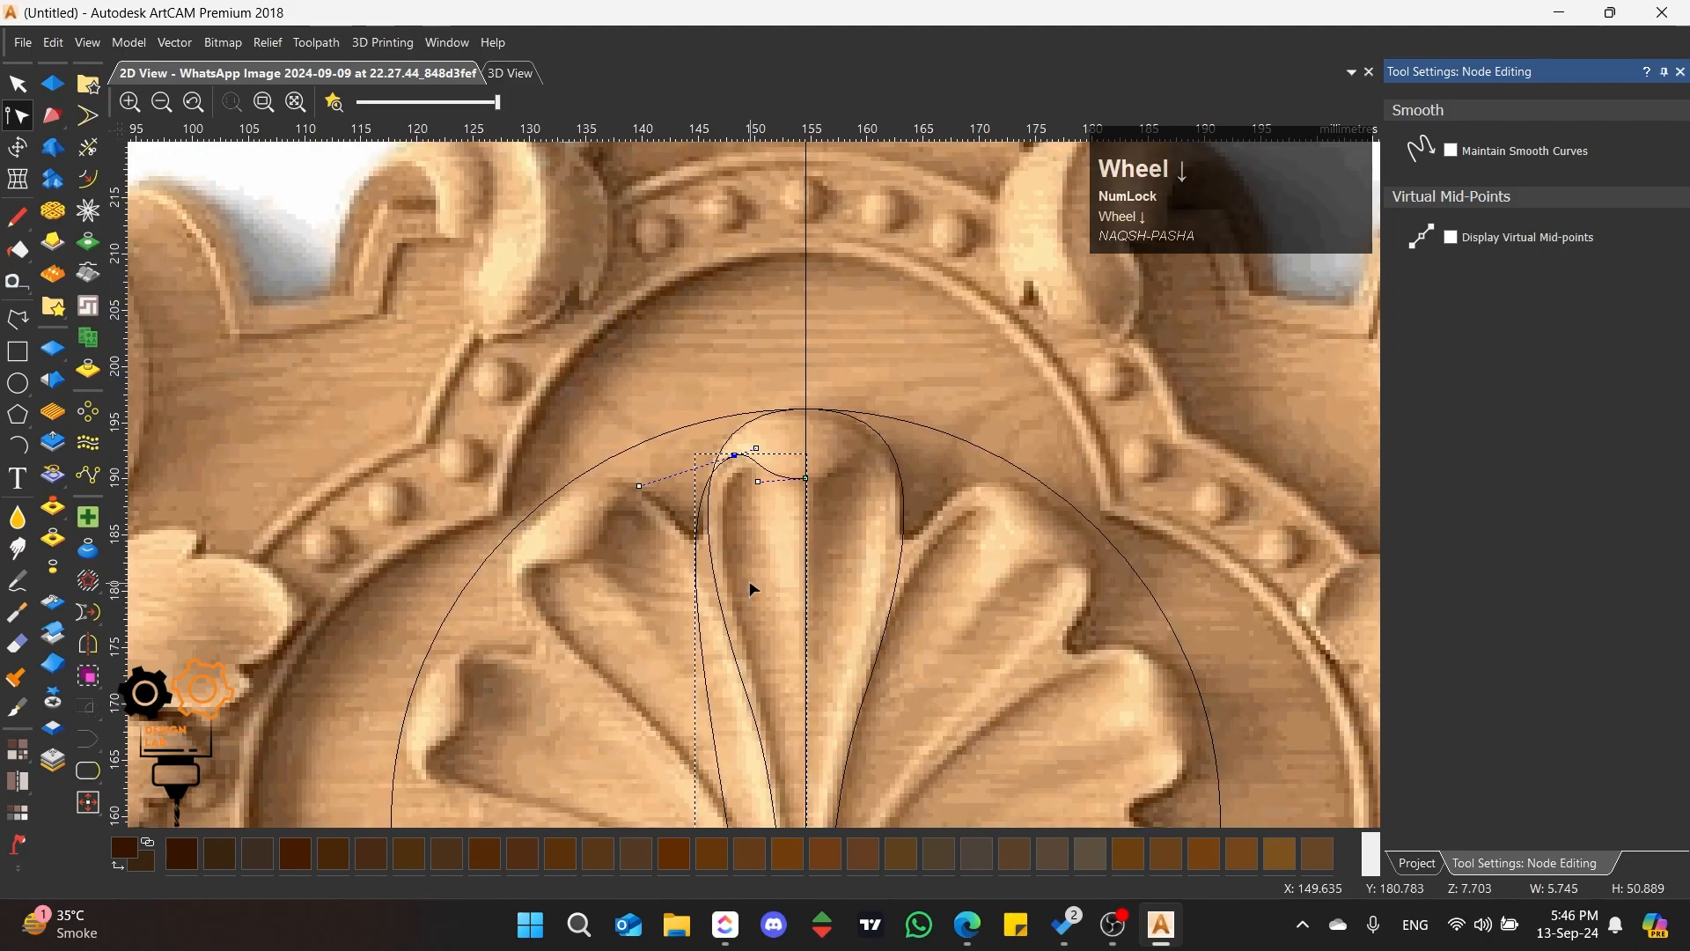
scroll(750, 588, up, 2)
click(740, 387)
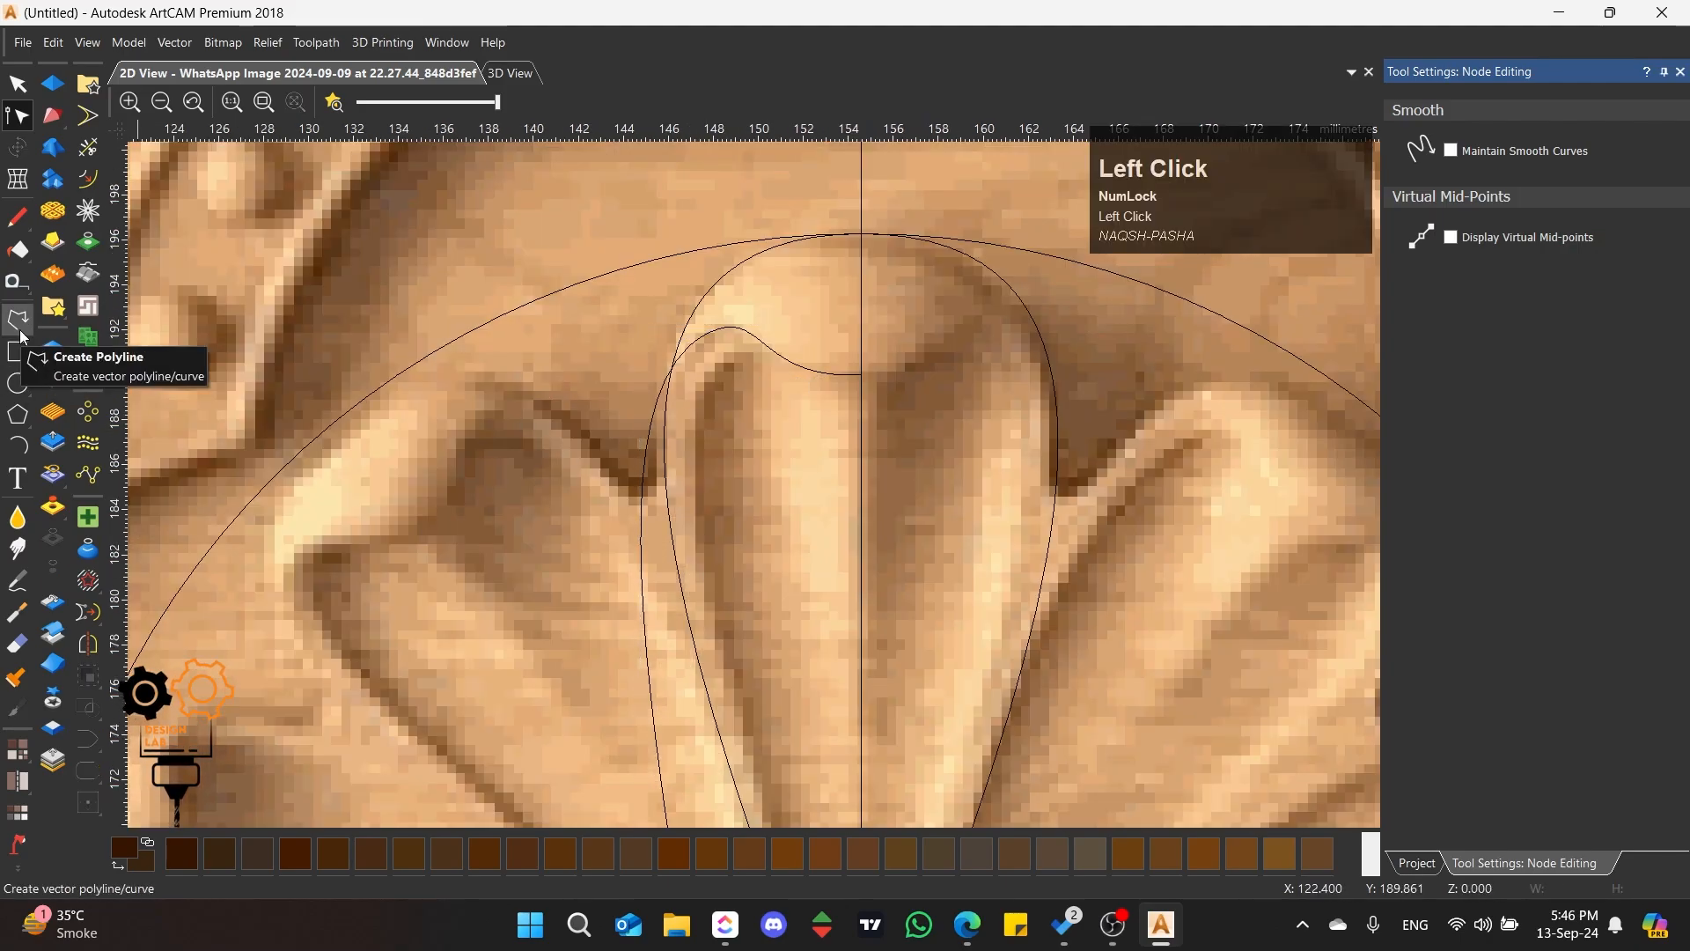
Step: Draw a second polyline from the same centre-line point to X 147.874, Y 190.074 and down to the foot of the central petal
click(20, 321)
click(710, 371)
scroll(783, 606, up, 2)
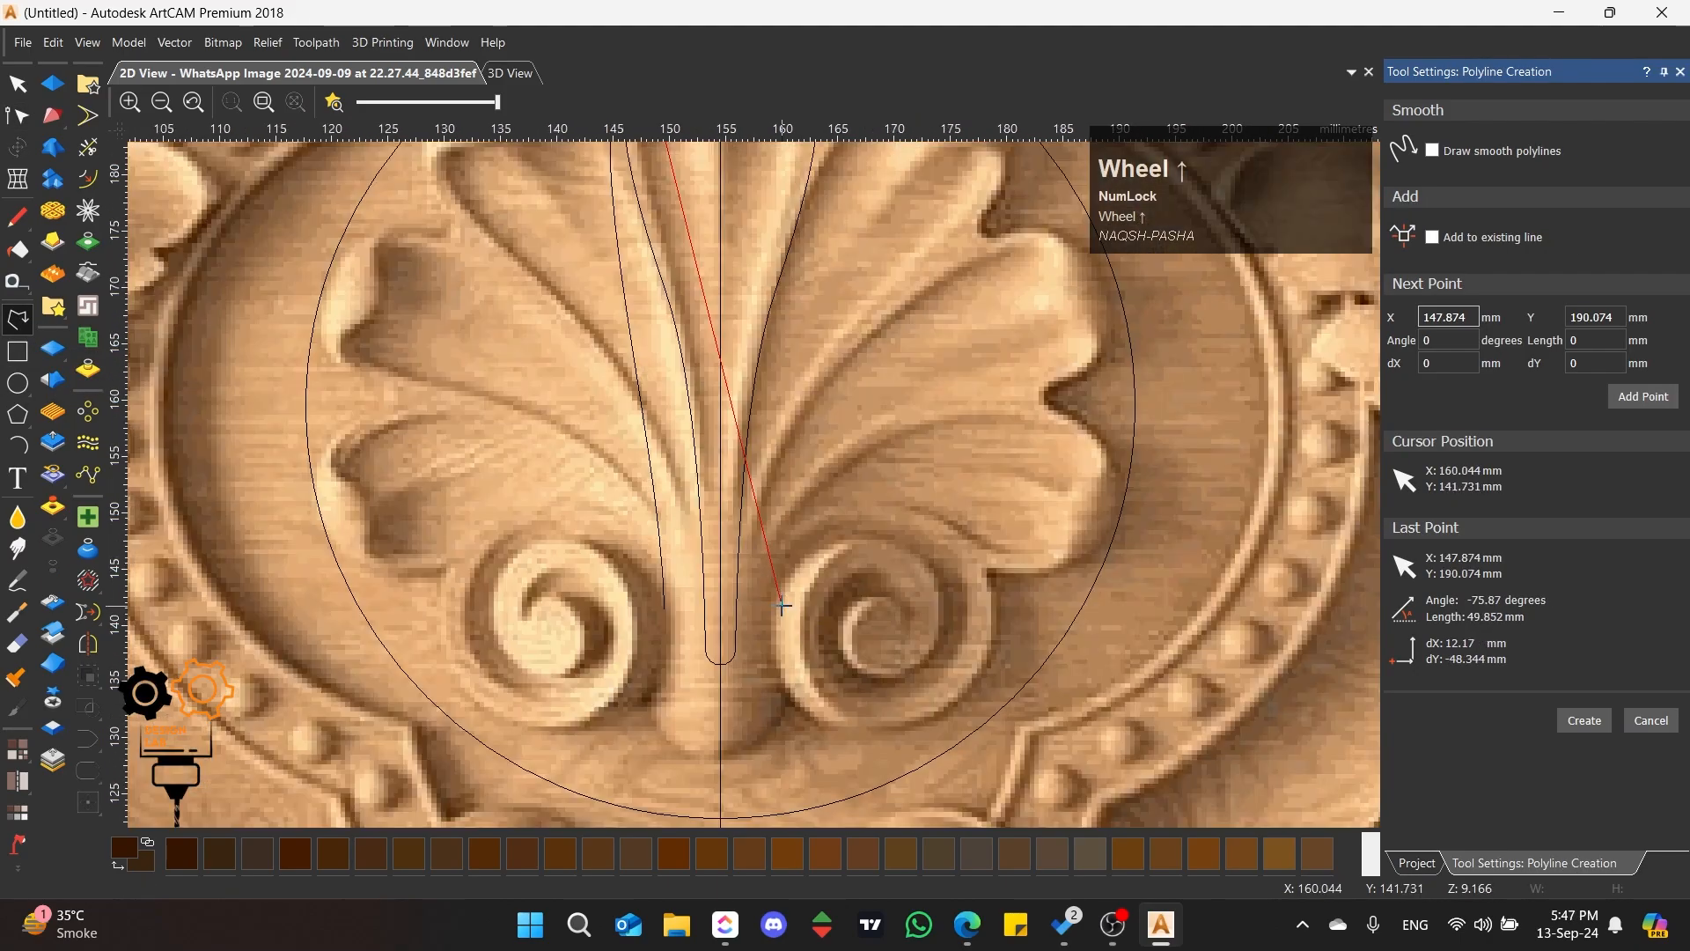
click(715, 676)
key(space)
scroll(754, 480, down, 2)
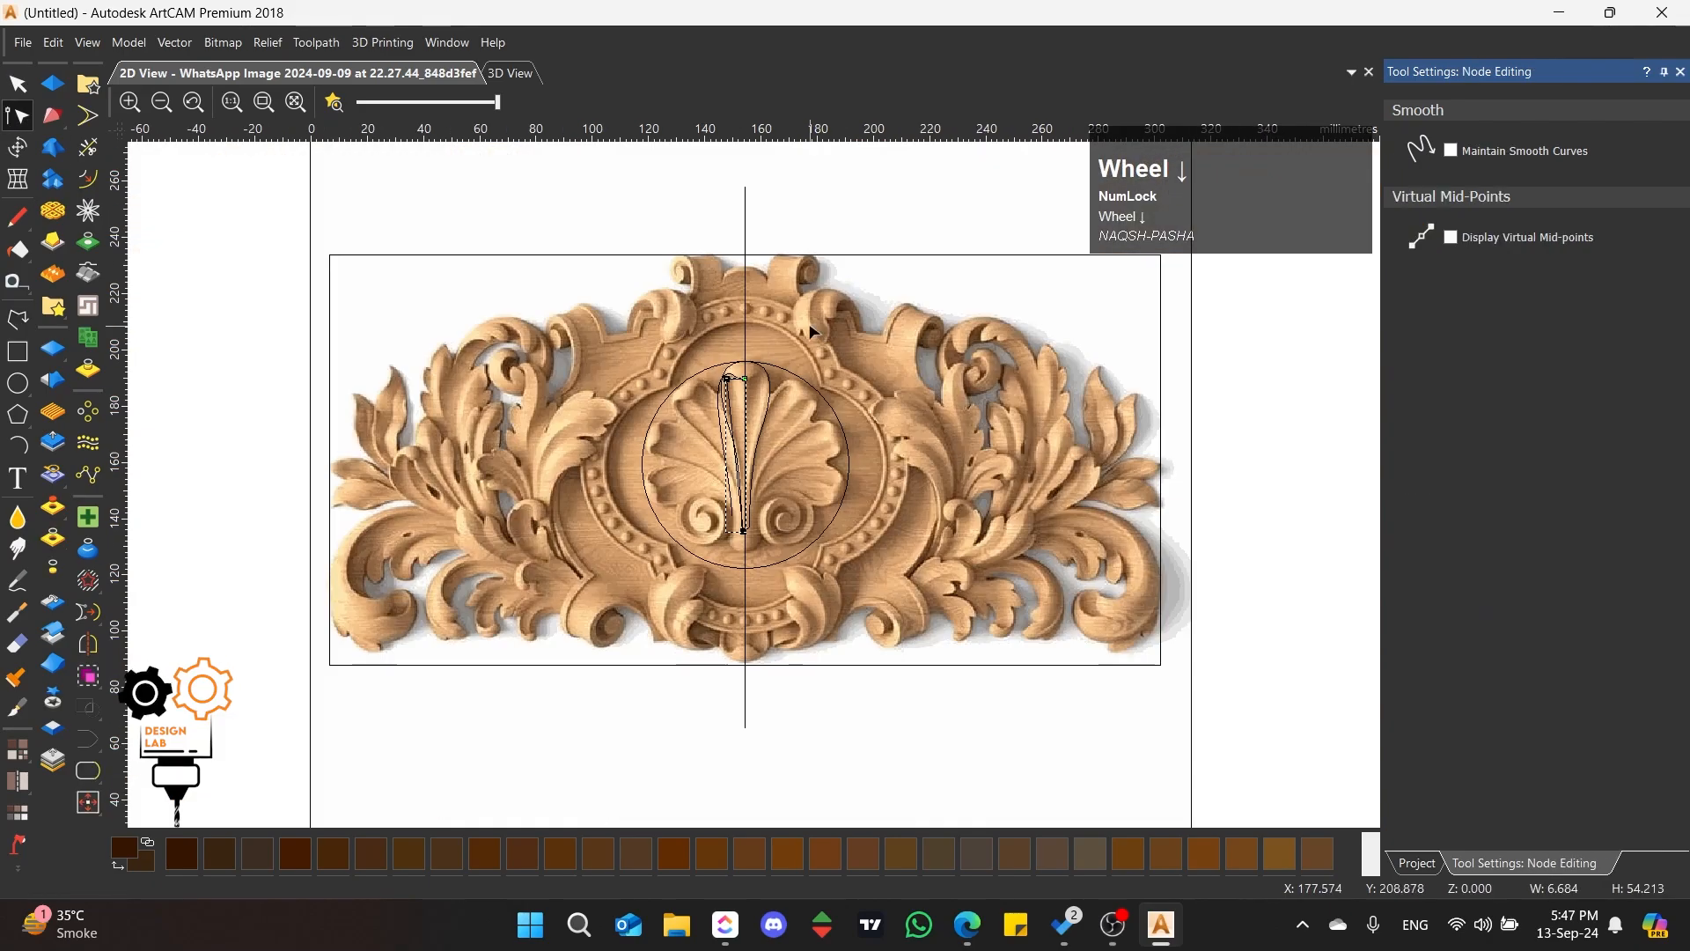
Step: Smooth the second polyline's upper node, insert a node on its top curve, and shape it around the petal's inner hollow
scroll(812, 331, up, 5)
click(704, 370)
key(s)
drag(428, 677, 609, 514)
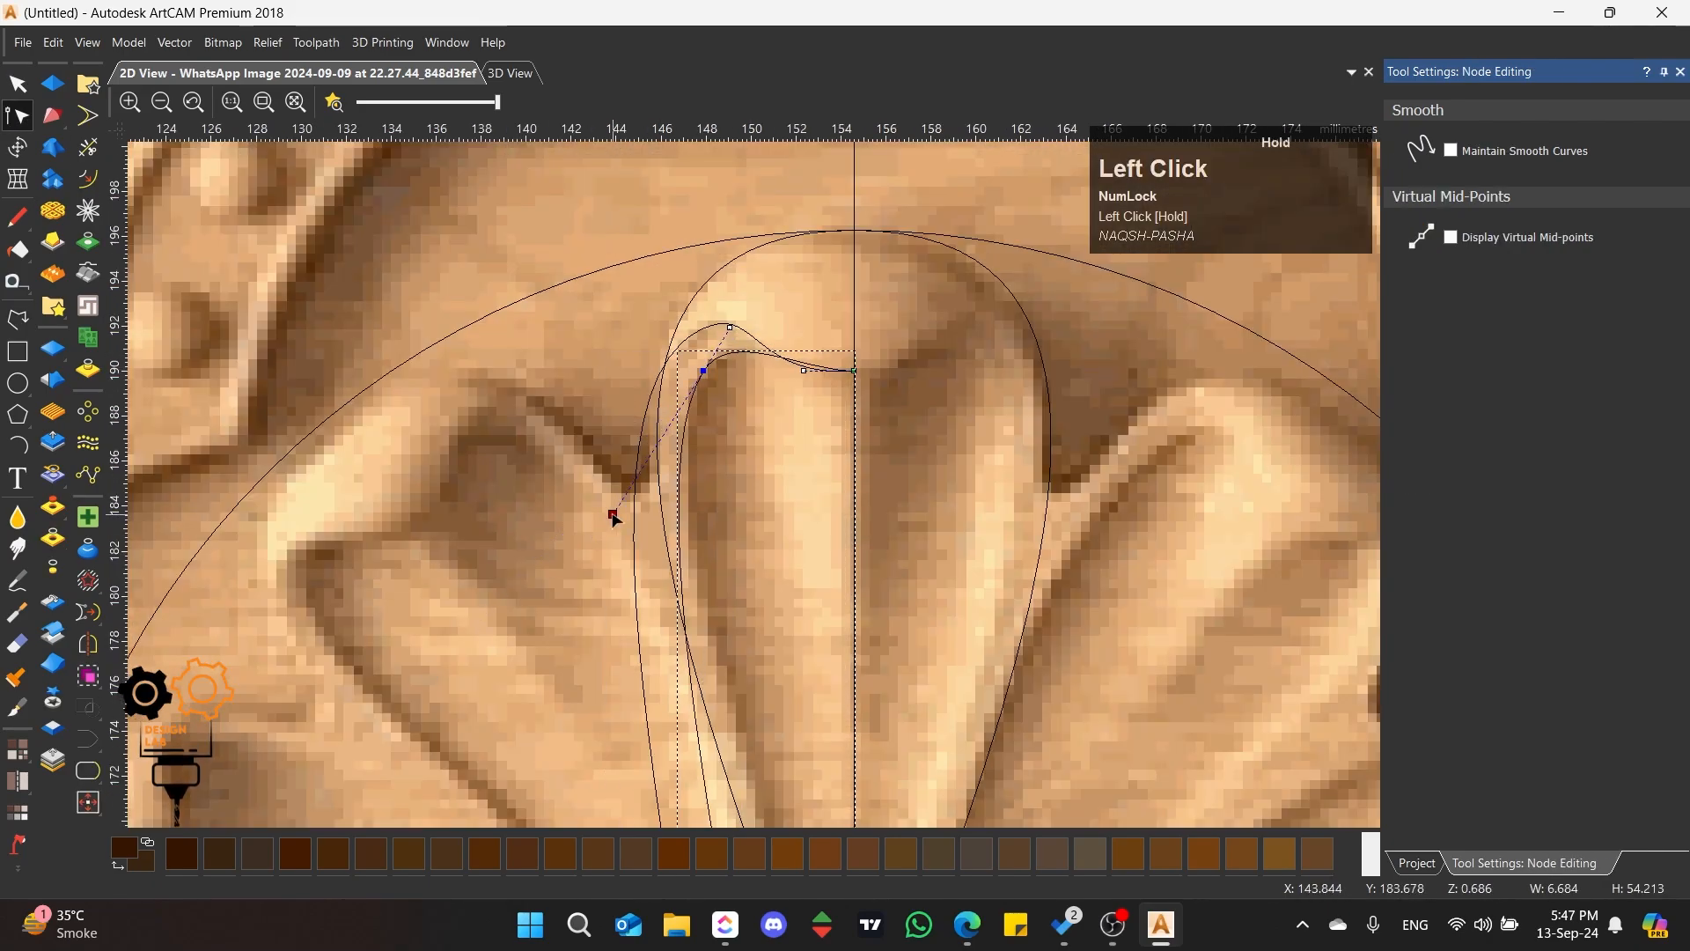
drag(804, 371, 787, 380)
scroll(818, 338, up, 2)
scroll(819, 340, down, 2)
scroll(814, 343, up, 2)
click(711, 509)
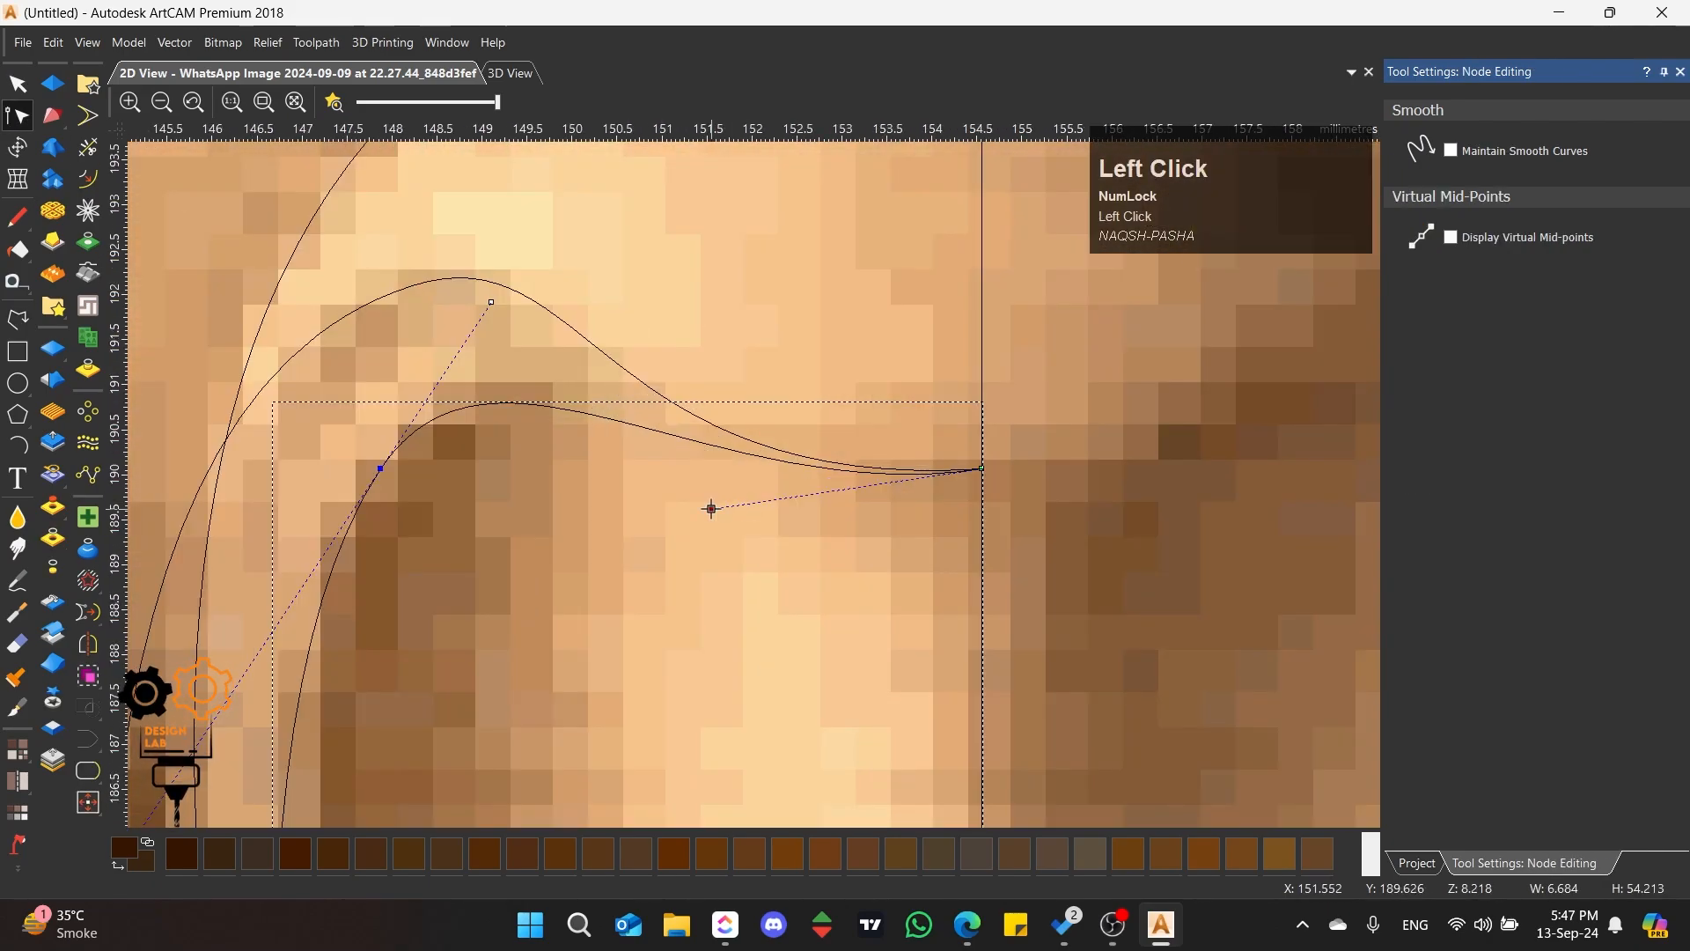
key(i)
drag(558, 408, 581, 386)
drag(817, 493, 750, 485)
Step: Insert a node midway down the second polyline's long side and adjust the handles so it follows the petal's hollow to its foot
scroll(751, 480, down, 4)
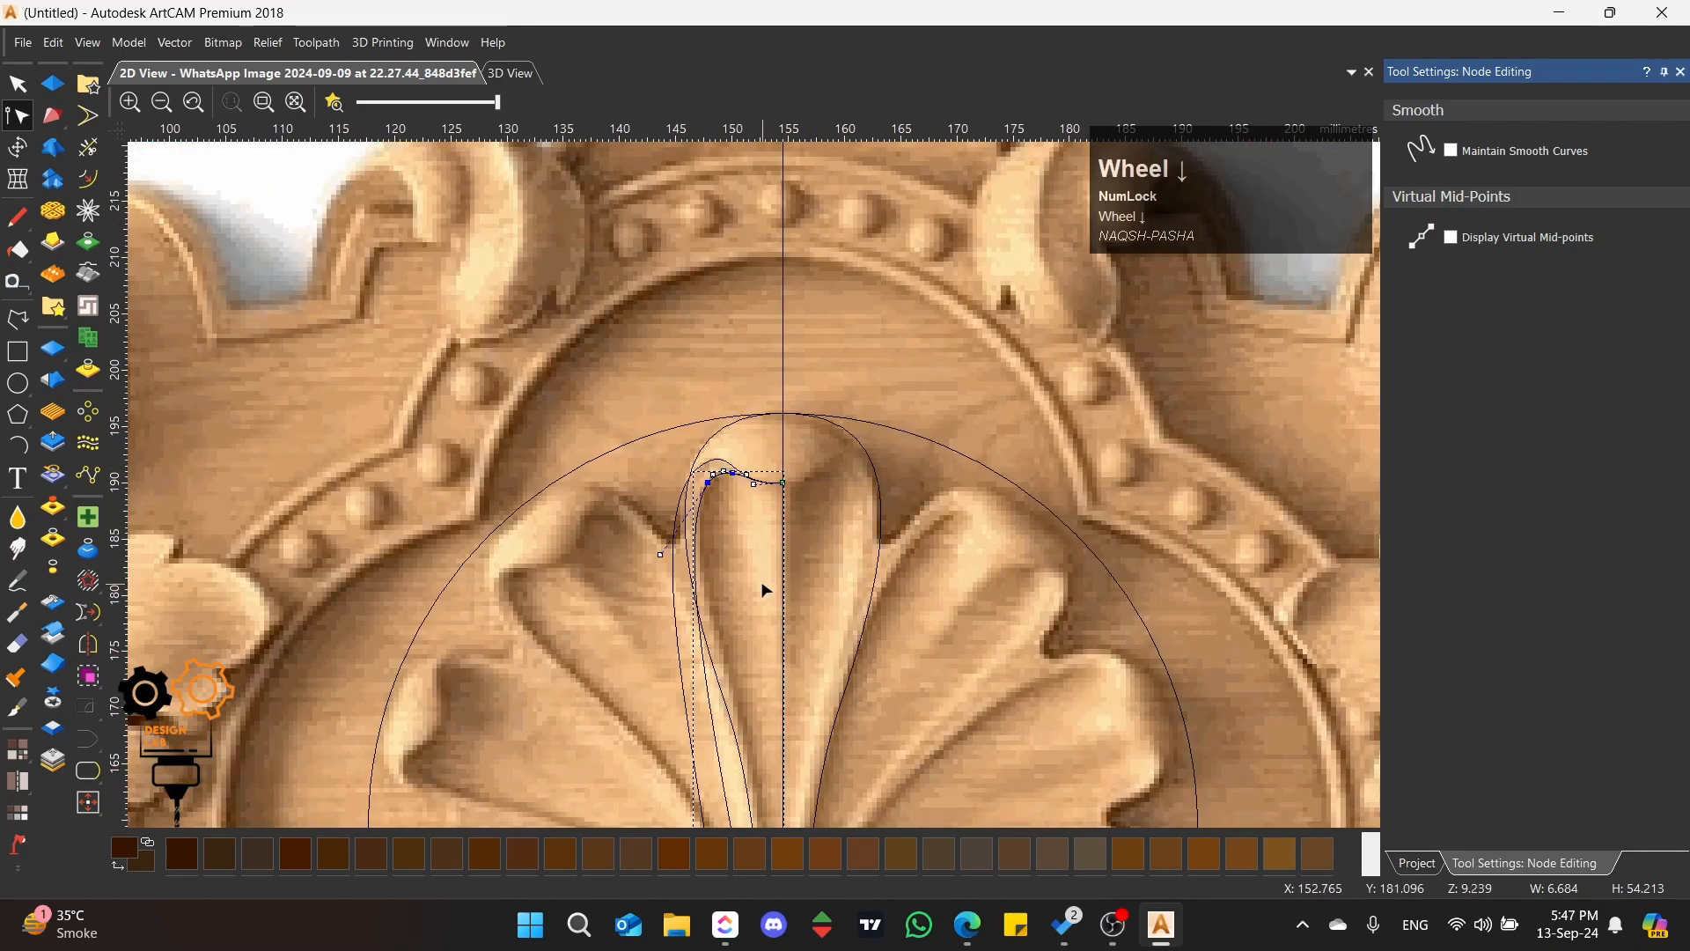
scroll(736, 434, up, 2)
drag(763, 592, 801, 439)
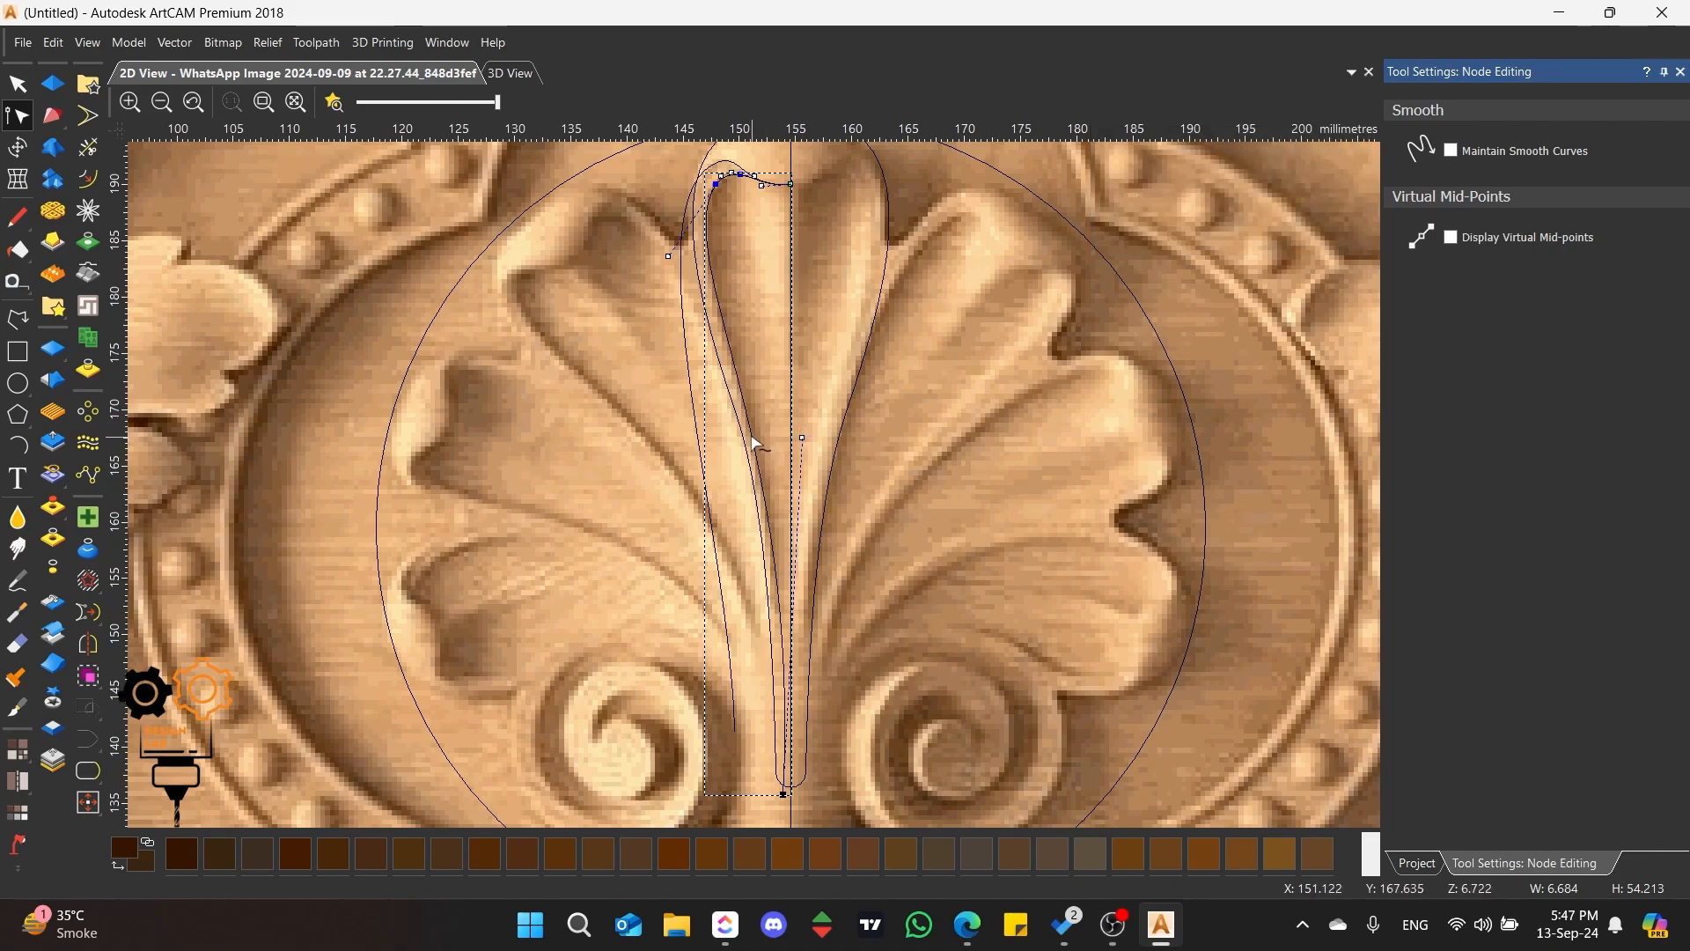
key(i)
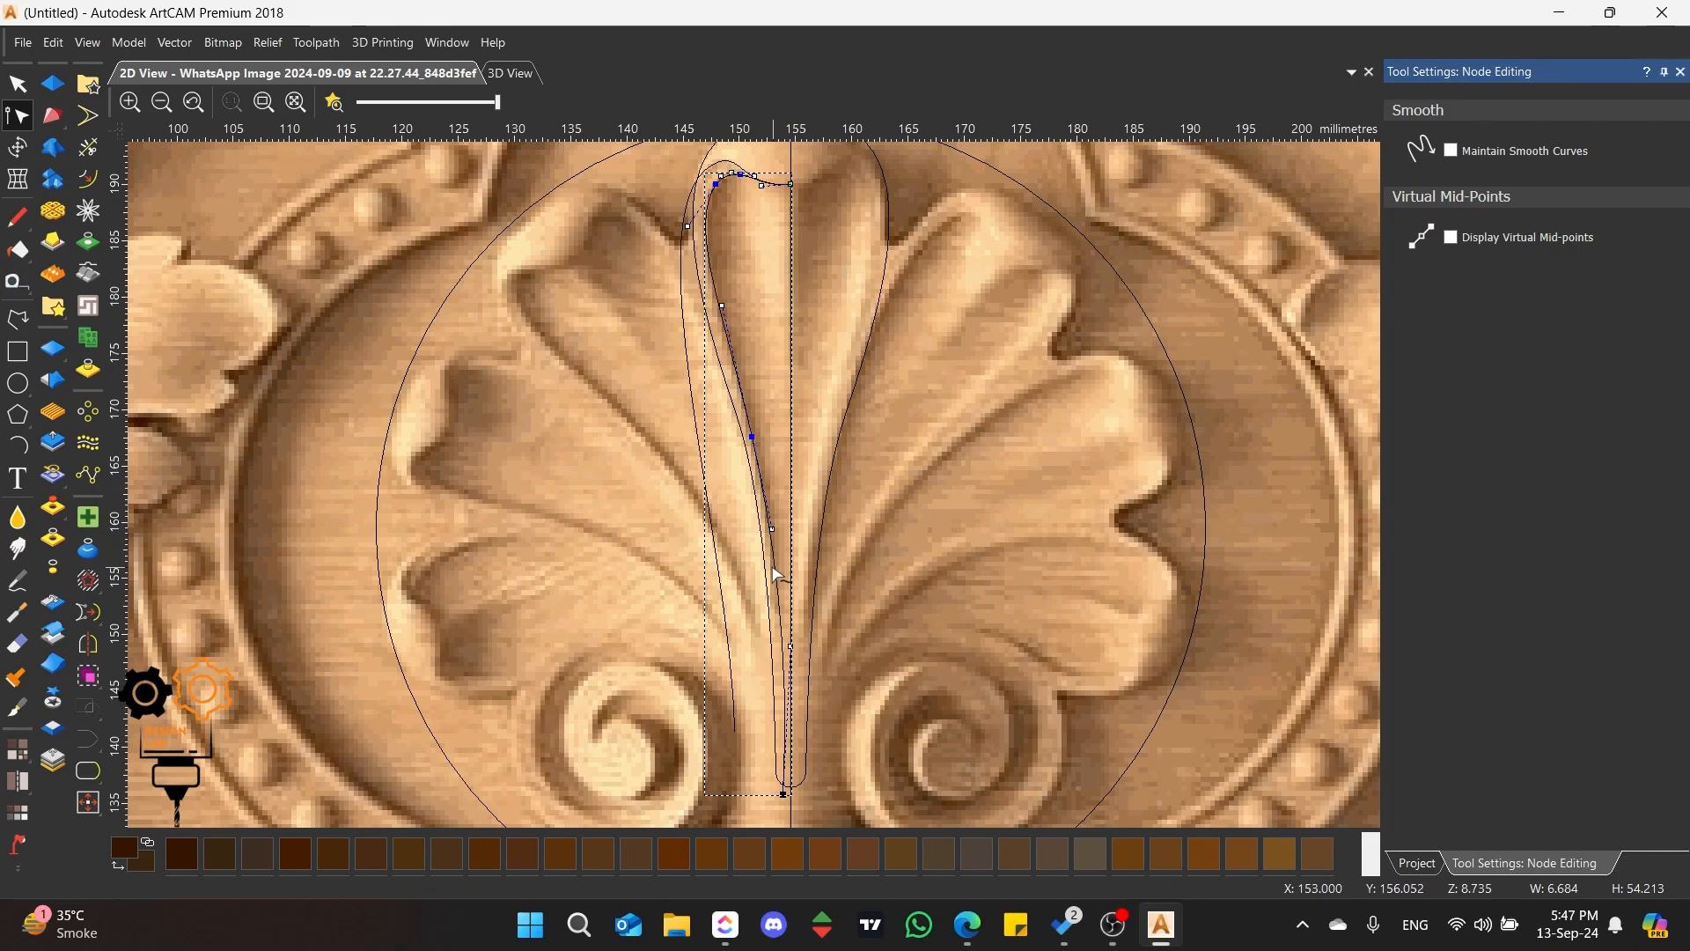
scroll(777, 574, down, 2)
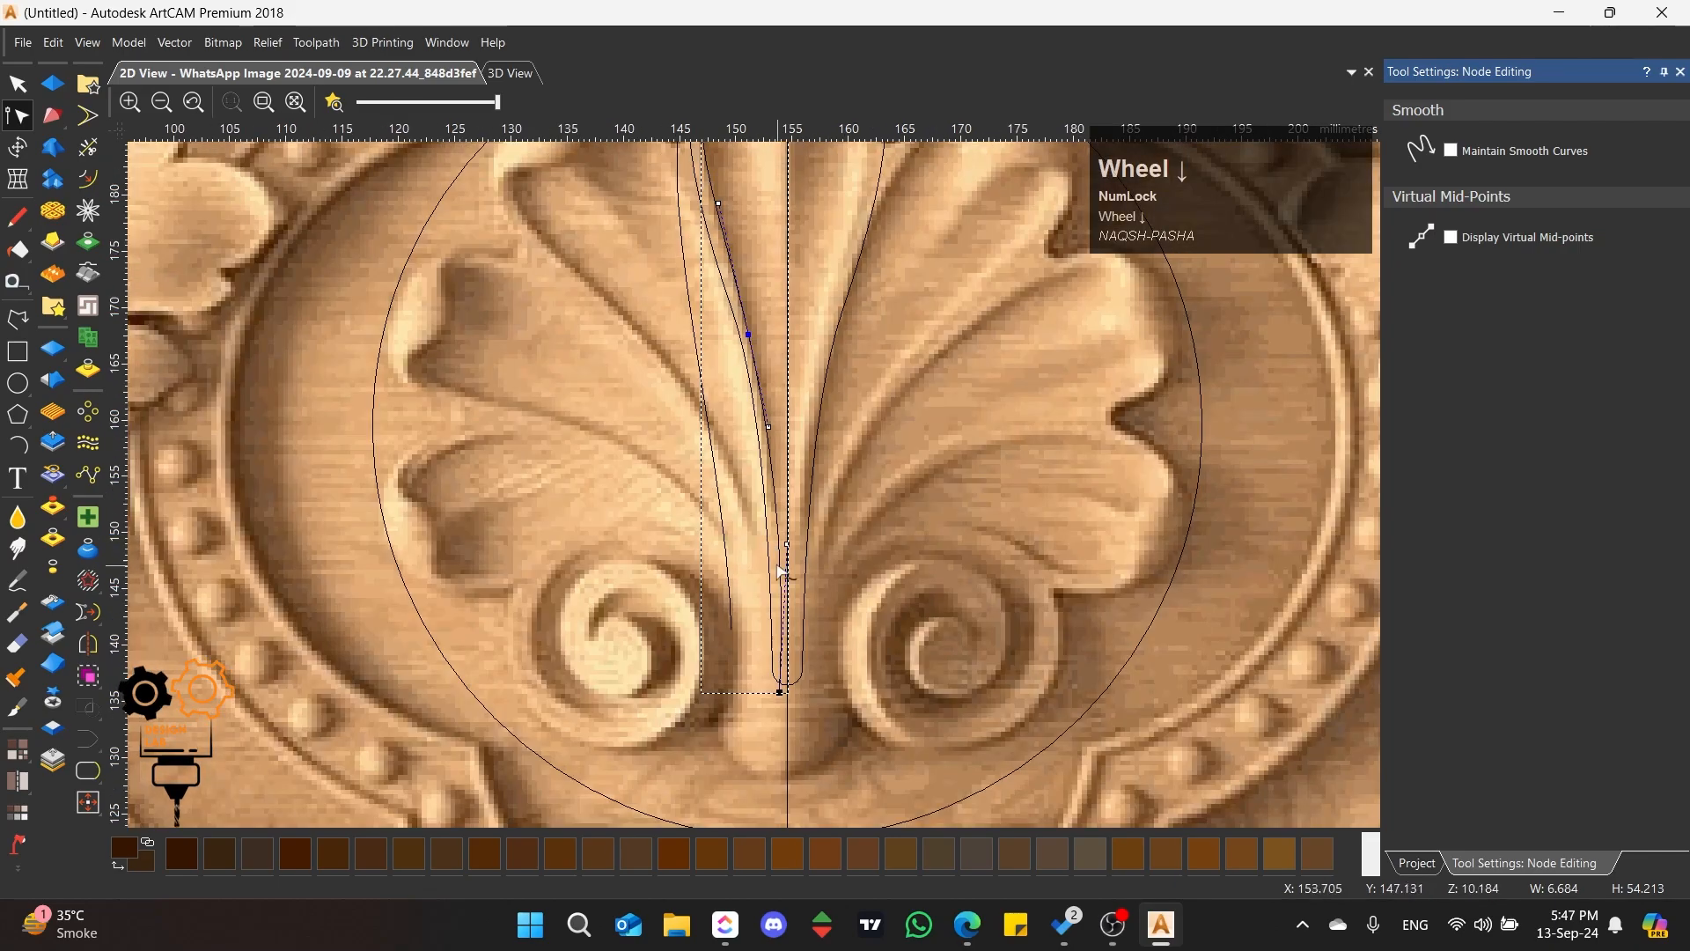
scroll(780, 572, up, 3)
click(774, 492)
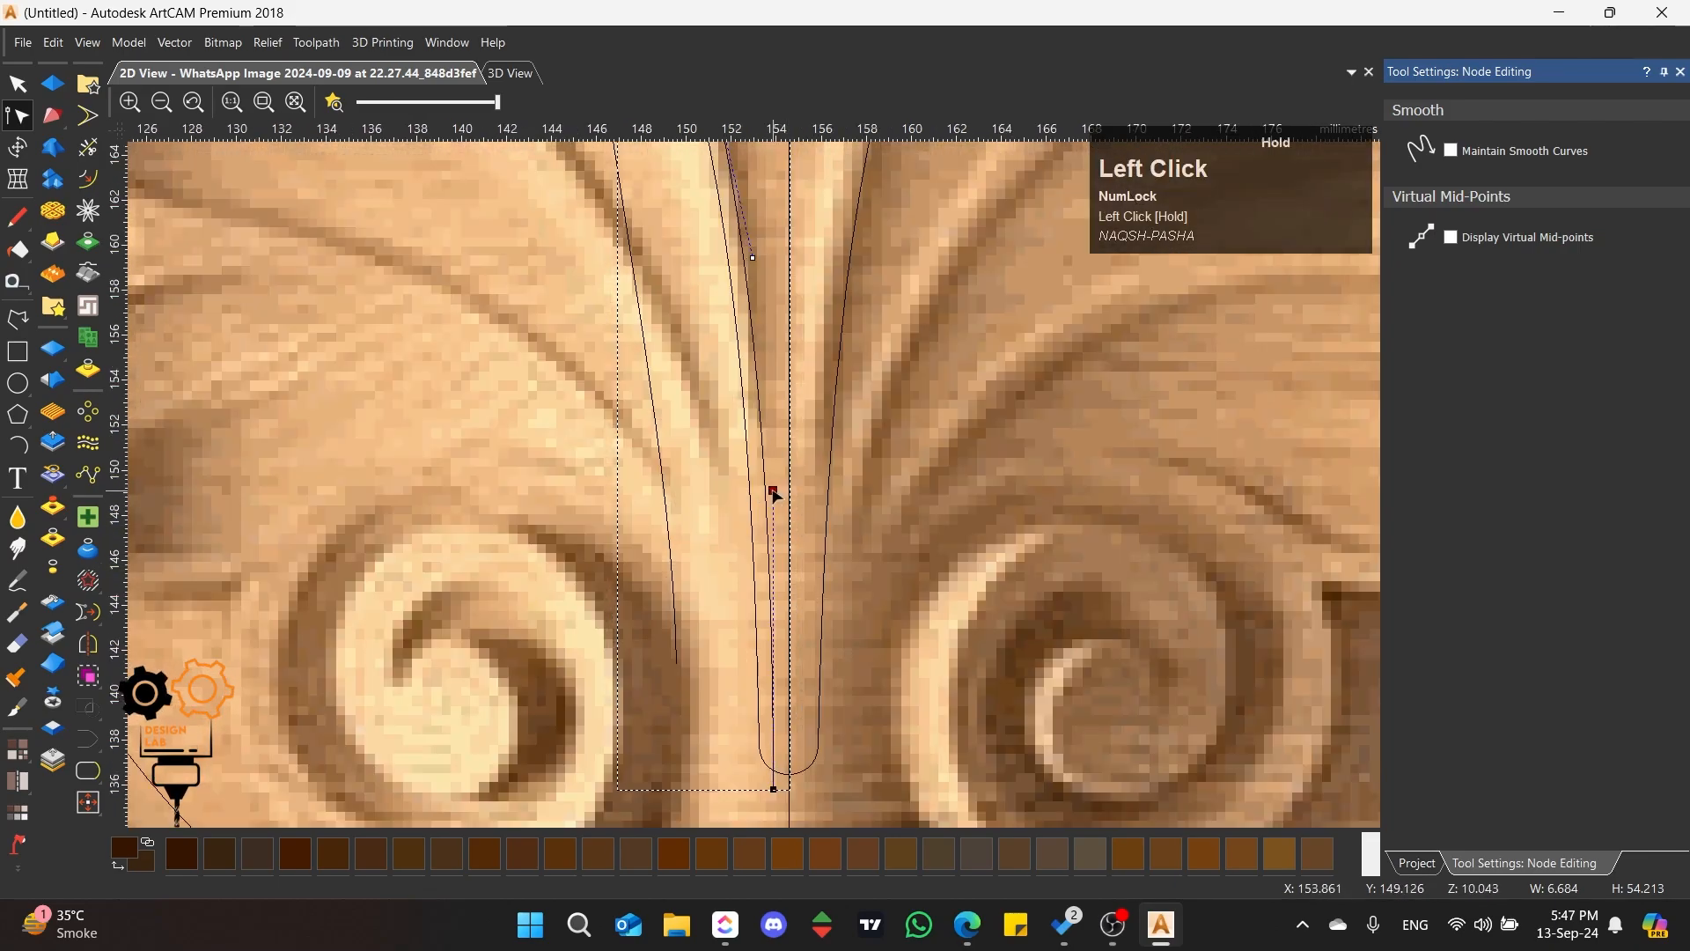
scroll(765, 611, down, 3)
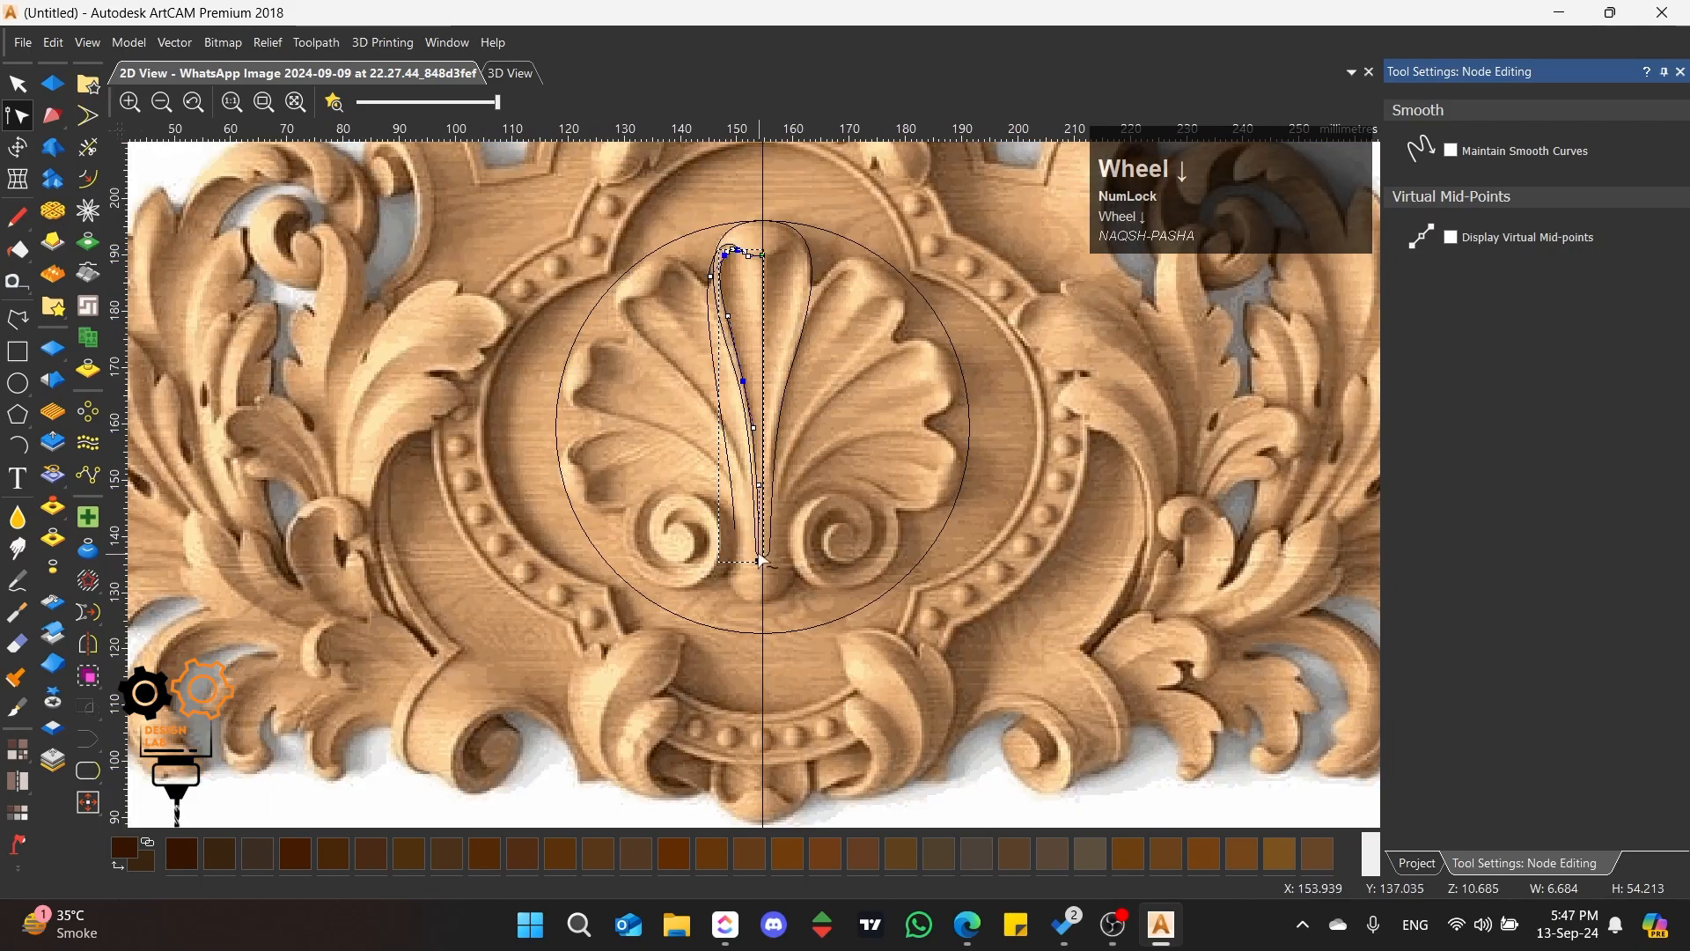
Step: Mirror the inner hollow polyline across the vertical centre line as a joined copy and close it at the foot with a smooth curve
scroll(774, 282, up, 2)
click(18, 83)
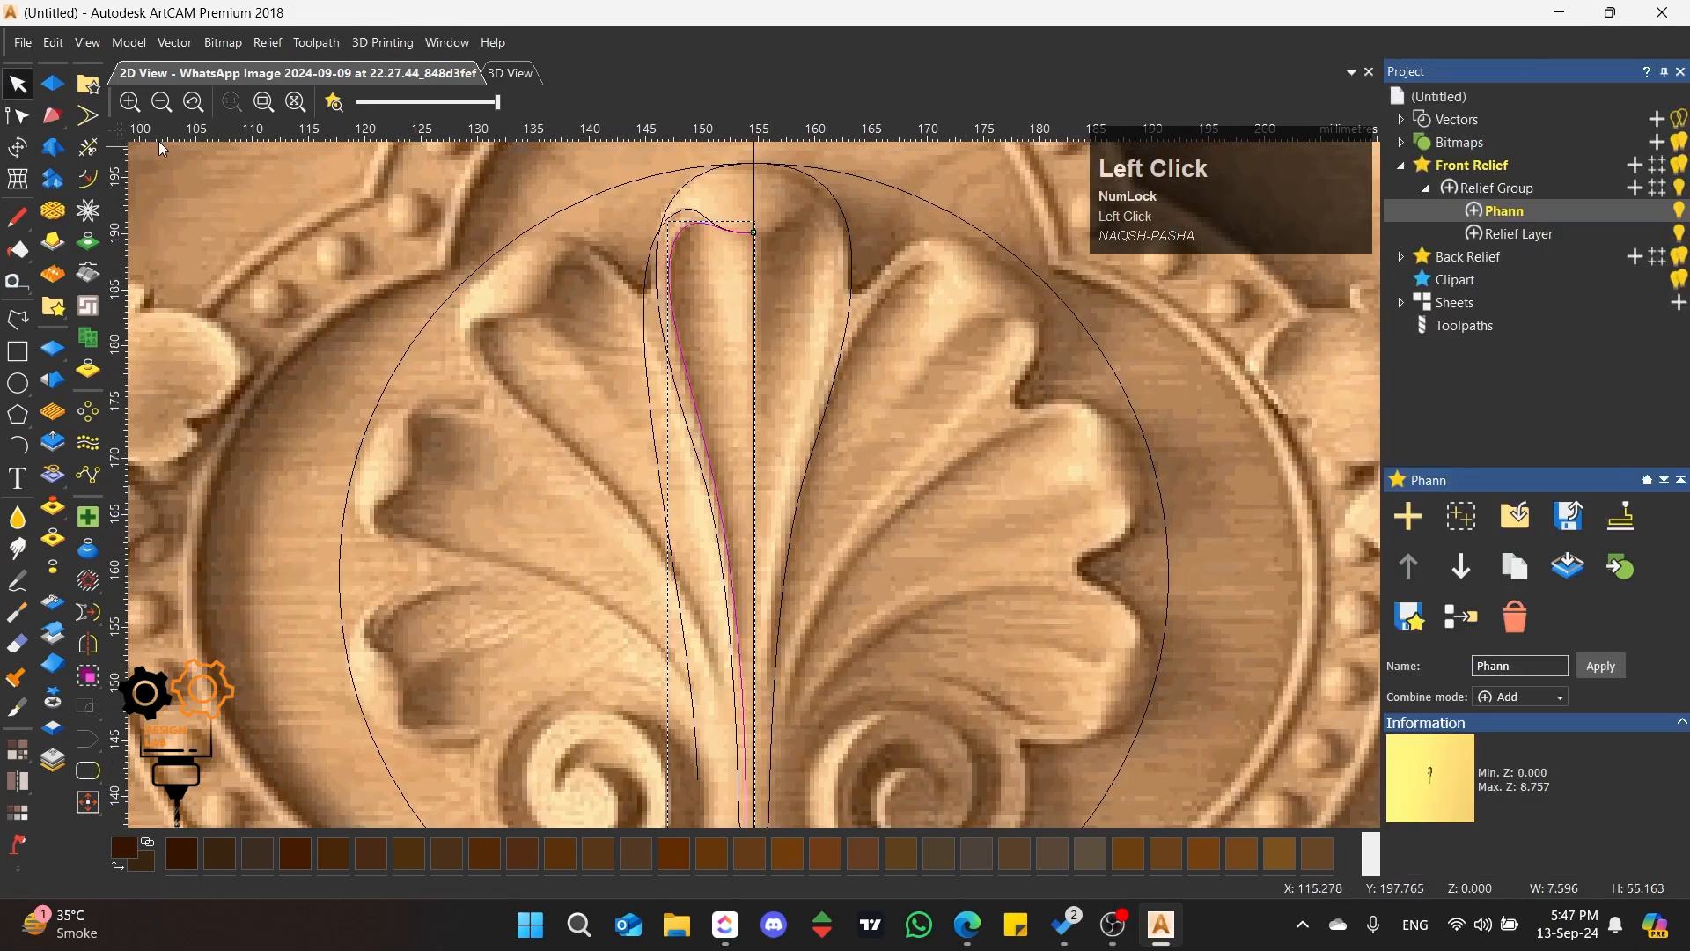
click(616, 328)
click(671, 319)
click(88, 644)
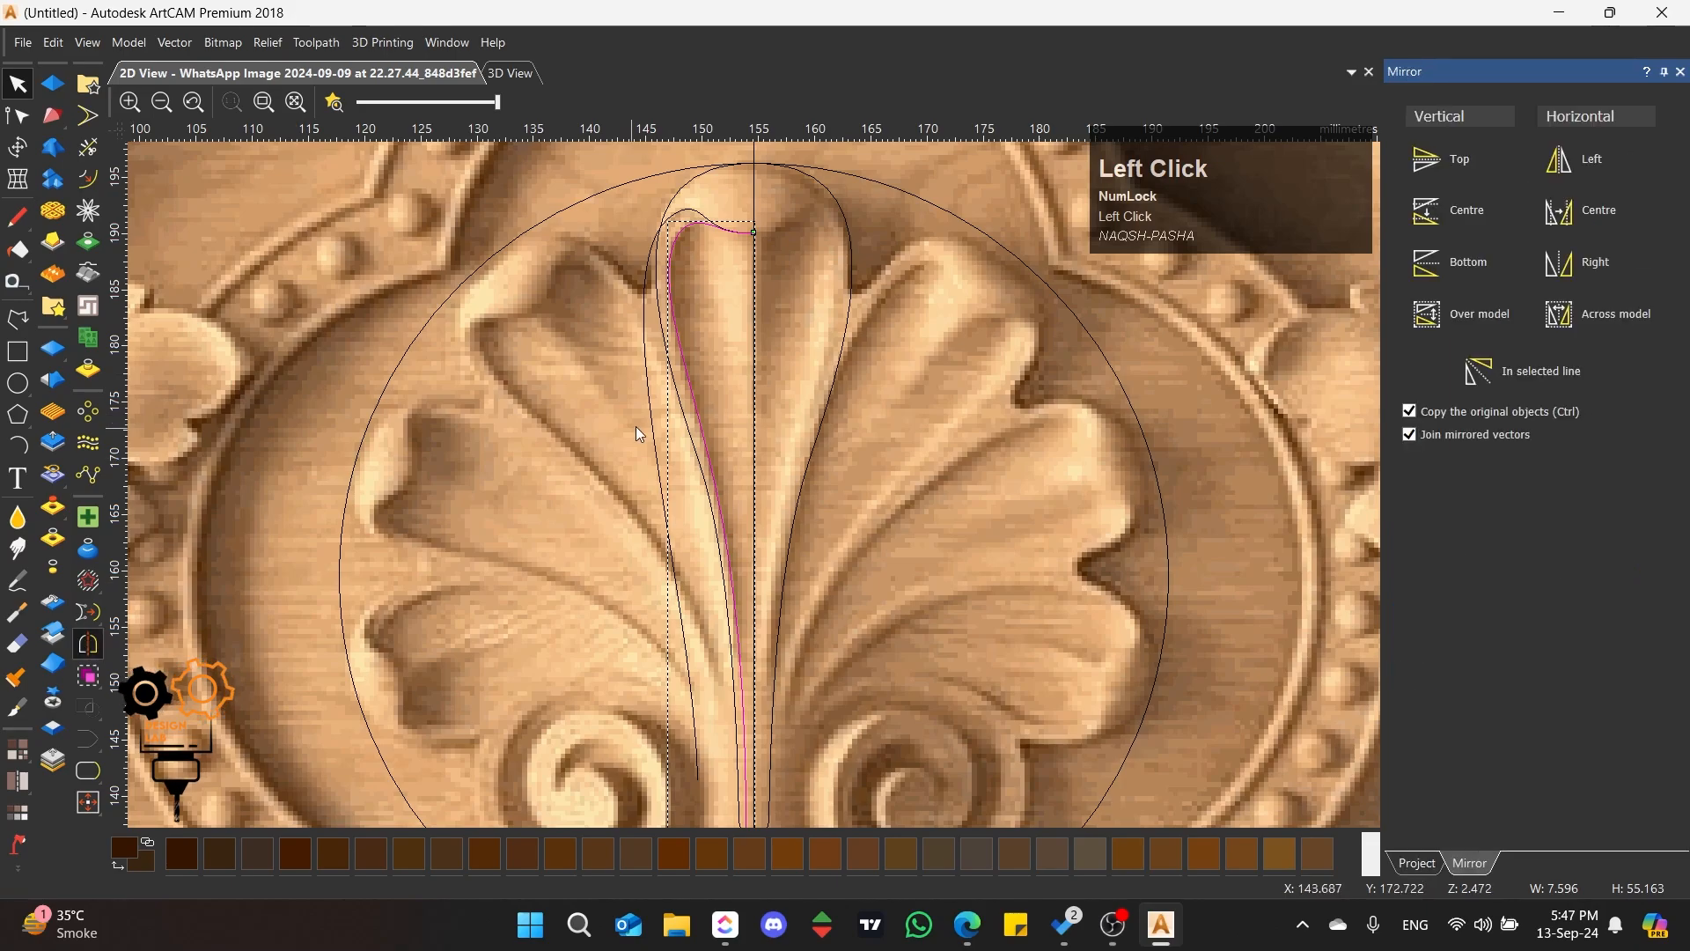
click(1548, 388)
scroll(780, 361, down, 2)
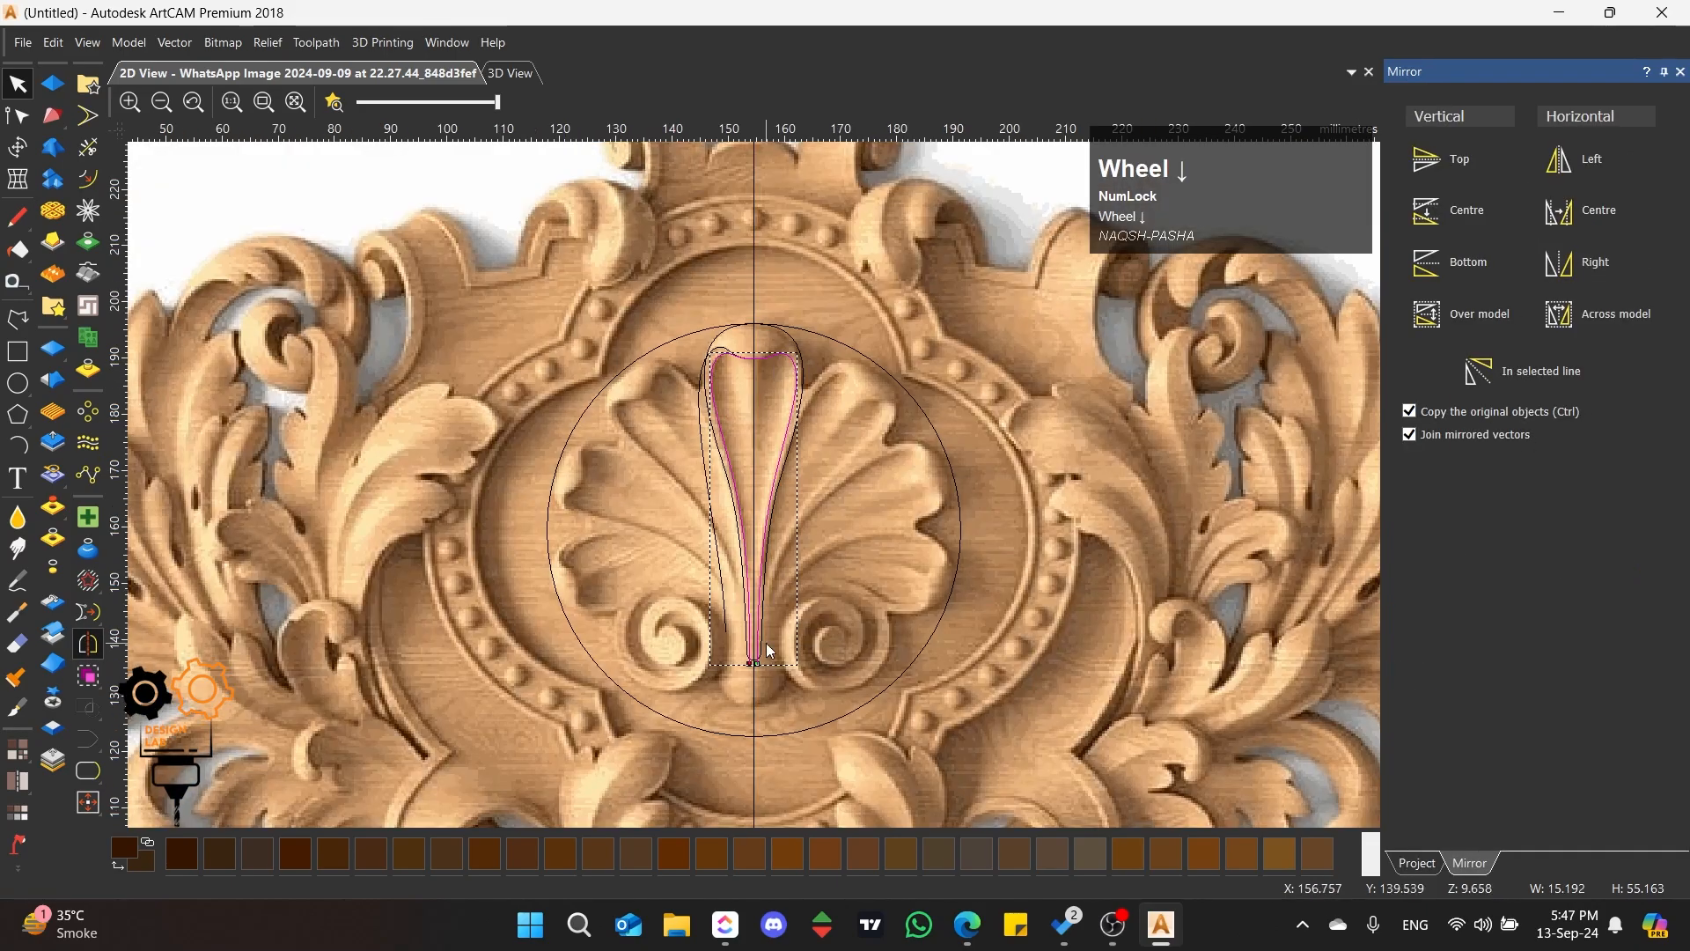
scroll(769, 652, up, 3)
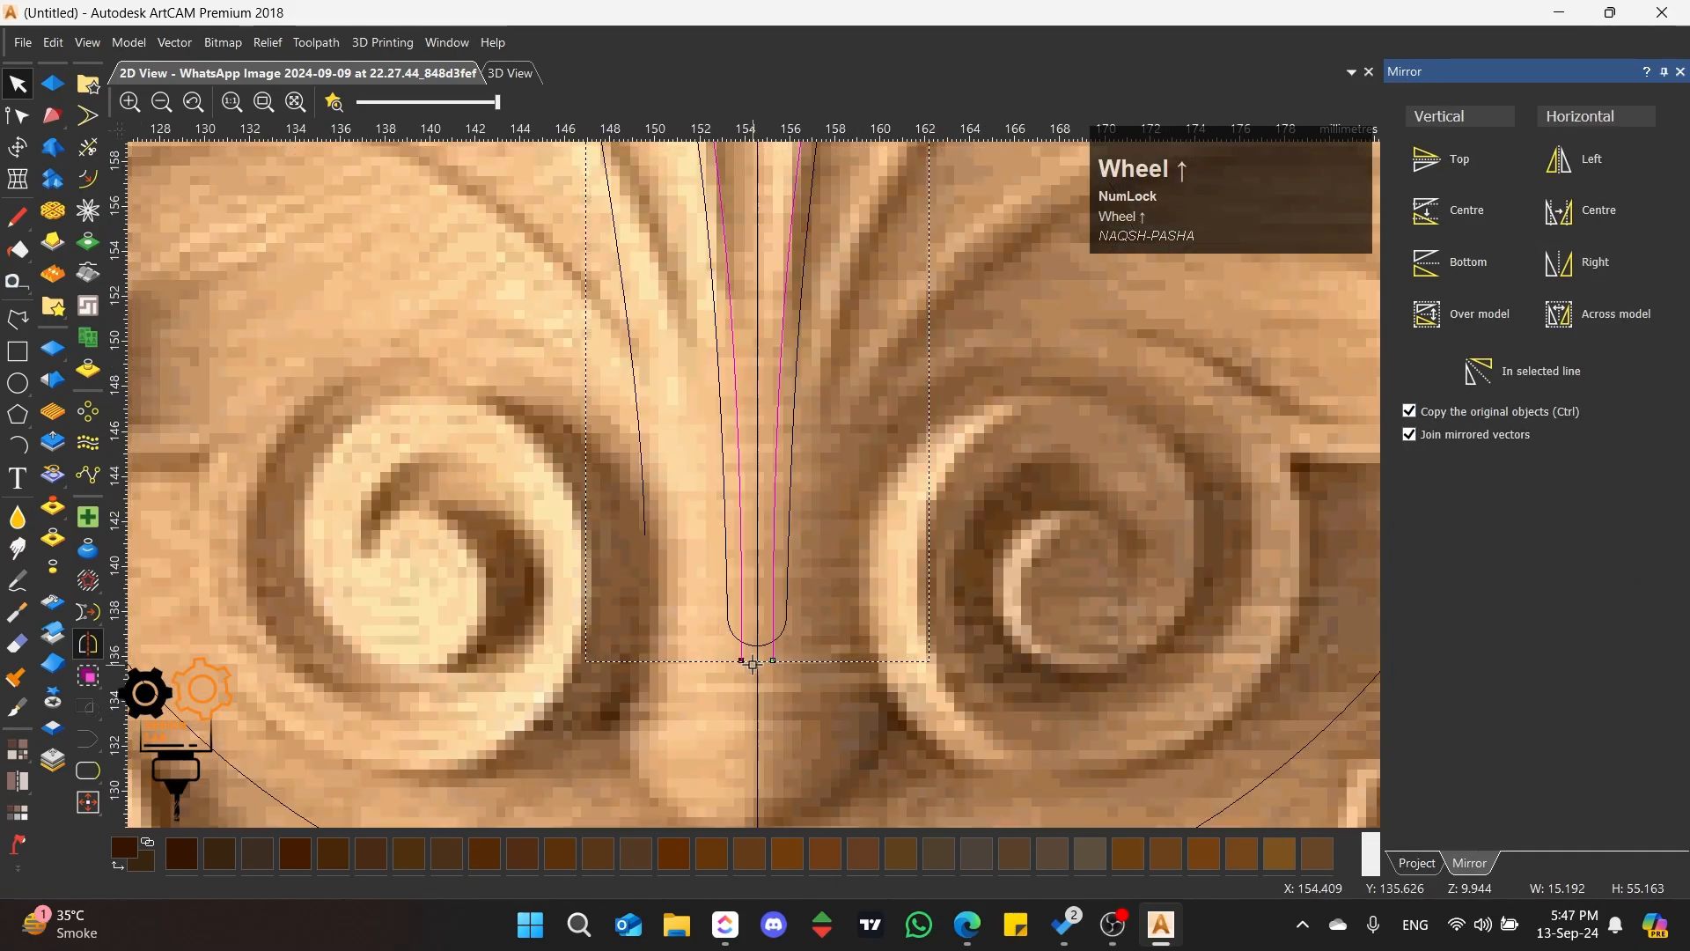
click(79, 775)
scroll(708, 460, down, 4)
scroll(797, 303, up, 3)
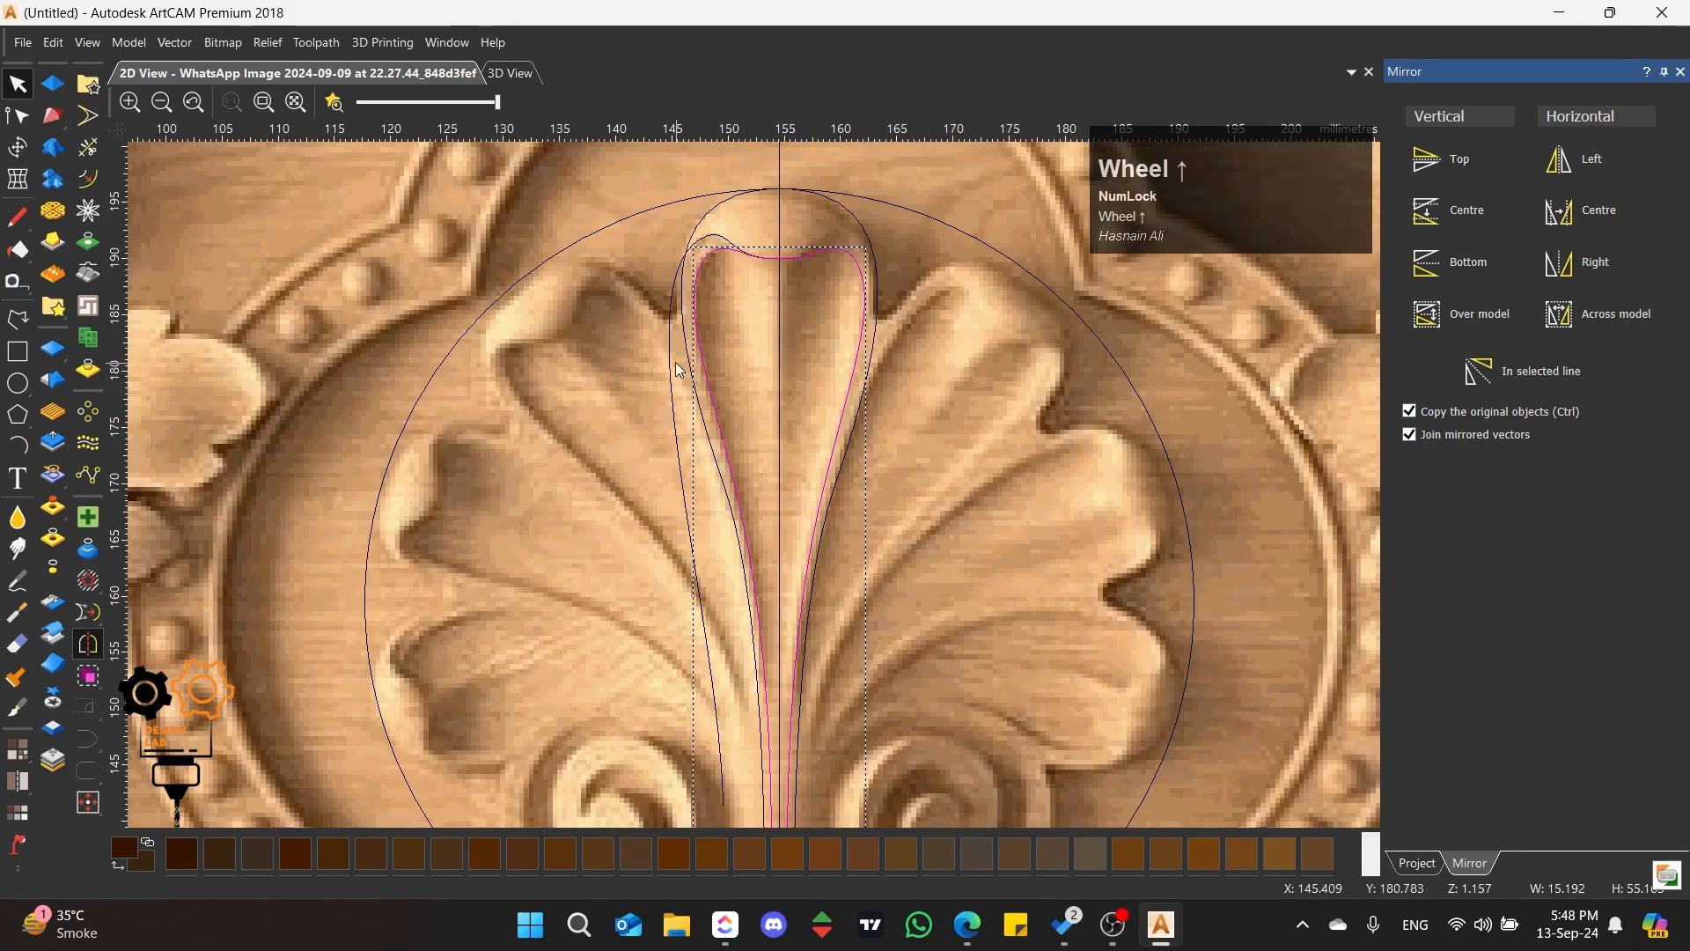
Step: Mirror the outer petal polyline to its right side as a joined copy and close its lower ends with a smooth curve
click(666, 359)
click(673, 361)
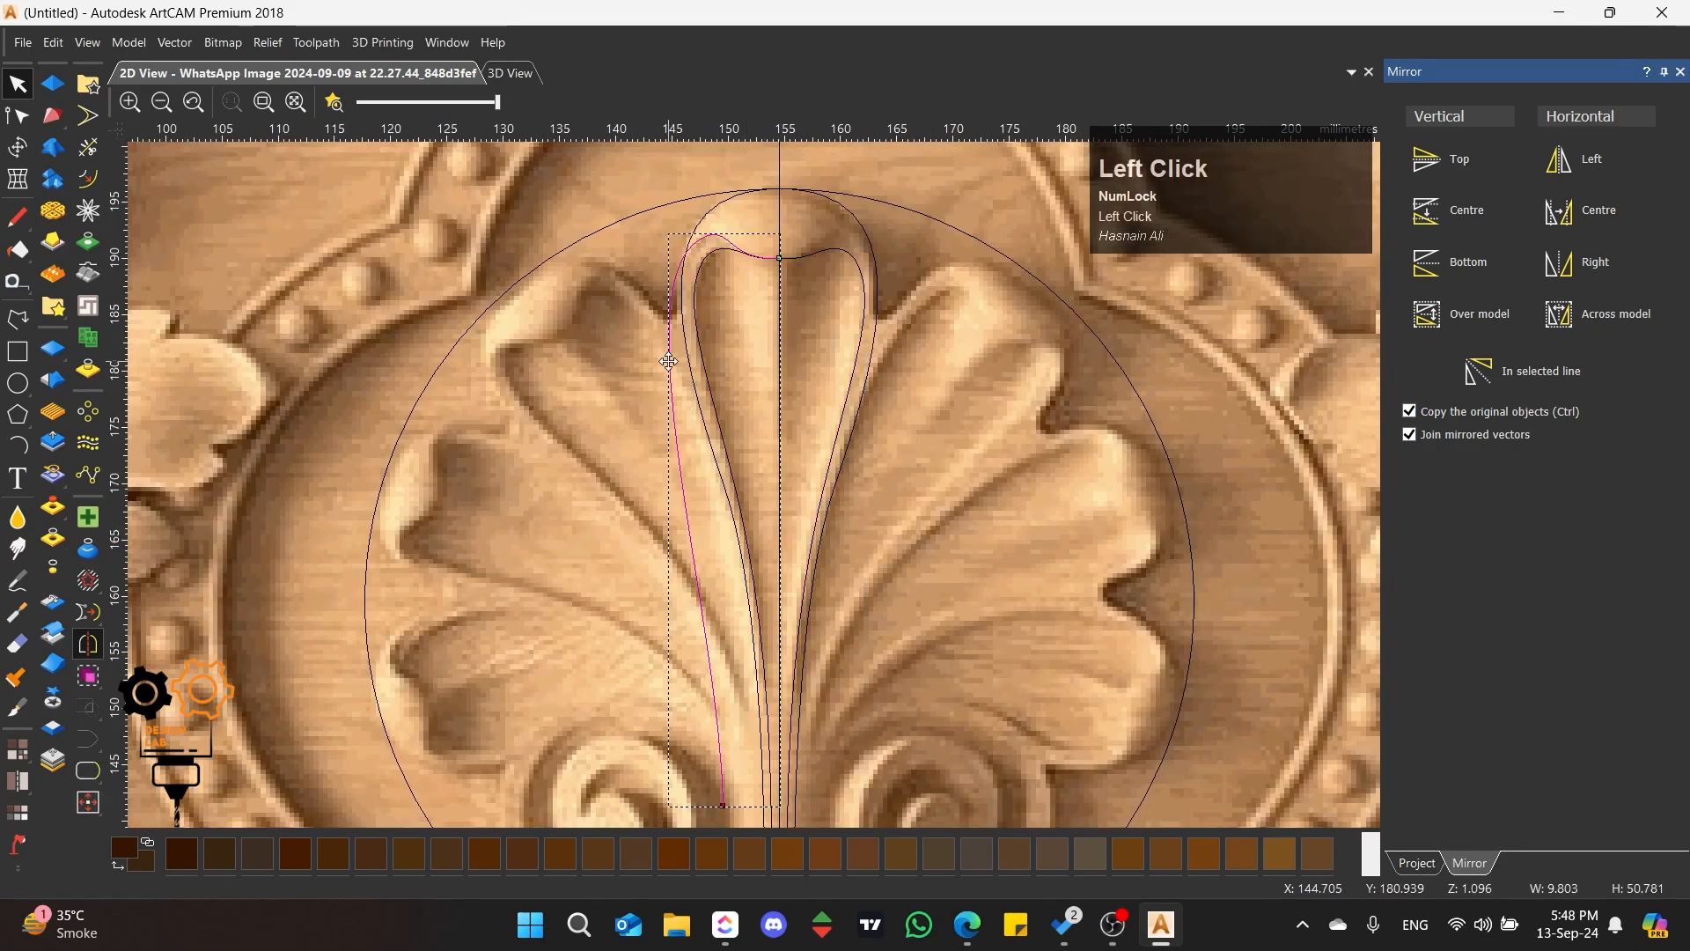
click(1576, 261)
scroll(746, 561, up, 2)
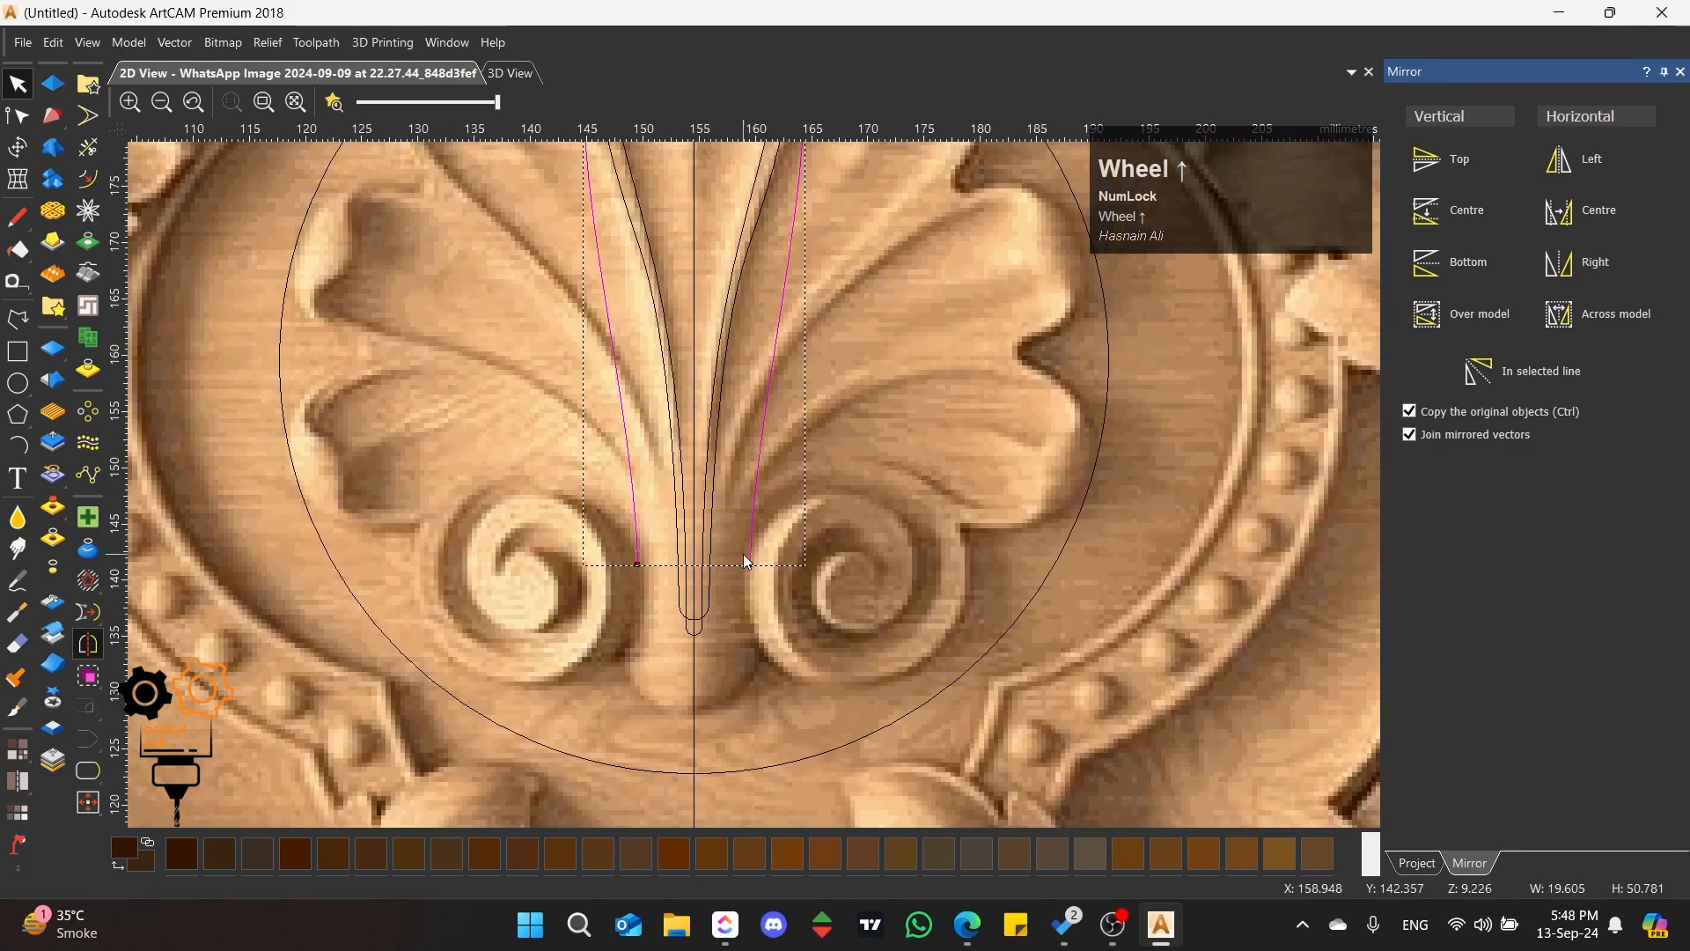
click(86, 771)
scroll(736, 361, down, 1)
scroll(733, 346, up, 1)
Step: Select the central petal's outer outline and inner hollow vector in turn to compare how they sit on the petal
click(611, 345)
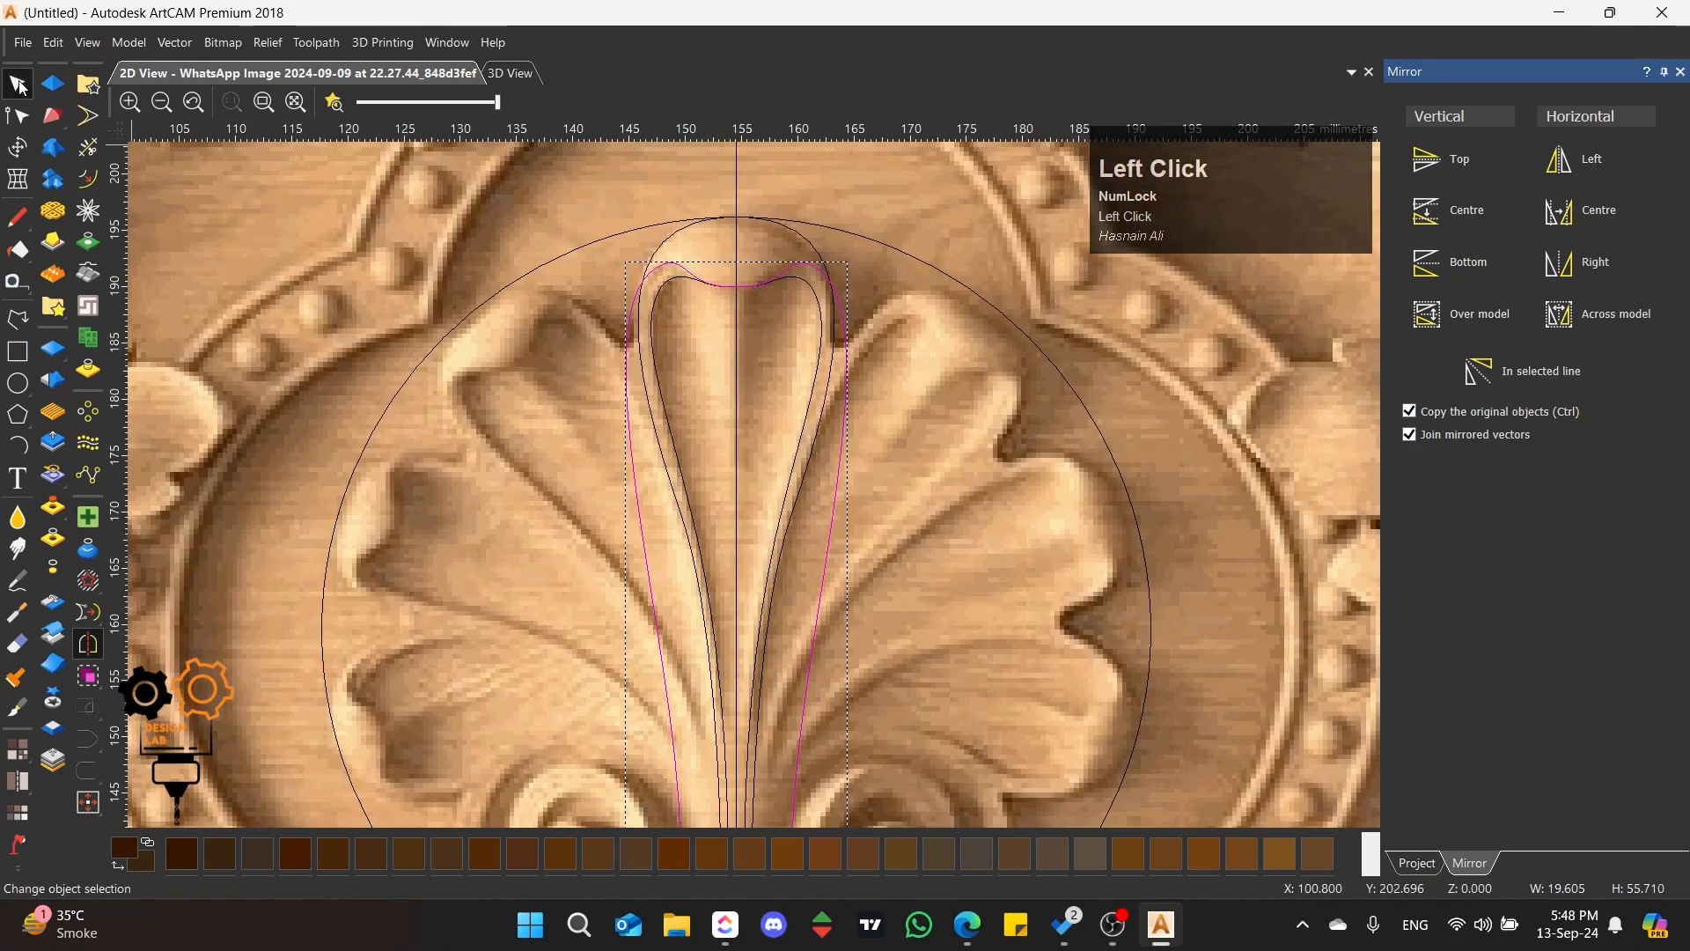
click(627, 344)
click(654, 327)
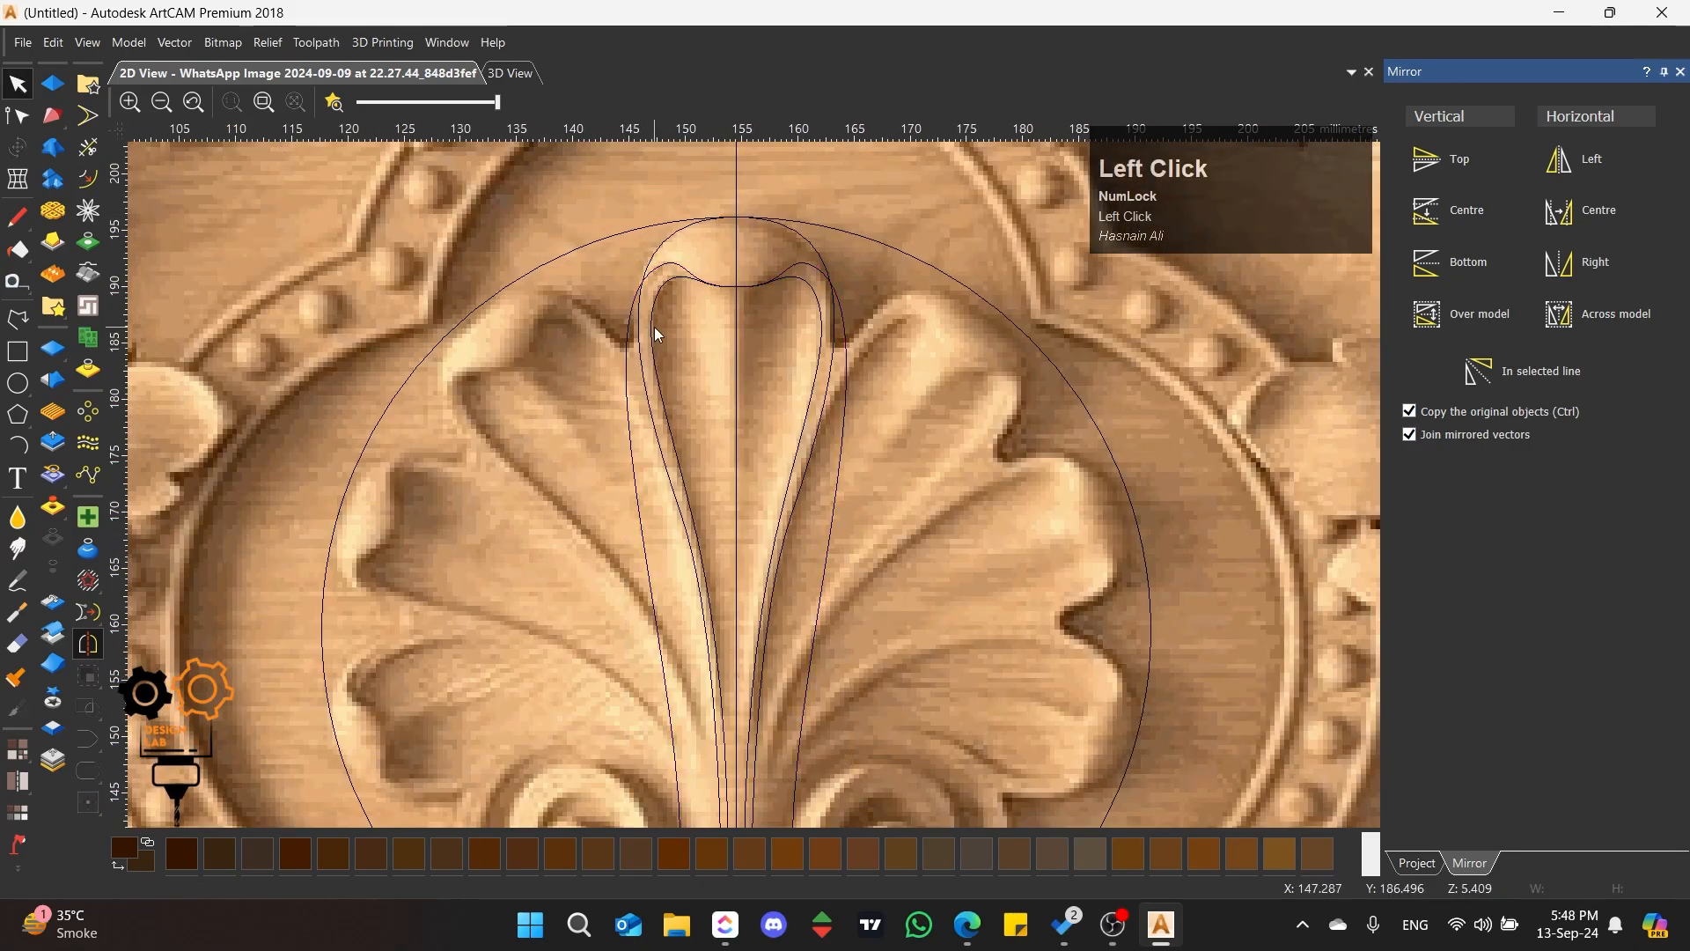
click(652, 324)
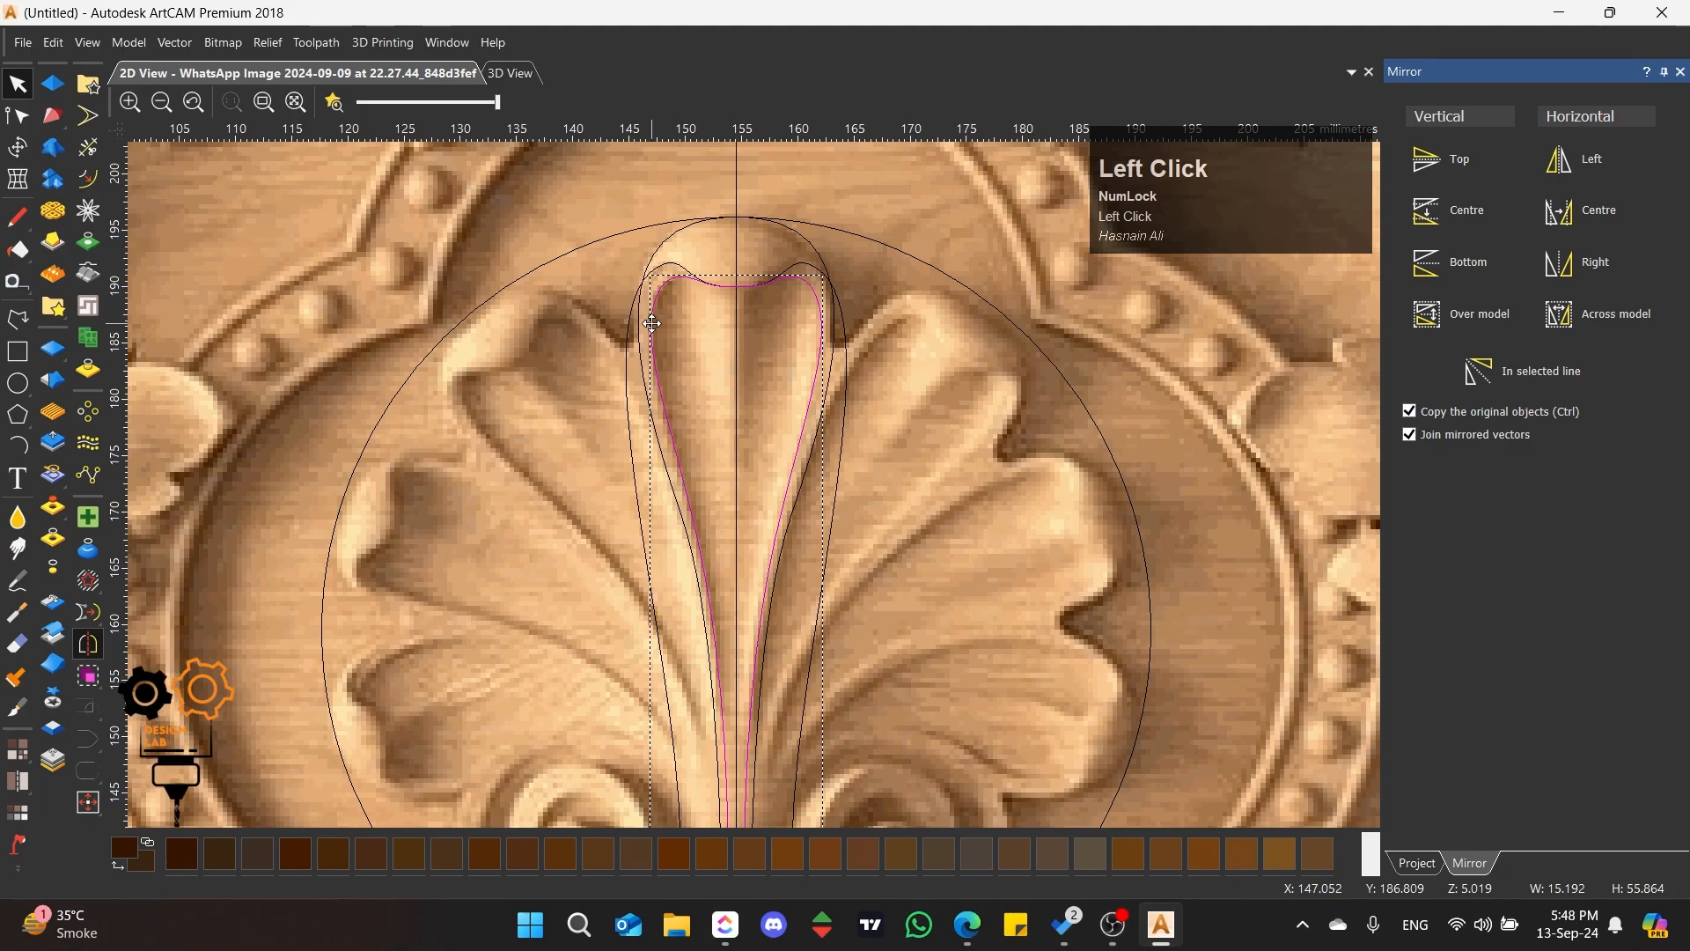
click(630, 305)
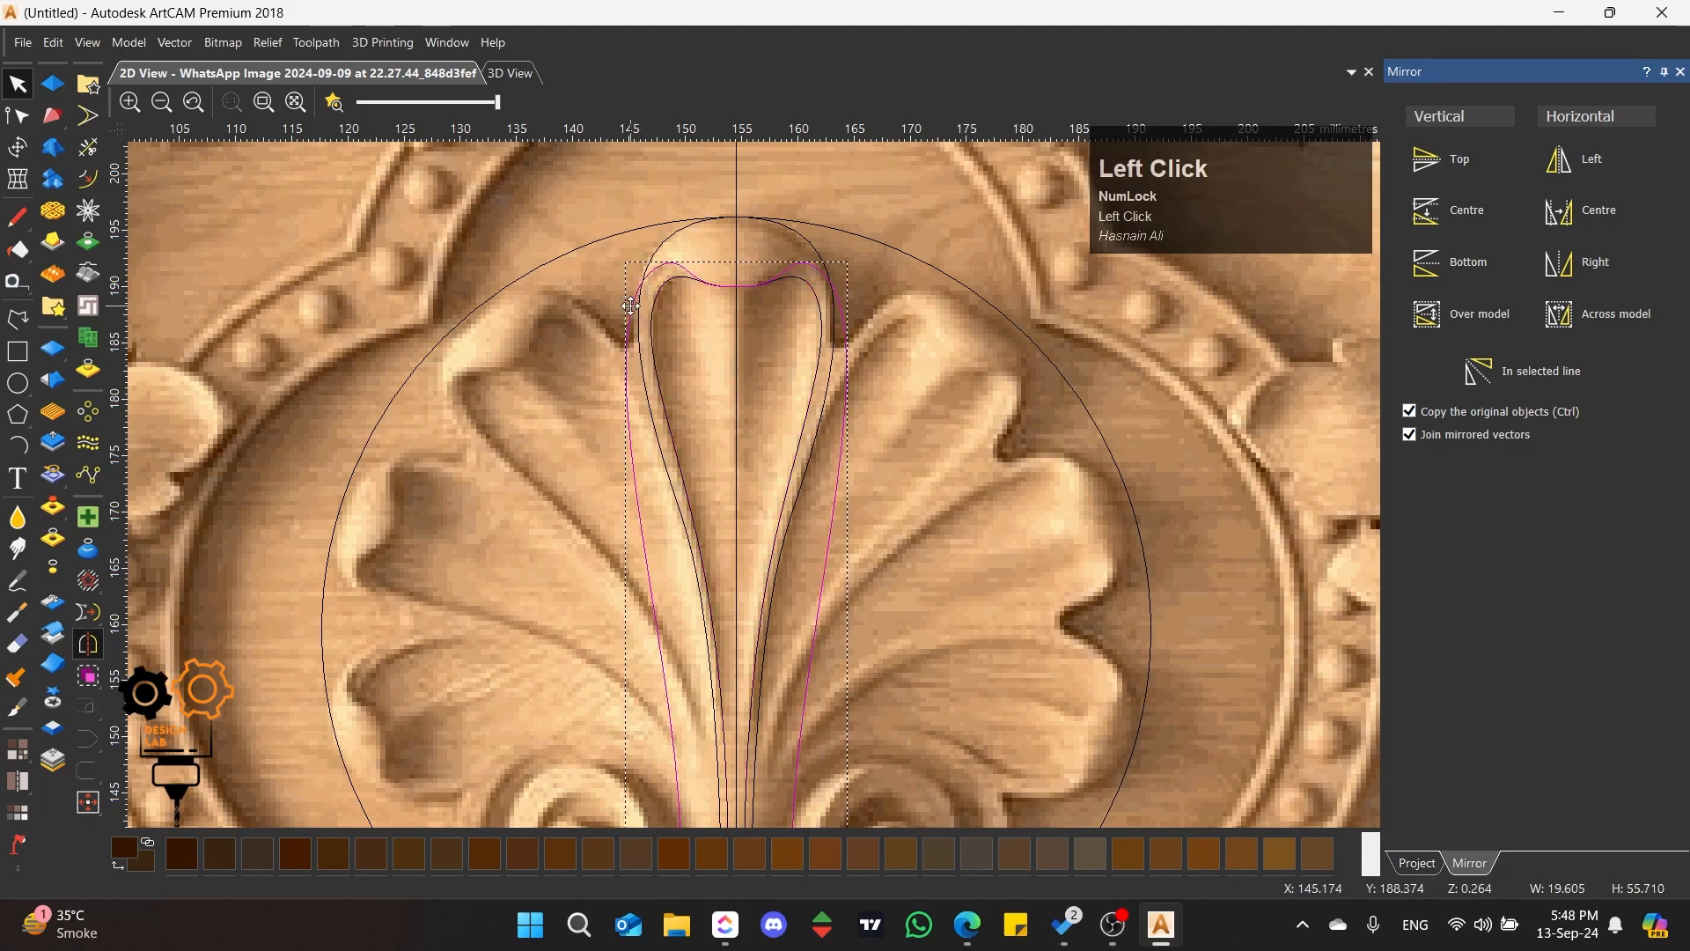
click(653, 319)
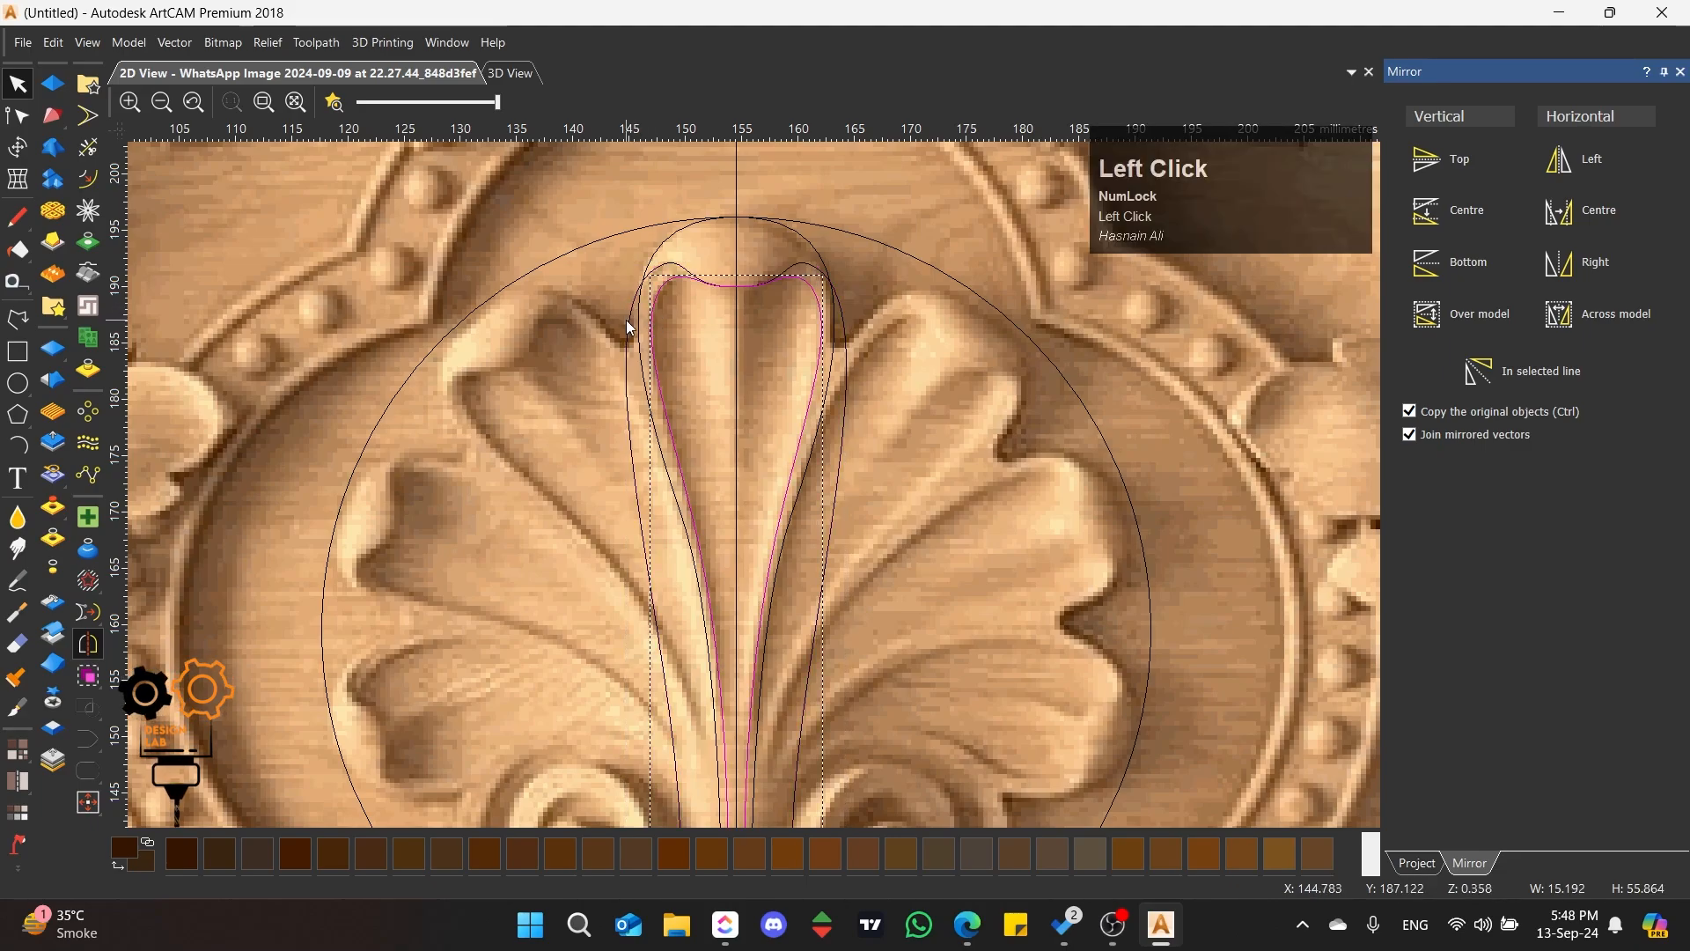
click(626, 320)
click(631, 327)
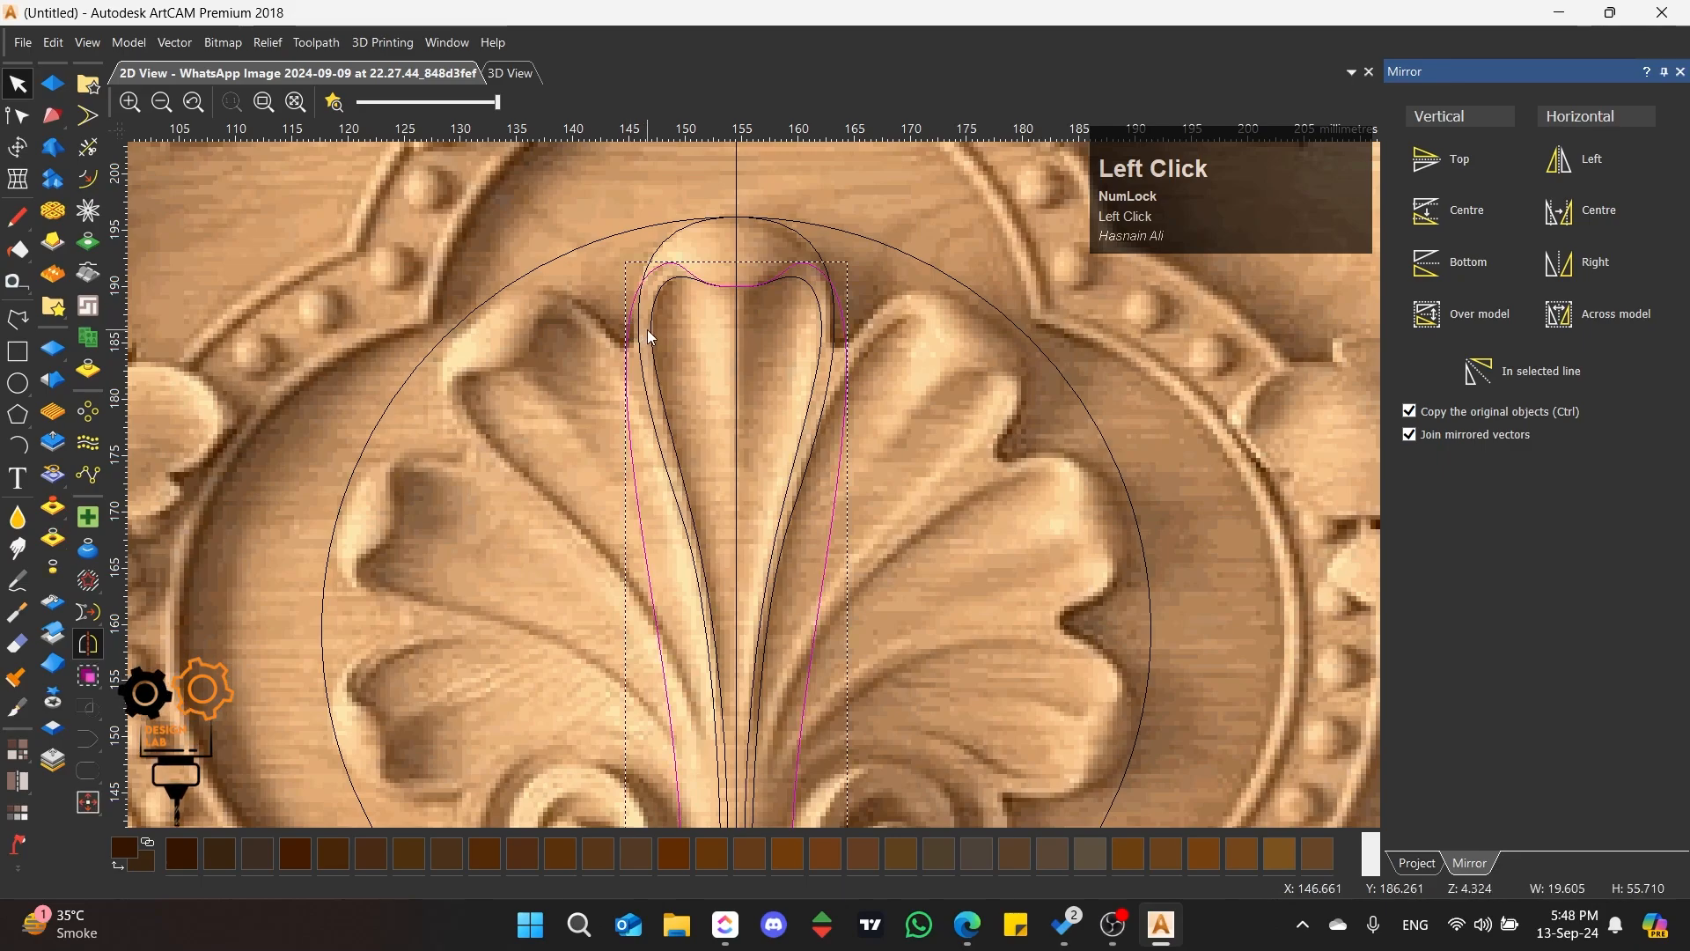
click(654, 335)
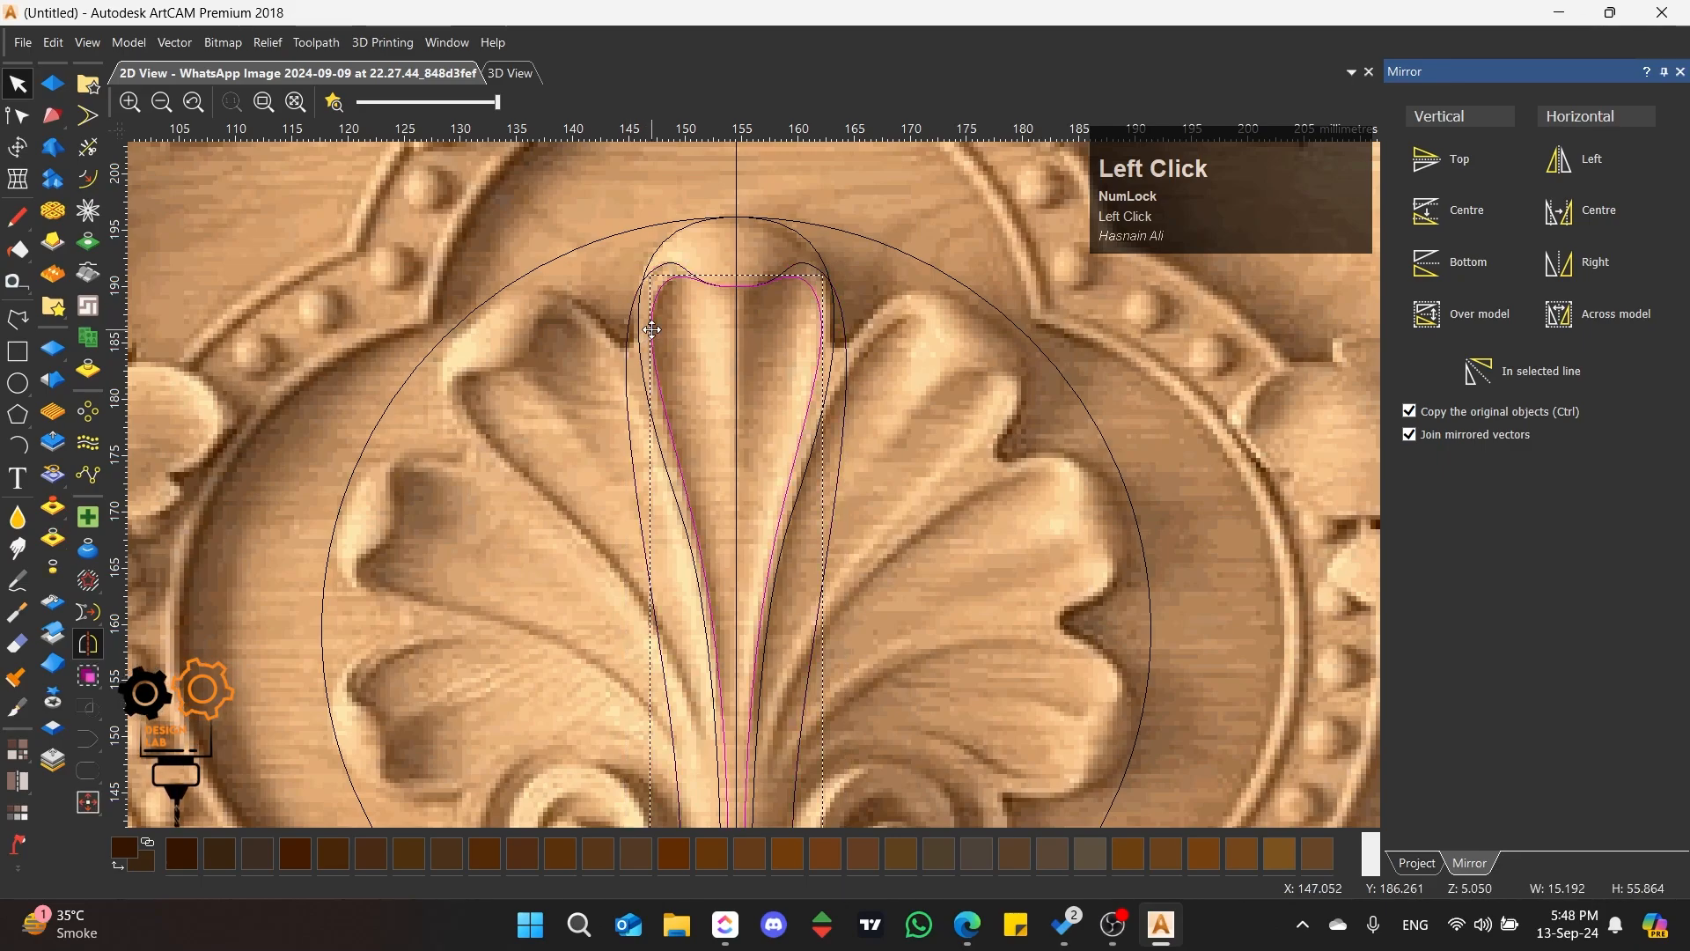
click(627, 352)
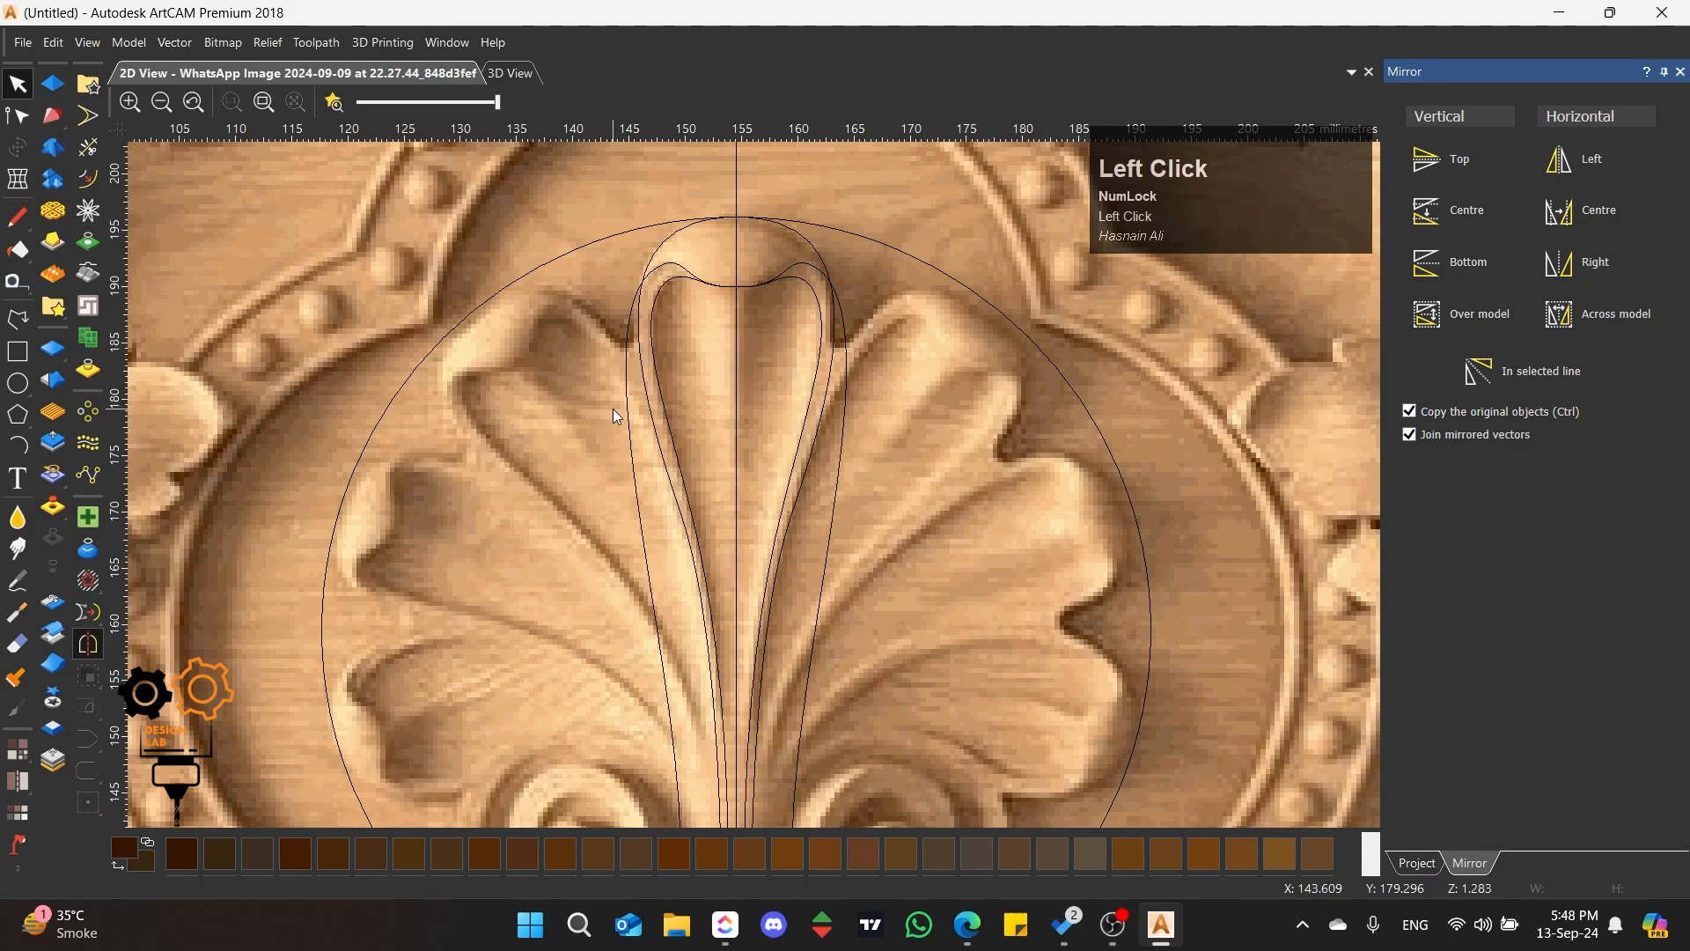
Step: Subtract a round shape at a 67-degree angle from the Phann relief using the outer petal outline
click(505, 76)
scroll(637, 347, down, 3)
click(53, 83)
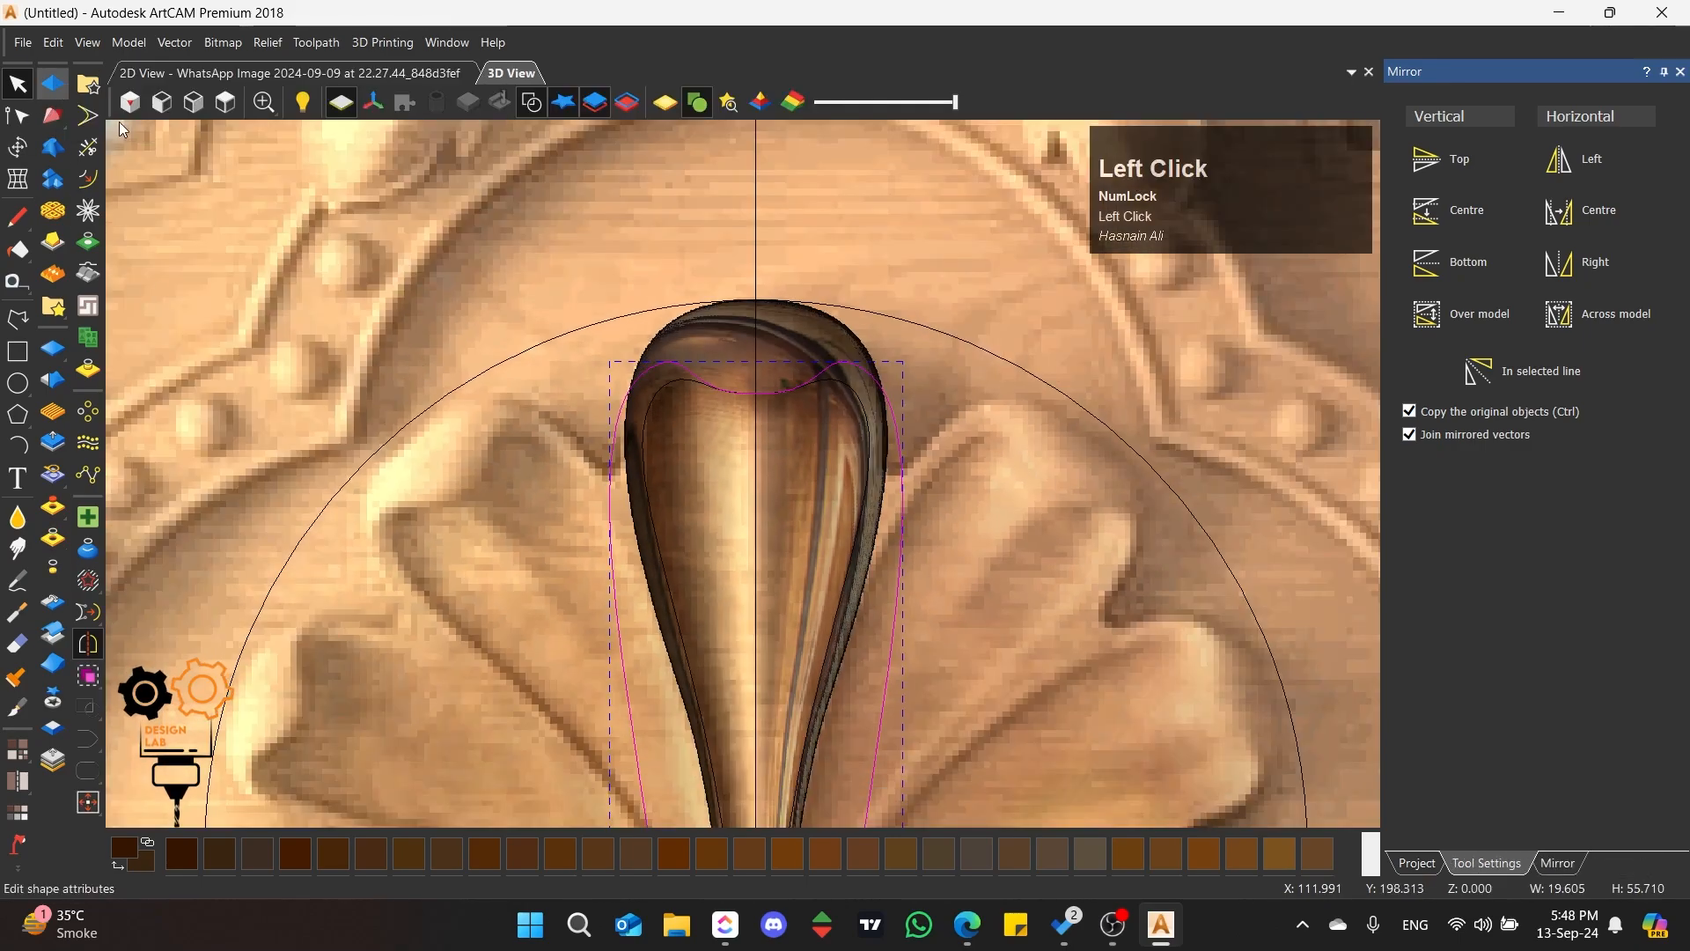
scroll(809, 466, down, 1)
click(1439, 144)
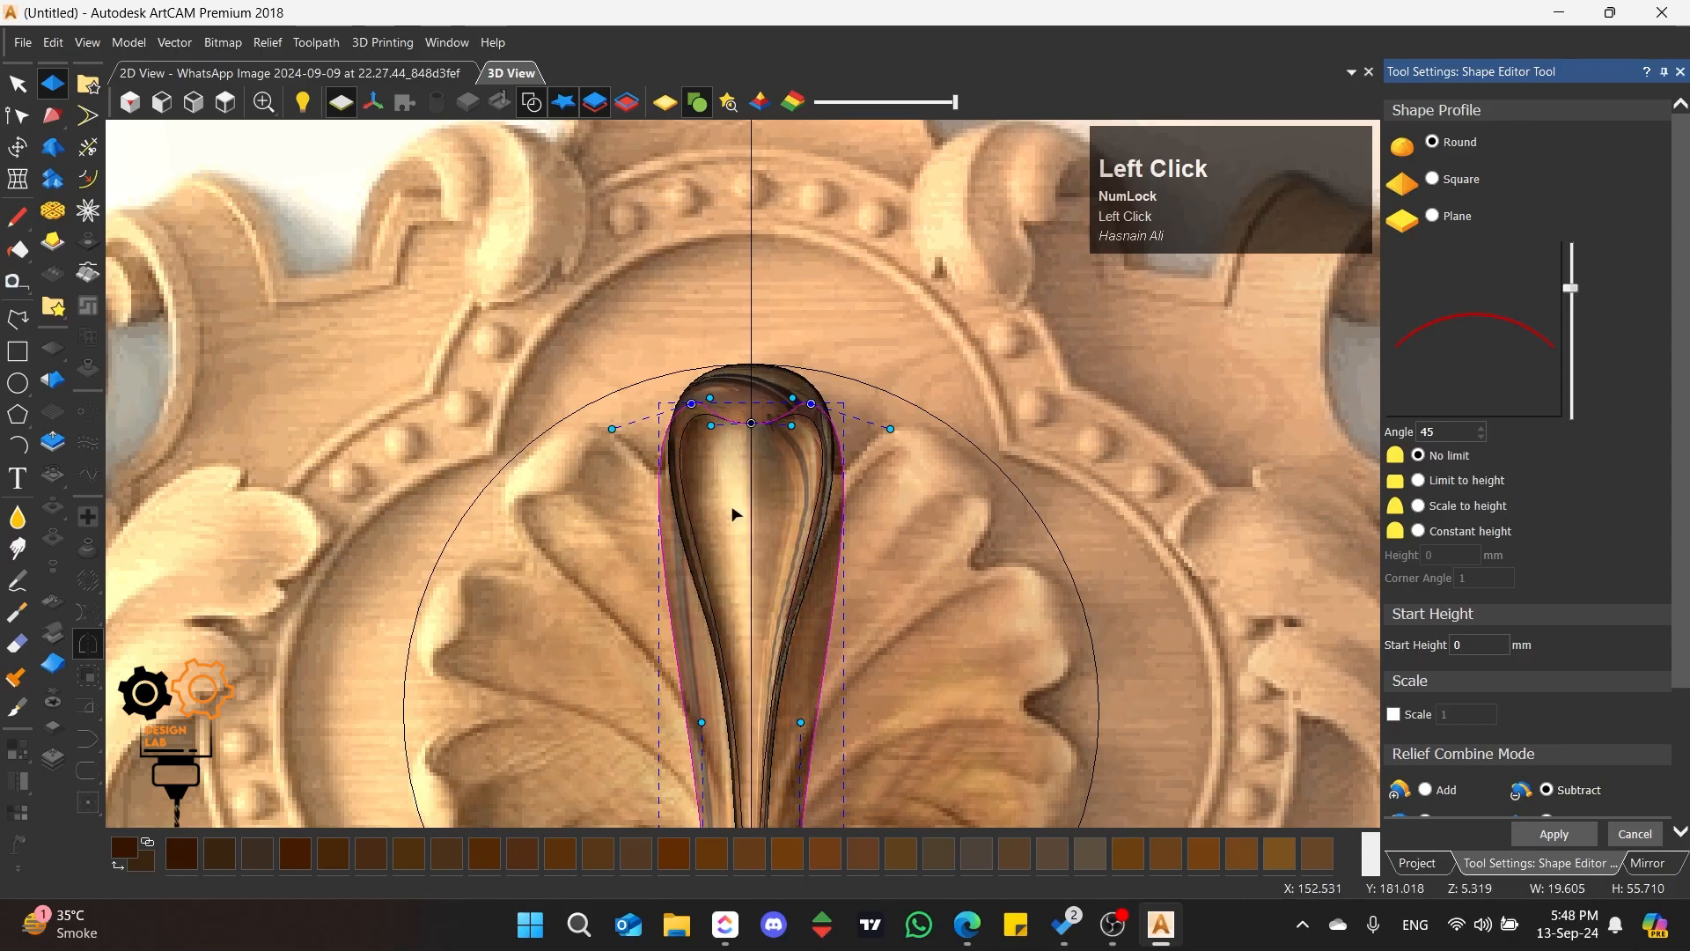
scroll(729, 509, up, 5)
middle_drag(959, 313, 1049, 357)
middle_drag(845, 452, 1280, 404)
scroll(748, 562, up, 2)
drag(1573, 280, 1576, 266)
Step: Hide the Relief Layer in the Front Relief's group and inspect the Phann petal alone in 3D
scroll(585, 353, down, 1)
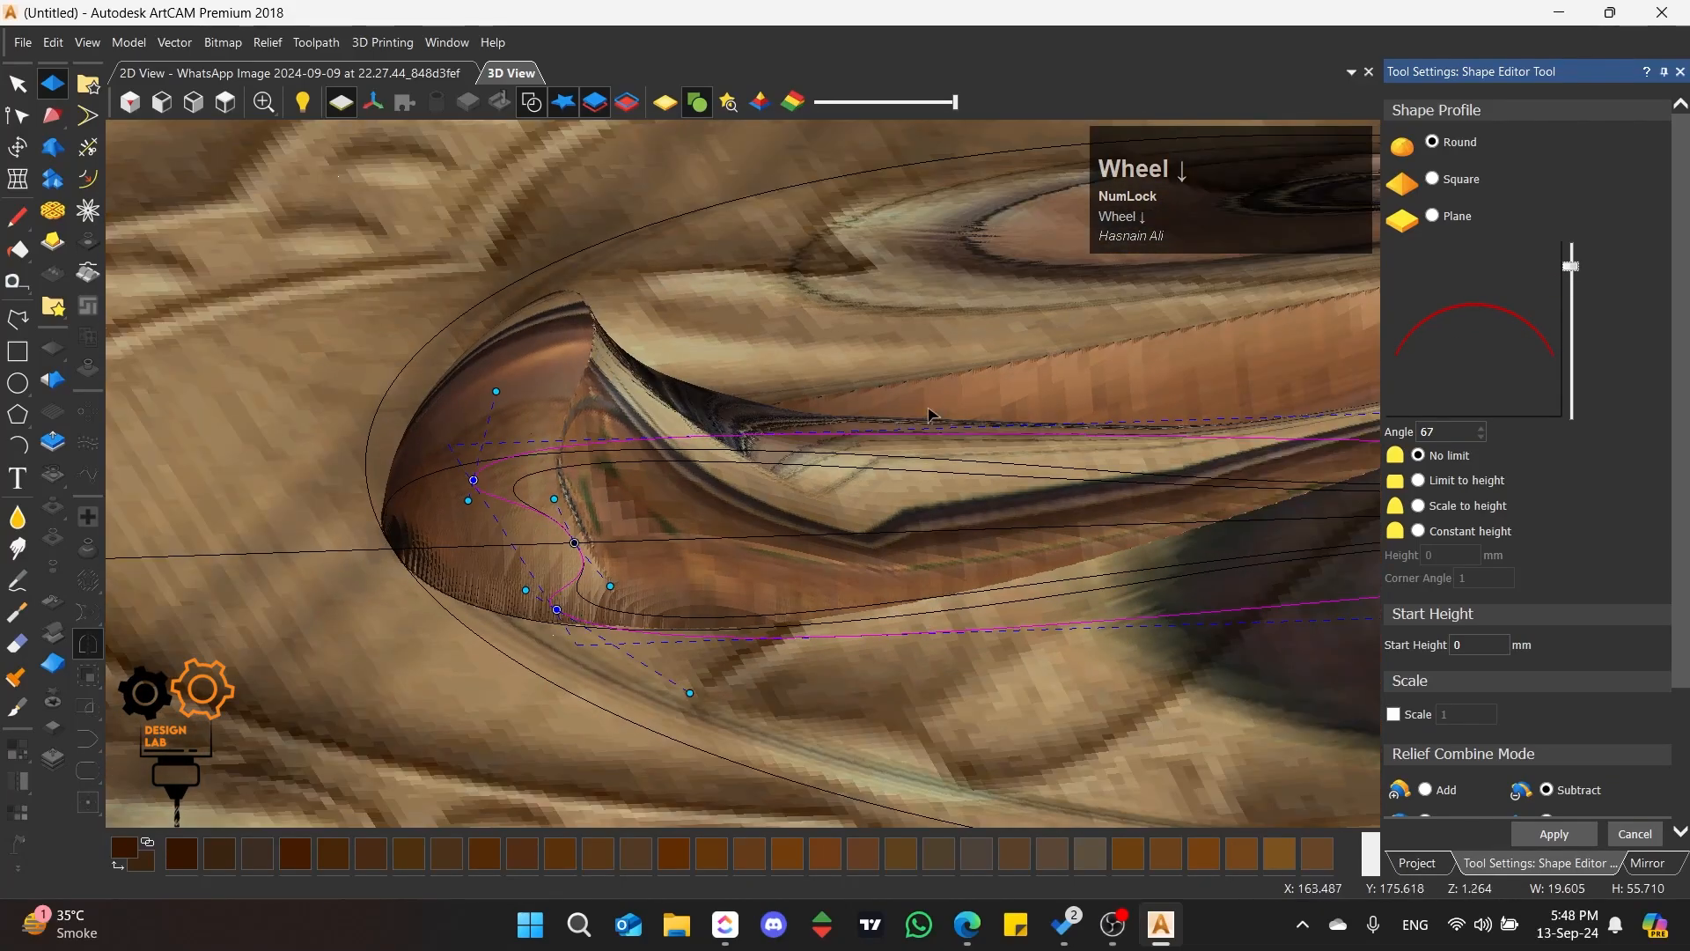
scroll(1014, 433, up, 2)
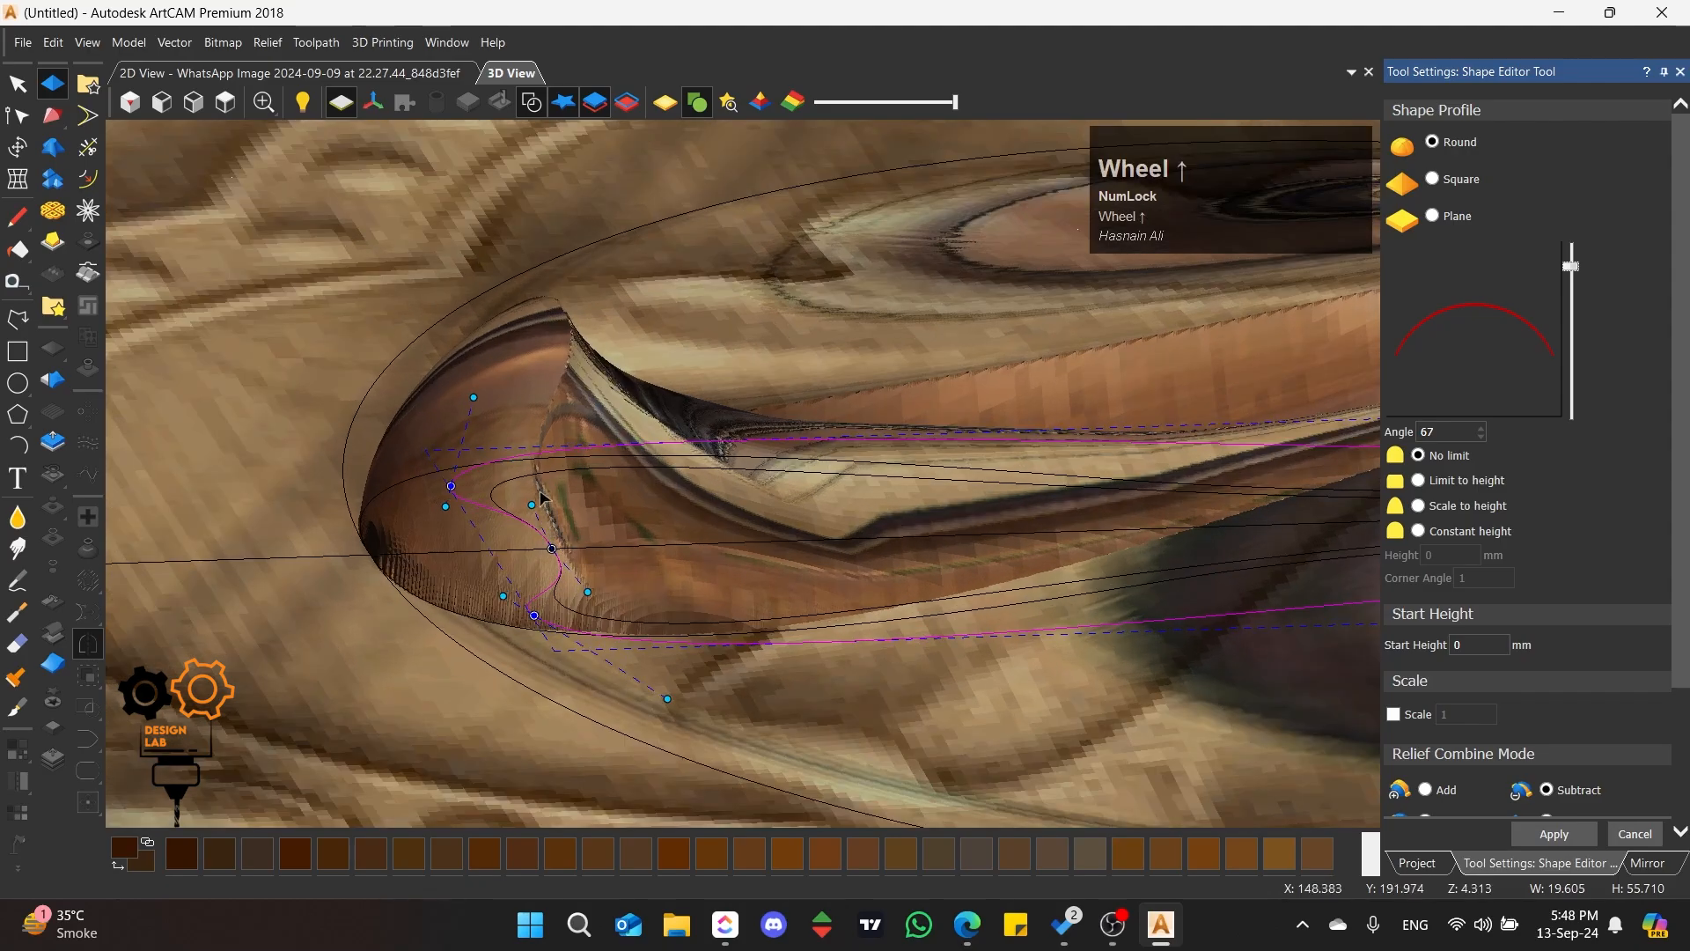
scroll(557, 494, up, 1)
middle_drag(890, 615, 864, 388)
scroll(955, 404, down, 3)
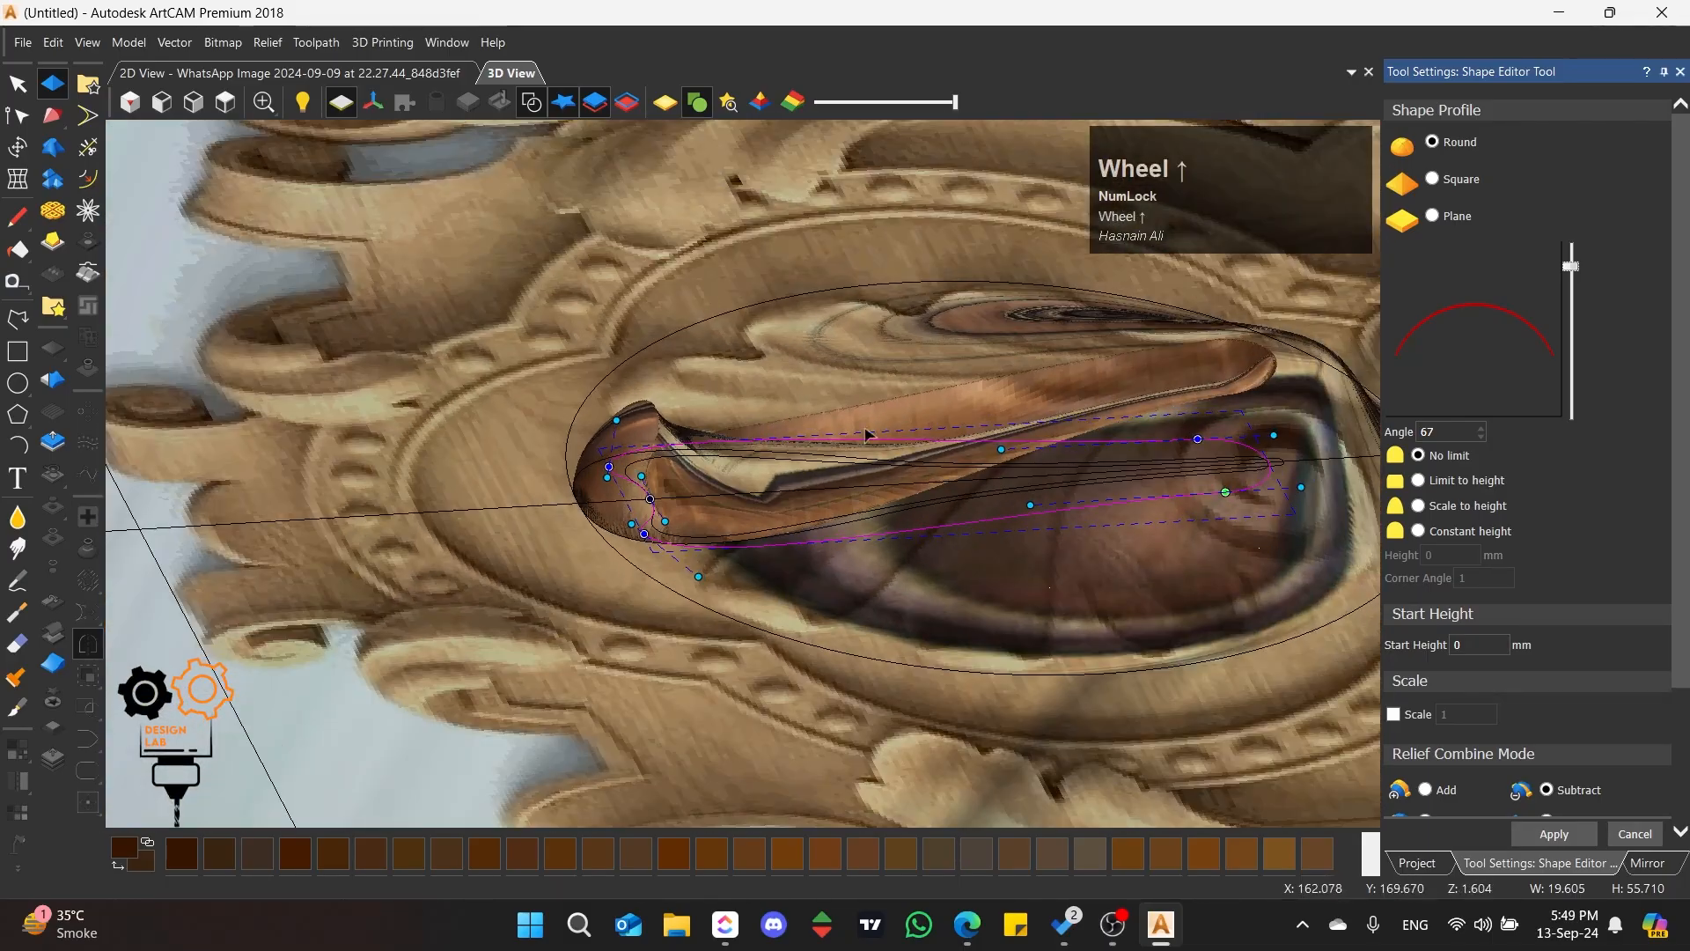
middle_drag(1012, 432, 773, 483)
scroll(1144, 502, up, 5)
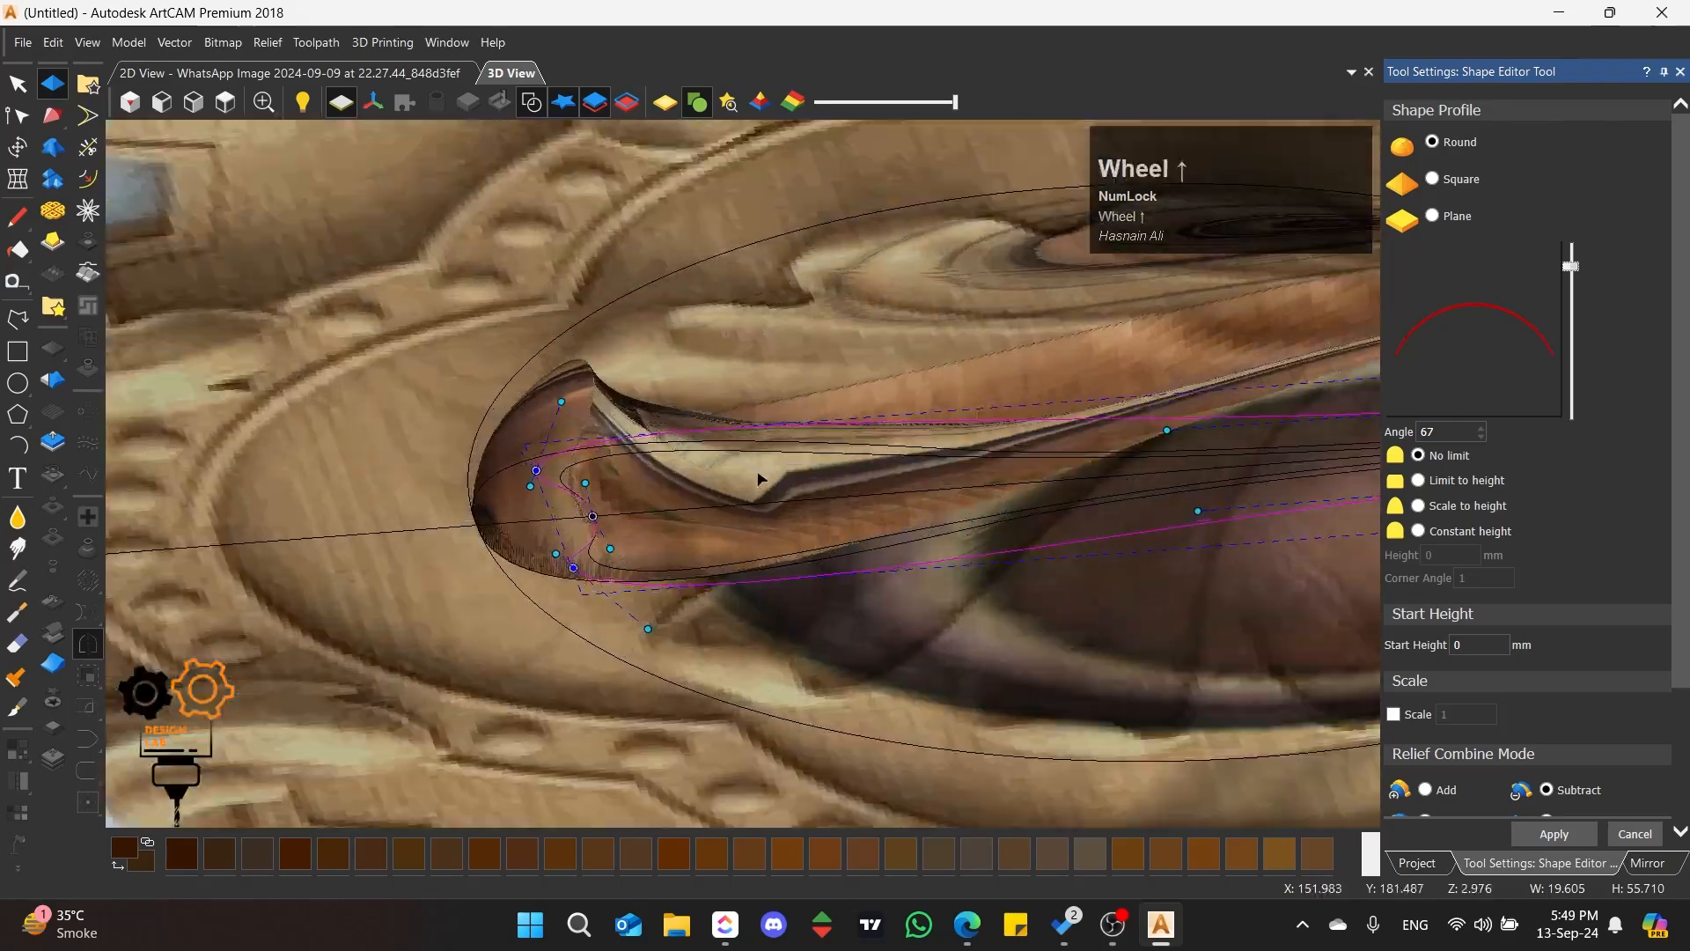
click(1417, 863)
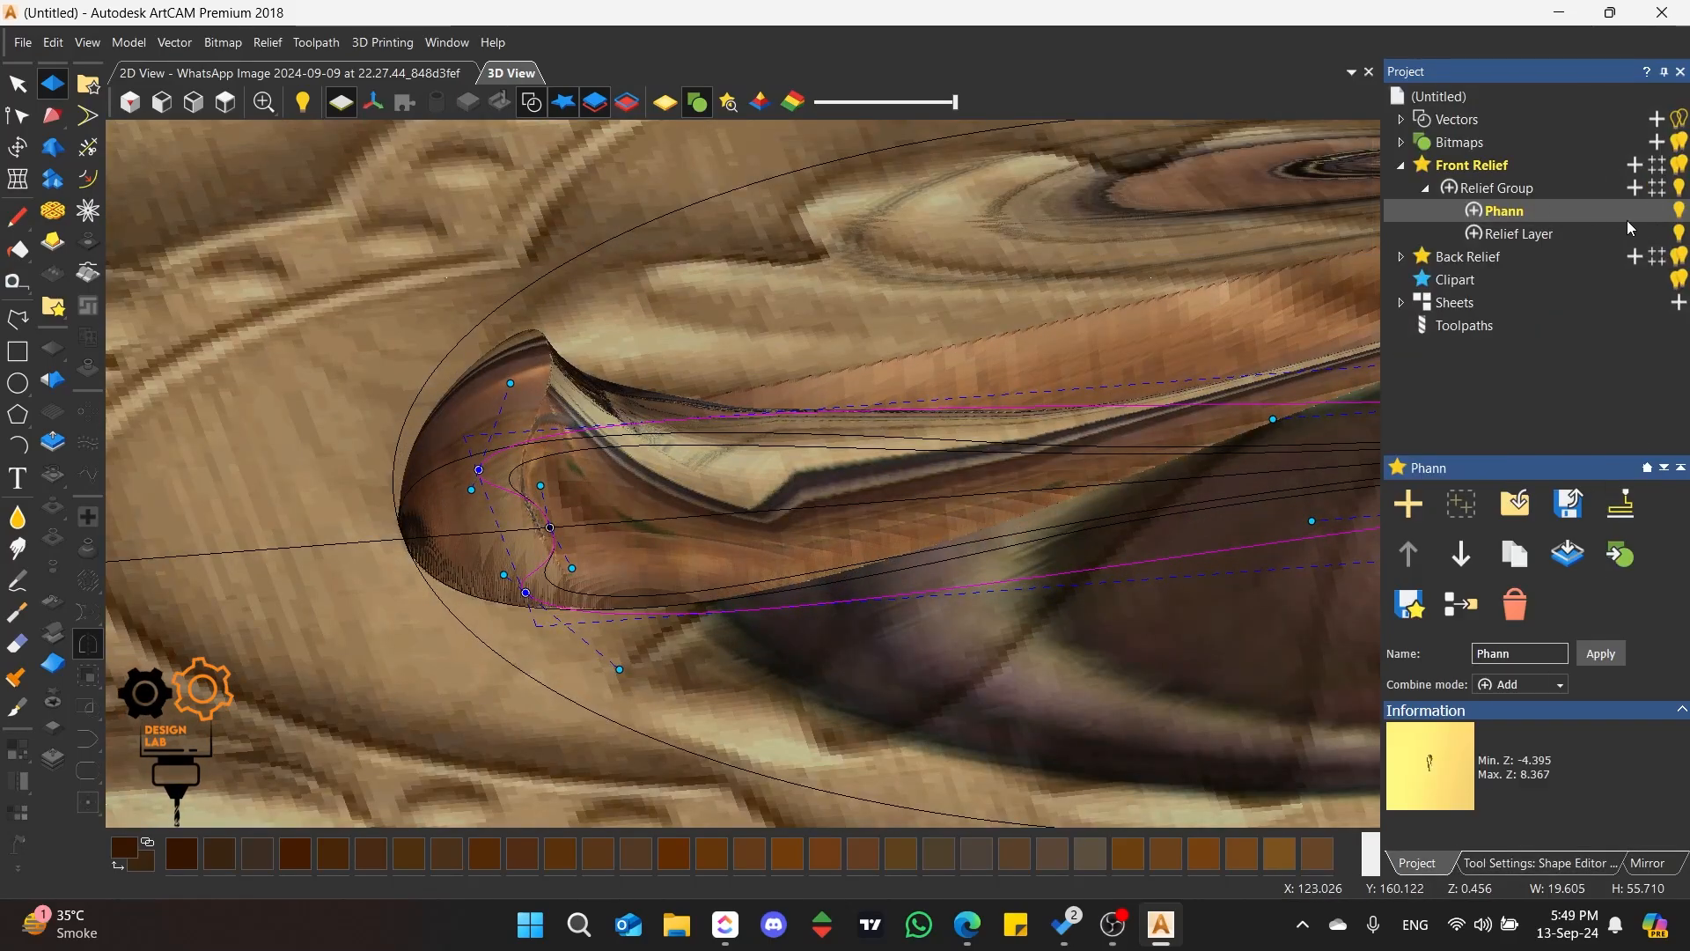
click(1680, 236)
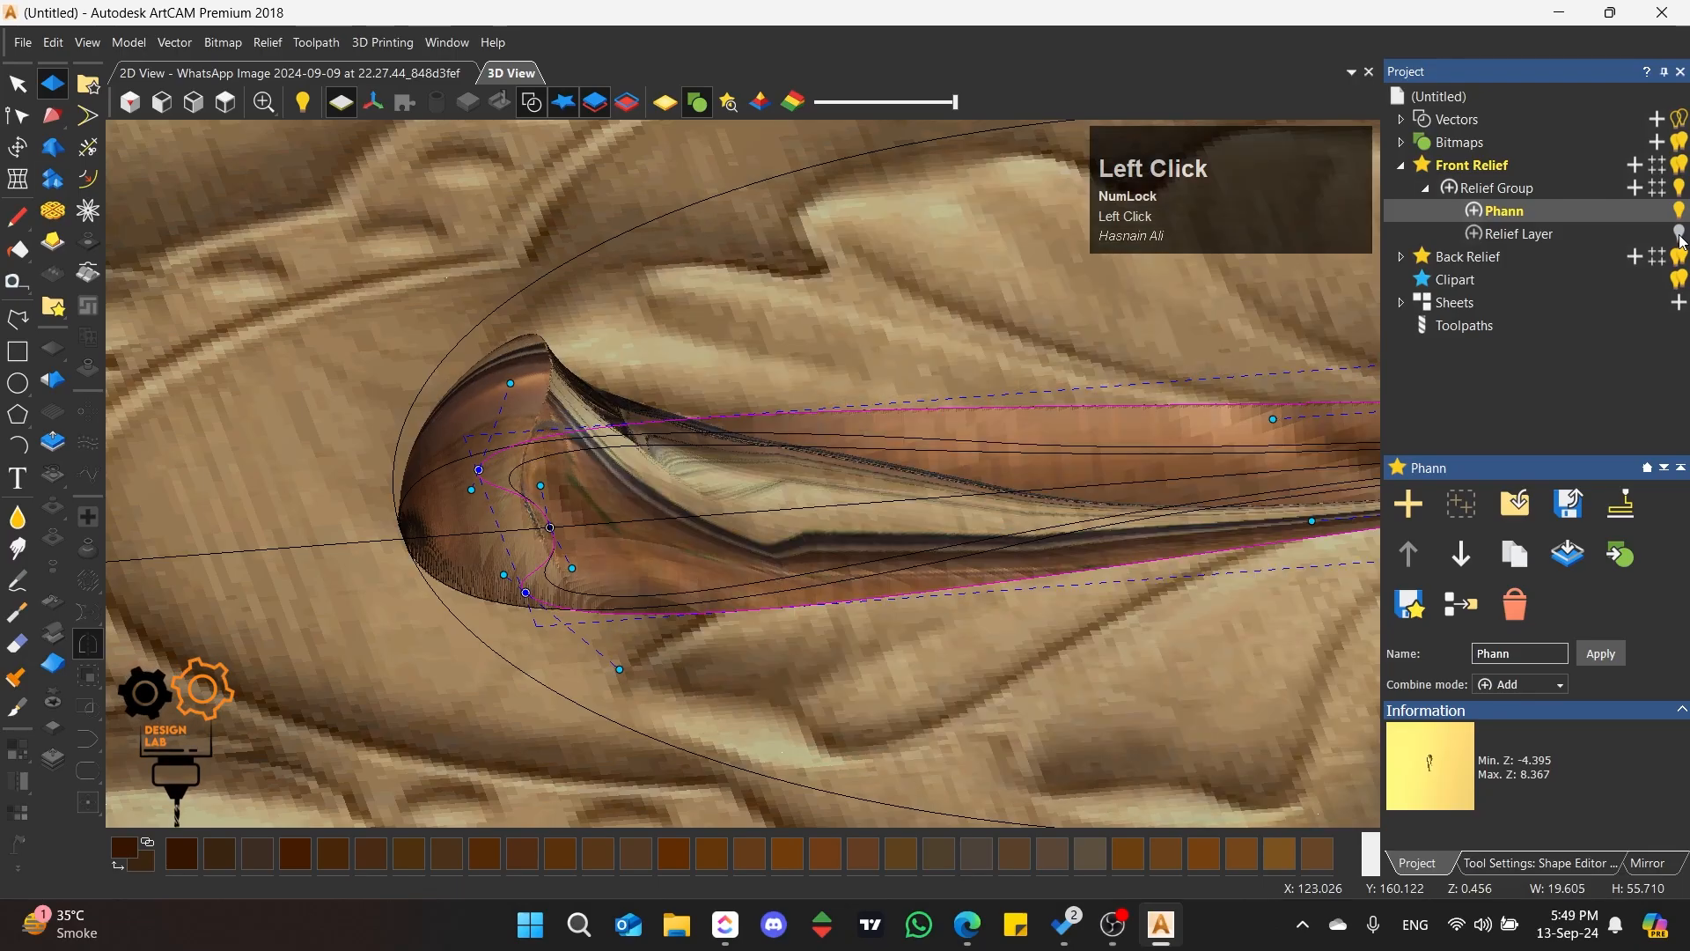
scroll(652, 556, down, 3)
scroll(946, 498, up, 2)
middle_drag(946, 499, 698, 852)
Step: Move the subtracted outline's lower-left node in beside the petal's narrow foot and realign both its handles with the petal's edge
click(226, 102)
scroll(764, 521, up, 3)
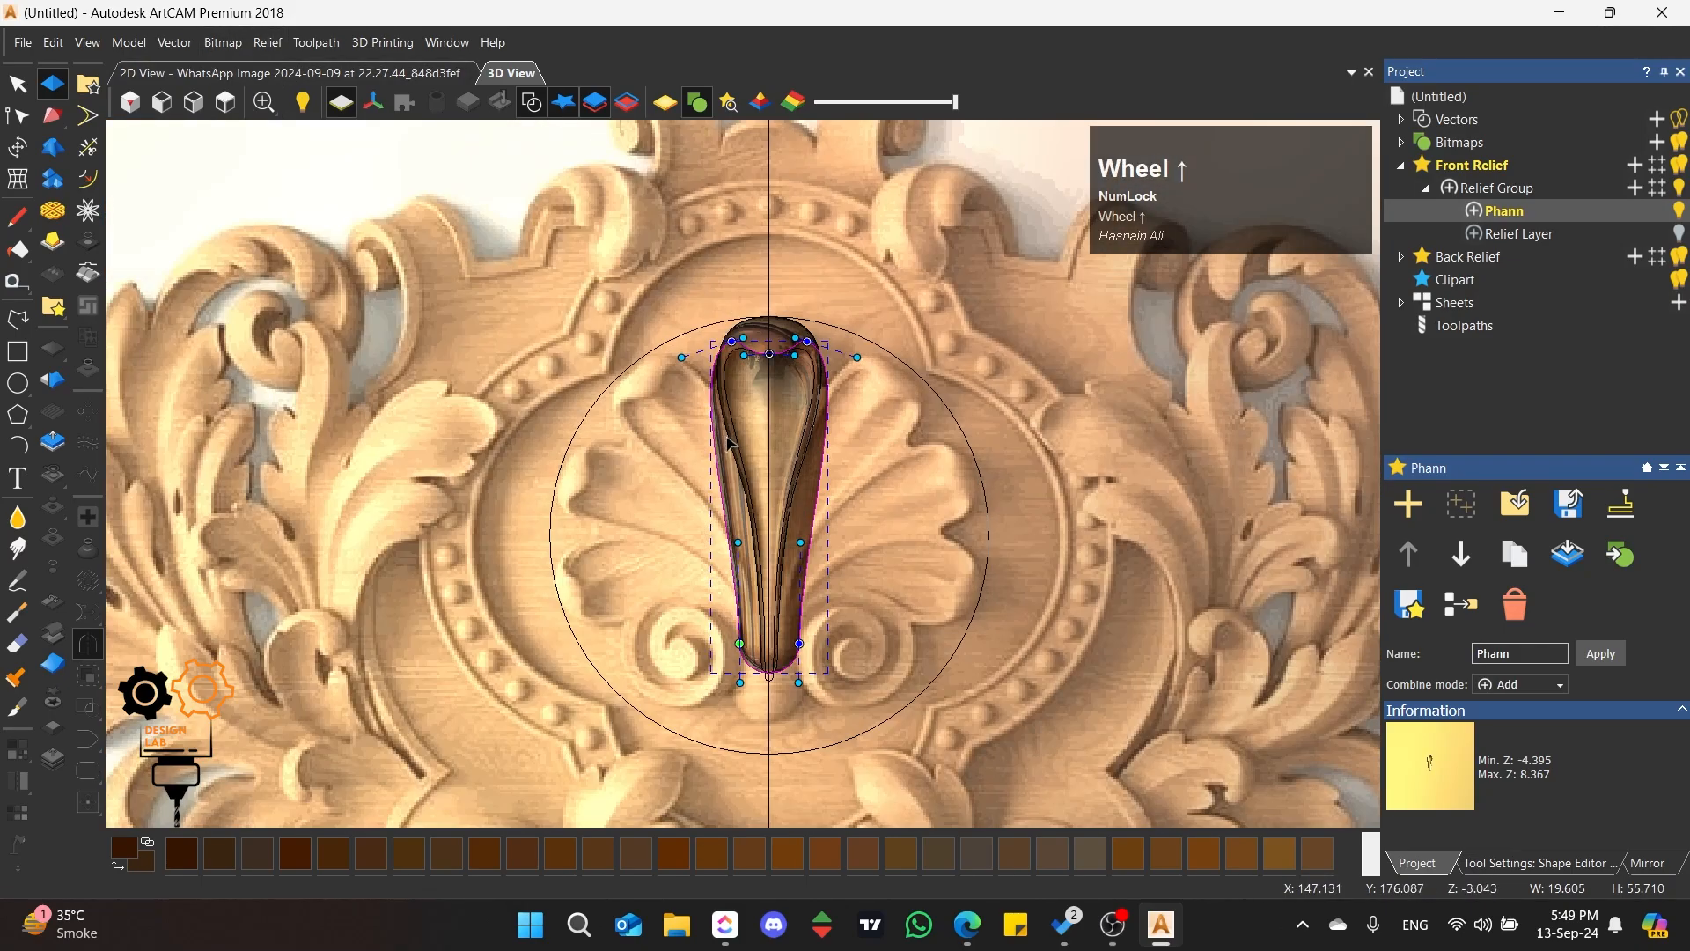
scroll(764, 521, up, 2)
drag(702, 598, 801, 585)
scroll(747, 627, down, 3)
scroll(746, 627, up, 3)
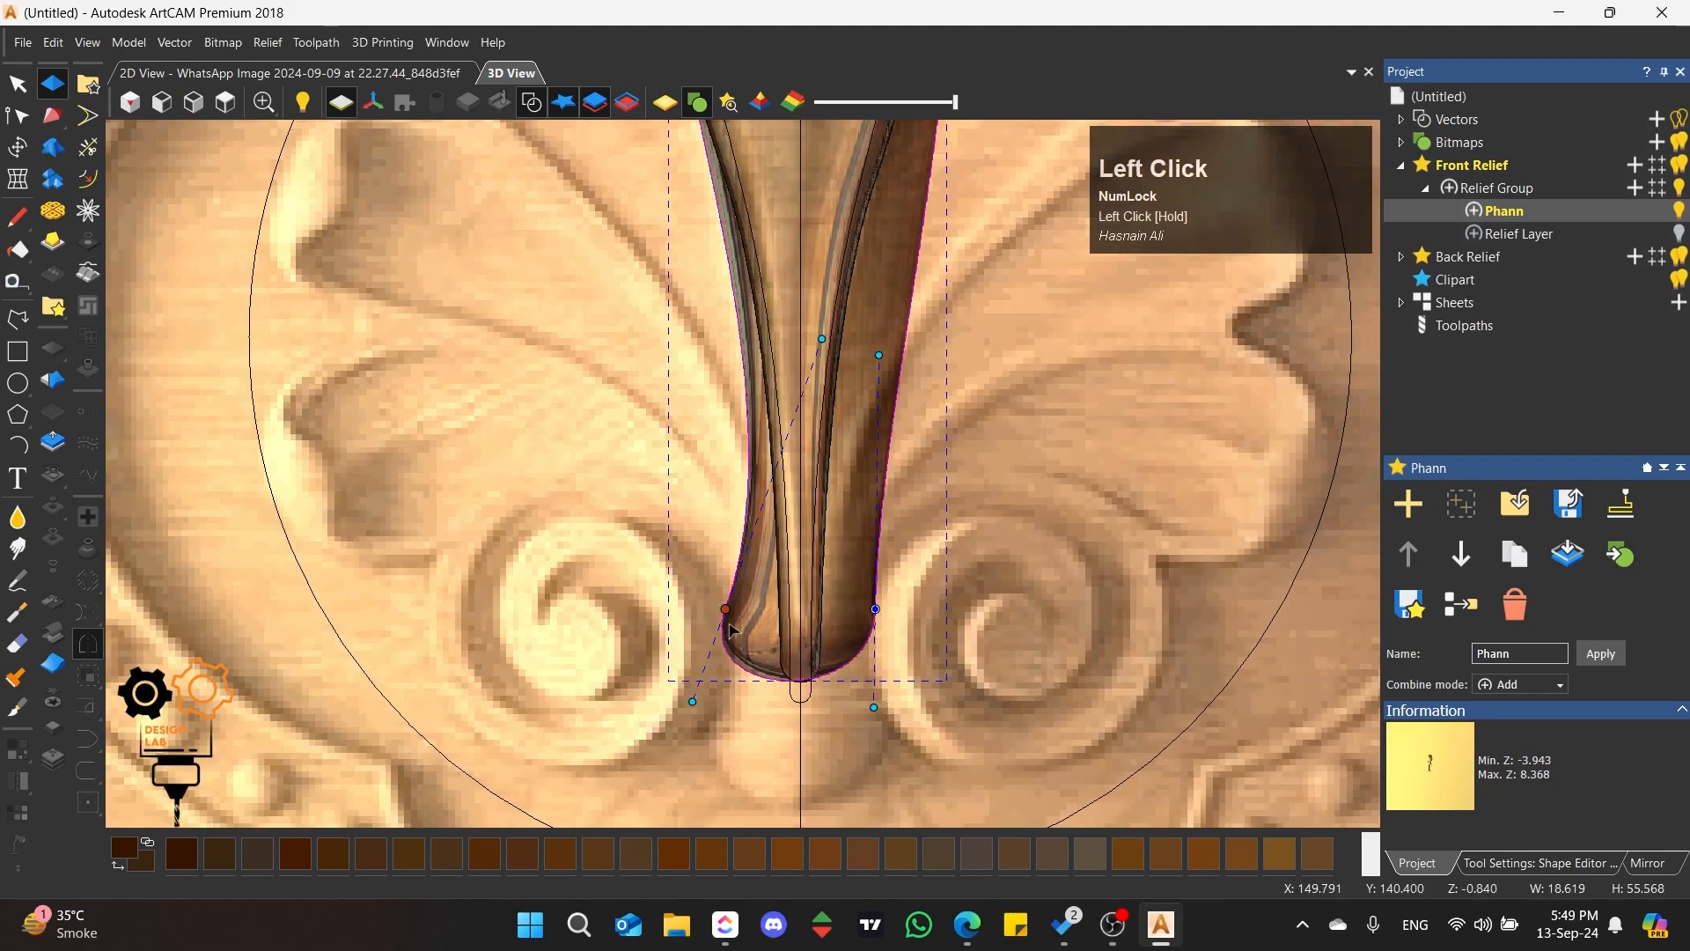
drag(779, 628, 781, 647)
drag(691, 701, 777, 730)
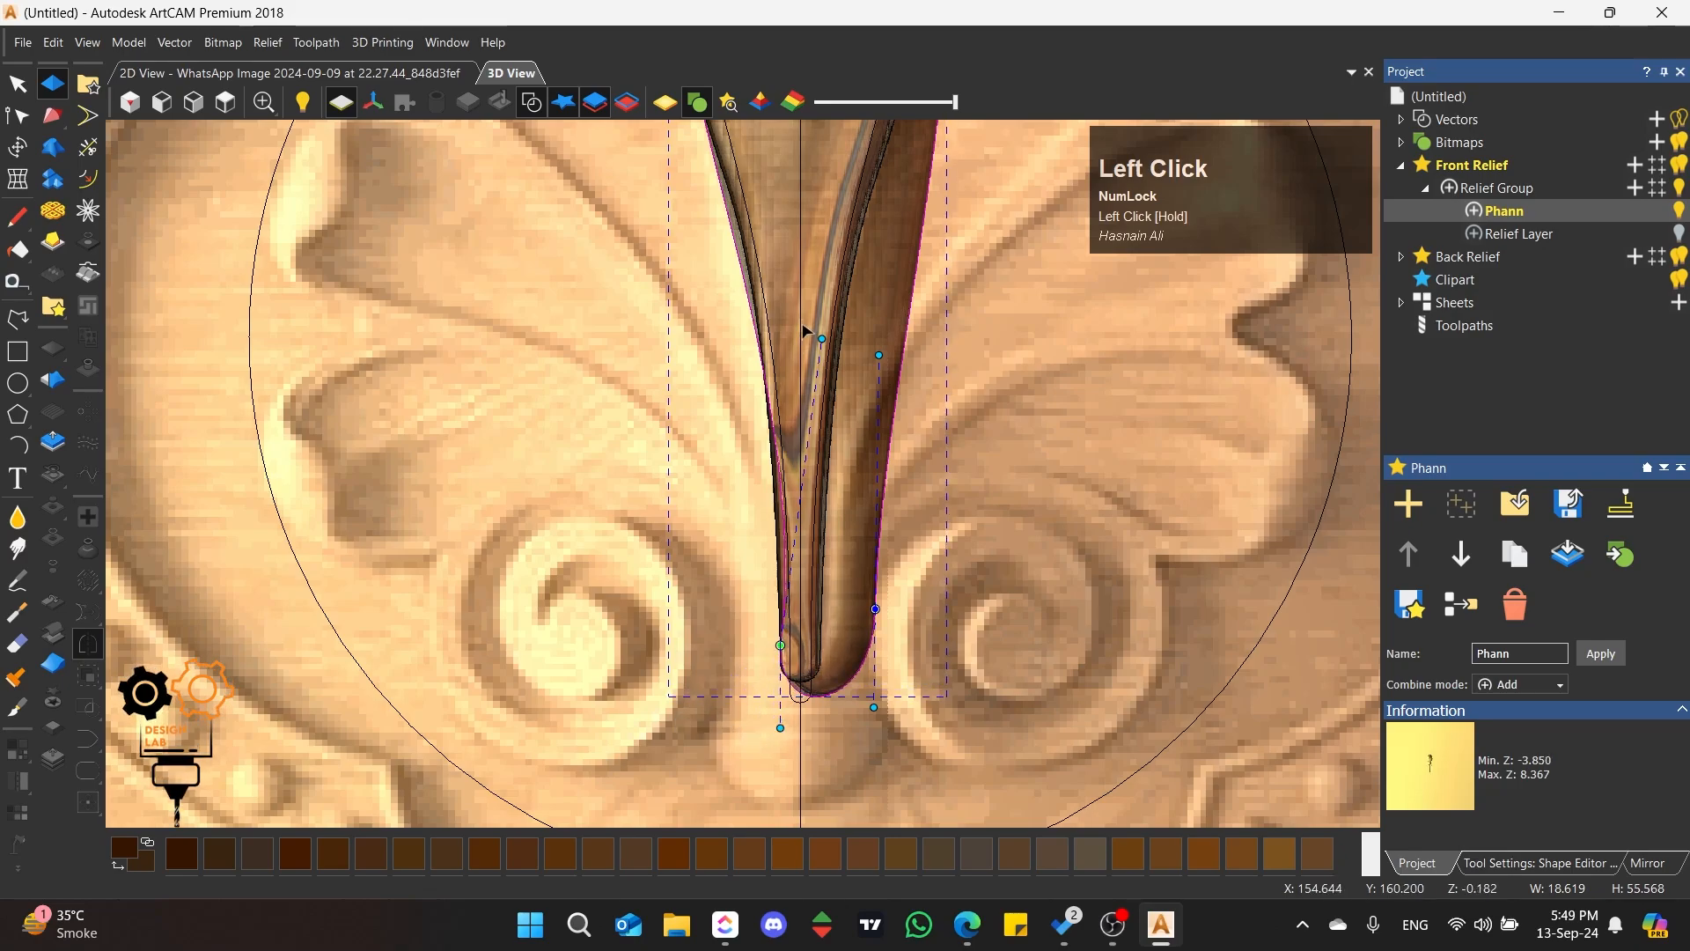
drag(800, 332, 794, 322)
Step: Nudge the lower-left node slightly outward and adjust its upper handle so the outline follows the petal's left side
scroll(779, 651, up, 2)
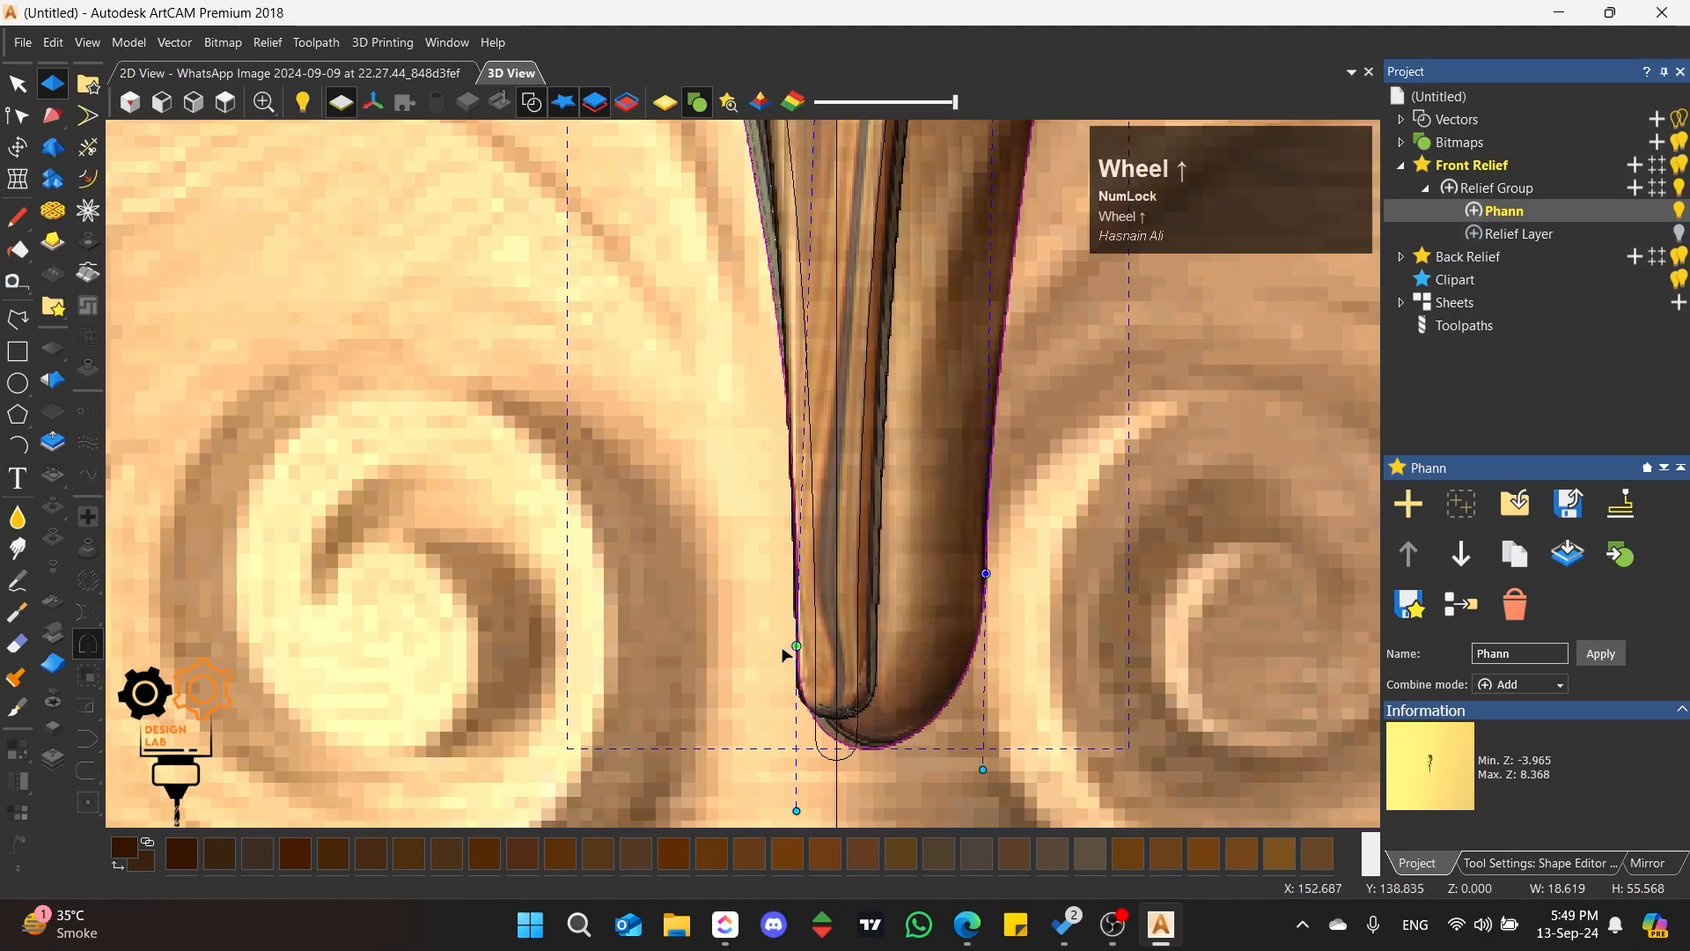
drag(798, 647, 790, 650)
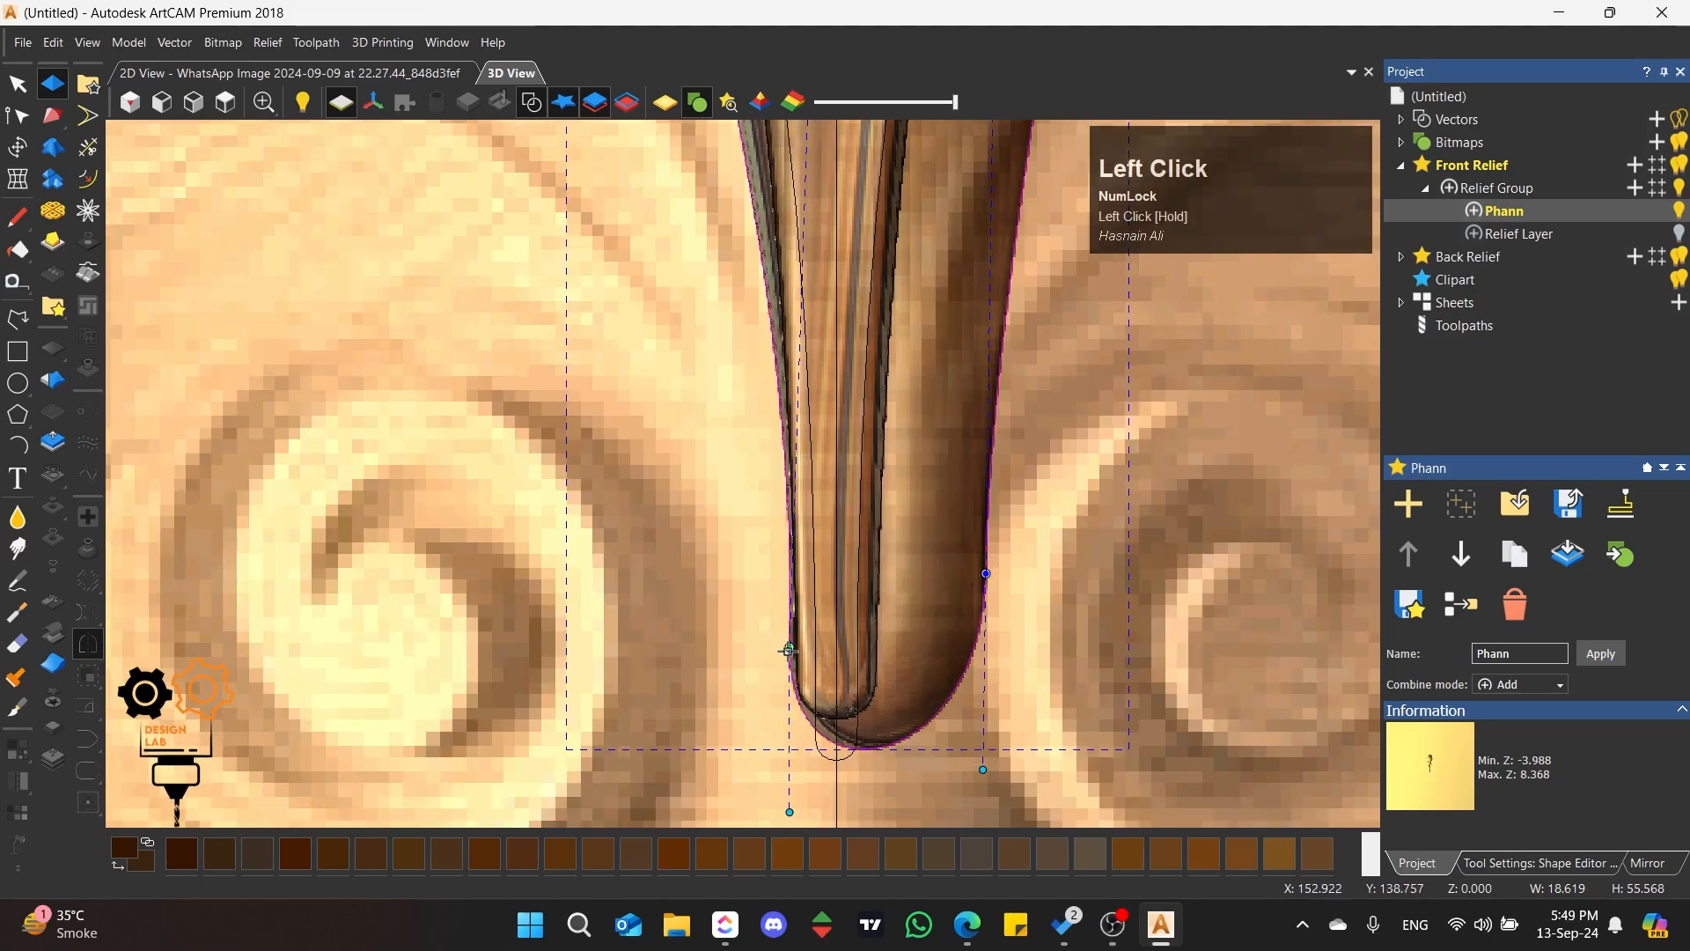
scroll(816, 521, down, 4)
scroll(771, 473, up, 4)
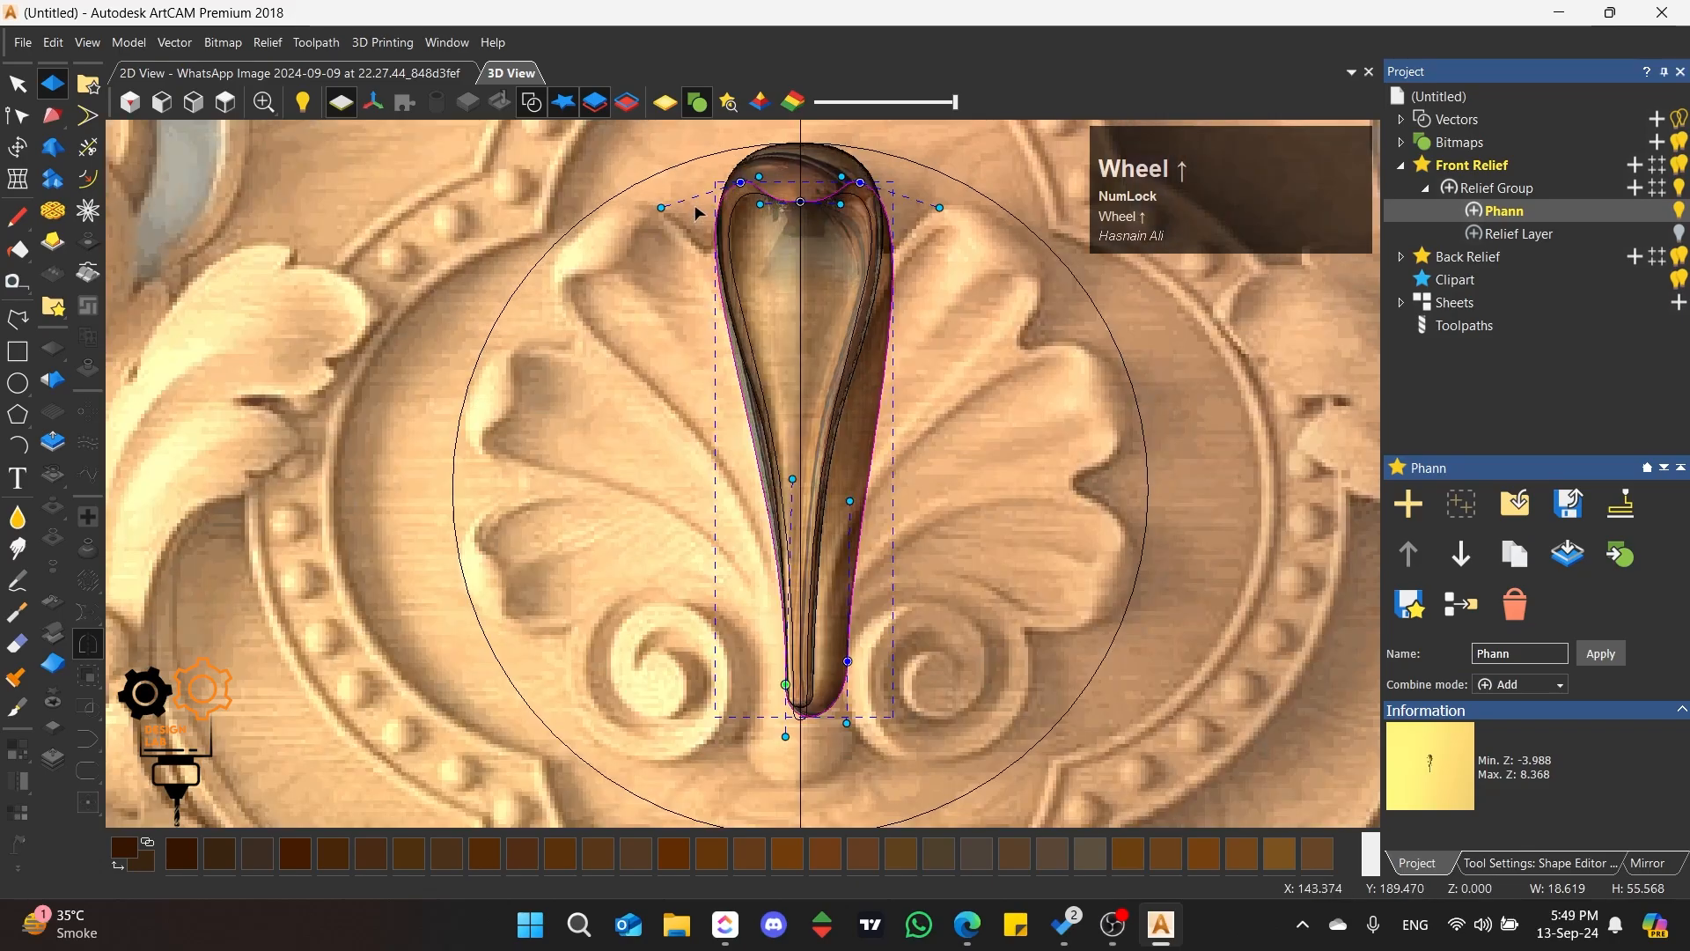
drag(848, 636, 847, 588)
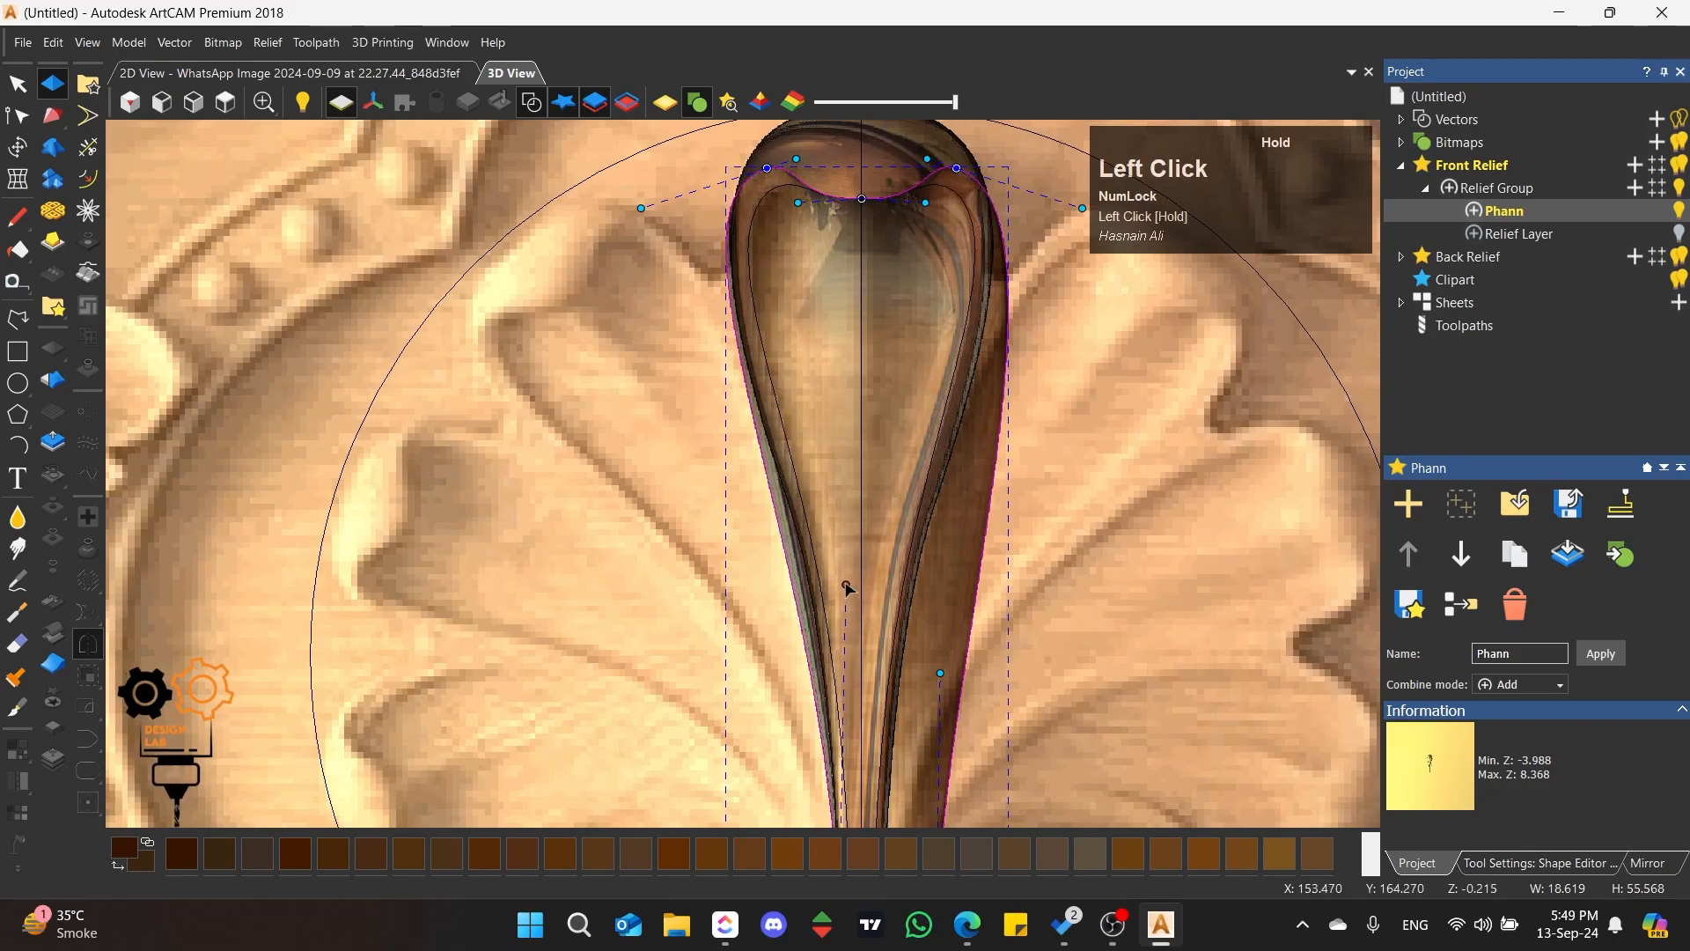
Step: Move the outline's lower-right node in to the petal's foot and adjust the handles so both long sides taper evenly
scroll(868, 577, down, 3)
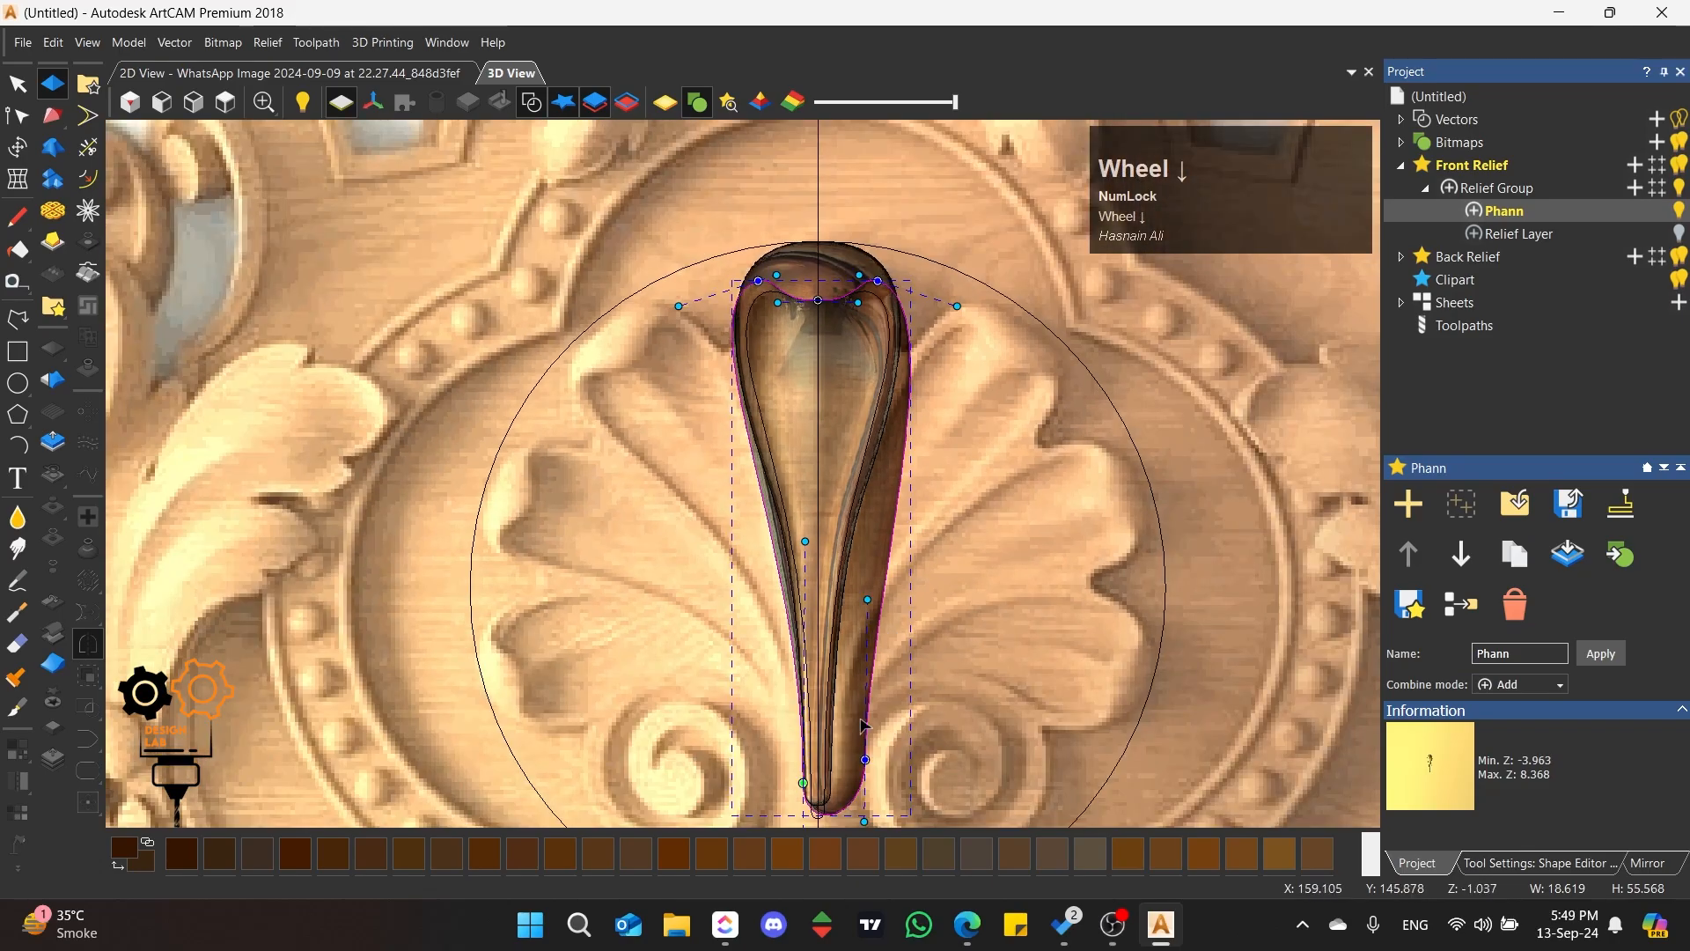
scroll(875, 705, up, 5)
drag(862, 762, 819, 808)
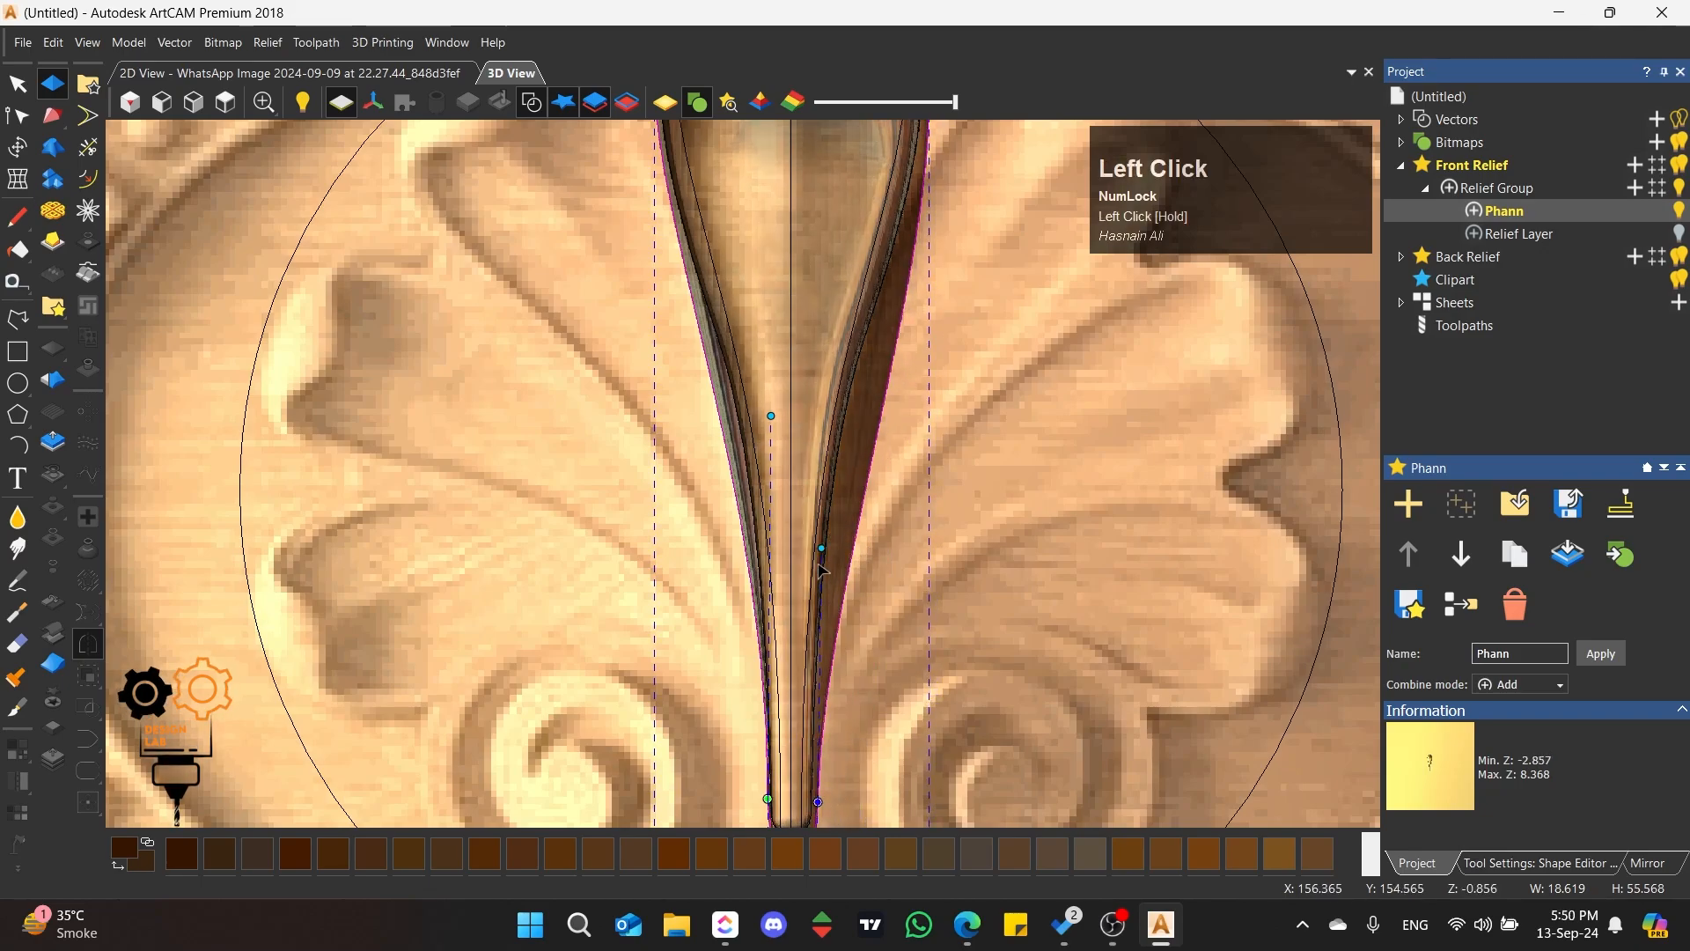
drag(784, 414, 803, 417)
Step: Inspect the carved petal and its raised tip from low side angles and return to the Shape Editor settings
scroll(804, 418, down, 3)
scroll(775, 414, up, 6)
middle_drag(650, 392, 811, 494)
scroll(932, 555, up, 2)
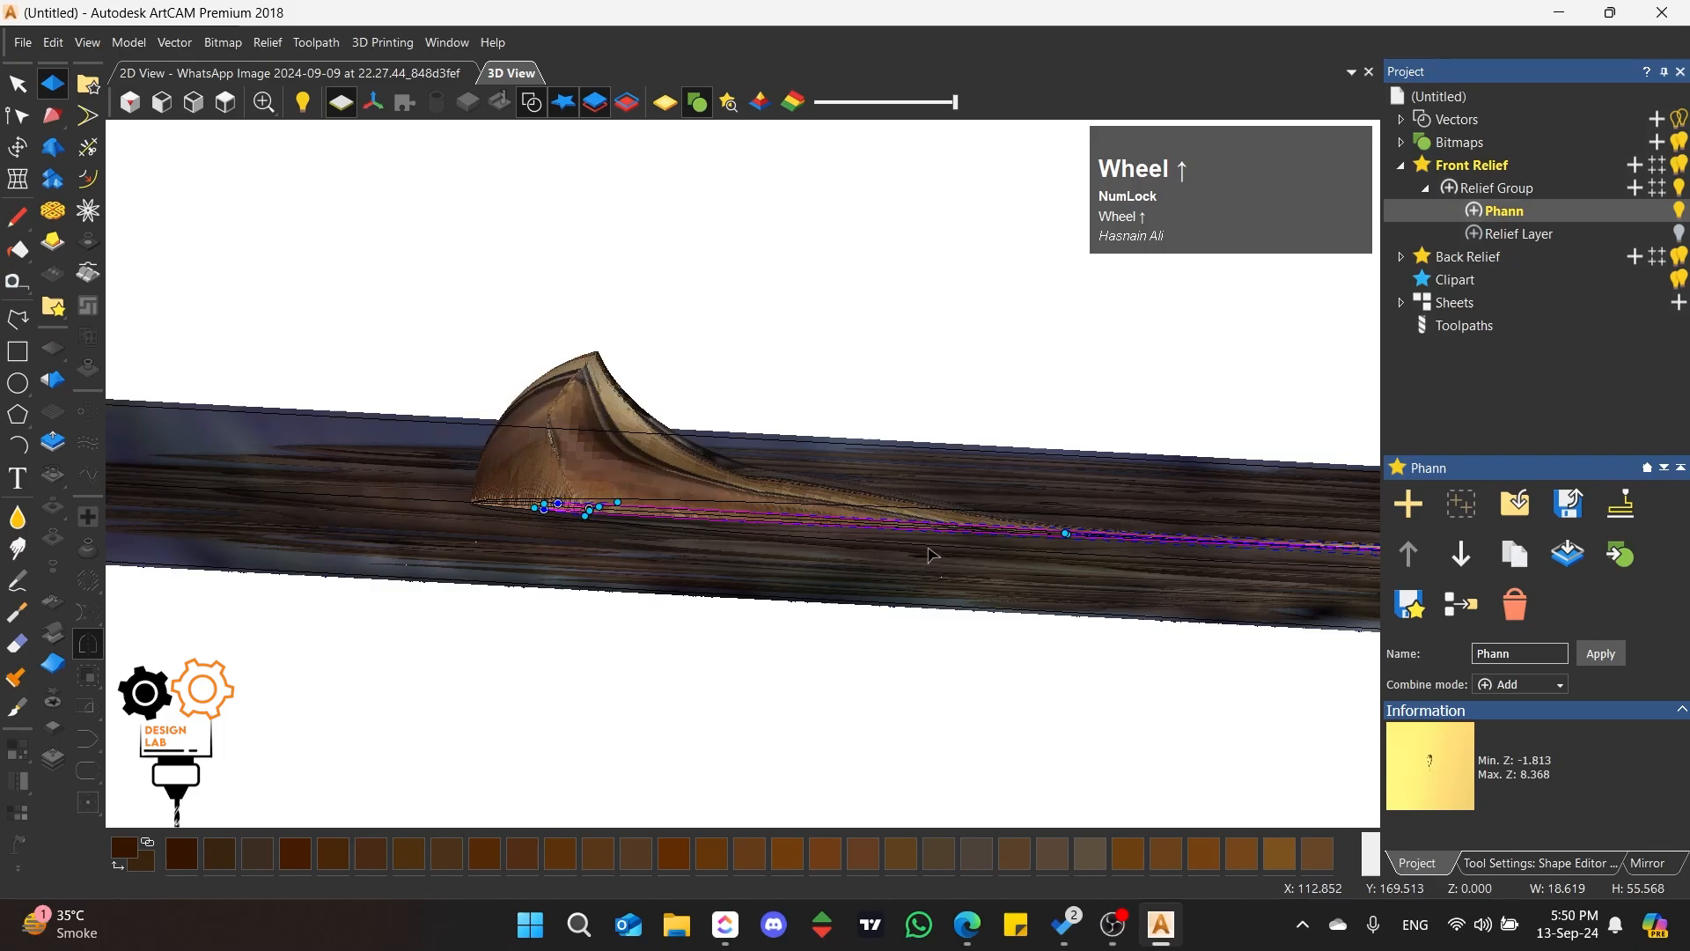
middle_drag(933, 555, 723, 581)
scroll(723, 581, down, 3)
scroll(807, 525, up, 5)
middle_drag(939, 532, 895, 474)
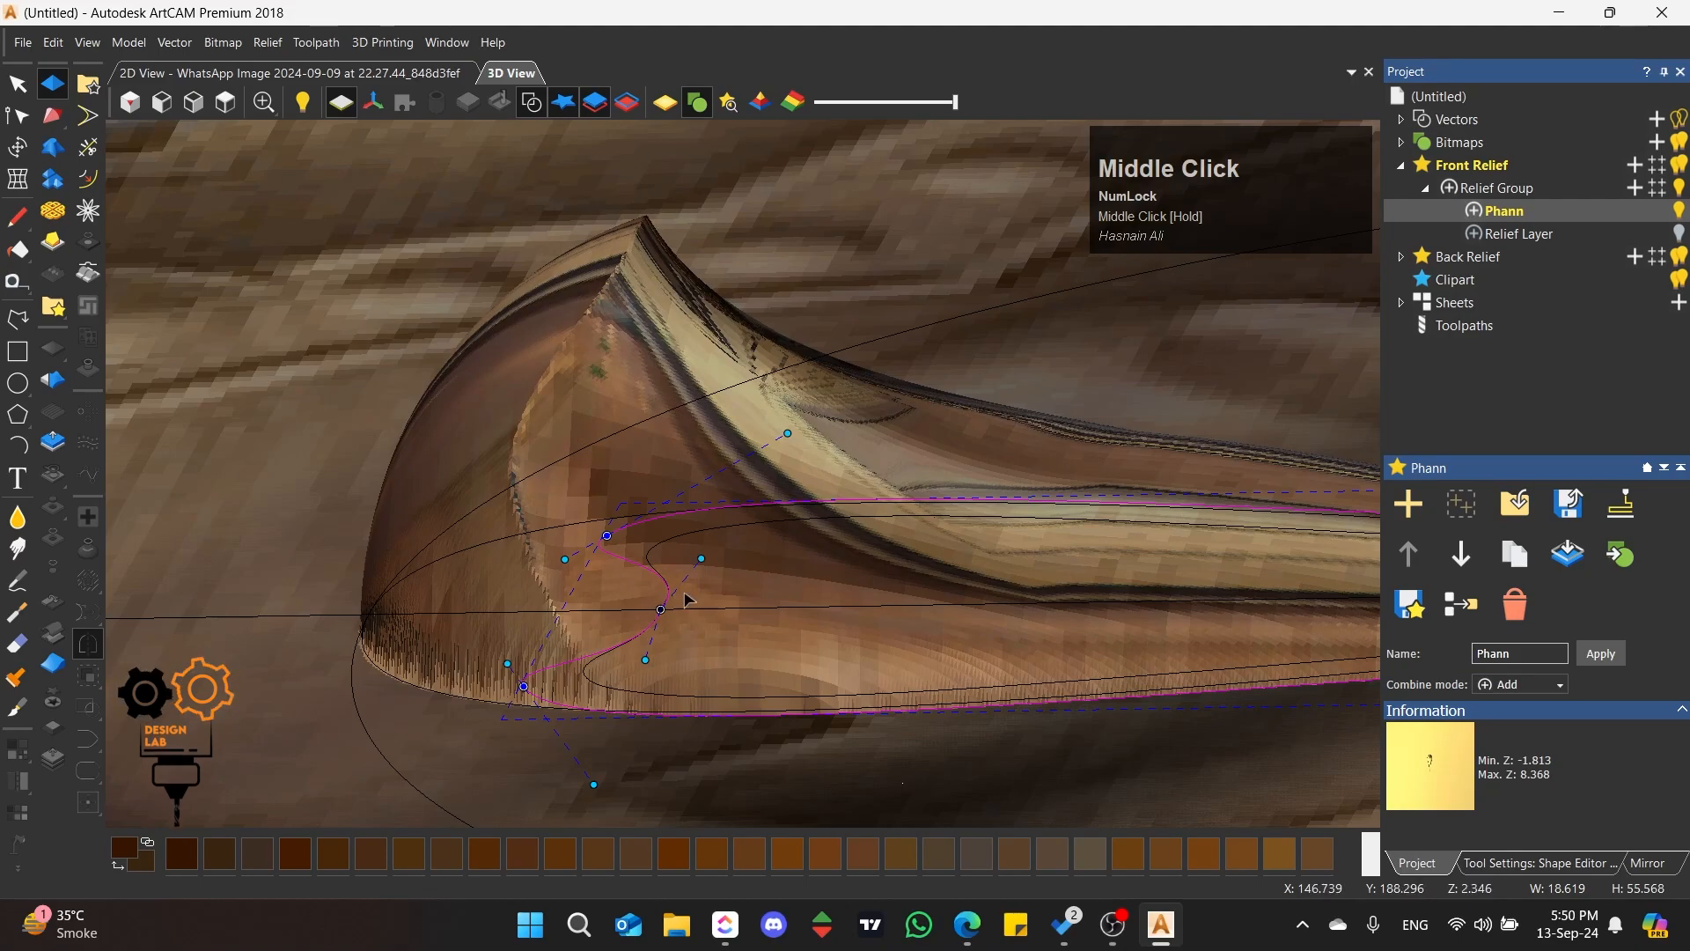
click(1530, 859)
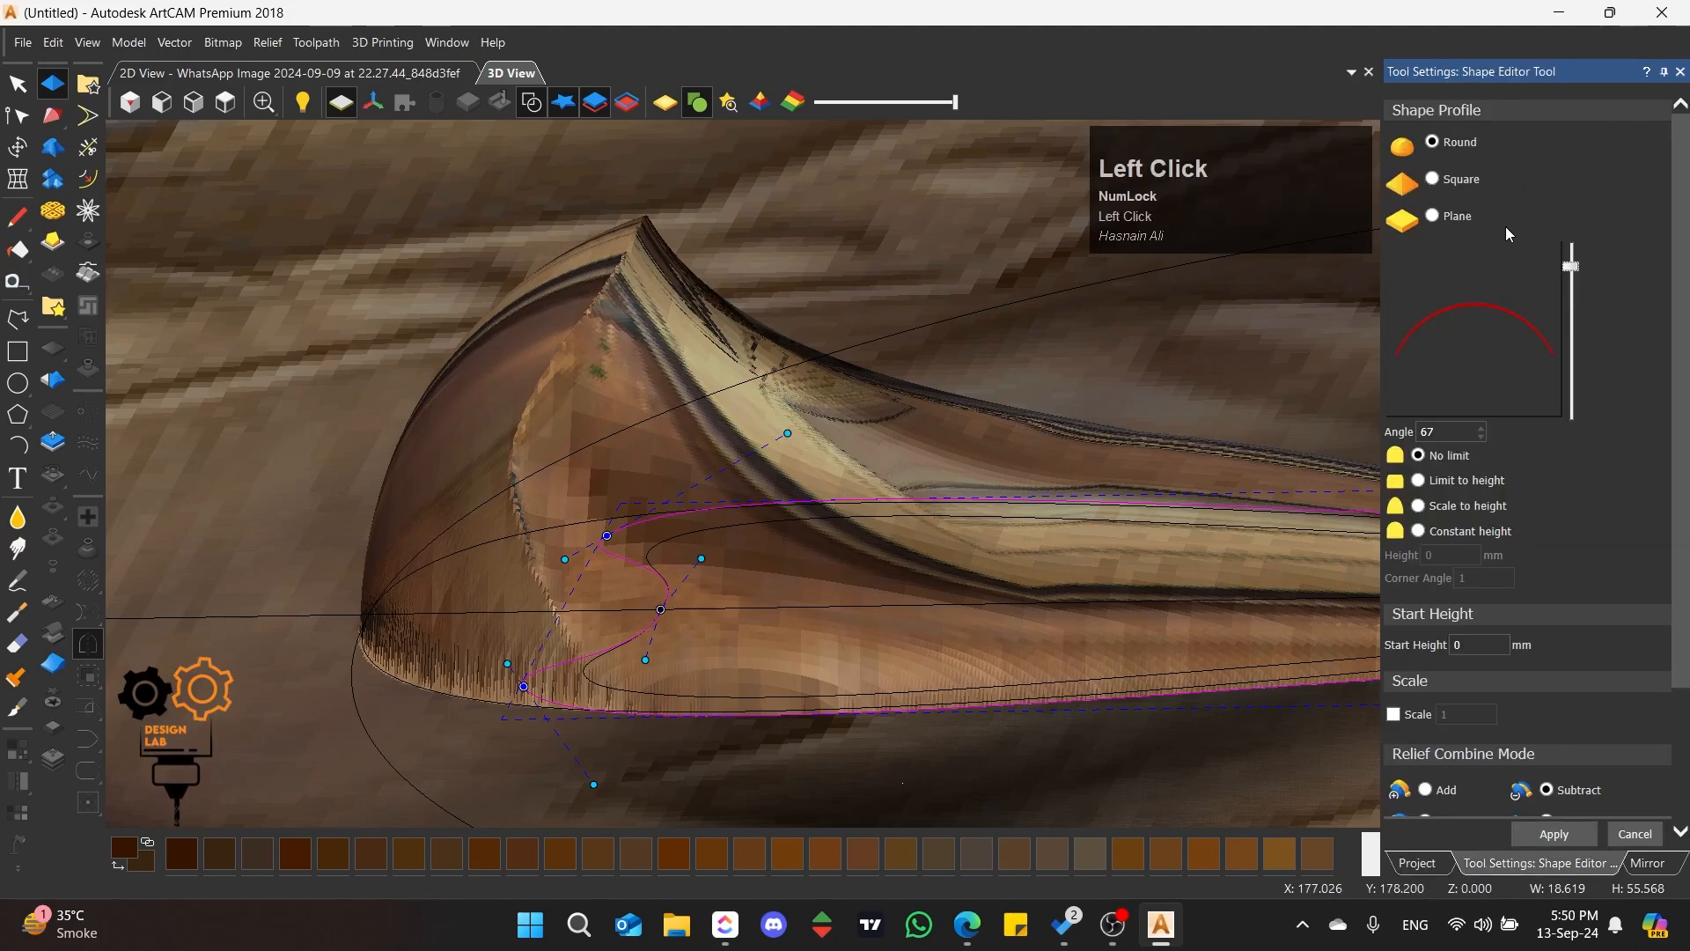
Step: Set the round subtracted shape's angle to 76 degrees, apply it to the petal relief and return to the view from above
drag(1576, 267, 1576, 256)
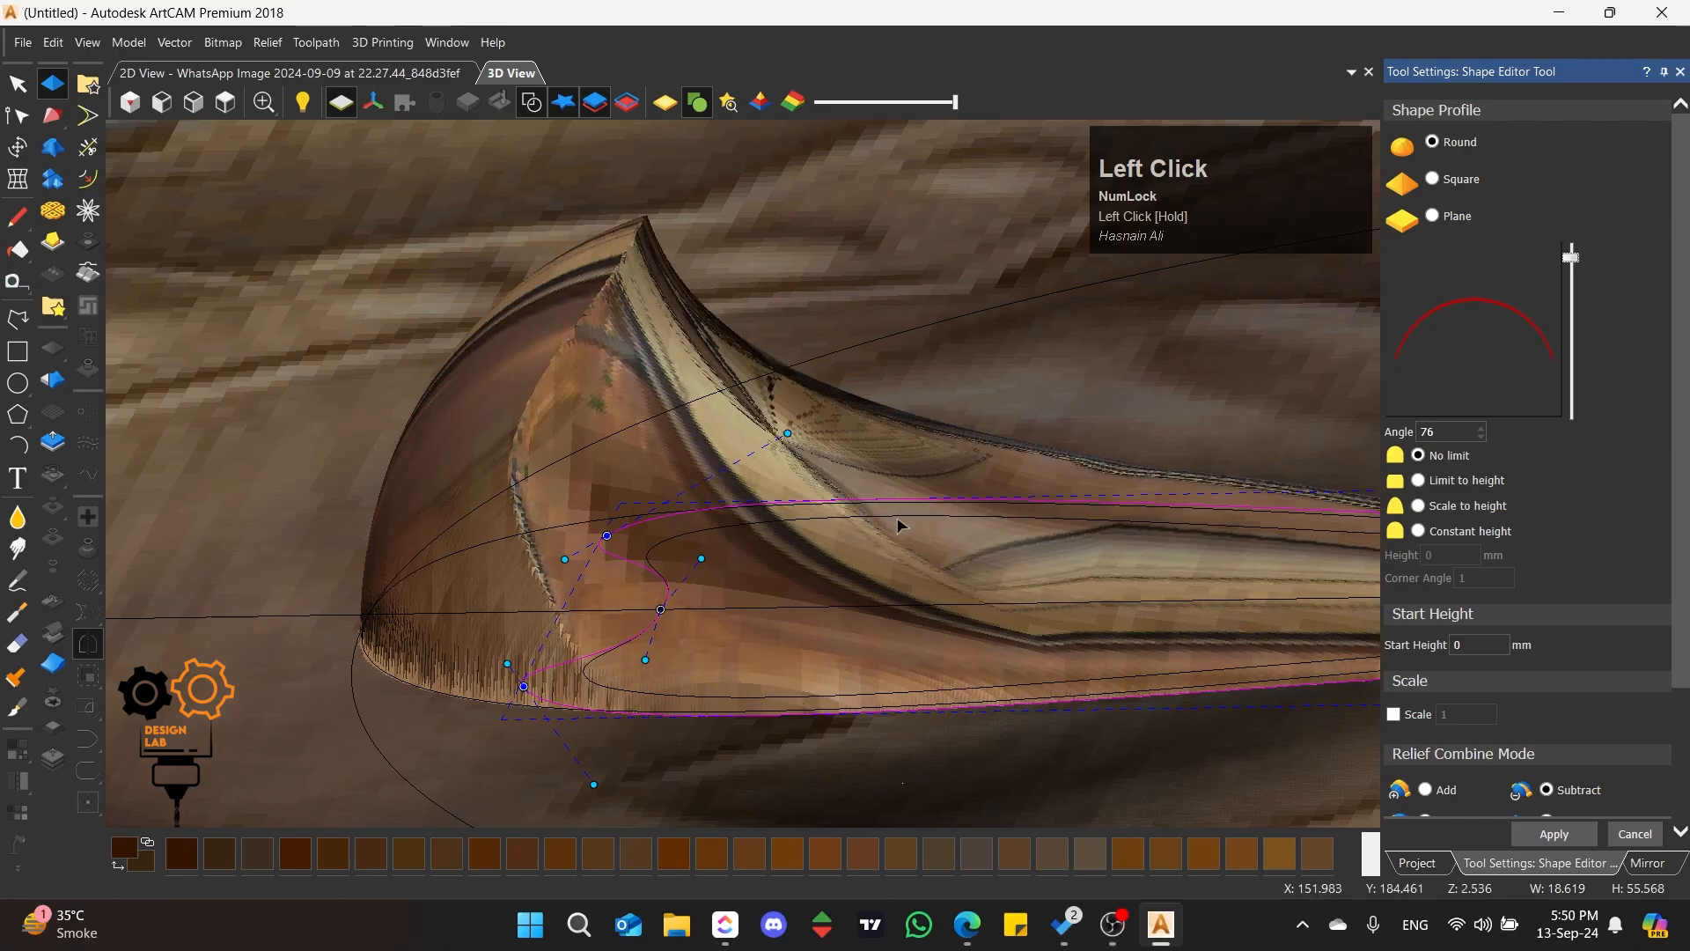
middle_drag(811, 521, 869, 648)
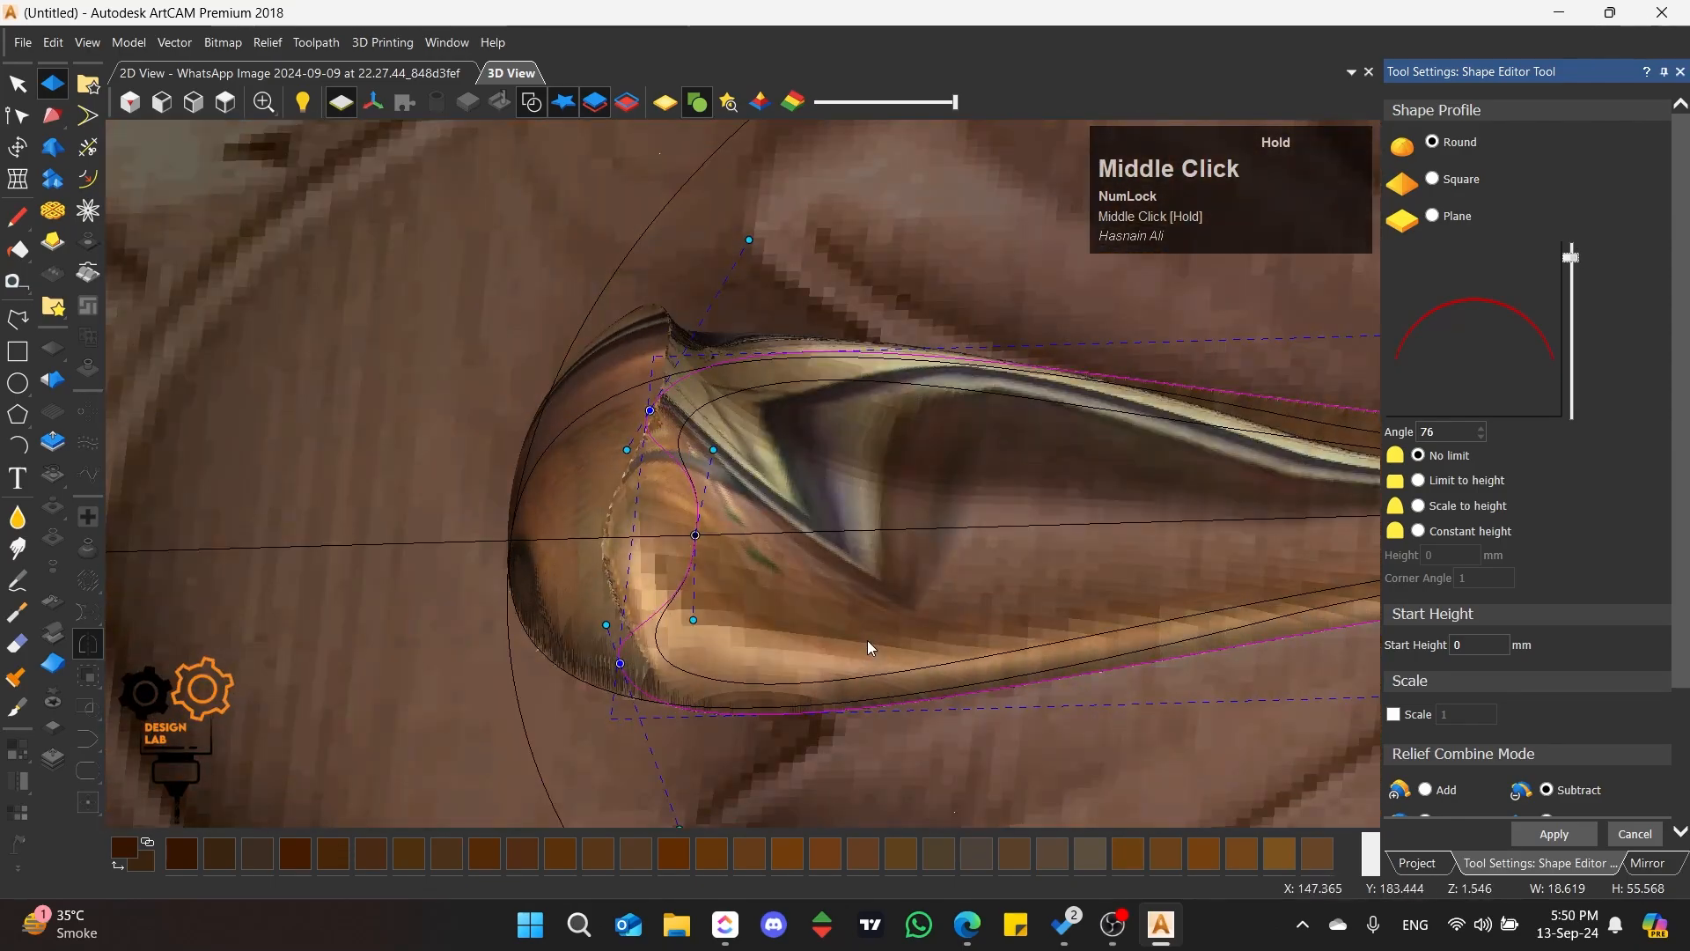
click(1554, 834)
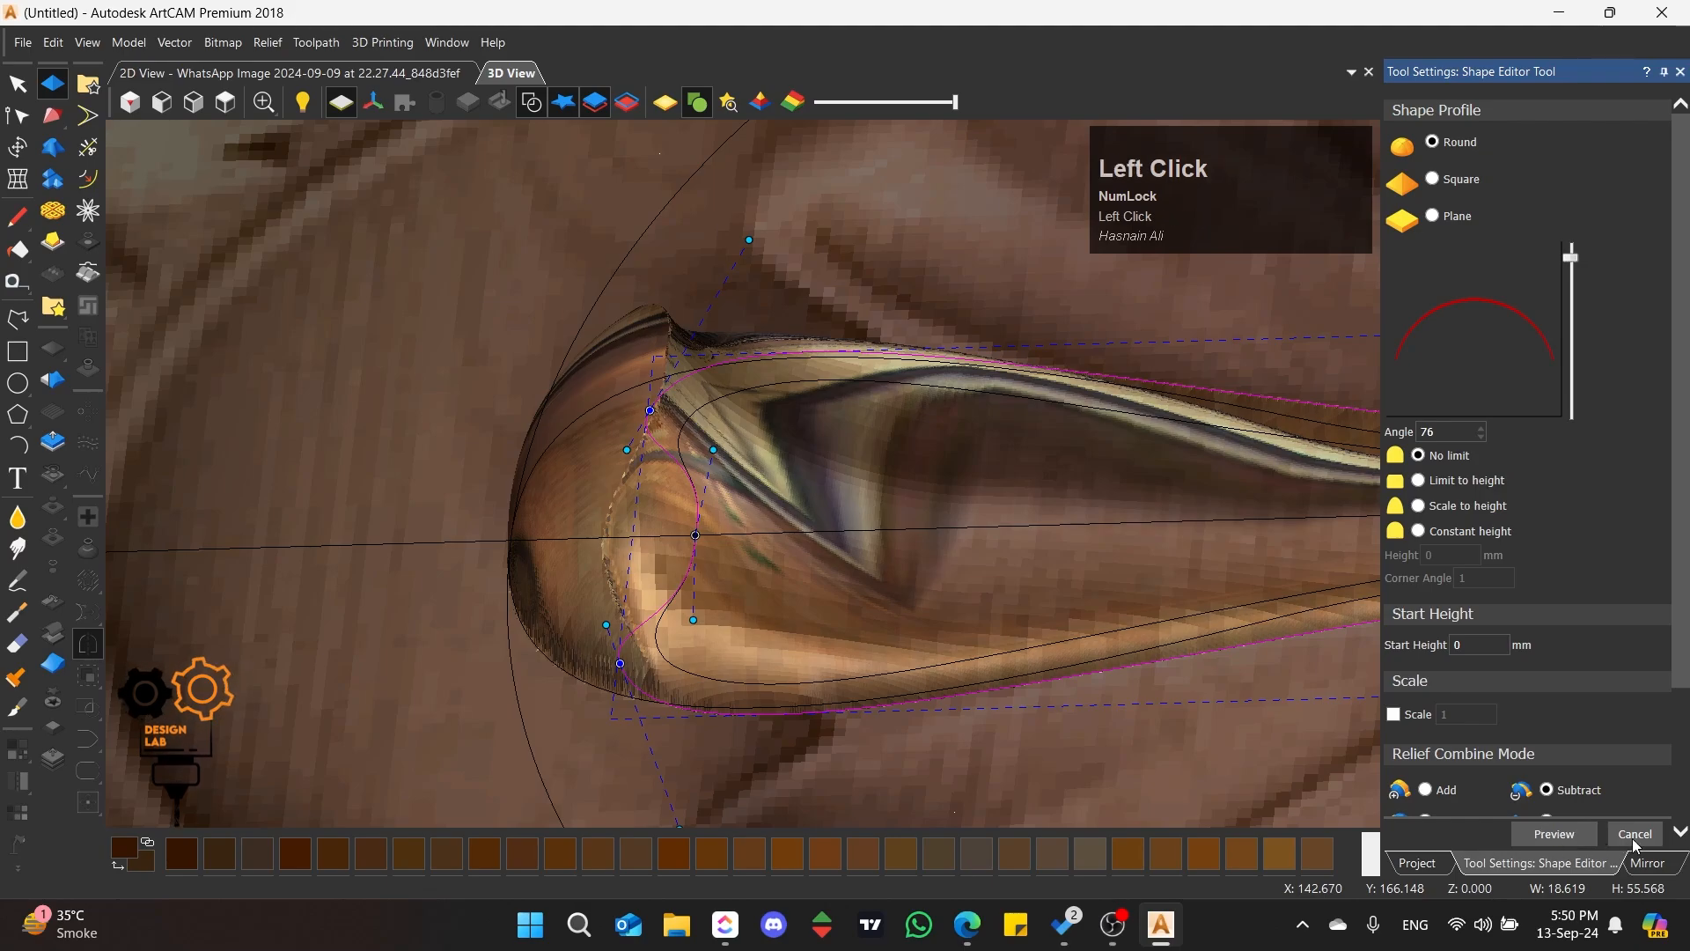
click(225, 102)
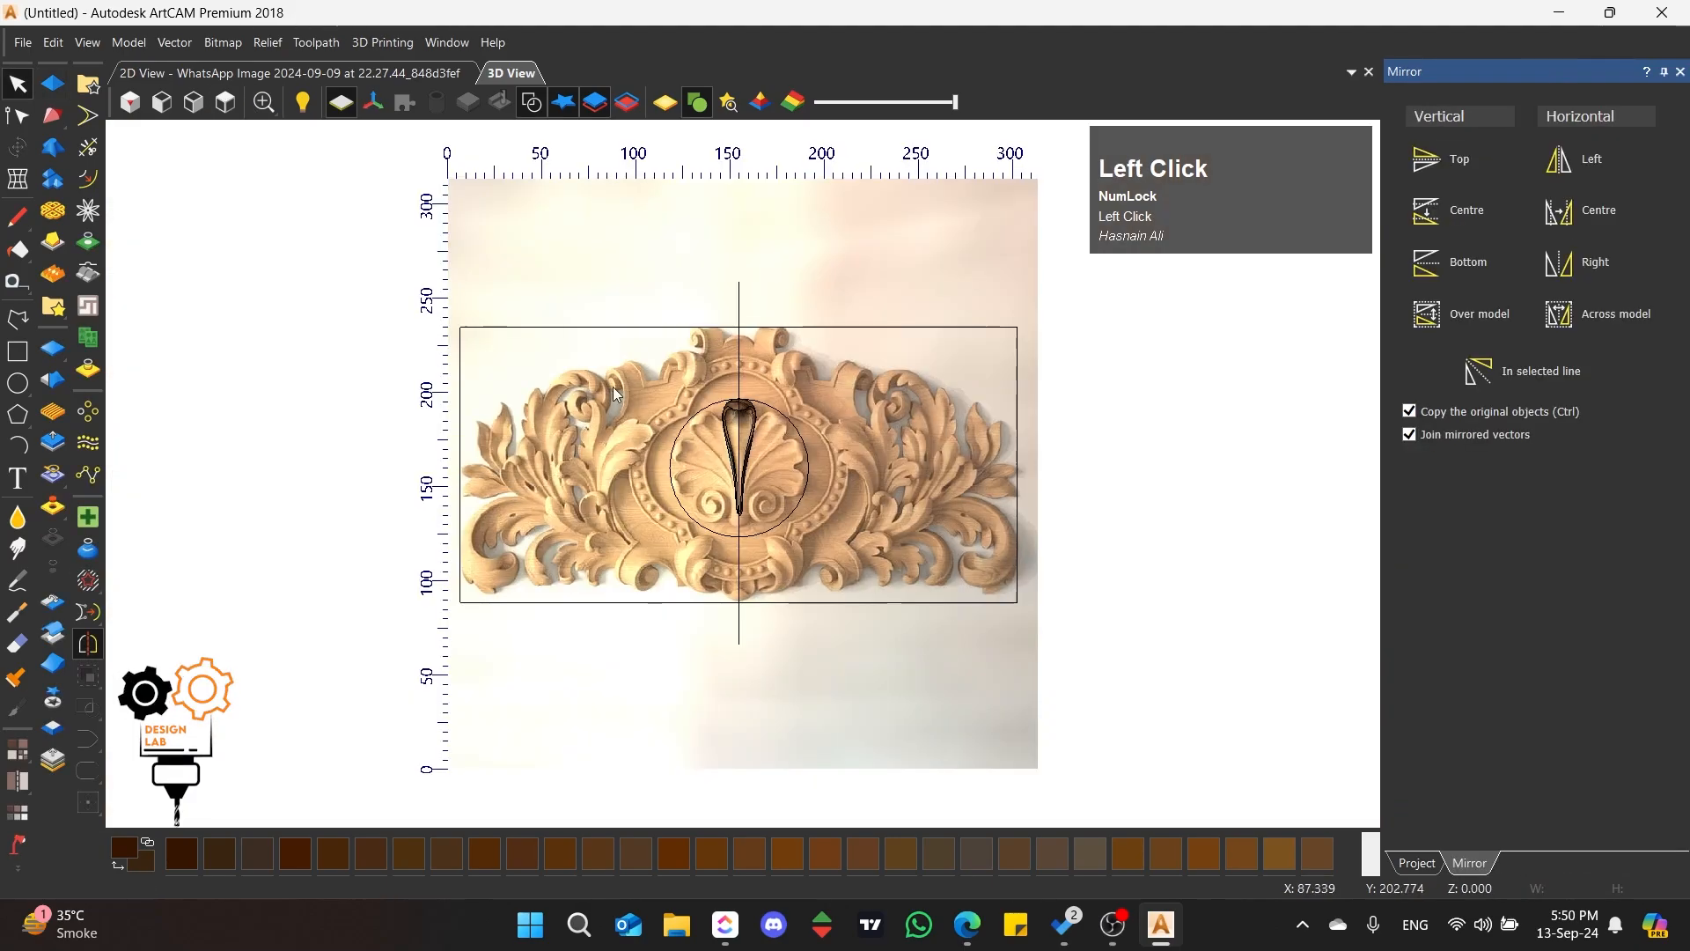
Step: Subtract a round profile at 45 degrees from the relief inside the petal's inner hollow outline and apply it
scroll(733, 441, up, 5)
click(671, 403)
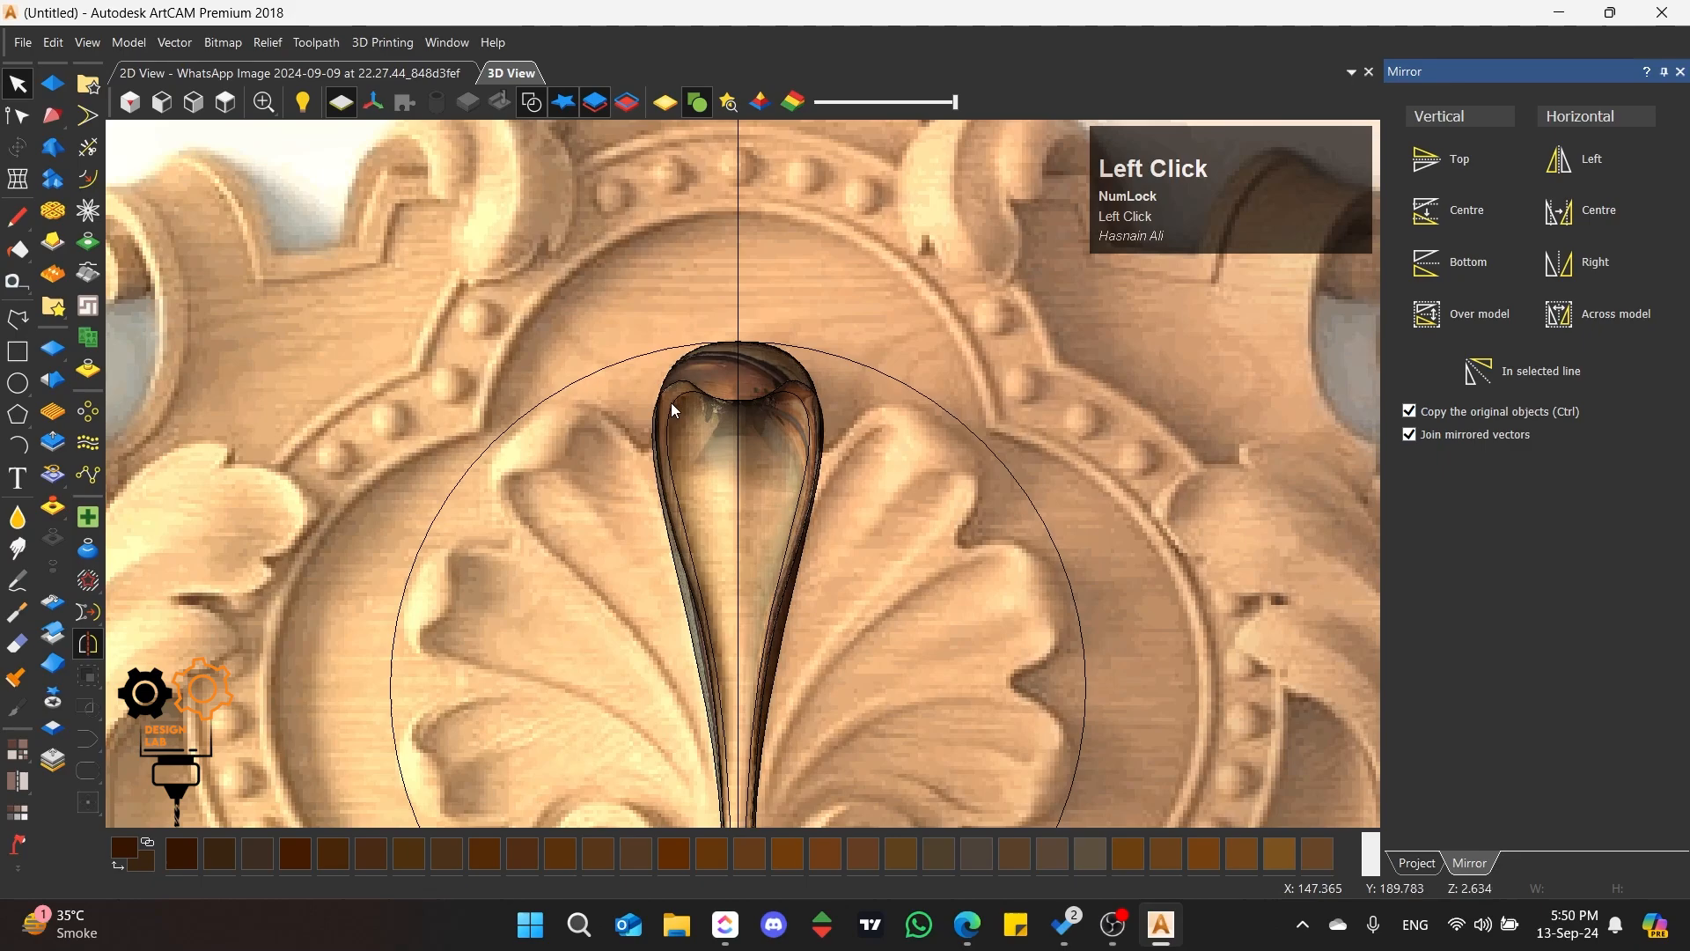
scroll(708, 514, up, 2)
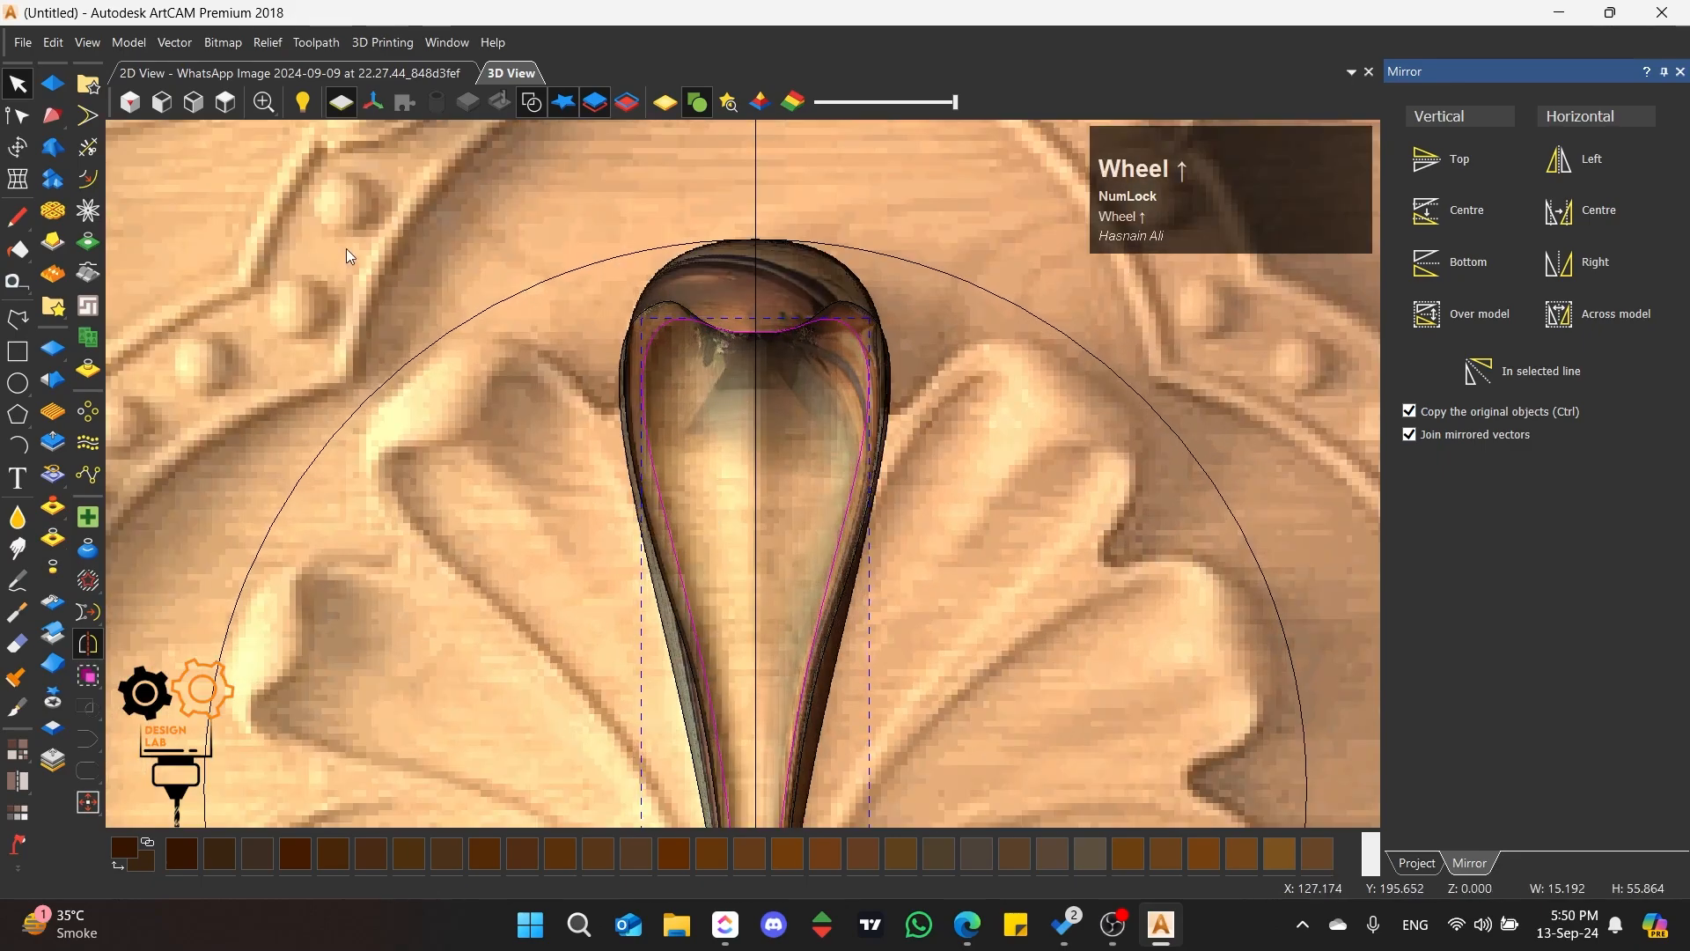
click(53, 84)
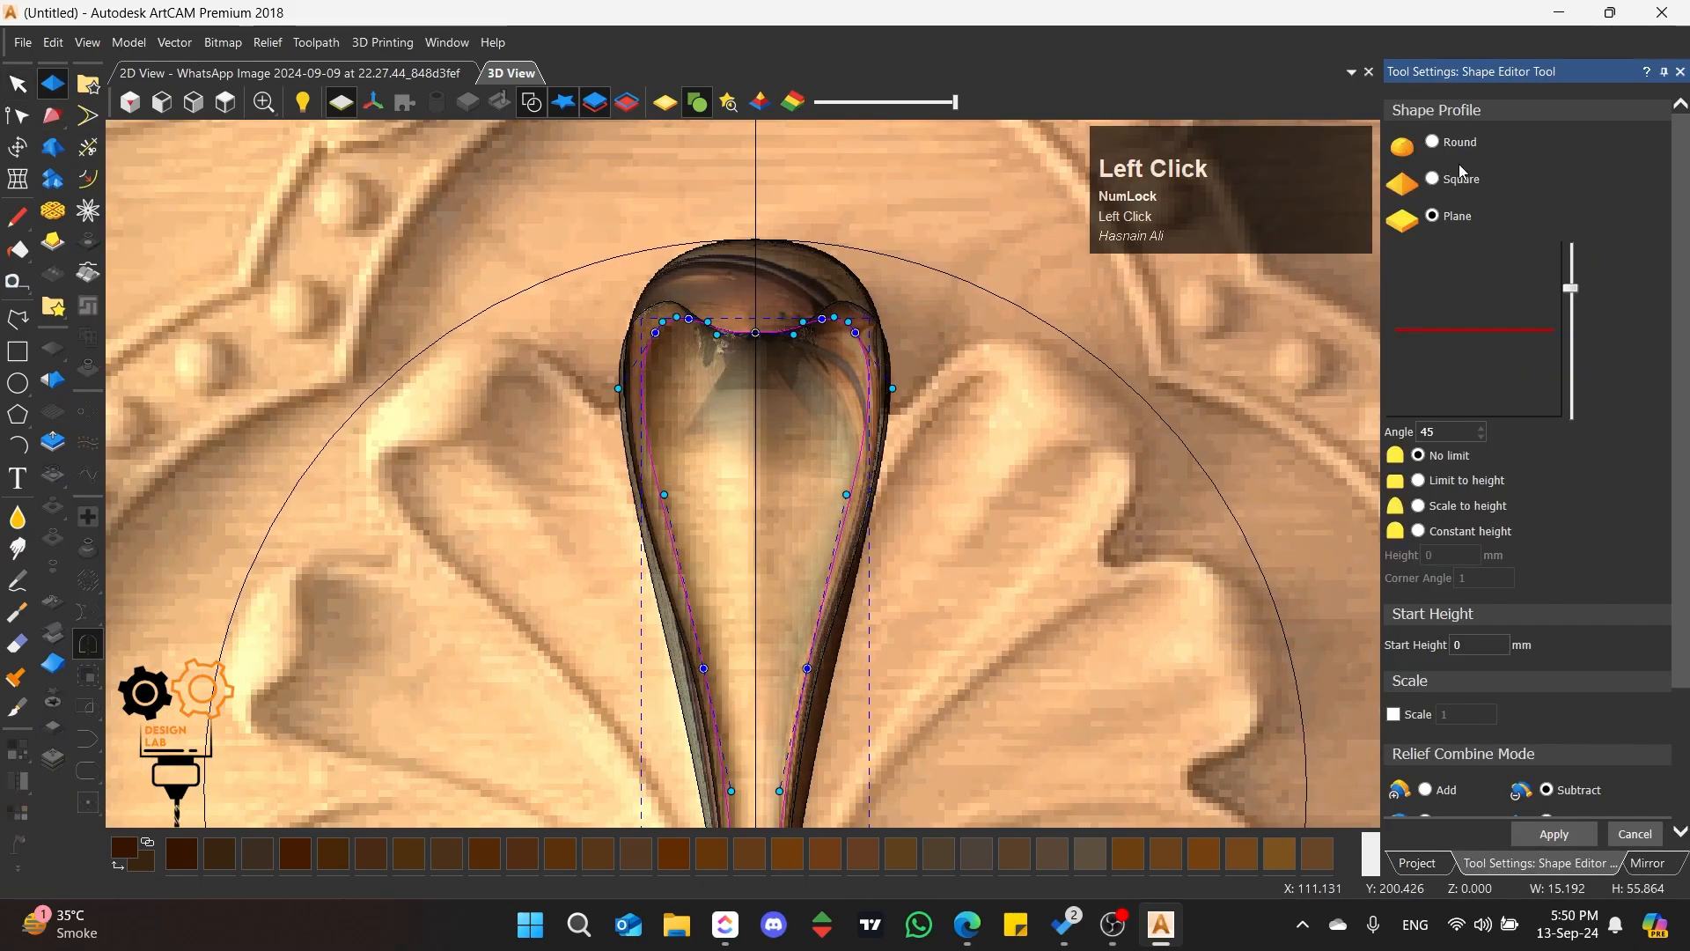
click(1433, 142)
scroll(724, 415, up, 3)
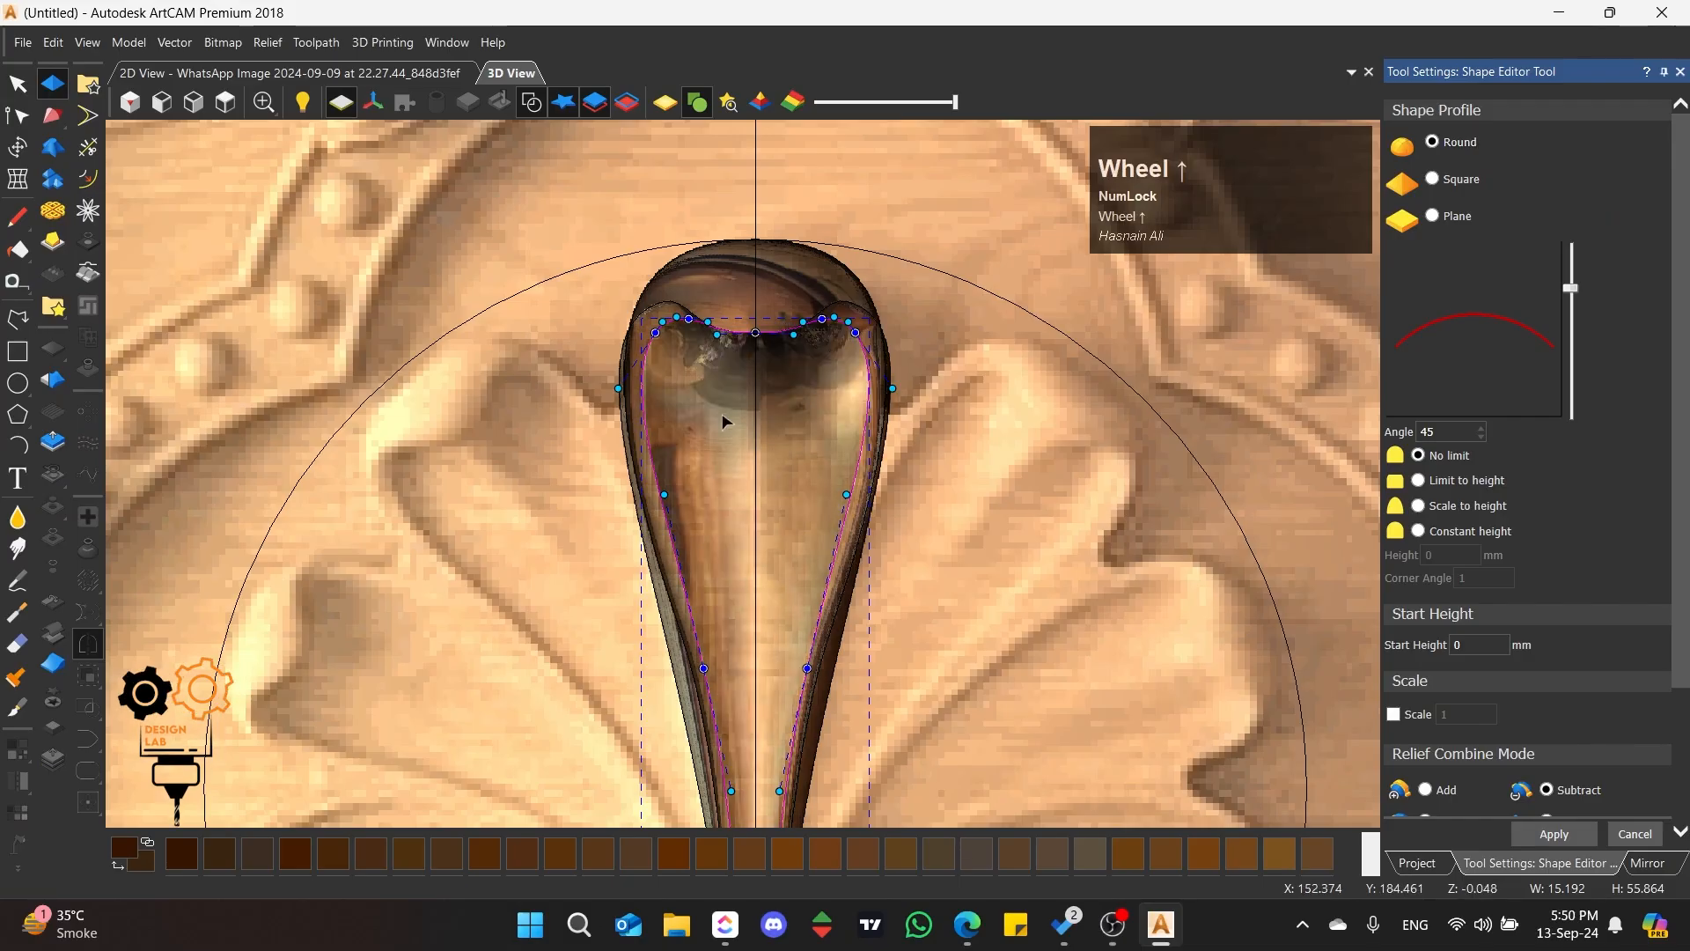
middle_drag(668, 491, 823, 434)
scroll(817, 445, down, 2)
scroll(817, 446, down, 1)
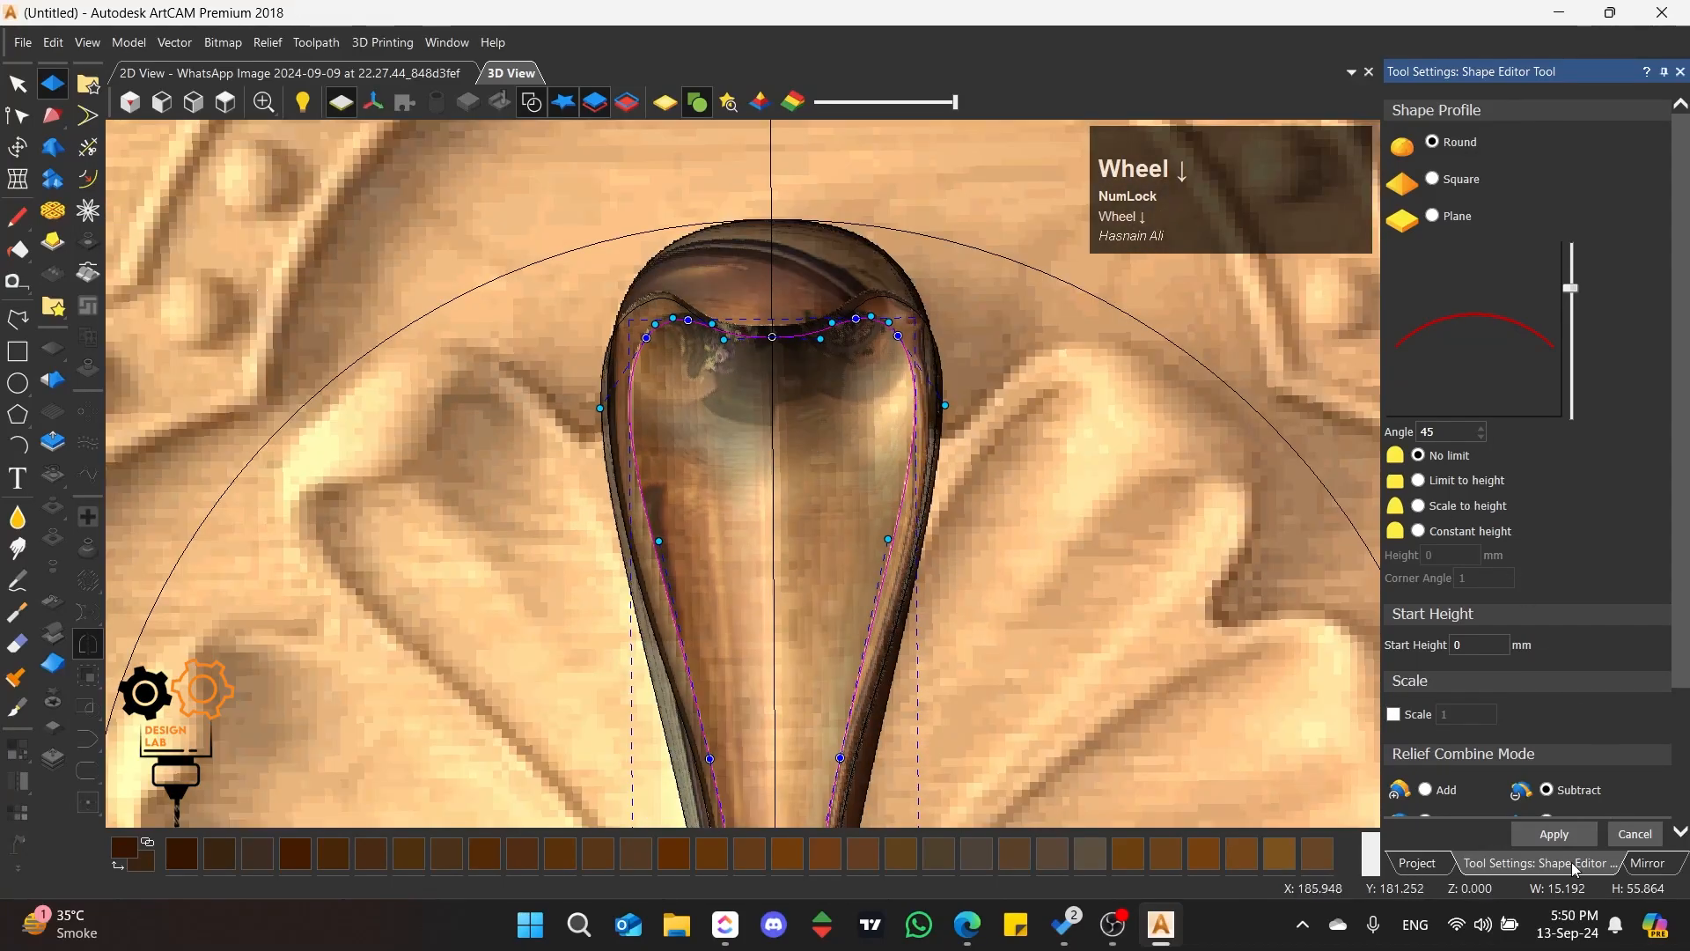
click(1554, 834)
click(1636, 834)
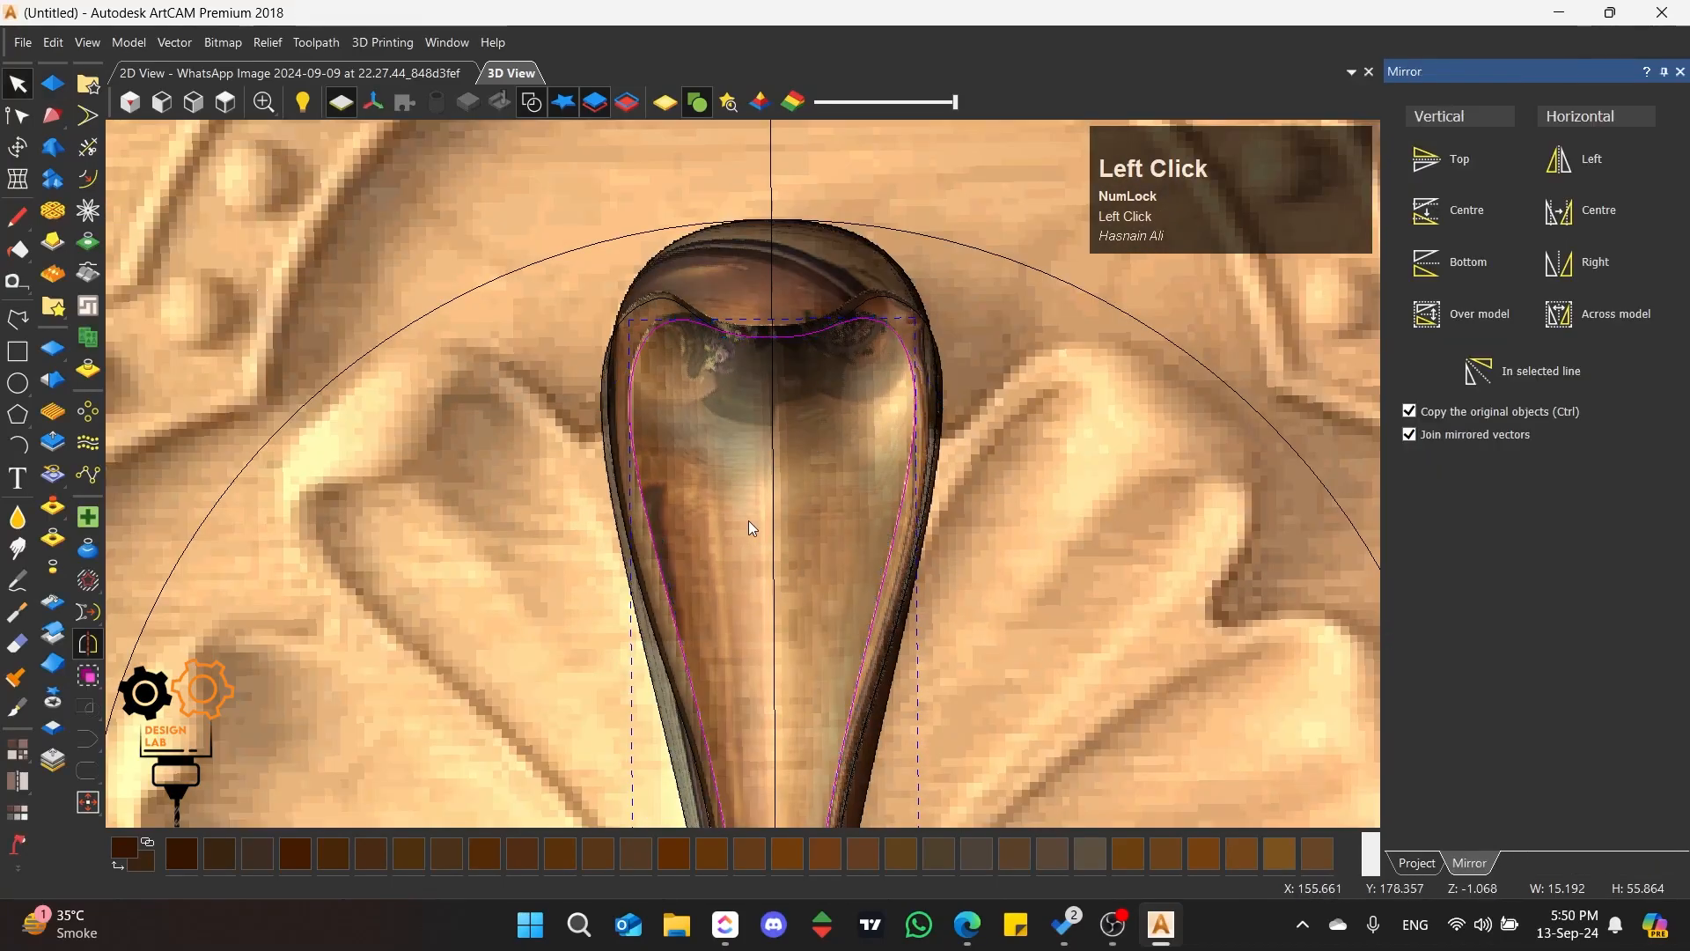
Step: Select the petal's outer outline and zero the relief outside it
scroll(737, 496, down, 3)
click(785, 384)
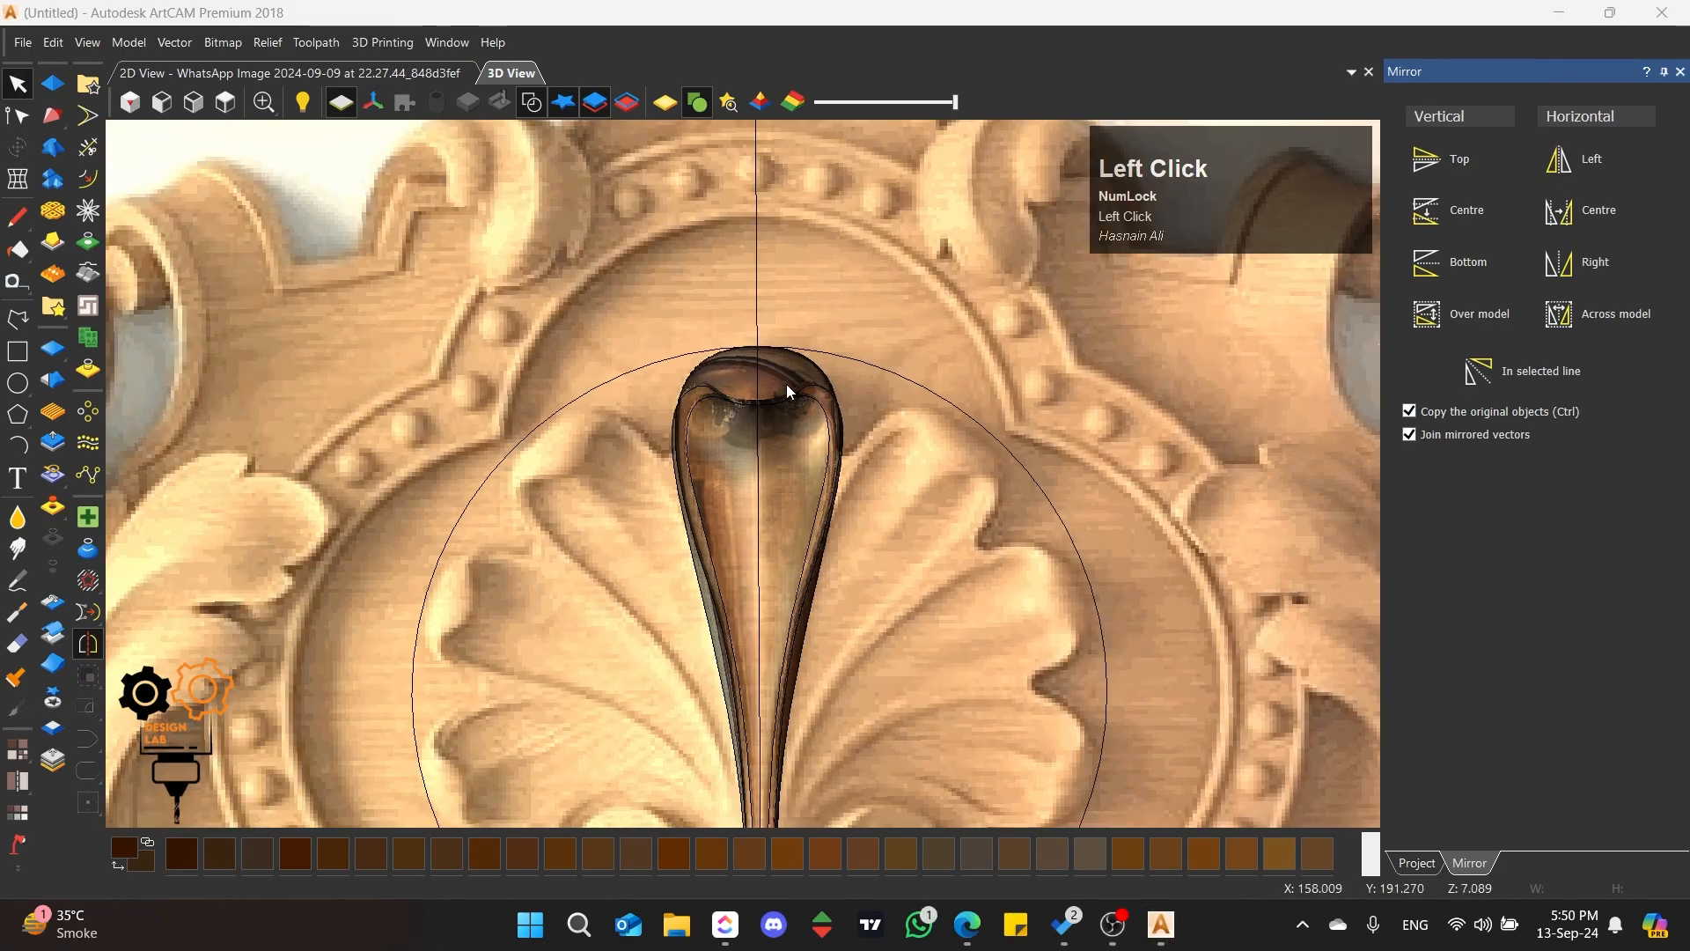
click(708, 366)
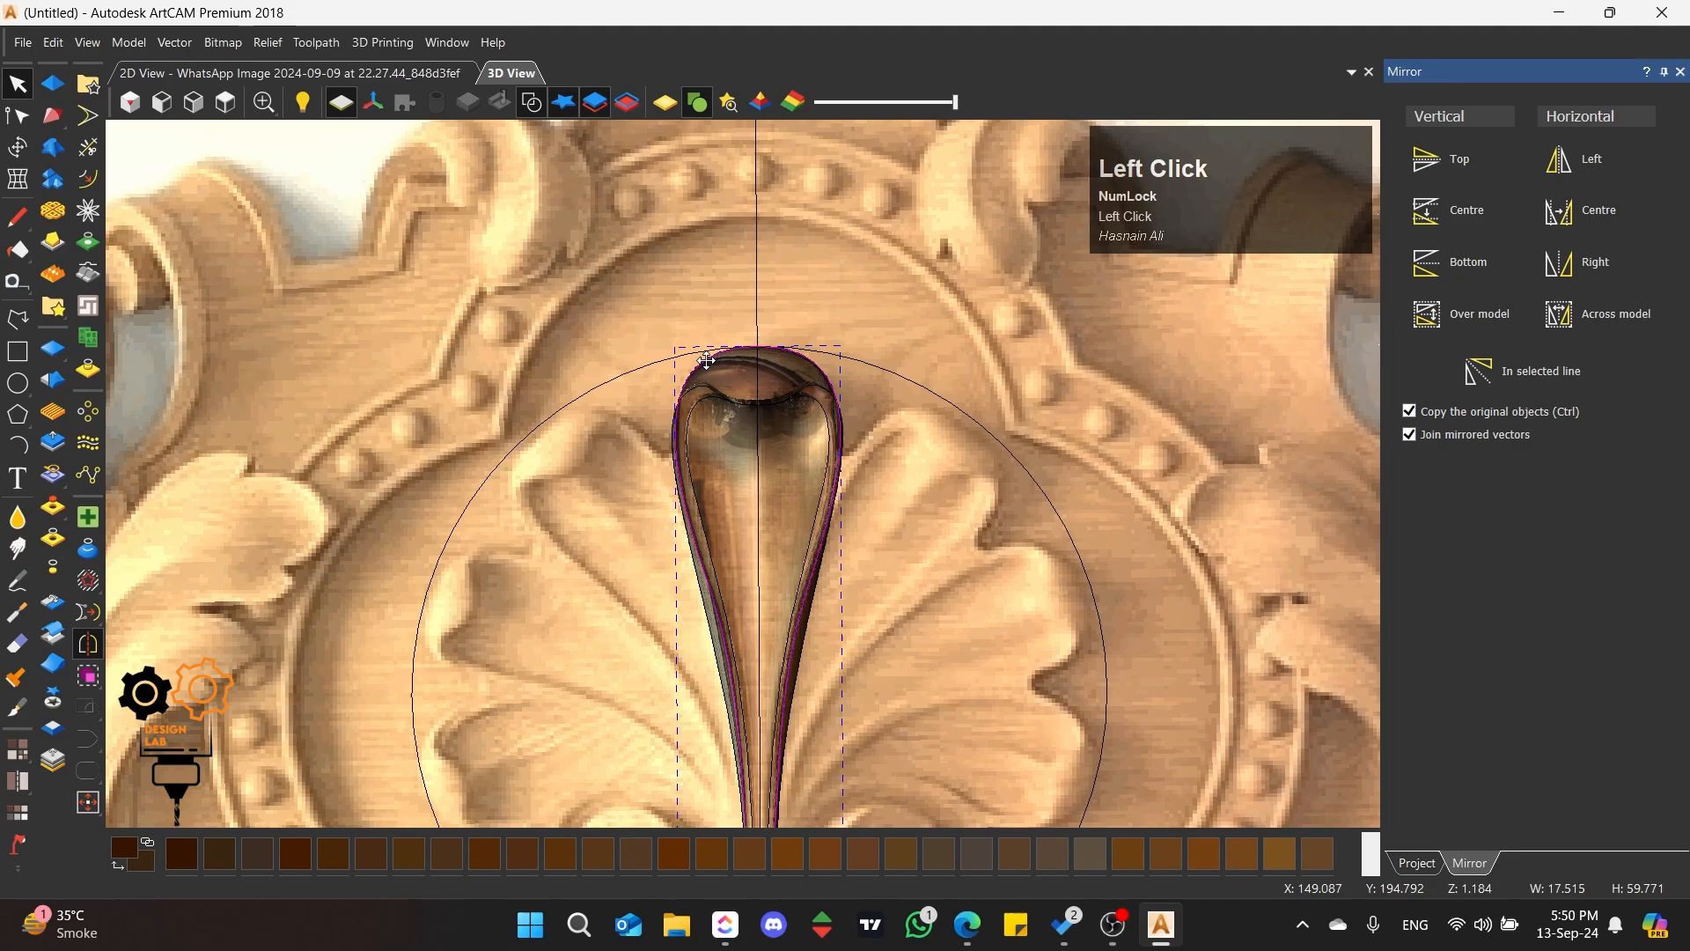
click(52, 576)
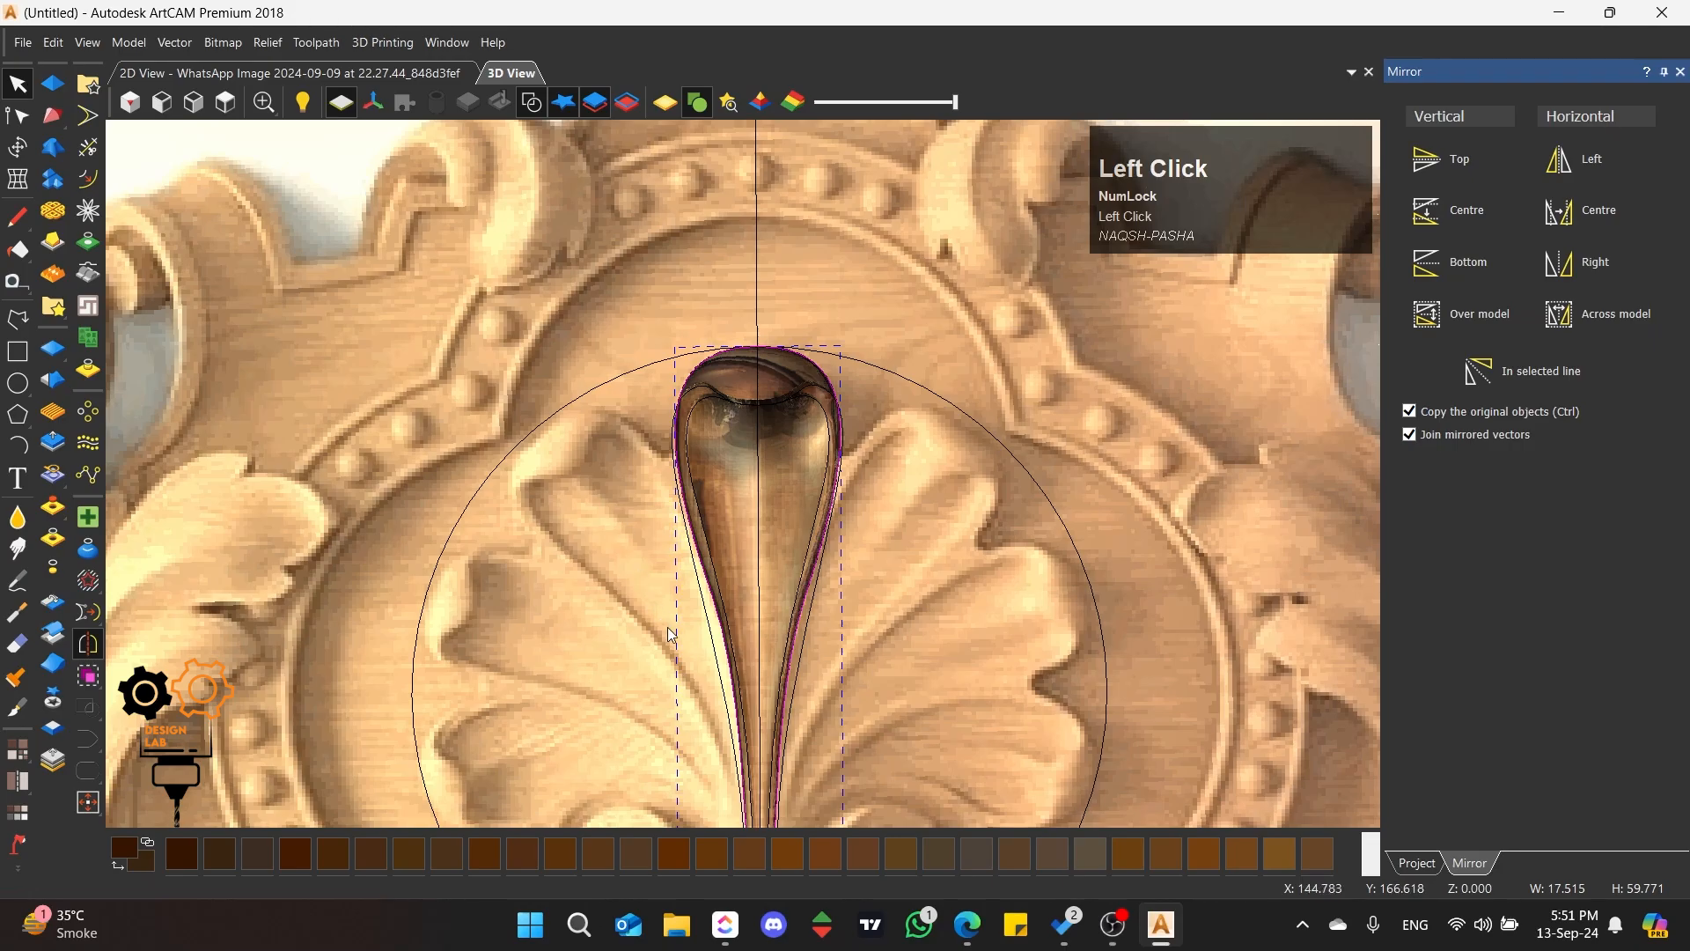
Step: Inspect the trimmed petal's edges and inner hollow from low side angles and return to the view from above
scroll(707, 654, up, 3)
middle_drag(706, 649, 802, 660)
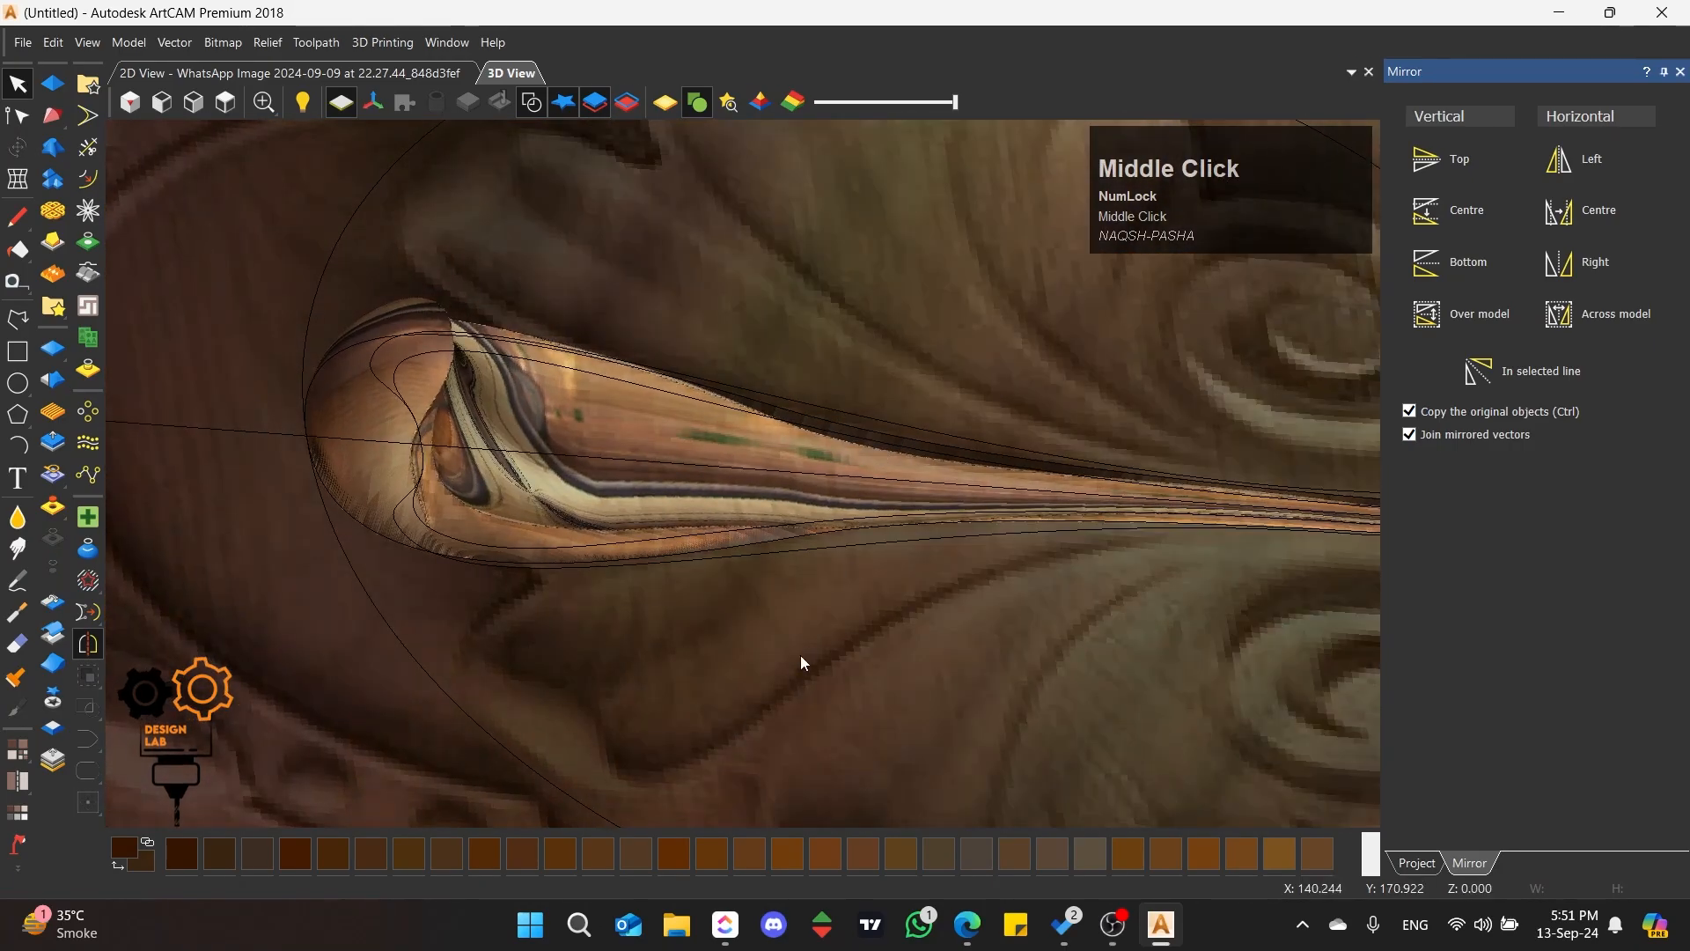
middle_drag(883, 465, 737, 632)
scroll(786, 441, down, 3)
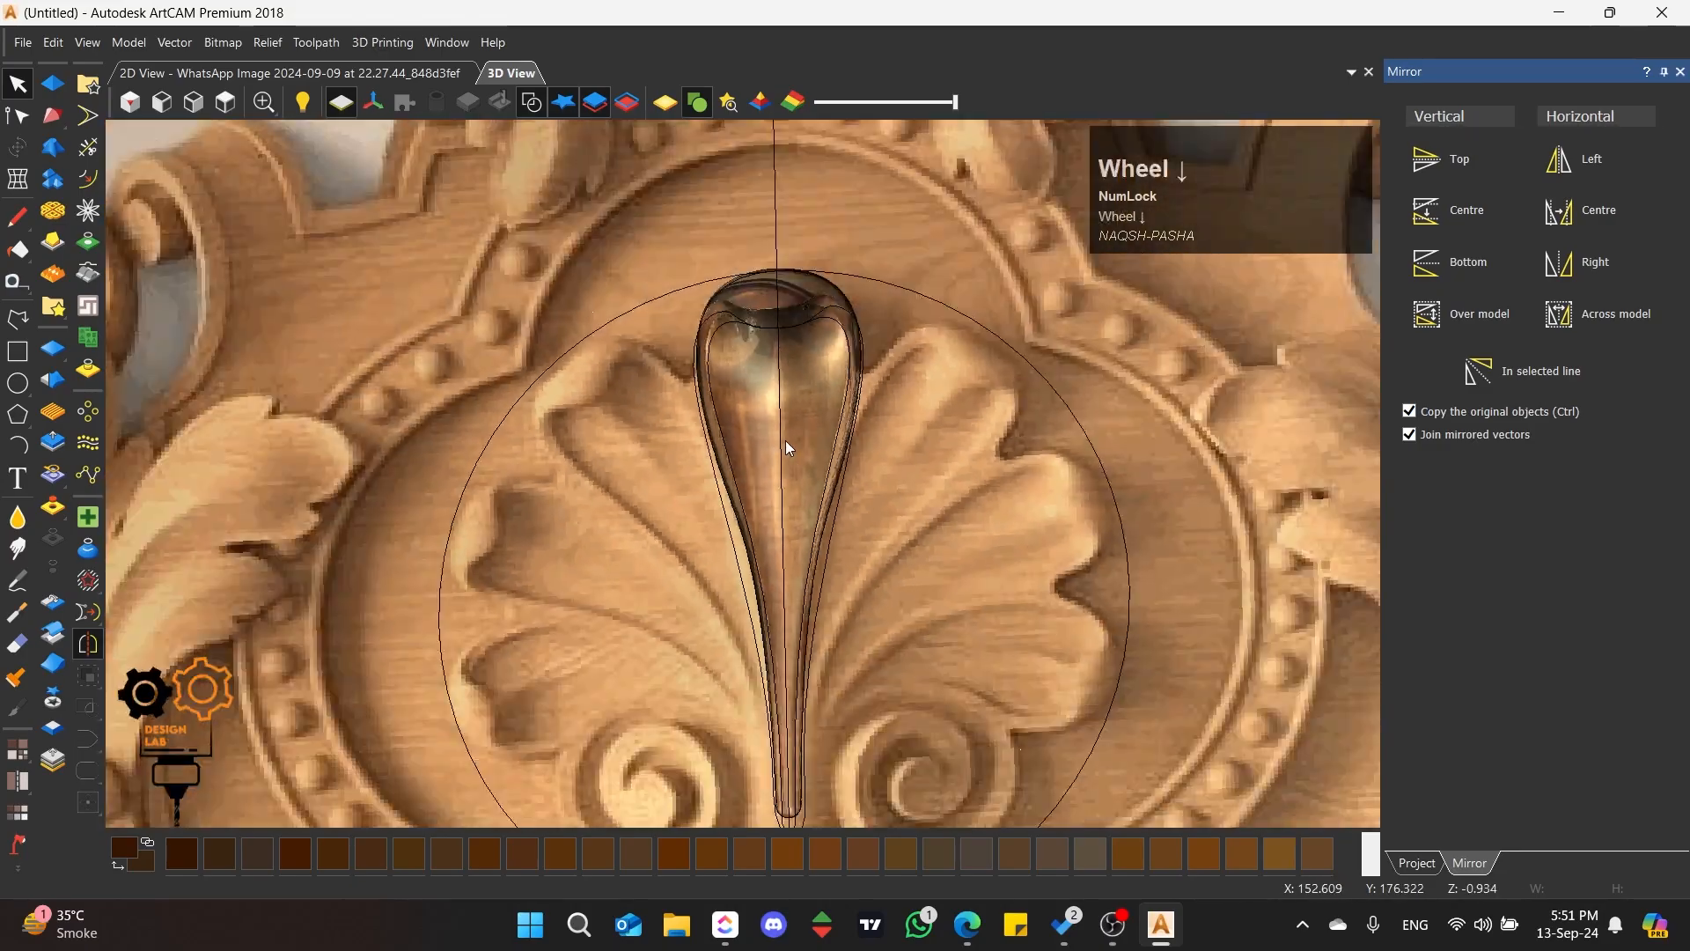
scroll(790, 375, up, 3)
middle_drag(613, 597, 733, 454)
click(230, 105)
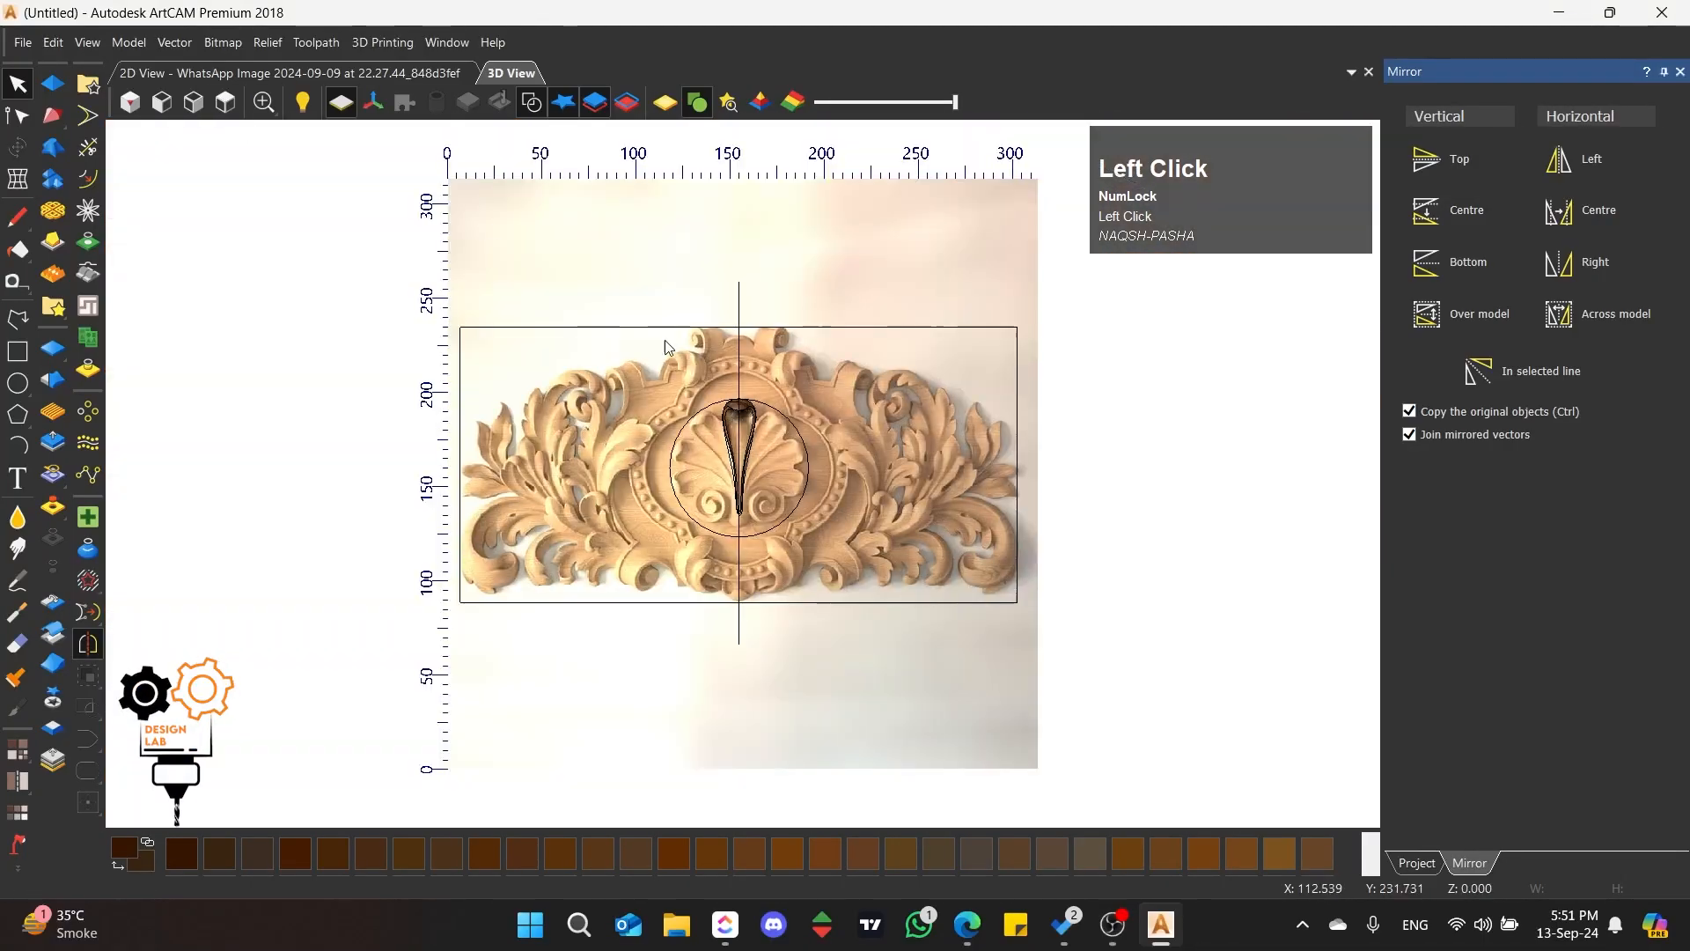
Step: Draw a closed narrow triangular polyline inside the hollow, from two corners under the tip down to a point on the centre line
scroll(748, 404, up, 6)
key(p)
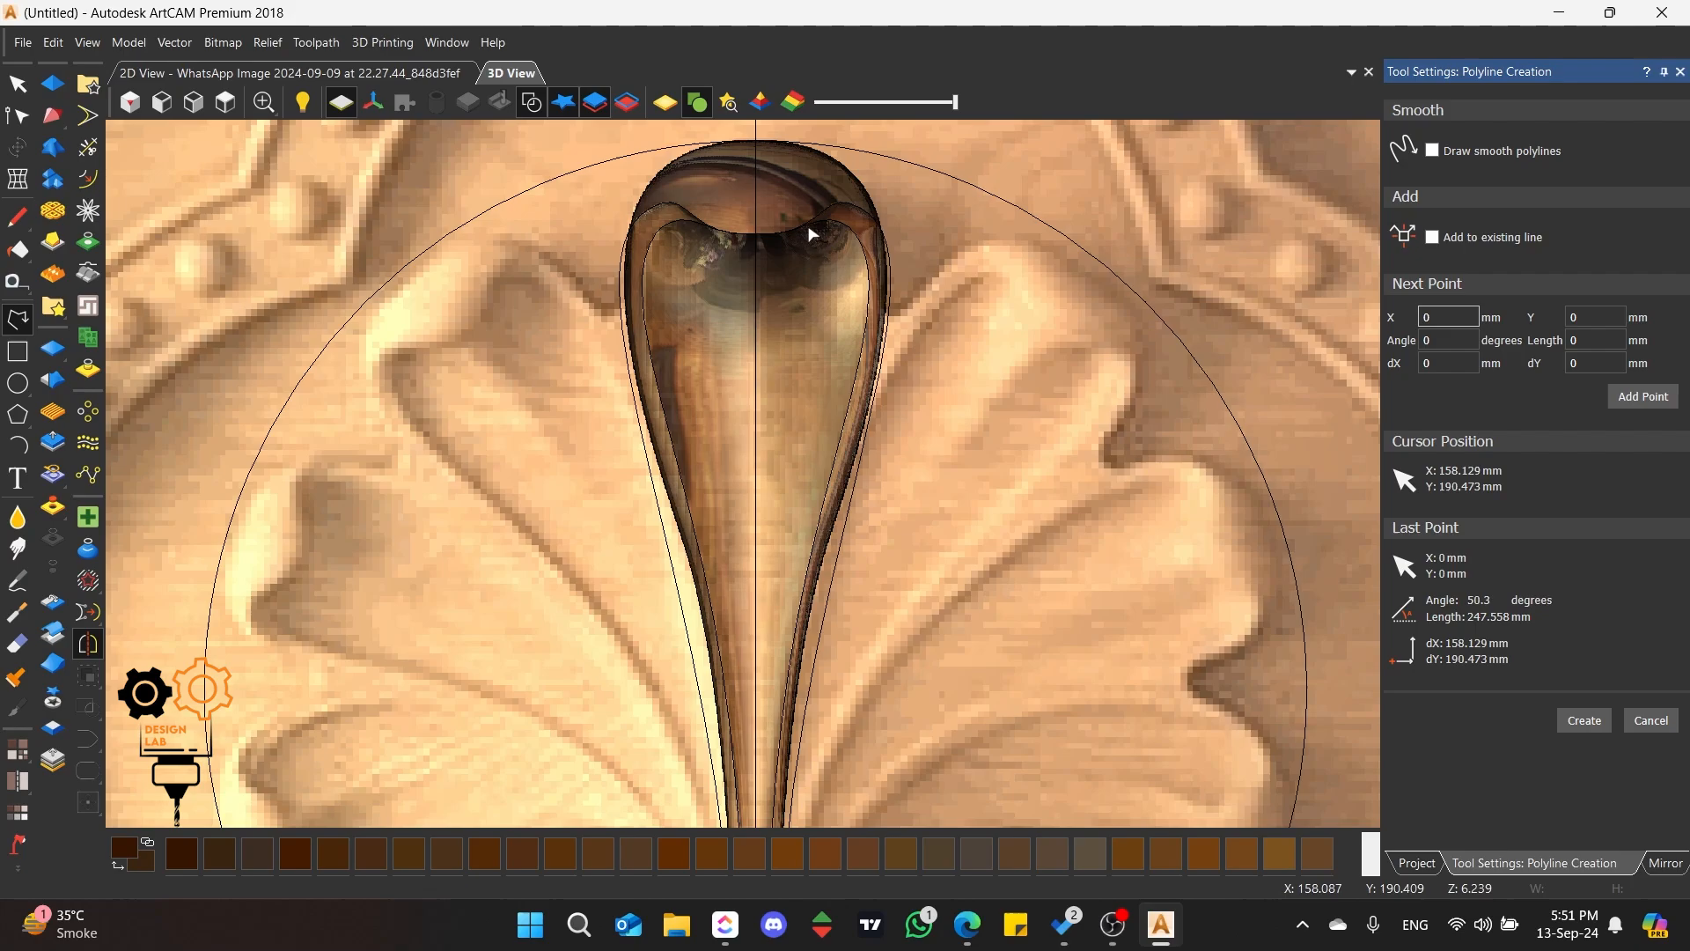
click(809, 230)
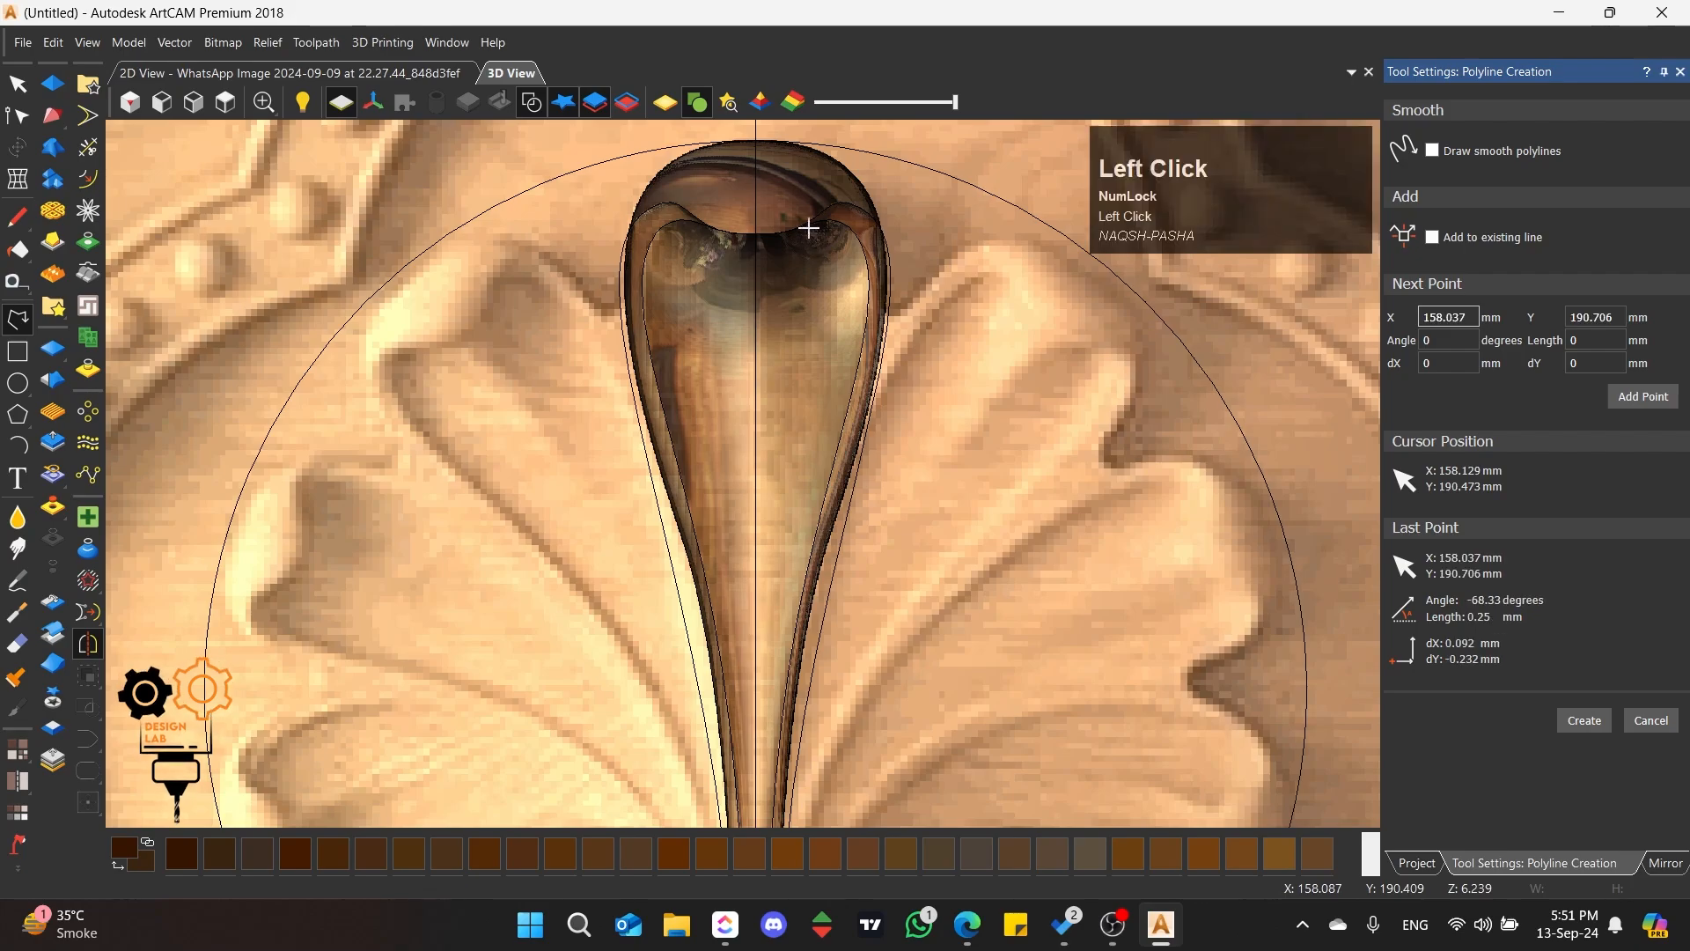
click(756, 803)
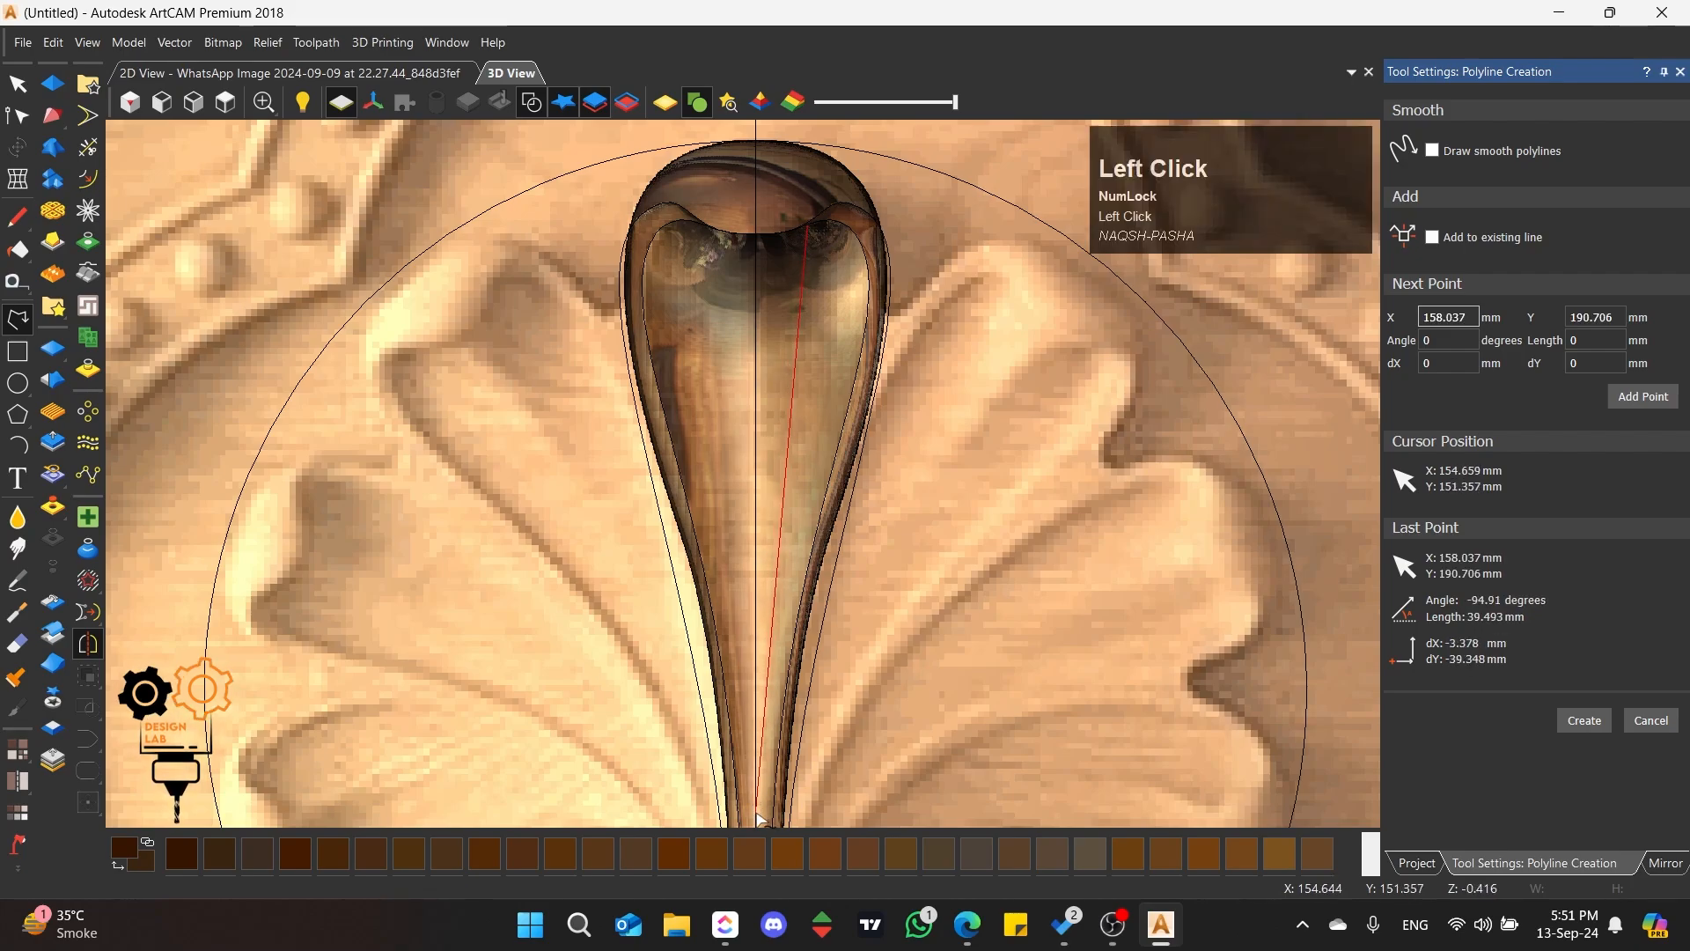
click(695, 224)
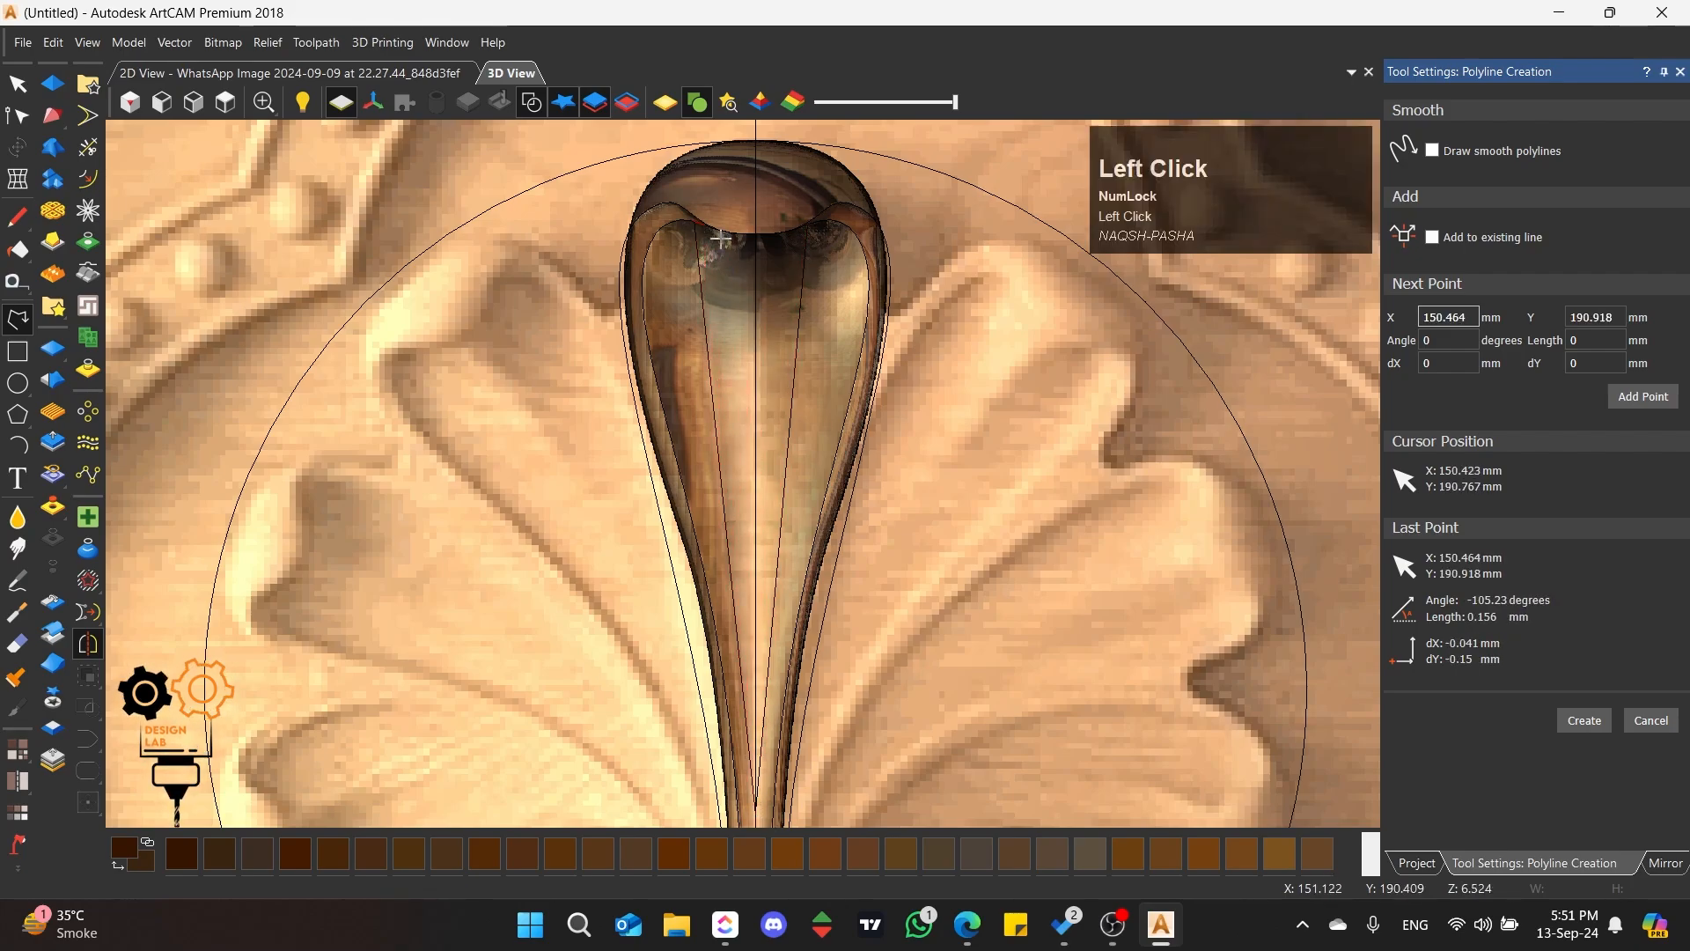
click(808, 226)
Step: Bend the triangle's short upper edge into a downward arc along the tip's lip and nudge its left corner inward
click(16, 115)
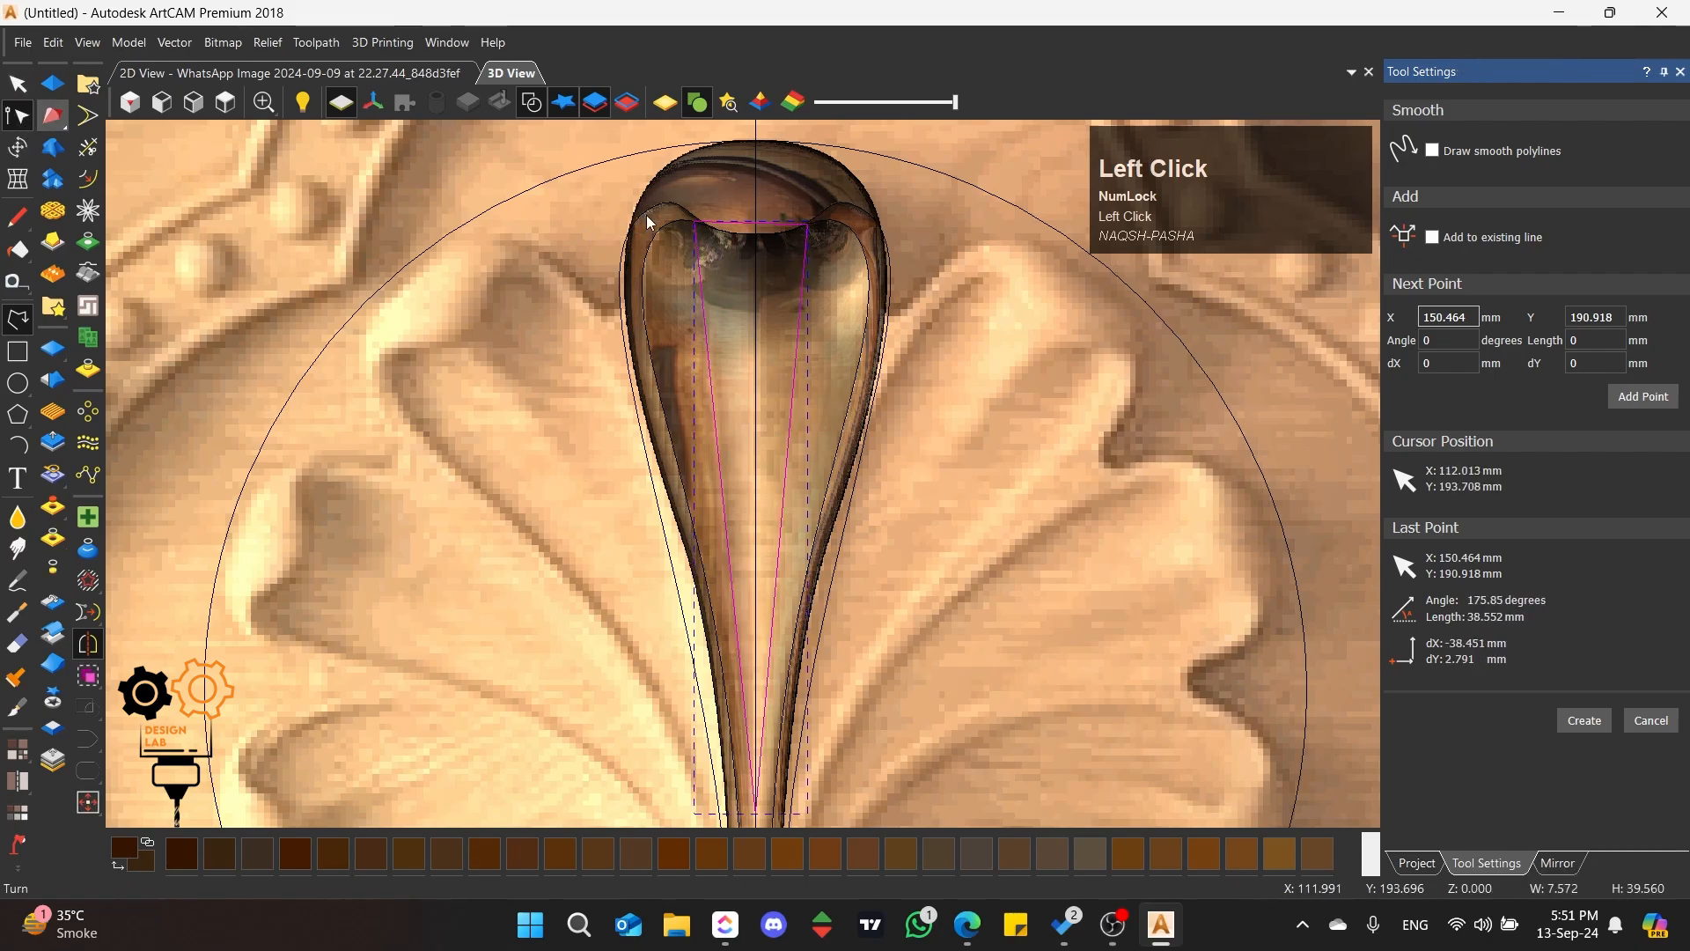
scroll(752, 246, up, 4)
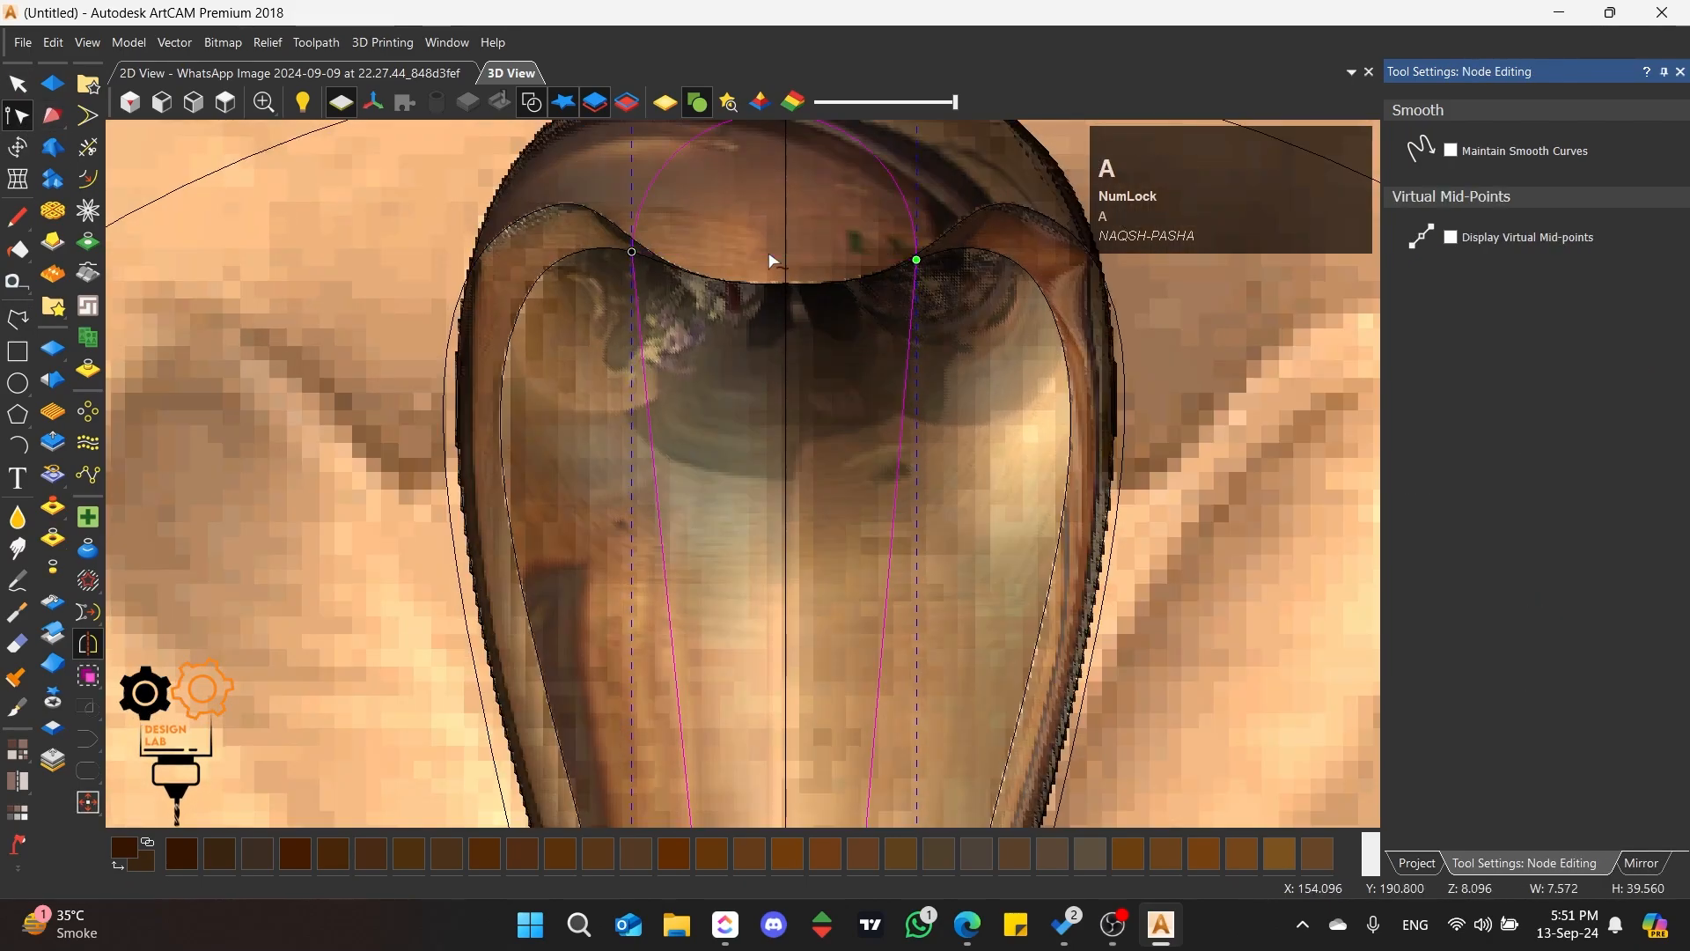
scroll(770, 254, down, 1)
drag(769, 188, 767, 322)
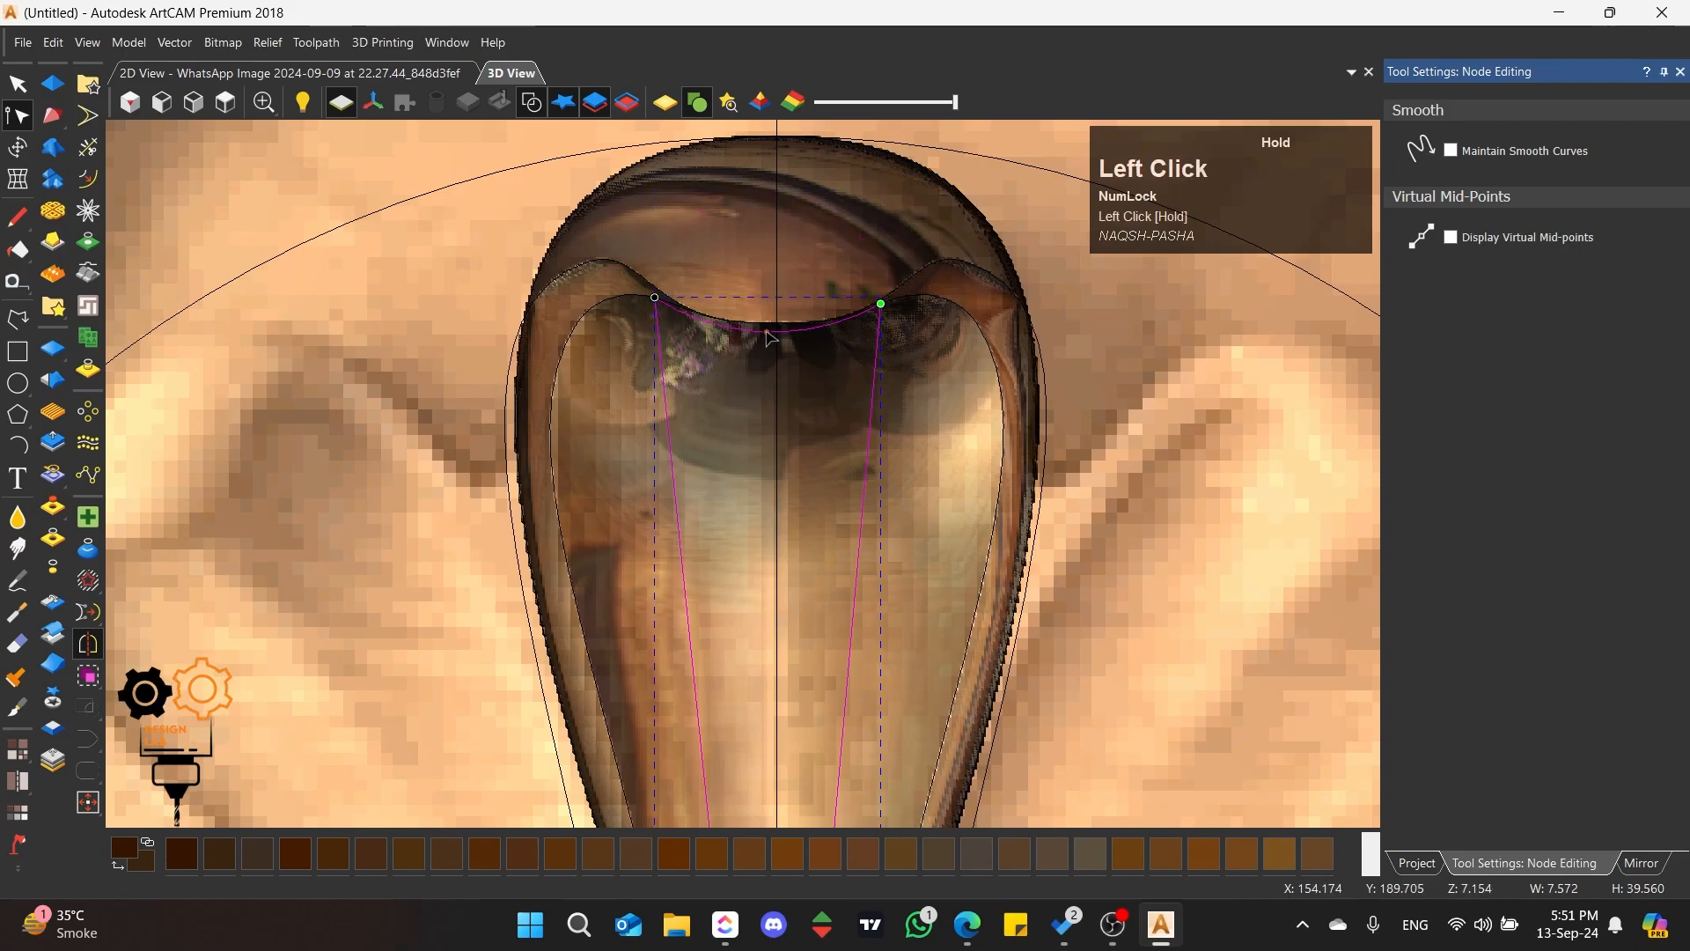
scroll(771, 331, up, 3)
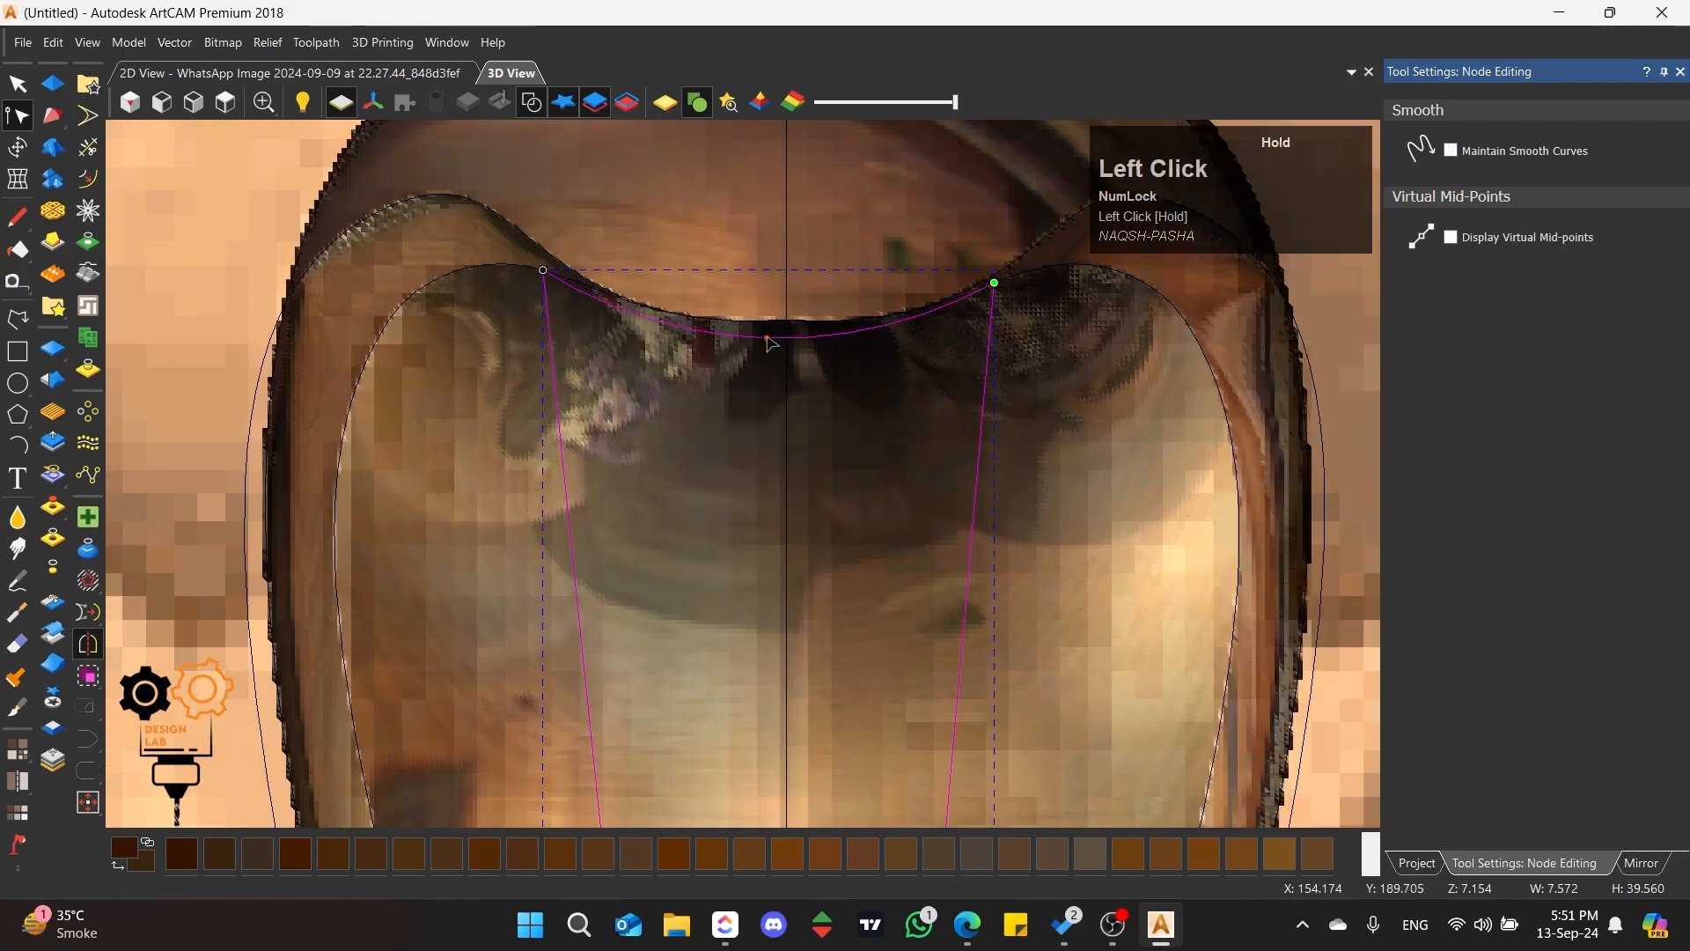
drag(544, 273, 558, 277)
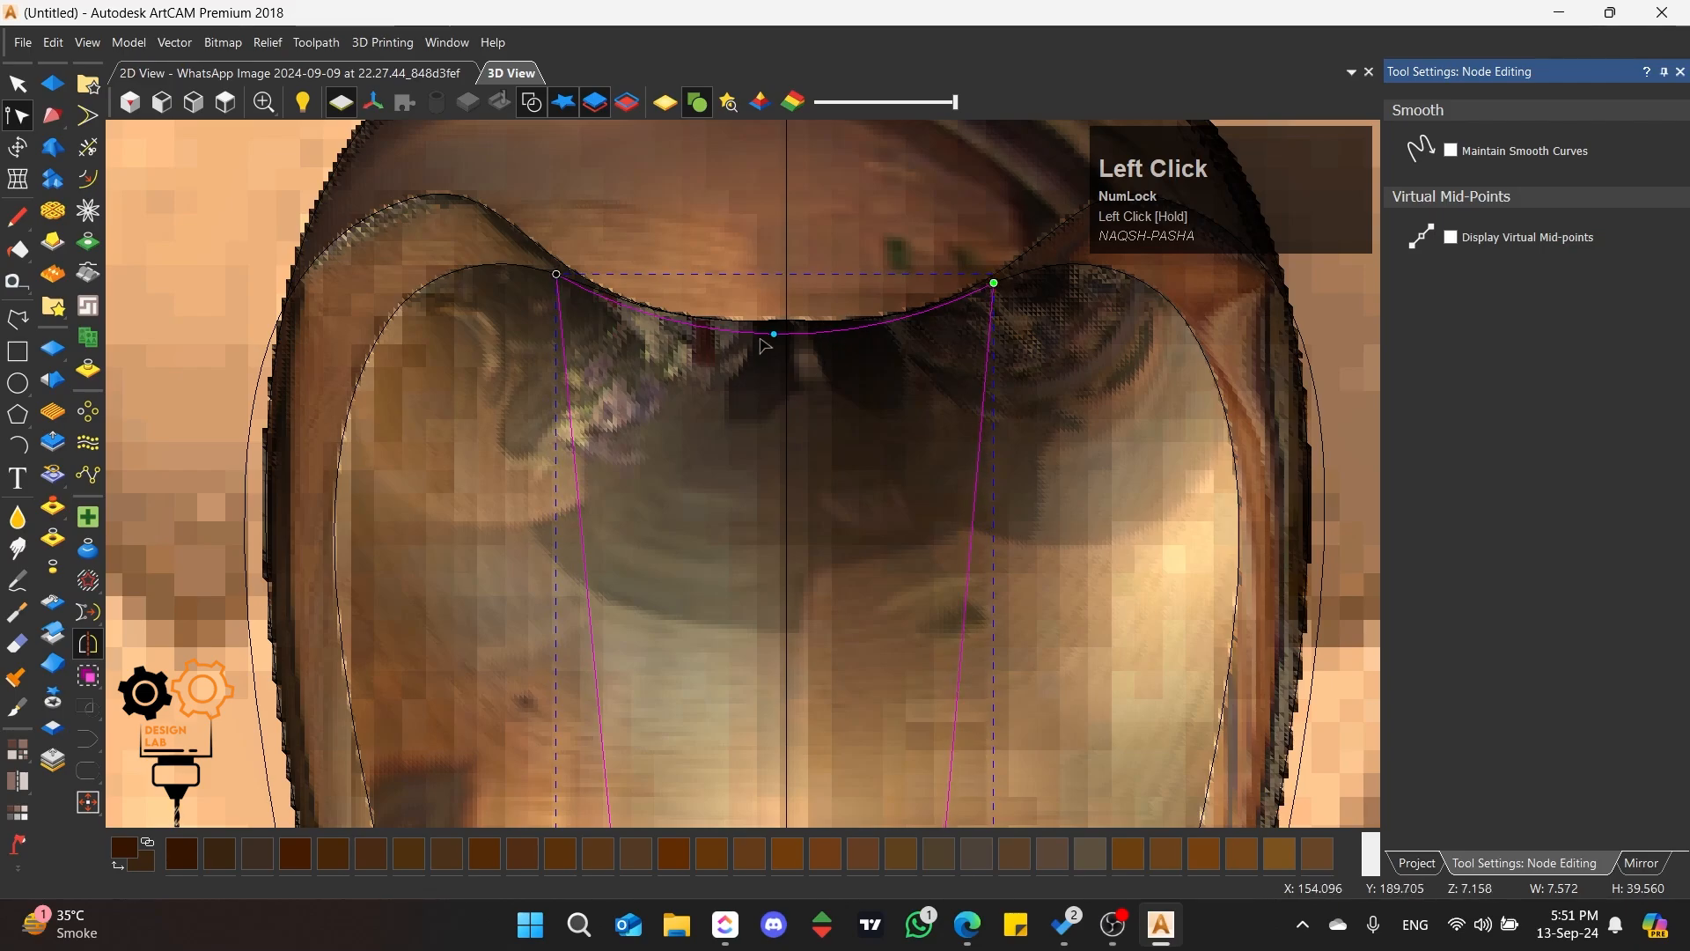
Step: Shape the triangular vector with a round profile at 90 degrees in Add mode to form a central rib
click(52, 83)
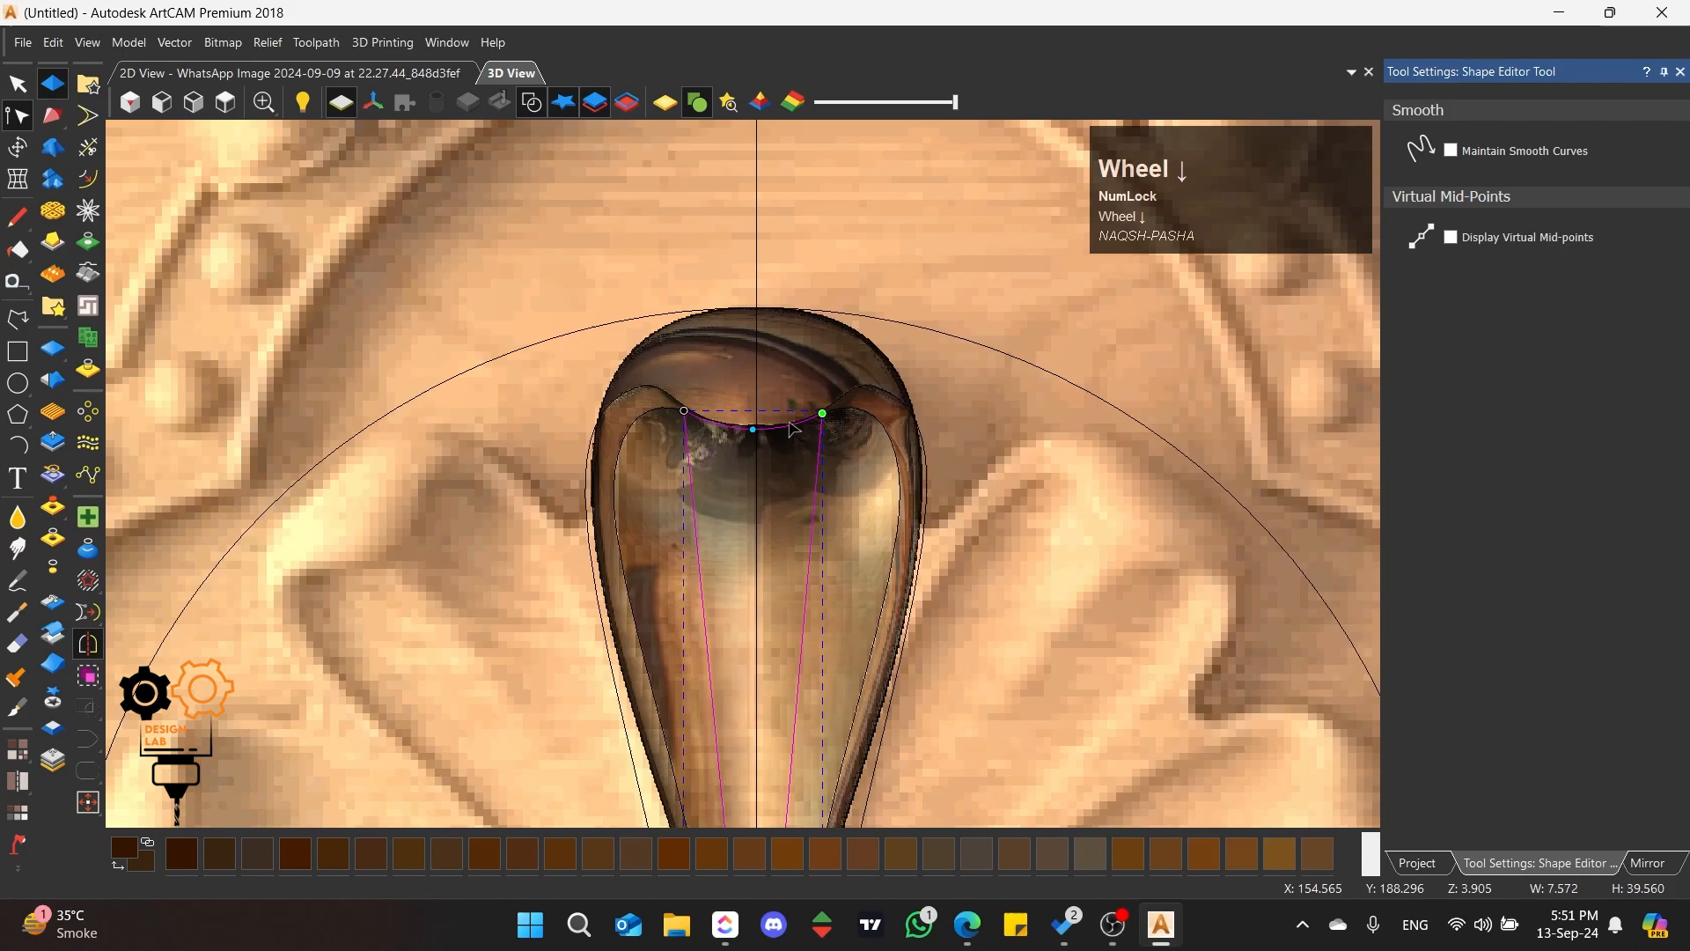
scroll(791, 431, down, 3)
scroll(790, 431, down, 3)
scroll(742, 573, up, 3)
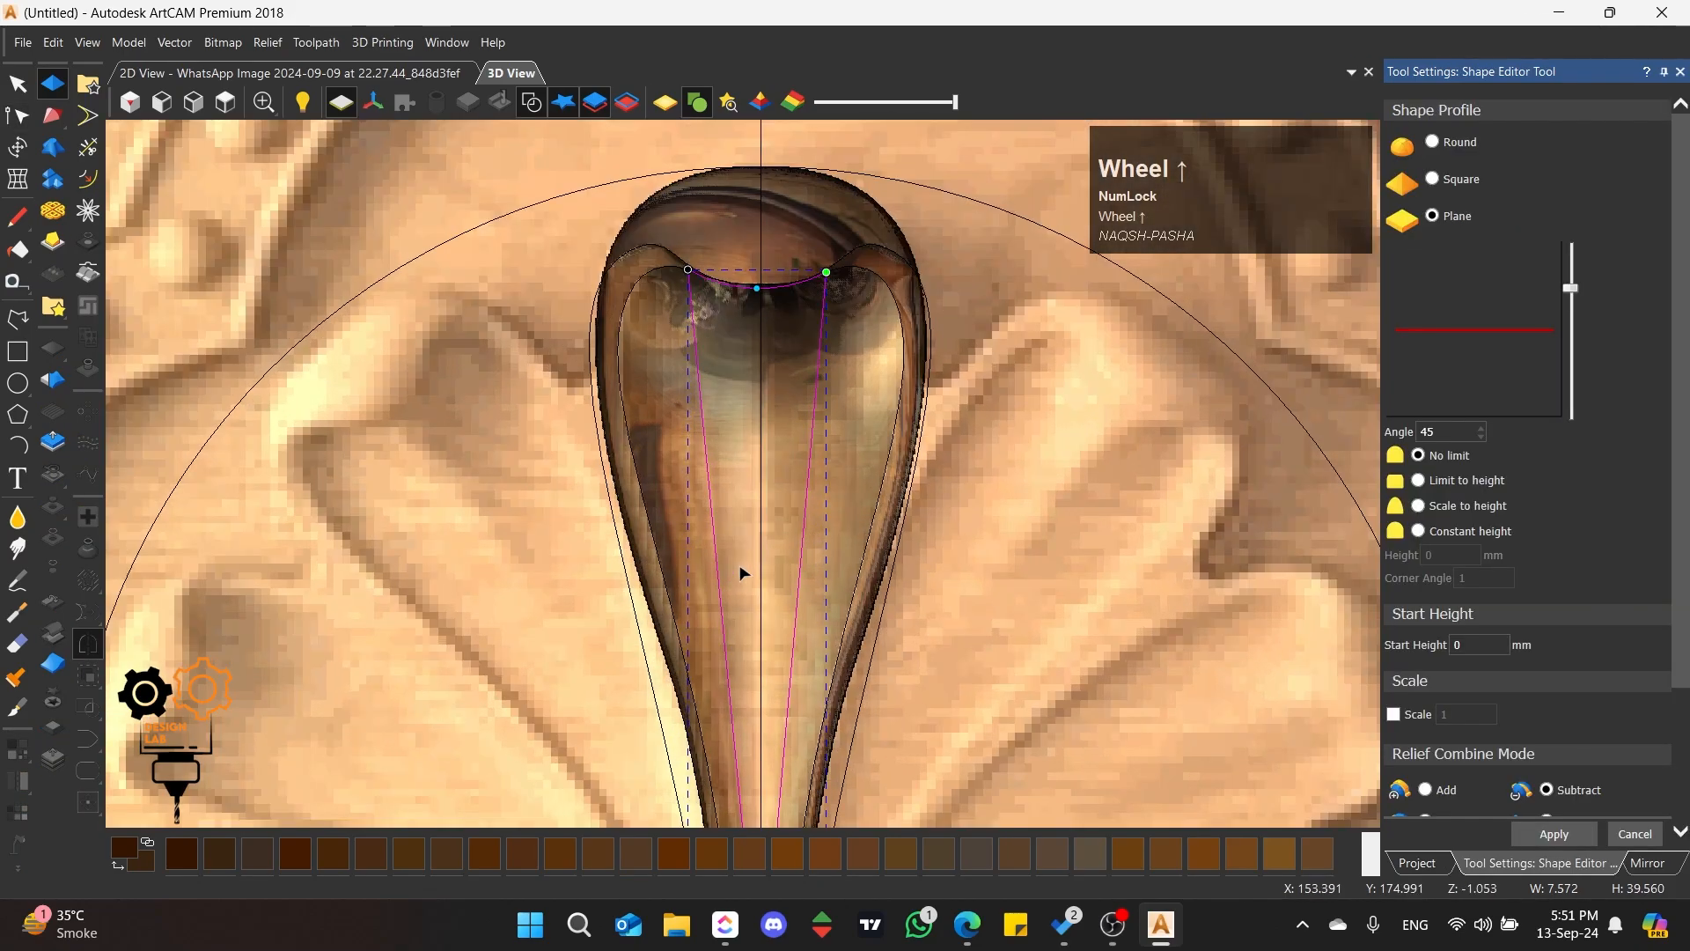
click(1434, 143)
drag(1573, 287, 1571, 243)
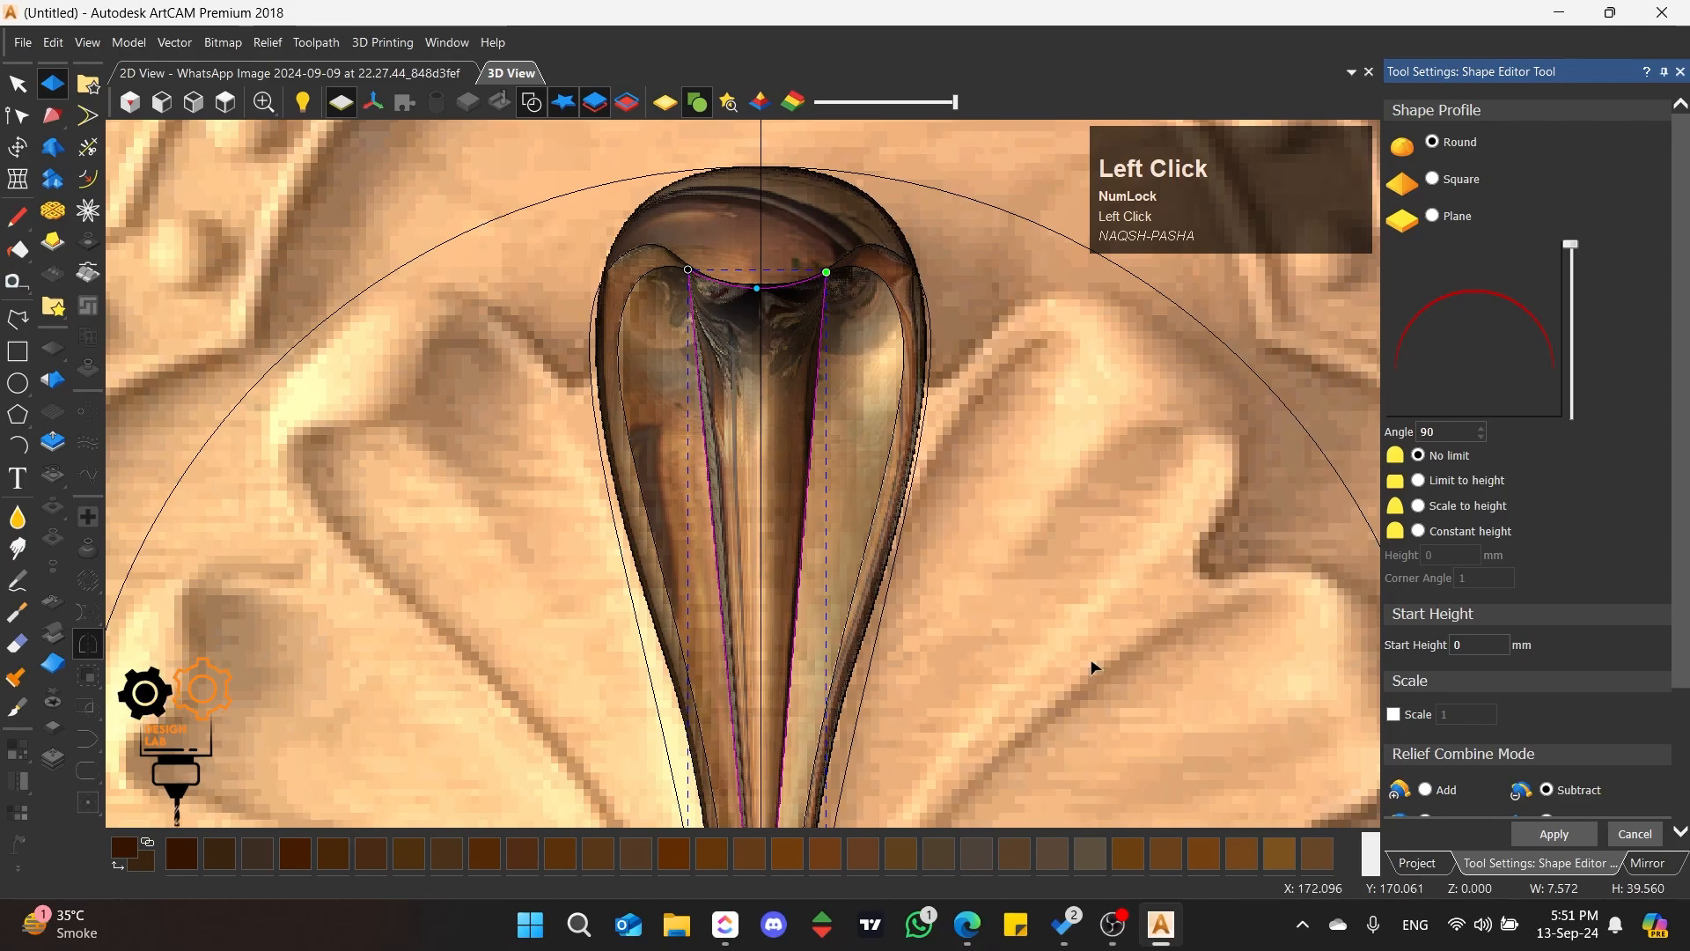
click(1442, 797)
Step: Insert a node on each long side of the rib outline, delete its two upper corners and bow the end upward into a dome
scroll(631, 401, up, 3)
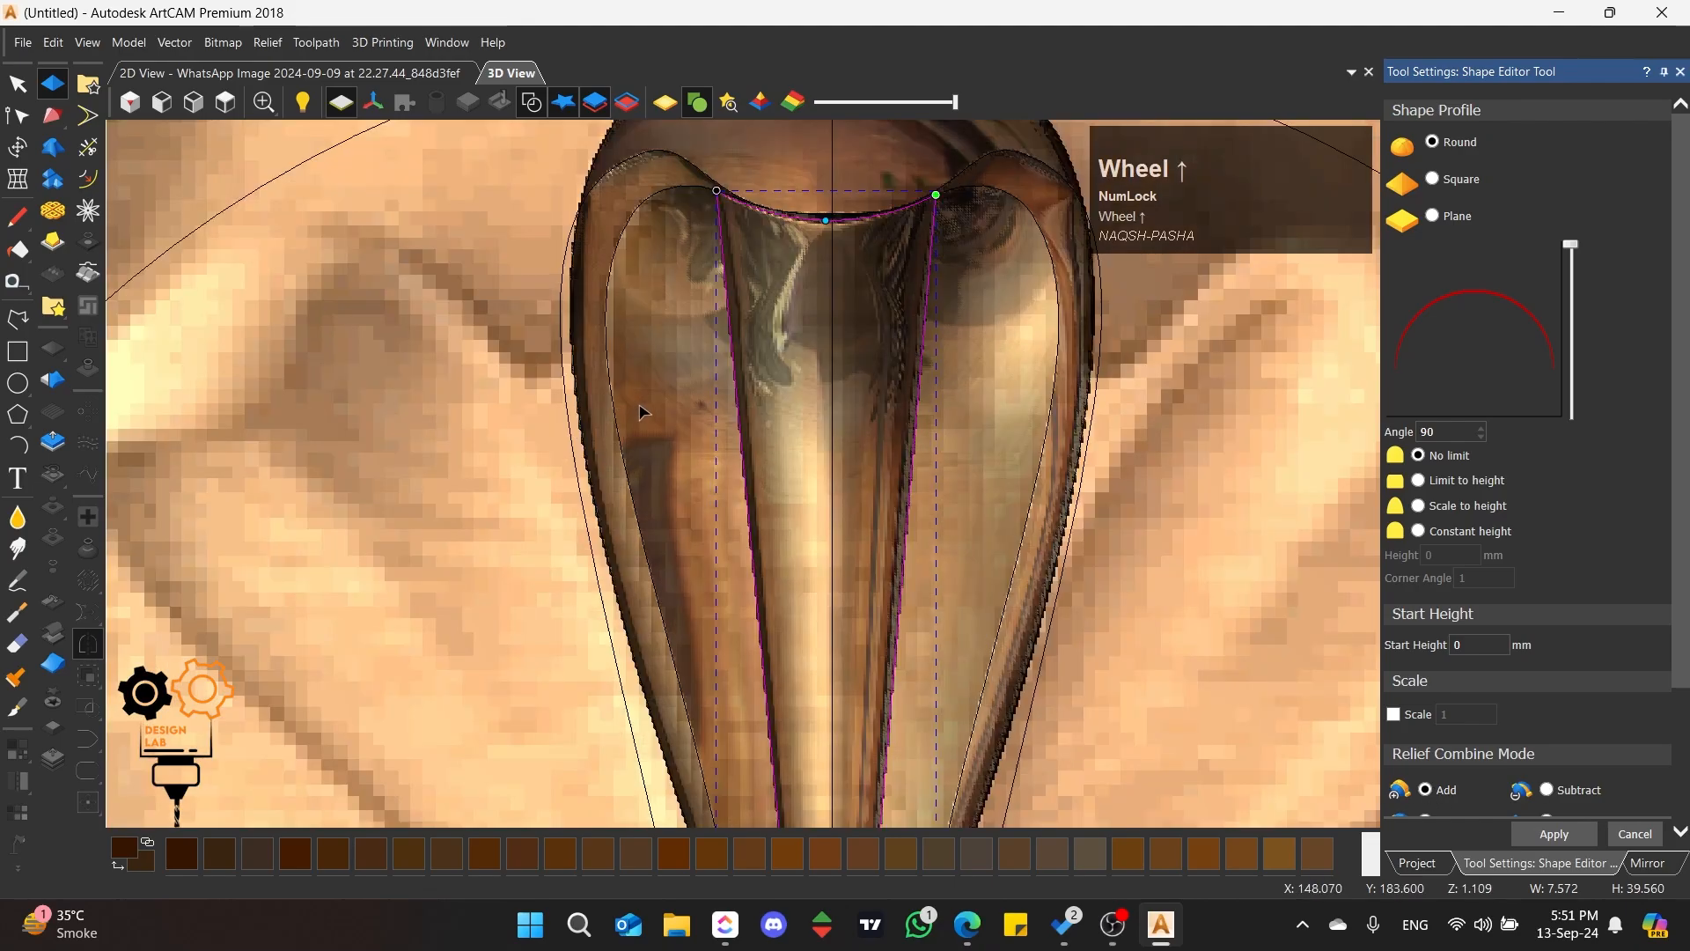
middle_drag(631, 401, 567, 552)
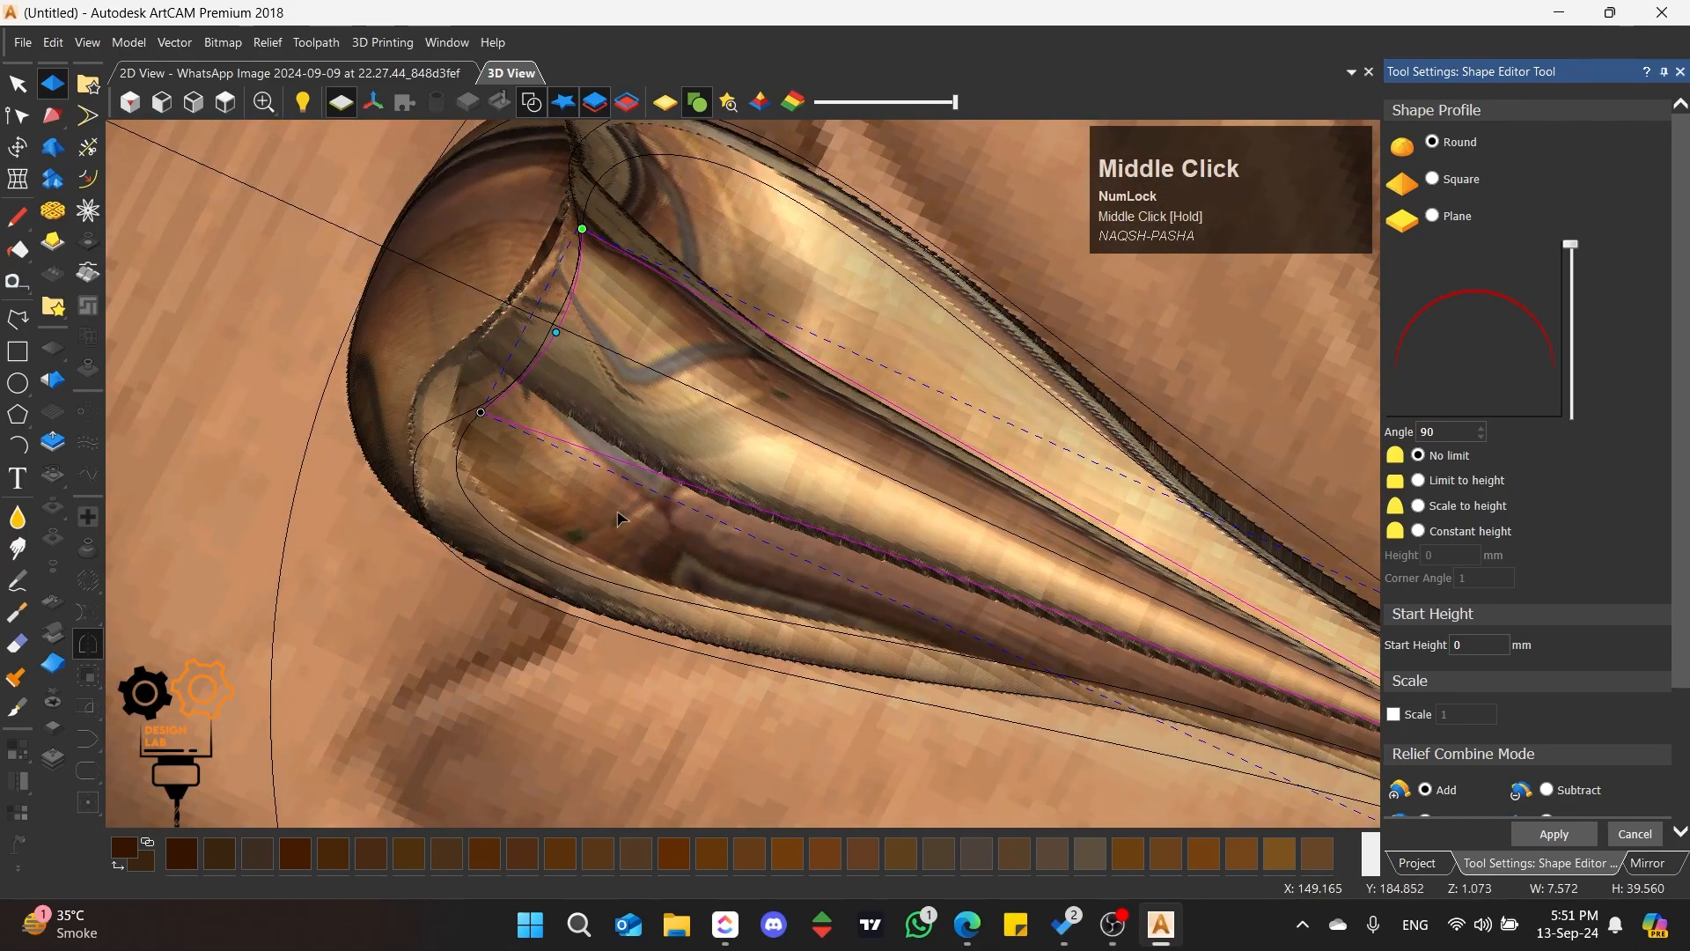
scroll(624, 516, down, 3)
scroll(686, 564, up, 2)
middle_drag(686, 564, 759, 412)
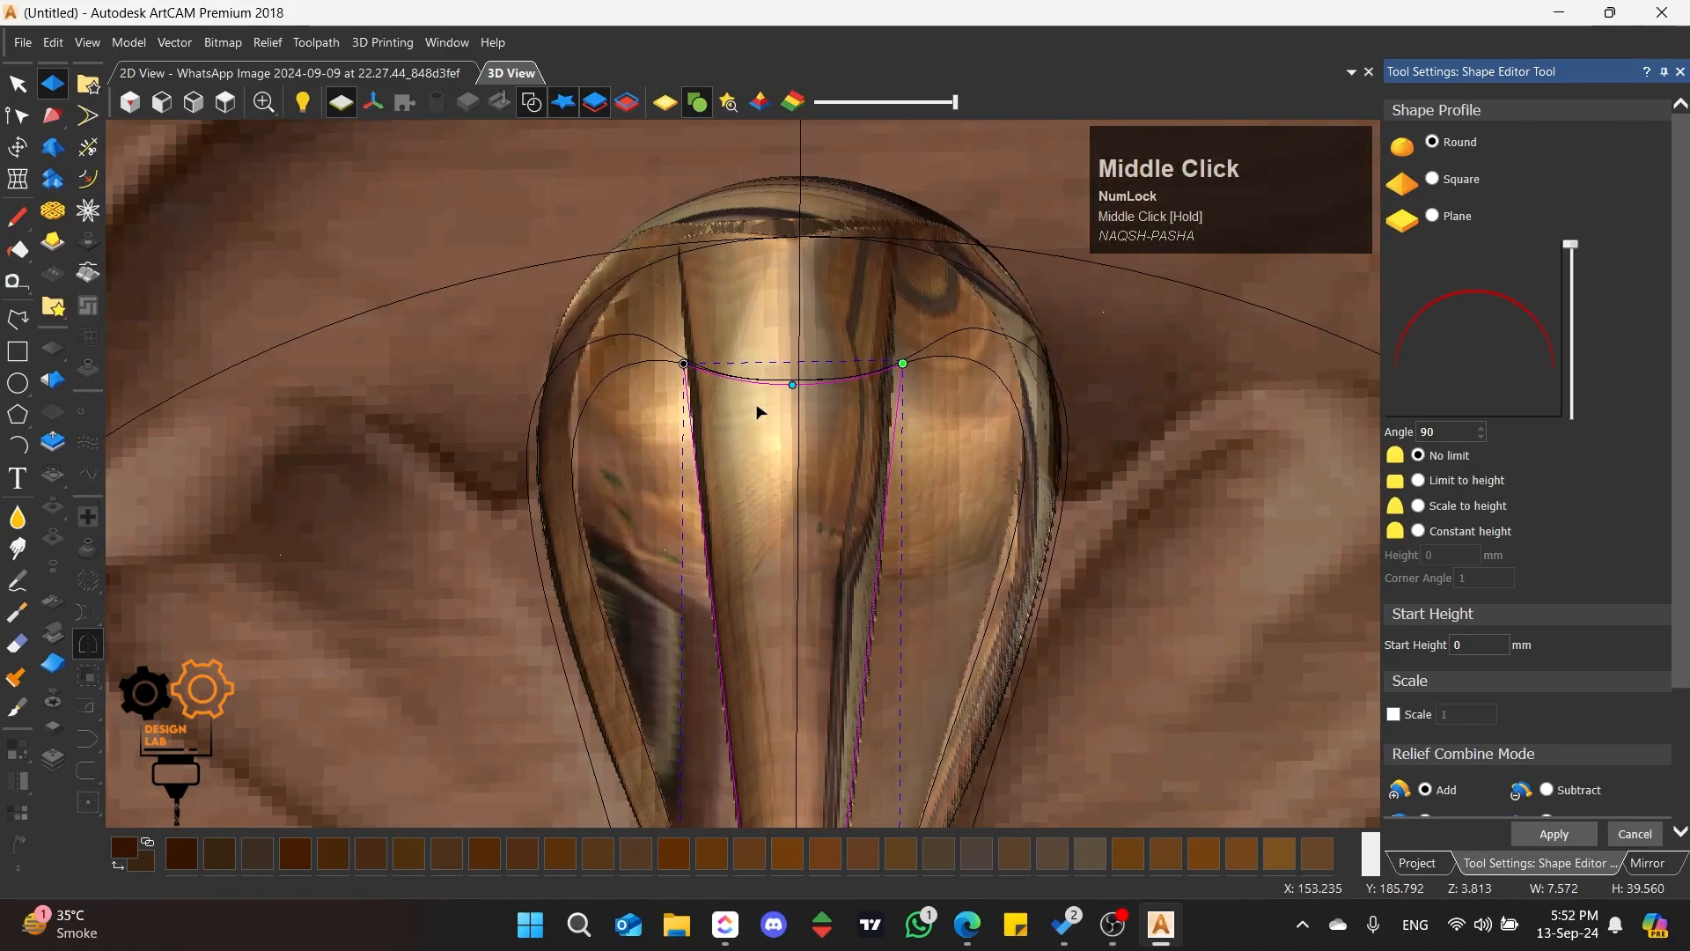
scroll(744, 380, up, 8)
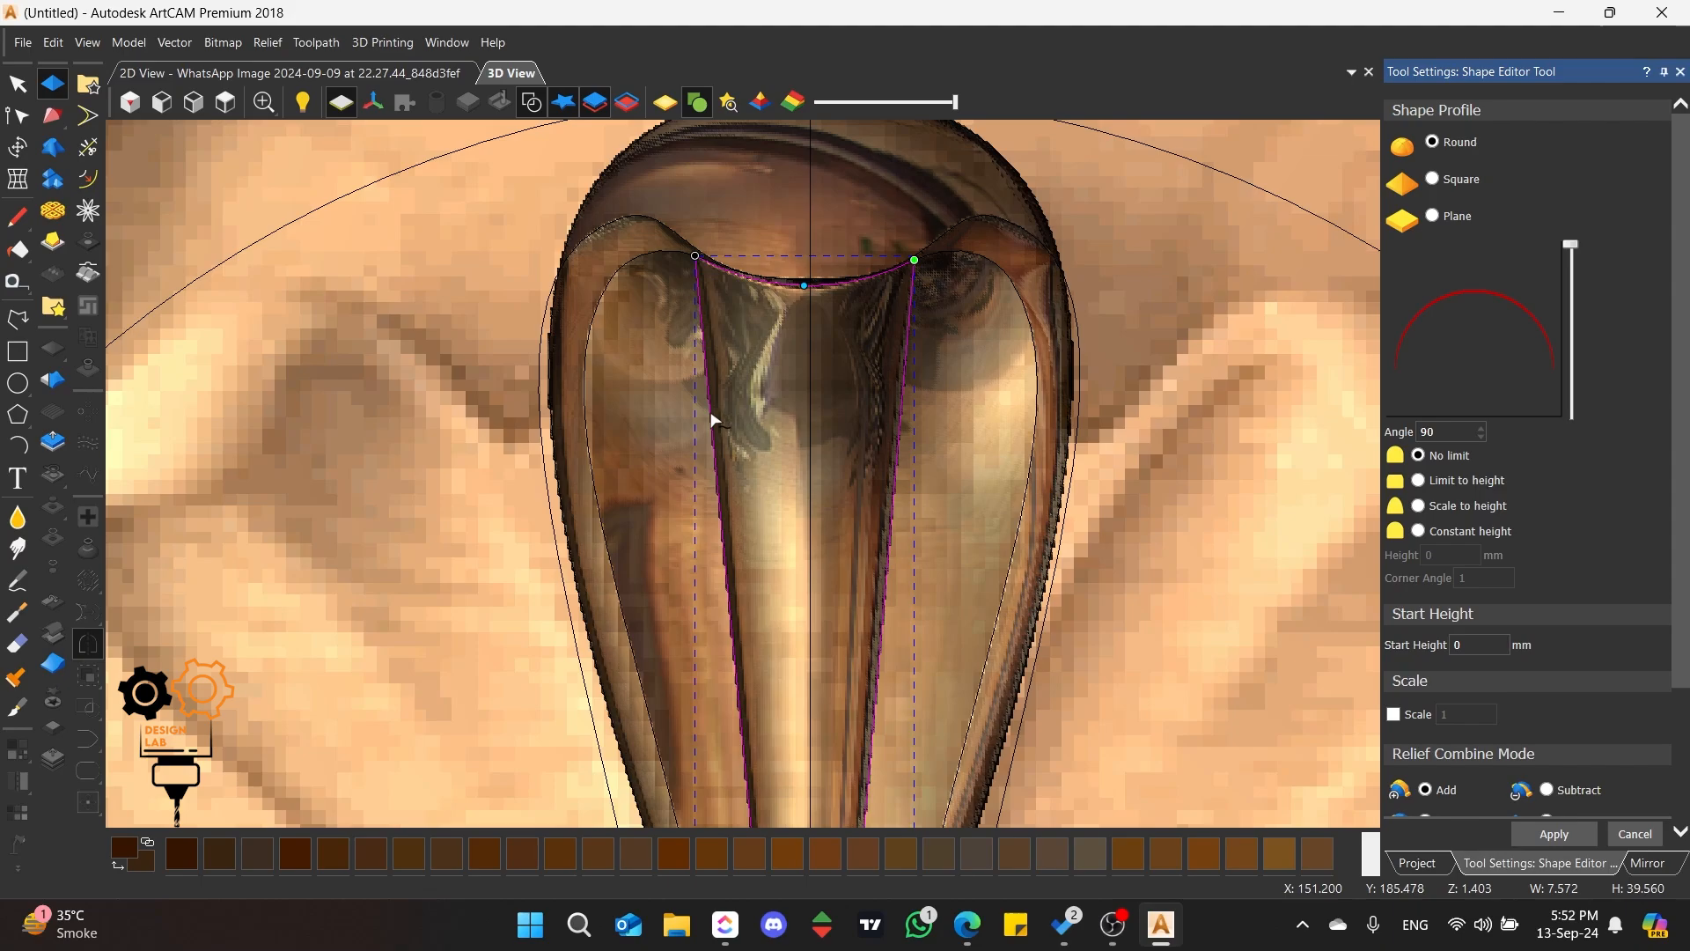
key(i)
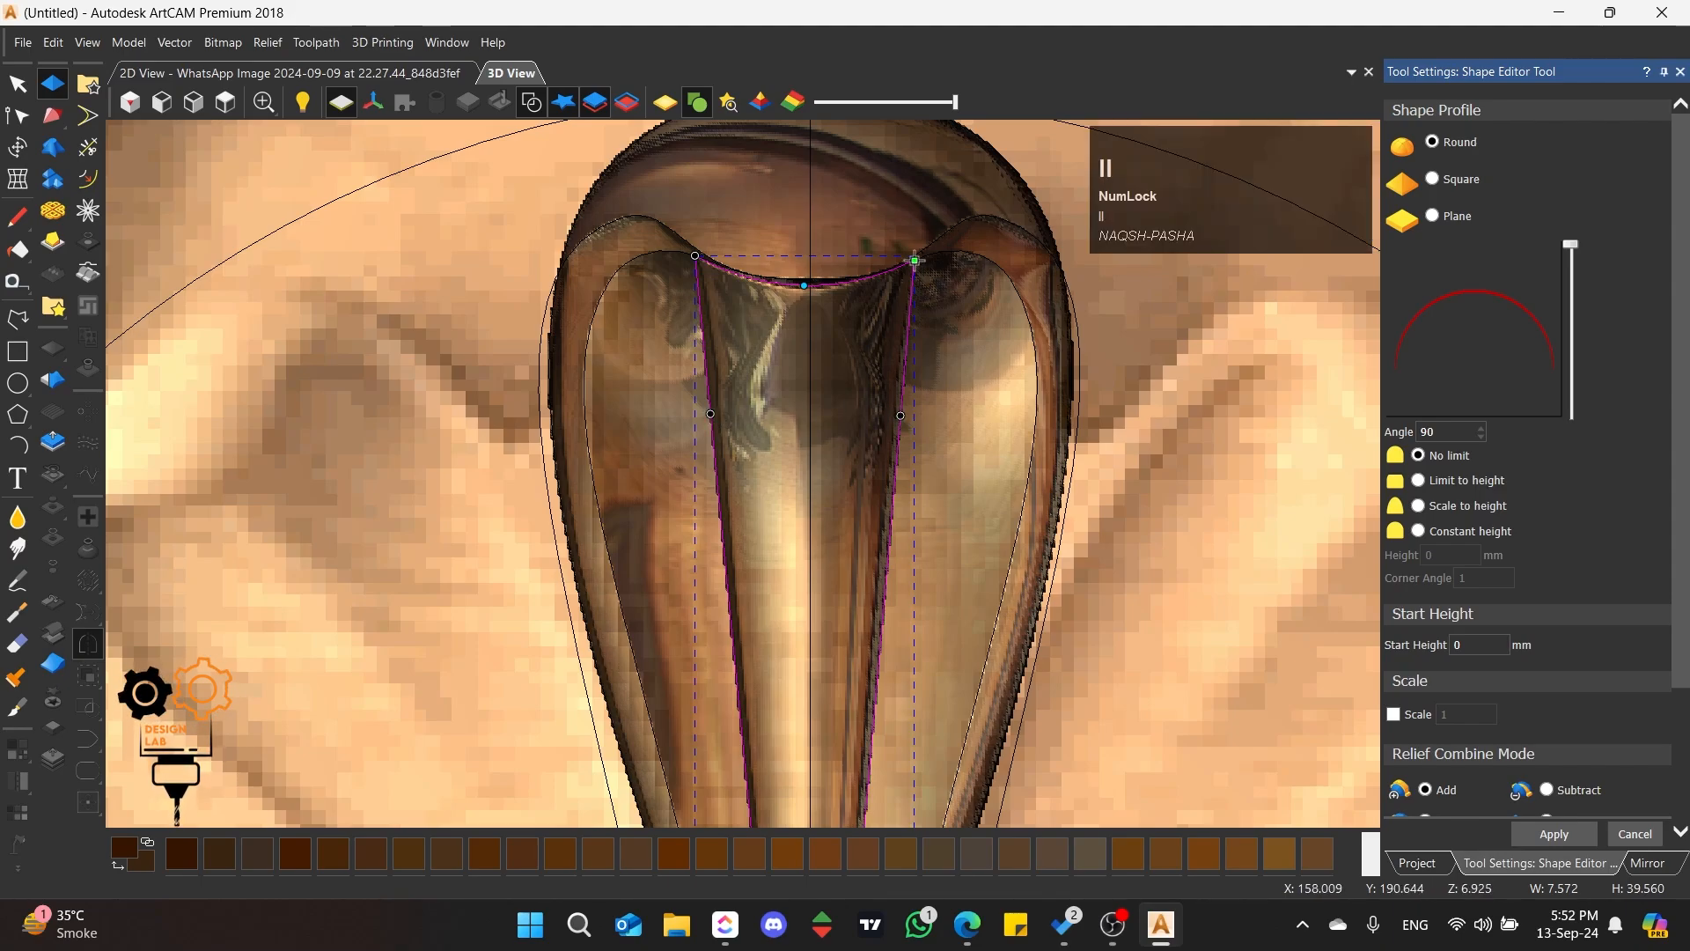
key(d)
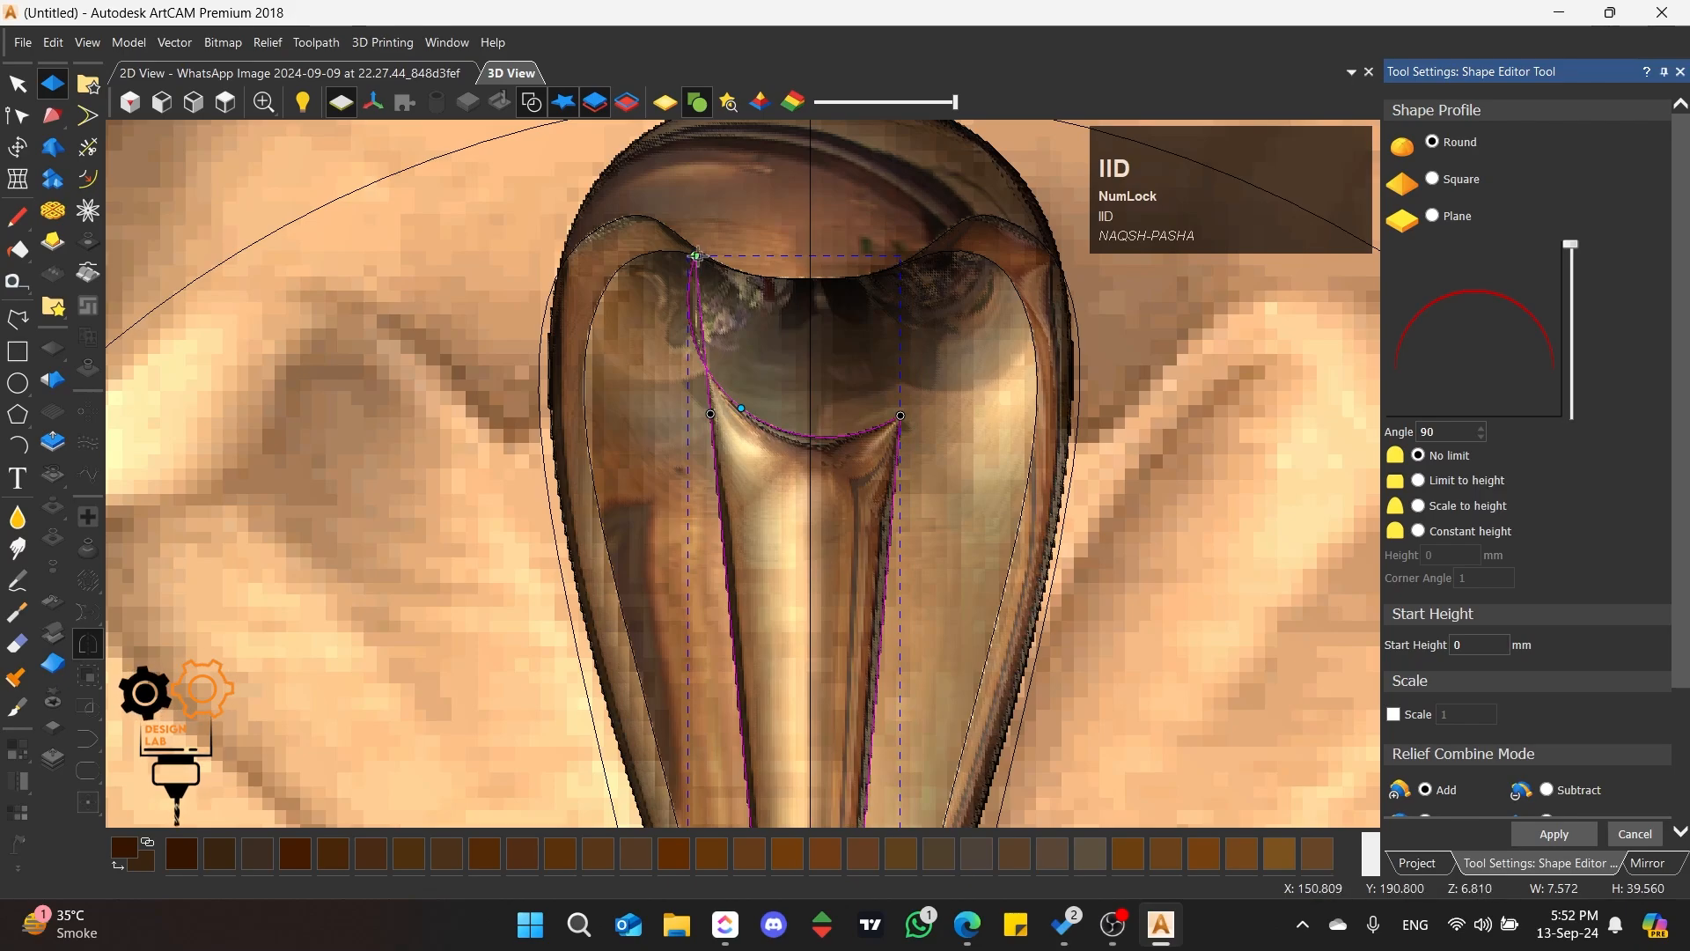
key(d)
drag(802, 487, 810, 323)
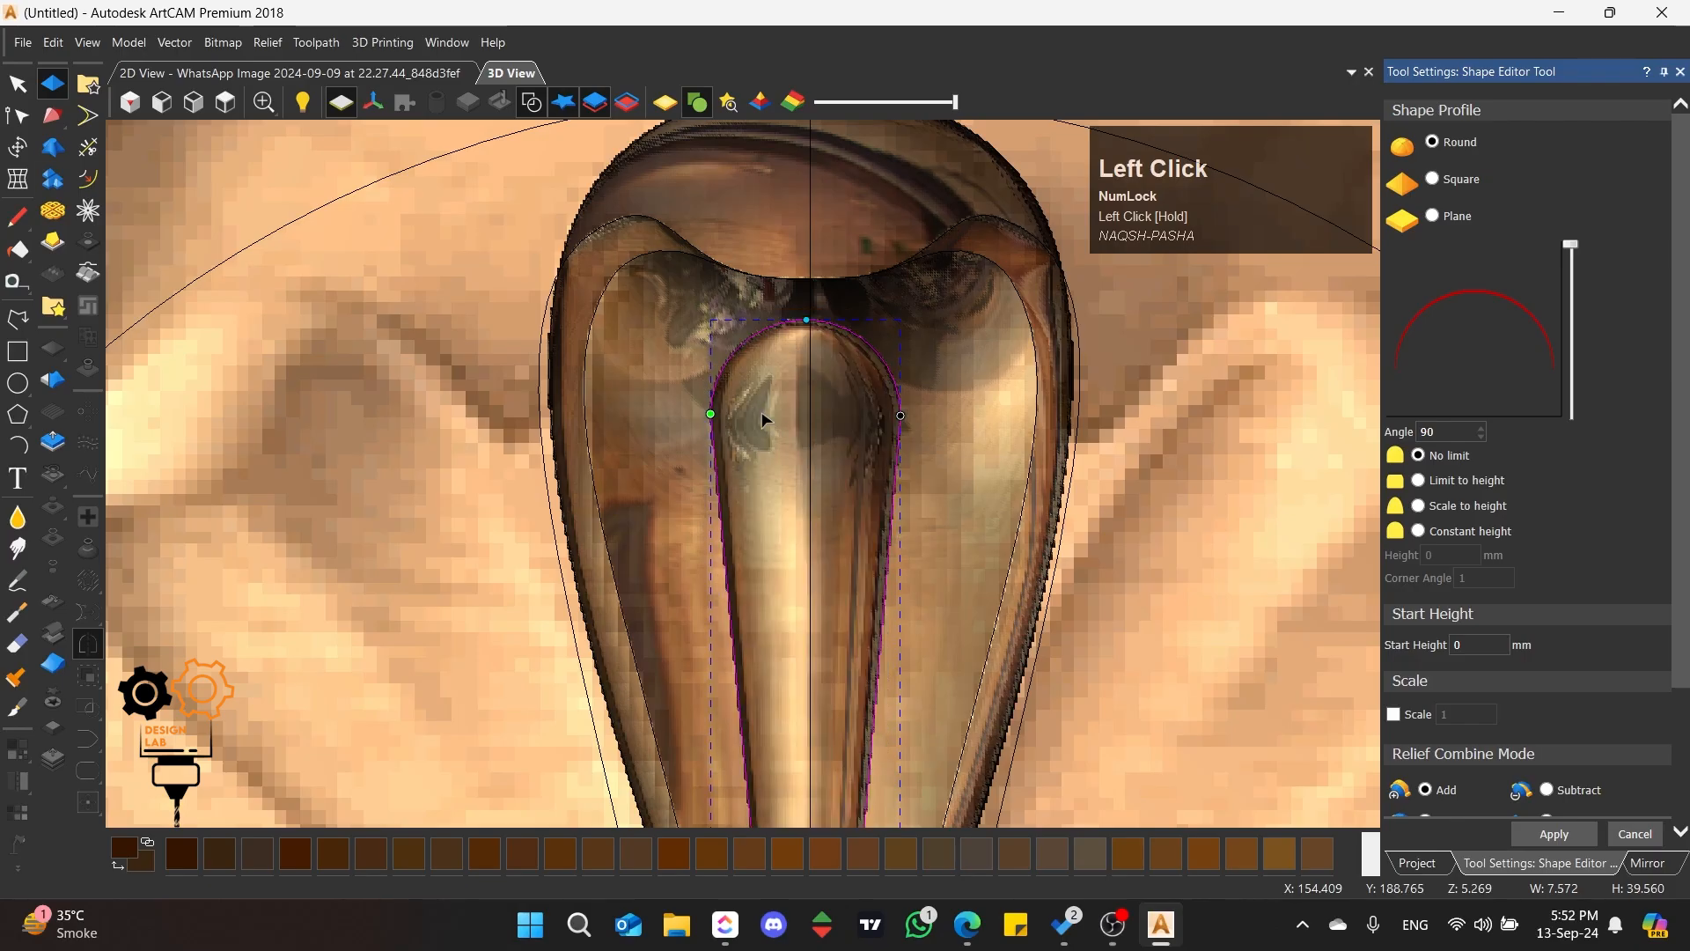
Step: Smooth the rib's domed upper end and its edges into the surrounding hollow with the Smoothing tool
middle_drag(762, 410, 832, 520)
scroll(811, 504, down, 3)
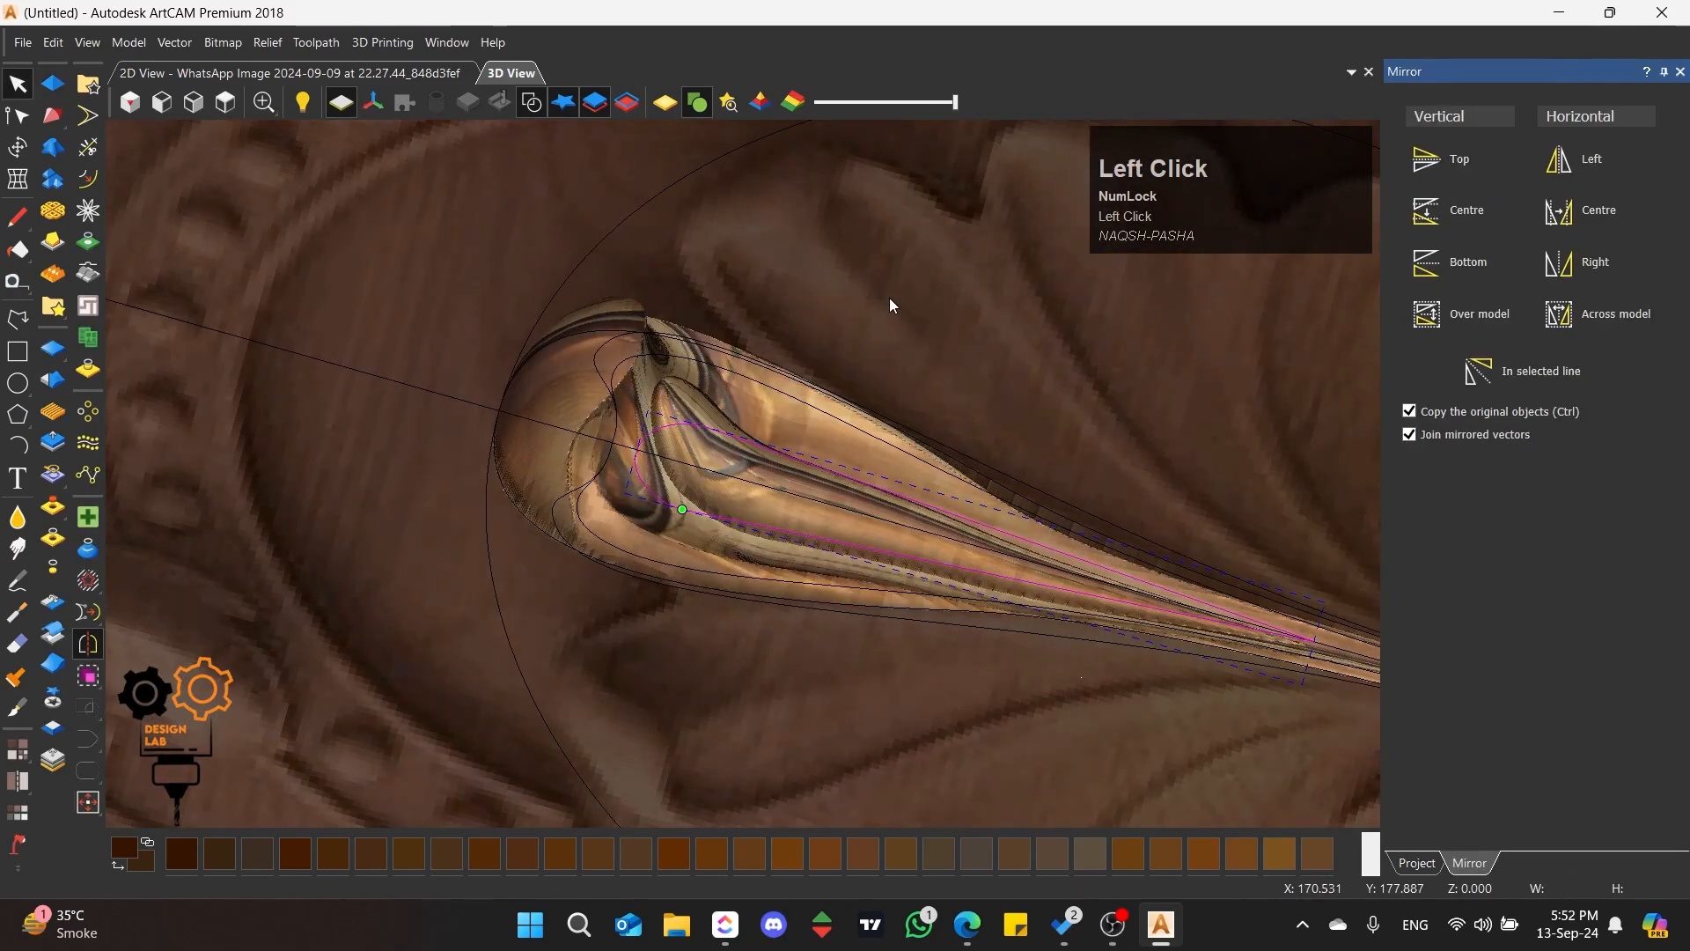
click(226, 102)
scroll(721, 433, up, 3)
scroll(790, 373, up, 3)
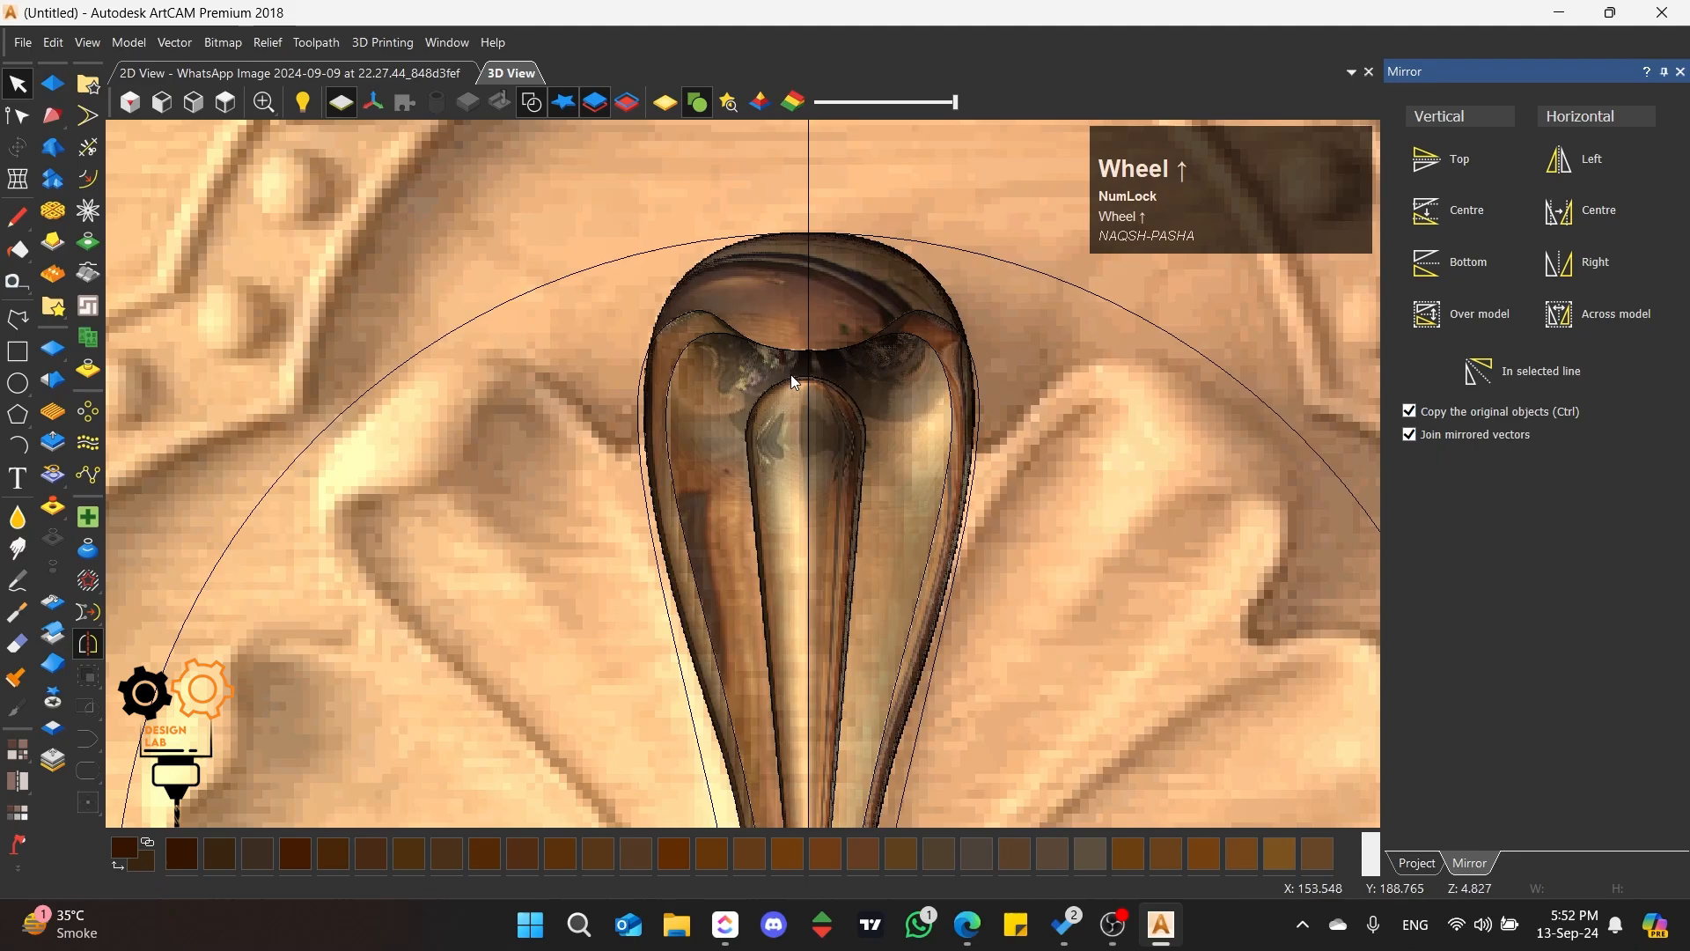
click(17, 518)
mouse_move(755, 412)
mouse_down()
mouse_move(713, 774)
mouse_move(793, 458)
mouse_move(887, 424)
mouse_move(757, 391)
mouse_move(793, 317)
mouse_move(863, 330)
mouse_move(852, 397)
mouse_up()
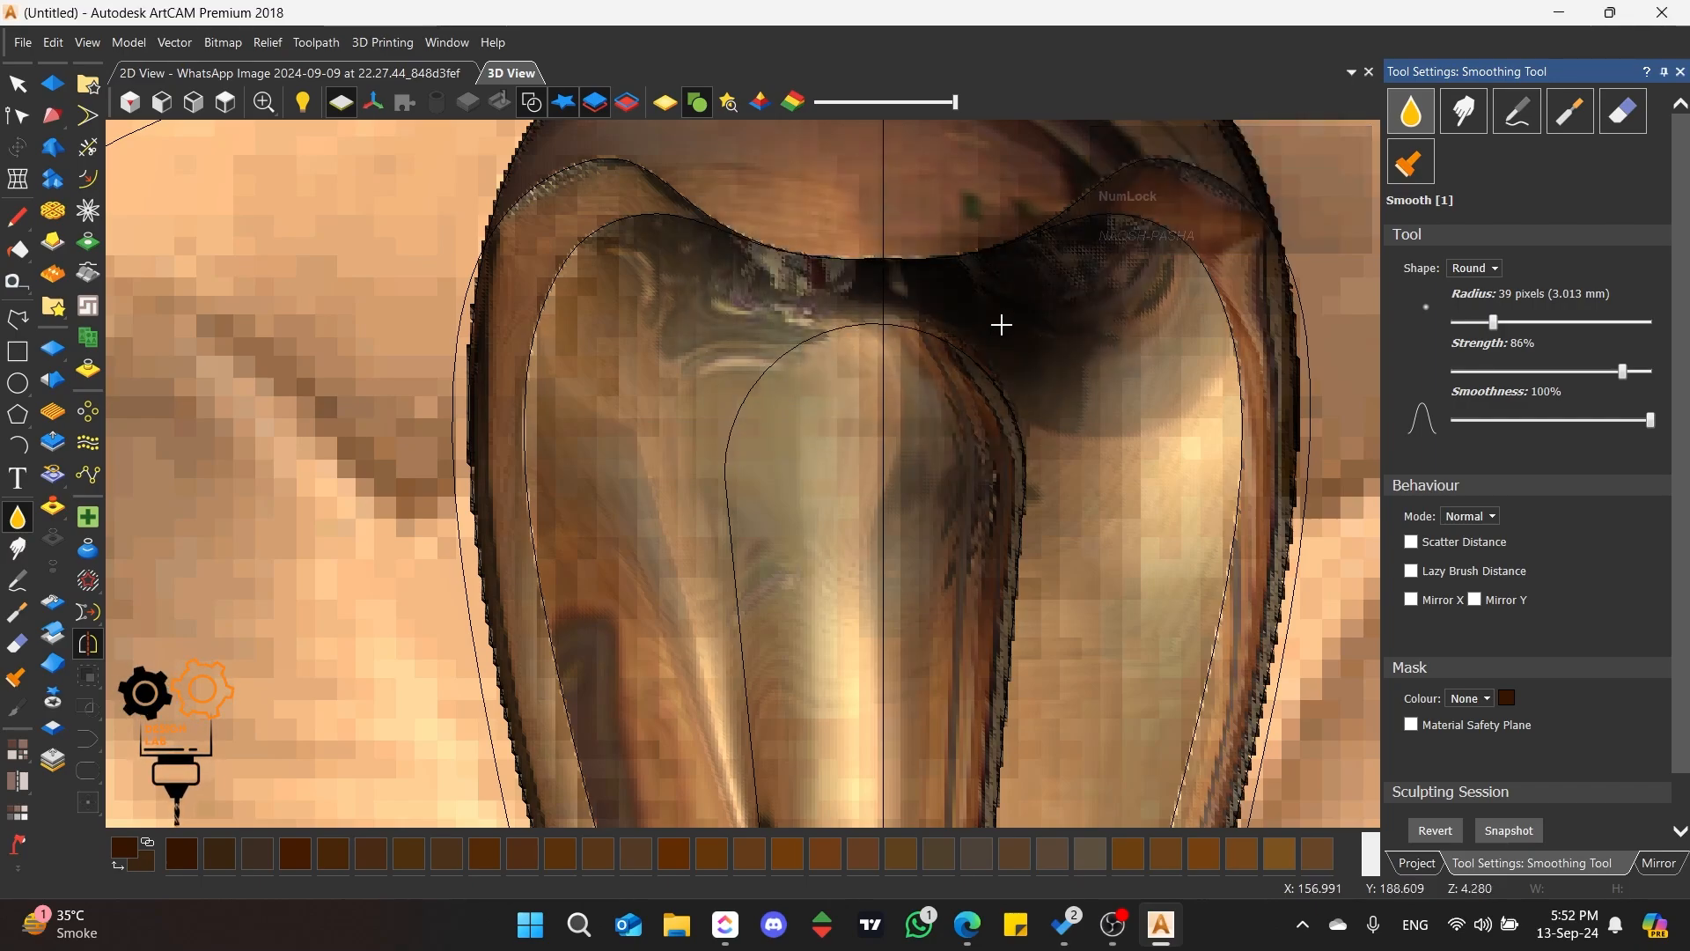
mouse_move(1003, 457)
mouse_down()
mouse_move(985, 434)
mouse_move(1027, 396)
mouse_move(936, 382)
mouse_move(849, 457)
mouse_move(826, 204)
mouse_move(814, 369)
mouse_move(705, 599)
mouse_move(590, 546)
mouse_move(583, 290)
mouse_up()
Step: Smooth the groove along the rib's left side, from the hollow's upper end down through the middle of the petal
scroll(849, 457, down, 4)
scroll(959, 616, up, 3)
scroll(705, 399, up, 2)
mouse_move(705, 400)
mouse_down()
mouse_move(687, 283)
mouse_move(732, 627)
mouse_move(717, 405)
mouse_move(802, 493)
mouse_move(788, 299)
mouse_move(820, 204)
mouse_move(779, 502)
mouse_move(728, 268)
mouse_move(722, 368)
mouse_move(754, 320)
mouse_move(730, 273)
mouse_up()
scroll(710, 299, up, 2)
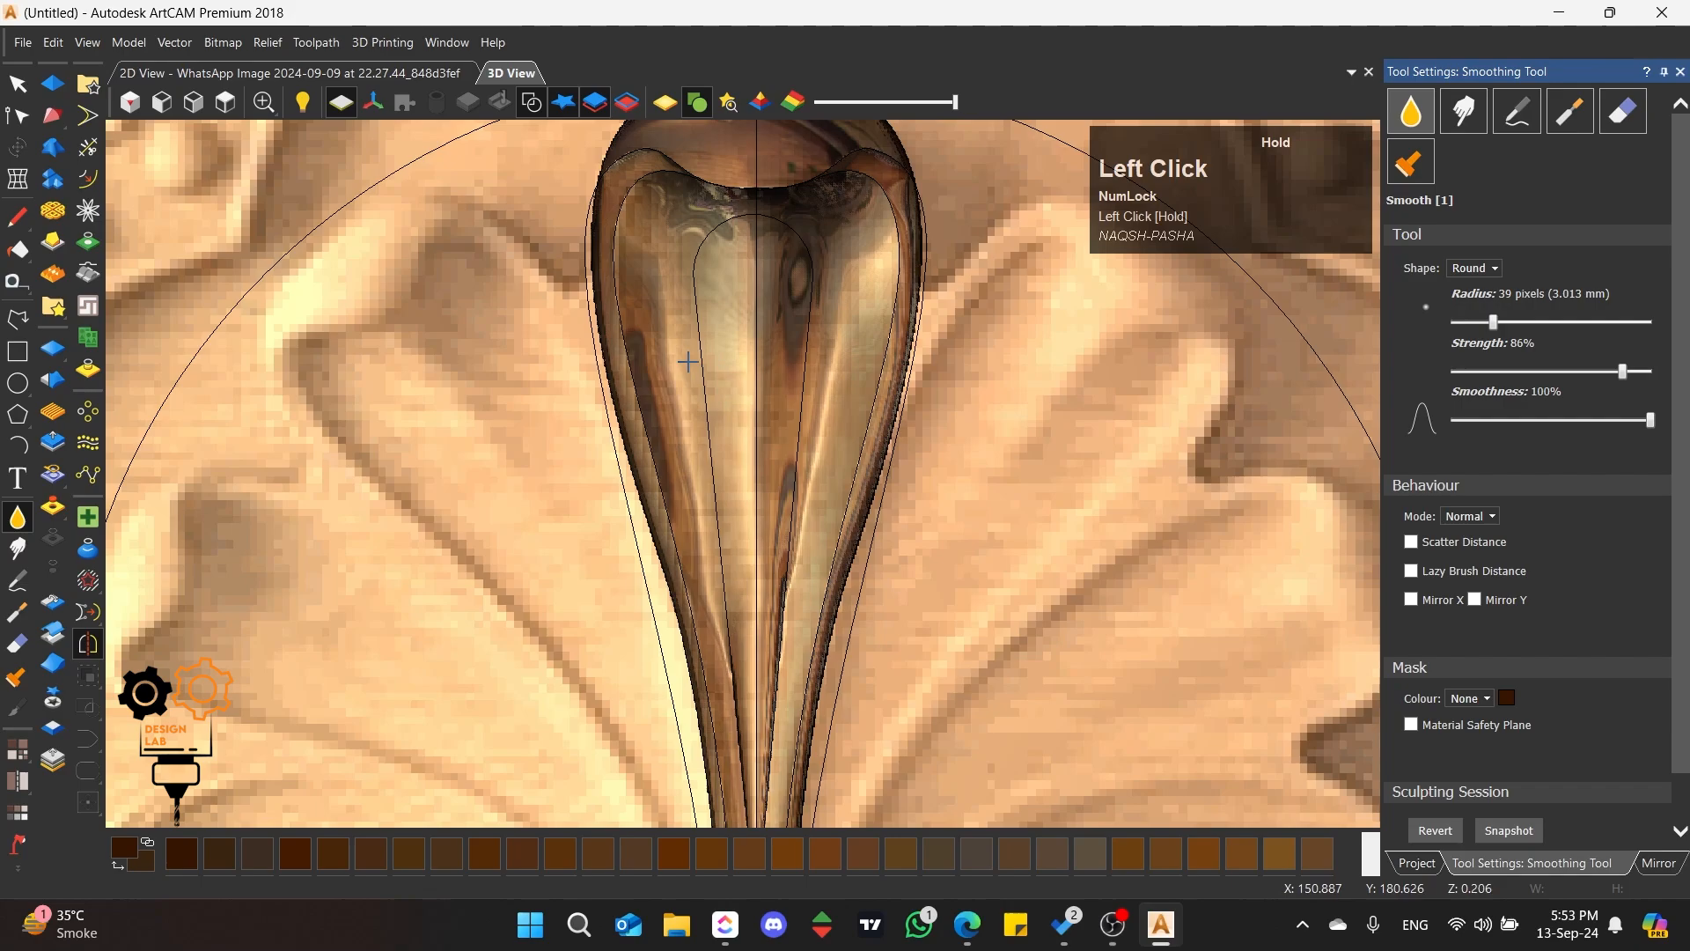
drag(689, 361, 706, 370)
mouse_move(667, 243)
mouse_down()
mouse_move(652, 298)
mouse_move(683, 457)
mouse_up()
scroll(749, 539, up, 2)
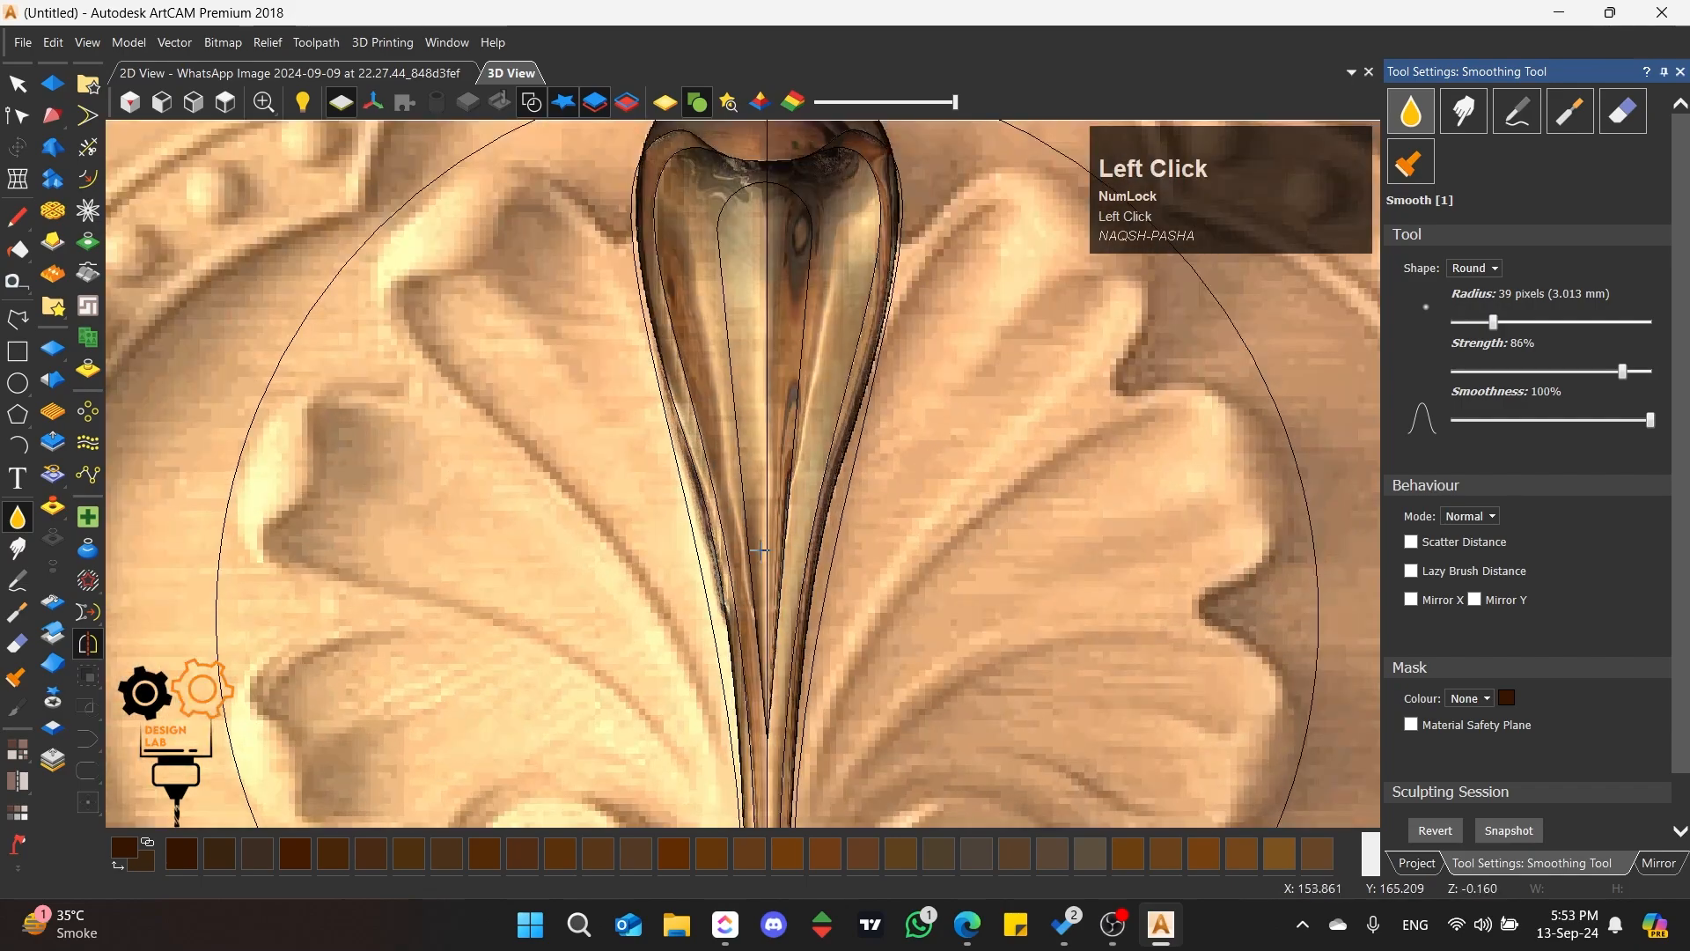
Step: Smooth the relief along the rib's narrow lower tip and the petal's stem toward its rounded foot
drag(761, 551, 768, 765)
scroll(773, 762, up, 1)
mouse_move(739, 651)
mouse_down()
mouse_move(727, 427)
mouse_move(740, 647)
mouse_up()
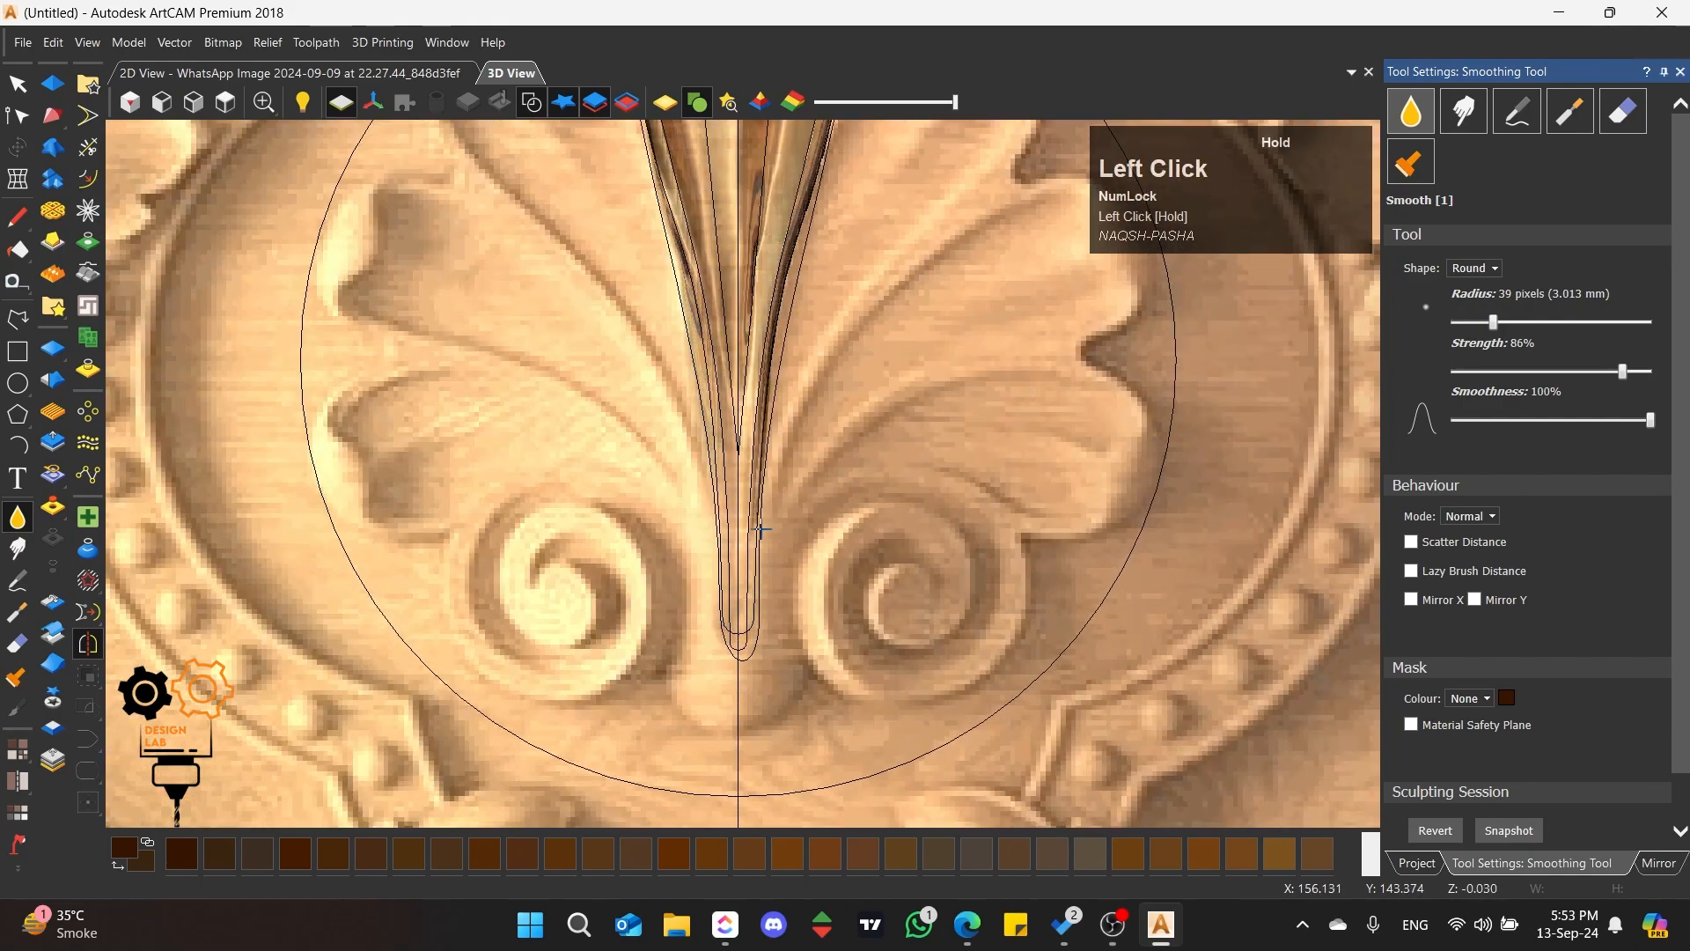
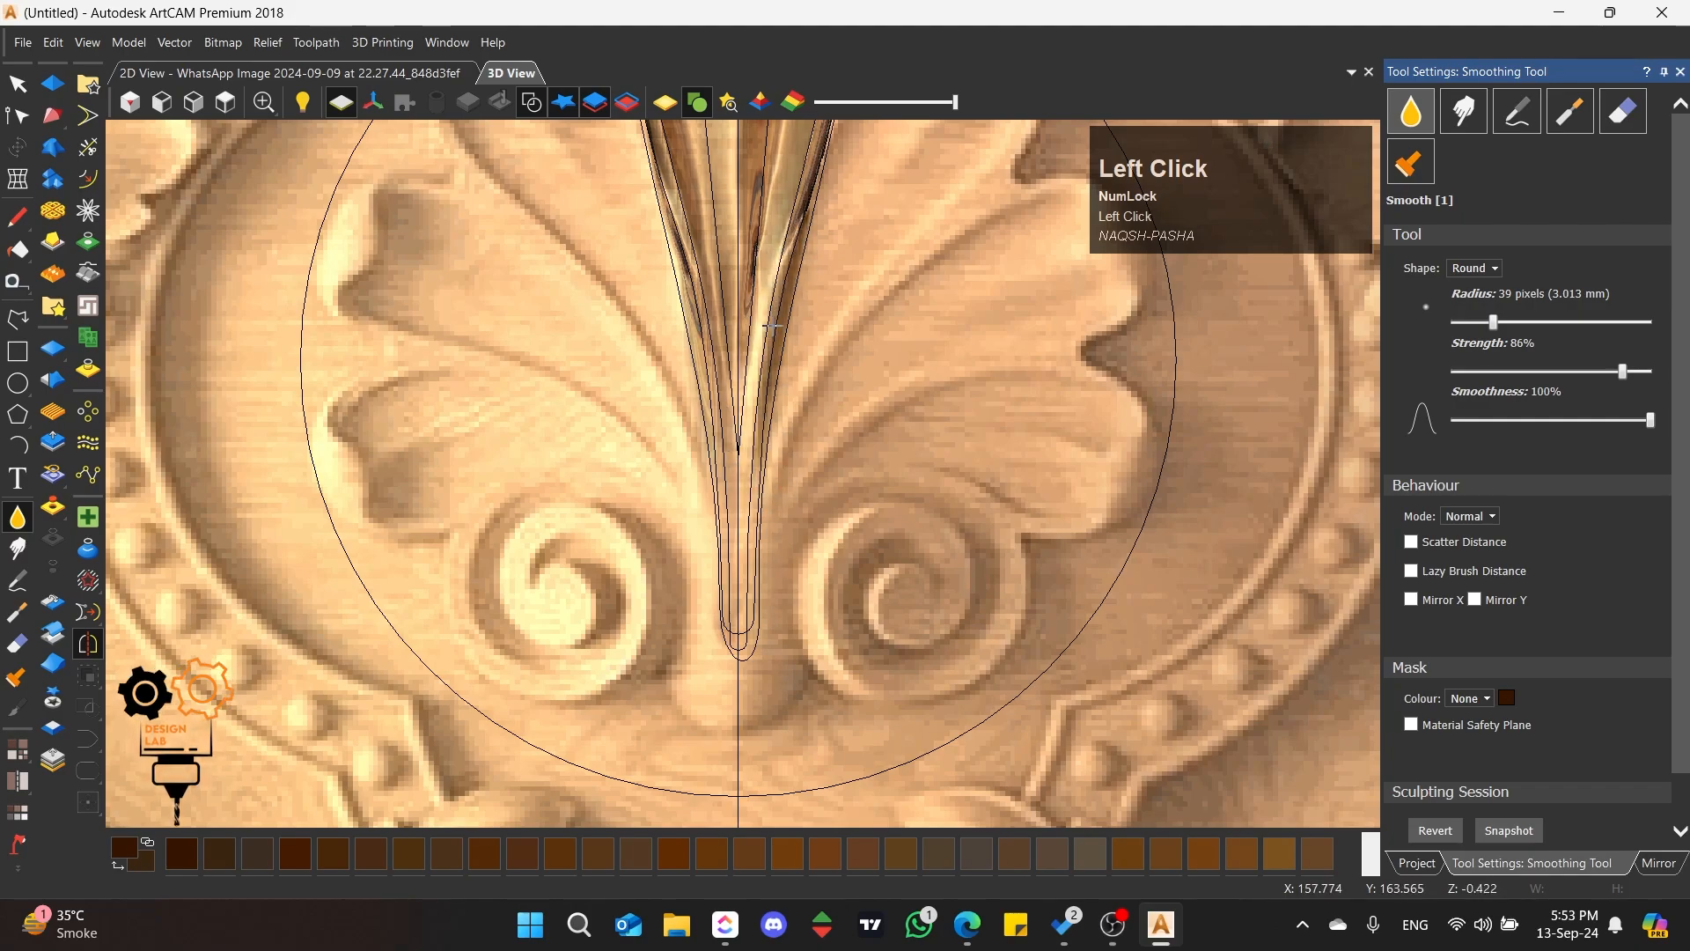
Step: Smooth the relief along the central petal's left outer edge down toward the stem, enlarging the brush radius to 181 pixels
scroll(685, 299, down, 2)
scroll(690, 259, up, 3)
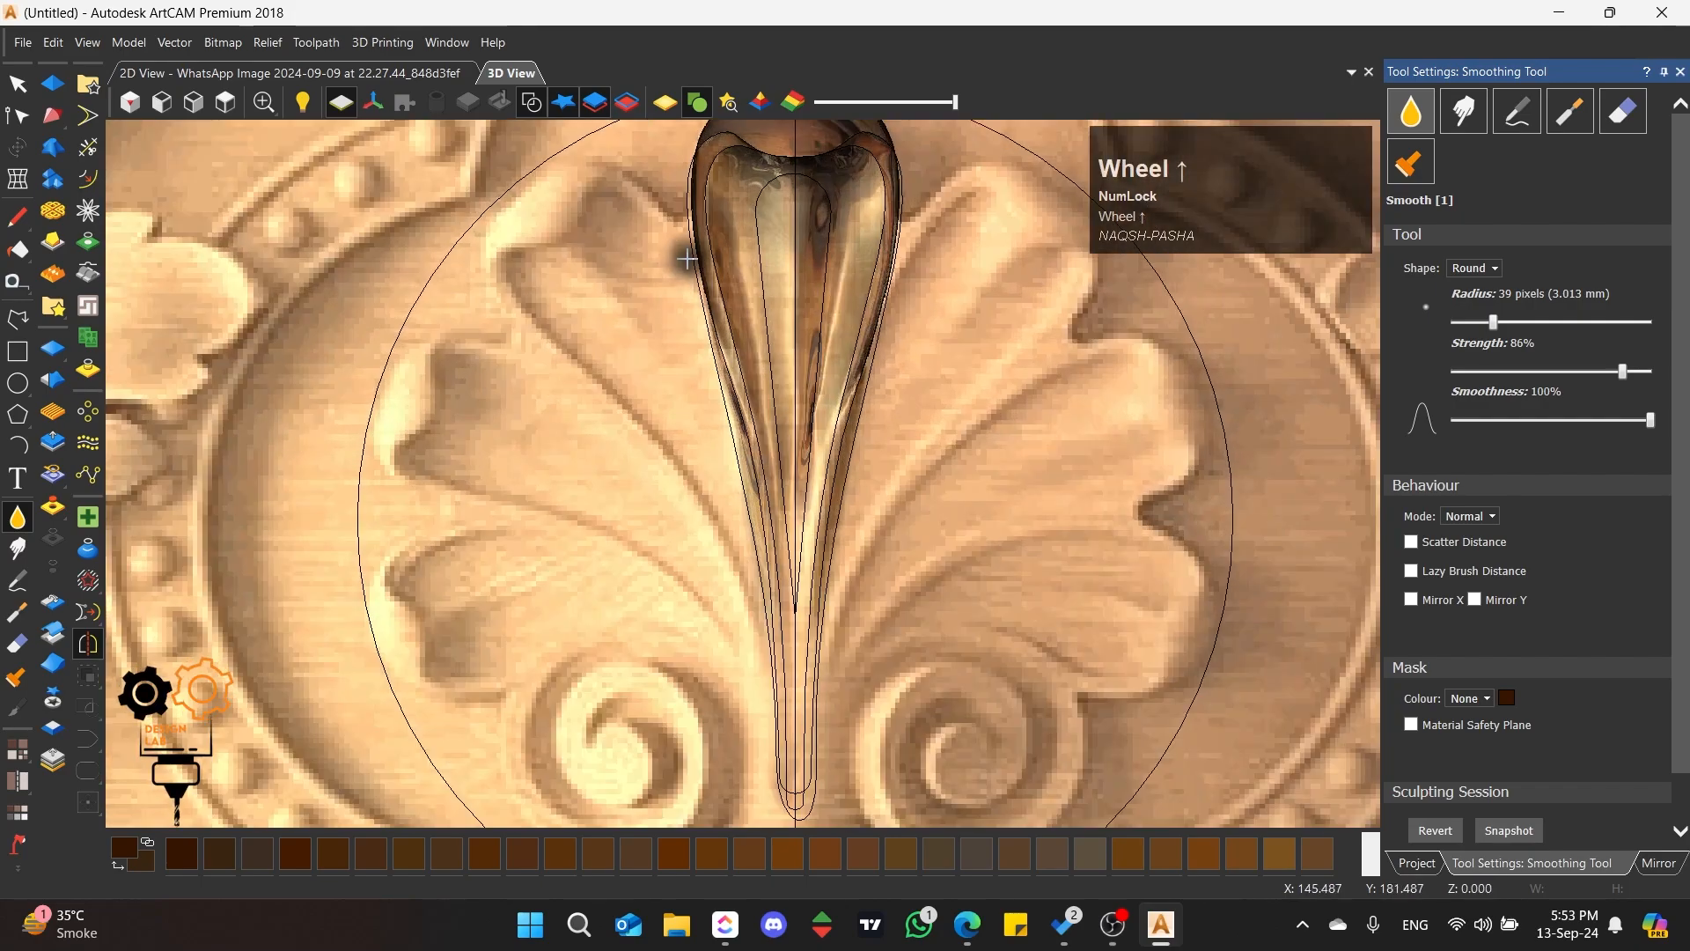
drag(690, 256, 717, 379)
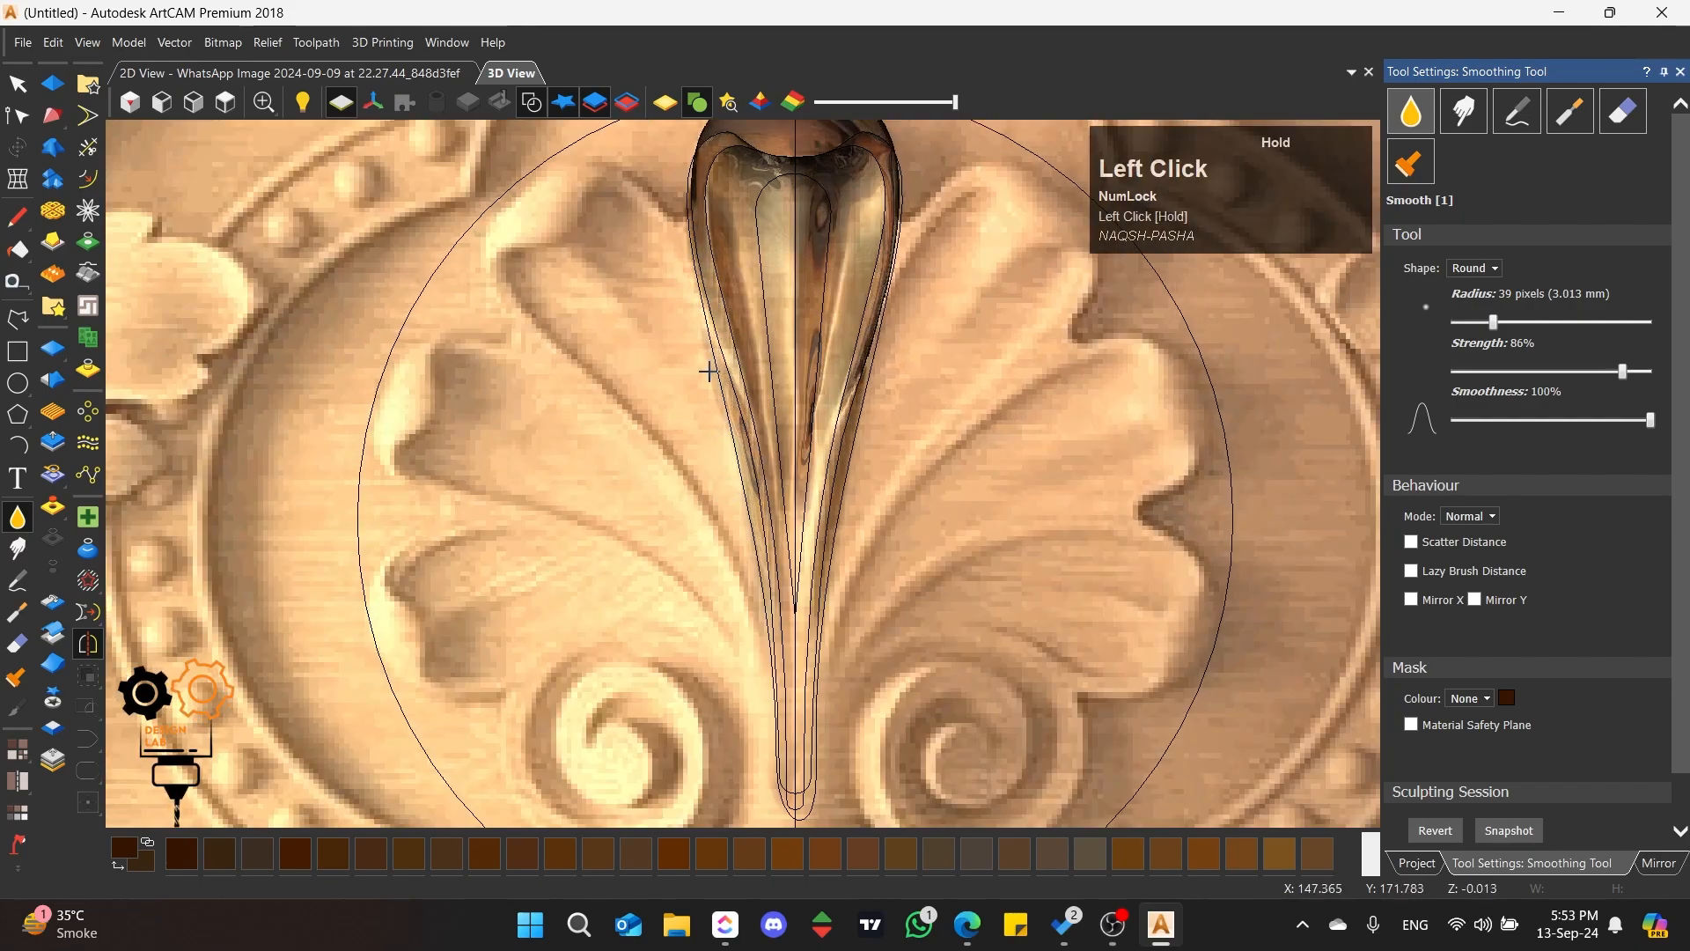
drag(683, 432, 681, 343)
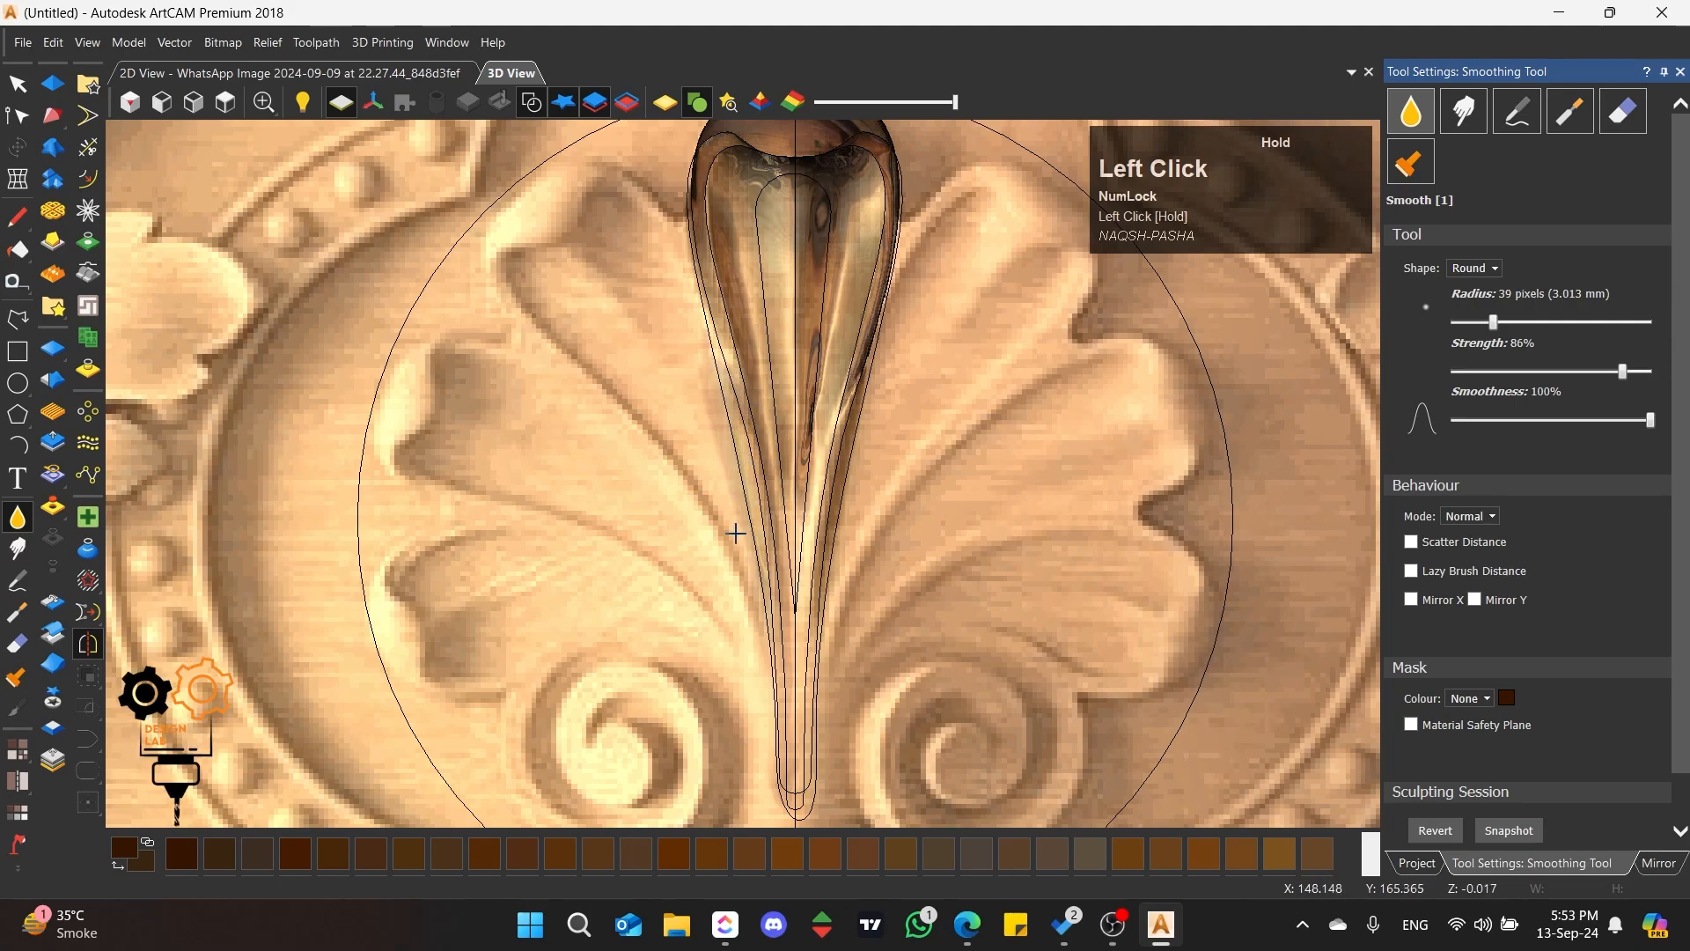
mouse_move(736, 533)
mouse_down()
mouse_move(722, 438)
mouse_move(782, 589)
mouse_up()
scroll(723, 438, up, 2)
click(1573, 322)
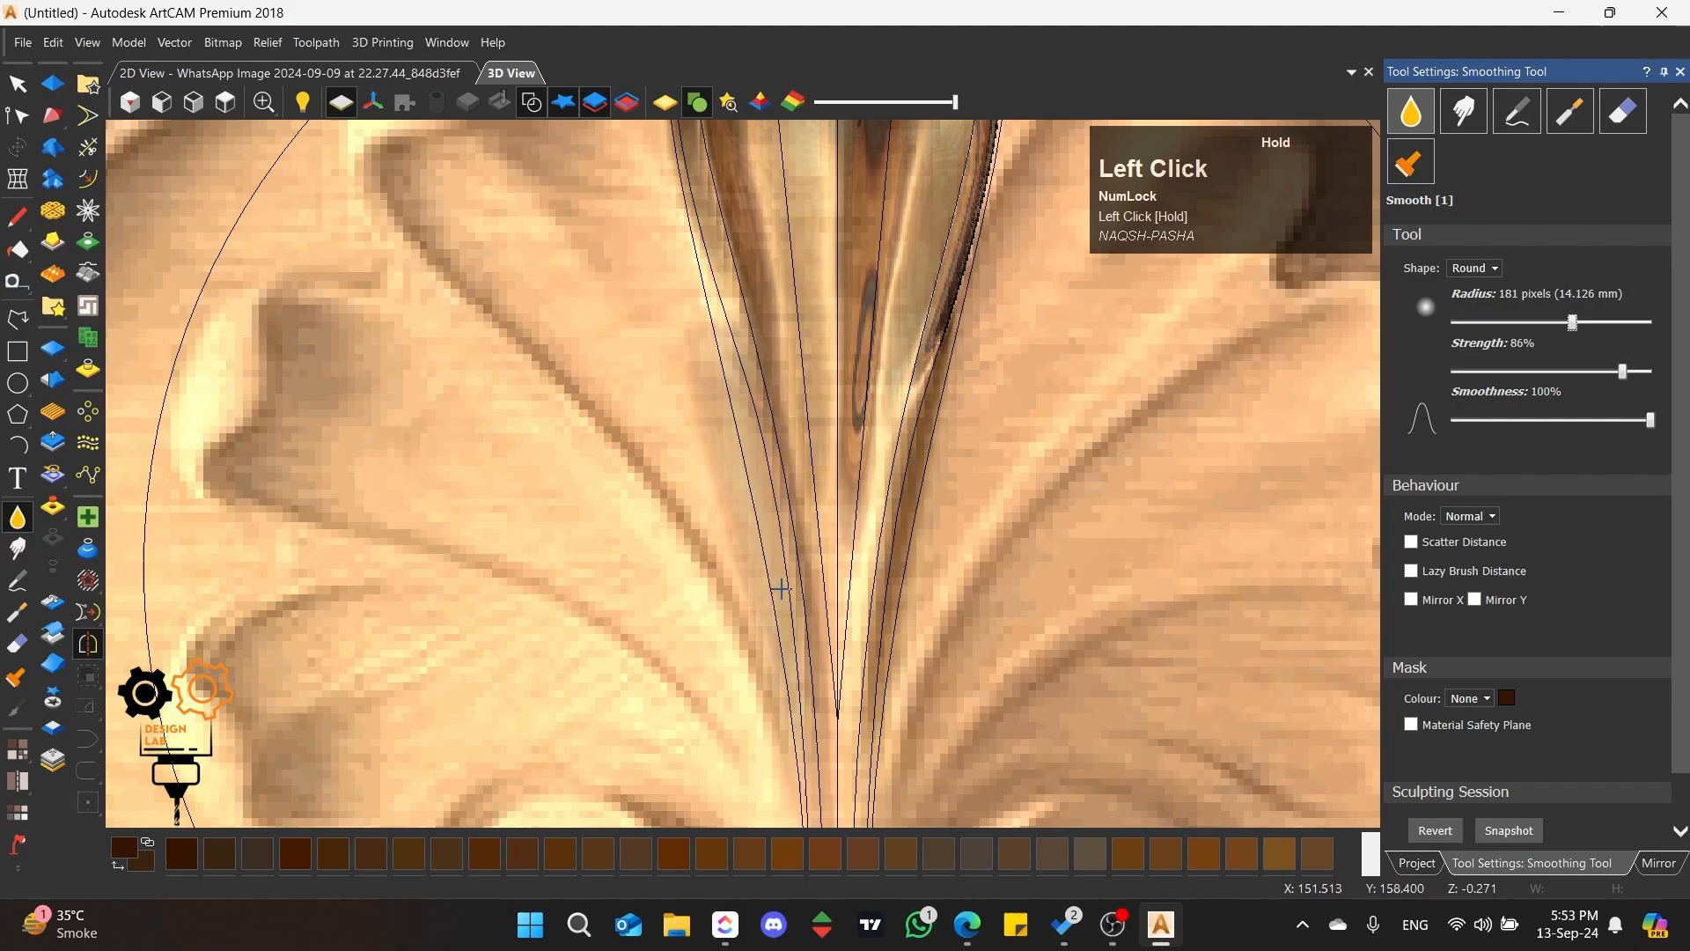
scroll(781, 589, down, 3)
scroll(657, 344, up, 1)
Step: Clear the relief outside the central petal's outer outline
click(18, 84)
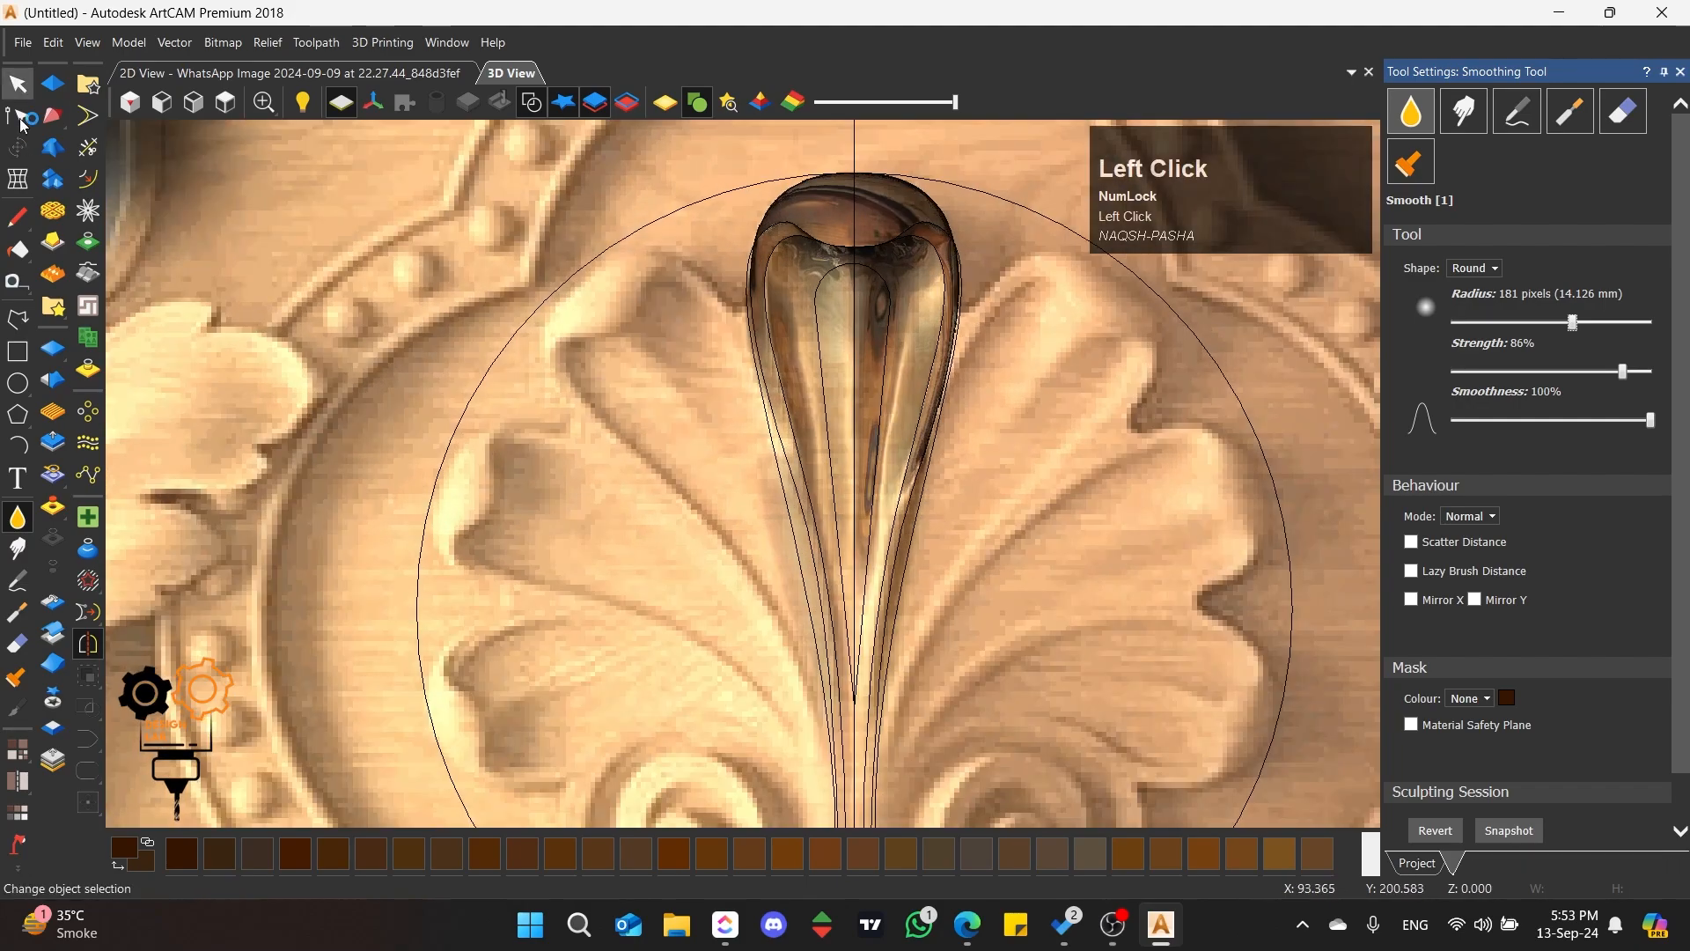
click(770, 211)
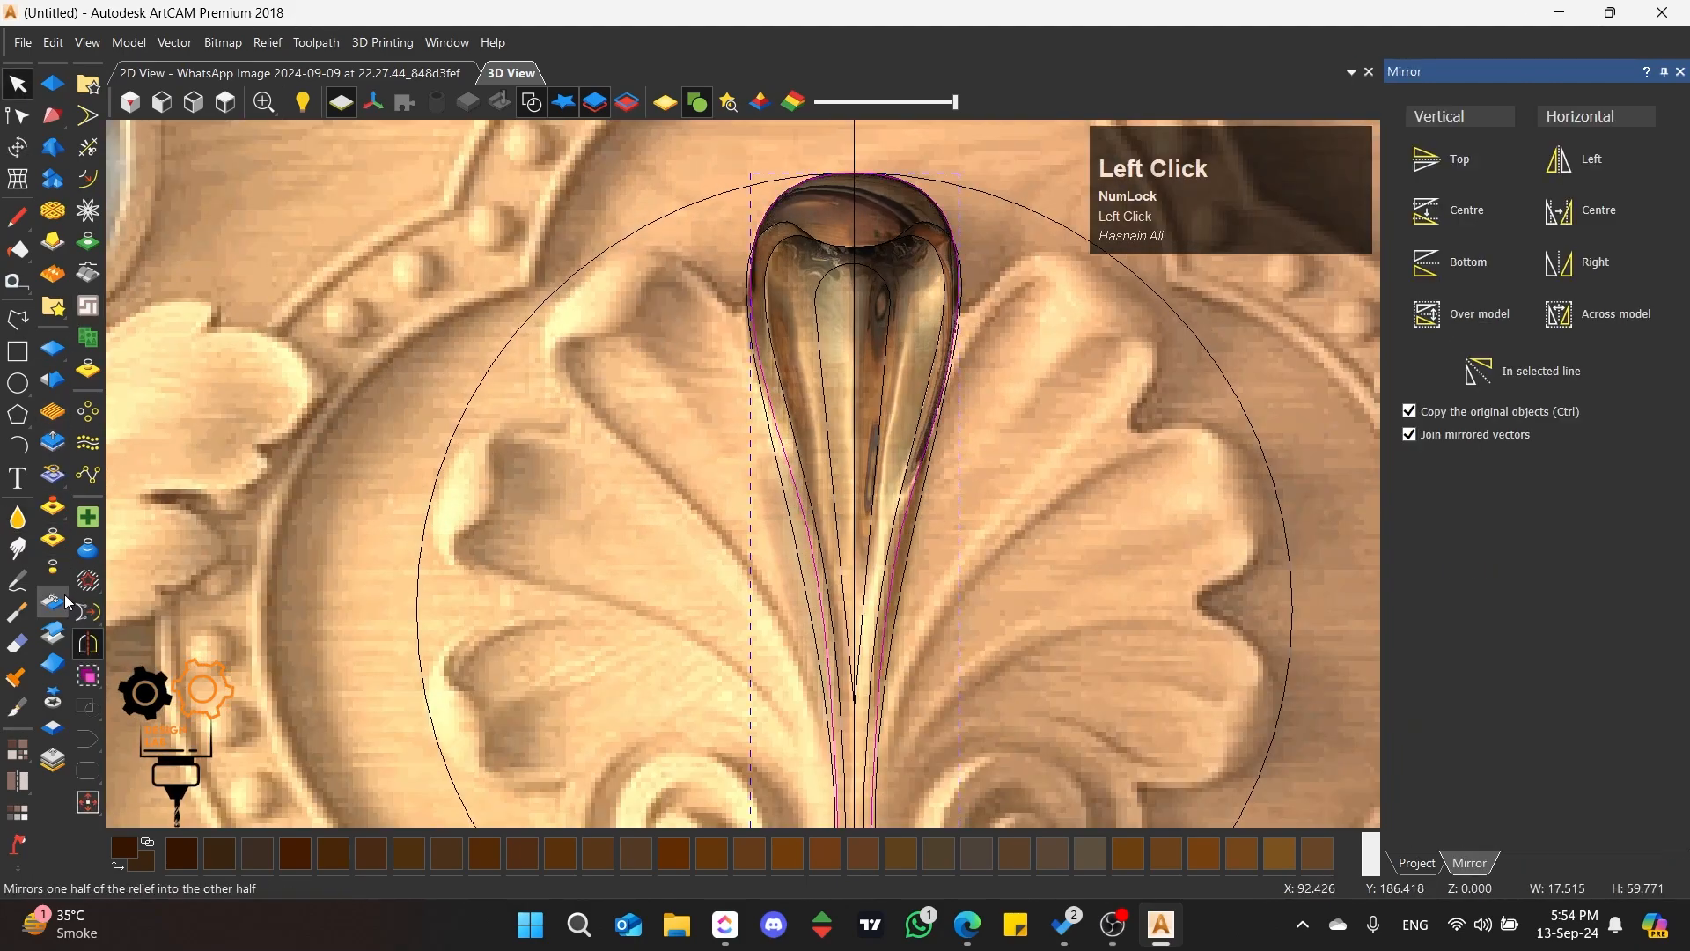
click(56, 571)
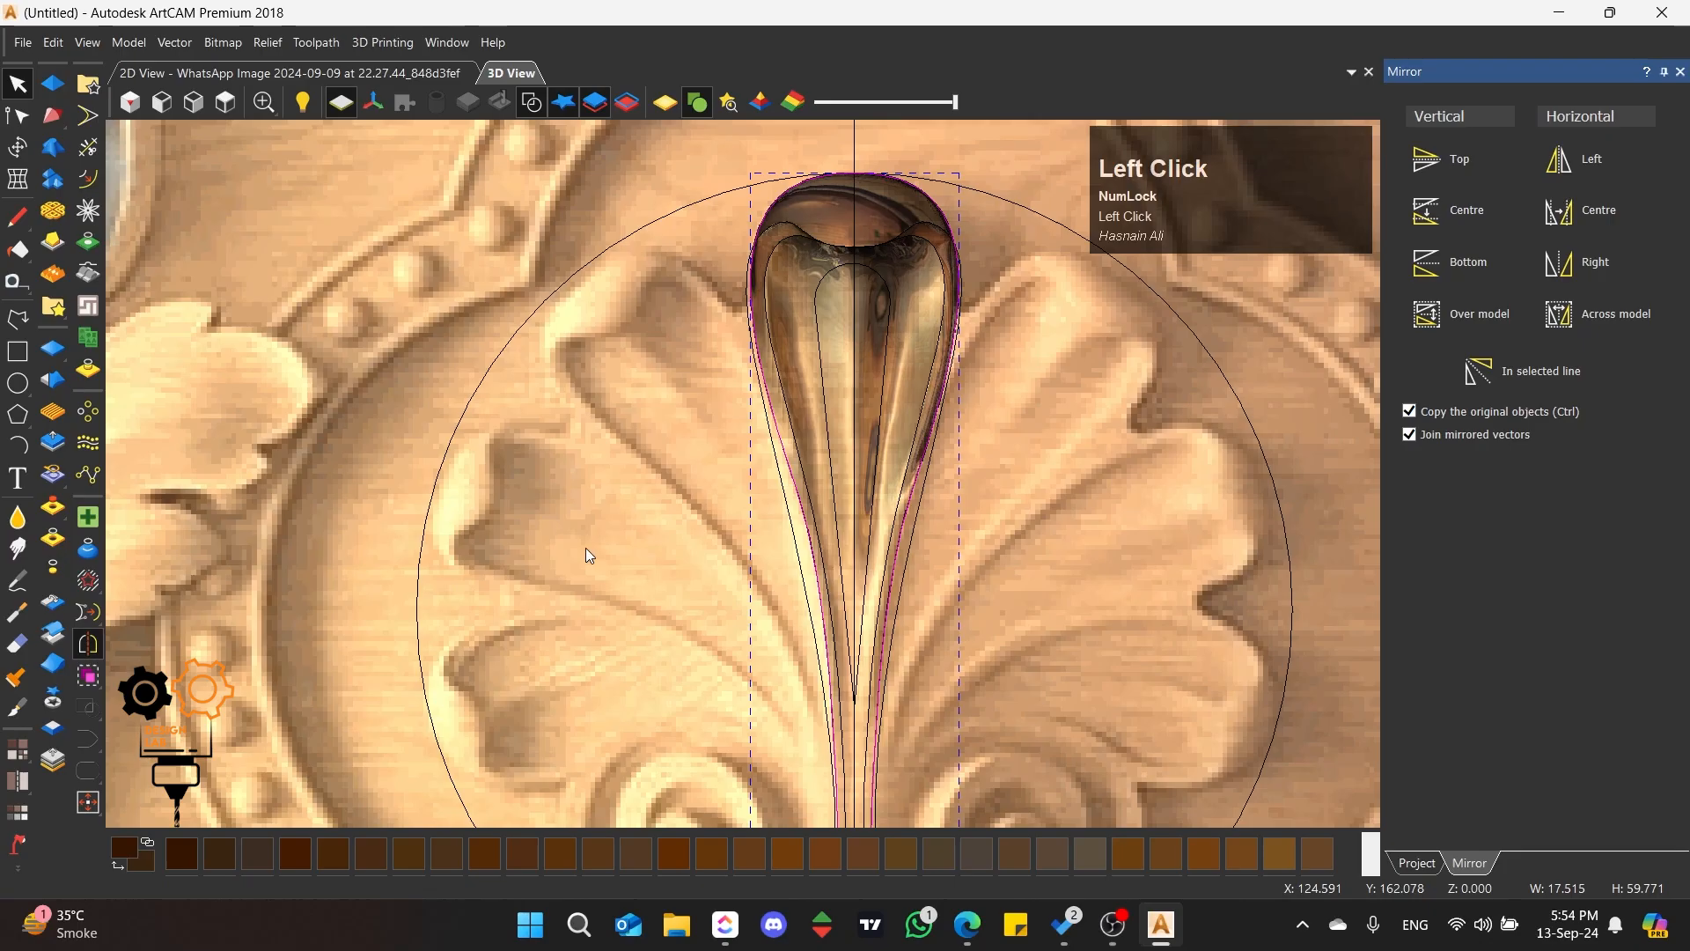
click(621, 495)
Step: Smooth the lower part of the central petal, where it narrows into the stem, with the 181-pixel Smoothing brush
scroll(860, 540, up, 3)
middle_drag(860, 539, 705, 584)
scroll(705, 585, up, 3)
click(18, 518)
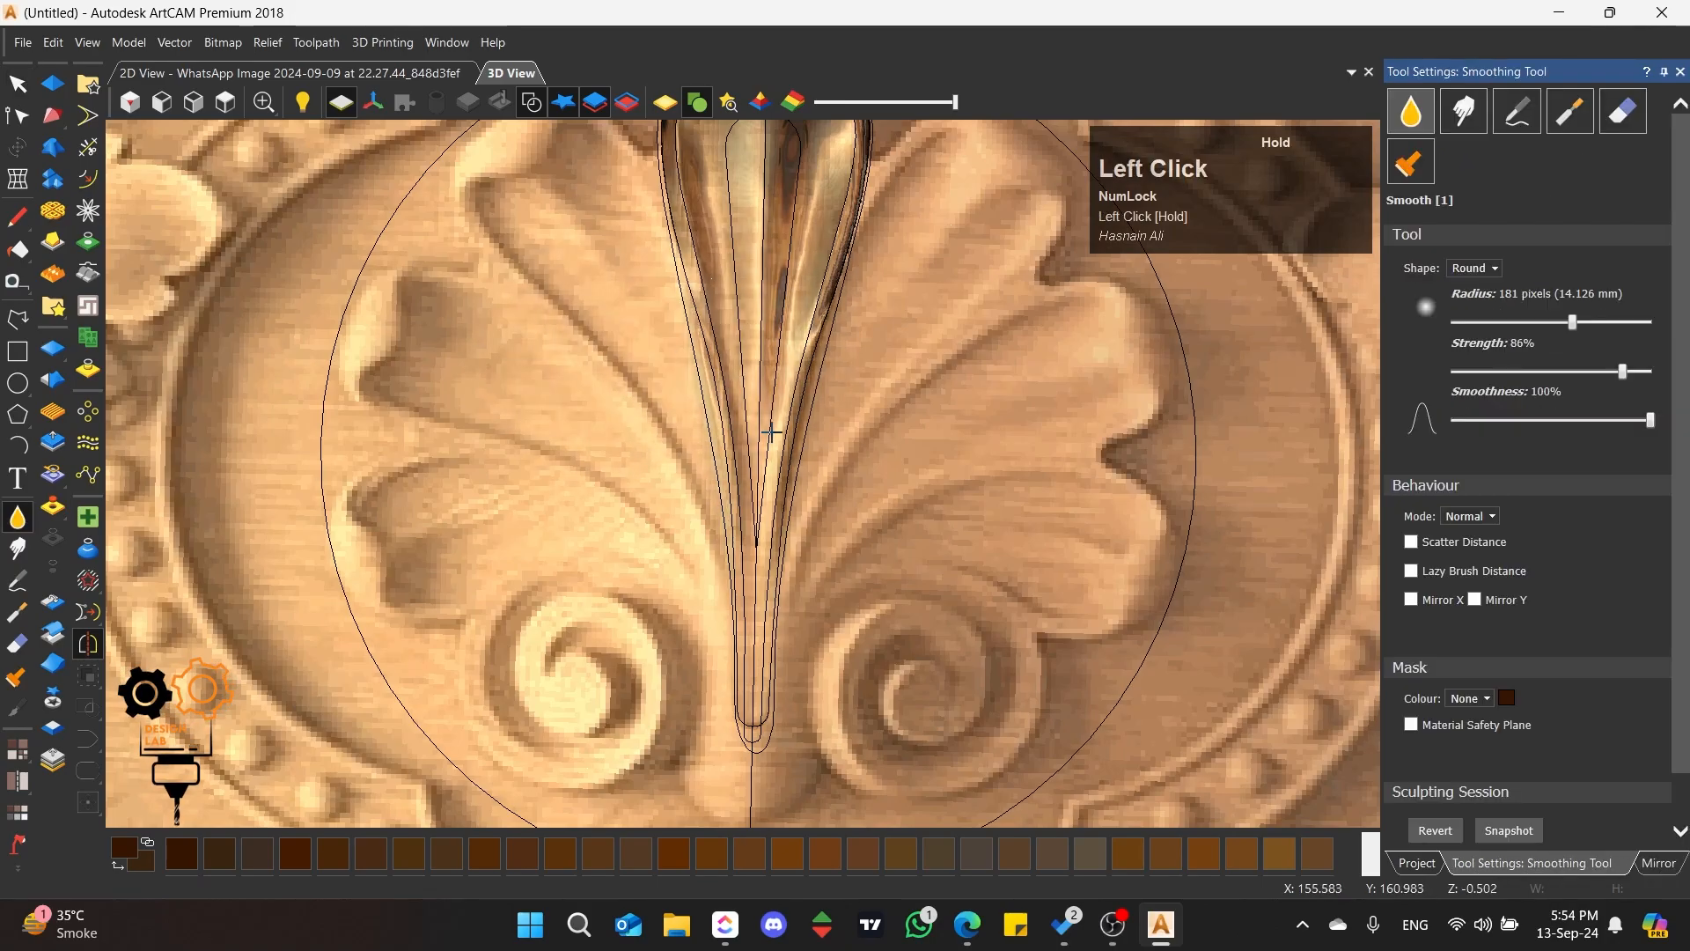
mouse_move(791, 604)
mouse_down()
mouse_move(807, 441)
mouse_move(735, 378)
mouse_move(713, 422)
mouse_up()
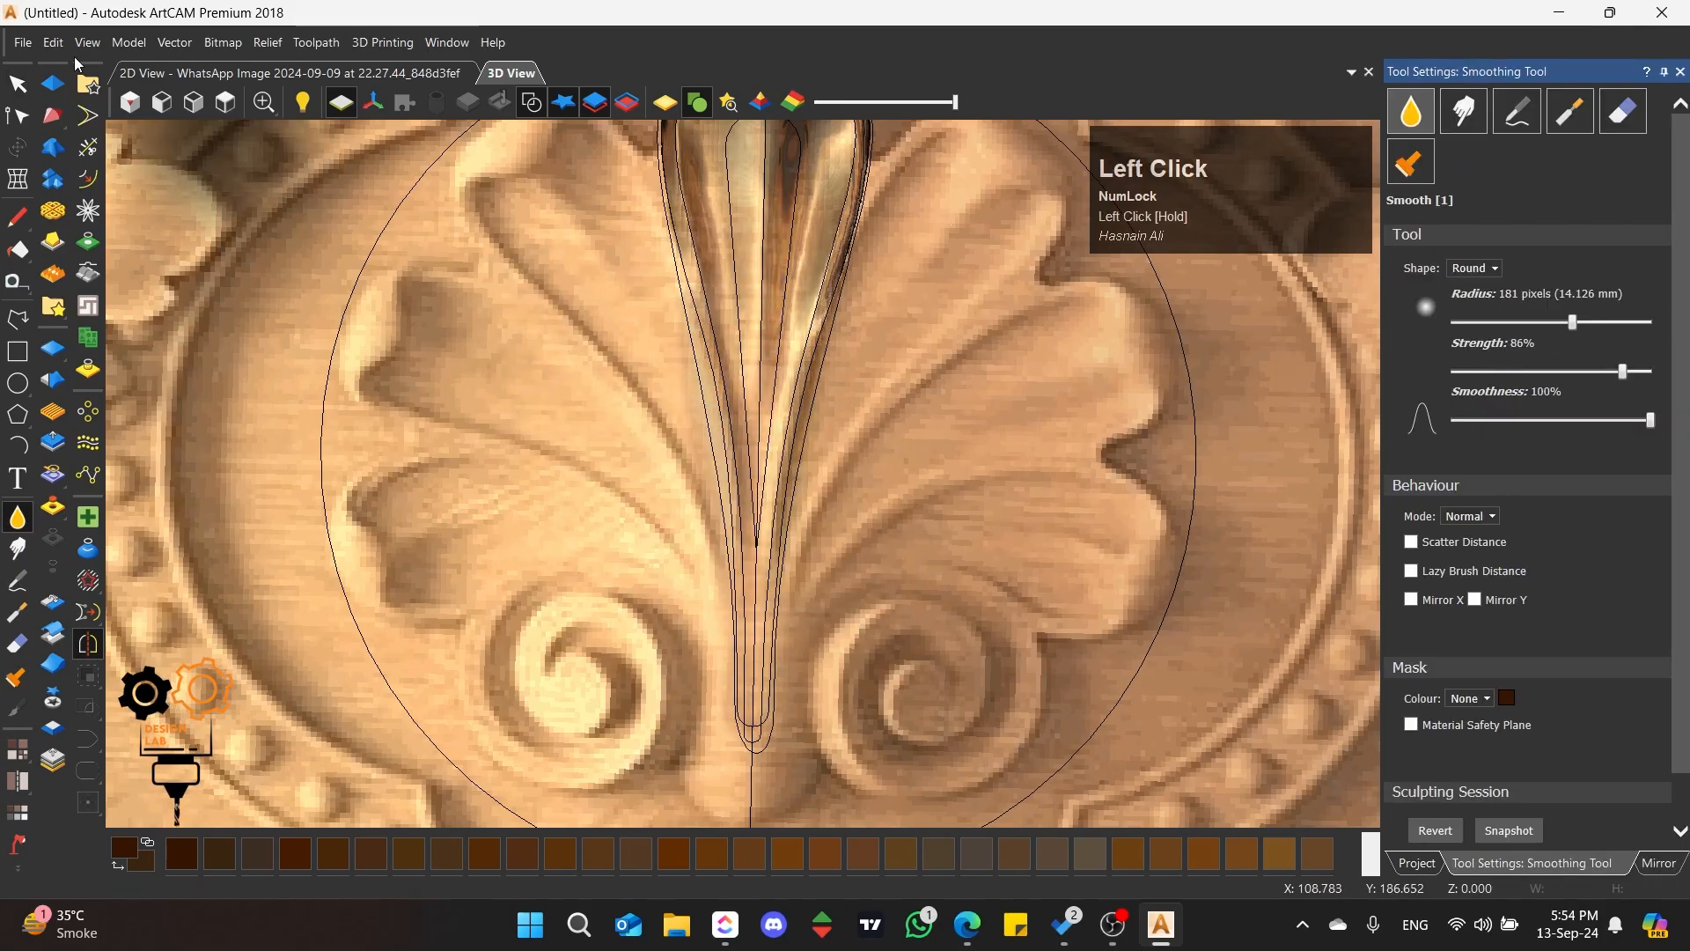
Step: Turn on the hidden Relief Layer so that it combines with the Phann layer
click(17, 84)
scroll(692, 255, down, 3)
middle_drag(692, 247, 1096, 676)
click(1419, 863)
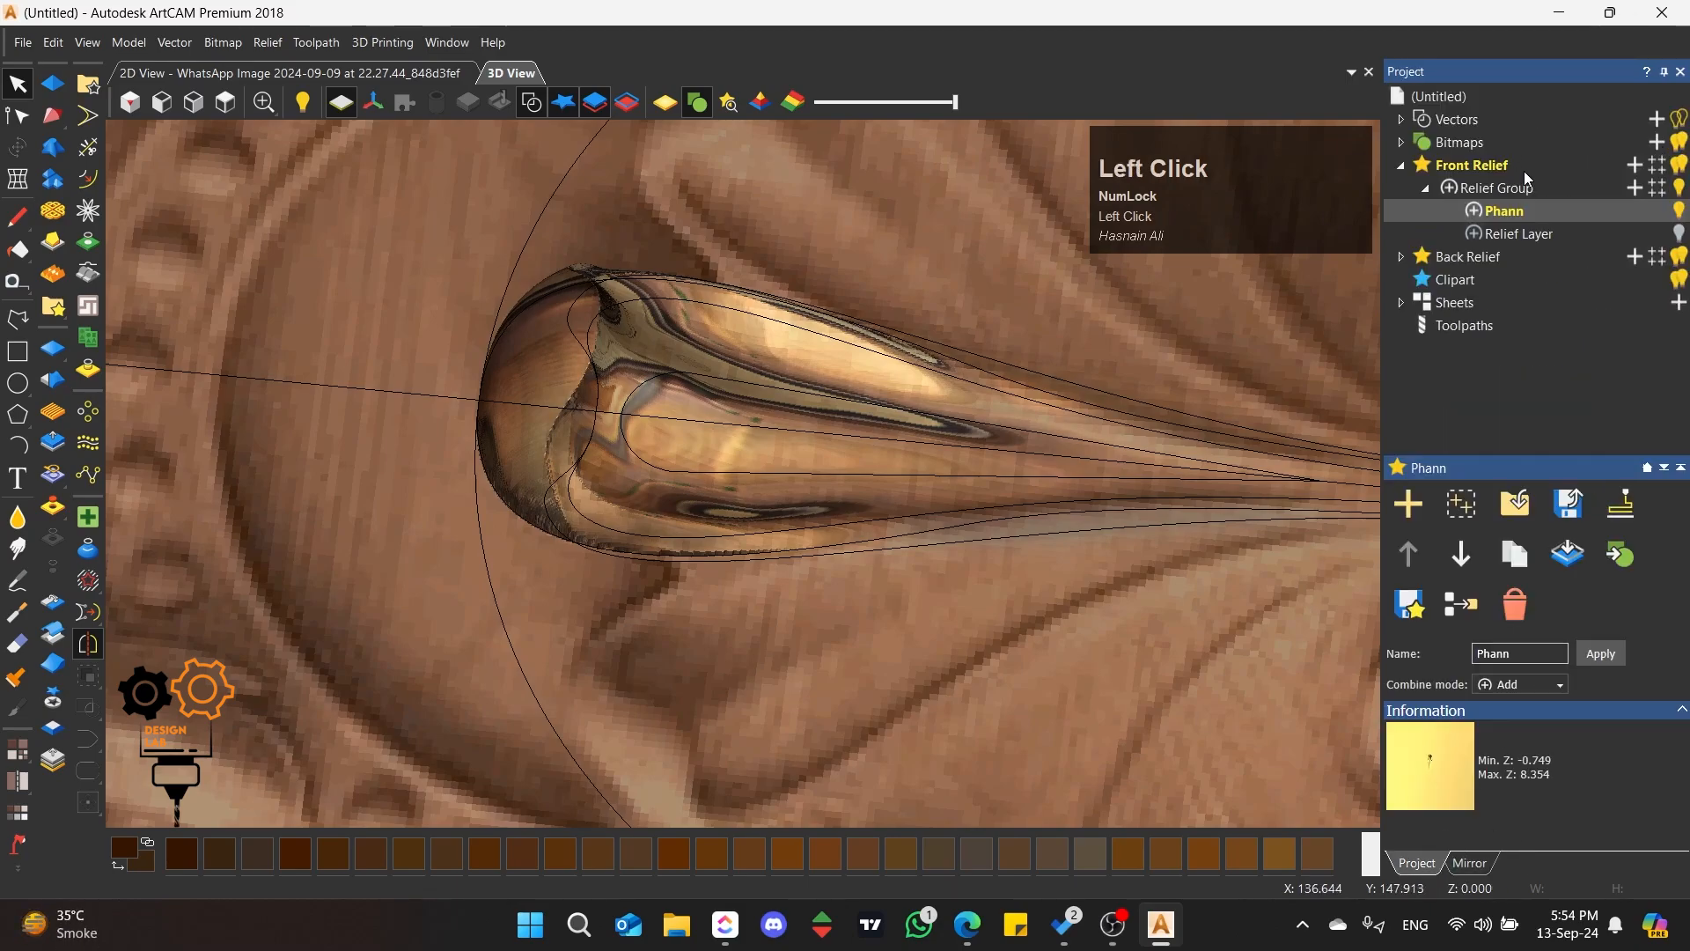
click(1678, 236)
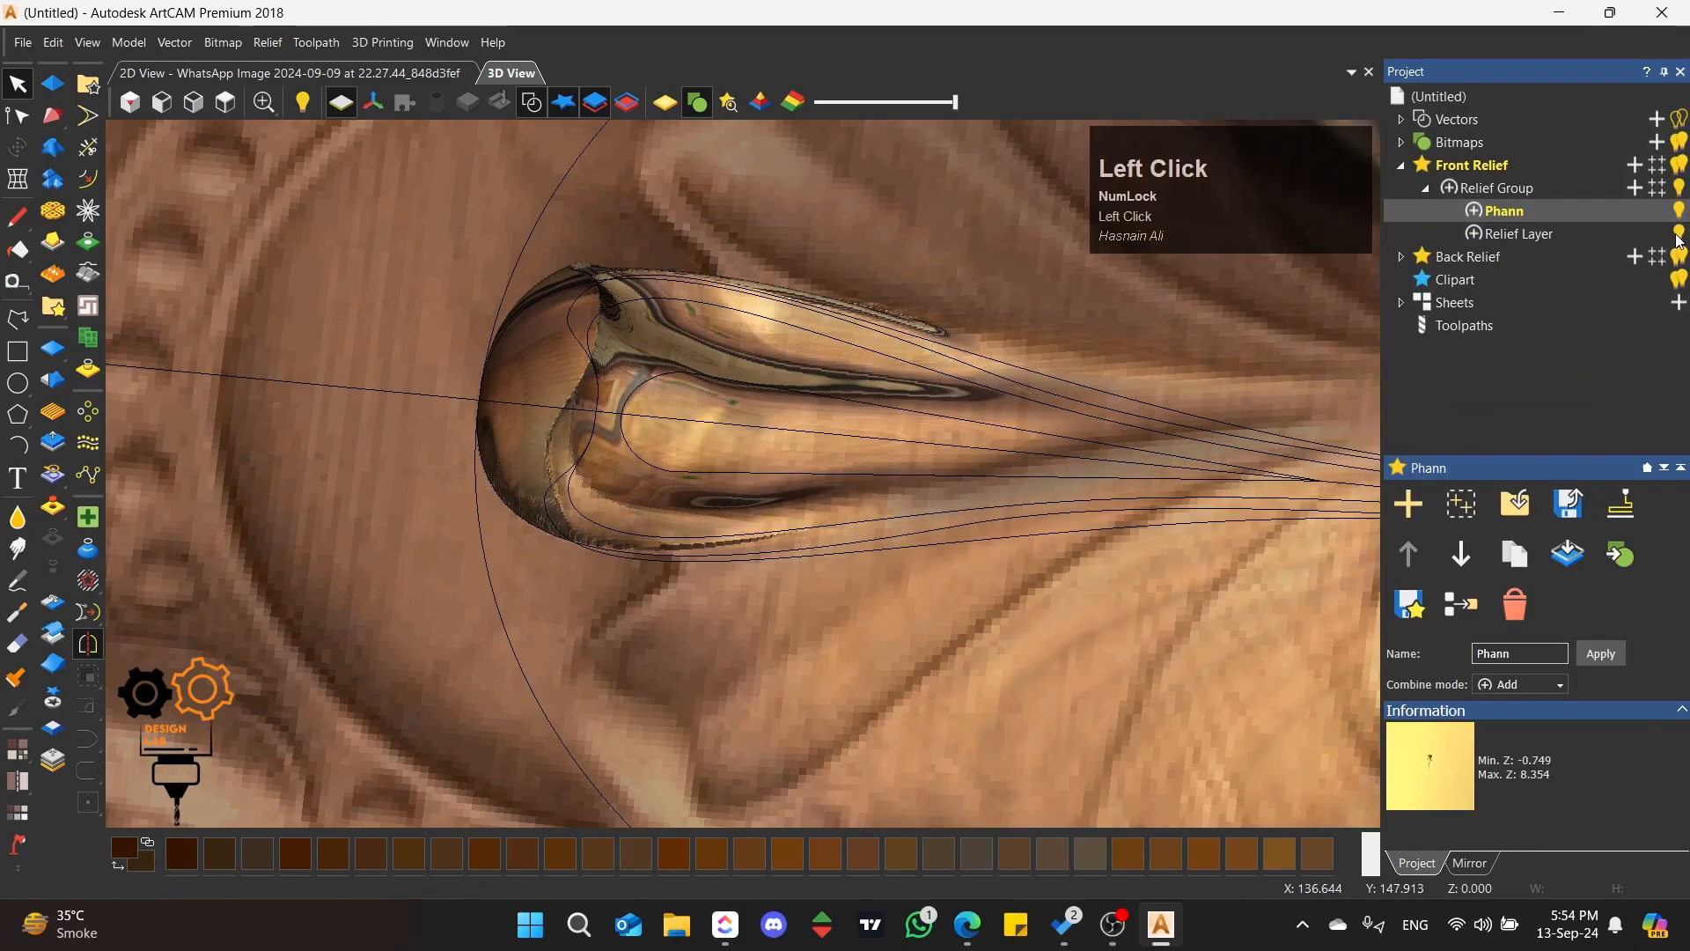
Step: Hide the vectors and examine how the central petal sits on the combined relief, at an angle and from above
click(522, 117)
scroll(694, 293, down, 3)
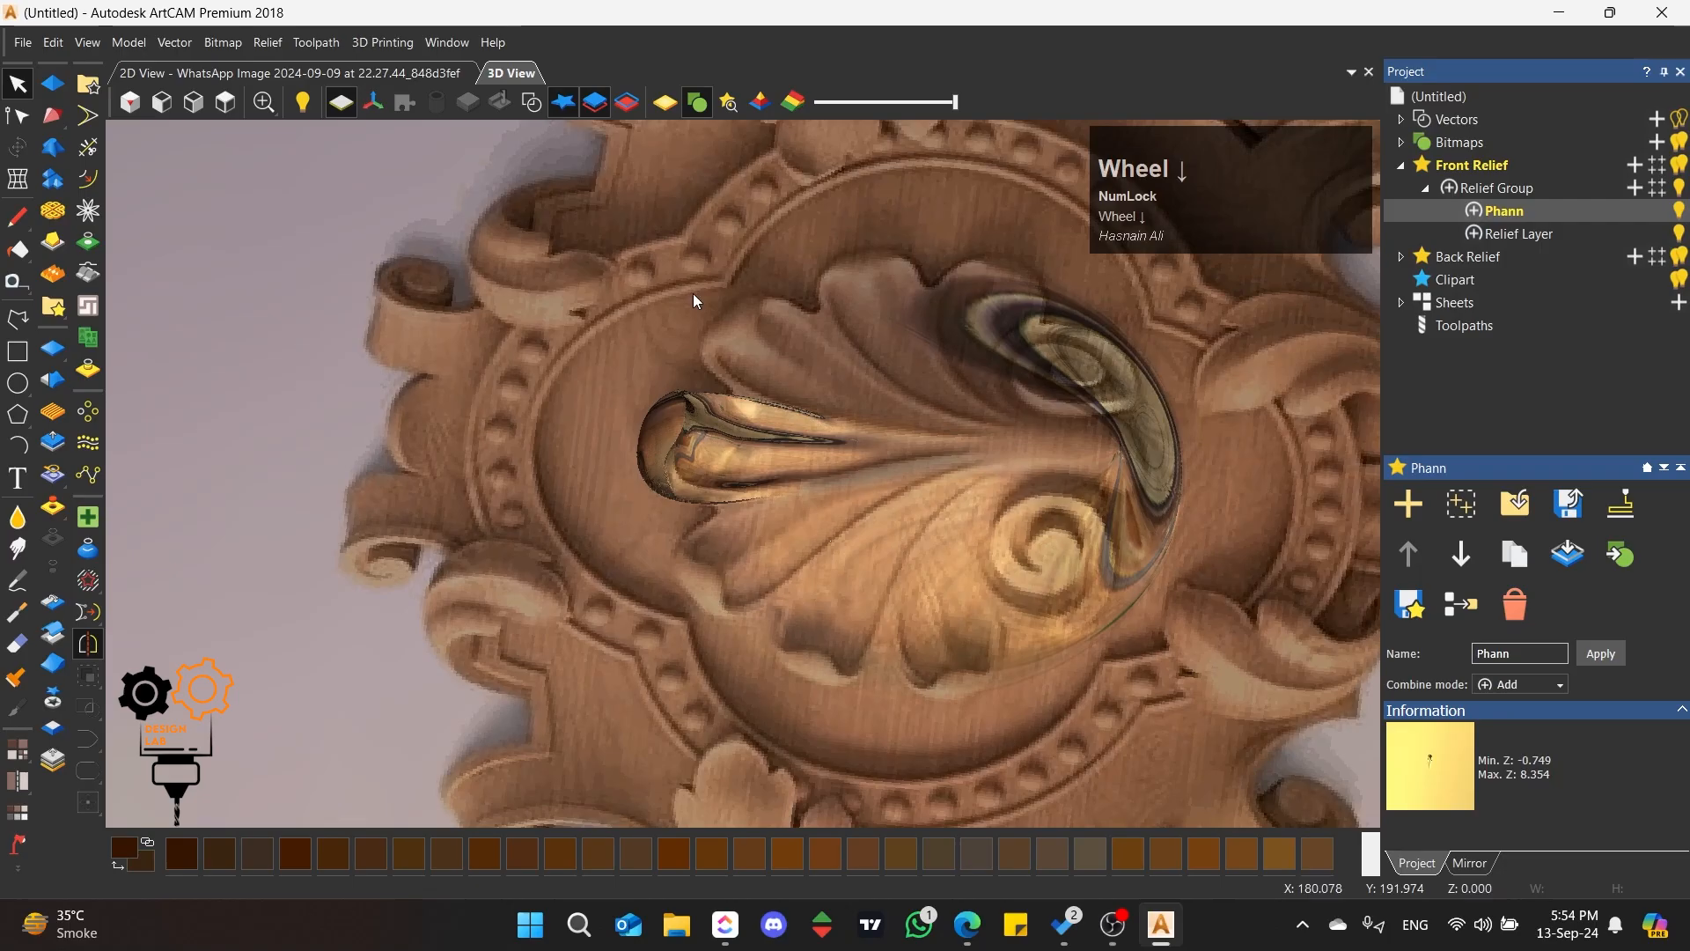
scroll(990, 444, up, 5)
scroll(595, 315, up, 3)
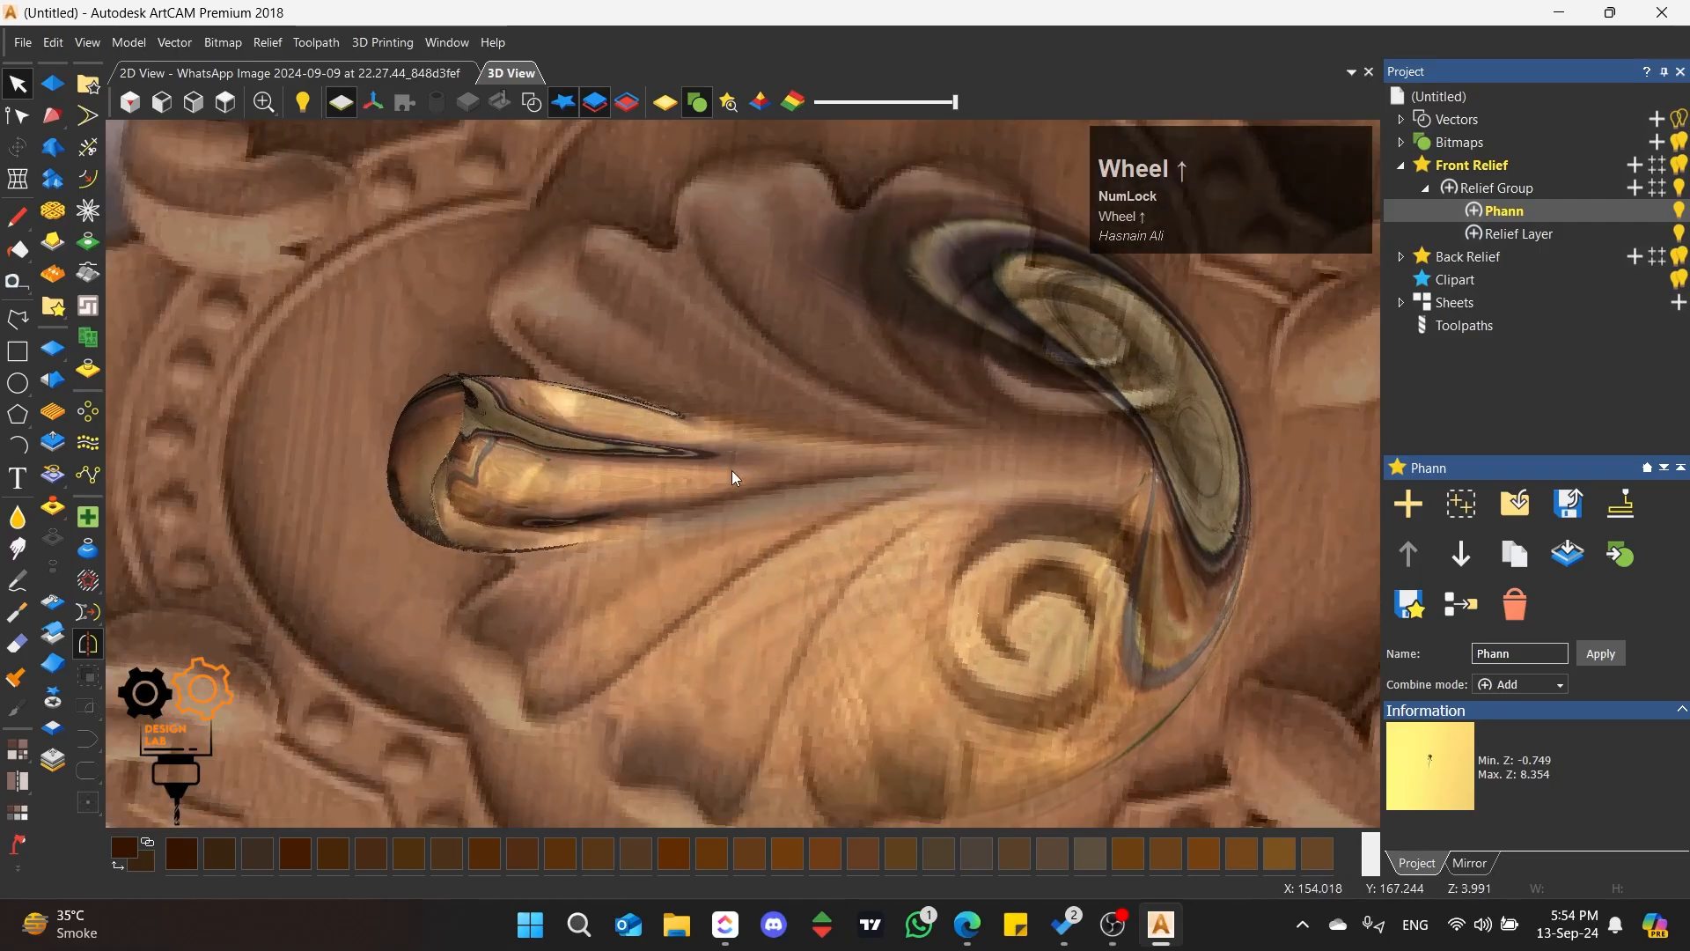
middle_drag(736, 479, 291, 335)
click(227, 110)
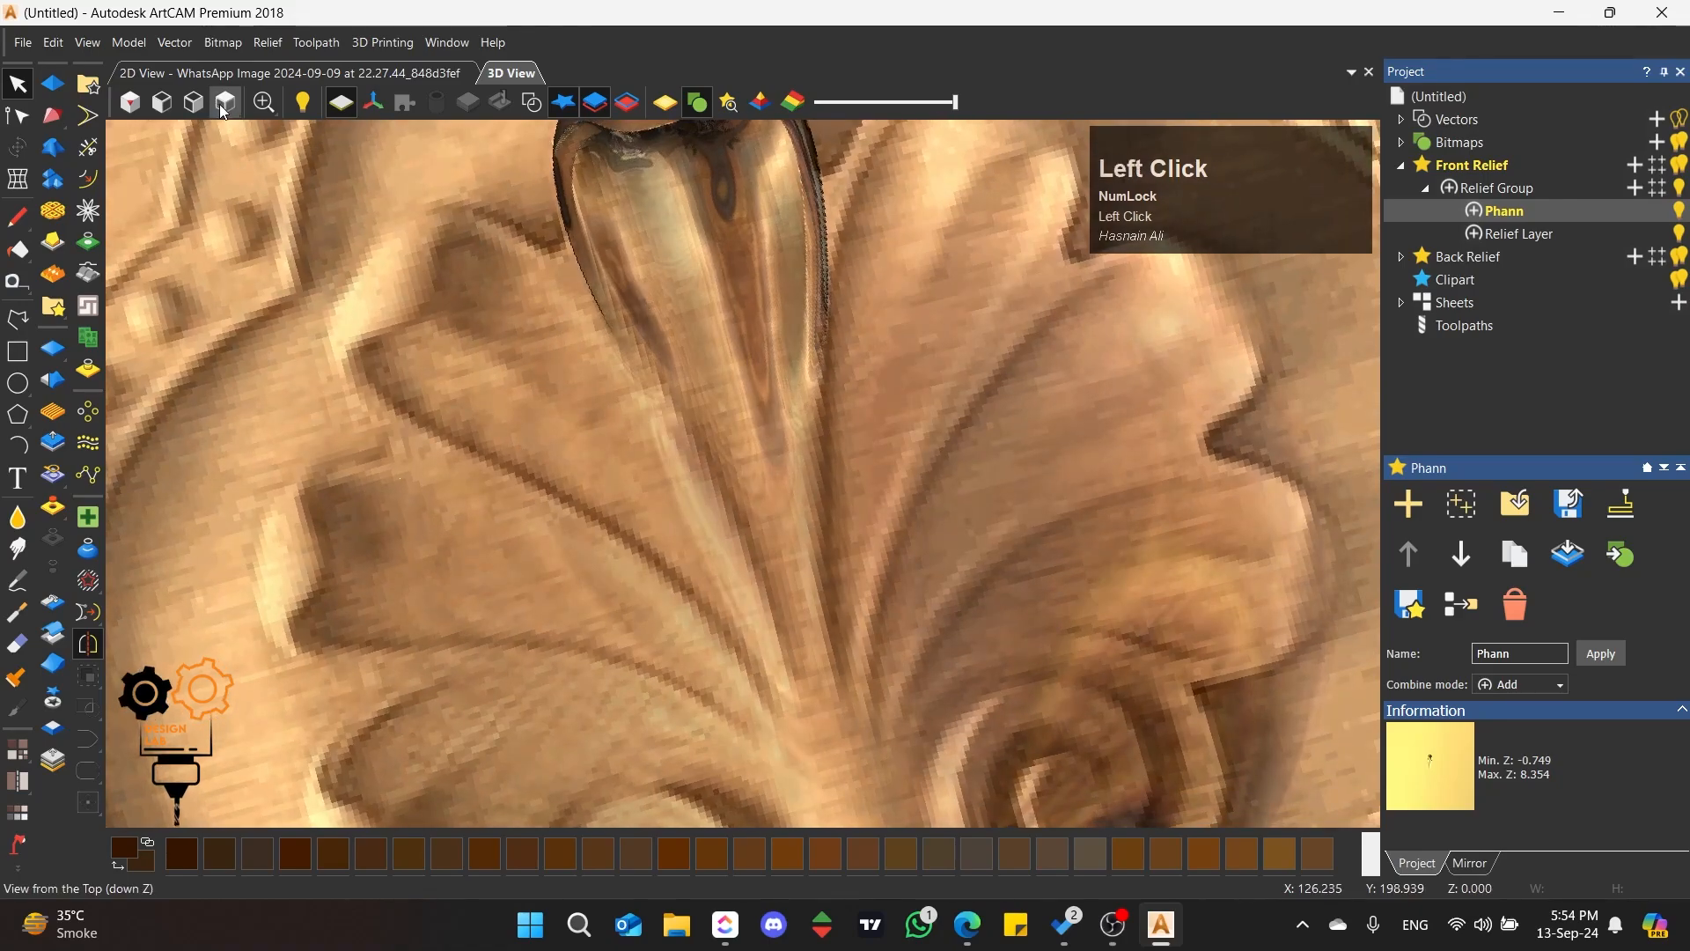
scroll(731, 447, up, 5)
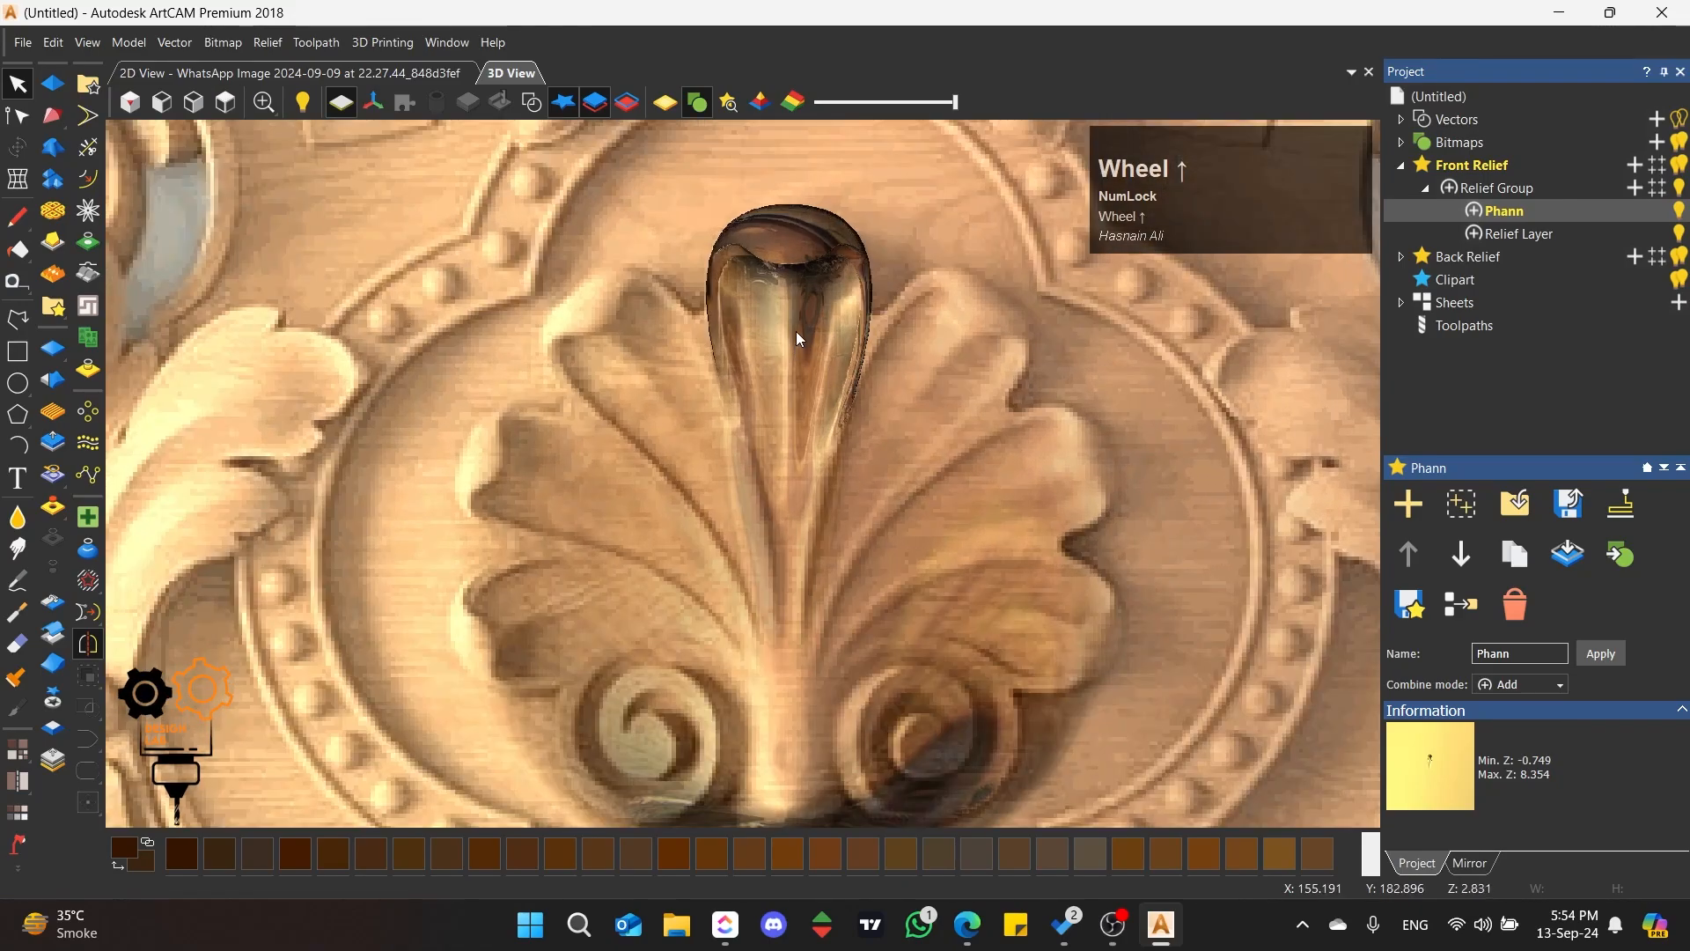
scroll(799, 343, up, 2)
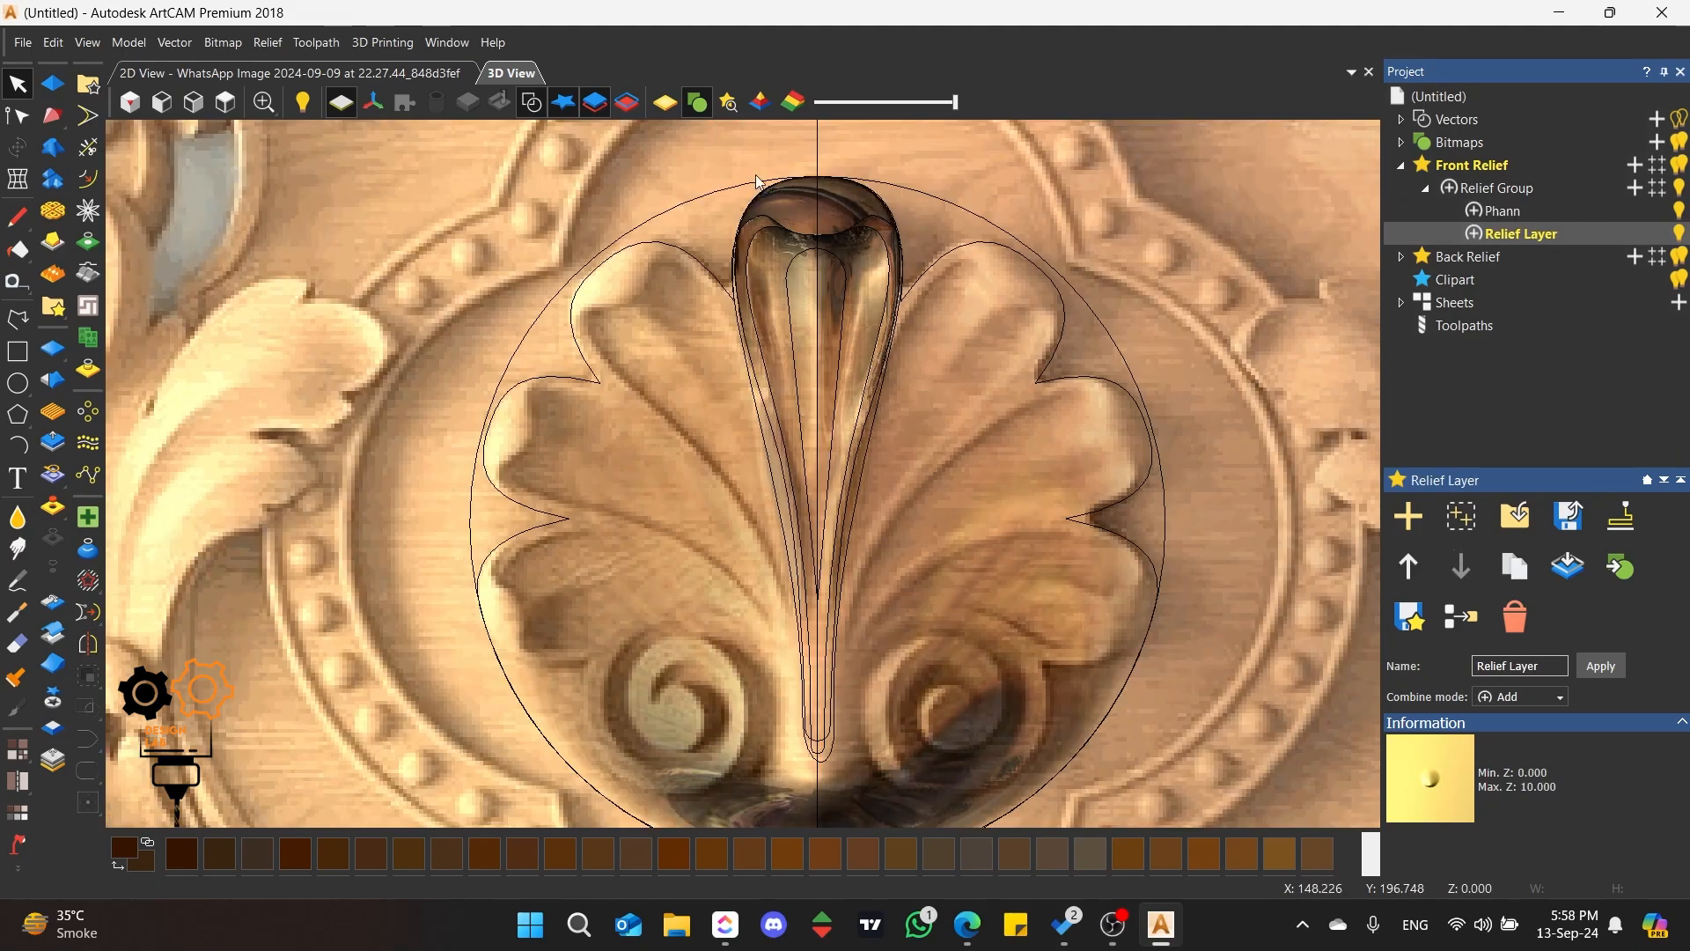
Step: Reset the Phann layer to zero height and delete the scalloped outline that runs around the whole shell
click(792, 204)
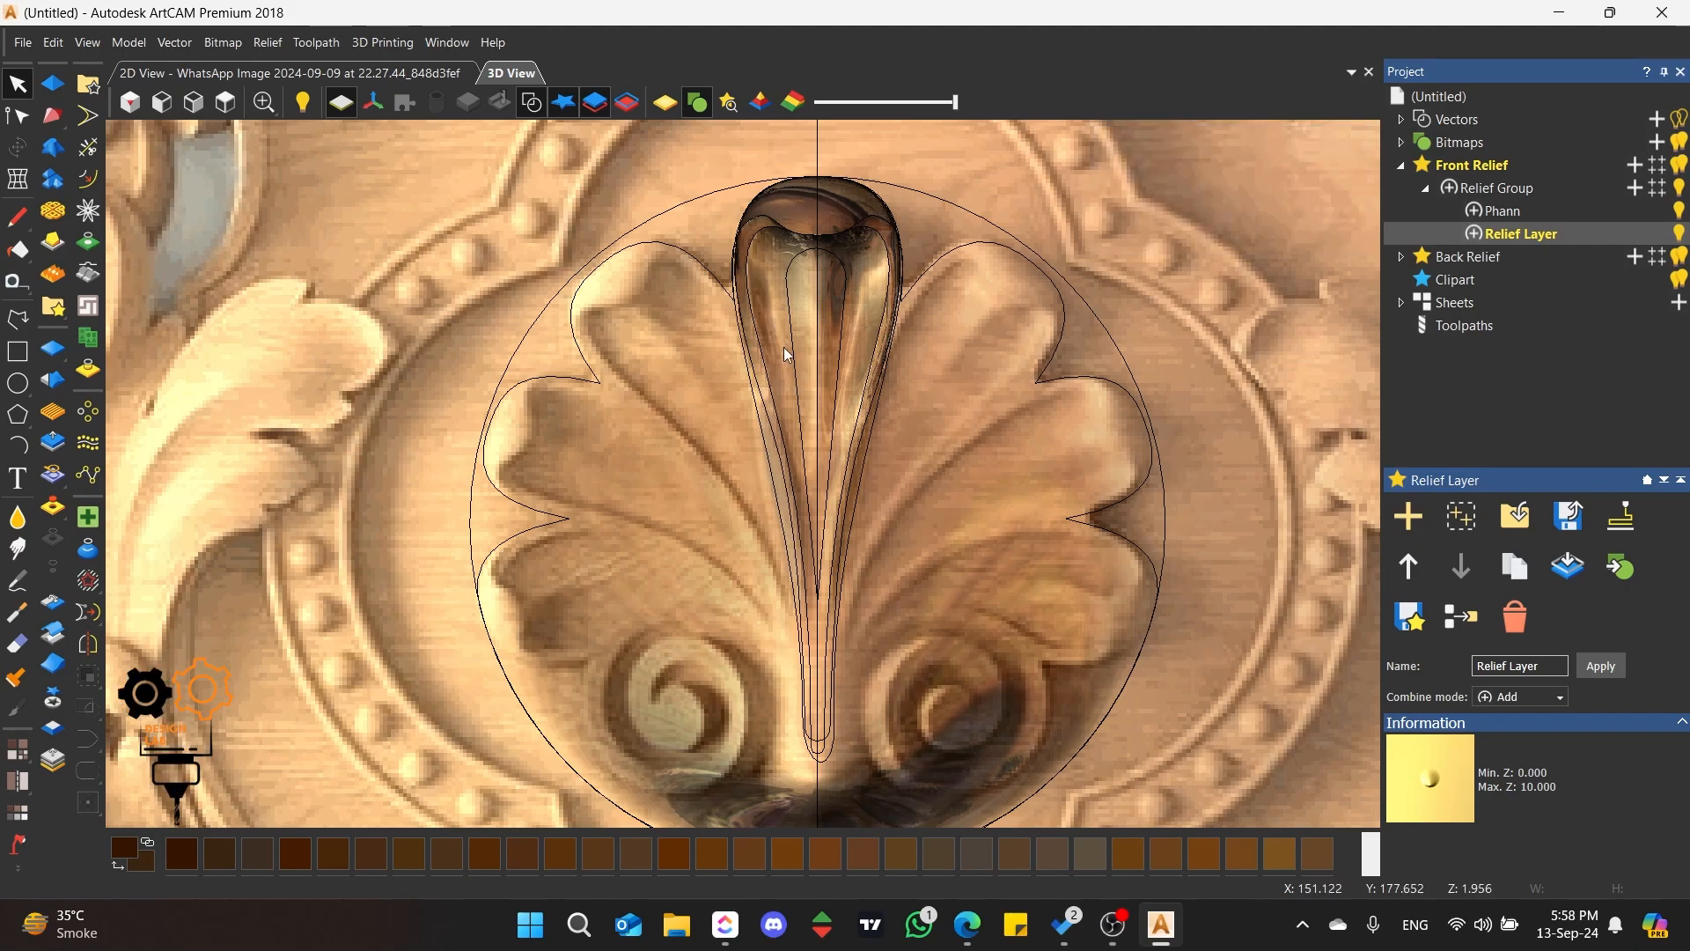
click(1572, 210)
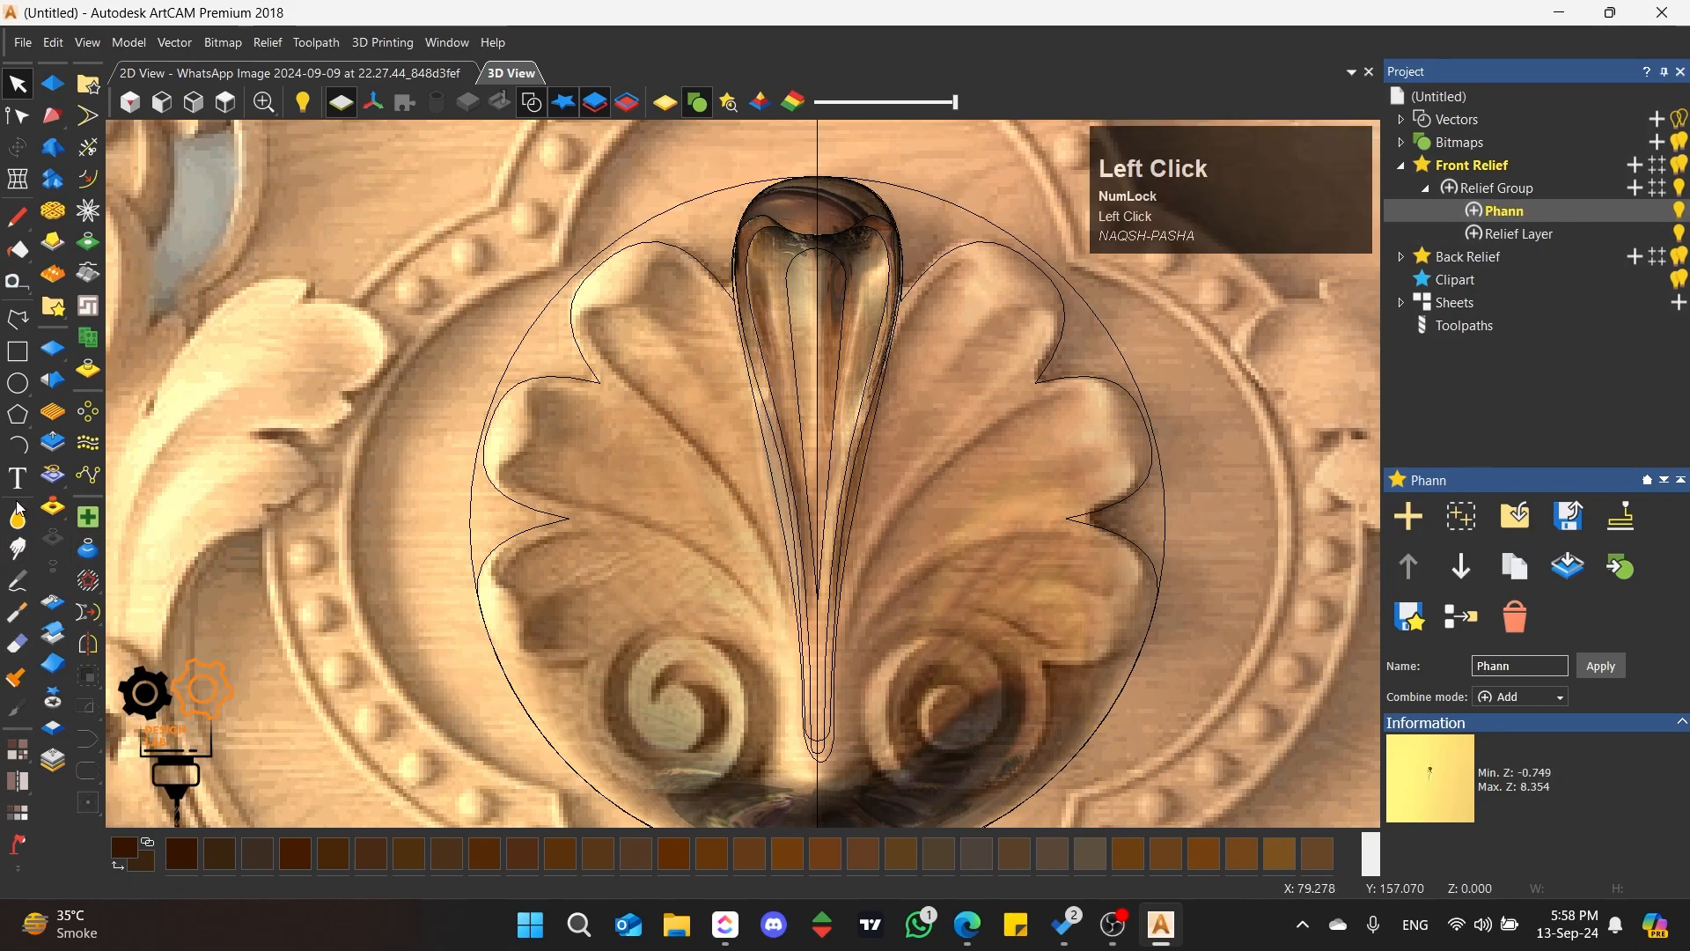
click(54, 351)
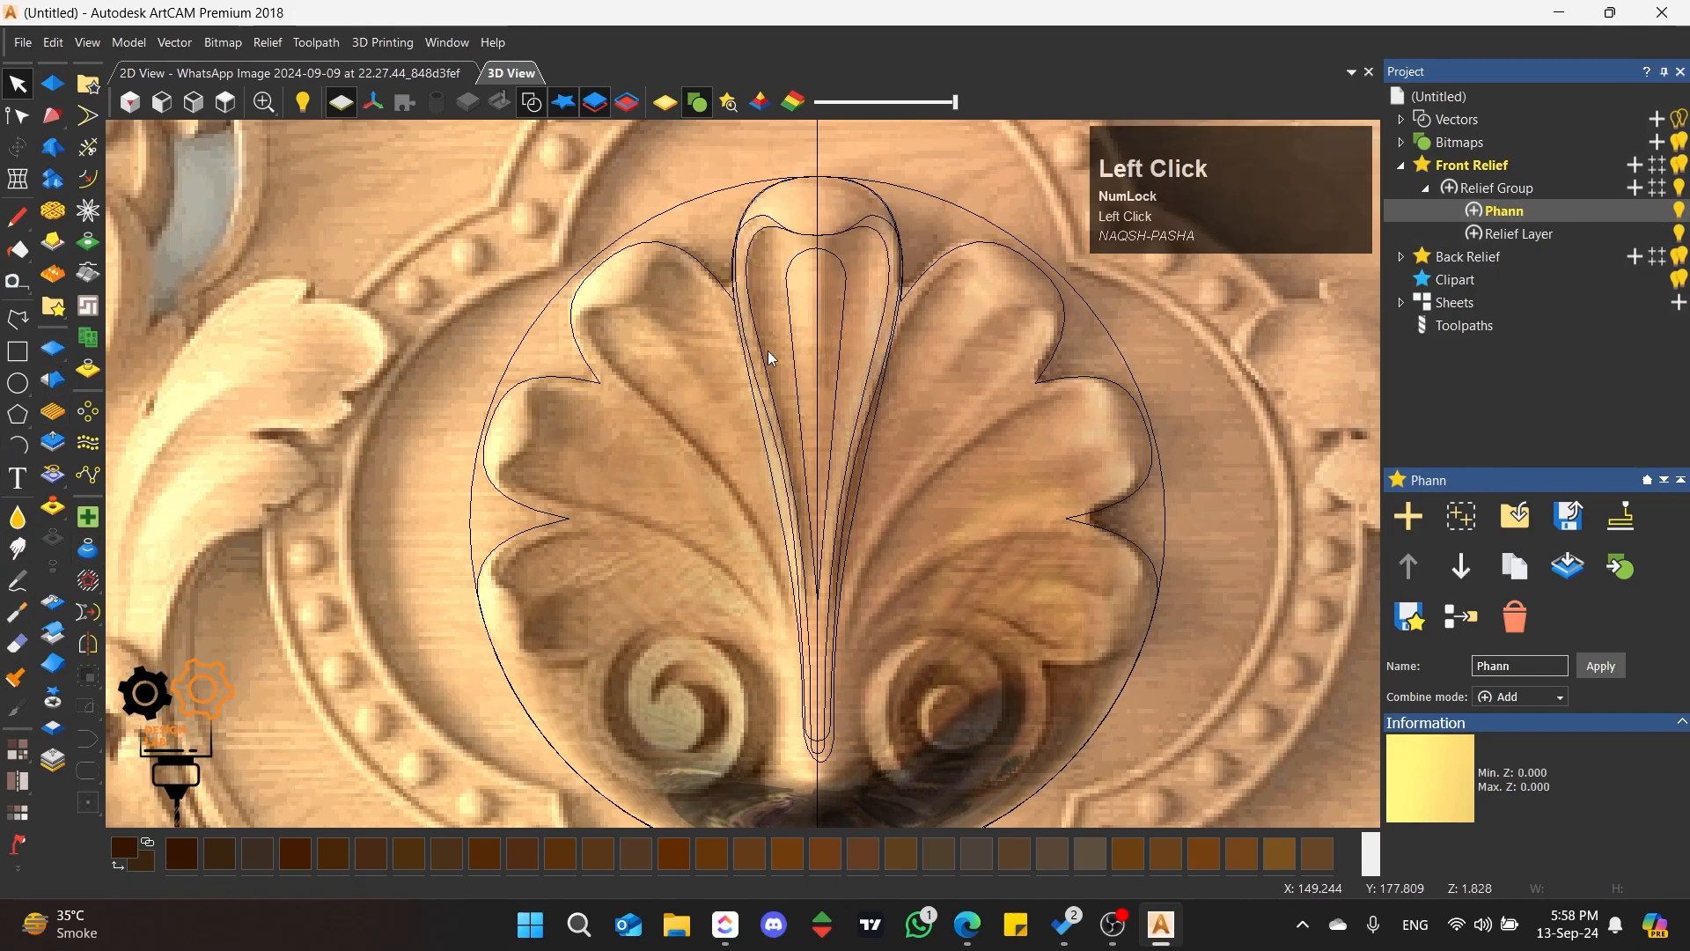
click(766, 187)
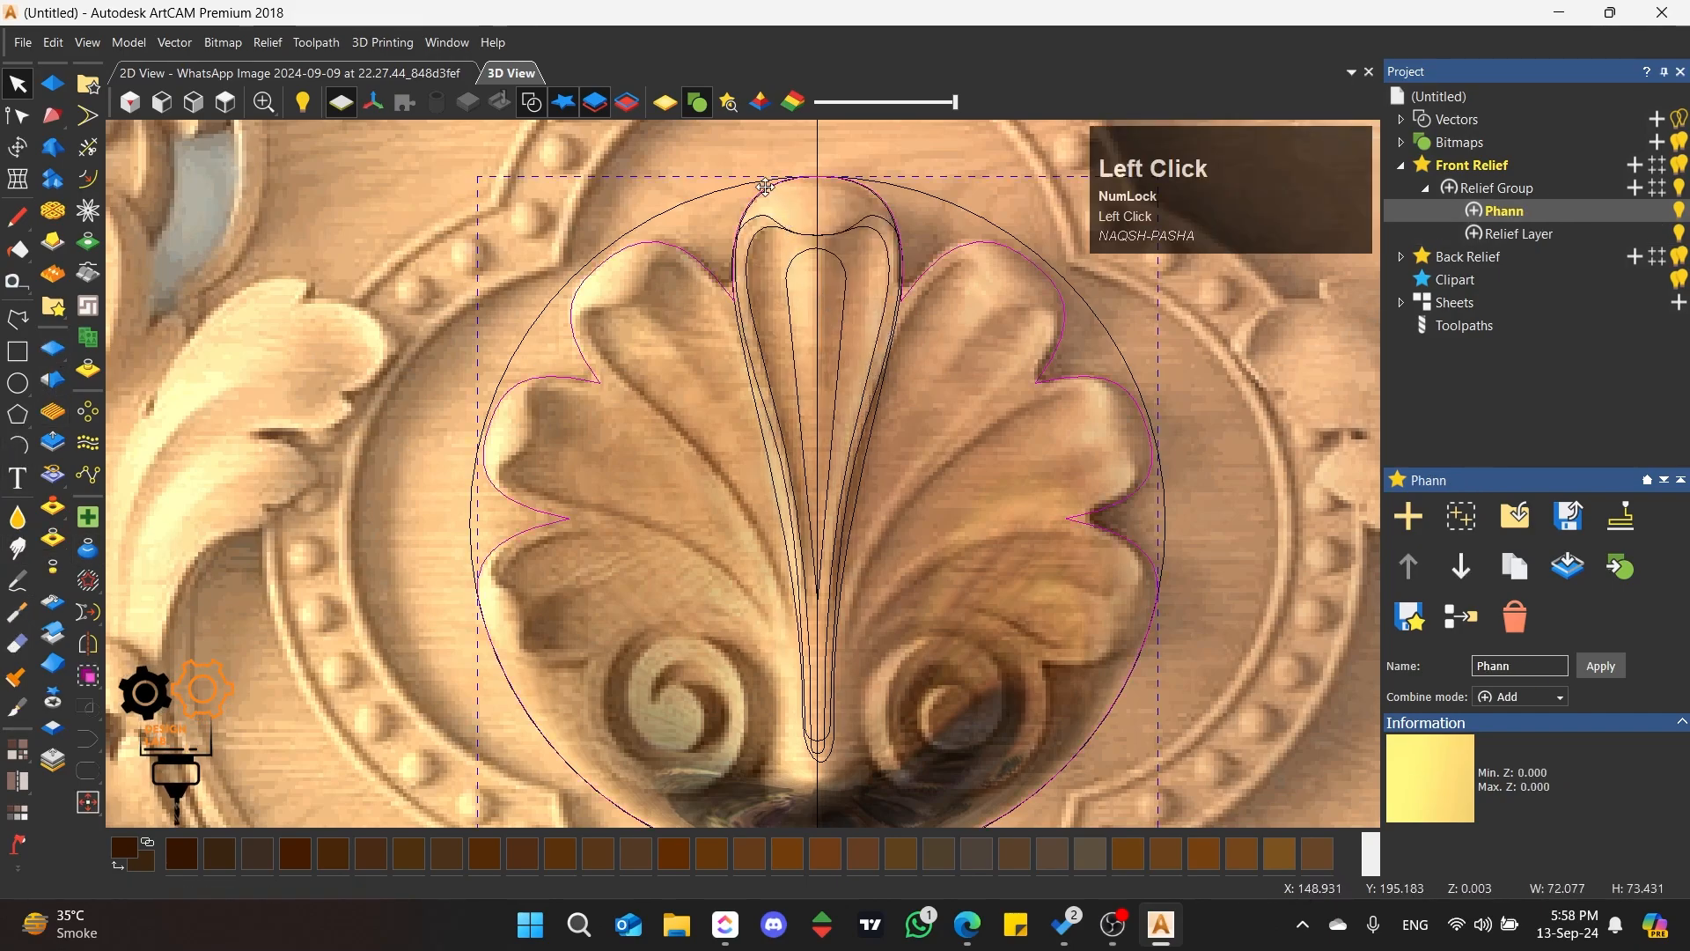
click(699, 291)
Step: Raise the central petal's outline on the Phann layer with an added round shape, angle 90 and start height 2 mm
click(744, 321)
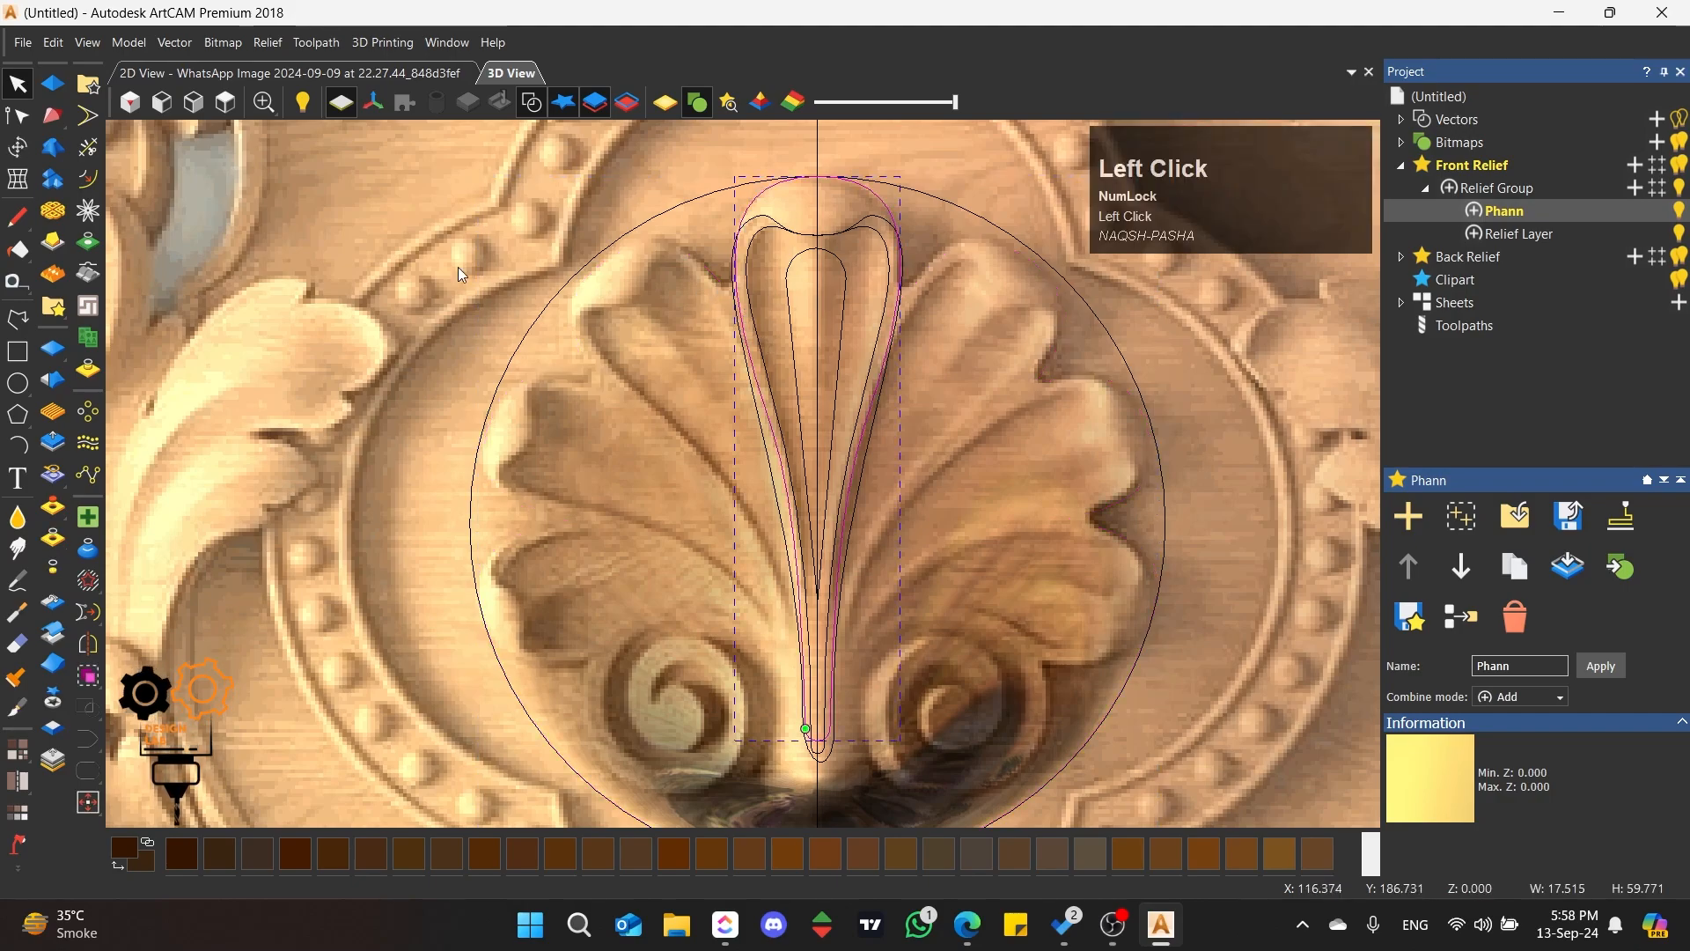
click(19, 124)
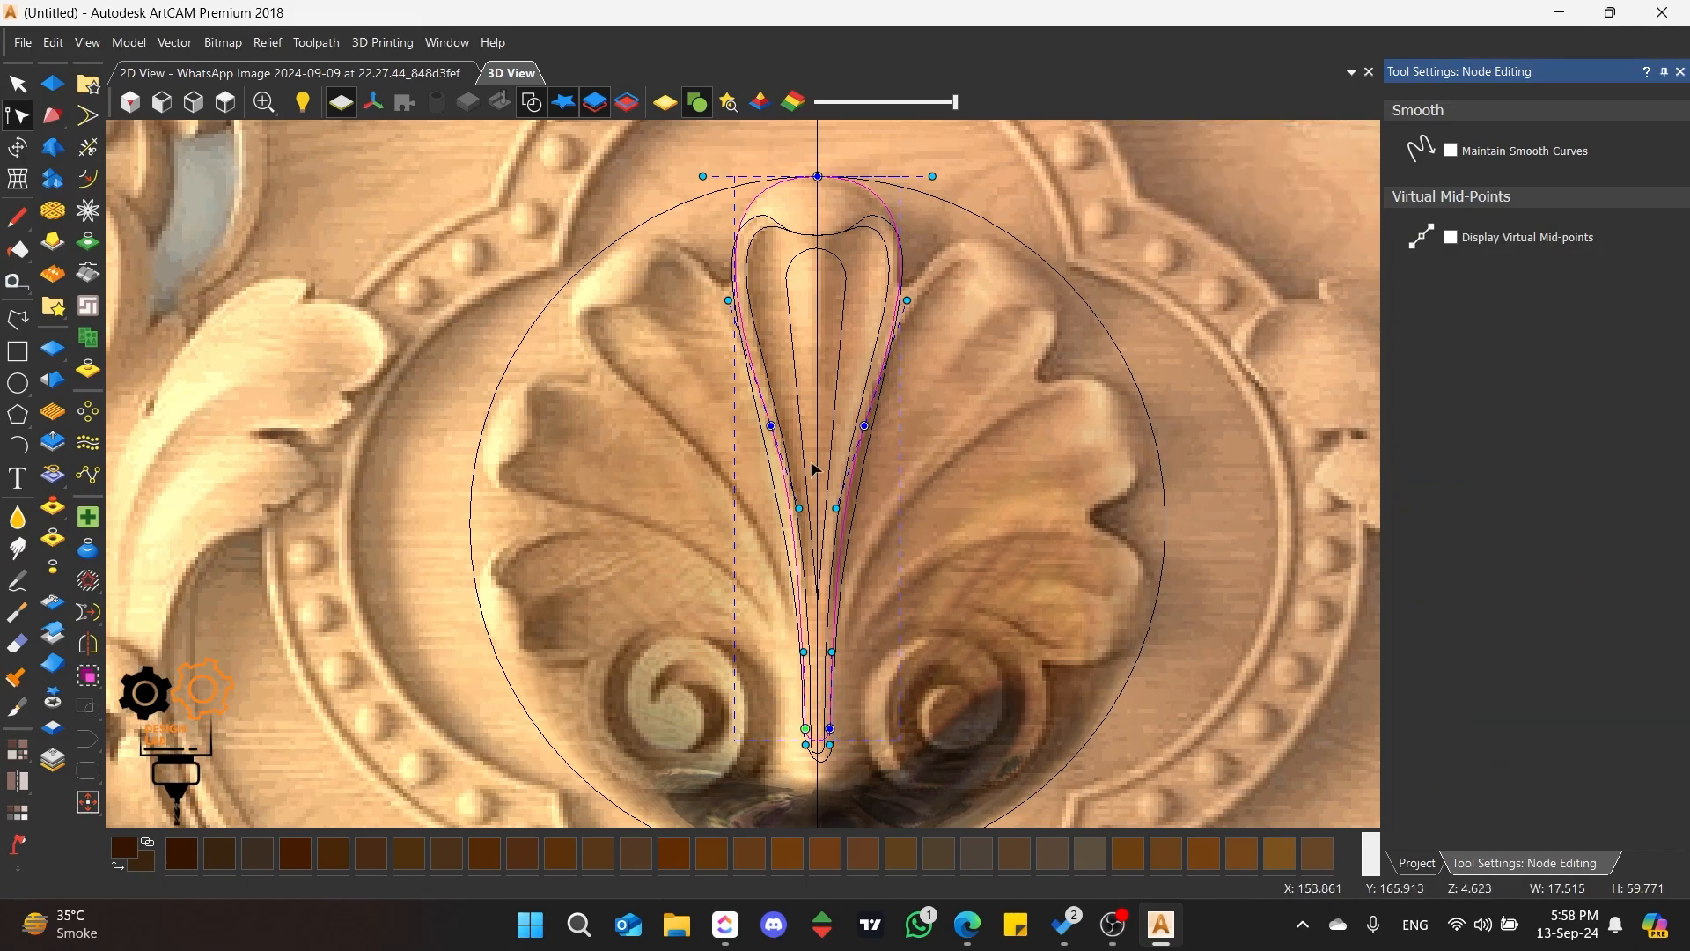
scroll(812, 470, up, 1)
scroll(744, 476, down, 2)
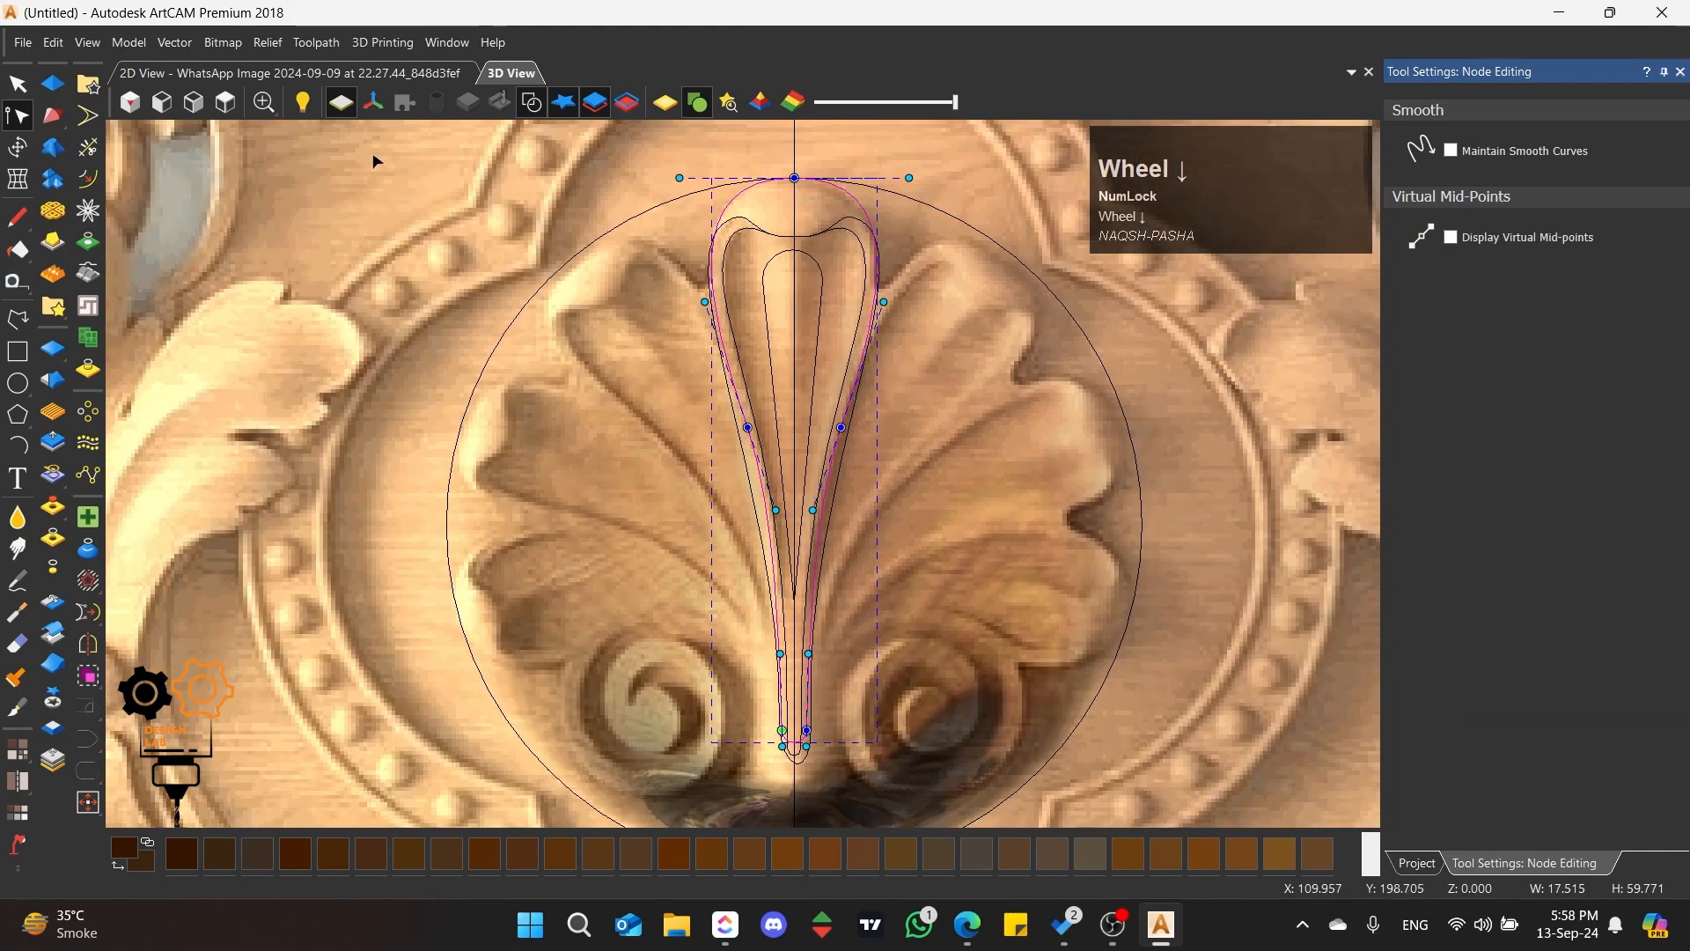
click(53, 83)
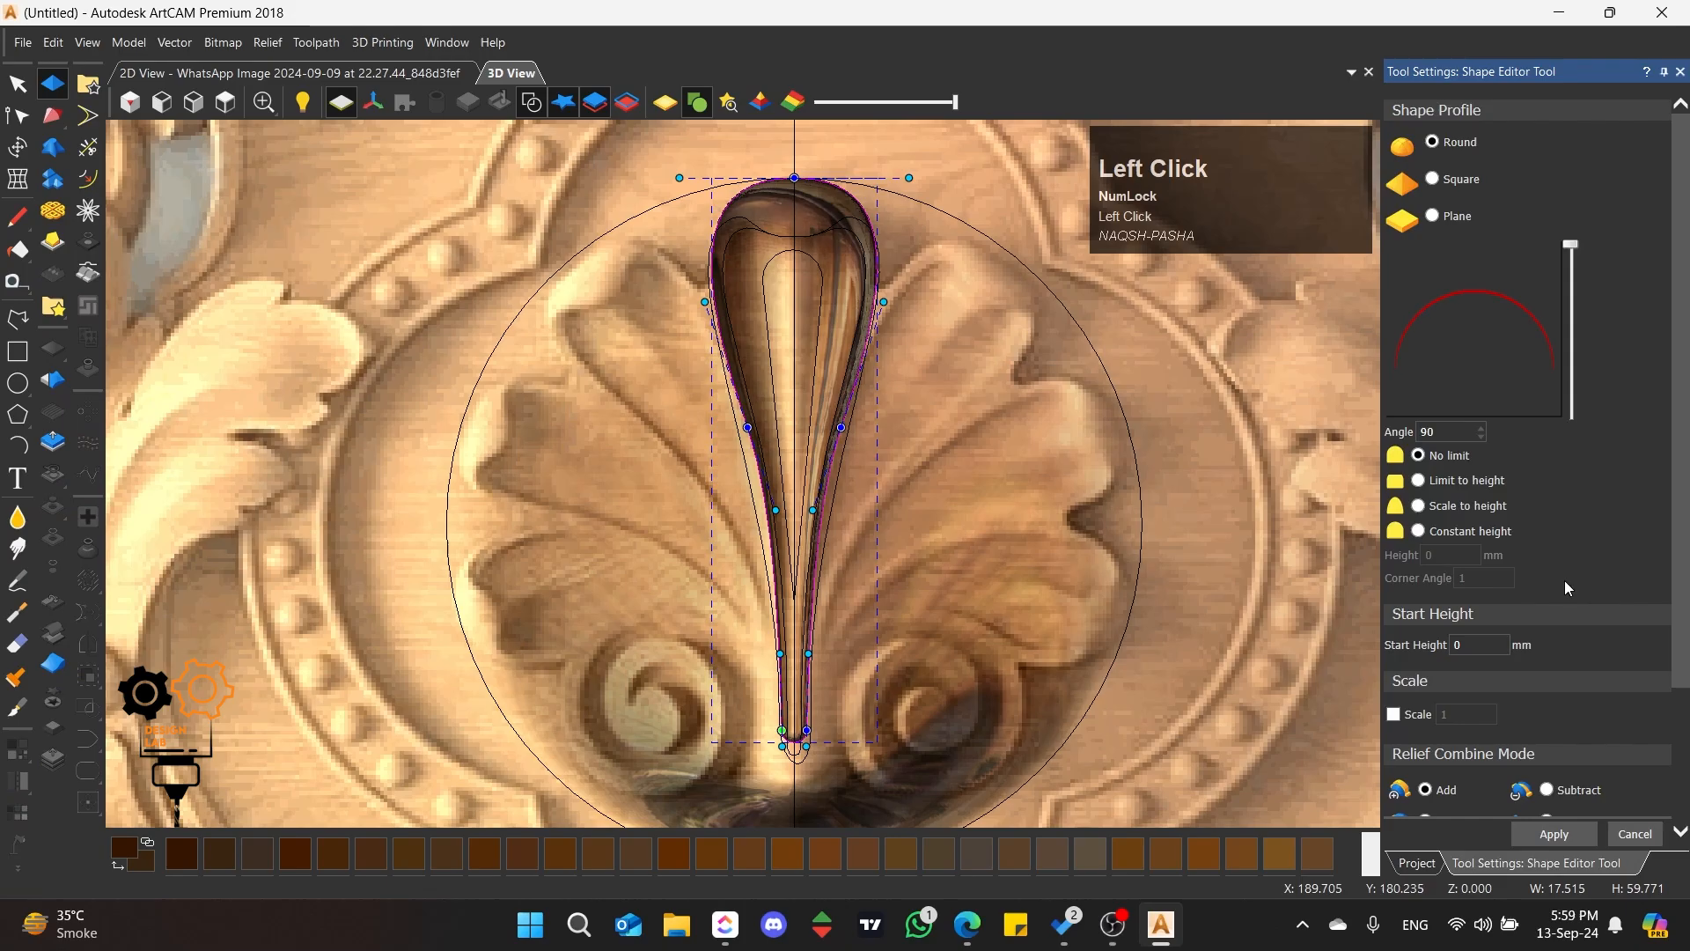
click(1460, 645)
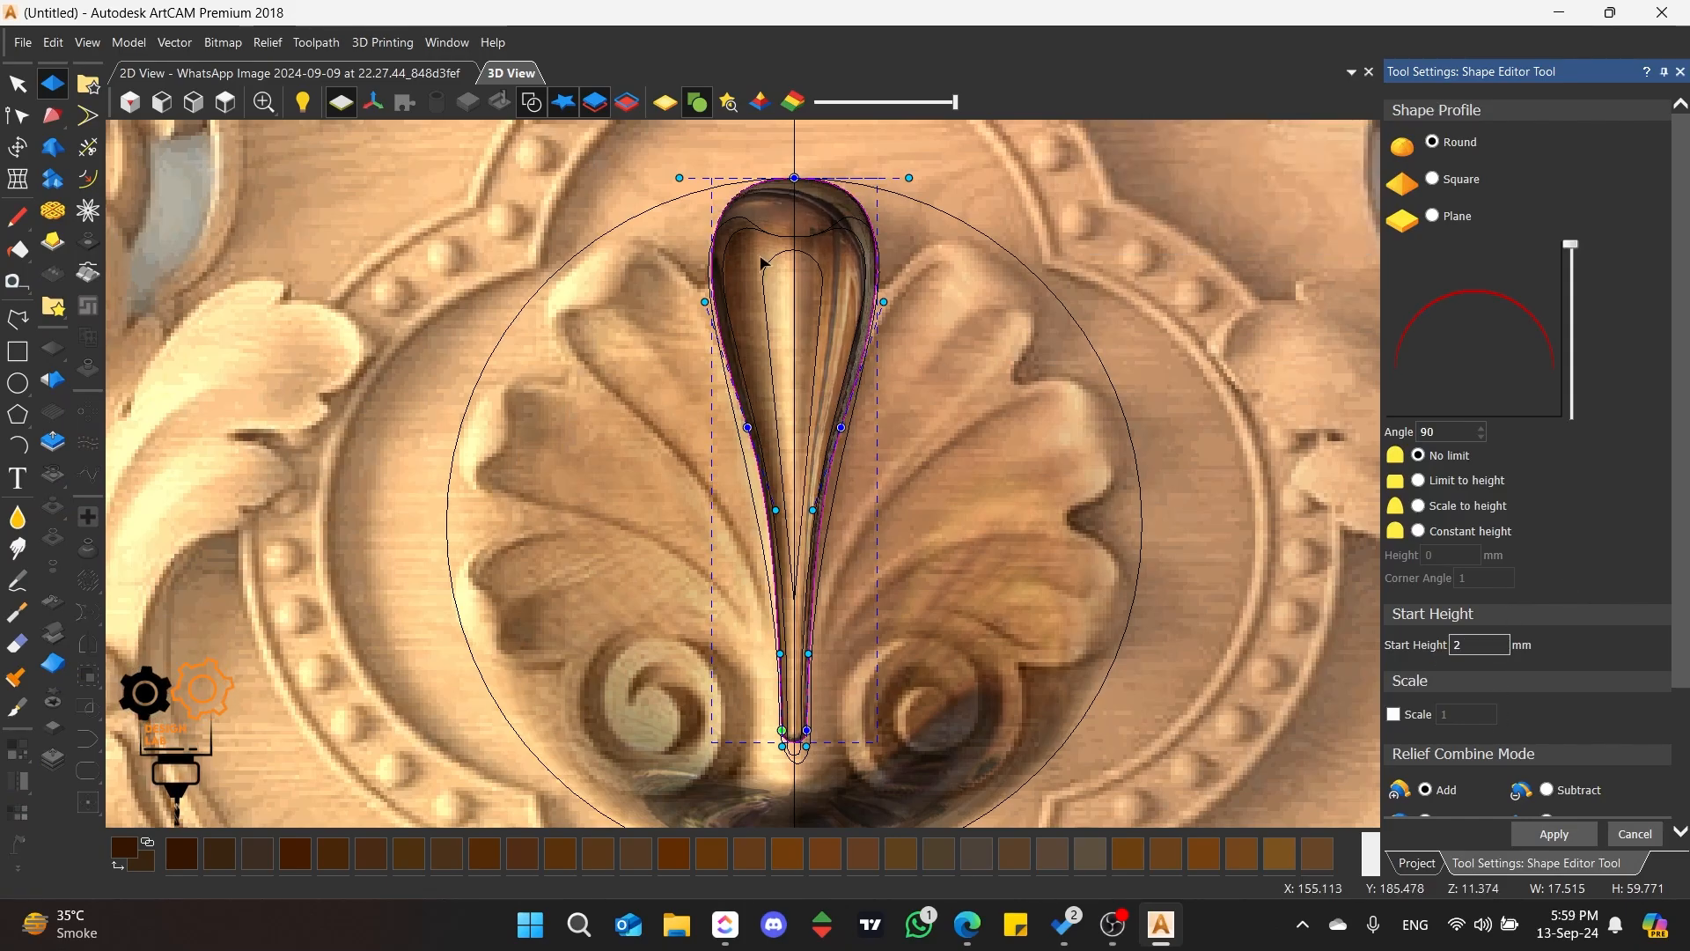
scroll(763, 265, up, 2)
middle_drag(714, 420, 740, 475)
scroll(740, 475, down, 2)
scroll(1074, 501, up, 1)
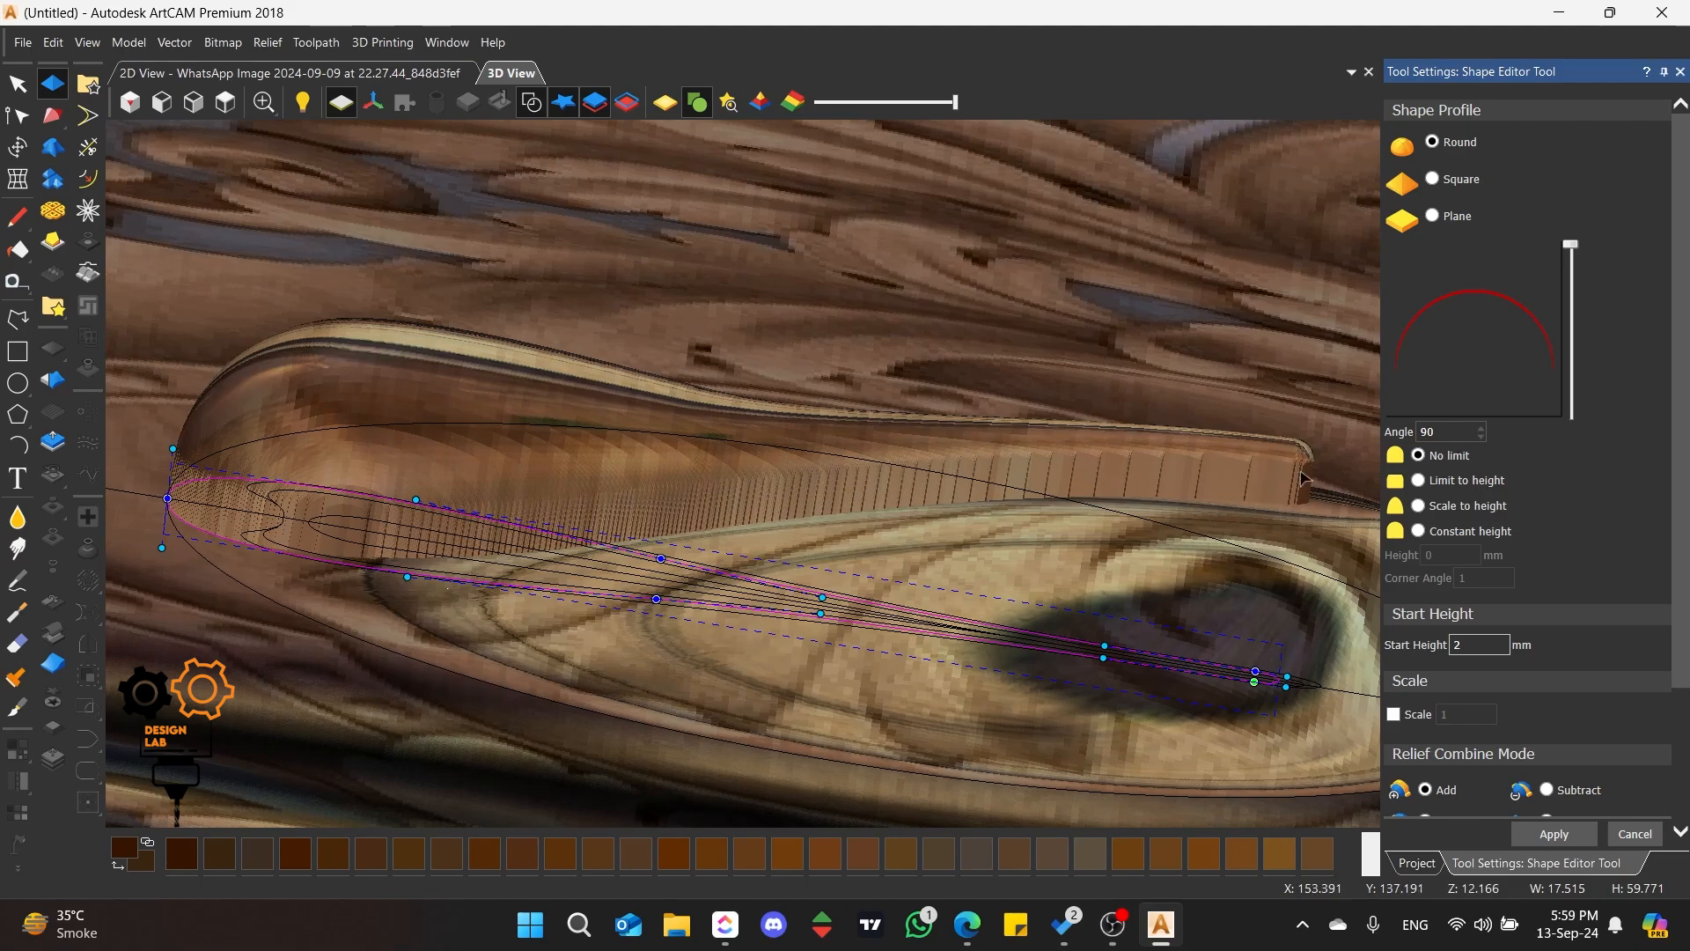
click(1479, 645)
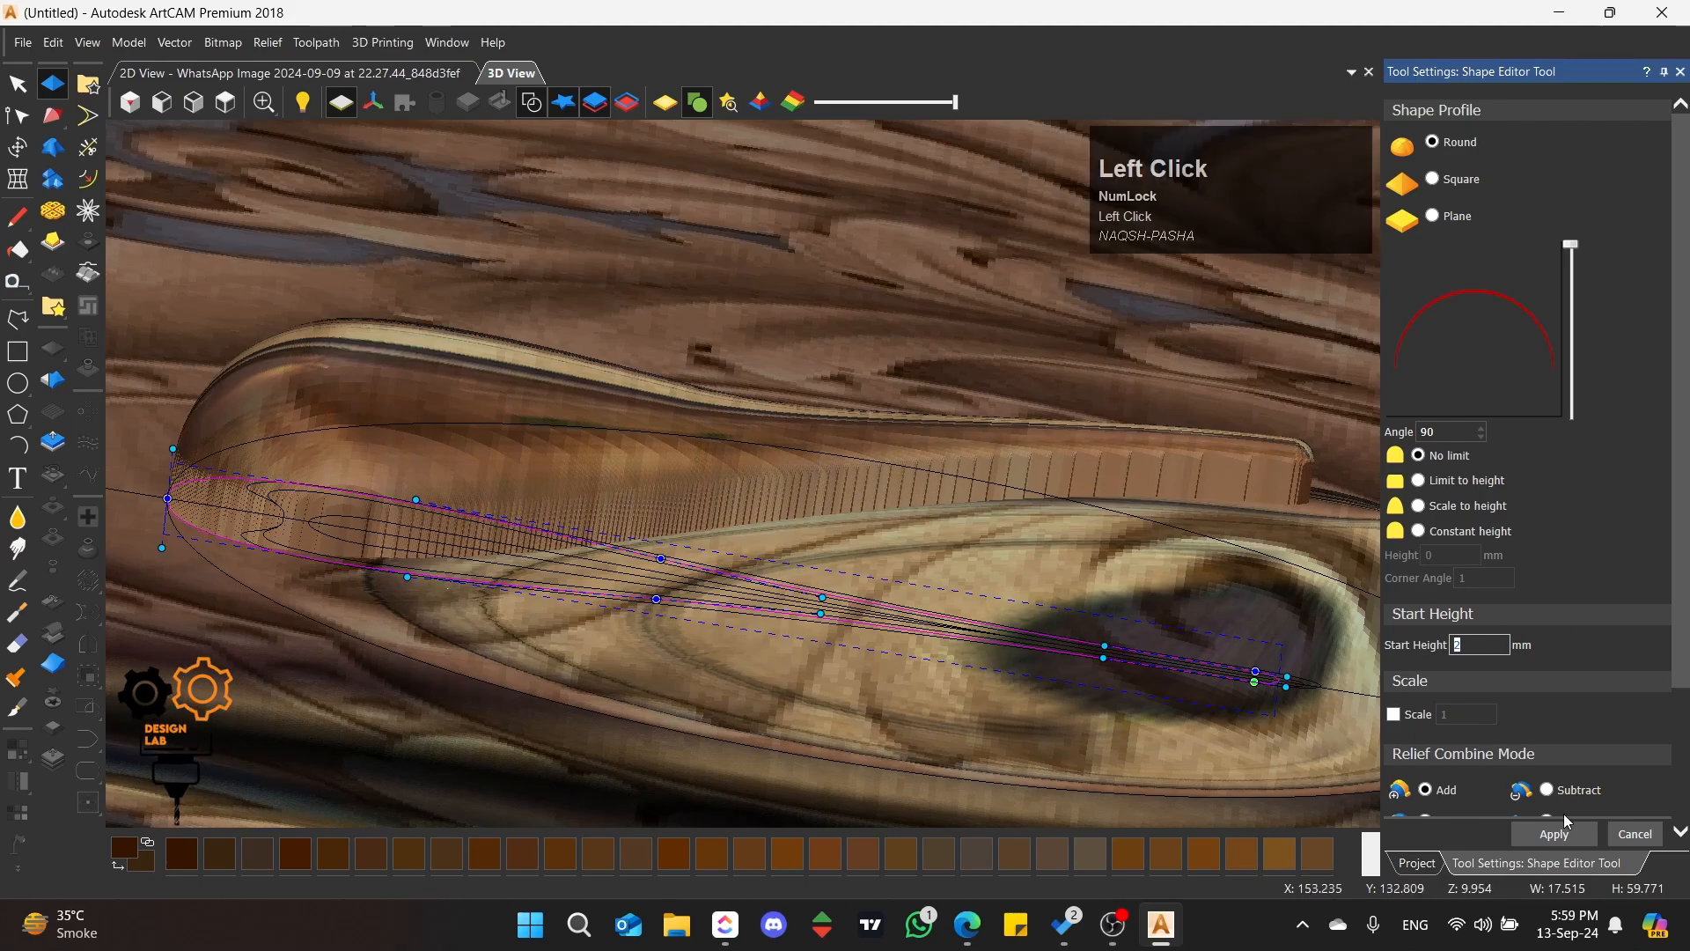
scroll(1092, 484, down, 1)
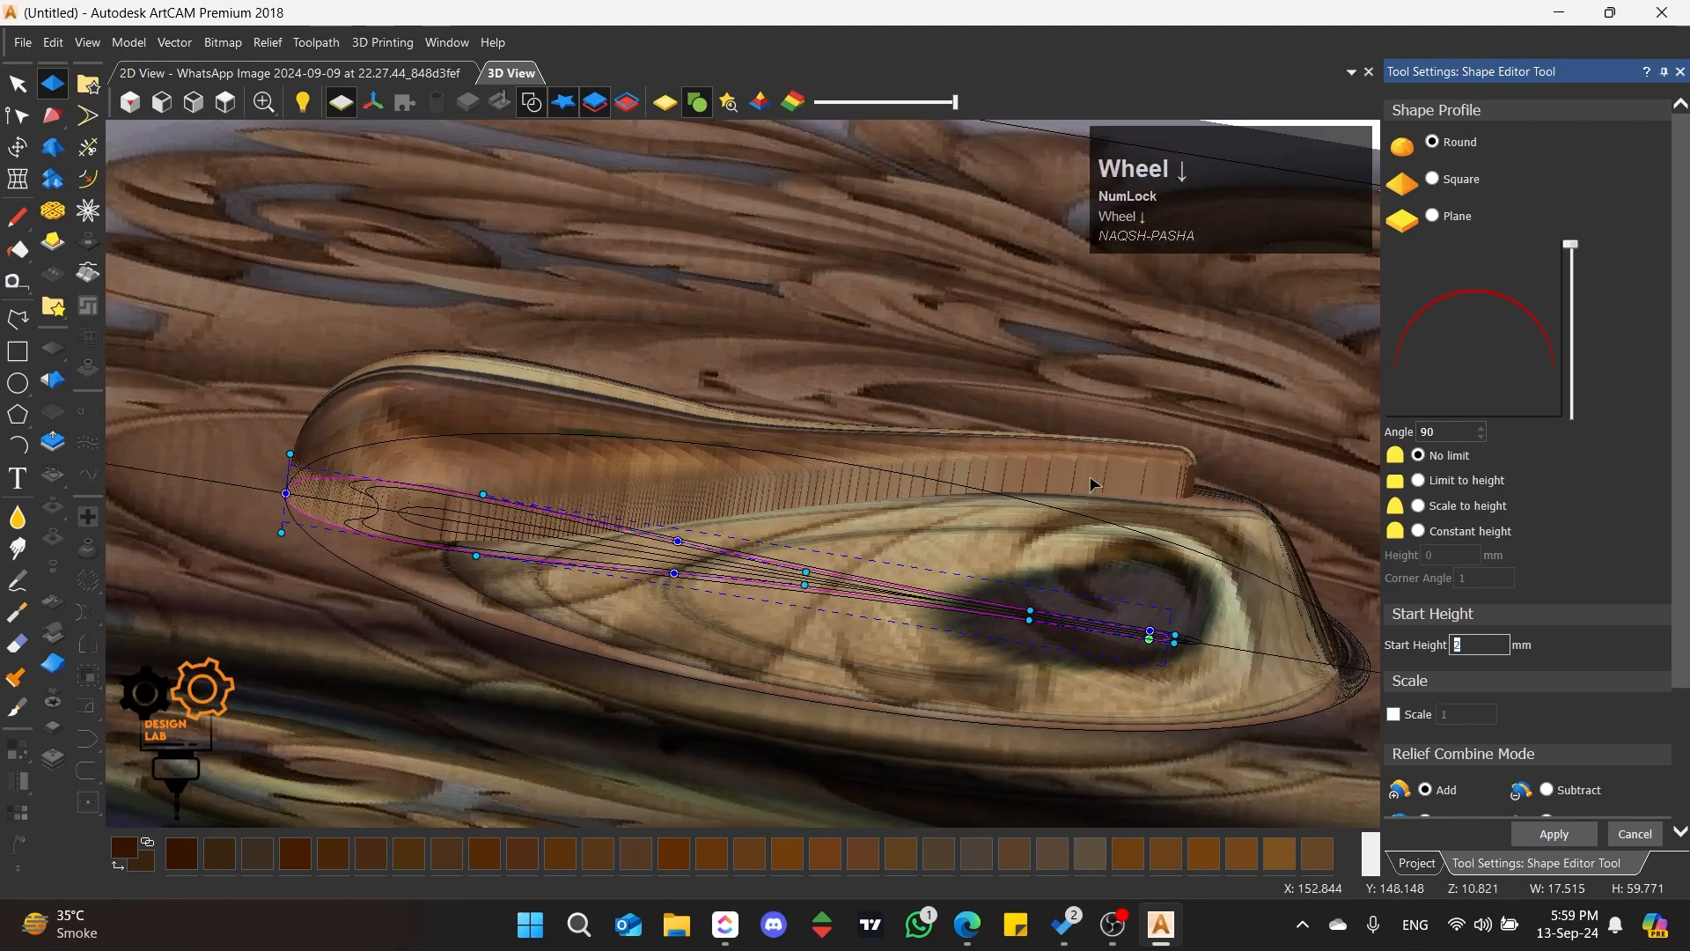
click(1555, 840)
click(1639, 842)
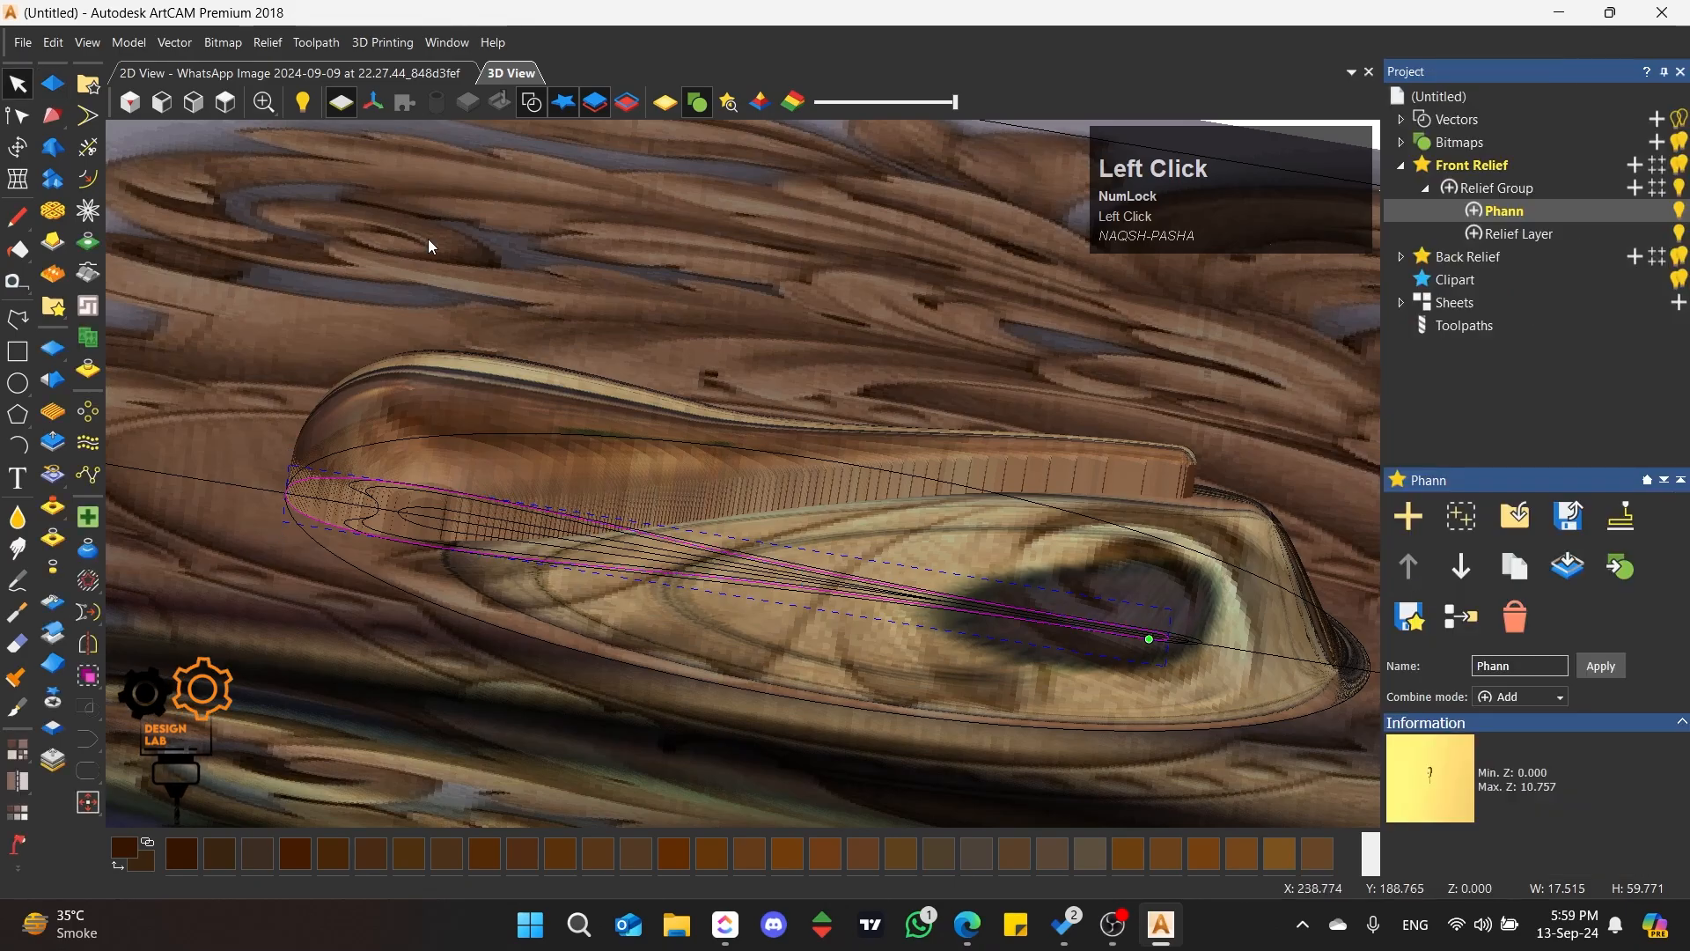
Step: Subtract a round shape, angle 76 and start height 0 mm, from the Phann layer inside the petal's wavy-topped inner outline
scroll(718, 388, up, 5)
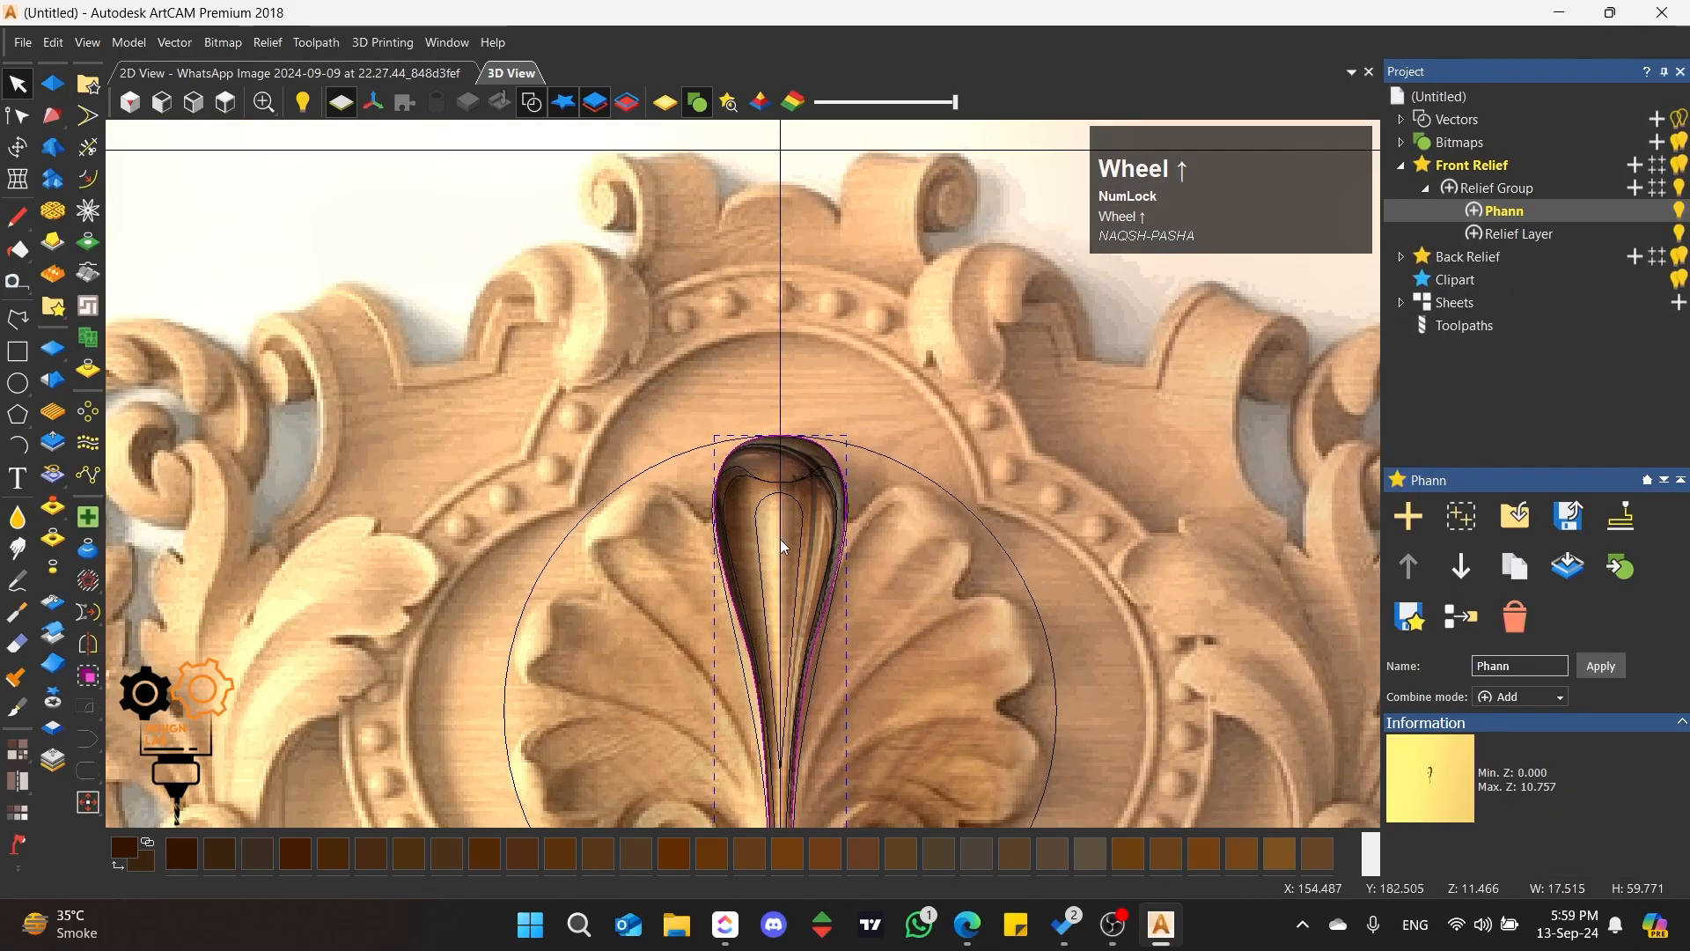
click(692, 403)
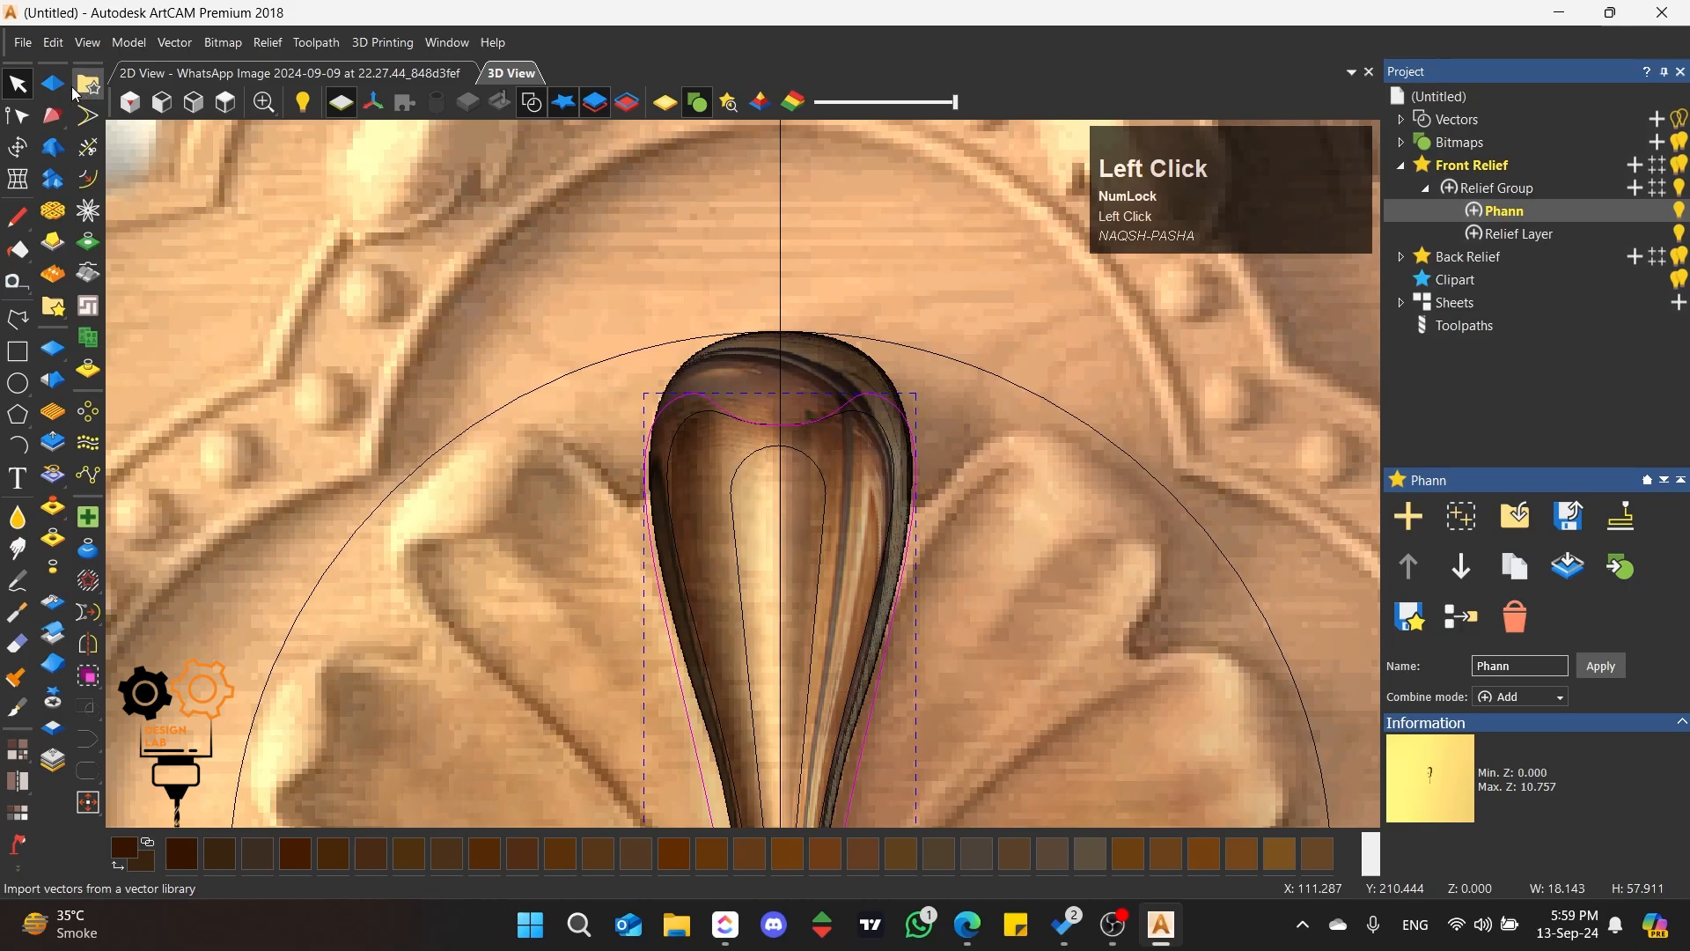
scroll(724, 490, up, 3)
middle_drag(650, 690, 1143, 368)
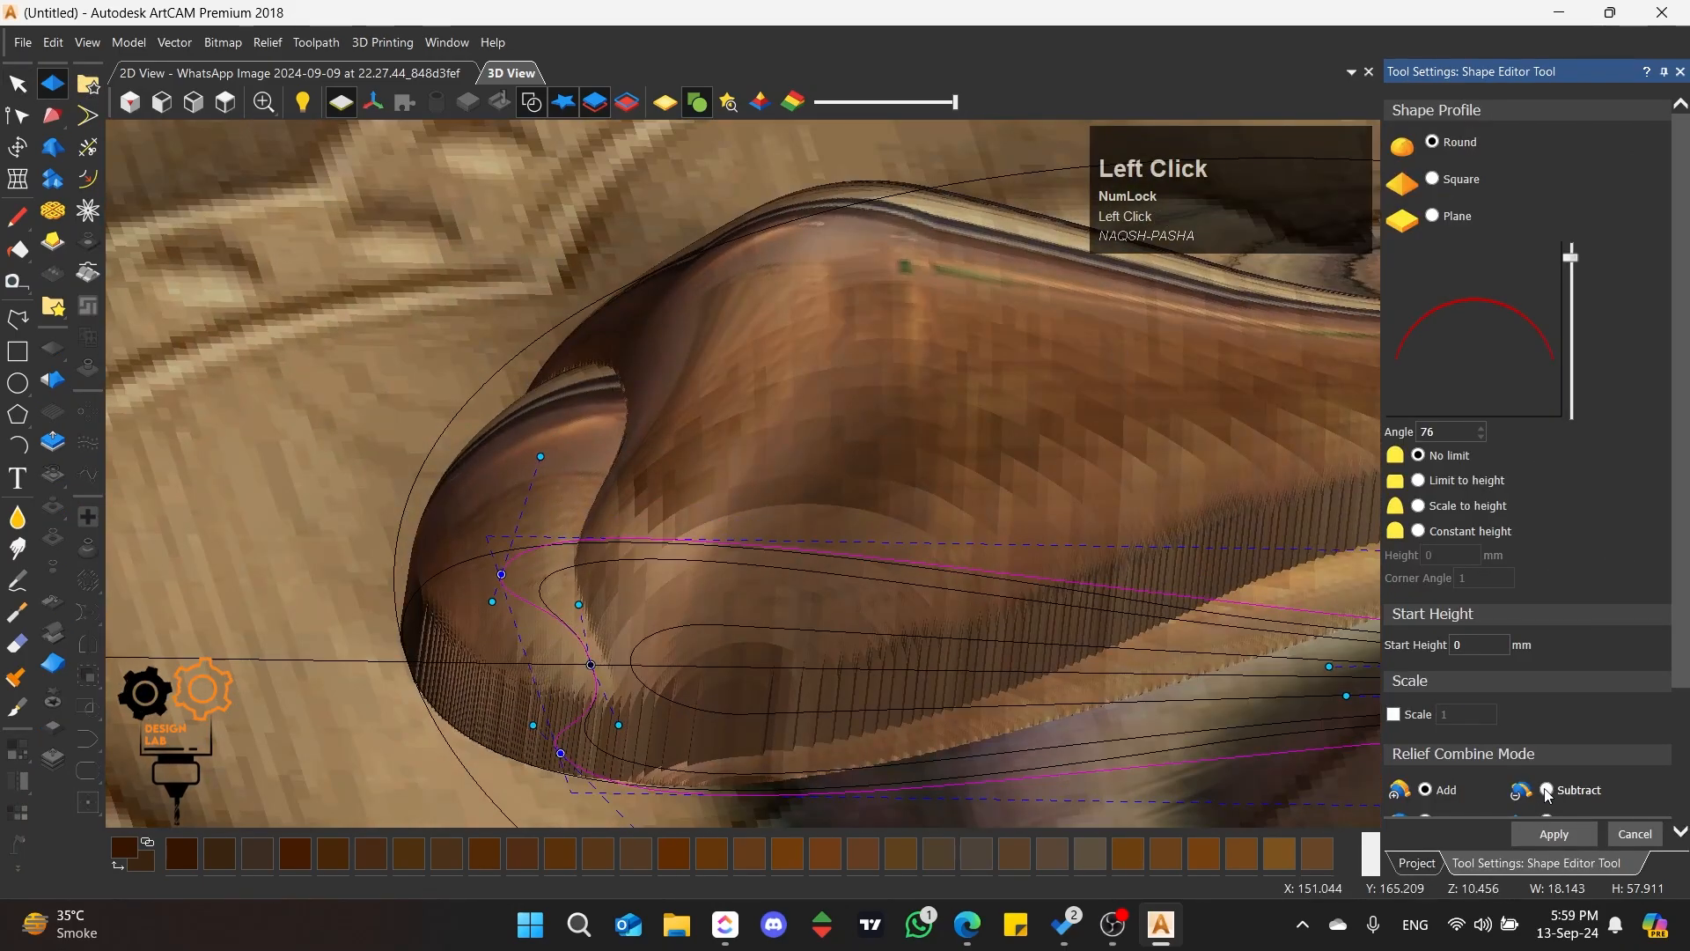
scroll(975, 476, up, 5)
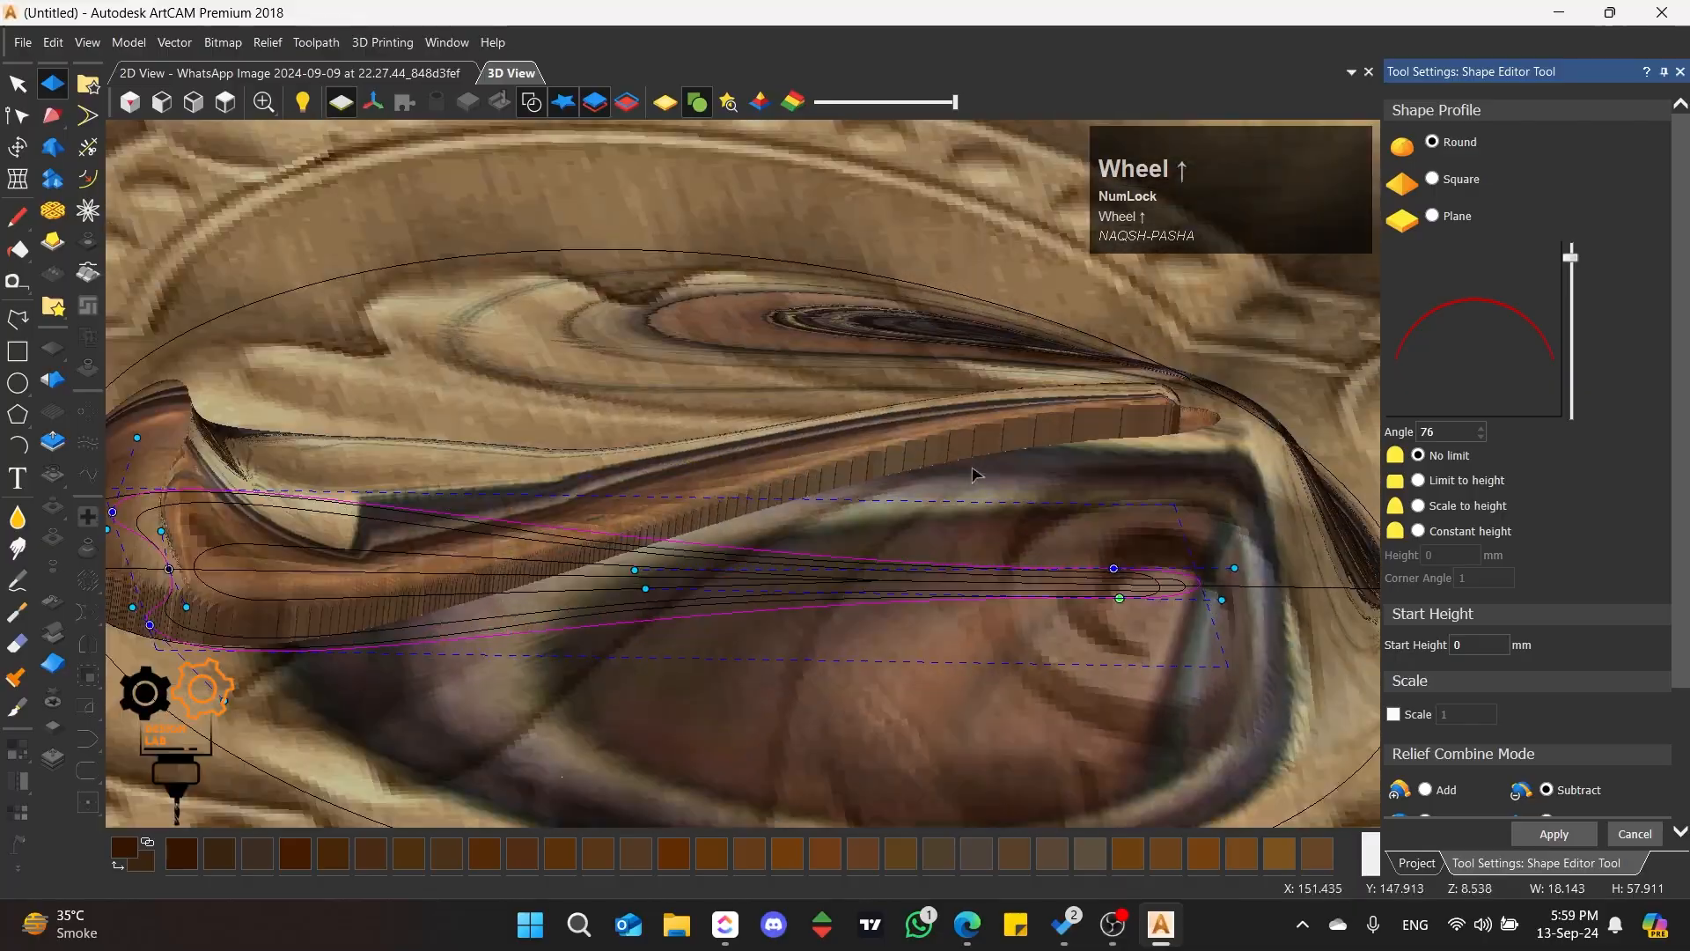
middle_drag(975, 475, 891, 427)
scroll(696, 604, up, 3)
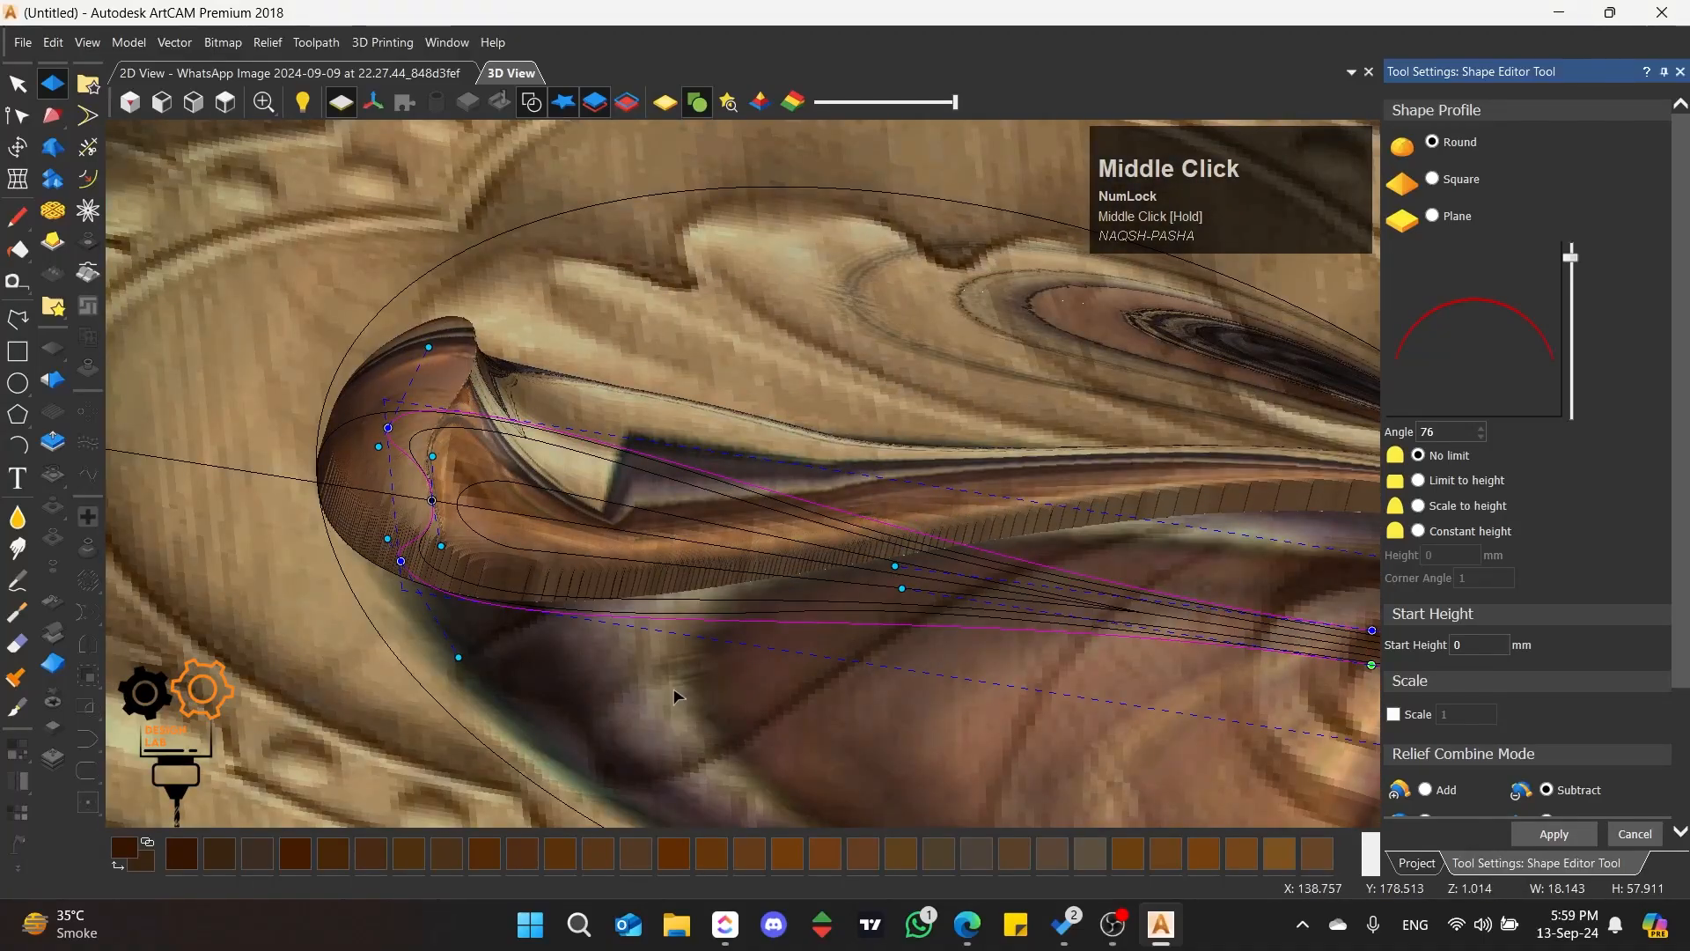
middle_drag(677, 697, 792, 634)
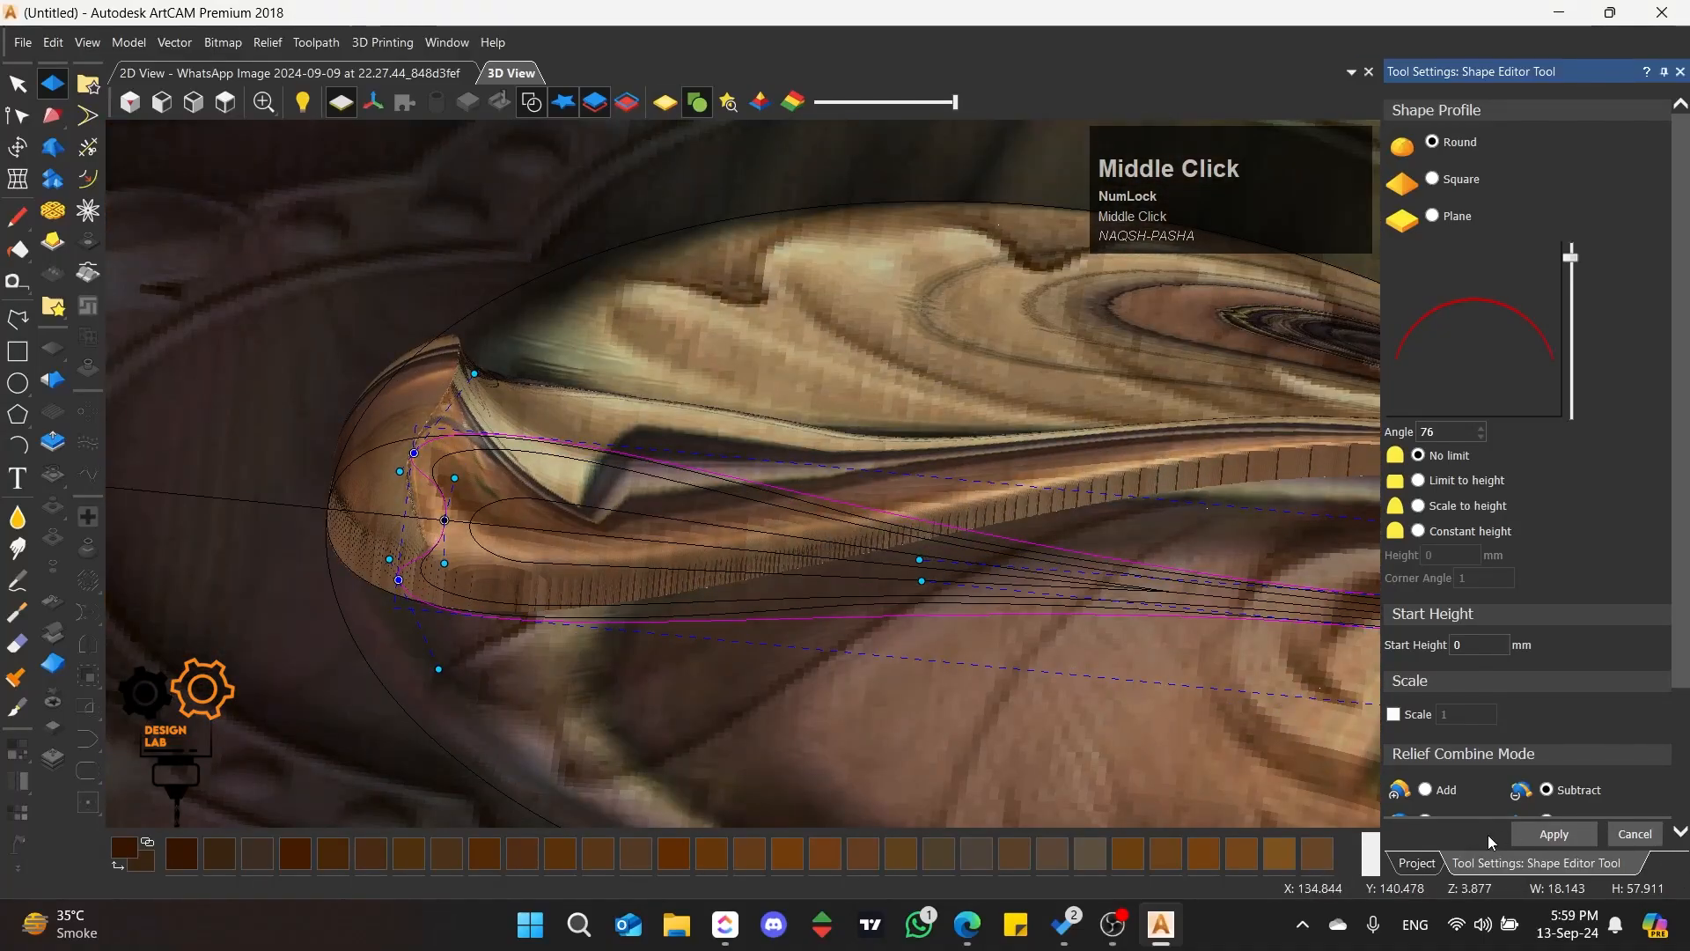
click(1635, 833)
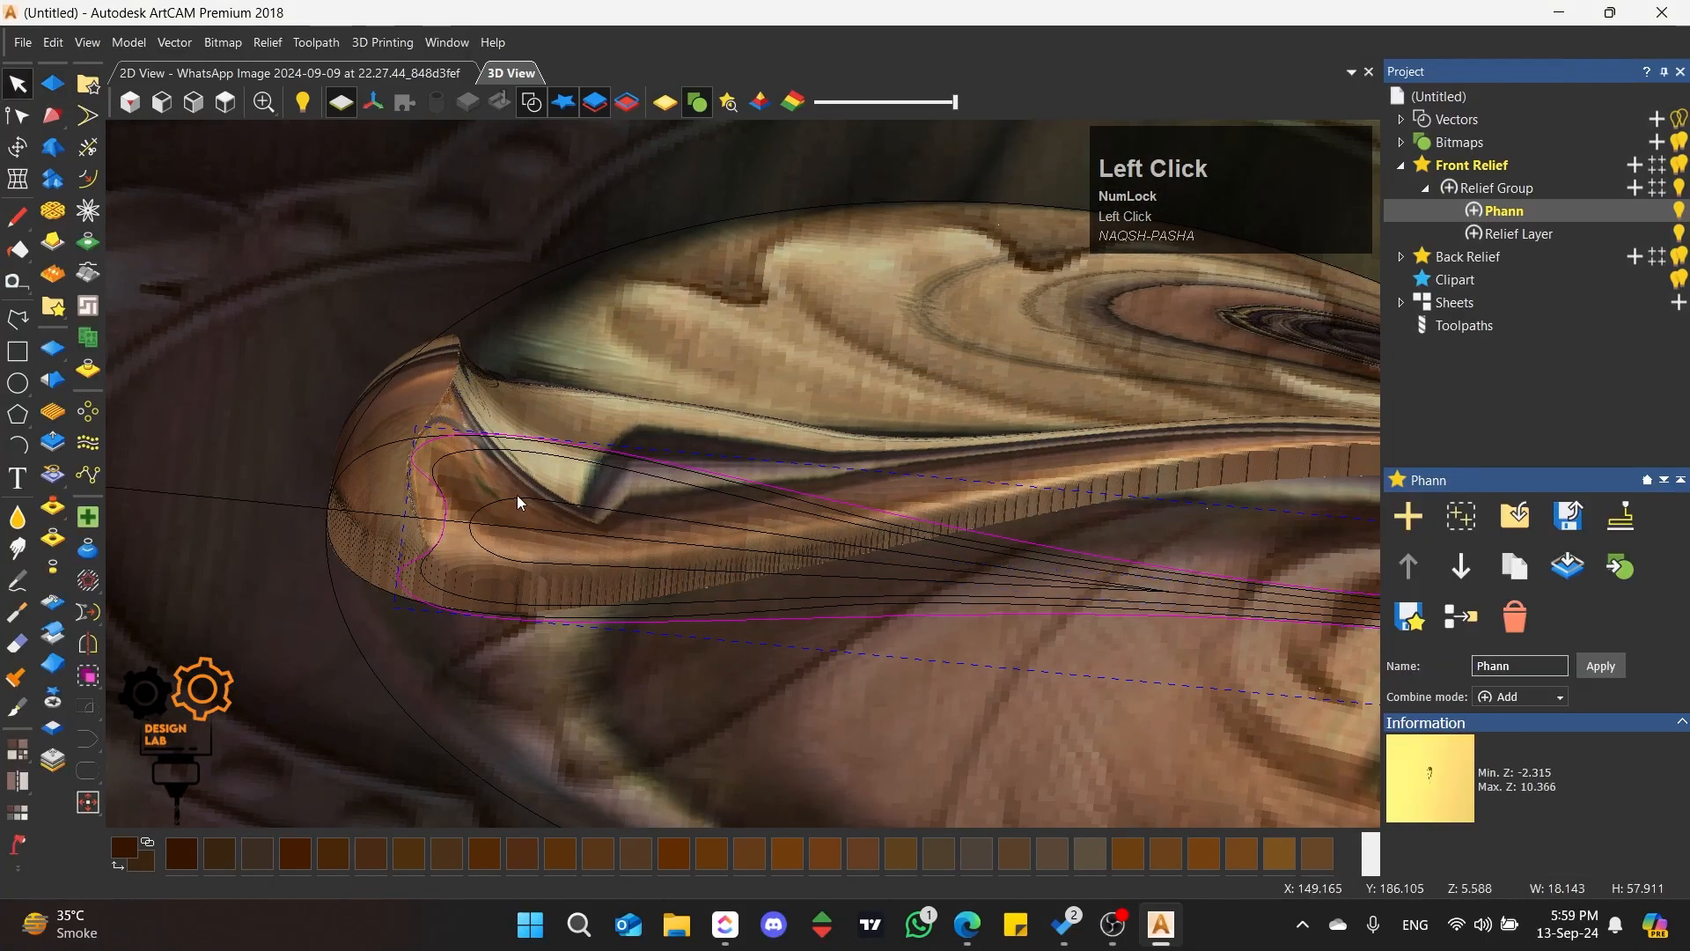
Step: Deepen the petal's hollow by subtracting a round shape, angle 45, within the next smaller wavy-topped outline
click(442, 459)
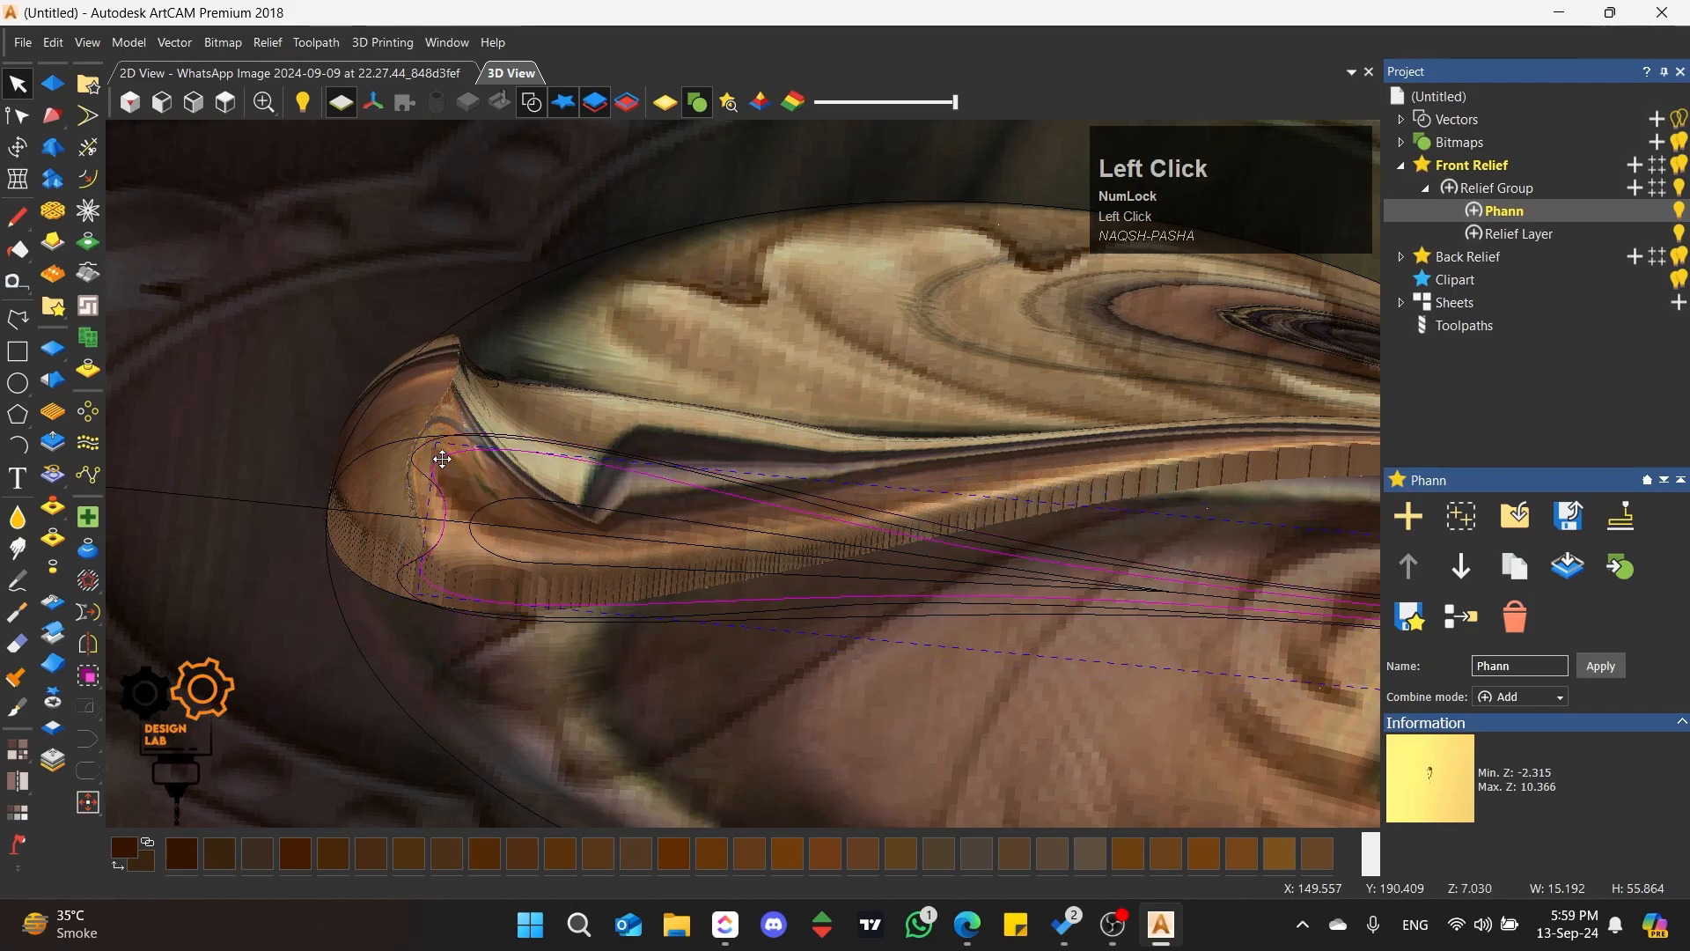
double_click(988, 531)
middle_drag(538, 450, 945, 746)
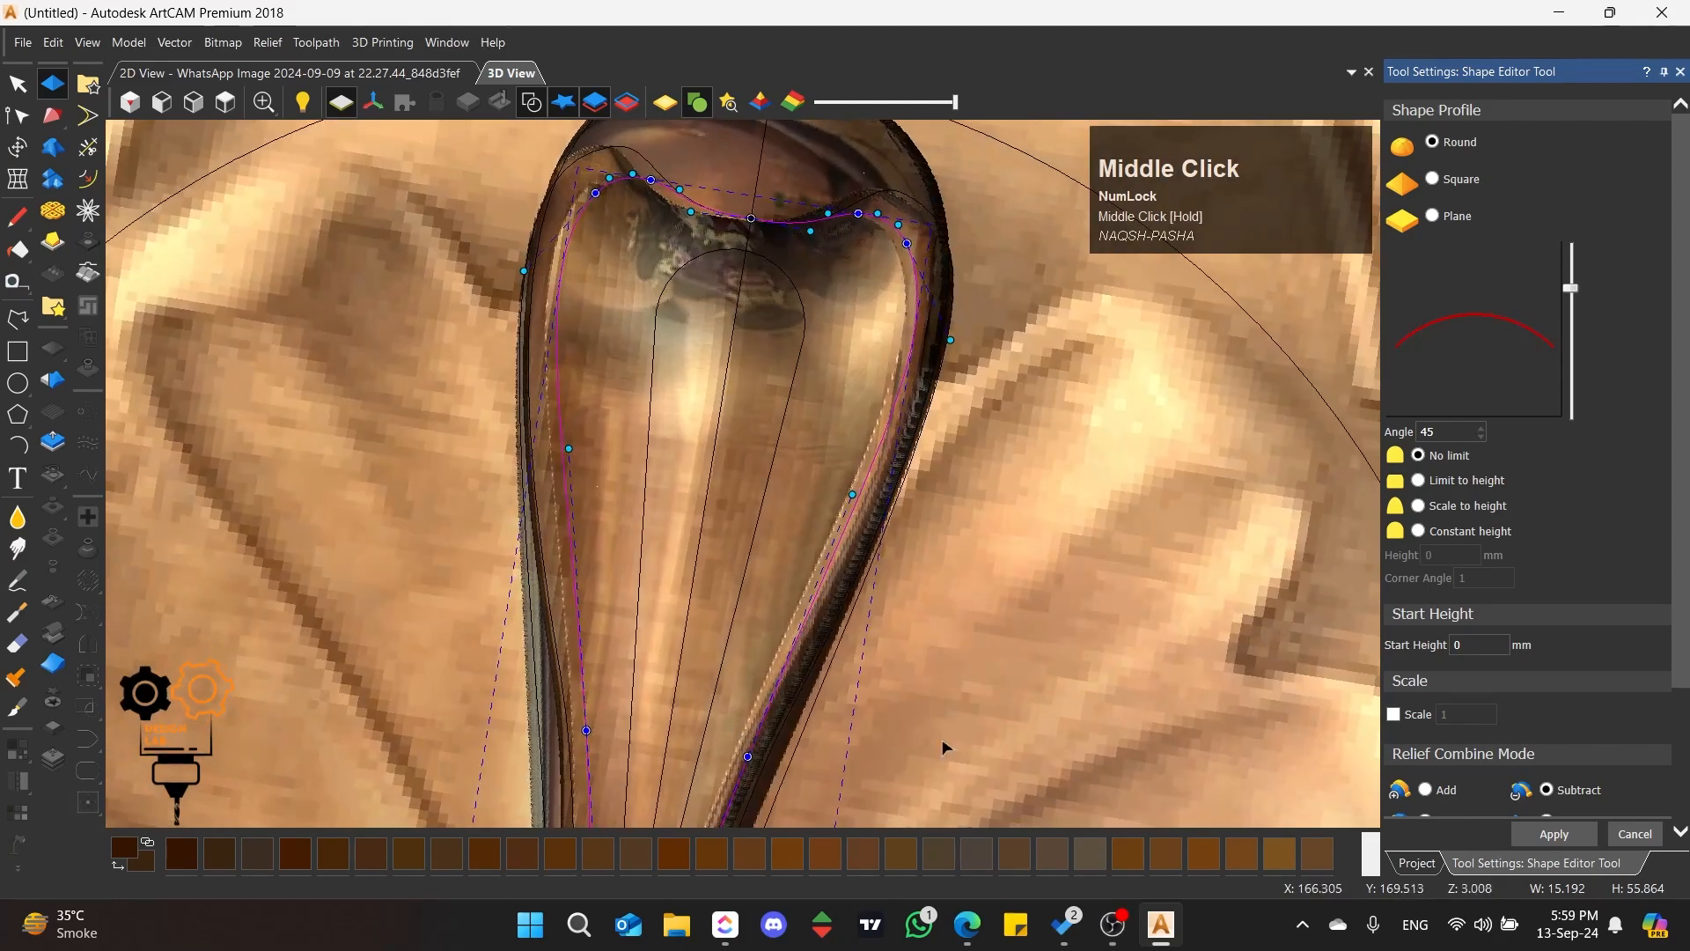
click(1636, 834)
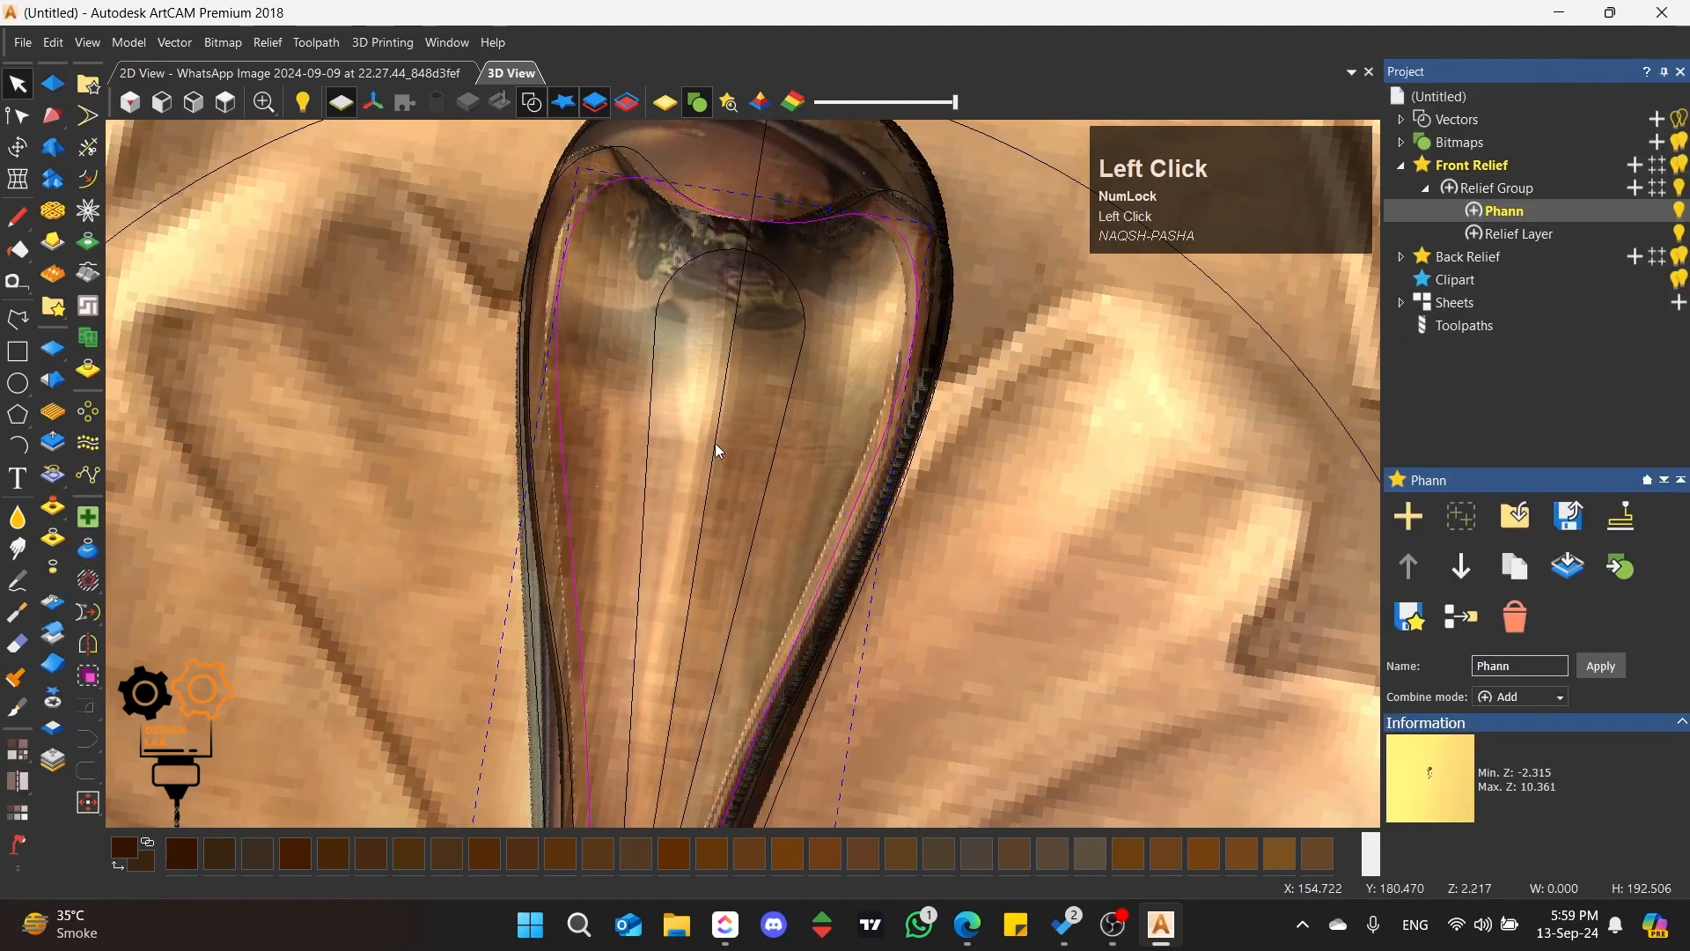
Step: Zero the Phann layer's relief everywhere outside the petal's outer outline
click(224, 102)
scroll(777, 455, up, 3)
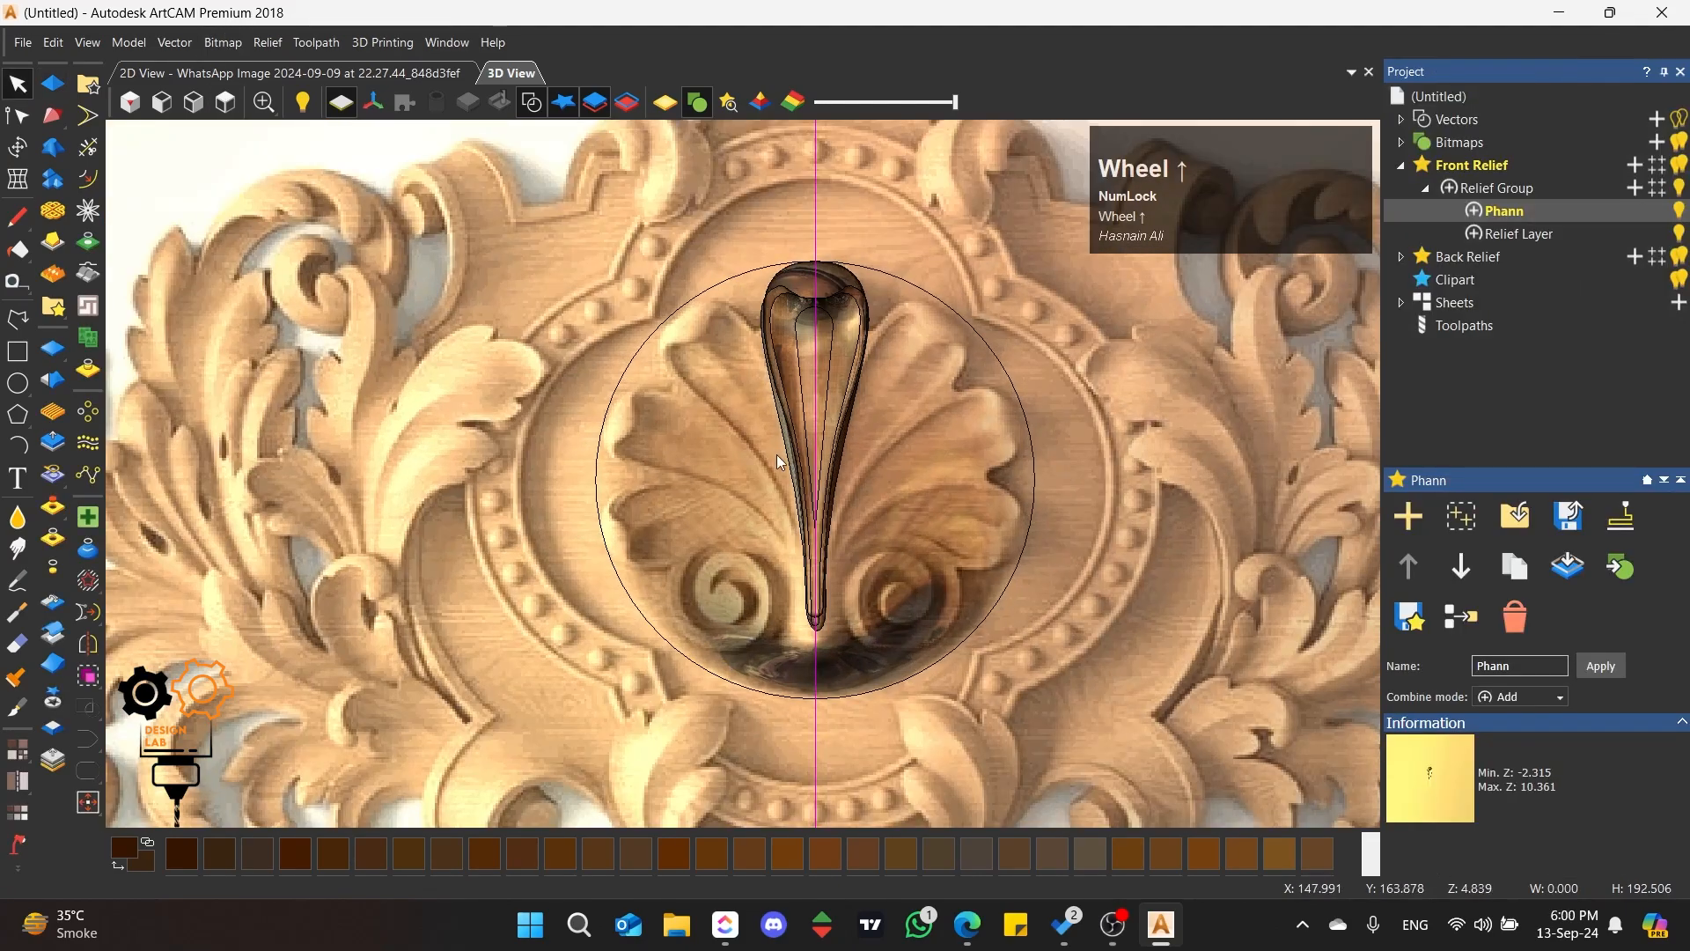
click(700, 399)
scroll(790, 385, up, 2)
middle_drag(790, 386, 721, 419)
middle_drag(1002, 355, 1014, 475)
scroll(1014, 475, down, 5)
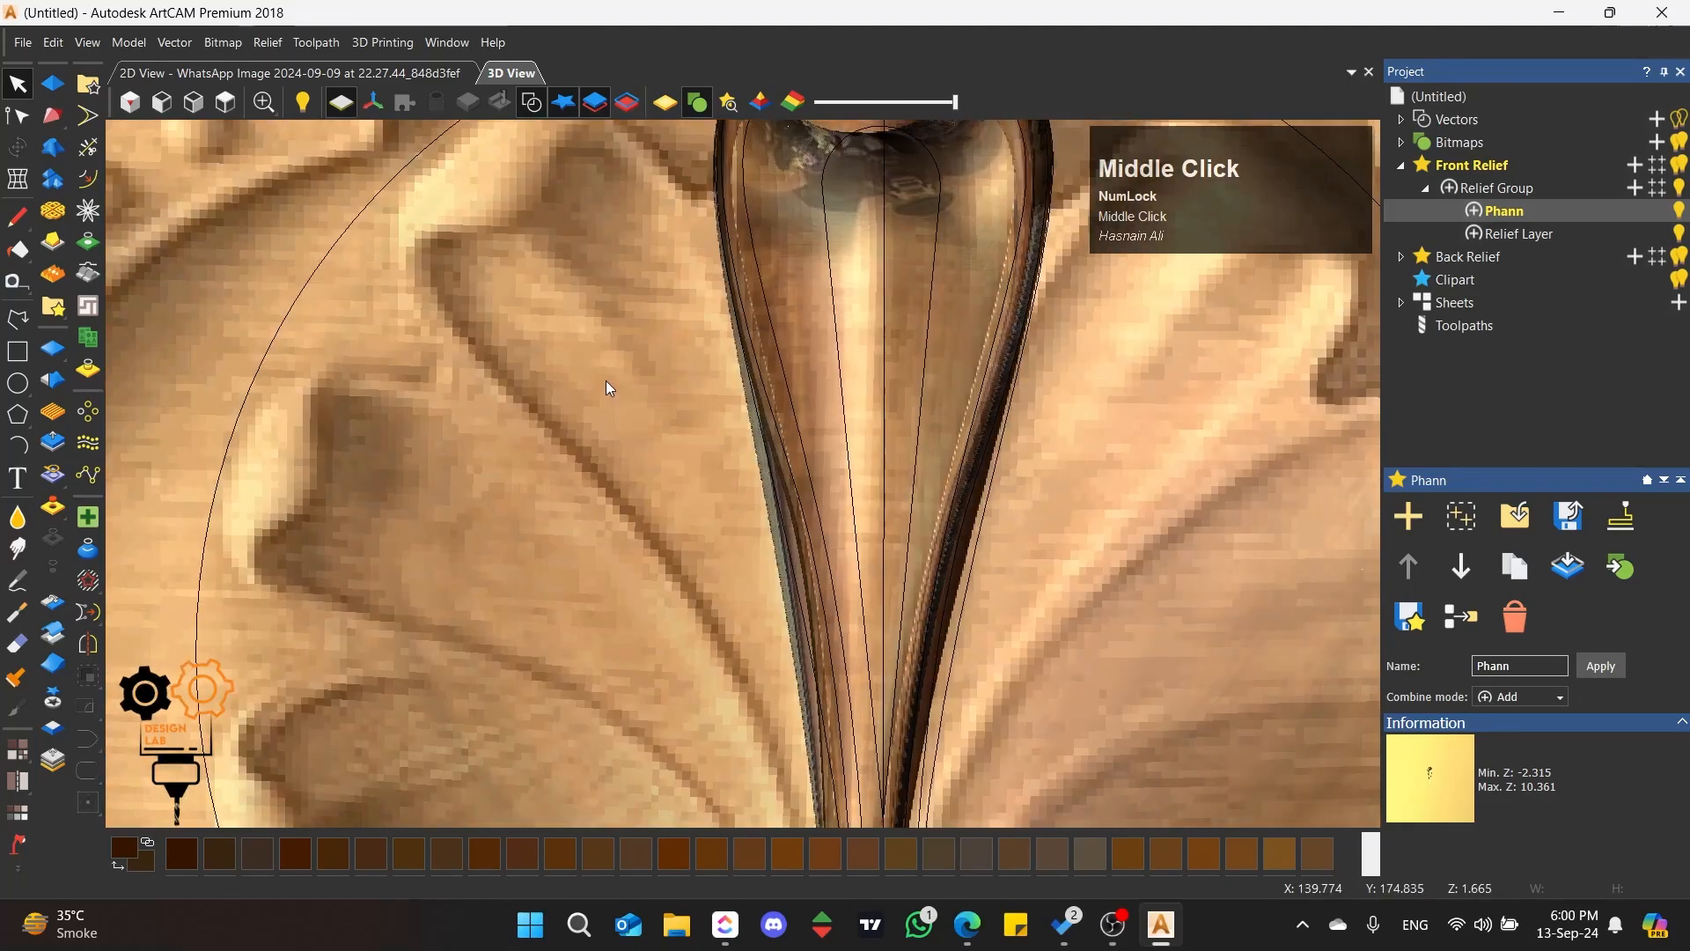
click(226, 102)
scroll(790, 310, up, 5)
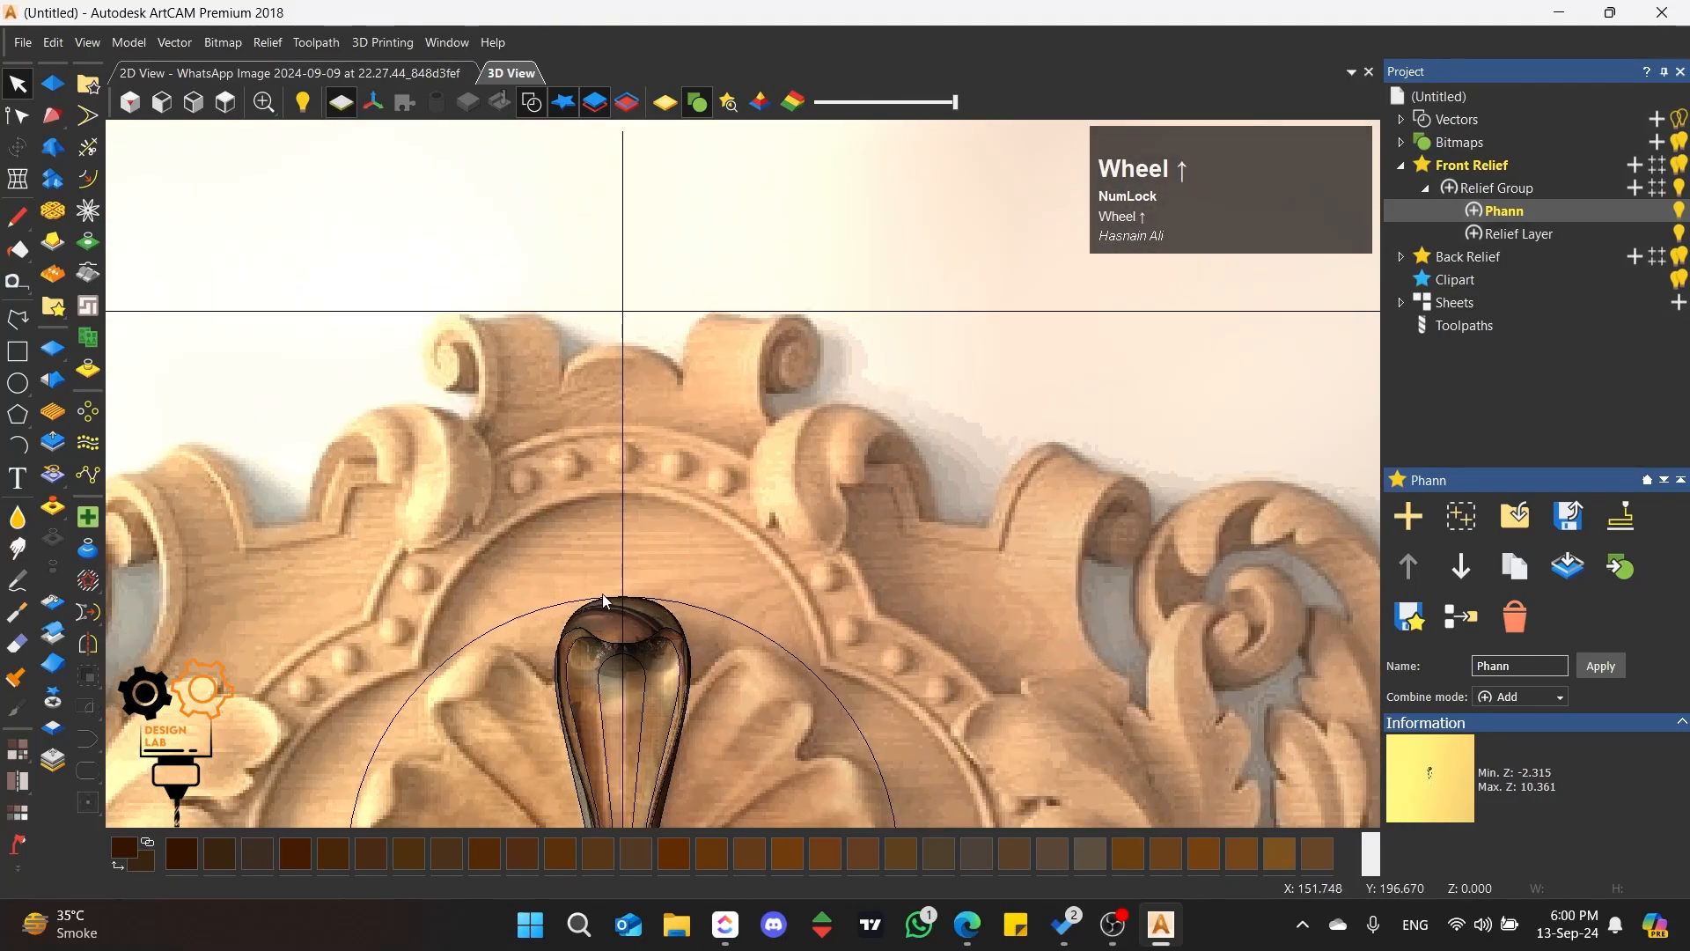
click(707, 411)
scroll(790, 583, down, 5)
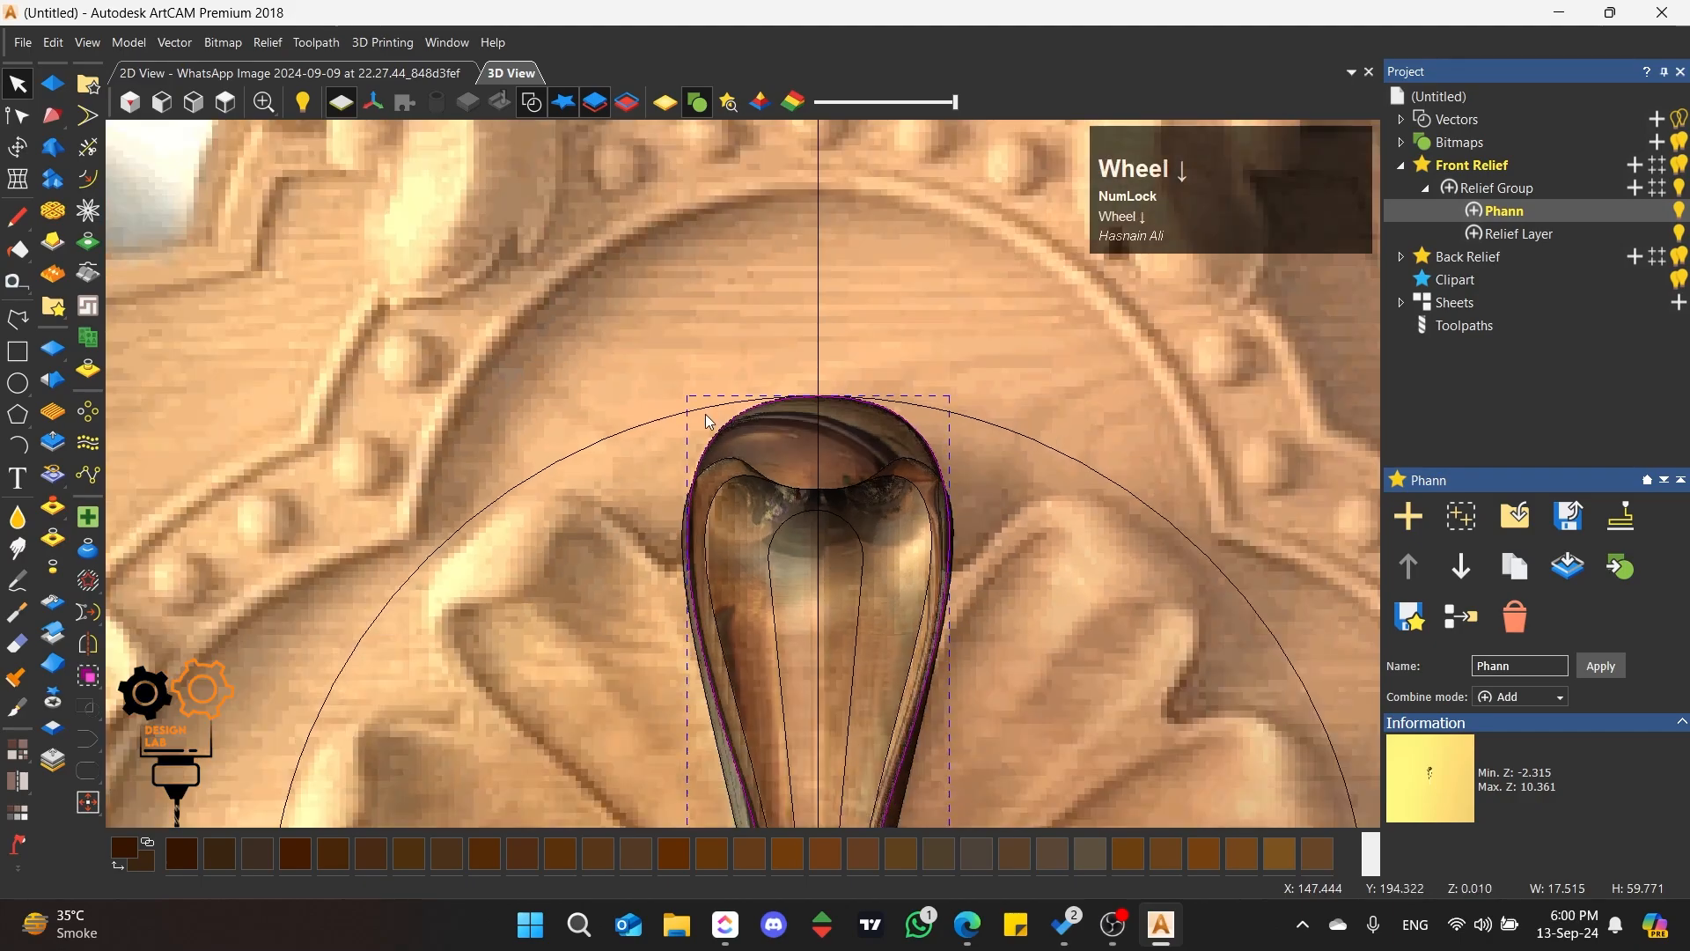
scroll(790, 583, up, 3)
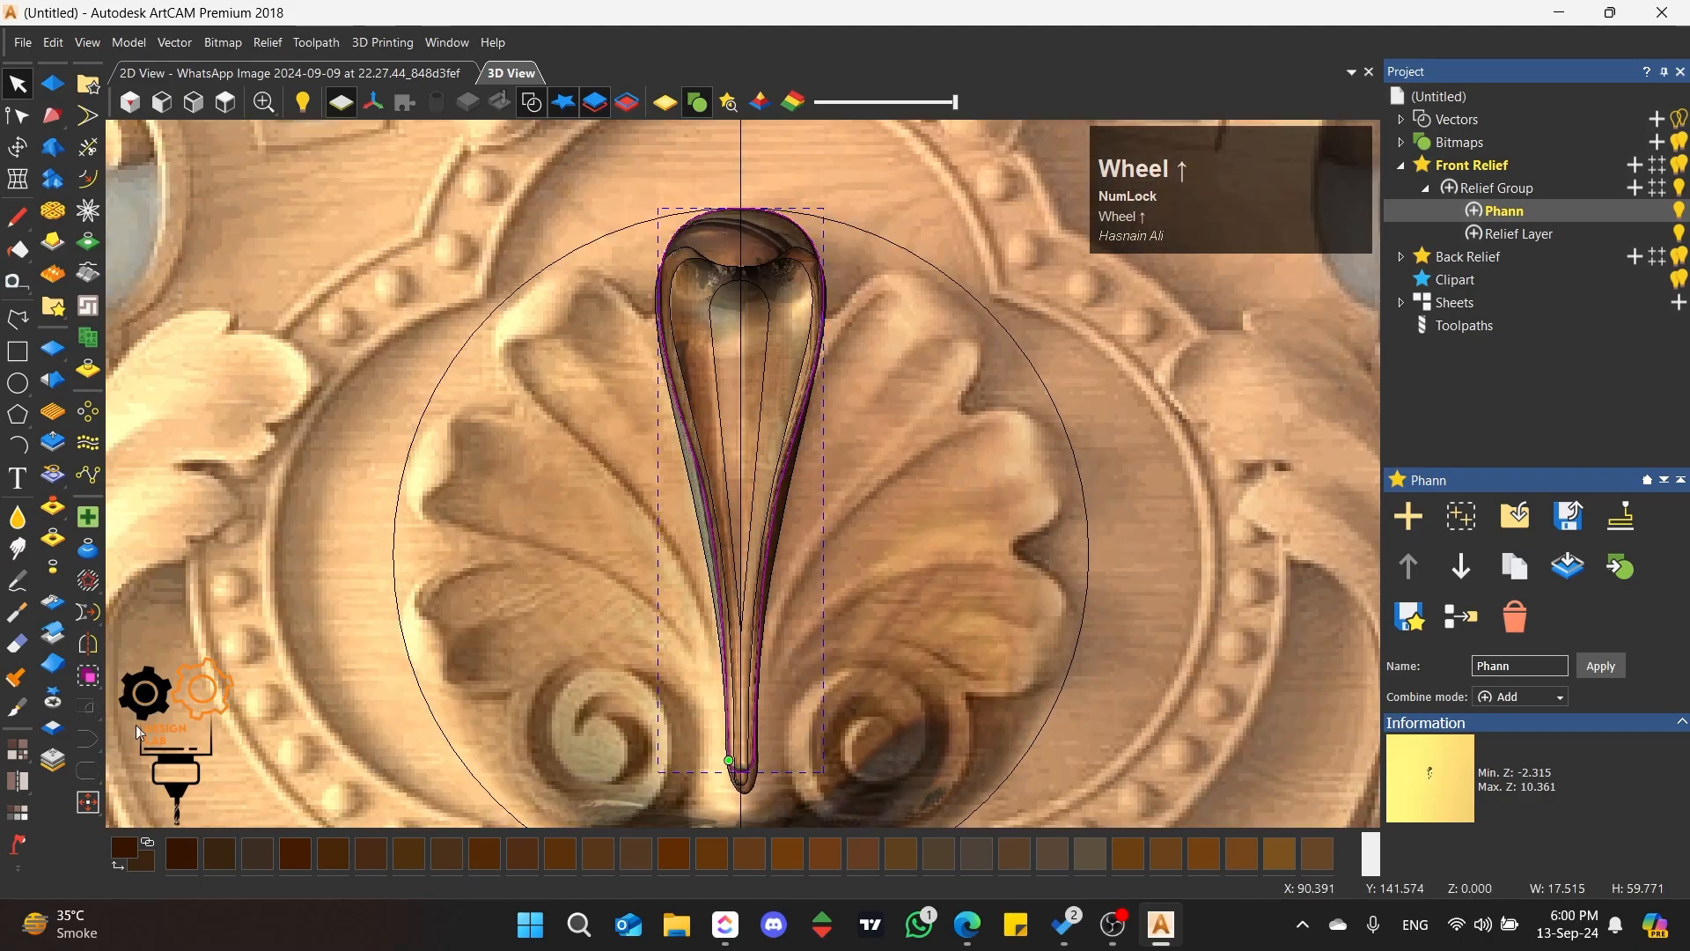
click(55, 570)
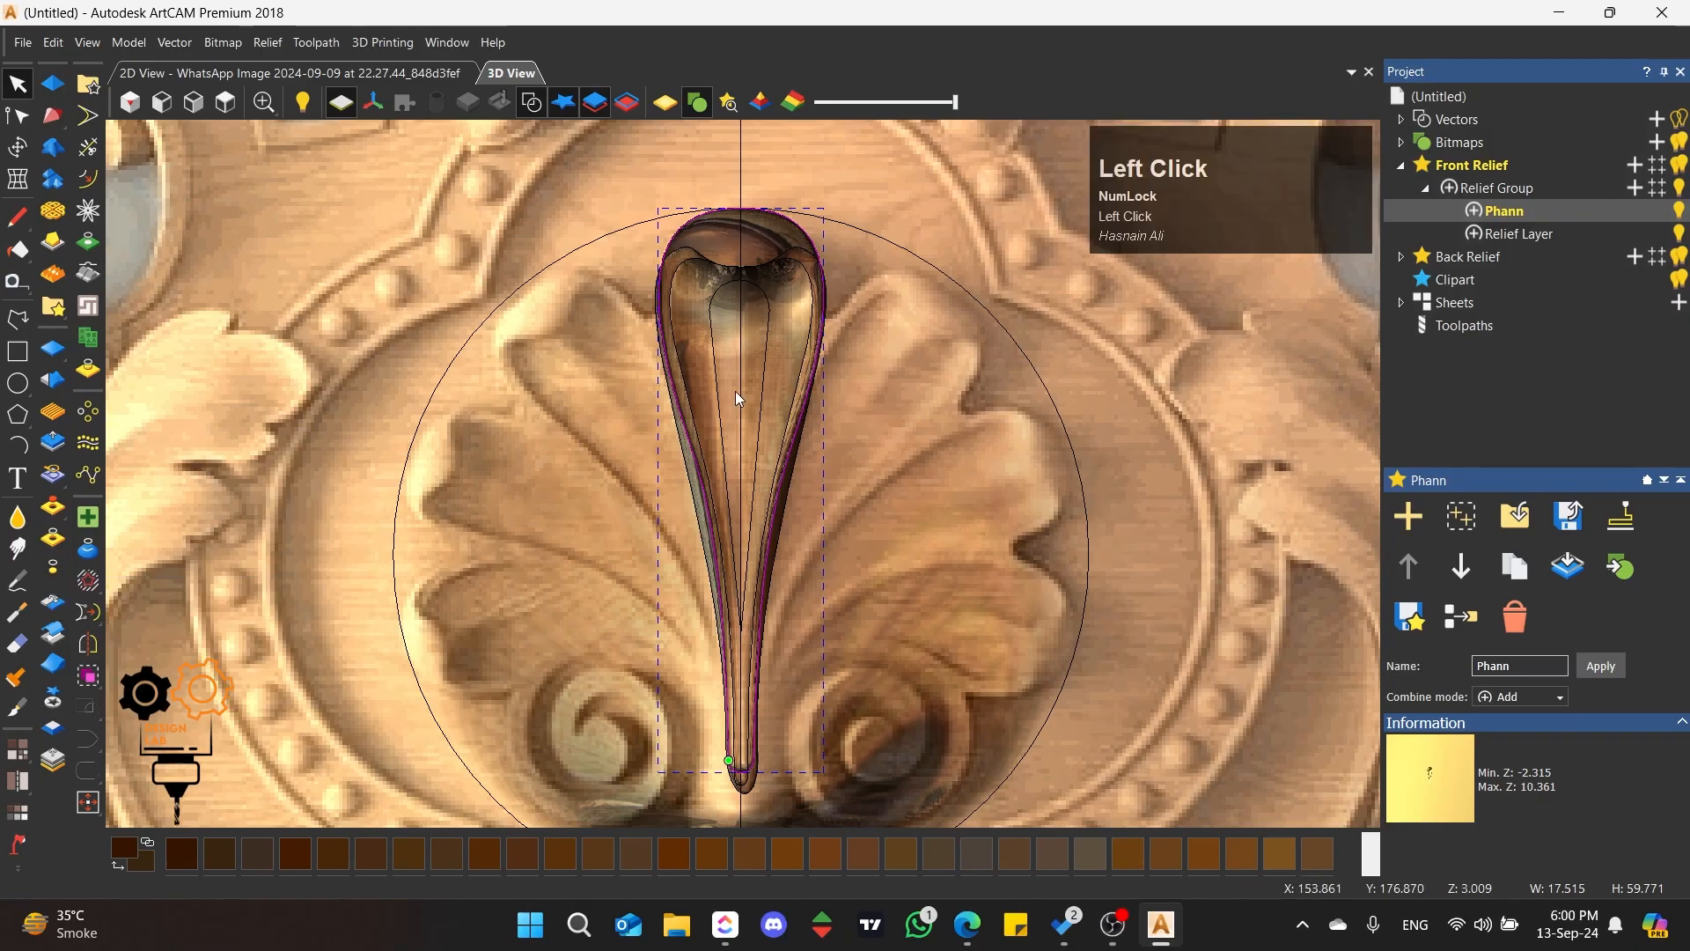
Step: Examine the central petal's edges and carved hollow up close, at an angle and from above
scroll(701, 495, up, 2)
middle_drag(603, 586, 814, 583)
scroll(668, 479, down, 2)
scroll(748, 344, up, 2)
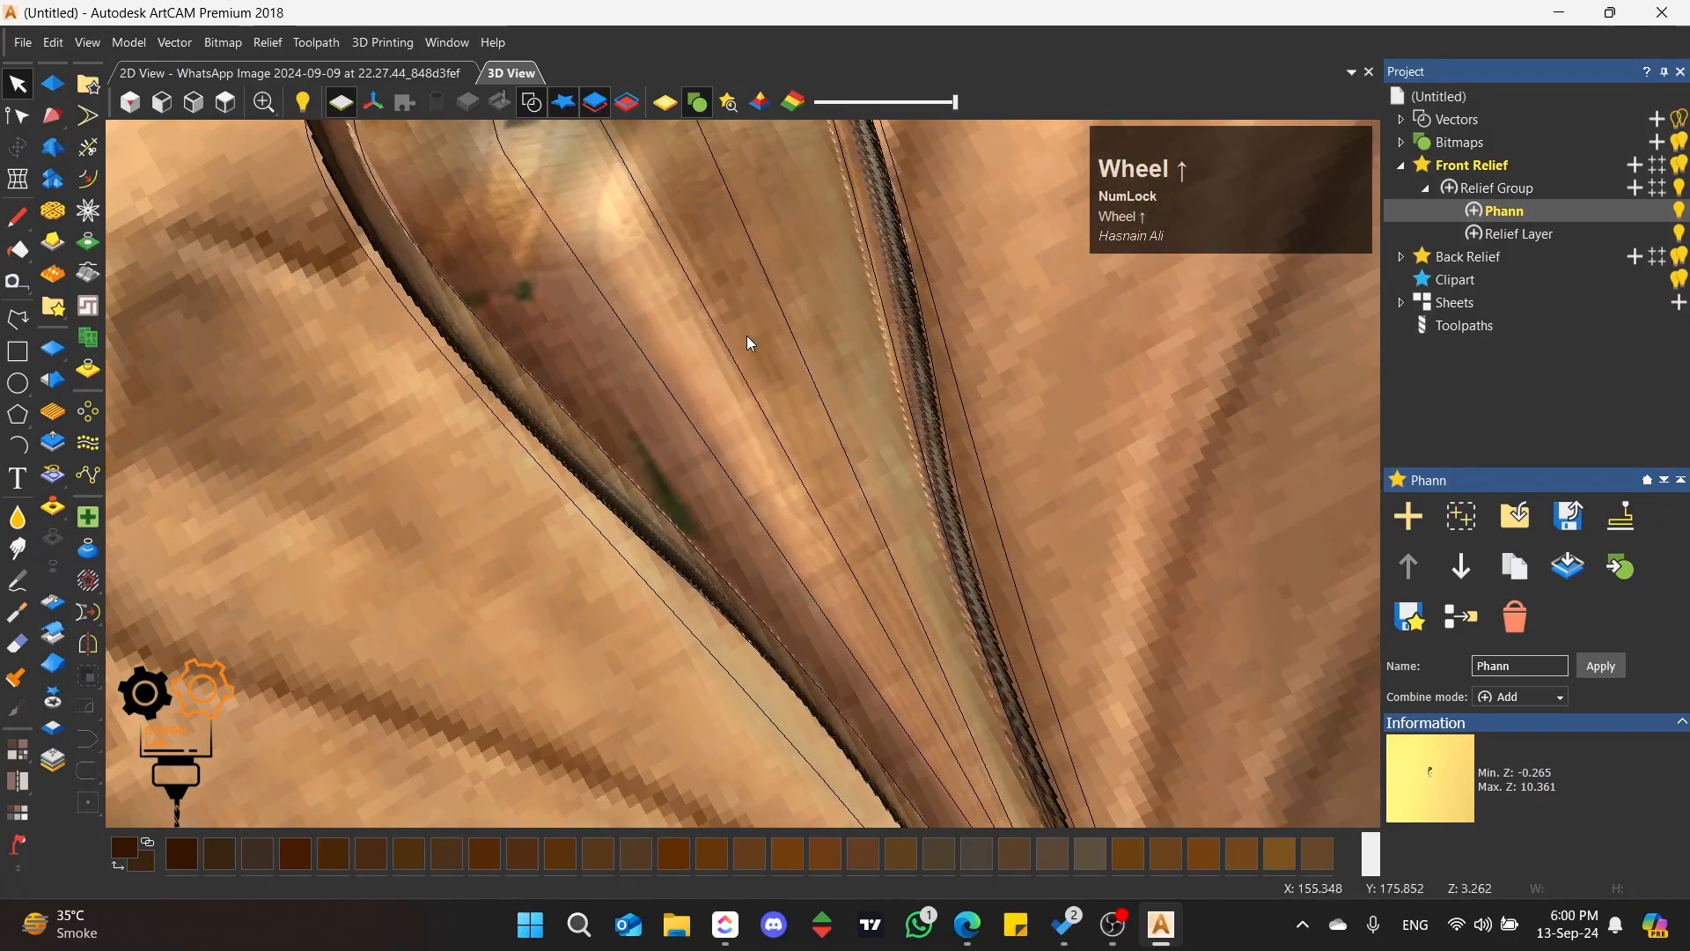
middle_drag(748, 343, 634, 291)
click(226, 113)
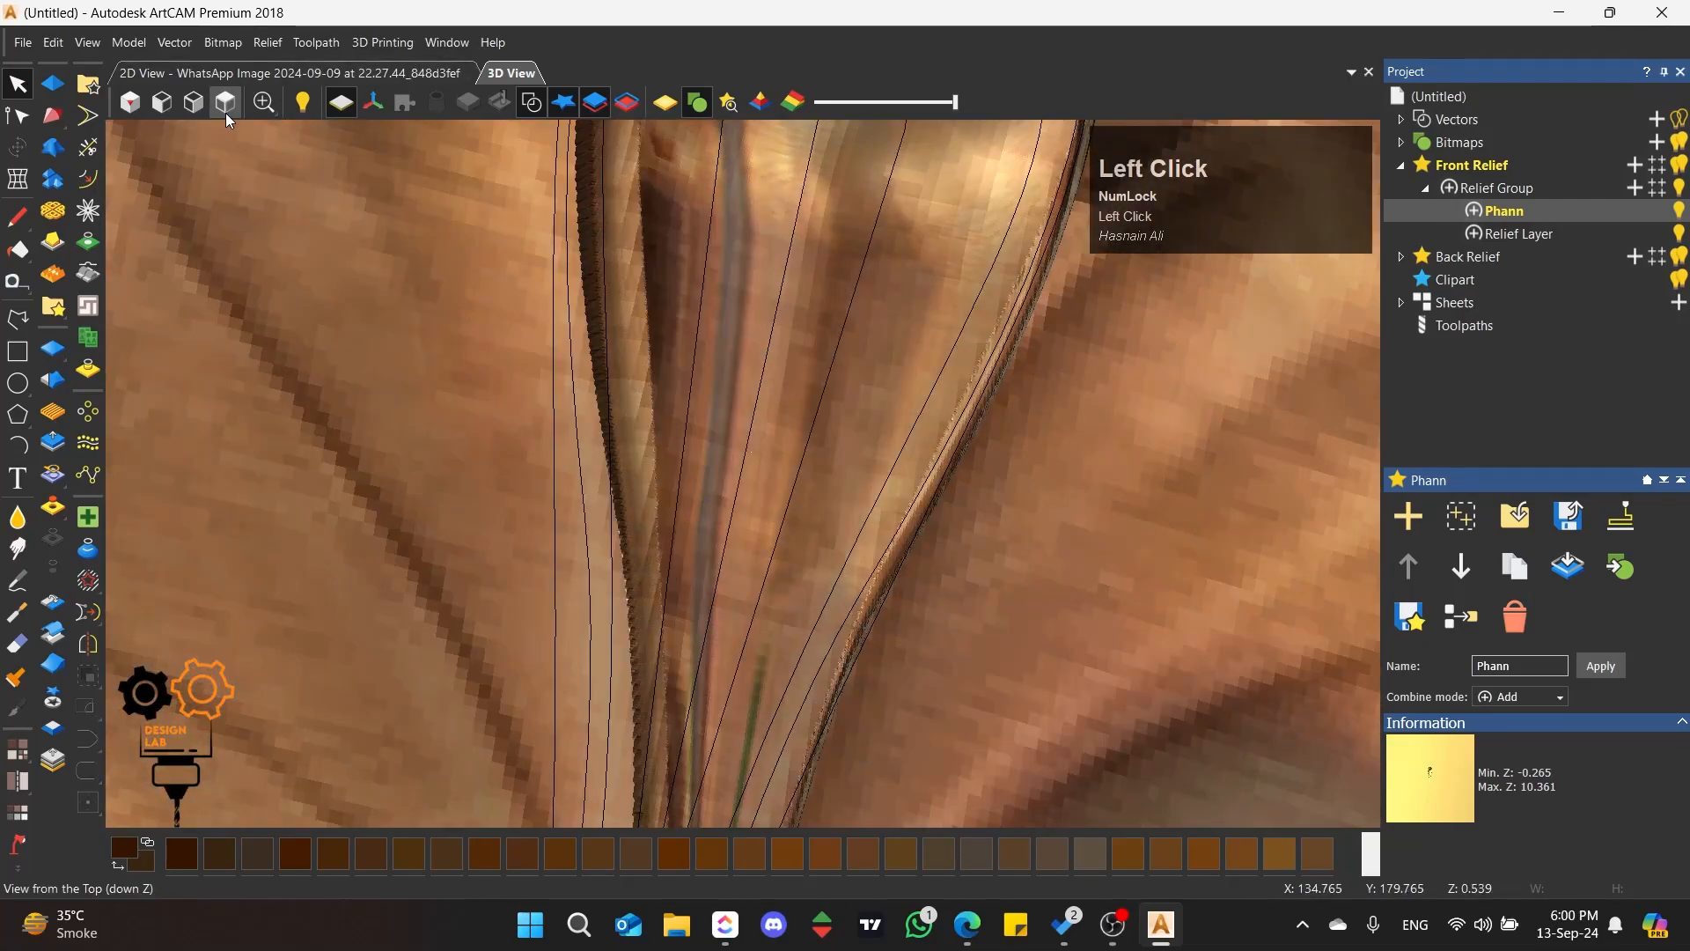
scroll(782, 431, up, 2)
scroll(704, 390, up, 4)
Step: Try to raise a rib from the petal's innermost round-topped outline with an added round shape, angle 90 and start height 0 mm
click(679, 374)
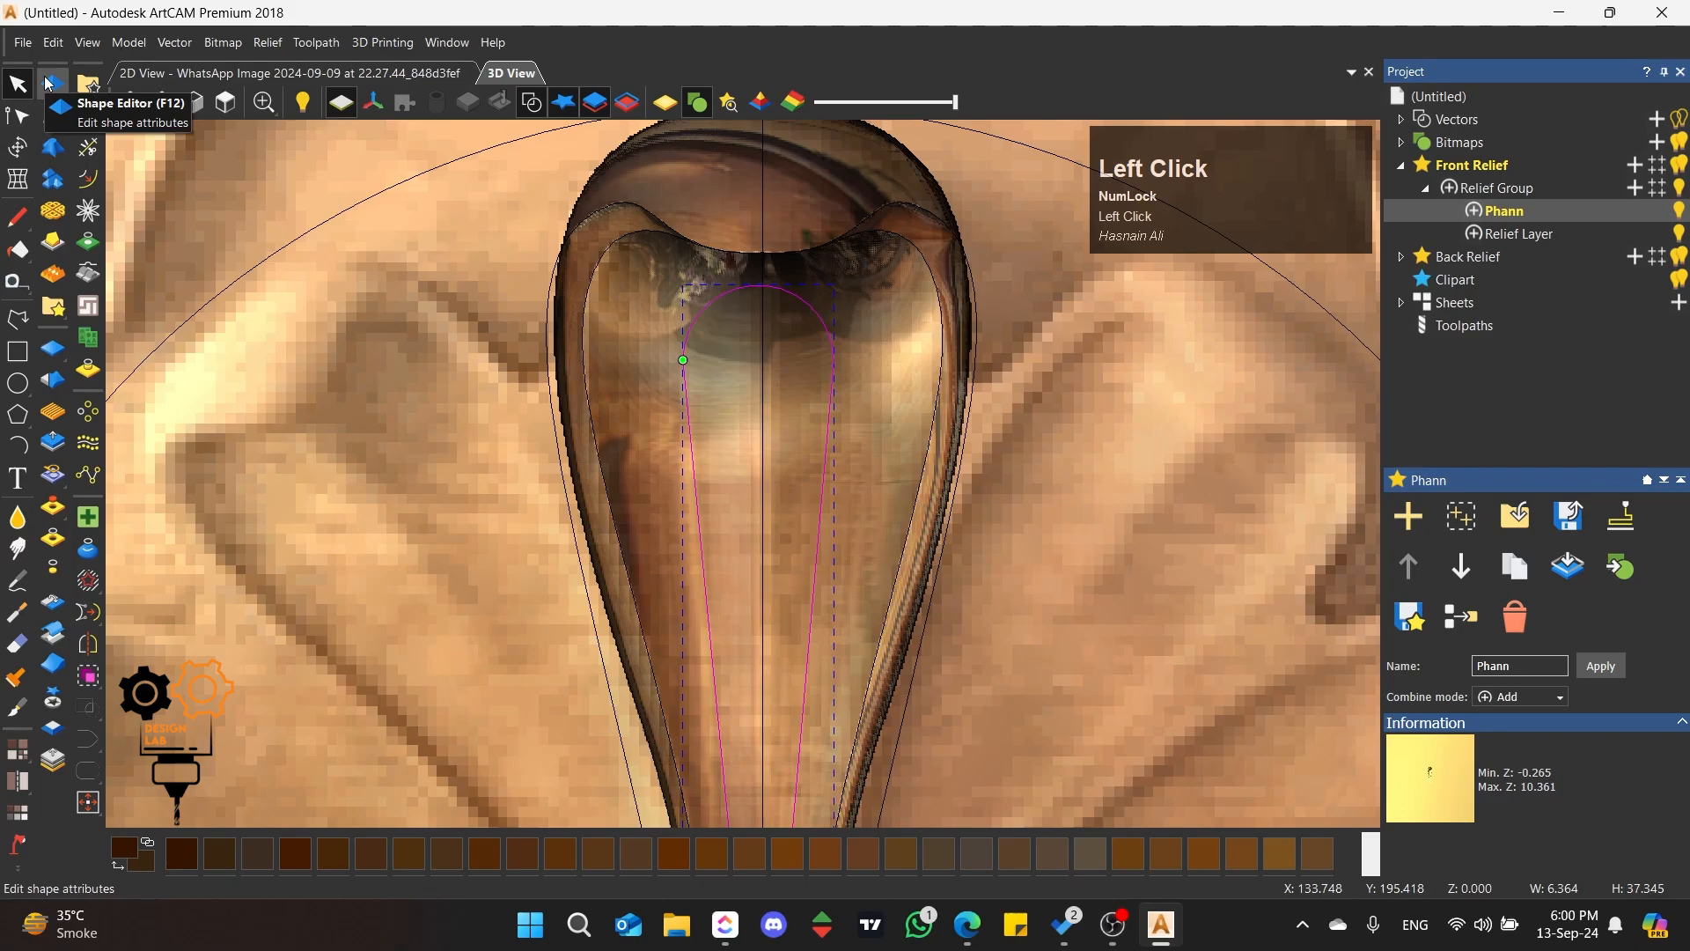
click(58, 117)
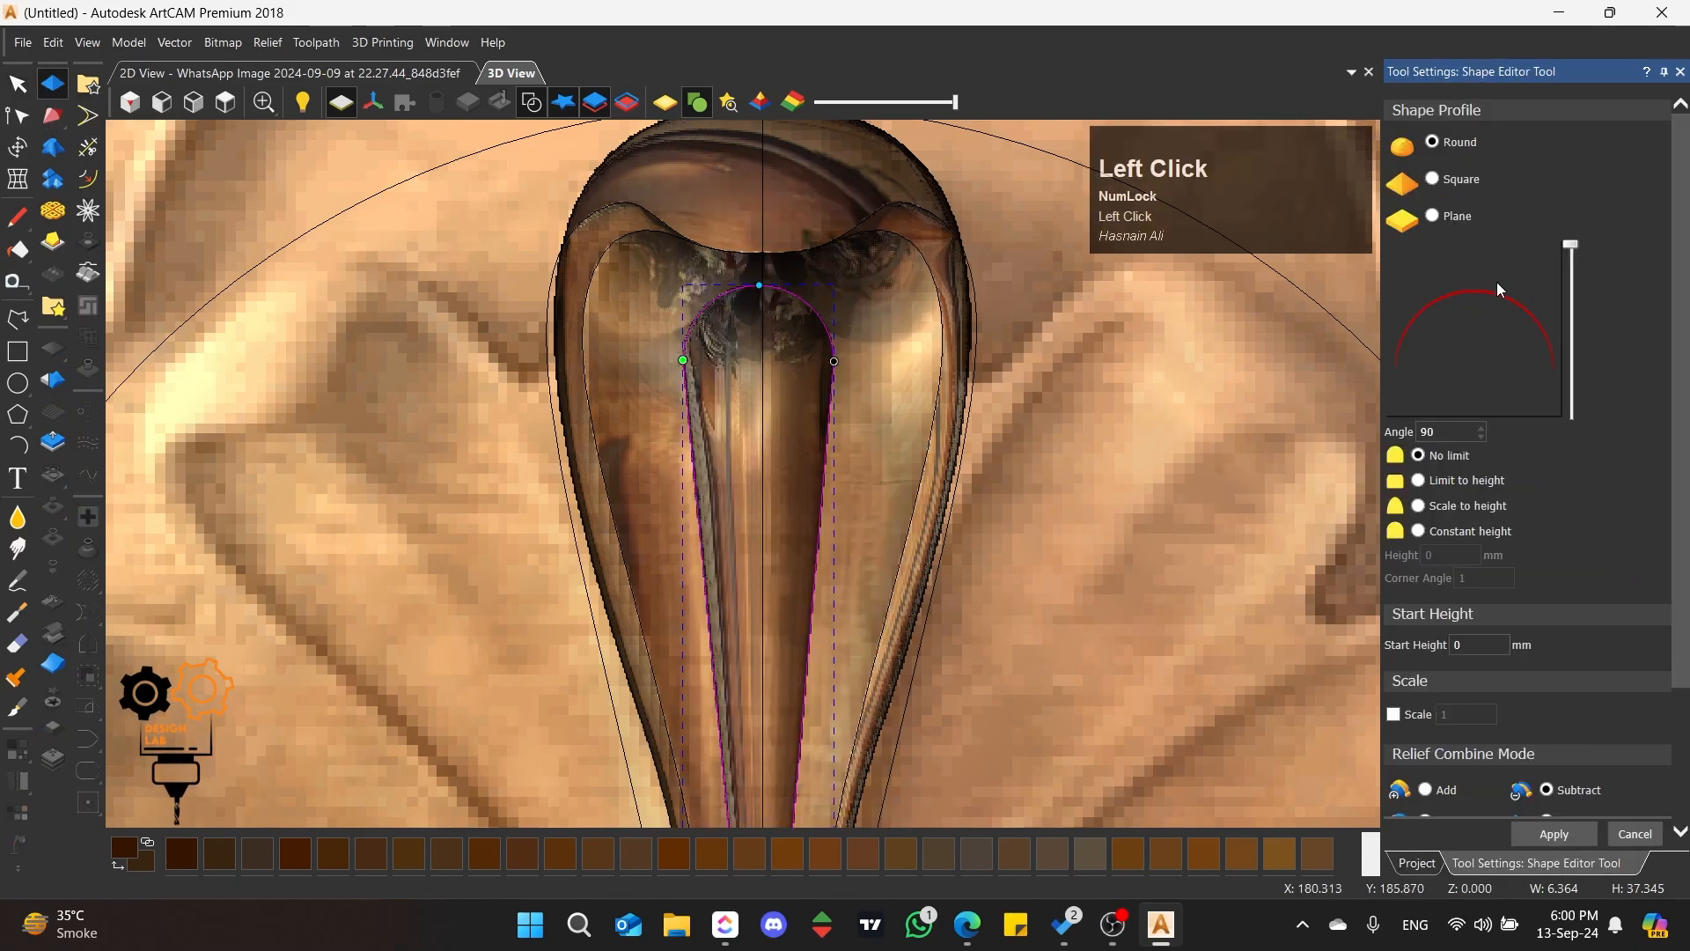
scroll(1559, 647, down, 2)
click(1446, 643)
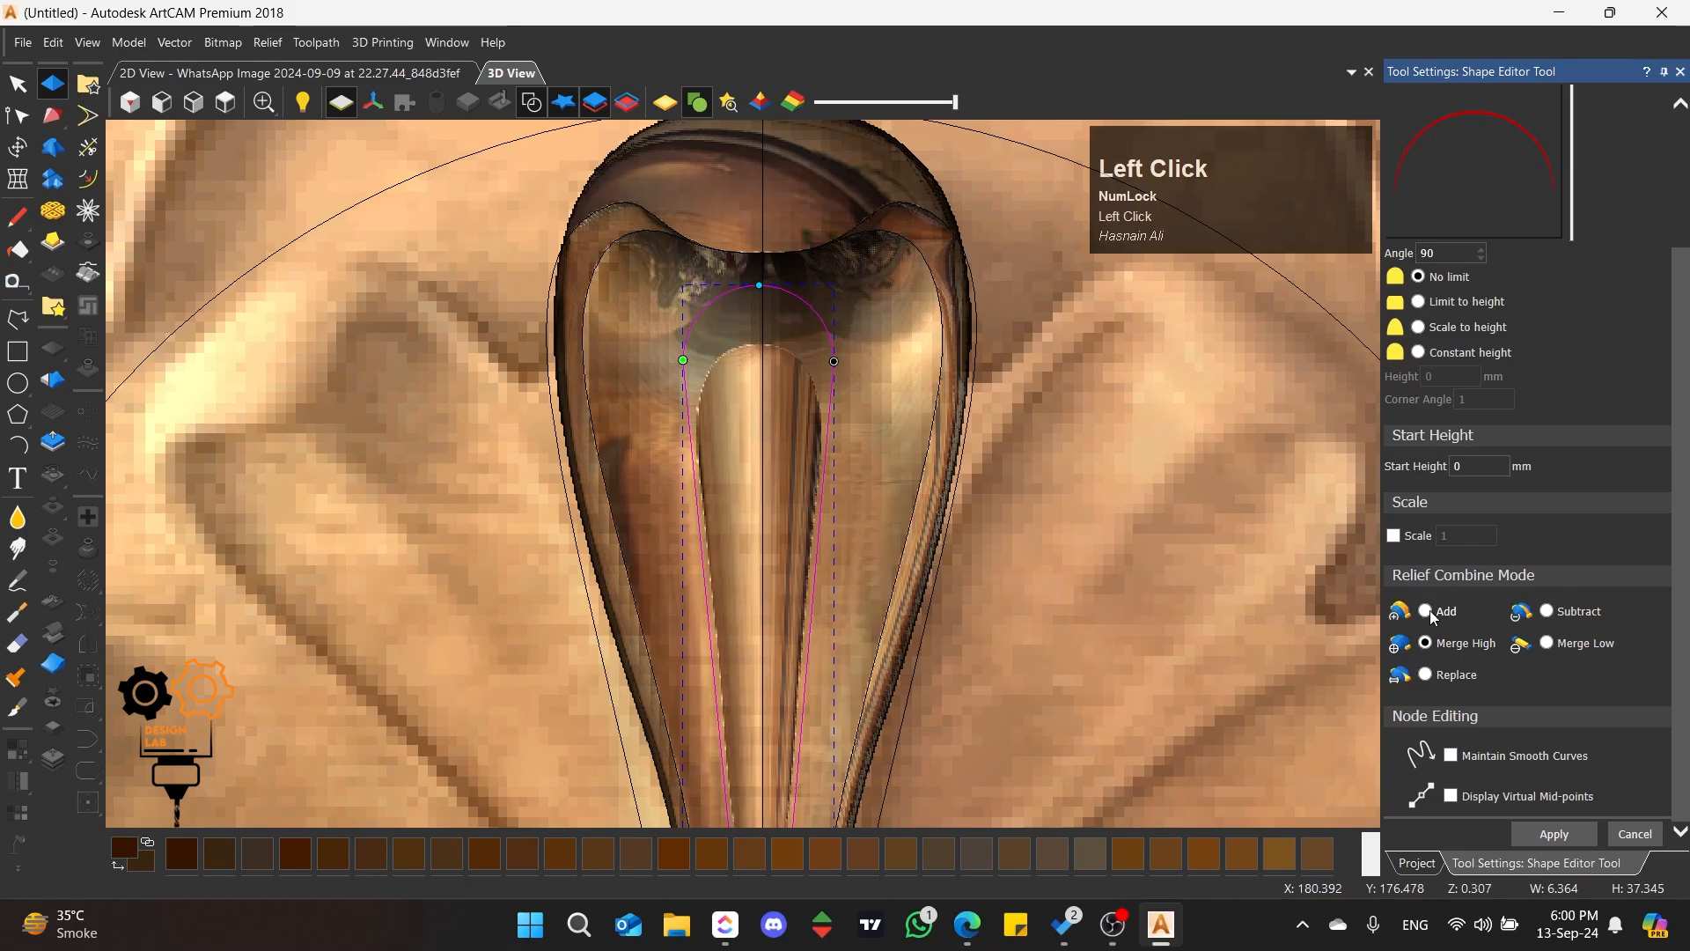
click(1425, 611)
scroll(694, 368, down, 2)
scroll(694, 368, up, 2)
middle_drag(695, 368, 714, 459)
scroll(715, 467, down, 5)
scroll(848, 585, up, 1)
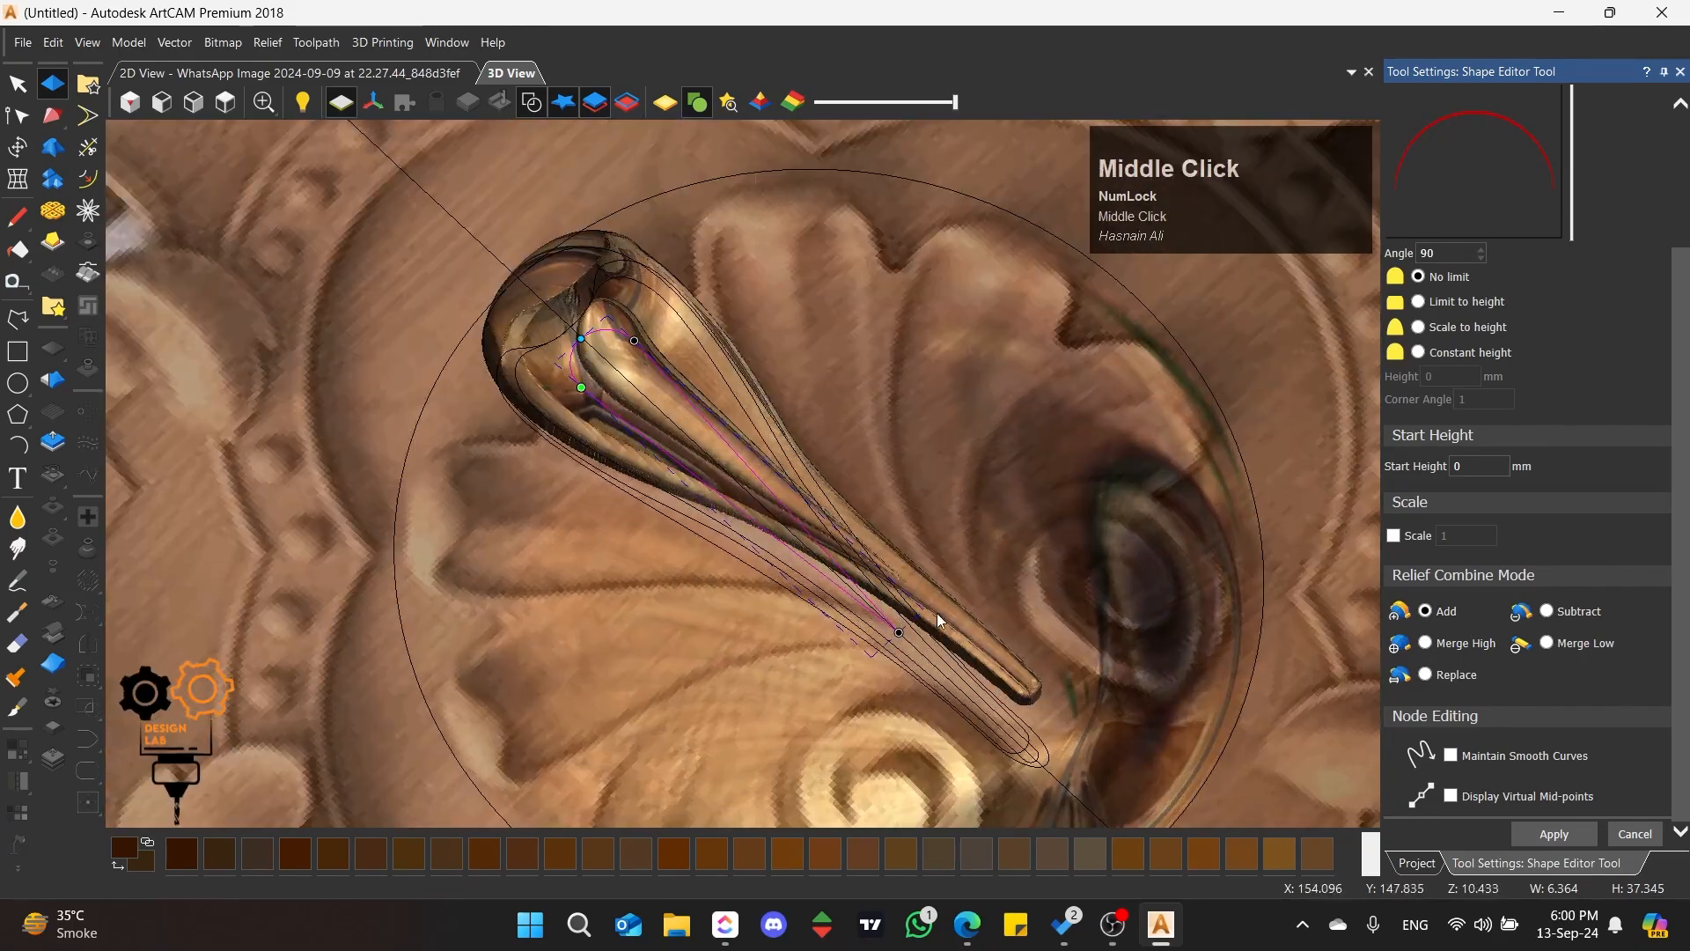
middle_drag(935, 622, 956, 687)
click(1549, 836)
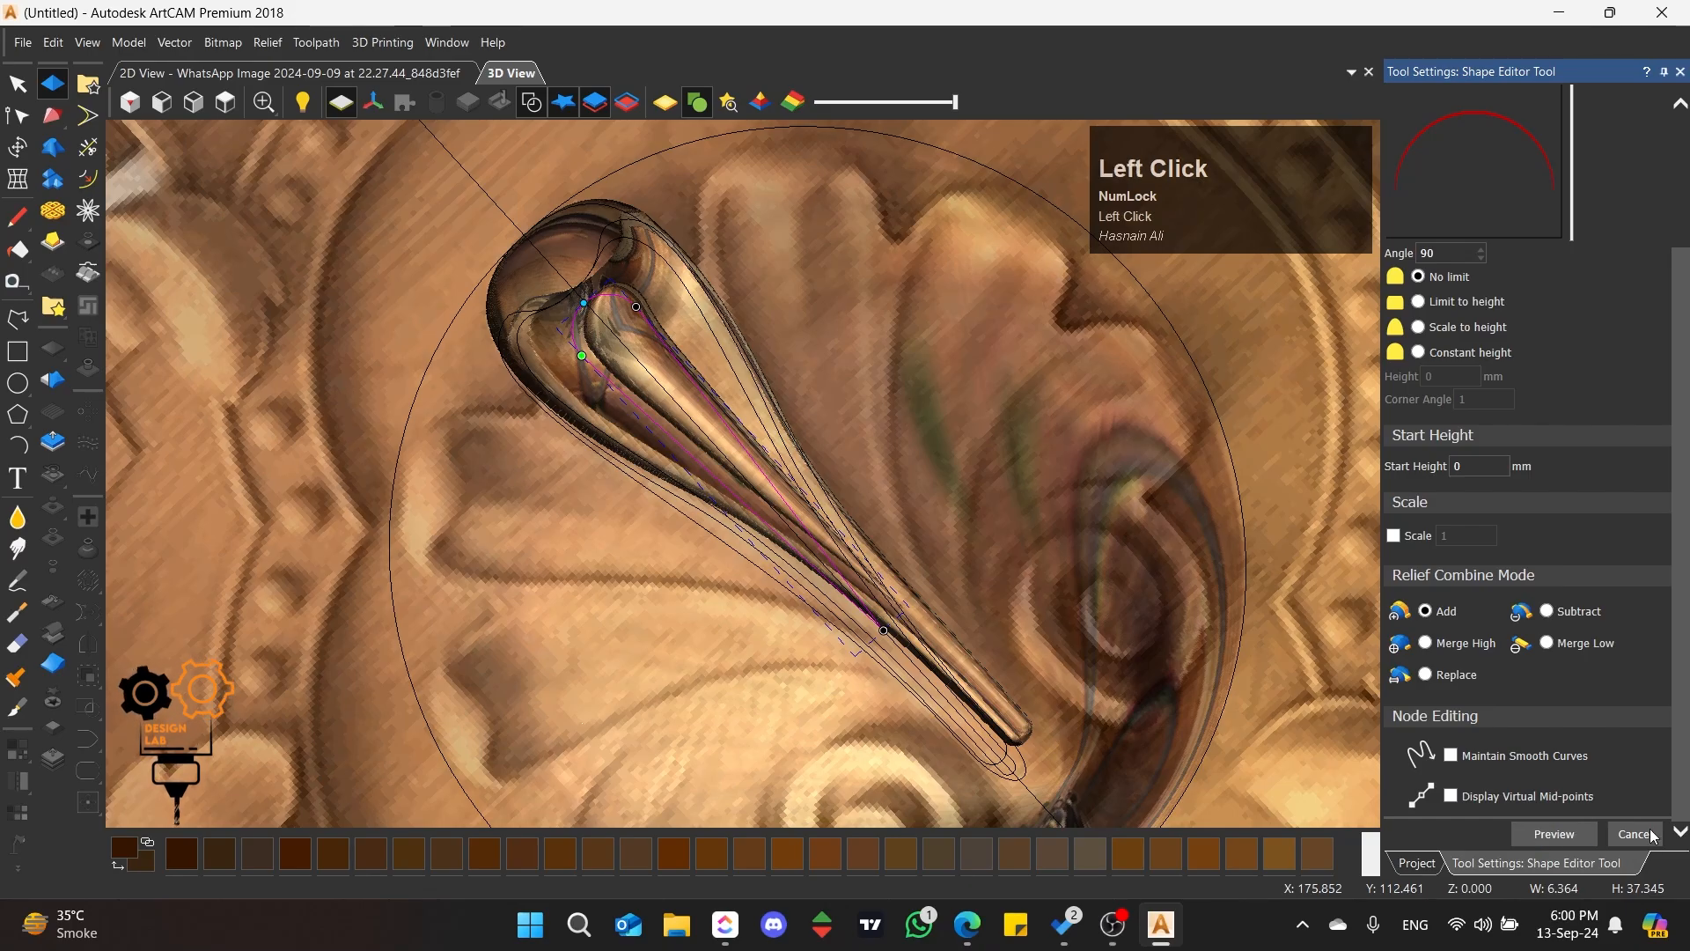
click(879, 379)
Step: Try smoothing the rib inside the petal with a round brush, radius 43 pixels, strength 86% and smoothness 100%
click(226, 104)
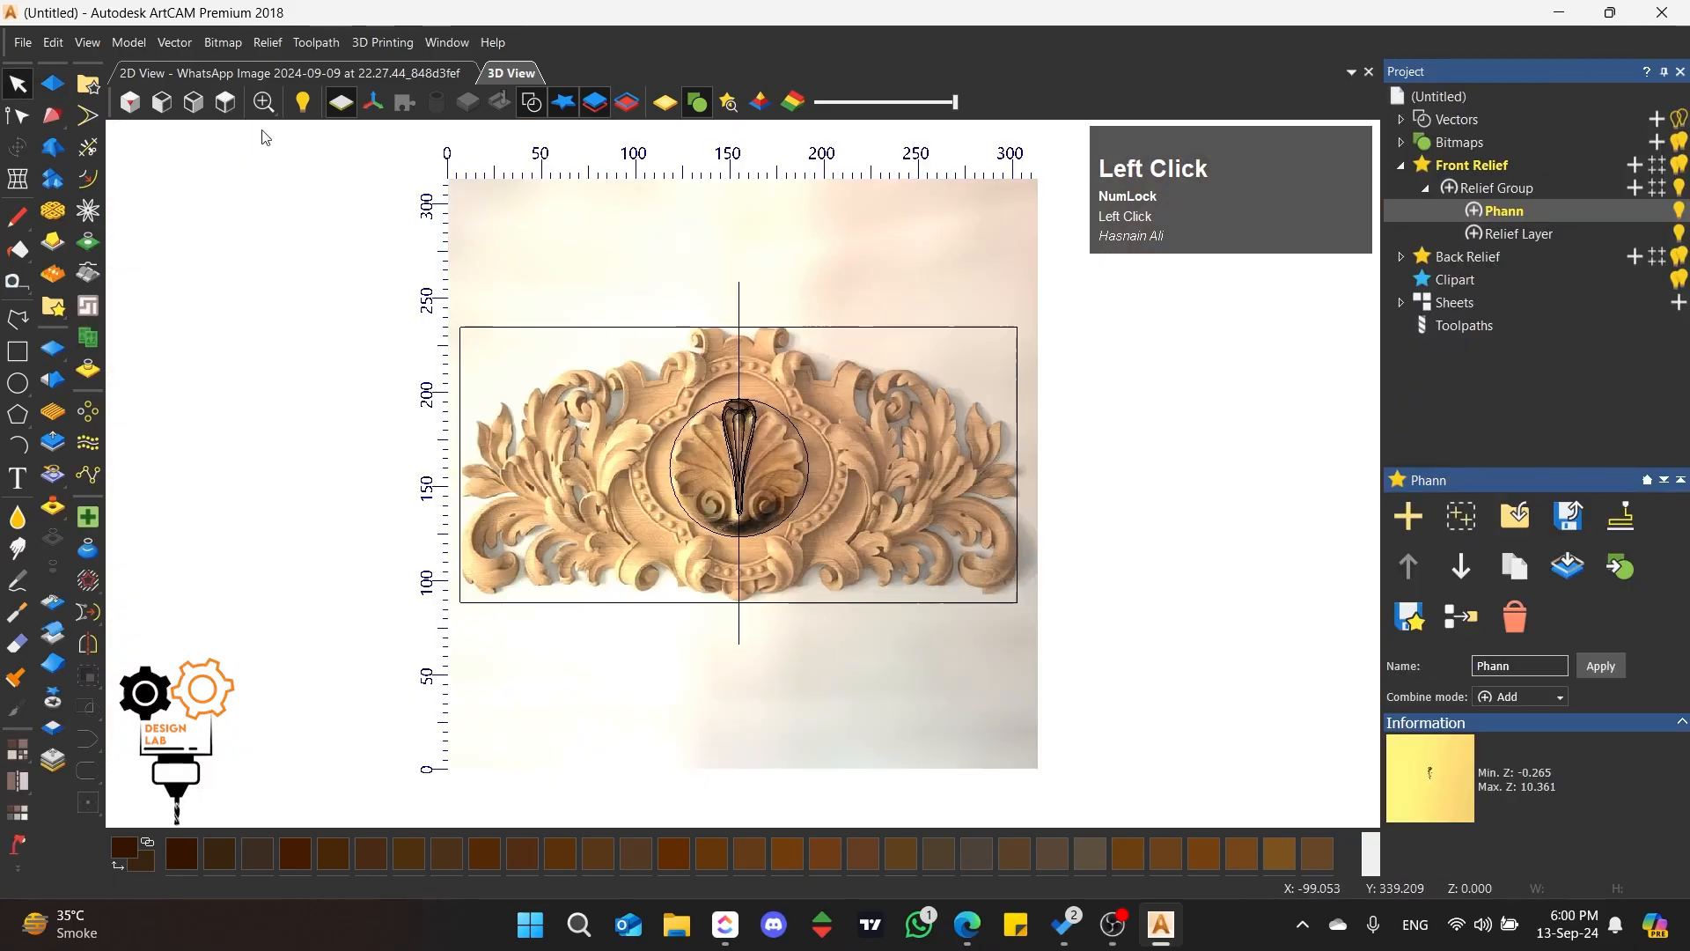
scroll(715, 478, up, 5)
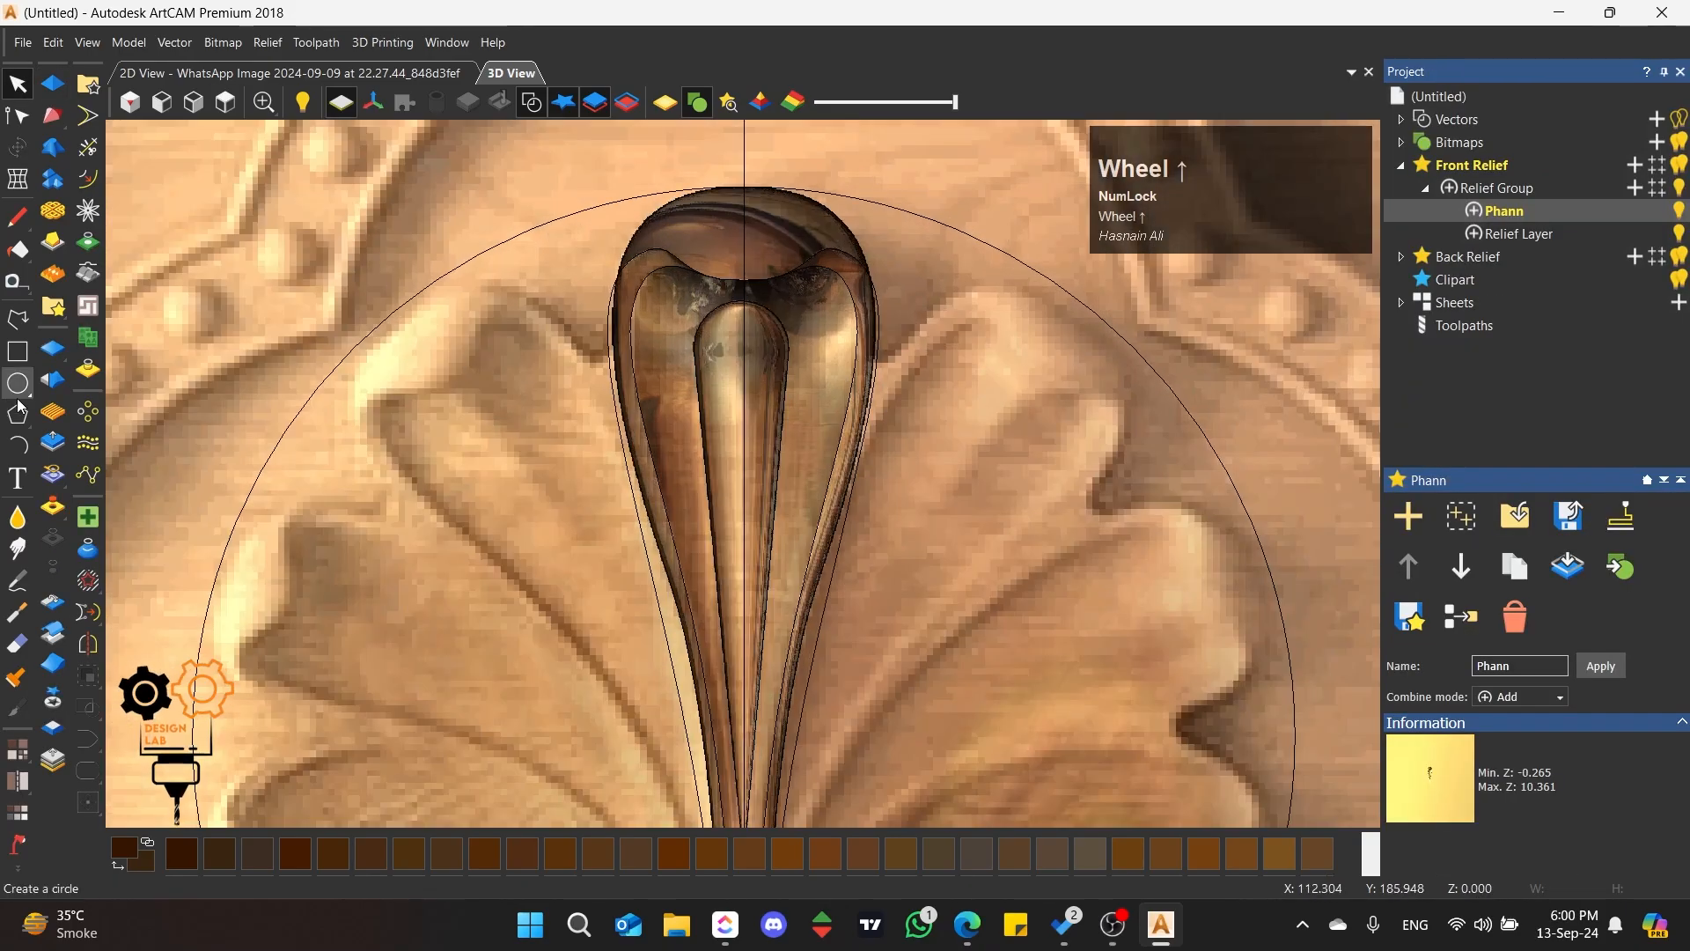
click(18, 516)
scroll(769, 414, up, 3)
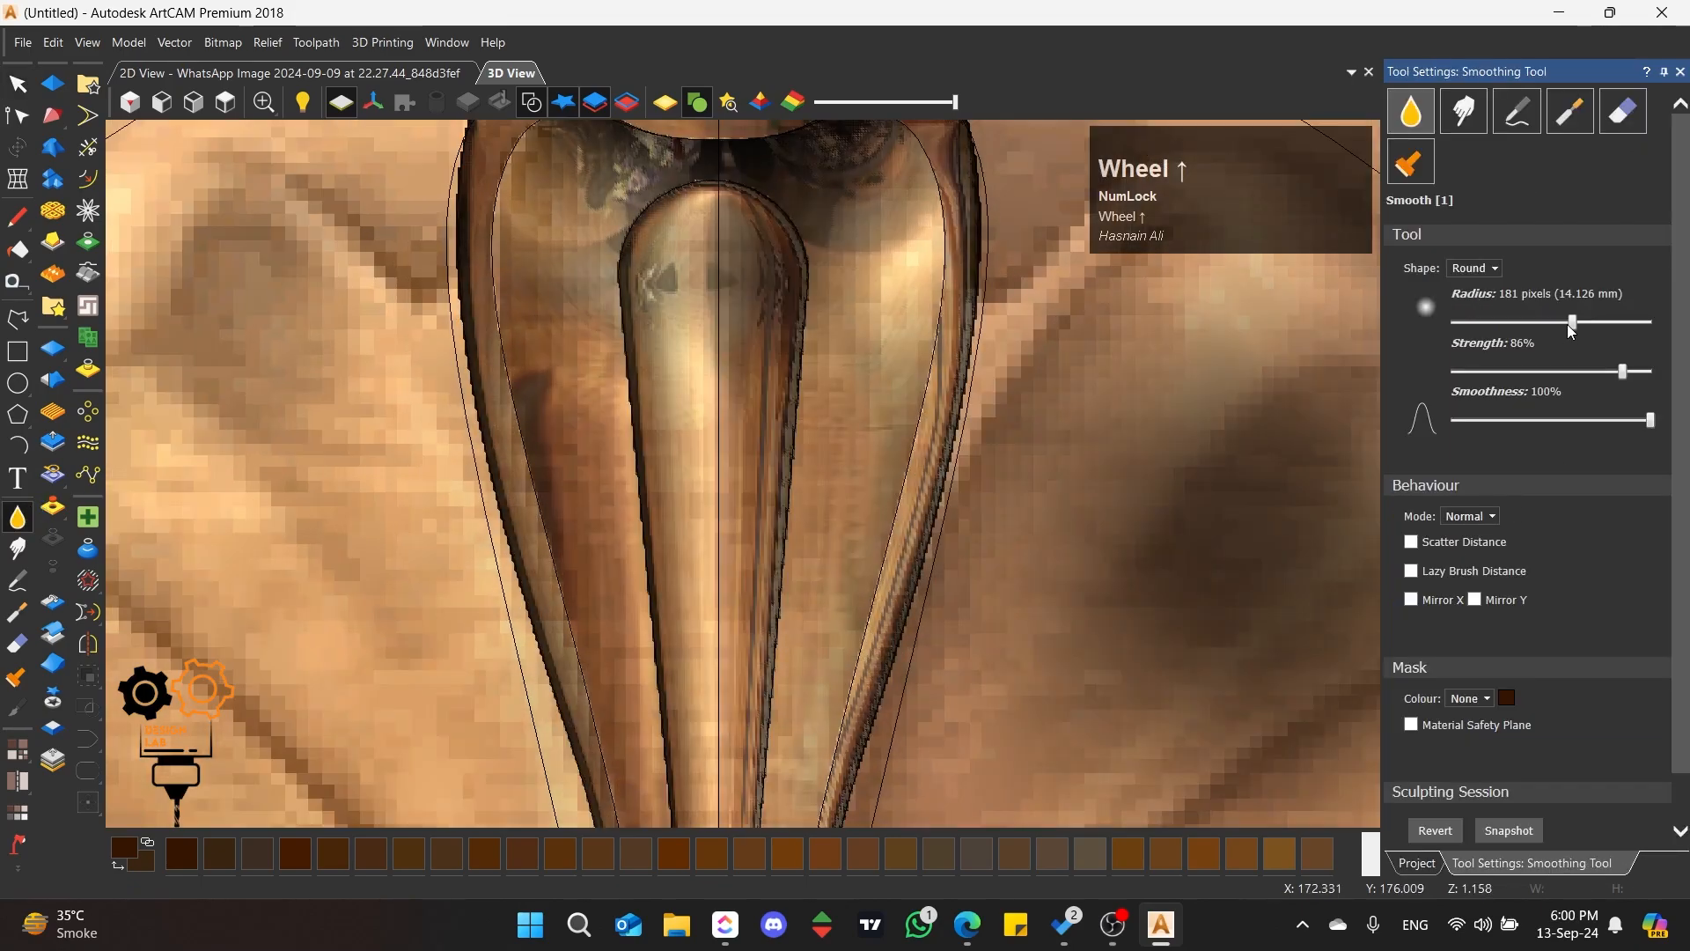
mouse_move(654, 252)
mouse_down()
mouse_move(660, 264)
mouse_move(652, 228)
mouse_move(722, 211)
mouse_move(797, 361)
mouse_move(678, 397)
mouse_move(614, 385)
mouse_move(639, 502)
mouse_move(654, 484)
mouse_up()
scroll(695, 440, down, 4)
scroll(739, 573, up, 3)
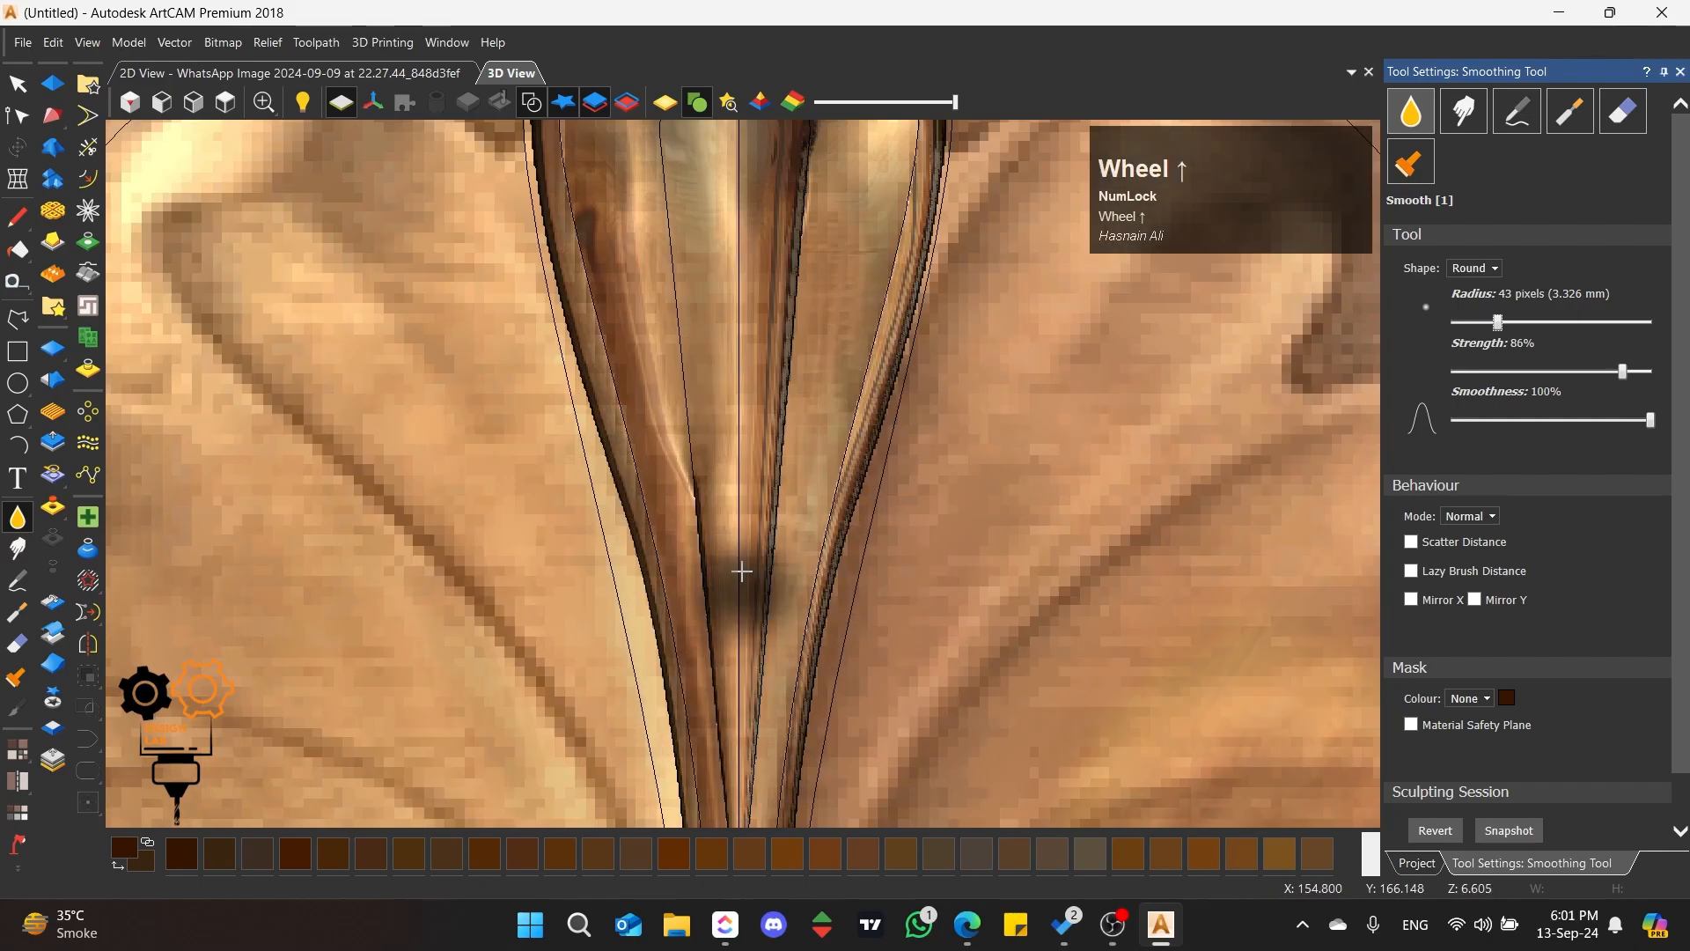
click(745, 608)
scroll(740, 423, down, 3)
scroll(731, 370, up, 2)
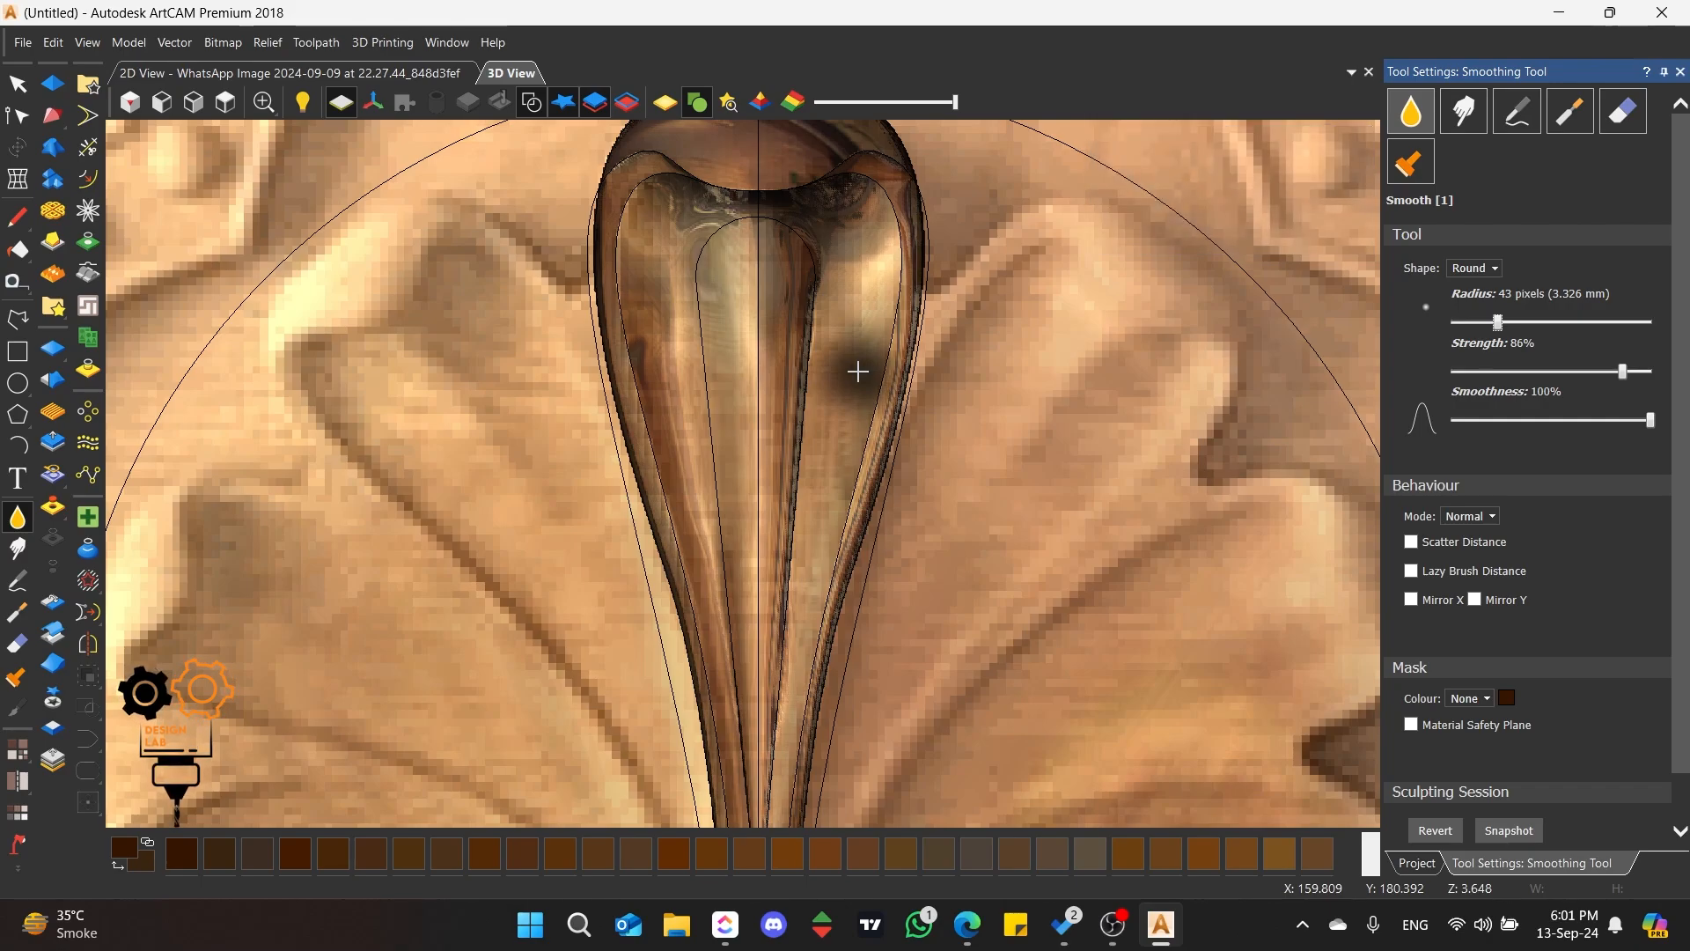
Step: Discard the brush smoothing and undo the round shape added along the petal's innermost outline
click(1436, 832)
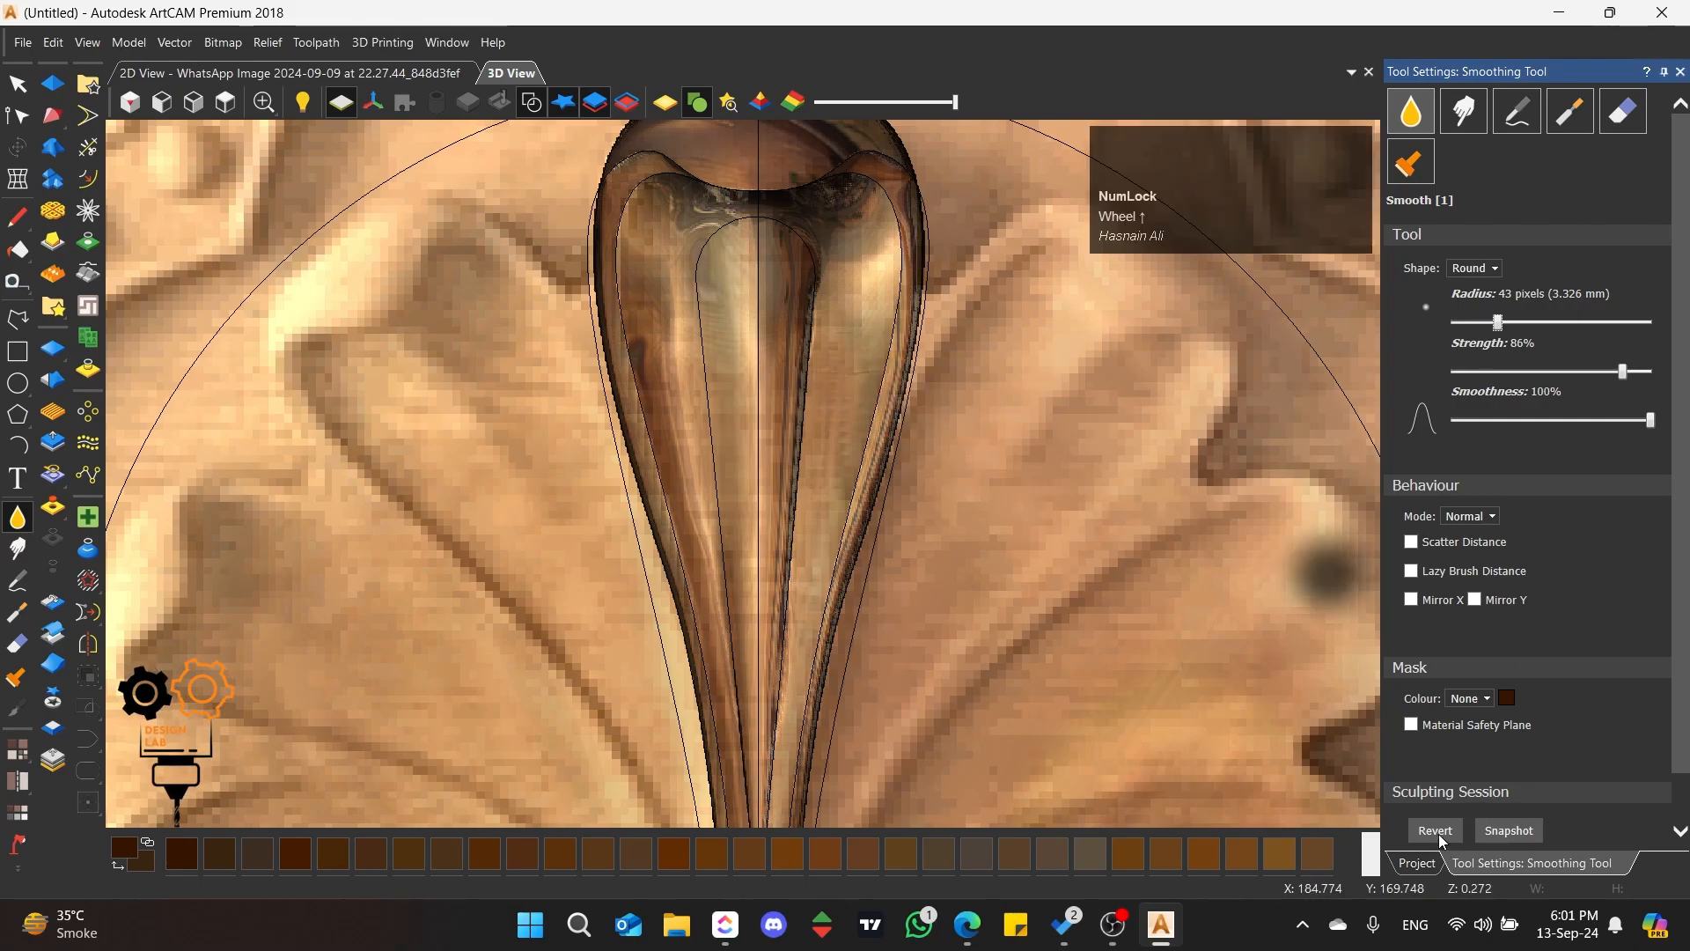
click(19, 86)
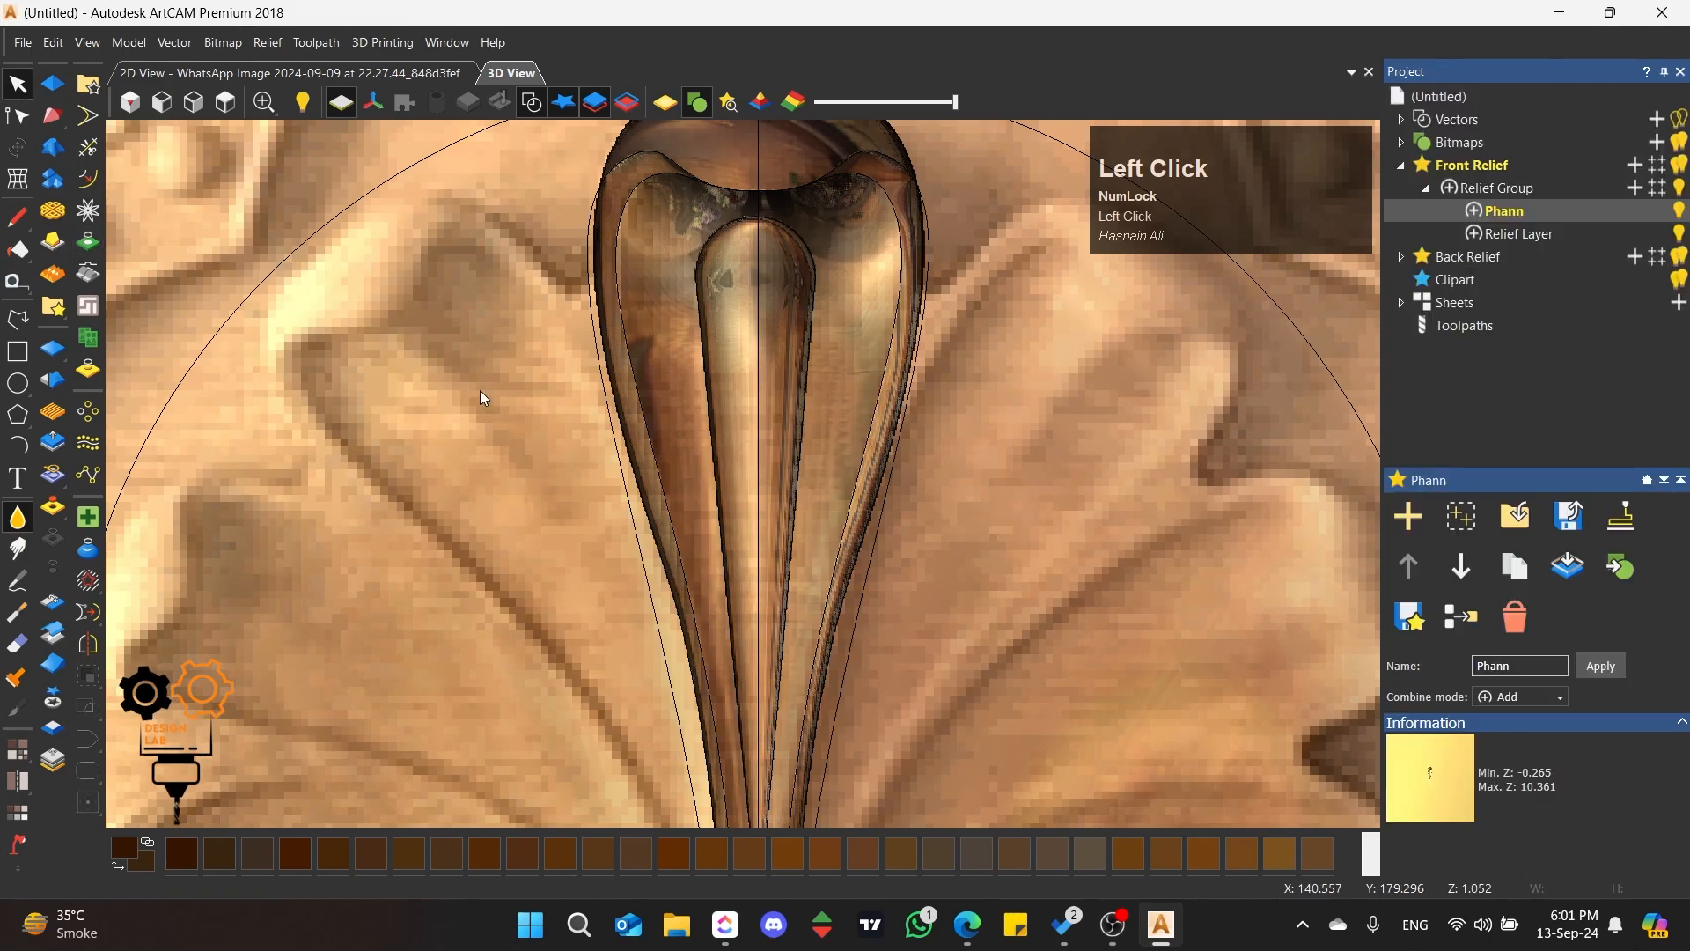
key(ctrl+z)
key(ctrl+z)
key(ctrl+z)
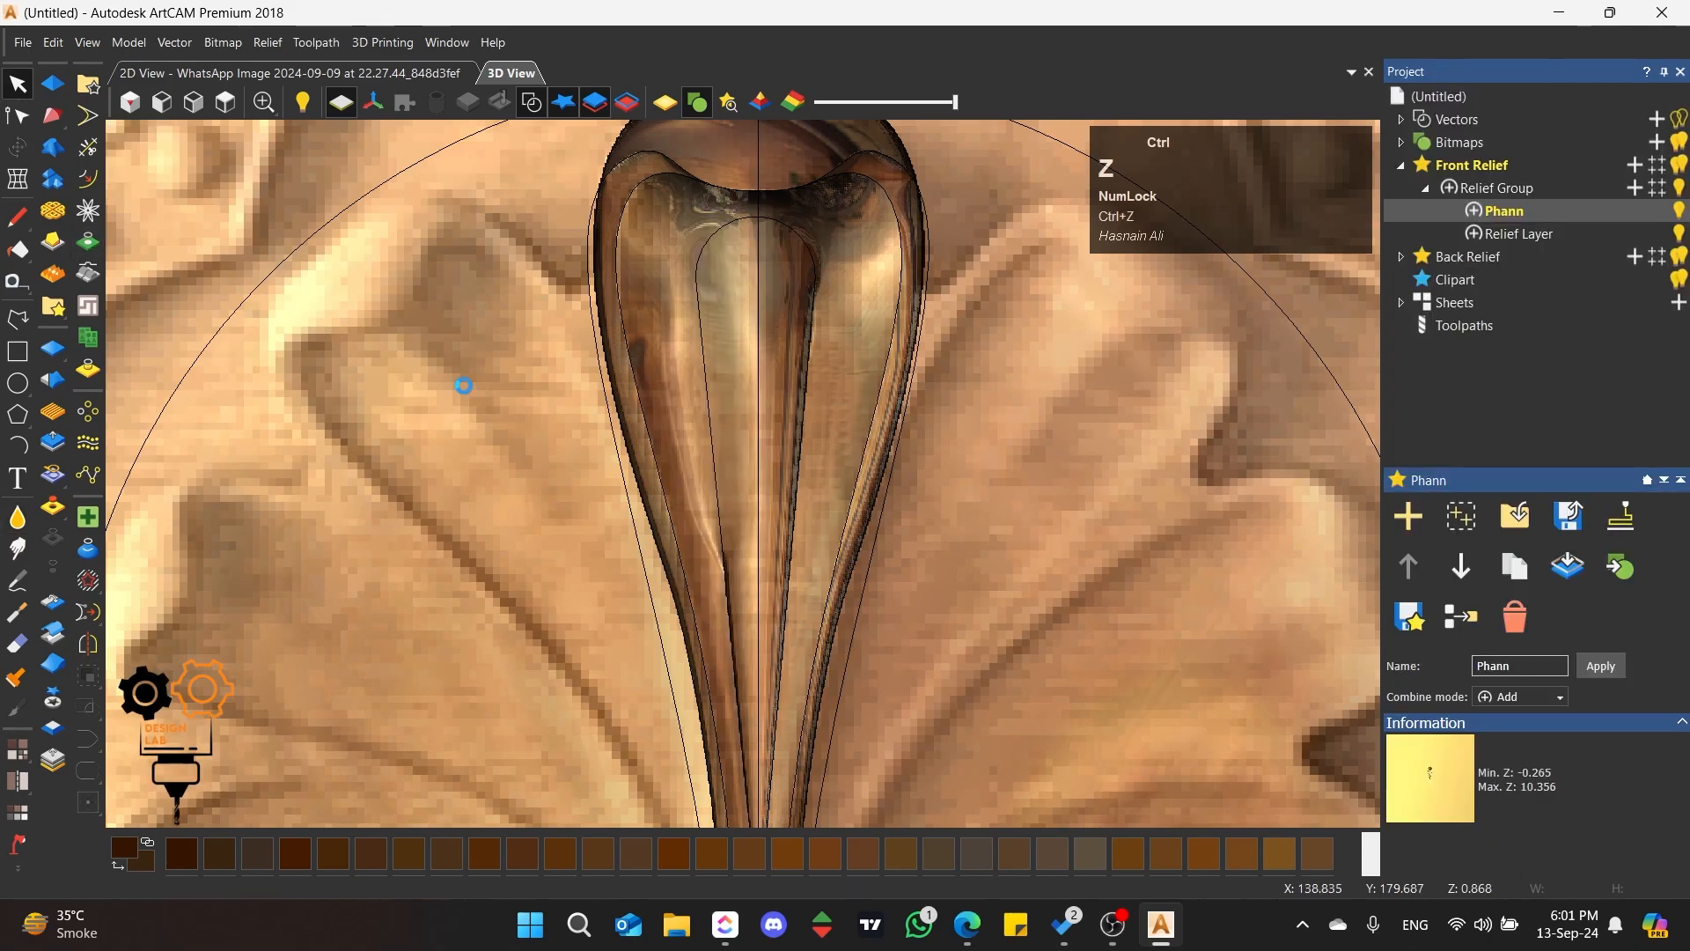
key(ctrl+z)
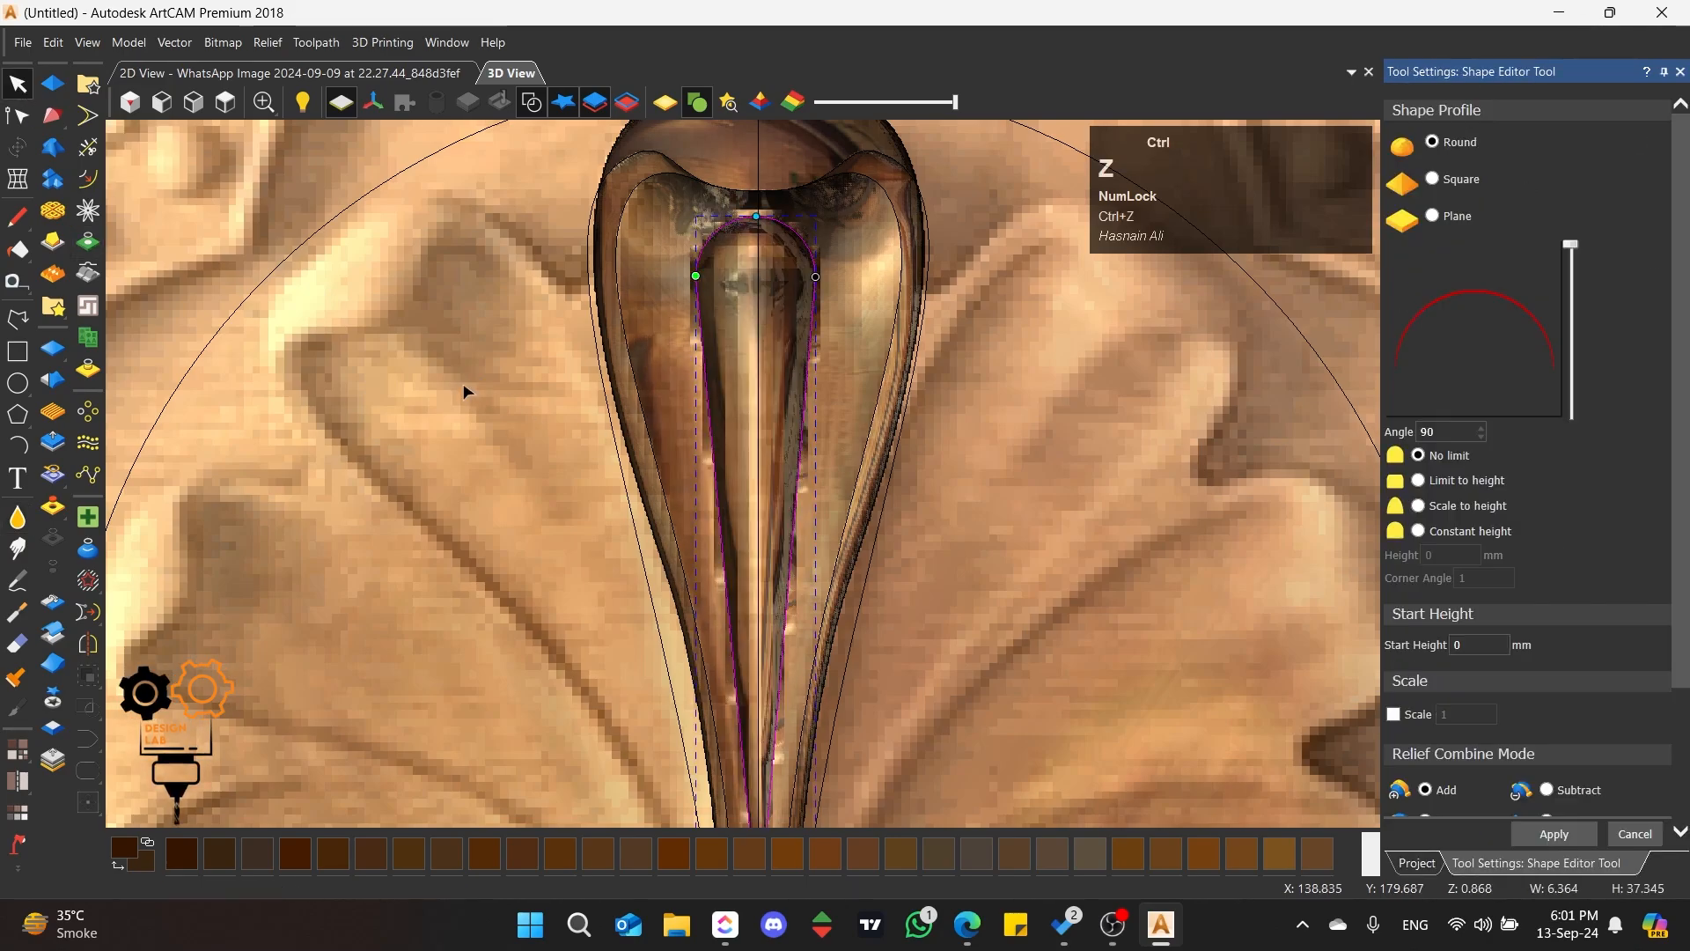
click(1639, 838)
click(669, 376)
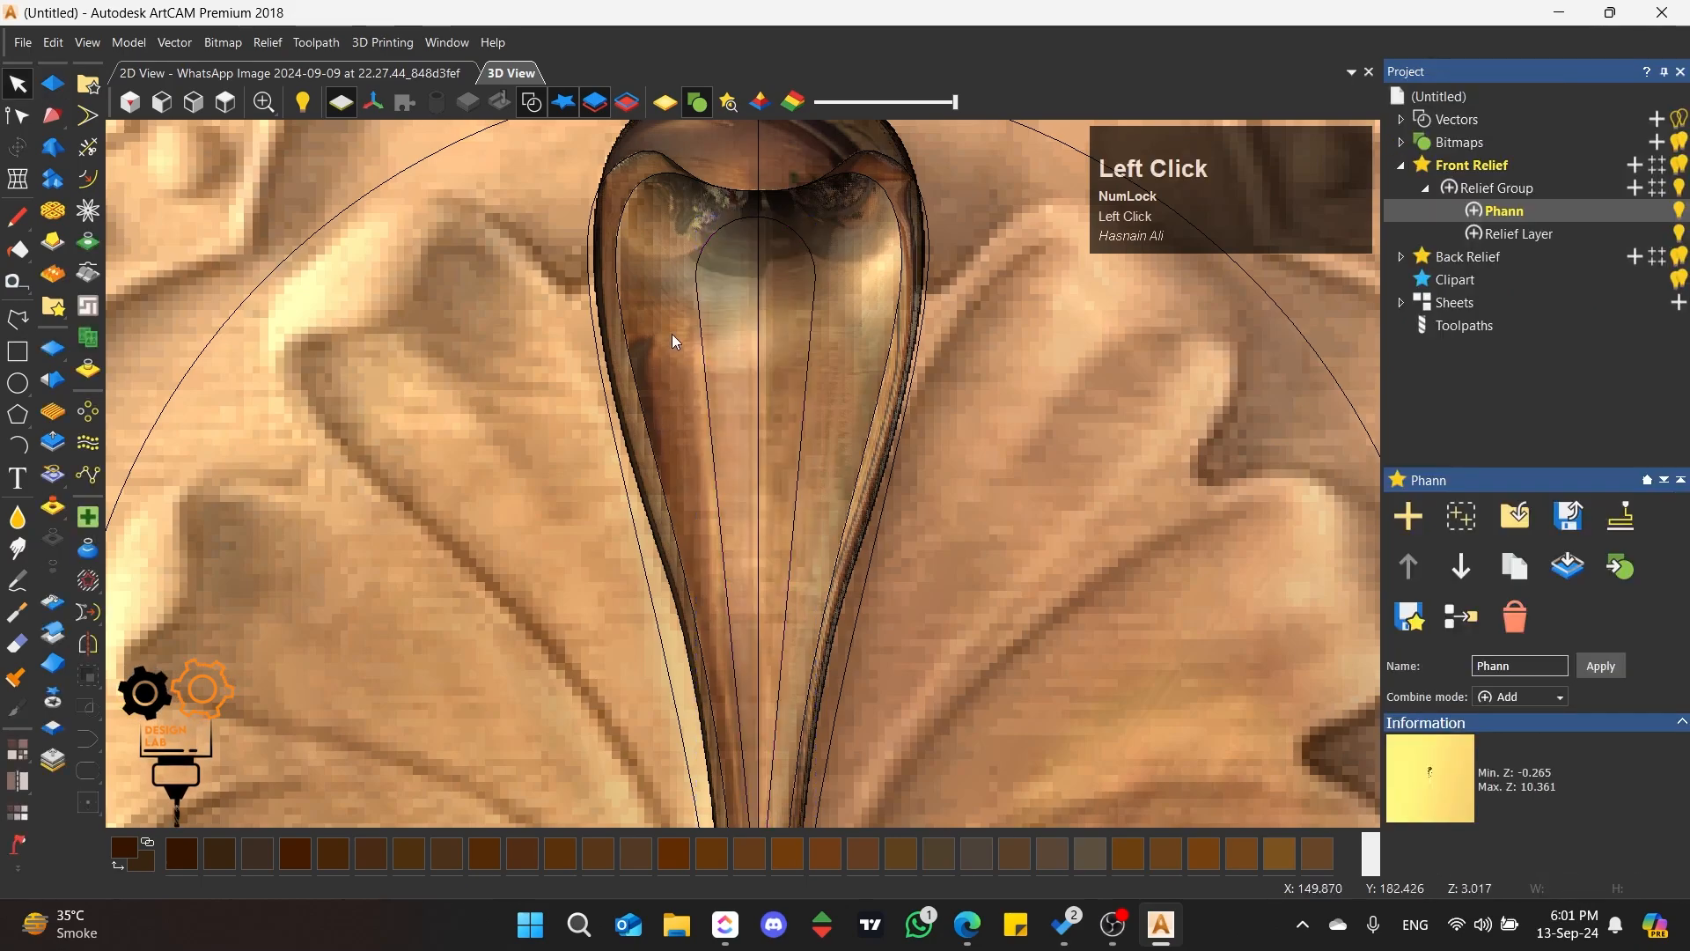
Step: Cut the petal's innermost round-topped outline at its lower tip and extend the freed end down to the petal's base
click(701, 311)
key(n)
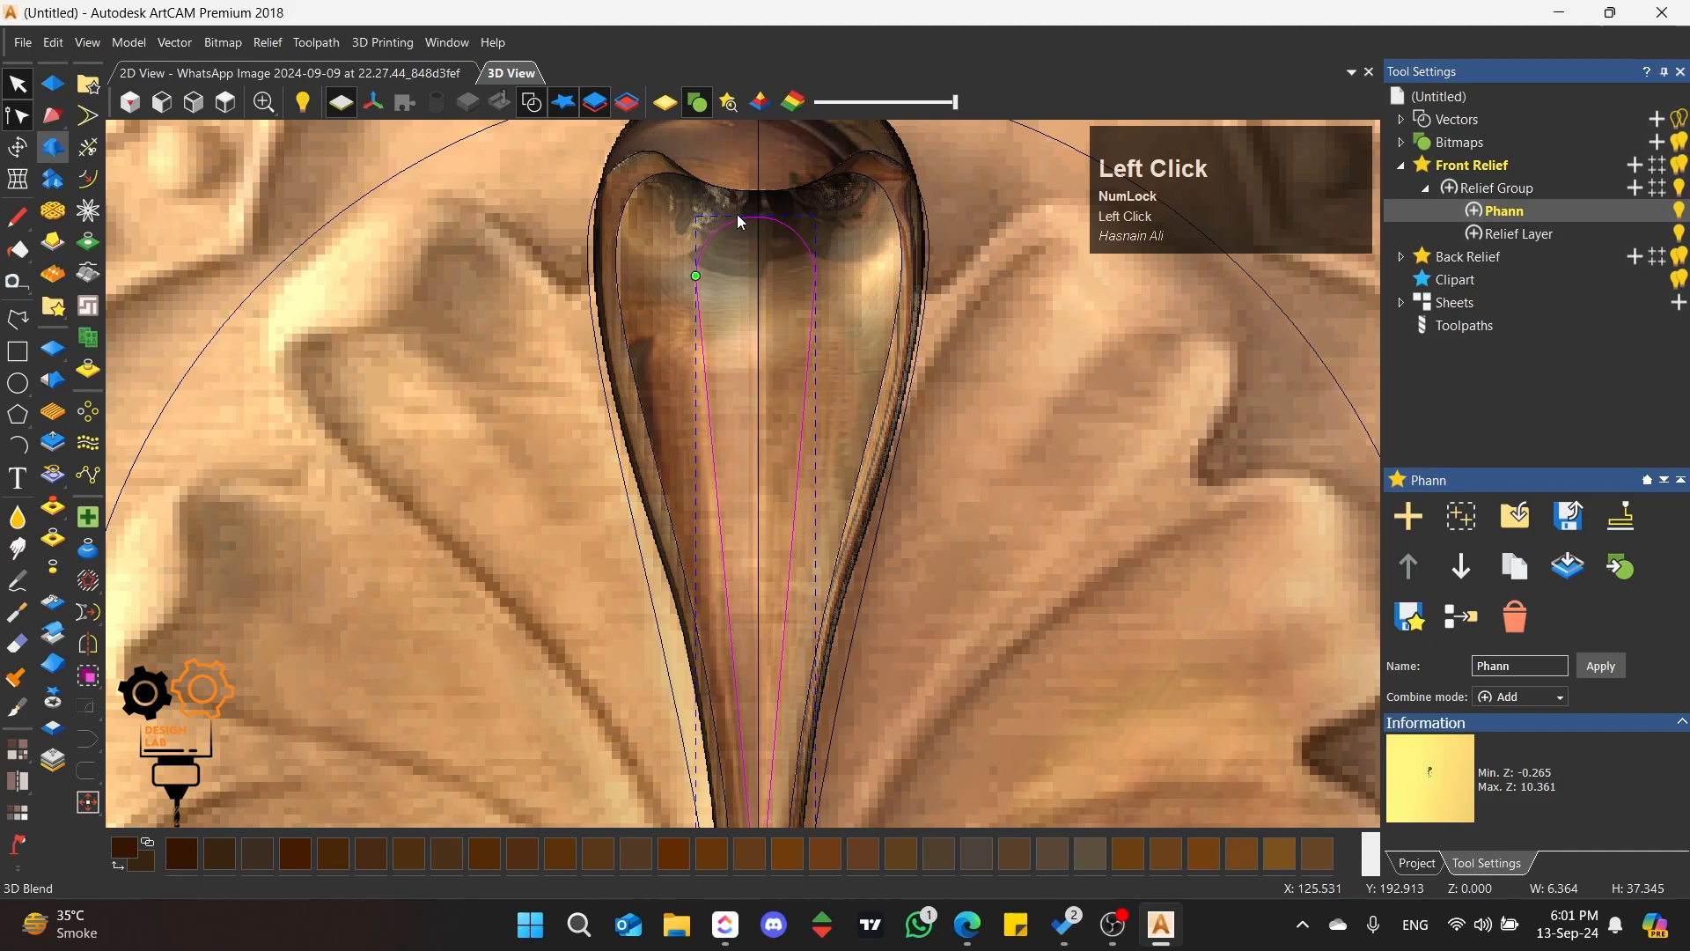
scroll(720, 204, up, 2)
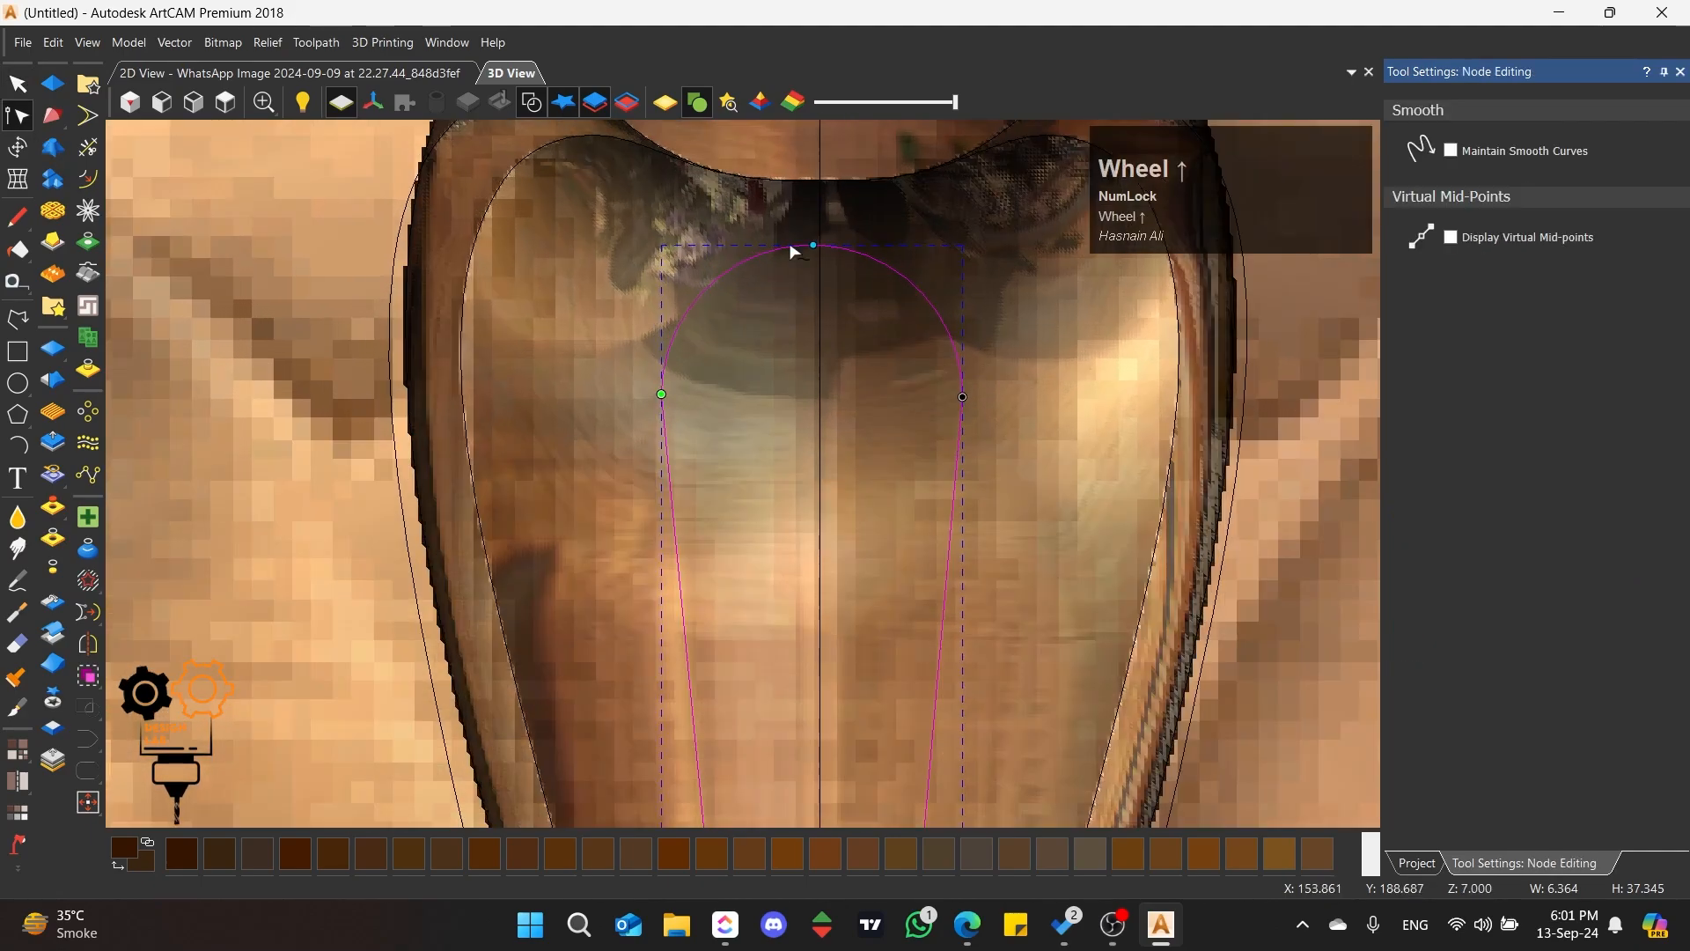
scroll(793, 253, down, 5)
scroll(768, 533, up, 4)
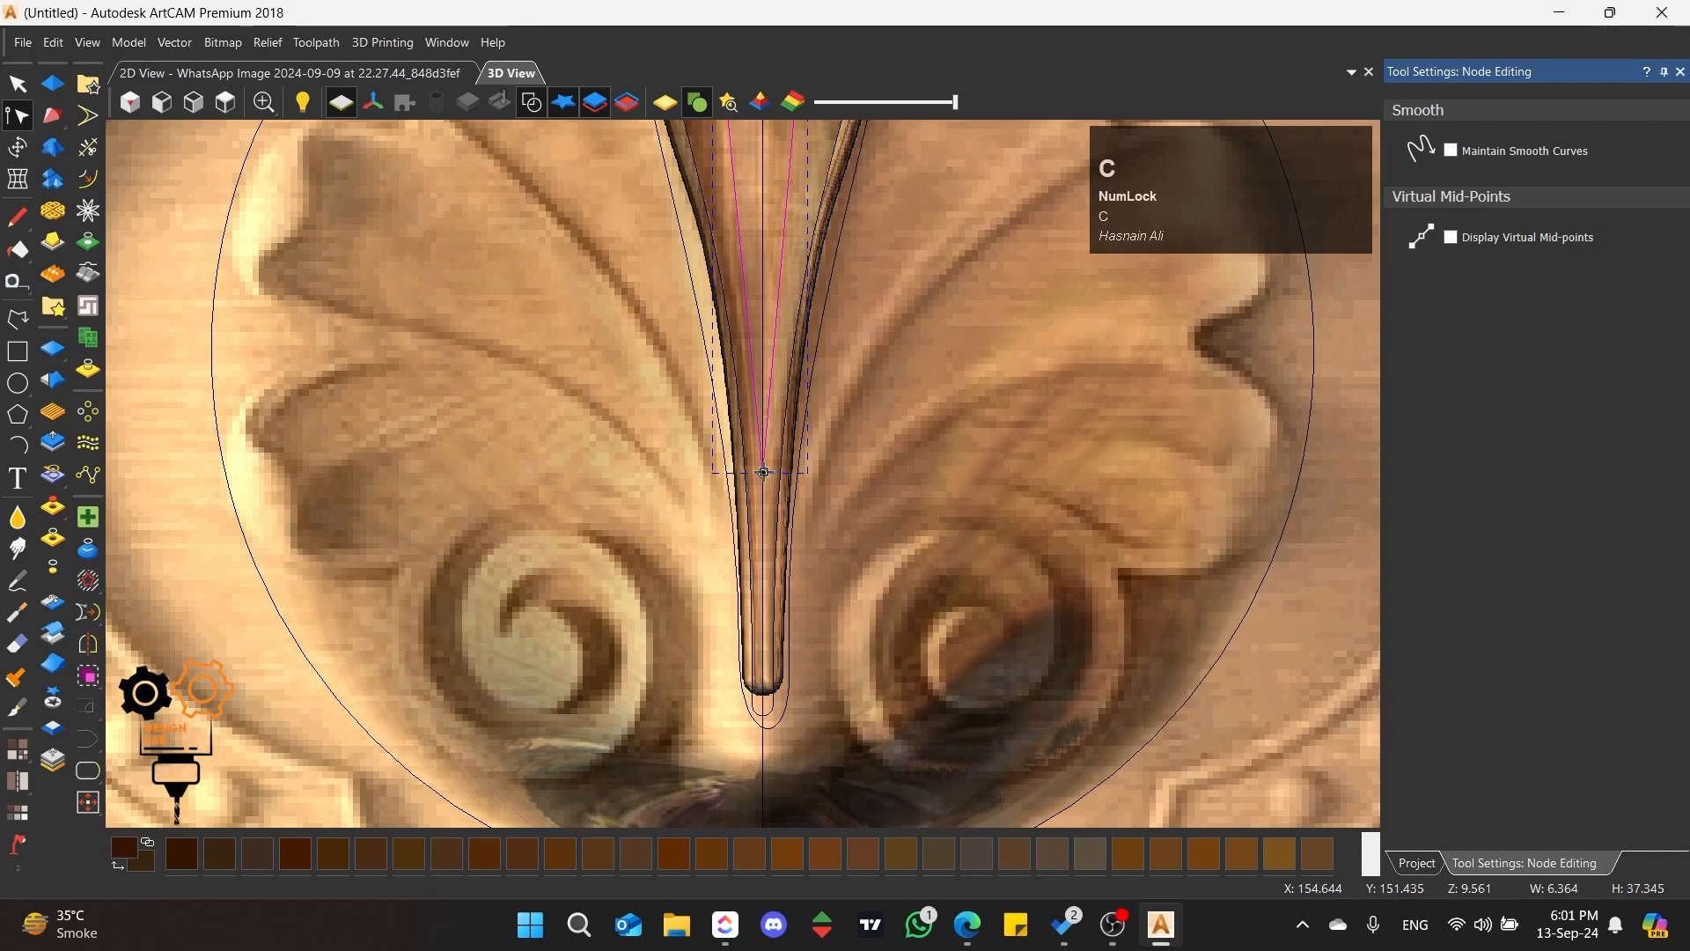
drag(763, 472, 766, 632)
scroll(748, 159, down, 3)
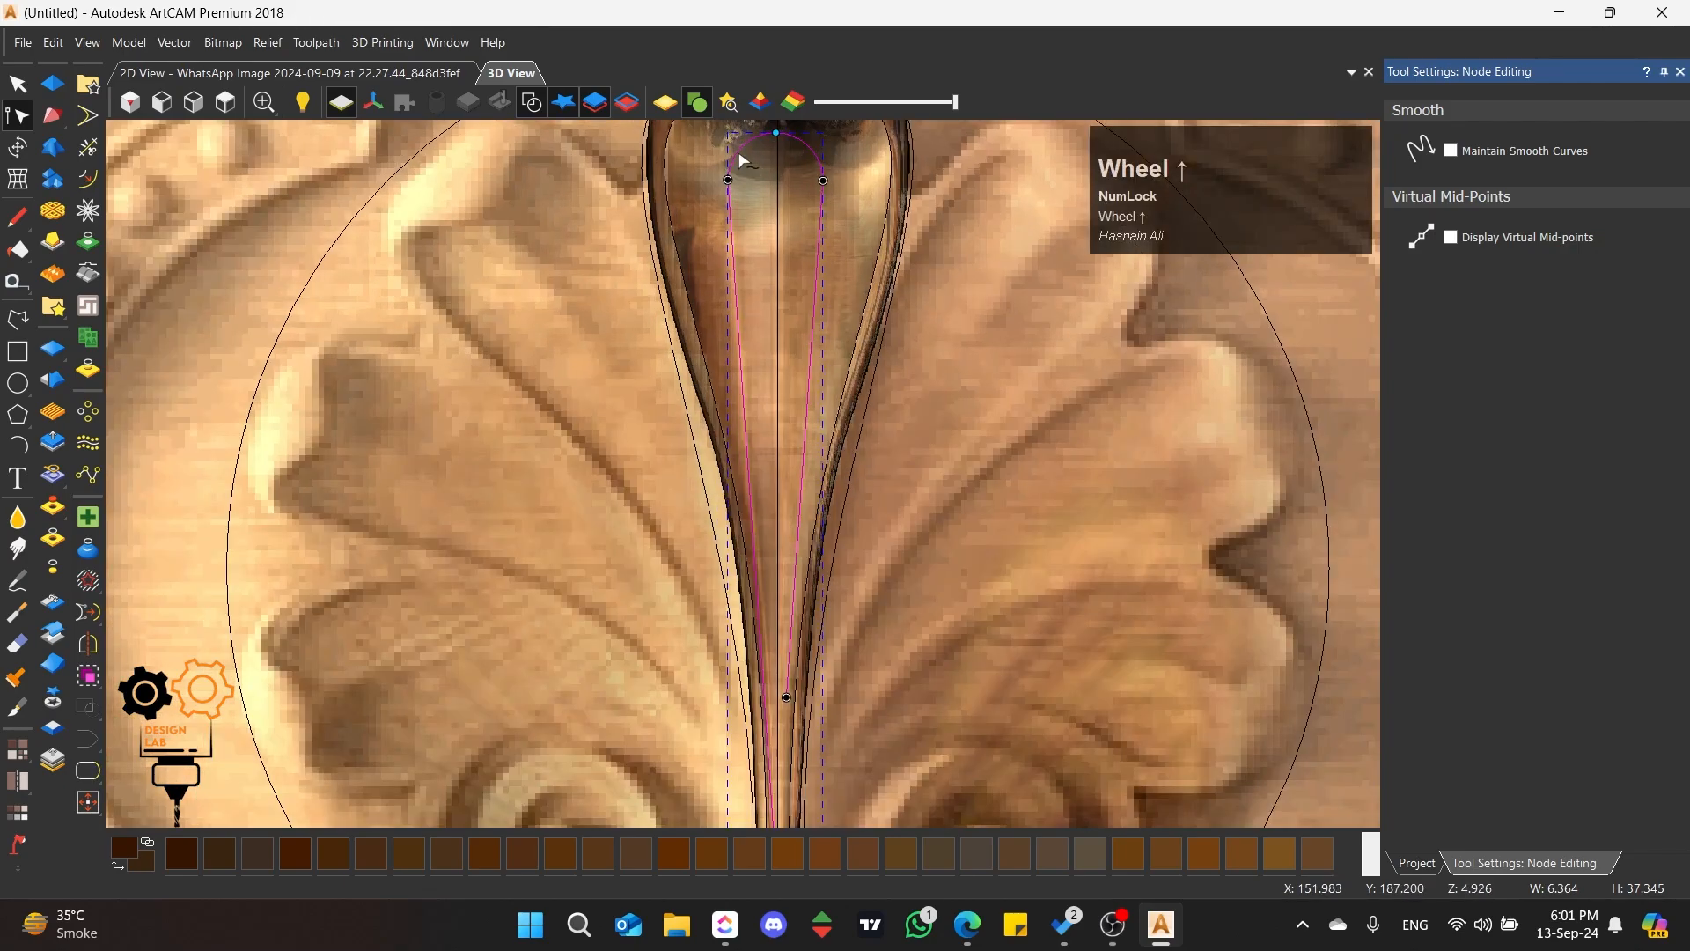
Step: Raise the outline's upper-left node to the hollow's upper edge and remove the rounded top span
scroll(730, 352, up, 5)
drag(756, 546, 744, 415)
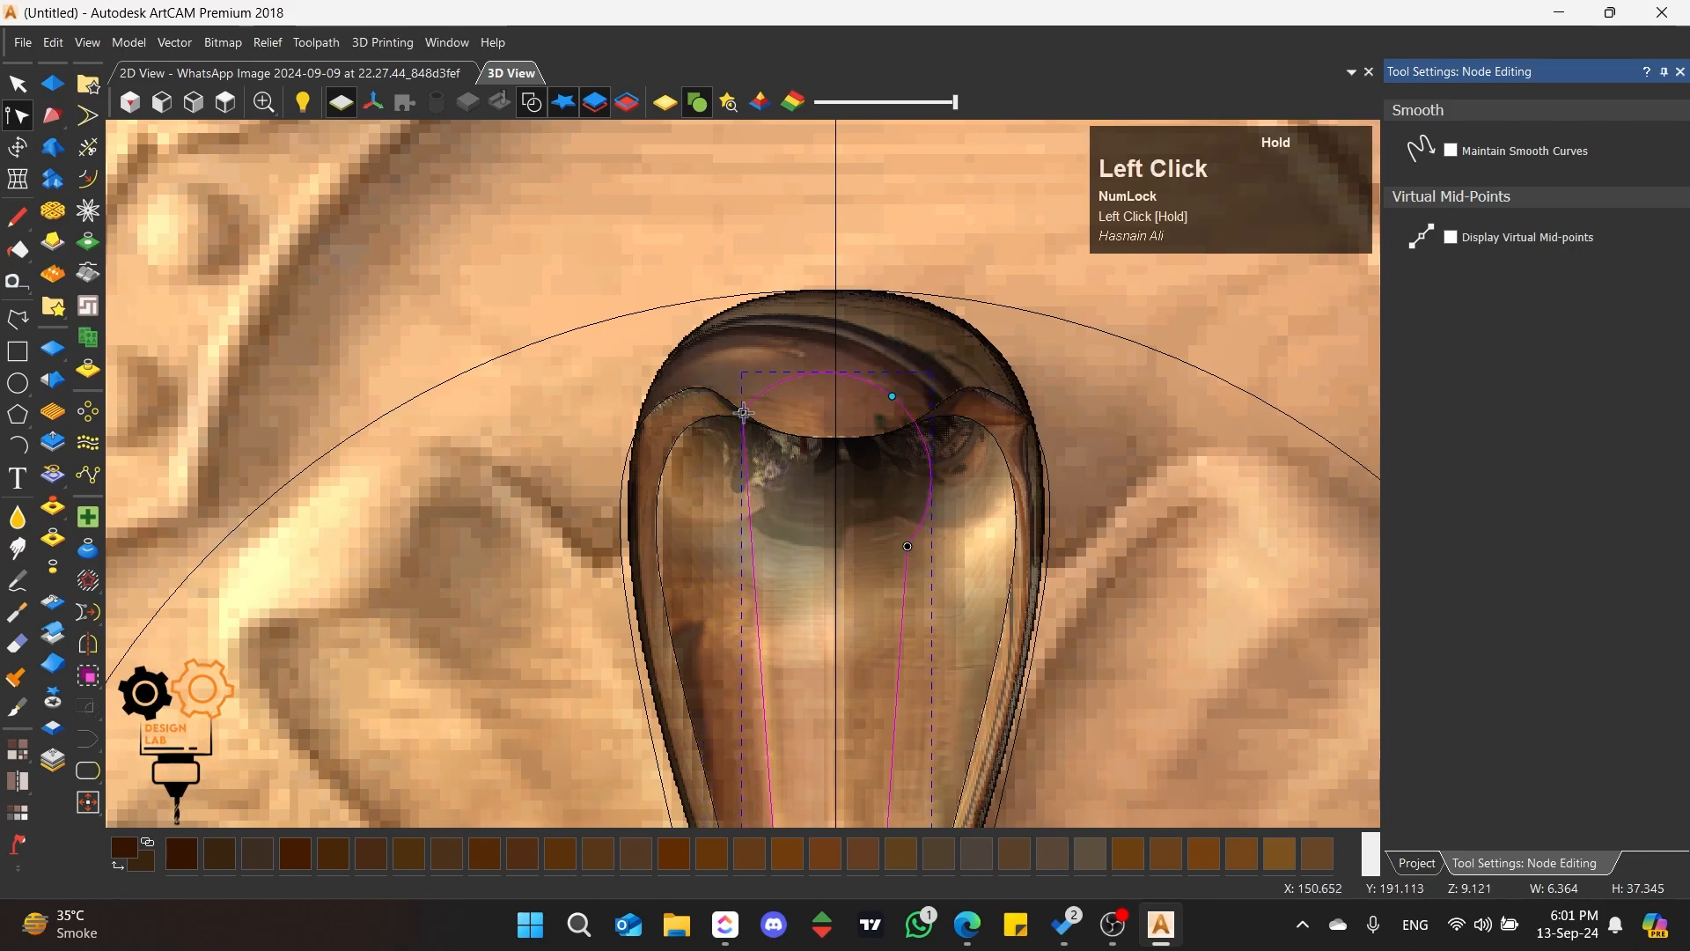
key(r)
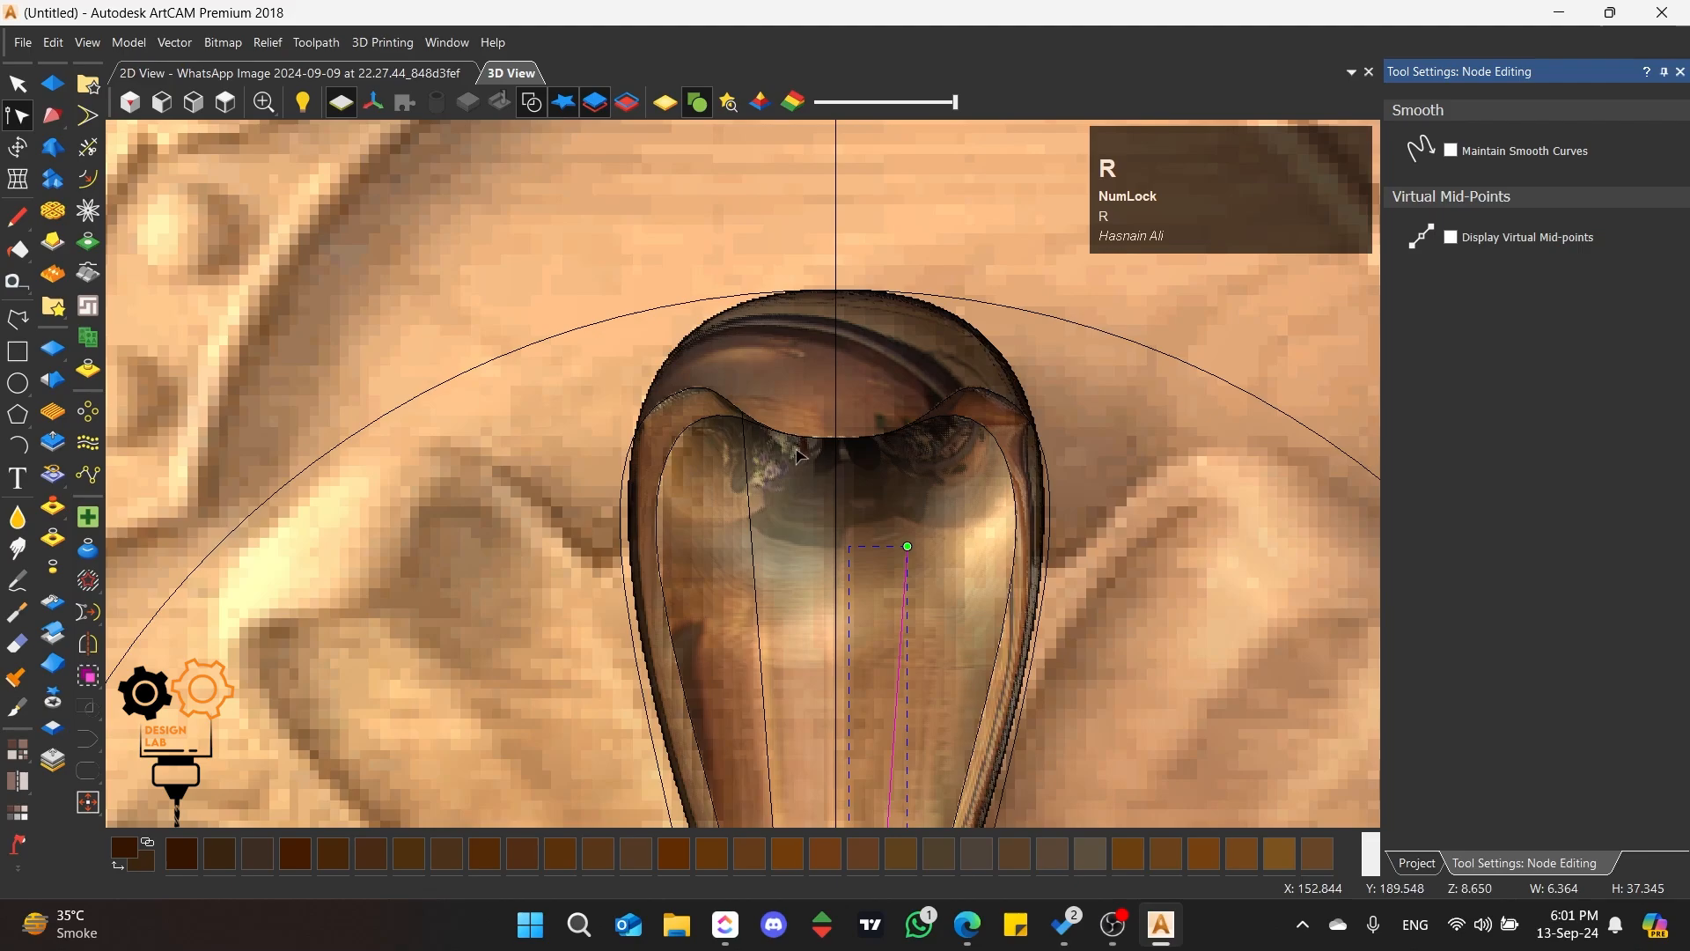
Step: Convert the left line inside the petal to a Bezier curve and bend it slightly with its control handles
click(753, 533)
key(b)
scroll(749, 480, down, 7)
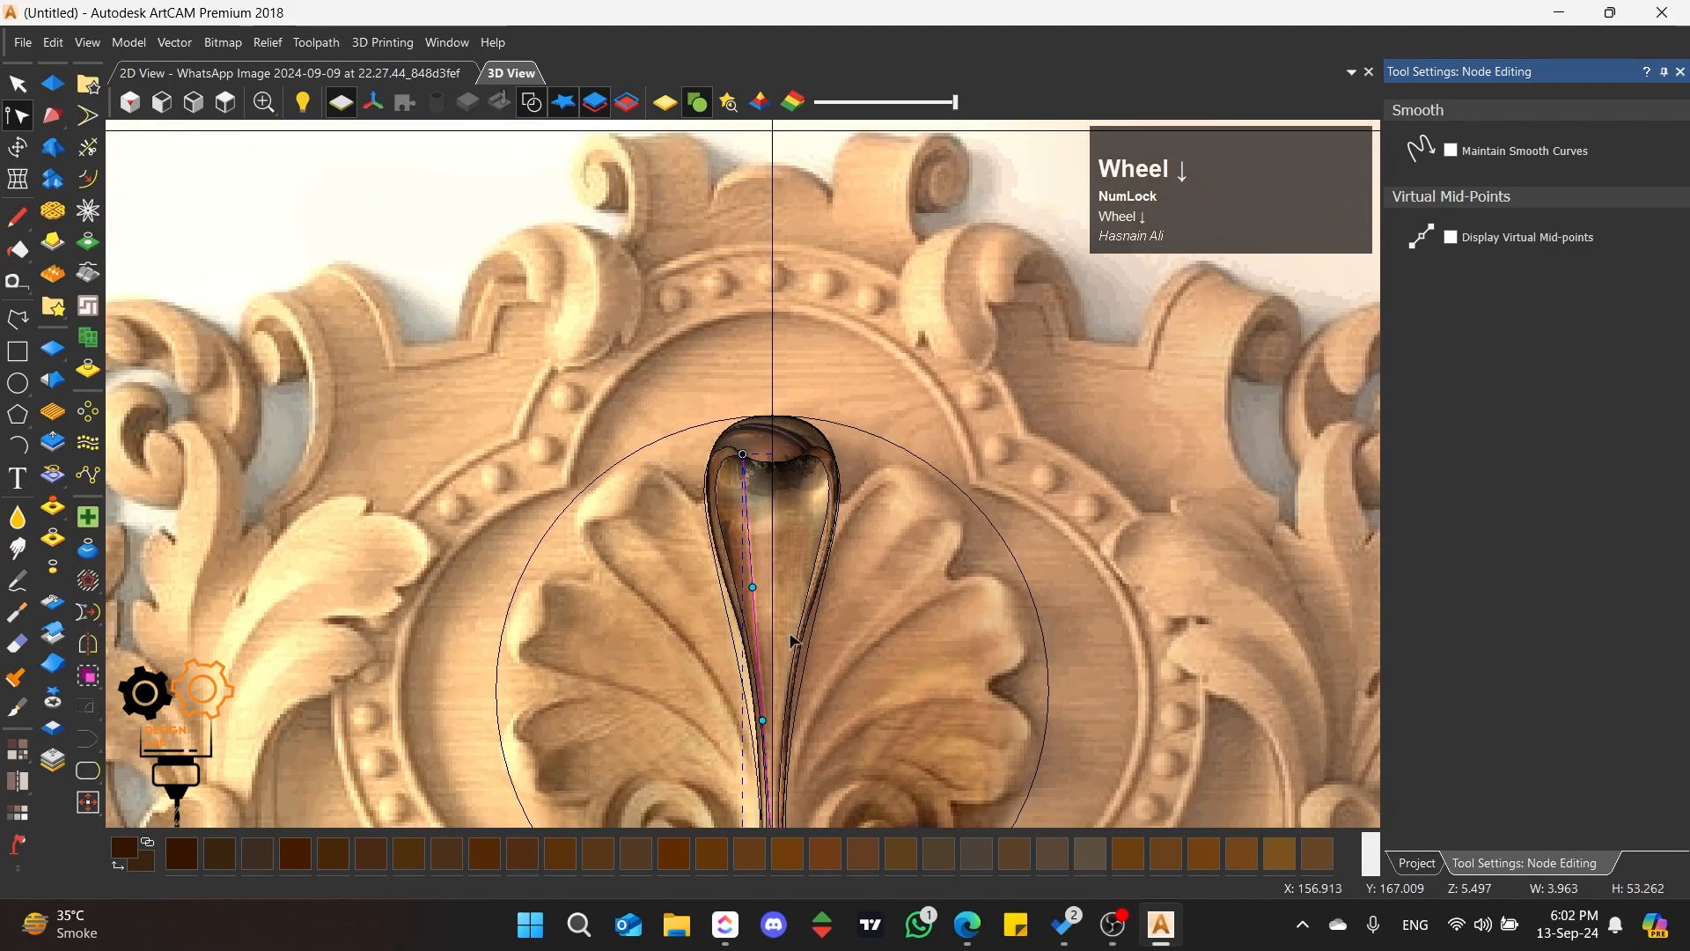
scroll(756, 616, up, 4)
drag(735, 566, 742, 480)
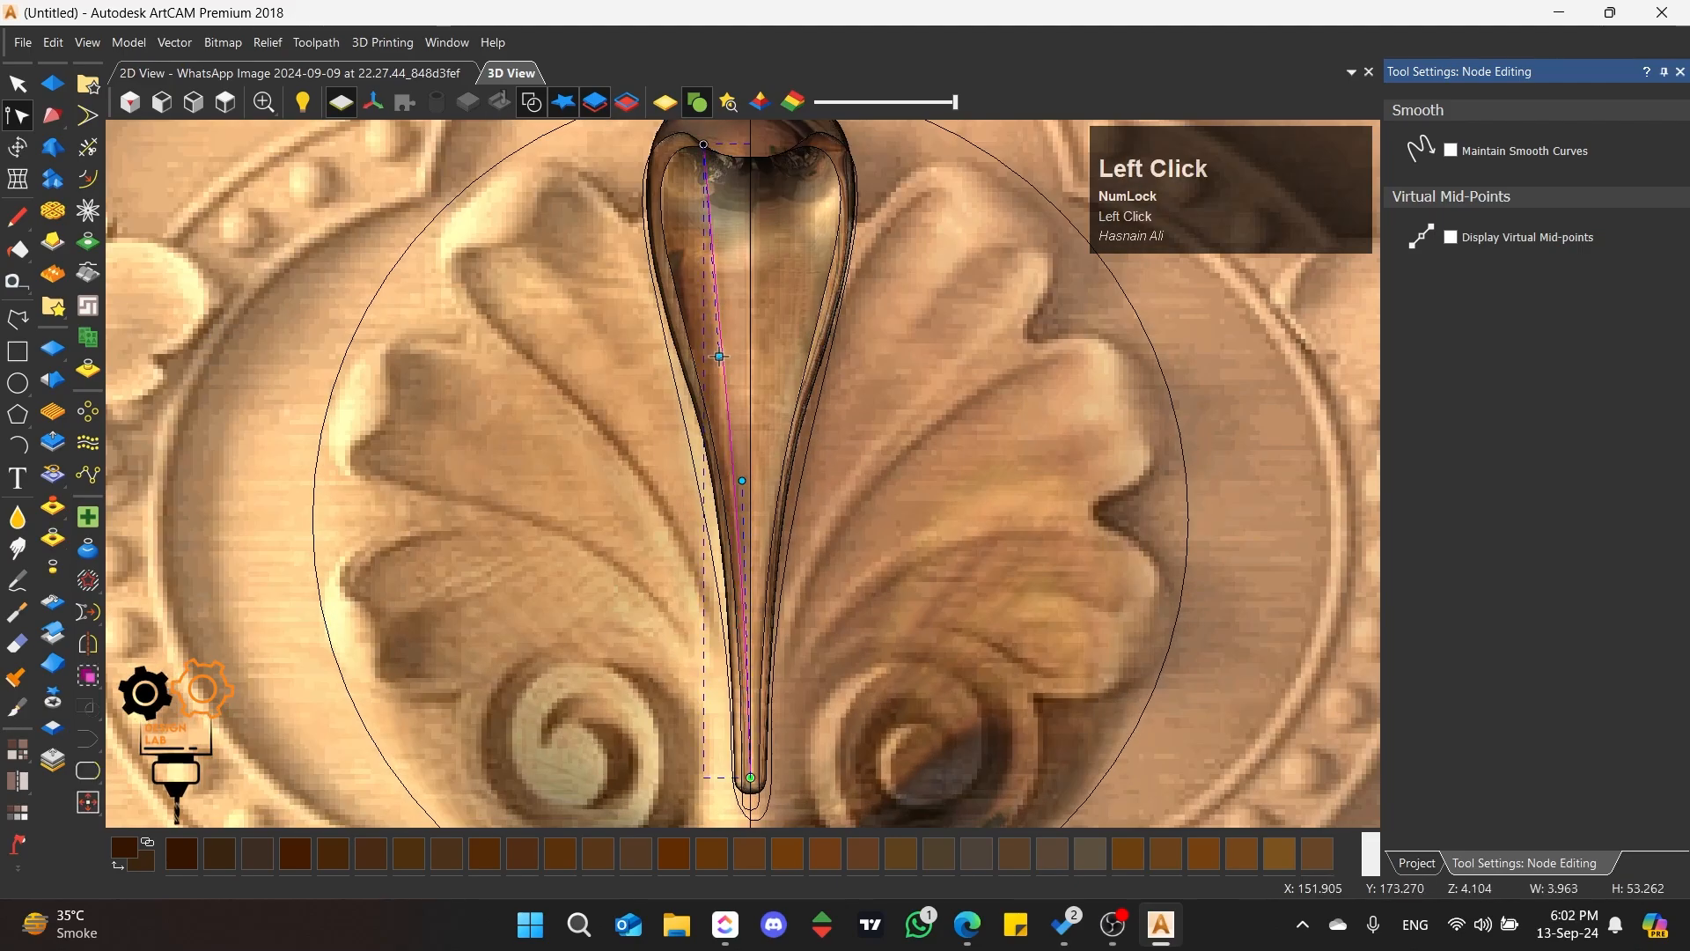
scroll(719, 356, up, 2)
drag(720, 356, 734, 310)
drag(756, 555, 751, 556)
scroll(751, 432, down, 7)
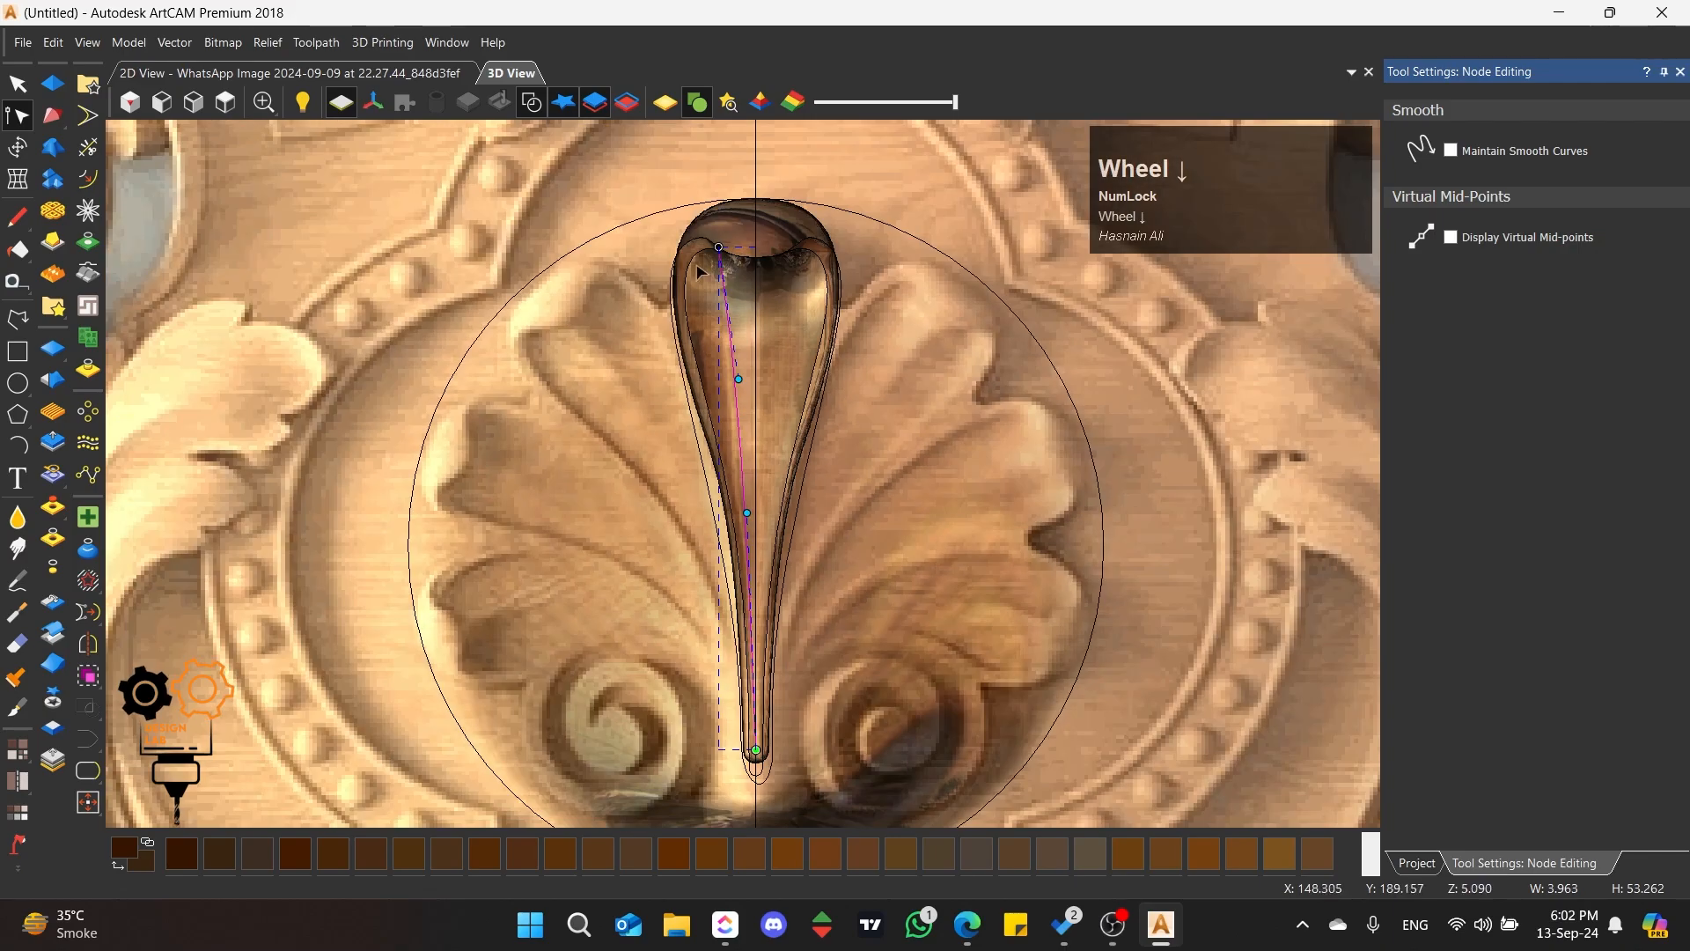
Step: Move the left curve's upper end outward to the hollow's upper-left corner and bow the curve toward the centre line
scroll(717, 256, up, 5)
drag(730, 235, 705, 241)
drag(737, 452, 759, 358)
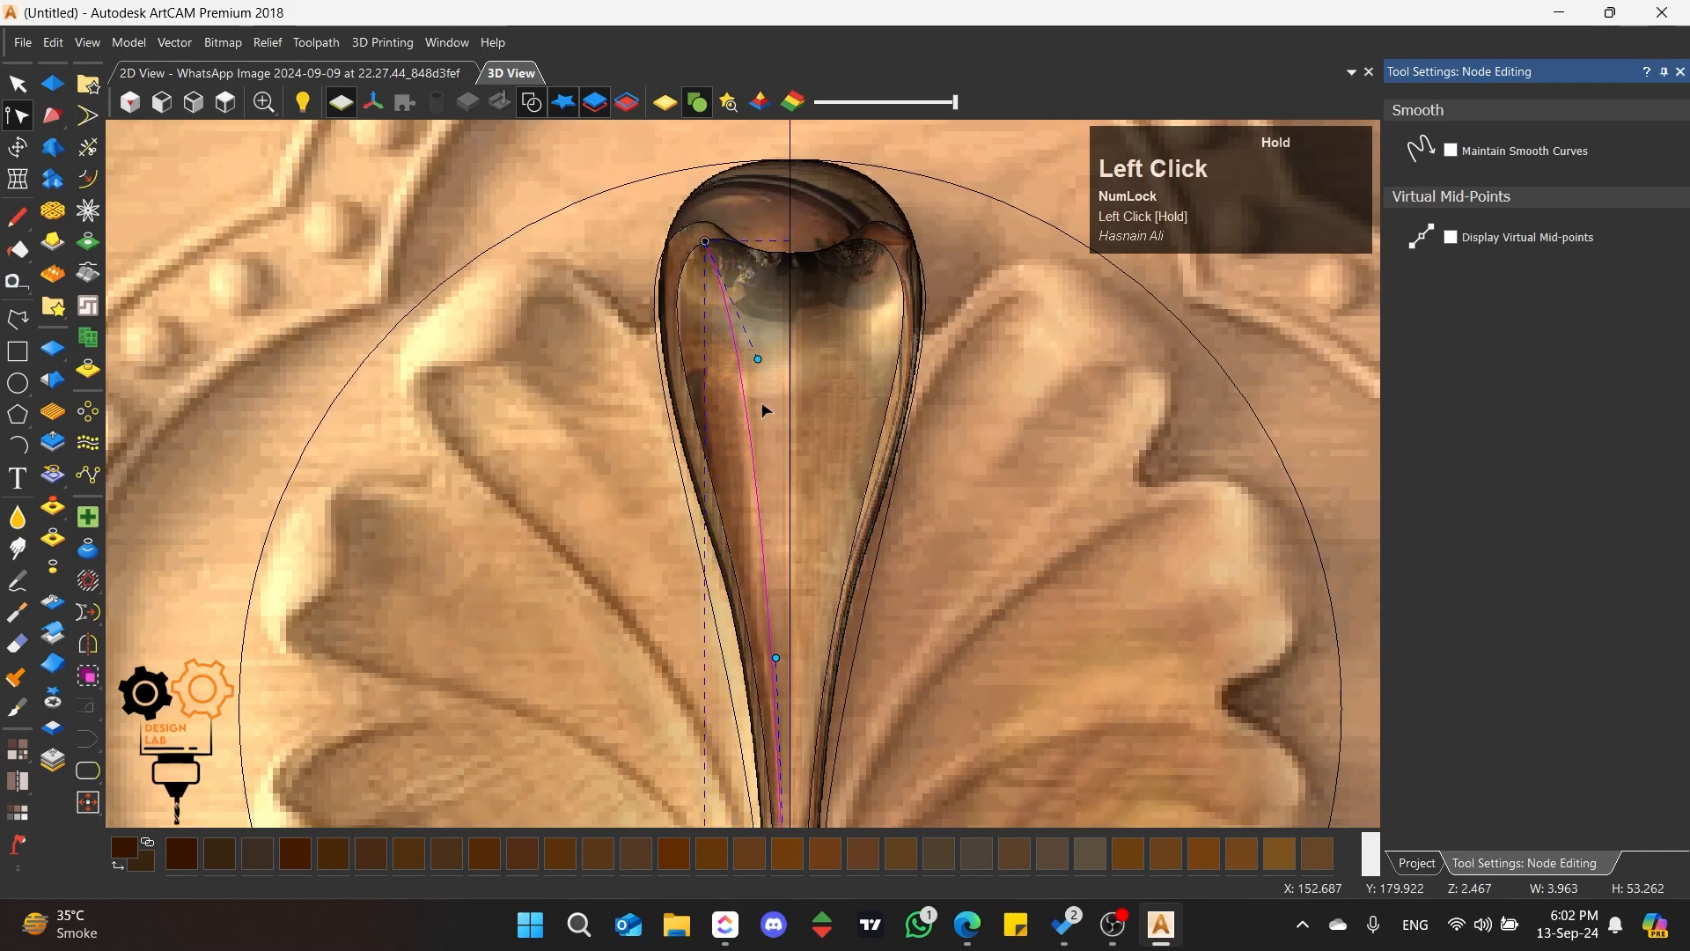
drag(775, 658, 773, 675)
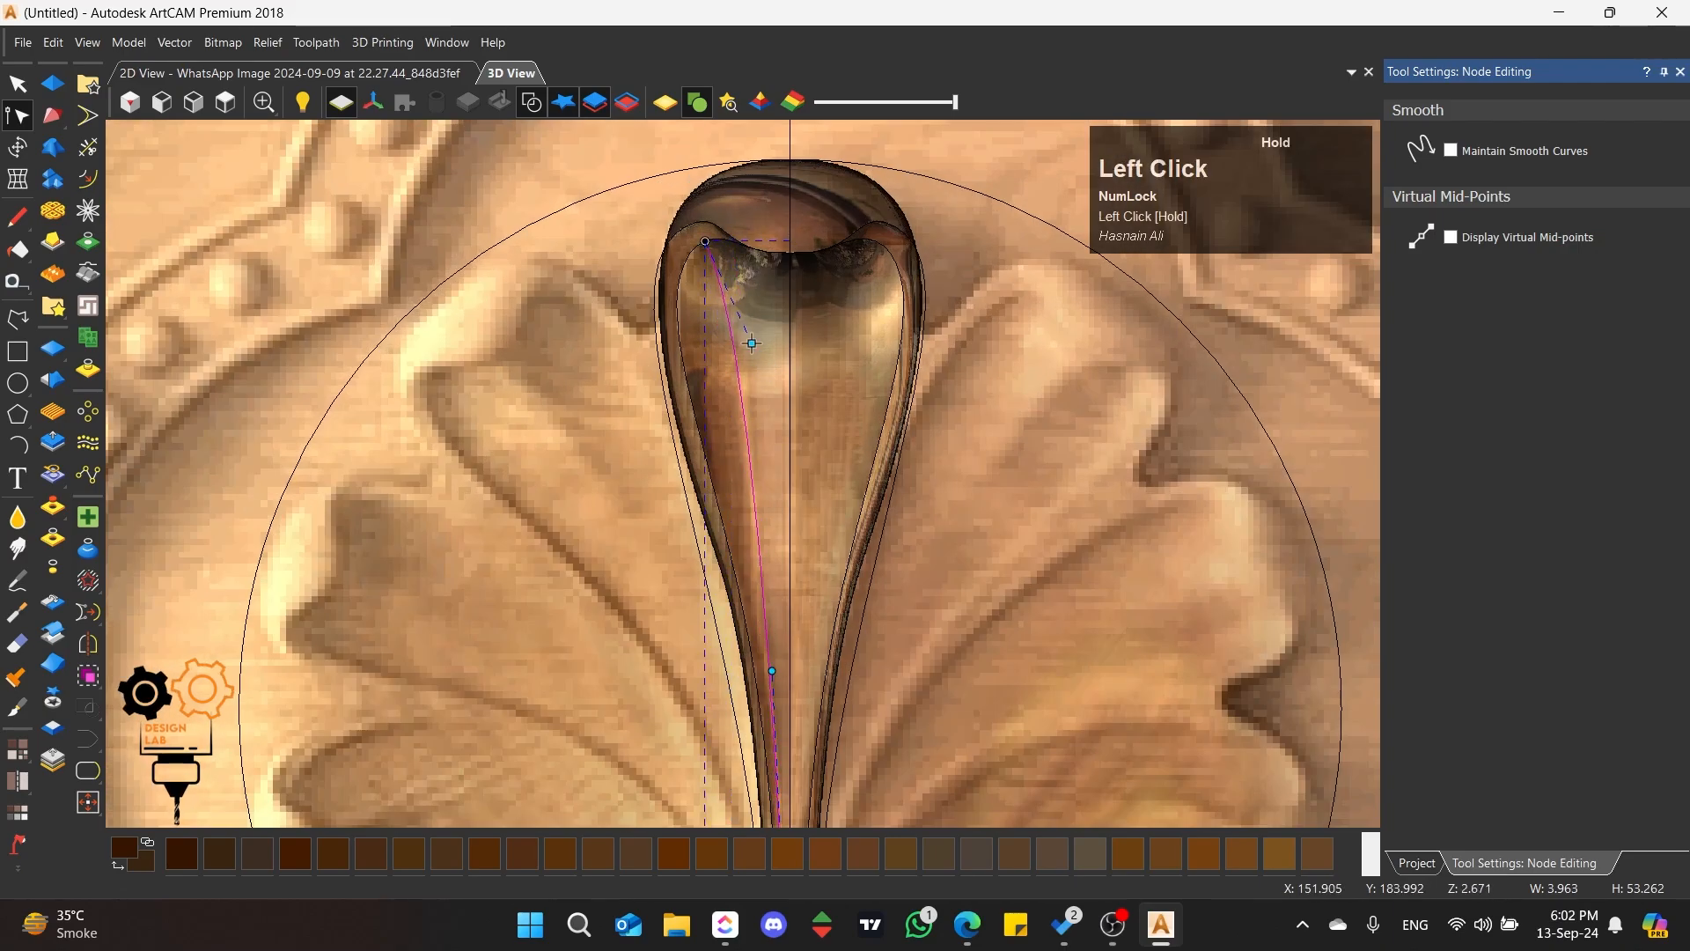
Step: Shift the left curve's lower end slightly left of the centre line and align its lower control handle closer to it
scroll(751, 343, down, 4)
scroll(768, 660, up, 7)
drag(769, 584, 749, 588)
scroll(741, 462, down, 5)
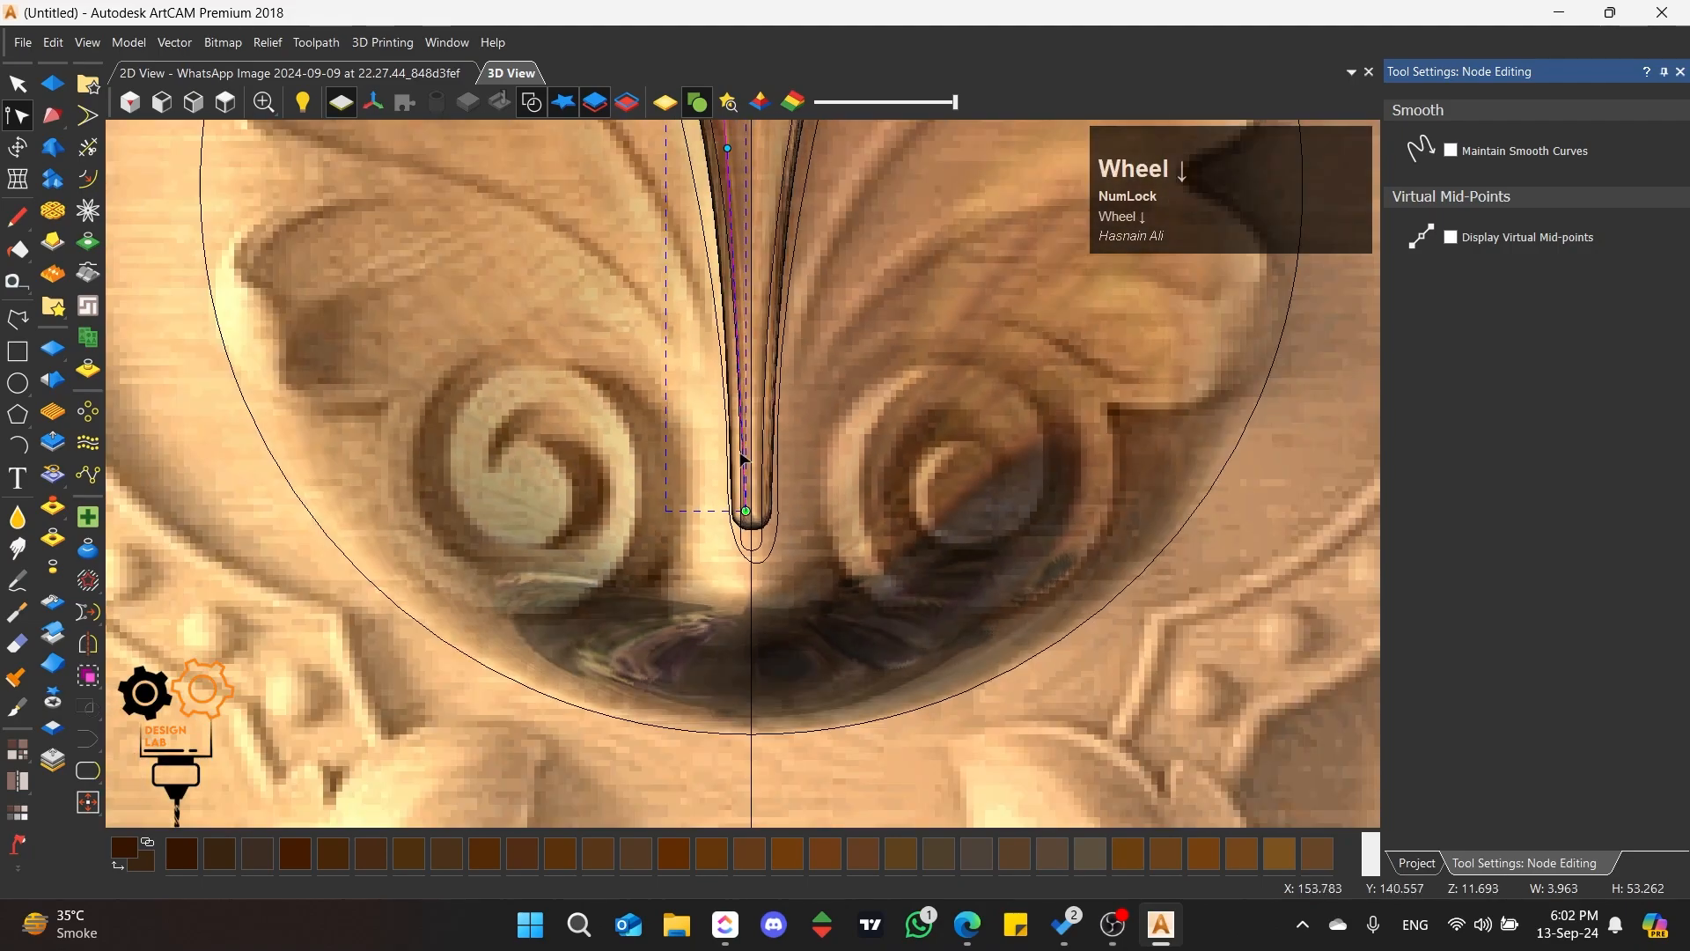
scroll(742, 456, down, 3)
scroll(736, 310, up, 4)
drag(732, 309, 752, 309)
scroll(727, 423, down, 5)
scroll(732, 260, up, 4)
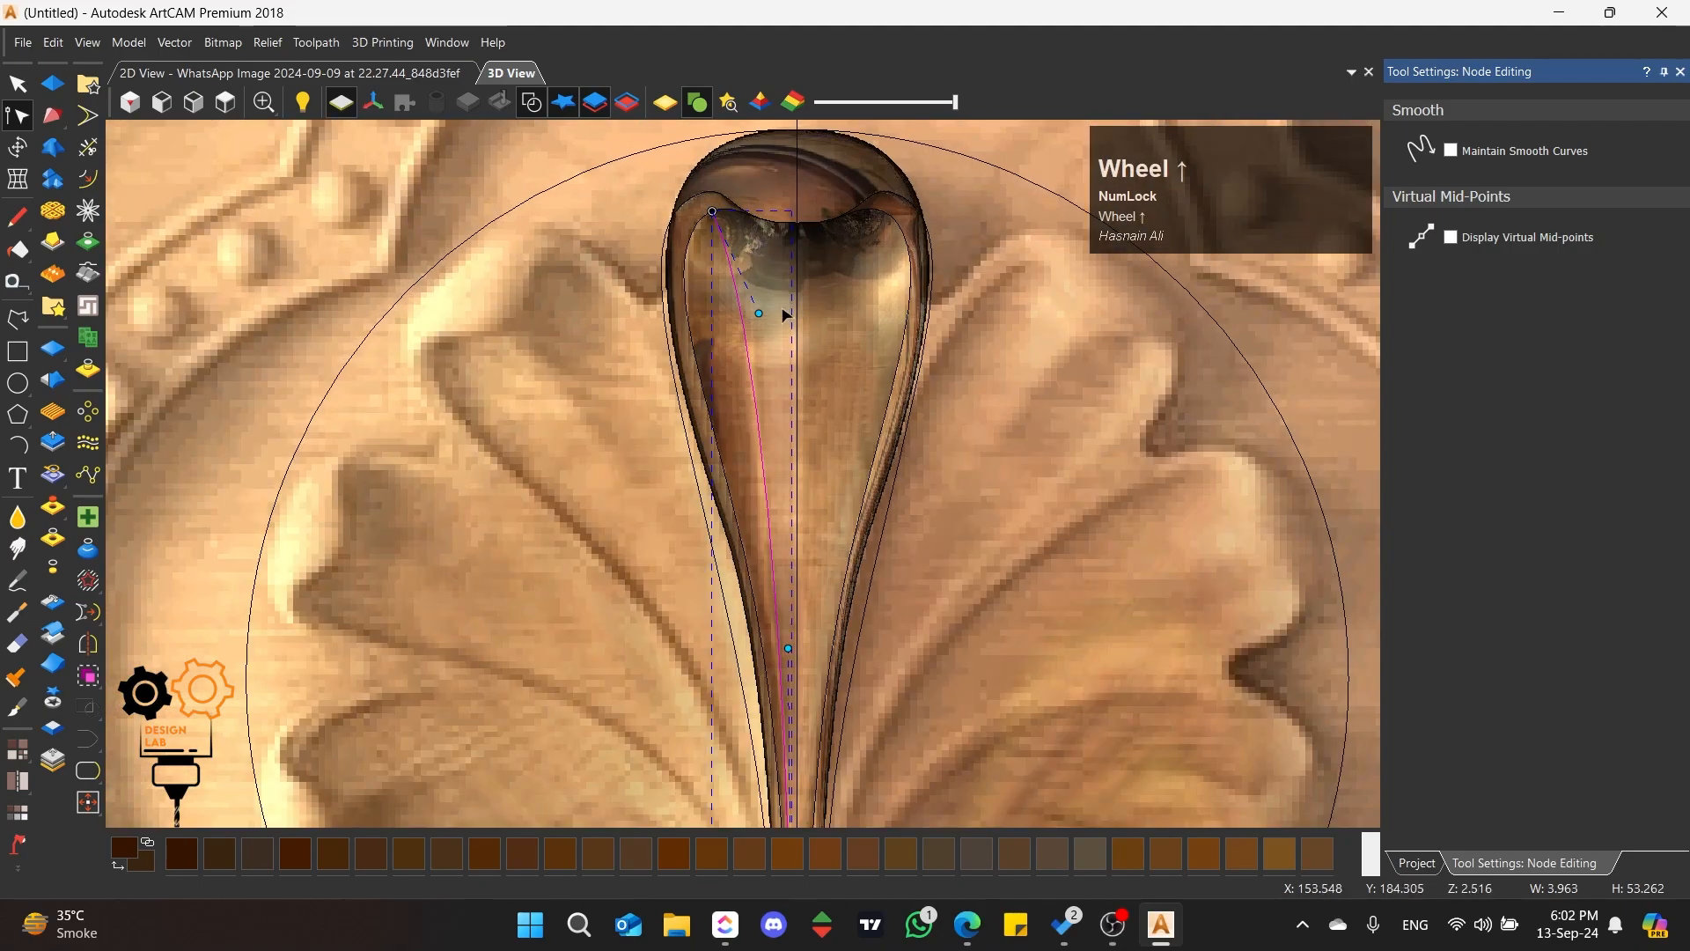
click(759, 314)
click(410, 232)
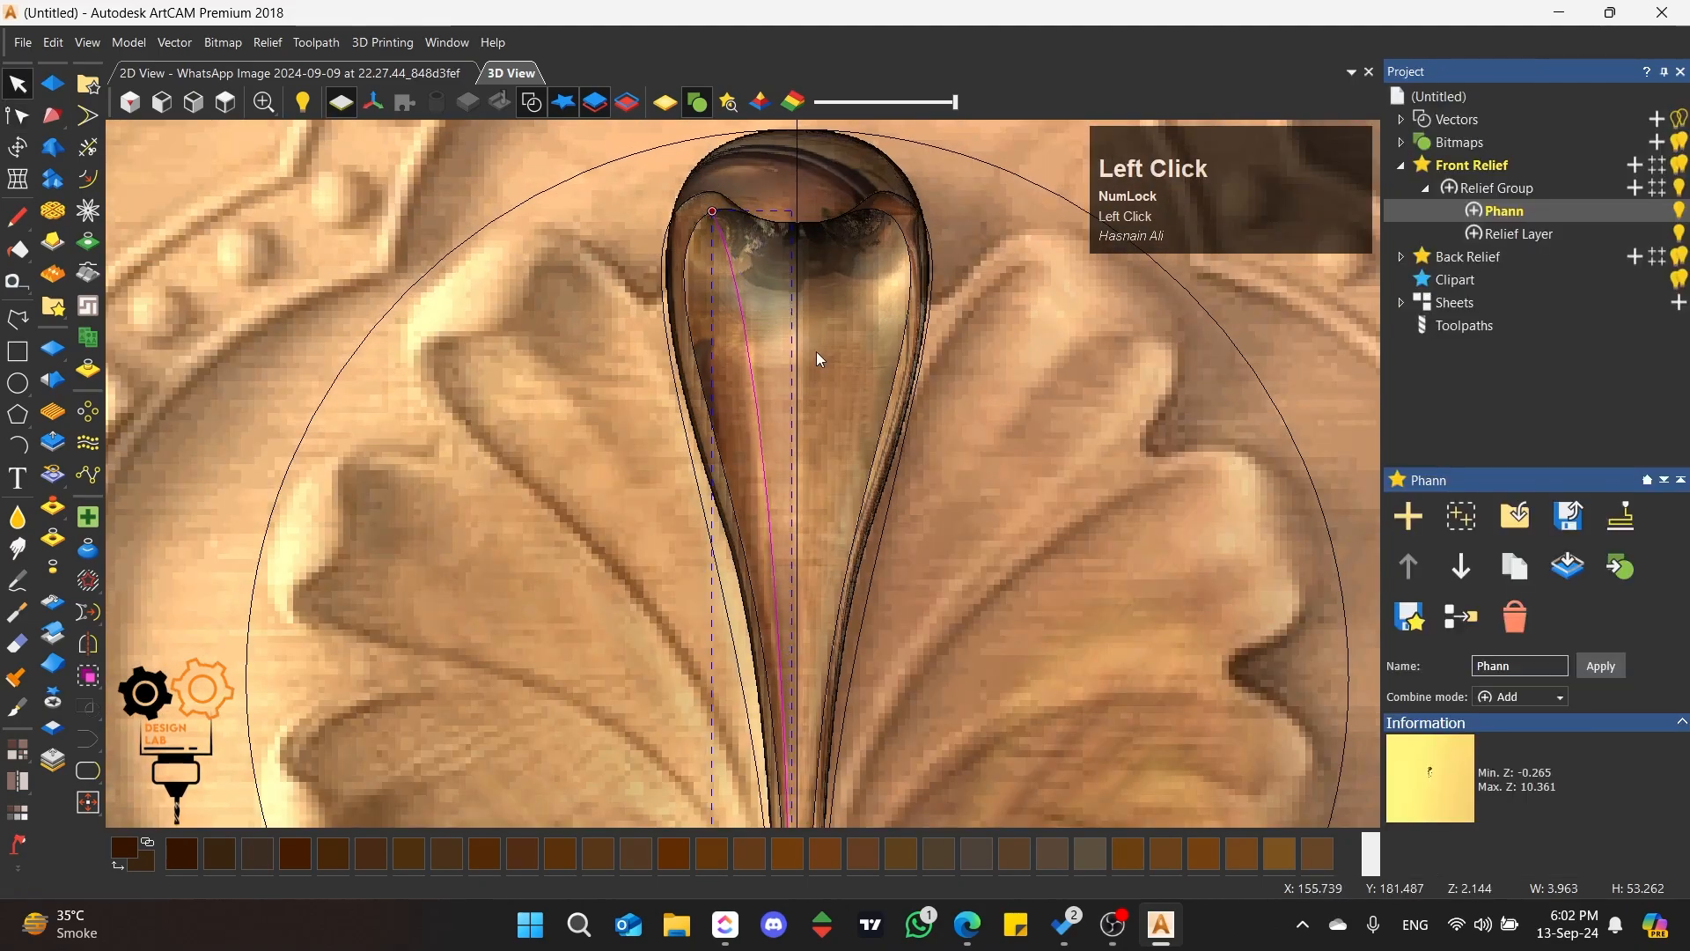
Step: Mirror a copy of the left curve across the vertical centre line without joining the mirrored vectors
scroll(816, 351, down, 4)
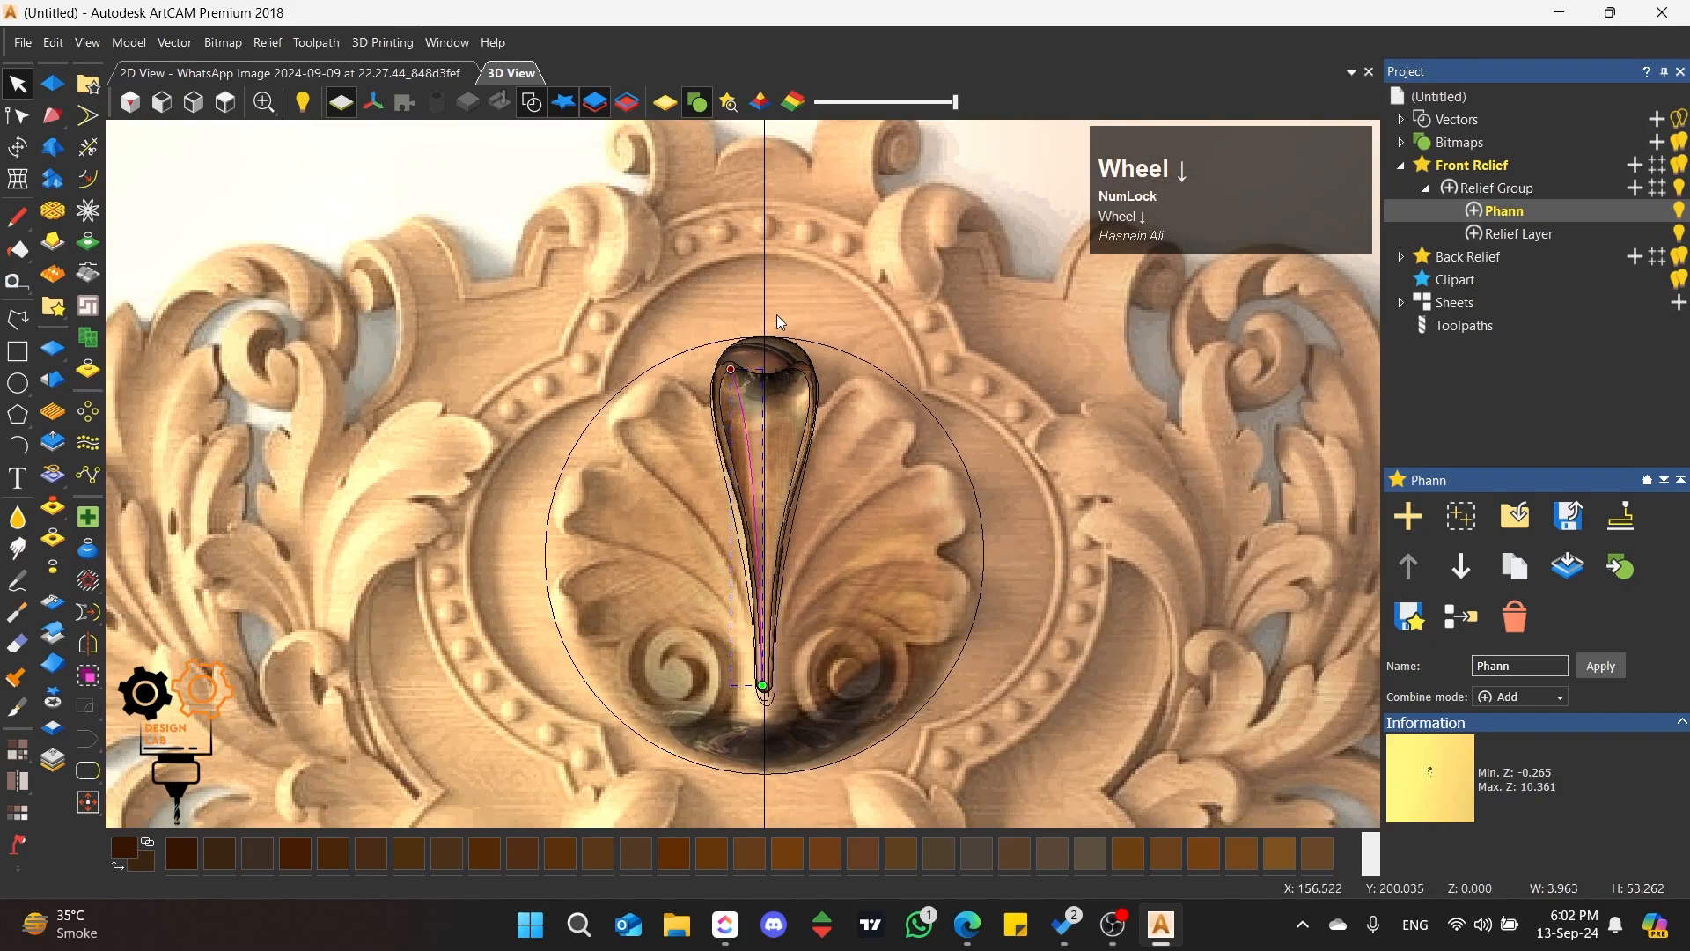
scroll(768, 308, up, 2)
scroll(763, 494, down, 2)
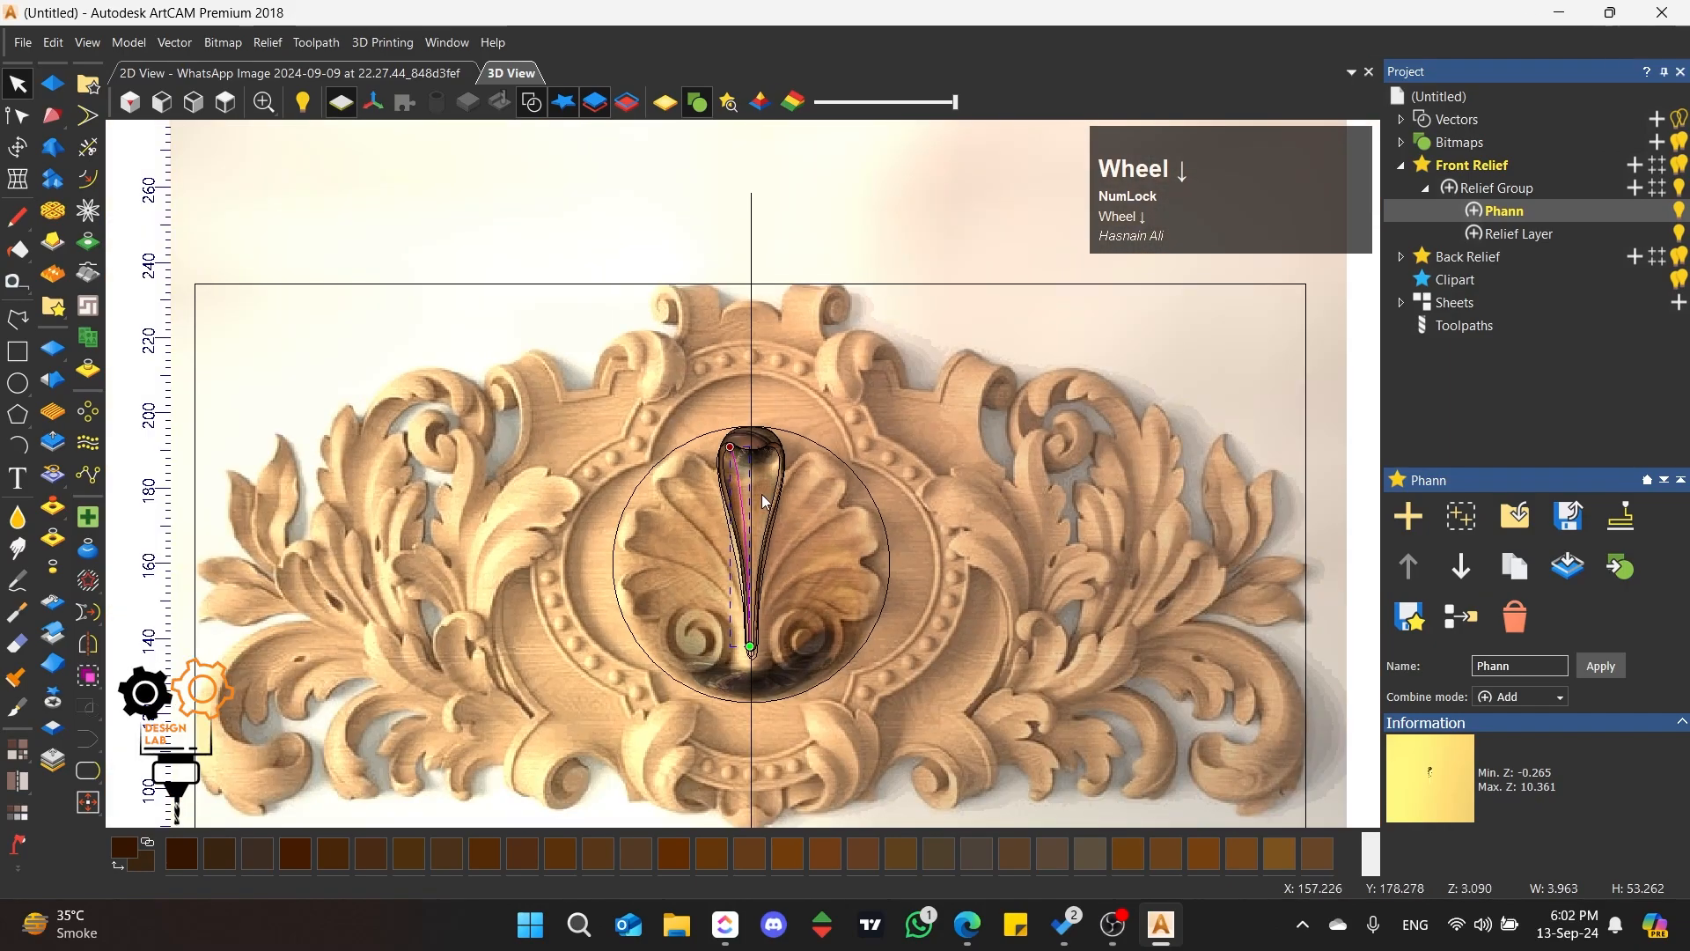
scroll(744, 651, up, 2)
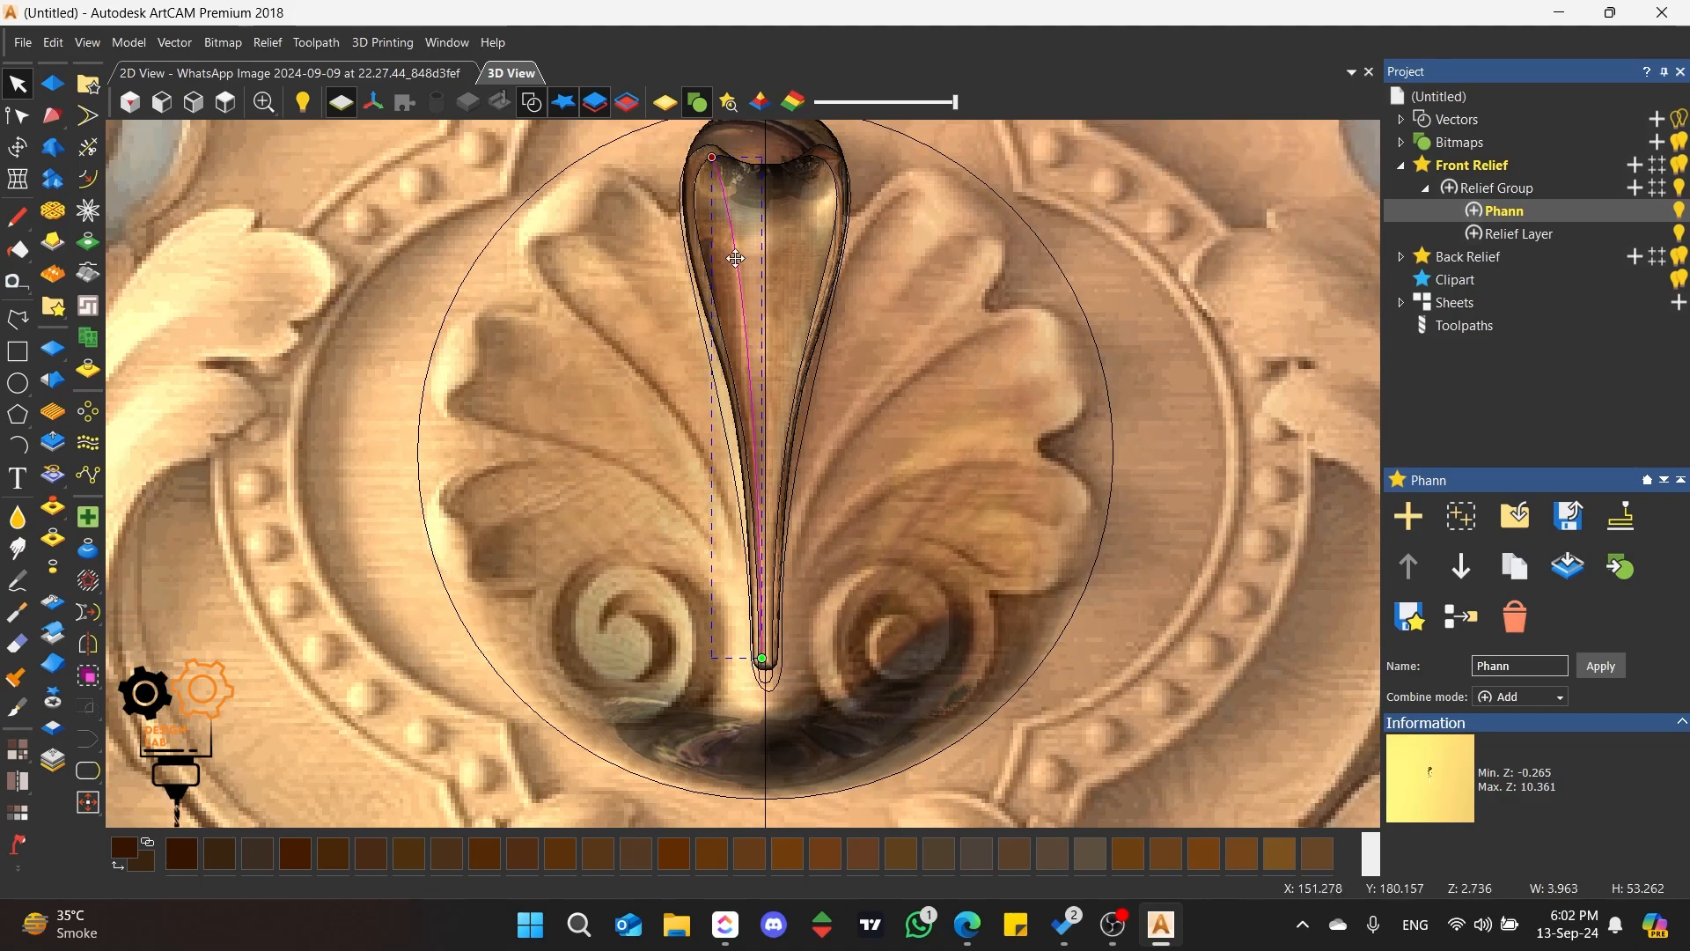
click(93, 651)
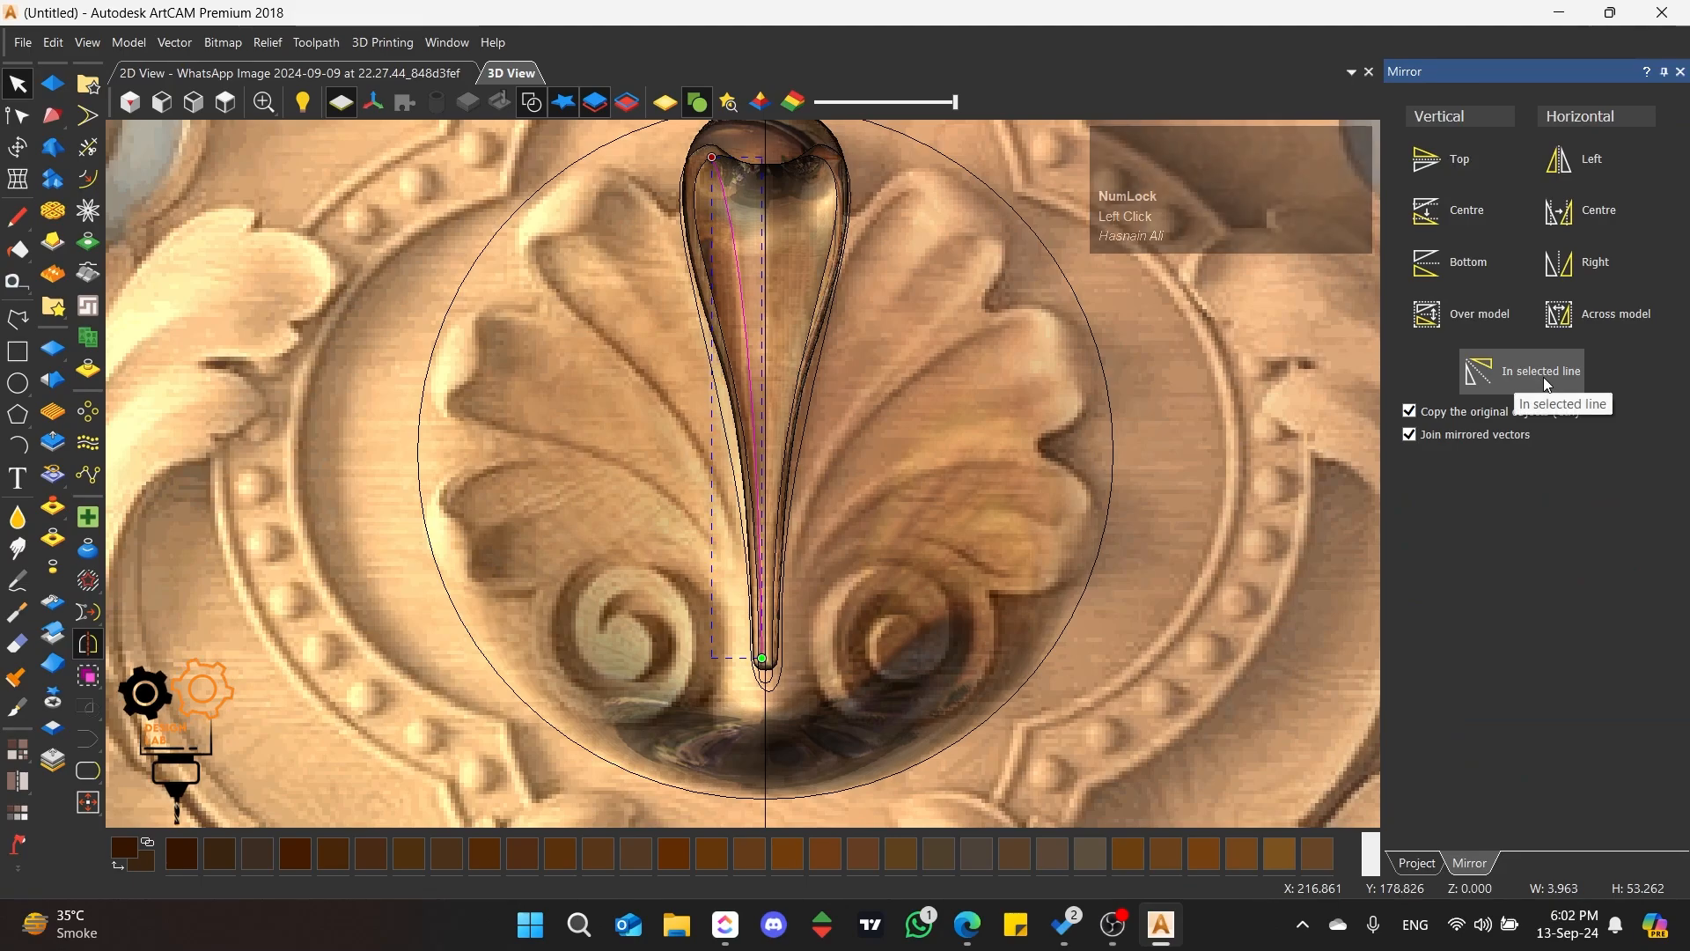
click(1410, 435)
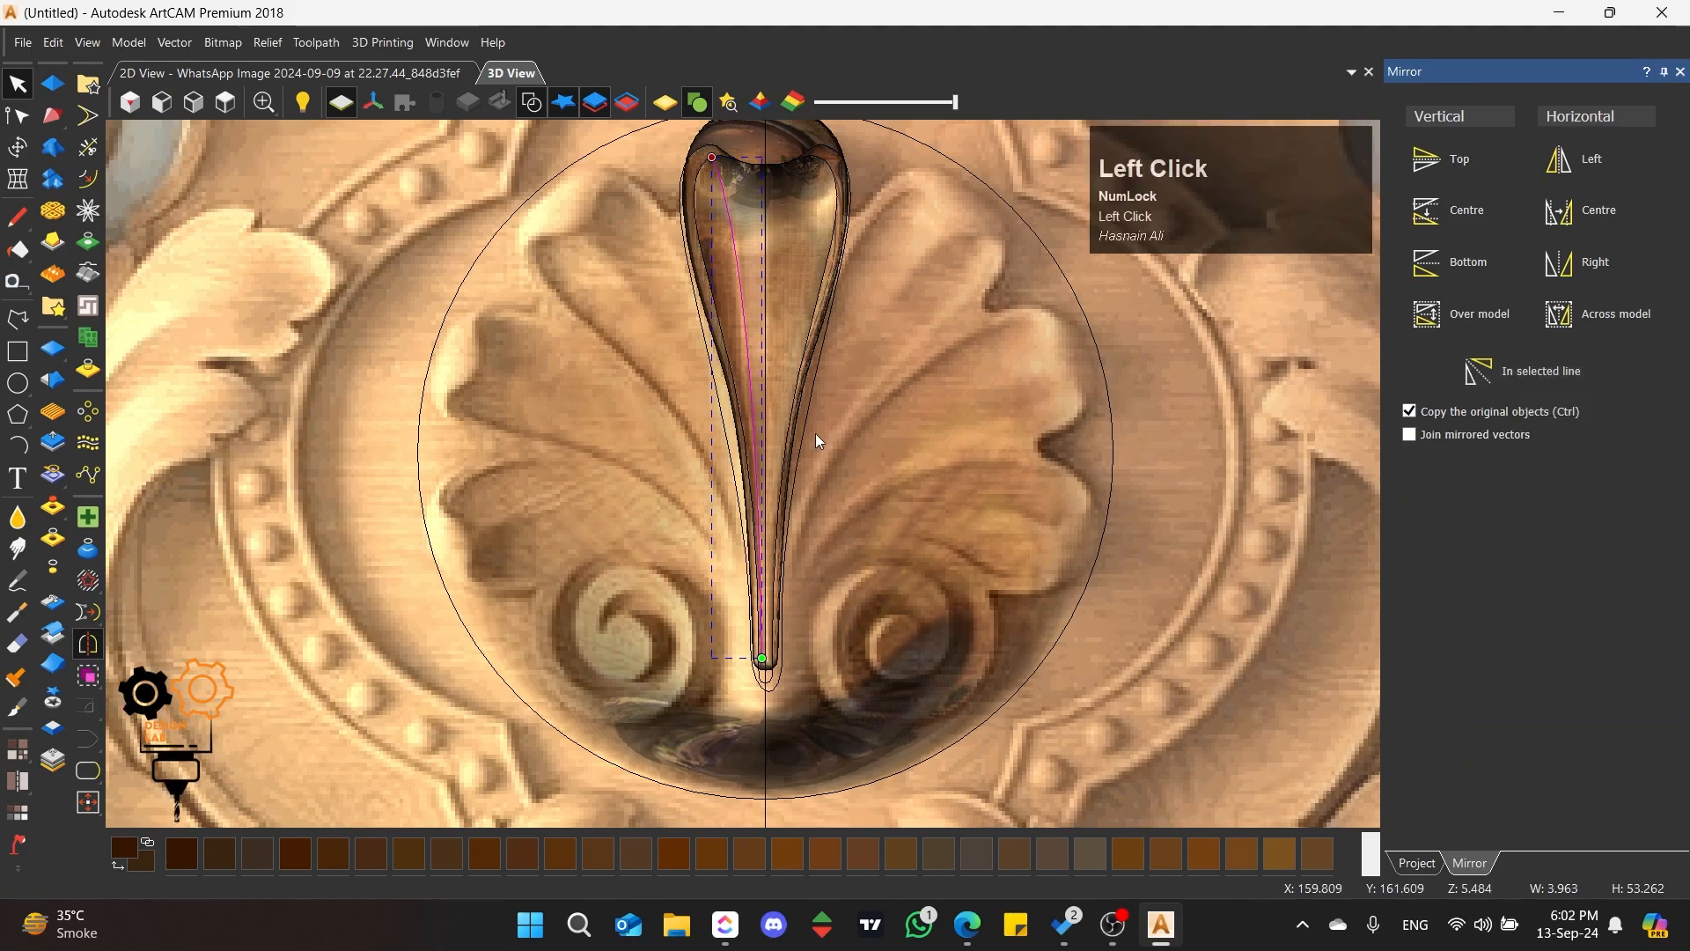
shift+click(765, 243)
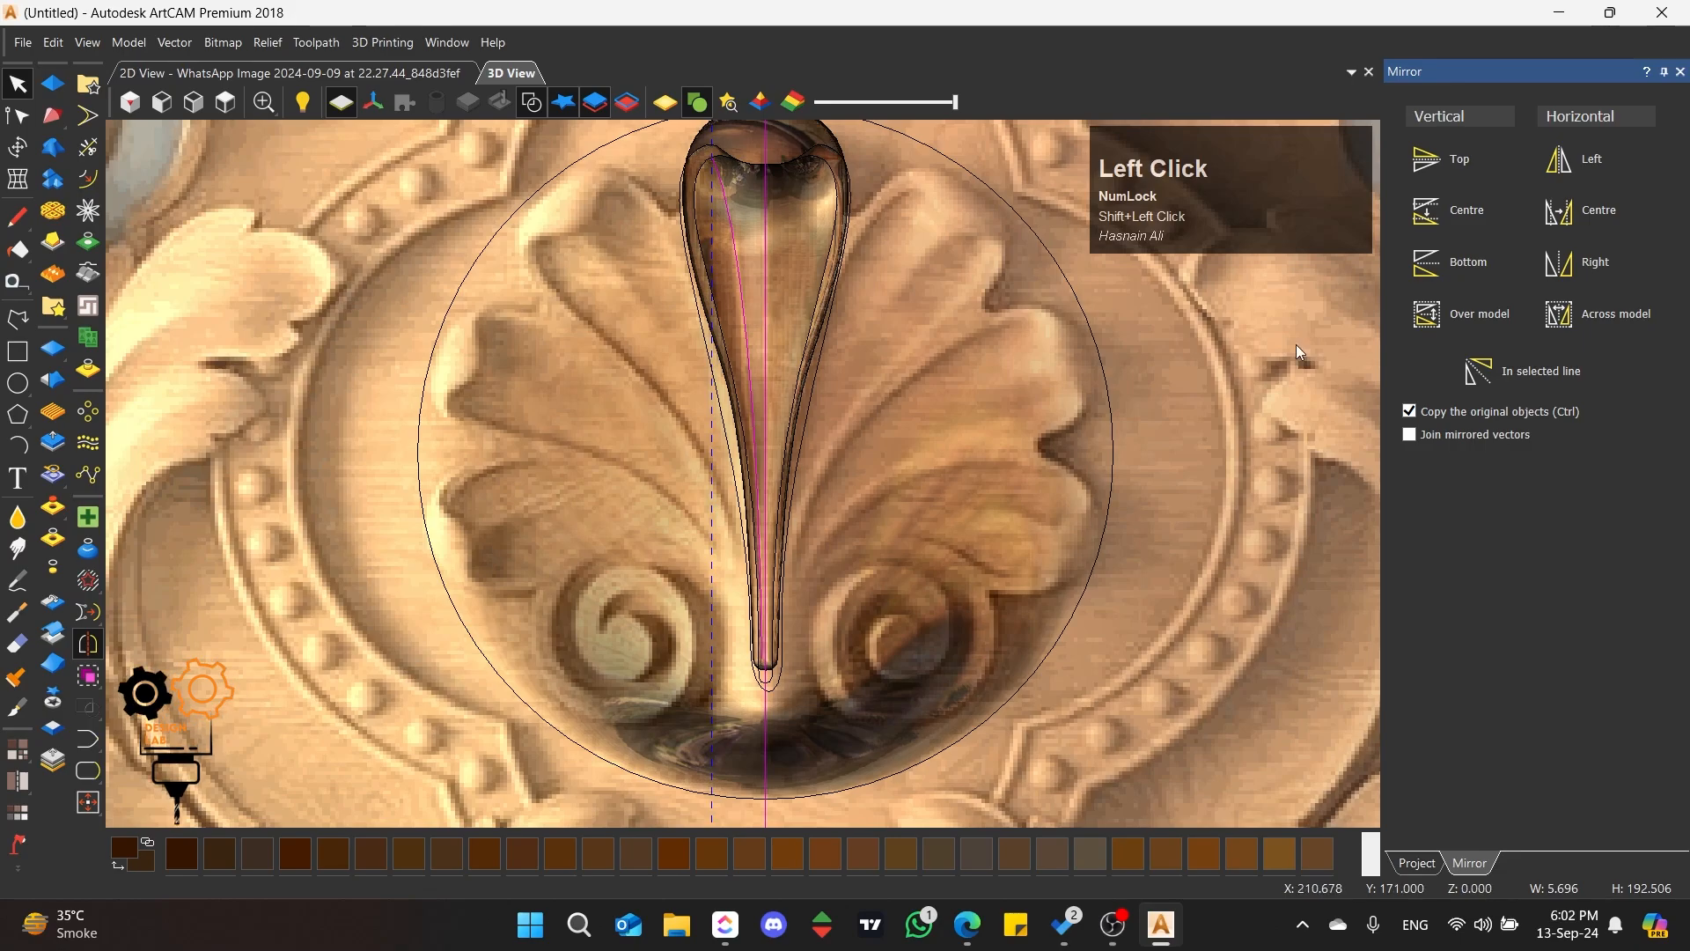
click(1521, 376)
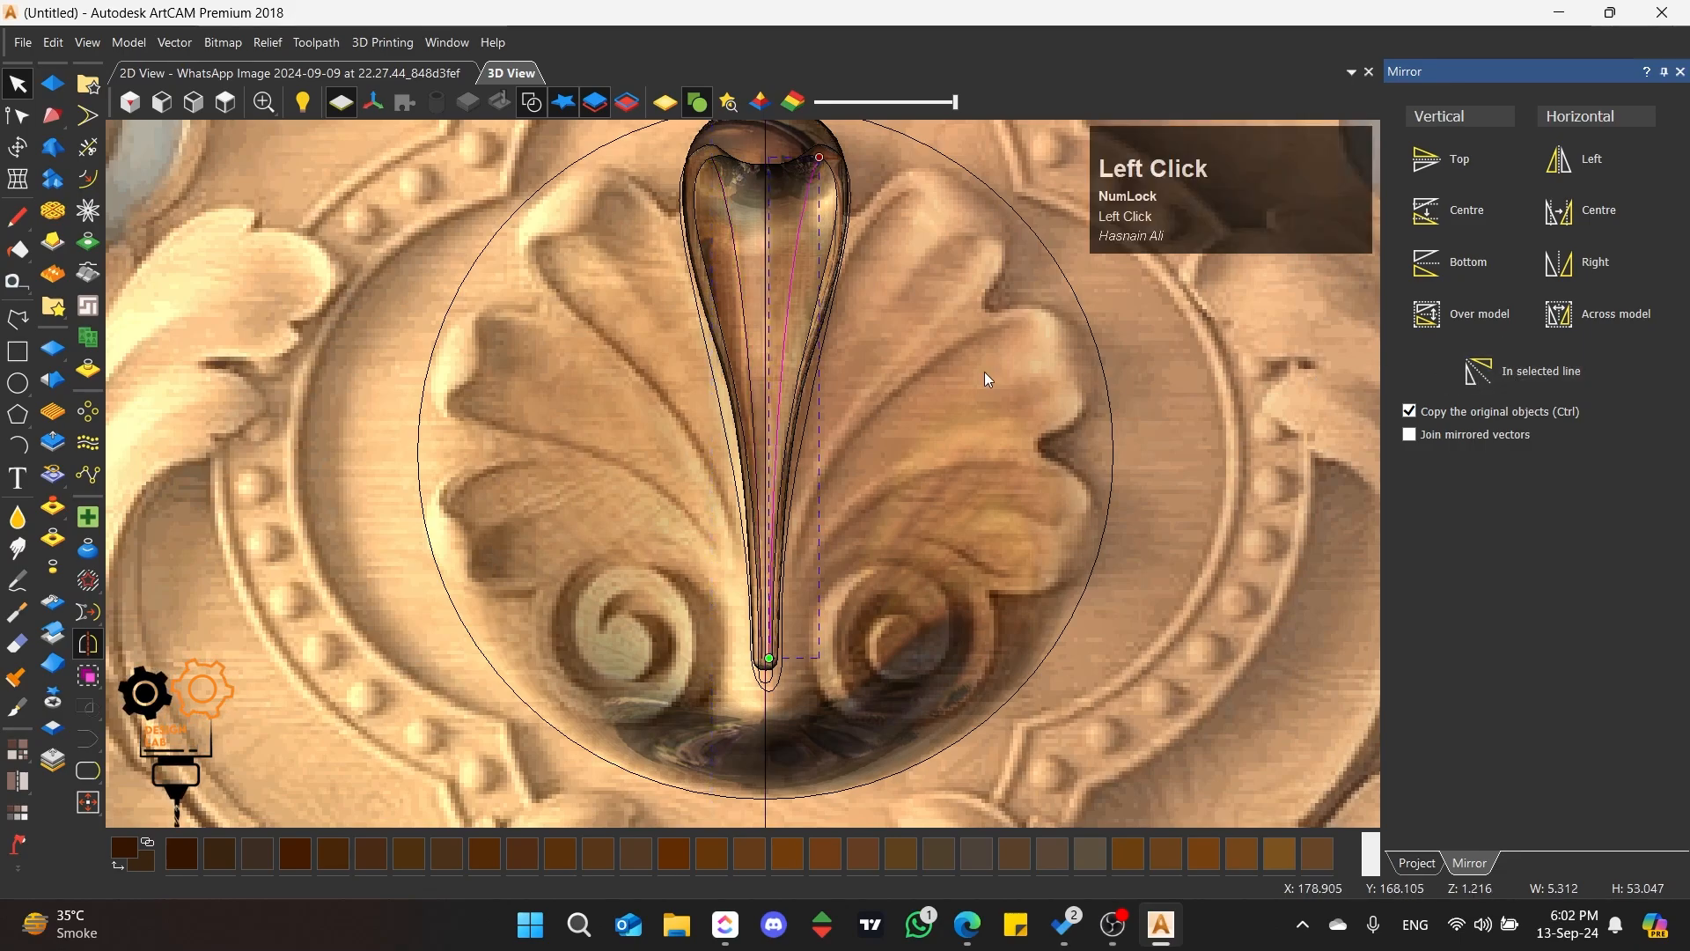
Step: Select both inner curves and examine their spacing from the petal's top down to its base
scroll(856, 287, up, 4)
click(631, 312)
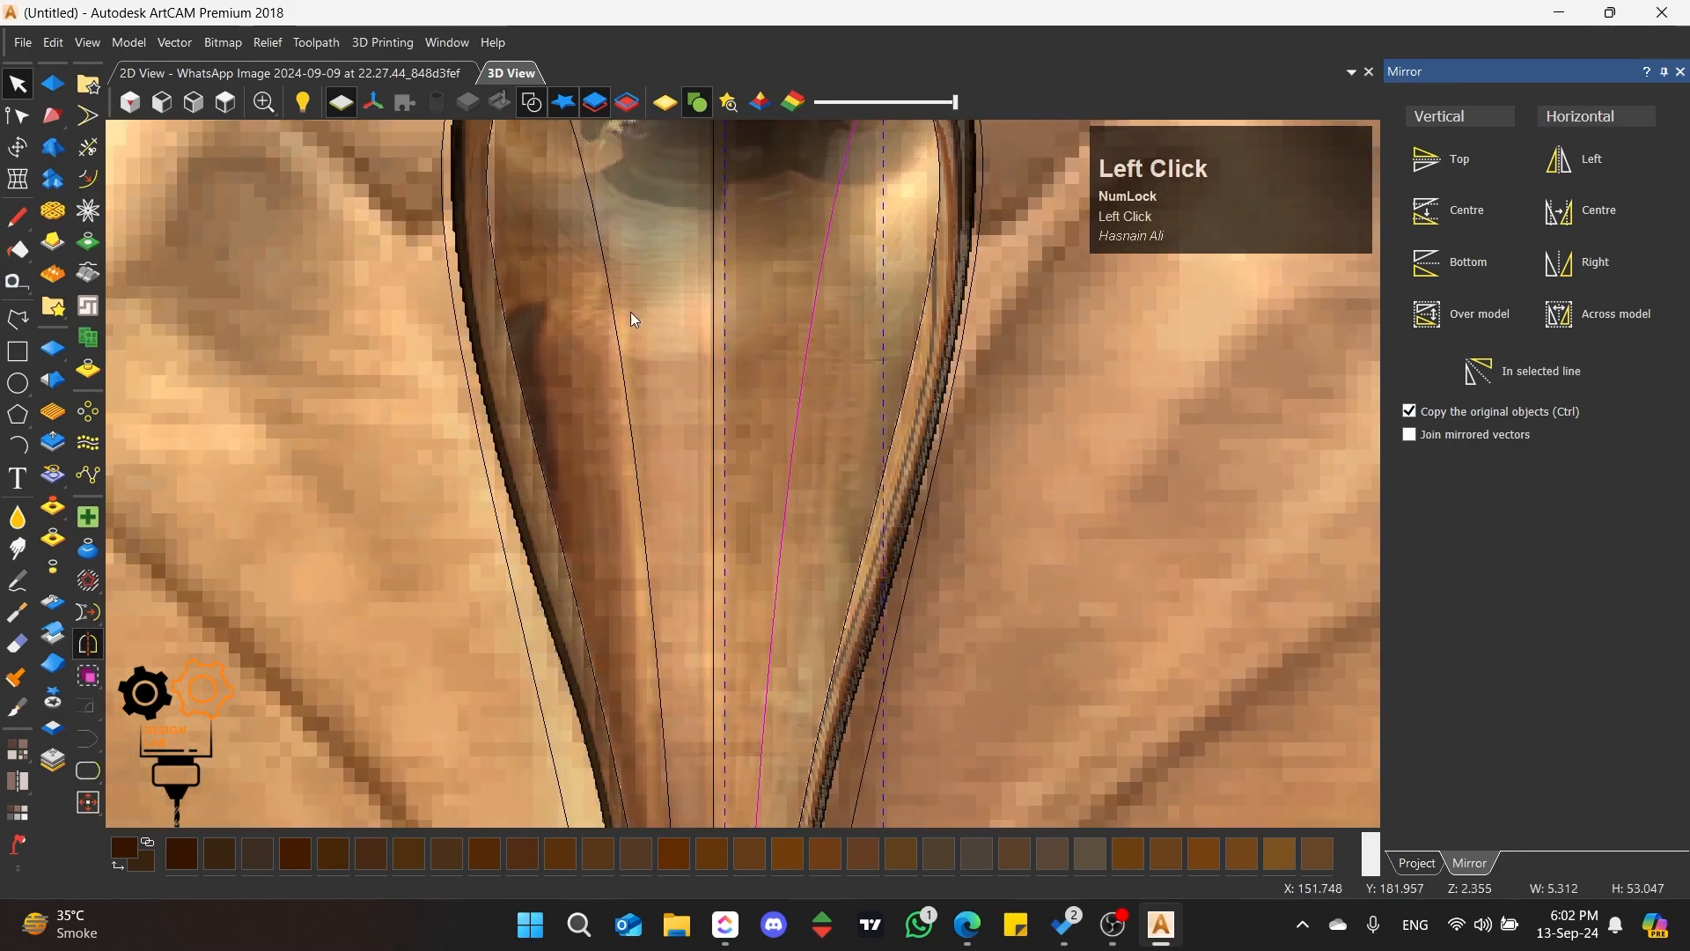
shift+click(586, 310)
scroll(673, 434, down, 5)
scroll(720, 622, up, 4)
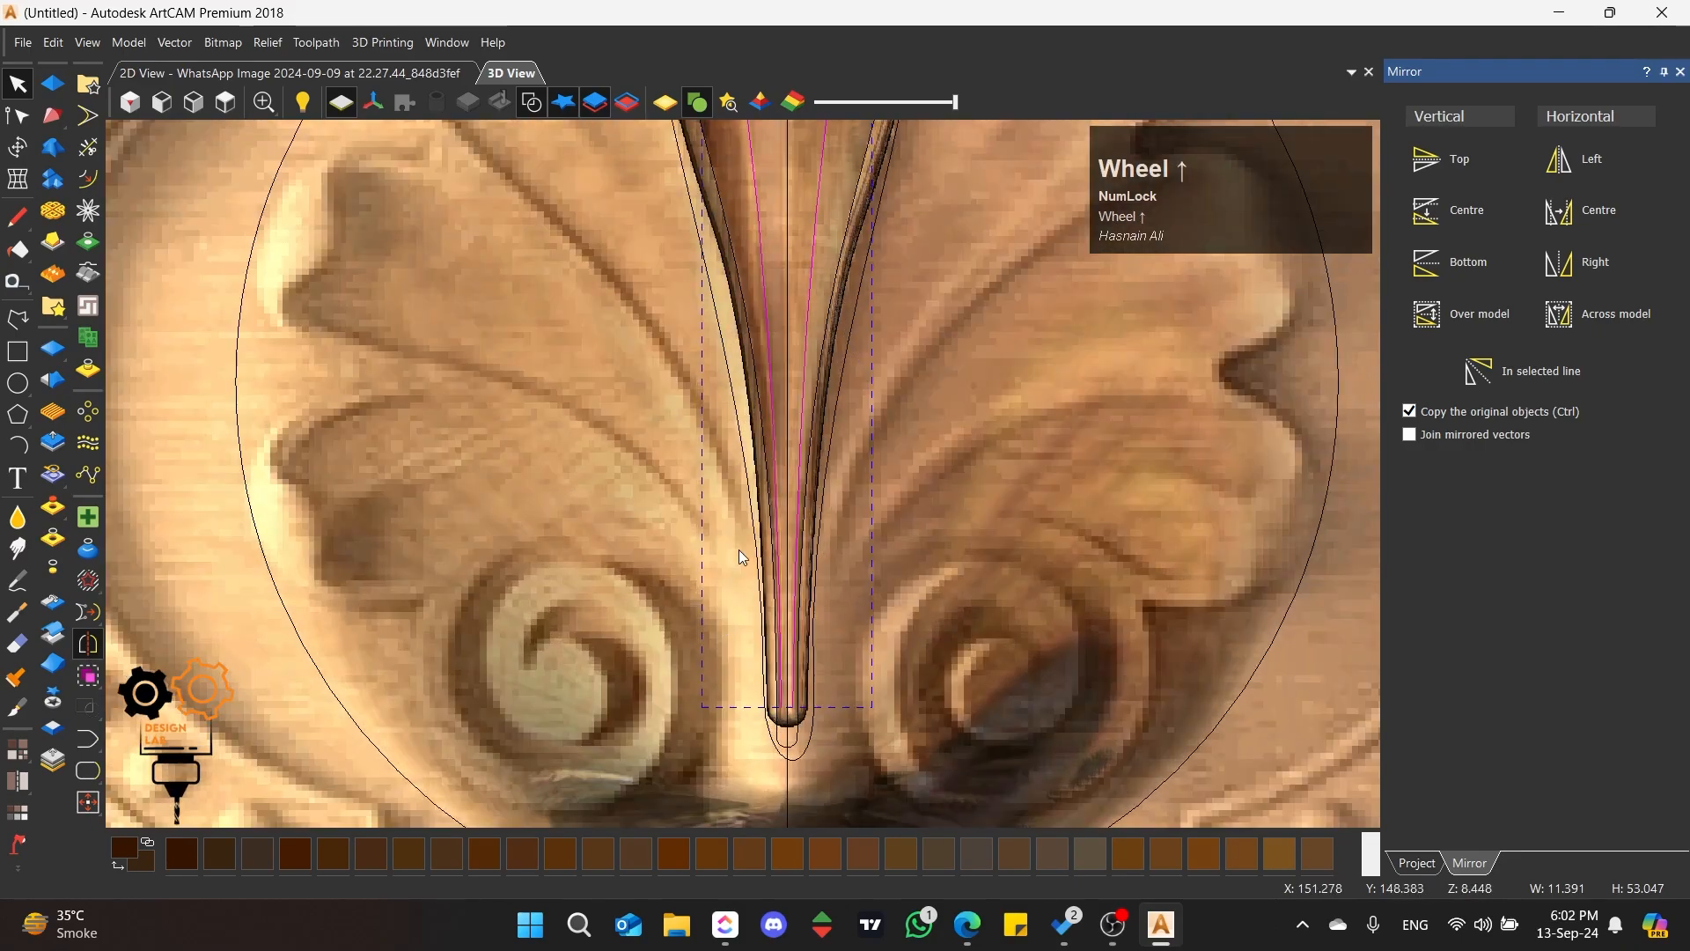
scroll(922, 329, down, 4)
scroll(781, 256, up, 3)
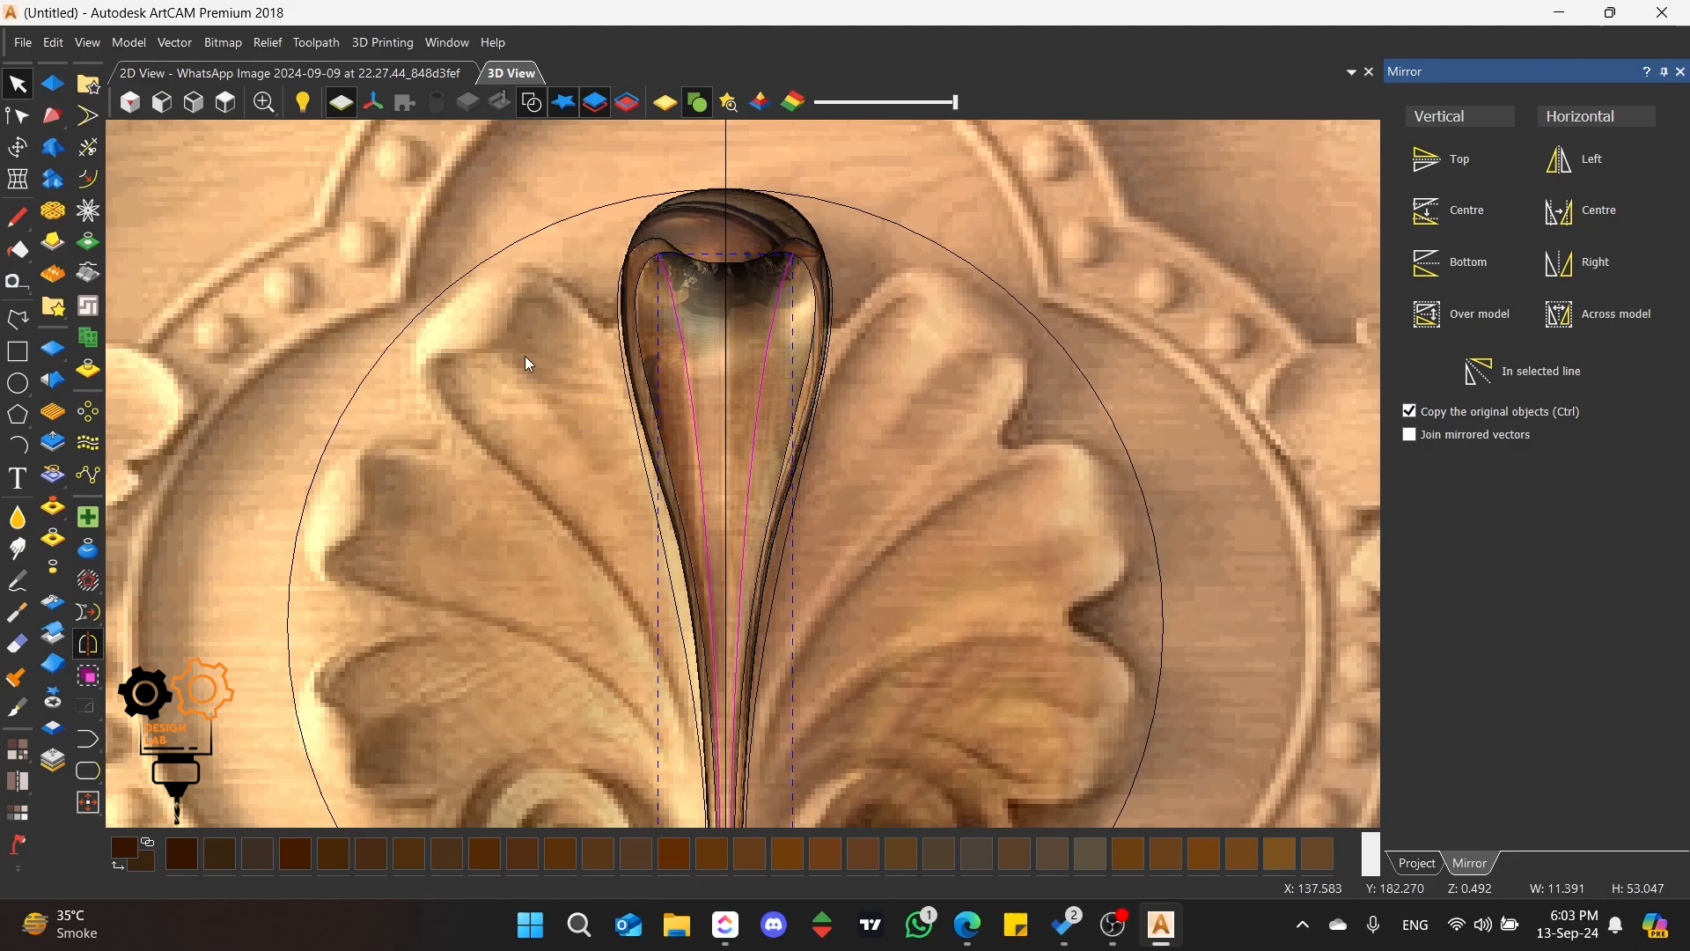
Step: Draw a horizontal line about 8.4 mm long on the shell's upper-left lobes, beside the central petal
click(17, 319)
click(393, 418)
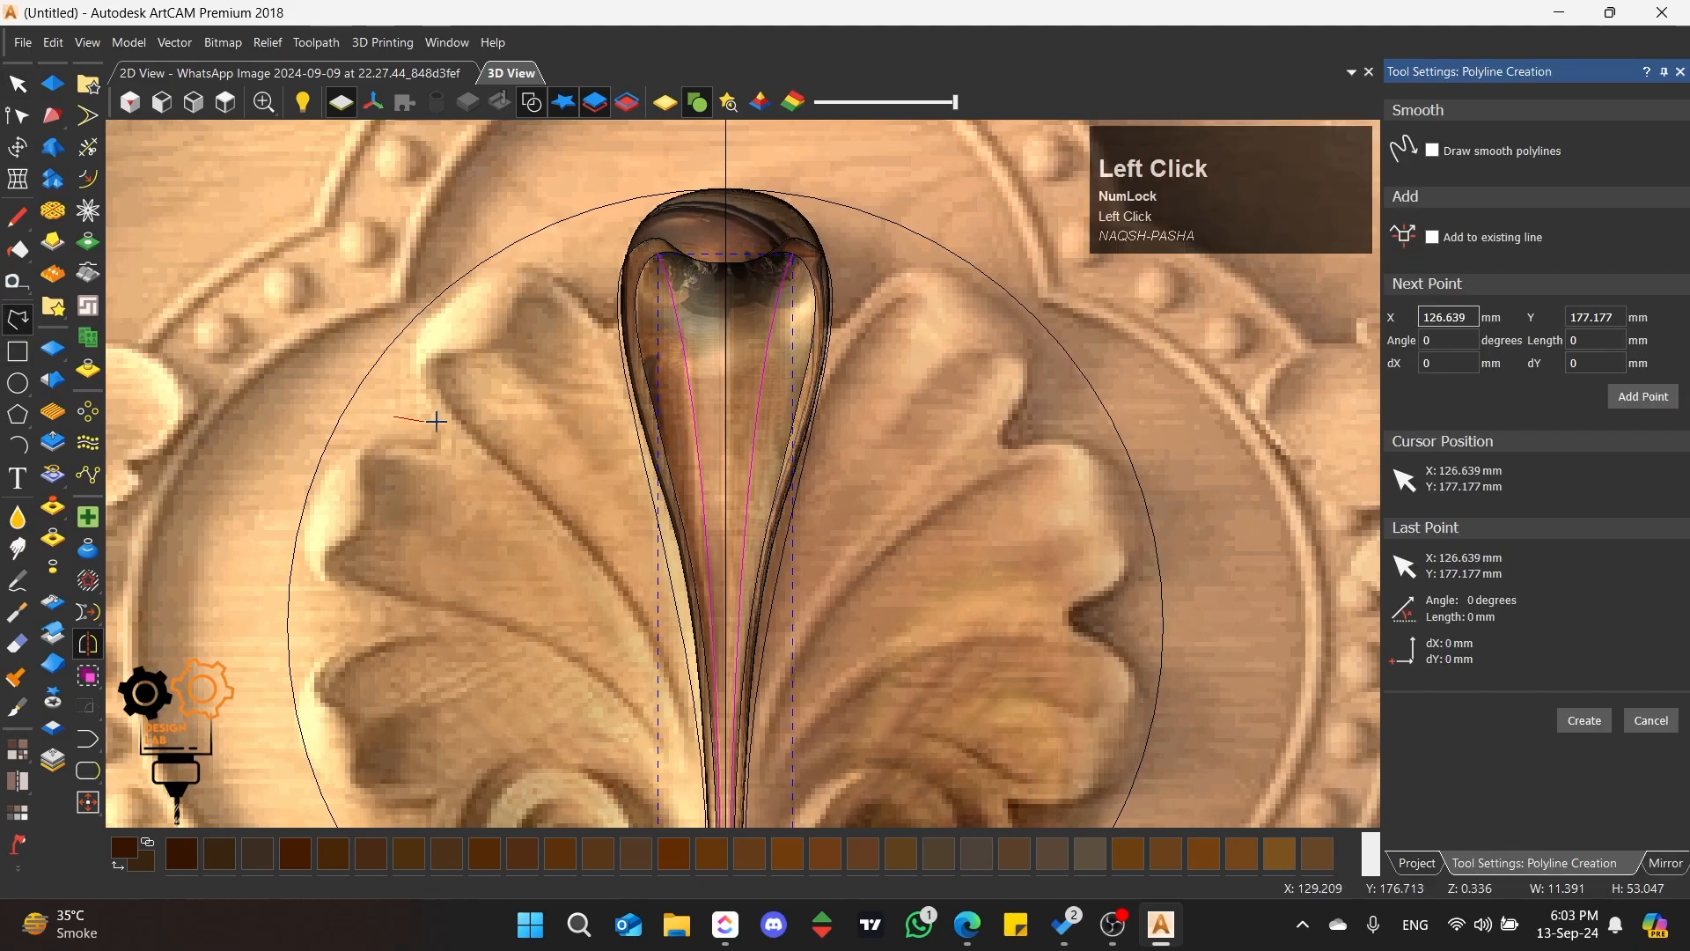
click(493, 418)
key(space)
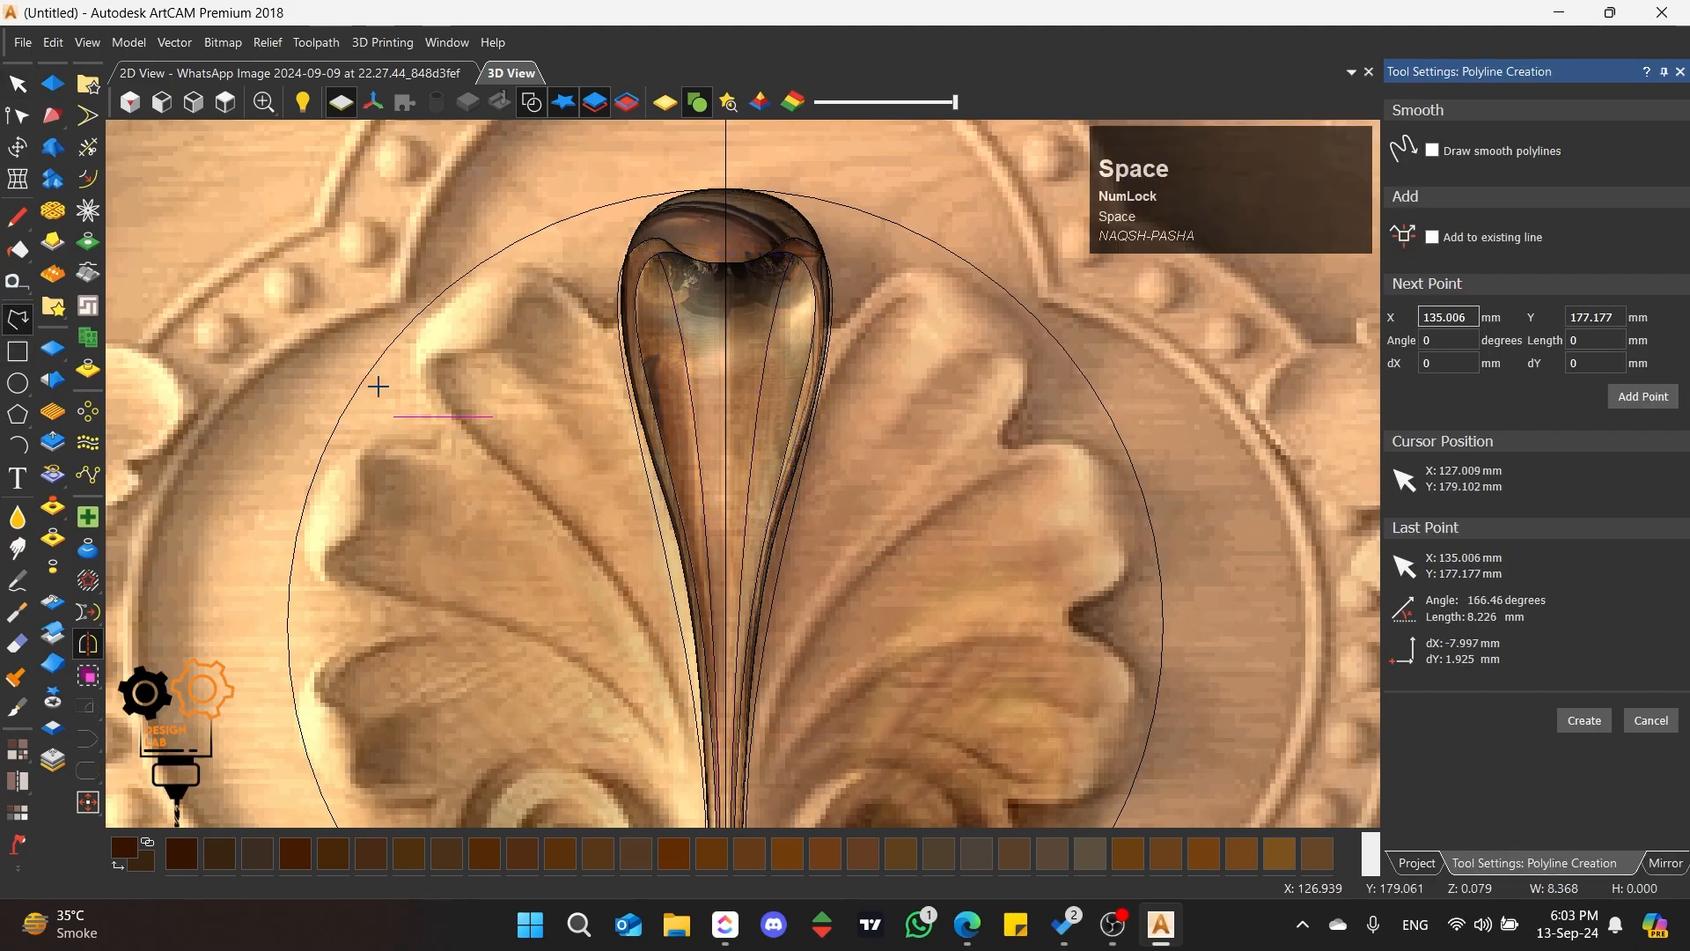
click(18, 83)
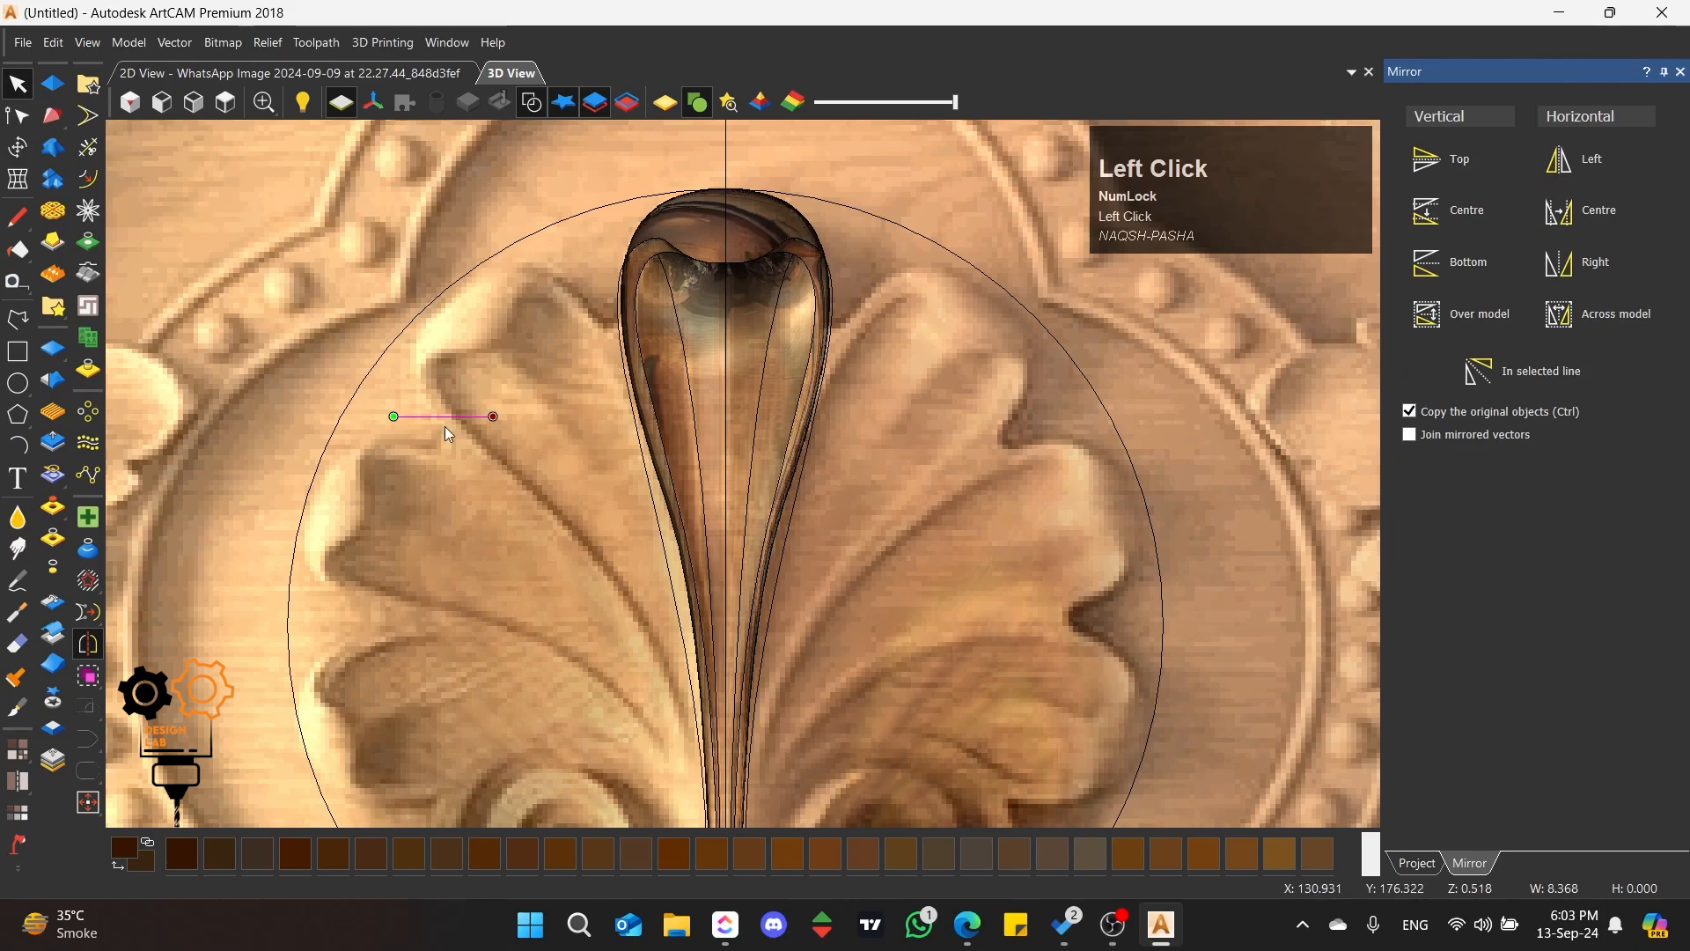
Step: Duplicate the short horizontal line just below it and bend the copy into a smooth arch from a raised midpoint
ctrl+drag(445, 418, 467, 493)
key(n)
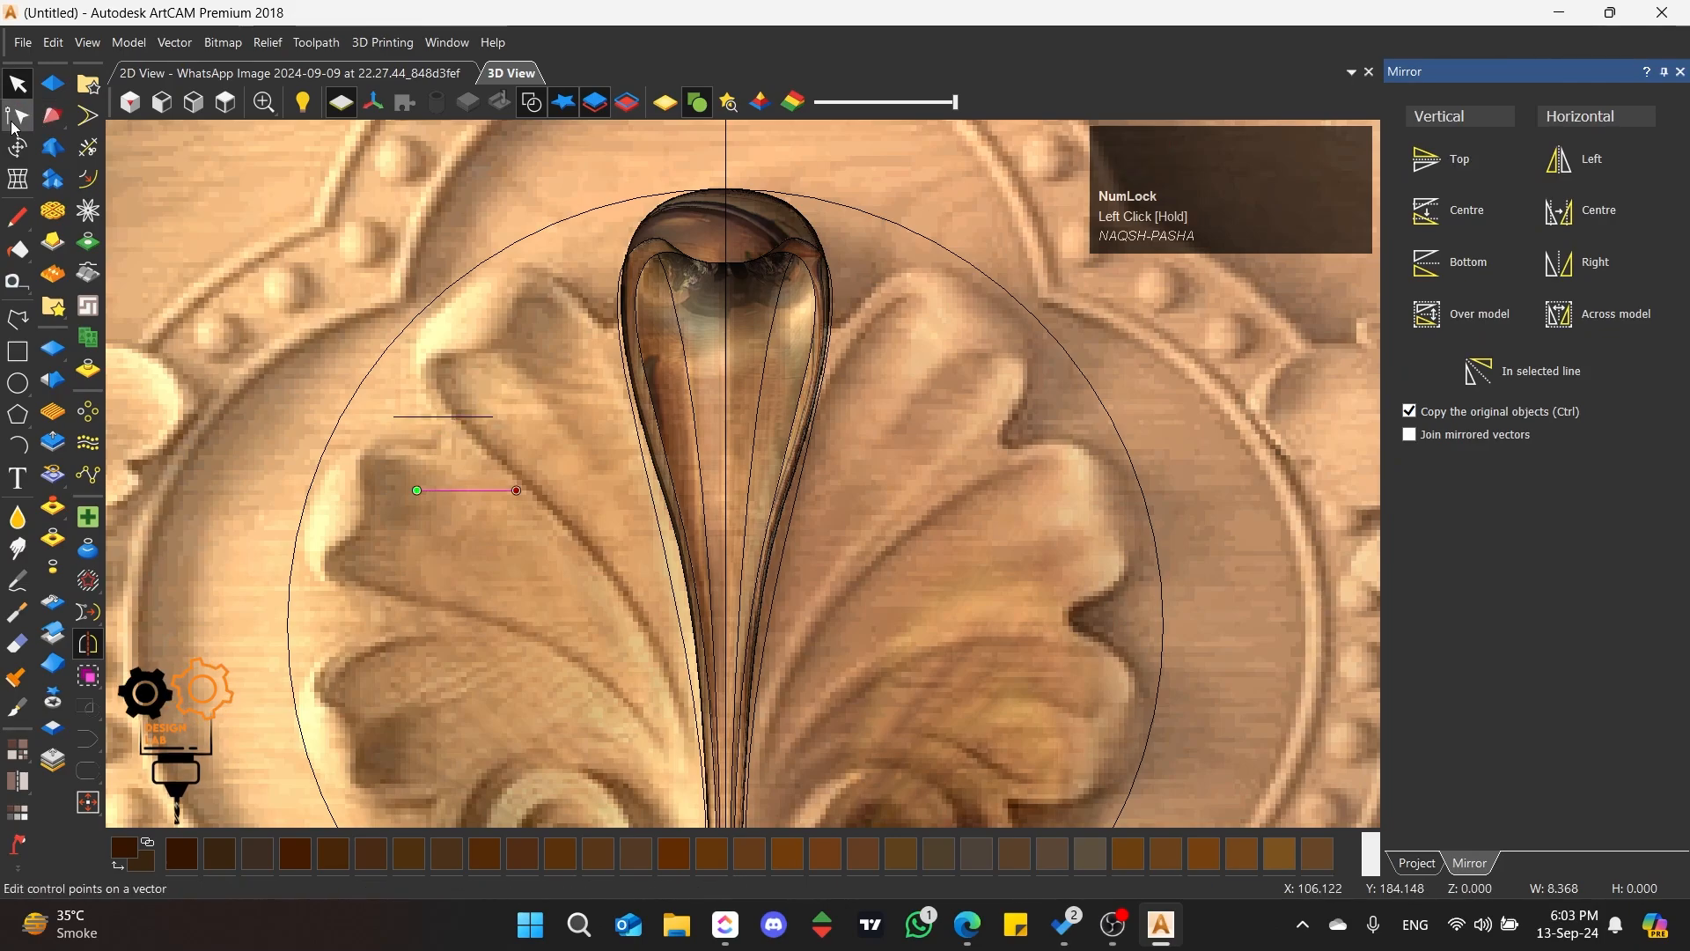
scroll(440, 468, up, 3)
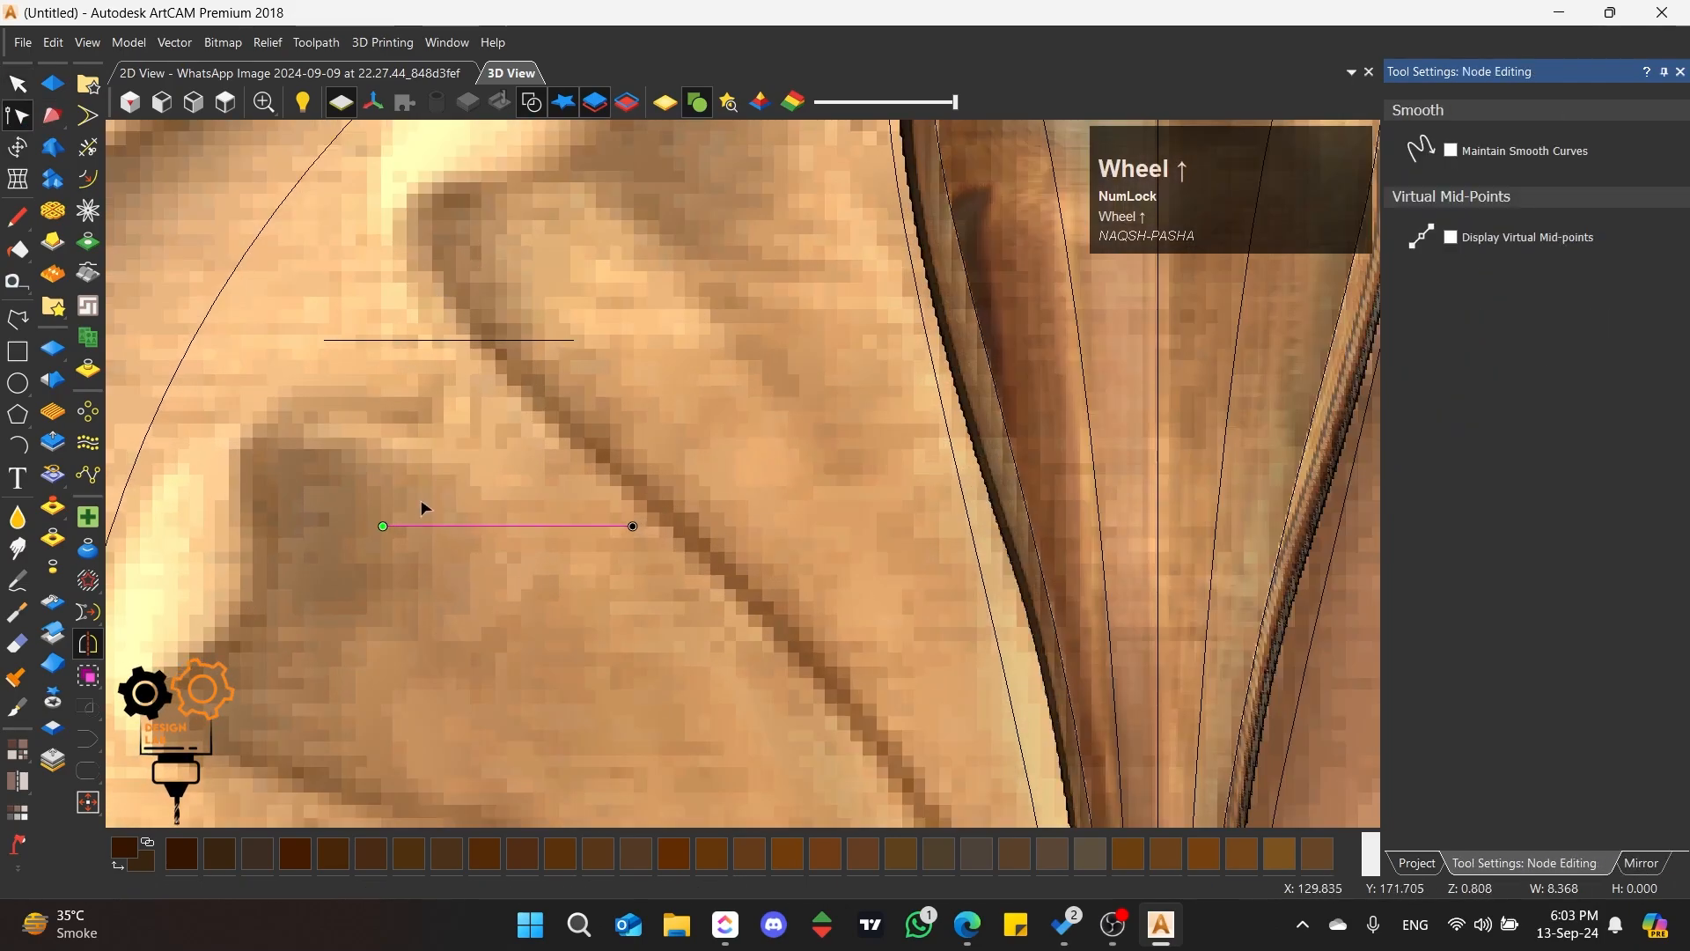
key(m)
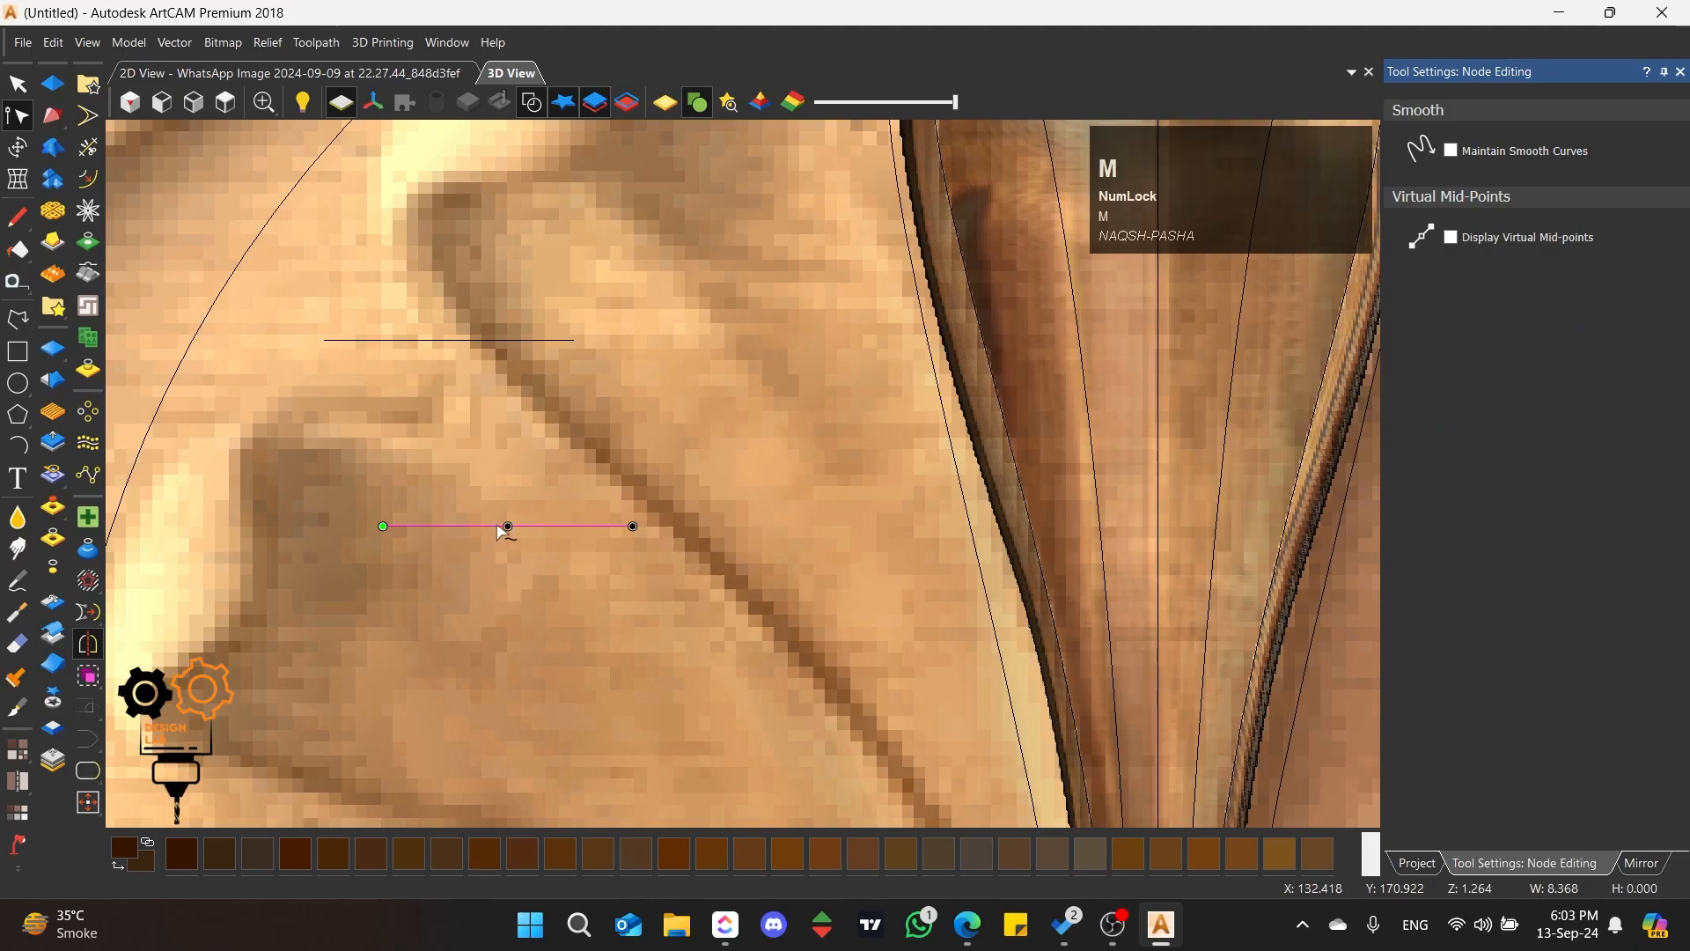
key(s)
drag(508, 526, 509, 488)
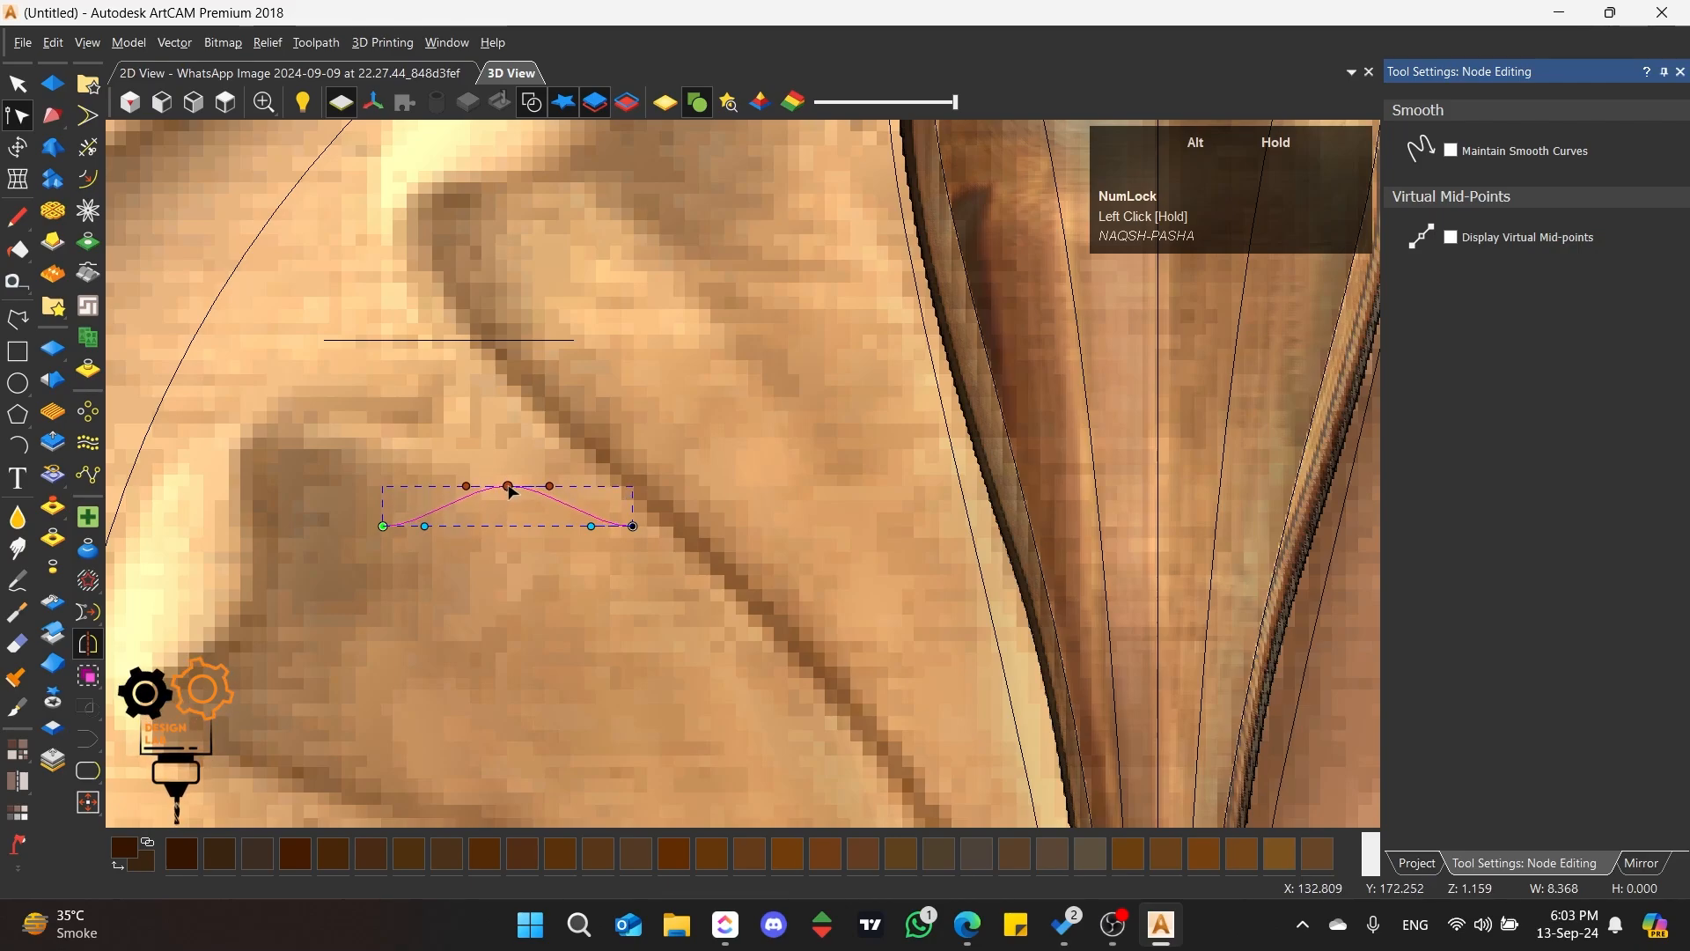
click(17, 83)
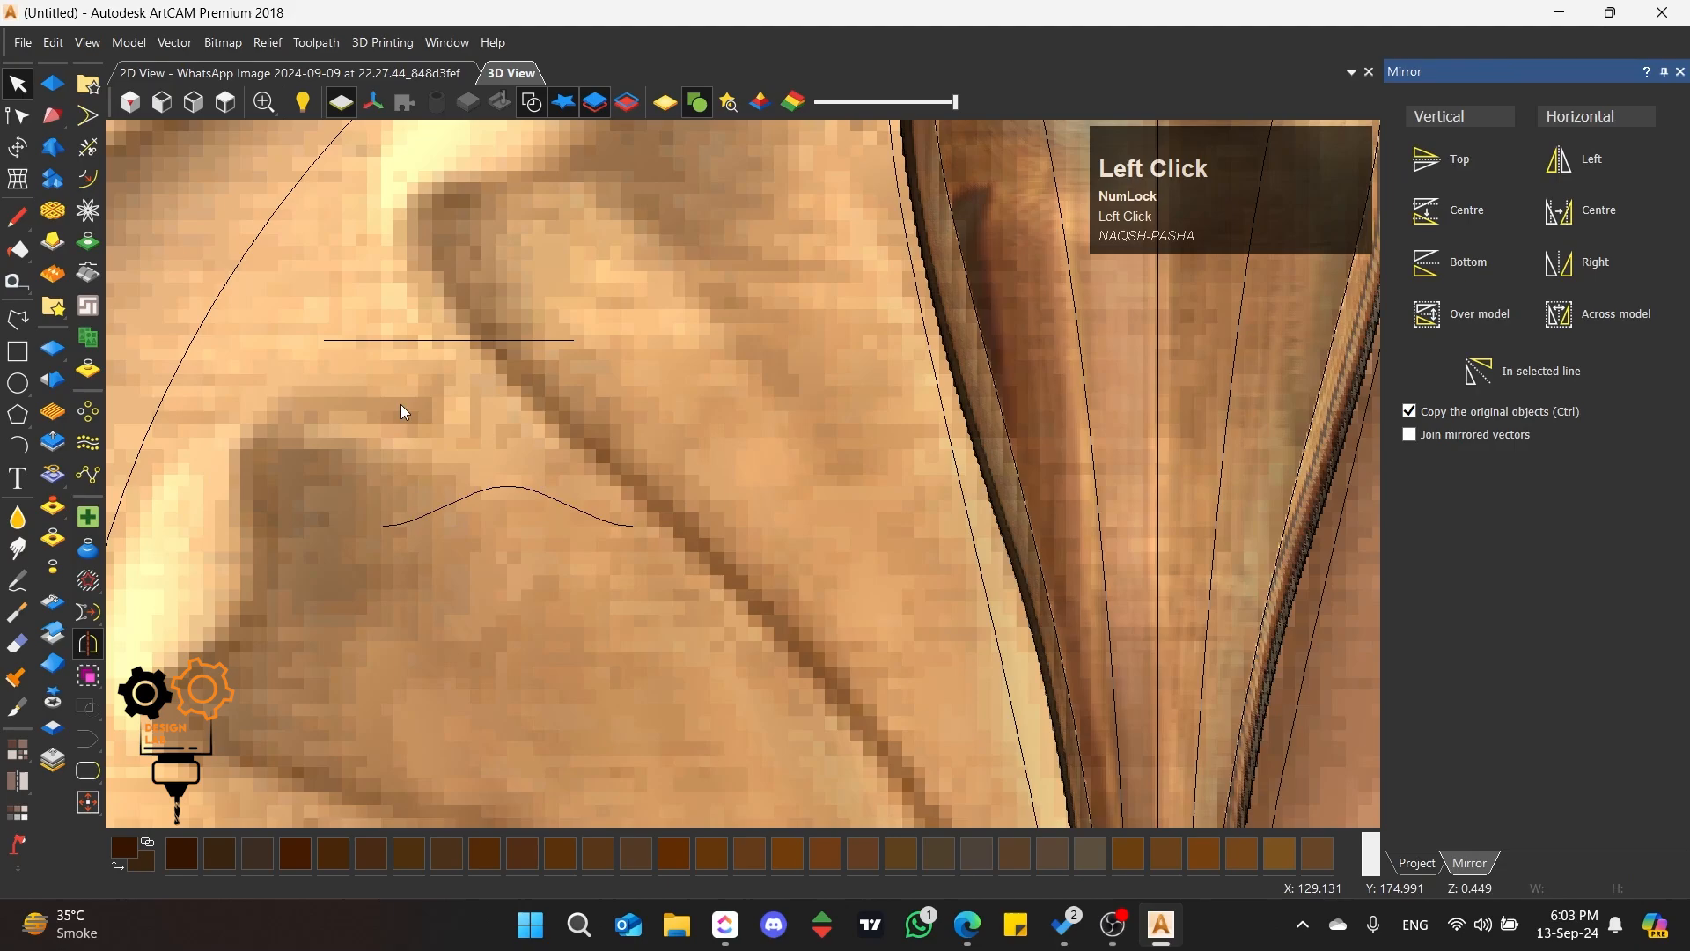
Step: Start a Two Rail Sweep using the two mirrored inner curves of the central petal as drive rails
scroll(711, 583, down, 5)
scroll(916, 388, up, 3)
click(920, 396)
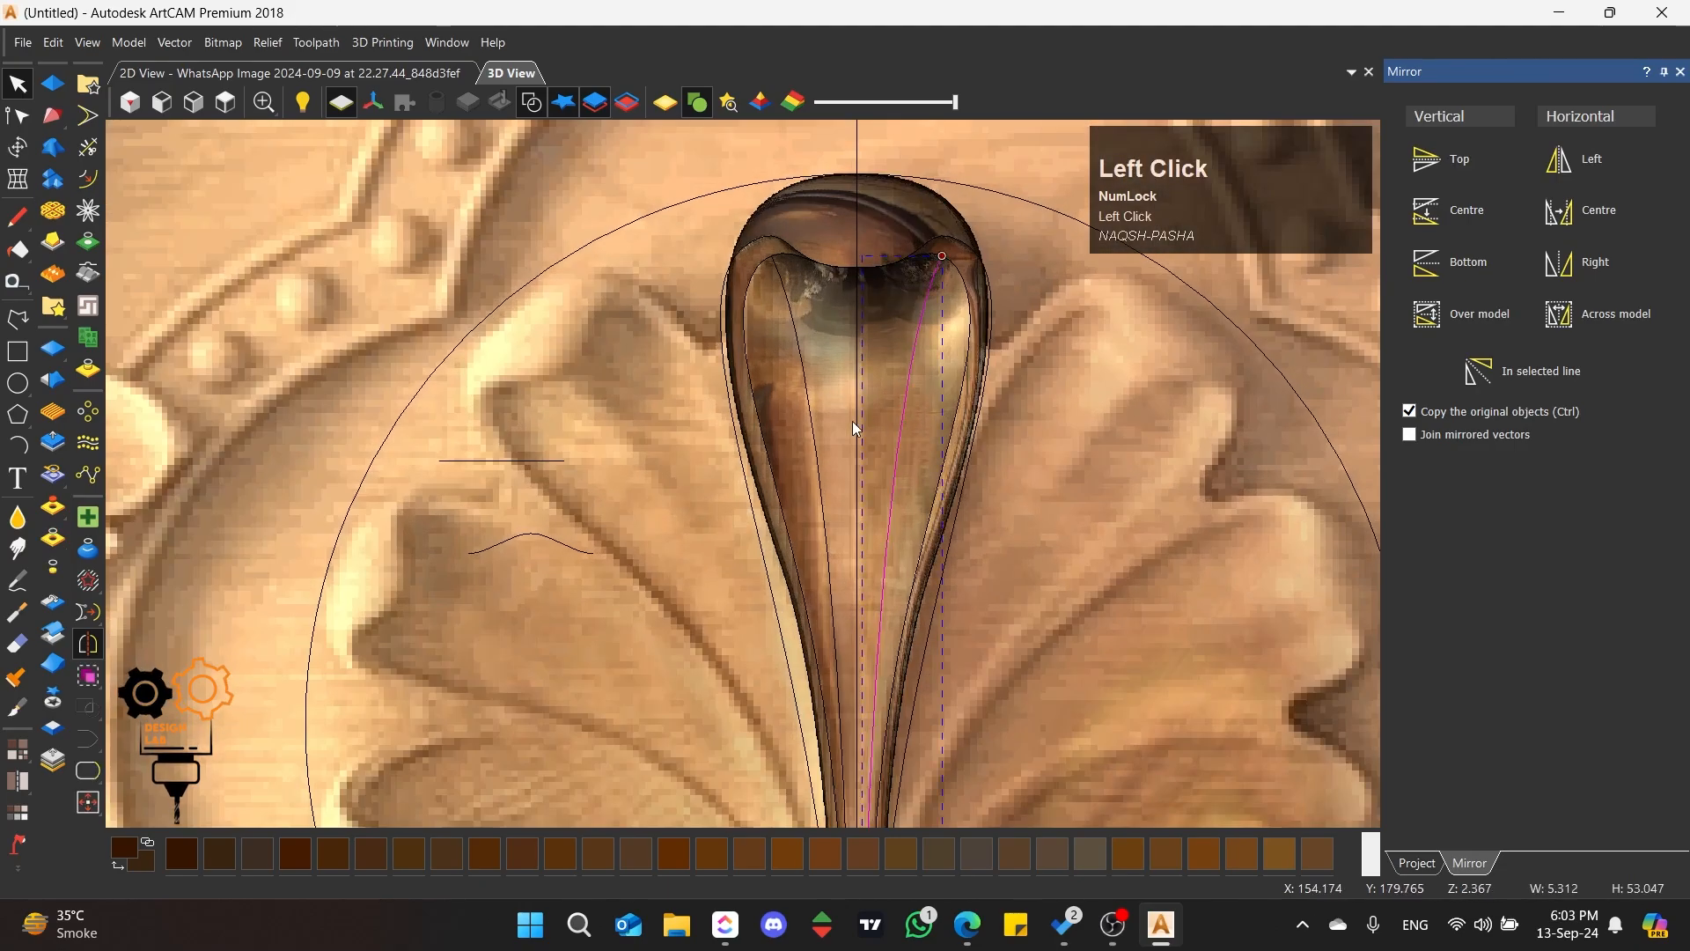
shift+click(798, 382)
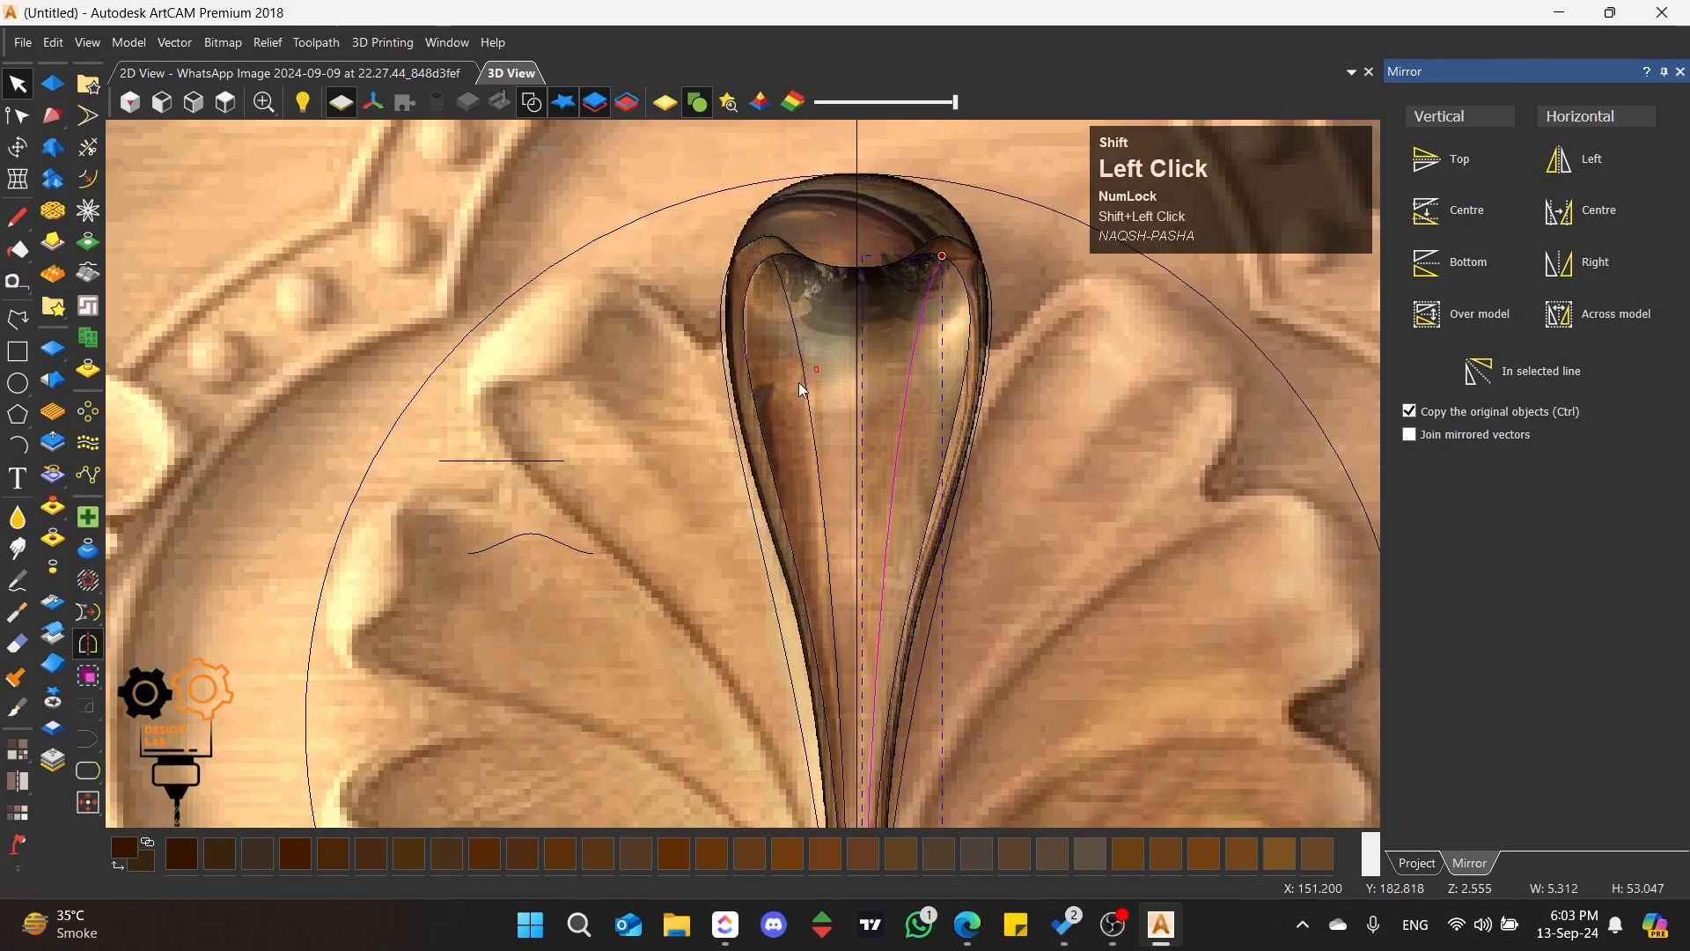
right_click(53, 117)
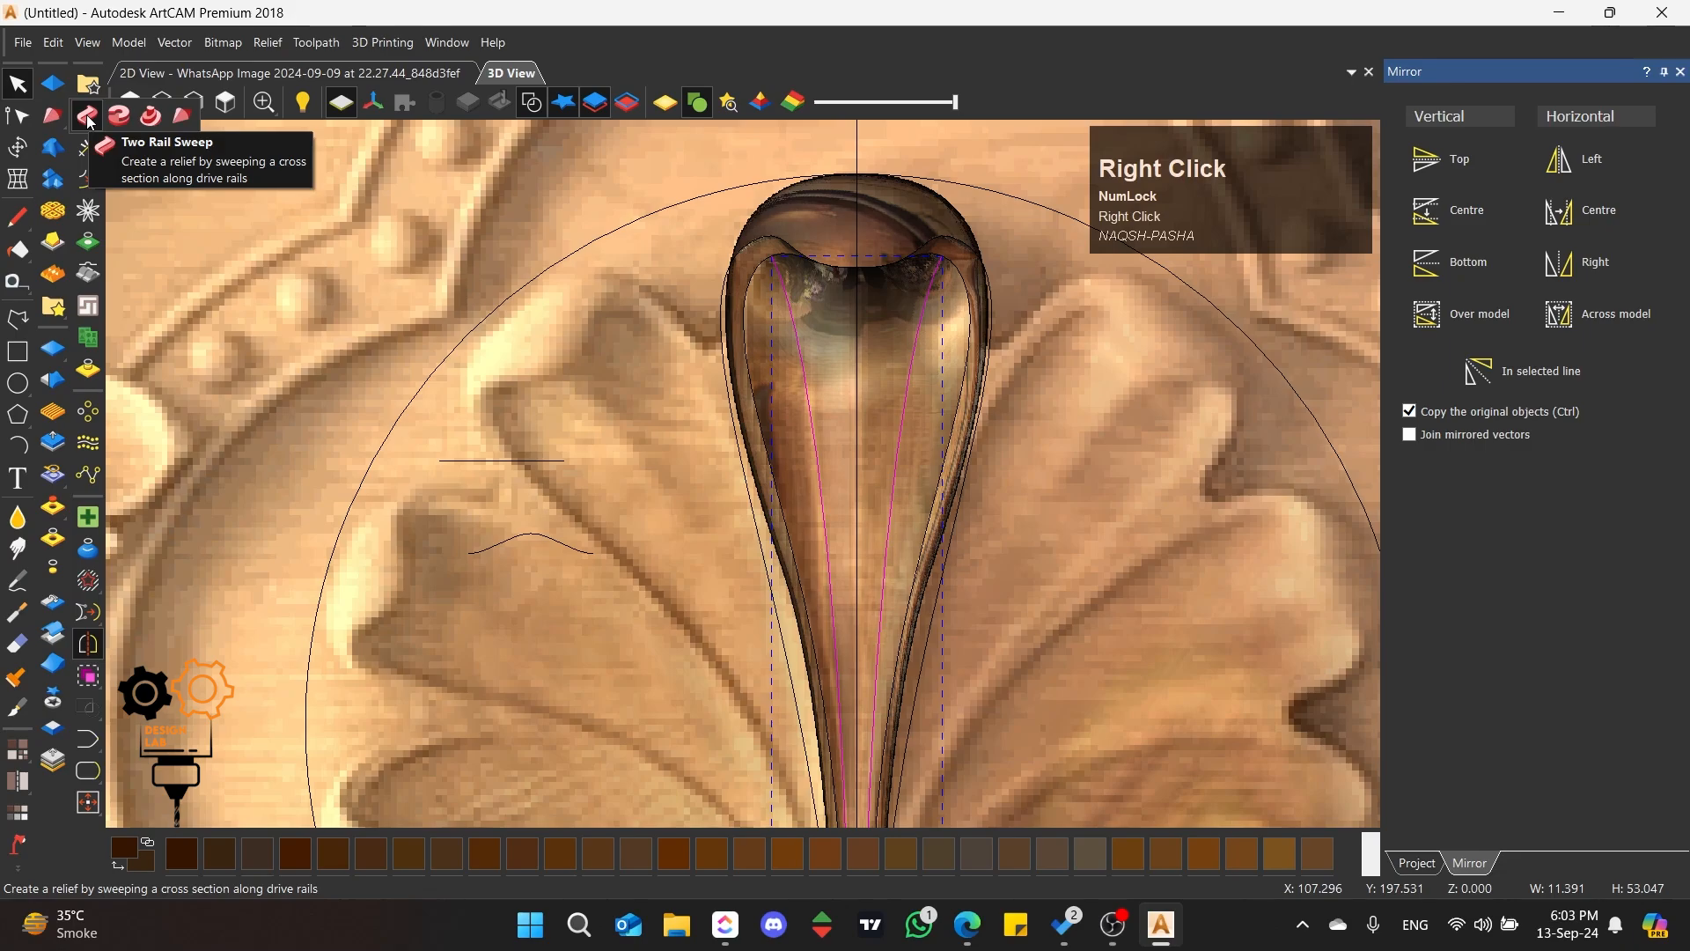
click(89, 117)
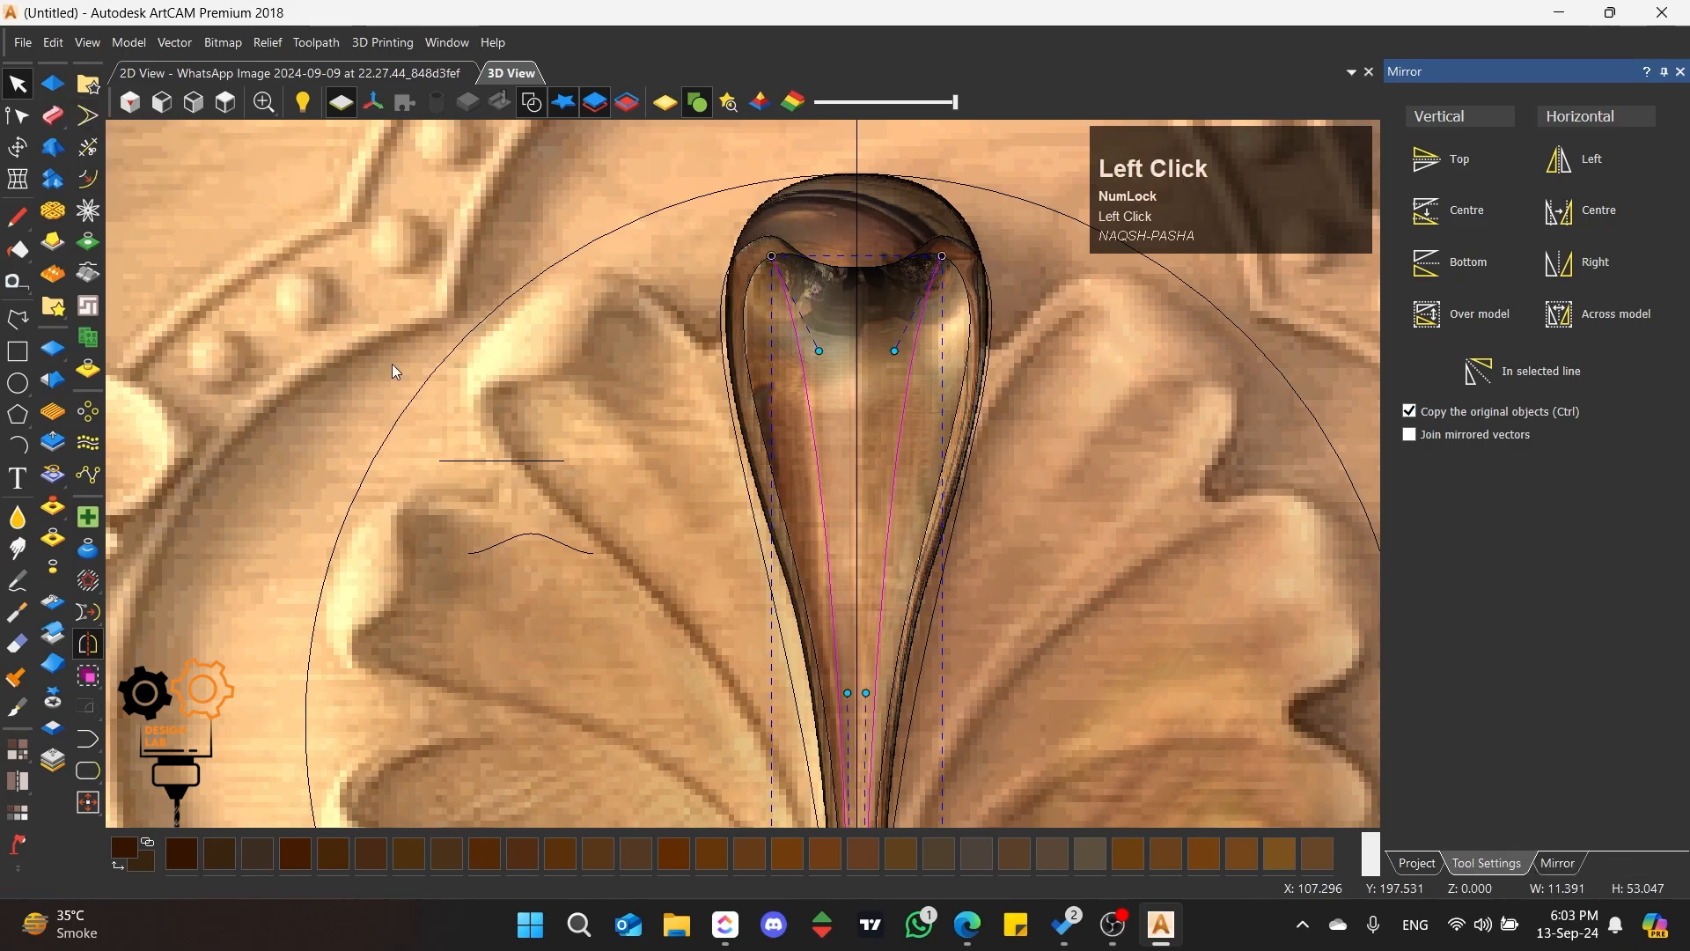
Step: Add three cross sections to the sweep: the straight line, the arch, and the straight line again
click(513, 458)
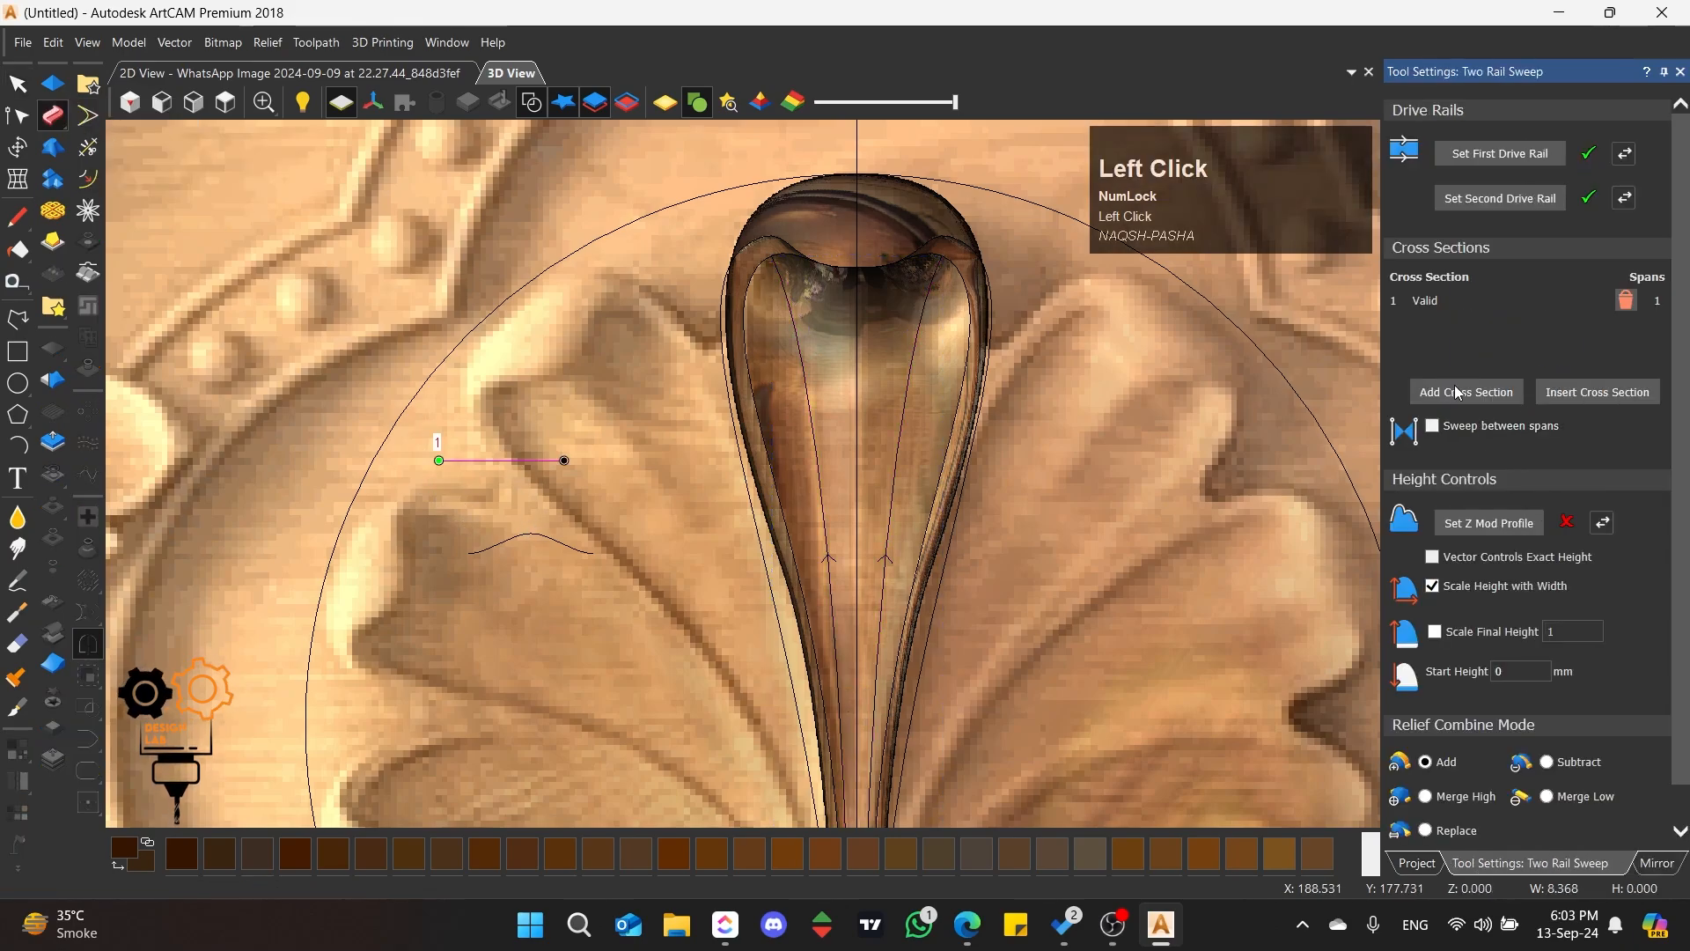
click(560, 537)
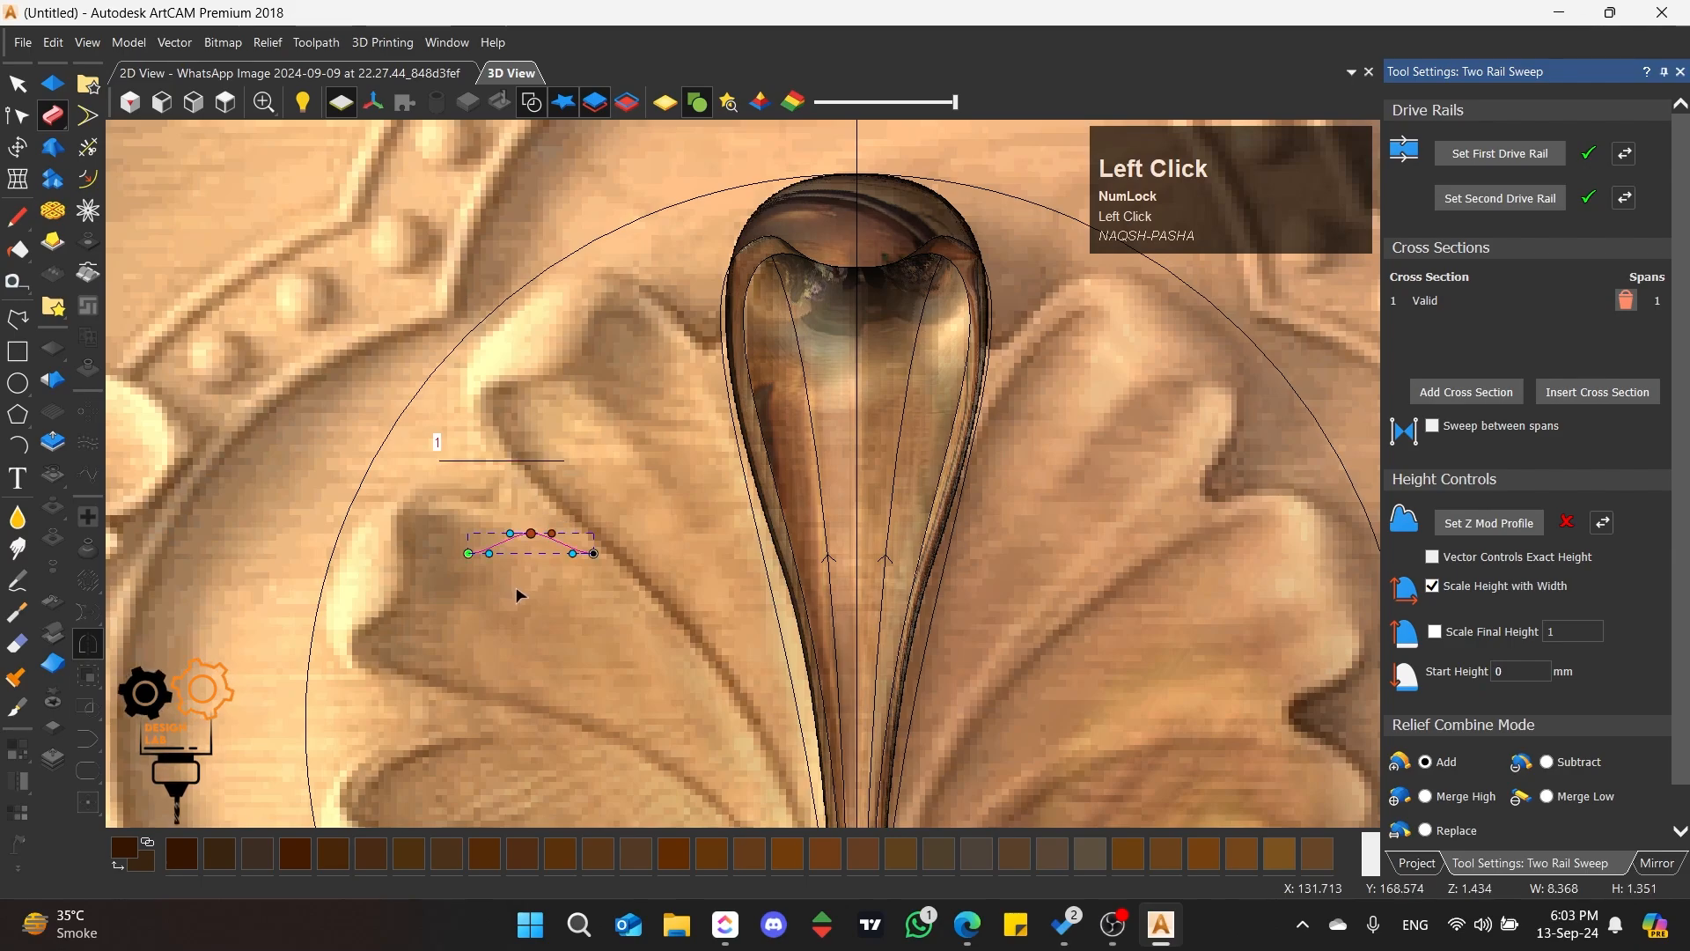
click(1451, 396)
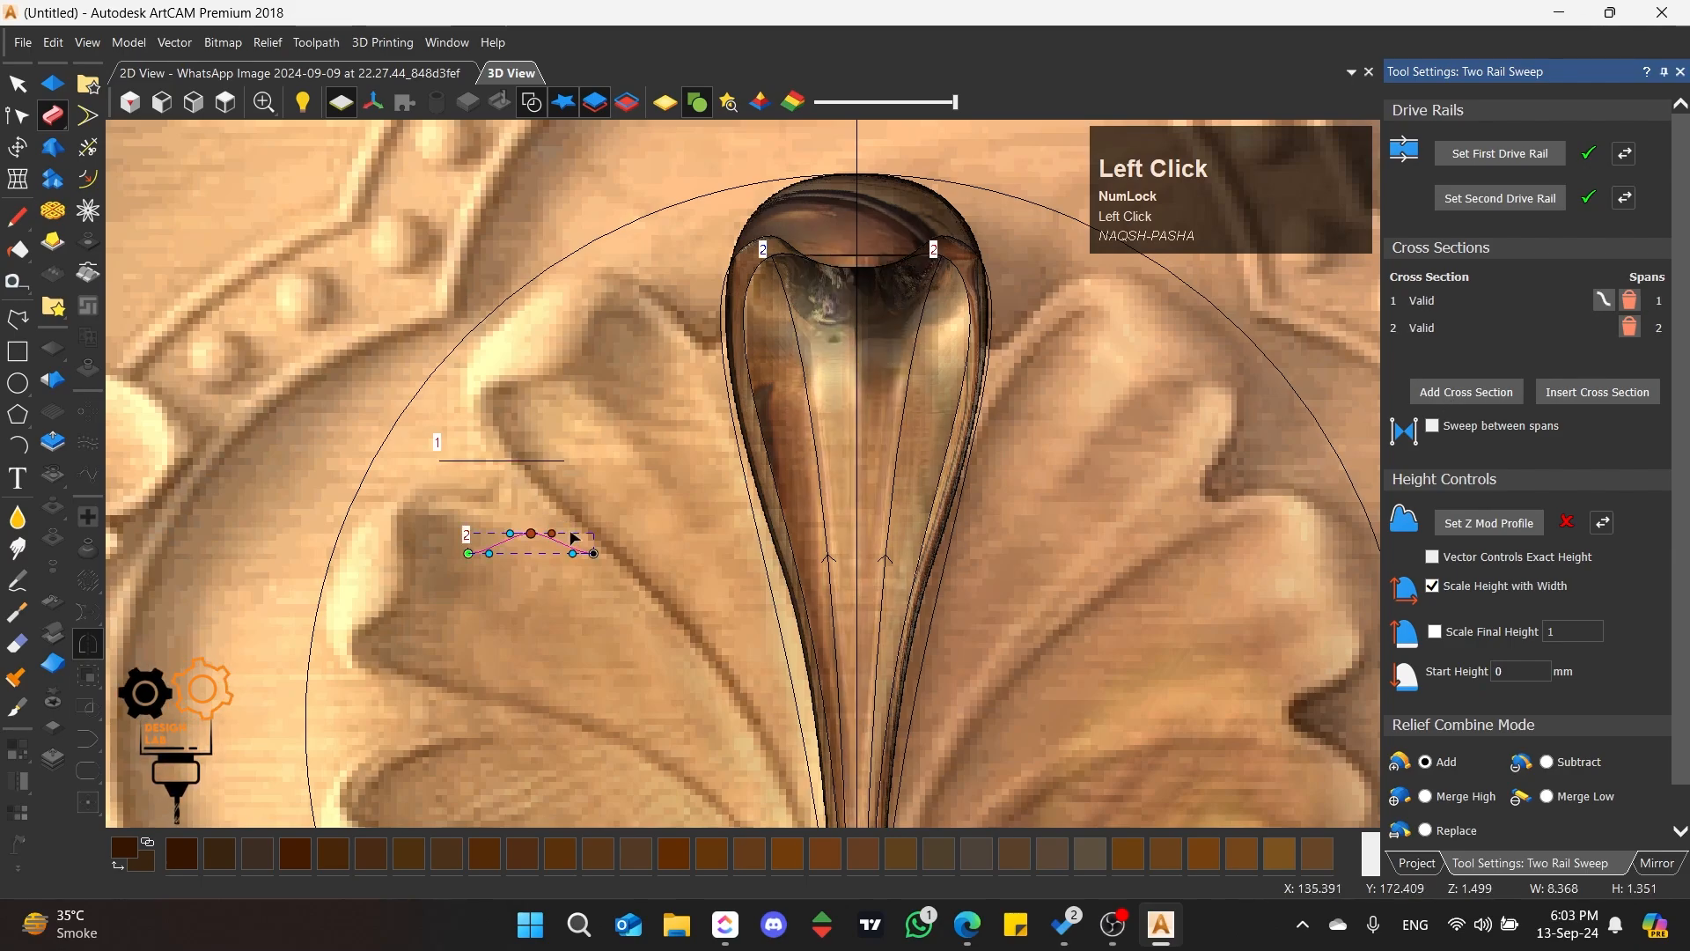
click(531, 459)
click(1466, 392)
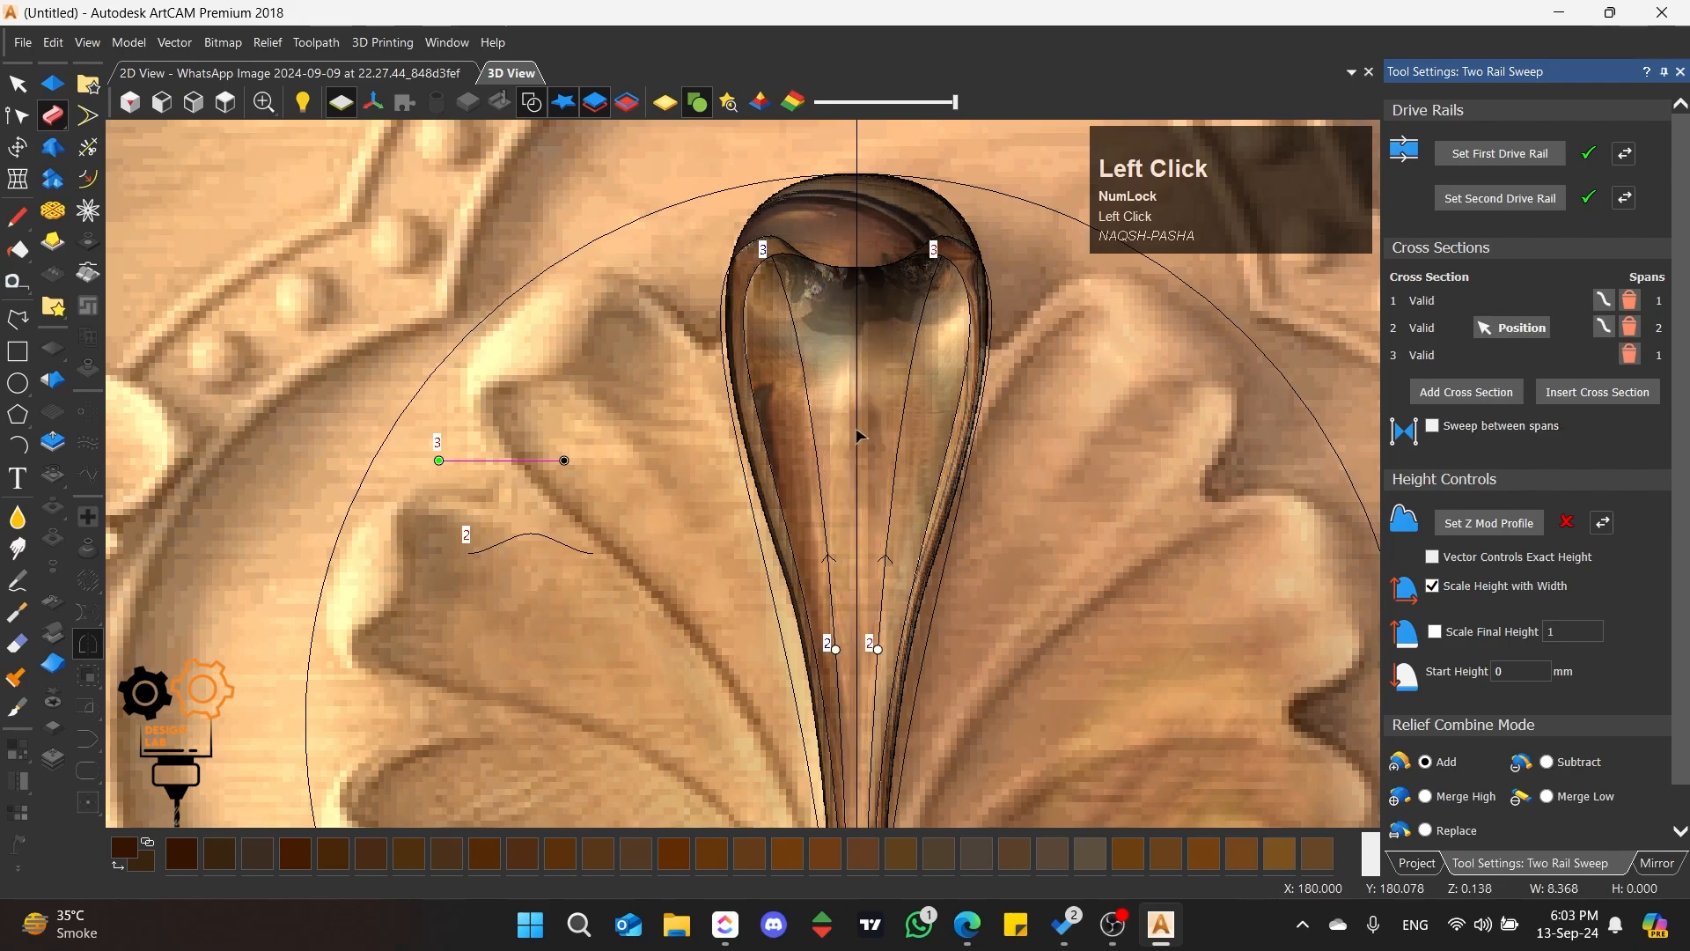
Step: Move the arched second cross section up both rails to just below the petal's upper lip, roughly level on both sides
scroll(848, 455, down, 2)
scroll(848, 455, up, 2)
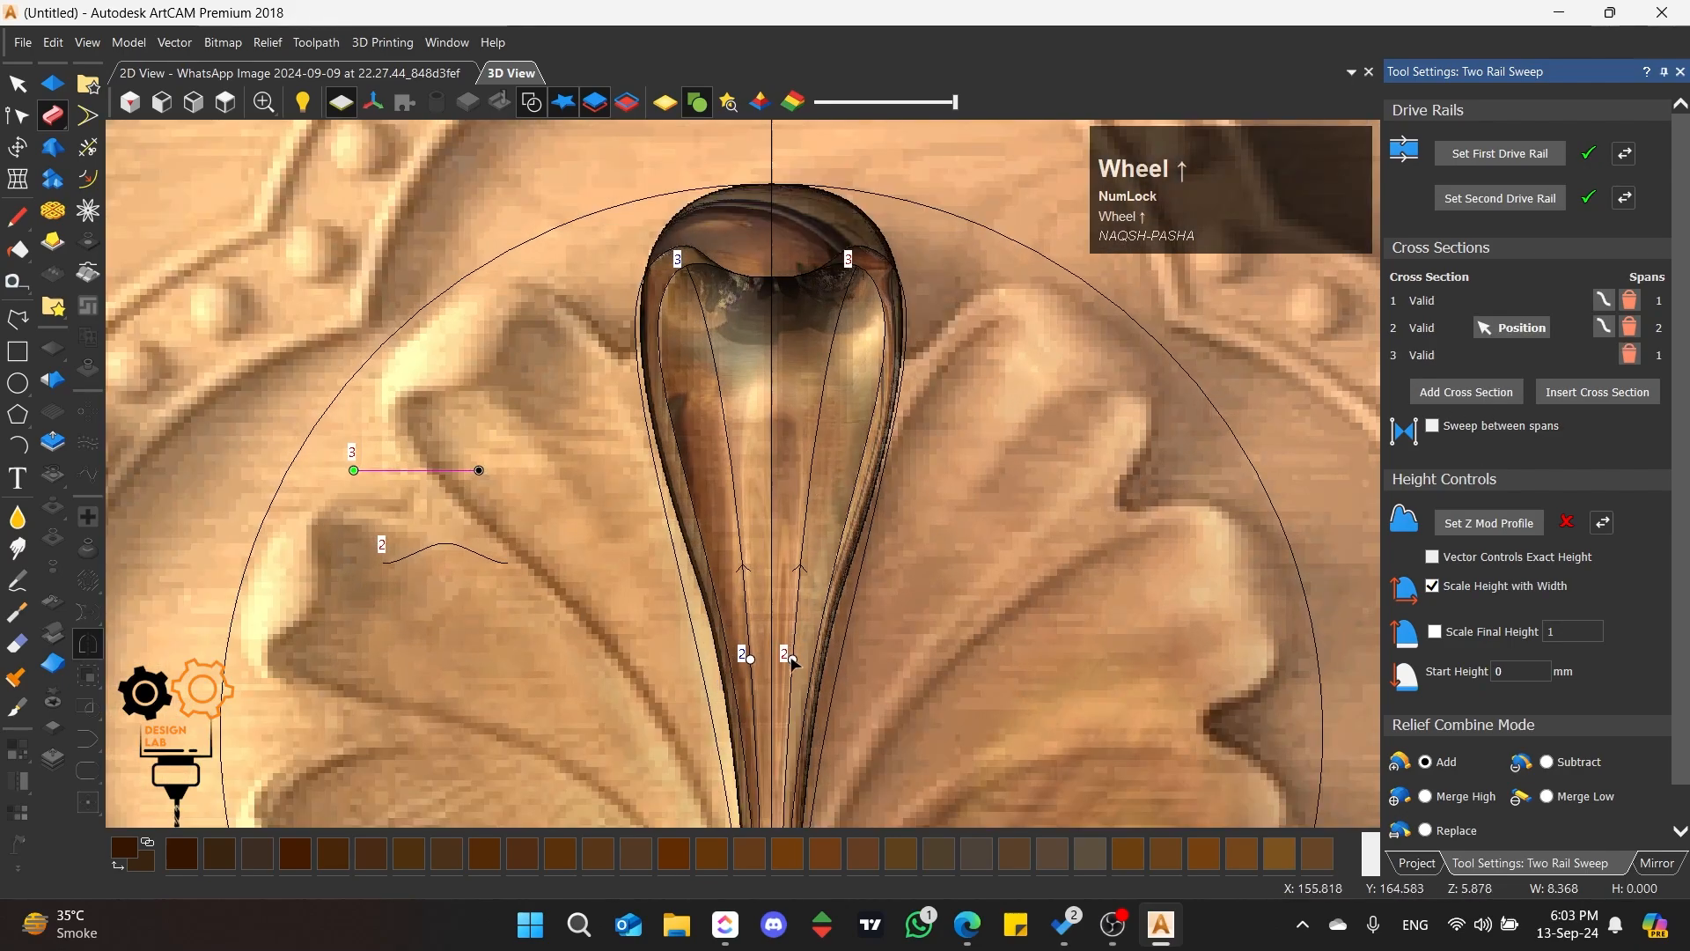
drag(792, 659, 809, 484)
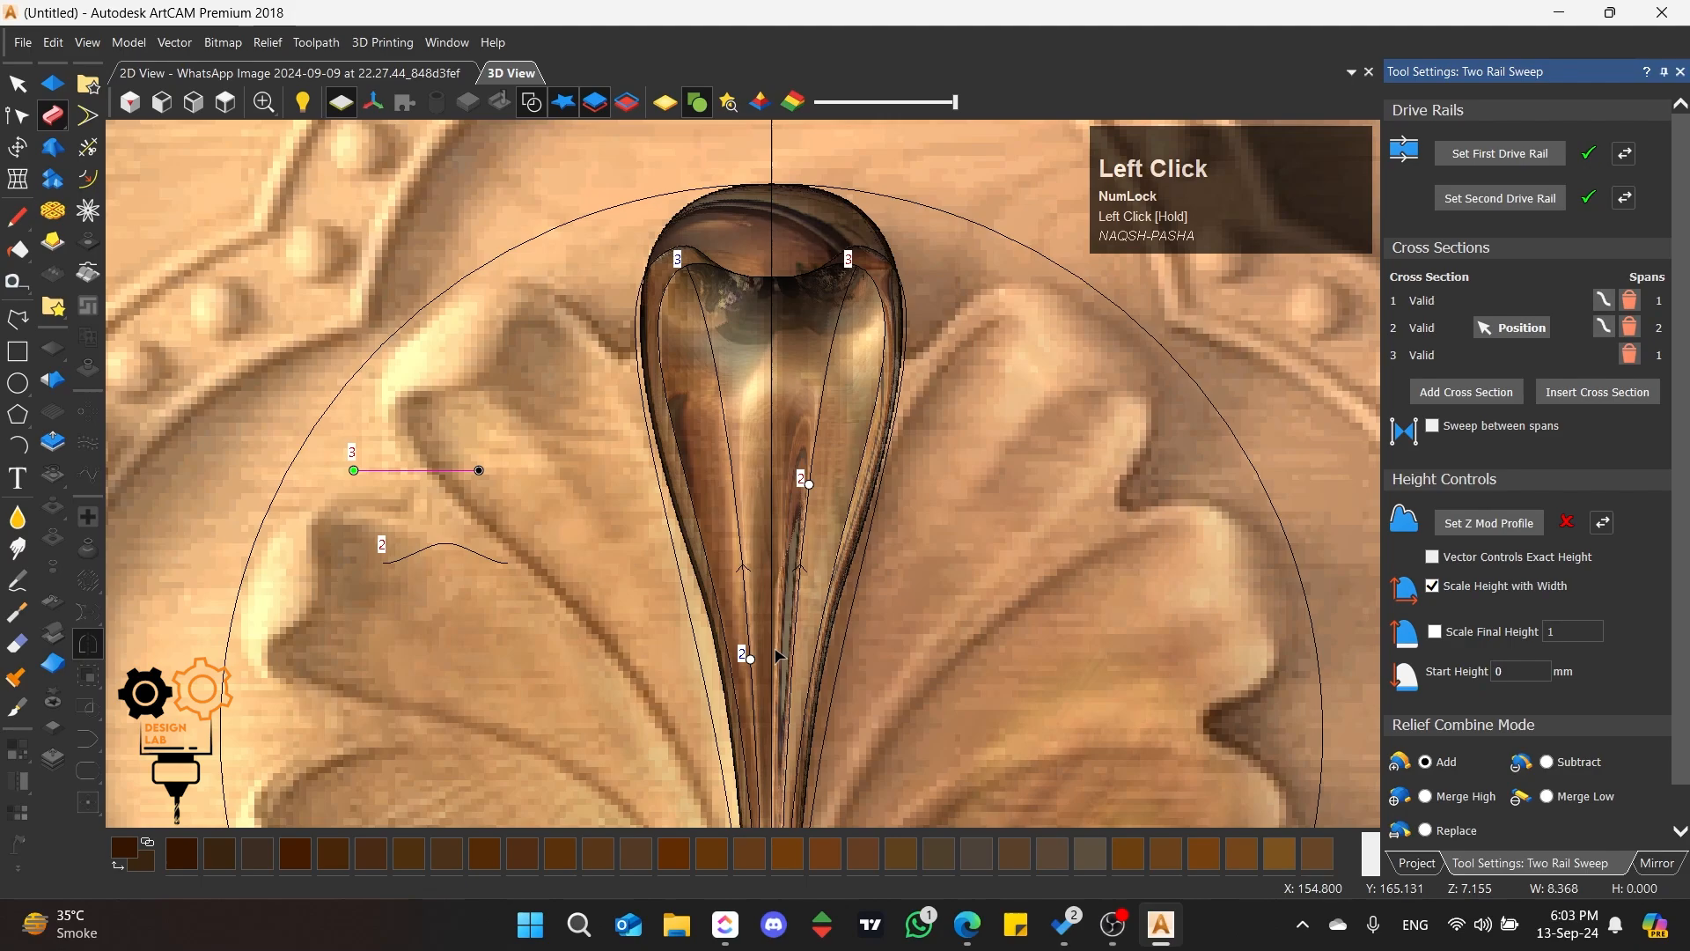
drag(750, 659, 729, 404)
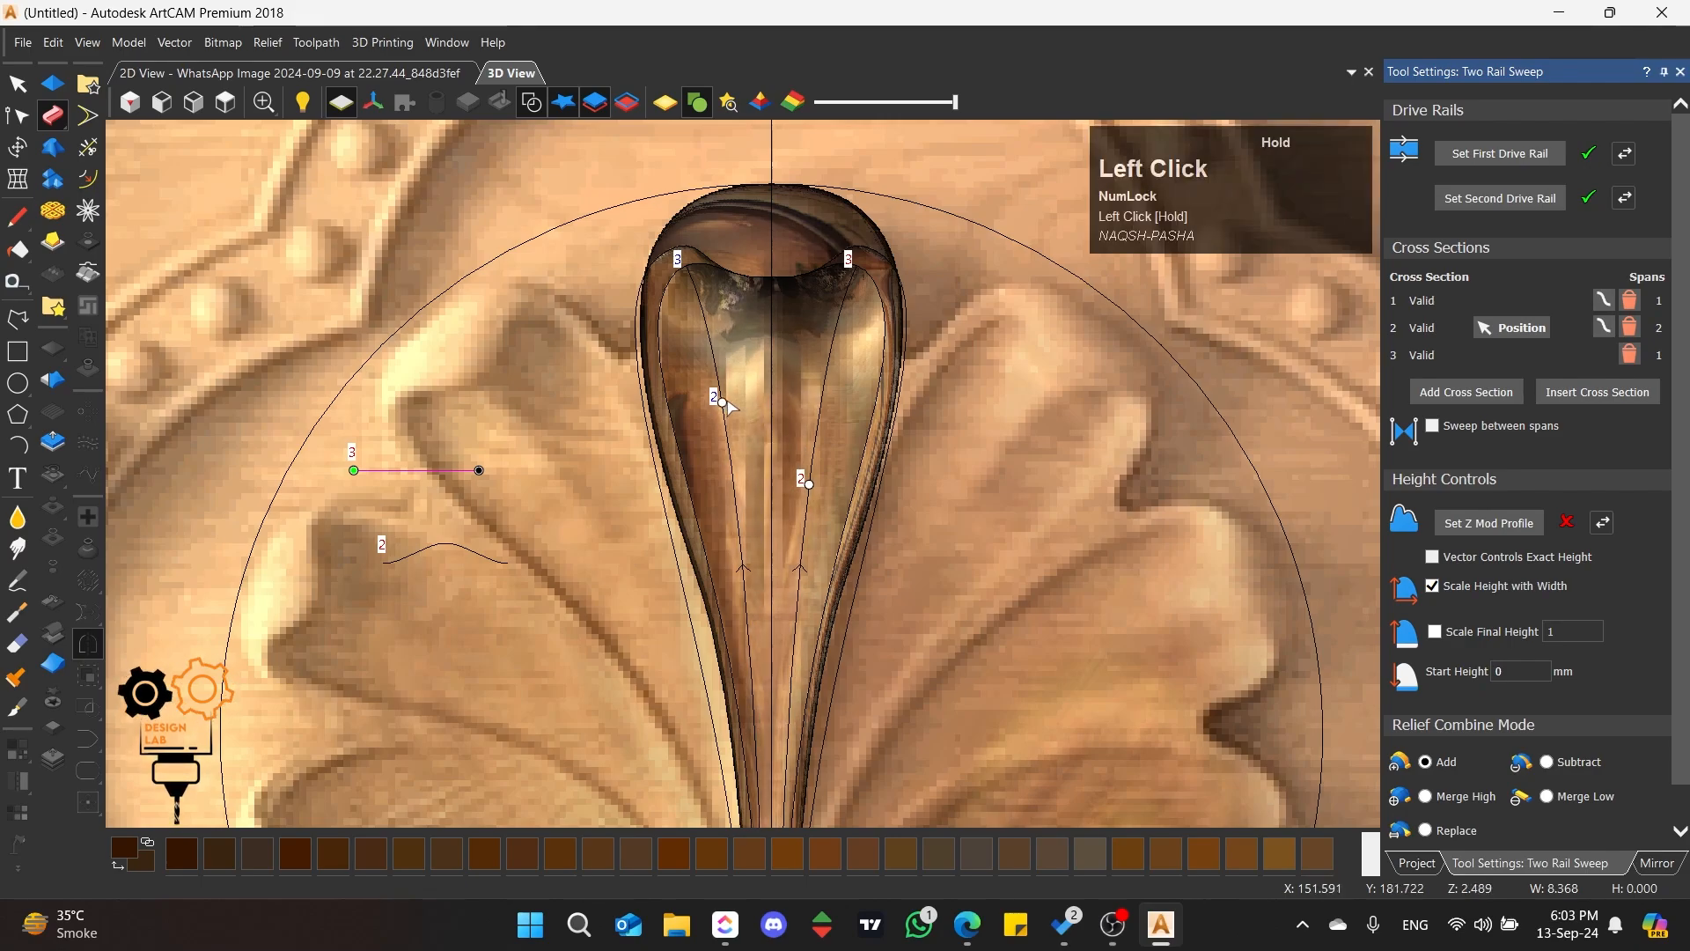
drag(806, 481, 712, 347)
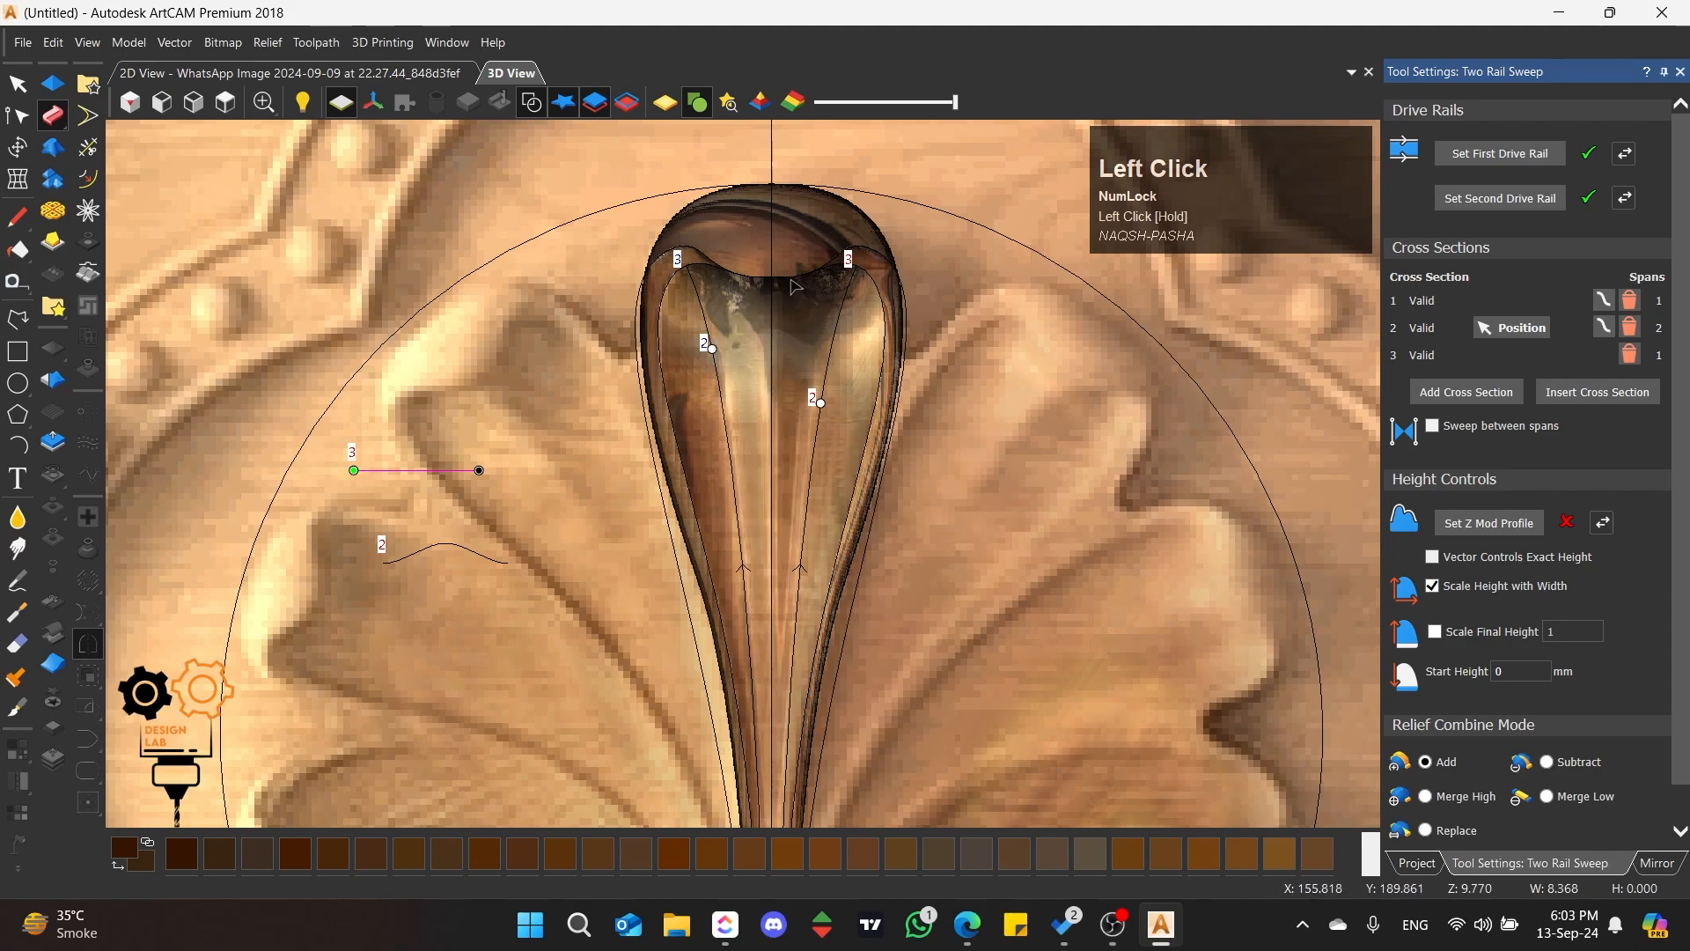
scroll(793, 284, up, 1)
drag(831, 477, 854, 384)
scroll(768, 454, down, 1)
scroll(768, 454, down, 2)
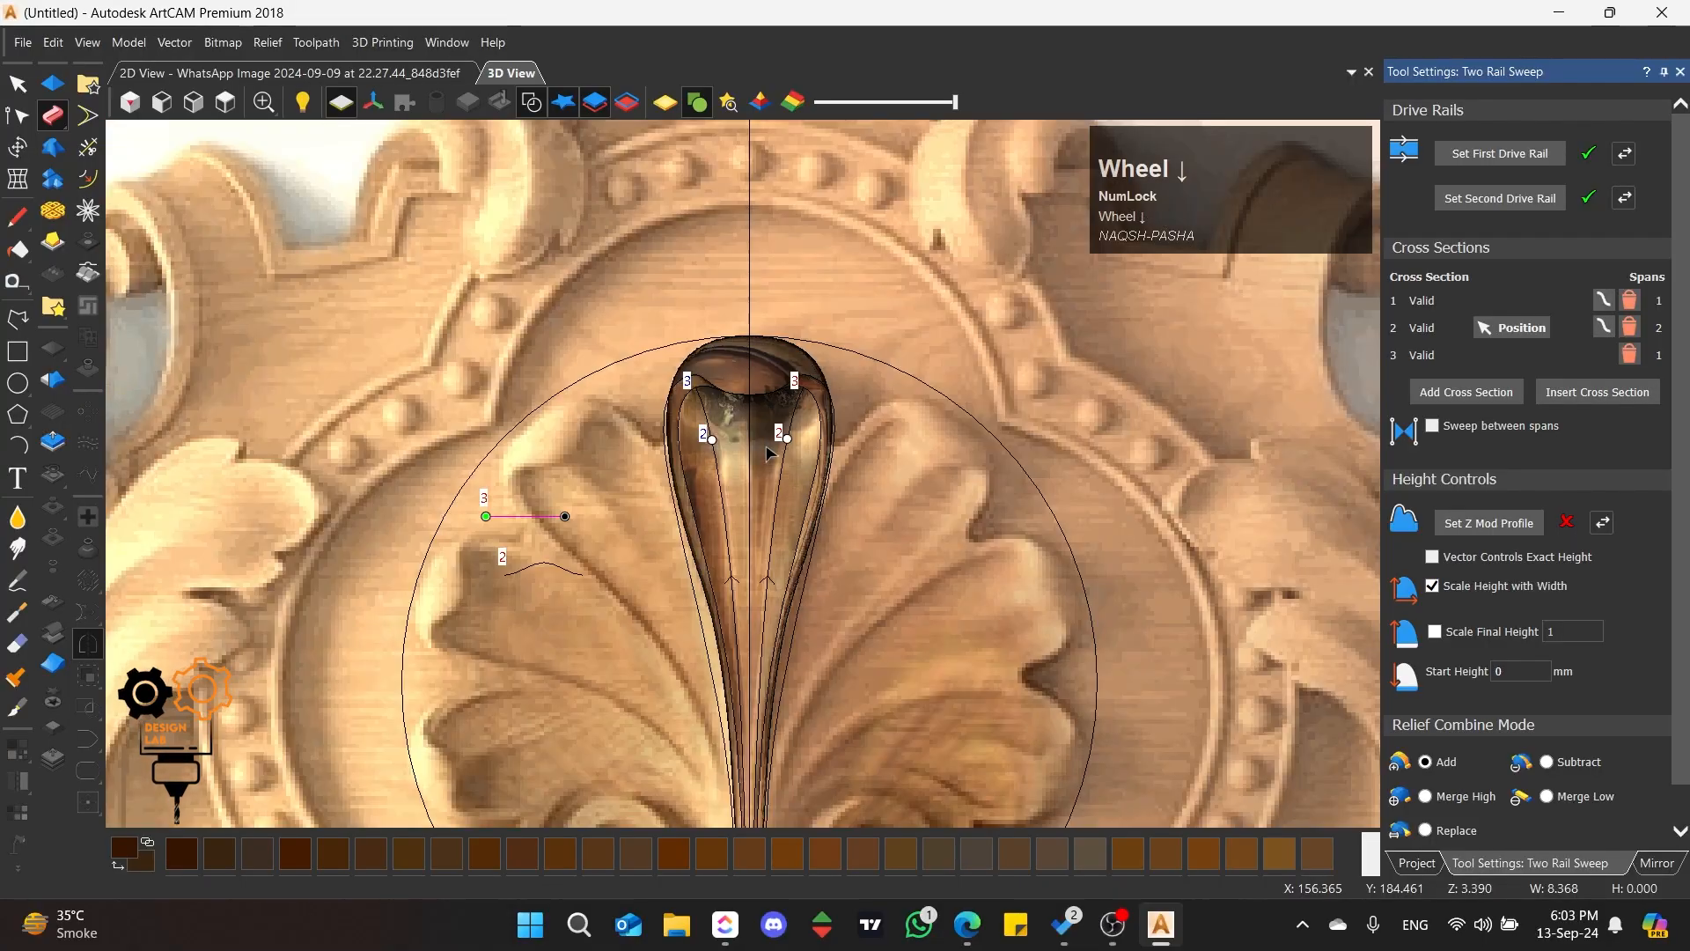
Step: Raise the midpoint of the arched cross section and widen its curve handles for a taller, rounder profile
scroll(768, 454, up, 1)
middle_drag(767, 454, 639, 544)
scroll(870, 454, down, 2)
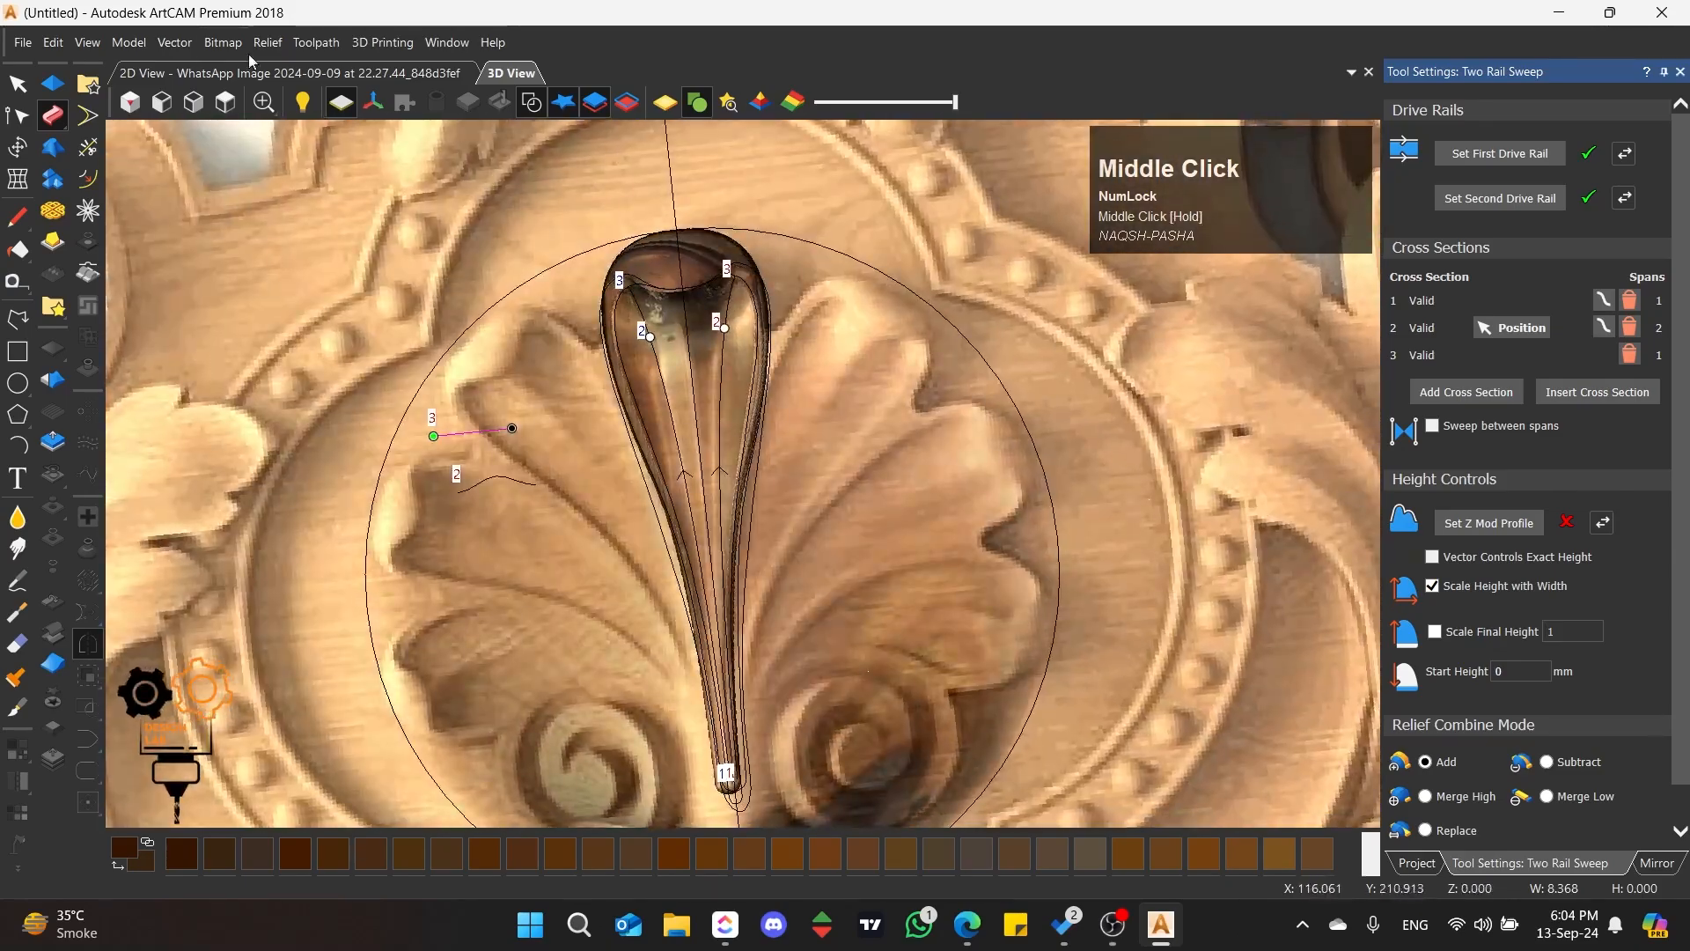
click(225, 103)
scroll(714, 442, up, 3)
scroll(764, 417, up, 3)
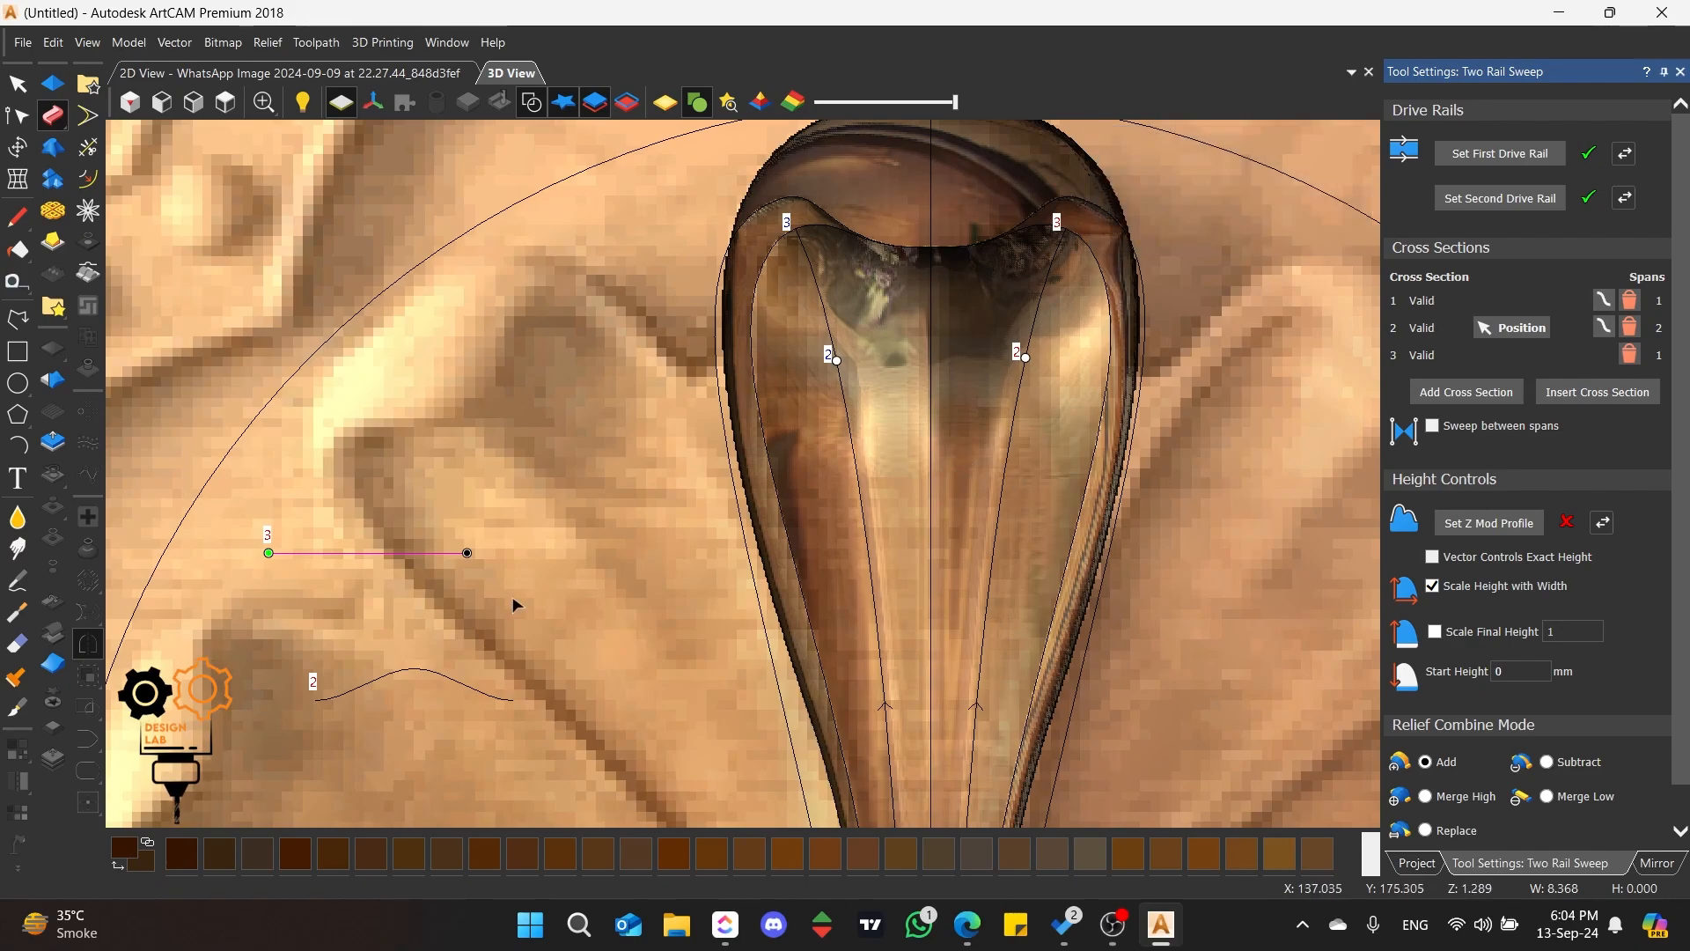
click(475, 687)
mouse_move(412, 670)
mouse_down()
mouse_move(414, 650)
mouse_move(468, 653)
mouse_move(364, 659)
mouse_up()
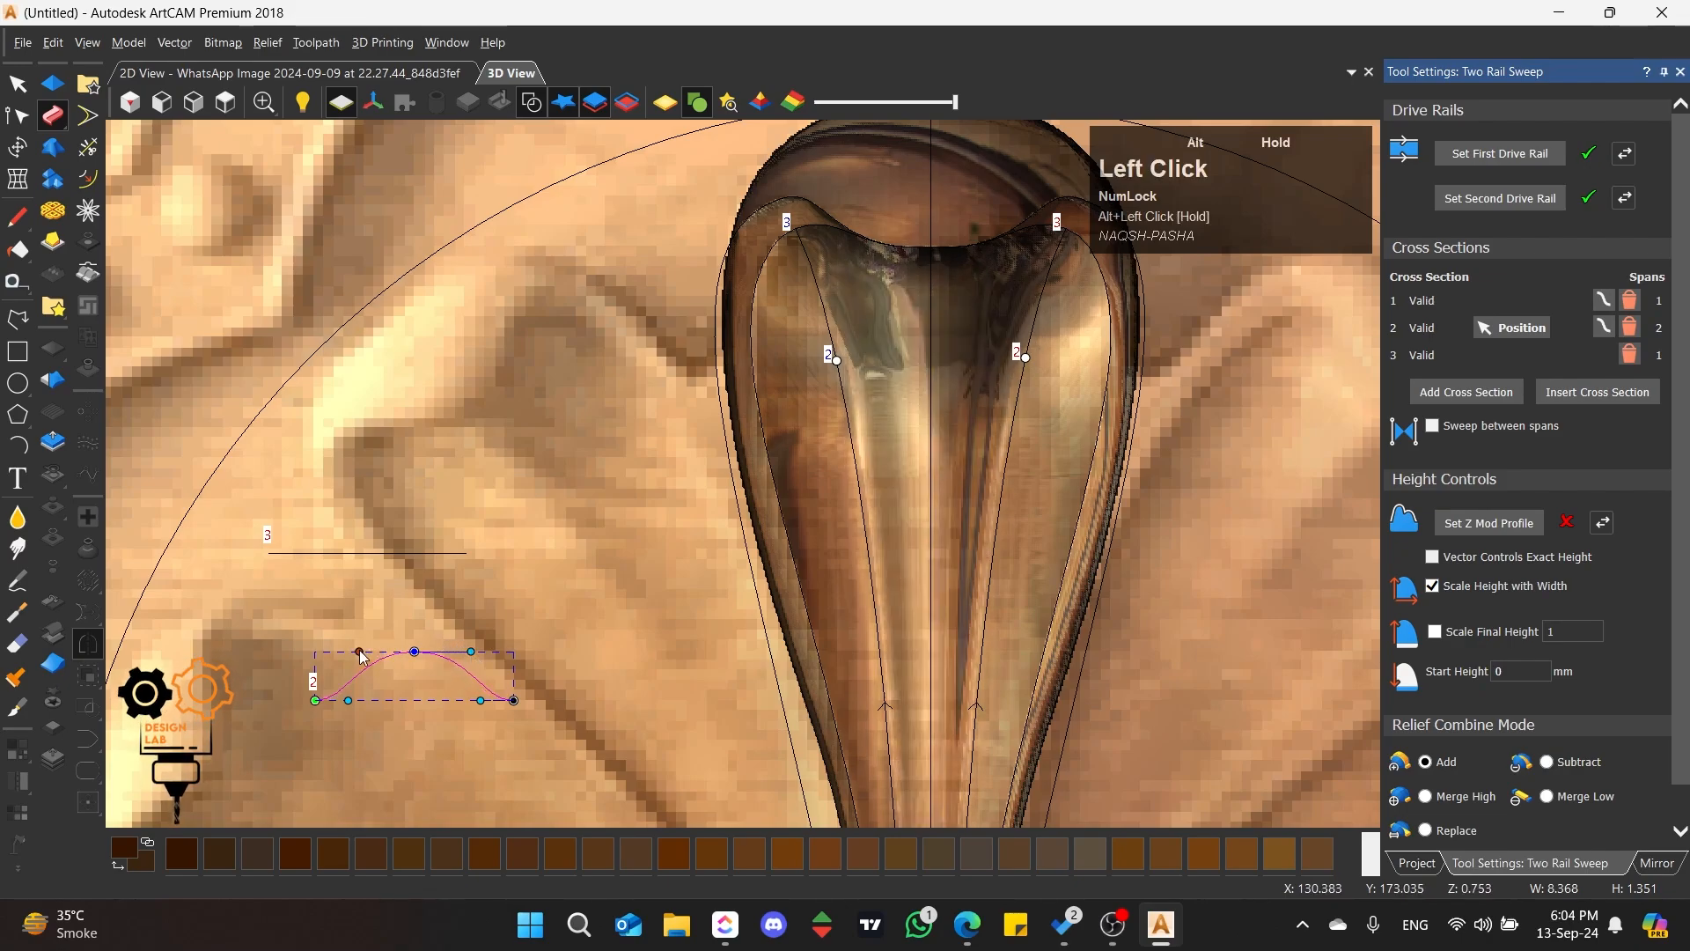
Step: Shift the second cross section's positions slightly down both rails, keeping the two sides level
scroll(749, 467, down, 4)
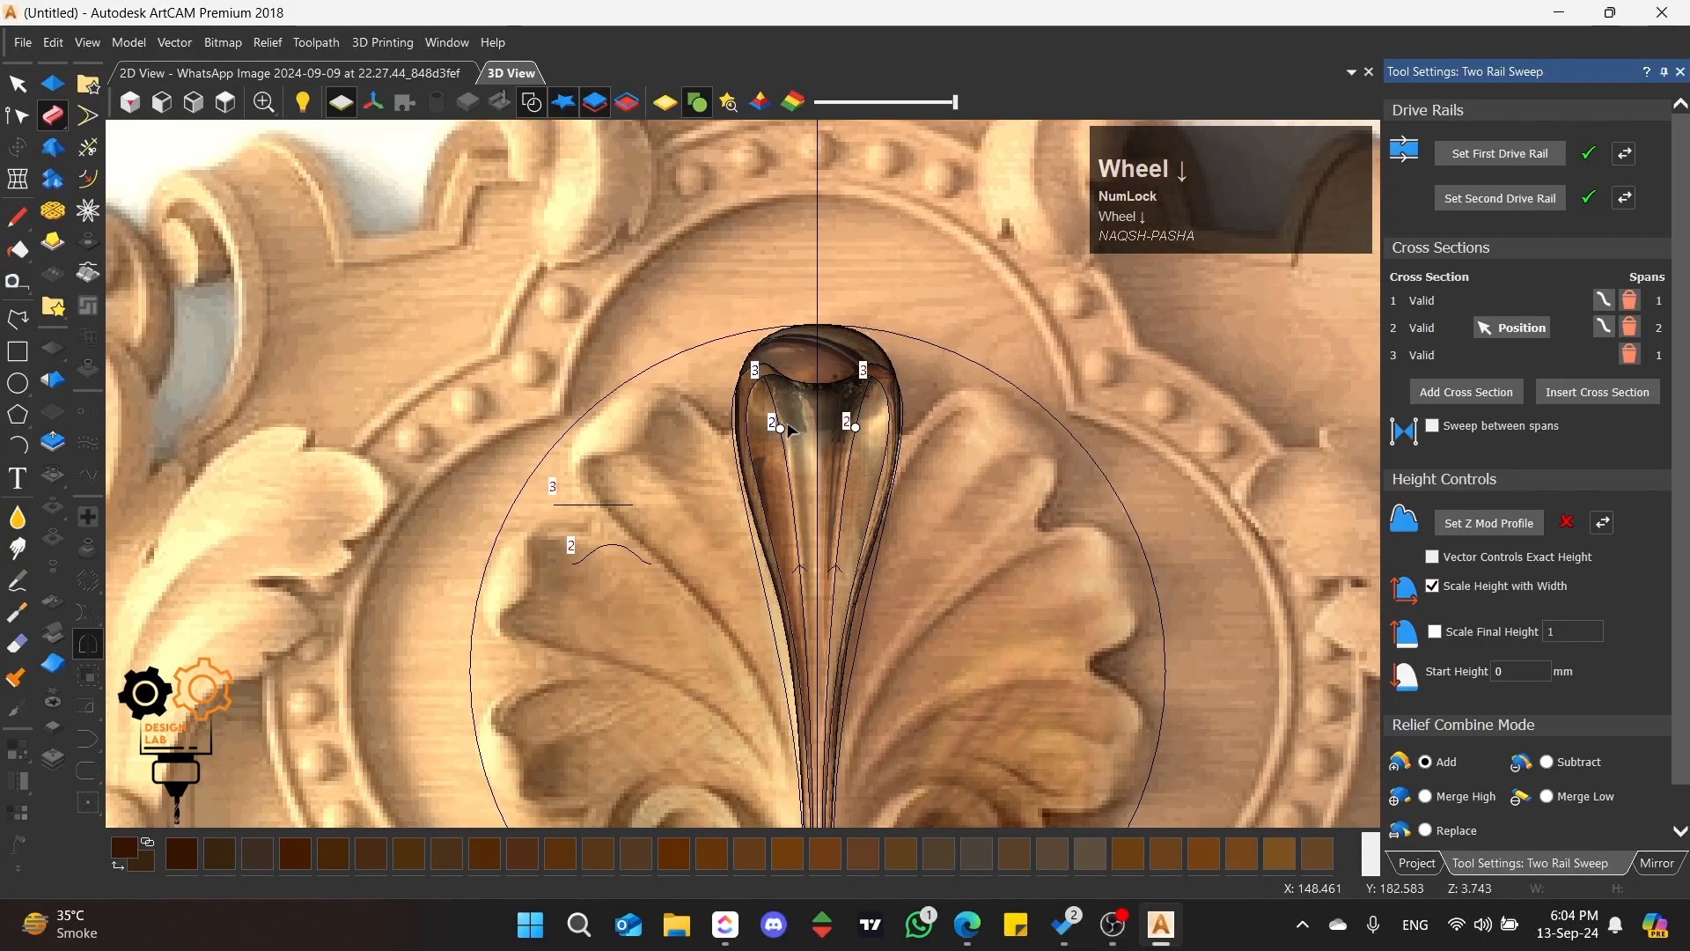
scroll(804, 503, up, 4)
mouse_move(677, 527)
middle_down()
mouse_move(761, 698)
mouse_move(1089, 300)
mouse_move(1058, 288)
mouse_move(897, 473)
mouse_move(451, 449)
mouse_move(858, 395)
mouse_move(1065, 261)
mouse_move(972, 621)
mouse_move(705, 515)
middle_up()
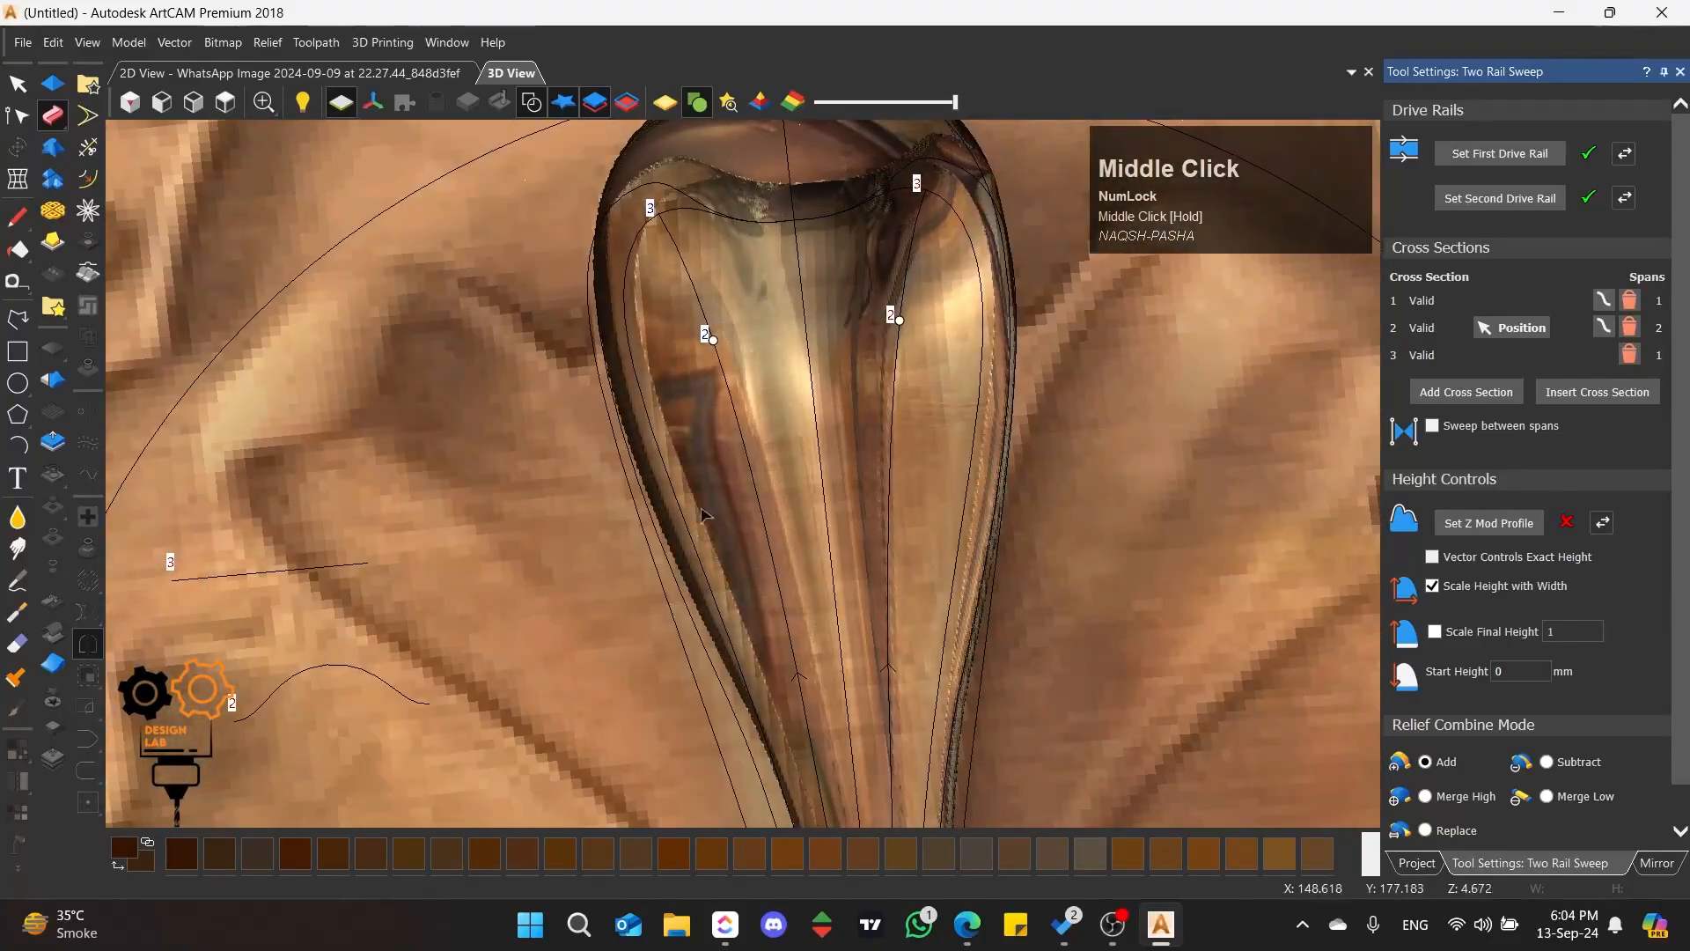
click(225, 102)
scroll(738, 431, up, 5)
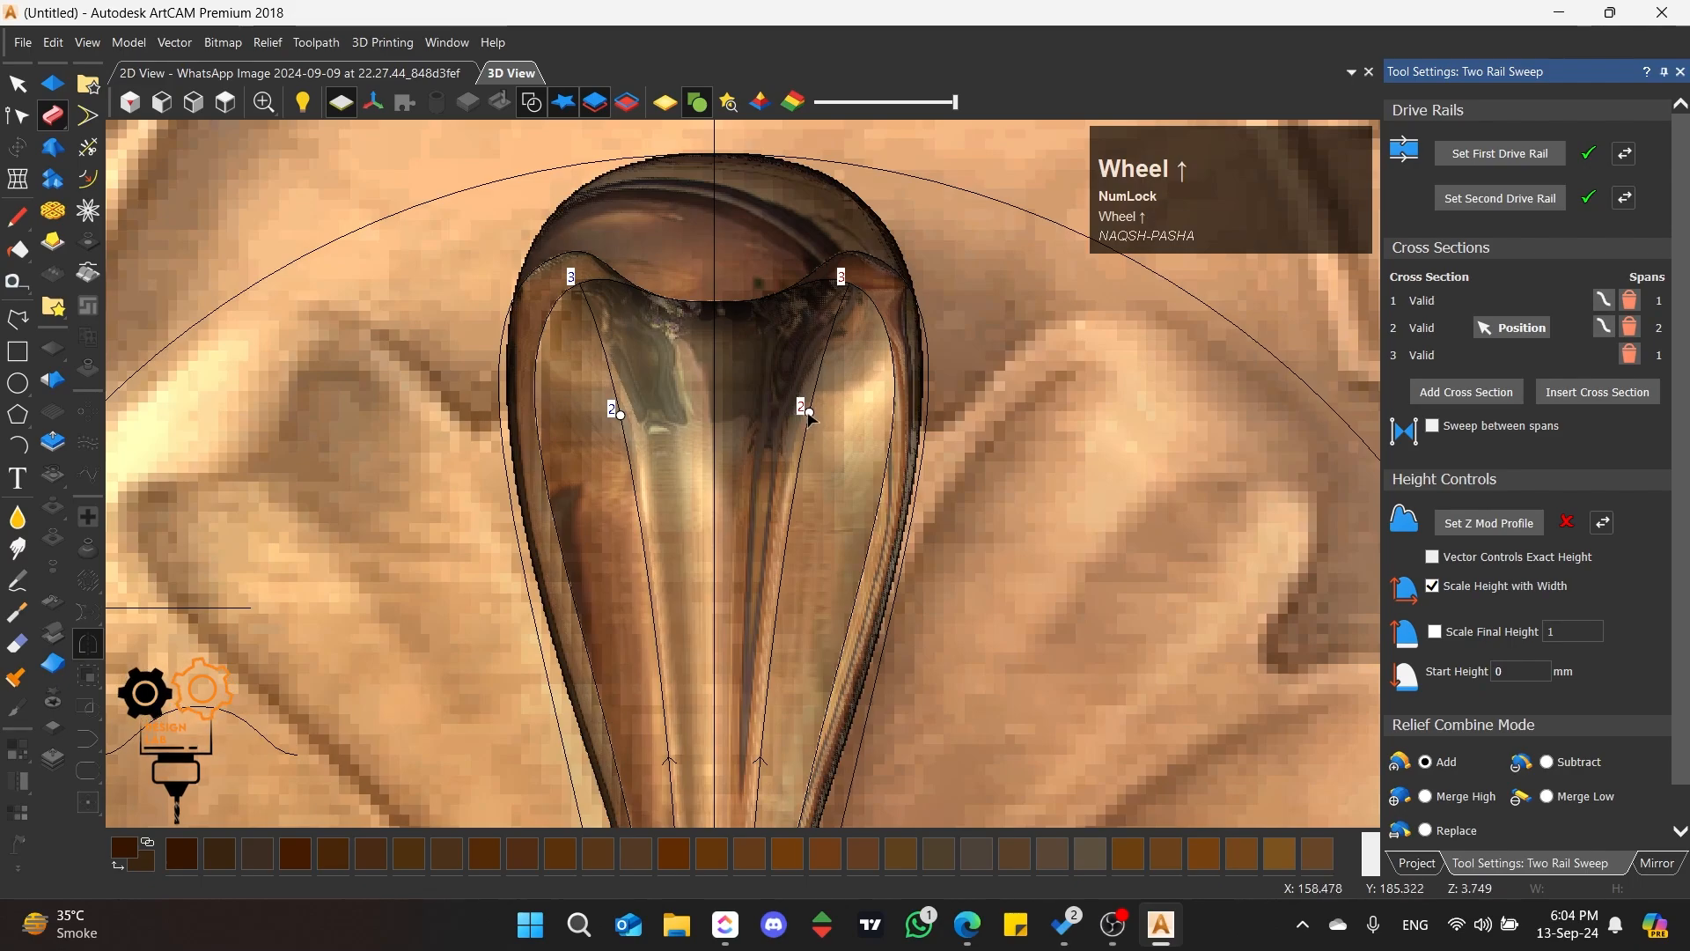
drag(809, 413, 803, 440)
drag(620, 414, 628, 455)
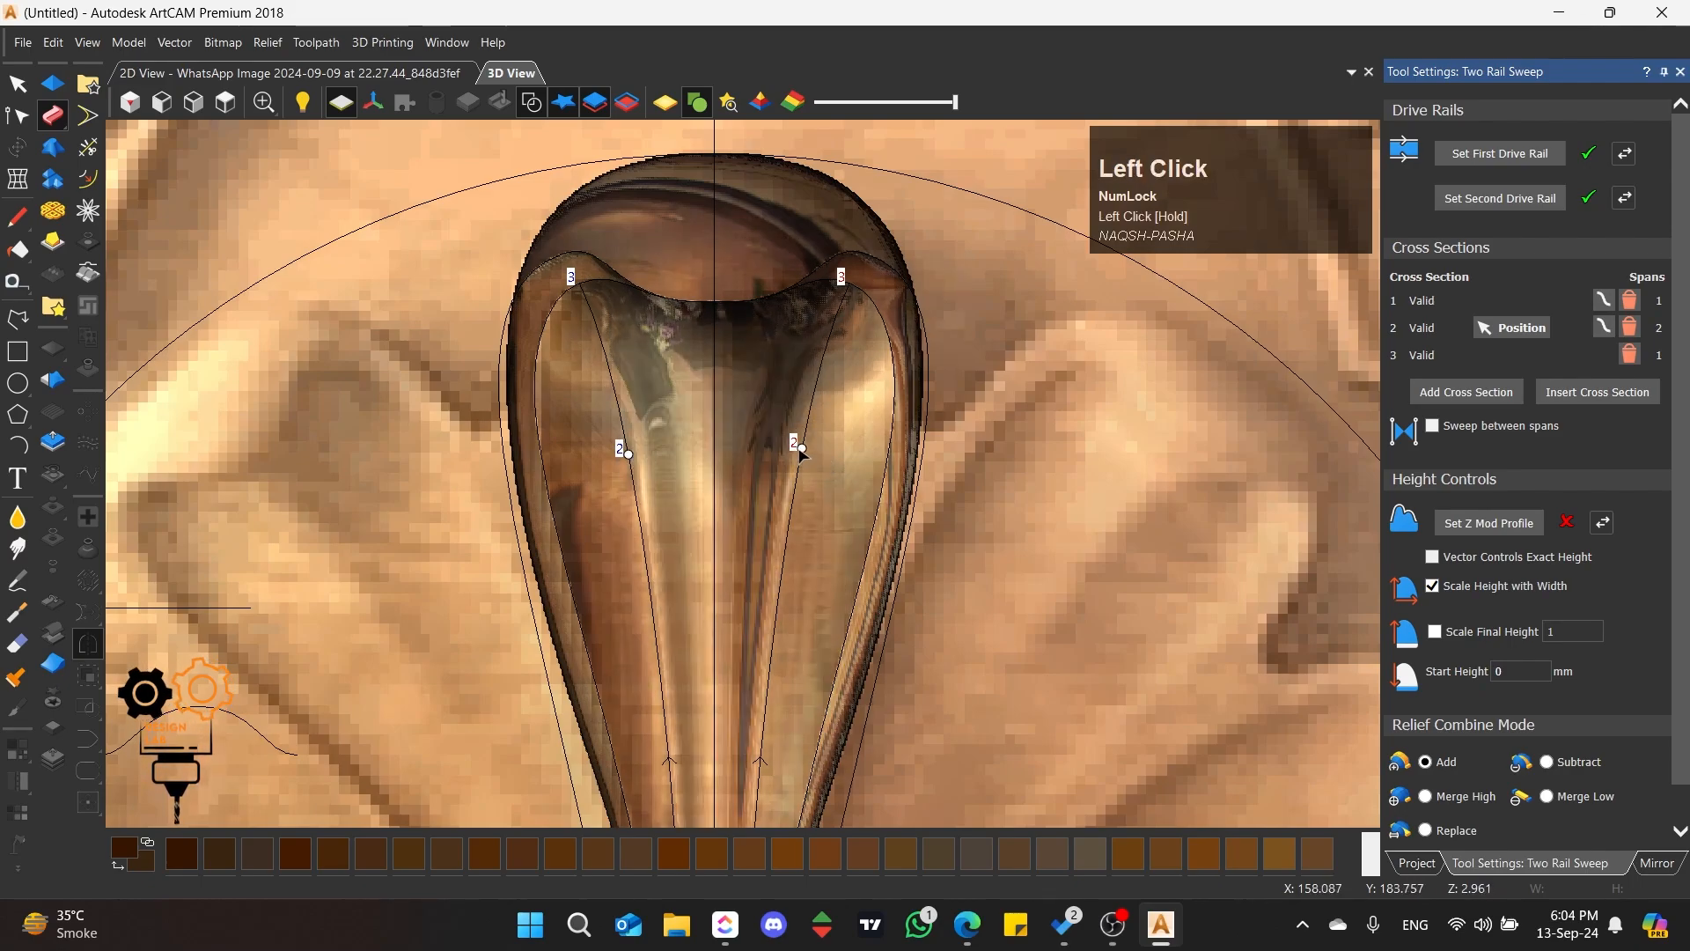
drag(800, 455, 781, 468)
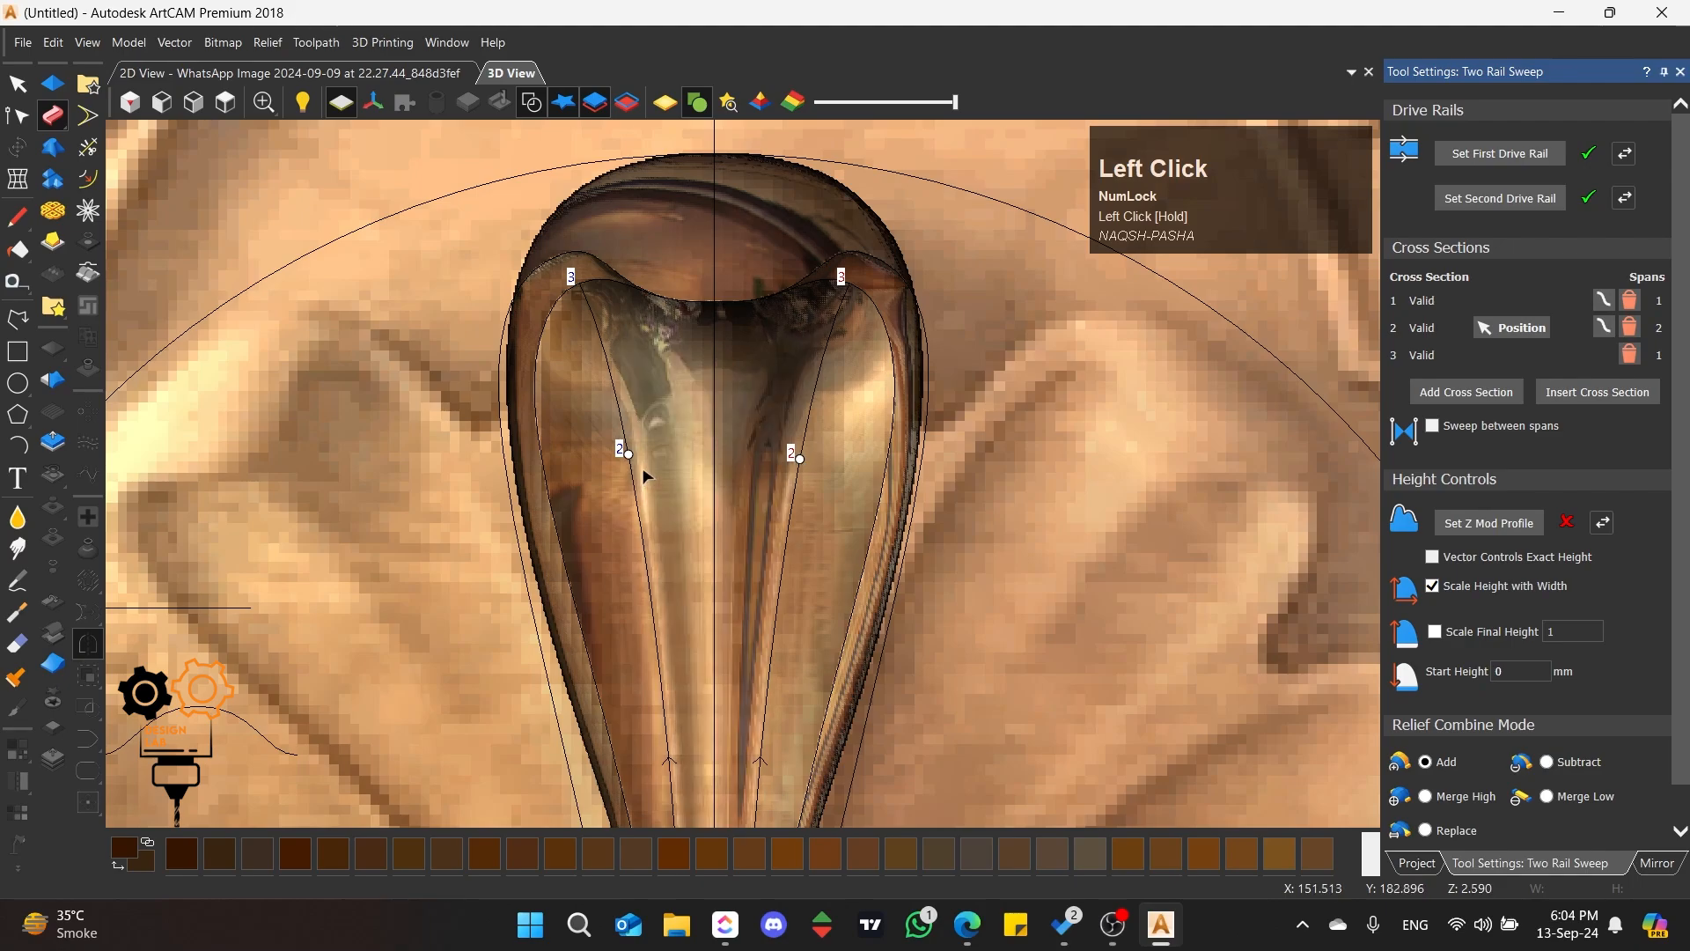
Step: Check the cross-section positions along the petal and apply the two-rail sweep with the Add combine mode
scroll(645, 477, down, 3)
scroll(696, 558, up, 3)
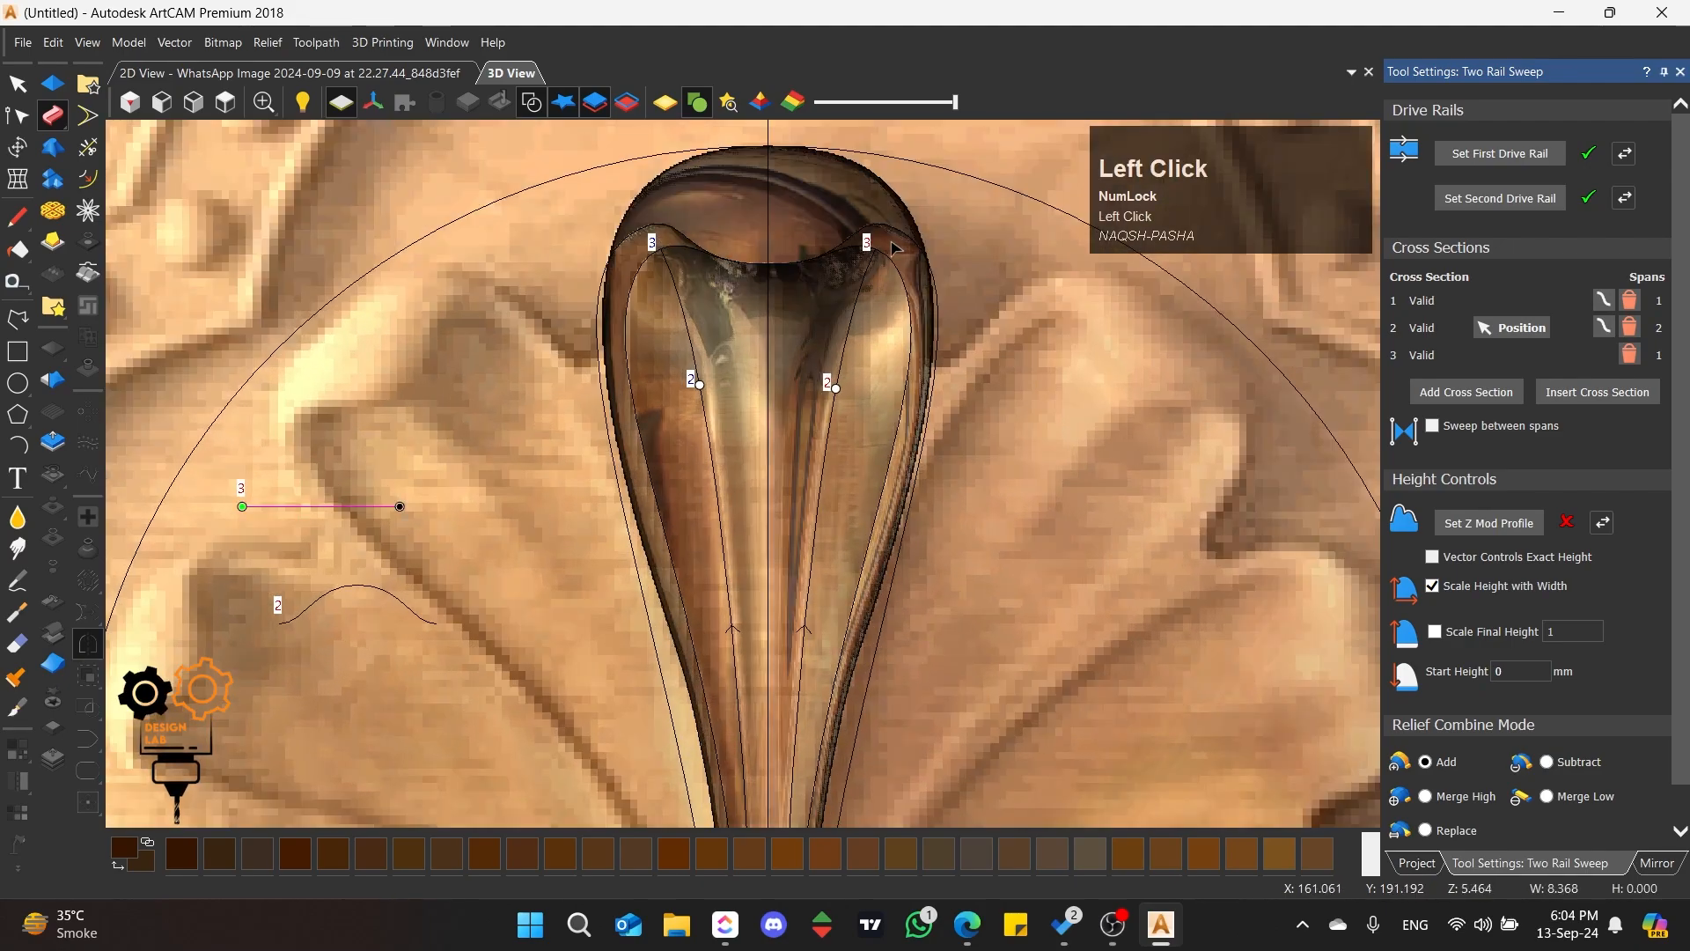
scroll(894, 248, down, 4)
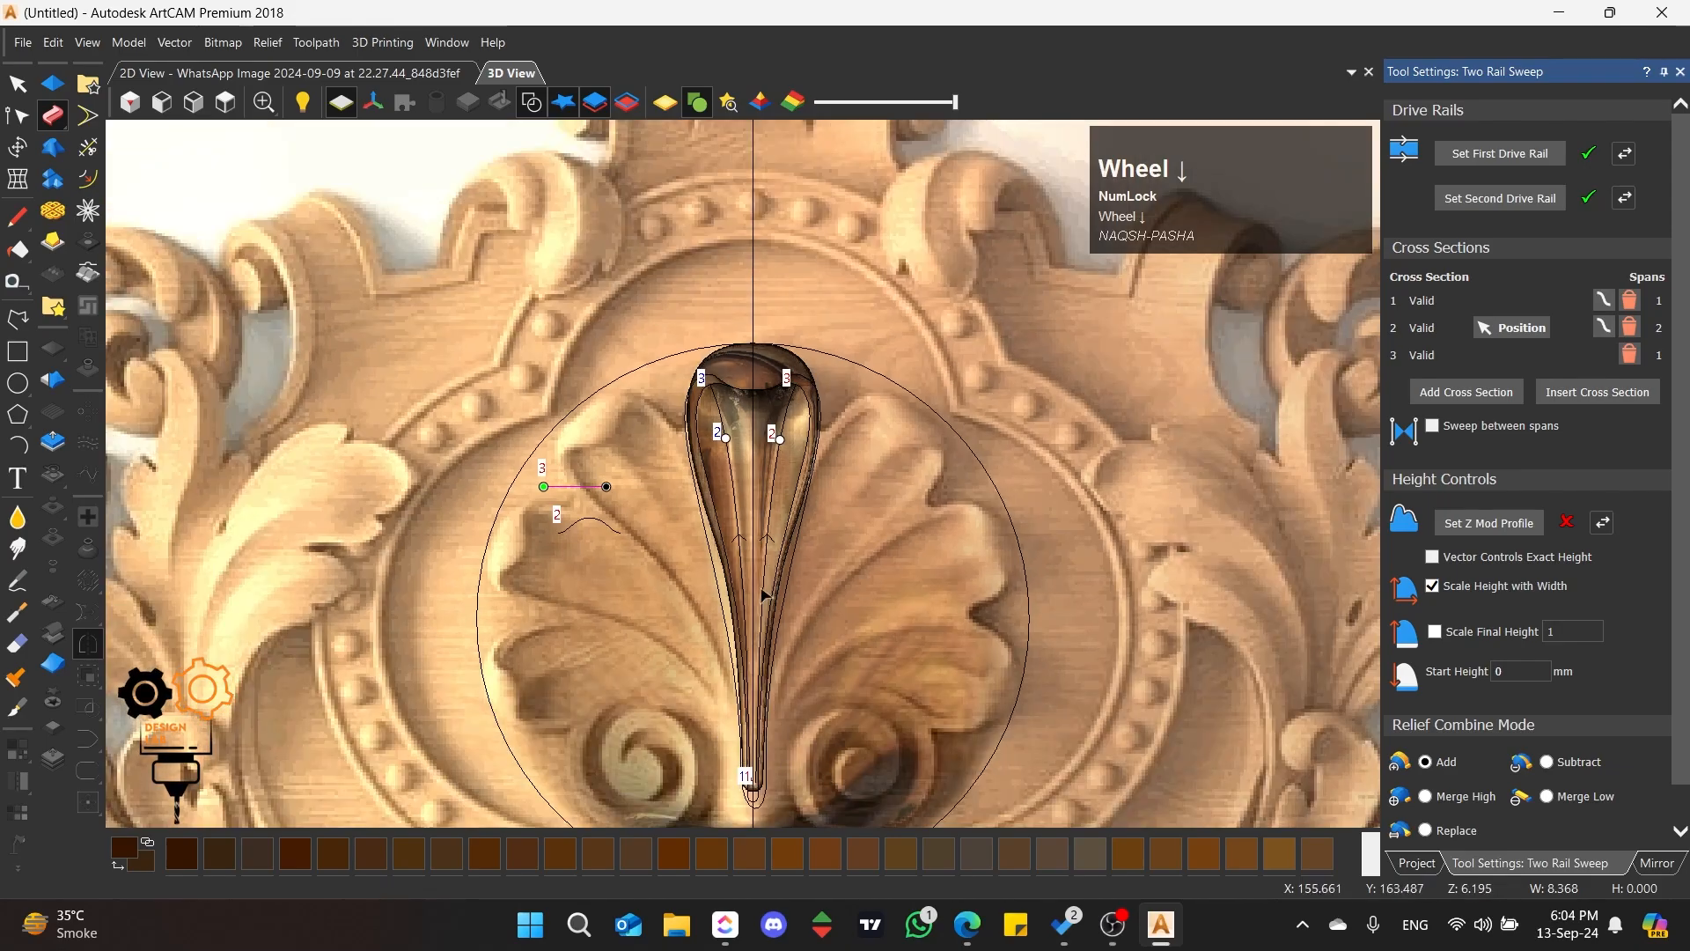
scroll(764, 593, up, 3)
scroll(745, 222, up, 2)
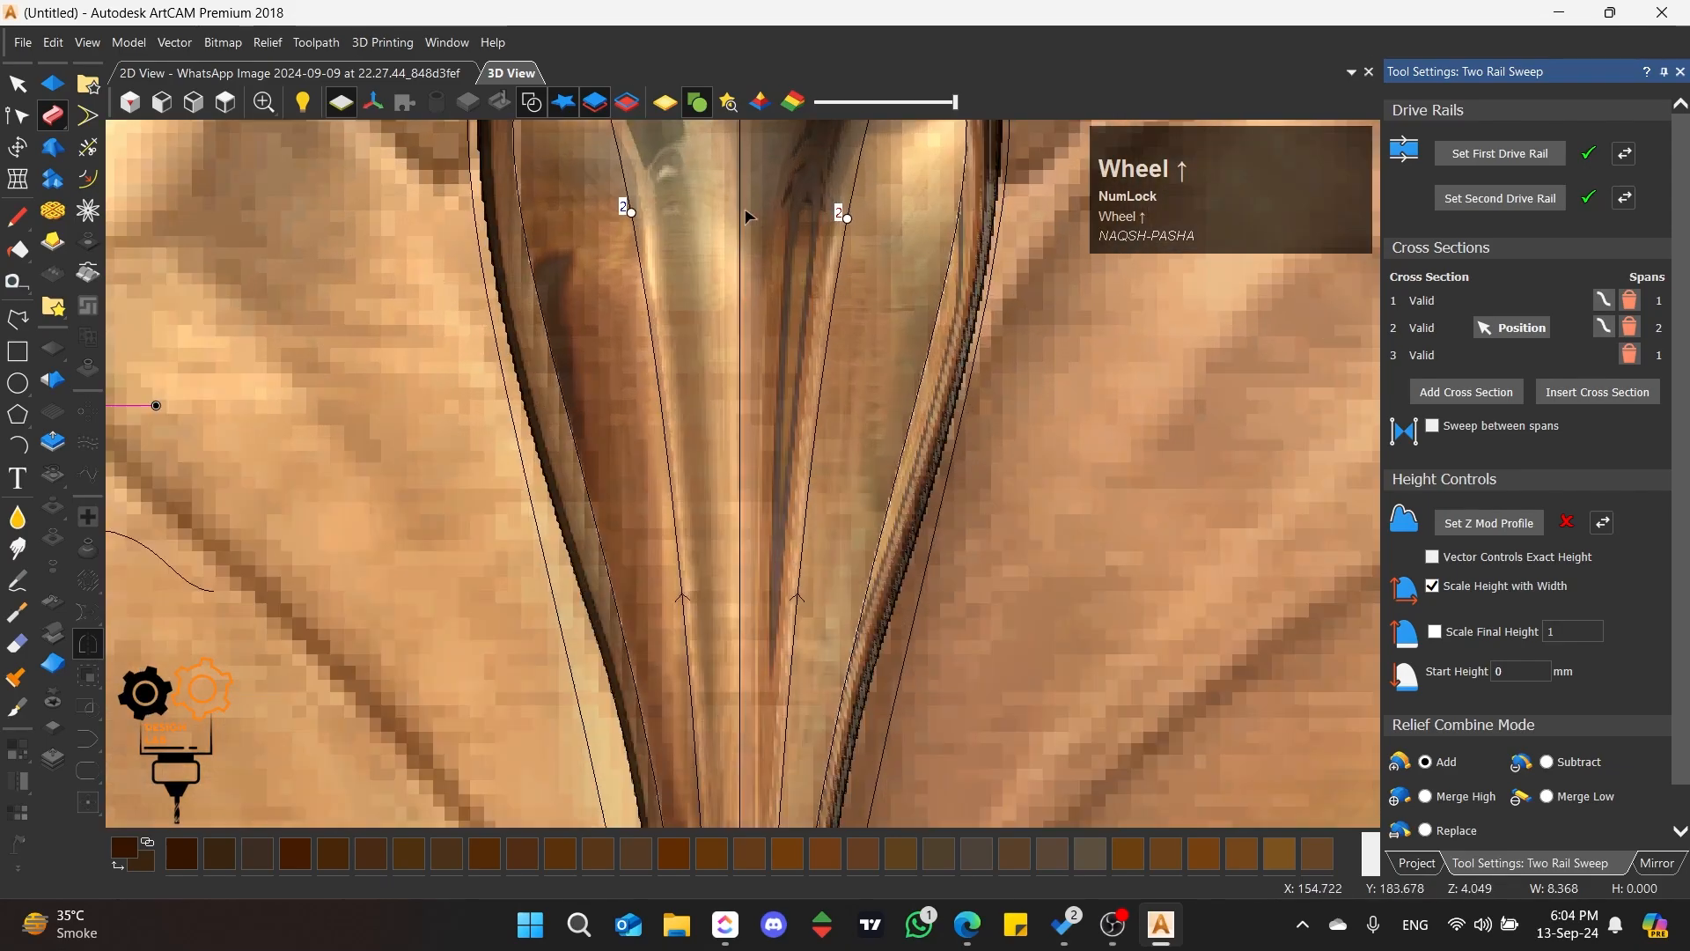
scroll(741, 520, down, 2)
scroll(742, 235, up, 3)
middle_drag(729, 310, 928, 253)
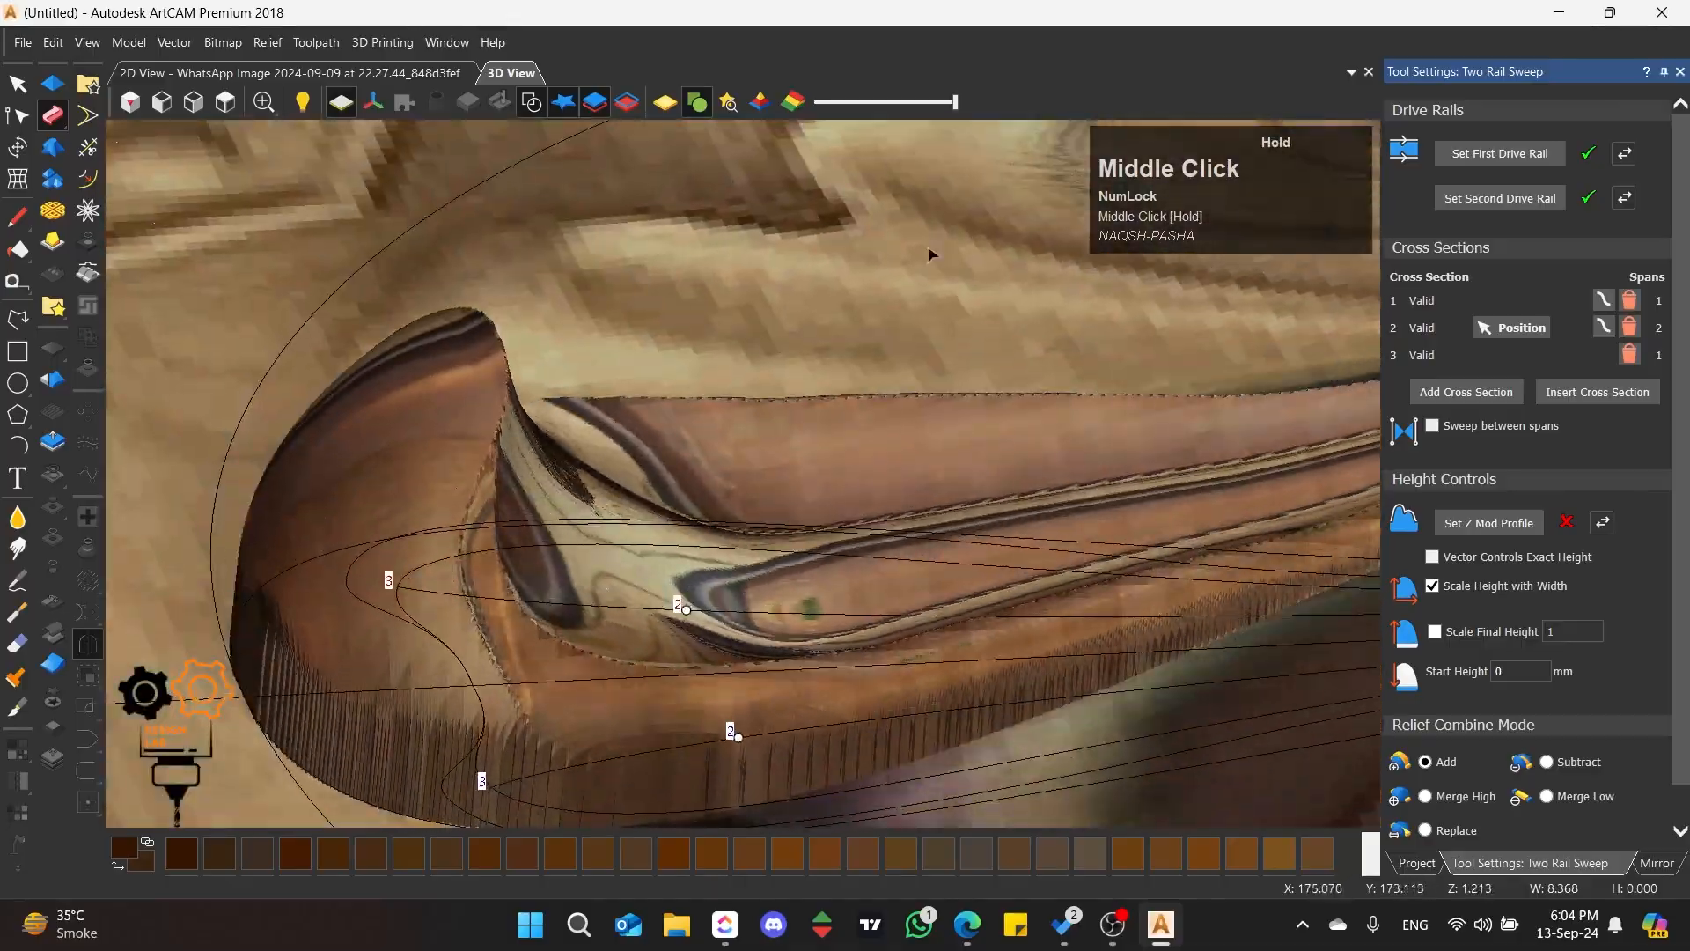
scroll(1002, 466, down, 2)
middle_drag(1001, 467, 1620, 798)
scroll(1514, 806, down, 1)
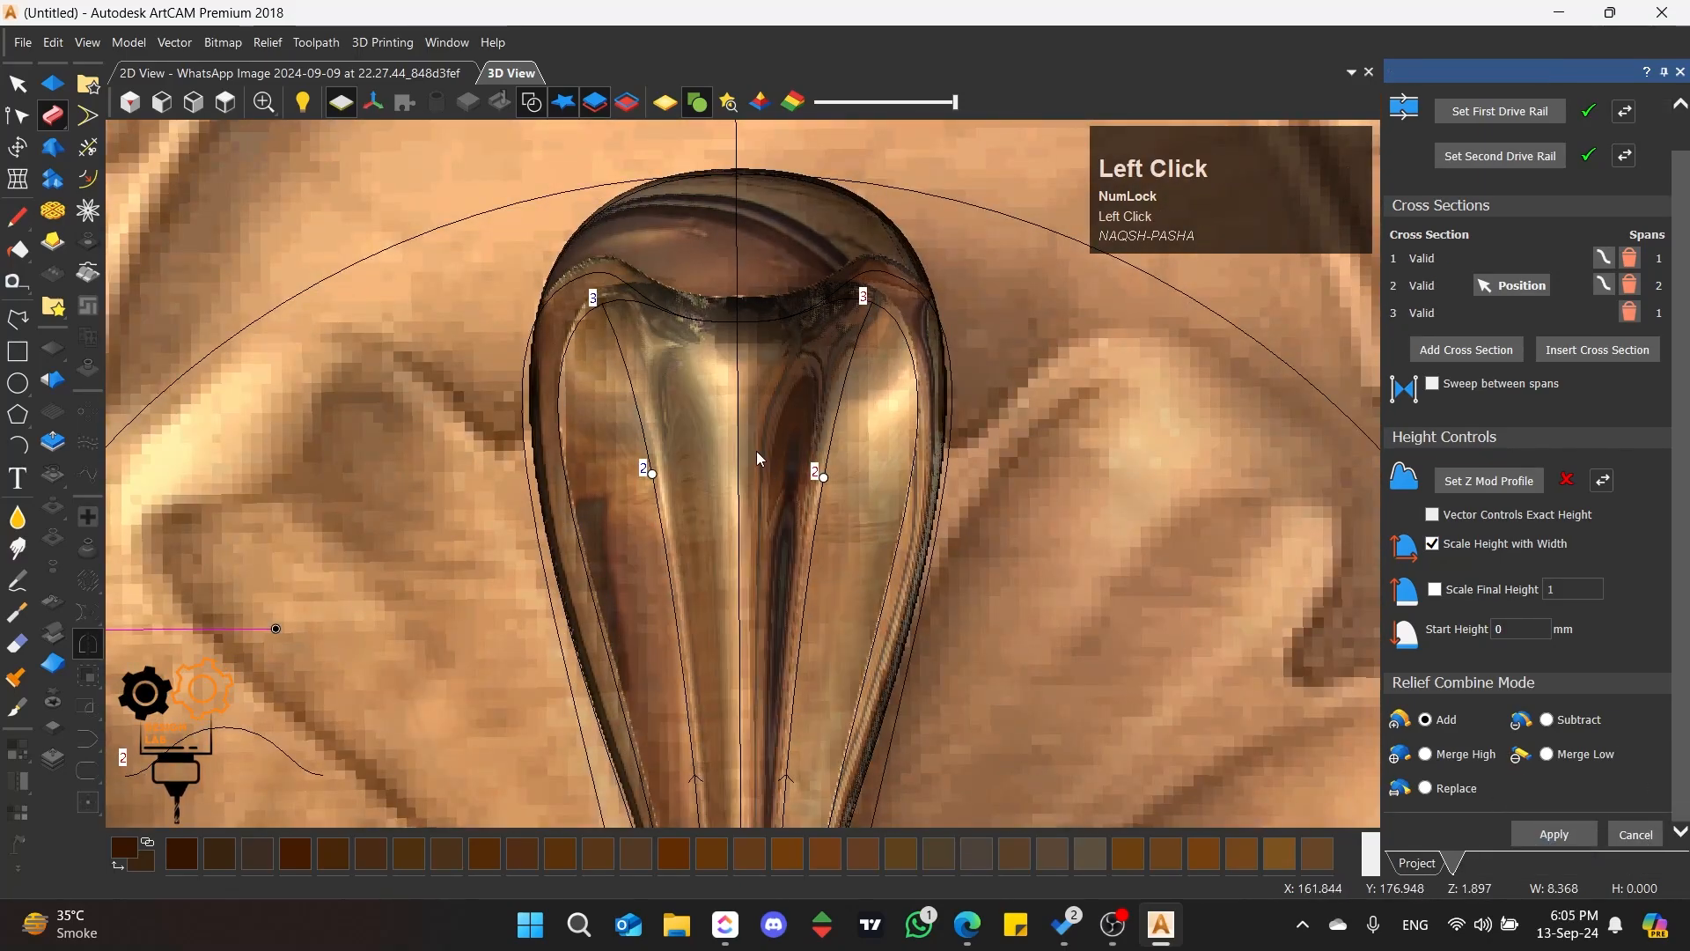
Step: Select the central petal's outer outline, reset the relief outside it, and deselect the outline
scroll(702, 442, down, 4)
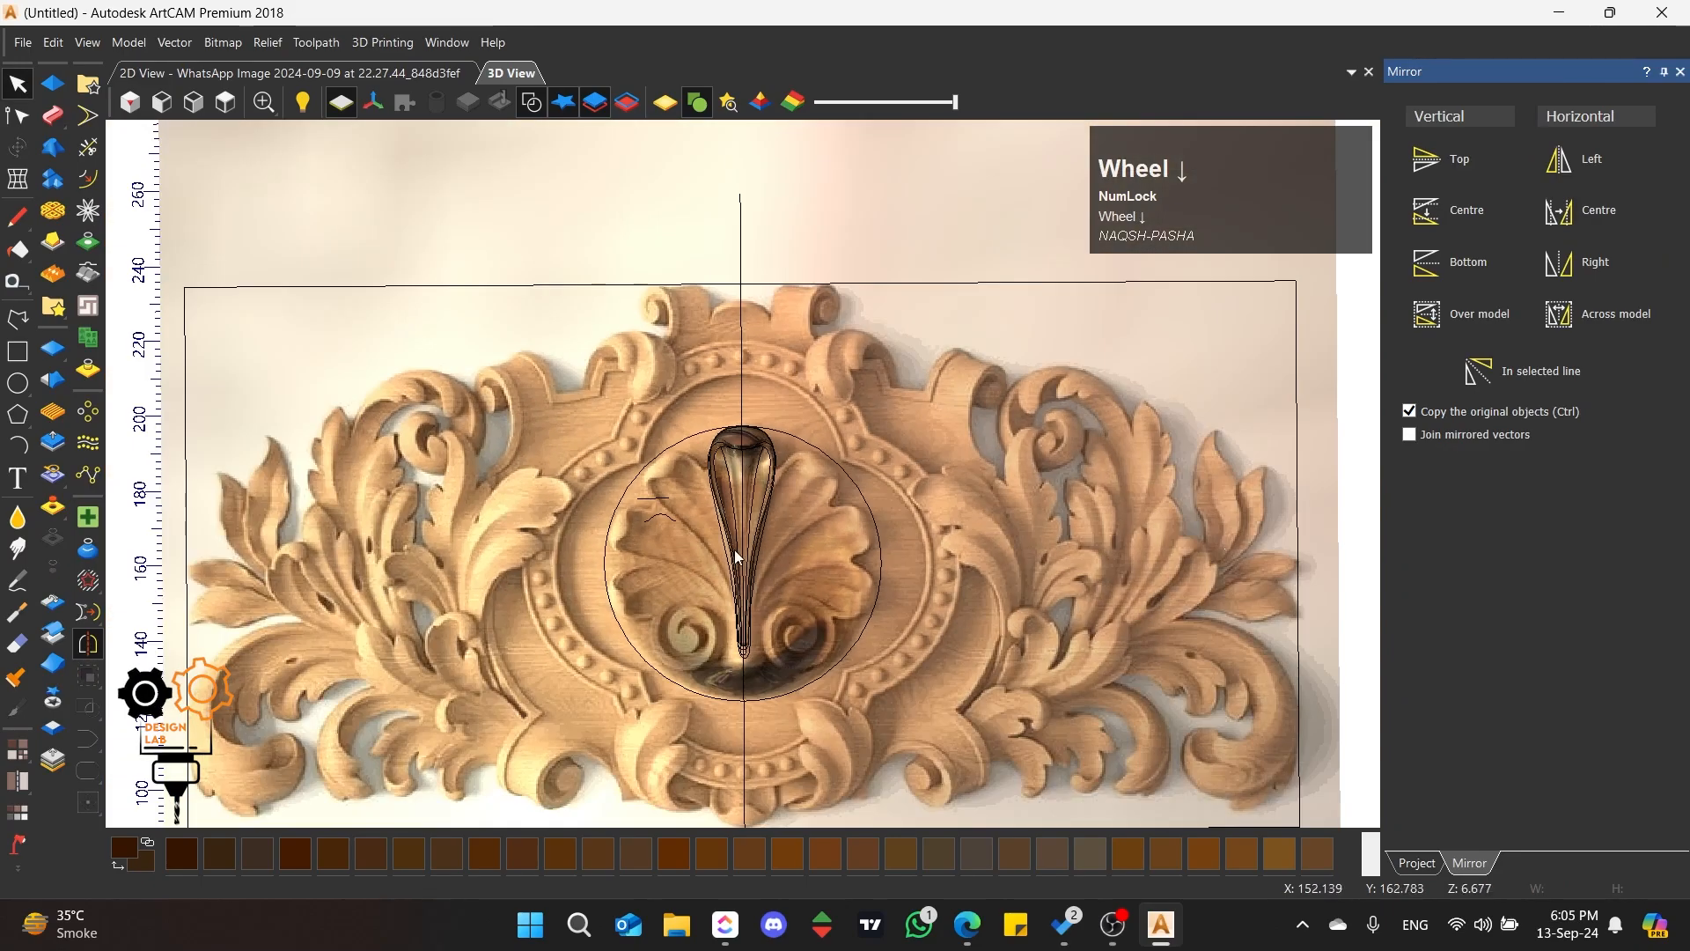
scroll(735, 549, up, 2)
click(653, 428)
scroll(701, 379, up, 4)
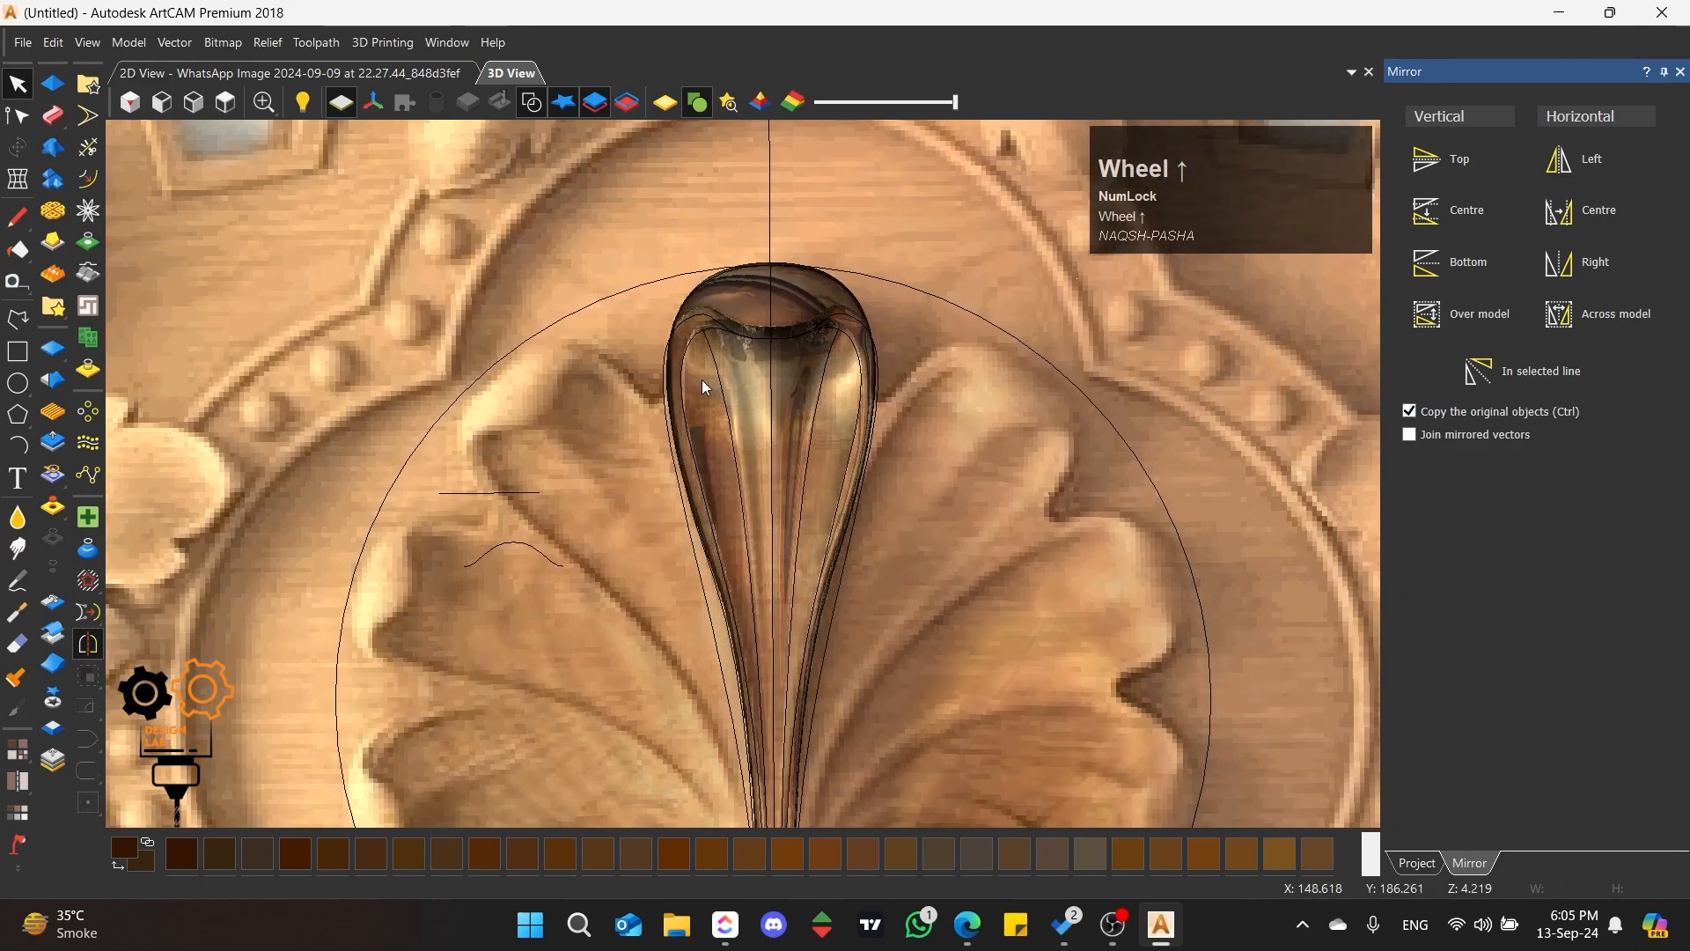
click(682, 310)
scroll(740, 475, down, 2)
click(68, 585)
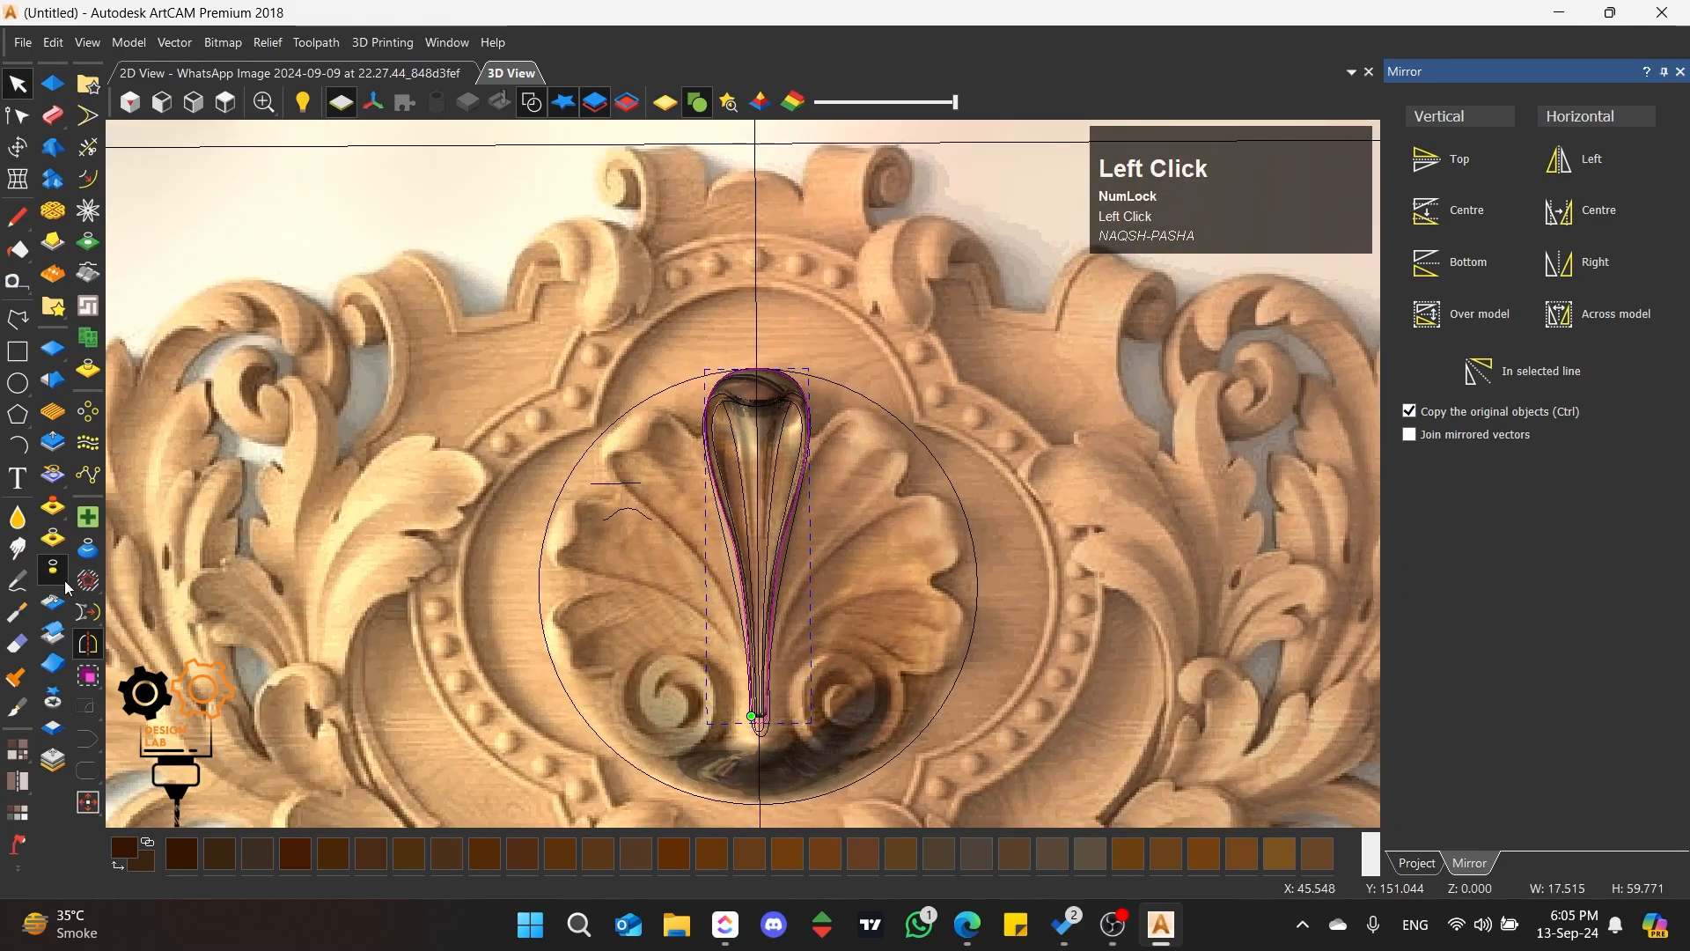
click(824, 550)
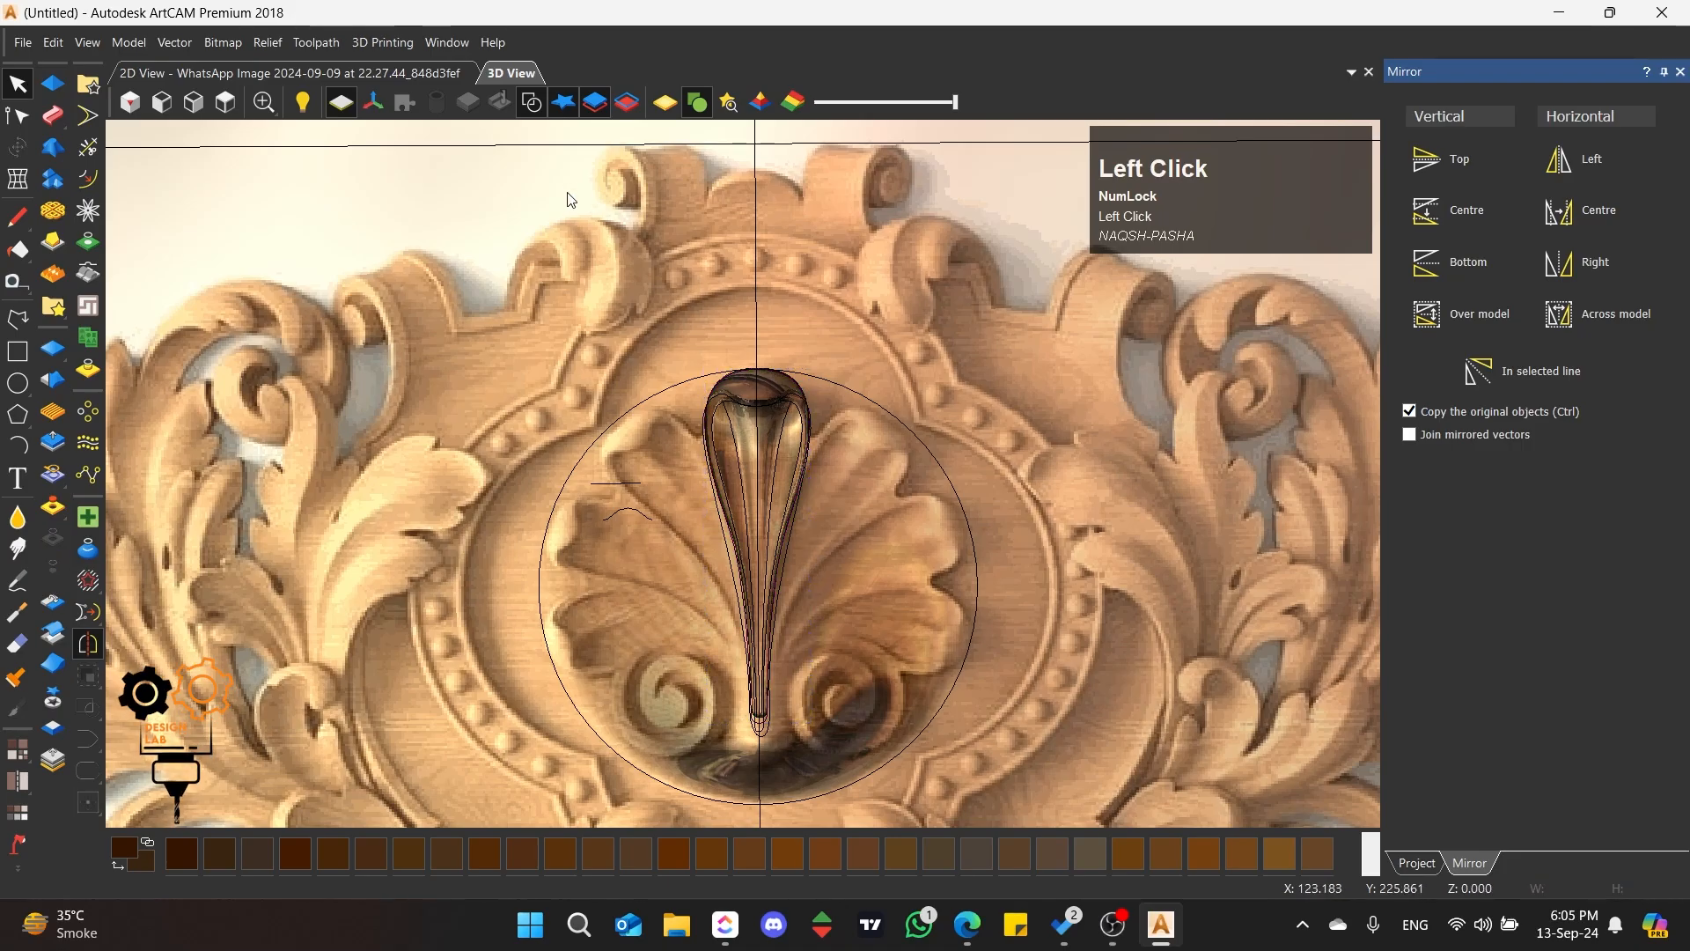
Step: Hide the vectors and the picture texture, and examine the petal's swept rib in relief from several angles
click(531, 102)
click(665, 103)
scroll(767, 602, up, 3)
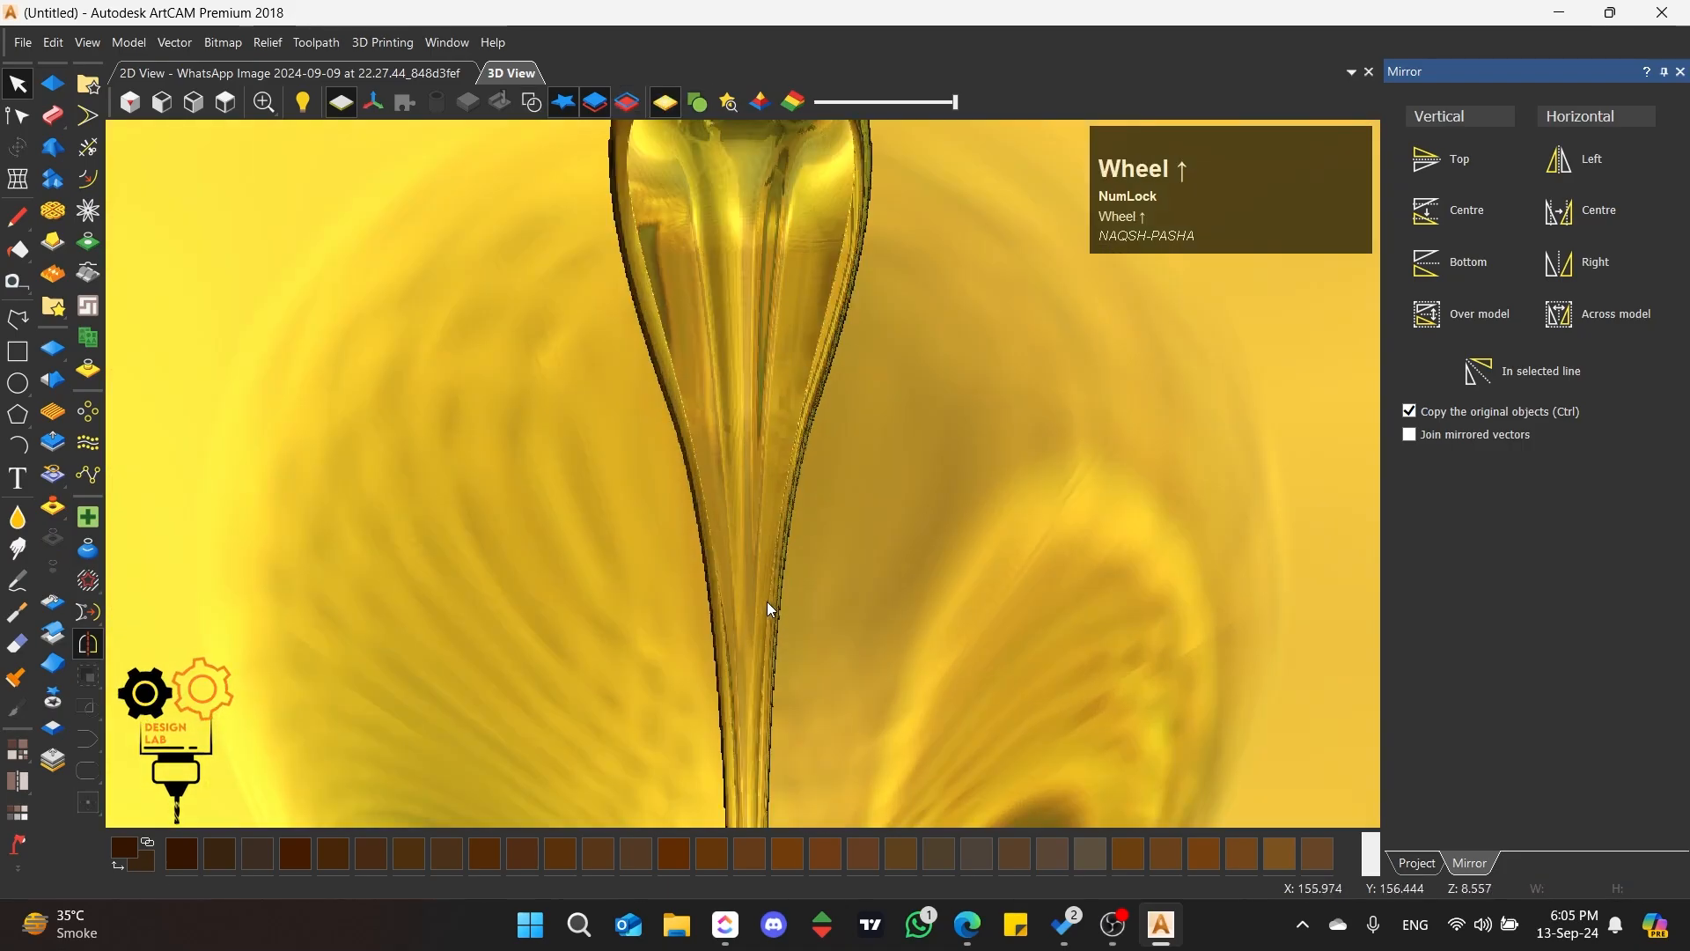
scroll(767, 600, down, 3)
middle_drag(646, 622, 962, 443)
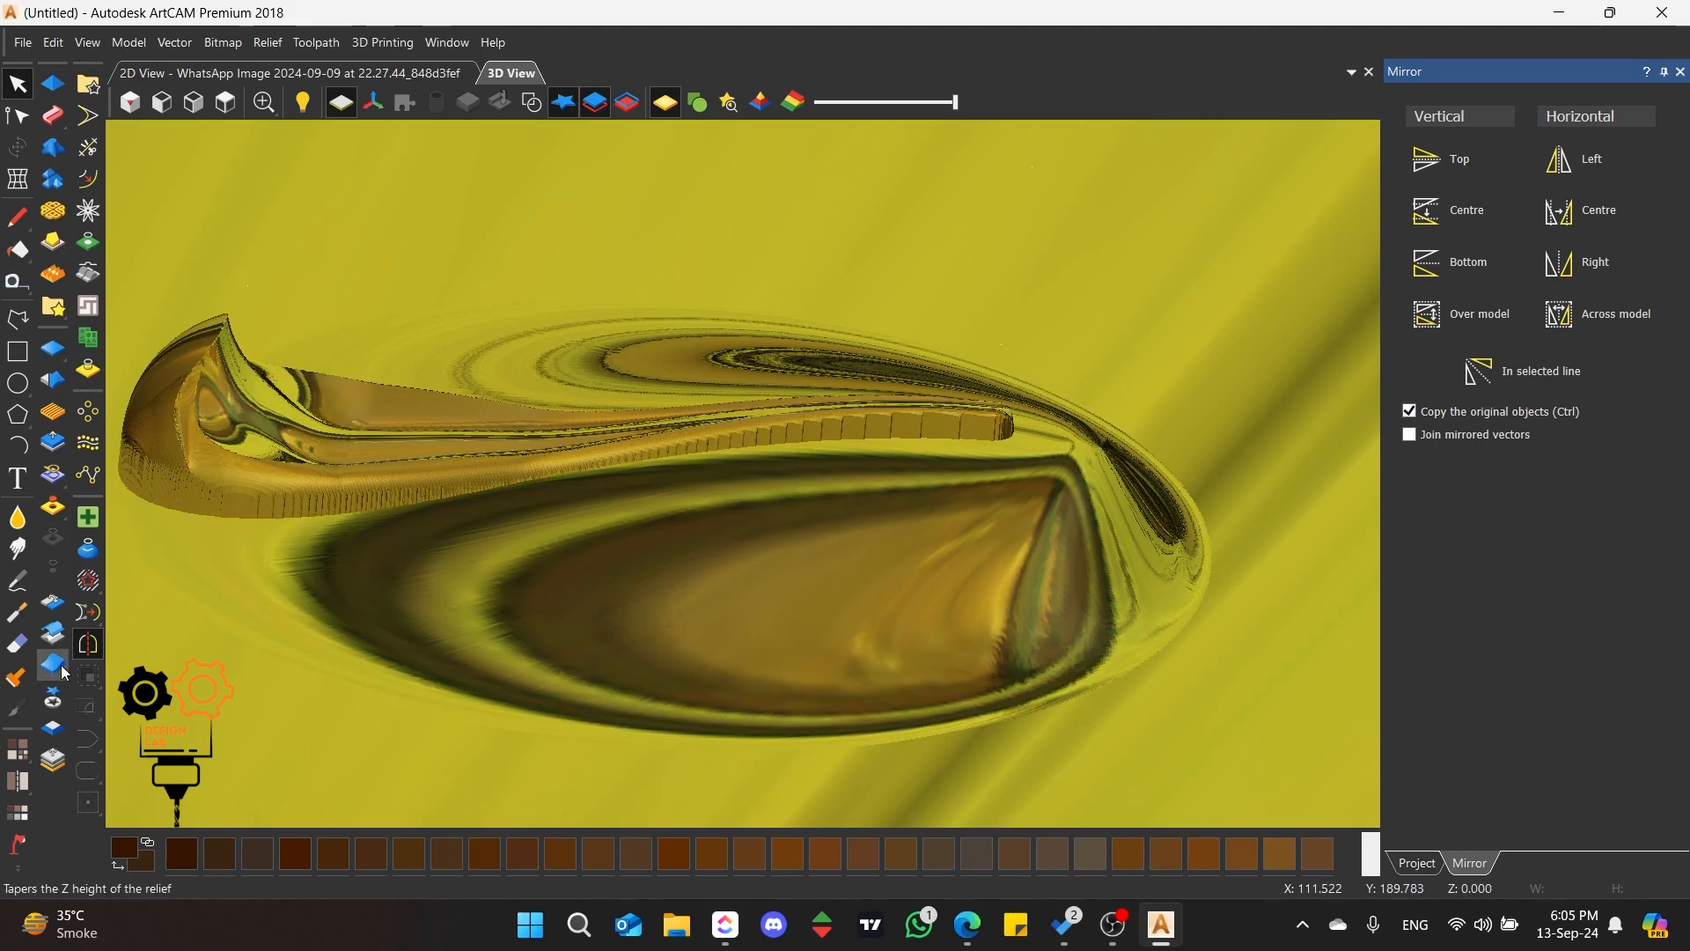
Step: View the relief from above with the vectors shown, and select and deselect the circle around the shell
click(226, 102)
scroll(878, 448, up, 3)
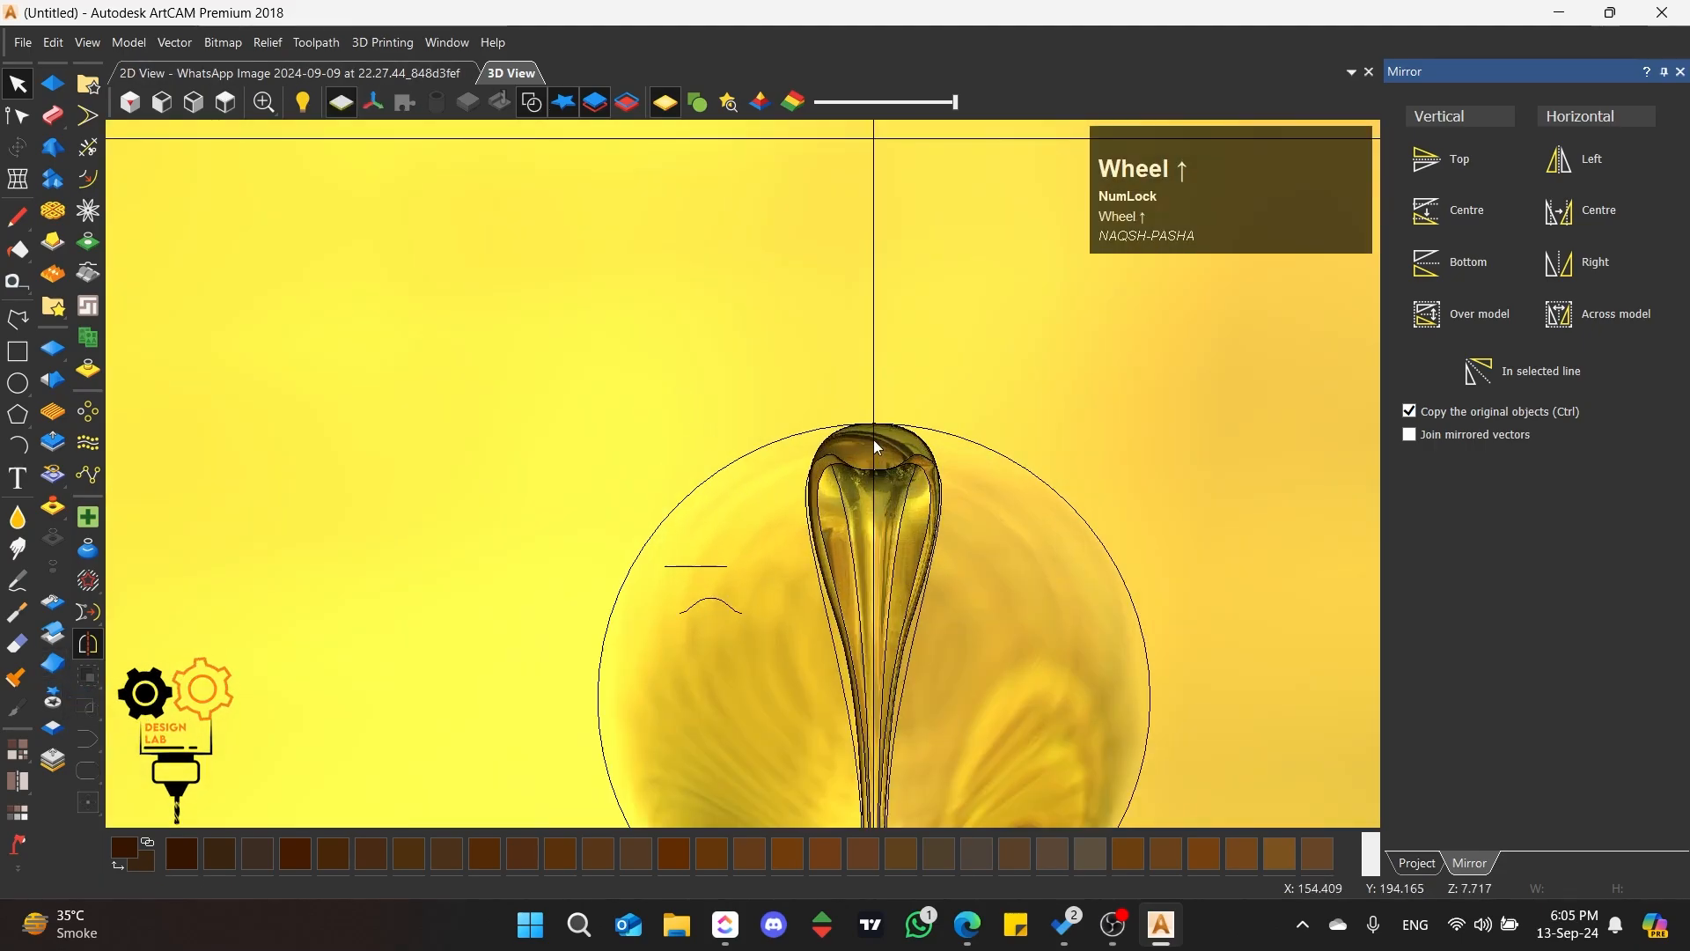
scroll(845, 441, down, 3)
scroll(784, 431, up, 3)
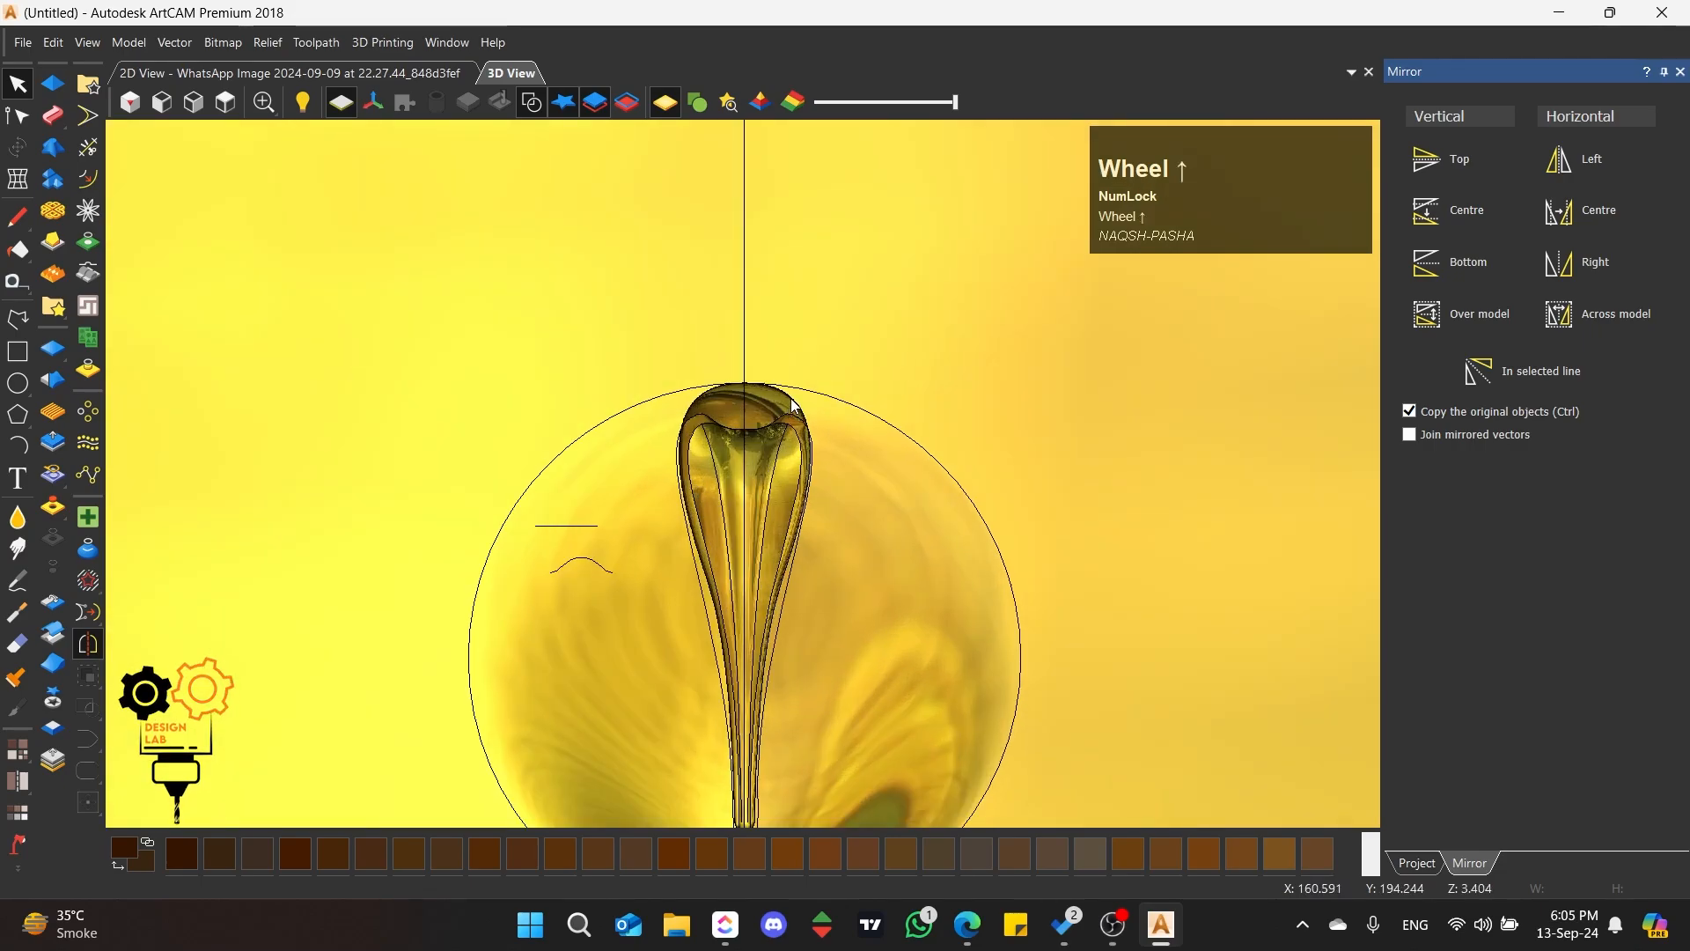
click(791, 407)
click(863, 420)
scroll(750, 543, down, 2)
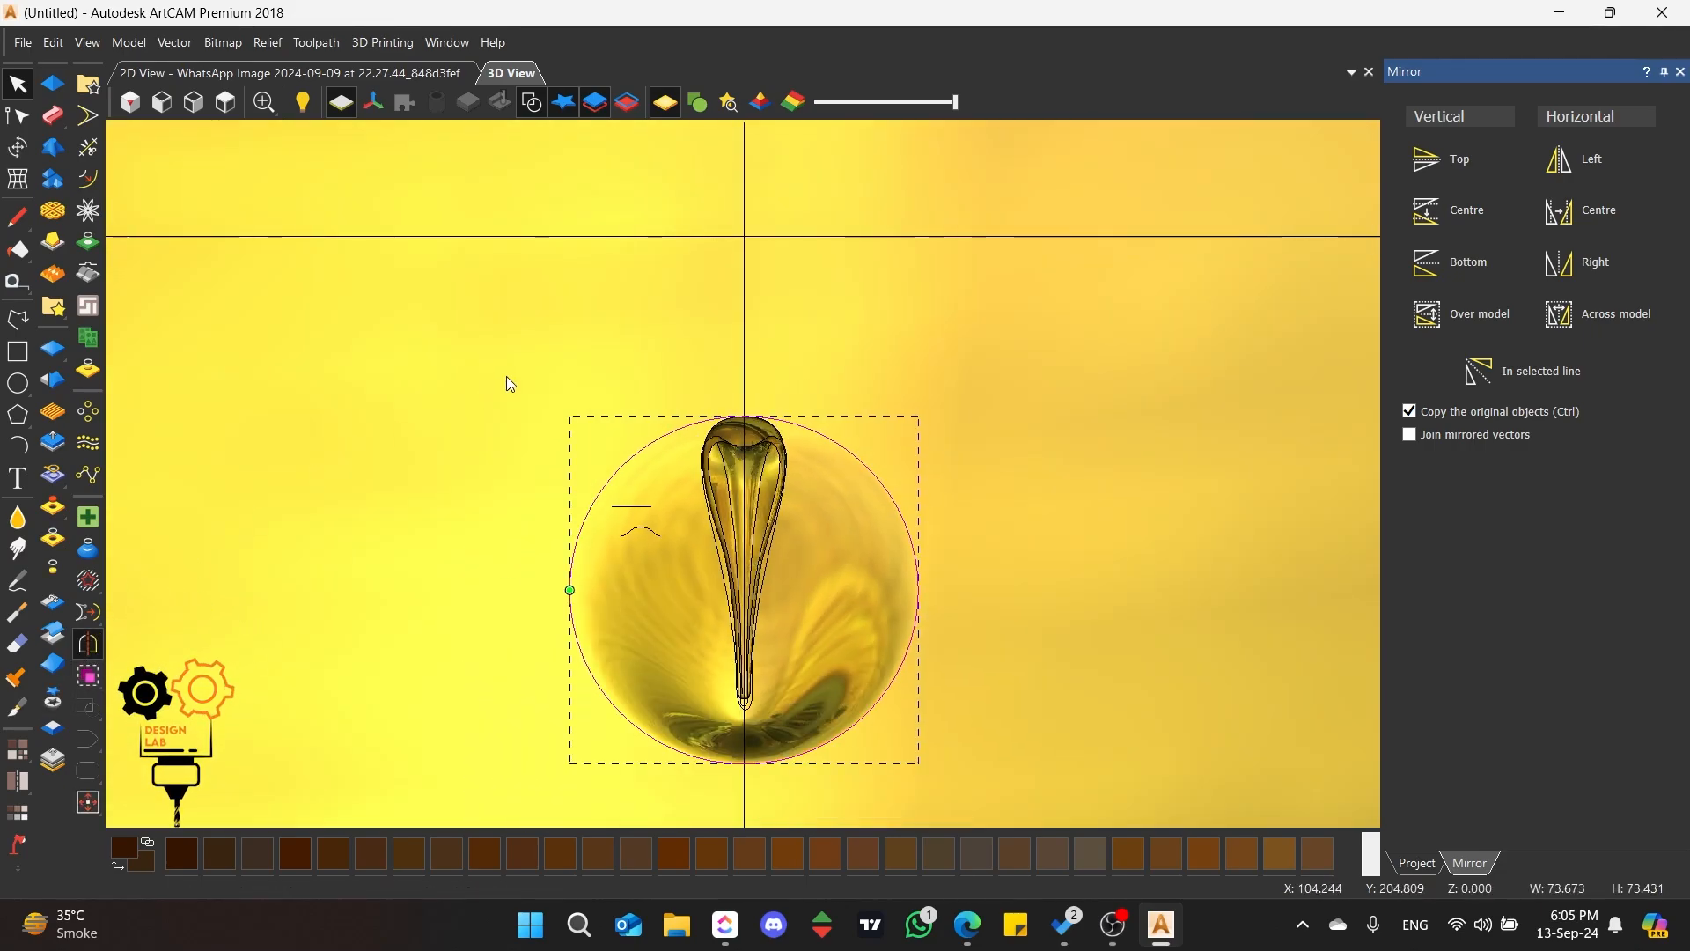
click(350, 568)
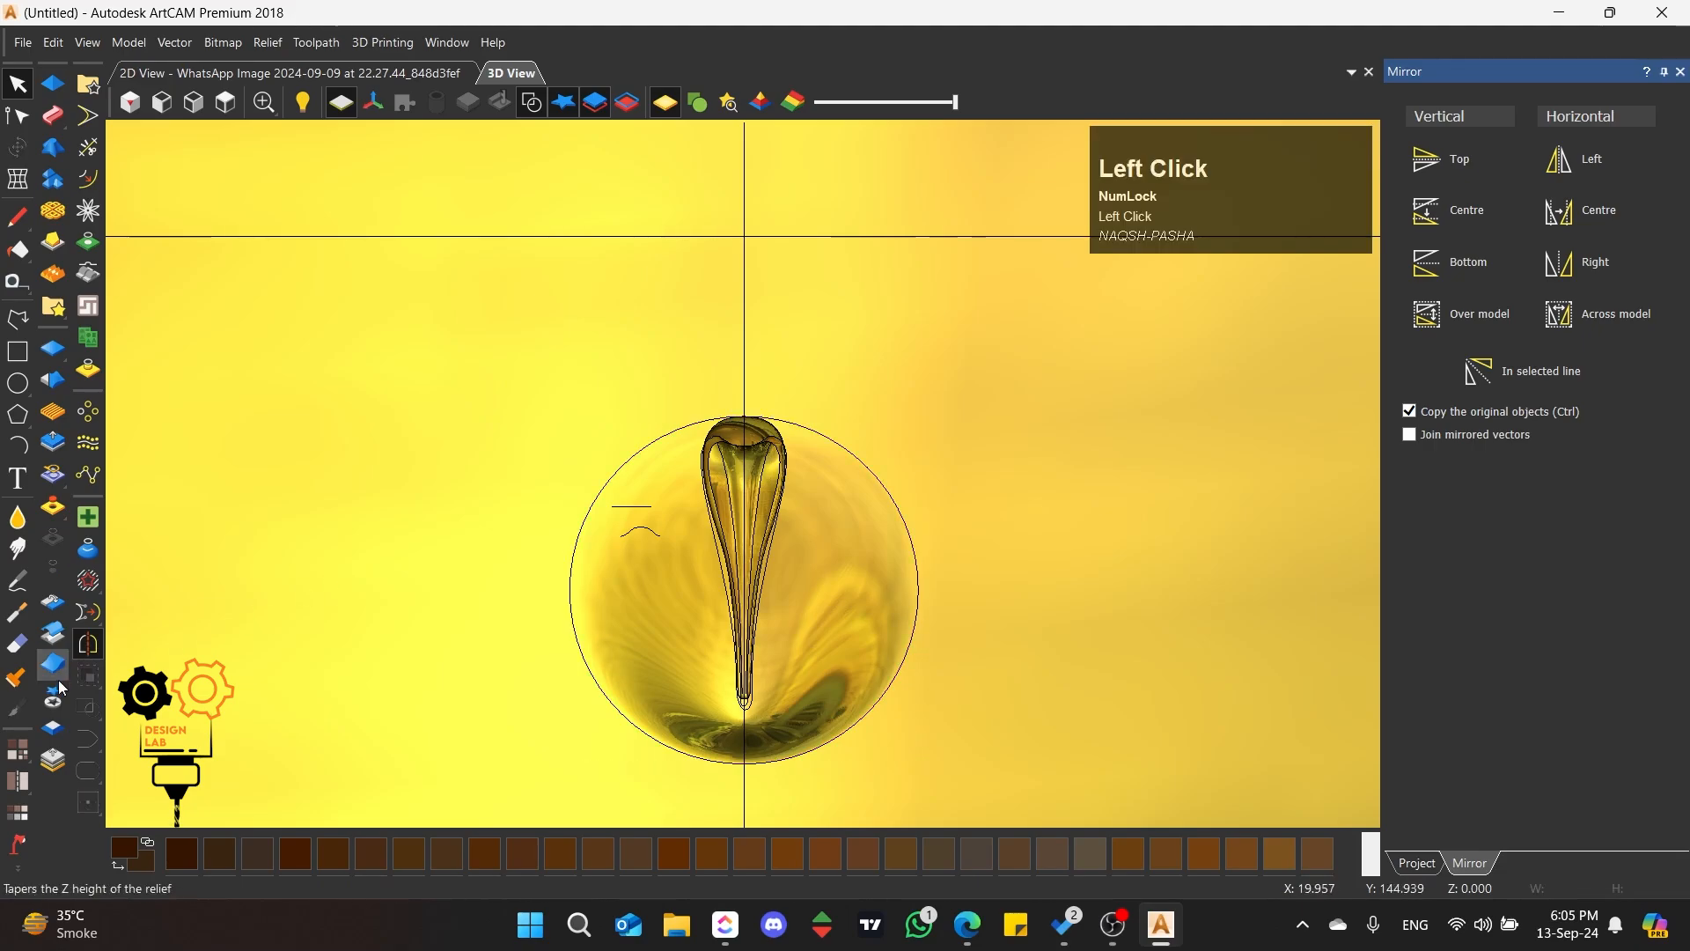
click(52, 663)
scroll(722, 429, down, 3)
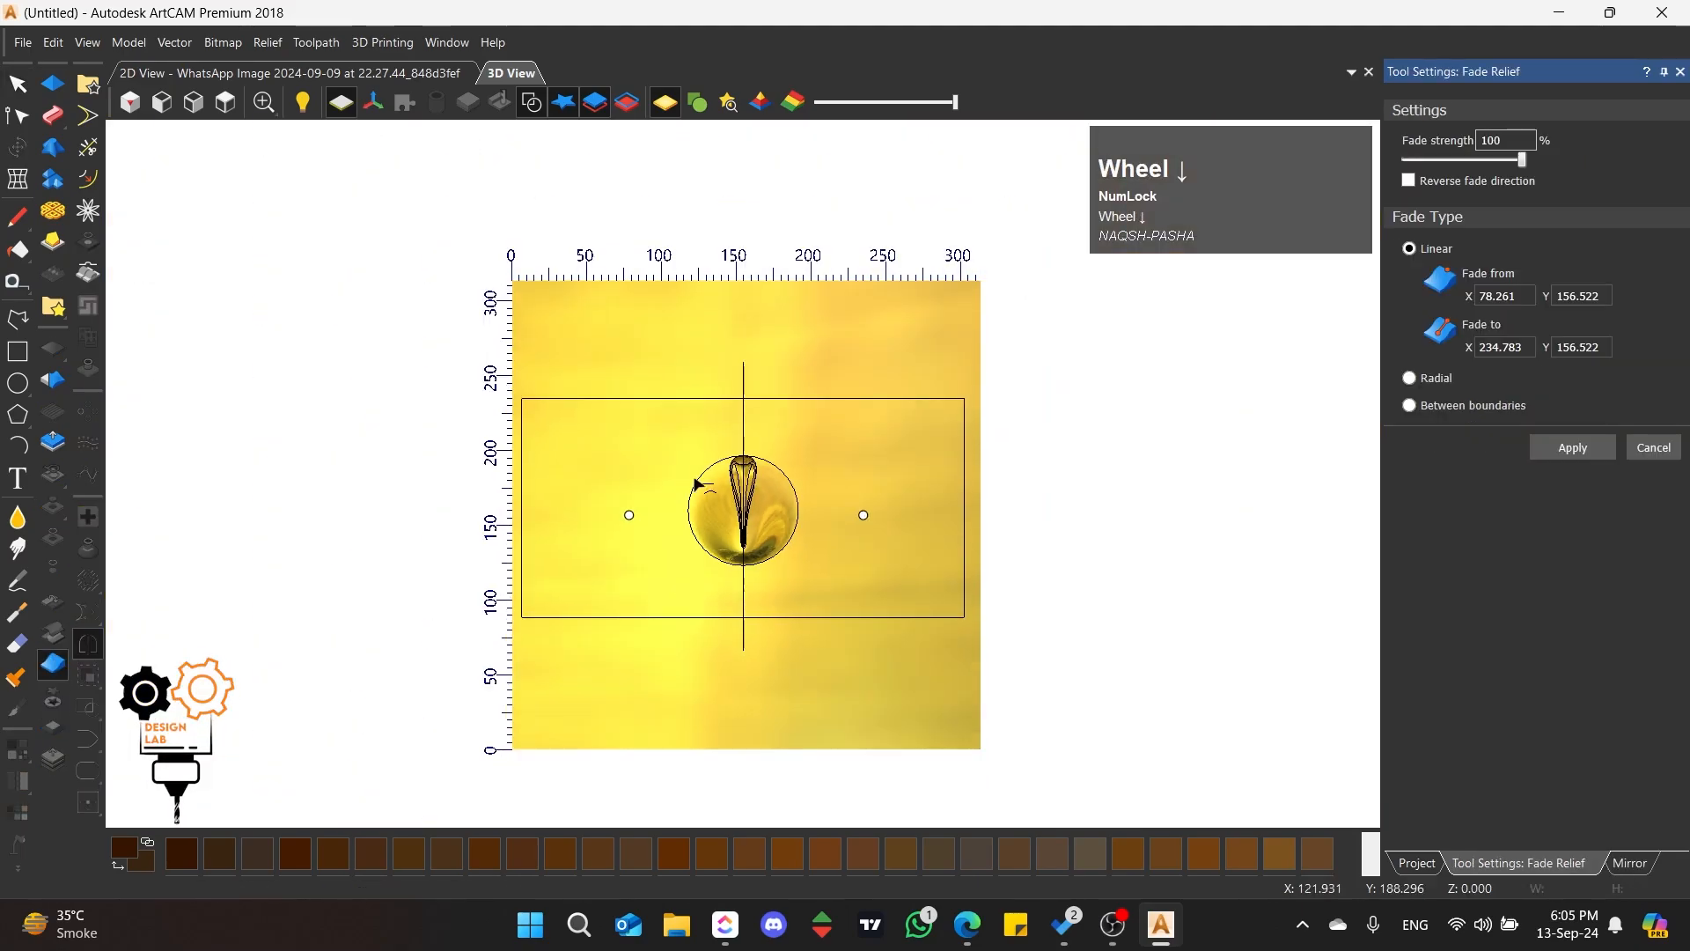
scroll(742, 421, up, 3)
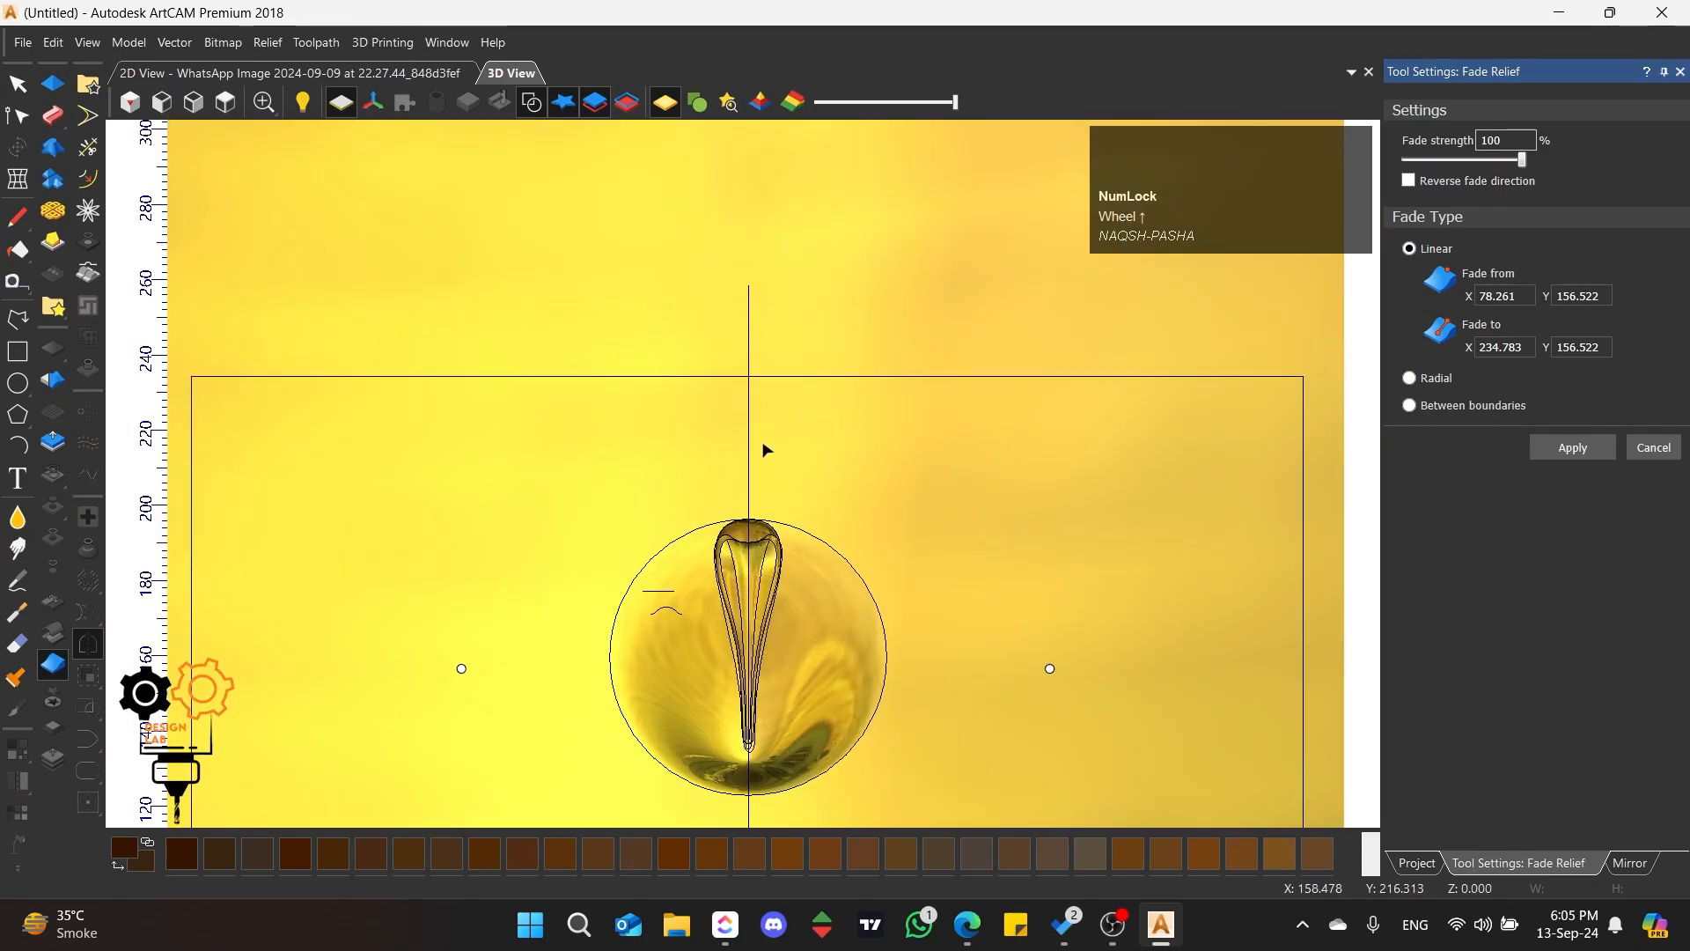
drag(763, 445, 700, 473)
click(822, 540)
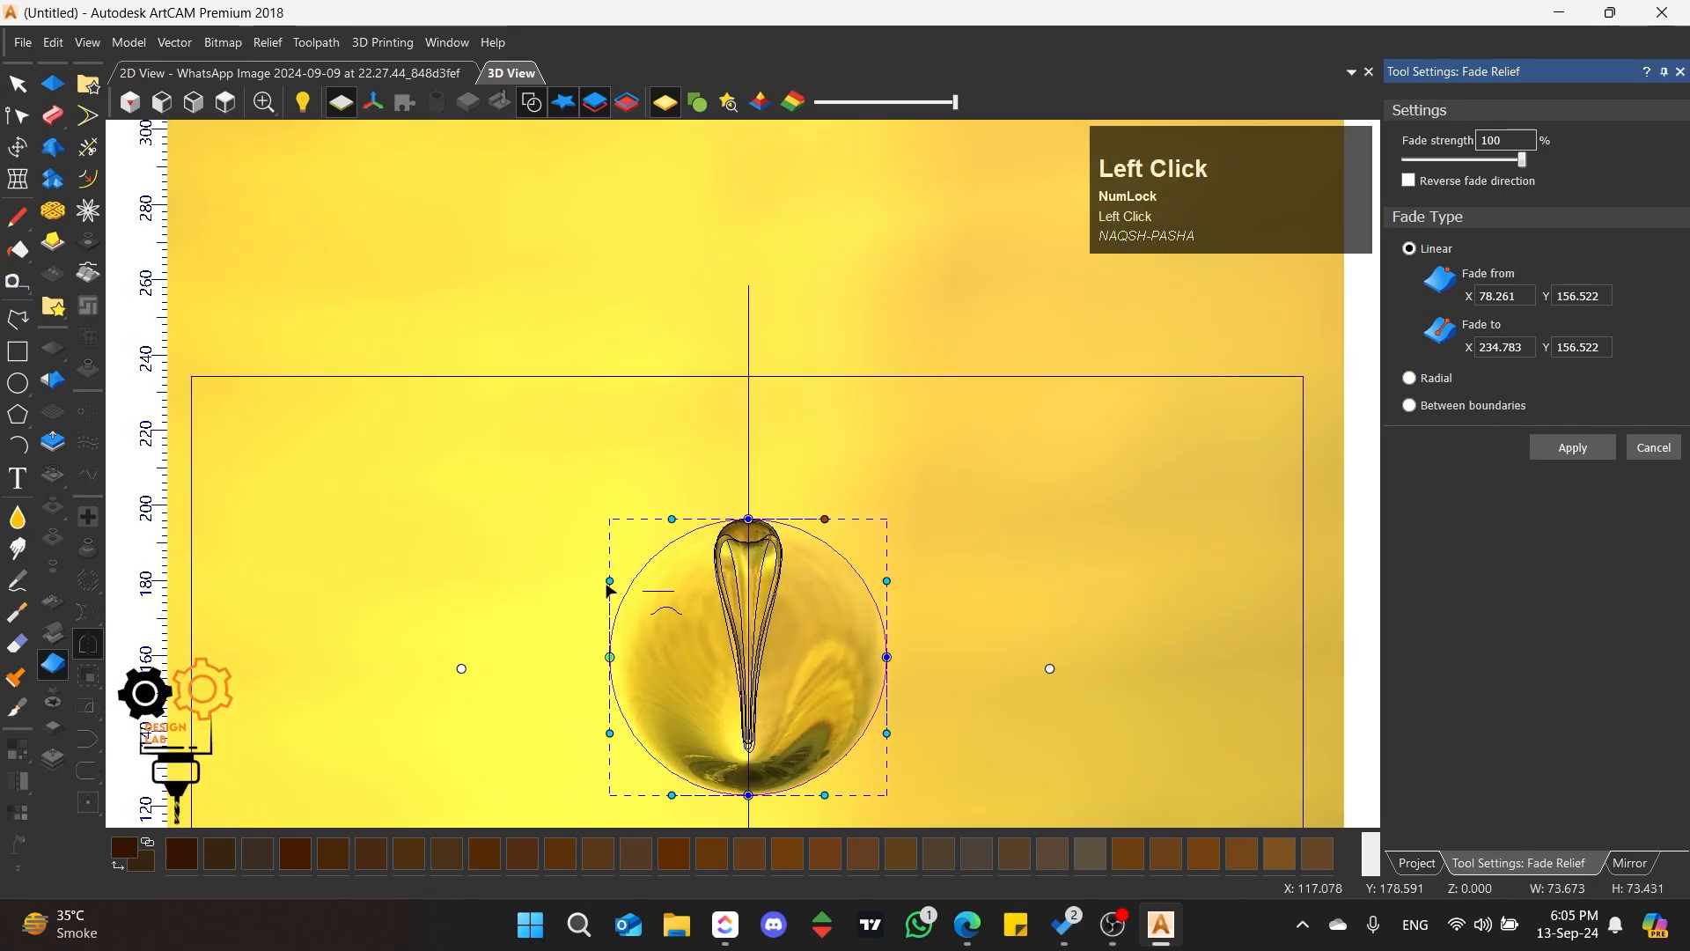
click(1644, 450)
Step: With the shell's circle selected, set a linear Fade Relief from X 154.558, Y 199.202 above the petal to X 154.558, Y 135.951 at its lower tip
click(871, 500)
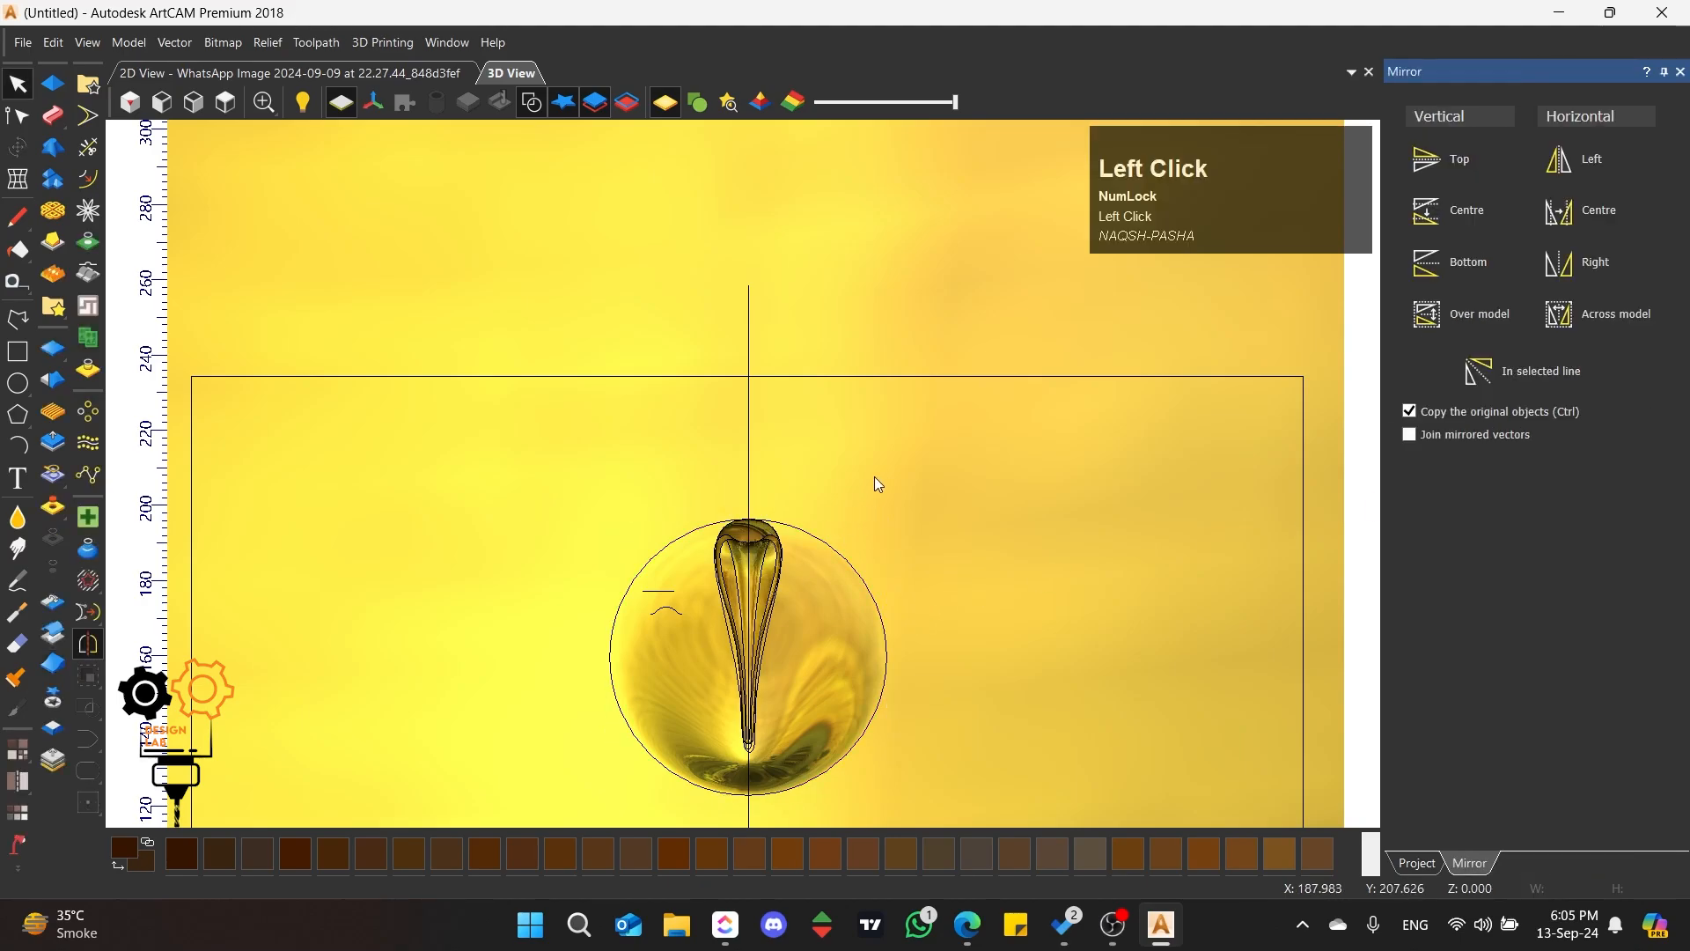
click(845, 561)
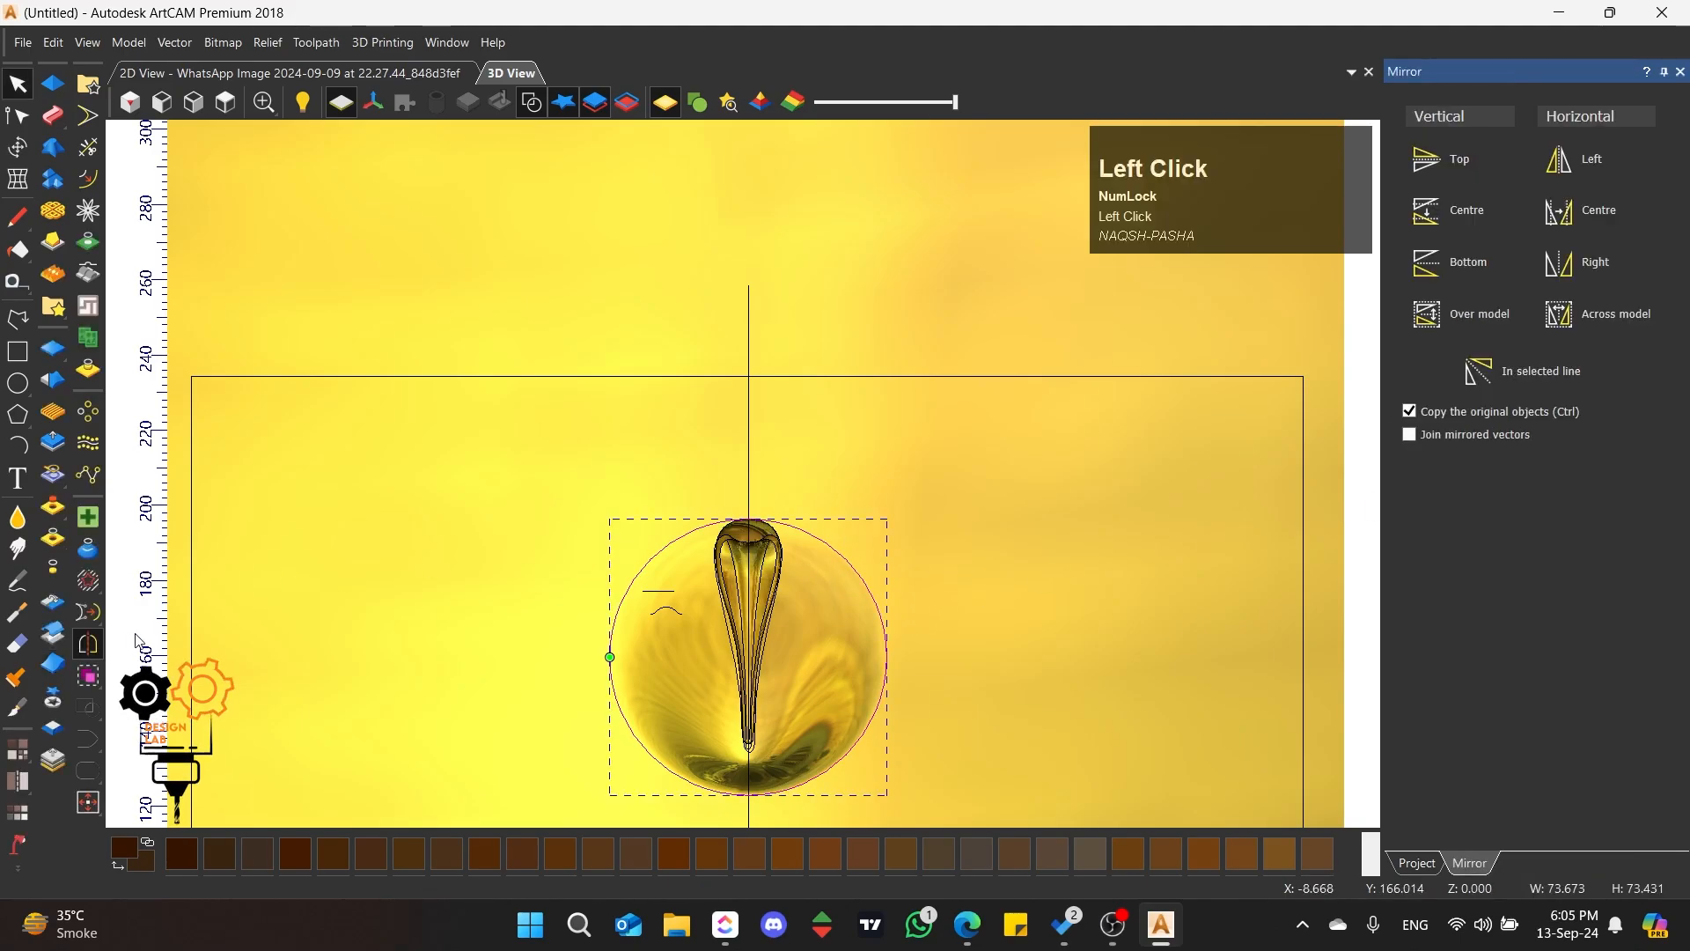
click(53, 663)
scroll(651, 593, up, 2)
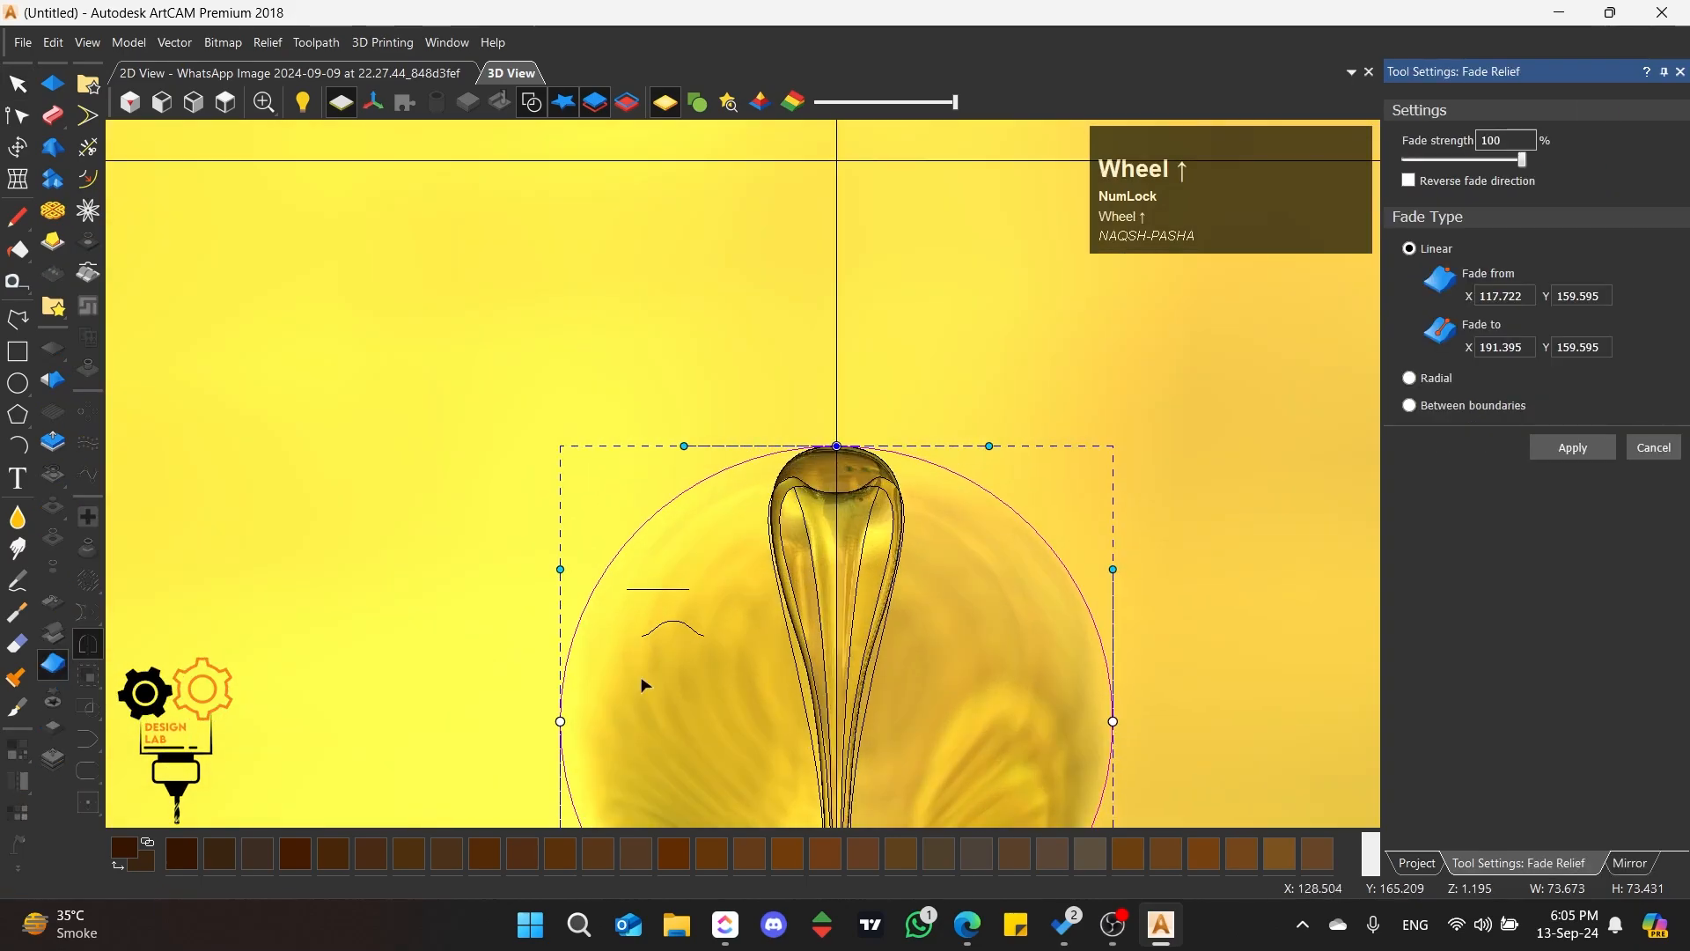
drag(560, 724, 837, 423)
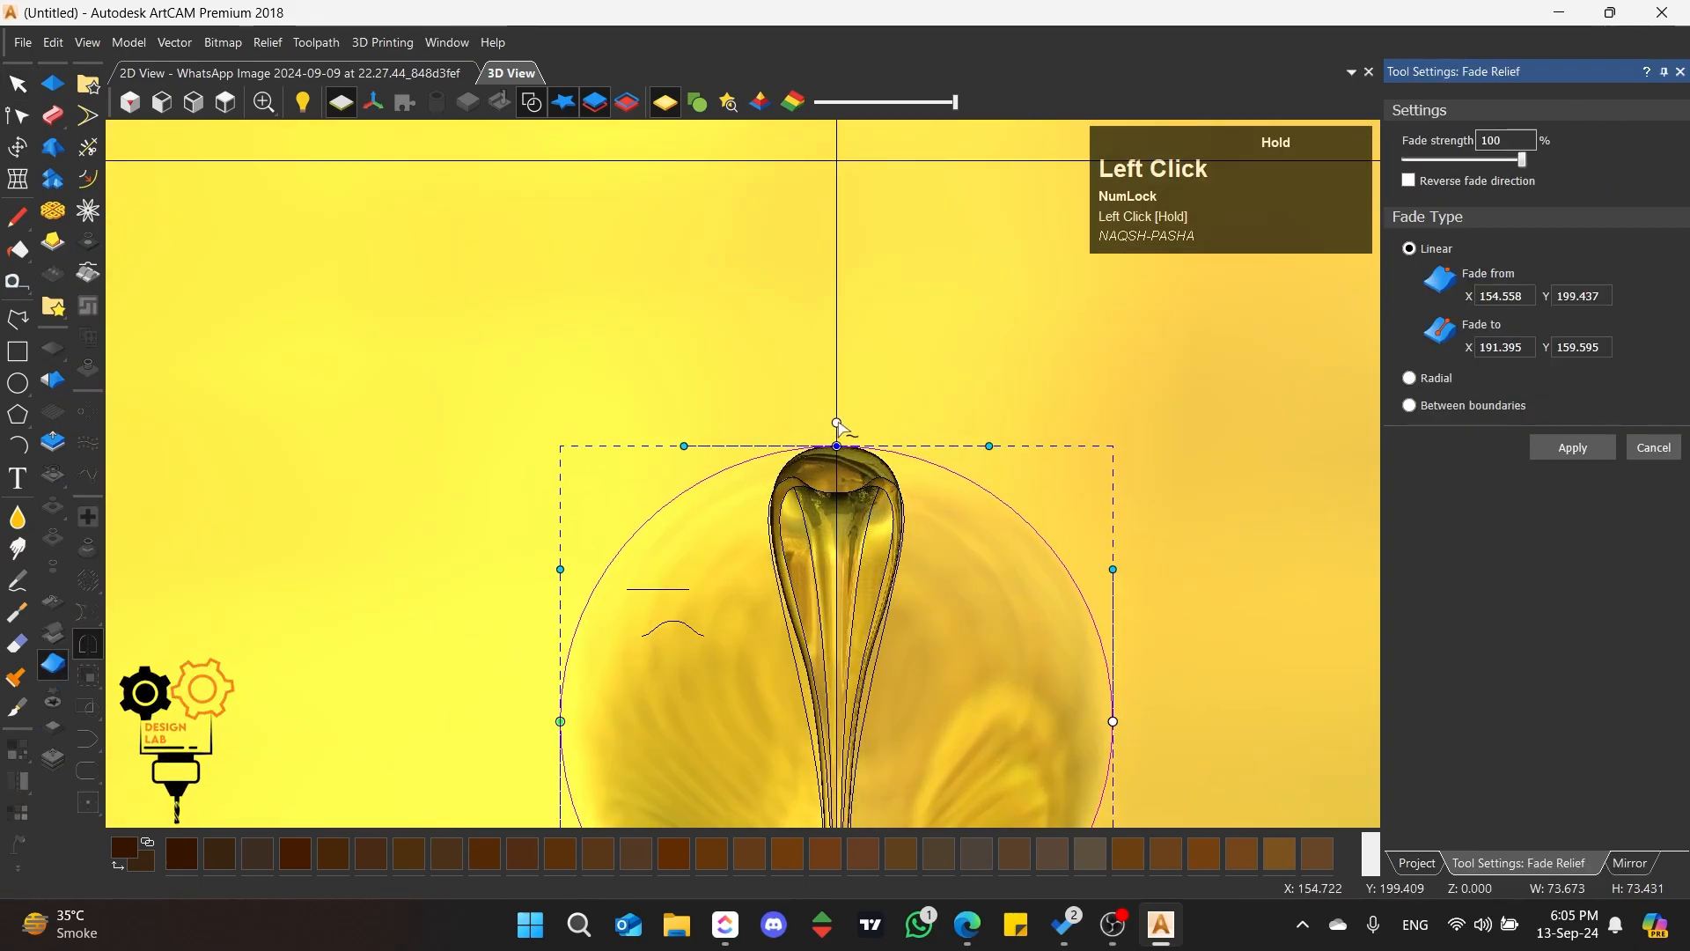
scroll(837, 426, down, 3)
scroll(896, 620, up, 1)
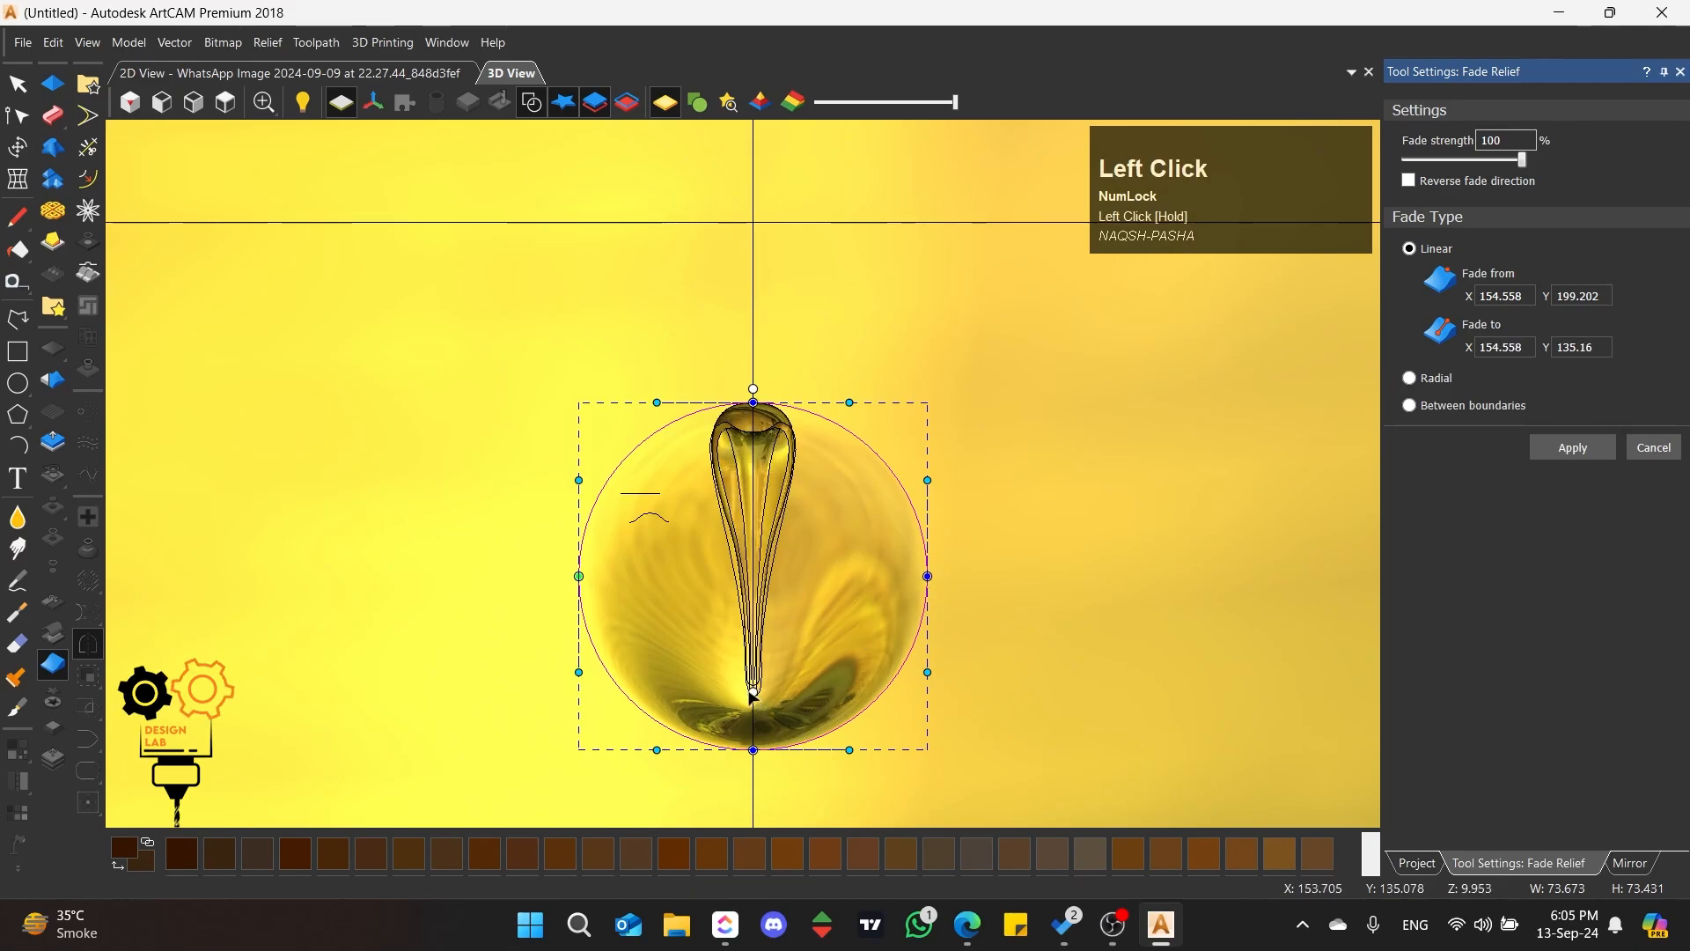
scroll(752, 694, up, 3)
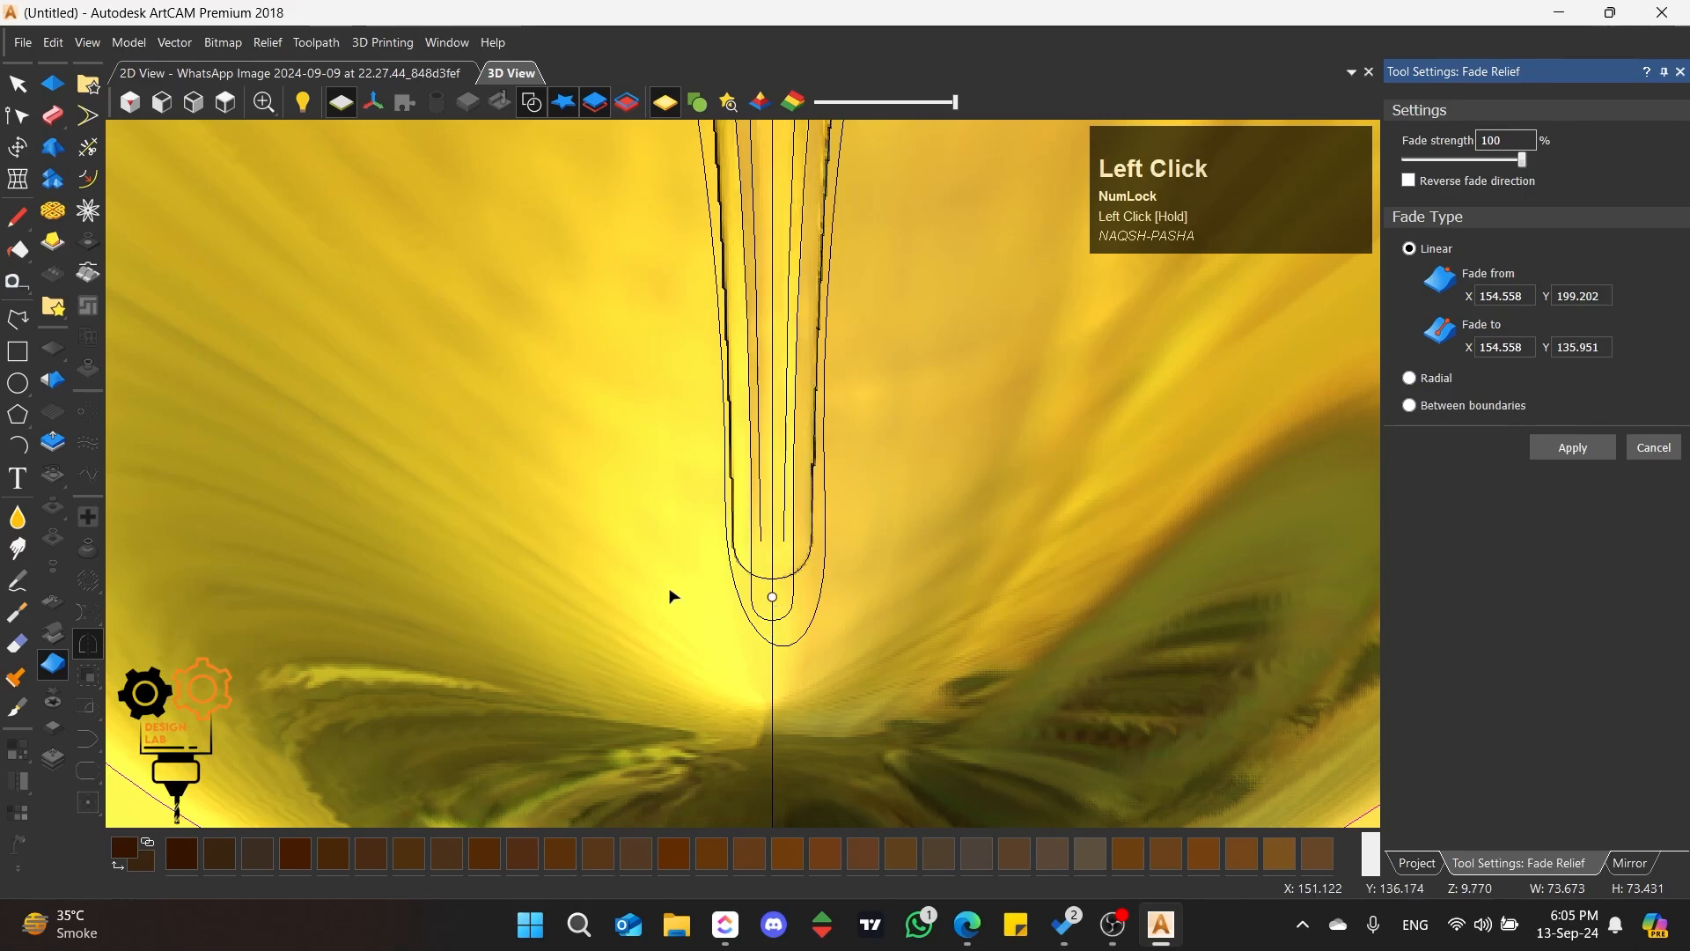
scroll(673, 594, down, 3)
scroll(673, 594, down, 3)
scroll(711, 273, up, 5)
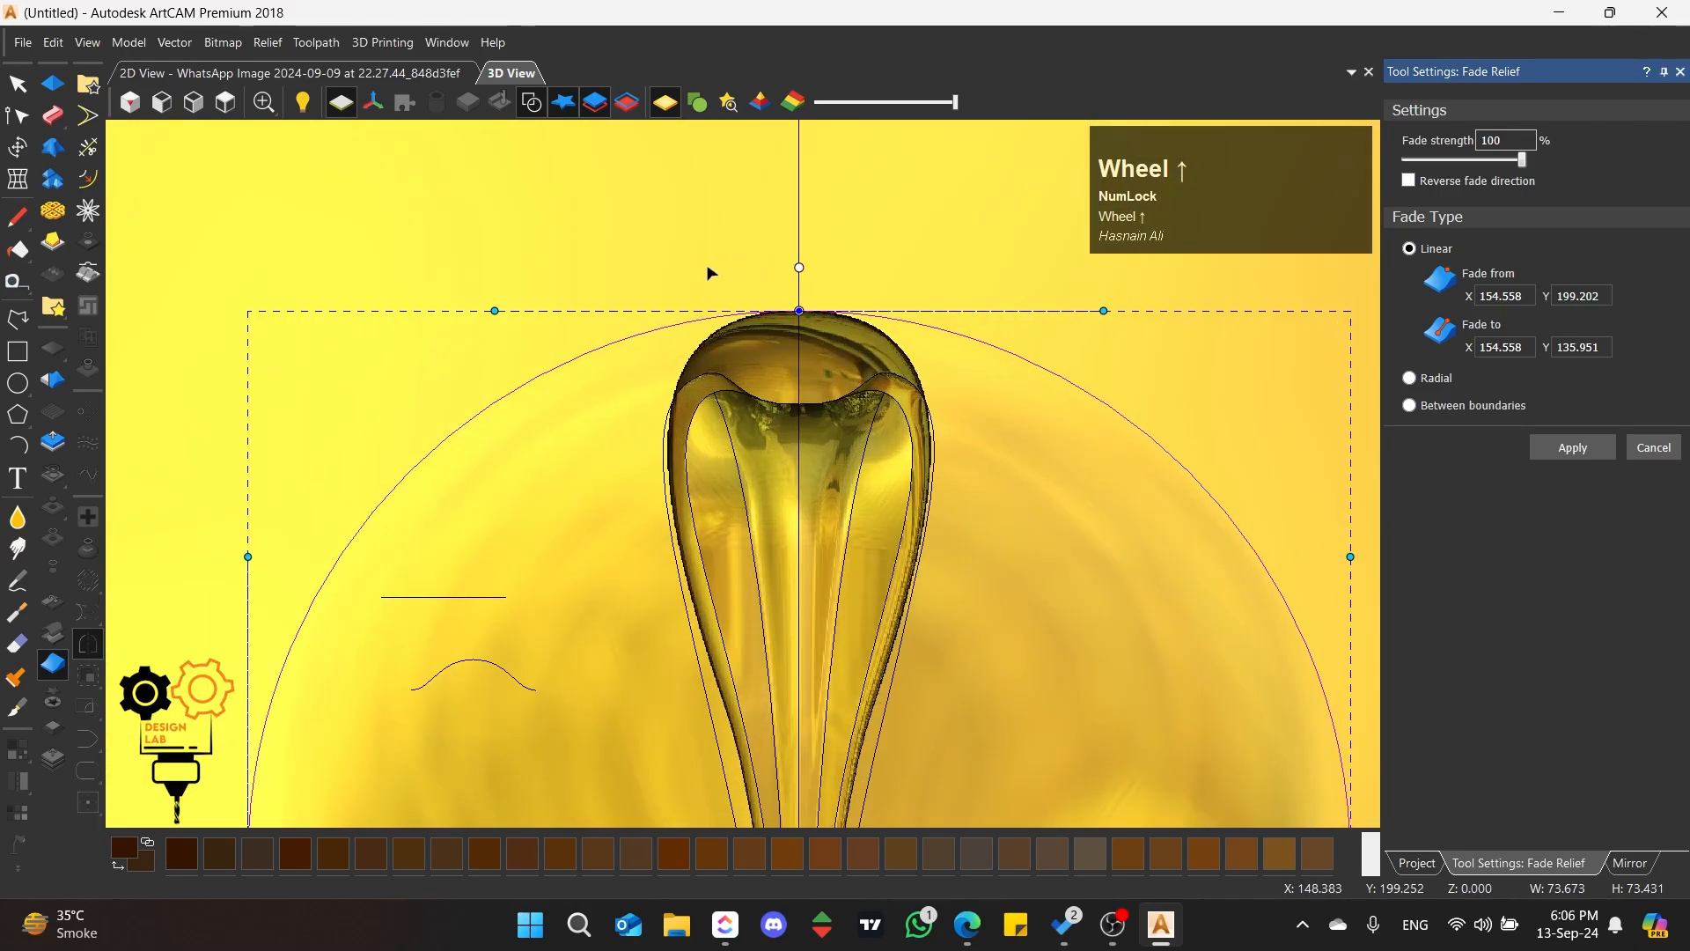
Step: Deselect the circle and examine the fade's start and end points against the petal relief from several angles
click(708, 272)
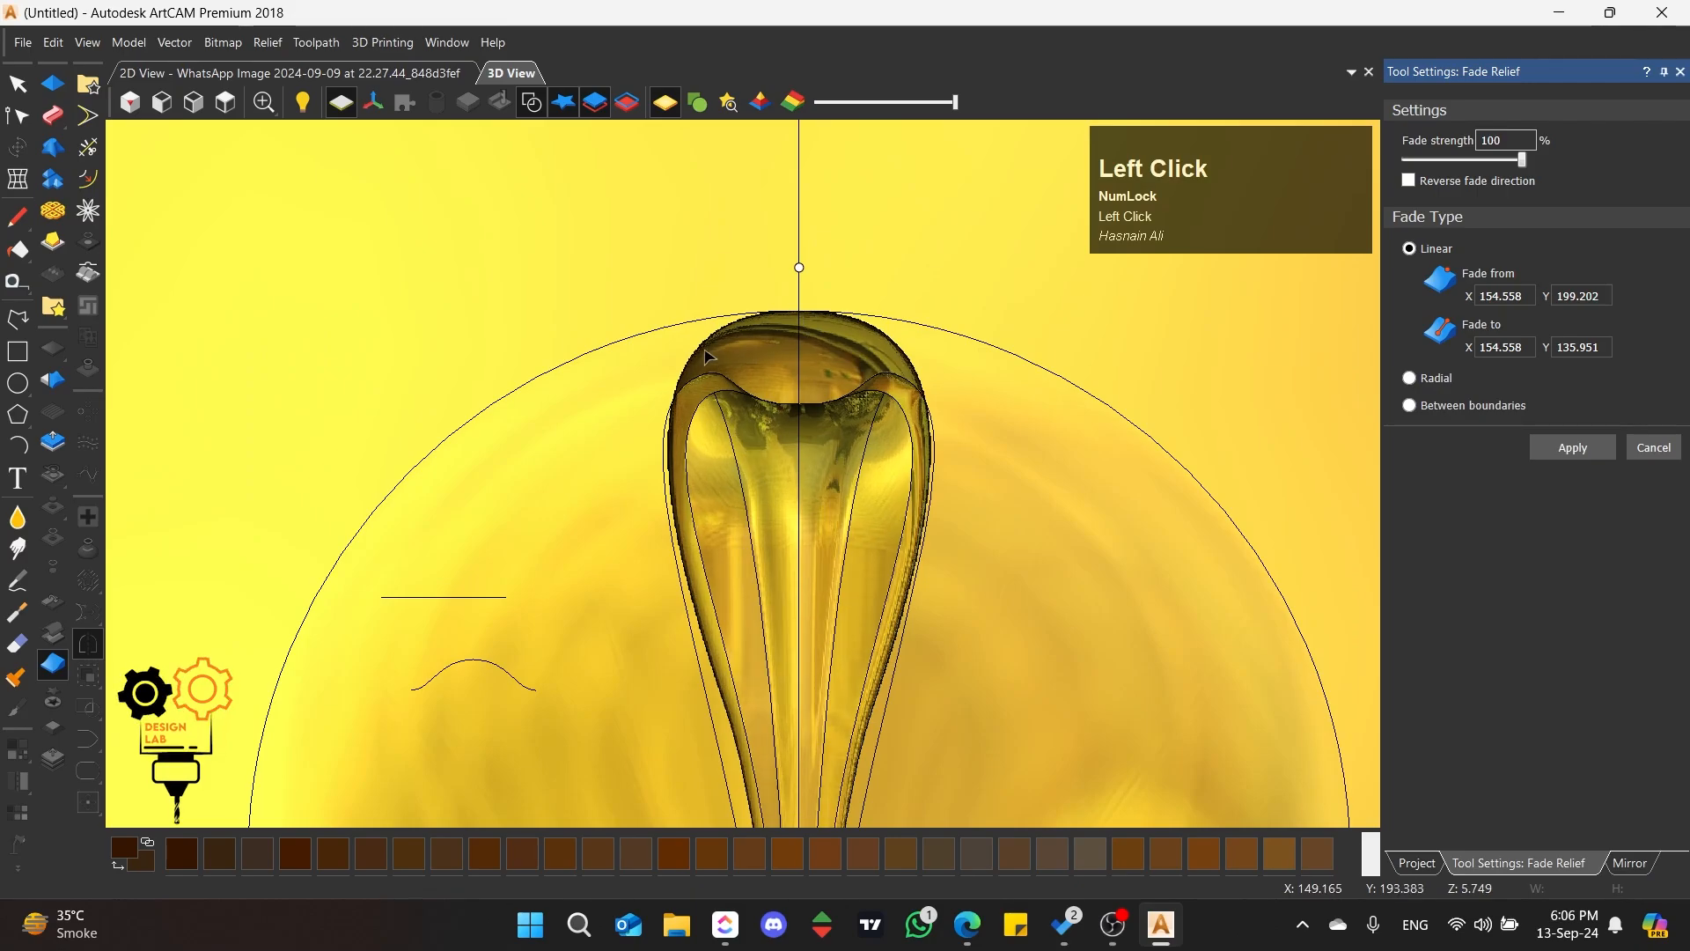
scroll(715, 532, down, 3)
scroll(713, 532, down, 2)
scroll(740, 547, up, 3)
middle_drag(740, 546, 945, 257)
scroll(899, 420, up, 4)
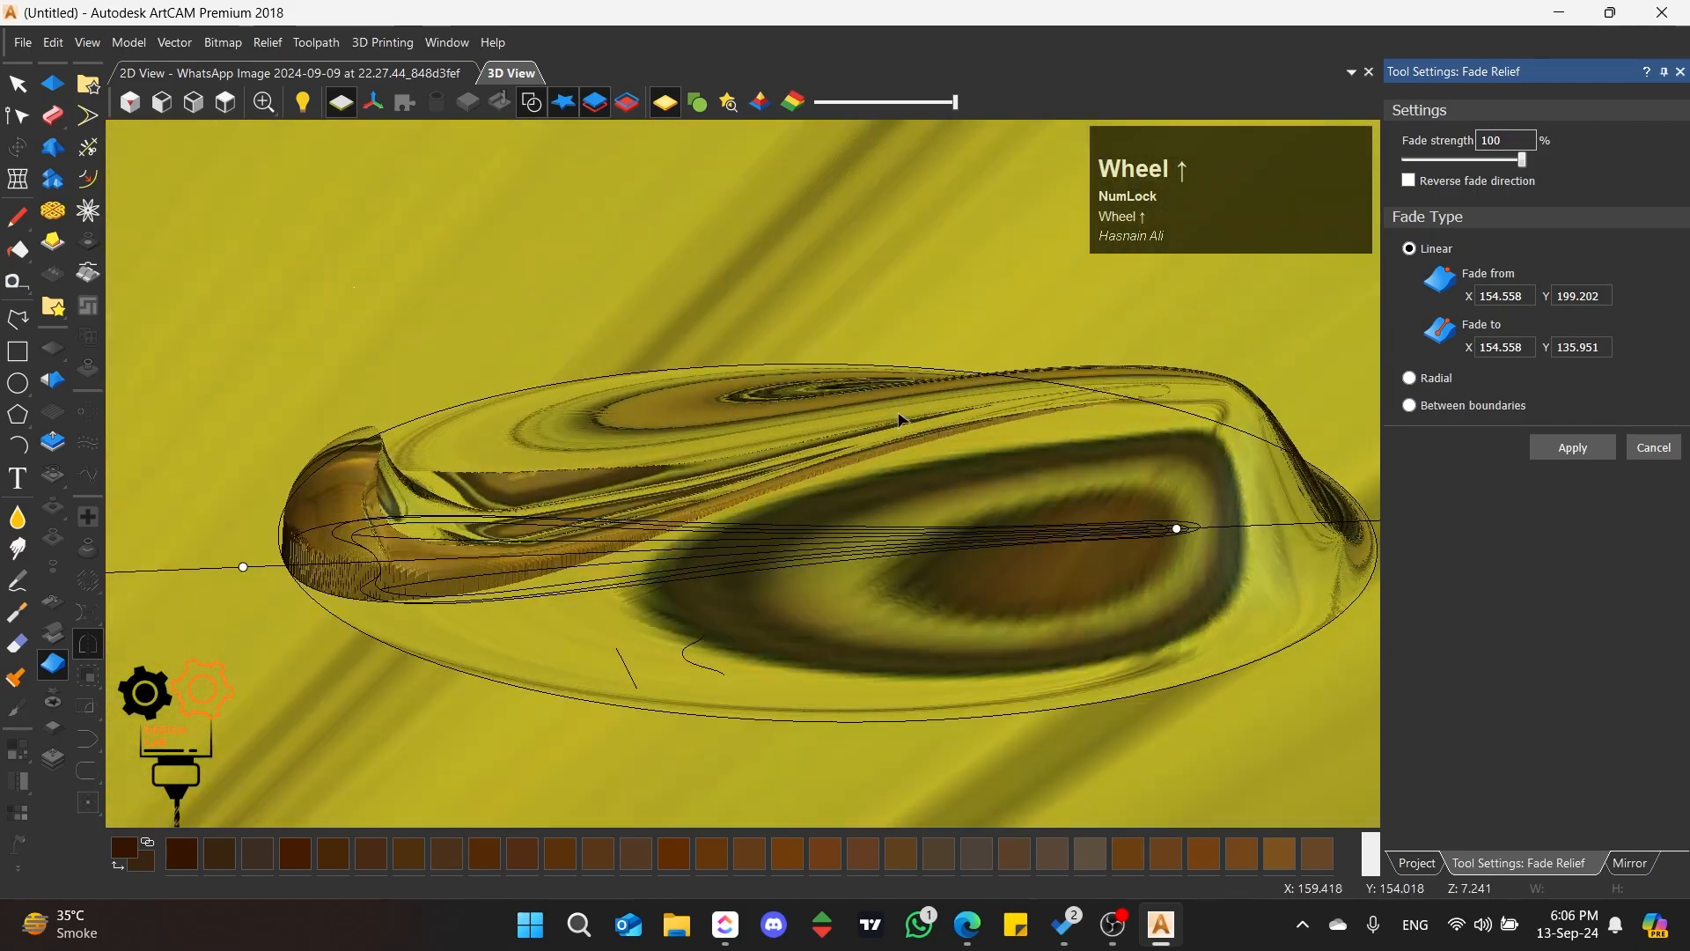
scroll(899, 419, down, 1)
scroll(898, 423, up, 1)
middle_drag(898, 422, 789, 549)
scroll(720, 429, down, 3)
scroll(684, 424, up, 3)
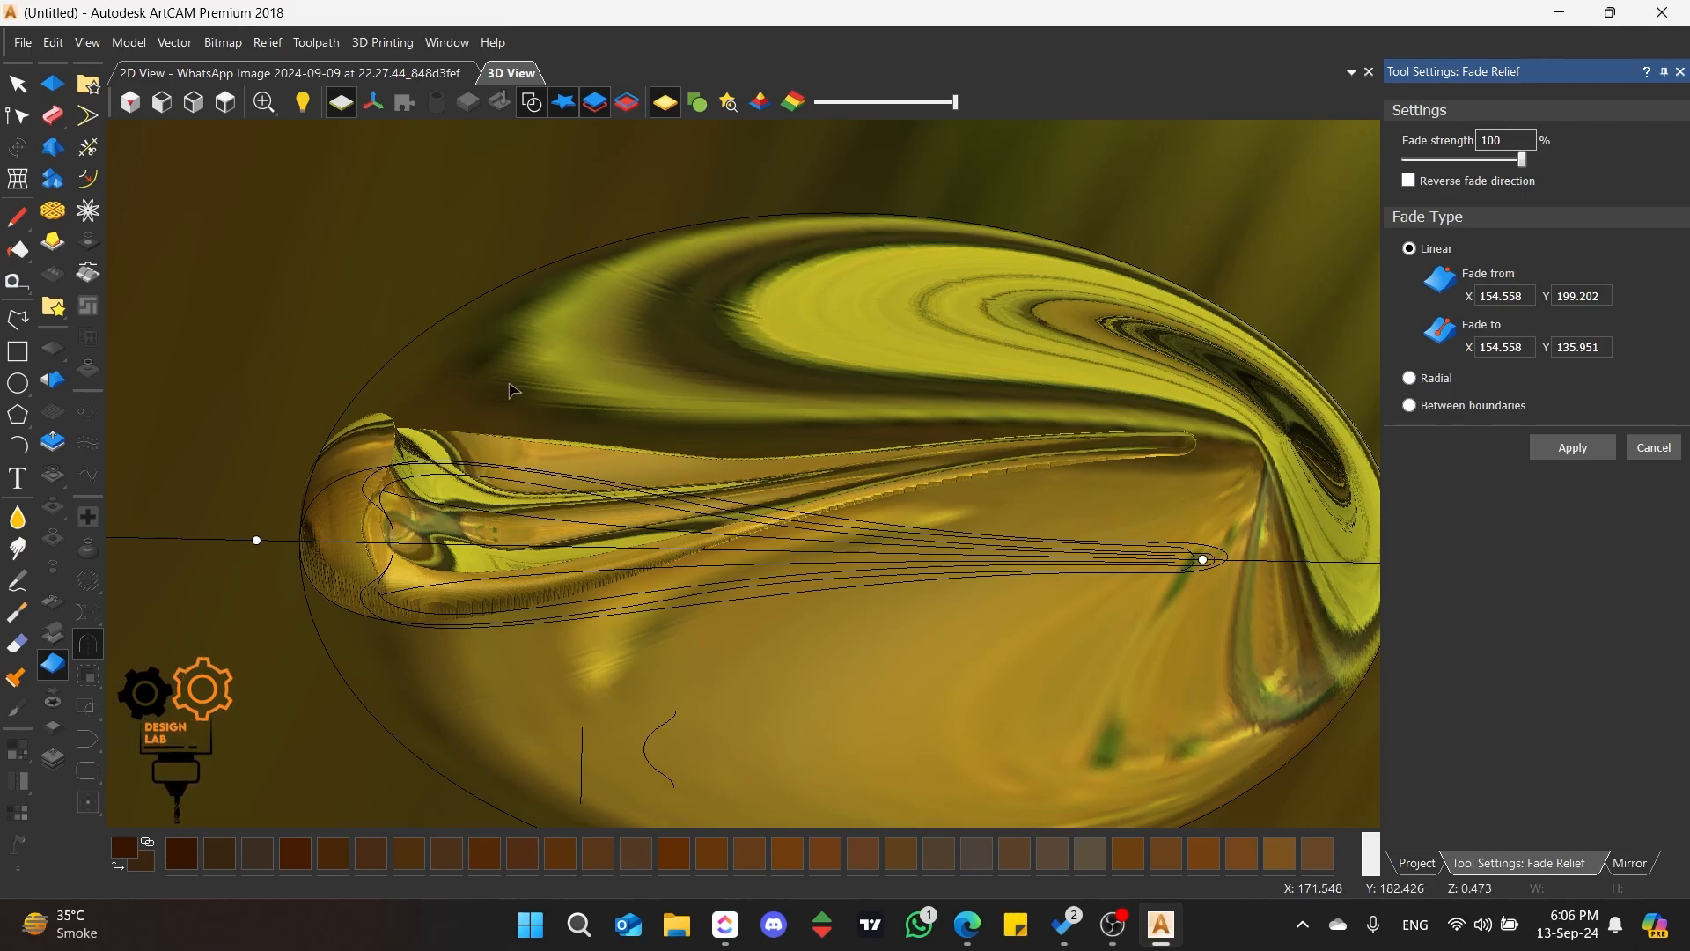
click(384, 711)
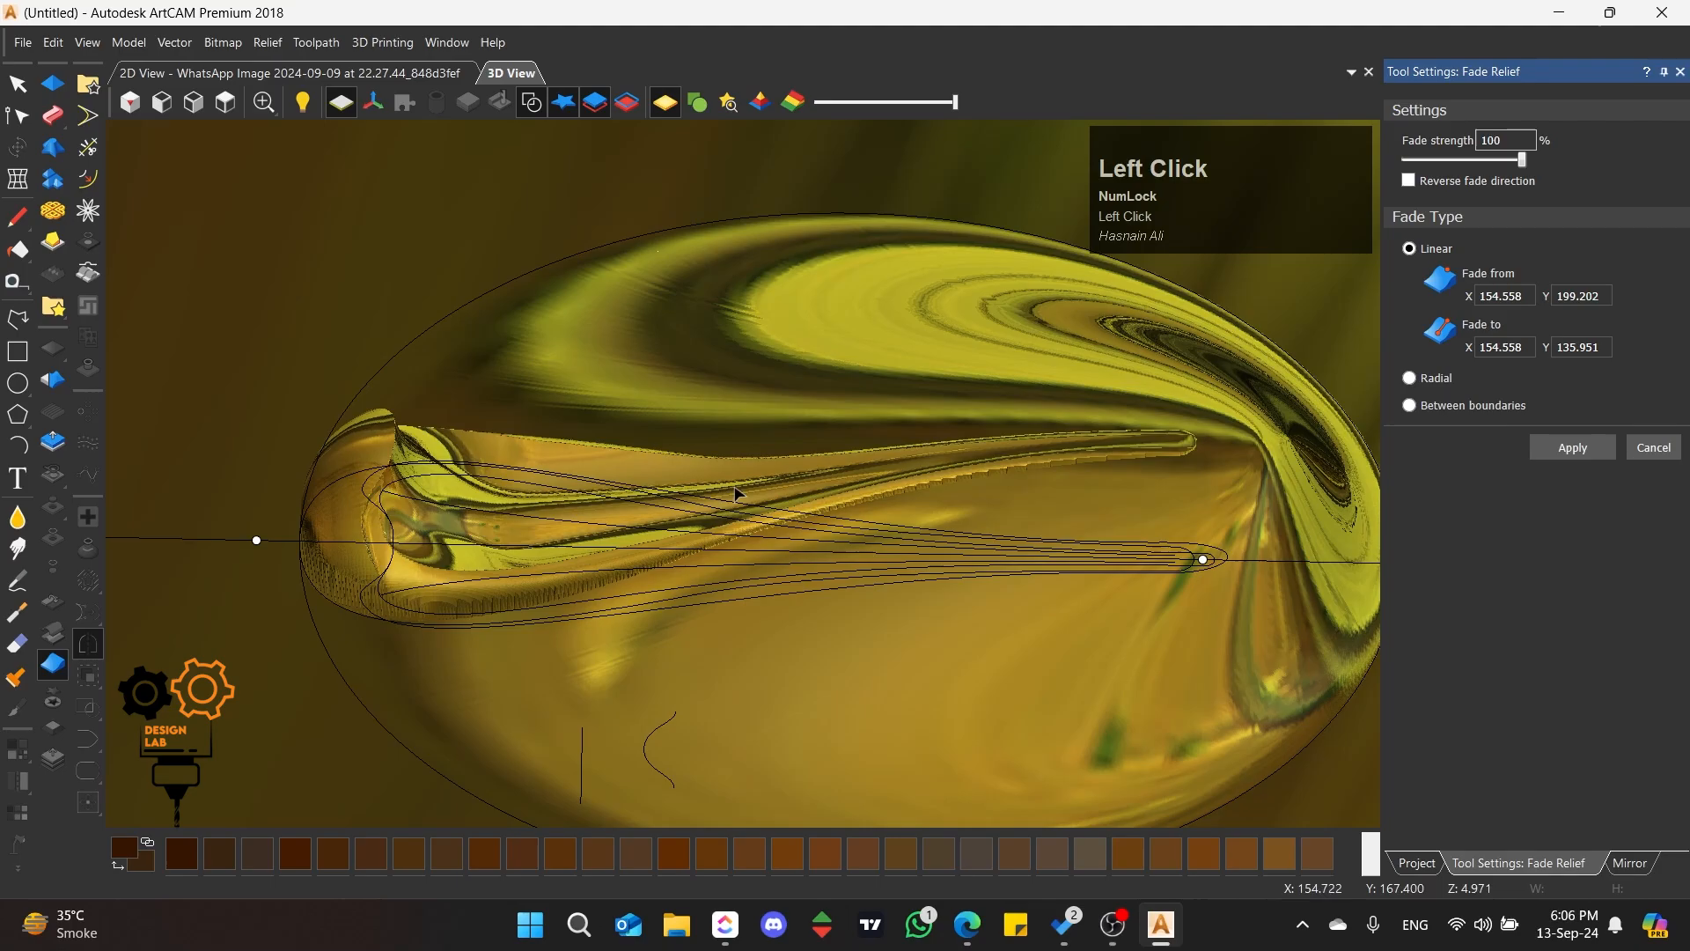
scroll(844, 442, up, 2)
middle_drag(843, 442, 869, 508)
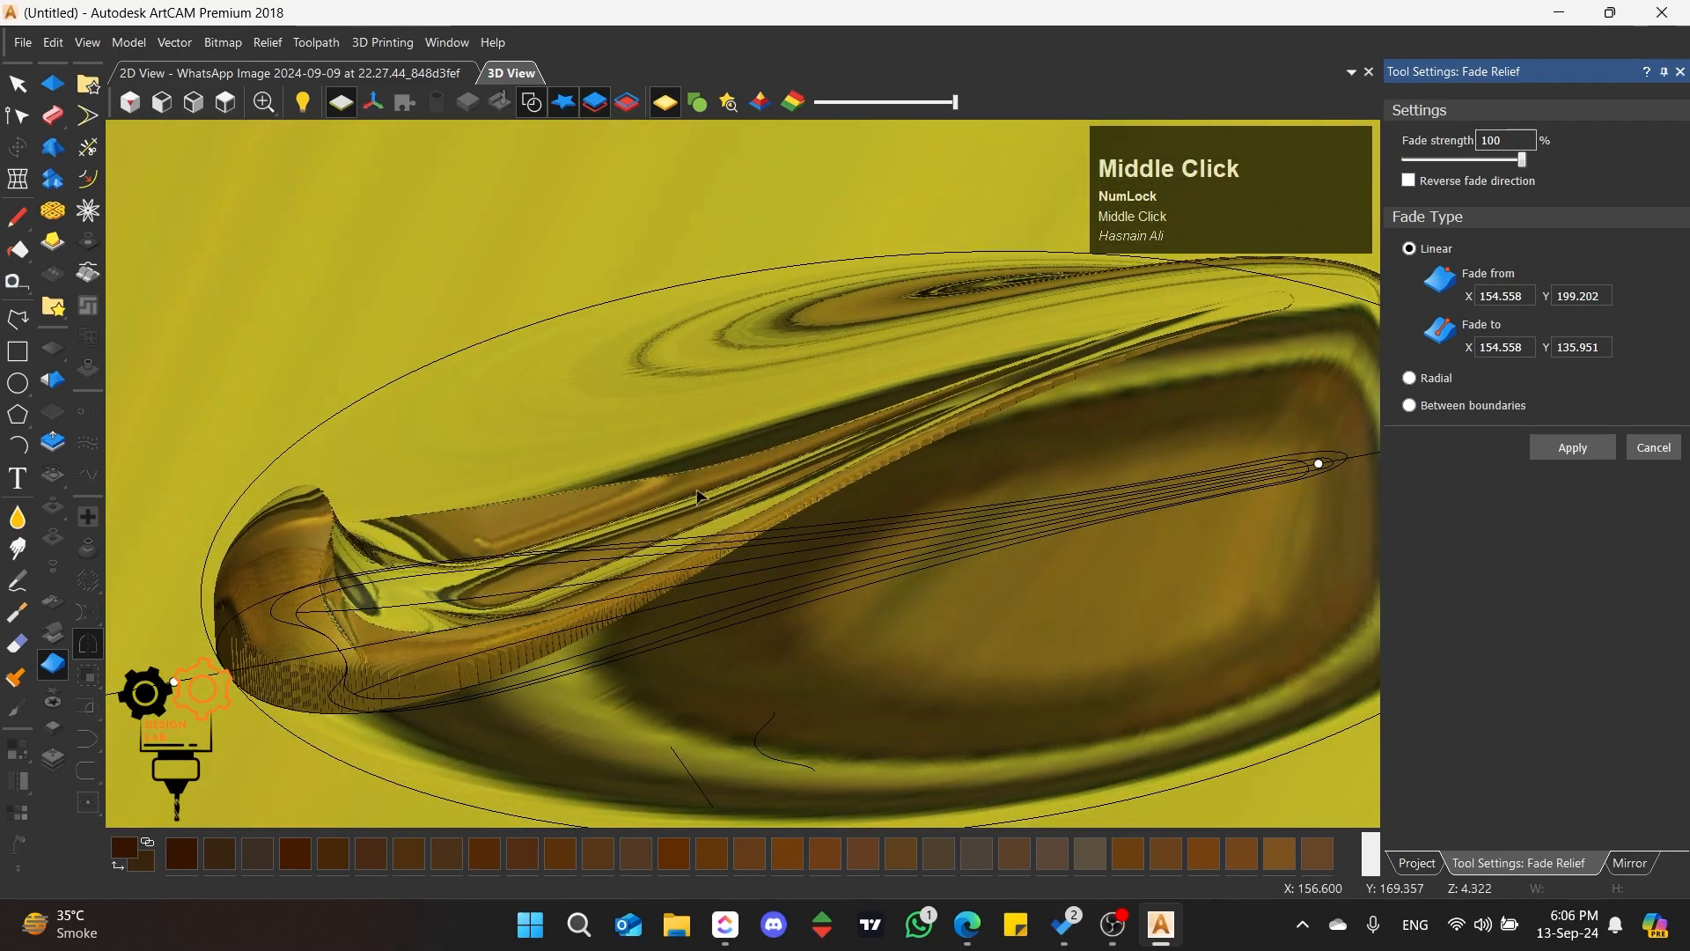
middle_drag(697, 495, 736, 399)
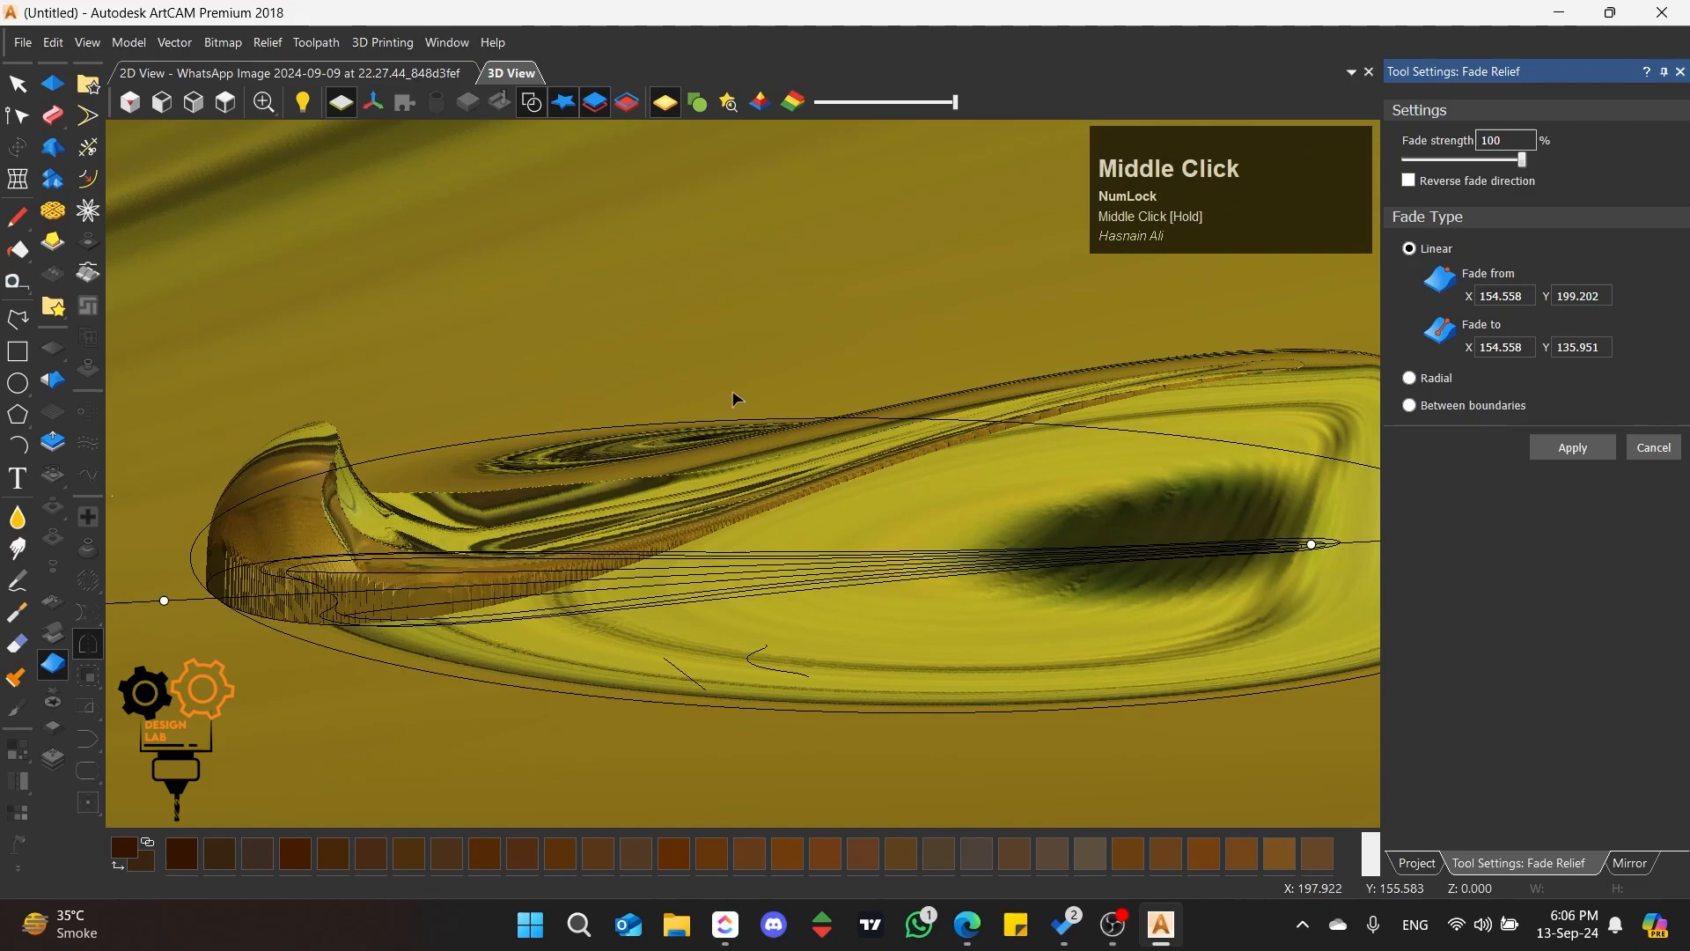
Step: Apply the relief fade at 100% strength, hide the vectors, and inspect the petal's faded rib up close
click(1546, 452)
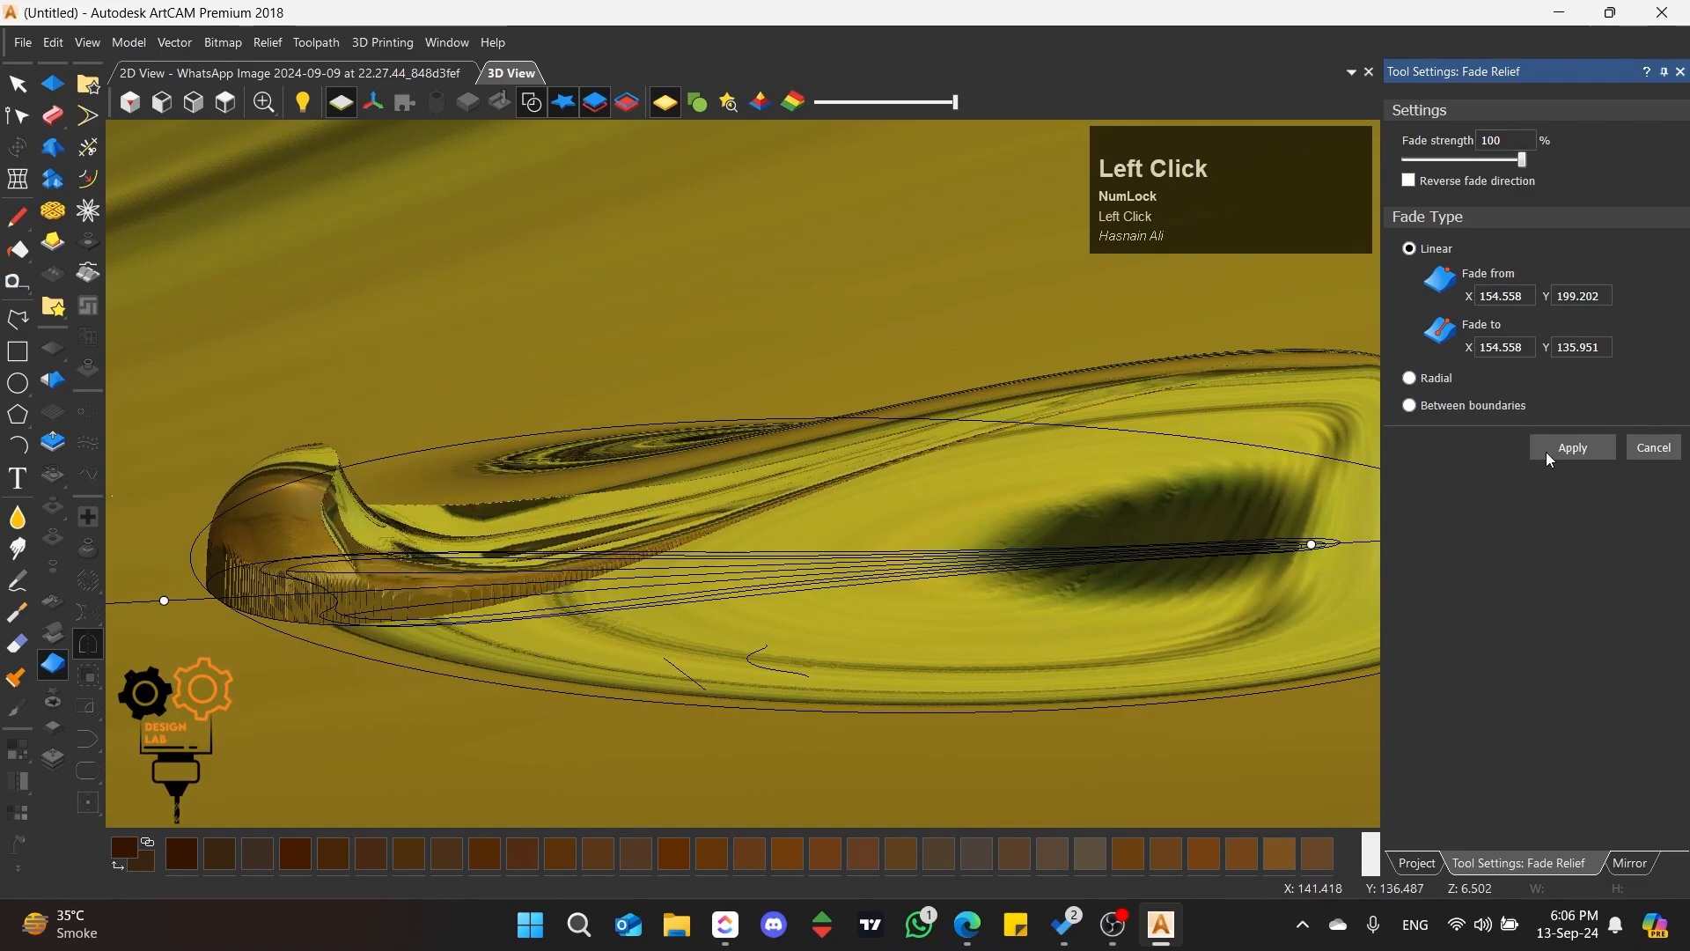
scroll(669, 484, down, 3)
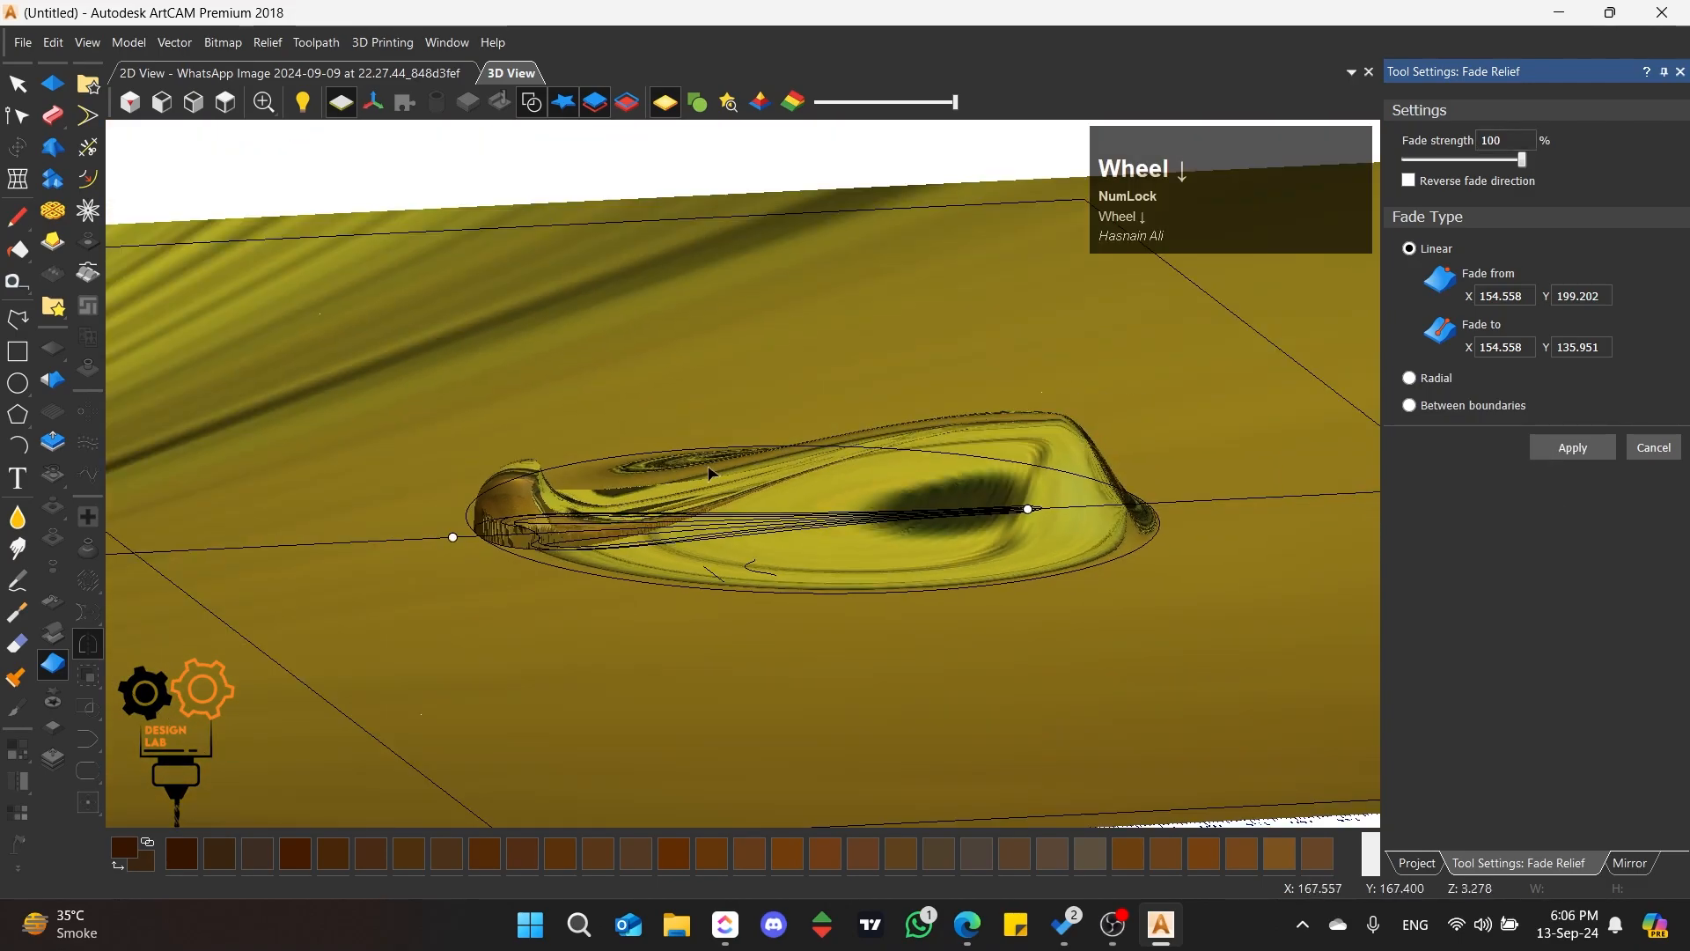
scroll(847, 436, up, 3)
middle_drag(846, 437, 639, 59)
scroll(715, 487, up, 2)
click(544, 104)
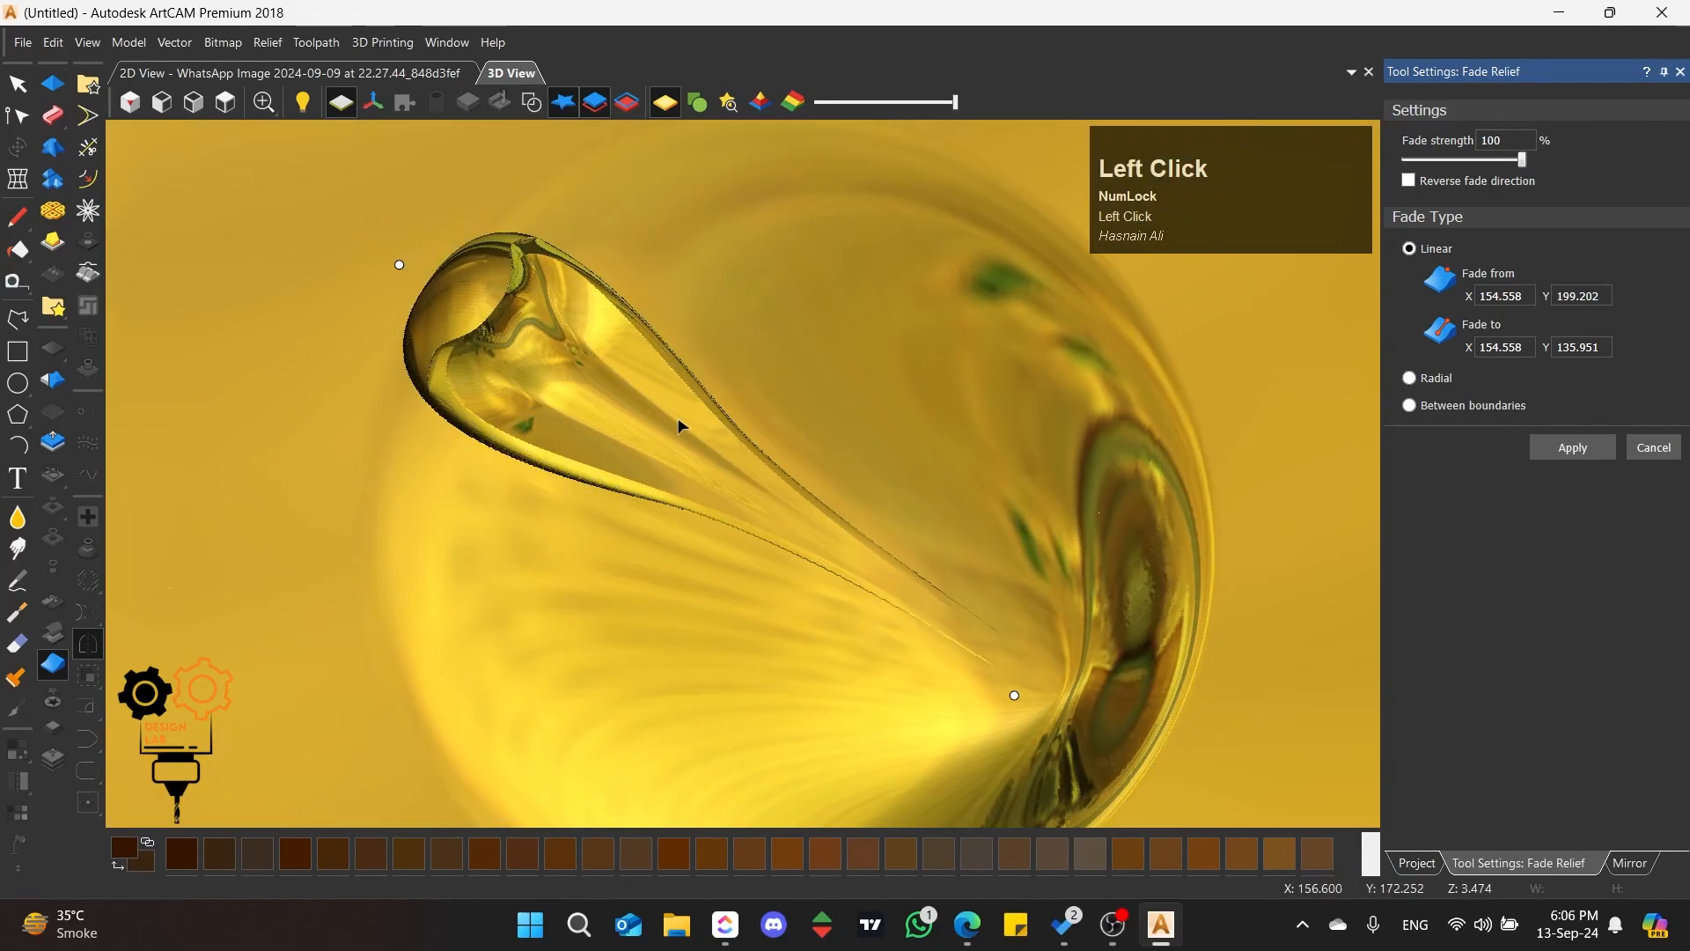
scroll(679, 426, up, 3)
mouse_move(755, 487)
middle_down()
mouse_move(574, 556)
mouse_move(951, 393)
mouse_move(811, 265)
mouse_move(780, 546)
mouse_move(766, 438)
mouse_move(785, 490)
middle_up()
scroll(857, 551, up, 2)
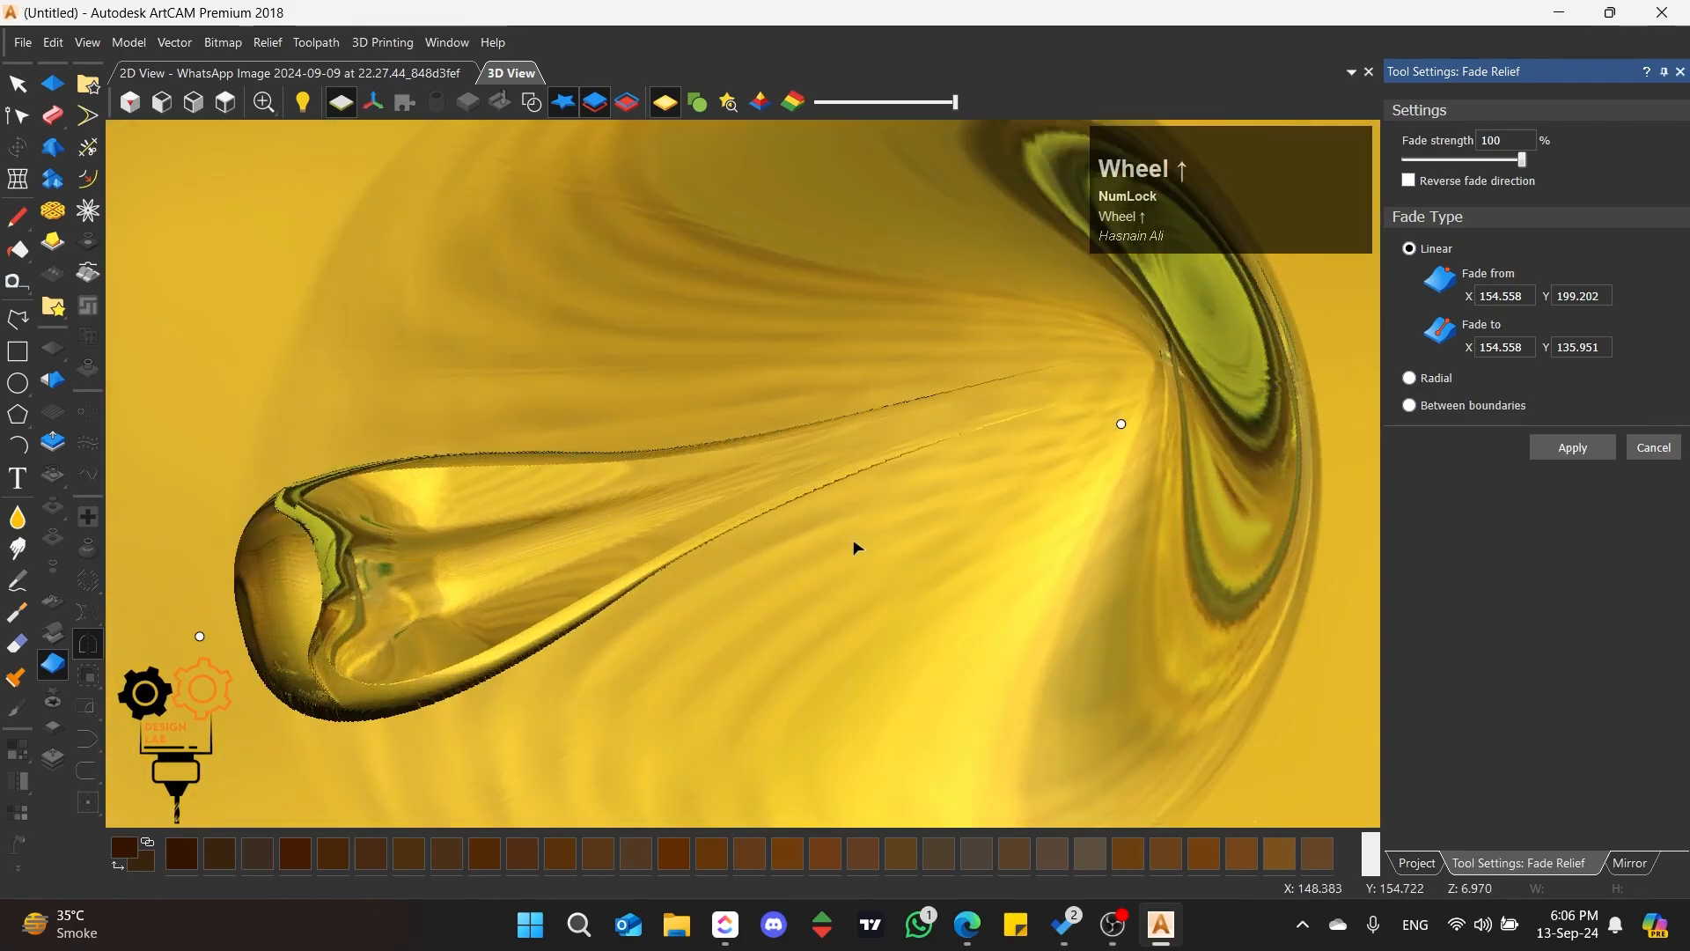
middle_drag(857, 552, 932, 516)
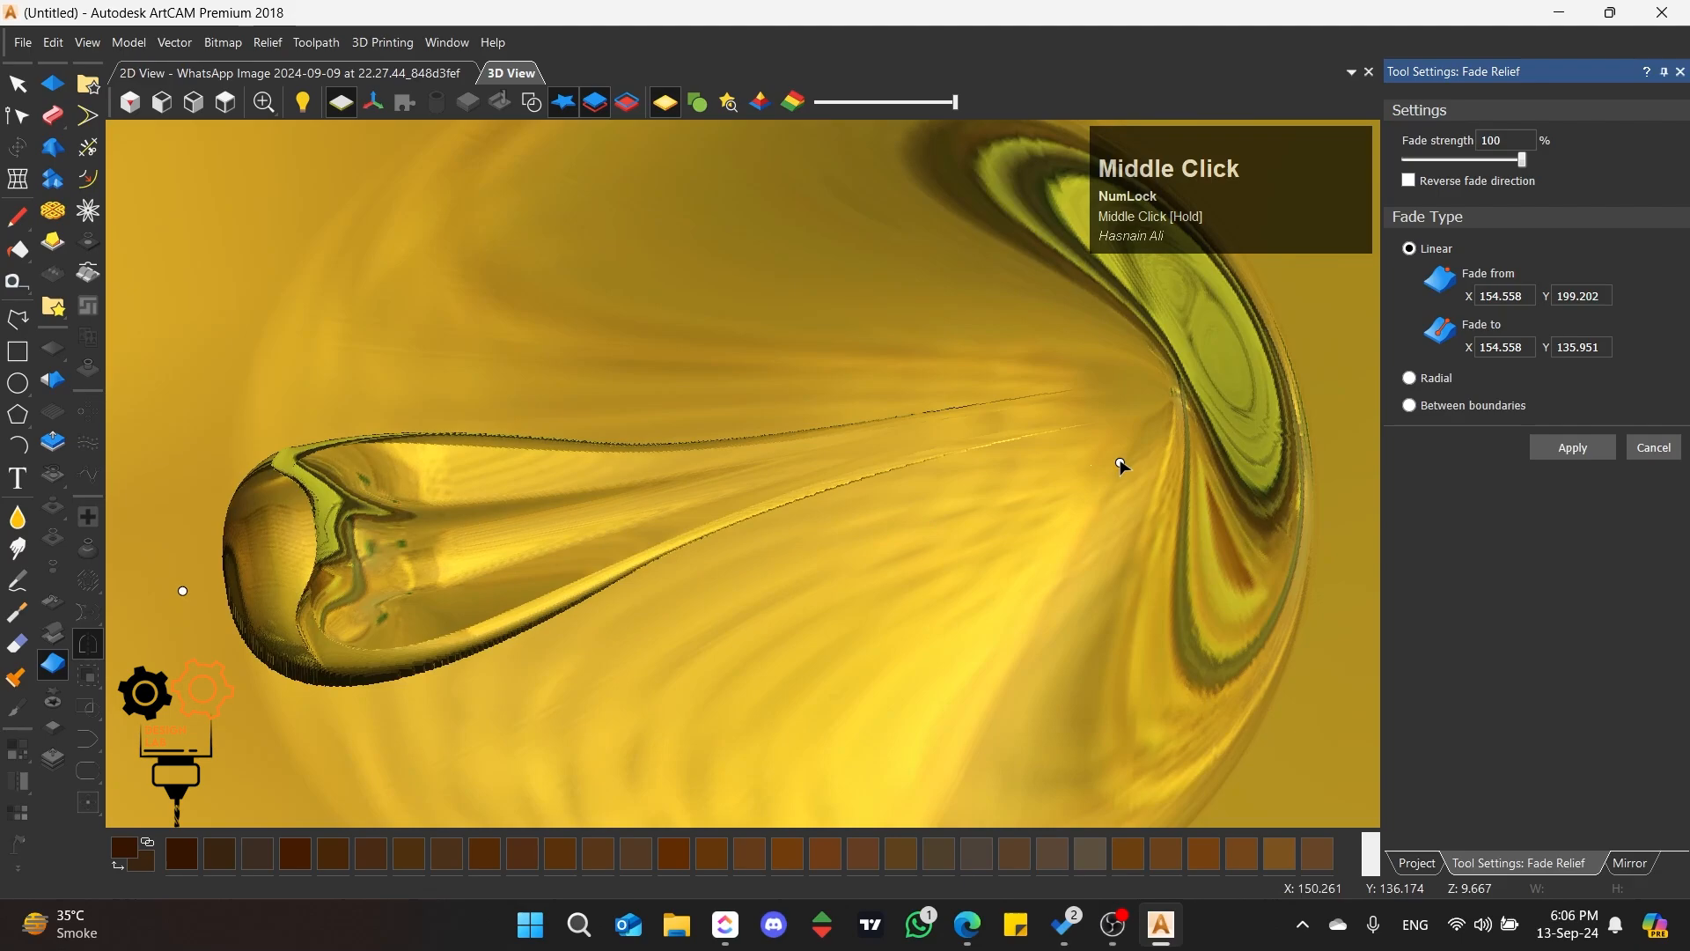
Step: Show the vectors, move the fade's end point up the petal to X 154.558, Y 142.663, and apply the fade again
drag(1120, 464, 1098, 469)
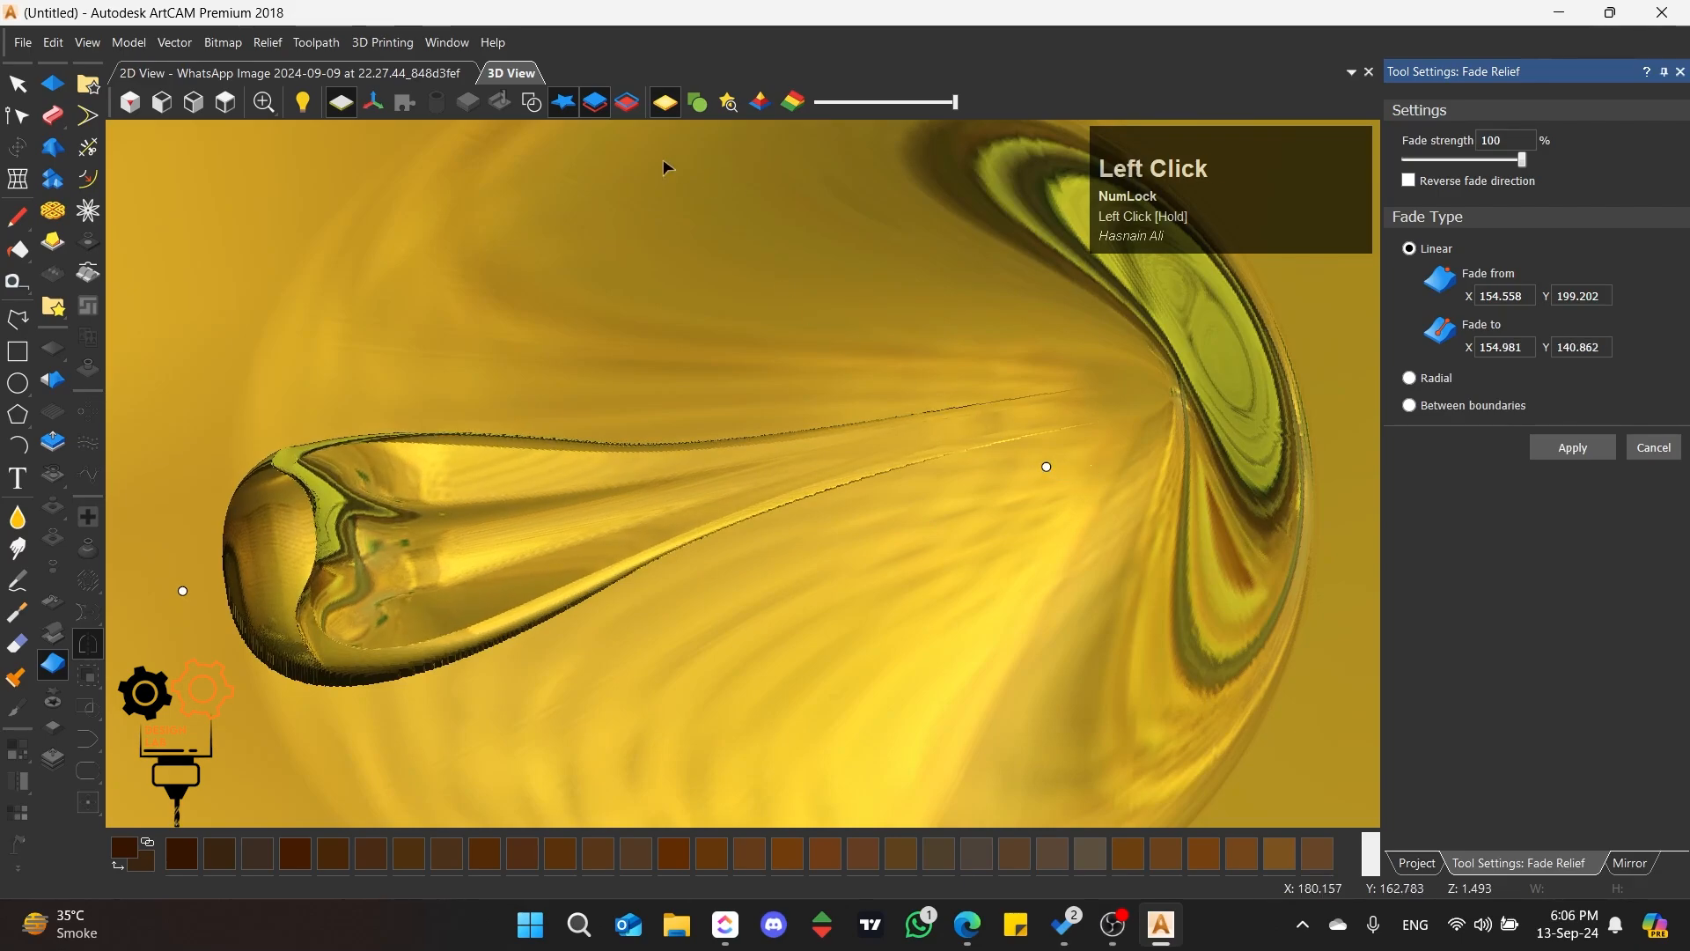
click(567, 106)
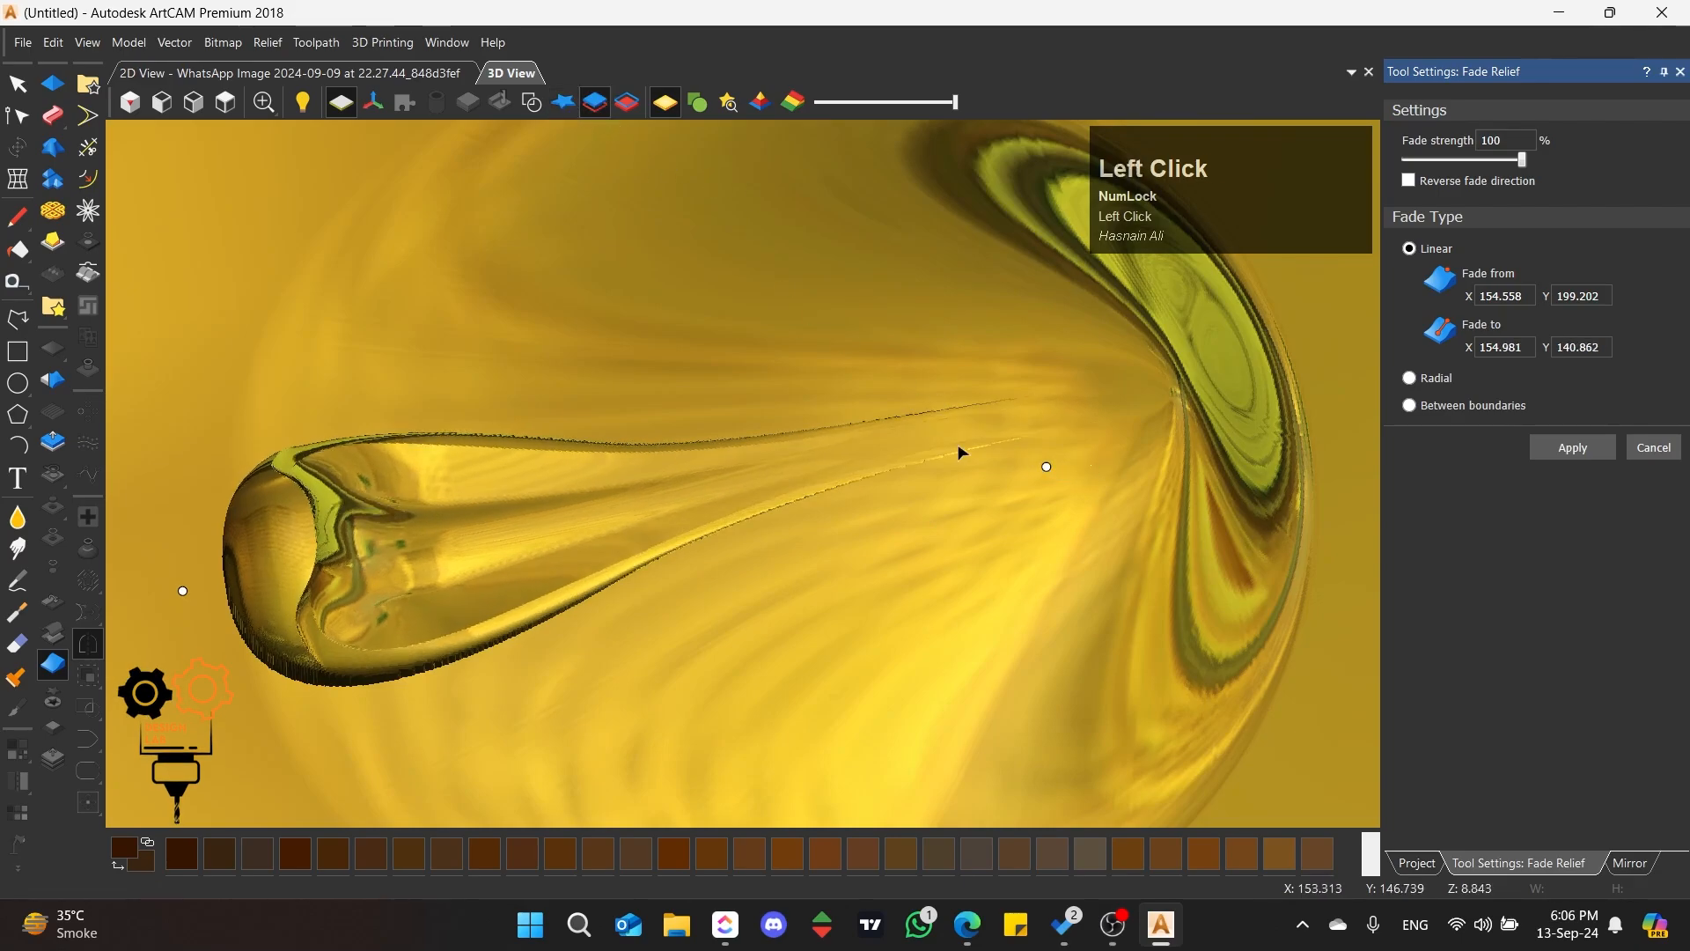
click(543, 103)
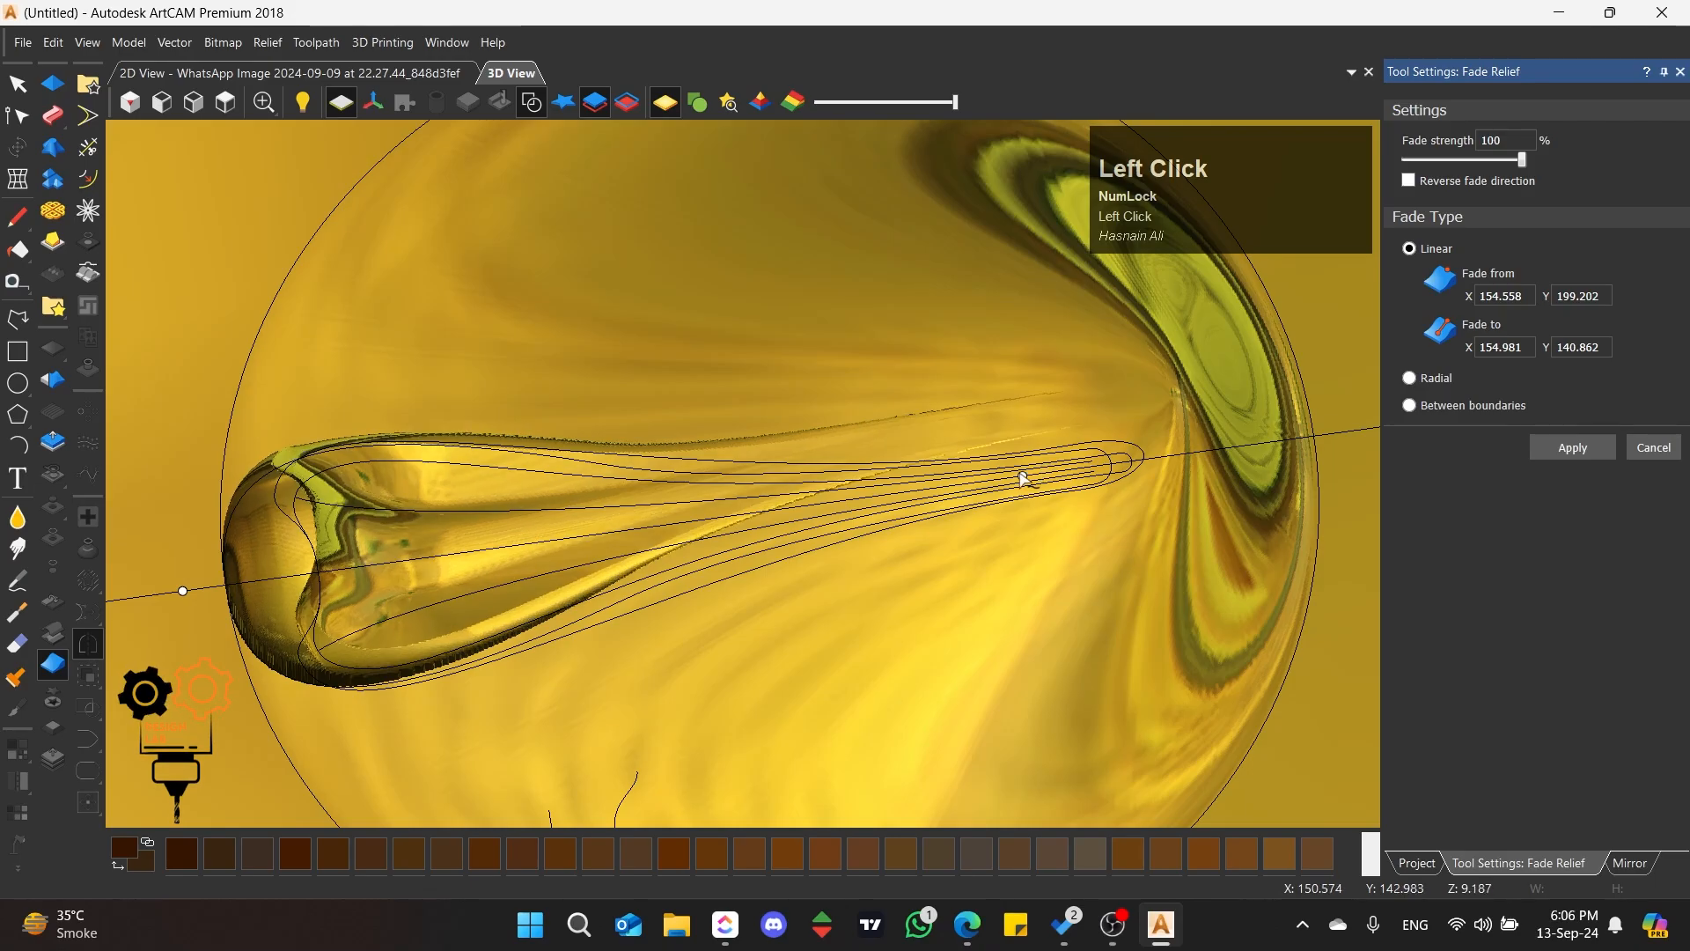
scroll(1021, 478, down, 3)
scroll(793, 479, up, 3)
mouse_move(754, 540)
middle_down()
mouse_move(854, 415)
mouse_move(803, 299)
mouse_move(880, 325)
mouse_move(694, 500)
mouse_move(648, 353)
mouse_move(699, 315)
mouse_move(758, 356)
mouse_move(710, 302)
mouse_move(731, 510)
mouse_move(718, 617)
mouse_move(725, 524)
middle_up()
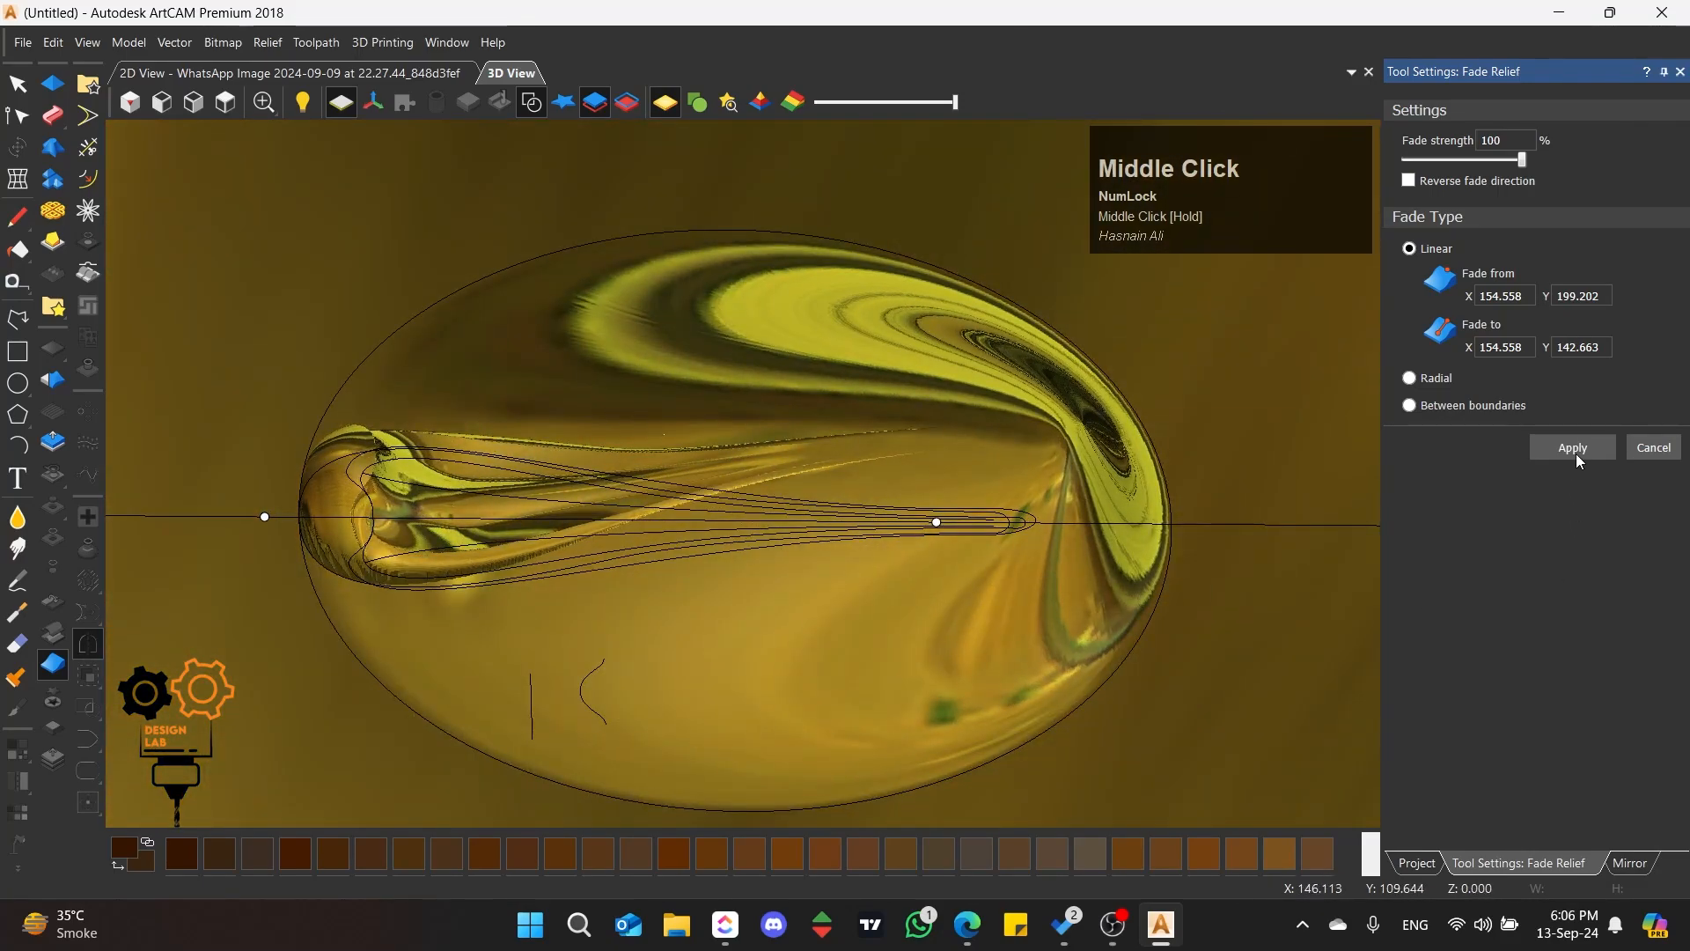
click(1573, 447)
click(1652, 445)
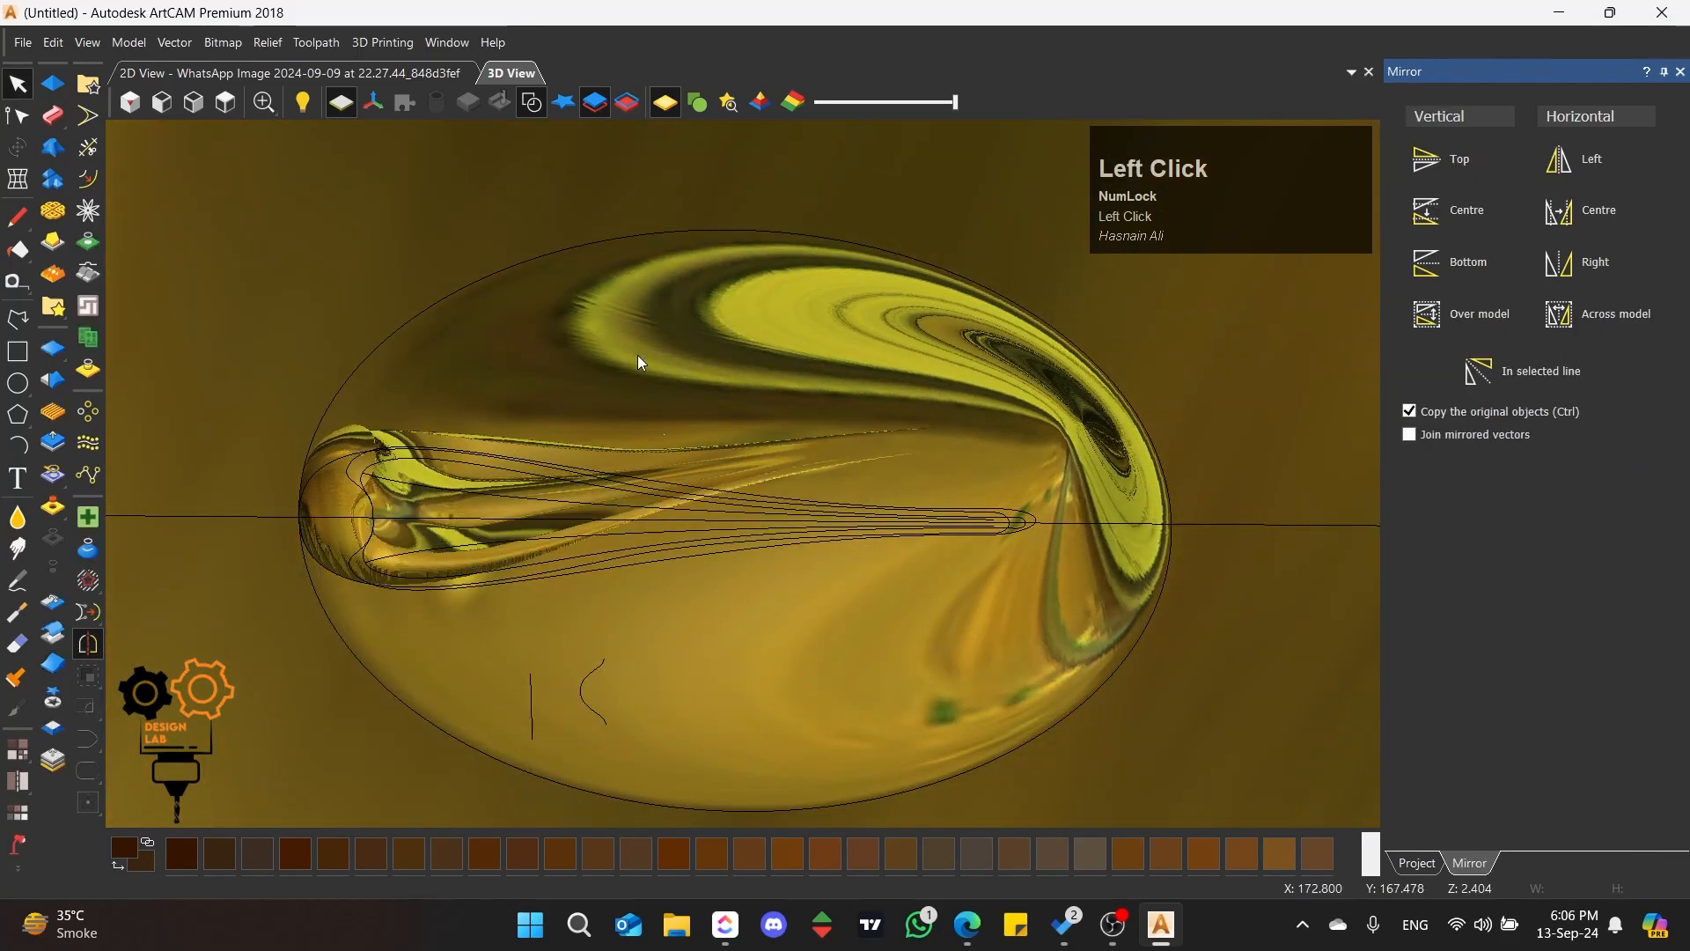
Step: Hide the vectors and examine the faded petal relief from above and from low side angles
scroll(766, 440, up, 3)
middle_drag(860, 464, 569, 158)
click(539, 139)
scroll(663, 431, down, 5)
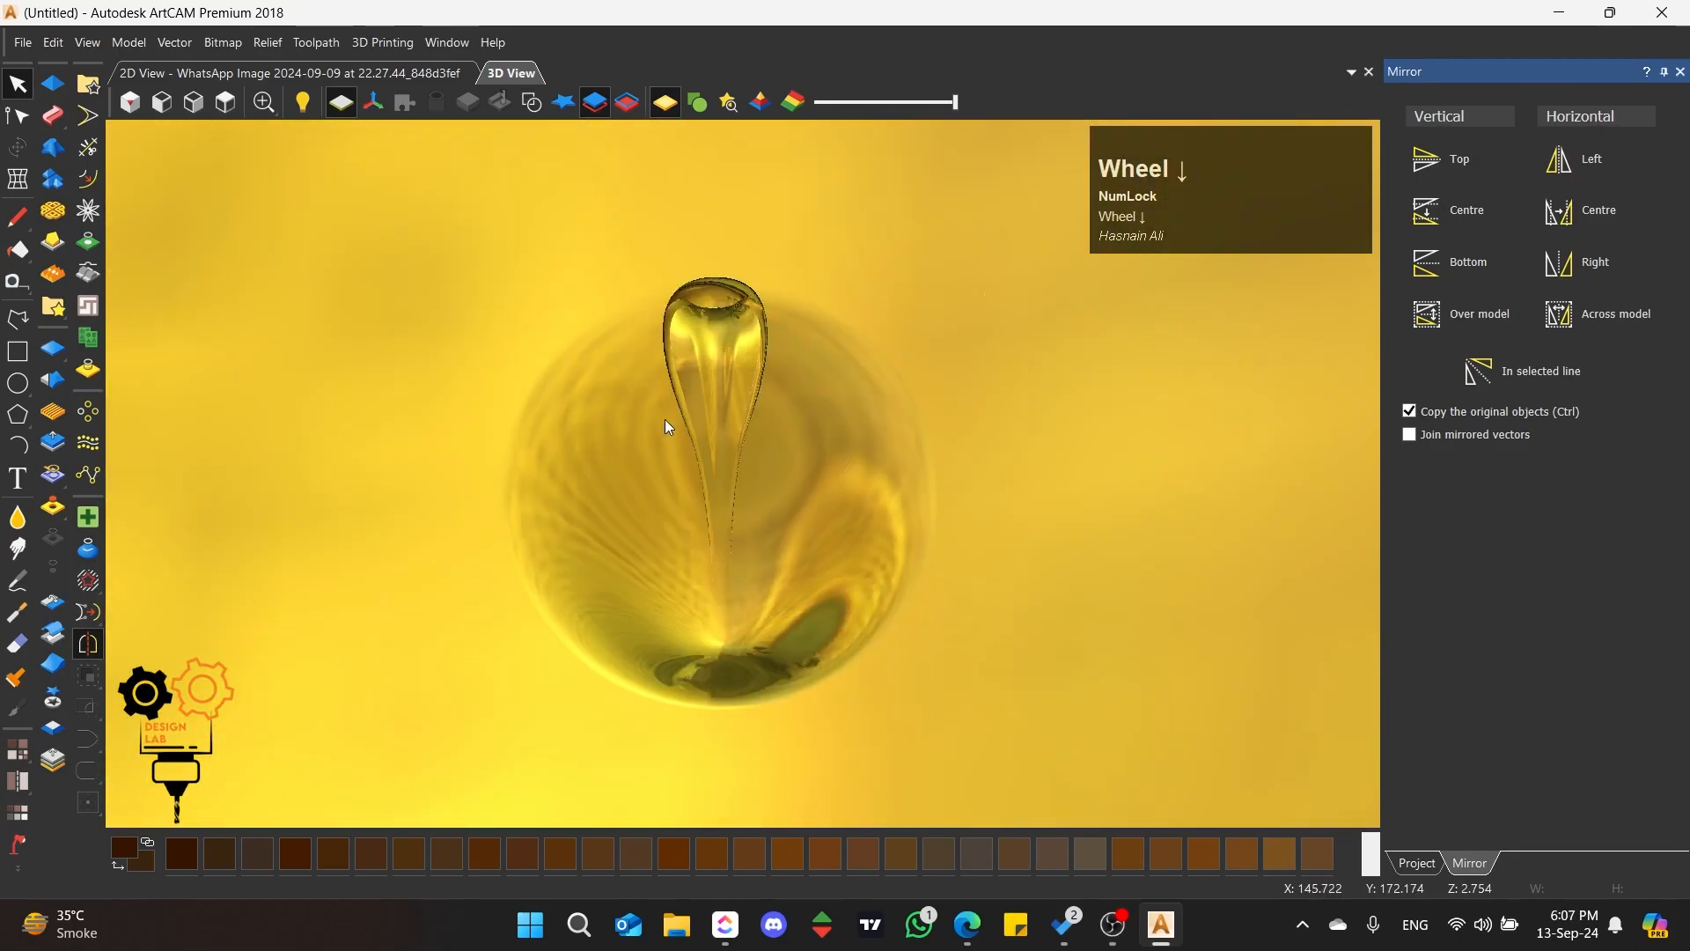
middle_drag(665, 426, 241, 112)
click(226, 104)
scroll(779, 478, up, 5)
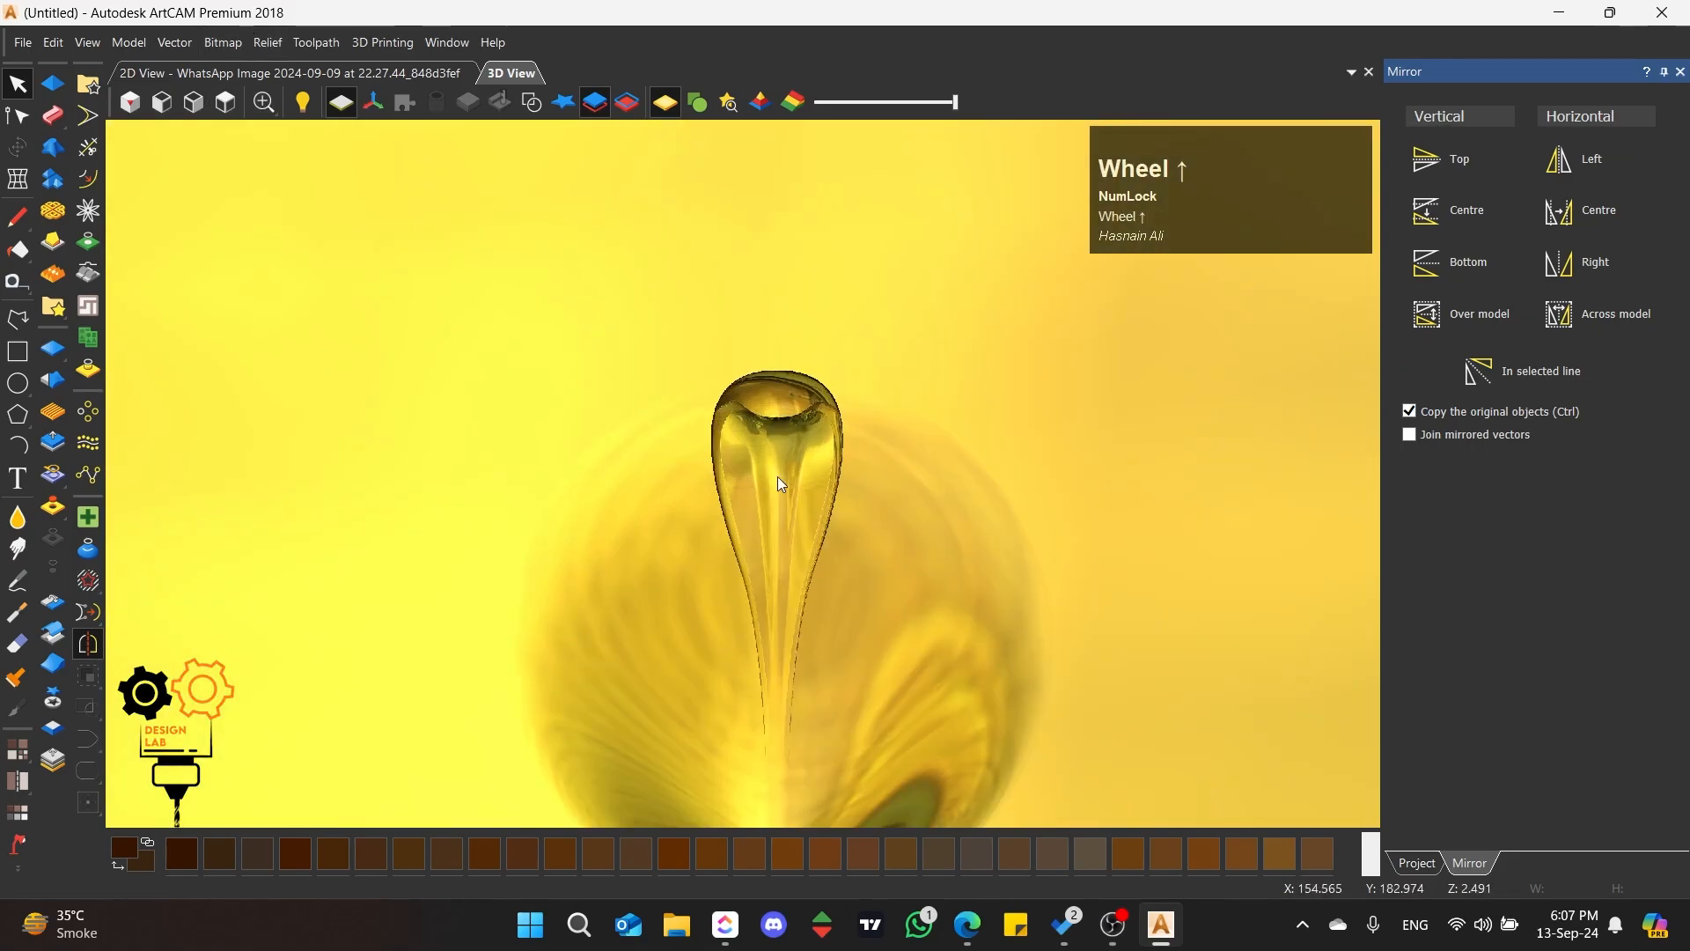
scroll(778, 477, up, 2)
middle_drag(351, 472, 465, 451)
scroll(532, 517, down, 3)
scroll(722, 593, up, 3)
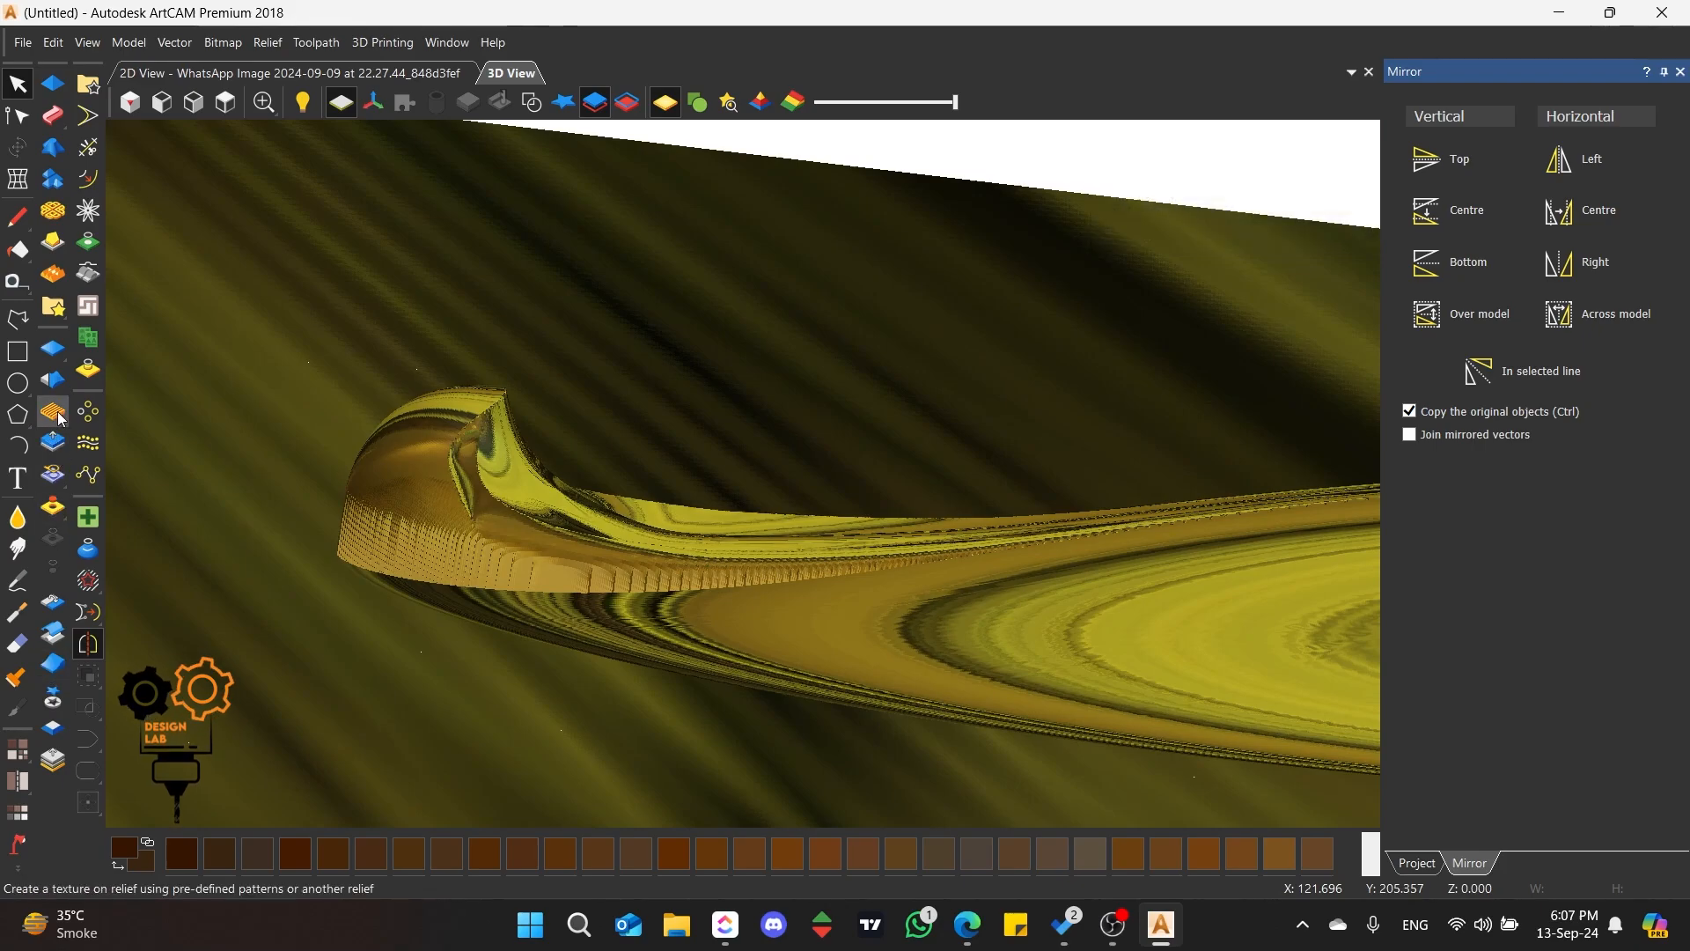
Step: Start scaling the relief and raise its scale height to 8.933 mm in the 3D view
click(55, 445)
scroll(792, 502, down, 2)
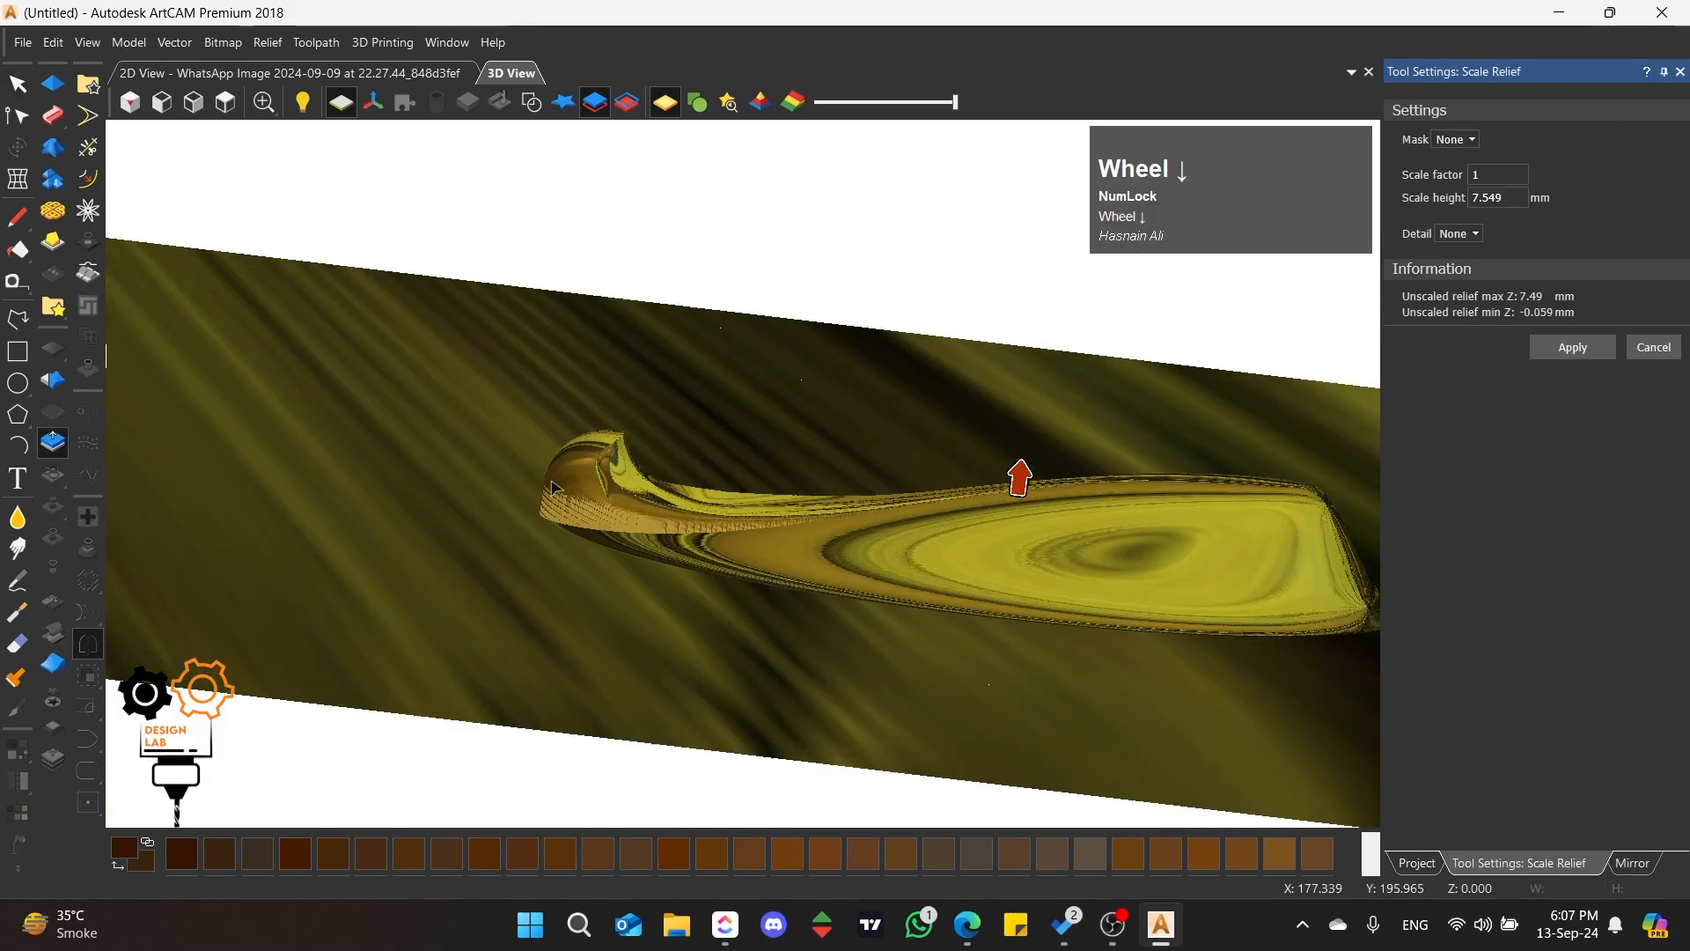
scroll(841, 515, up, 2)
scroll(1178, 458, up, 1)
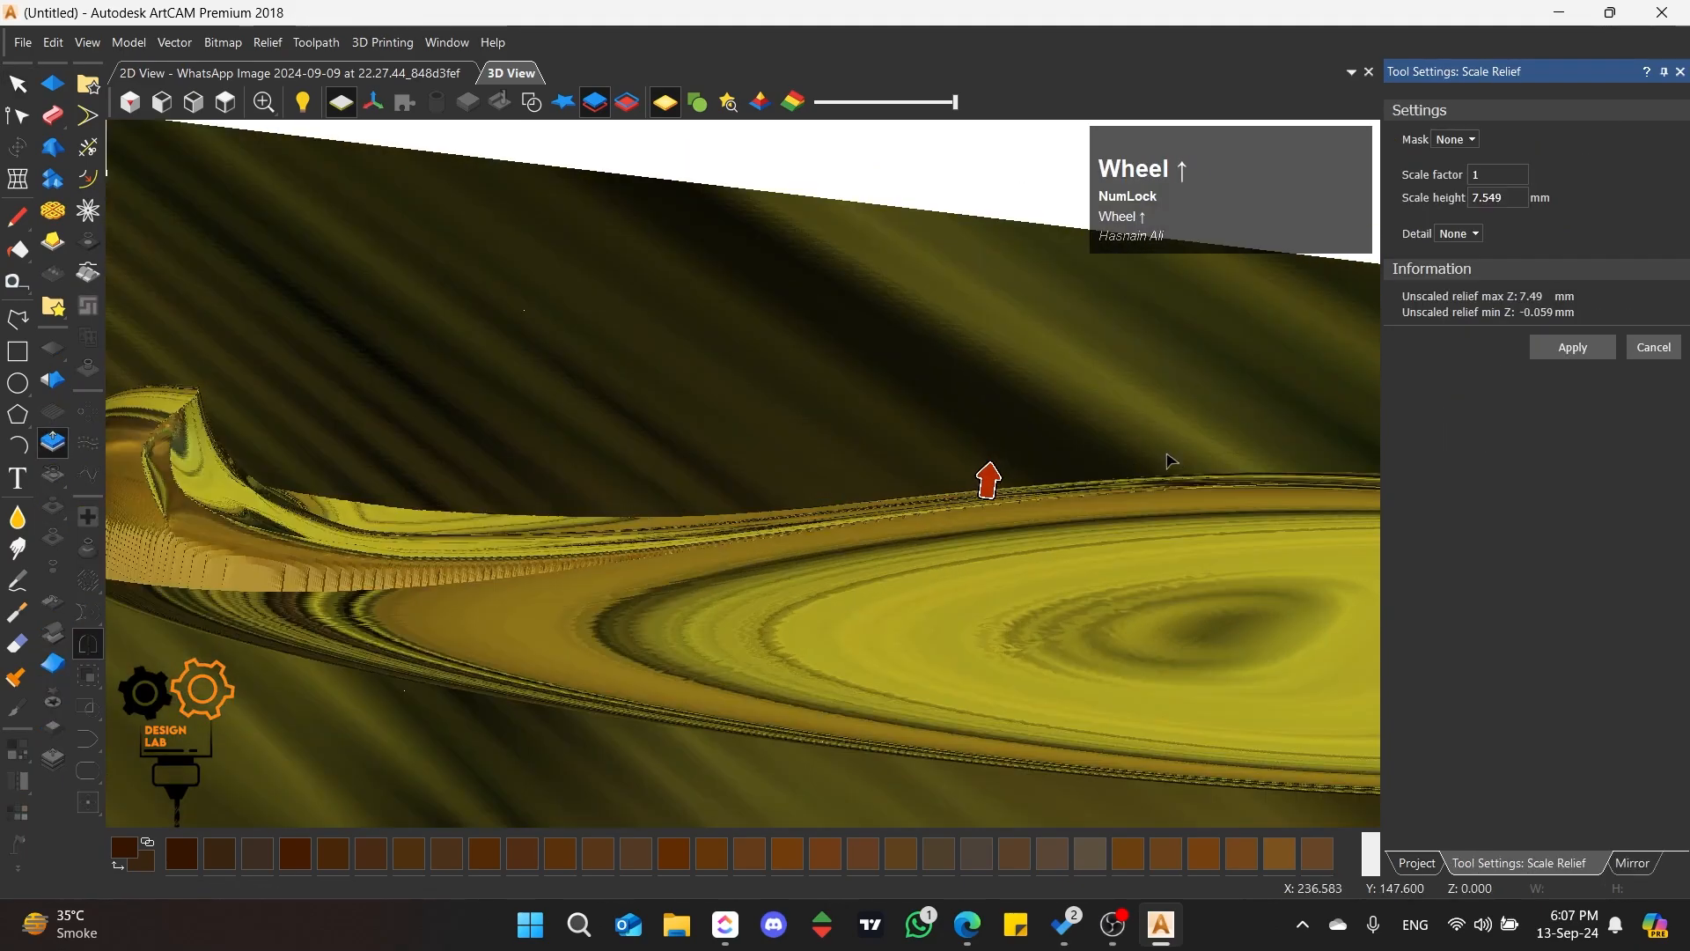
scroll(944, 497, down, 1)
drag(897, 478, 899, 457)
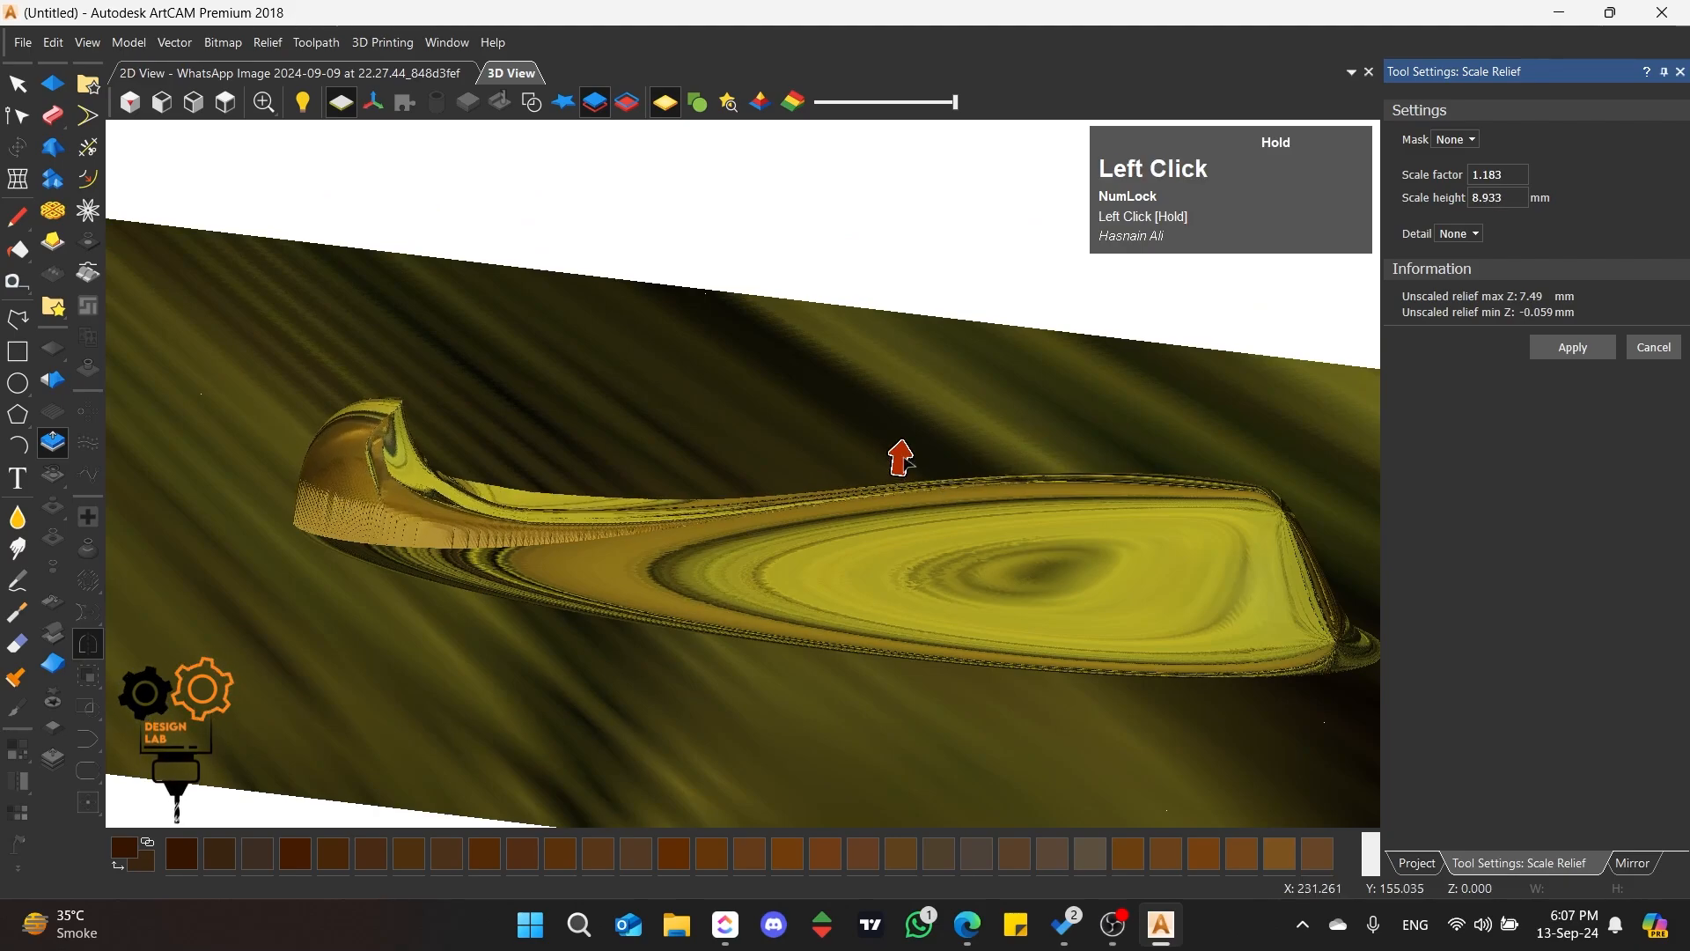
Step: Check the petal's profile from the side, raise the scale height to 10.027 mm, and apply the scaling
scroll(702, 532, down, 1)
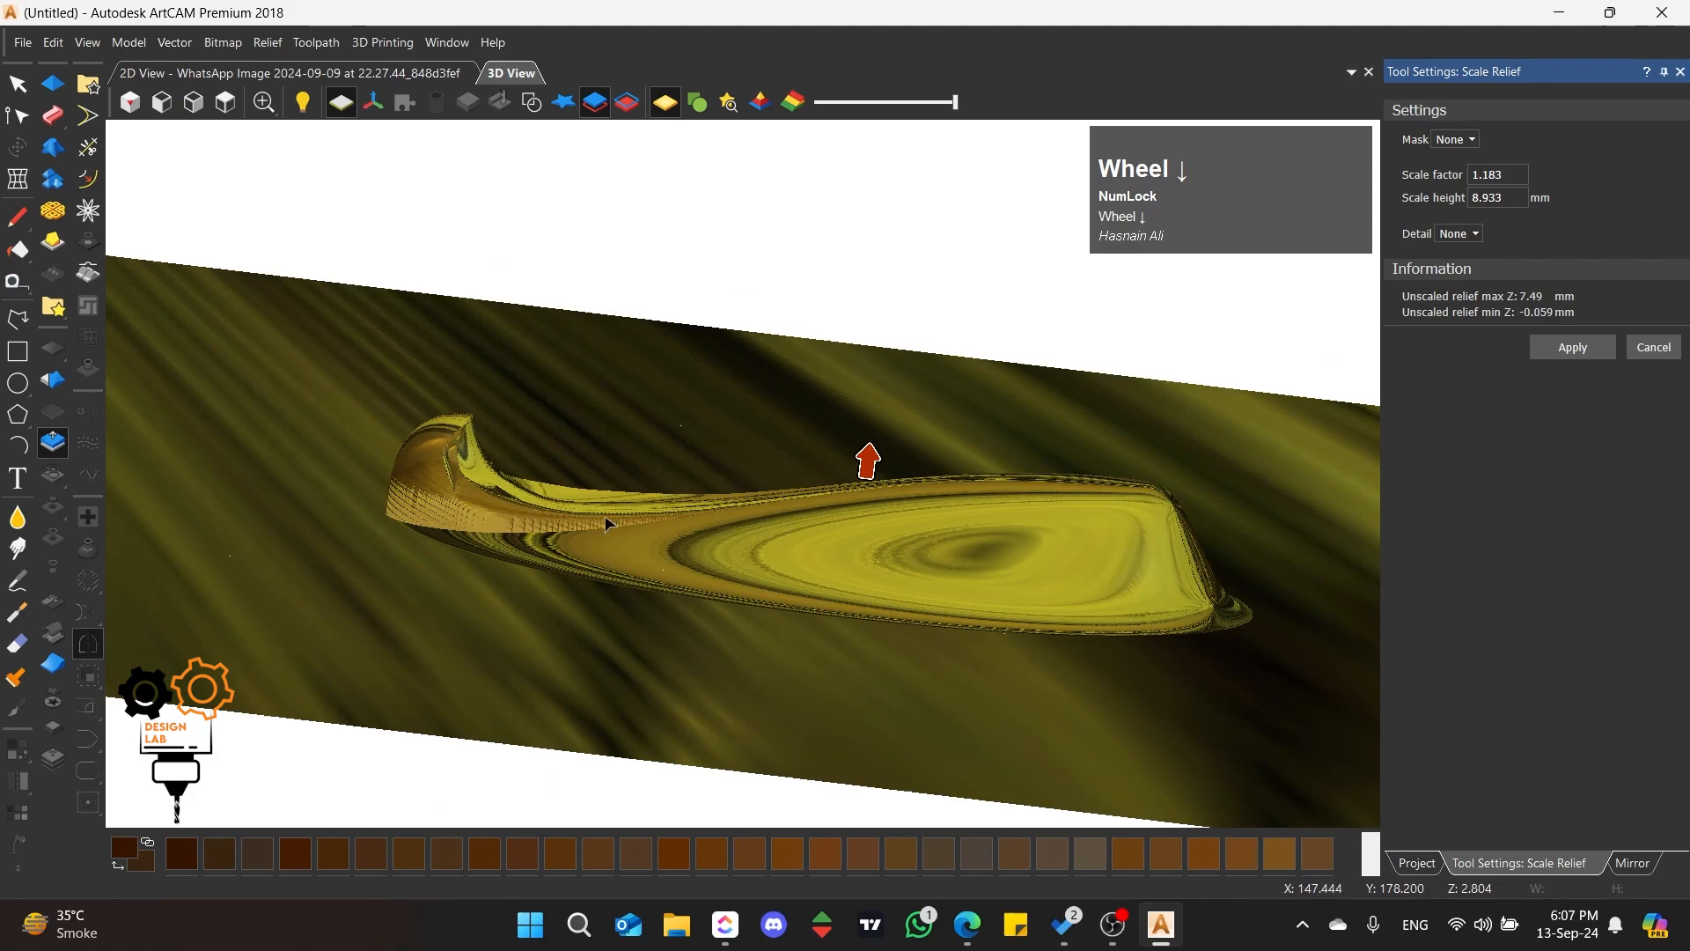
middle_drag(598, 431, 624, 599)
middle_drag(727, 499, 656, 498)
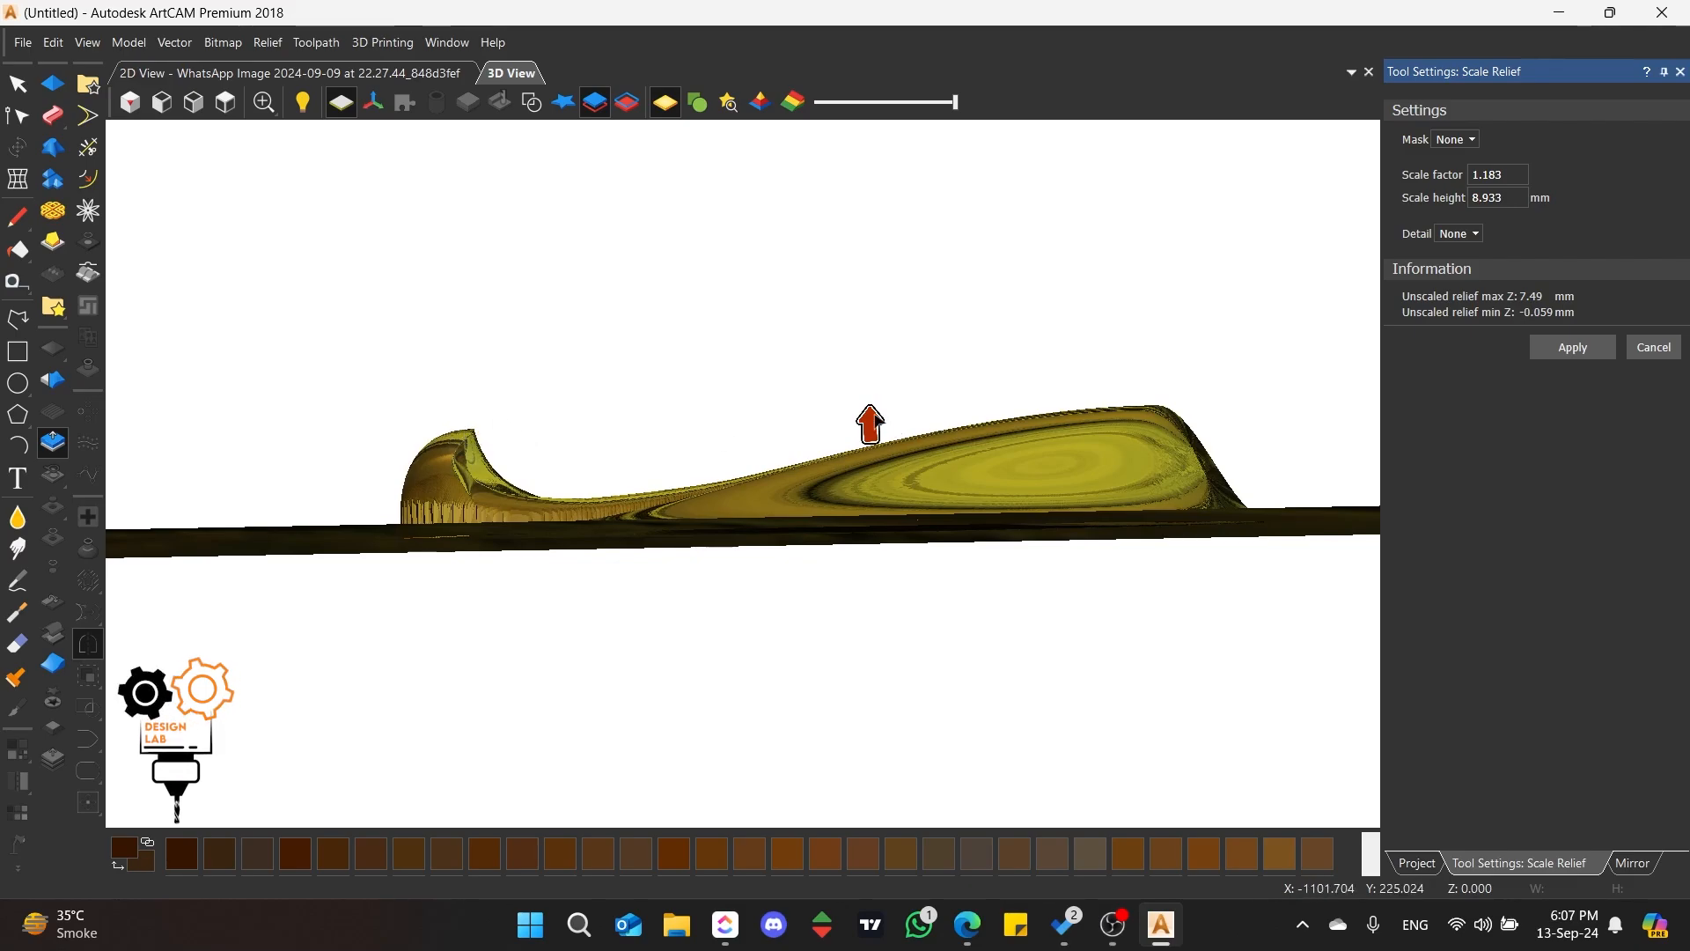
mouse_move(870, 407)
mouse_down()
mouse_move(870, 393)
mouse_move(877, 416)
mouse_up()
scroll(785, 445, down, 2)
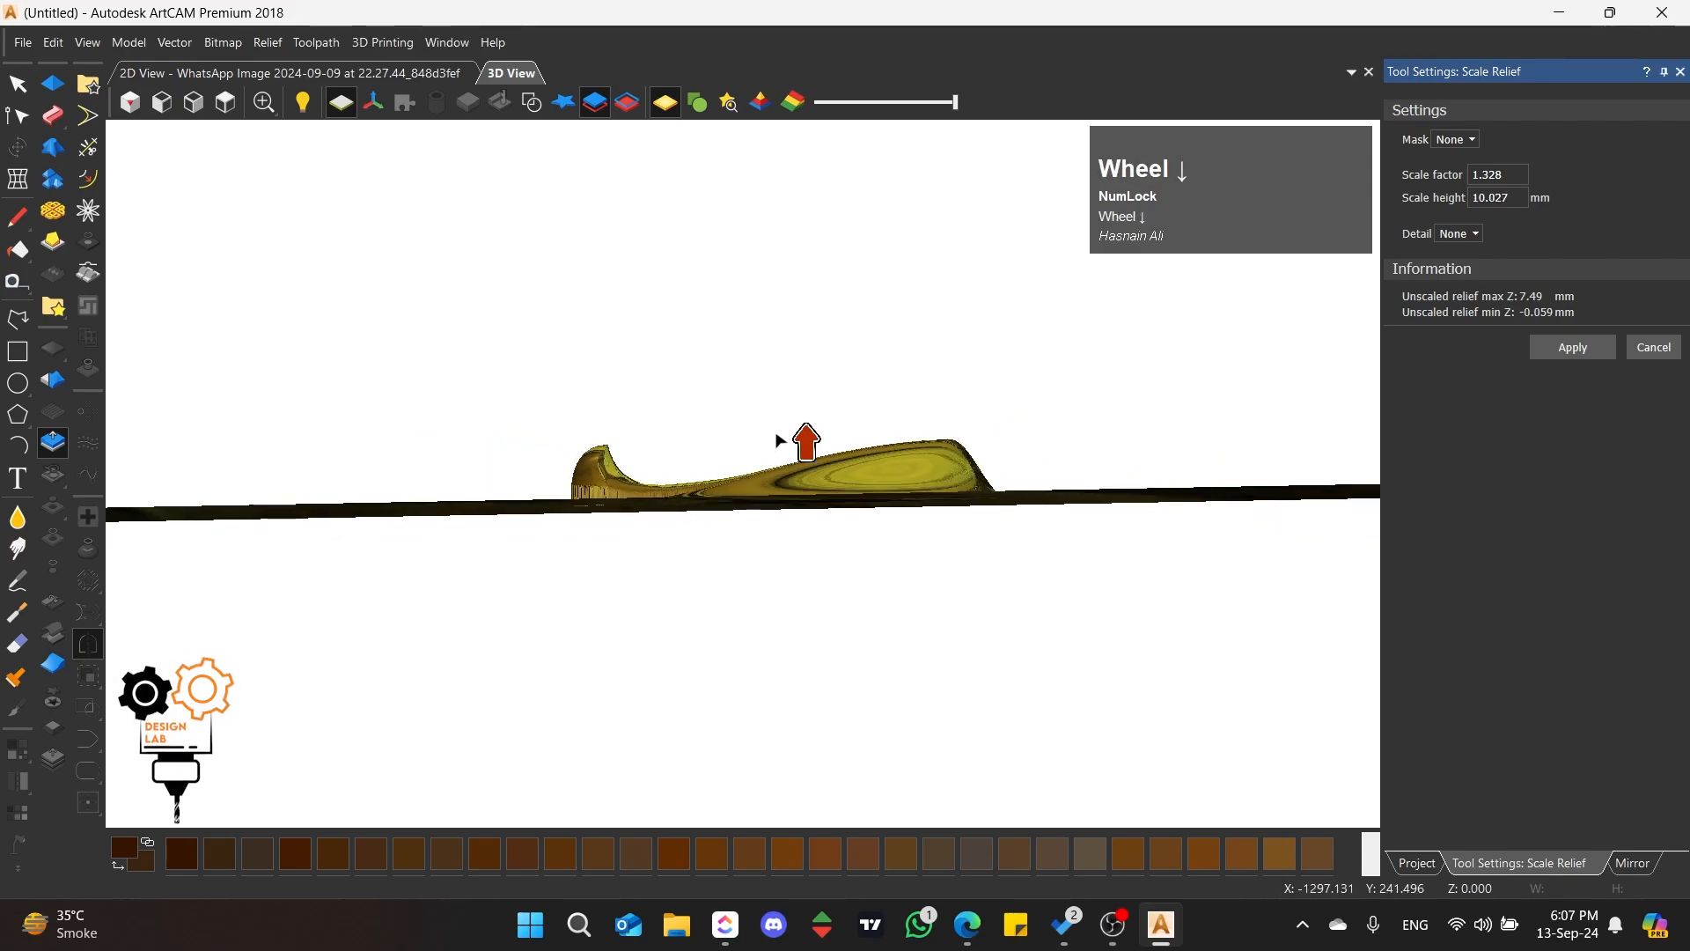
middle_drag(785, 441, 626, 468)
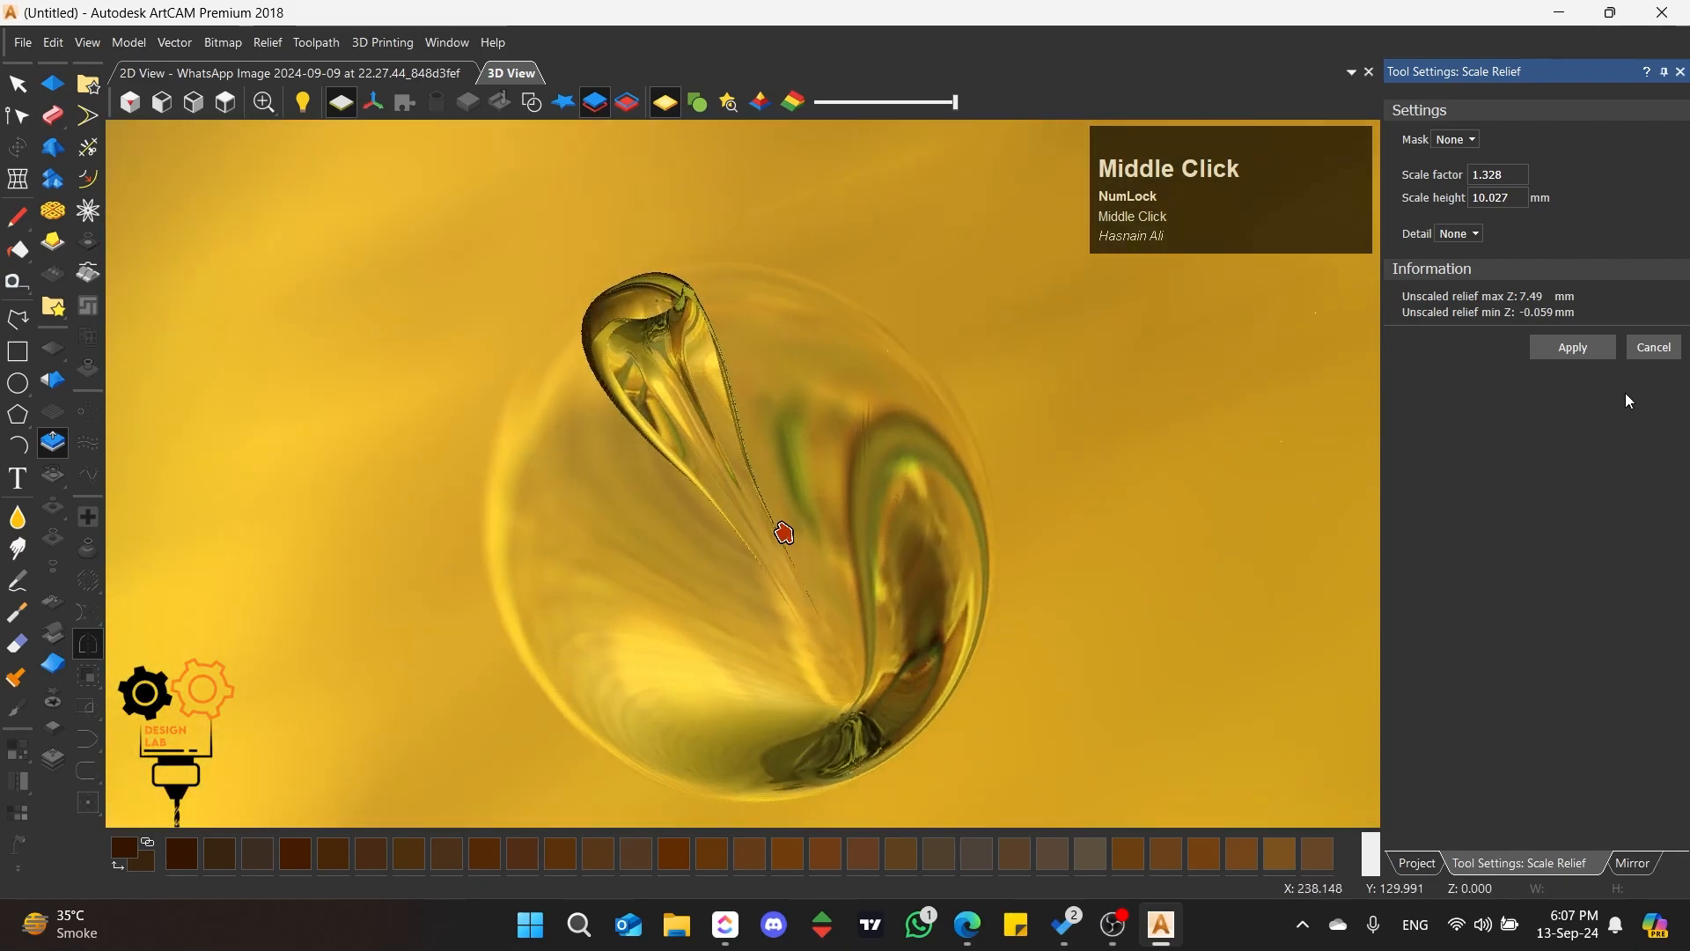
click(1570, 348)
click(1655, 352)
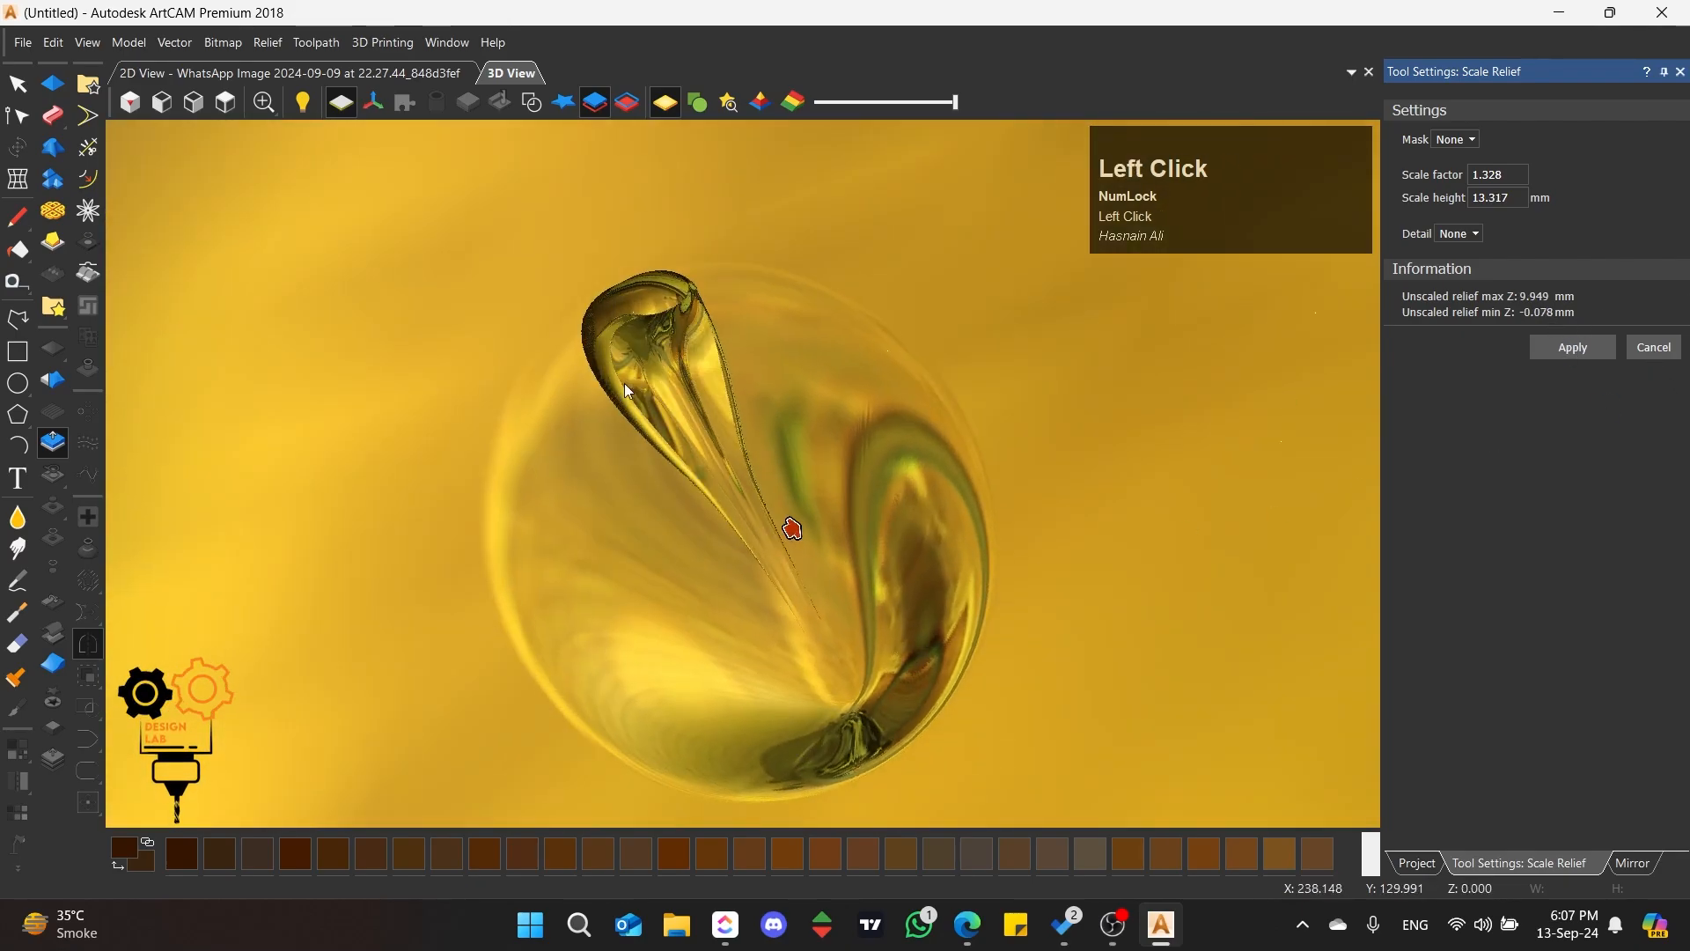
Step: Display the reference picture on the relief and compare the petal with the carving from directly above
click(227, 103)
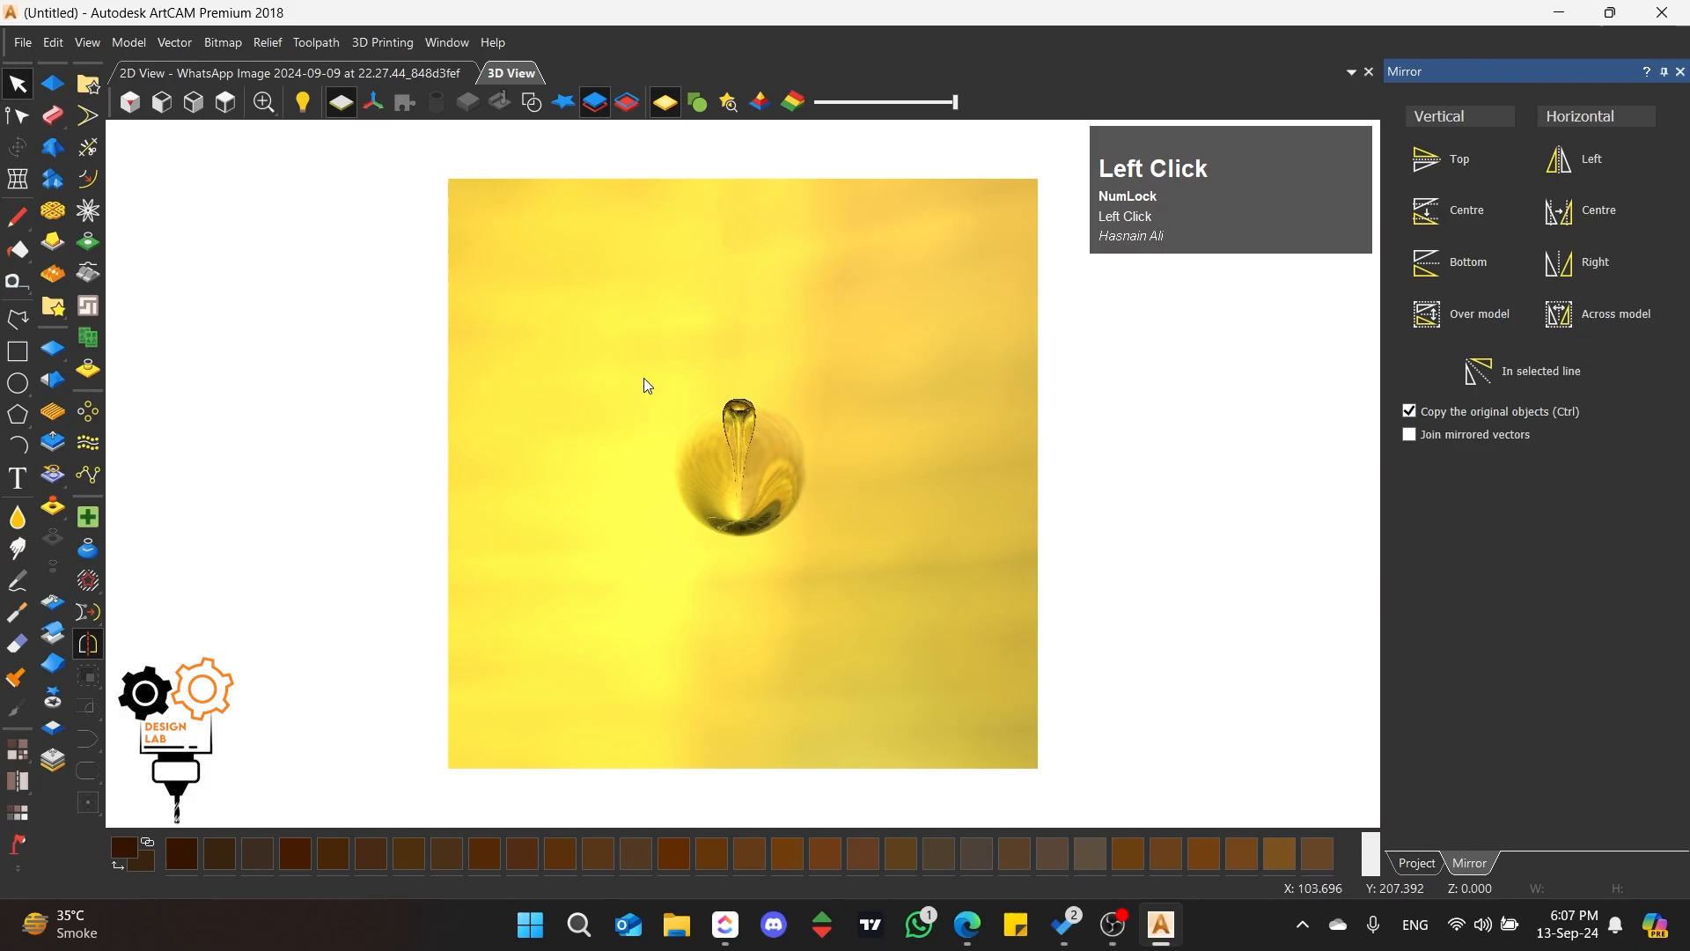
scroll(815, 478, up, 5)
scroll(837, 437, up, 3)
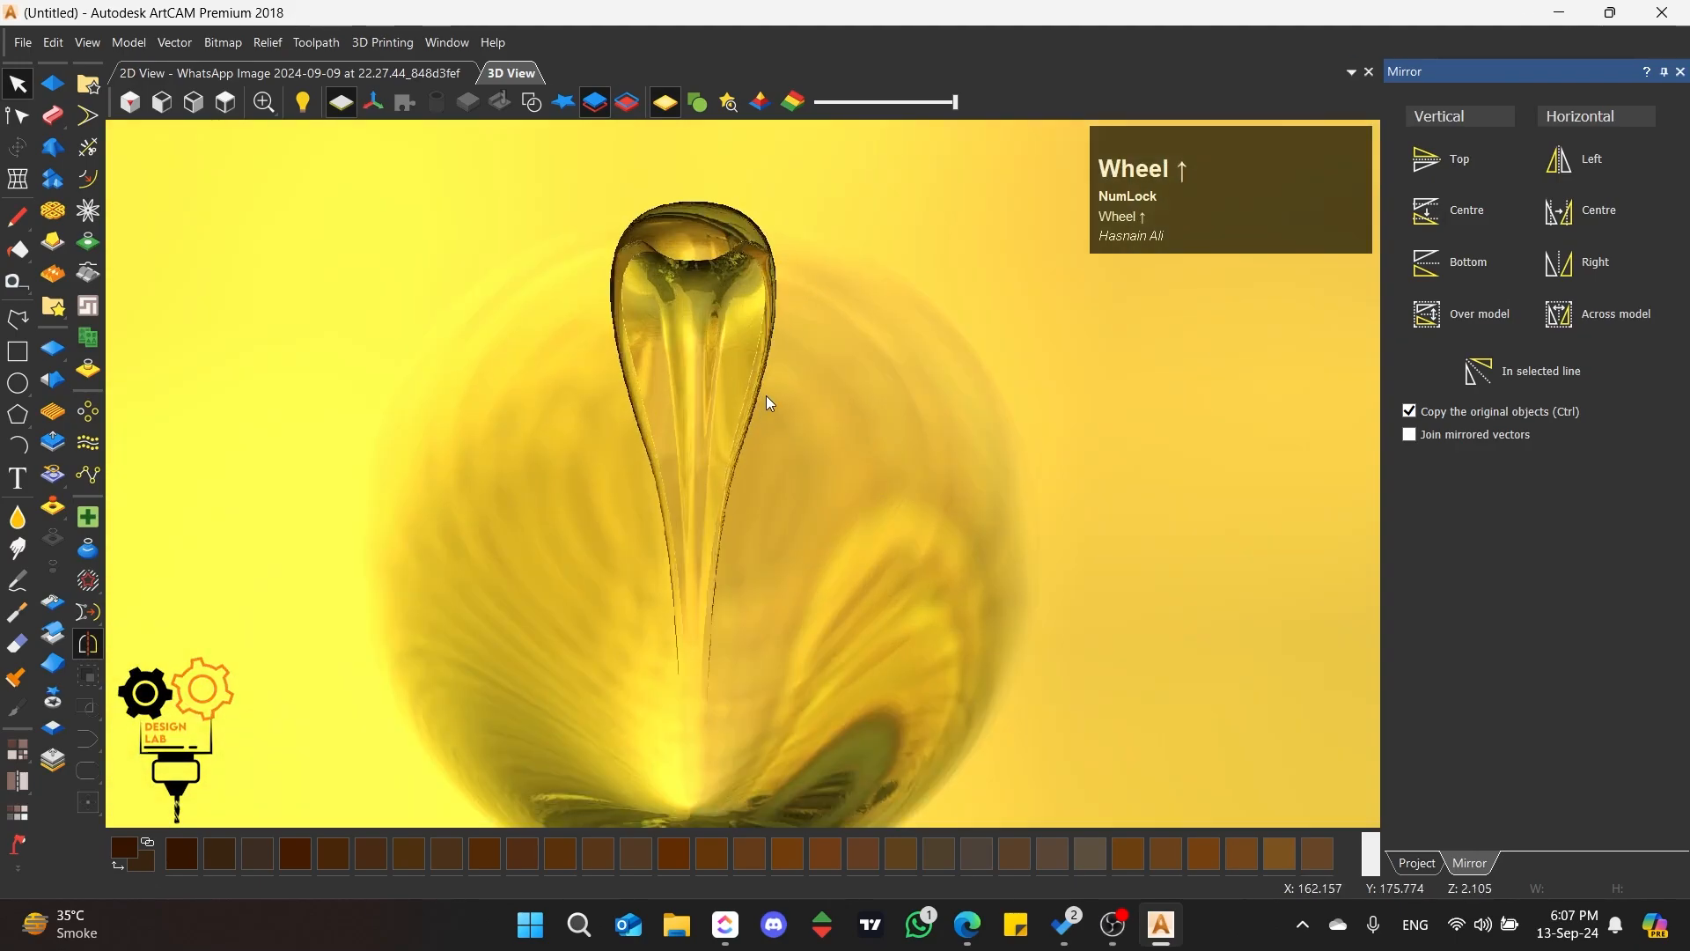
click(697, 102)
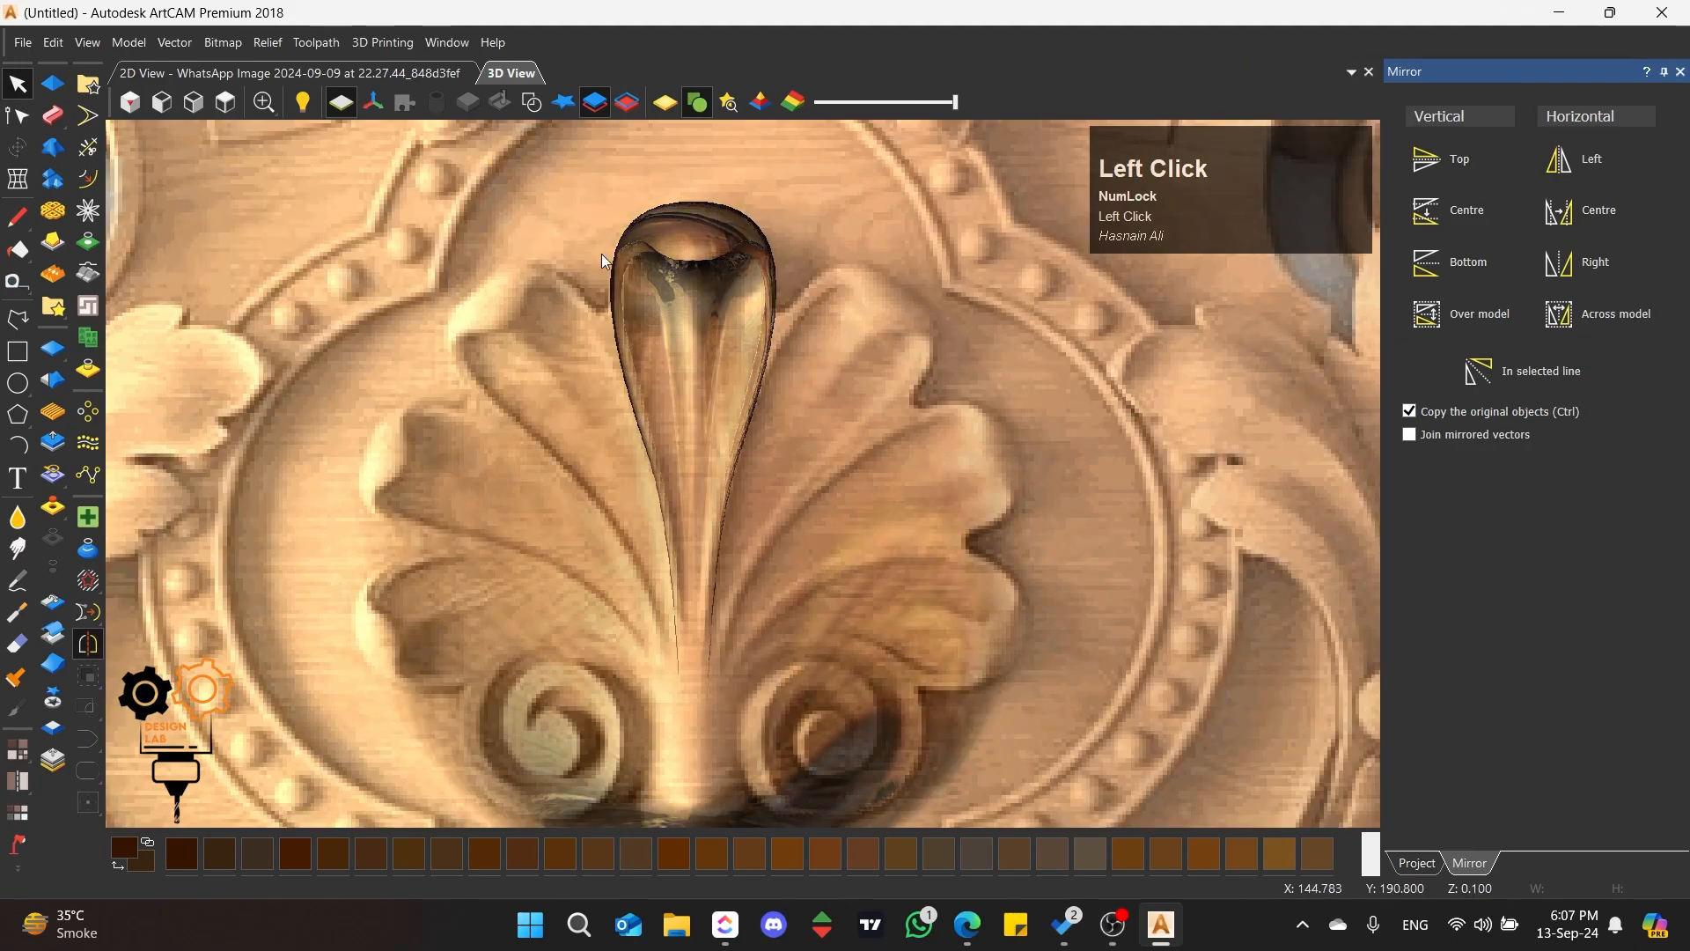
scroll(504, 384, down, 3)
scroll(528, 256, up, 3)
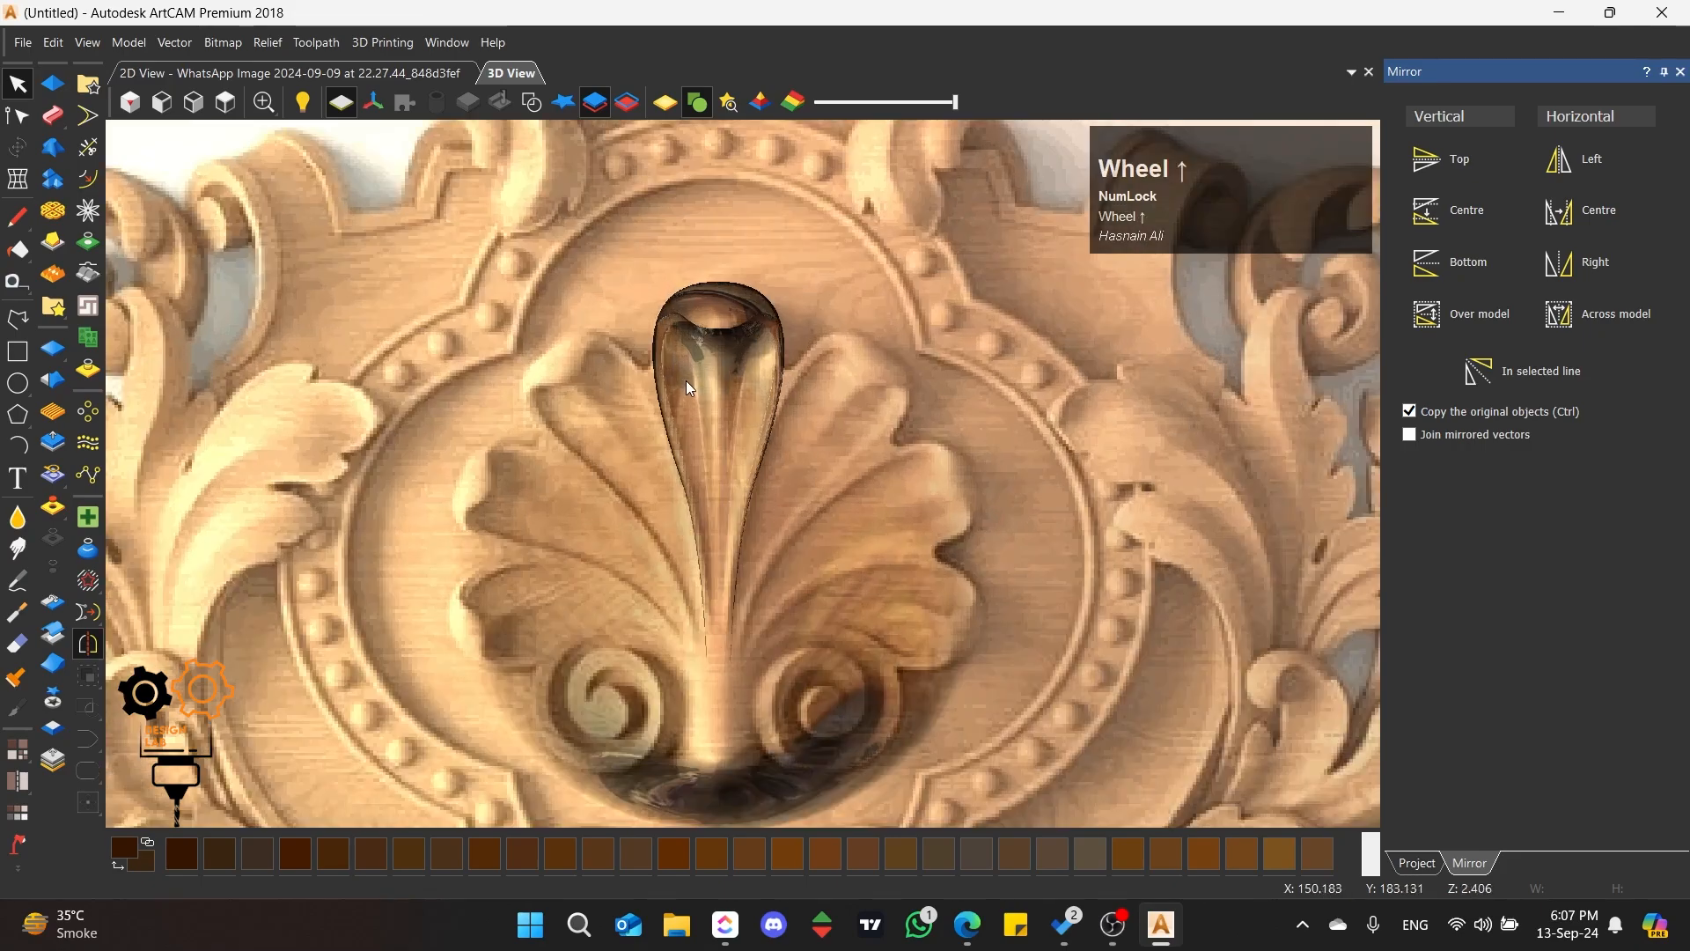
click(531, 254)
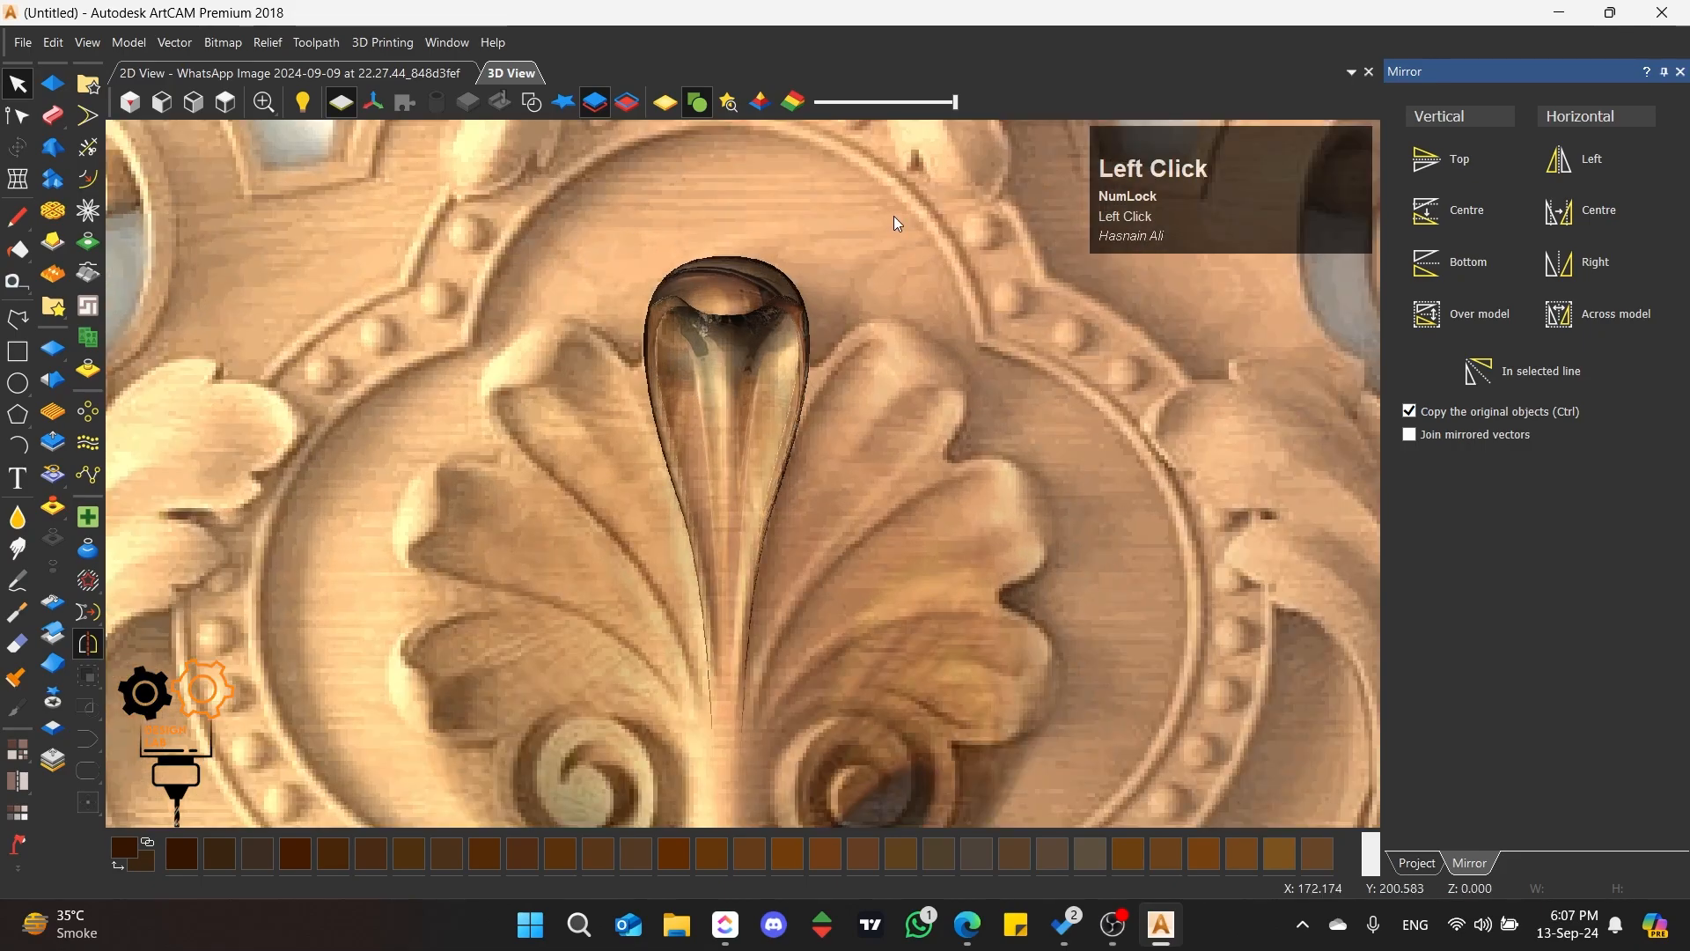
Step: Cut the central petal's relief out as relief clipart and paste it back onto the Phann layer
click(1681, 71)
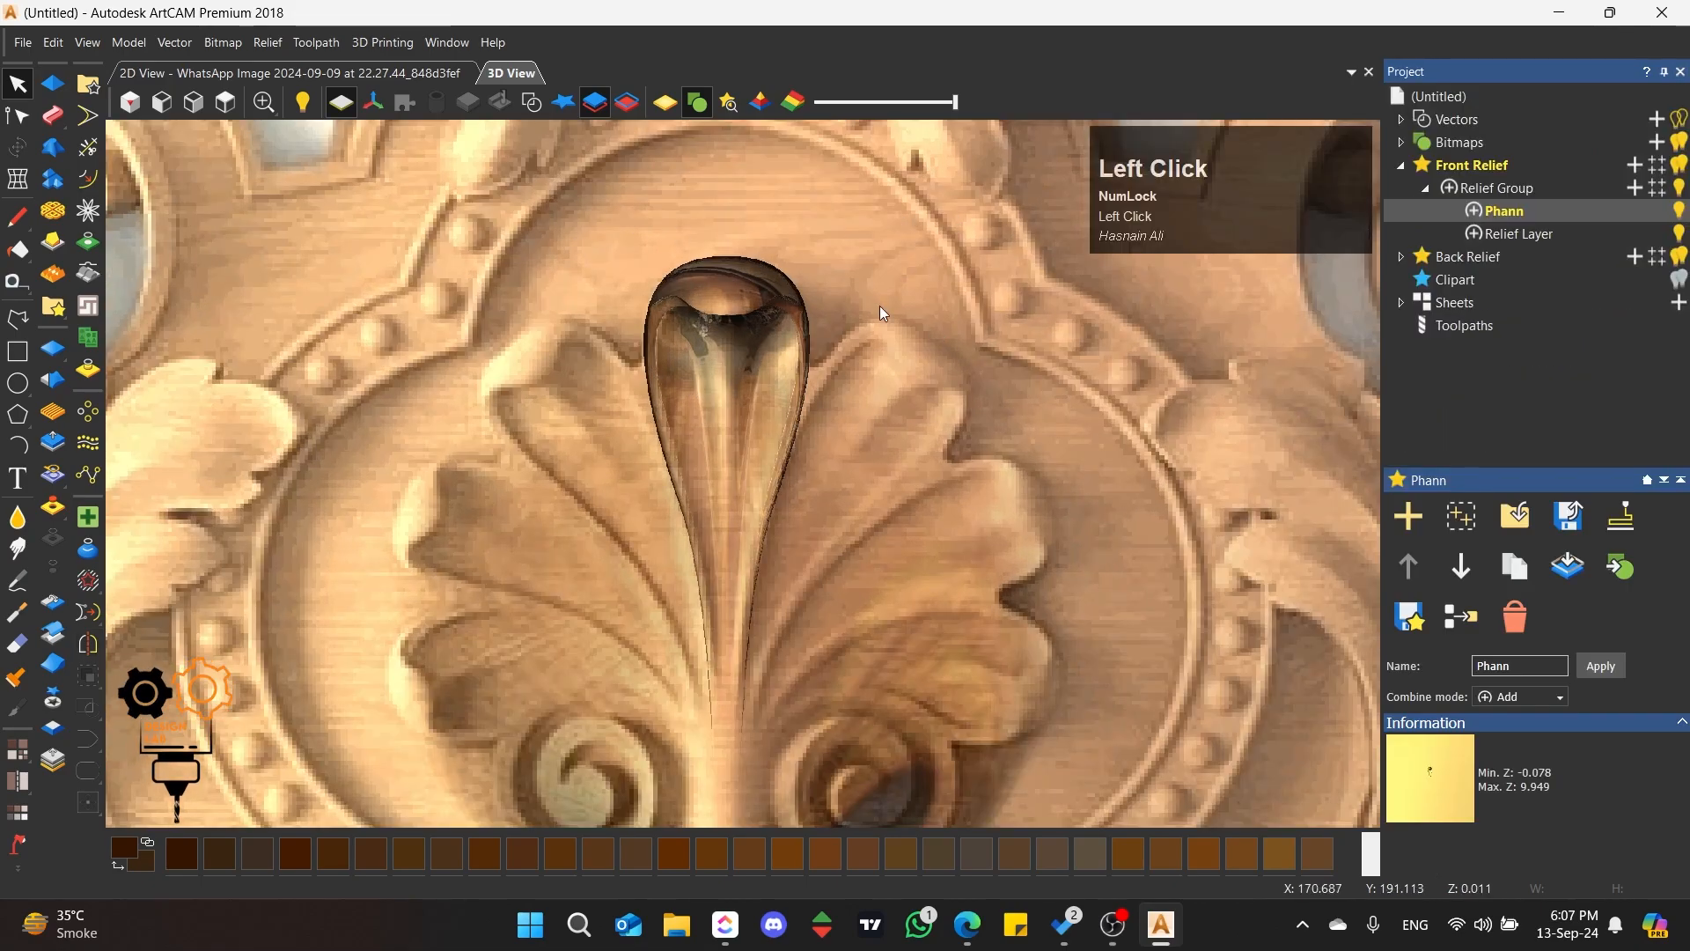
click(50, 706)
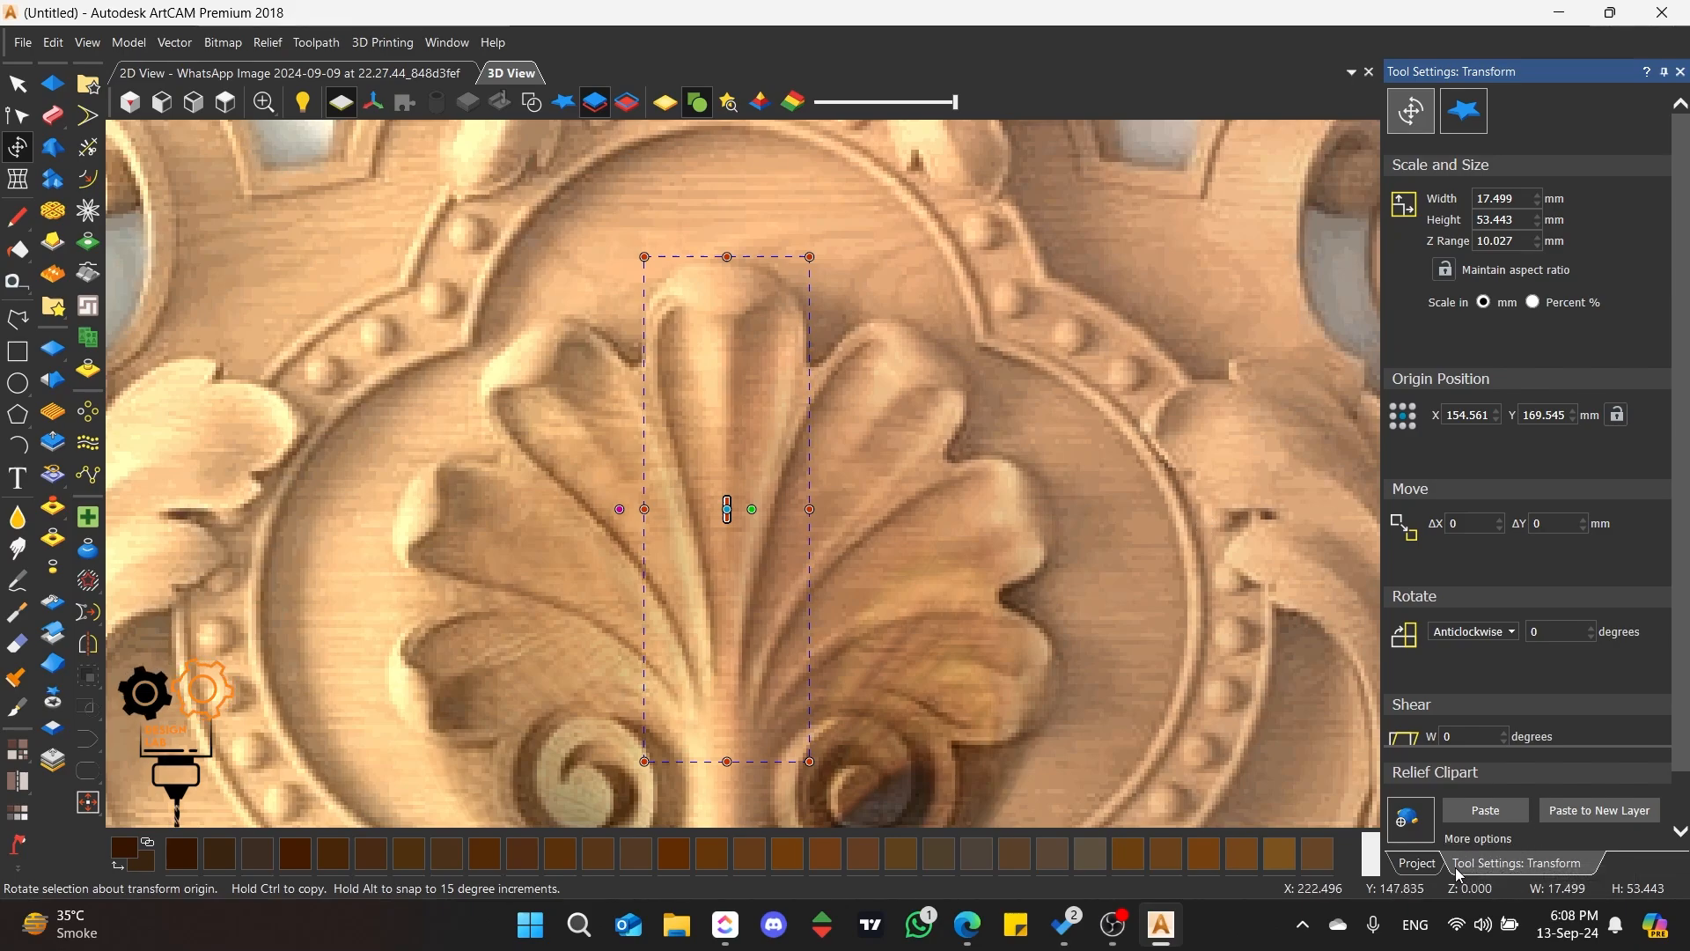
key(ctrl)
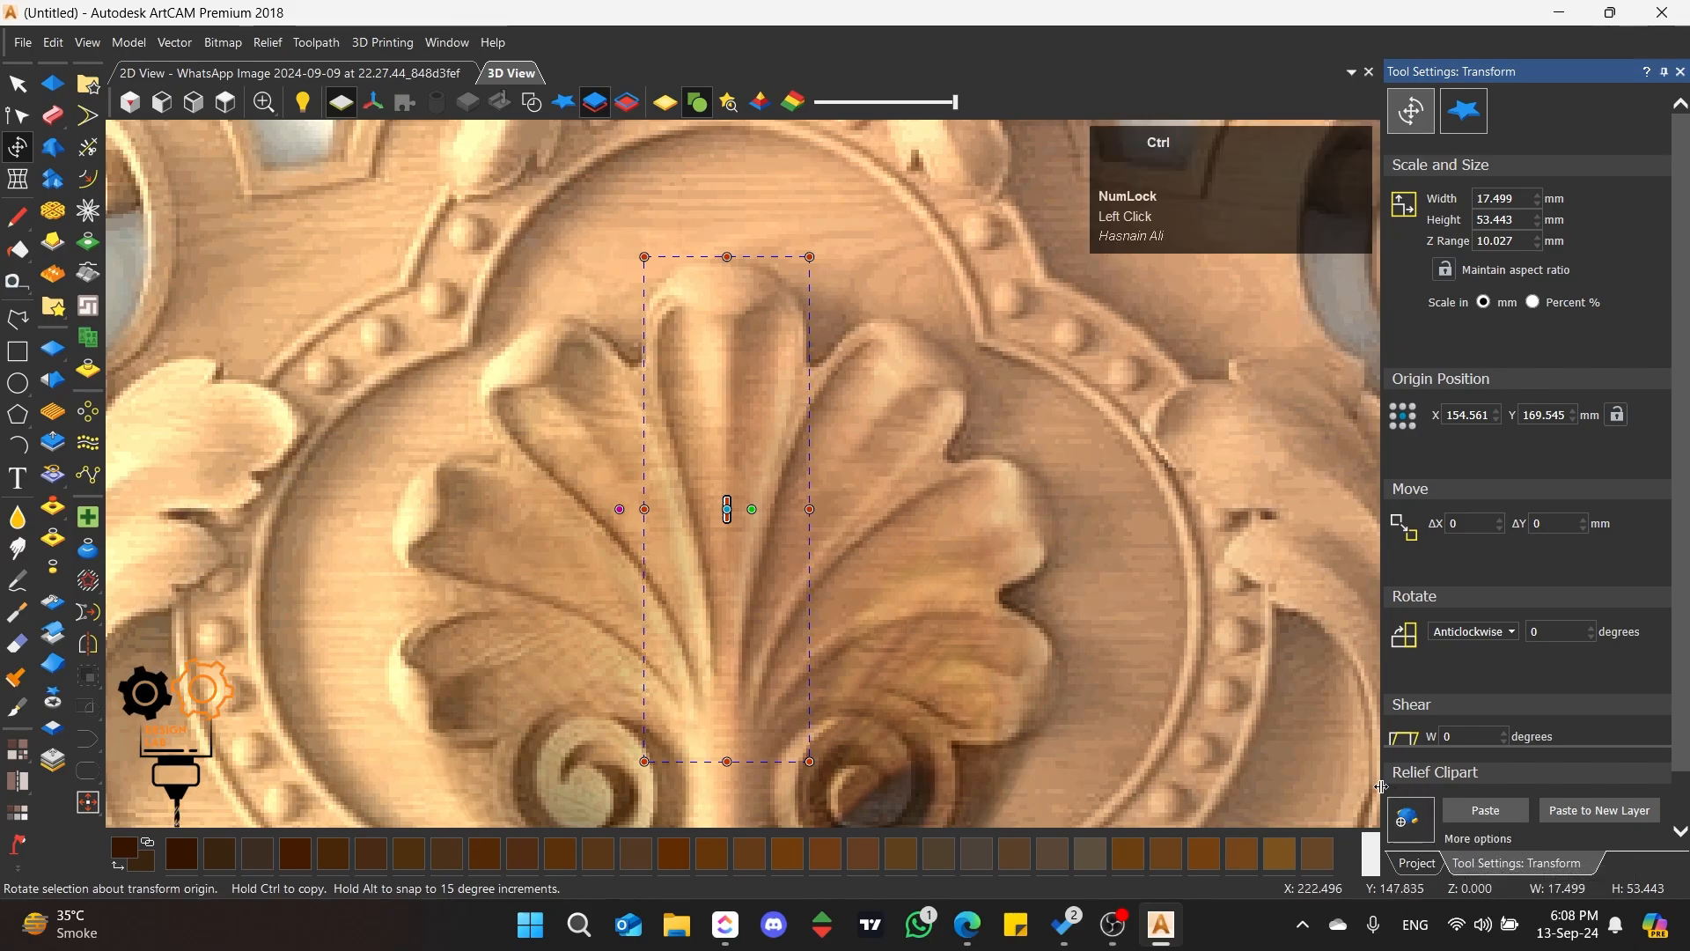
click(1479, 812)
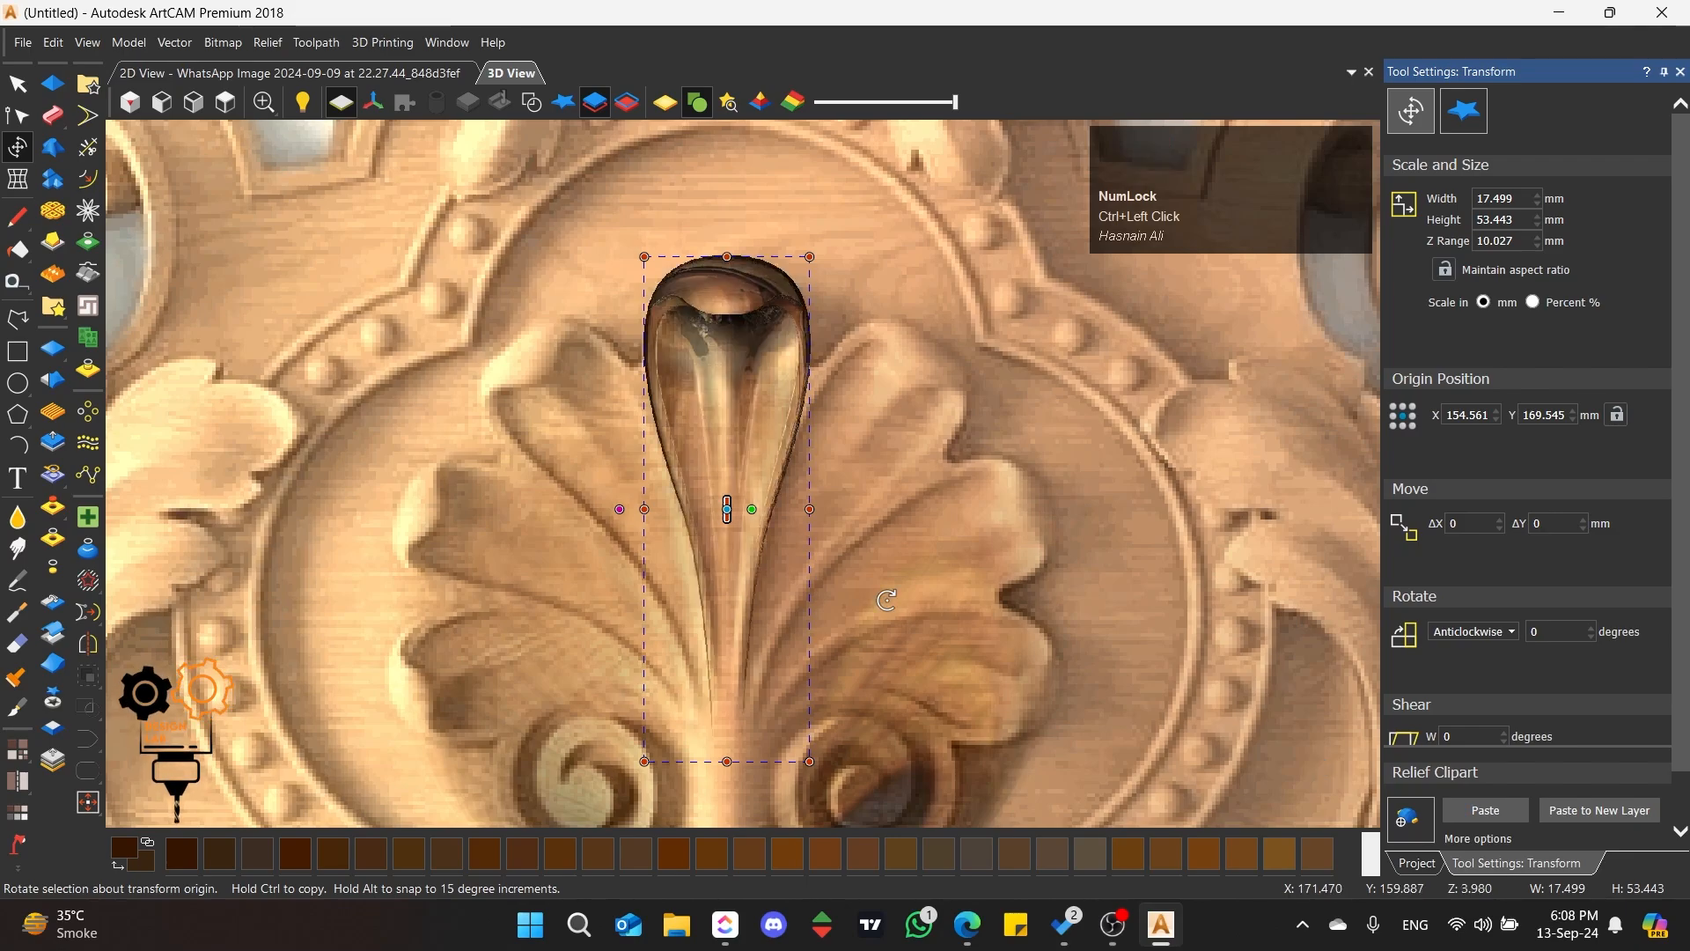
click(1414, 863)
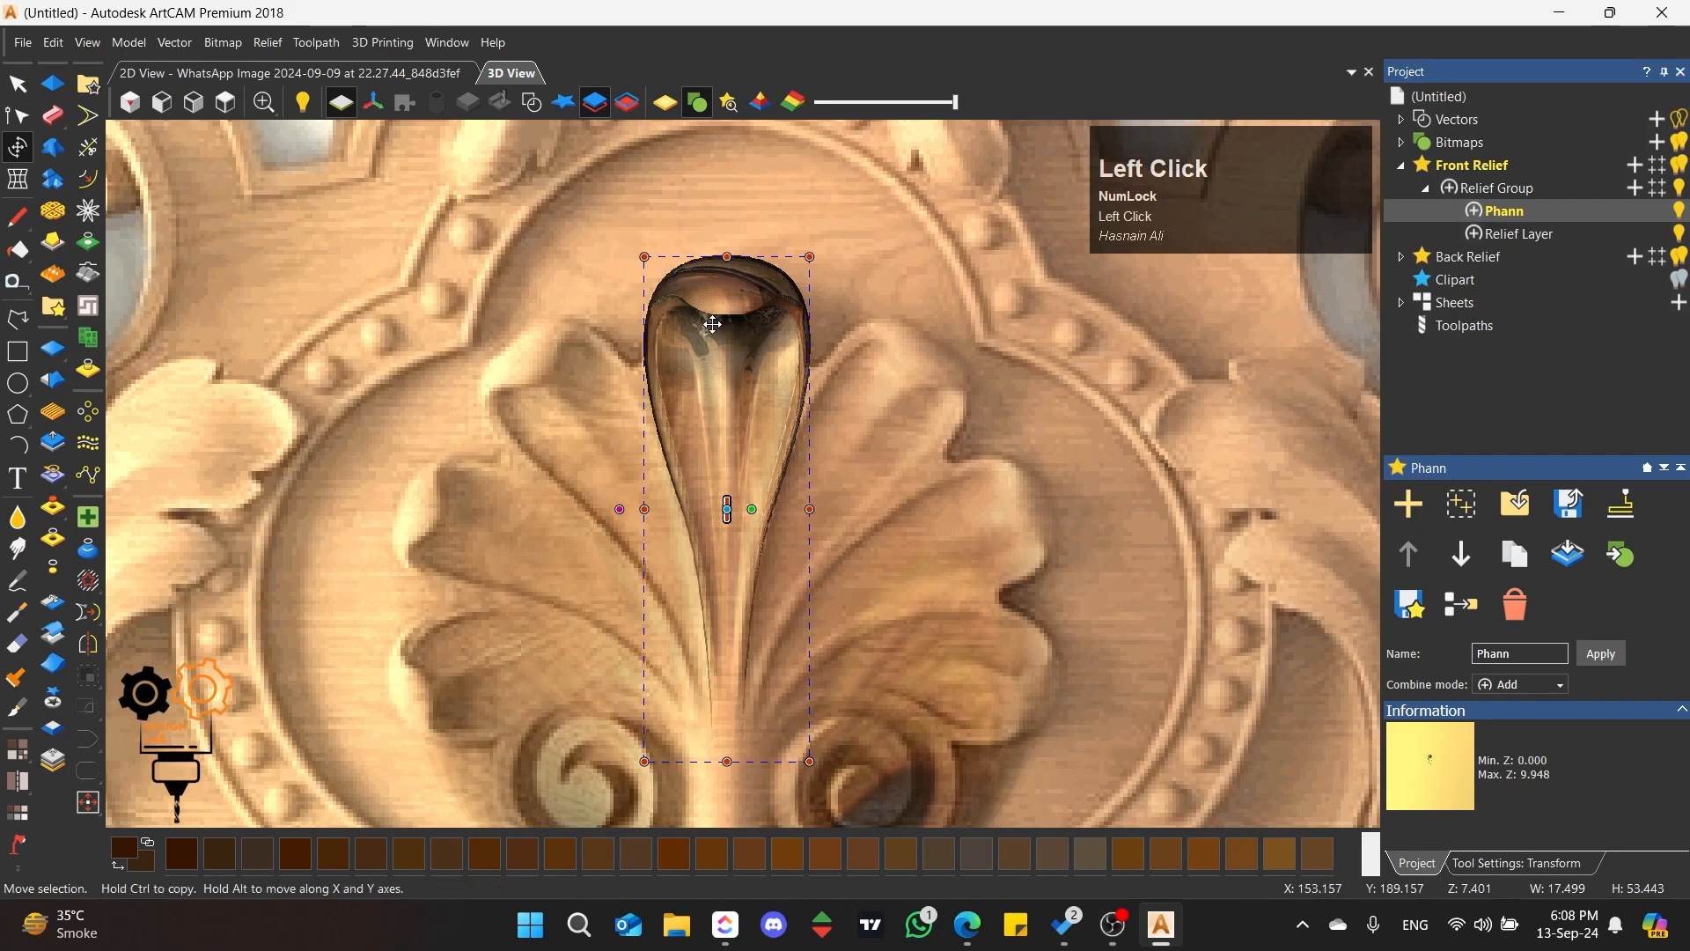
Step: Show the relief clipart and shift the petal copy slightly to the left of the central petal
click(562, 110)
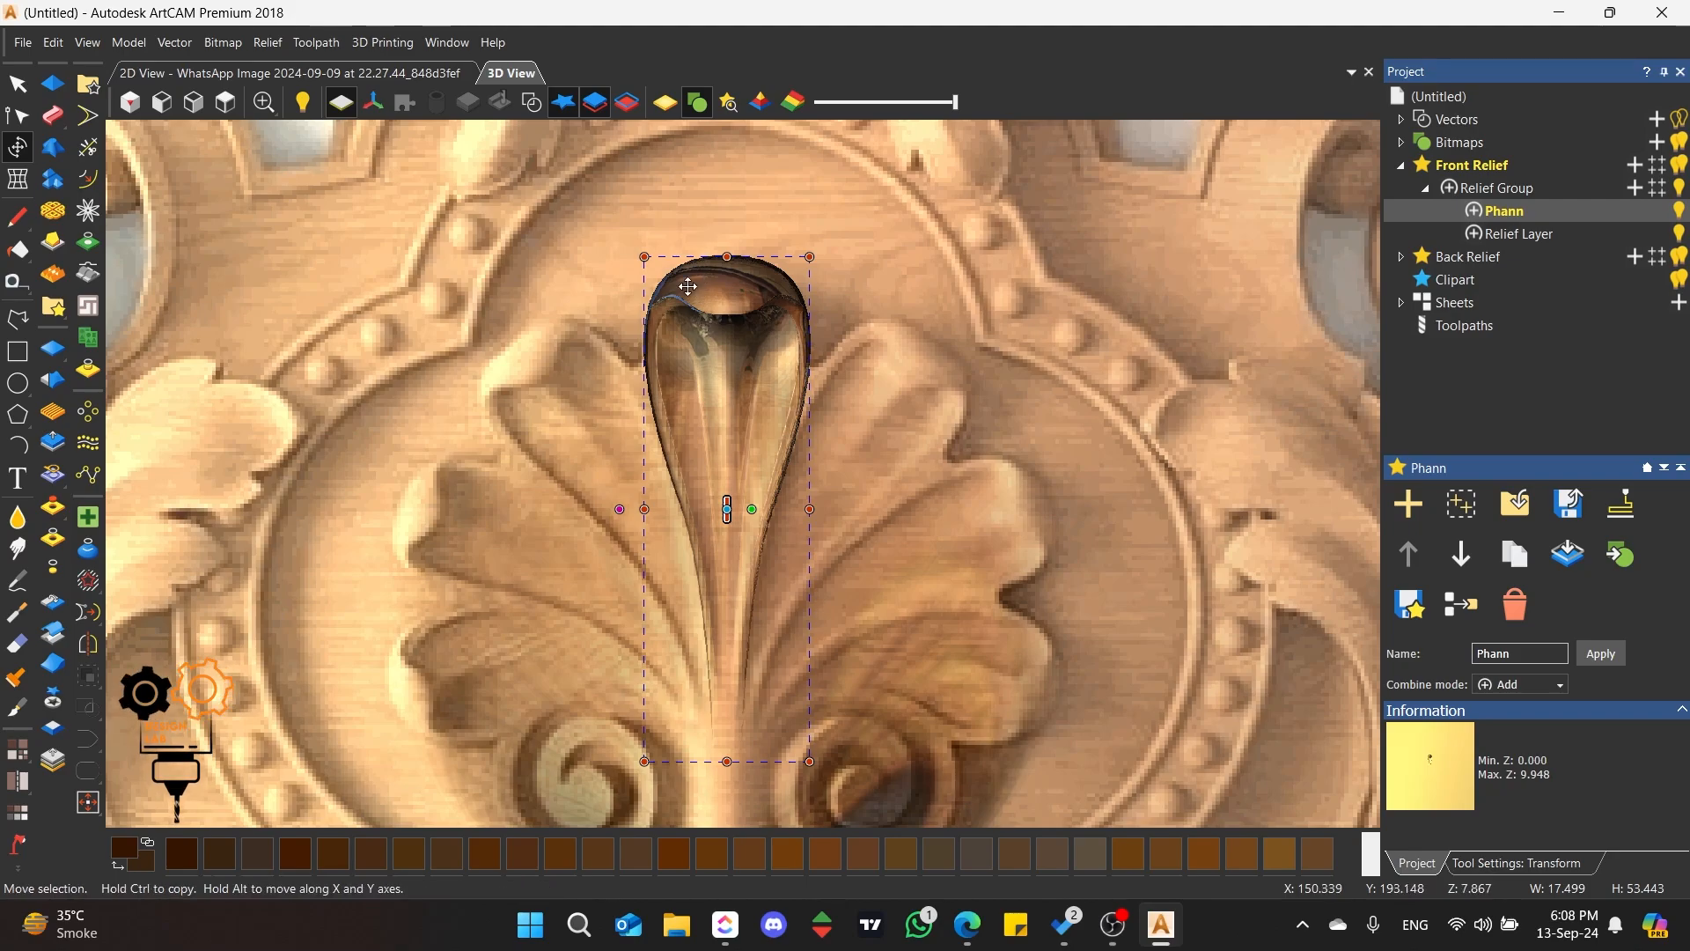
scroll(704, 506, up, 2)
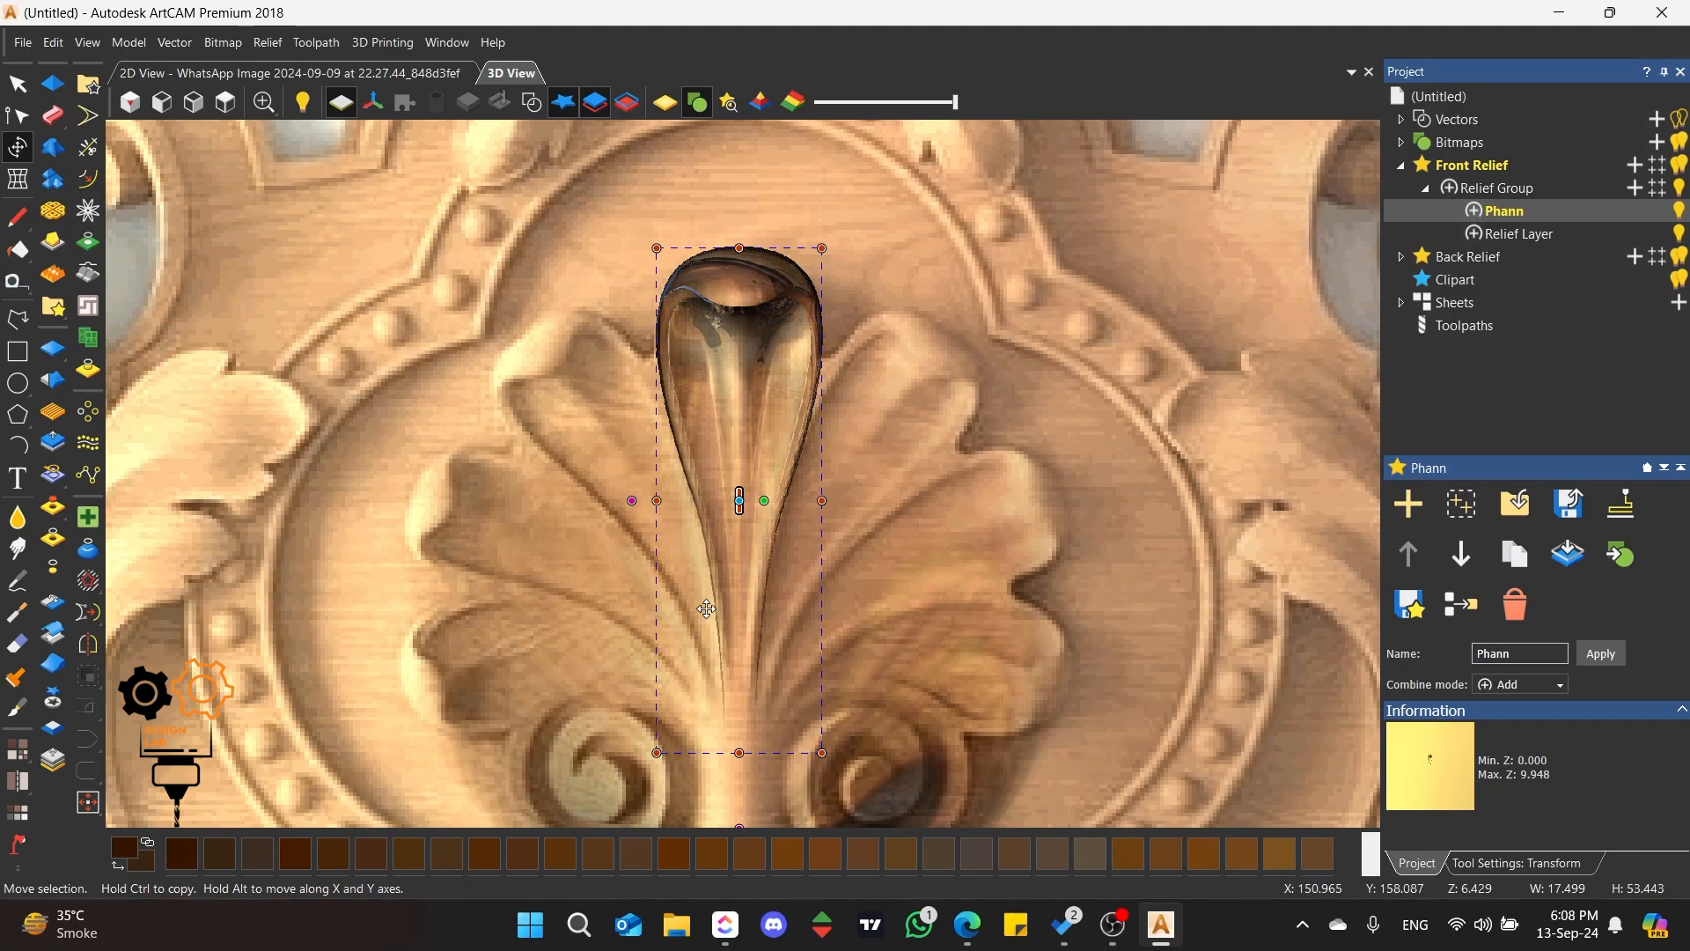
drag(754, 292, 730, 294)
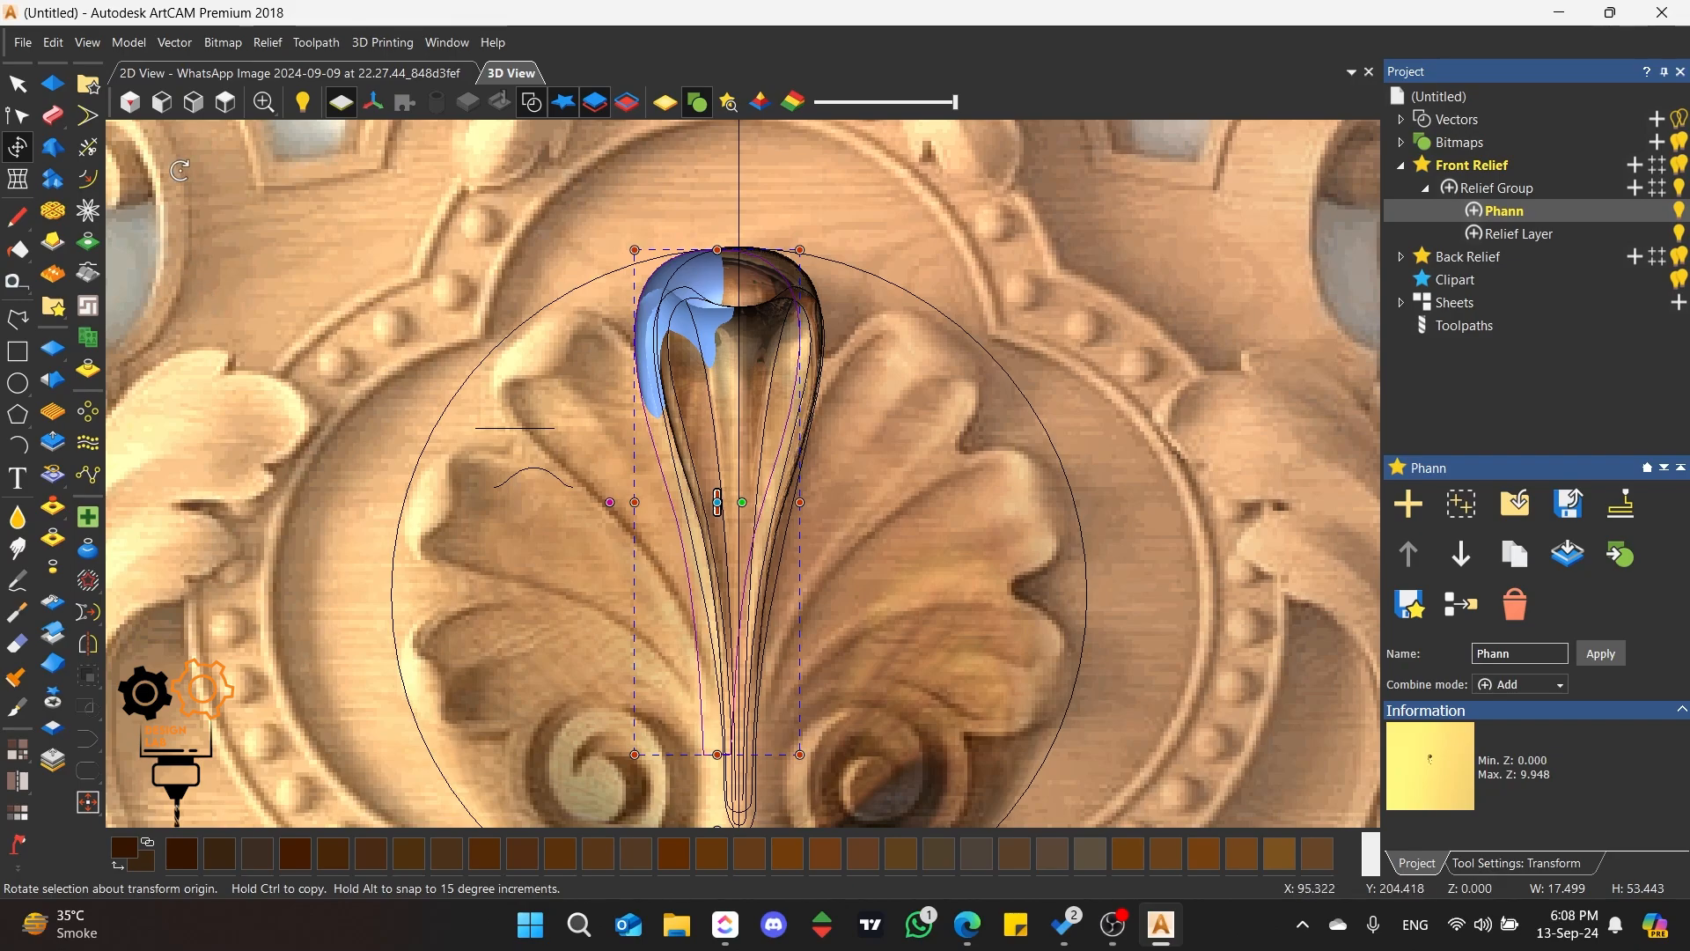
Step: Apply Envelope Distortion to the petal clipart and move its two upper corners around the tip of the neighbouring left petal
click(14, 183)
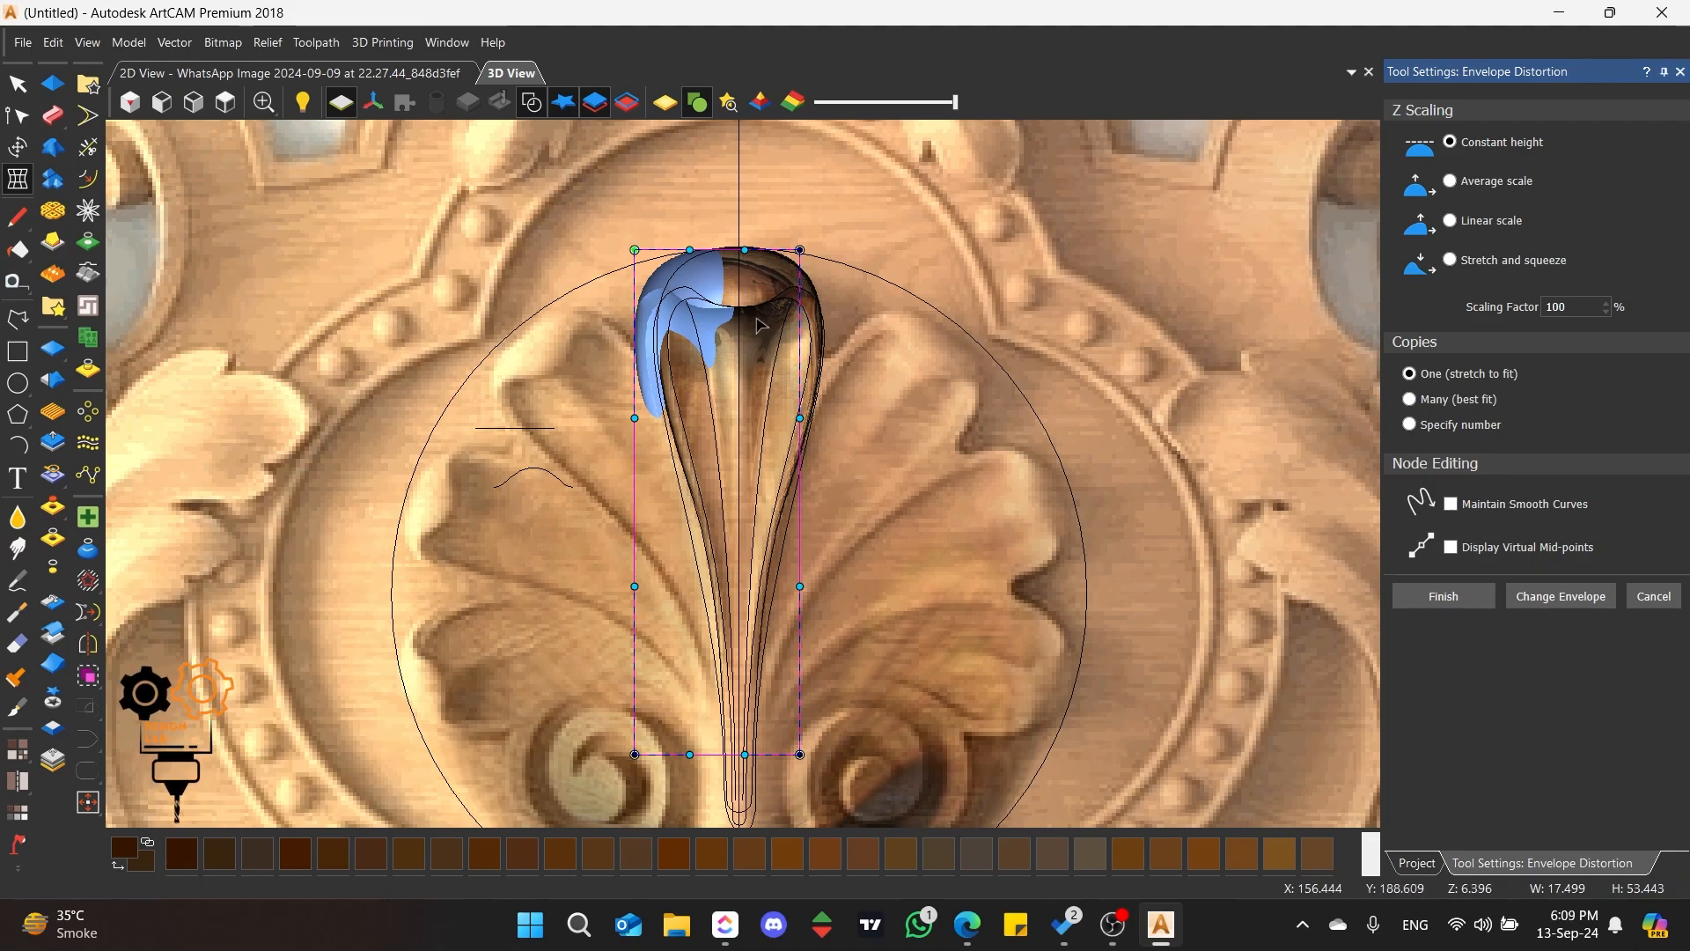
drag(632, 250, 460, 392)
drag(790, 253, 600, 275)
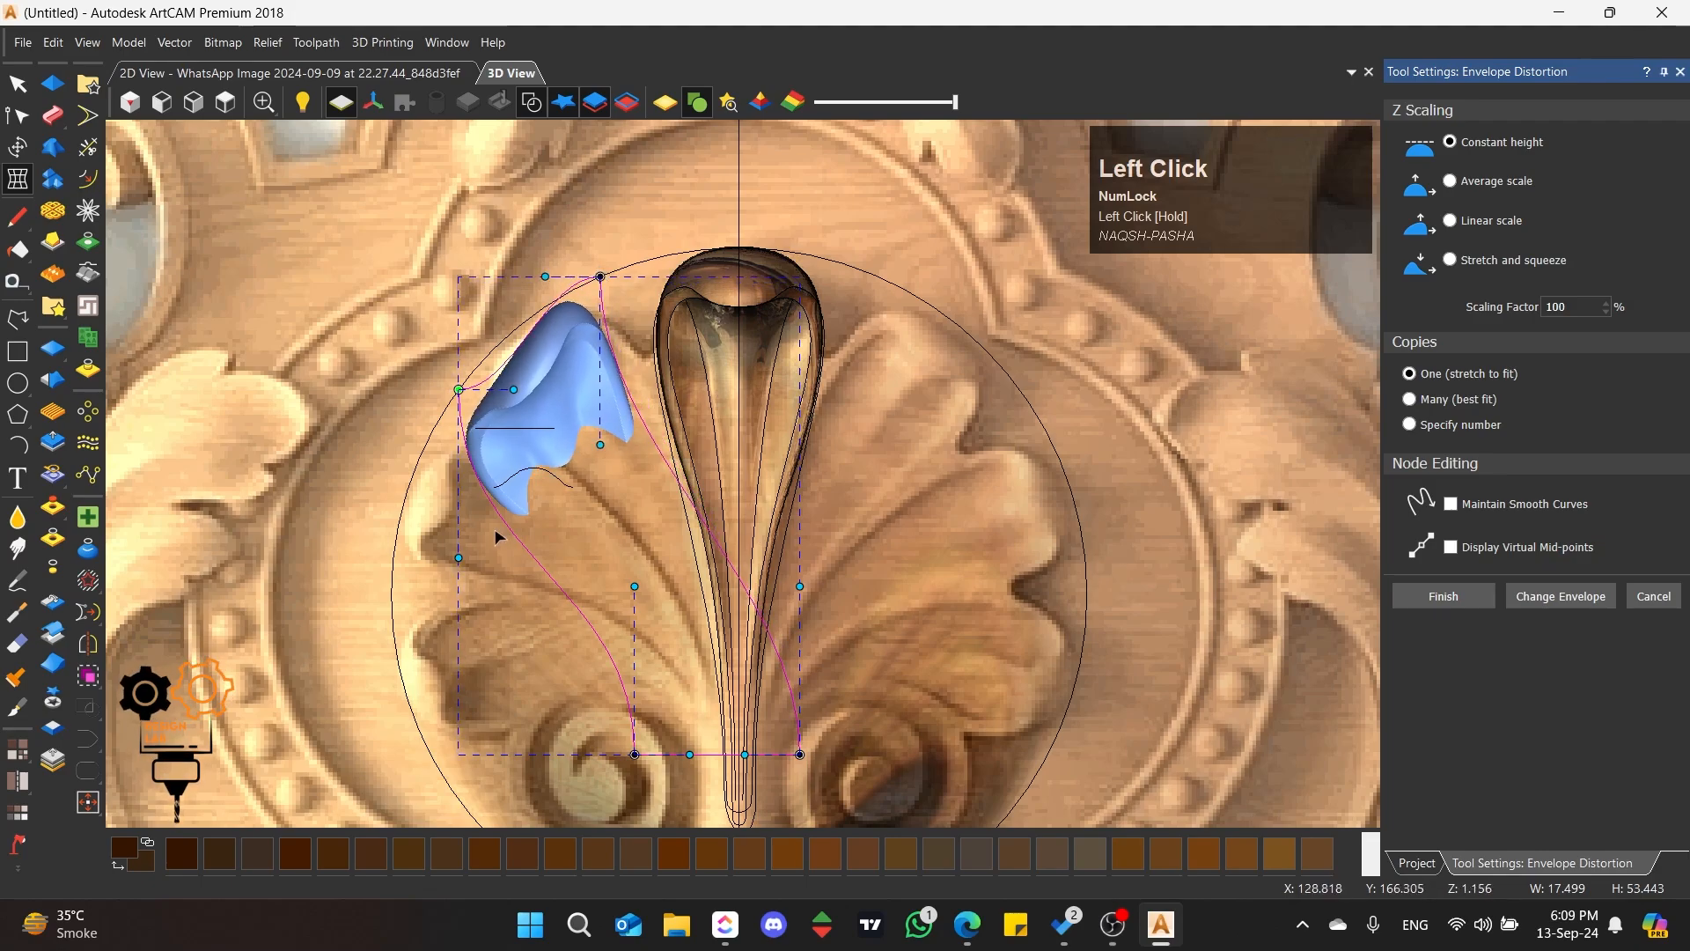
Step: Bend the envelope's upper side and top edge curves so the clipart's head follows the left petal's rounded outline
drag(458, 560, 678, 376)
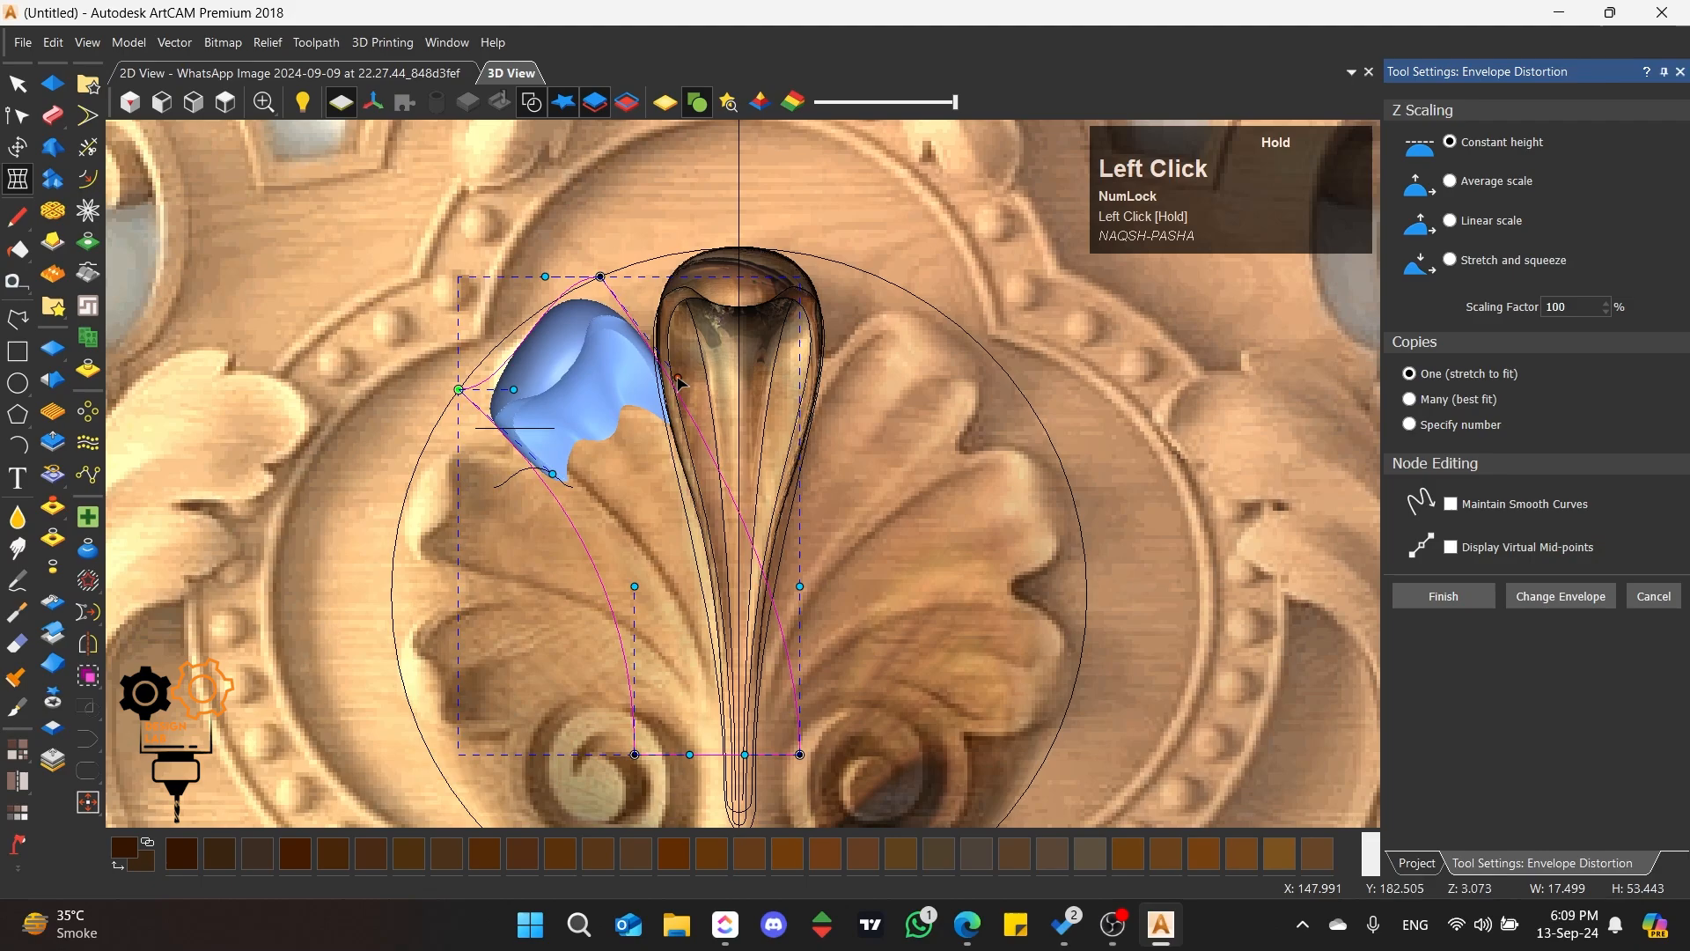
drag(516, 389, 479, 364)
drag(545, 279, 547, 298)
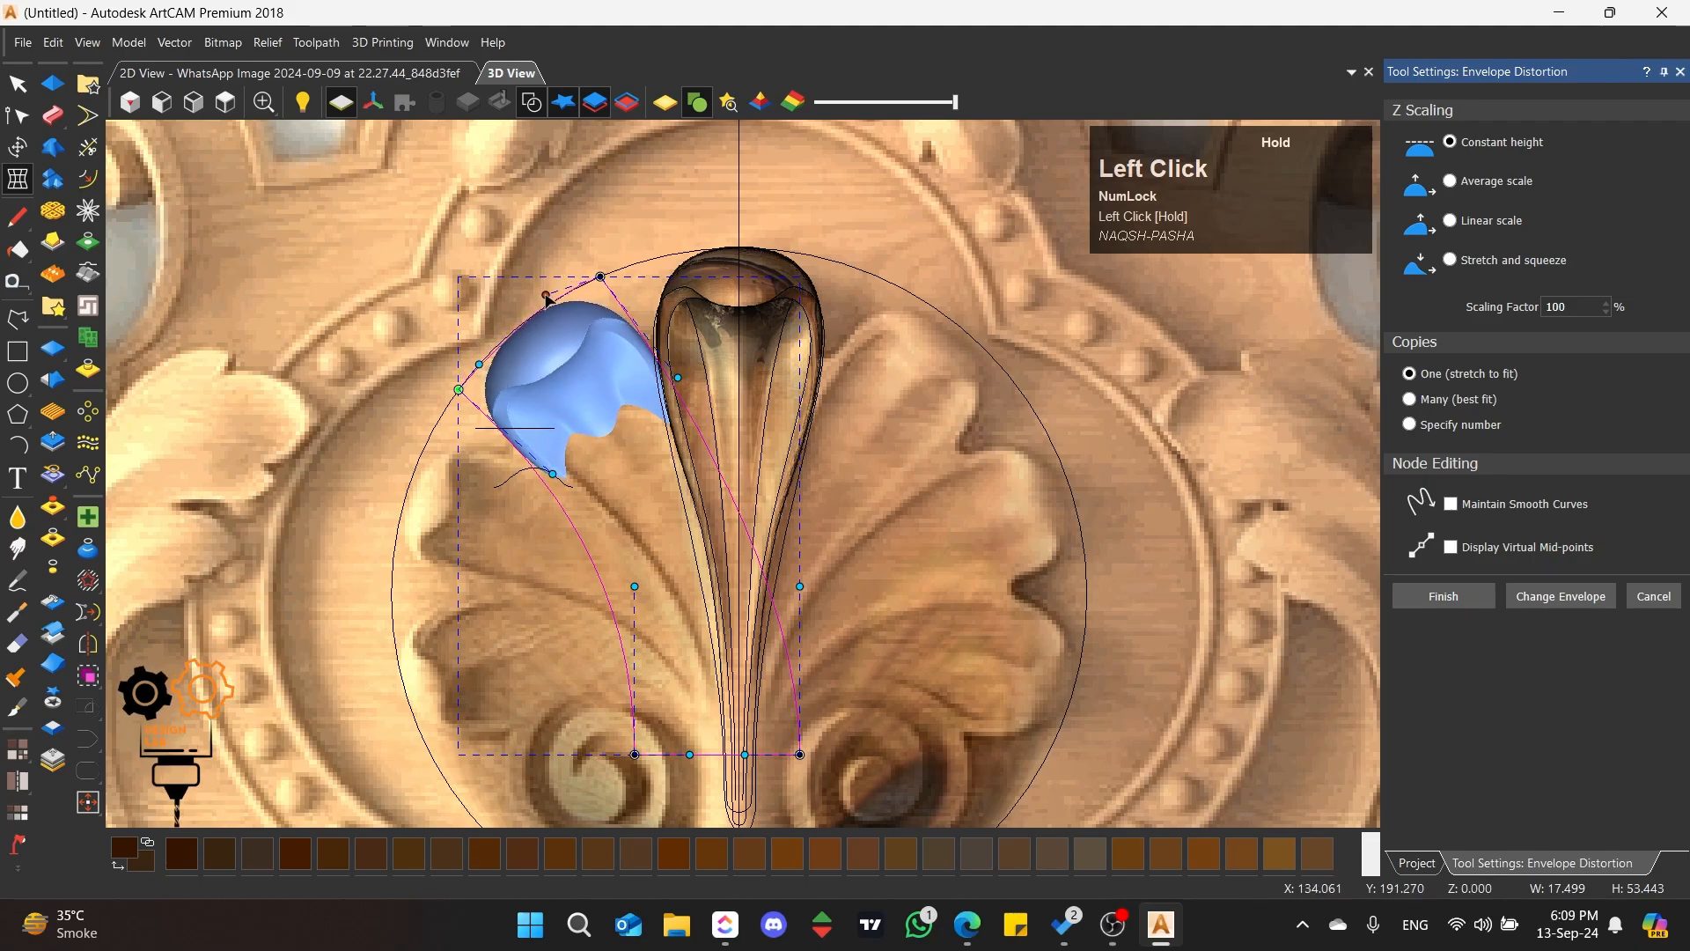
mouse_move(476, 367)
mouse_down()
mouse_move(490, 387)
mouse_move(499, 358)
mouse_up()
scroll(483, 346, up, 3)
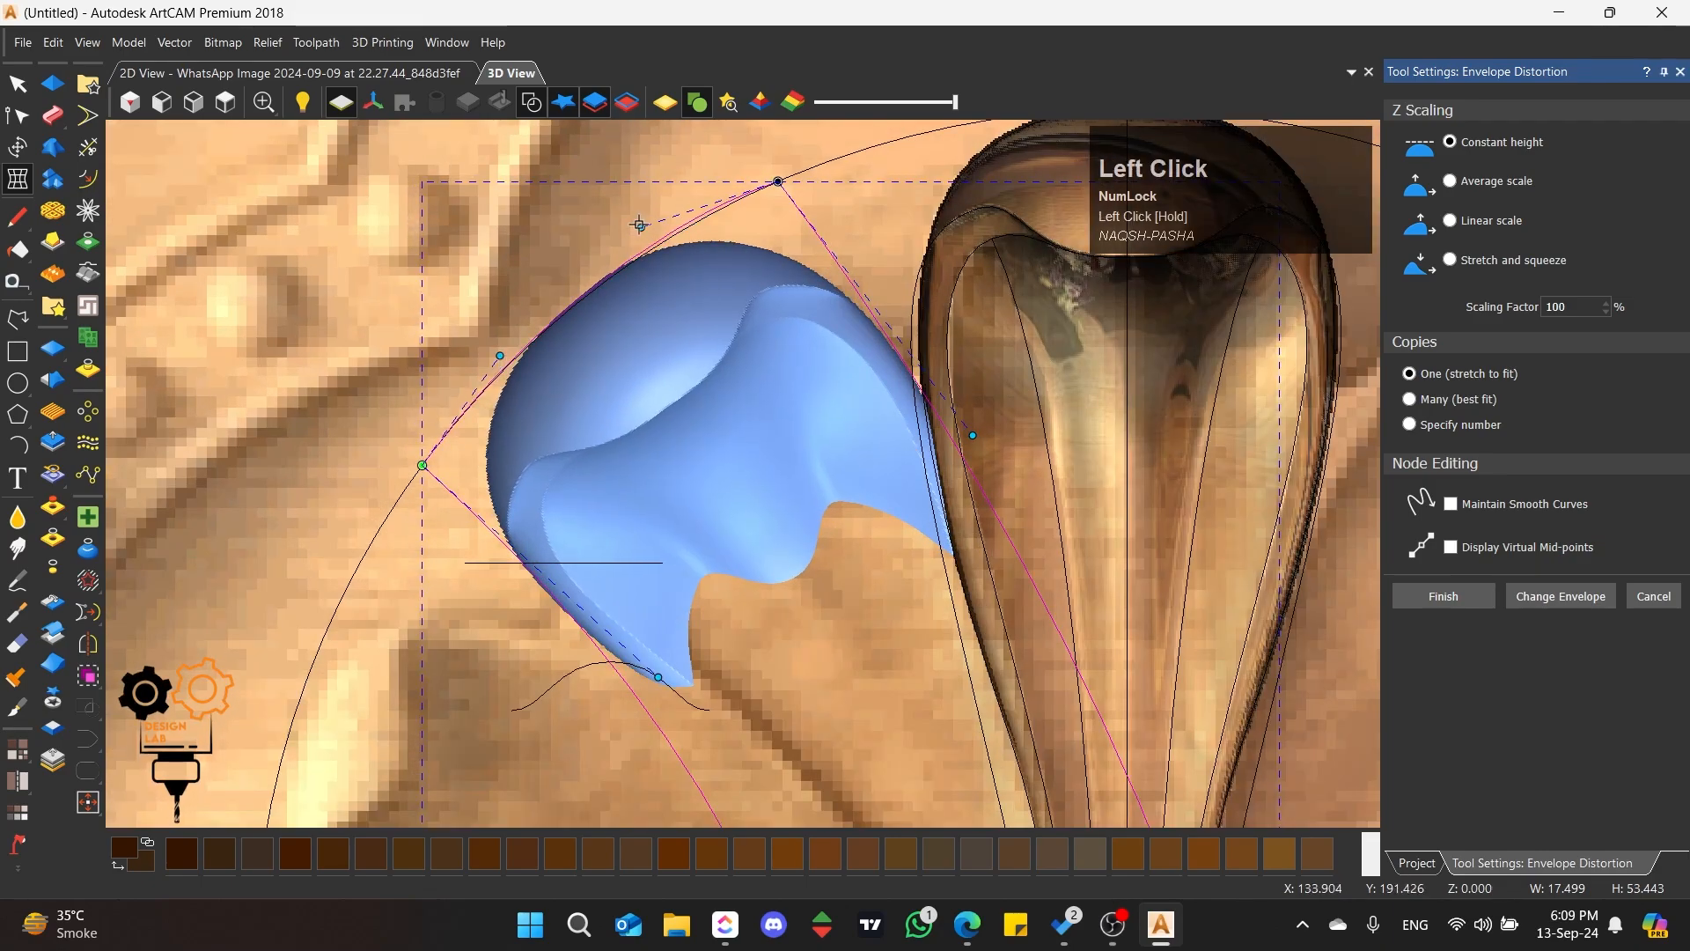
drag(639, 224, 646, 237)
Step: Hide the Relief Layer to expose the whole distorted petal clipart over the picture
scroll(766, 356, down, 4)
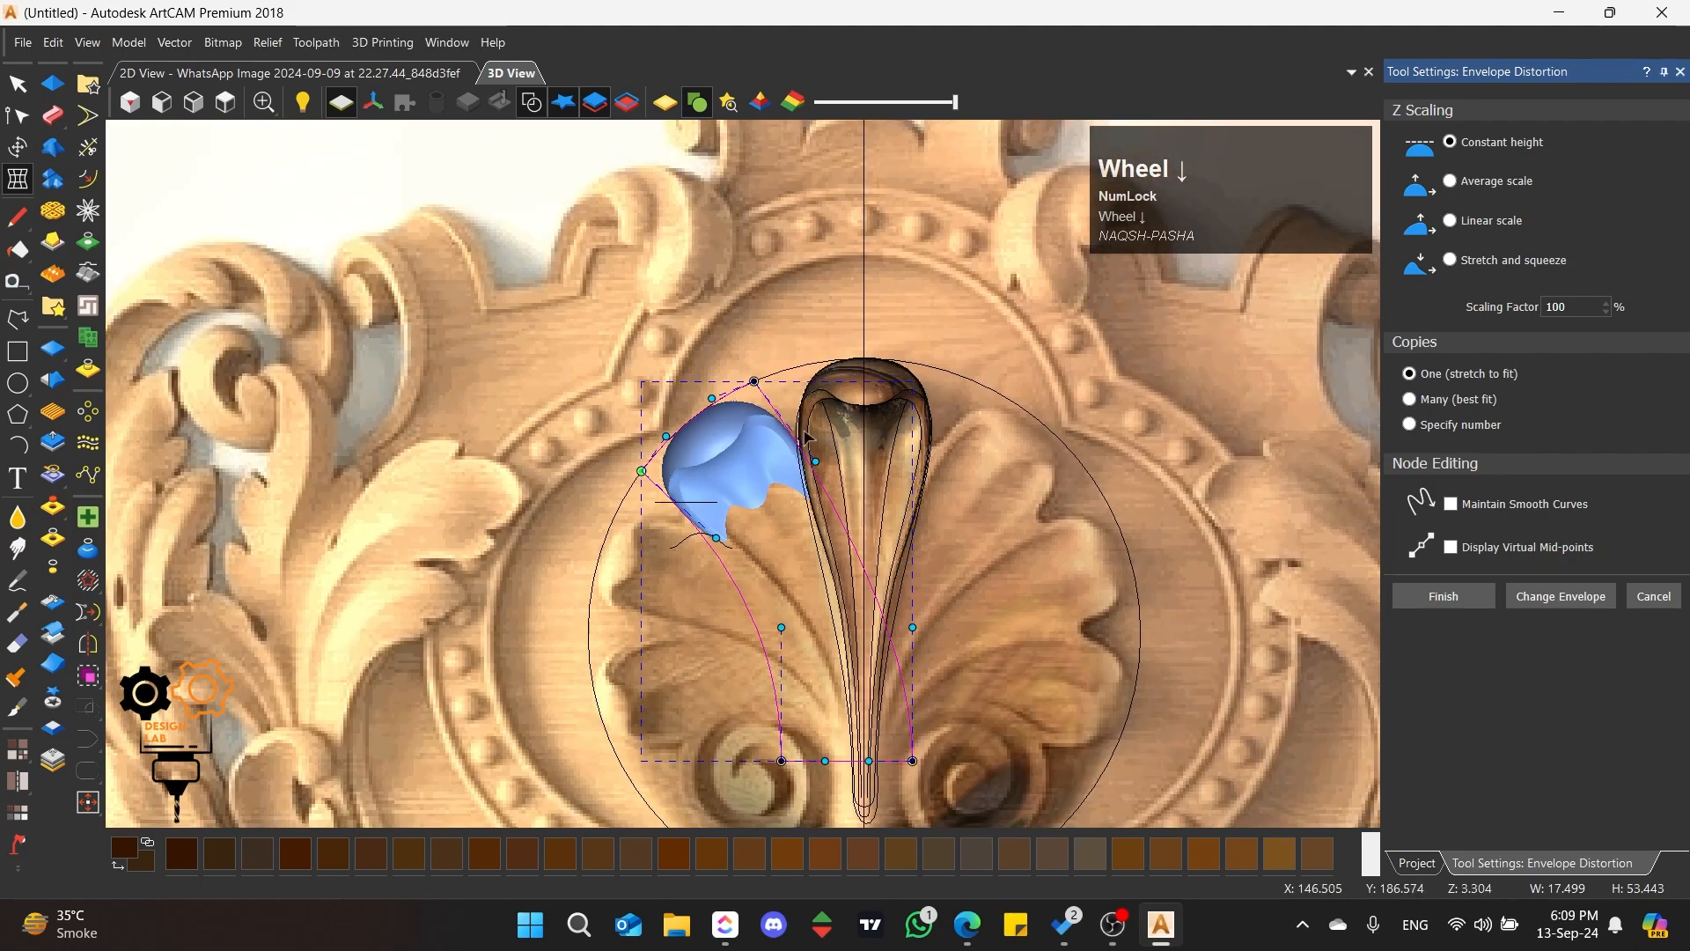
scroll(786, 674, up, 2)
scroll(780, 641, down, 2)
scroll(909, 700, up, 1)
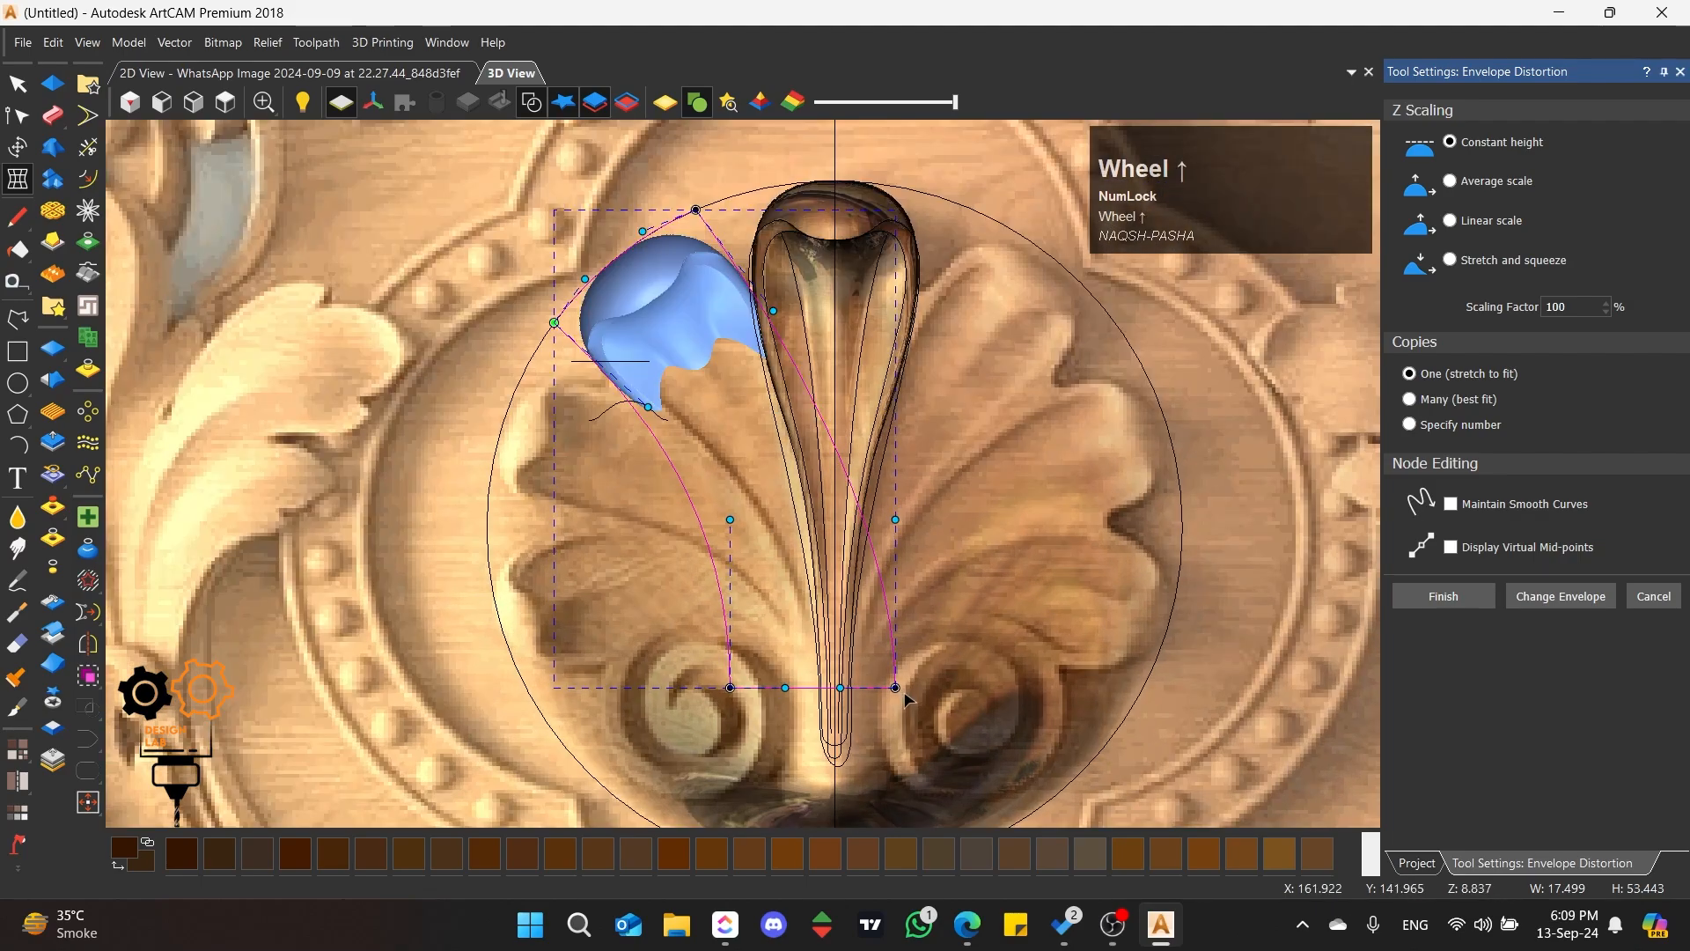
scroll(832, 681, up, 1)
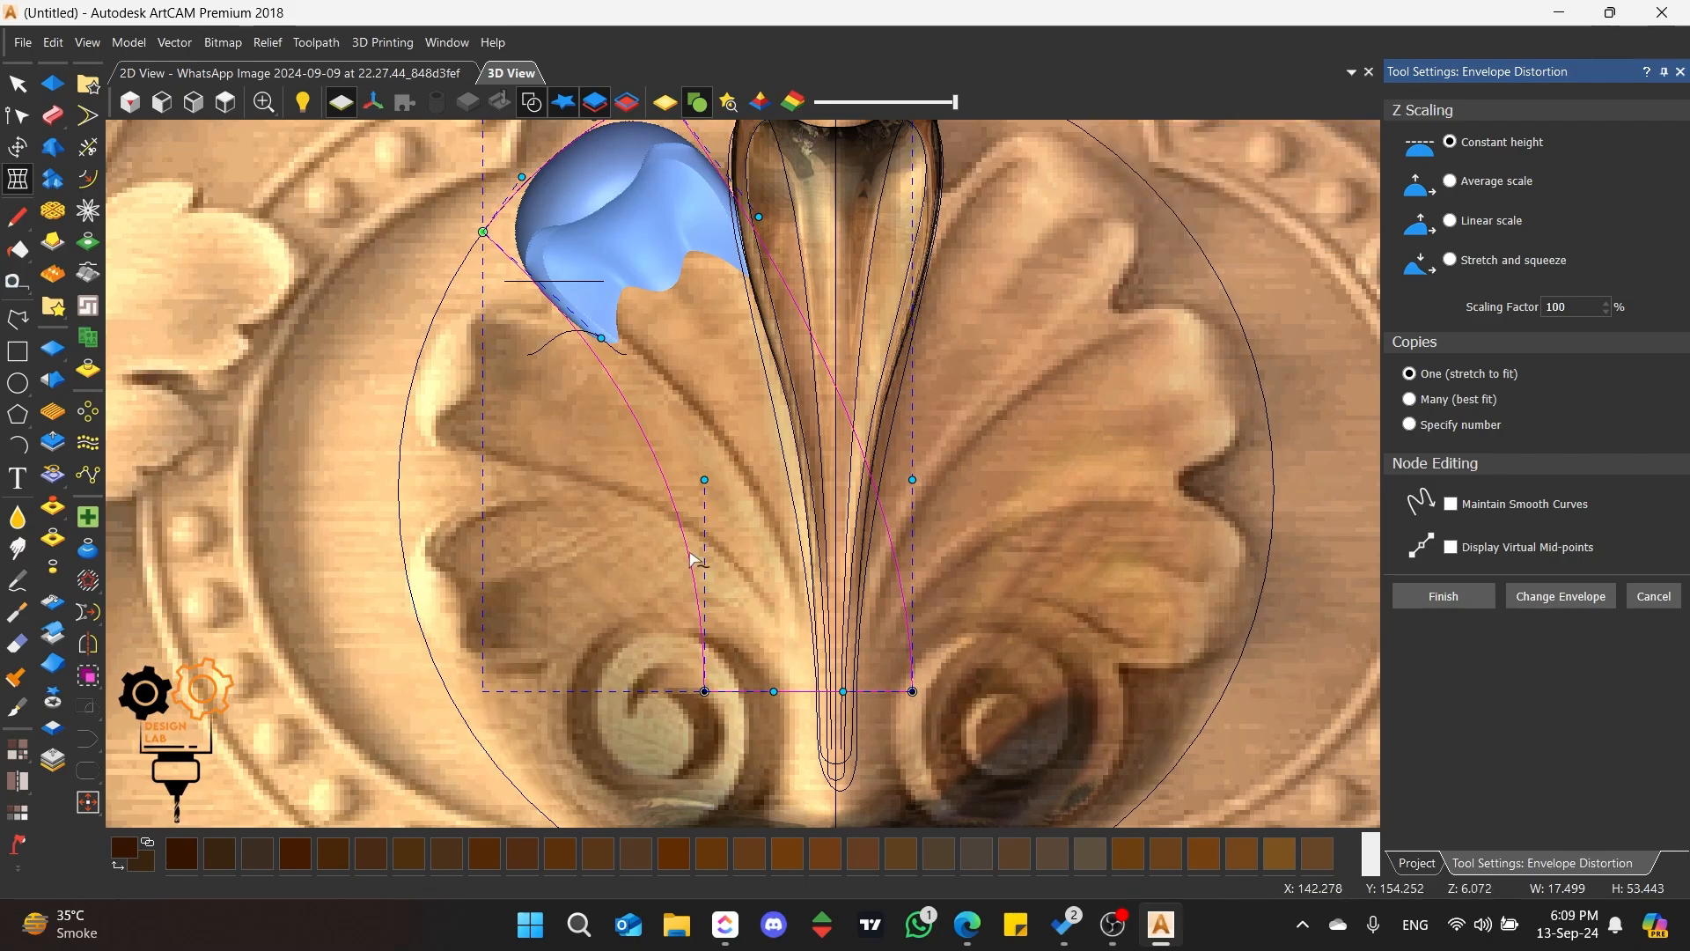
scroll(744, 472, down, 2)
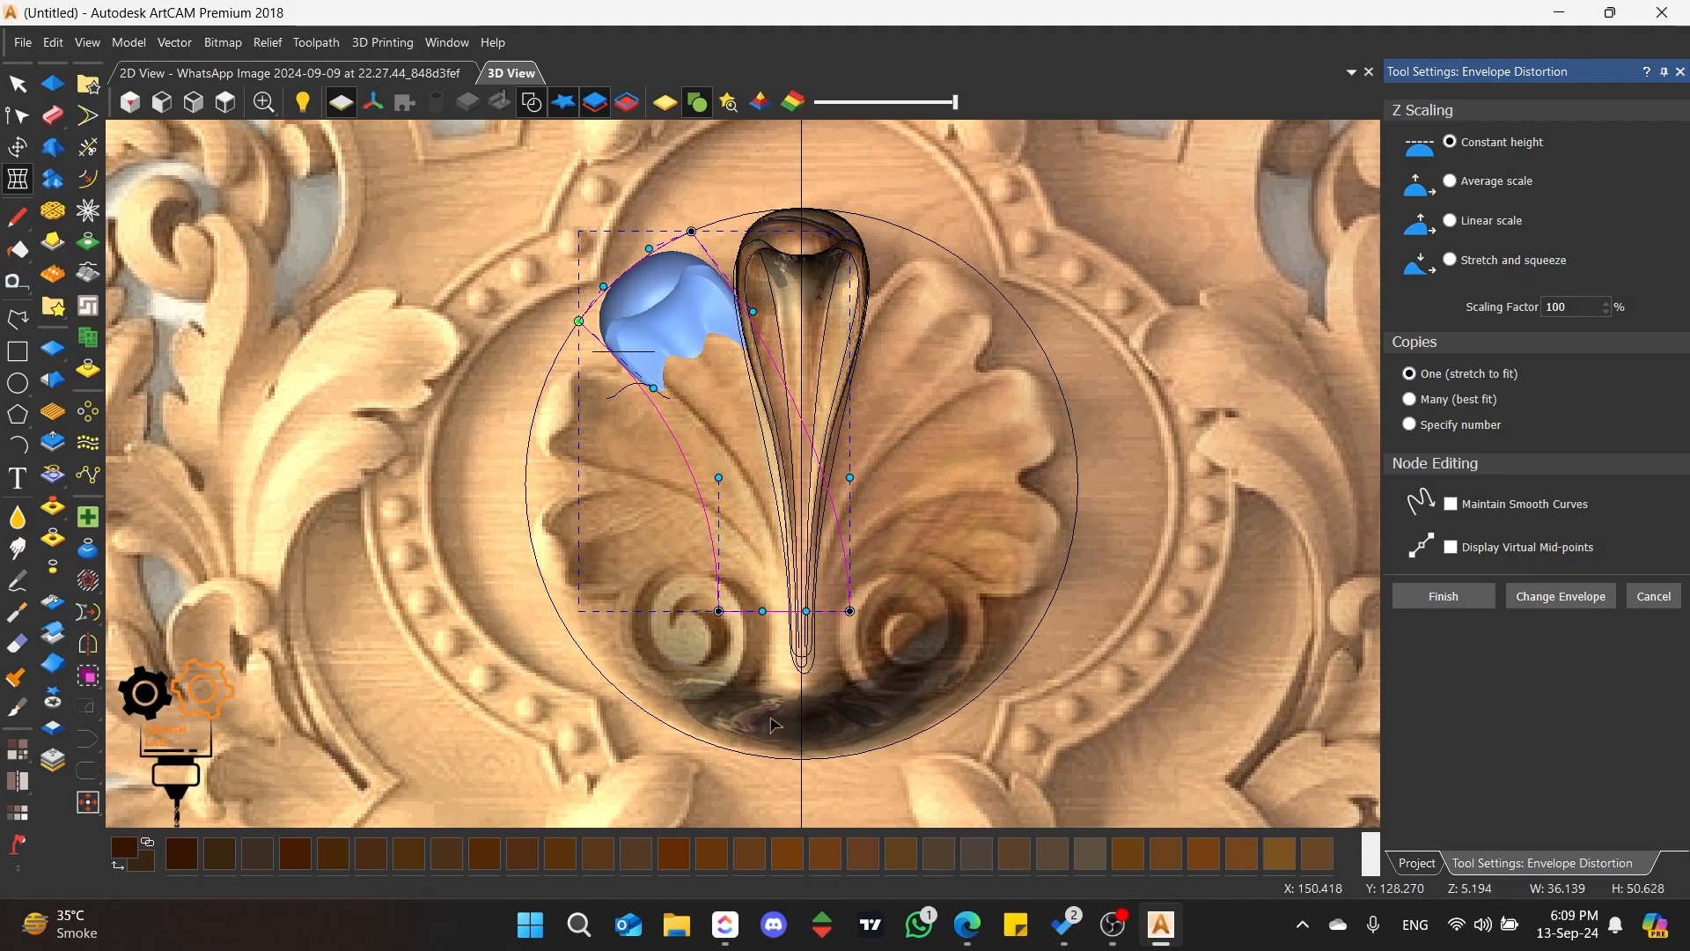
click(1437, 869)
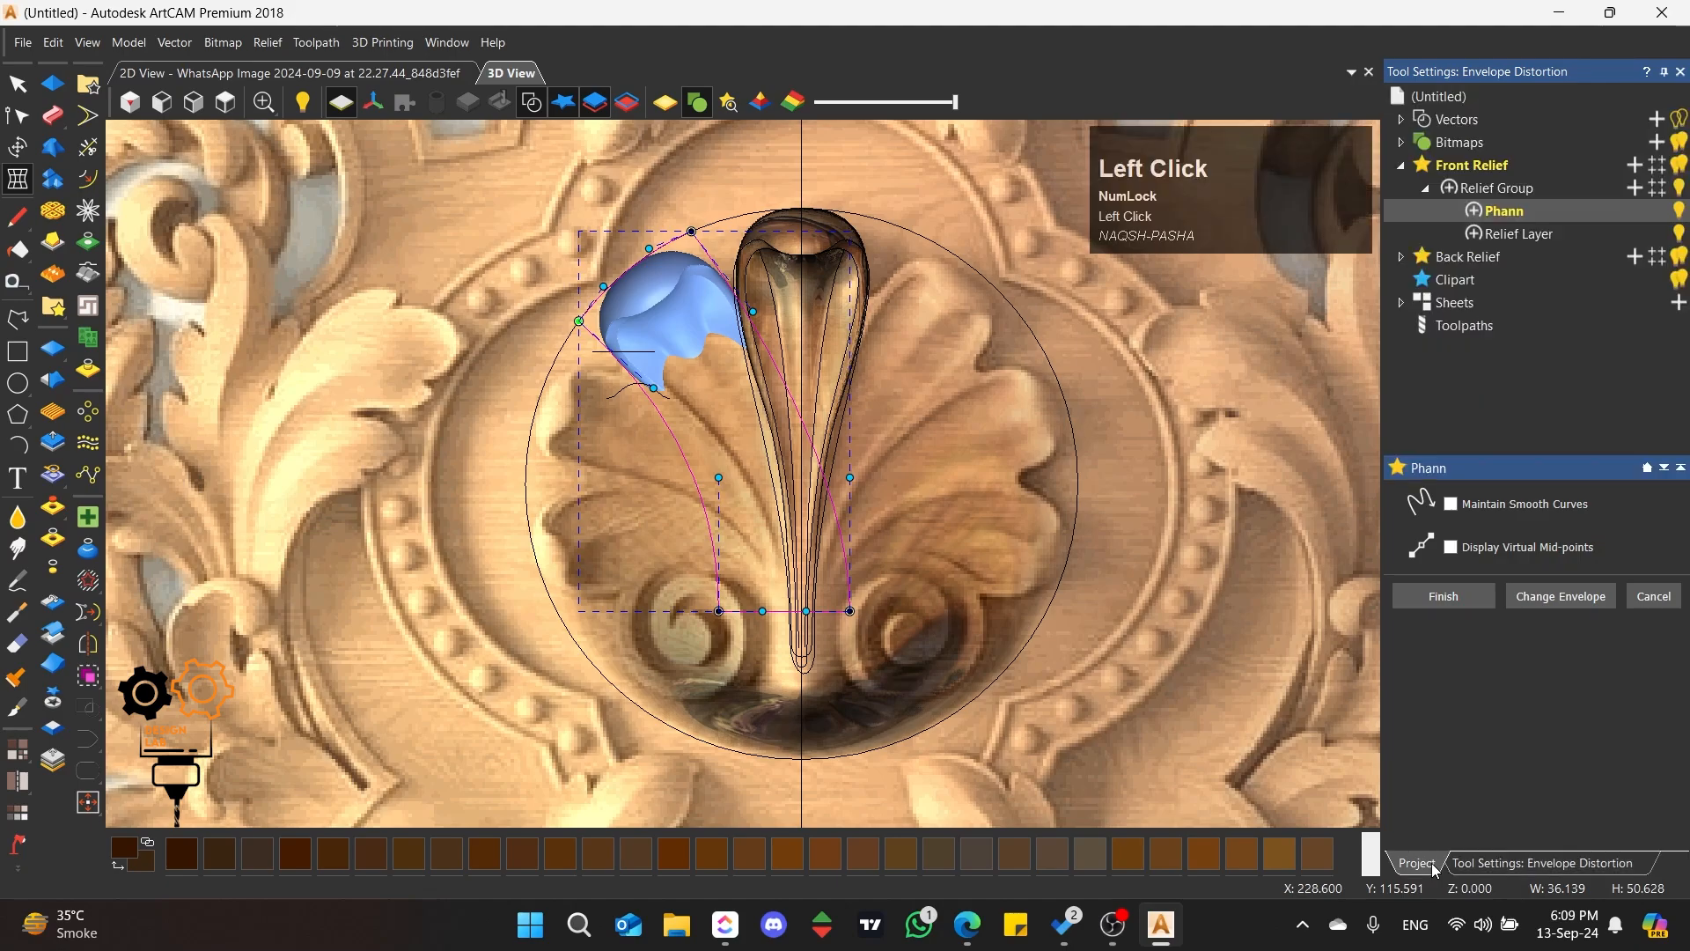
click(1680, 236)
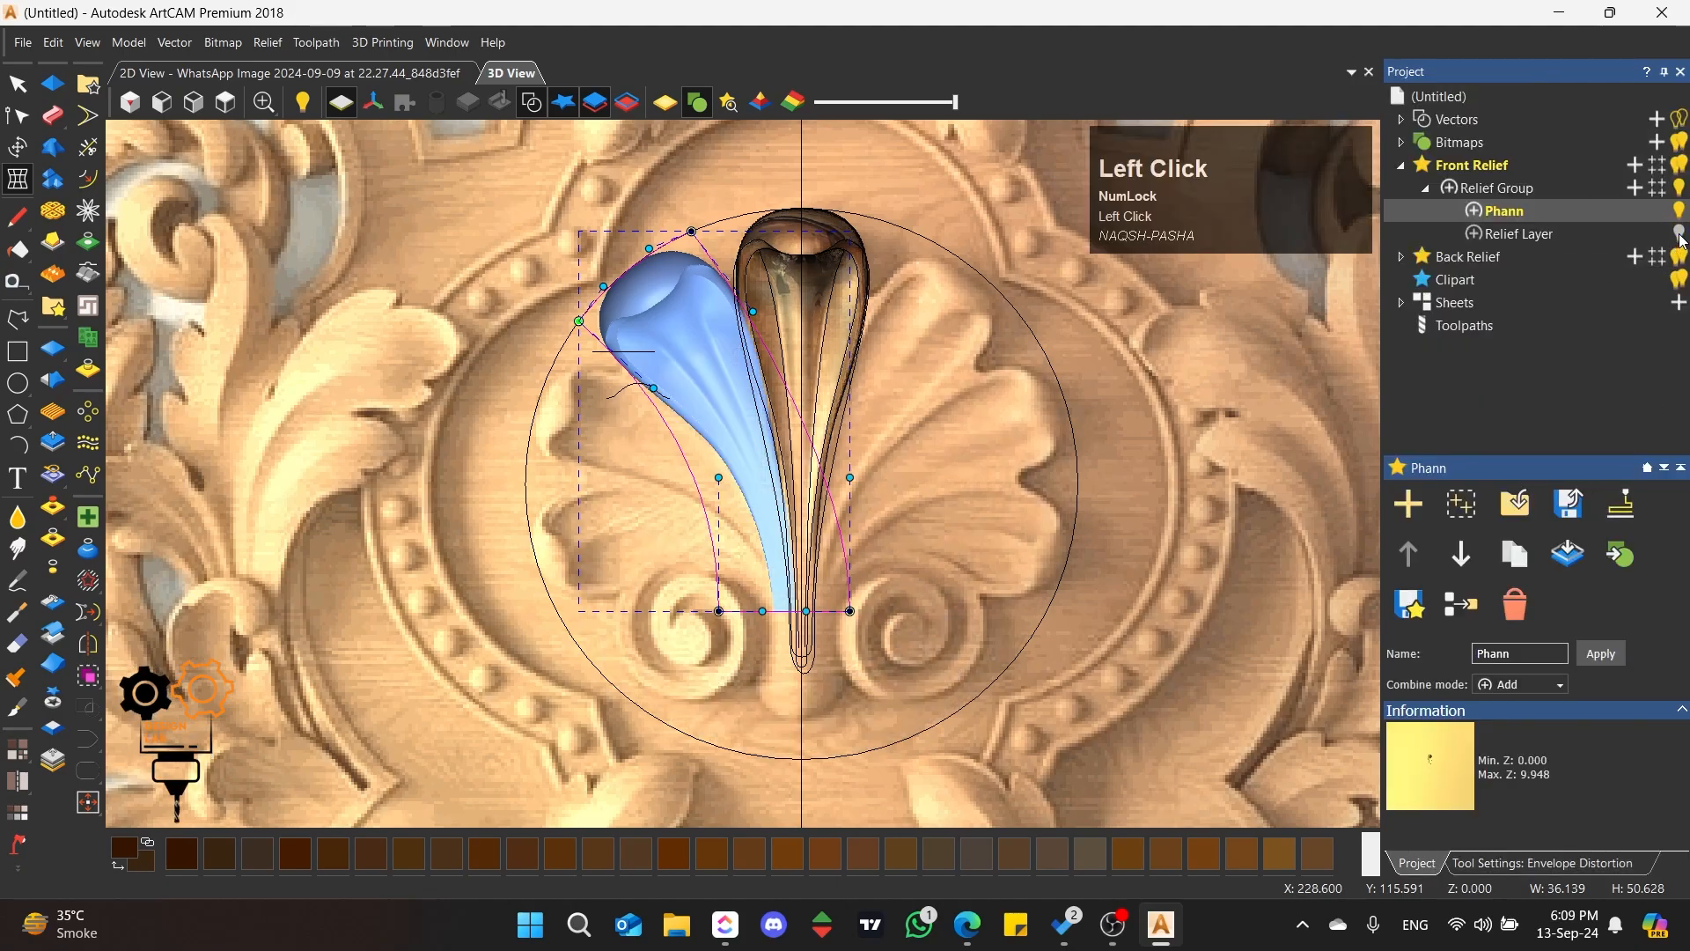
Step: Pull the envelope's two lower corners inward at the petal's base and bend its lower right side curve outward
scroll(622, 573, up, 2)
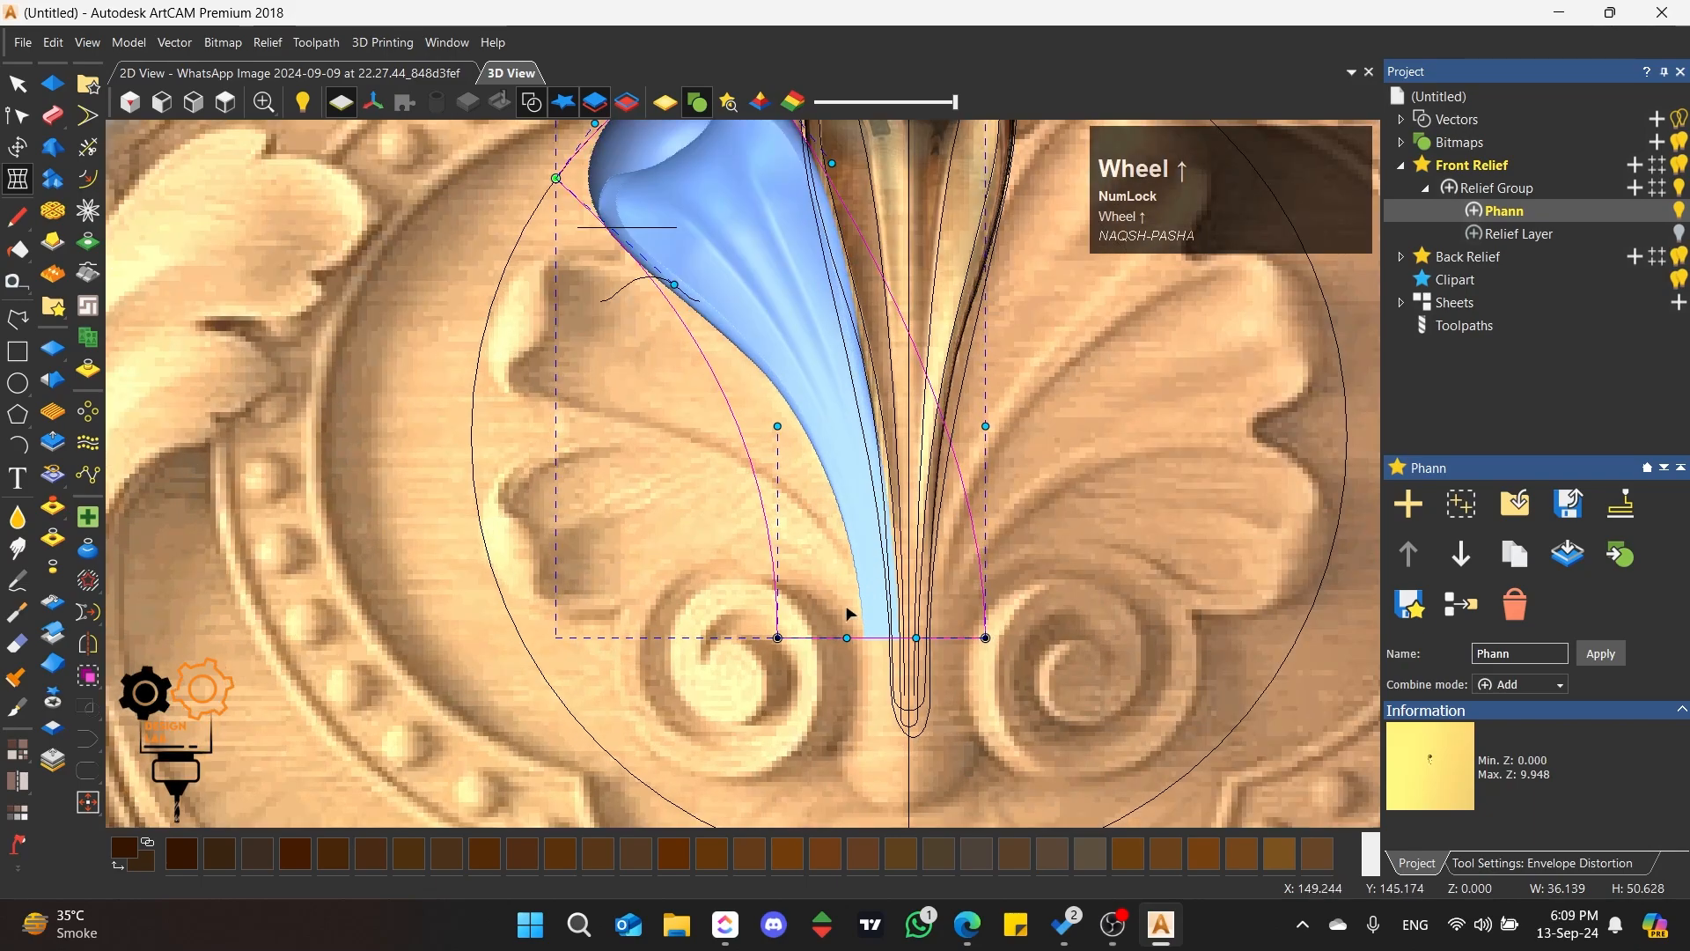
drag(777, 640, 799, 629)
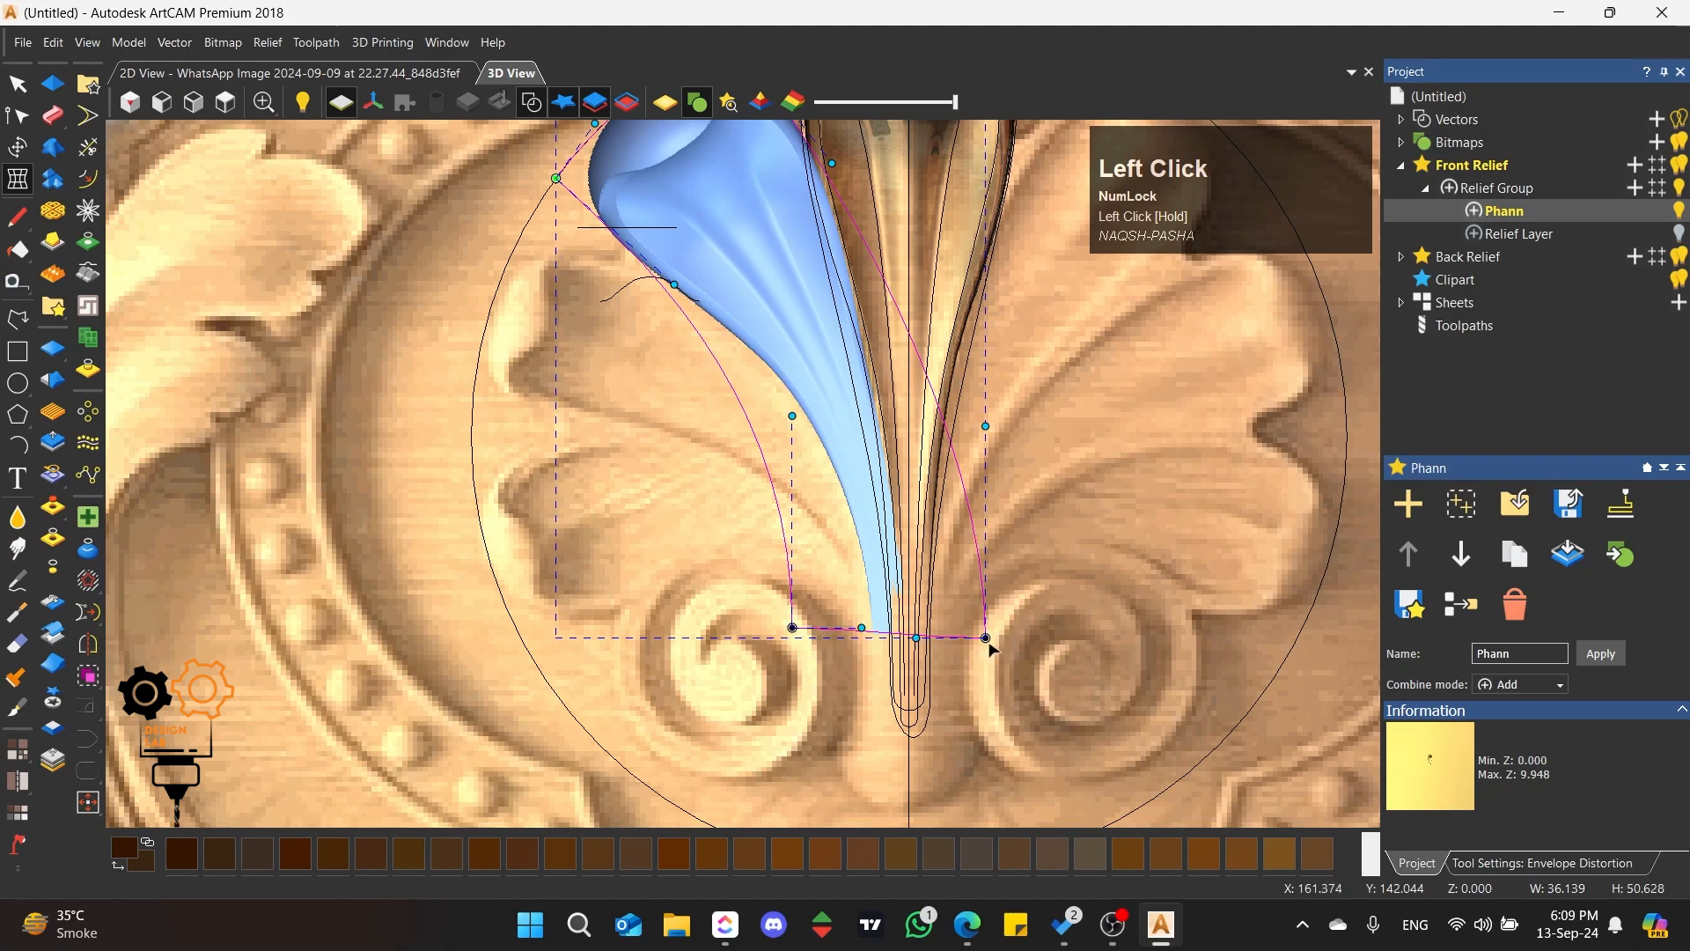
drag(985, 639, 977, 633)
drag(978, 423, 1000, 422)
Step: Refine the envelope's right side curve along the left petal's edge and move its lower right corner inward at the base
scroll(749, 171, down, 2)
scroll(748, 170, up, 2)
drag(830, 344, 818, 384)
drag(734, 217, 728, 220)
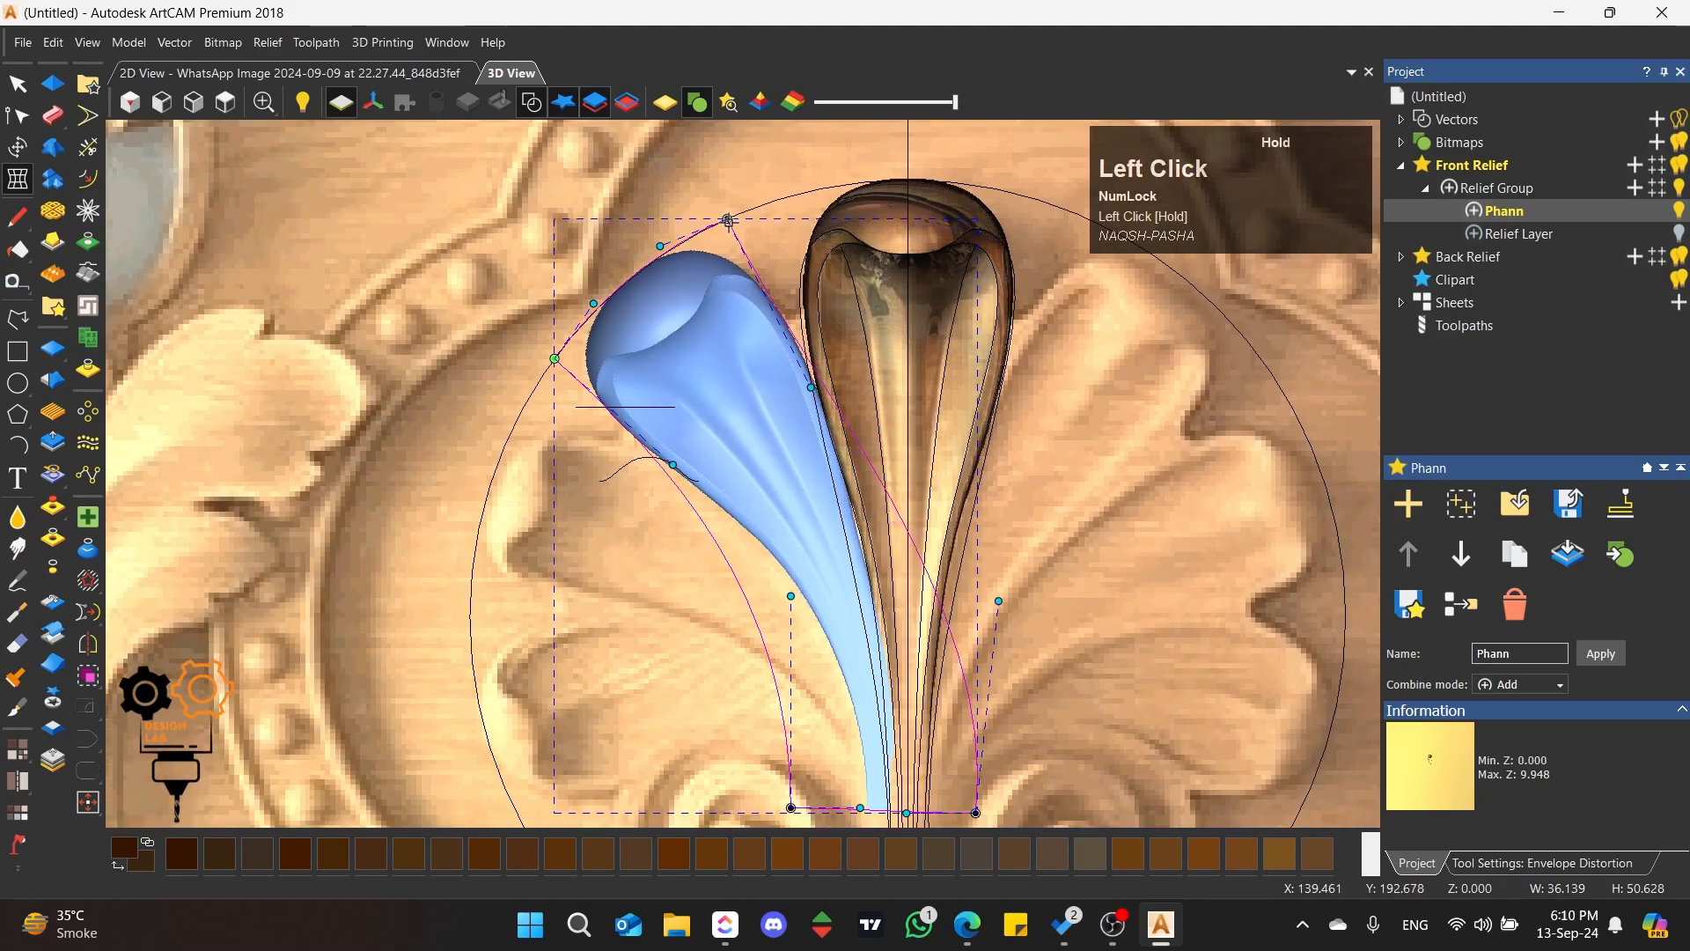
drag(811, 389, 815, 377)
scroll(973, 779, down, 2)
scroll(951, 784, up, 2)
drag(891, 661, 857, 663)
drag(914, 447, 939, 454)
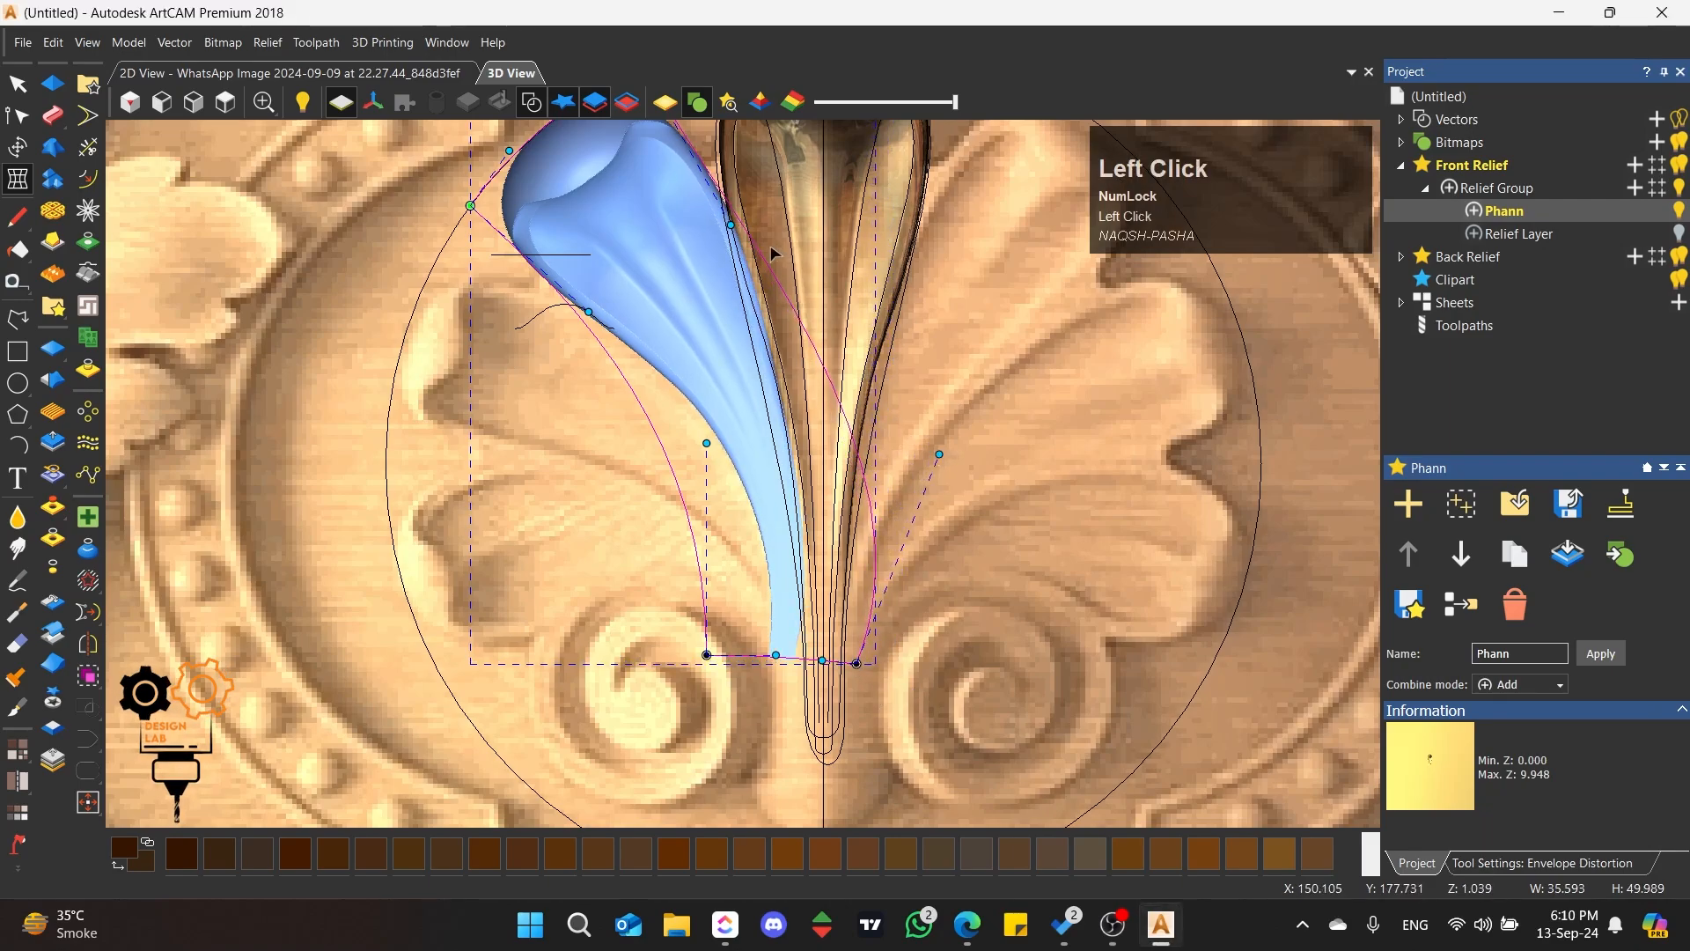
Step: Insert a node on the envelope's right side curve and bend the section below it inward toward the petal's stem
key(i)
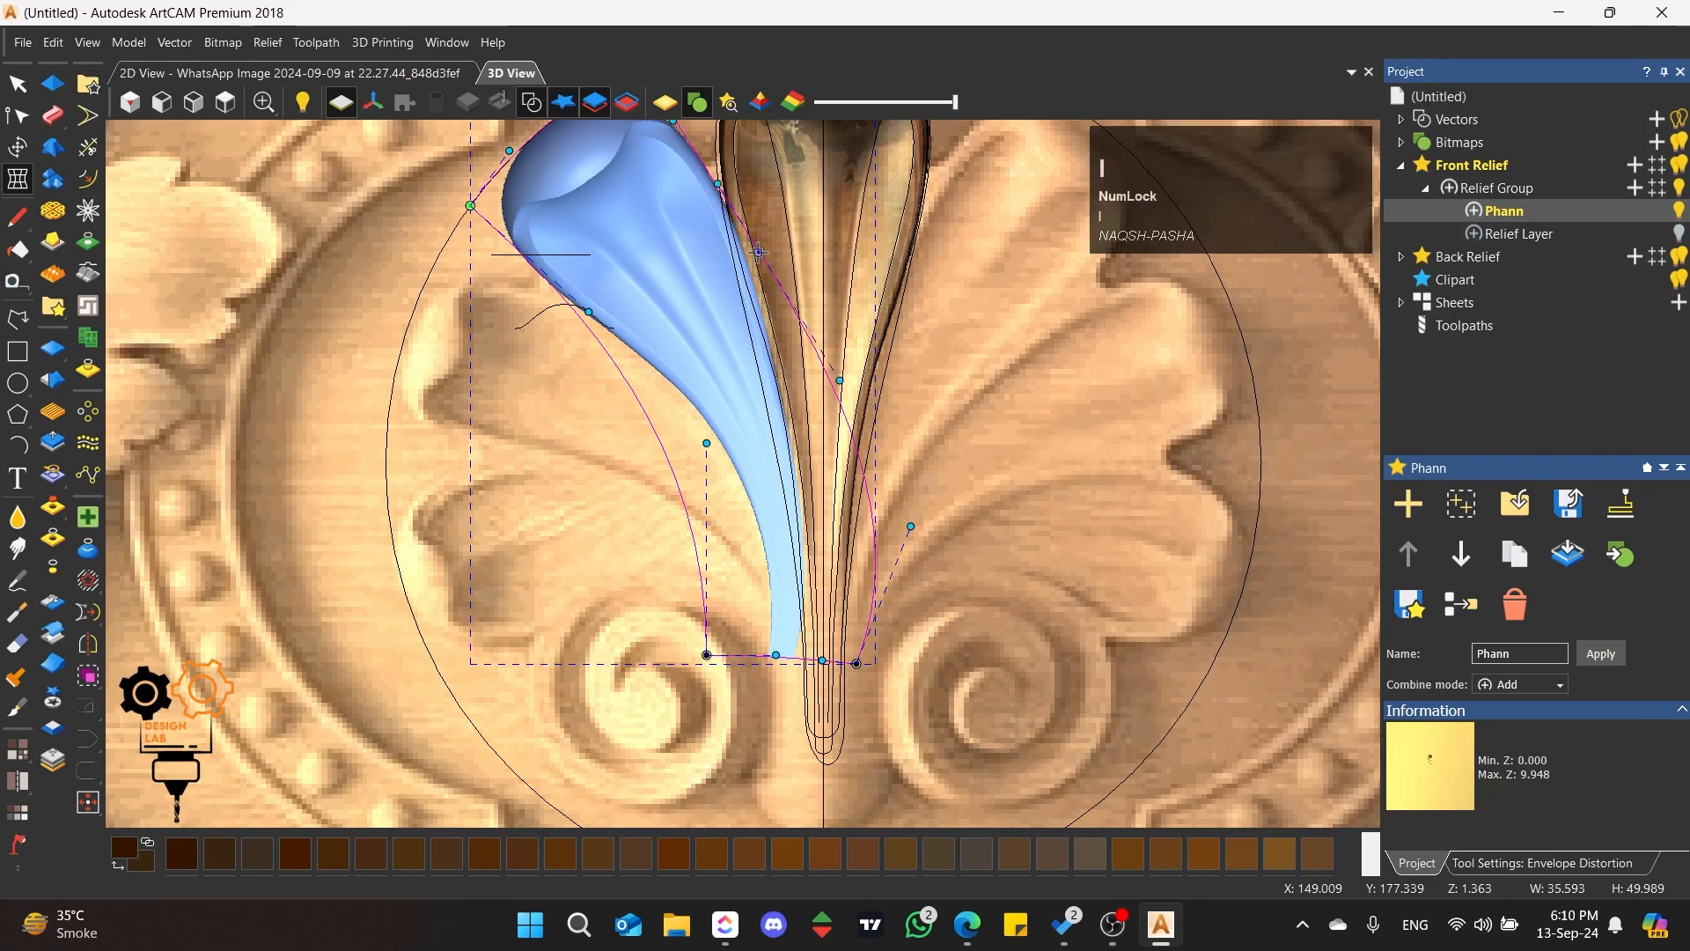
click(759, 252)
drag(759, 253, 753, 253)
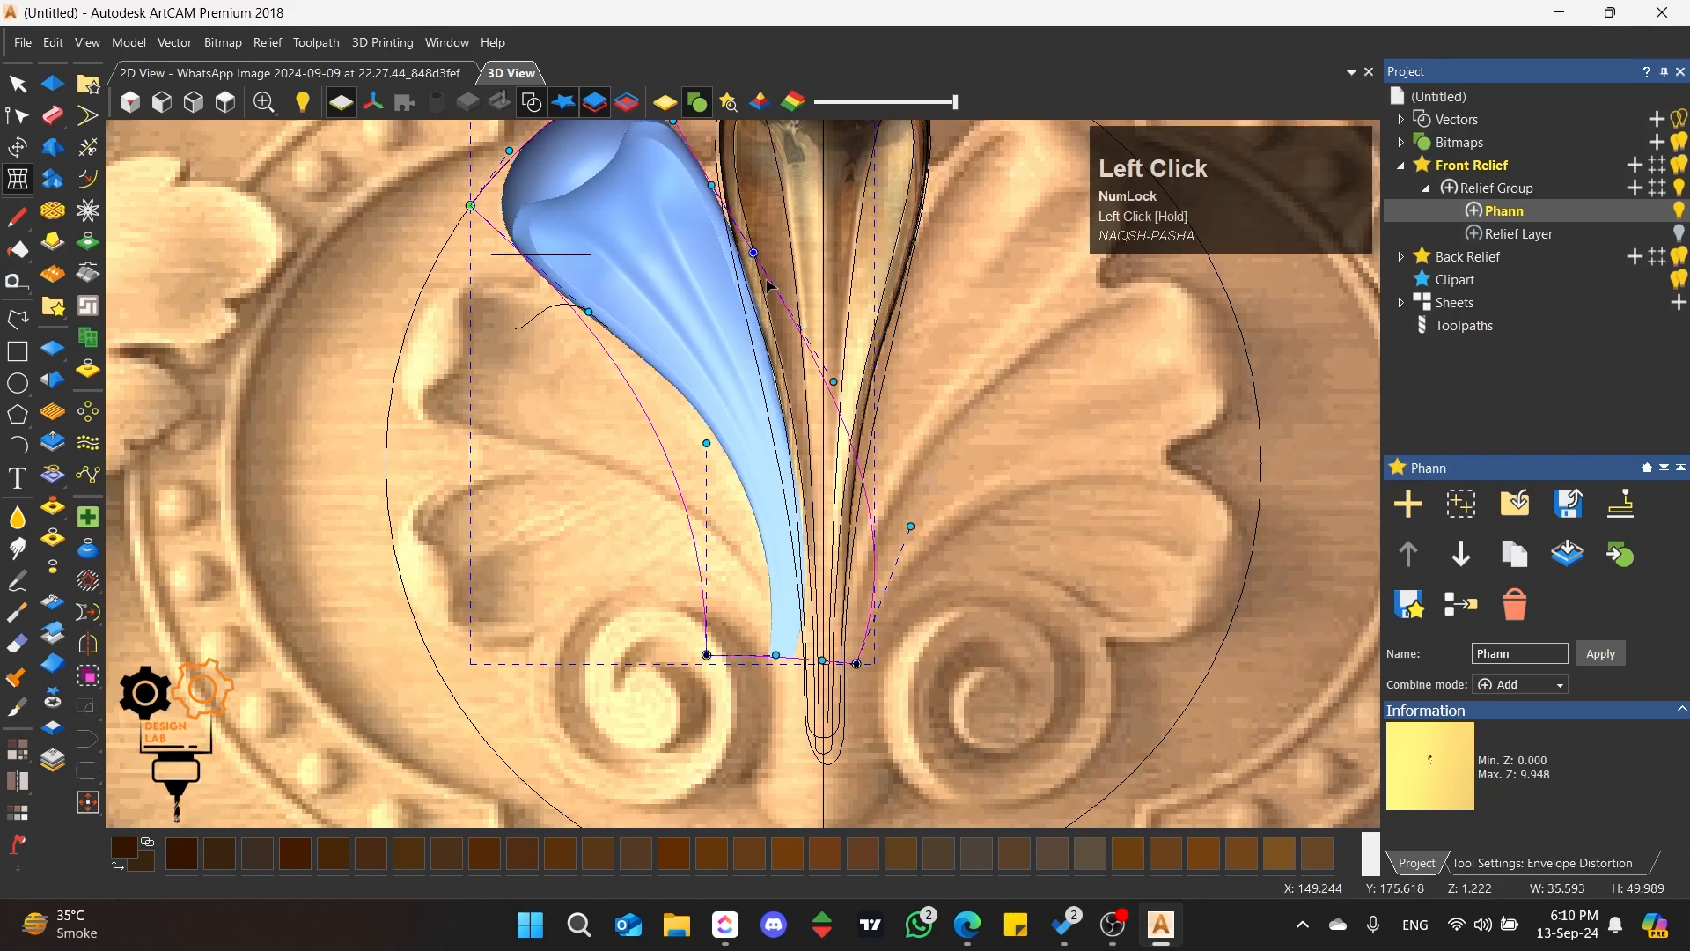
drag(912, 527, 881, 433)
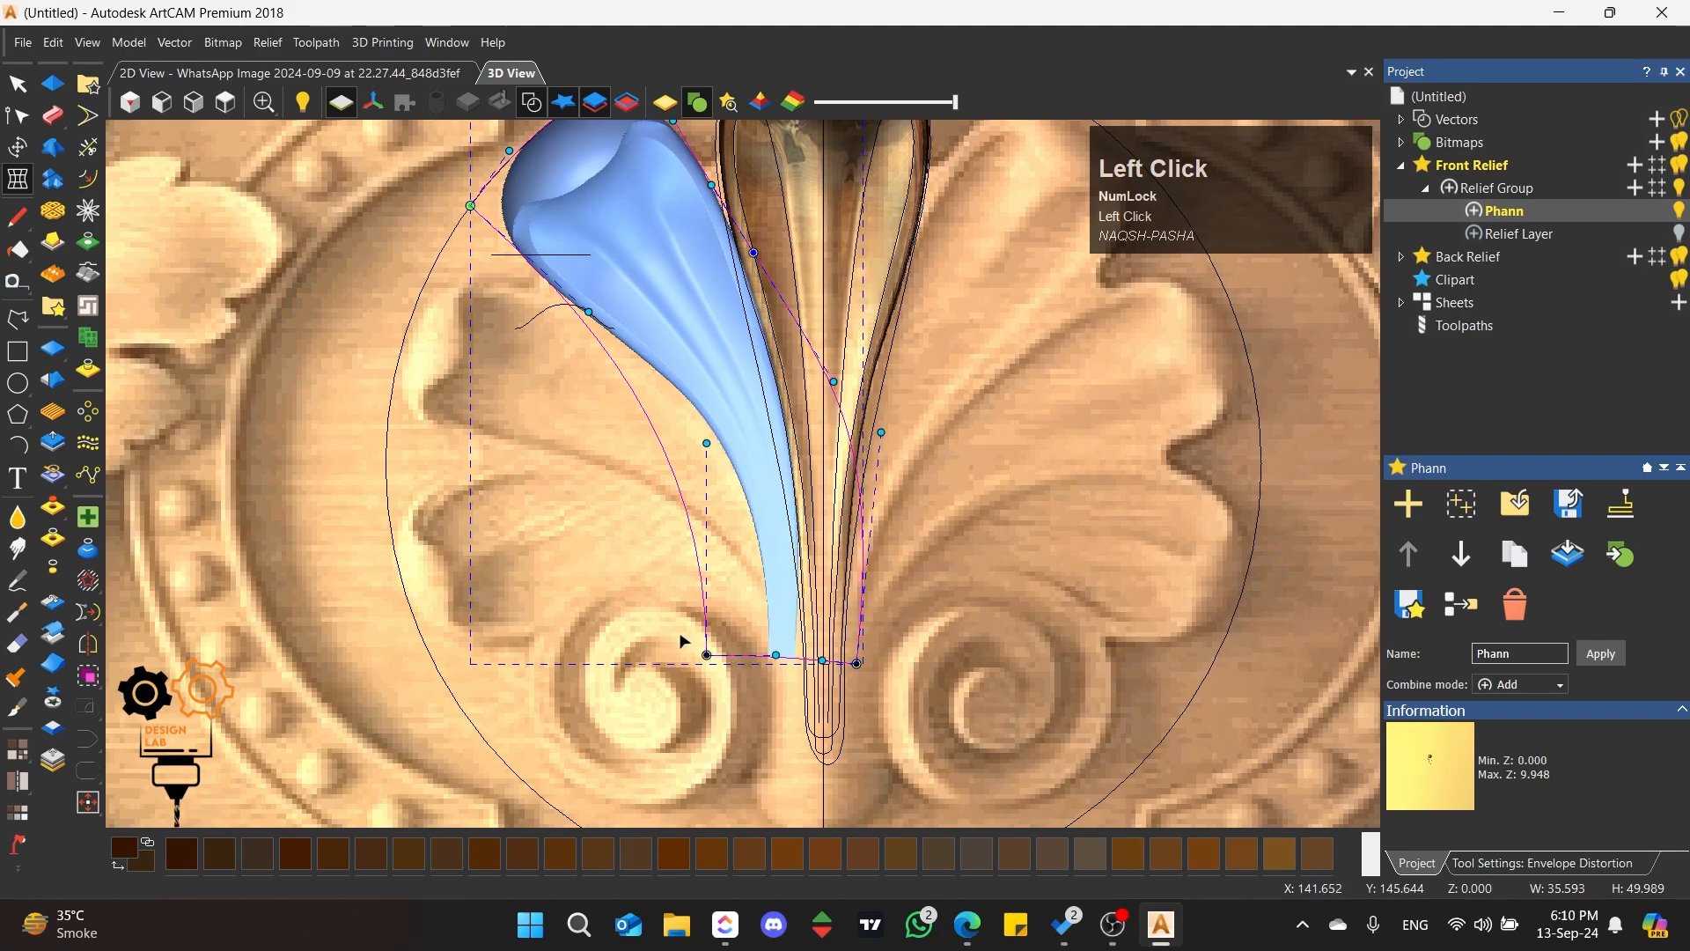
Step: Shift the envelope's two lower corners together toward the central petal's base and finish the distortion
drag(666, 630, 937, 717)
drag(855, 663, 877, 670)
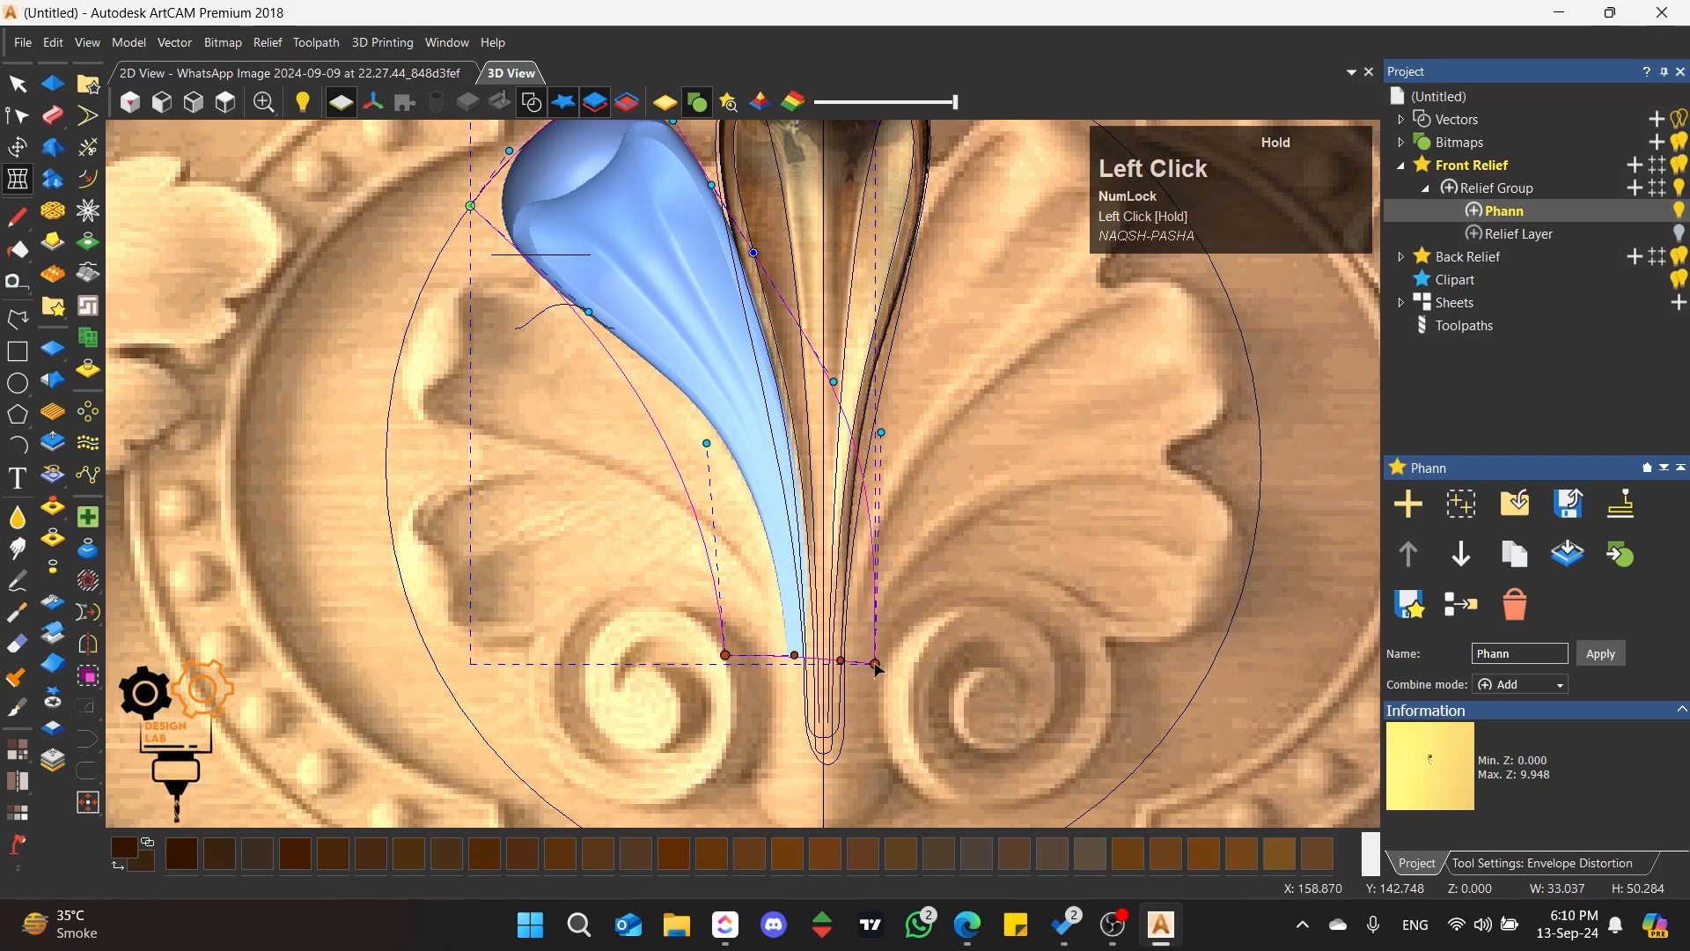
scroll(874, 662, up, 3)
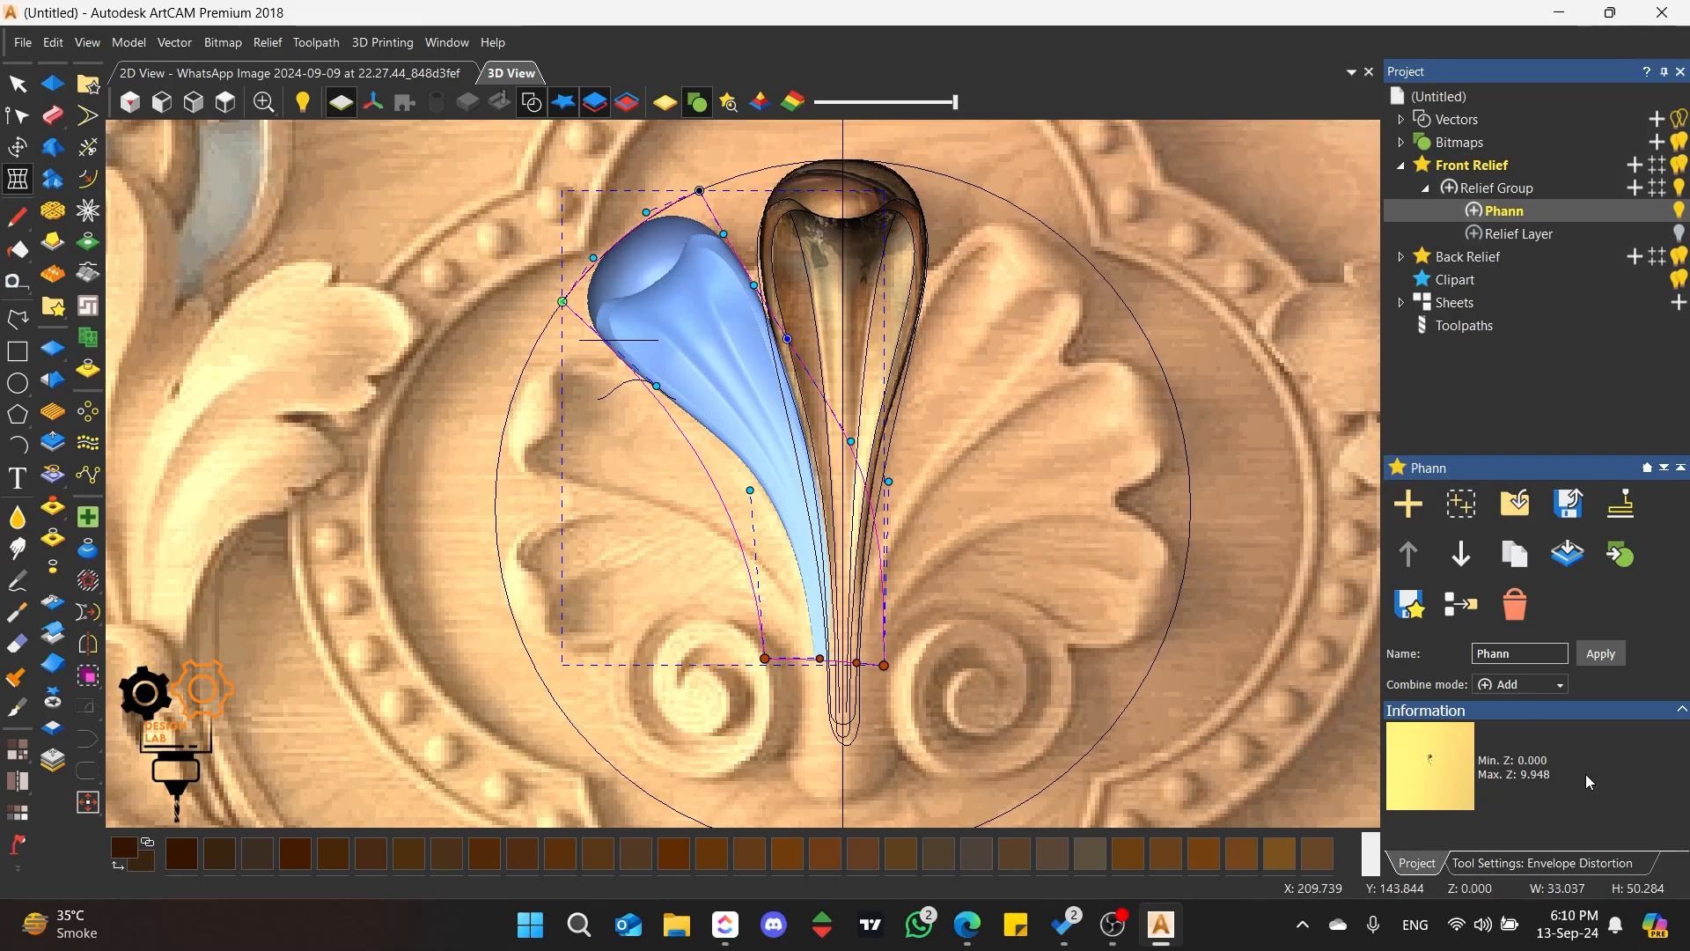
click(1572, 864)
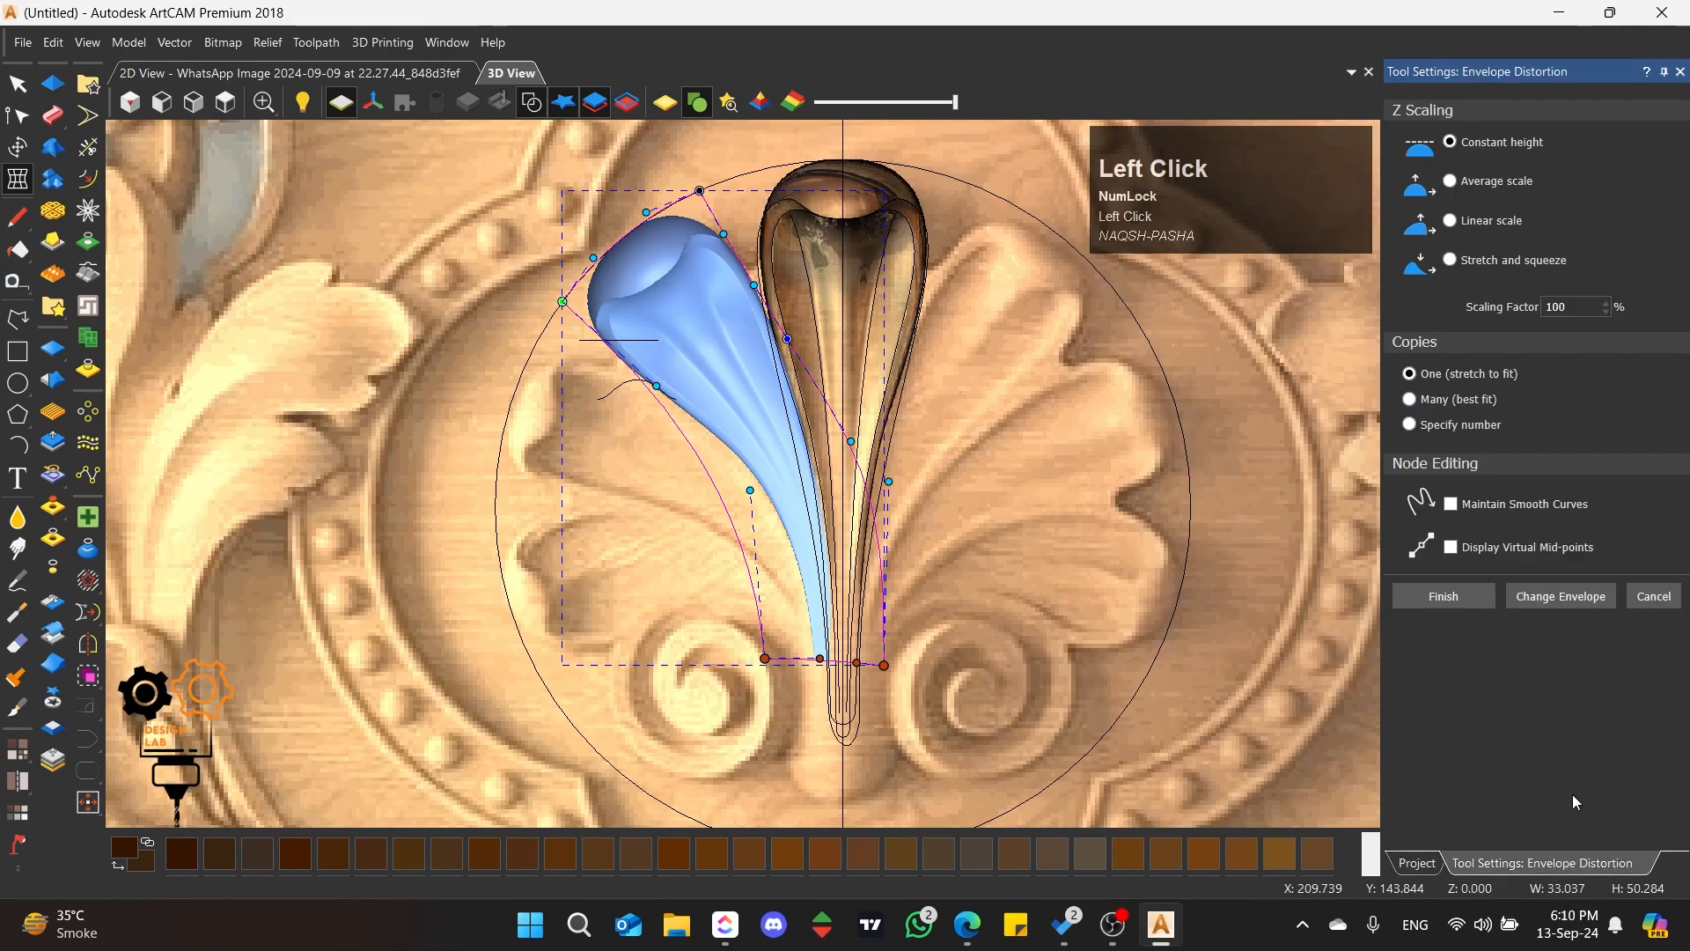
click(1462, 603)
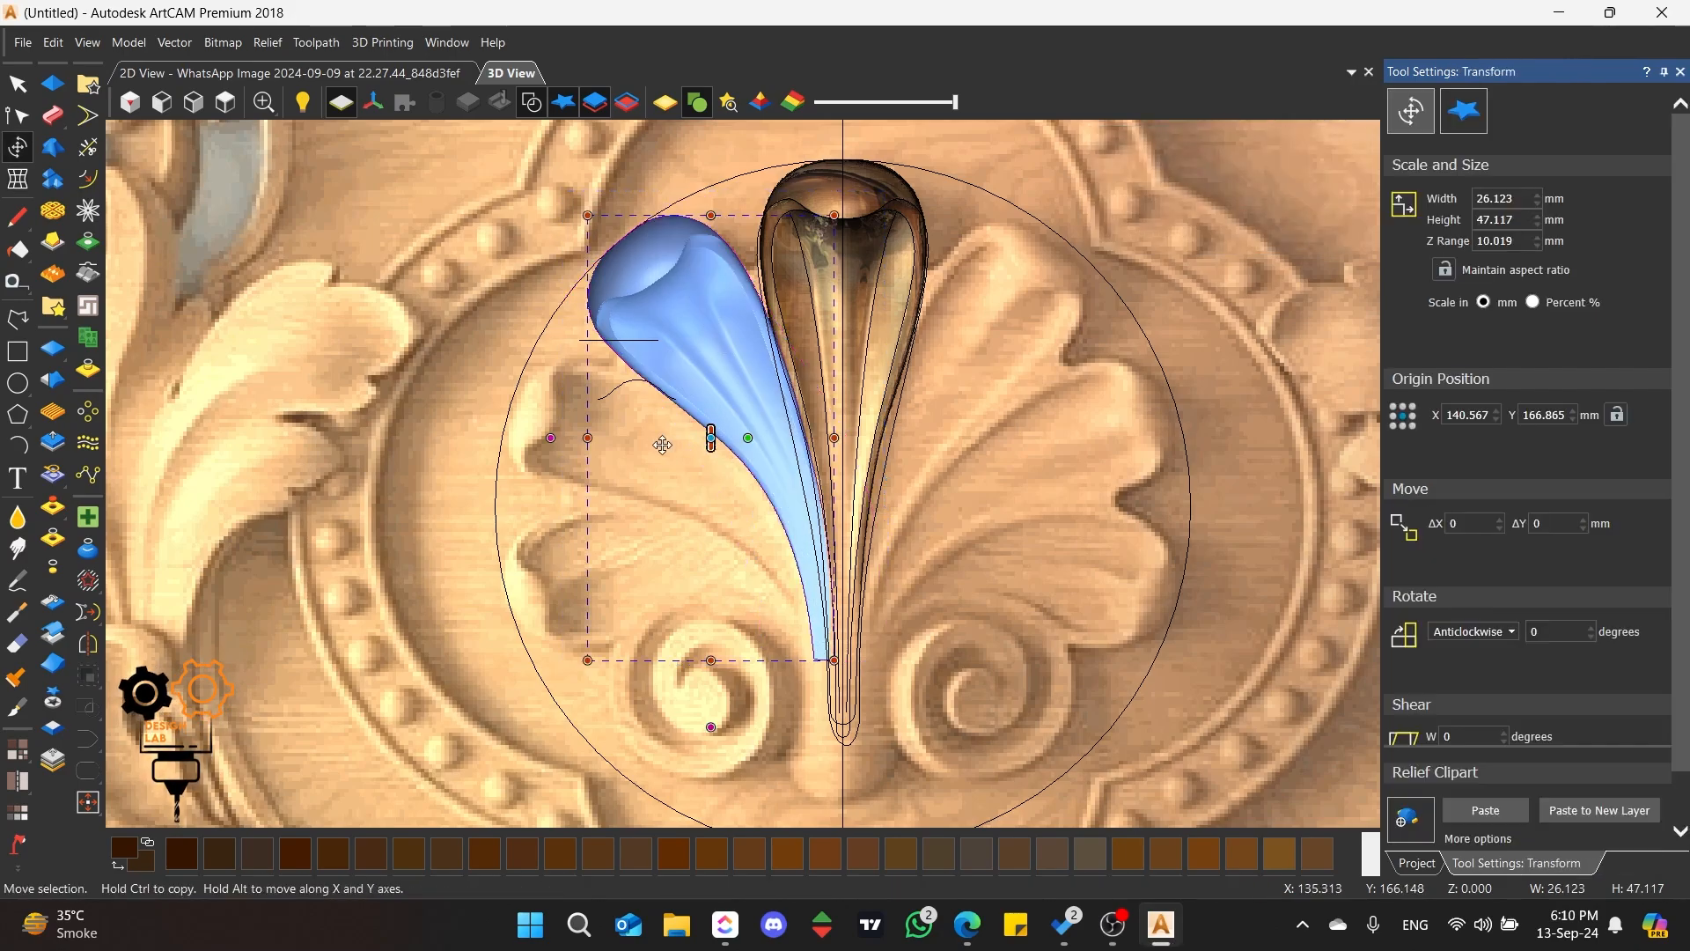
Step: Copy the distorted petal clipart down onto the picture's second left petal
click(620, 442)
click(627, 295)
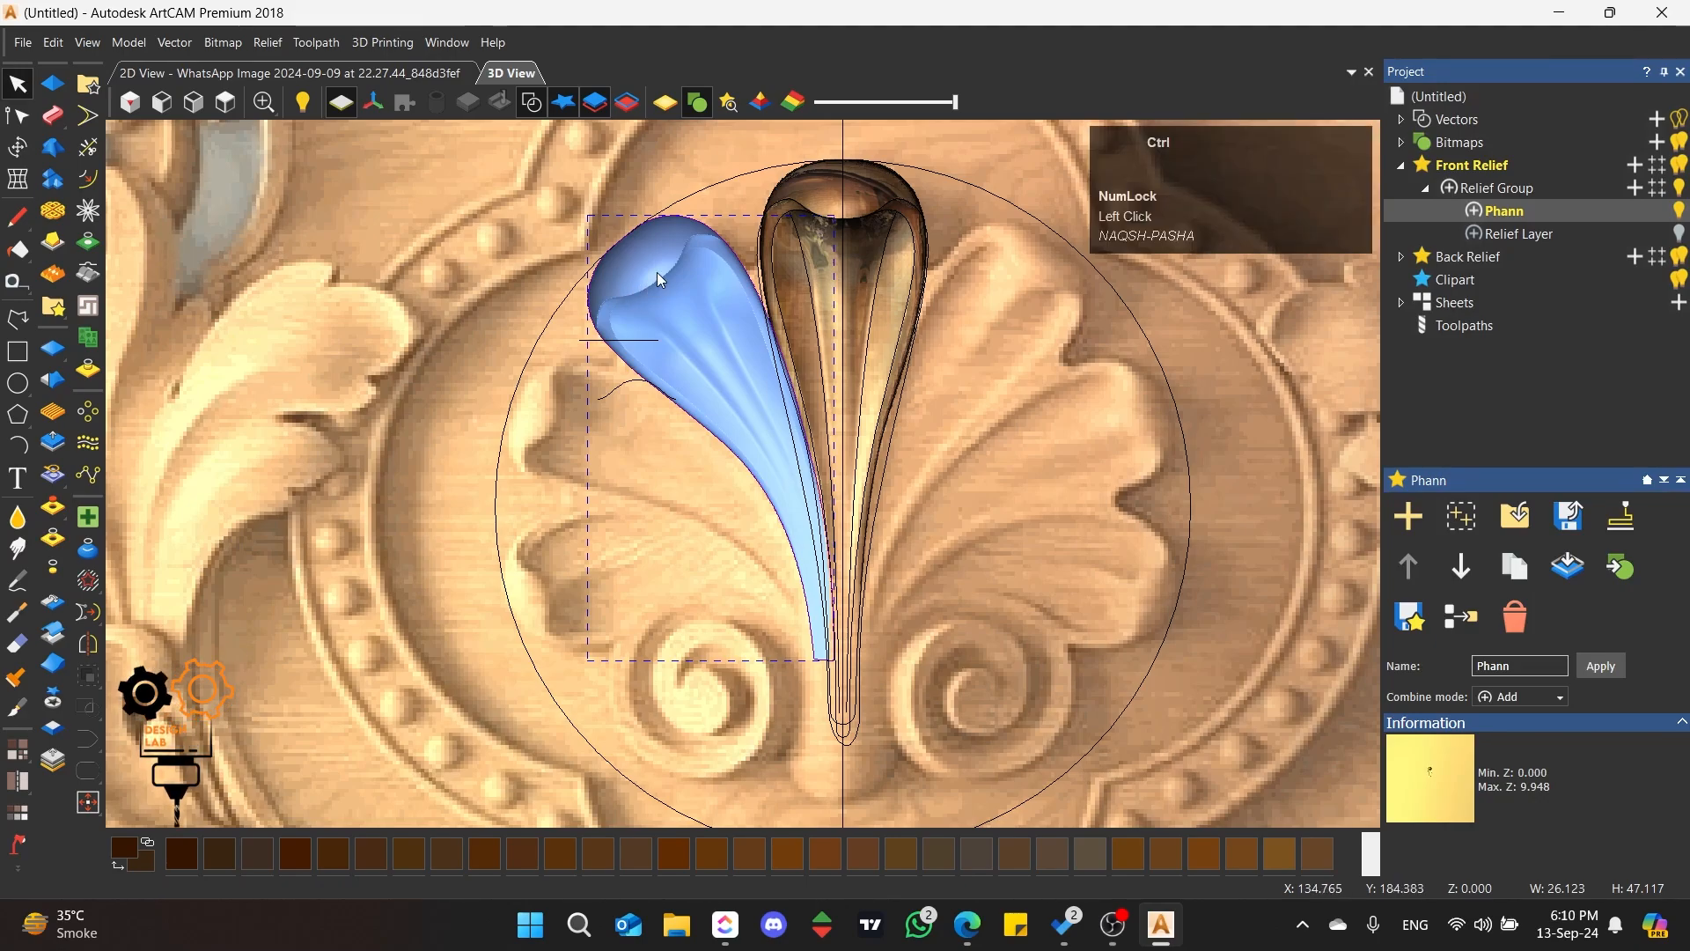
ctrl+drag(656, 272, 572, 427)
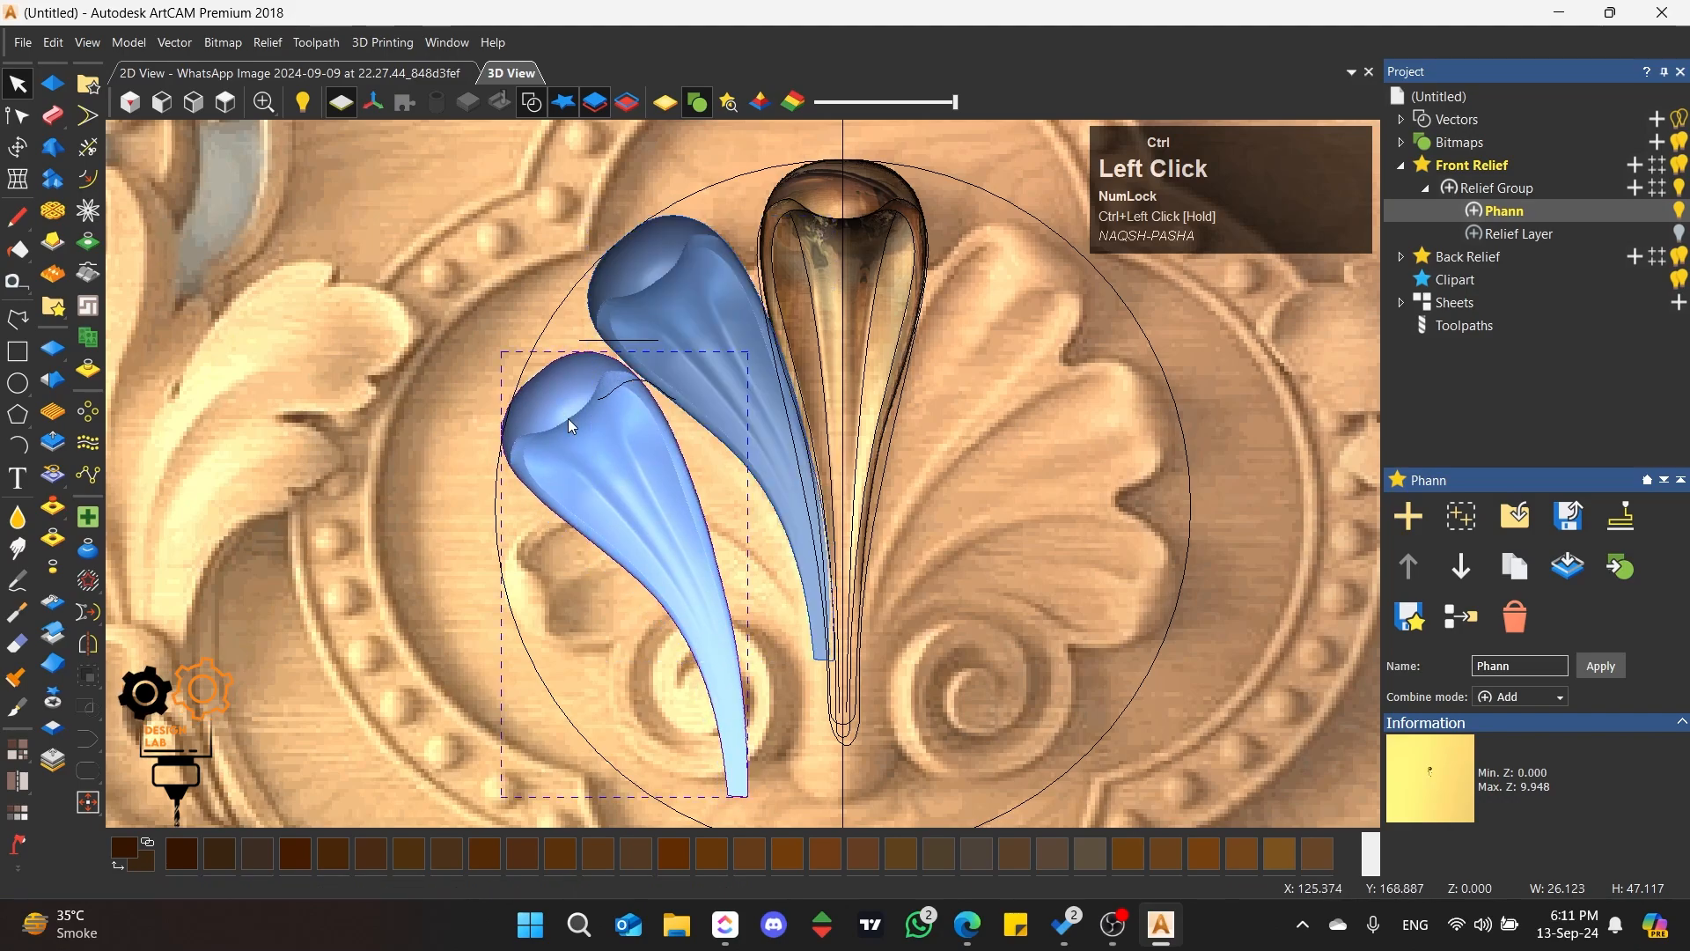
Step: Set the copy's transform origin on its head and rotate it anticlockwise about 21° and another 9° over the second left petal
click(17, 147)
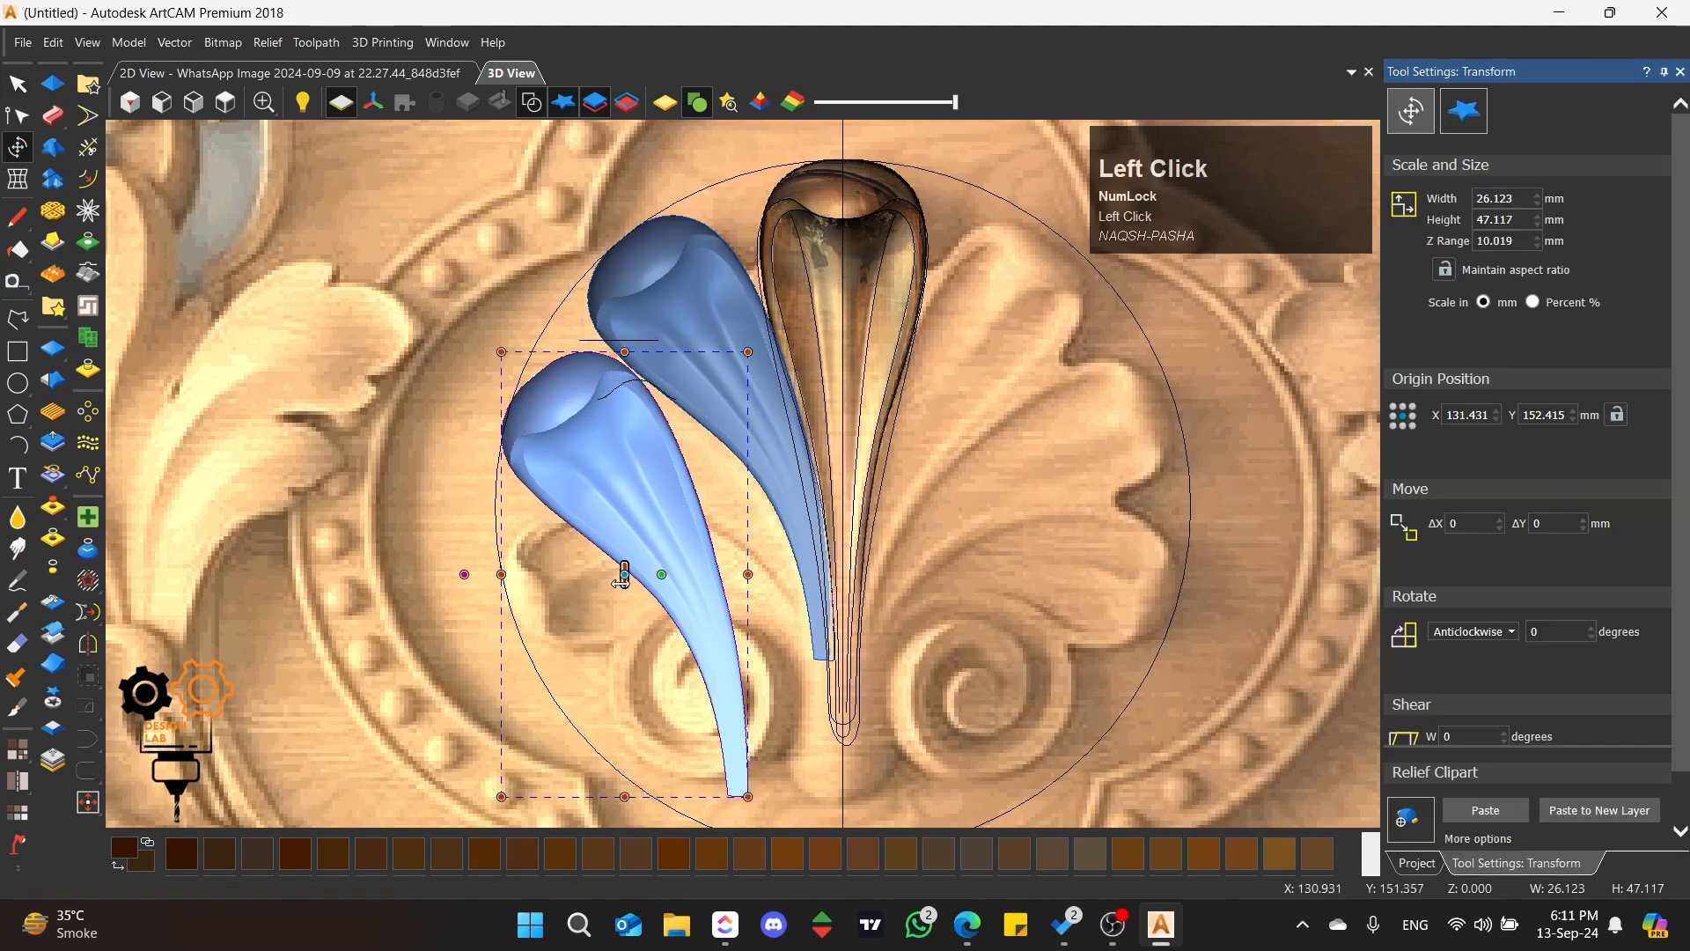
drag(624, 572, 553, 399)
drag(776, 771, 889, 669)
drag(604, 428, 606, 450)
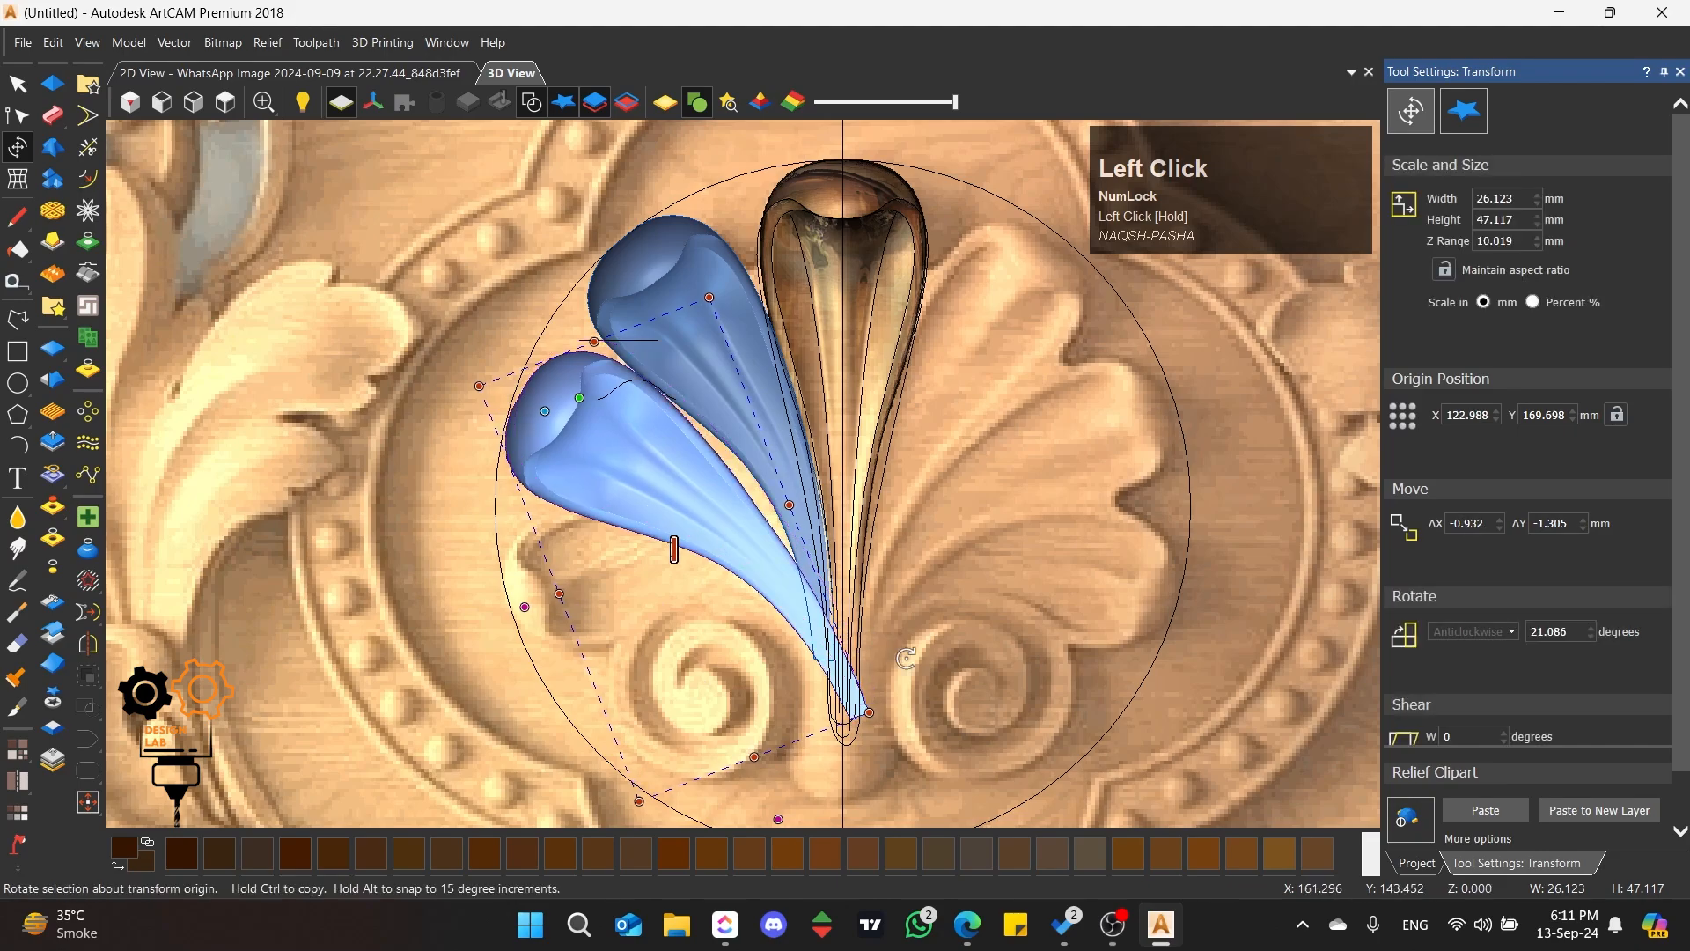
drag(951, 704, 970, 616)
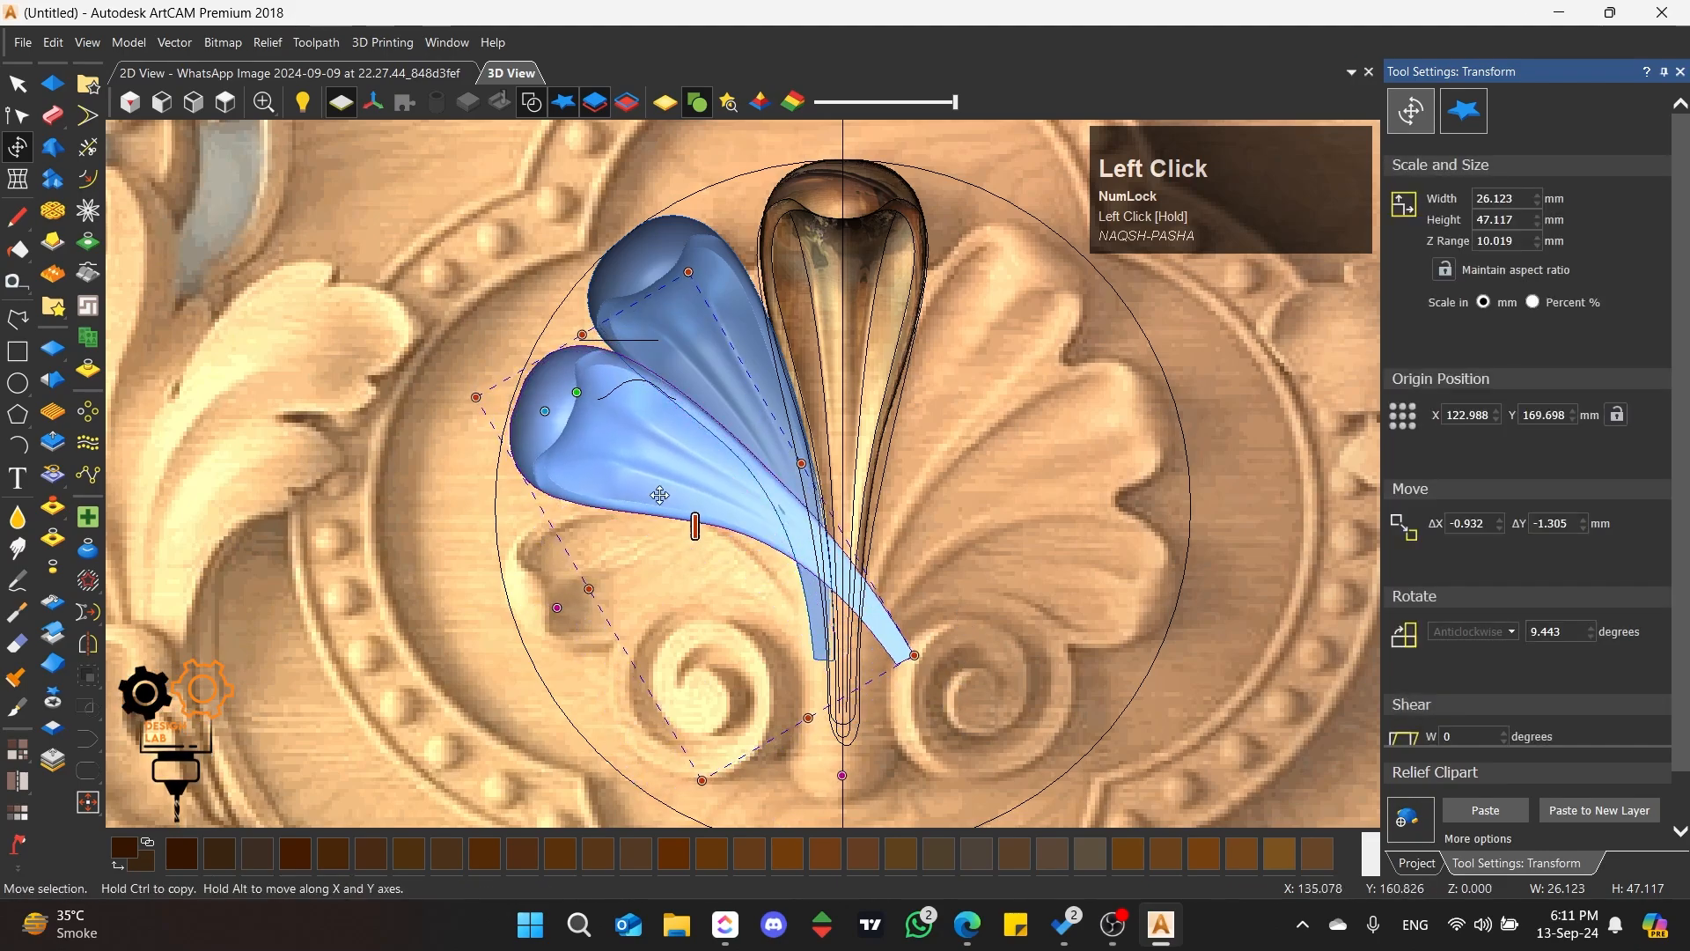
mouse_move(636, 486)
mouse_down()
mouse_move(698, 558)
mouse_move(624, 490)
mouse_up()
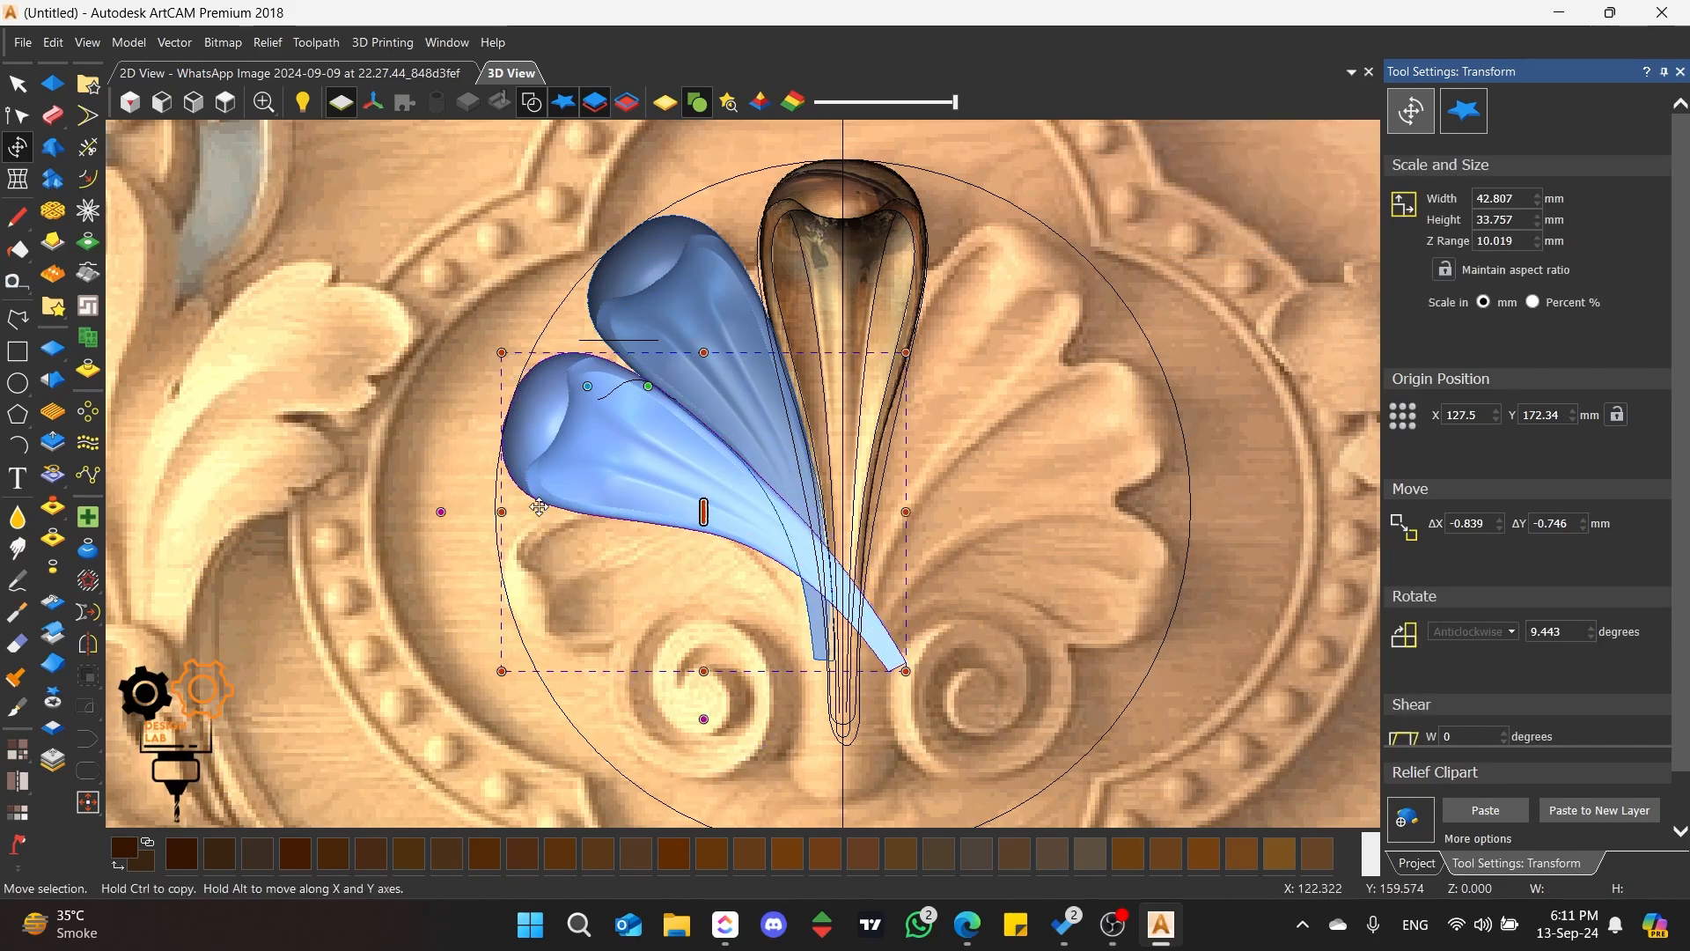
Step: Apply Envelope Distortion to the second petal, moving its lower right corner to the shell's base and its upper right corner up
click(17, 190)
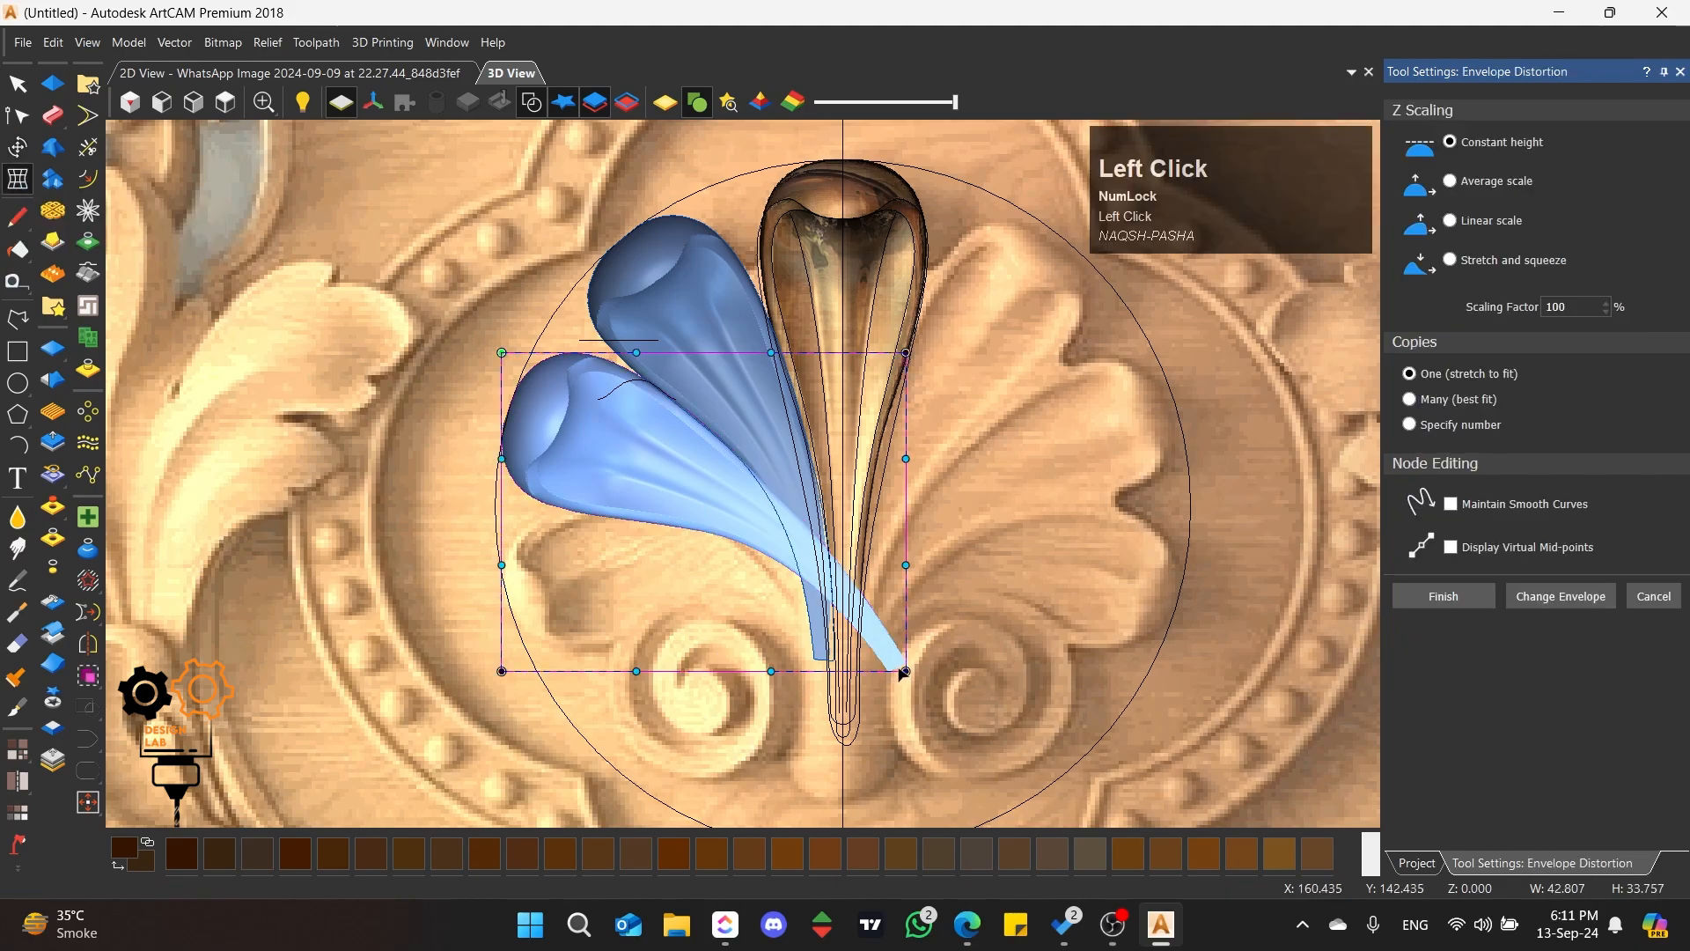
drag(906, 671, 830, 688)
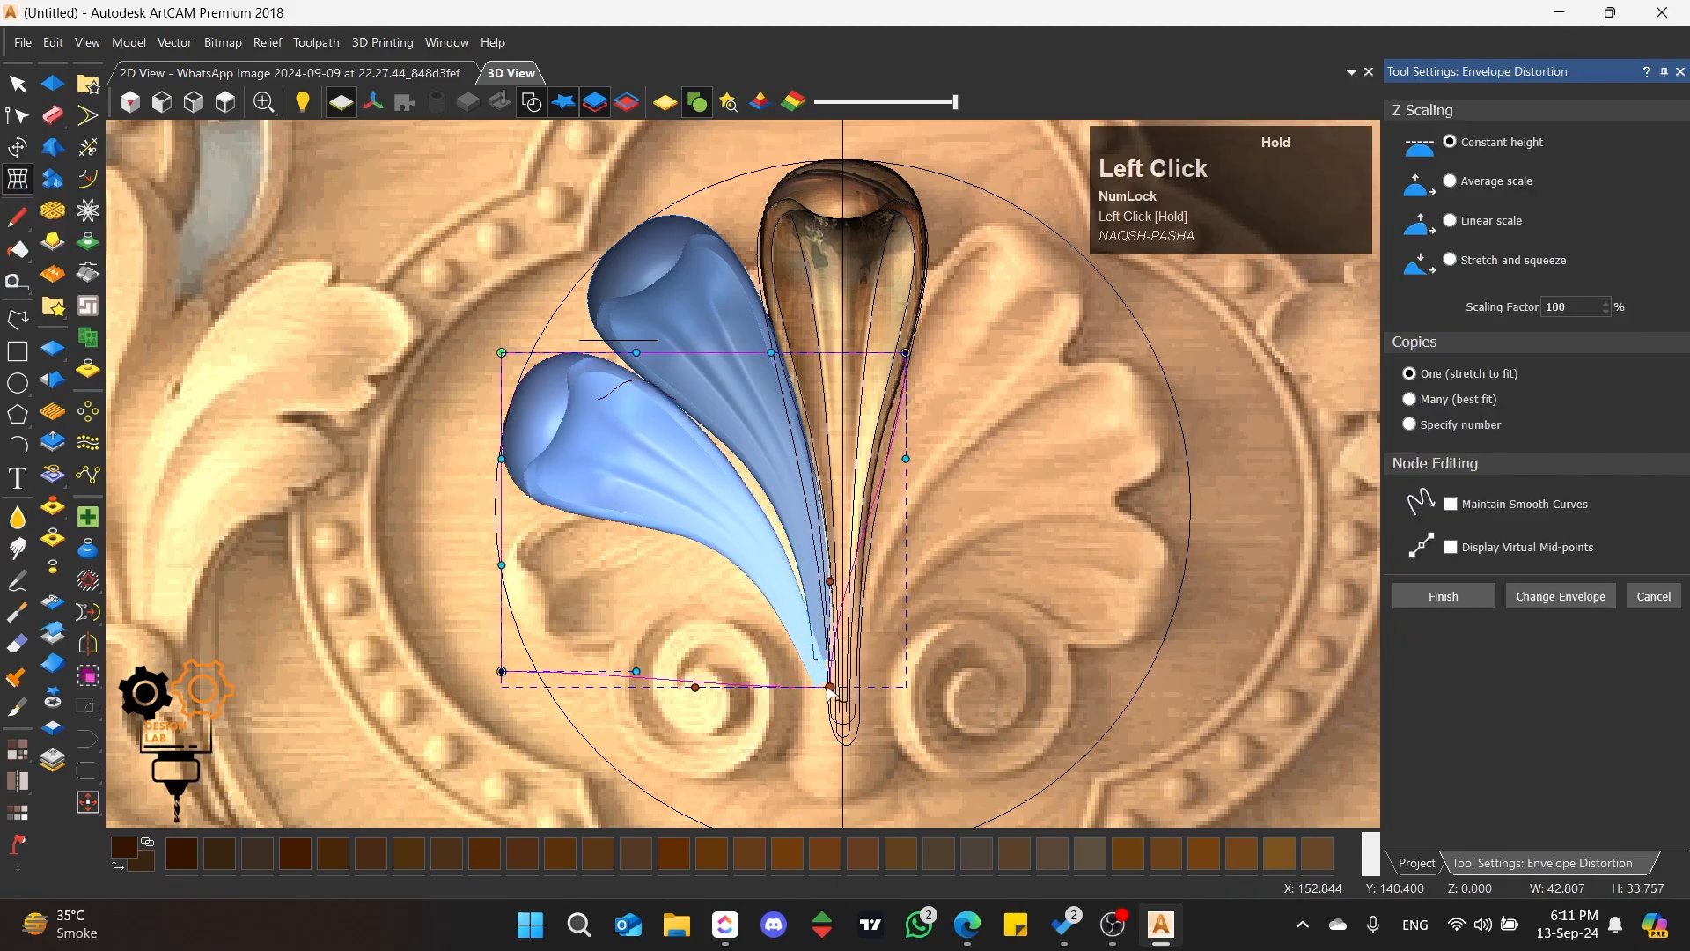
drag(830, 583, 842, 573)
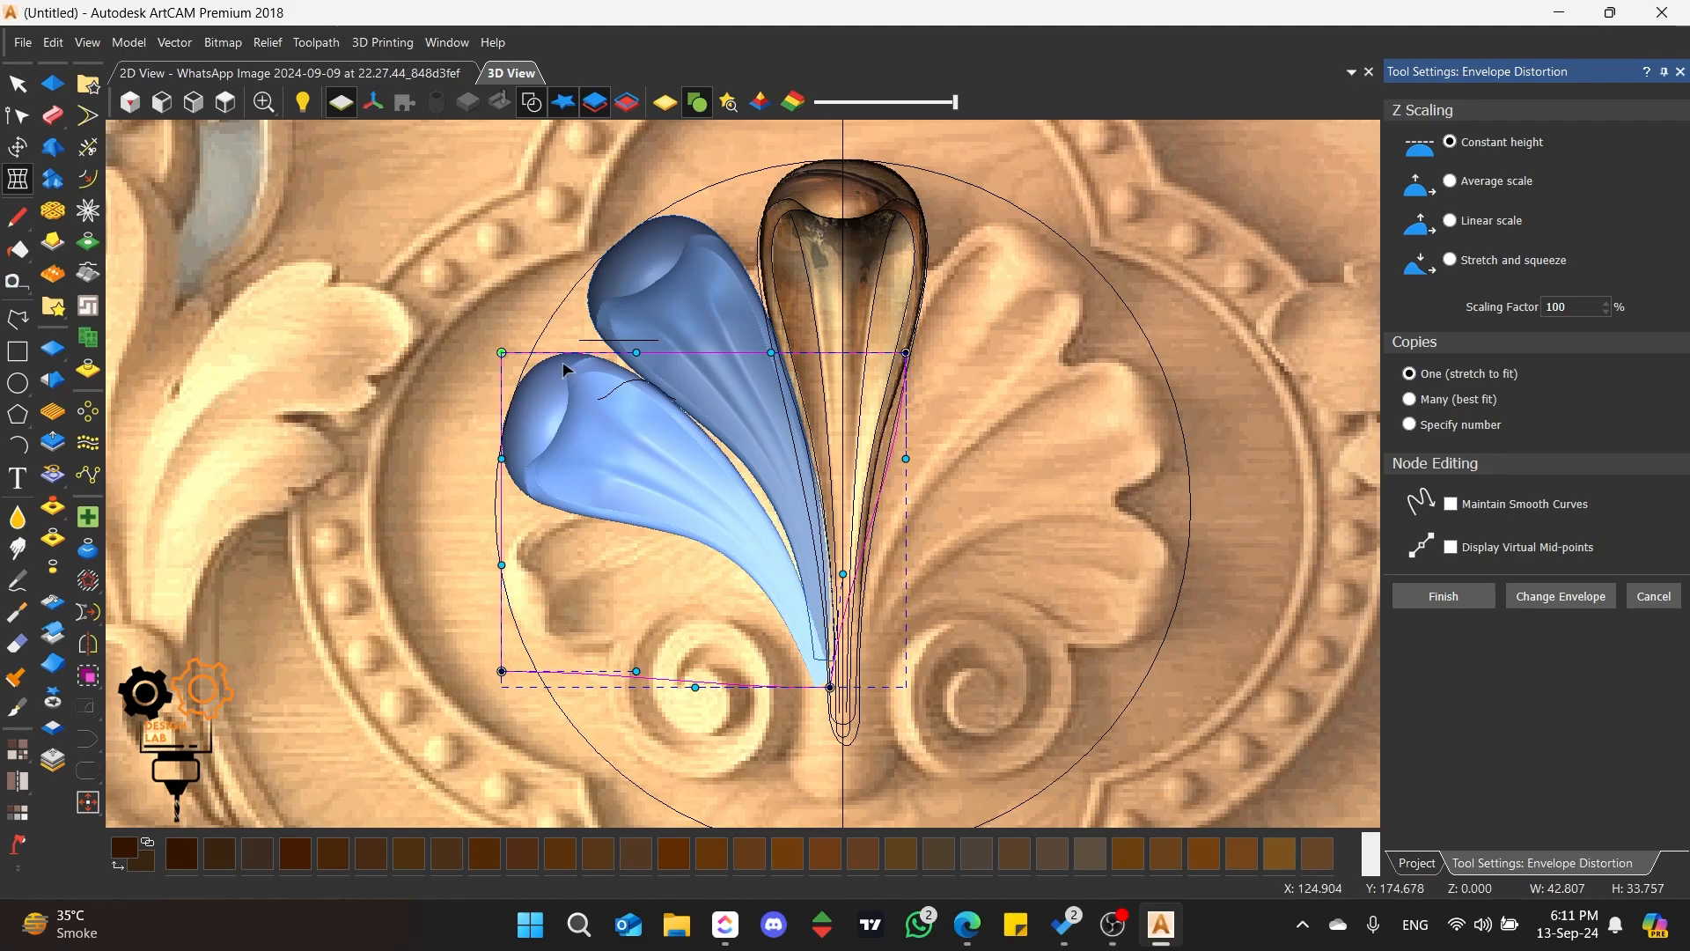
click(905, 352)
drag(910, 352, 877, 276)
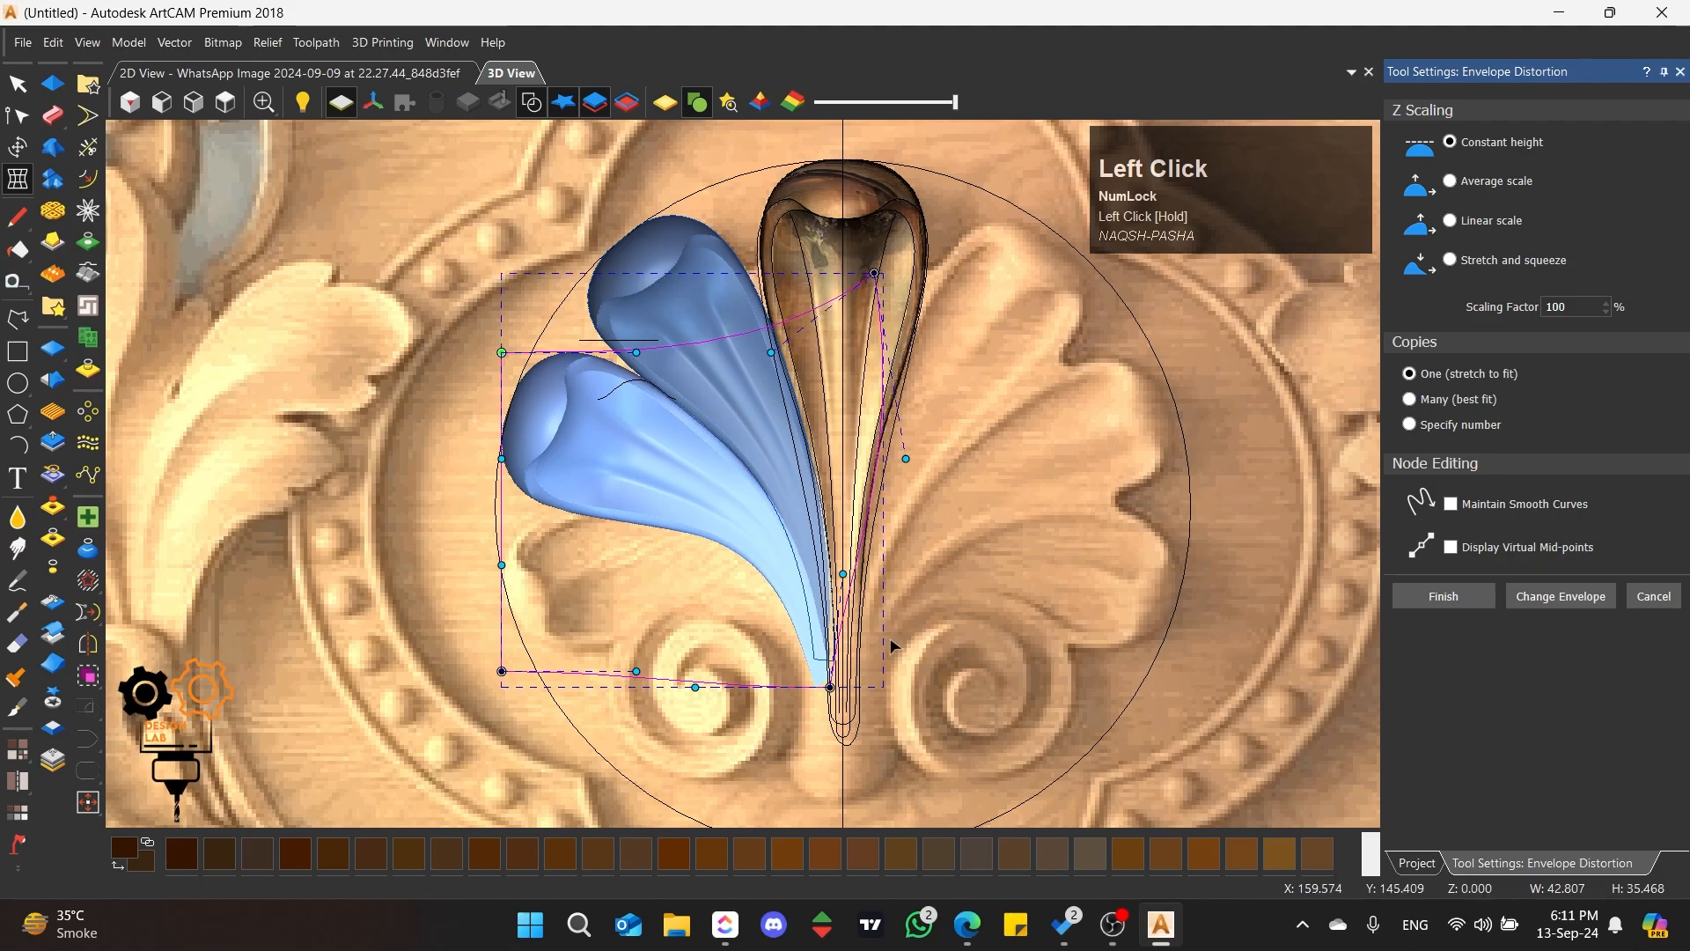
mouse_move(830, 687)
mouse_down()
mouse_move(826, 653)
mouse_move(822, 679)
mouse_up()
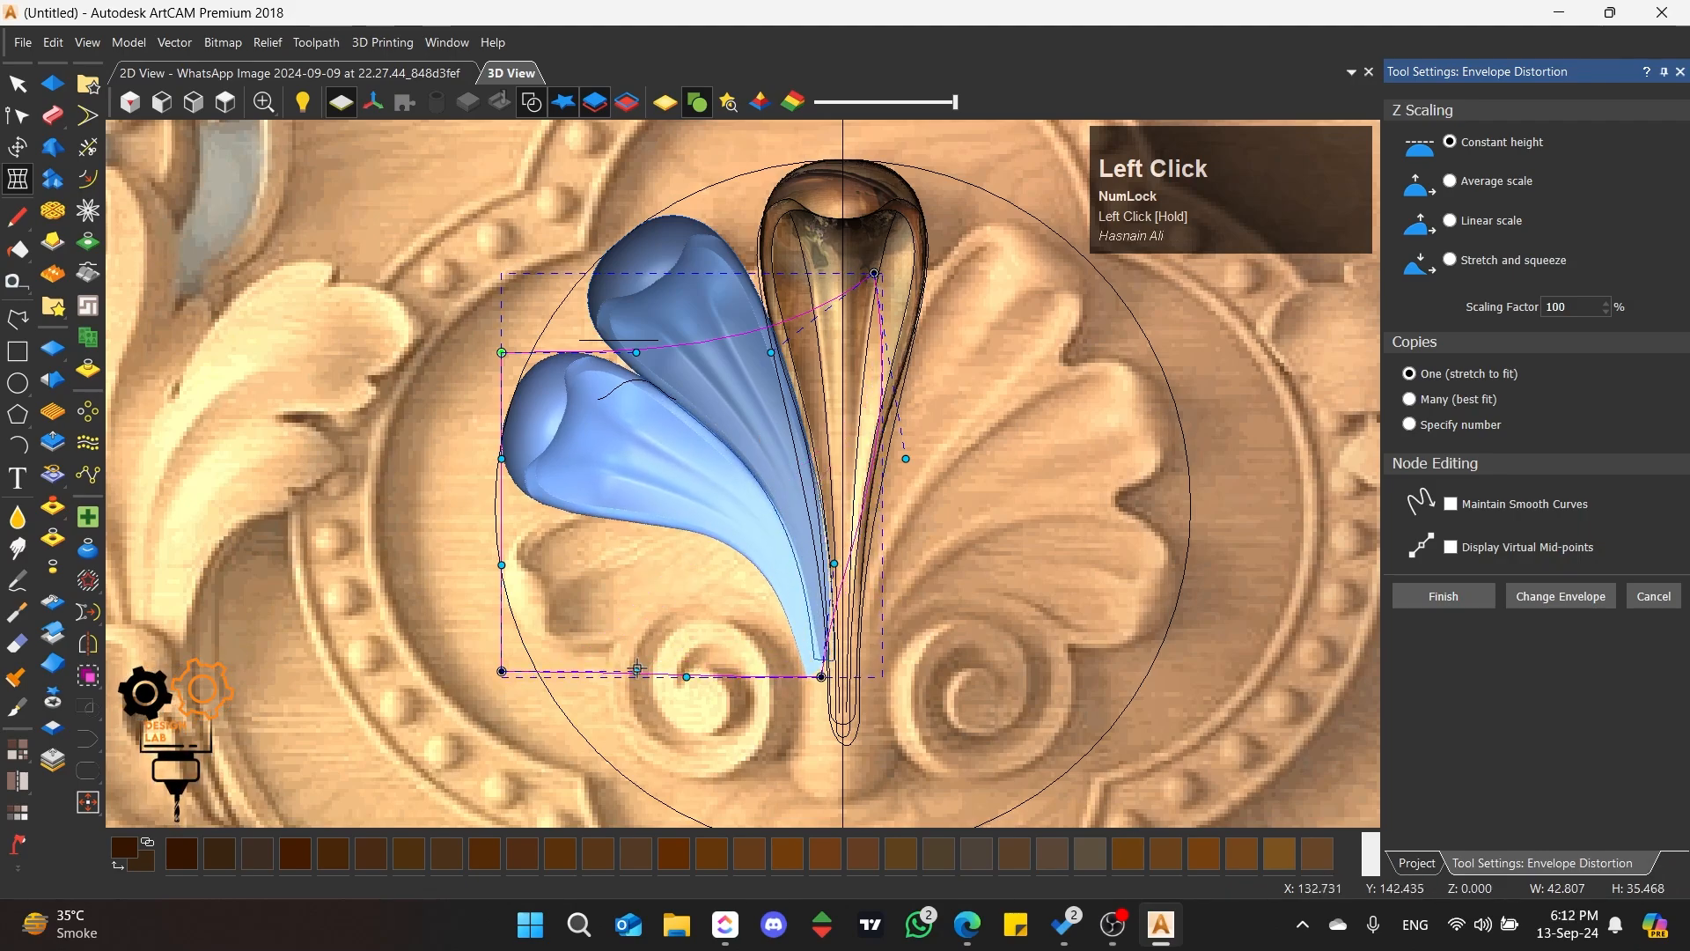
Step: Raise the envelope's lower left corner, curve its bottom edge to fit the second petal's underside, and finish the distortion
drag(636, 669, 592, 618)
mouse_move(503, 671)
mouse_down()
mouse_move(537, 652)
mouse_move(524, 647)
mouse_up()
drag(615, 593, 601, 614)
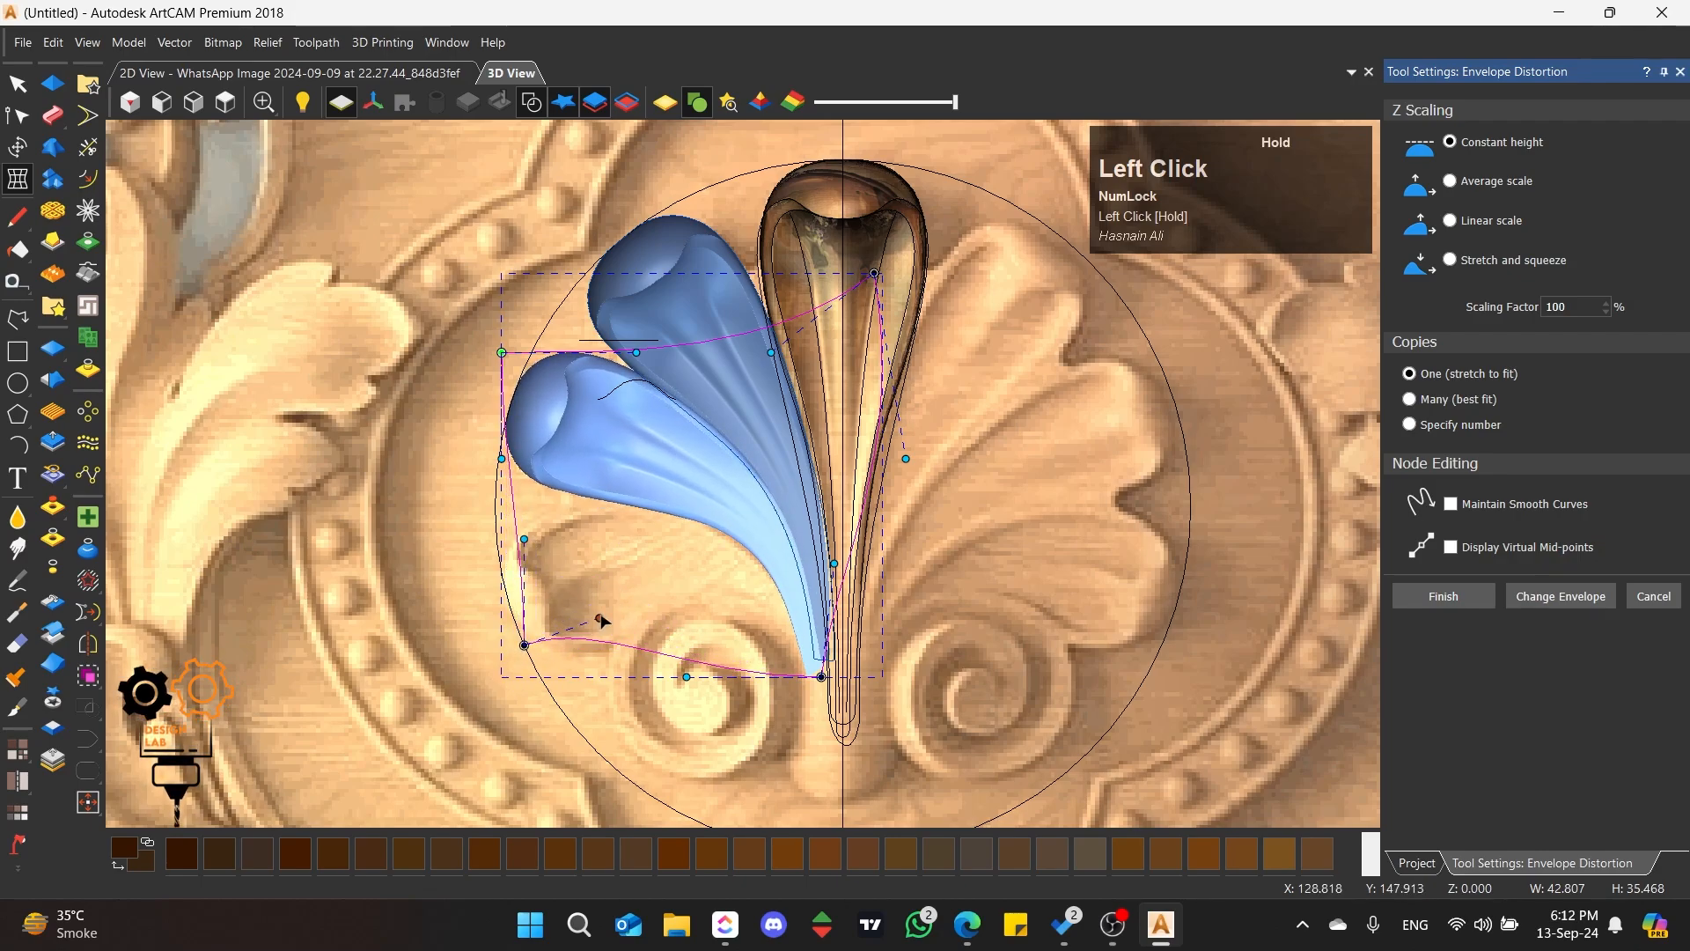
drag(687, 677, 656, 700)
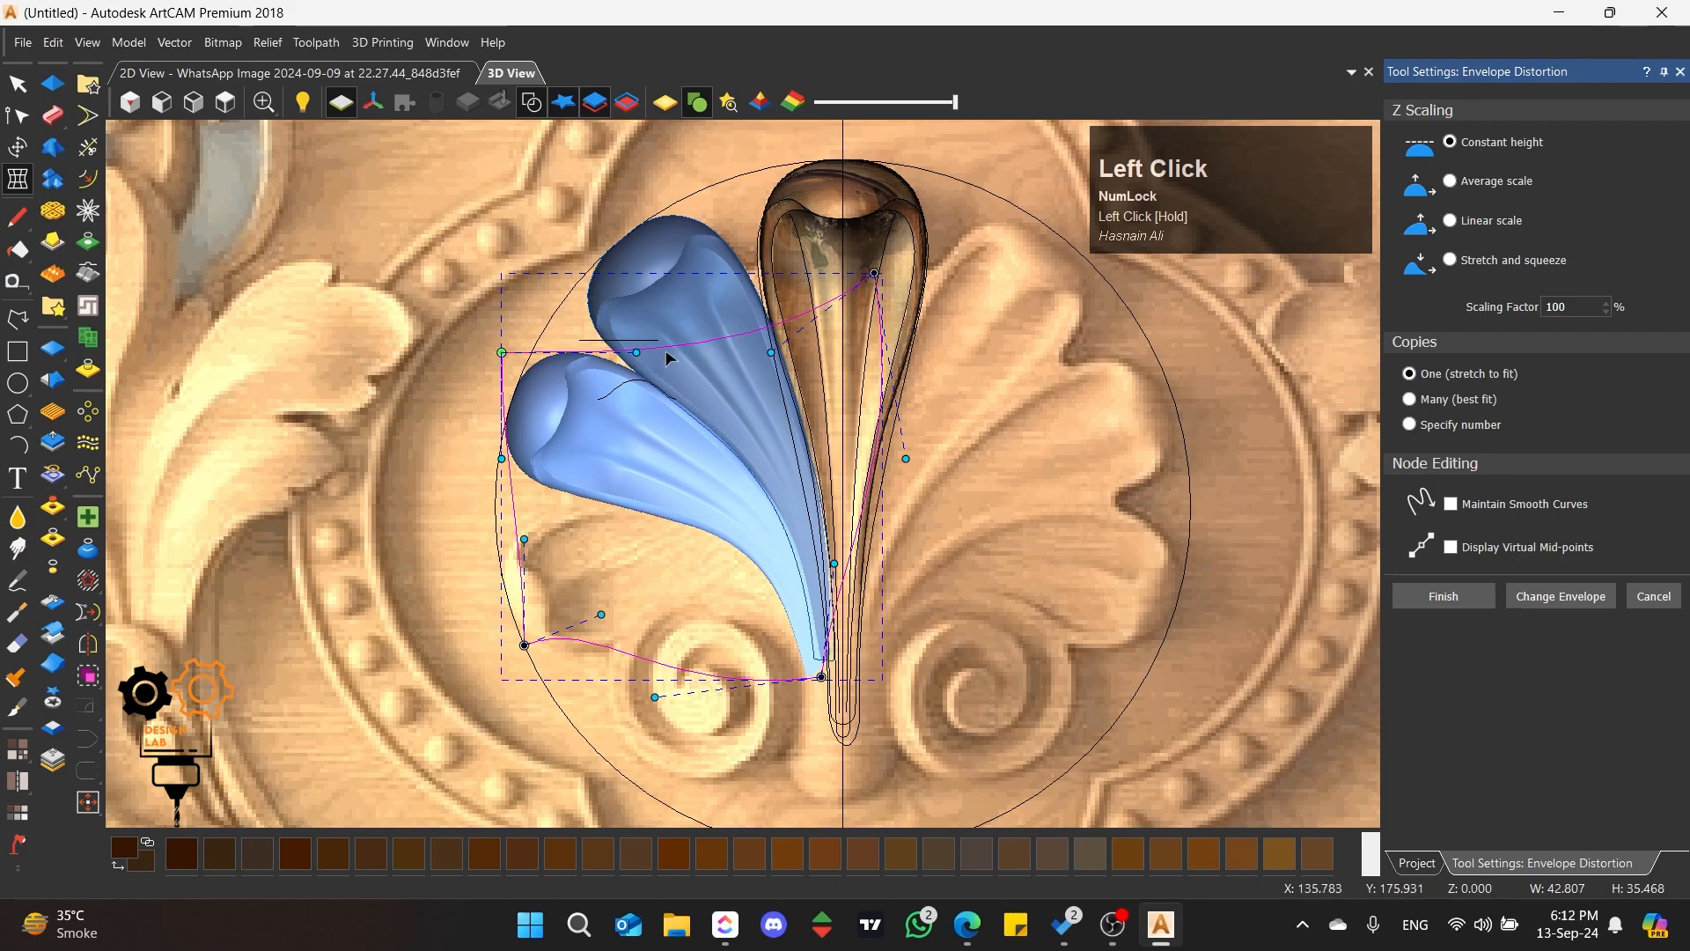
click(1444, 596)
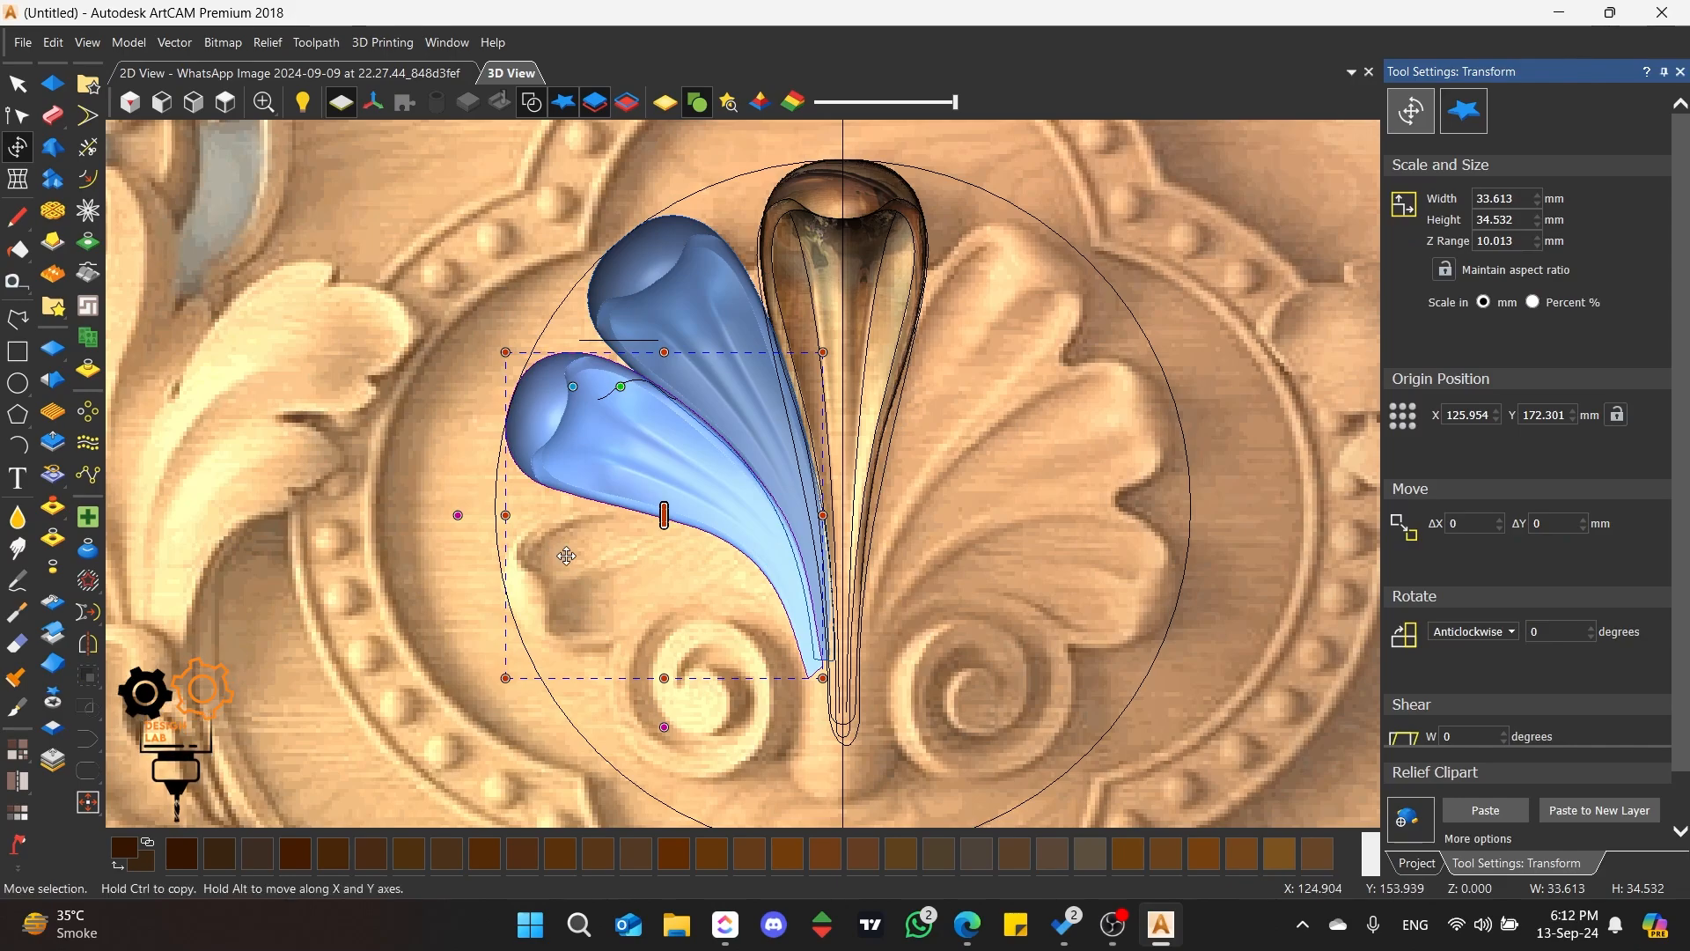
Step: Copy the second petal clipart down onto the third left petal and place its transform origin on the copy's head
click(633, 283)
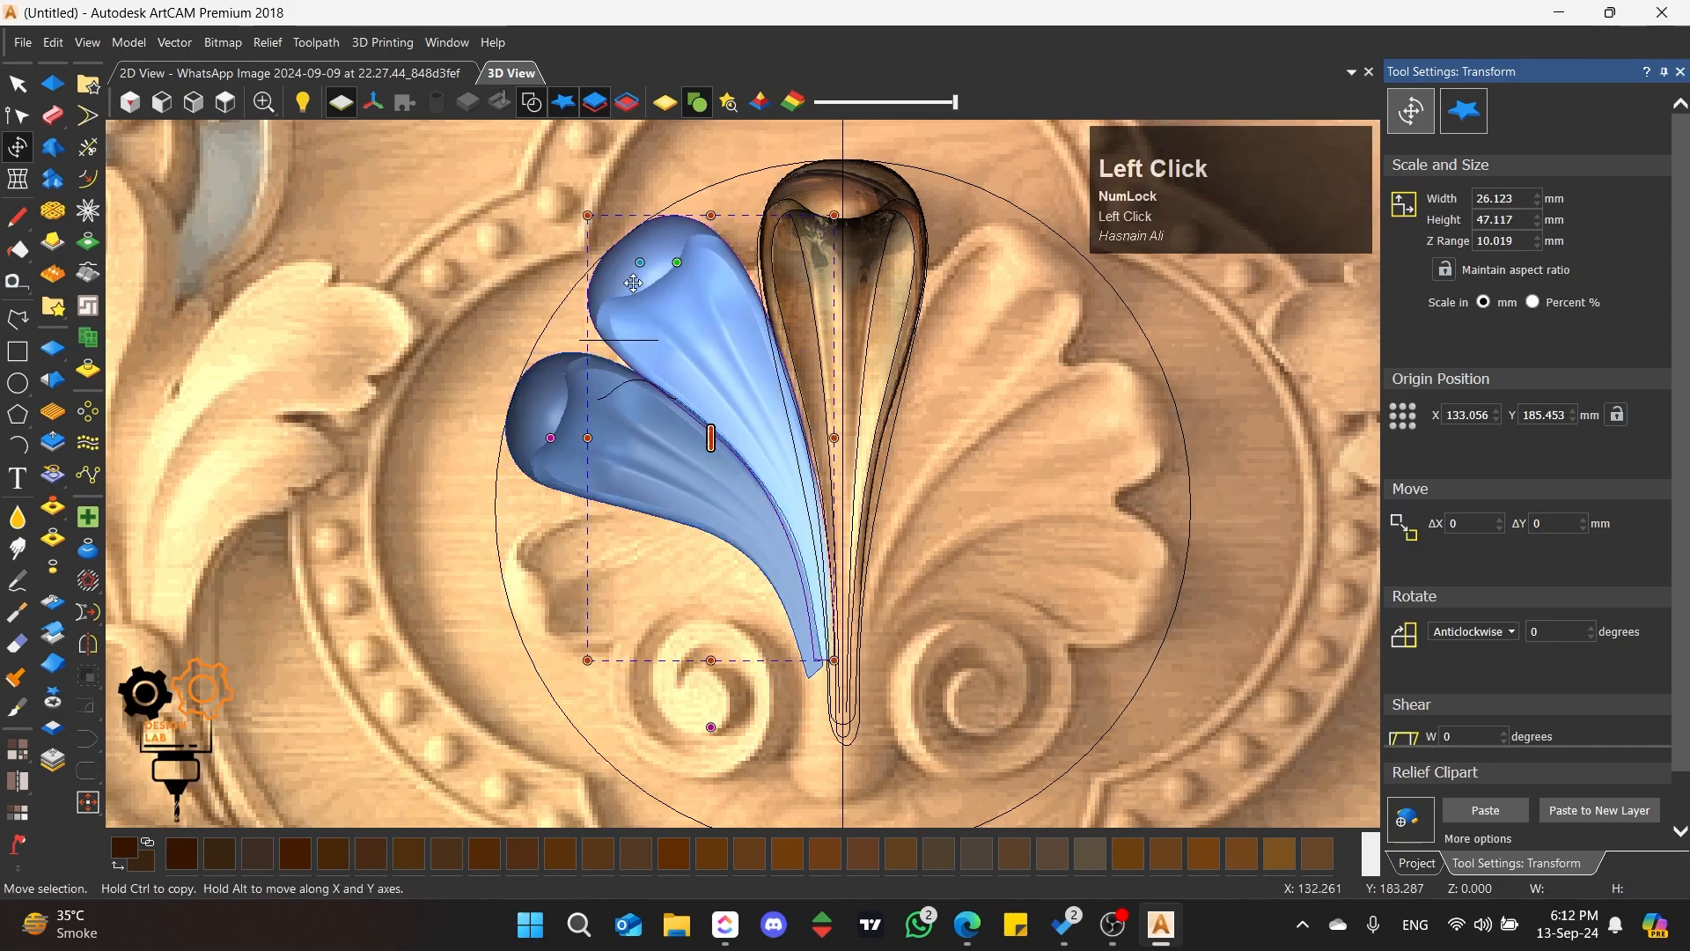
click(546, 412)
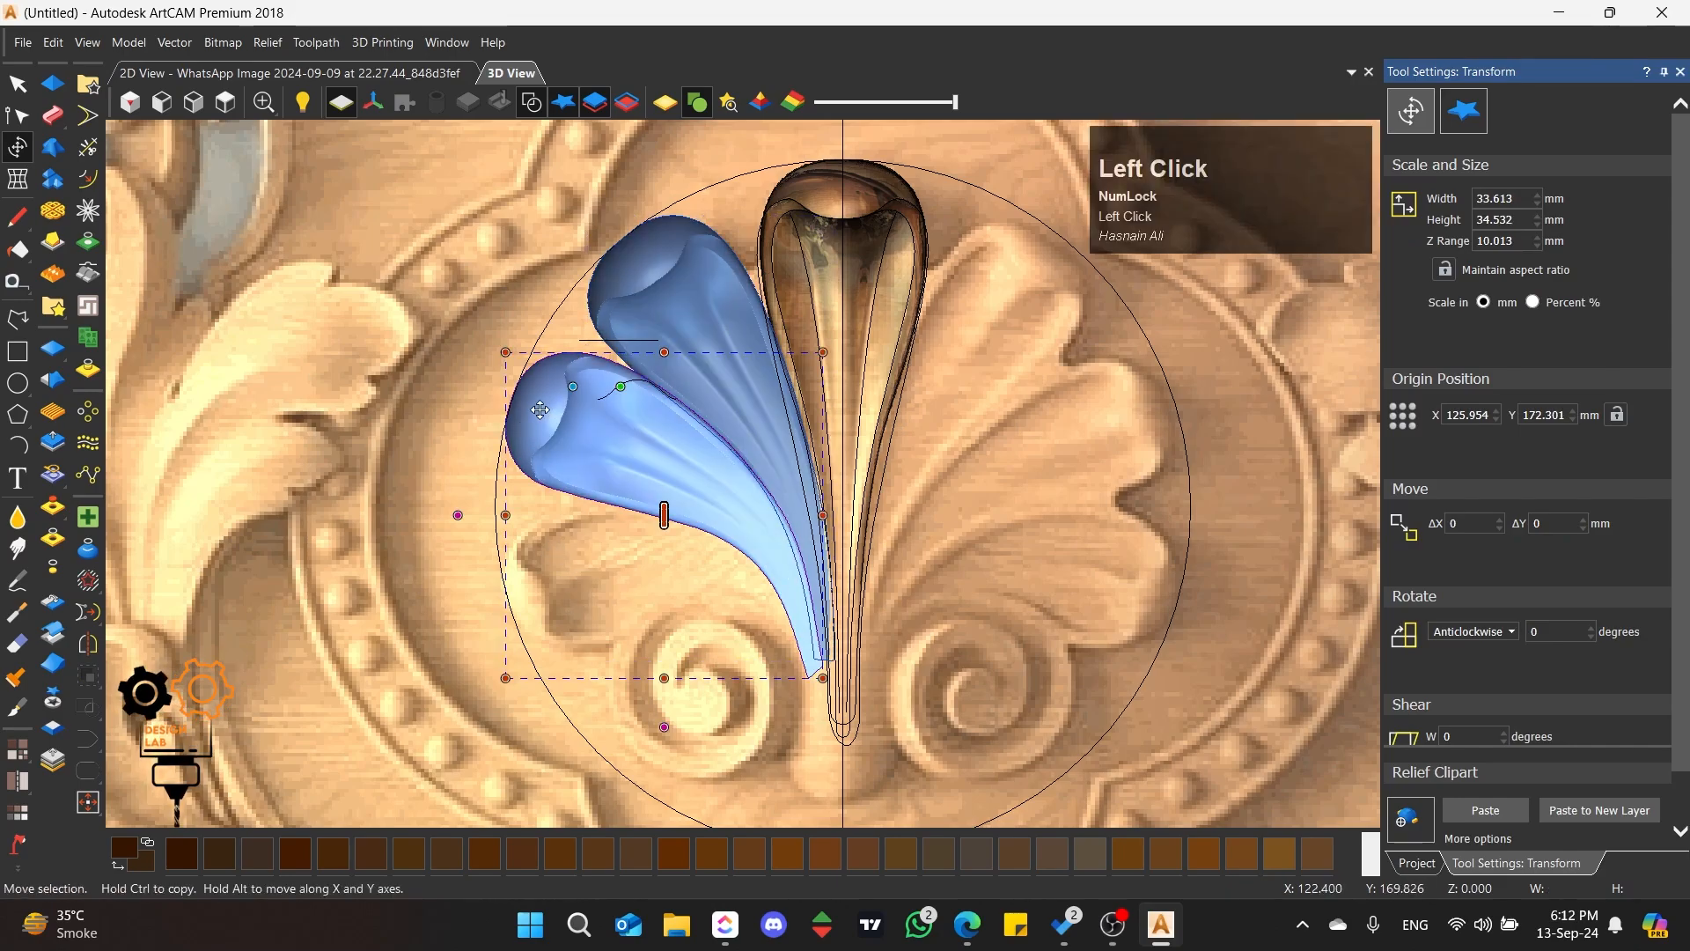
drag(540, 411, 551, 578)
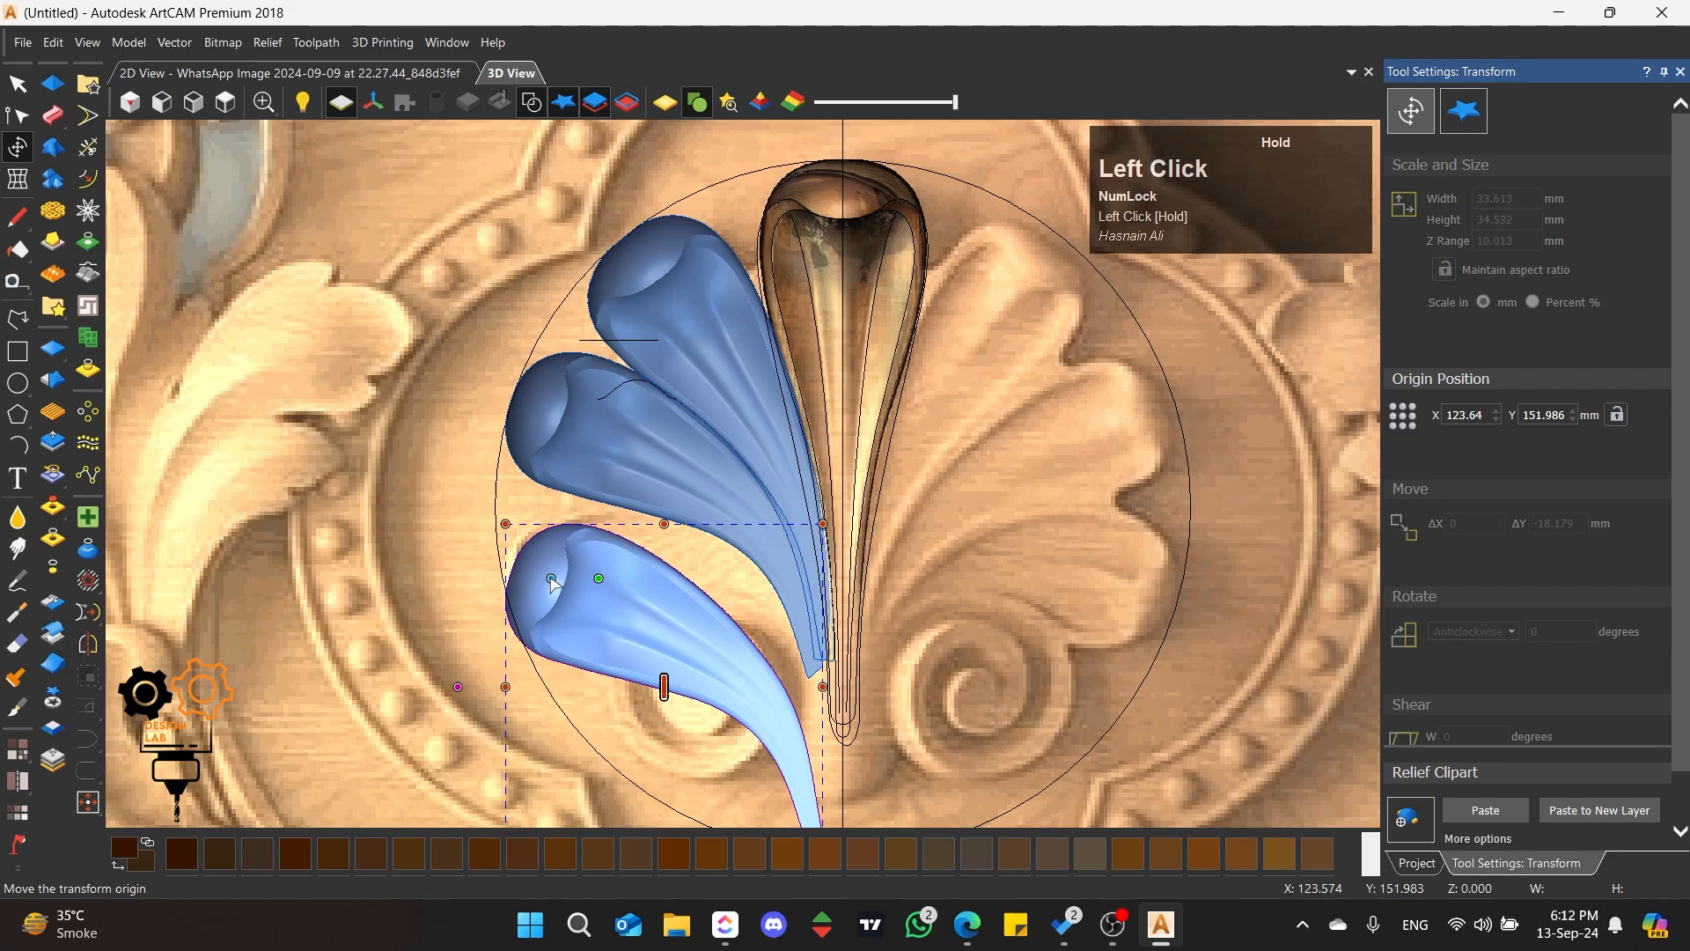
Step: Rotate the third petal copy anticlockwise about 32° and shrink it to about 27.5 × 29.2 mm over the picture's petal
drag(932, 776, 977, 547)
drag(666, 584, 662, 598)
drag(918, 666, 851, 676)
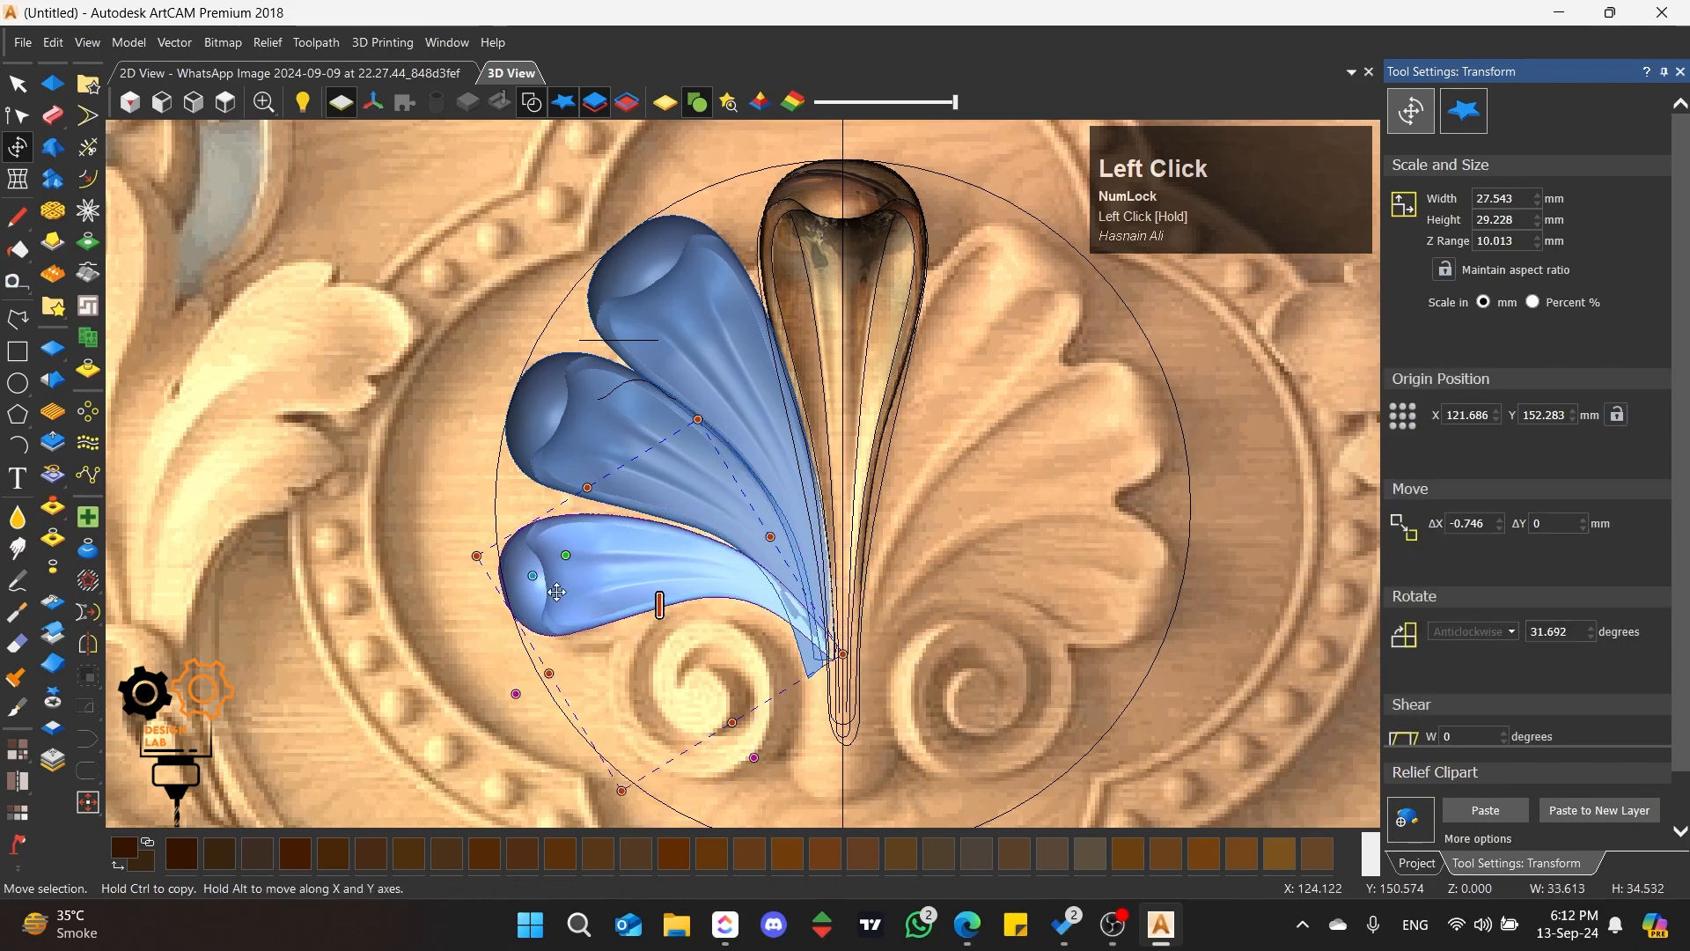
drag(582, 645, 575, 628)
Step: Rotate the third petal about 4.5° further anticlockwise and stretch its height to about 15.5 mm over the picture's petal
click(610, 583)
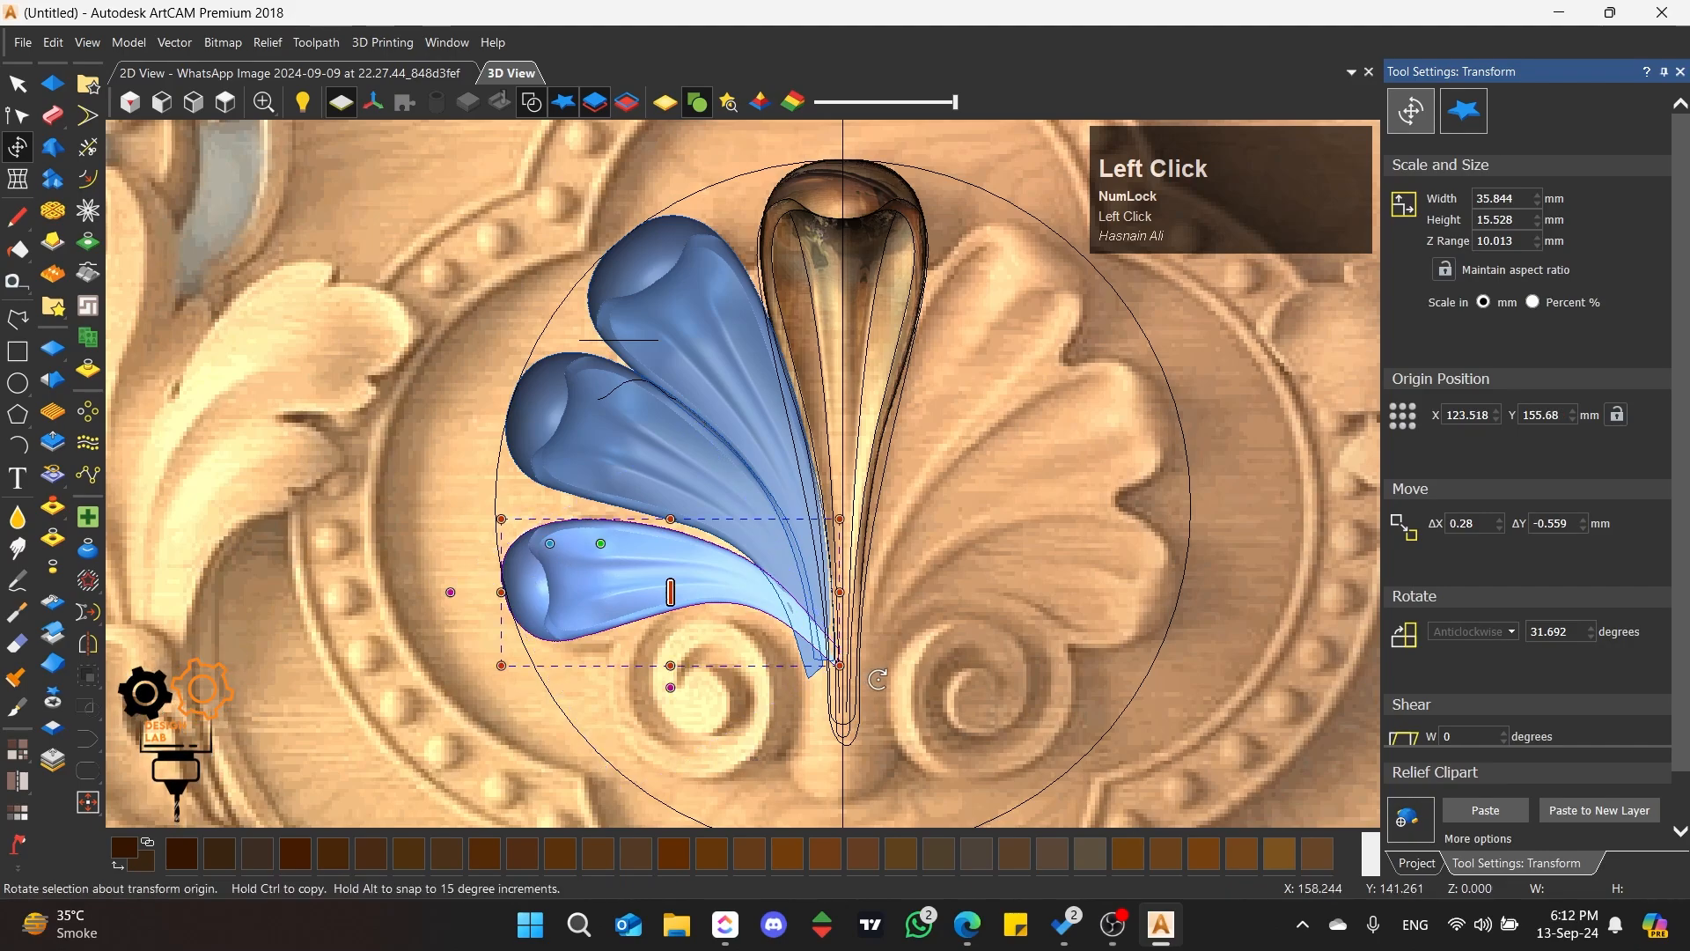
drag(878, 679, 884, 662)
drag(648, 617, 604, 593)
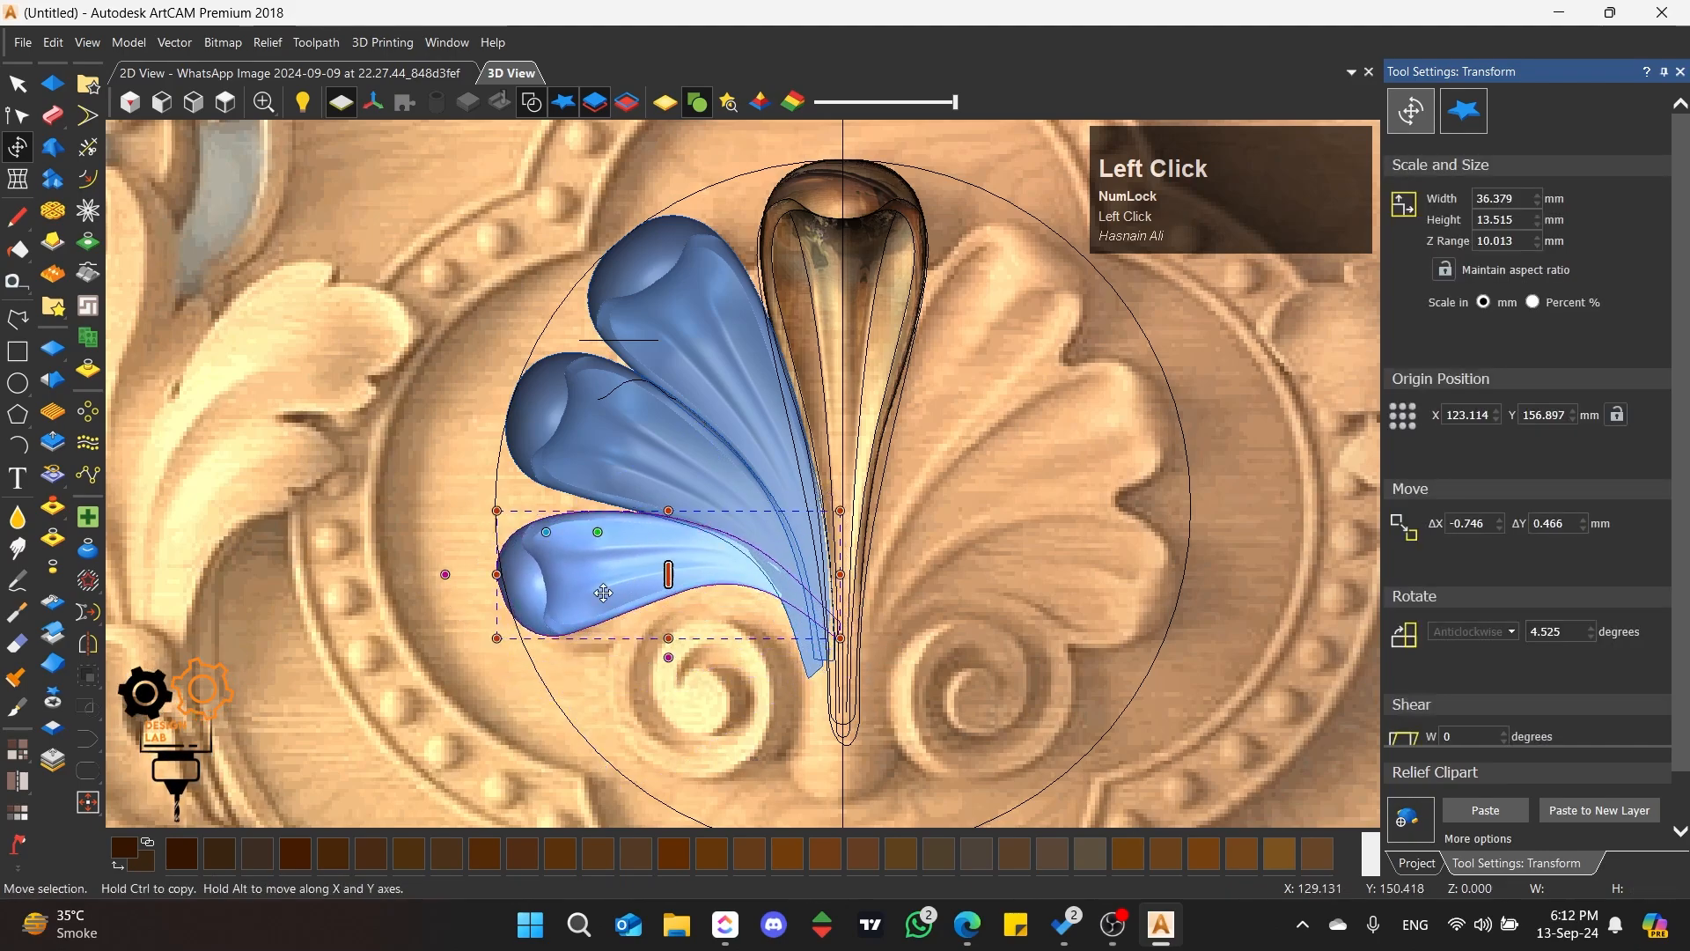
drag(670, 637, 624, 608)
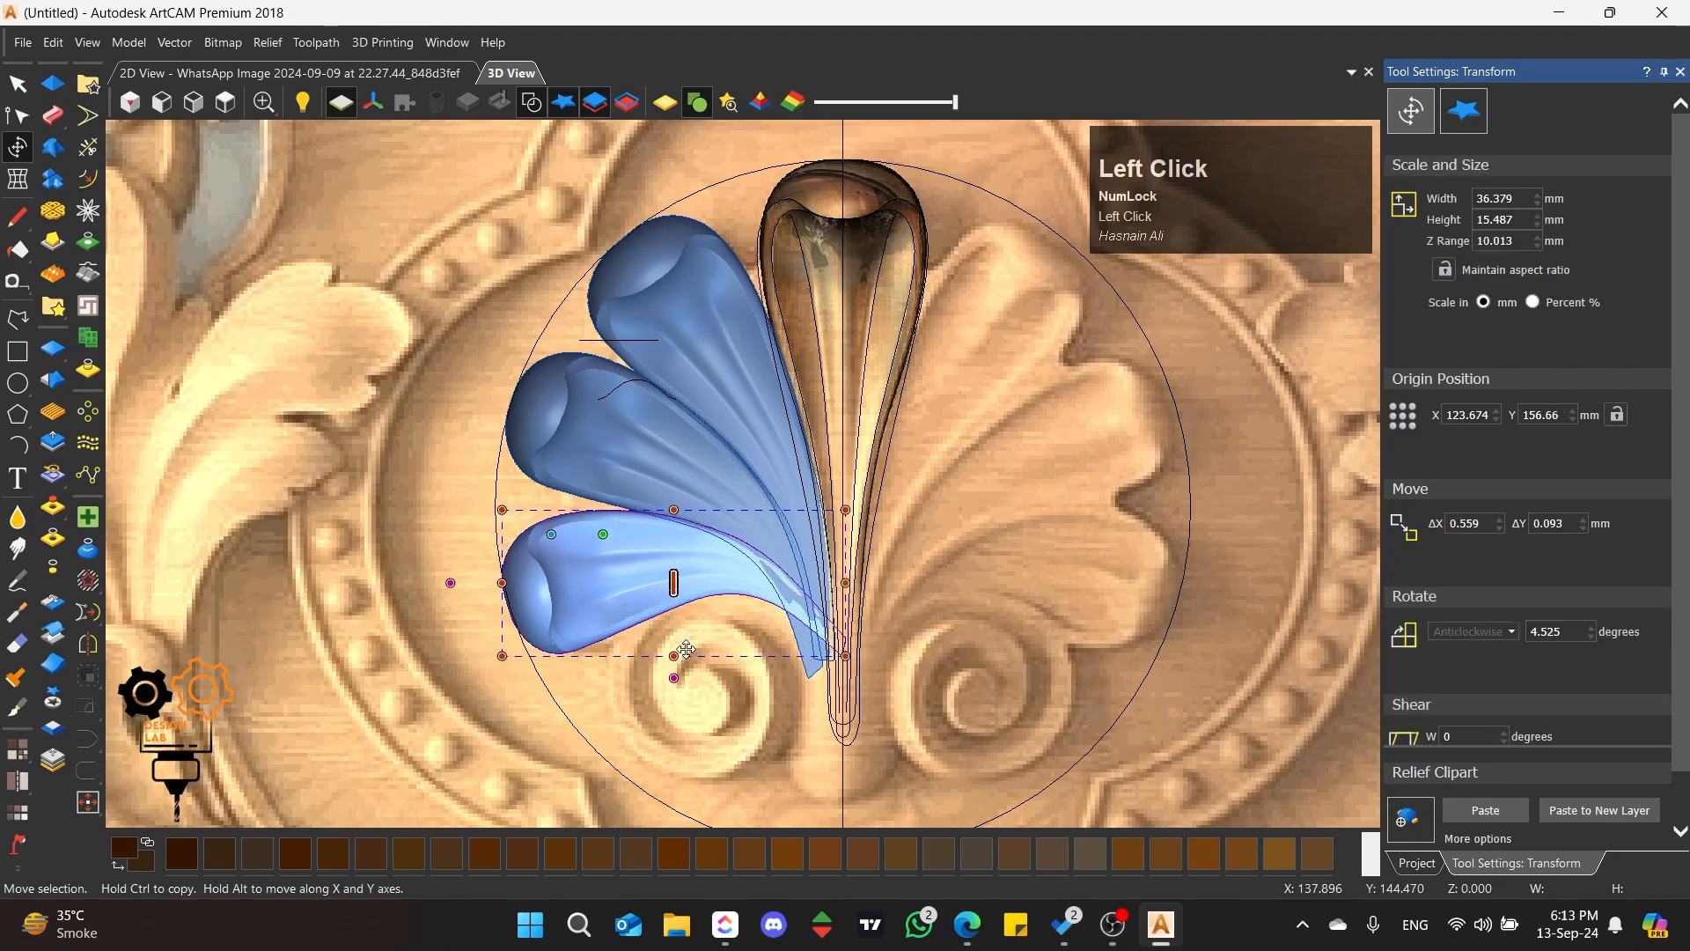
Step: Distort the third petal with an envelope, moving its right side to the shell's base and its lower left corner inward
click(17, 179)
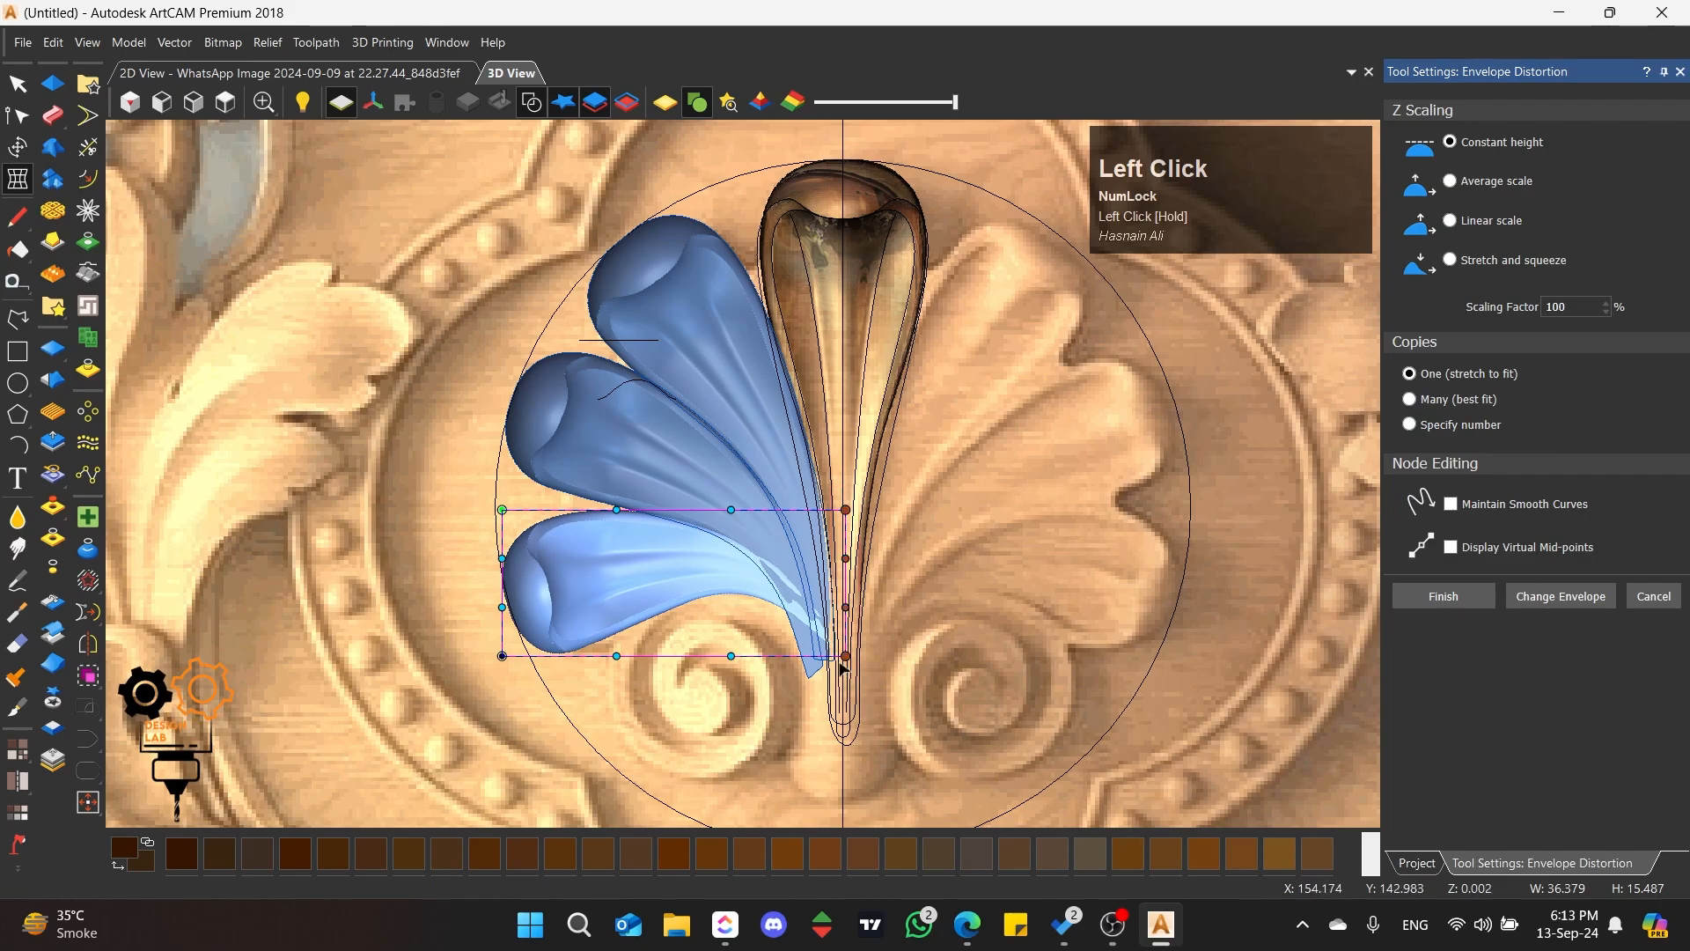
drag(845, 656, 828, 661)
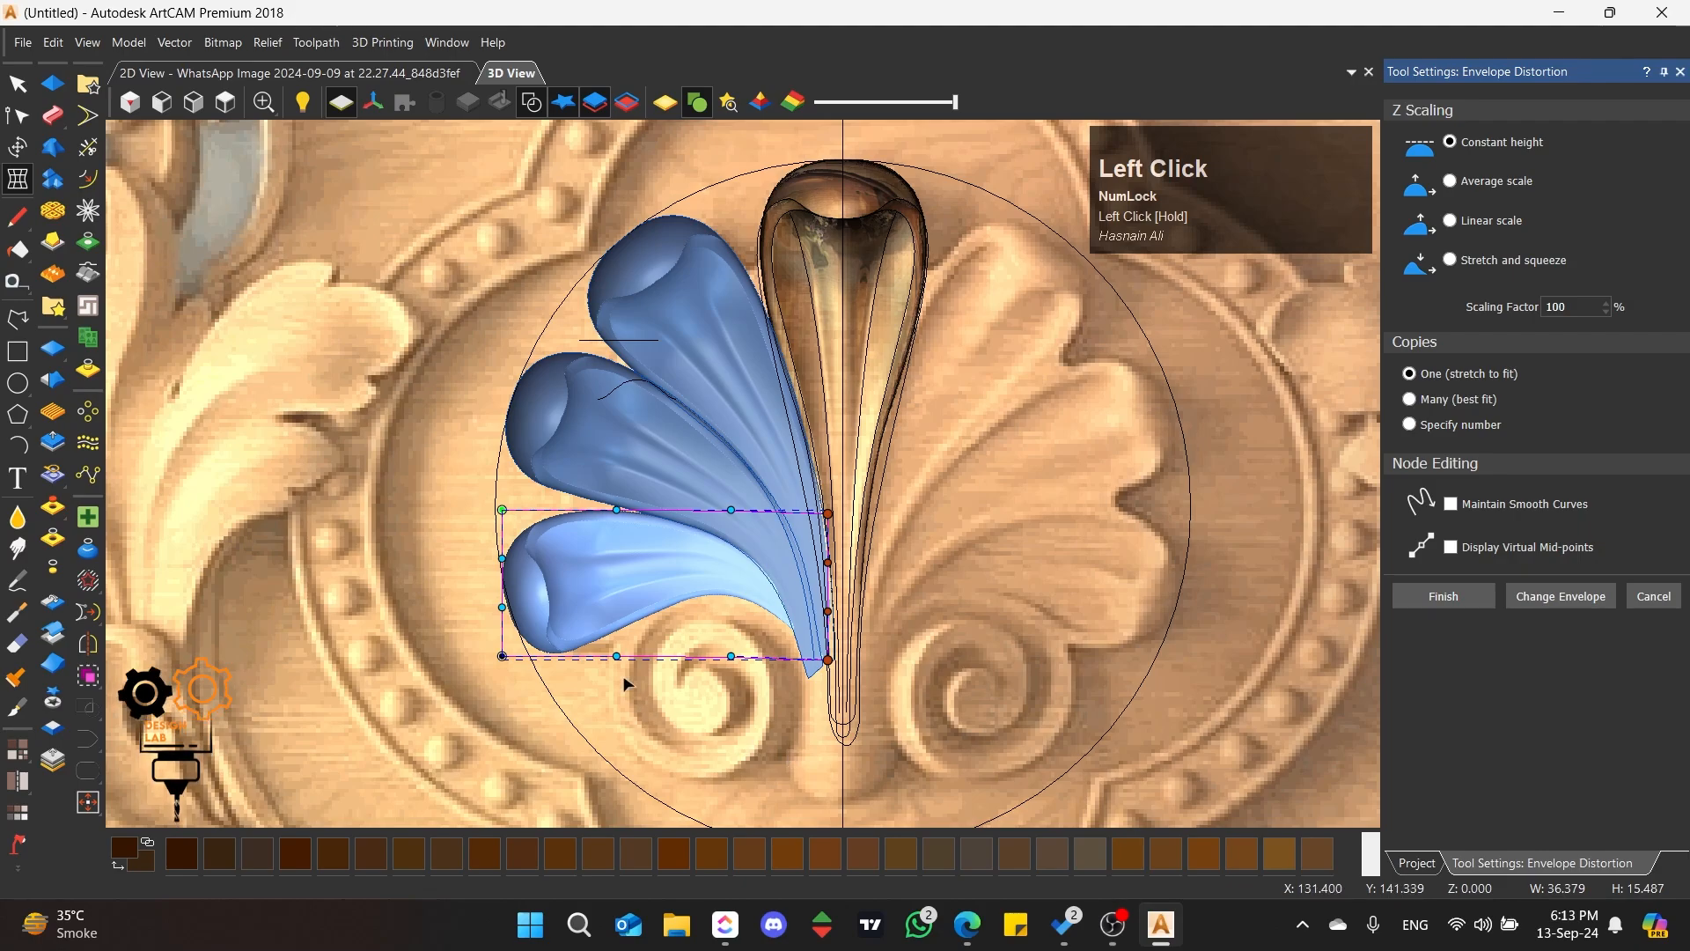
drag(617, 657, 622, 658)
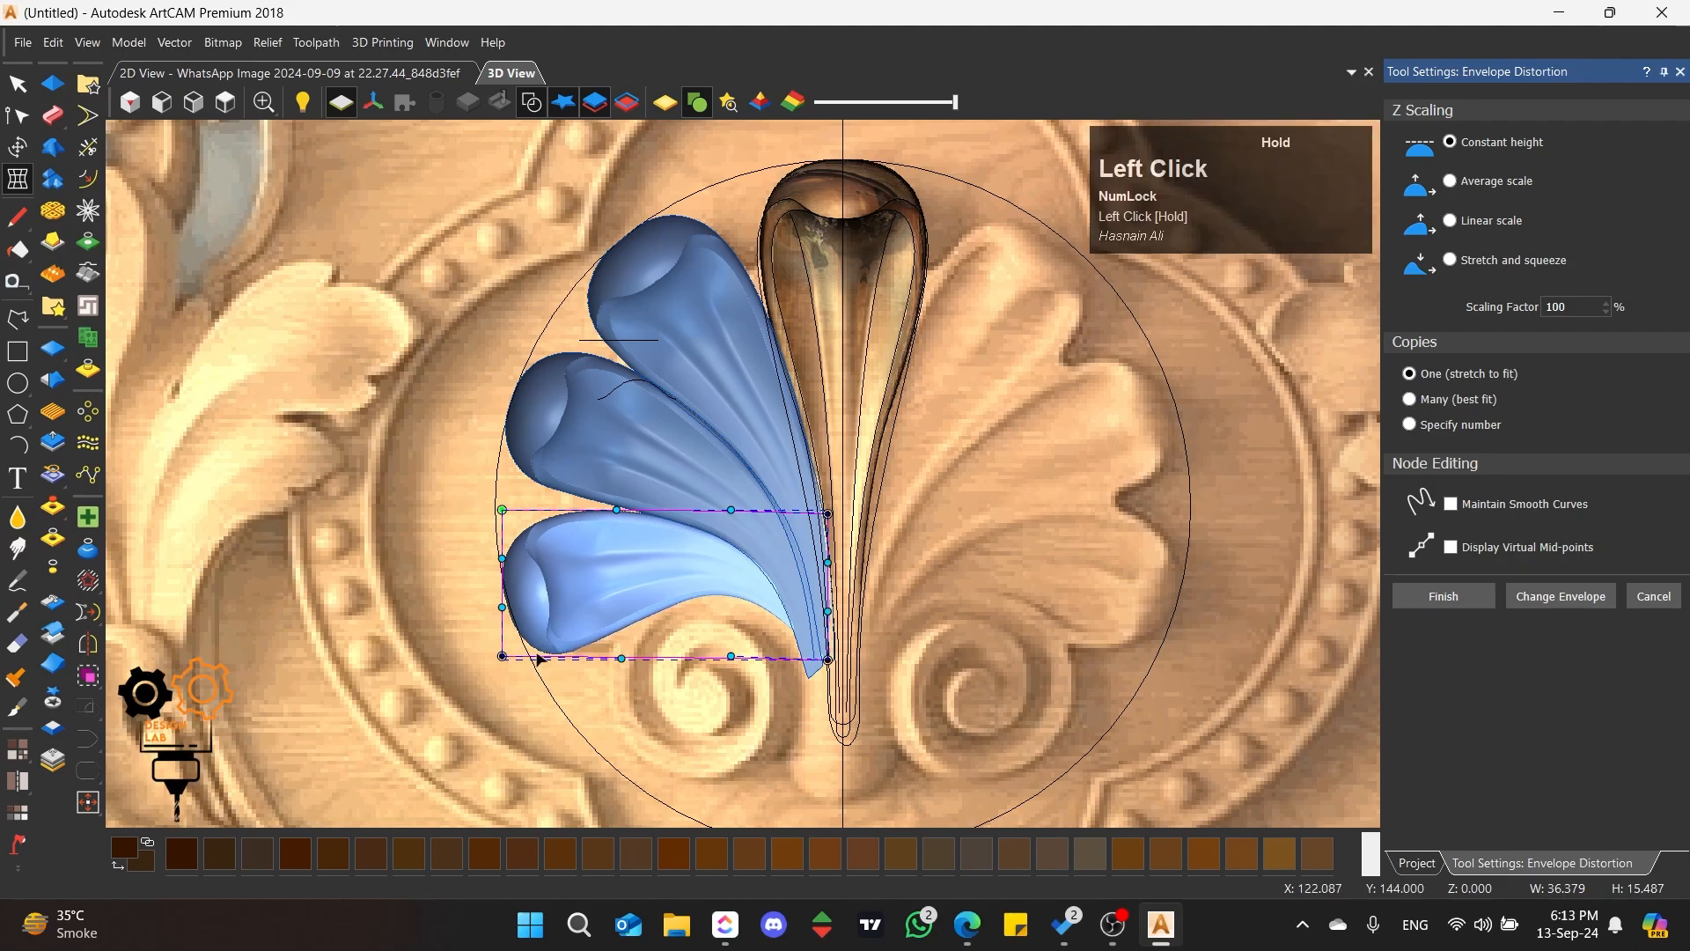
mouse_move(501, 655)
mouse_down()
mouse_move(518, 657)
mouse_move(495, 613)
mouse_move(536, 670)
mouse_move(497, 627)
mouse_up()
click(518, 658)
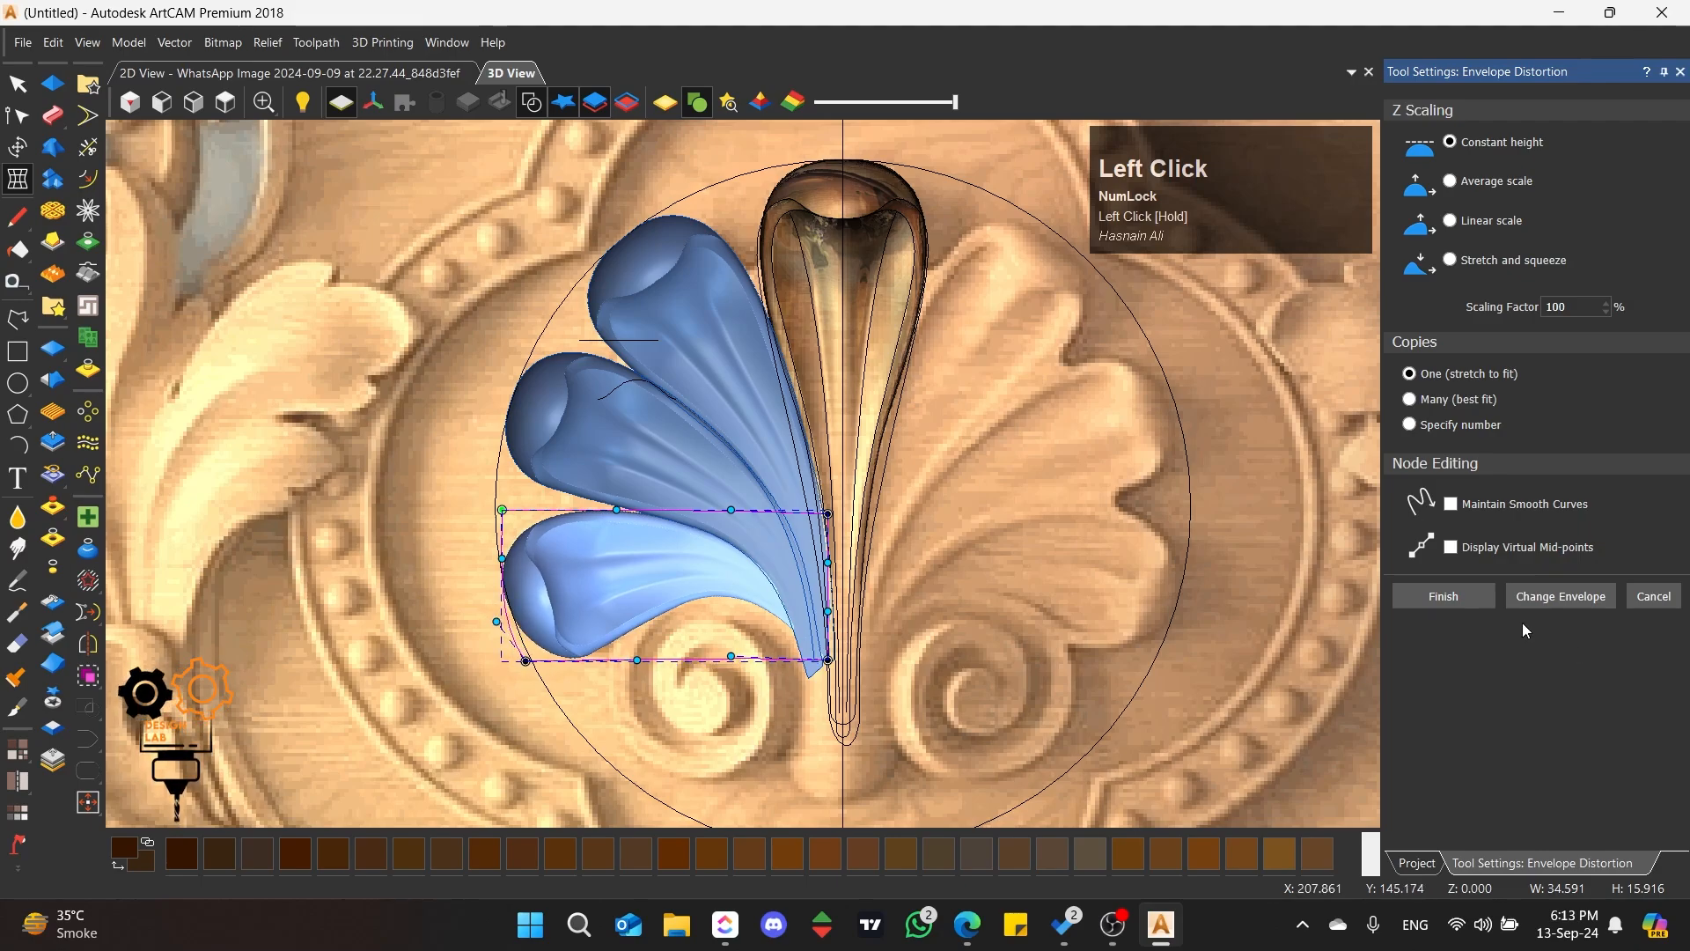
click(1444, 597)
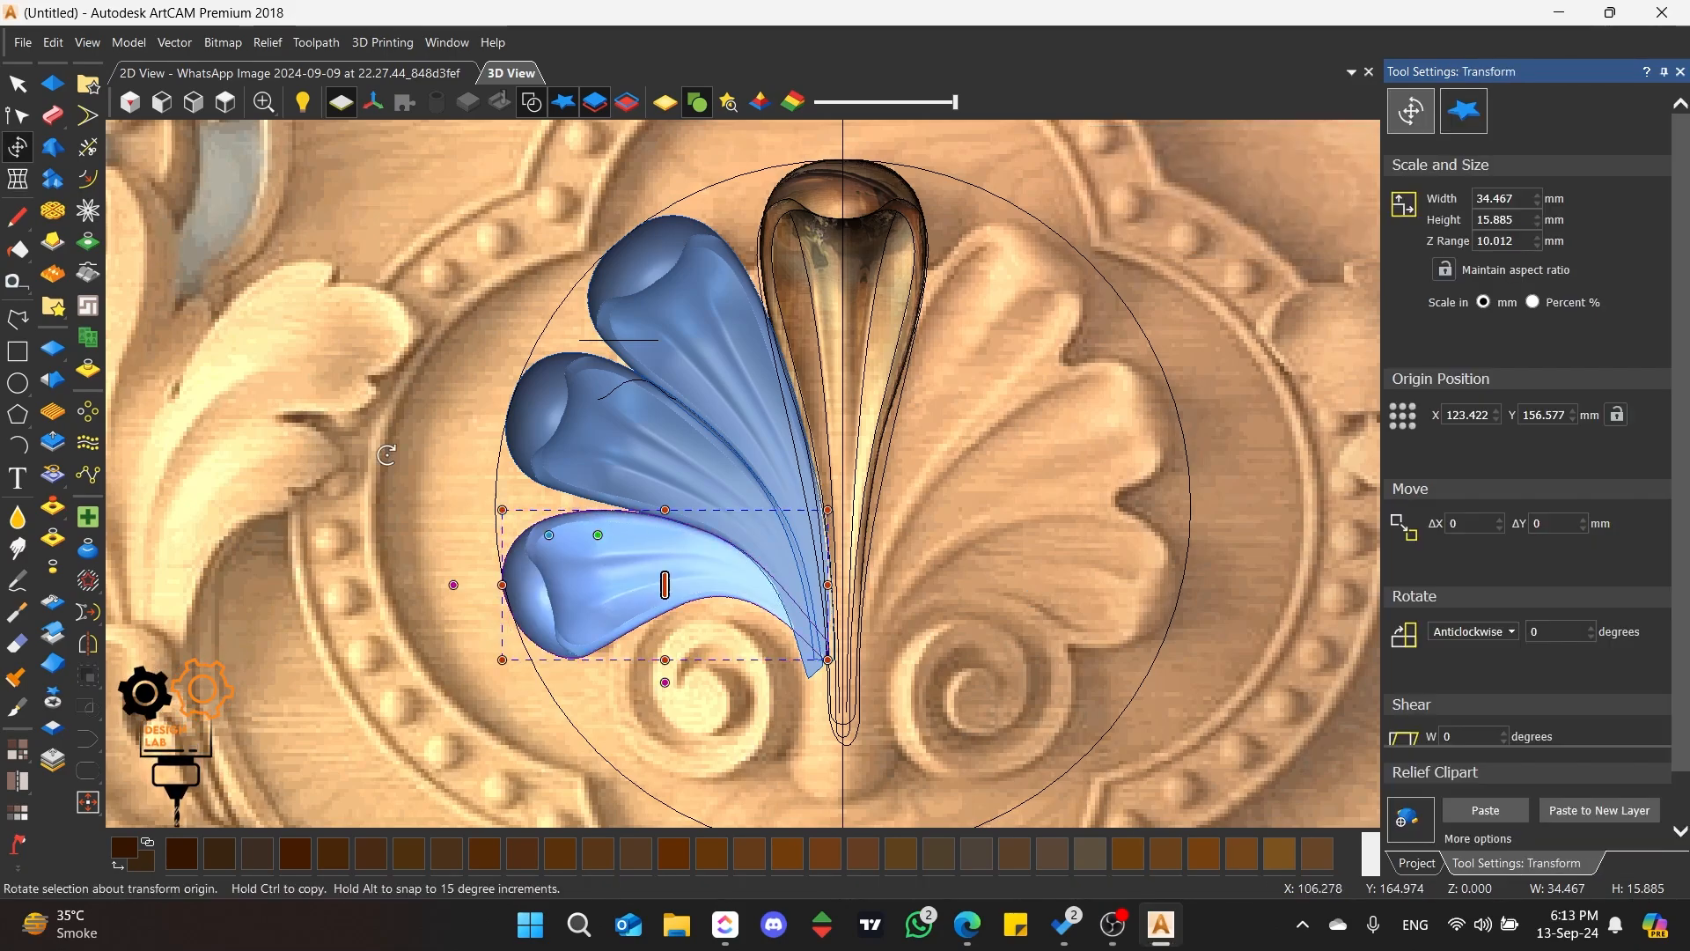
Step: Distort the third petal with an envelope, raising its upper edge near the head to make it about 16.4 mm high
click(19, 179)
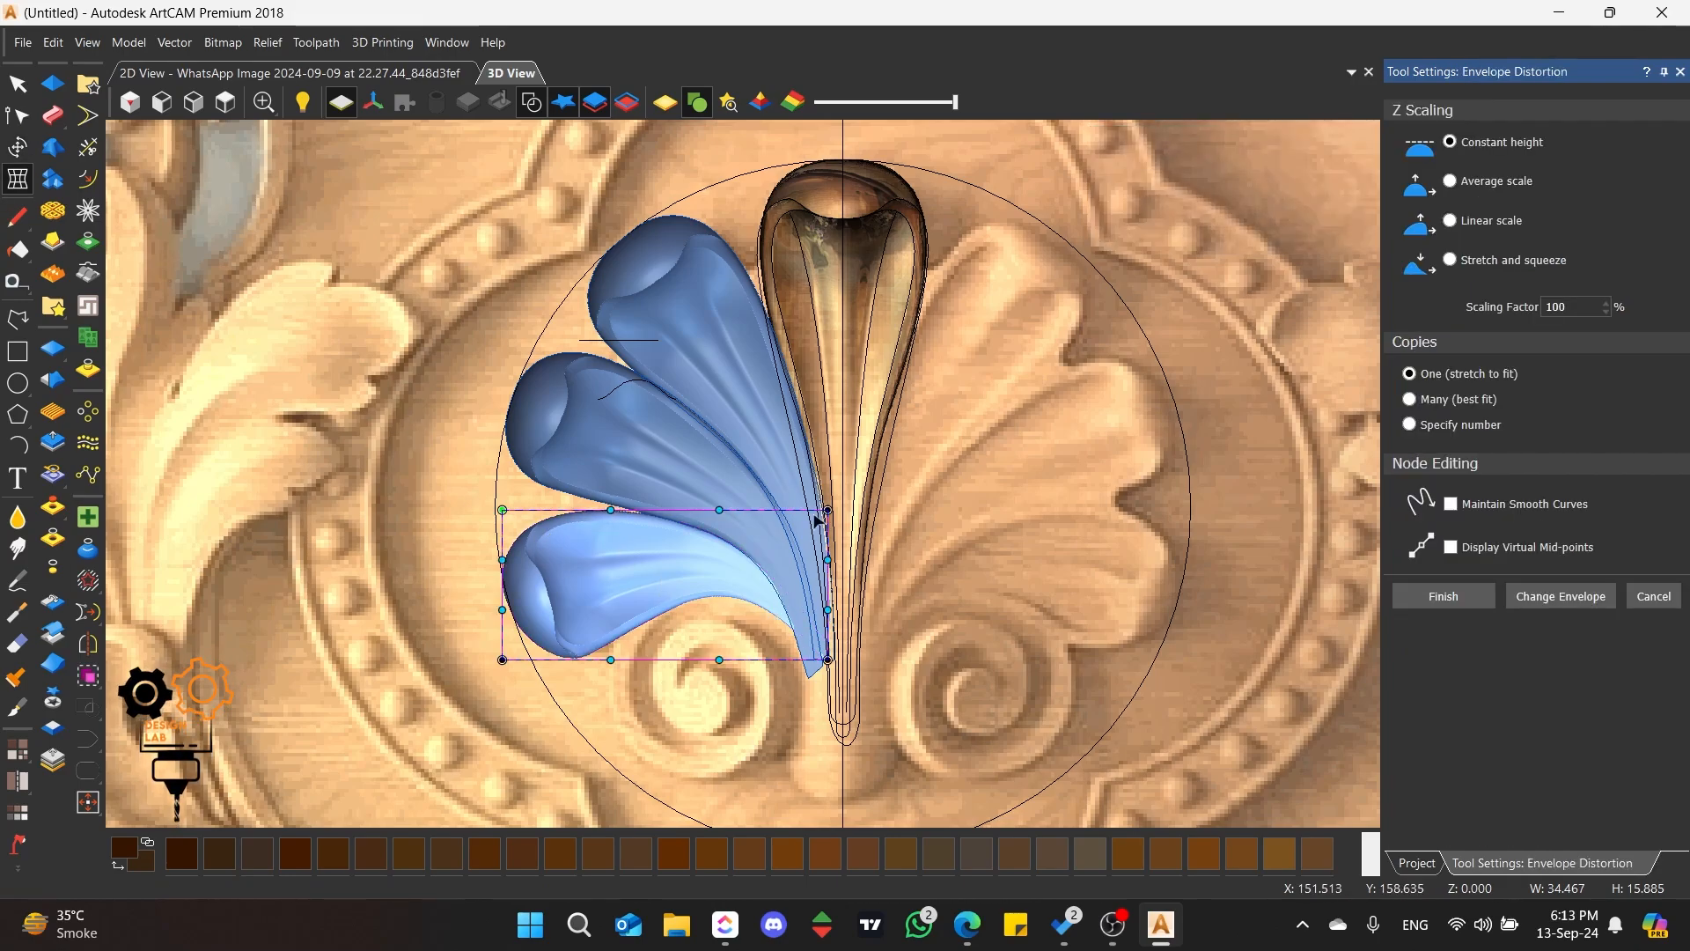
drag(611, 508, 595, 493)
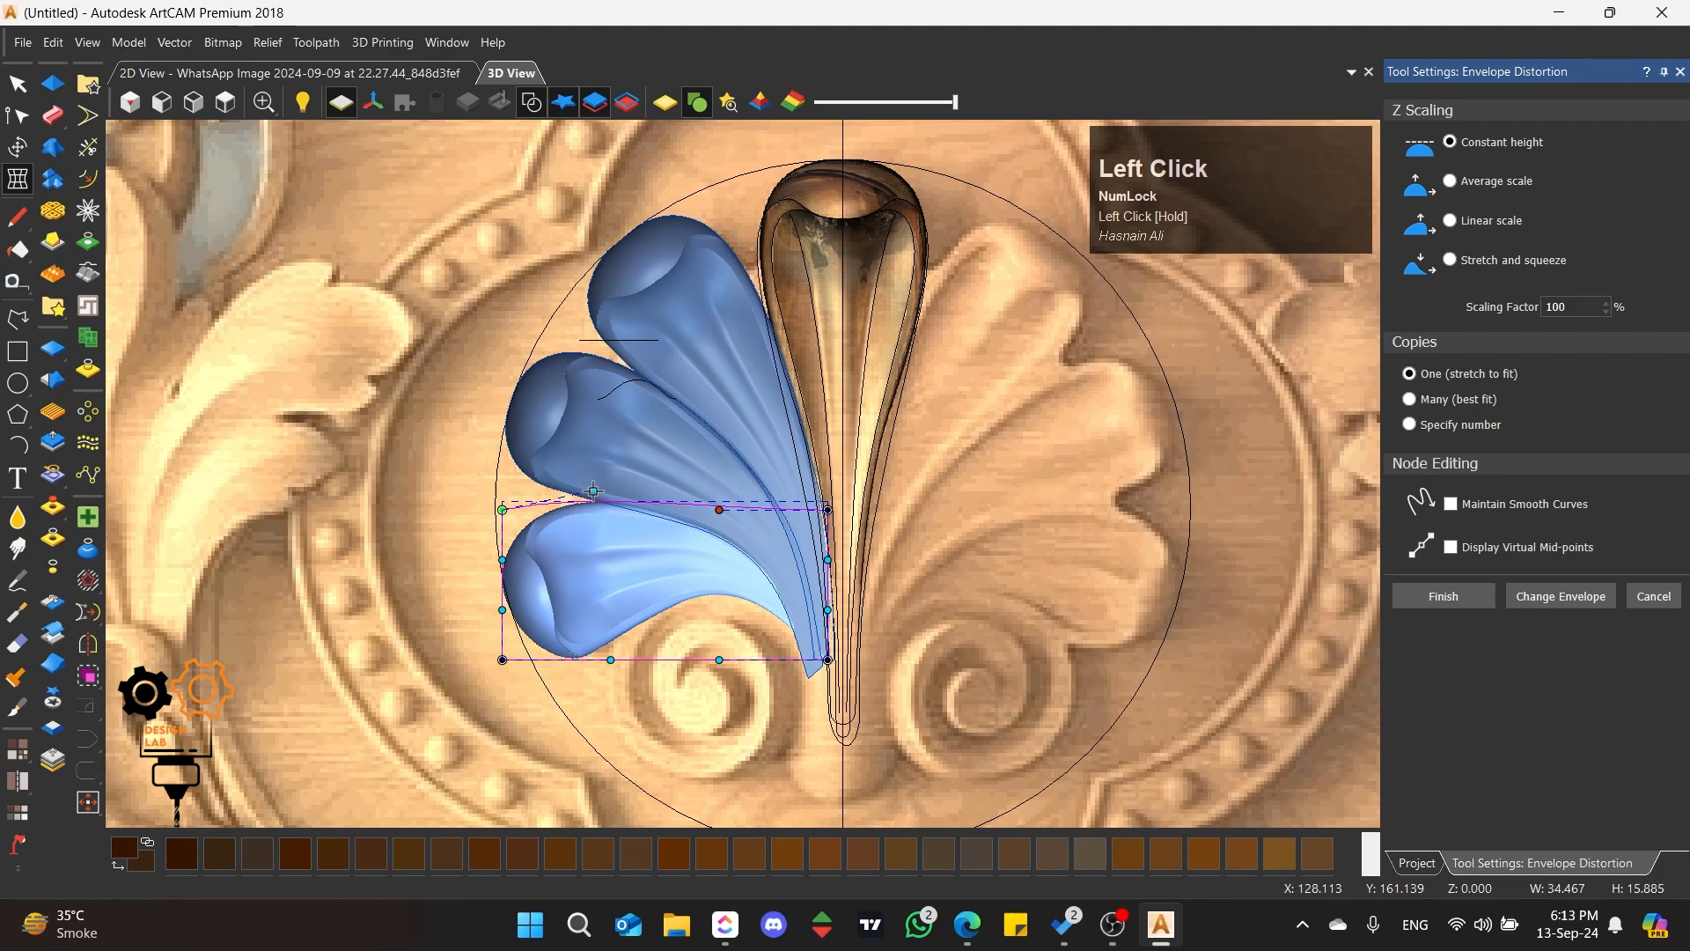
drag(594, 491, 592, 496)
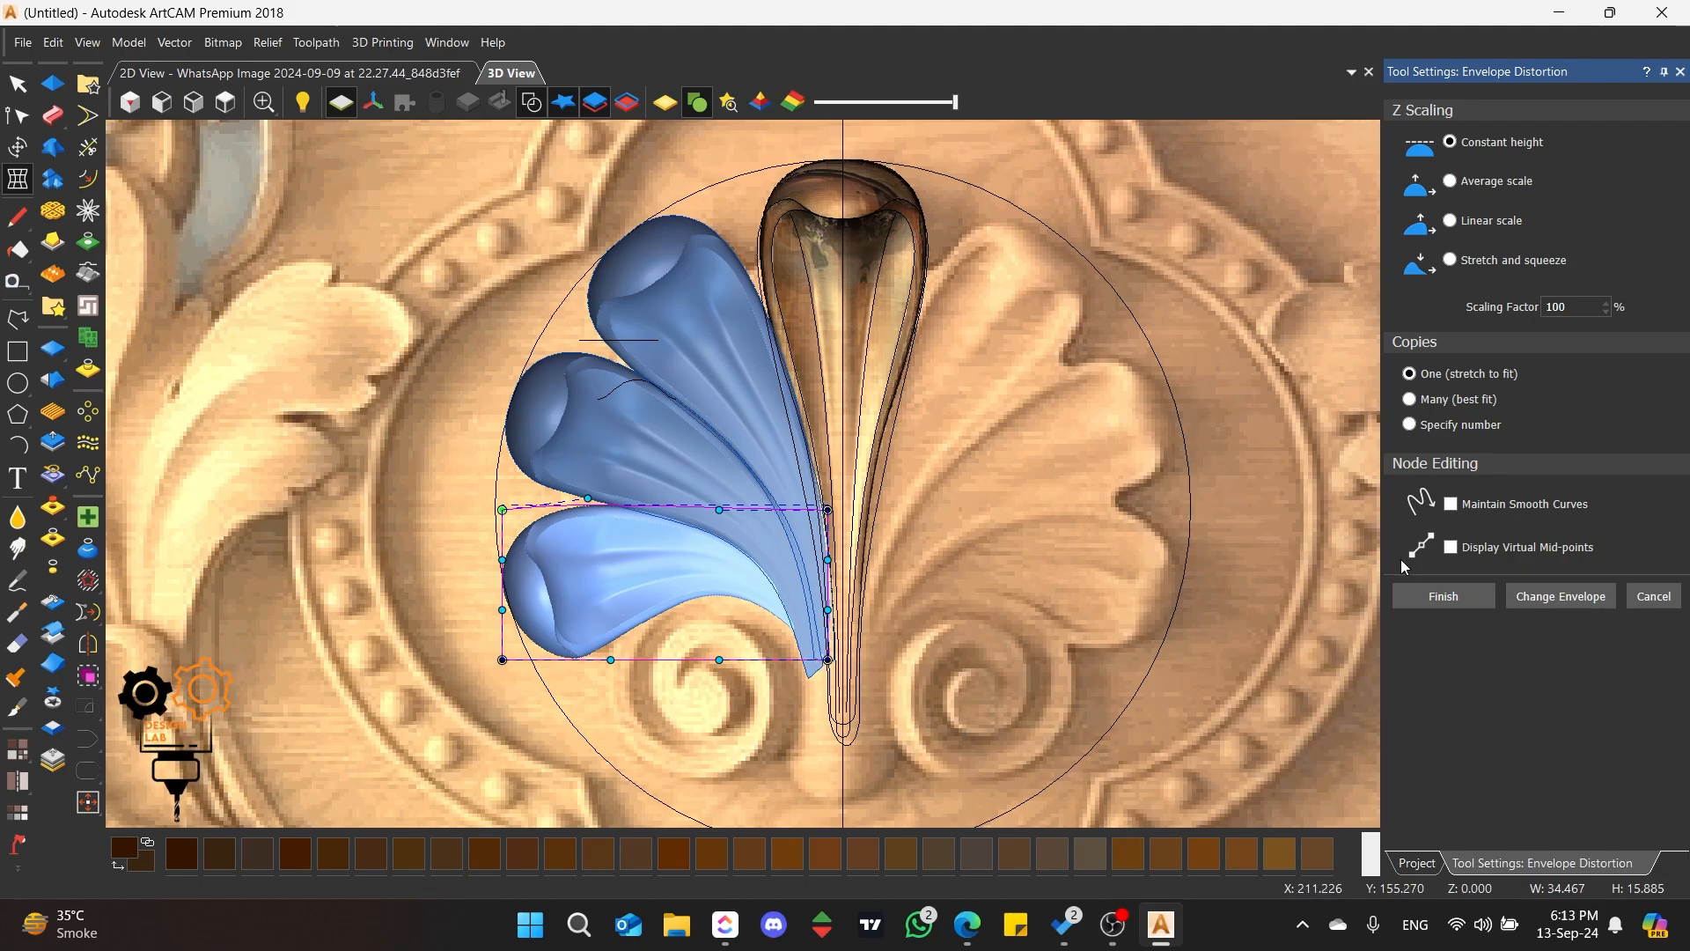
click(1458, 598)
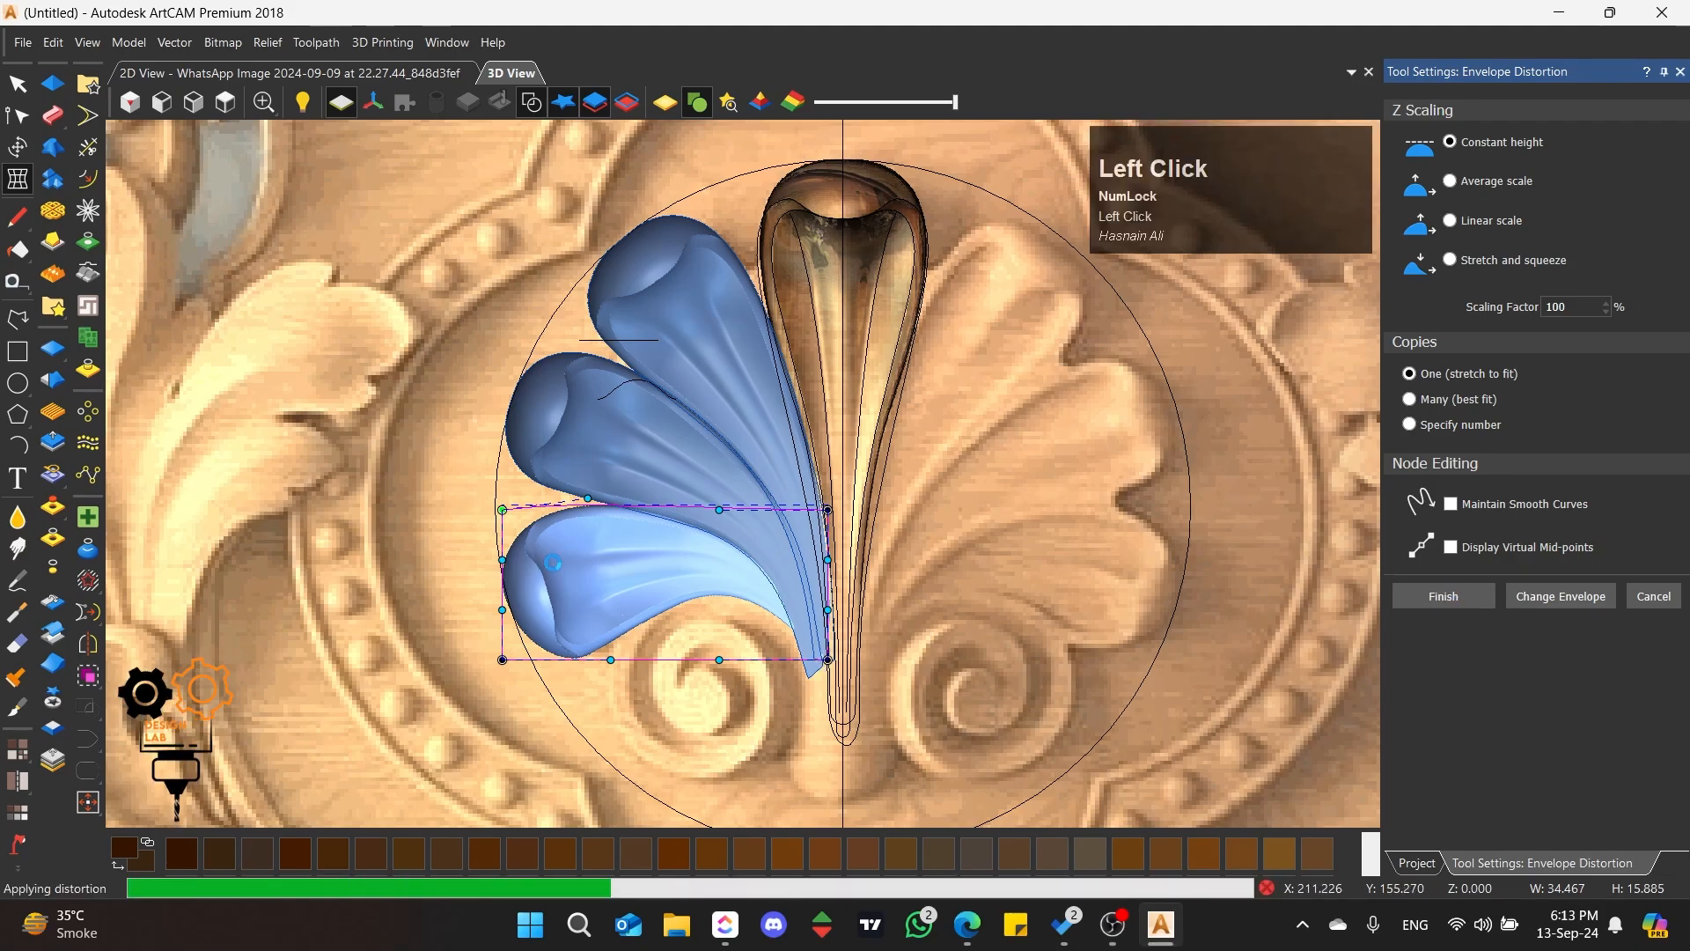
Step: Reduce the Z ranges of the three left petals progressively to about 9.56, 8.98 and 8.19 mm from the first to the third
click(647, 298)
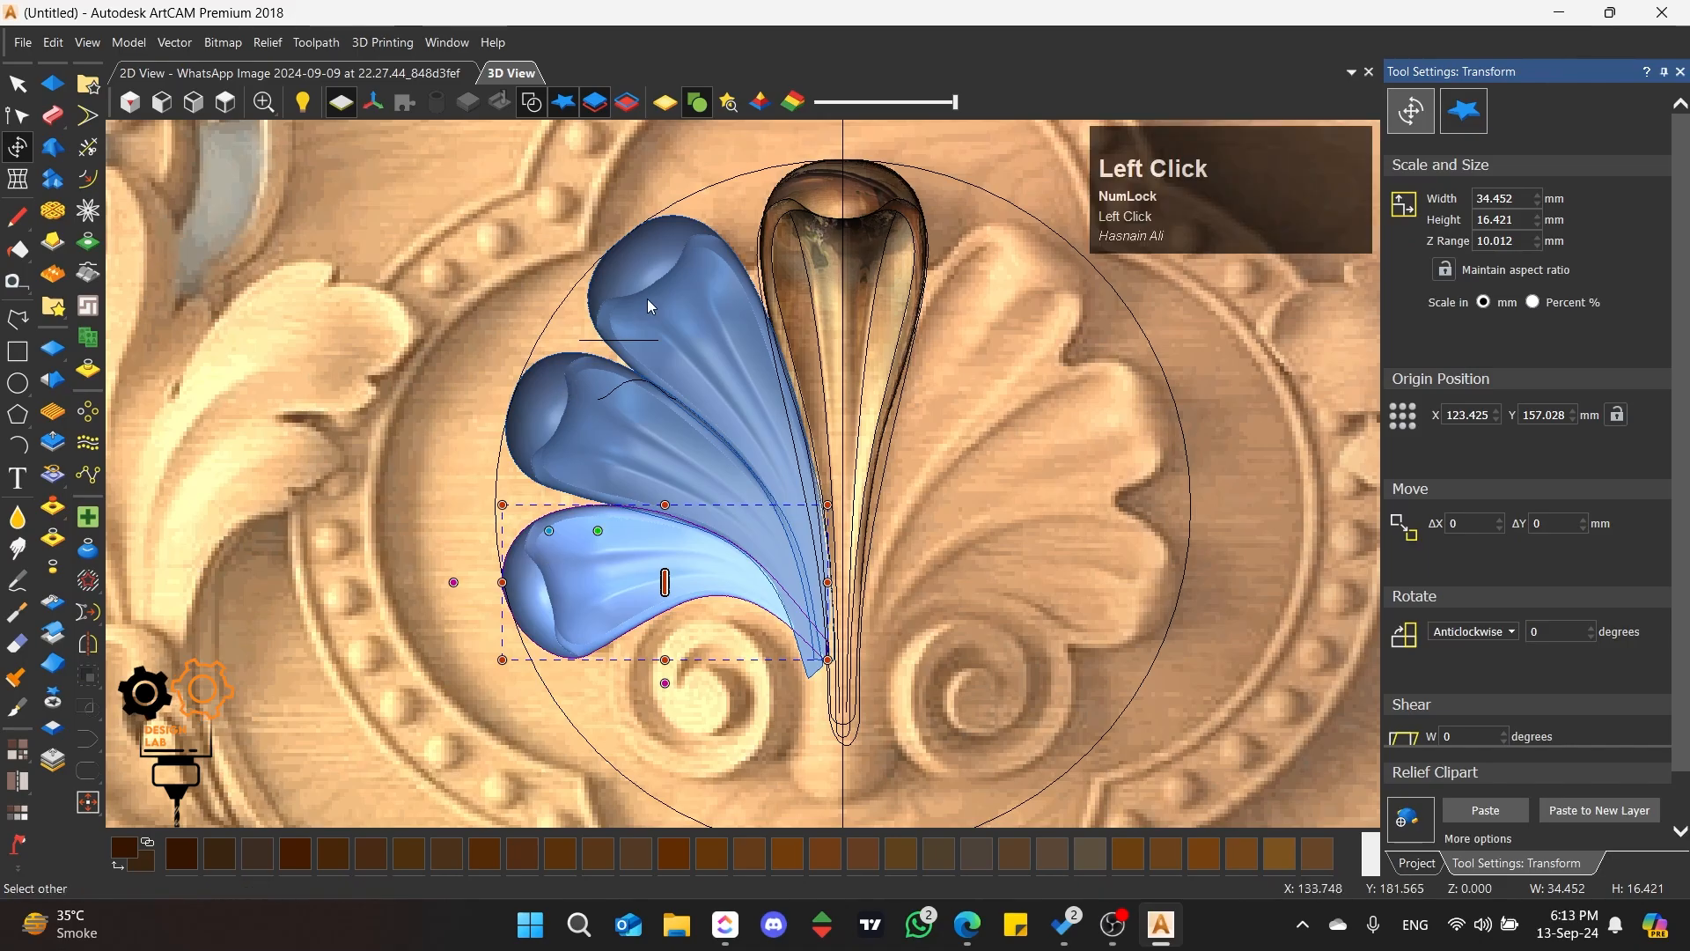
scroll(648, 298, up, 2)
middle_drag(647, 298, 1149, 414)
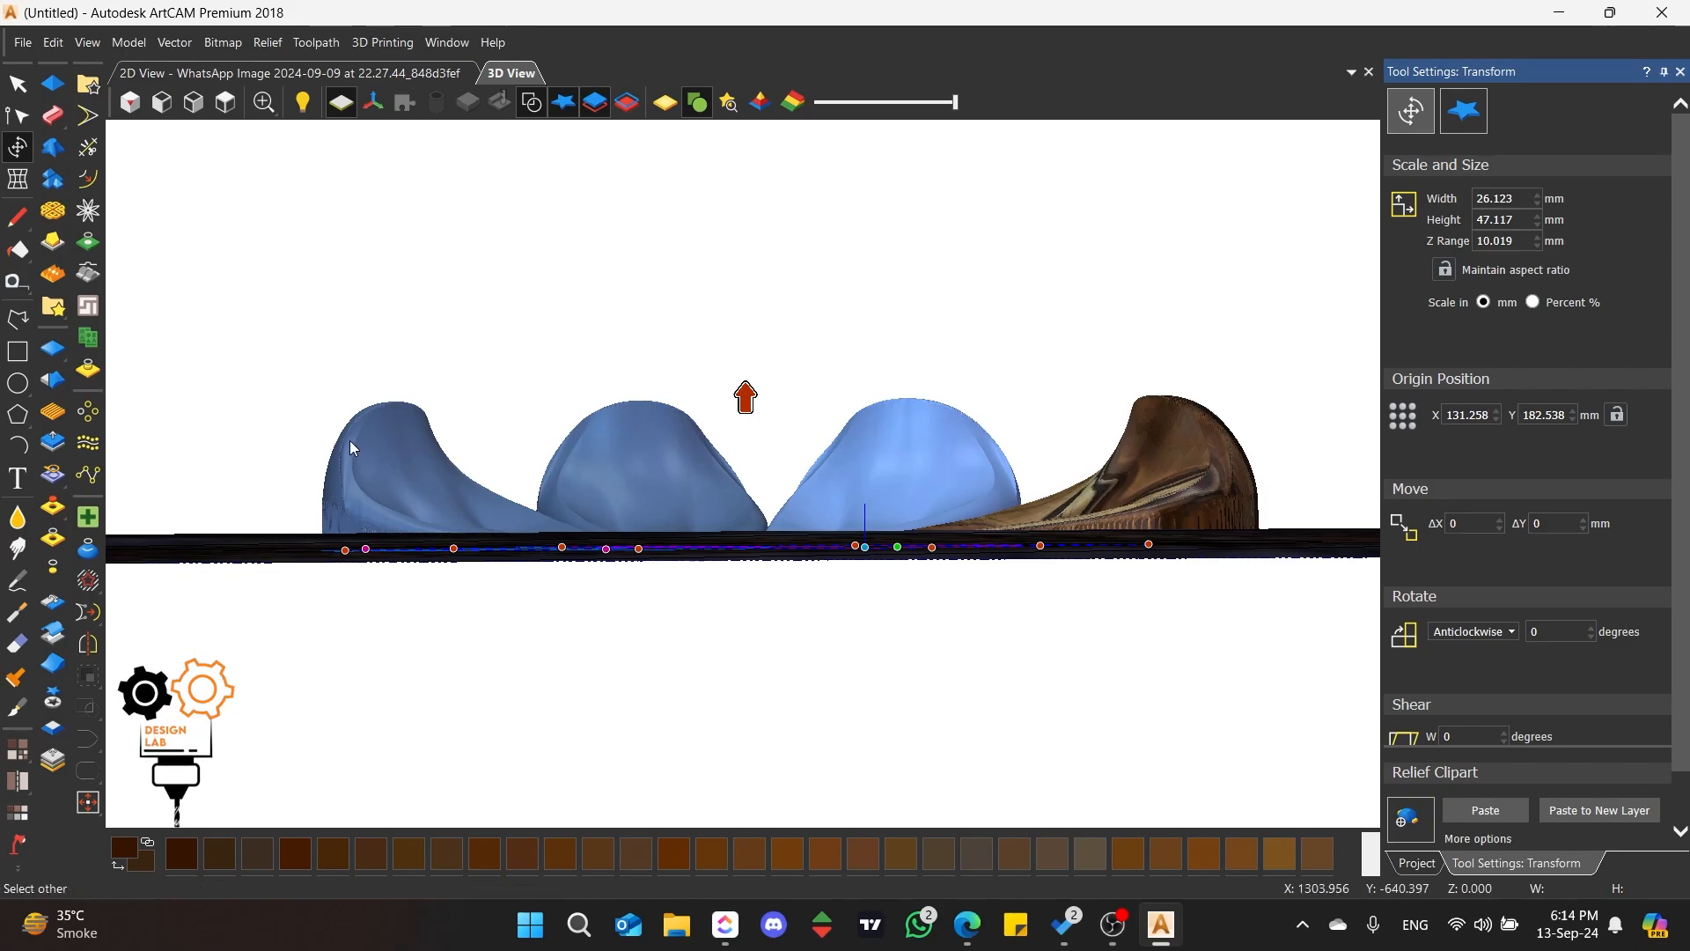
drag(745, 397, 745, 403)
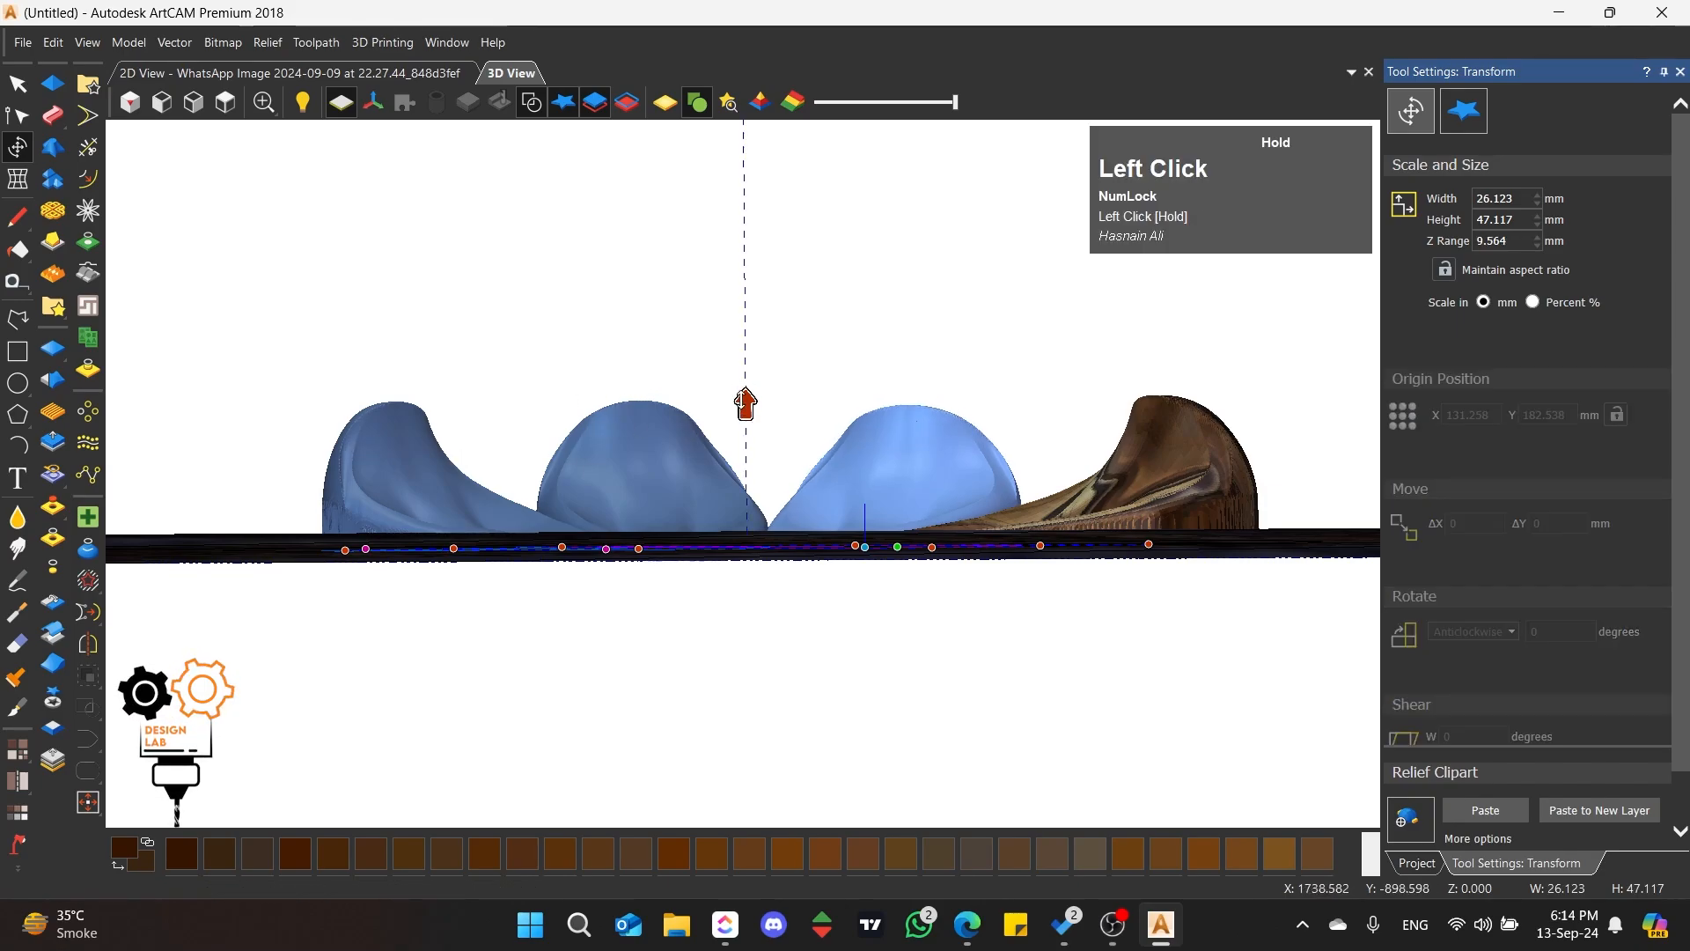
click(601, 442)
drag(601, 398, 515, 427)
click(385, 458)
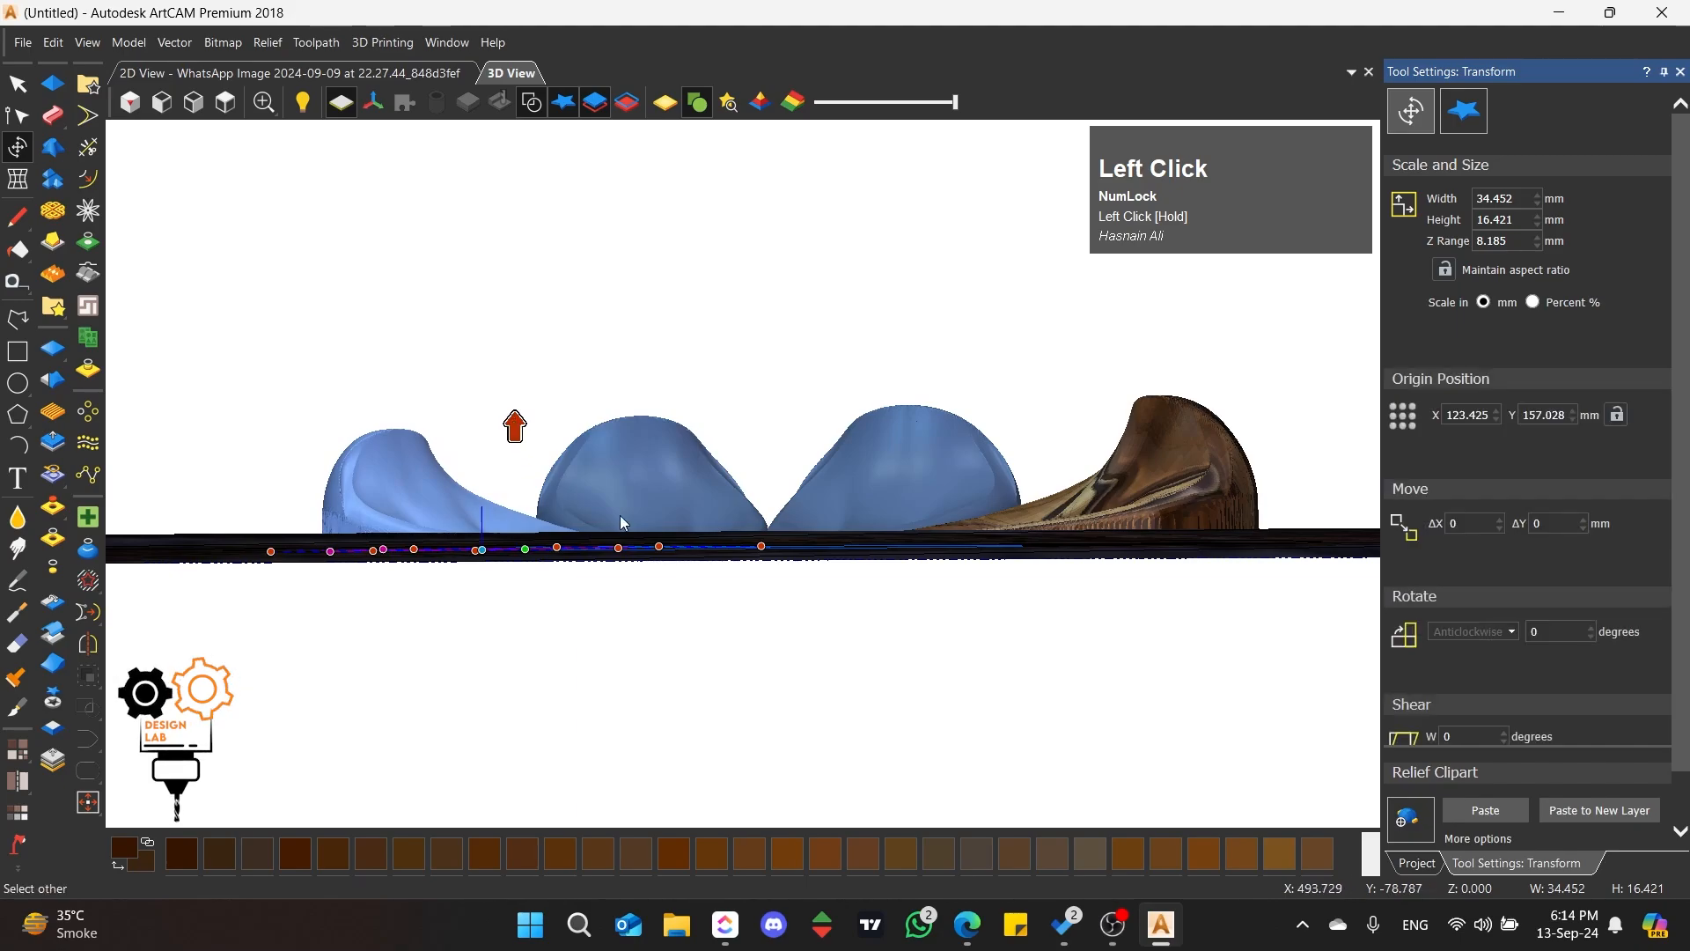
middle_drag(551, 437, 636, 511)
click(225, 102)
scroll(707, 484, up, 1)
scroll(707, 484, up, 3)
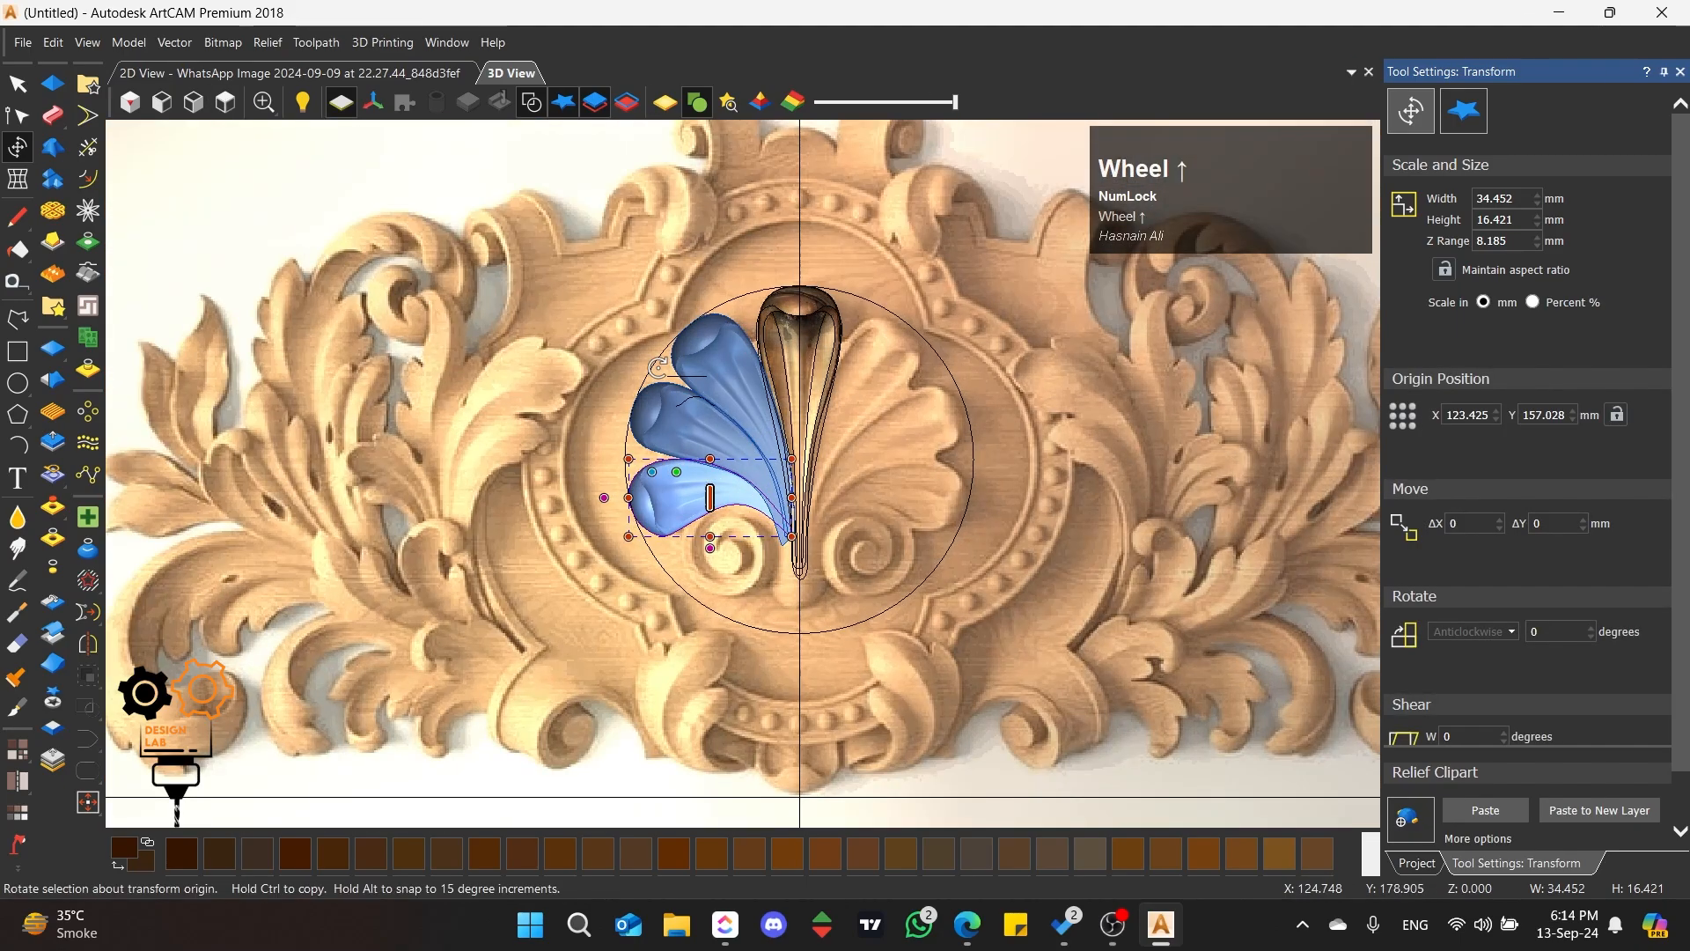
click(715, 490)
shift+click(732, 563)
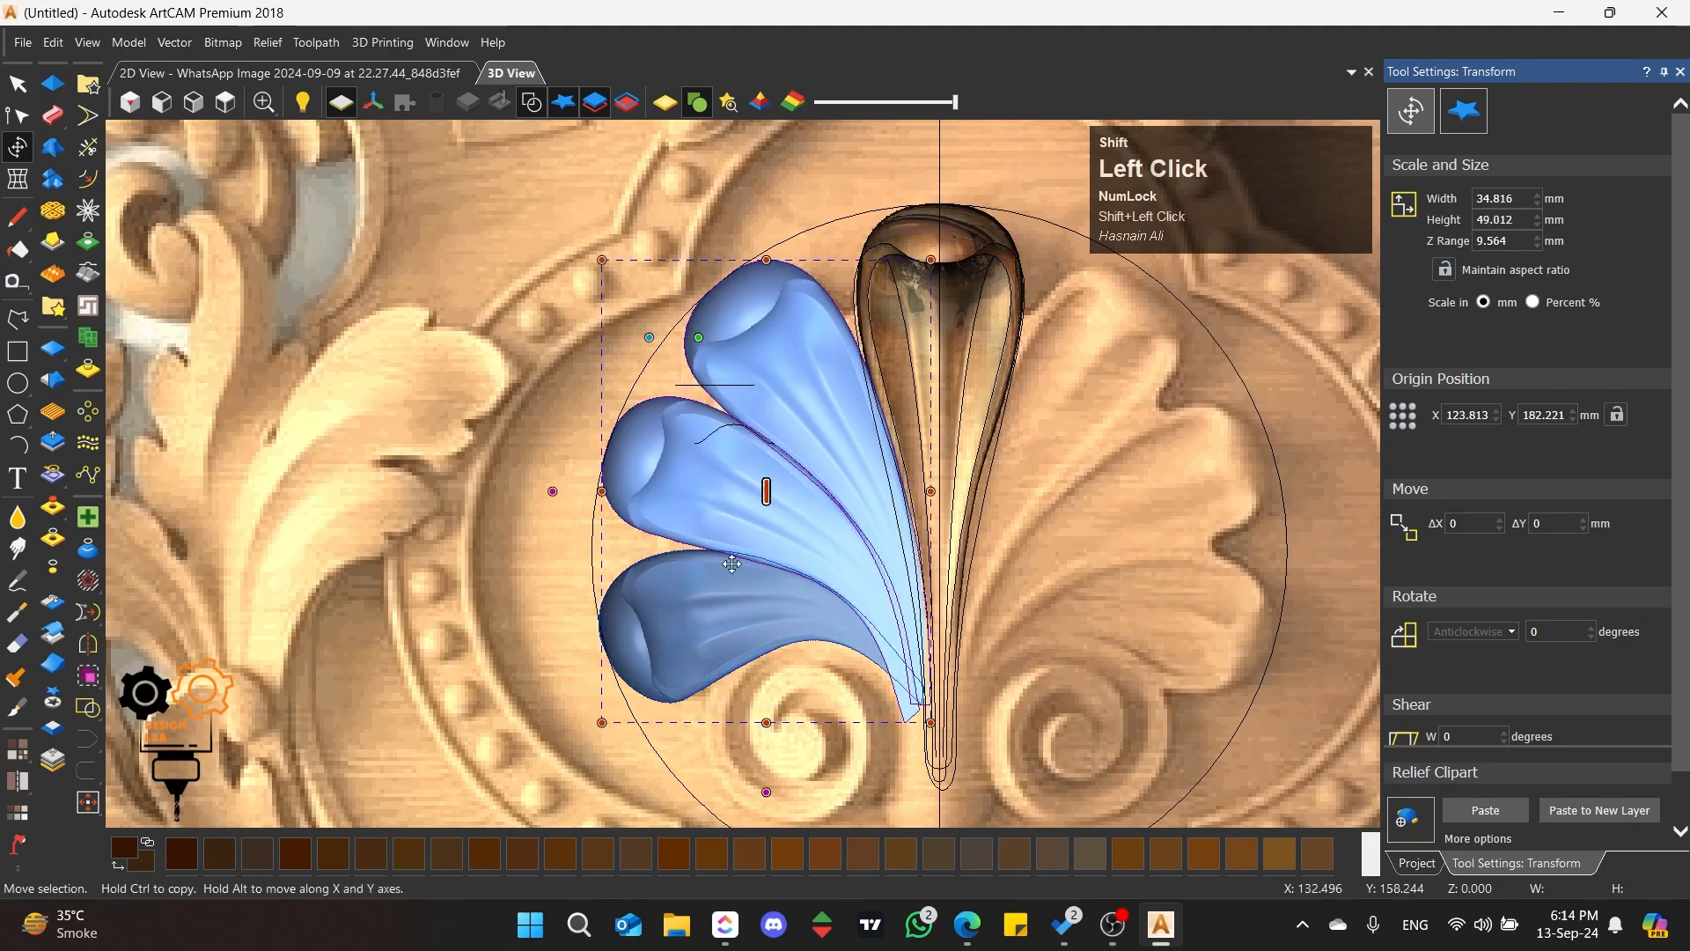
shift+click(724, 598)
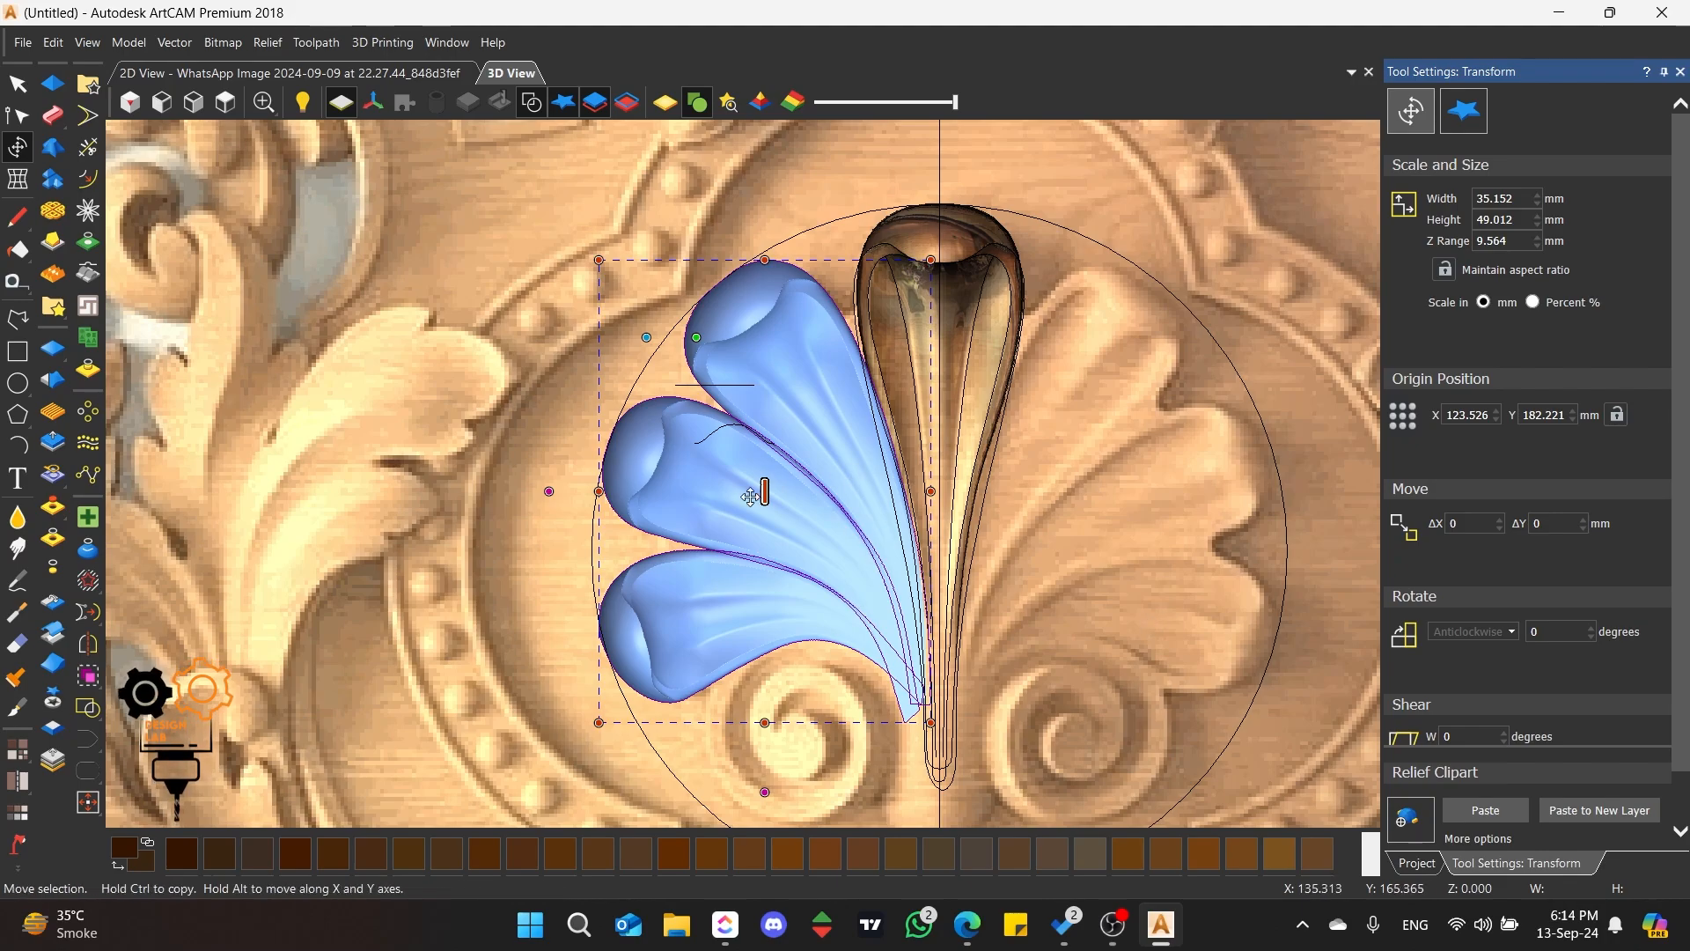
Step: Distort the second petal with an envelope, extending its lower left corner downward and raising its upper edge, to about 33.8 × 34.5 mm
click(699, 517)
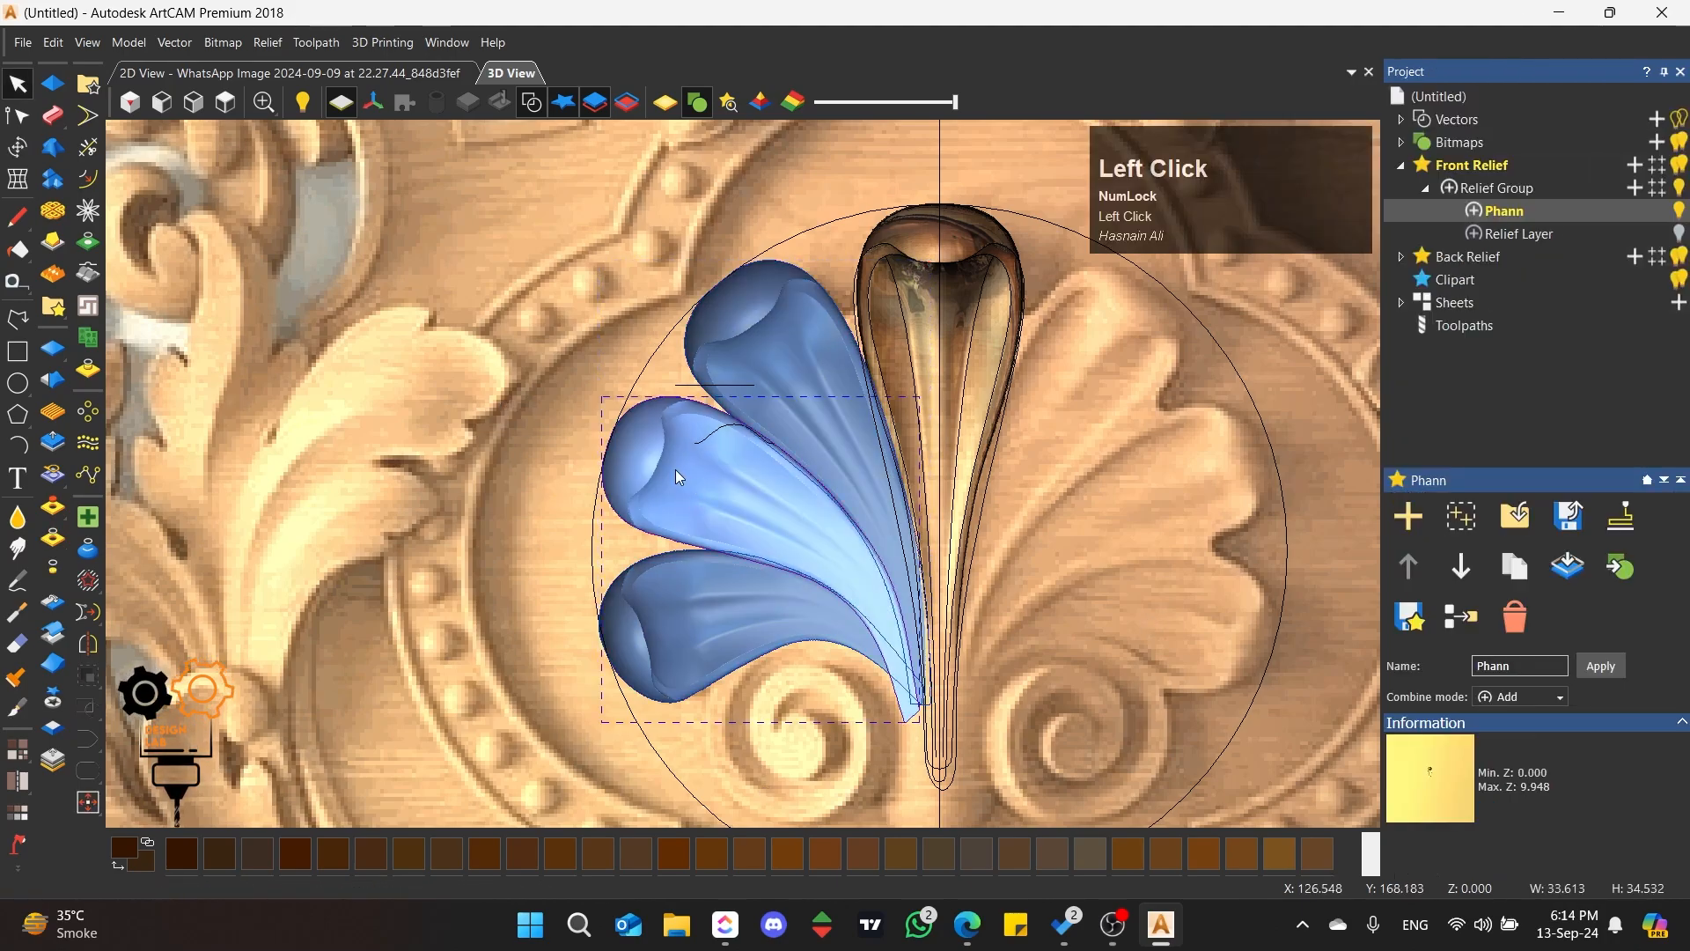
click(17, 152)
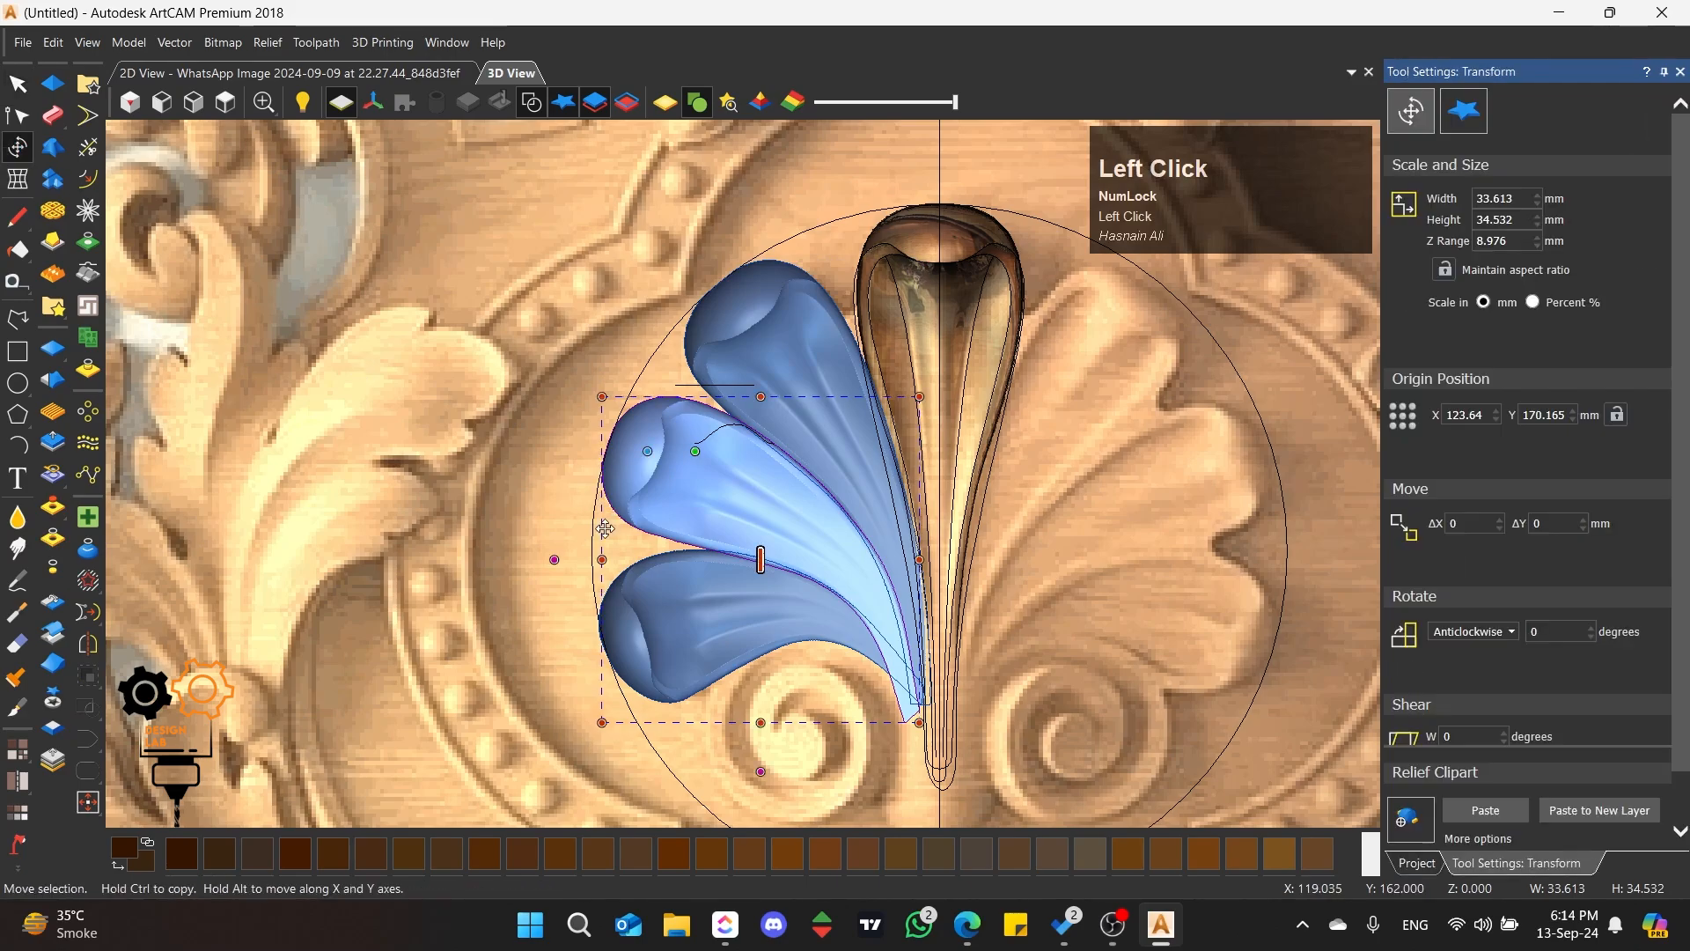
click(17, 179)
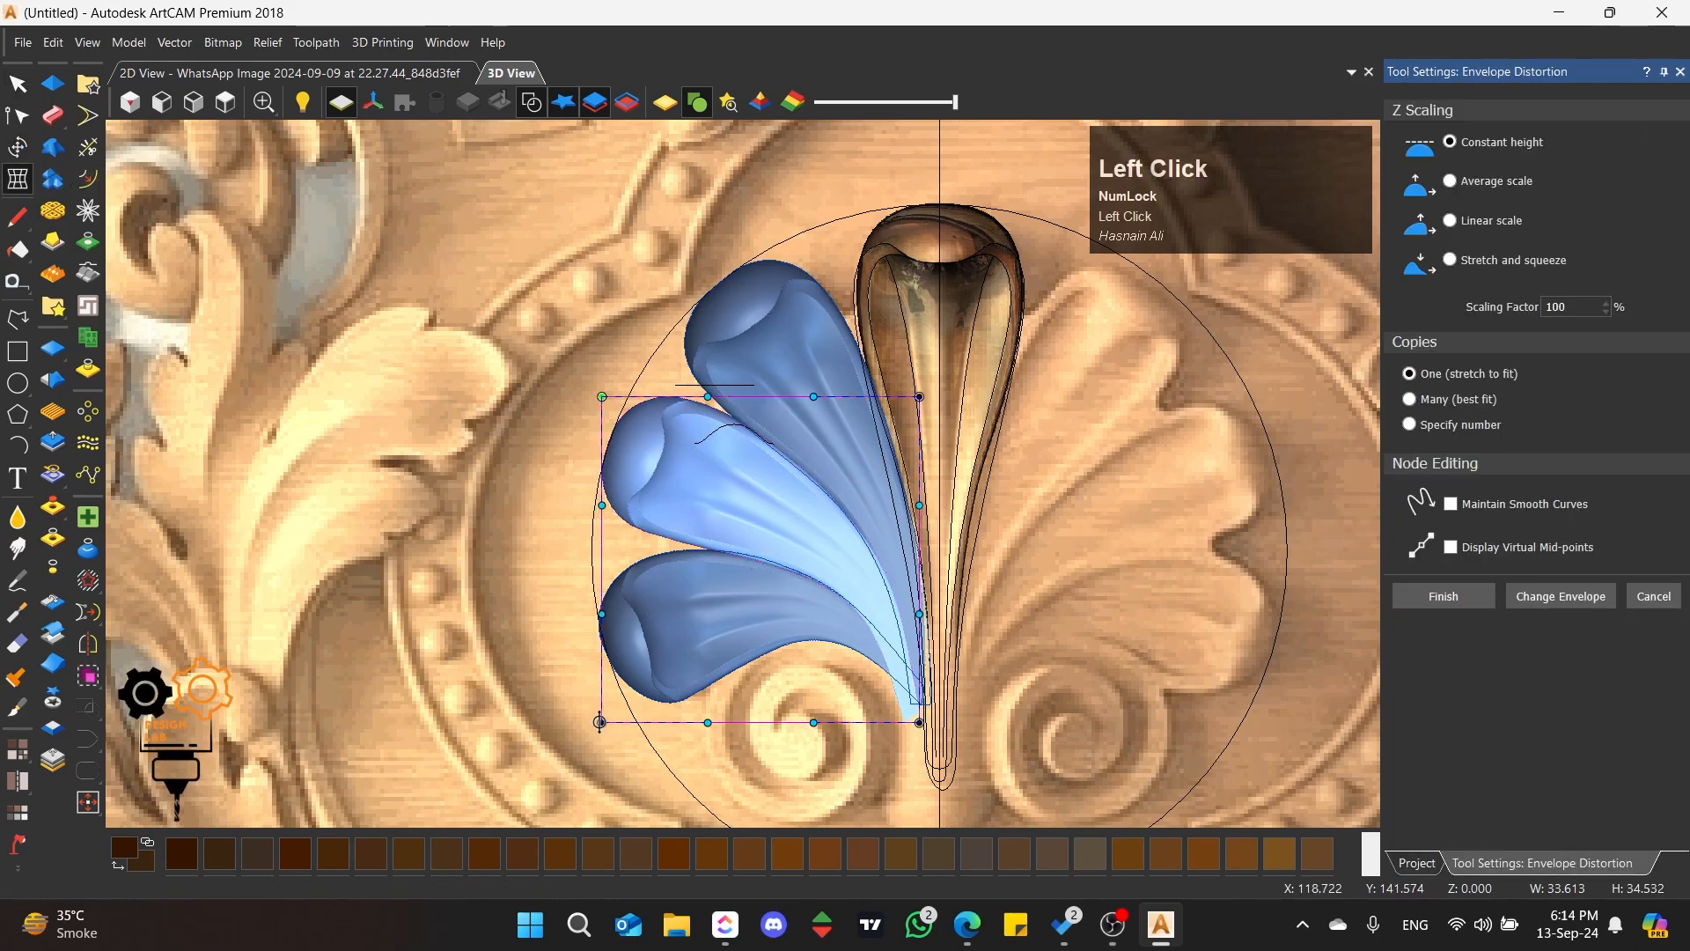
drag(599, 722, 598, 745)
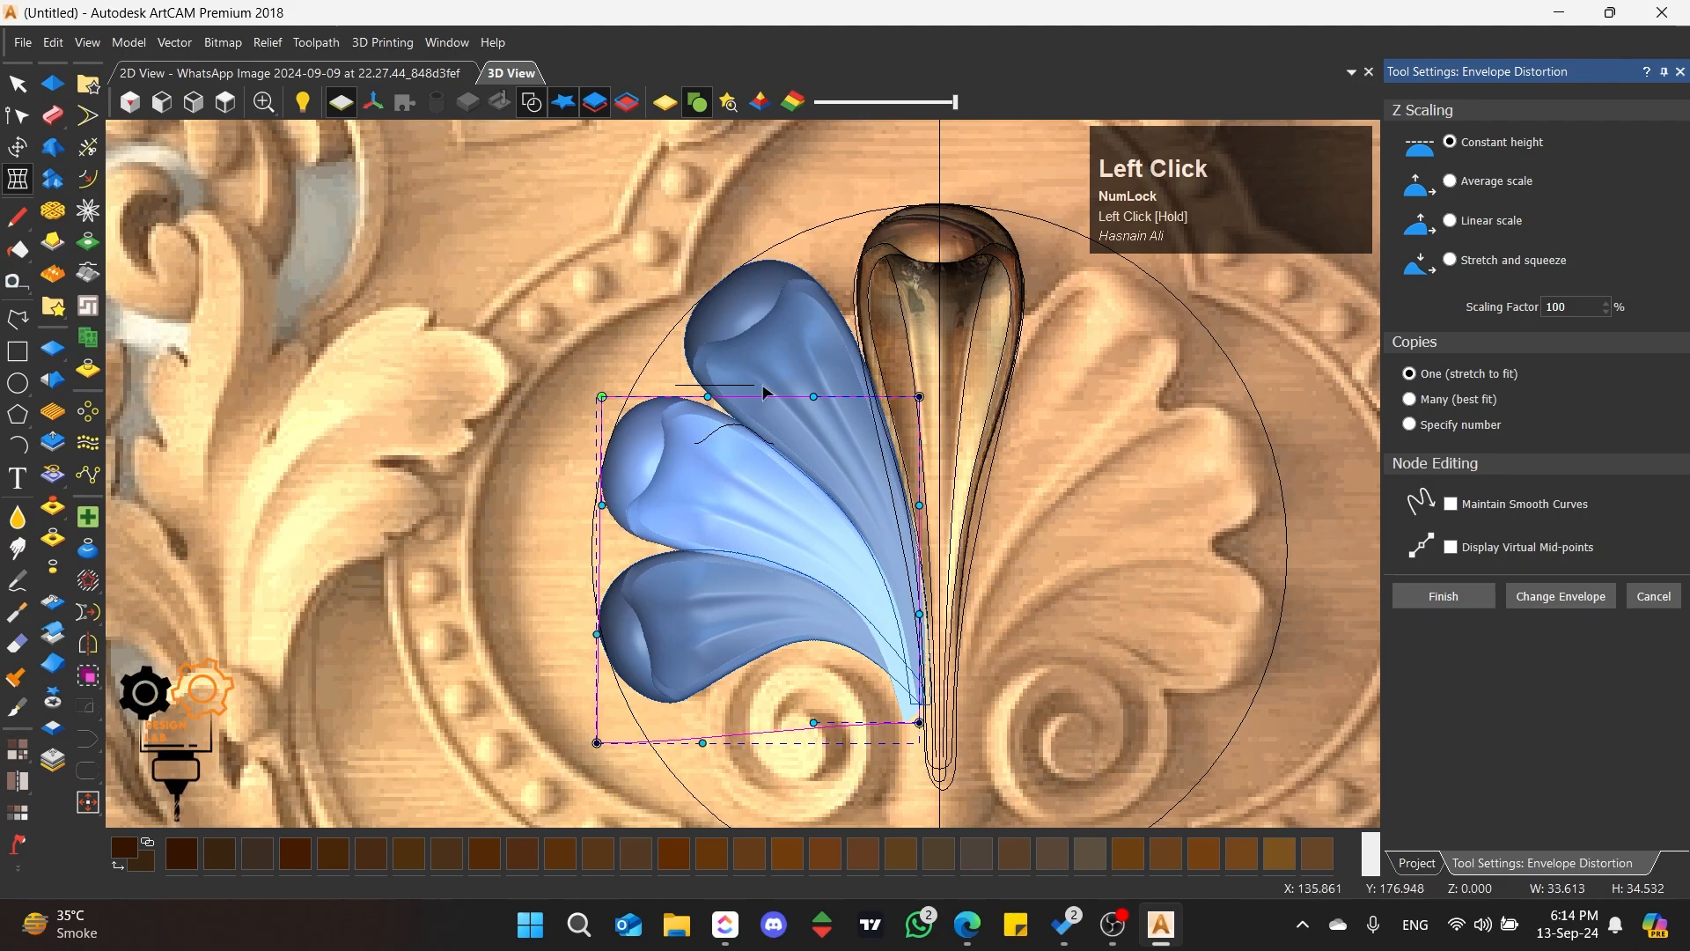
drag(706, 399, 753, 370)
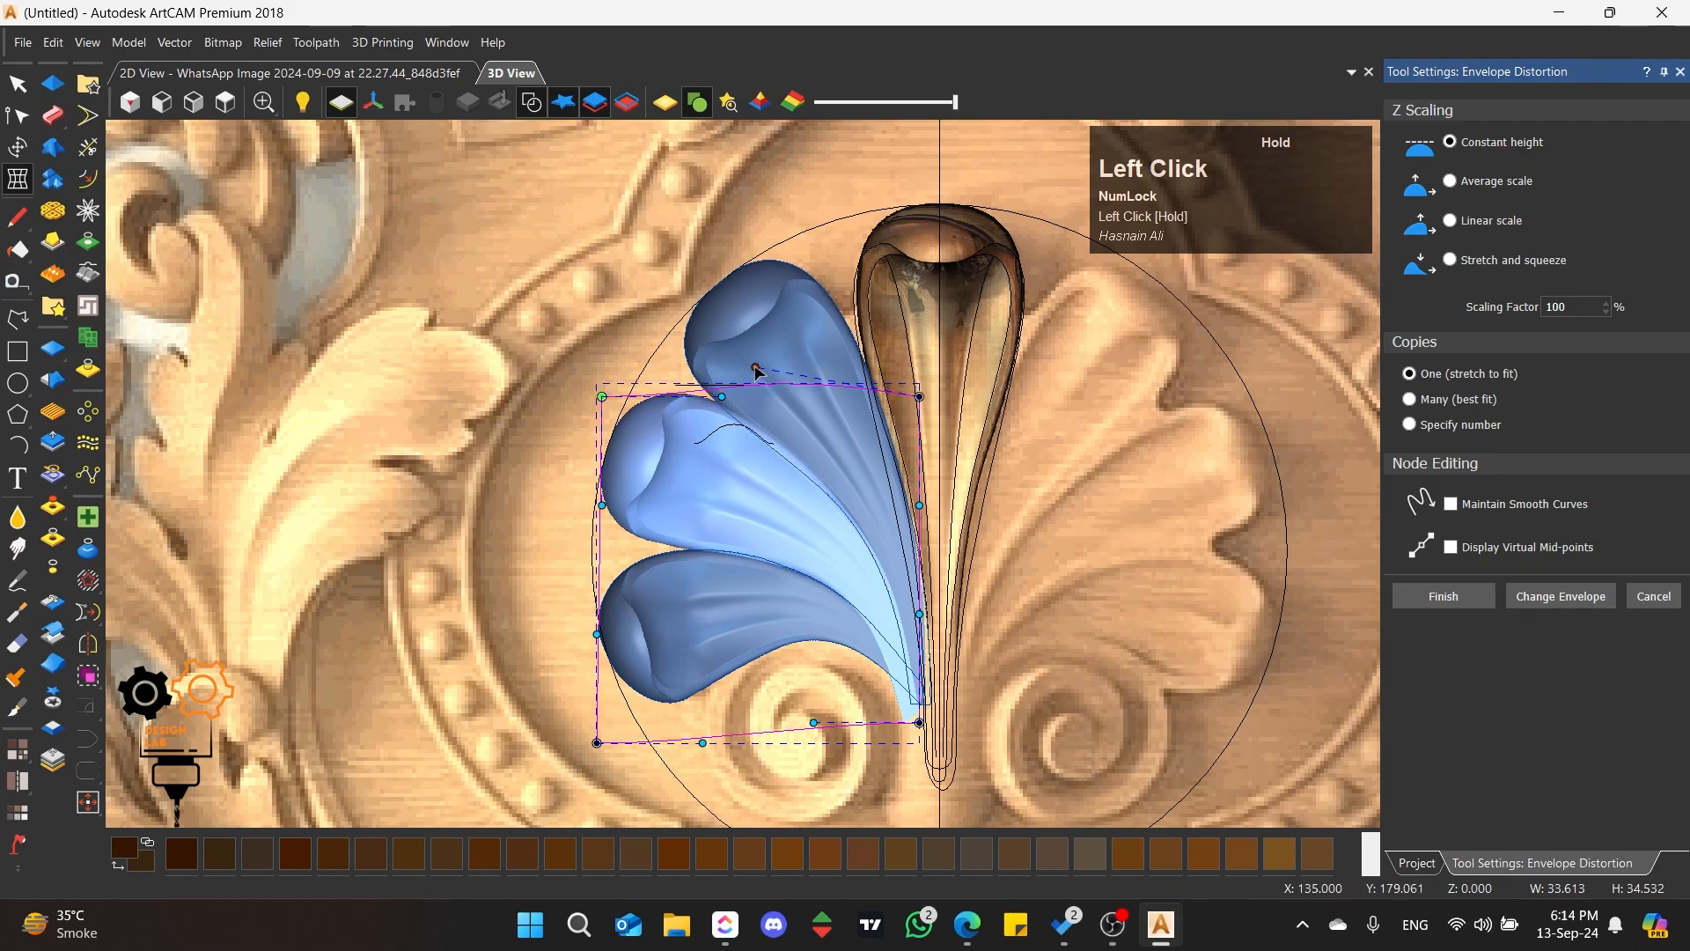
drag(600, 397, 600, 402)
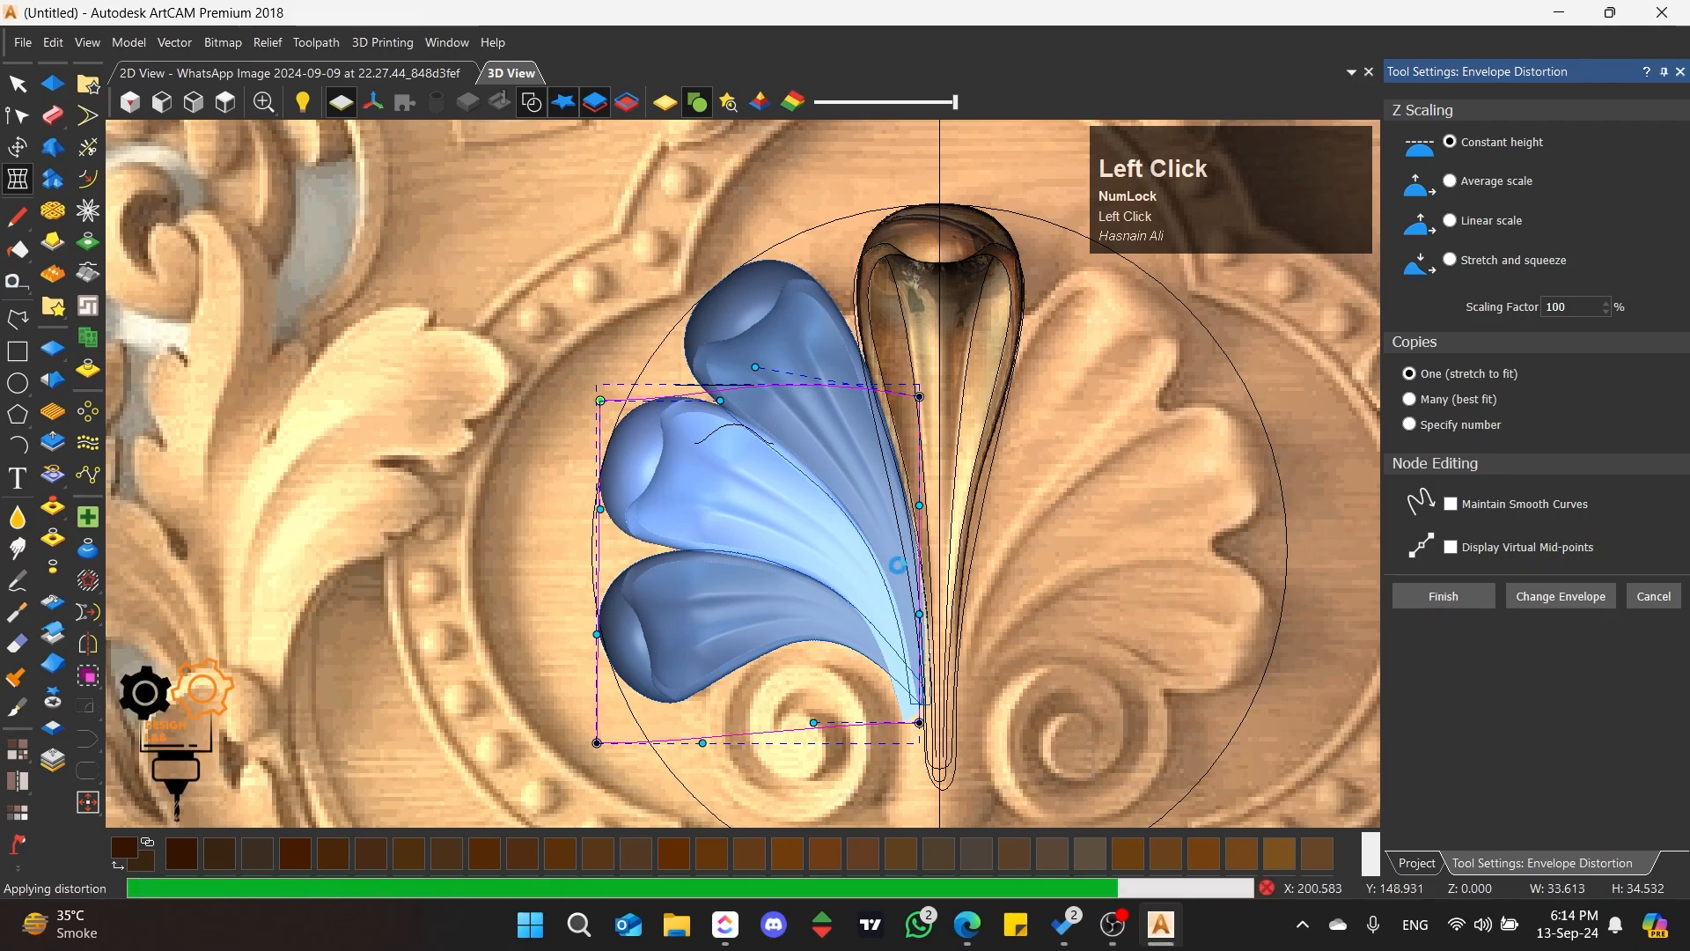
Step: Distort the first petal with an envelope, moving its upper right corner outward and lower left edge inward, to about 26 × 47.2 mm
click(798, 326)
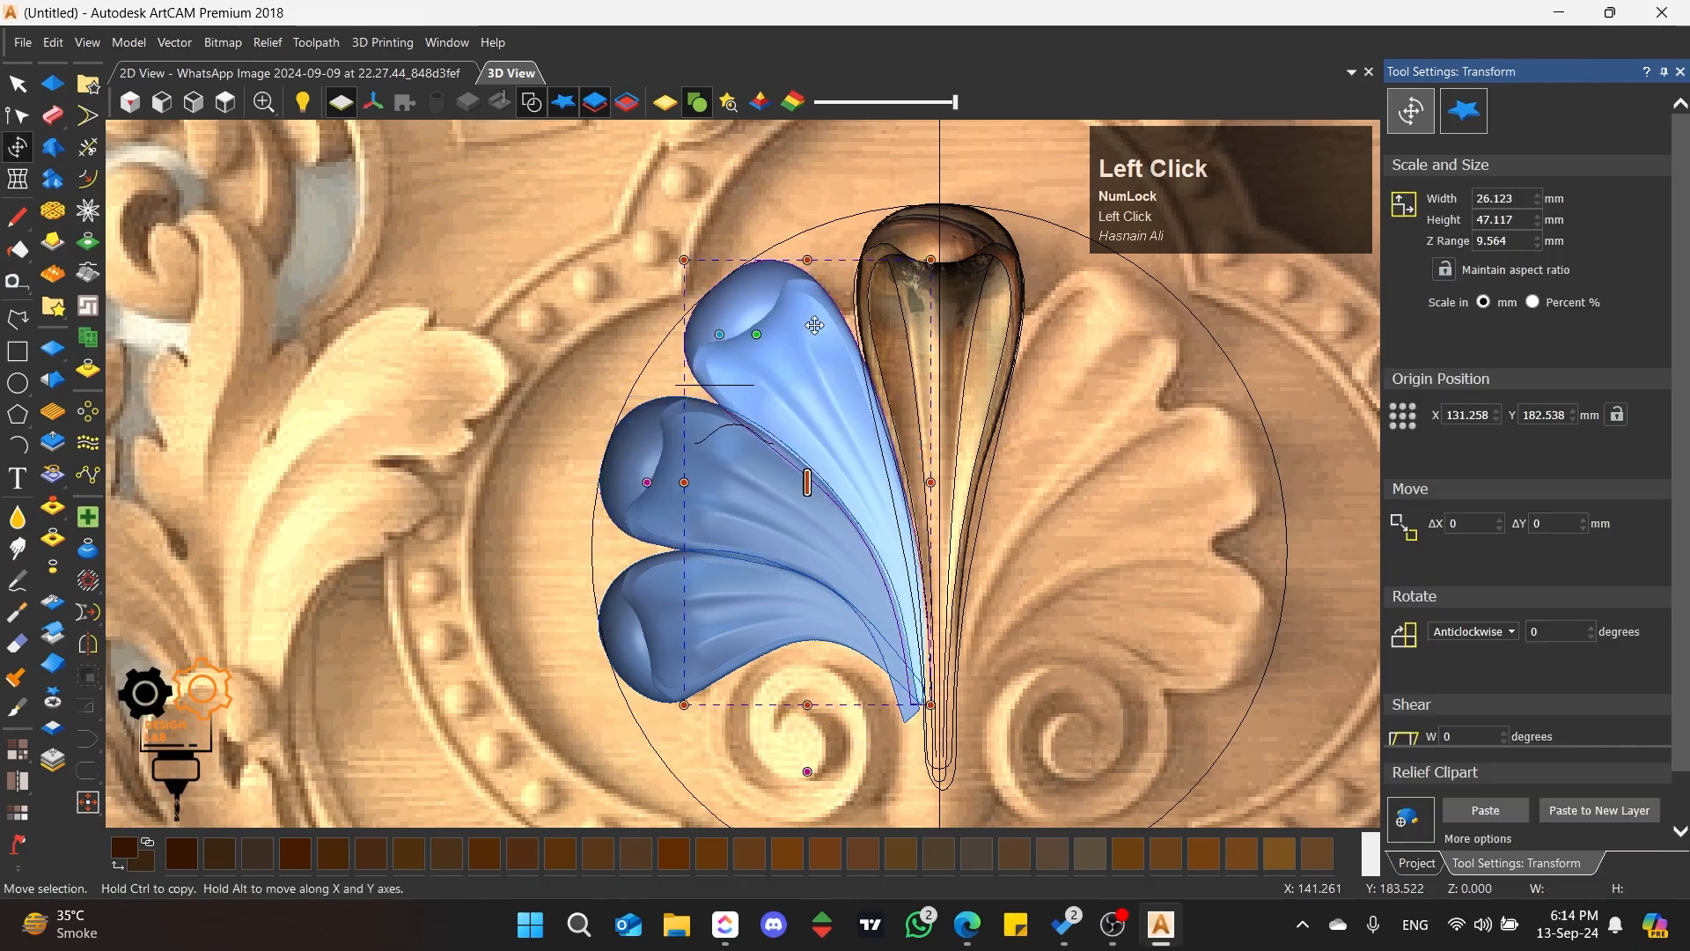
click(819, 326)
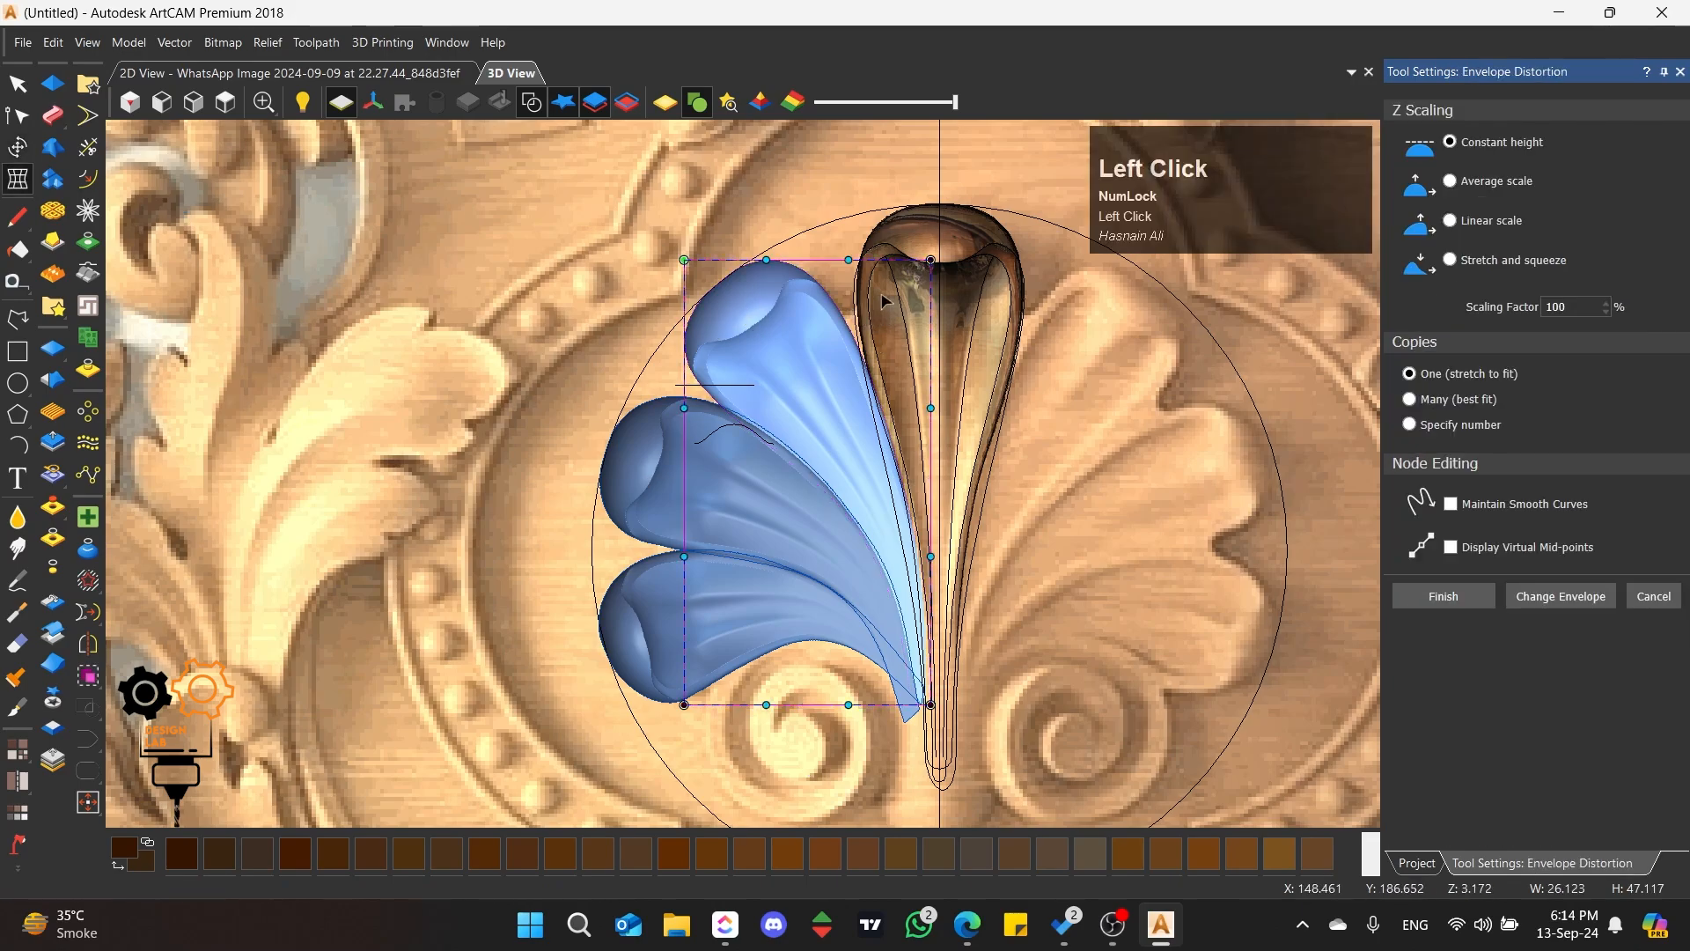
drag(930, 259, 940, 256)
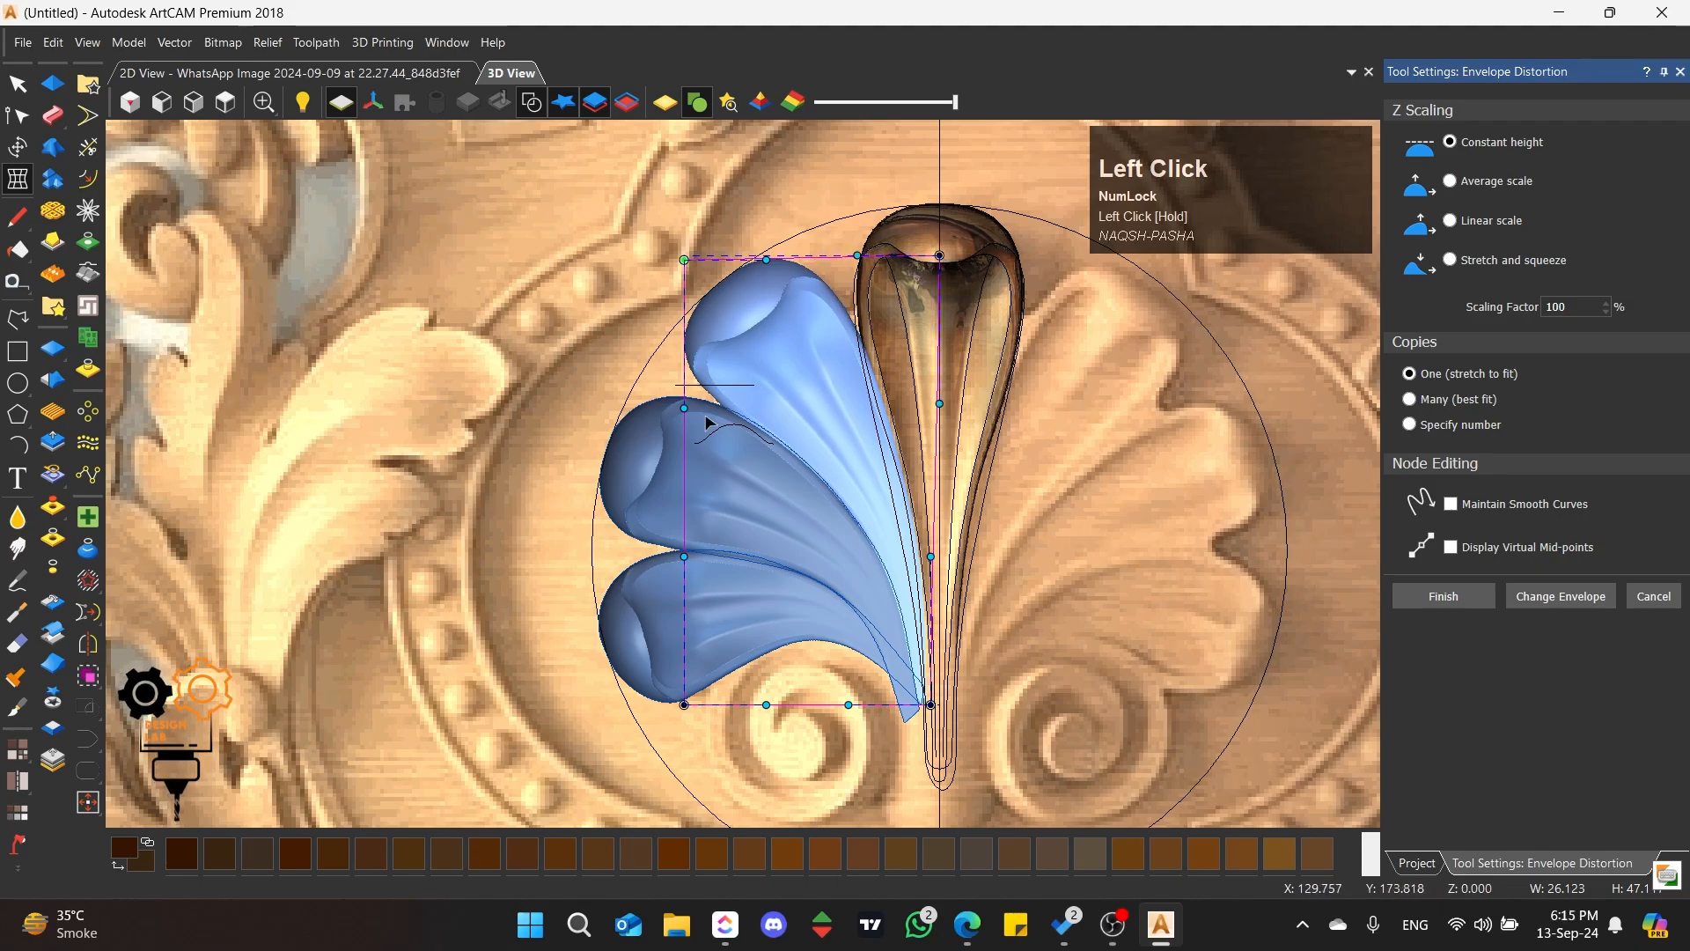
drag(692, 554, 704, 550)
click(1444, 597)
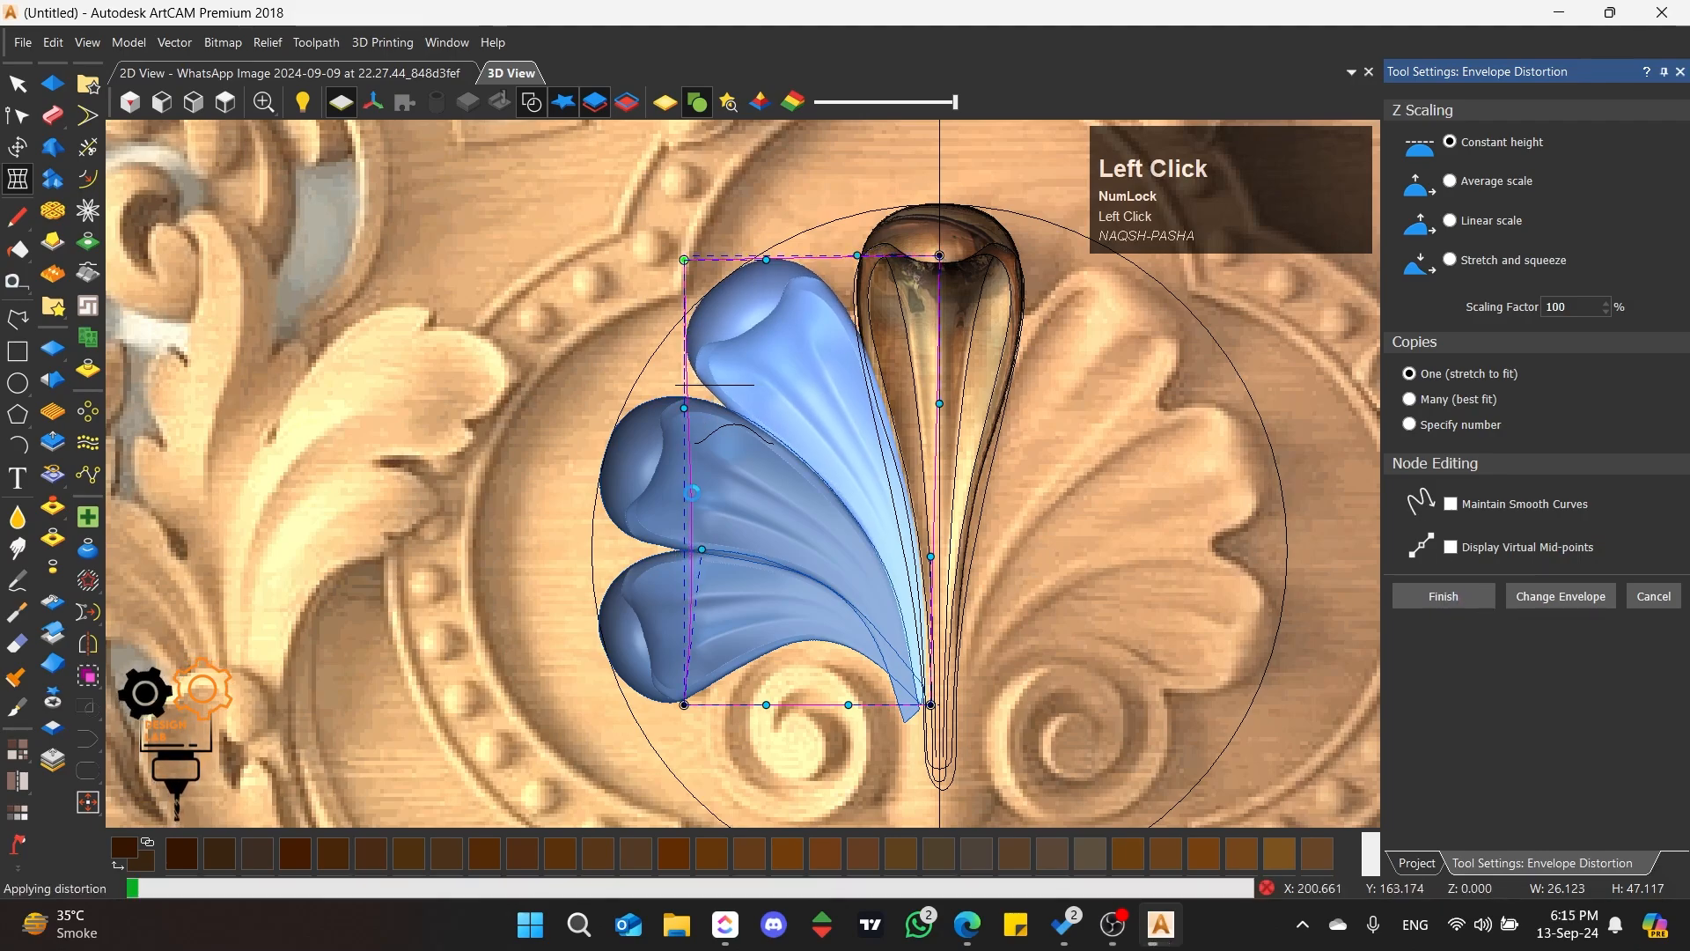
Step: Paste the first left petal clipart into the Phann relief layer using Merge High
click(762, 509)
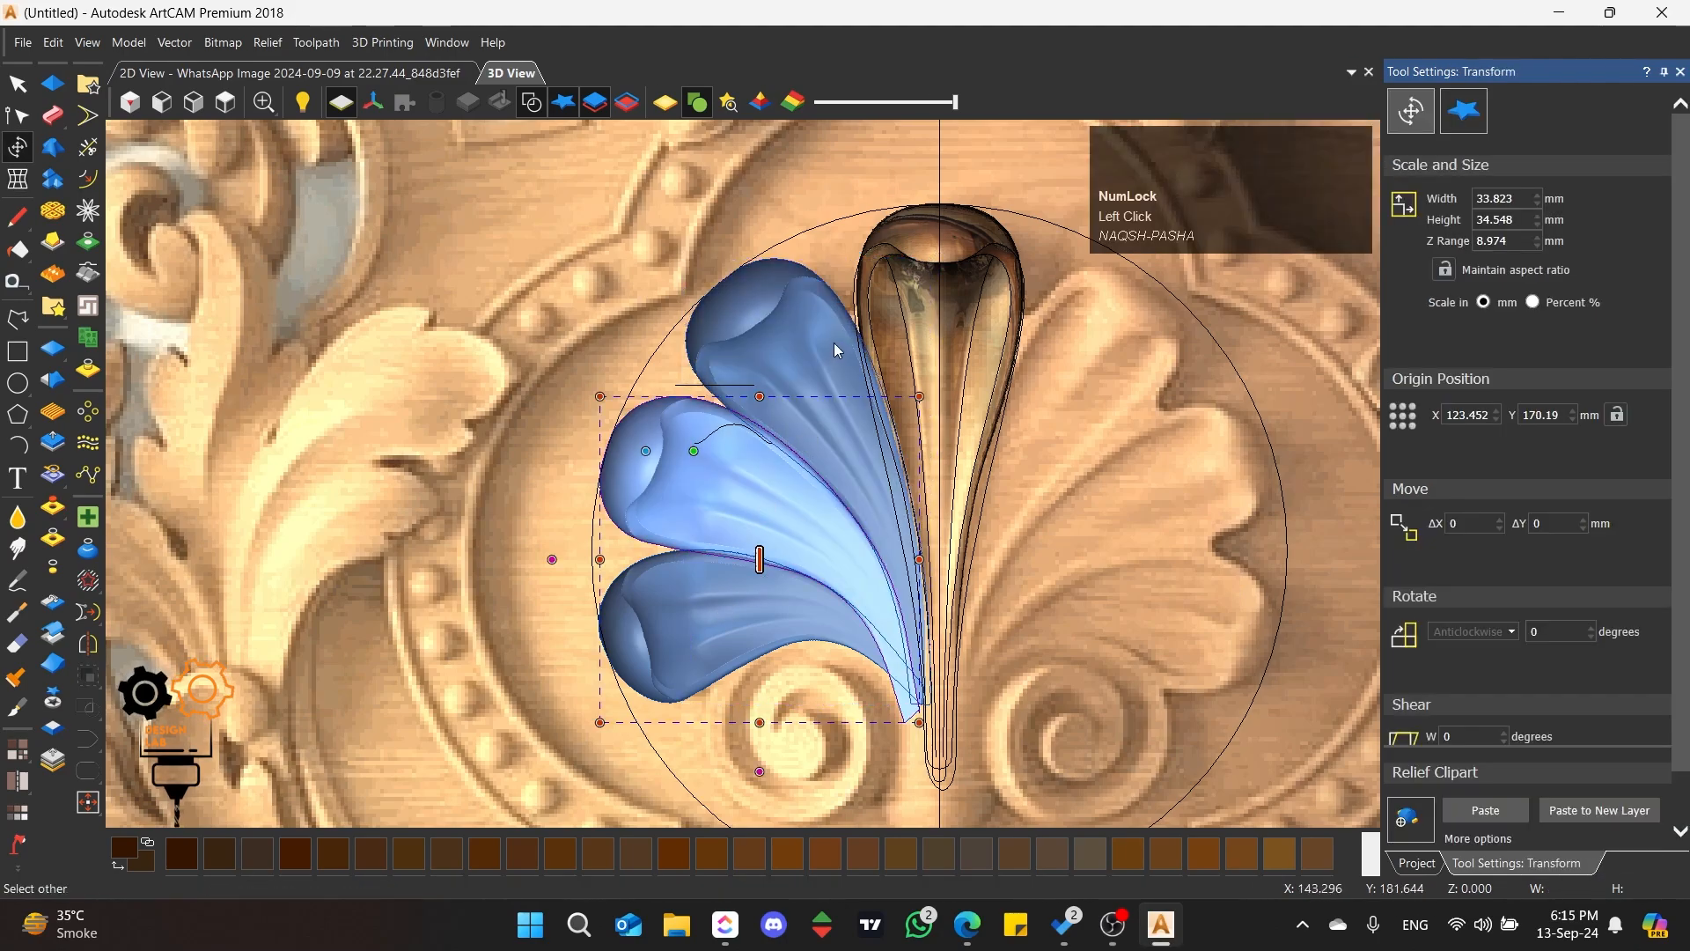
click(851, 442)
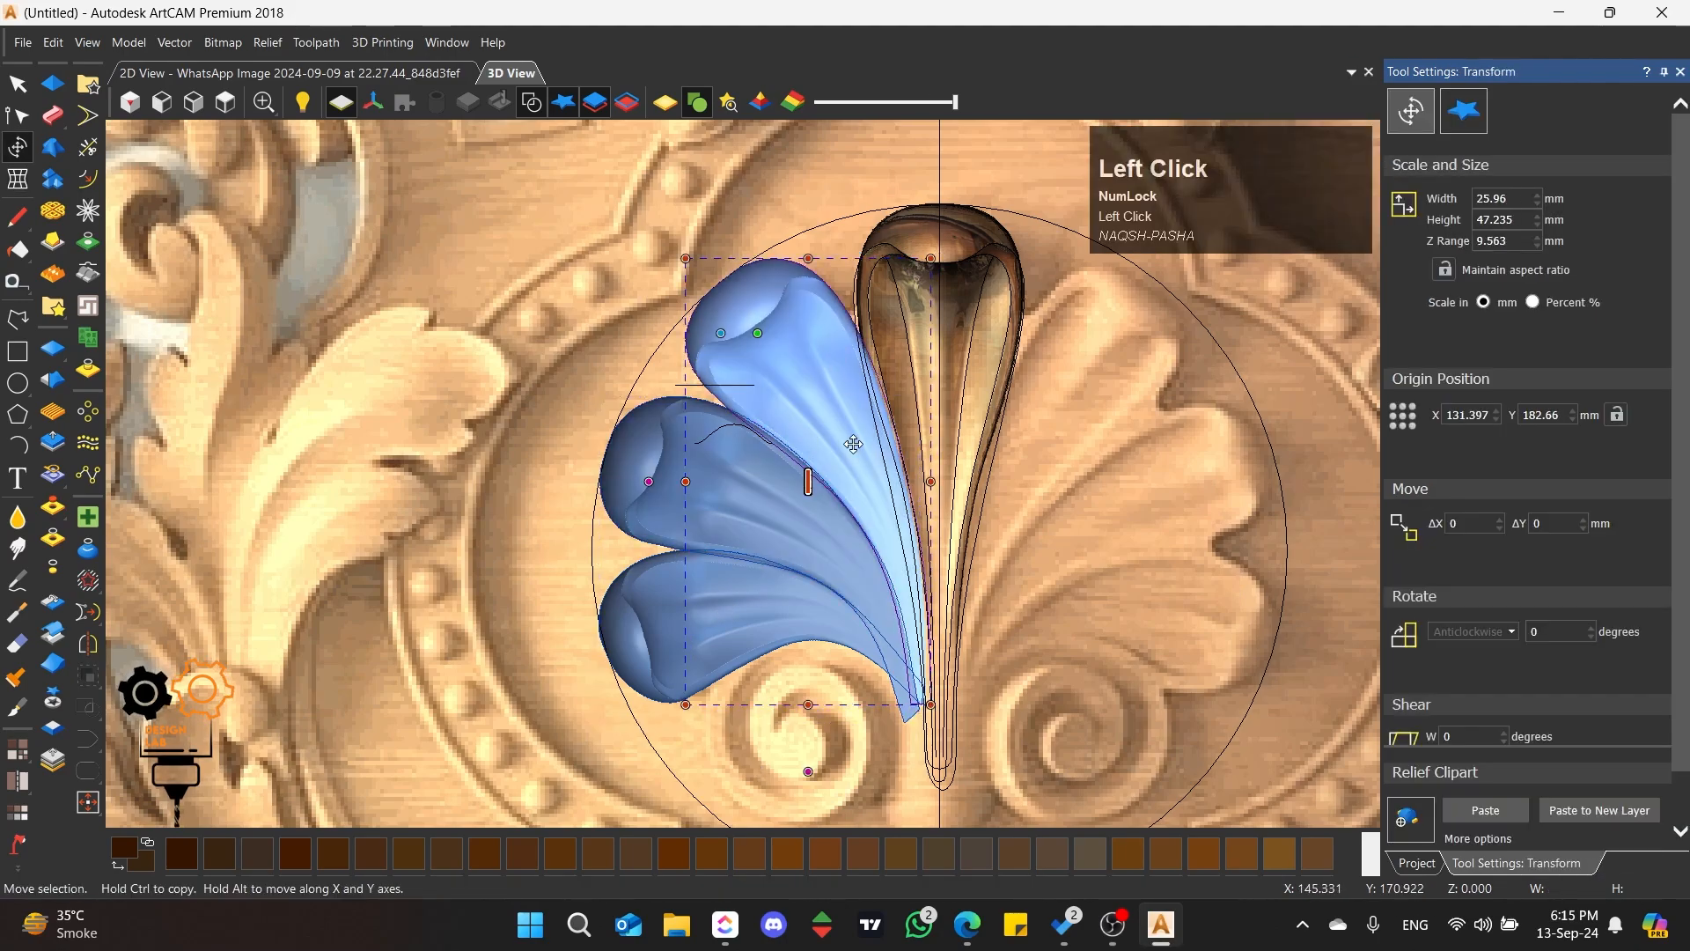
click(1508, 811)
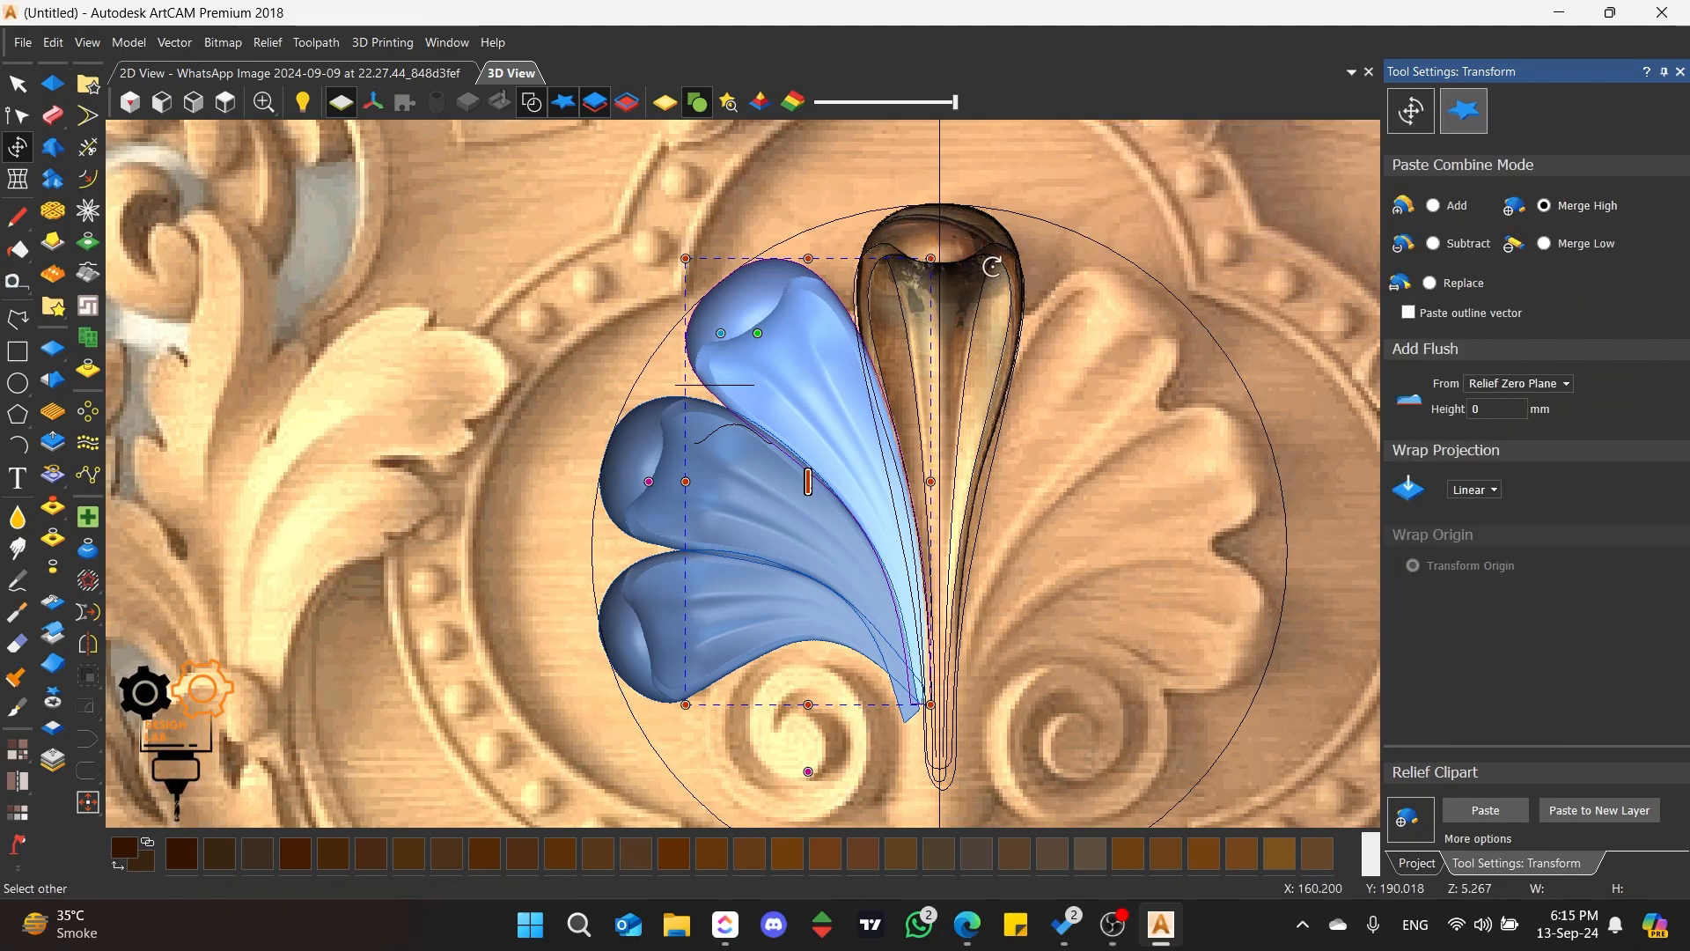
click(1486, 810)
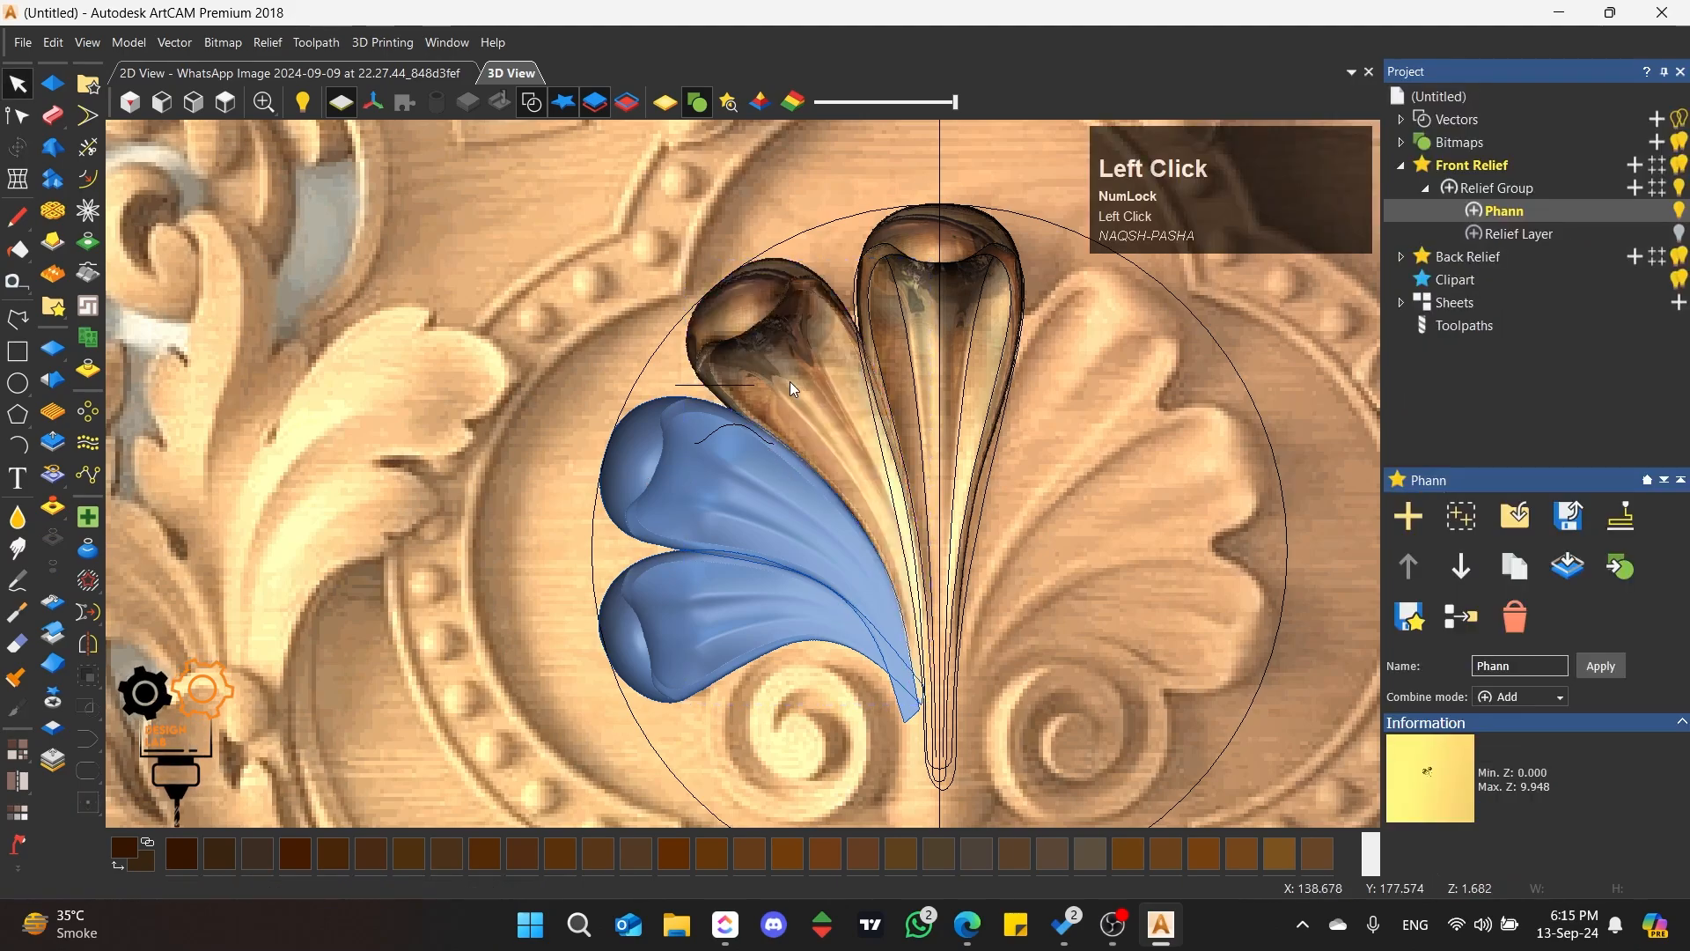
Step: Hide the vectors and switch the relief from the picture to the shaded material to examine the pasted petal
scroll(841, 333, up, 5)
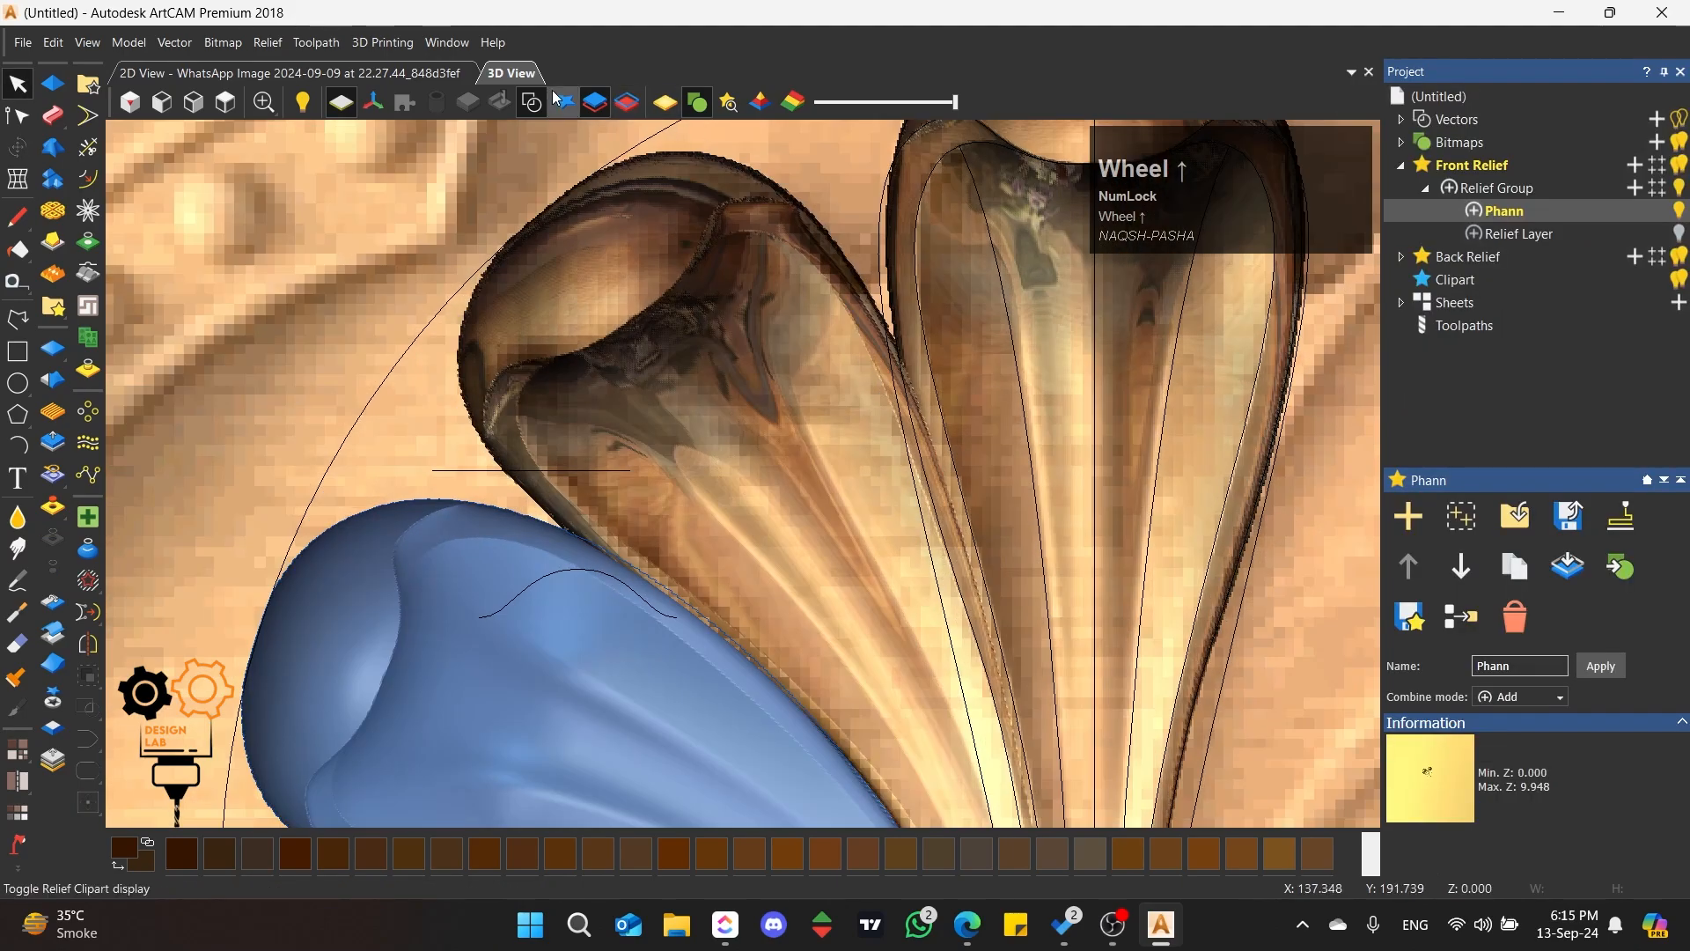
click(557, 99)
scroll(810, 370, down, 3)
scroll(810, 370, up, 2)
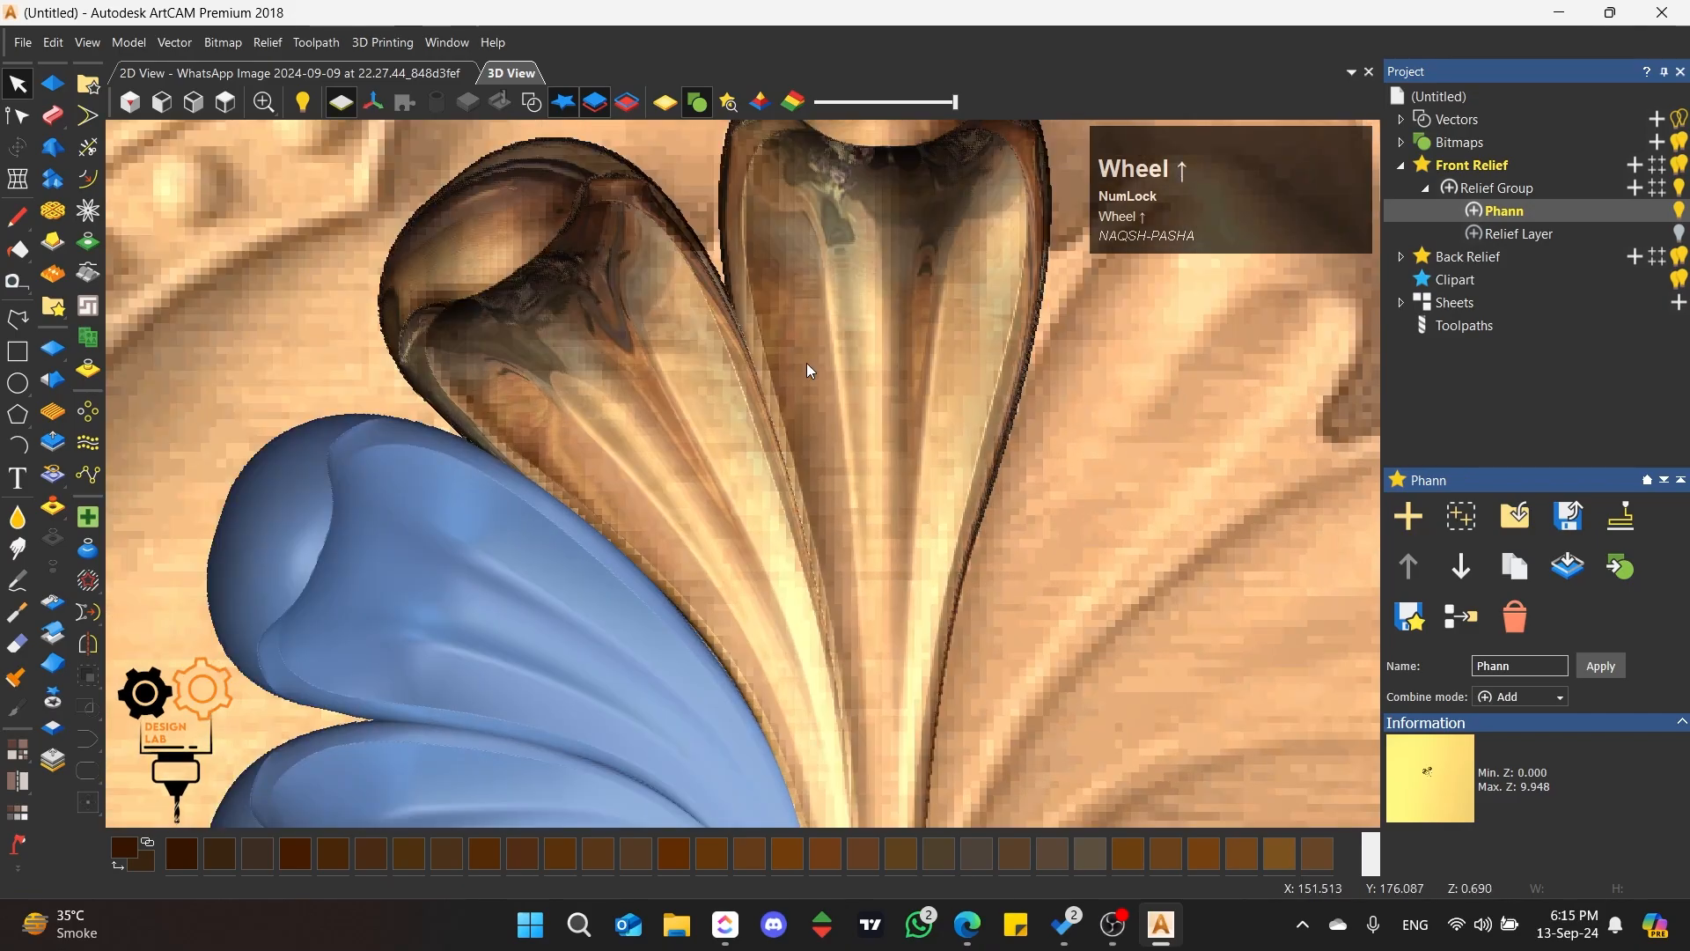
click(684, 110)
scroll(705, 534, up, 2)
mouse_move(705, 534)
middle_down()
mouse_move(755, 649)
mouse_move(933, 198)
mouse_move(752, 298)
mouse_move(481, 395)
mouse_move(920, 379)
mouse_move(509, 373)
mouse_move(674, 241)
mouse_move(792, 481)
mouse_move(302, 366)
mouse_move(654, 489)
middle_up()
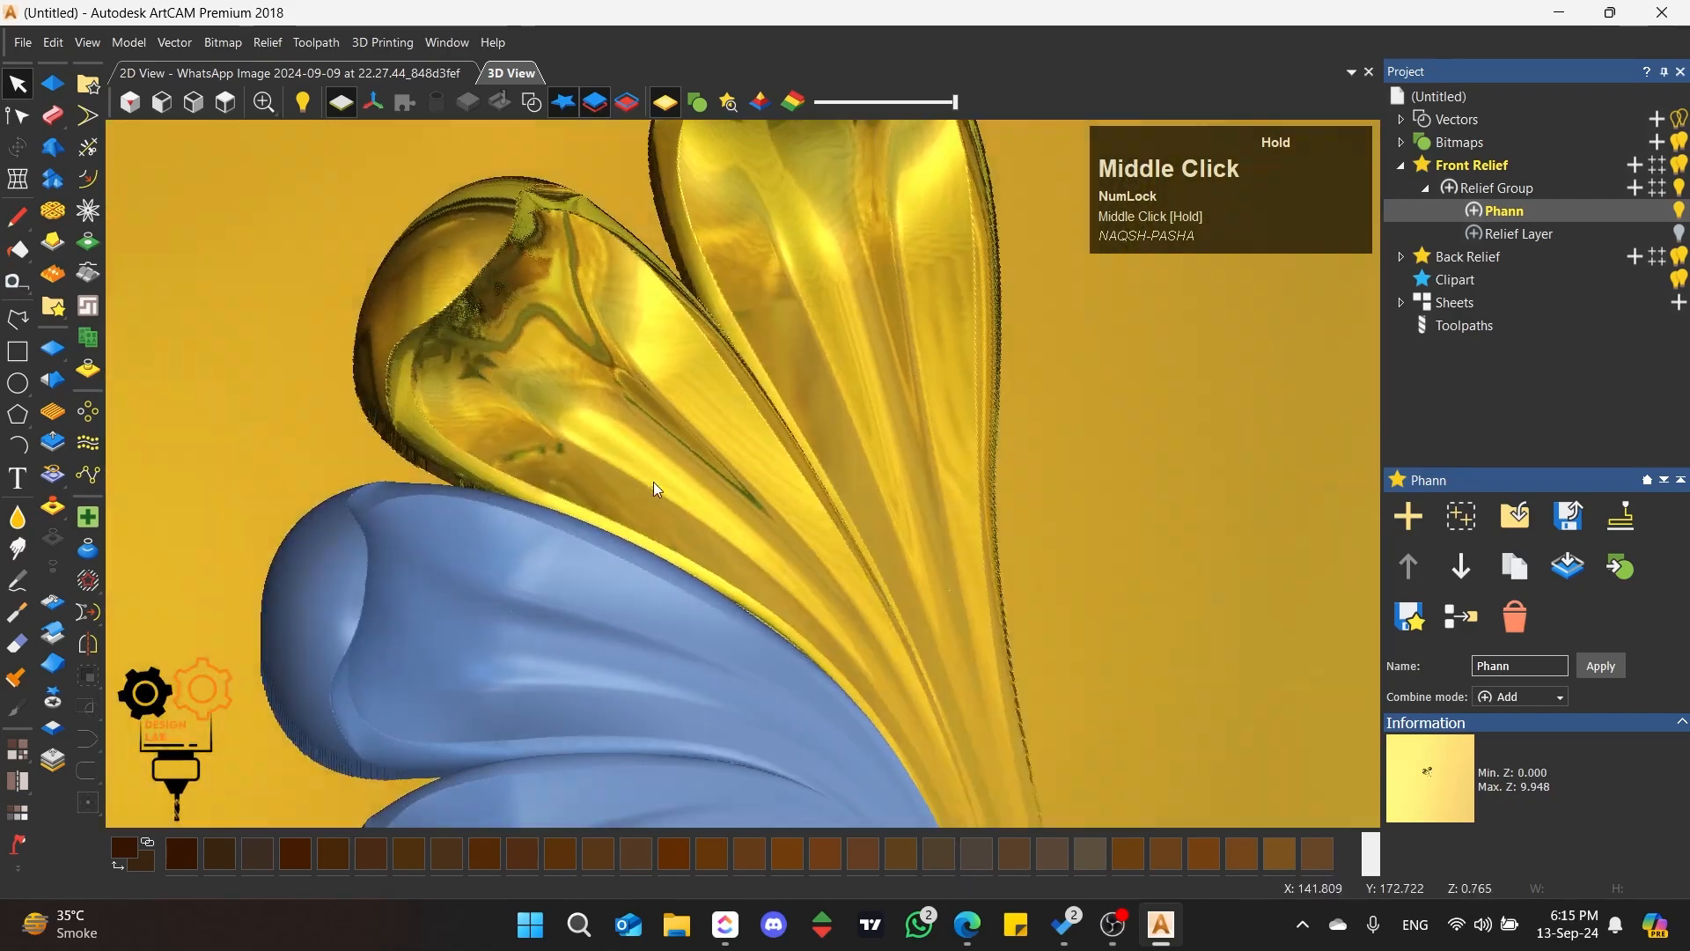
click(225, 102)
scroll(703, 468, up, 3)
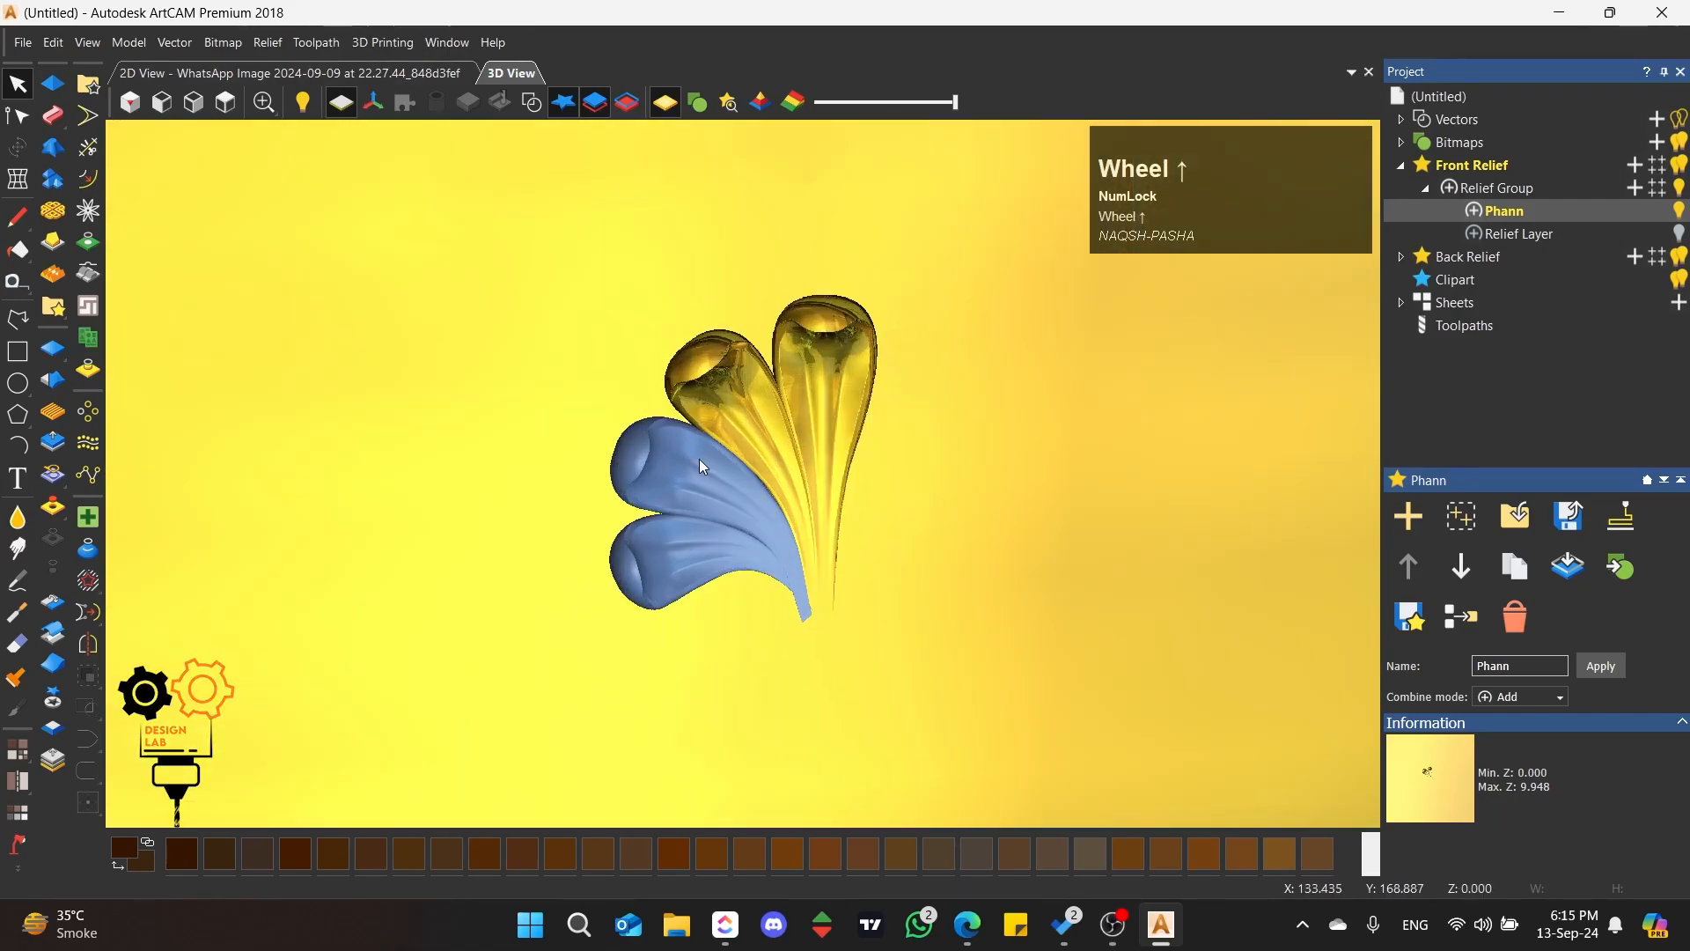
Step: Paste the second left petal clipart into the Phann relief layer using Merge High
click(711, 453)
scroll(738, 436, up, 3)
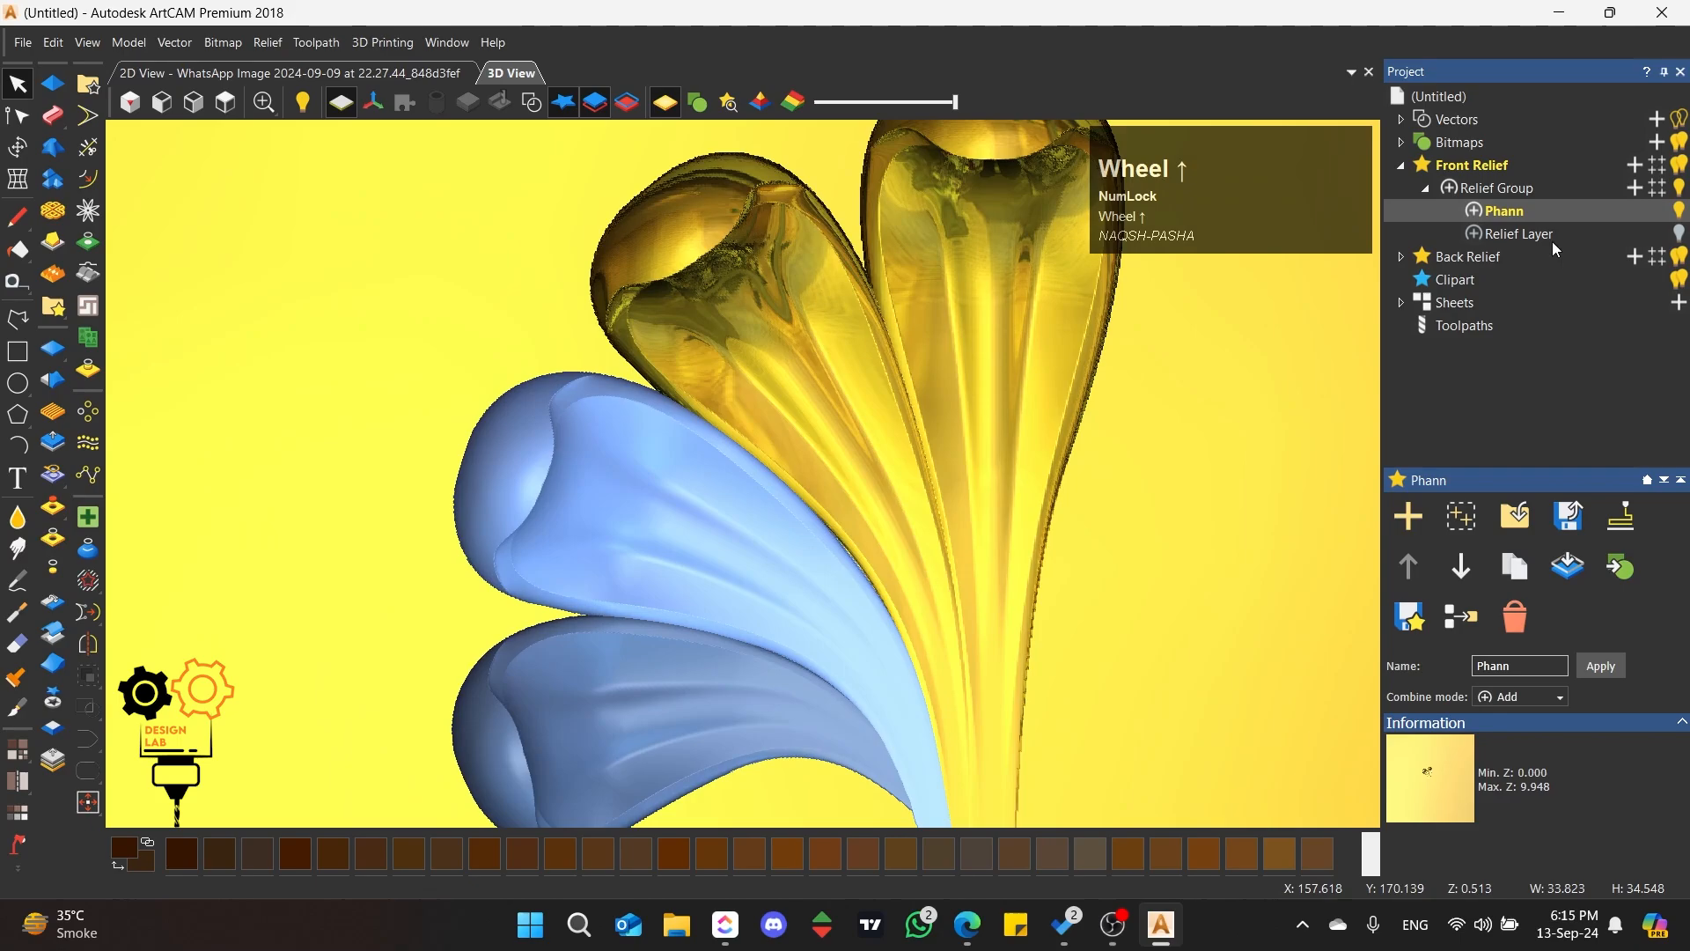
click(17, 147)
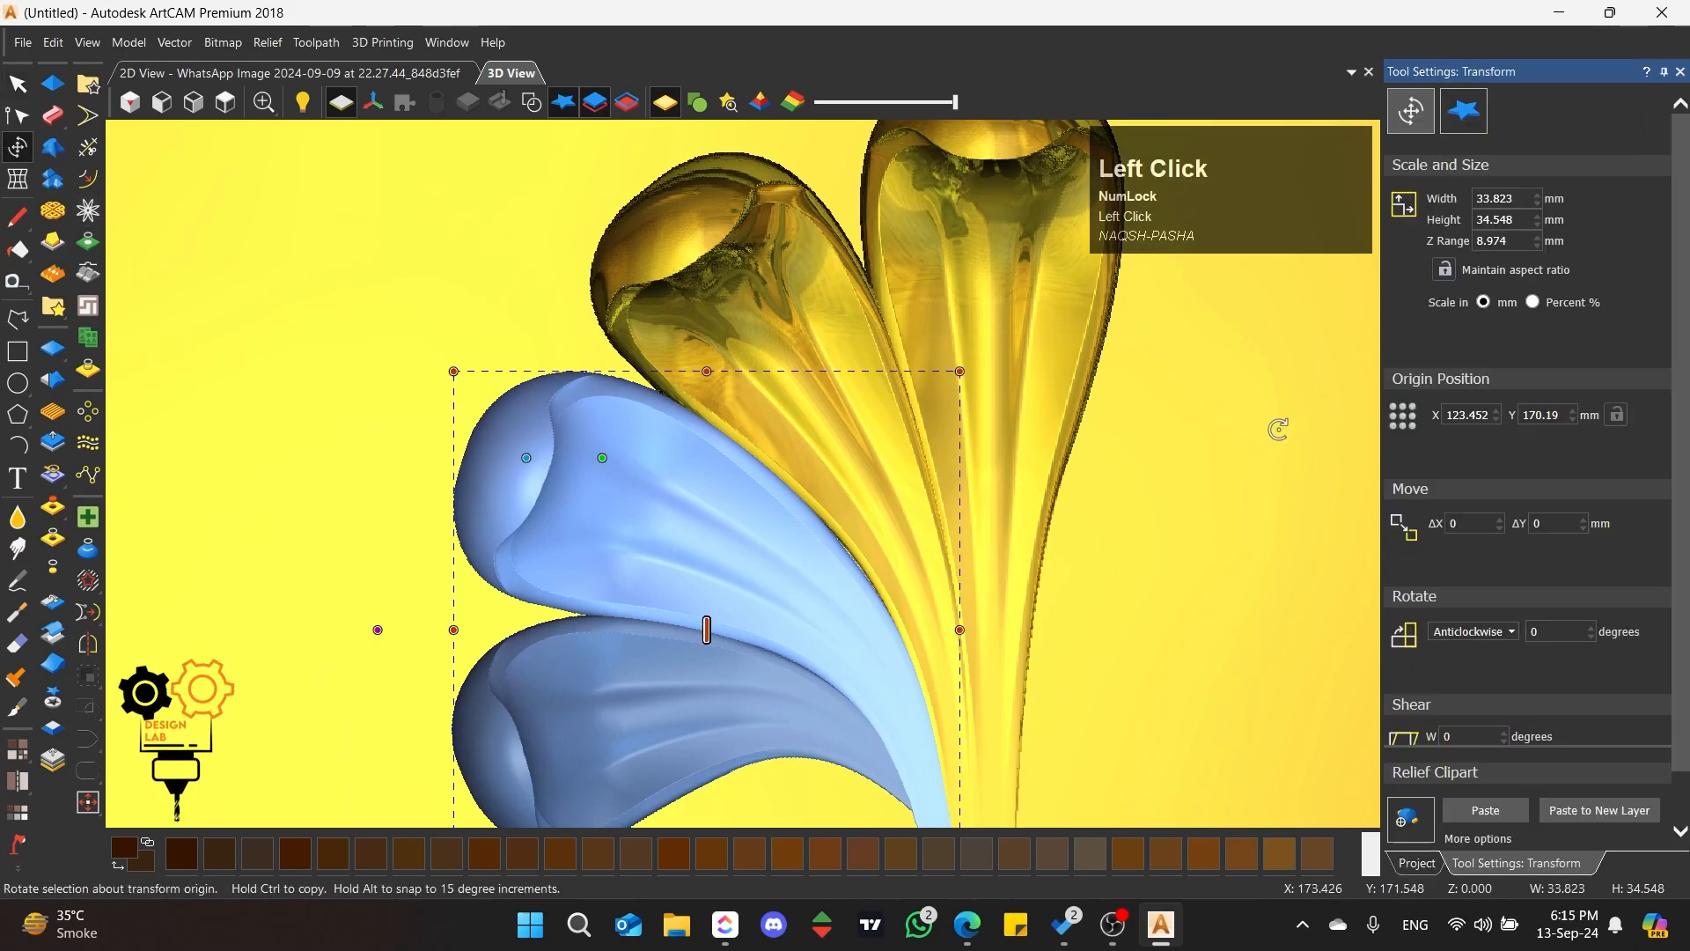
click(1464, 111)
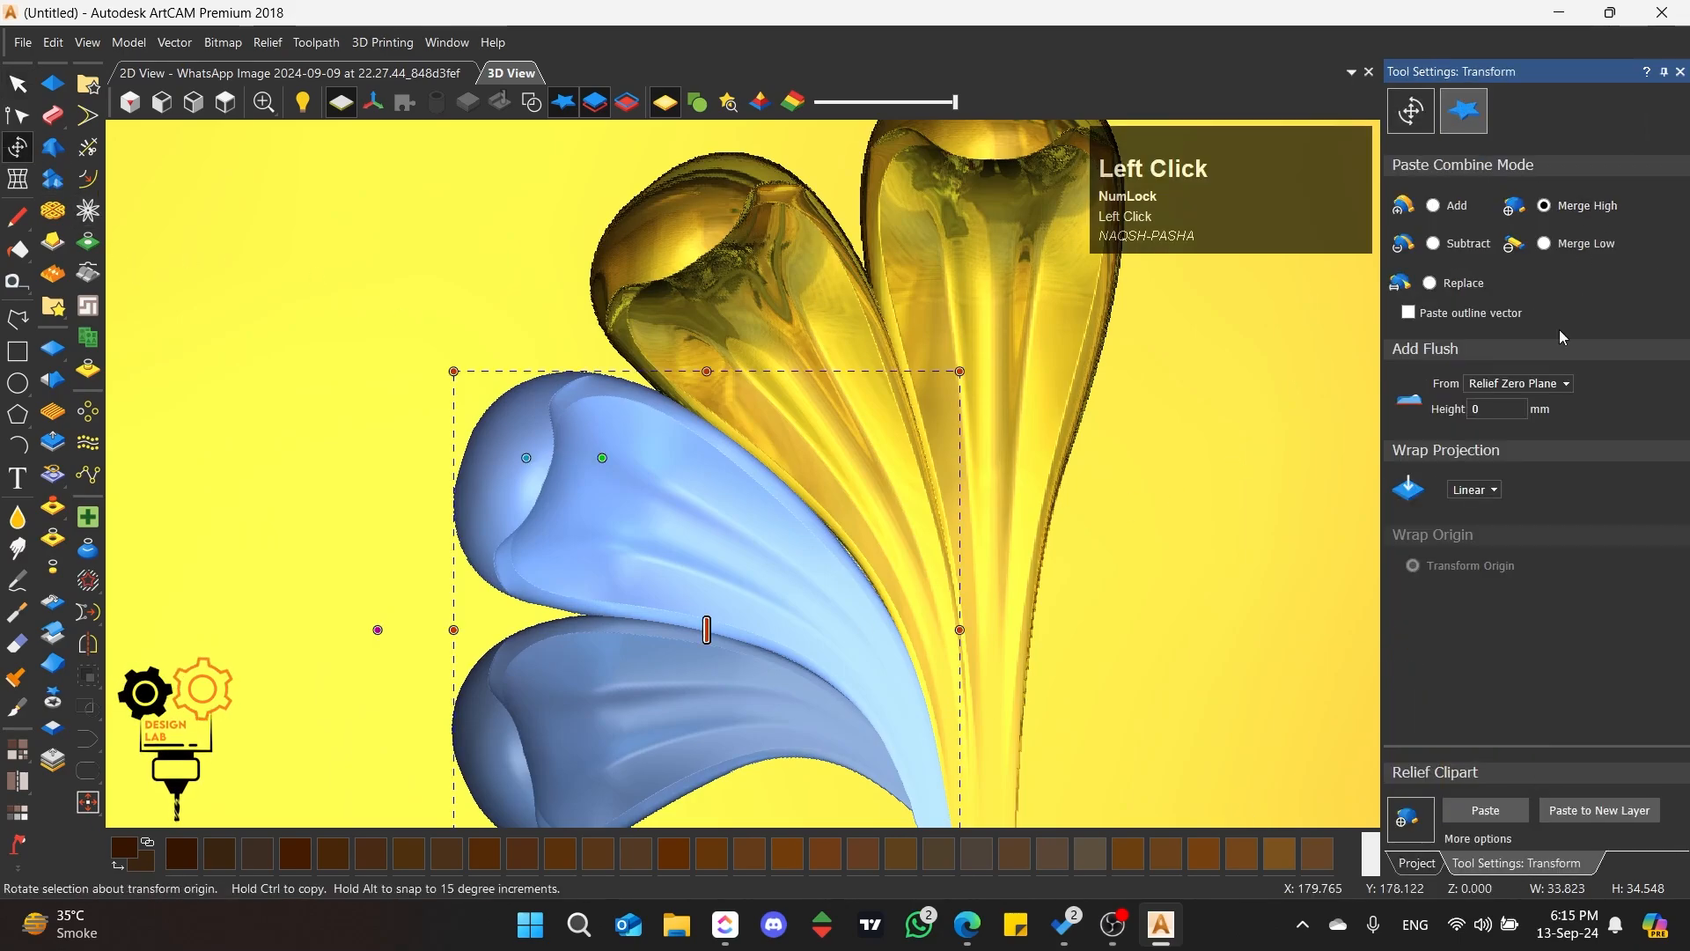
click(1496, 817)
scroll(724, 567, up, 3)
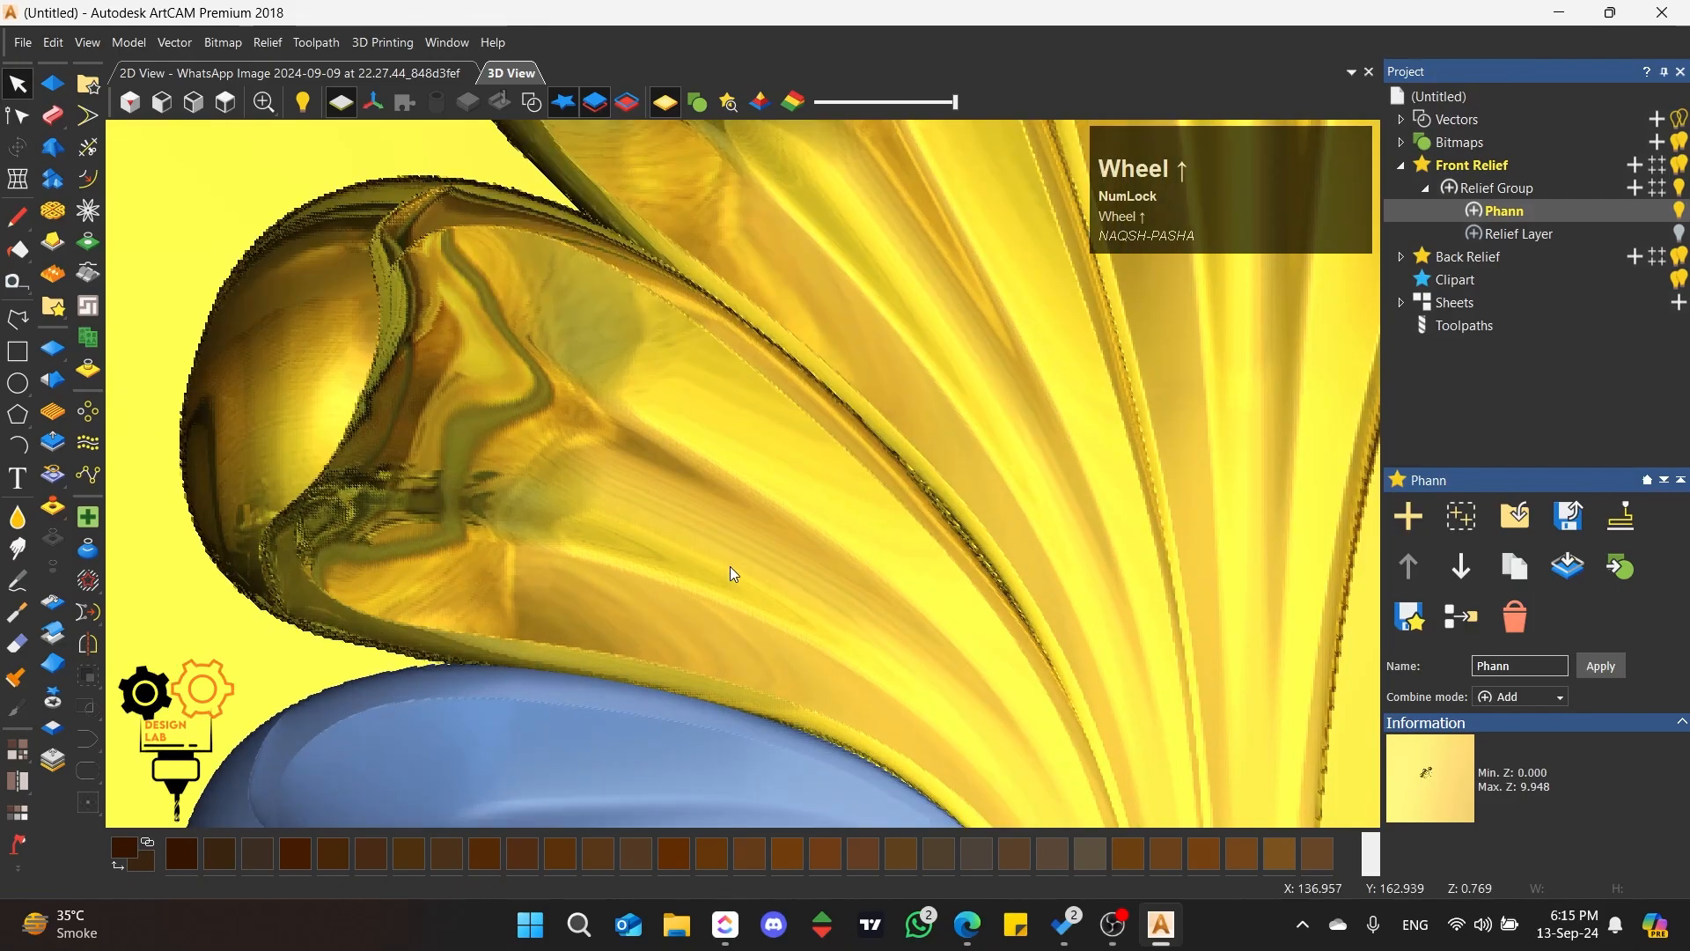
Step: Paste the third left petal clipart into the Phann relief layer
middle_drag(728, 572, 837, 419)
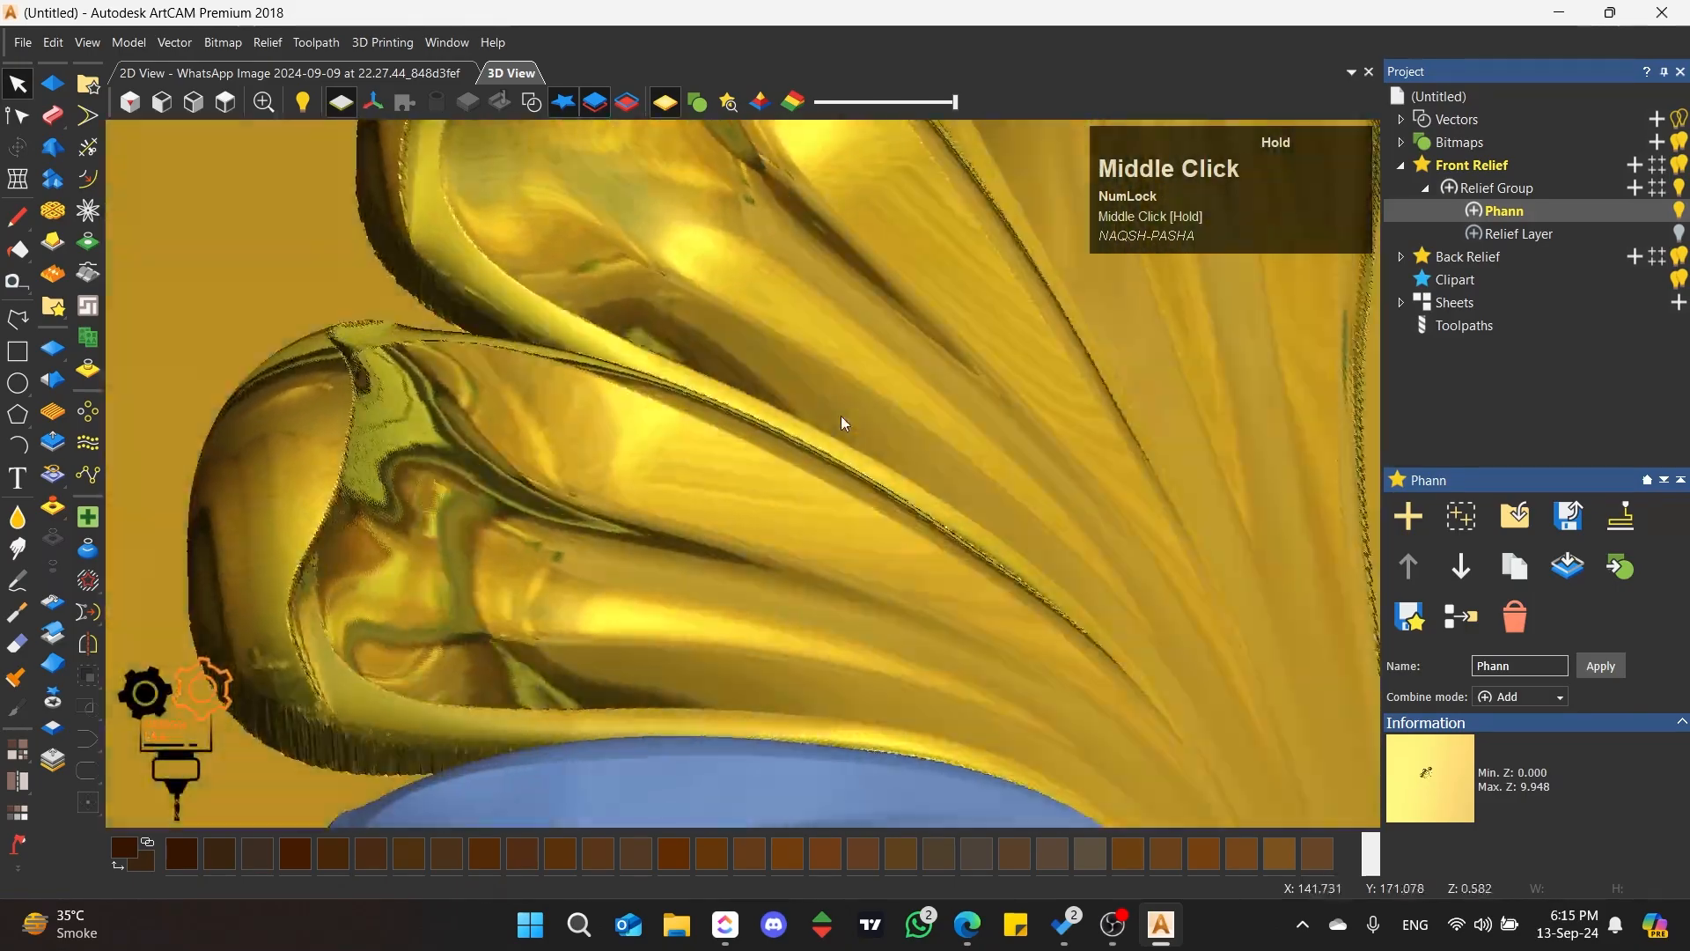
scroll(797, 498, down, 3)
click(705, 621)
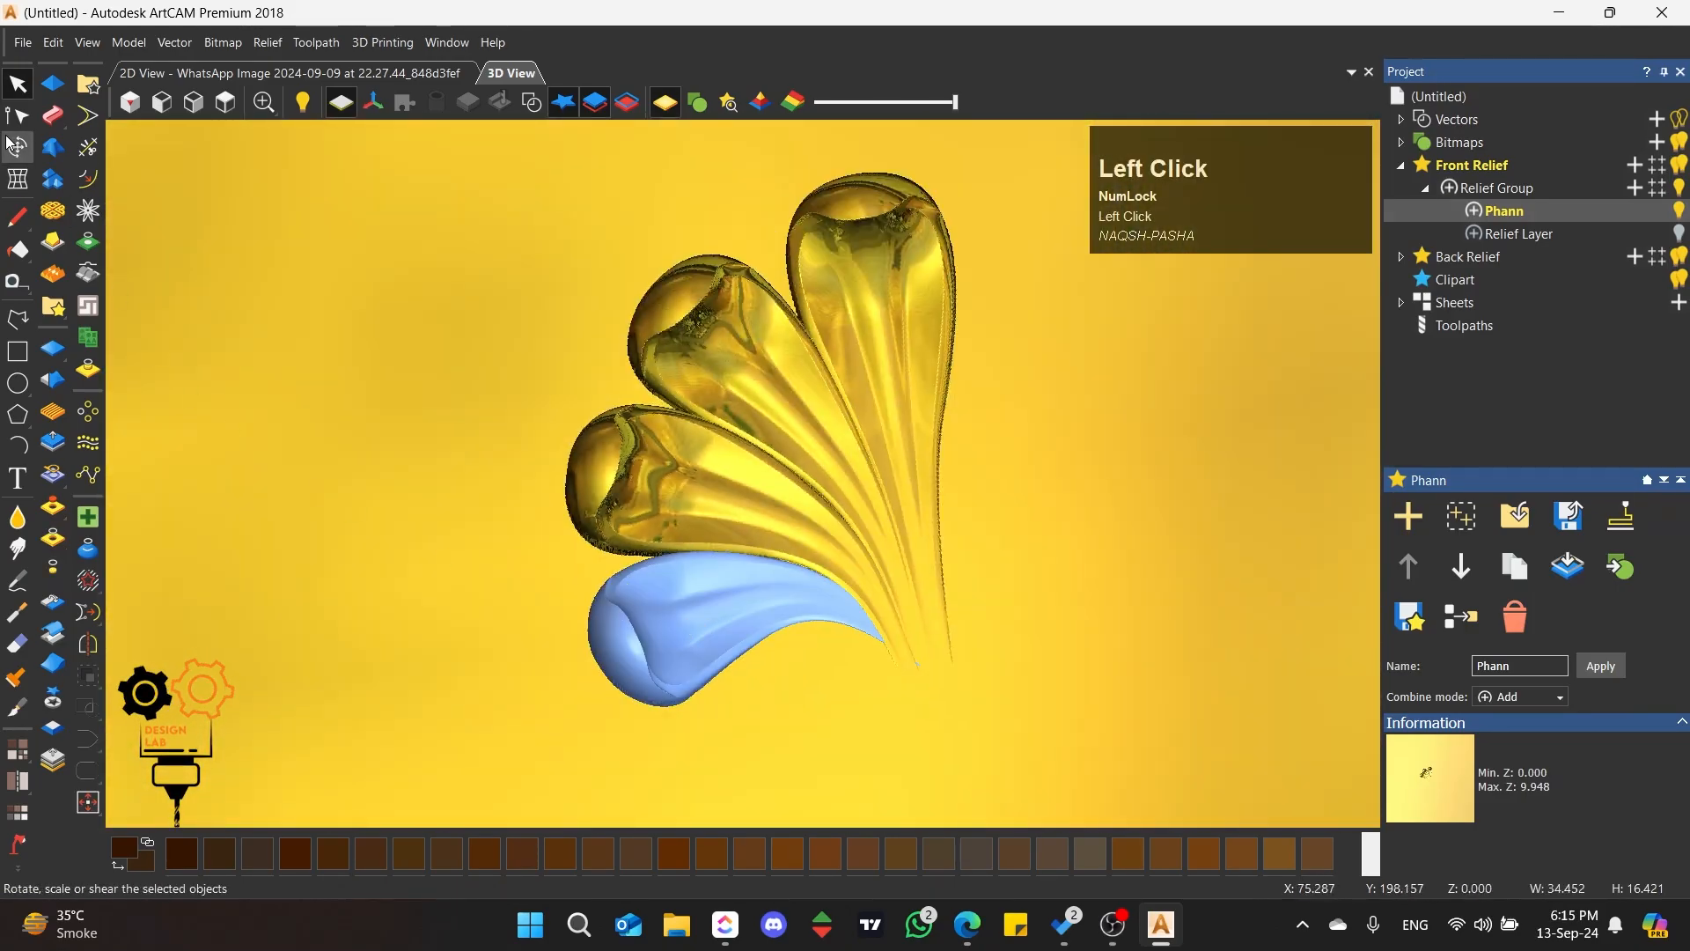
click(25, 156)
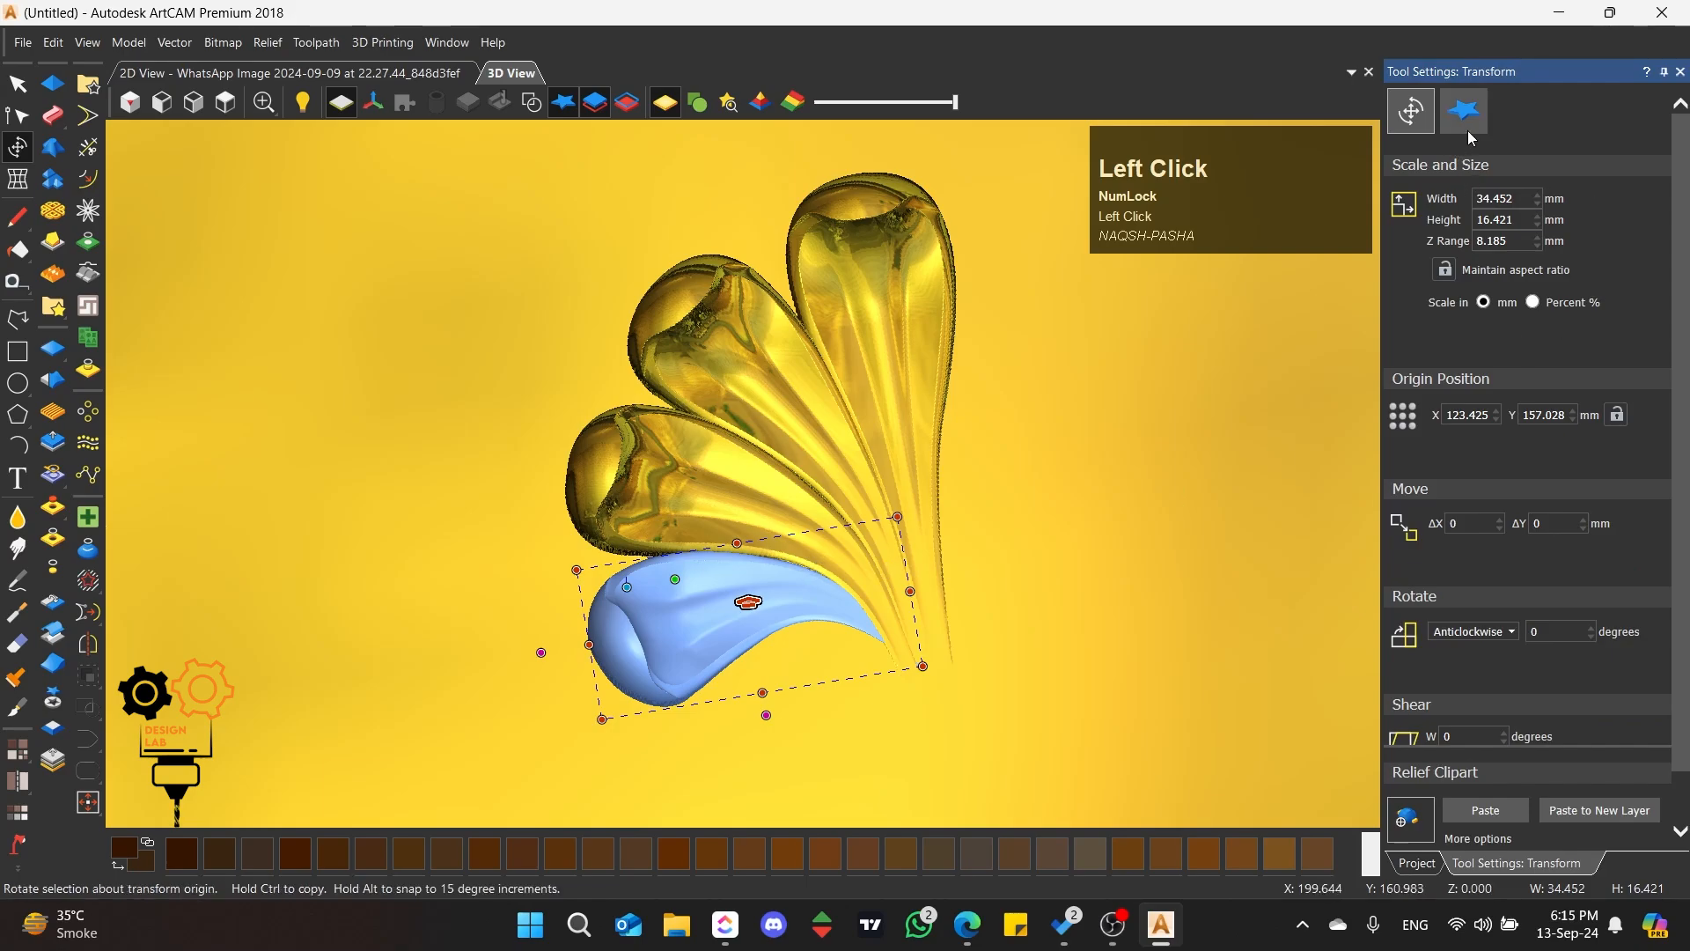
click(1464, 111)
click(1496, 814)
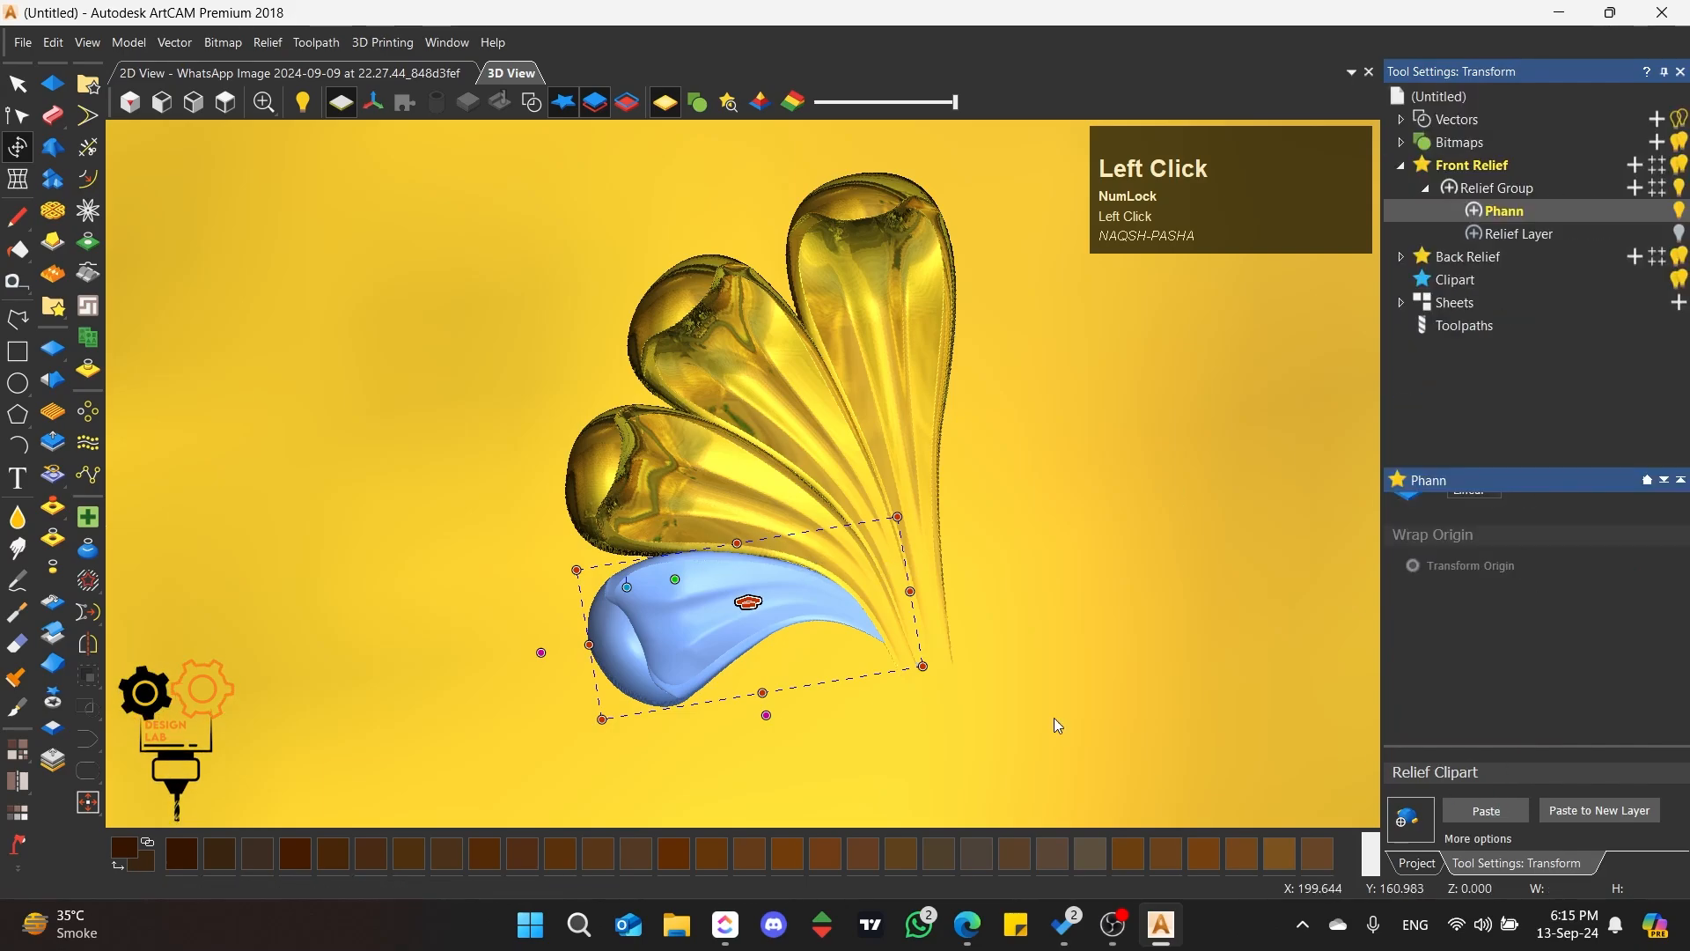
Step: Make the Relief Layer visible together with the Phann petals and examine the combined relief
scroll(787, 621, up, 3)
middle_drag(786, 581, 905, 632)
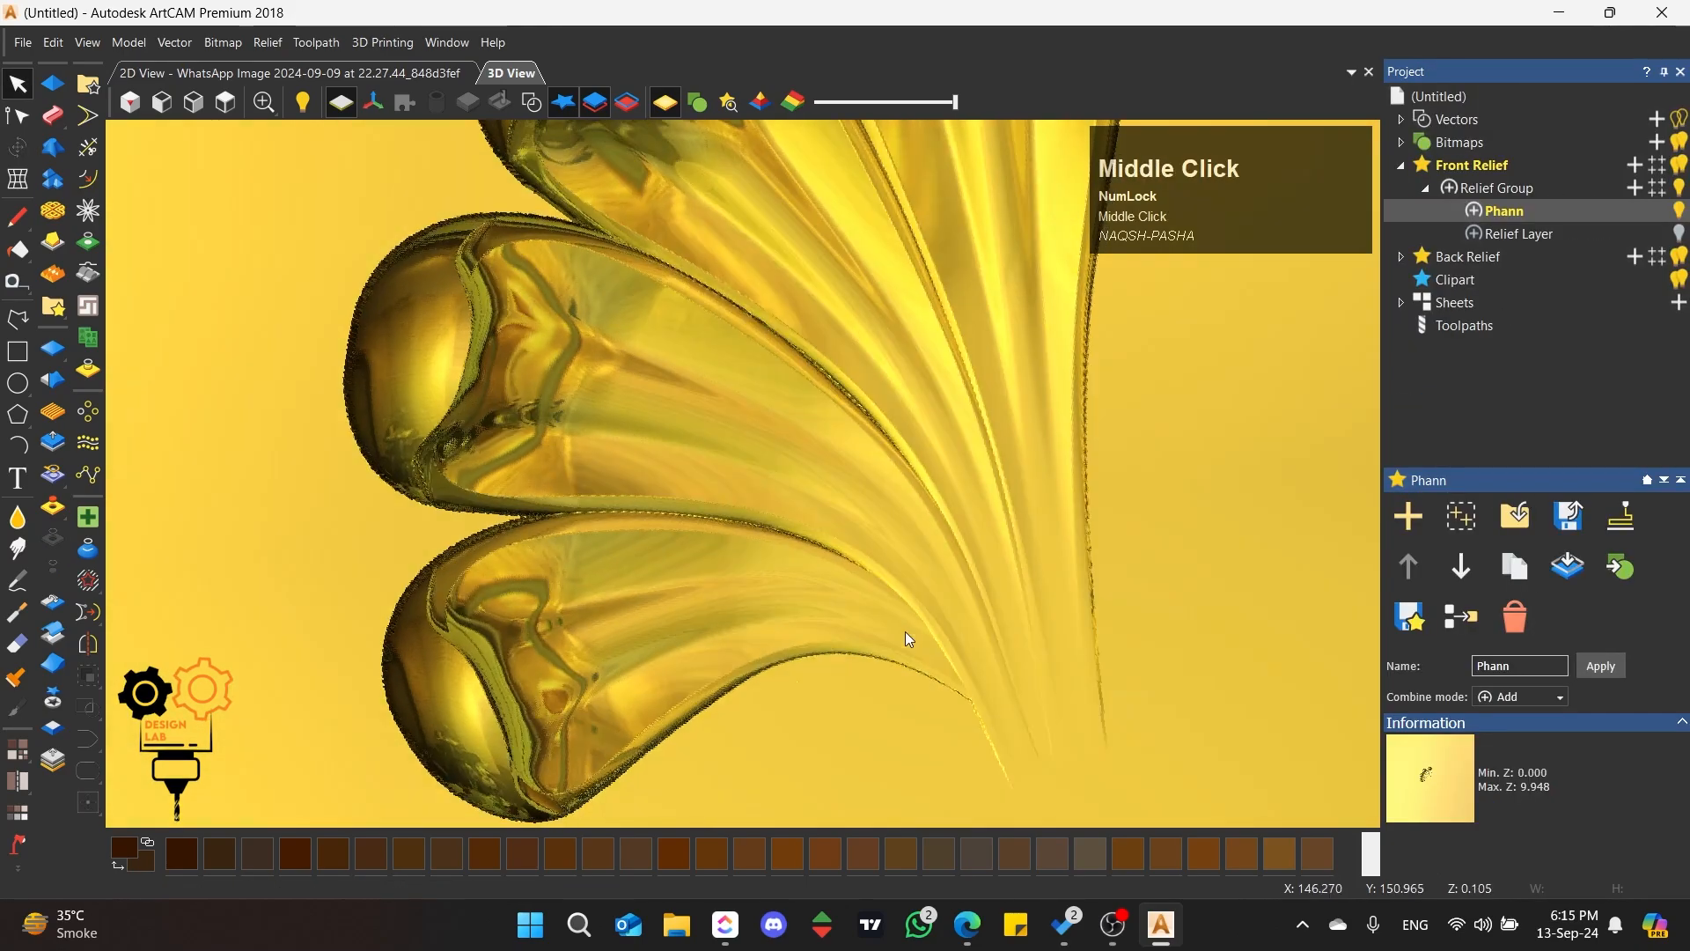
click(226, 103)
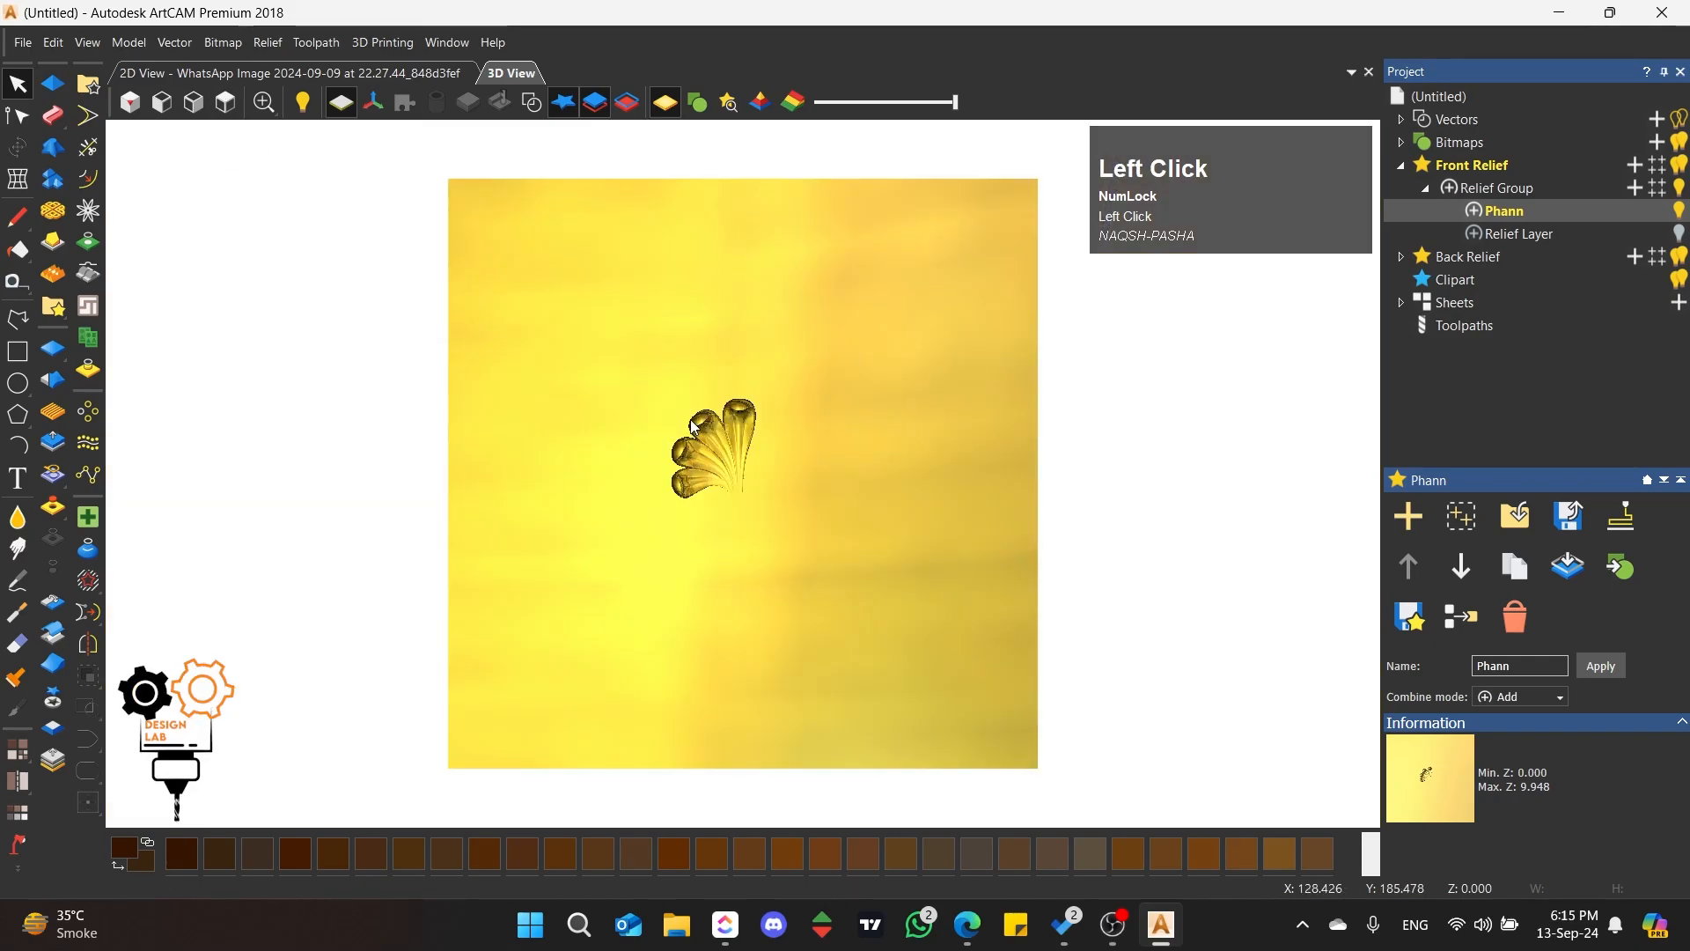
scroll(727, 470, up, 5)
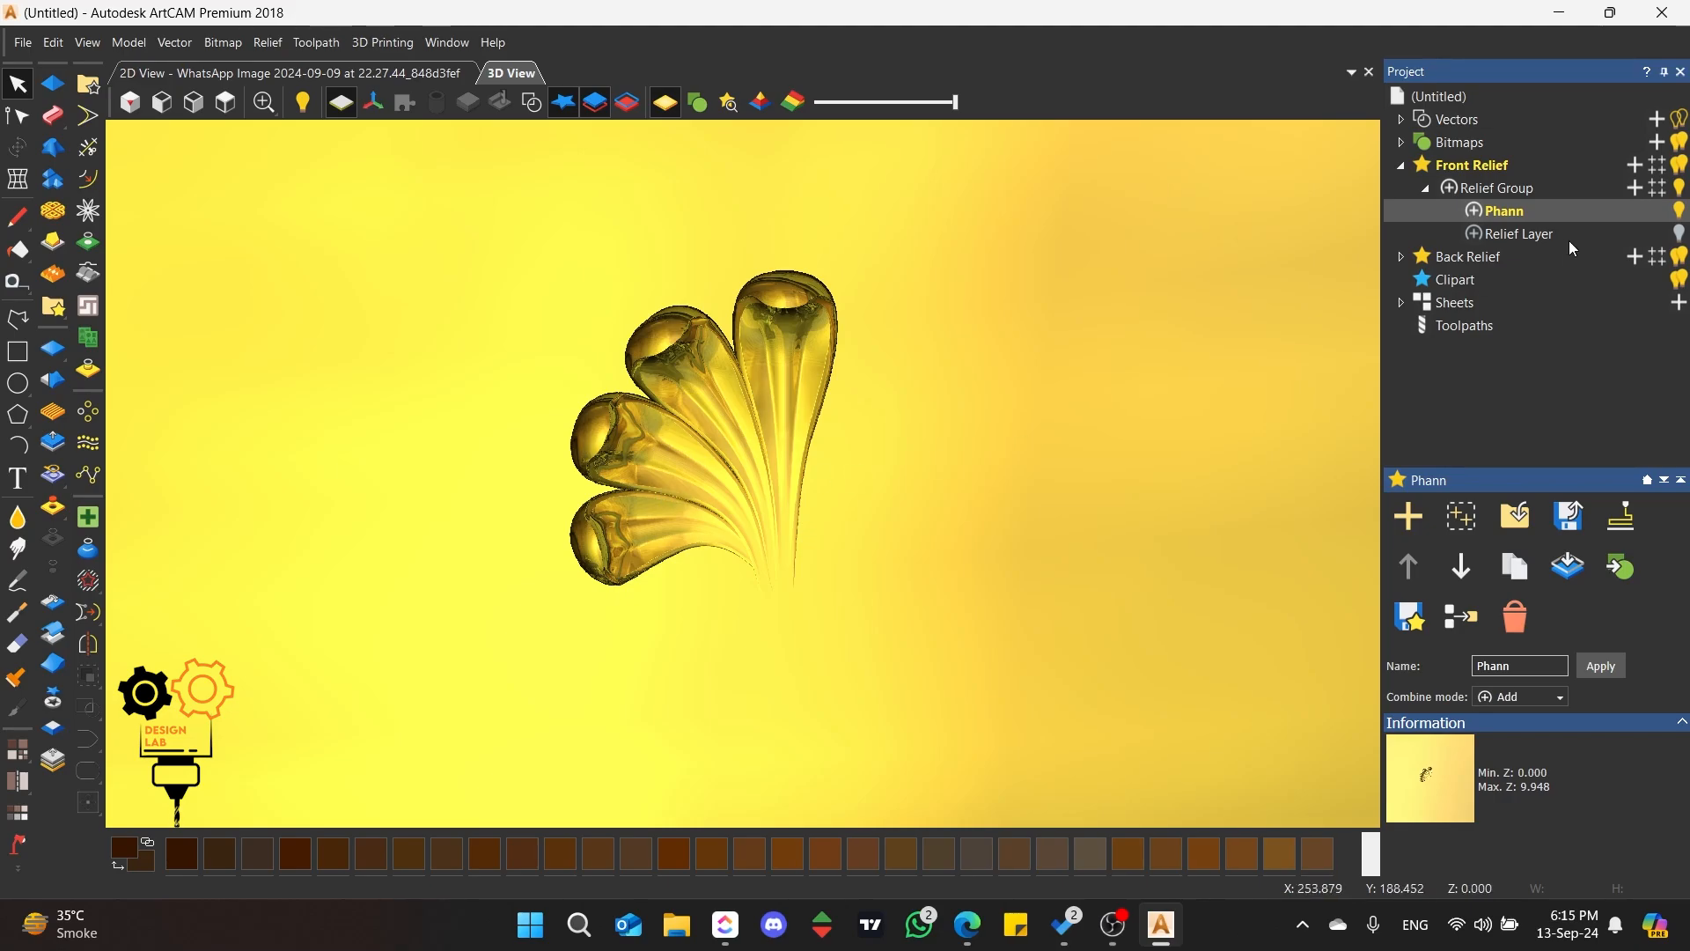
click(1679, 235)
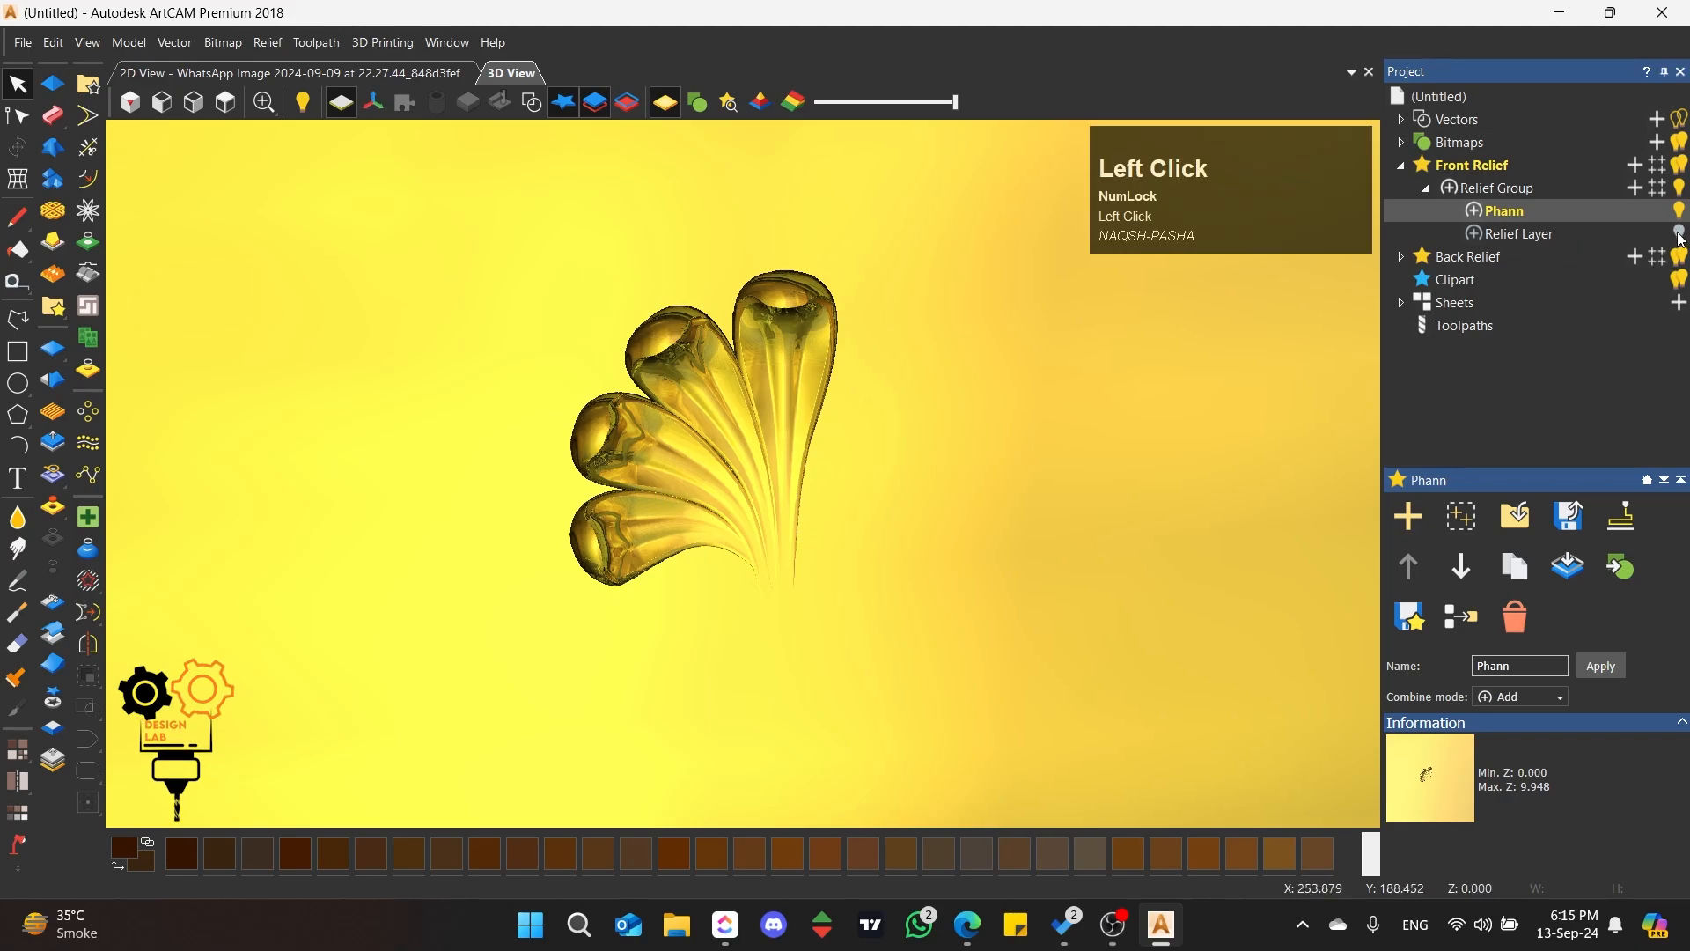
scroll(715, 467, up, 4)
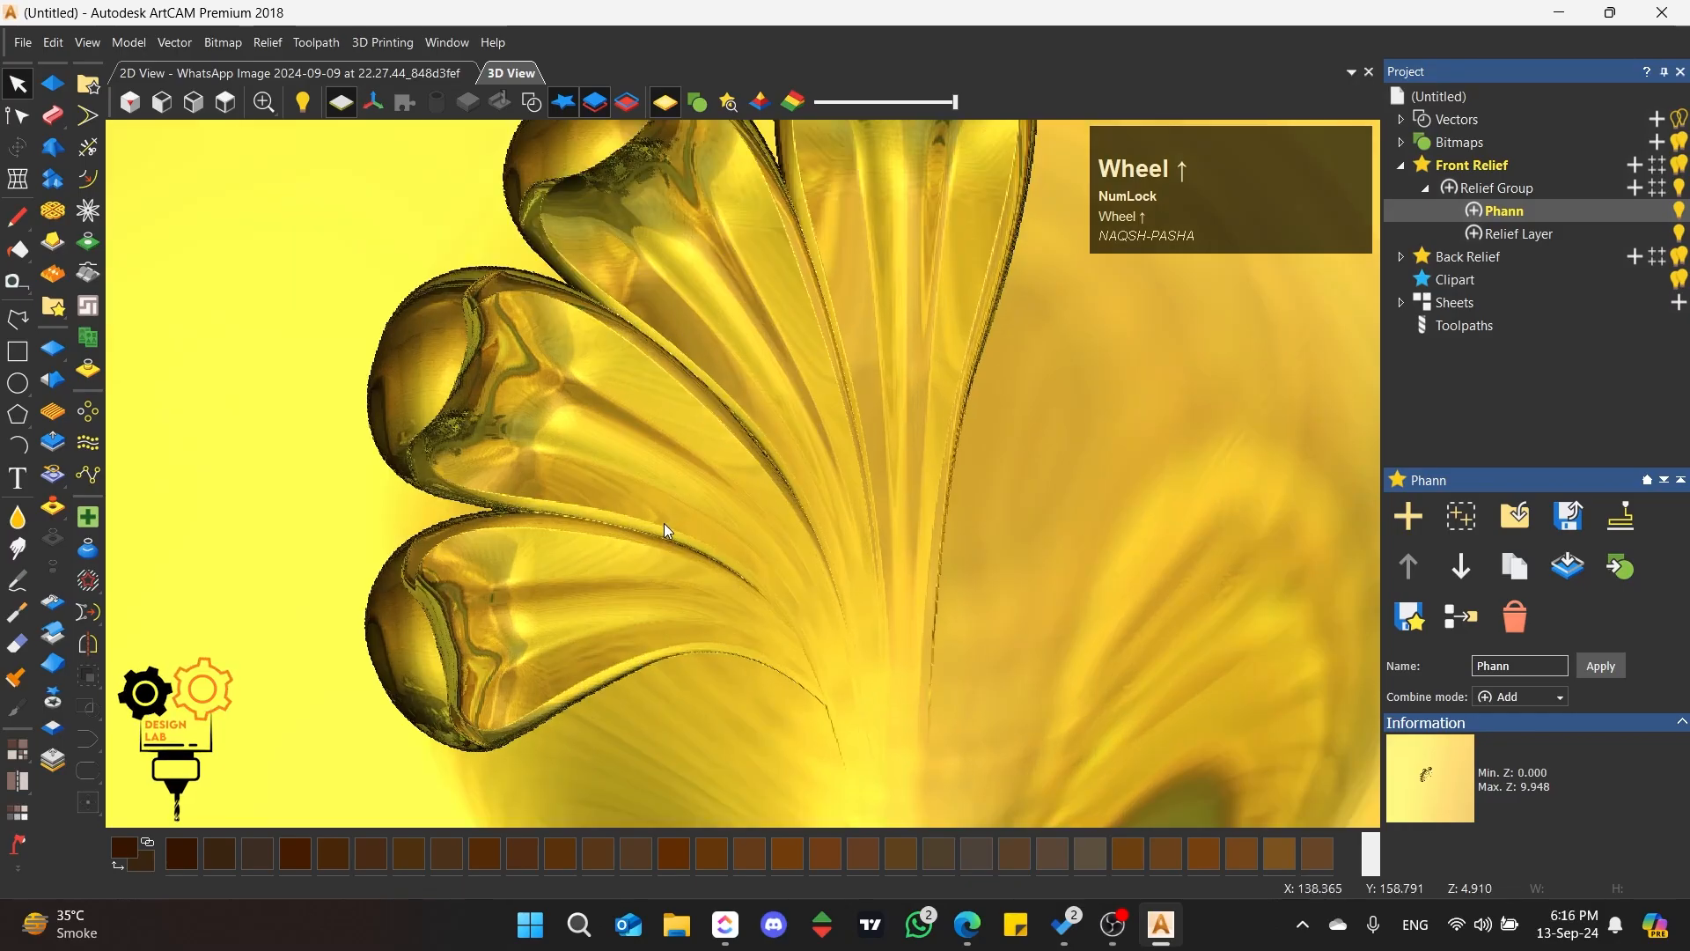
middle_drag(582, 651, 490, 299)
click(226, 103)
scroll(771, 464, up, 4)
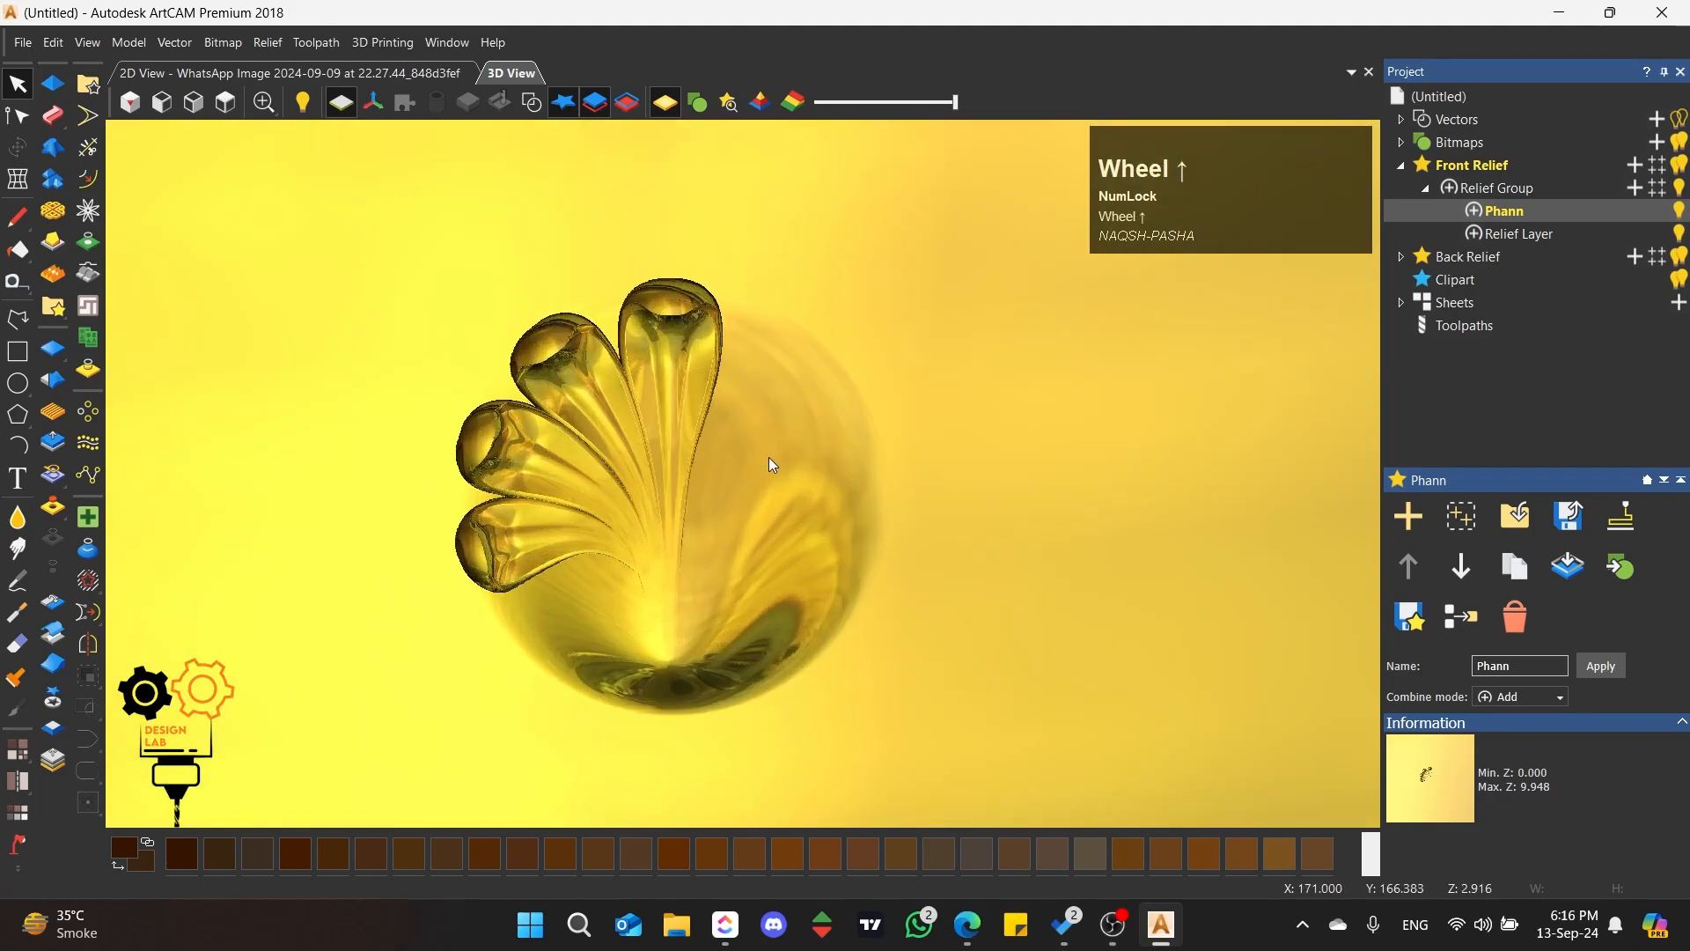
Step: Show the vectors and switch the relief from the shaded material to the picture to compare it with the scrolls
click(532, 103)
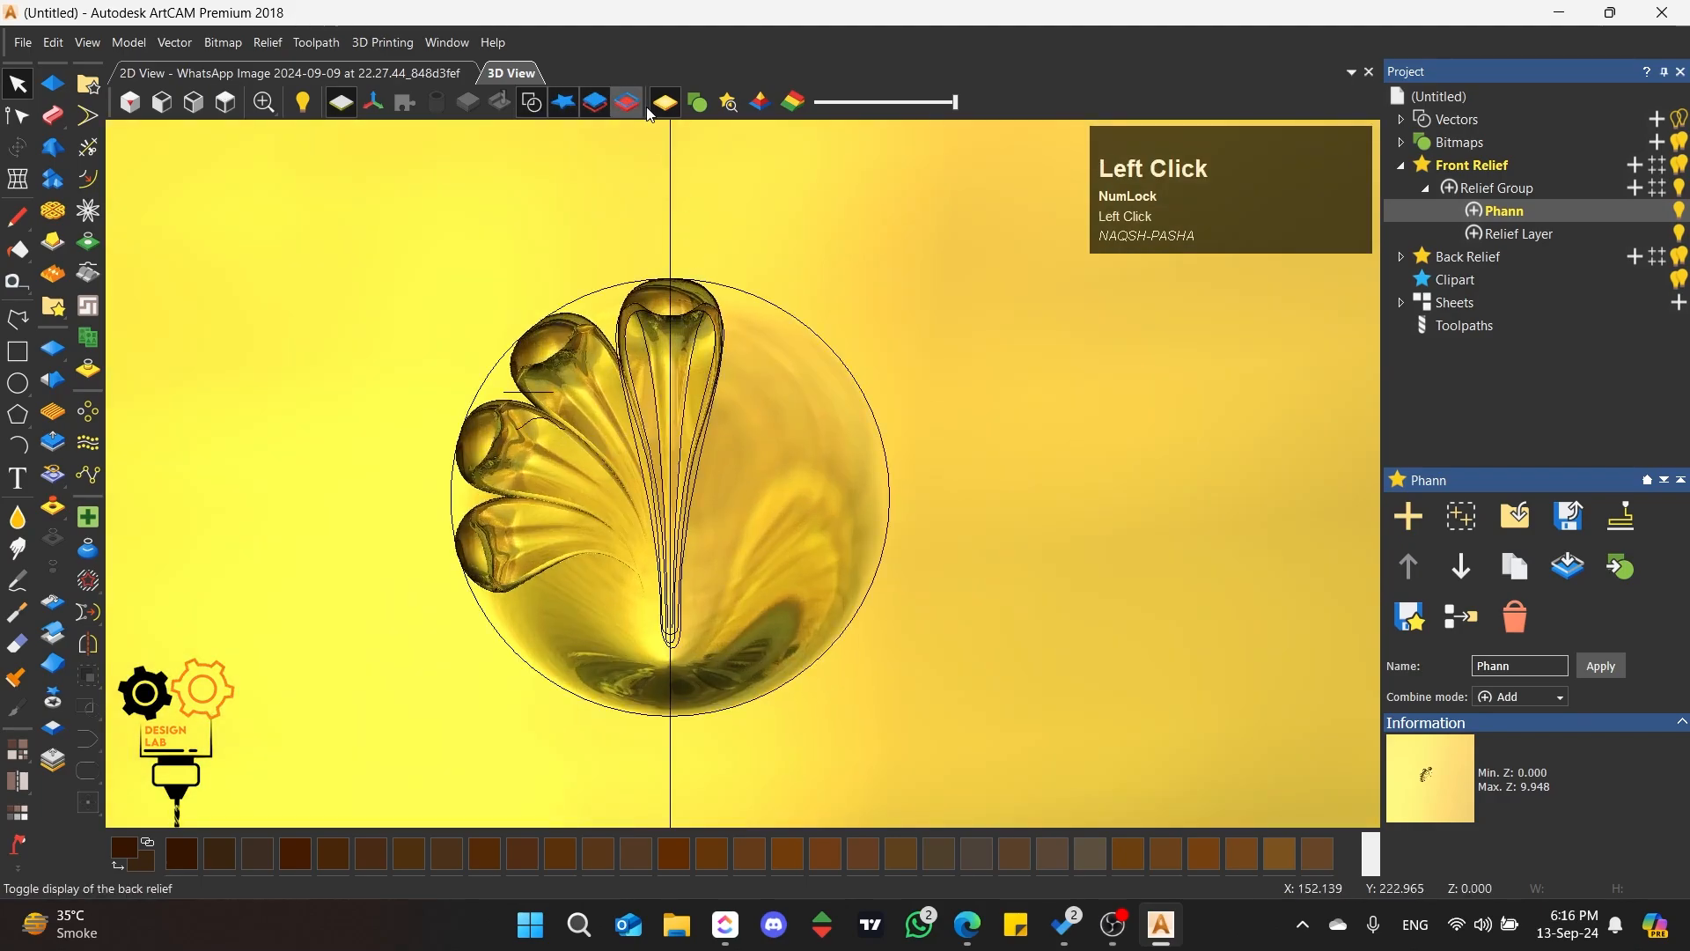
click(696, 102)
scroll(626, 635, up, 3)
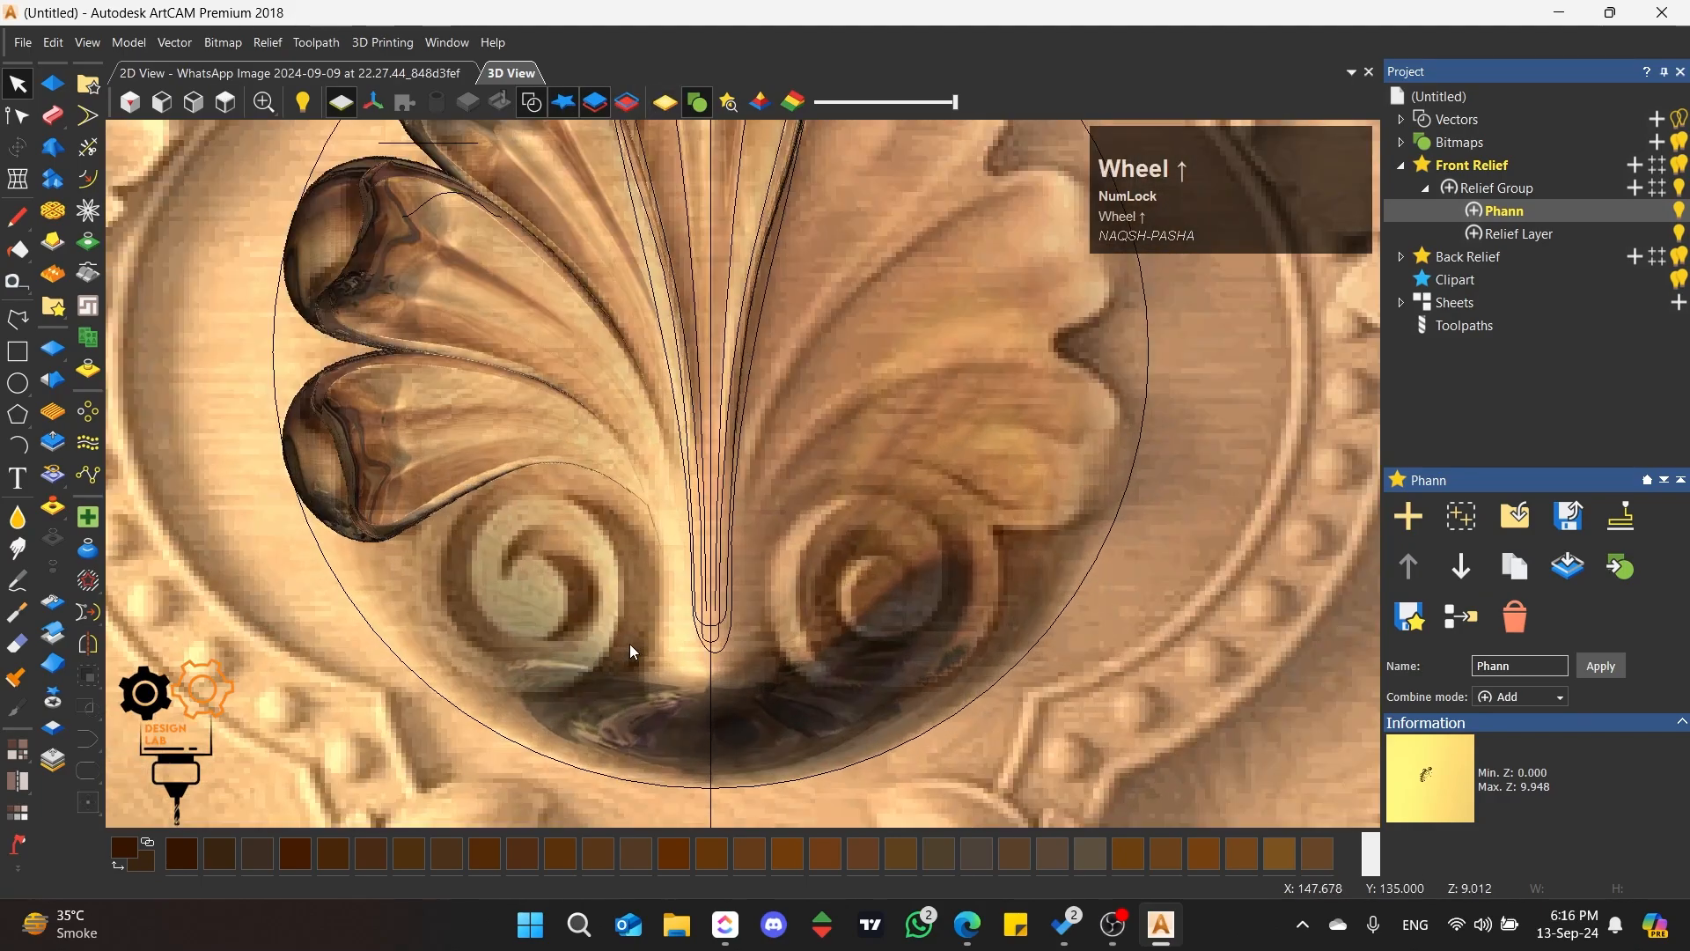
scroll(627, 595, down, 3)
scroll(746, 251, up, 1)
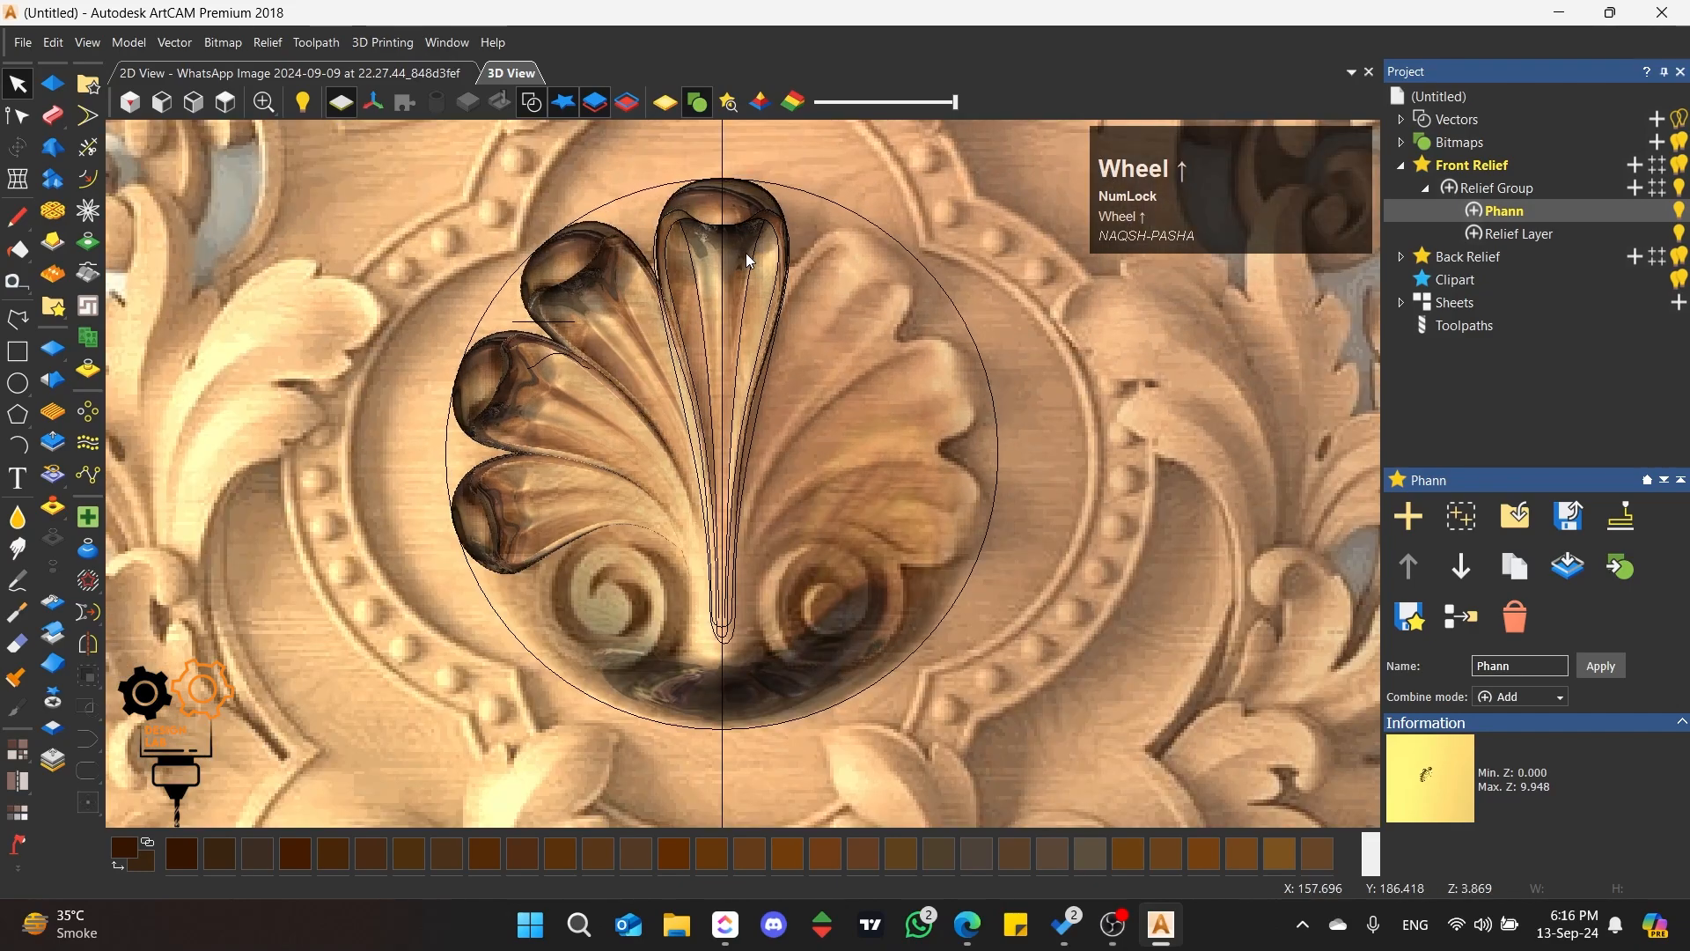
click(18, 321)
click(723, 159)
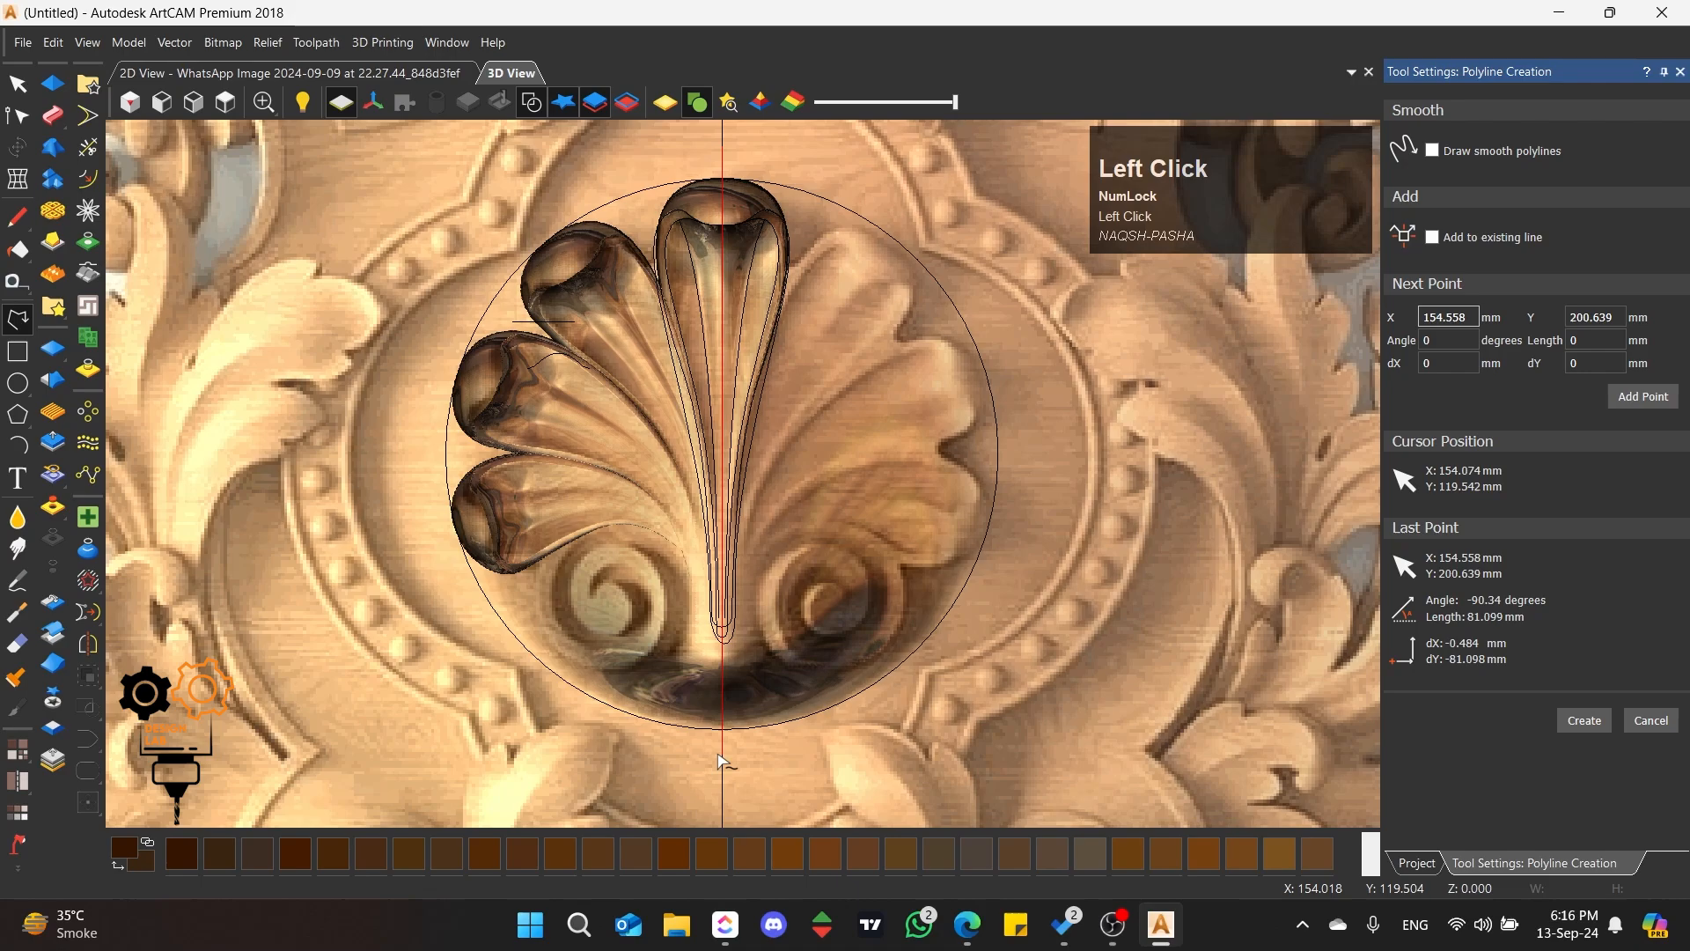
right_click(723, 761)
Step: Draw a closed polyline about 47.6 × 20.5 mm across the left scroll and around the dome's lower left edge
click(18, 321)
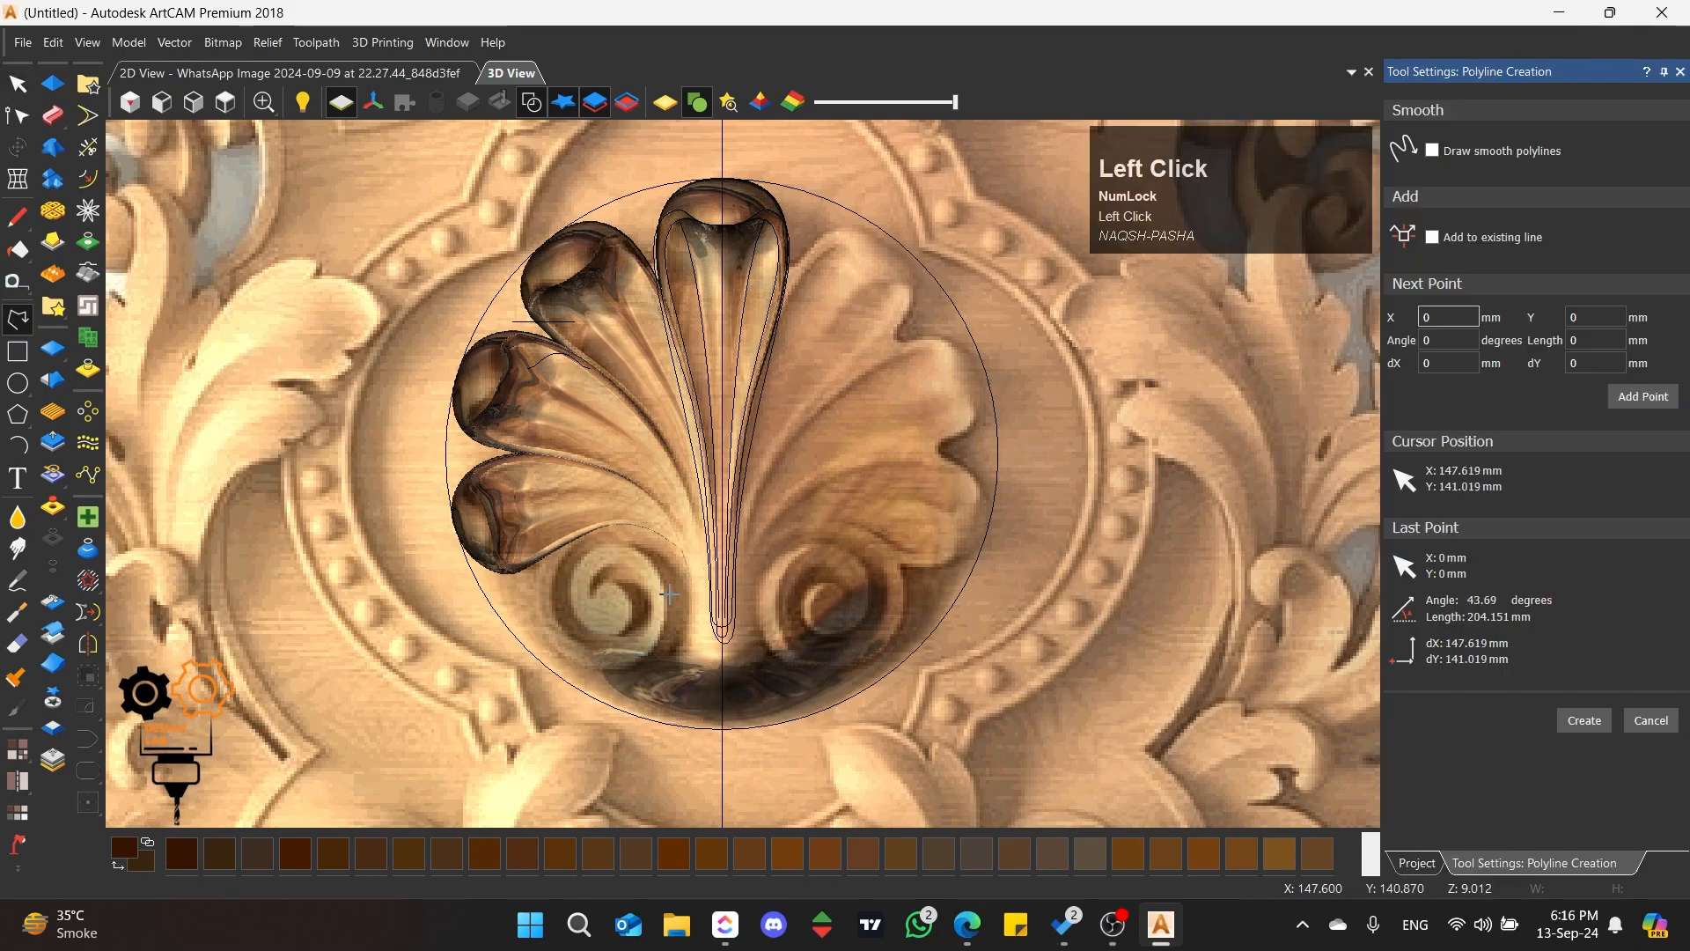
scroll(652, 640, up, 2)
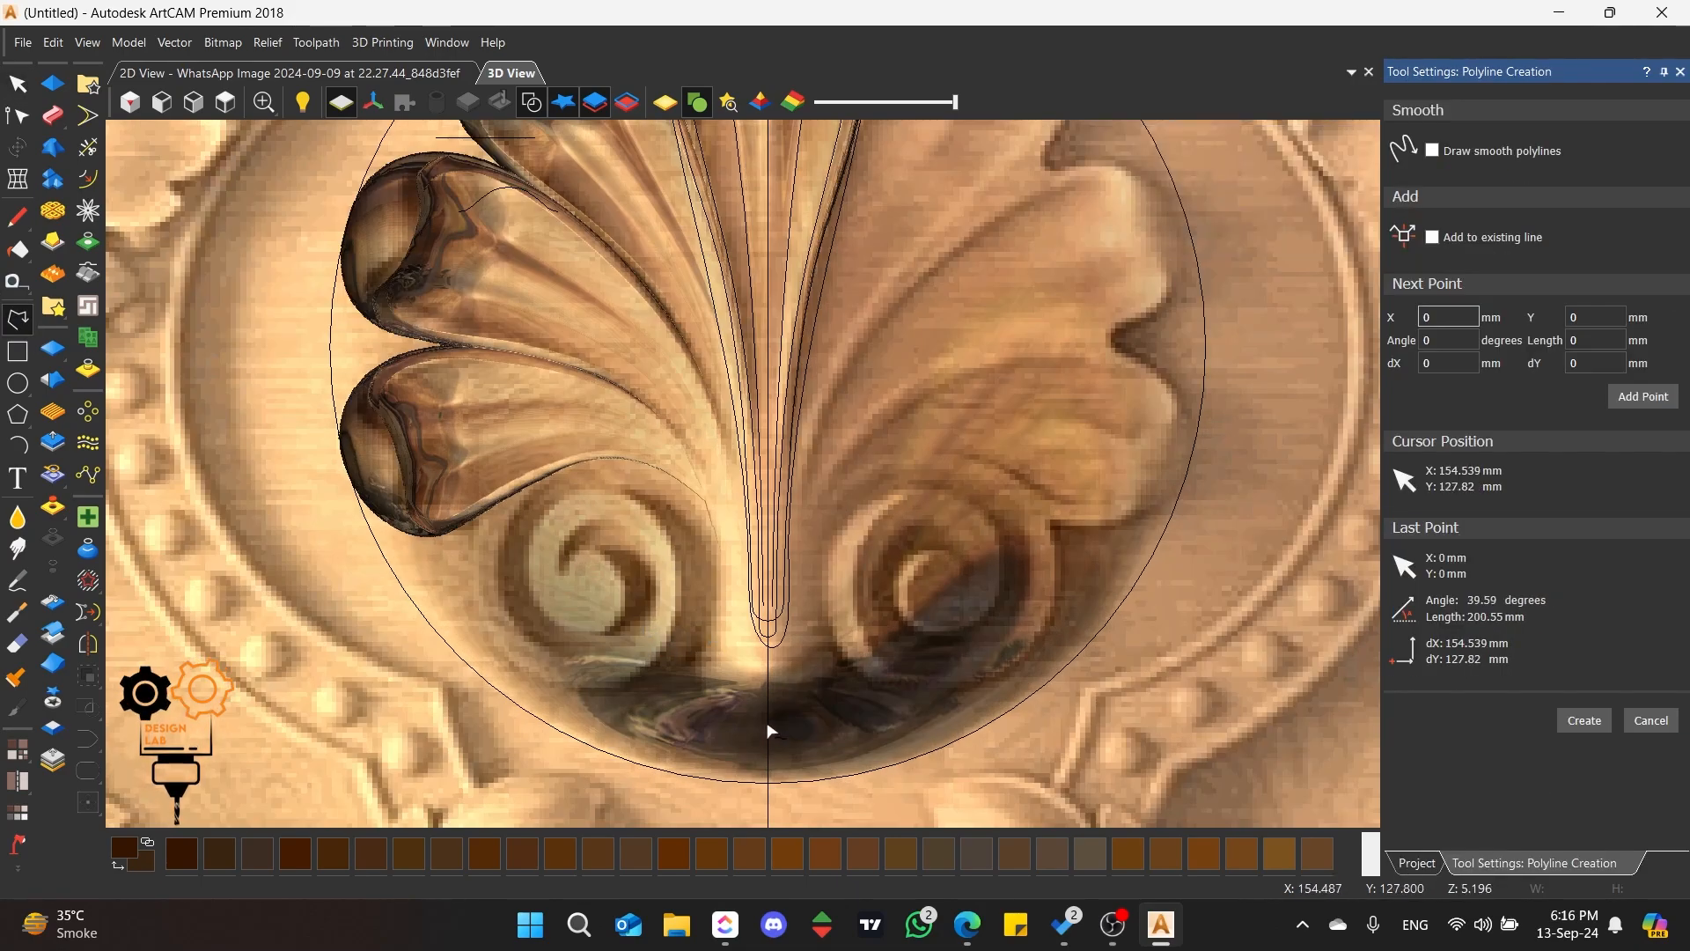
click(692, 653)
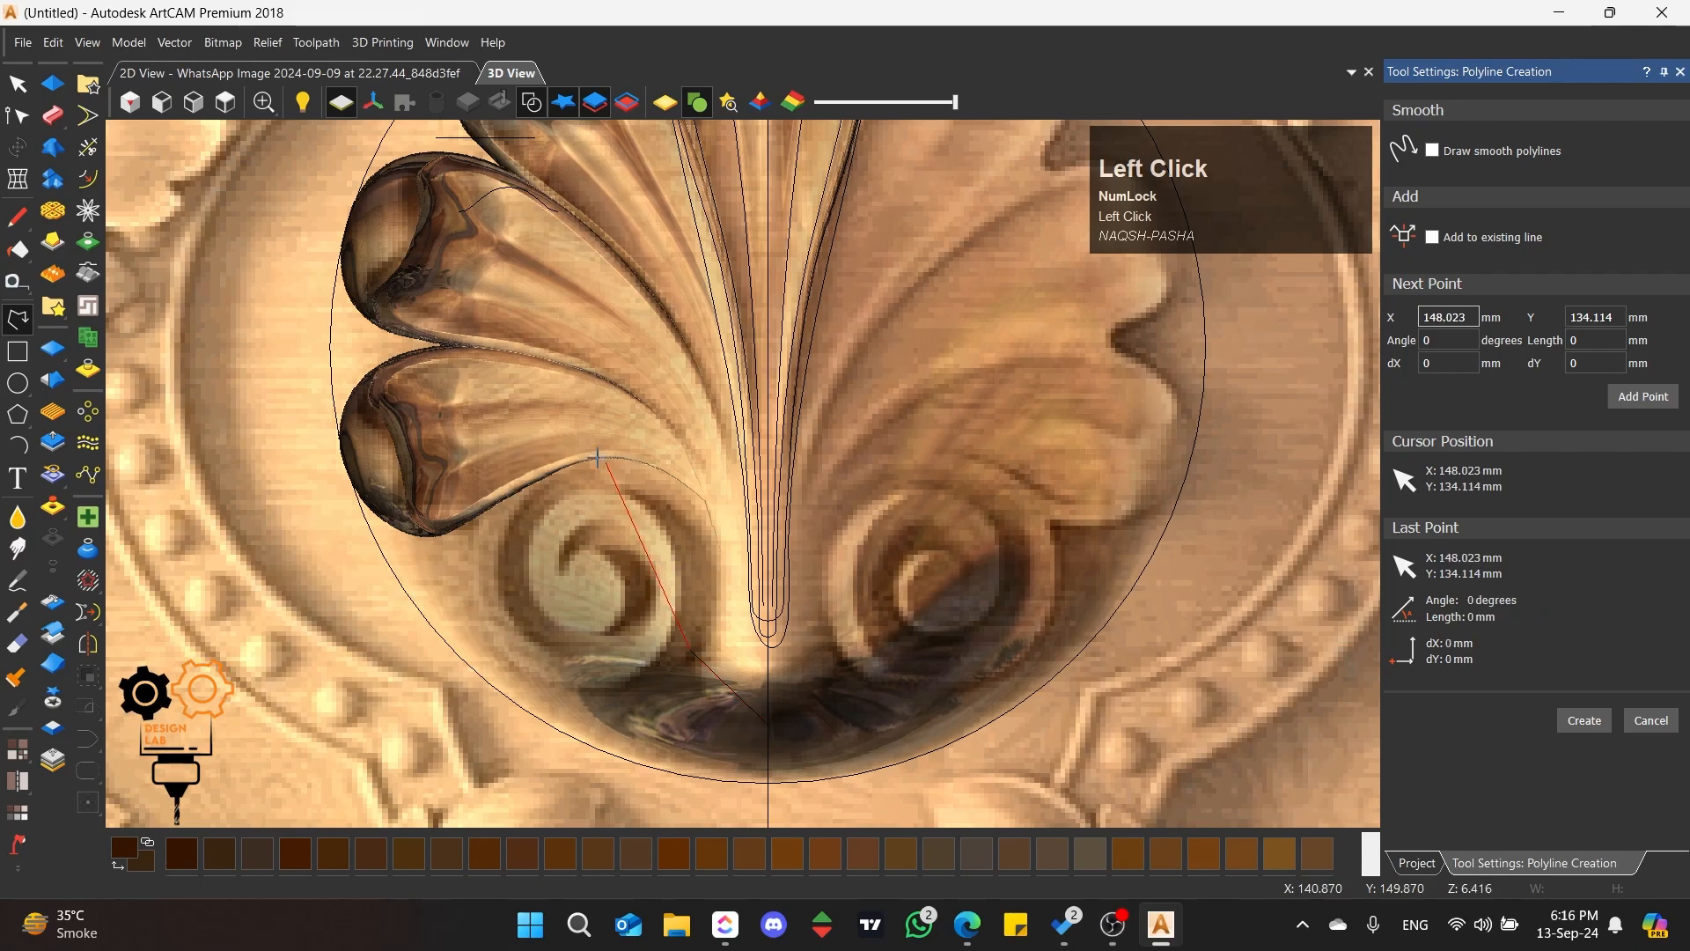
click(387, 560)
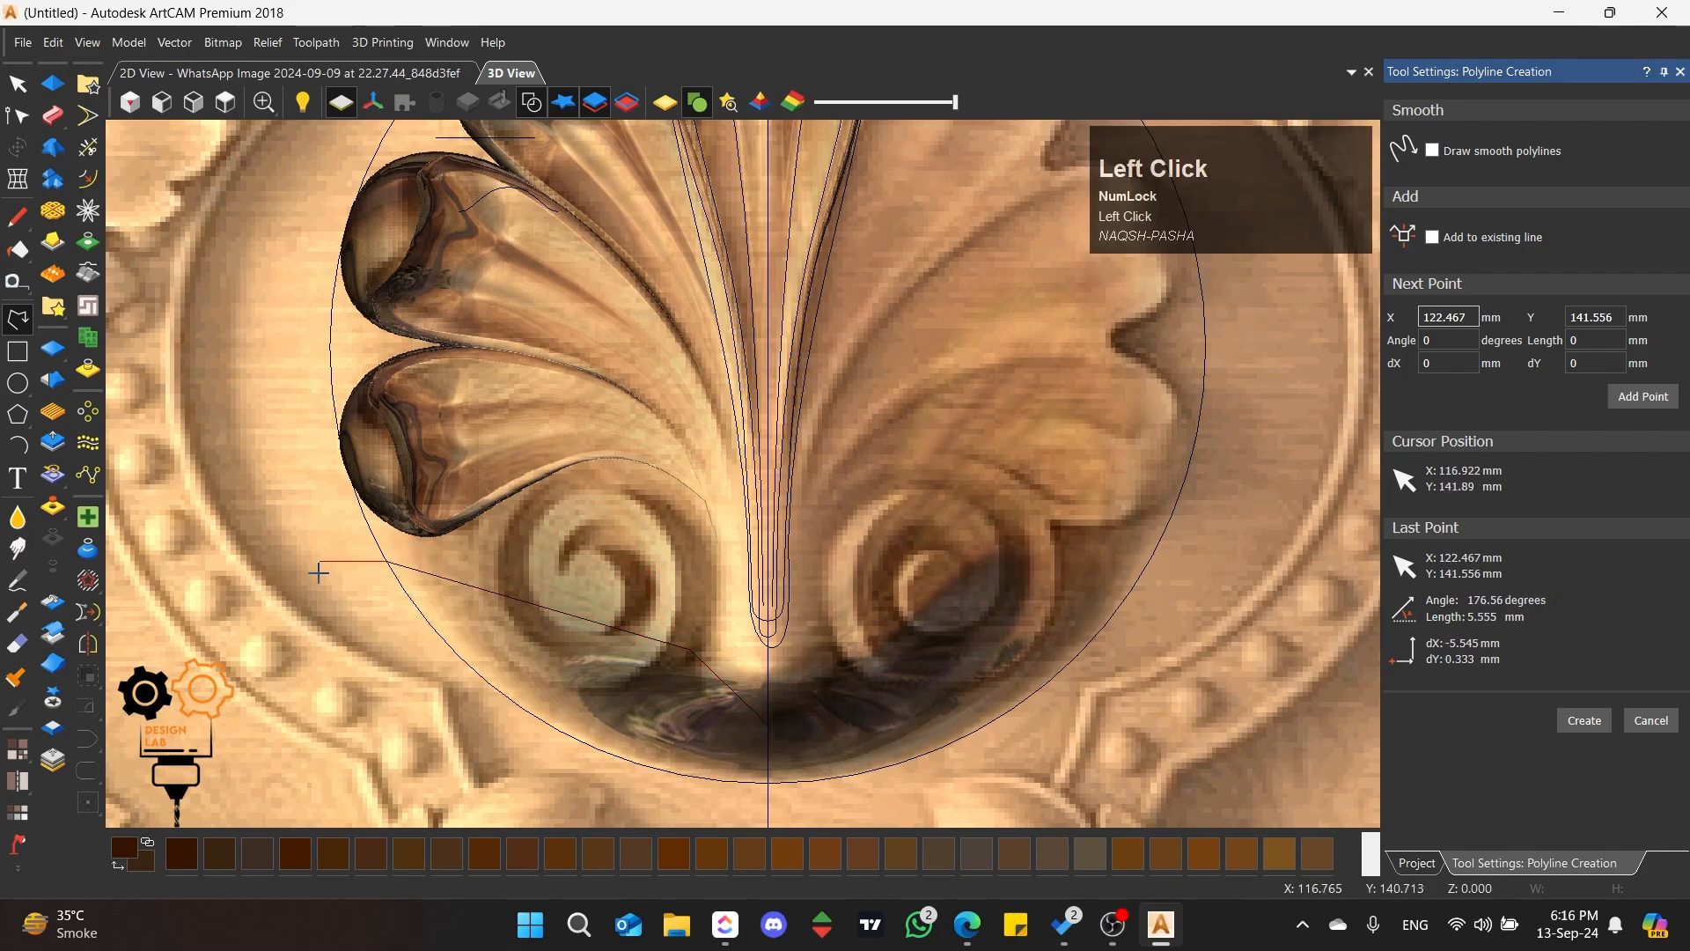
click(304, 609)
click(538, 777)
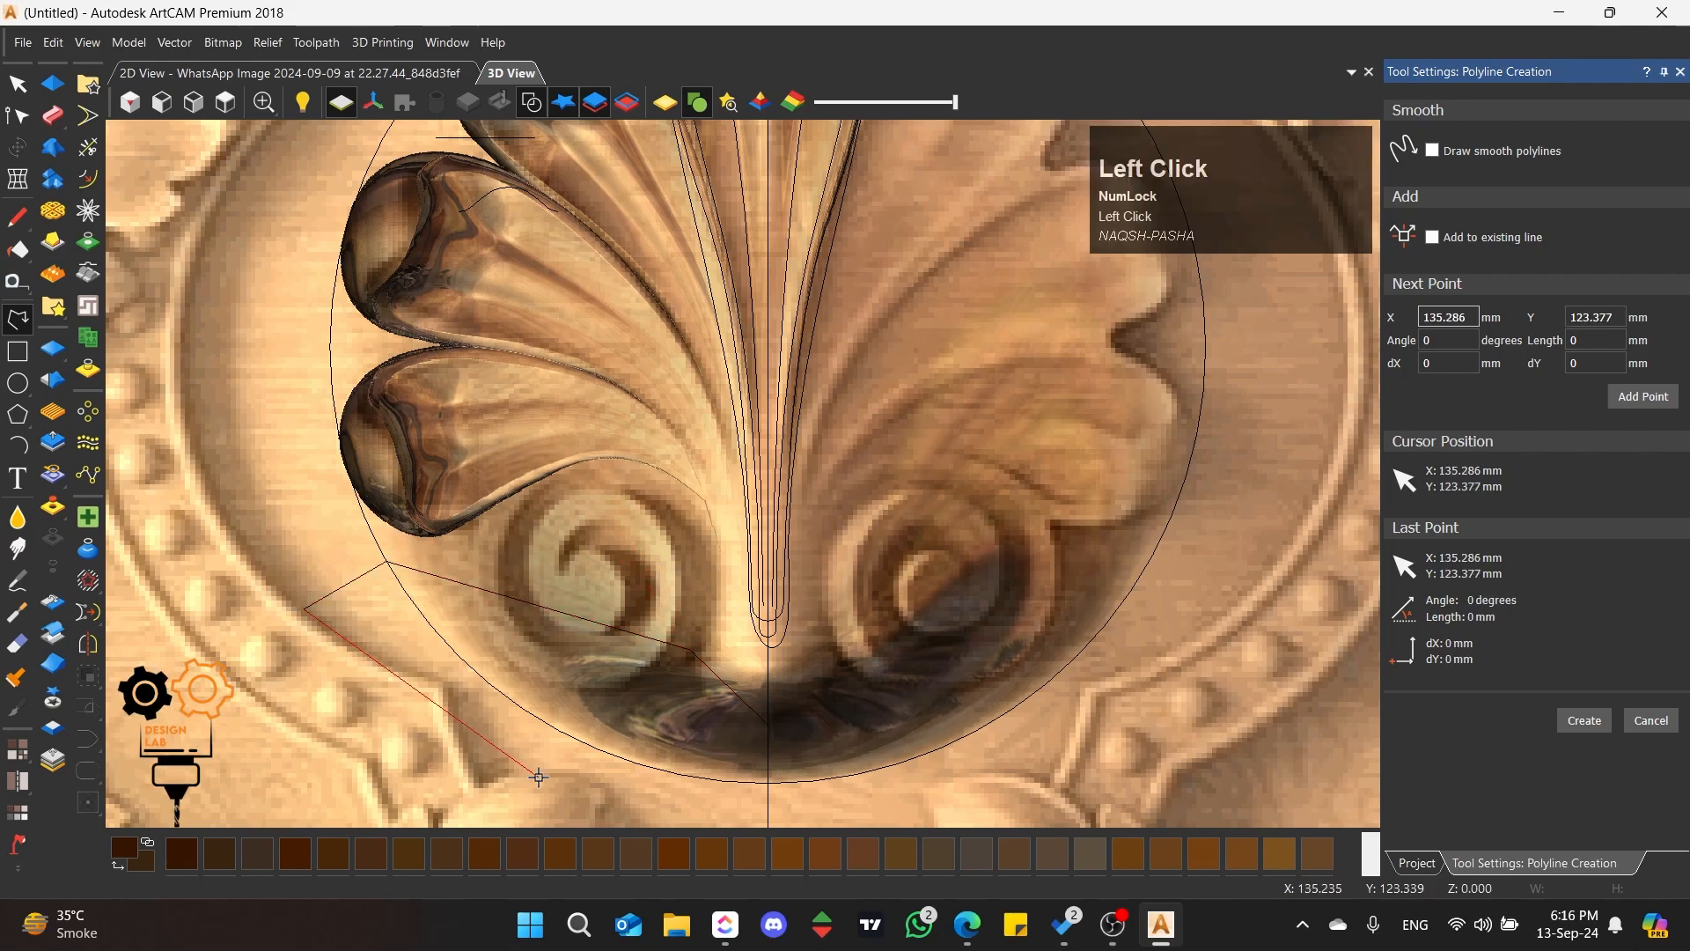
click(869, 803)
click(768, 723)
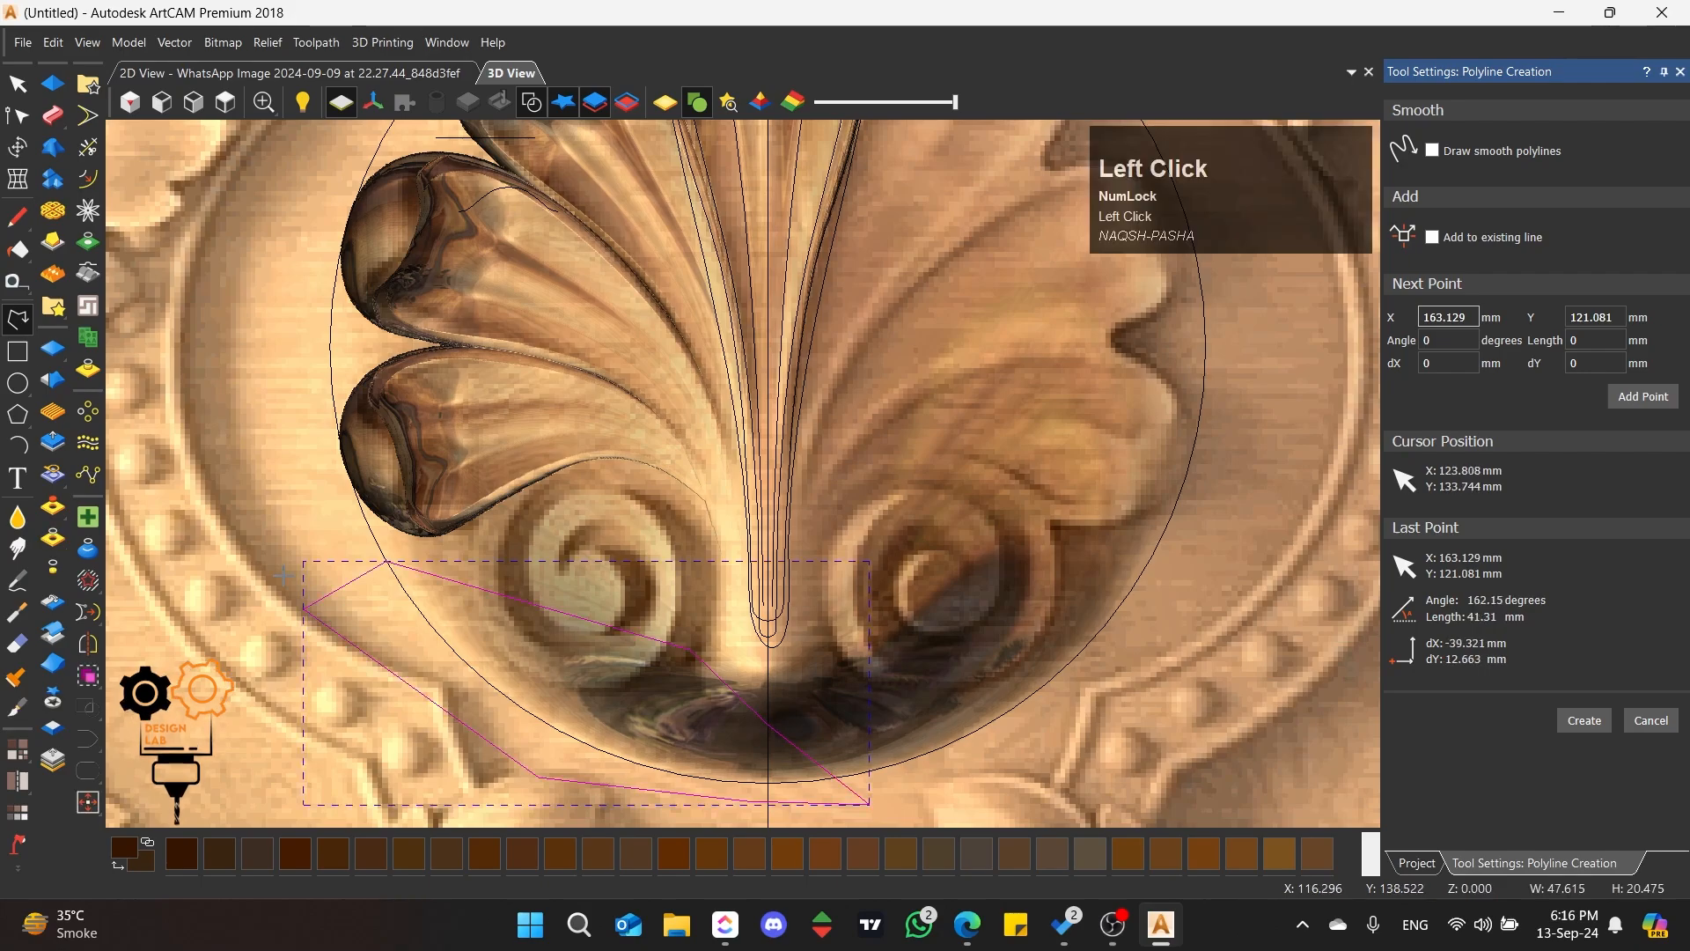
click(18, 84)
click(318, 360)
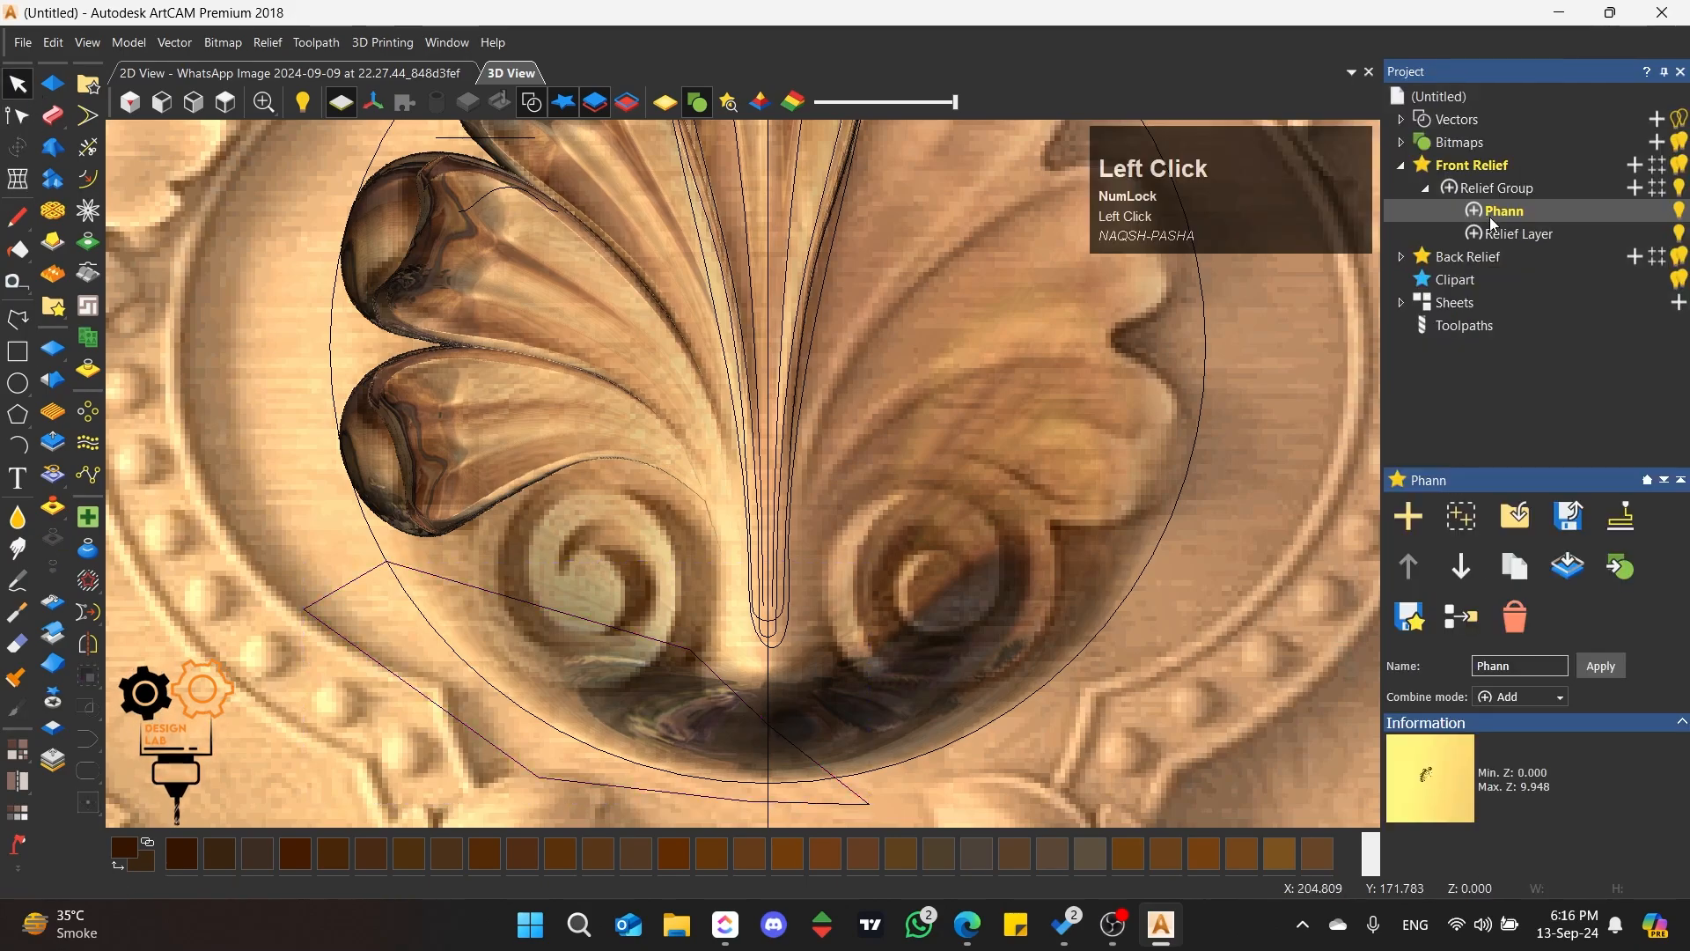
Step: Open the Create Boundary From Relief settings for the composite relief and dock them beside the project
scroll(567, 436, down, 4)
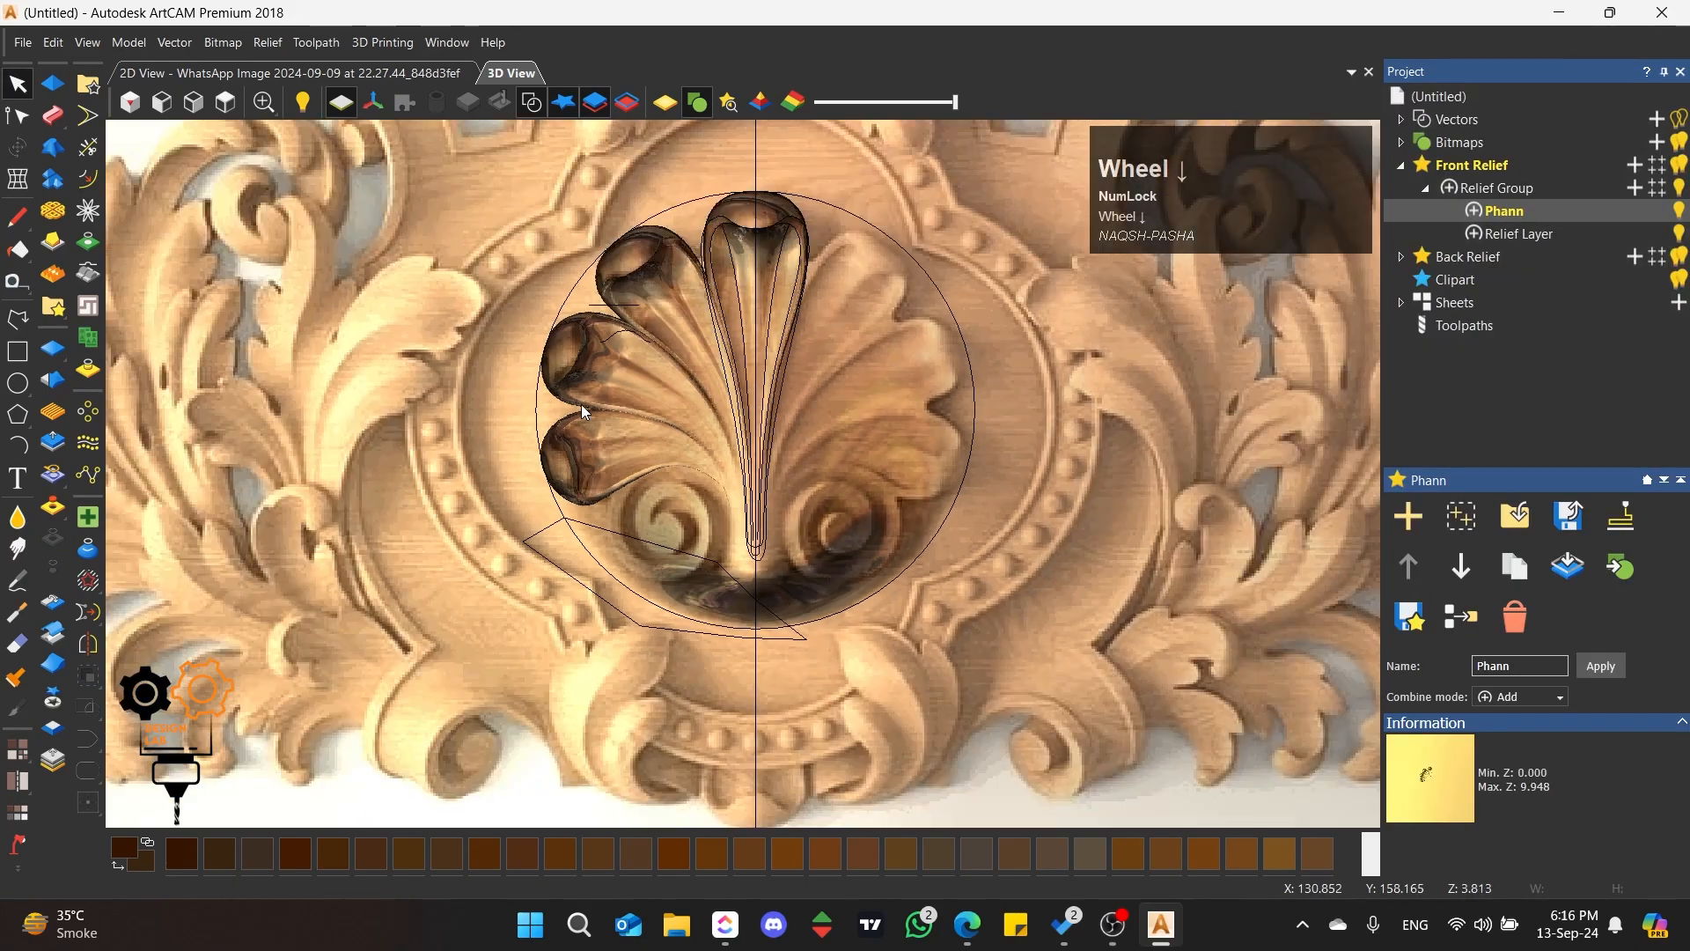
scroll(675, 312, up, 2)
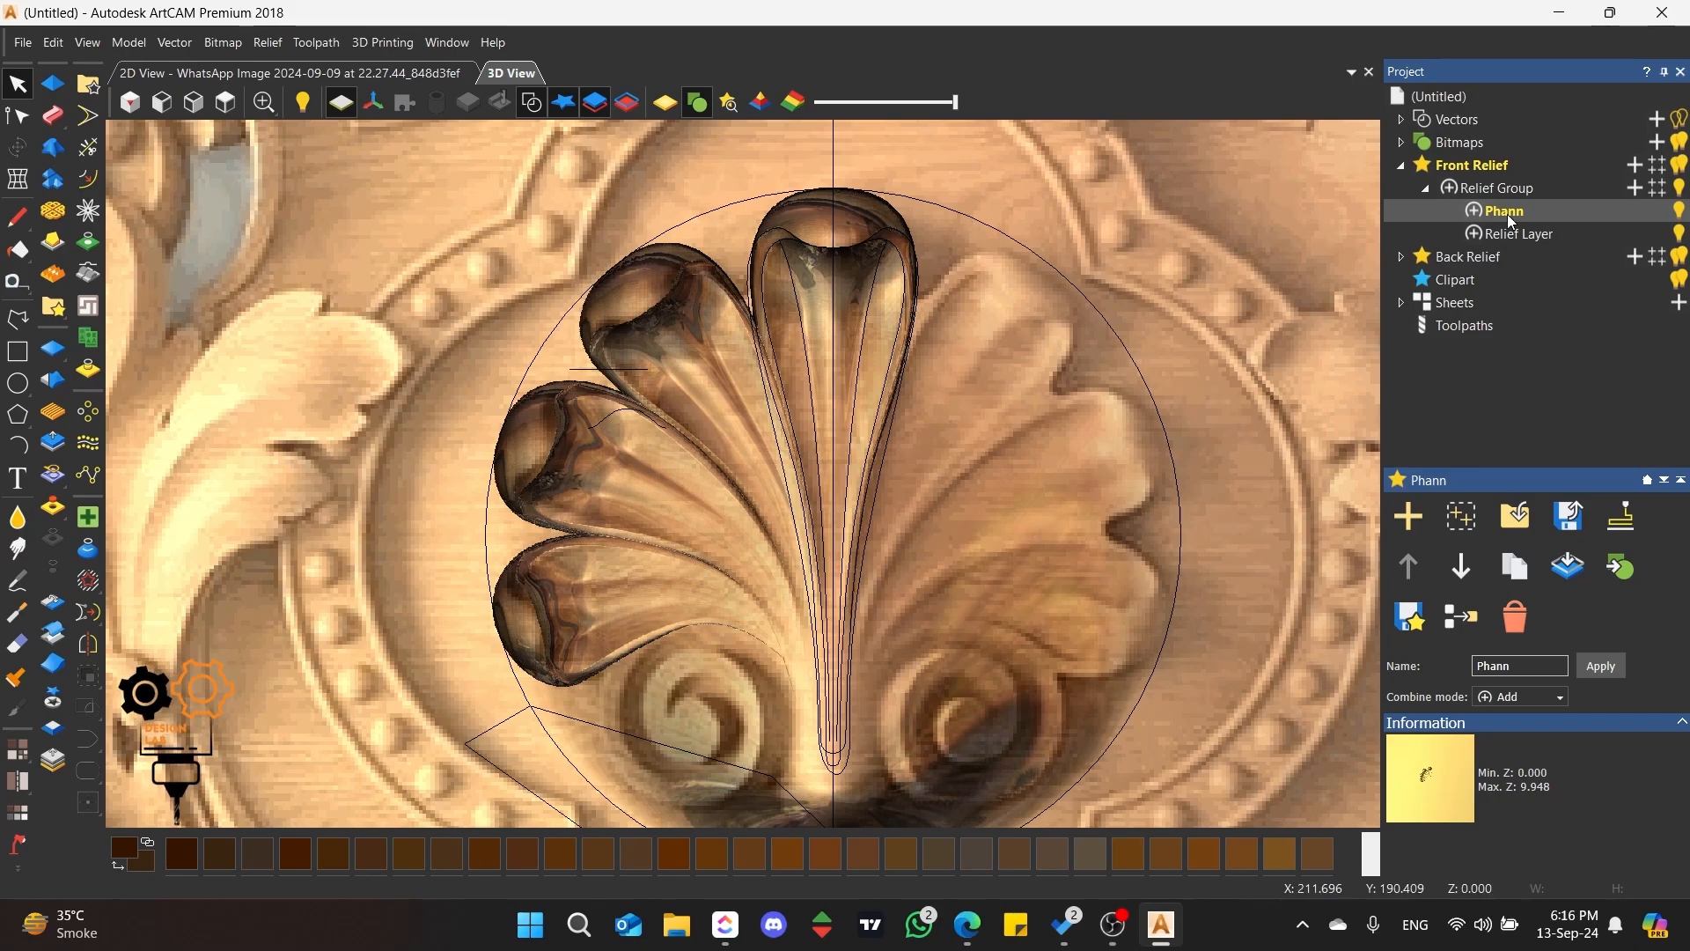
click(91, 369)
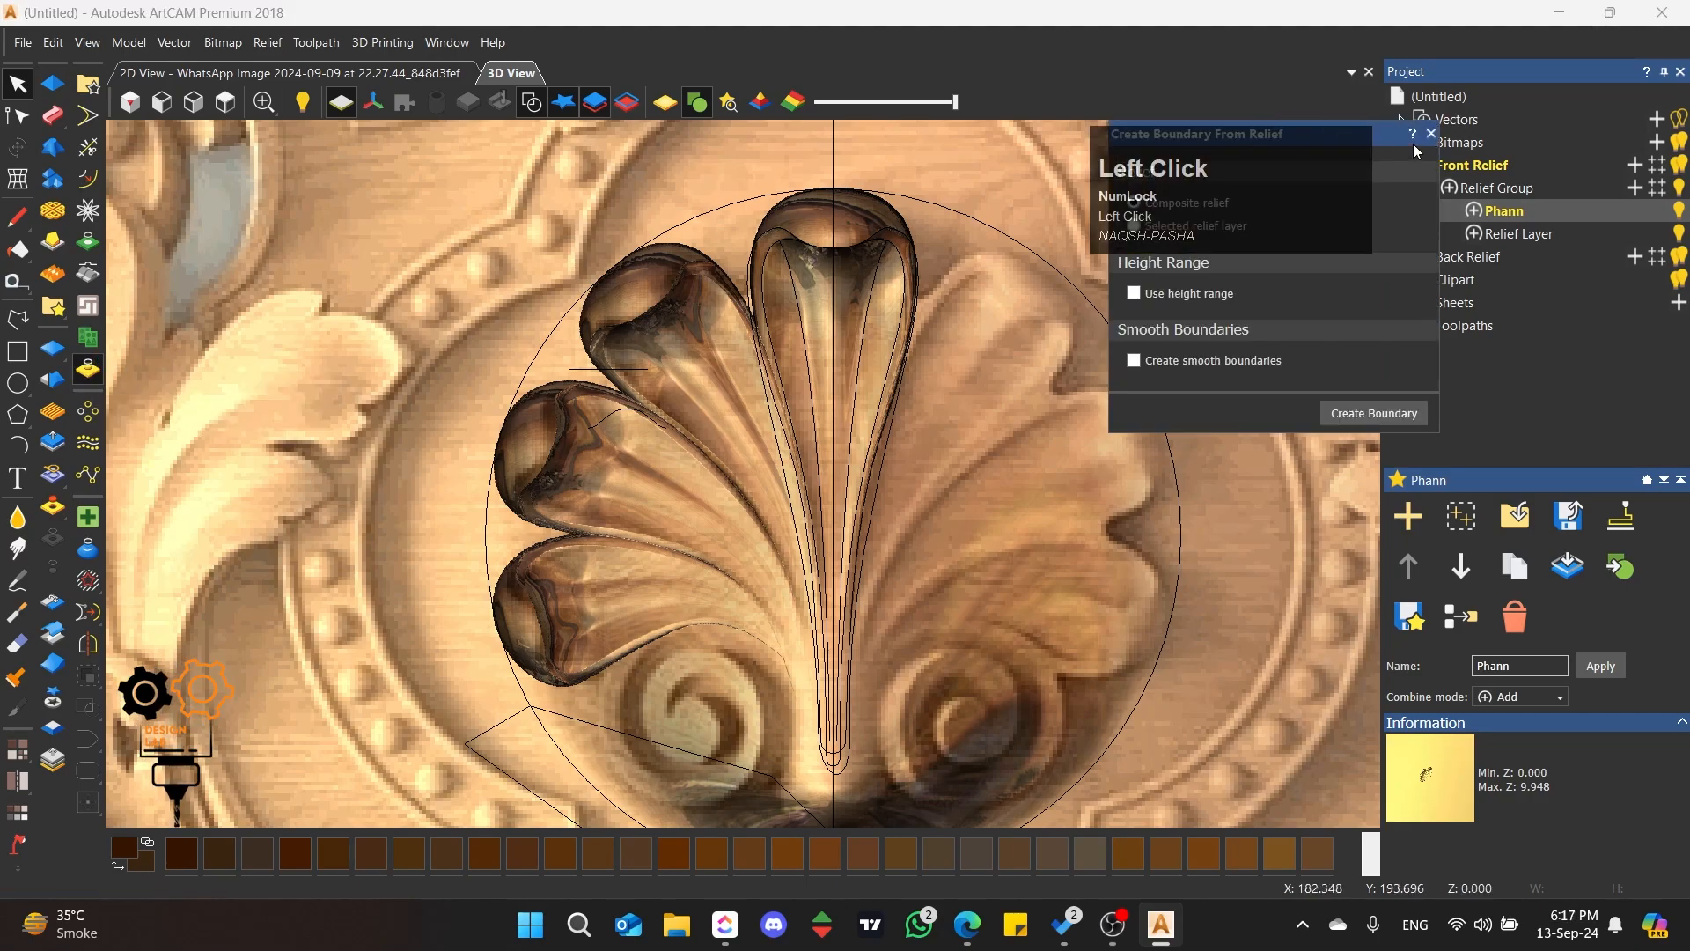
drag(1400, 140, 1535, 473)
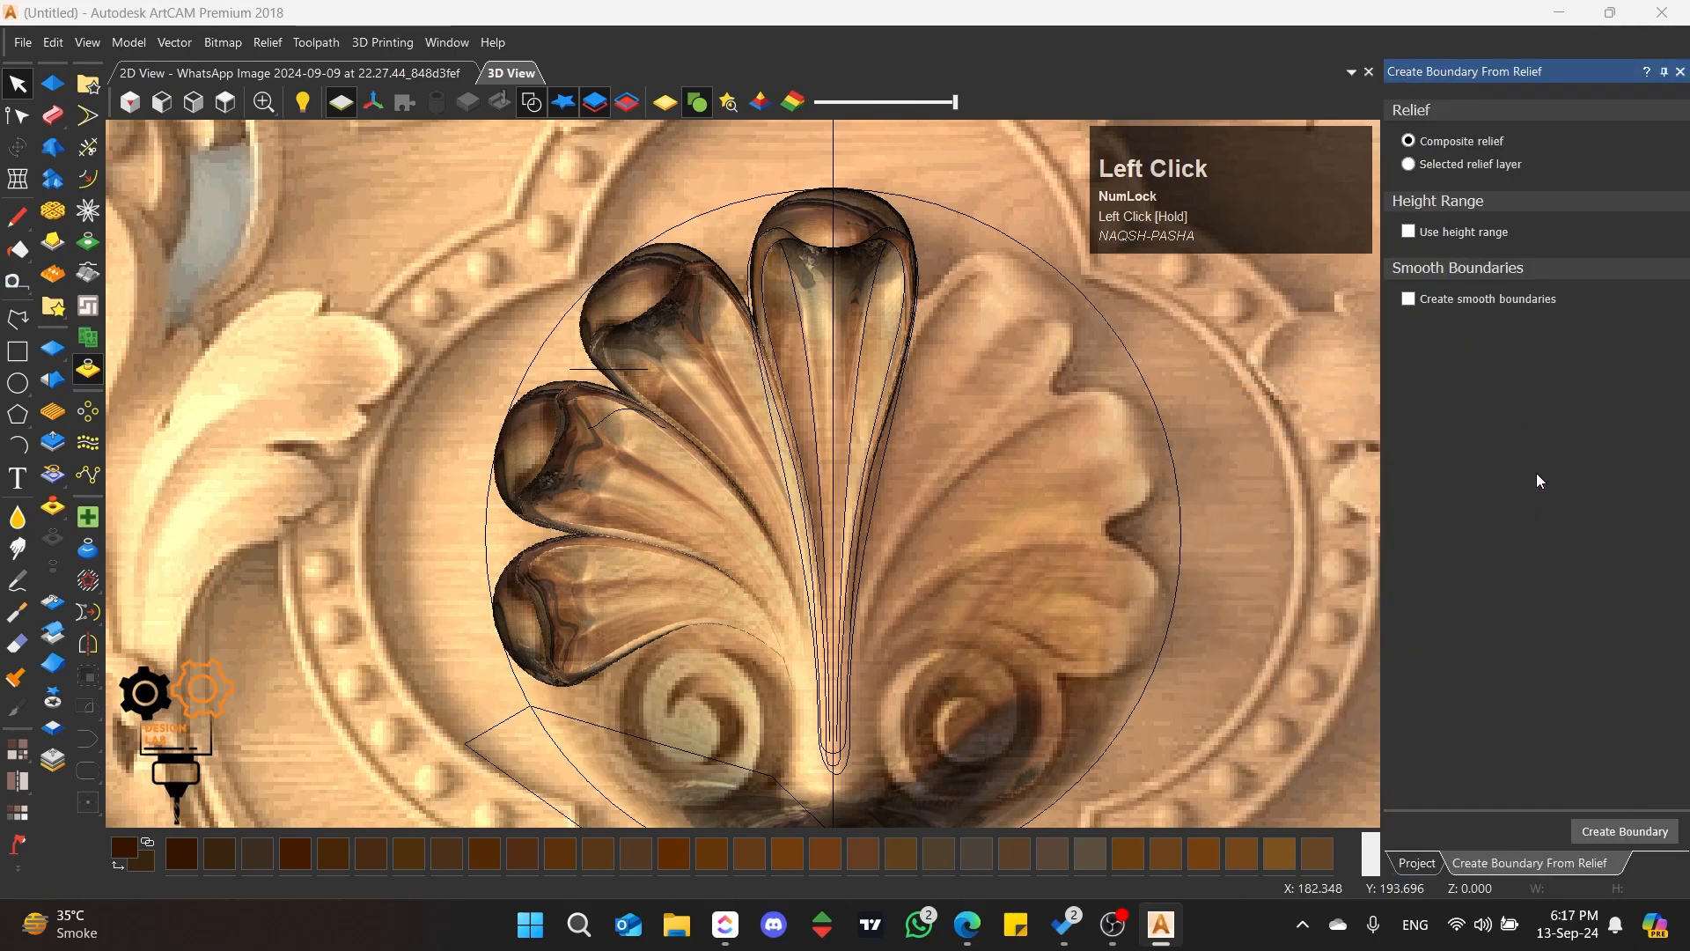
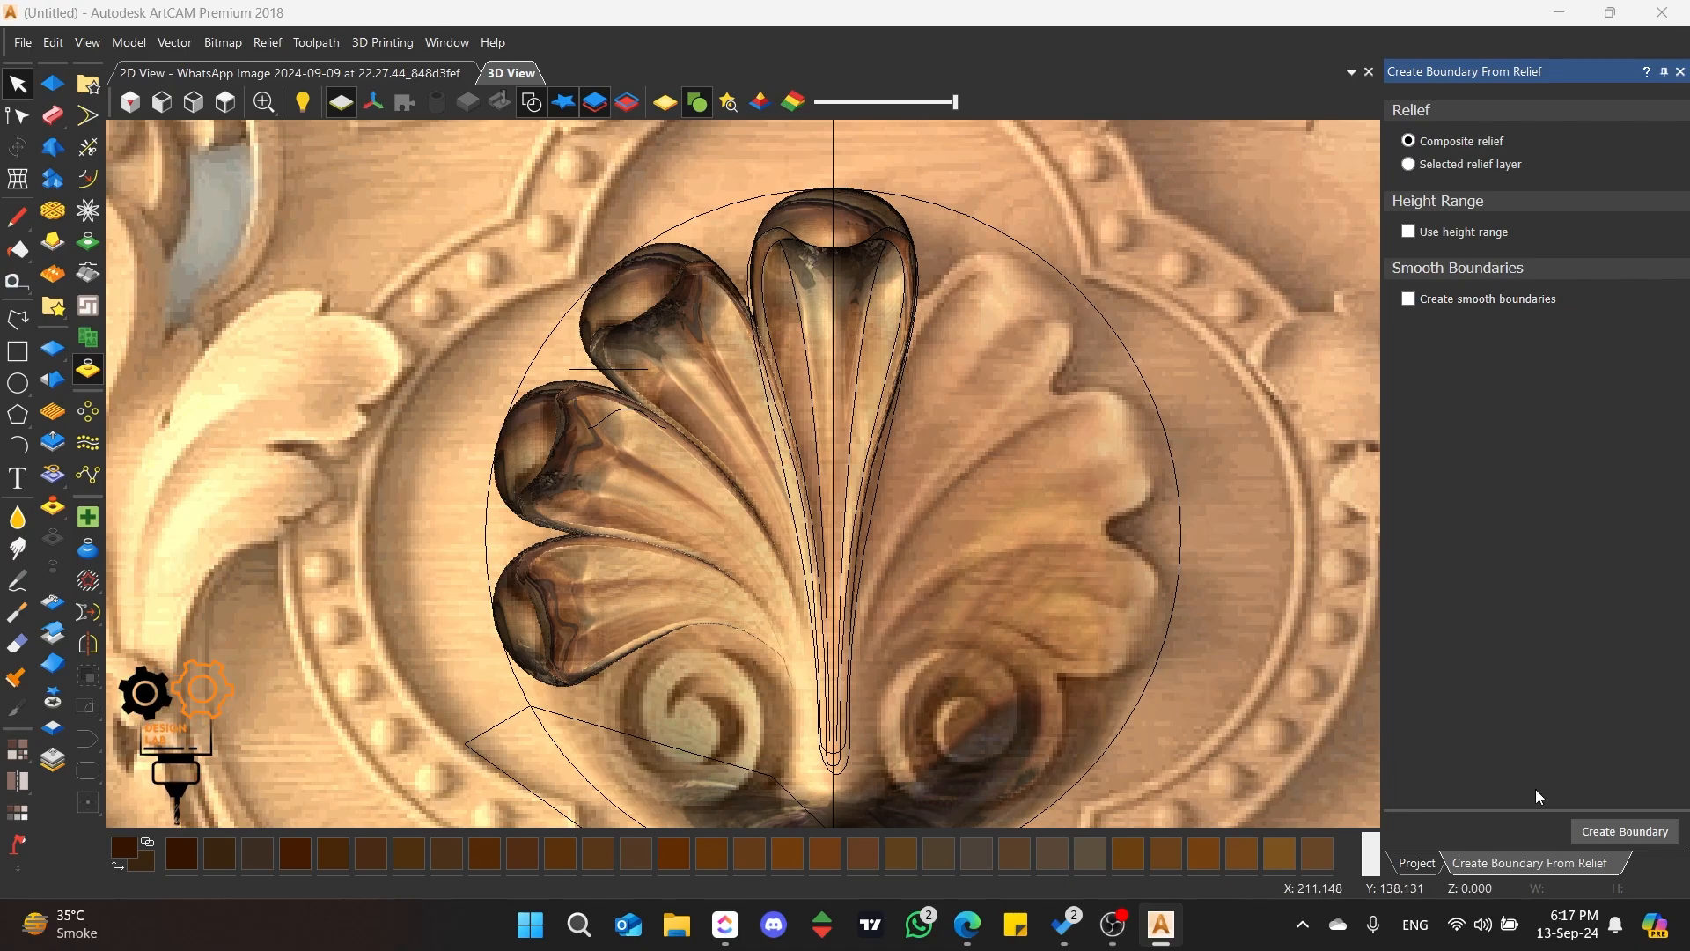
Step: Create a boundary vector from the selected relief layer, Phann, instead of from the composite relief
click(1418, 863)
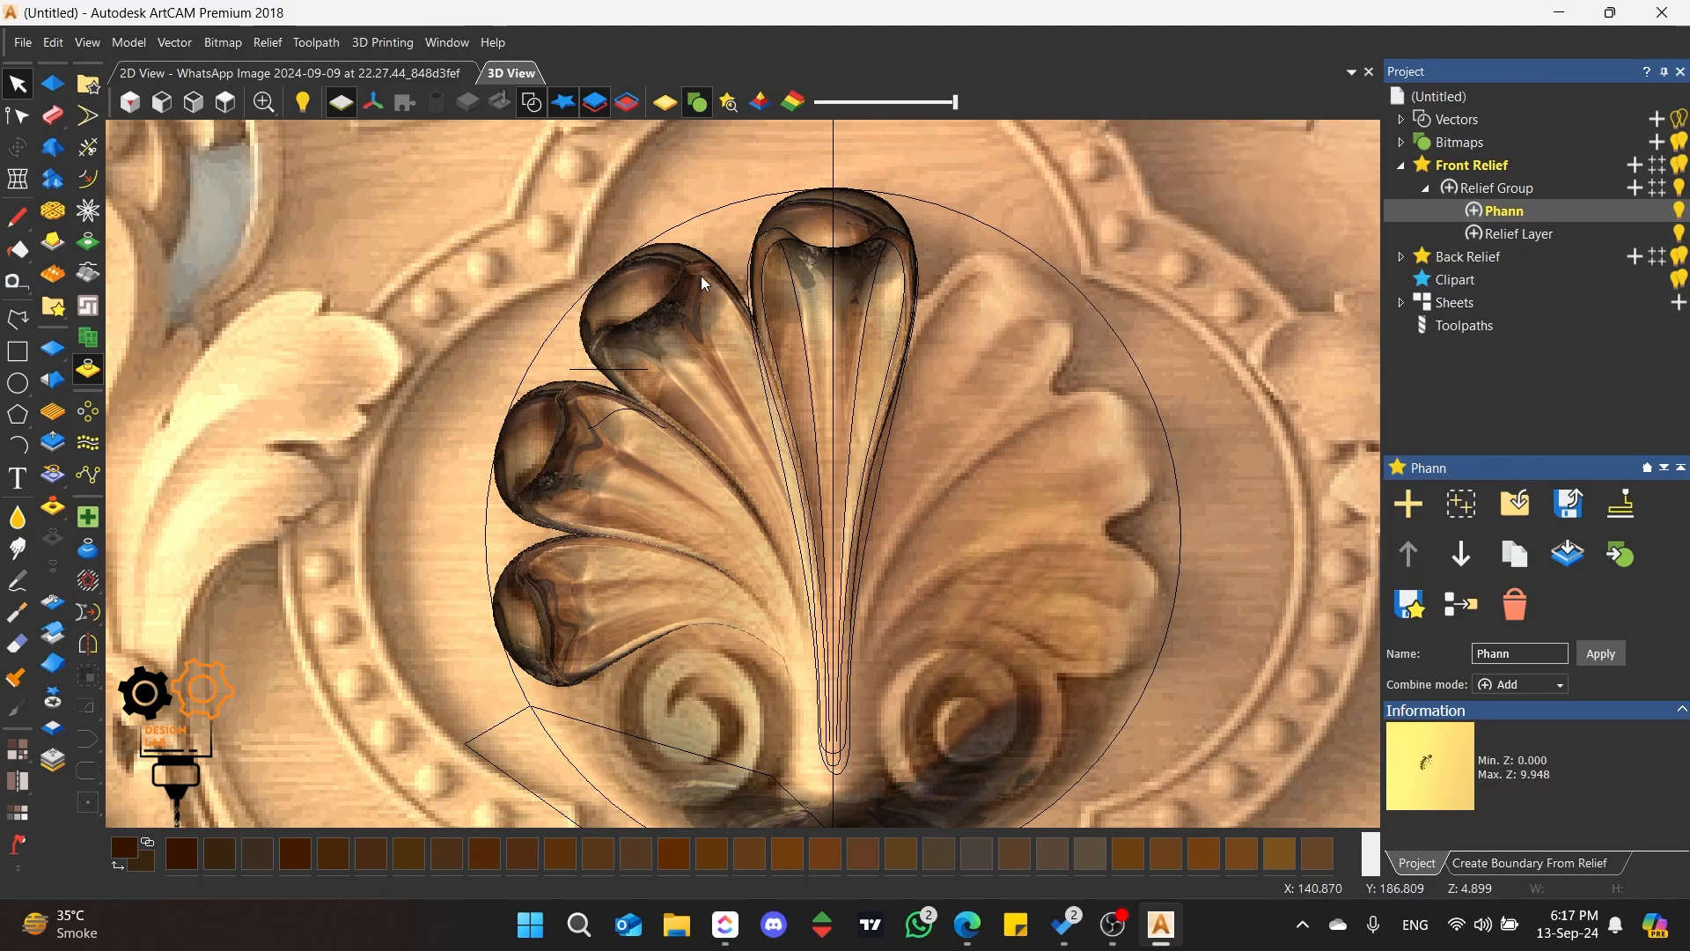
click(1549, 863)
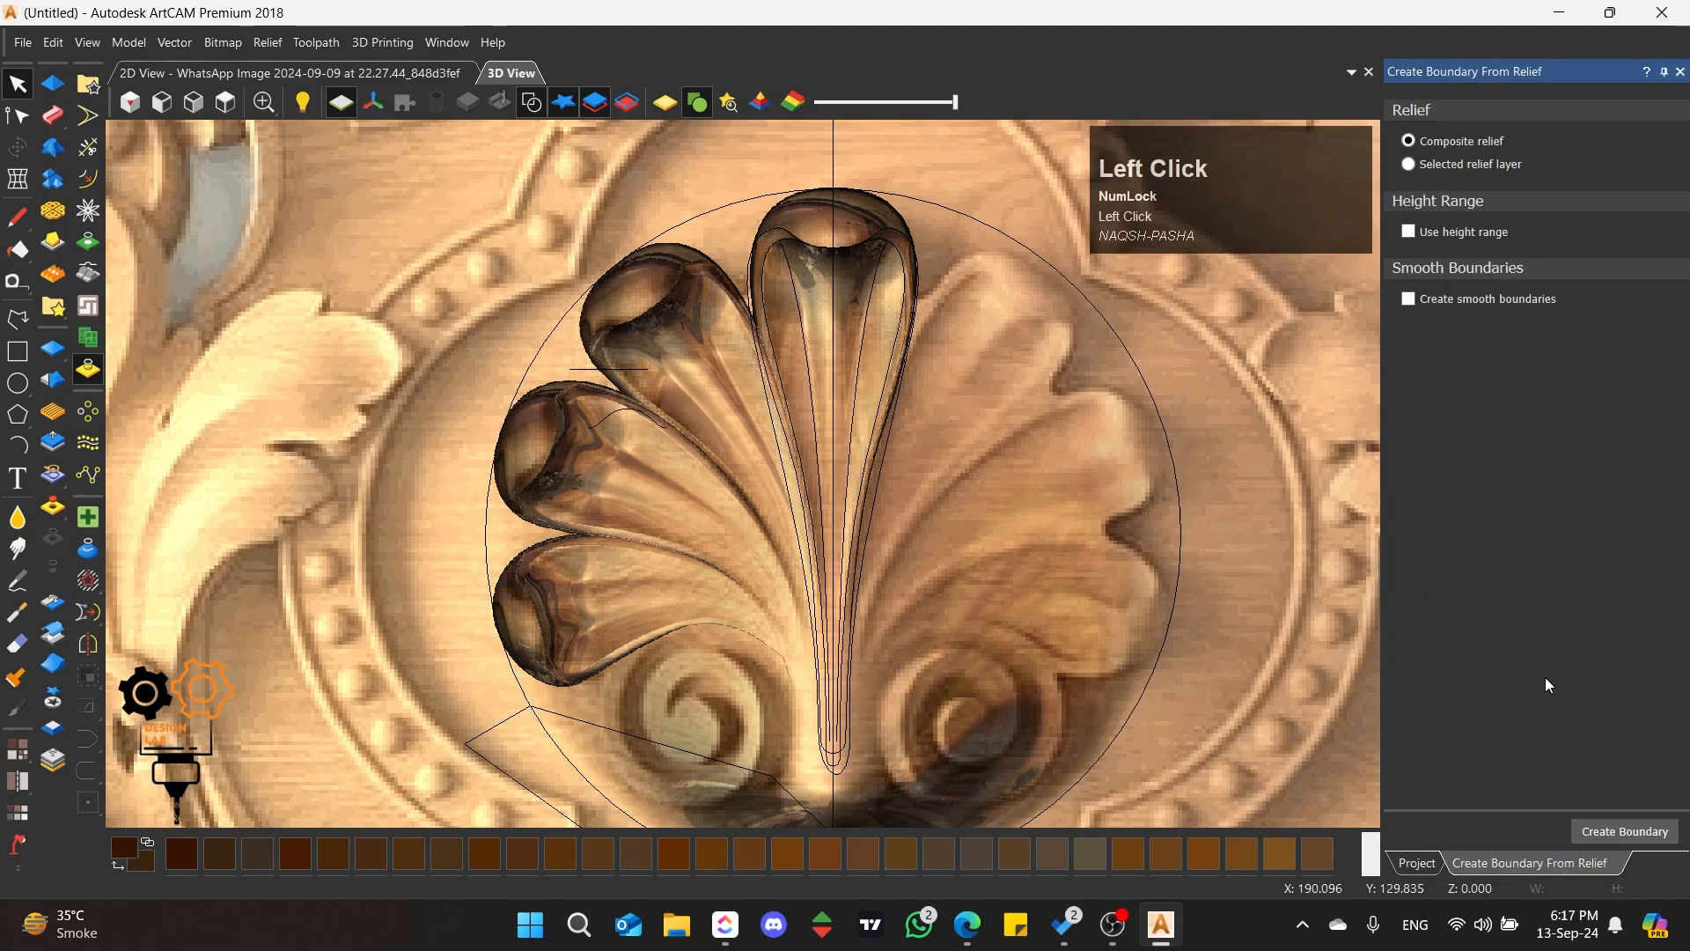
click(1413, 166)
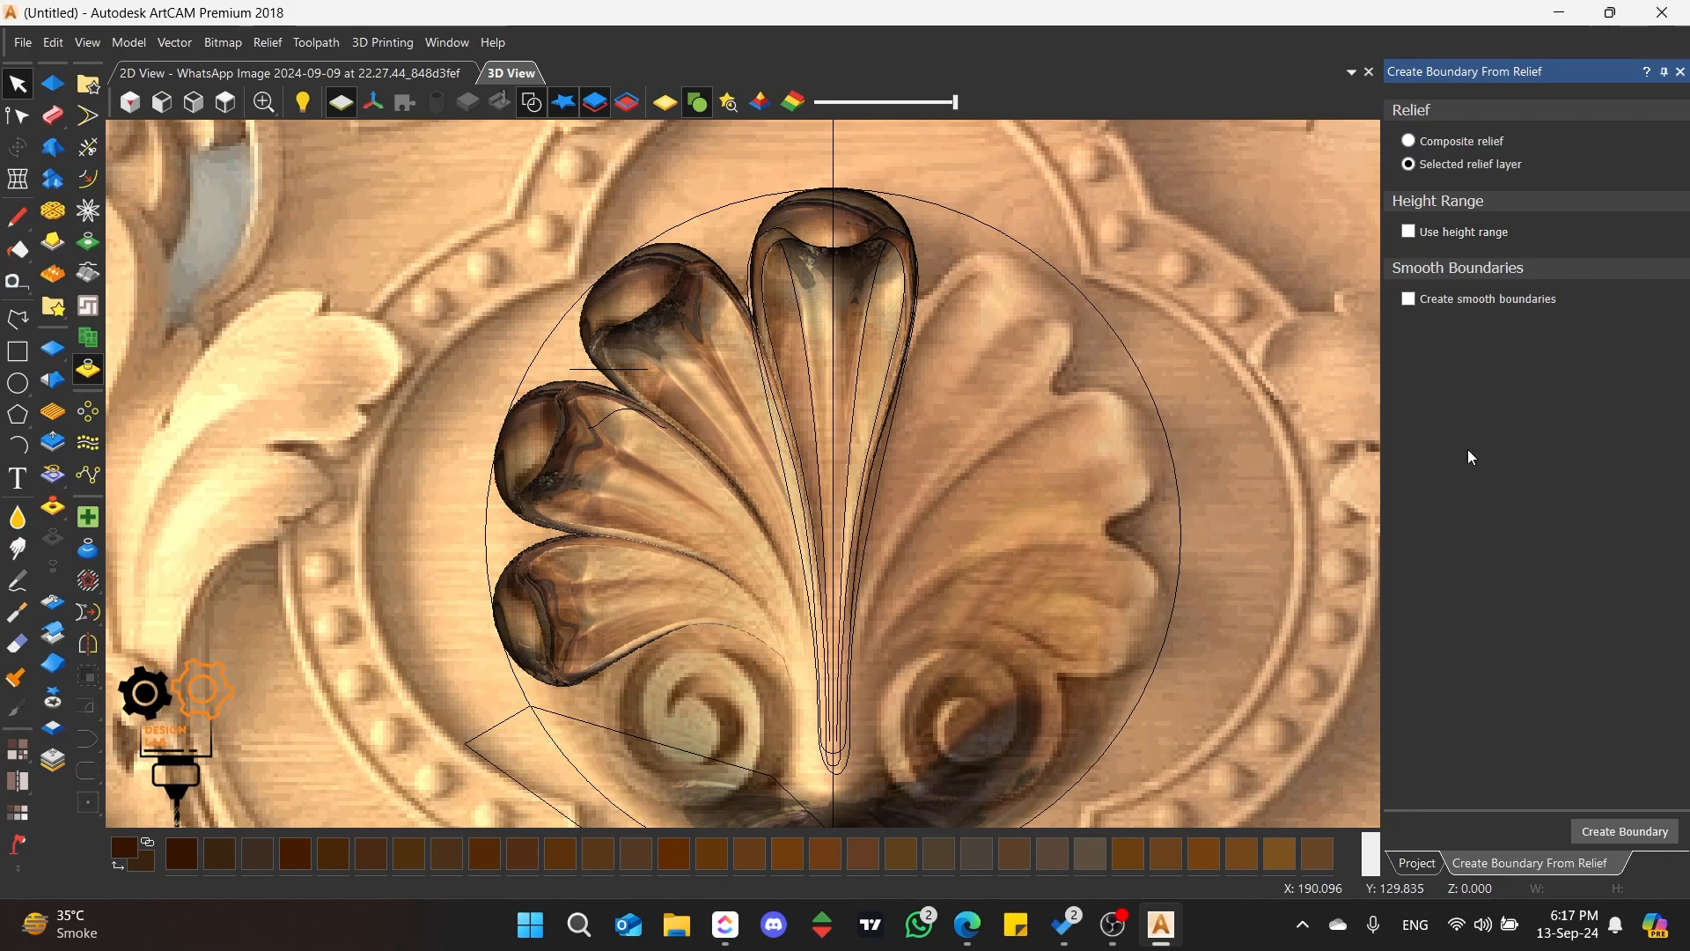
click(1593, 838)
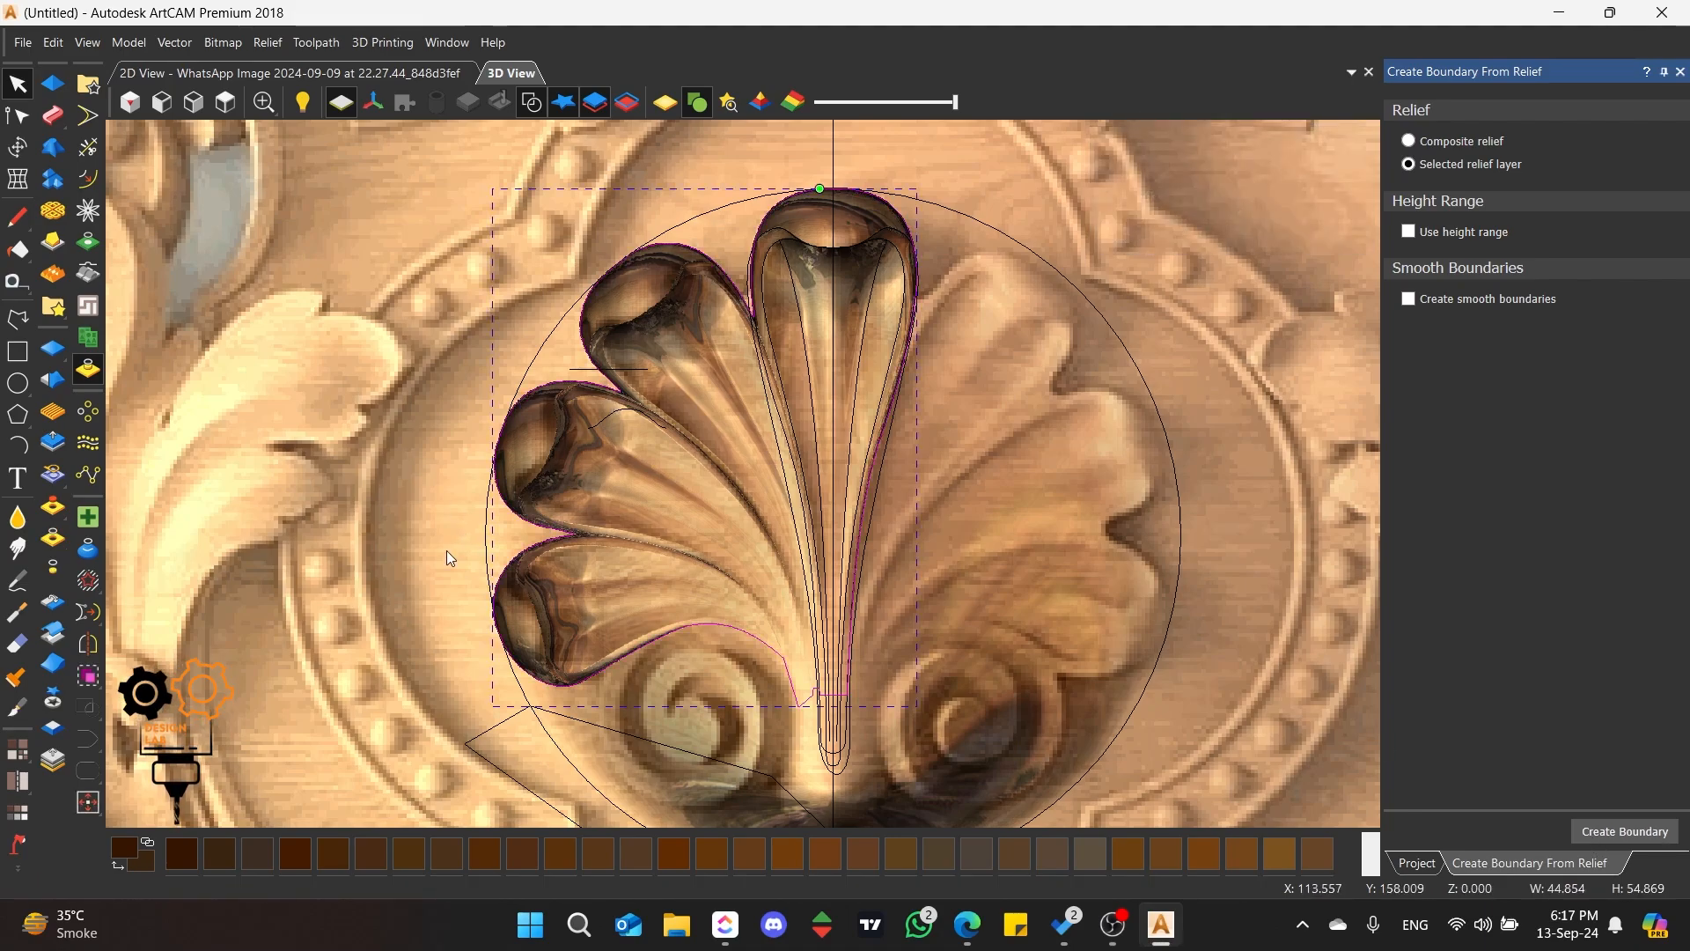
Step: Cut the petal boundary vector at a node above the left scroll and at the top centre of the middle petal
scroll(706, 493, down, 3)
scroll(758, 642, up, 5)
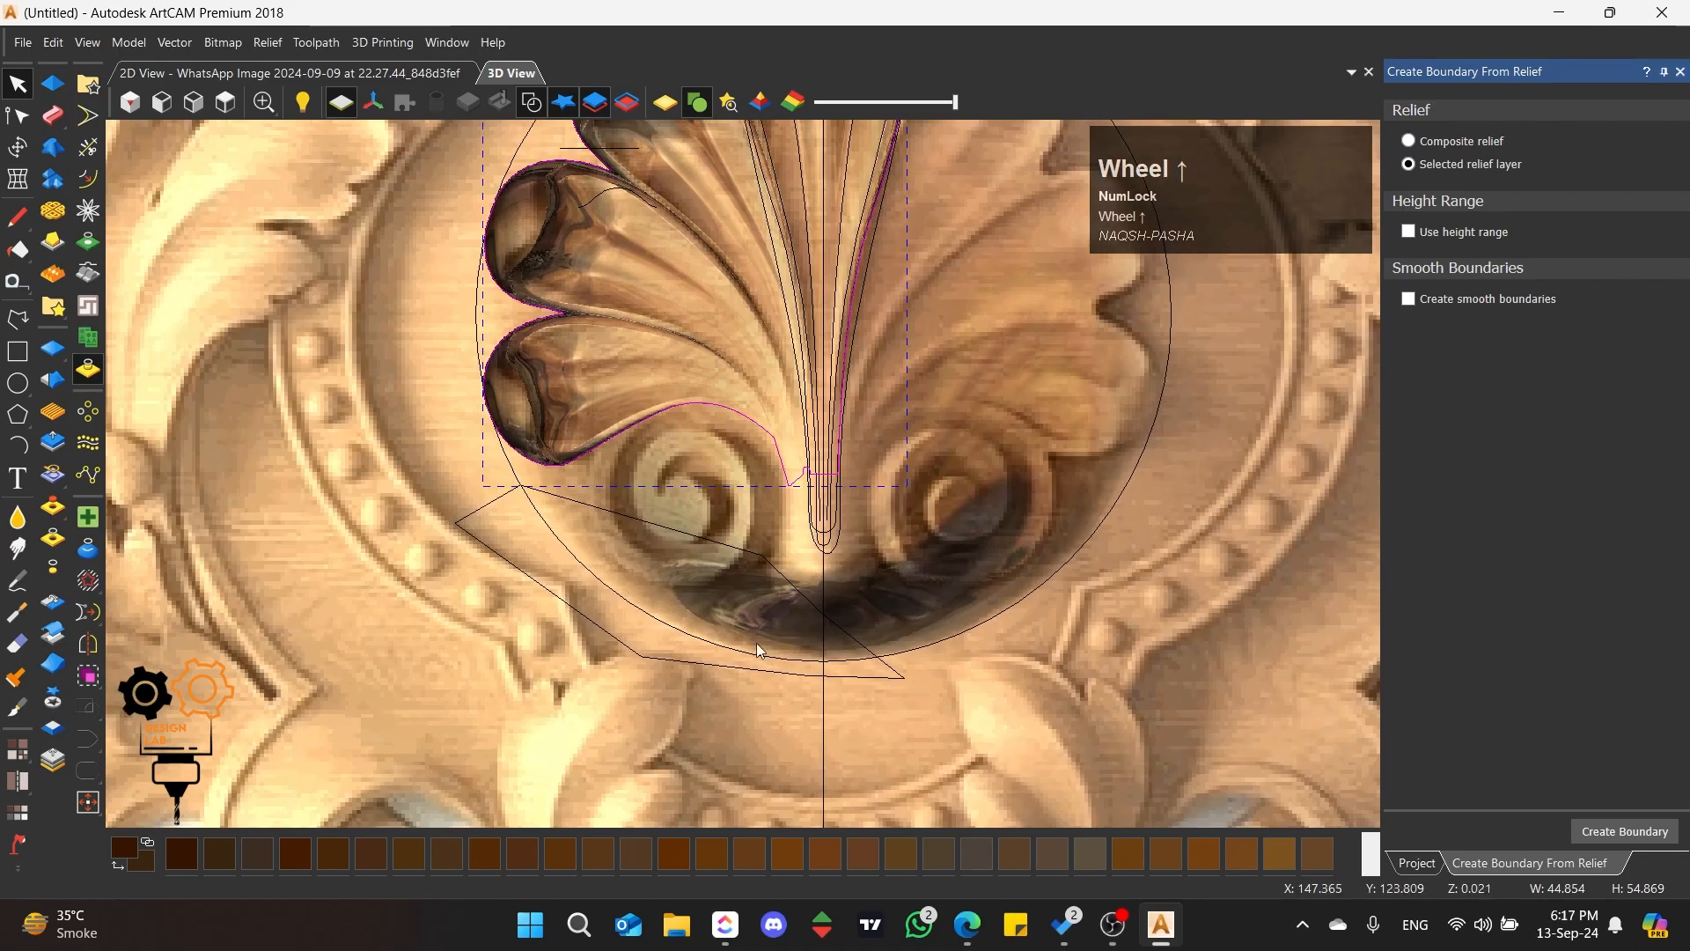
scroll(714, 440, up, 2)
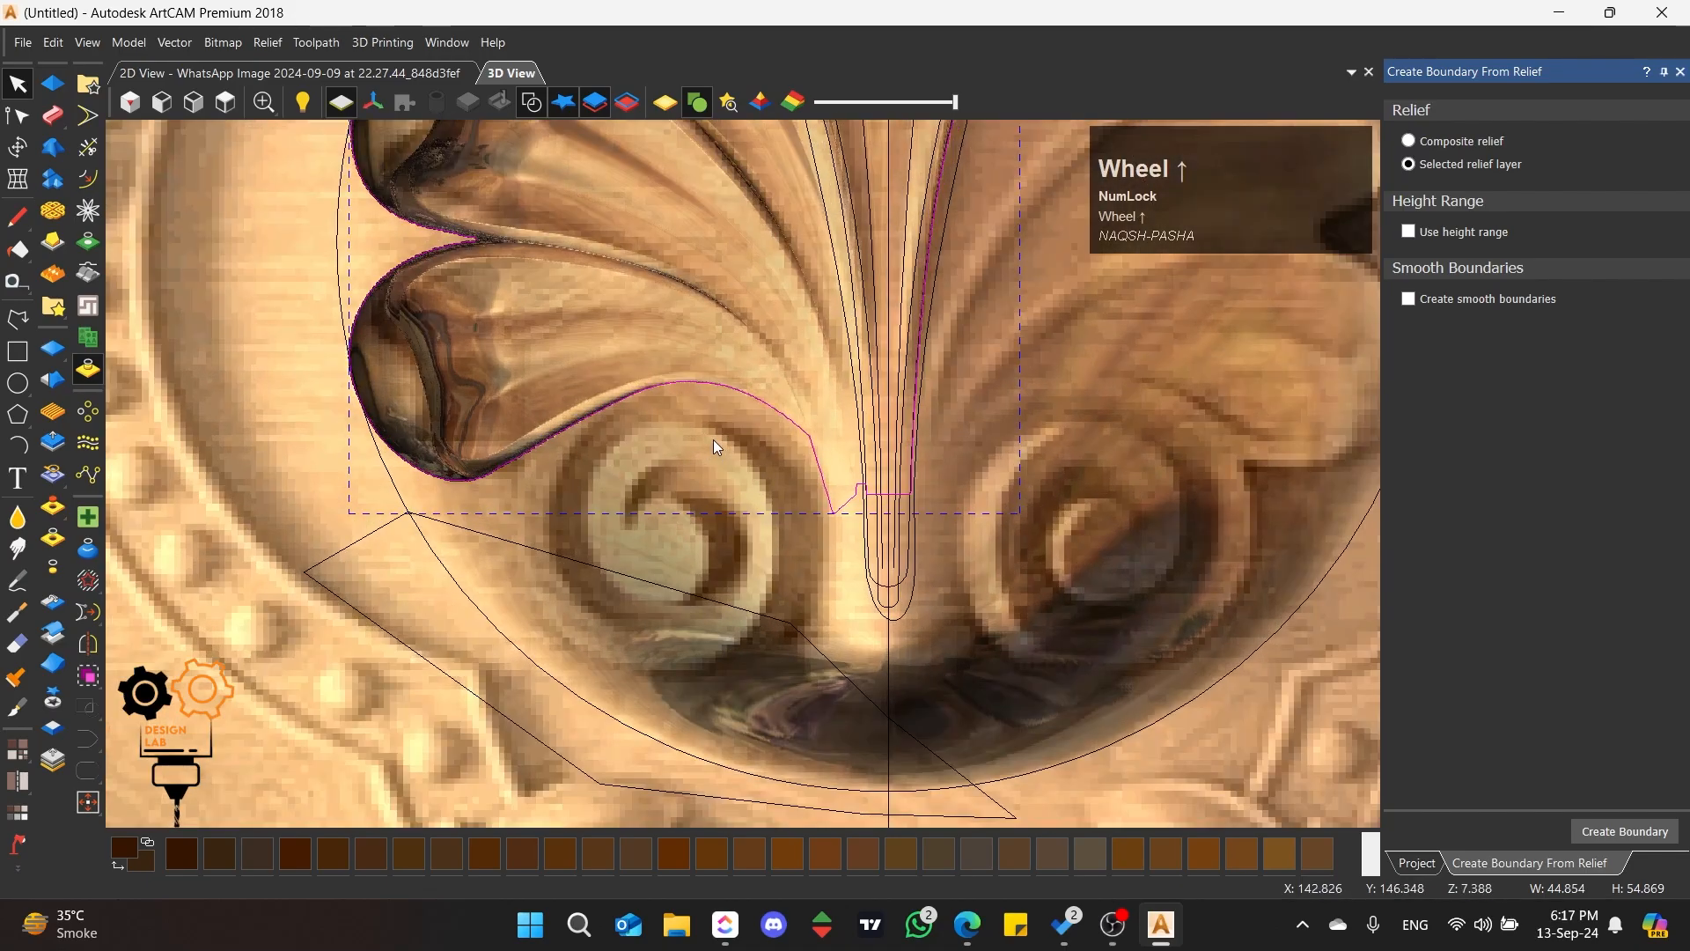
scroll(714, 441, down, 3)
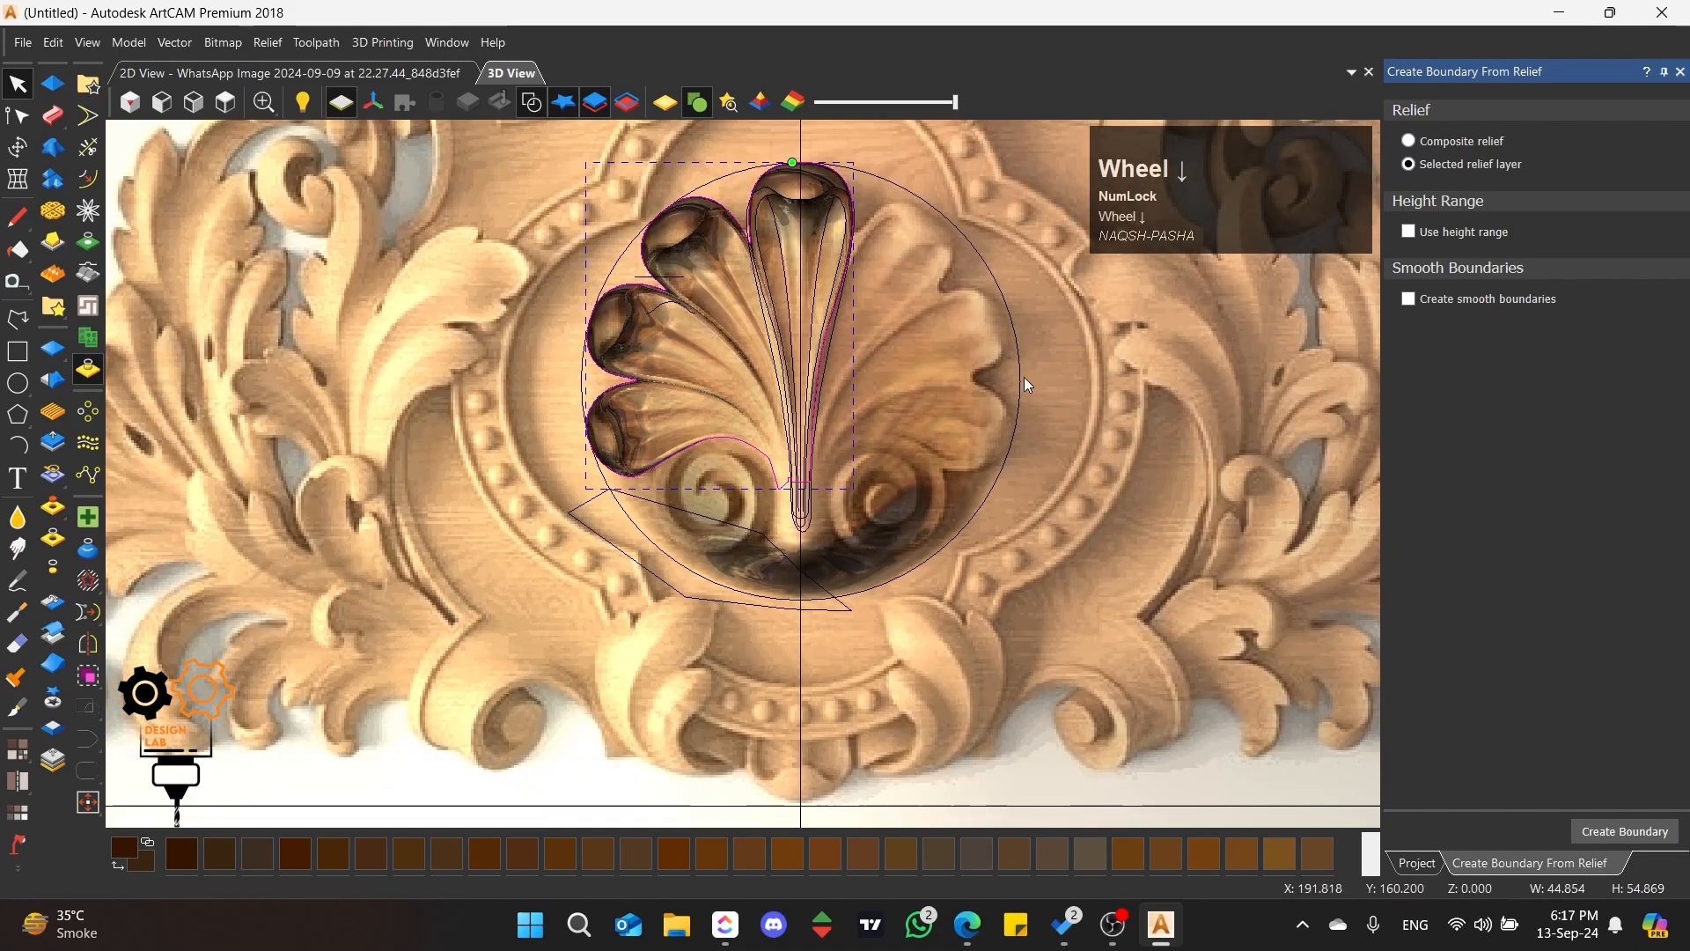
scroll(684, 476, up, 3)
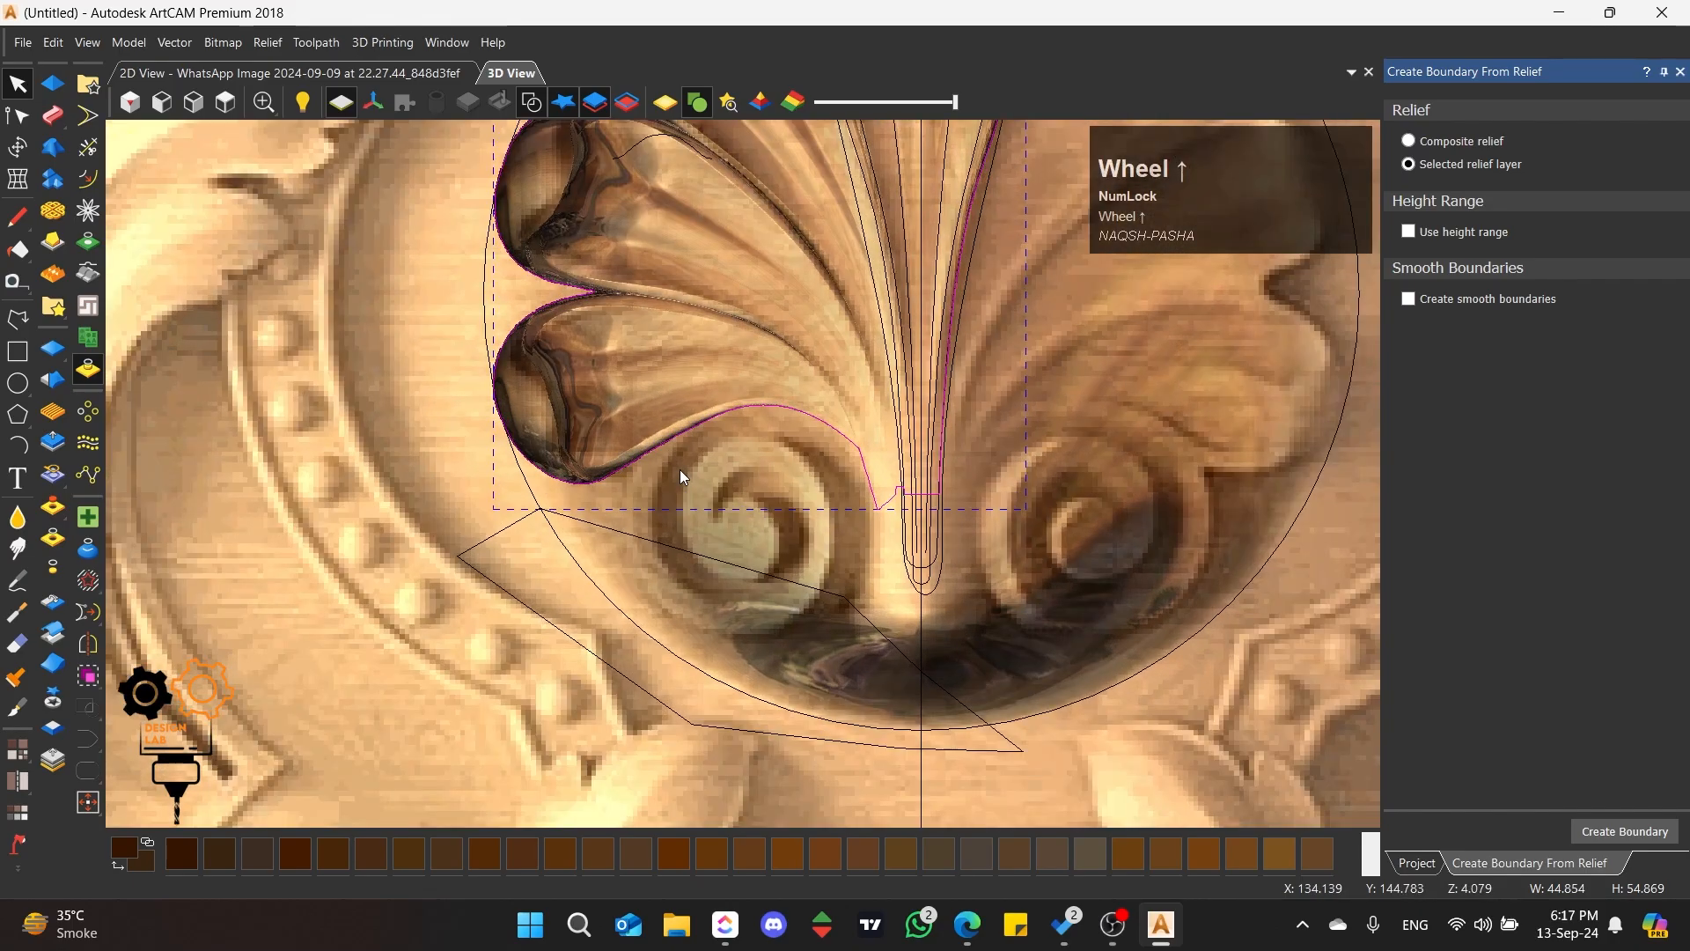
click(17, 116)
scroll(837, 502, down, 2)
scroll(832, 519, up, 2)
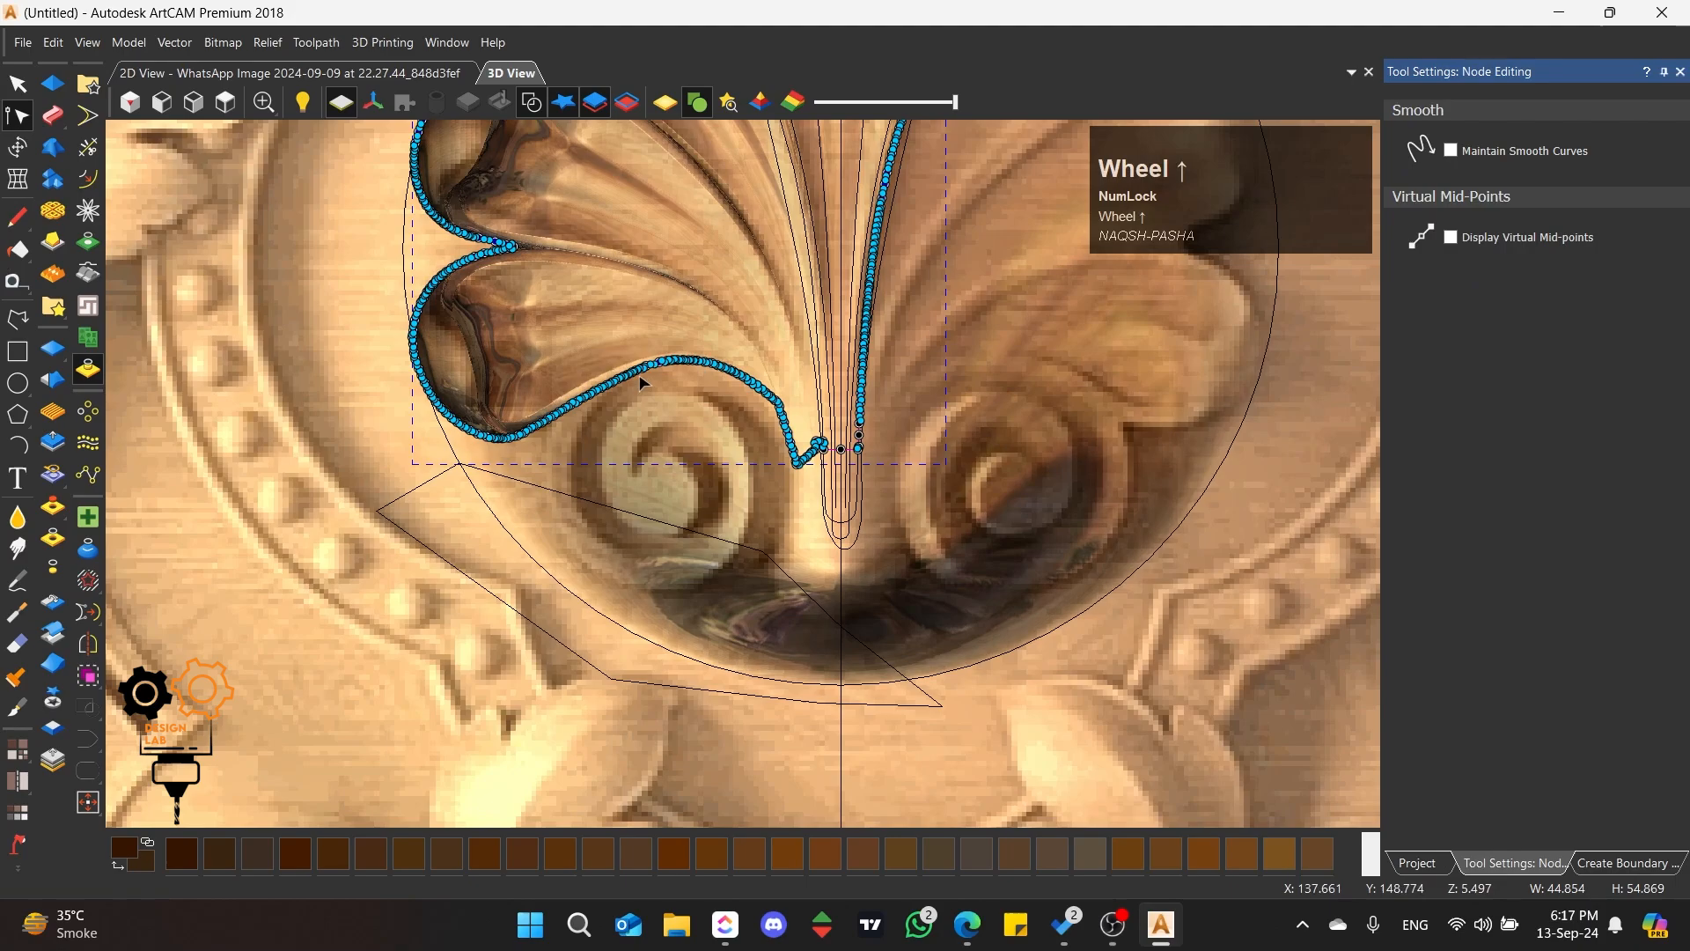
scroll(630, 389, up, 2)
scroll(616, 396, up, 2)
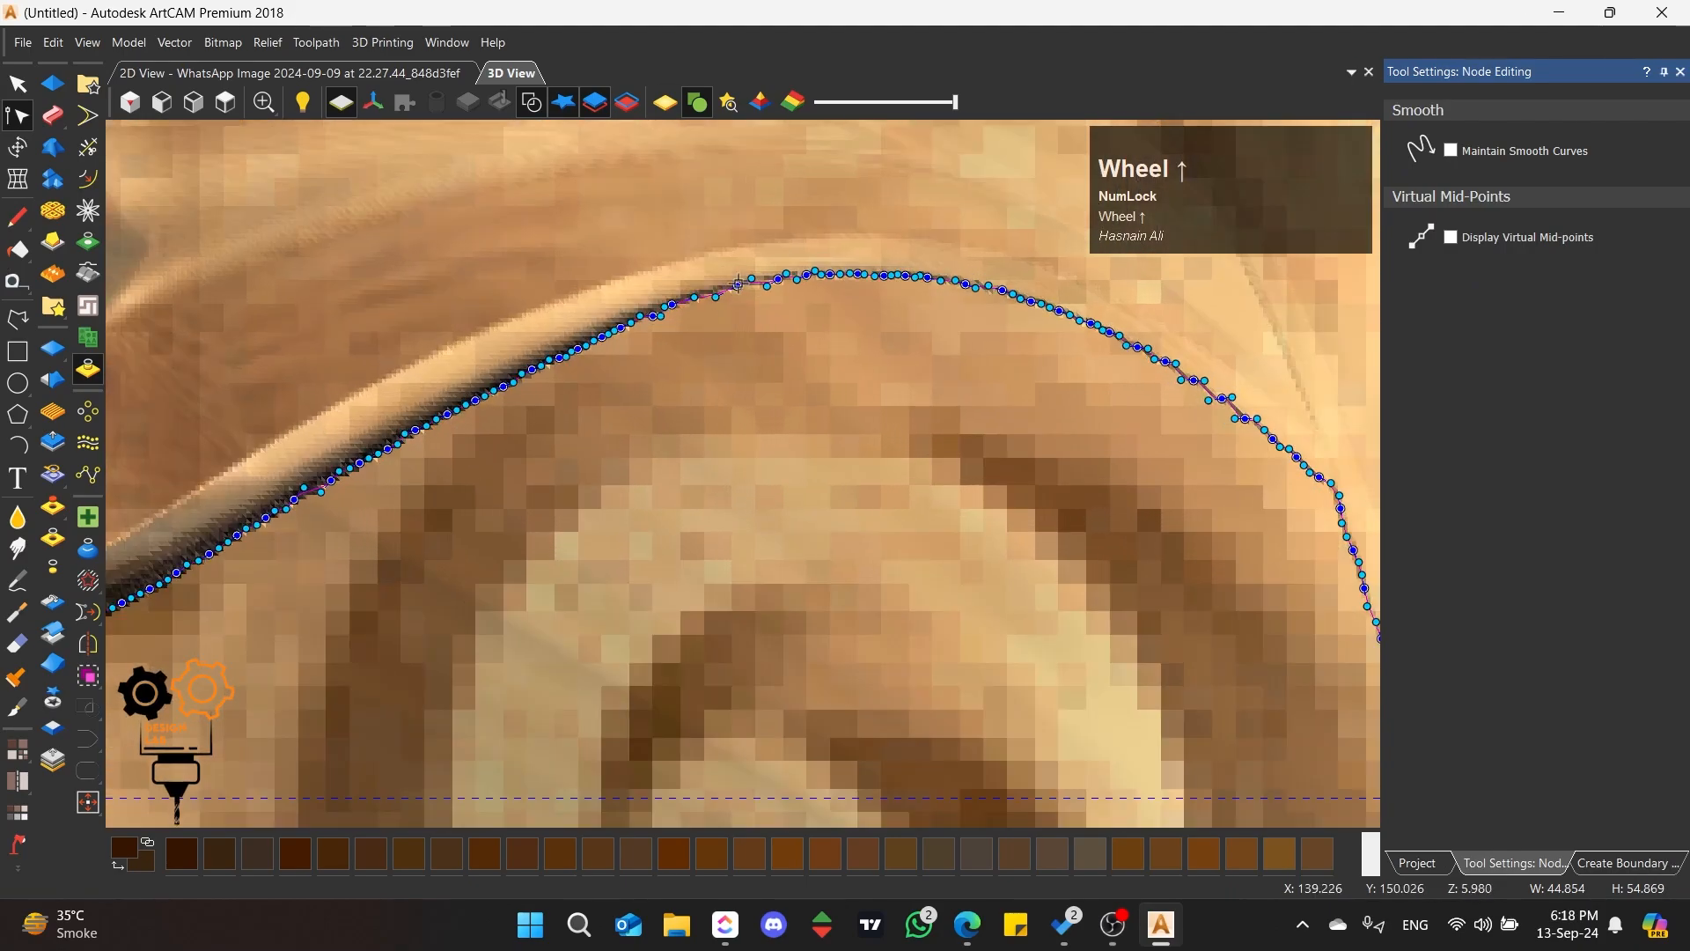
key(c)
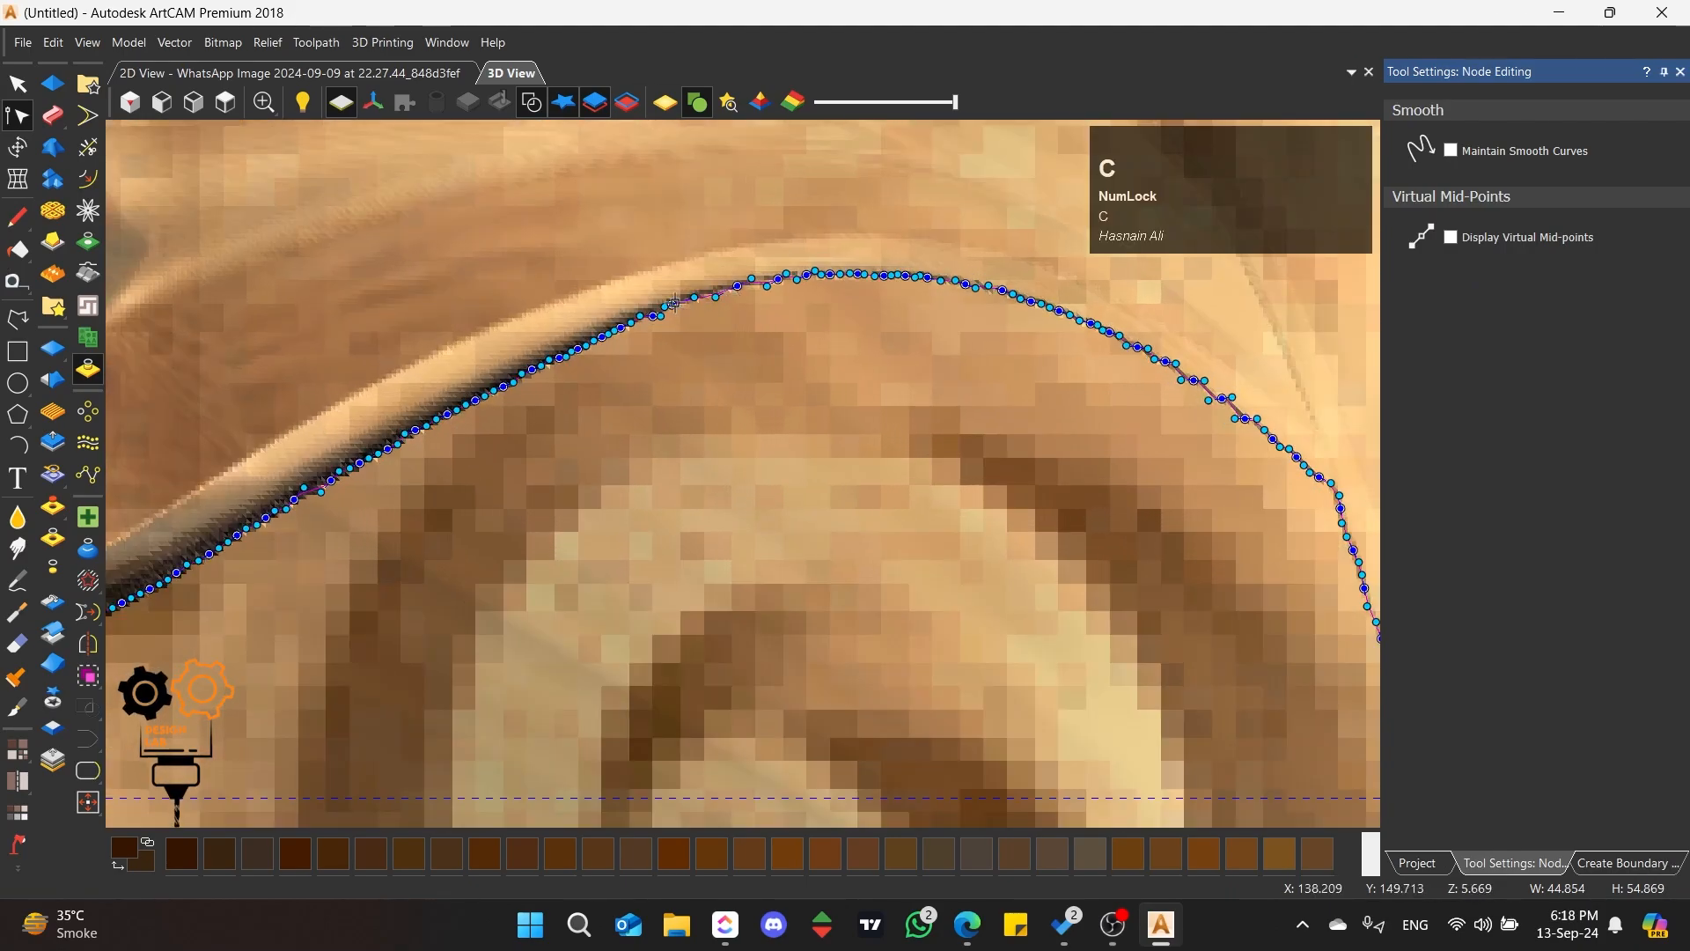
scroll(596, 373, up, 4)
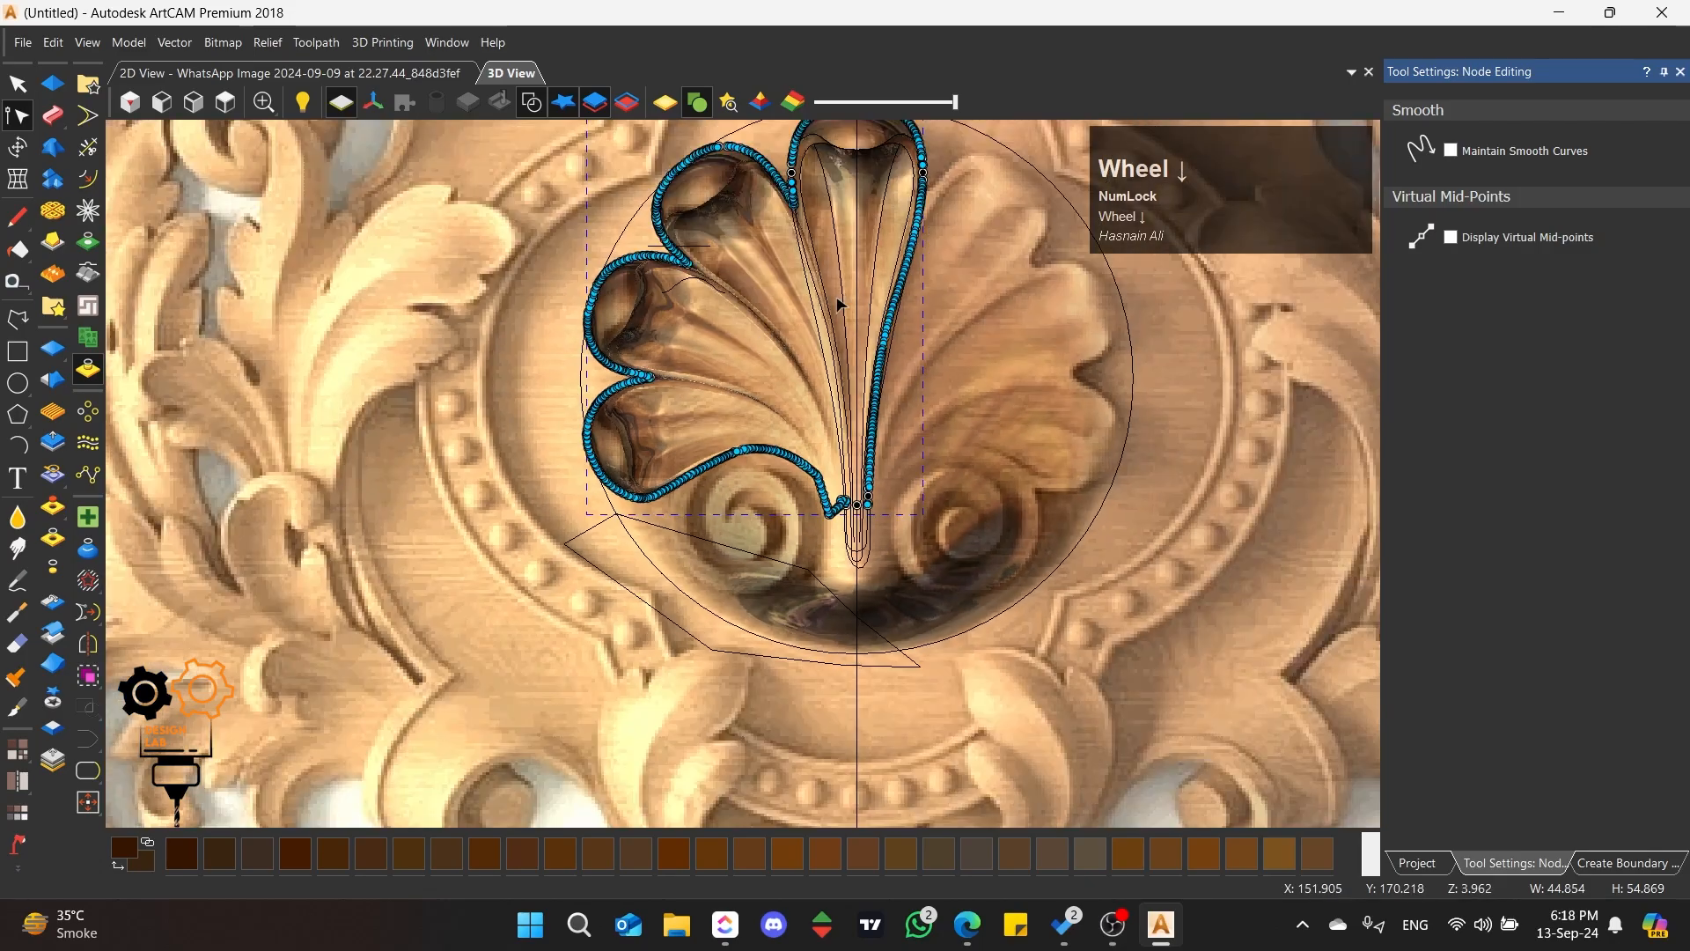
scroll(866, 271, up, 2)
scroll(639, 220, up, 2)
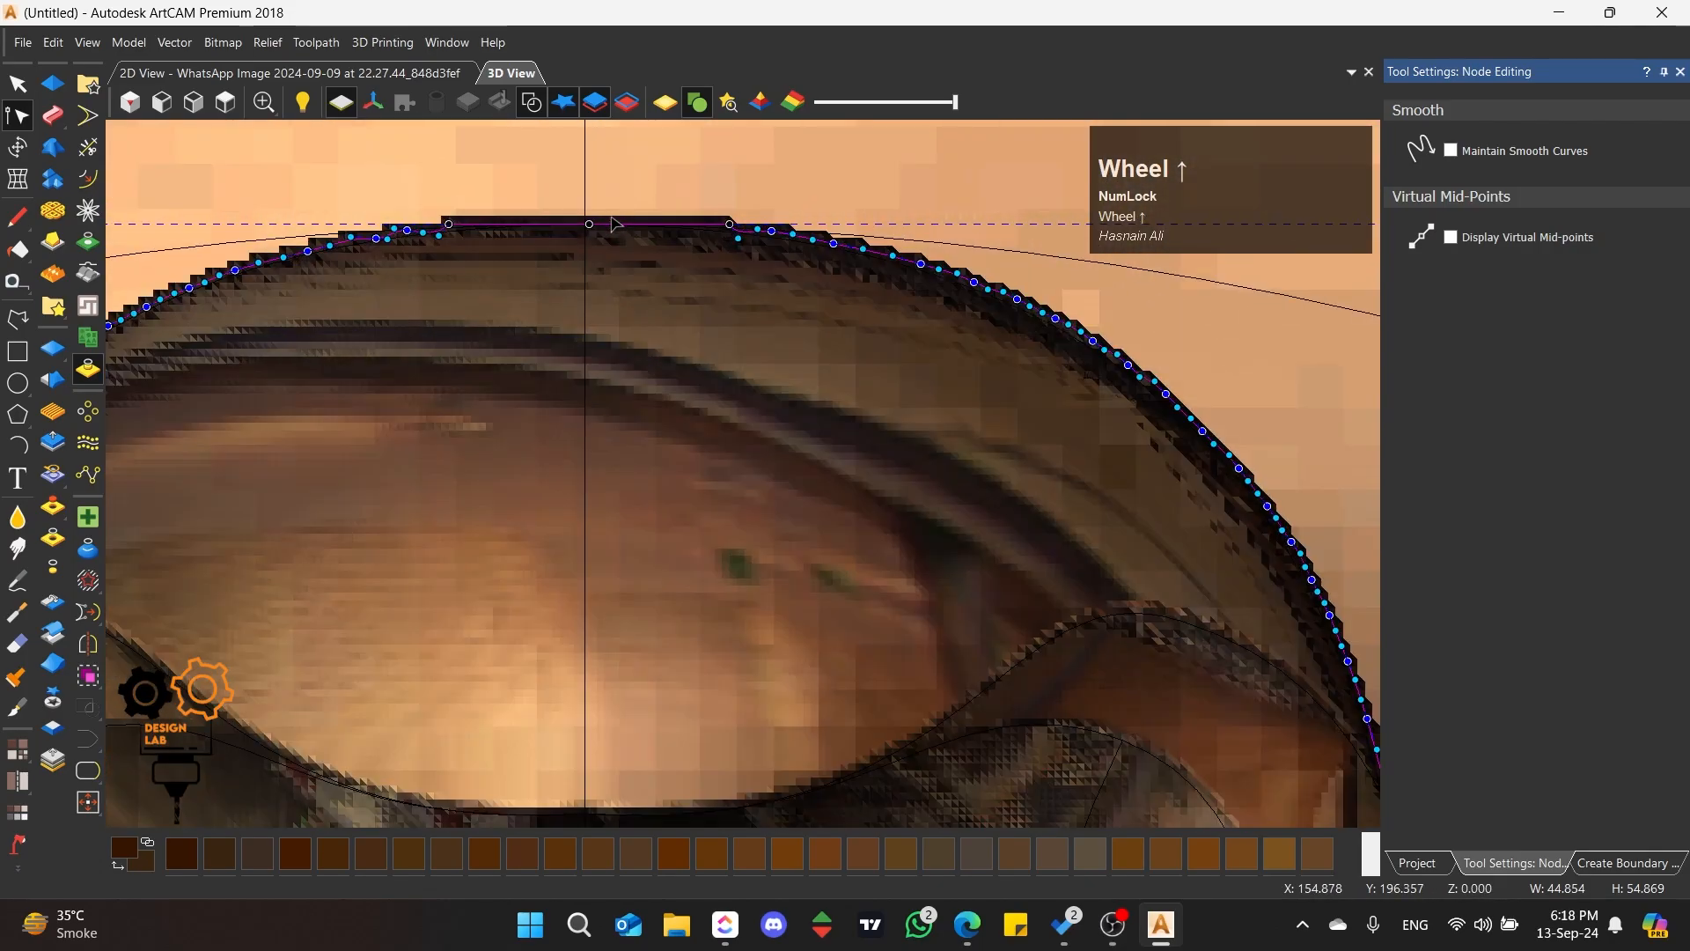
key(c)
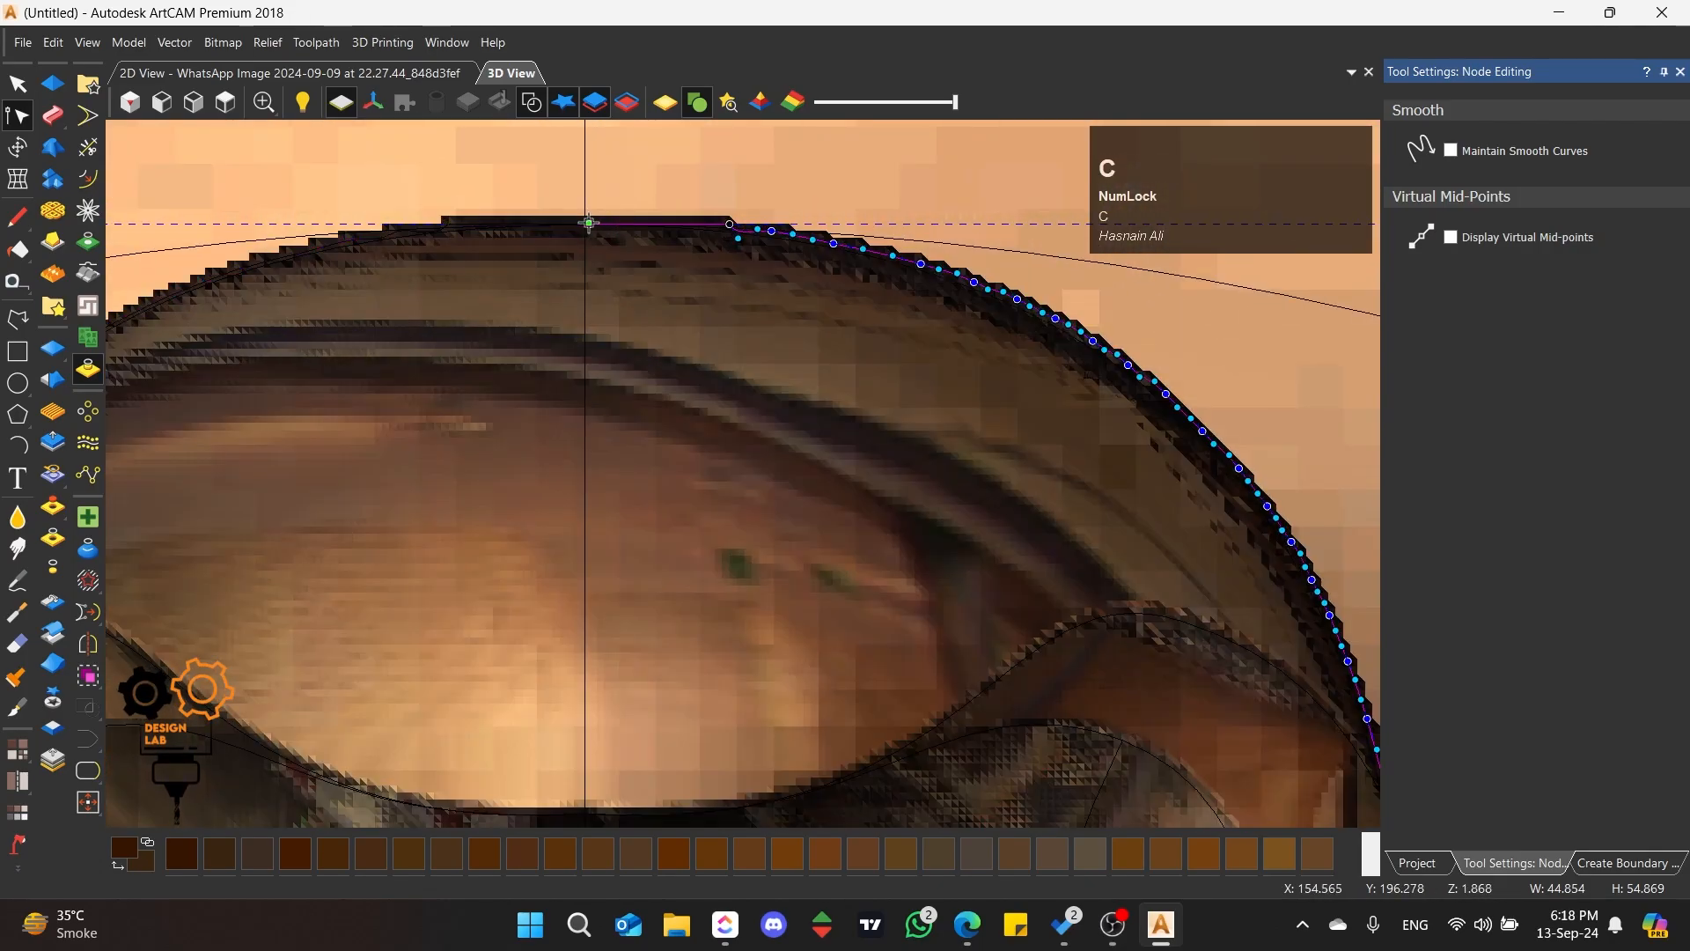
Step: Delete the cut-off part of the boundary that runs down the middle petal's right side and over the left scroll
click(18, 84)
scroll(776, 416, down, 5)
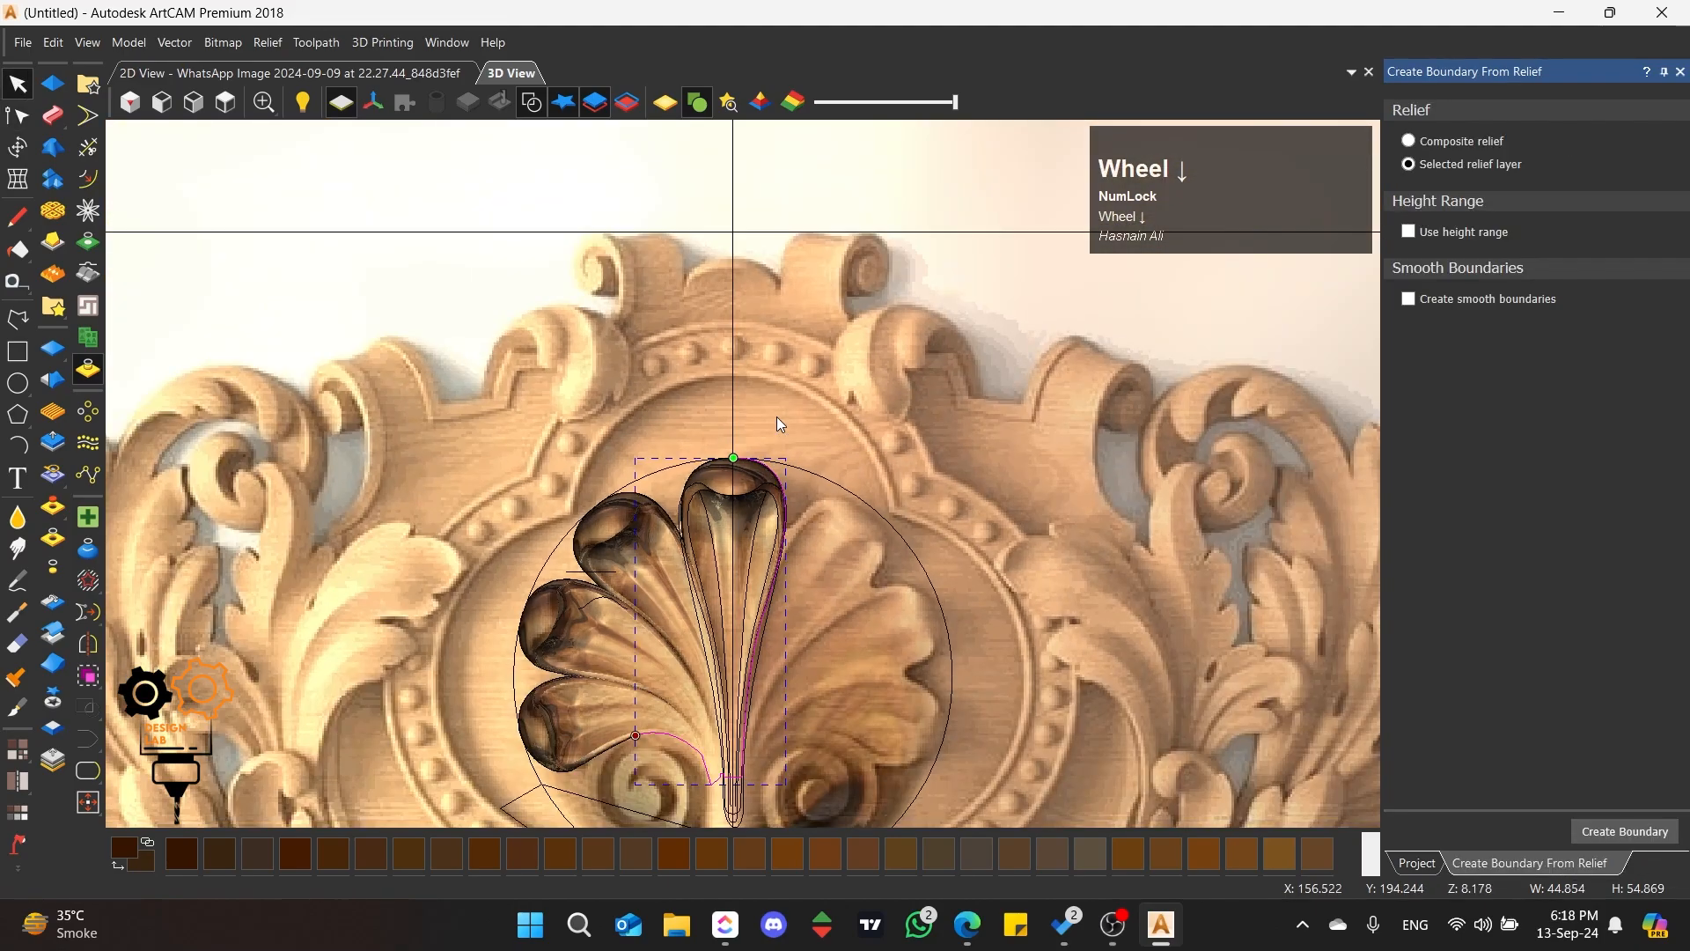
scroll(673, 659, up, 5)
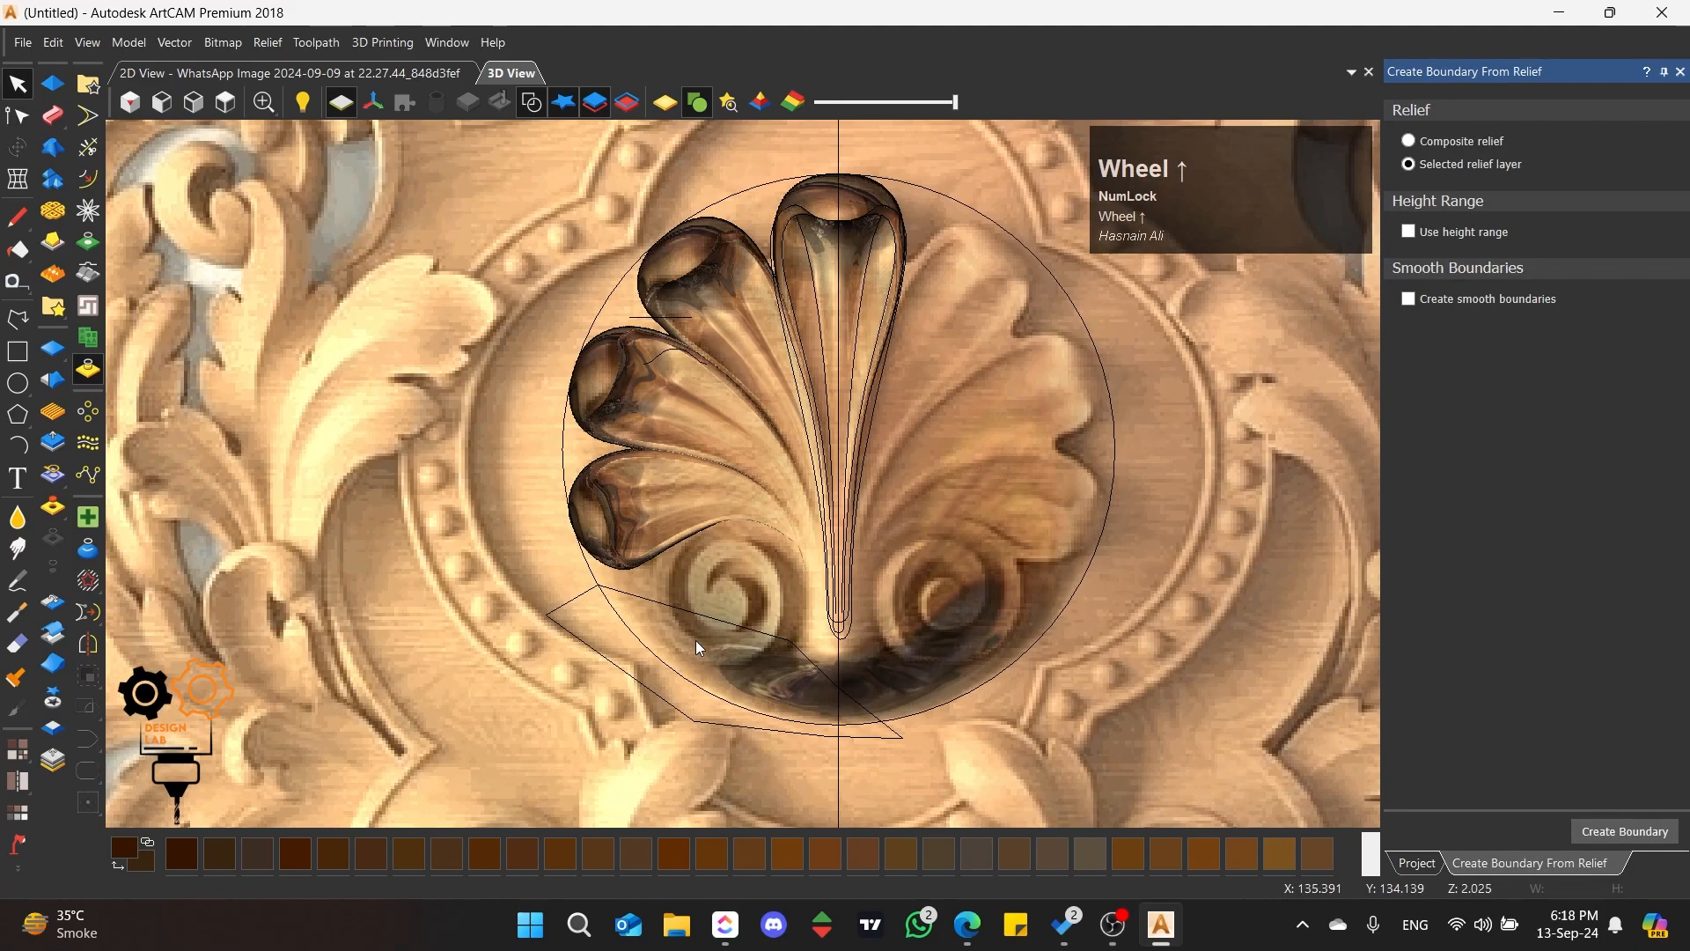
Step: Move the polyline's upper node onto the boundary's cut end above the left scroll and remove the adjoining span on its left
click(685, 613)
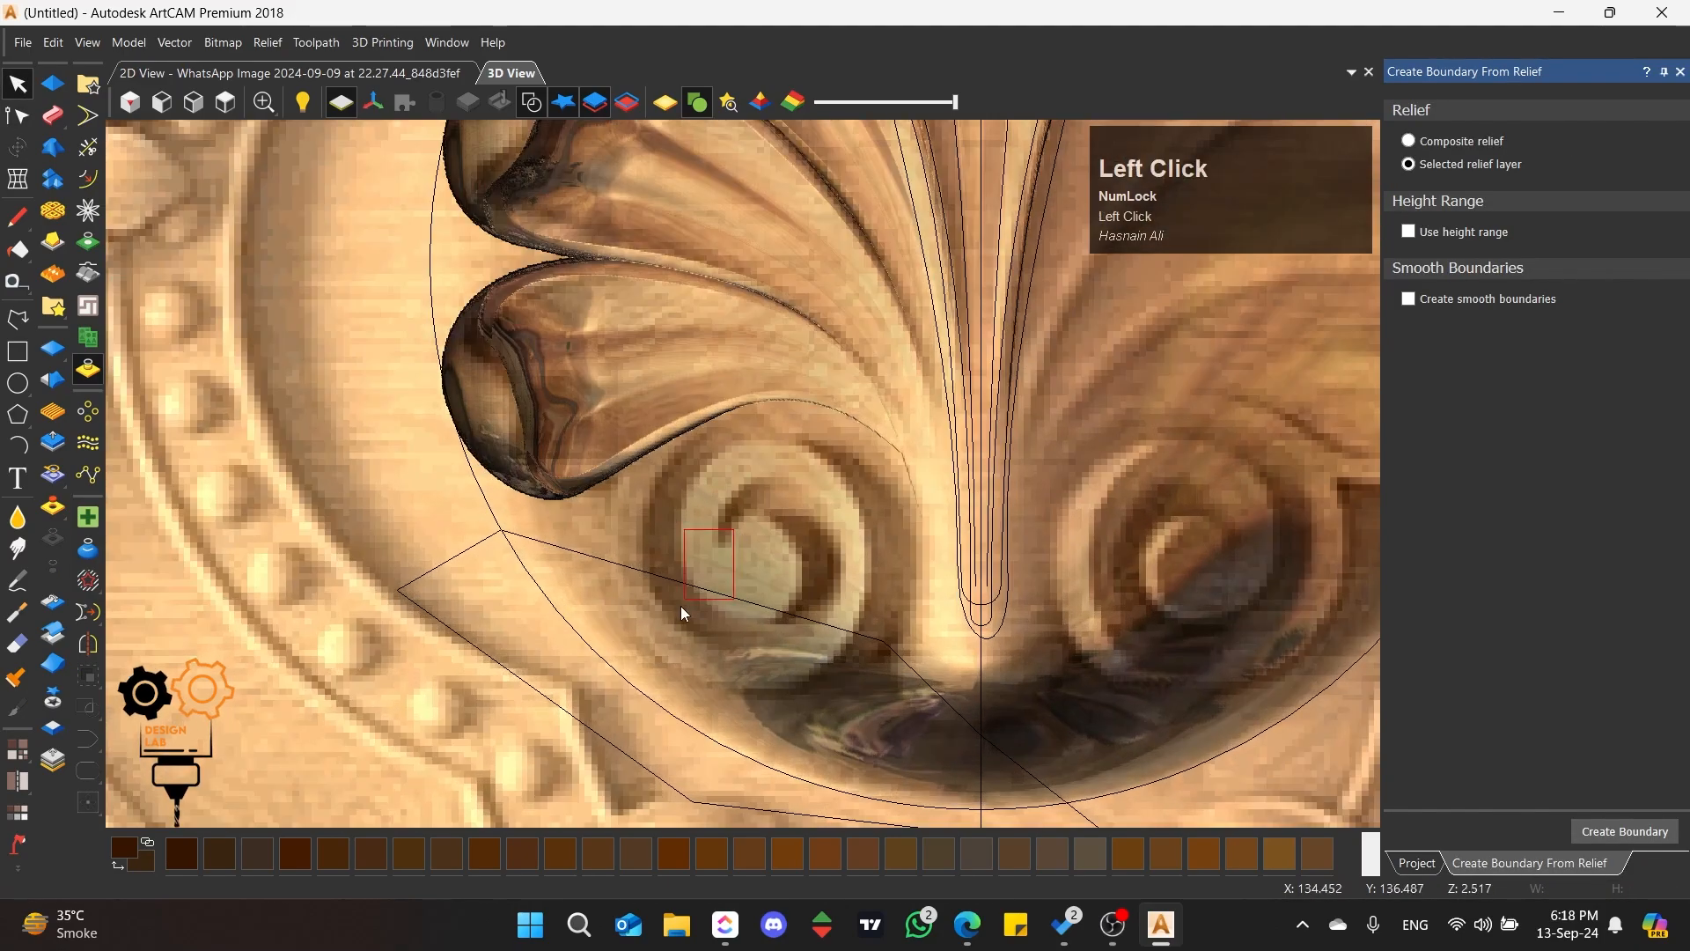
click(17, 116)
drag(499, 531, 746, 433)
scroll(747, 434, up, 3)
click(649, 462)
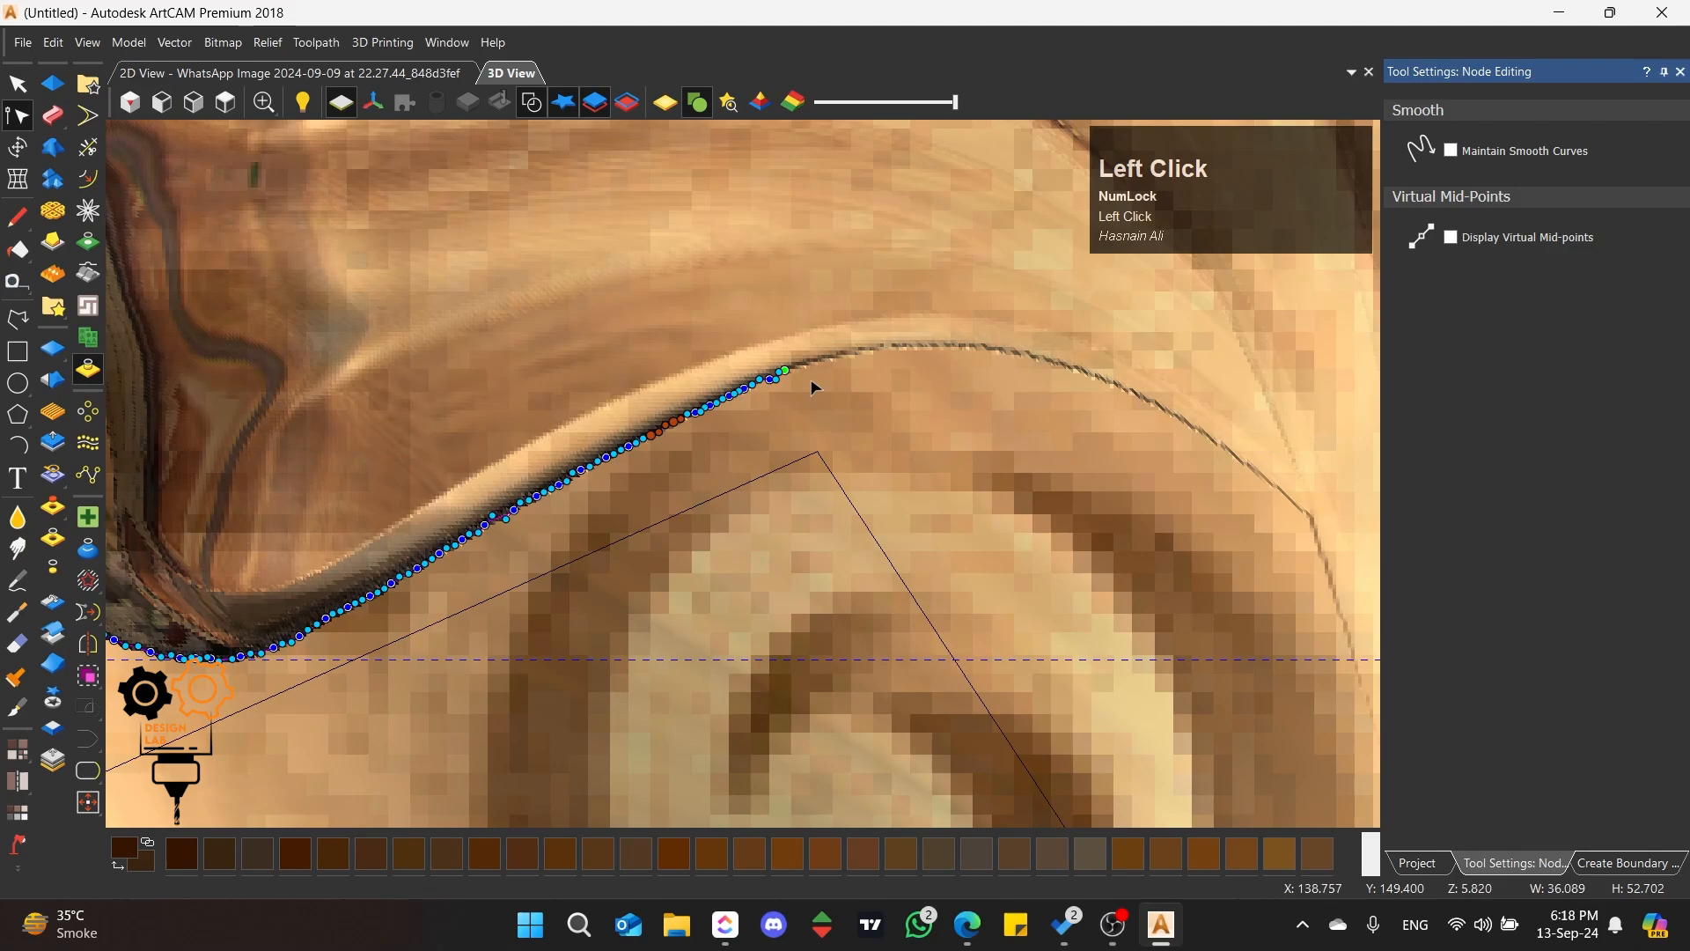
drag(818, 453, 785, 371)
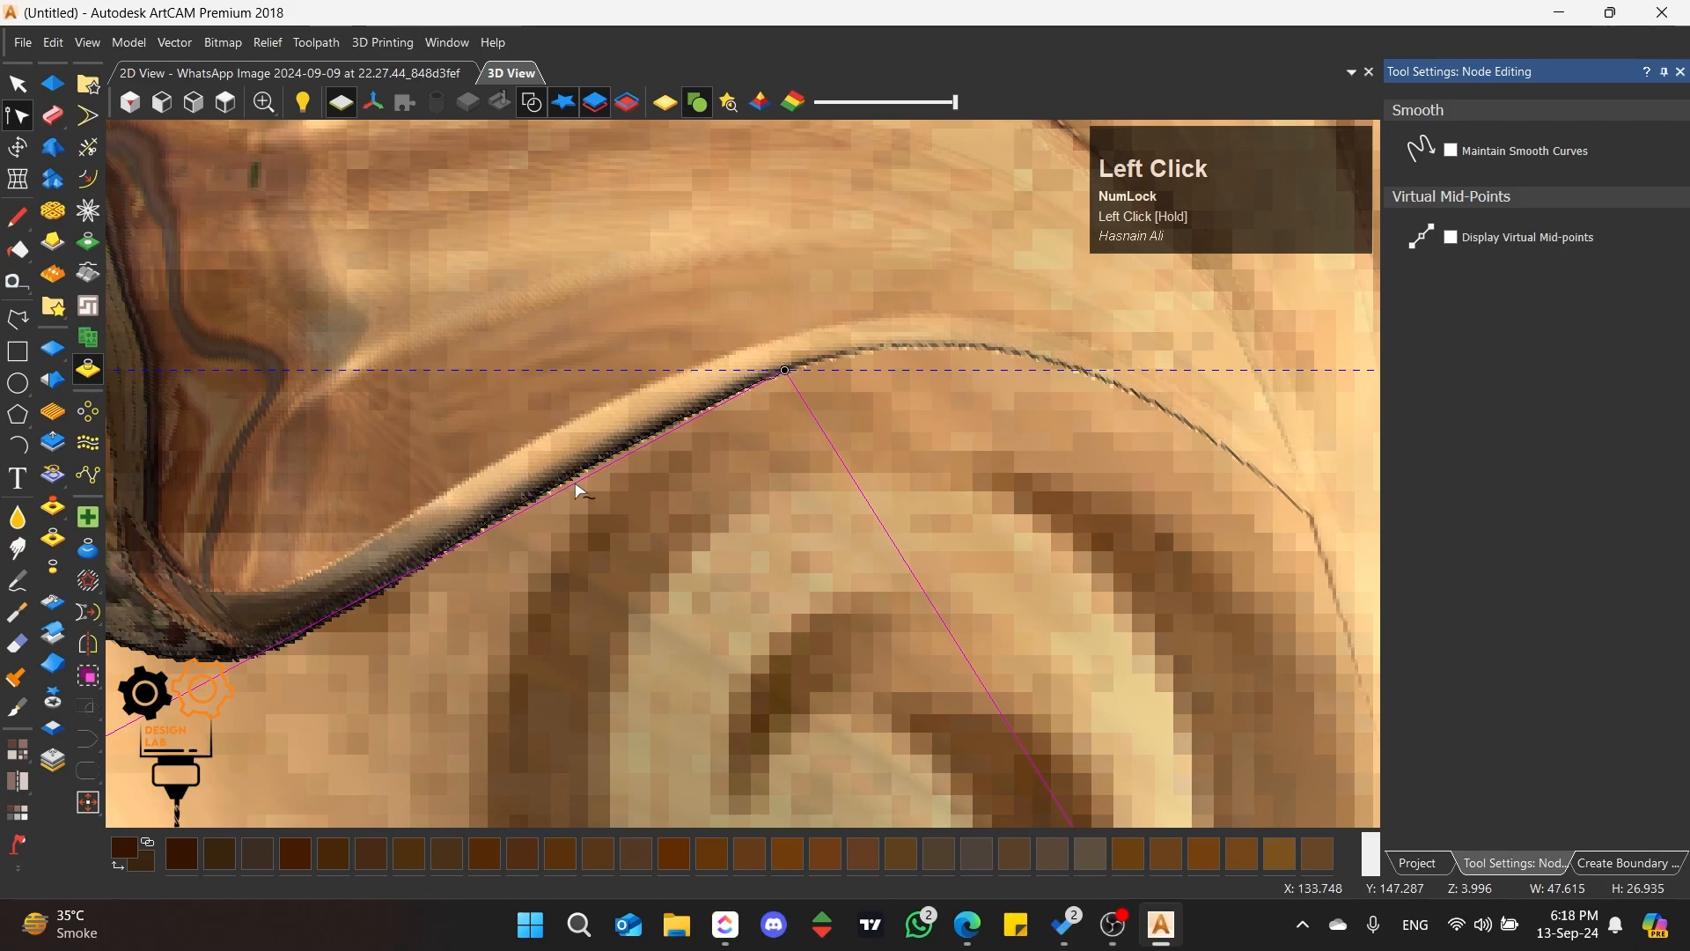
key(r)
scroll(716, 427, down, 4)
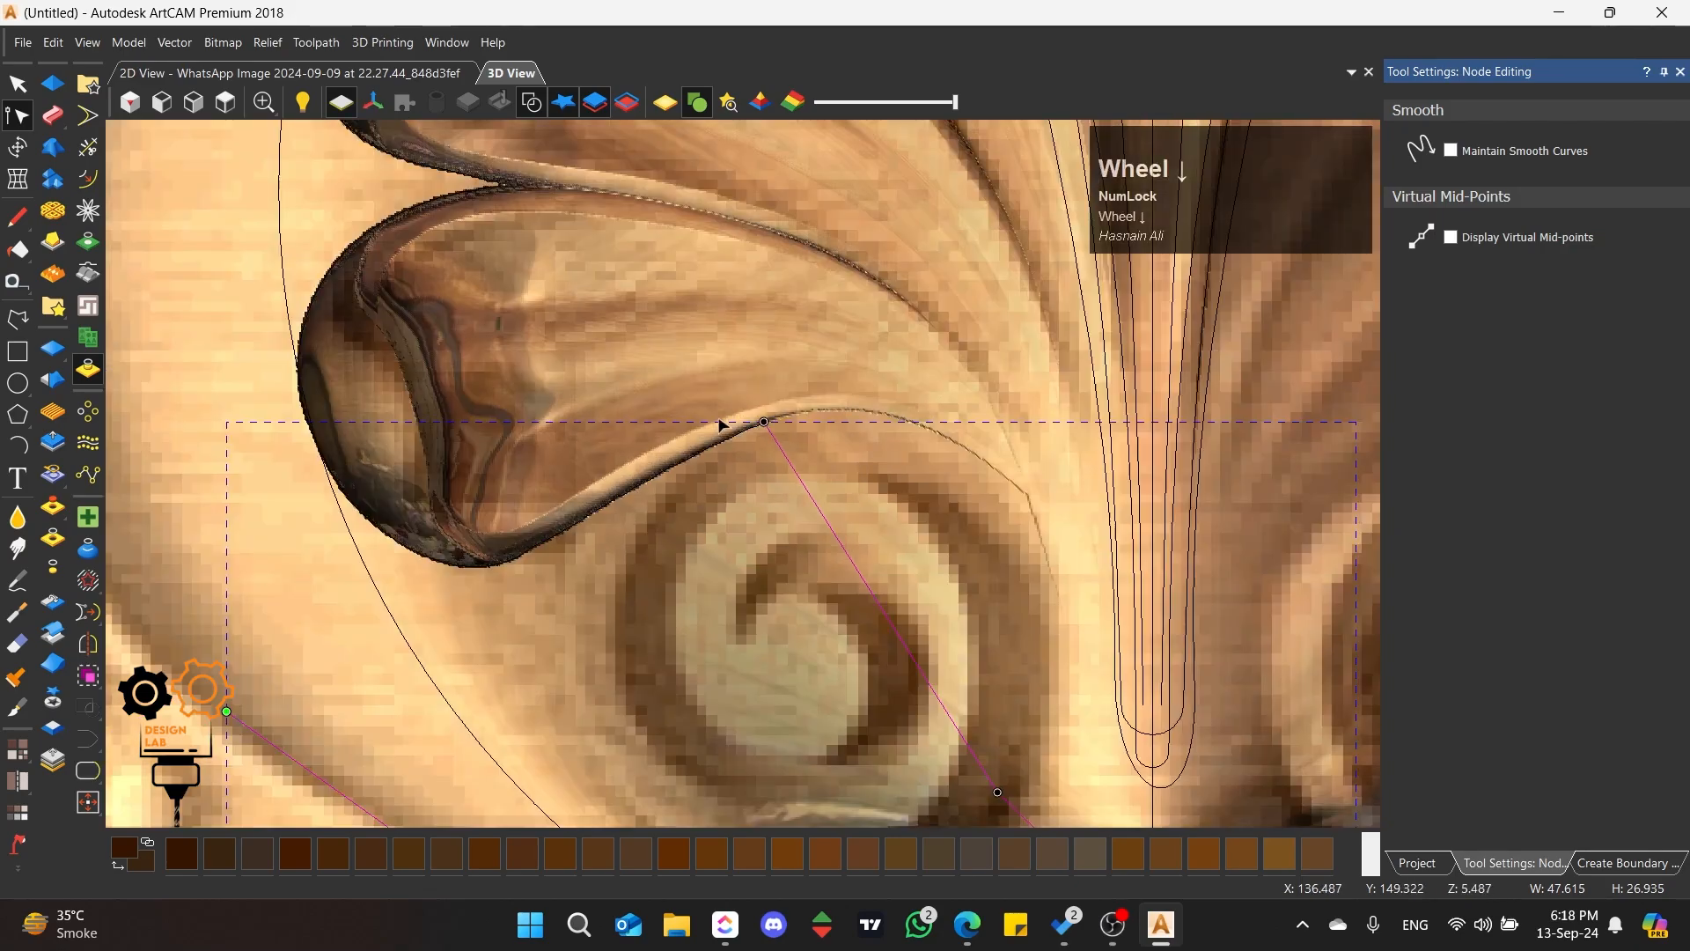
scroll(819, 520, up, 4)
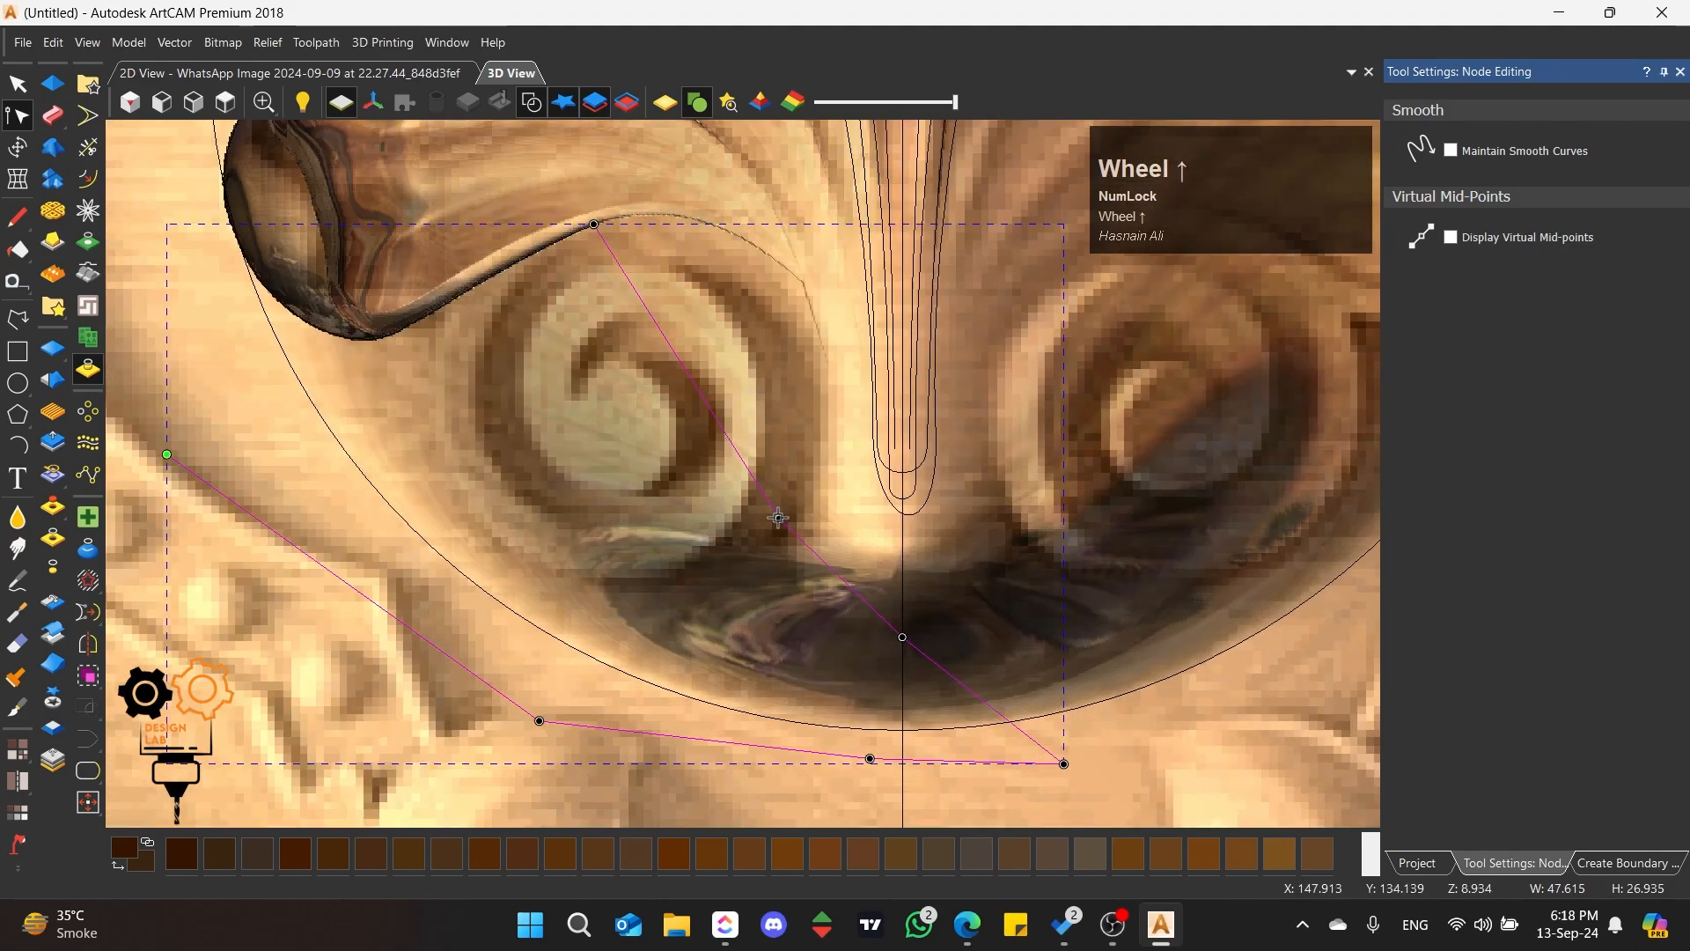
Step: Smooth the polyline node below the left scroll and bend the upper span around the scroll's right side
key(s)
drag(705, 429, 766, 373)
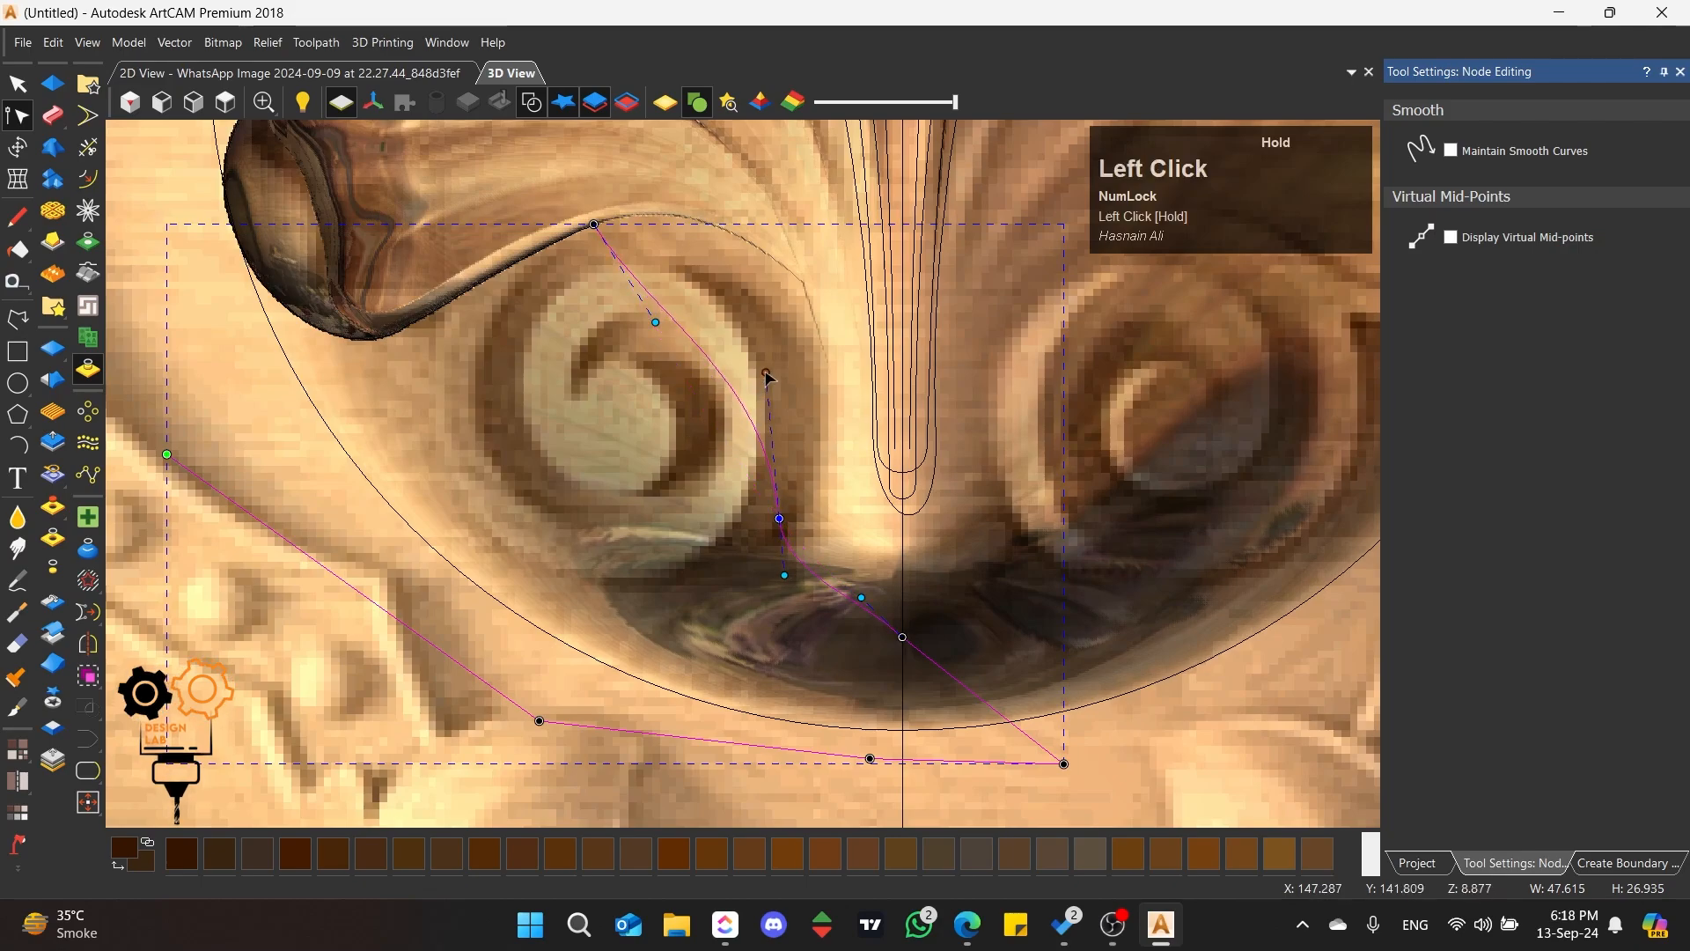
drag(653, 322, 786, 182)
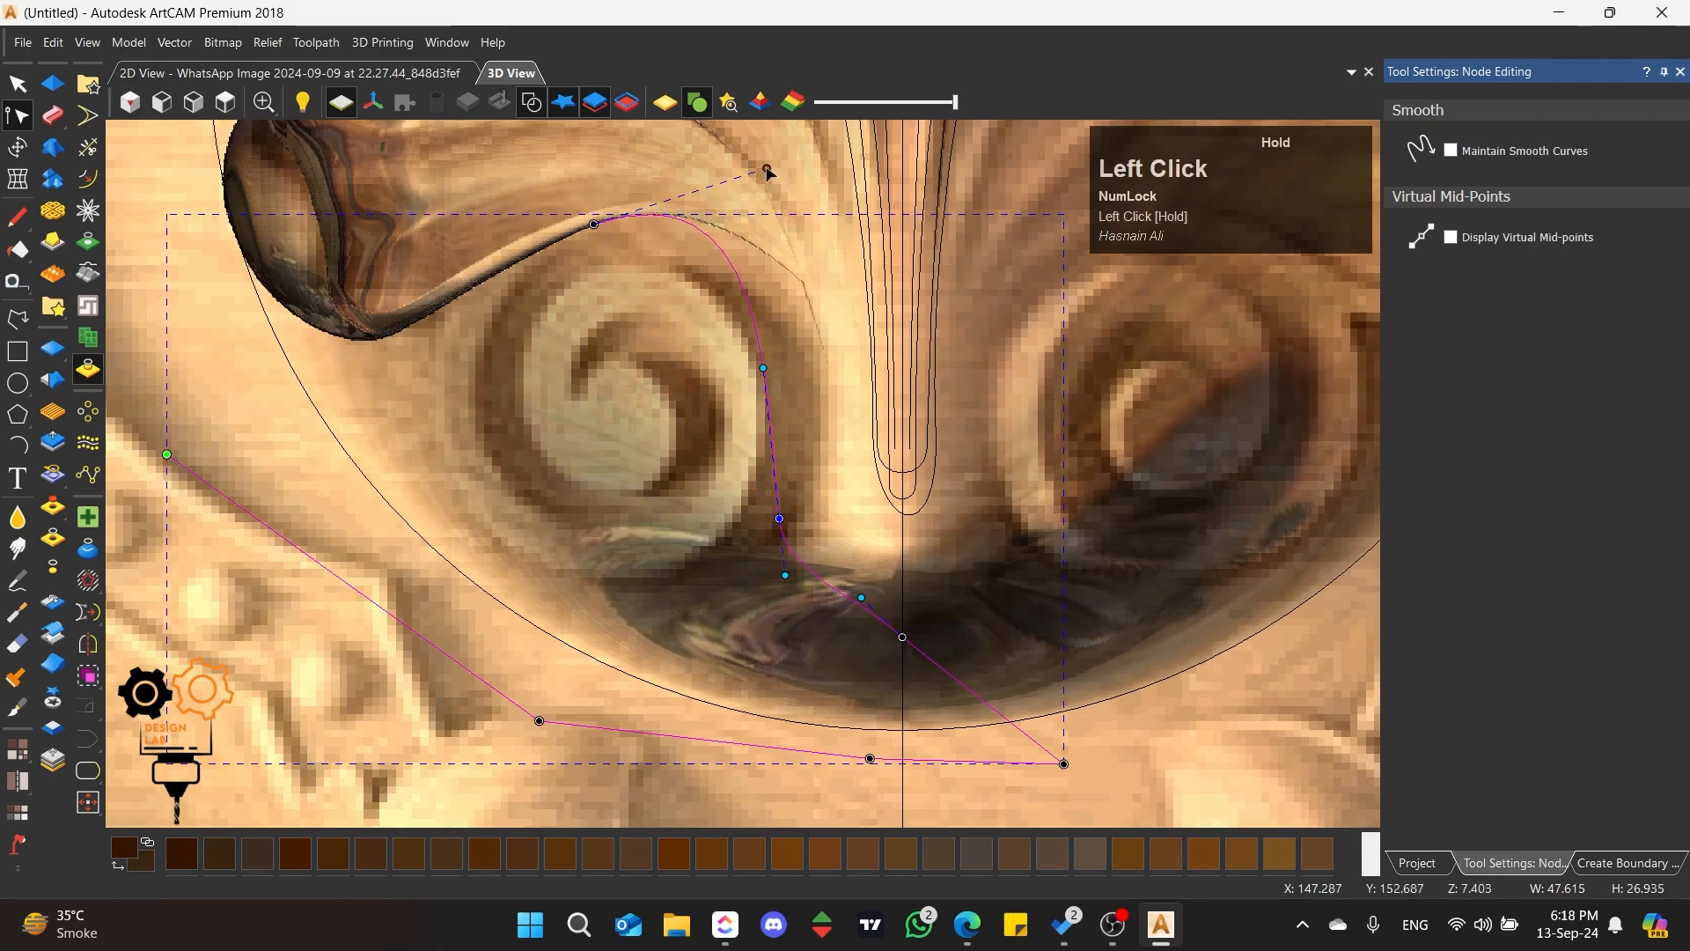
mouse_move(766, 368)
mouse_down()
mouse_move(814, 330)
mouse_move(778, 326)
mouse_move(782, 351)
mouse_up()
Step: Curve the lower span to the centre line, lower its end node, and delete the polyline's leftover outer segments
scroll(830, 528, down, 3)
scroll(791, 568, up, 3)
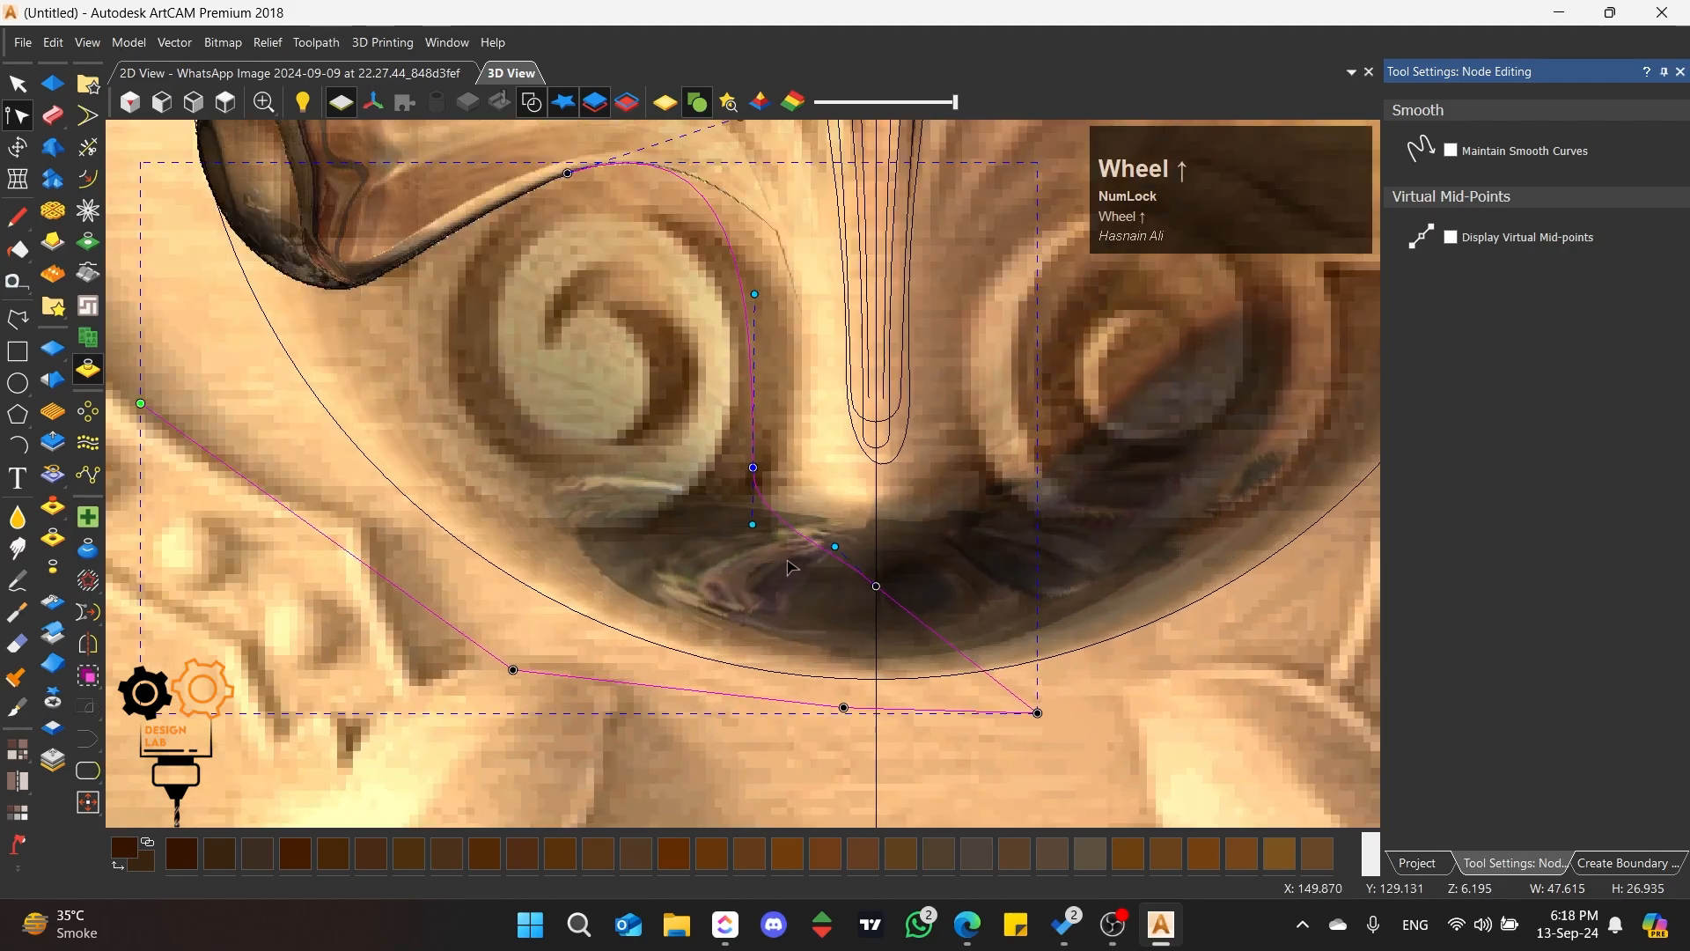
click(752, 466)
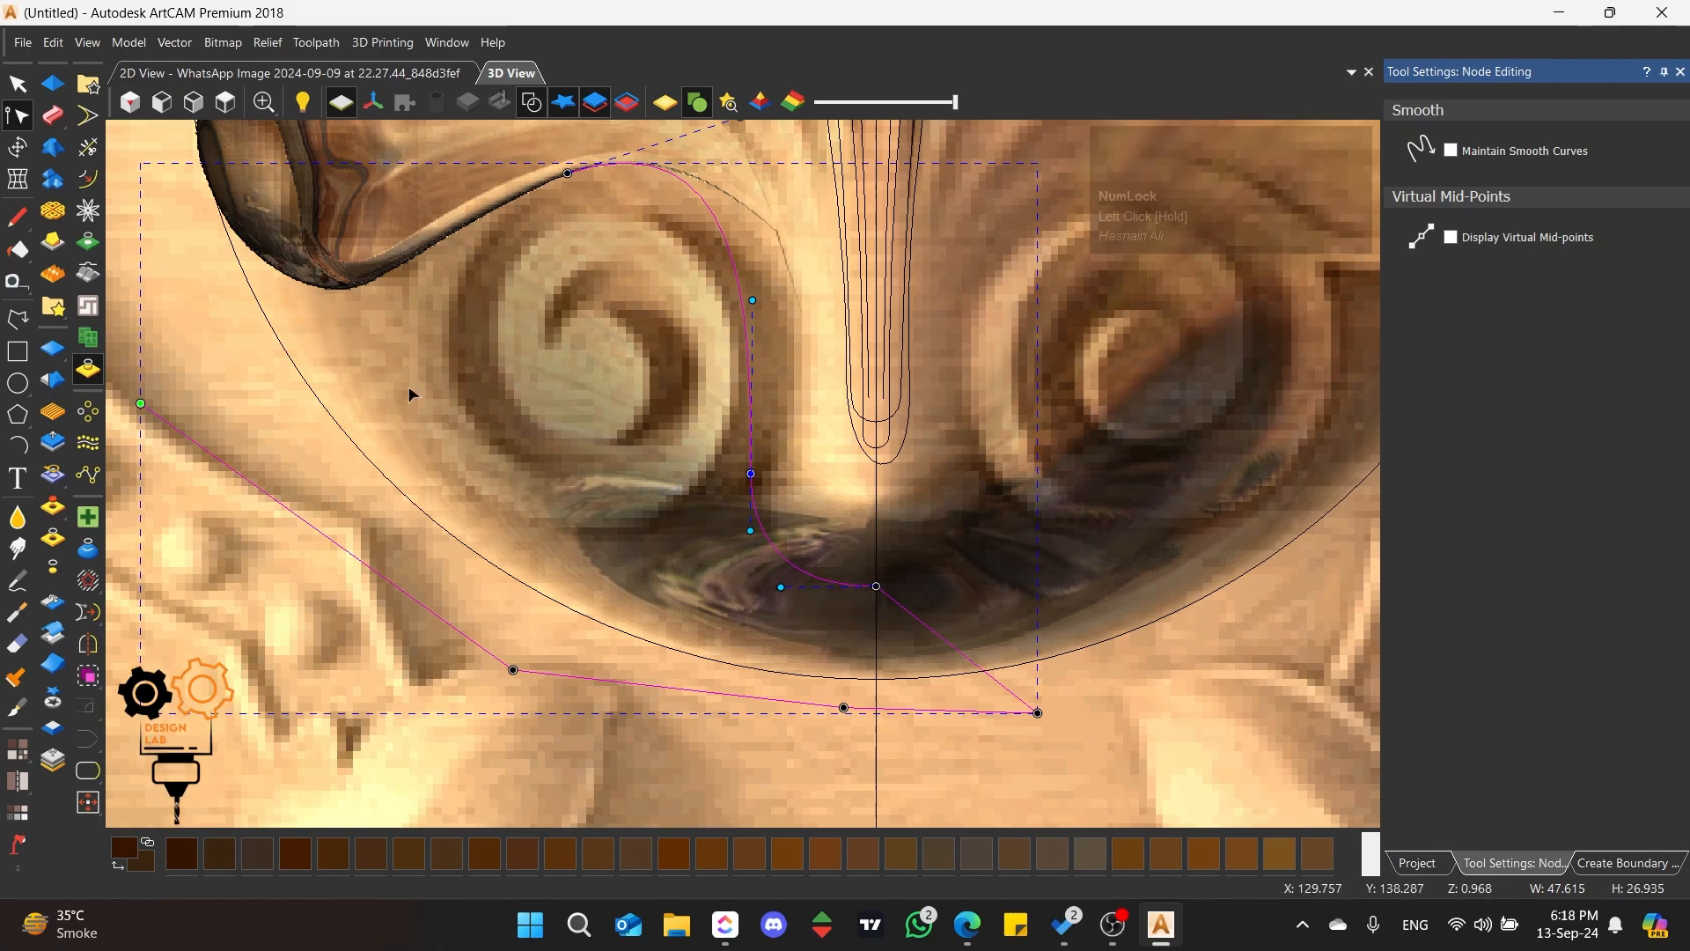
click(878, 587)
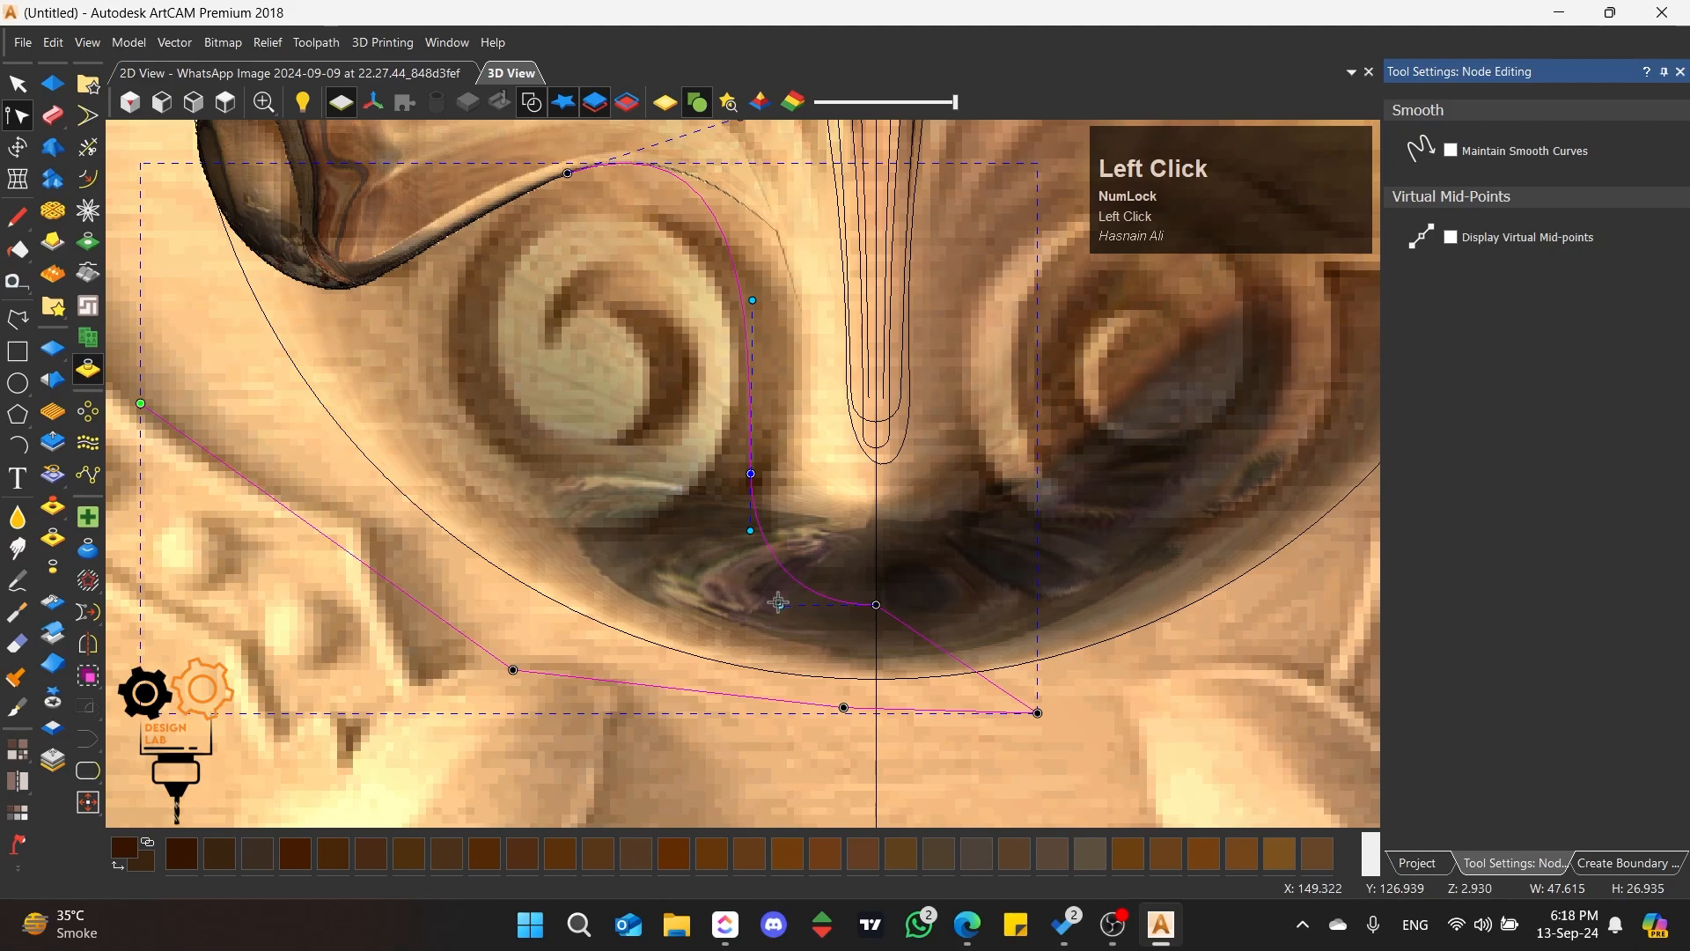
click(778, 602)
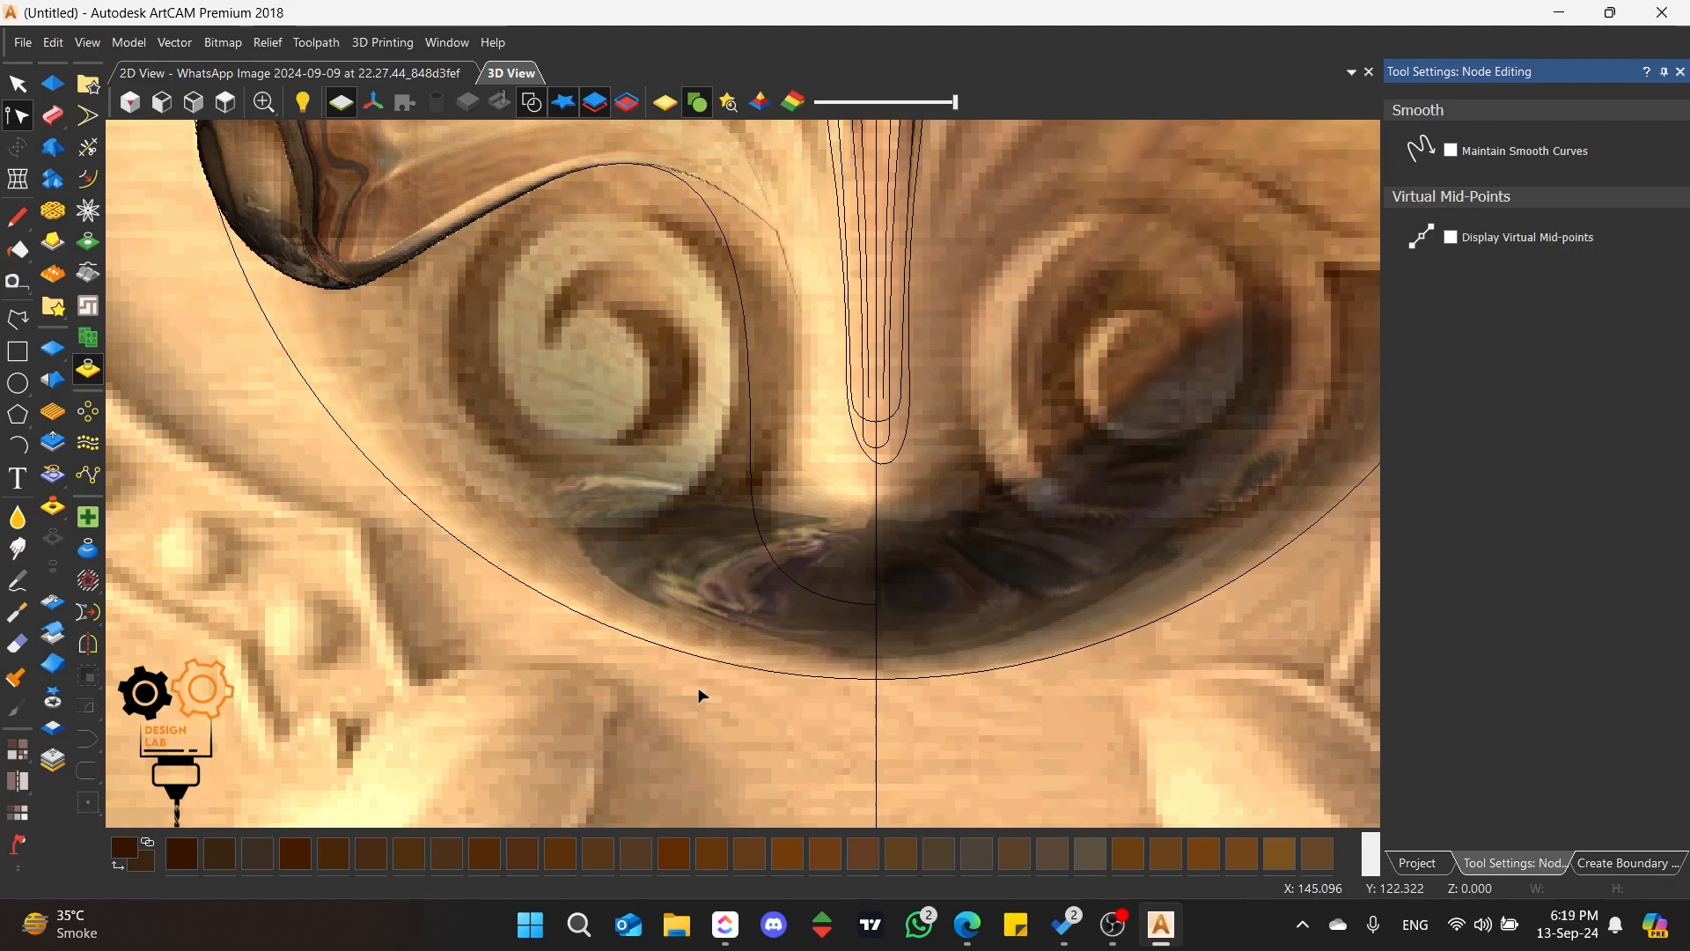
scroll(442, 351, up, 2)
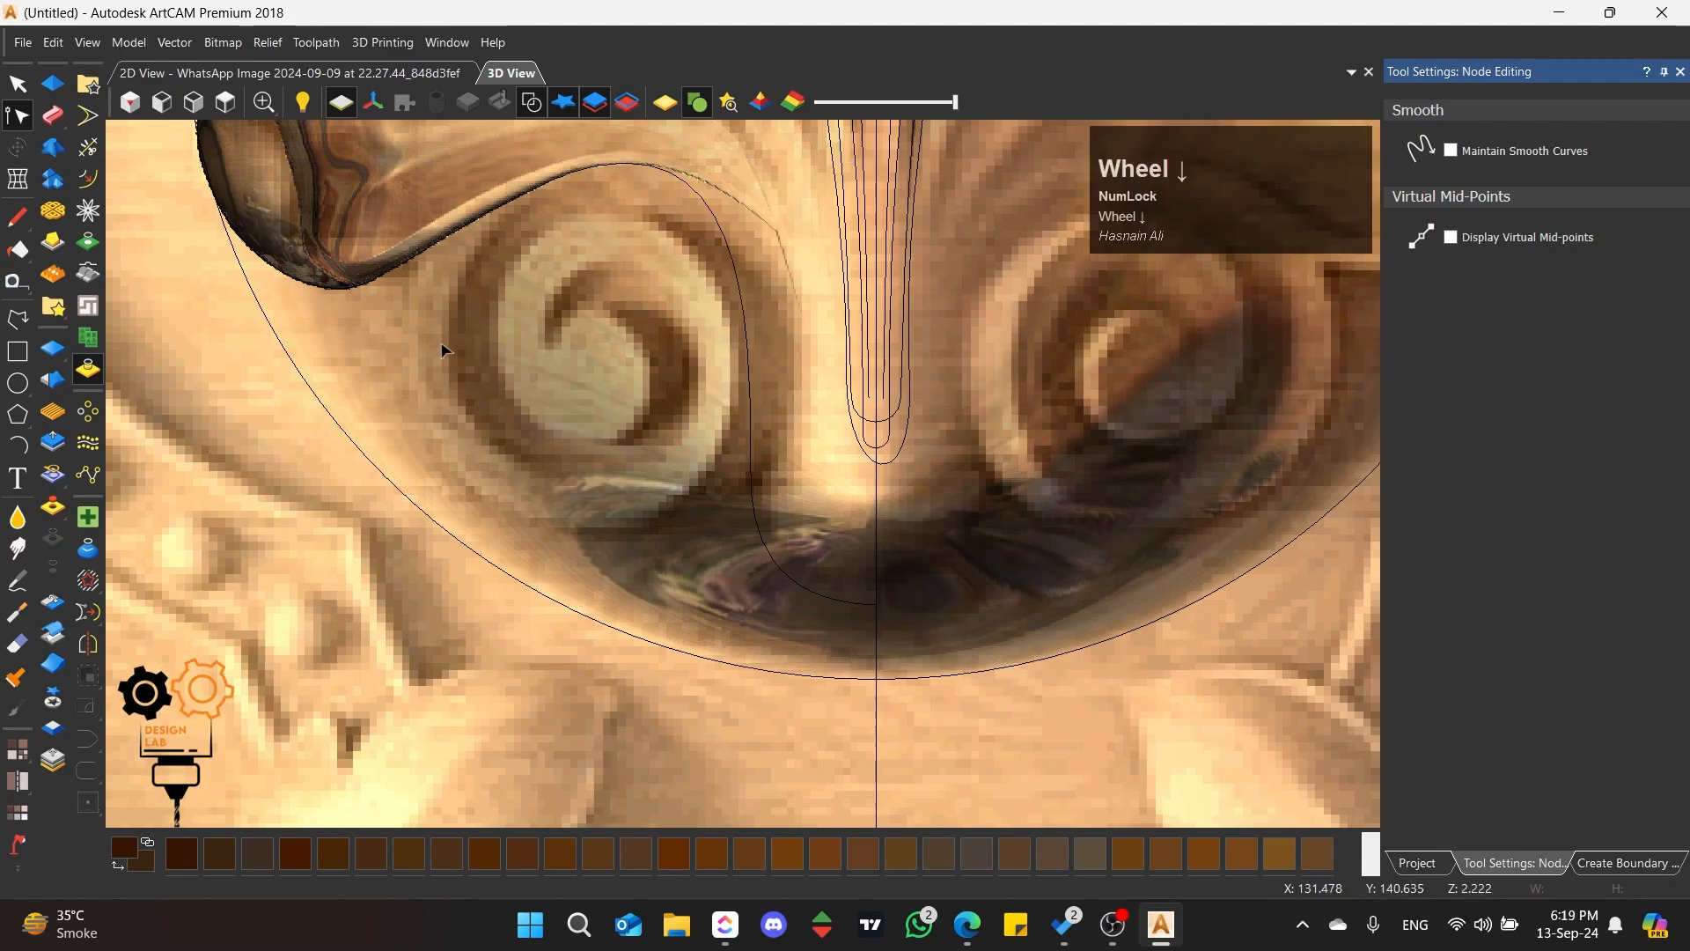
Step: Join the scroll curve and the left petal boundary into one vector by moving their end nodes
click(779, 388)
scroll(751, 429, up, 2)
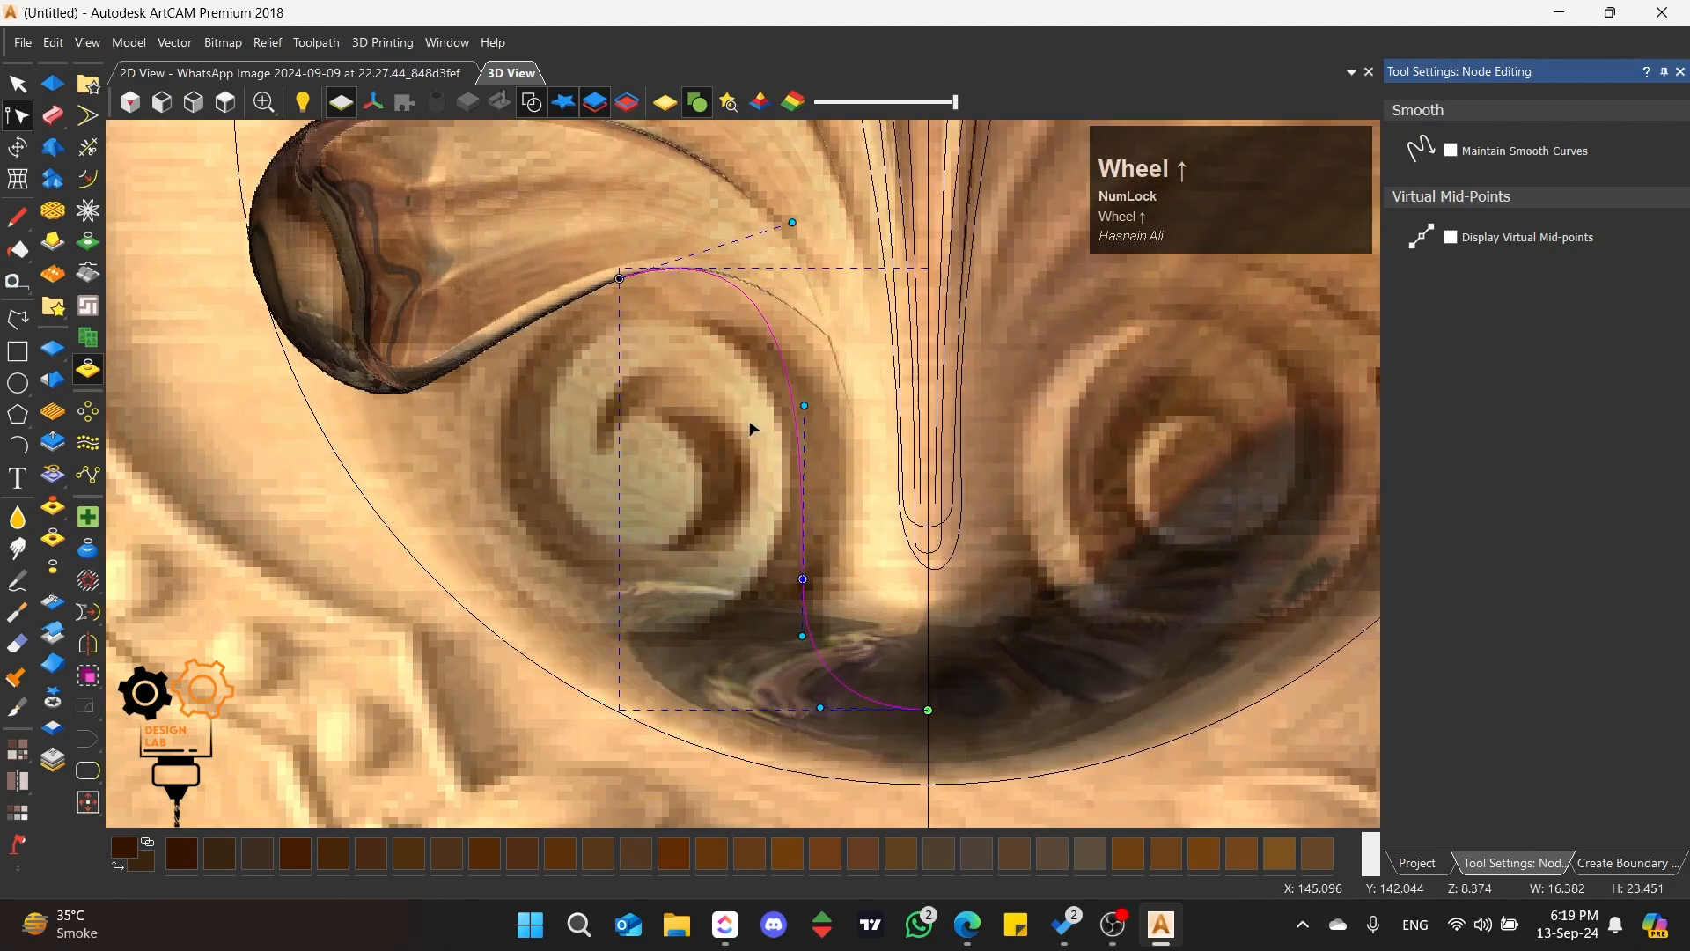
click(531, 338)
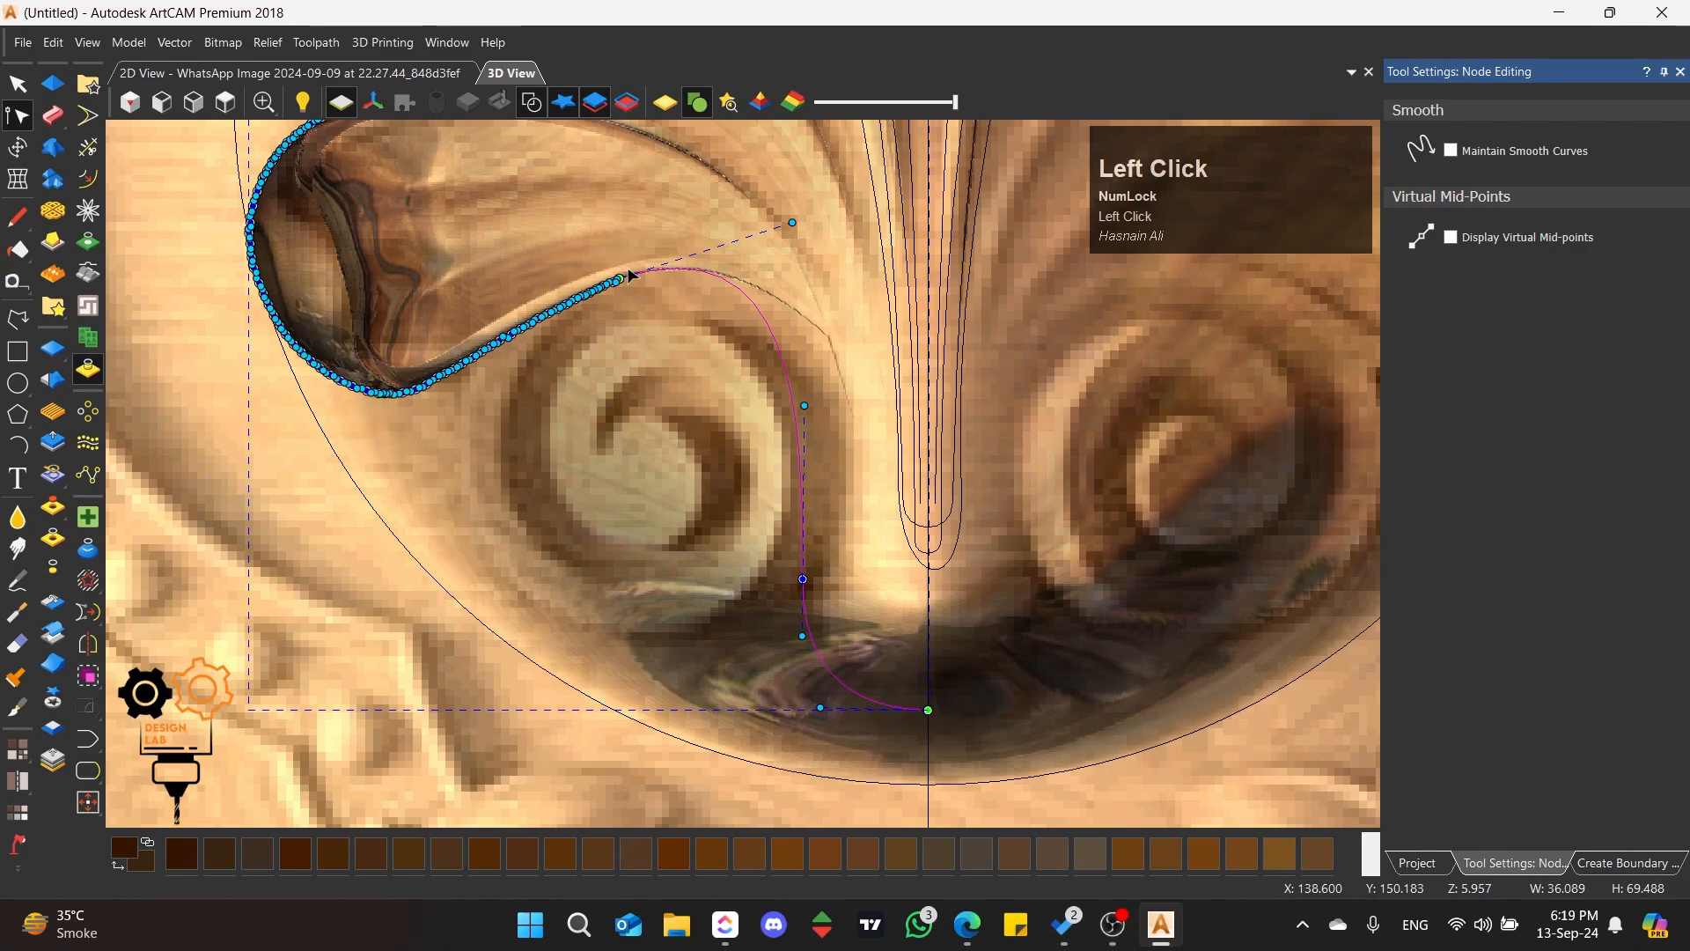
click(94, 740)
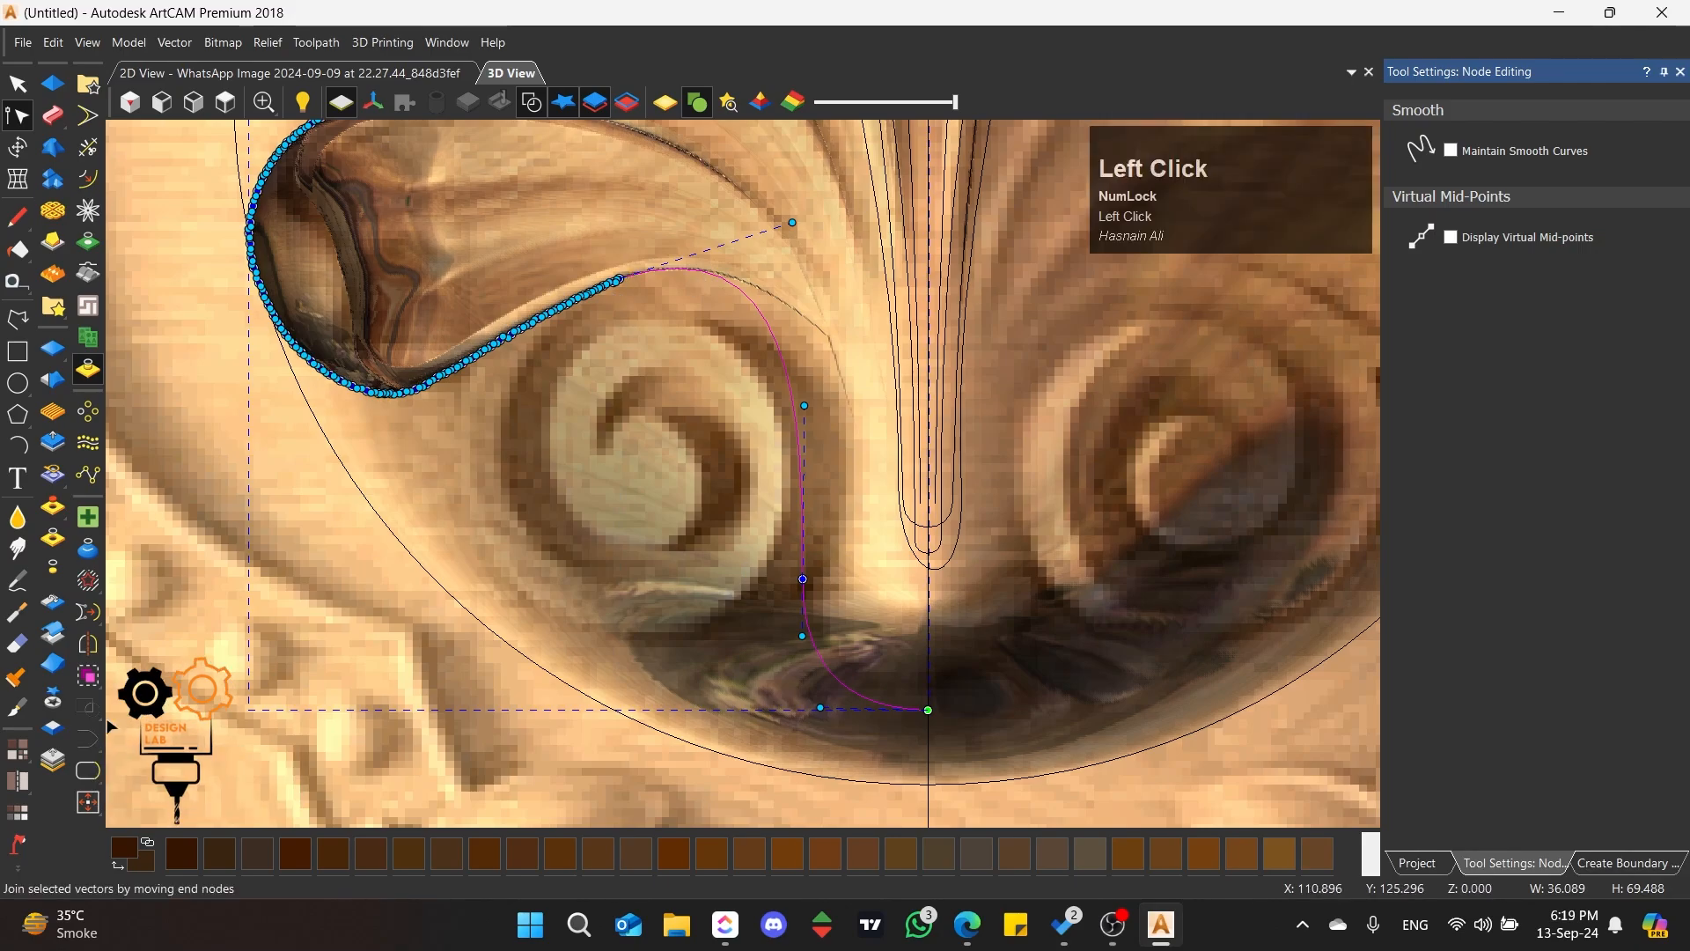
Step: Fit arcs to the joined petal outline with a tolerance of 0.25 mm and inspect the fitted nodes along the petals
scroll(577, 405, down, 4)
scroll(700, 335, up, 1)
scroll(751, 339, up, 3)
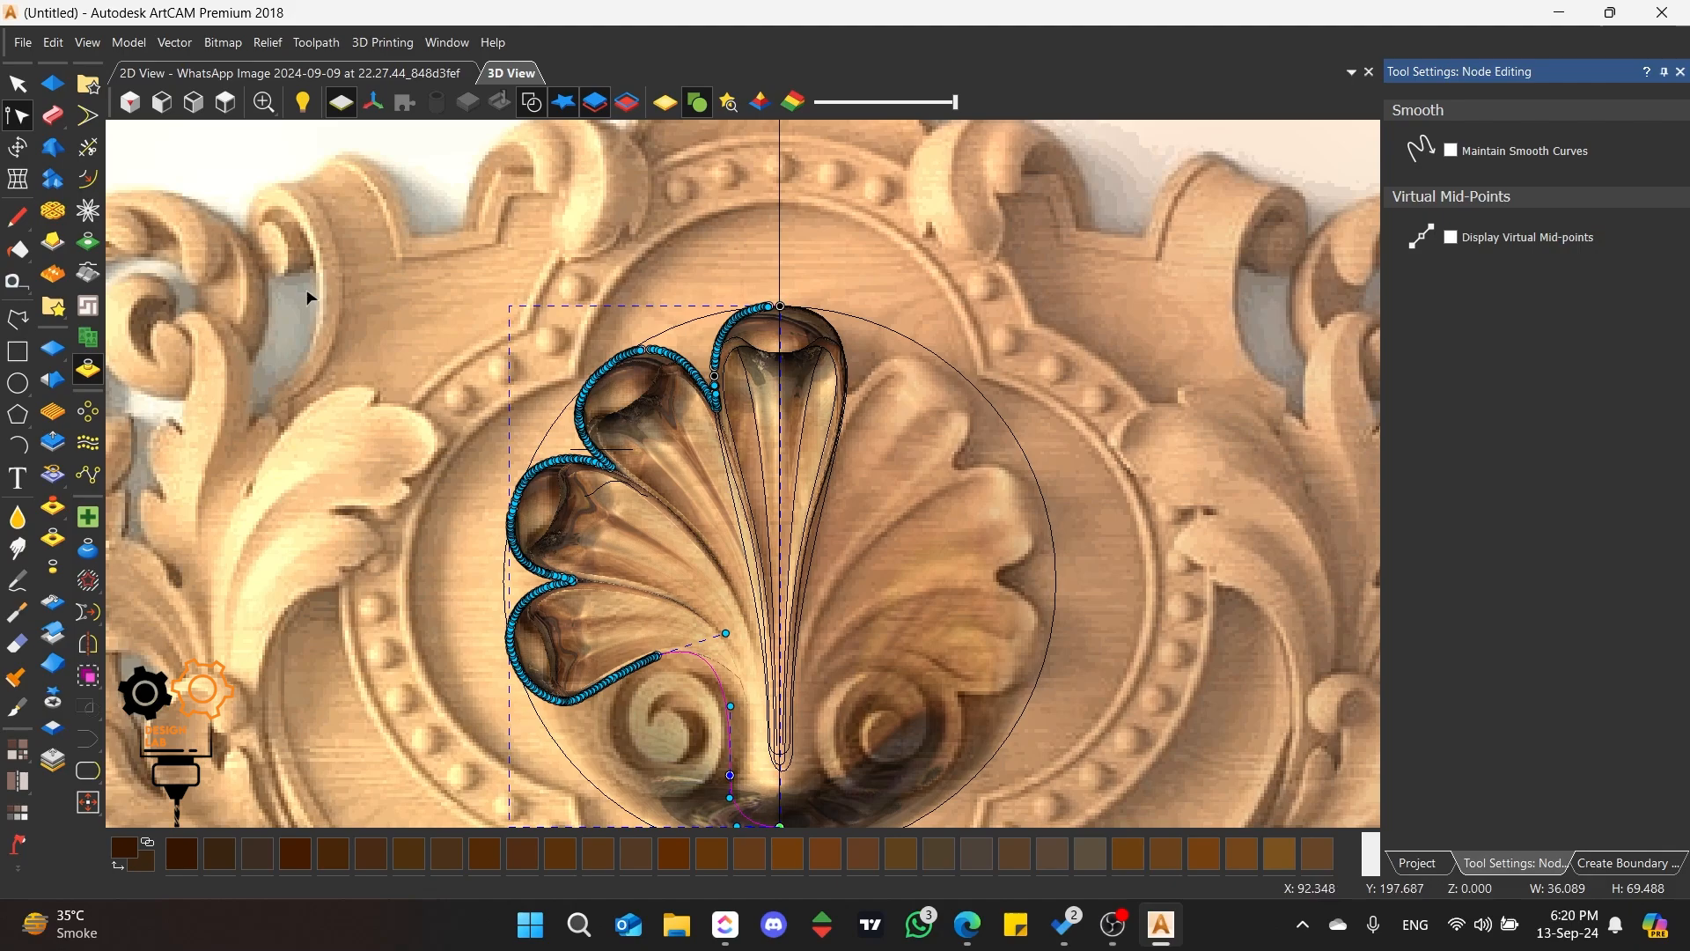
click(87, 613)
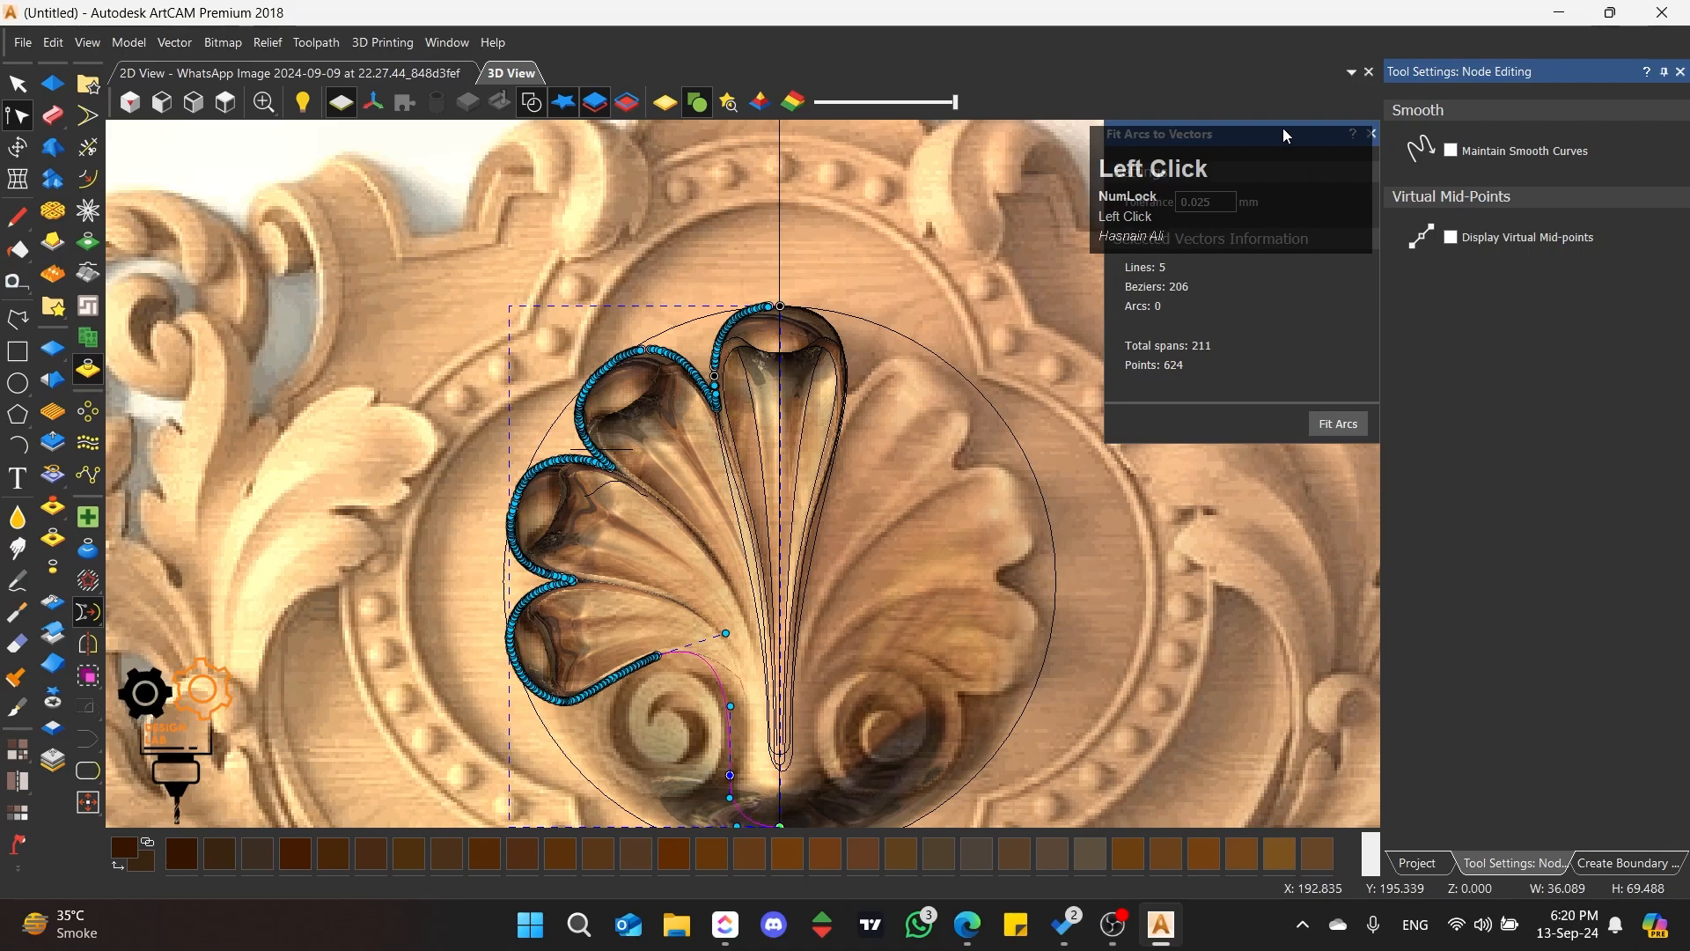
drag(1268, 119, 1541, 475)
drag(1496, 147, 1468, 141)
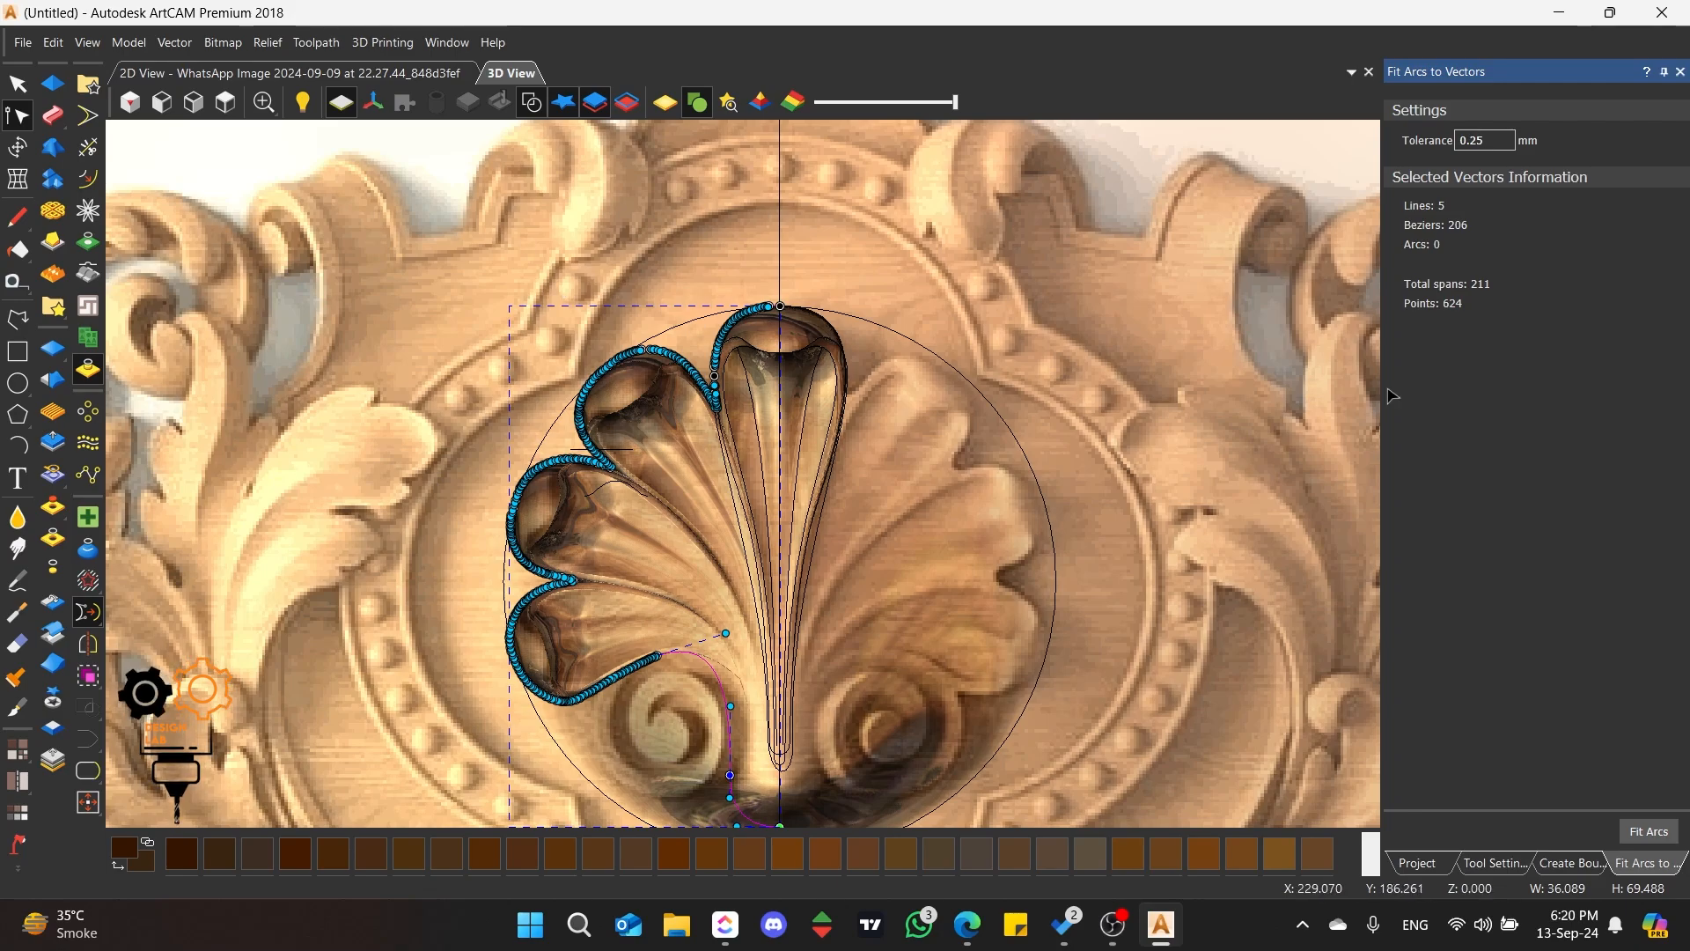
click(1647, 838)
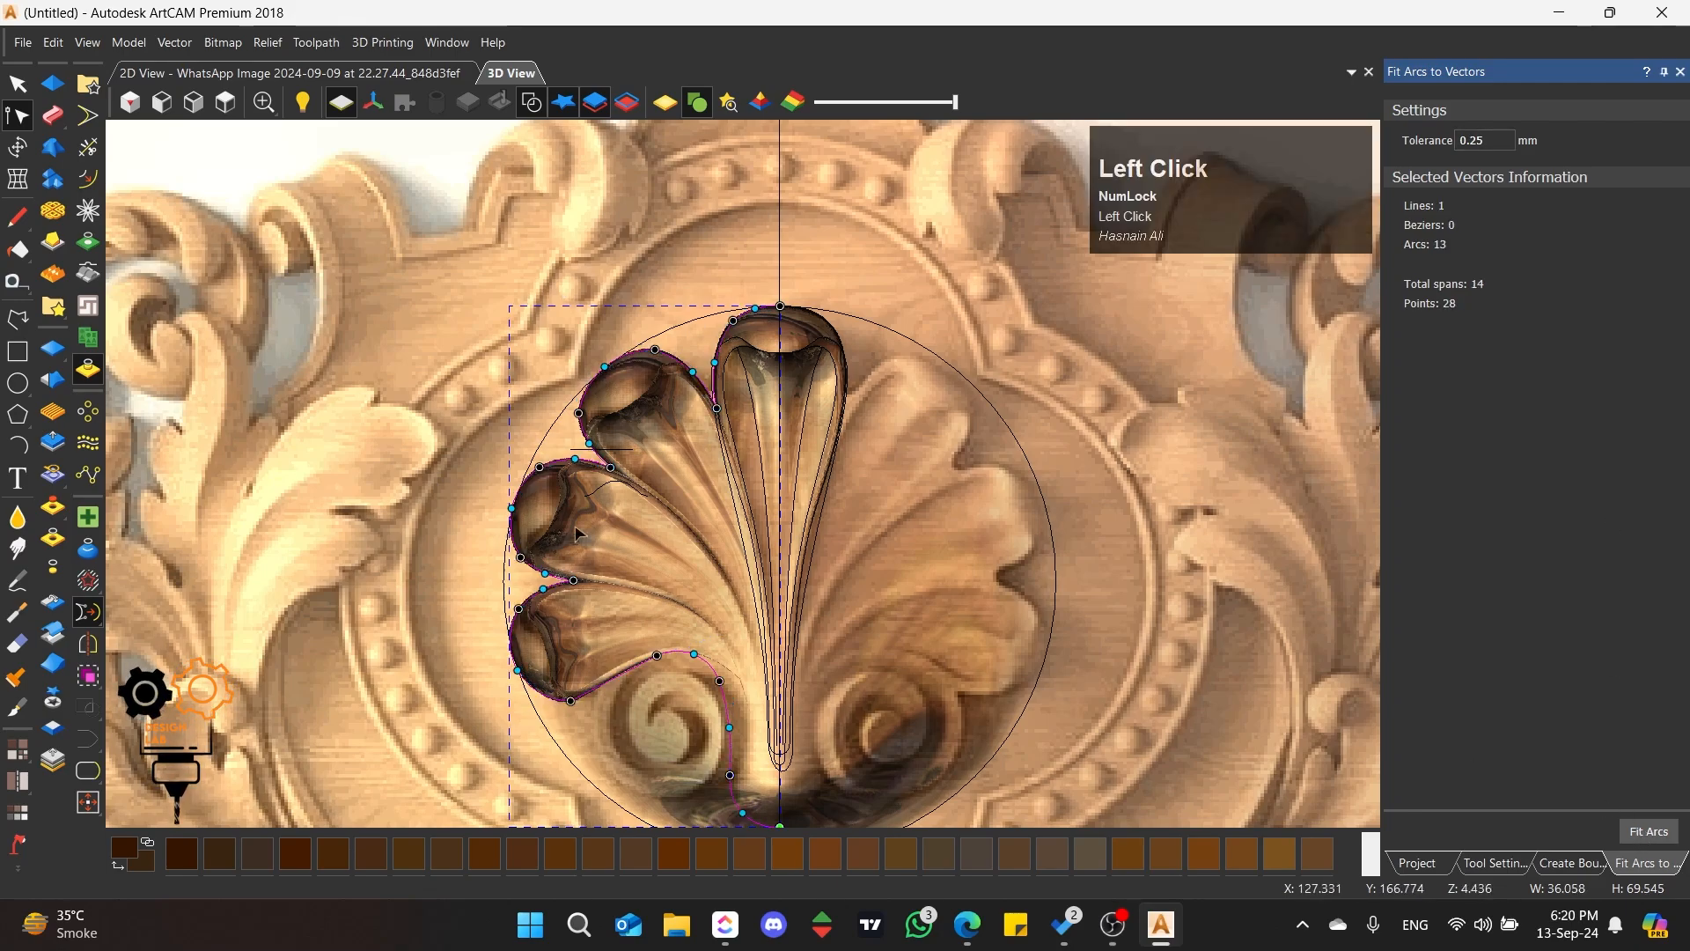
scroll(572, 530, up, 2)
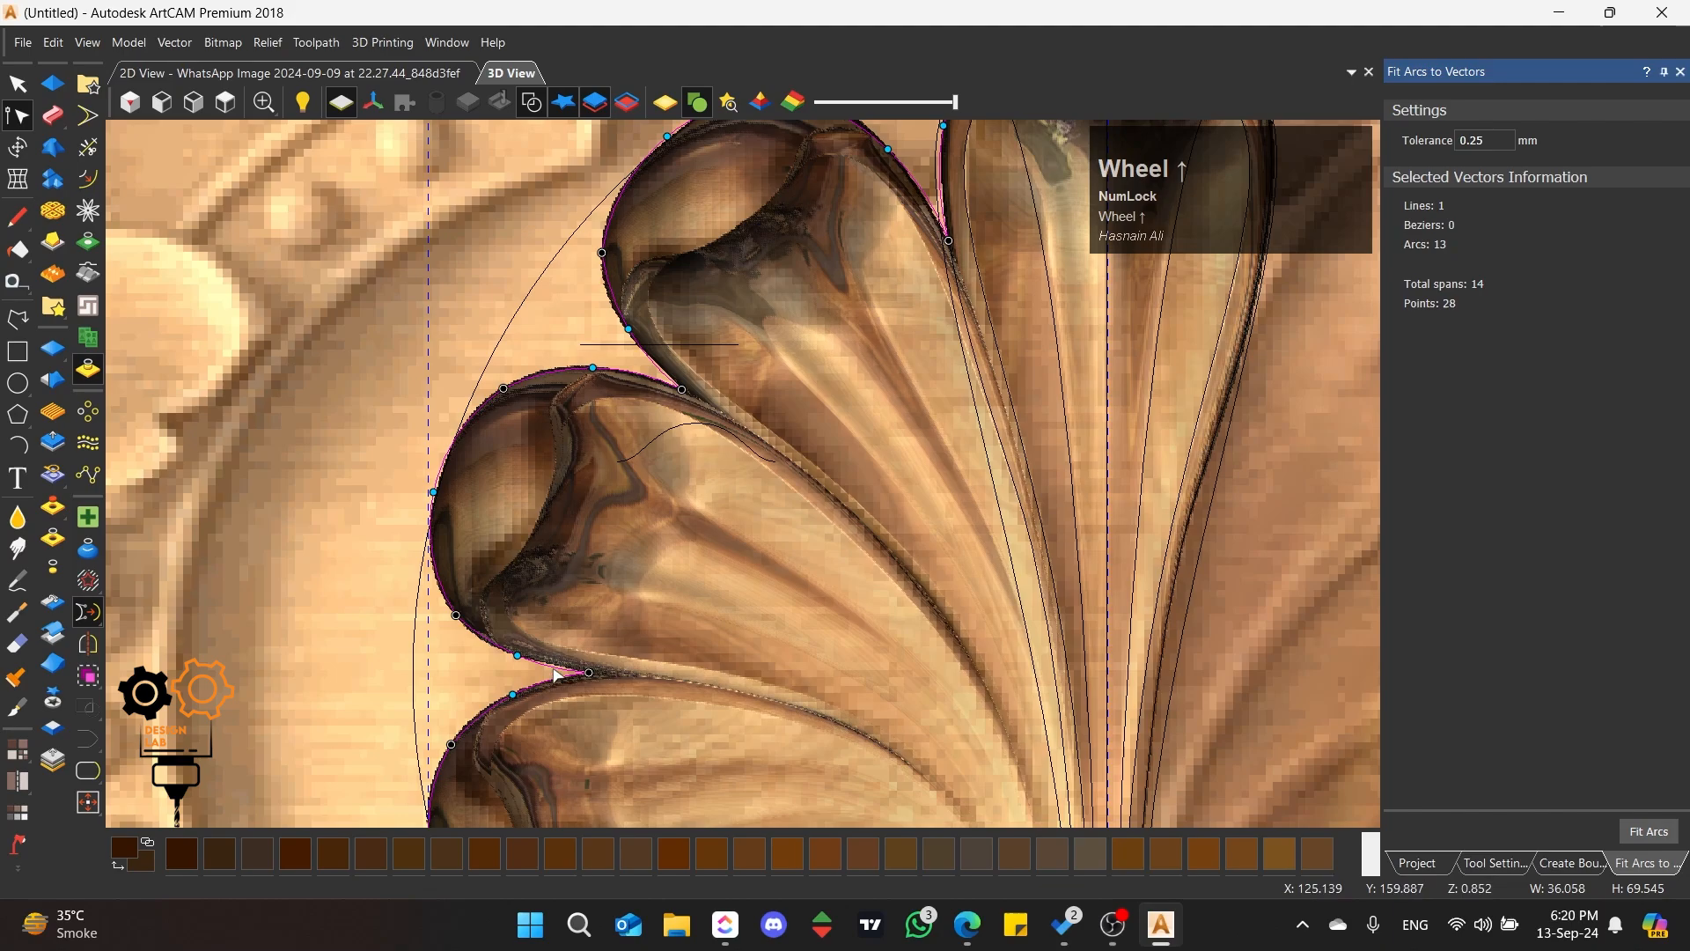
Step: Check the fitted nodes down to the lowest left petal, then close the Fit Arcs and Create Boundary settings
scroll(578, 679, down, 3)
scroll(670, 700, up, 3)
scroll(744, 709, up, 2)
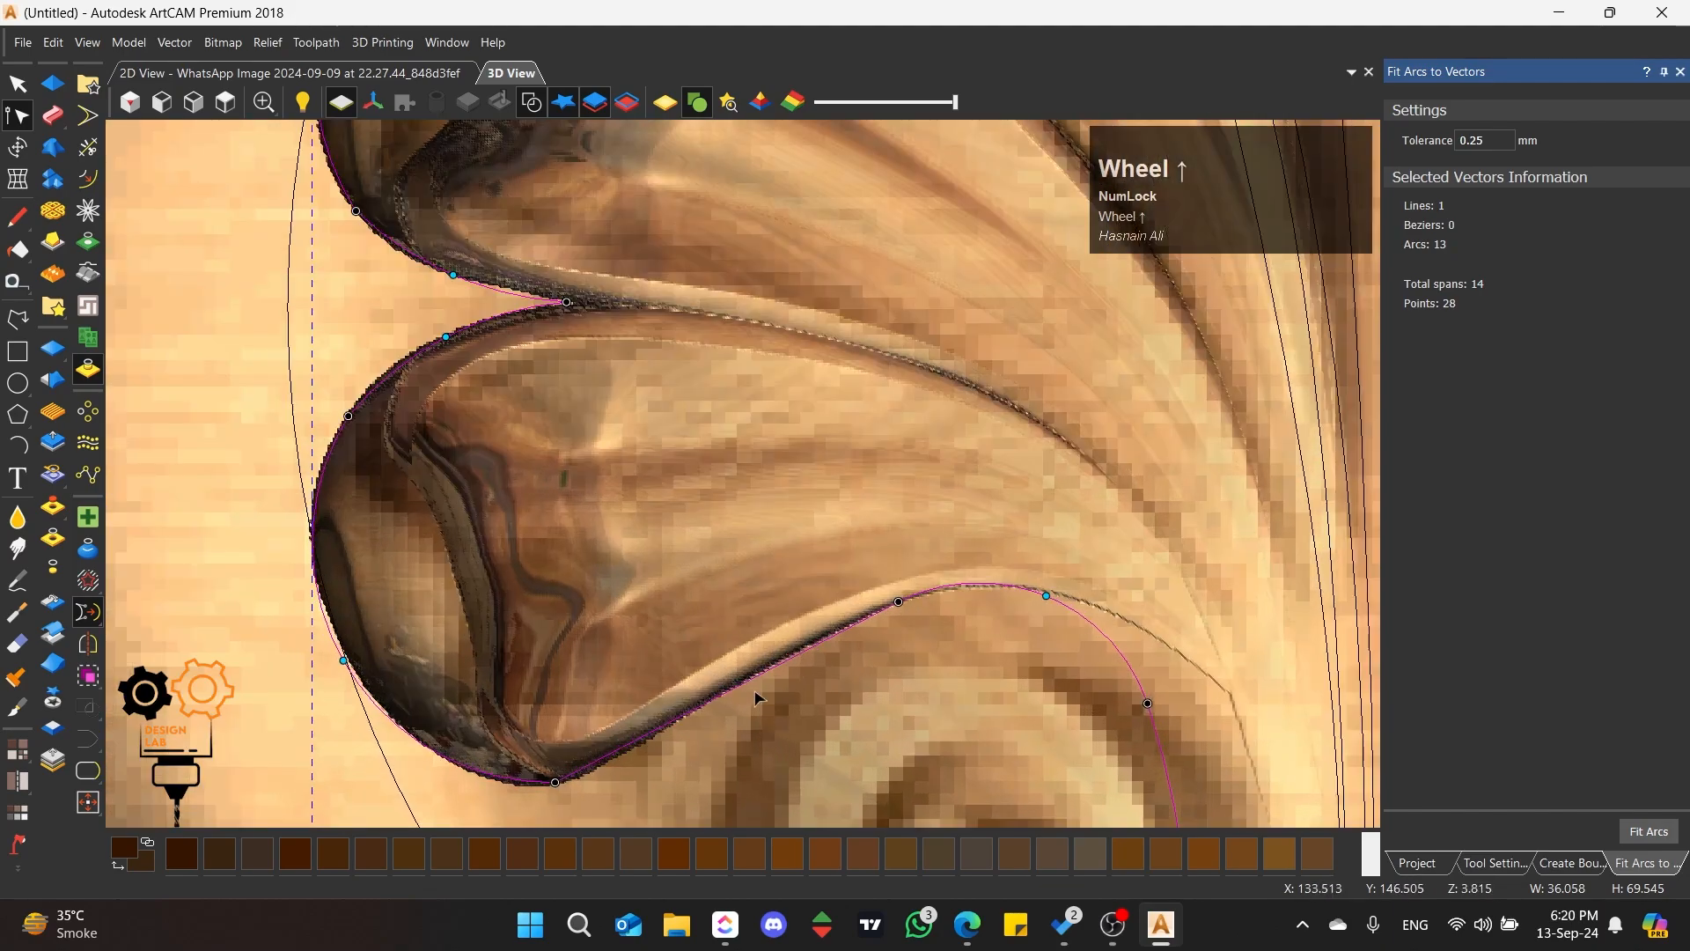
scroll(755, 699, down, 3)
scroll(653, 672, up, 3)
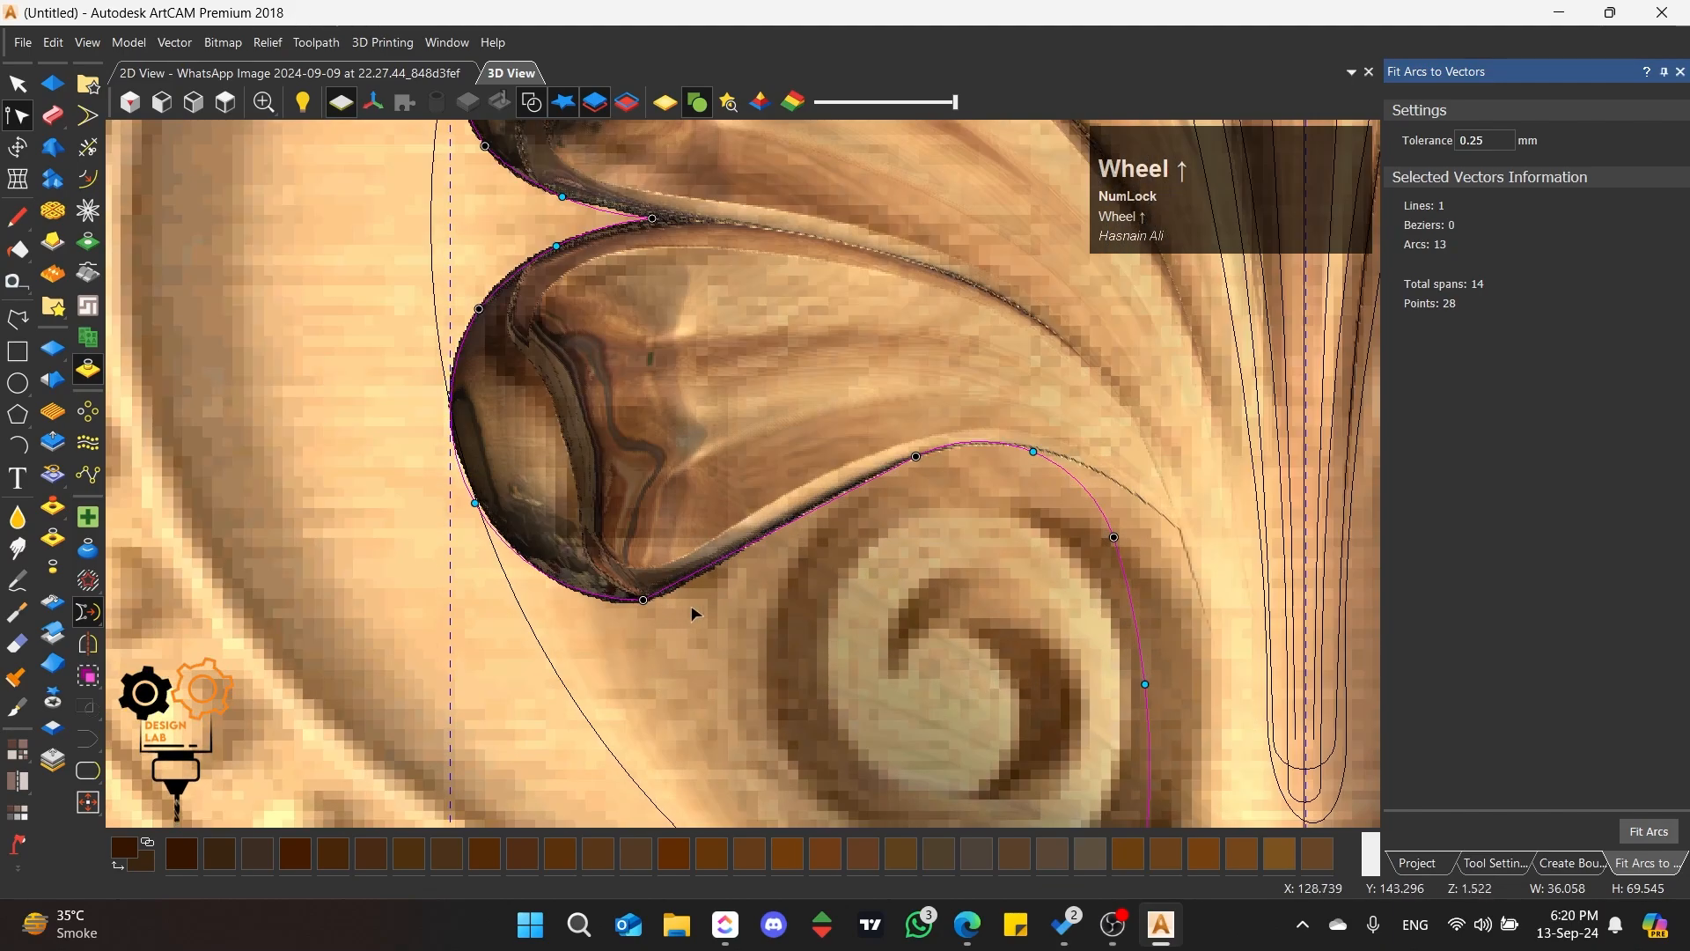
click(644, 601)
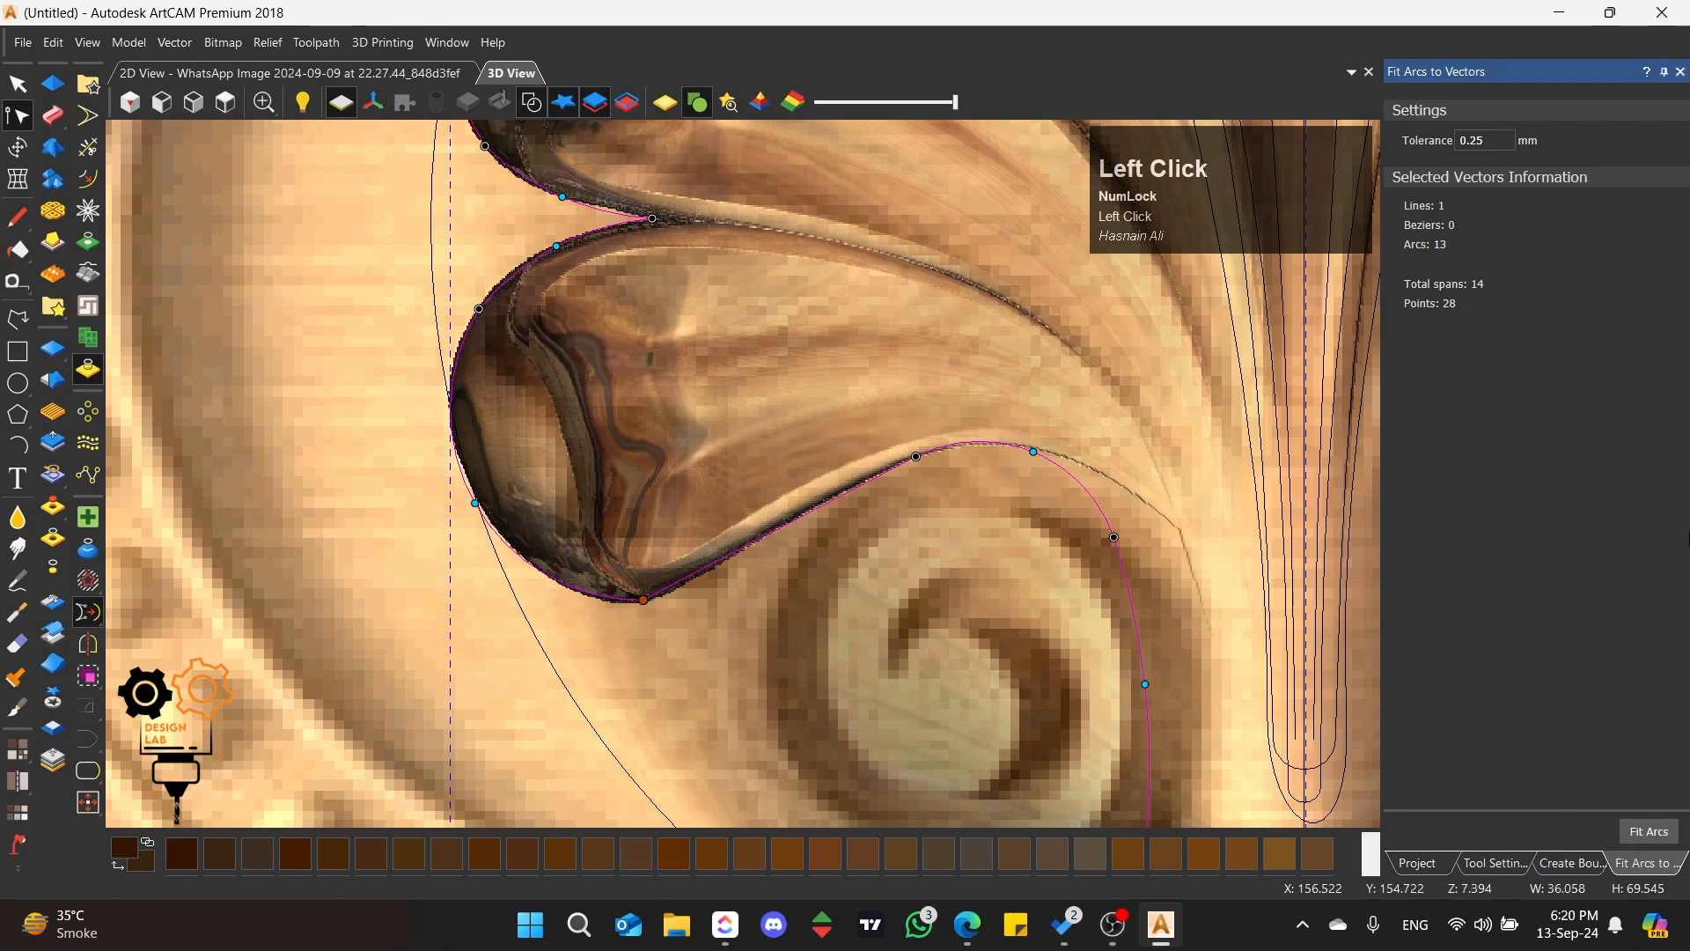
click(1680, 73)
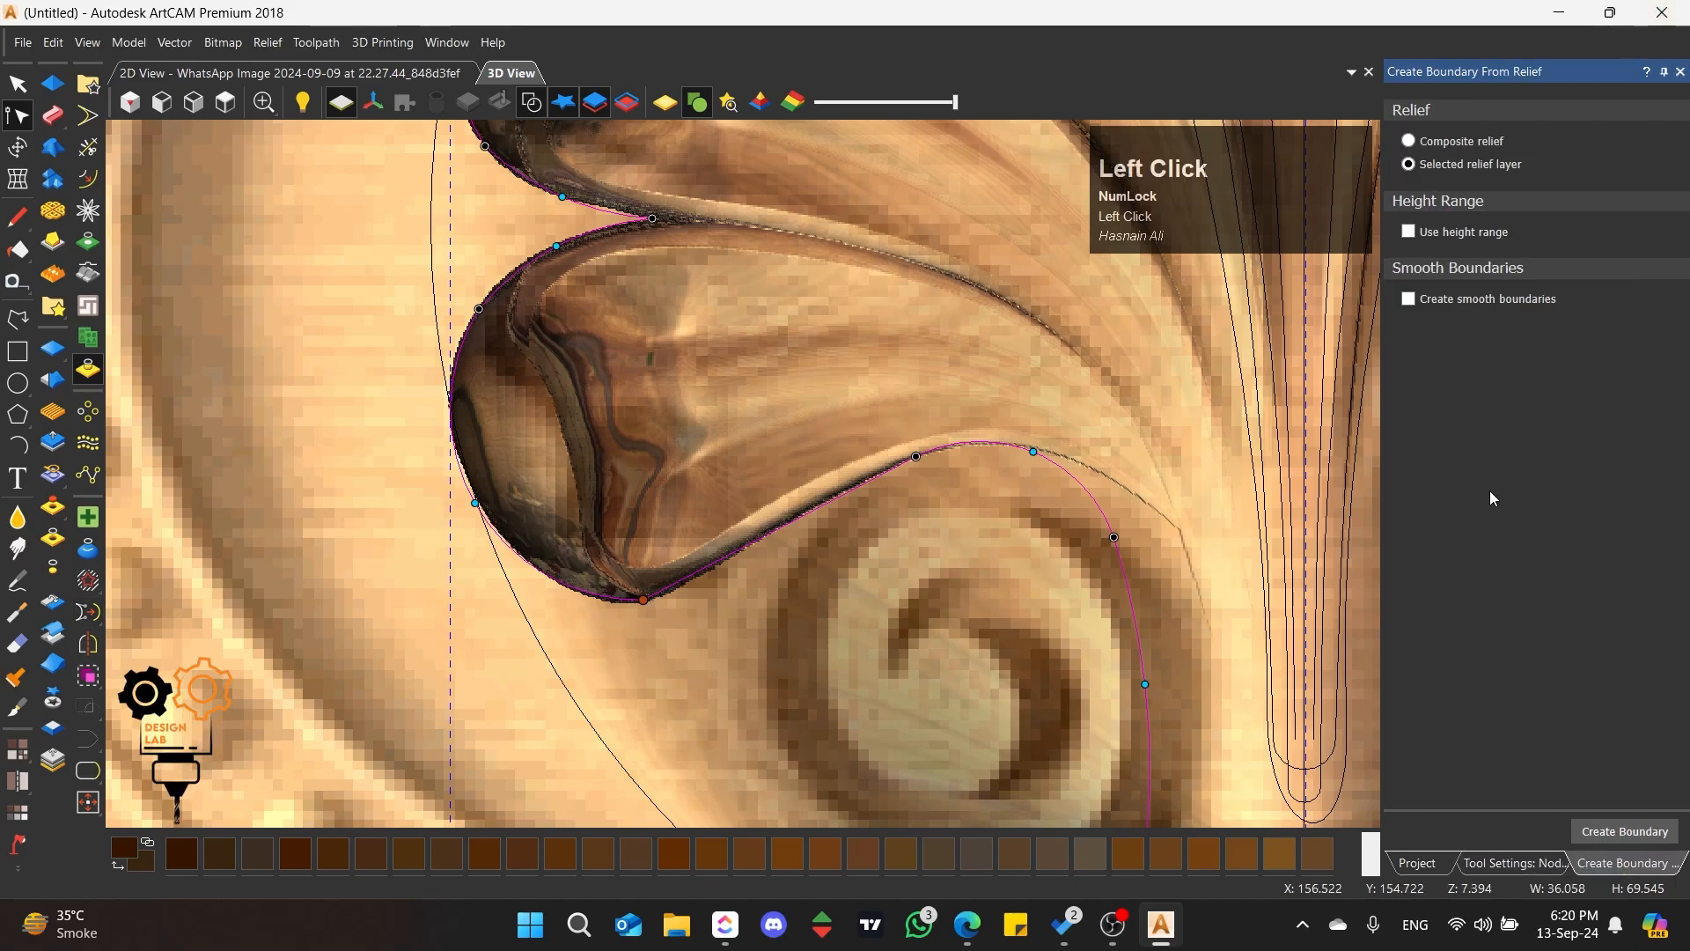
click(1681, 71)
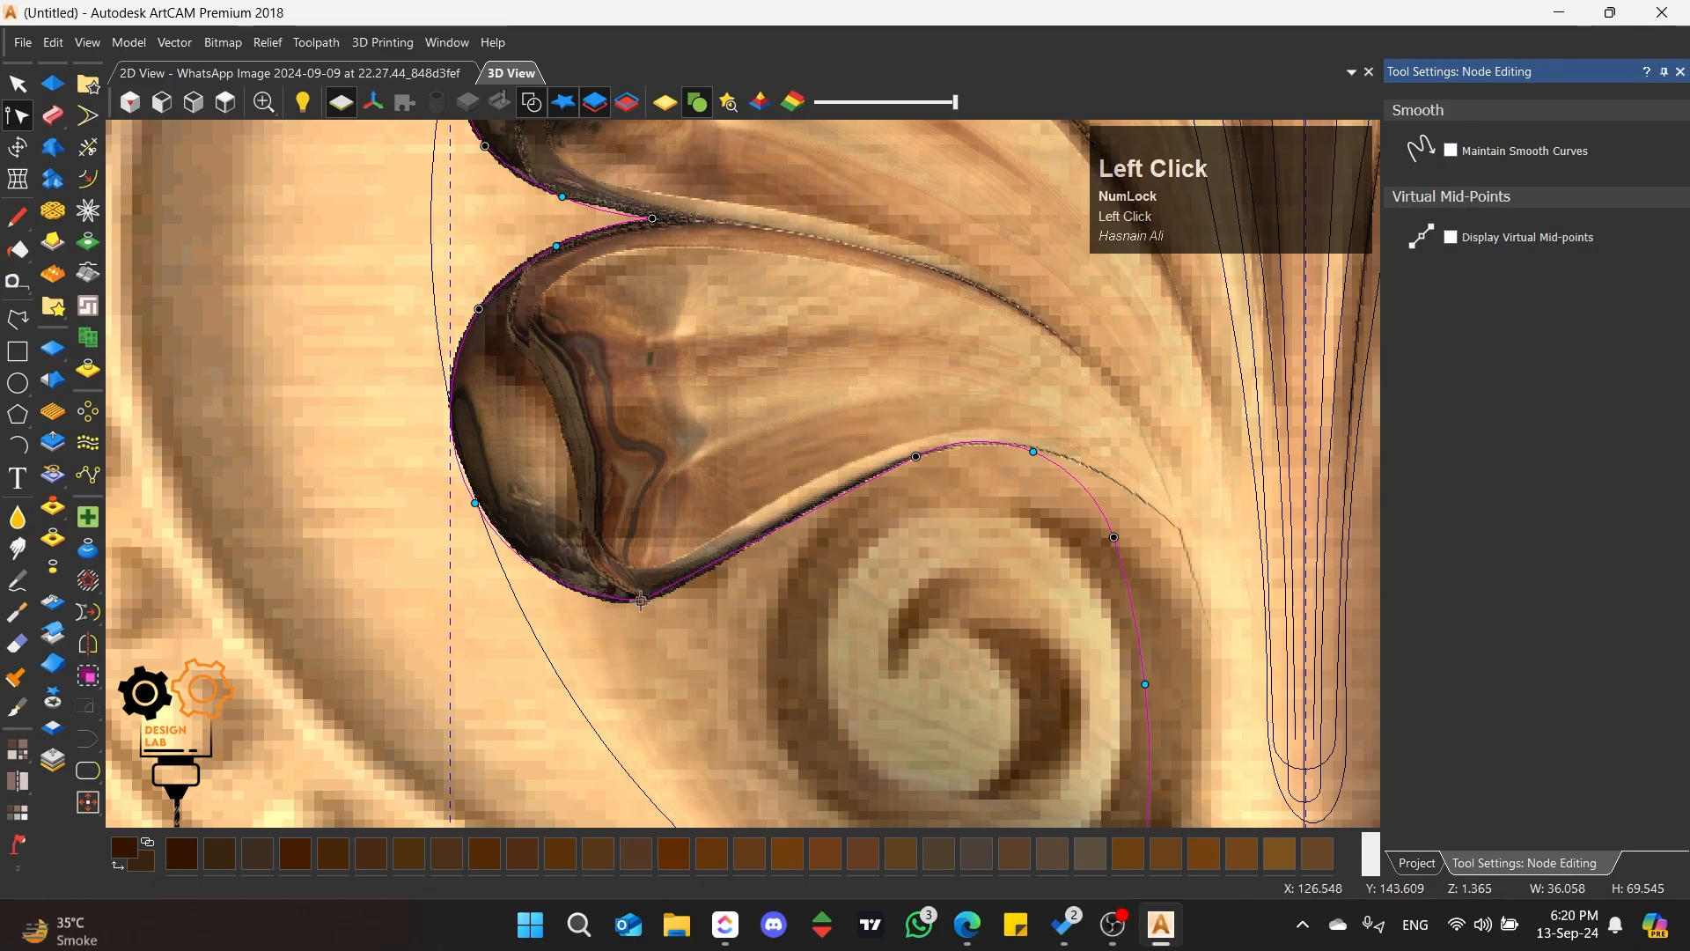
Step: Smooth the bottom node of the lowest left petal and reshape the adjoining spans to match the petal edge
key(s)
drag(495, 637, 519, 622)
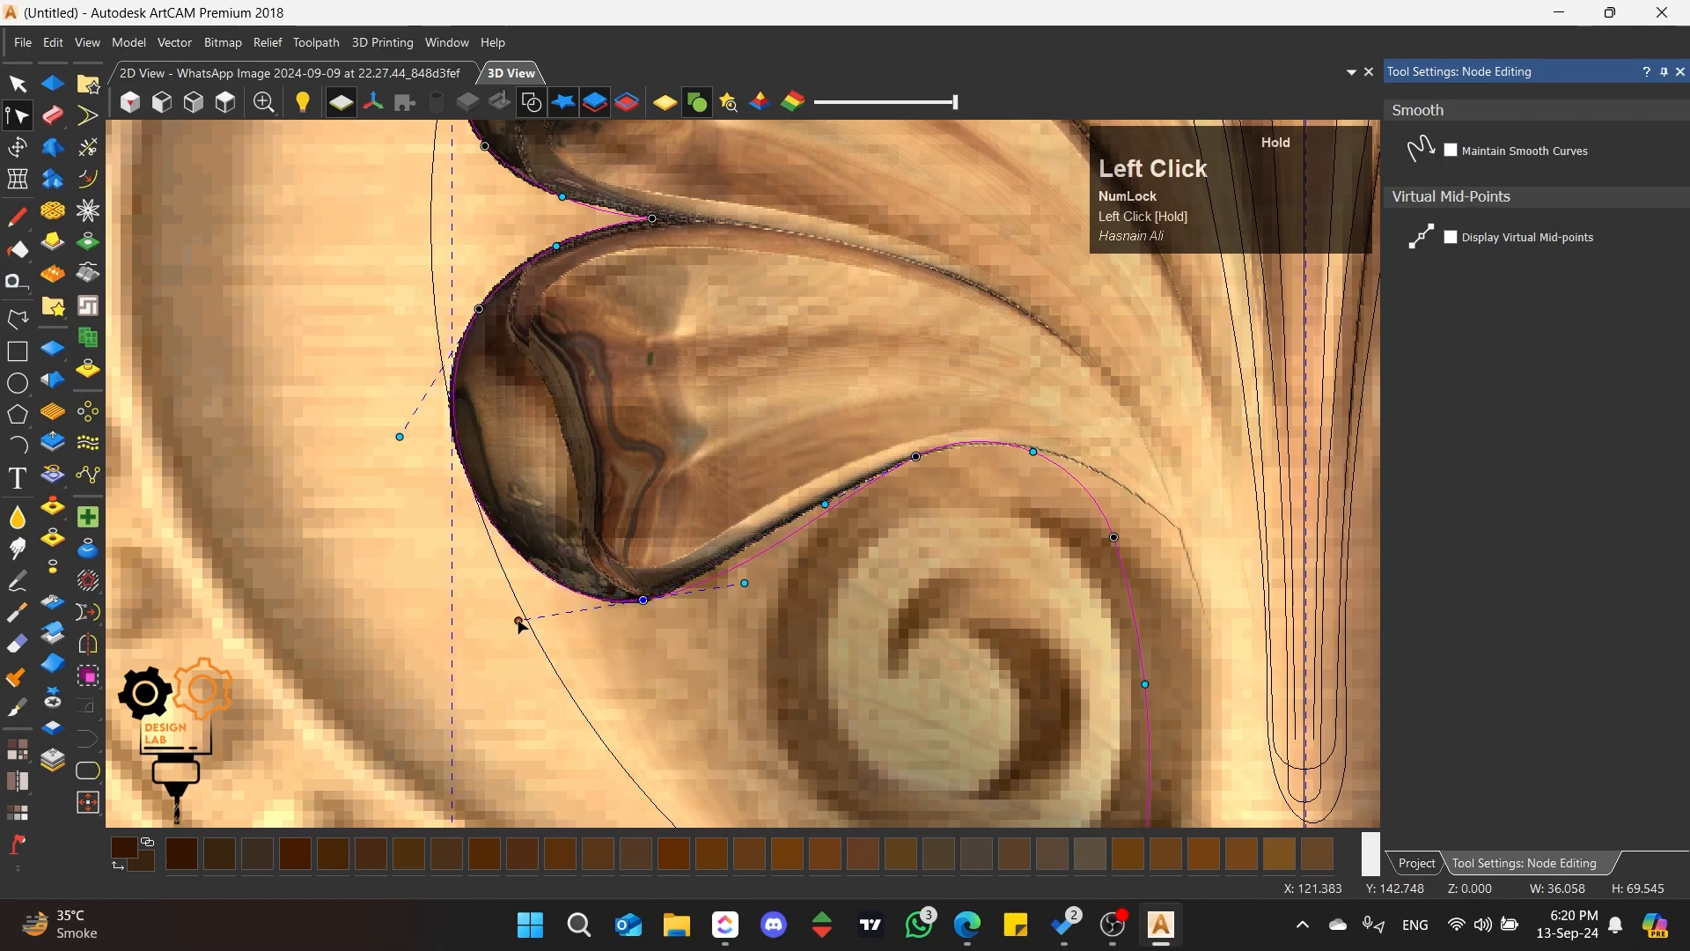
drag(400, 438, 393, 430)
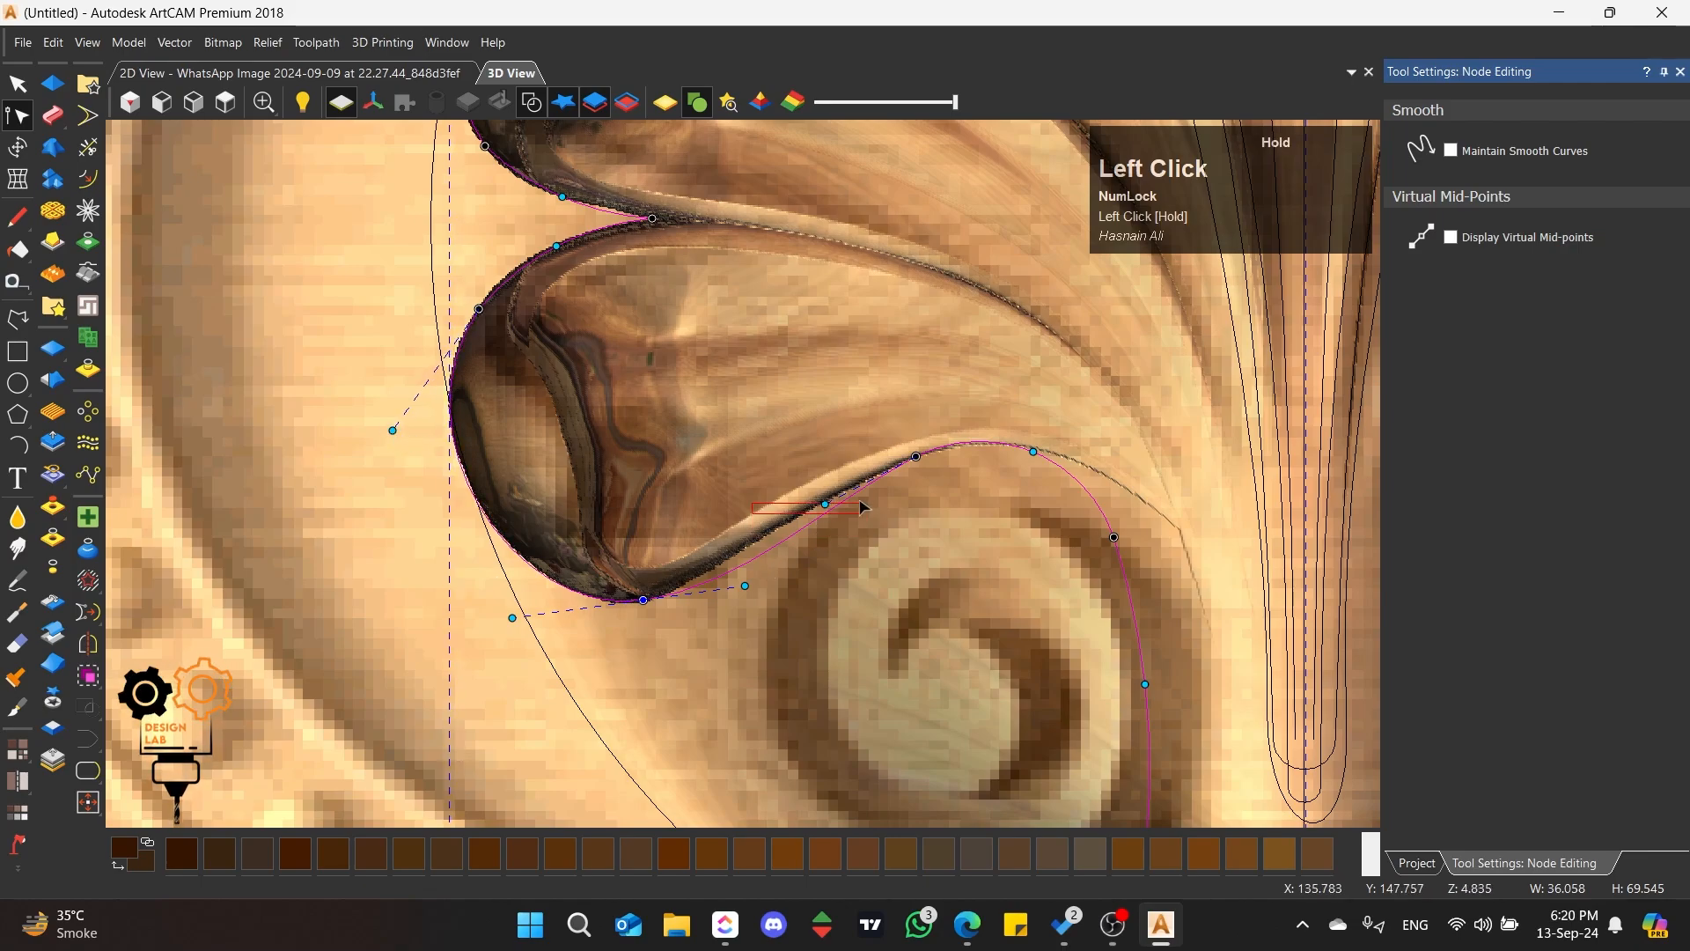
drag(825, 504, 744, 515)
drag(719, 592, 708, 552)
Step: Smooth the outline nodes along the curve that runs over and beside the left scroll
key(s)
scroll(937, 497, down, 2)
scroll(1001, 629, up, 1)
key(s)
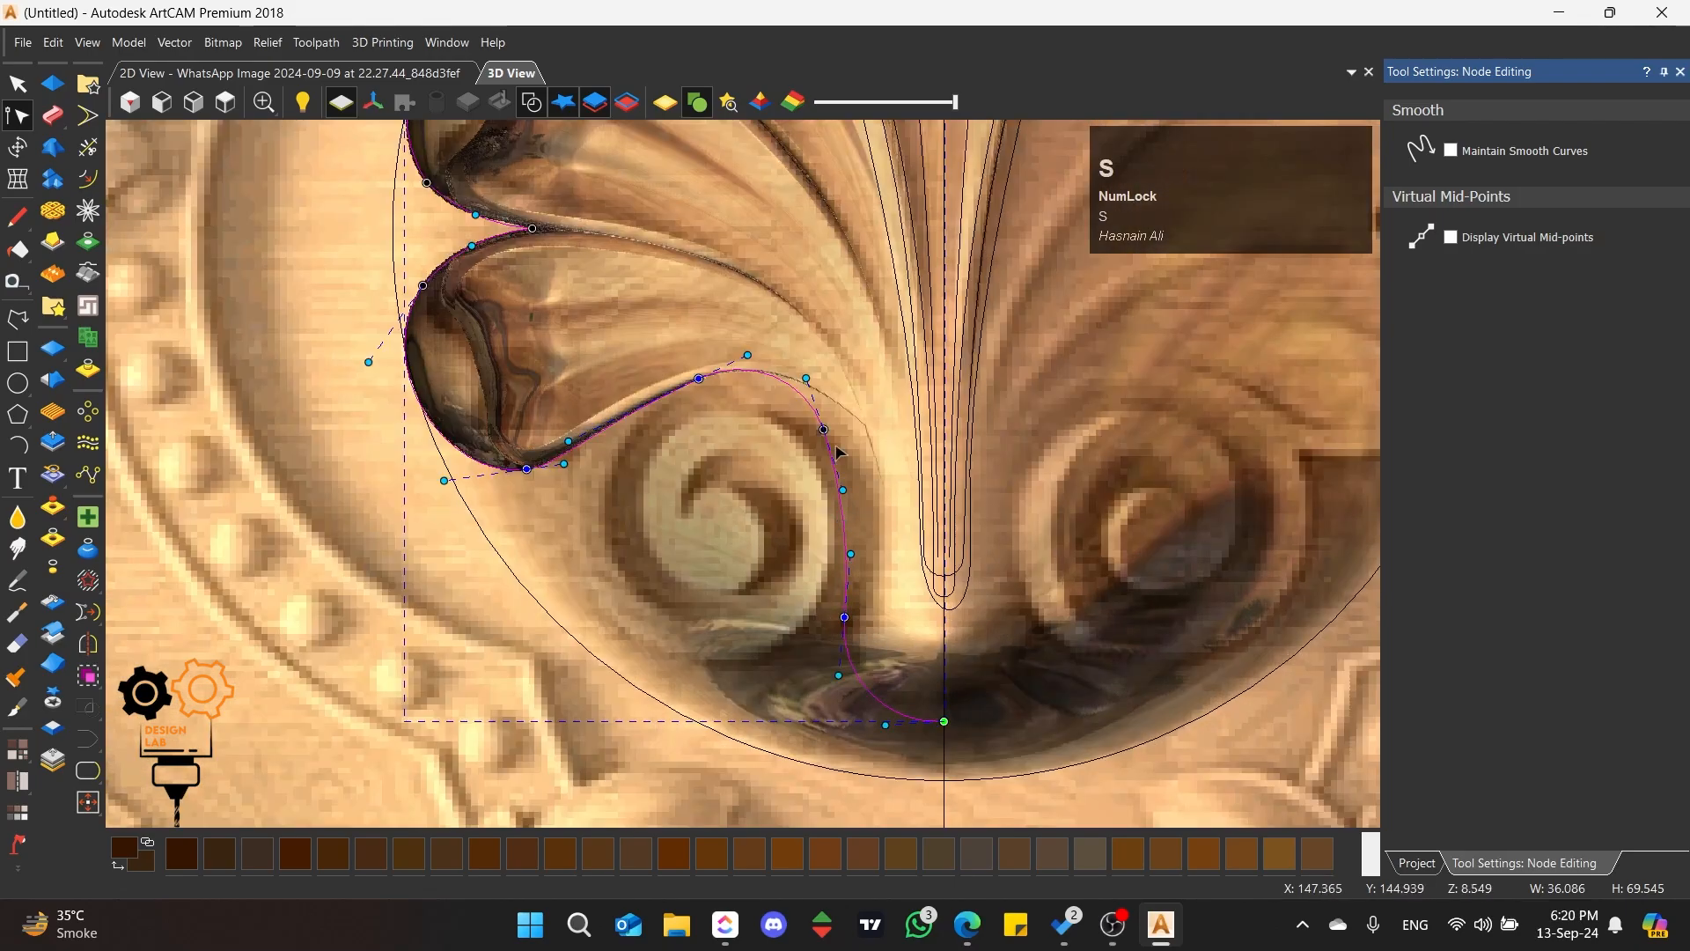
scroll(806, 361, down, 3)
scroll(765, 293, up, 2)
scroll(746, 286, up, 1)
Step: Smooth the upper-left node of the central petal and shift it and its lower span outward along the petal edge
key(s)
scroll(678, 235, up, 1)
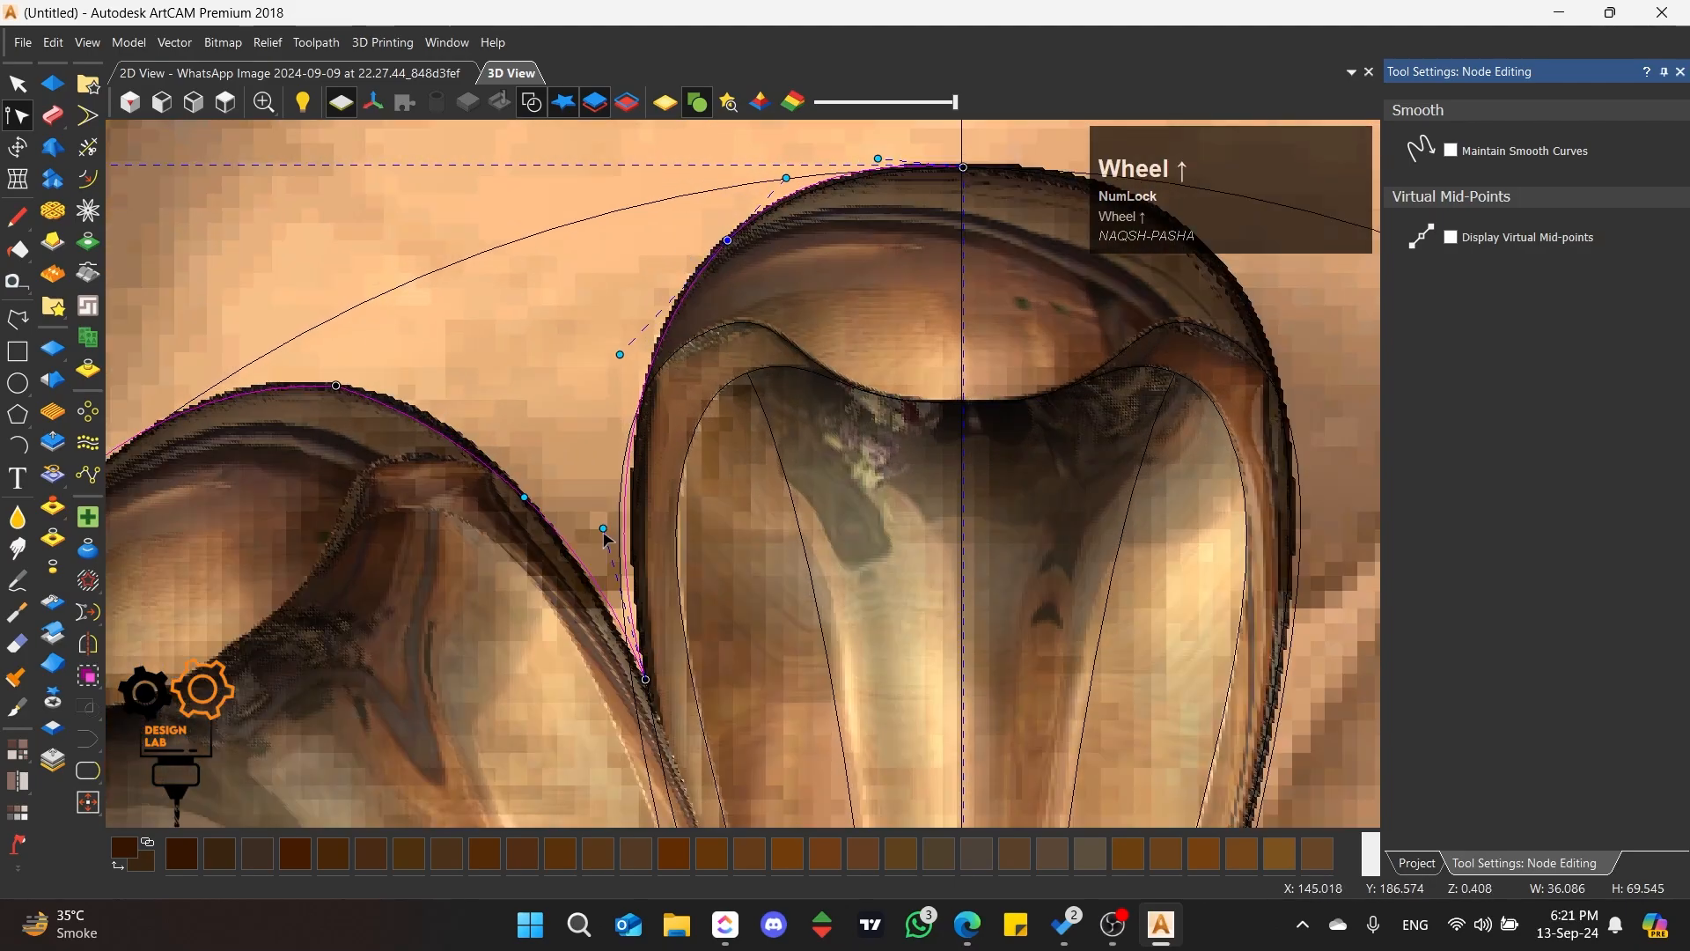
drag(635, 452, 614, 451)
drag(728, 240, 720, 240)
scroll(606, 480, down, 2)
scroll(610, 482, up, 1)
Step: Smooth the top and outer nodes of the petal left of the central one and fit its spans to the edge
key(s)
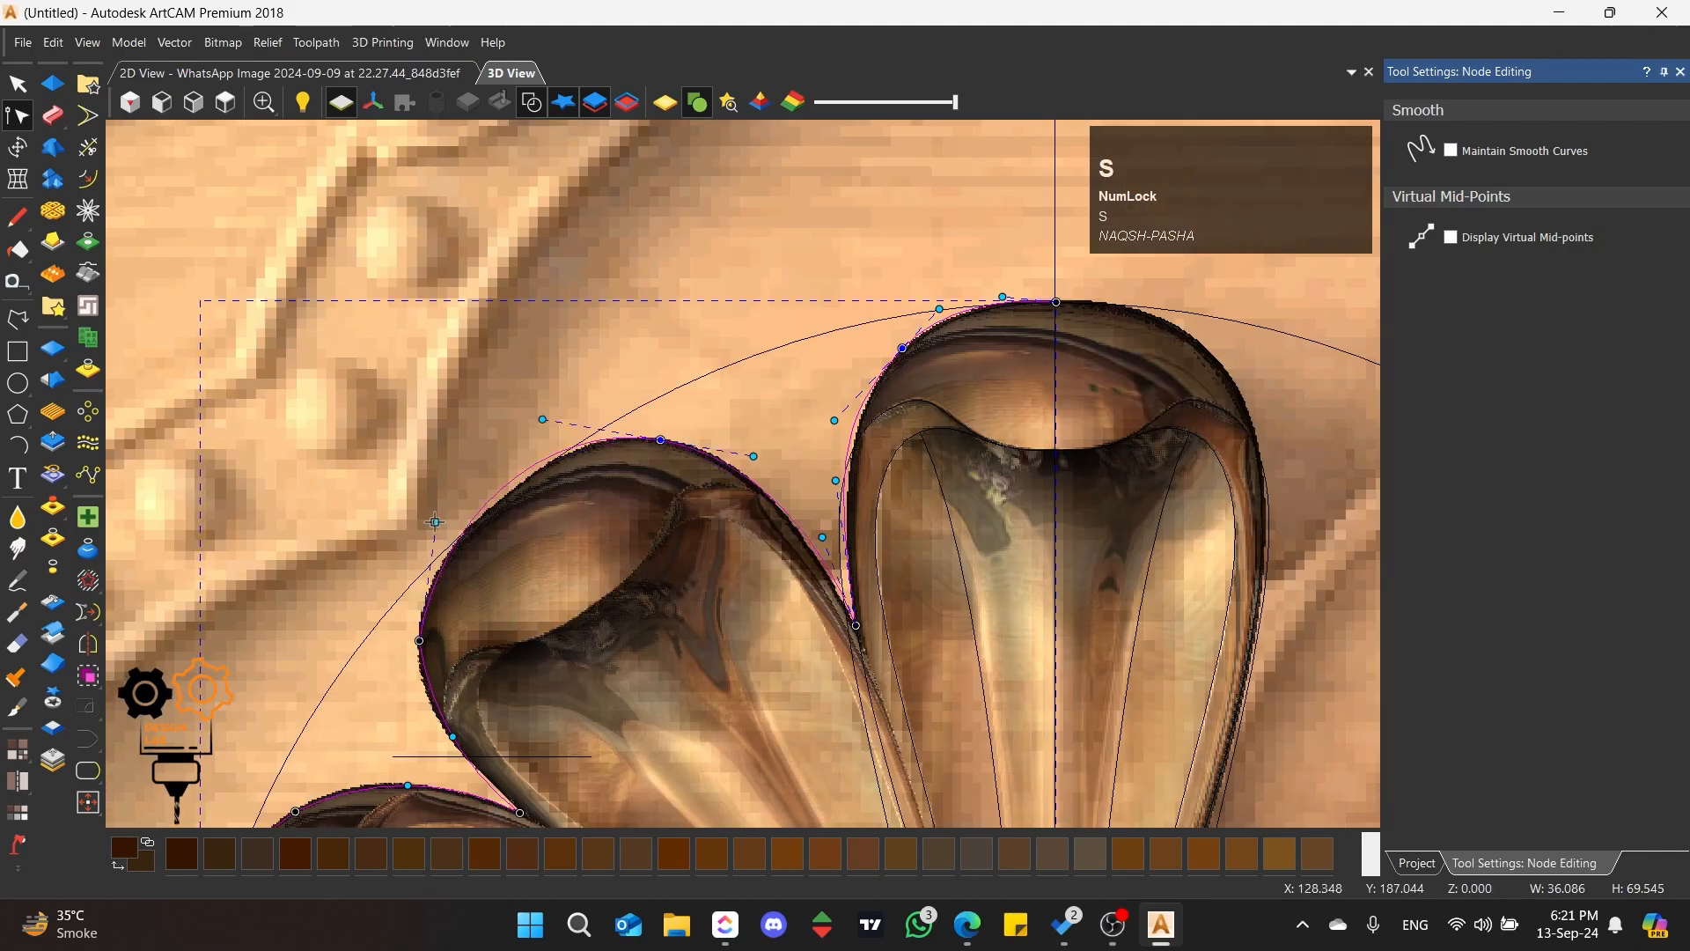
click(420, 640)
key(s)
drag(542, 420, 549, 421)
scroll(549, 422, down, 2)
scroll(674, 494, up, 3)
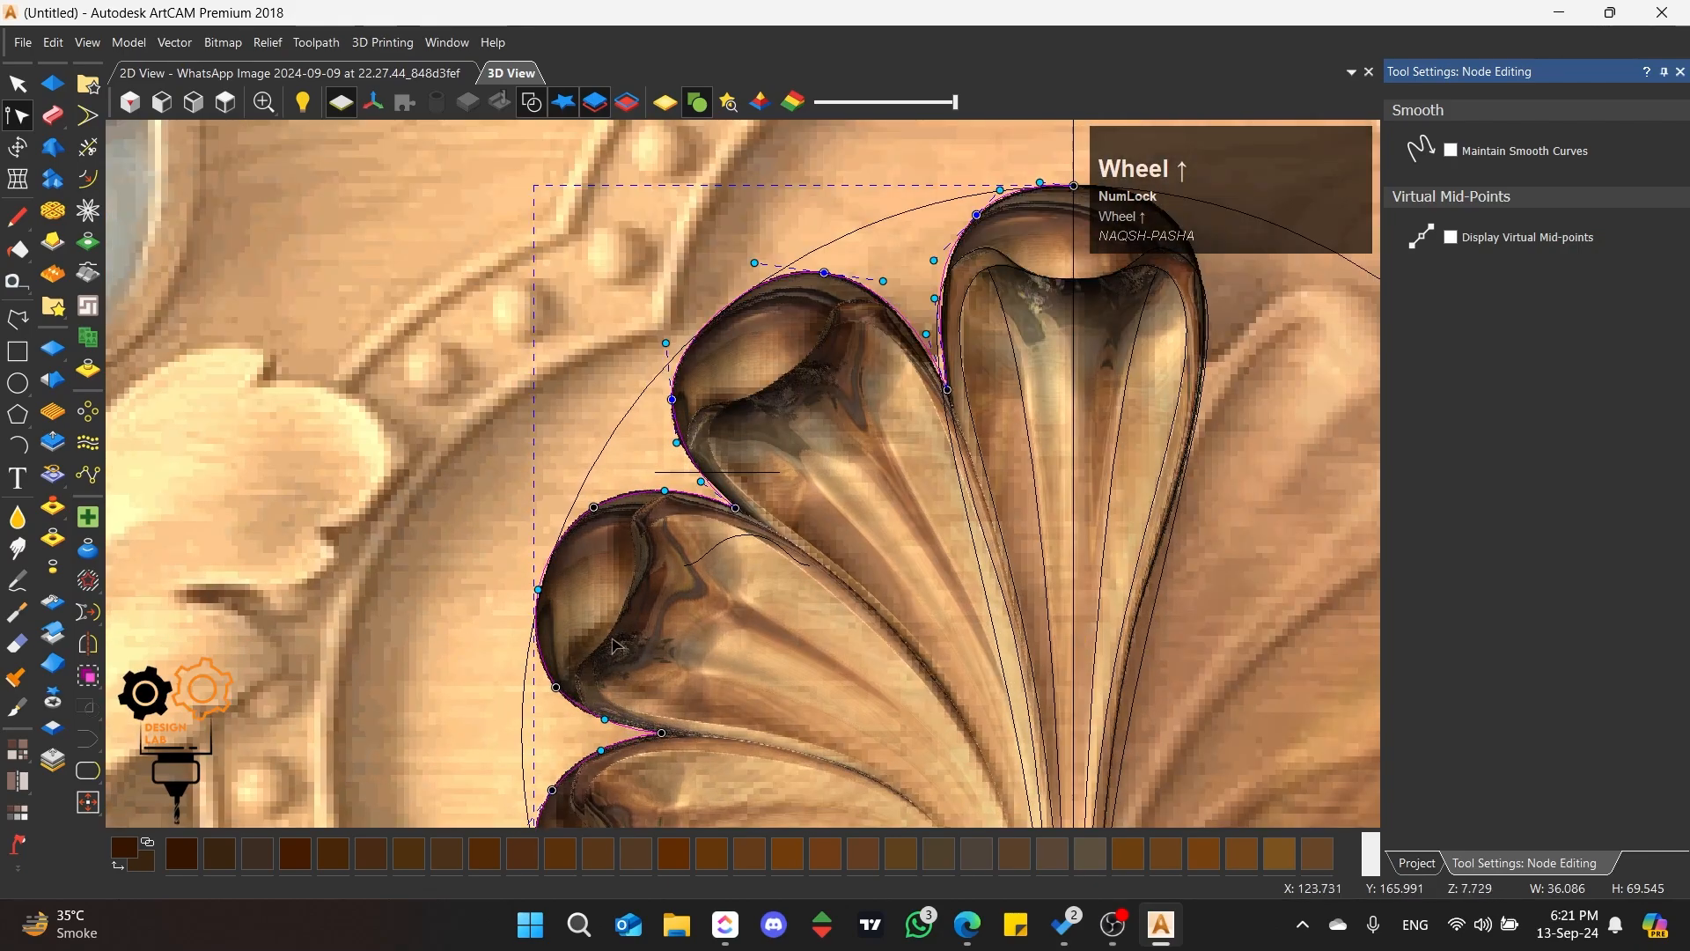
drag(678, 362, 679, 393)
drag(740, 458, 745, 449)
scroll(745, 451, down, 2)
scroll(678, 528, up, 2)
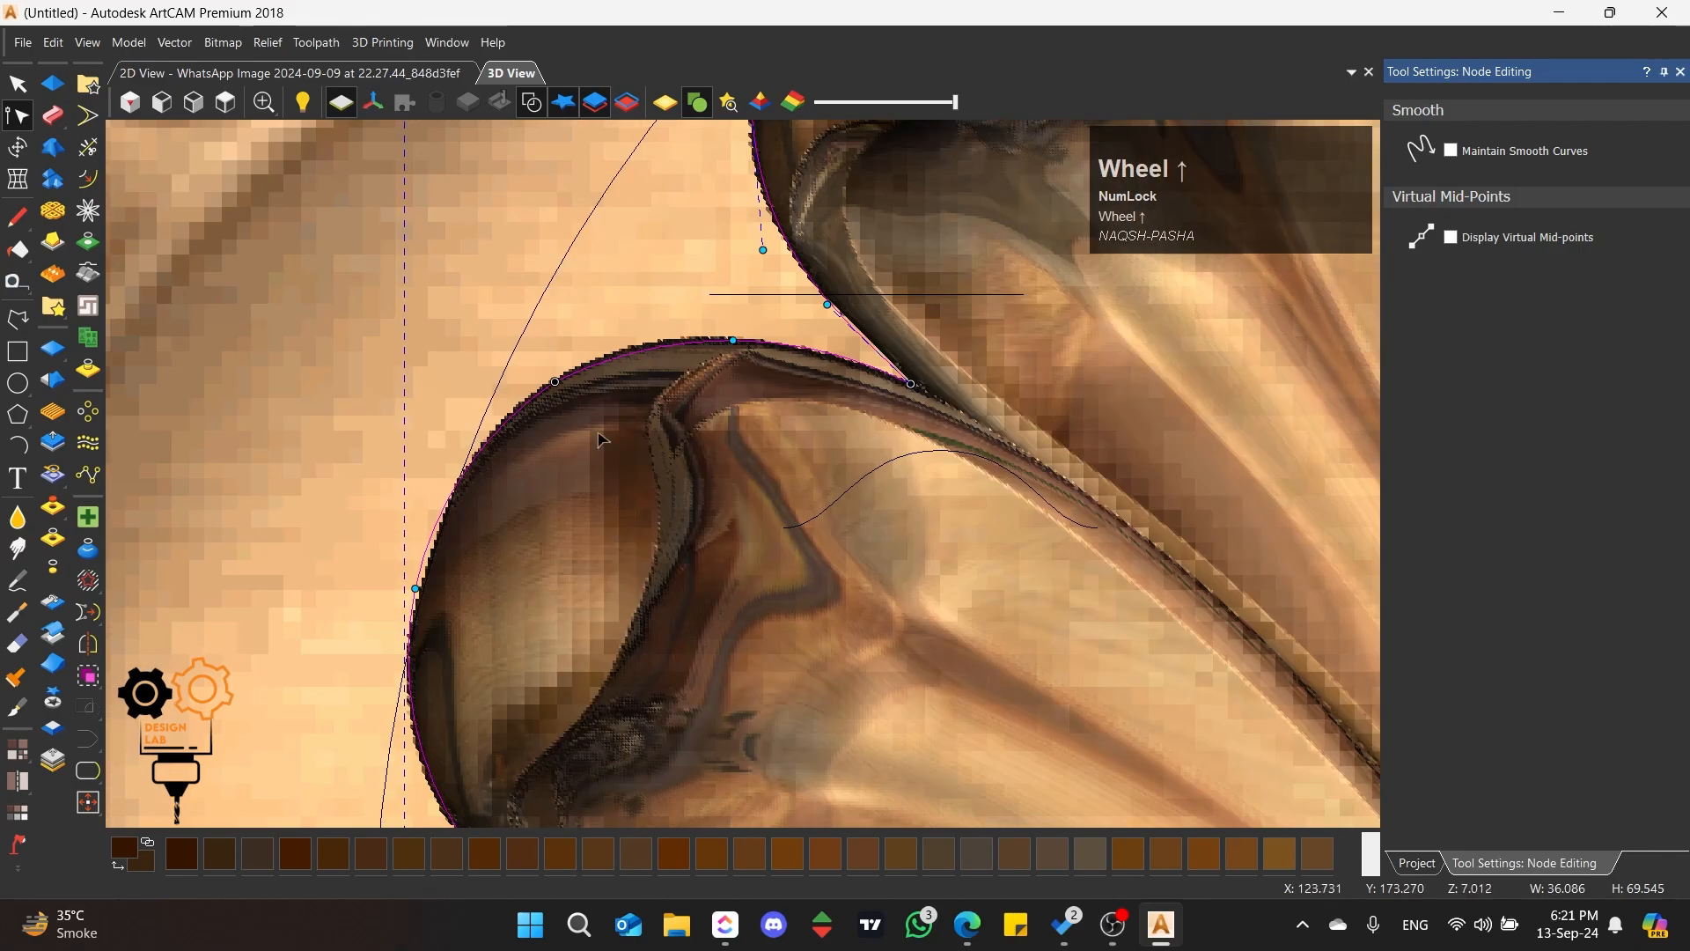
Step: Smooth the two outer nodes of the third petal and adjust the lower one to follow the petal edge
key(s)
click(556, 384)
key(s)
scroll(583, 537, down, 2)
scroll(600, 633, up, 2)
key(s)
key(s)
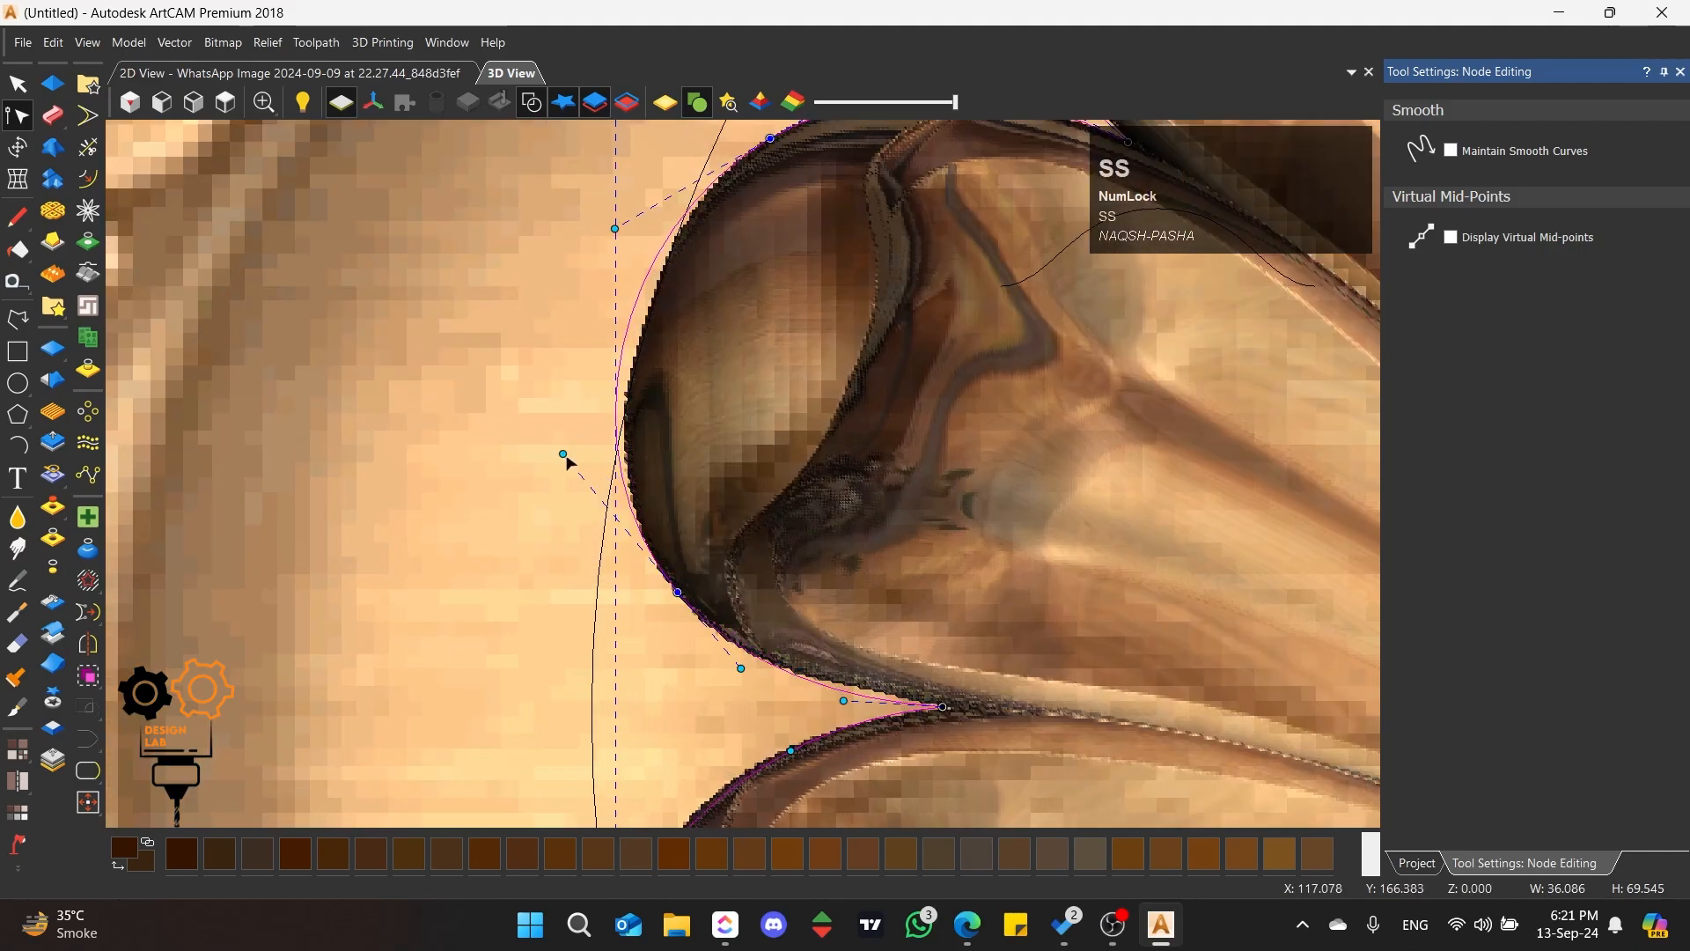
drag(565, 455, 591, 490)
drag(674, 591, 670, 589)
scroll(696, 617, down, 4)
scroll(776, 748, up, 4)
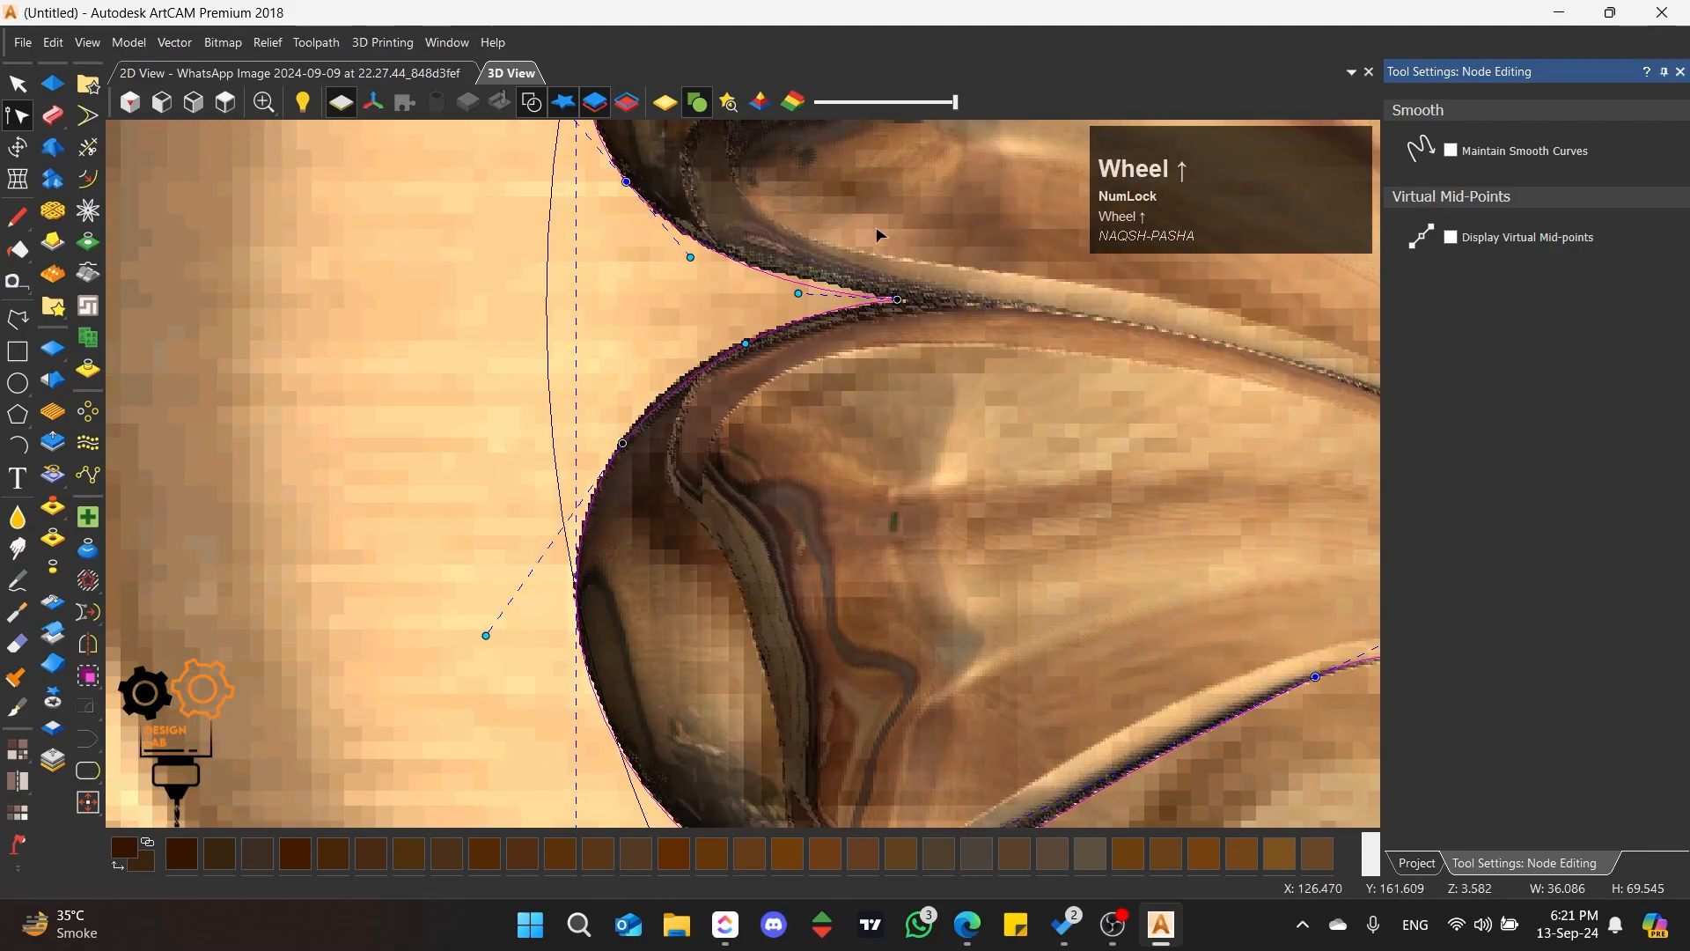
Step: Bend the lower span of the third petal inward and smooth the upper node of the lowest petal
scroll(876, 229, up, 2)
drag(753, 334, 785, 364)
scroll(718, 434, down, 3)
scroll(720, 440, up, 1)
key(s)
scroll(643, 486, down, 5)
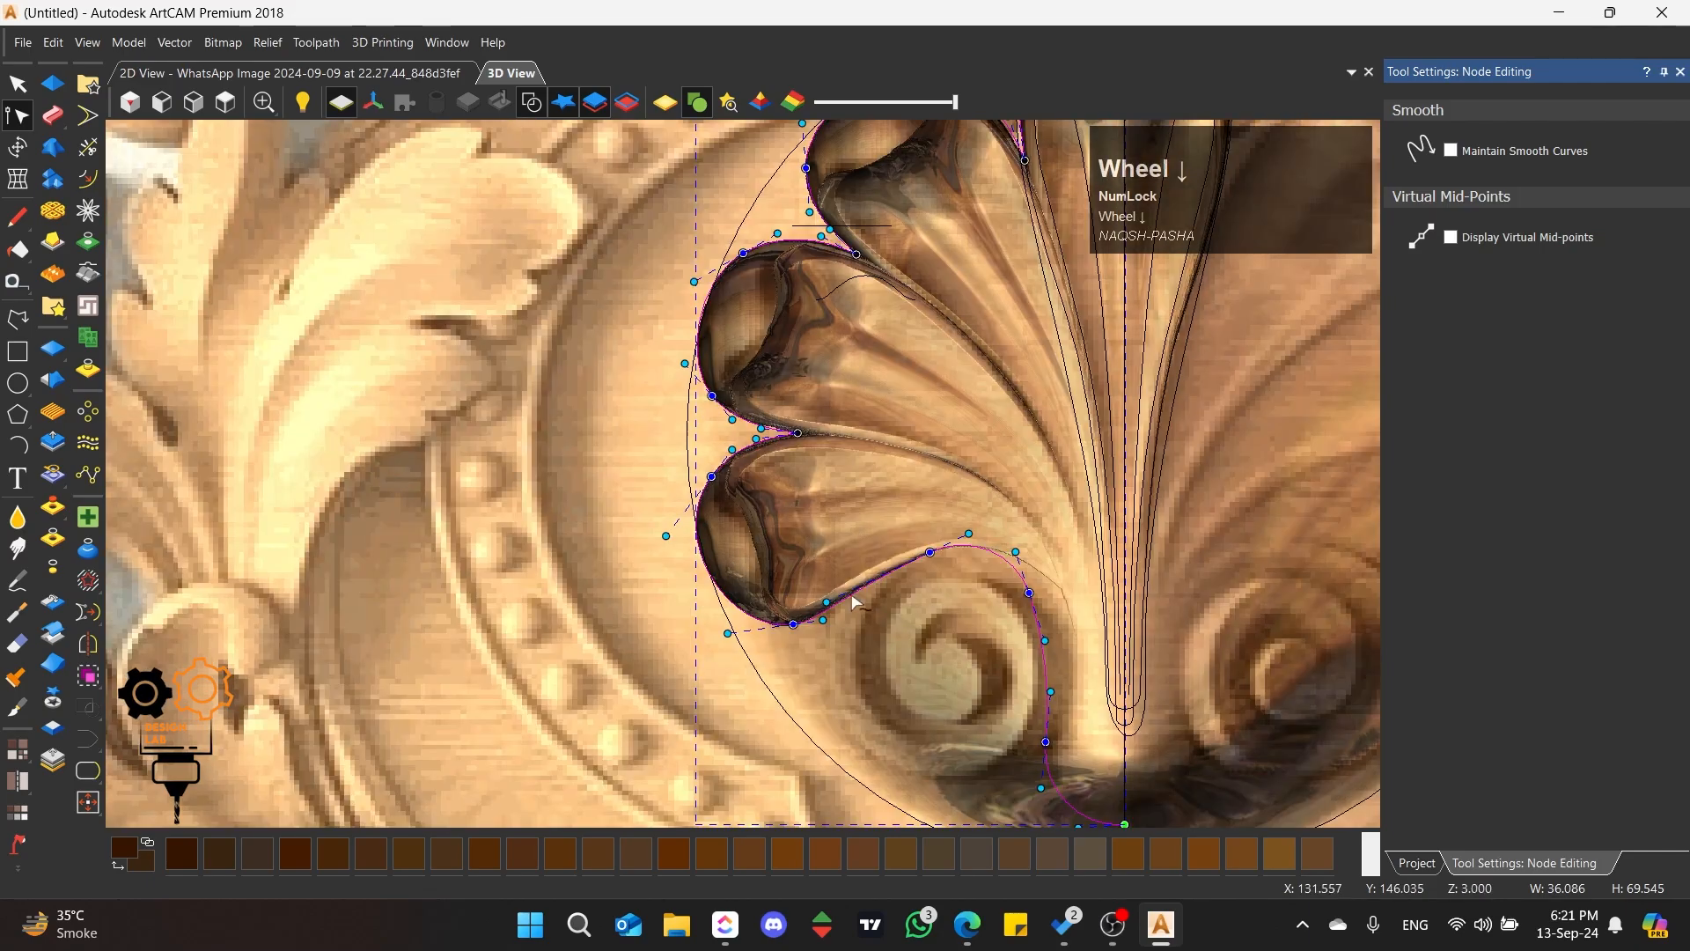
scroll(969, 475, up, 2)
Step: Mirror a copy of the half outline horizontally to its right side
click(17, 84)
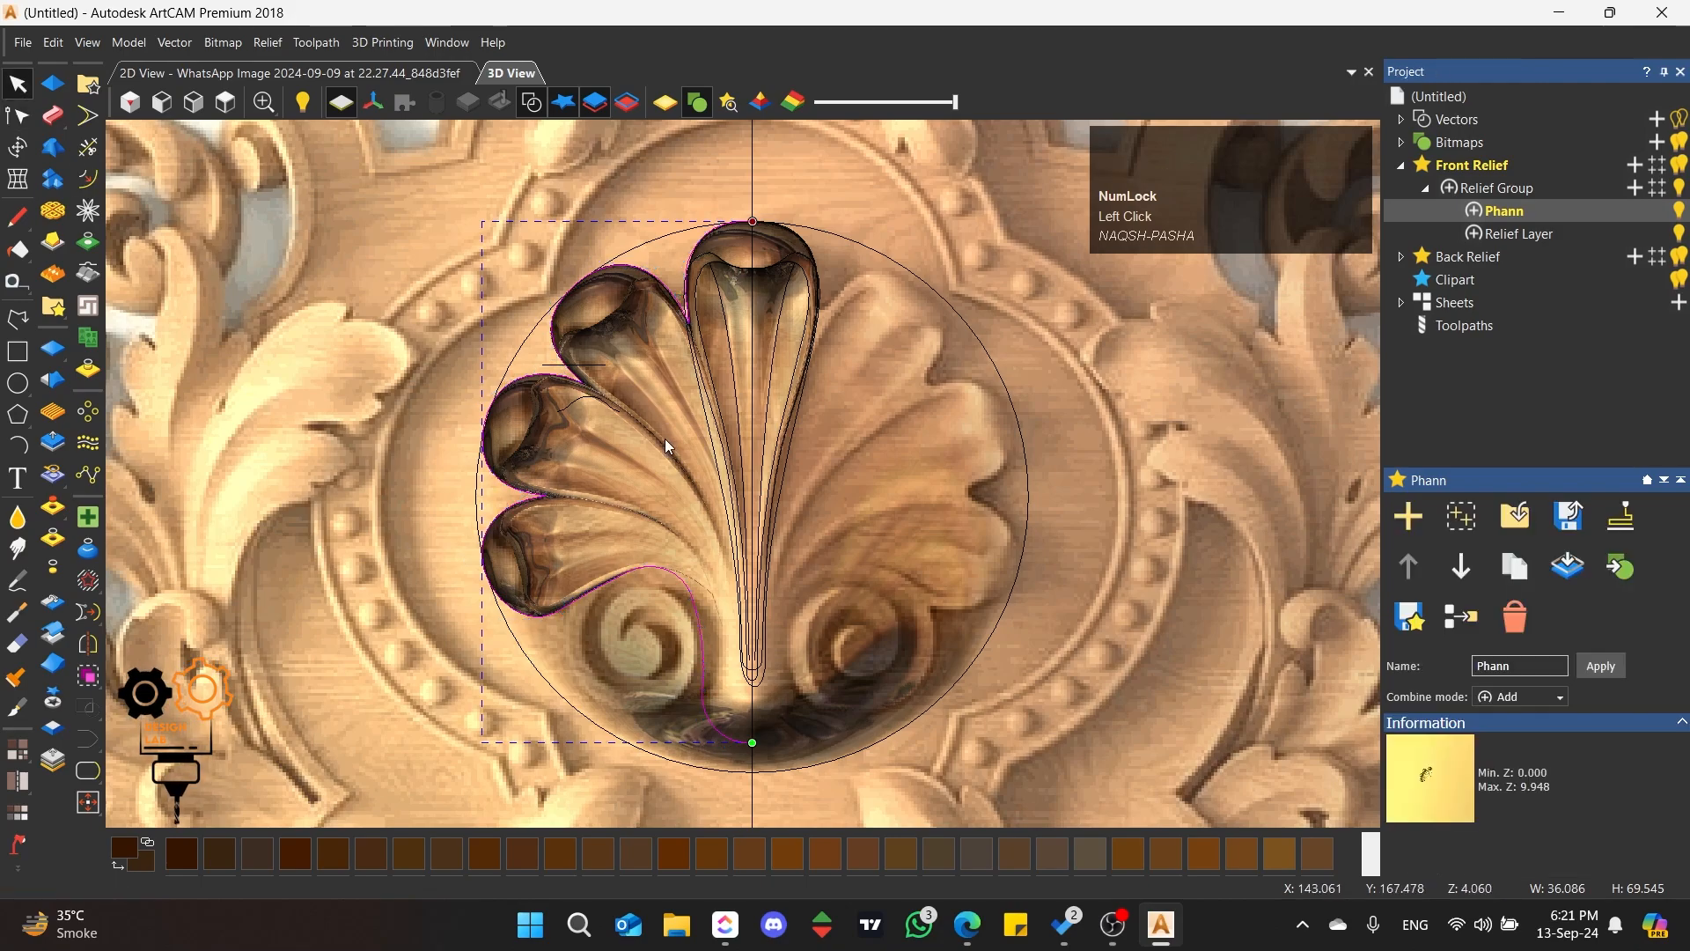
click(87, 651)
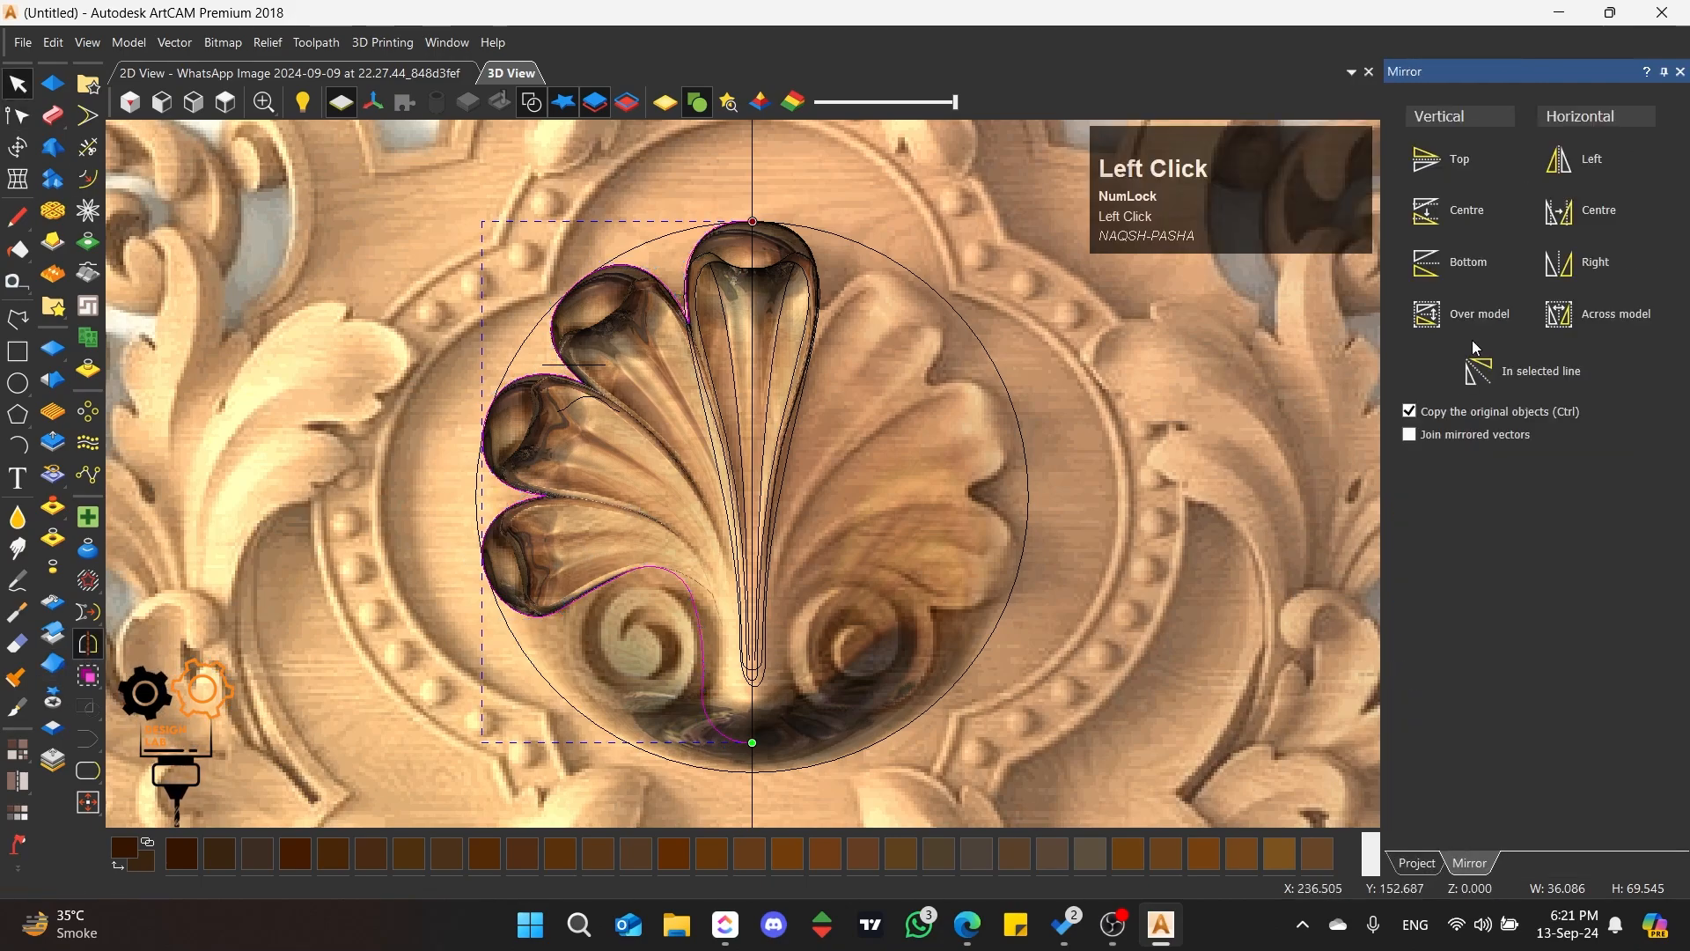
click(1595, 264)
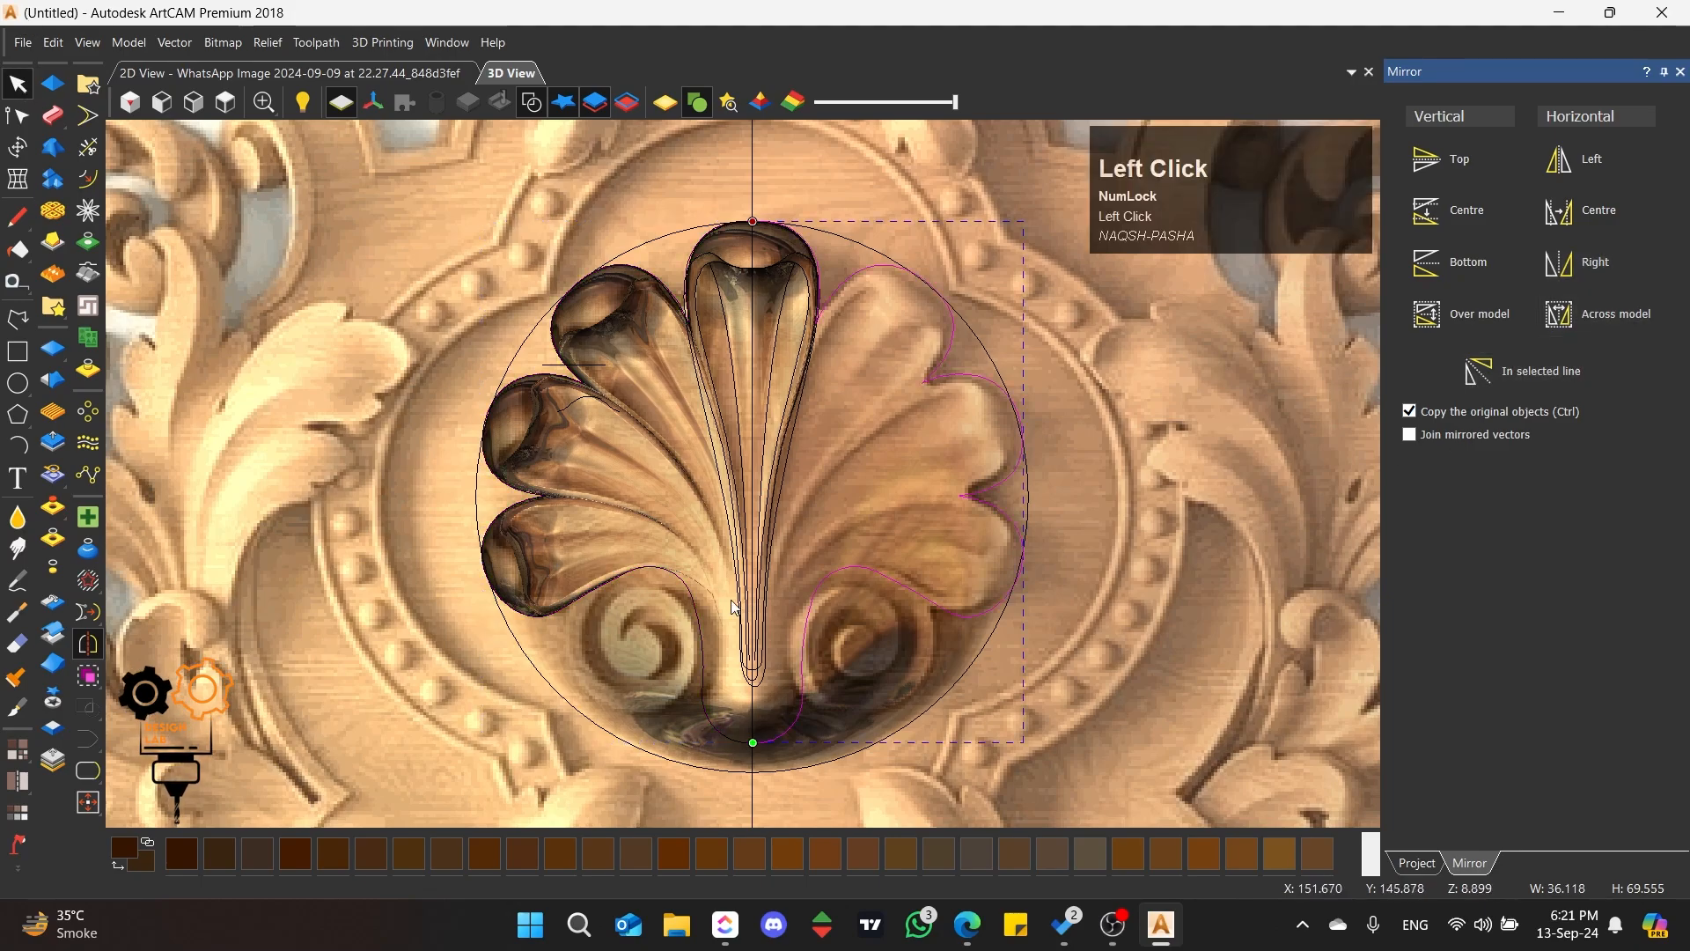
Step: Join the two outline halves by moving their end nodes and close the combined shell vector
shift+click(690, 593)
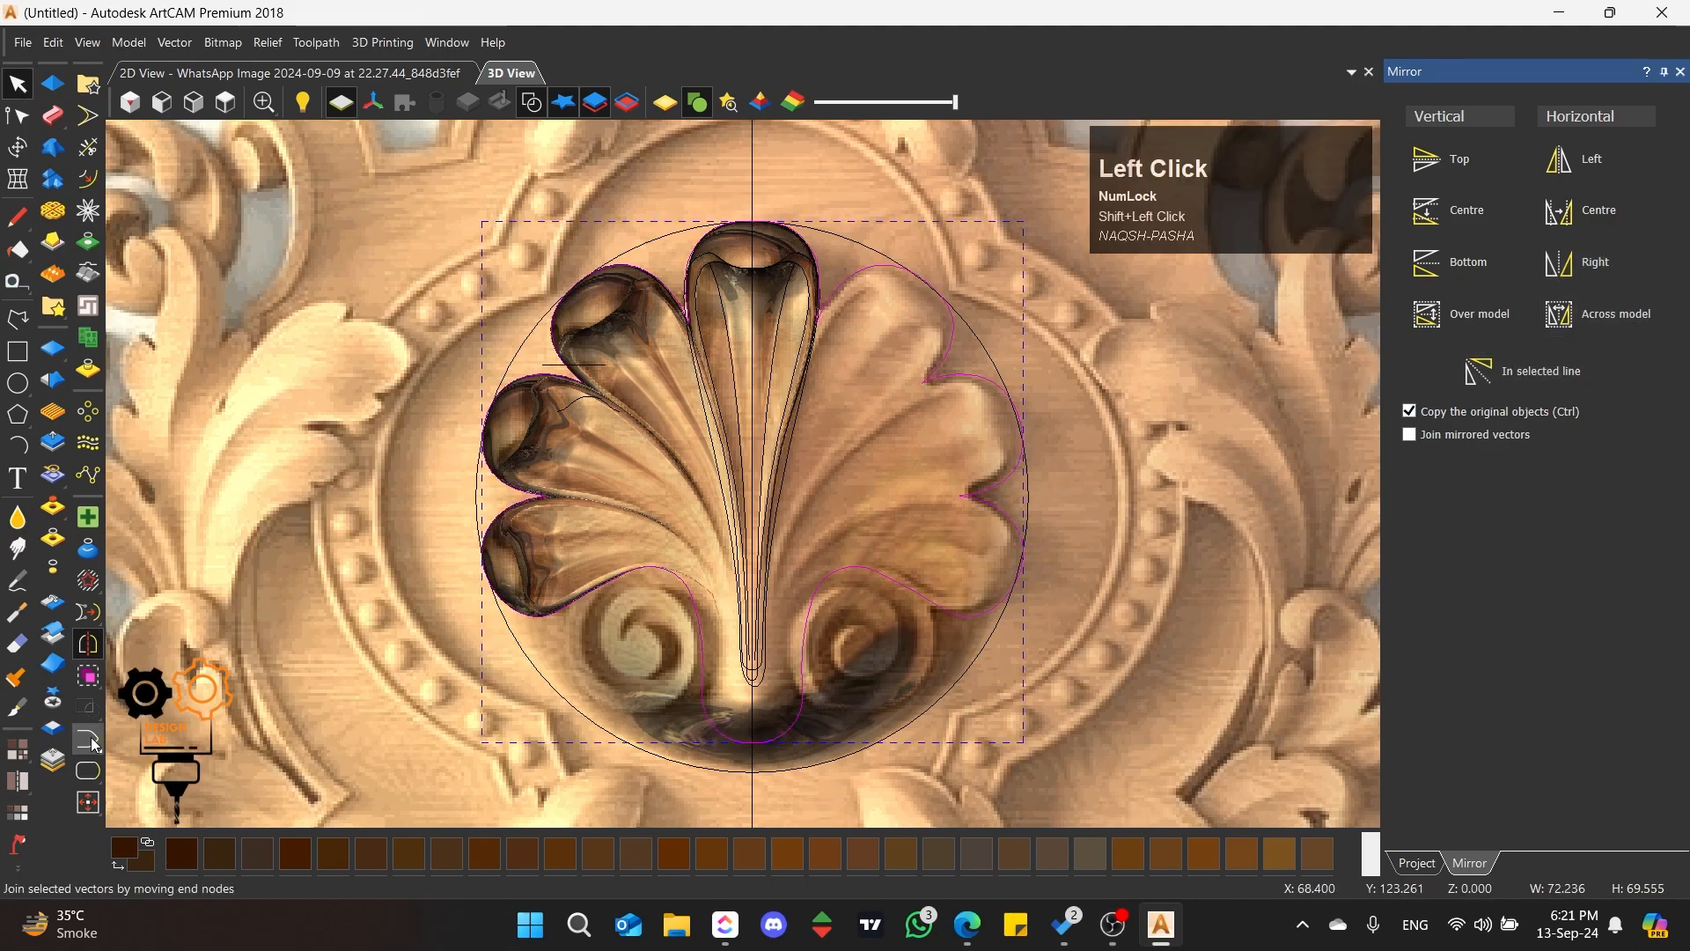
right_click(91, 775)
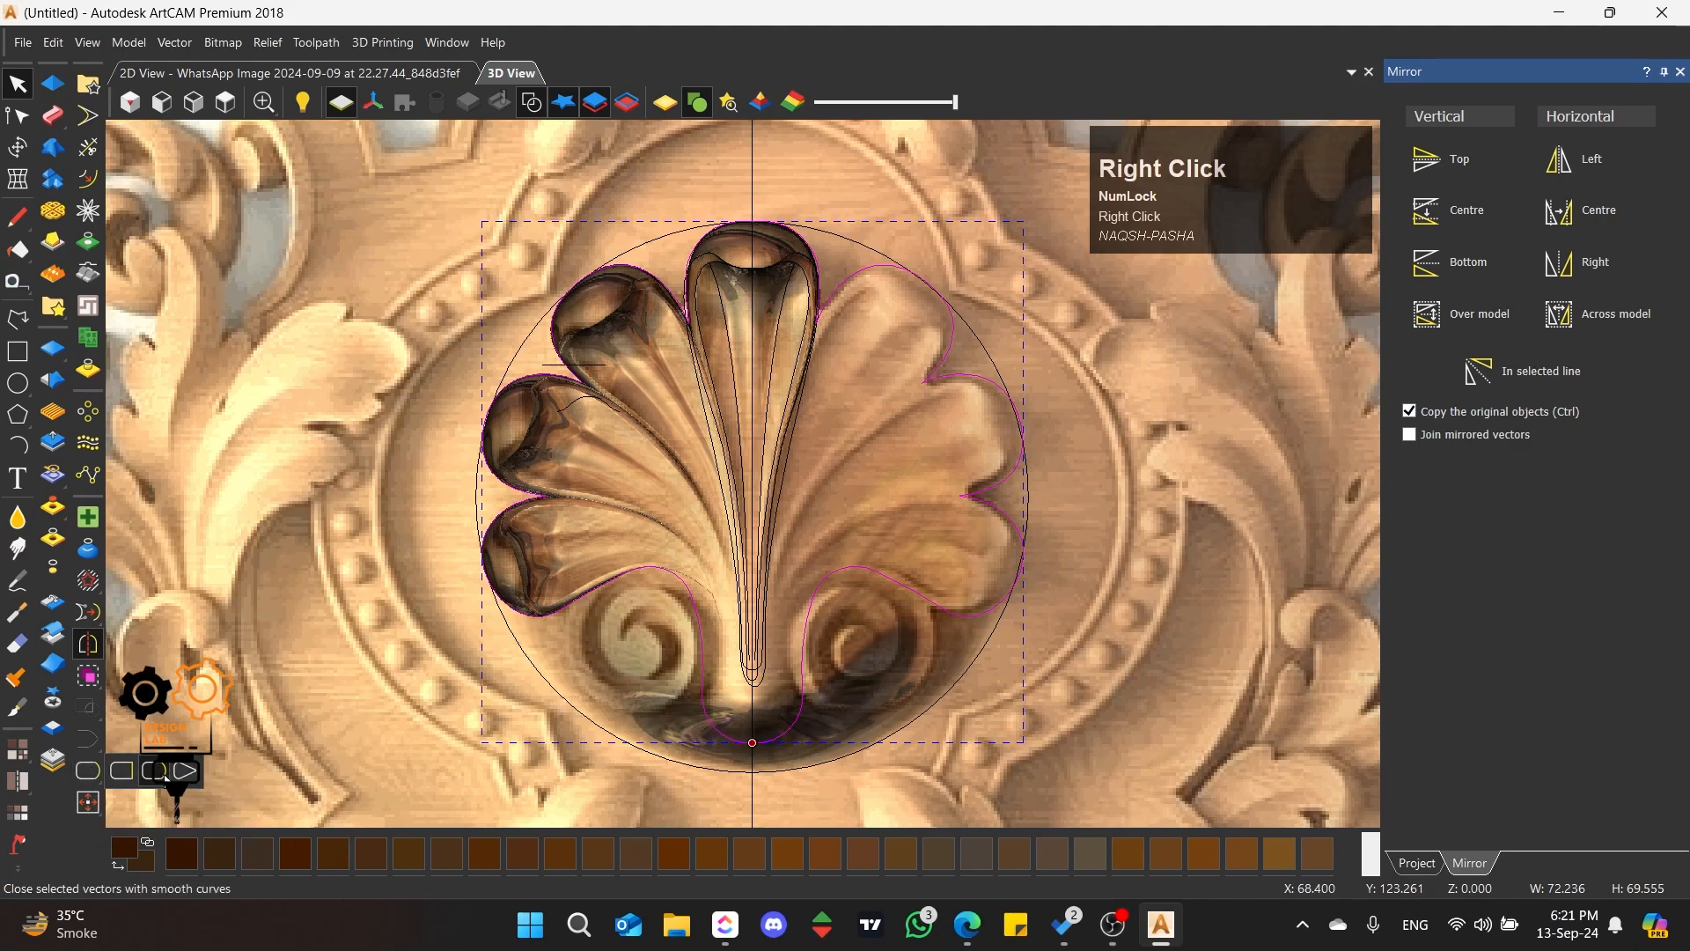
click(196, 780)
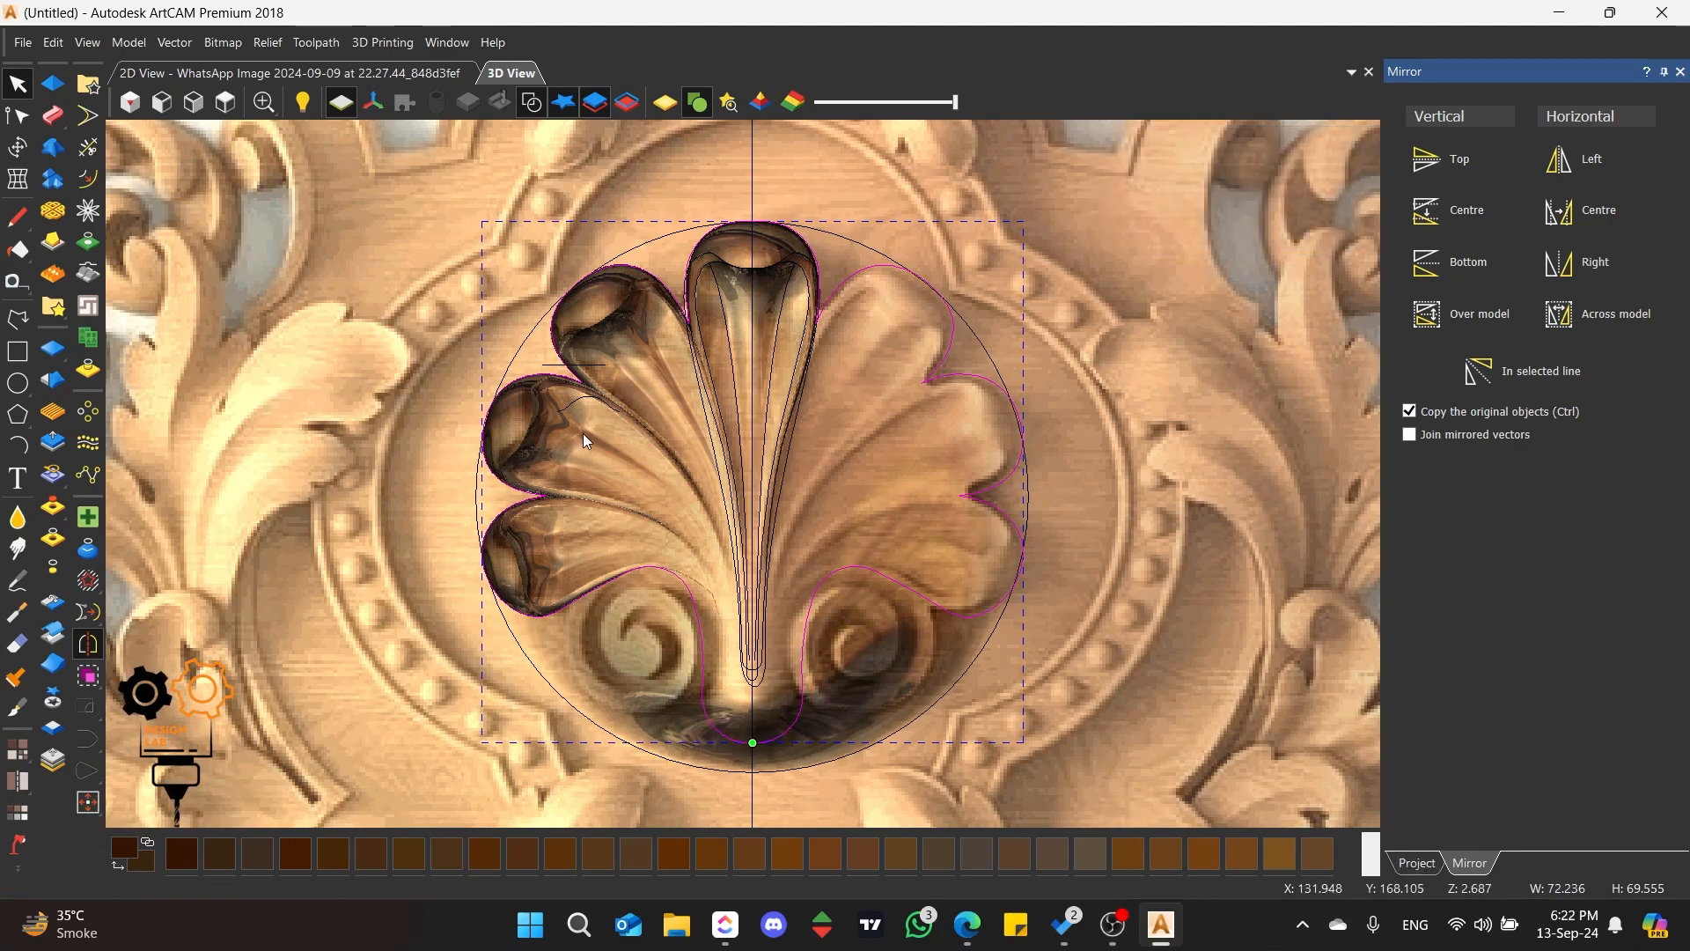
click(18, 85)
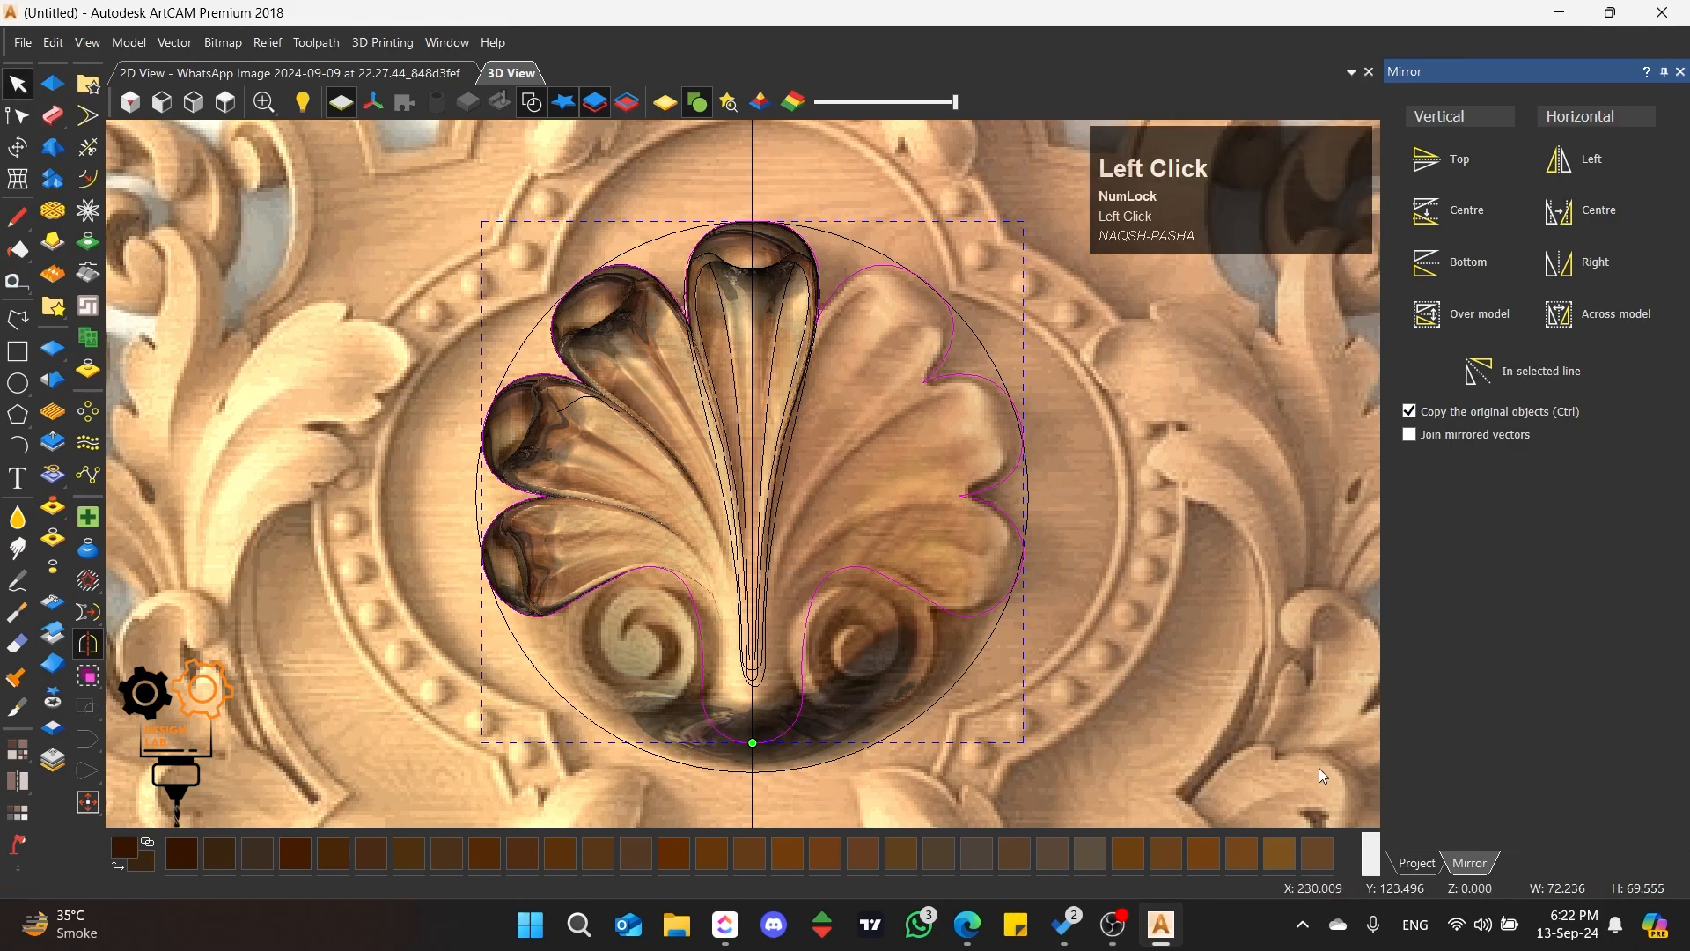
Step: Zero the Relief Layer outside the closed shell outline and inspect the cut edge in a tilted view
click(1442, 865)
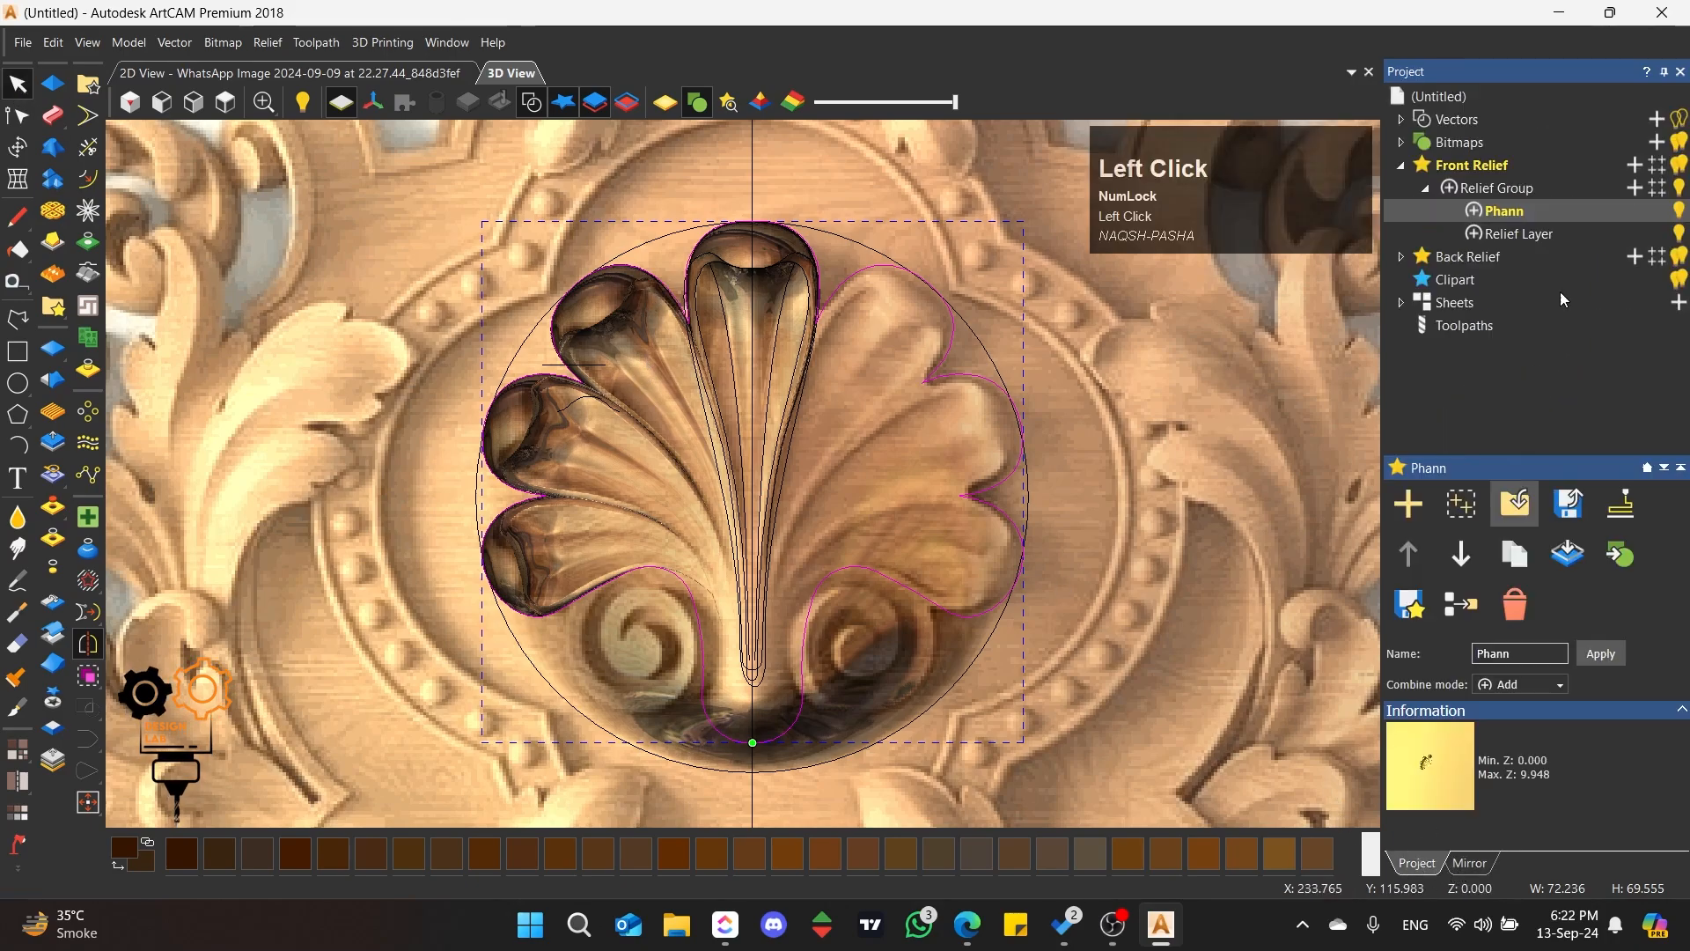
click(1555, 238)
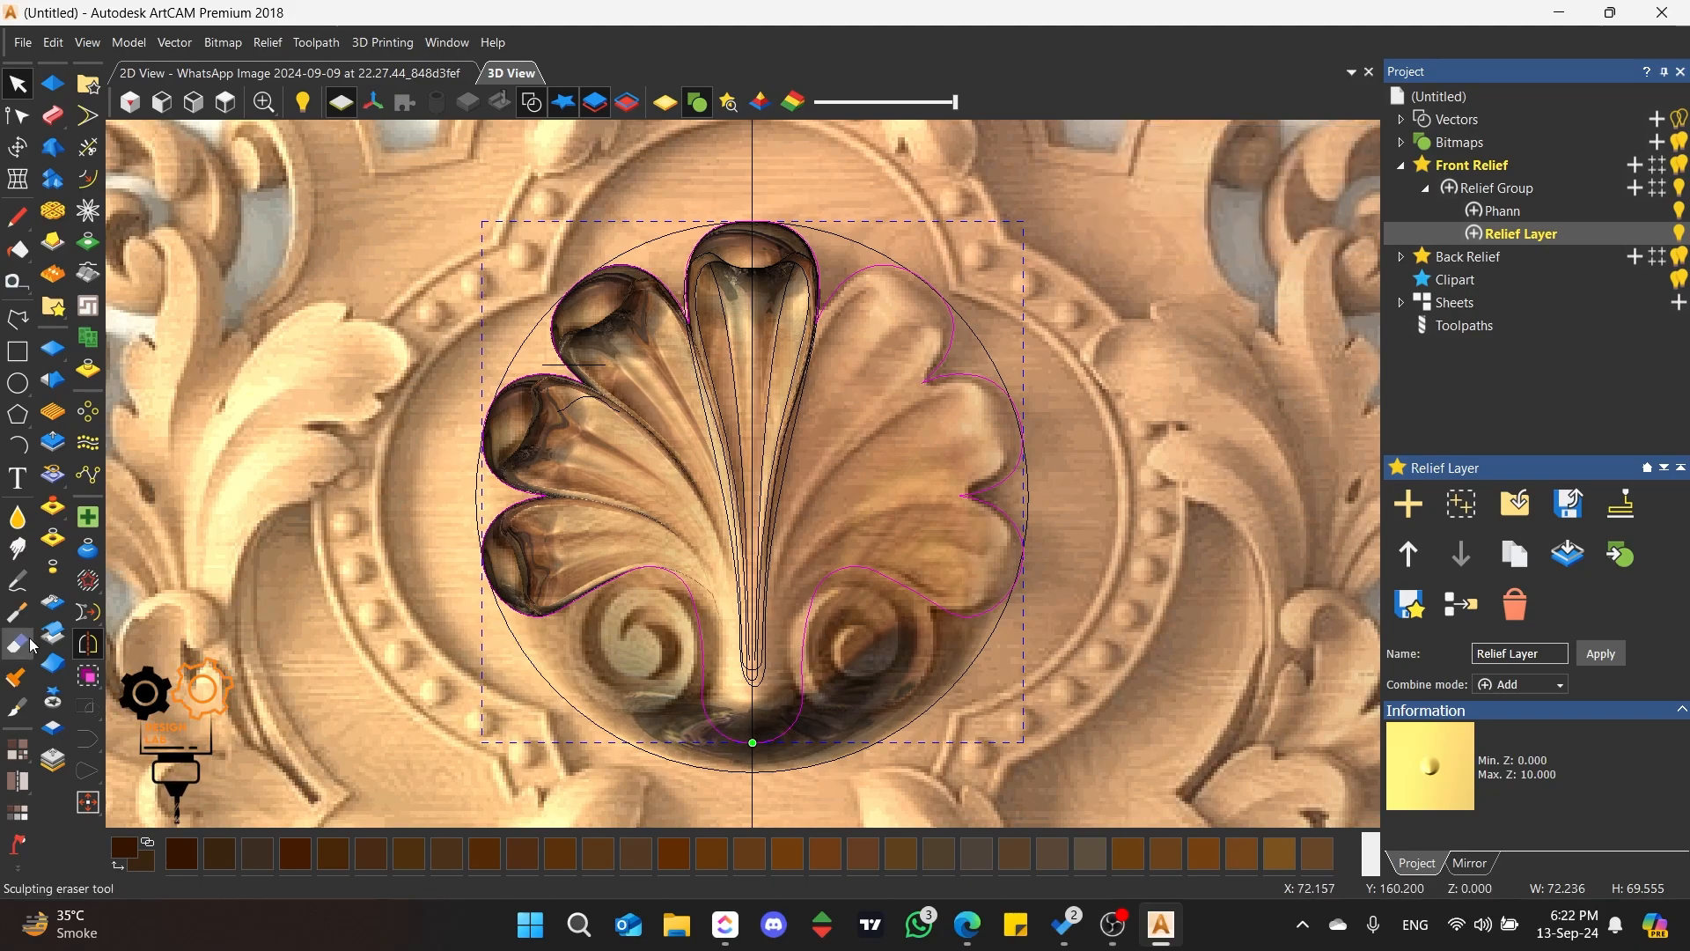
click(52, 574)
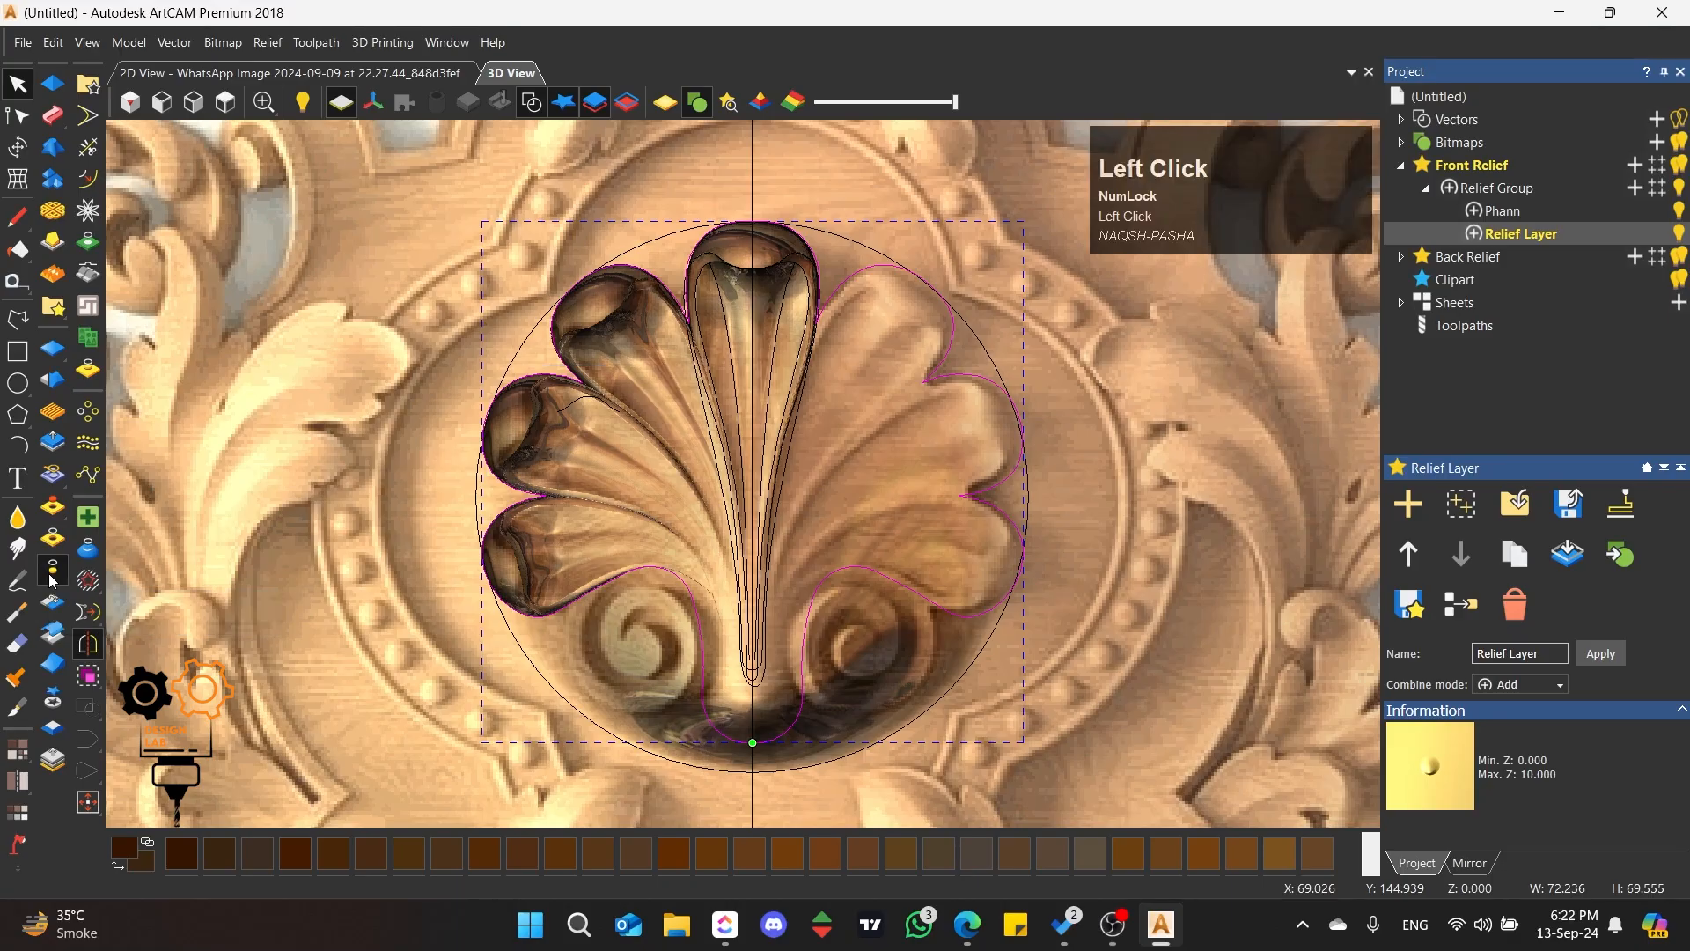
scroll(685, 661, up, 3)
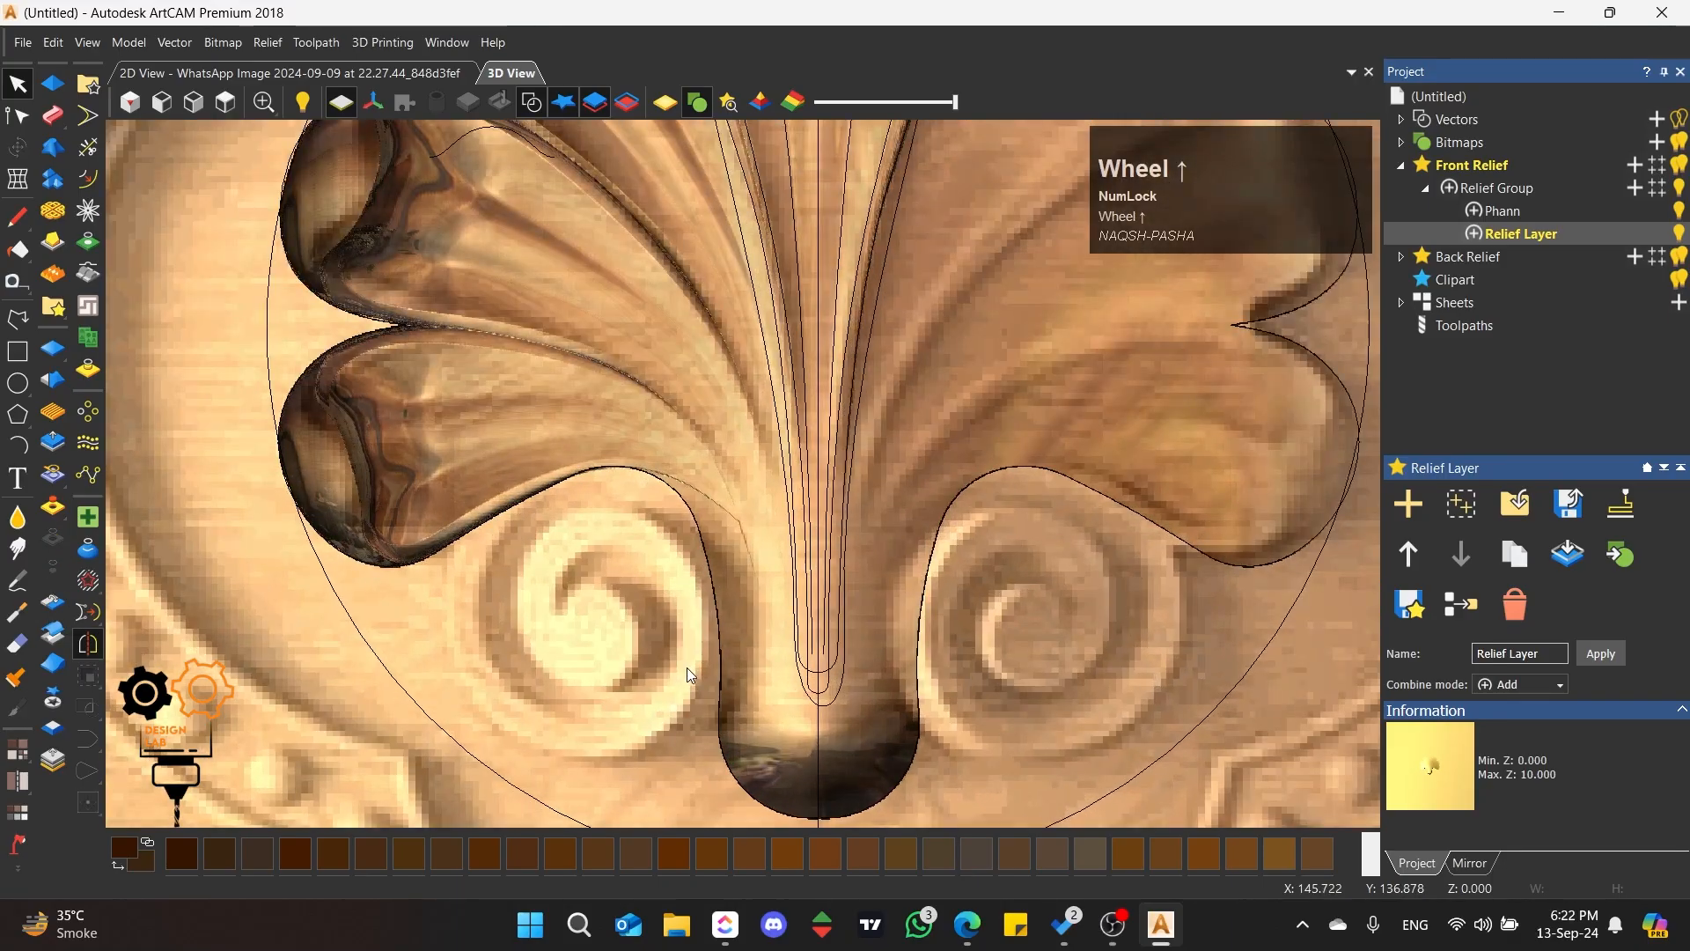
middle_drag(687, 668, 664, 434)
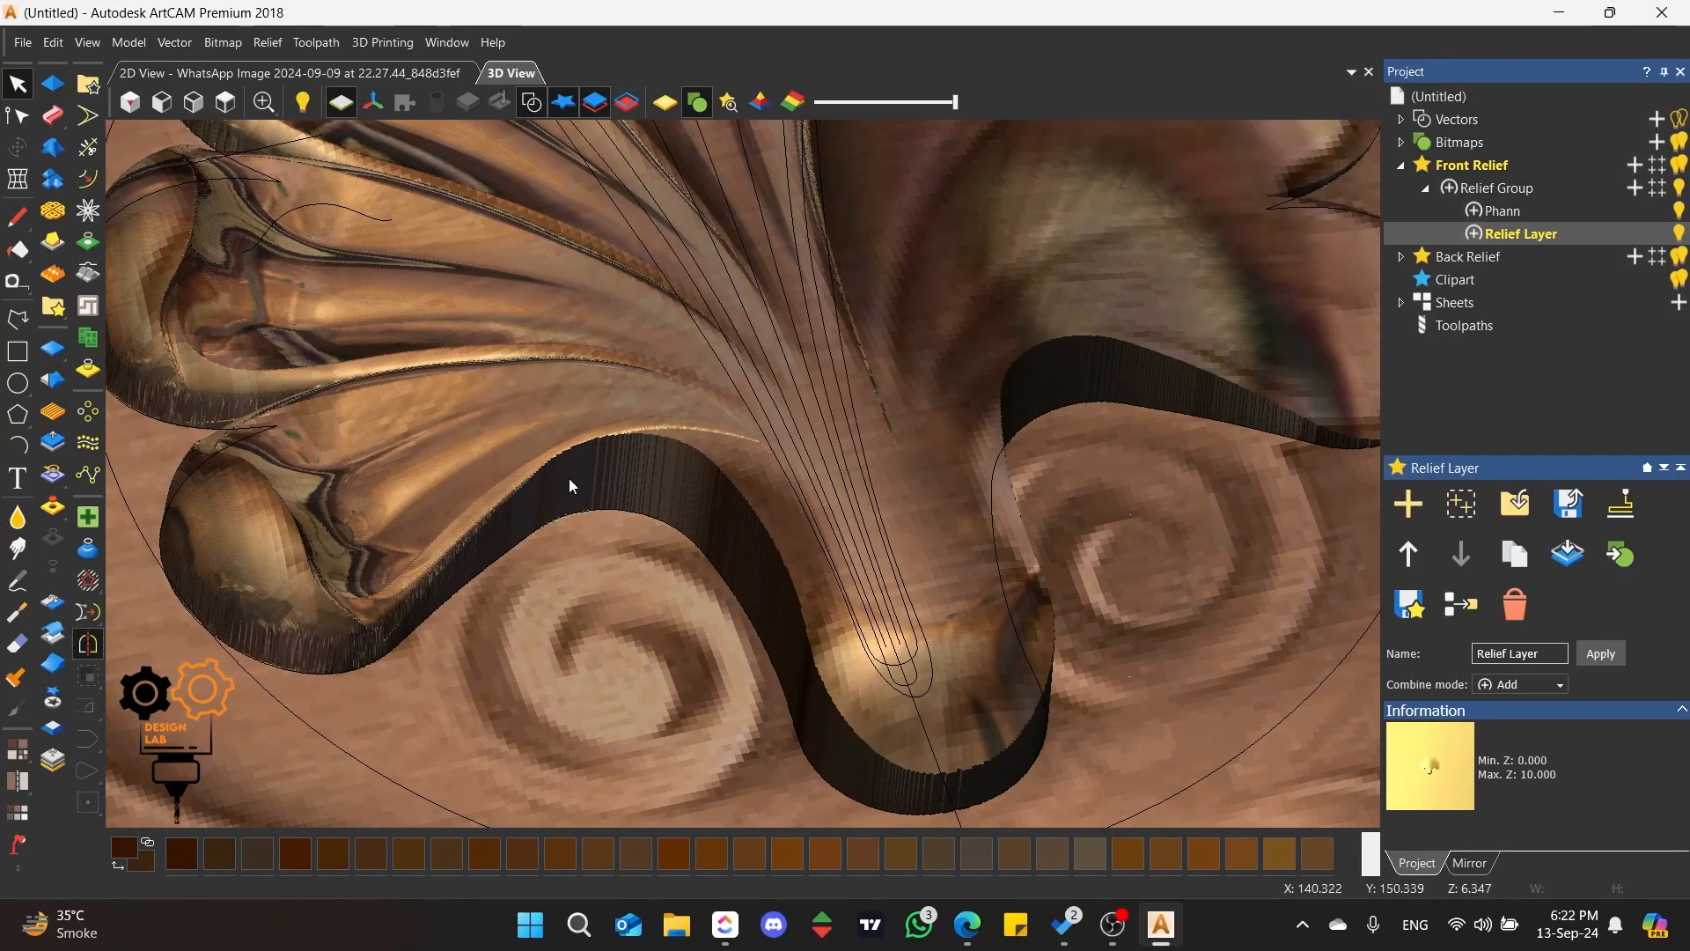
Step: Smooth the relief wall beside the left scroll with a round brush of 161 pixels radius at 47% strength
click(17, 517)
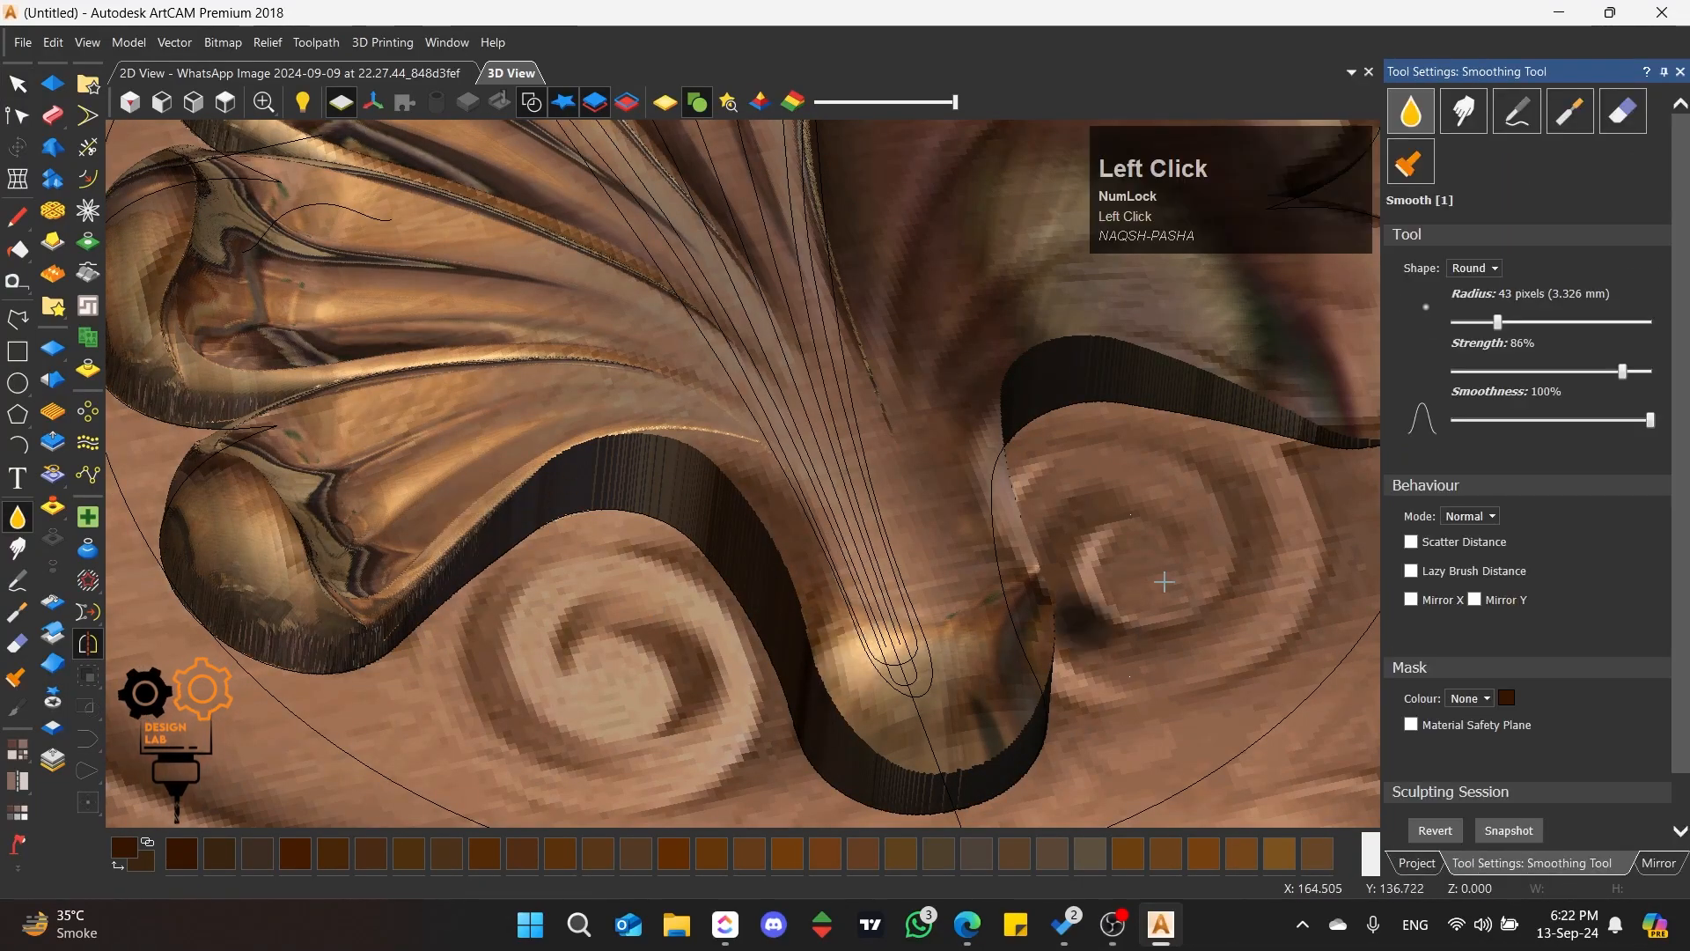
drag(1498, 322, 1554, 332)
click(1560, 372)
mouse_move(748, 563)
mouse_down()
mouse_move(804, 687)
mouse_move(782, 614)
mouse_move(849, 674)
mouse_up()
scroll(901, 540, up, 3)
middle_drag(902, 540, 726, 539)
mouse_move(722, 538)
mouse_down()
mouse_move(636, 534)
mouse_move(630, 486)
mouse_up()
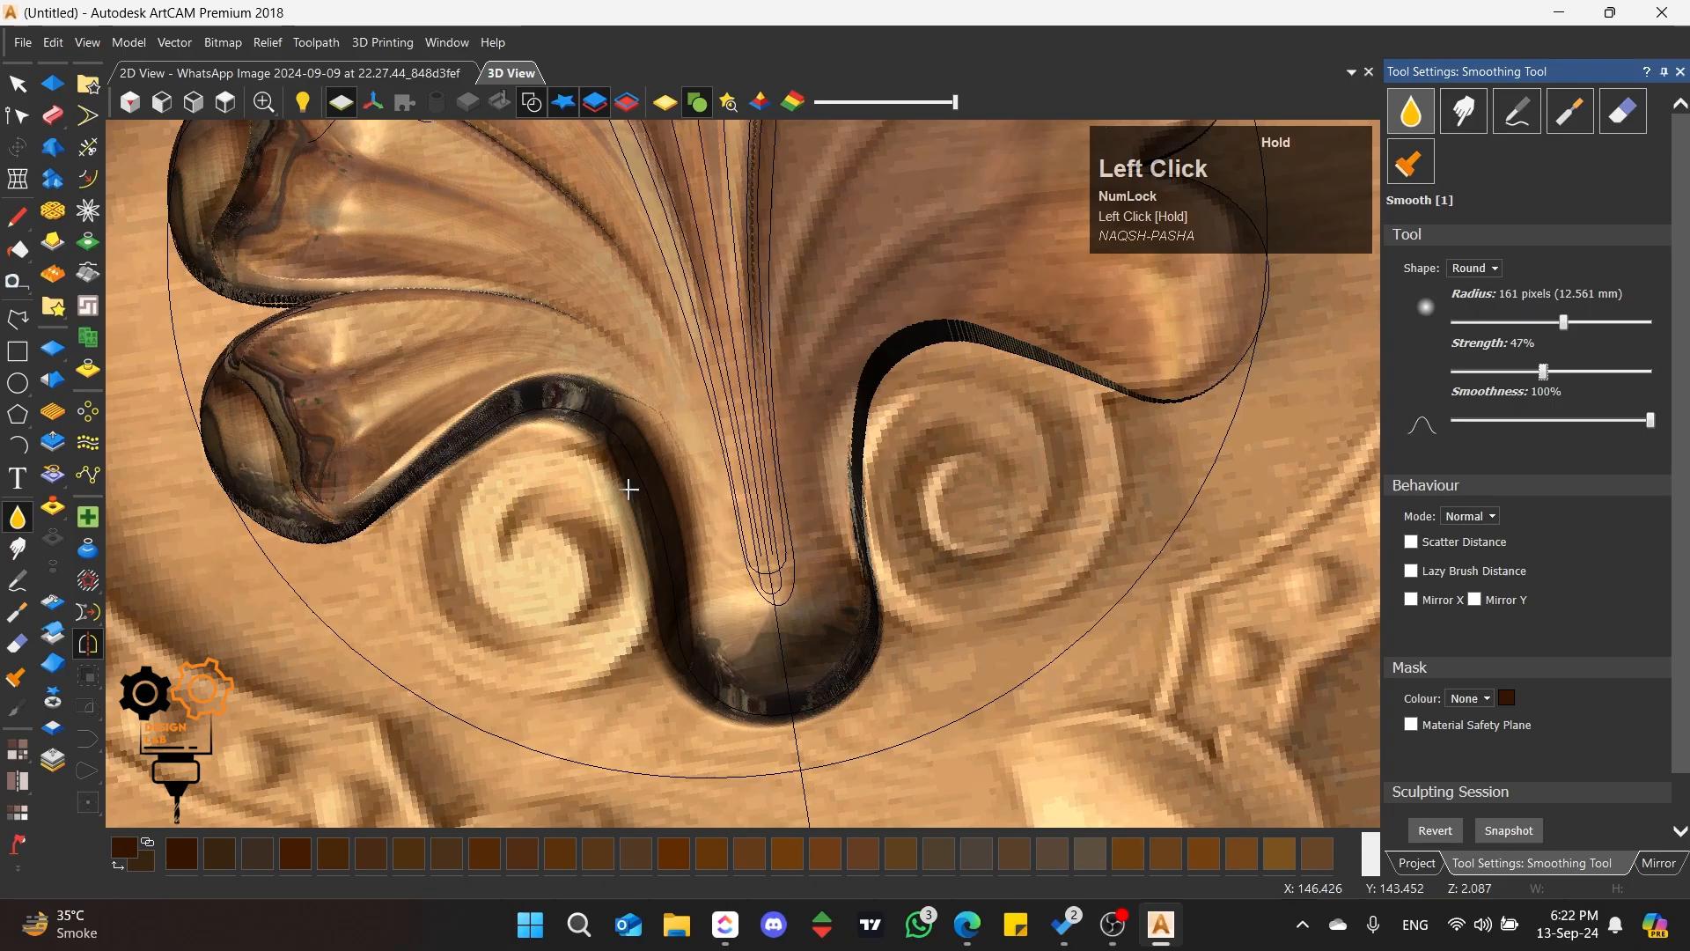
scroll(632, 489, up, 3)
middle_drag(642, 493, 804, 525)
click(802, 526)
Step: Reduce the smoothing radius to 69 pixels and smooth the relief between the left scroll and the stem
drag(1566, 323, 1517, 323)
mouse_move(735, 533)
mouse_down()
mouse_move(731, 480)
mouse_move(599, 344)
mouse_move(695, 426)
mouse_up()
scroll(818, 540, down, 3)
mouse_move(860, 566)
middle_down()
mouse_move(968, 457)
mouse_move(943, 434)
mouse_move(784, 539)
mouse_move(819, 588)
middle_up()
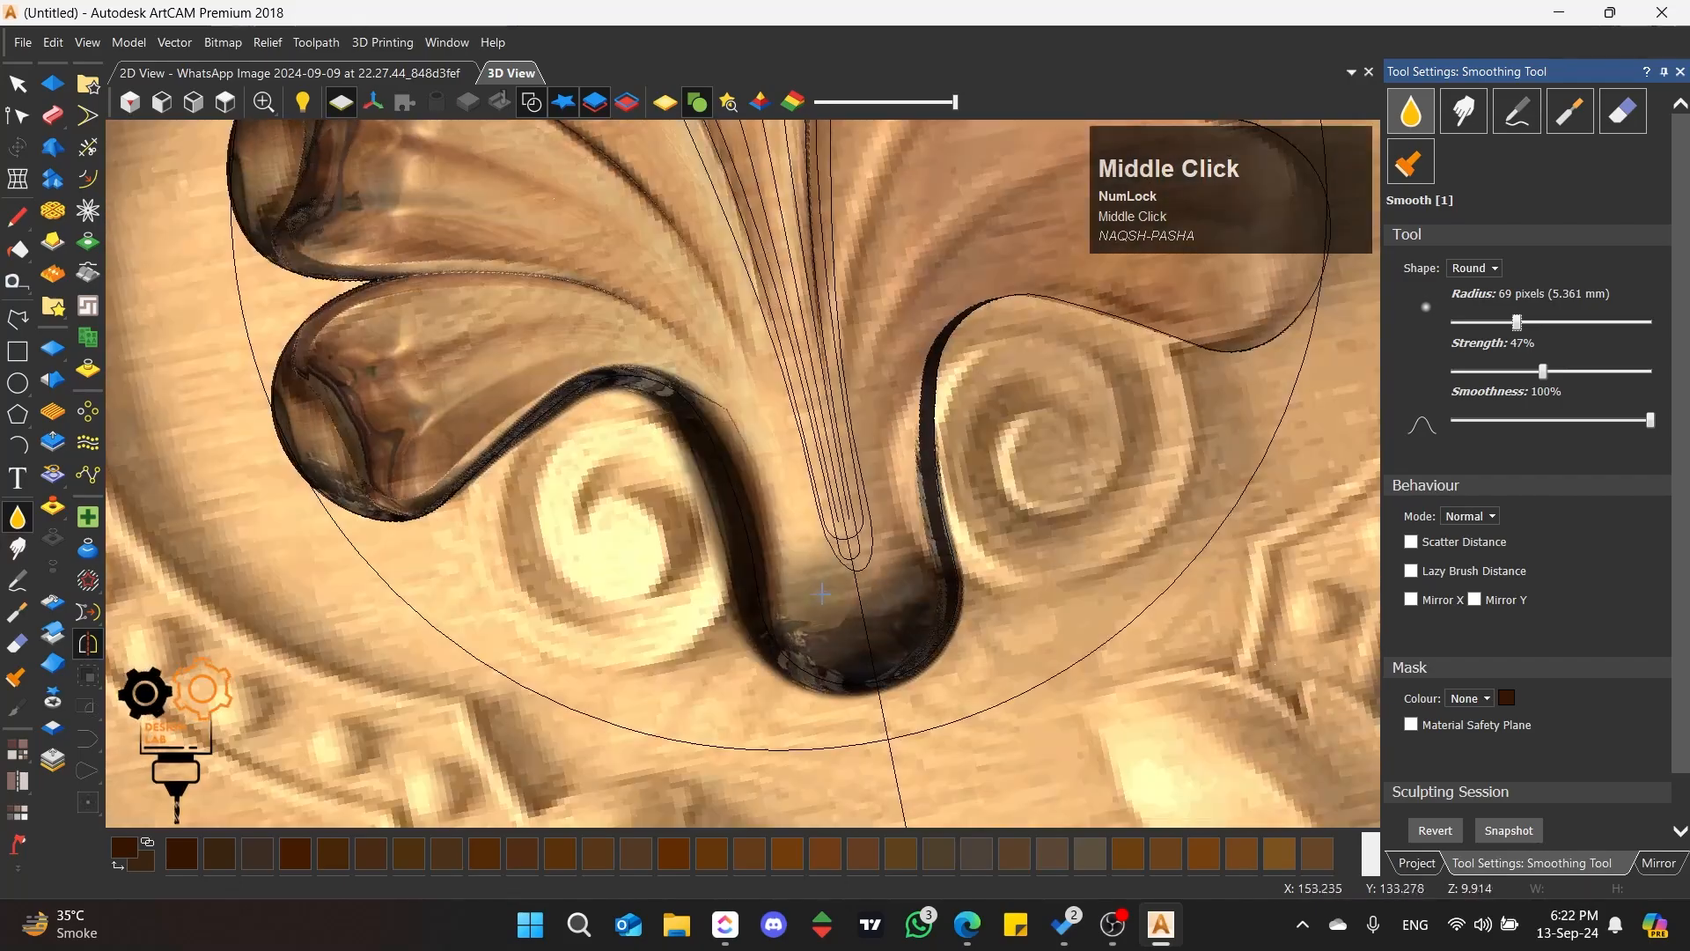
click(819, 588)
click(817, 583)
Step: Enlarge the smoothing radius to 156 pixels, smooth the lower stem, and finish smoothing in the top view
drag(1518, 322, 1563, 322)
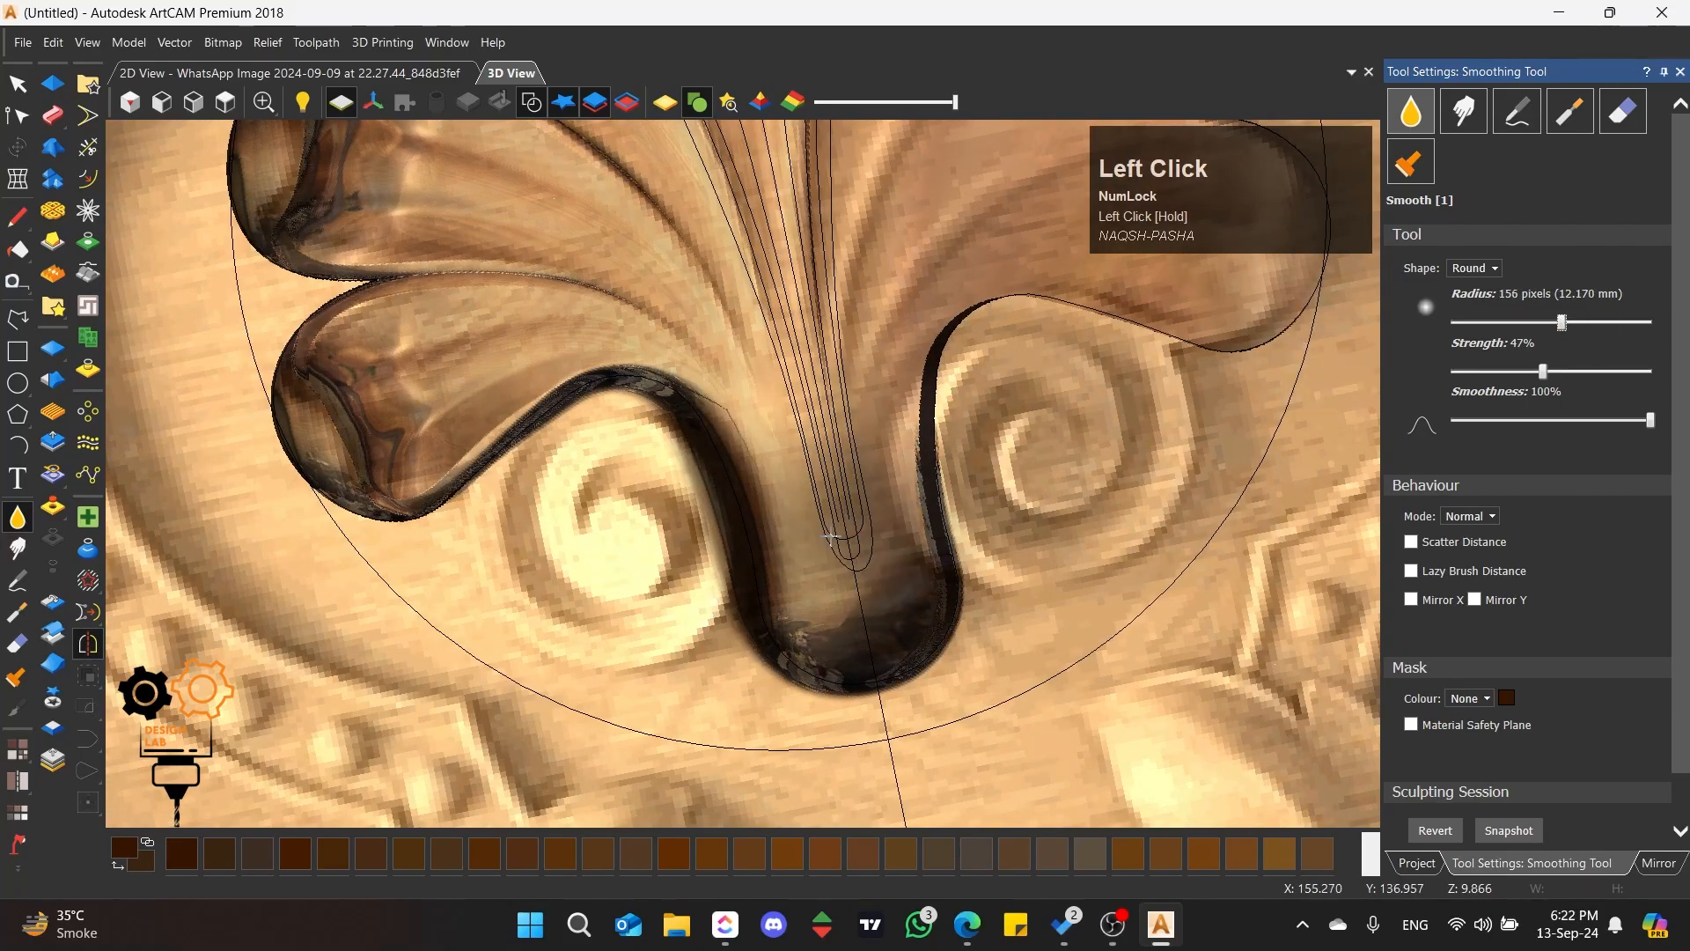
mouse_move(934, 458)
mouse_down()
mouse_move(931, 489)
mouse_move(793, 669)
mouse_move(686, 714)
mouse_up()
scroll(686, 714, down, 3)
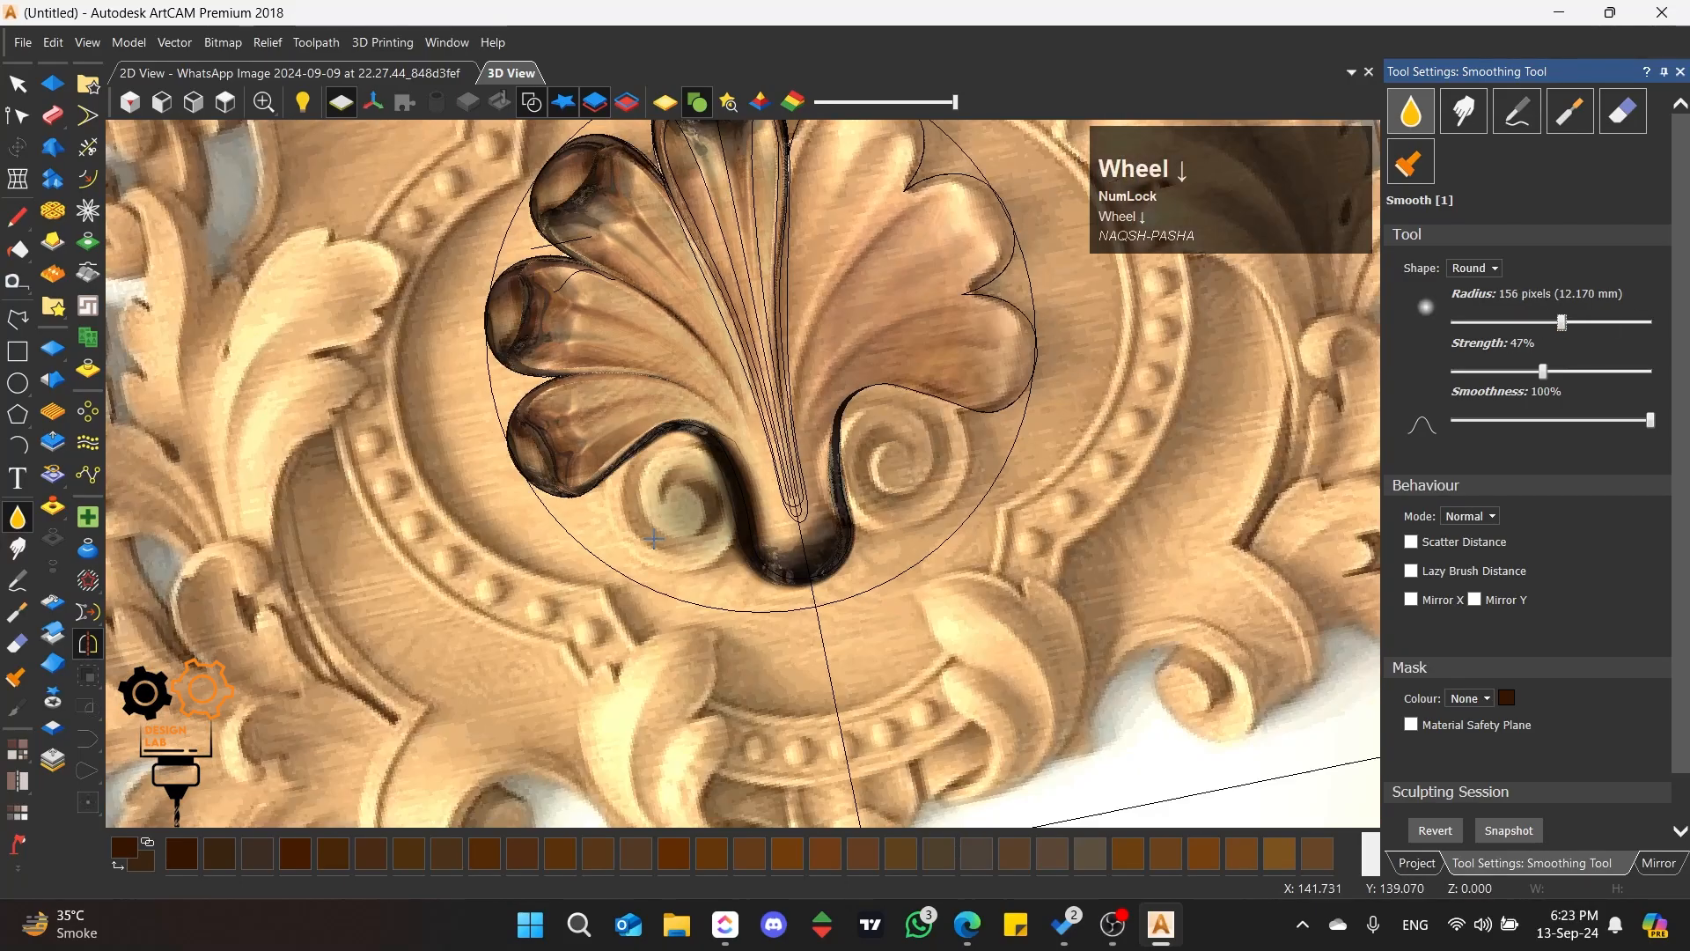
middle_drag(686, 714, 845, 480)
click(226, 103)
scroll(720, 441, up, 3)
click(22, 86)
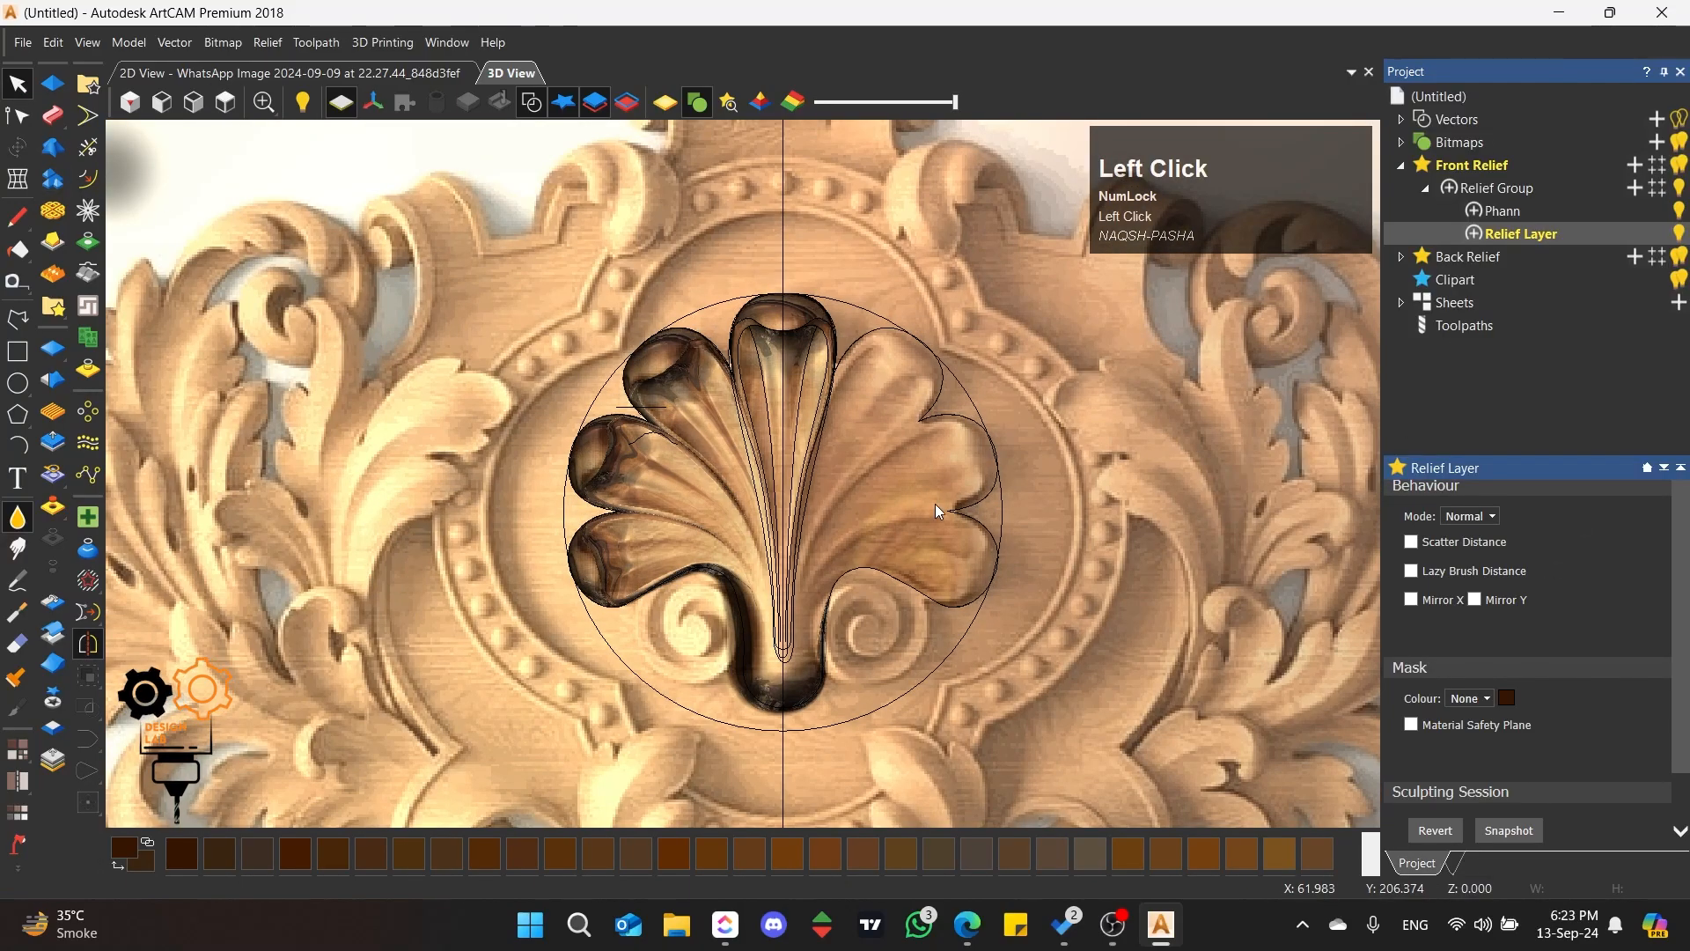
scroll(867, 583, up, 3)
scroll(785, 555, down, 3)
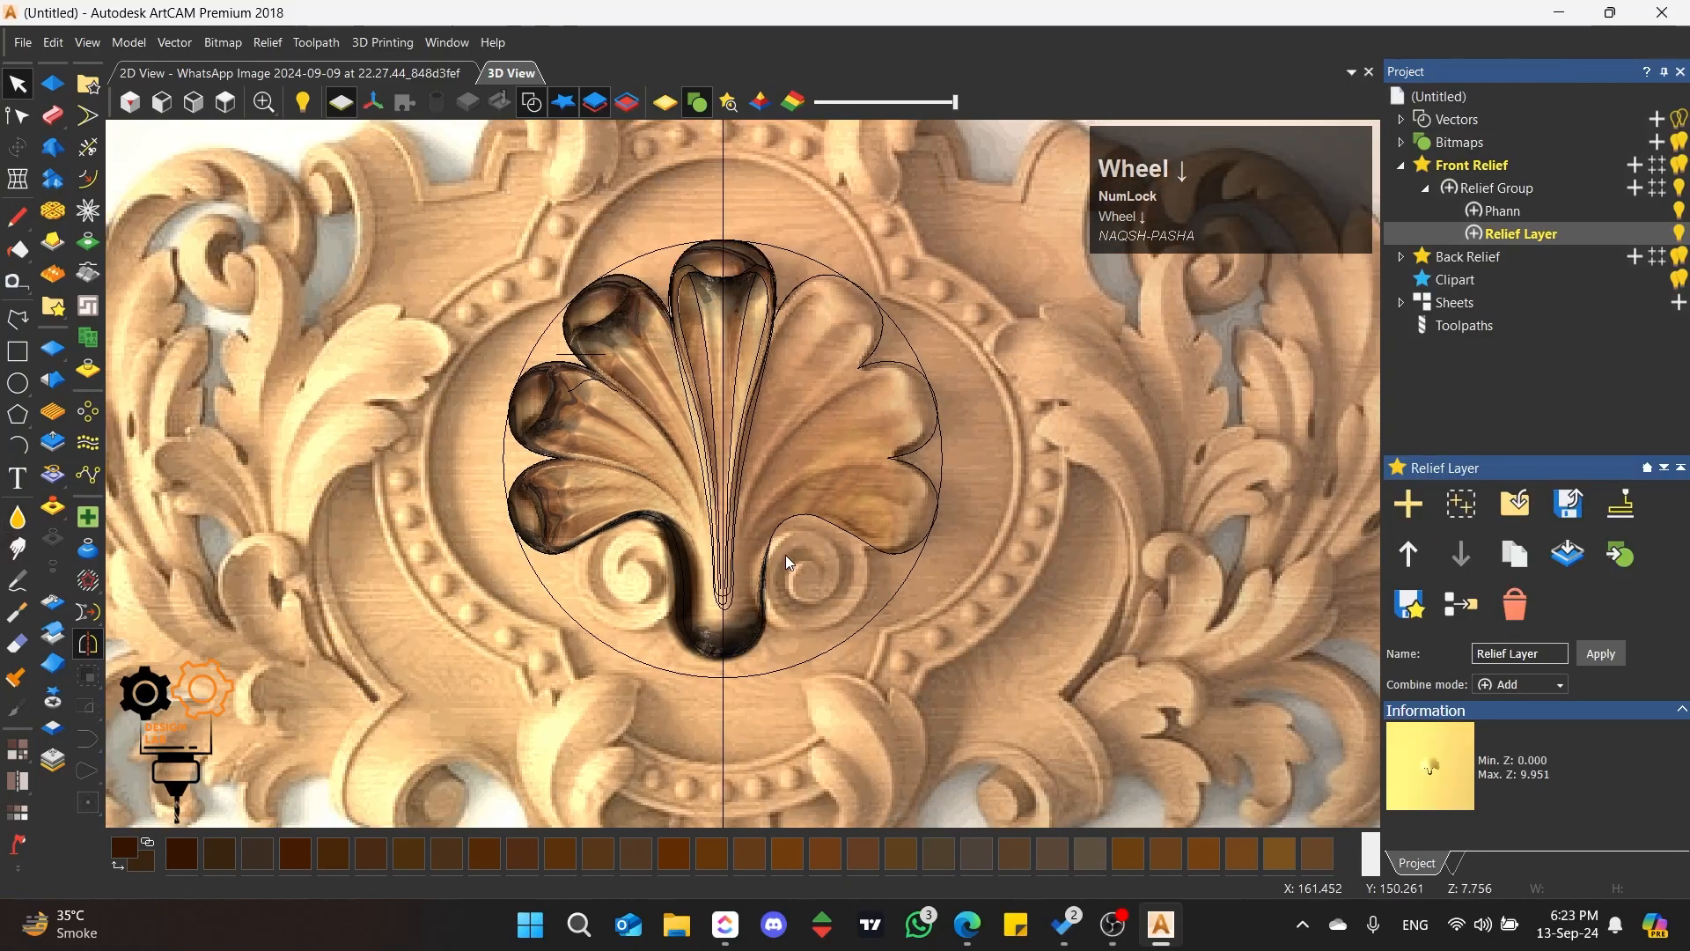
scroll(637, 546, up, 3)
click(637, 583)
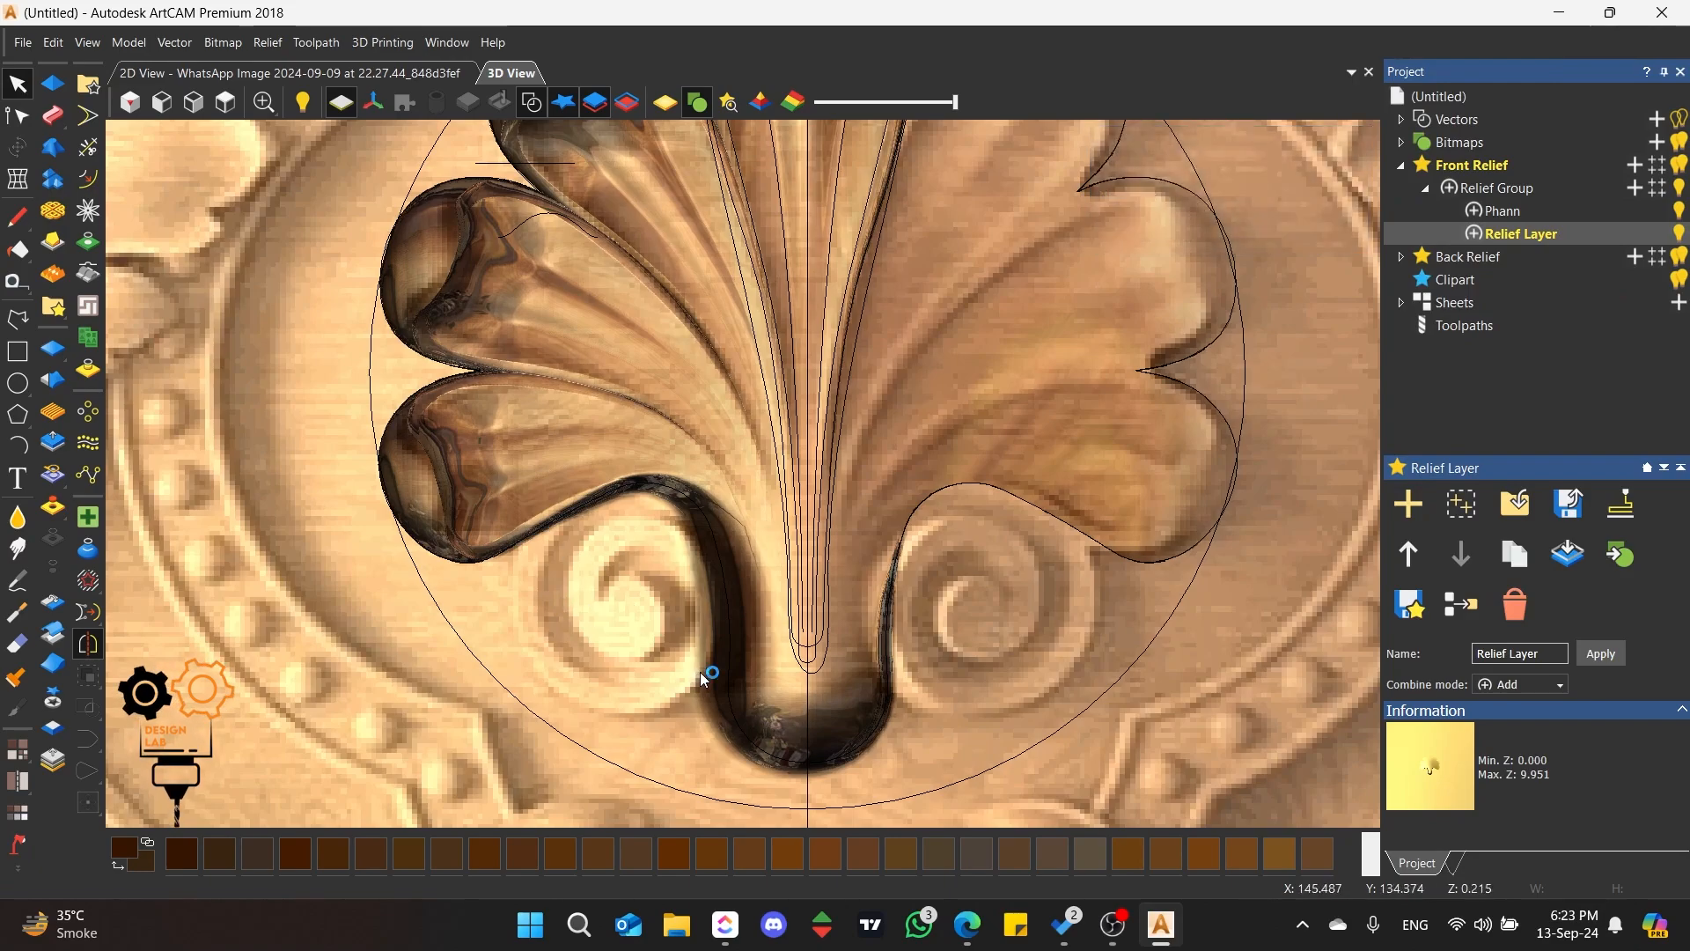
Step: Draw a circle of about 3.2 mm radius over the centre of the left scroll
scroll(704, 679, up, 3)
scroll(708, 627, down, 2)
click(17, 383)
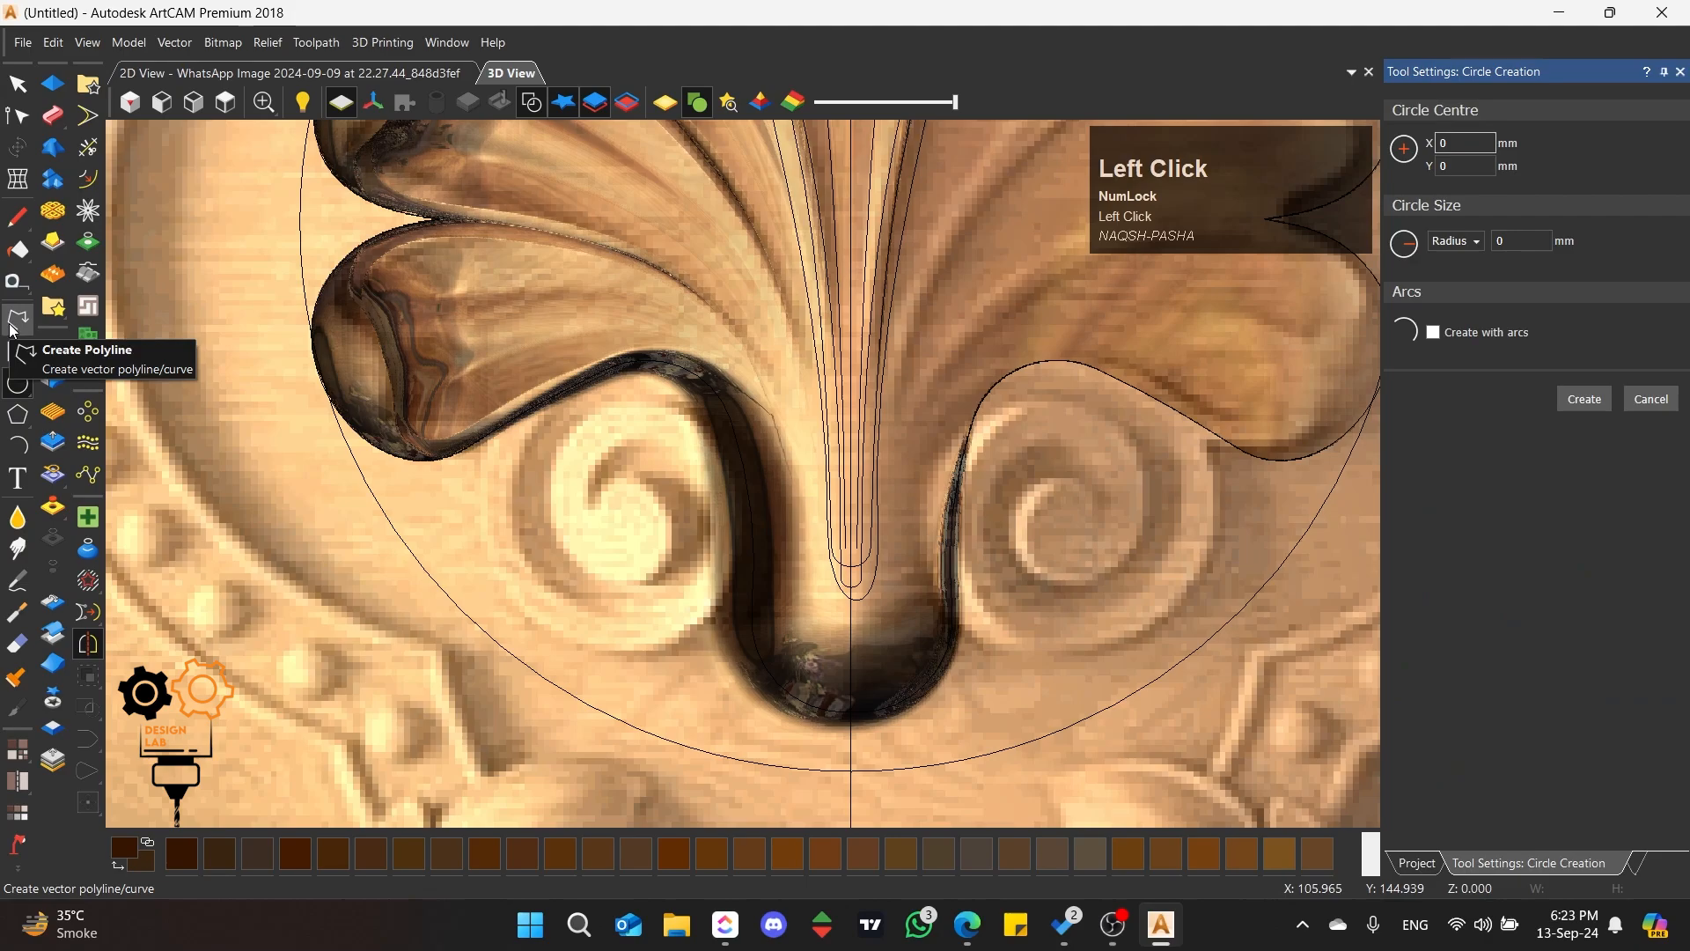
drag(633, 528, 585, 522)
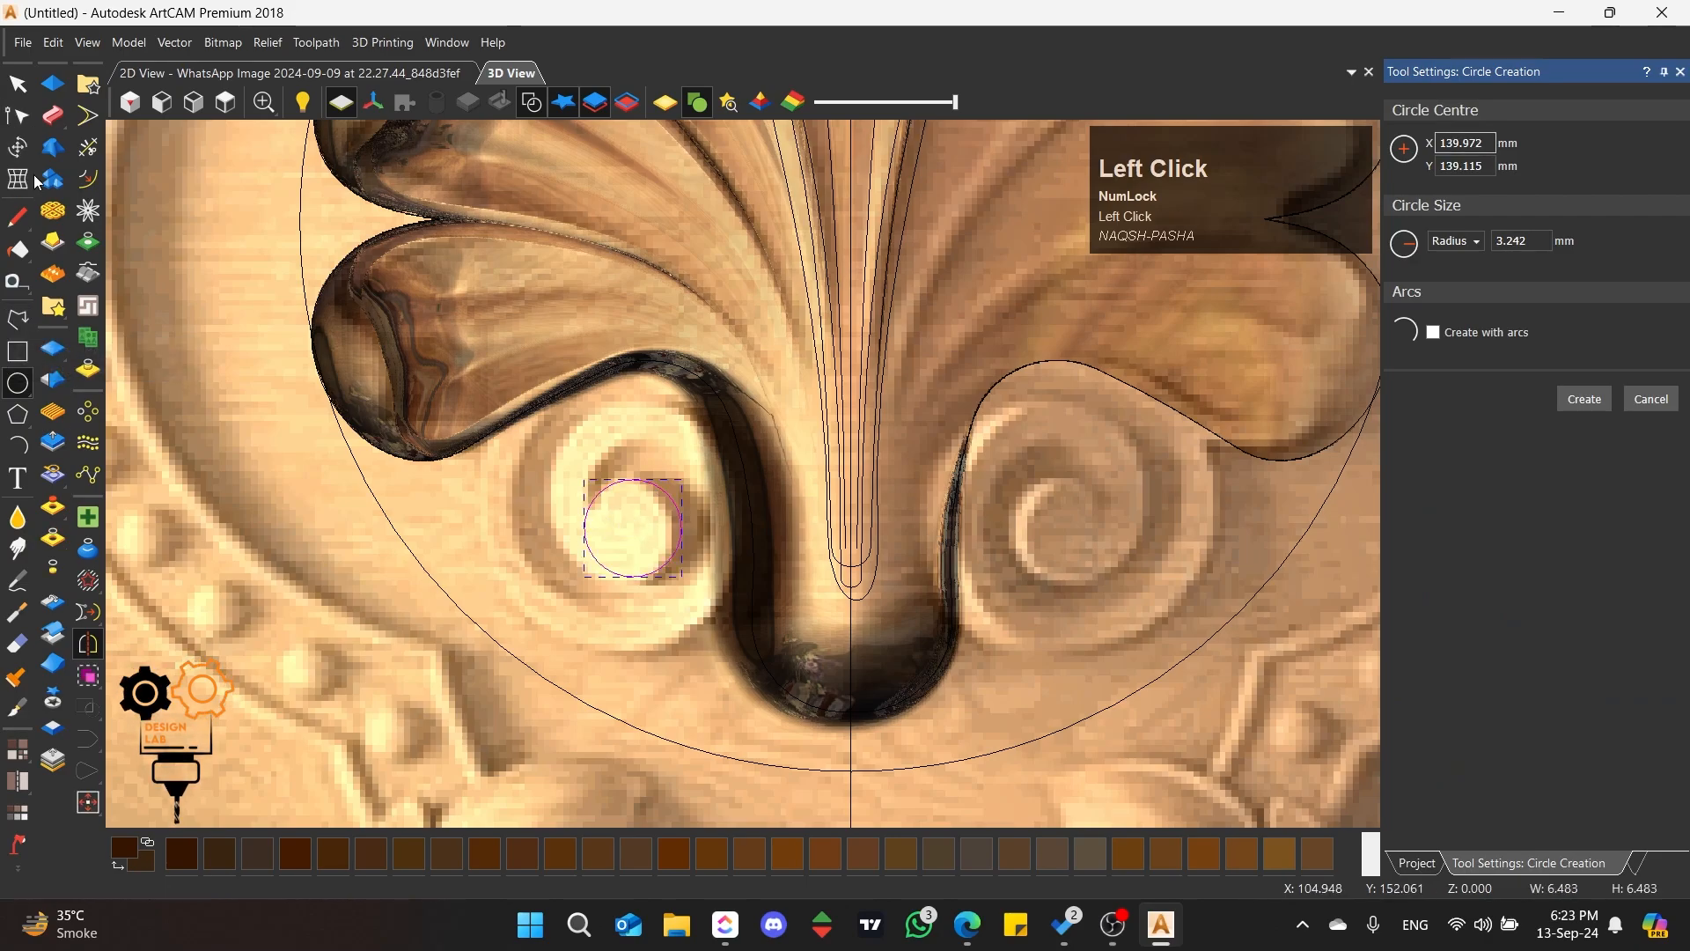
Step: Draw an open five-point polyline roughly following the left scroll's inner spiral from the circle's edge down to the stem
click(17, 318)
scroll(603, 515, up, 2)
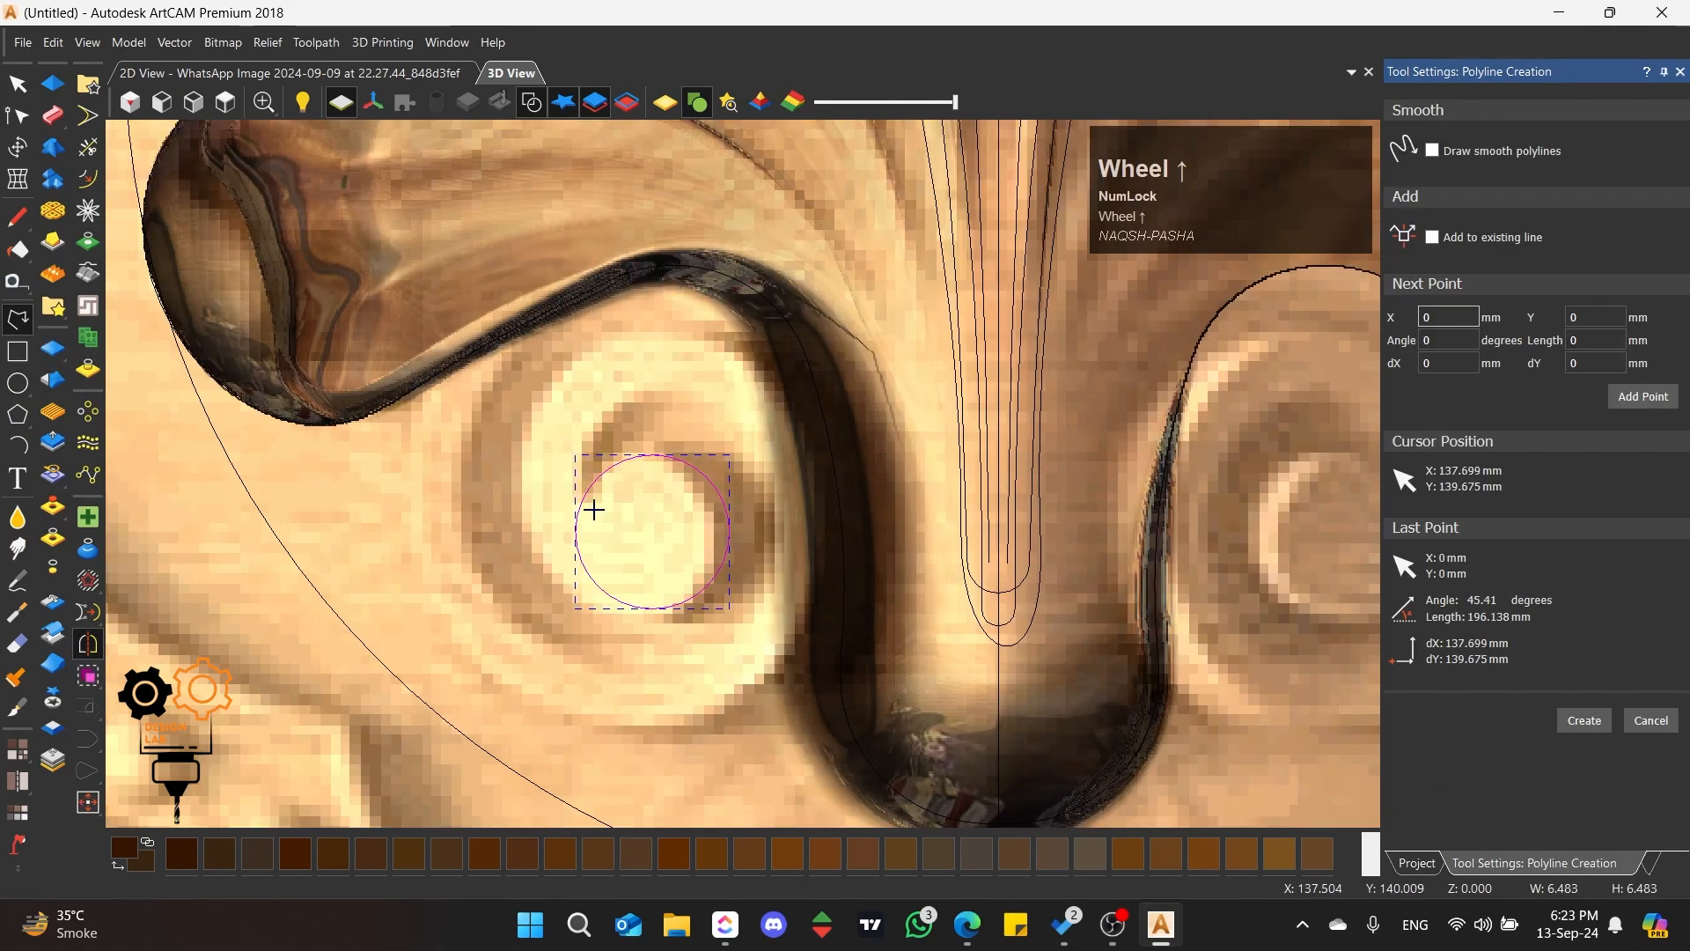
click(585, 497)
click(685, 517)
click(568, 547)
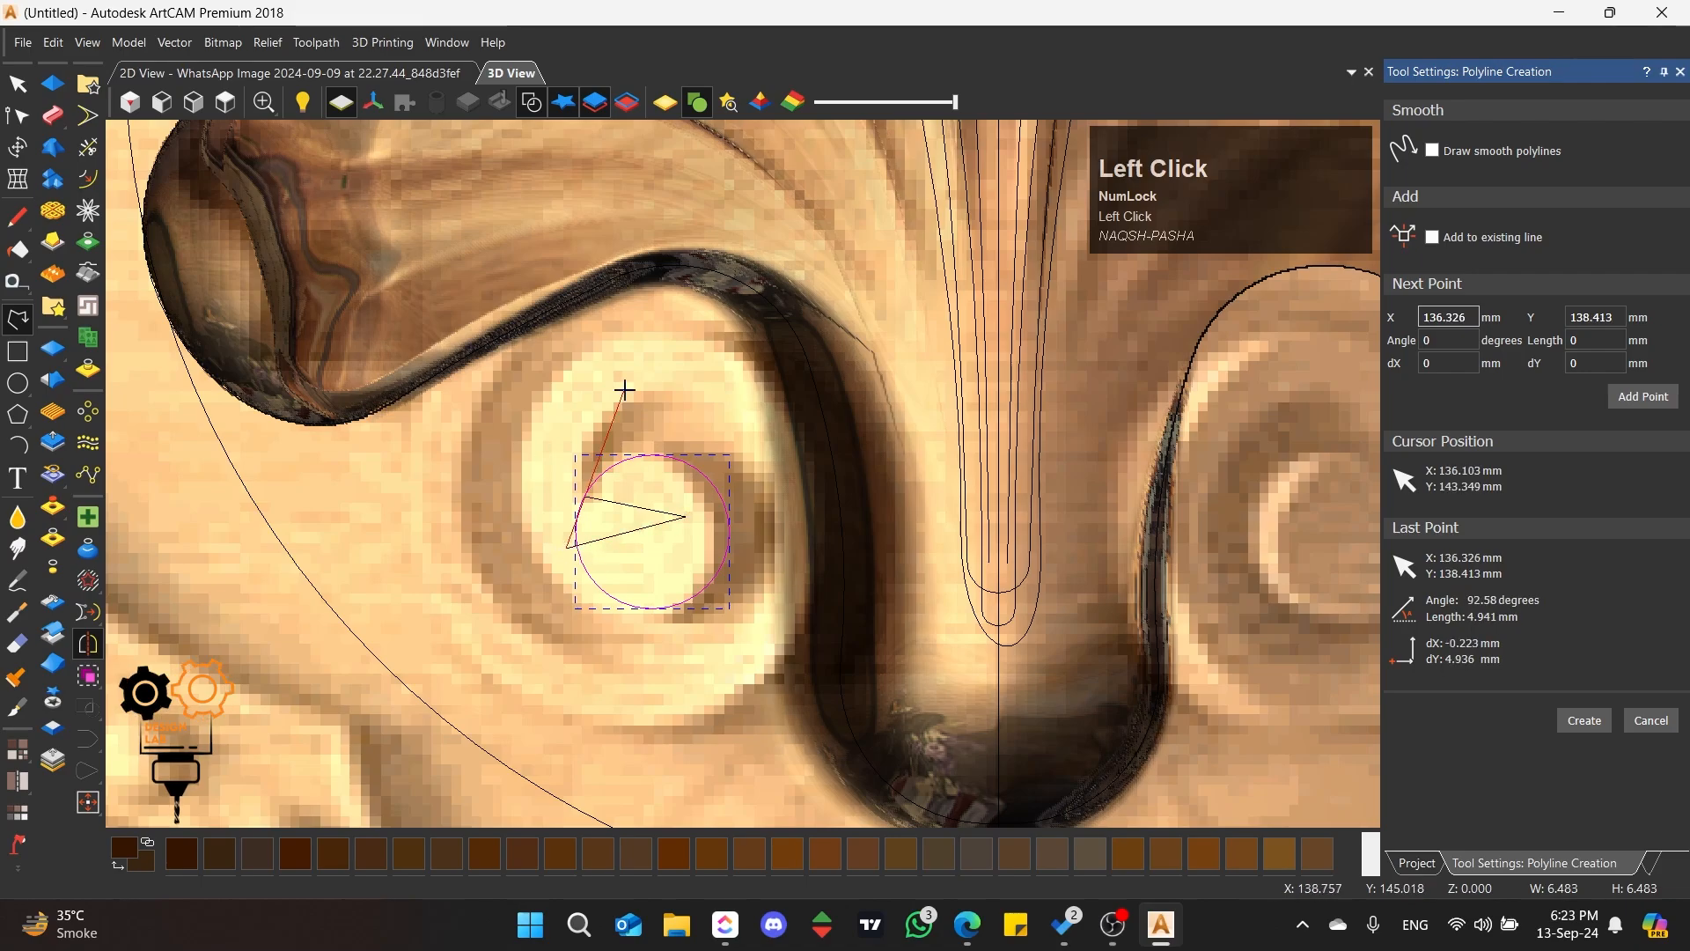
click(638, 365)
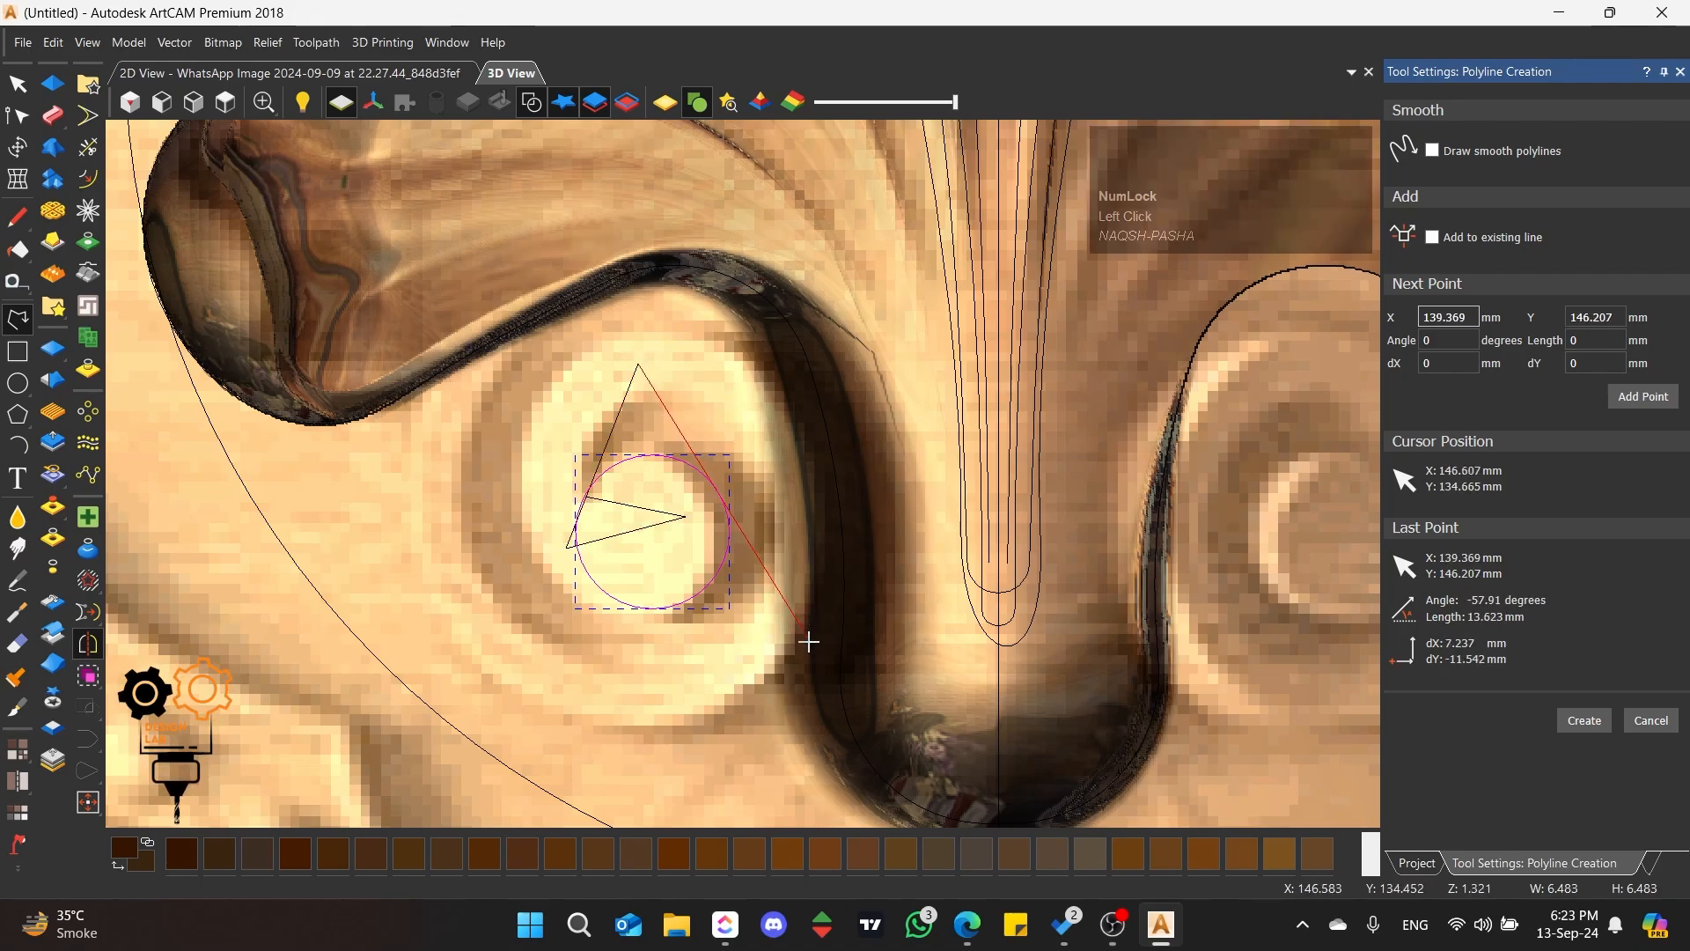
scroll(803, 671, down, 1)
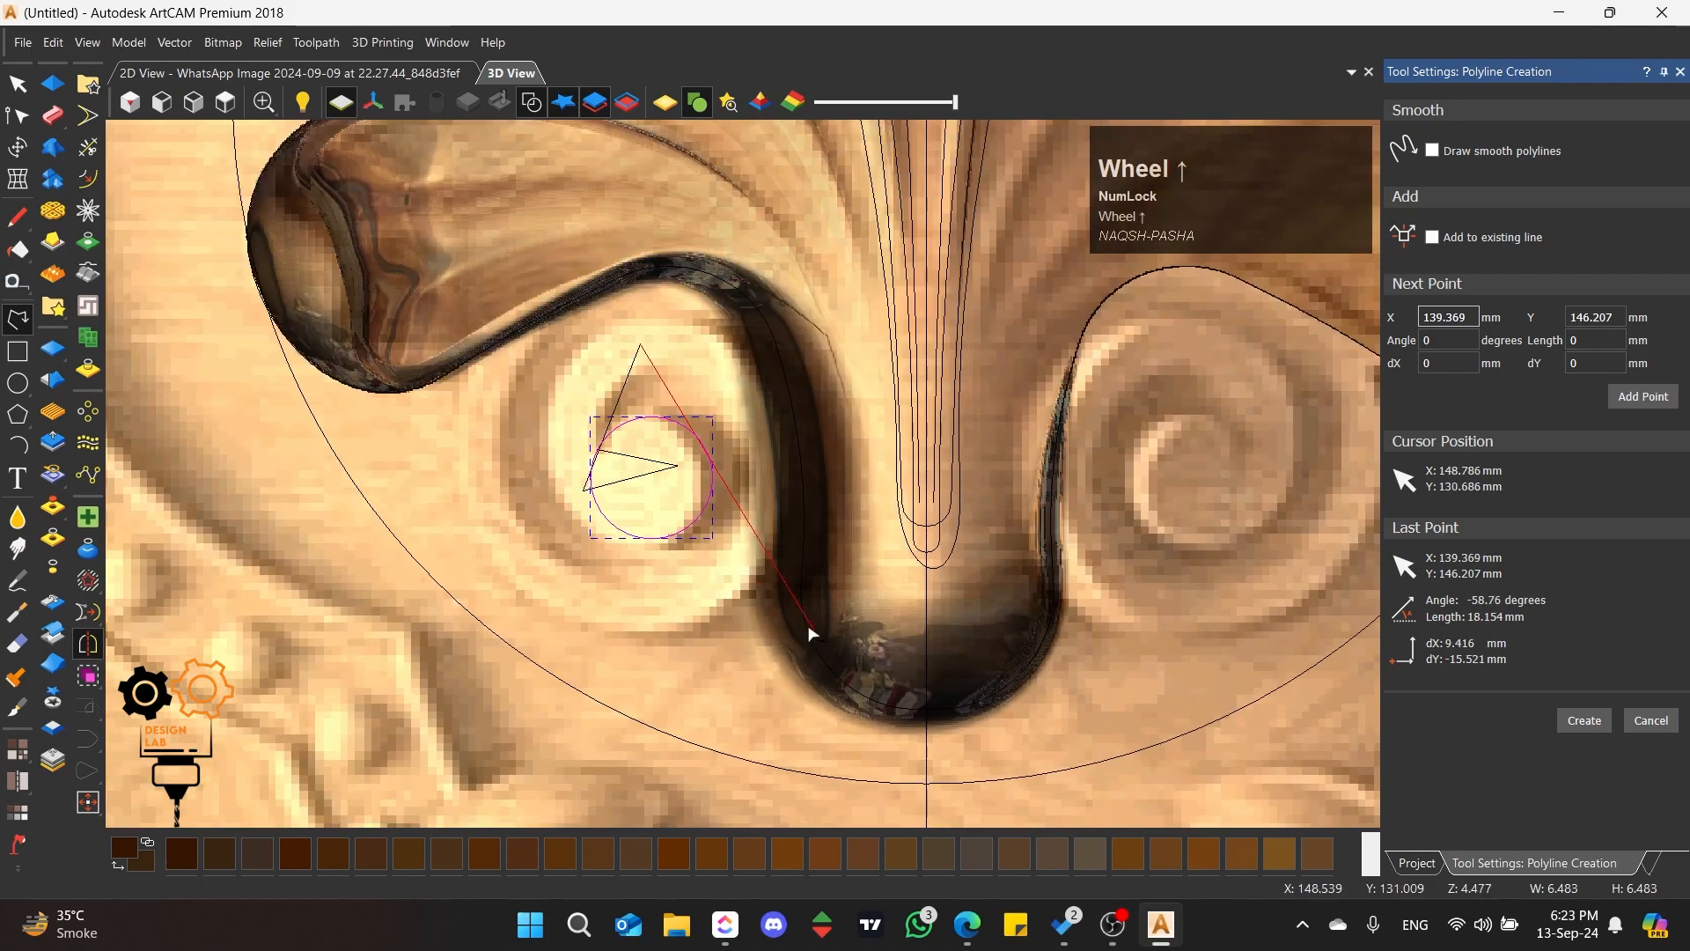
click(800, 644)
key(space)
Step: Smooth the inner polyline's nodes into a curve winding around the left scroll's eye and over its upper turn
click(595, 449)
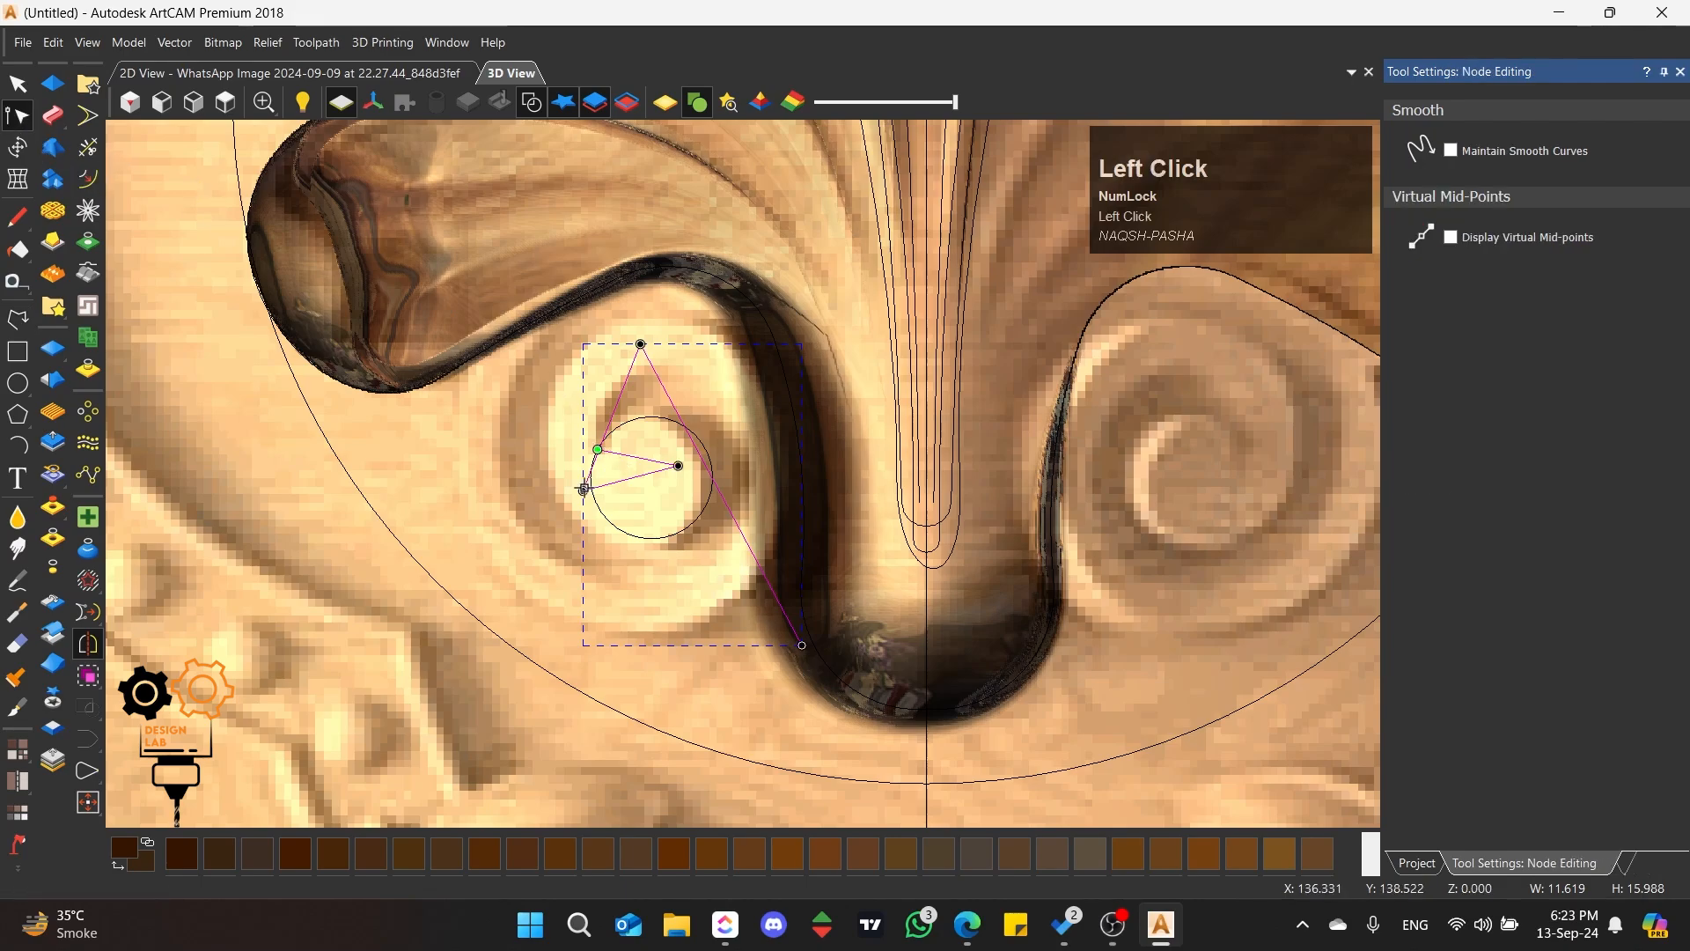
key(s)
key(s)
drag(624, 455, 631, 421)
scroll(631, 498, up, 3)
click(649, 190)
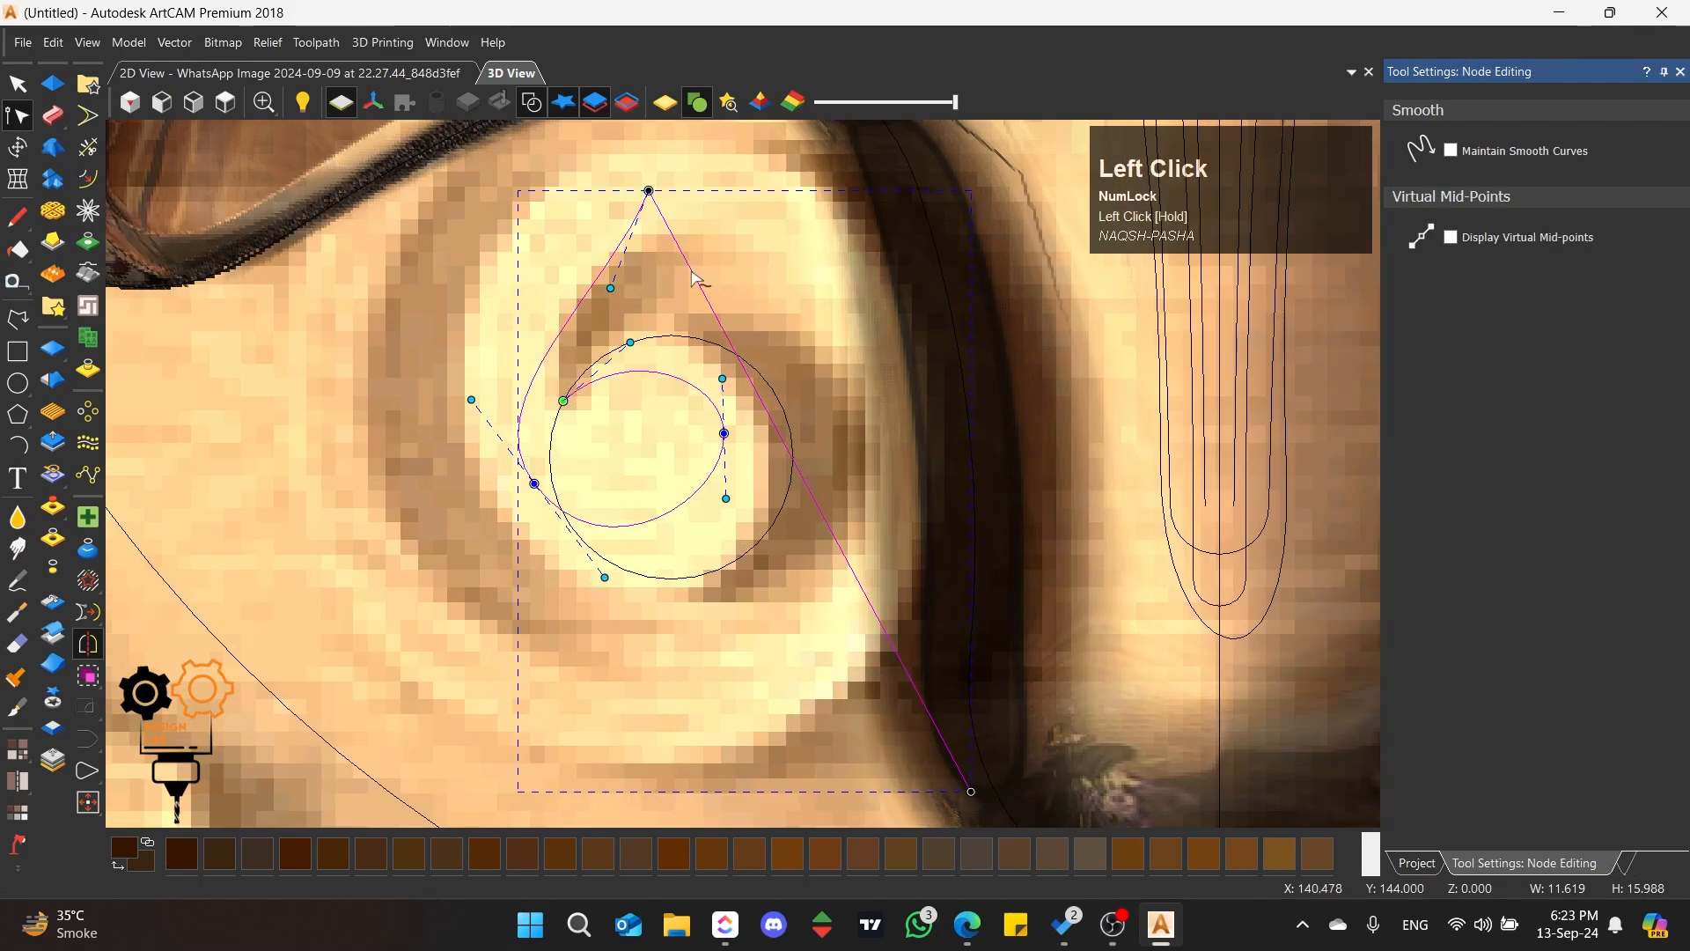
key(s)
drag(464, 405, 431, 345)
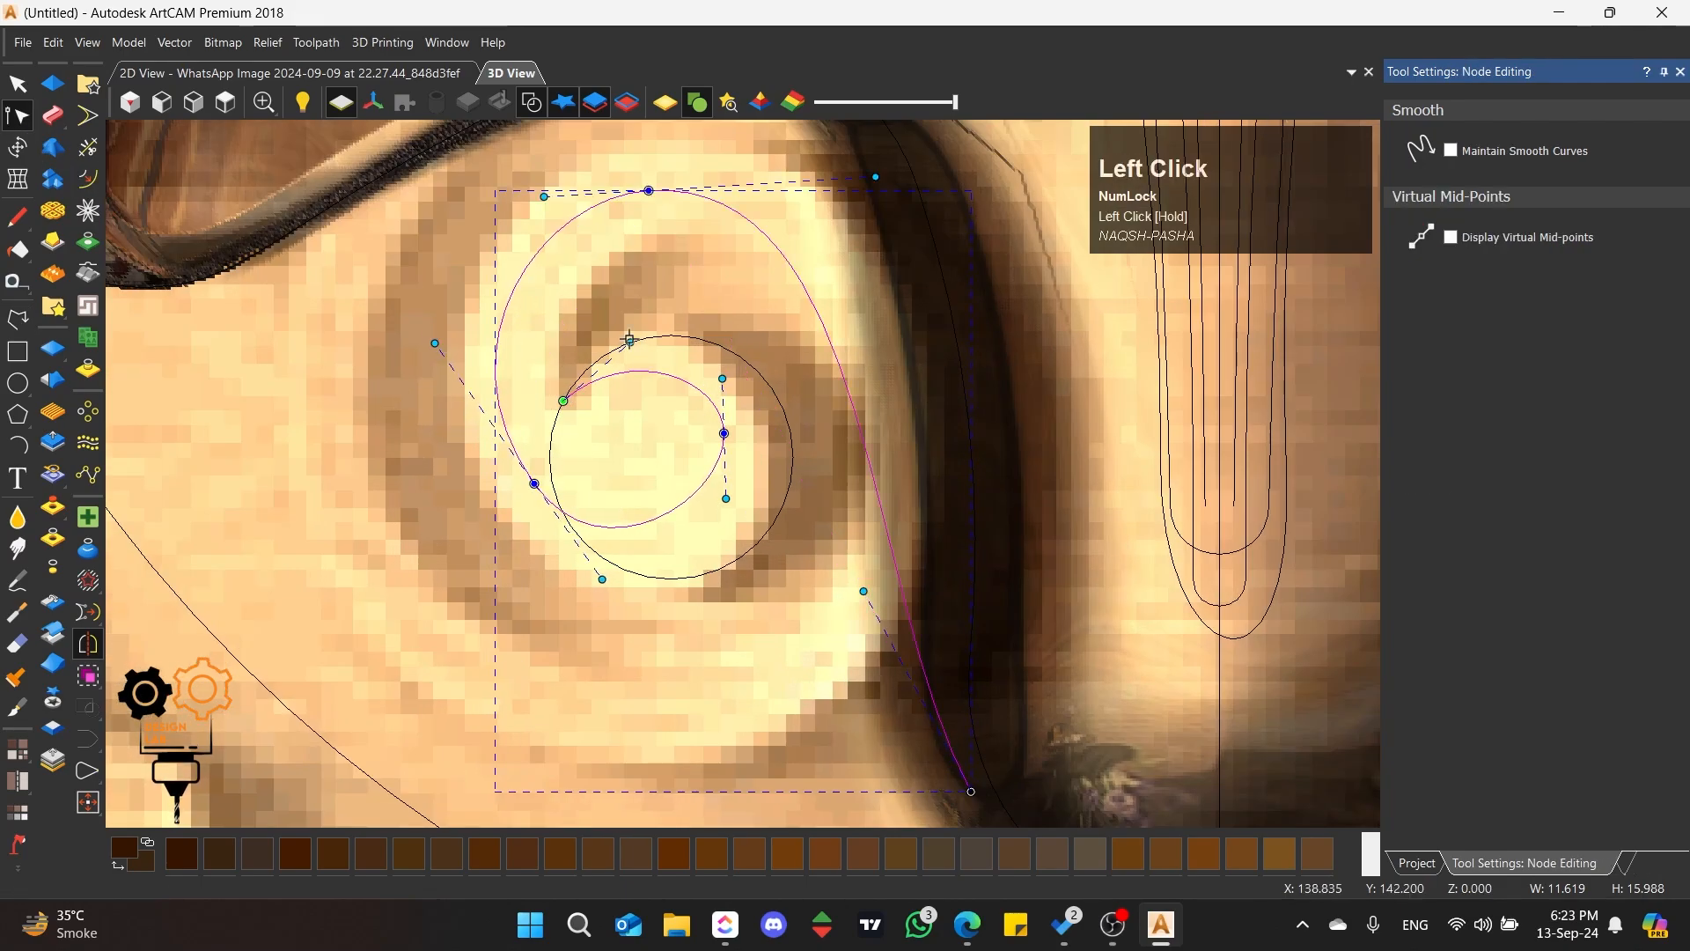
Step: Fine-tune the inner spiral's nodes and handles to match the left scroll's picture, and deselect the curve
drag(630, 341, 649, 312)
drag(723, 433, 736, 382)
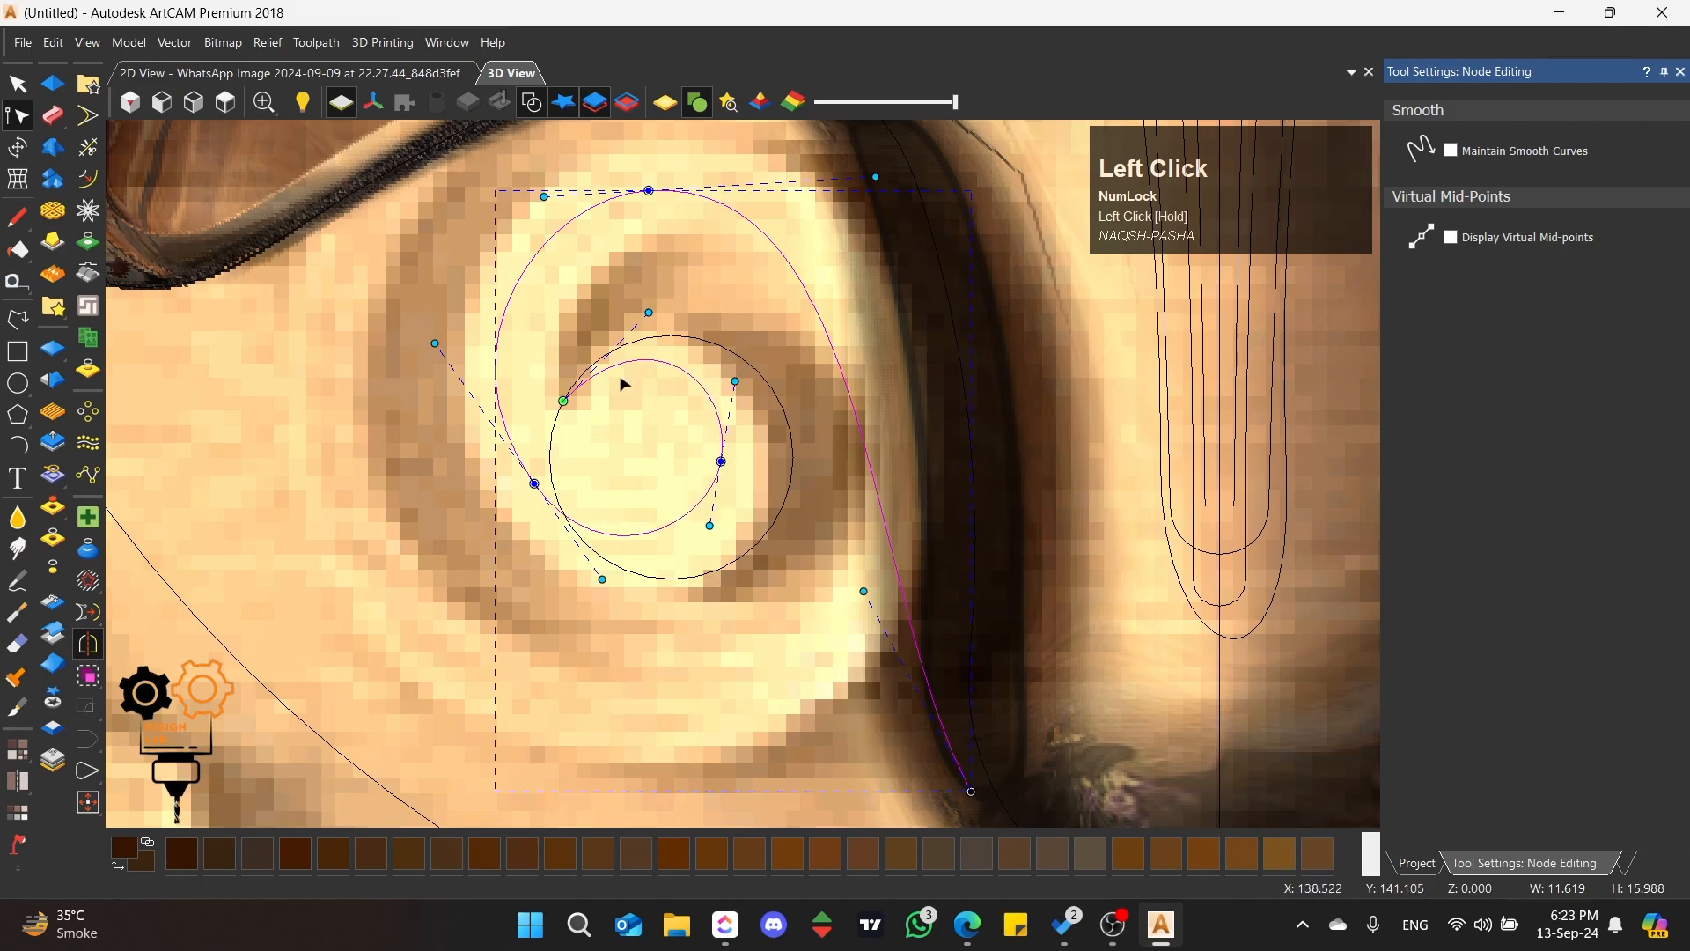
drag(649, 312, 630, 323)
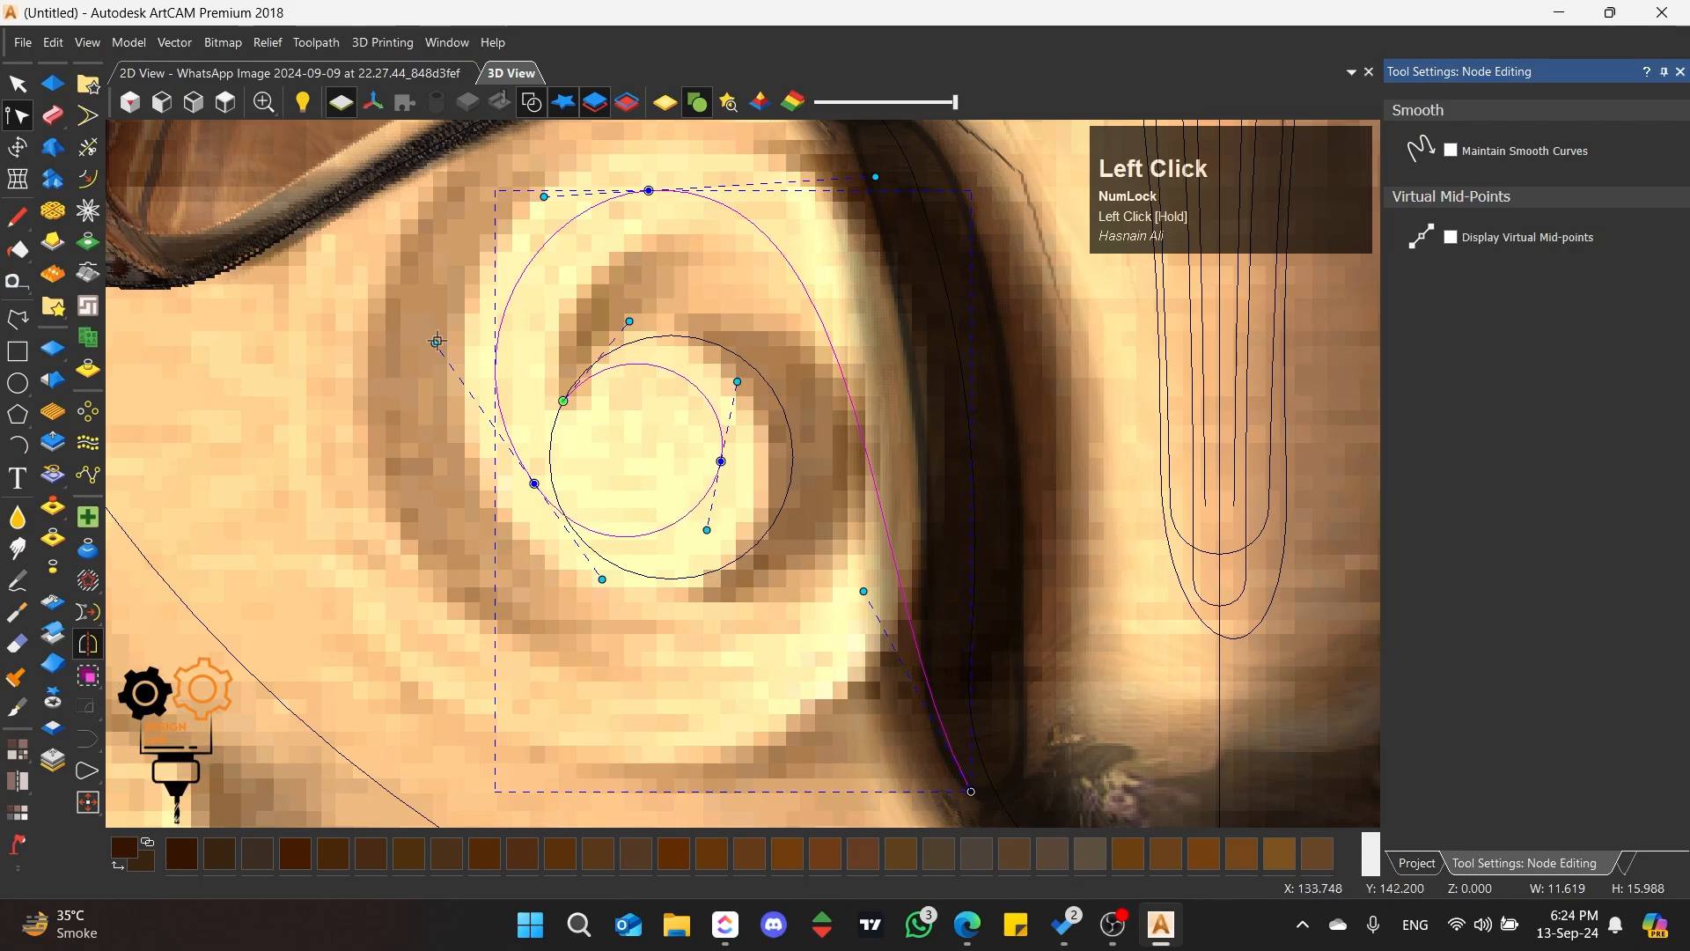
drag(437, 342, 447, 355)
scroll(687, 259, down, 2)
drag(819, 548, 884, 393)
drag(826, 286, 806, 289)
click(688, 354)
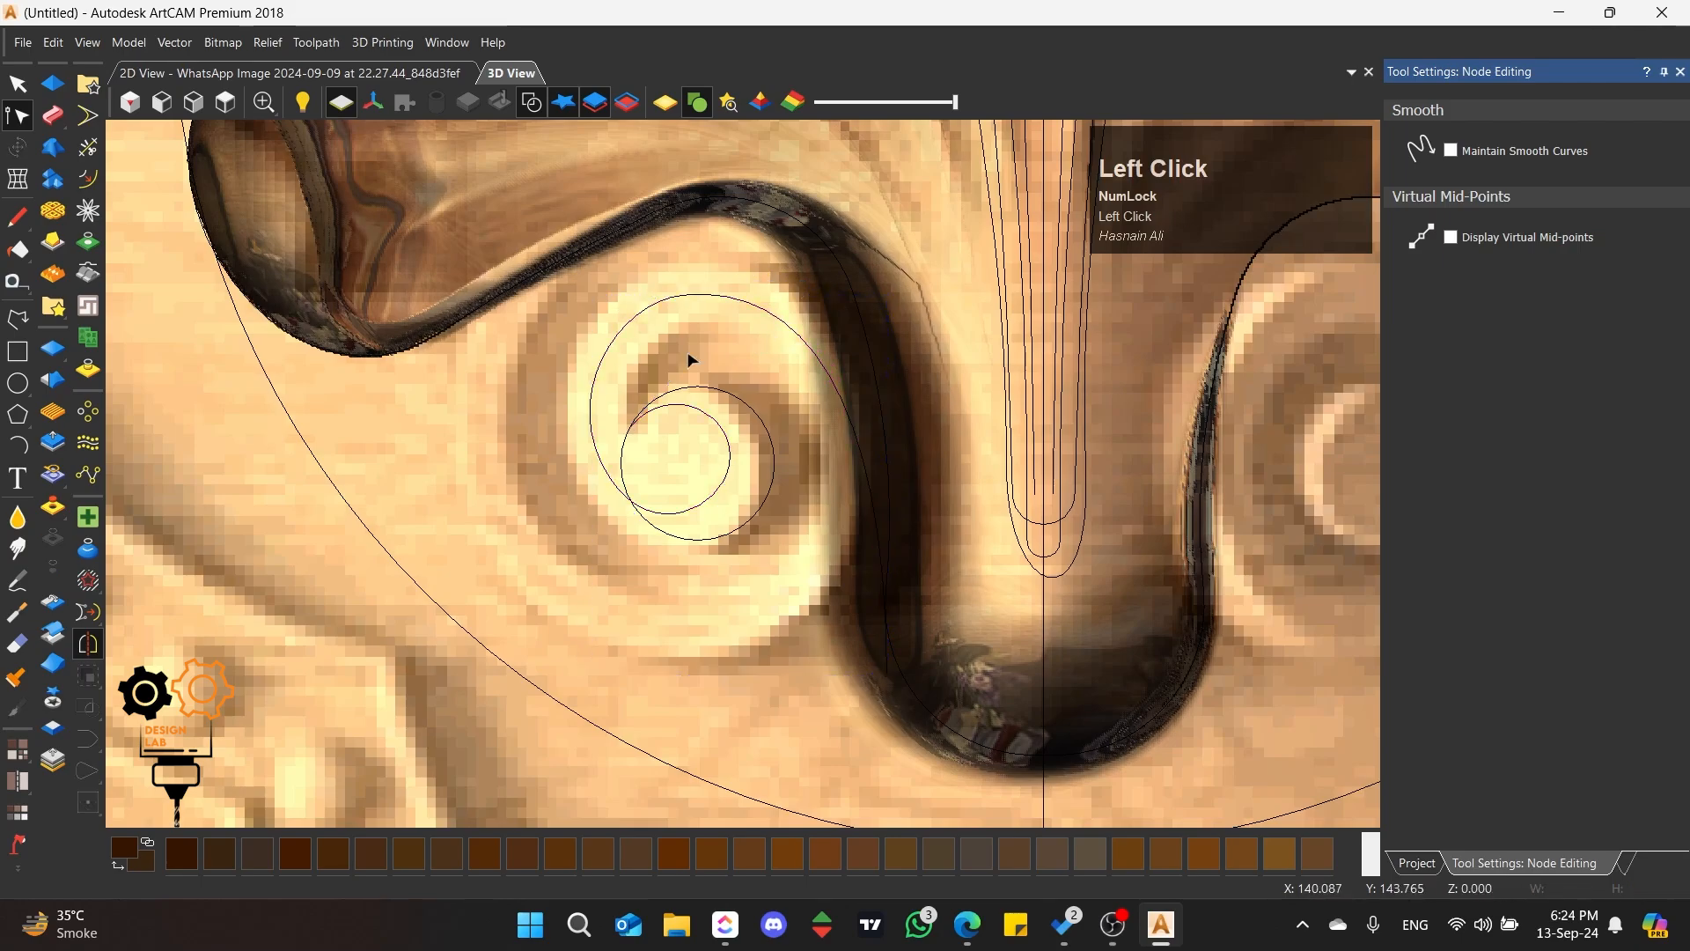
Step: Draw a second open polyline of eight points spiralling outward from the left scroll's eye to the bottom of the stem
key(p)
scroll(709, 425, up, 2)
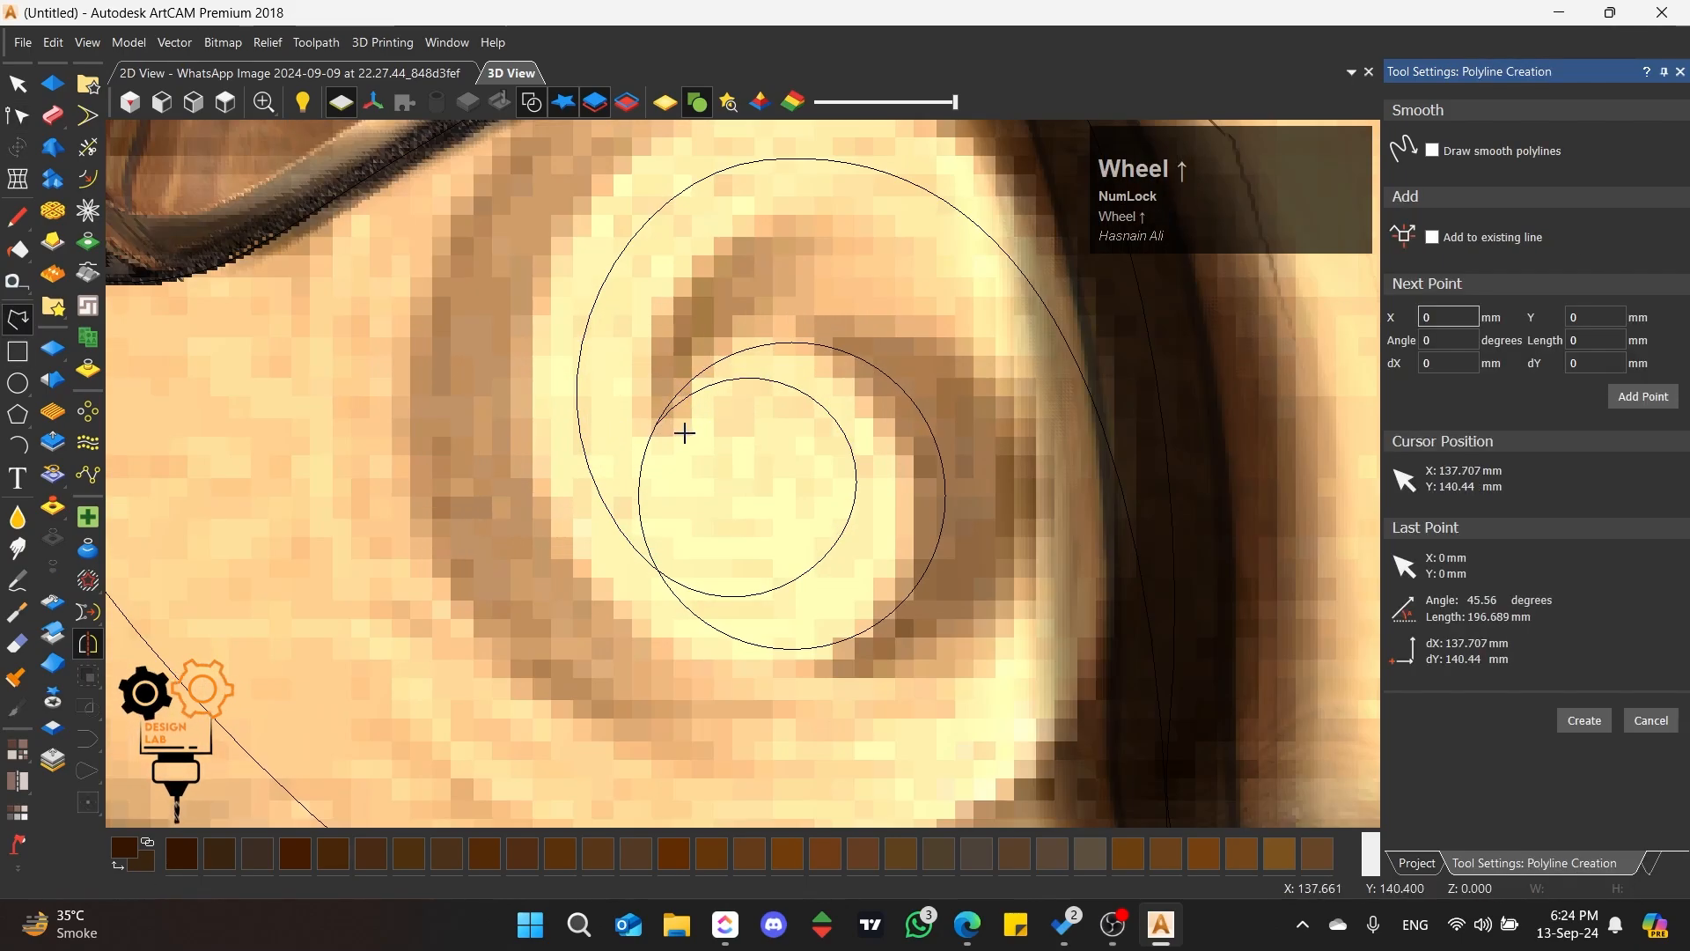
click(685, 432)
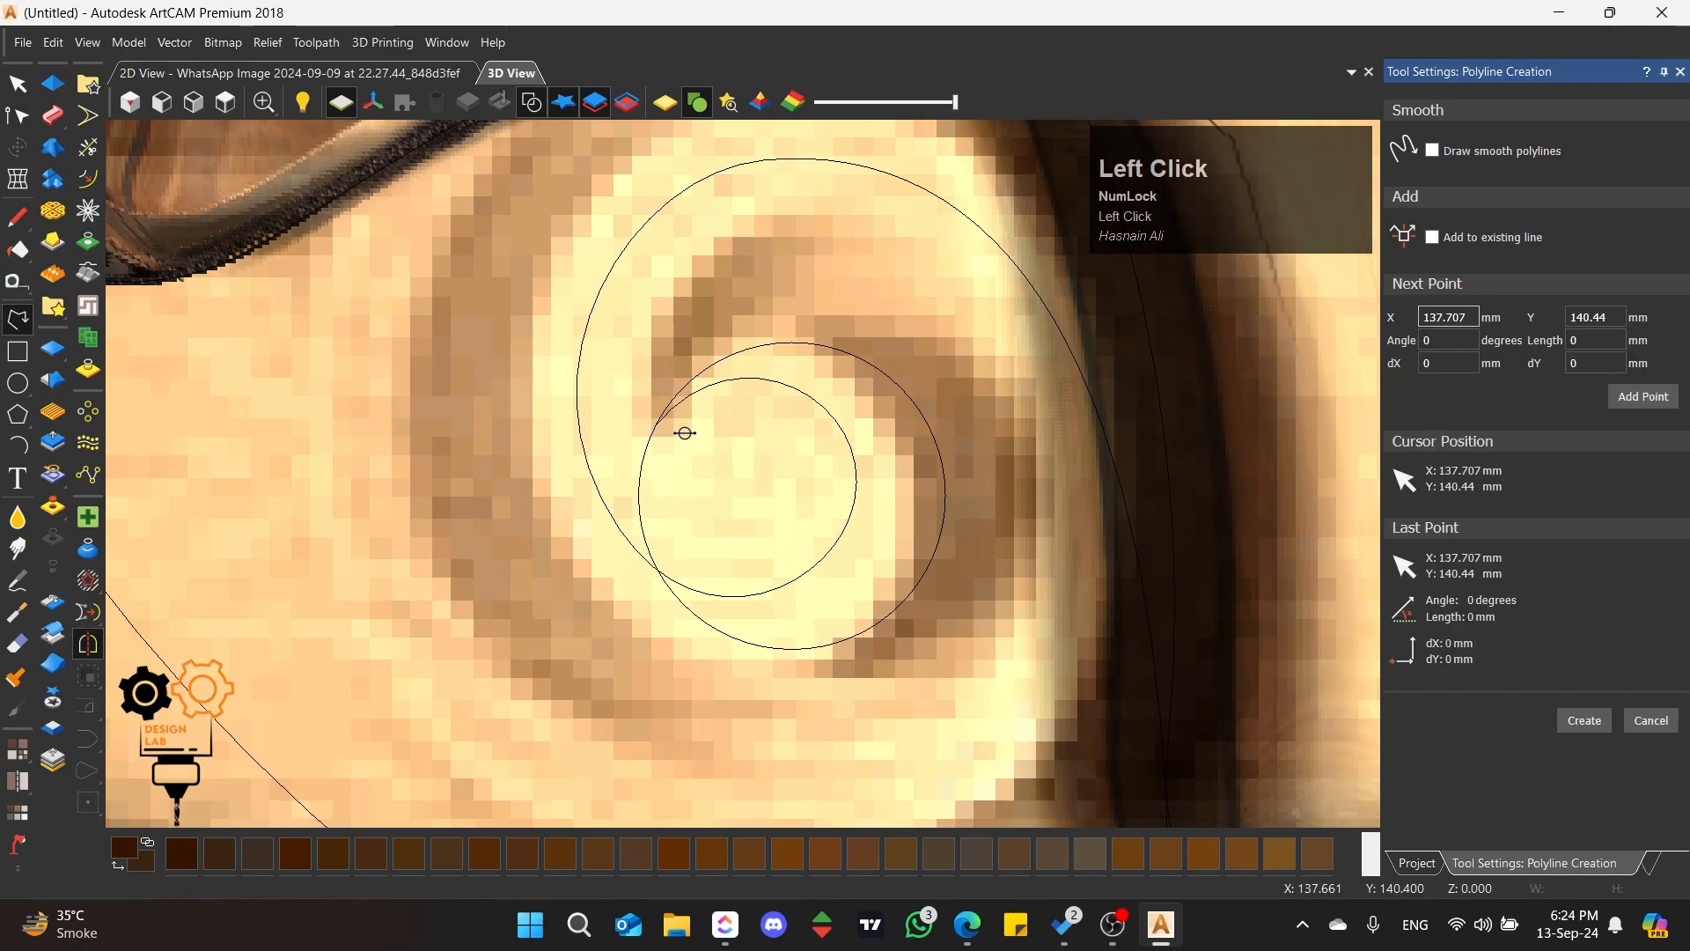
click(871, 385)
click(731, 659)
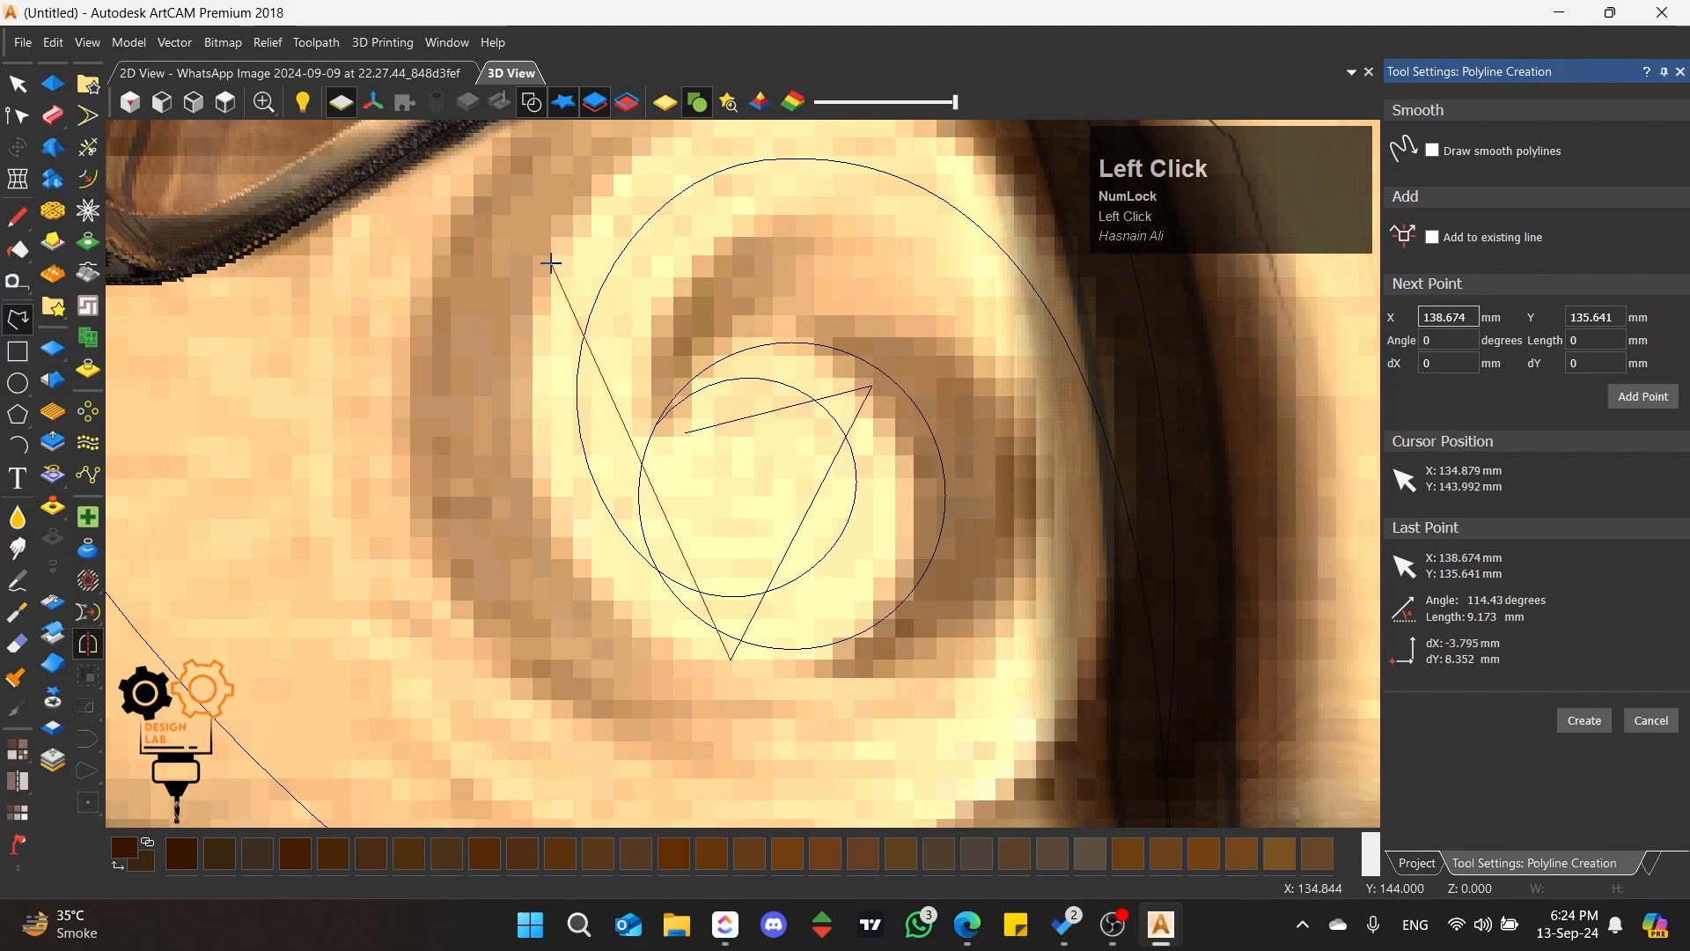
scroll(744, 474, down, 3)
click(933, 489)
click(601, 629)
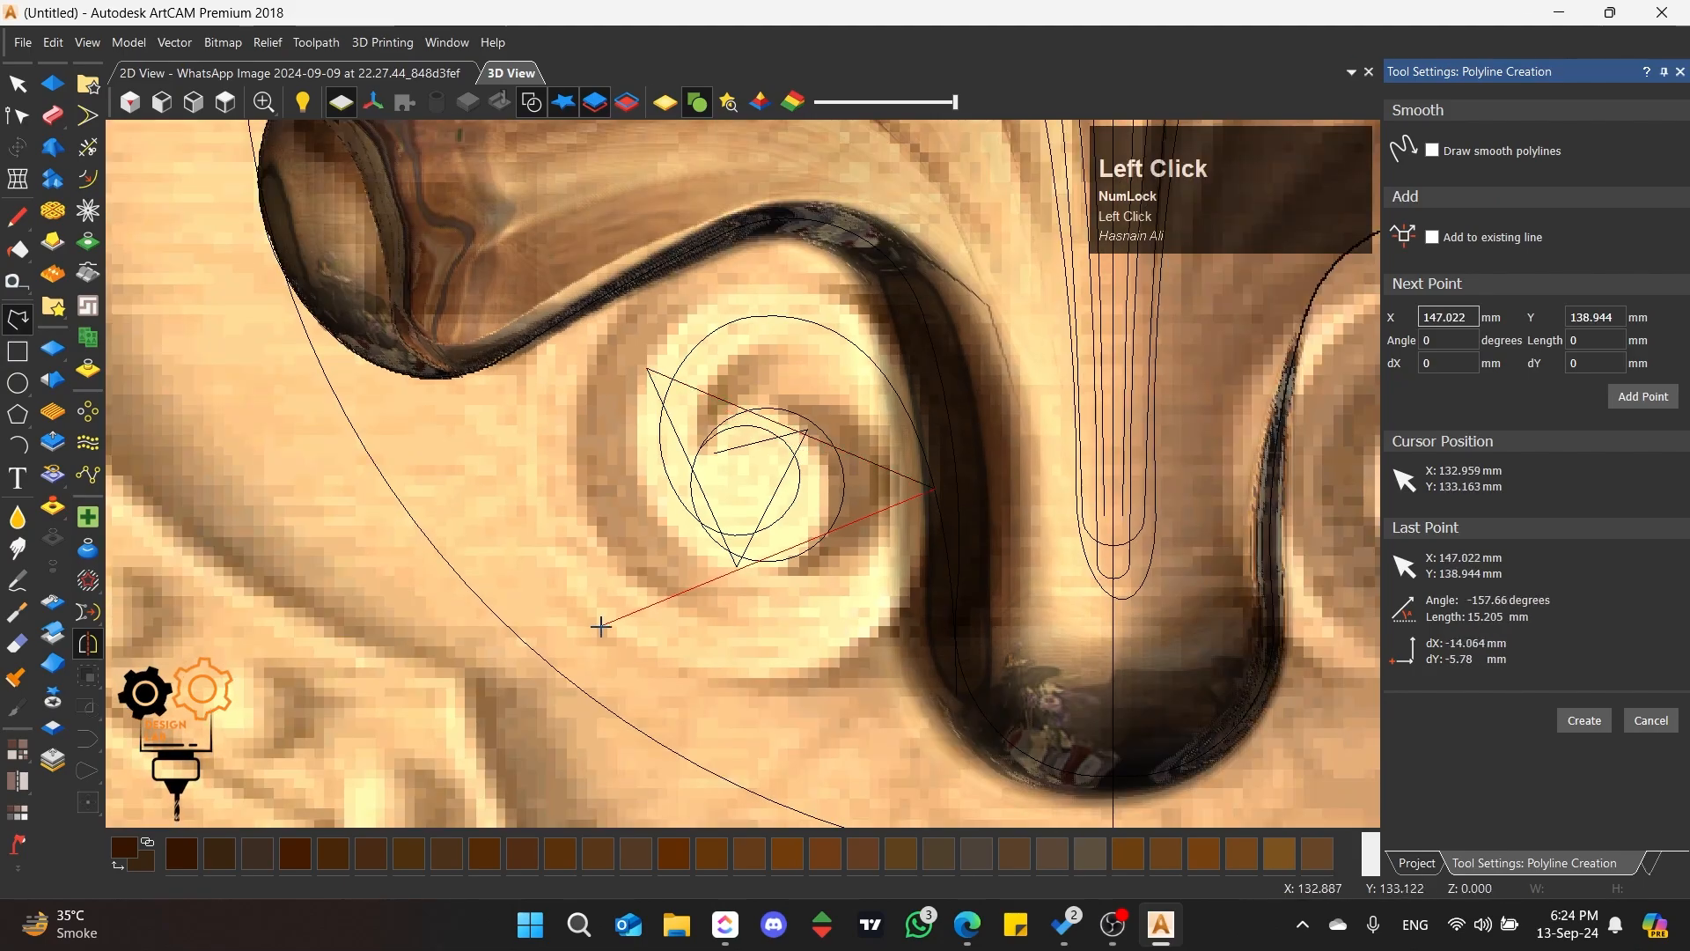
click(634, 264)
click(1048, 674)
key(space)
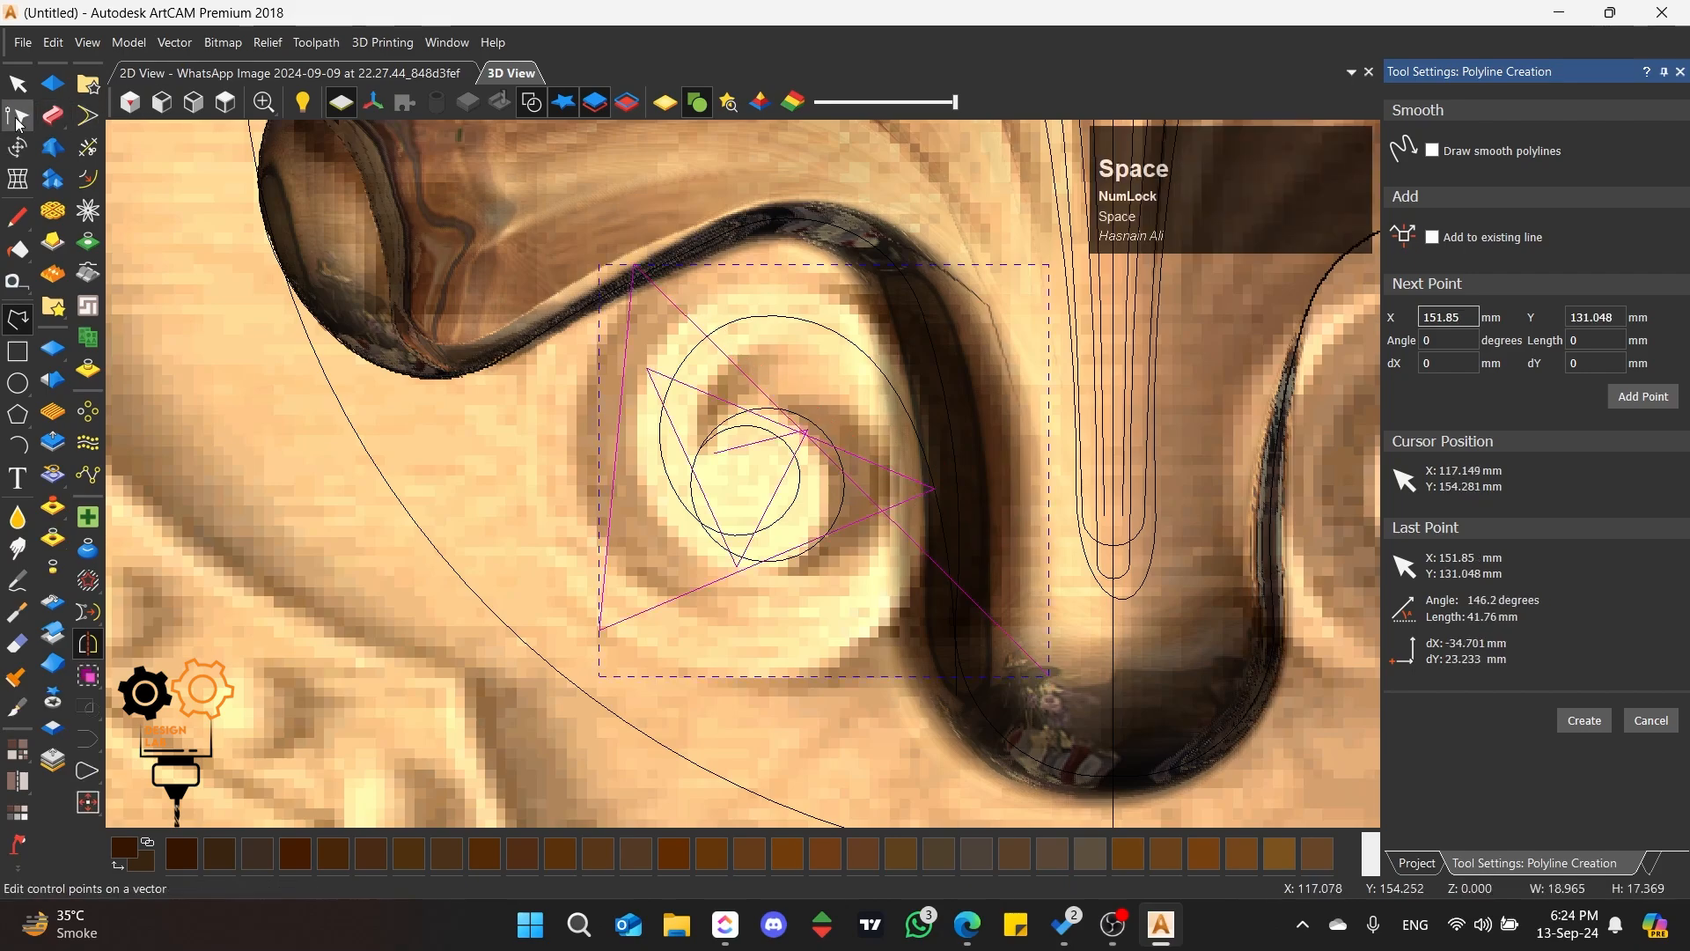
Step: Smooth the second polyline's innermost nodes and shape its first turn around the left scroll's eye
click(18, 115)
key(s)
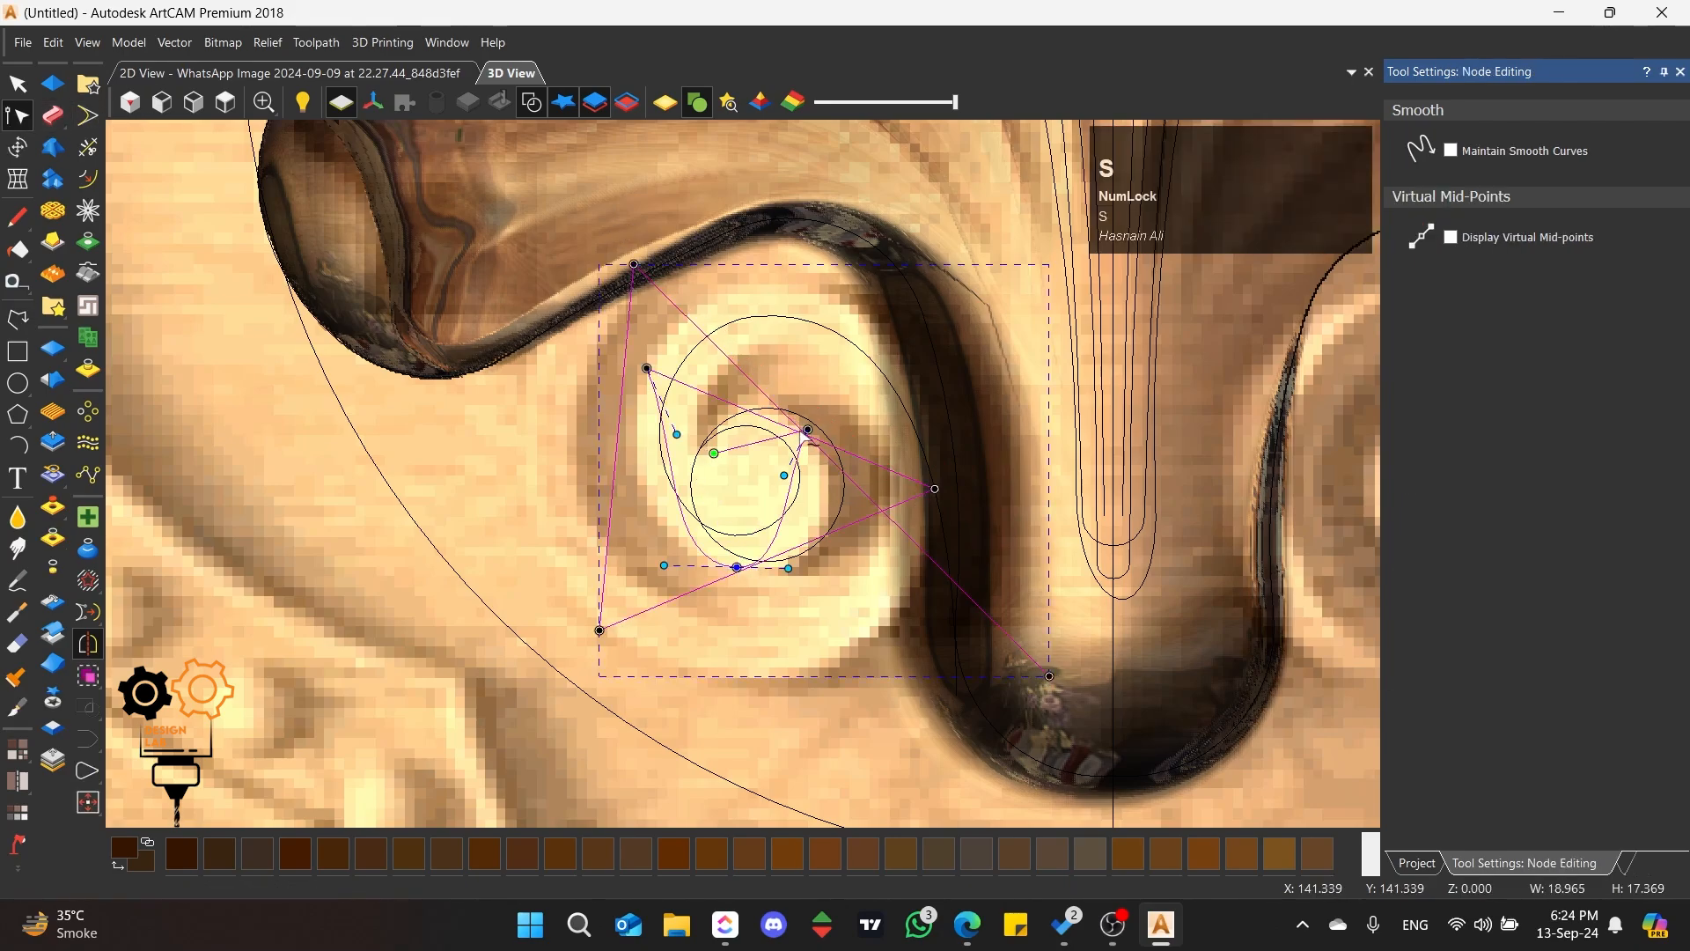
key(s)
scroll(751, 455, up, 2)
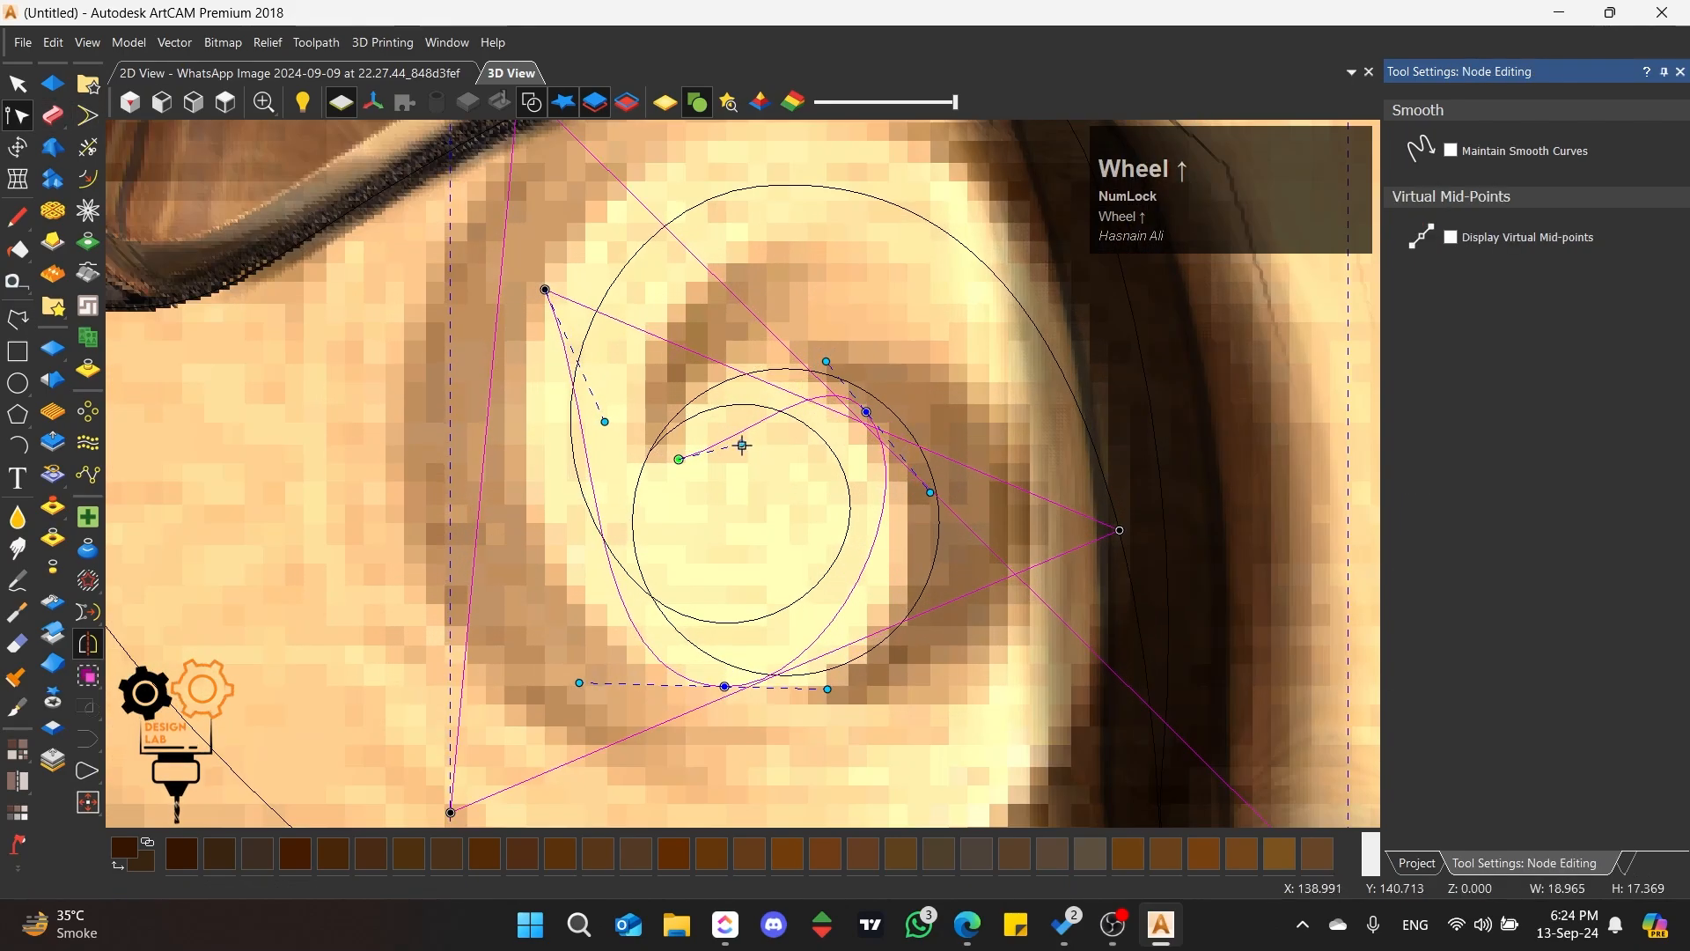
drag(743, 445, 683, 356)
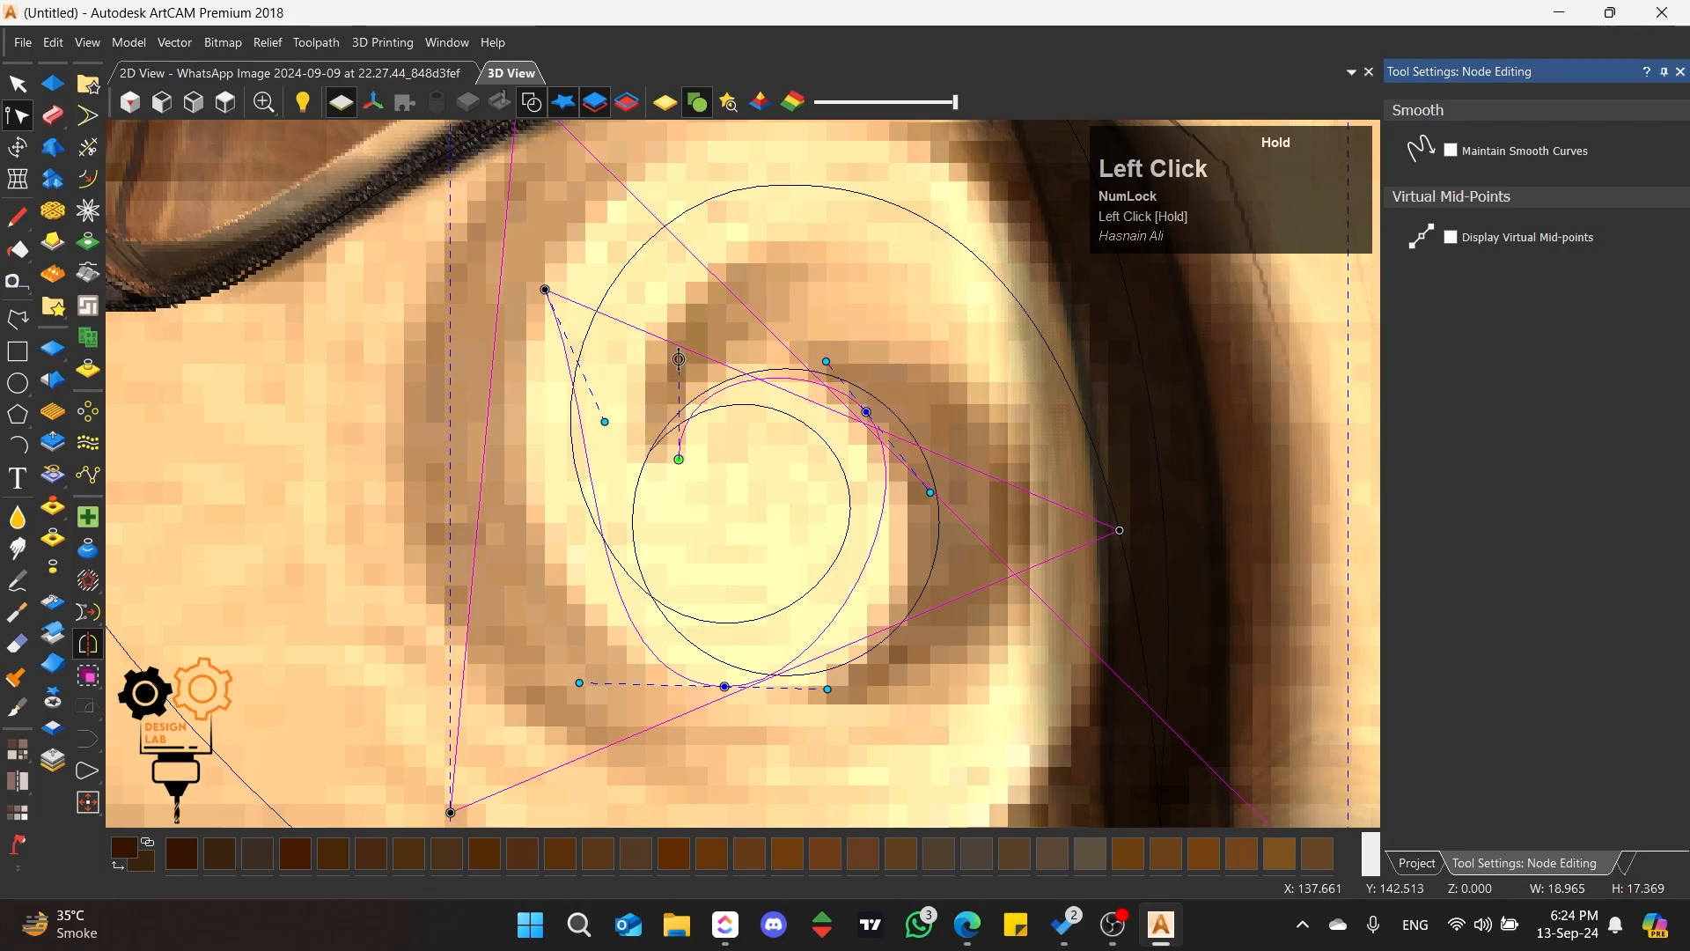
scroll(863, 460, down, 1)
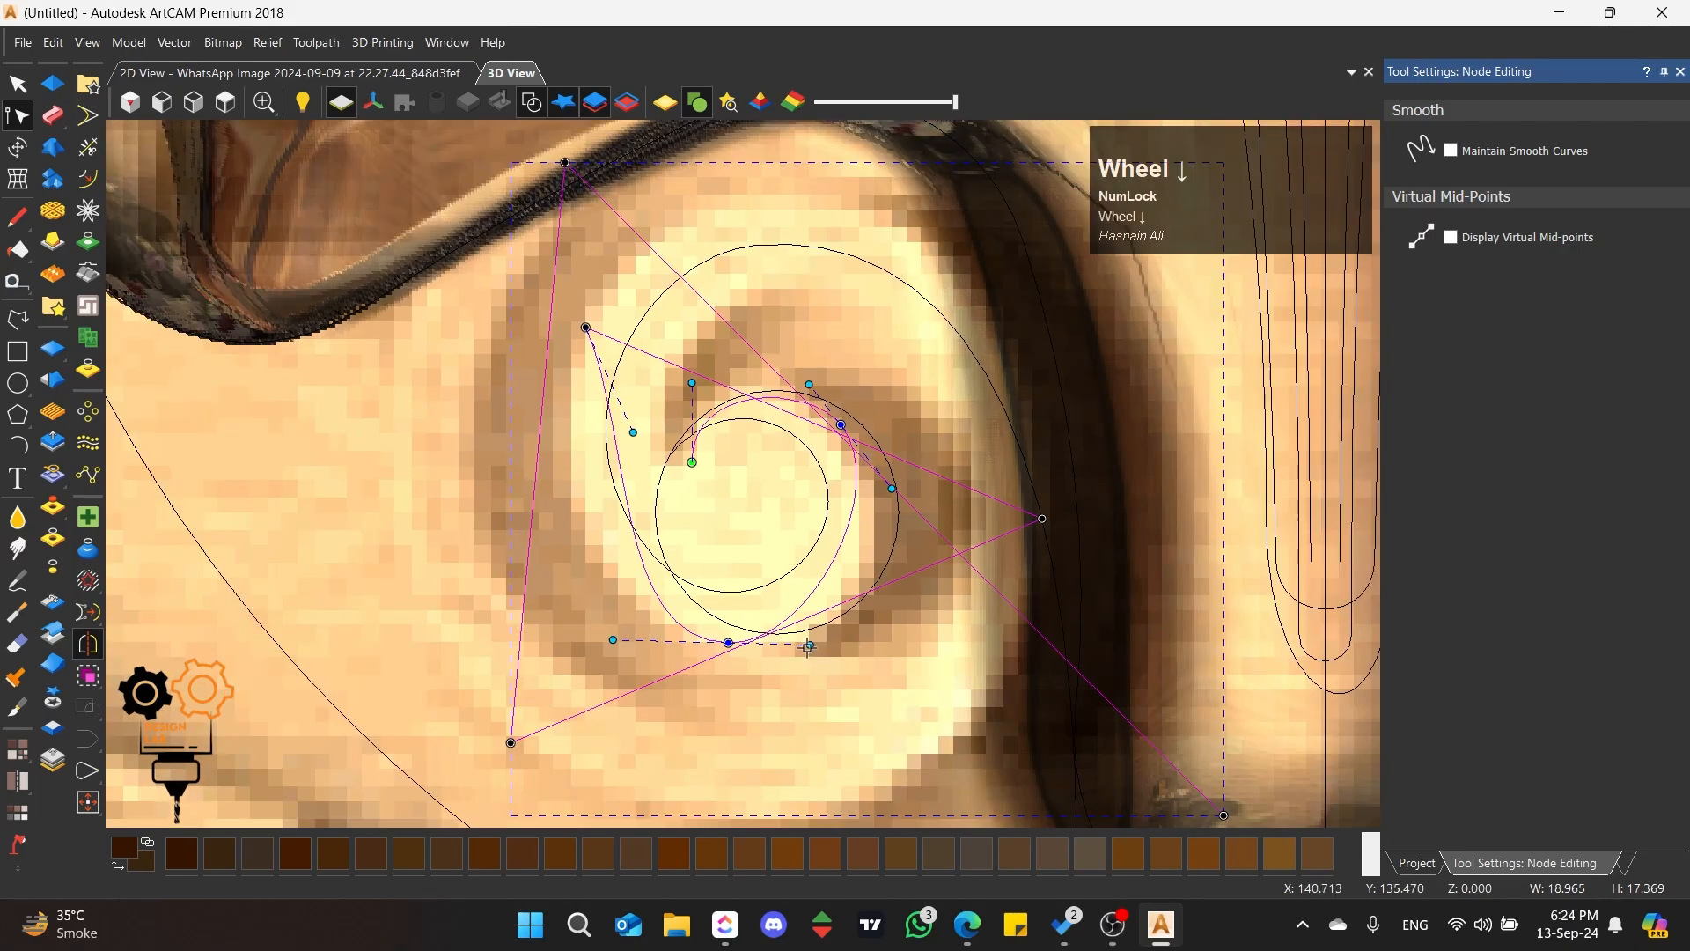
drag(808, 646, 892, 663)
drag(891, 492, 910, 506)
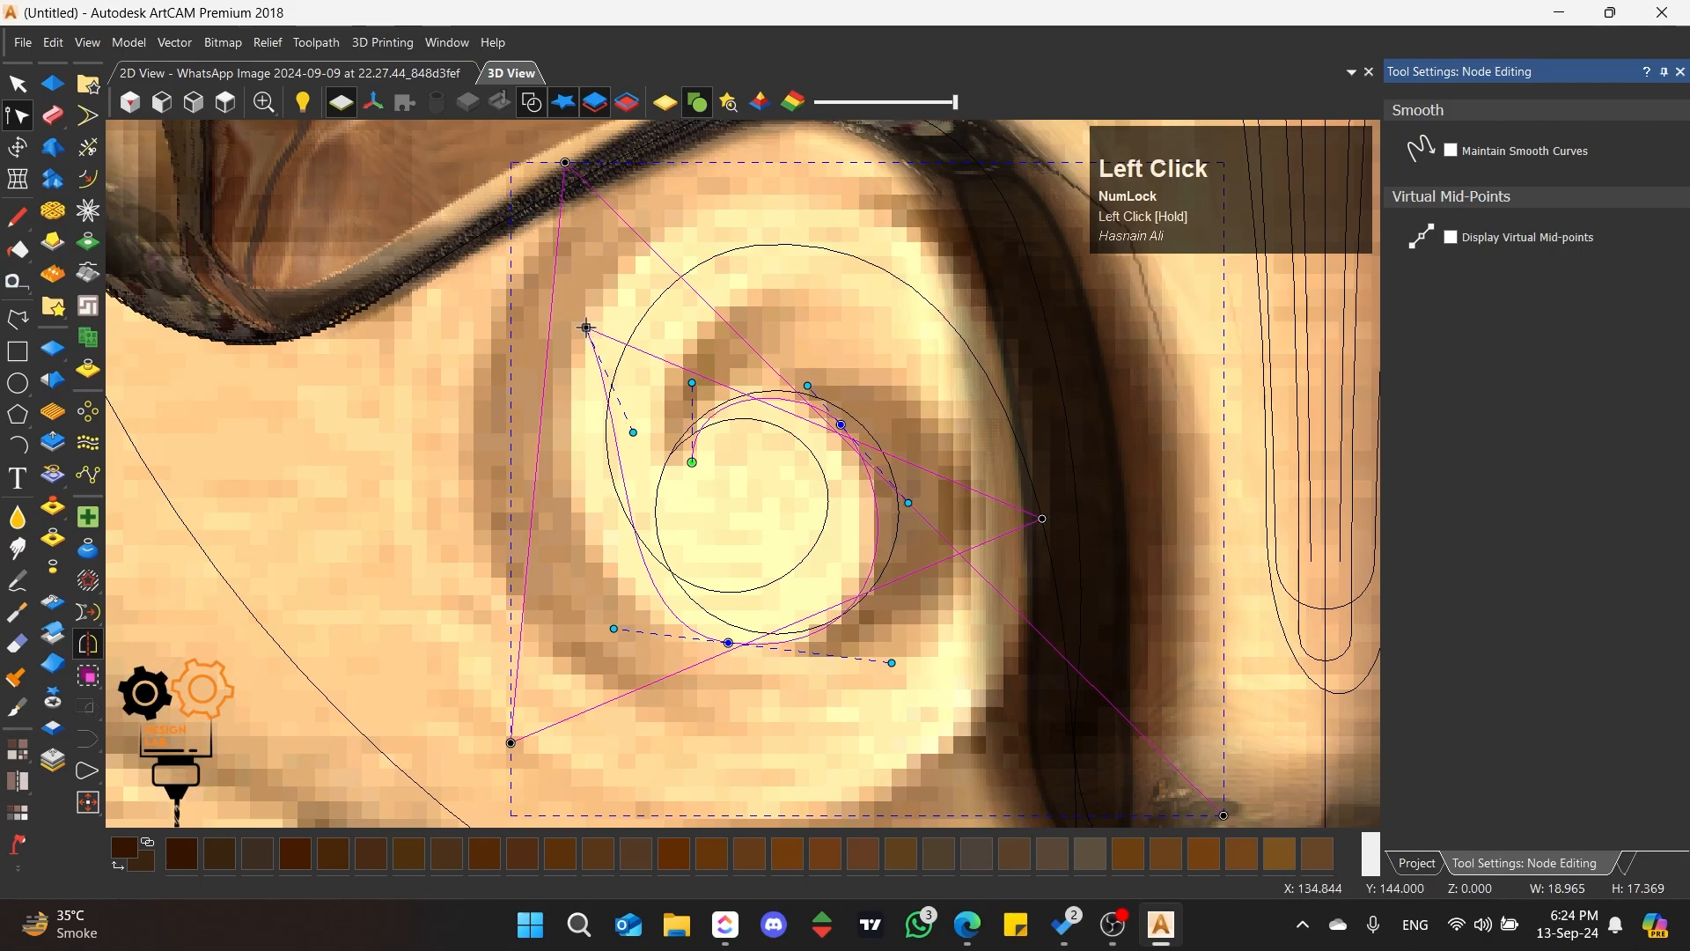
Step: Smooth the nodes of the second polyline's middle turn and fit its arcs to the scroll's raised band
key(s)
drag(615, 625, 598, 630)
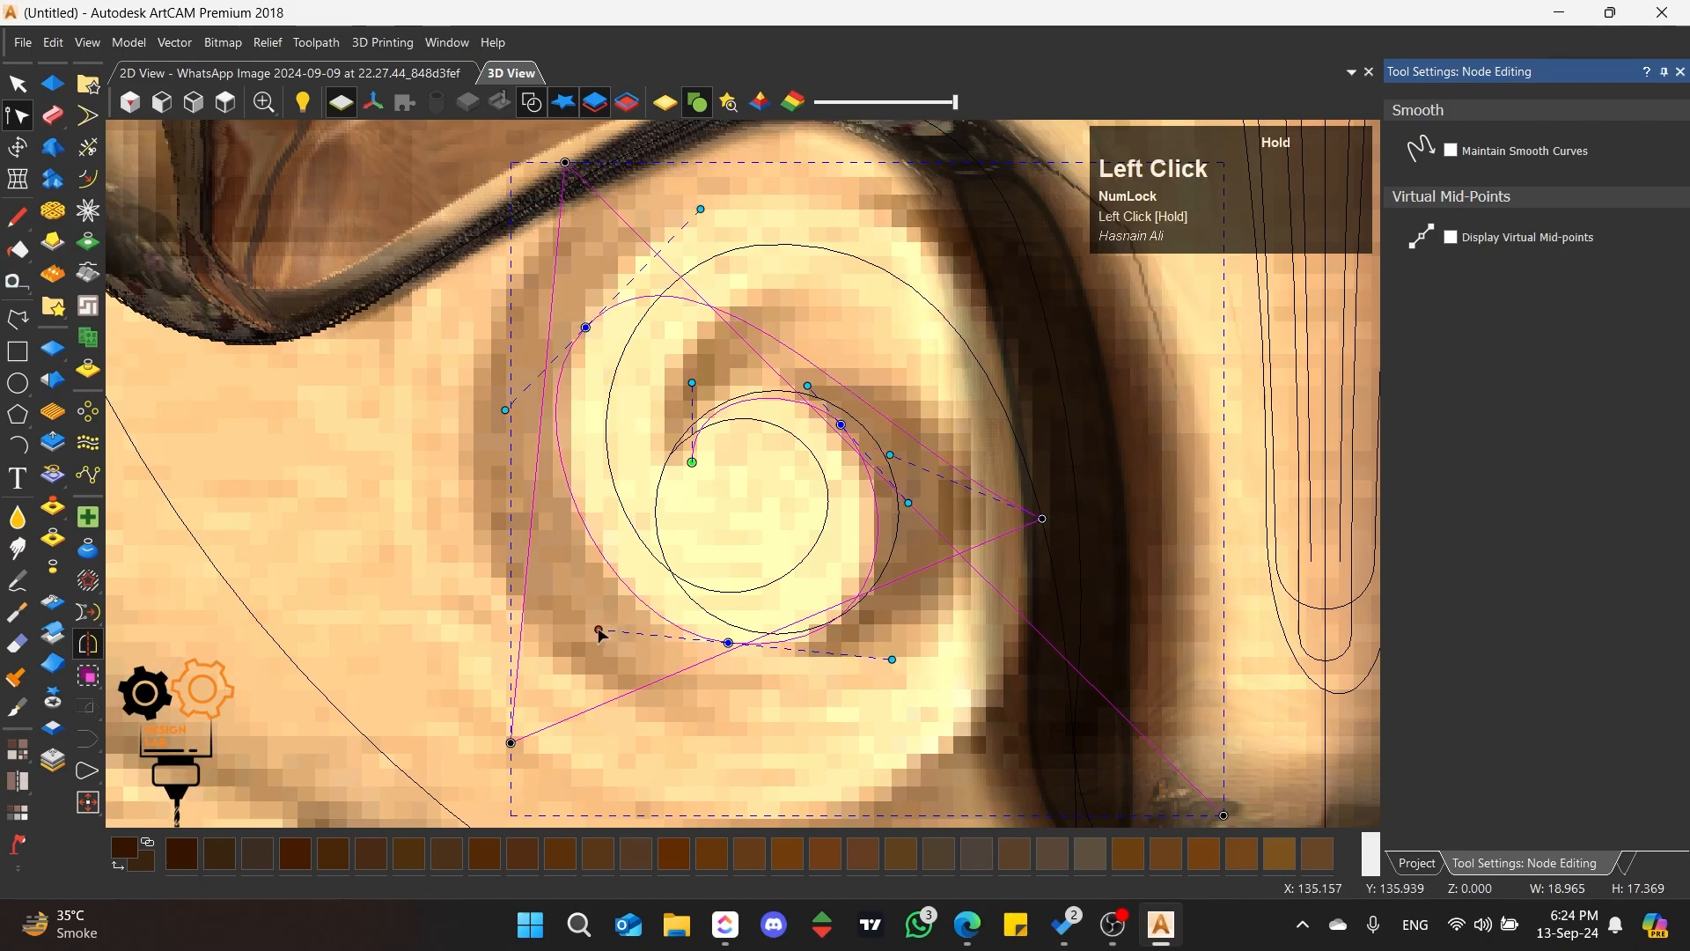
key(s)
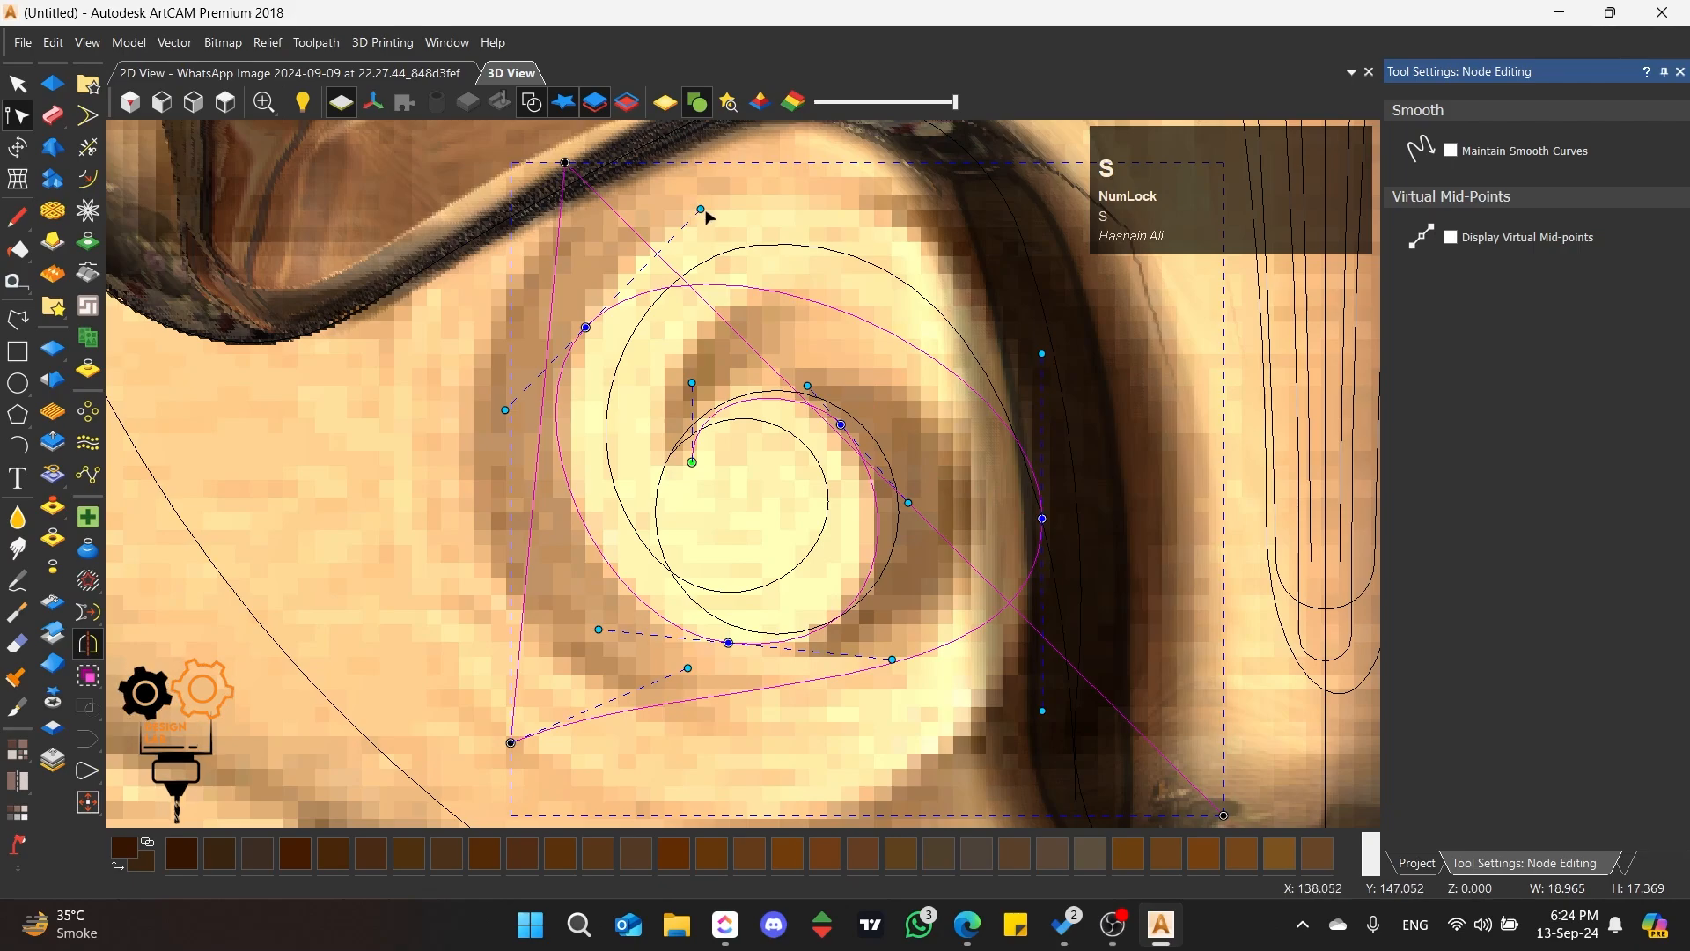
drag(699, 209, 755, 107)
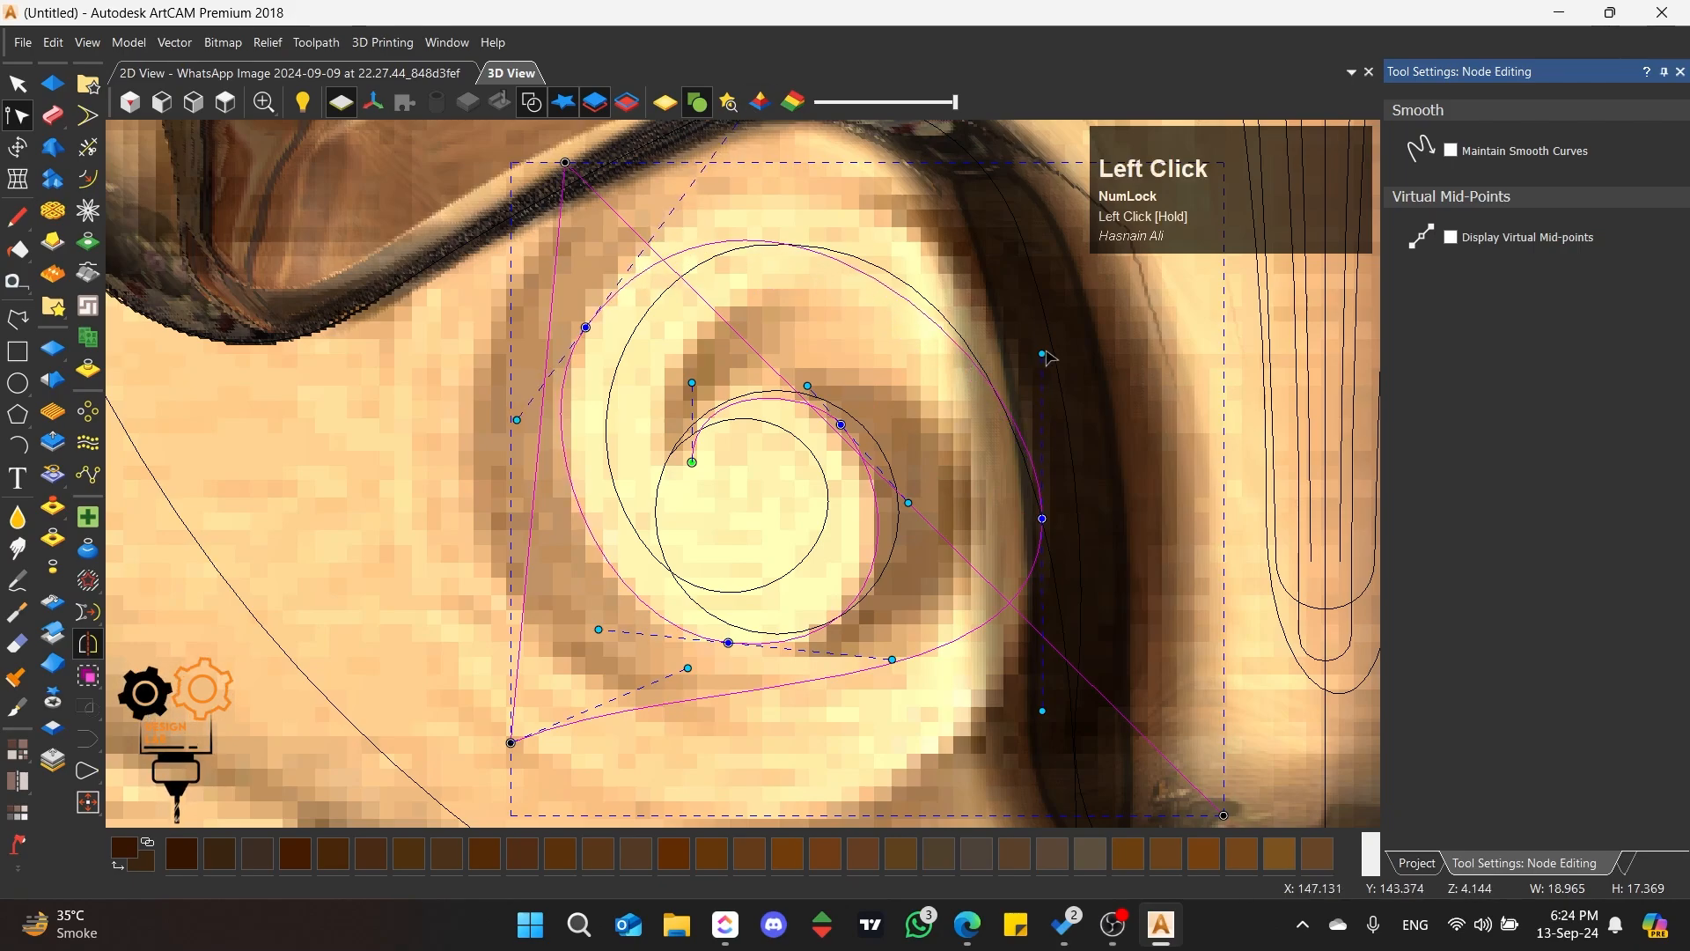
drag(1045, 355, 1063, 209)
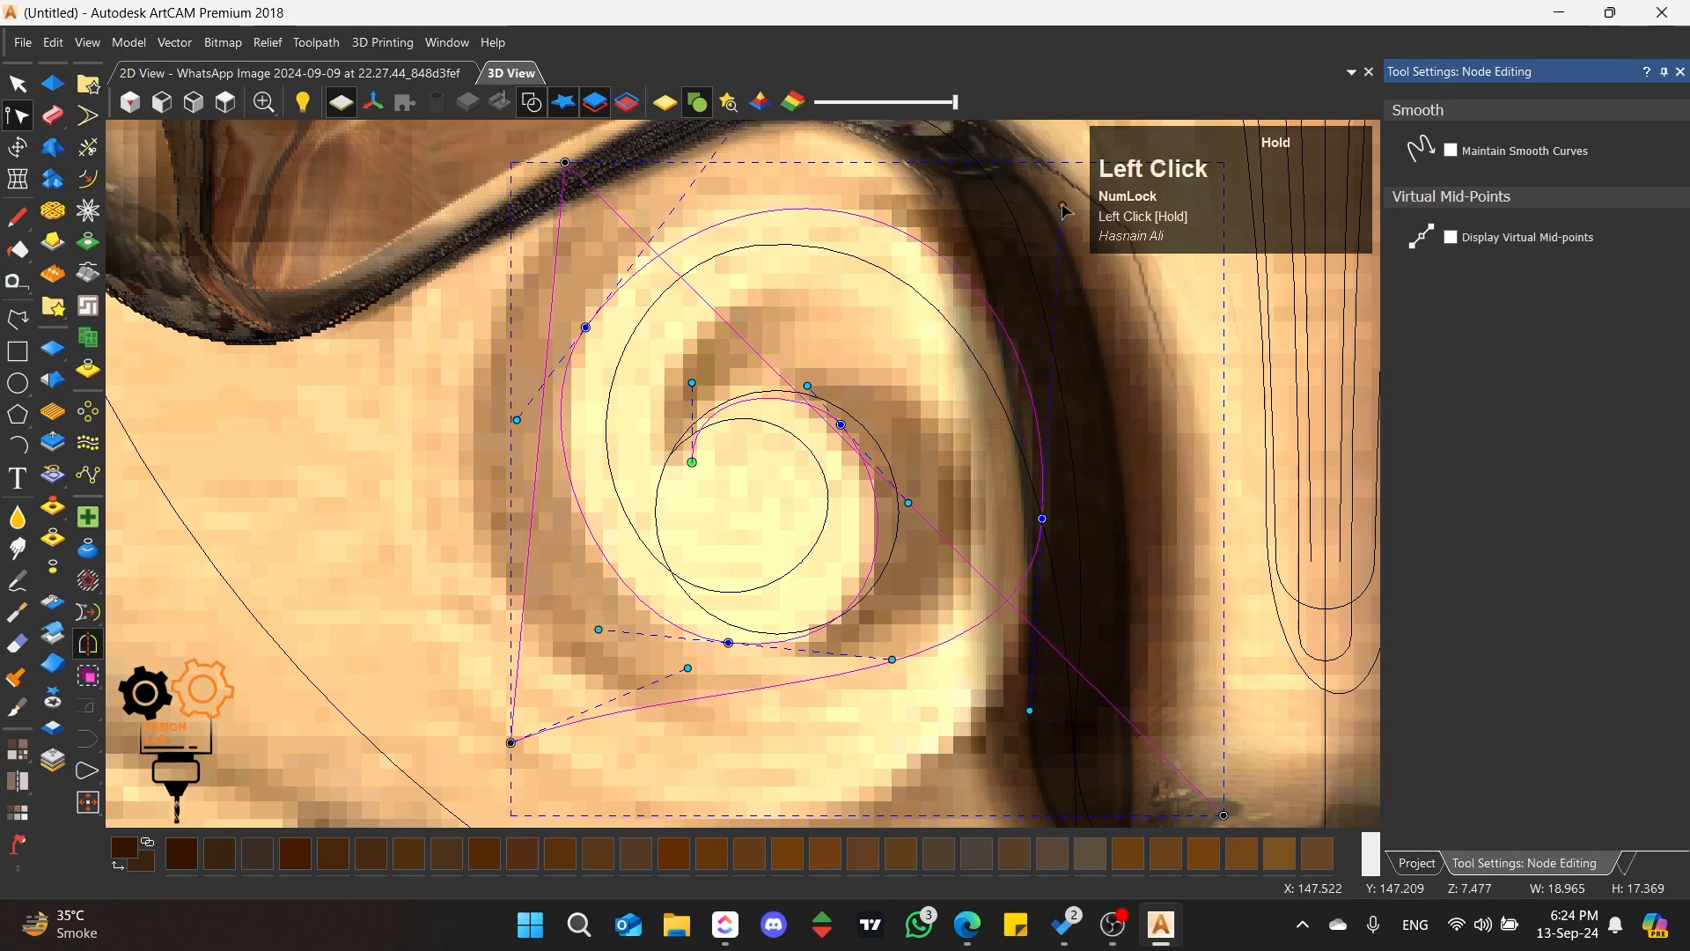
scroll(757, 212, up, 2)
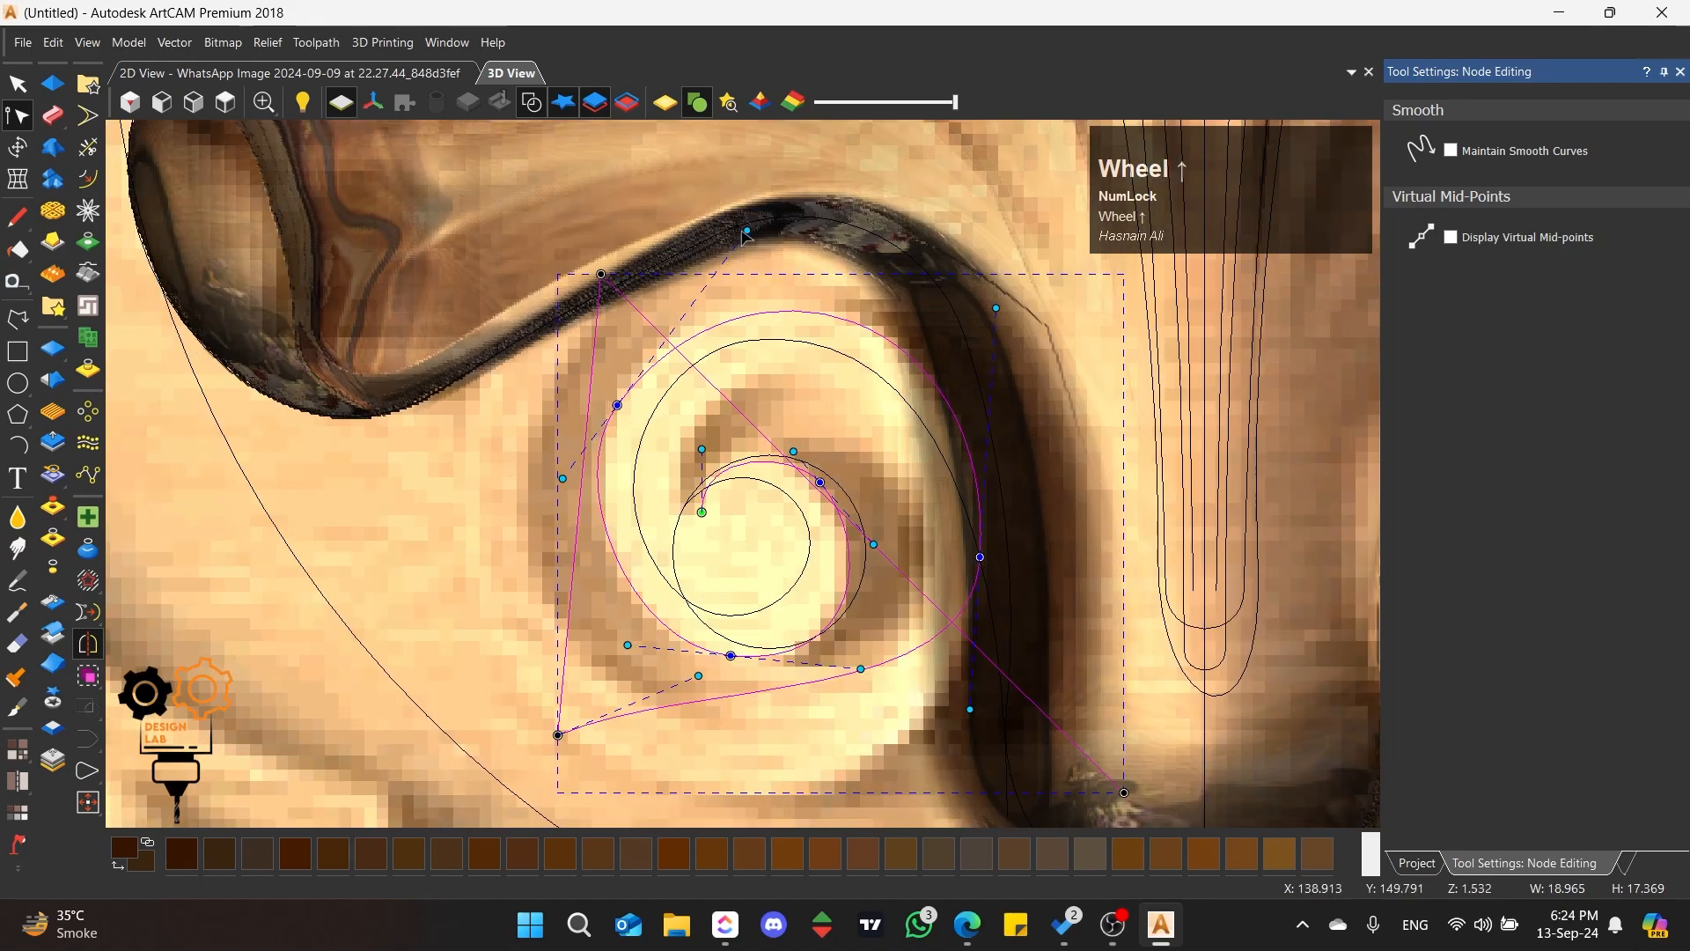
drag(746, 232, 731, 212)
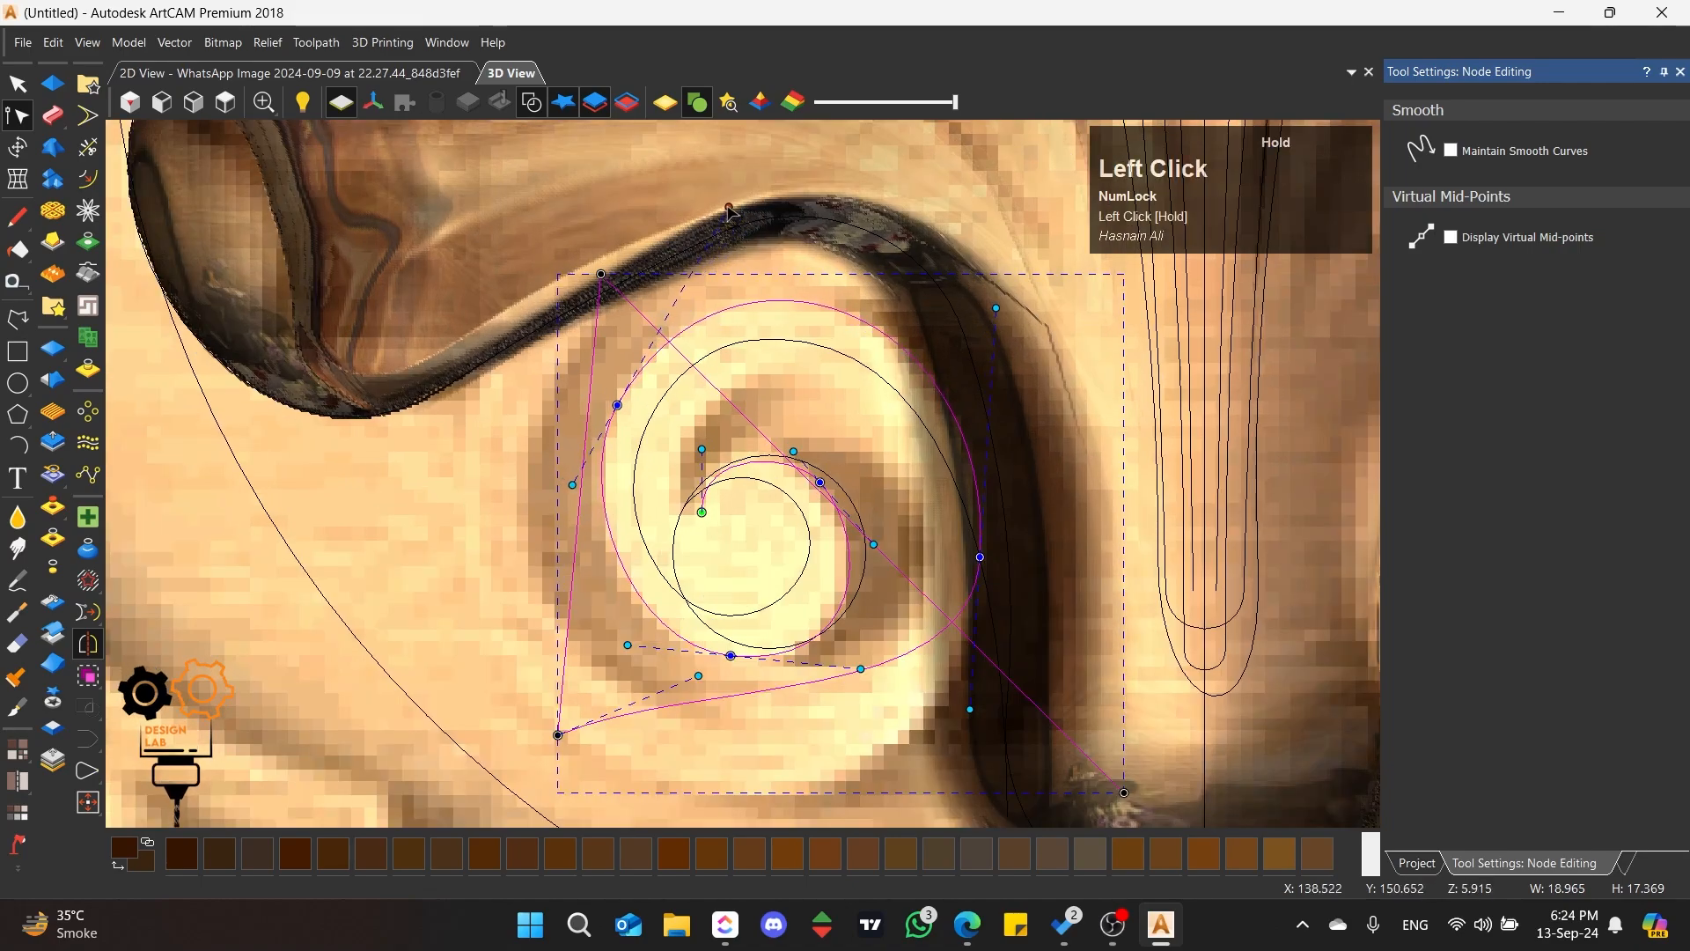
scroll(783, 643, down, 2)
scroll(779, 636, up, 3)
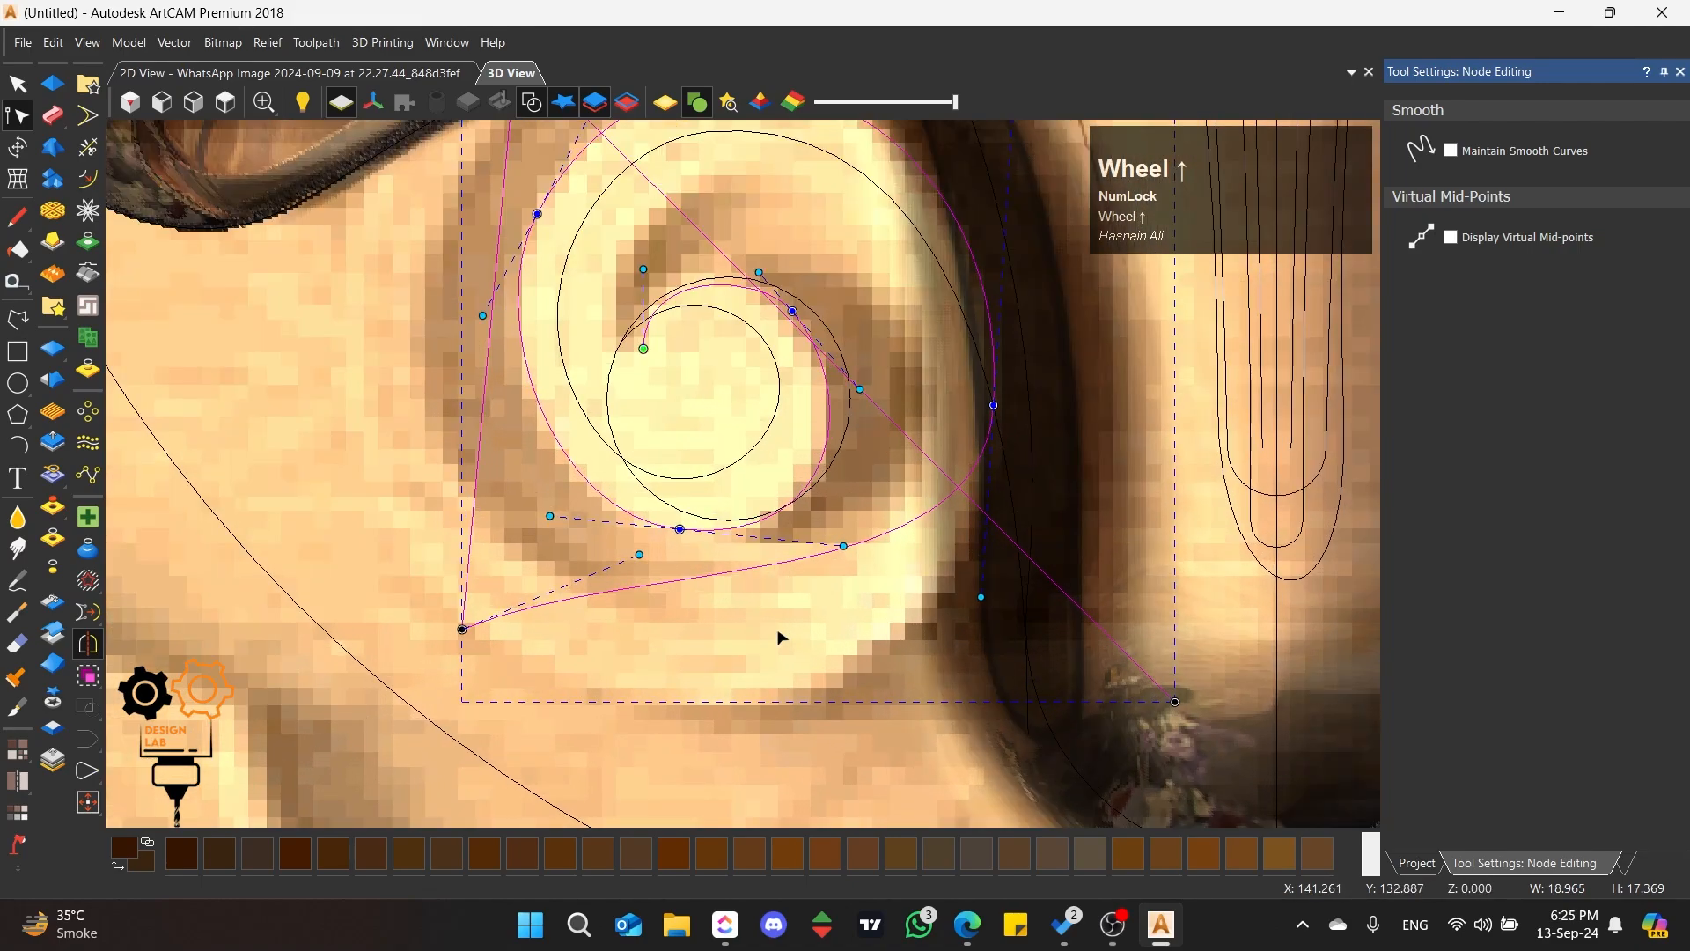
drag(552, 517, 520, 519)
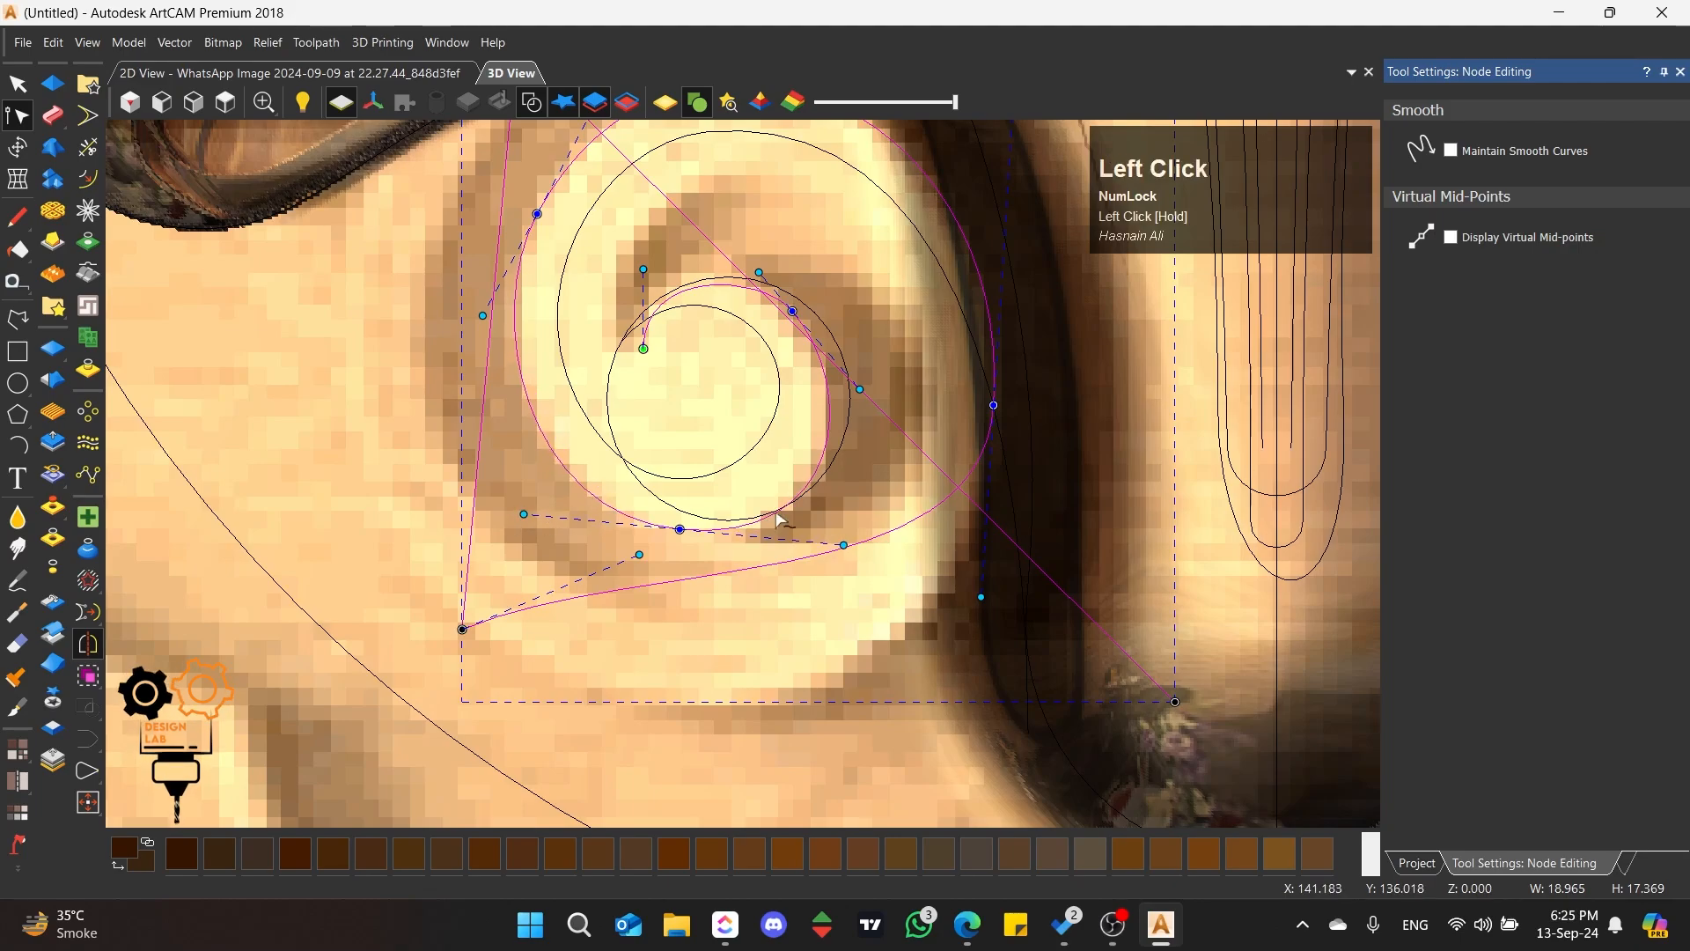
scroll(742, 590, down, 1)
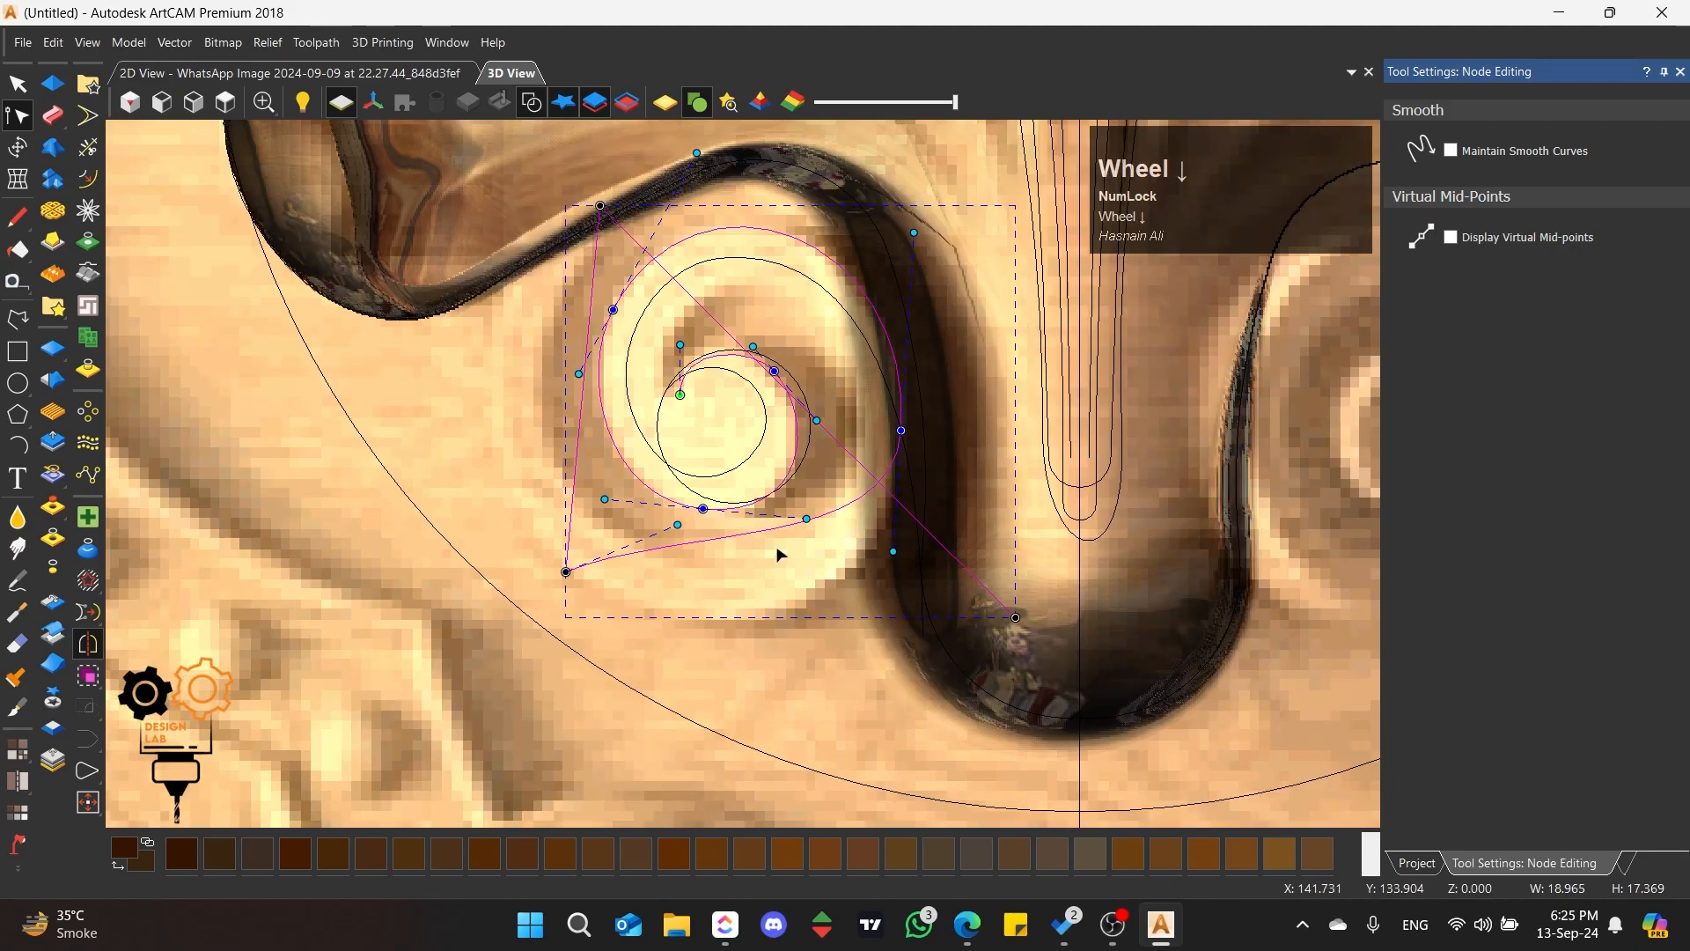
Step: Smooth the nodes of the second polyline's outer turn and bow its arcs around the left scroll's outer rim
key(s)
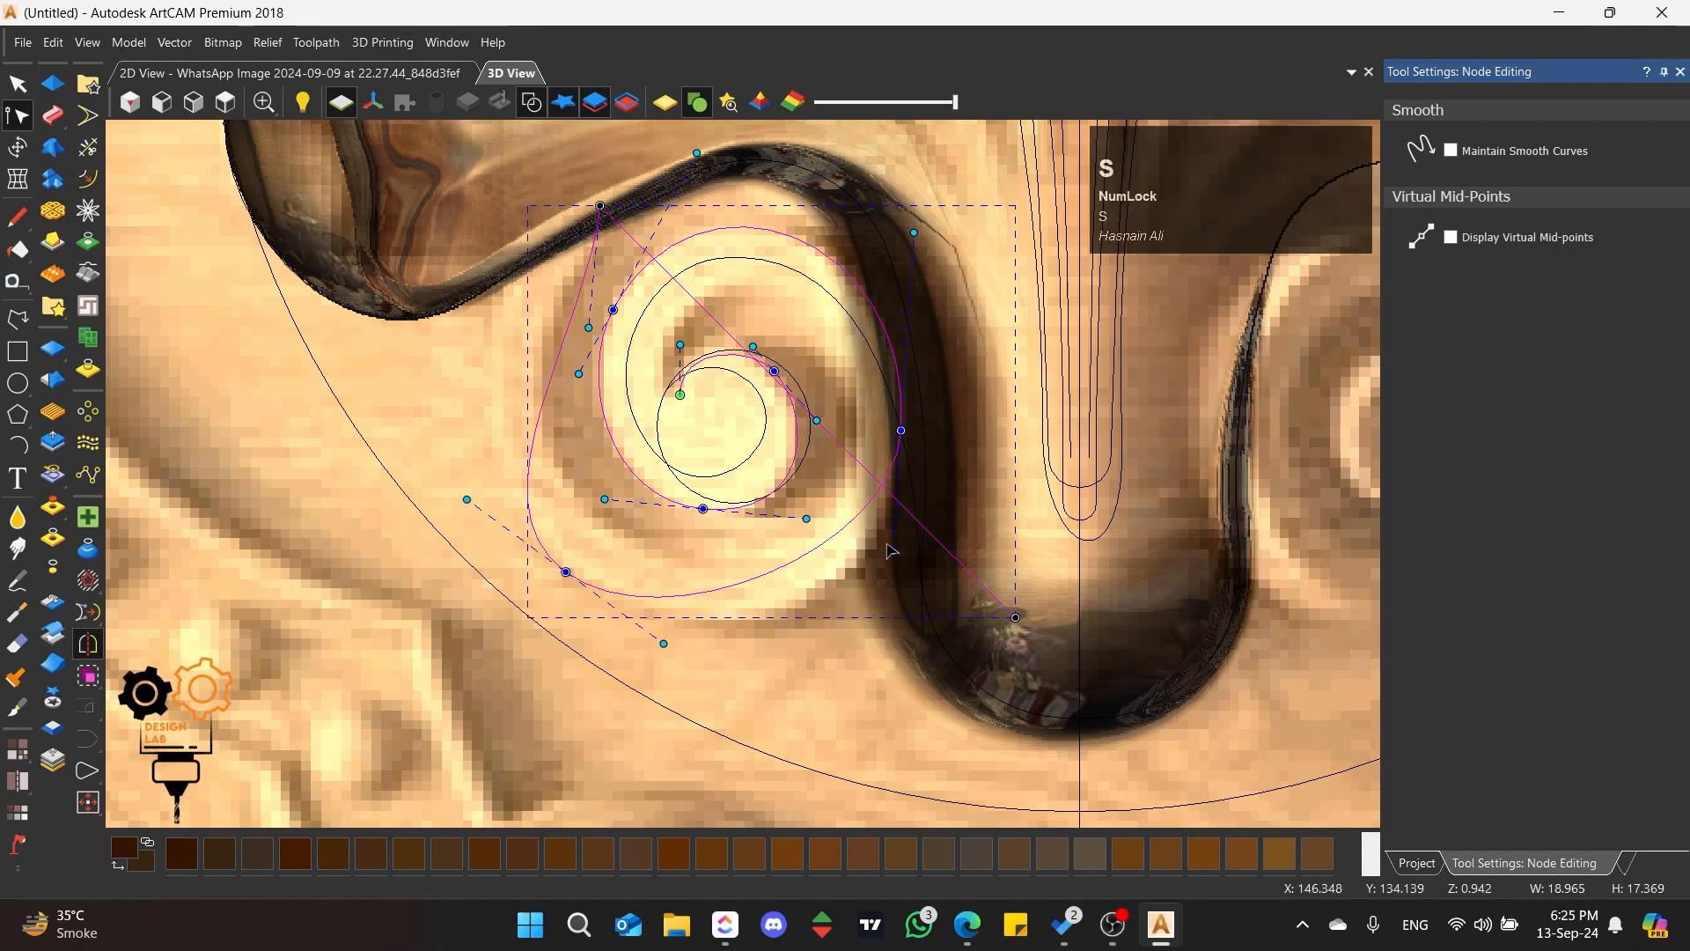
drag(891, 550, 895, 634)
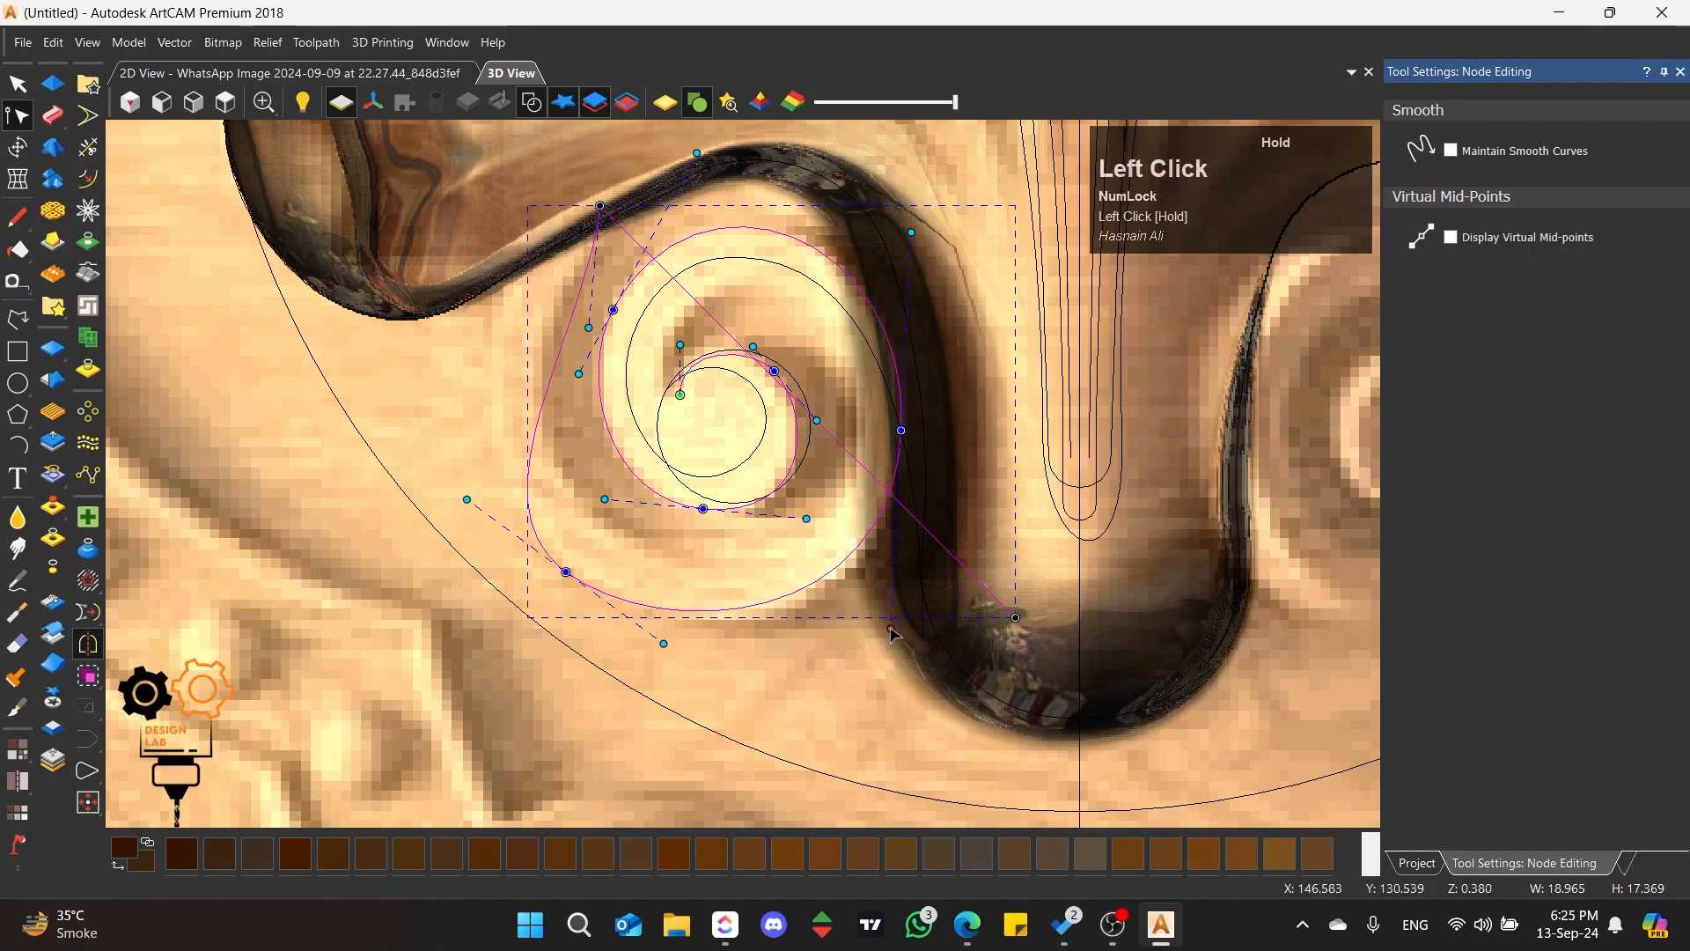
drag(902, 430, 910, 433)
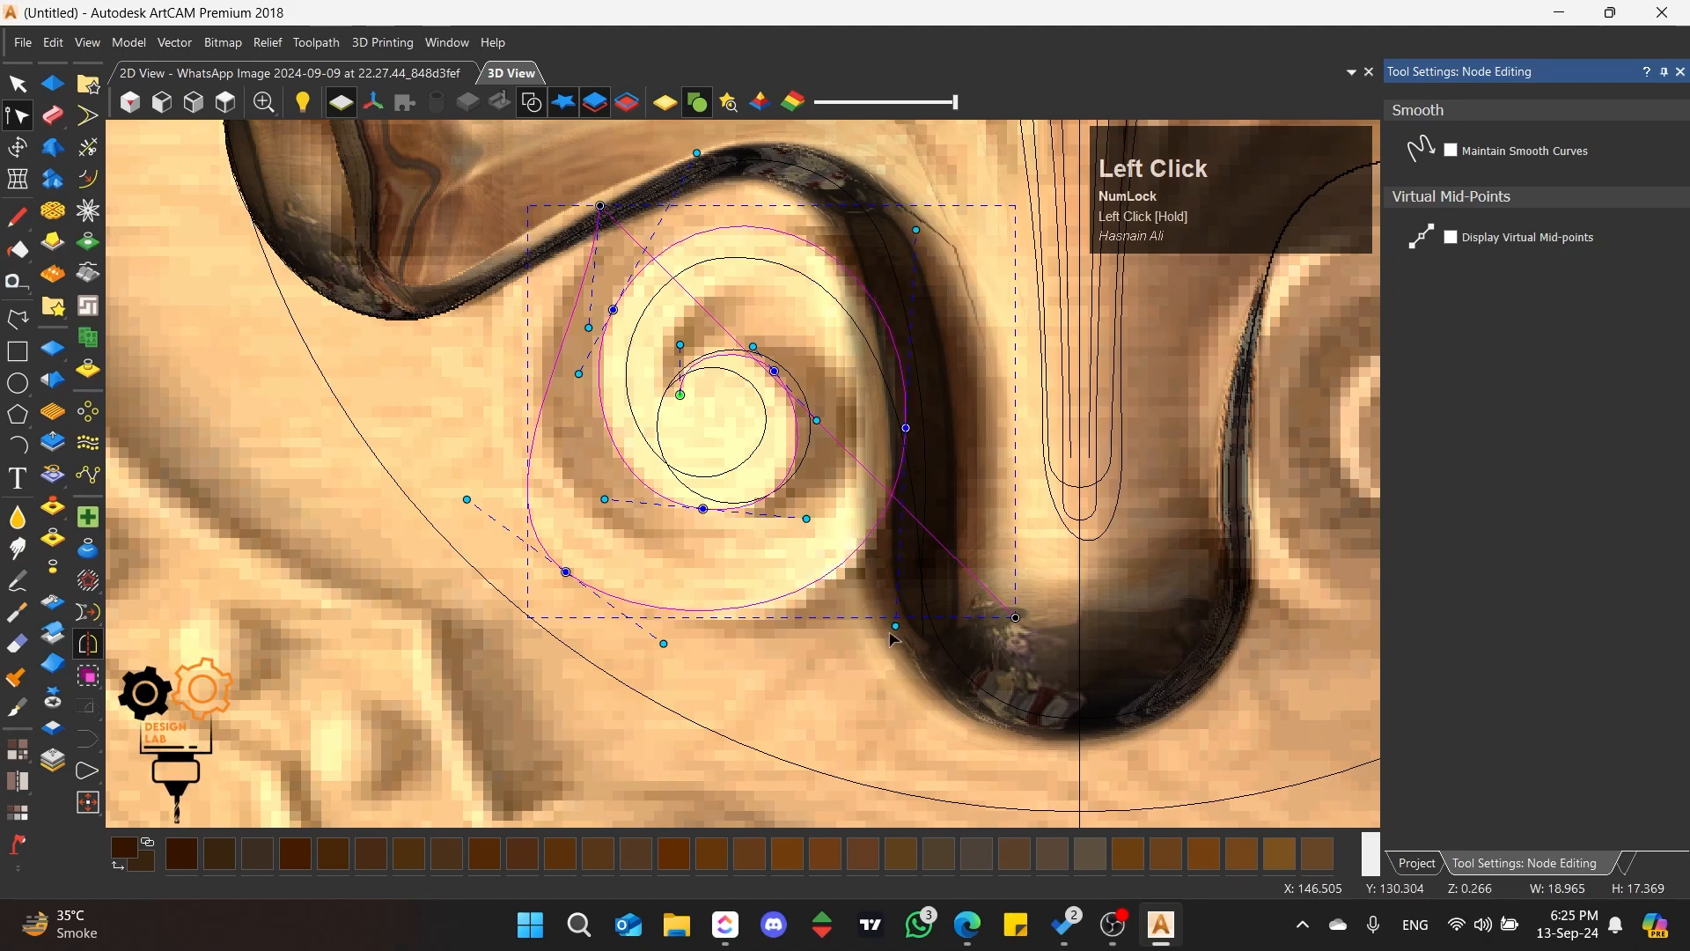
drag(896, 627, 891, 655)
key(s)
drag(483, 248, 421, 283)
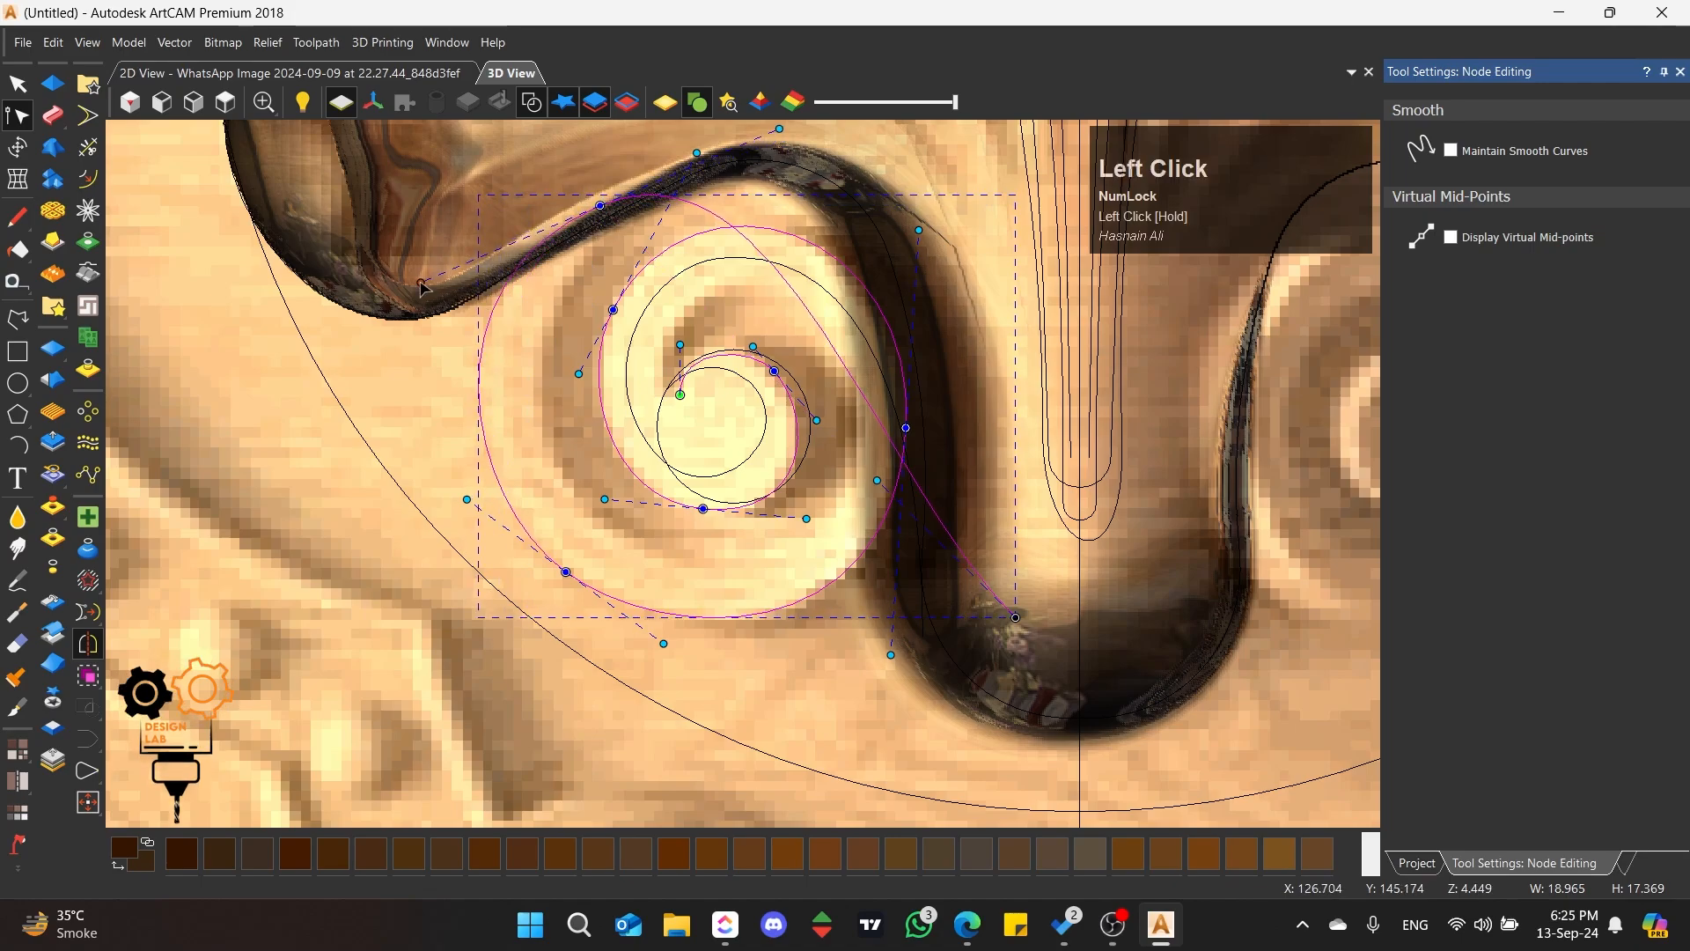
drag(467, 500, 443, 482)
Step: Curve the second polyline's last span down to the stem and raise the handle above the left scroll
scroll(861, 602, up, 1)
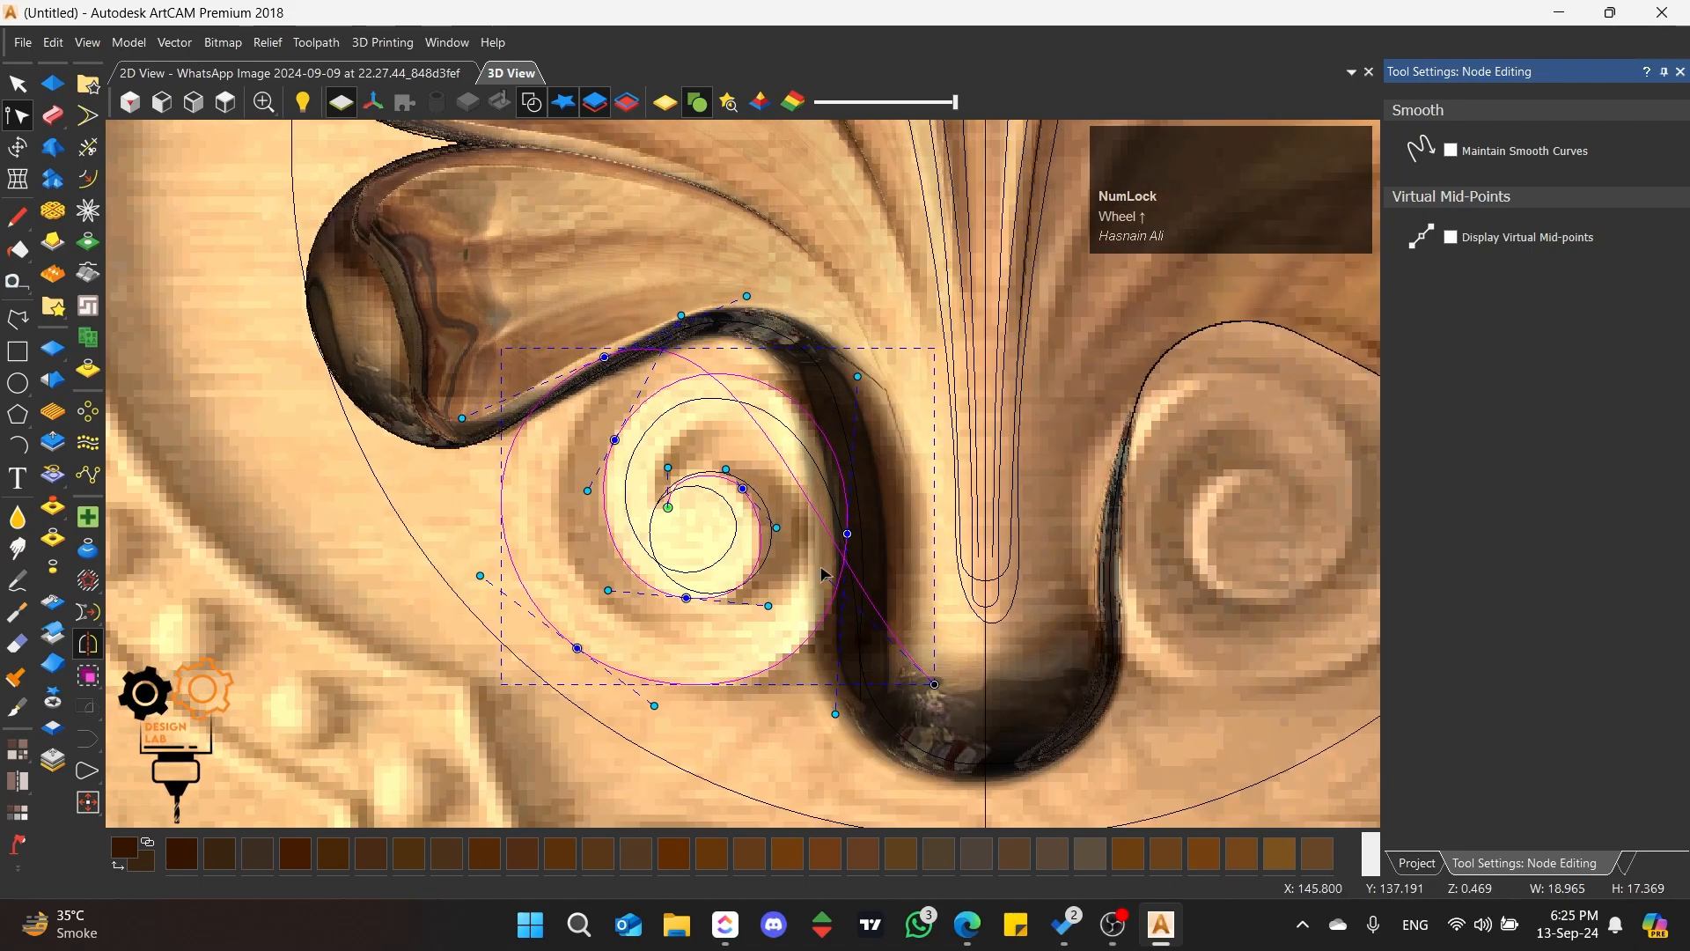
drag(821, 568, 954, 377)
drag(746, 297, 747, 283)
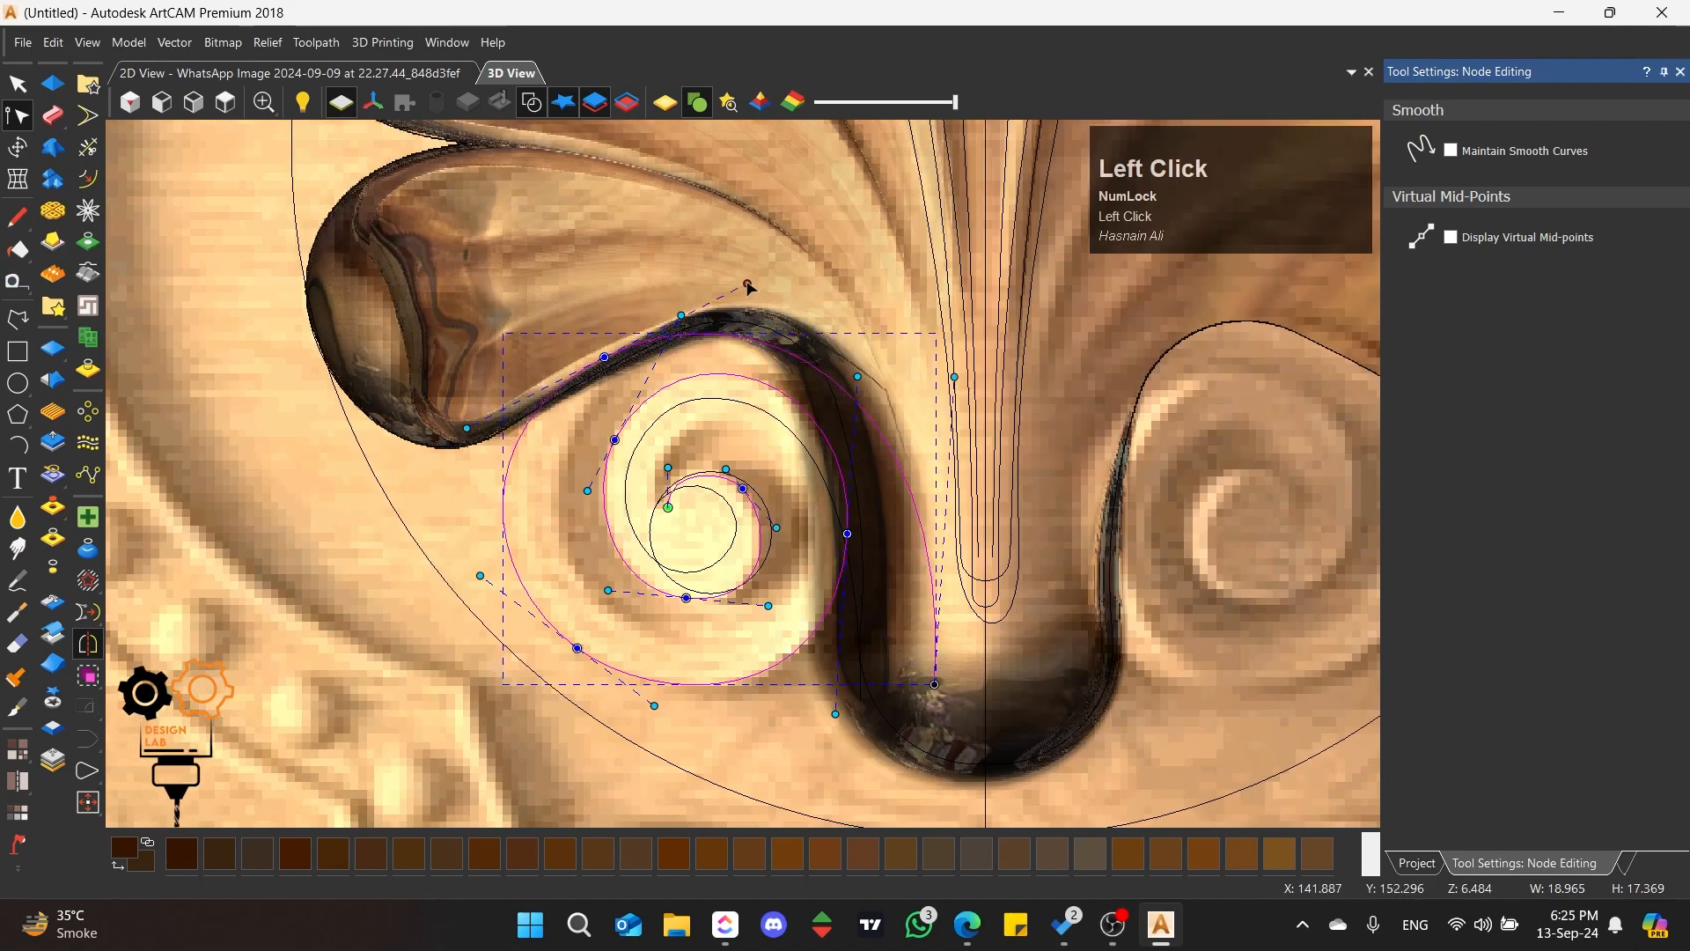
scroll(885, 376, up, 1)
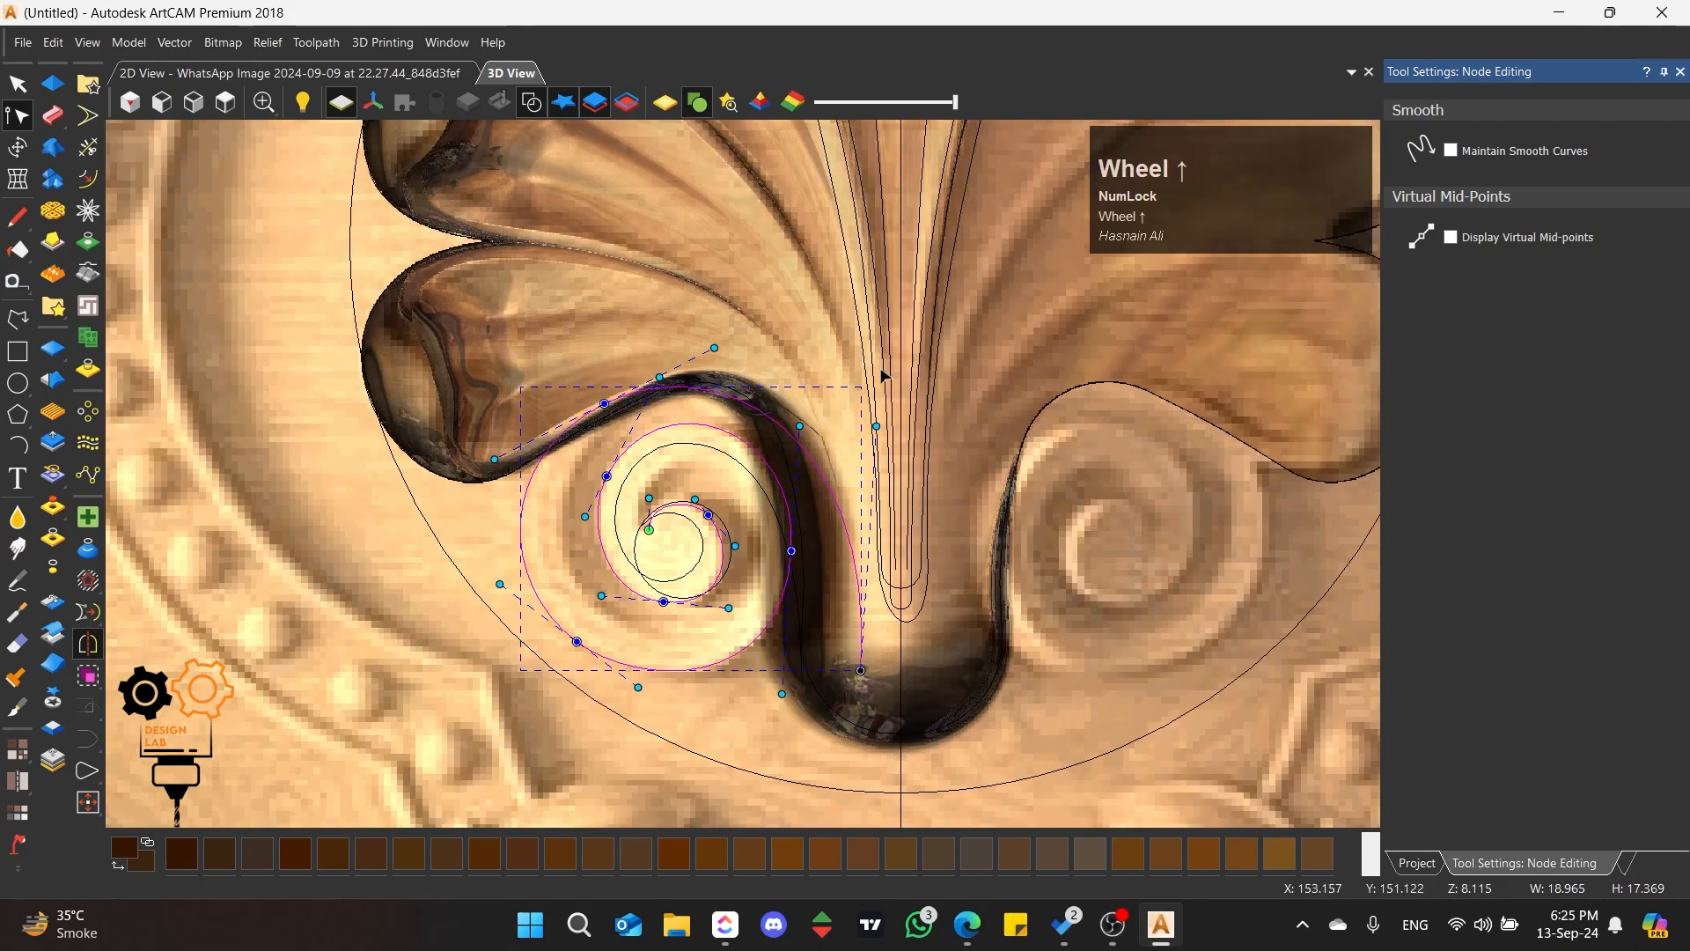
scroll(746, 380, up, 1)
click(582, 398)
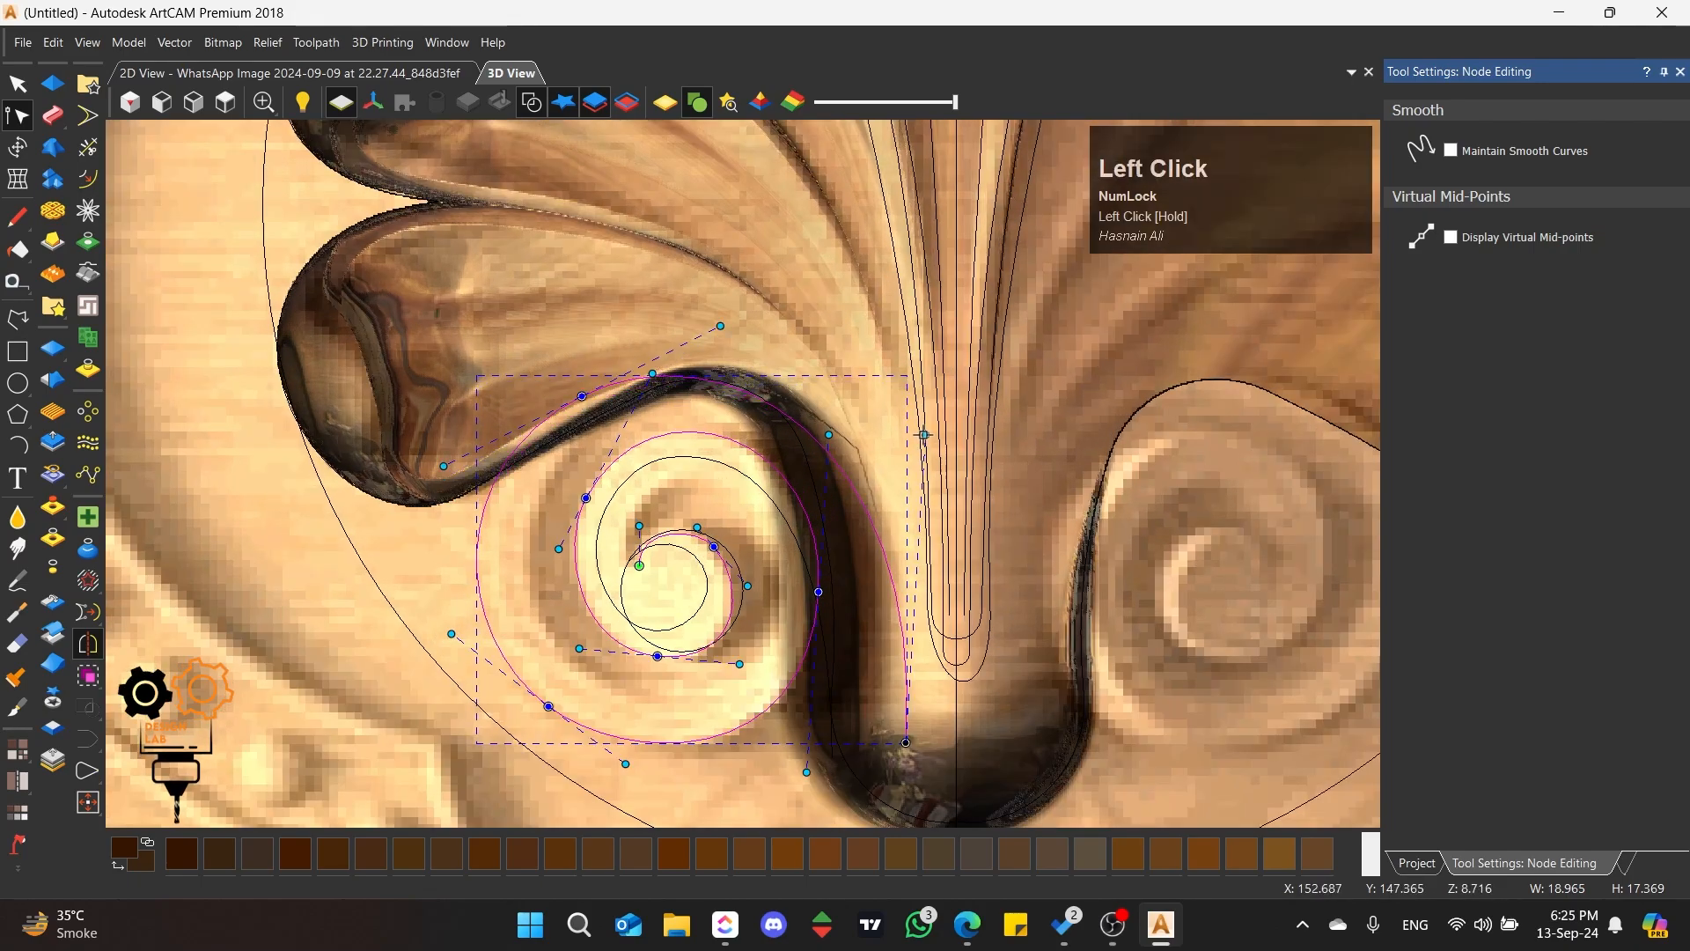
Step: Move the outer spiral's end node up beside the left scroll and shorten its handle so the last arc follows the rim
drag(923, 435, 927, 343)
drag(906, 742, 905, 525)
shift+click(792, 551)
drag(832, 757, 832, 682)
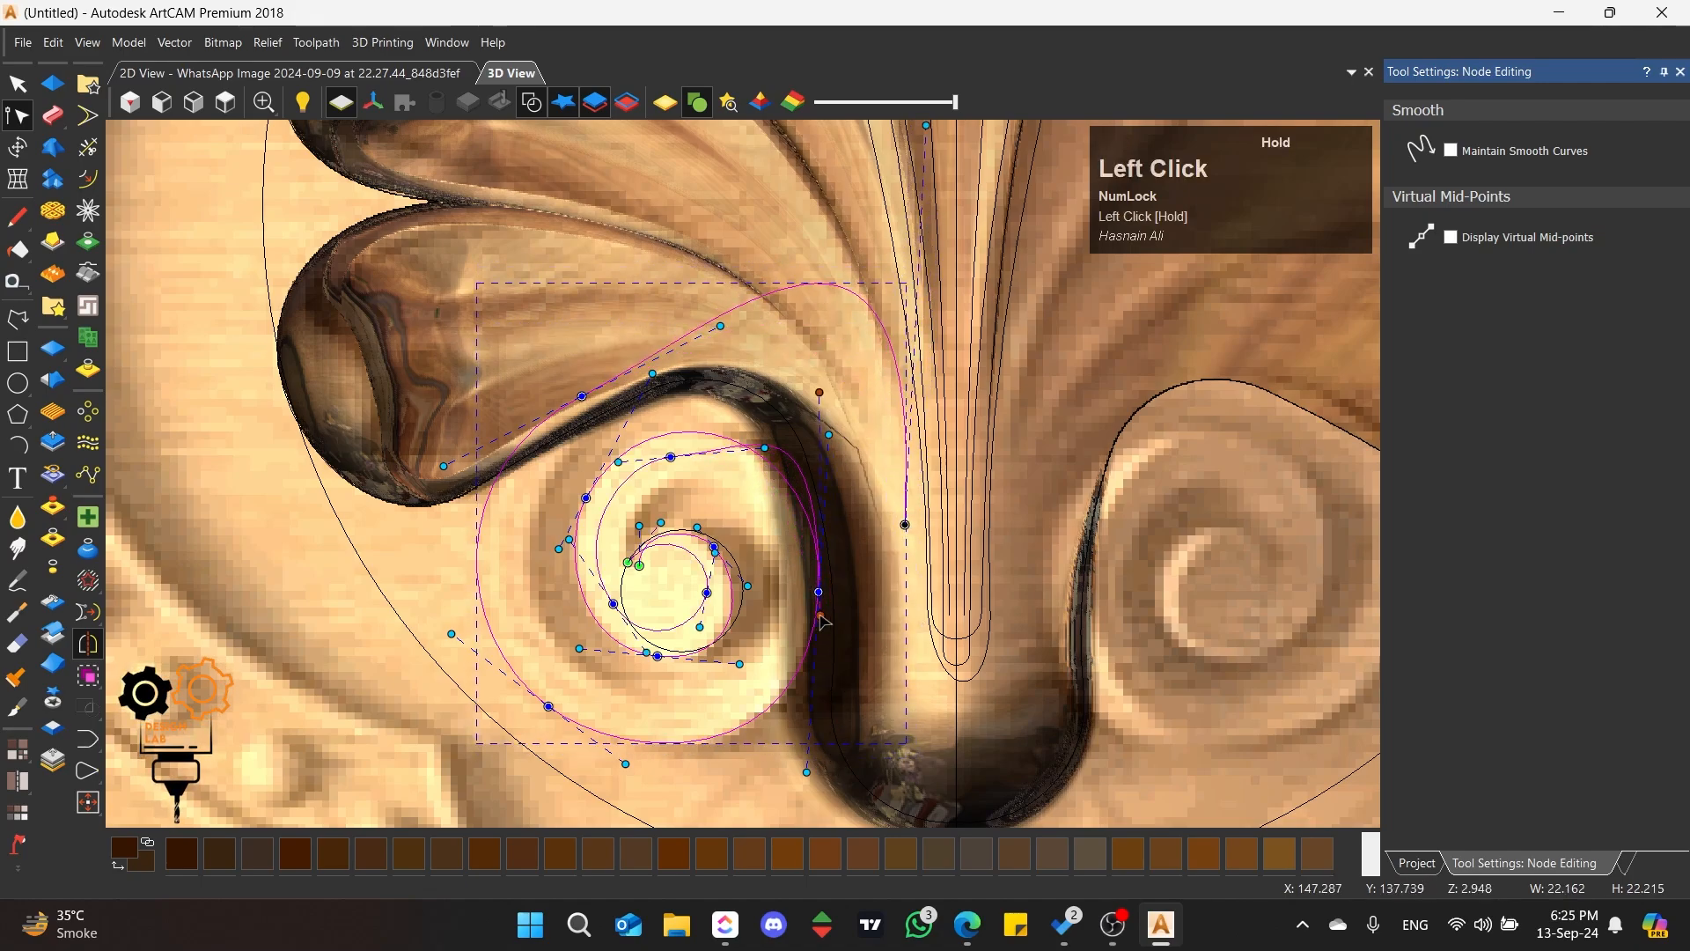
drag(817, 591, 759, 511)
drag(905, 524, 883, 566)
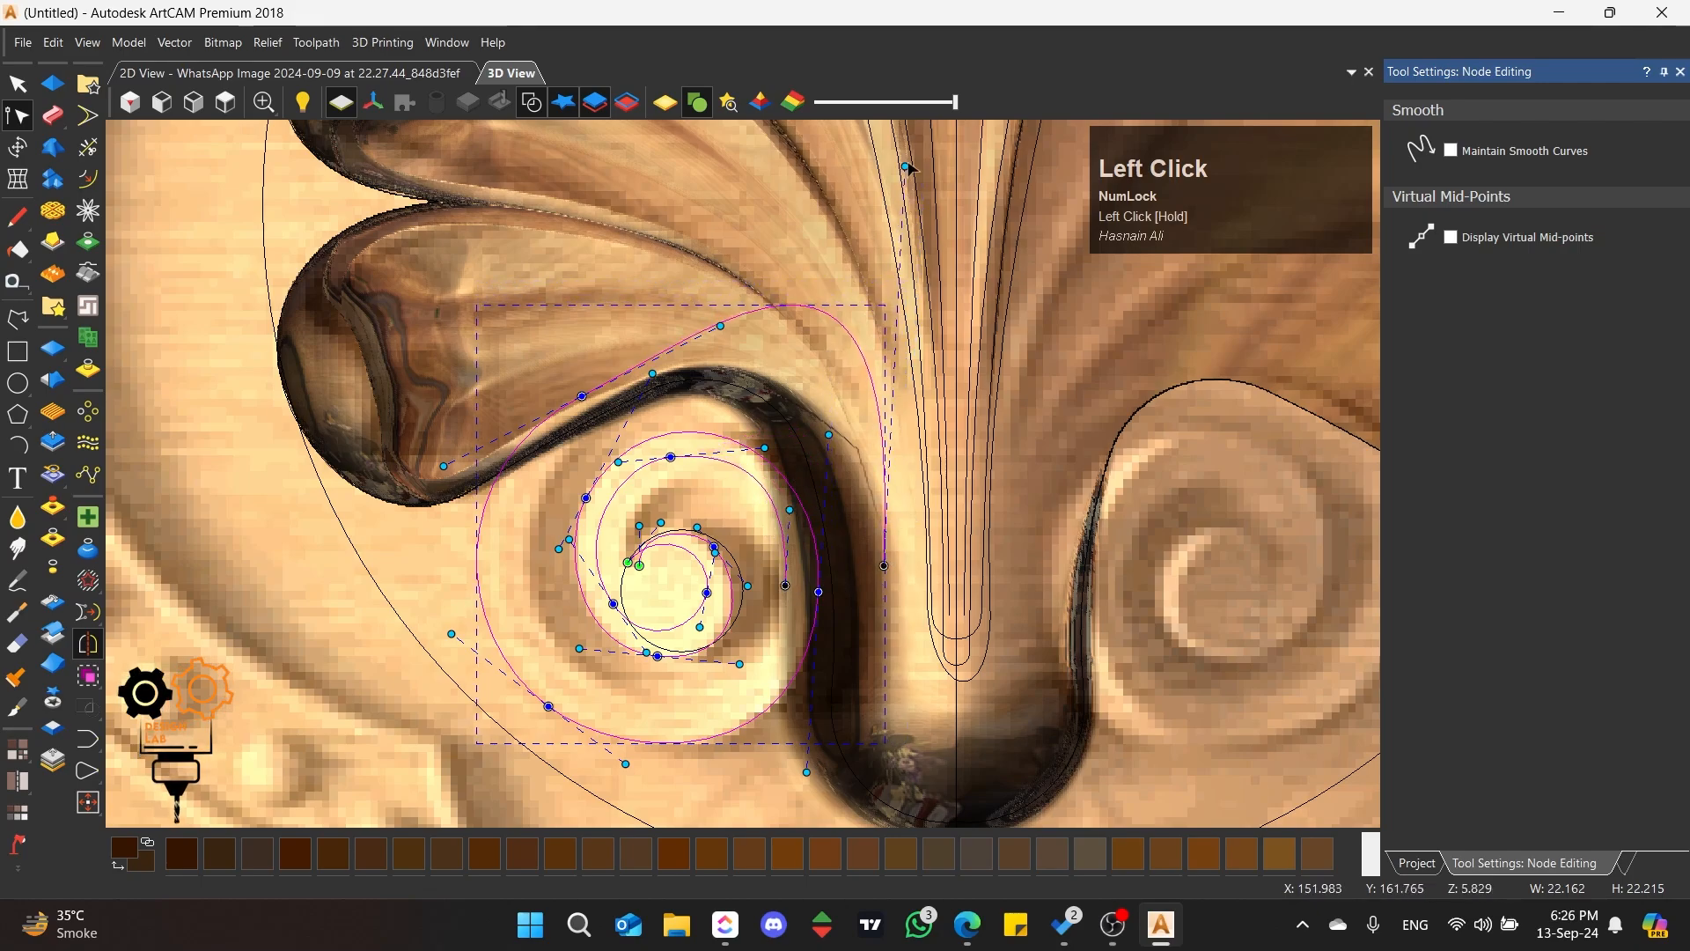
click(905, 166)
drag(905, 166, 884, 366)
click(760, 383)
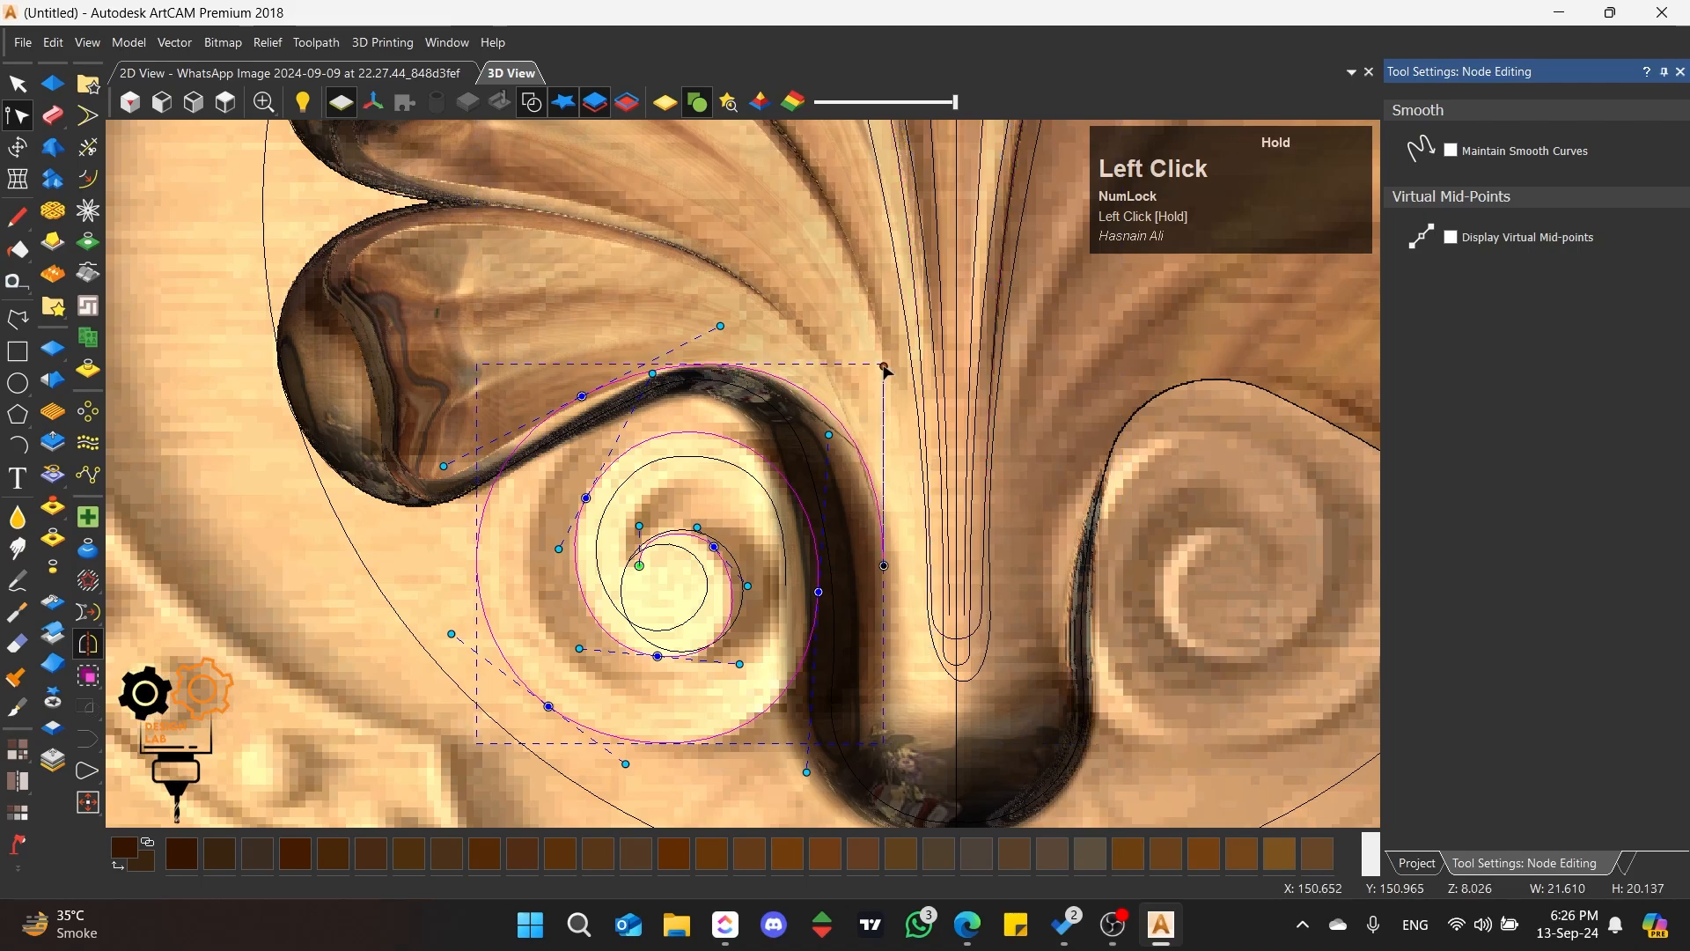
Step: Fine-tune the node and handle at the outer spiral's upper left to round its last turn
drag(720, 324, 724, 332)
drag(581, 397, 587, 389)
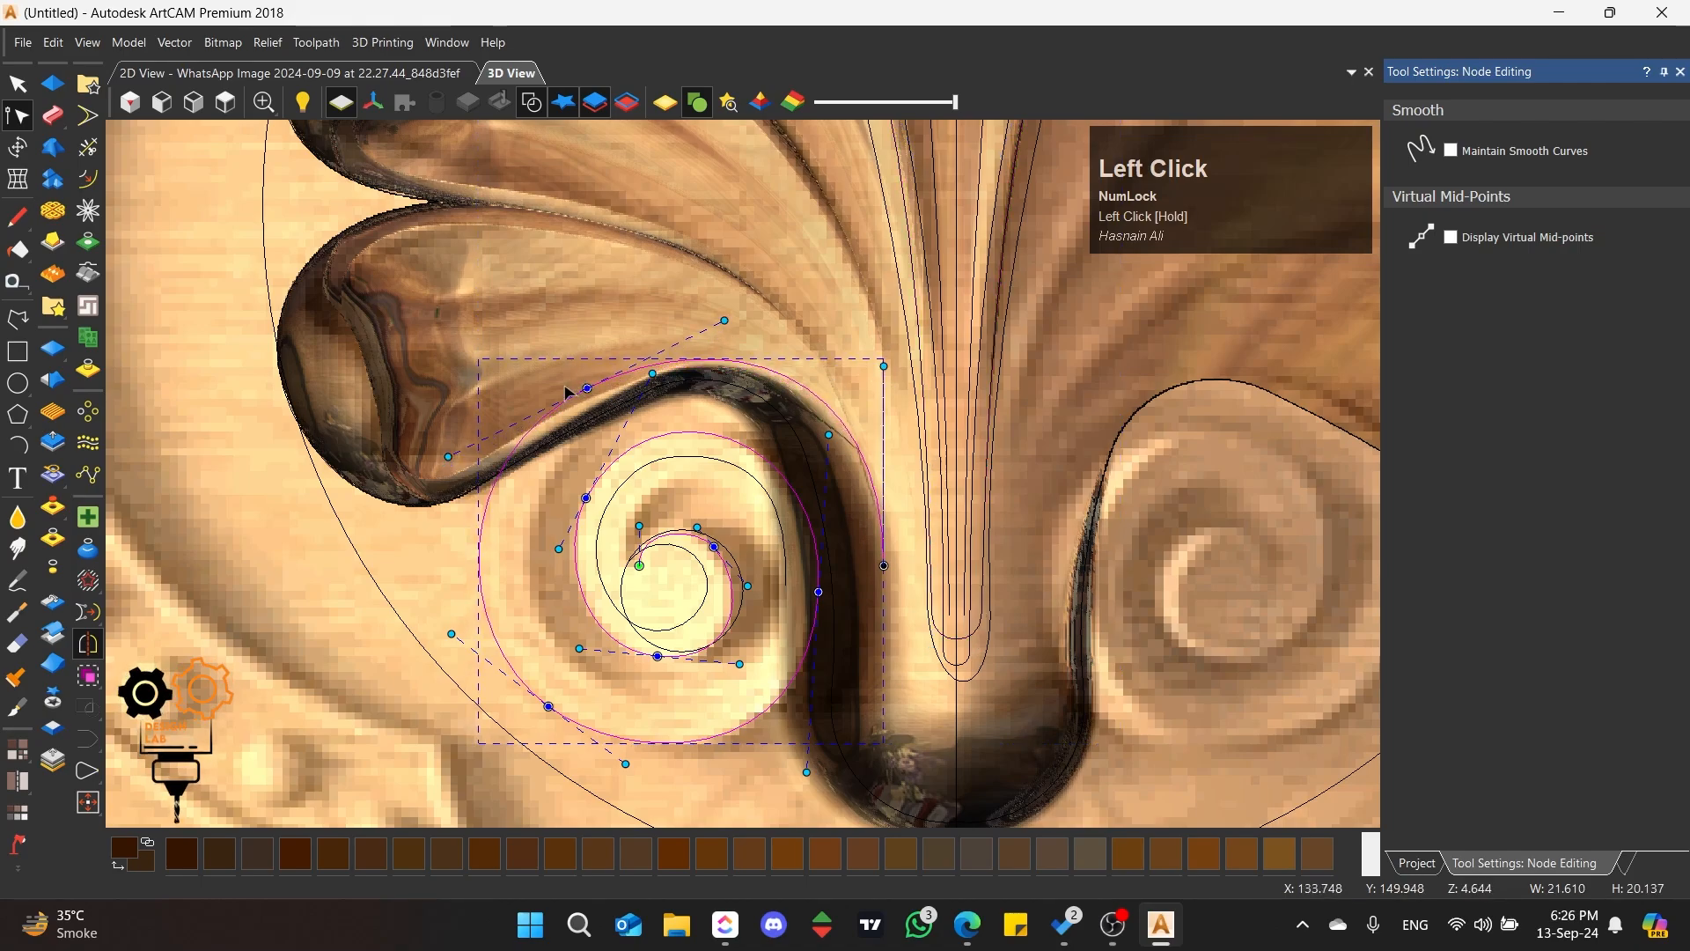
scroll(567, 386, up, 2)
drag(817, 284, 799, 294)
scroll(744, 475, down, 2)
scroll(770, 654, up, 2)
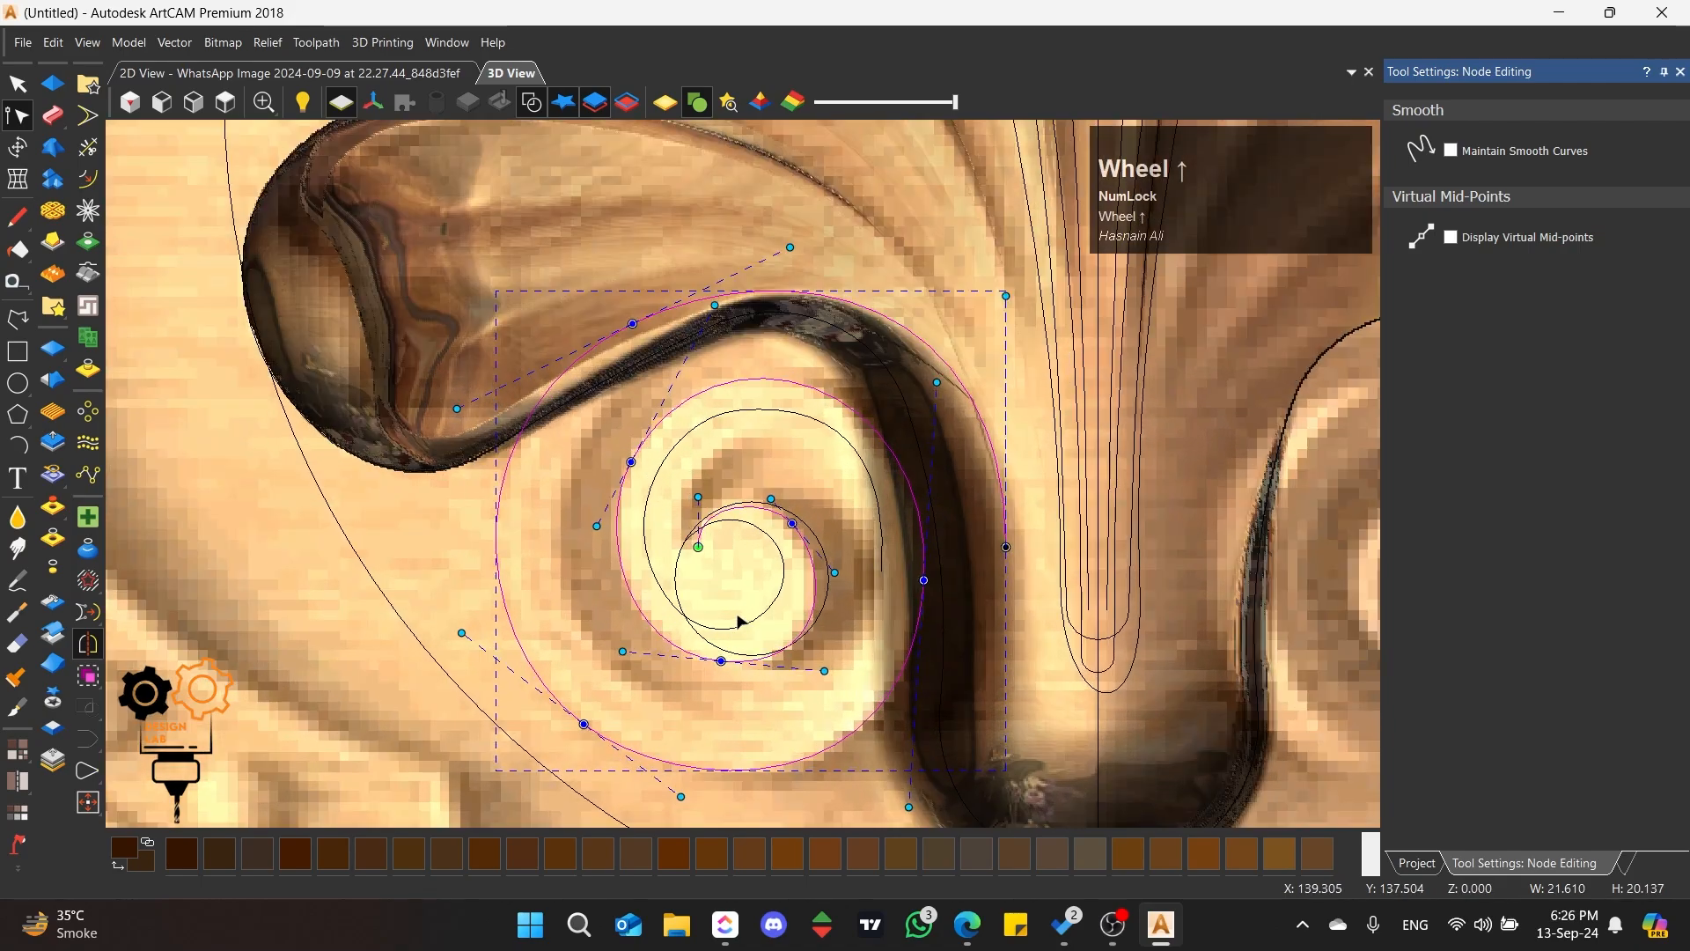
Step: Delete the circle around the left scroll's eye
click(745, 648)
click(15, 83)
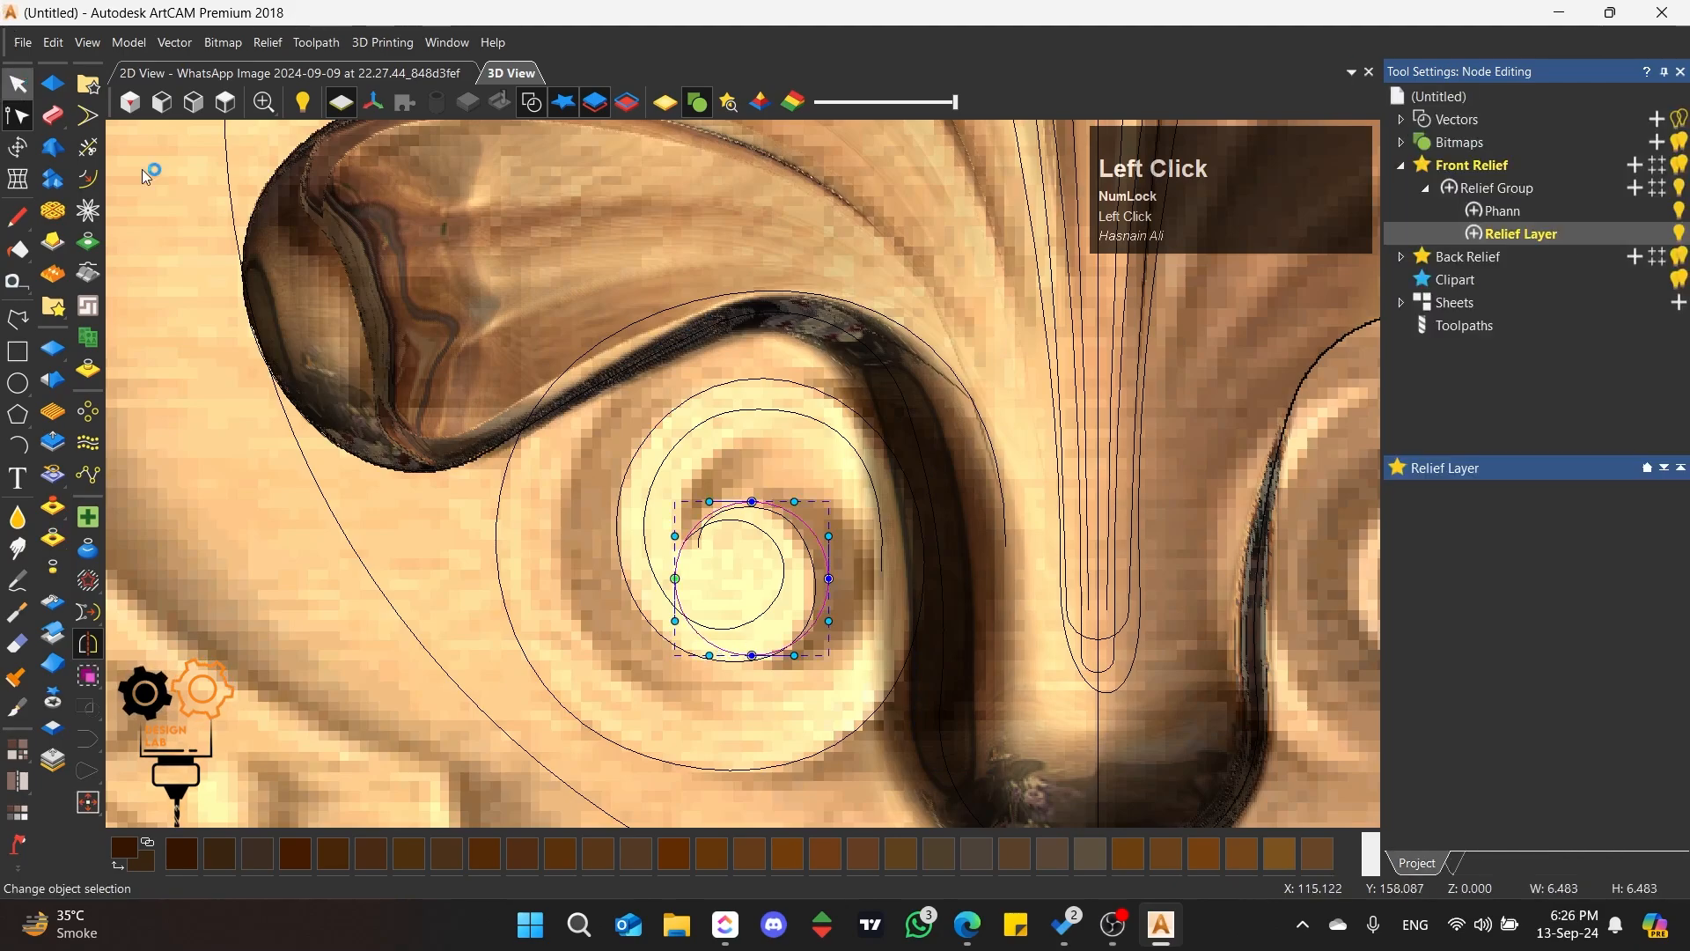
click(715, 624)
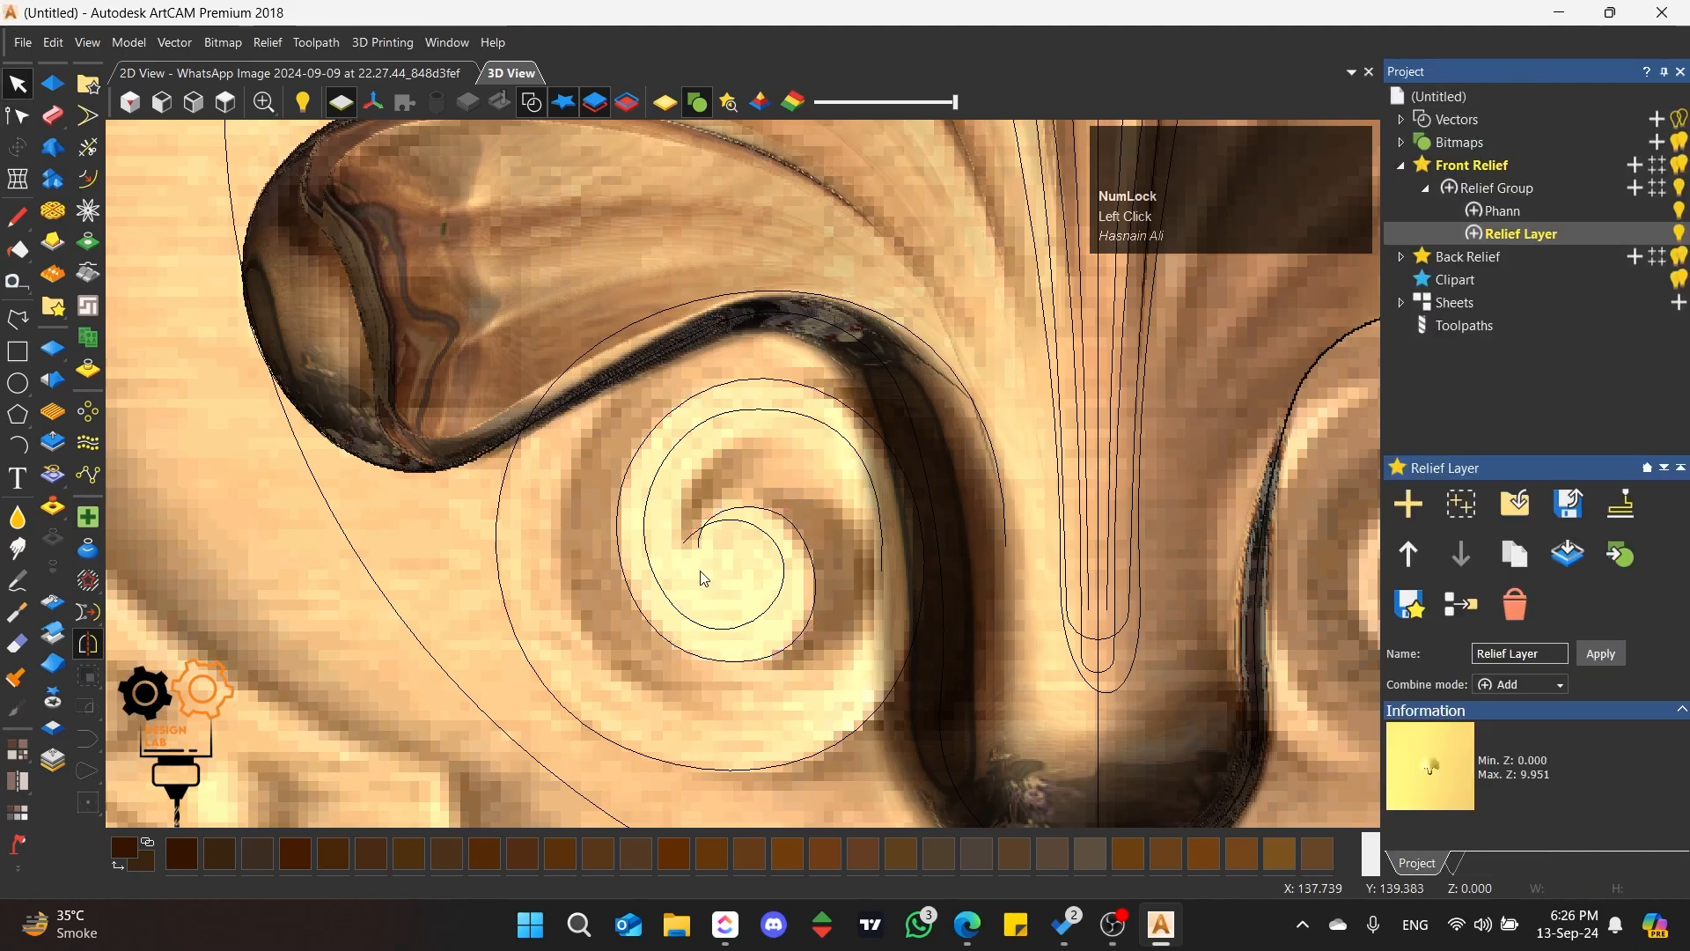
Step: Adjust the inner spiral's top arc and move its start node onto the outer spiral's start point
click(708, 566)
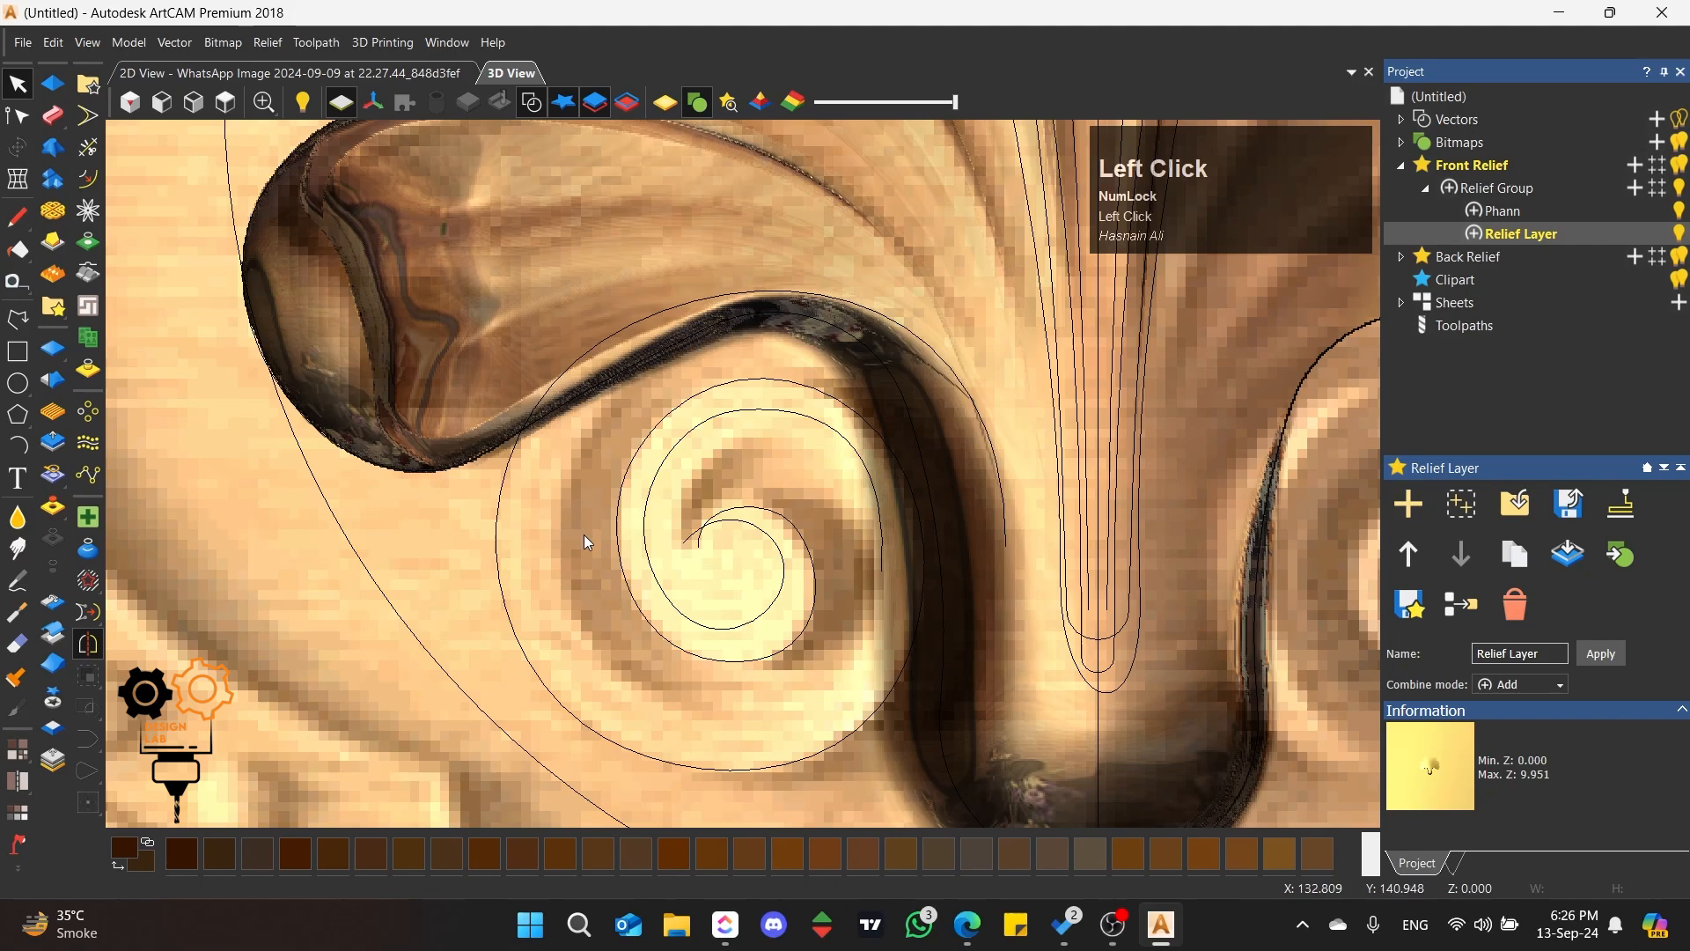
click(832, 440)
click(758, 410)
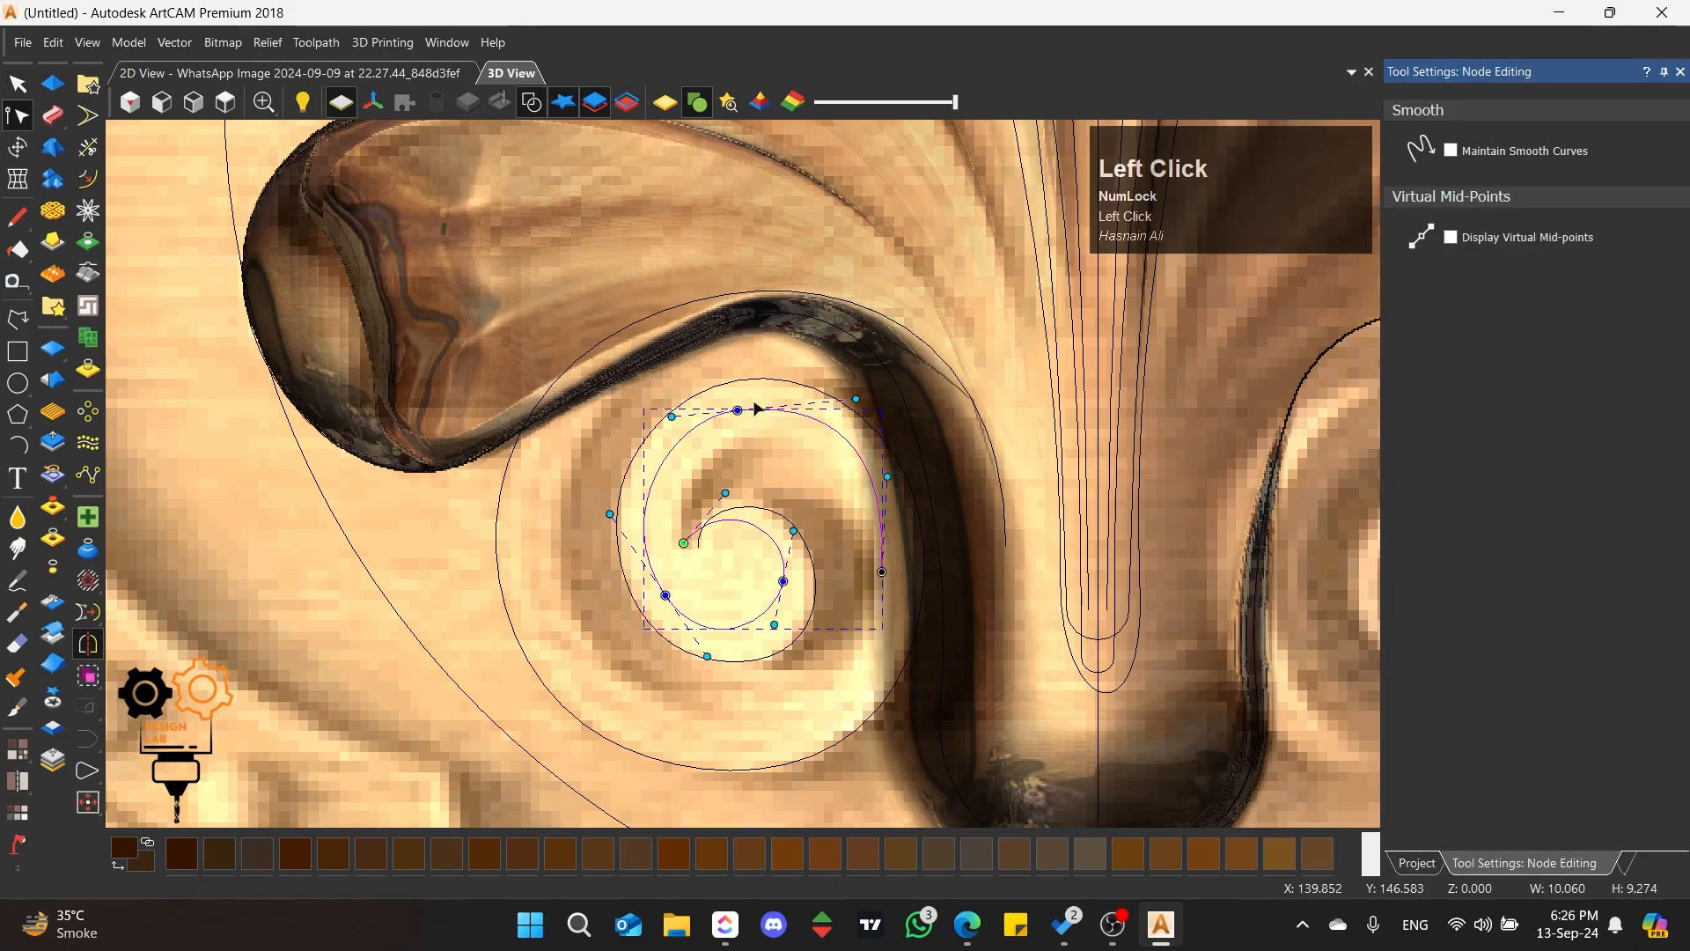
drag(854, 399, 856, 393)
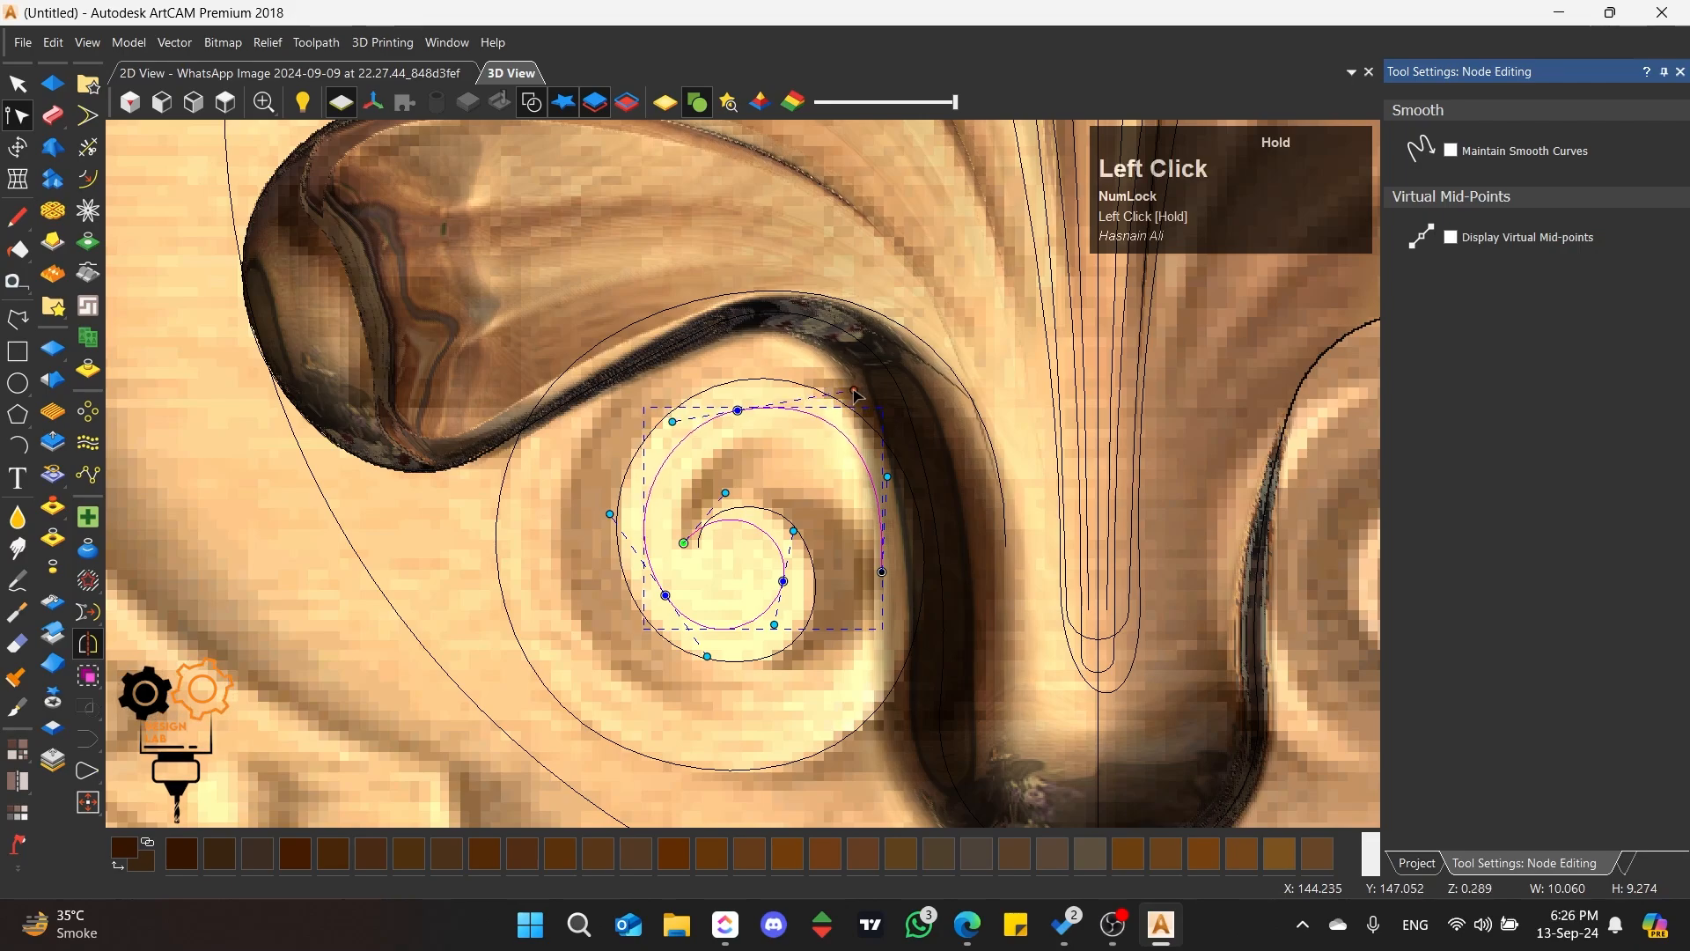
scroll(776, 548, up, 2)
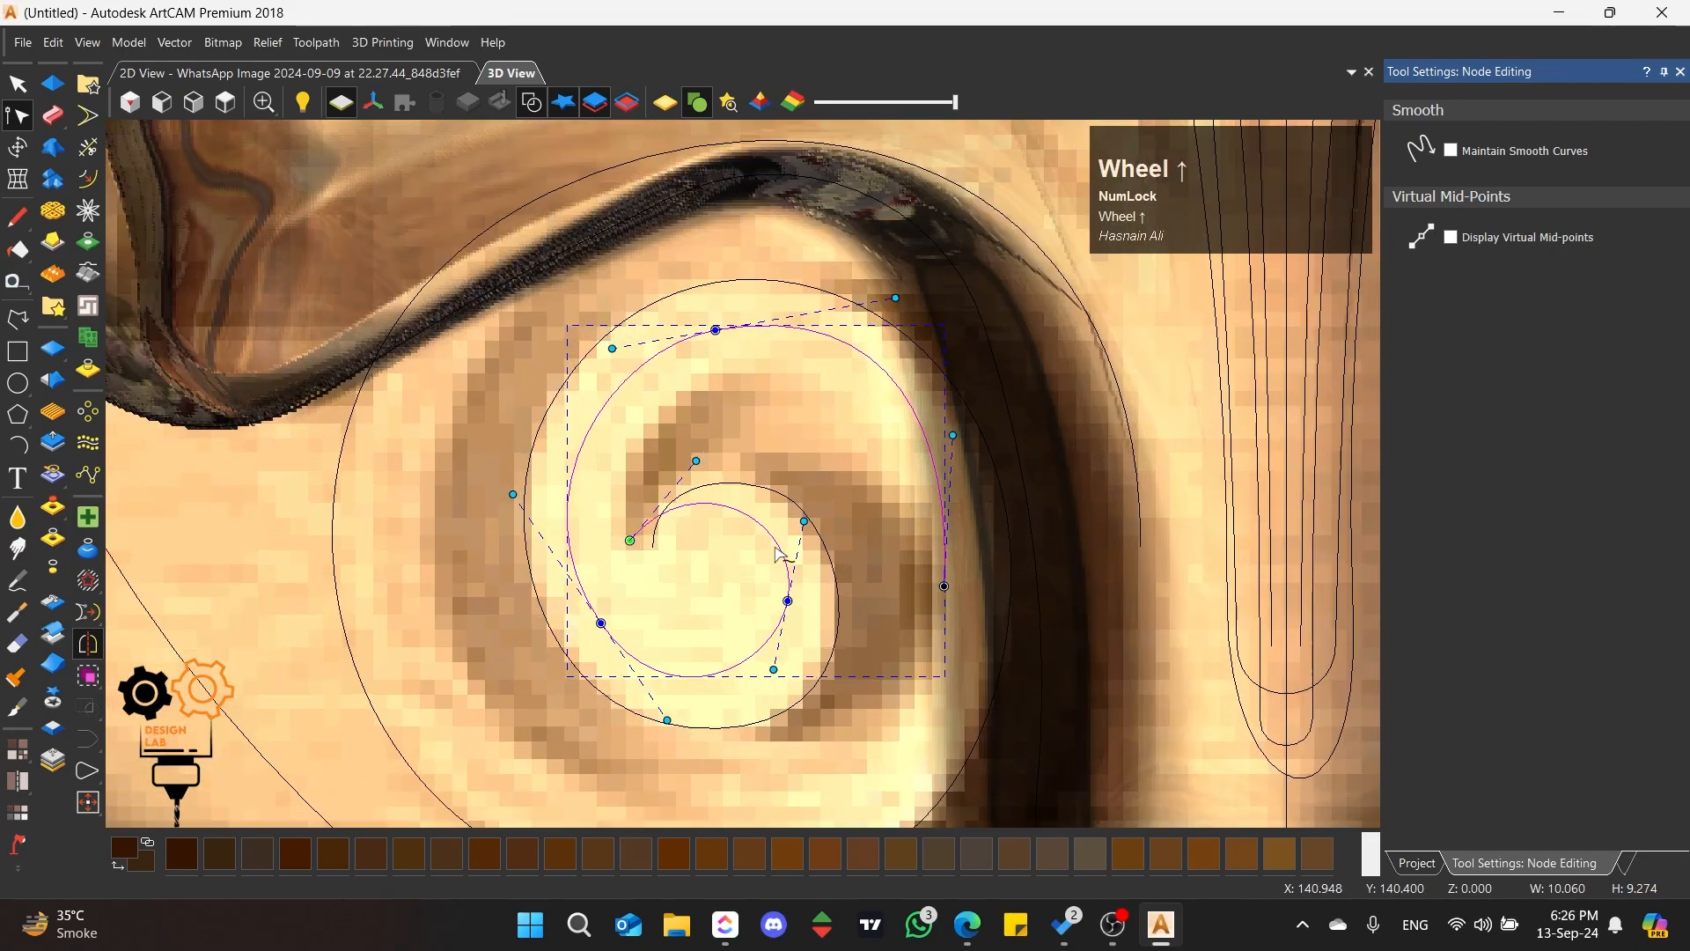
drag(629, 541, 653, 547)
click(719, 483)
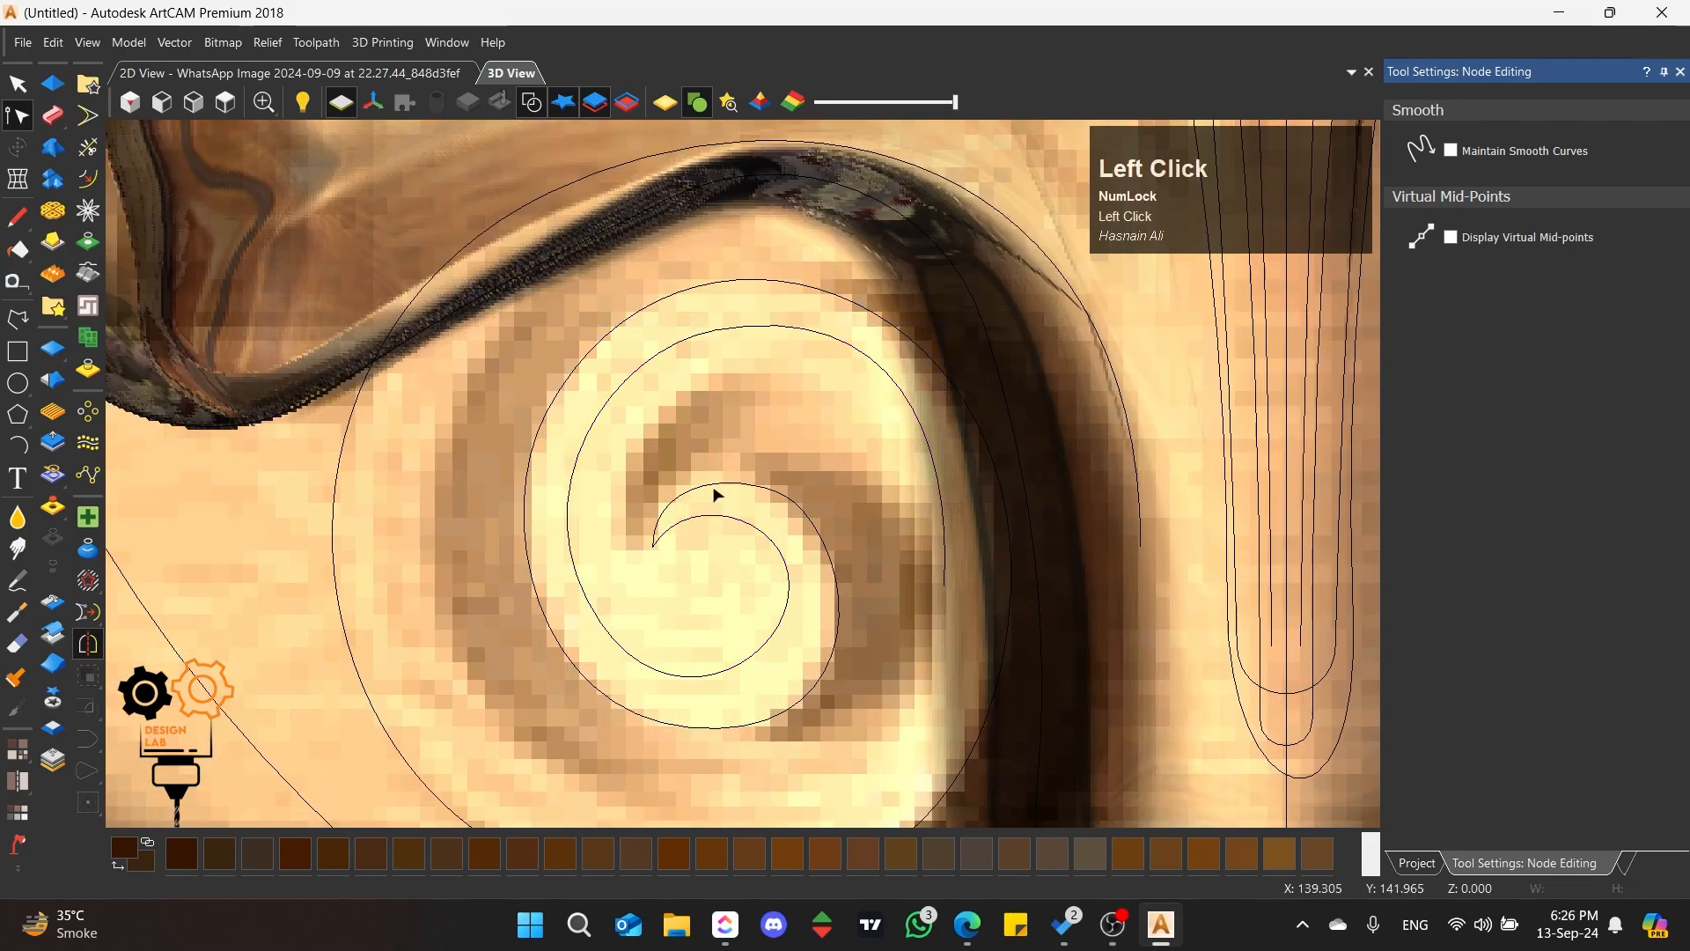
scroll(698, 552, up, 1)
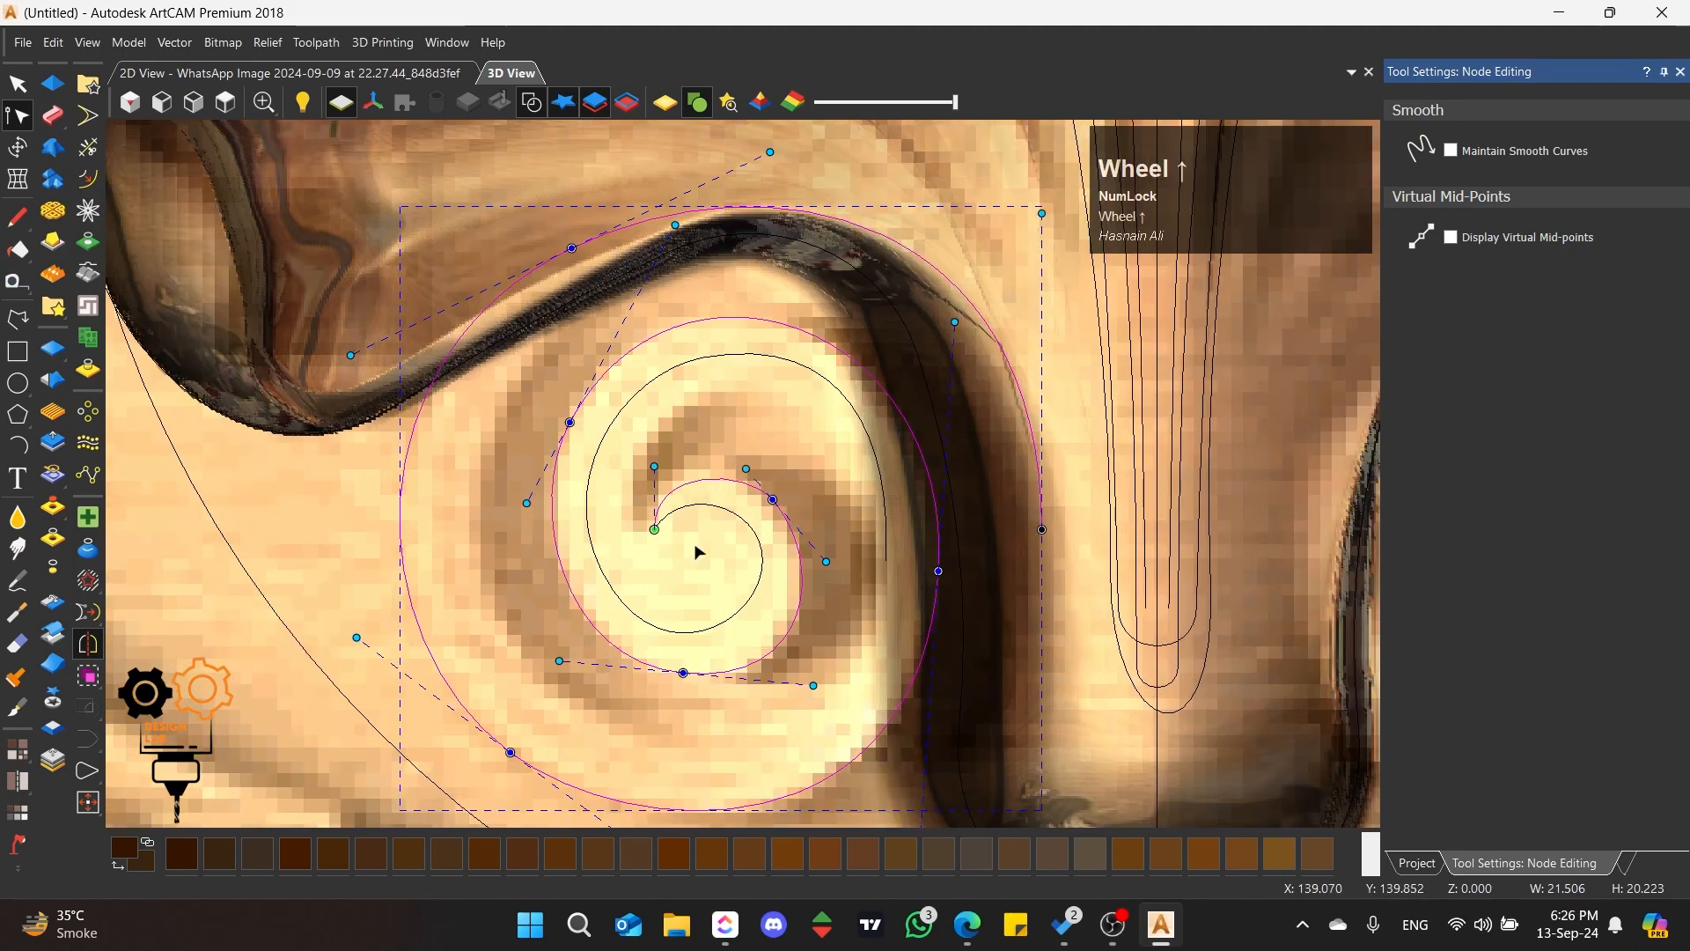
click(886, 529)
scroll(868, 534, down, 2)
scroll(837, 557, up, 2)
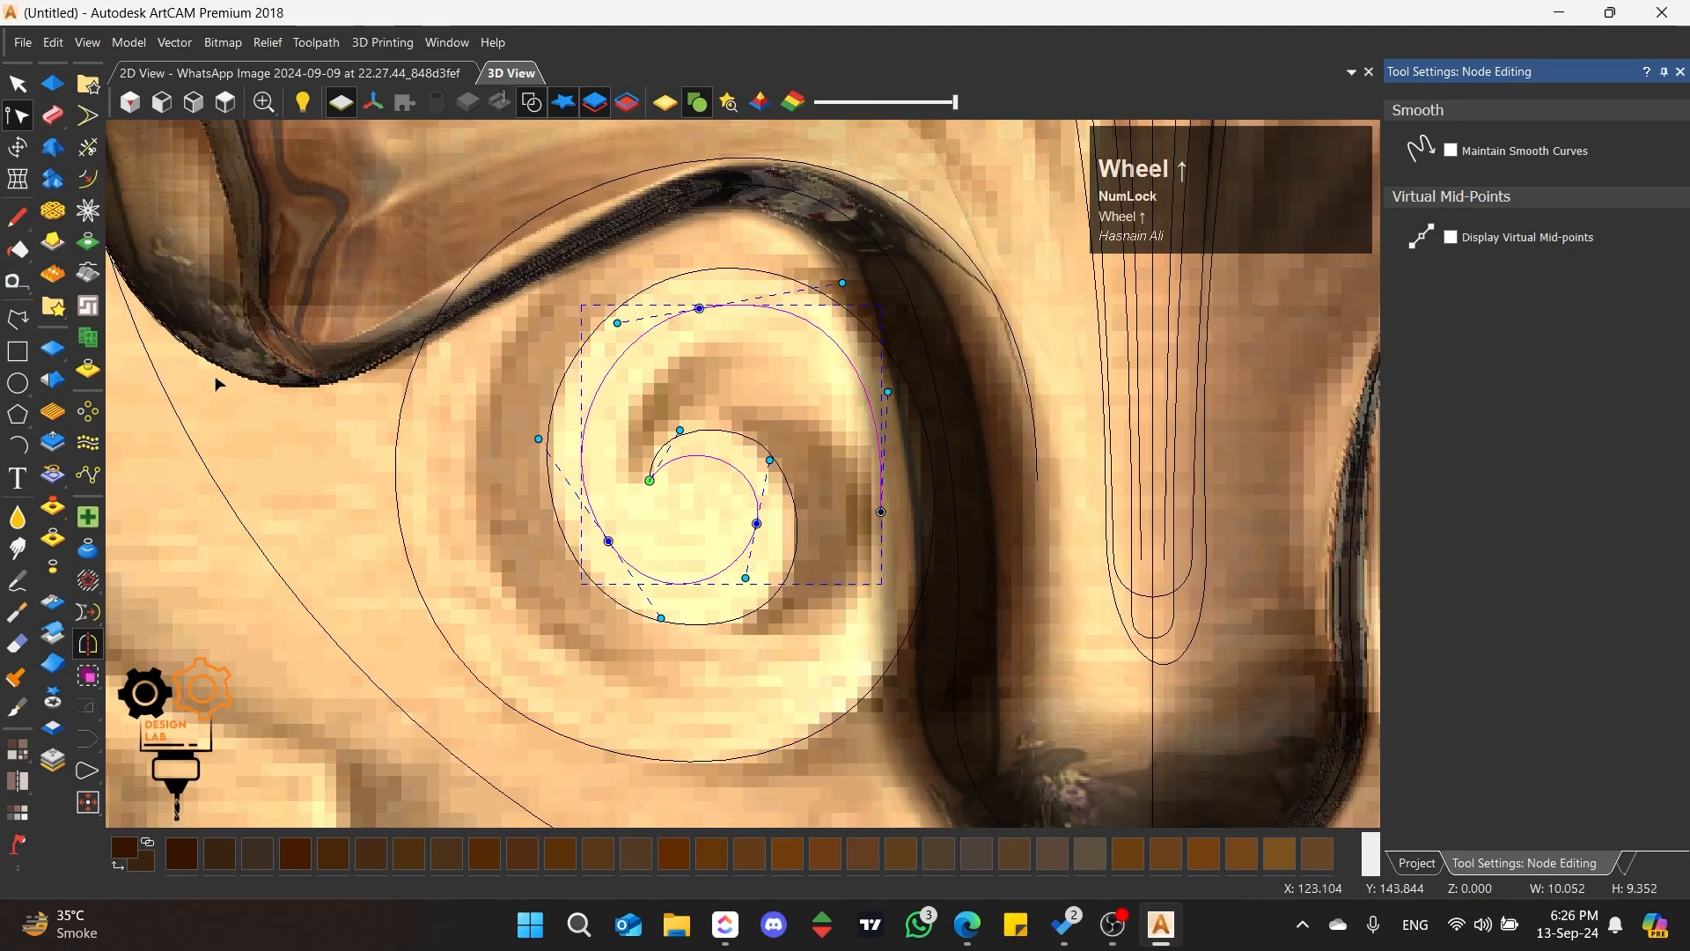
click(17, 318)
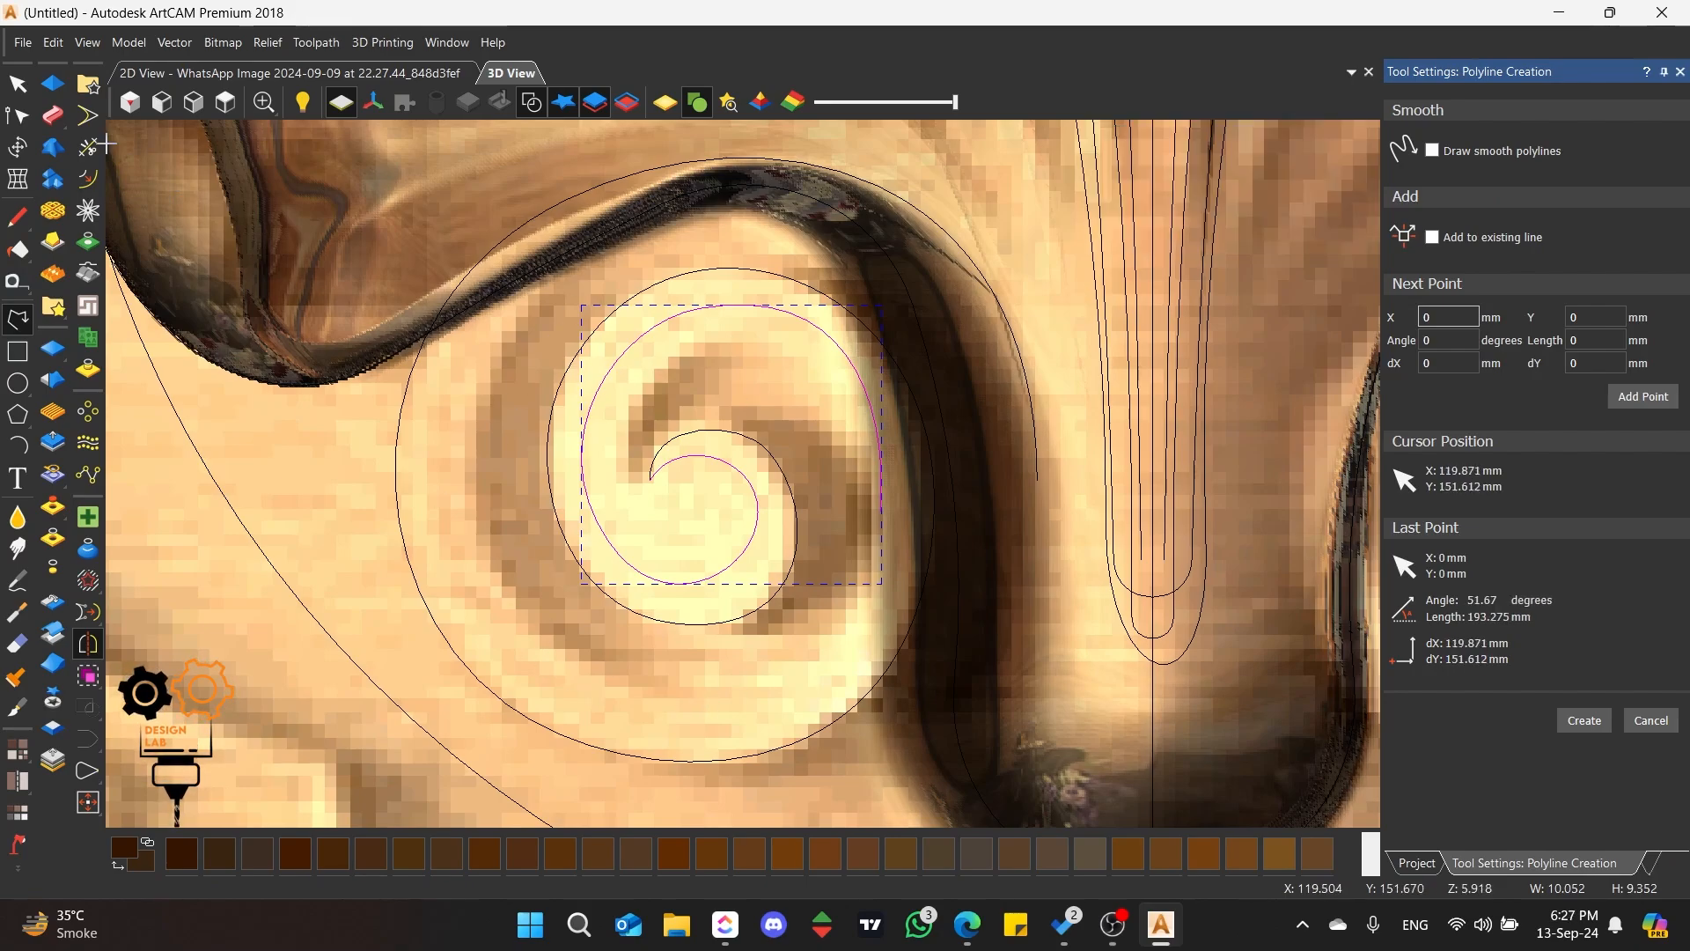
click(18, 84)
scroll(614, 428, down, 2)
scroll(612, 427, down, 2)
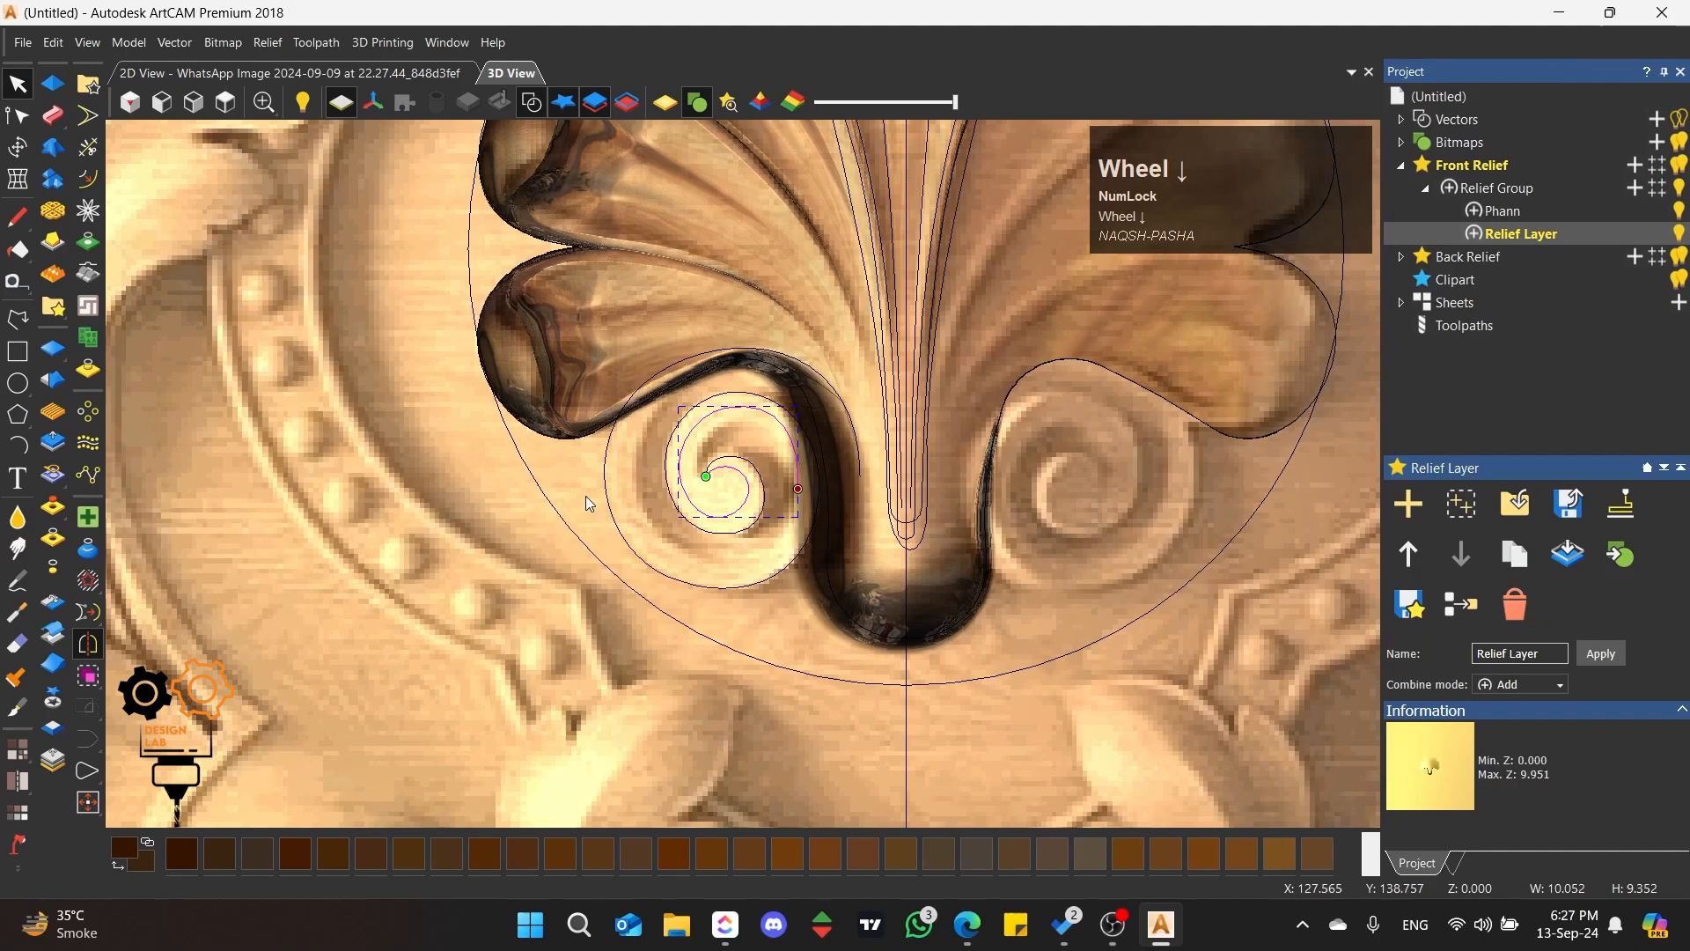
scroll(584, 495, up, 2)
scroll(574, 491, down, 2)
scroll(189, 412, up, 3)
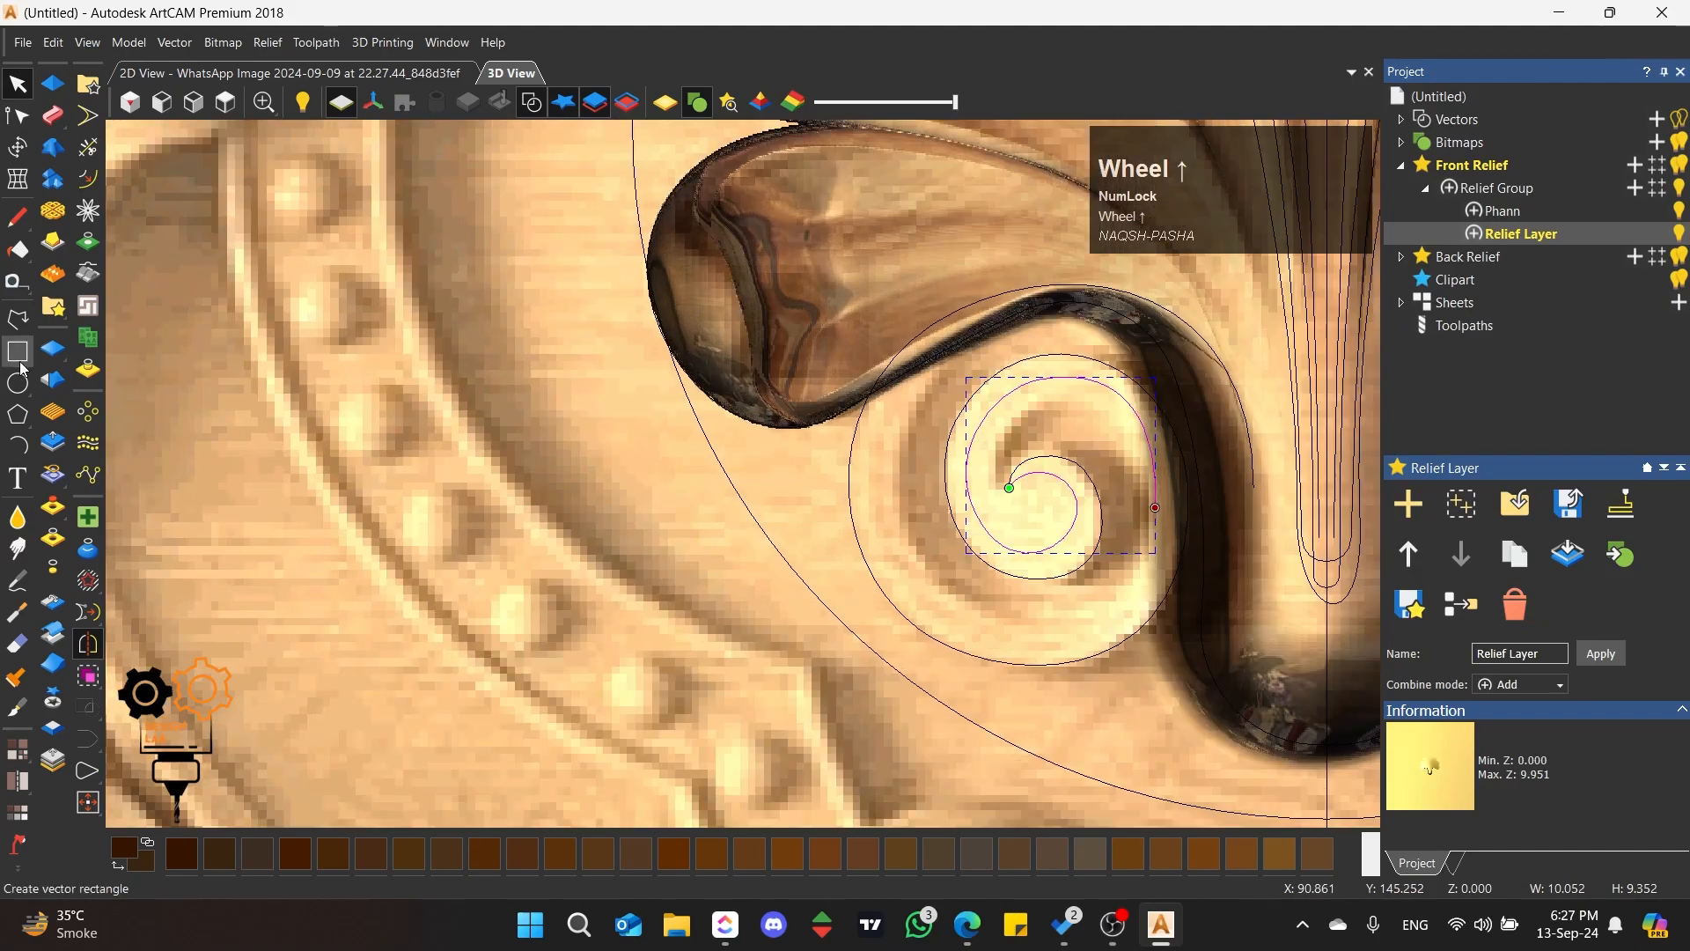
Step: Draw a rectangle about 6.4 by 6.5 mm beside the beaded border and remove its bottom span
click(16, 352)
drag(562, 465, 485, 554)
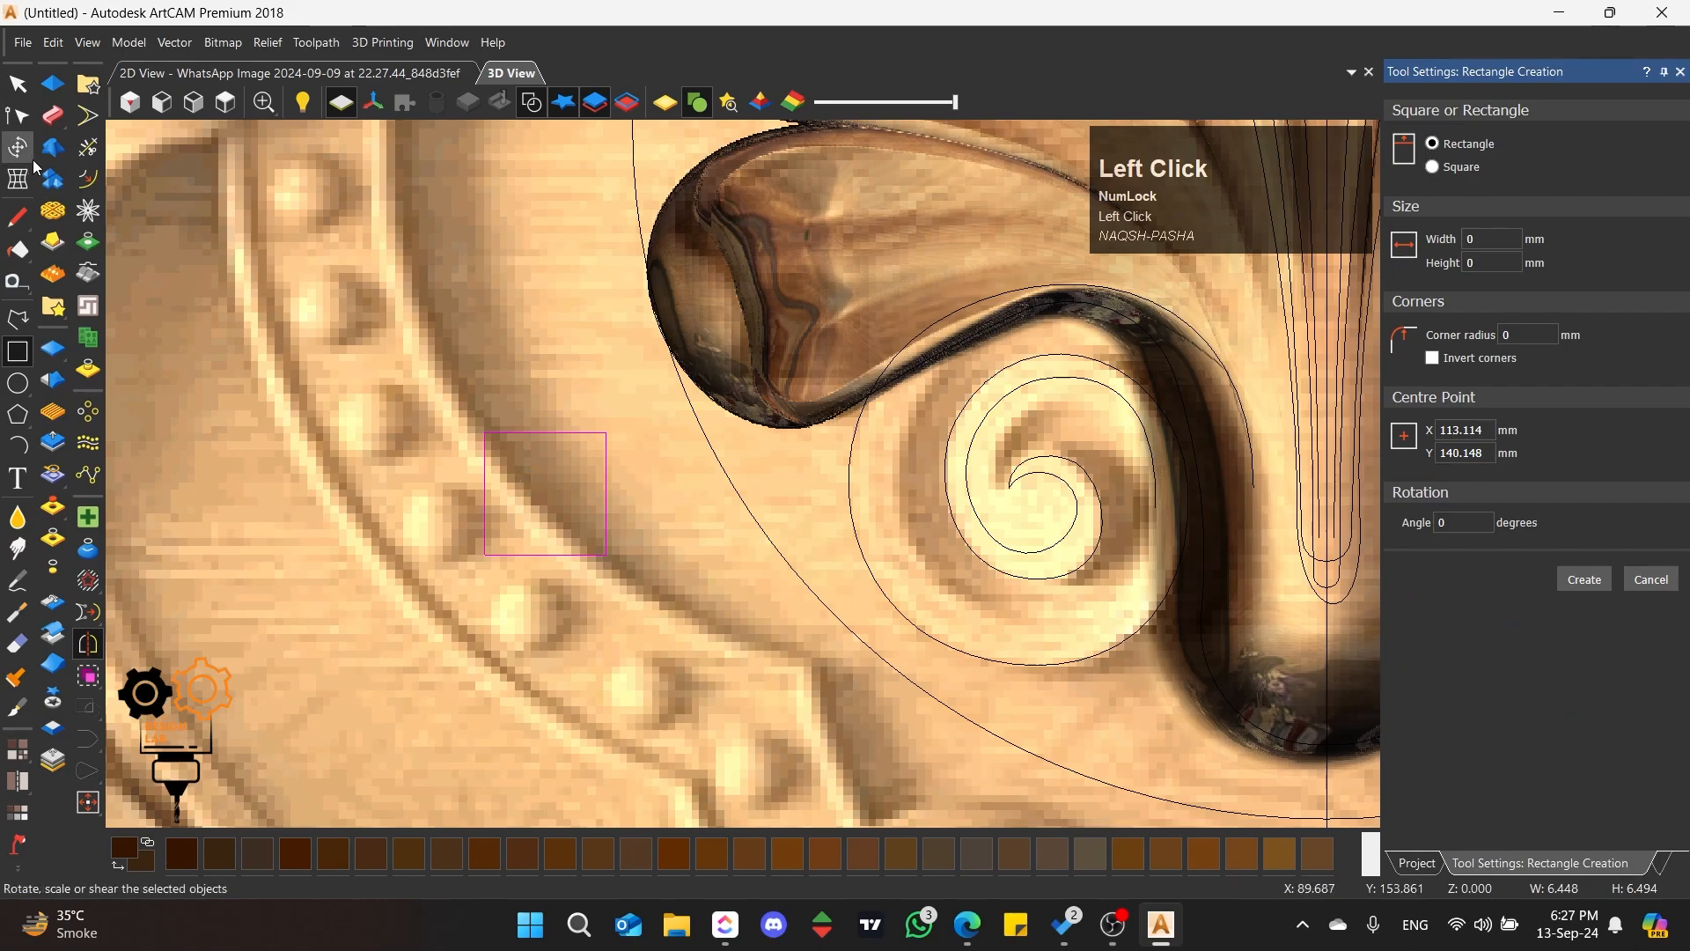
click(19, 115)
key(r)
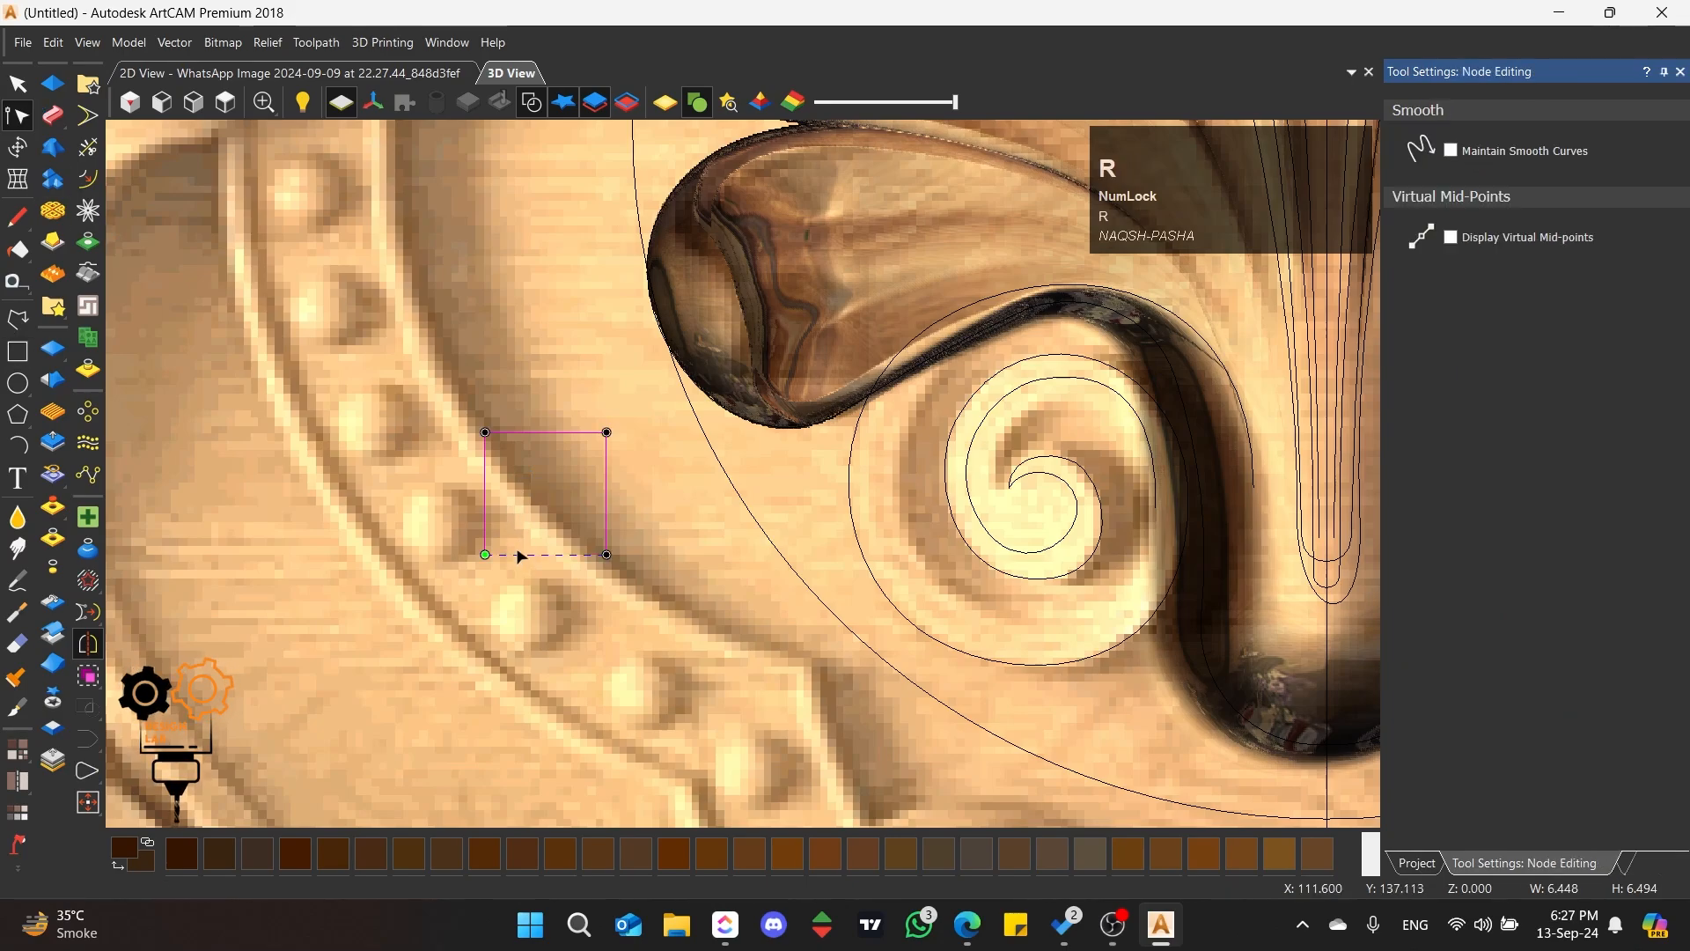
Step: Scale the open rectangle about its centre to a height of 10 mm, keeping its aspect ratio
click(18, 85)
click(17, 147)
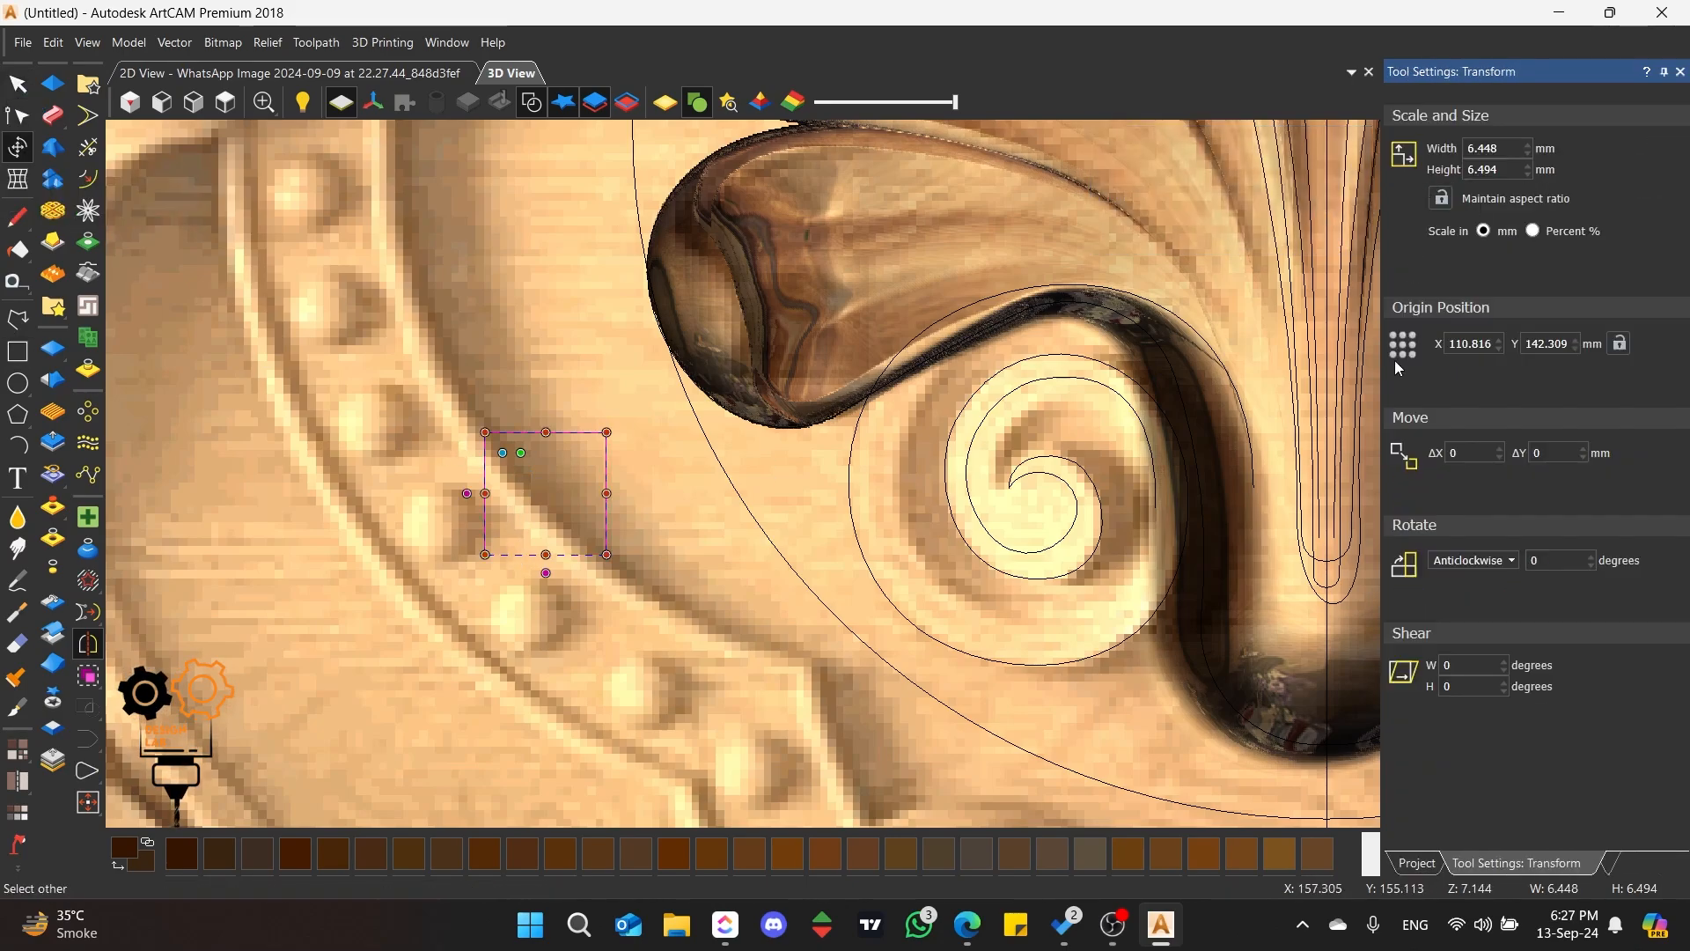
click(1457, 260)
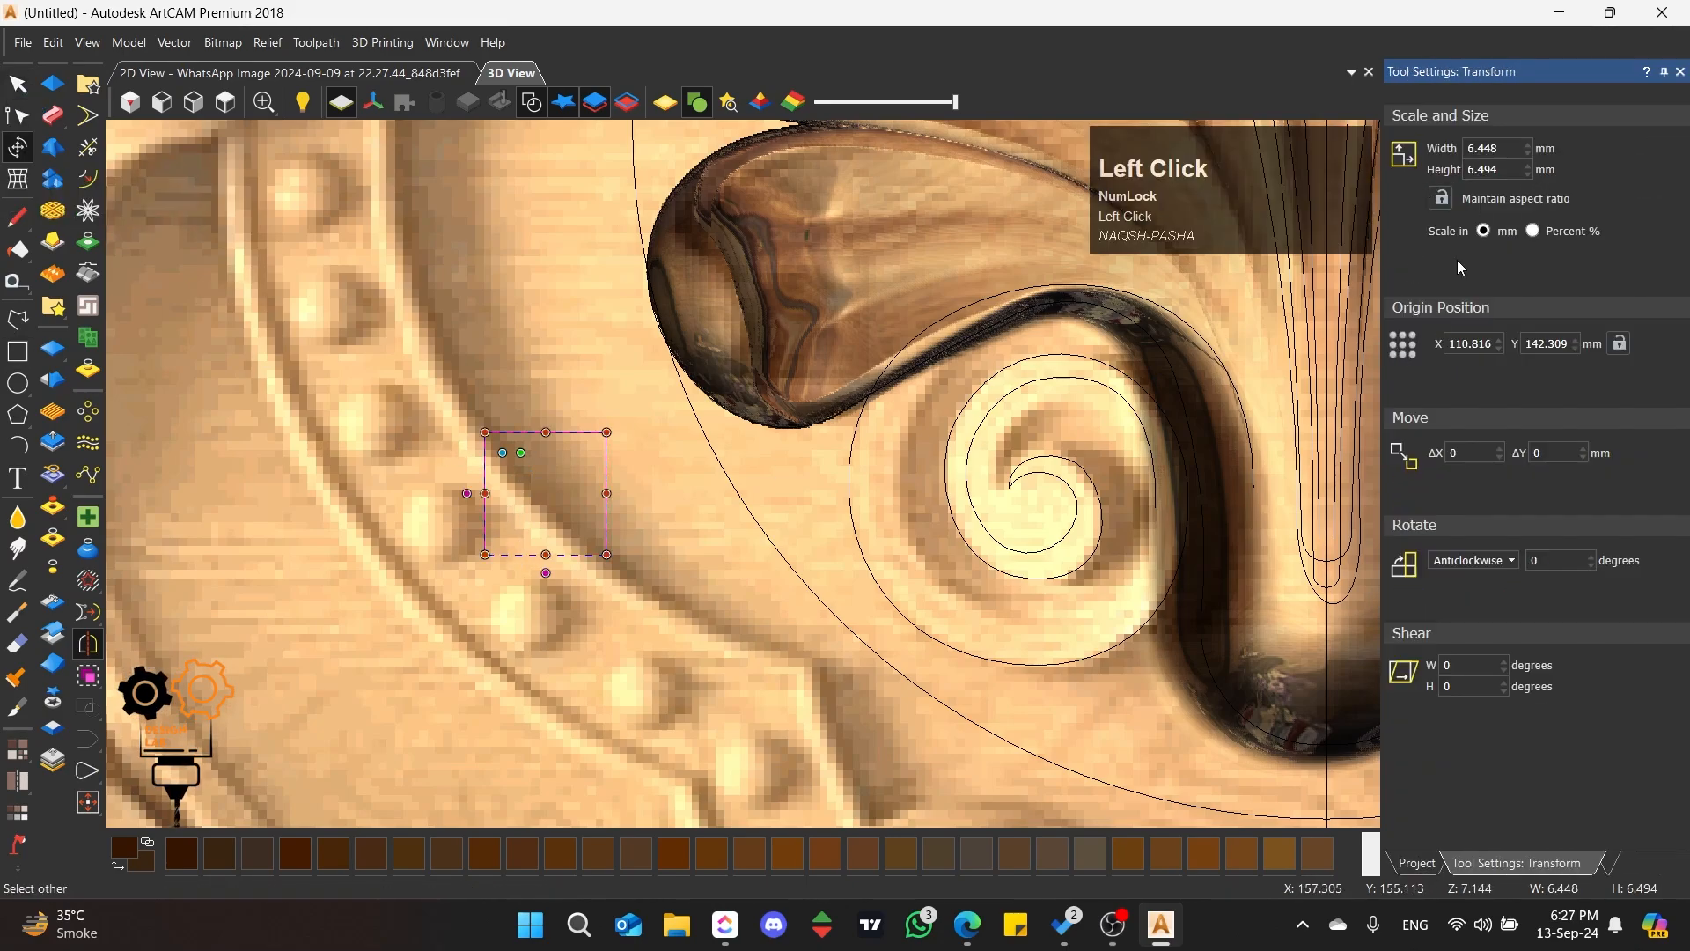
double_click(1492, 169)
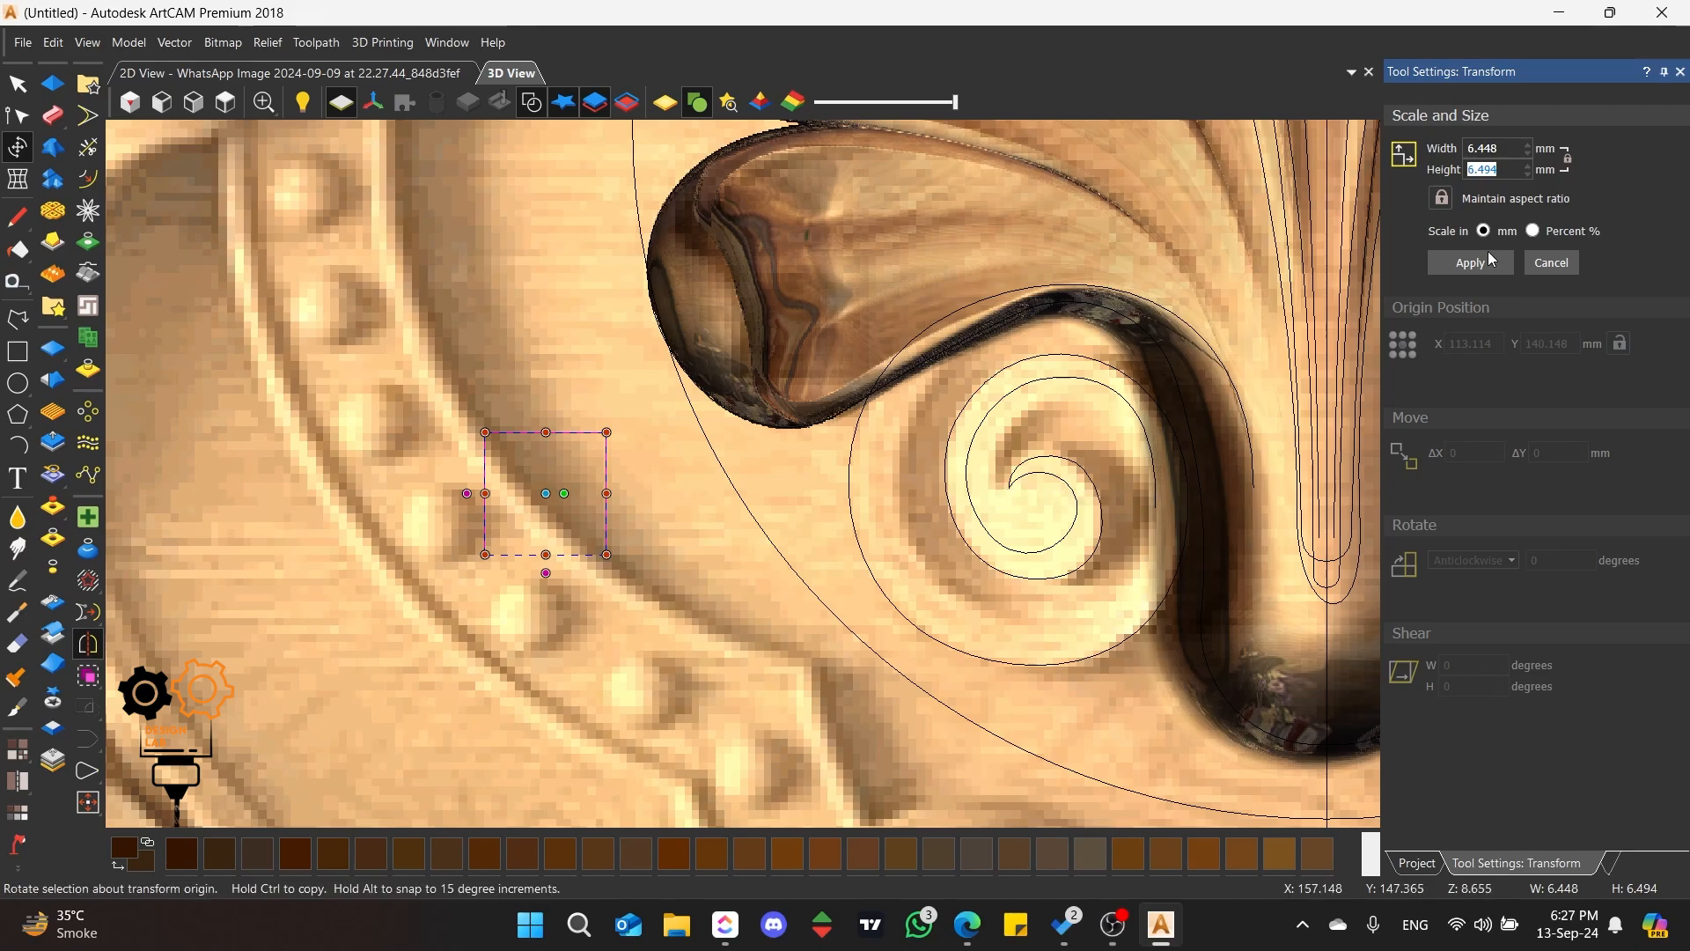
text(10)
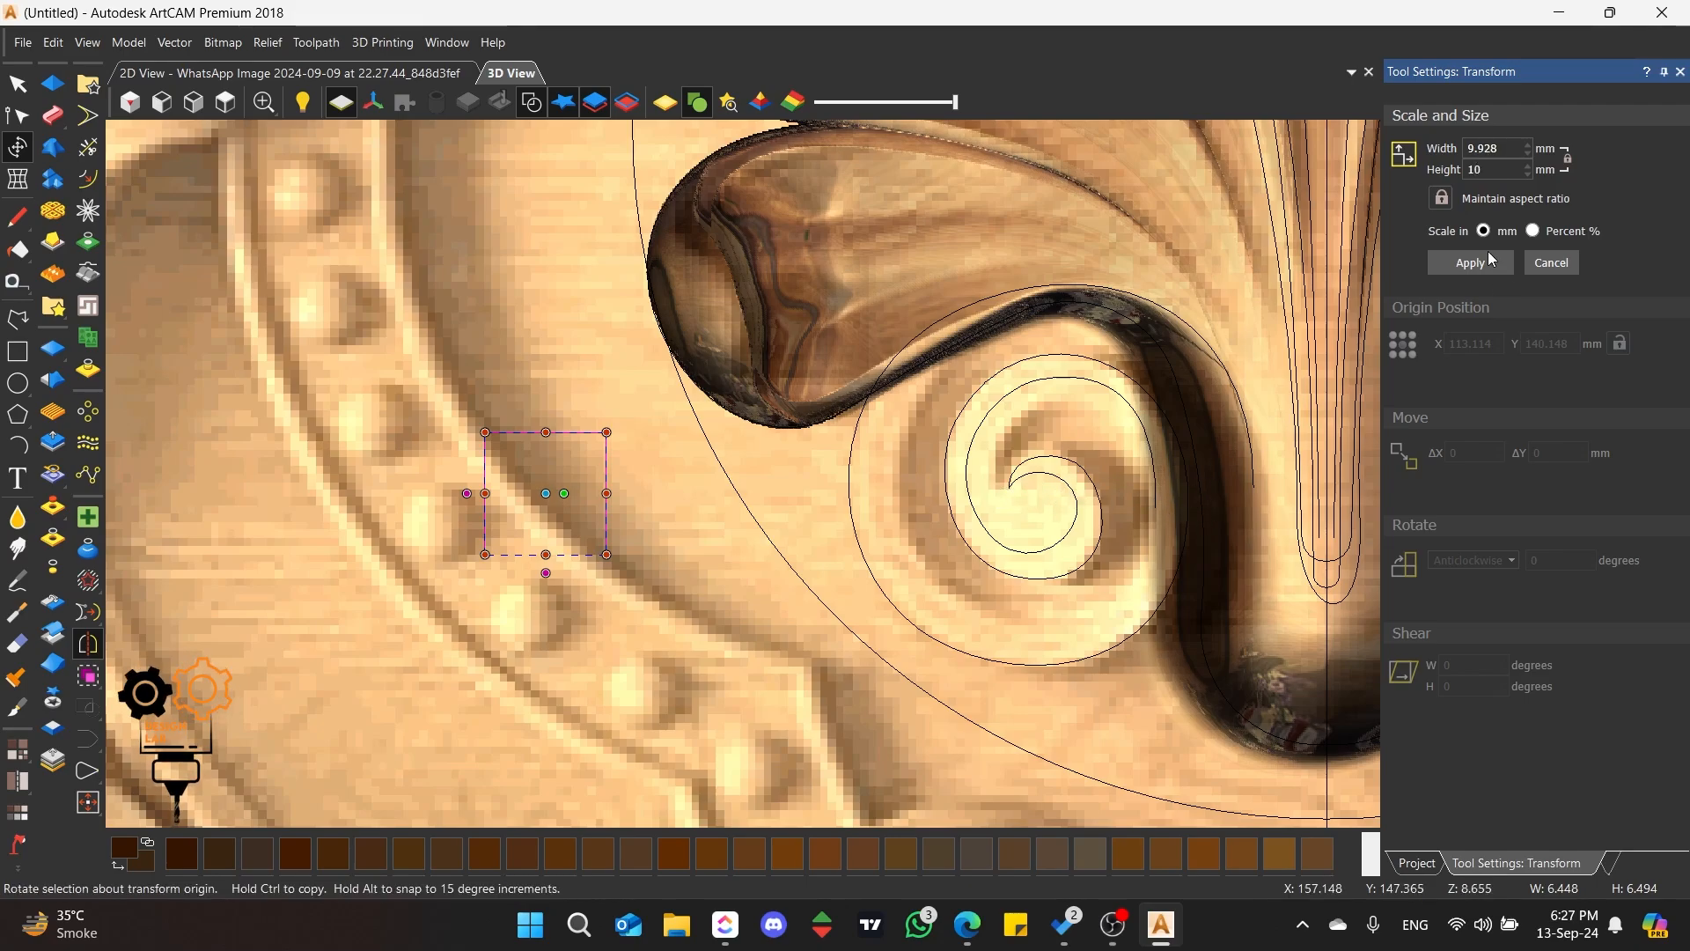
click(1472, 264)
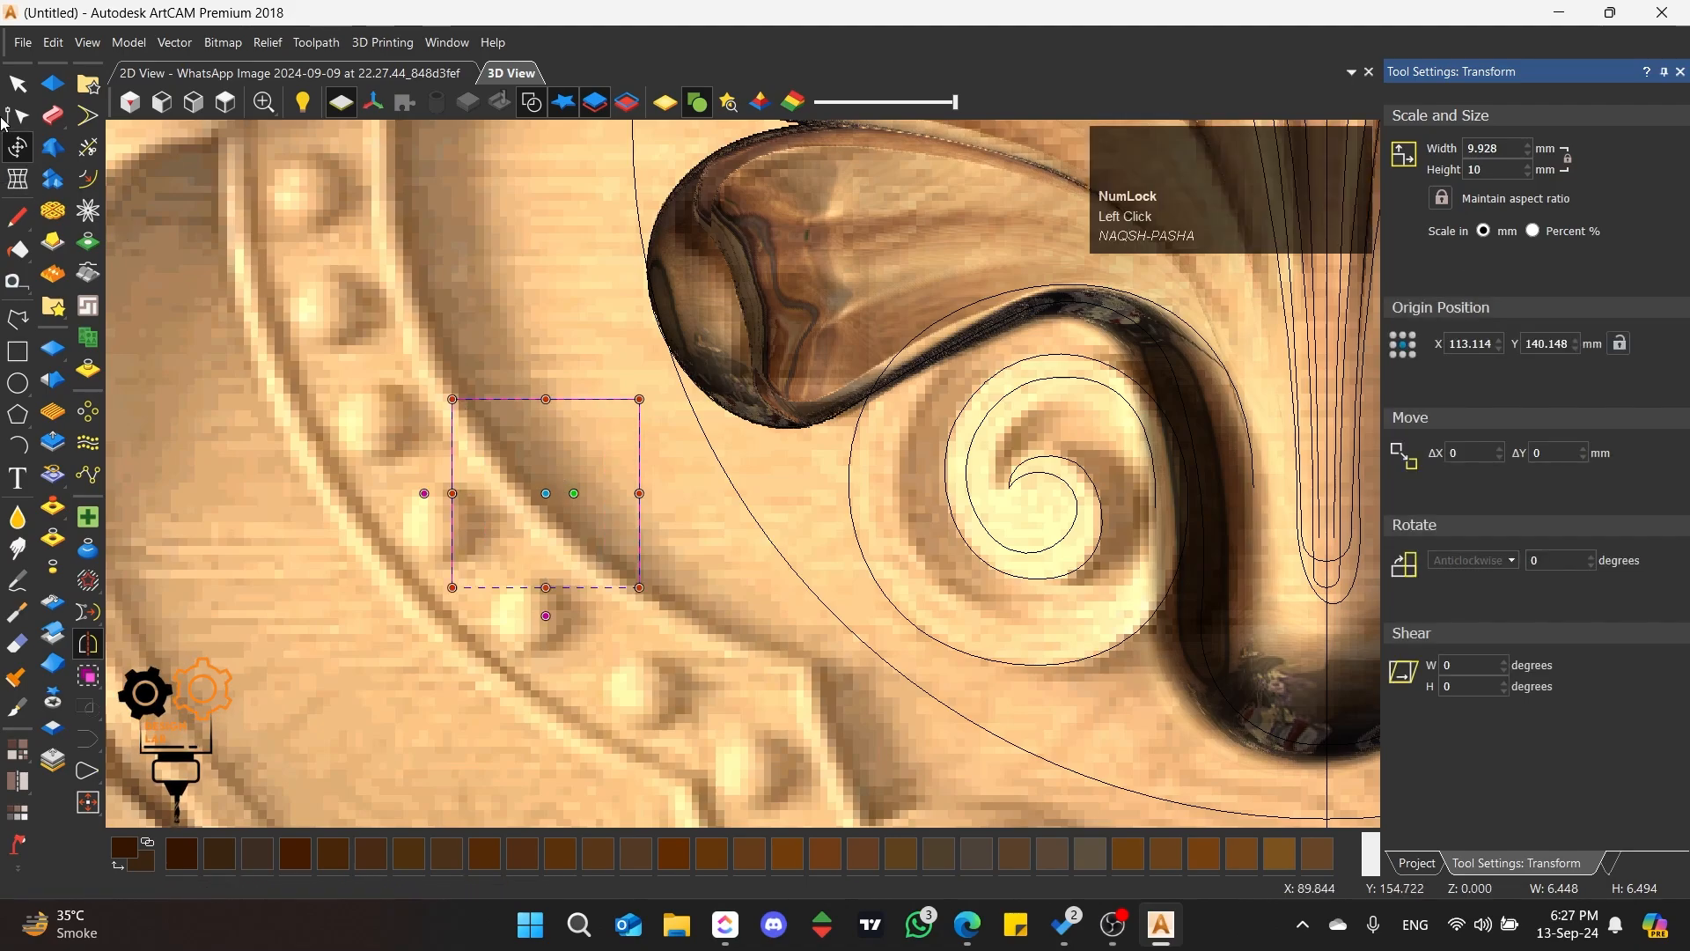
Step: Copy the open rectangle to the left, level with the original, over the beaded border
click(10, 118)
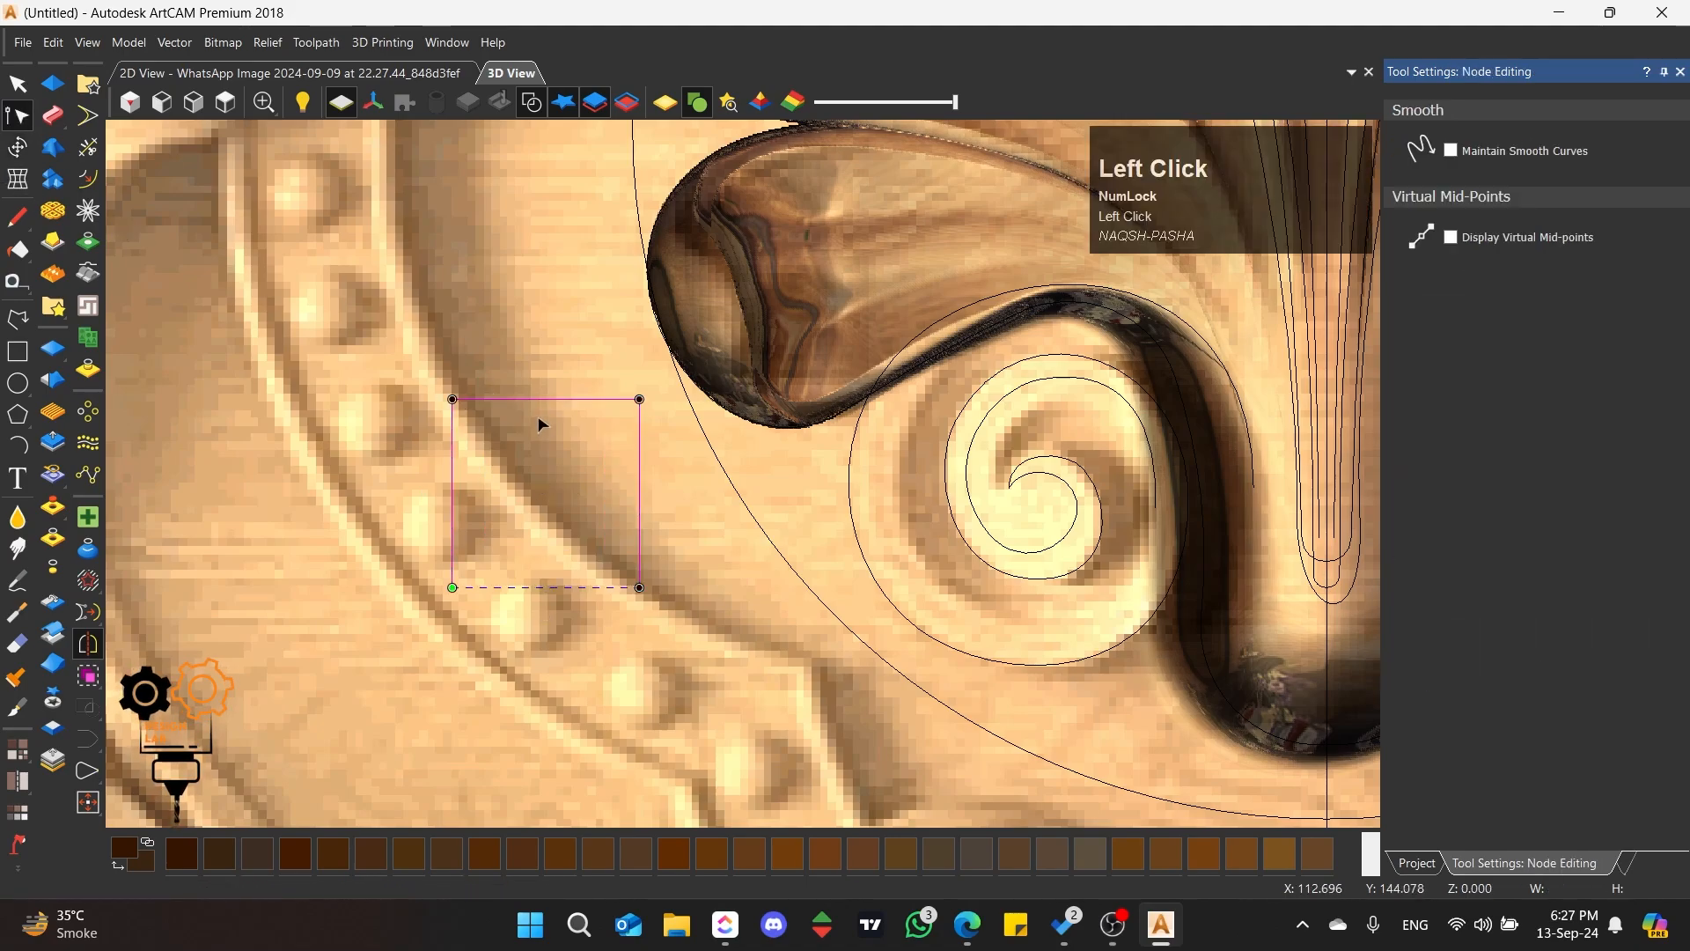
click(18, 84)
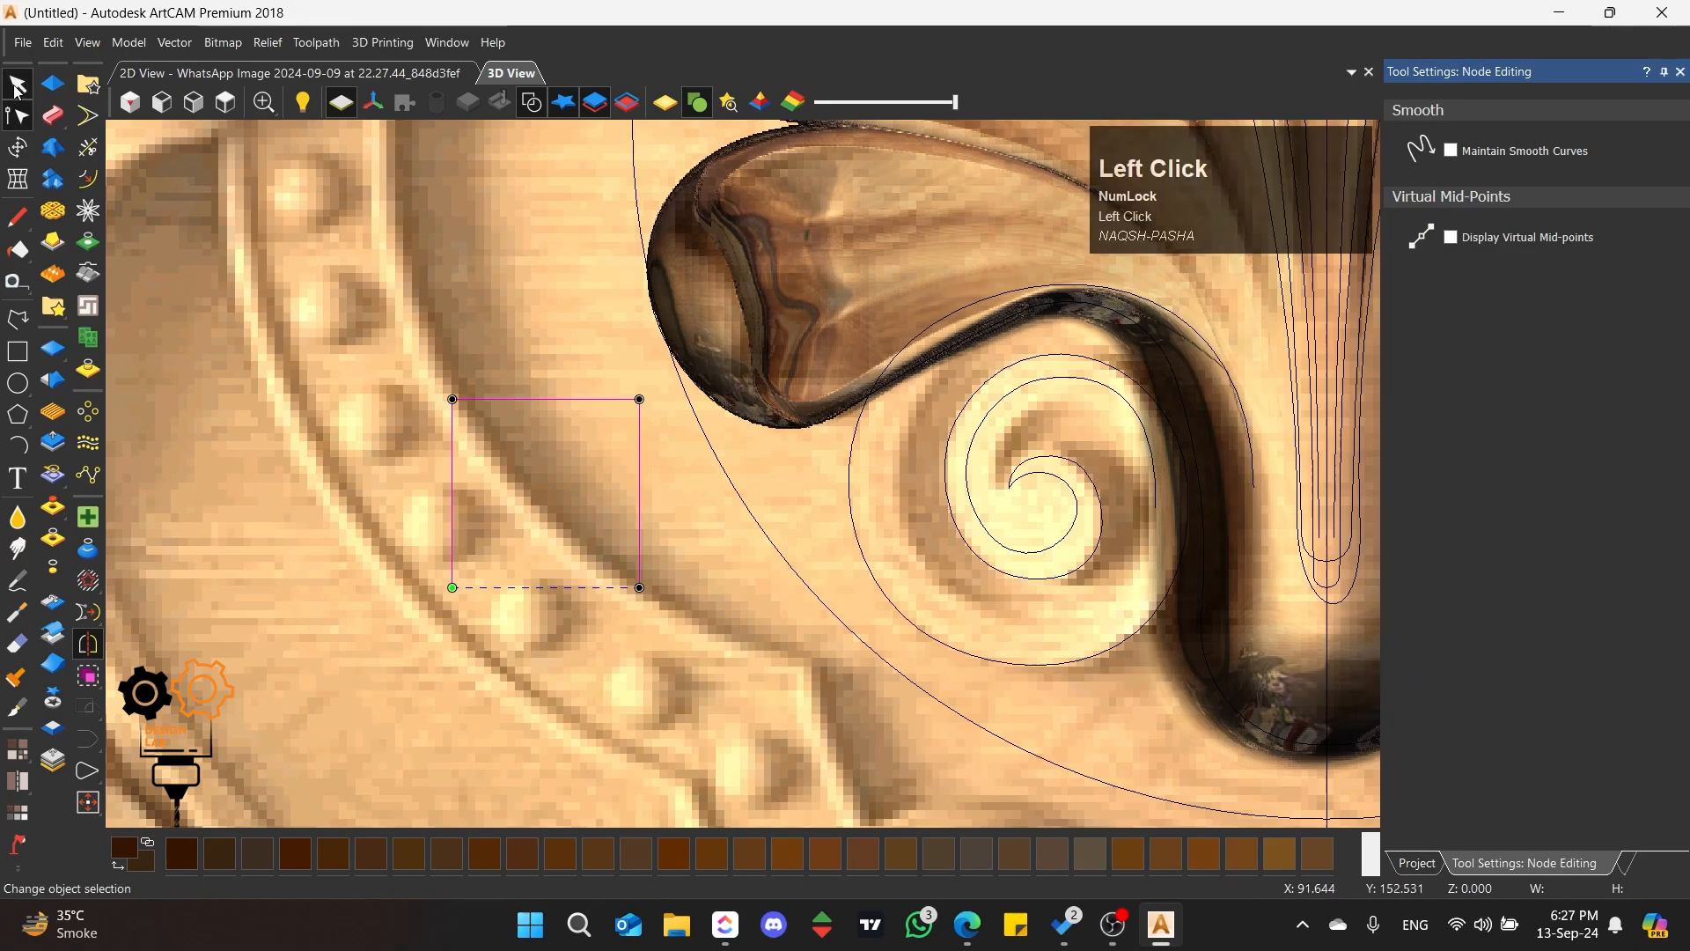
drag(614, 397, 400, 400)
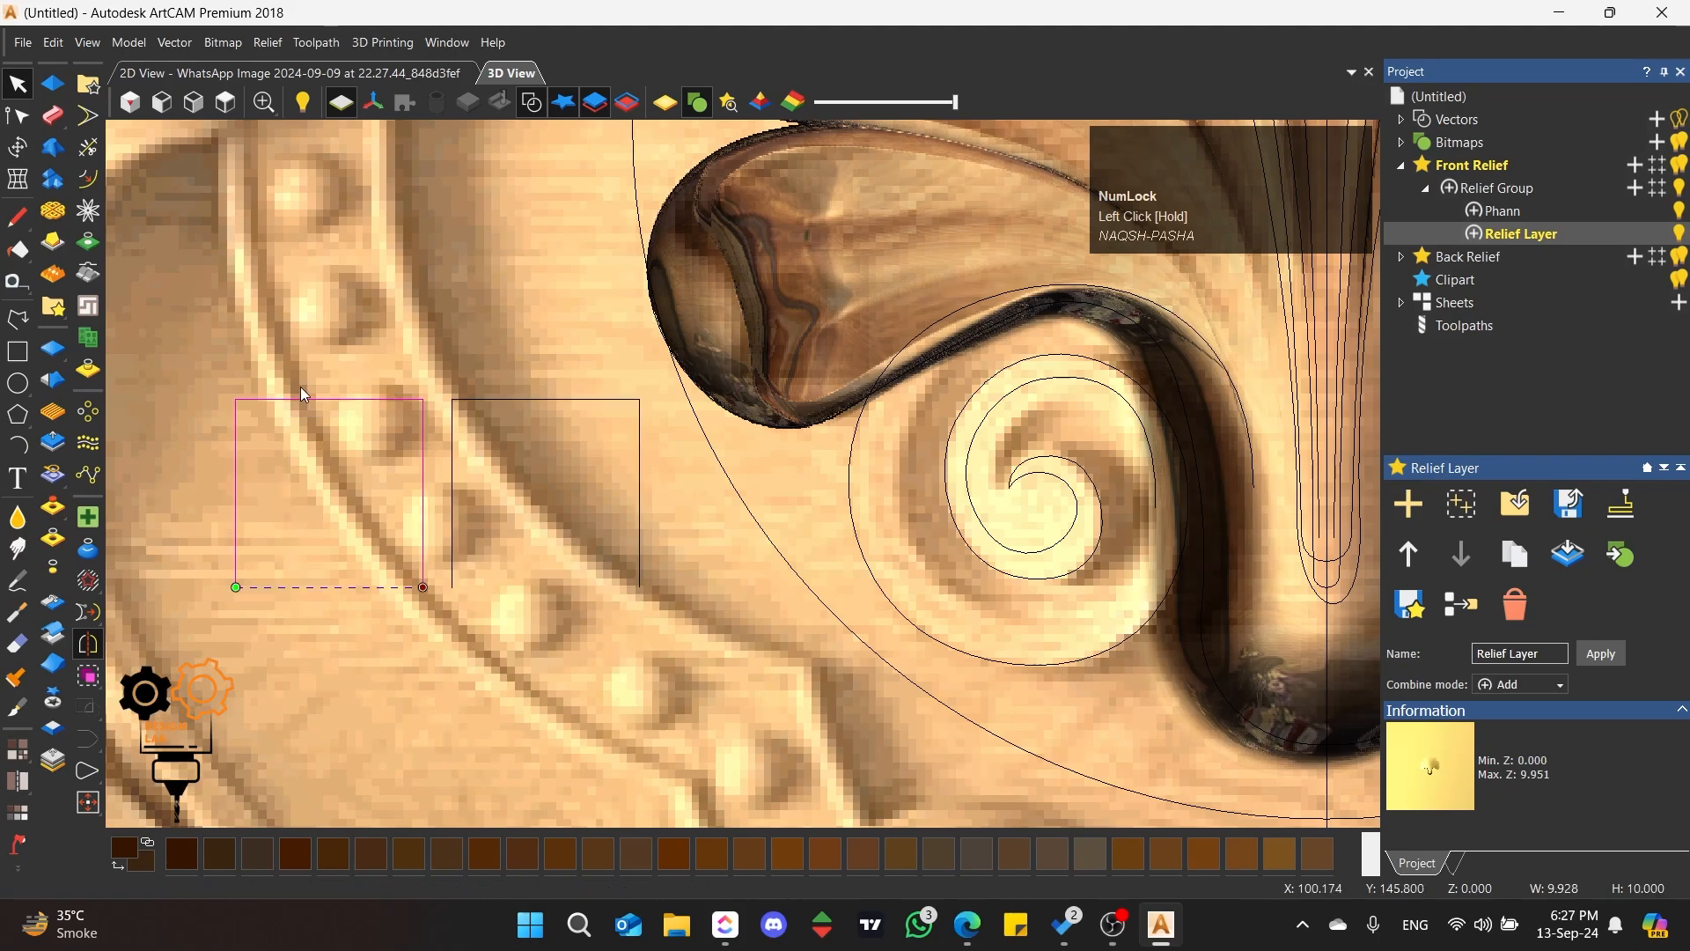
Step: Scale the copied open rectangle about its centre to a height of 7 mm, keeping its aspect ratio
scroll(212, 417, up, 1)
click(18, 147)
scroll(378, 520, down, 2)
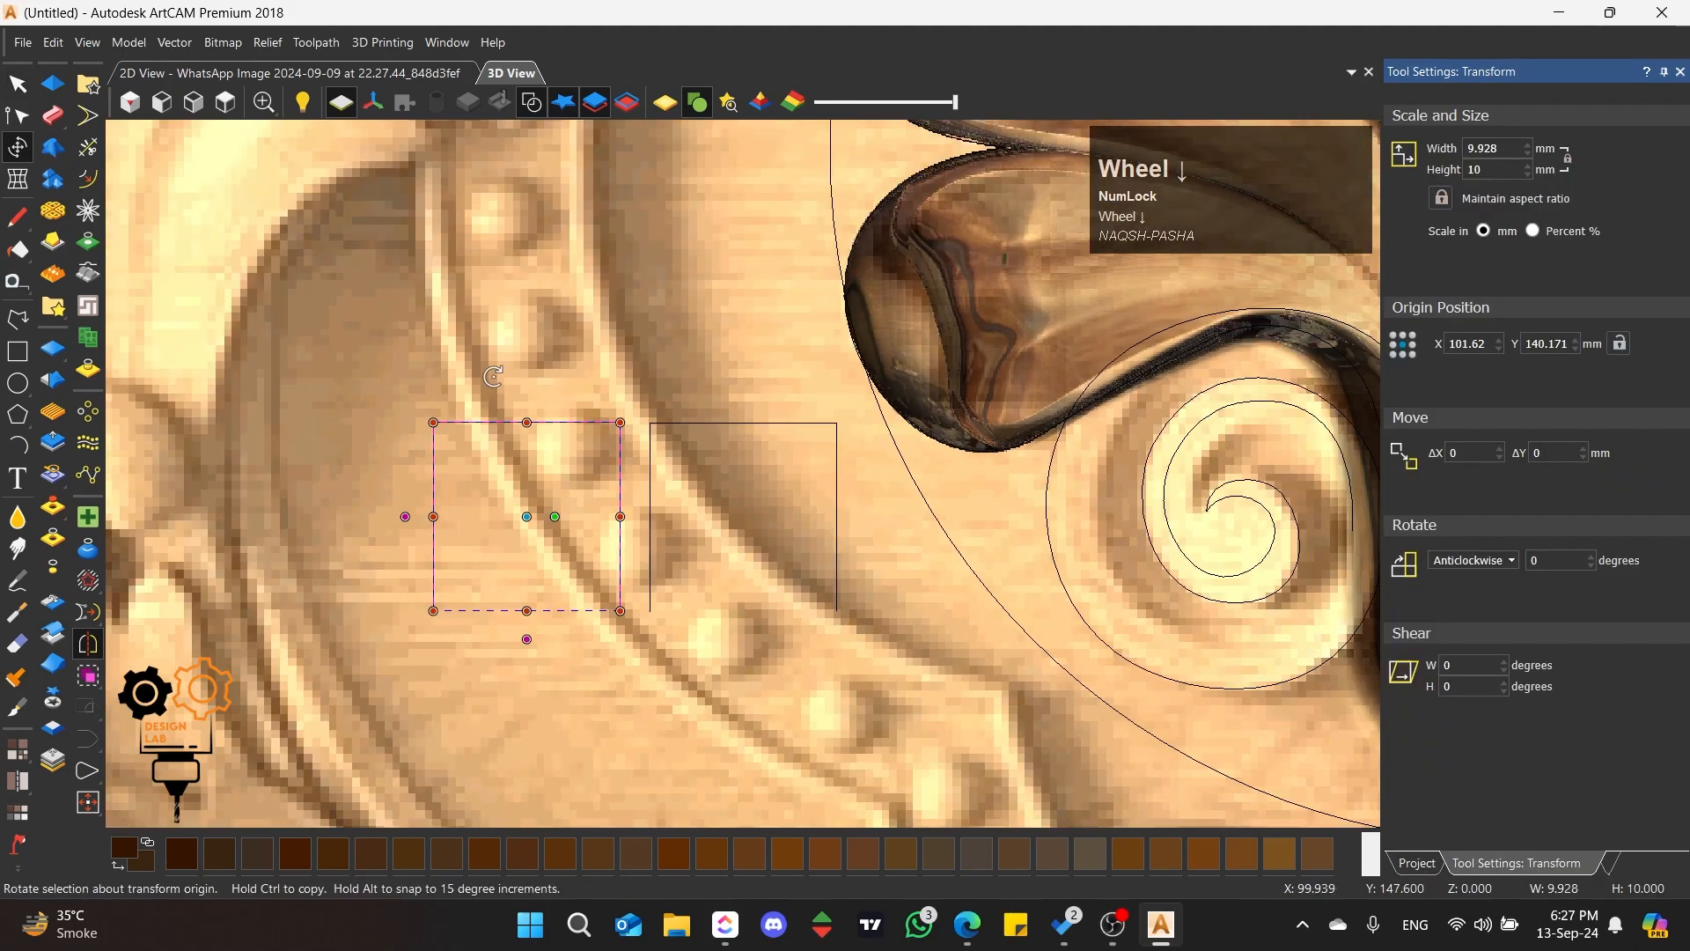
scroll(379, 531, up, 2)
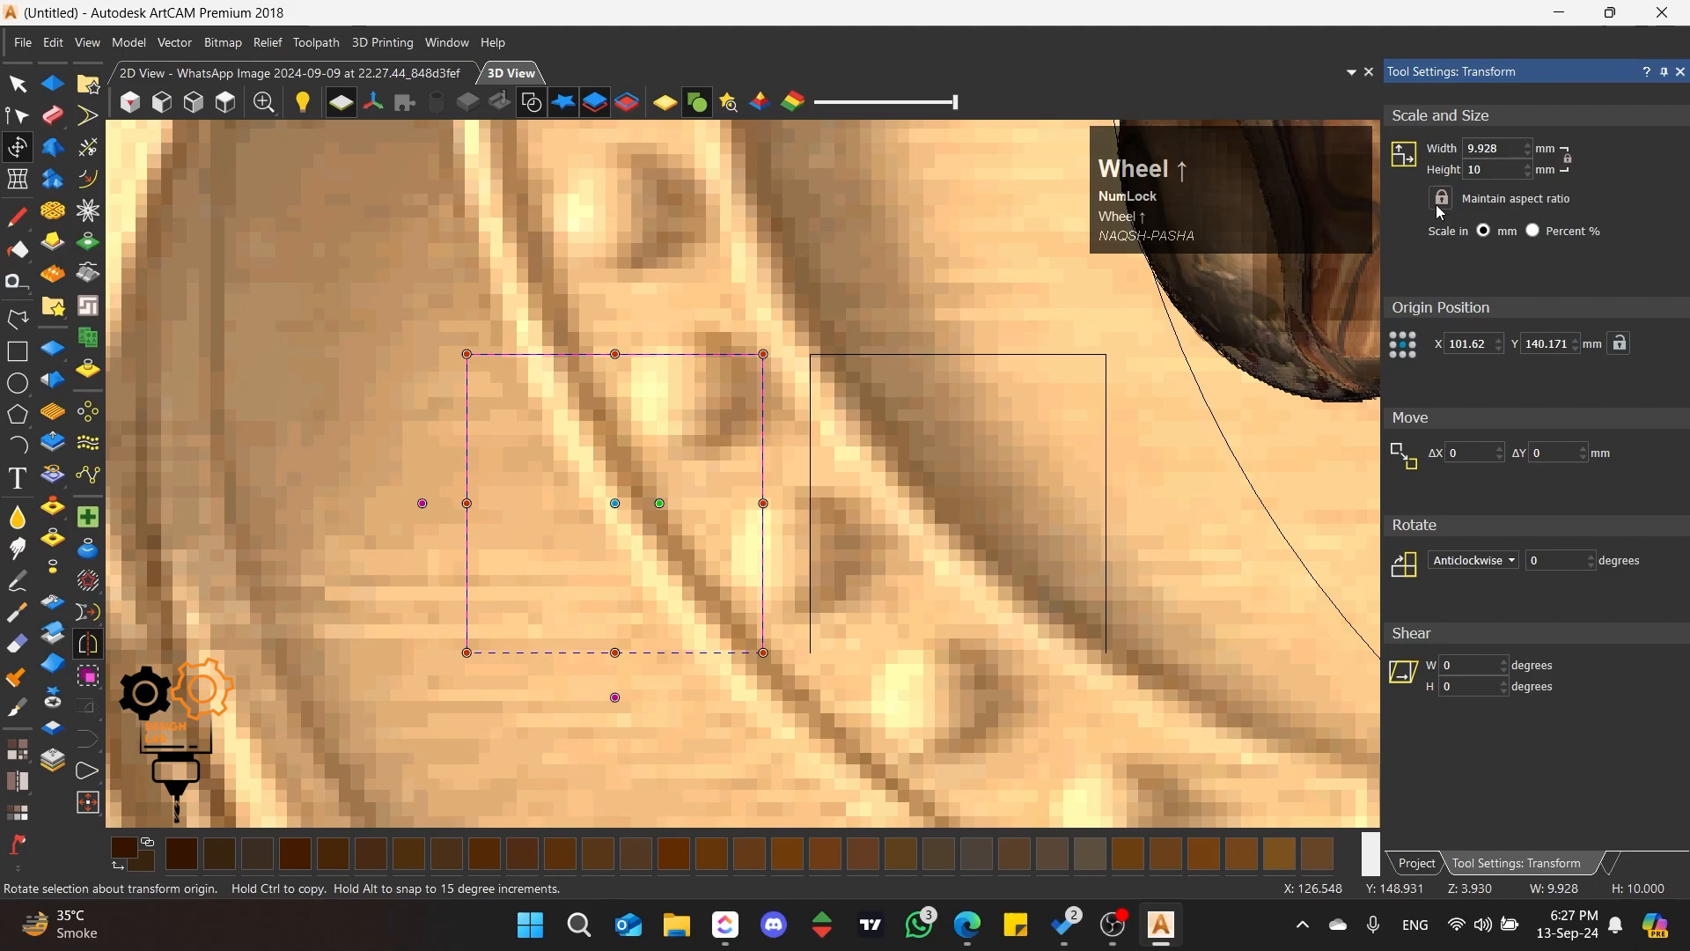
click(1470, 170)
text(8)
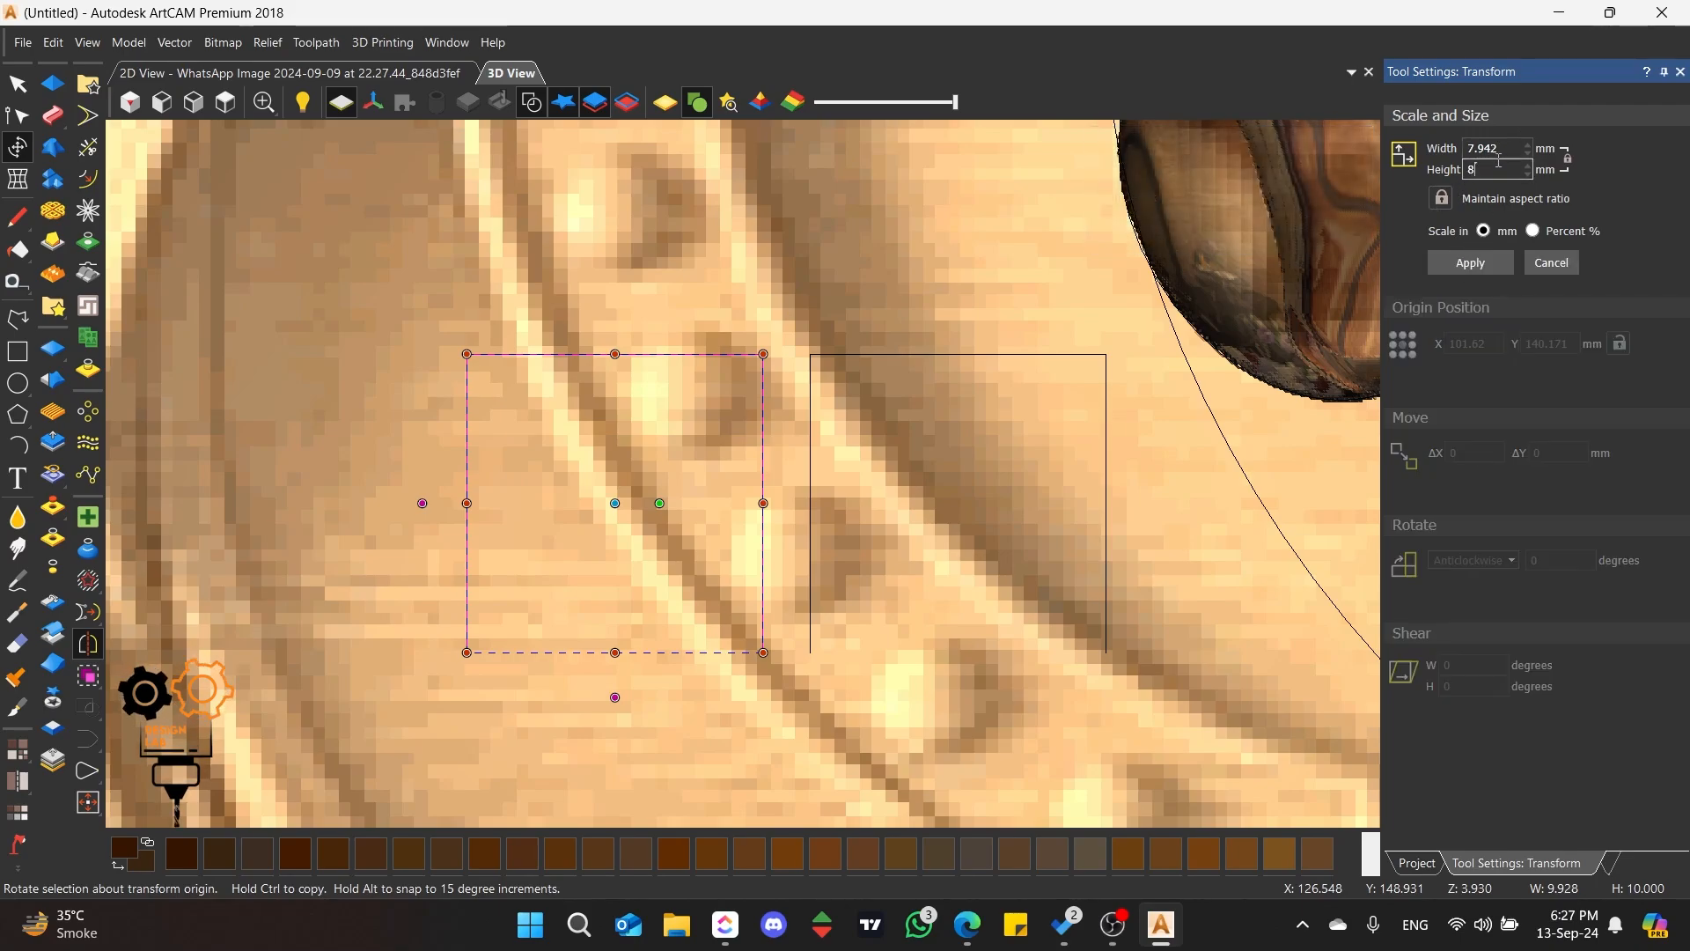
drag(1496, 169, 1455, 173)
text(7)
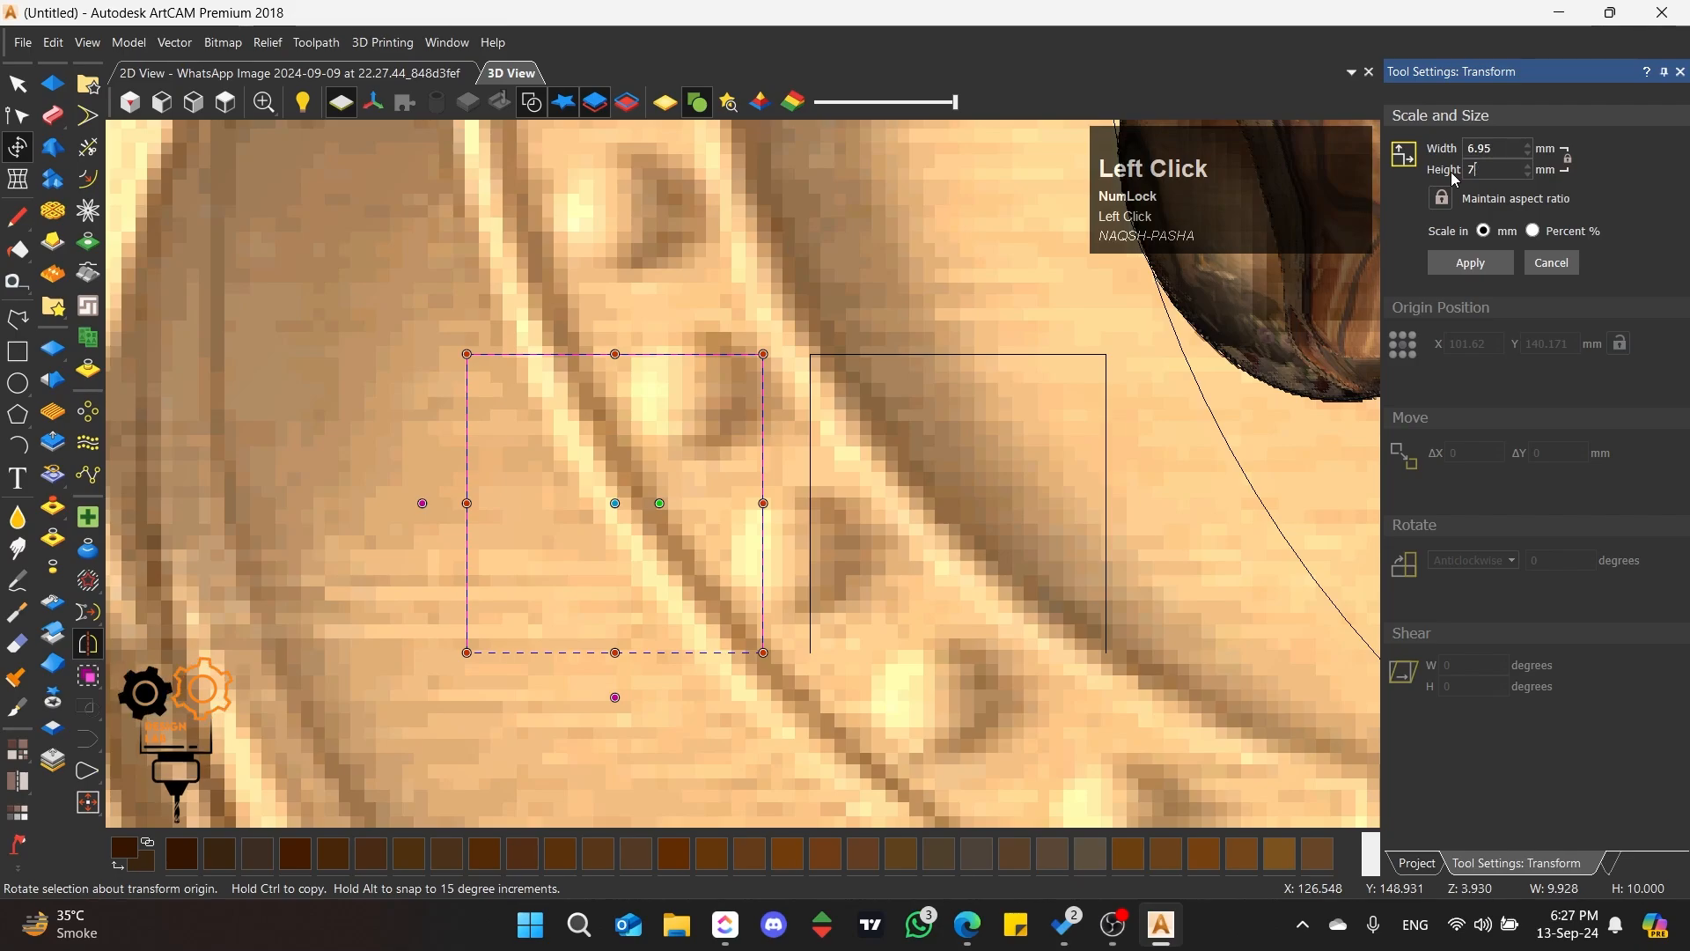
click(1448, 264)
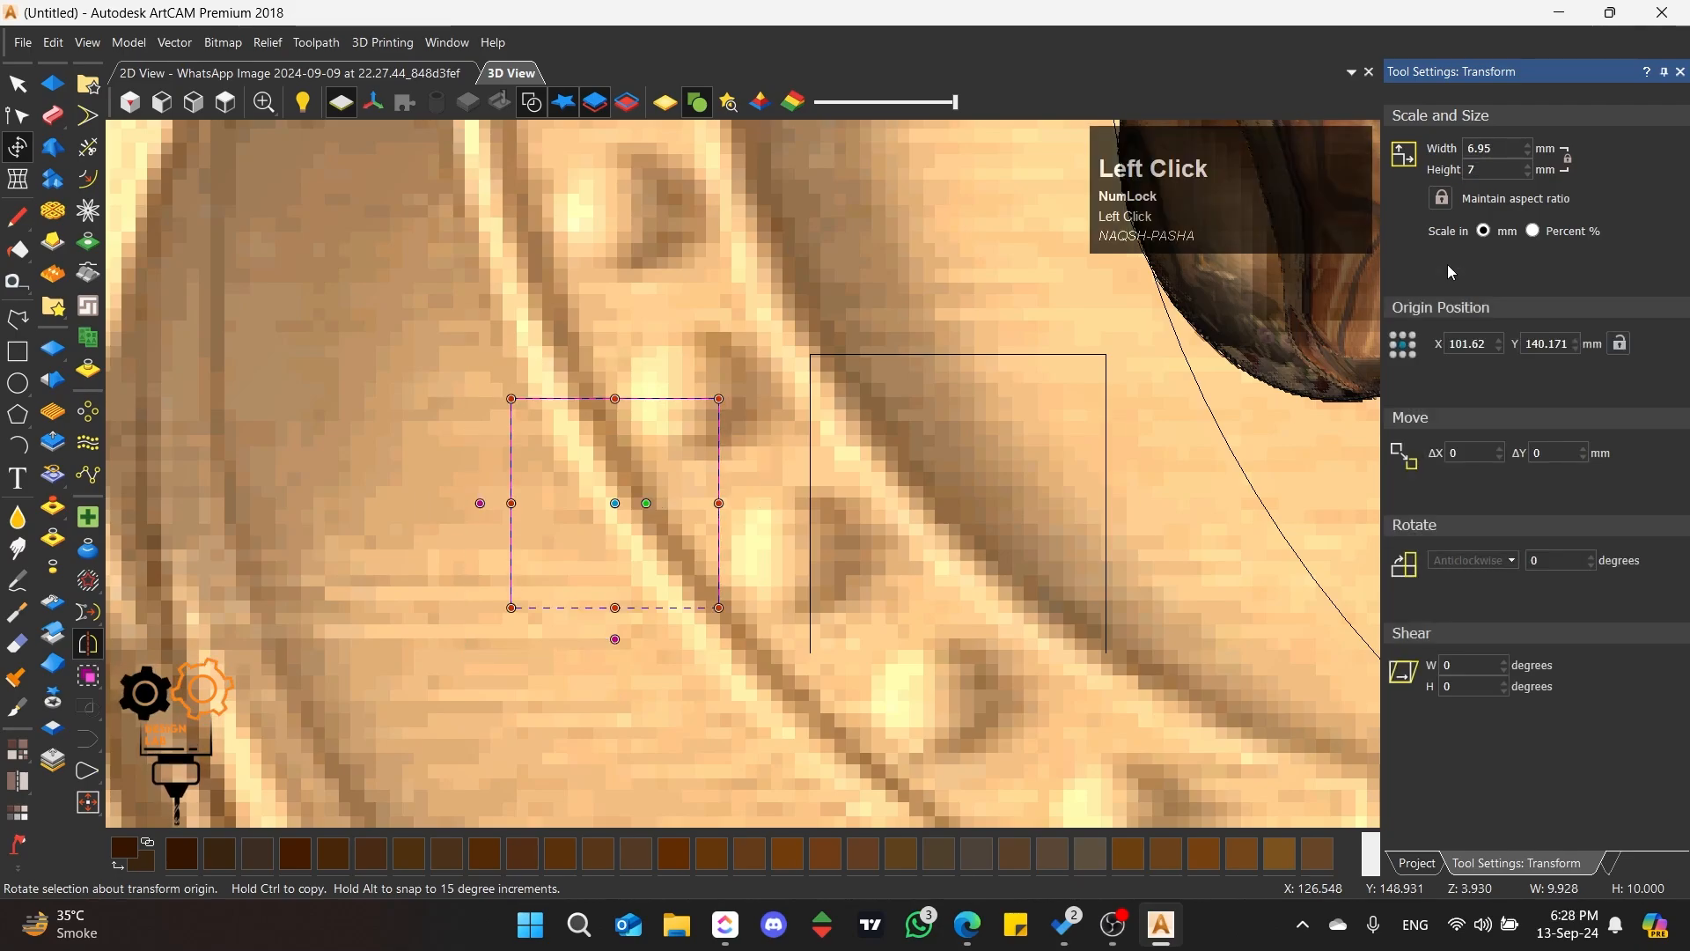
Step: Insert a node on the small rectangle's top span, lower its right corner, and reshape the slanted span into a concave arc
click(20, 119)
scroll(619, 437, up, 1)
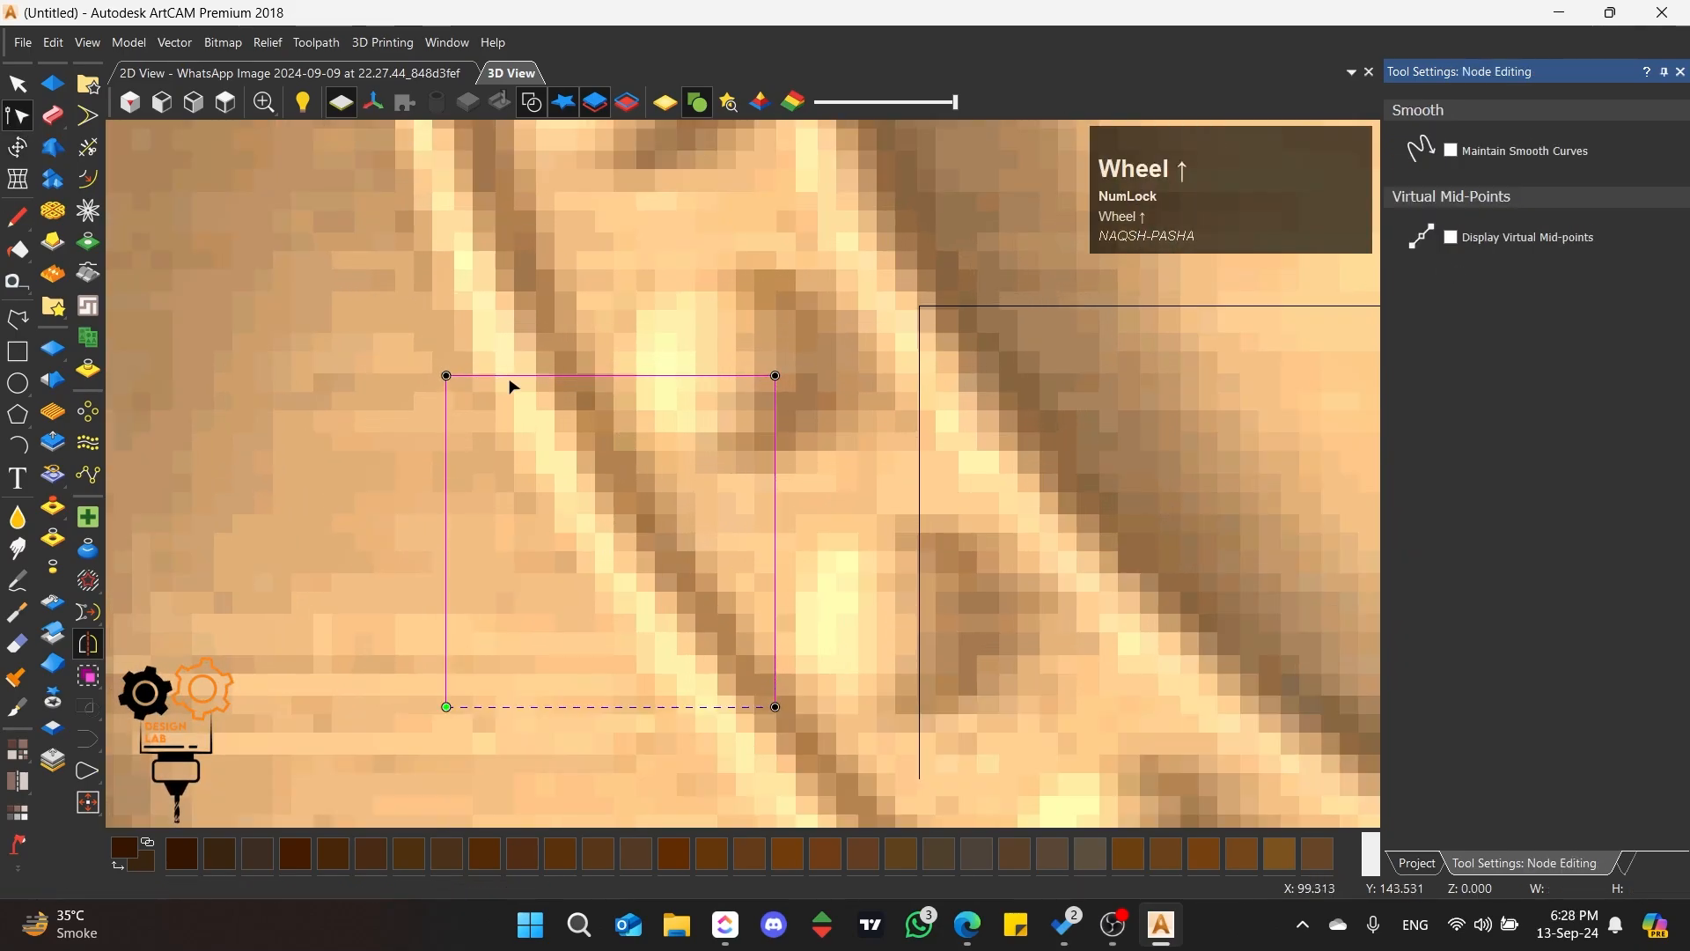
double_click(547, 376)
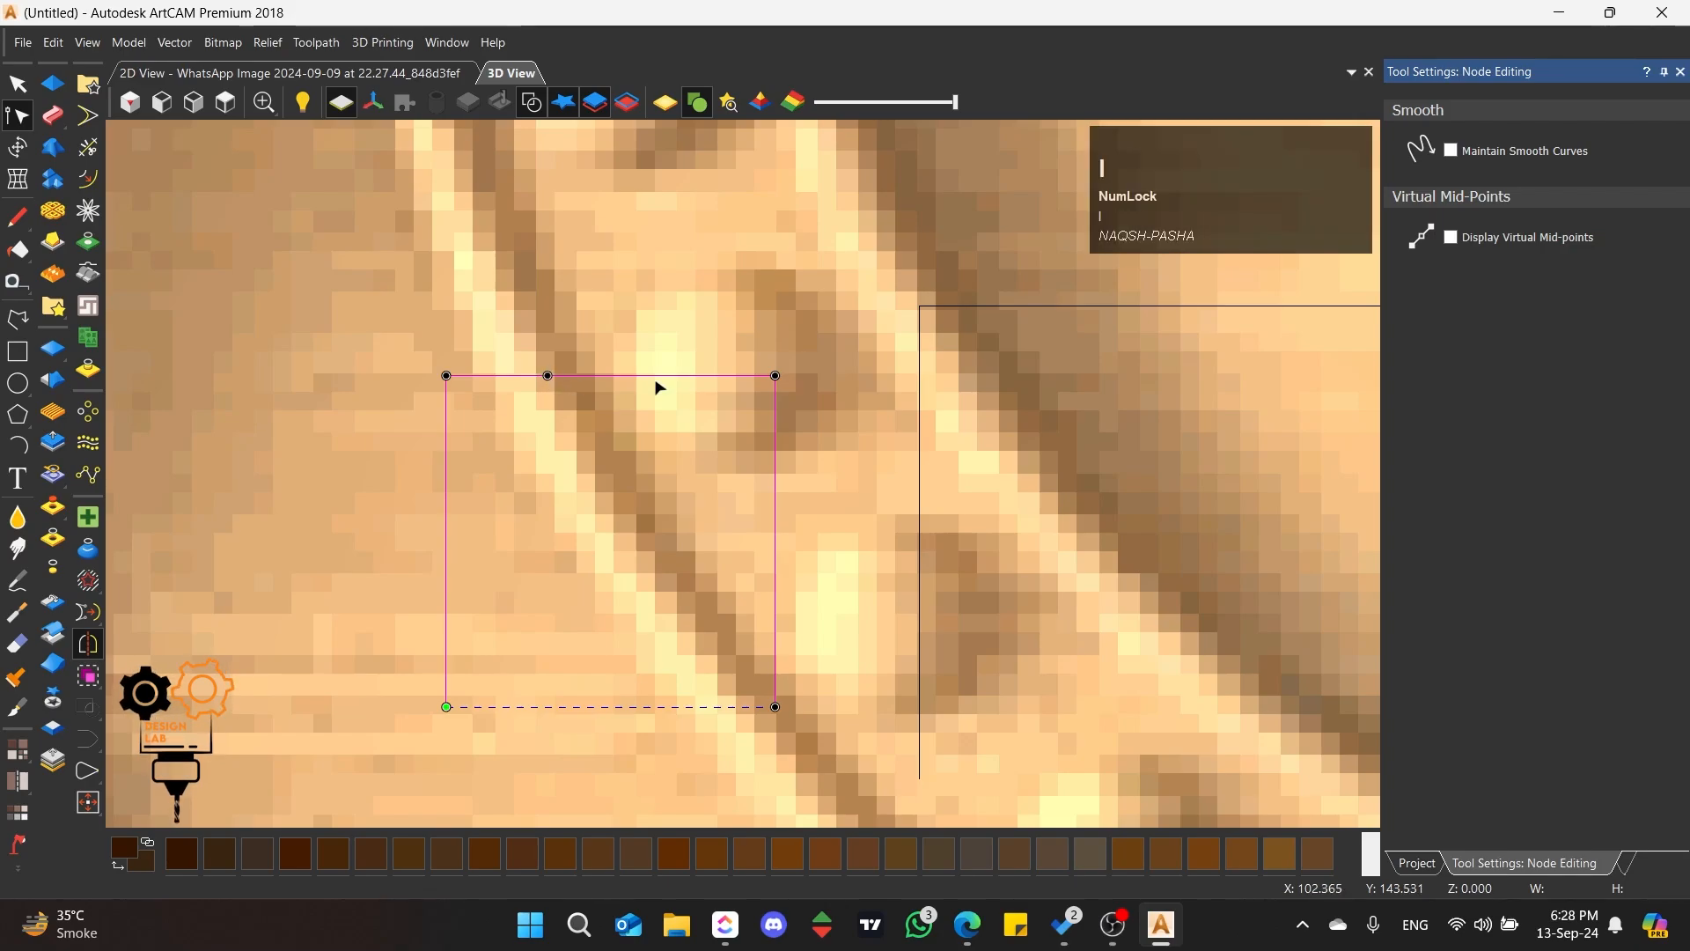
drag(775, 376, 774, 616)
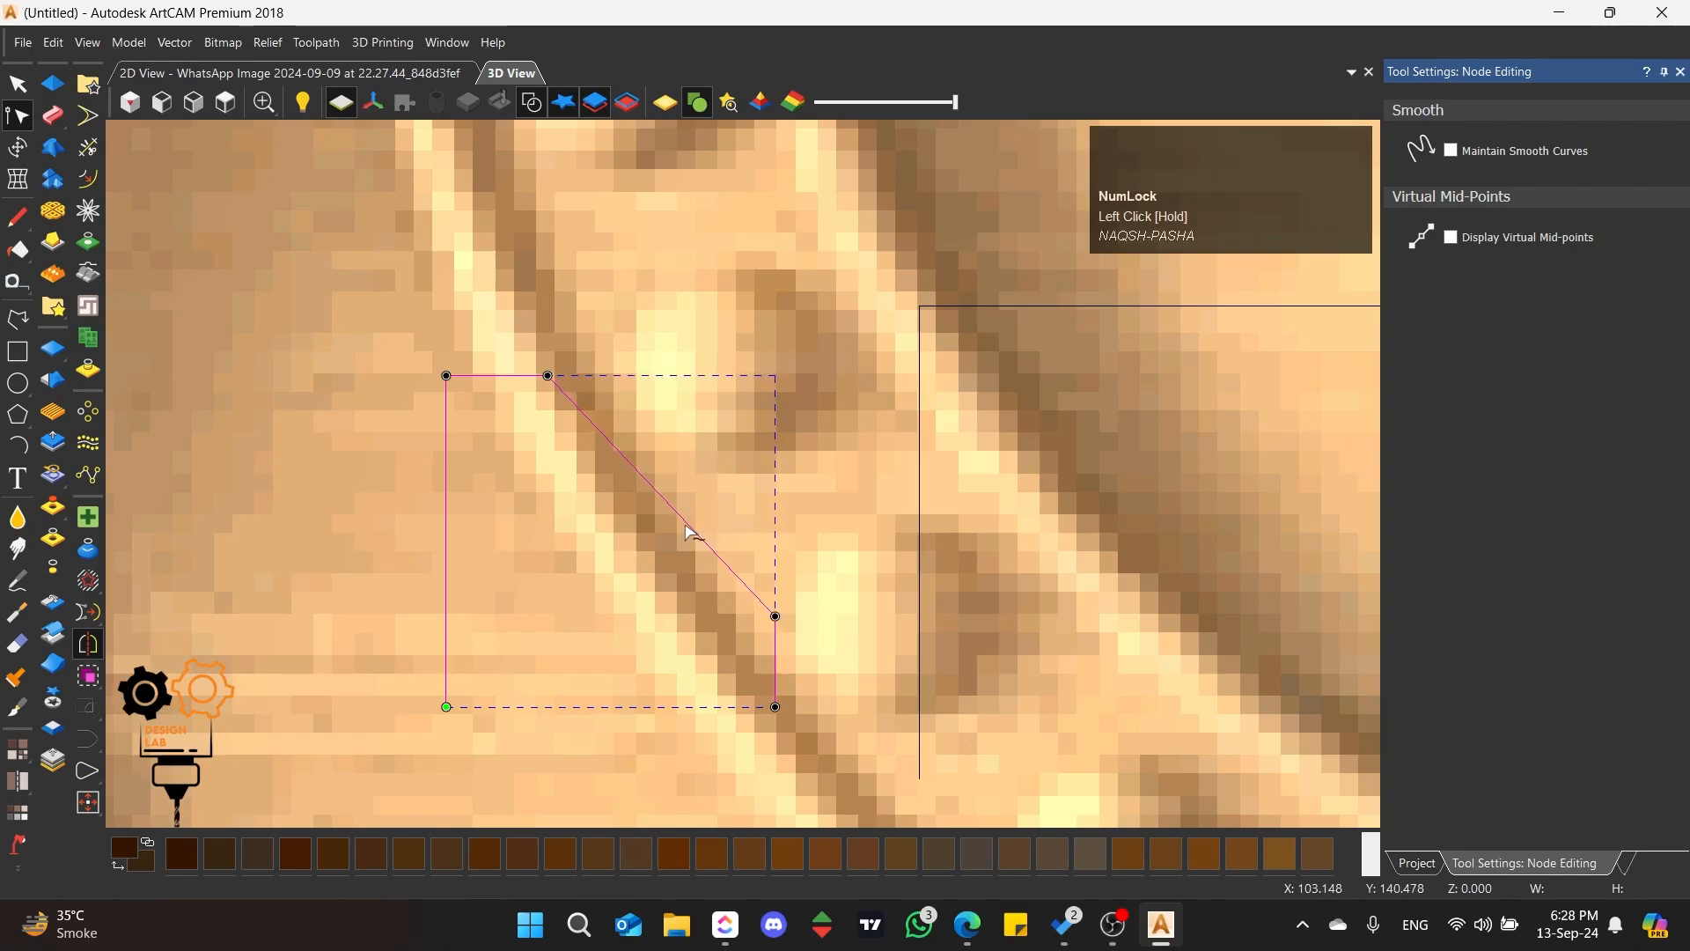
key(a)
drag(778, 377, 615, 540)
scroll(513, 414, down, 8)
scroll(907, 506, up, 3)
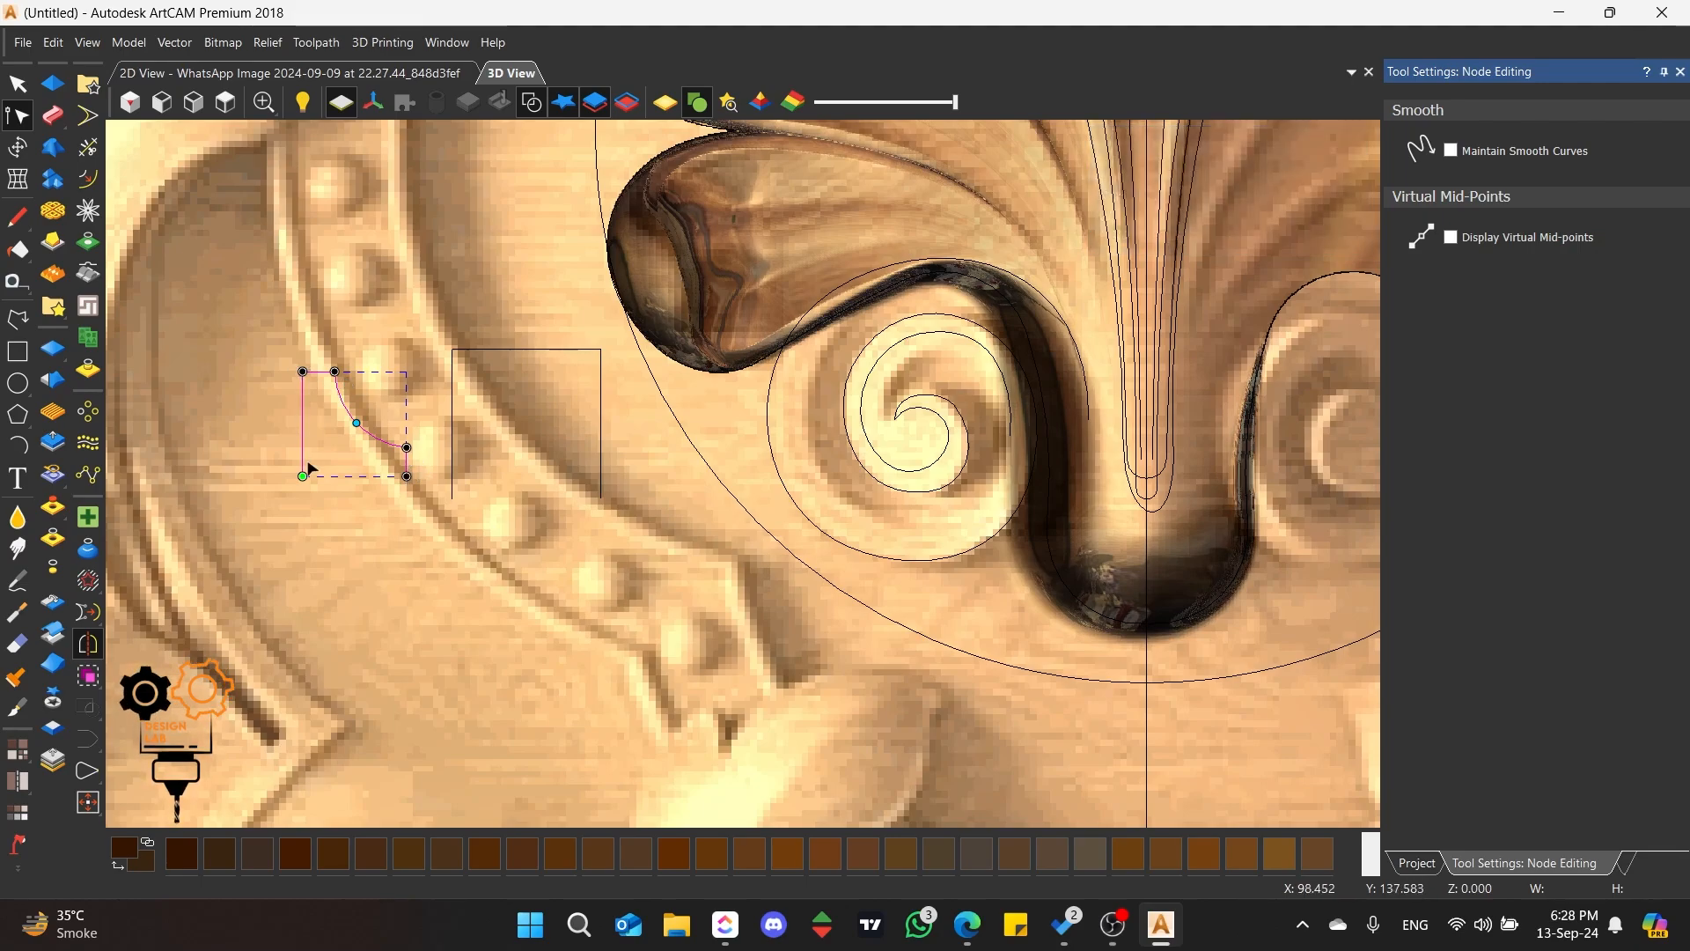
Step: Insert a midpoint node on the right span of the larger open rectangle
click(515, 352)
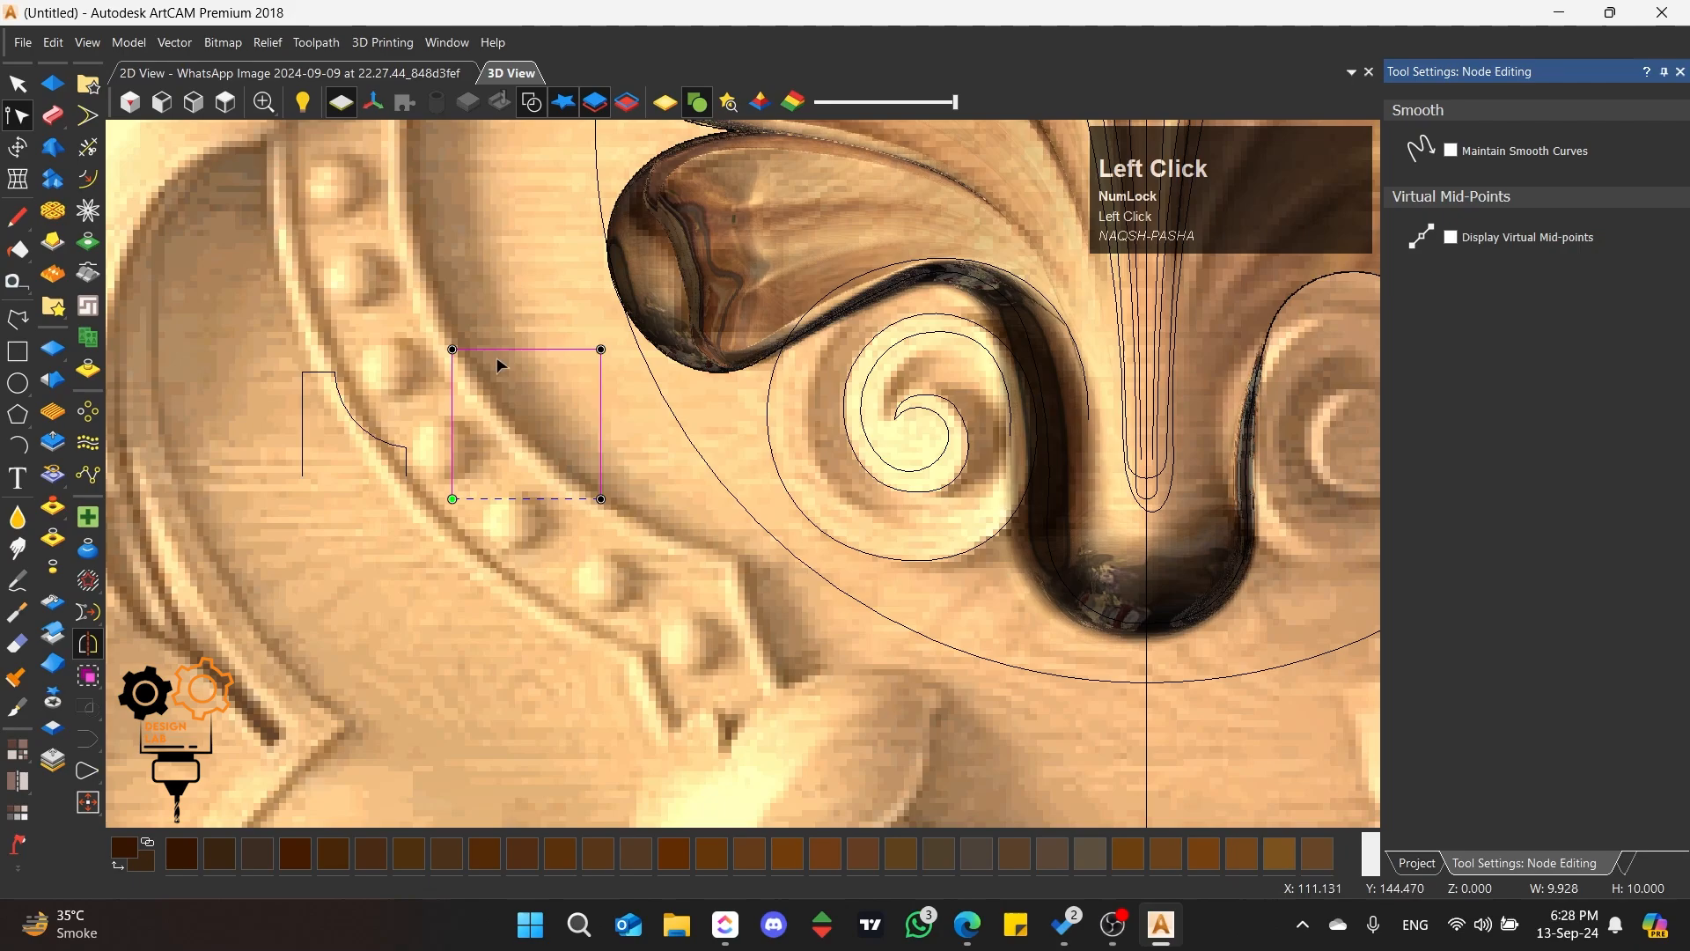
key(m)
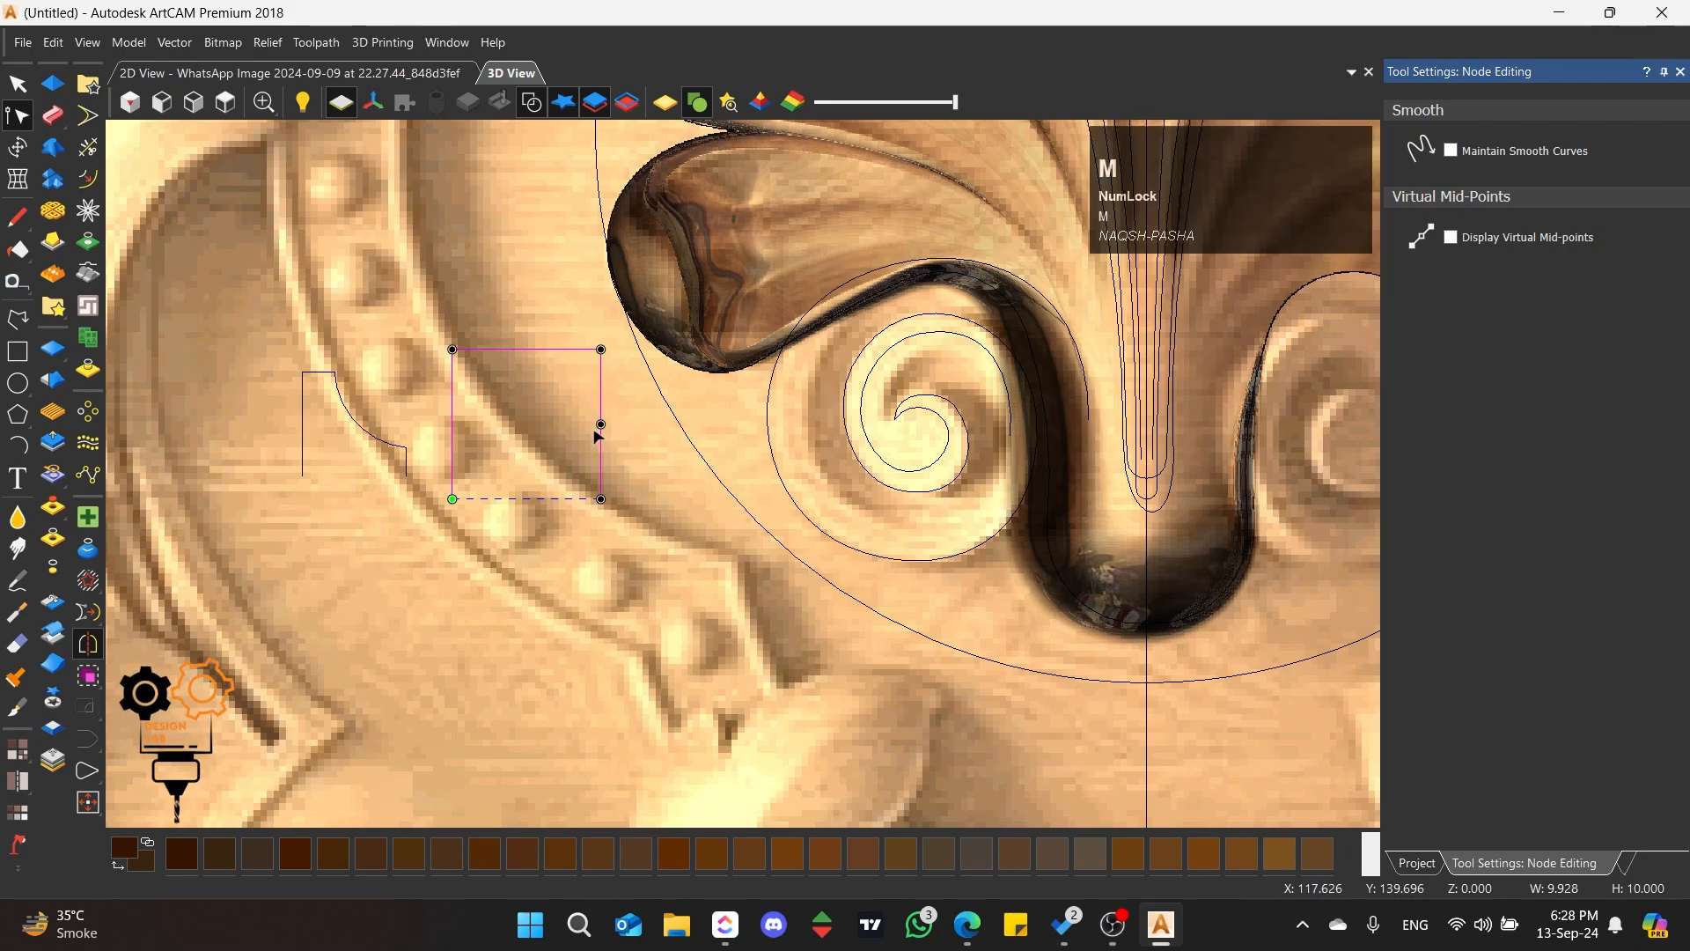
click(18, 84)
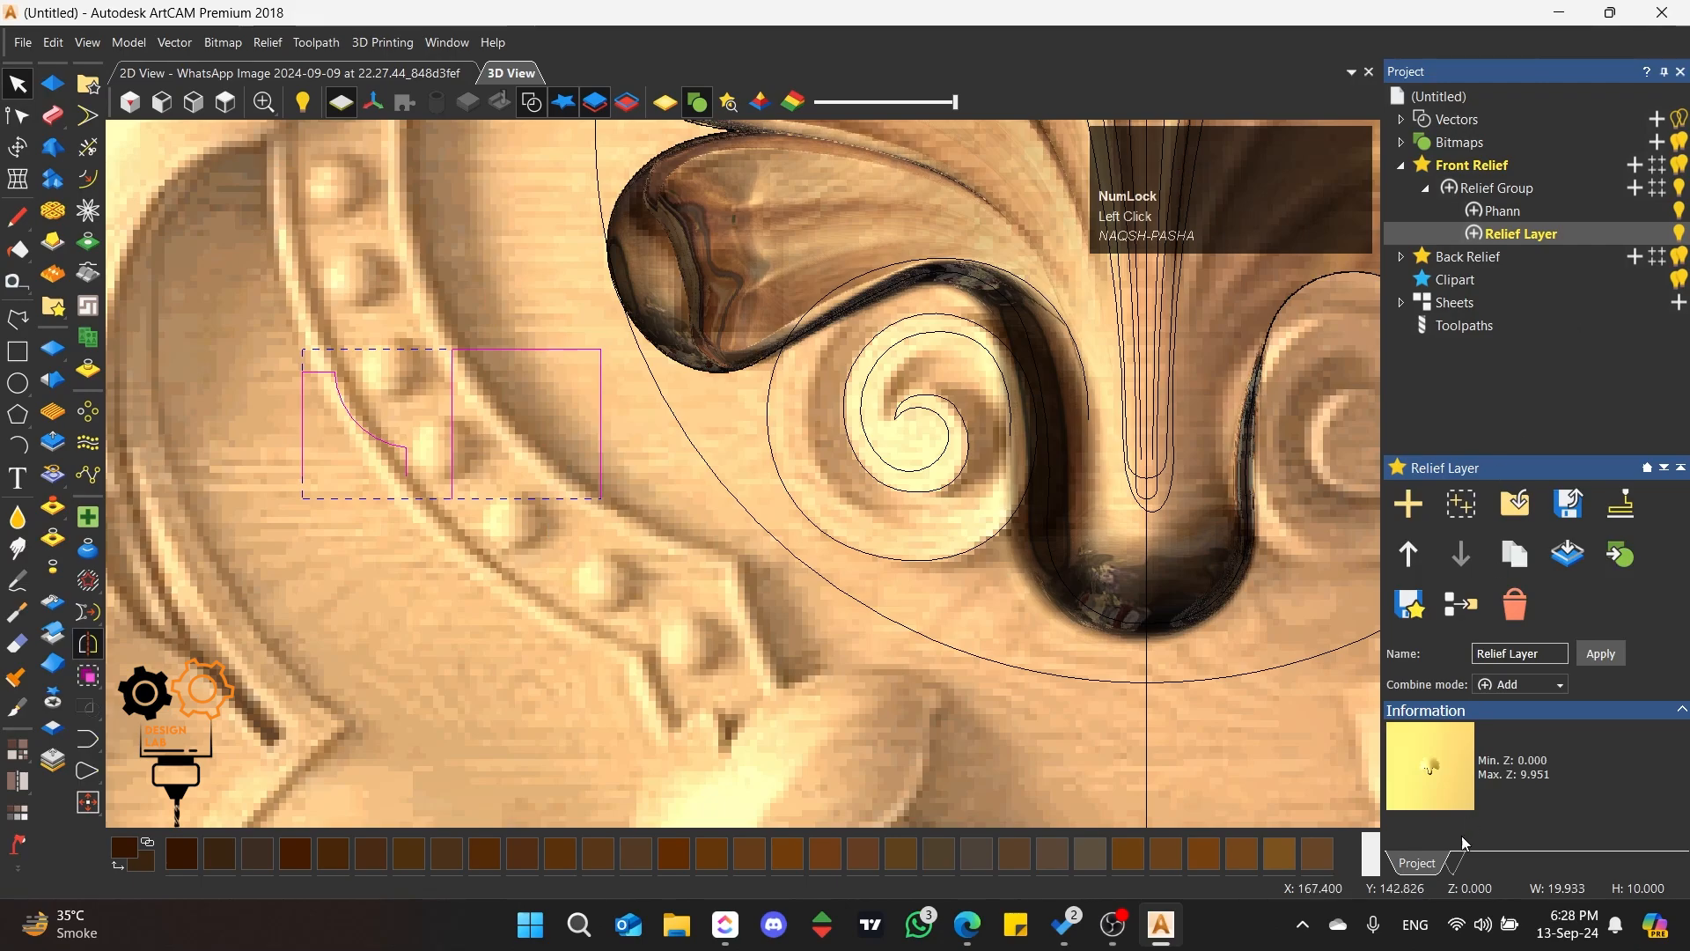
Step: Mirror both open profiles horizontally about their centre, keeping the originals, and place the mirrored copies below them
click(1457, 865)
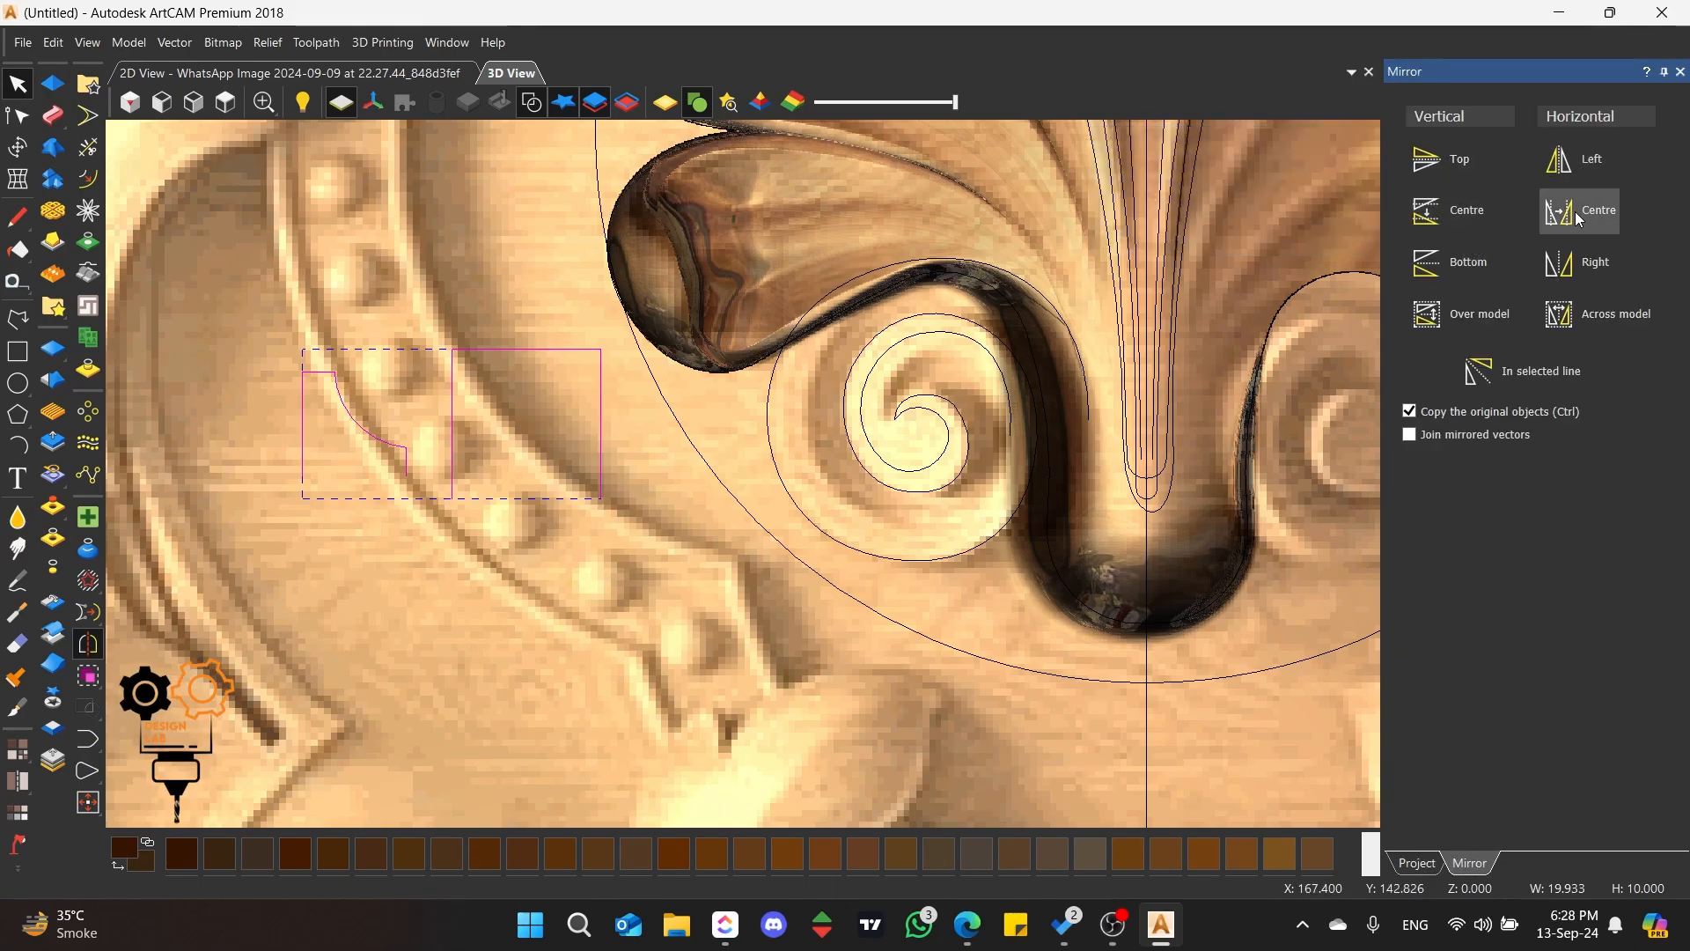
click(1552, 227)
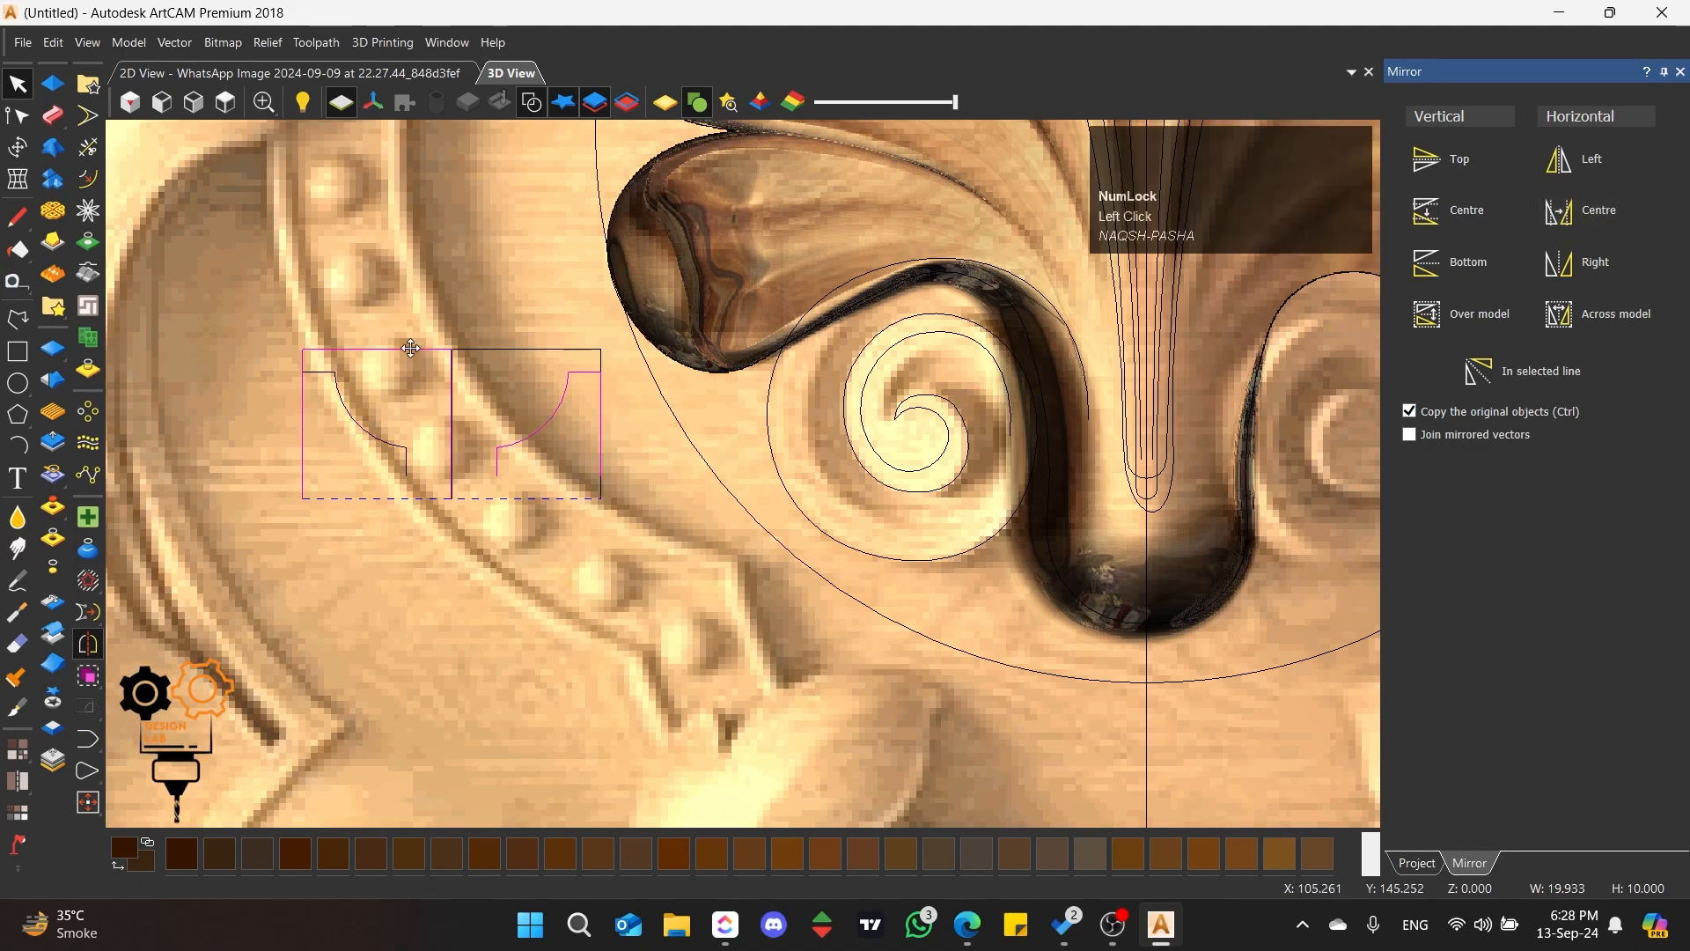
drag(416, 344, 393, 524)
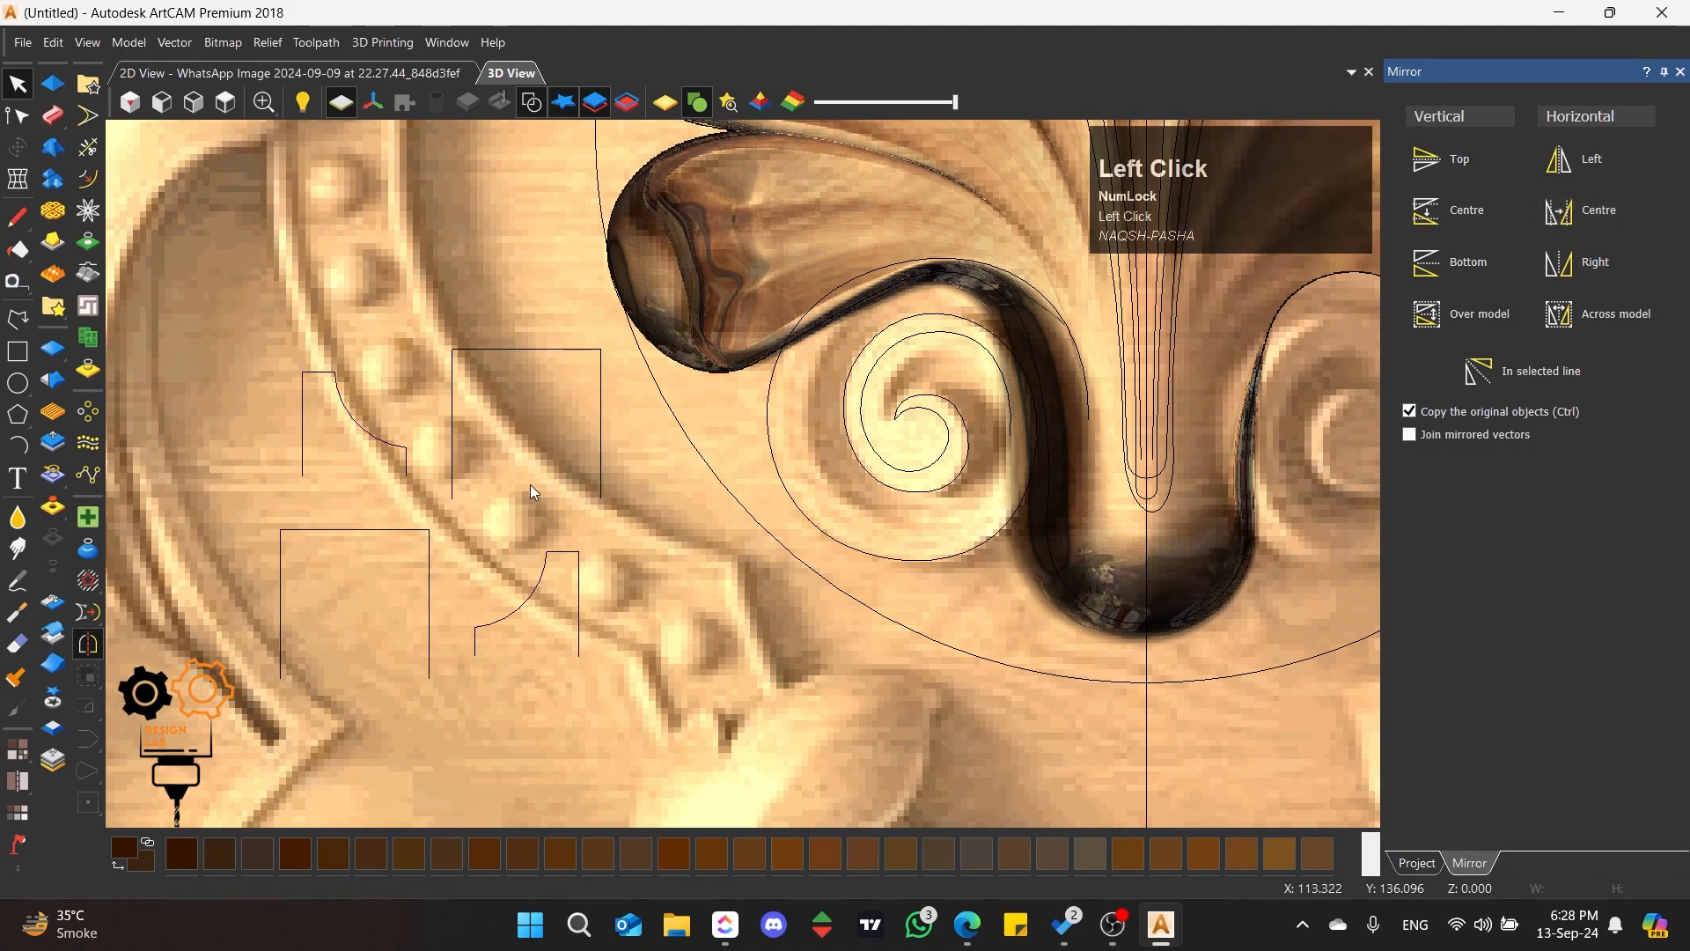
Step: Set up a Two Rail Sweep along the two spiral vectors, adding the larger open rectangle as its first and second cross sections
click(861, 449)
click(52, 115)
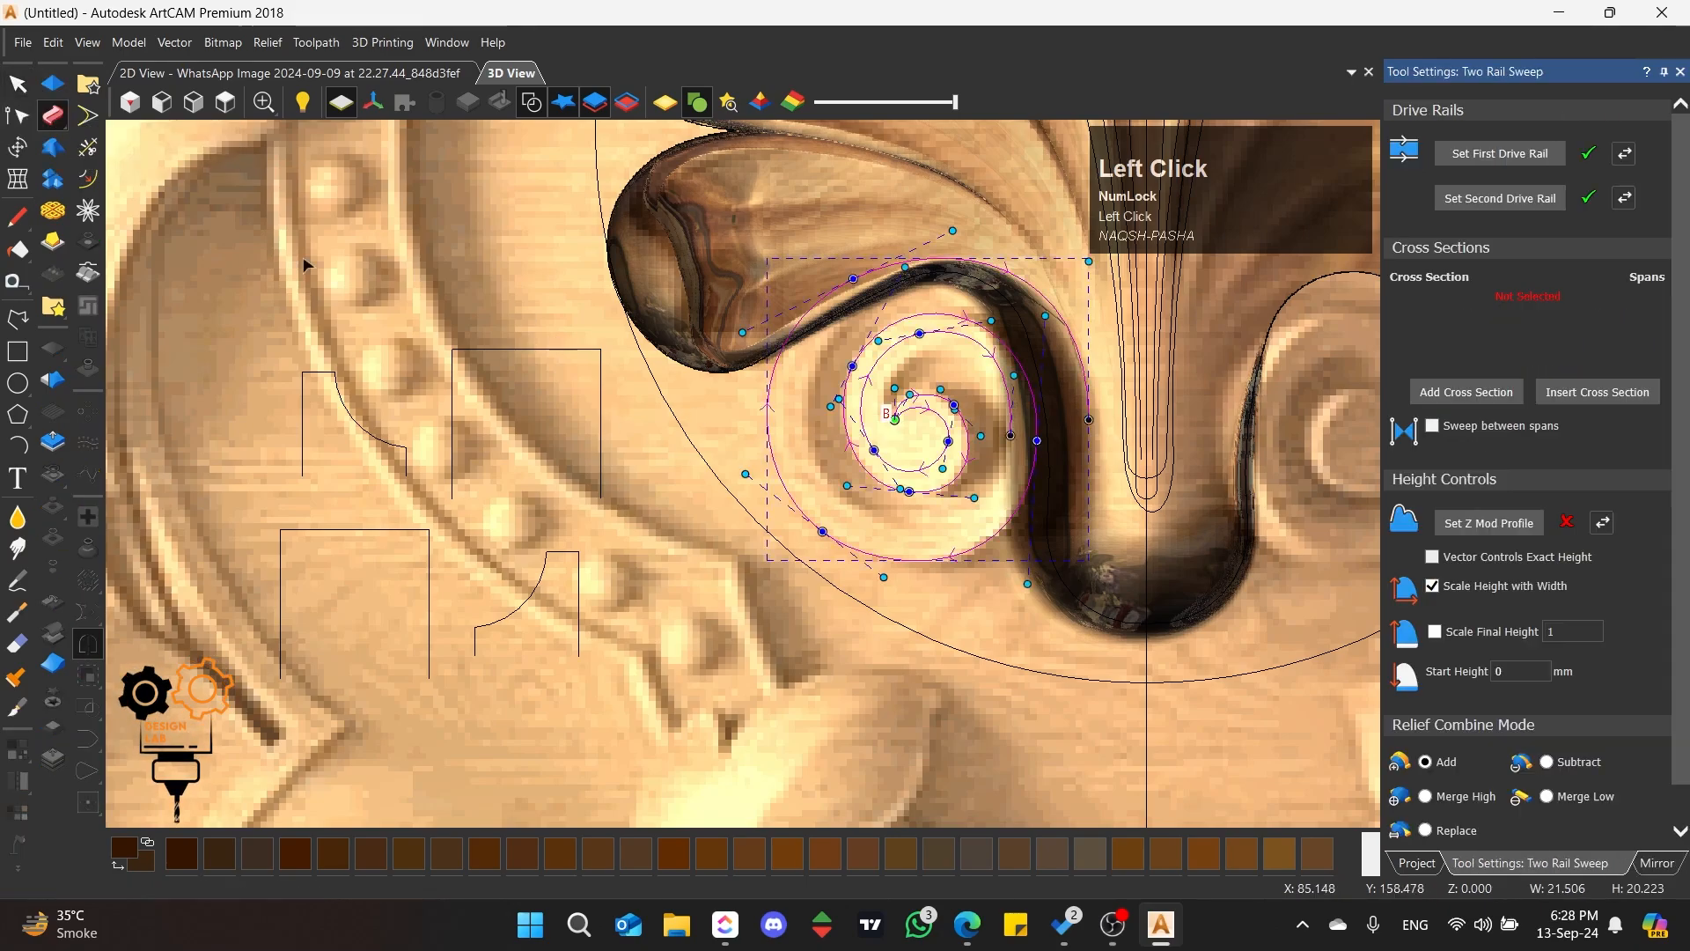
click(601, 442)
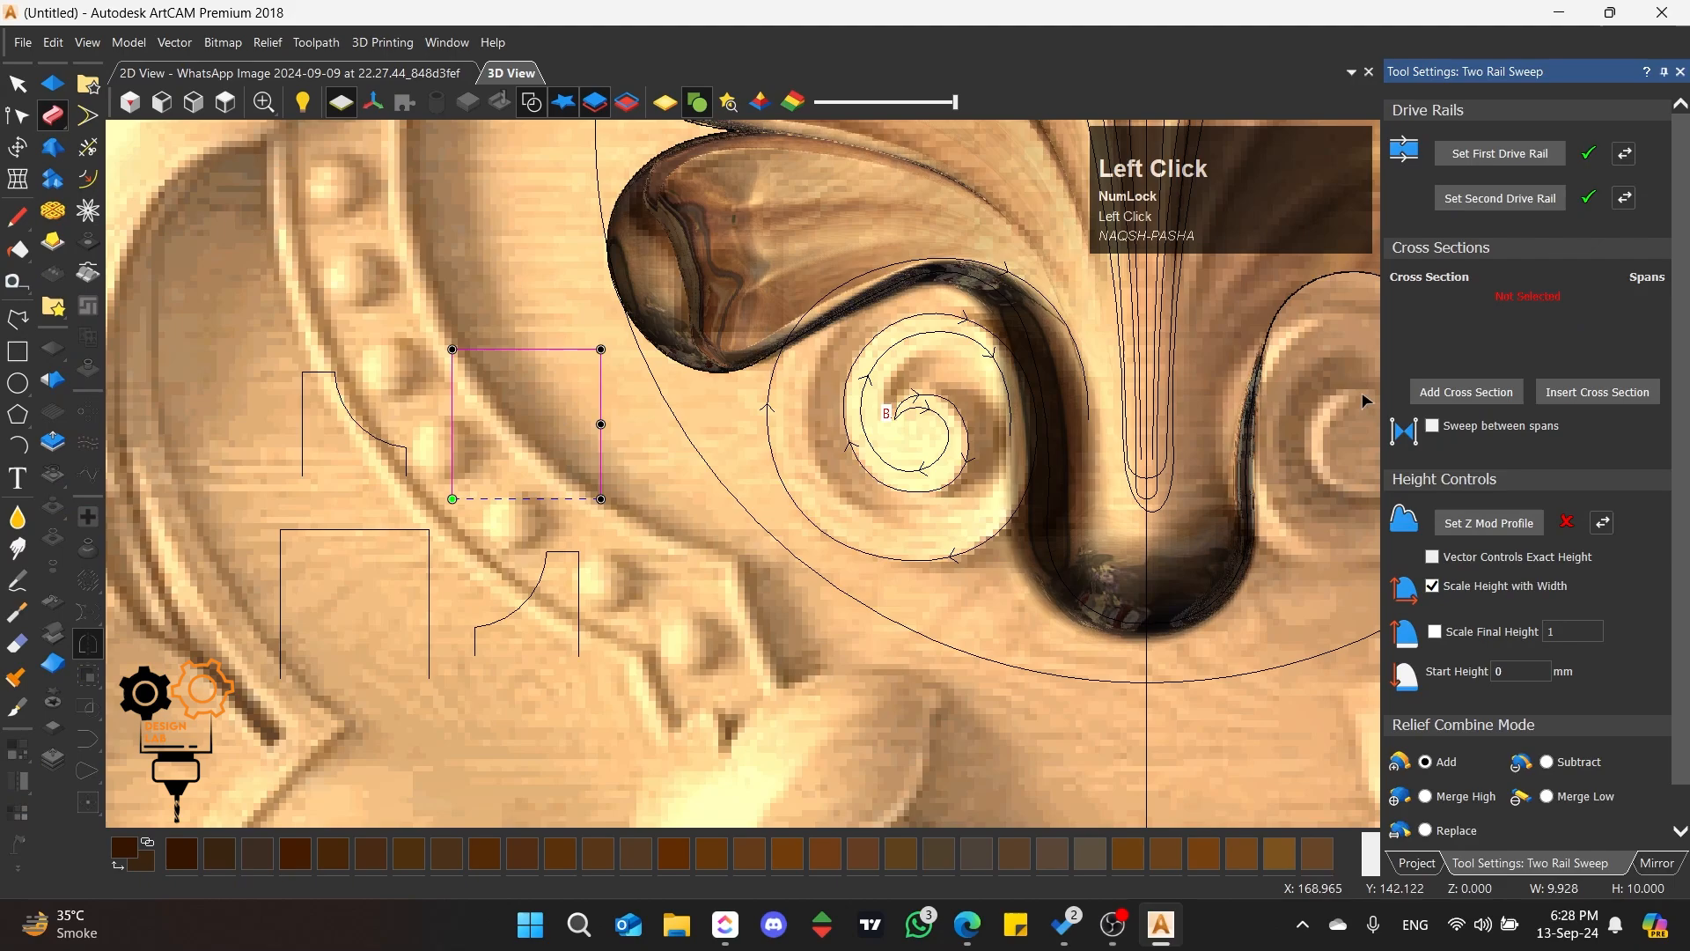
click(1445, 393)
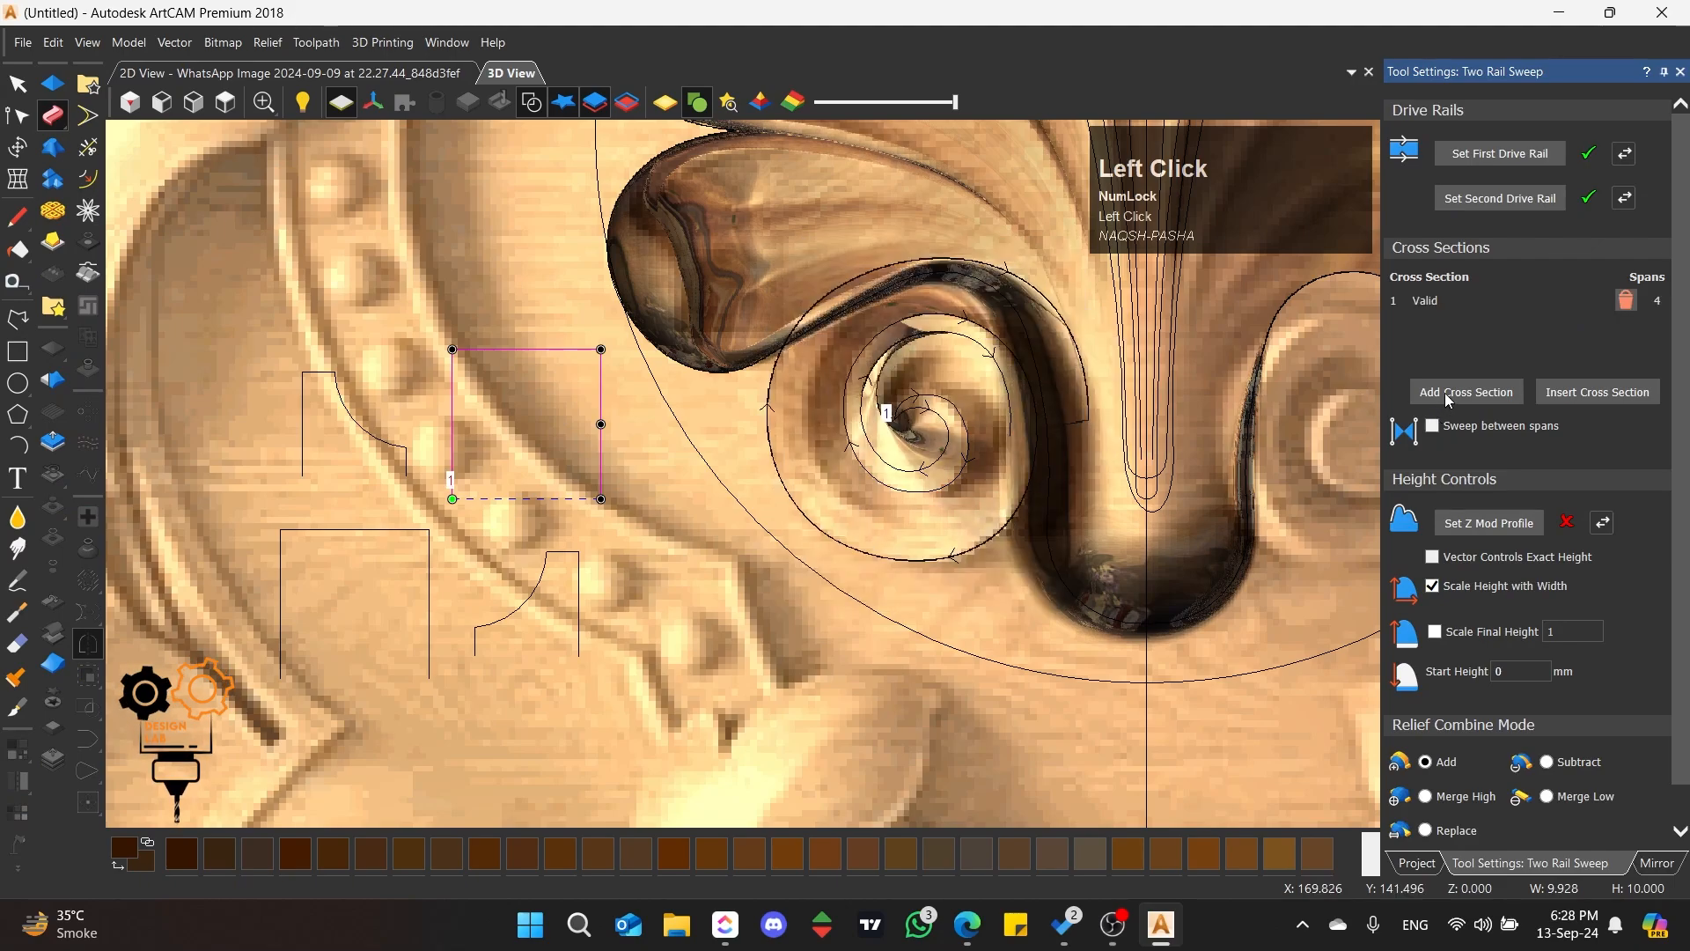
click(1448, 396)
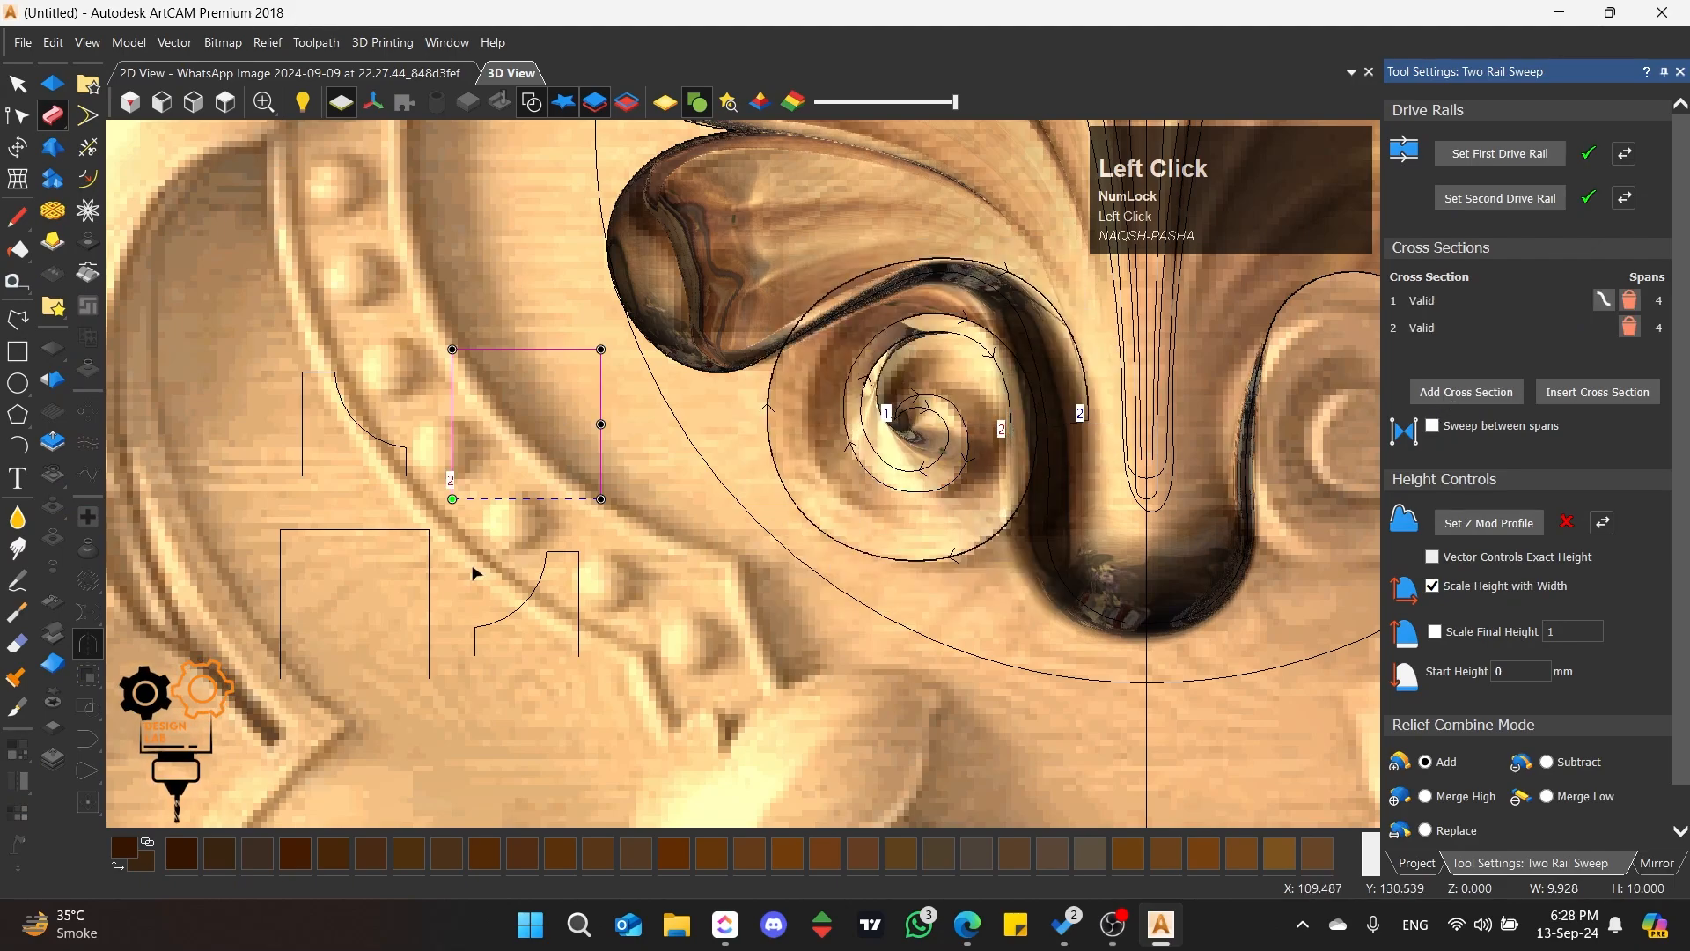
Step: Try the original small stepped profile as the sweep's third cross section and inspect the scroll from the side
click(391, 413)
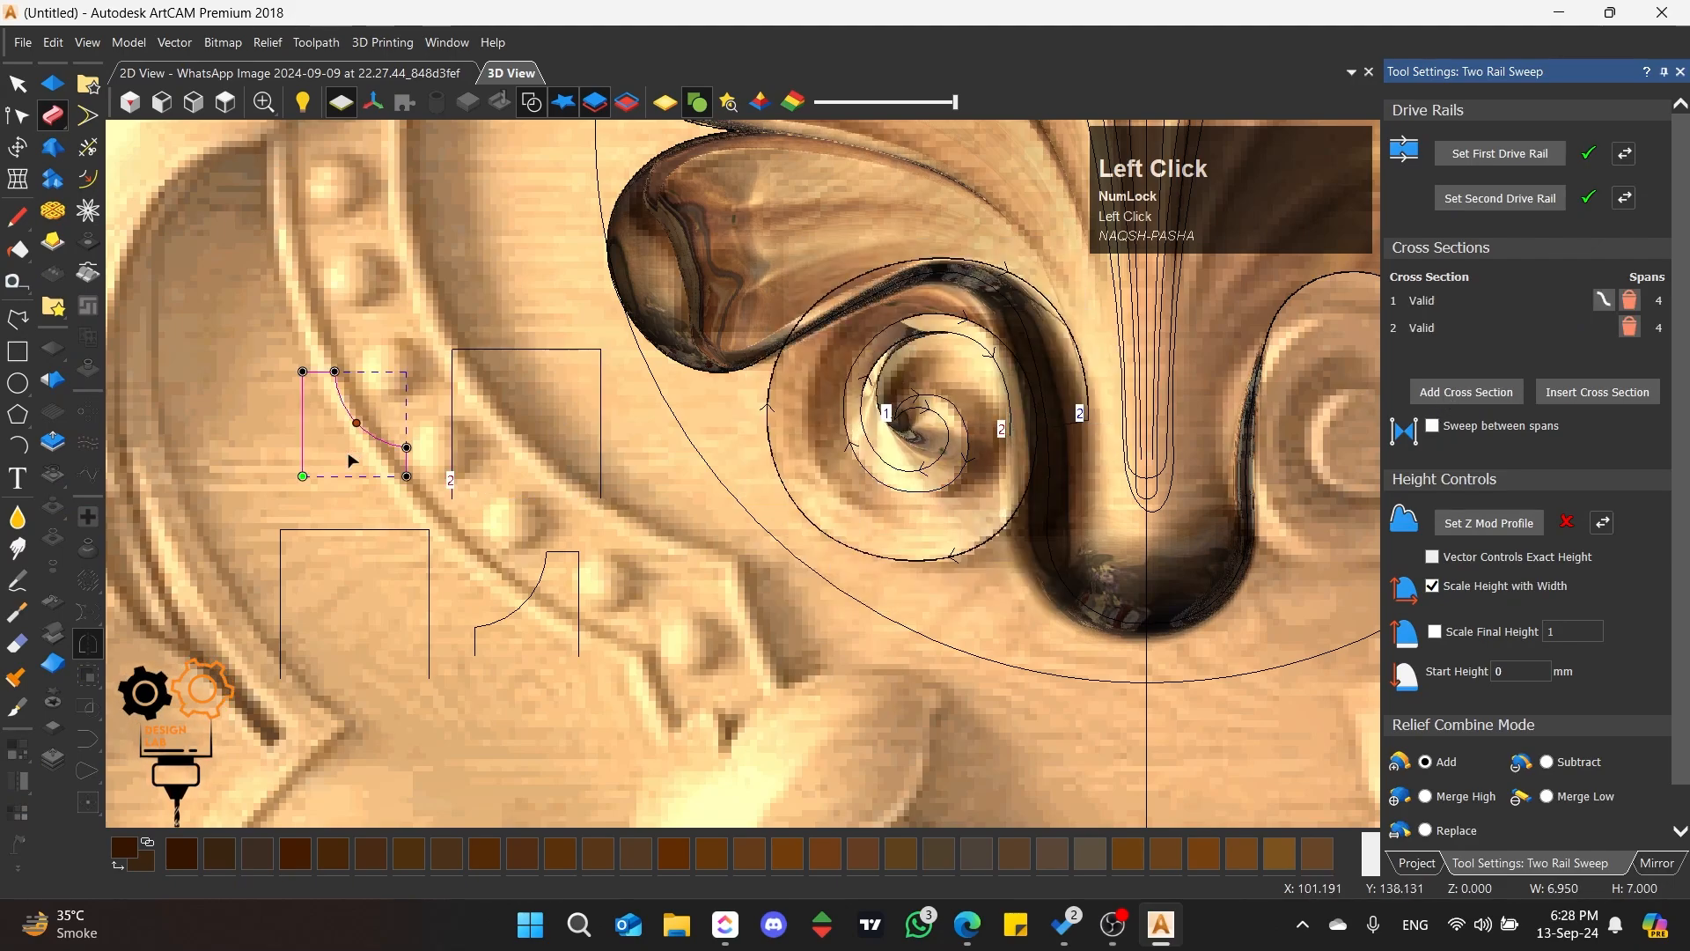
click(1458, 396)
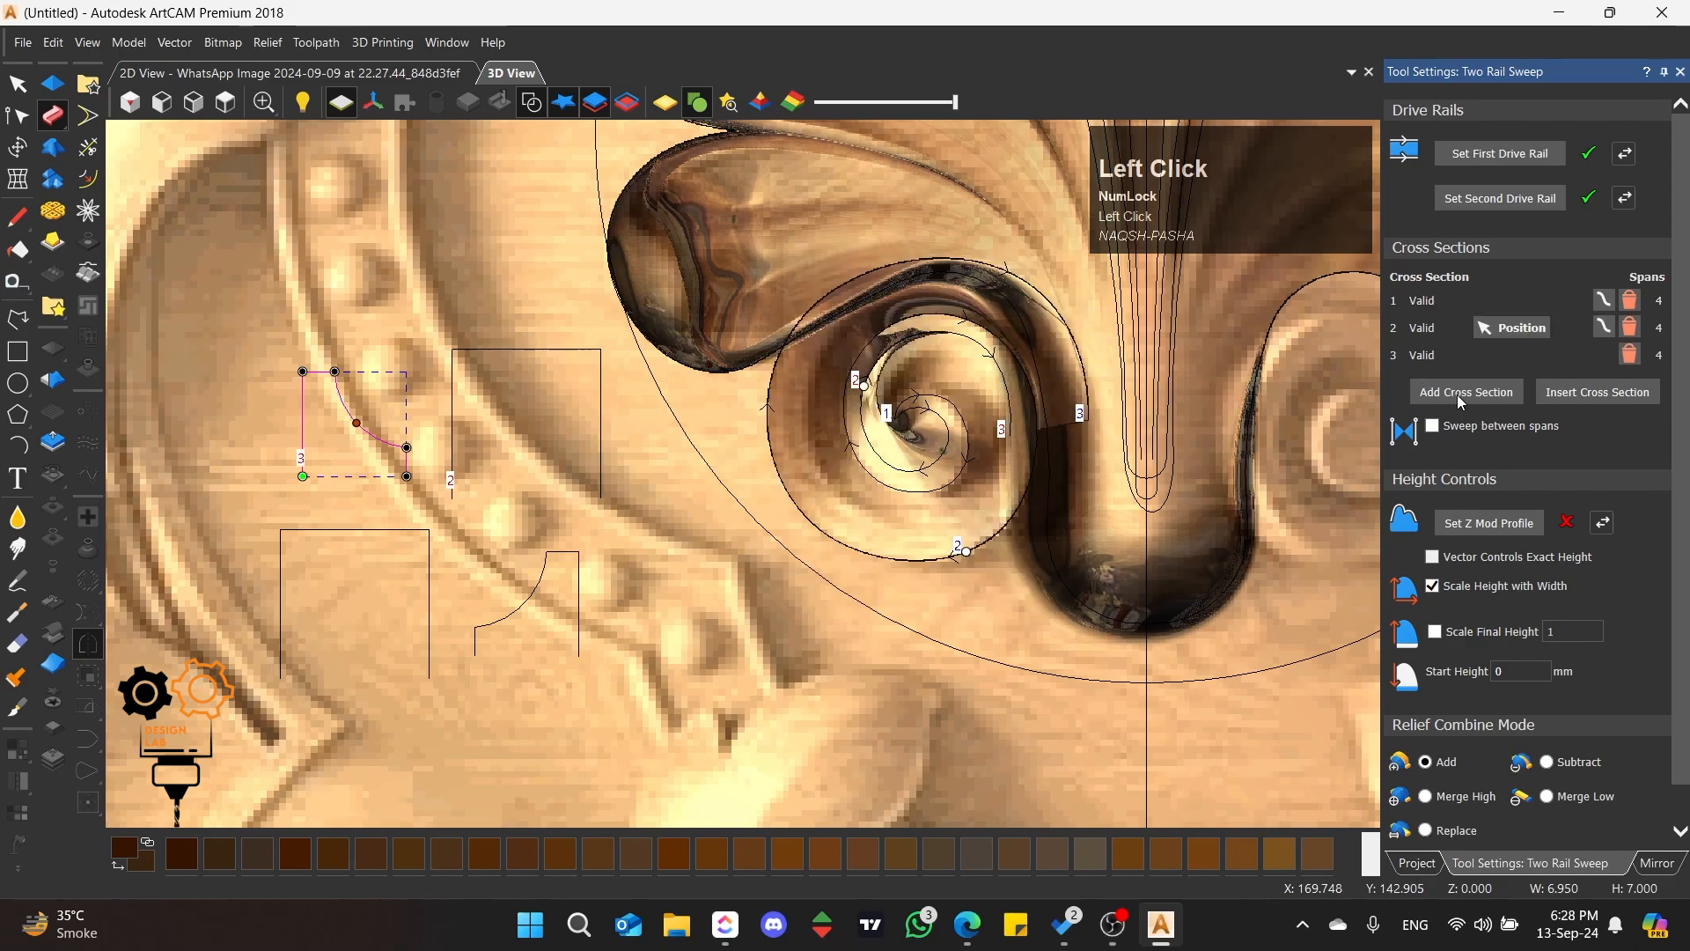
scroll(1050, 377, up, 3)
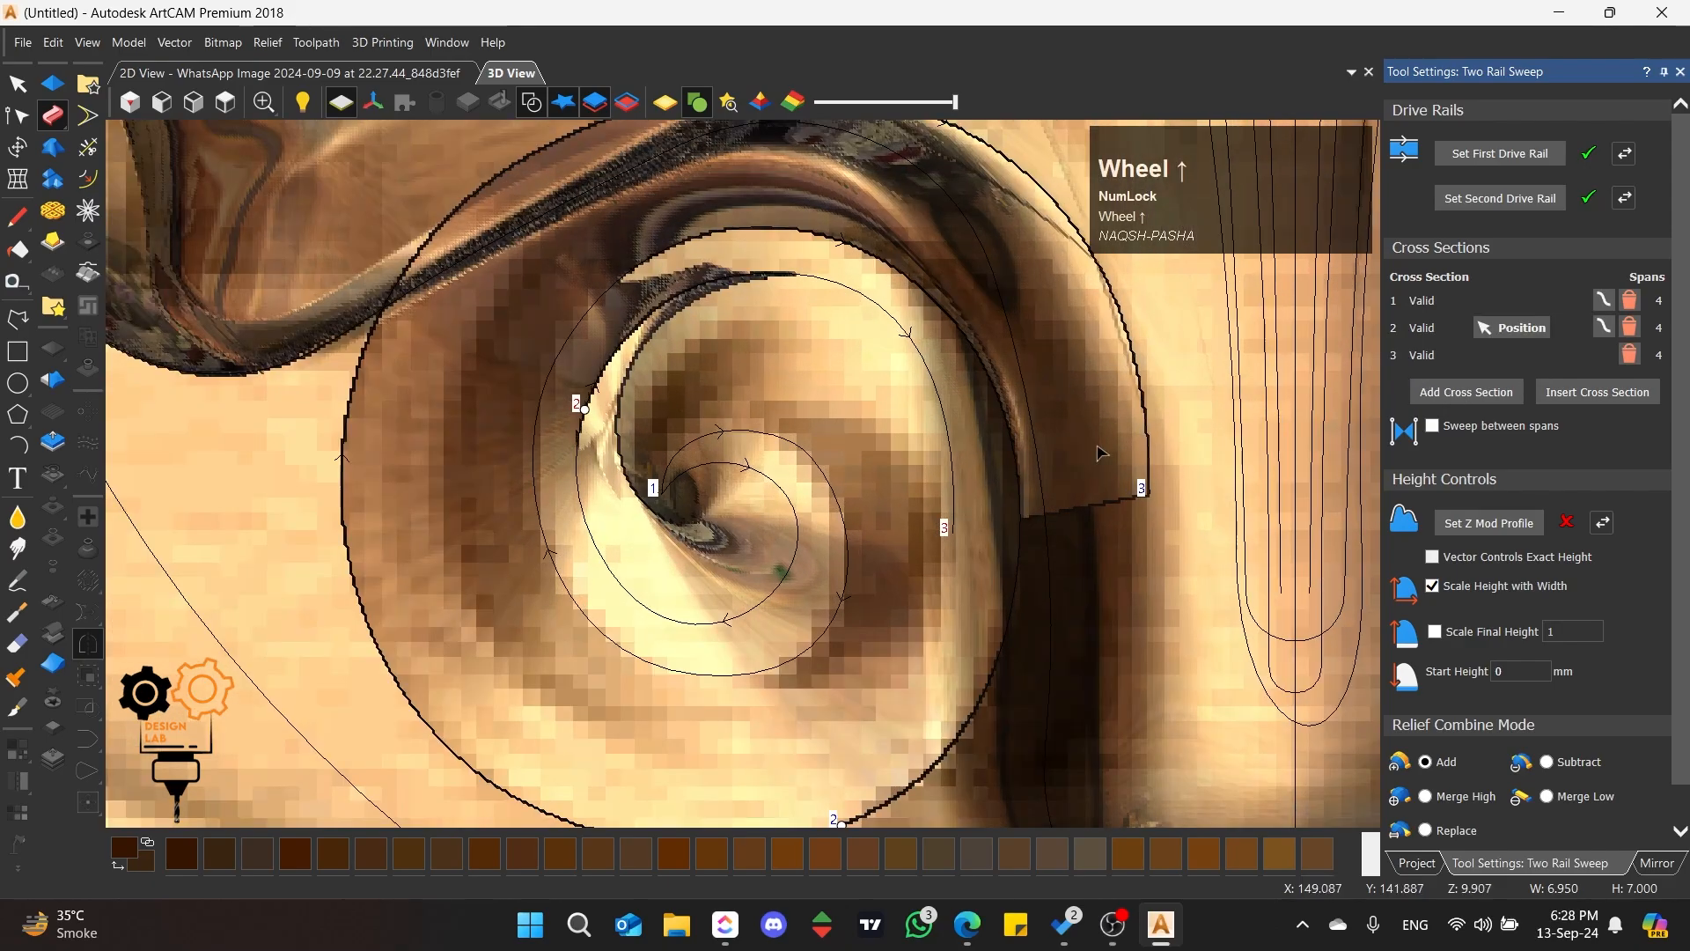
middle_drag(1101, 454, 747, 453)
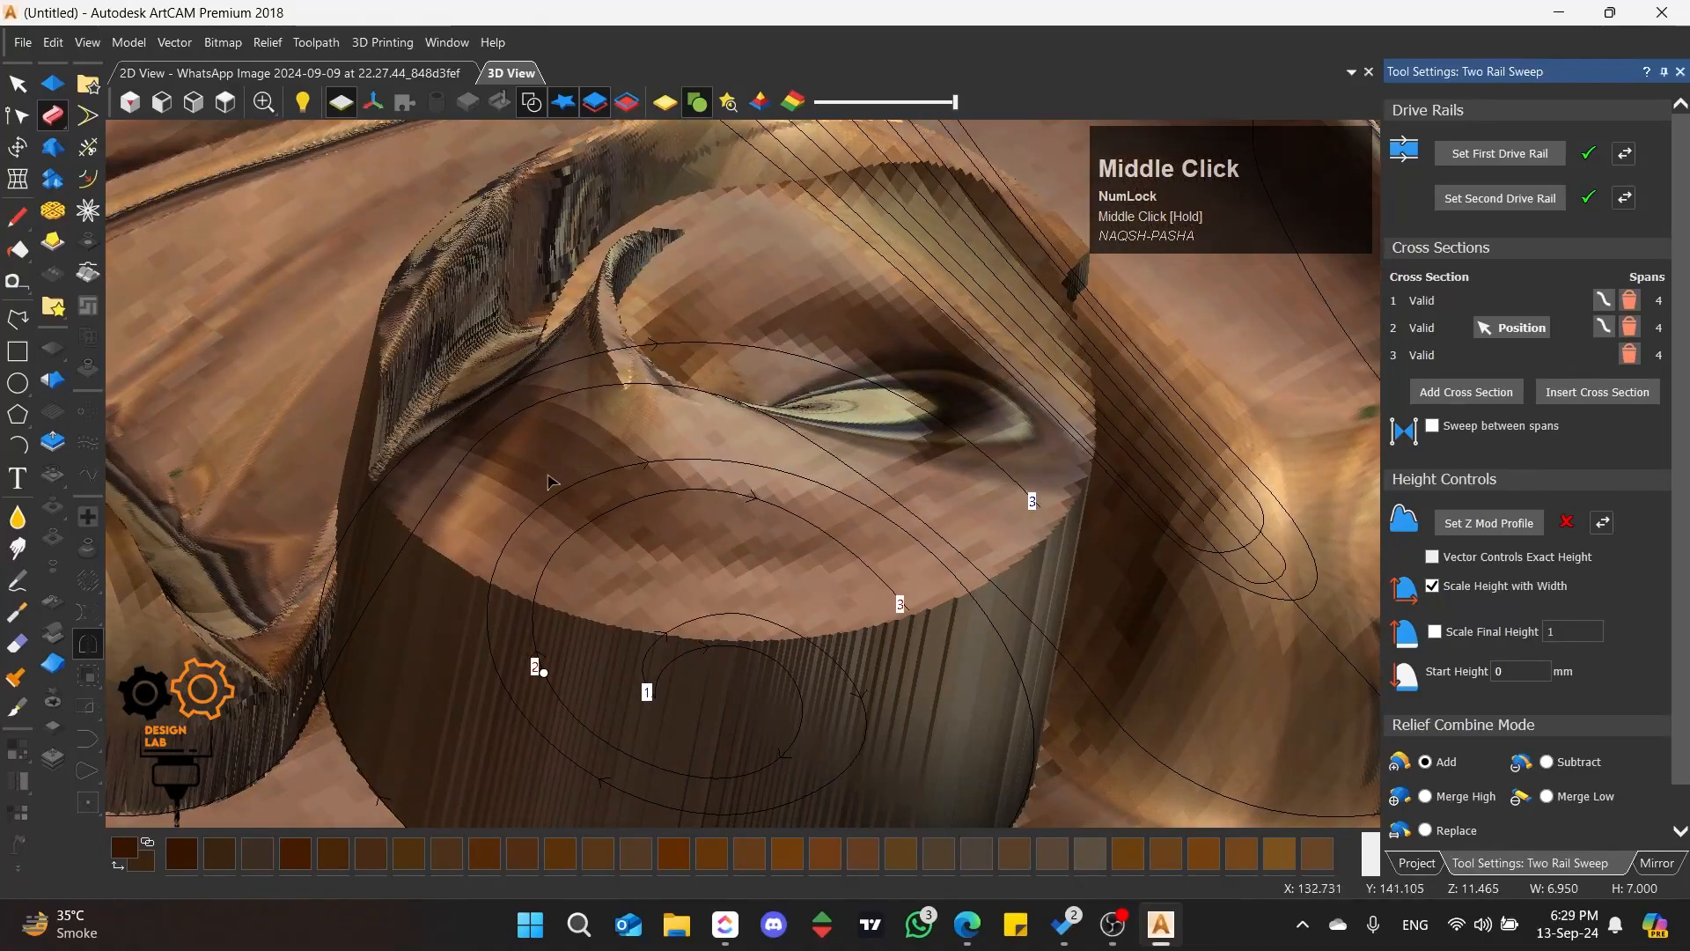
middle_drag(474, 357, 747, 495)
scroll(708, 469, down, 5)
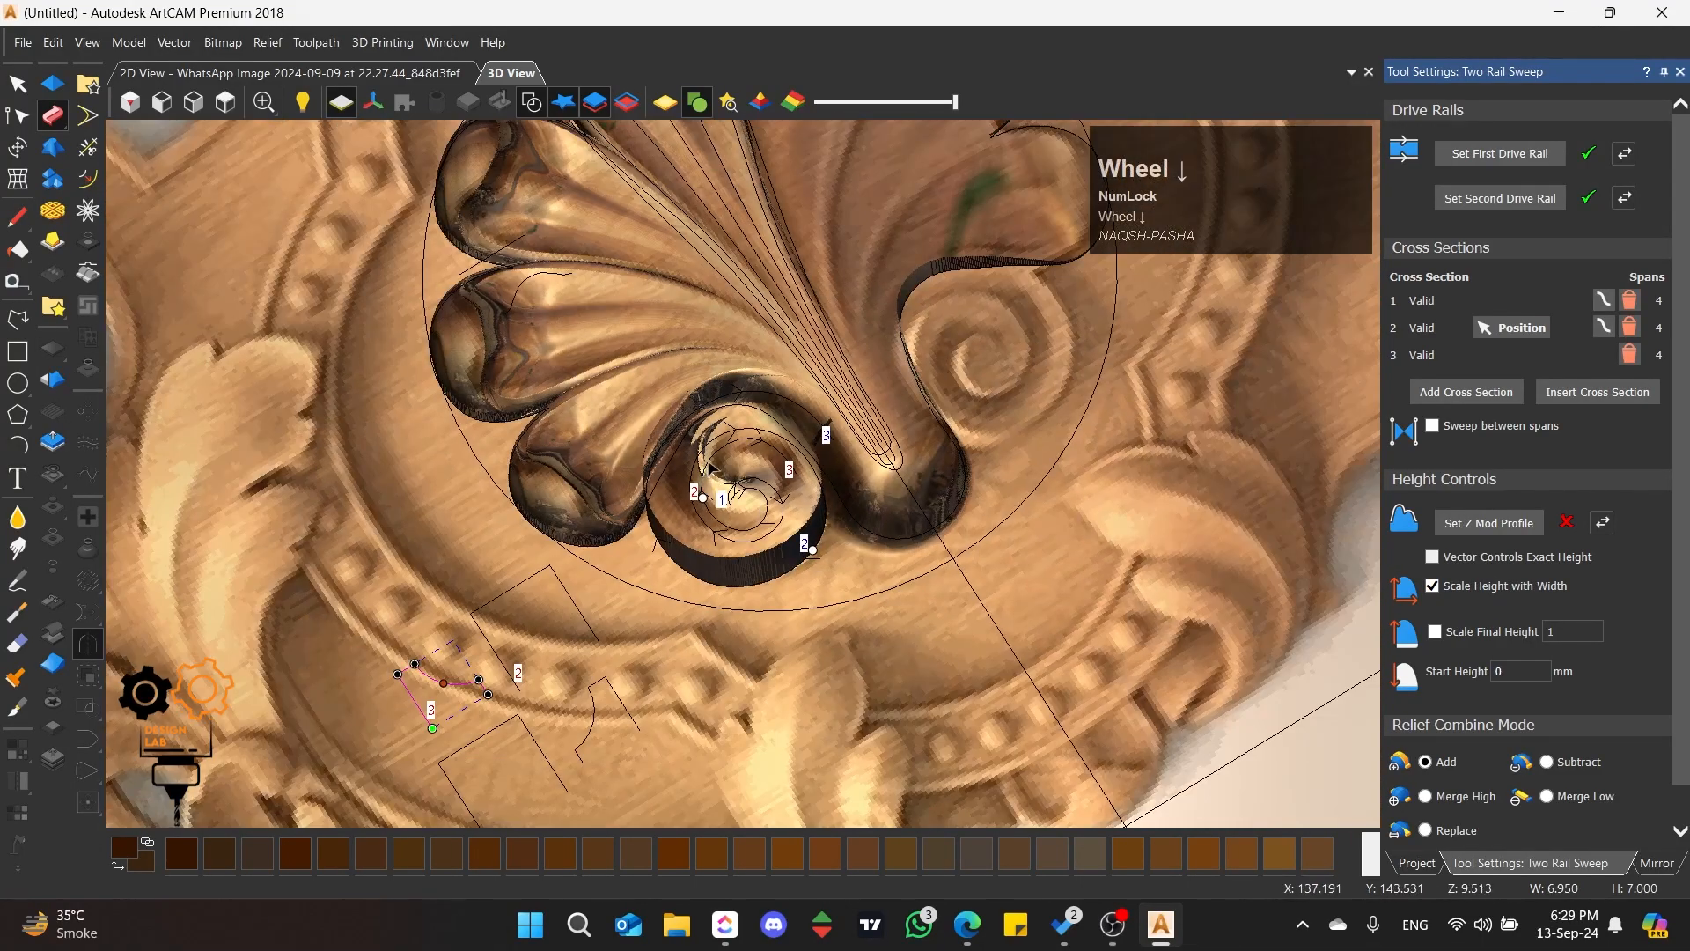
Step: Add a new relief layer above Phann in the Relief Group, activate it, and set its combine mode to Merge High
click(1431, 862)
click(1533, 212)
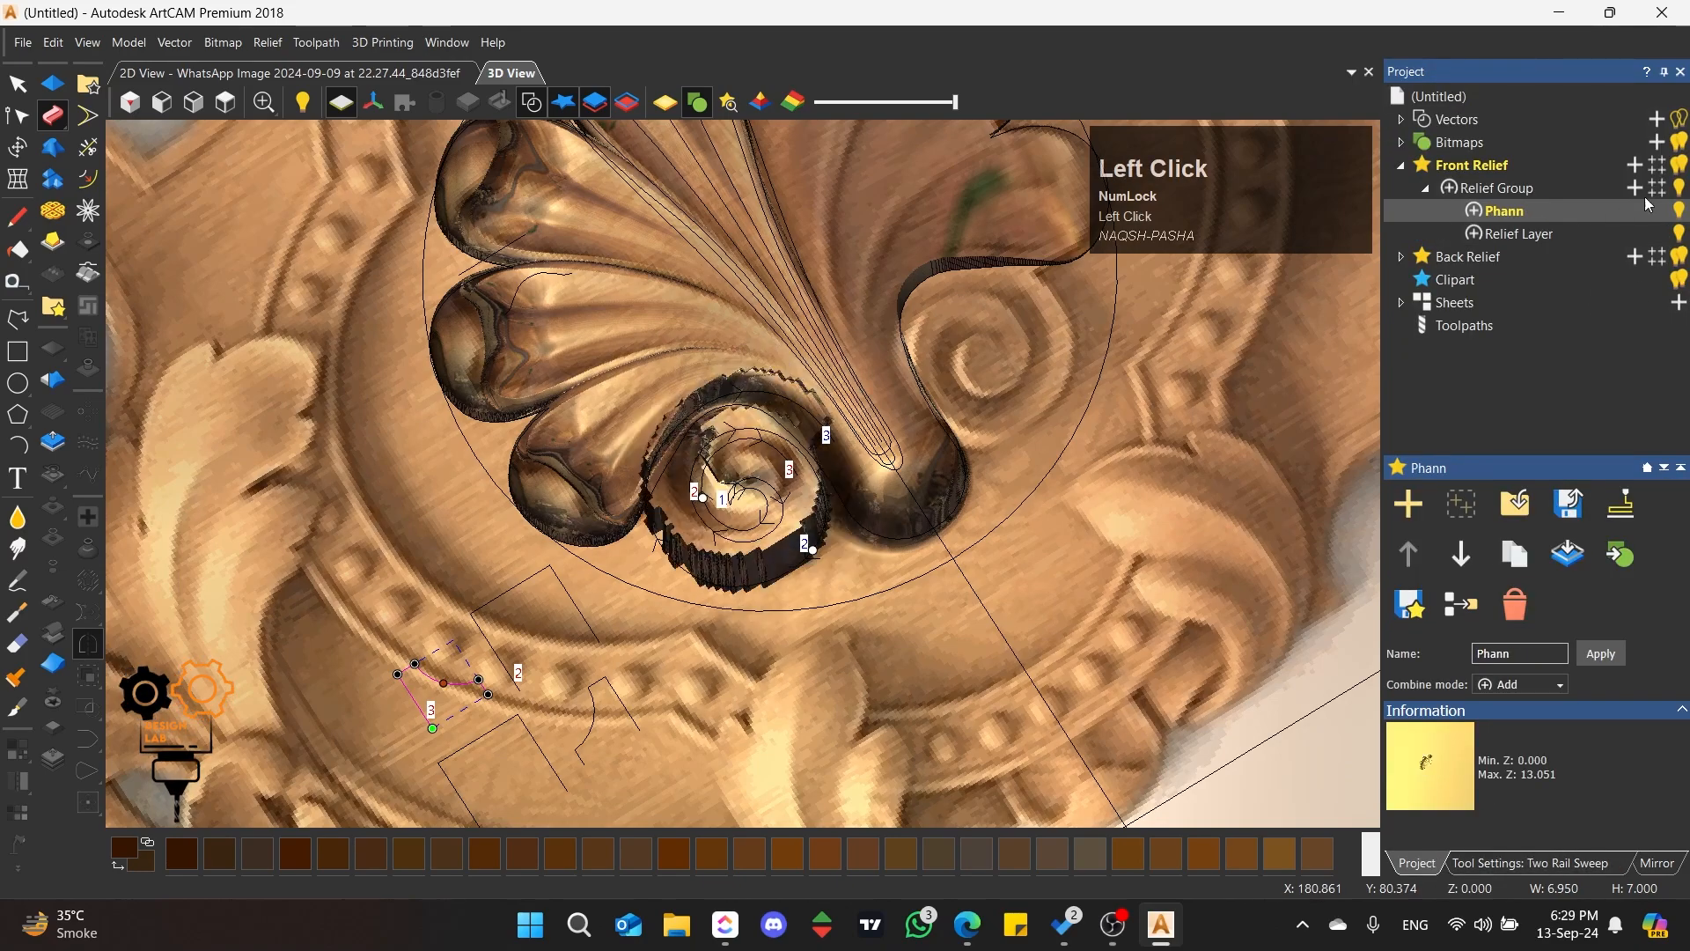
click(1637, 187)
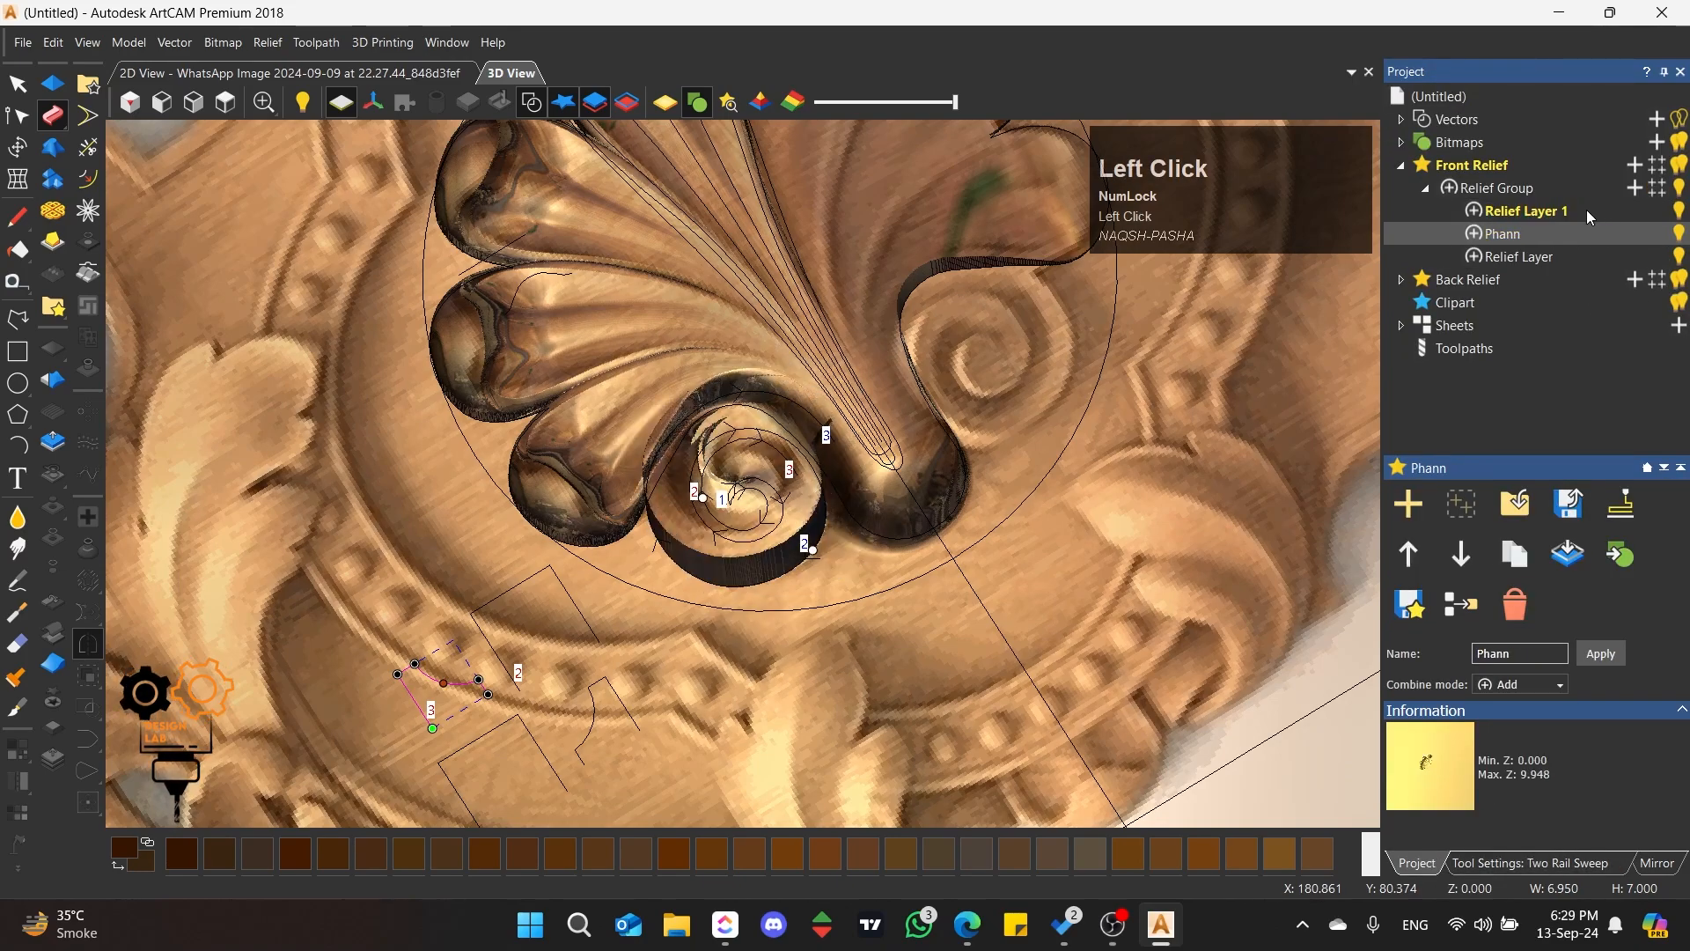
click(1586, 210)
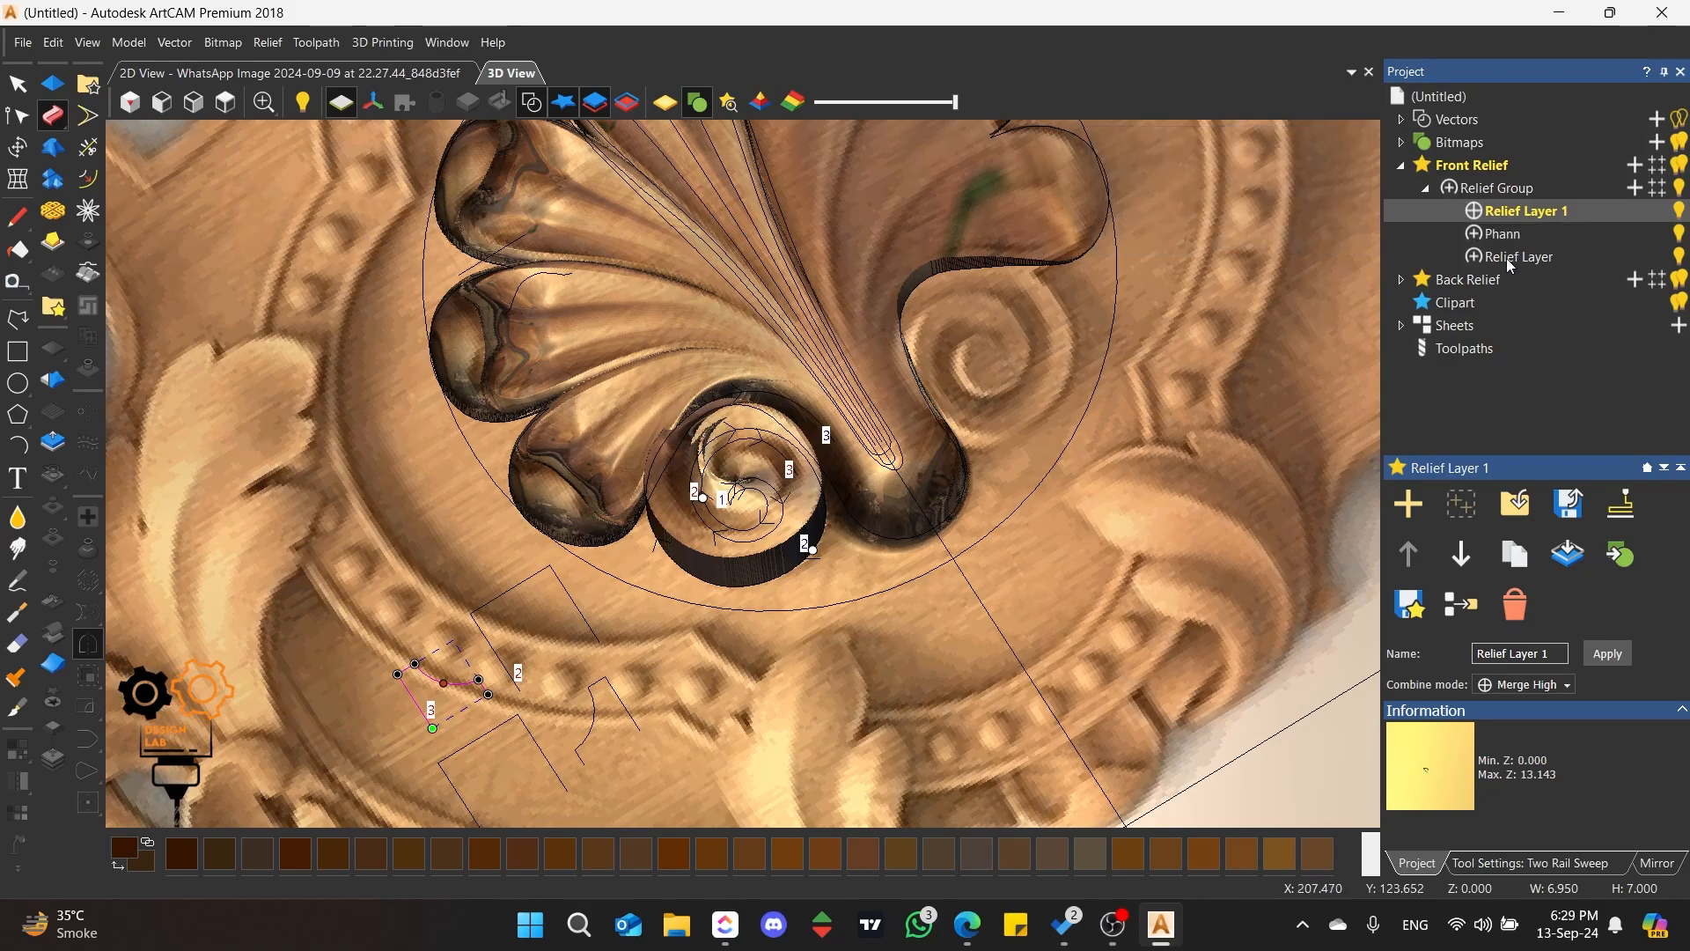
Step: Replace the sweep's third cross section with the mirrored small stepped profile and close the Mirror tool
scroll(639, 398, up, 5)
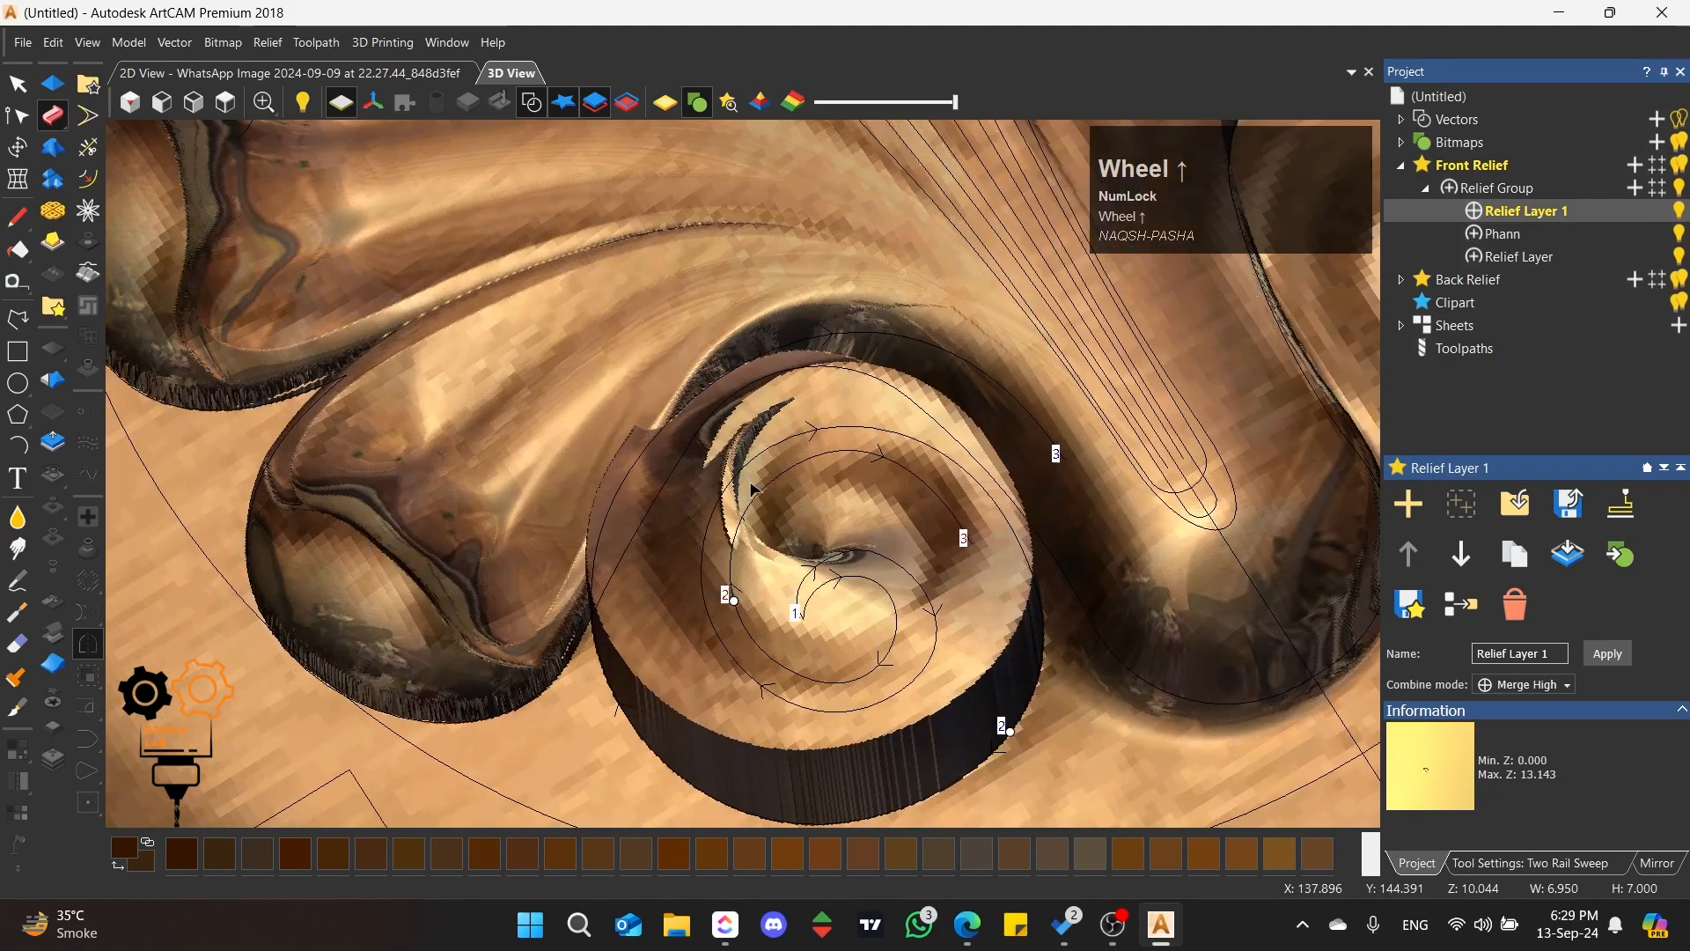
middle_drag(638, 398, 640, 497)
scroll(487, 647, down, 3)
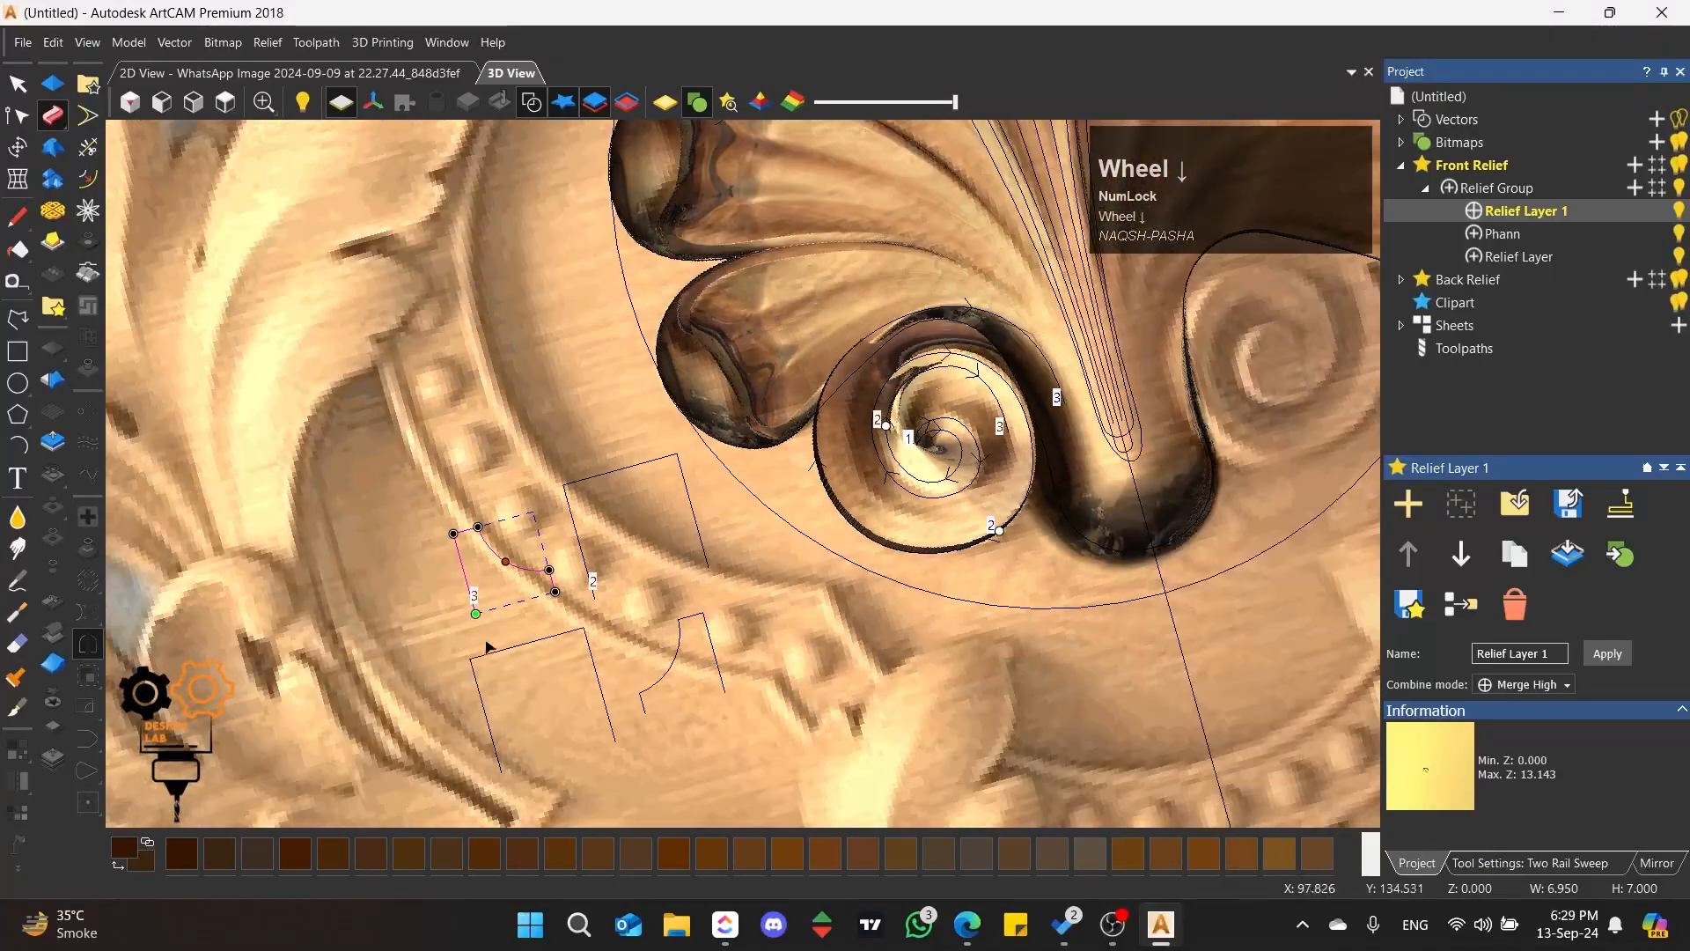
click(701, 643)
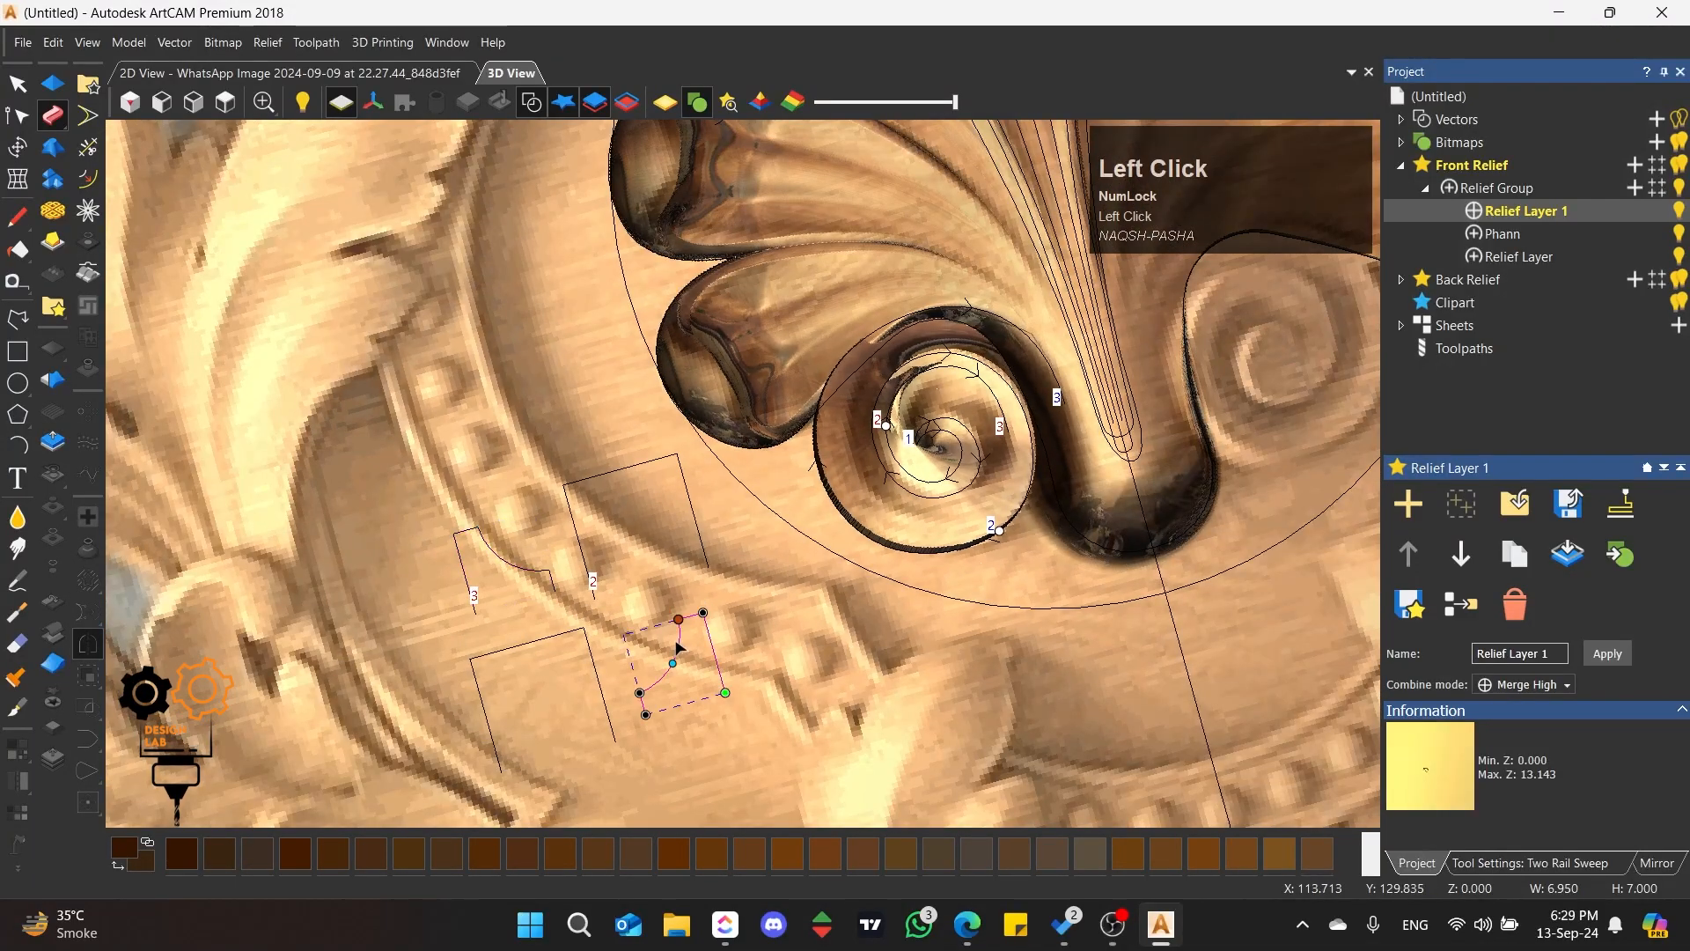
click(1514, 862)
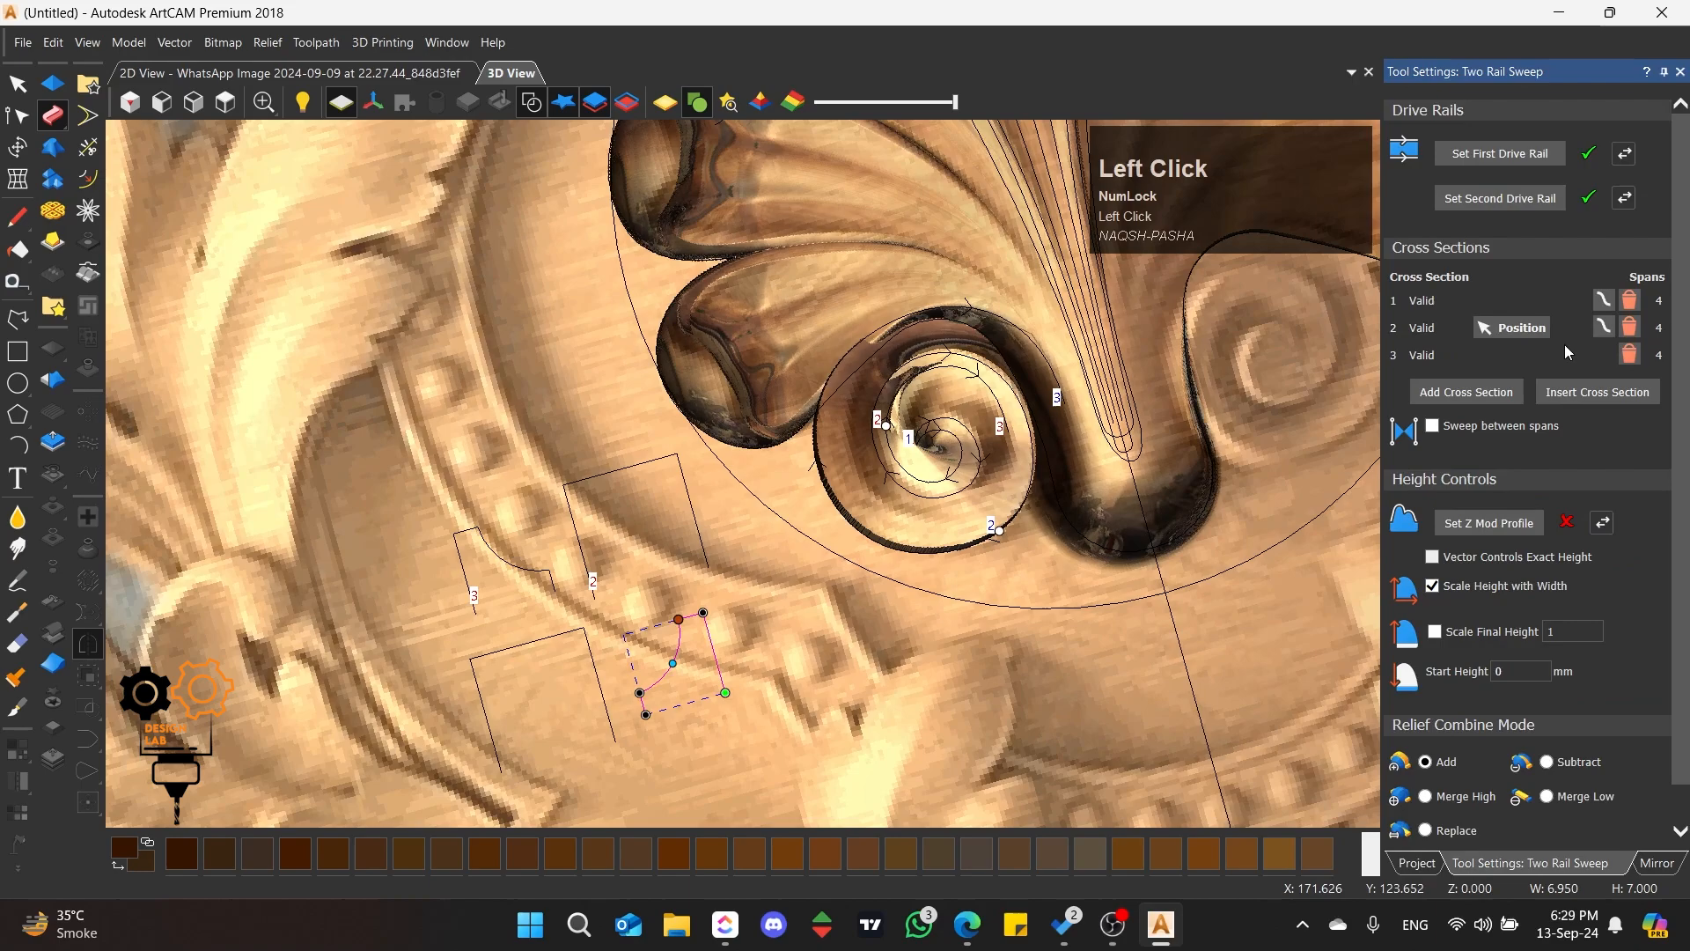
click(1662, 865)
click(1681, 74)
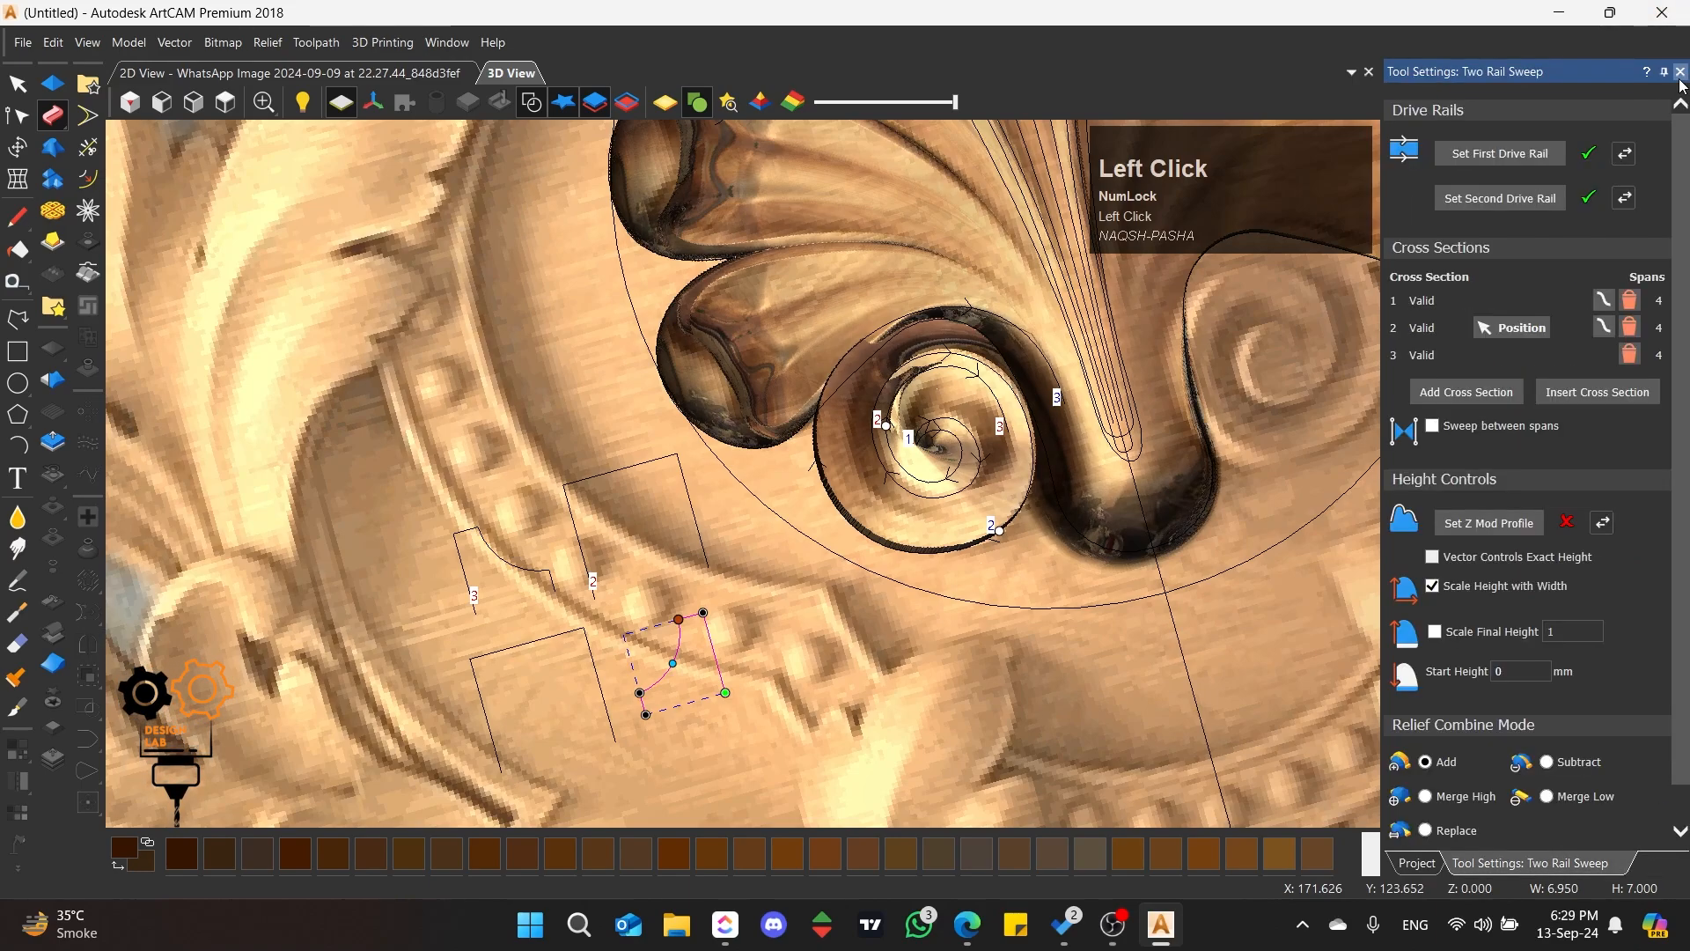
click(1631, 356)
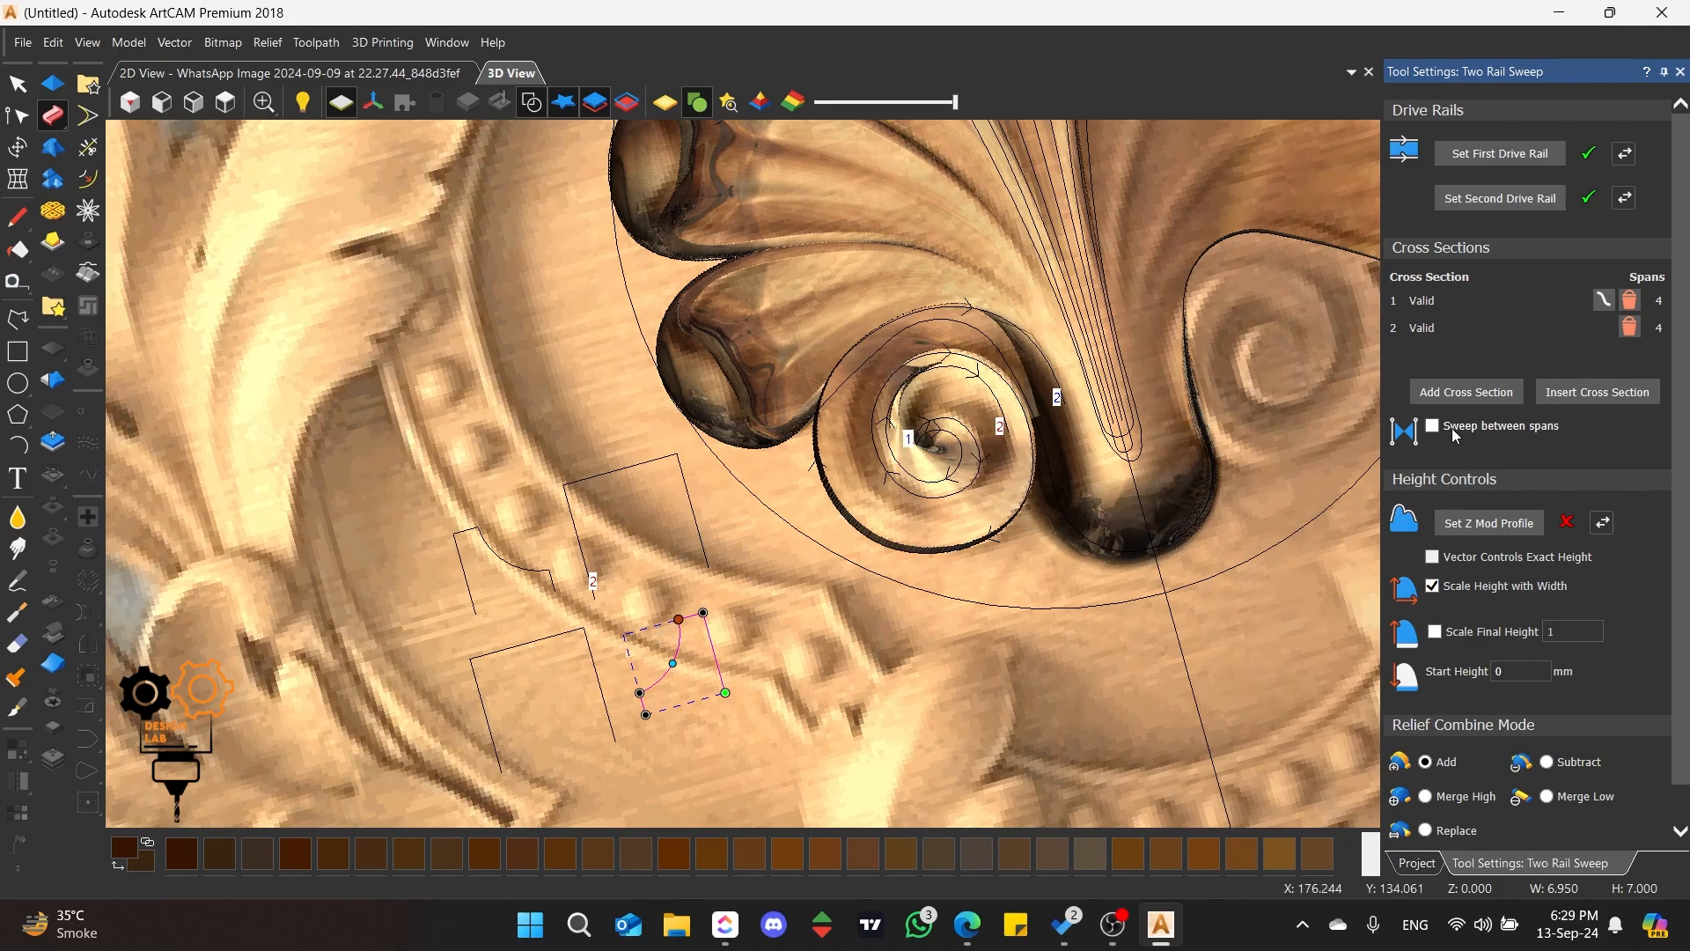
click(1467, 392)
scroll(949, 346, up, 3)
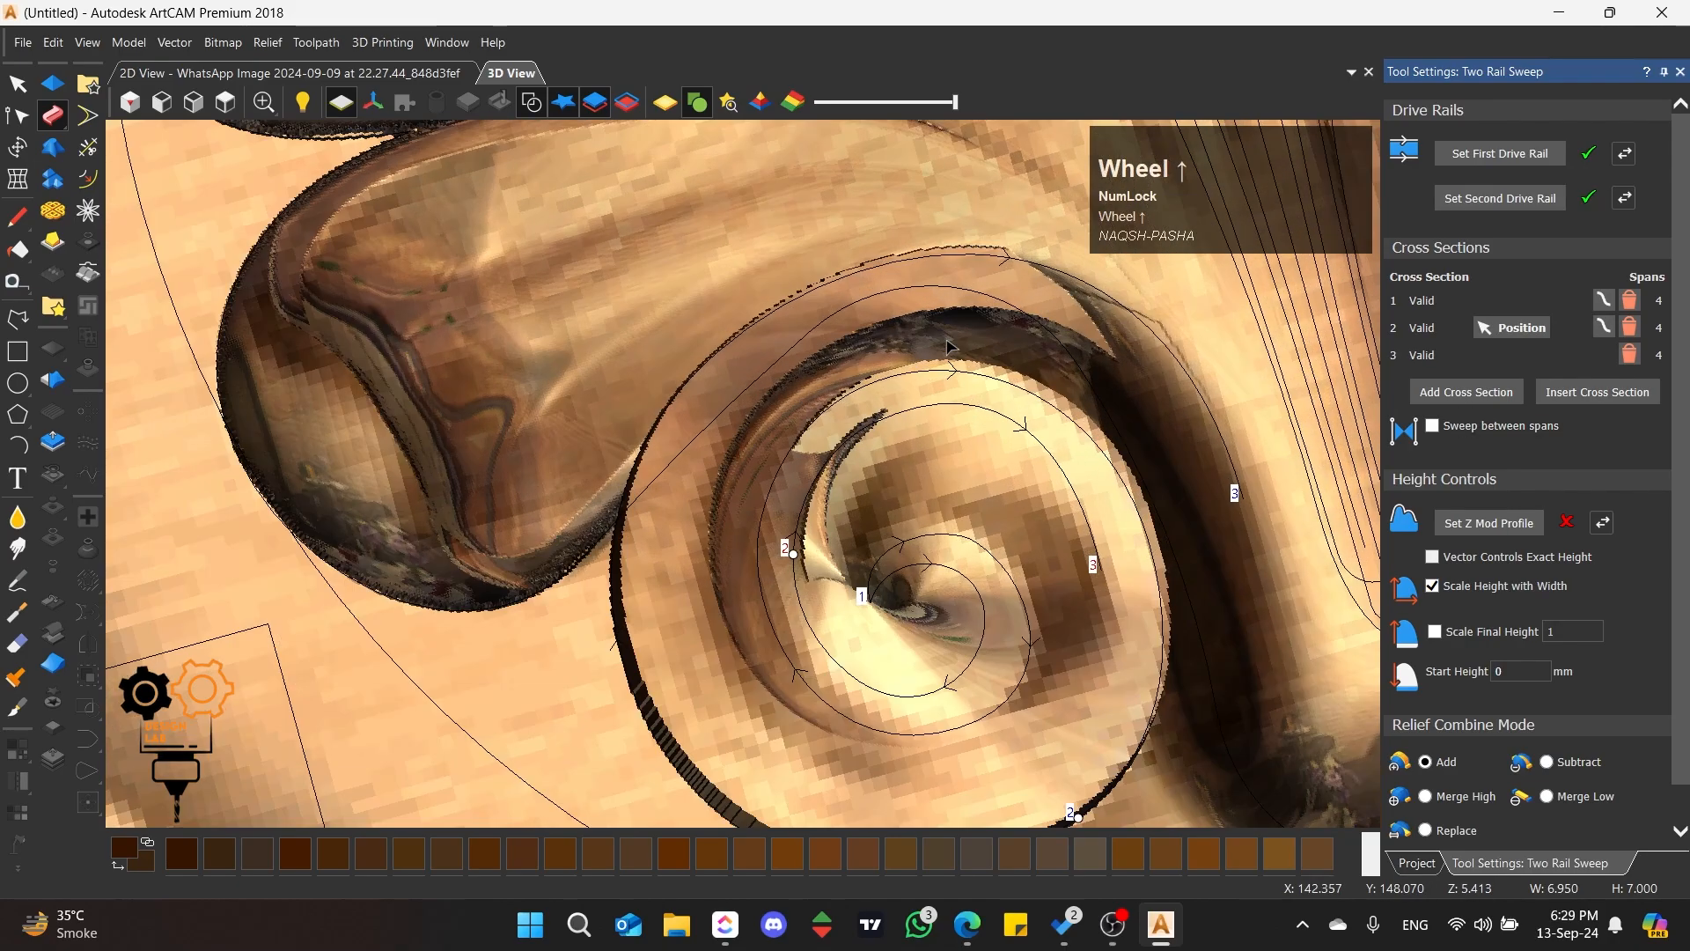
middle_drag(950, 346, 951, 418)
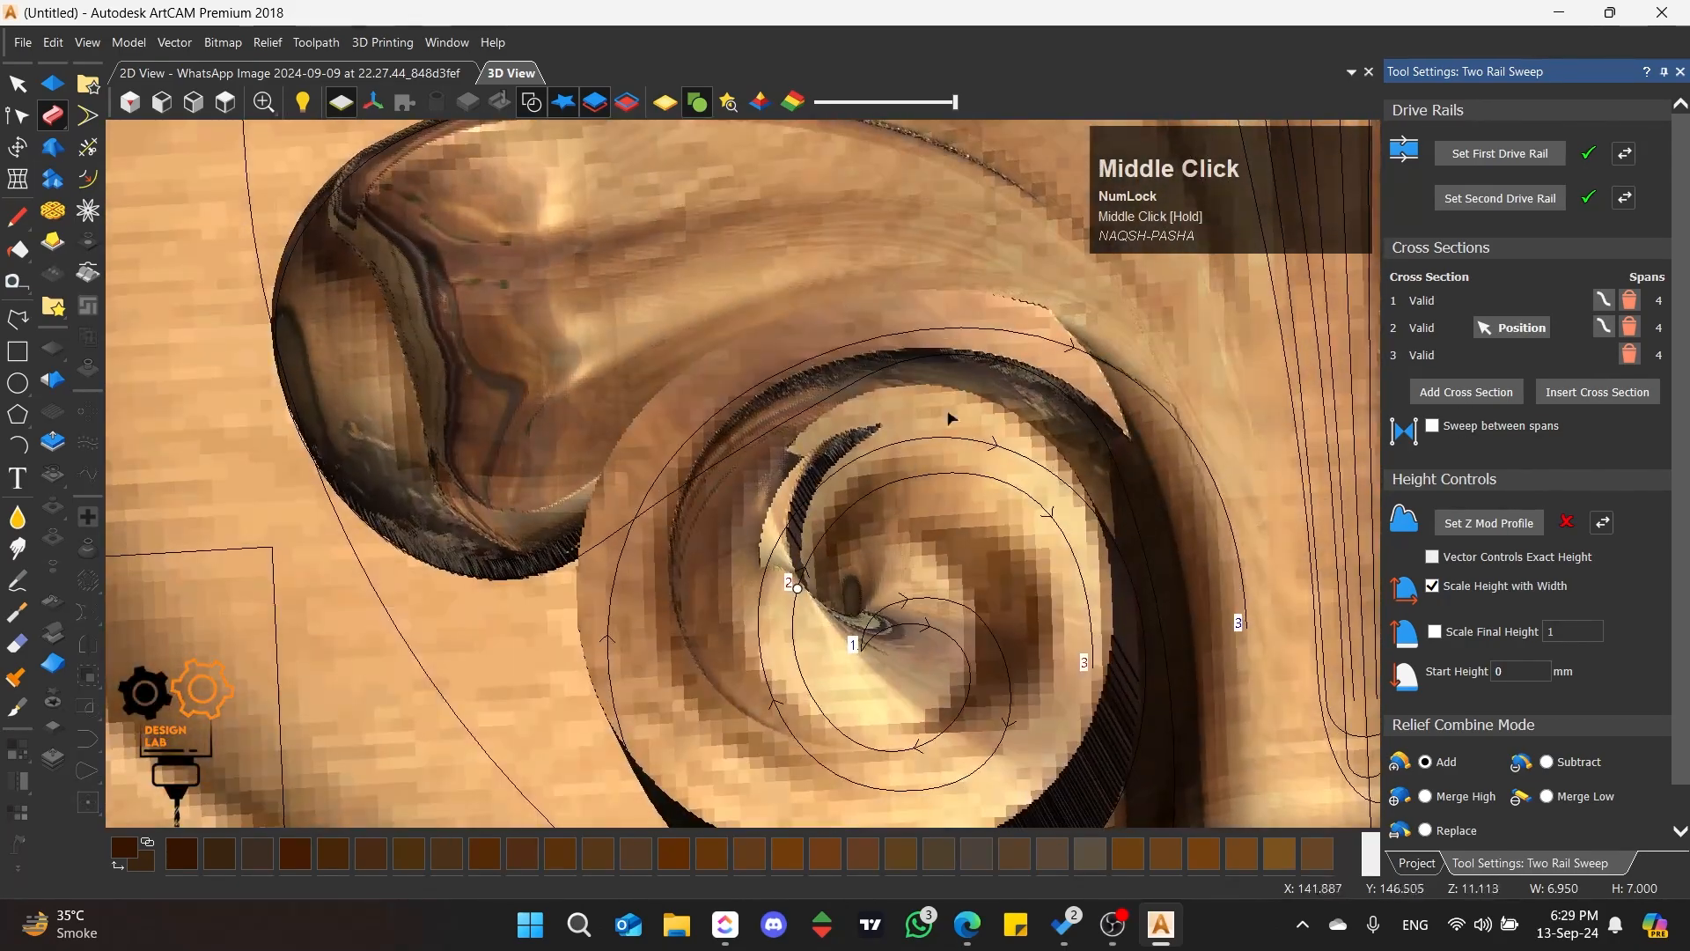
Step: Add the mirrored small stepped profile as the sweep's fourth cross section and deselect the profile vector
click(1476, 401)
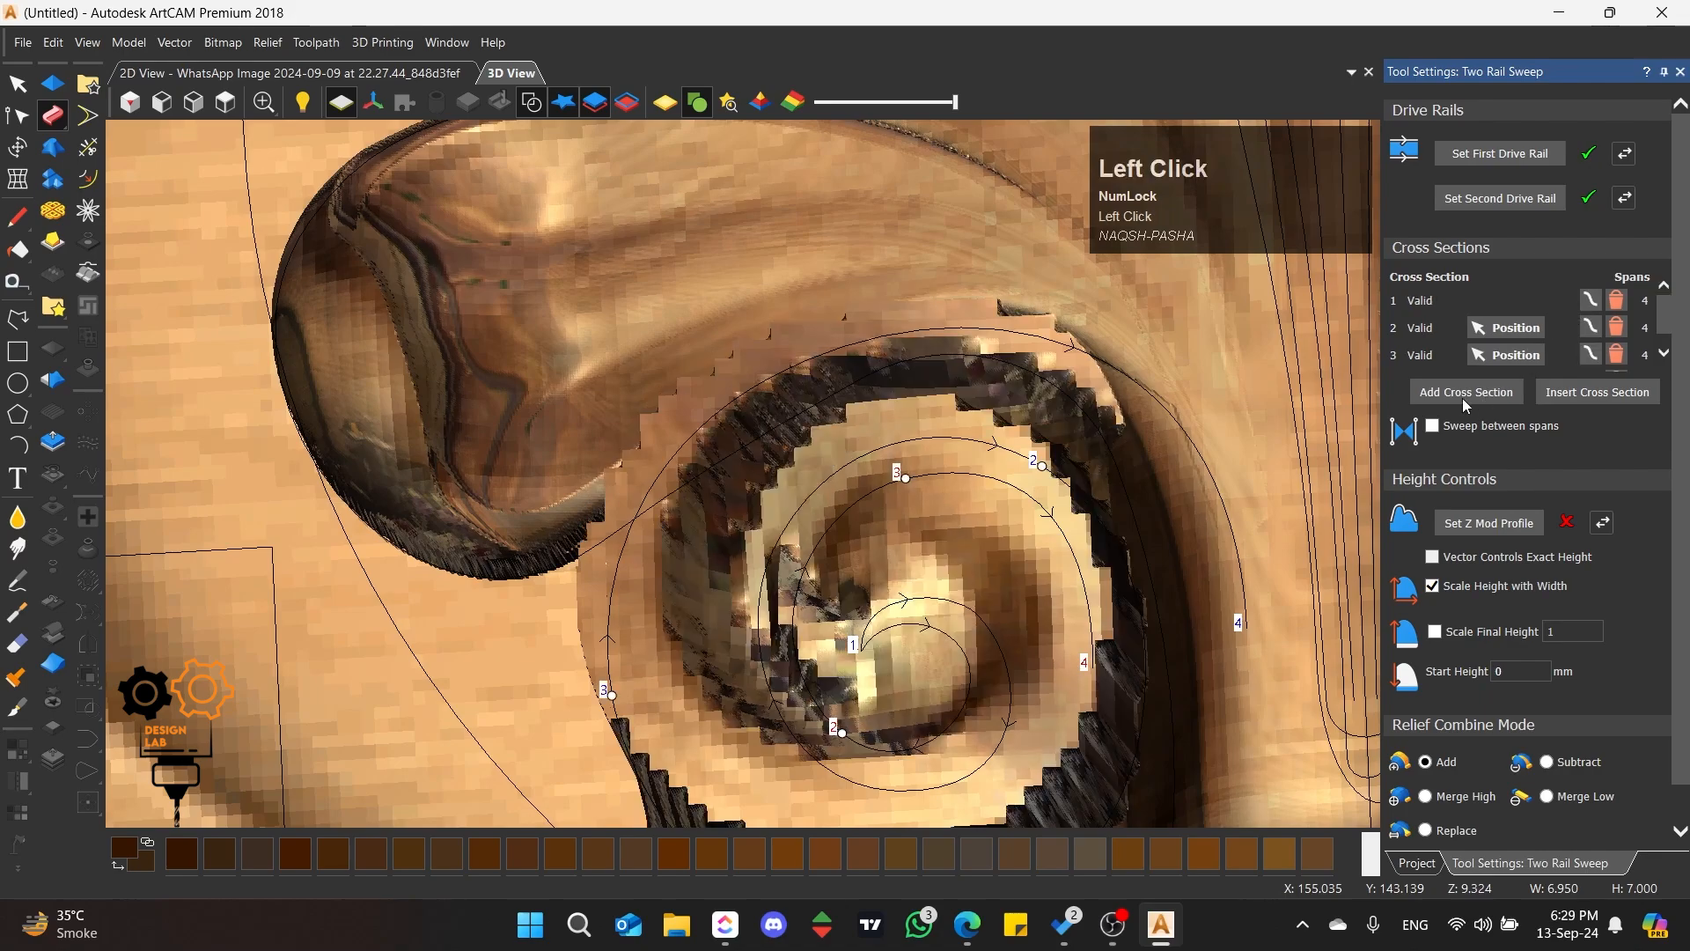
scroll(735, 450, down, 3)
middle_drag(766, 464, 814, 515)
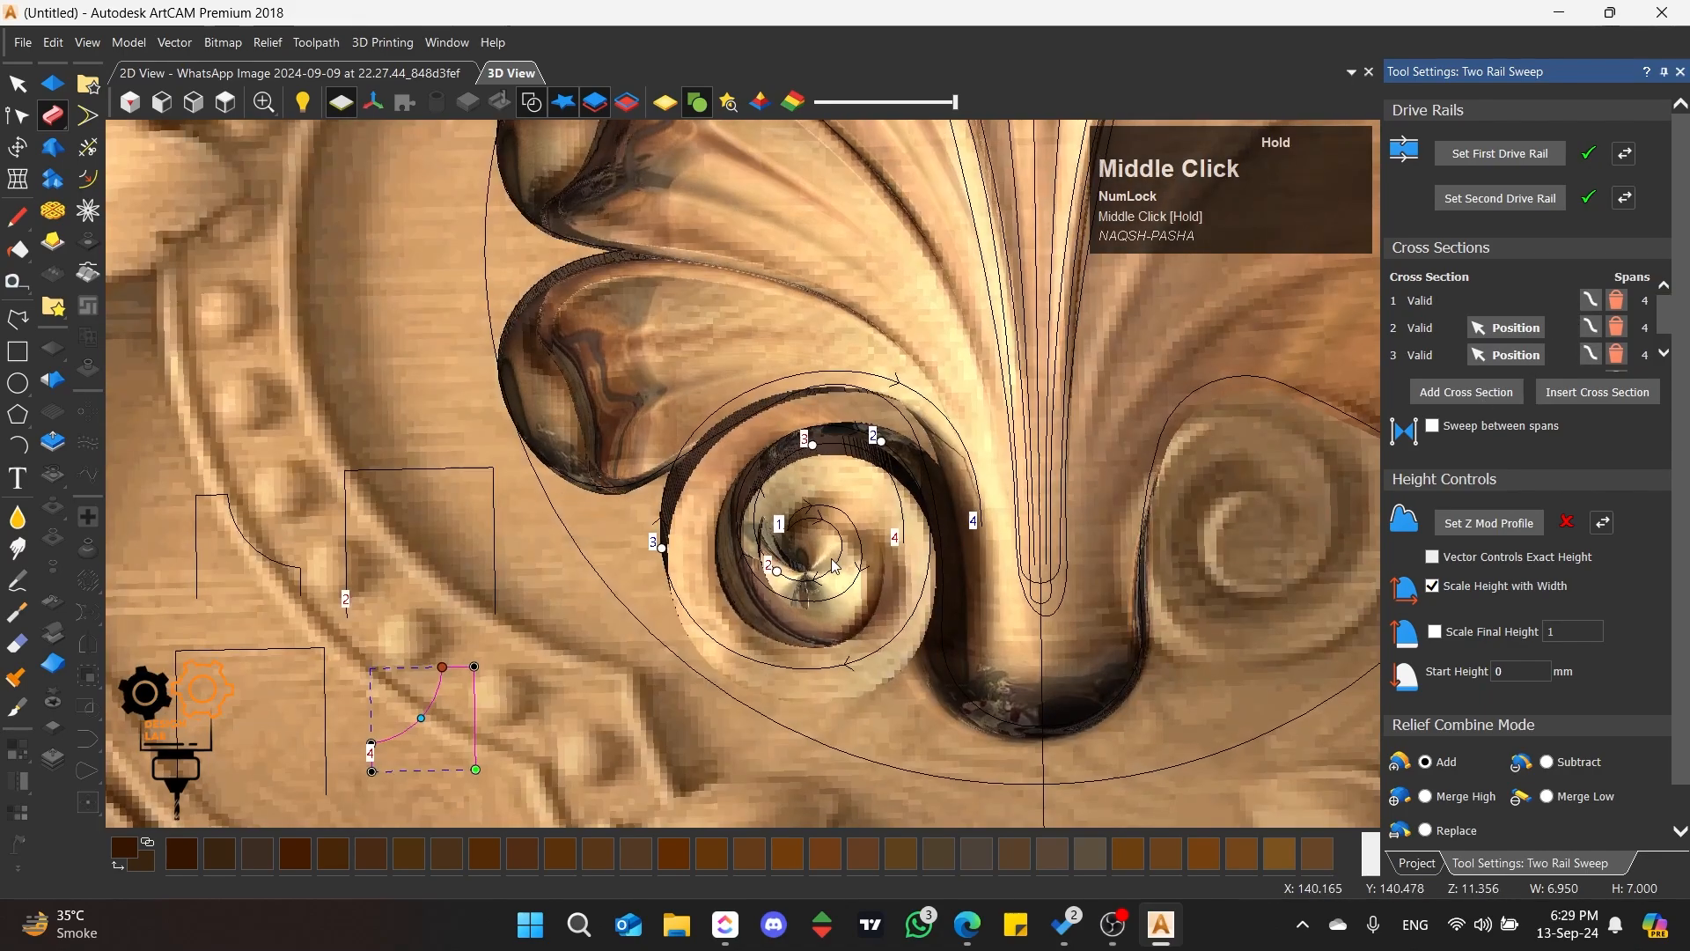
click(817, 516)
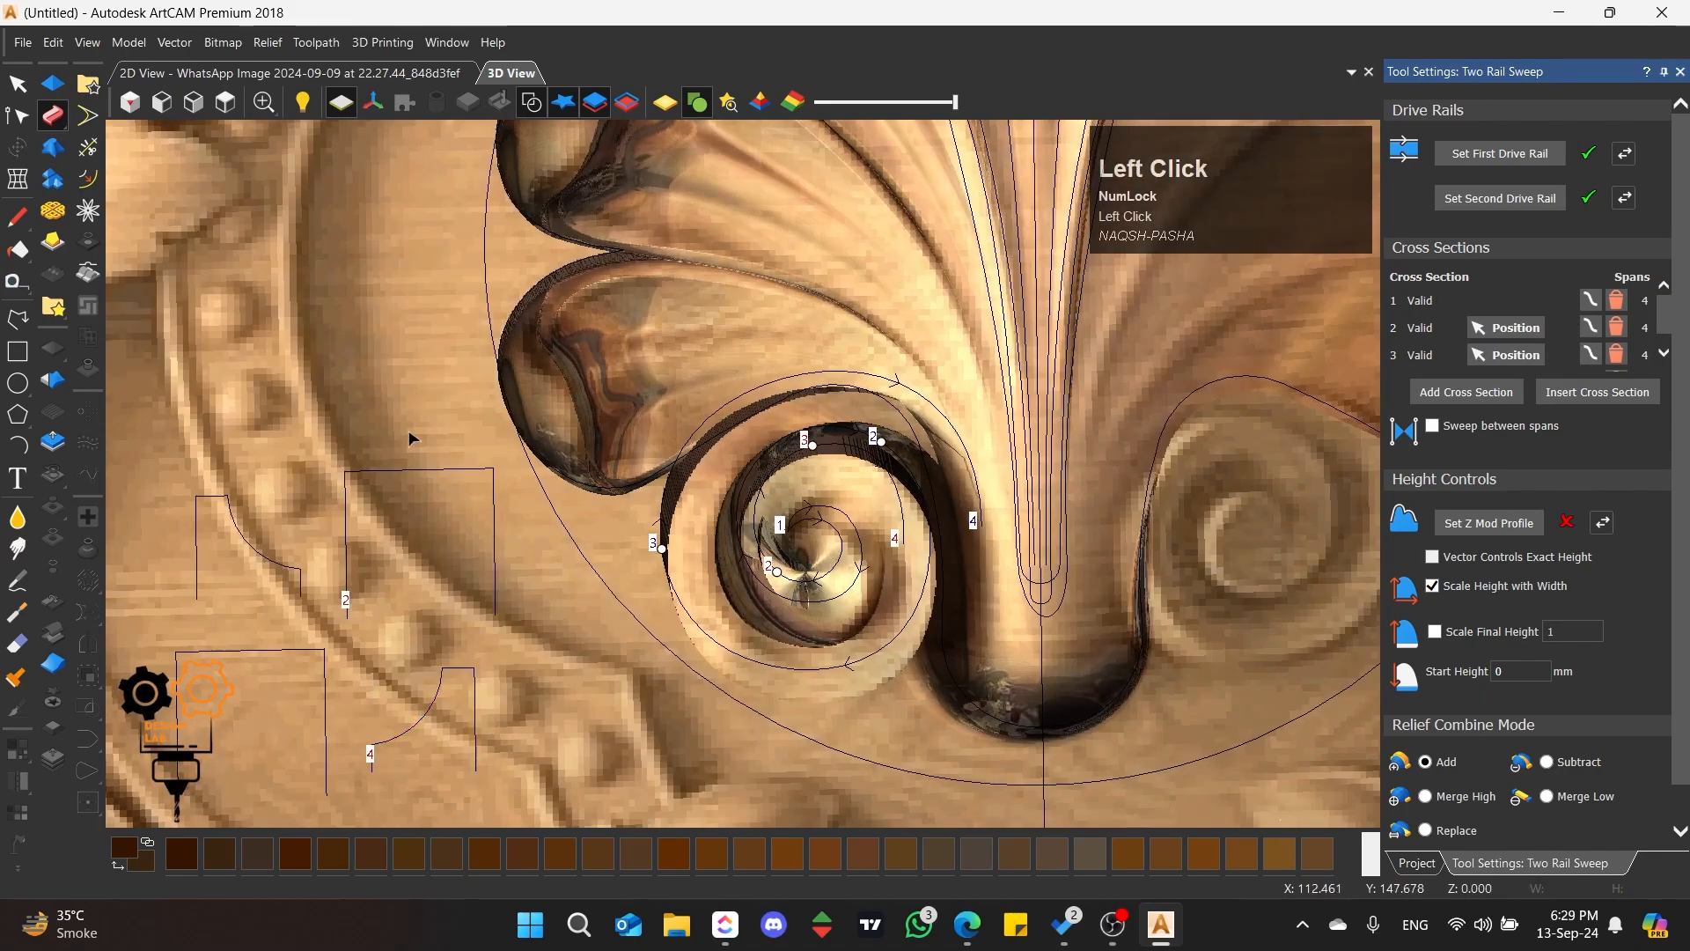
Step: Slide the second cross section to the inner rail's start and the outer rail's lower-left curve, and the third to the inner rail's left side
scroll(692, 518, up, 3)
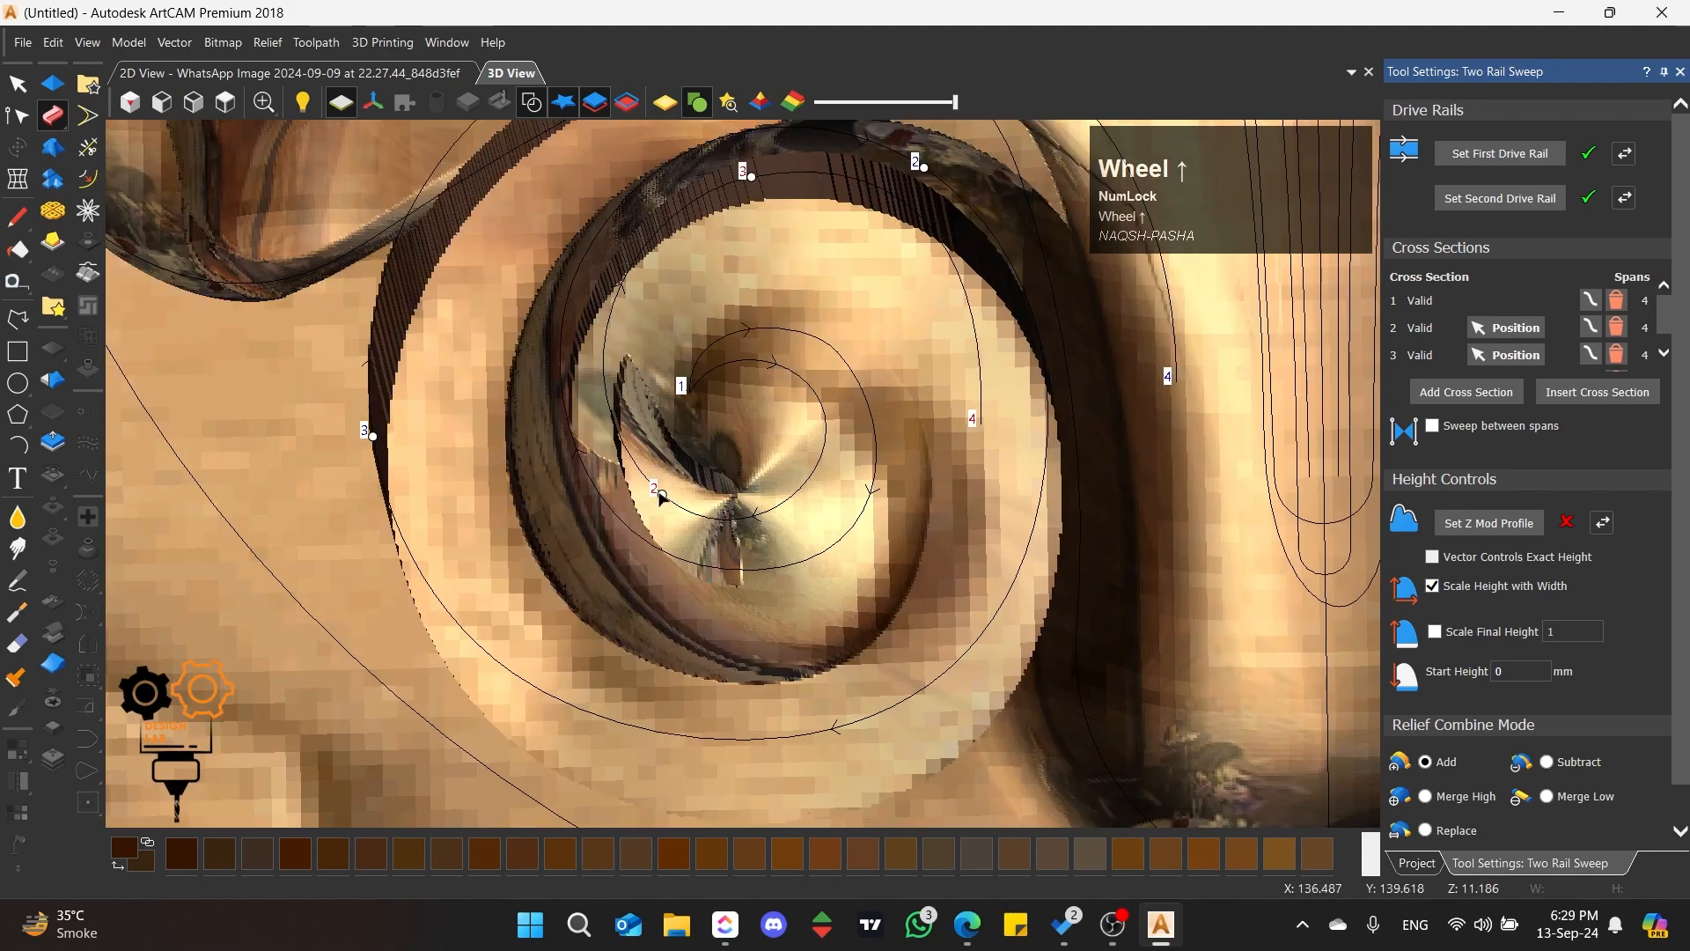
mouse_move(661, 497)
mouse_down()
mouse_move(796, 437)
mouse_move(828, 471)
mouse_move(850, 467)
mouse_up()
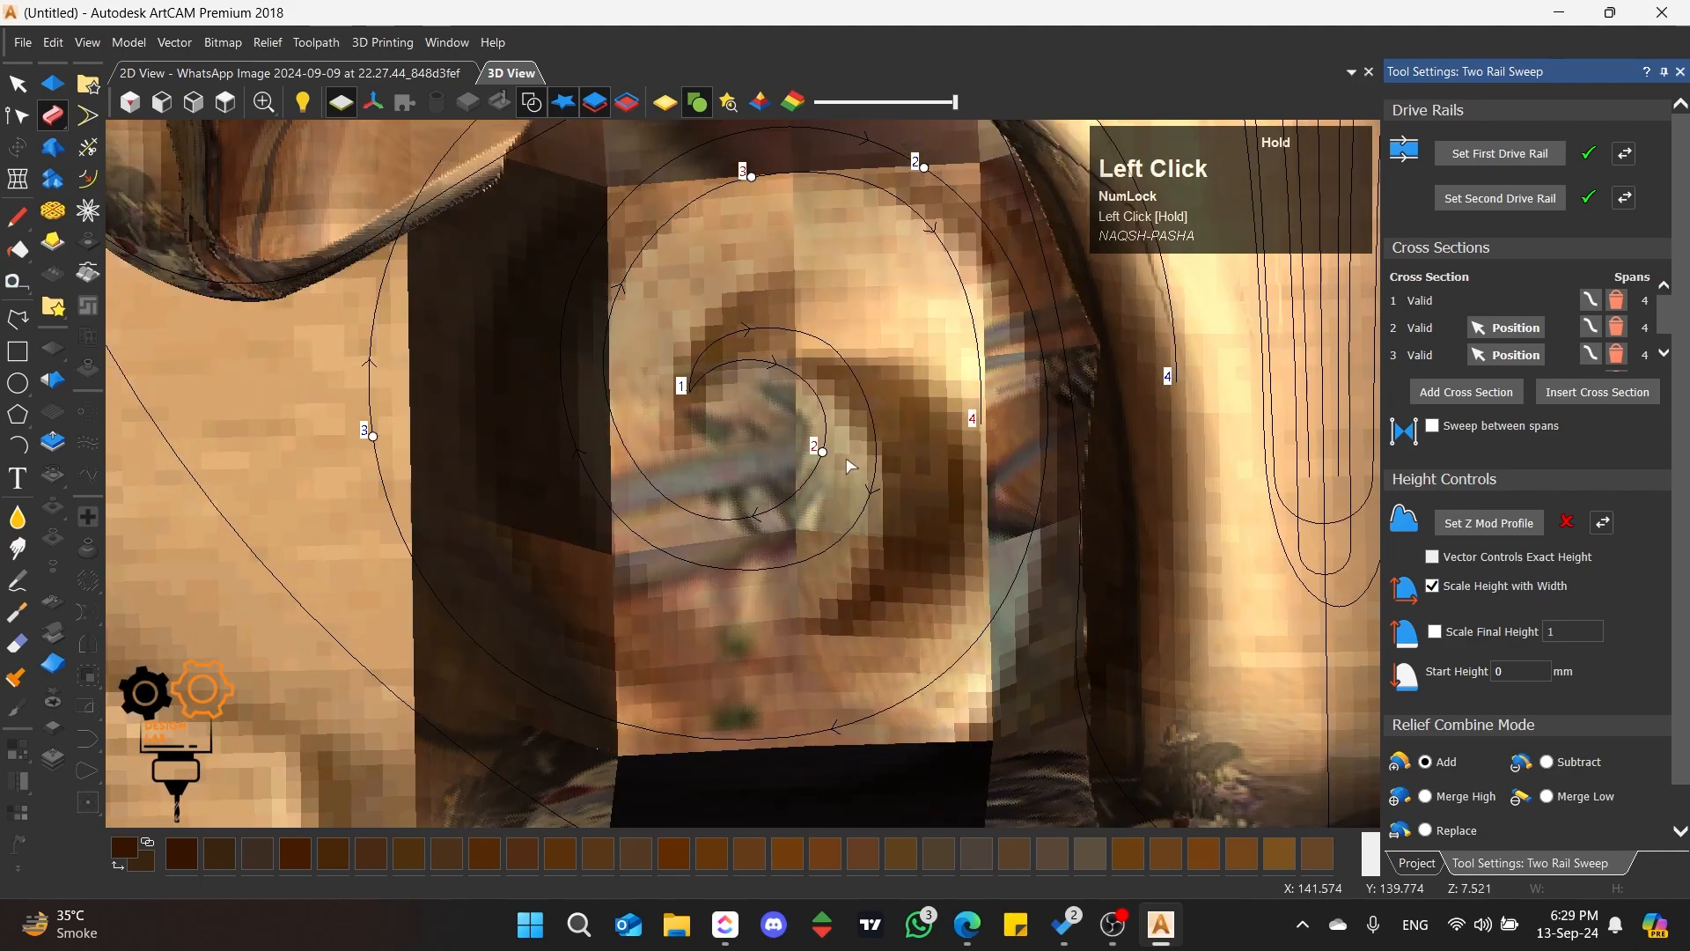
scroll(781, 366, down, 2)
scroll(906, 456, up, 2)
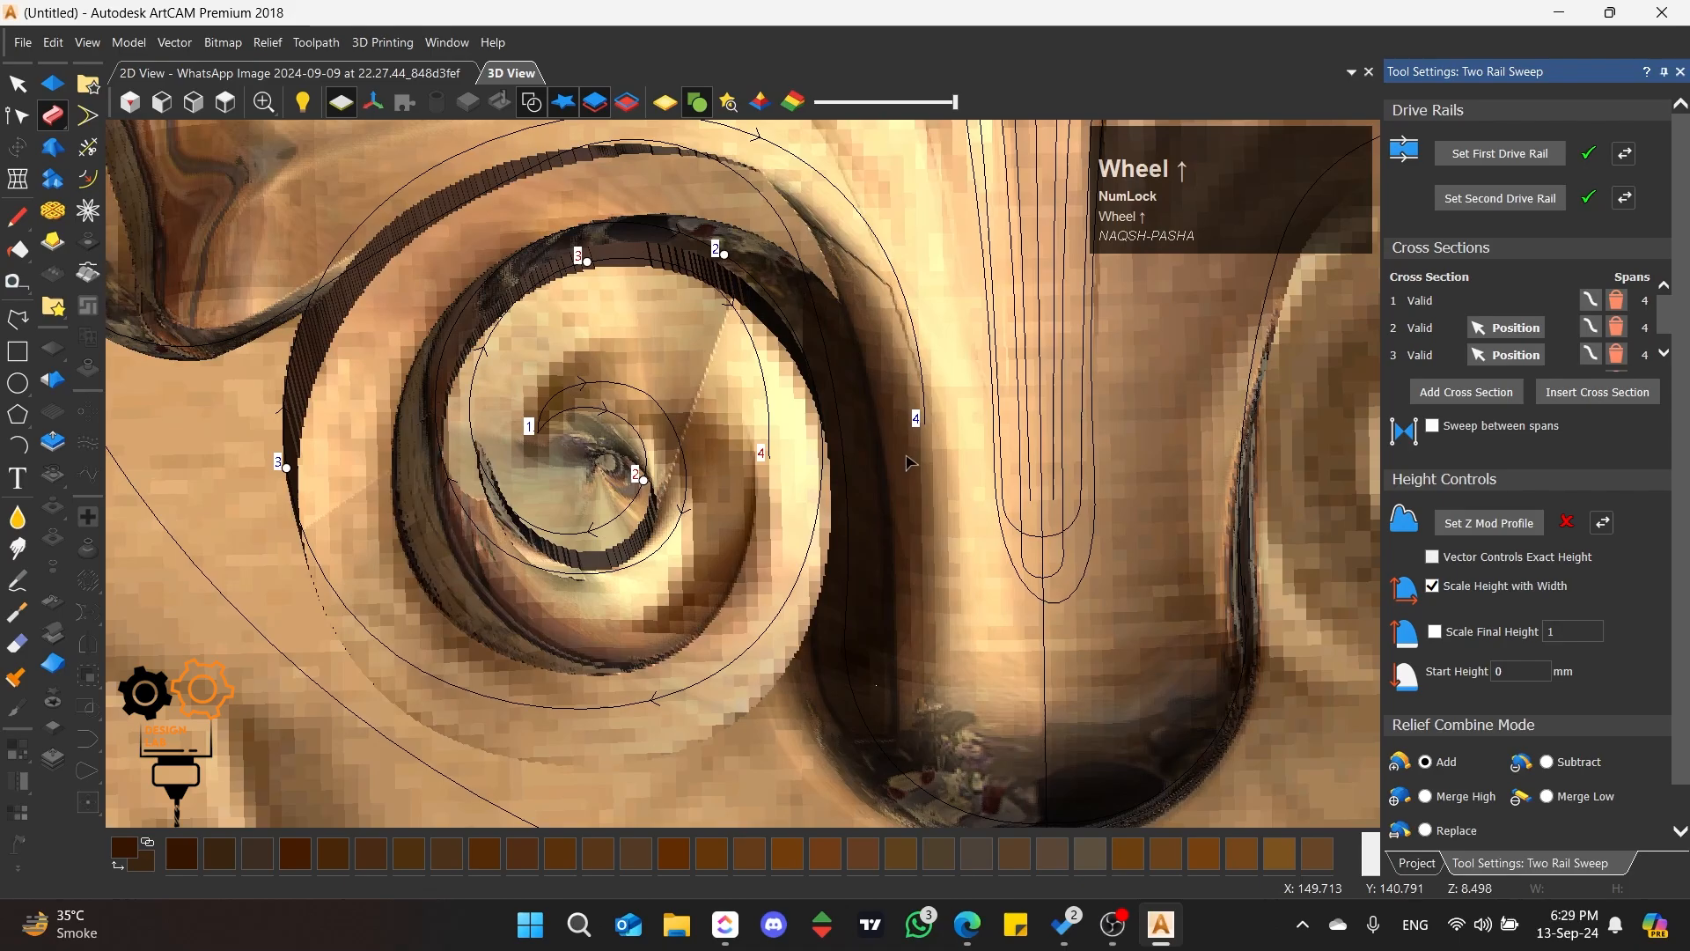
middle_drag(731, 561, 737, 437)
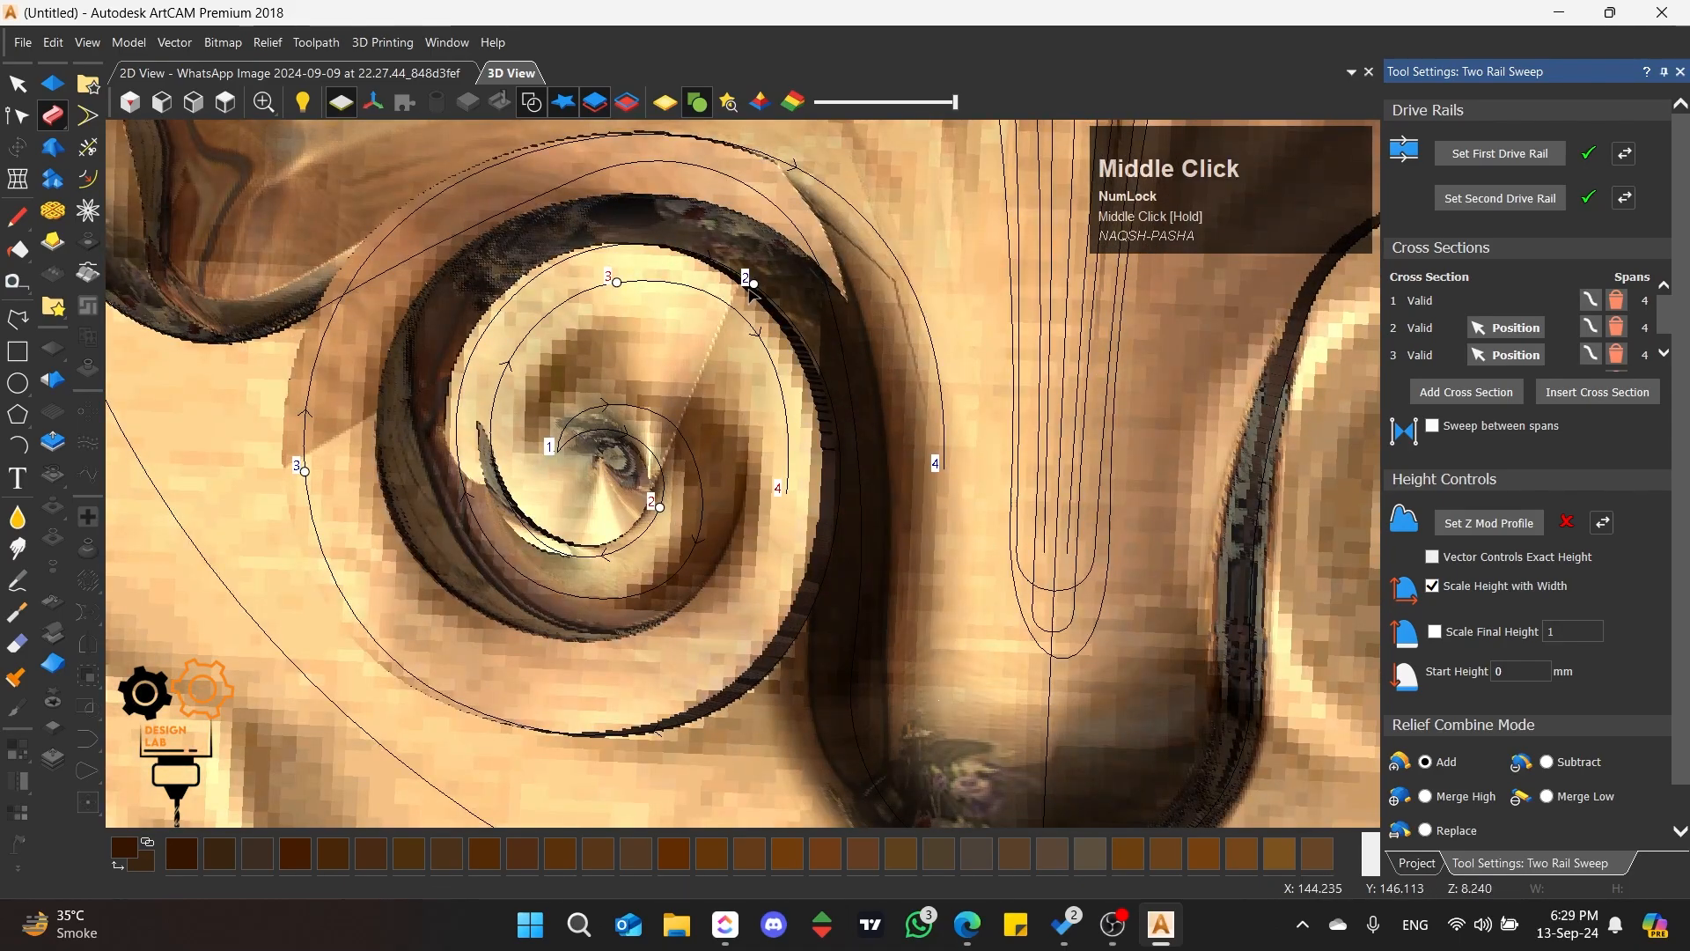
mouse_move(750, 283)
mouse_down()
mouse_move(464, 347)
mouse_move(498, 476)
mouse_move(581, 600)
mouse_move(483, 534)
mouse_up()
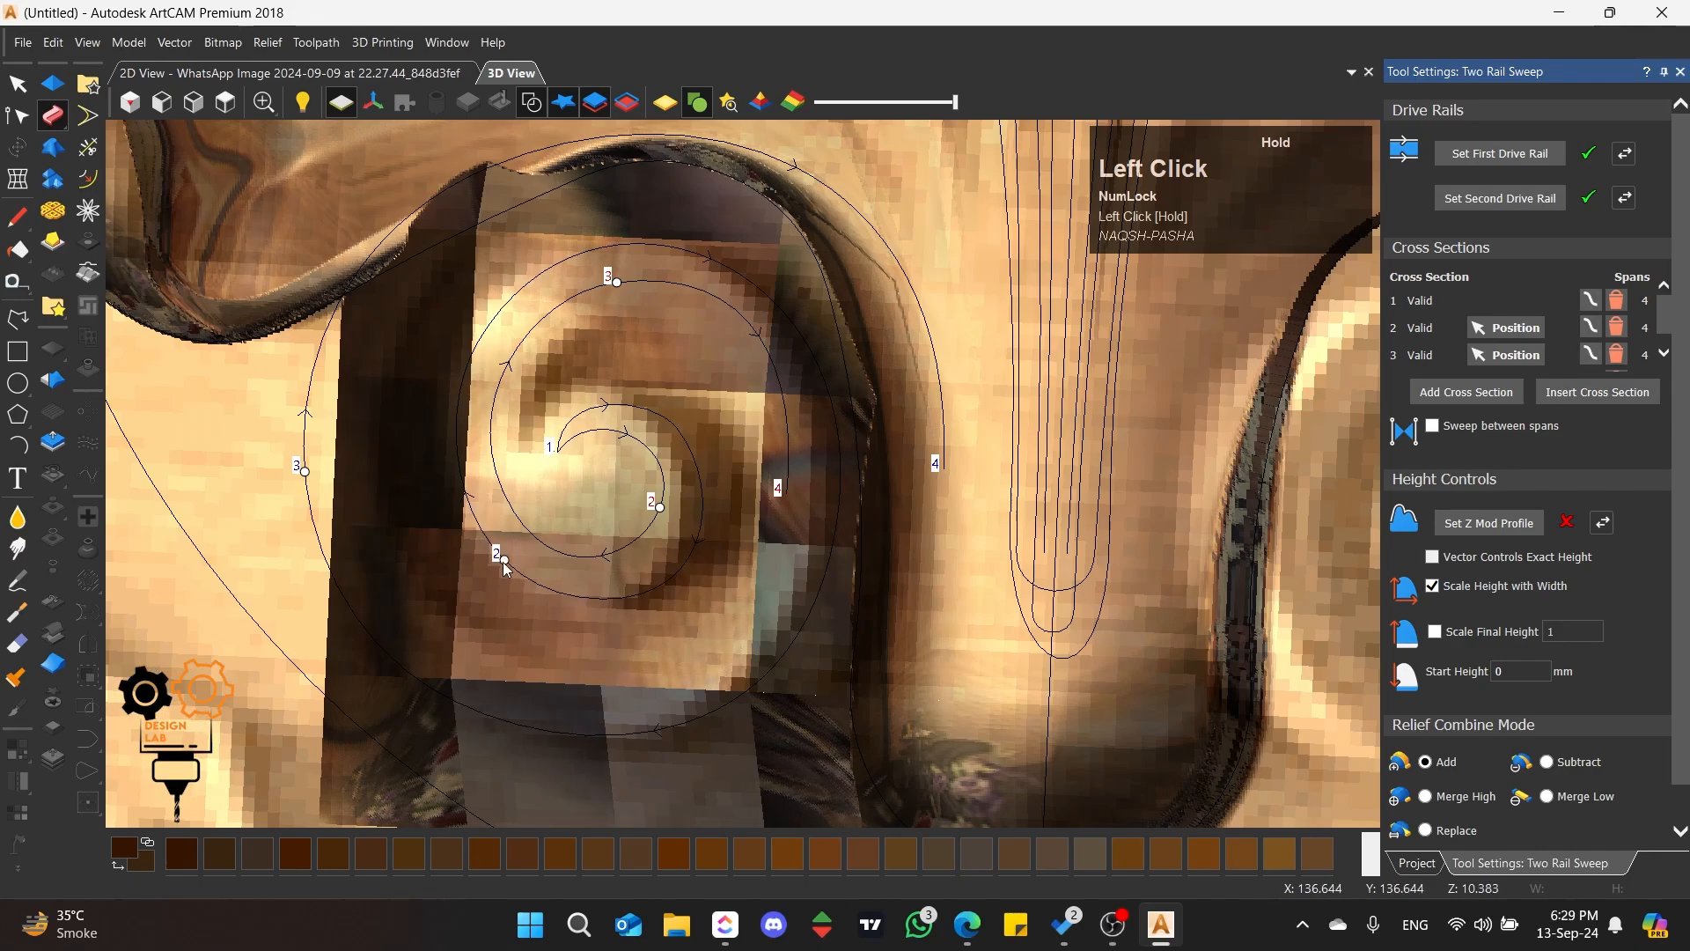
mouse_move(660, 509)
mouse_down()
mouse_move(561, 450)
mouse_move(549, 467)
mouse_up()
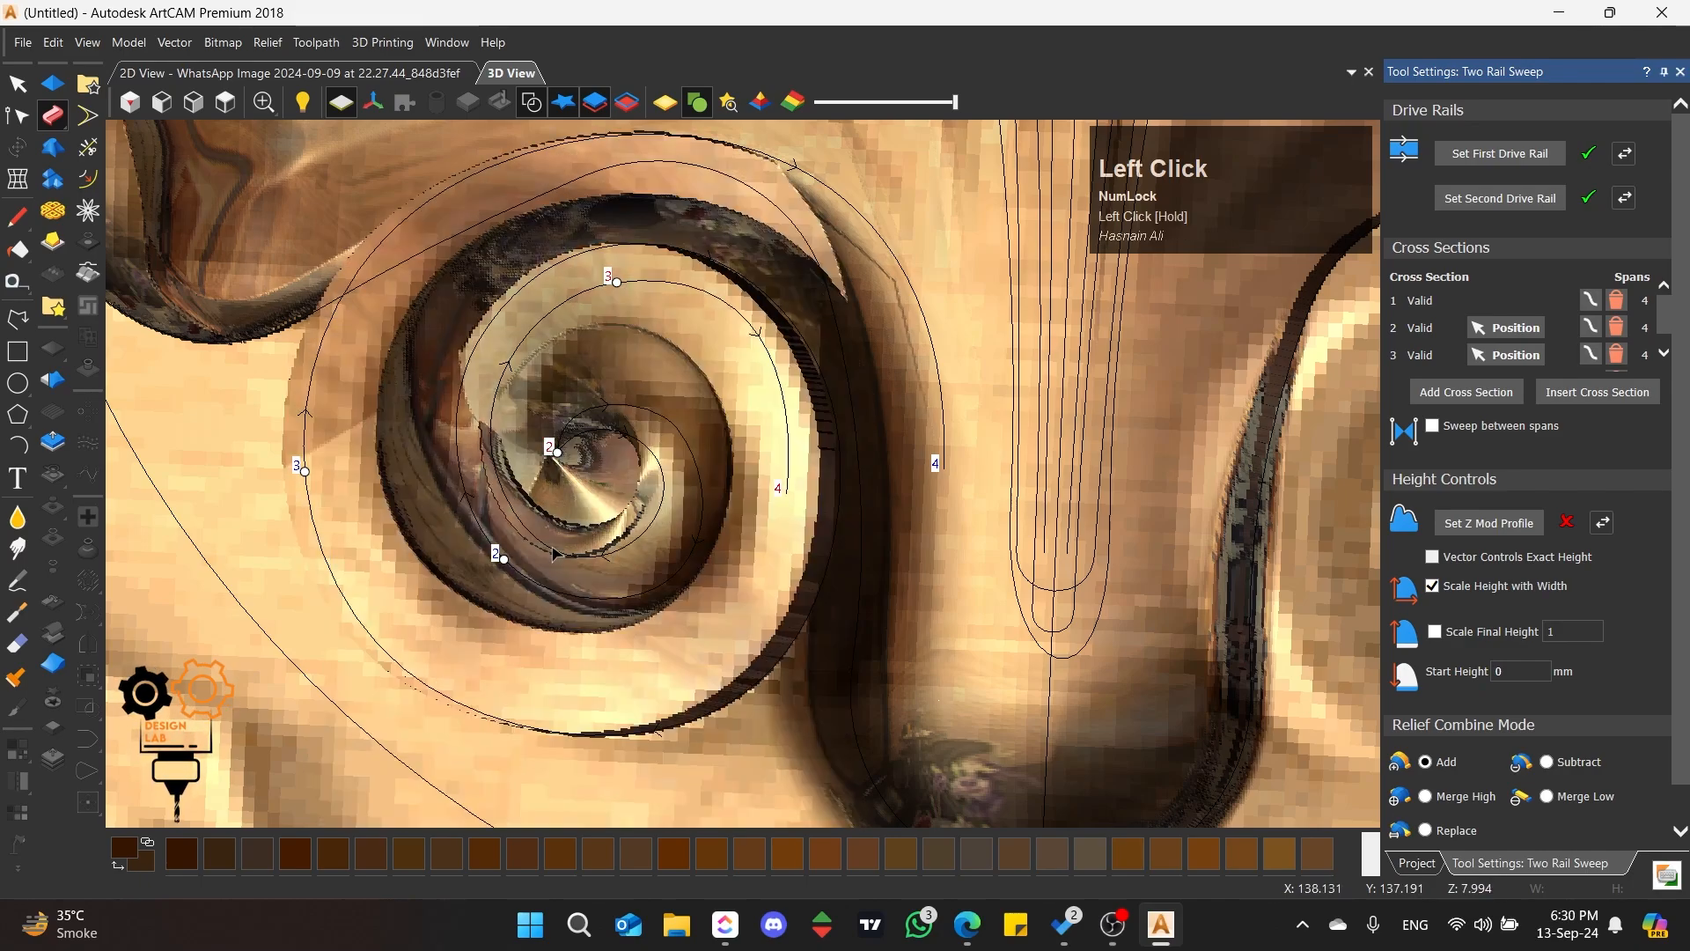
drag(617, 282, 488, 457)
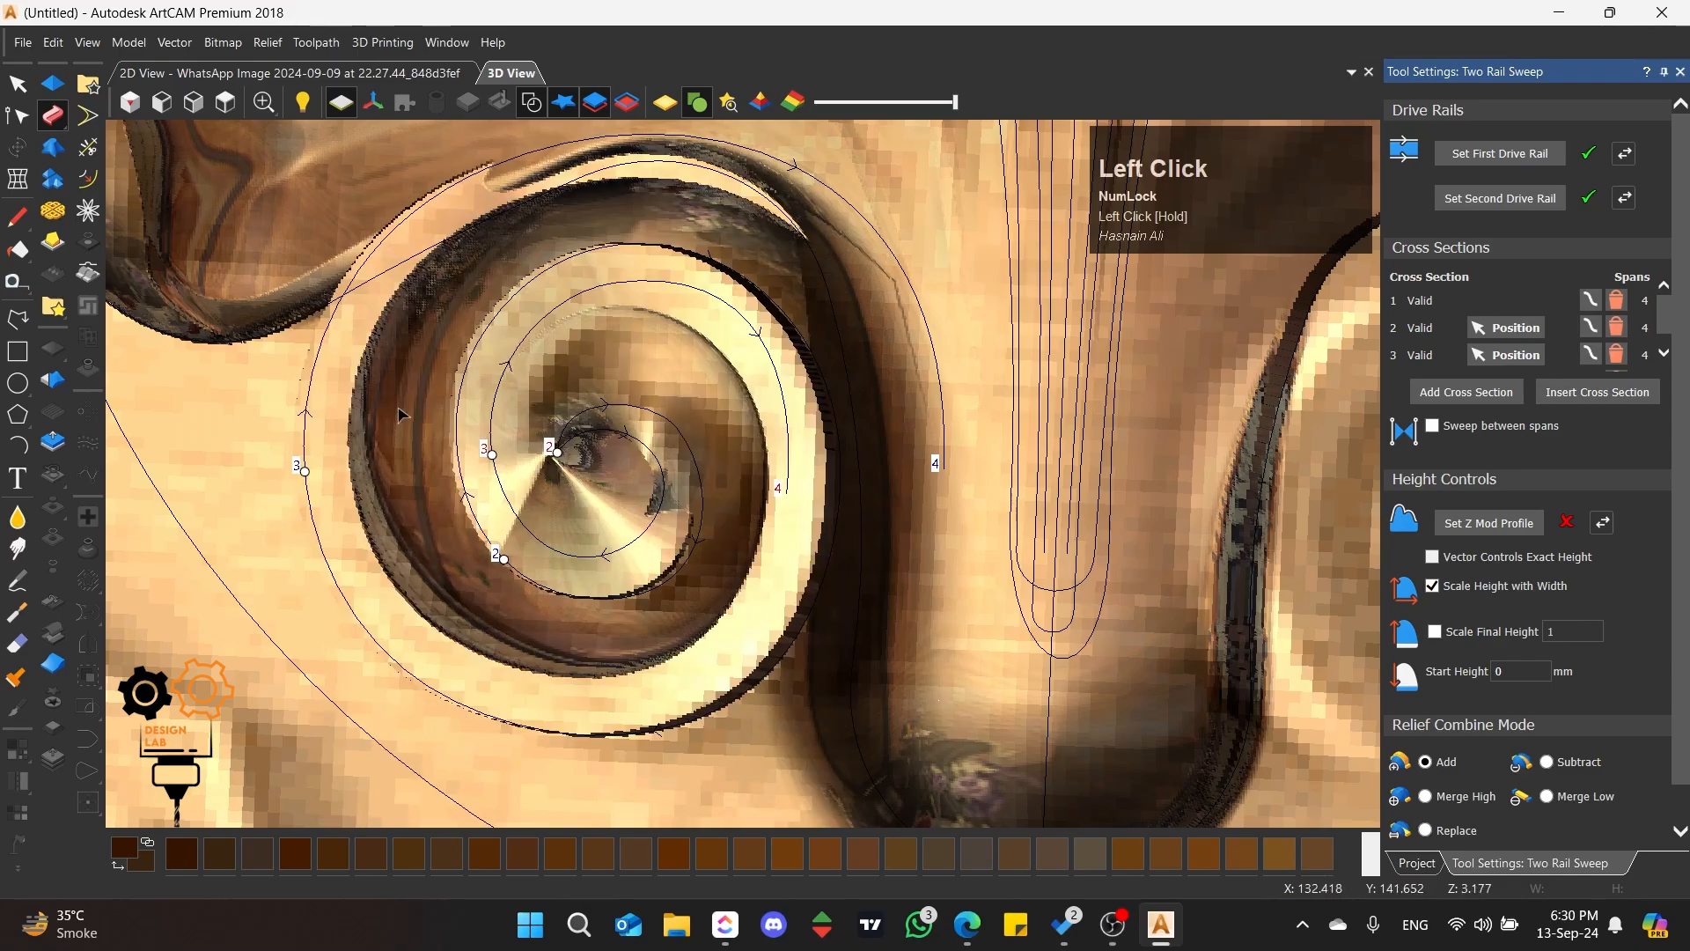
Step: Turn off Scale Height with Width and turn on Sweep between spans for the scroll's two-rail sweep
scroll(401, 414, up, 2)
middle_drag(401, 414, 691, 445)
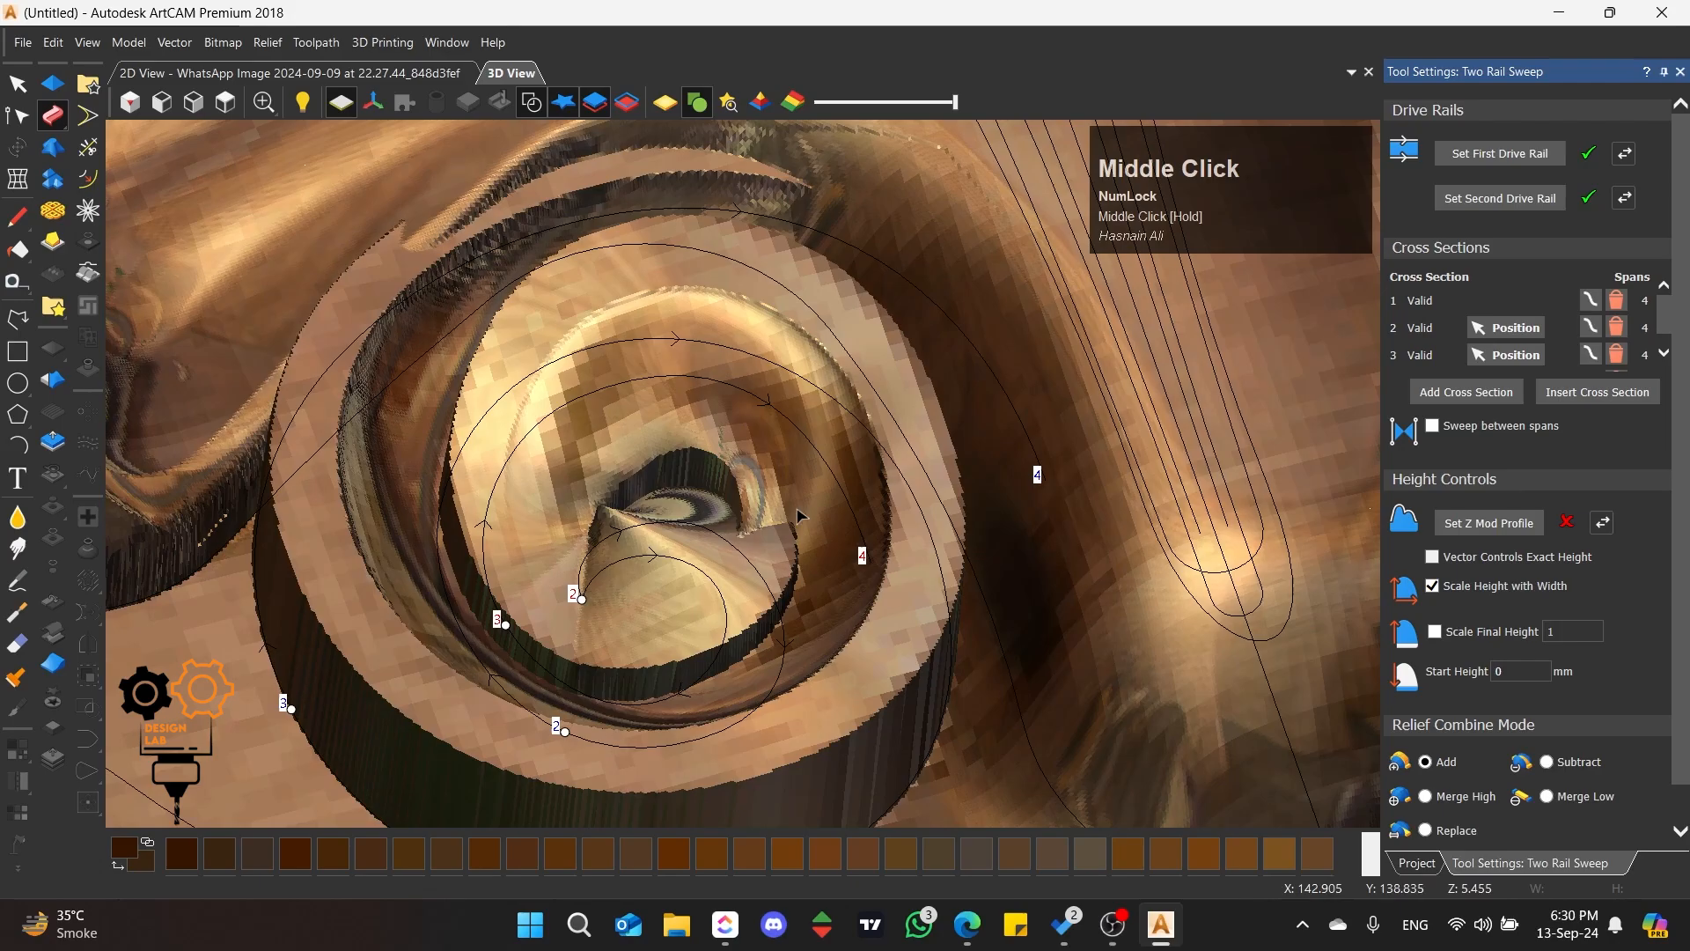
click(1434, 586)
scroll(561, 312, down, 2)
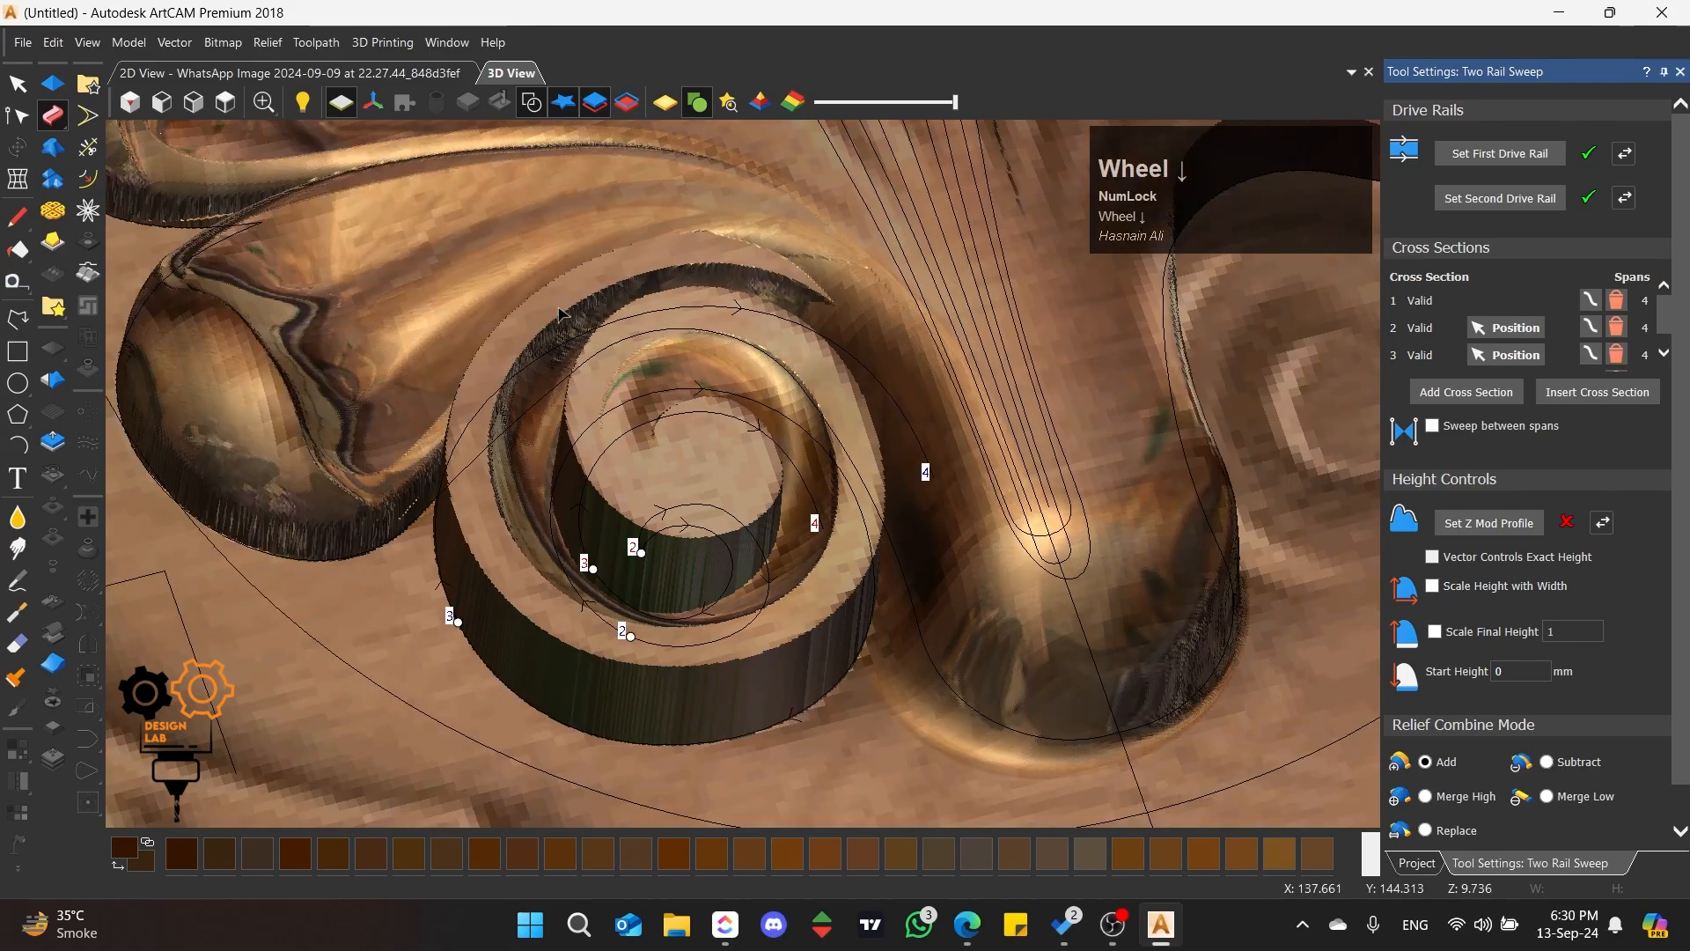
middle_drag(561, 313, 778, 537)
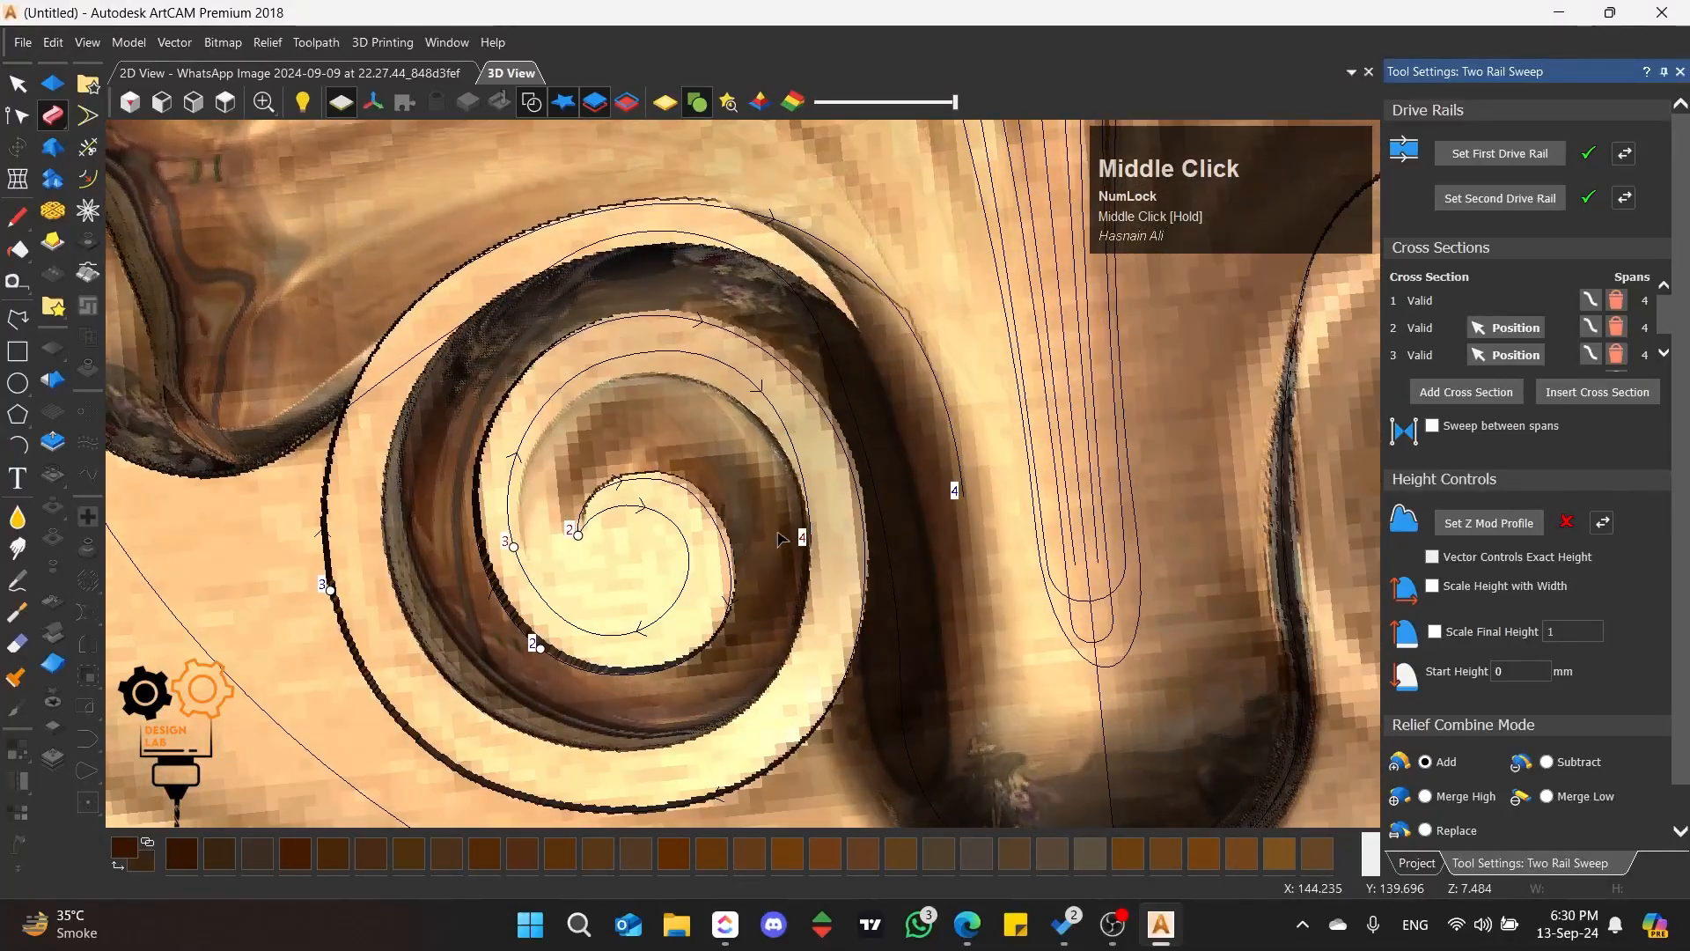
click(1433, 430)
scroll(560, 502, down, 1)
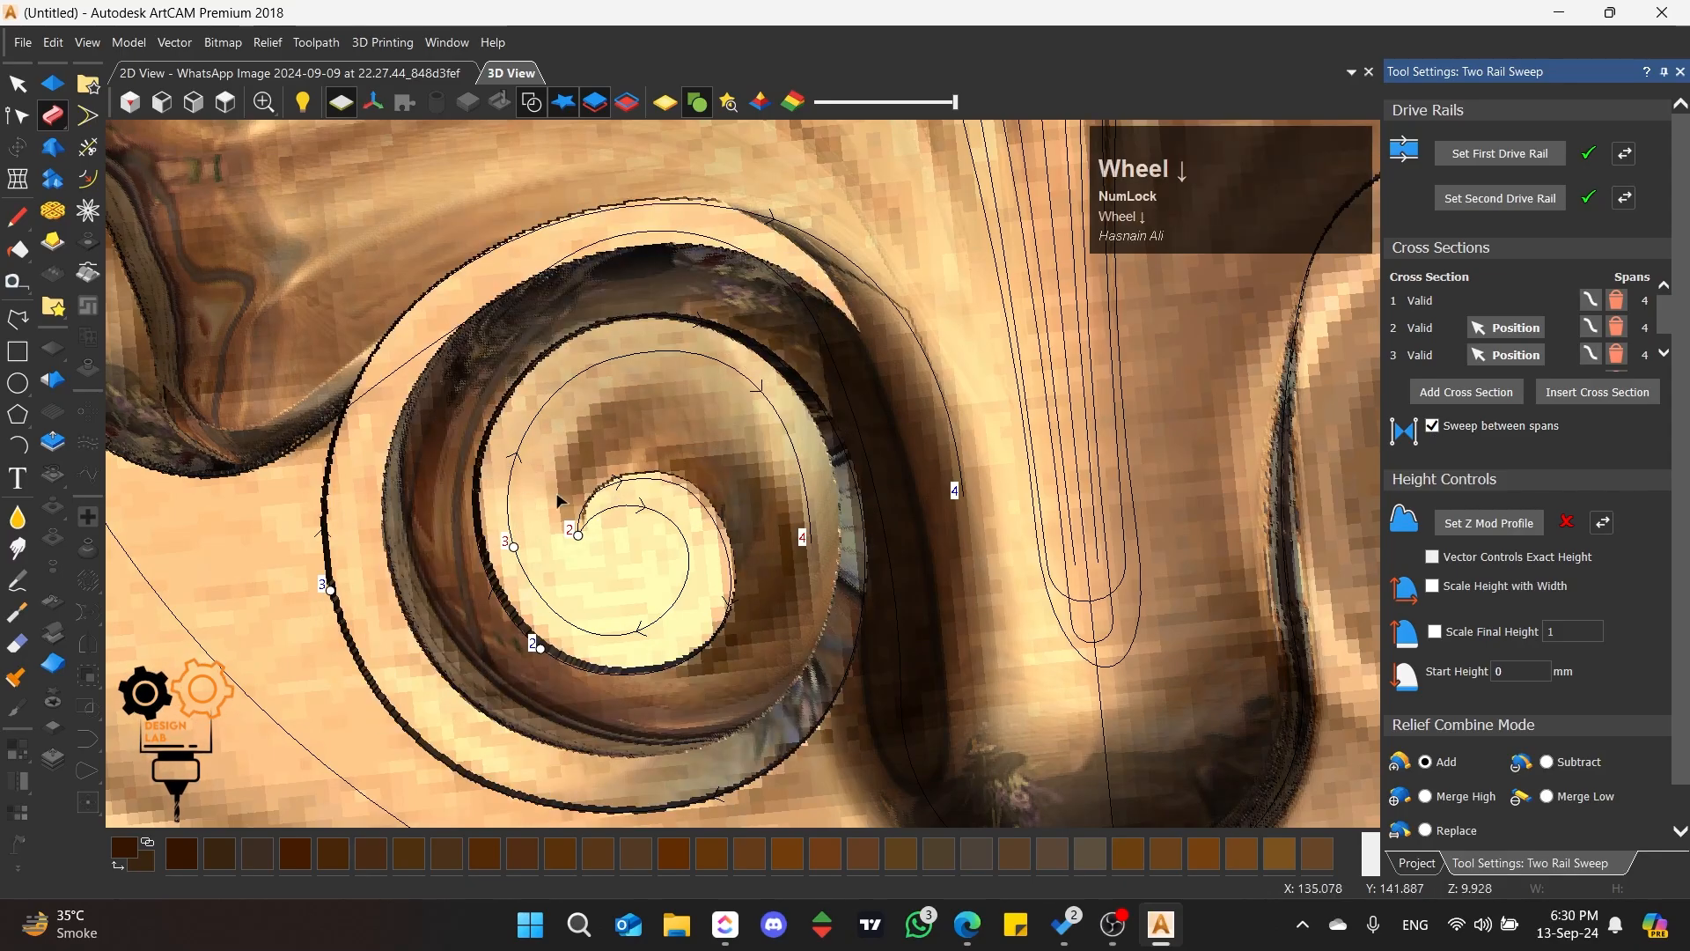
scroll(560, 502, down, 2)
scroll(629, 482, up, 2)
middle_drag(799, 595, 773, 483)
scroll(772, 483, down, 2)
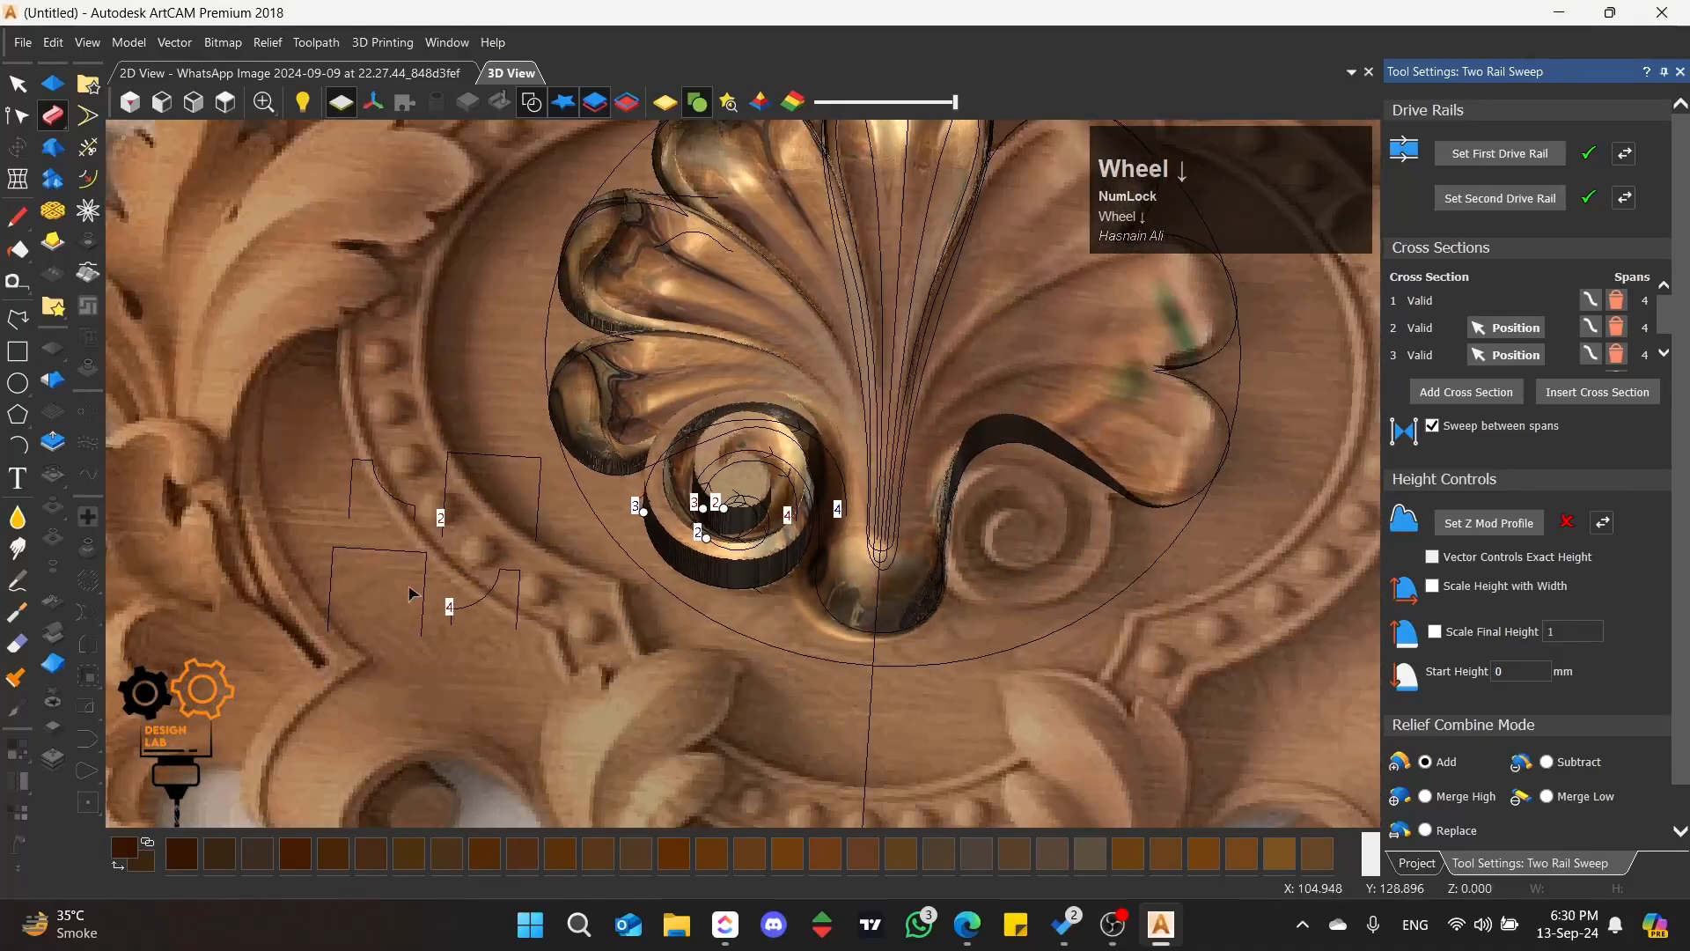
Step: Delete the midpoint node on the right side of the second section's open rectangle and insert a midpoint node on its left side
scroll(408, 587, up, 2)
middle_drag(513, 350, 564, 427)
click(548, 382)
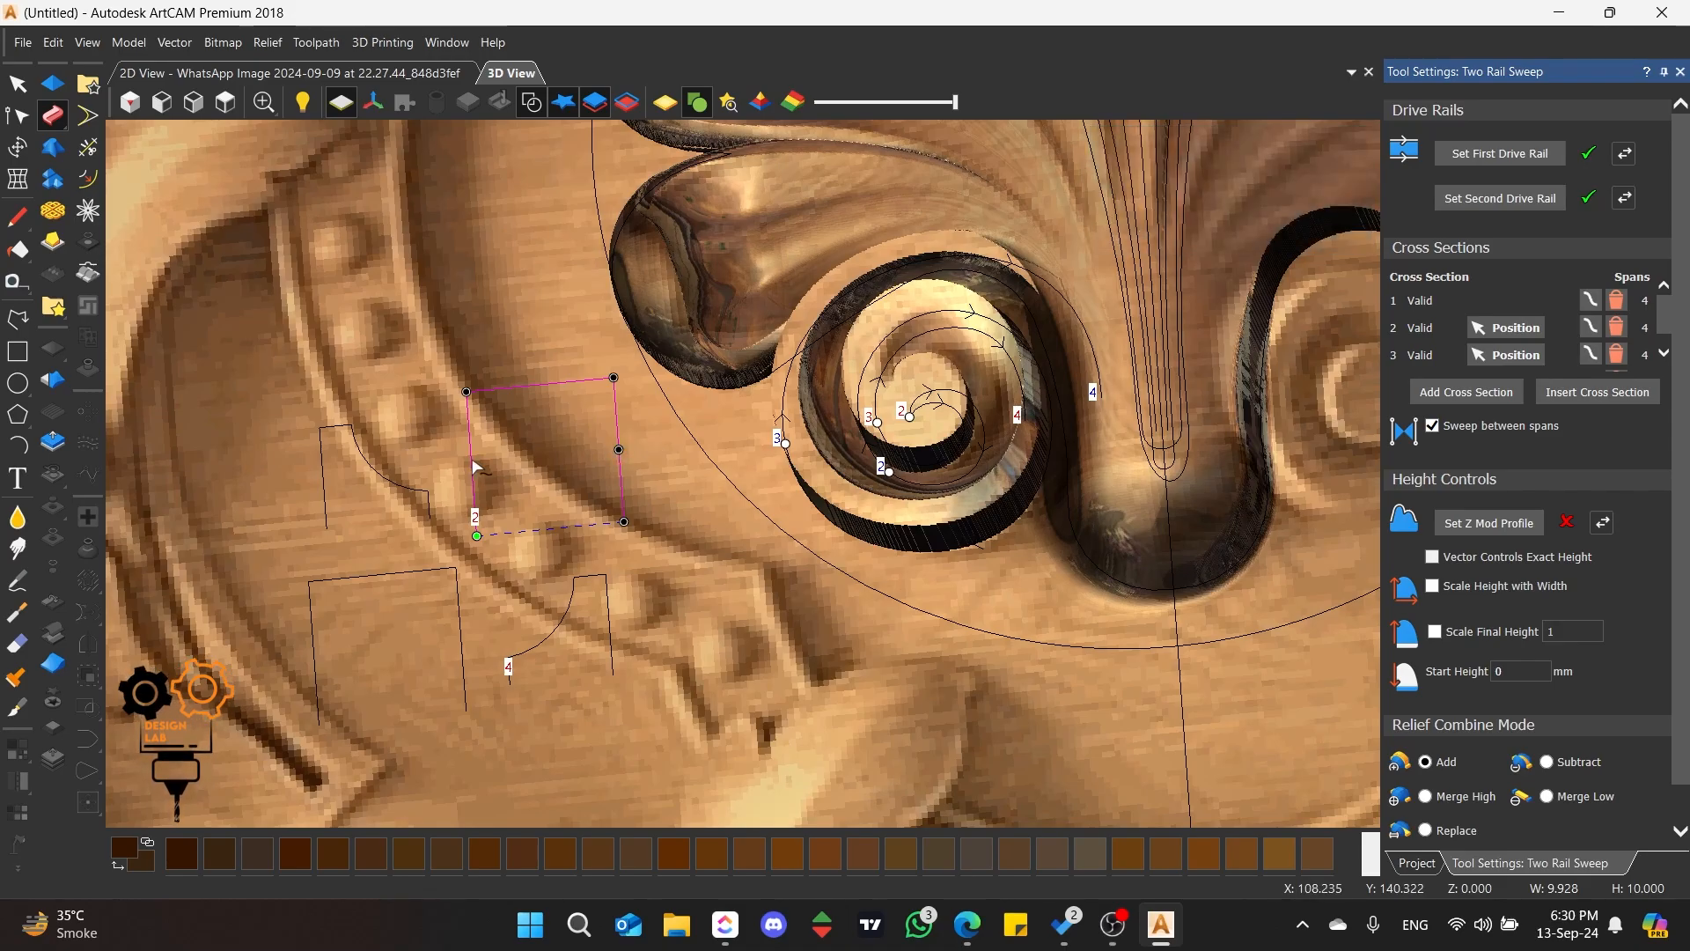
scroll(969, 432, up, 2)
middle_drag(969, 431, 889, 519)
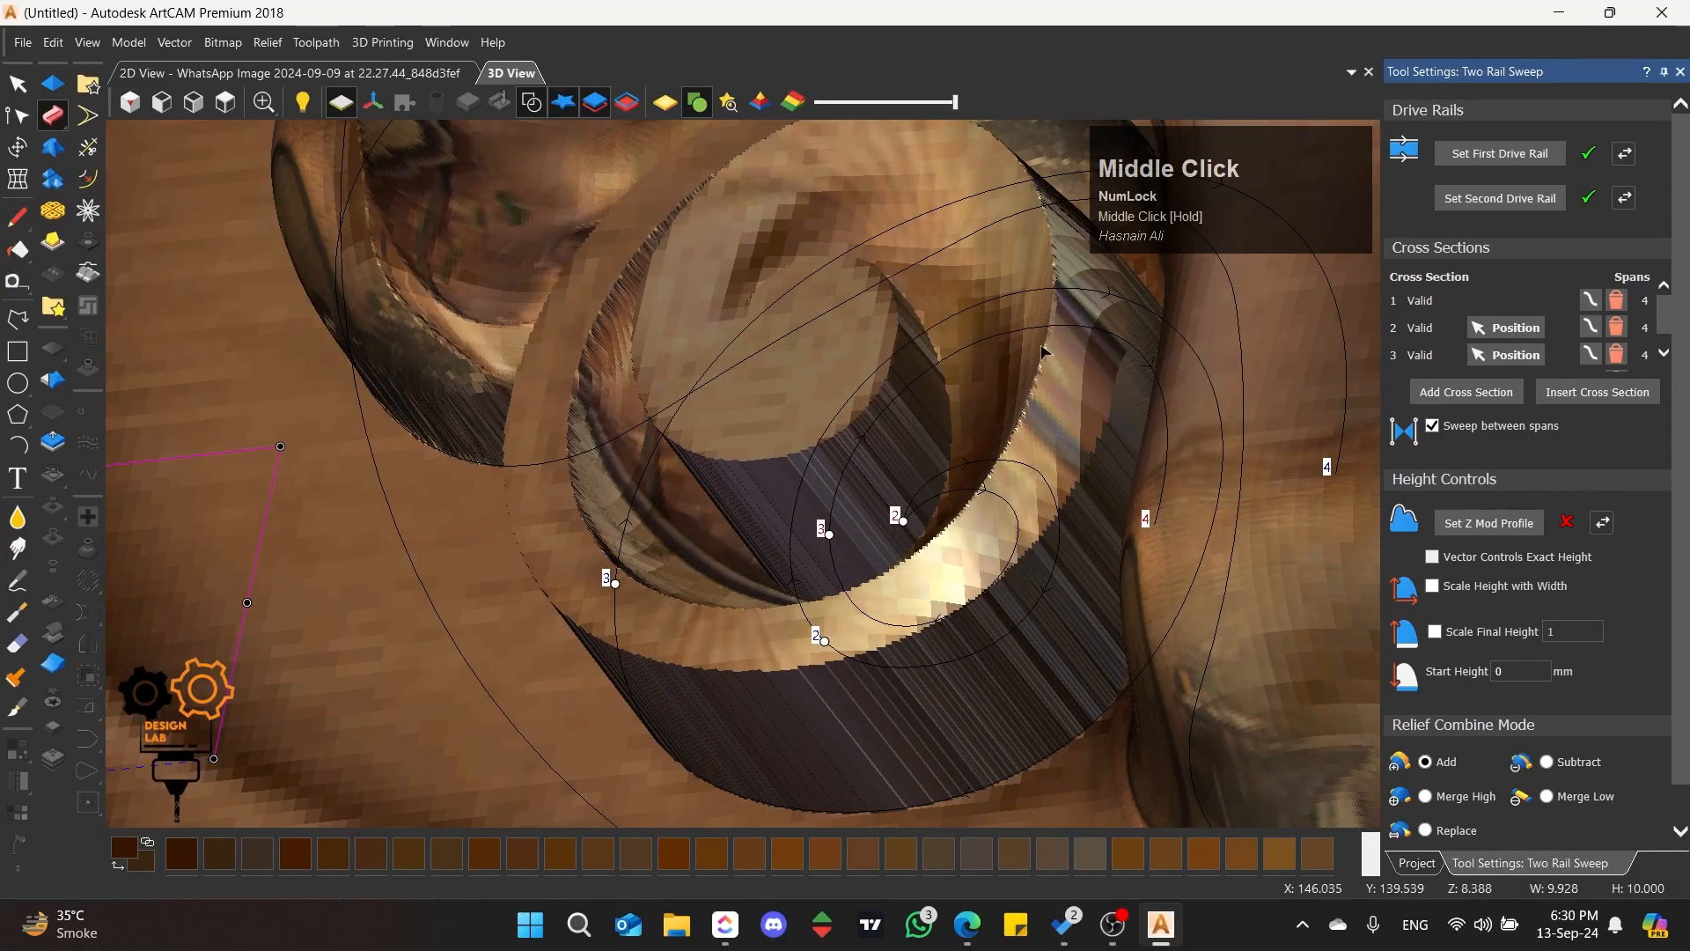
middle_drag(1042, 352, 992, 363)
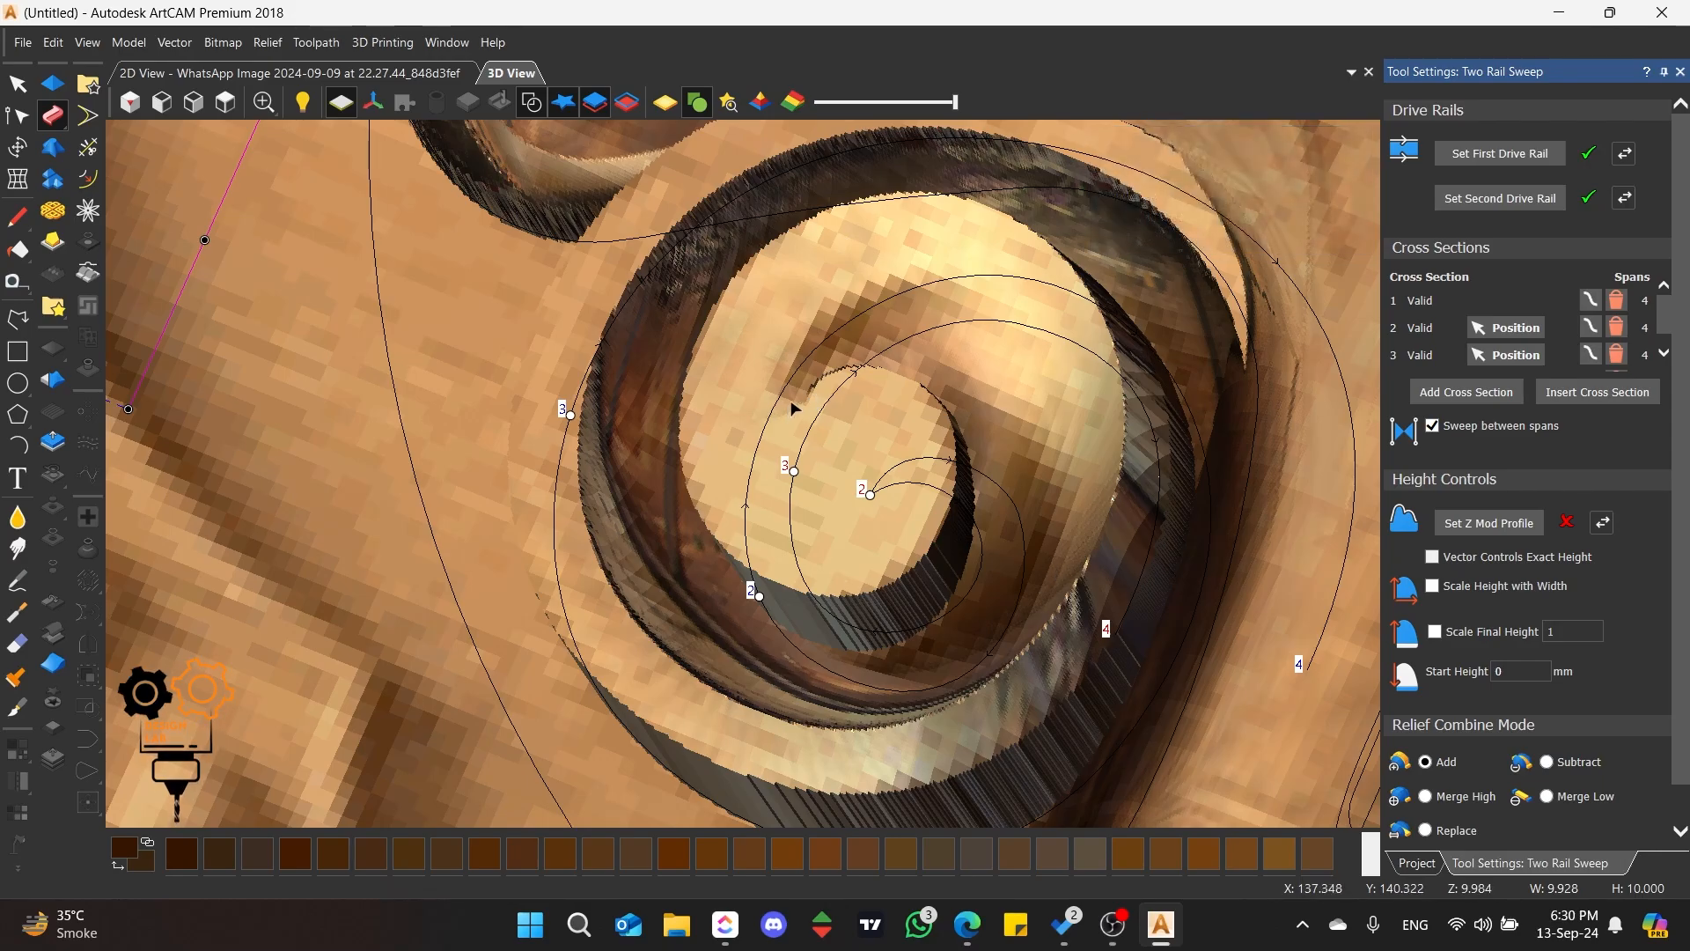
scroll(997, 556, down, 3)
scroll(784, 442, up, 2)
middle_drag(637, 458, 874, 315)
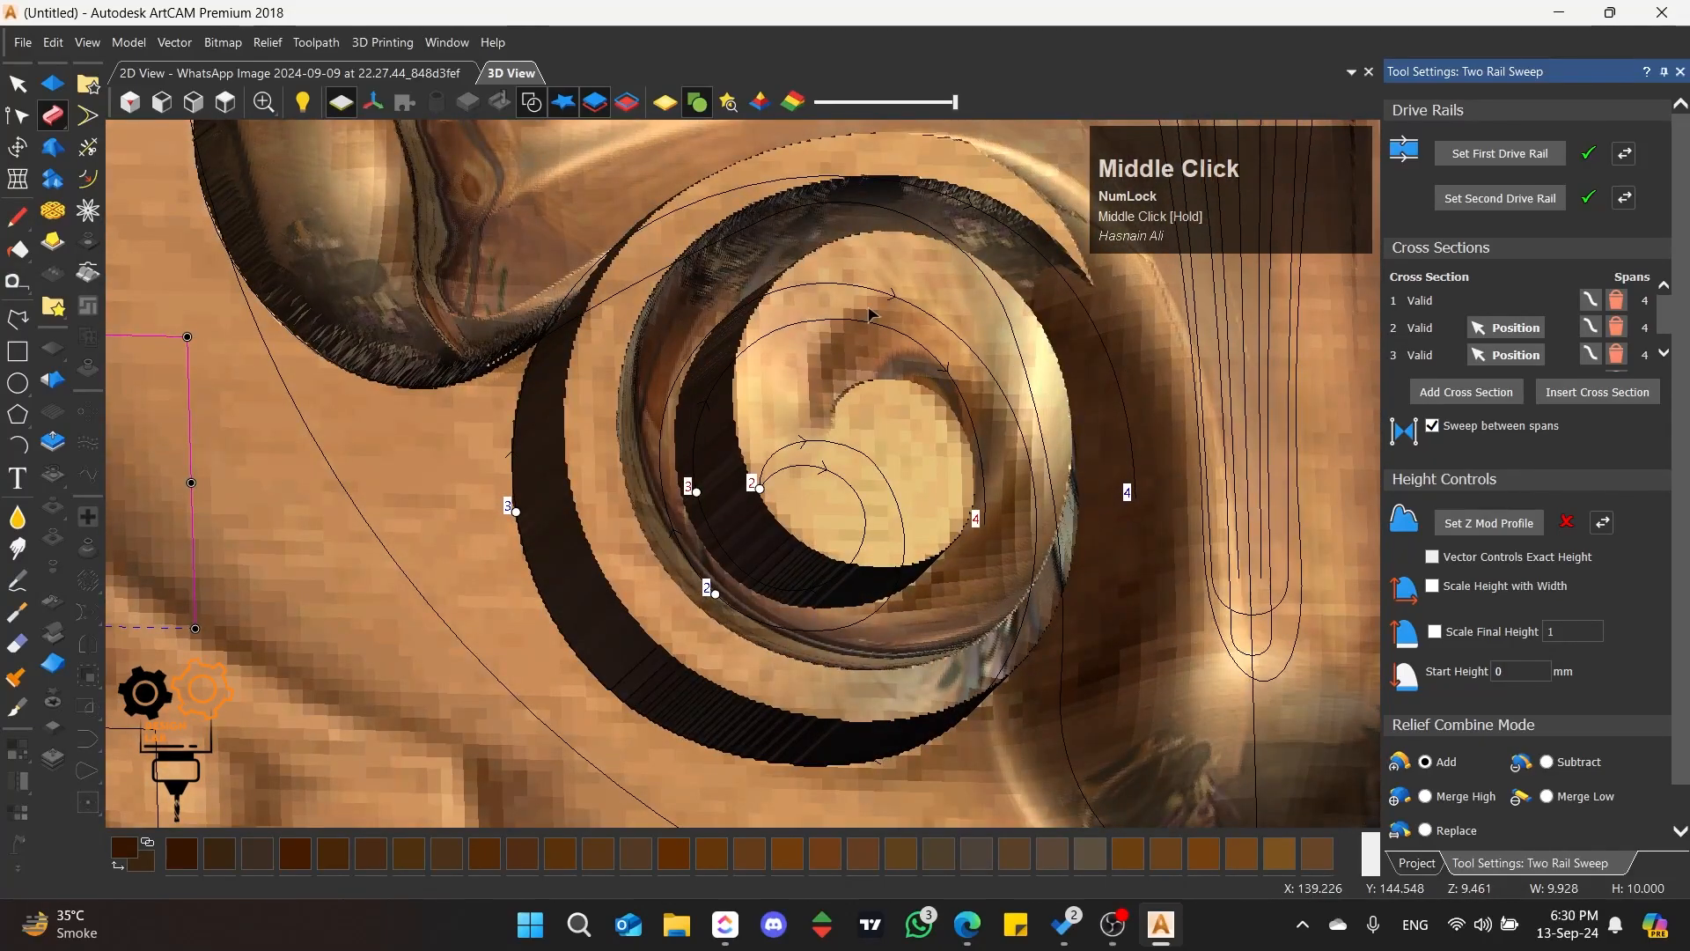
scroll(895, 484, down, 3)
middle_drag(895, 525, 881, 471)
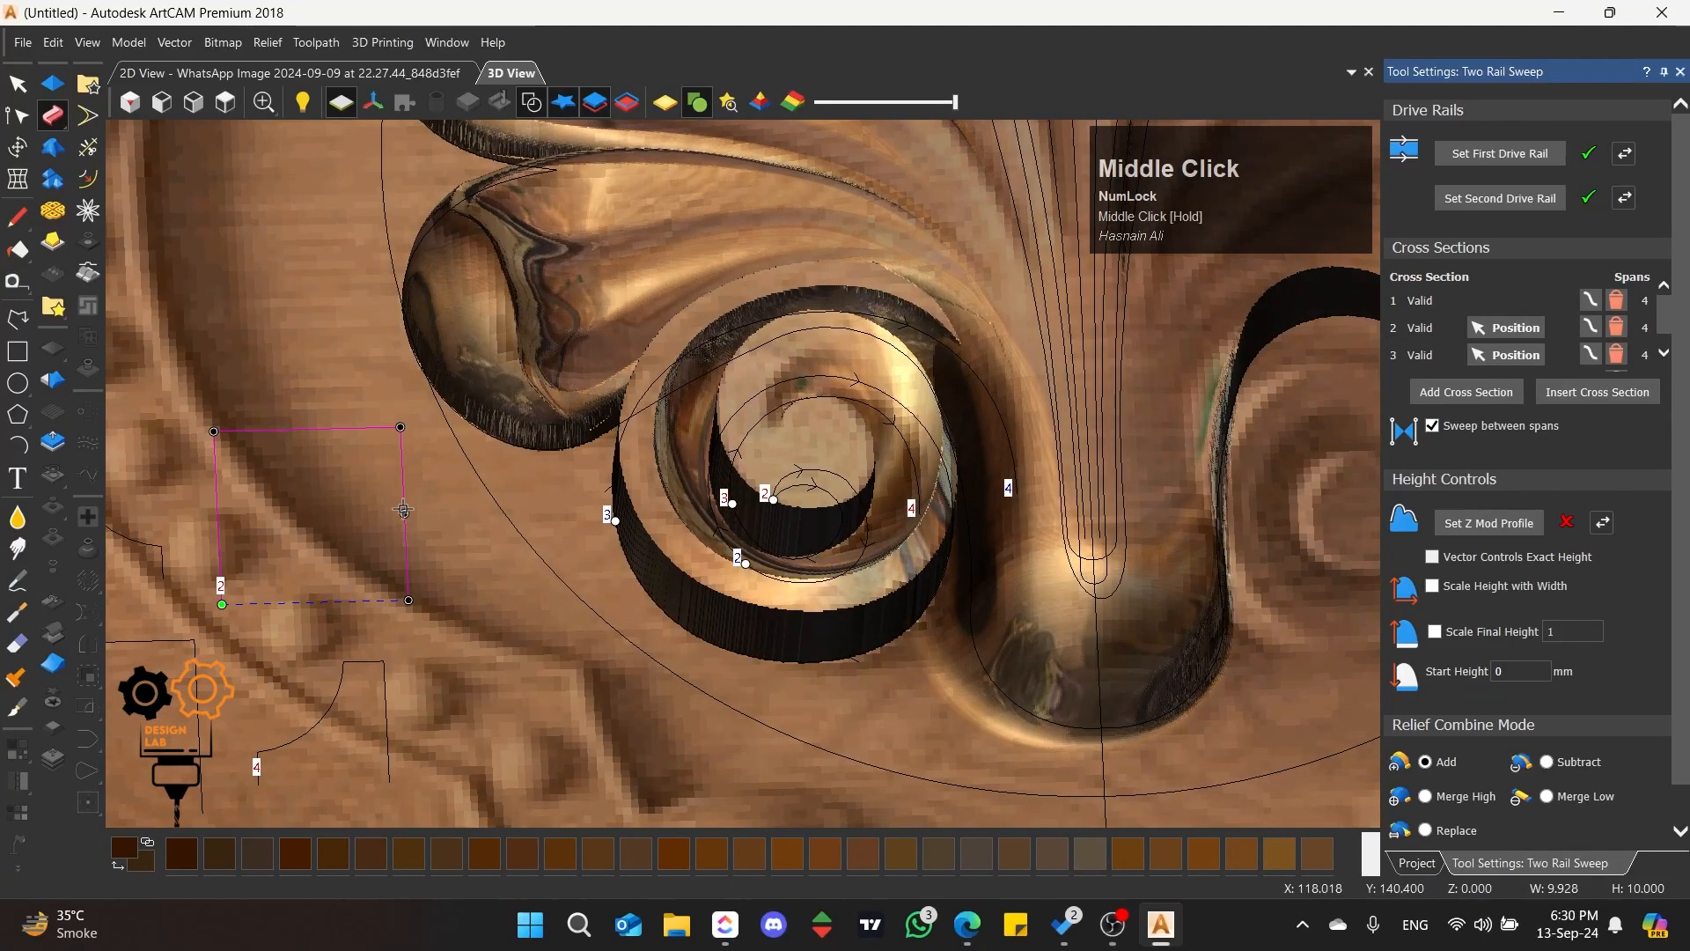
key(d)
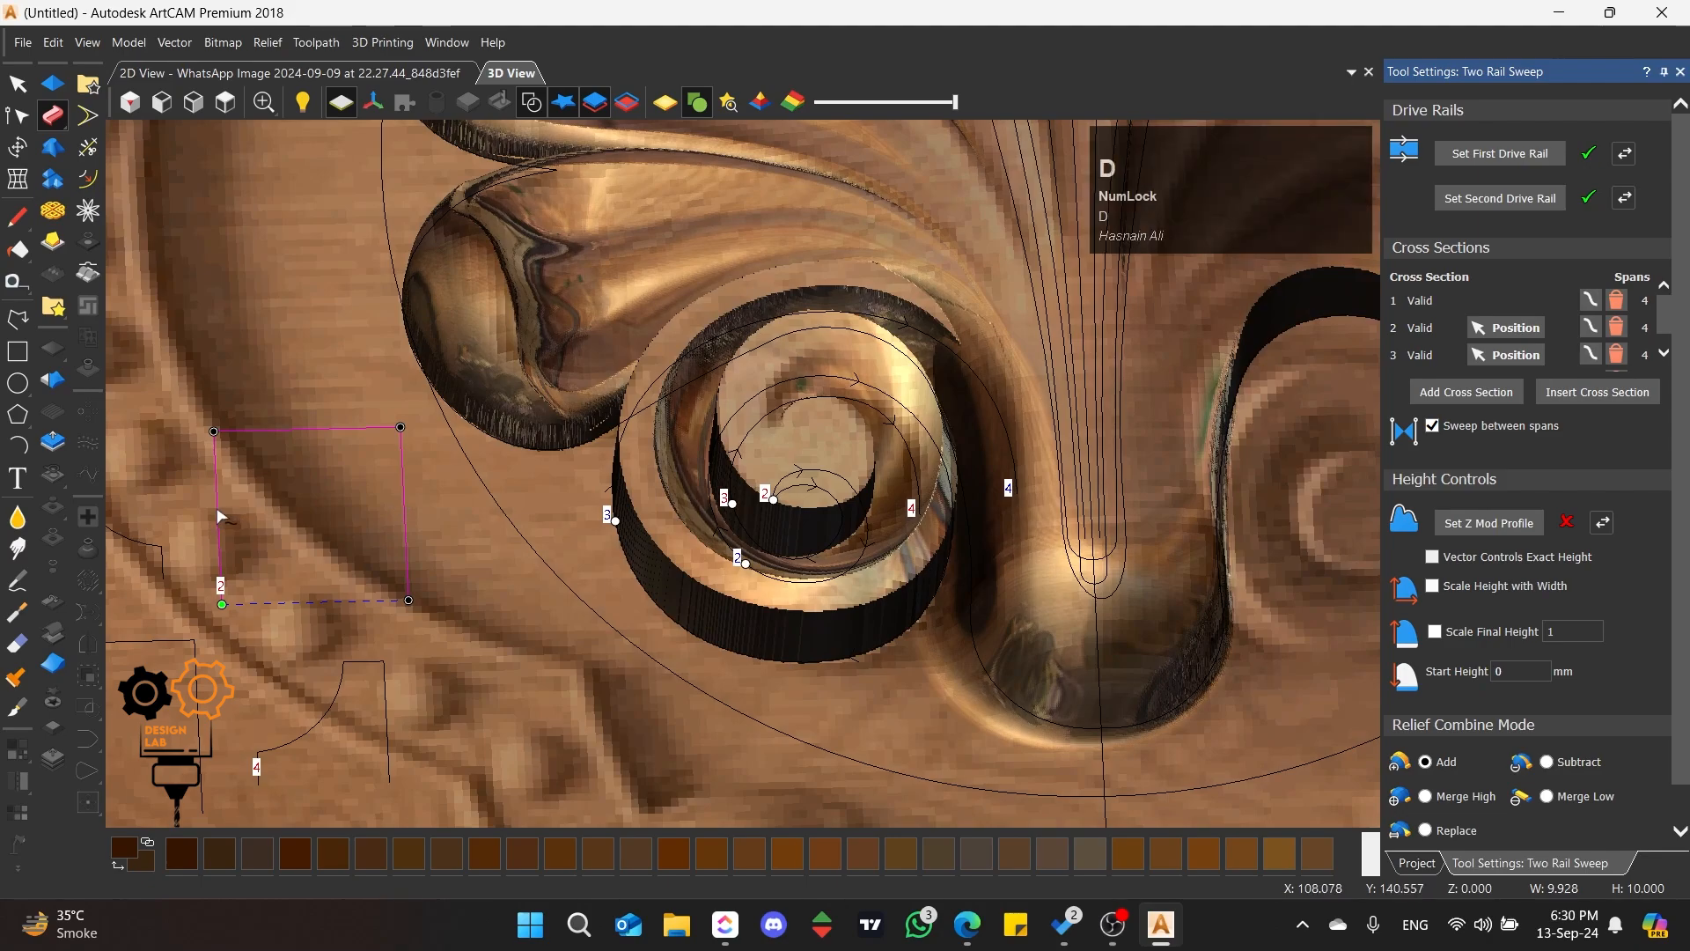
key(m)
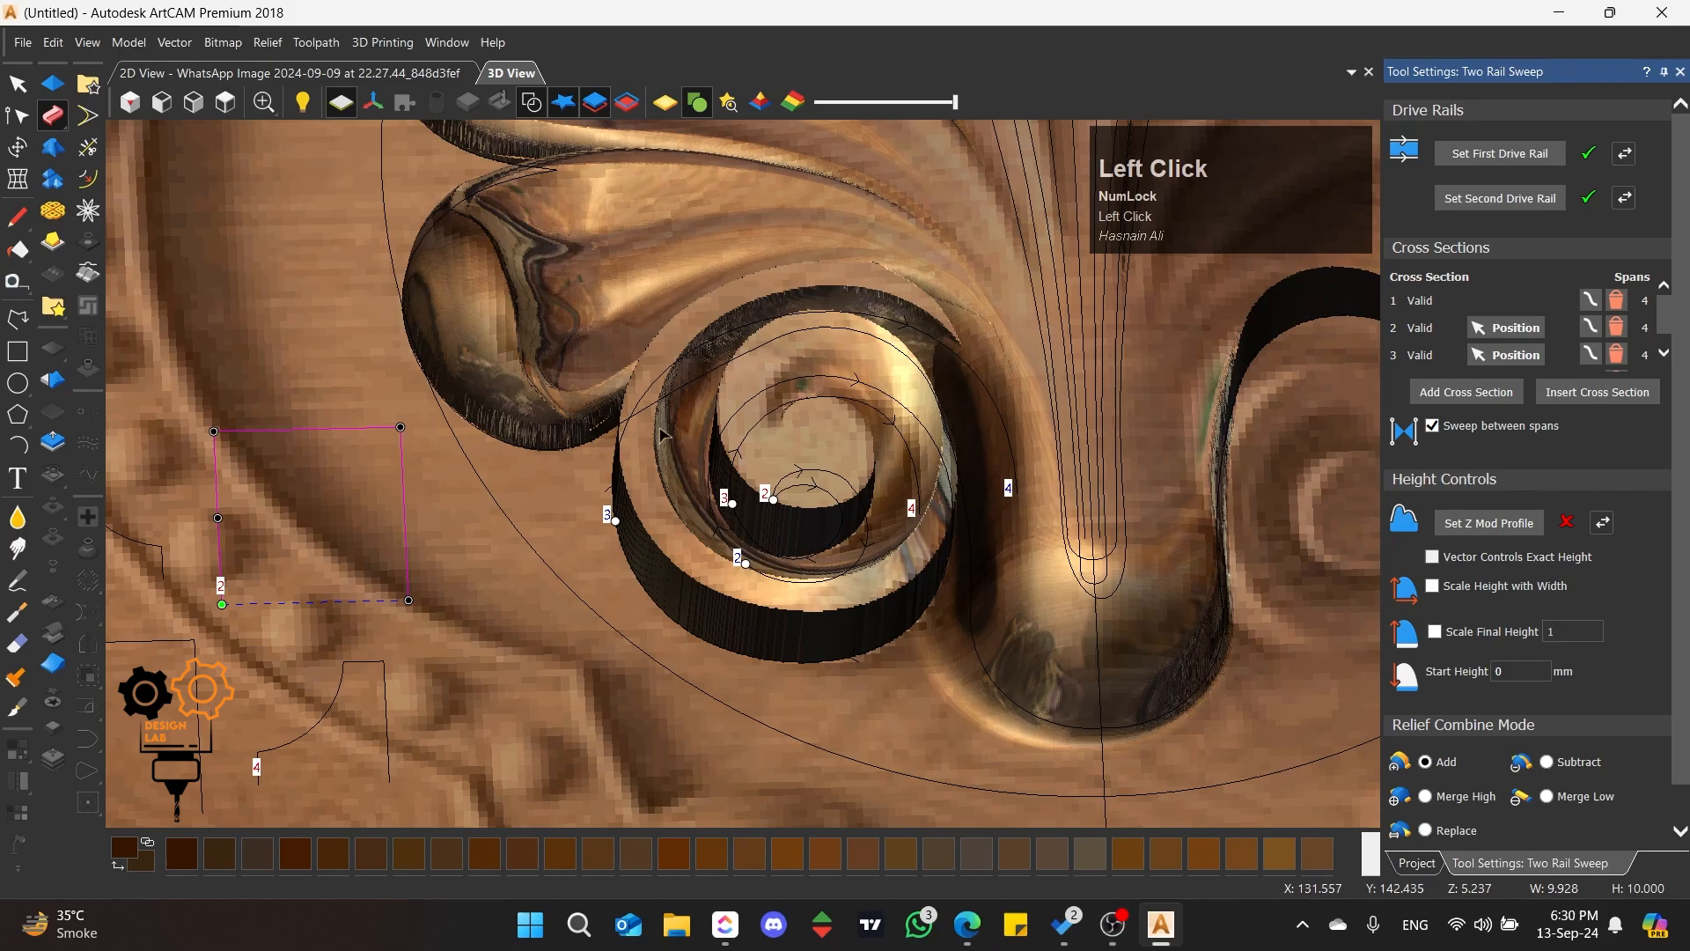
Step: Reapply Sweep between spans to regenerate the scroll with the edited rectangle profile
scroll(766, 480, down, 2)
scroll(881, 484, up, 3)
middle_drag(889, 486, 1021, 458)
click(1432, 427)
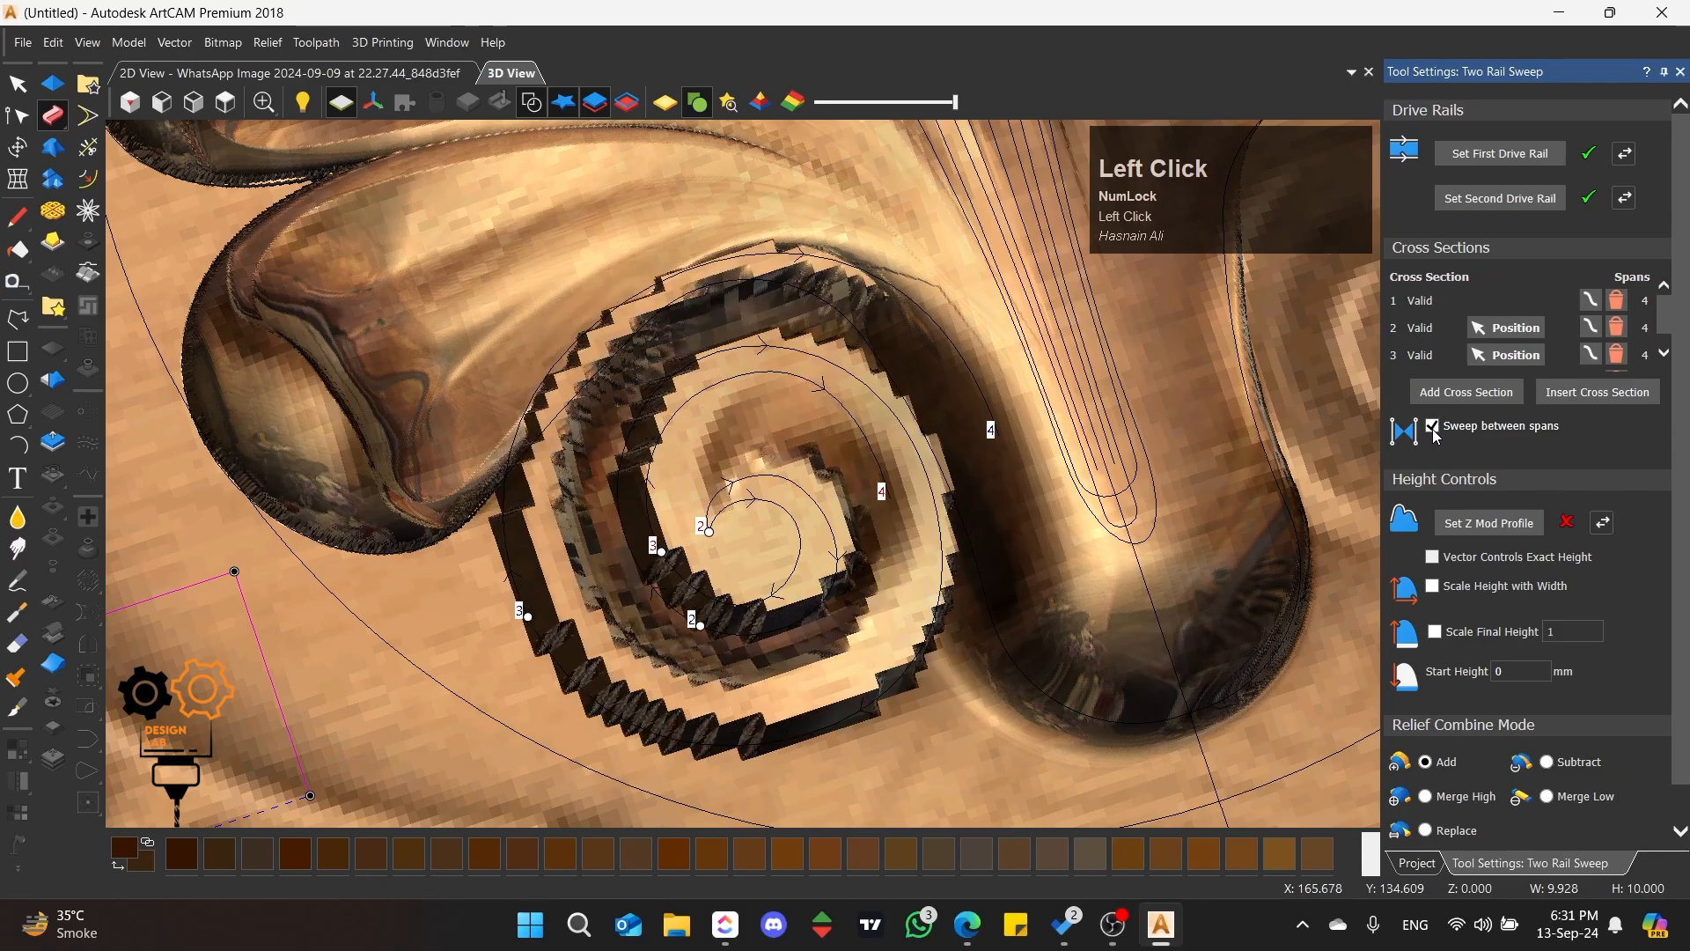
scroll(867, 413, up, 4)
middle_drag(958, 449, 847, 500)
scroll(588, 550, down, 5)
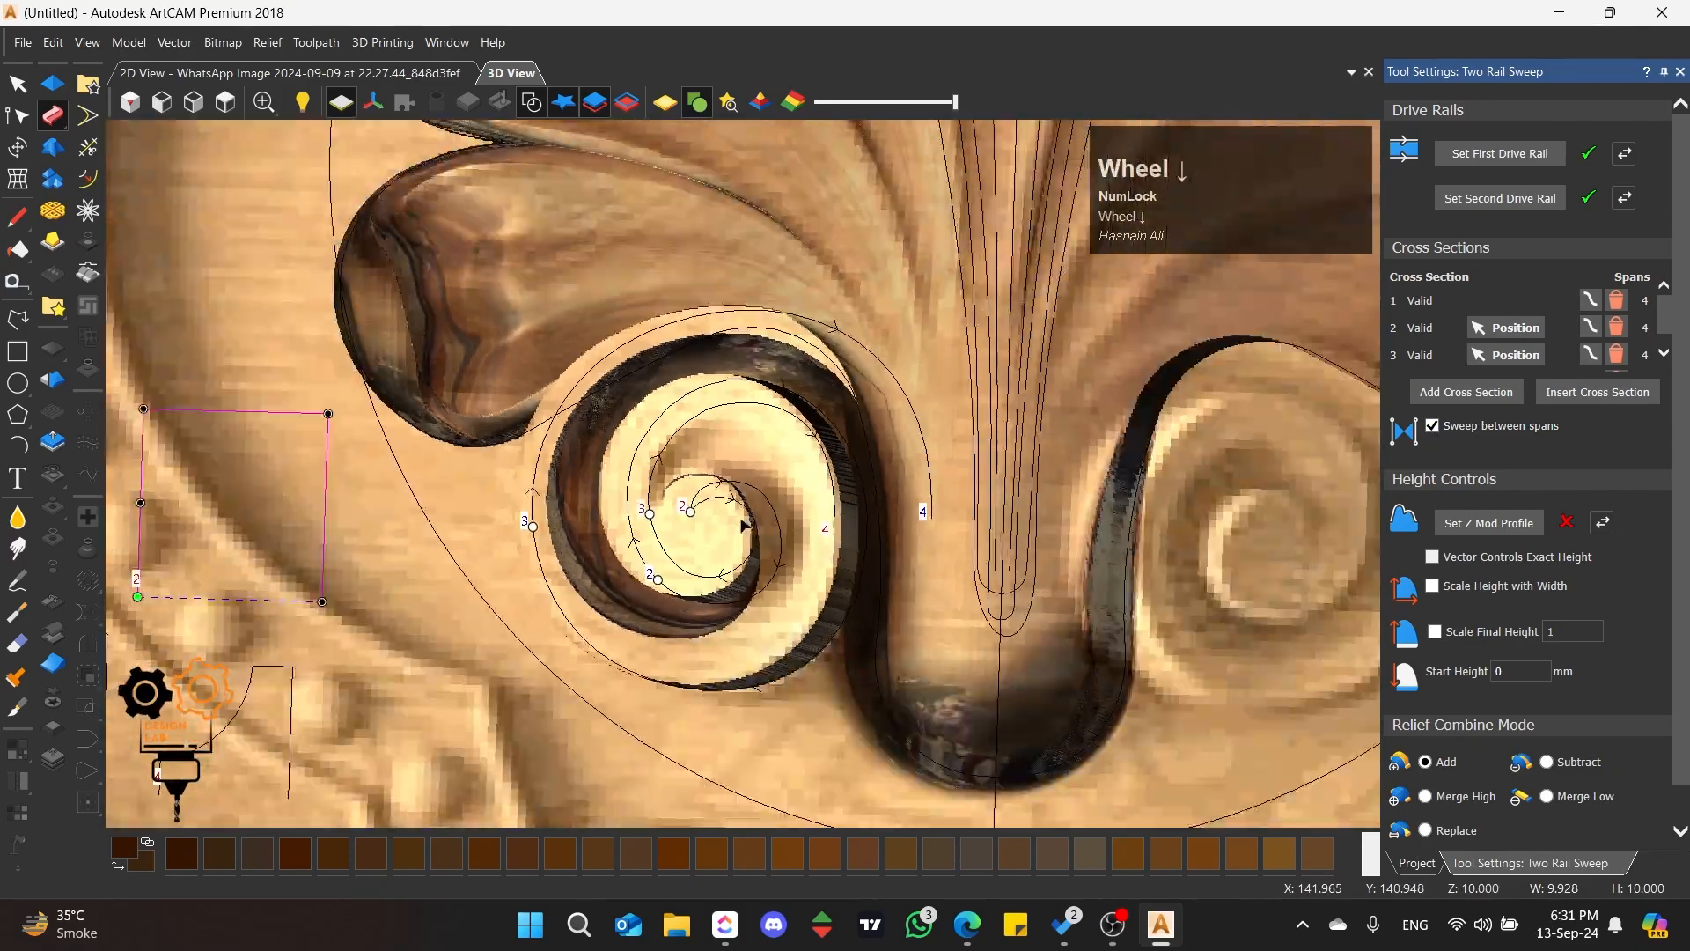
Step: Try the third cross section at the right of the inner rail's first turn and on the outer rail's lower-right curve
scroll(740, 522, up, 3)
mouse_move(744, 522)
middle_down()
mouse_move(764, 495)
mouse_move(759, 524)
middle_up()
scroll(742, 565, up, 2)
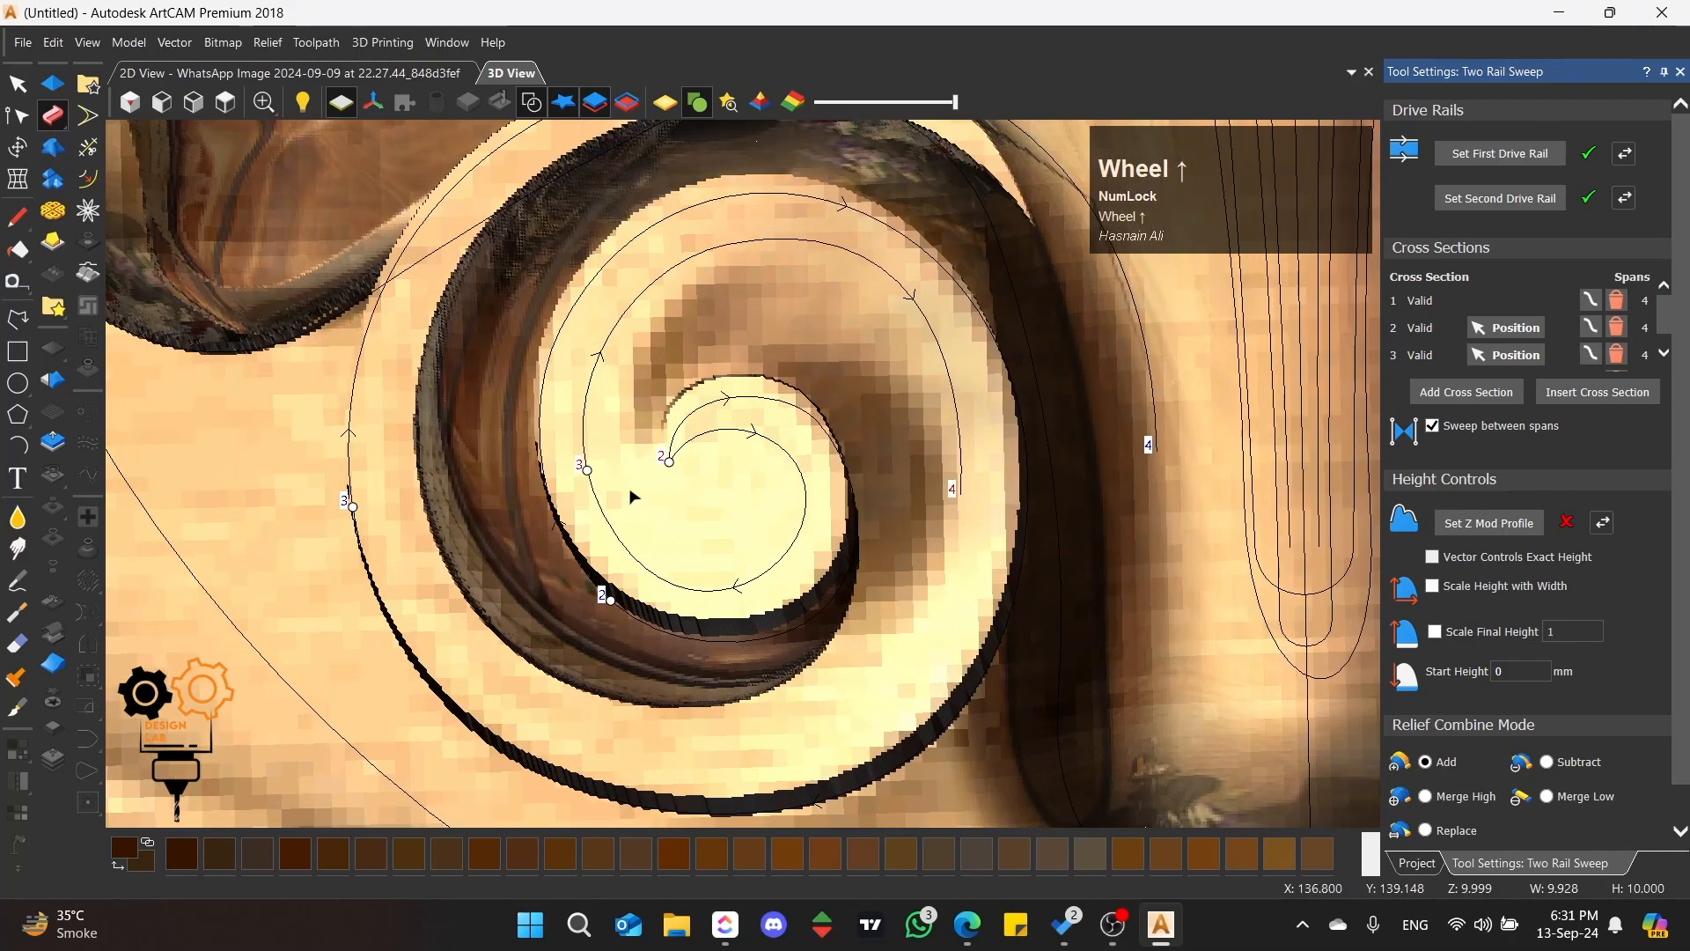
mouse_move(588, 471)
mouse_down()
mouse_move(497, 574)
mouse_move(354, 535)
mouse_up()
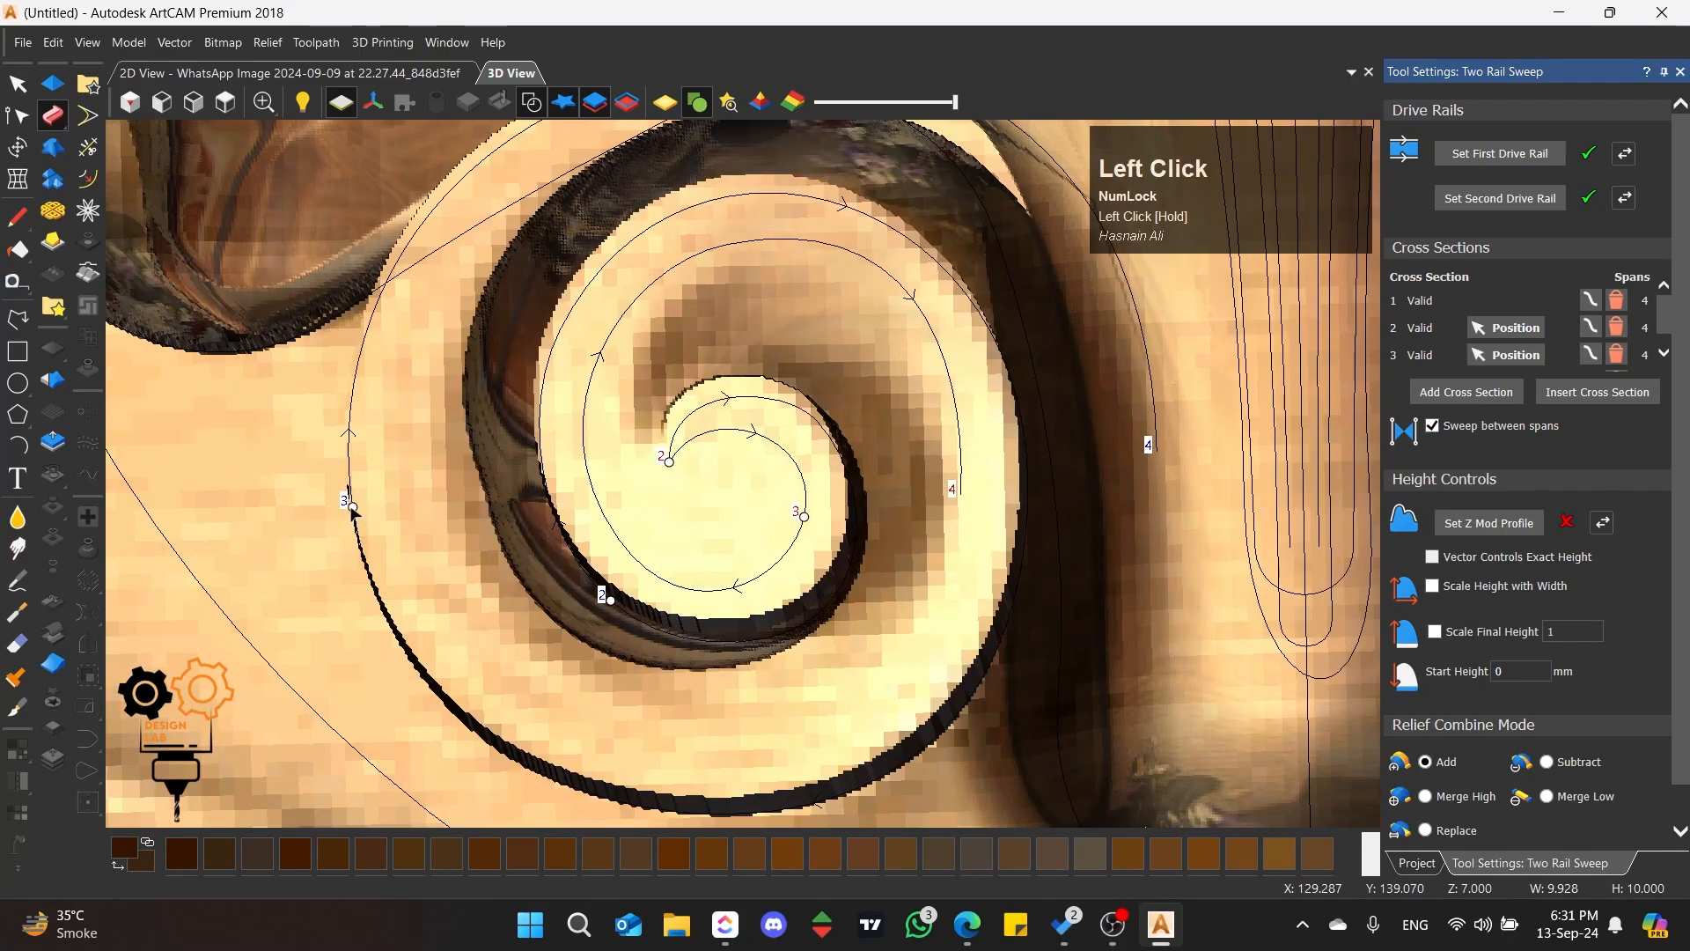
mouse_move(510, 697)
mouse_down()
mouse_move(867, 664)
mouse_move(973, 680)
mouse_up()
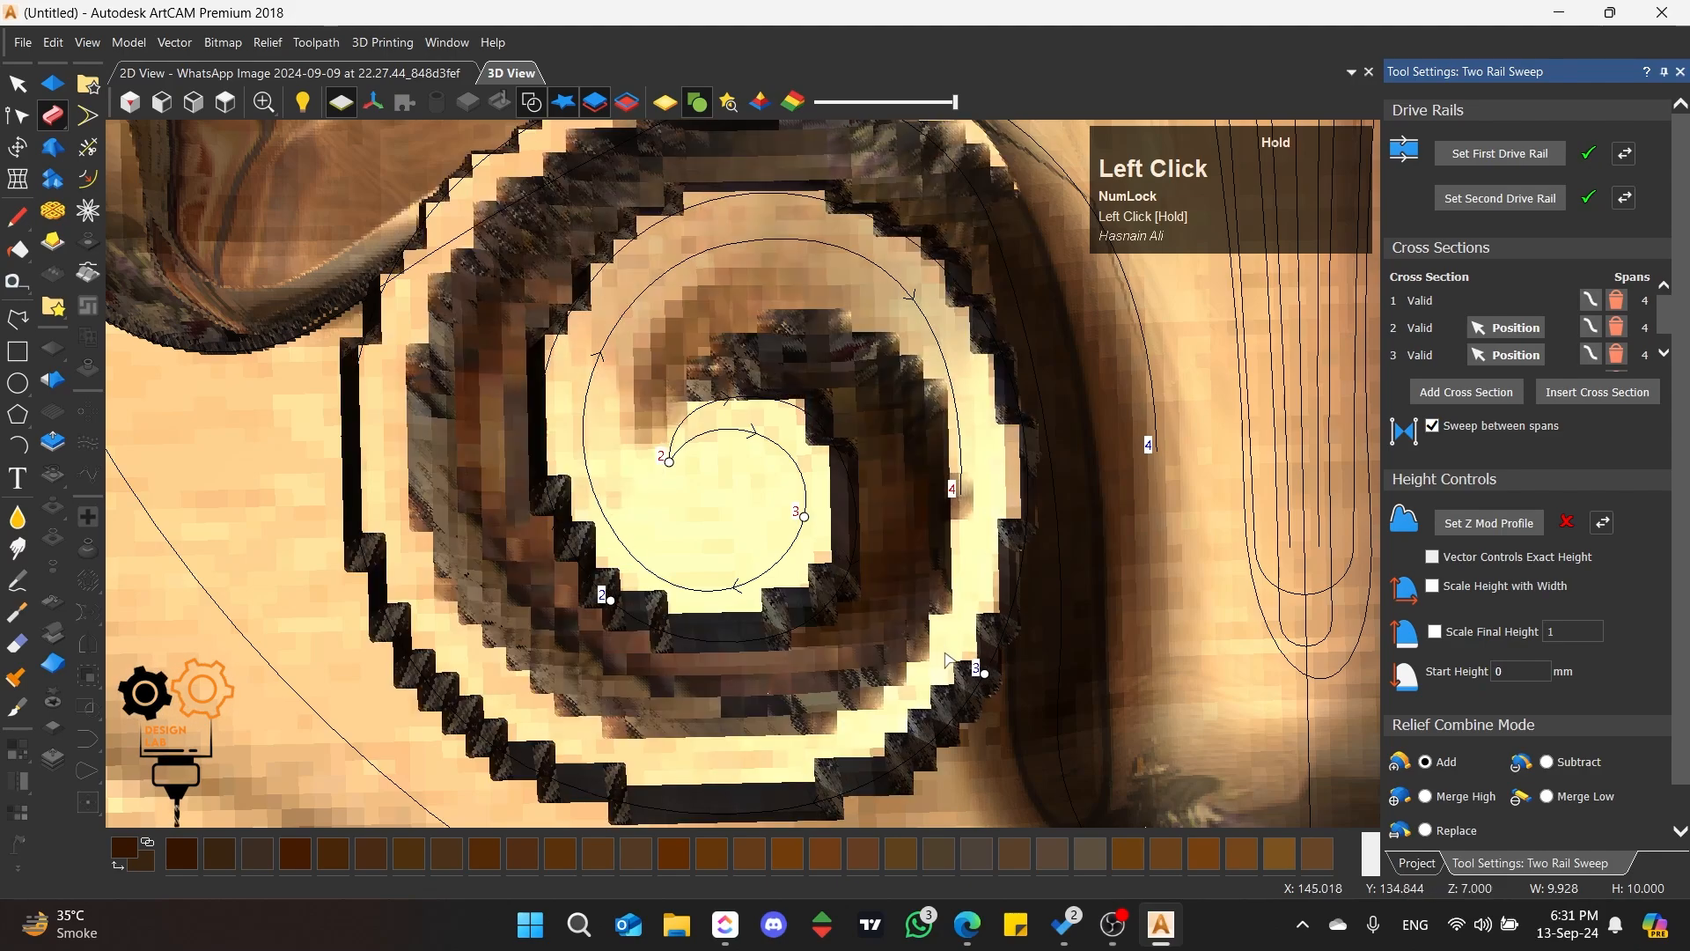
scroll(862, 583, up, 2)
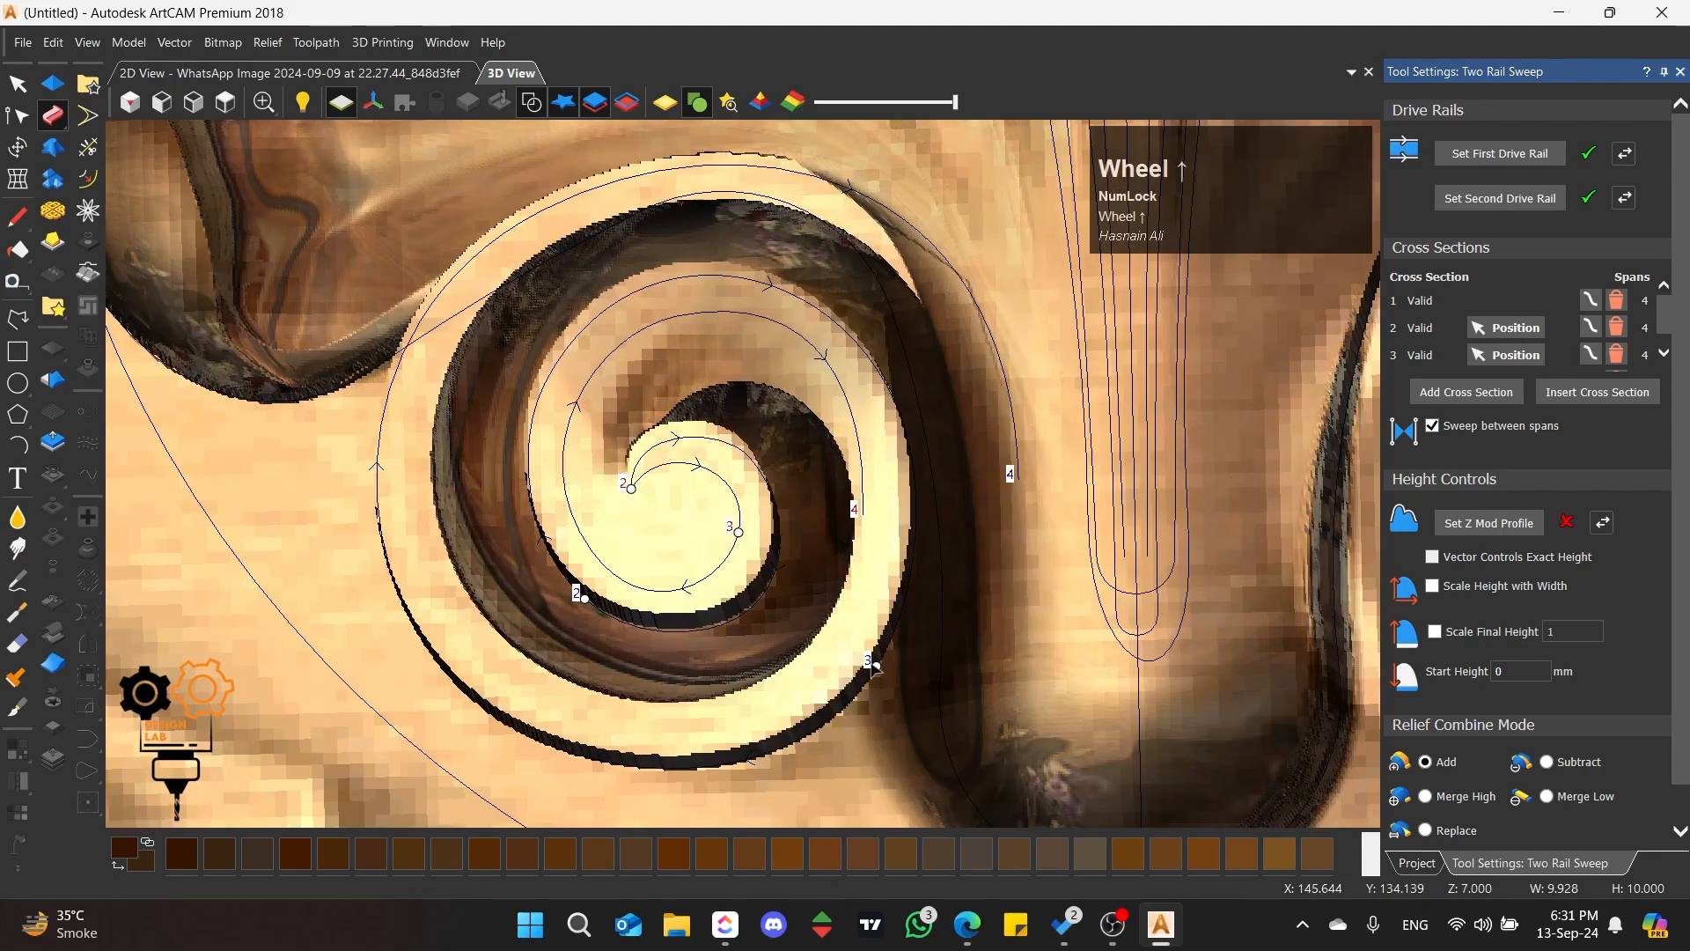
Step: Try the third cross section further back on the inner rail's first turn and at the outer rail's left side
mouse_move(874, 667)
mouse_down()
mouse_move(911, 555)
mouse_move(914, 472)
mouse_up()
scroll(653, 425, up, 3)
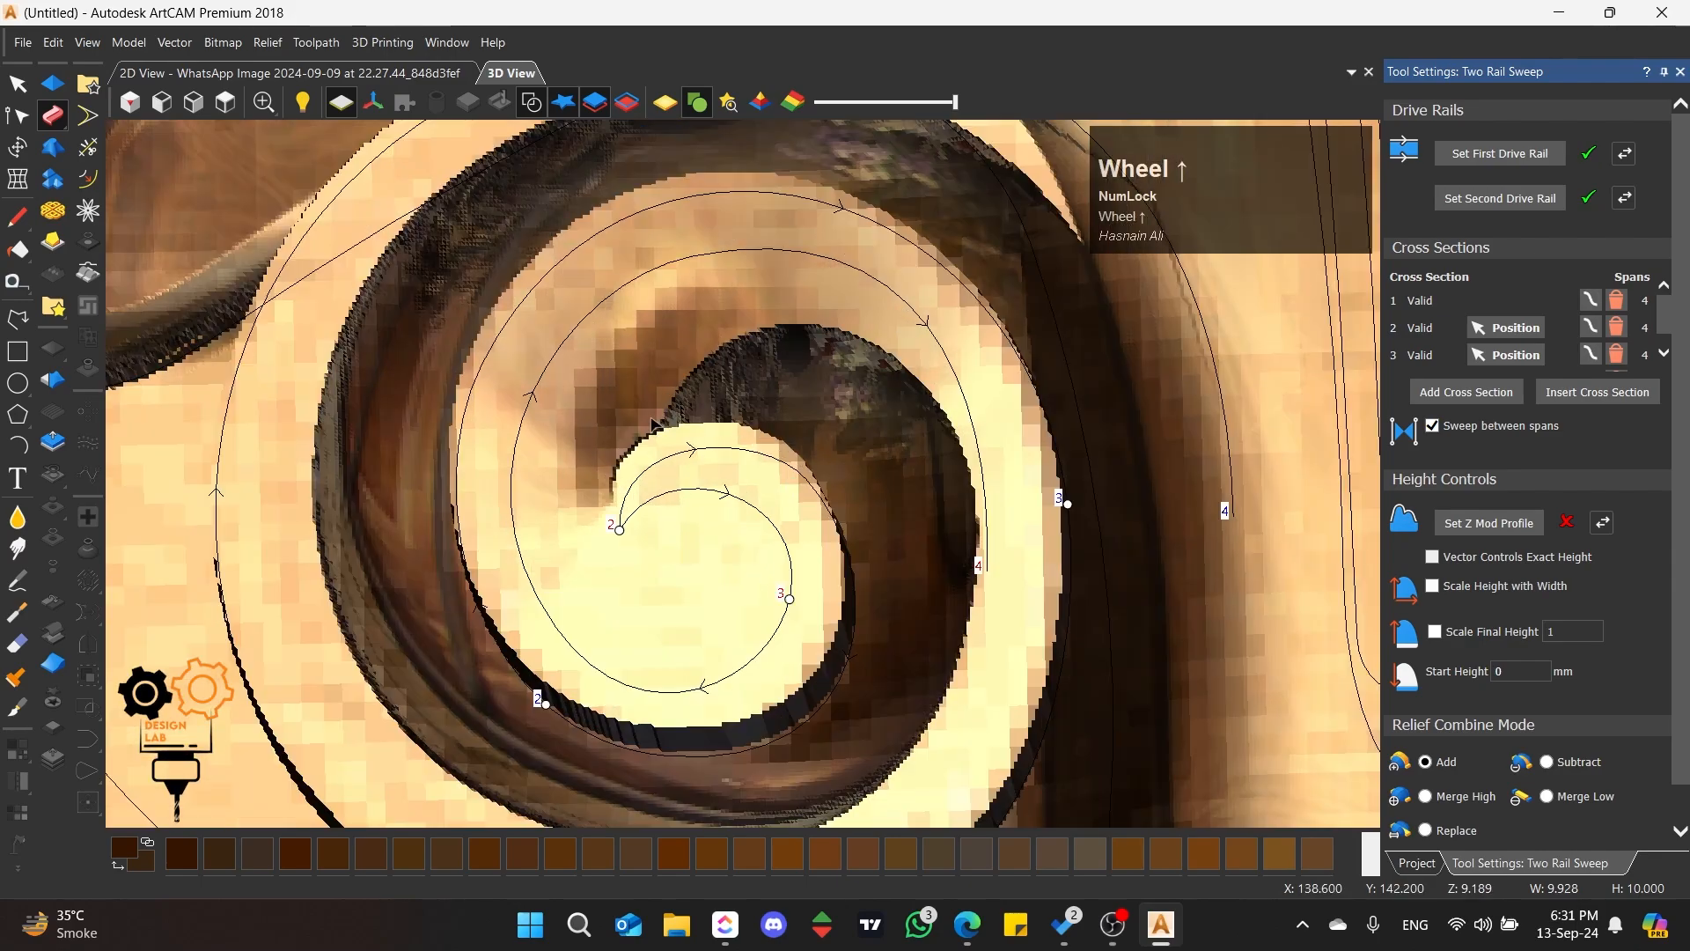
middle_drag(653, 424, 741, 483)
drag(1066, 486, 887, 276)
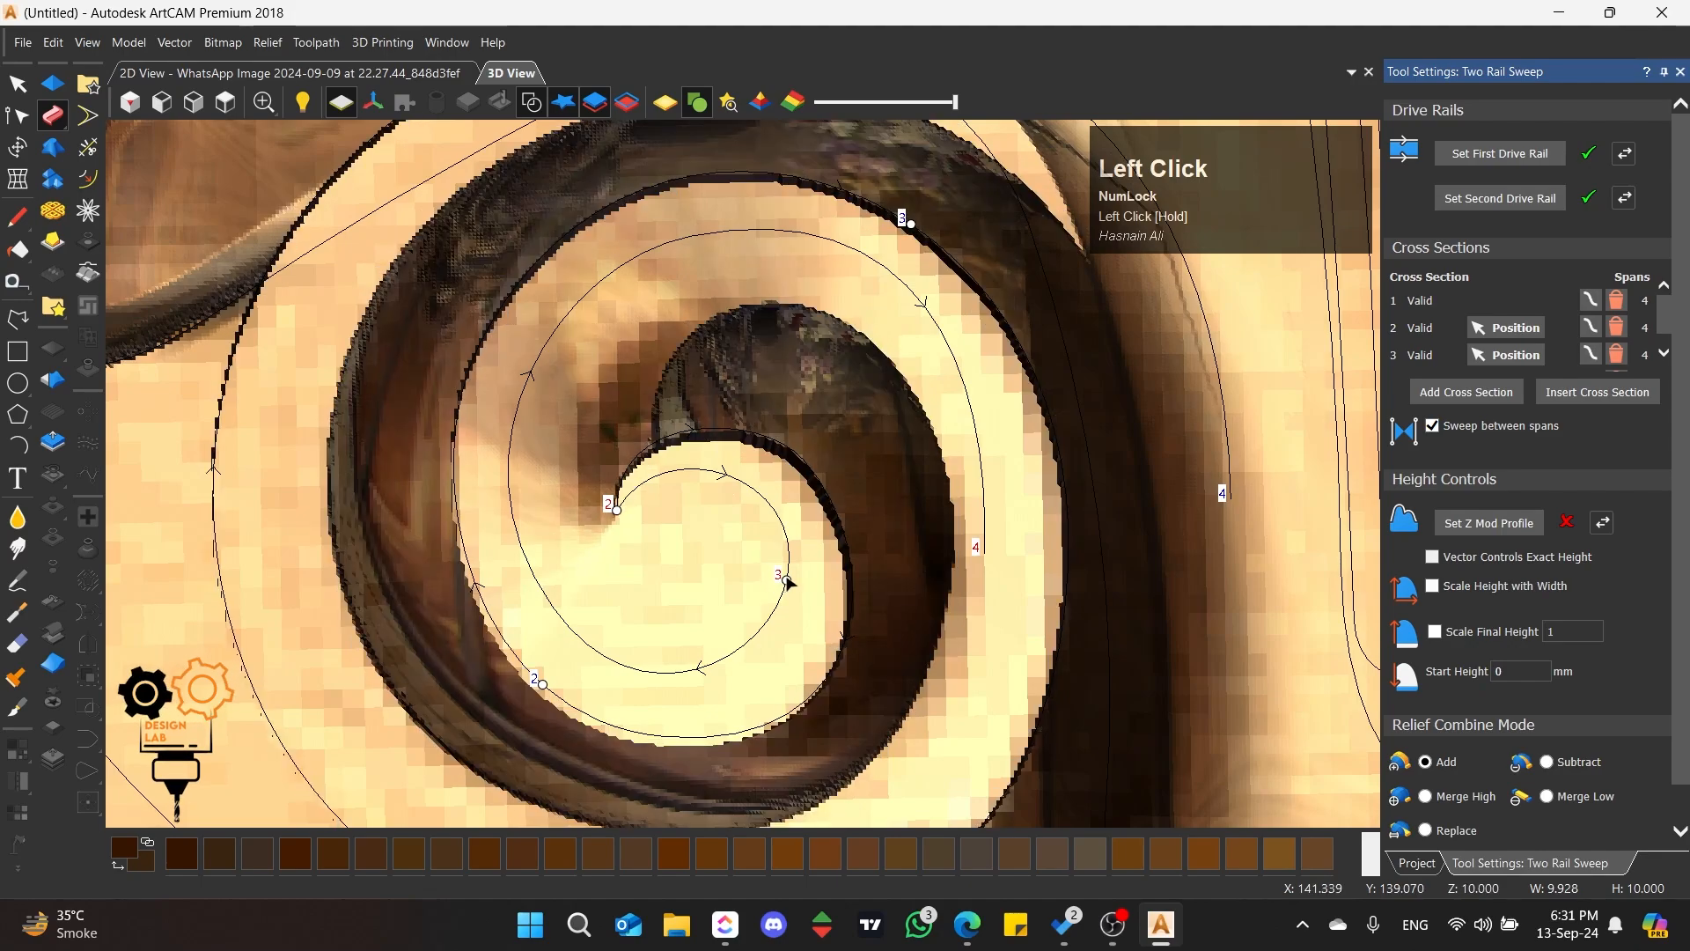
drag(787, 579, 763, 494)
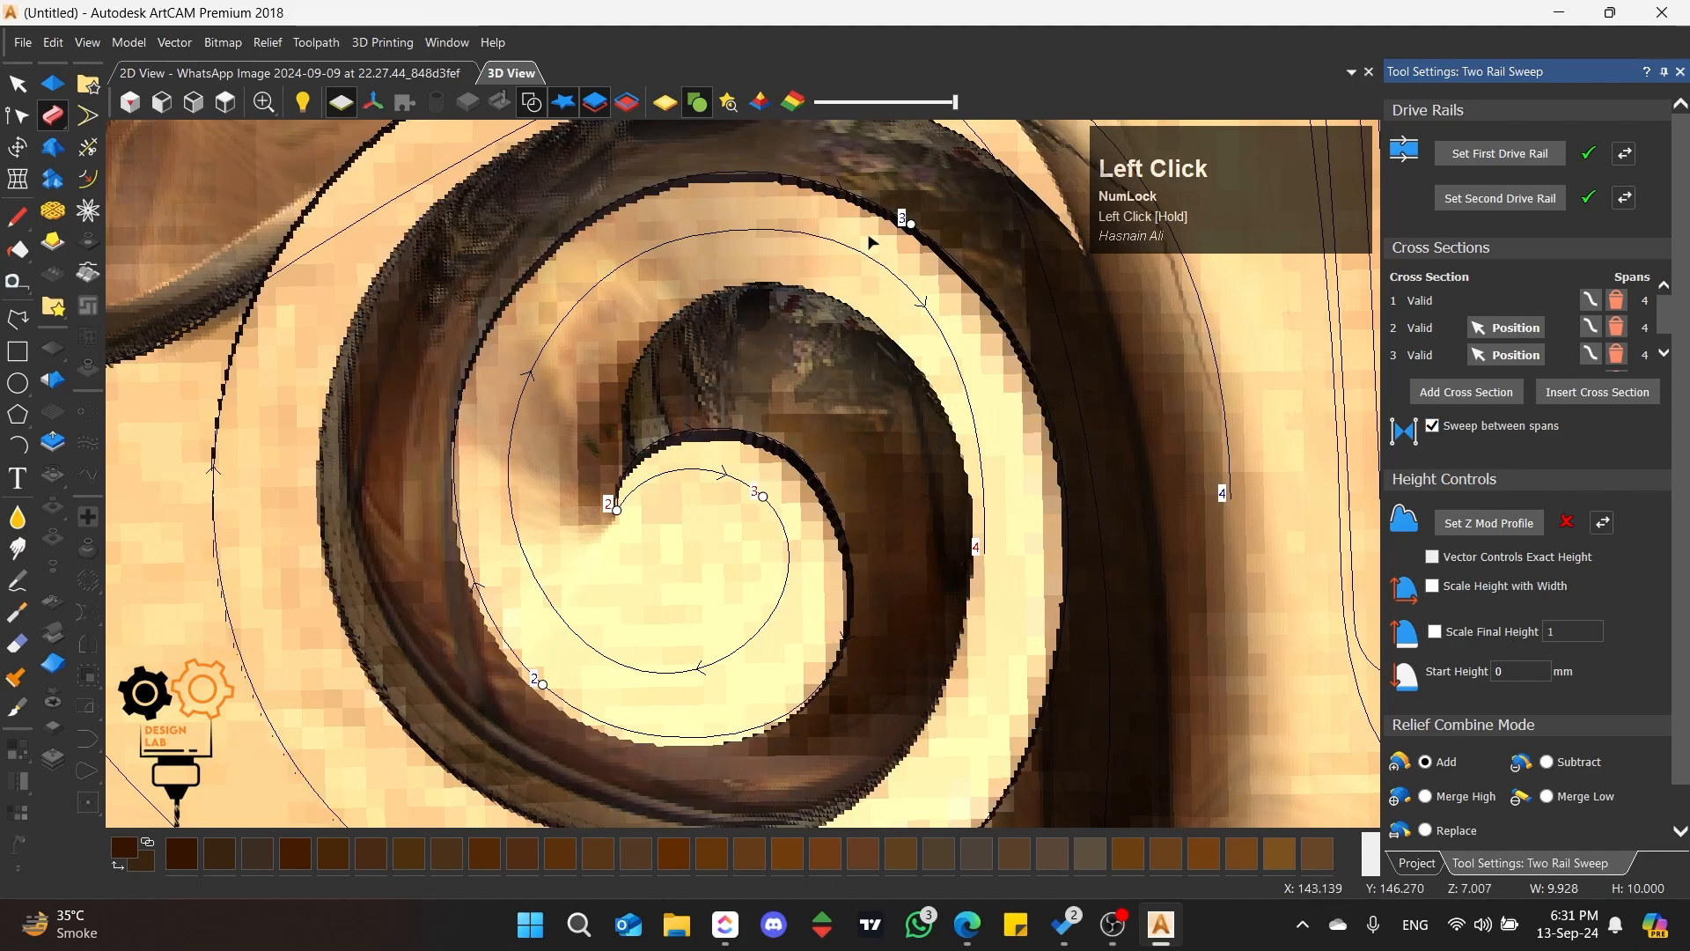
drag(595, 242, 454, 393)
scroll(460, 414, down, 1)
scroll(460, 422, up, 1)
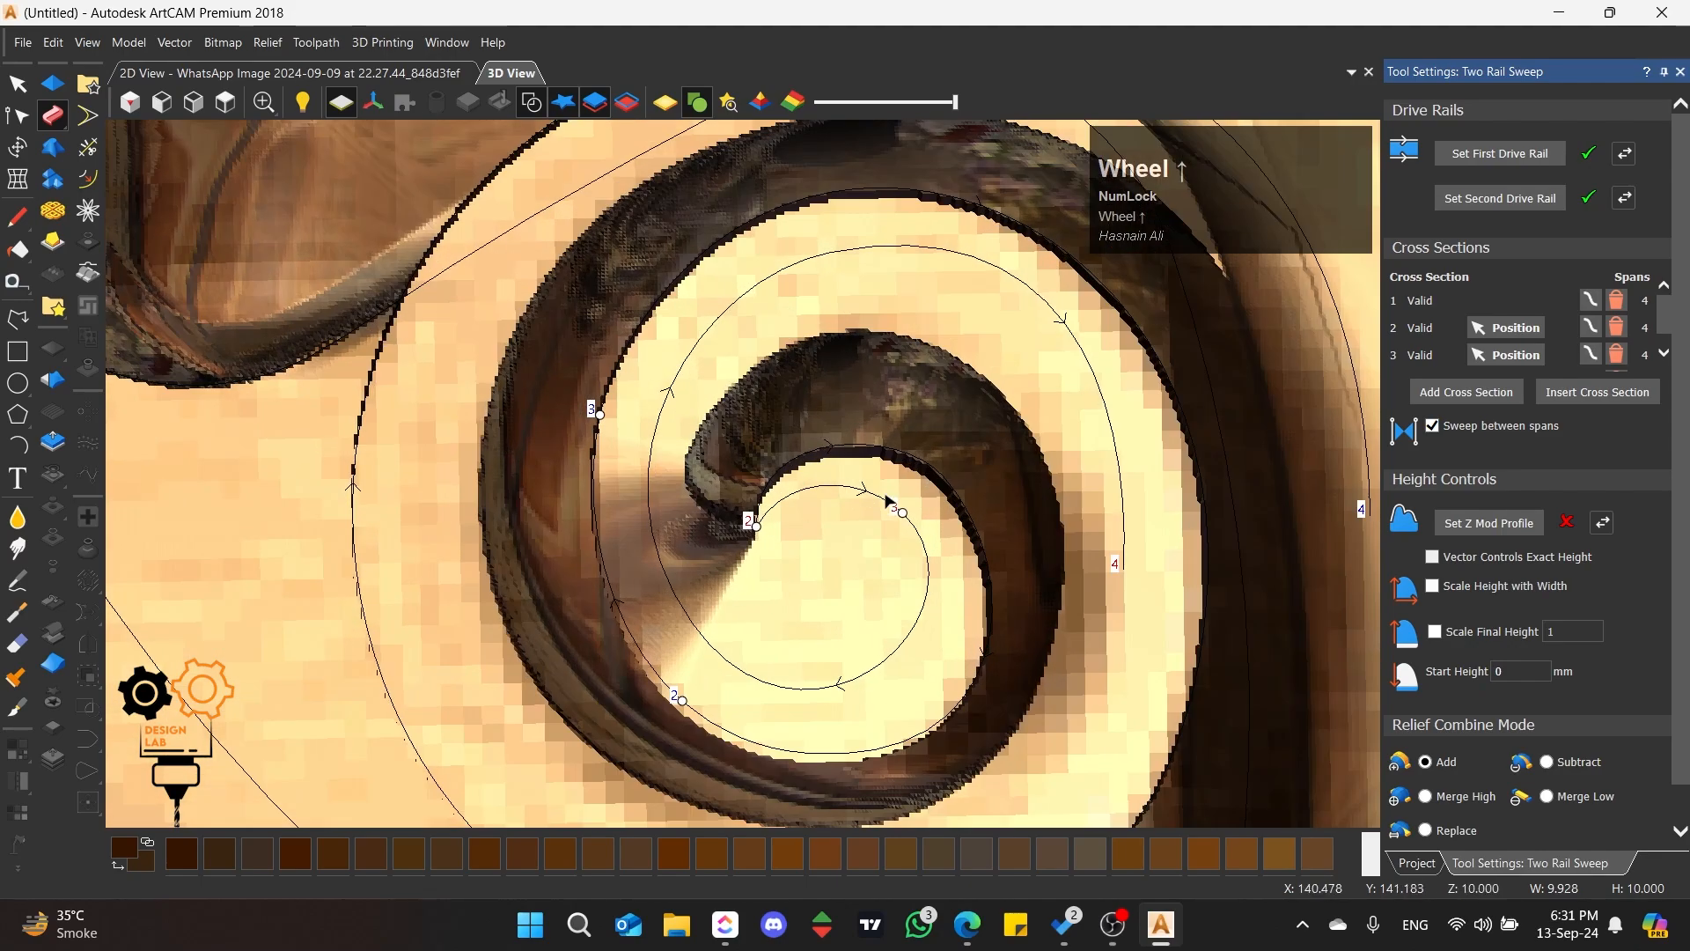
Step: Place the third cross section just past the inner rail's start and at the top of the outer rail's inner turn
mouse_move(894, 505)
mouse_down()
mouse_move(785, 482)
mouse_move(756, 526)
mouse_up()
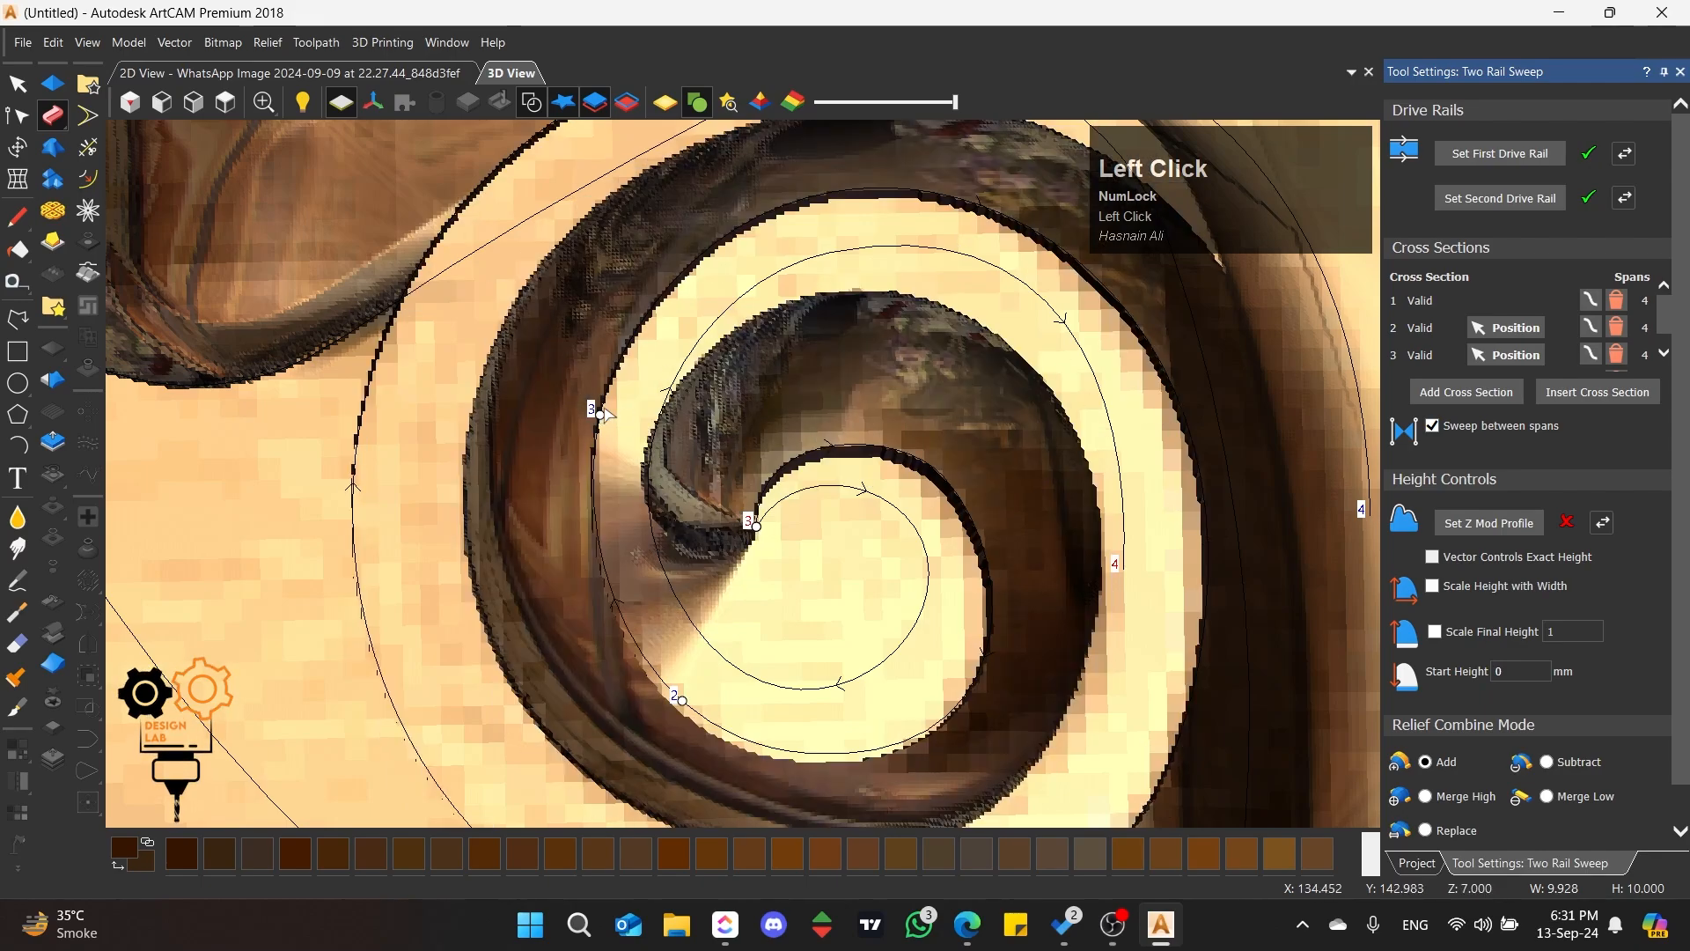
drag(600, 415, 792, 201)
drag(756, 527, 794, 492)
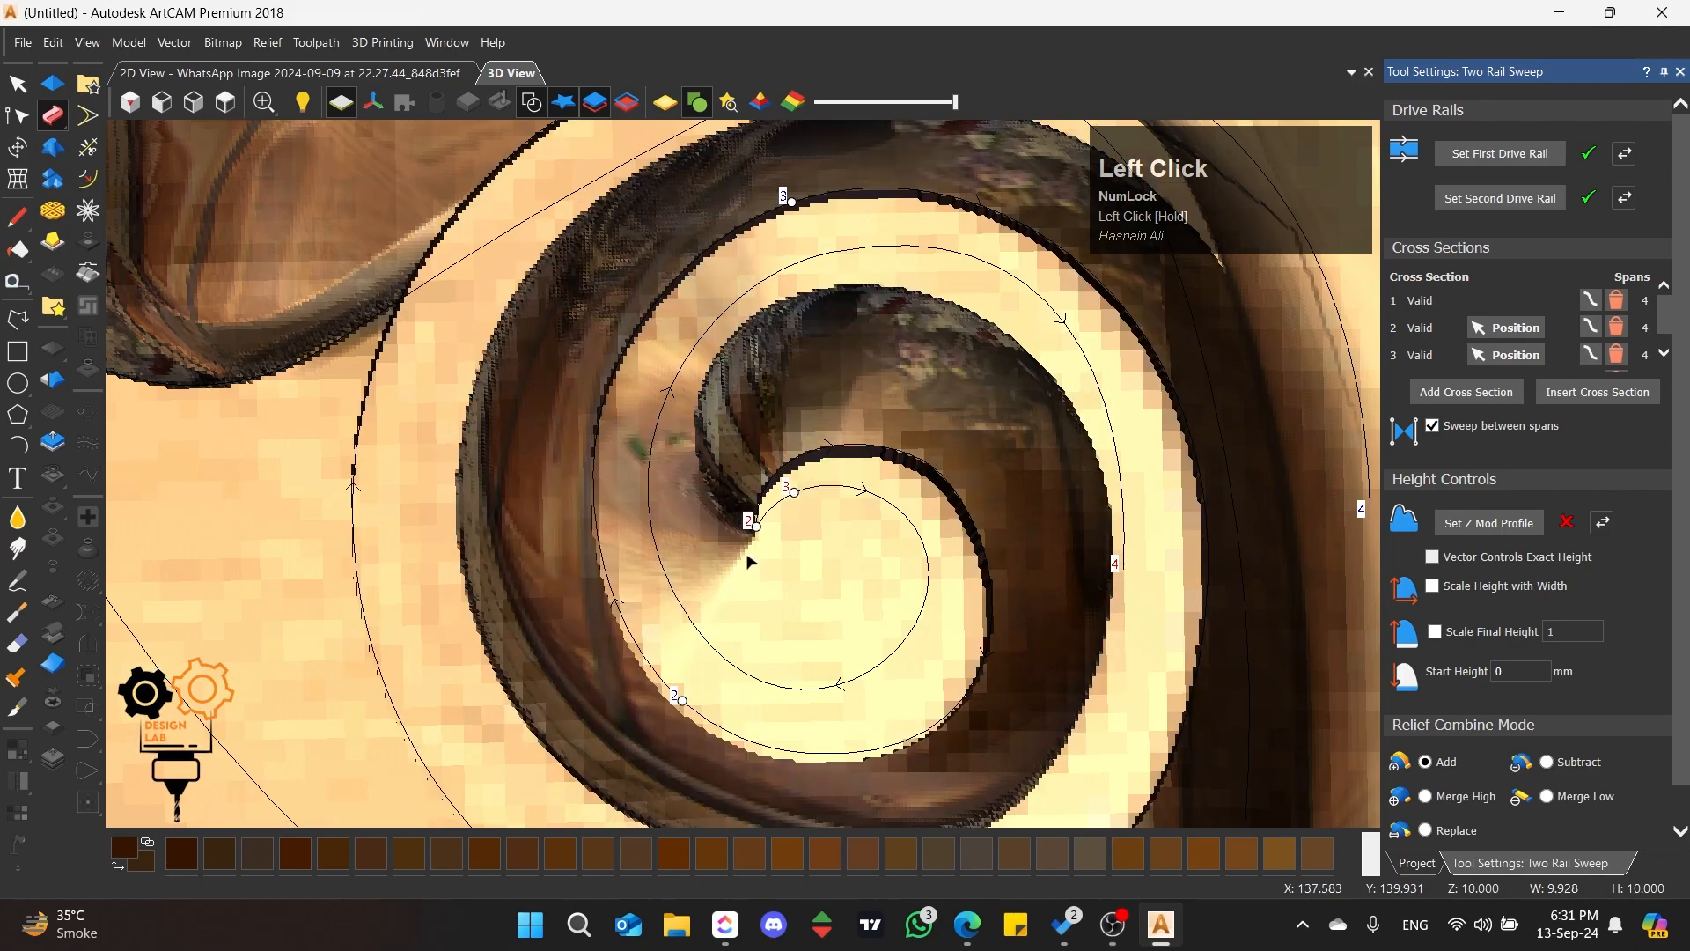
drag(792, 203, 848, 190)
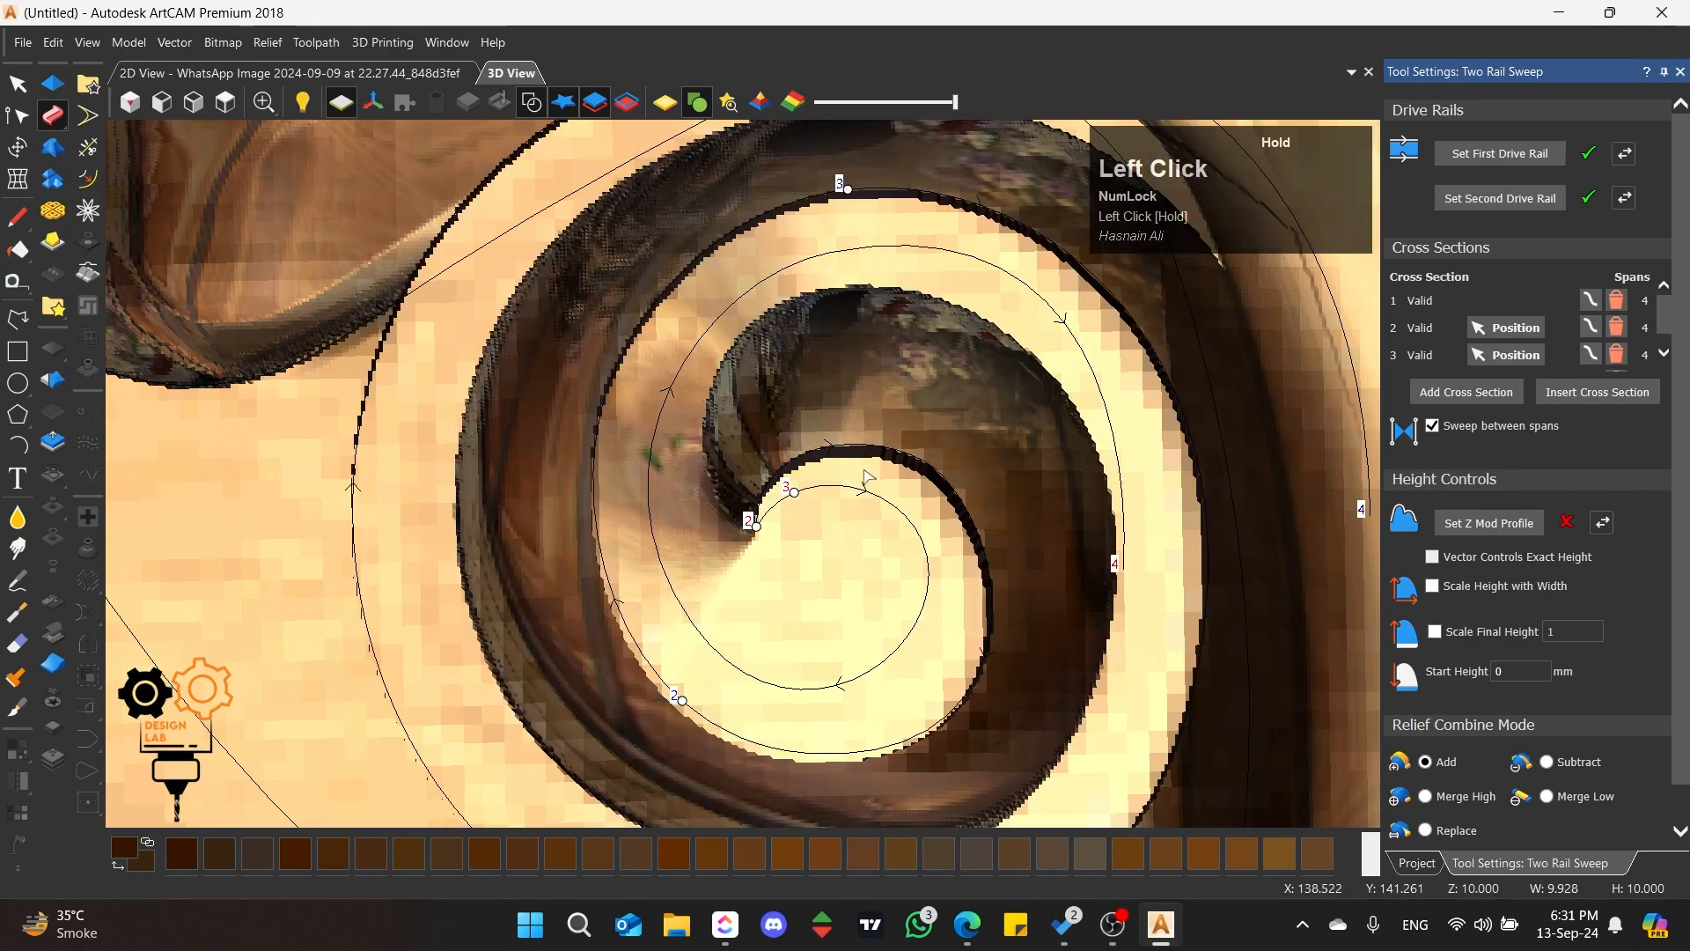
Step: Move the inner rail's third cross section further along its first turn and nudge the second one near the rail's start
drag(867, 478, 880, 495)
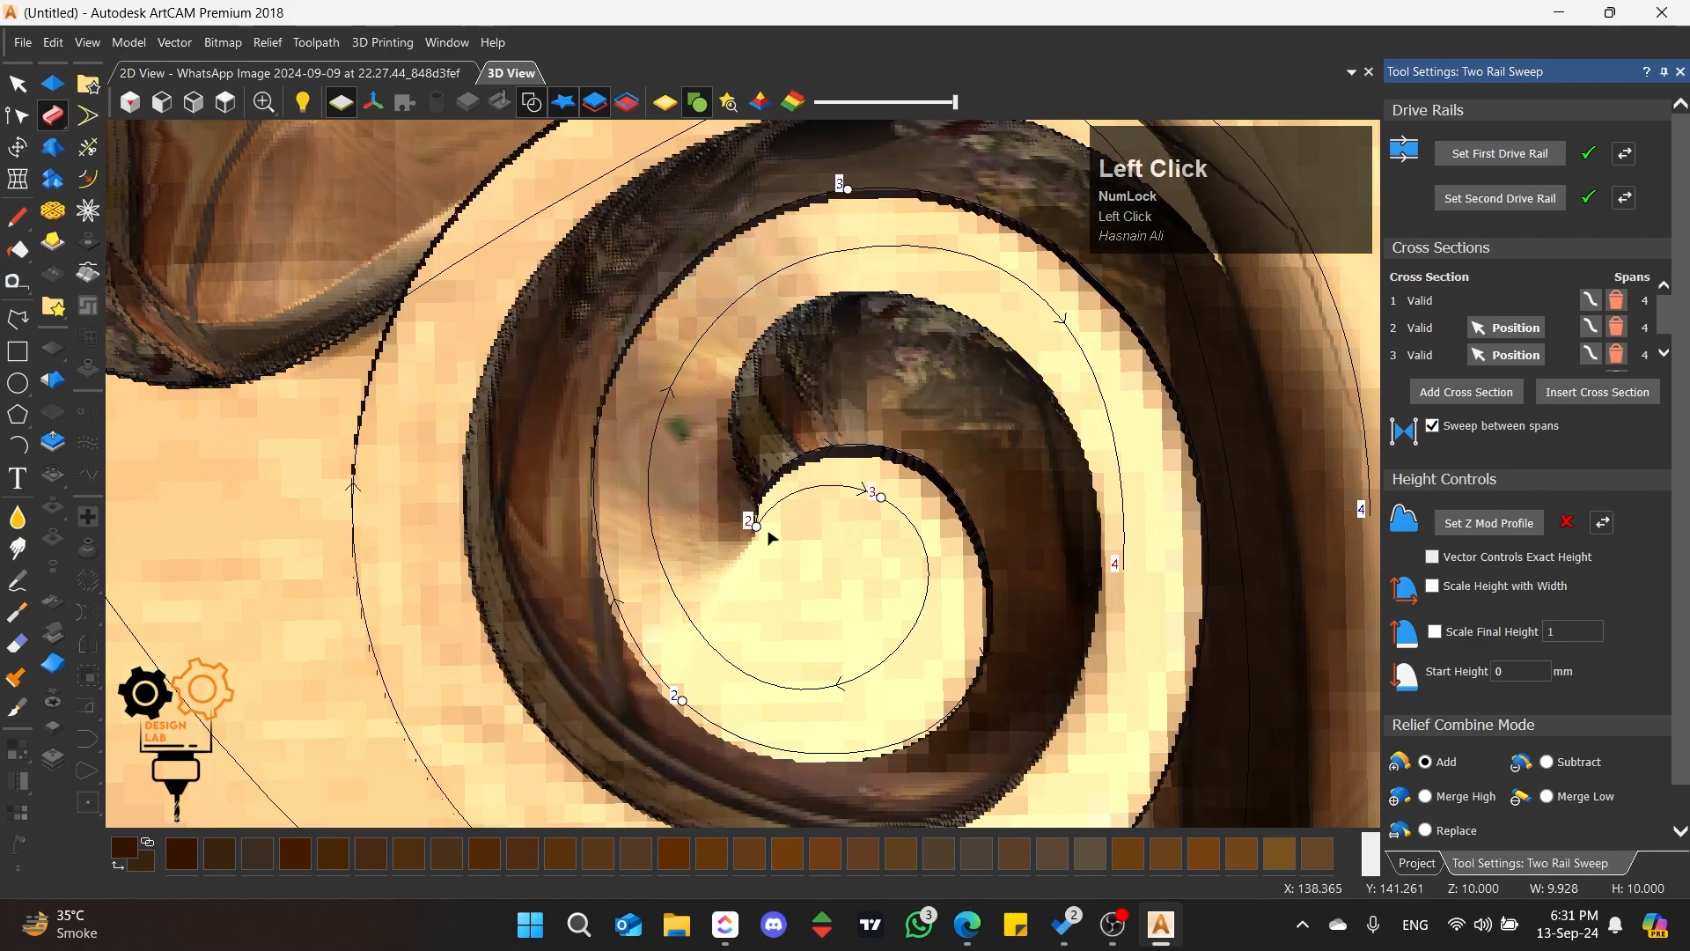
mouse_move(757, 527)
mouse_down()
mouse_move(775, 513)
mouse_move(748, 524)
mouse_up()
Step: Examine the raised scroll's walls and inner start from several angles
scroll(741, 420, up, 1)
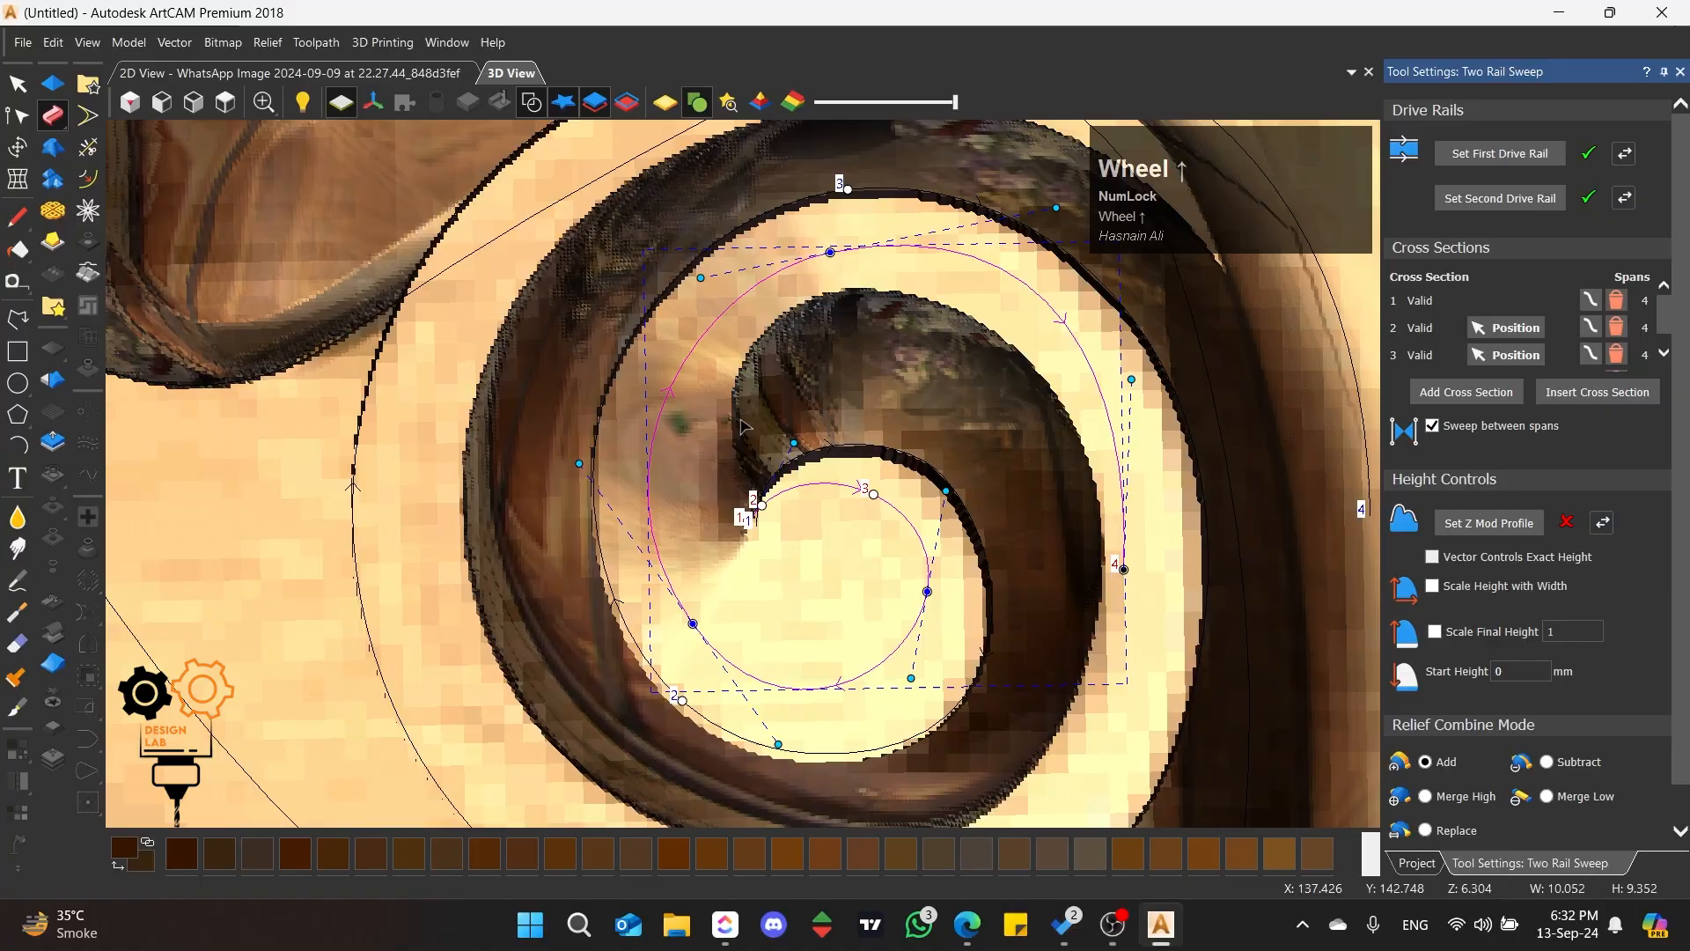
middle_drag(741, 427, 973, 347)
scroll(748, 360, up, 2)
middle_drag(747, 360, 1277, 361)
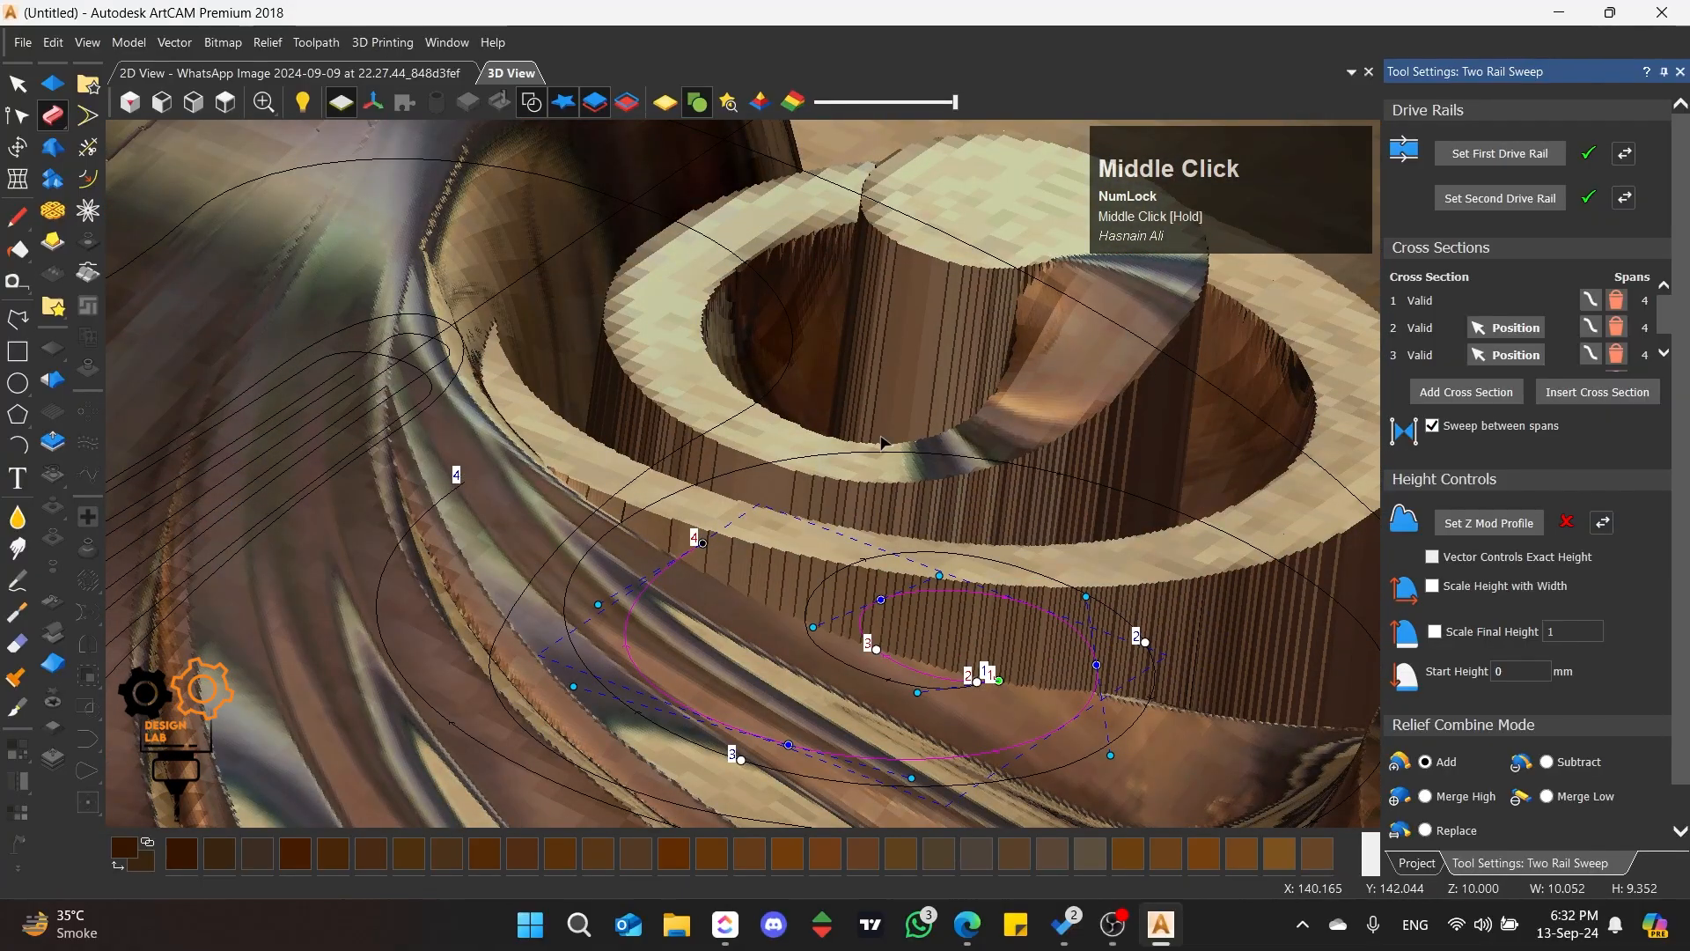
scroll(1075, 352, down, 3)
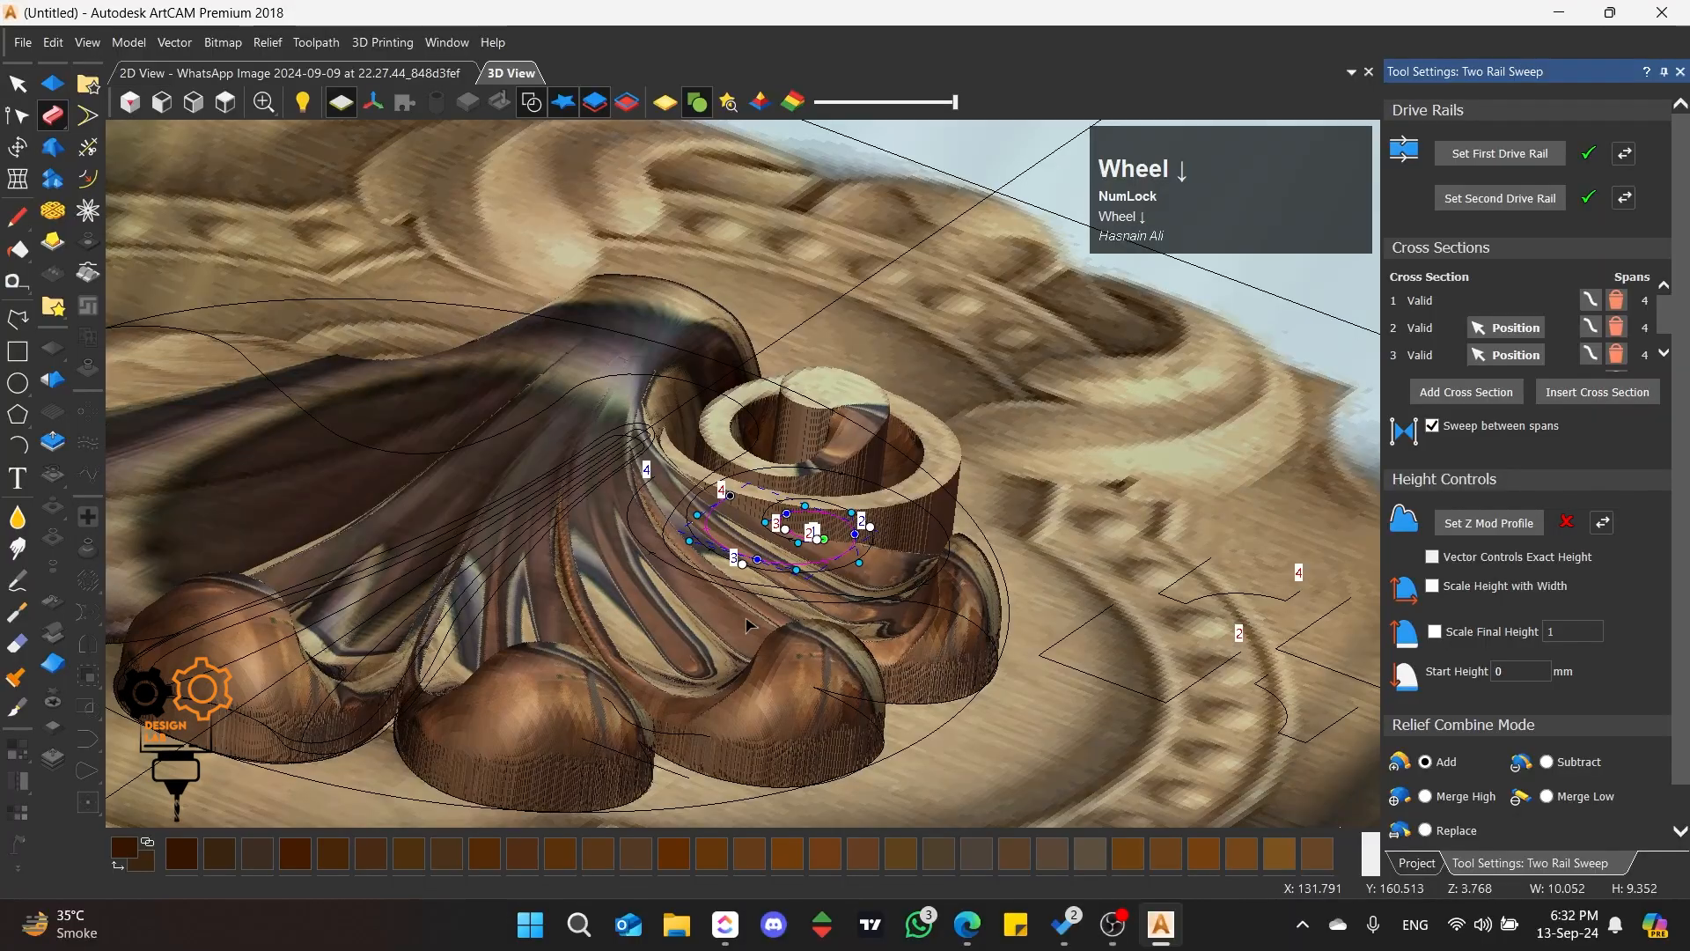
middle_drag(945, 377, 772, 480)
scroll(799, 676, up, 3)
scroll(757, 588, up, 2)
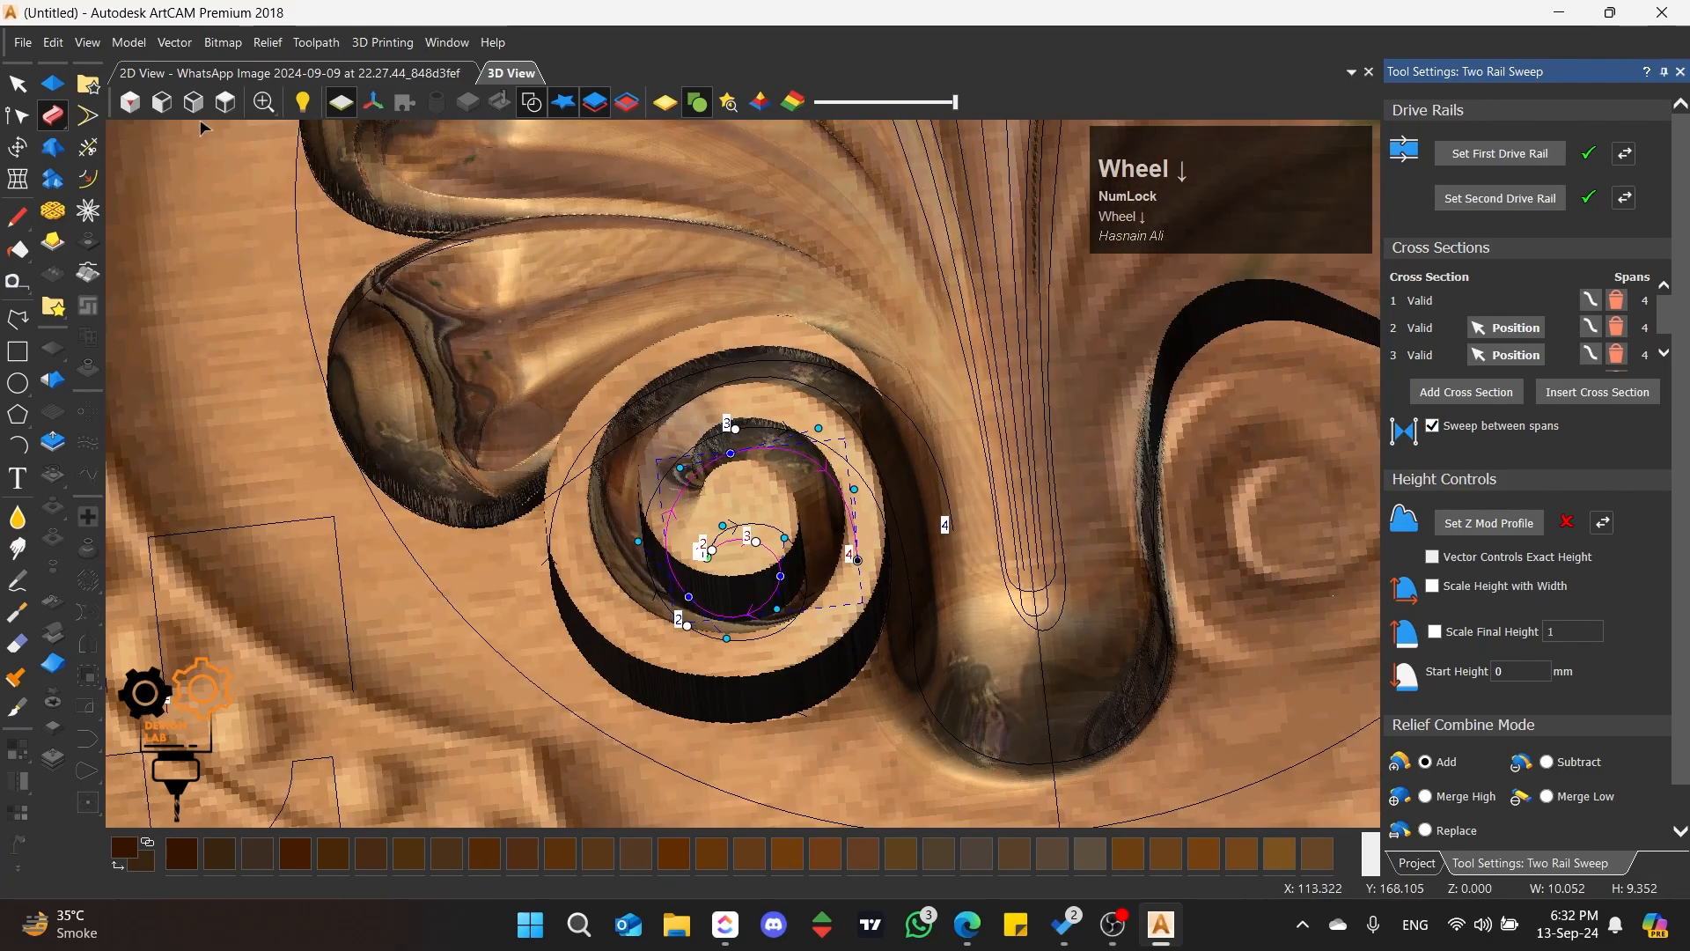
Step: Return to the top view and move the lower curved profile so its lower-right corner snaps to the adjacent rectangle's lower-left corner
click(222, 111)
scroll(433, 578, up, 5)
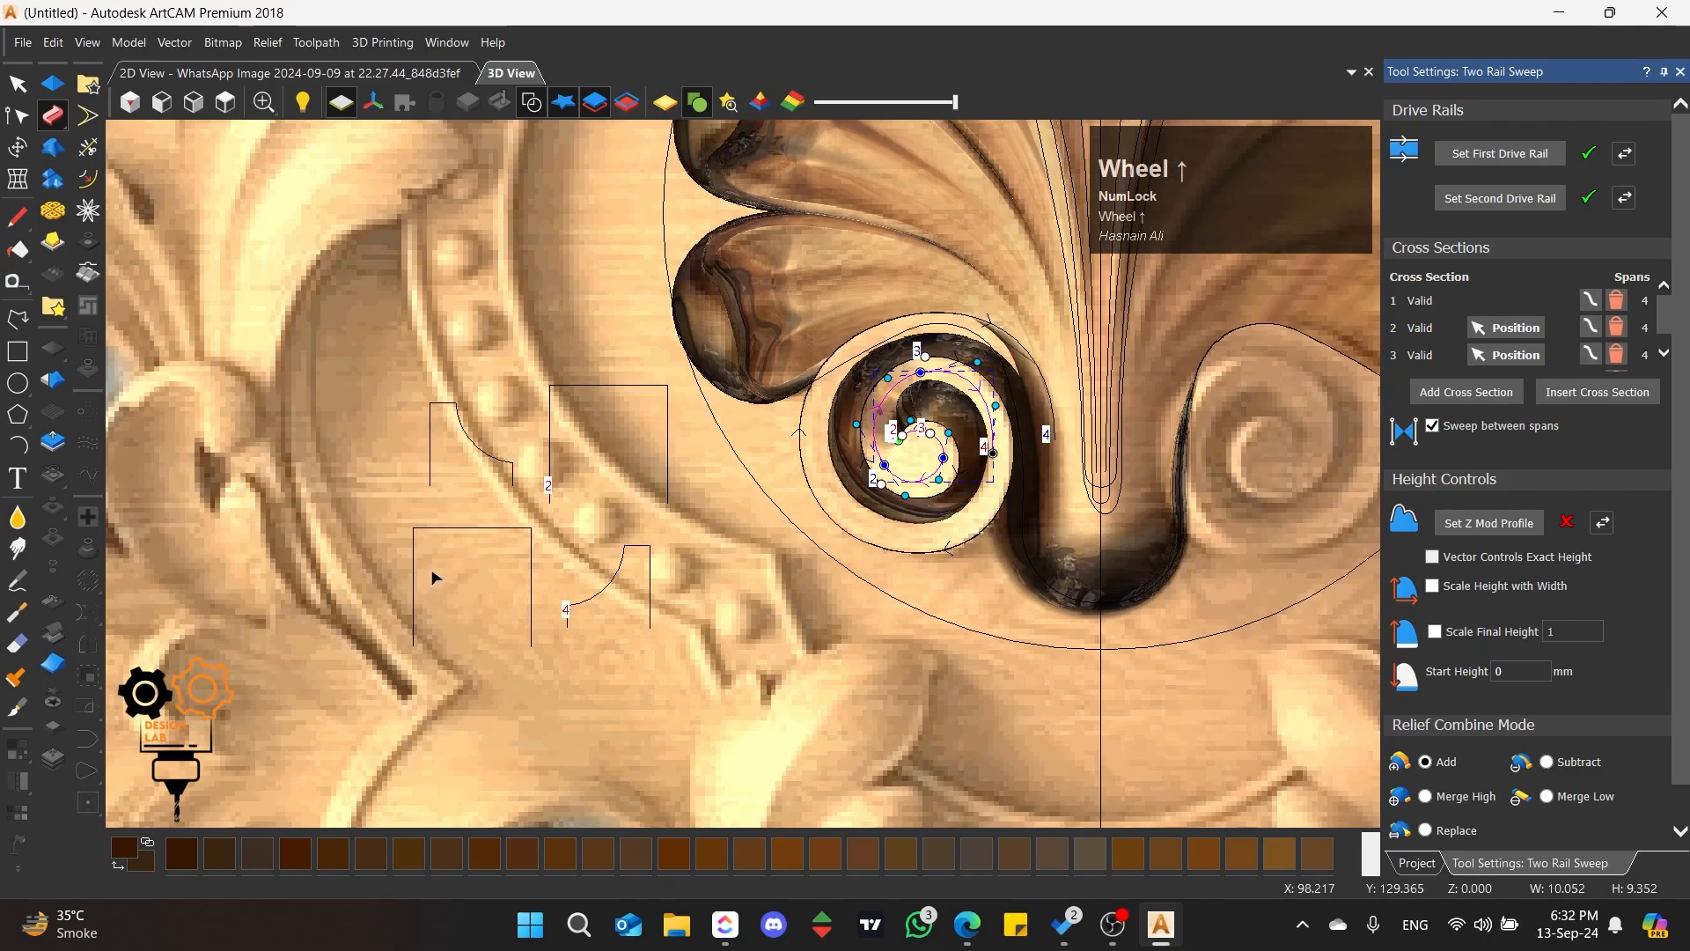
scroll(506, 548, up, 2)
drag(763, 538, 599, 689)
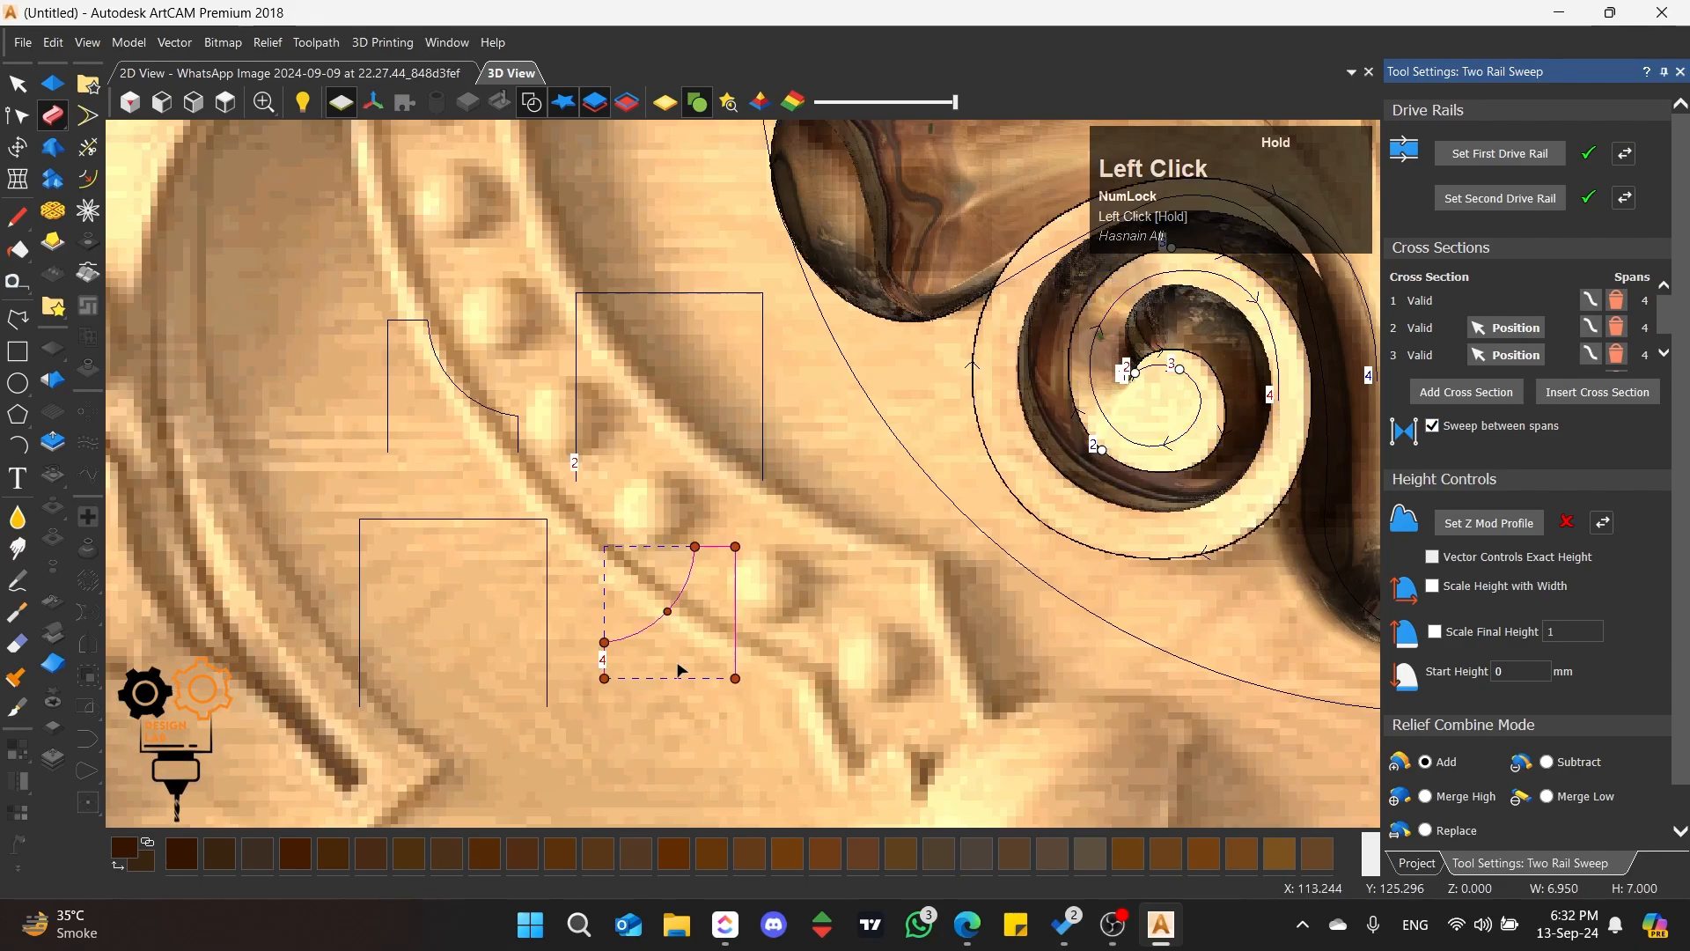
drag(732, 678, 575, 480)
scroll(576, 481, up, 3)
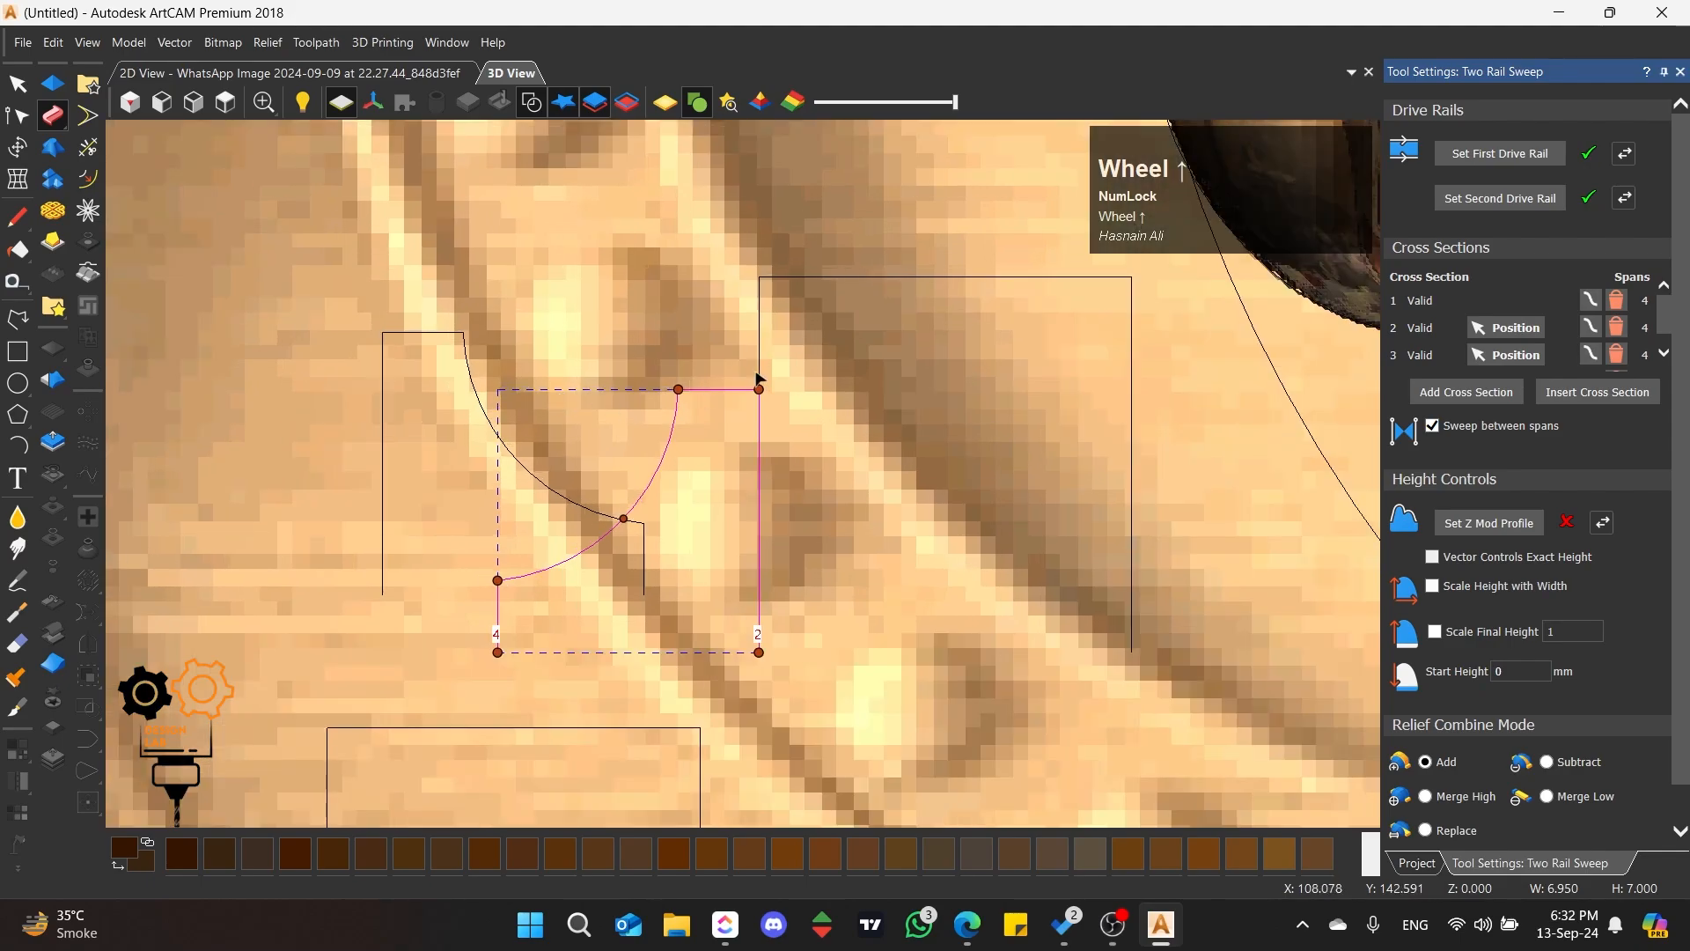
Step: Reshape the curved profile, raising its top edge to the rectangle's 10 mm height and extending its outer end to about 10.9 mm width
click(758, 378)
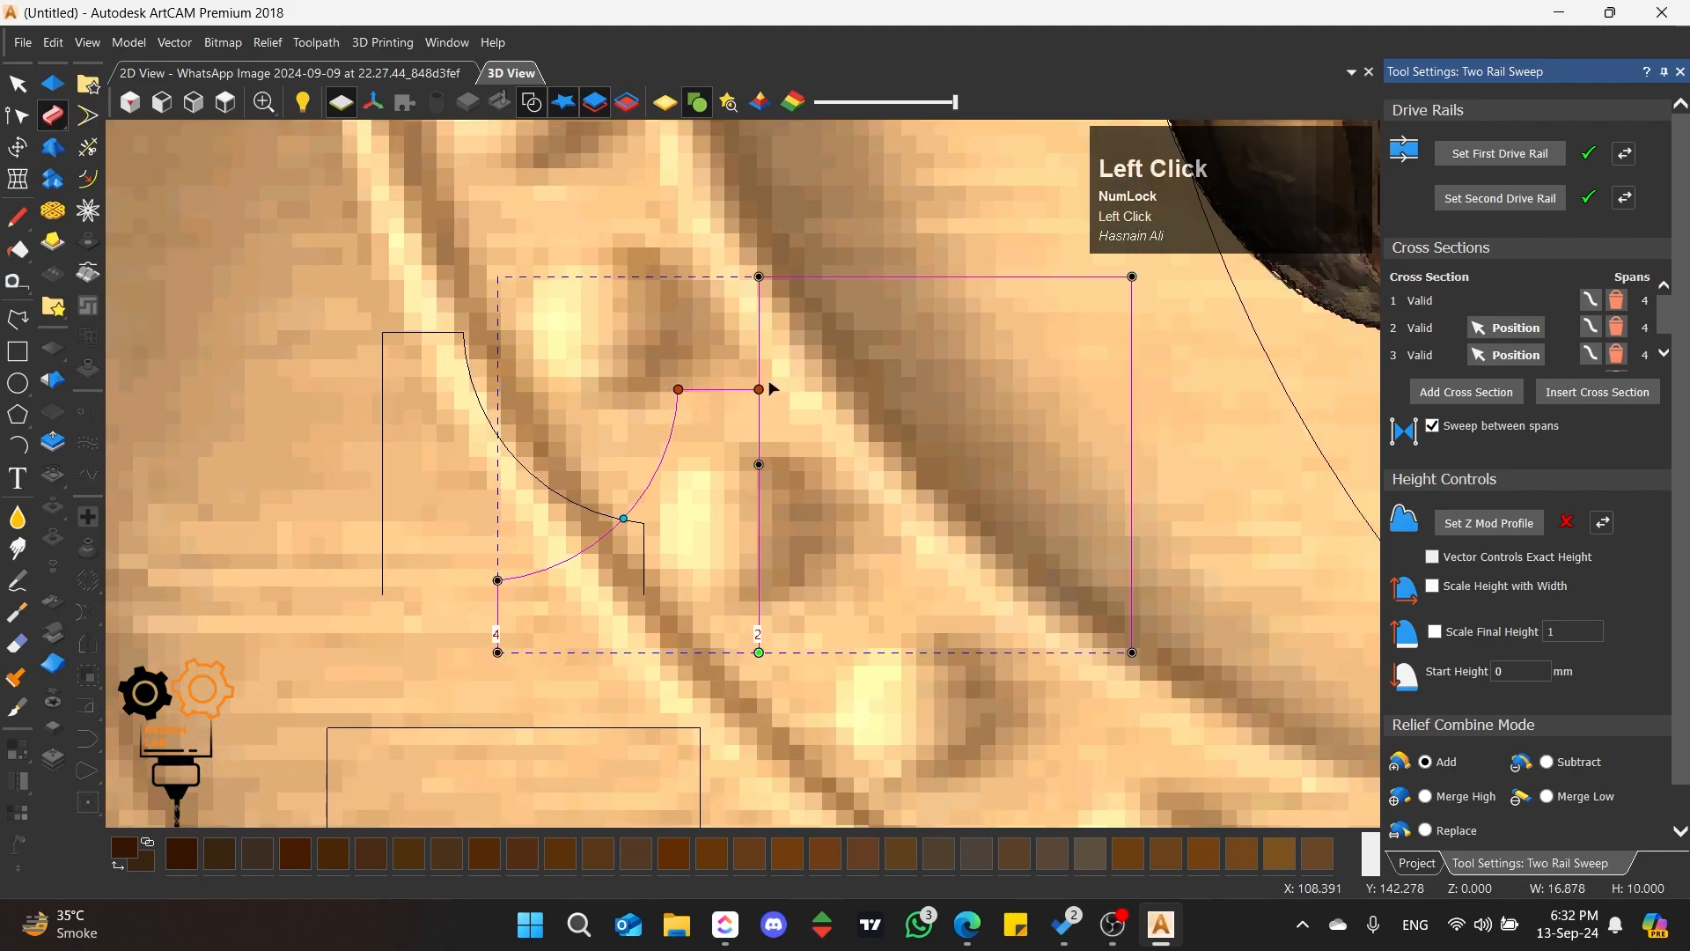
drag(769, 384, 759, 278)
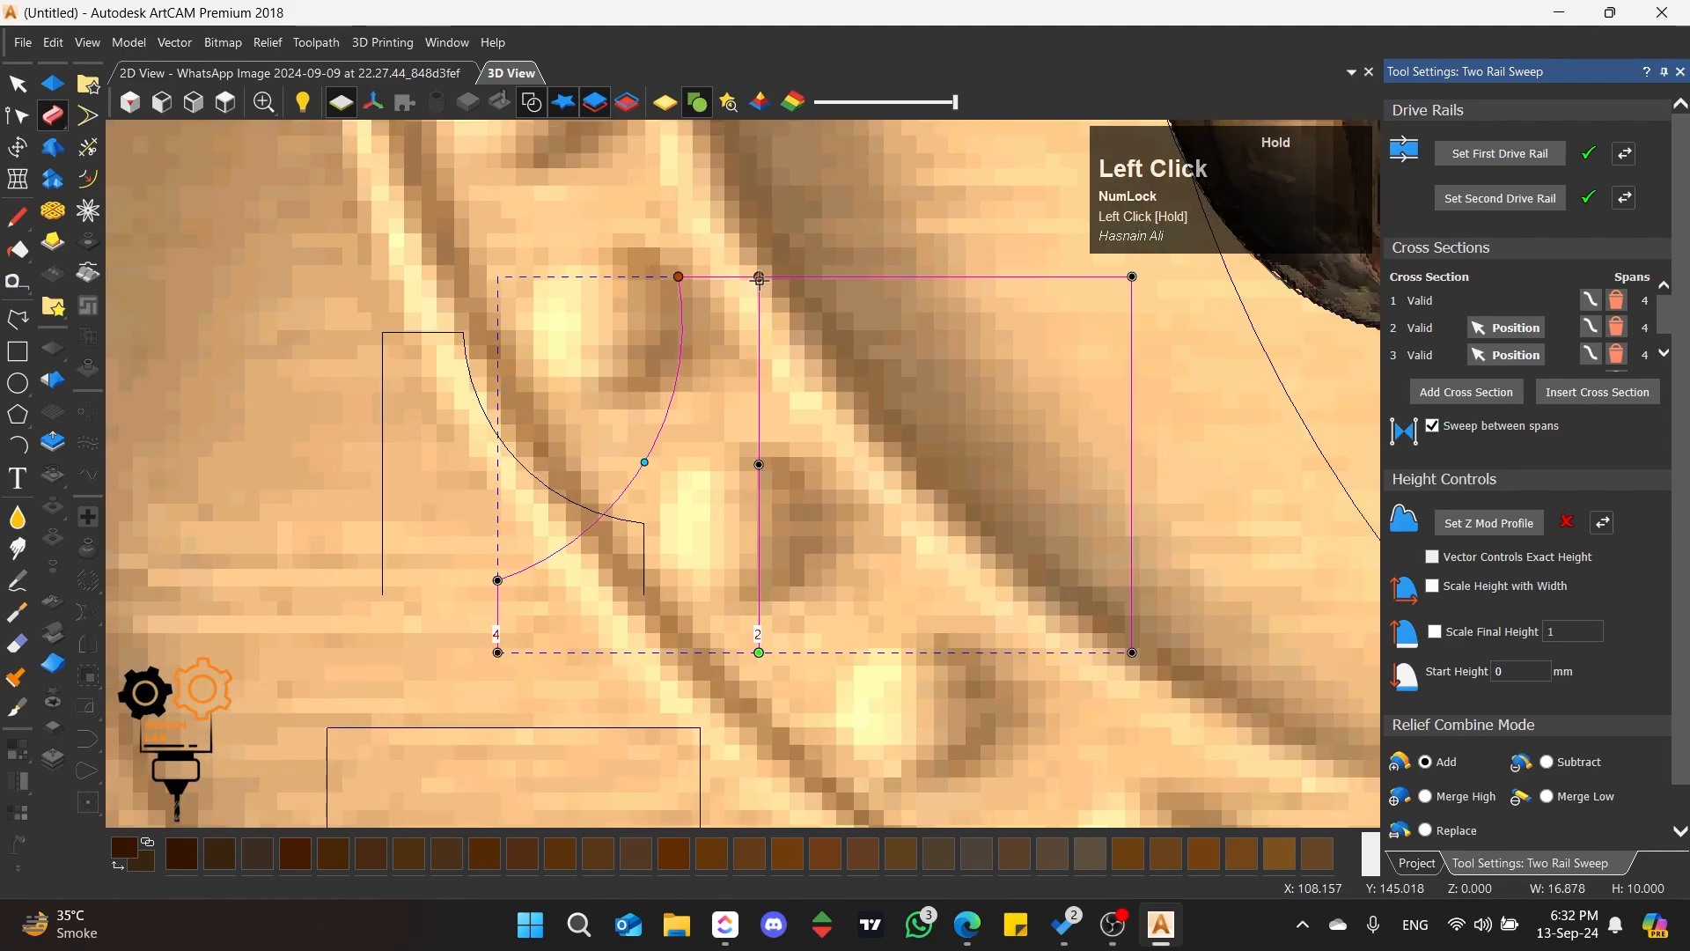
mouse_move(487, 562)
mouse_down()
mouse_move(528, 681)
mouse_move(349, 653)
mouse_up()
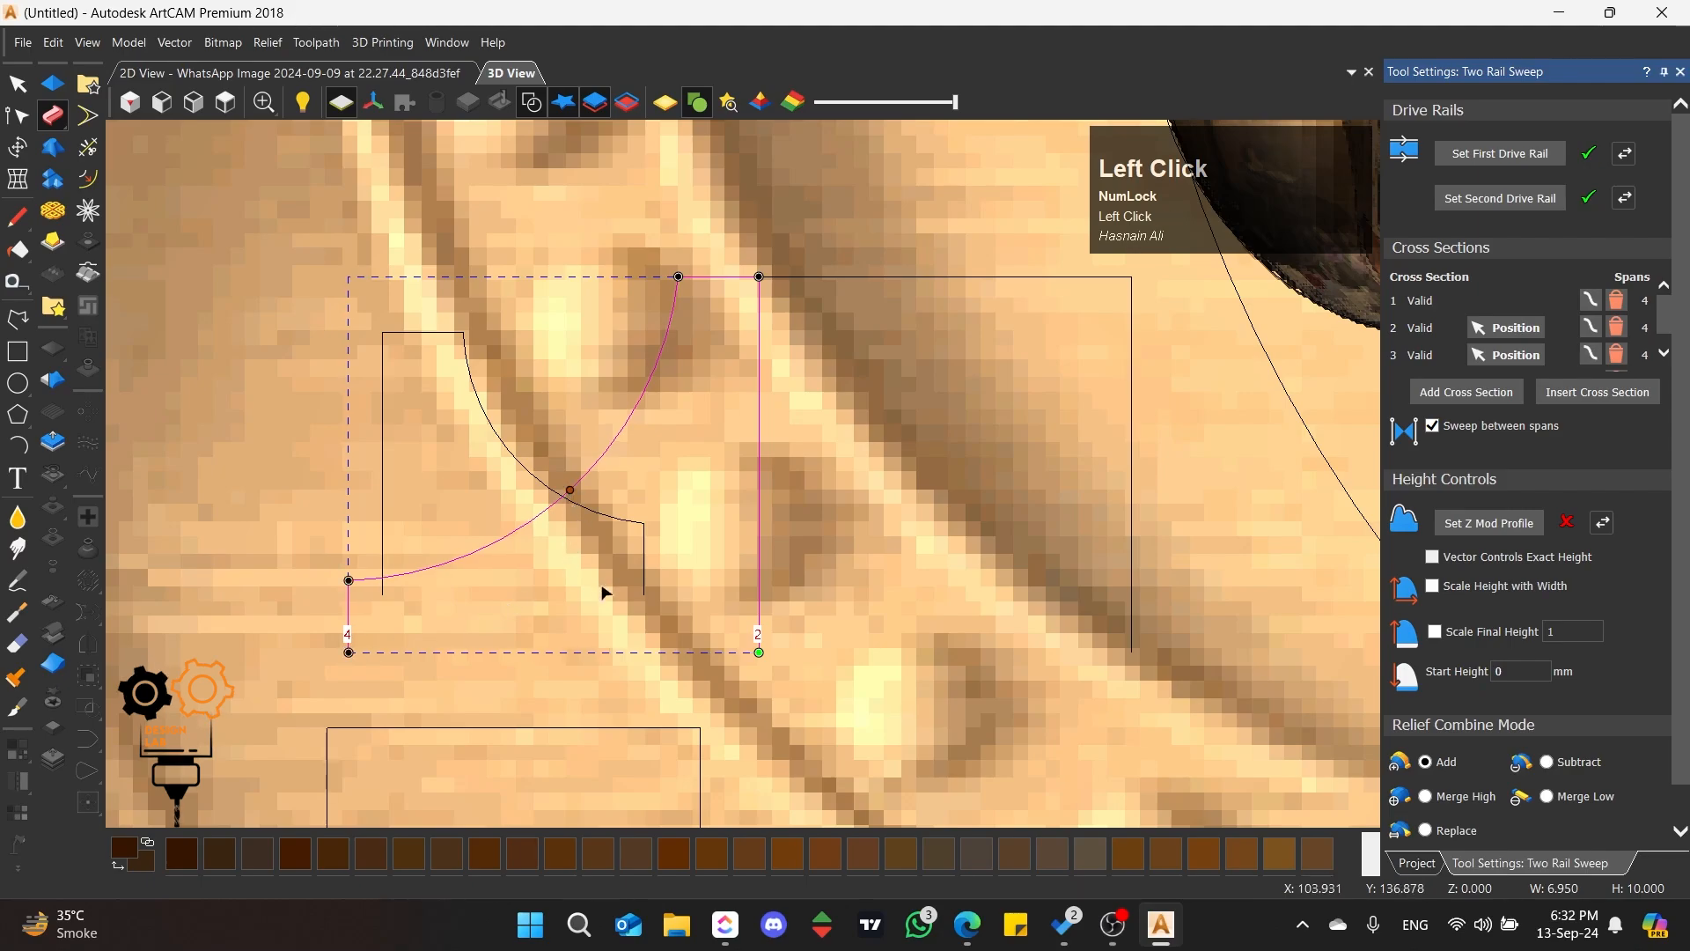
Step: Try the third cross section at the upper-left of the outer rail's inner turn
scroll(531, 623, down, 5)
scroll(889, 511, up, 5)
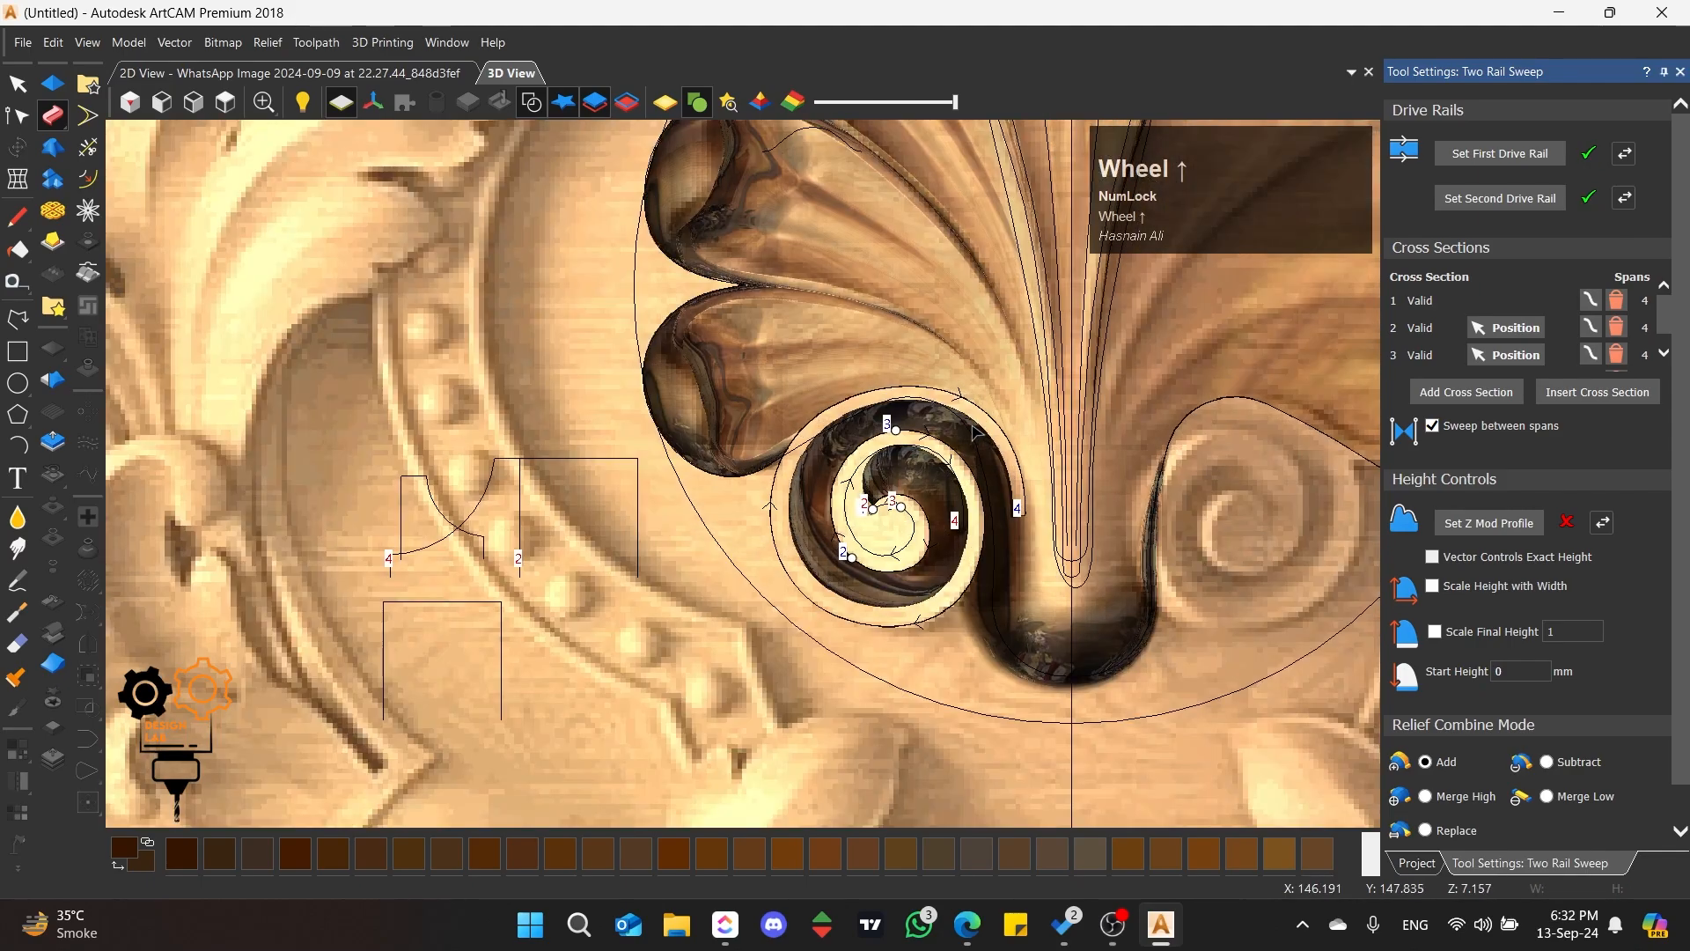
scroll(830, 479, down, 3)
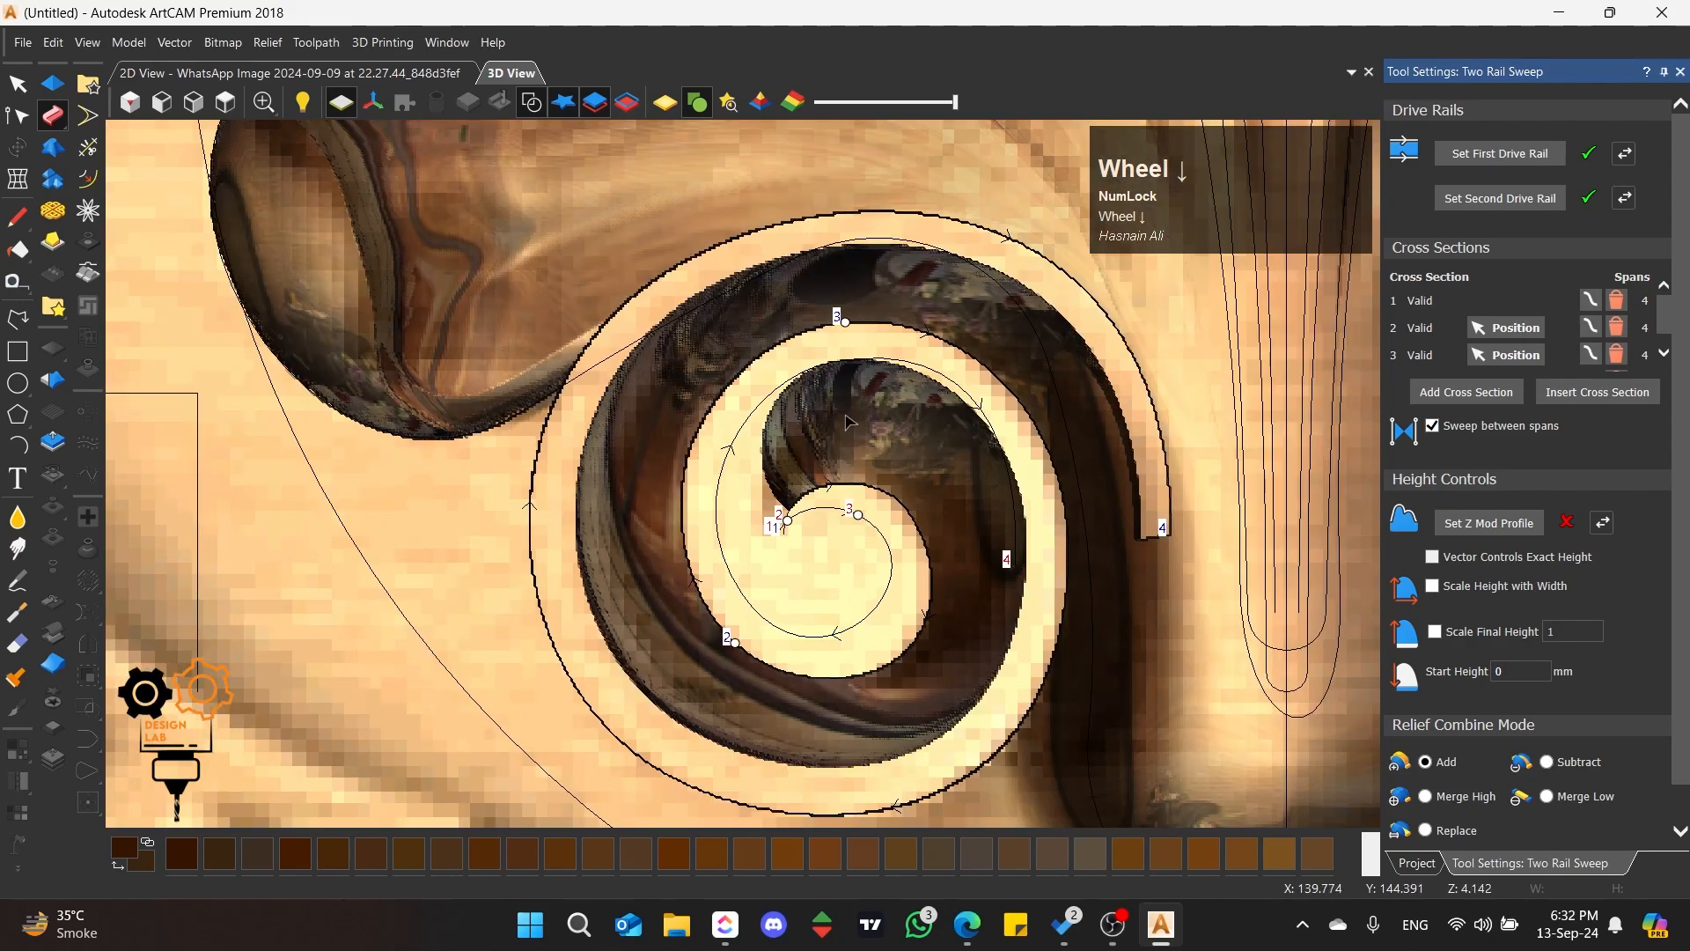
scroll(832, 406, up, 3)
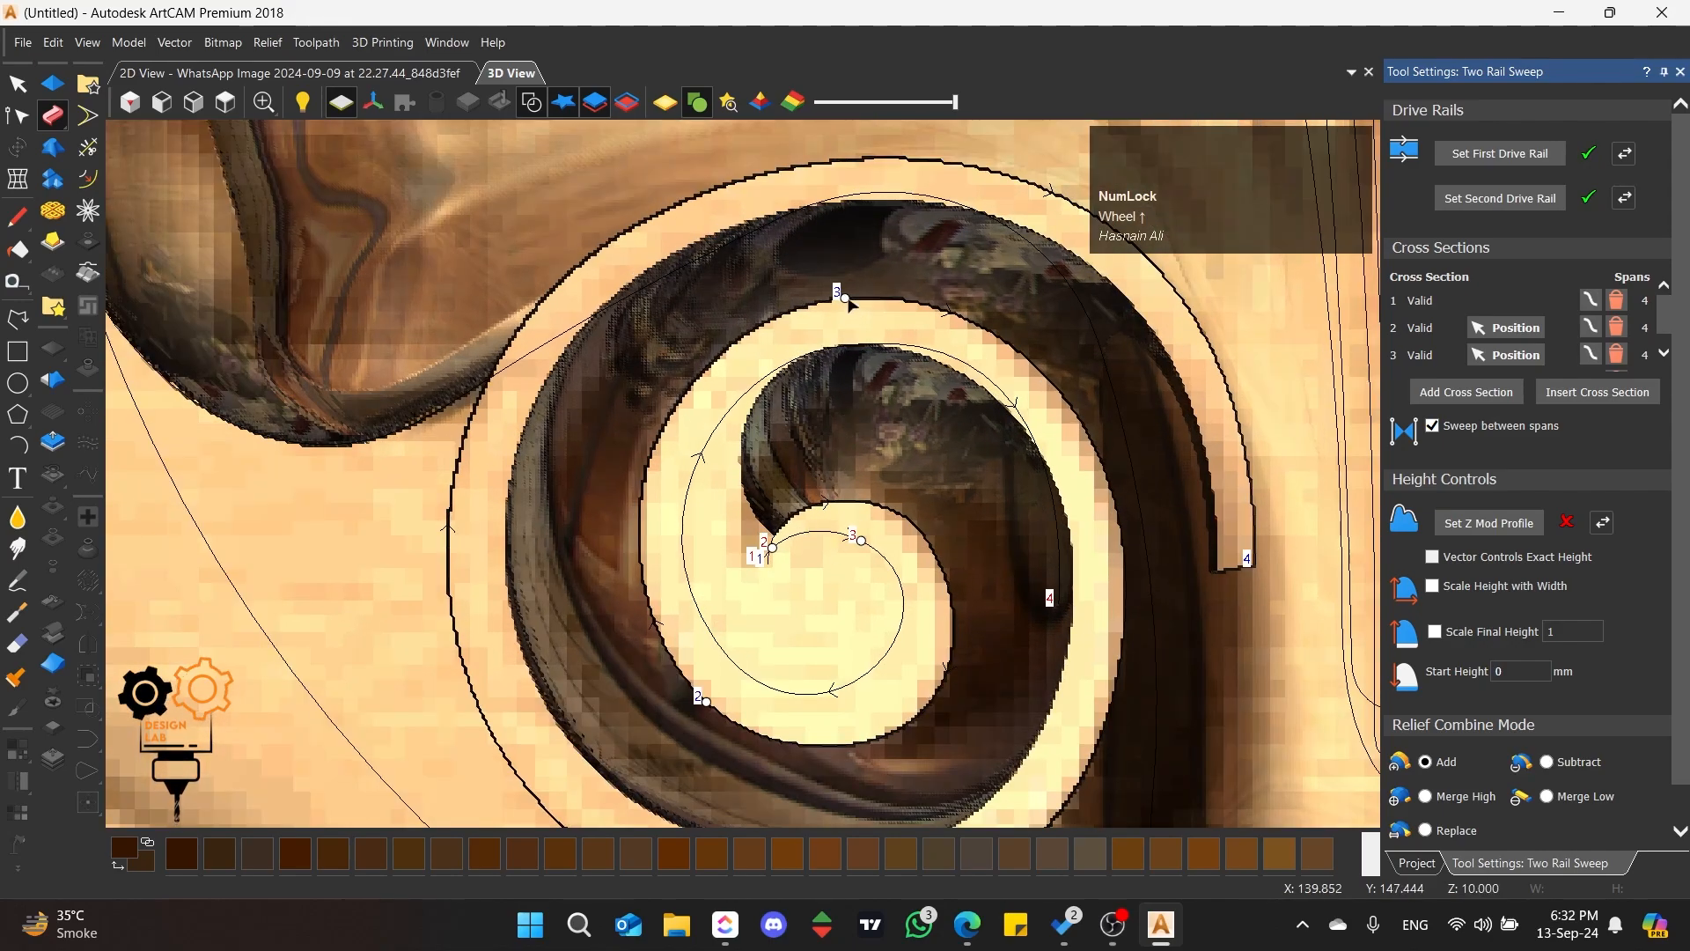
drag(847, 298, 670, 424)
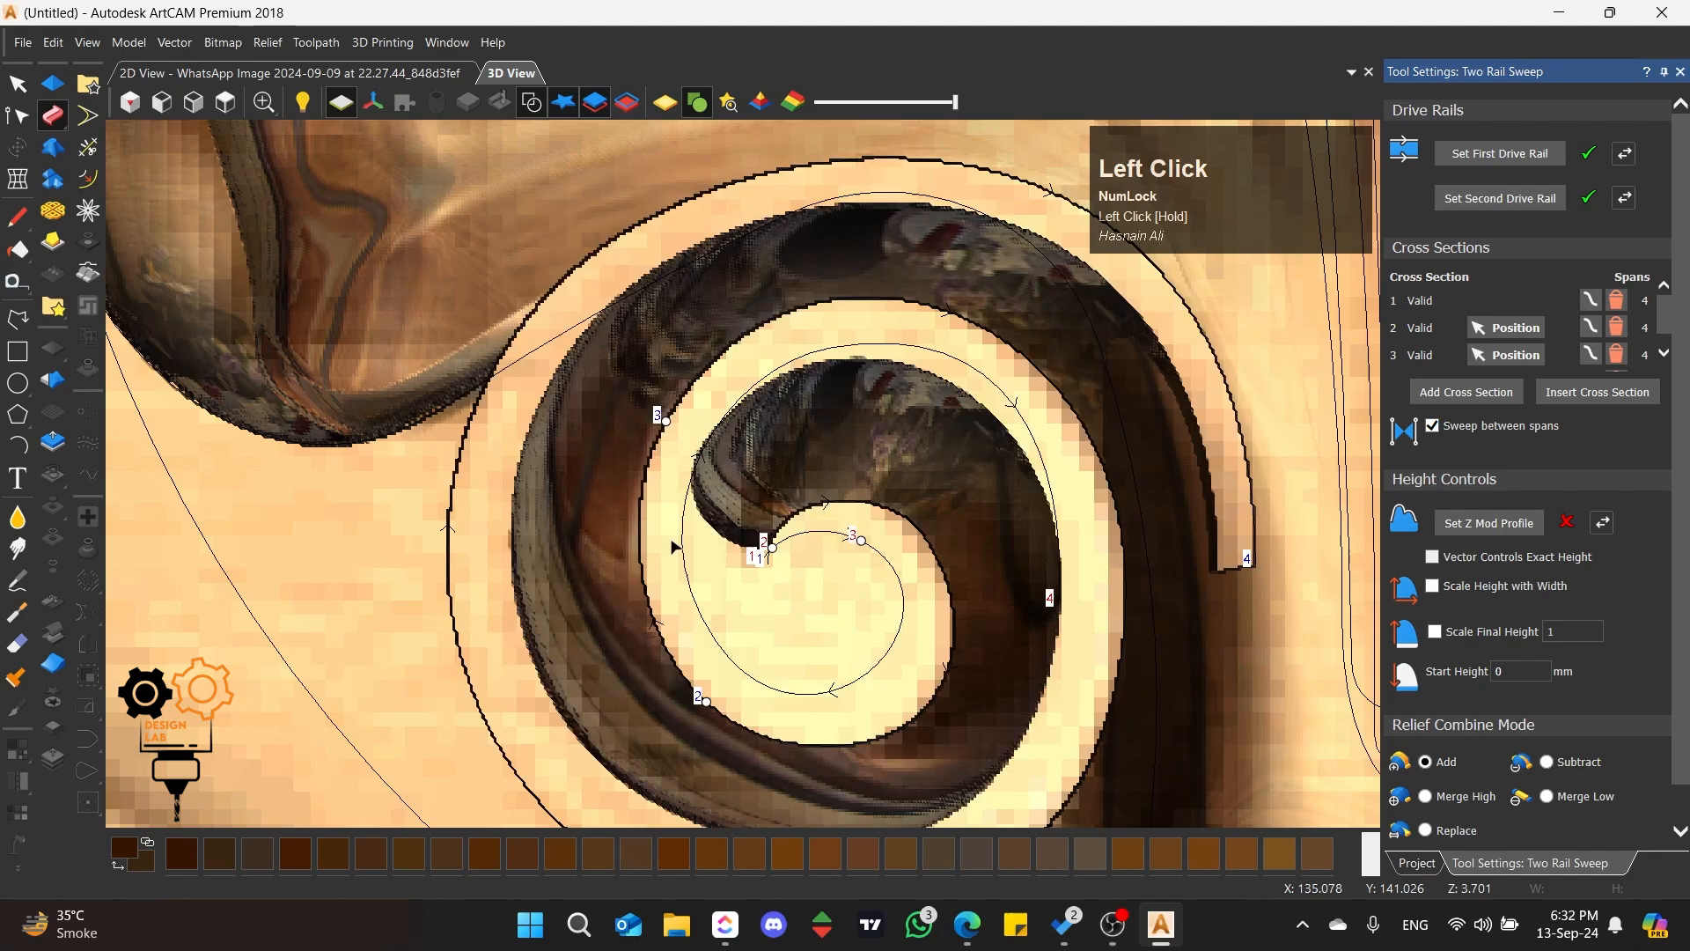
Step: Move the node where the curved profile's arc meets its top edge outward to widen the flat top
scroll(735, 467, down, 4)
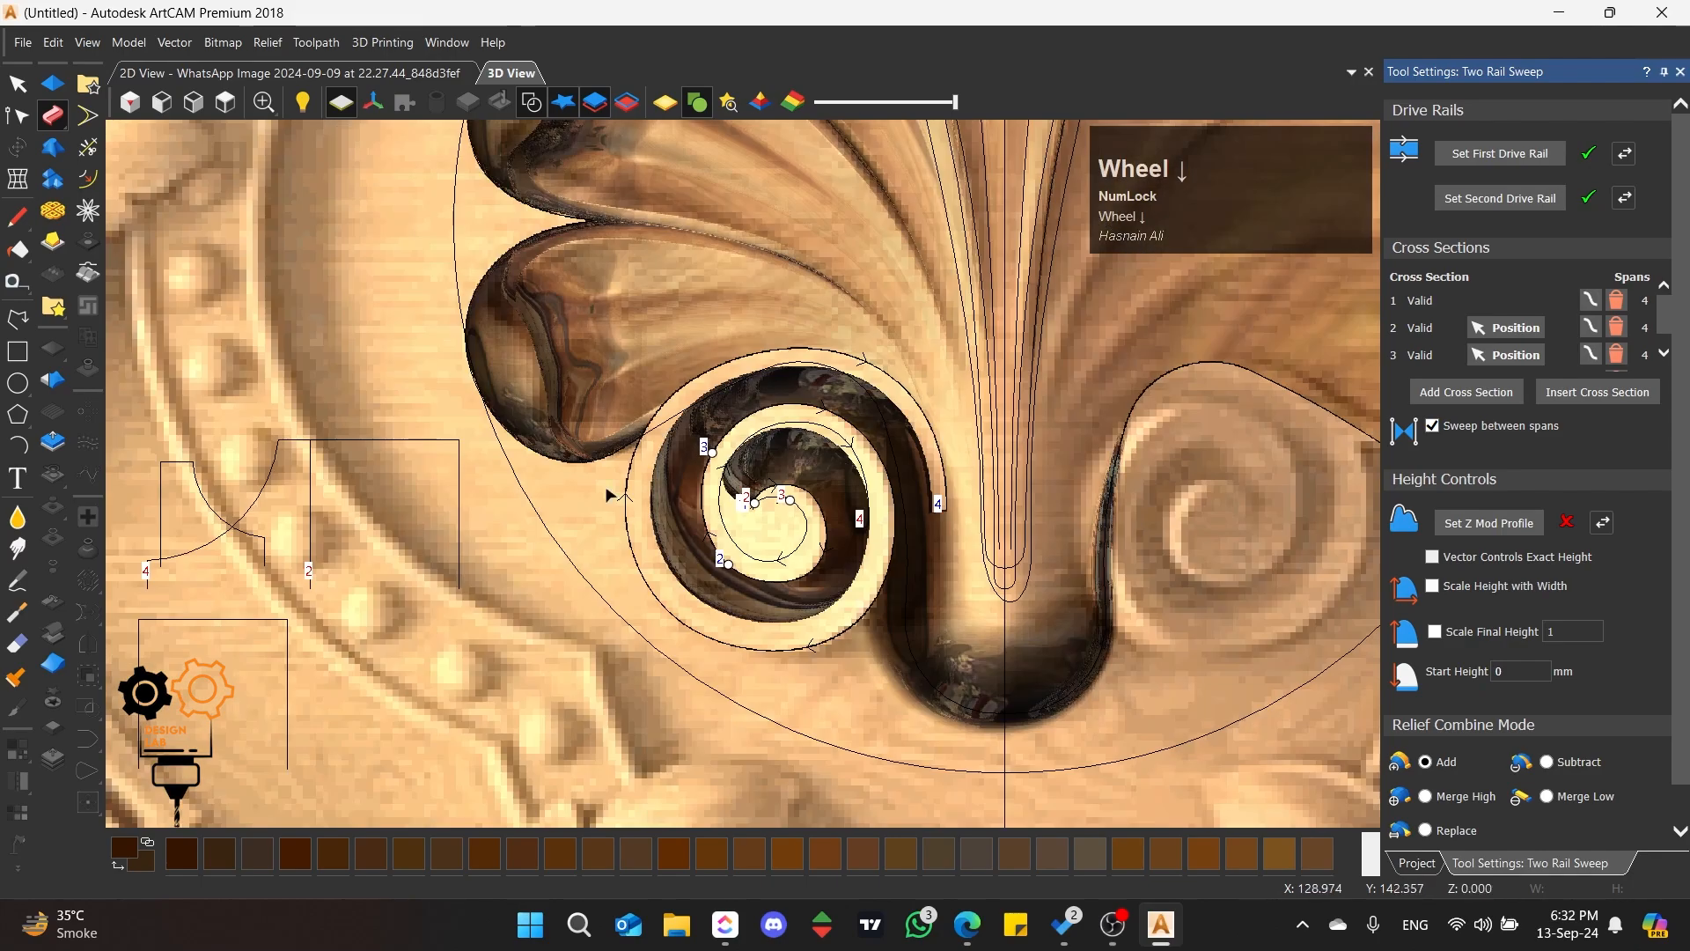
scroll(341, 512, up, 1)
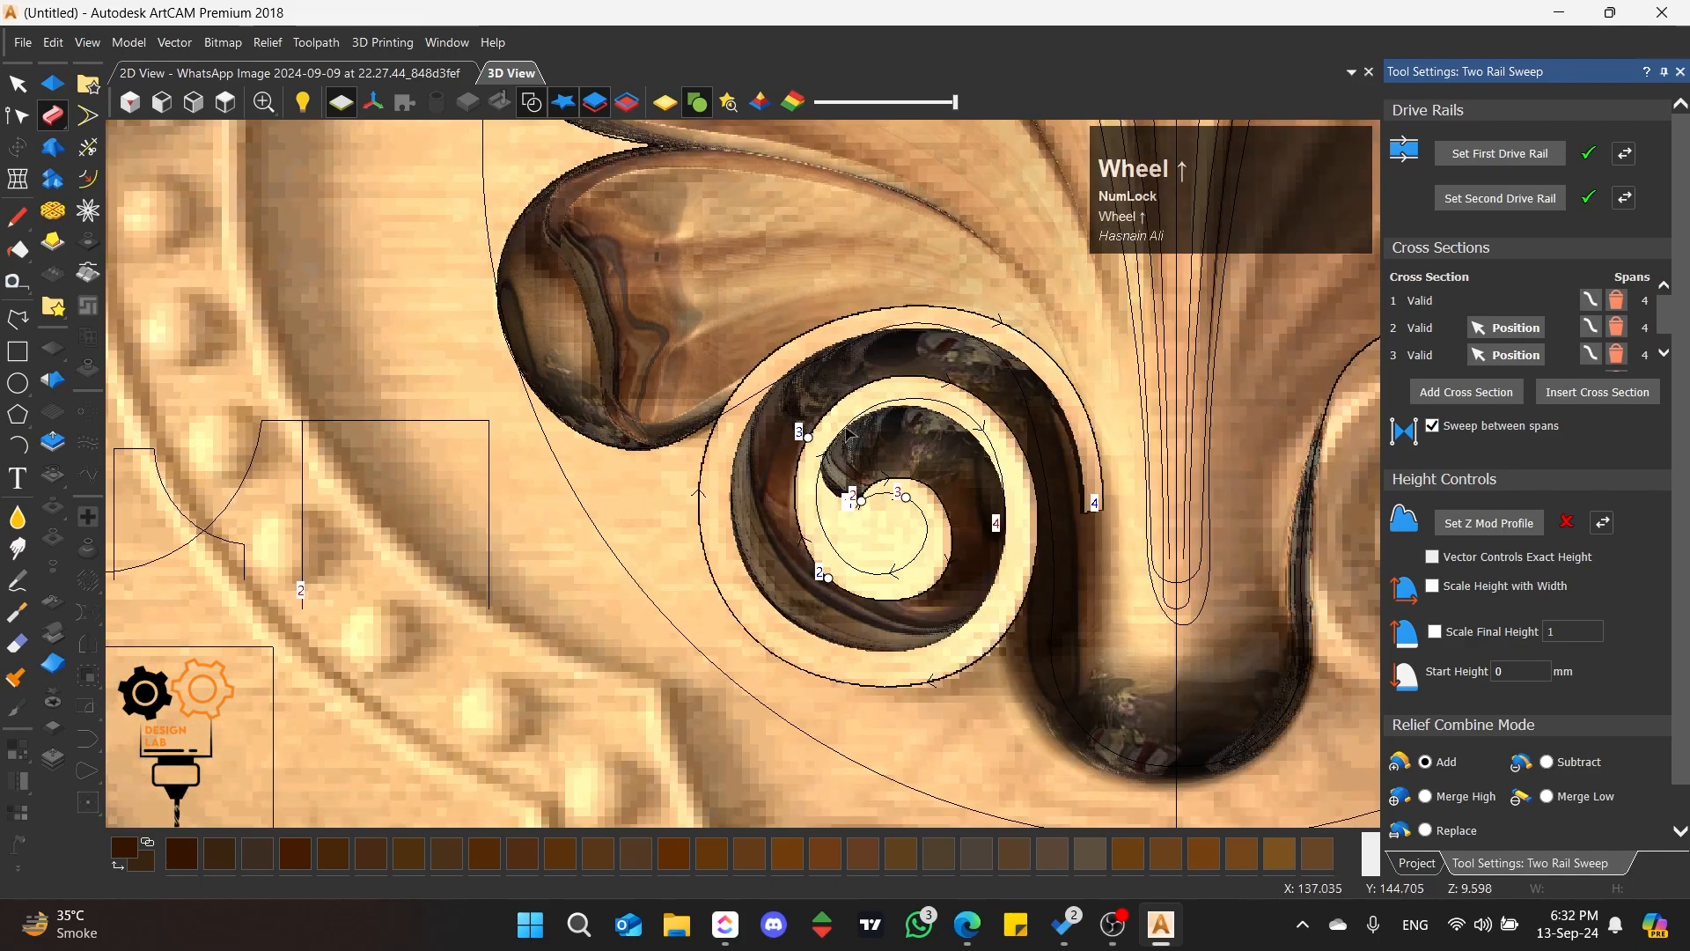
scroll(440, 460, down, 3)
scroll(382, 484, up, 2)
click(601, 456)
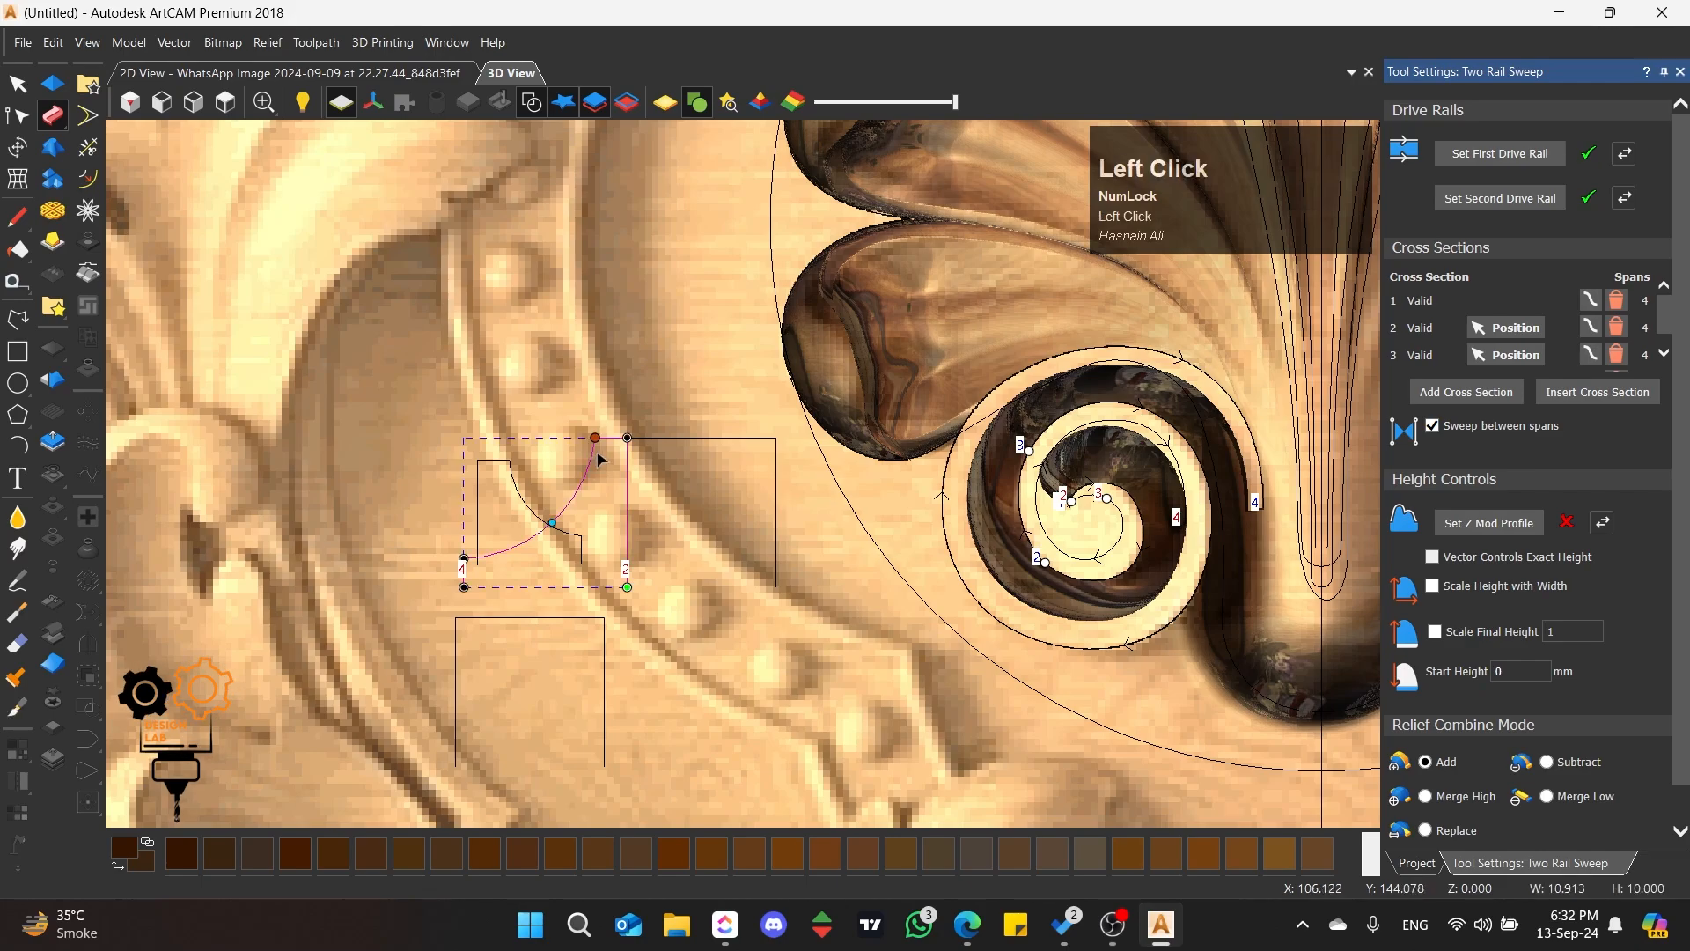
scroll(595, 447, up, 2)
drag(598, 433, 567, 437)
scroll(415, 475, down, 1)
scroll(431, 475, down, 4)
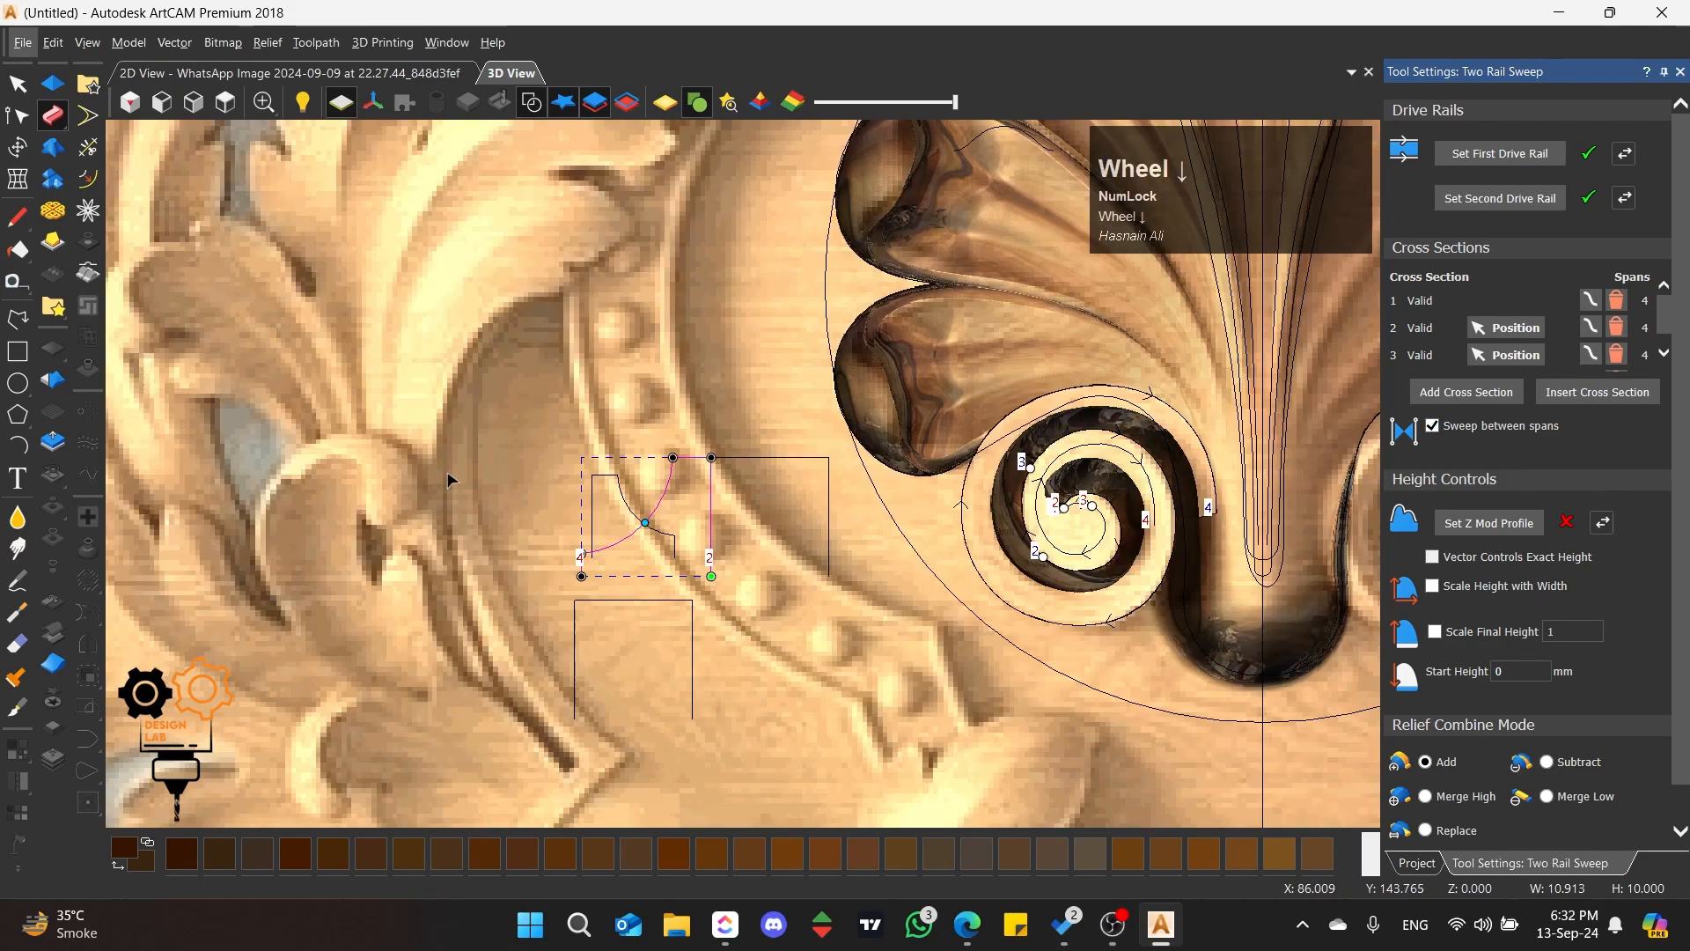
Step: Move the third cross section to the upper-right of the outer rail's inner turn and back towards the inner rail's start
scroll(903, 464, up, 2)
scroll(907, 460, up, 2)
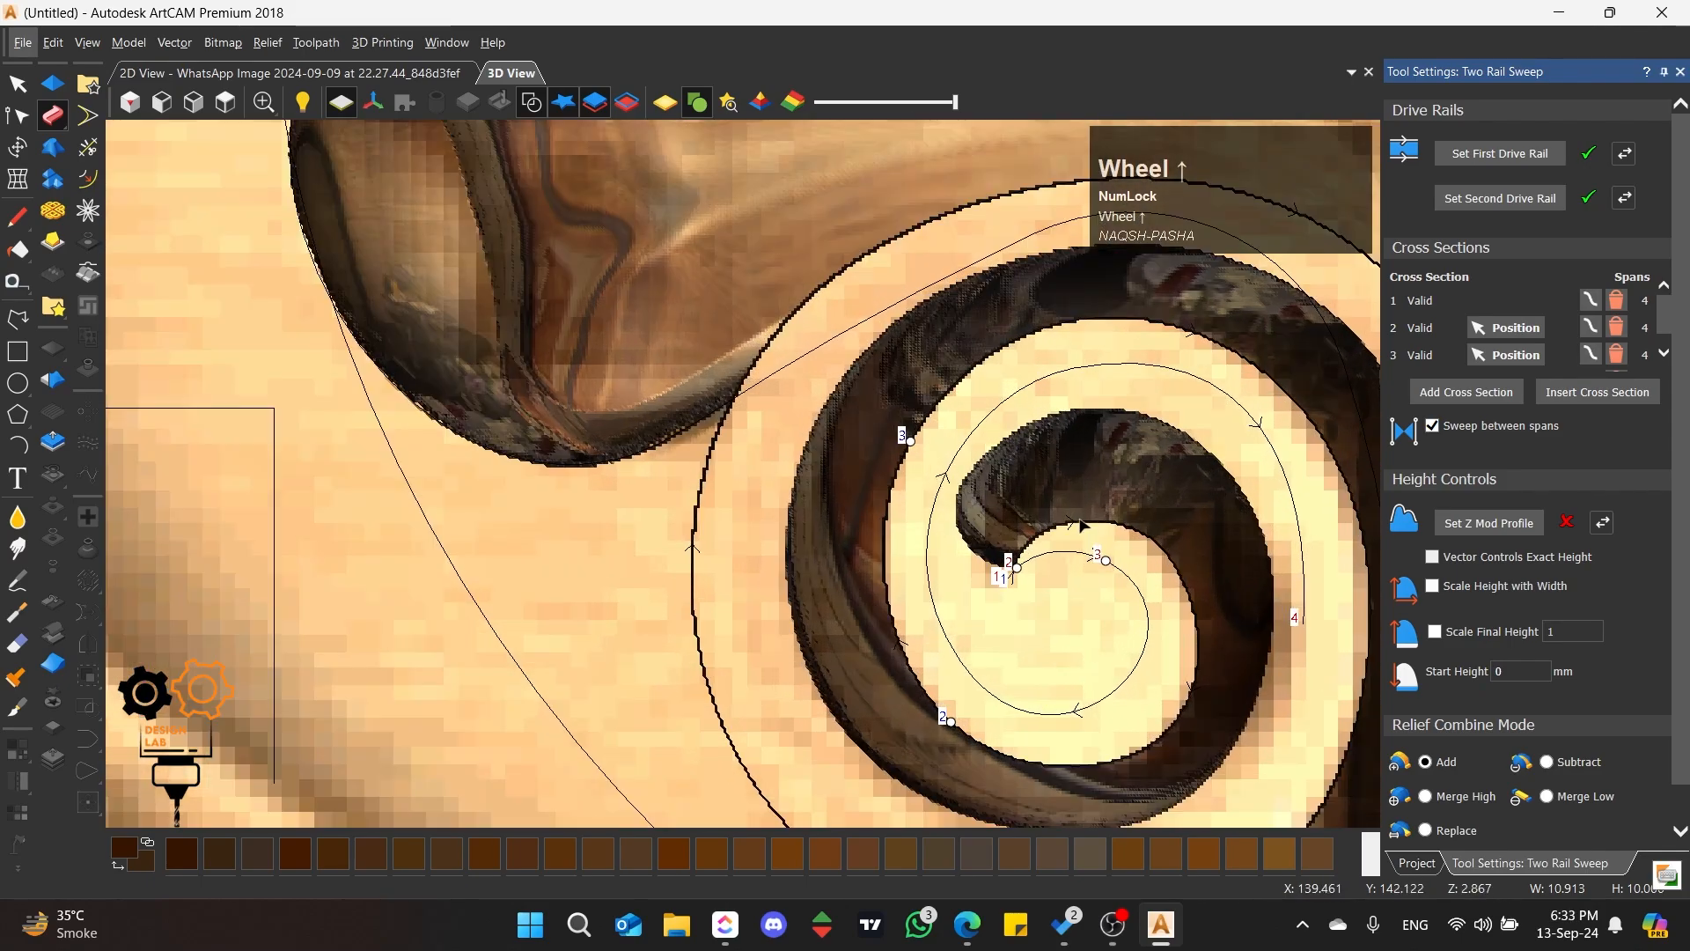
drag(911, 442, 1181, 338)
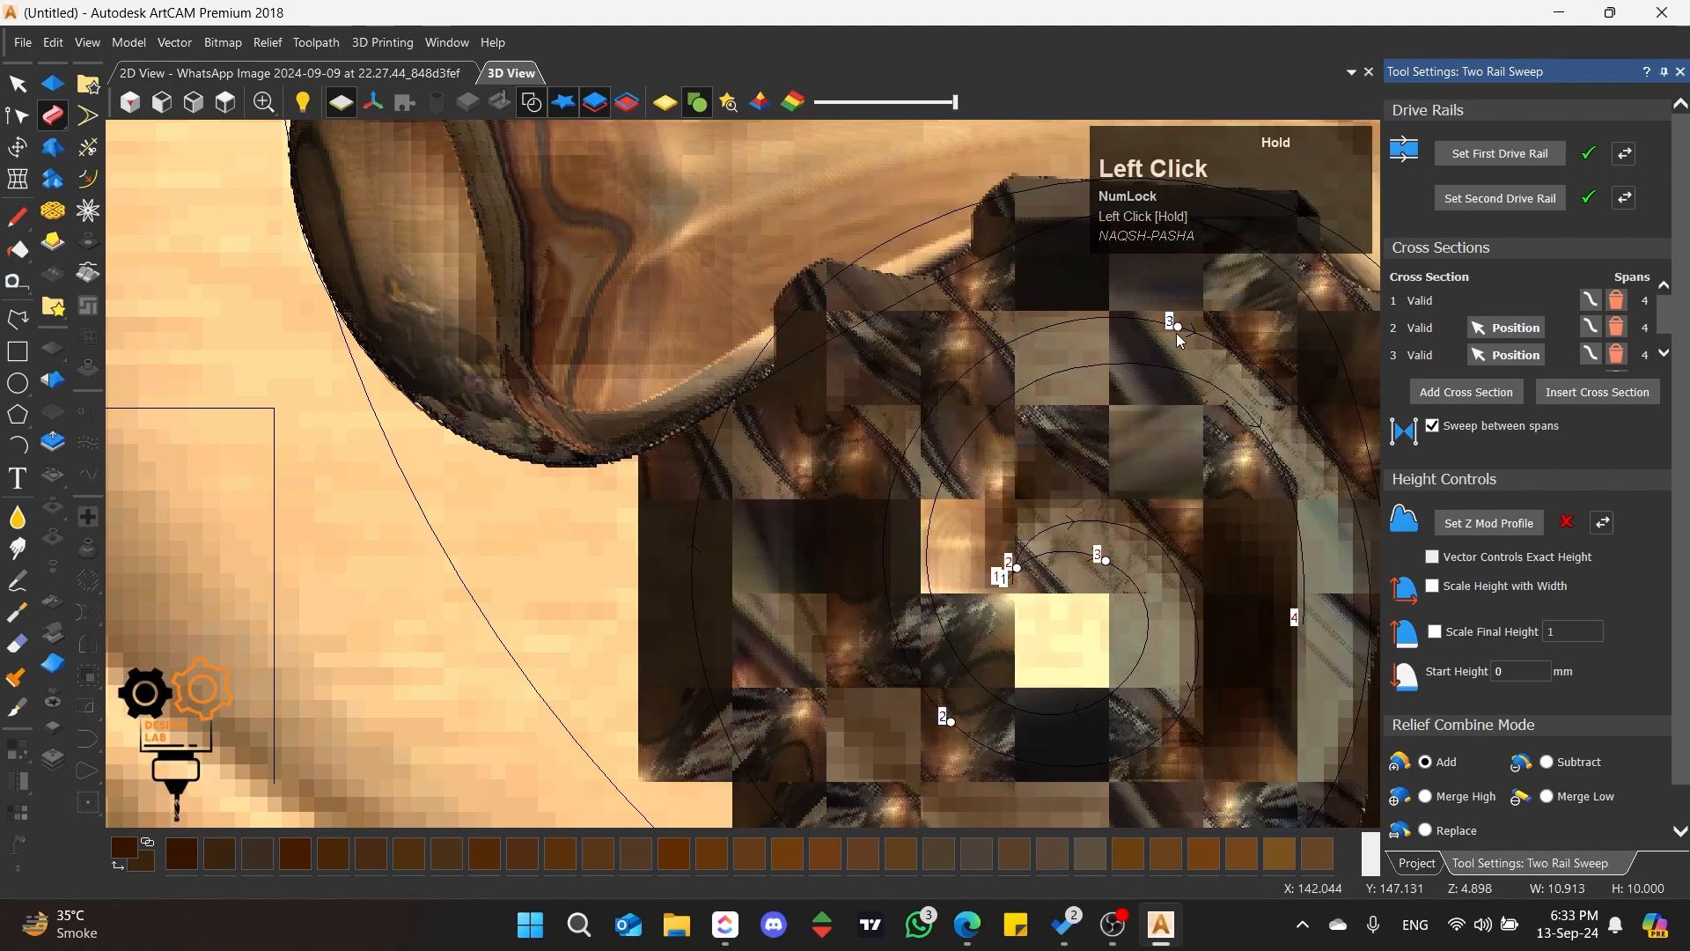
drag(1227, 404, 1249, 482)
drag(1108, 565, 1031, 561)
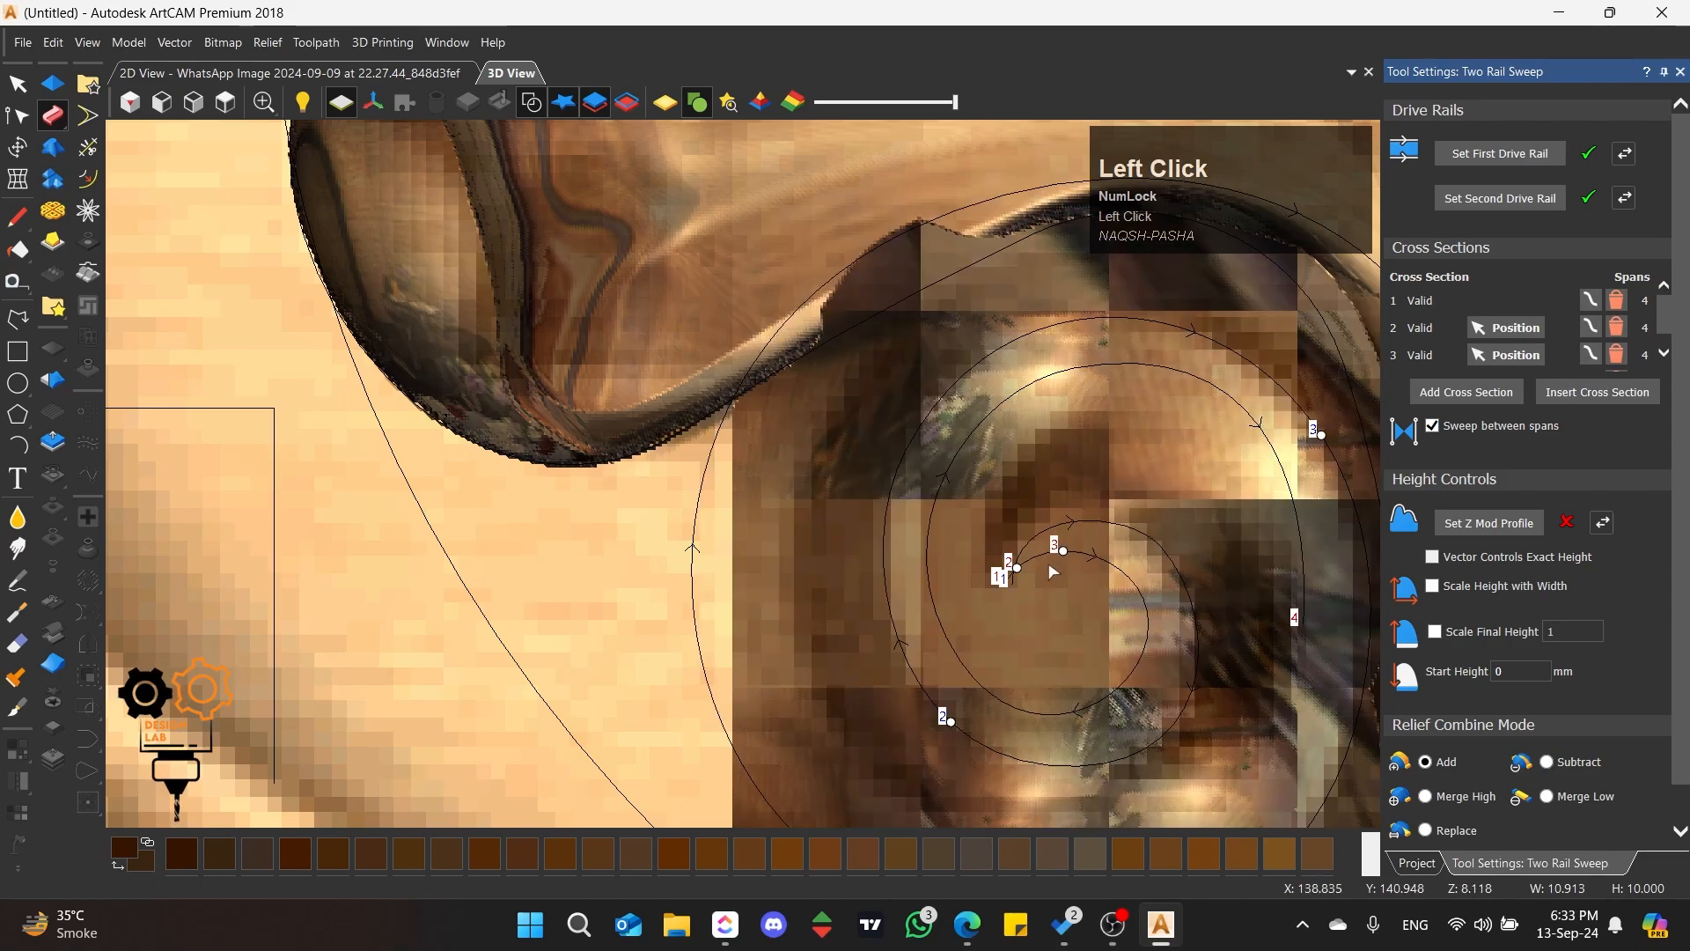
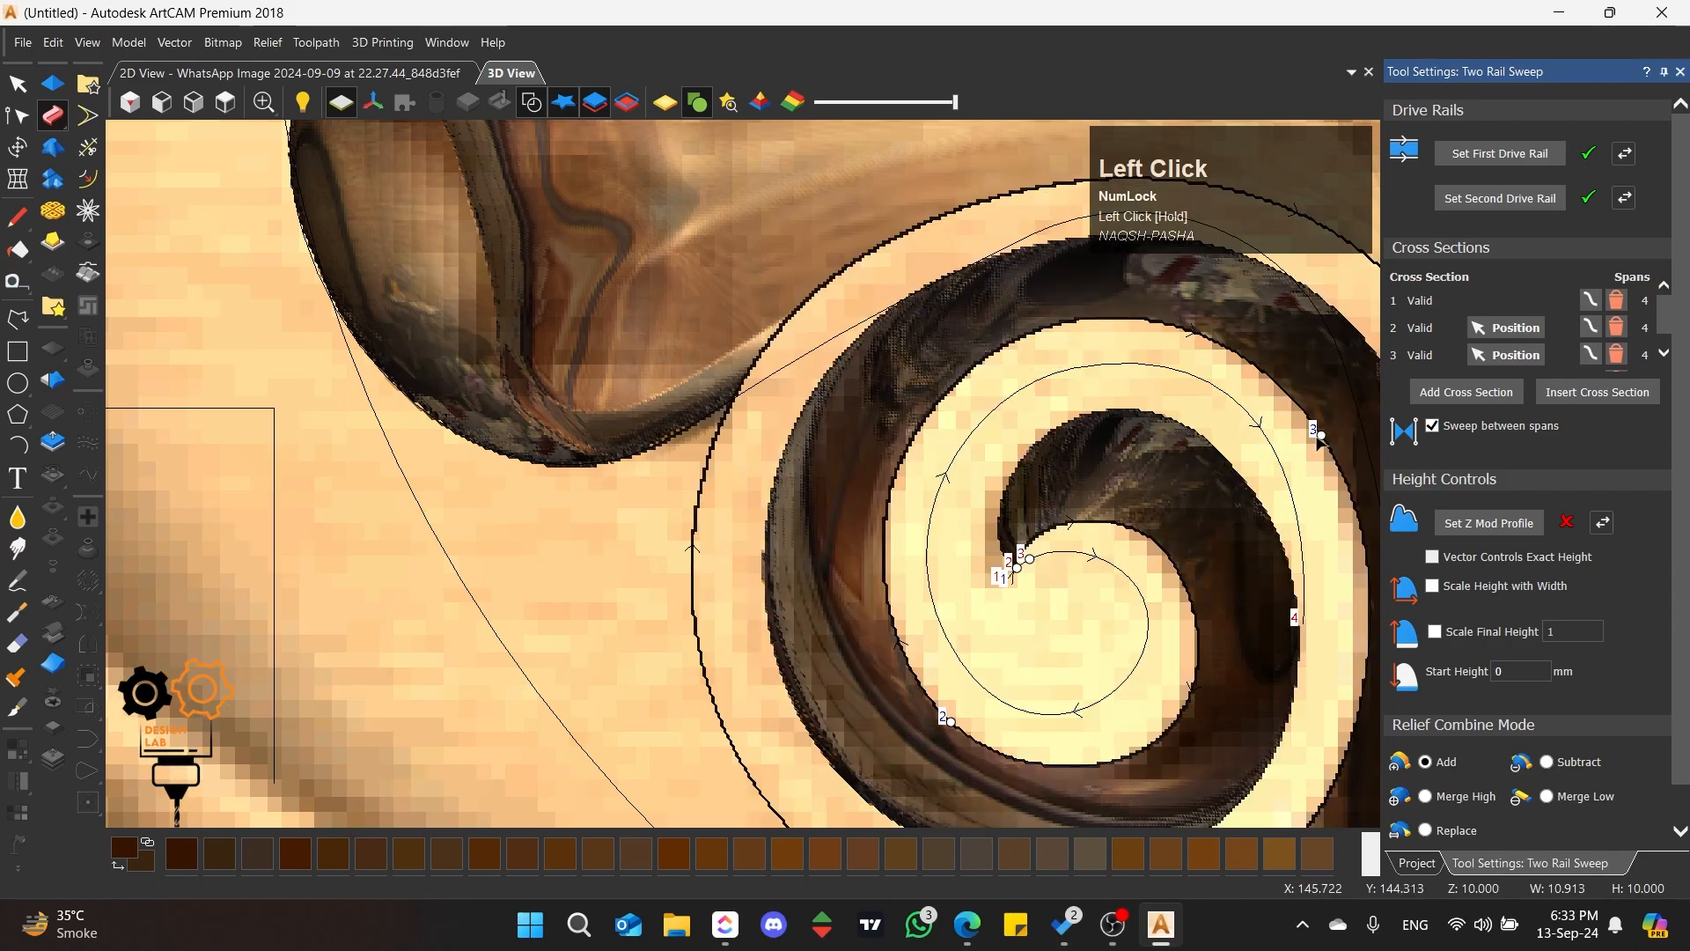
Step: Move the third cross section from the upper-right to the top of the outer rail's inner turn
drag(1294, 428, 1112, 353)
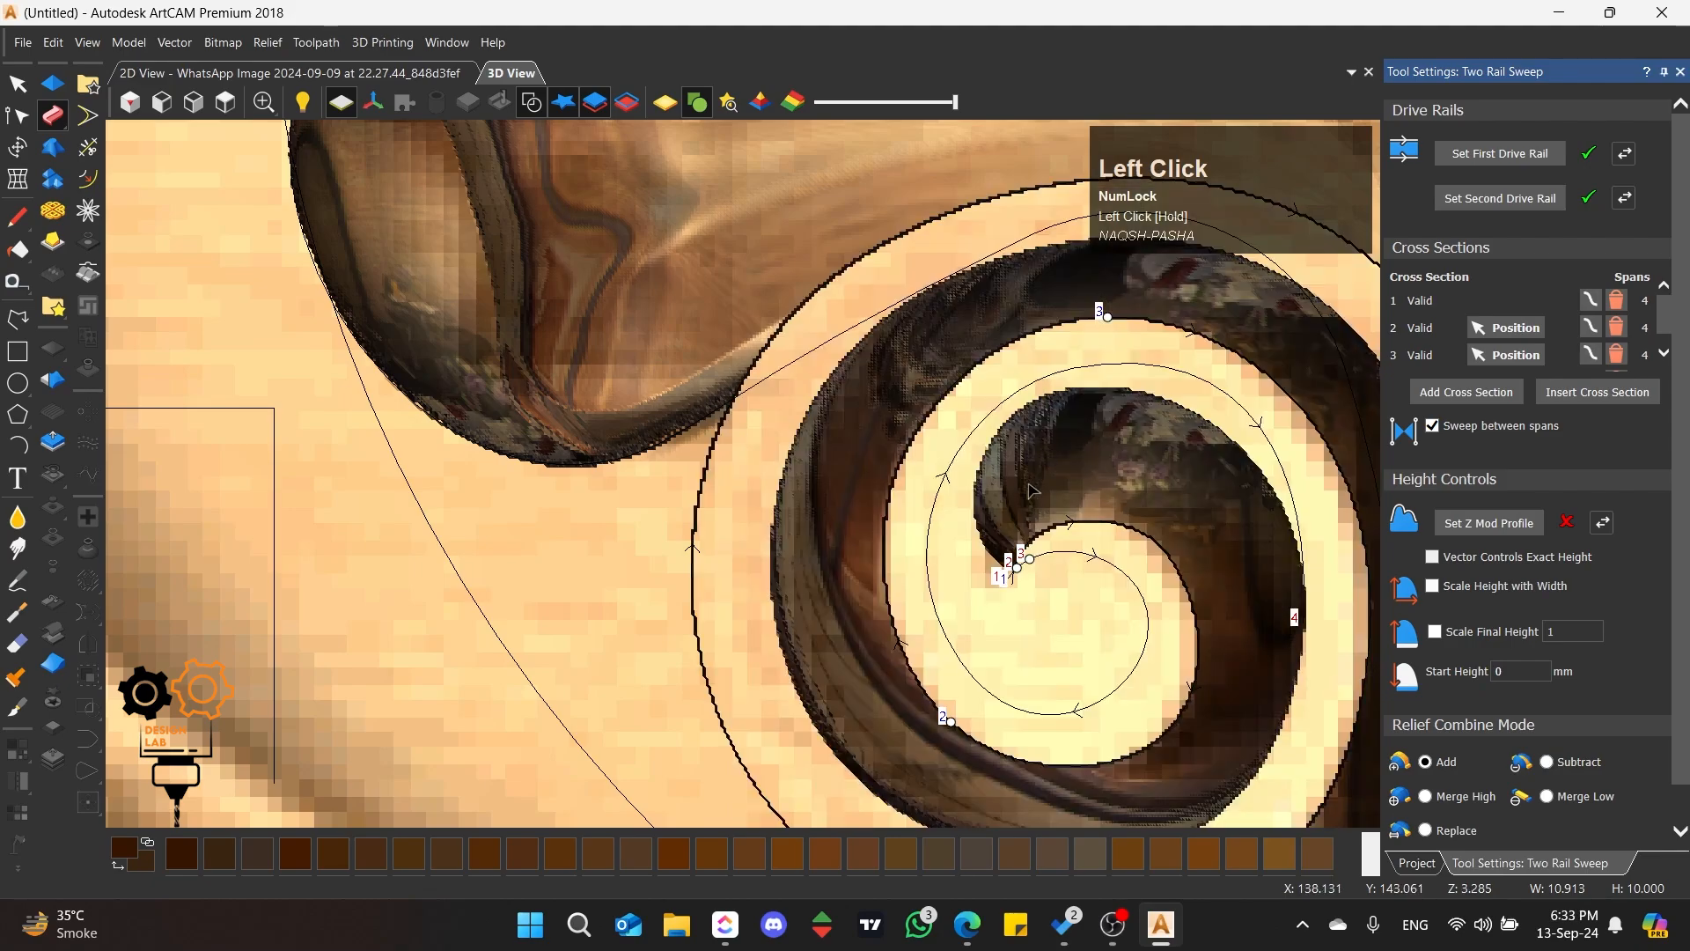
scroll(933, 494, down, 2)
scroll(898, 522, up, 3)
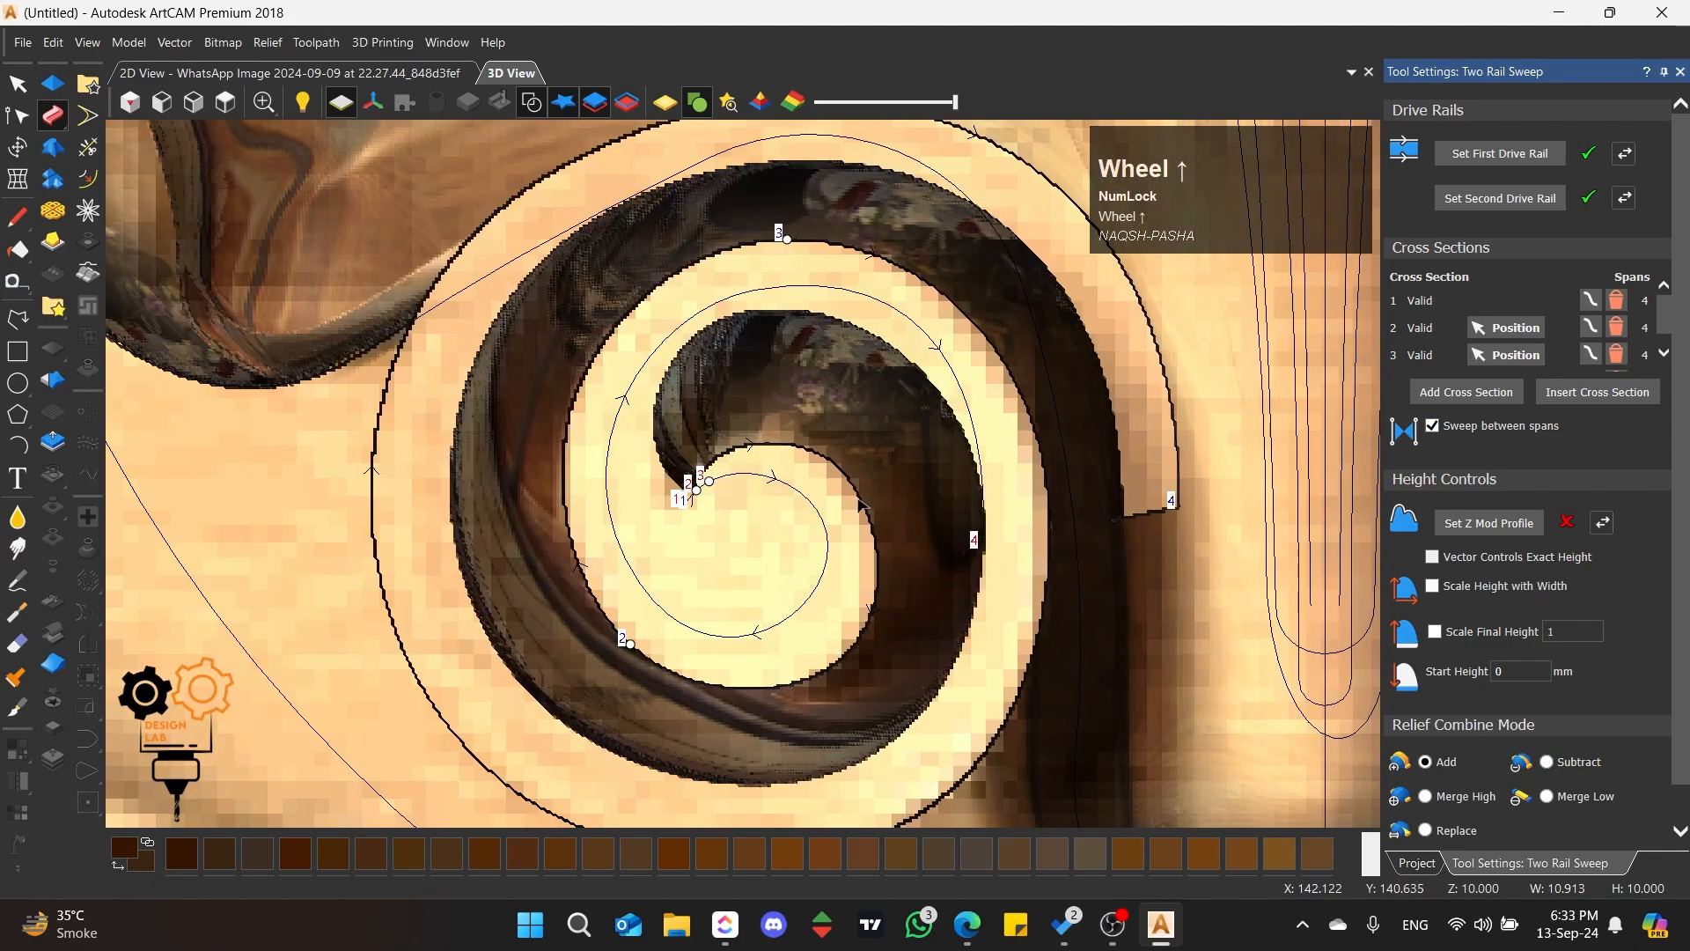
Step: Reshape the outer rail's innermost curl by adjusting the curve handles at its start node and at the next node
click(859, 500)
scroll(819, 475, up, 3)
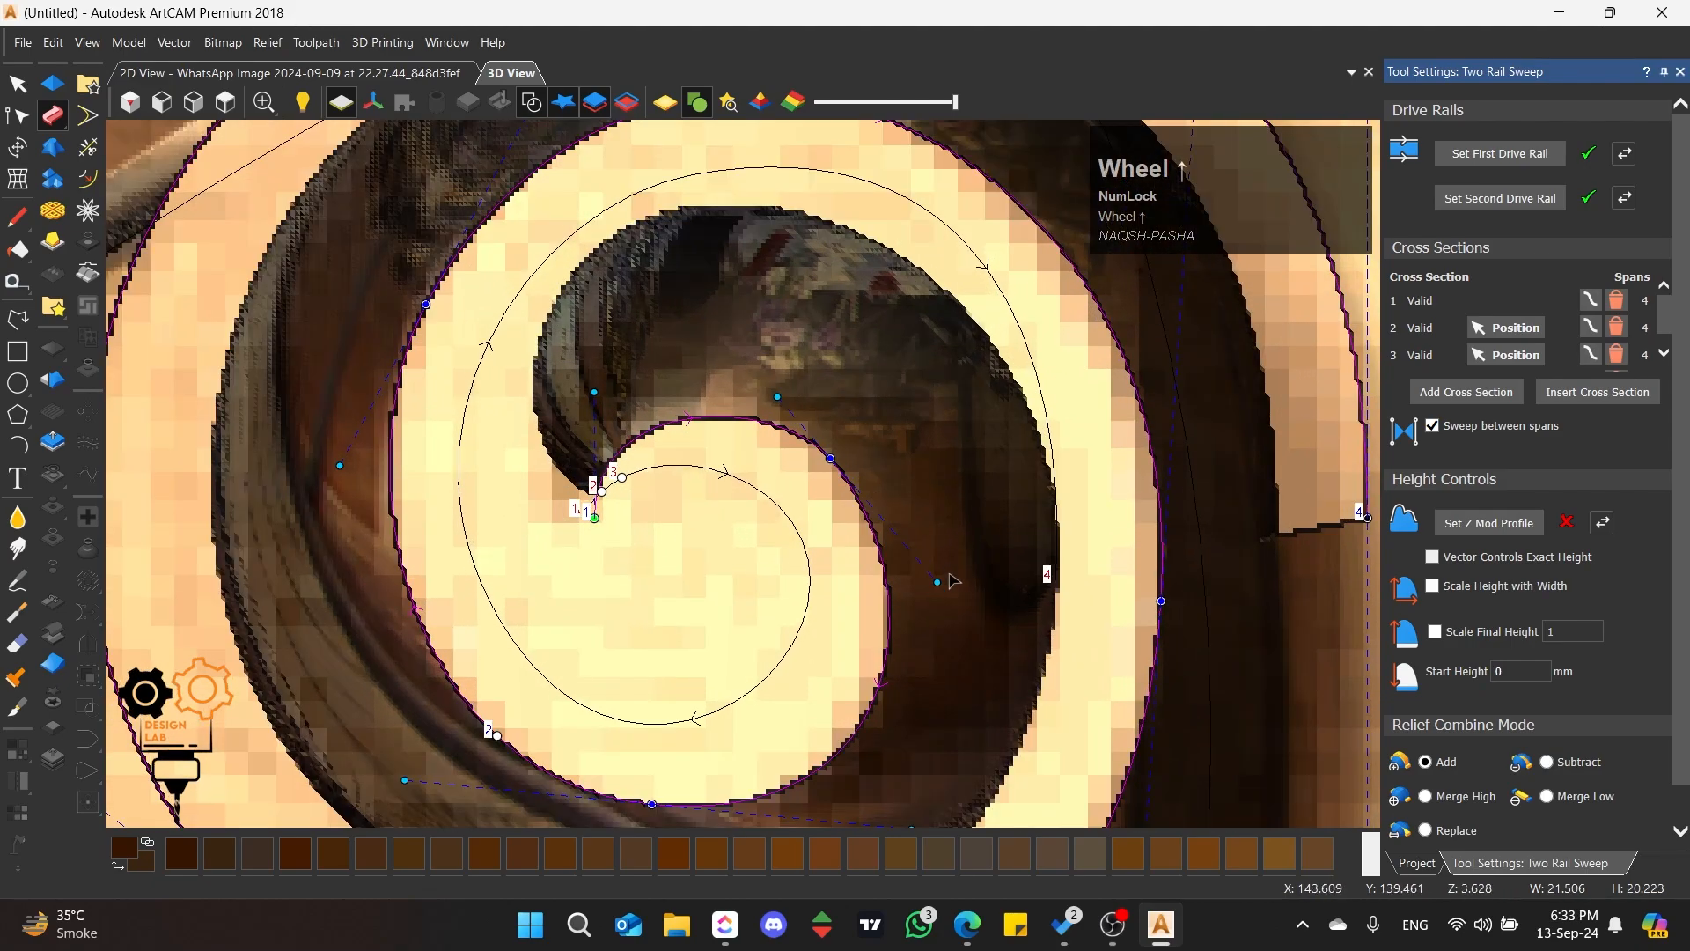
drag(939, 579, 951, 546)
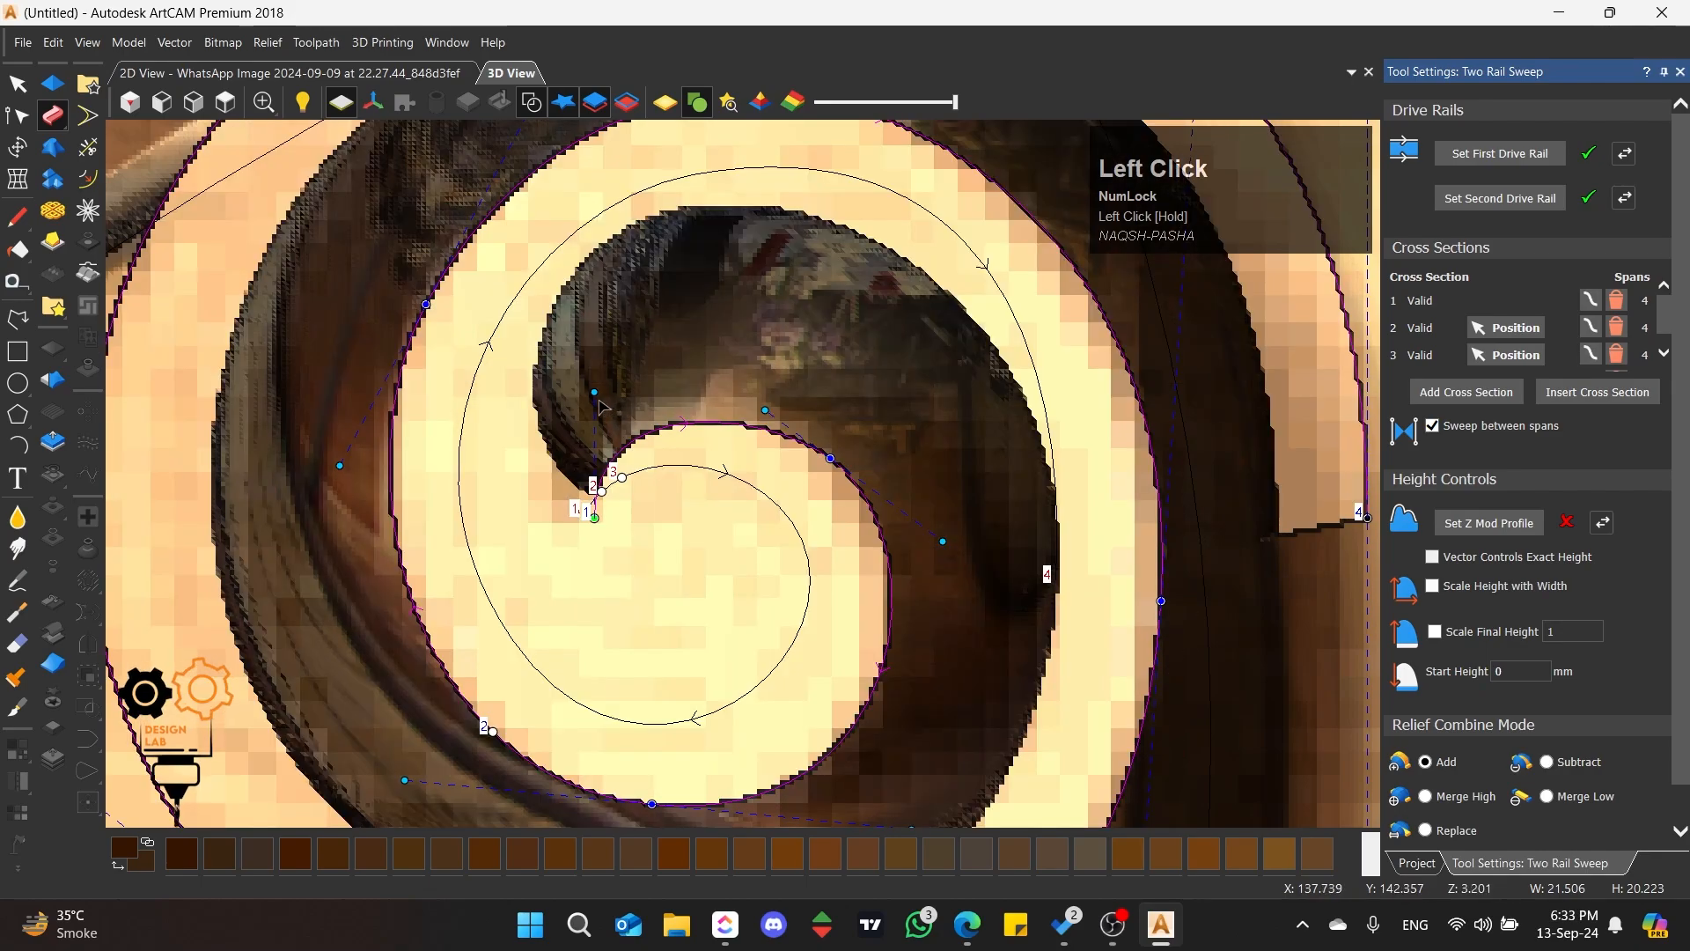
drag(595, 392, 619, 407)
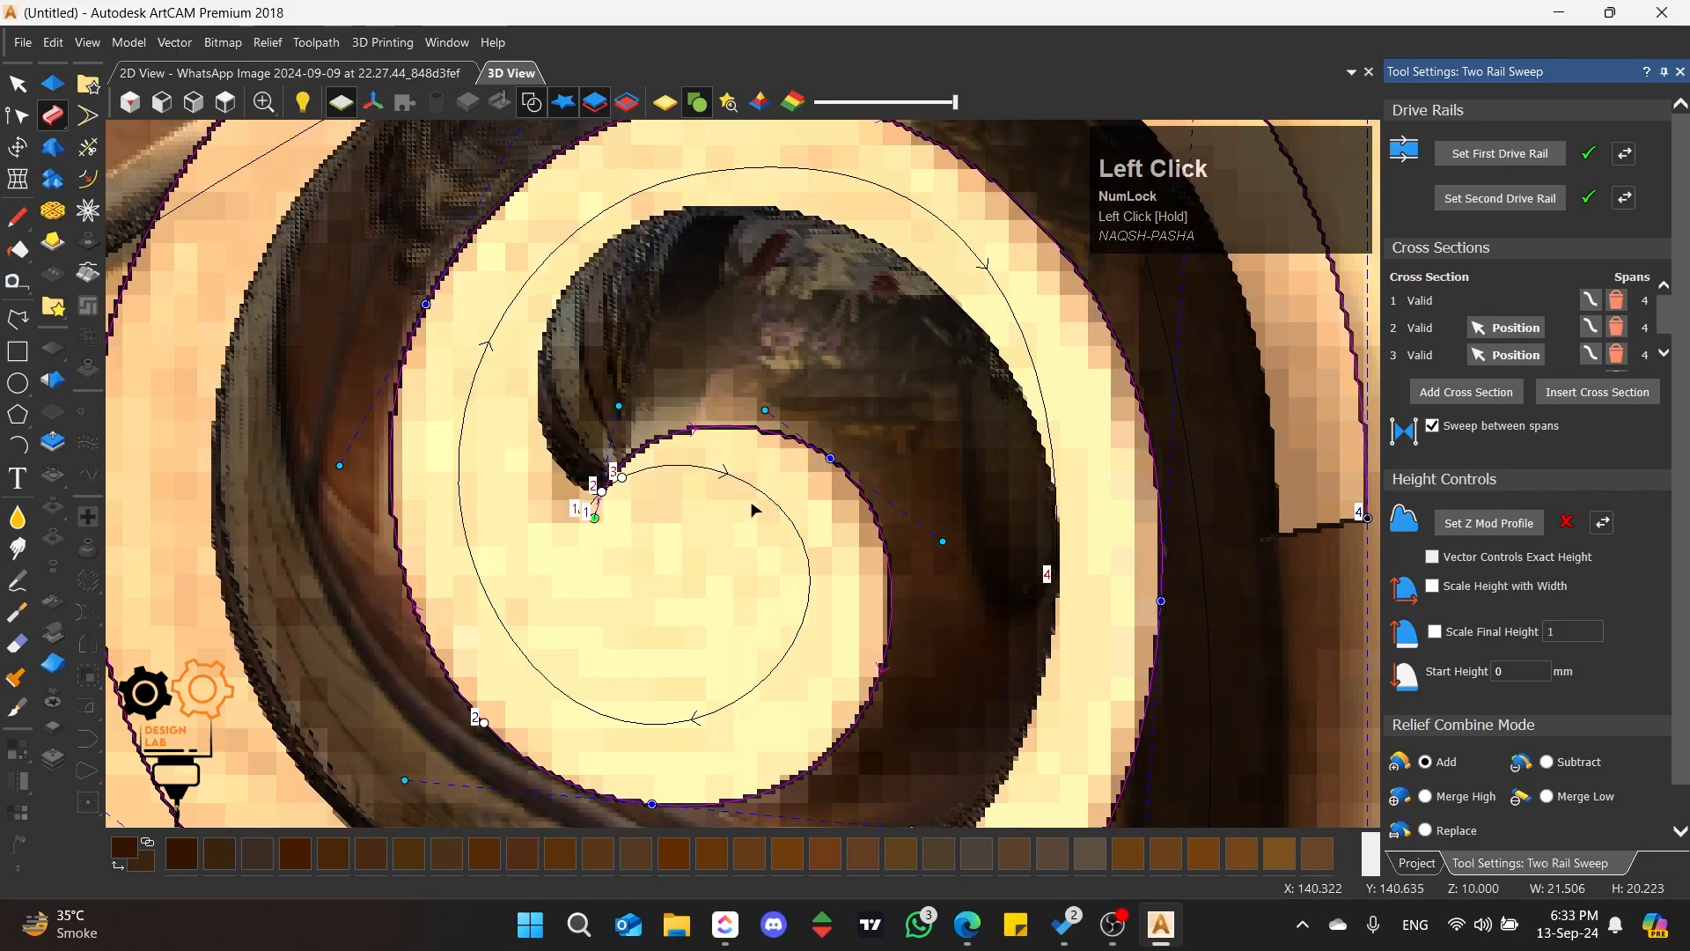
Step: Examine the left scroll's swept relief from low angles, comparing its height with the neighbouring shell lobes, and return to the top view
scroll(743, 503, down, 5)
scroll(692, 523, up, 3)
middle_drag(692, 523, 822, 479)
scroll(885, 222, down, 2)
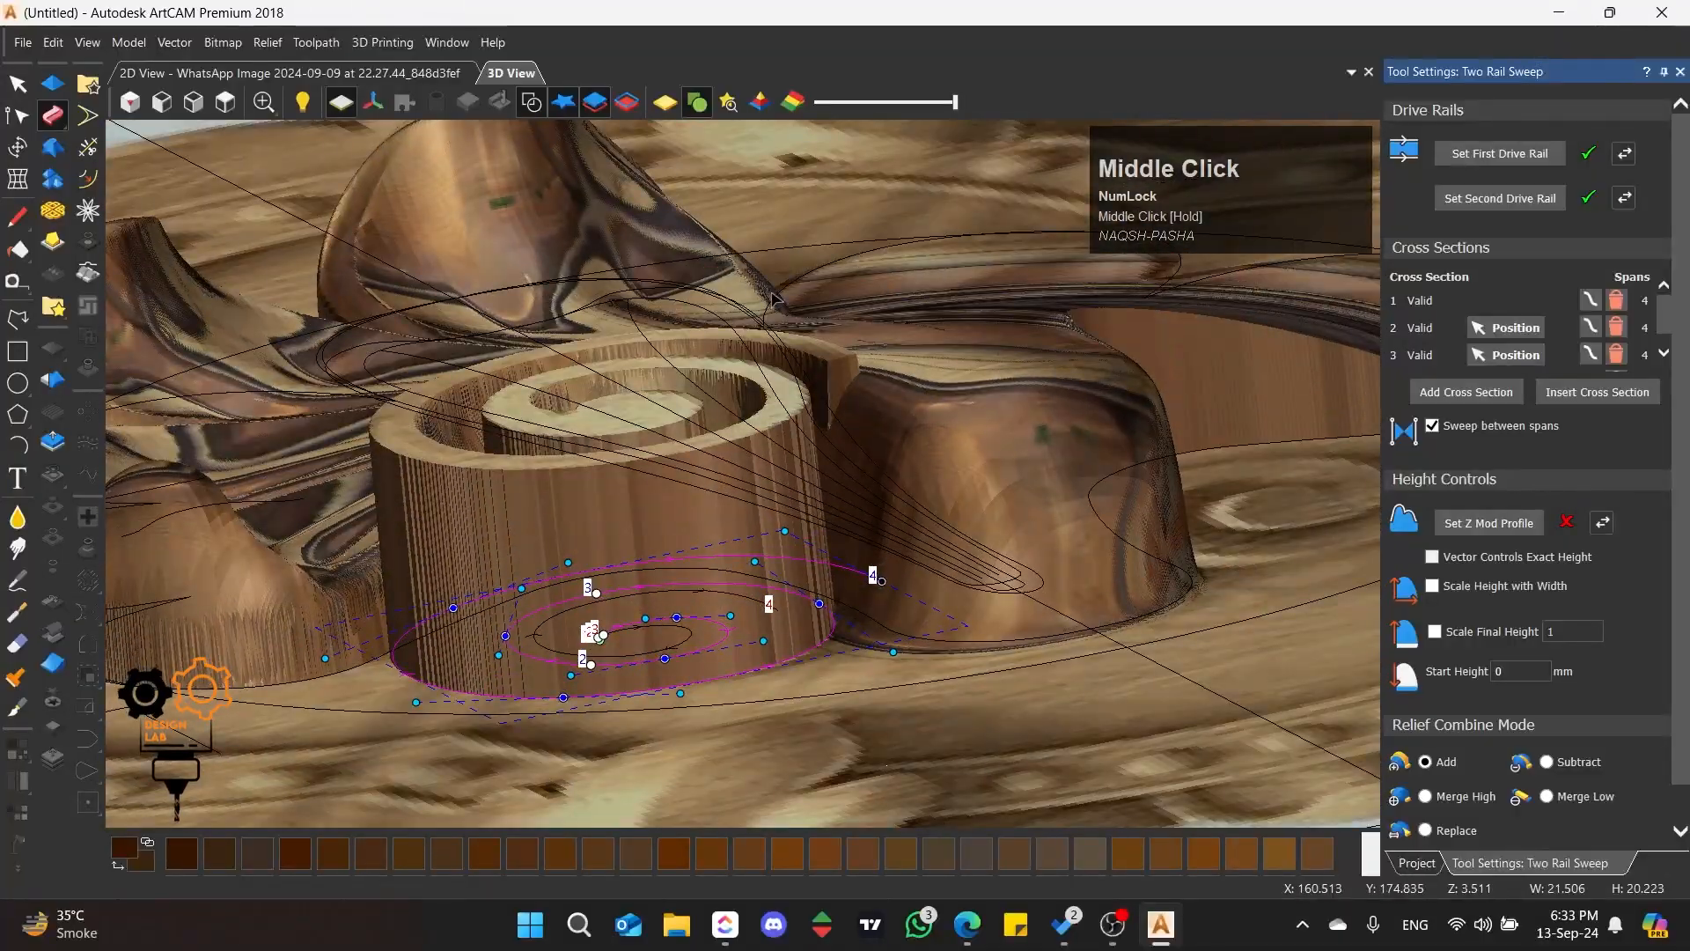
scroll(764, 420, down, 3)
scroll(766, 405, up, 2)
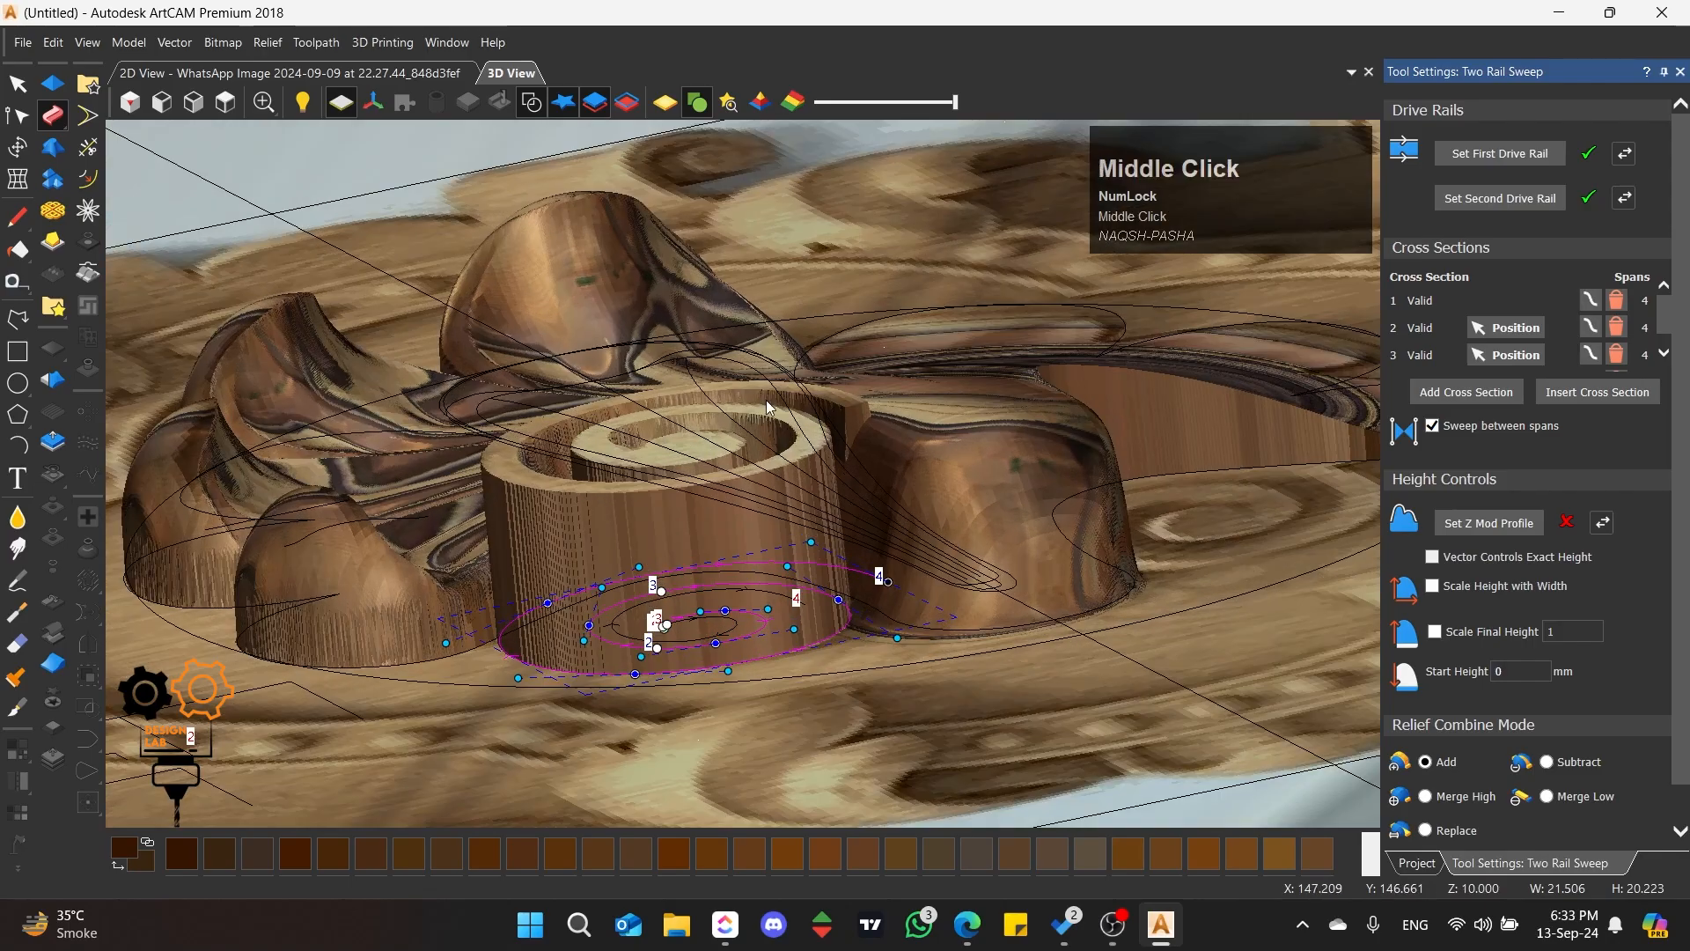
middle_drag(767, 406, 269, 132)
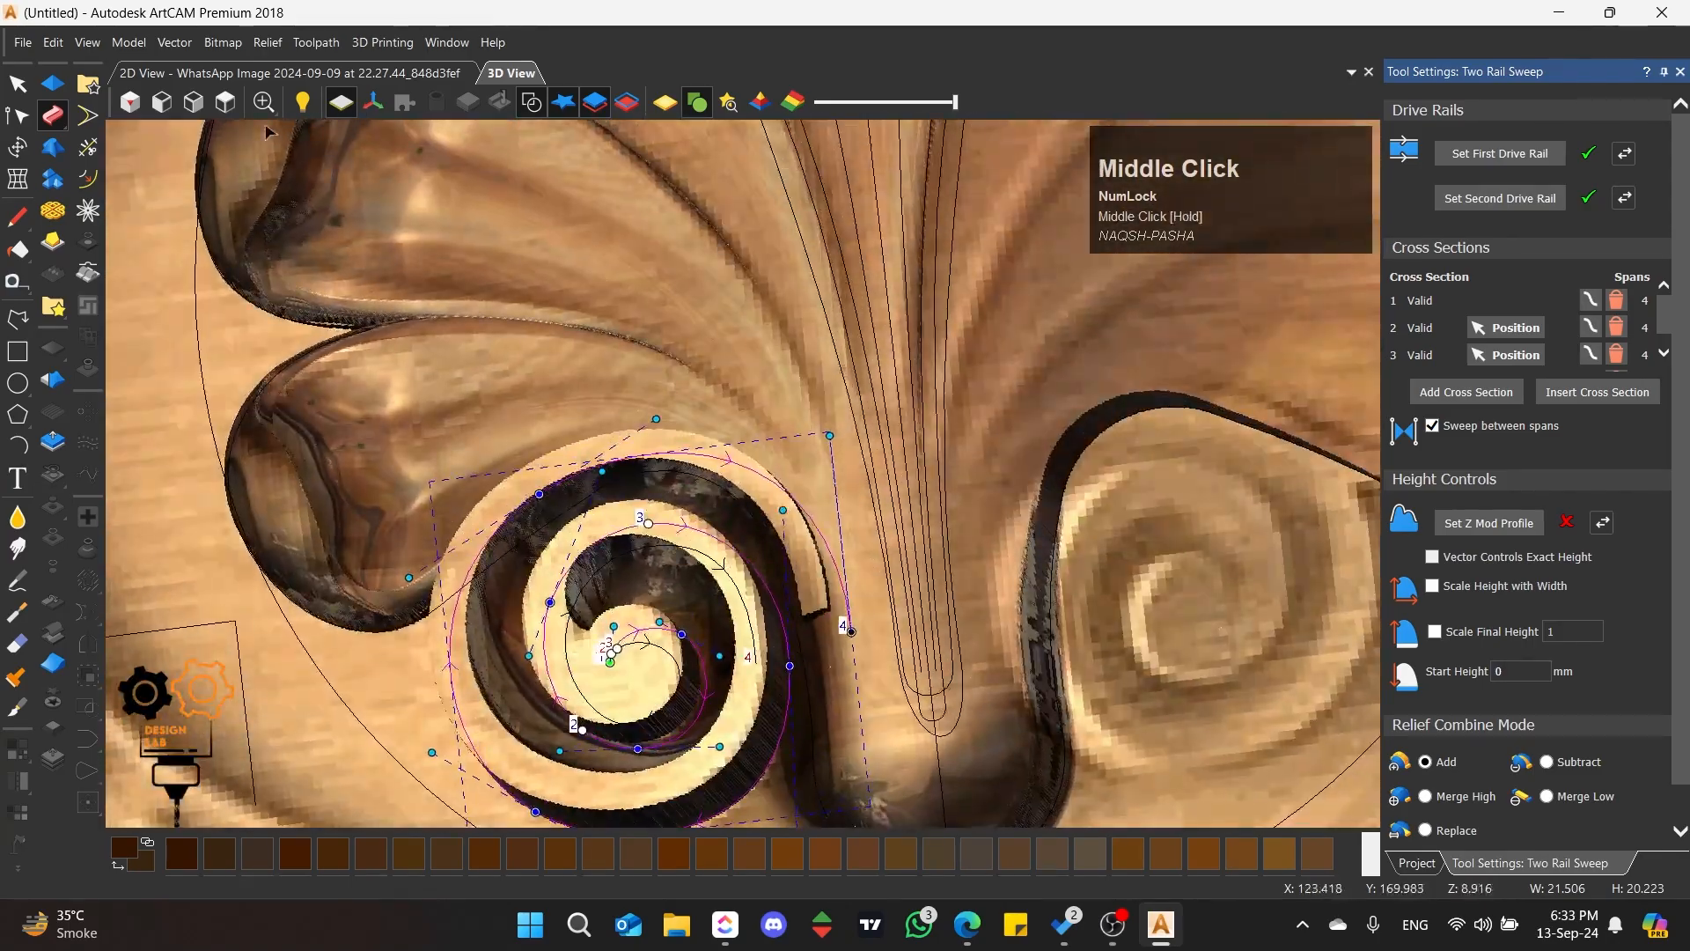
click(225, 102)
Step: Close the sweep, place a copy of the curved profile about 12 mm to its left and scale the copy to about 7.7 by 7.1 mm
scroll(630, 454, up, 5)
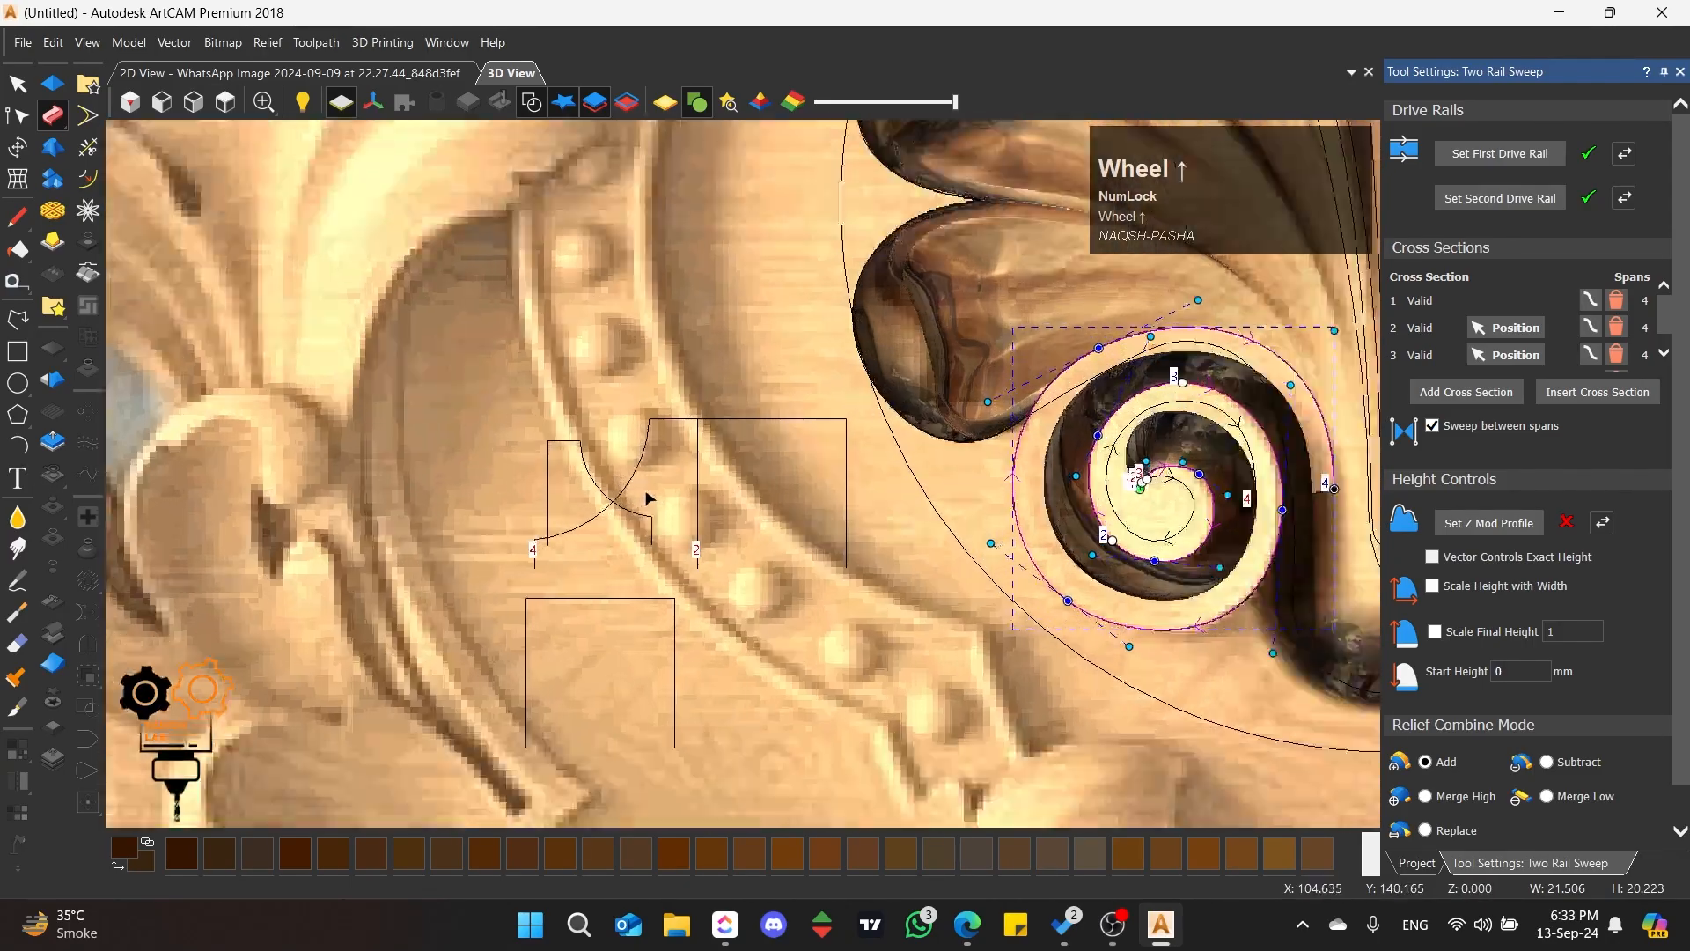
scroll(647, 480, up, 3)
click(631, 473)
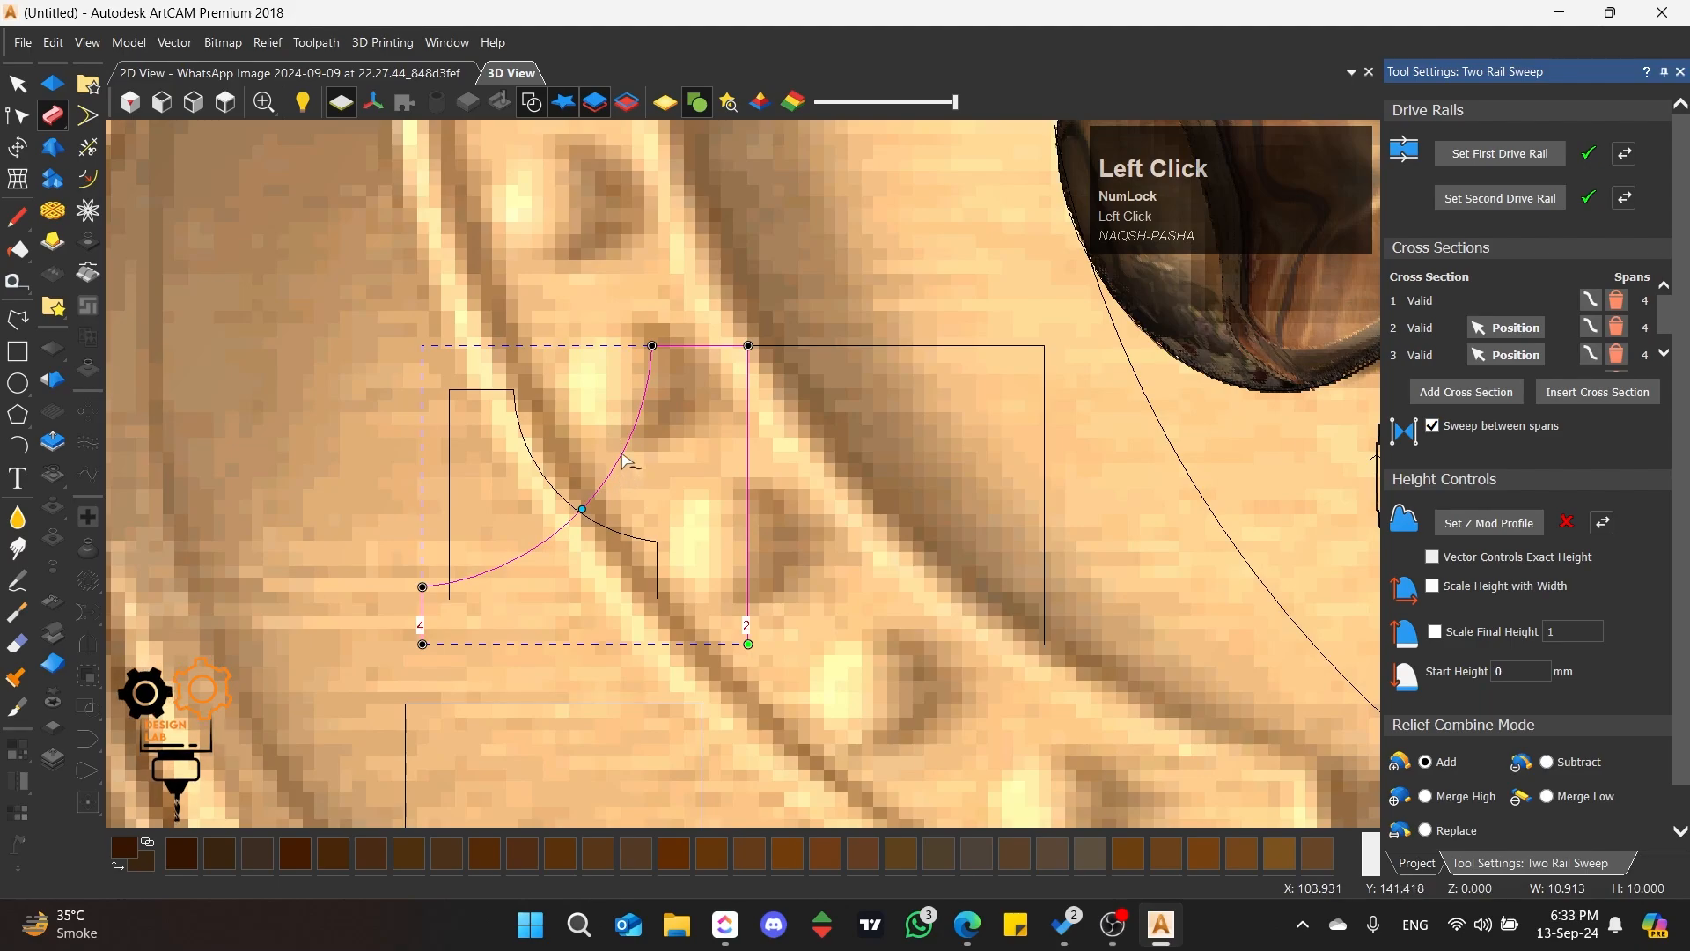
scroll(536, 490, down, 3)
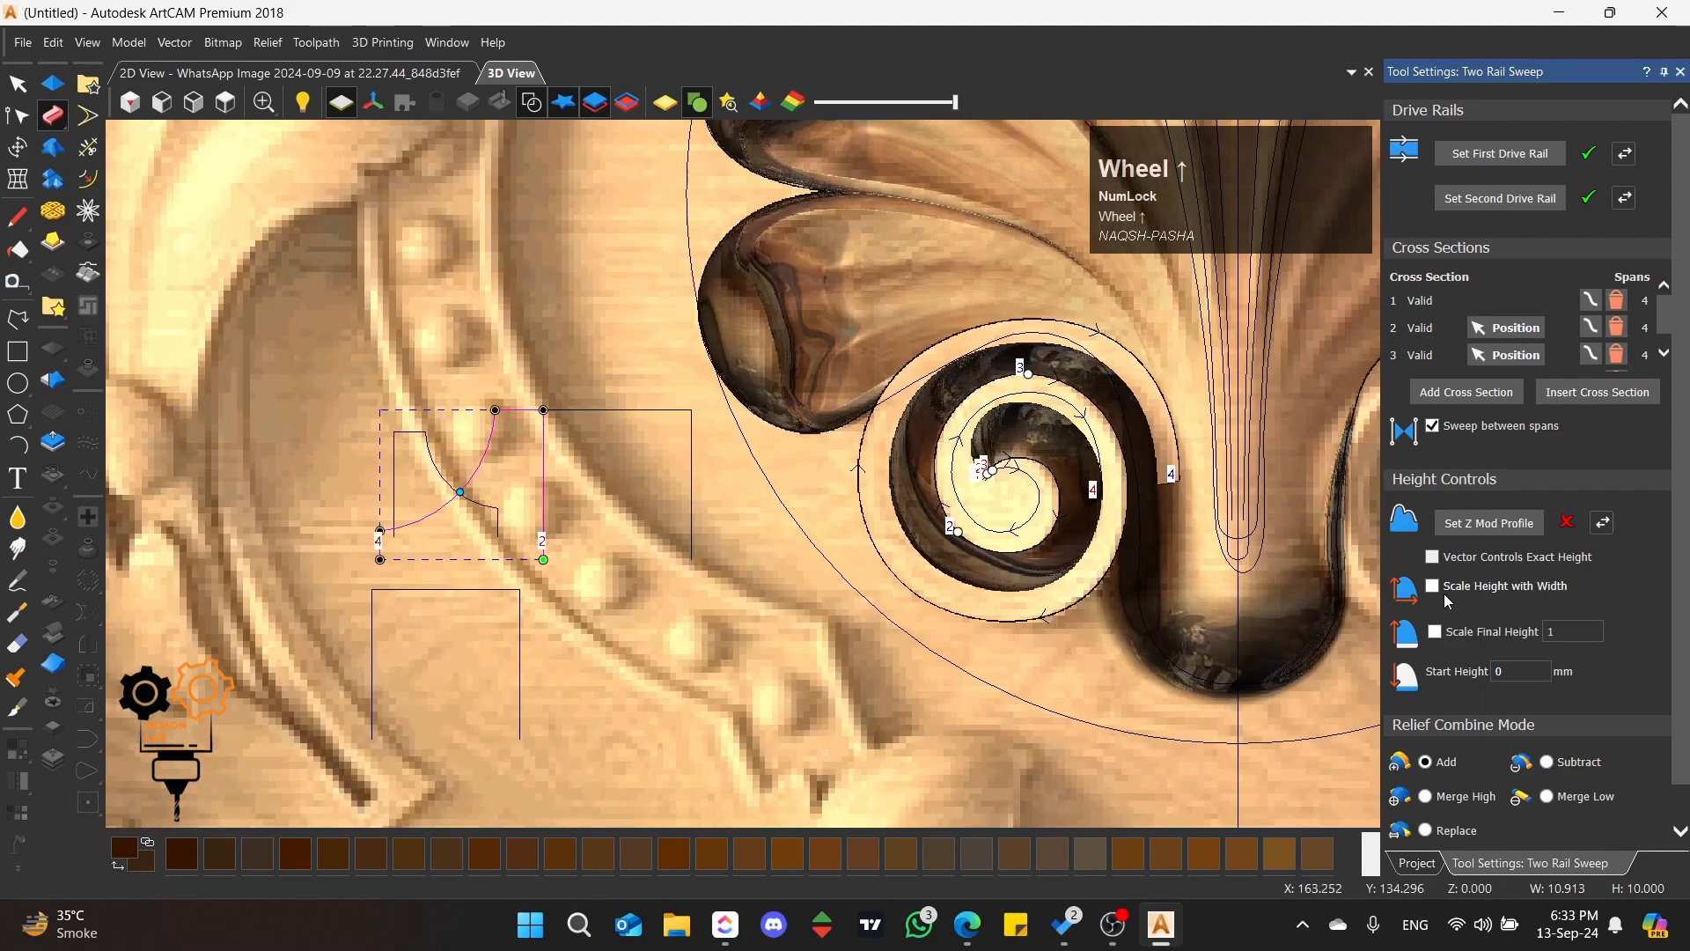
scroll(1577, 723, down, 1)
click(1646, 841)
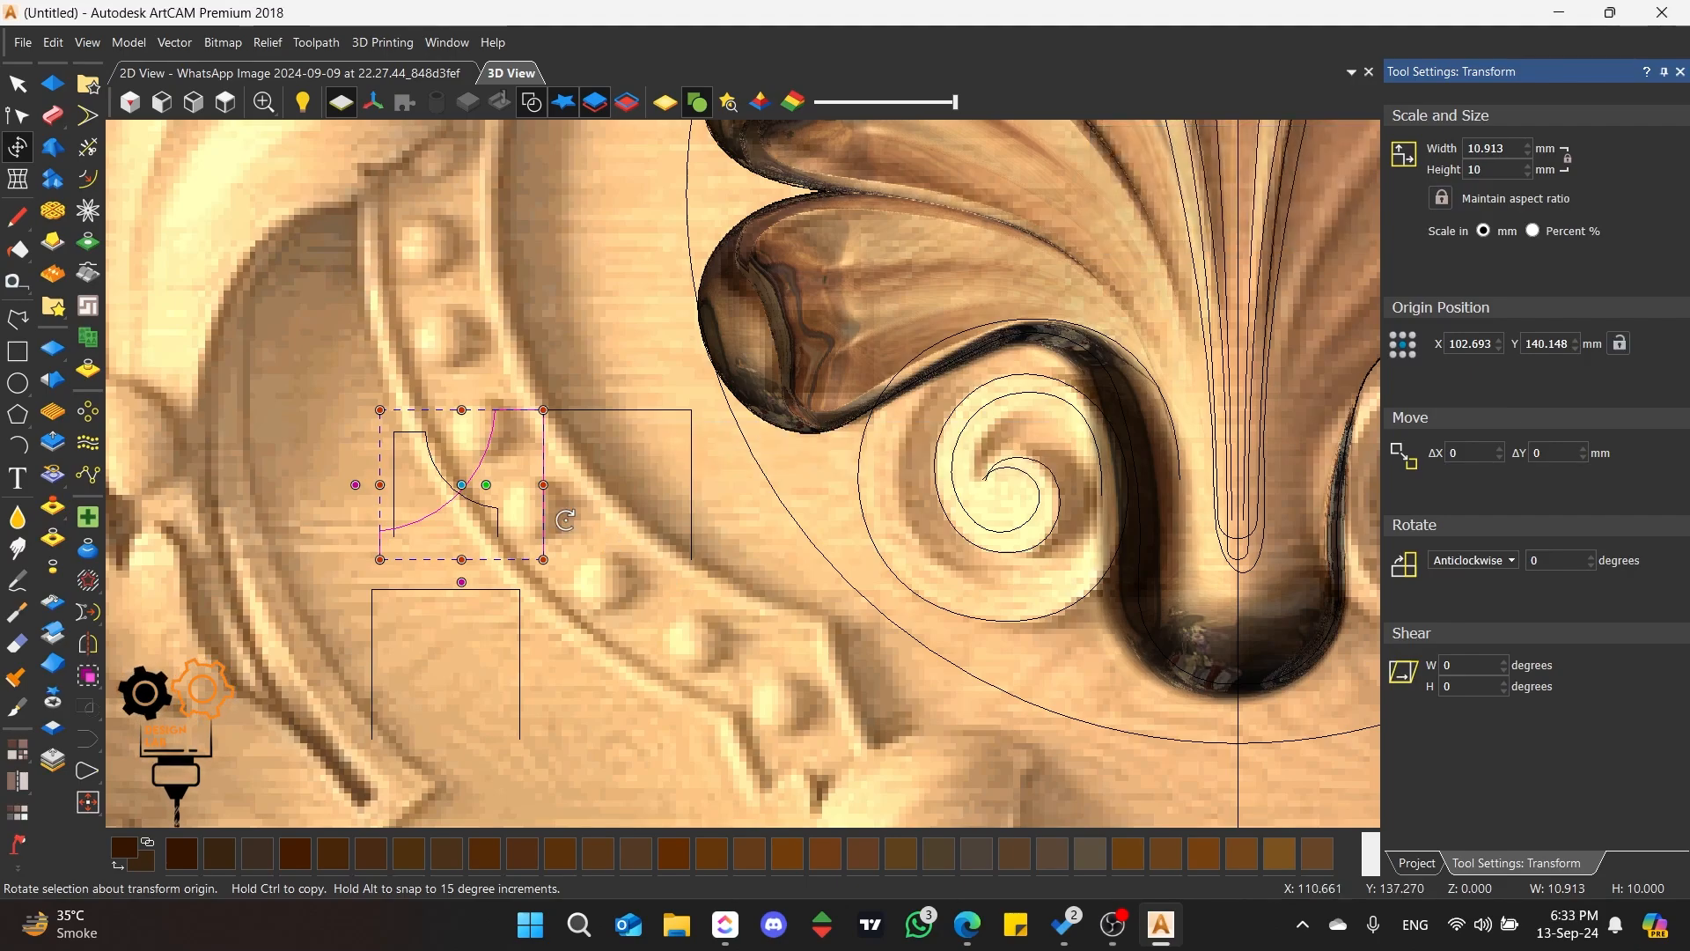
drag(460, 451, 302, 439)
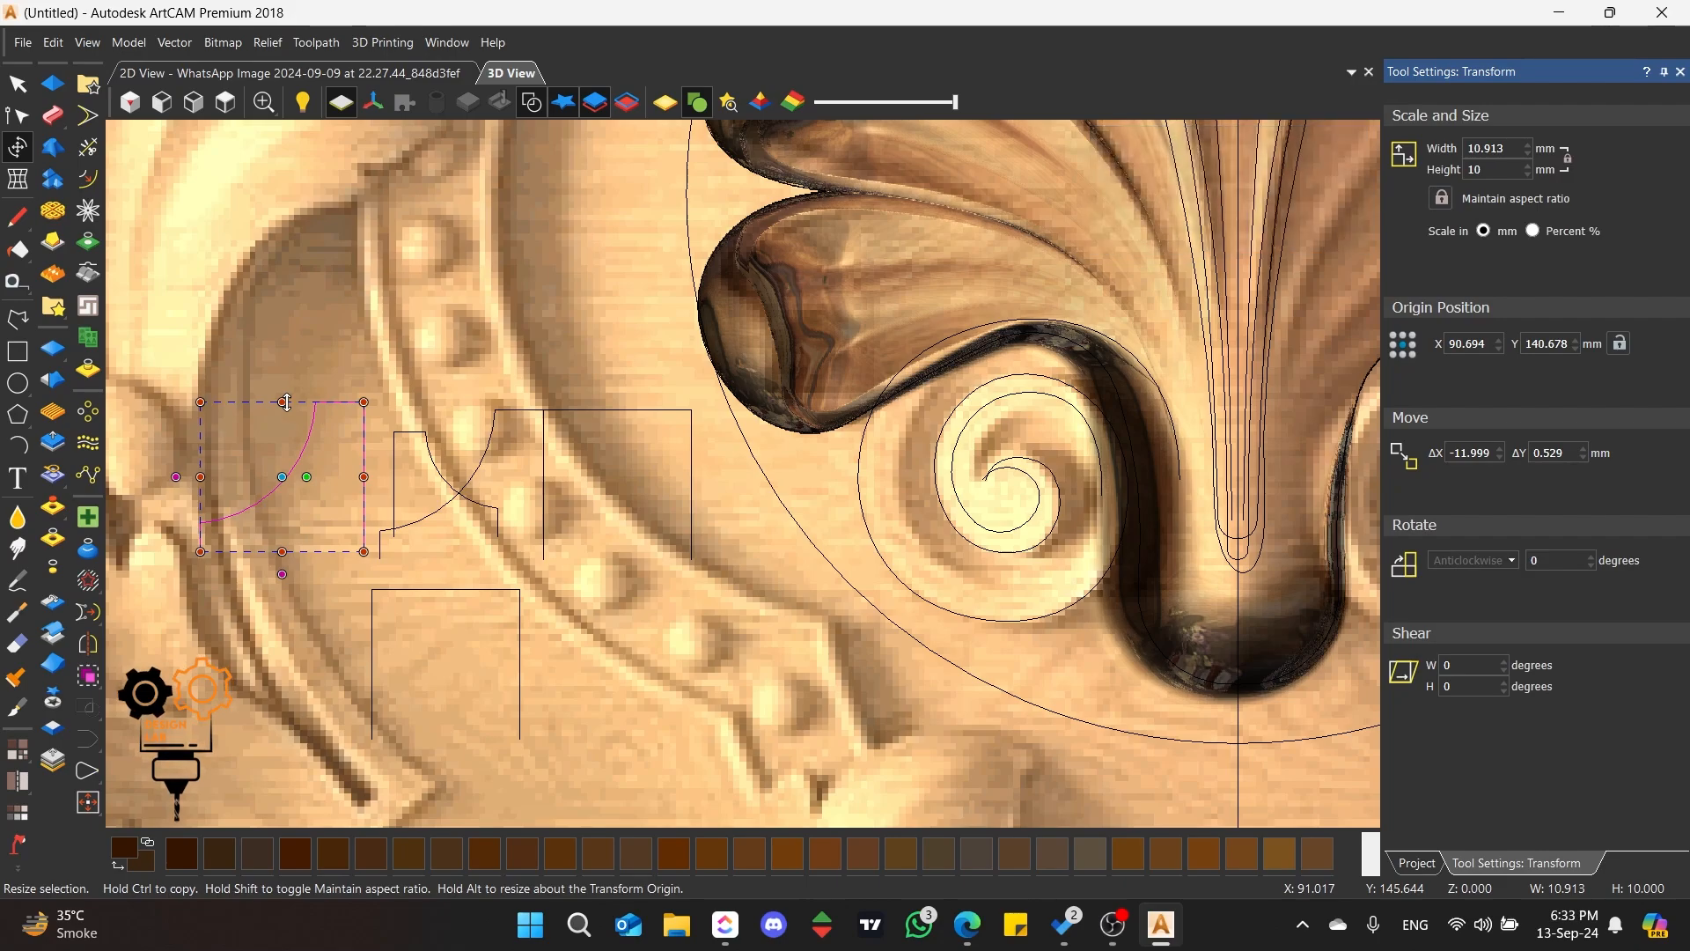
drag(359, 405, 316, 447)
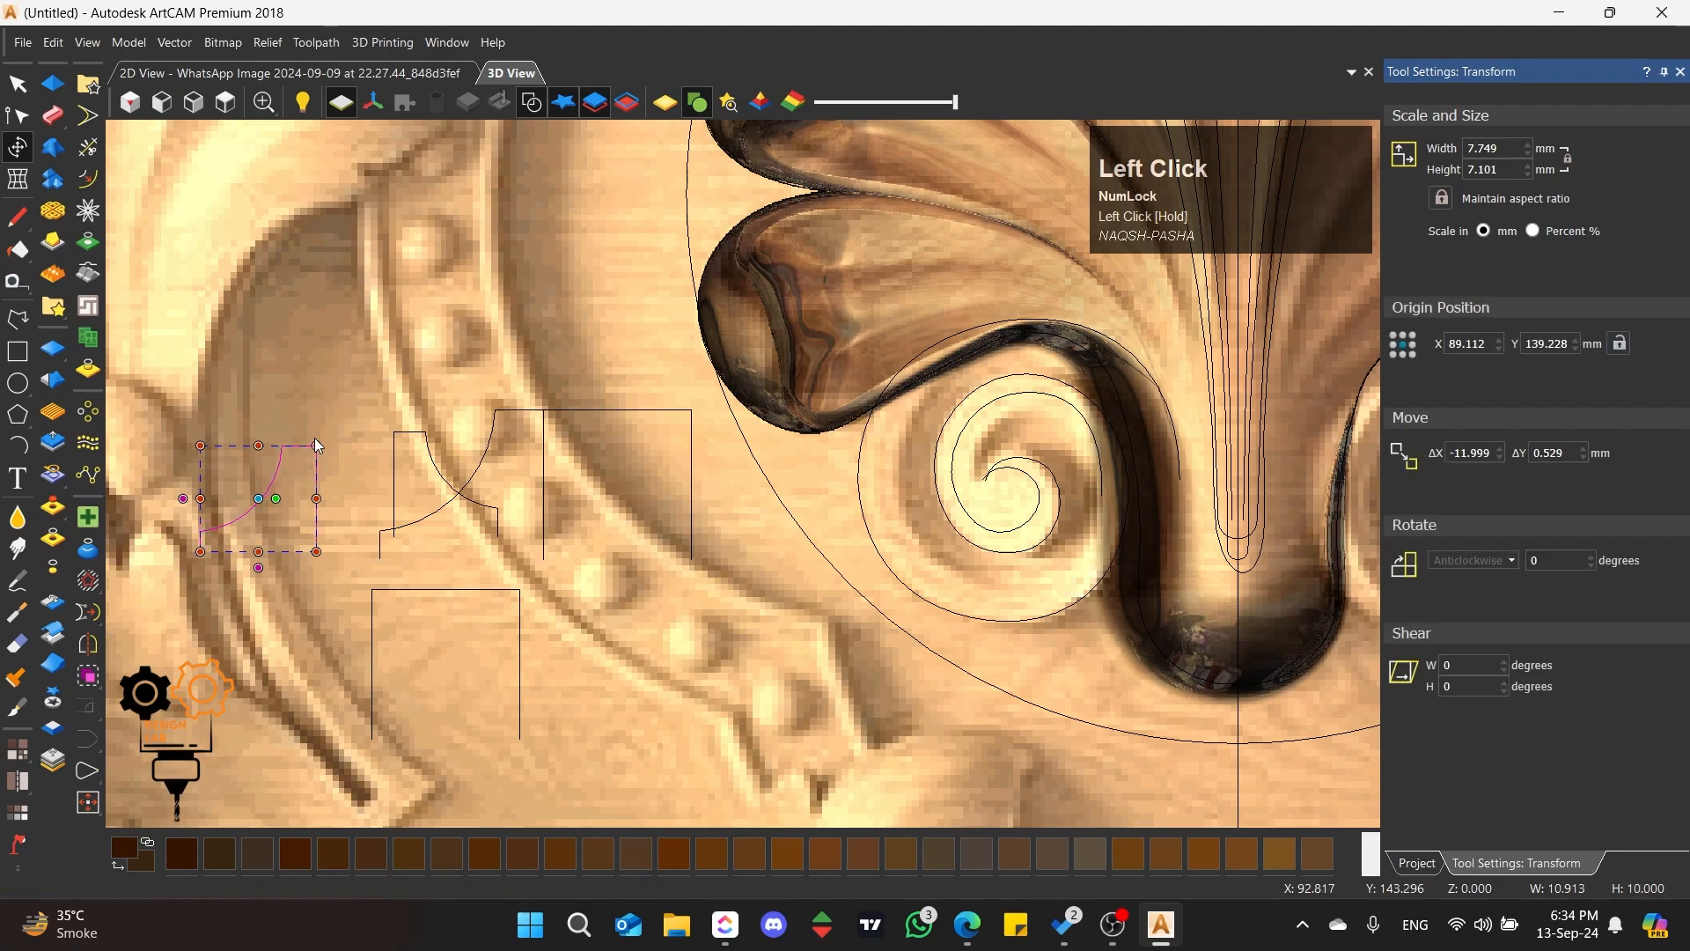
click(370, 412)
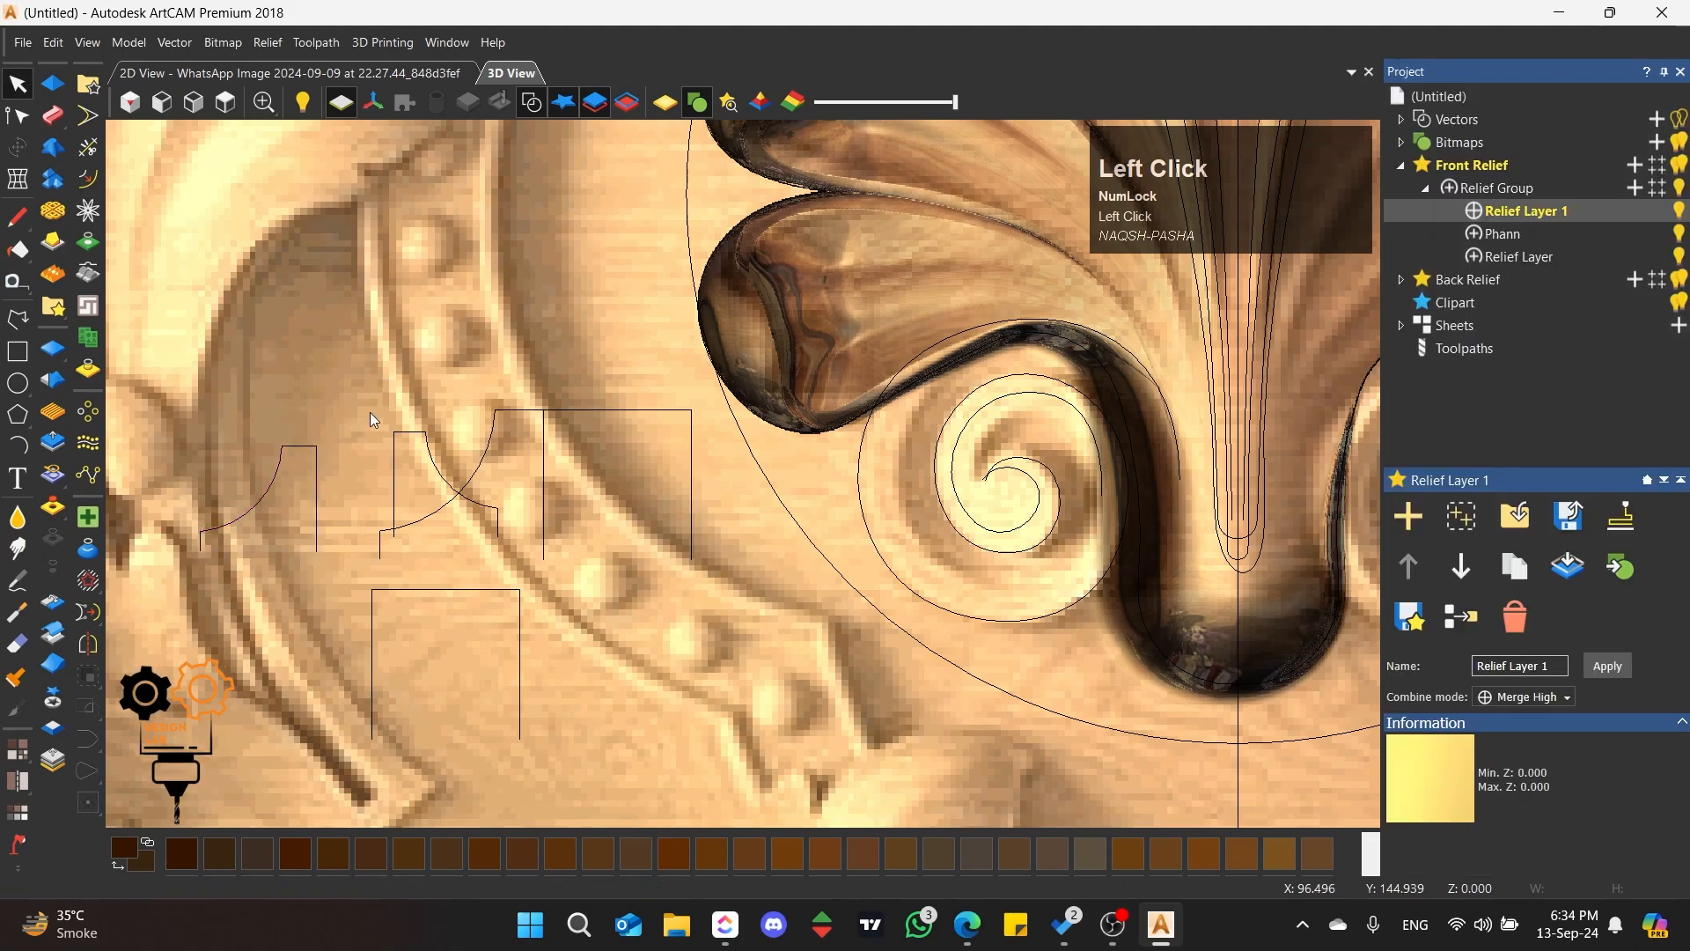
Step: Start a two-rail sweep on the left scroll's spirals with the rectangular profile as cross section and disable Scale Height with Width
click(972, 514)
click(52, 115)
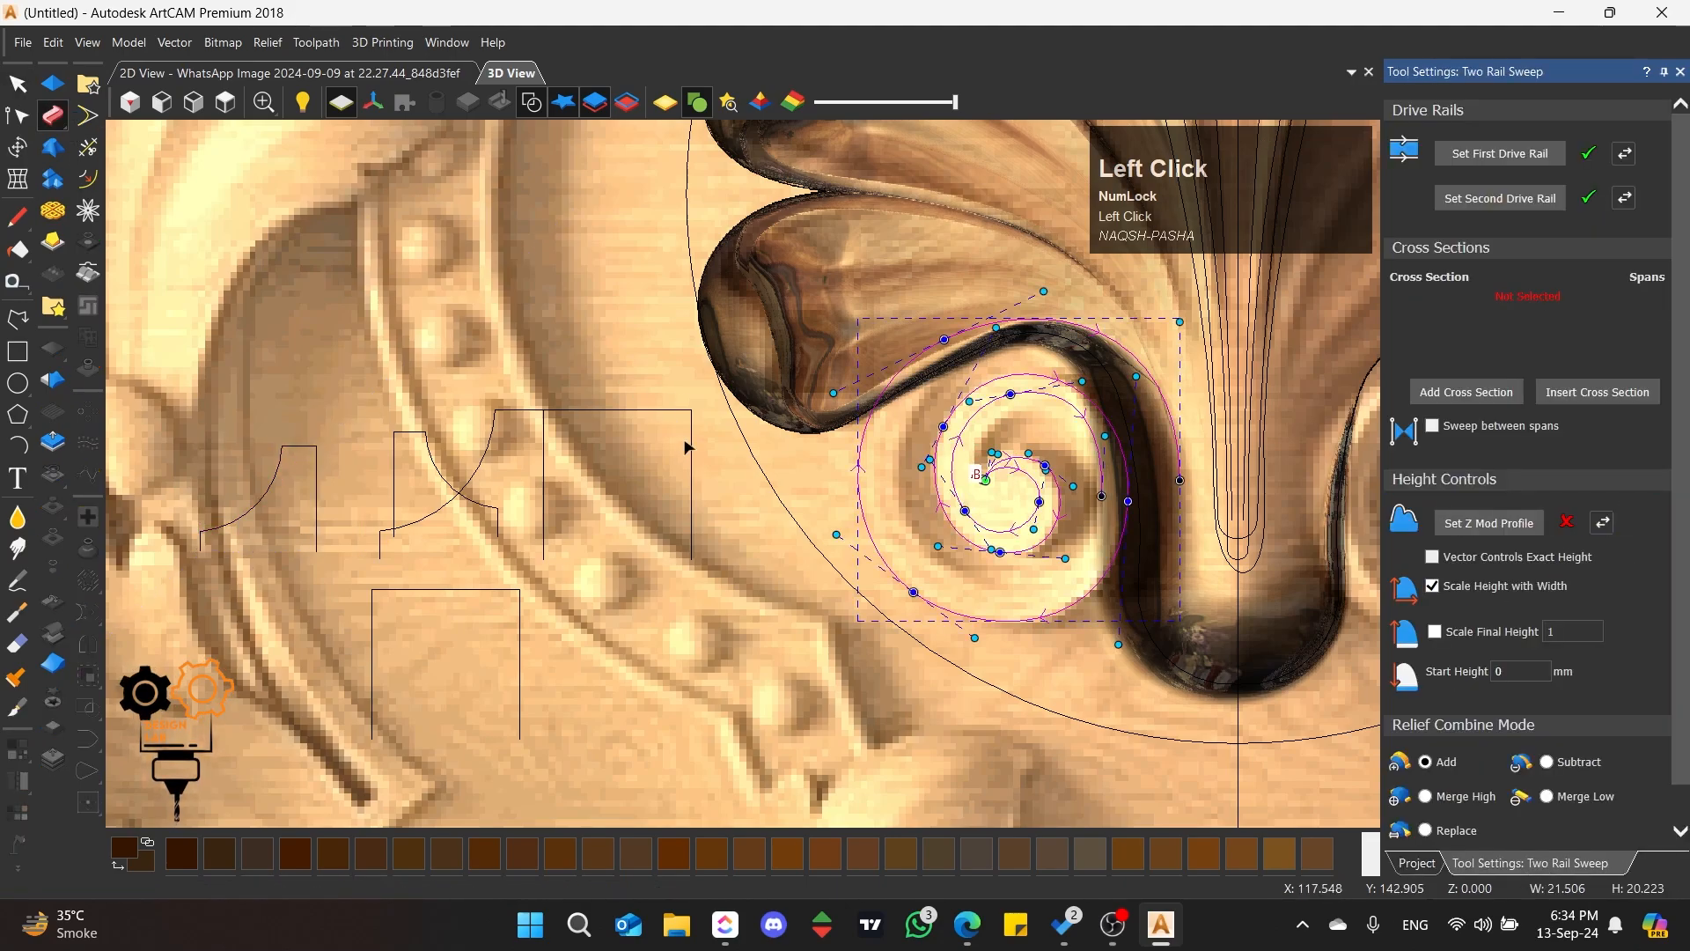
click(692, 445)
click(1467, 393)
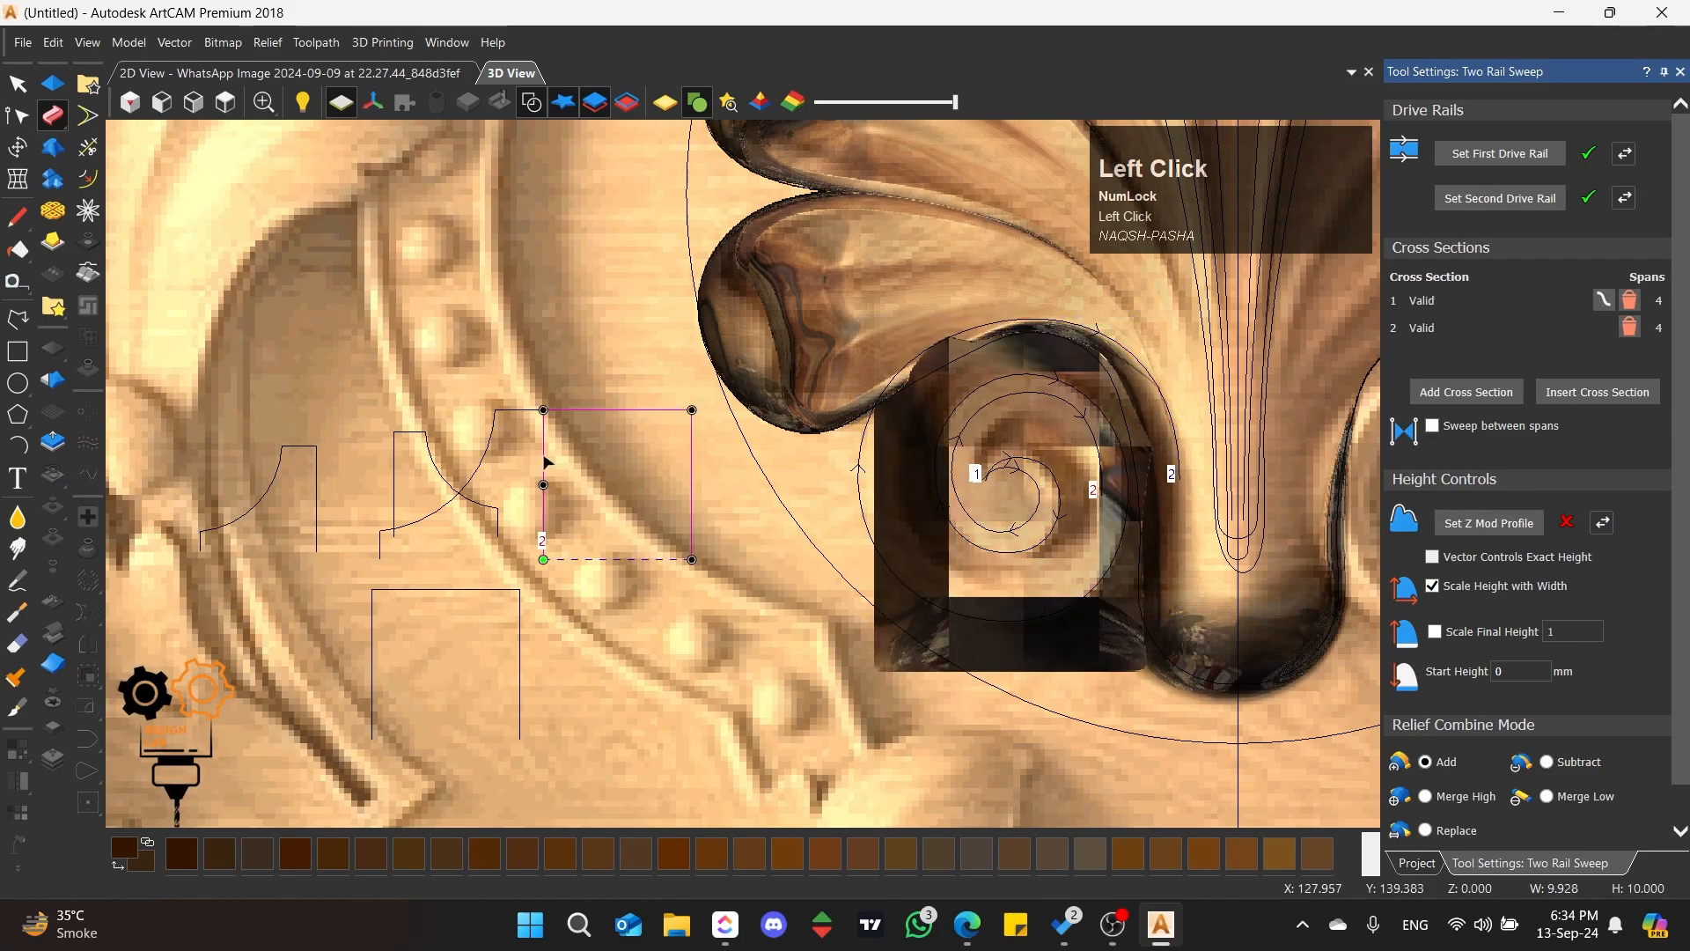
click(1435, 589)
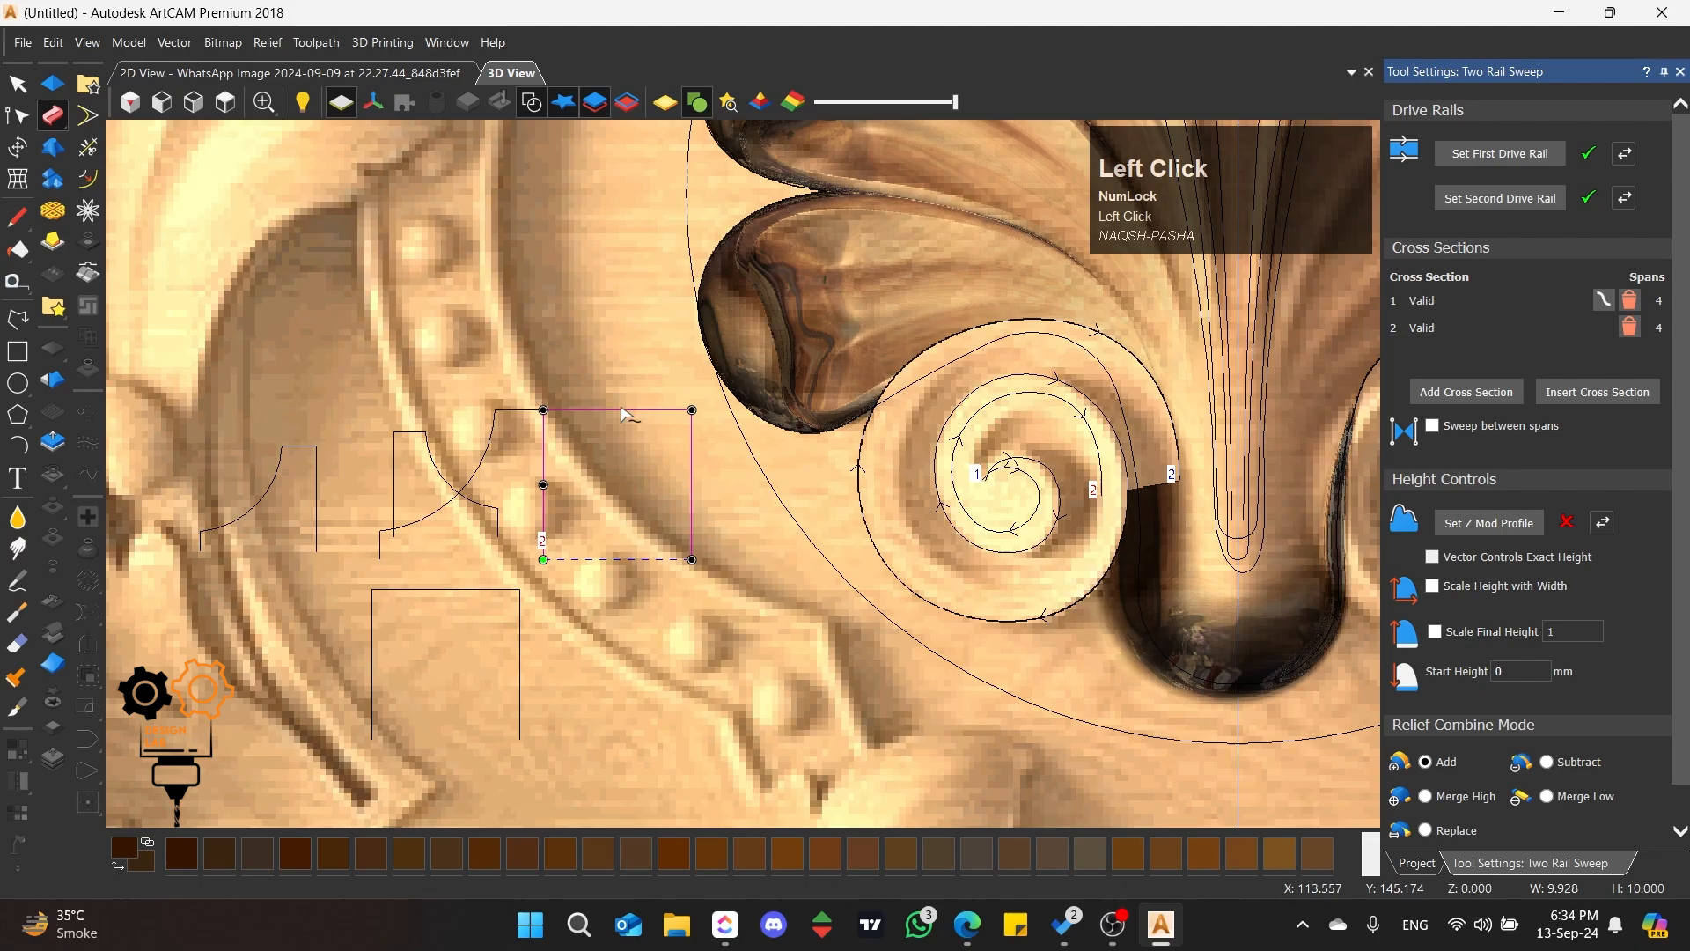
Step: Add the large curved profile and its smaller copy as further cross sections of the scroll's sweep
click(500, 435)
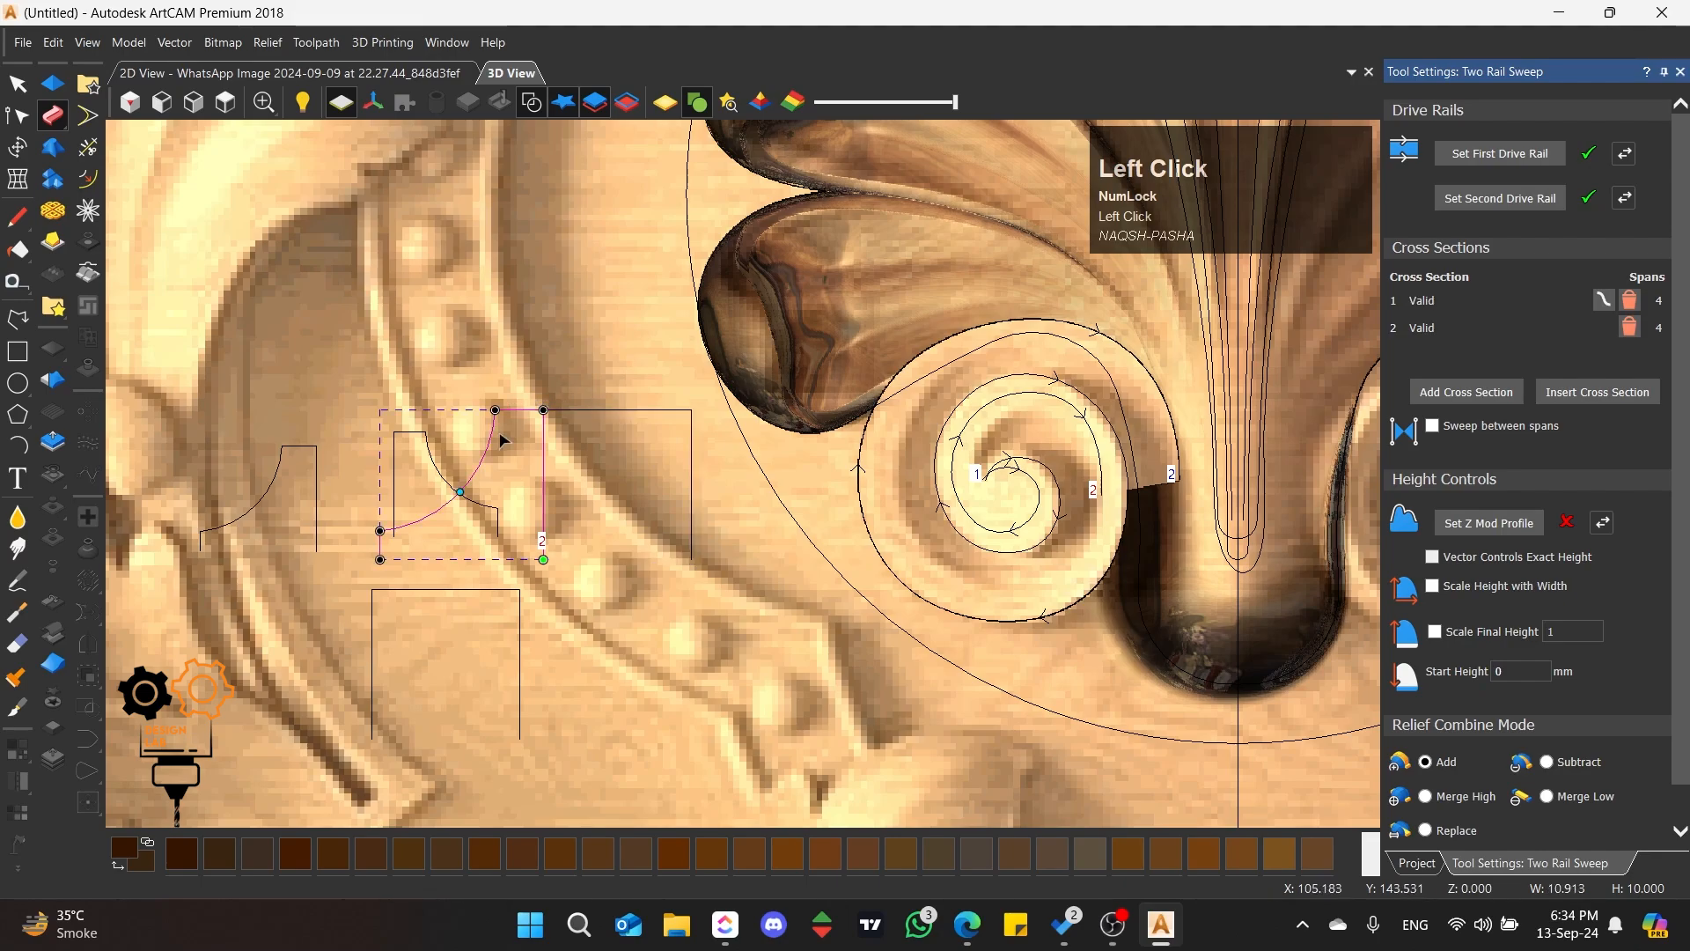
click(1454, 396)
click(303, 447)
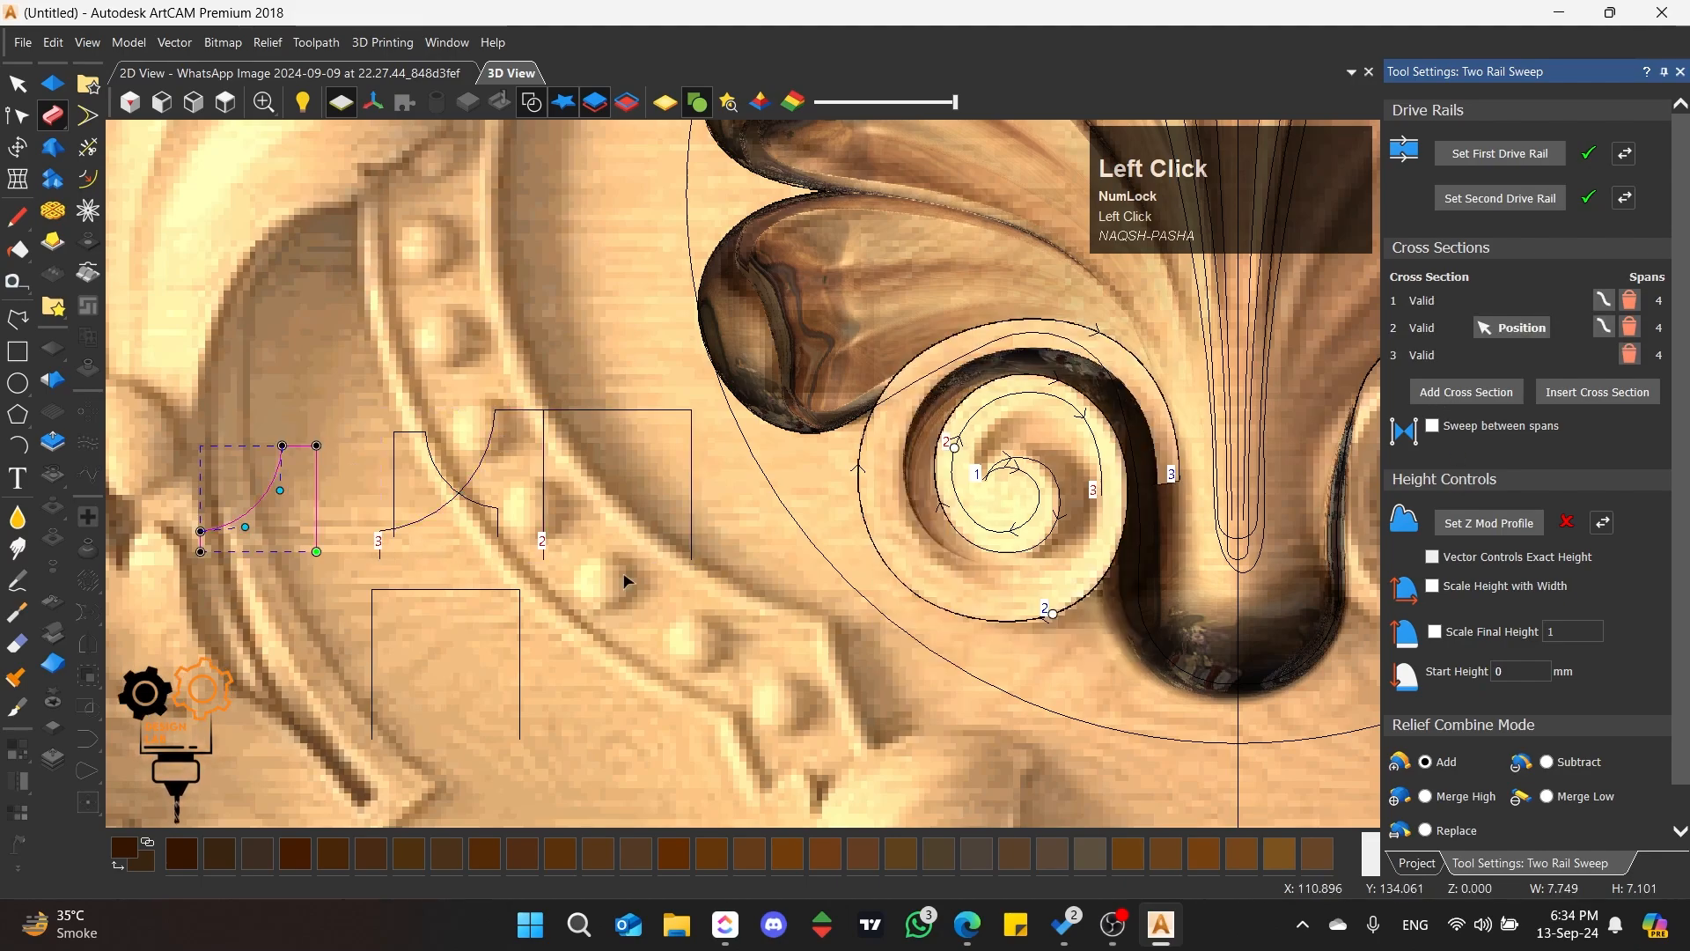
click(1415, 396)
scroll(1096, 469, up, 3)
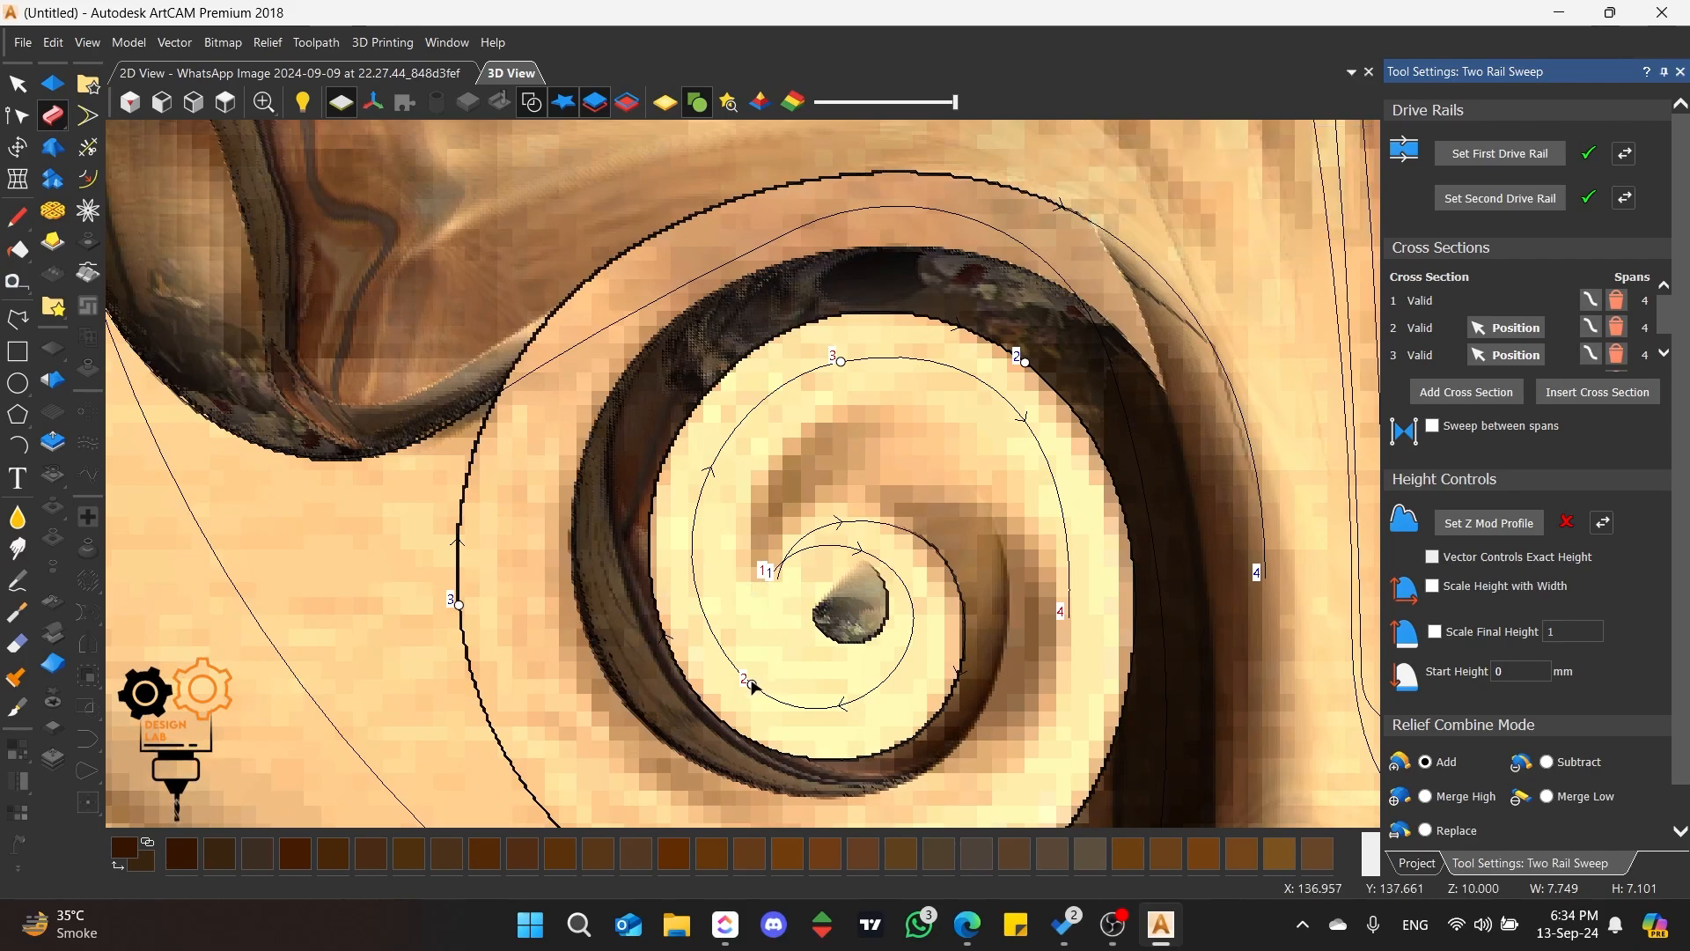
Step: Place the second cross section at the inner rail's start and the outer rail's lower-left inner turn, and the third near the inner rail's start
mouse_move(753, 684)
mouse_down()
mouse_move(764, 567)
mouse_move(740, 584)
mouse_up()
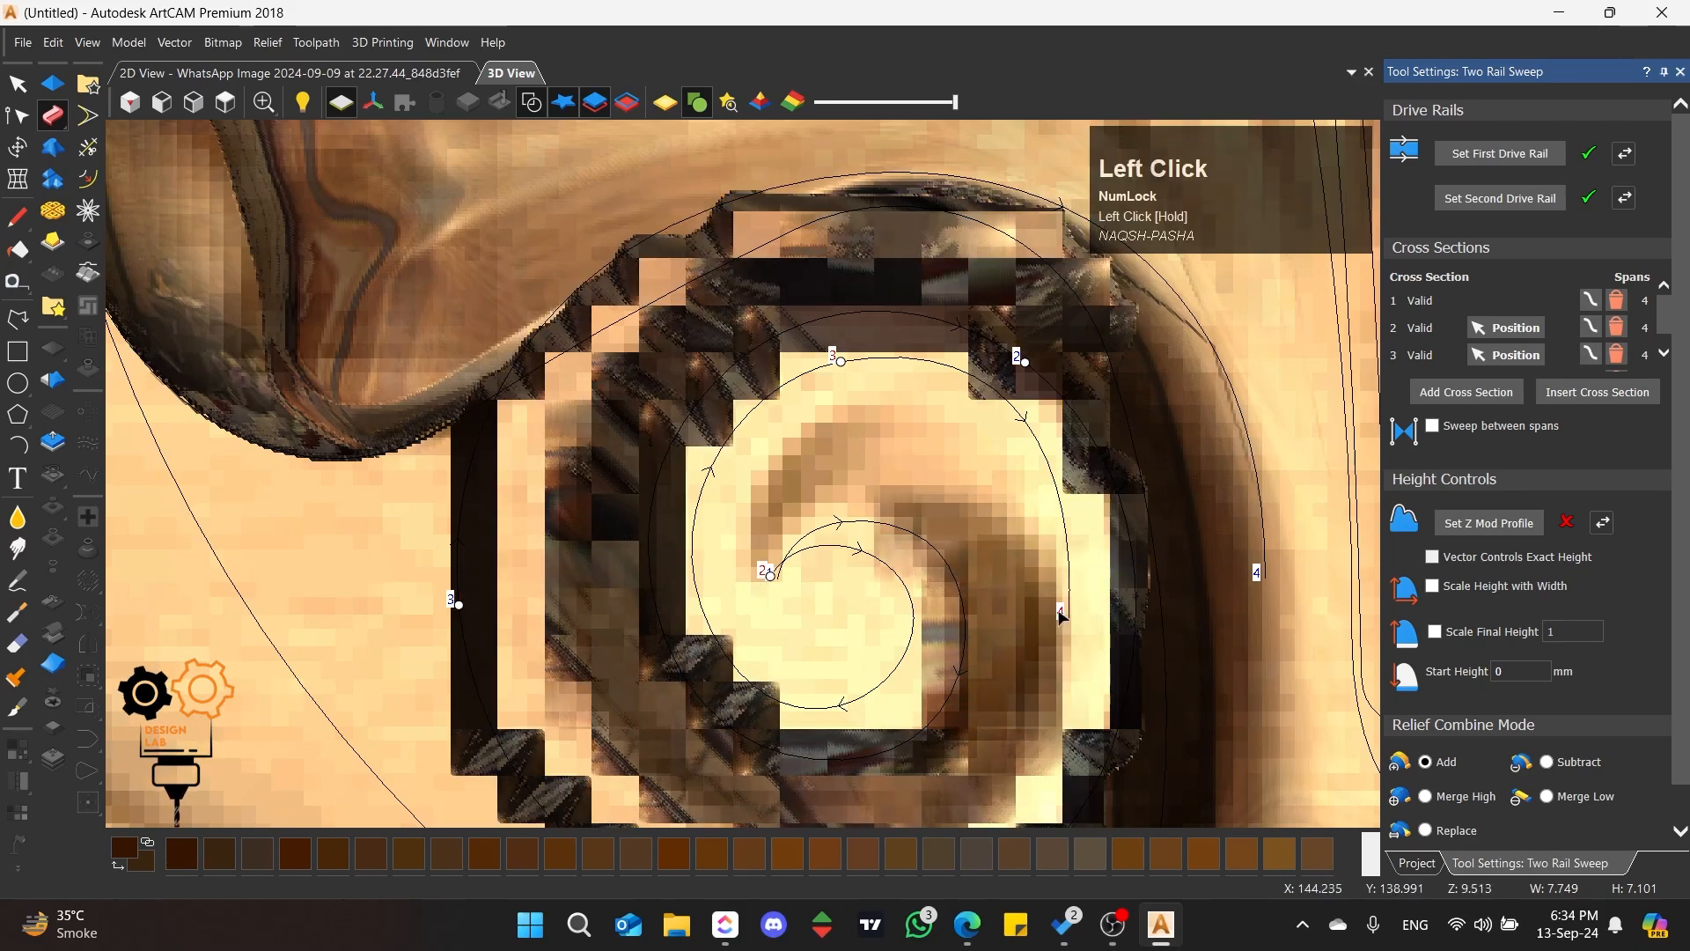
mouse_move(1023, 361)
mouse_down()
mouse_move(852, 414)
mouse_move(841, 363)
mouse_move(761, 692)
mouse_up()
drag(899, 602, 798, 551)
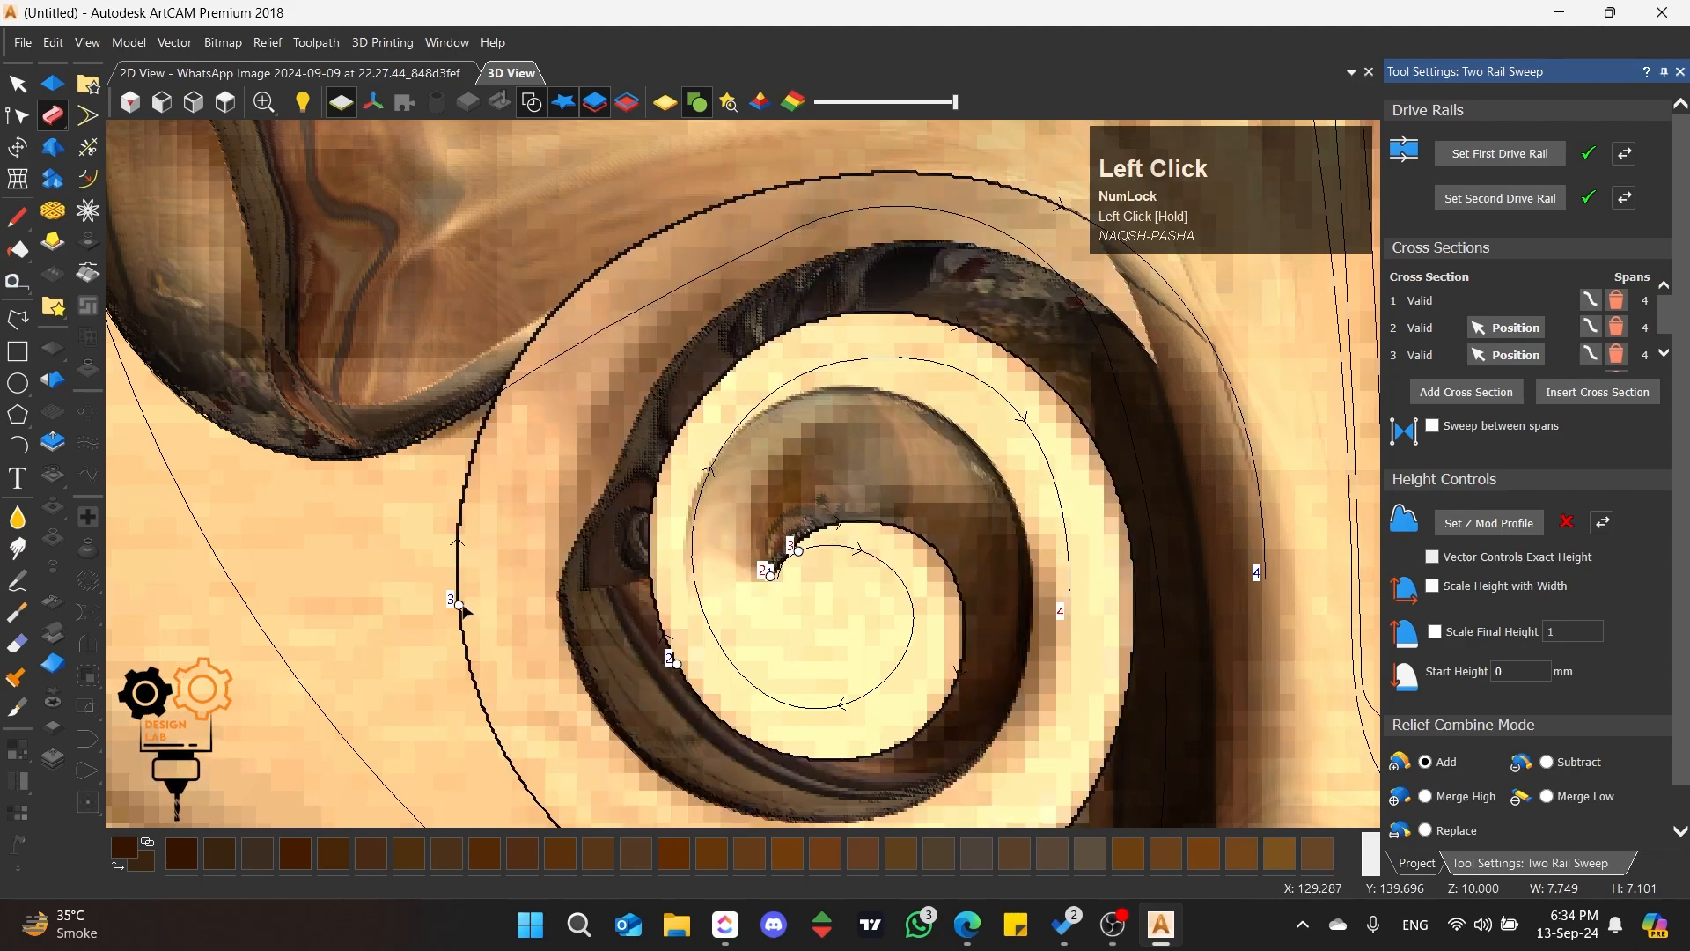
Step: Move the third cross section around the upper part of the outer rail's inner turn and enable Sweep between spans
mouse_move(549, 556)
mouse_down()
mouse_move(669, 475)
mouse_move(753, 468)
mouse_up()
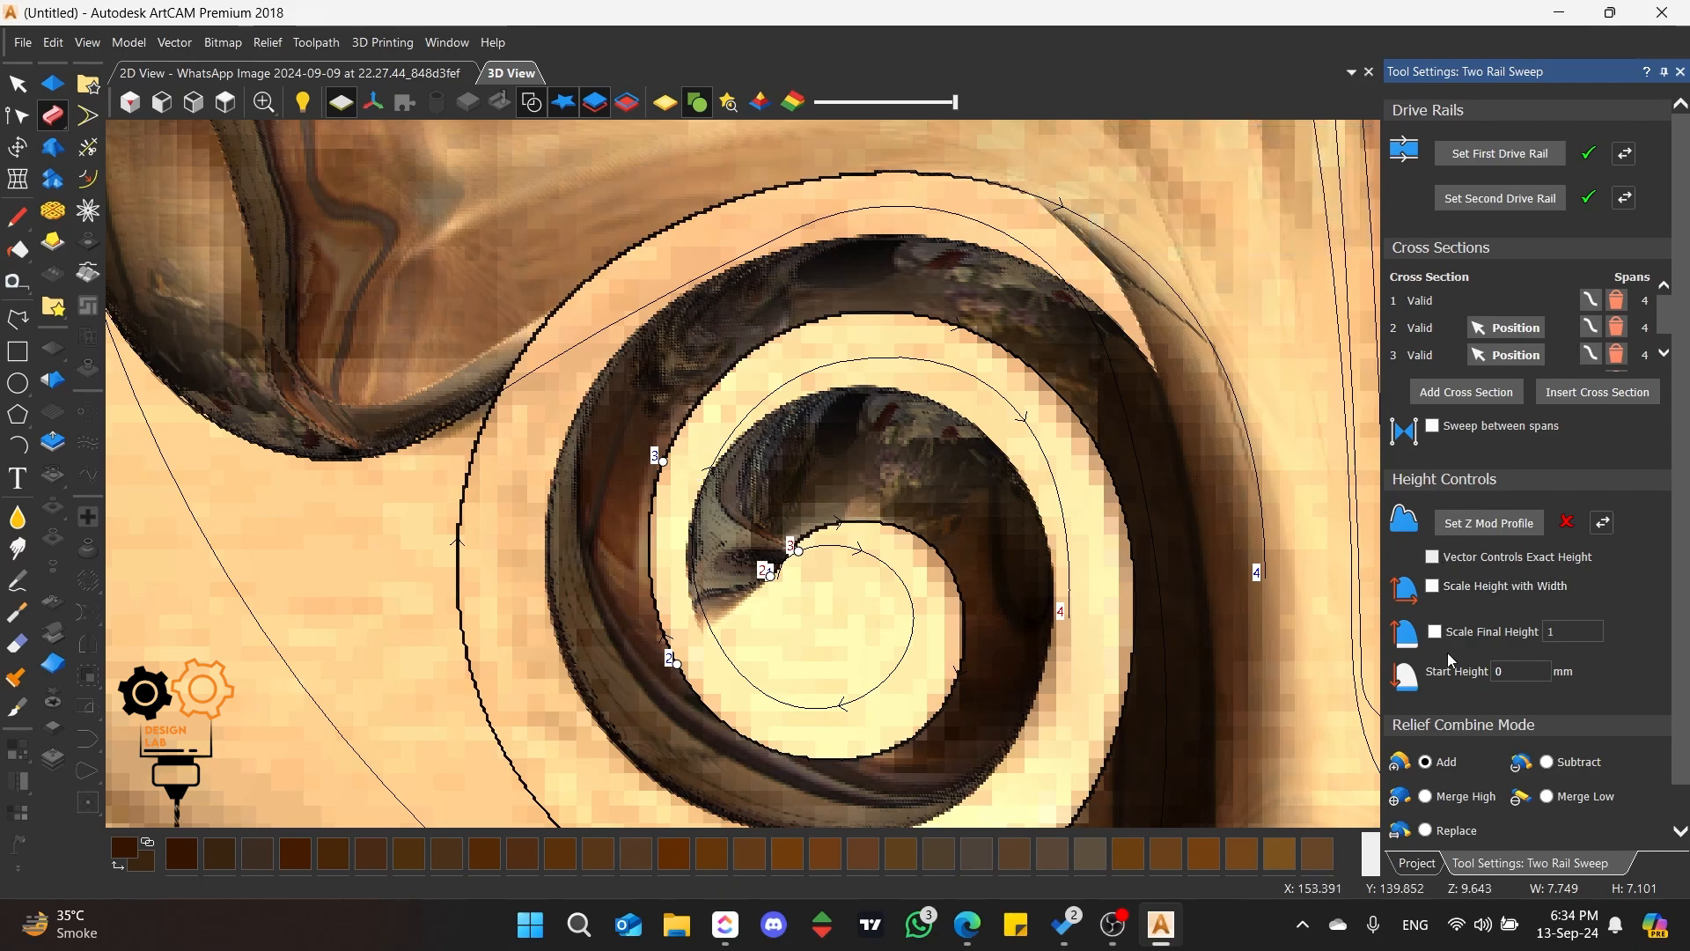
click(1433, 430)
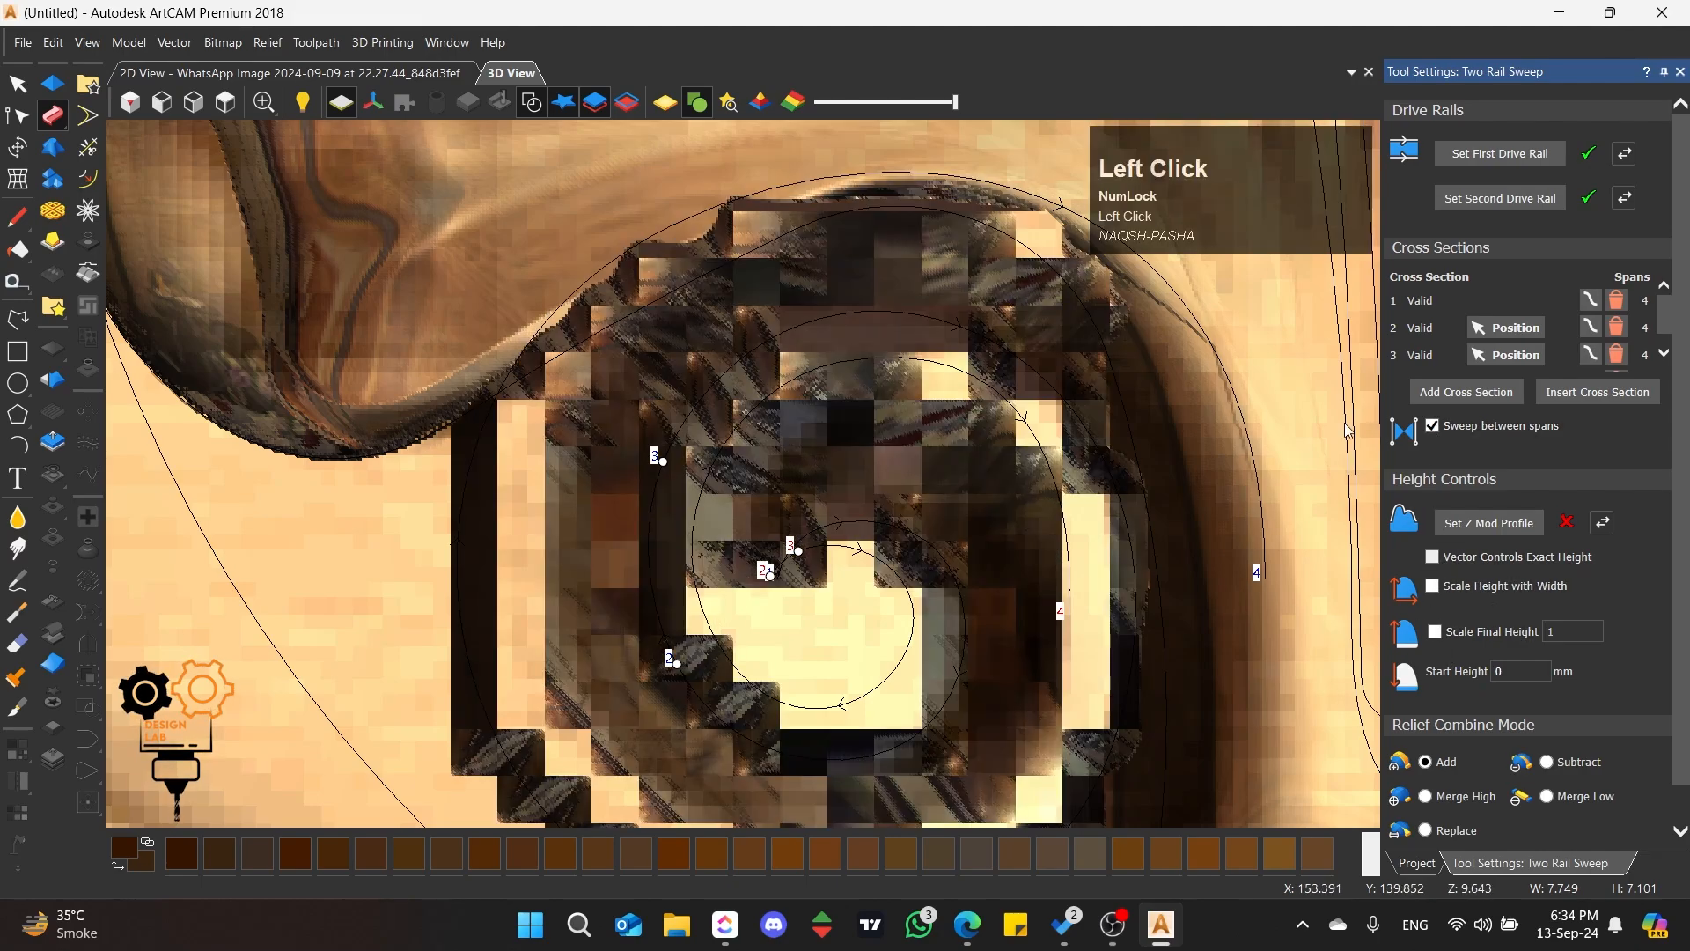
mouse_move(669, 483)
mouse_down()
mouse_move(826, 362)
mouse_move(898, 429)
mouse_up()
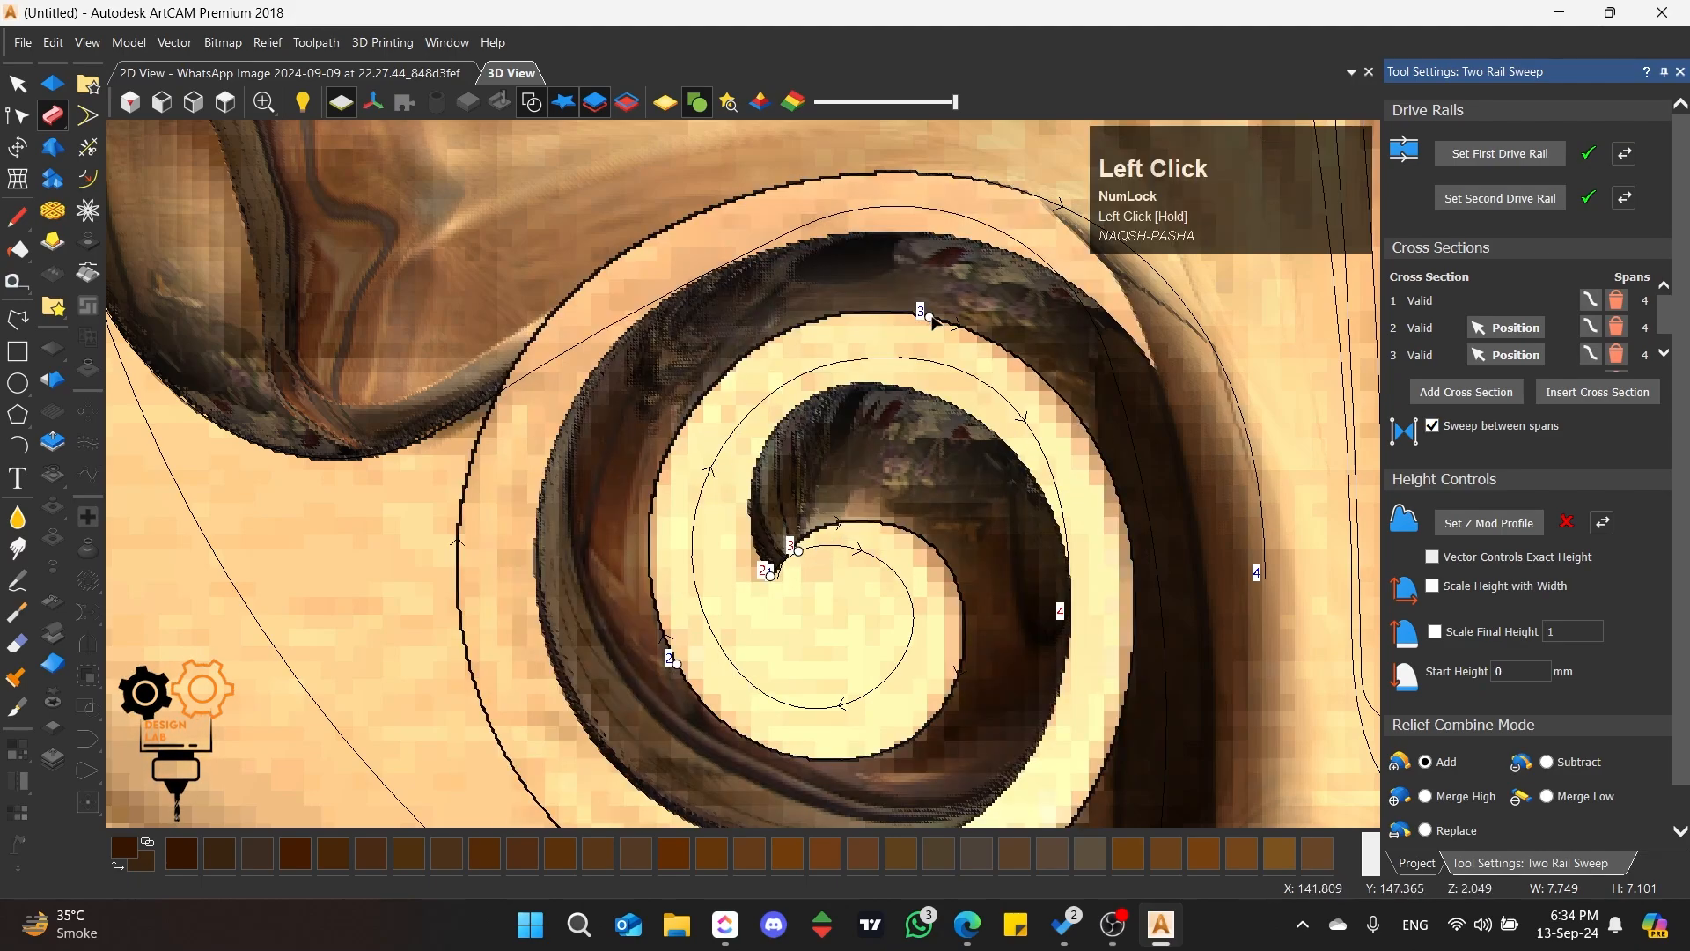
Step: Adjust the curve handles on the upper arc of the outer rail's inner turn to refine its shape
scroll(936, 535, up, 2)
scroll(936, 535, up, 2)
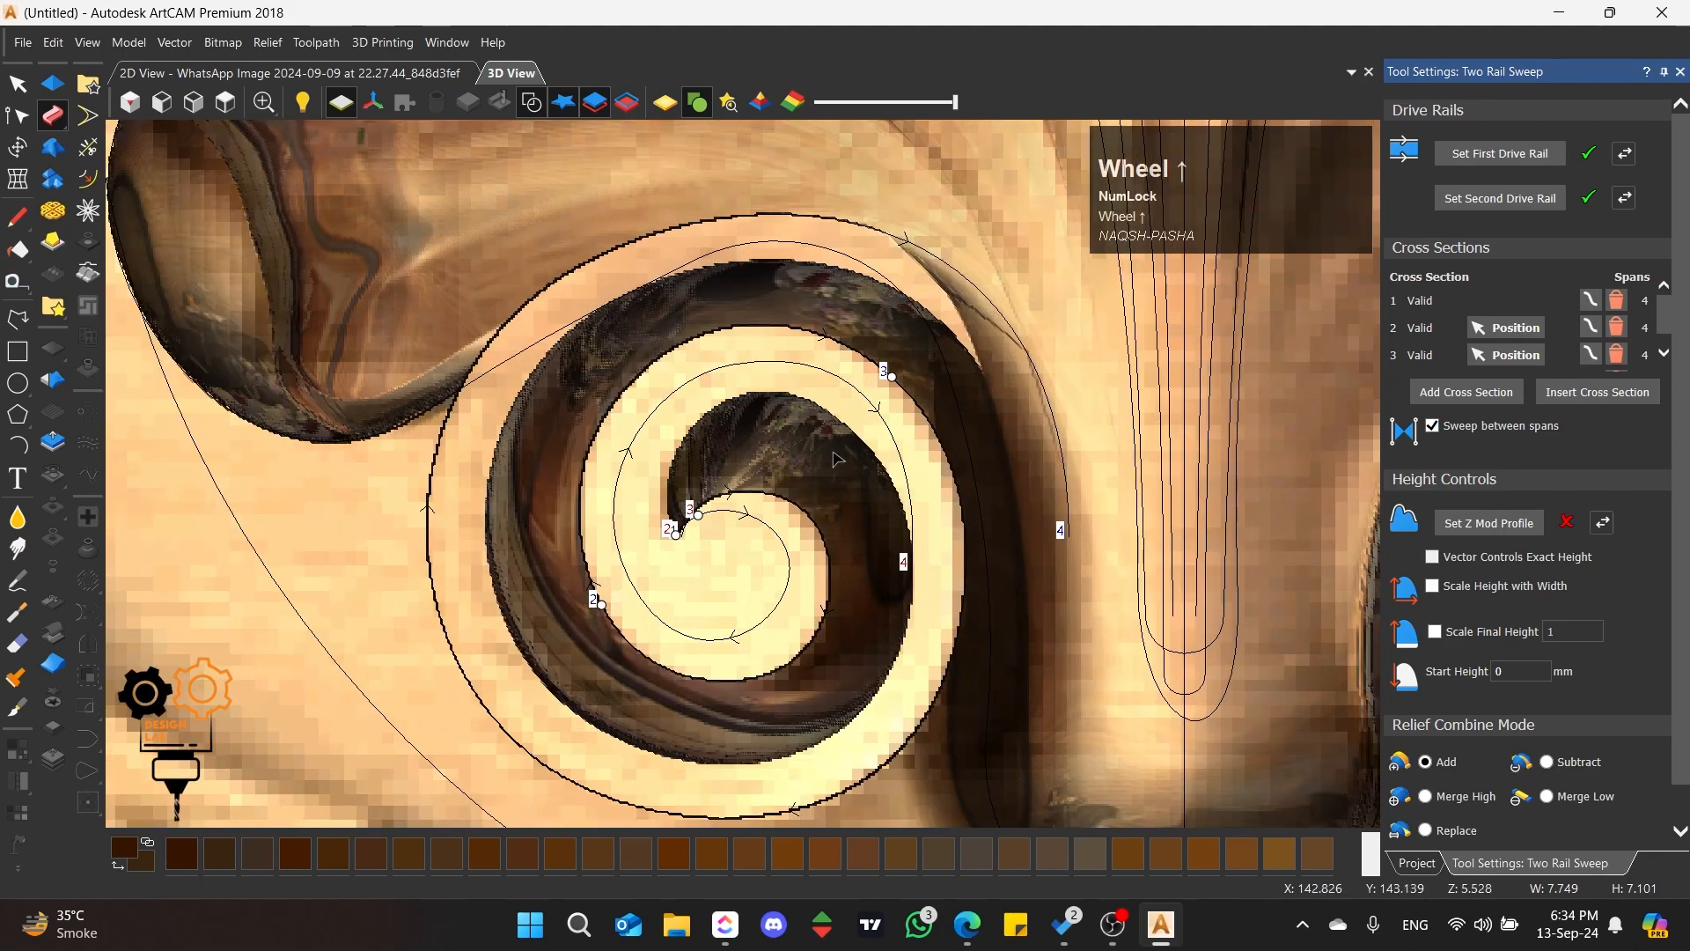
click(951, 449)
drag(703, 233, 702, 242)
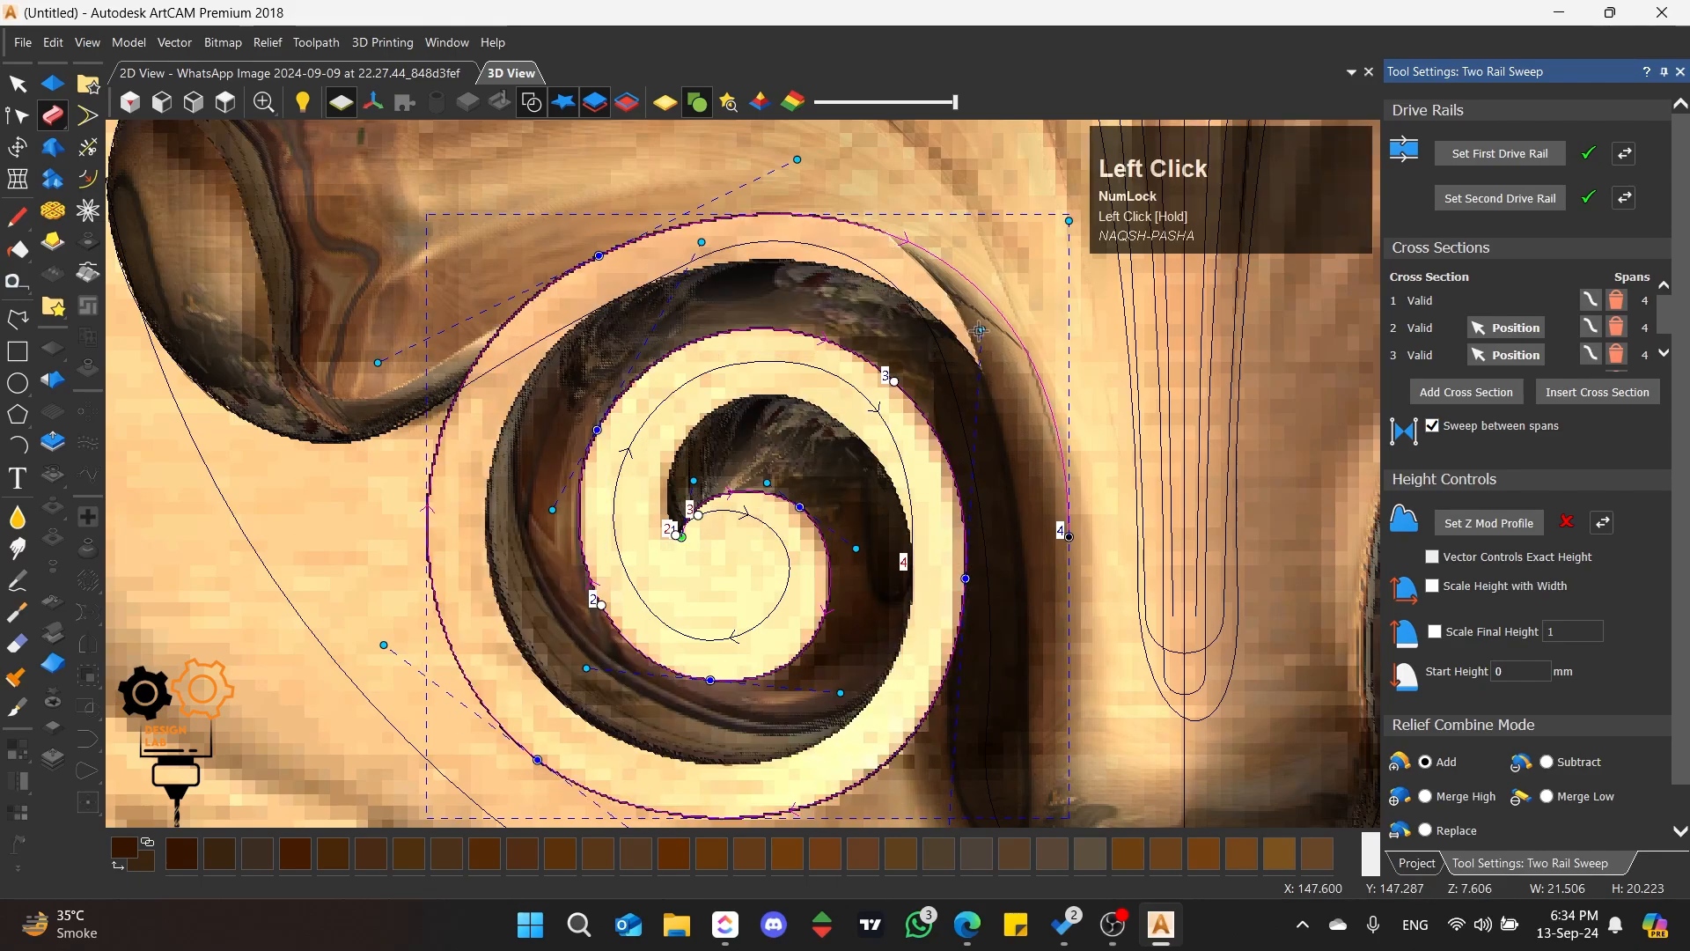
drag(982, 330, 990, 328)
Step: Move the third cross section to the top of the outer rail's inner turn and farther along the inner rail
drag(708, 514, 778, 368)
scroll(668, 555, down, 5)
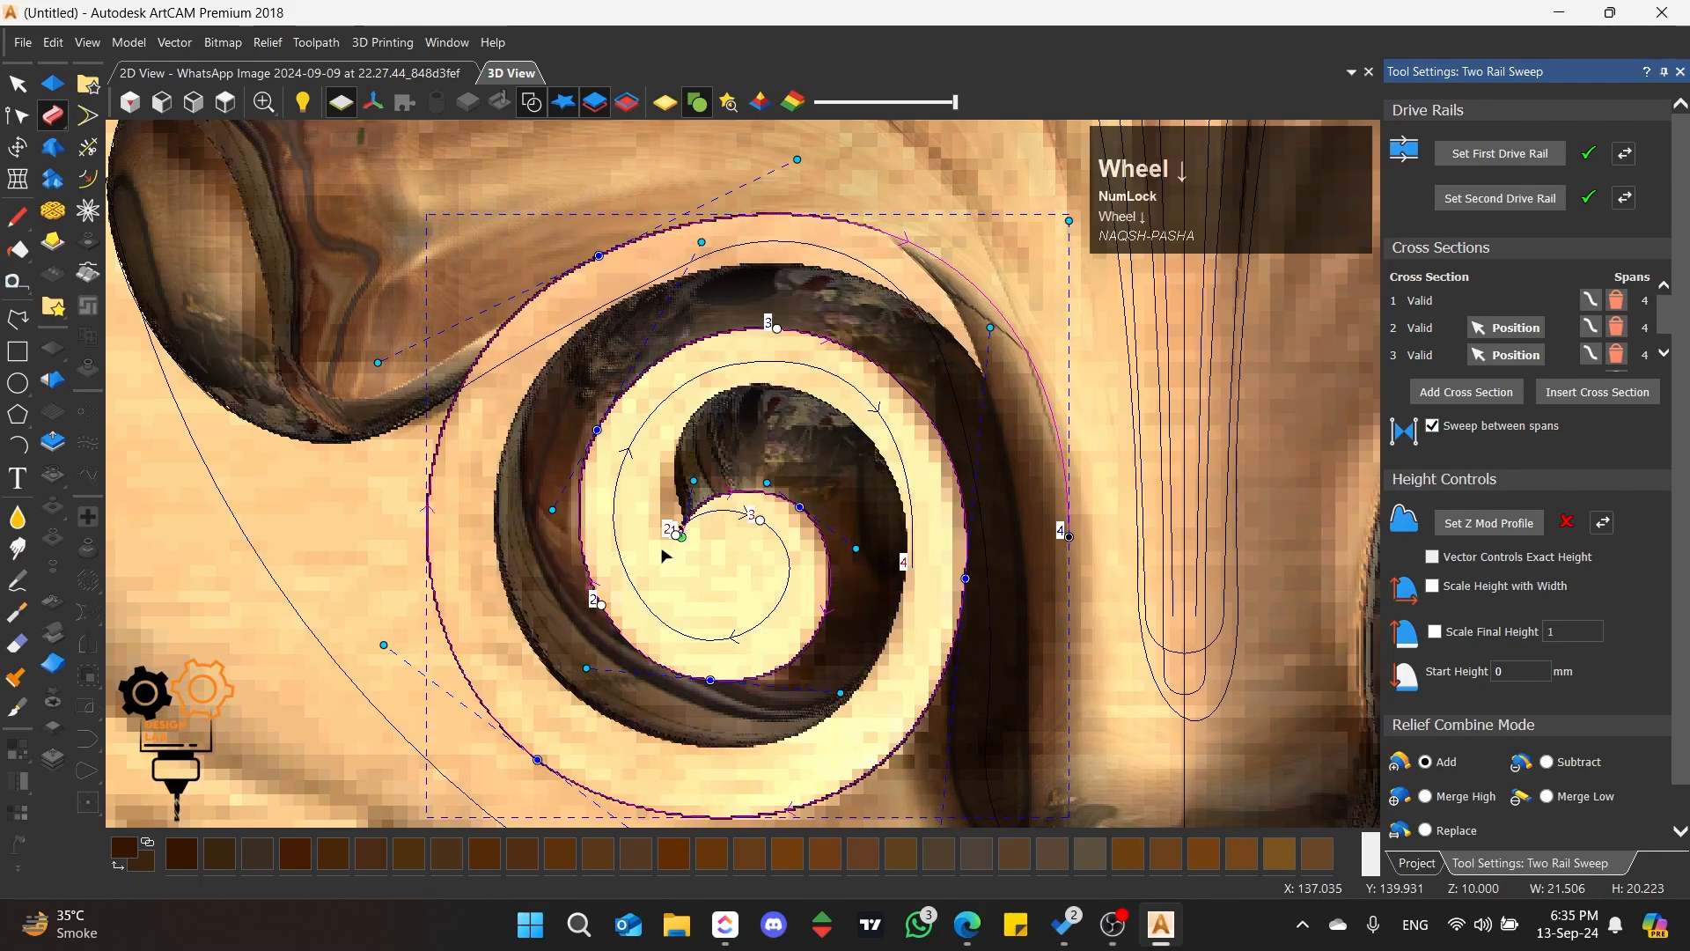
scroll(302, 520, up, 3)
Step: Move the node joining the large curved profile's arc and top edge outward to widen the flat top
click(544, 449)
drag(539, 448, 519, 447)
scroll(656, 497, down, 3)
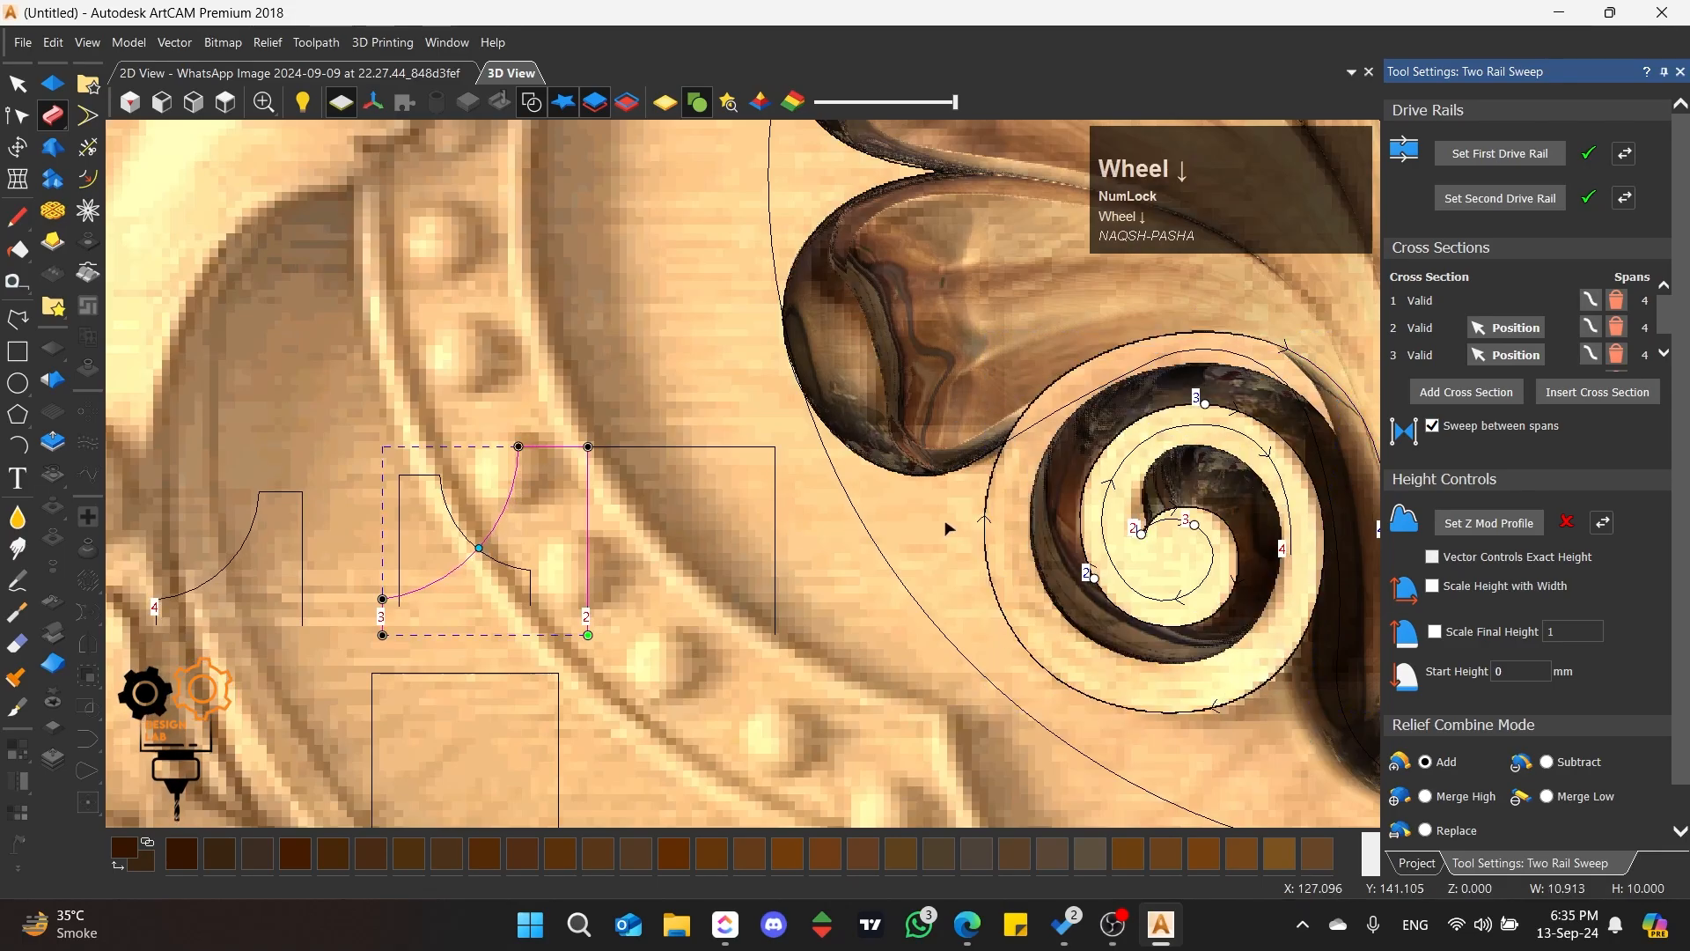
Step: Examine the updated scroll sweep from several angles and from above, checking its wall and its transition into the shell
scroll(923, 526, up, 6)
middle_drag(802, 585, 858, 396)
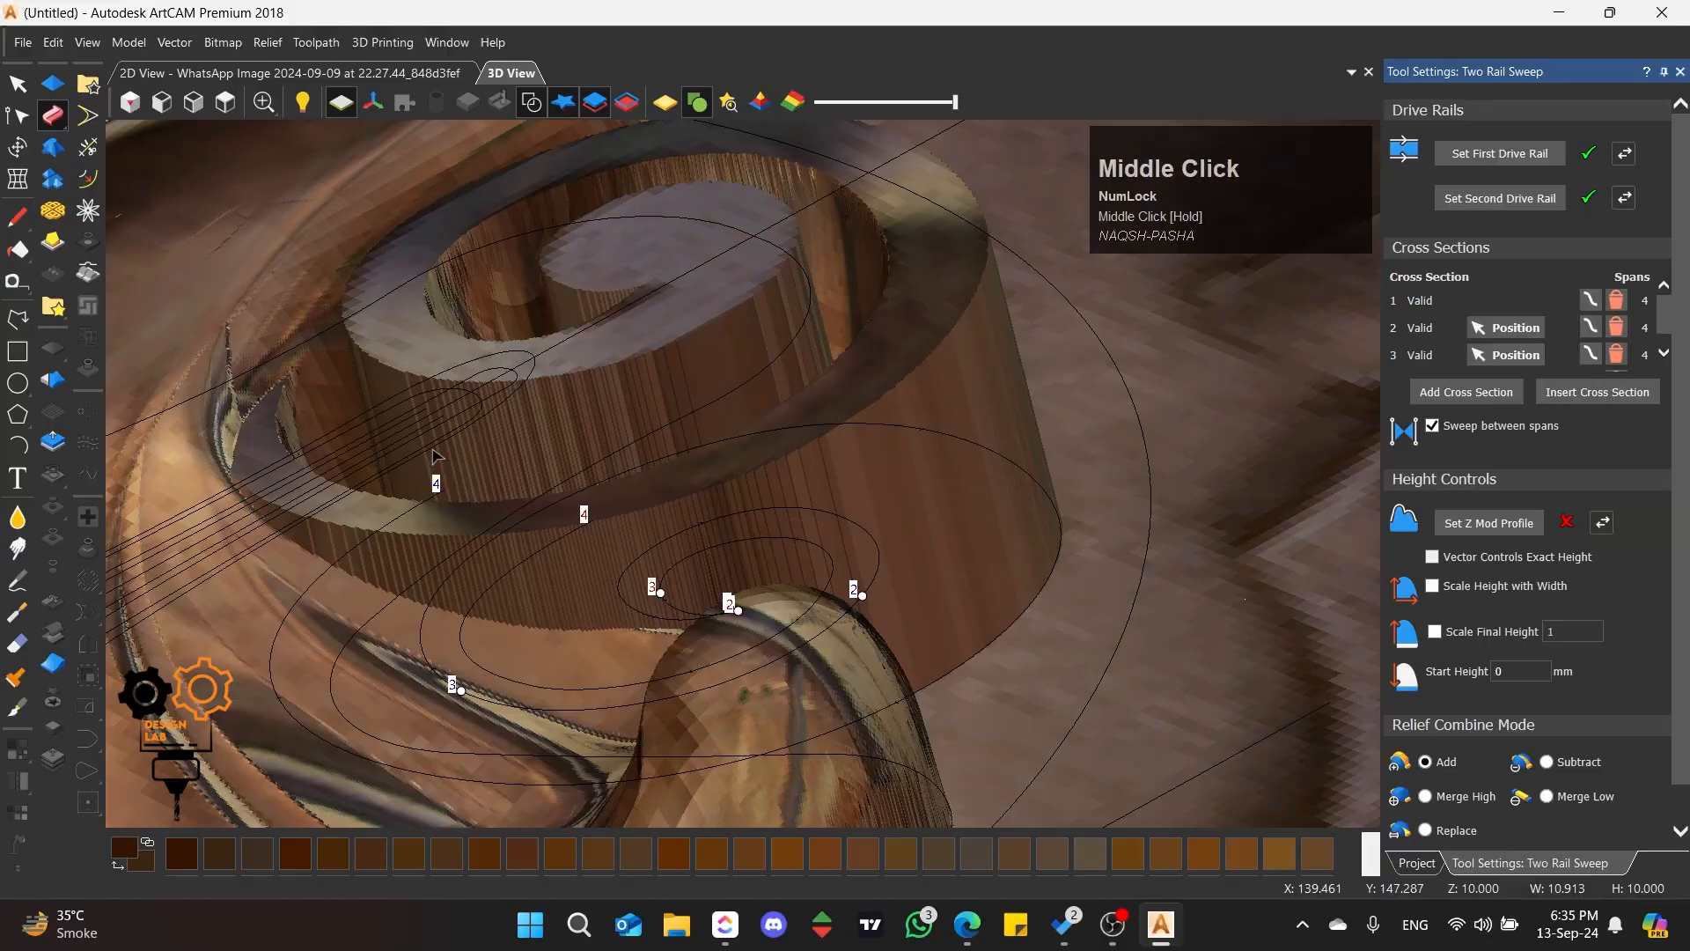
middle_drag(434, 456, 695, 503)
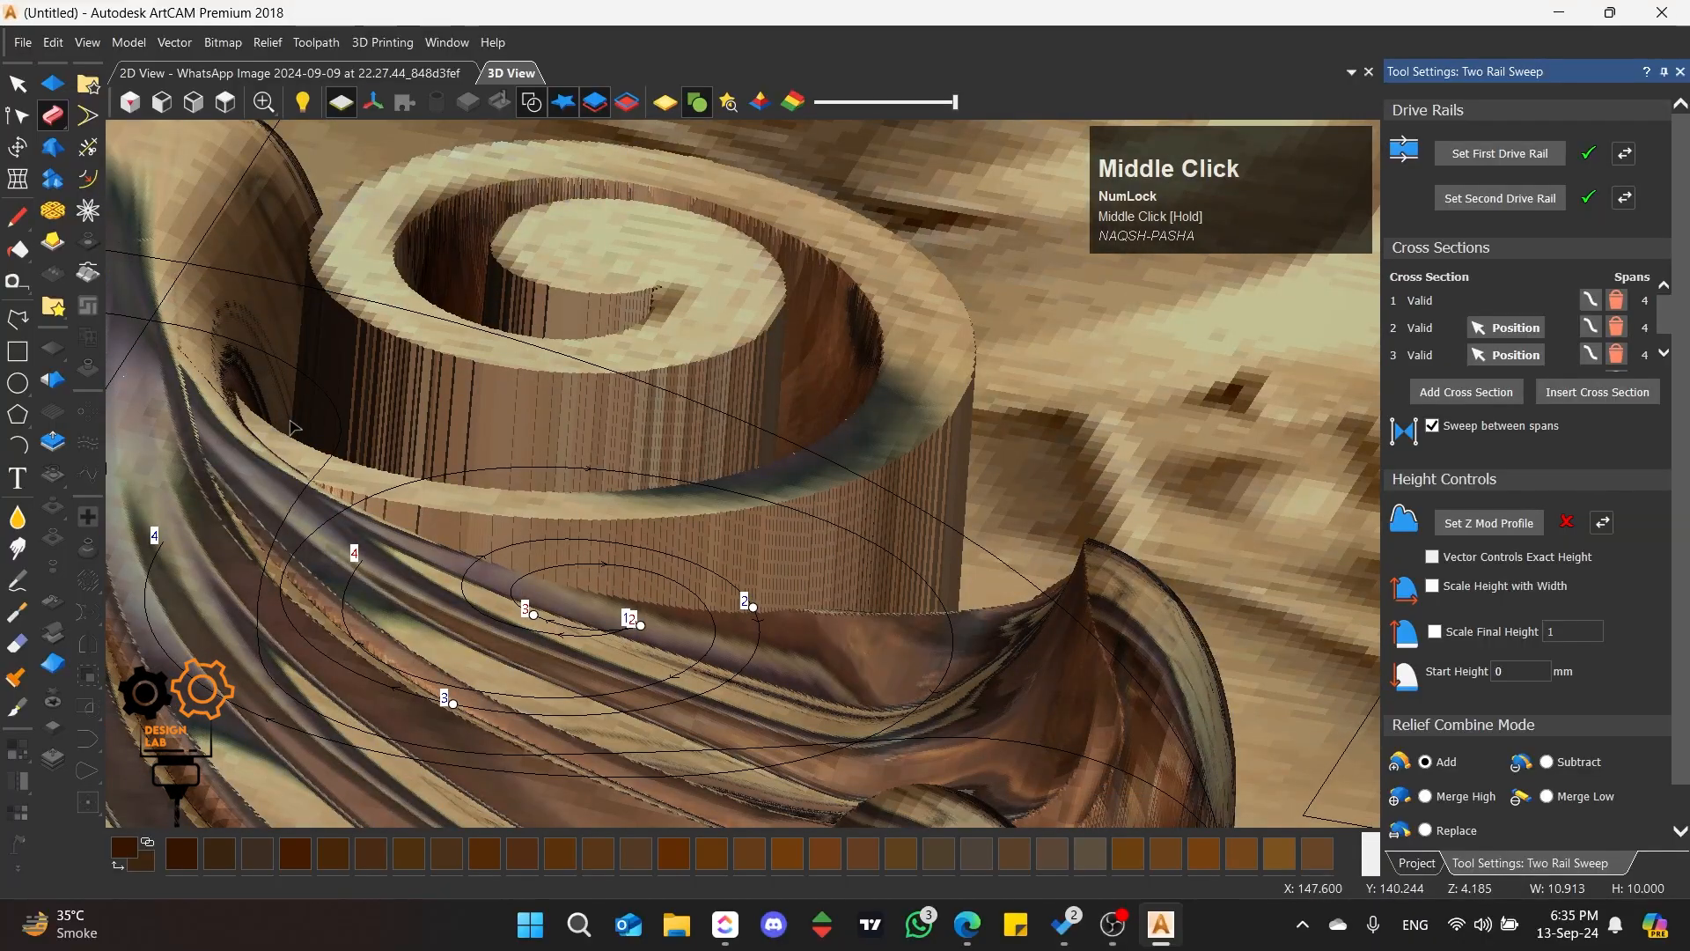
middle_drag(293, 427, 727, 489)
click(226, 103)
scroll(712, 442, up, 1)
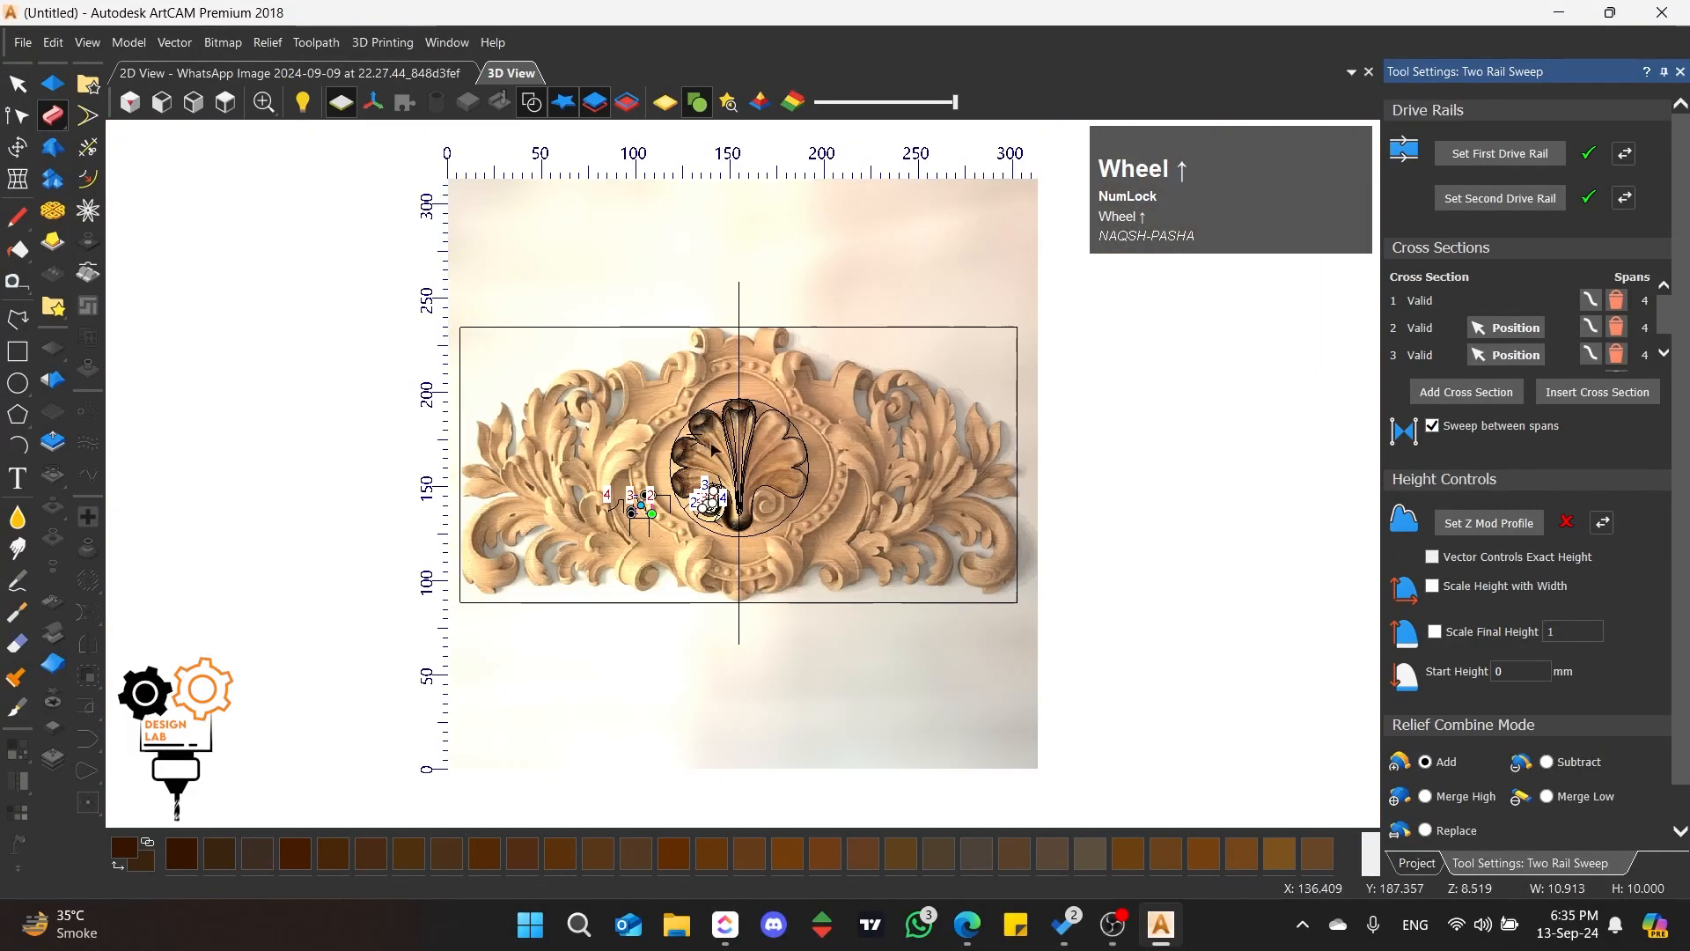
scroll(713, 447, up, 4)
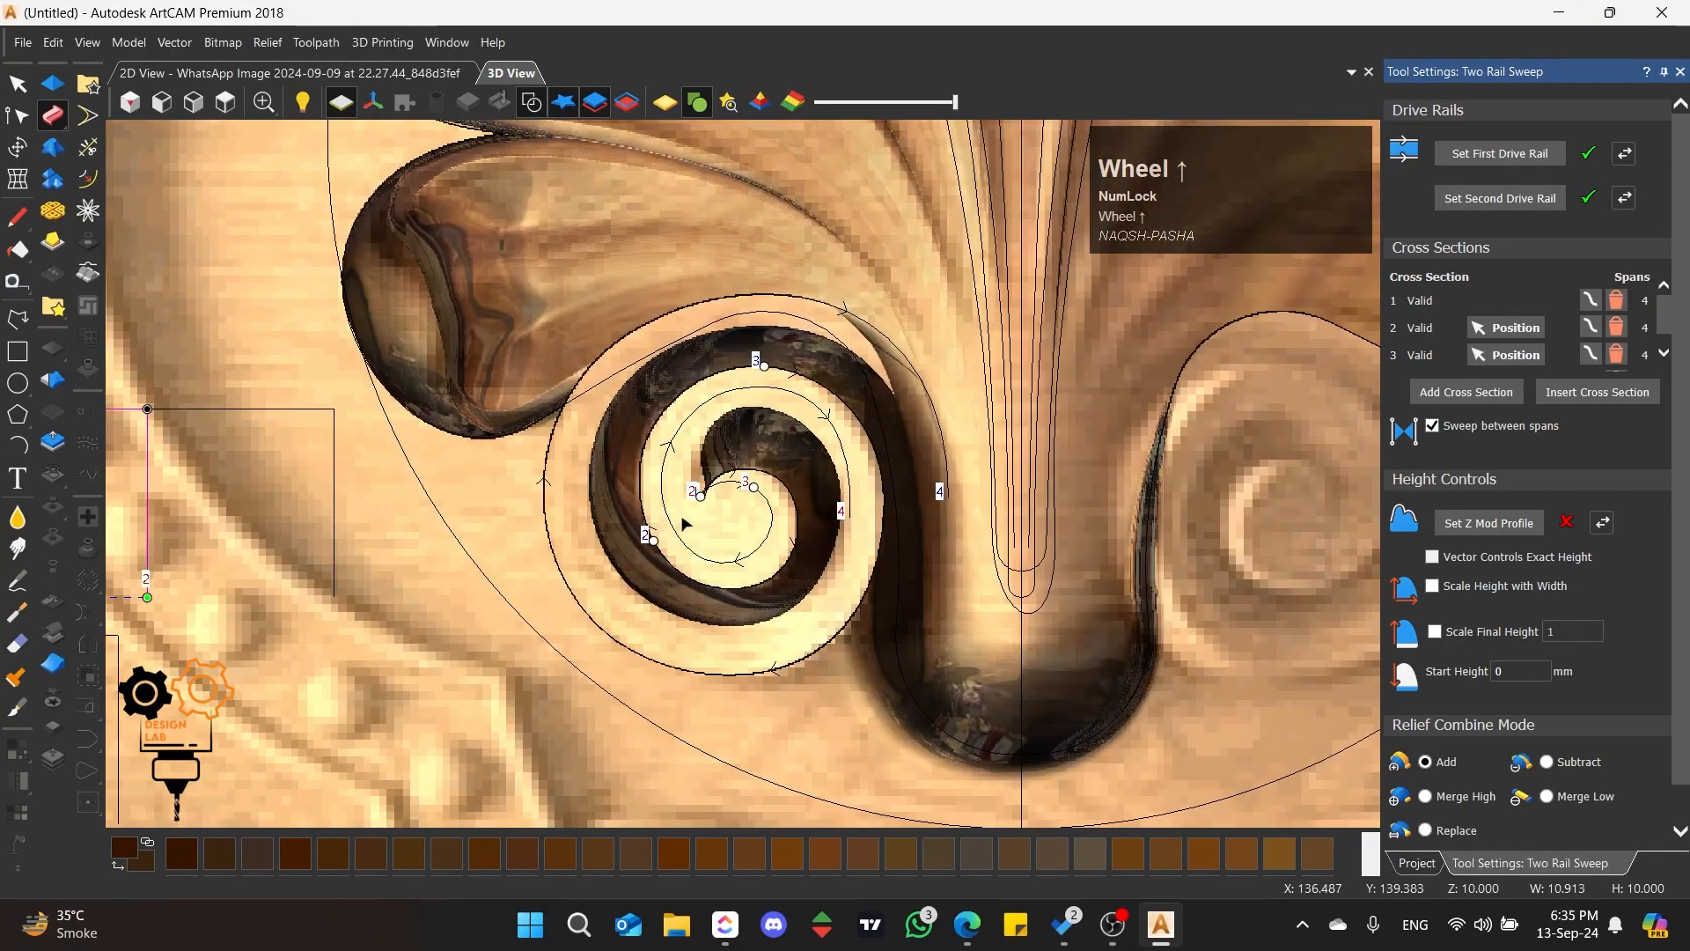
scroll(685, 523, up, 2)
scroll(722, 537, down, 1)
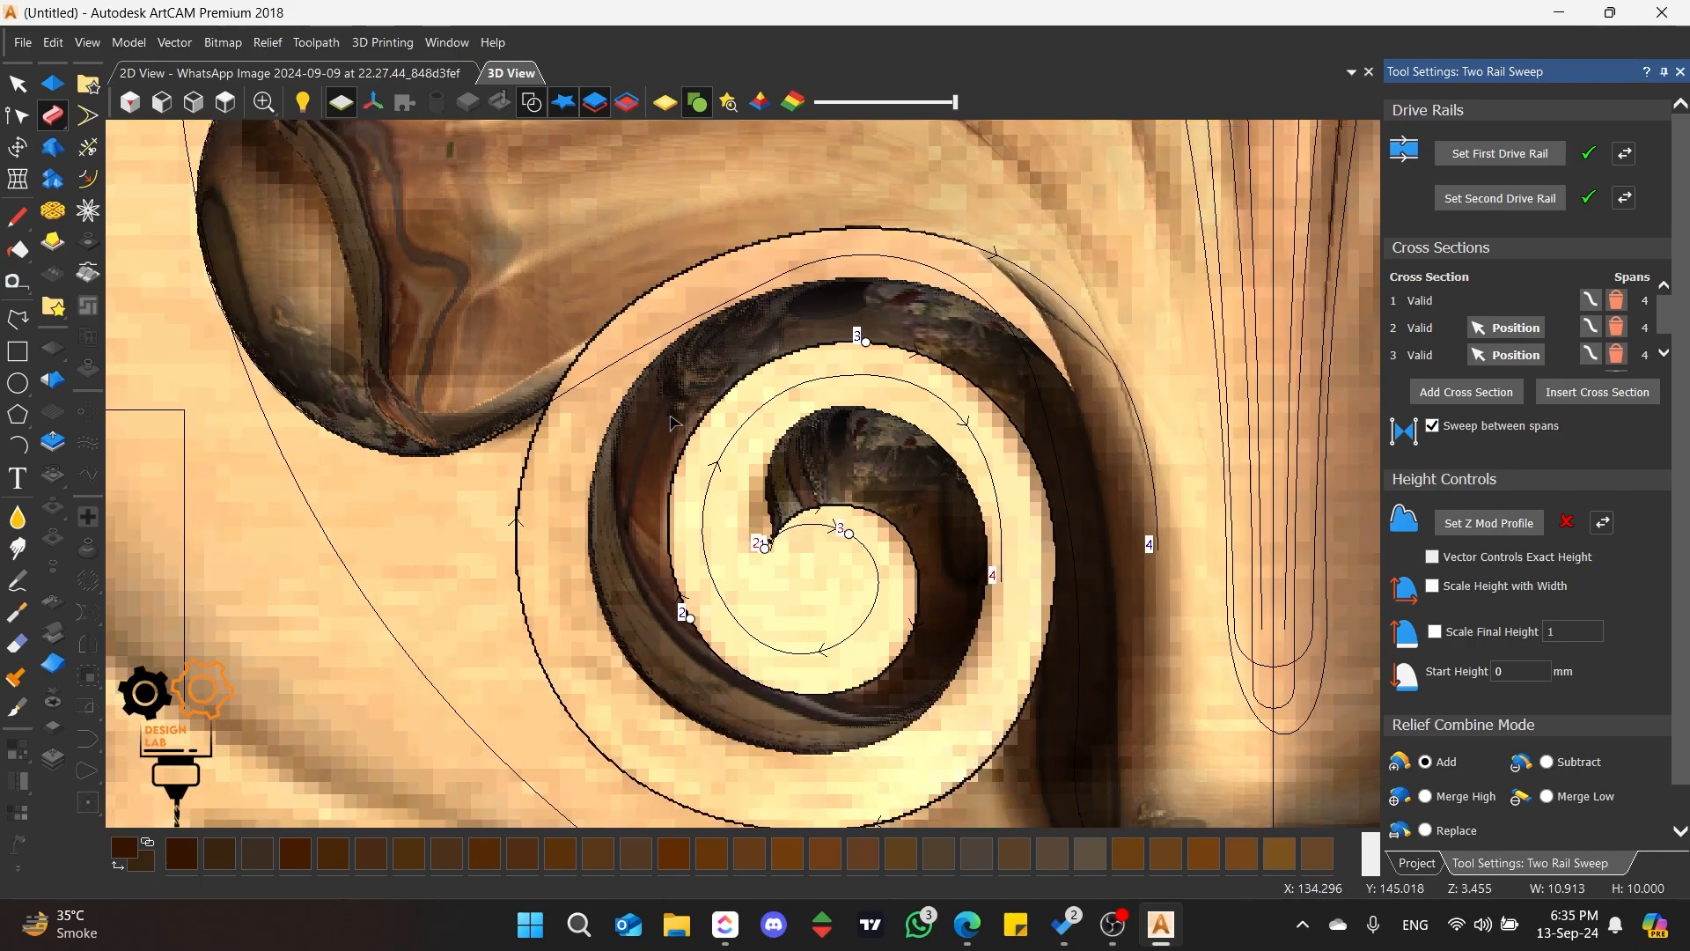
Step: Select the scroll's inner rail and move its nodes and curve handles outward to enlarge its turns
click(715, 491)
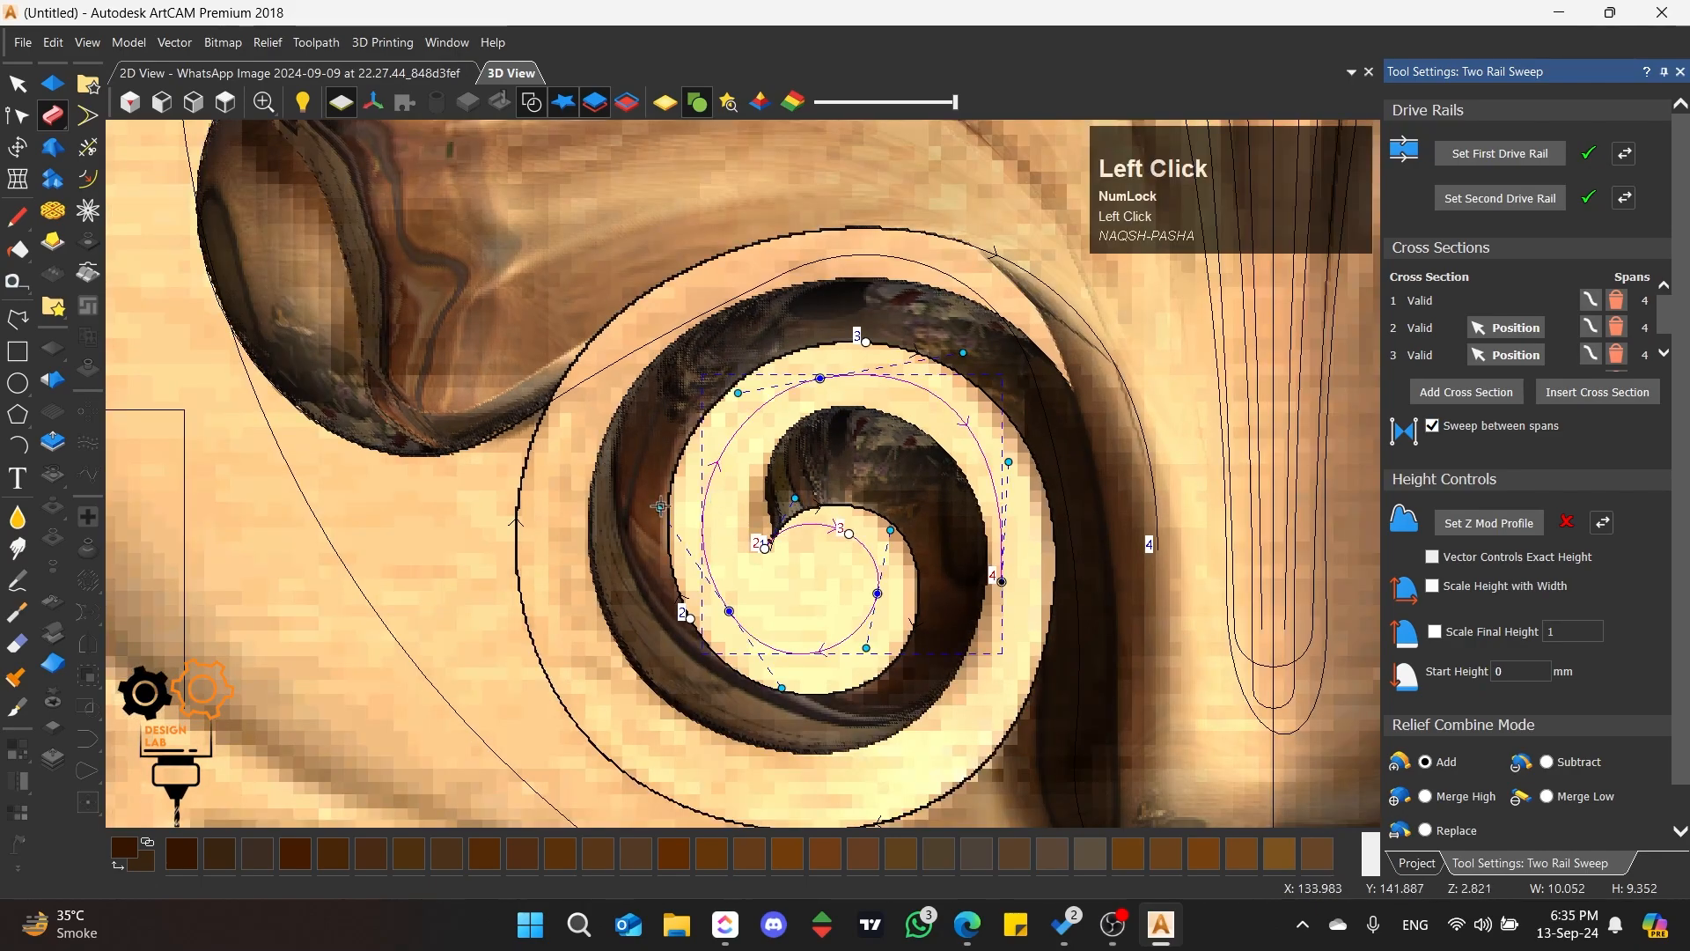
drag(661, 507, 660, 508)
drag(713, 622, 715, 625)
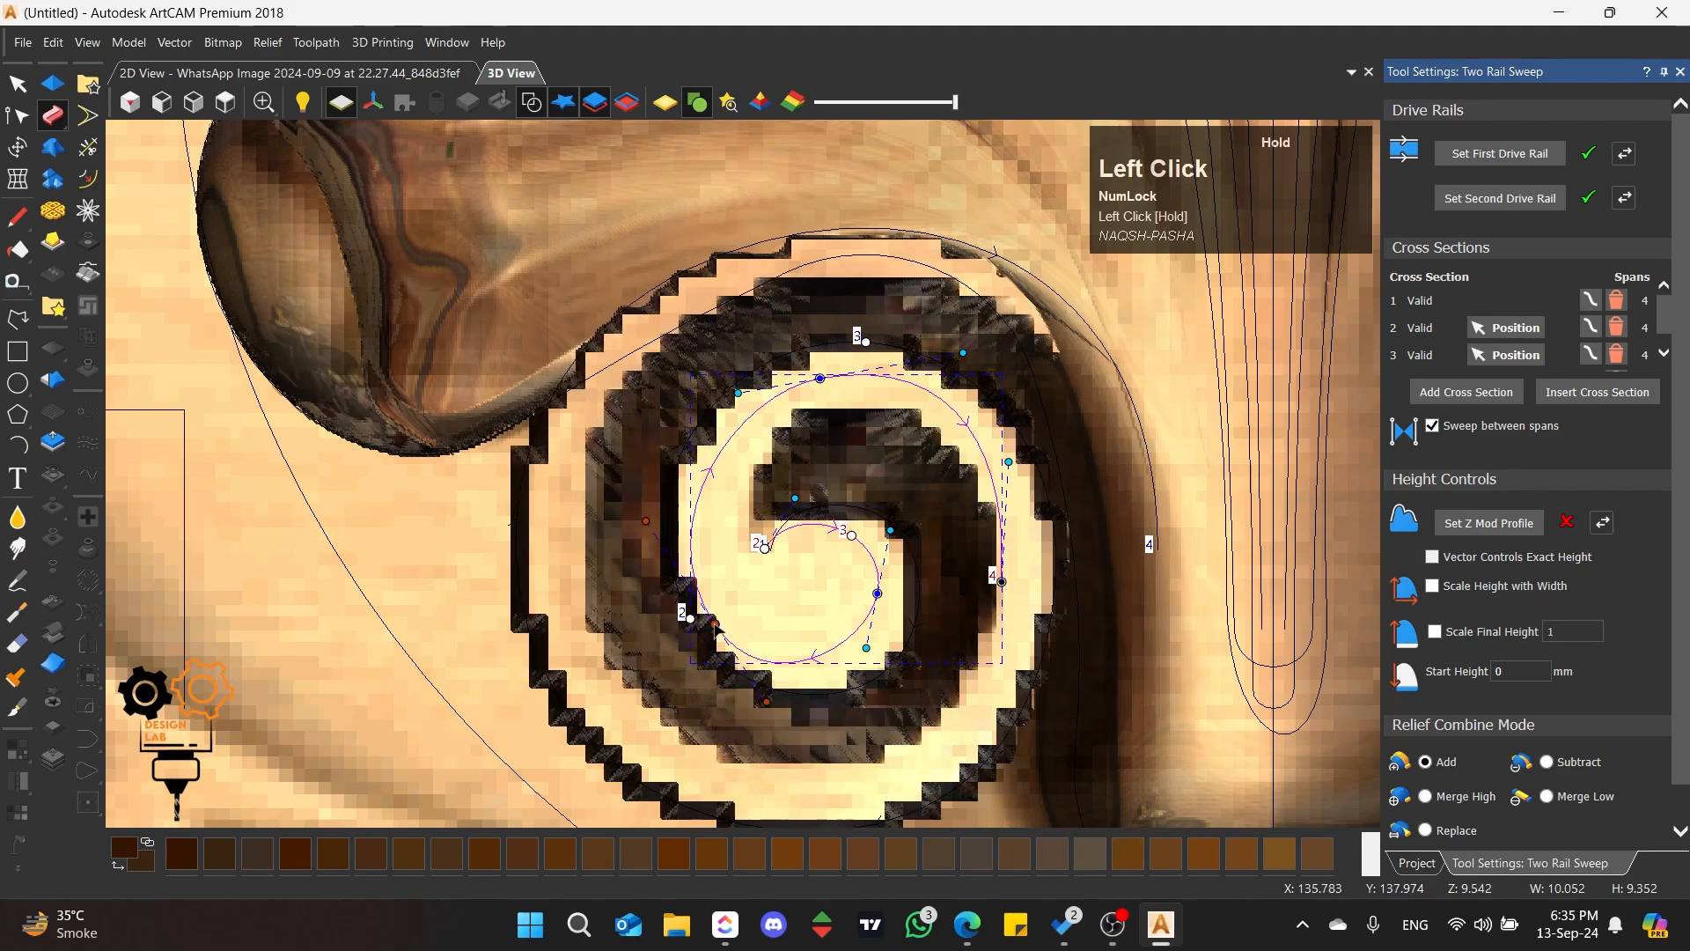
drag(877, 593, 894, 615)
drag(905, 553, 926, 505)
drag(819, 379, 821, 358)
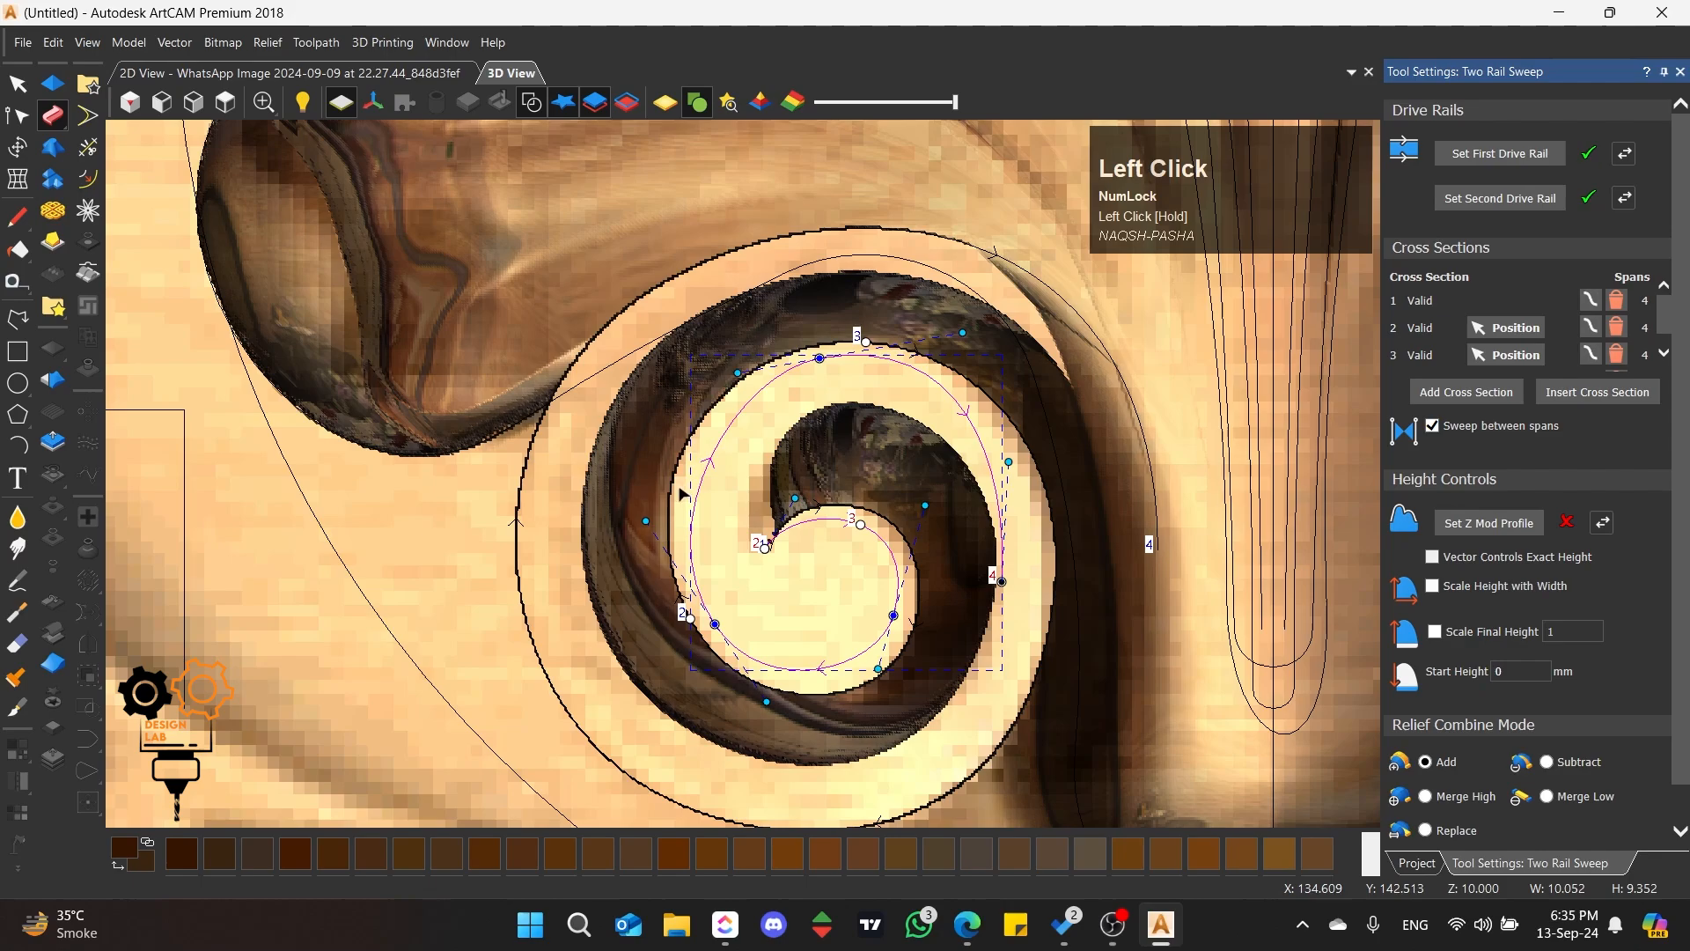
Step: Refine the left arc of the inner rail with its handles and lower node, and move the rail's end node outward
drag(647, 521, 618, 486)
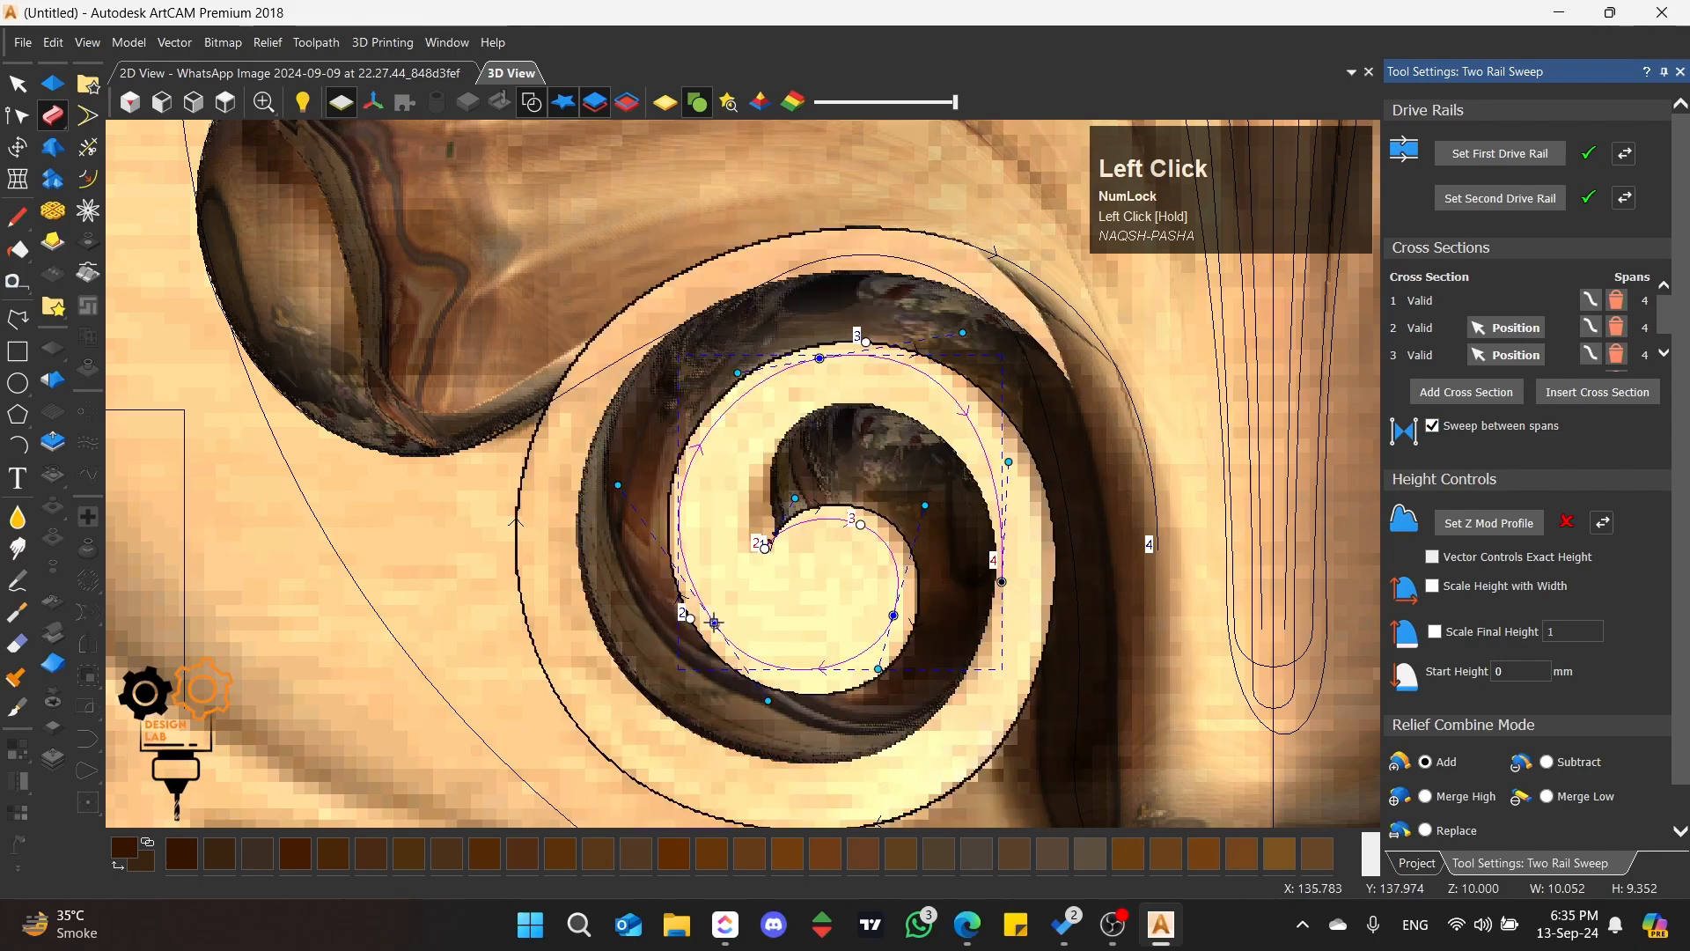
drag(704, 633, 696, 640)
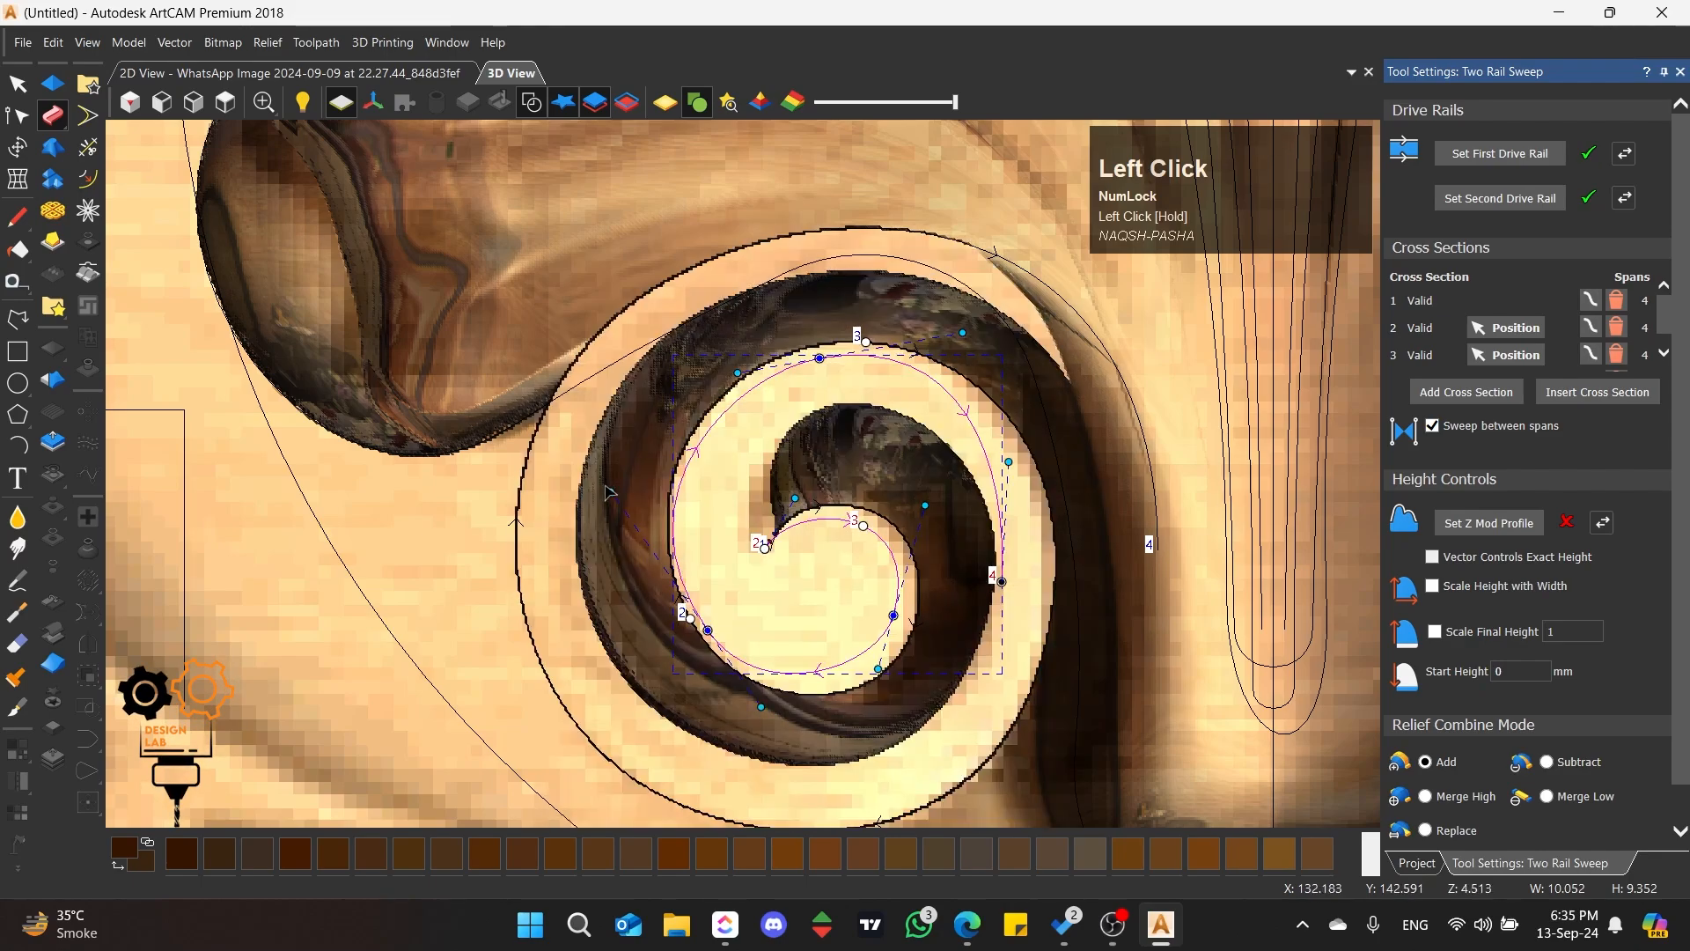
drag(611, 491, 625, 491)
drag(1002, 581, 1040, 581)
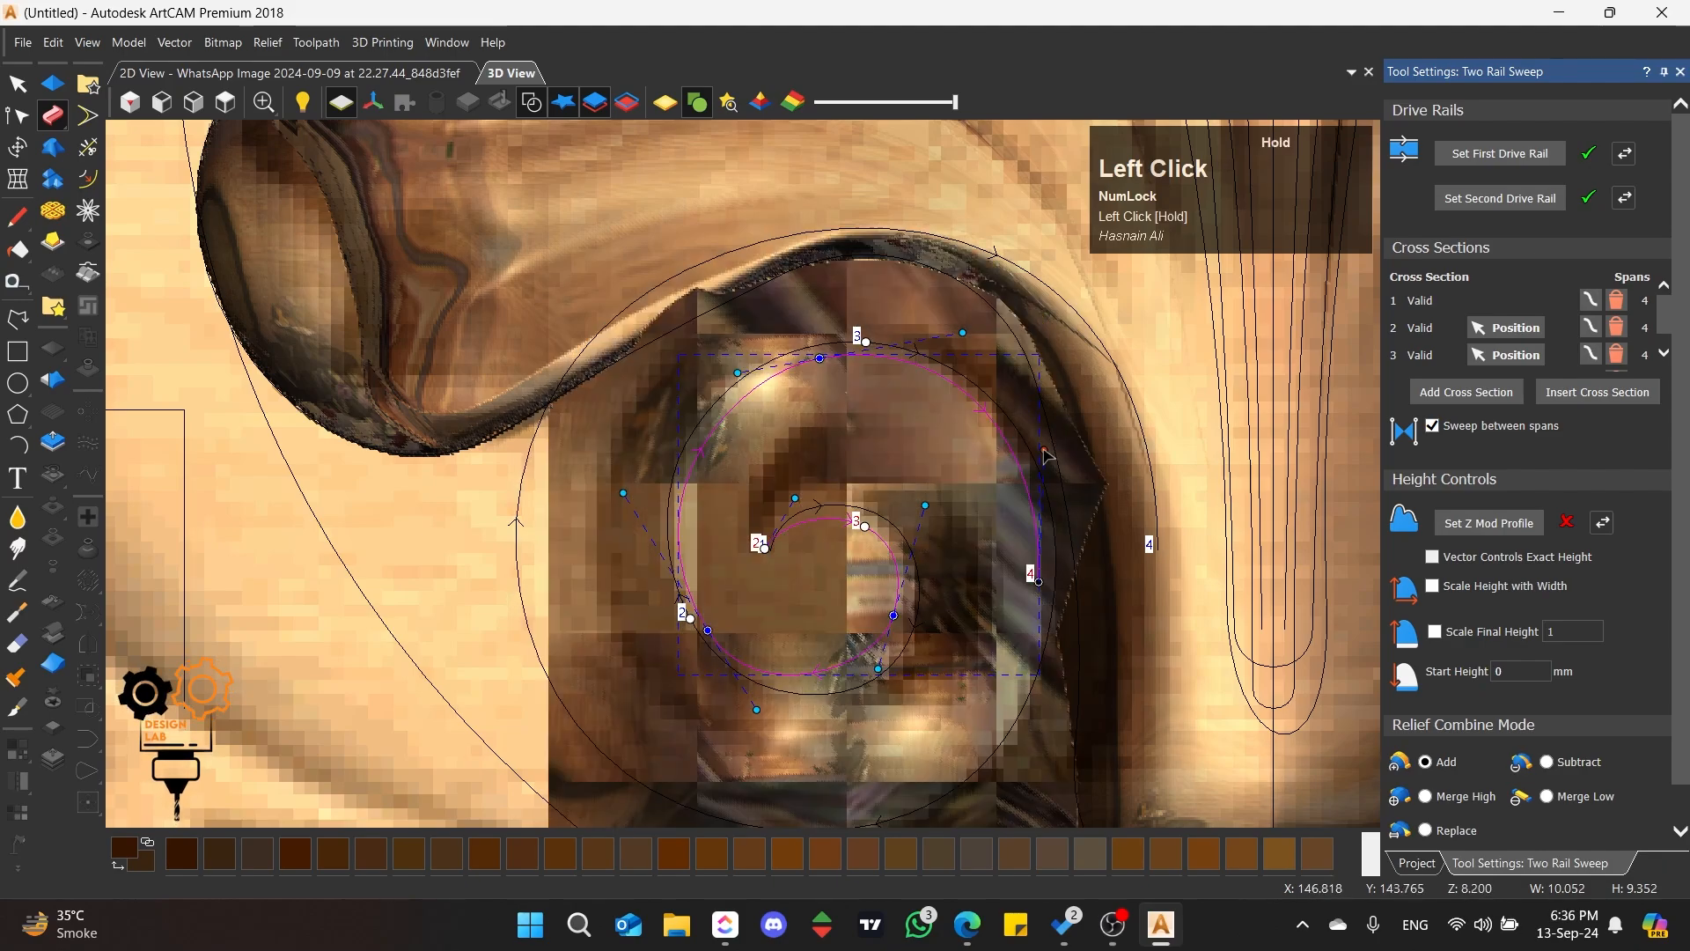
Step: Reposition the third cross section near the top of the outer rail's inner turn and move the second to that turn's lower right
scroll(891, 488, up, 3)
drag(838, 563, 720, 554)
scroll(658, 403, down, 1)
scroll(658, 404, down, 2)
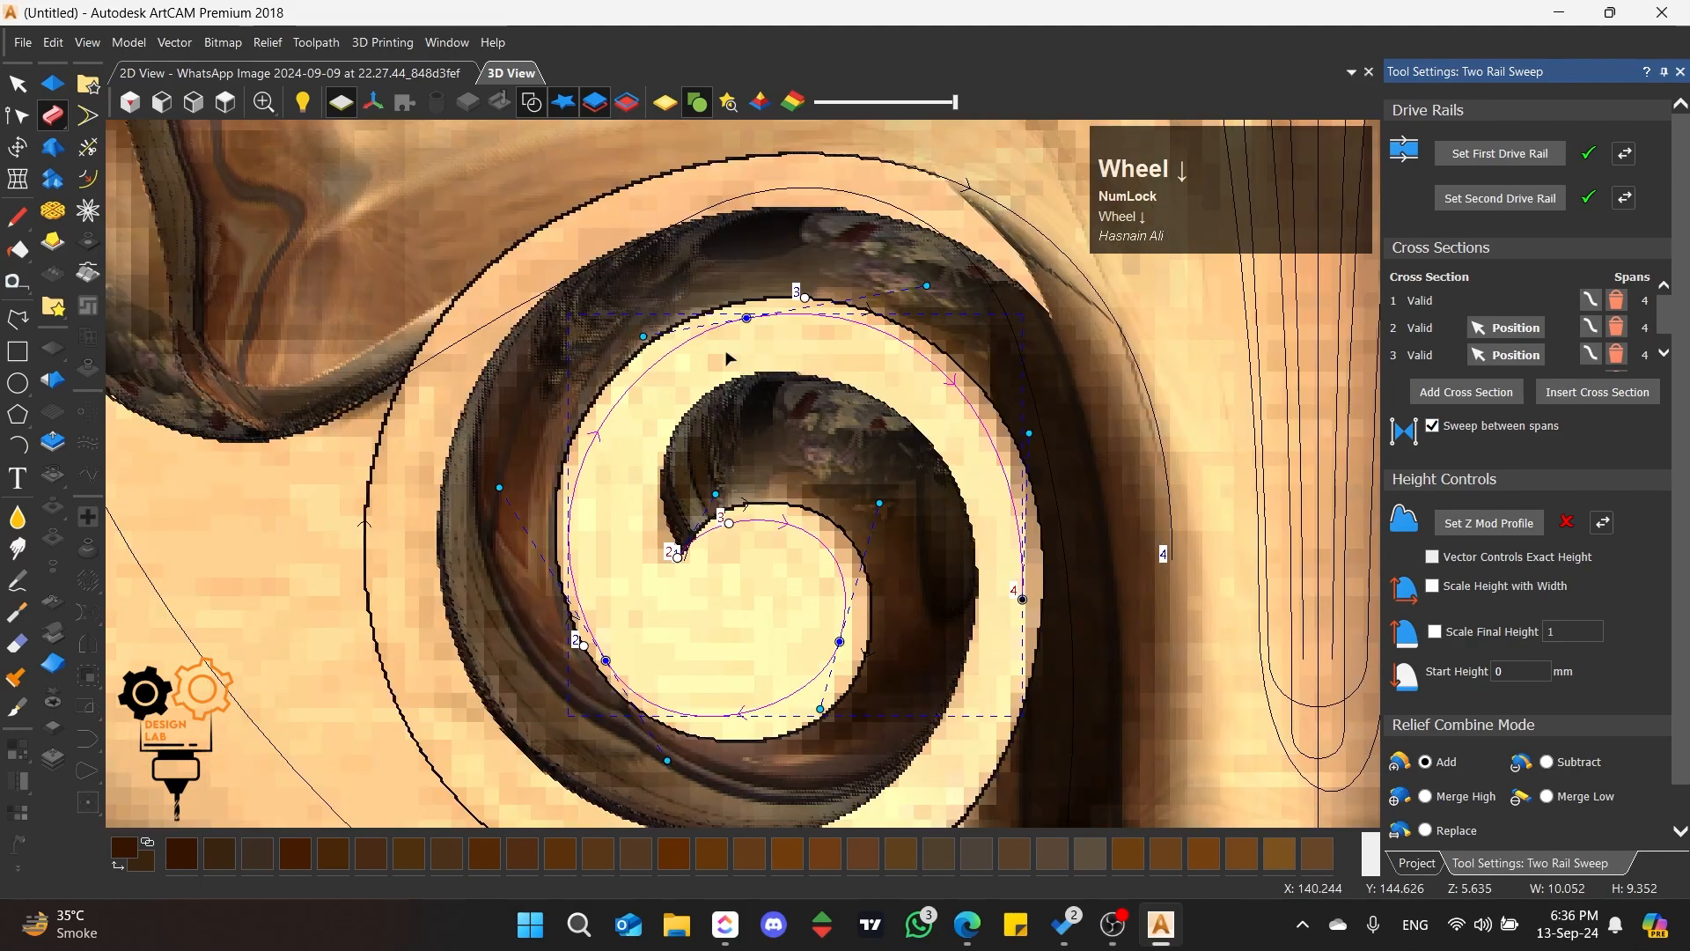
mouse_move(807, 310)
mouse_down()
mouse_move(660, 334)
mouse_move(582, 423)
mouse_move(594, 400)
mouse_up()
drag(729, 524, 696, 539)
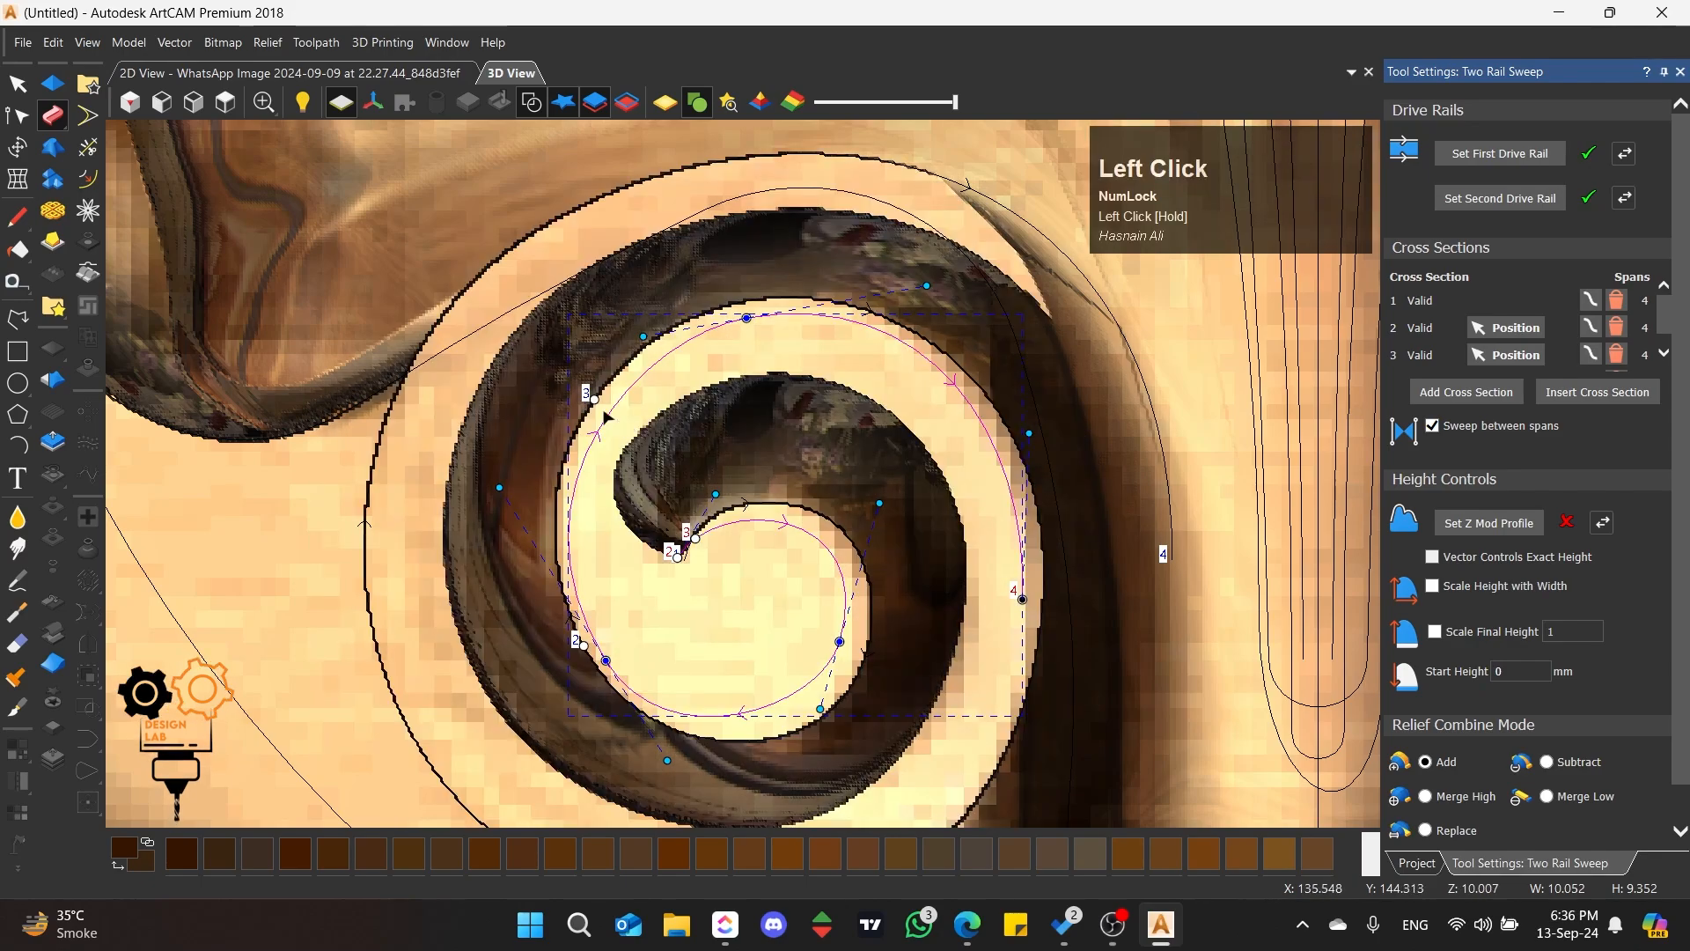
drag(595, 401, 691, 318)
drag(695, 539, 747, 521)
drag(691, 318, 782, 296)
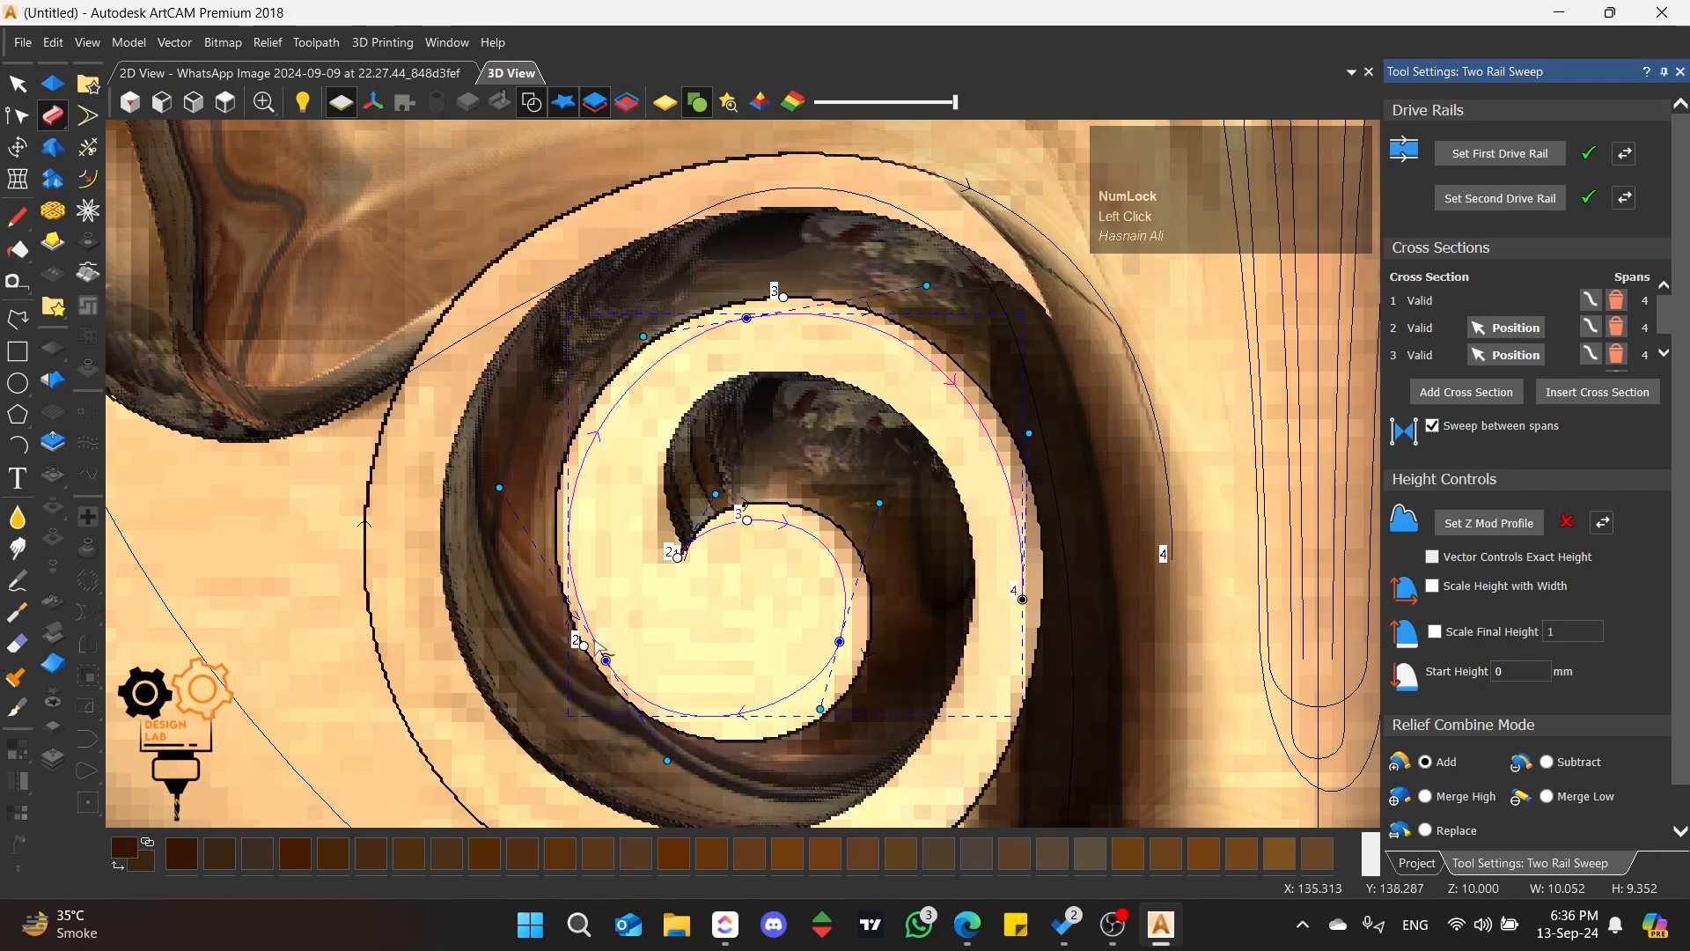
click(587, 651)
mouse_move(587, 652)
mouse_down()
mouse_move(696, 733)
mouse_move(808, 715)
mouse_up()
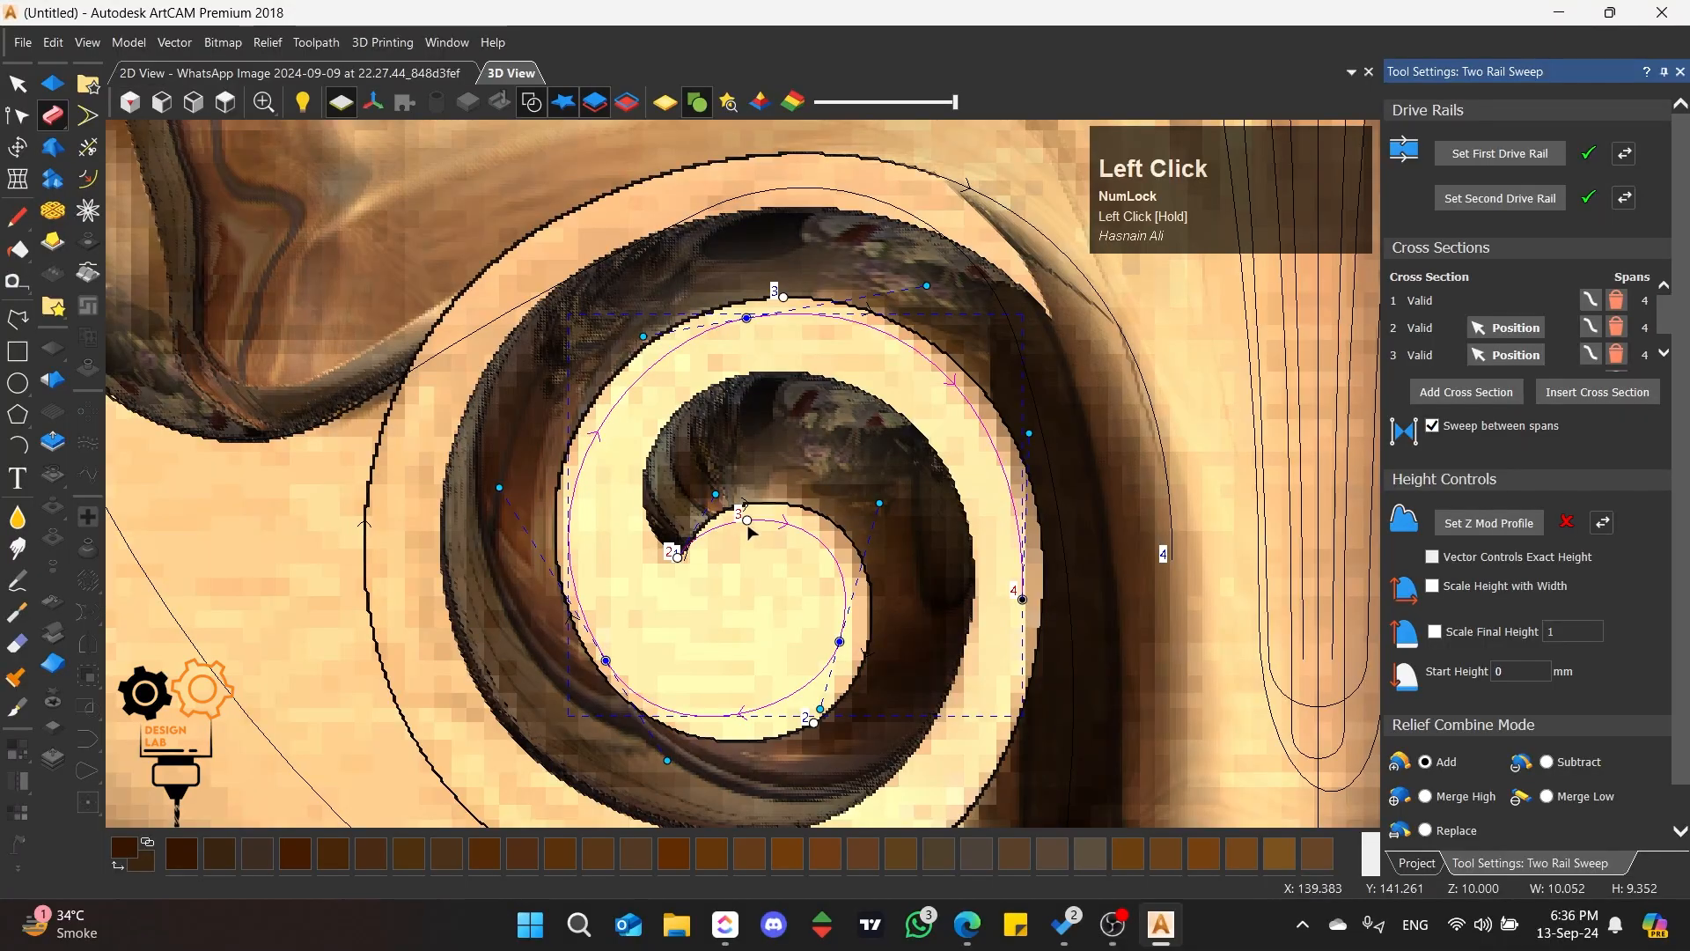
Step: Apply the two-rail sweep to the relief layer and close the sweep settings
scroll(766, 528, down, 3)
mouse_move(766, 528)
middle_down()
mouse_move(895, 285)
mouse_move(877, 182)
mouse_move(894, 159)
mouse_move(922, 343)
mouse_move(446, 431)
mouse_move(691, 486)
mouse_move(889, 294)
mouse_move(768, 436)
mouse_move(779, 406)
mouse_move(784, 467)
middle_up()
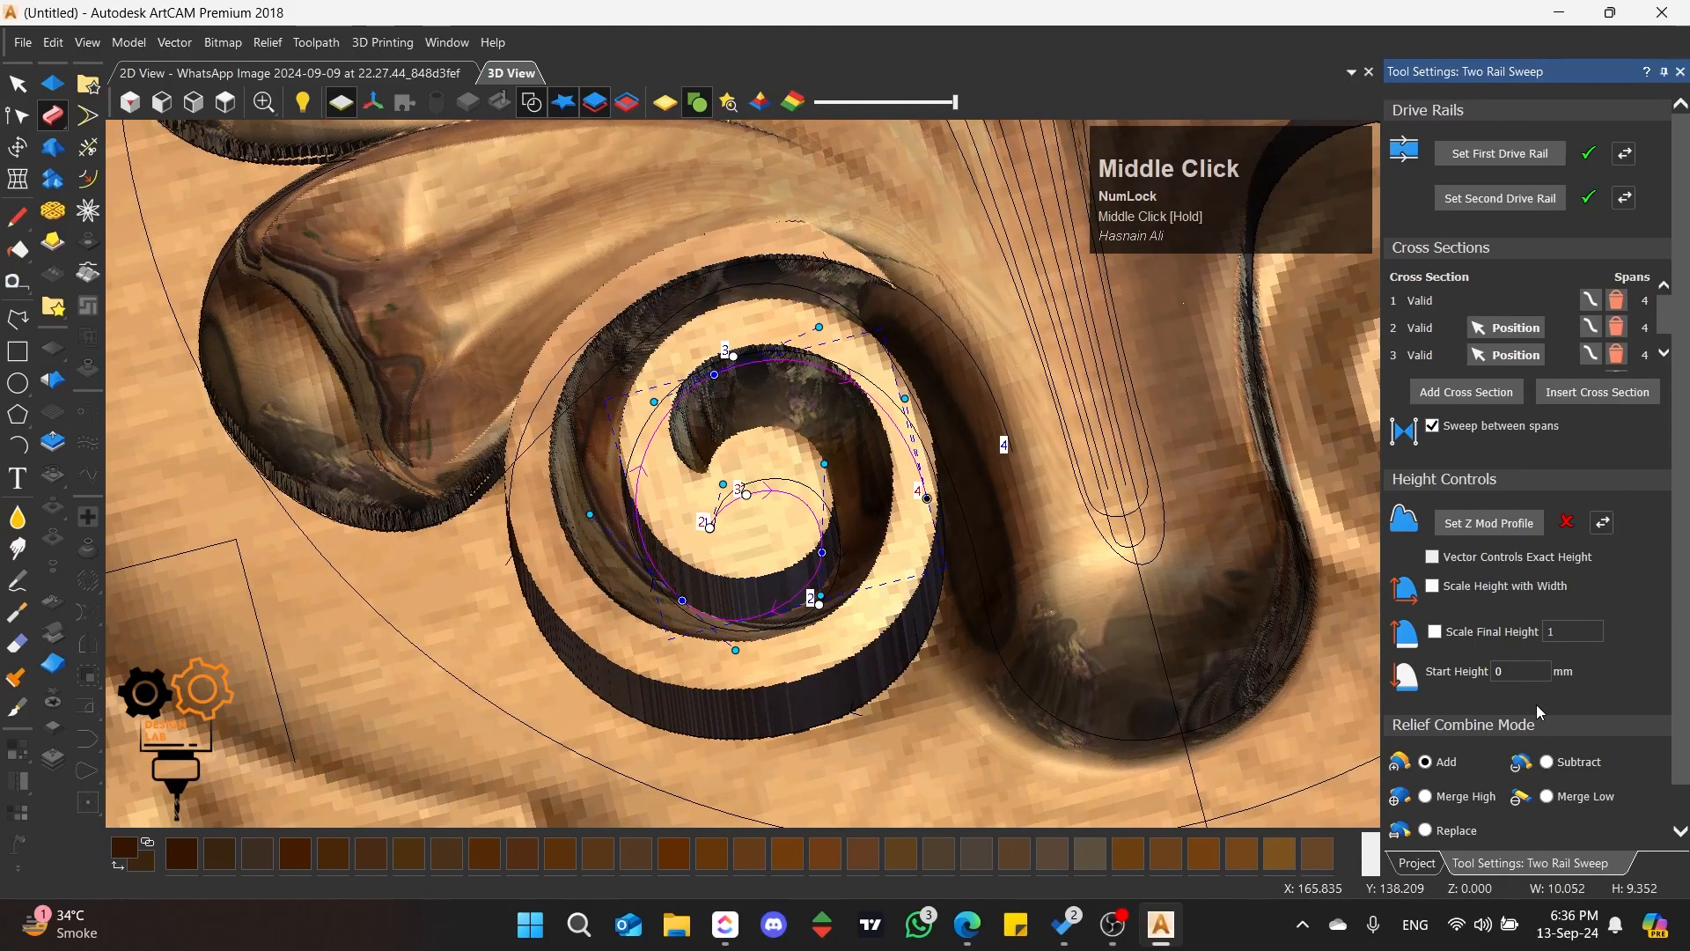
scroll(1536, 704, down, 1)
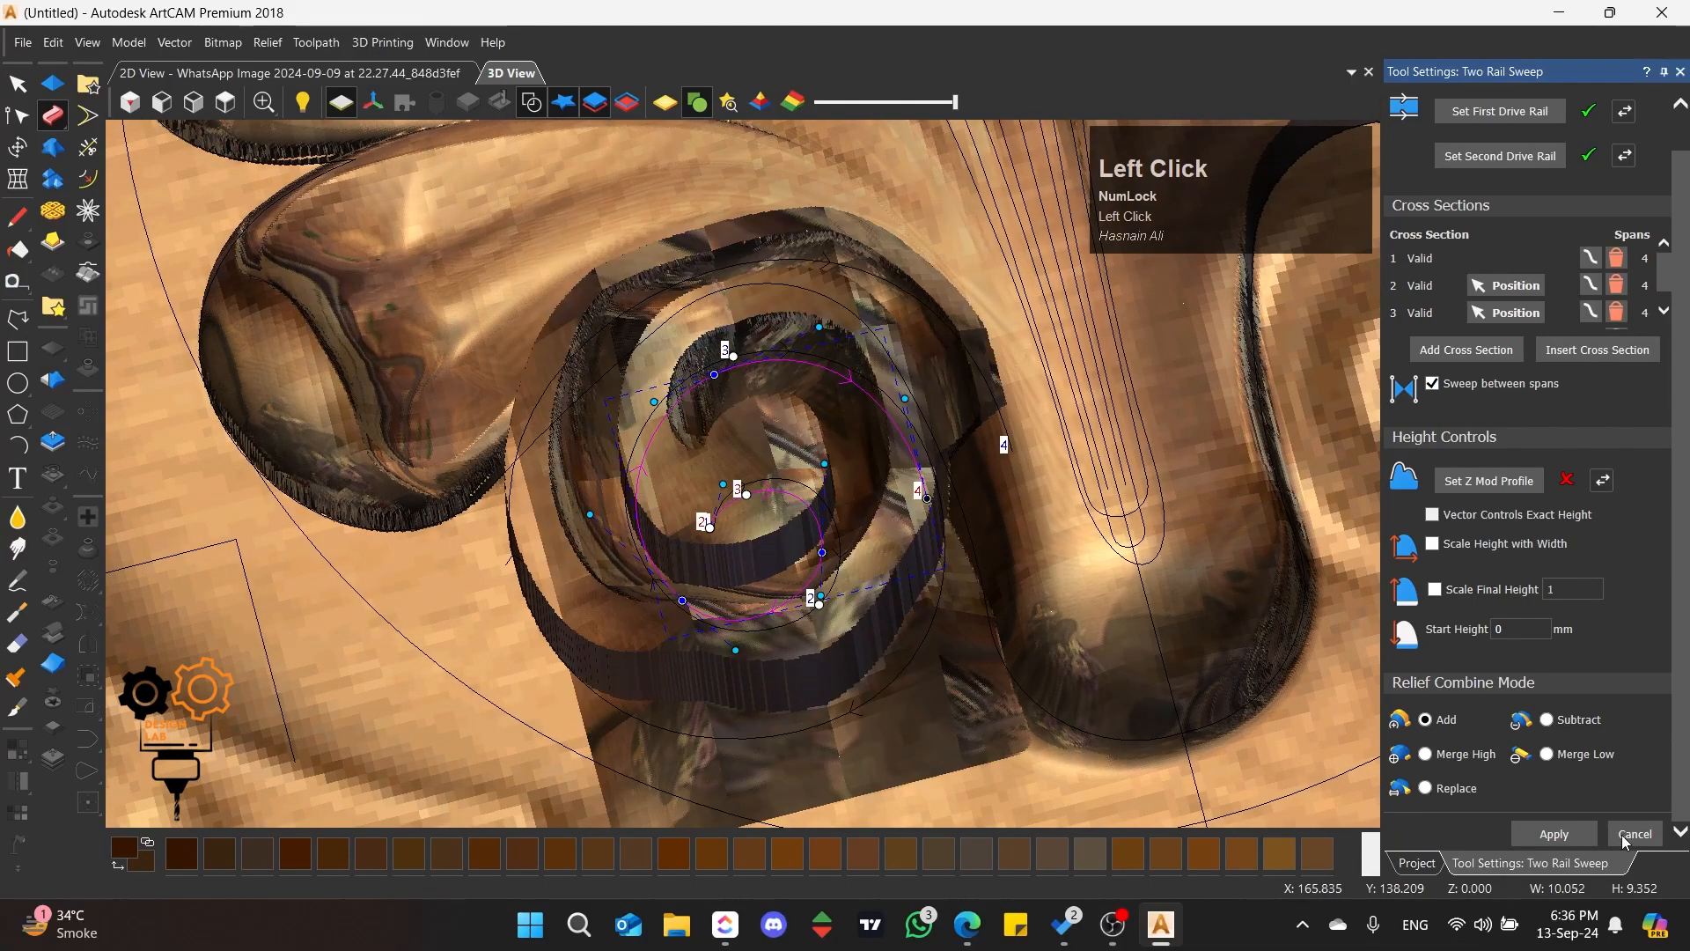
click(1623, 835)
click(901, 742)
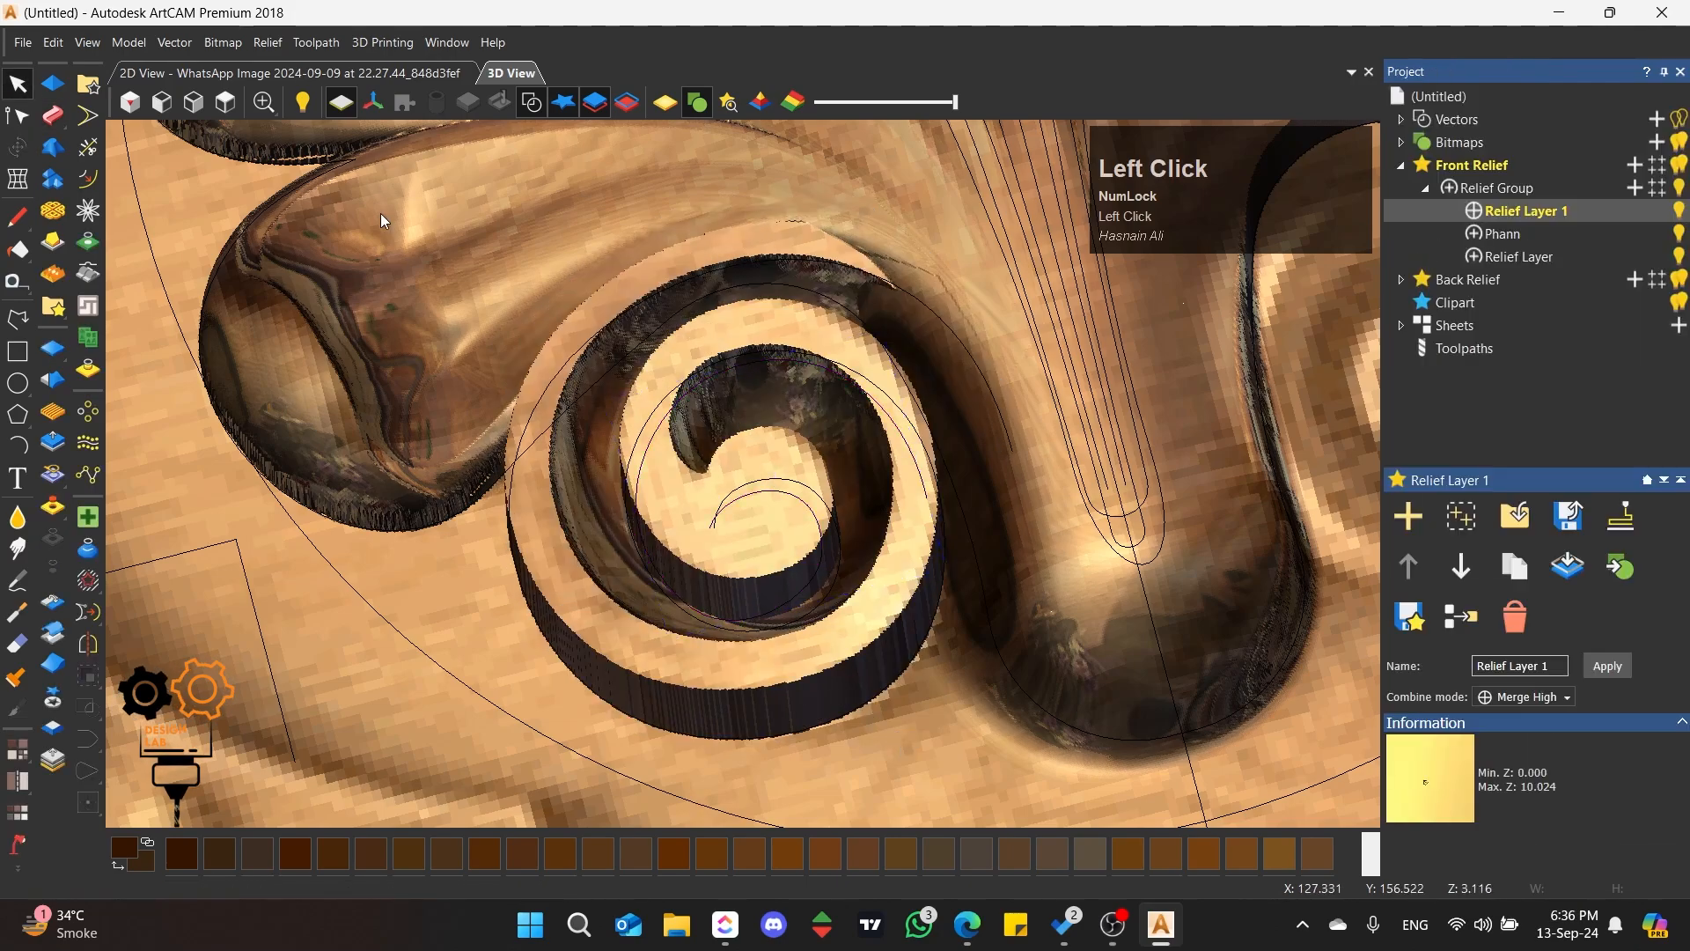
Step: Draw a circle with a radius of about 14 mm over the left scroll and move it to enclose the whole scroll
click(230, 105)
scroll(741, 419, up, 4)
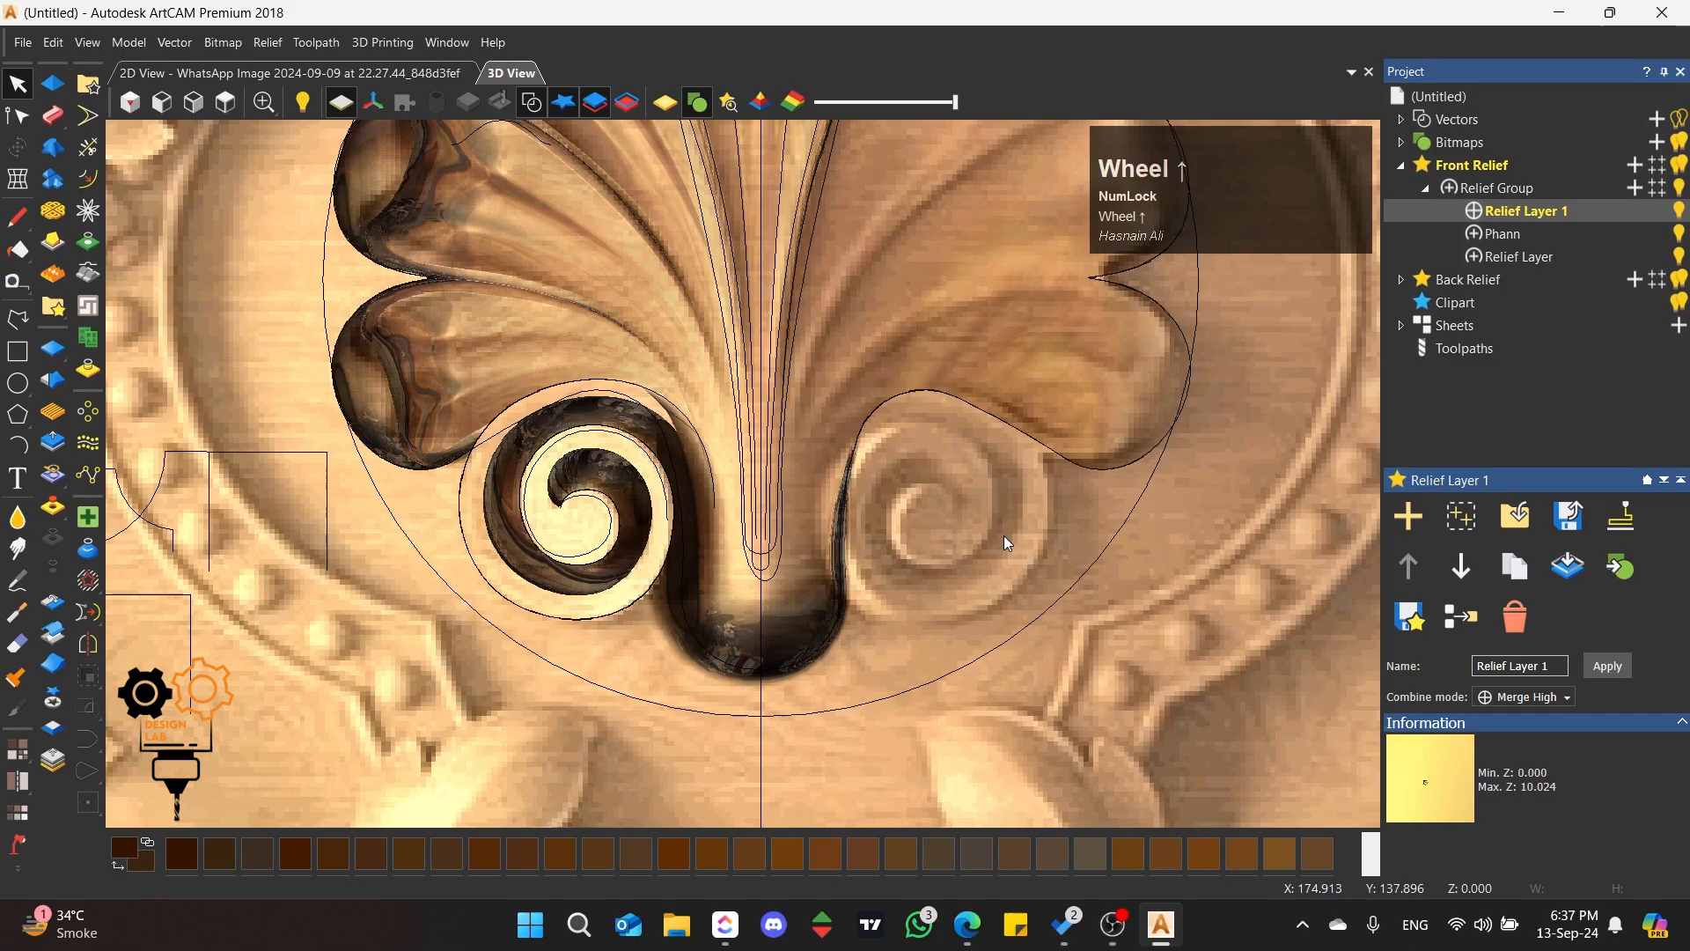
scroll(924, 510, up, 2)
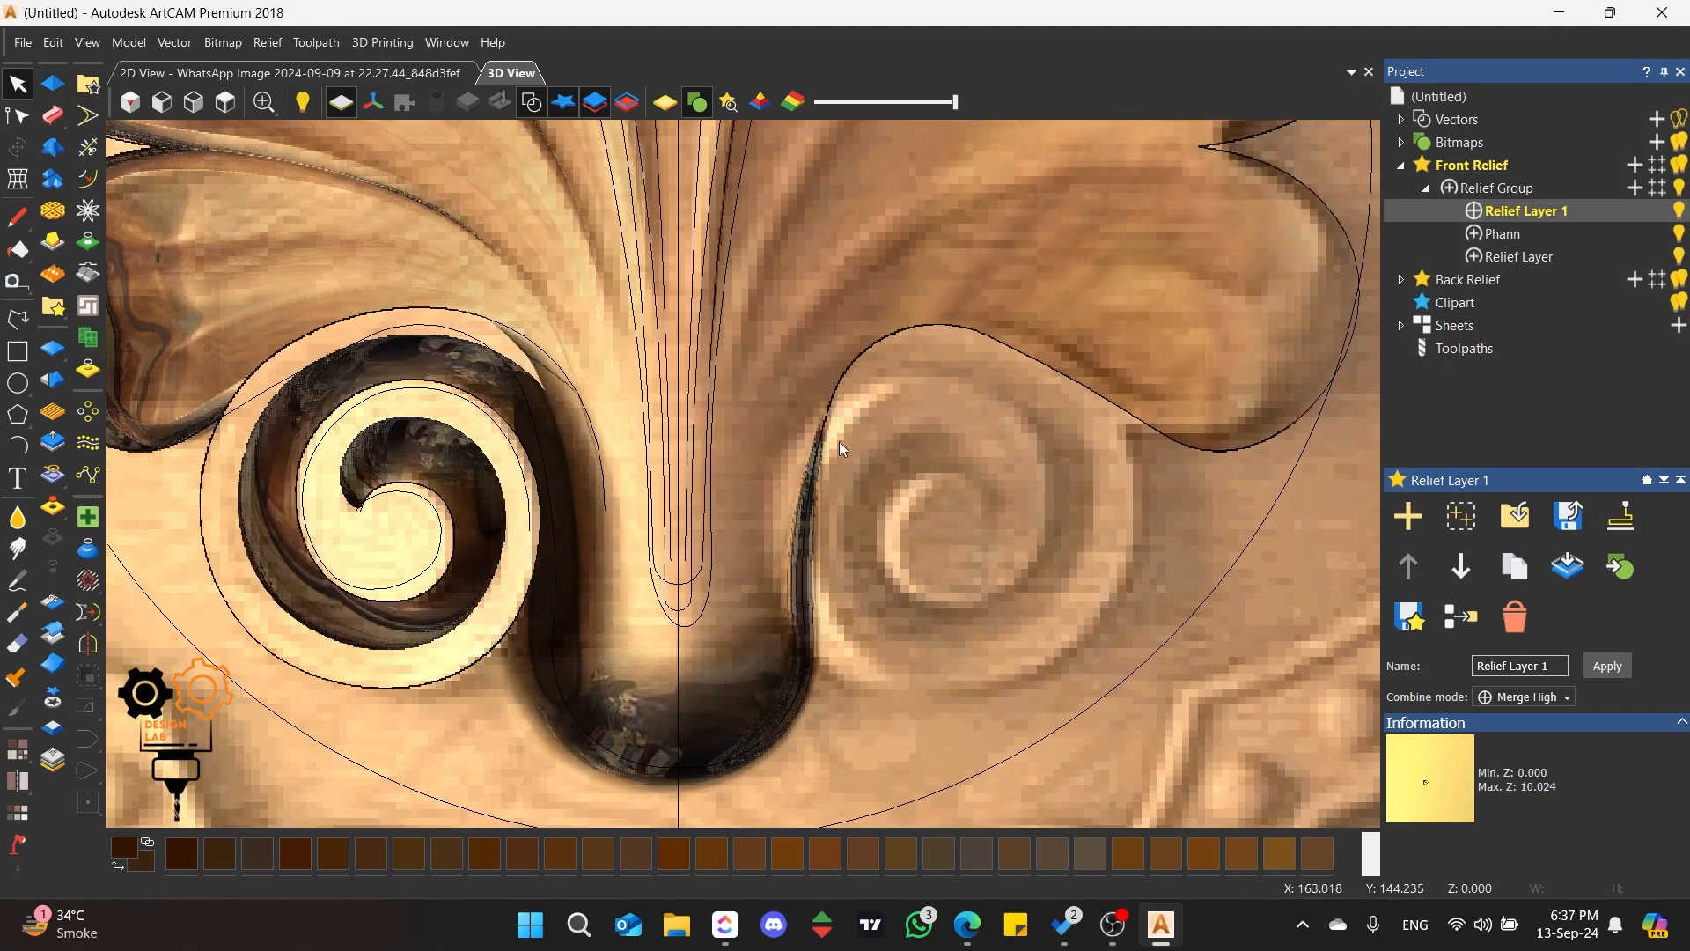
scroll(698, 496, down, 2)
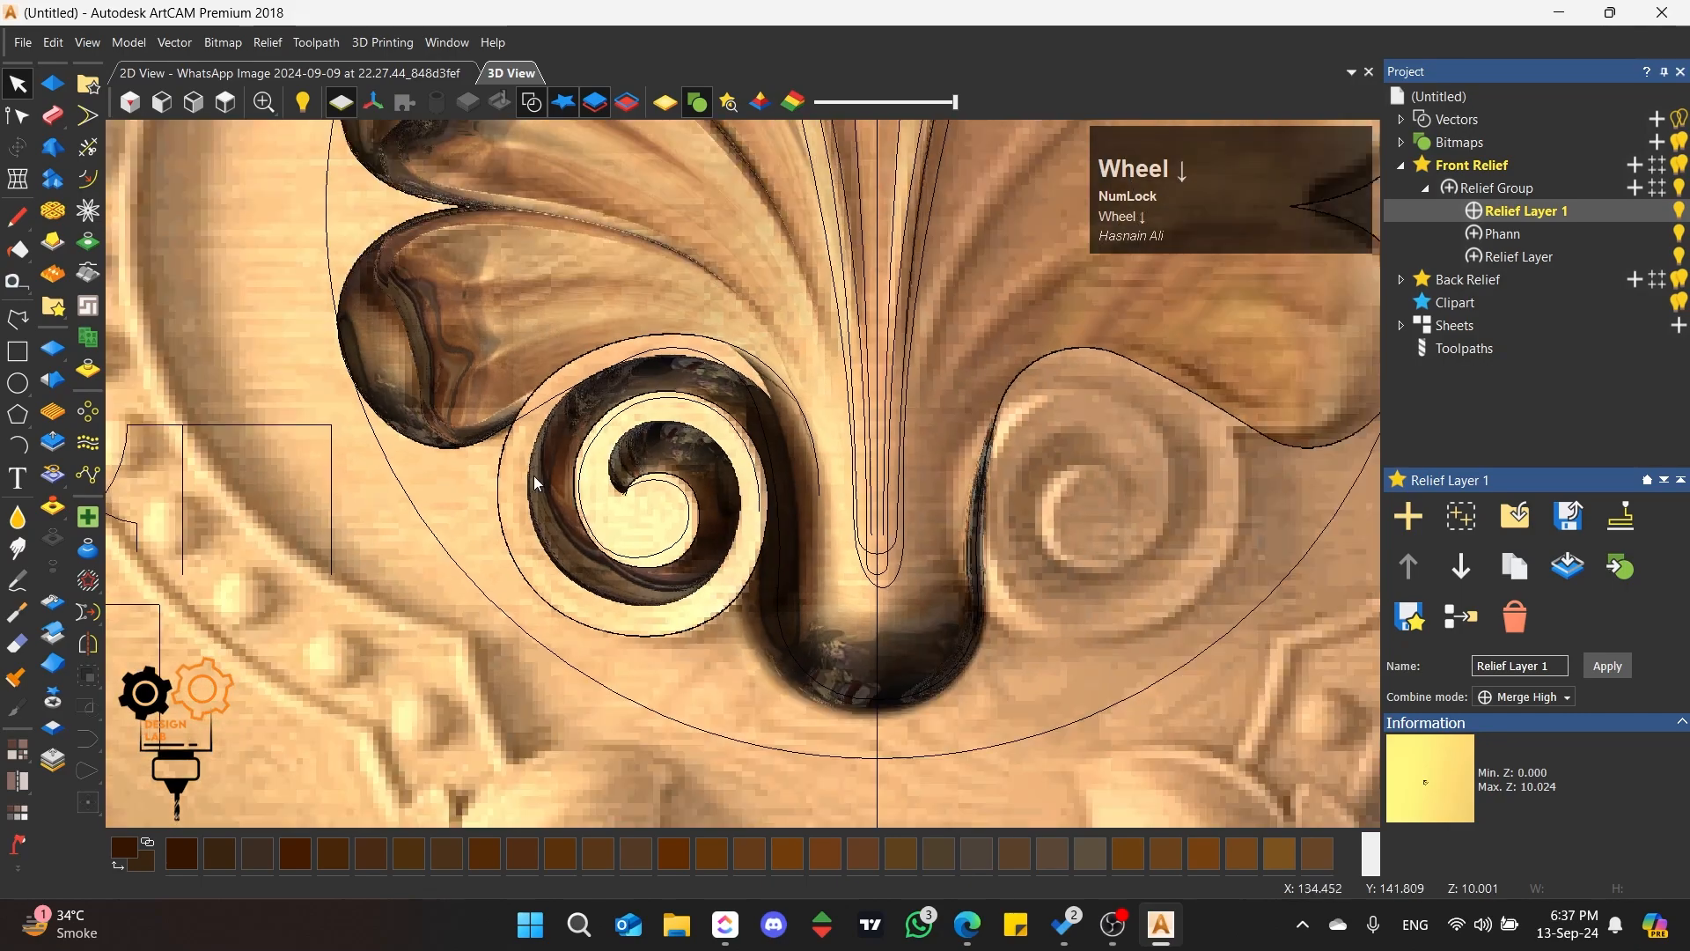
click(17, 384)
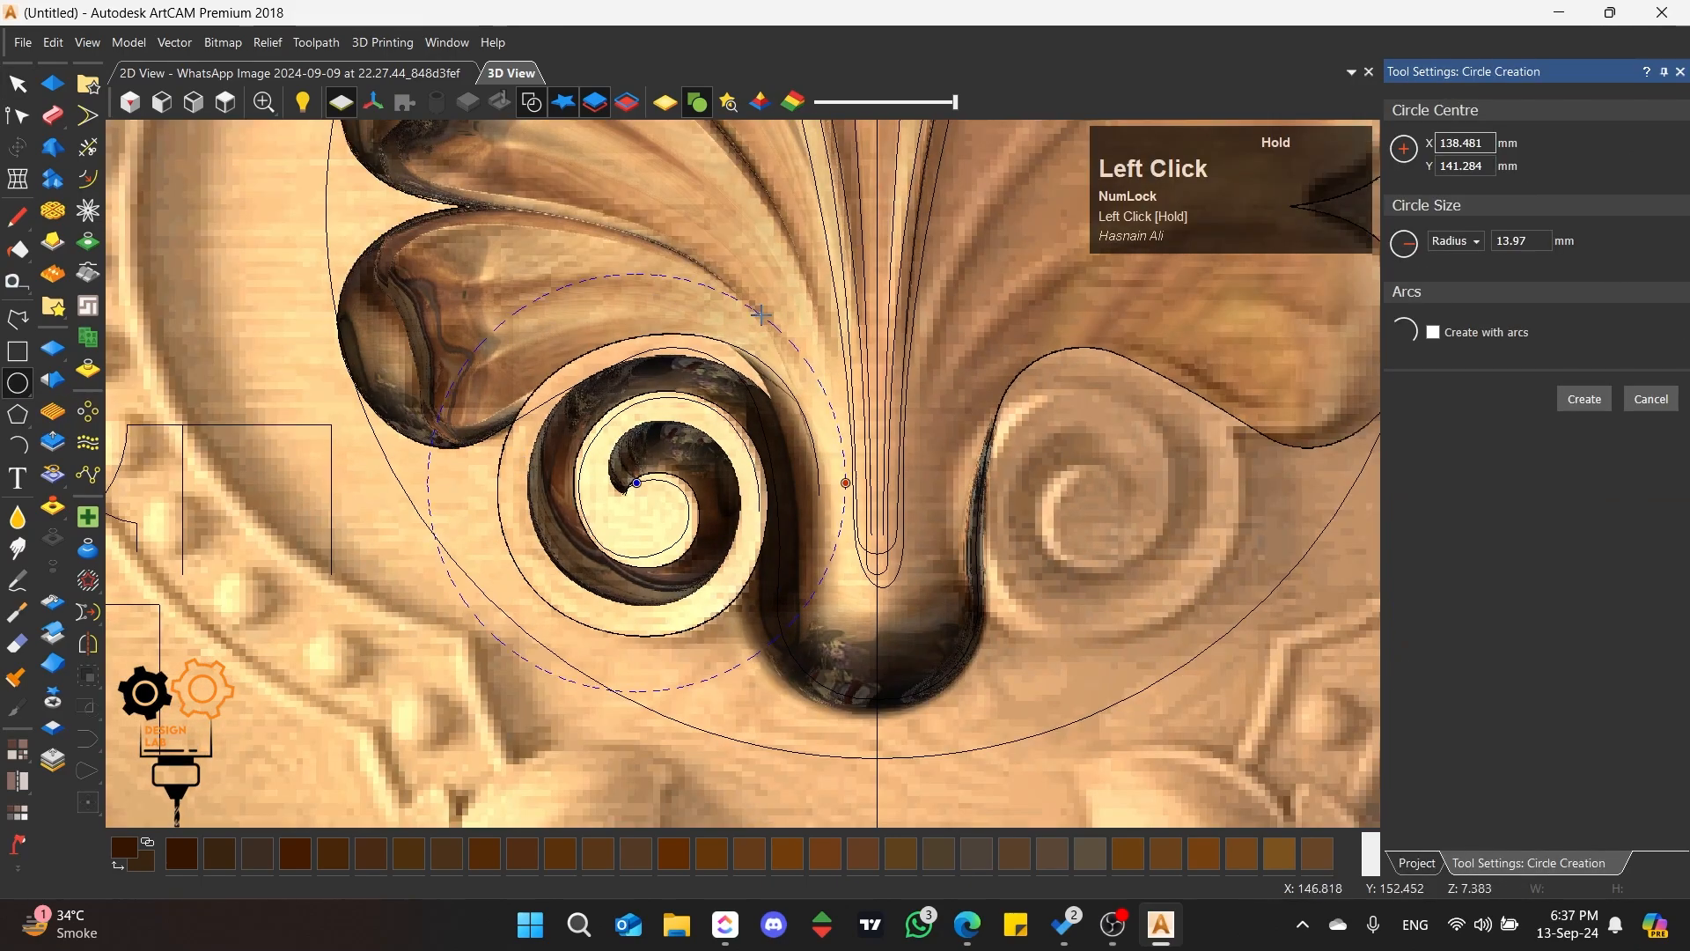
click(633, 328)
click(13, 87)
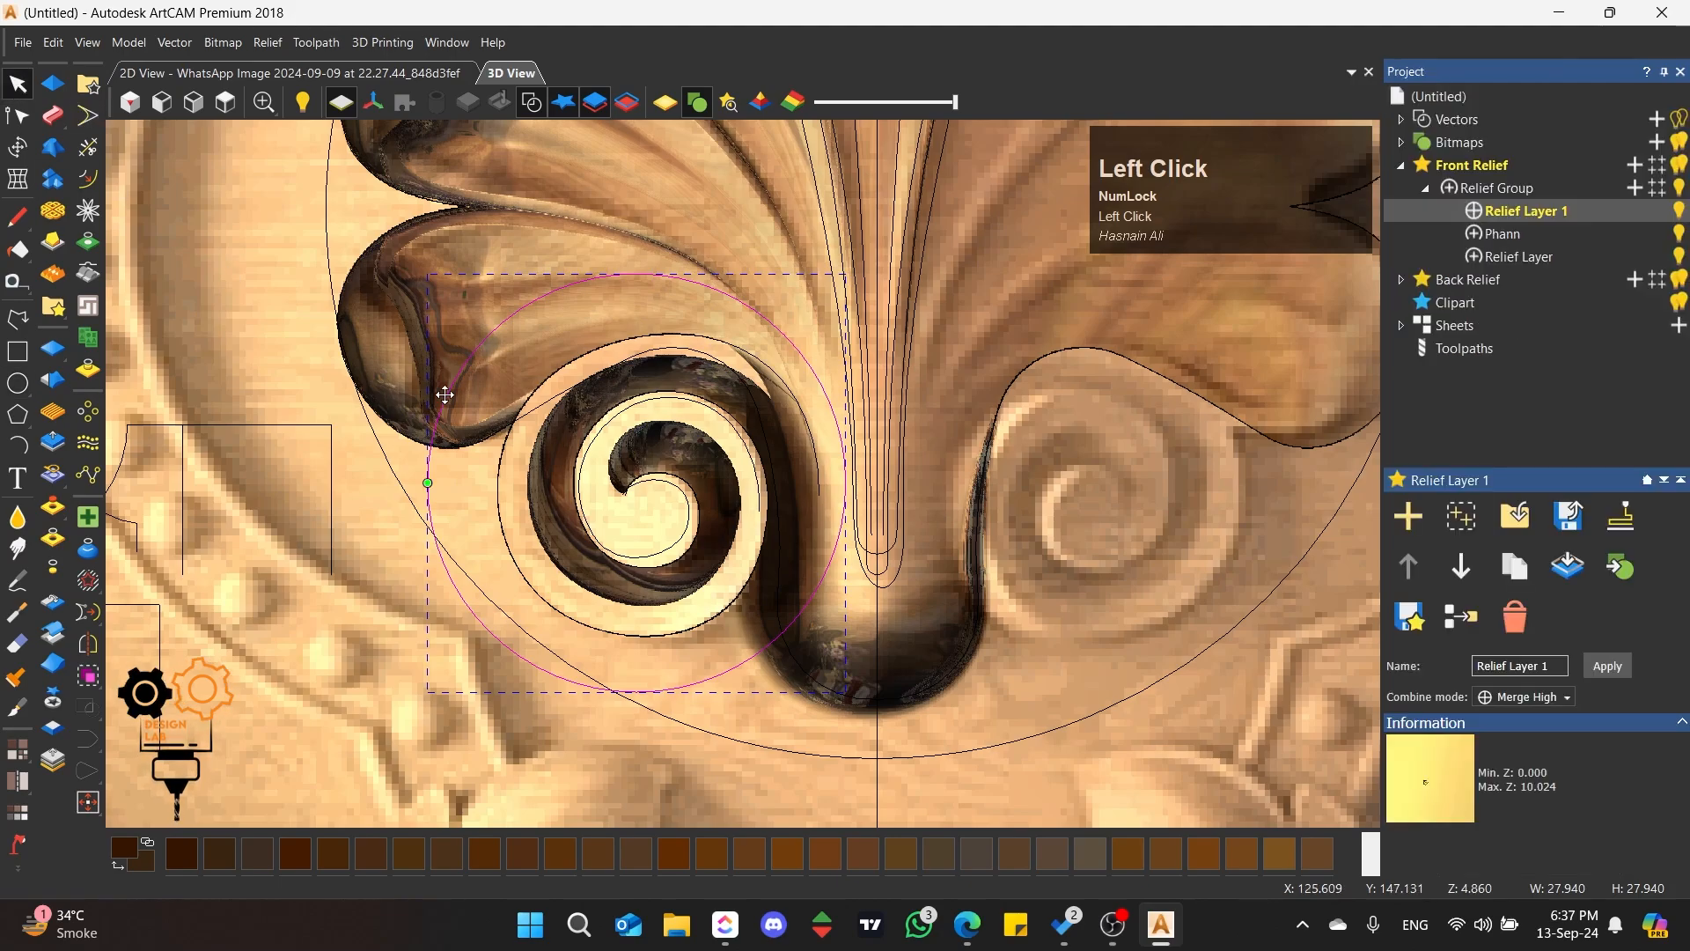
drag(427, 484, 454, 500)
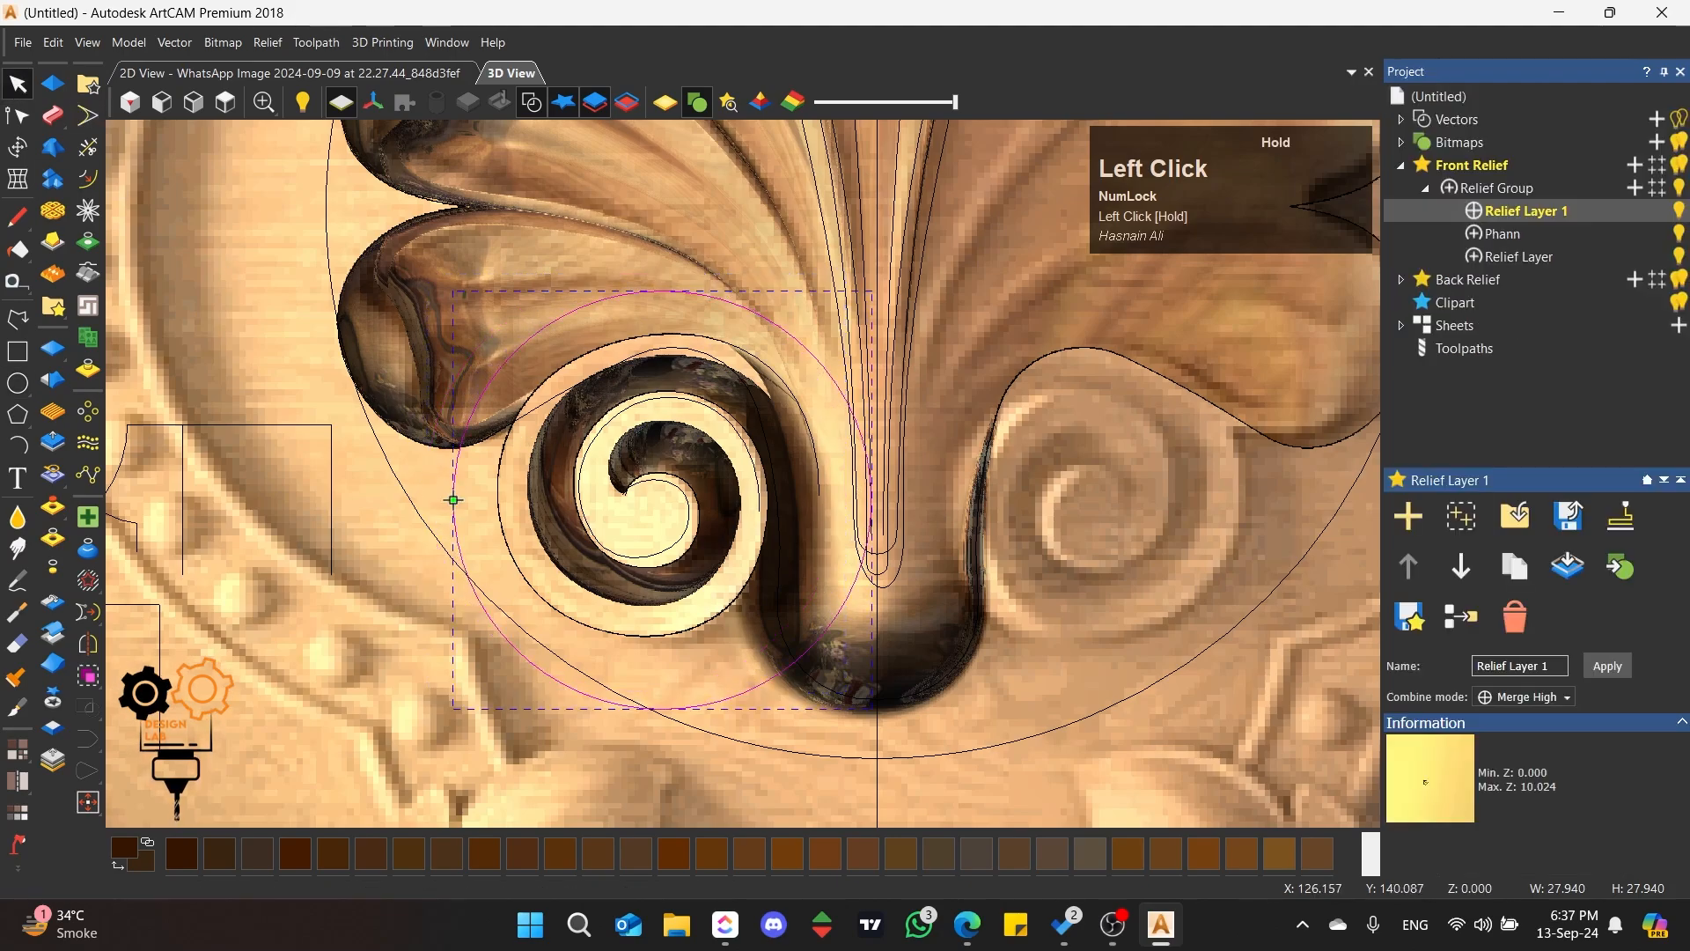
Step: Fade the relief inside the circle linearly at 40% strength with the fade direction reversed, and close the fade settings
click(53, 665)
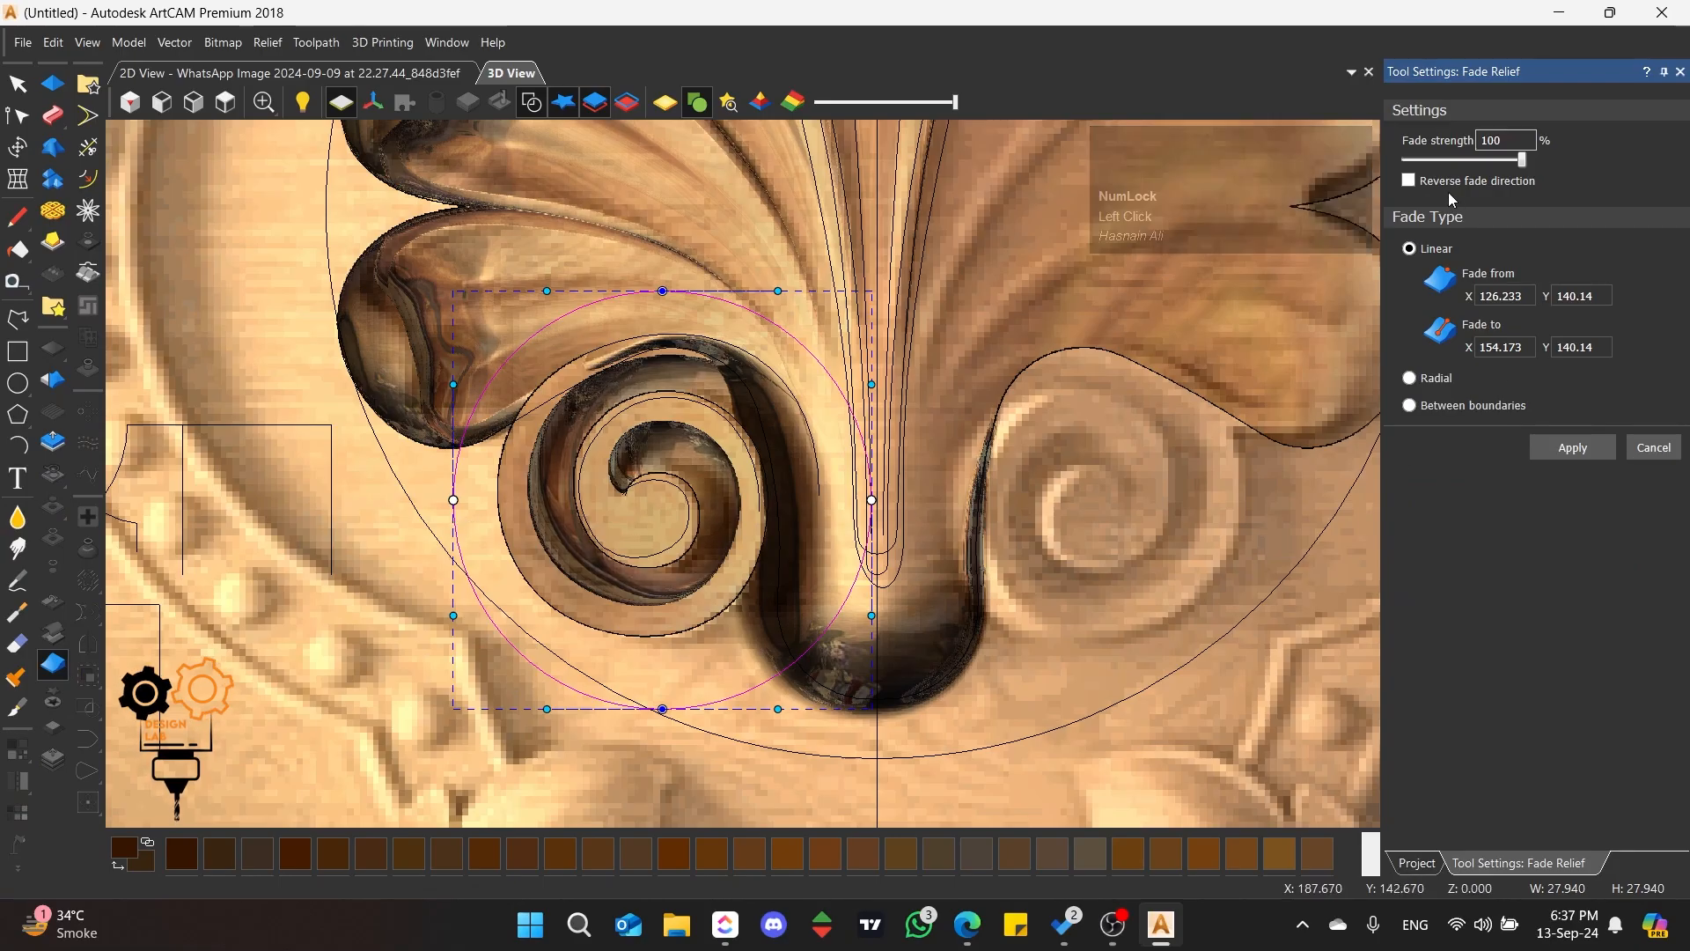
click(1409, 180)
scroll(556, 520, up, 3)
middle_drag(557, 520, 762, 417)
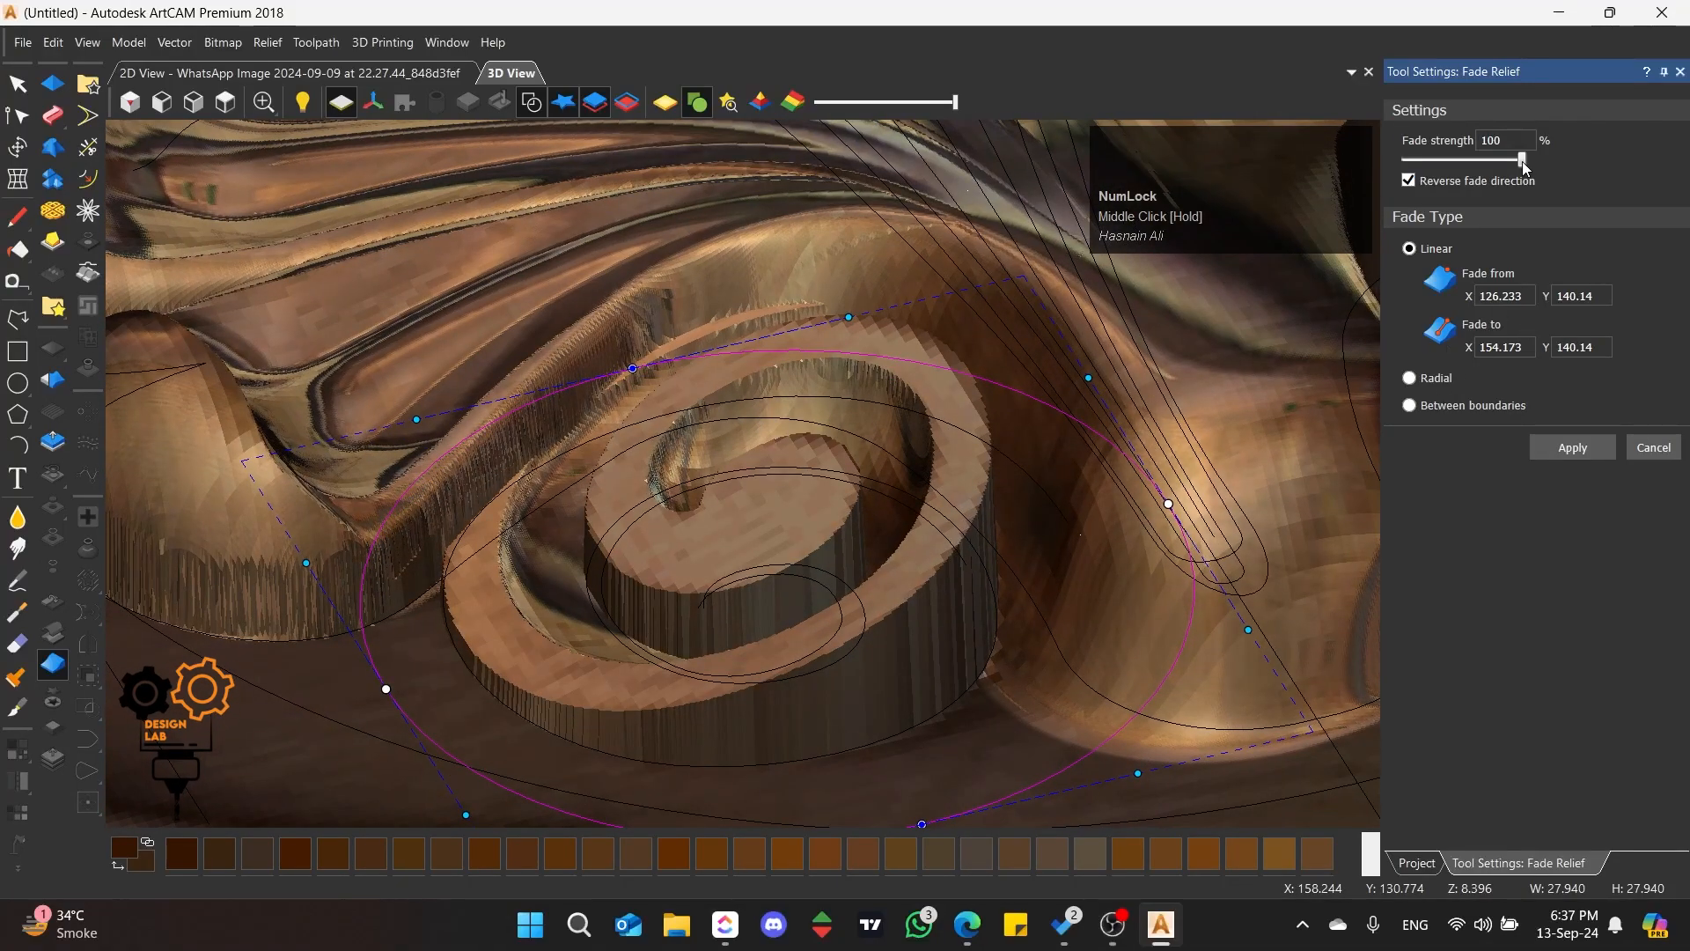
drag(1524, 165, 1452, 178)
scroll(795, 359, up, 2)
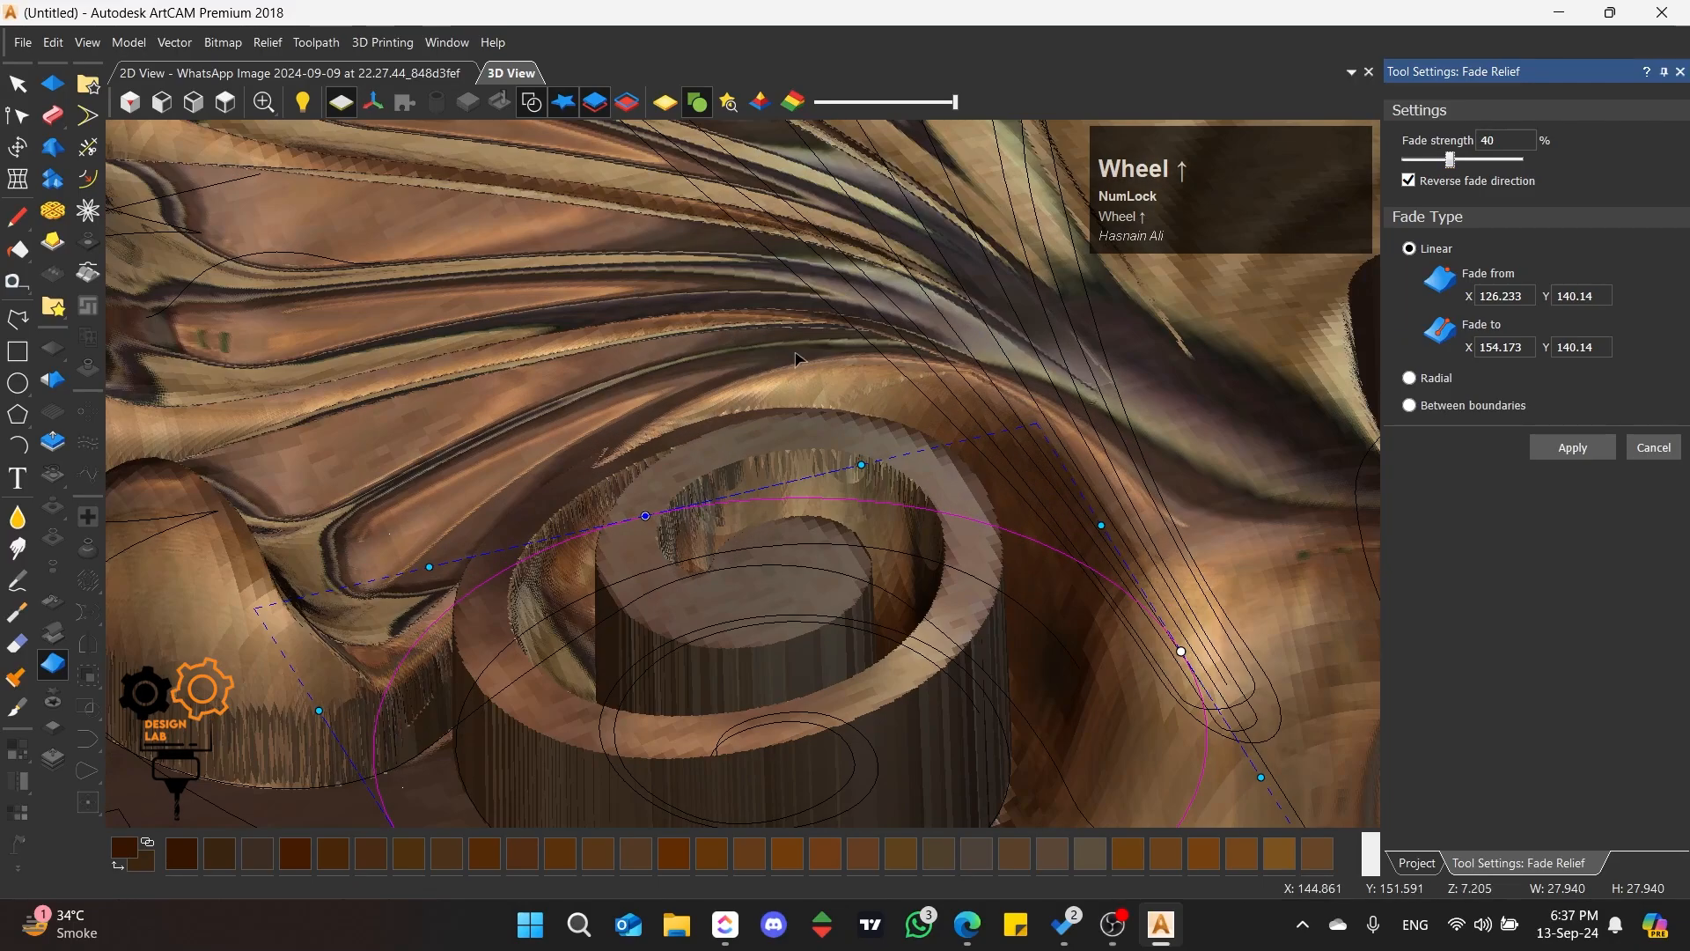
middle_drag(795, 358, 1373, 459)
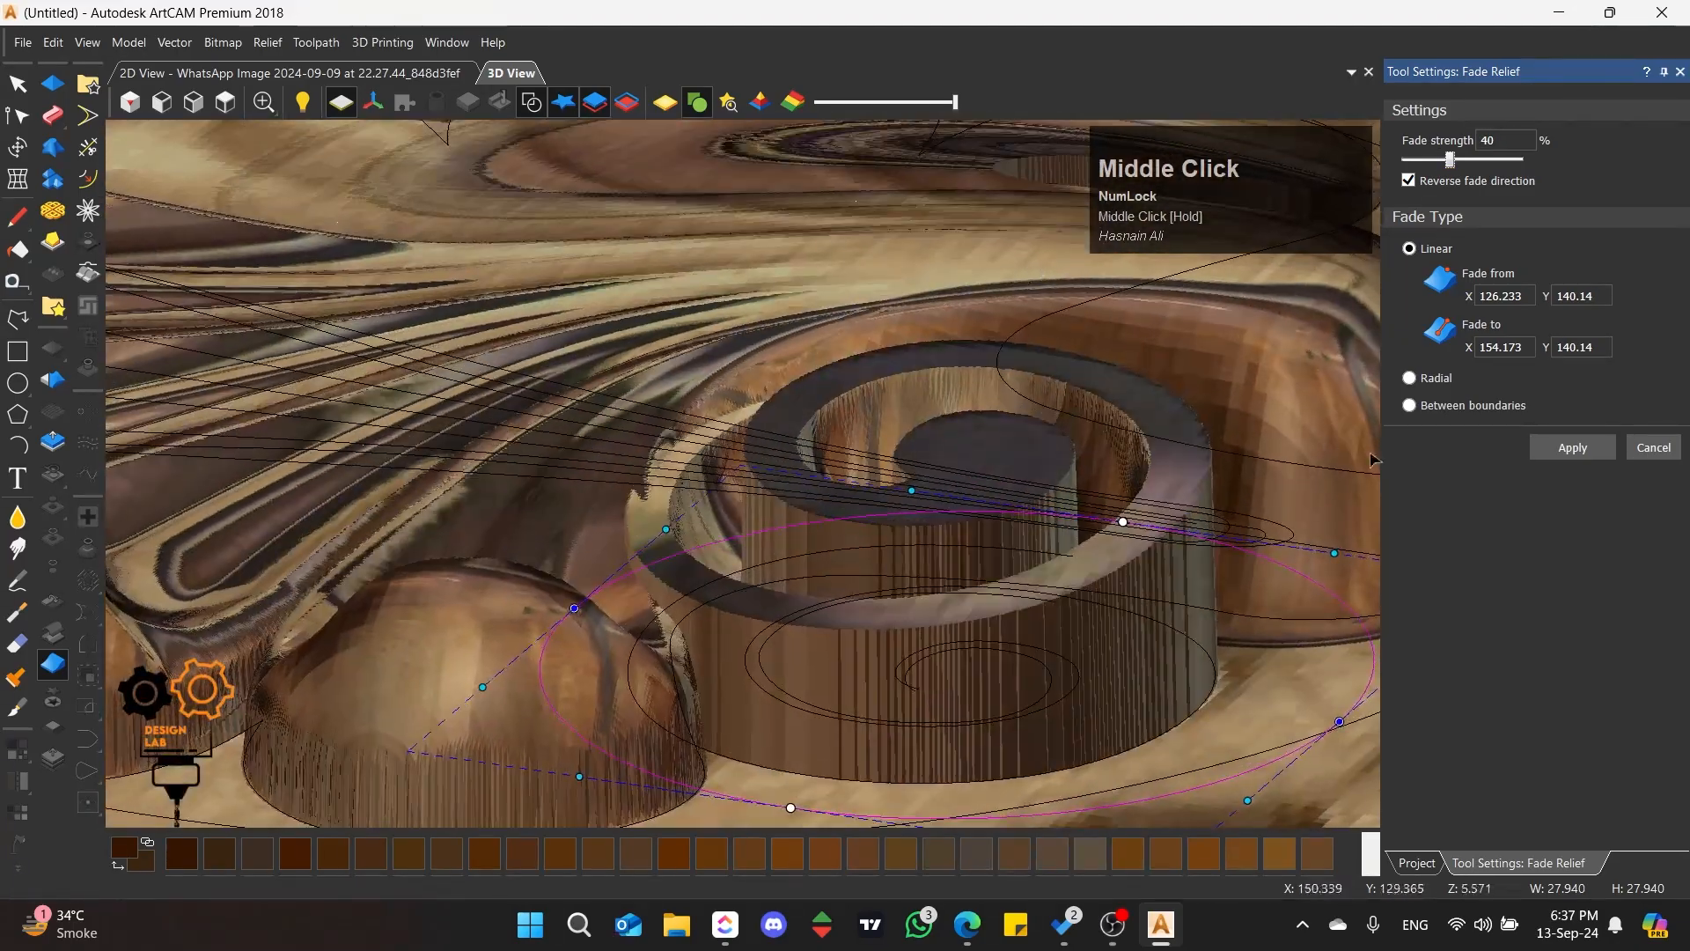
click(1572, 452)
click(1655, 448)
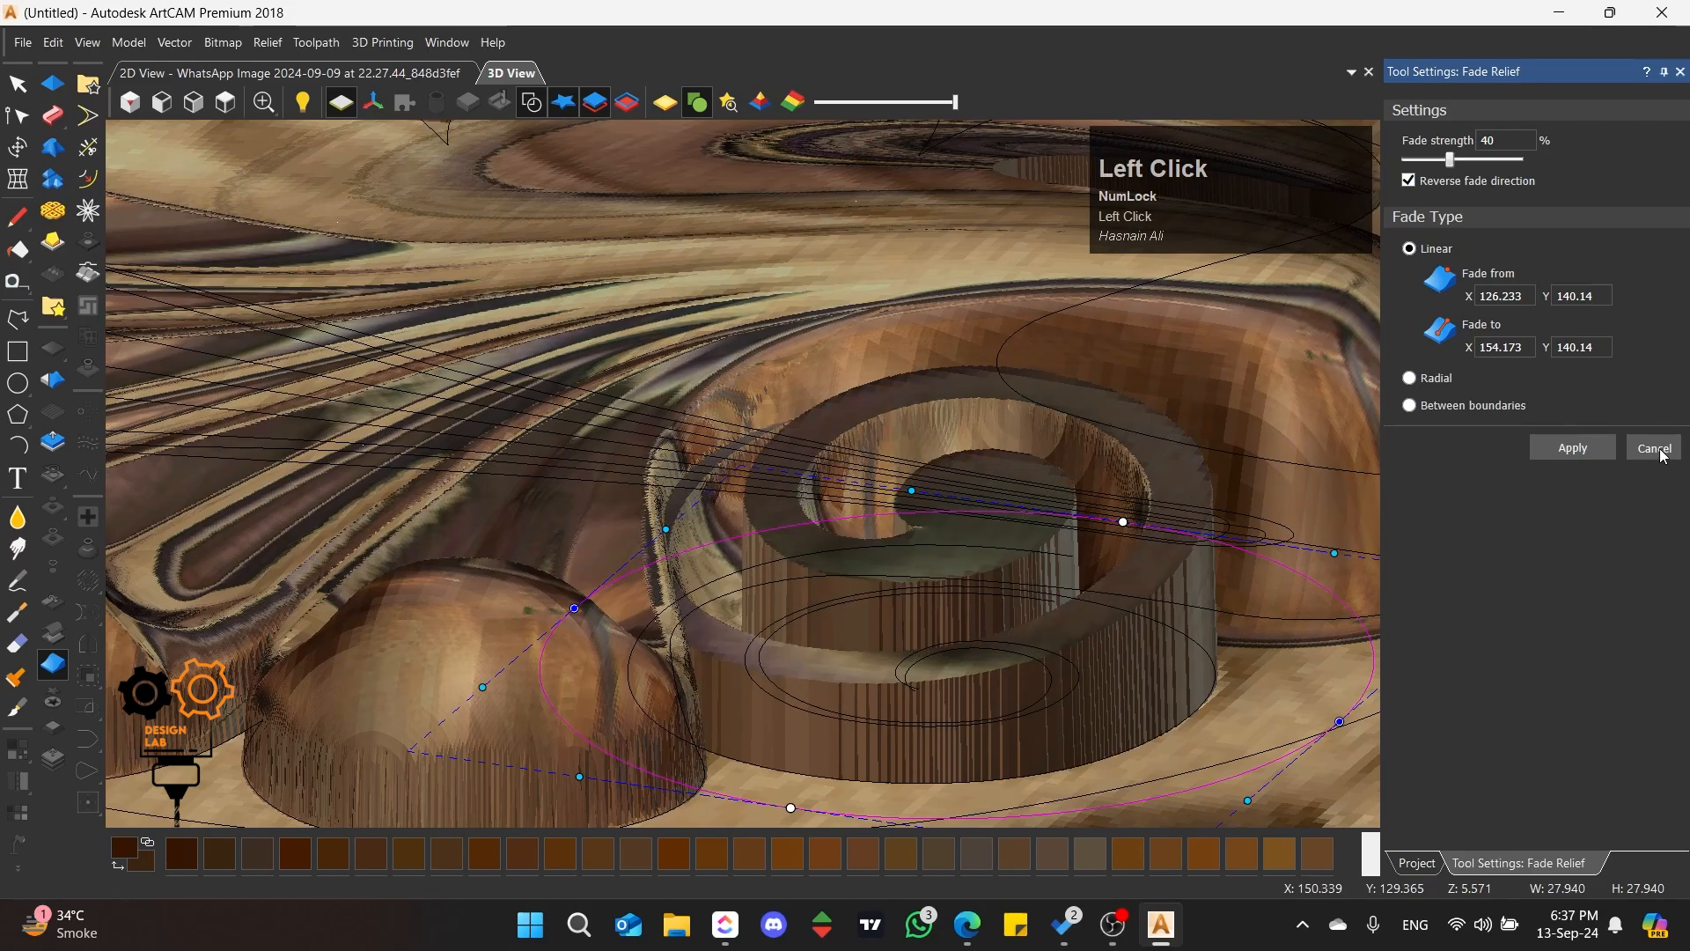
Step: Scale the scroll's relief layer up to a height of 10.584 mm, a factor of 1.187
click(224, 102)
scroll(740, 554, up, 5)
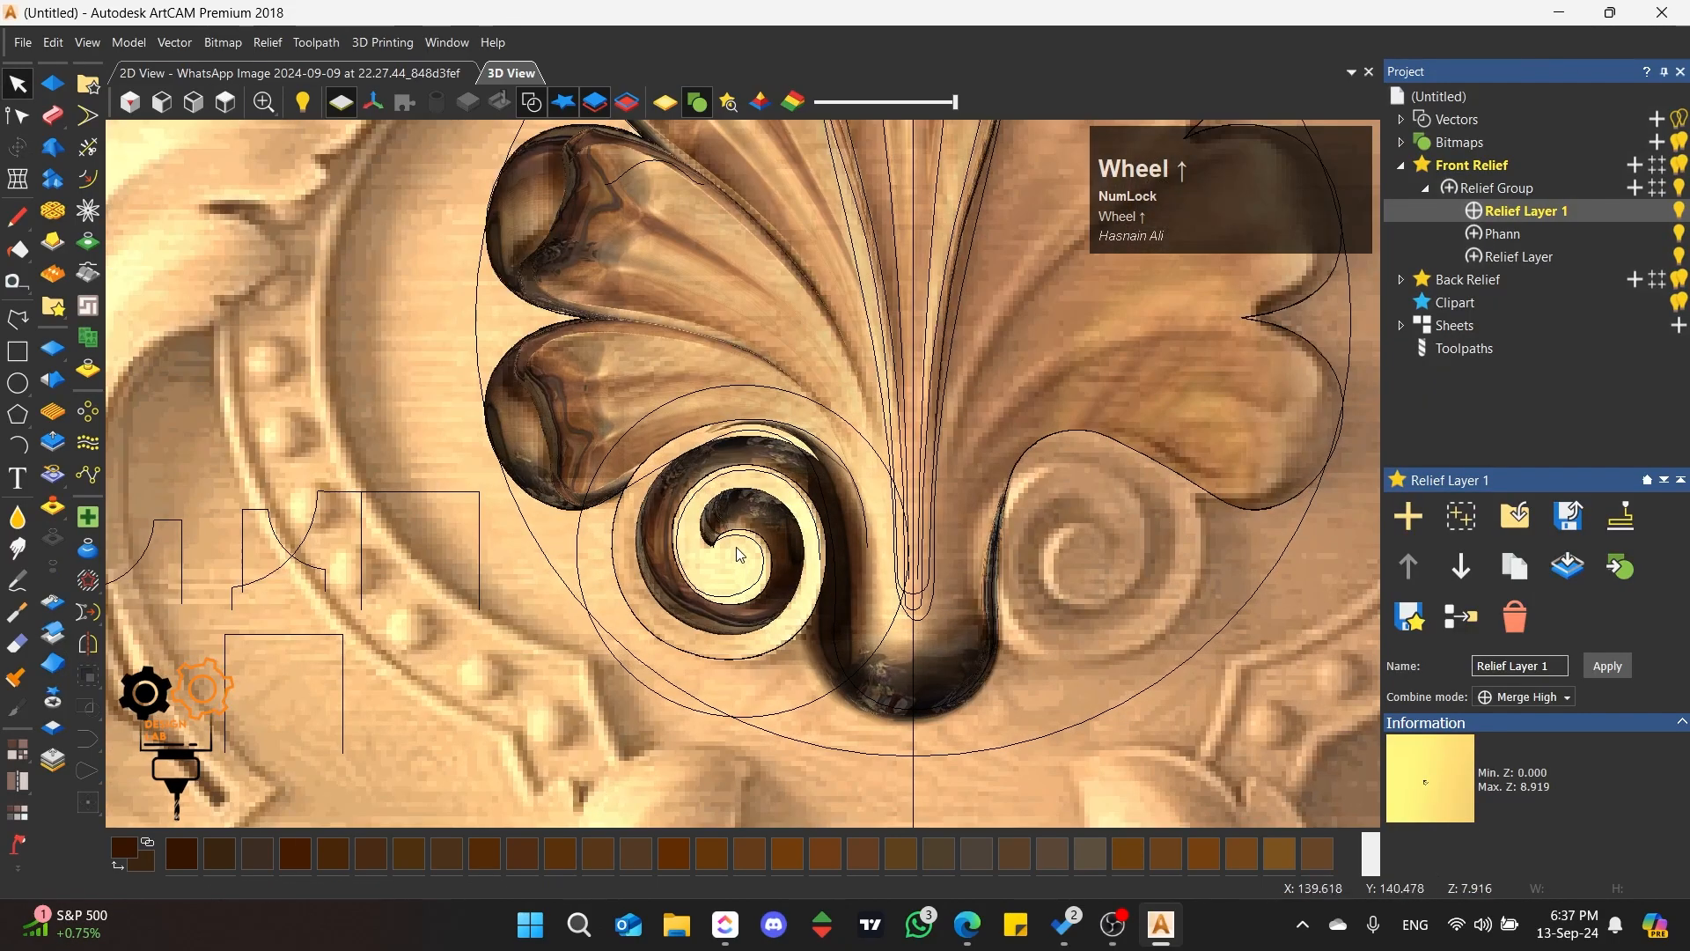
scroll(740, 555, up, 2)
scroll(775, 453, up, 3)
middle_drag(1079, 597, 823, 432)
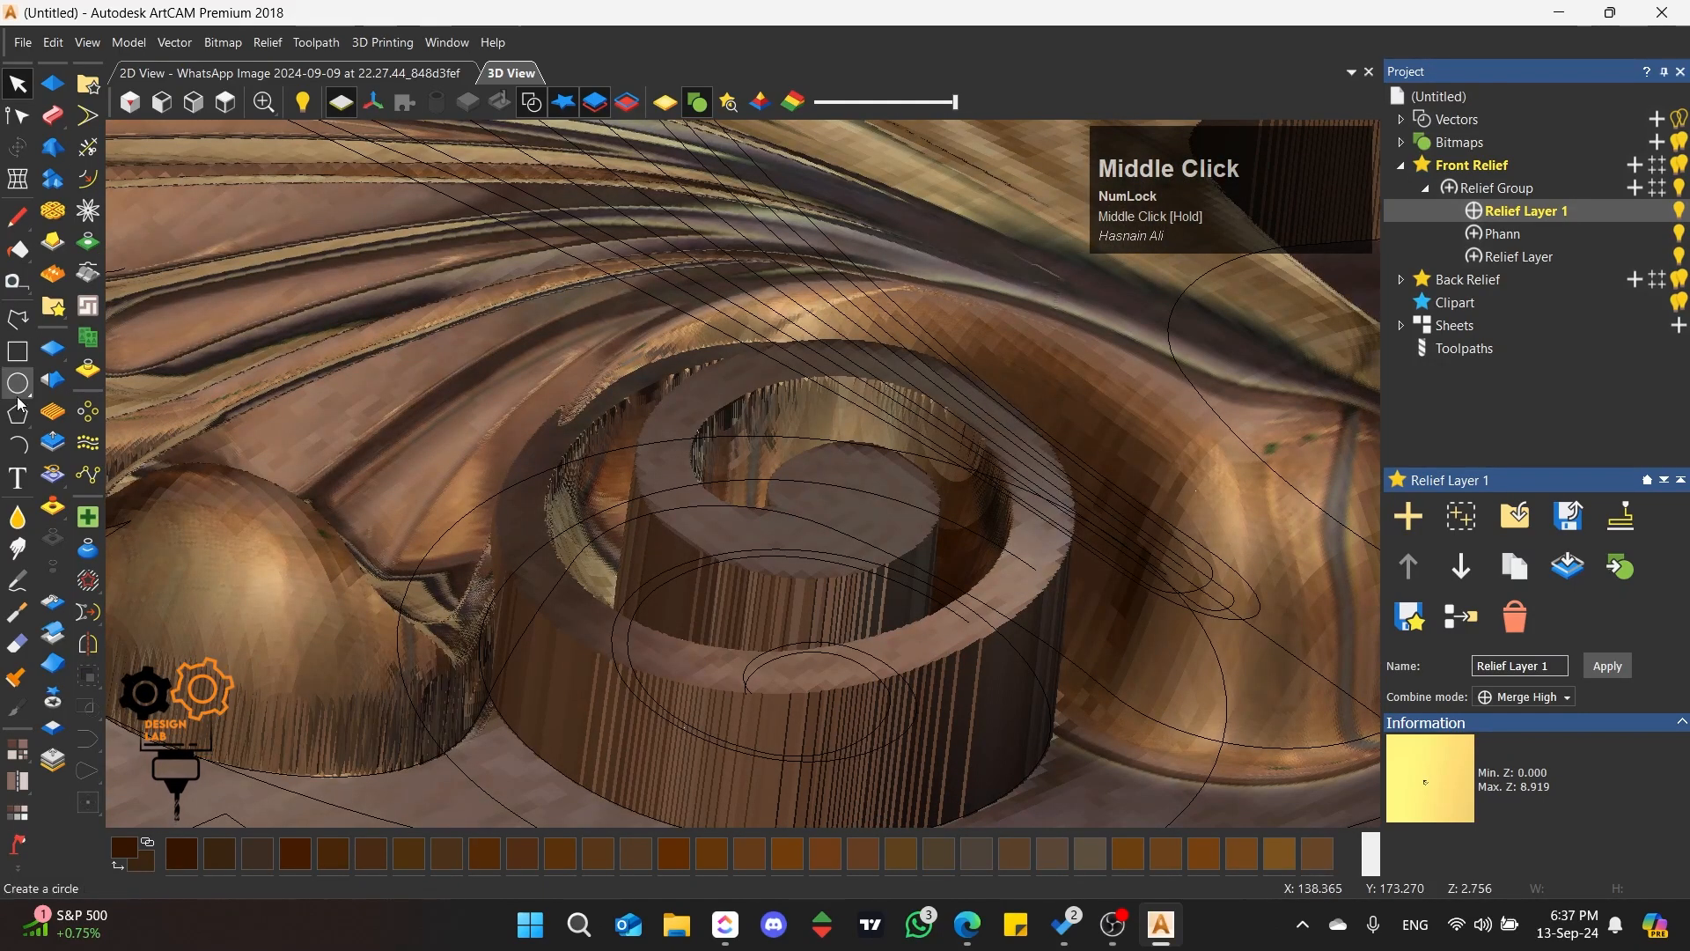
click(53, 442)
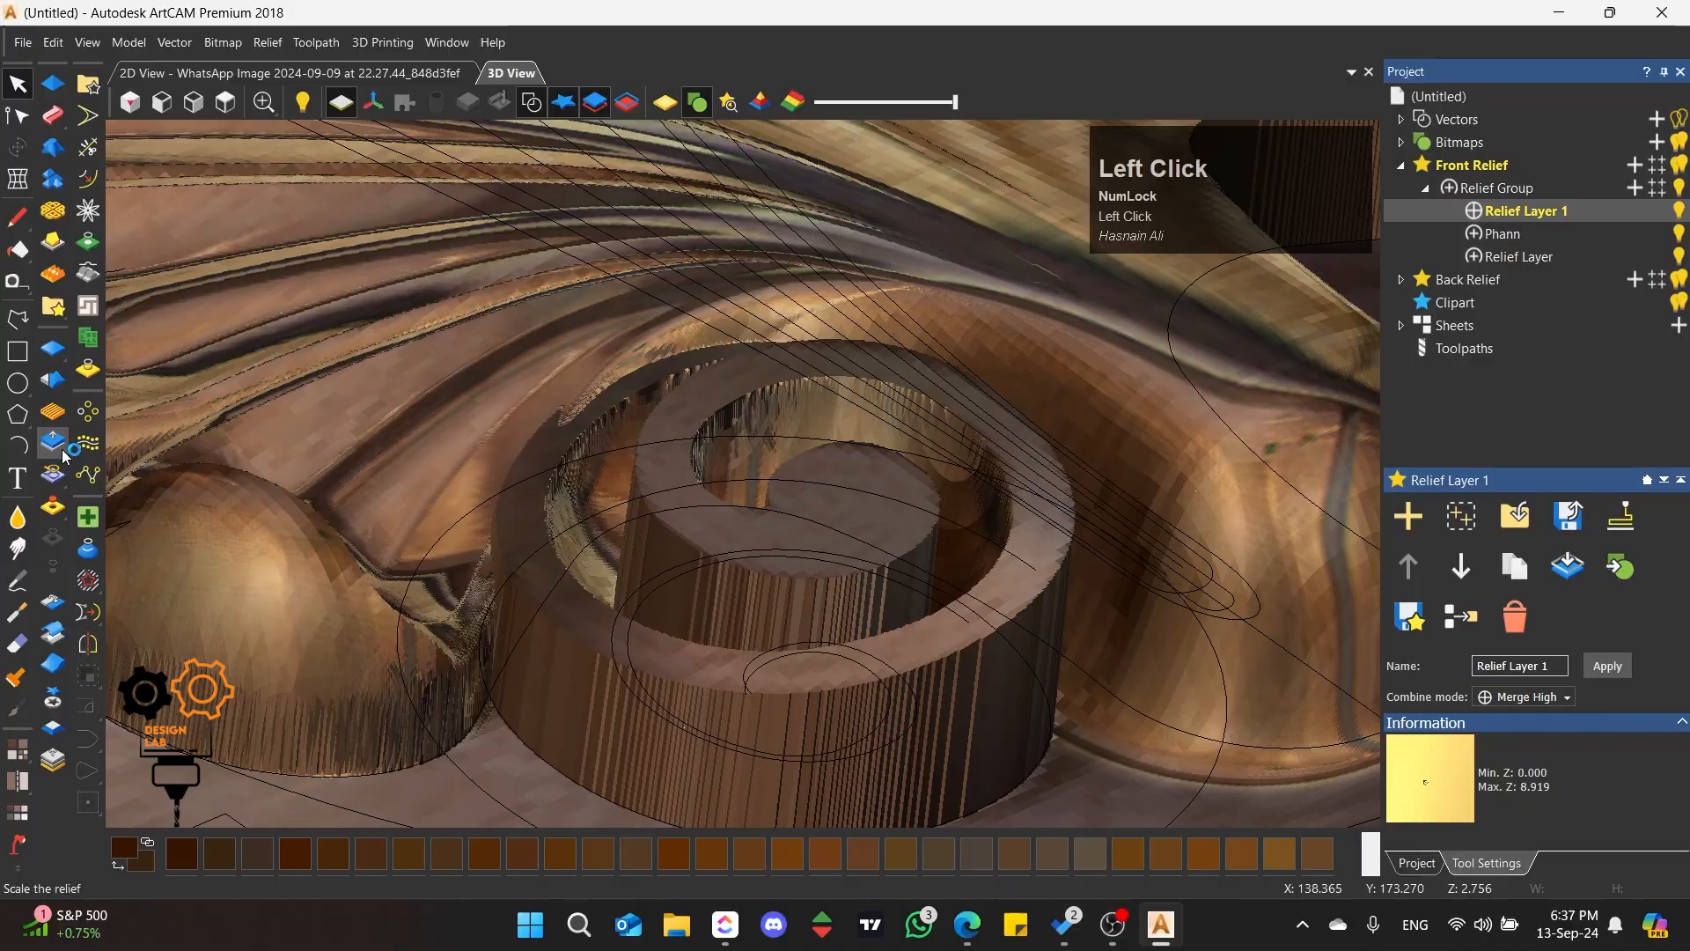
scroll(946, 437, down, 2)
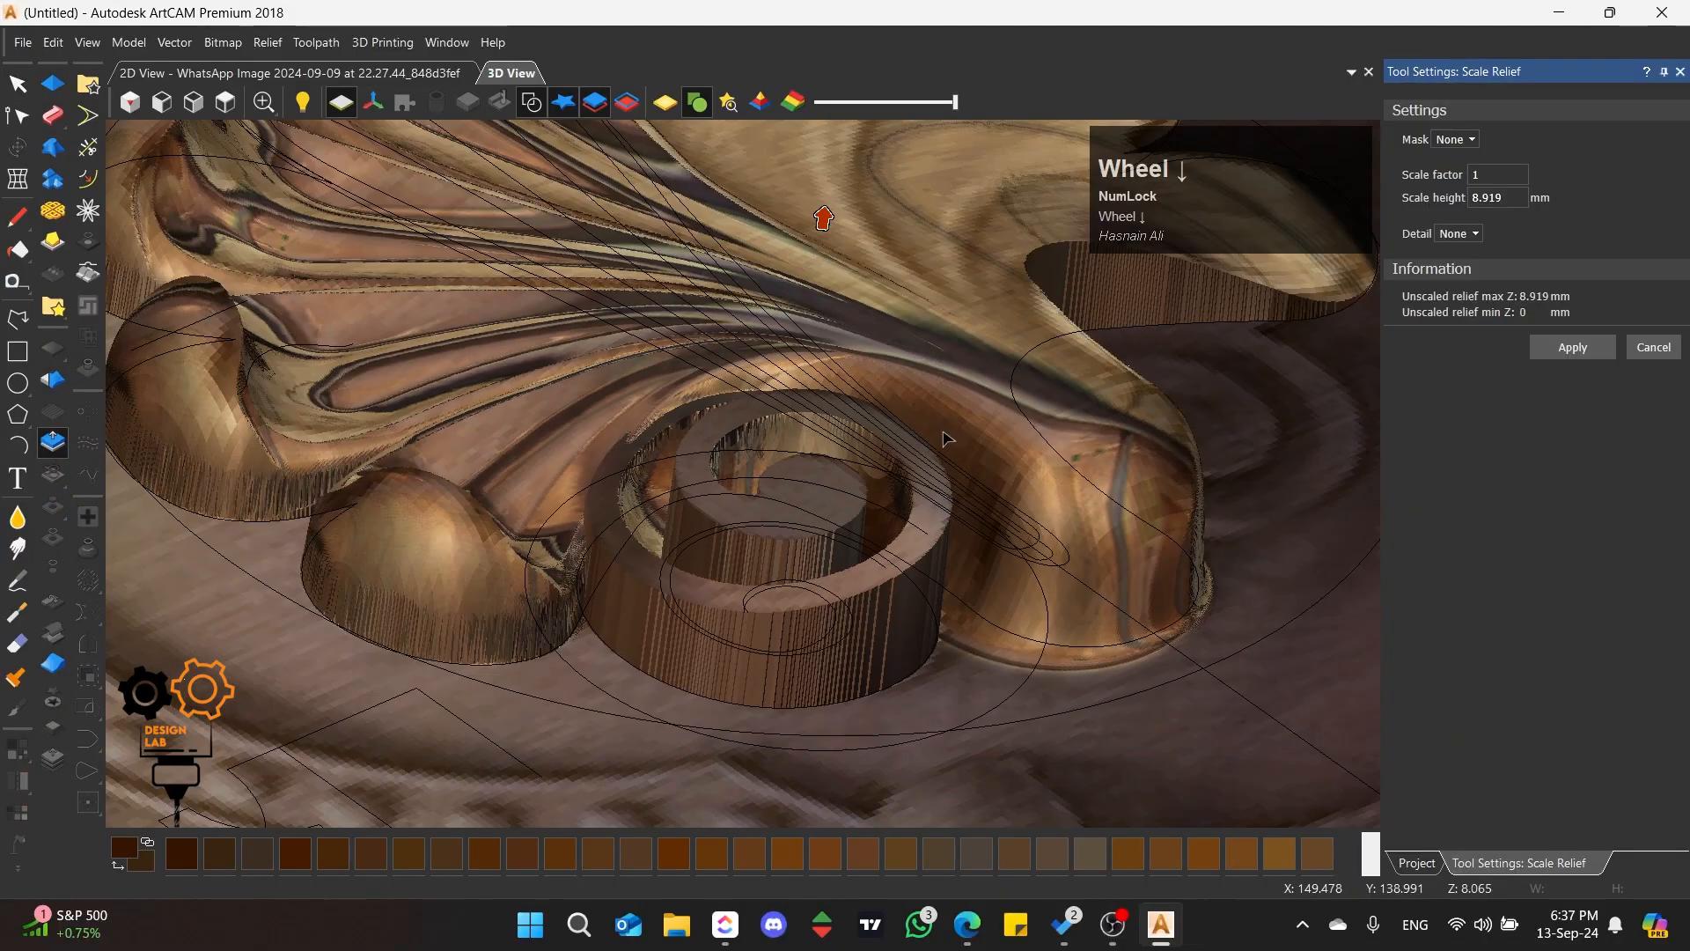
middle_drag(780, 302, 911, 431)
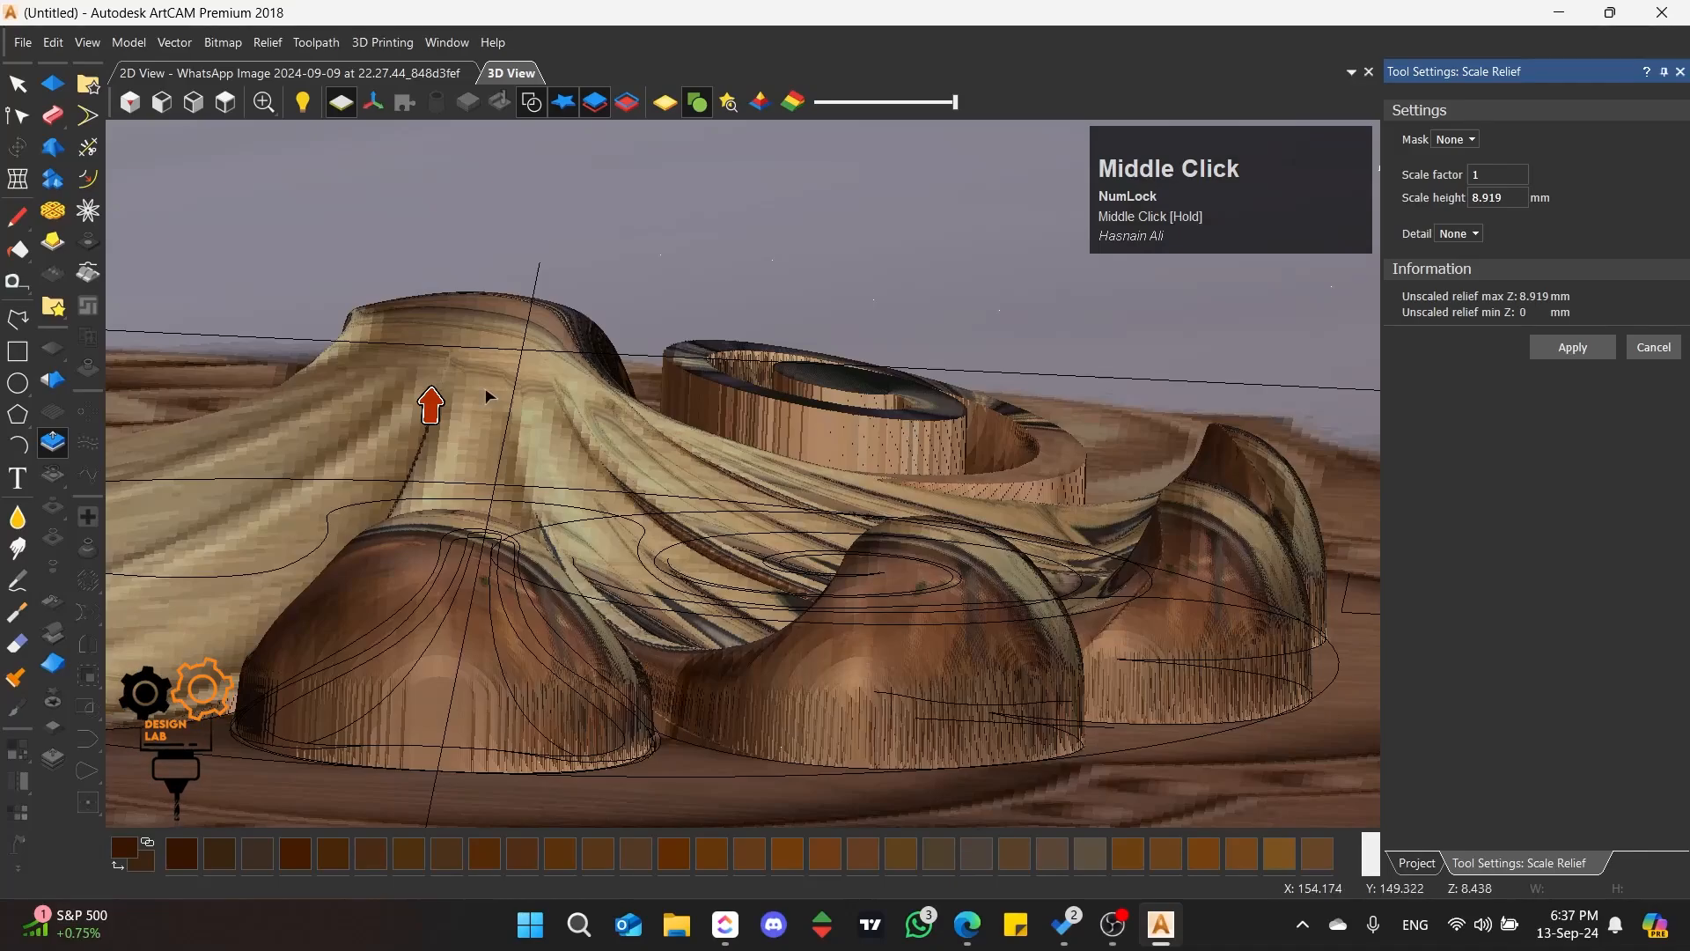
drag(431, 405, 431, 383)
middle_drag(672, 336, 508, 519)
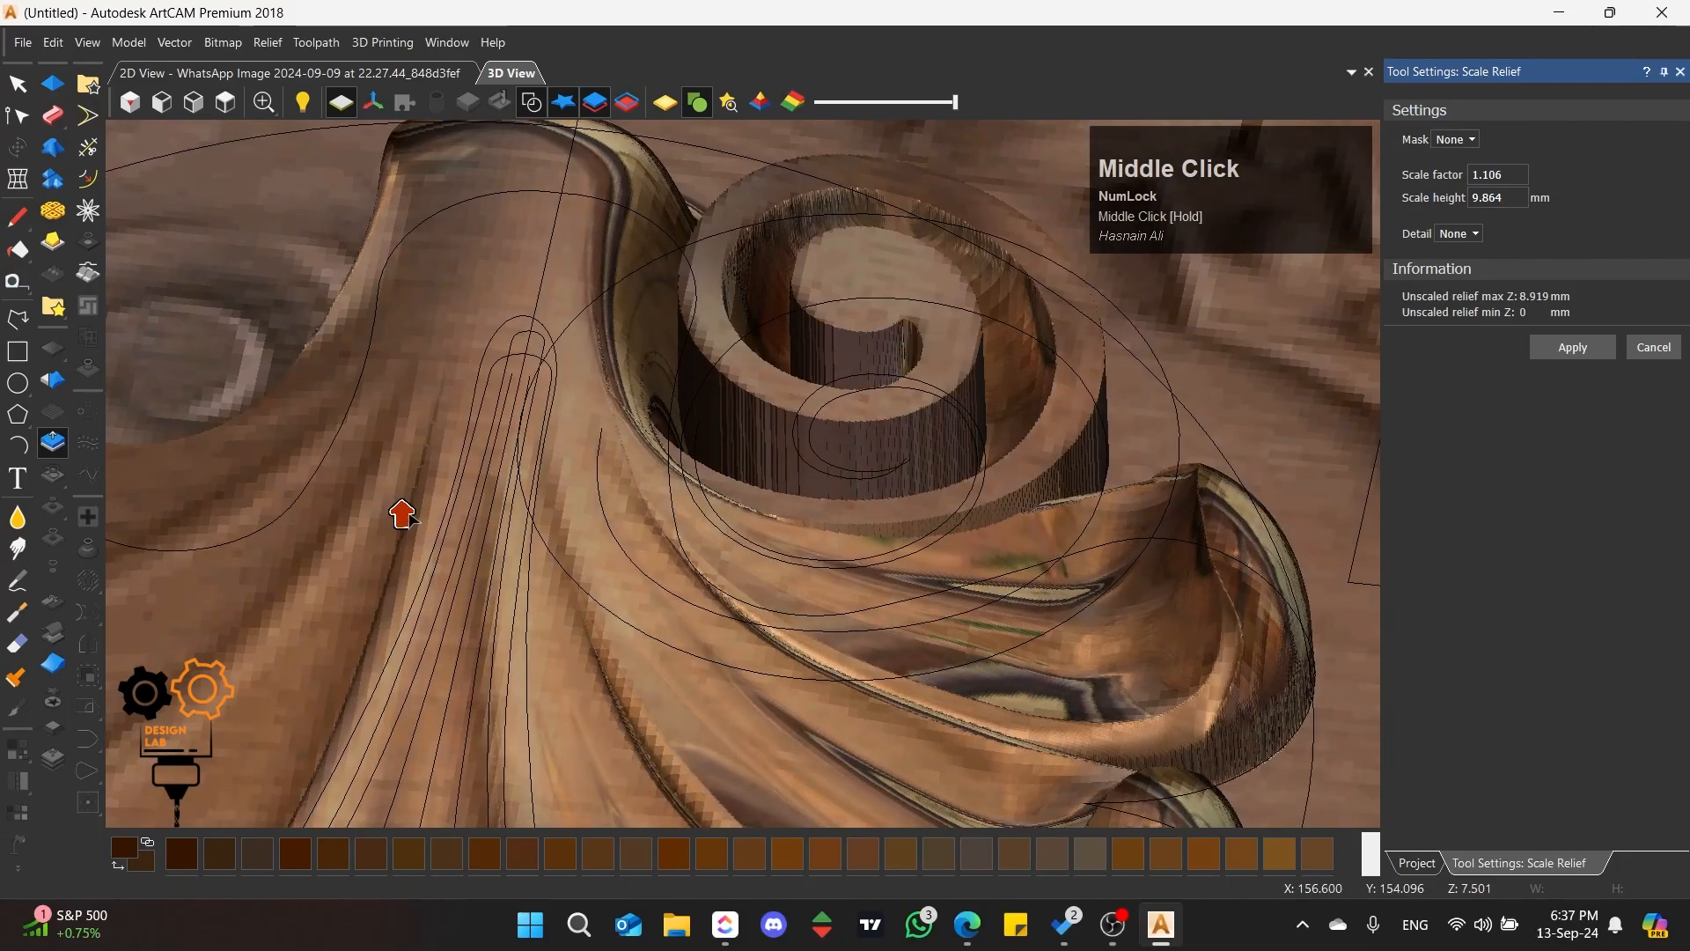
drag(403, 514, 402, 502)
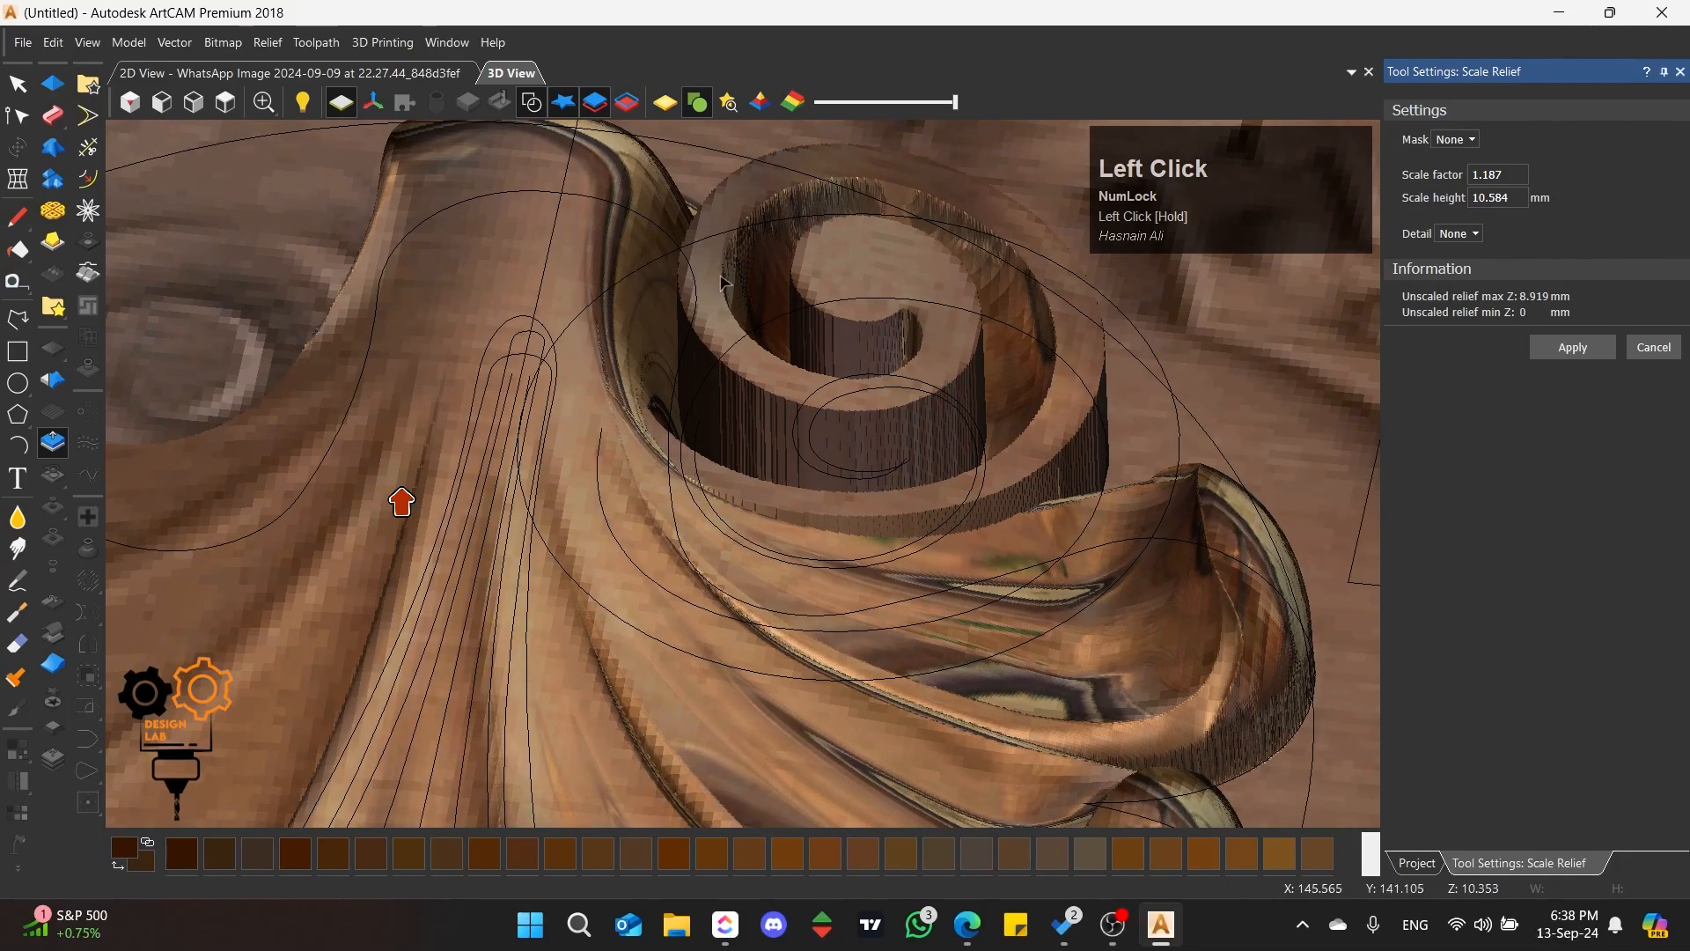
Step: Check the scroll's height against the shell from the side, apply the relief scaling and close its settings
middle_drag(761, 667, 642, 509)
middle_drag(805, 367, 758, 486)
click(758, 487)
scroll(623, 481, up, 3)
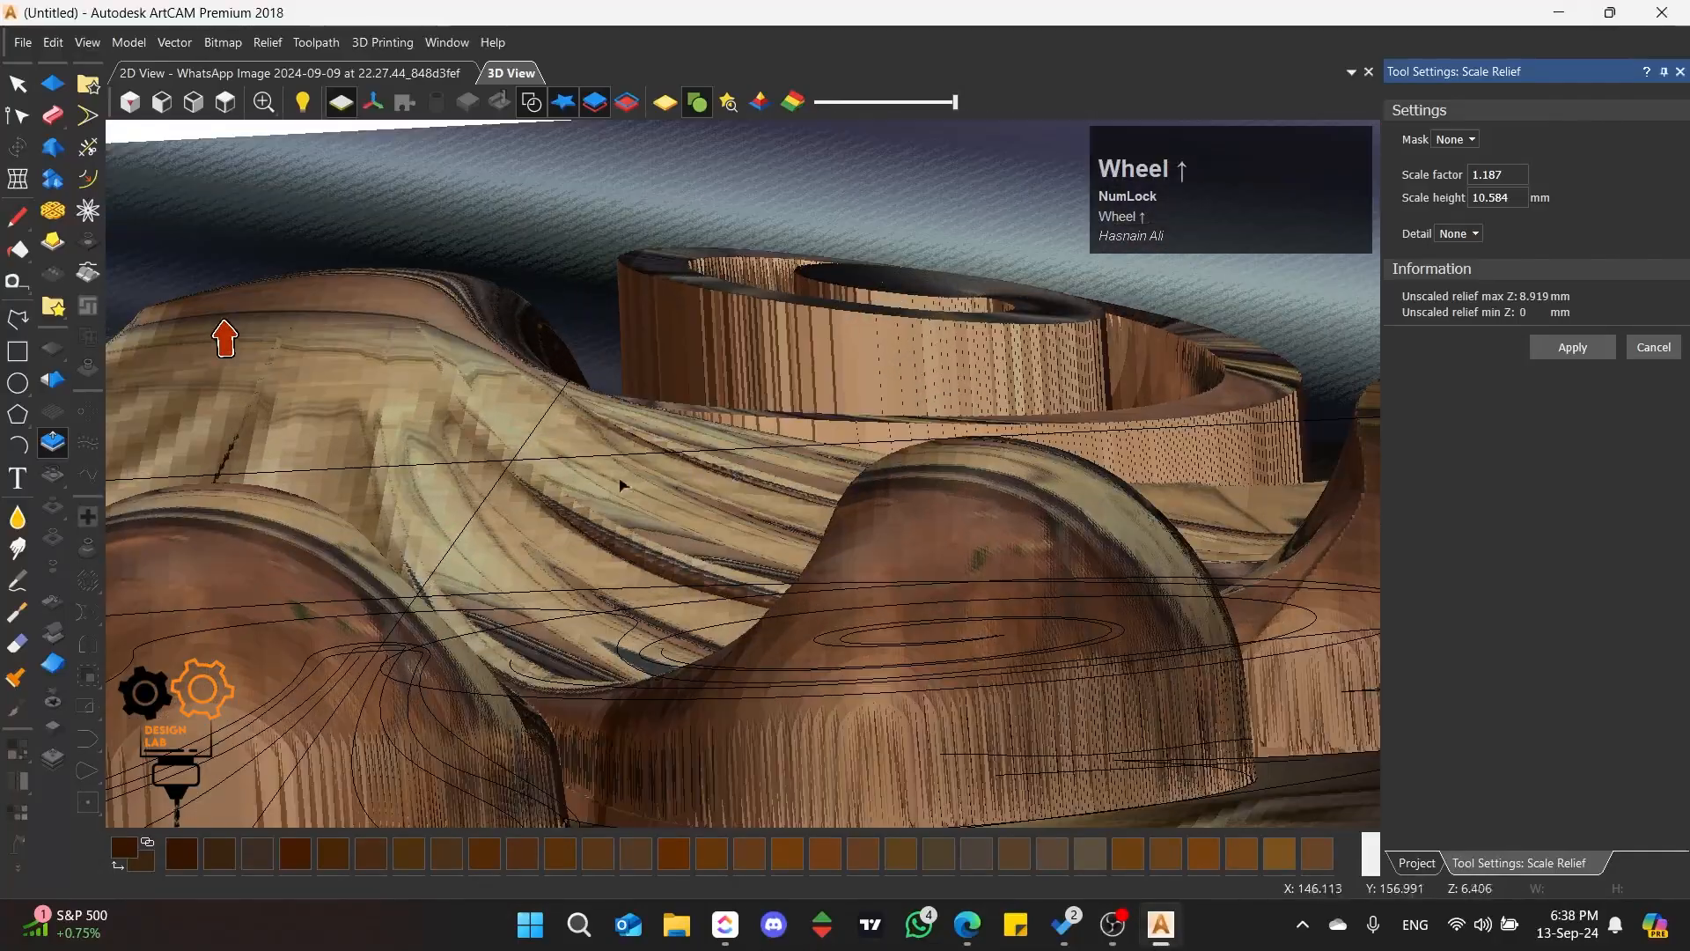
middle_drag(622, 481, 780, 426)
scroll(951, 562, down, 2)
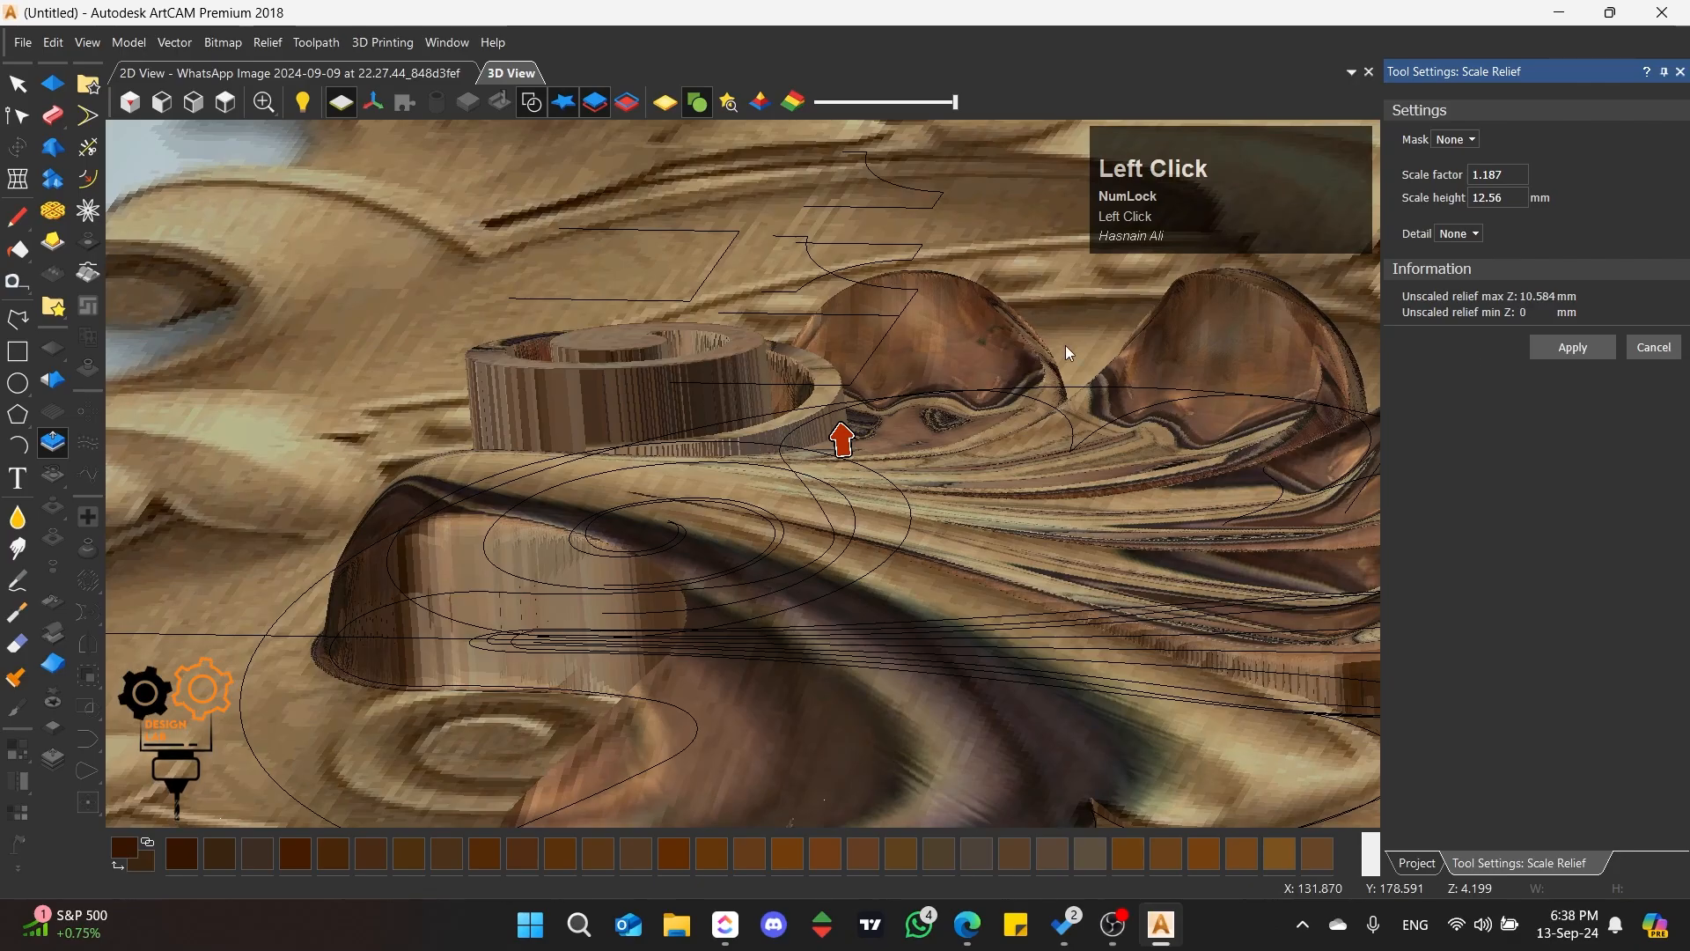
Step: Examine how the left scroll's relief meets the shell, from above and from several tilted angles
click(226, 102)
scroll(693, 529, up, 7)
scroll(692, 587, down, 1)
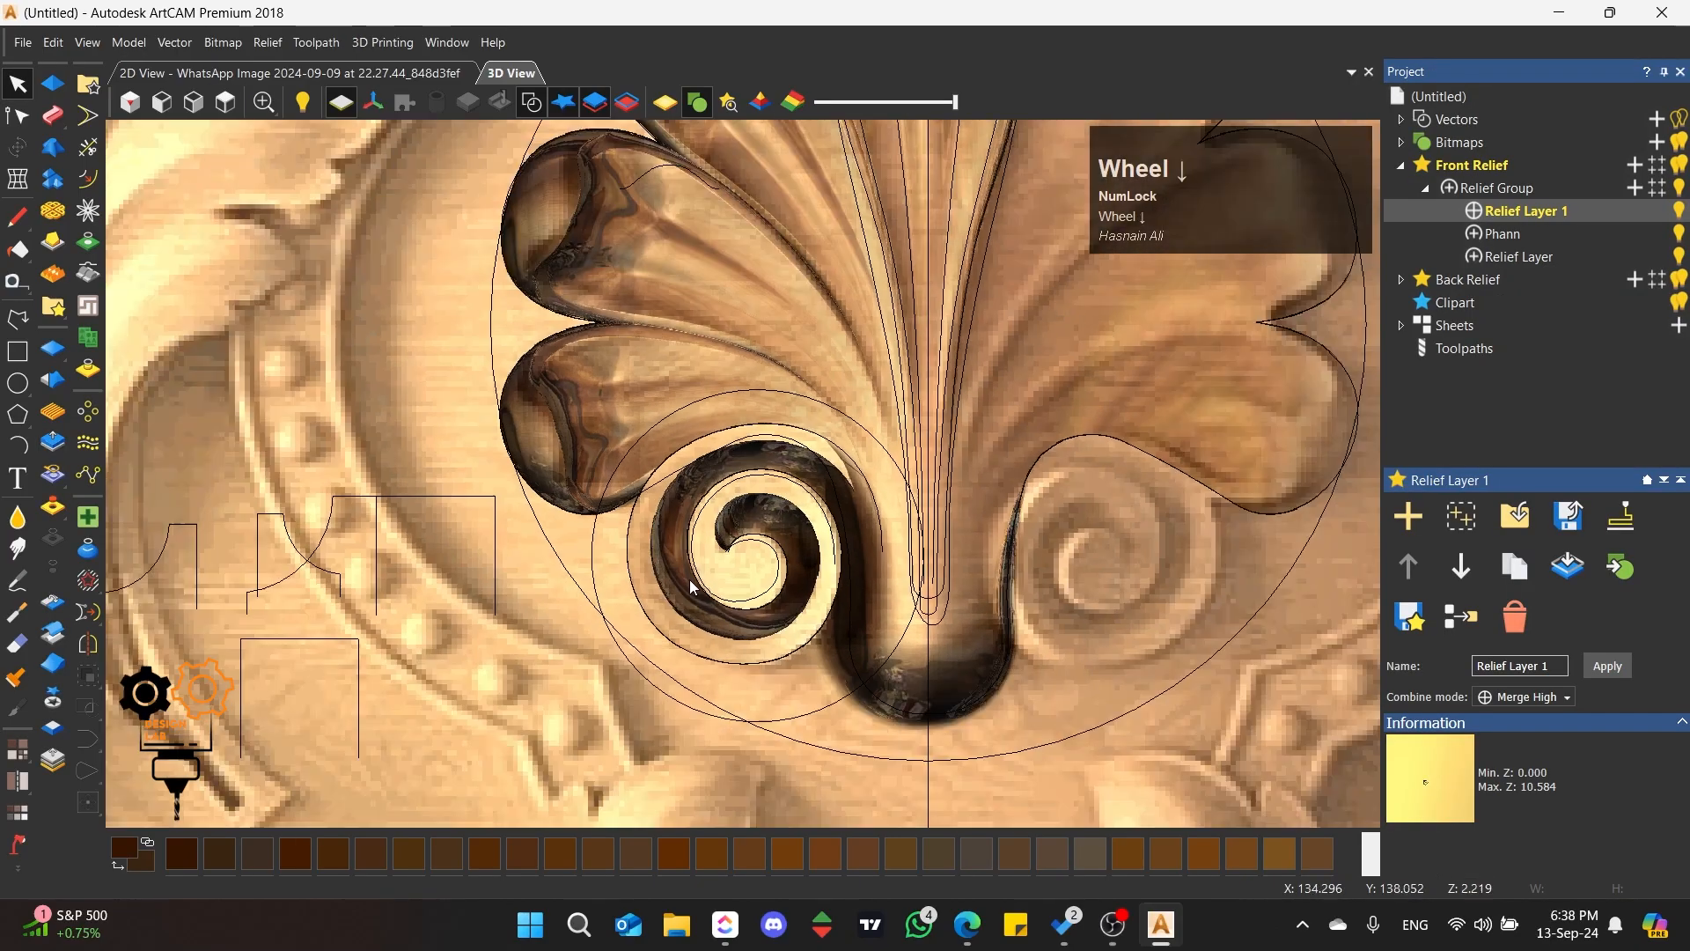
scroll(847, 615, up, 2)
mouse_move(849, 661)
middle_down()
mouse_move(738, 398)
mouse_move(836, 681)
middle_up()
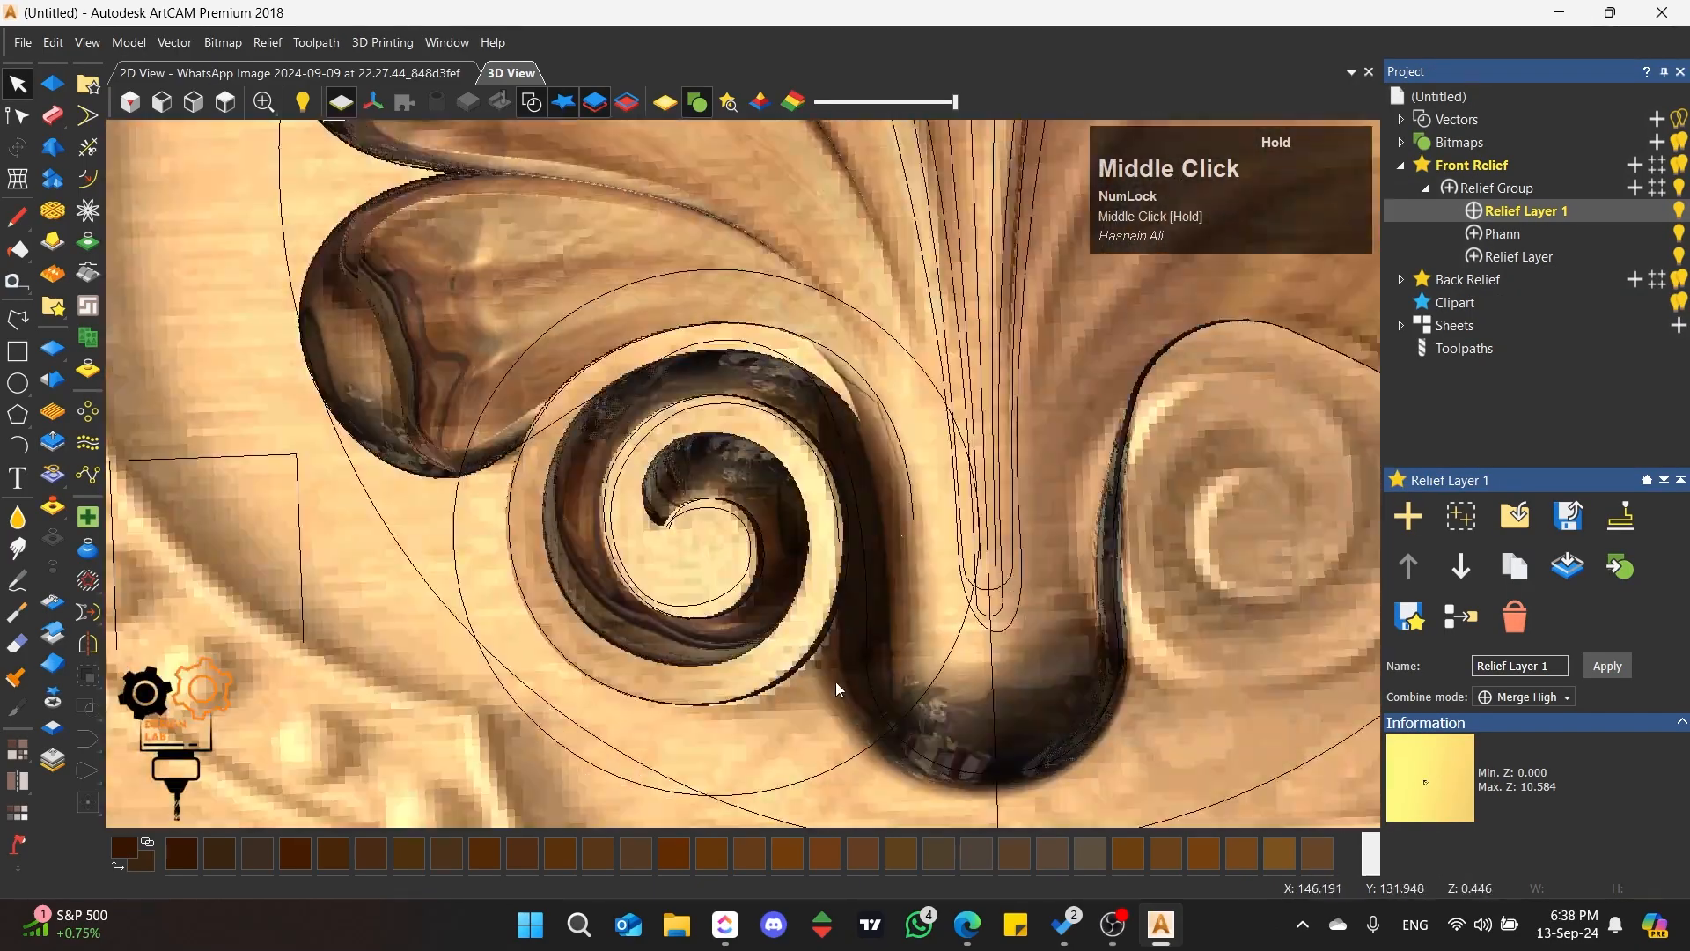
scroll(705, 579, up, 1)
middle_drag(704, 579, 733, 558)
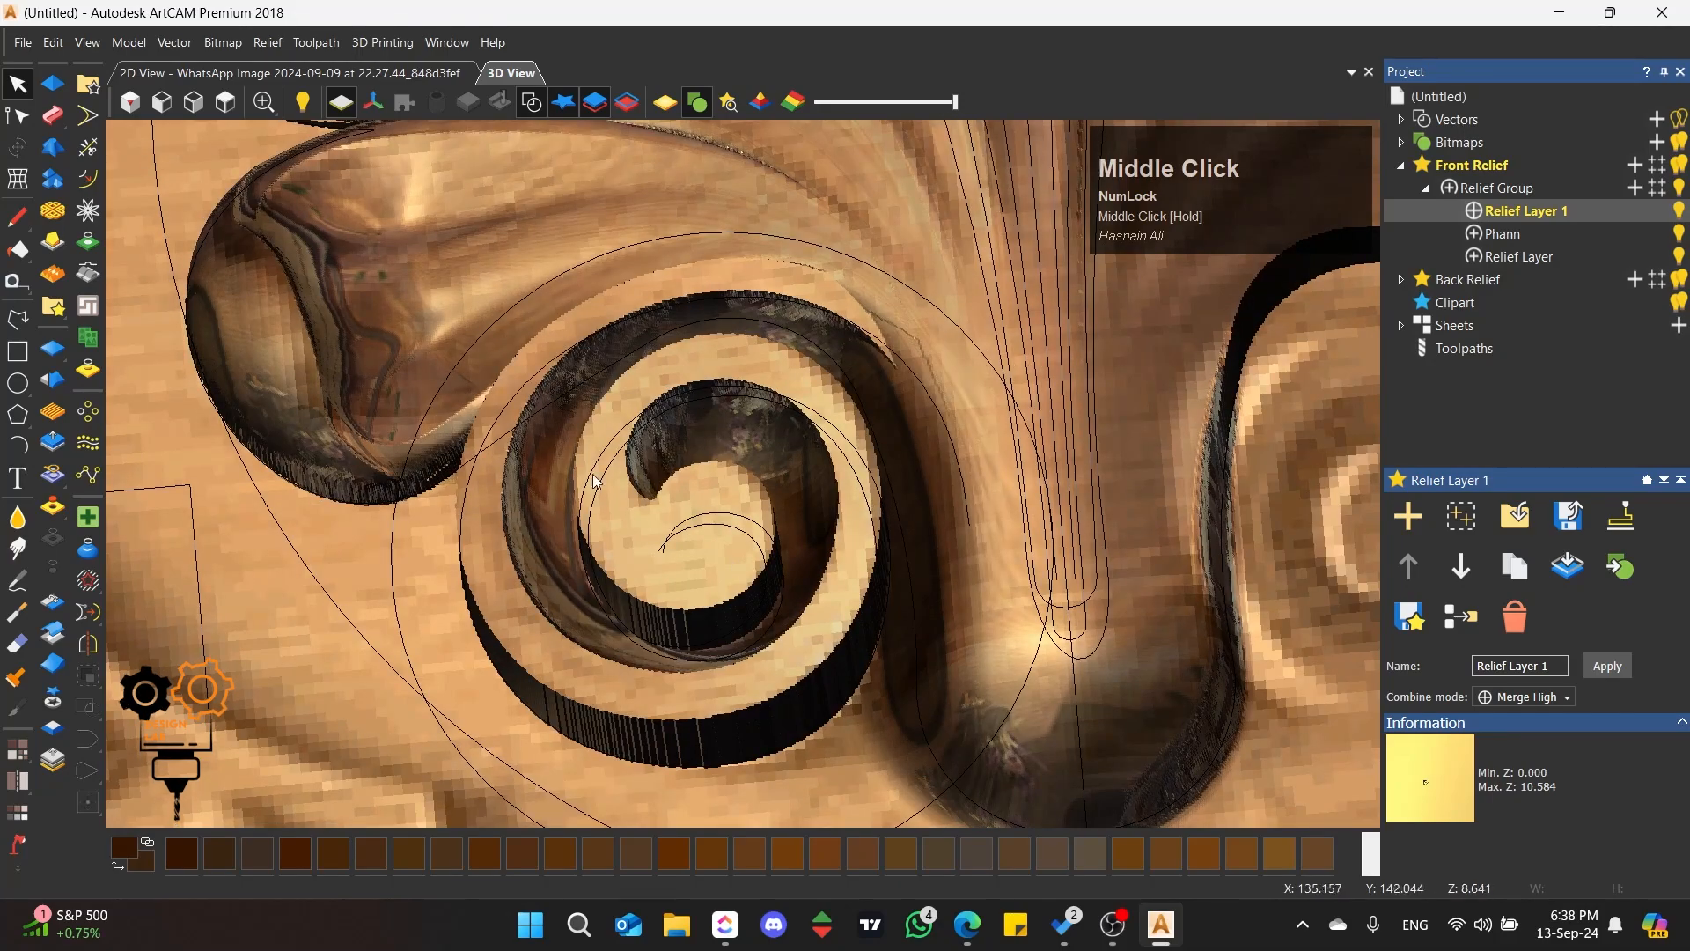
scroll(743, 563, down, 2)
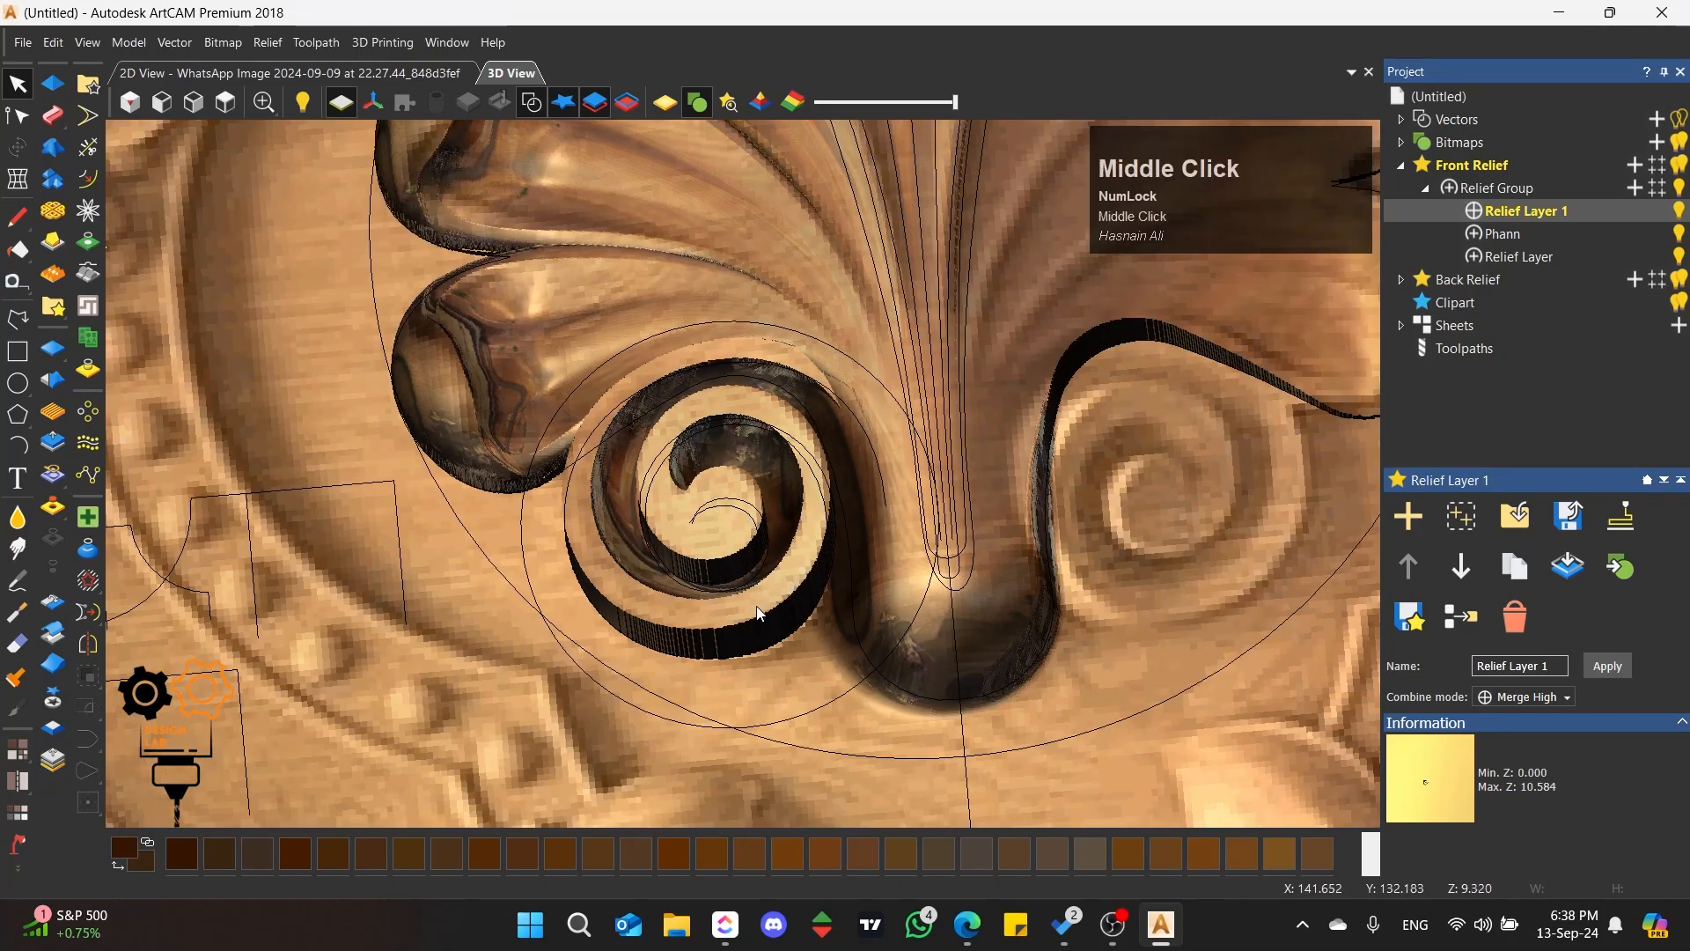
middle_drag(760, 614, 614, 393)
click(225, 102)
scroll(705, 535, up, 2)
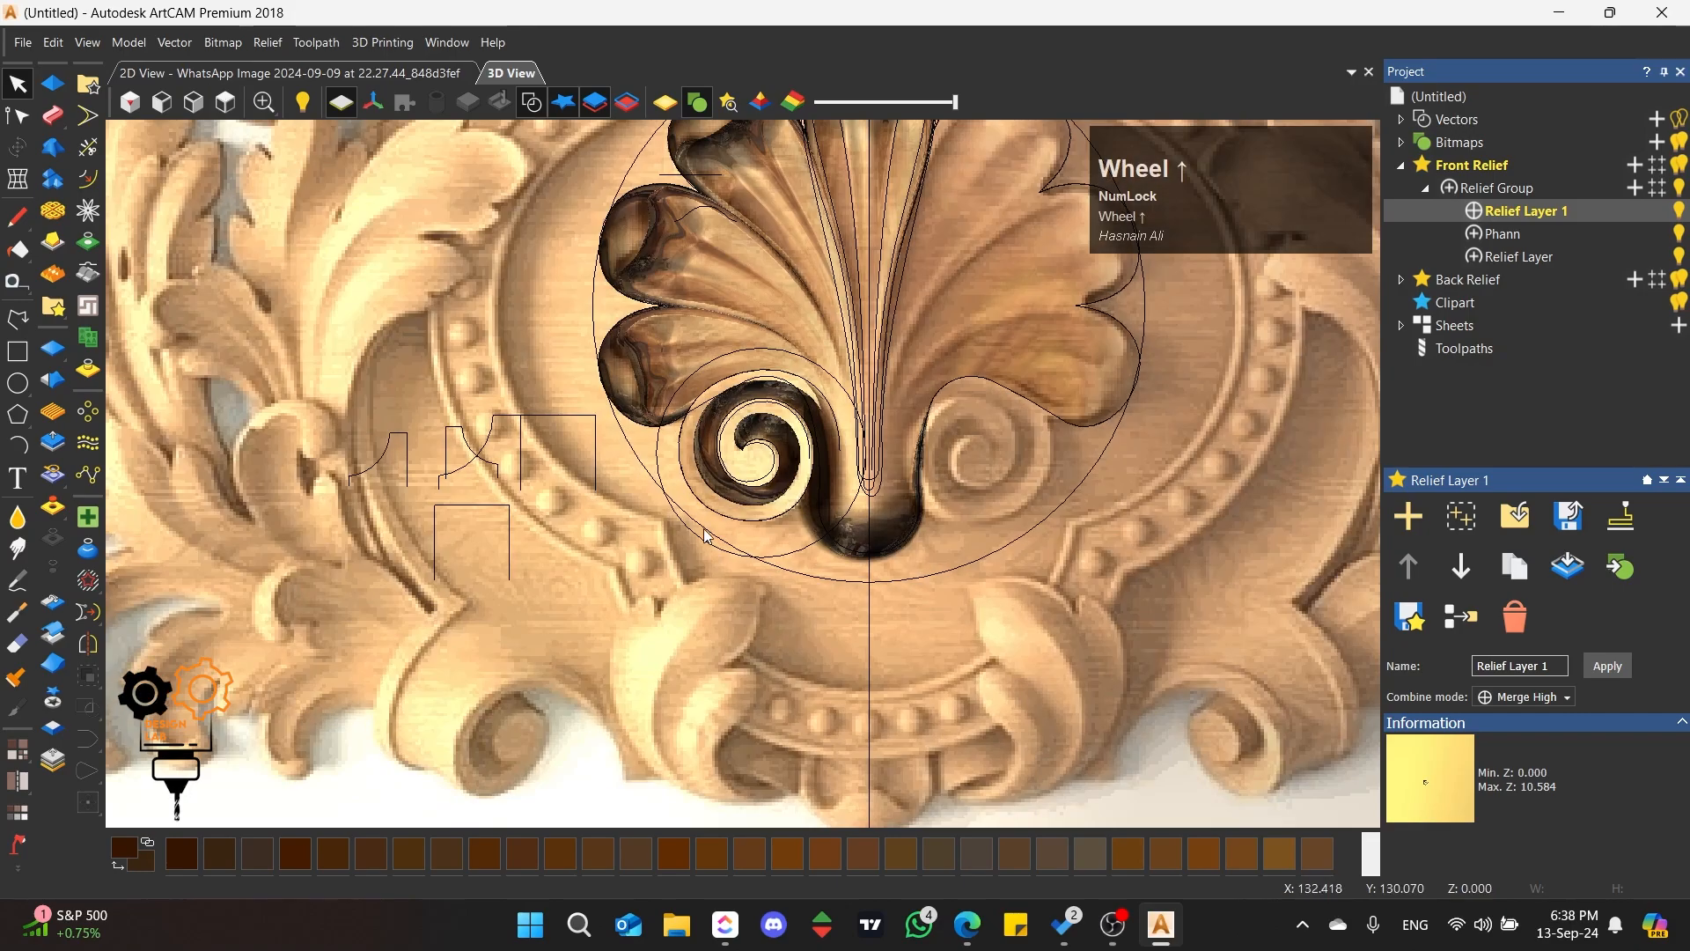
scroll(705, 536, up, 3)
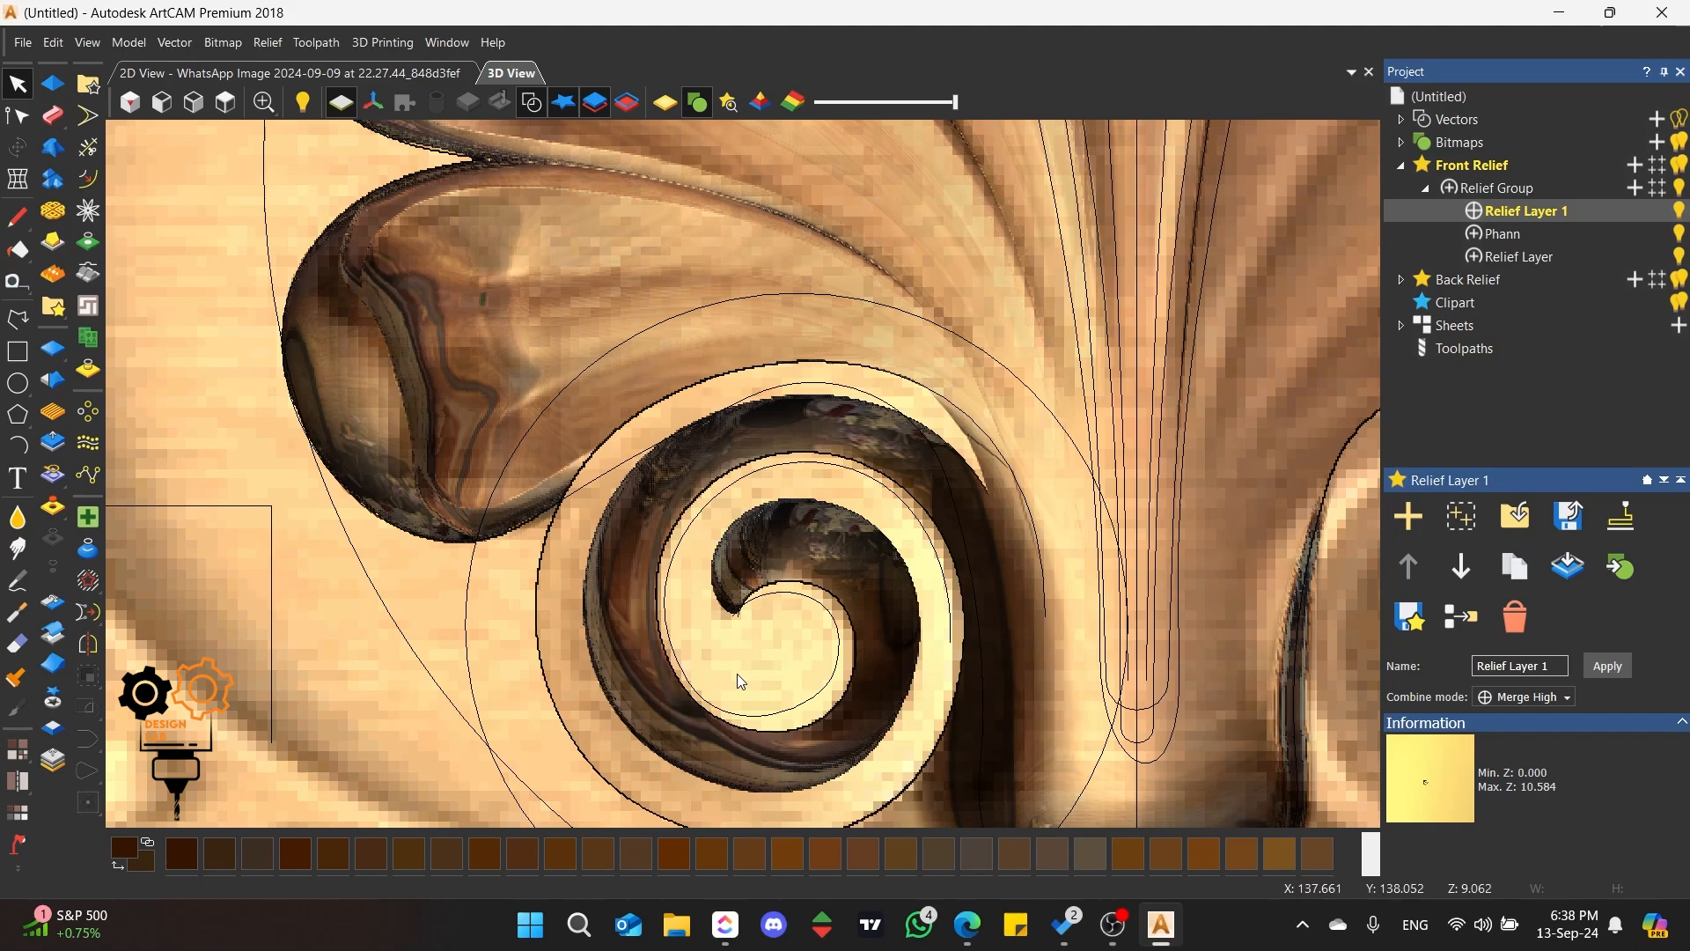
scroll(739, 682, up, 3)
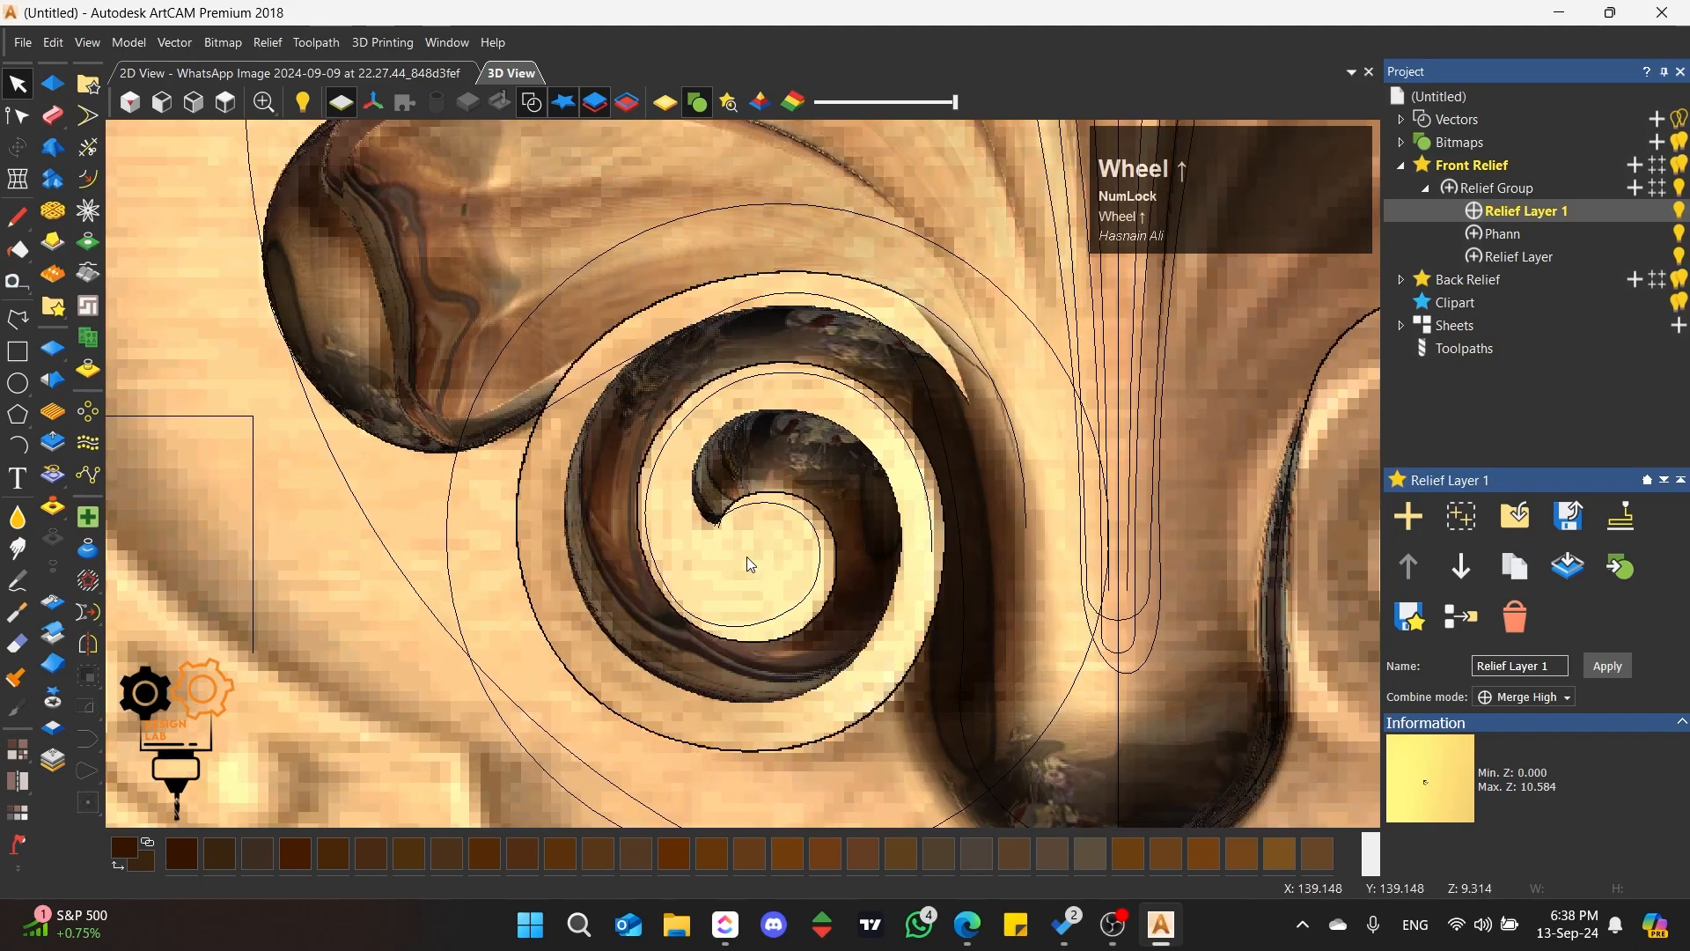
scroll(493, 475, down, 2)
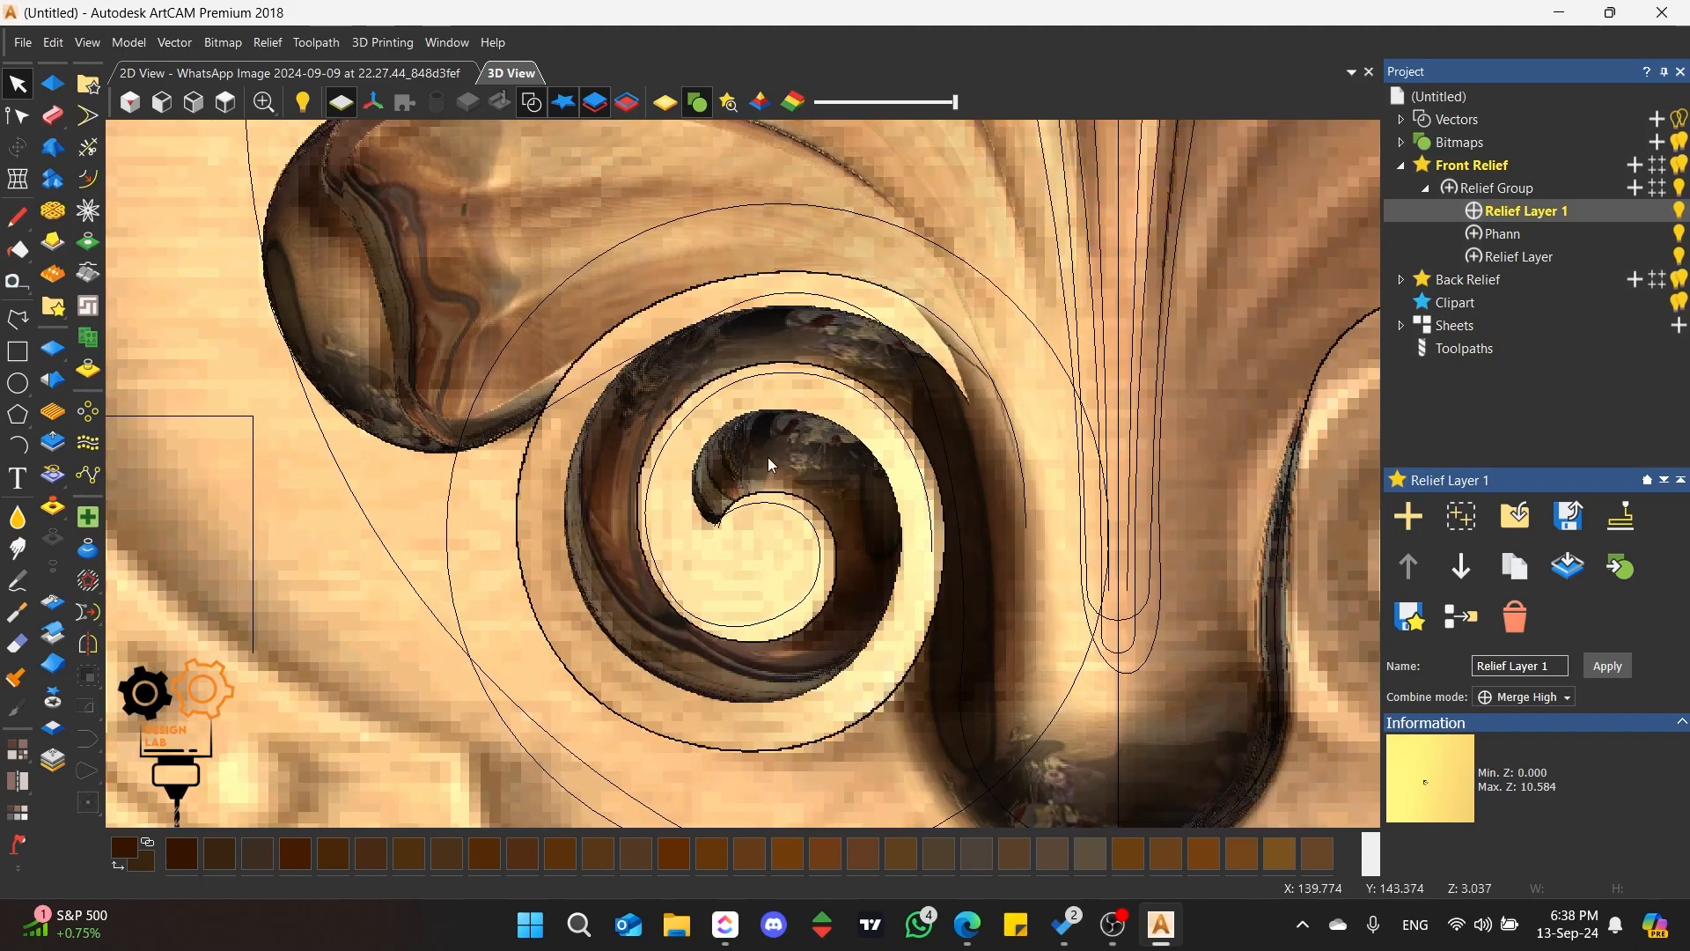
scroll(766, 462, down, 1)
scroll(783, 559, up, 2)
middle_drag(739, 555, 709, 273)
middle_drag(766, 583, 350, 125)
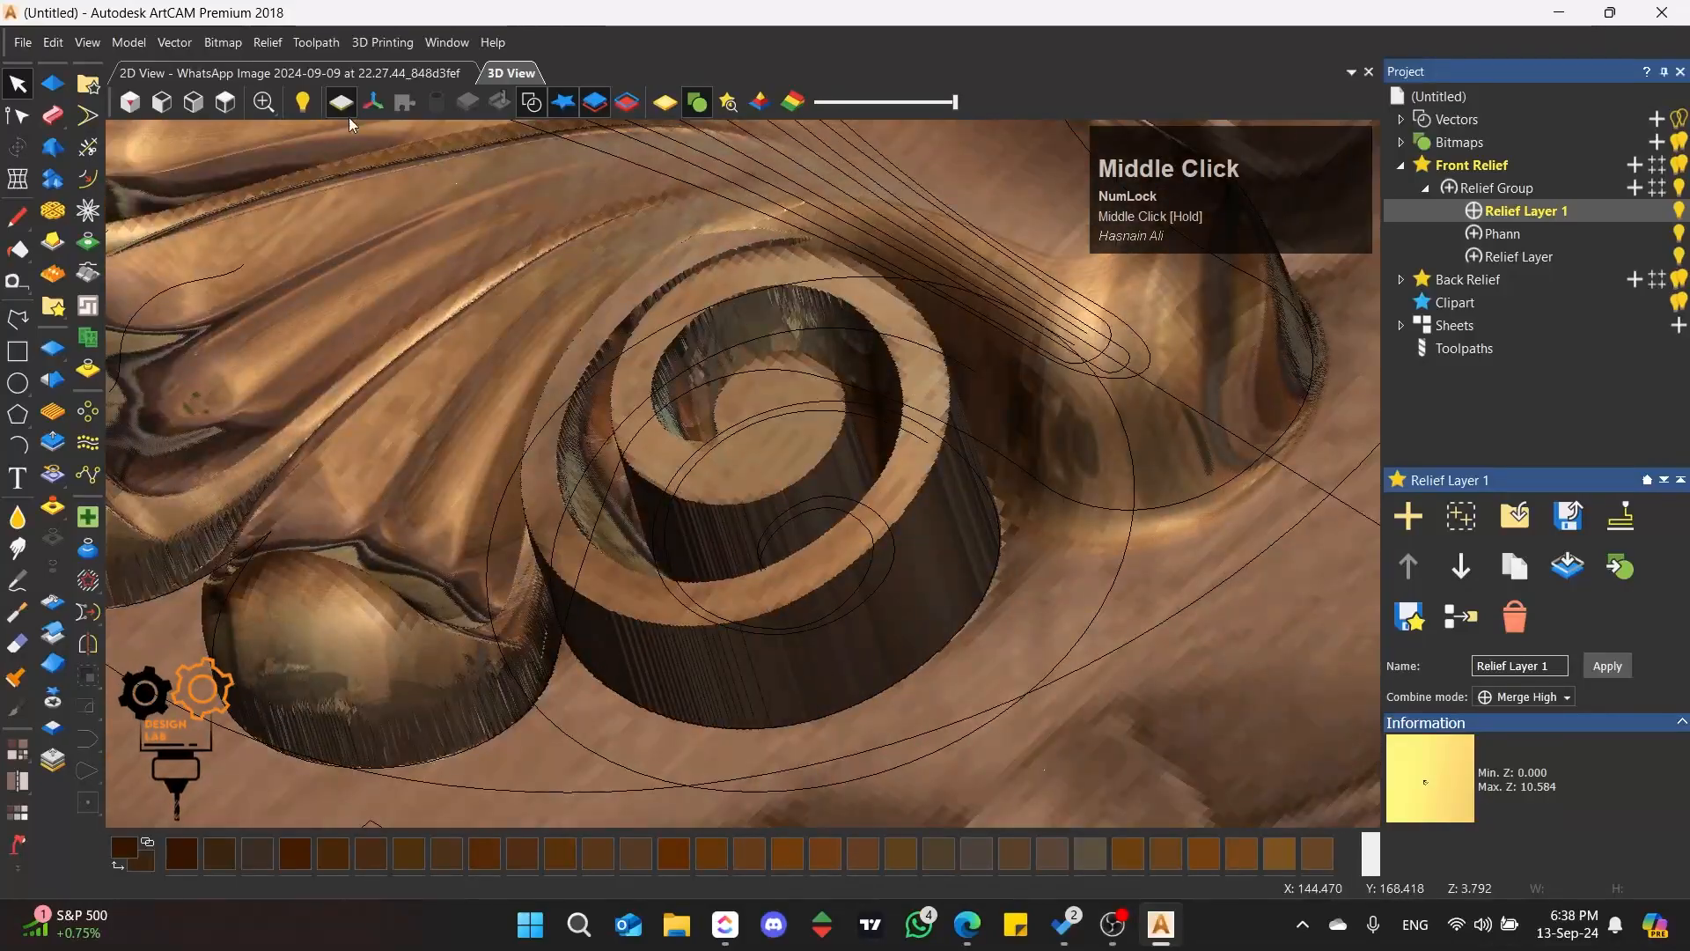
click(228, 103)
scroll(667, 422, up, 4)
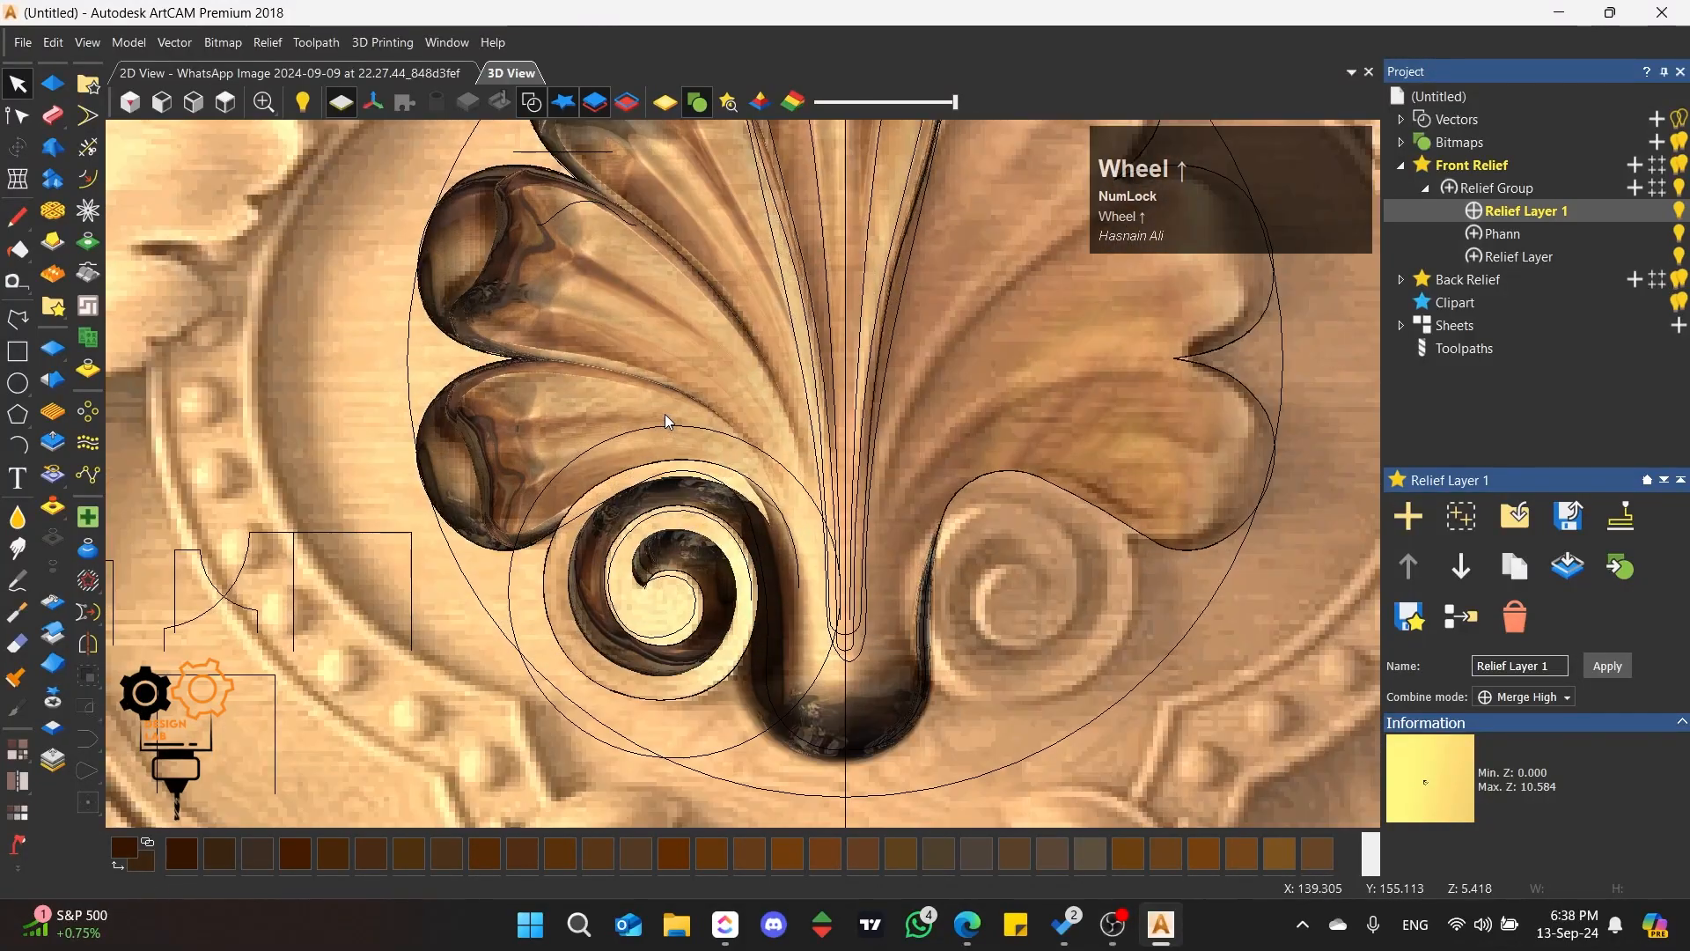
scroll(717, 458, down, 5)
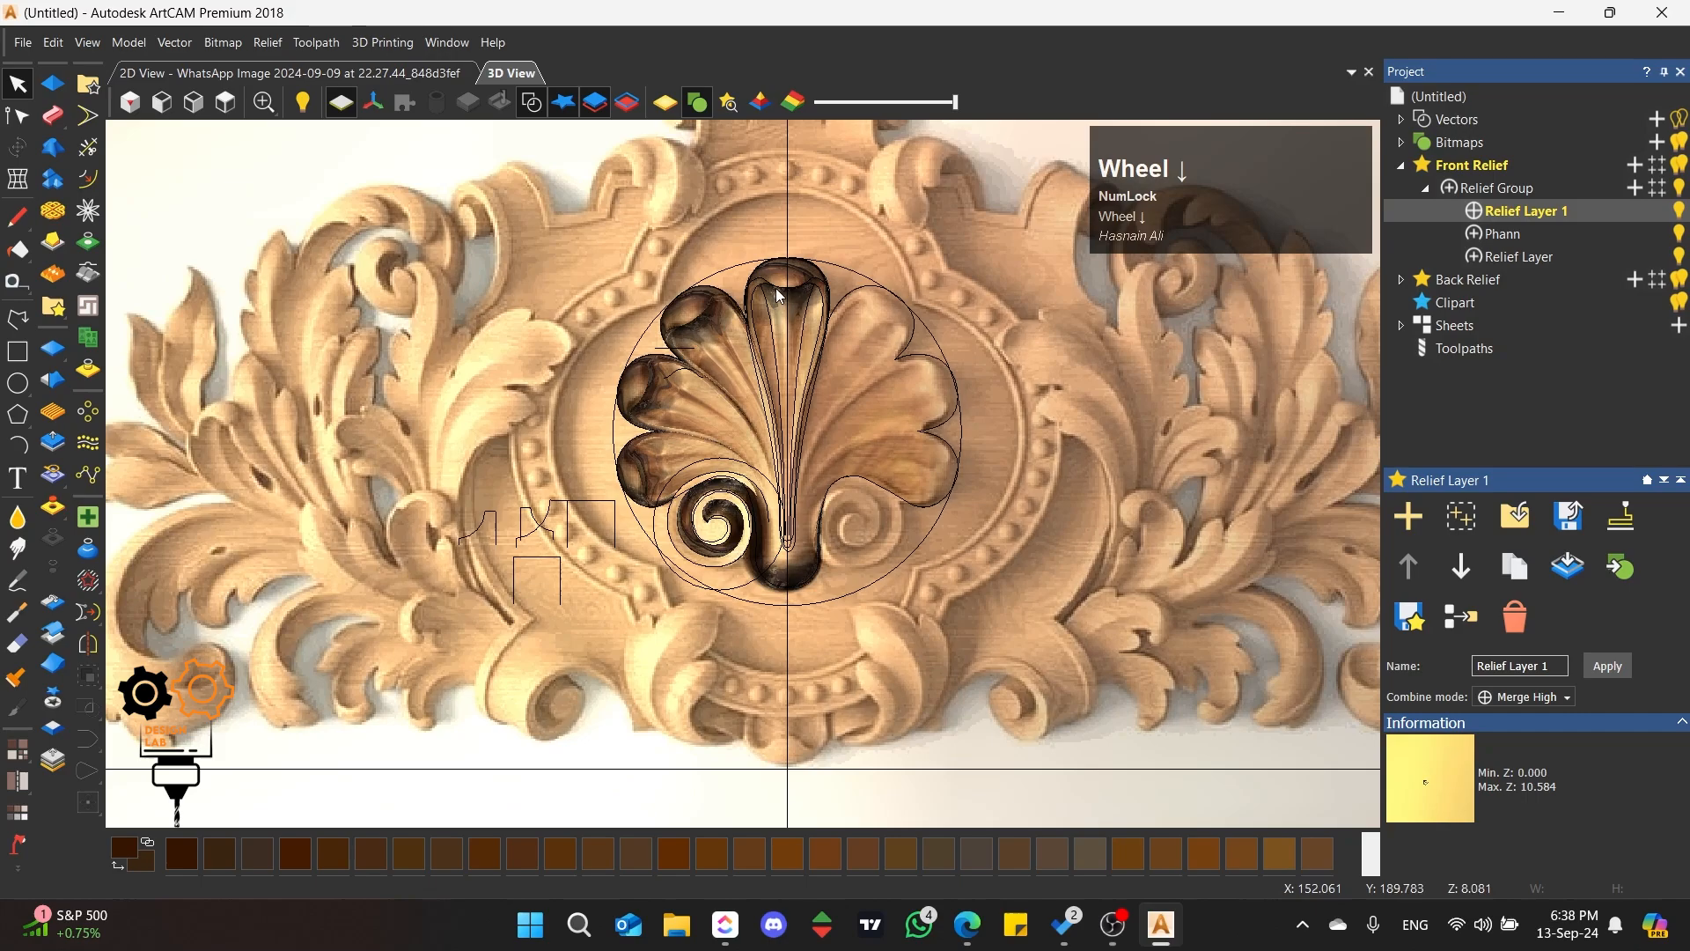
Step: Merge all visible front relief layers and move the merged layer into the relief group
click(1488, 169)
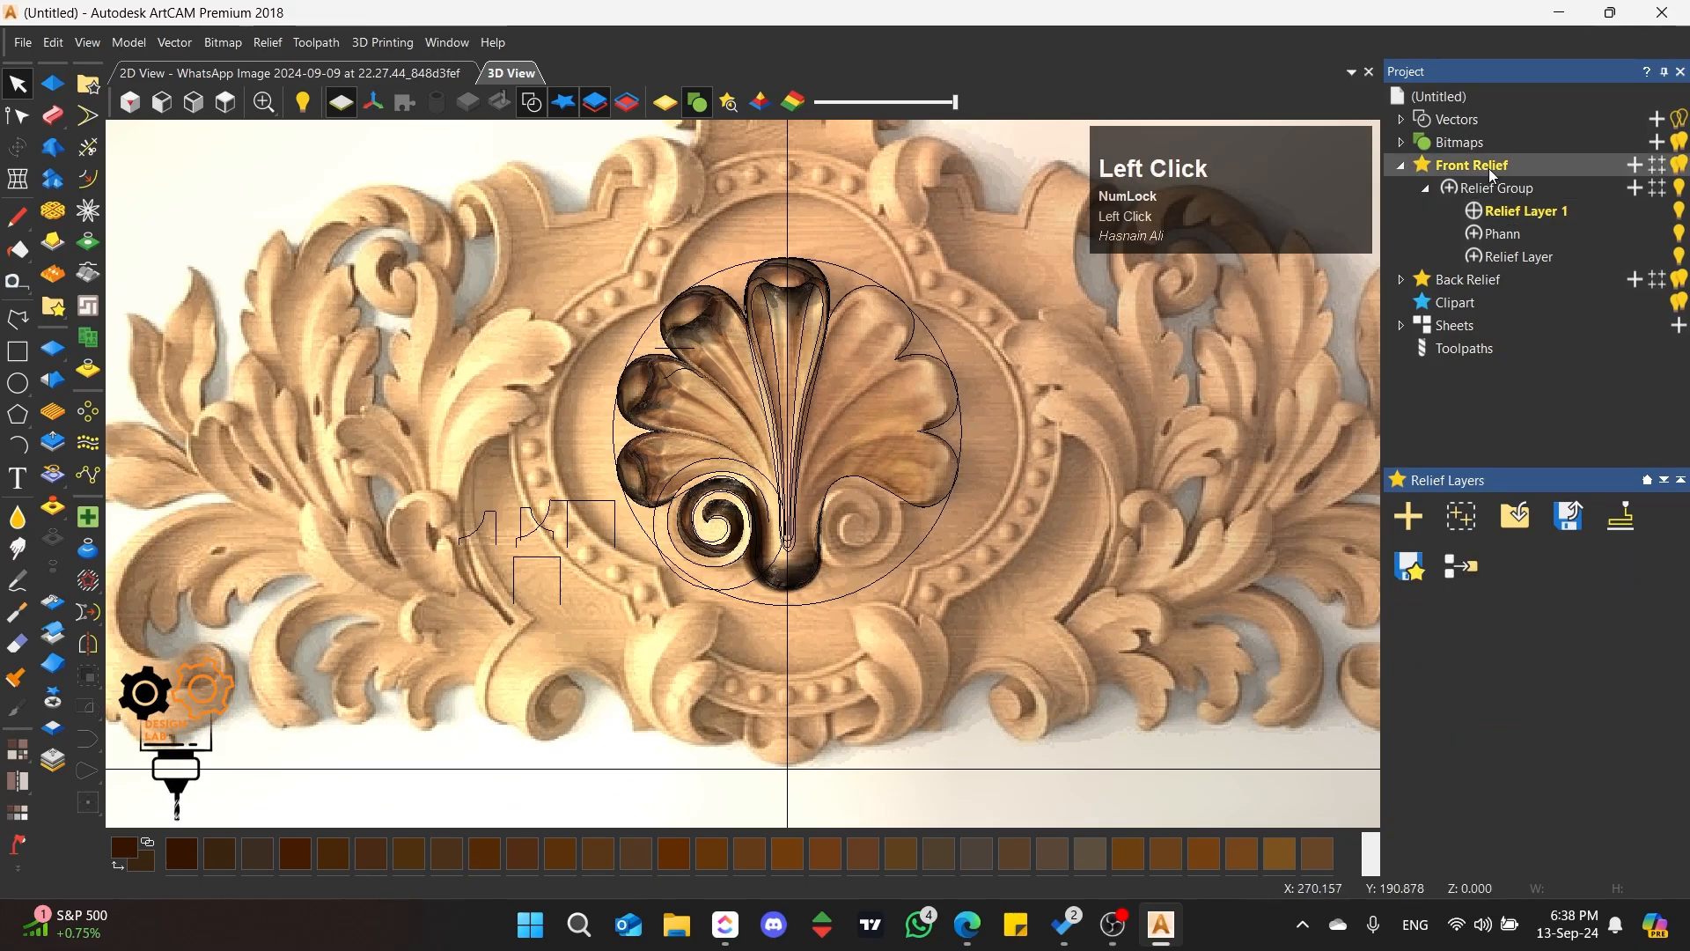
right_click(1490, 170)
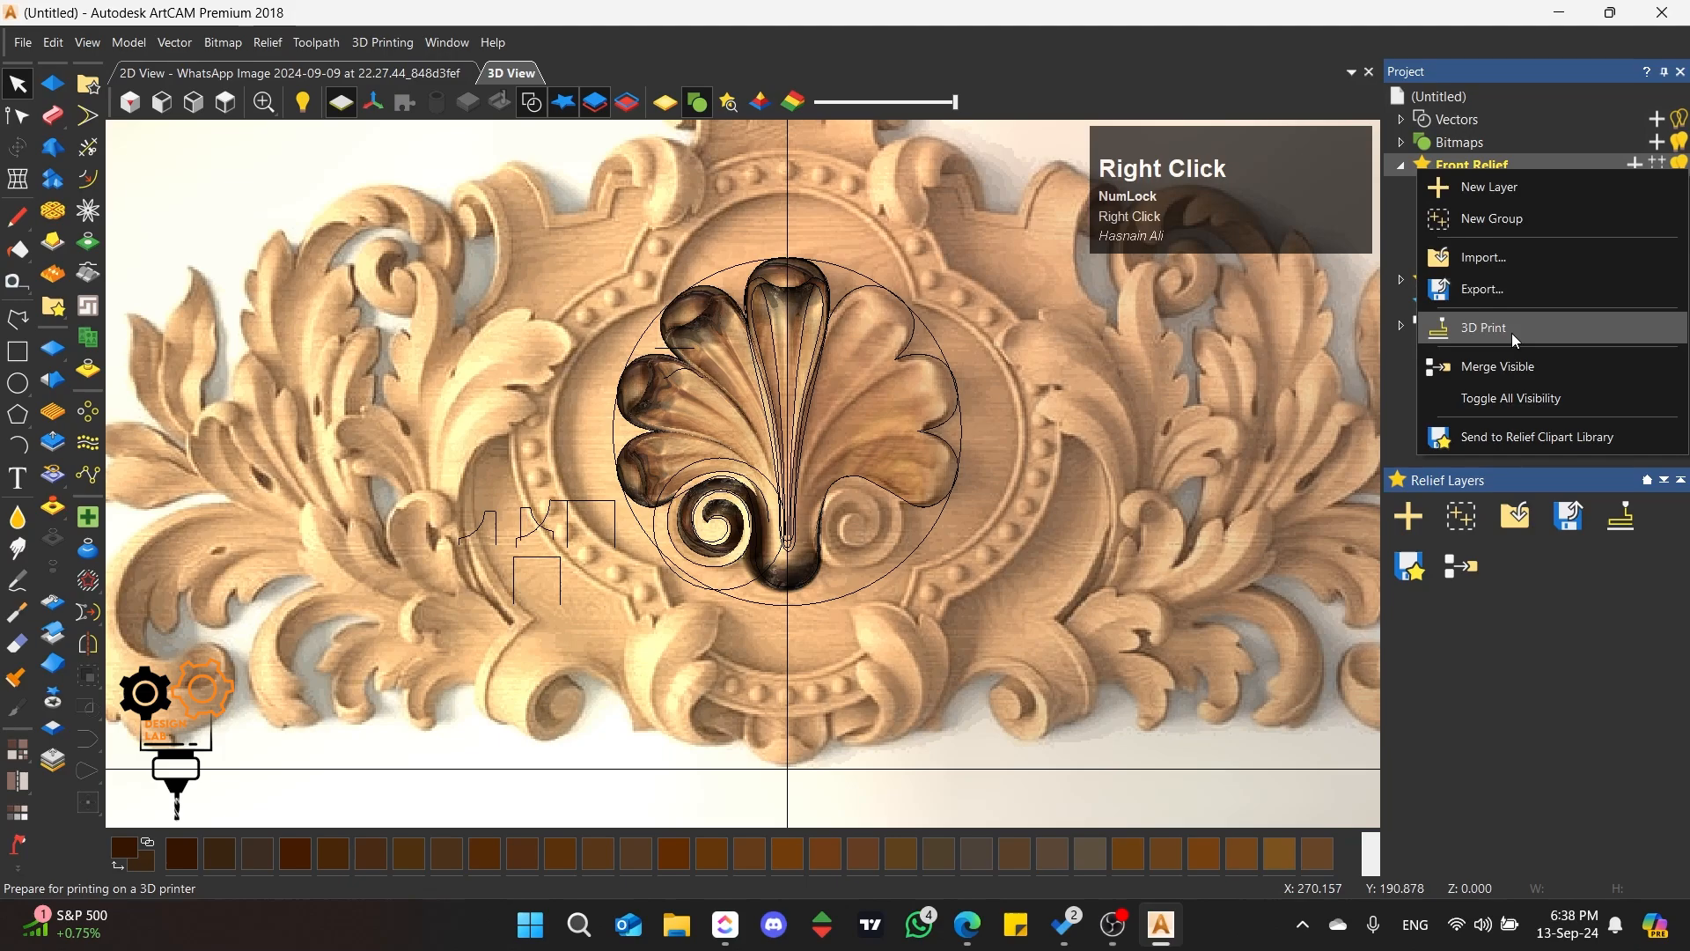
click(1504, 368)
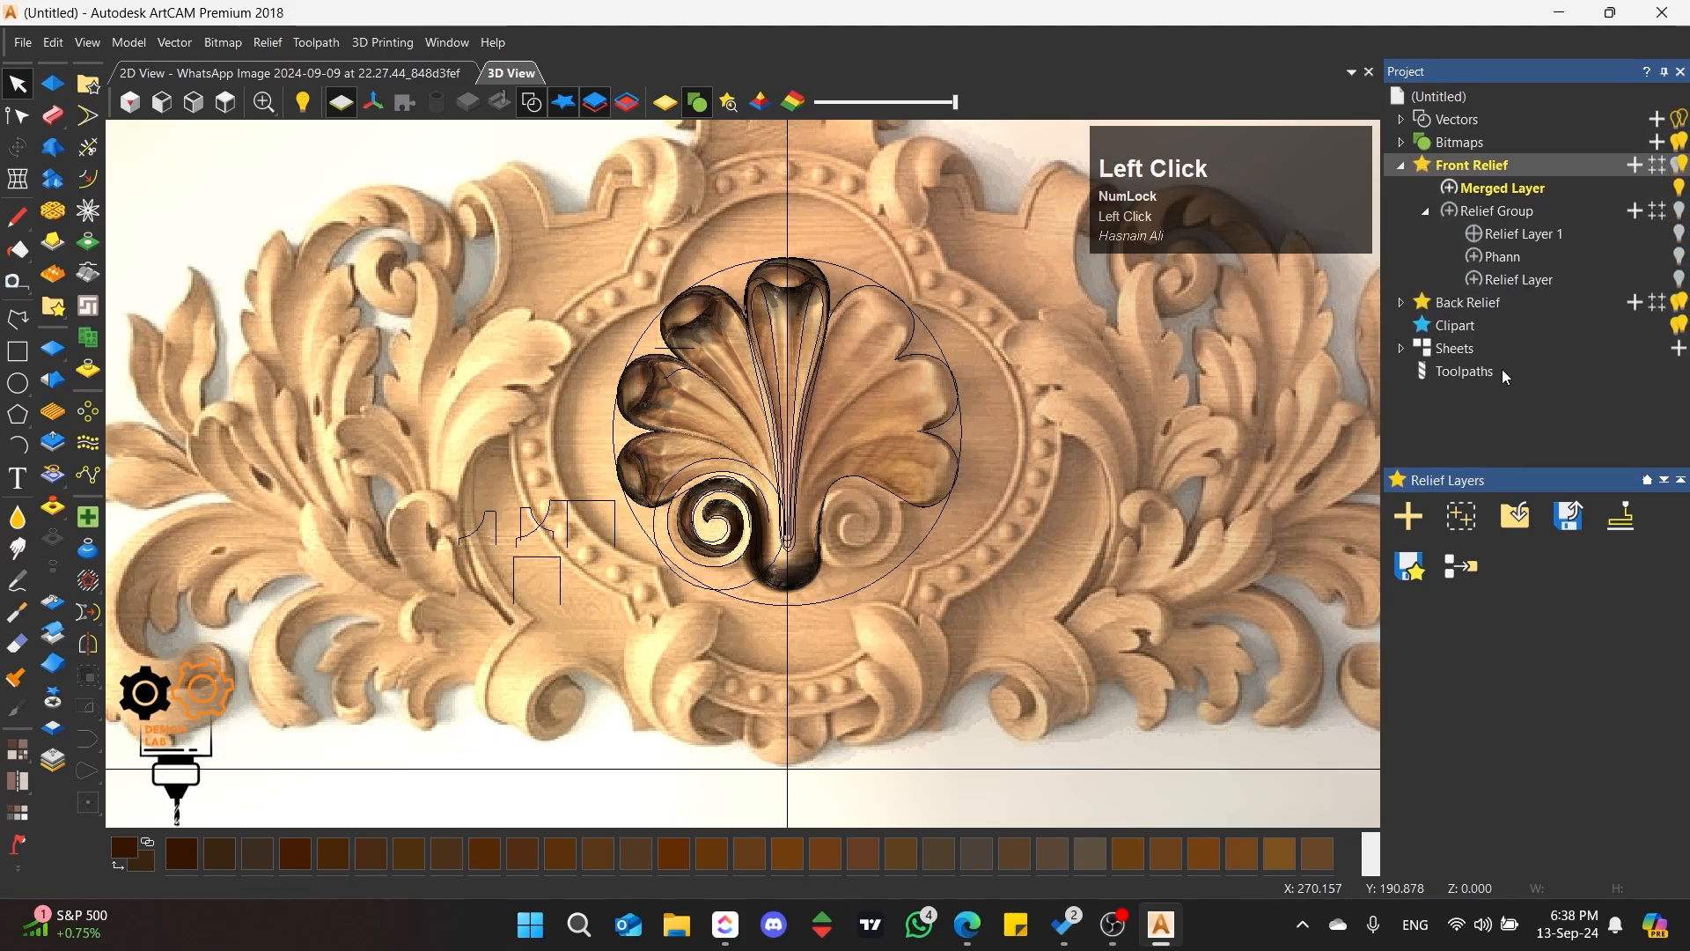
click(1514, 192)
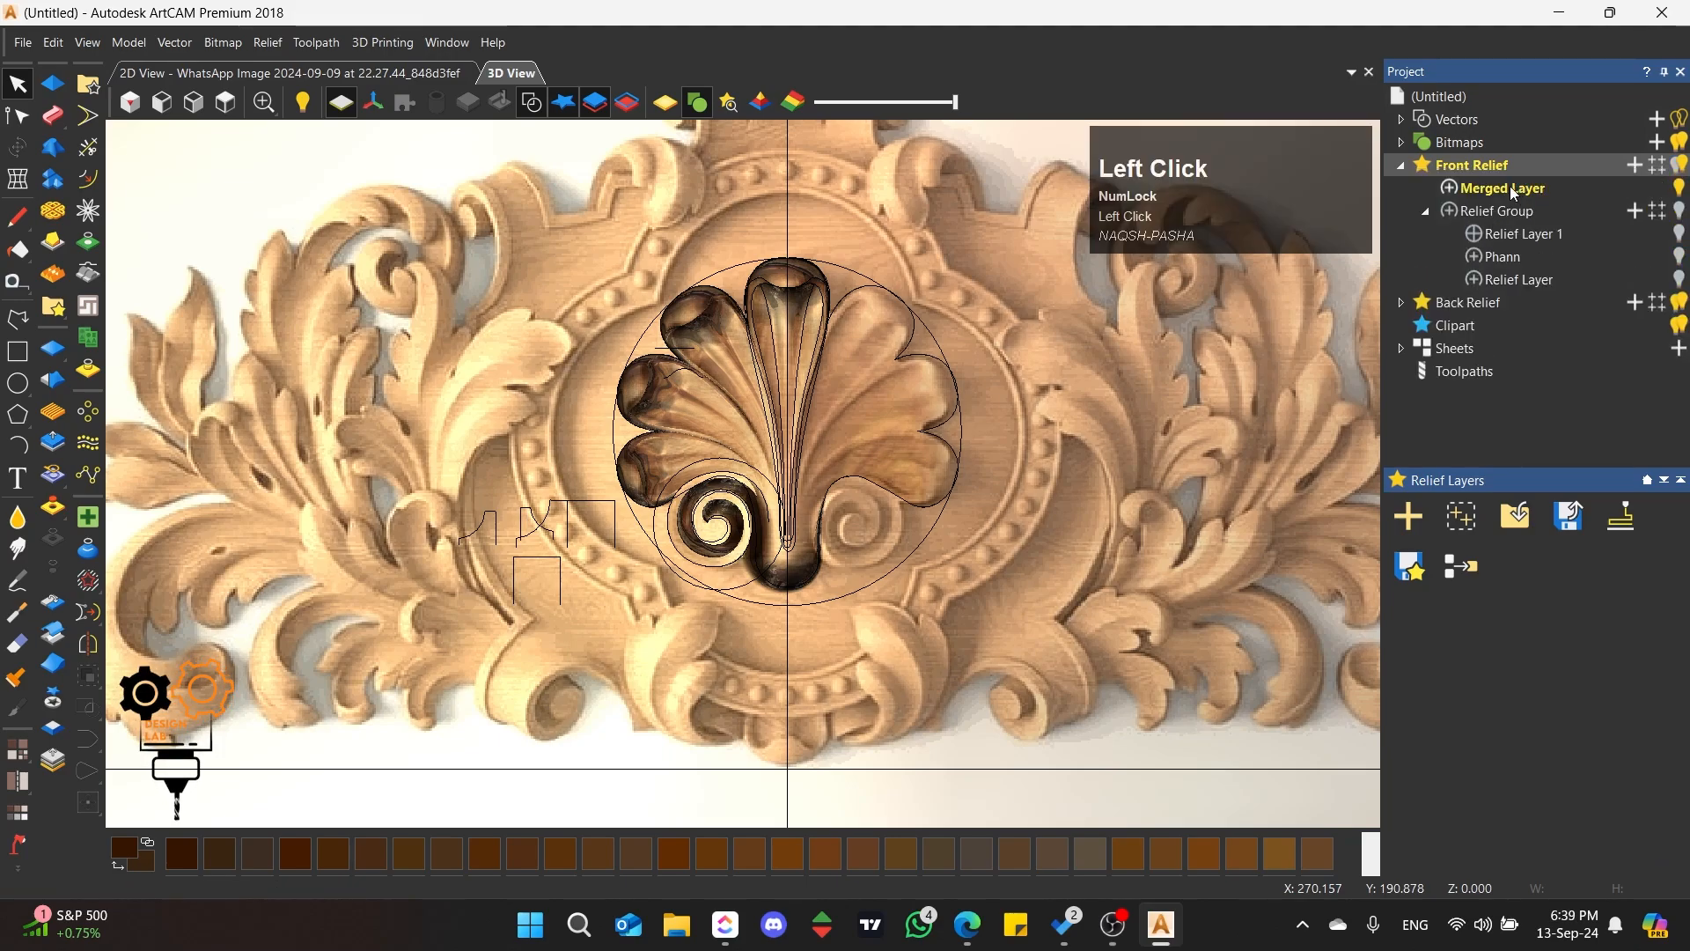
drag(1515, 192, 1548, 229)
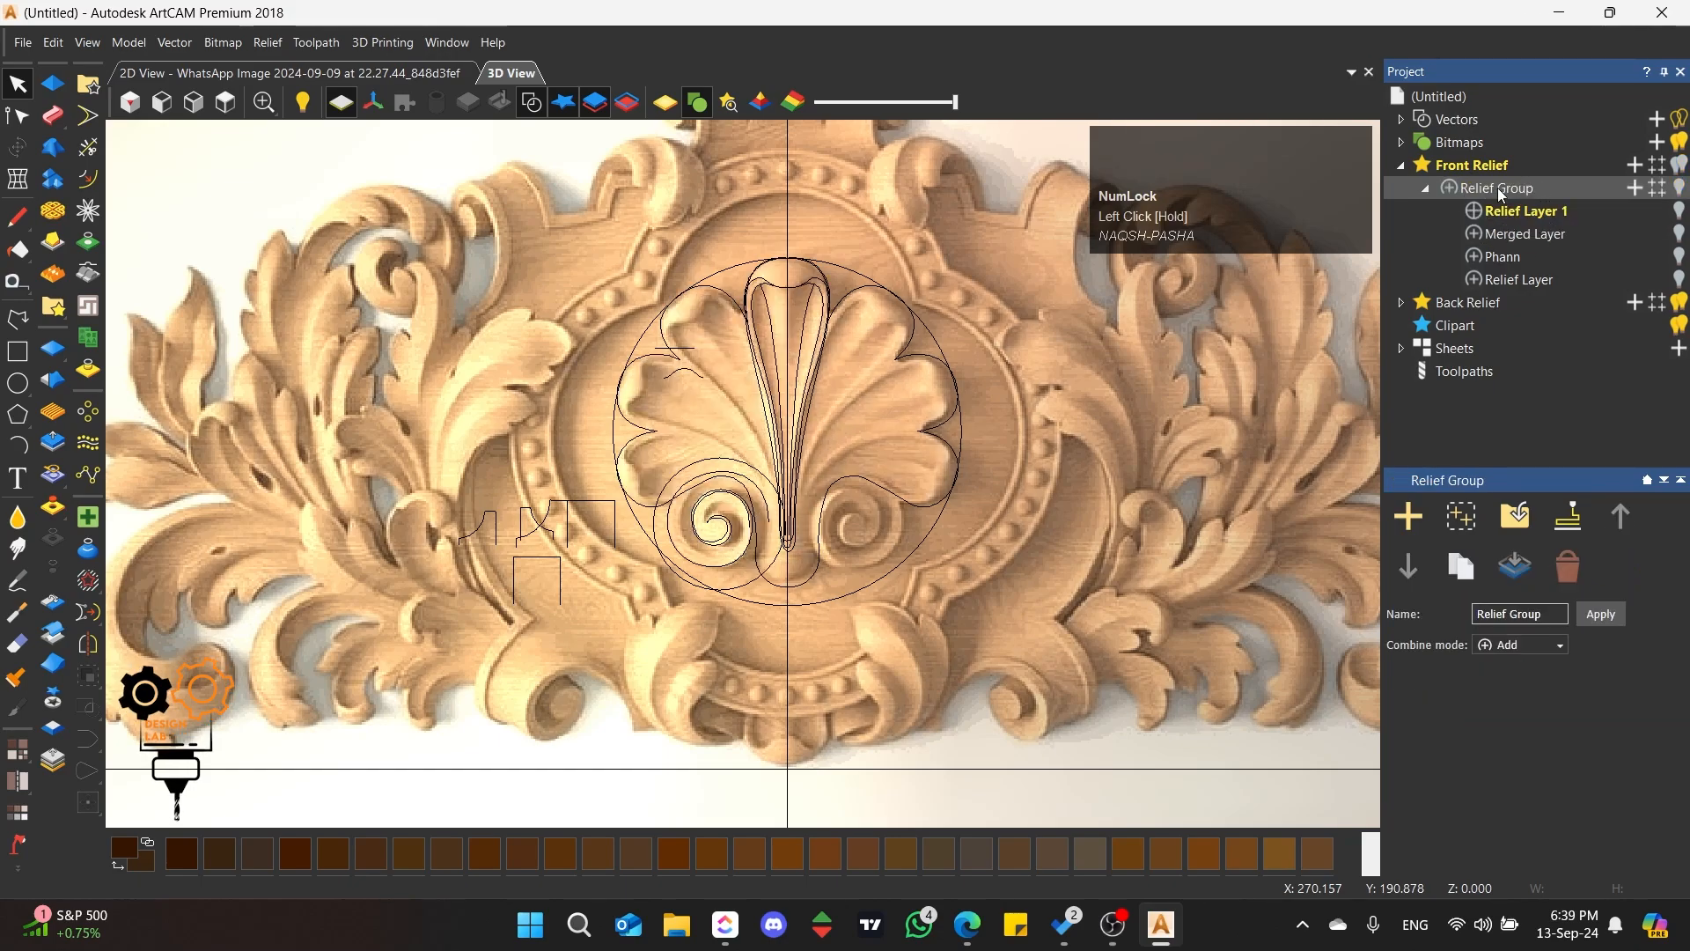
Step: Turn on the relief group and hide its Merged Layer, Phann and Relief Layer to isolate the scroll on Relief Layer 1
click(1680, 188)
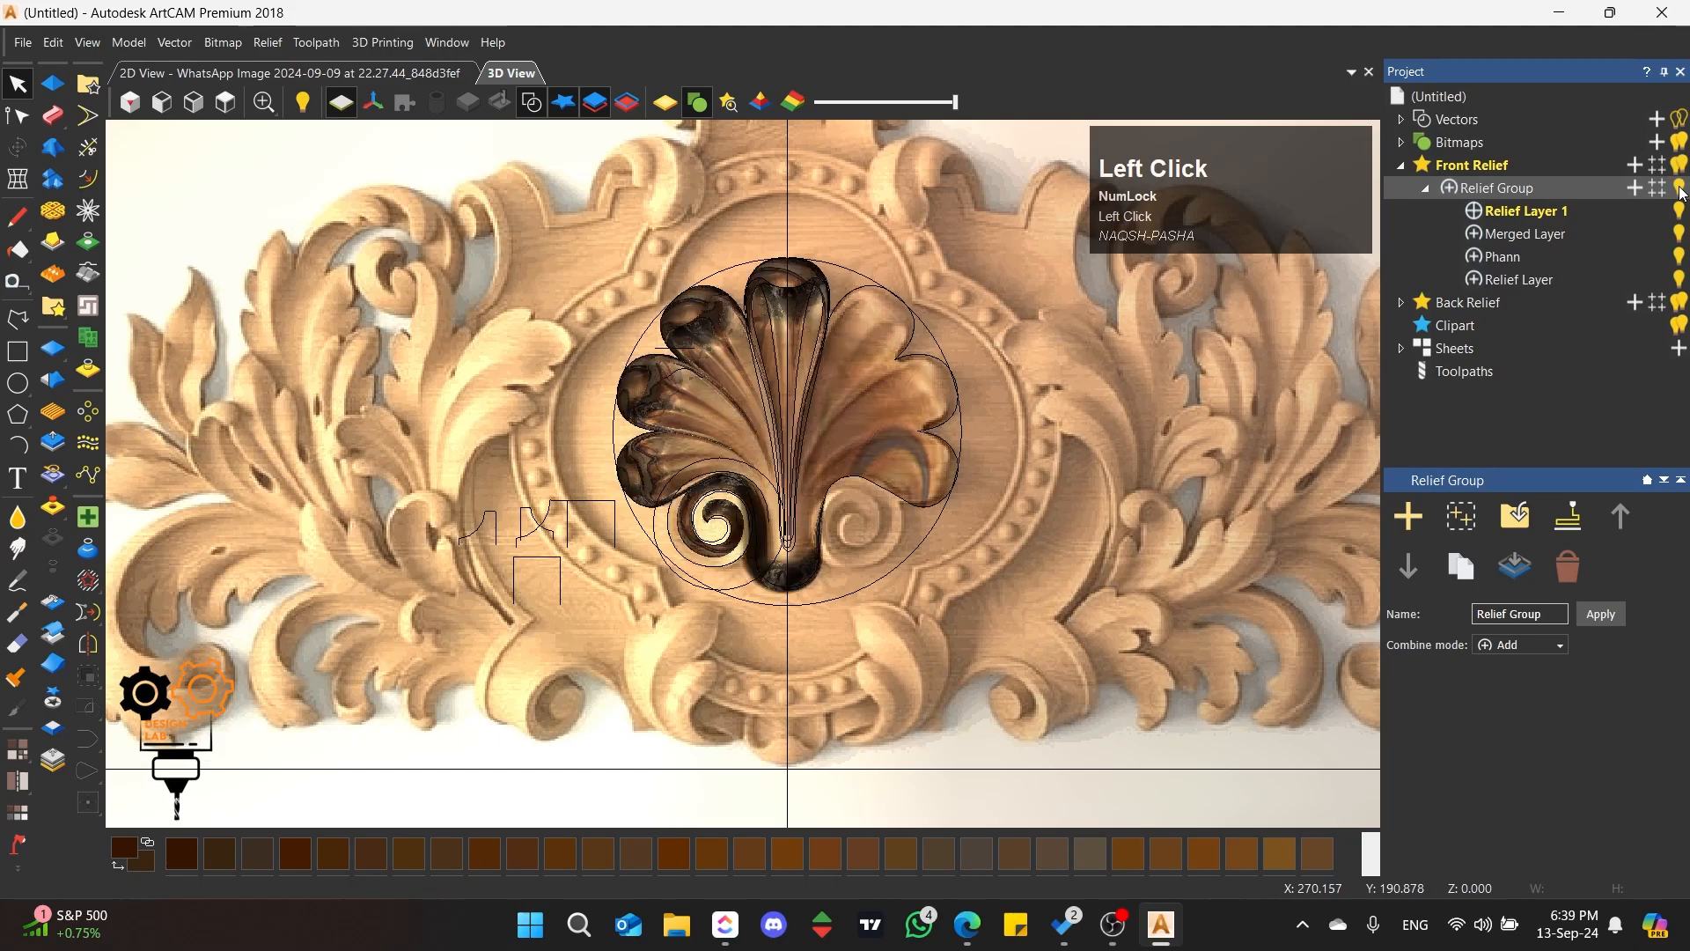
click(1679, 234)
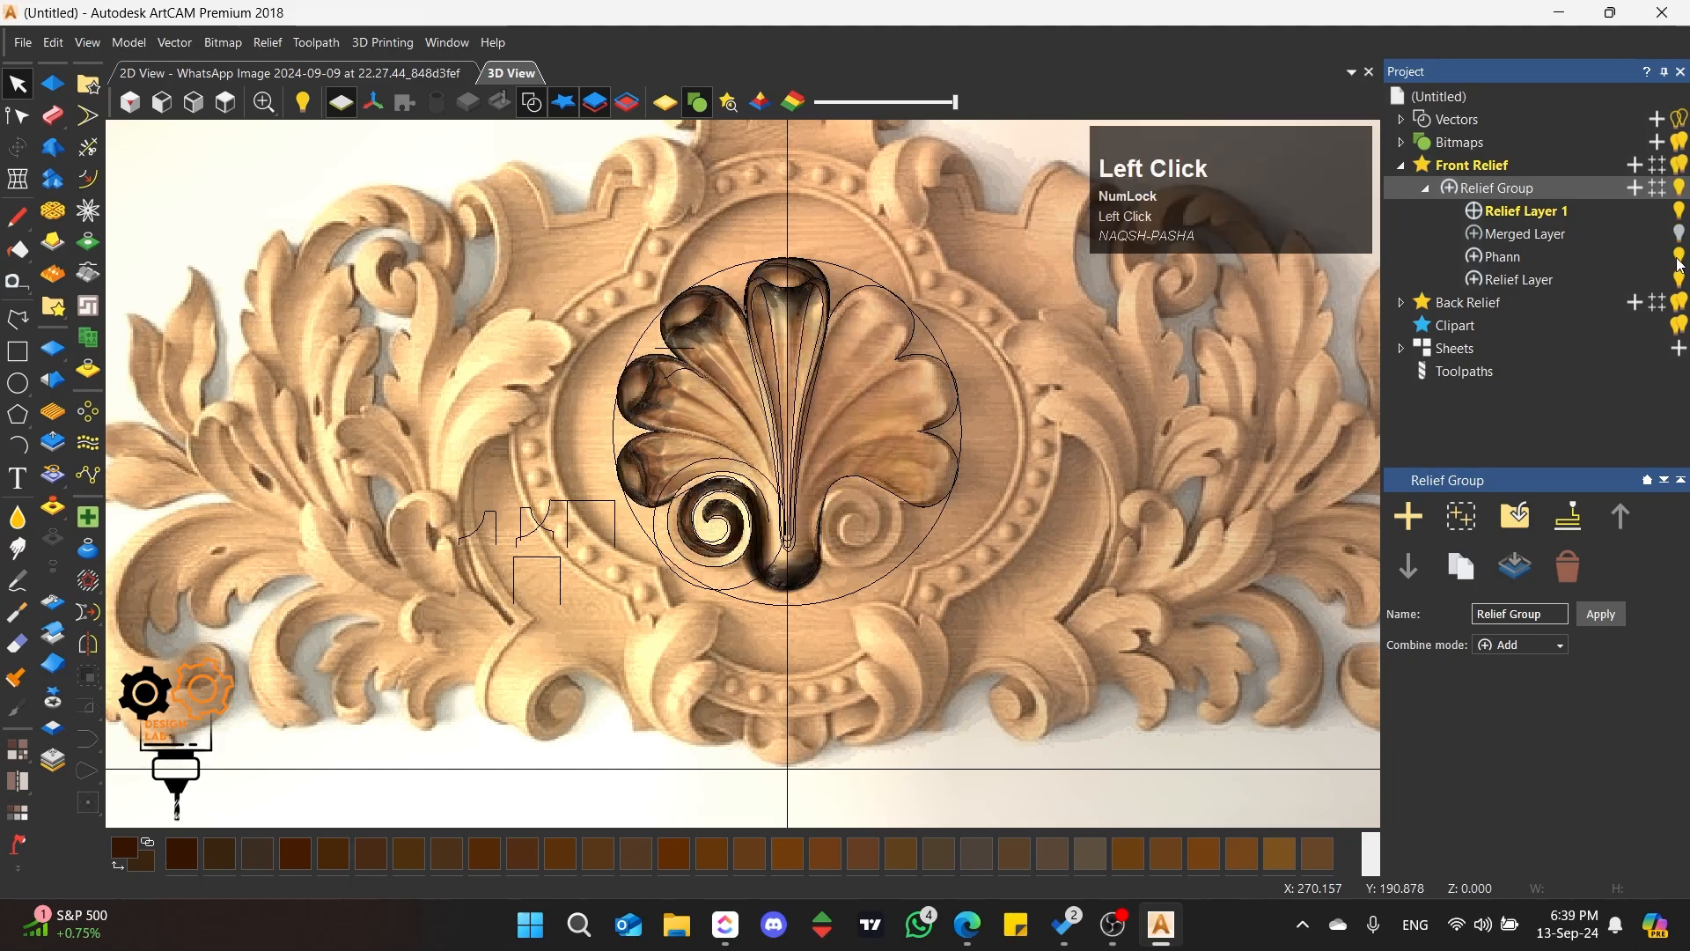
click(1679, 257)
click(1679, 280)
click(1554, 220)
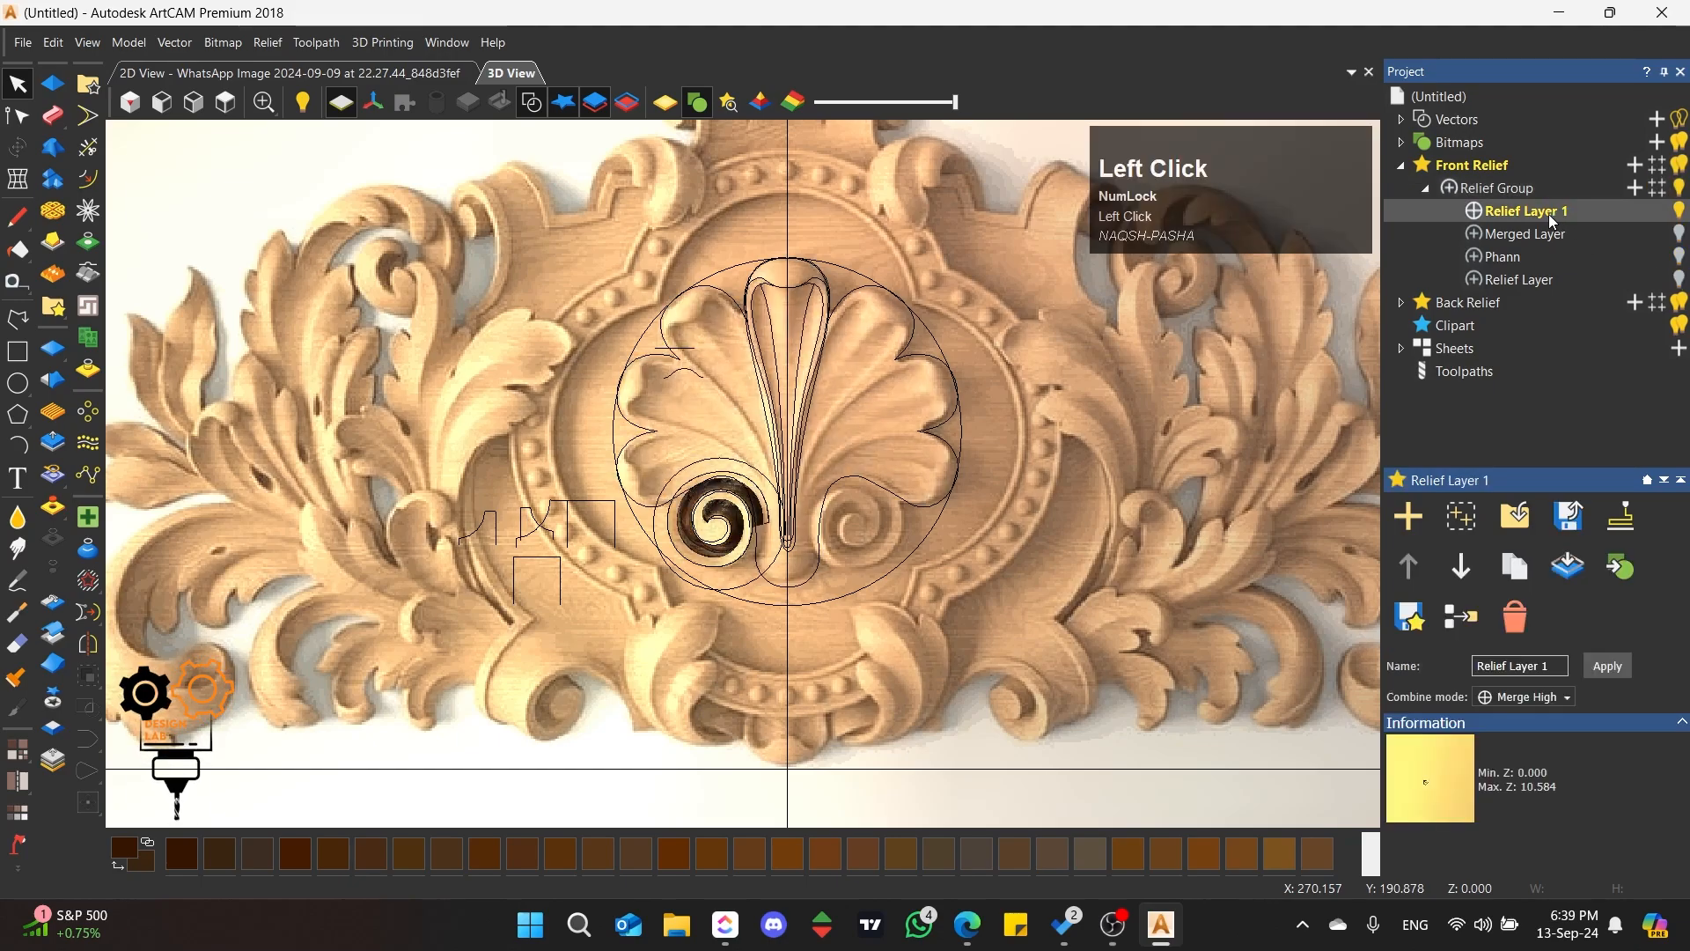
scroll(883, 415, up, 5)
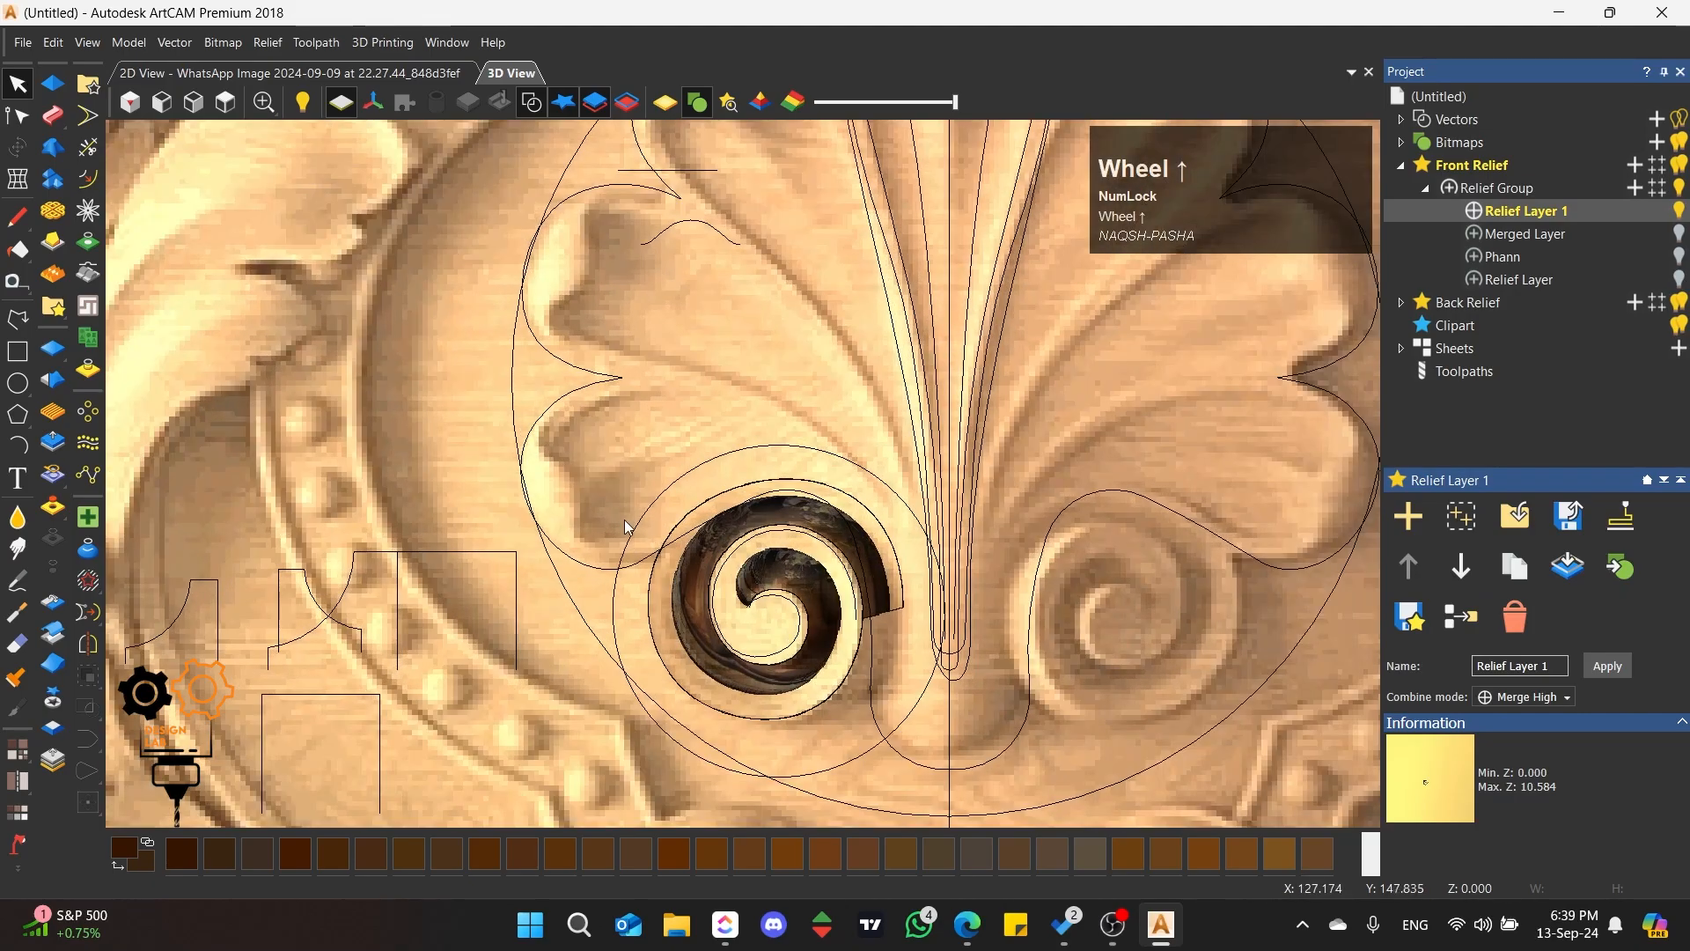
middle_drag(883, 414, 938, 368)
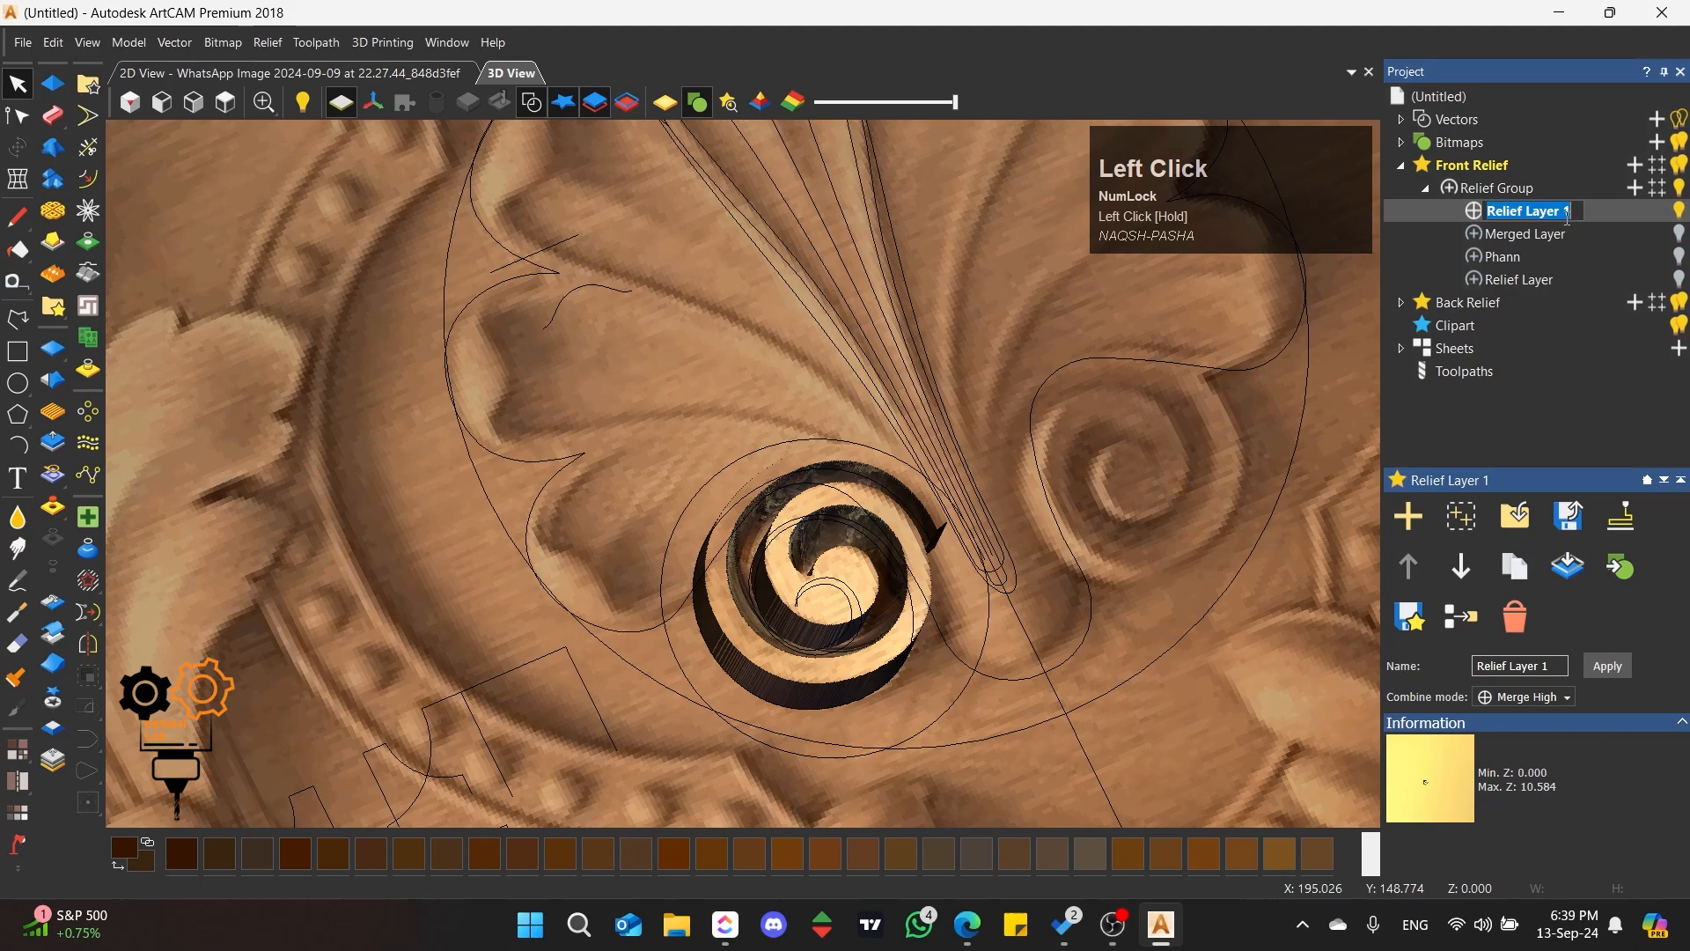
Step: Move Merged Layer above Relief Layer 1 and make it the active and only visible layer in the group
click(1589, 216)
drag(1502, 245, 1606, 243)
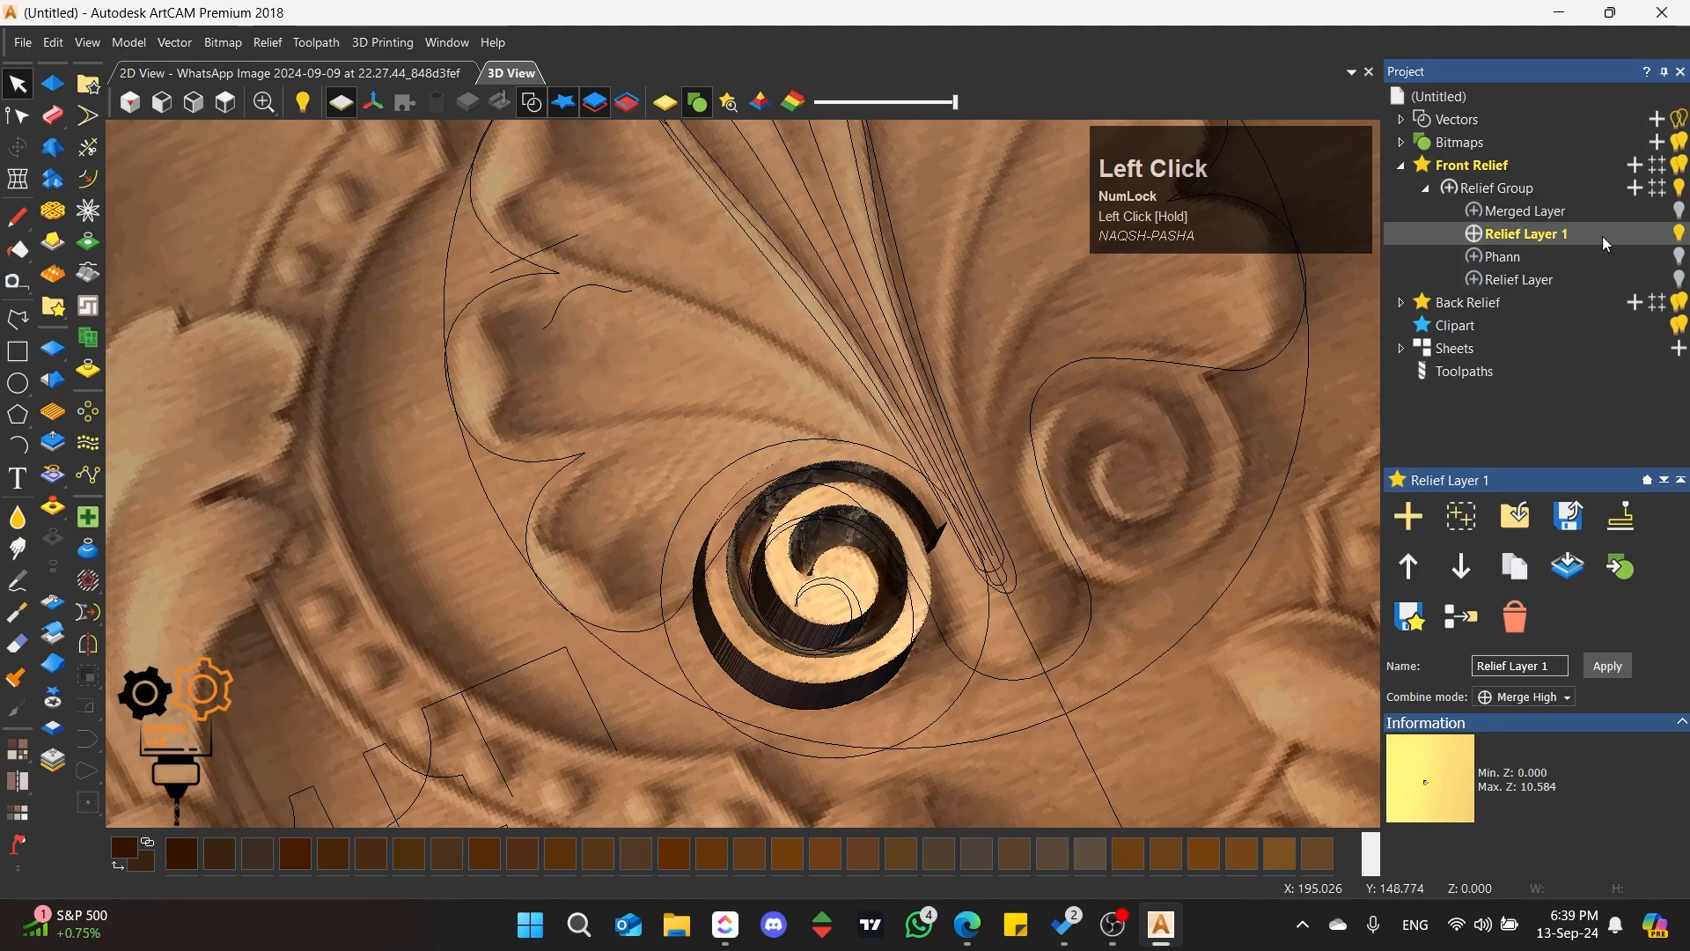
click(1679, 211)
click(1506, 212)
scroll(568, 354, down, 2)
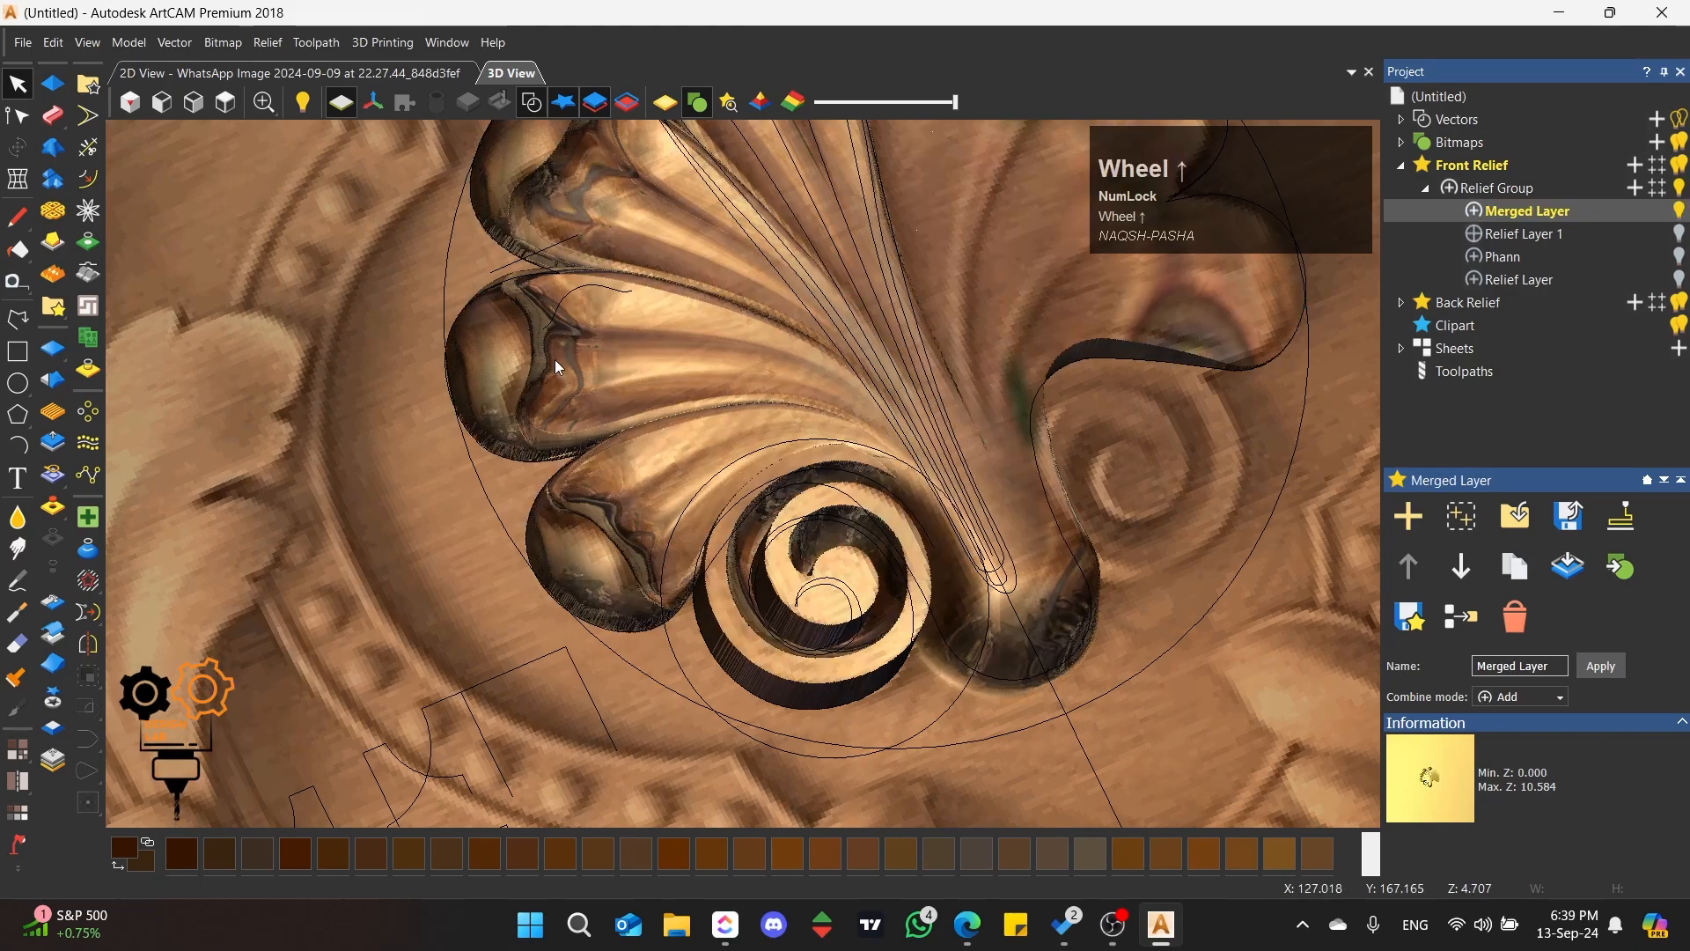
Step: Draw a rectangle about 45.6 mm wide and 83.9 mm high from the vertical centre line over the shell's right half
click(225, 102)
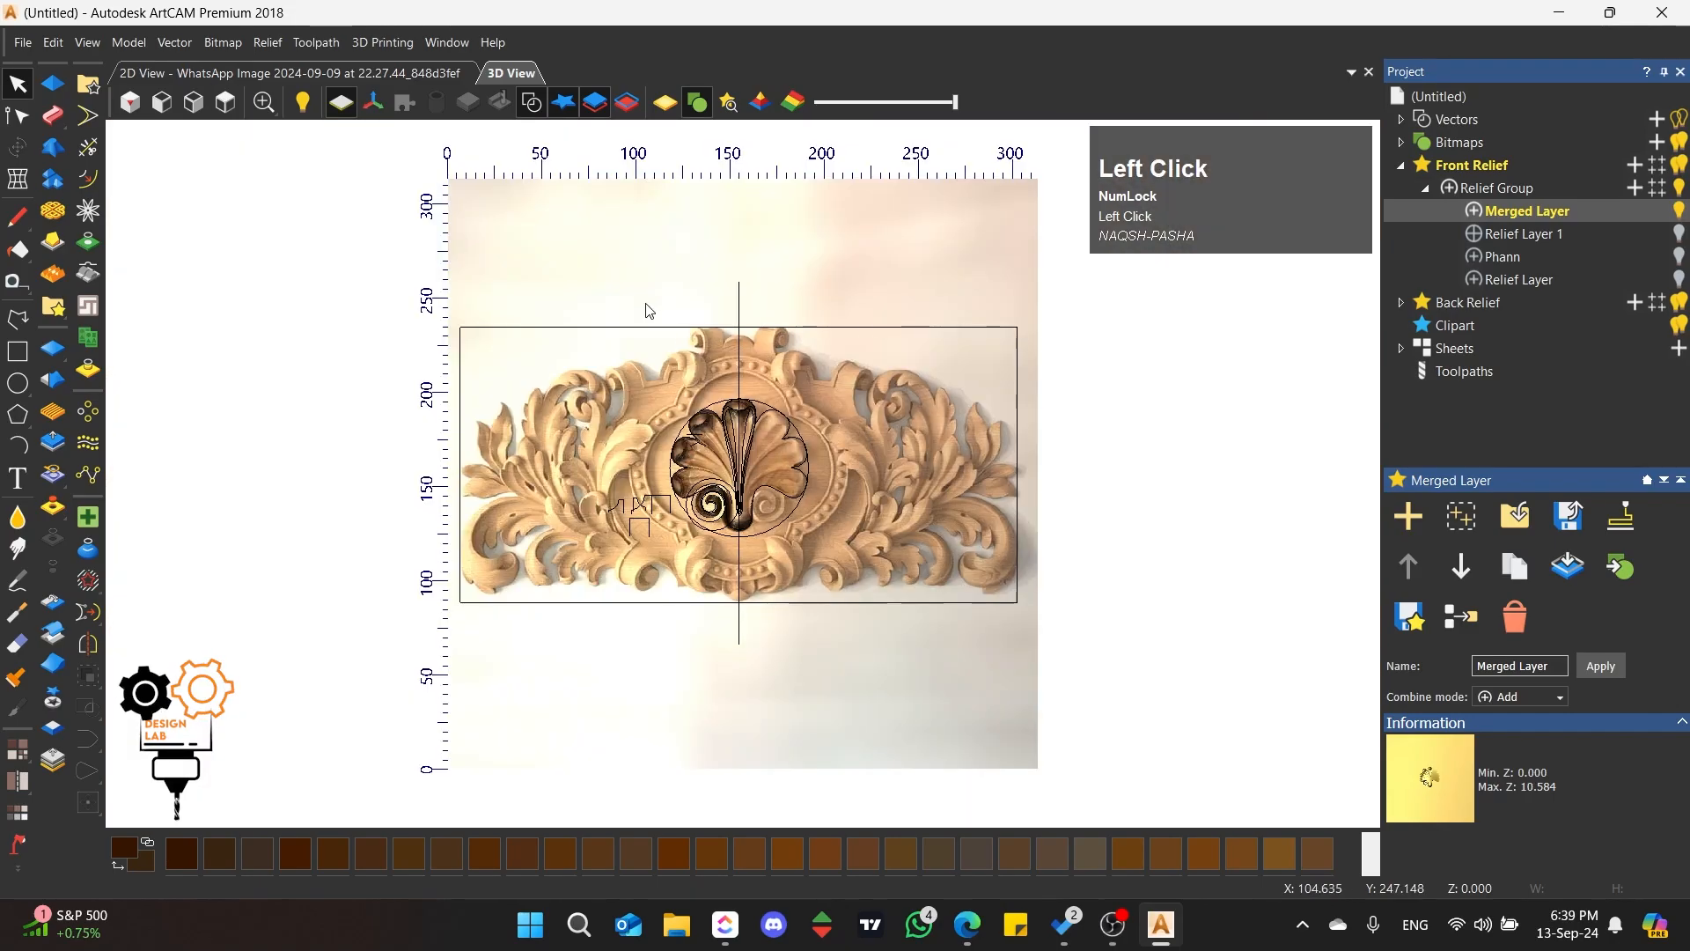
scroll(747, 460, up, 3)
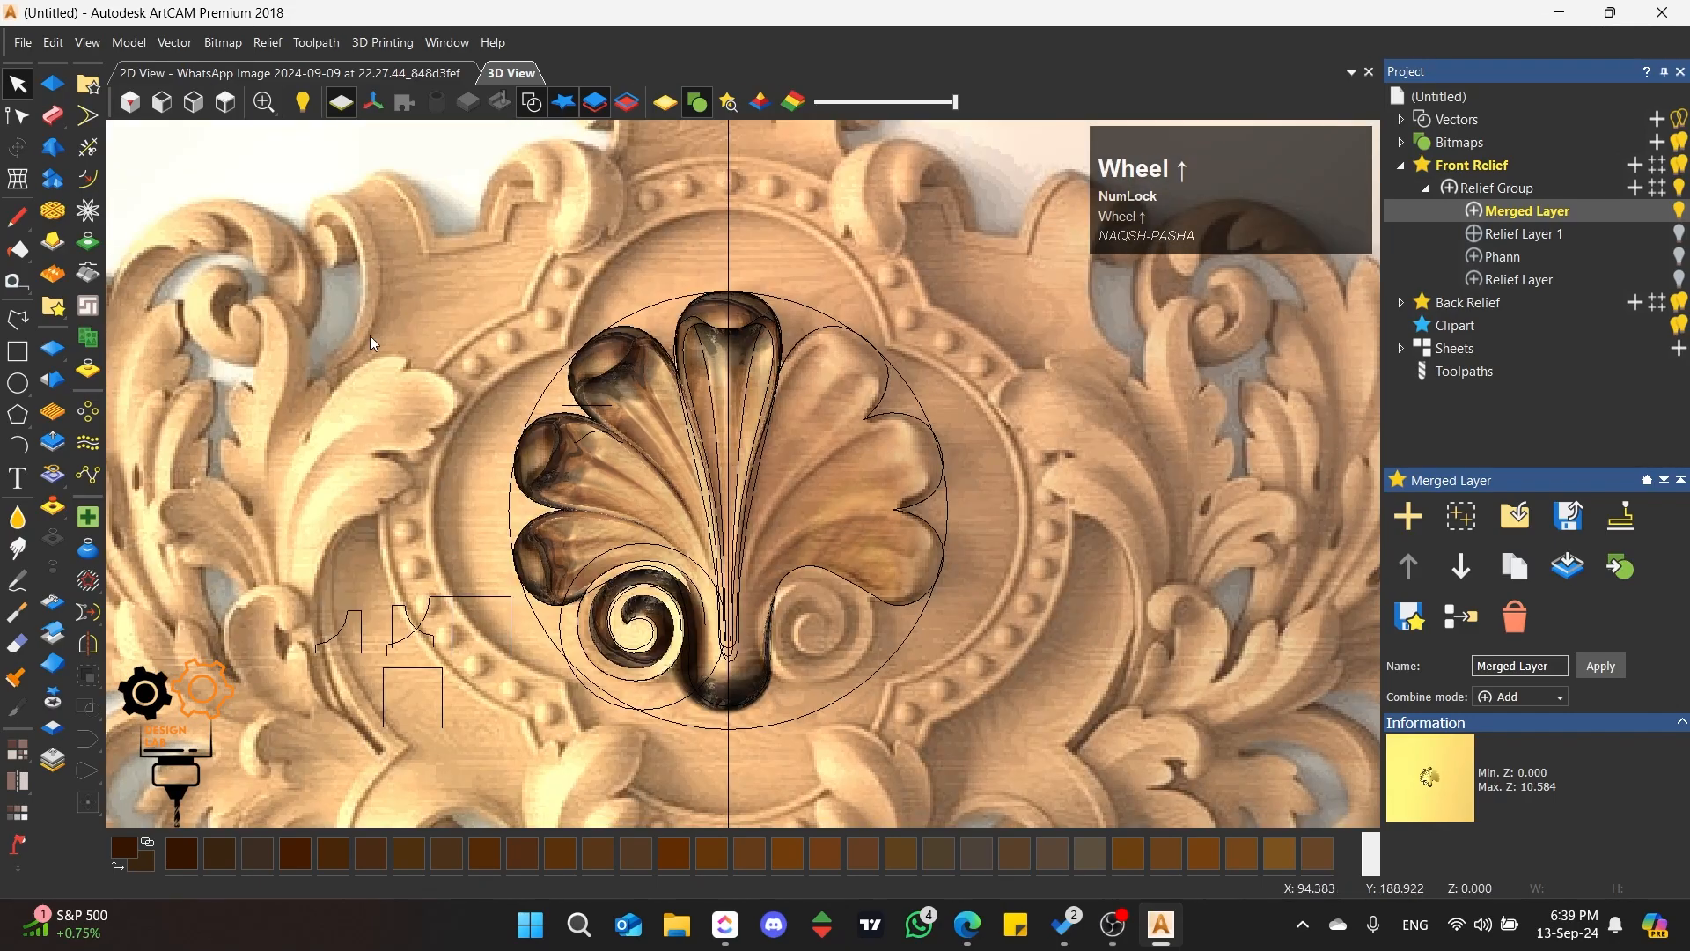
click(17, 352)
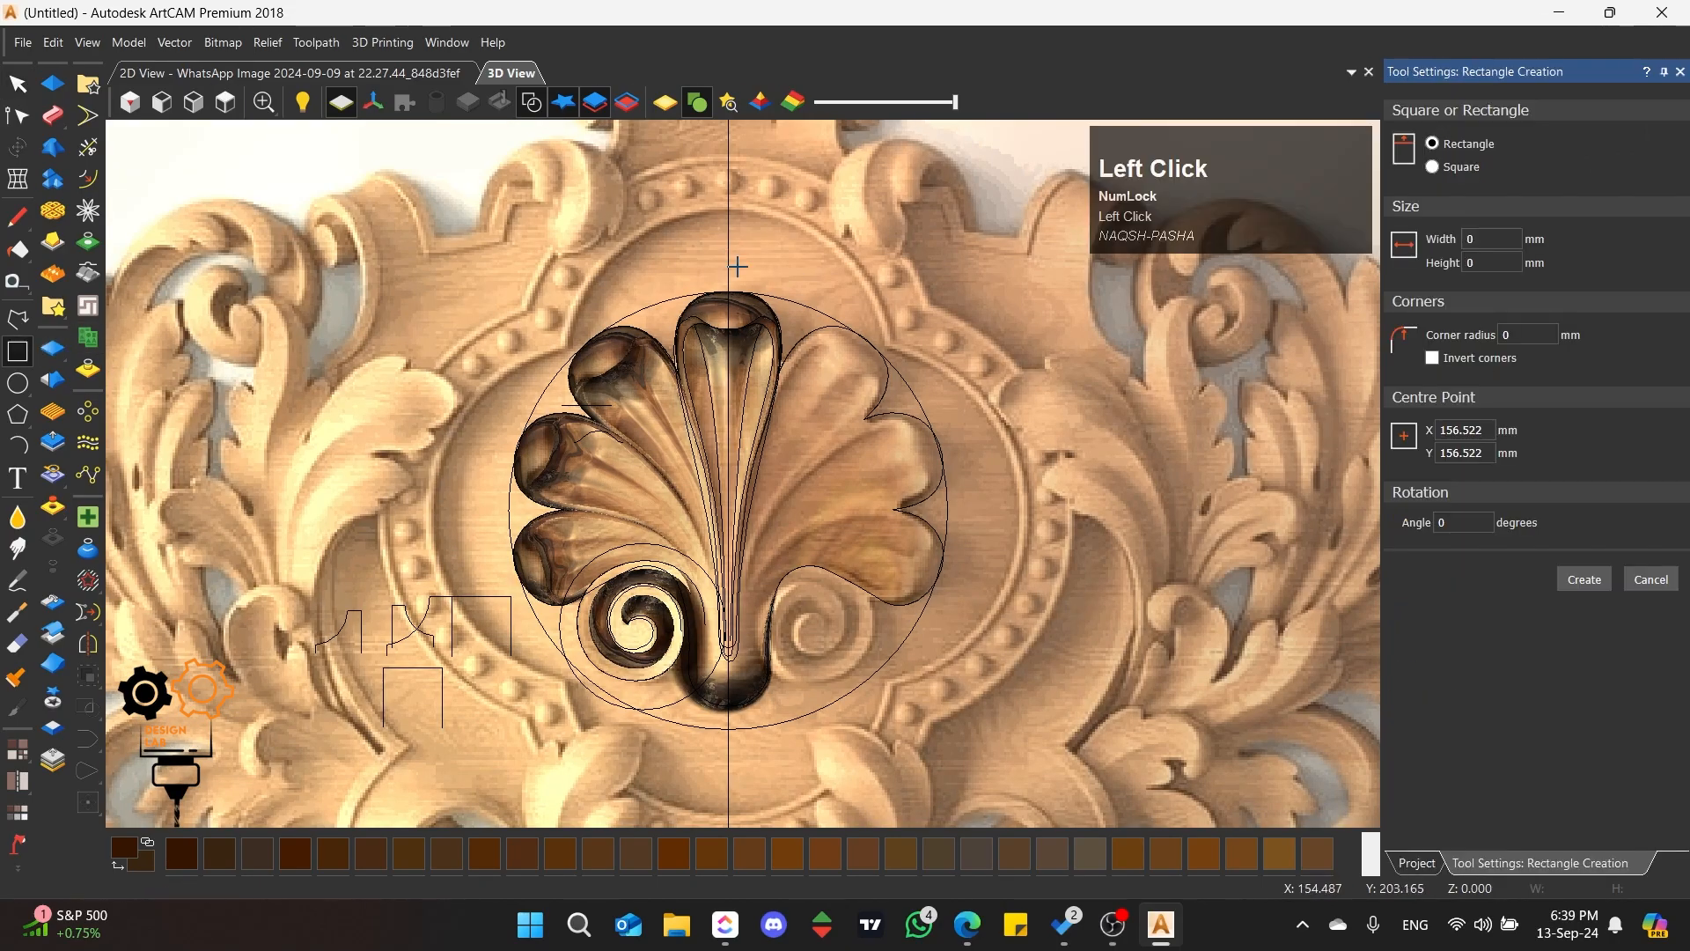
drag(730, 250, 999, 750)
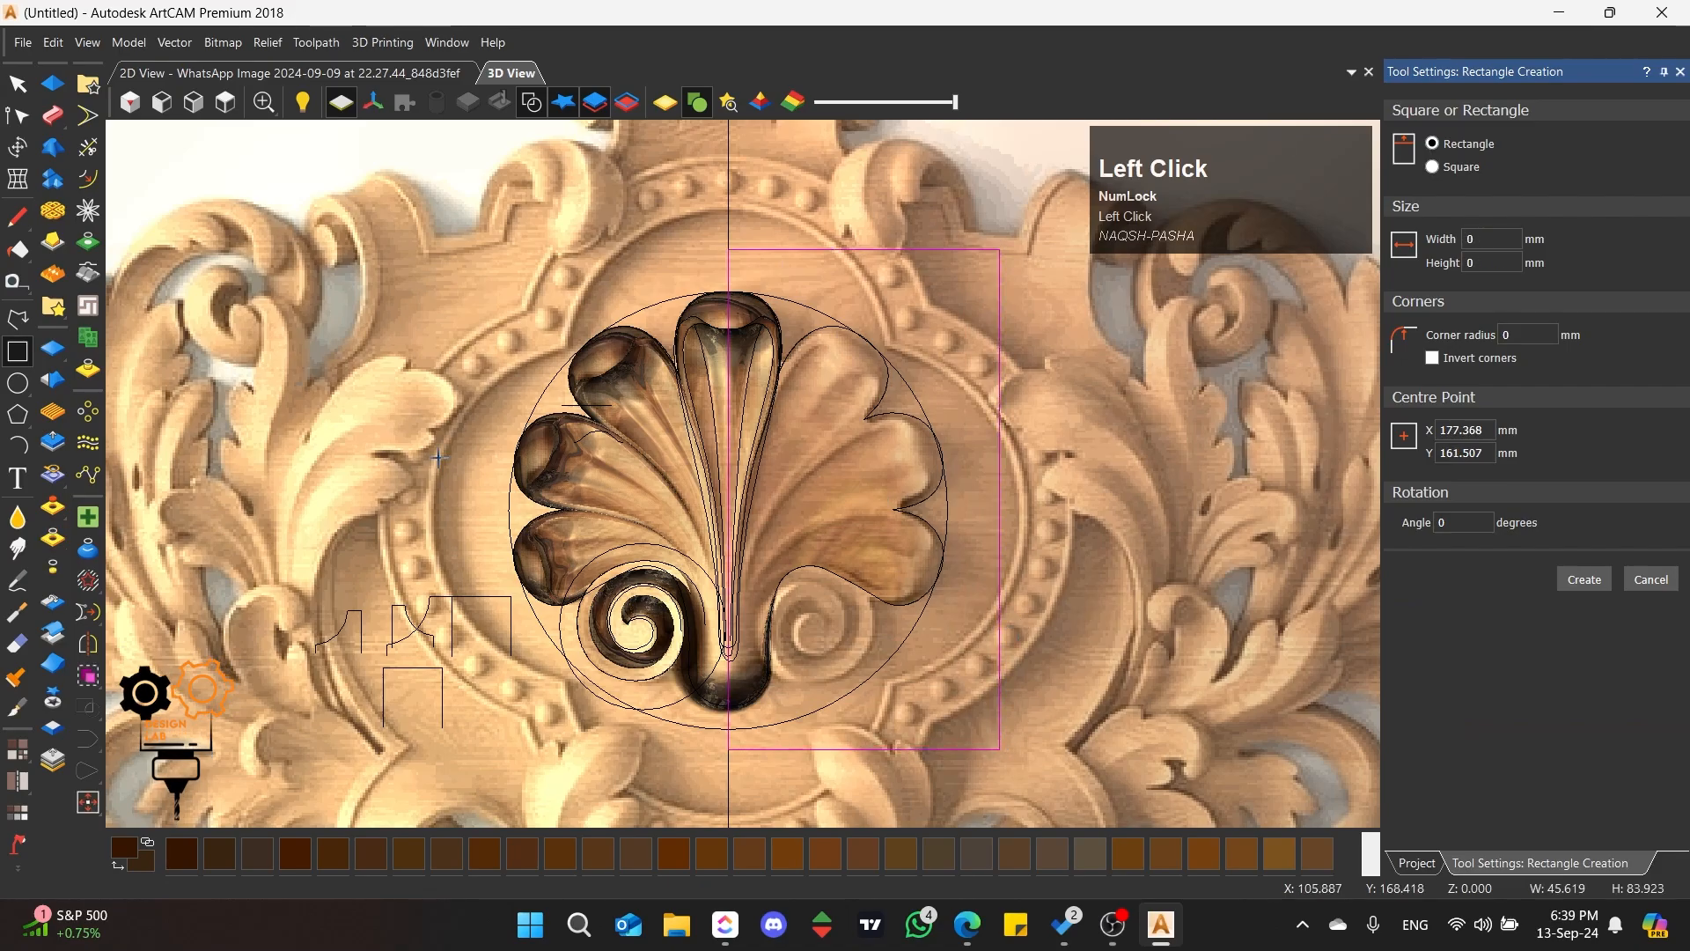
click(17, 84)
scroll(726, 273, up, 3)
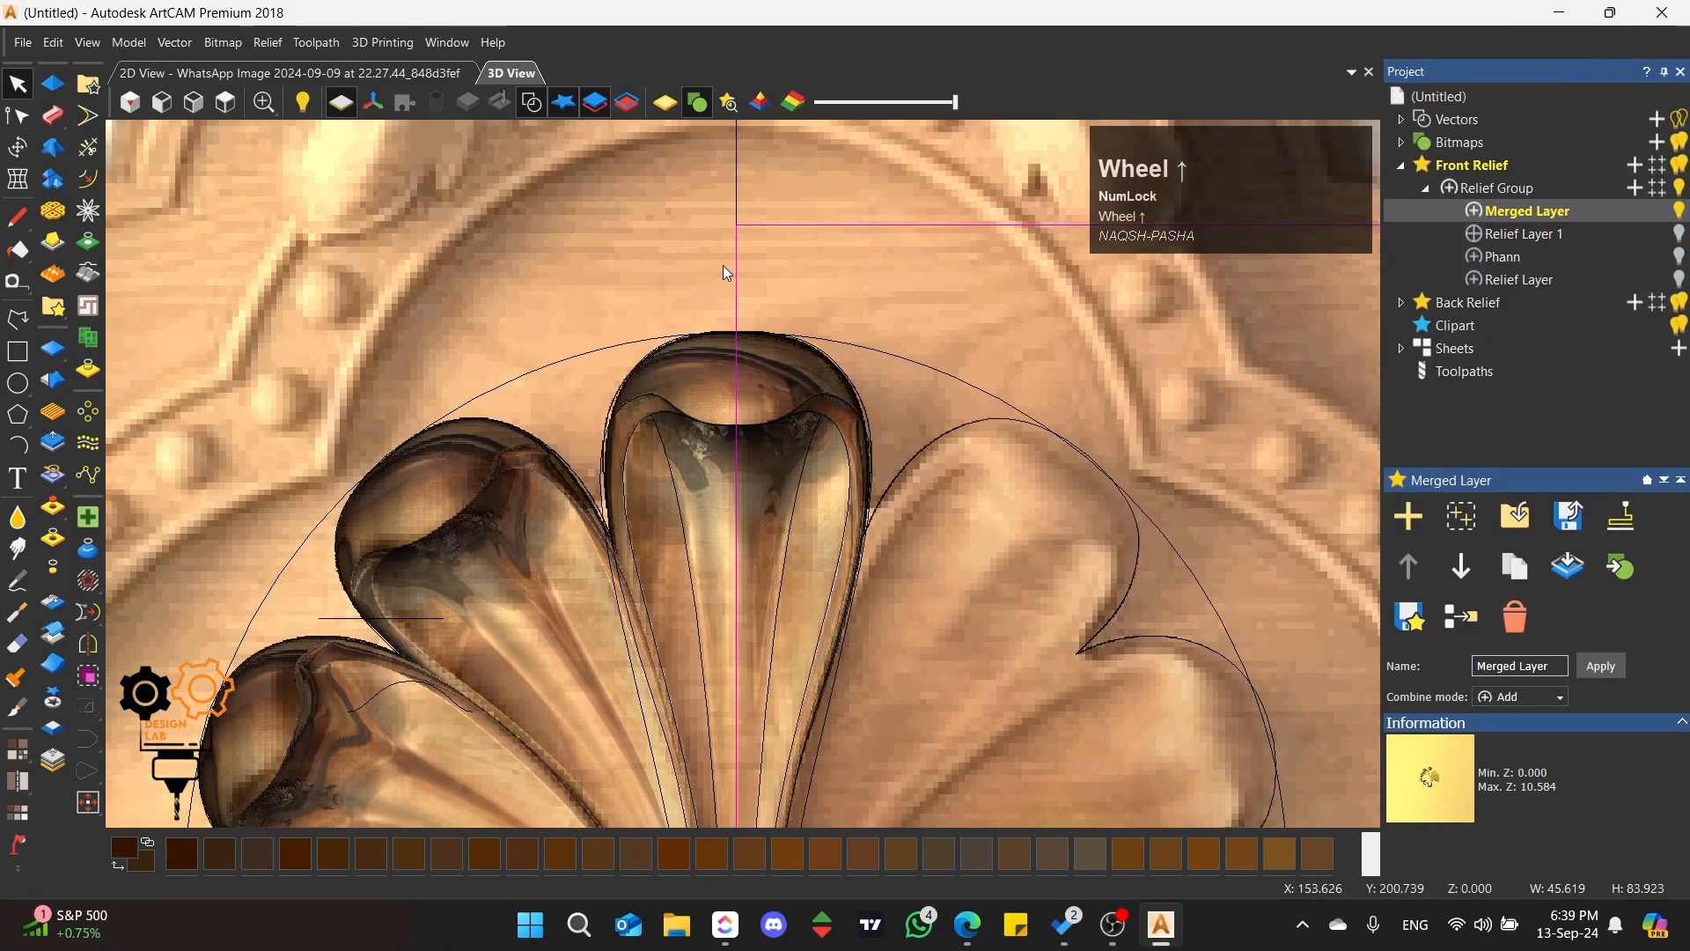
scroll(726, 273, down, 3)
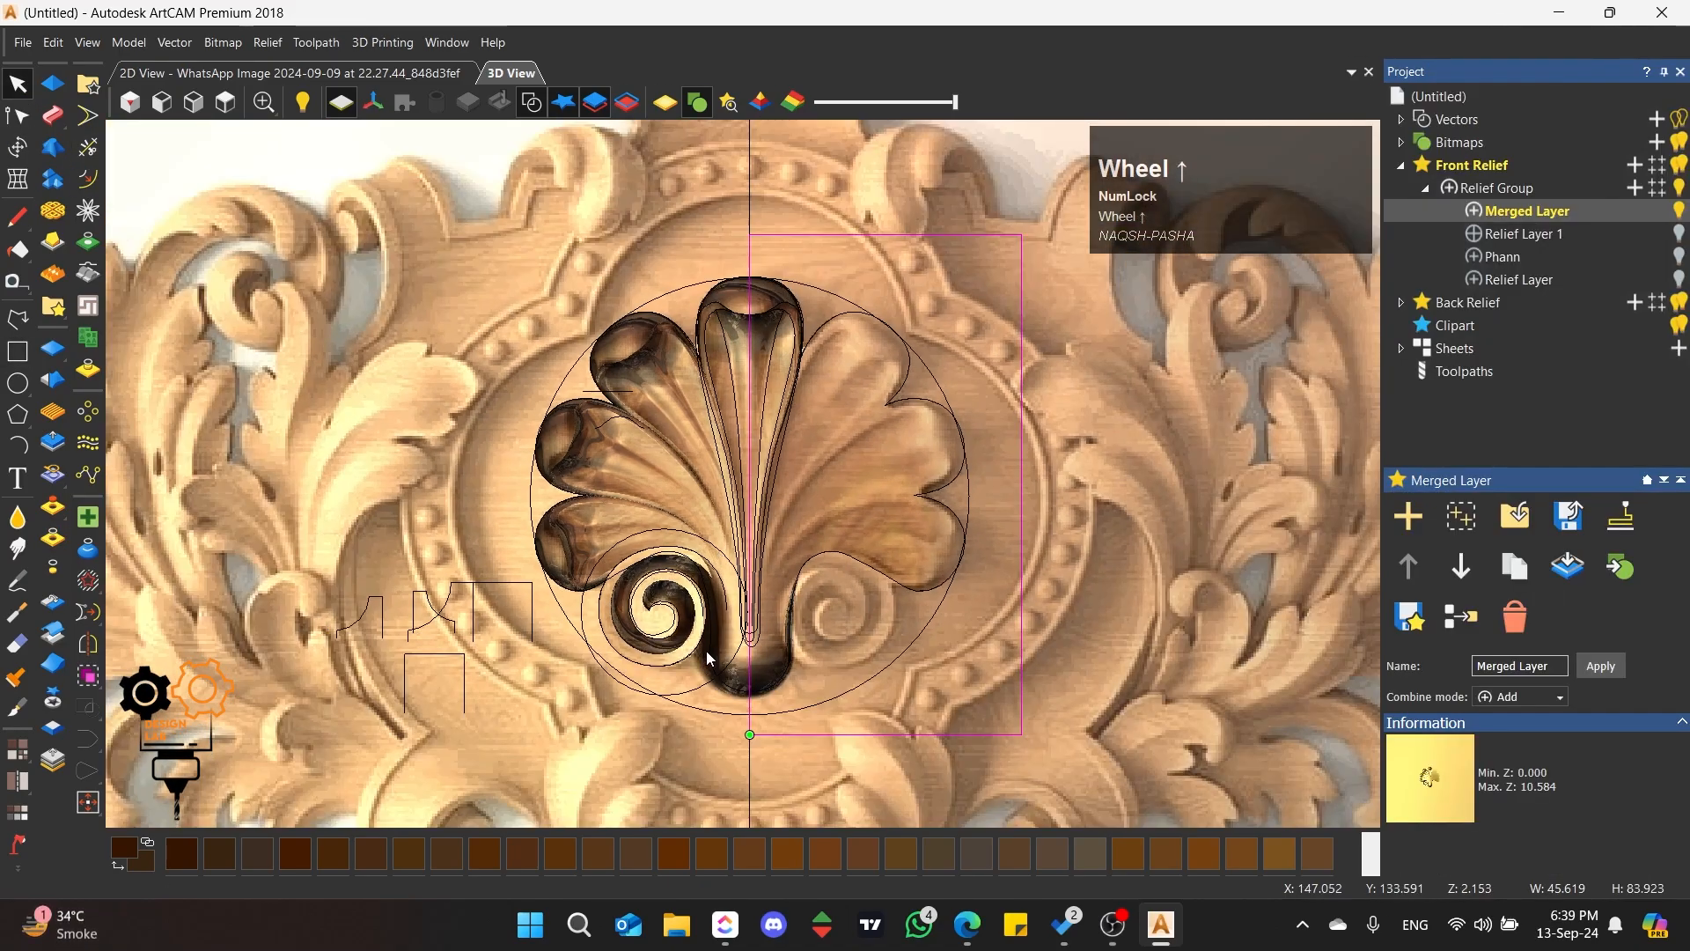
Step: Smooth the sharp edge where the left scroll runs into the shell, using the Smoothing tool with a radius of 35 pixels (2.700 mm)
scroll(709, 658, up, 4)
click(717, 303)
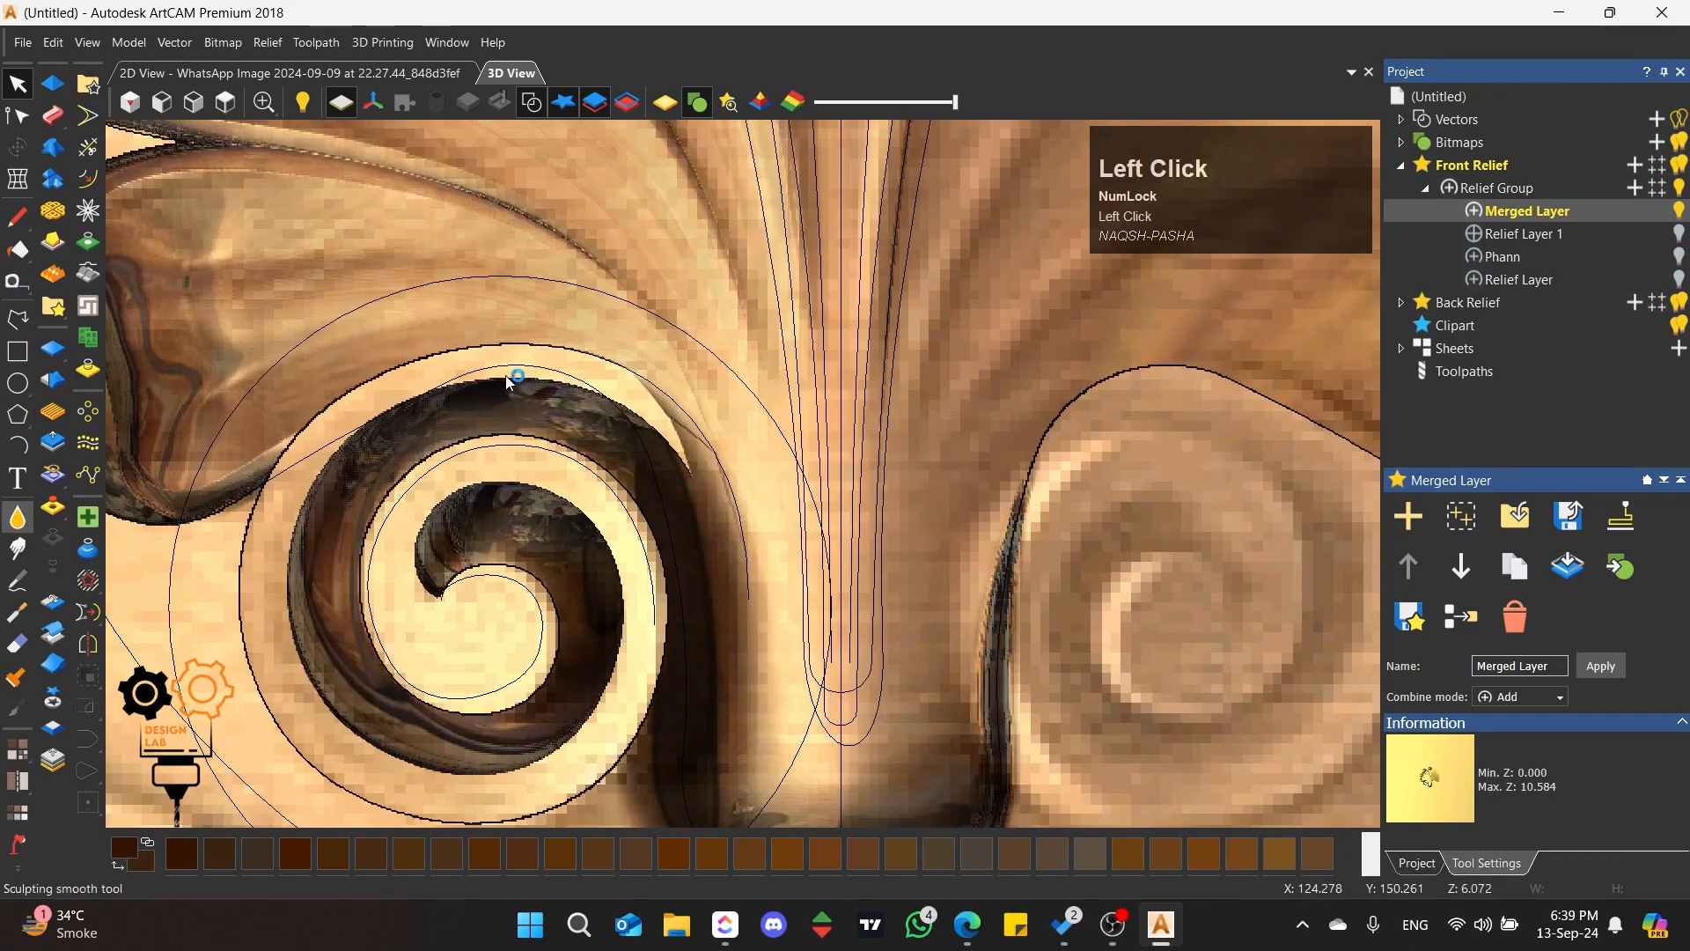
scroll(509, 380, up, 3)
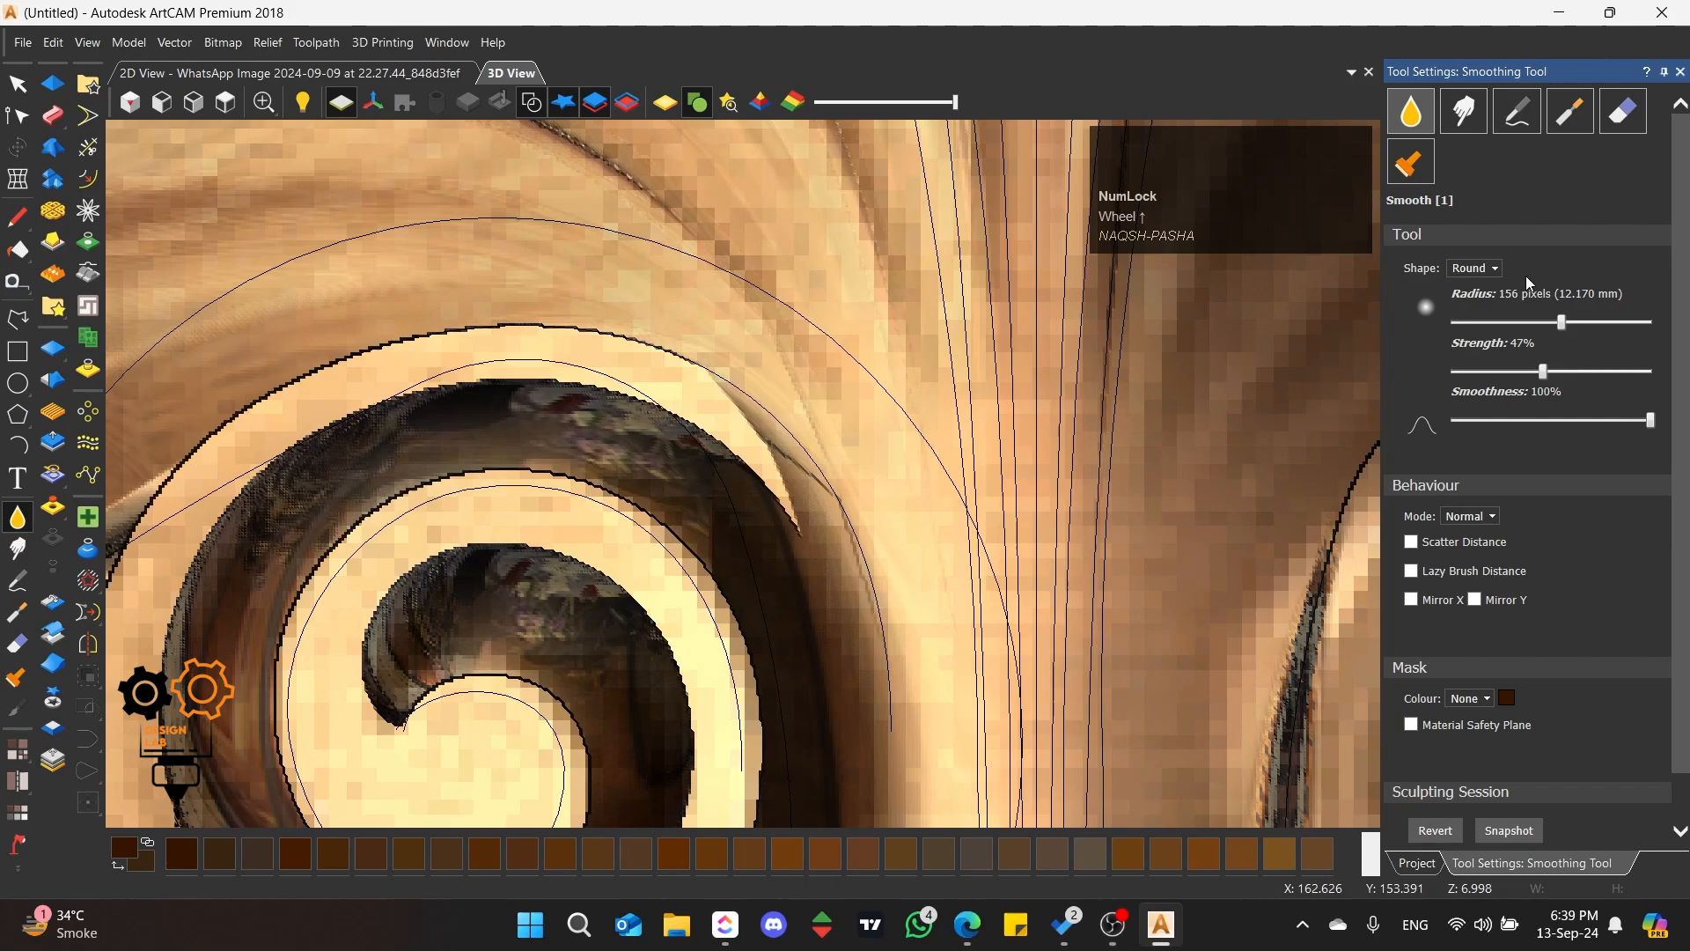
drag(1507, 323, 1488, 322)
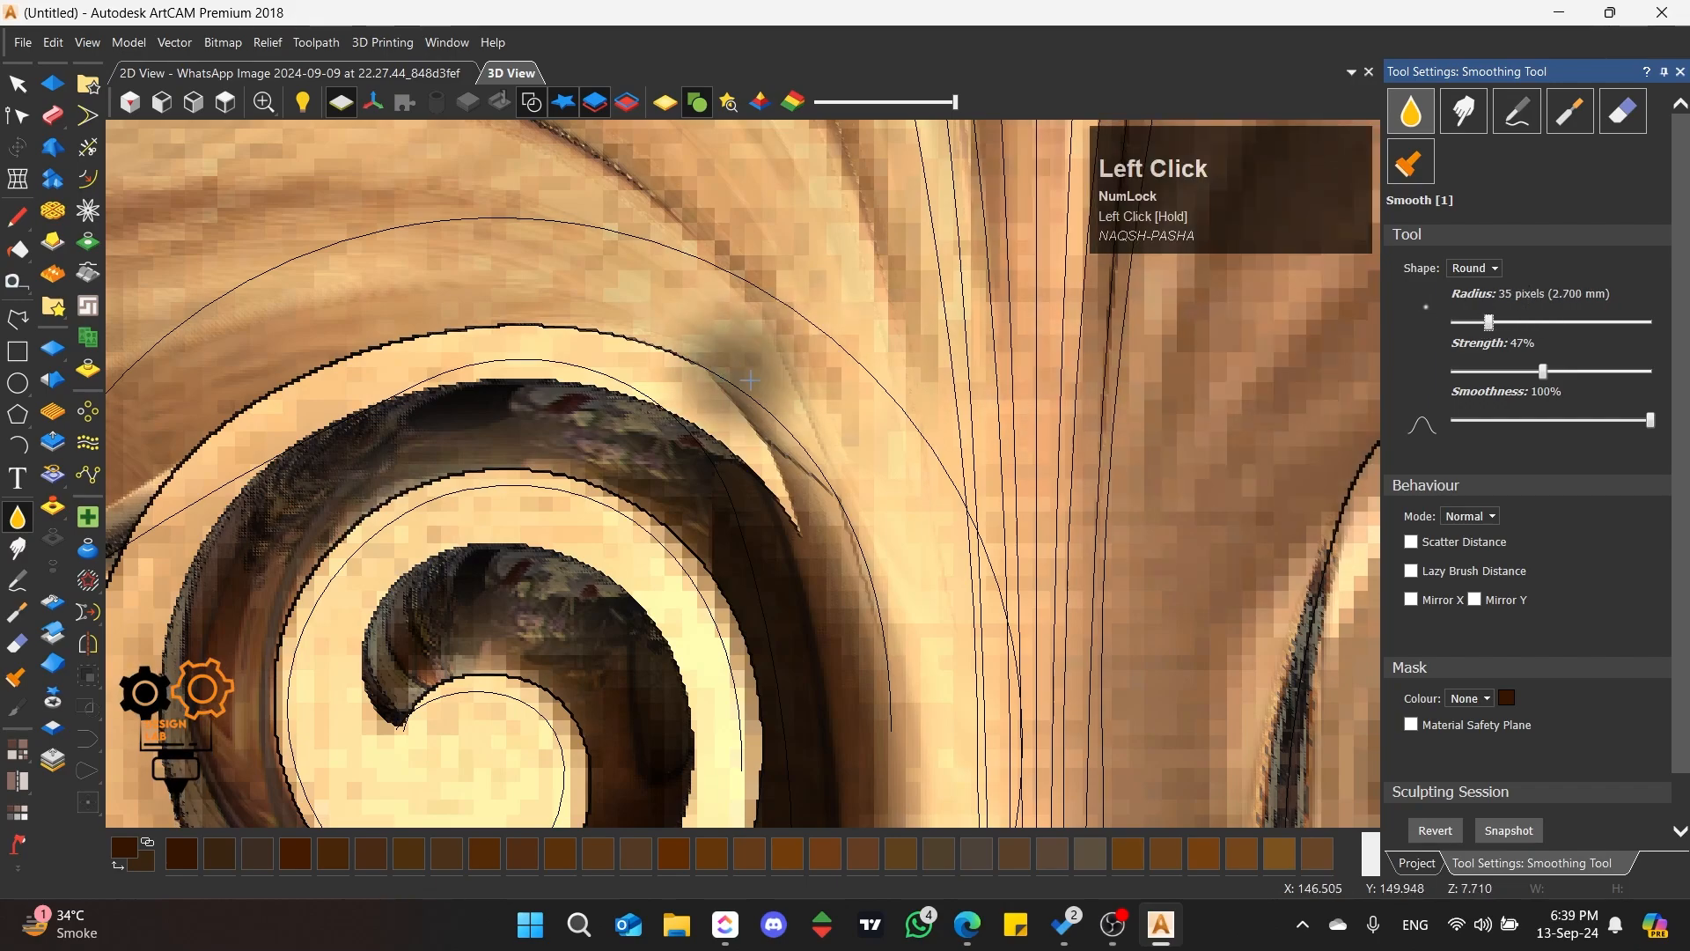
mouse_move(750, 381)
mouse_down()
mouse_move(804, 510)
mouse_move(793, 532)
mouse_up()
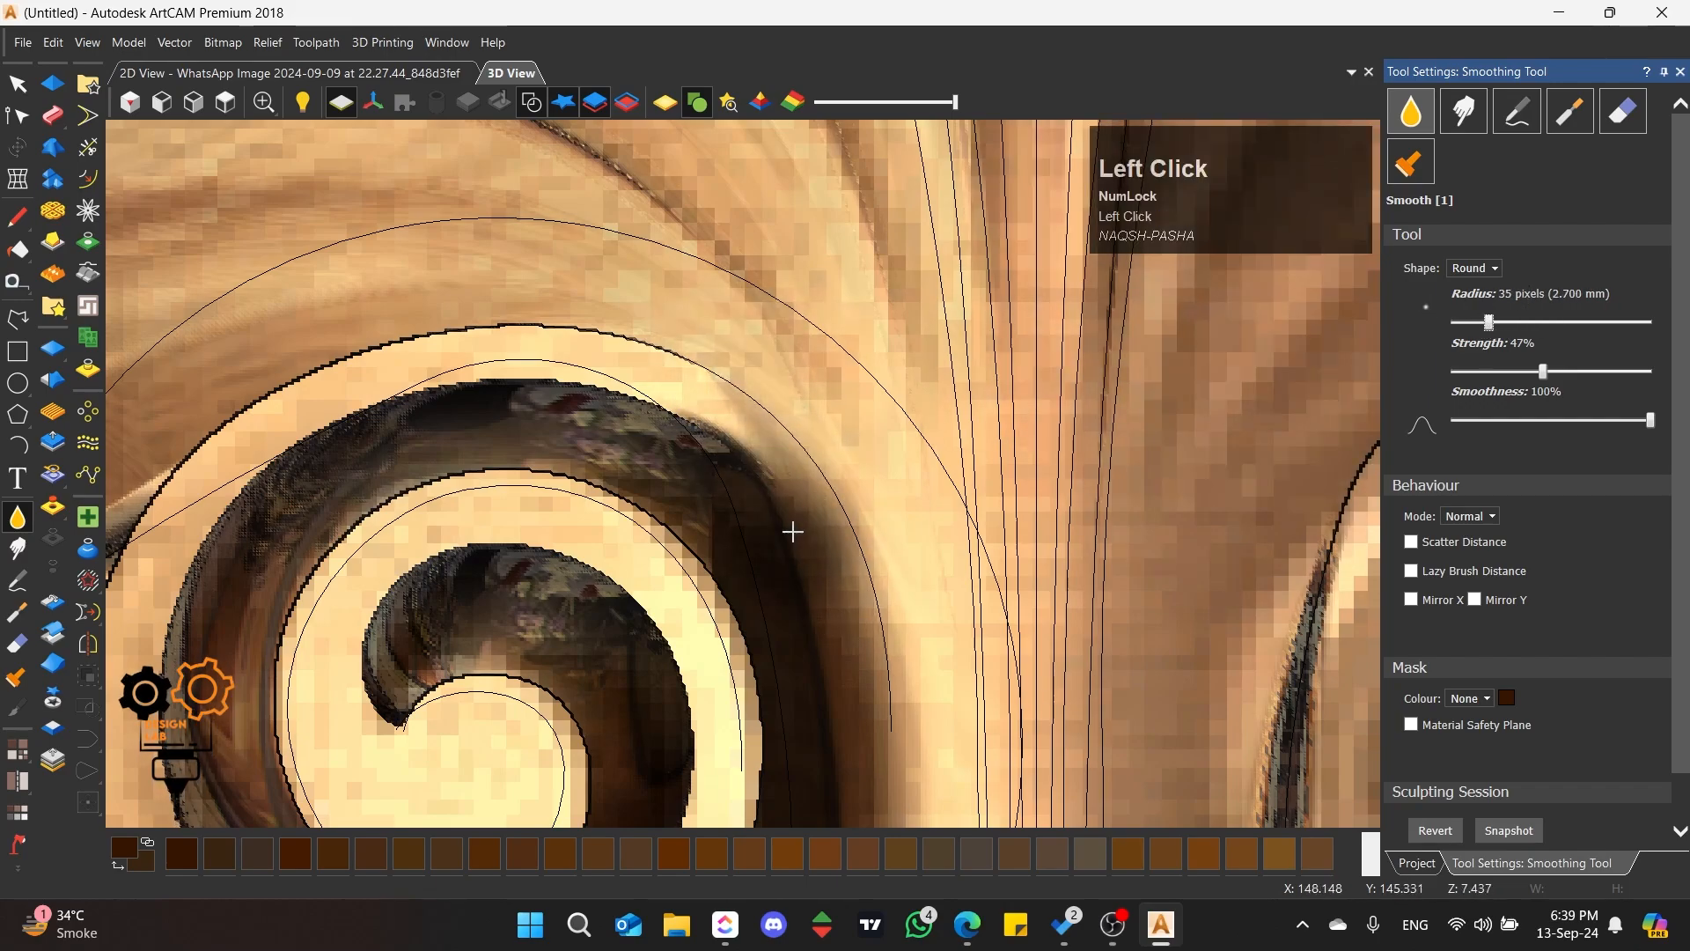
scroll(442, 310, down, 2)
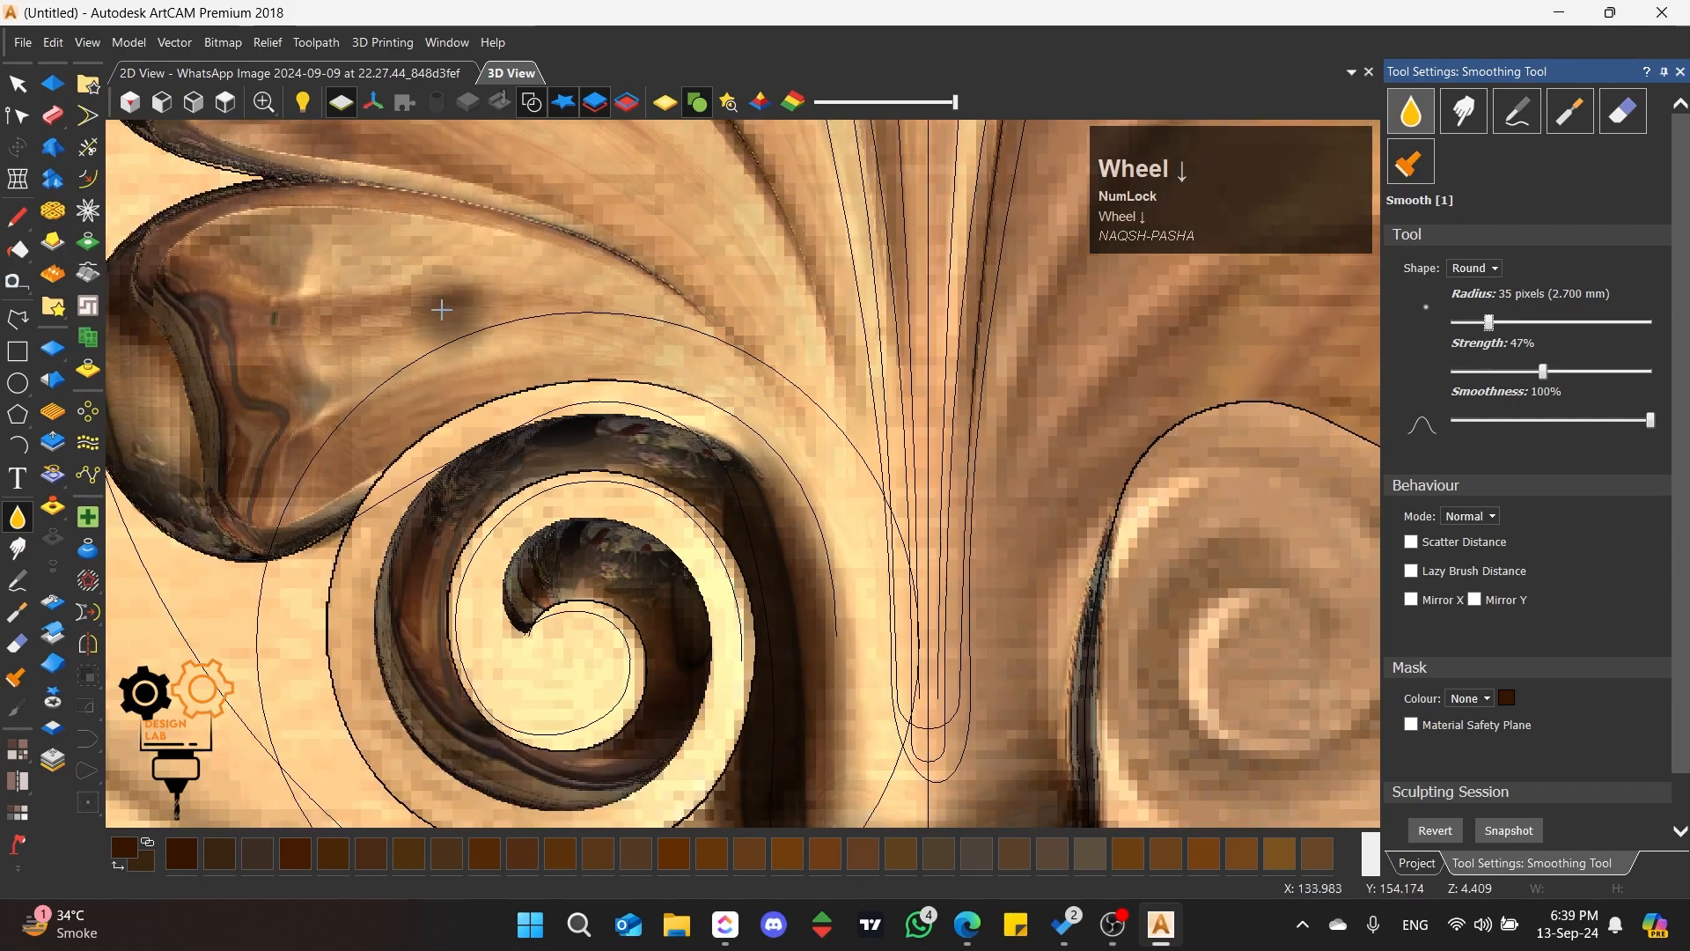
Step: Smooth the seam between the left scroll's upper outer edge and the shell, and check it from above
middle_drag(442, 310, 511, 472)
mouse_move(835, 414)
mouse_down()
mouse_move(516, 434)
mouse_move(361, 515)
mouse_move(454, 449)
mouse_move(353, 528)
mouse_move(380, 465)
mouse_move(426, 445)
mouse_move(446, 404)
mouse_up()
scroll(774, 634, down, 3)
mouse_move(774, 634)
middle_down()
mouse_move(713, 463)
mouse_move(715, 624)
middle_up()
scroll(685, 508, down, 3)
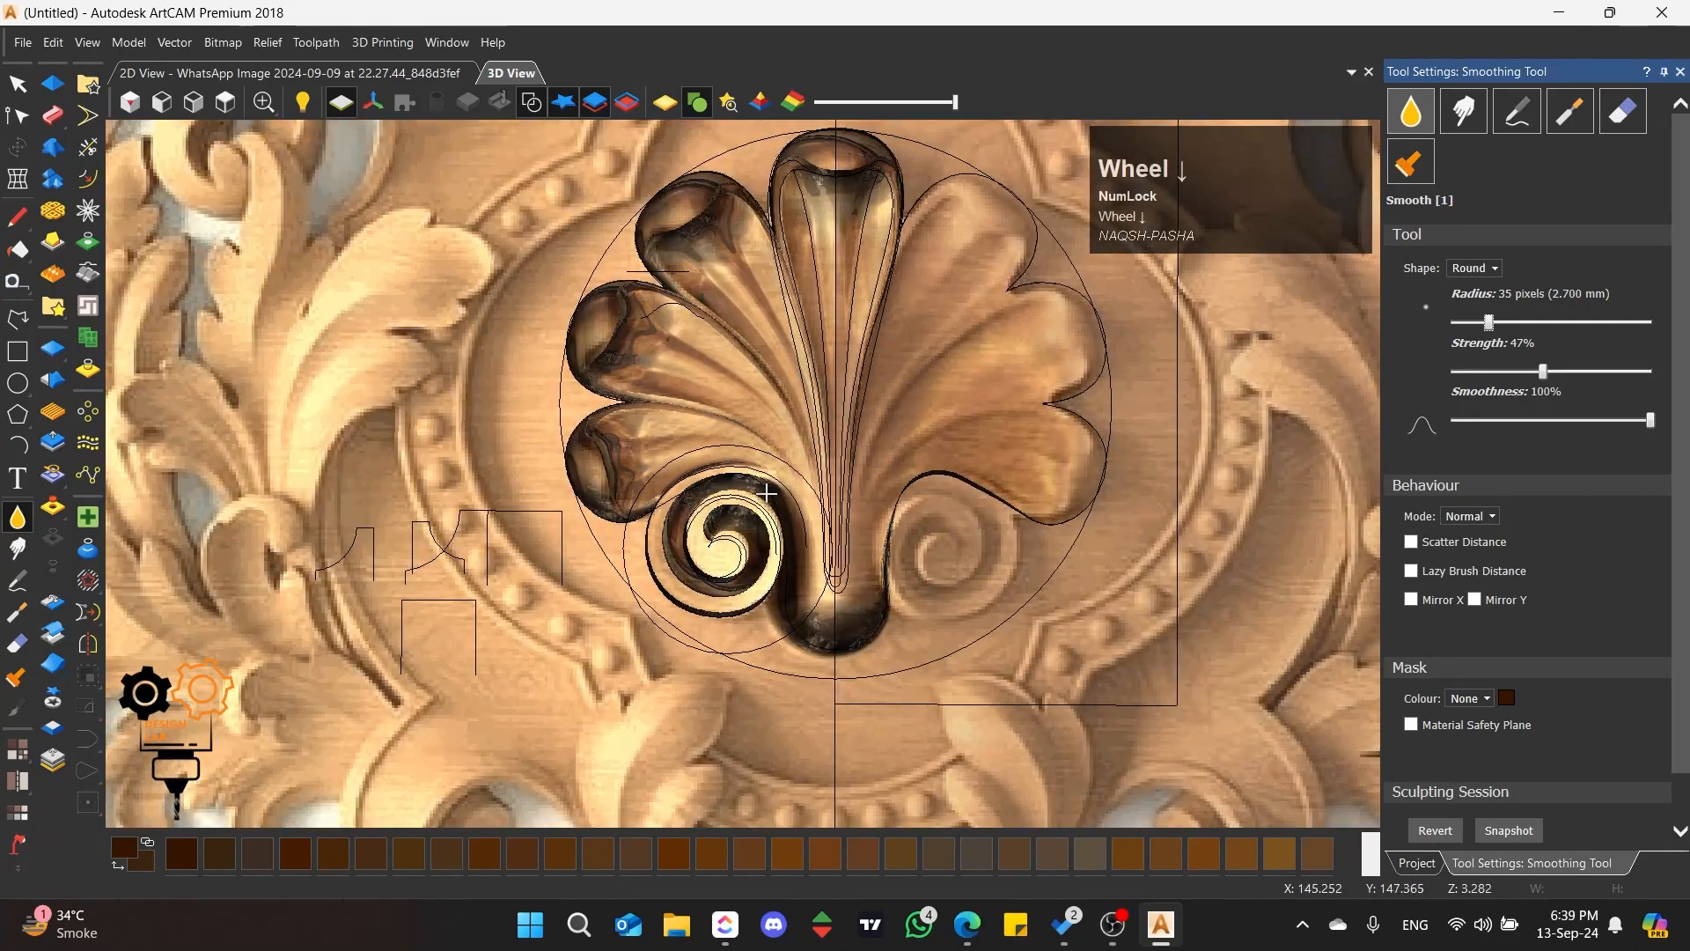
scroll(795, 455, up, 2)
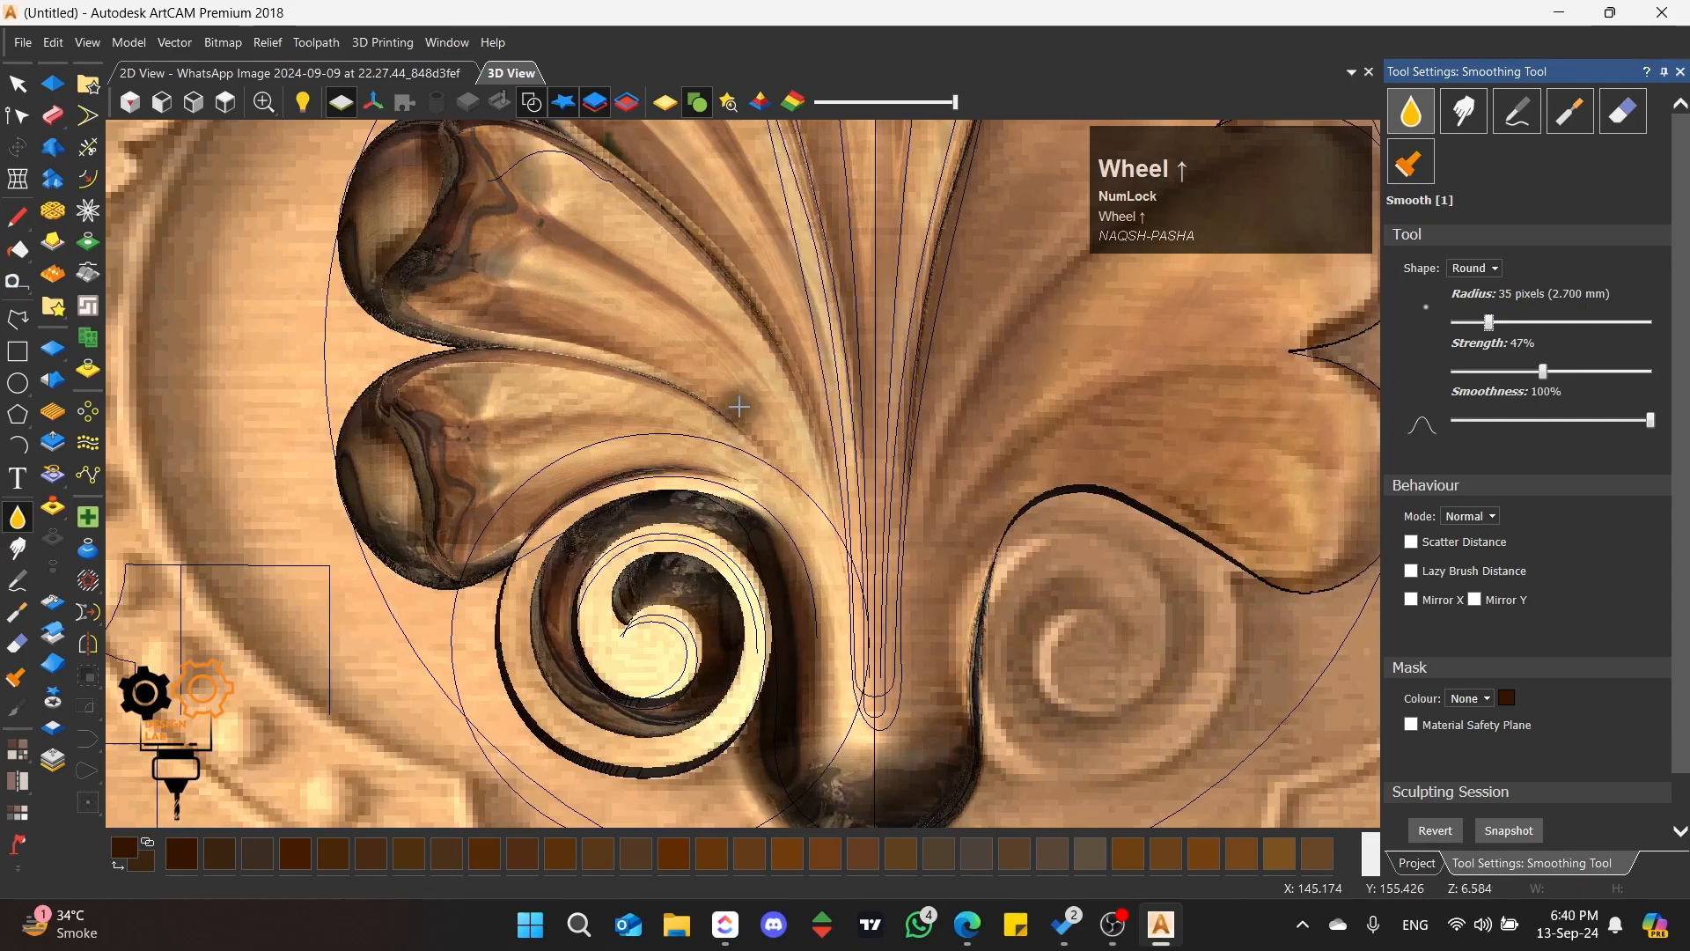
Step: Smooth the ridge between the two lowest left lobes of the shell, running down toward the scroll
scroll(740, 405, up, 2)
middle_click(731, 441)
scroll(686, 441, down, 3)
scroll(650, 455, up, 4)
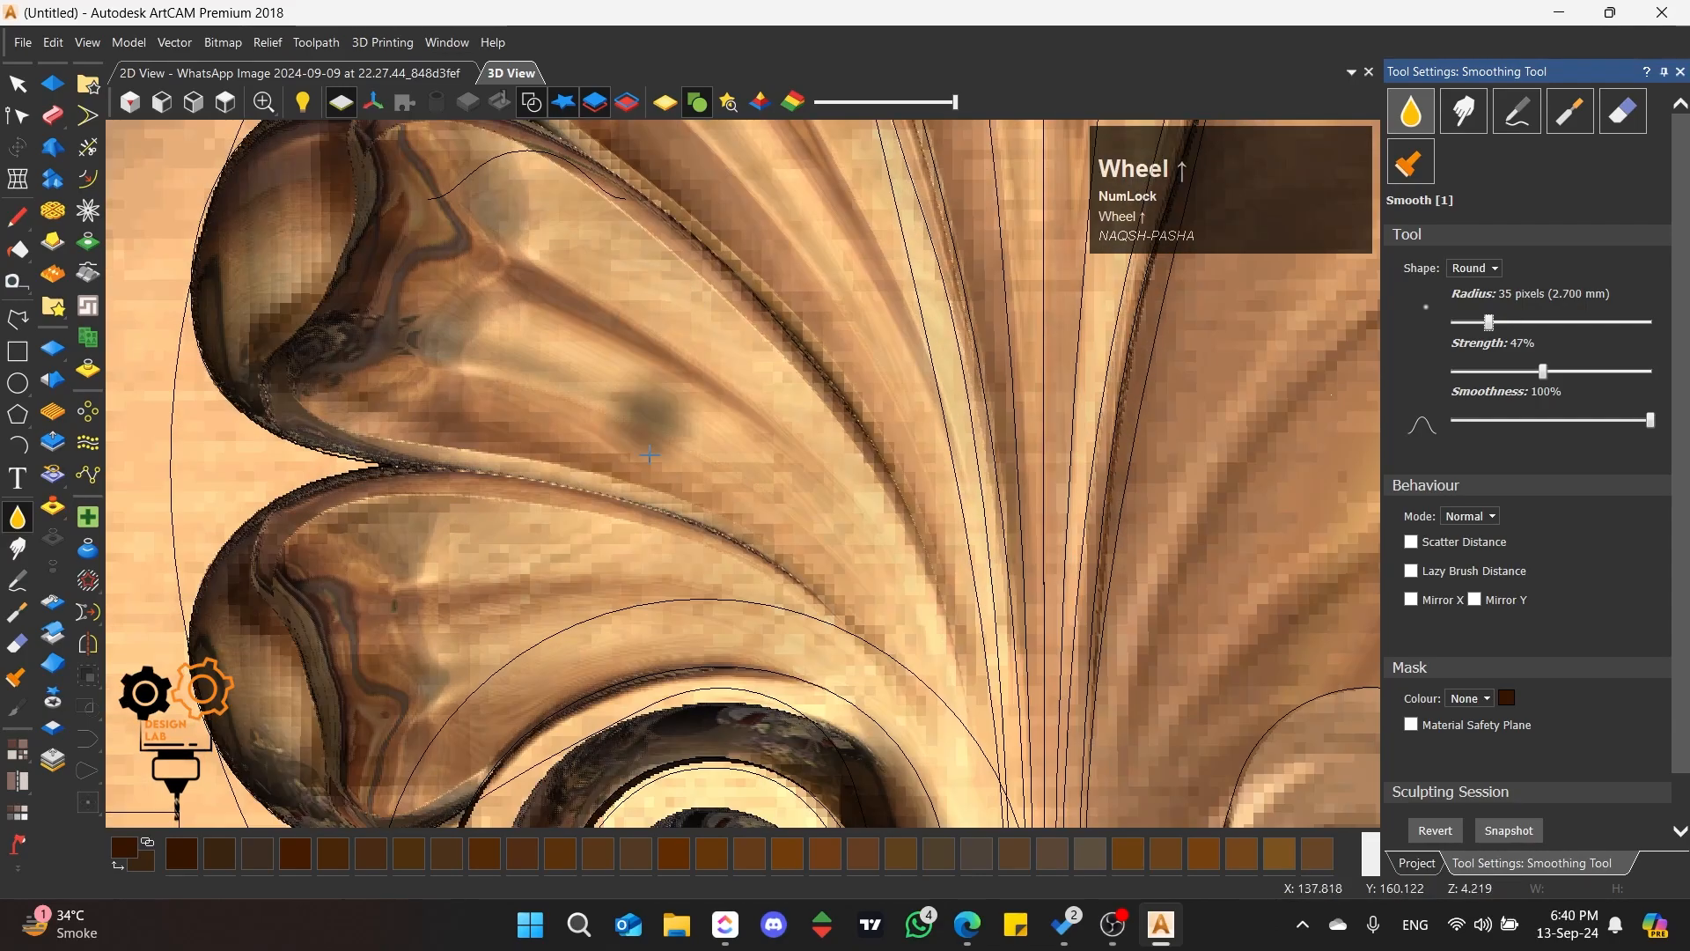
drag(650, 454, 567, 488)
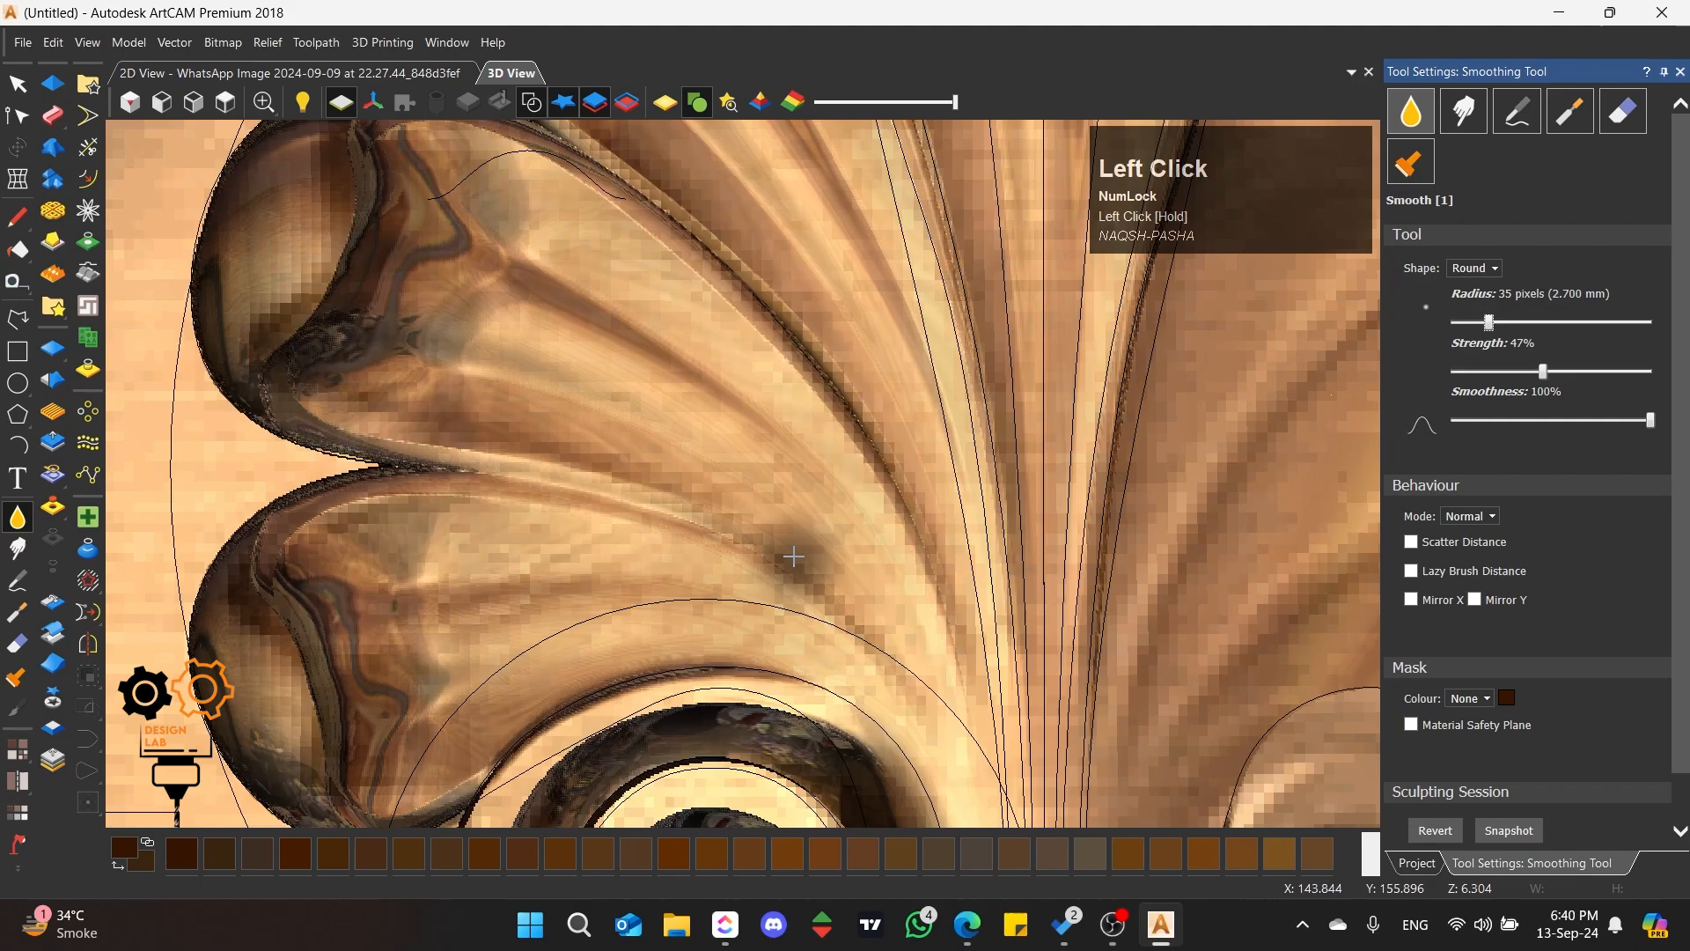
scroll(880, 617, down, 2)
scroll(730, 367, up, 3)
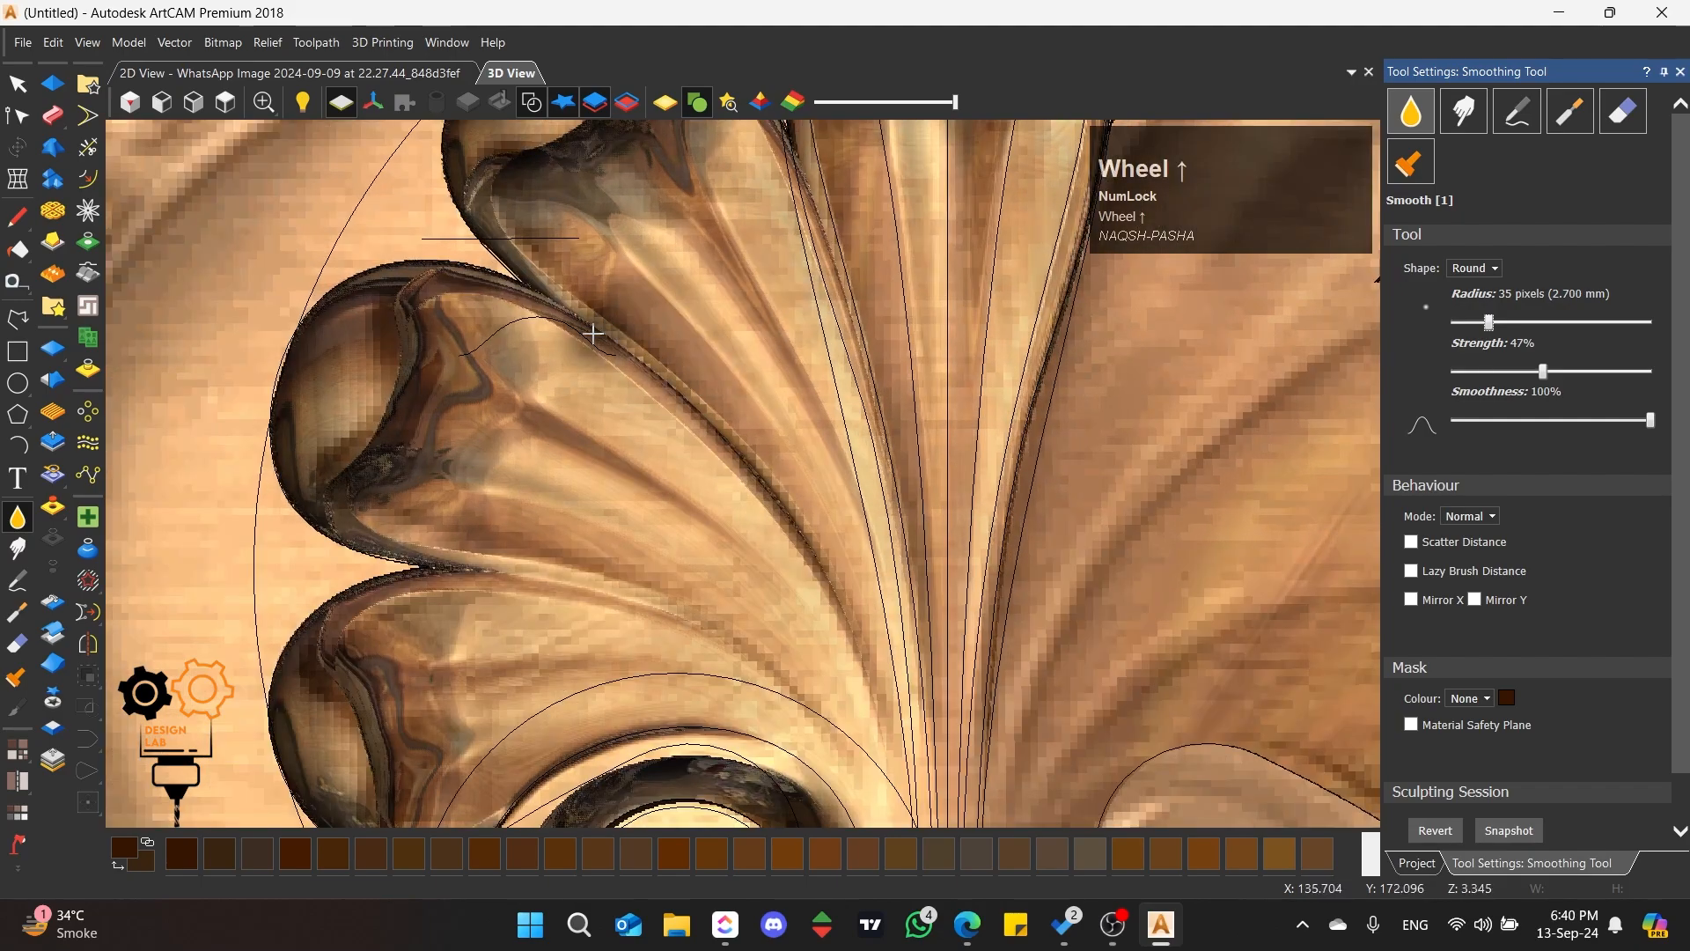
Step: Smooth the long seam between the second and third left lobes from the bottom, down toward the shell's base
drag(592, 332, 710, 471)
drag(839, 619, 844, 627)
drag(701, 444, 805, 556)
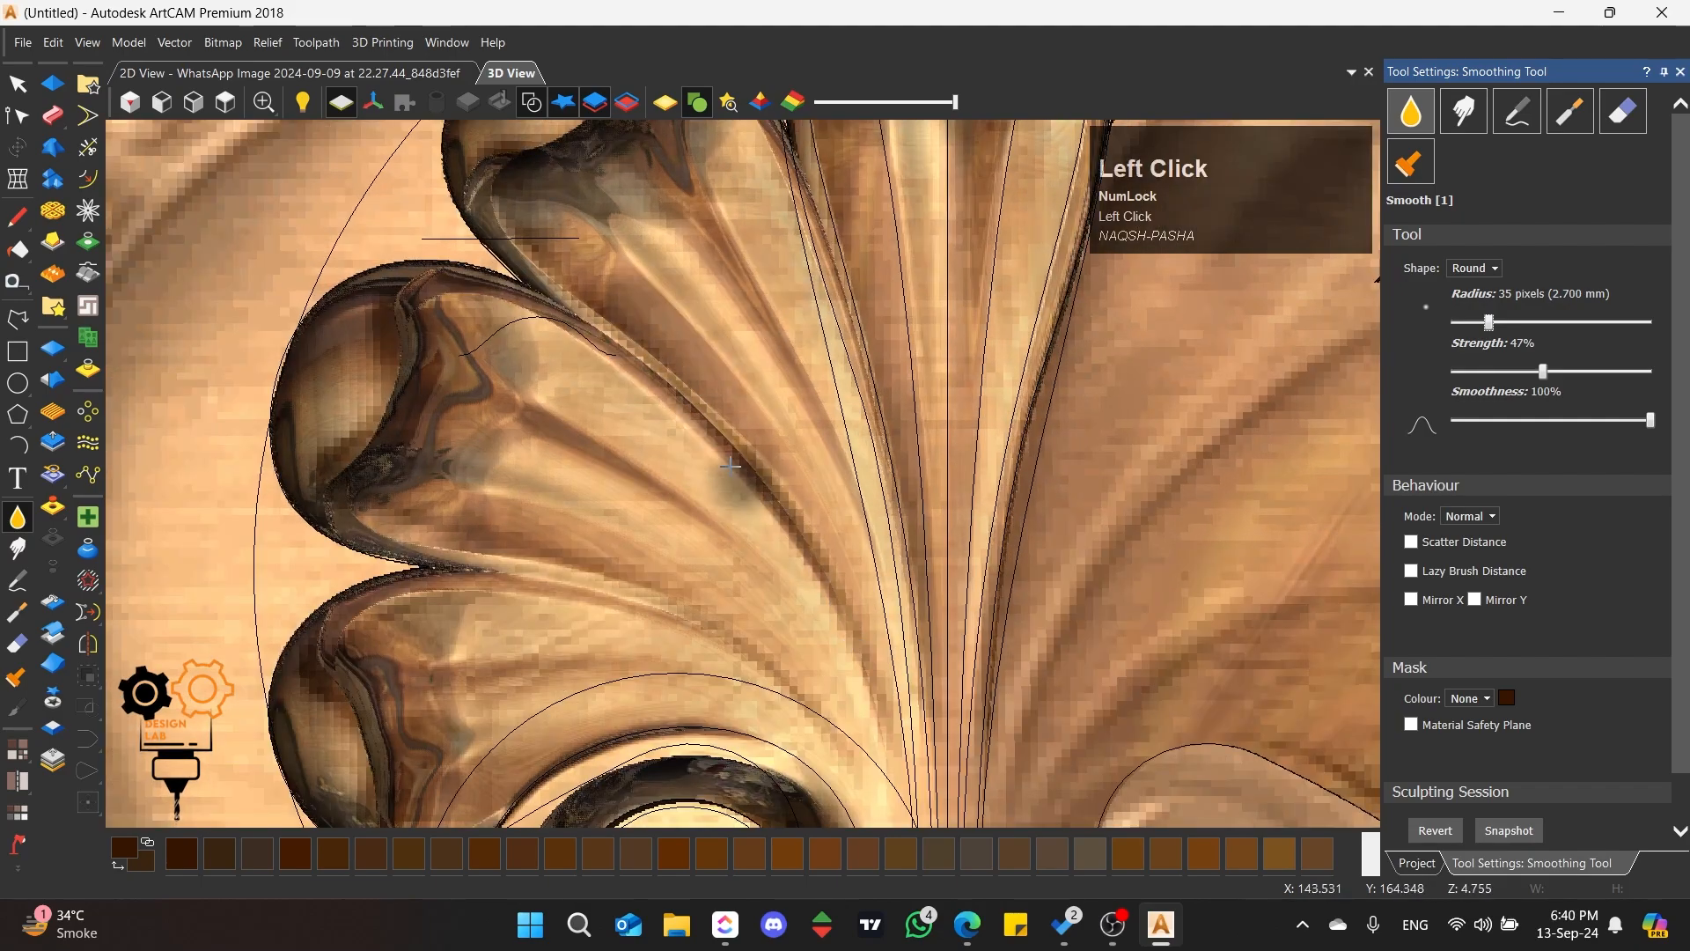
drag(744, 482, 812, 588)
drag(708, 437, 880, 654)
scroll(740, 467, down, 2)
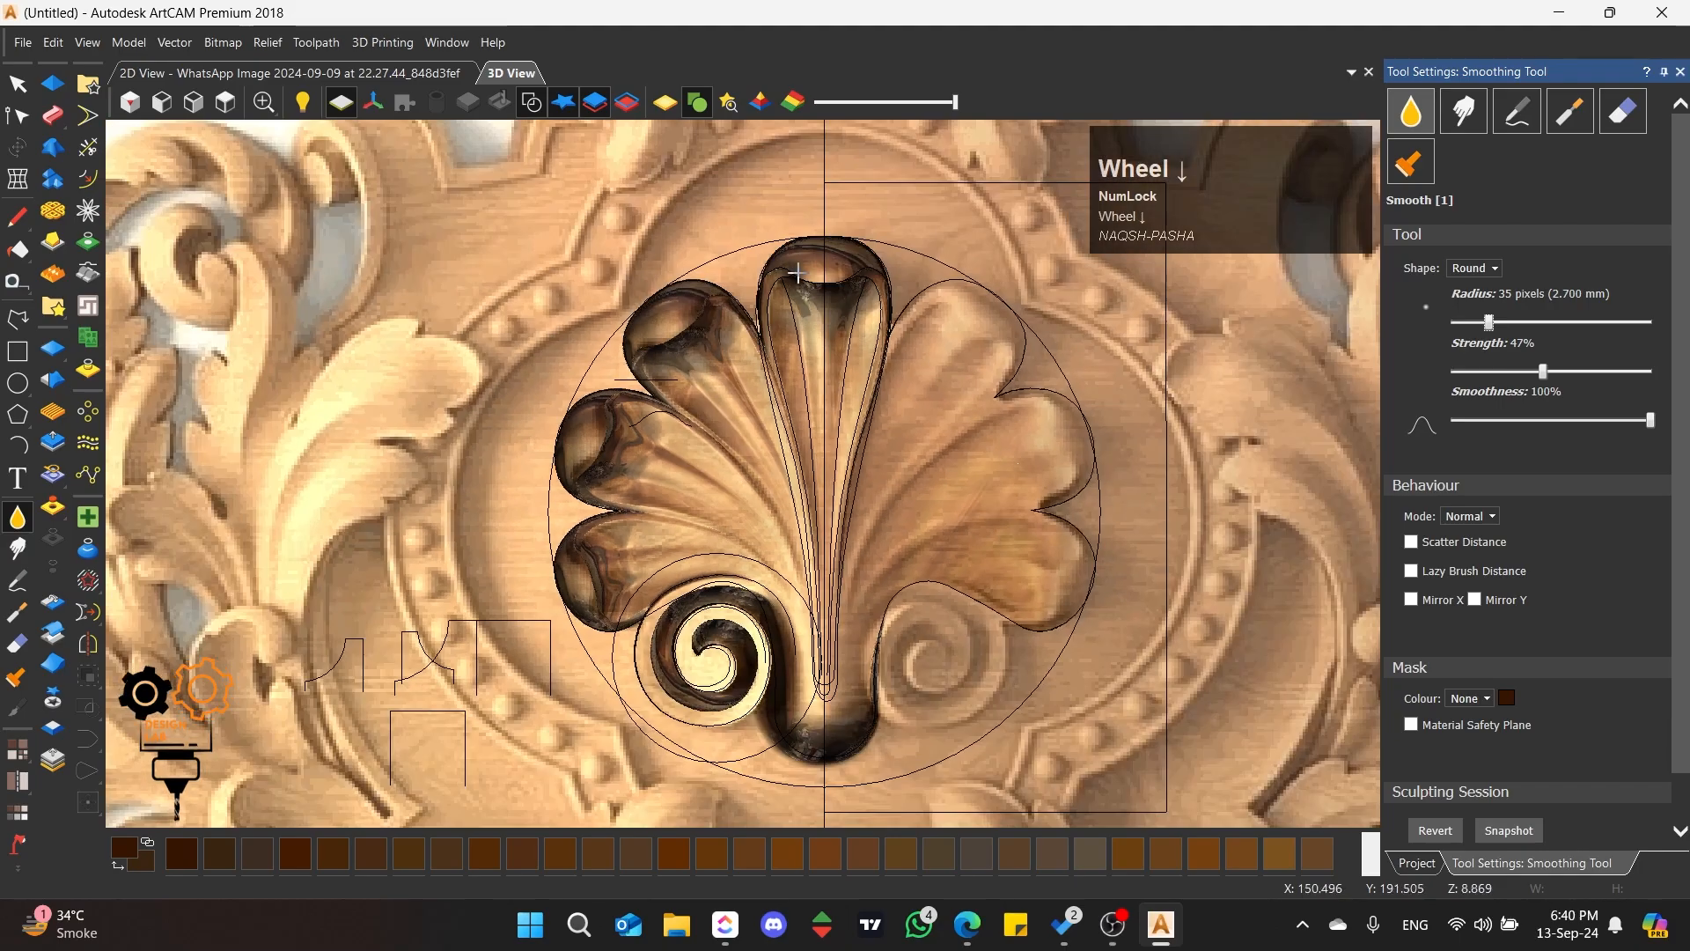
Step: Smooth the left inner edge of the shell's top centre lobe
scroll(728, 453, up, 2)
drag(728, 453, 779, 622)
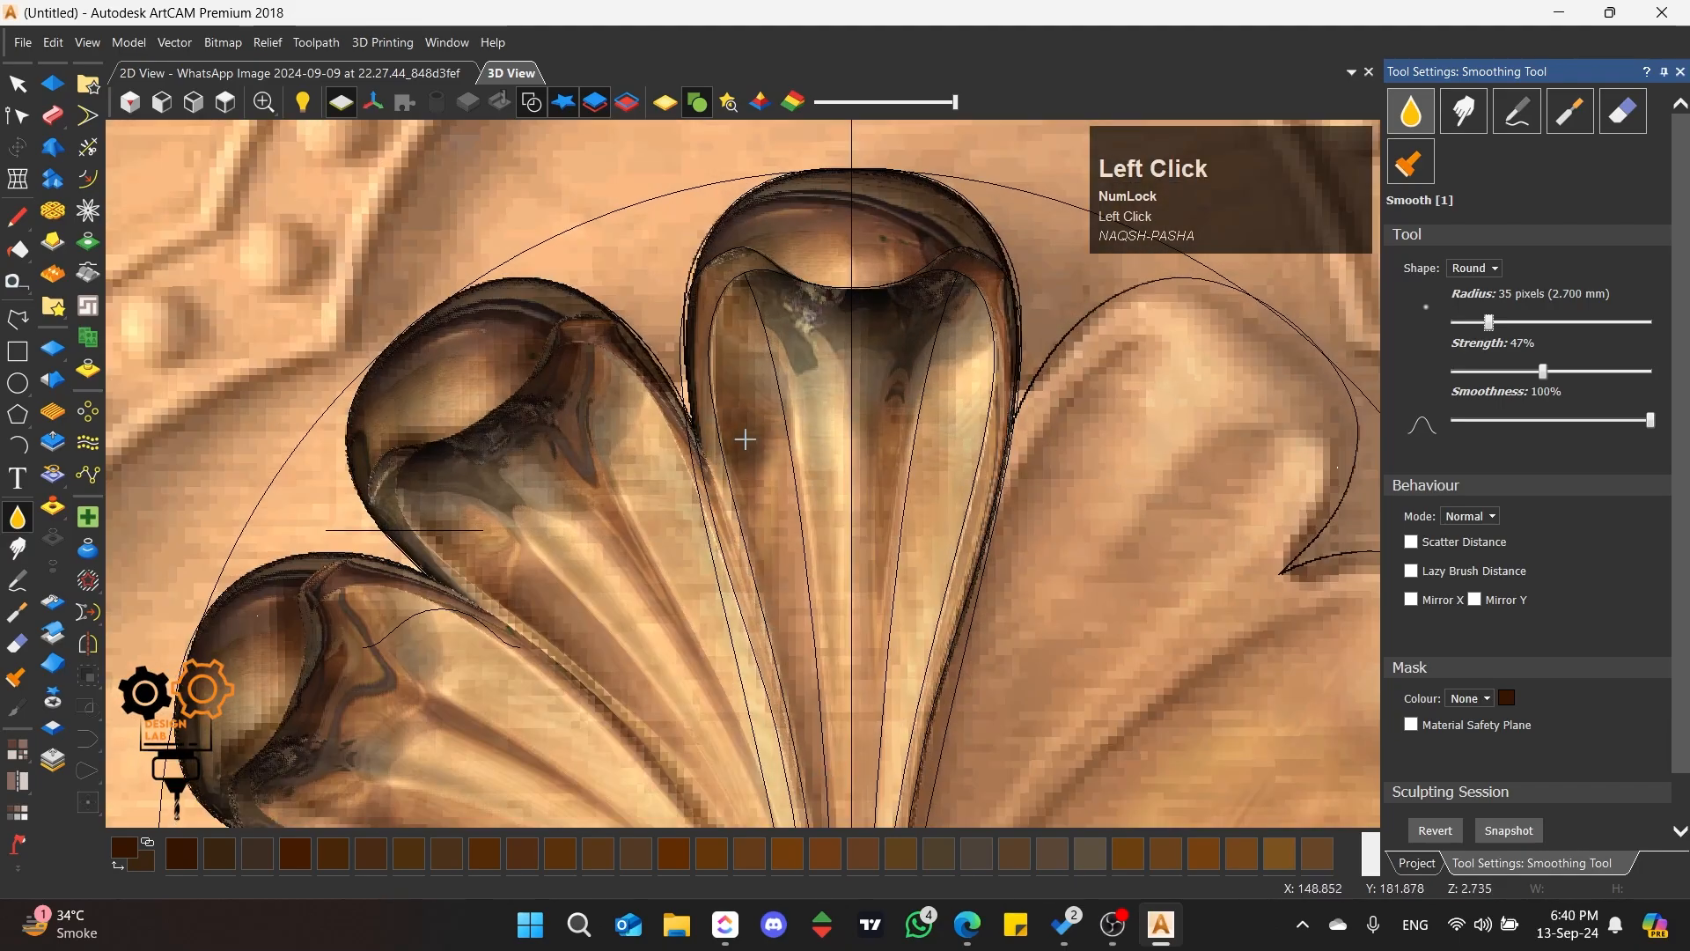
scroll(743, 438, down, 4)
scroll(744, 519, up, 2)
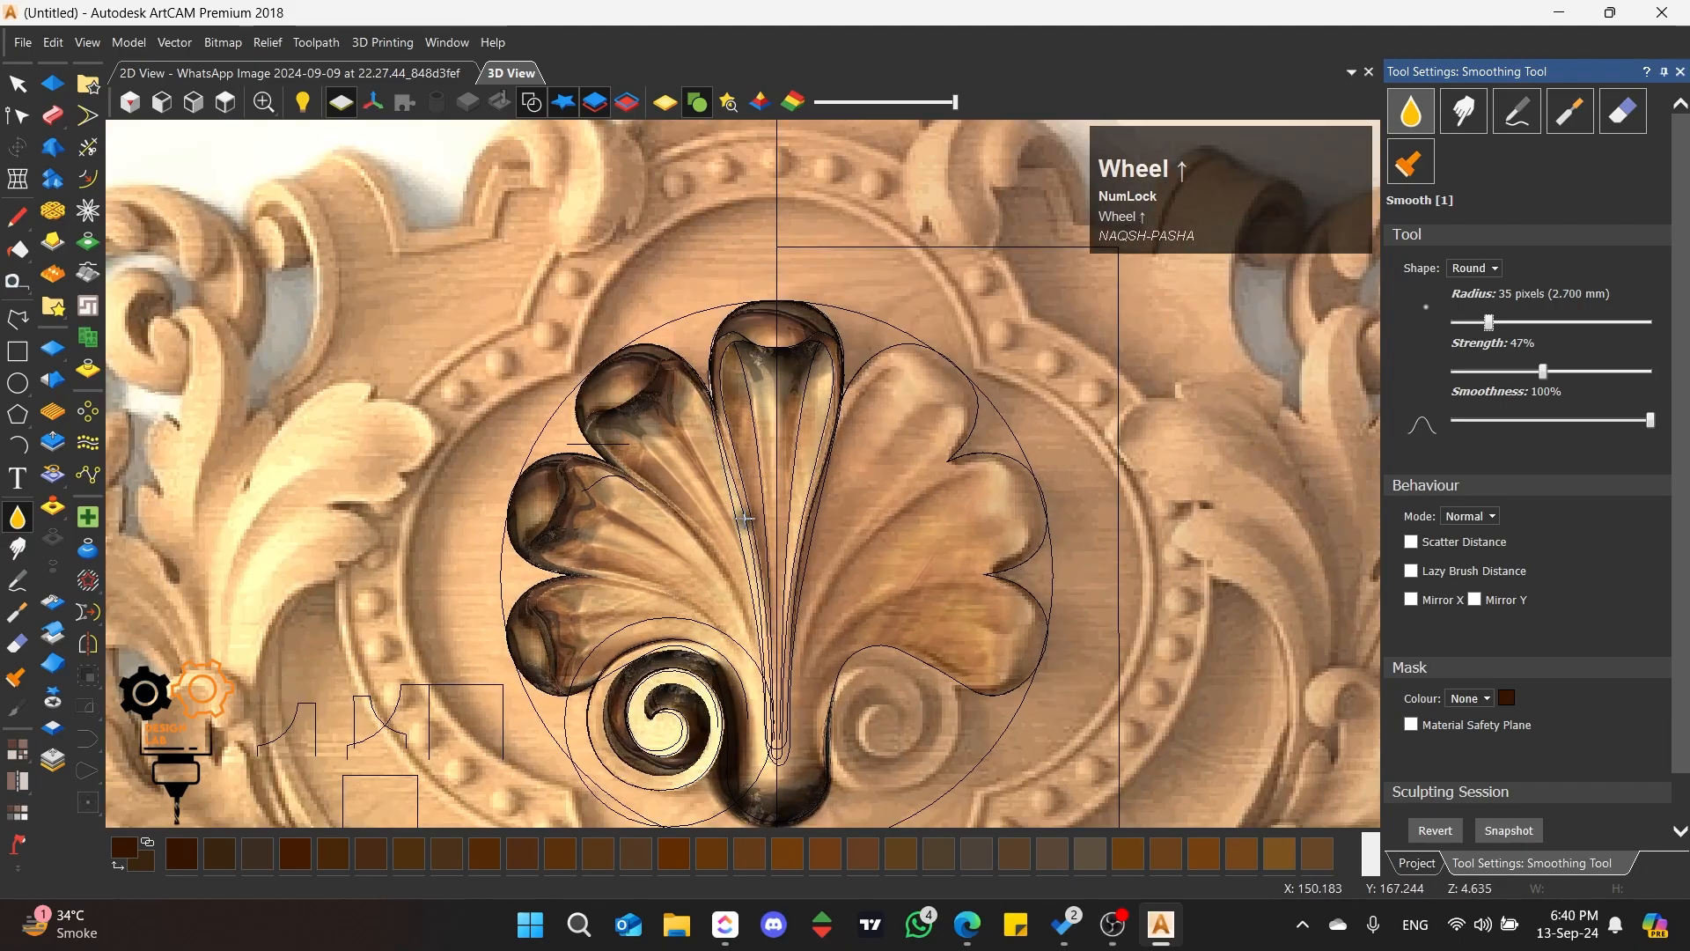
Step: Select the rectangle over the shell's right half and nudge it slightly to the right of the vertical centre line
click(17, 86)
scroll(775, 458, down, 3)
scroll(786, 448, up, 5)
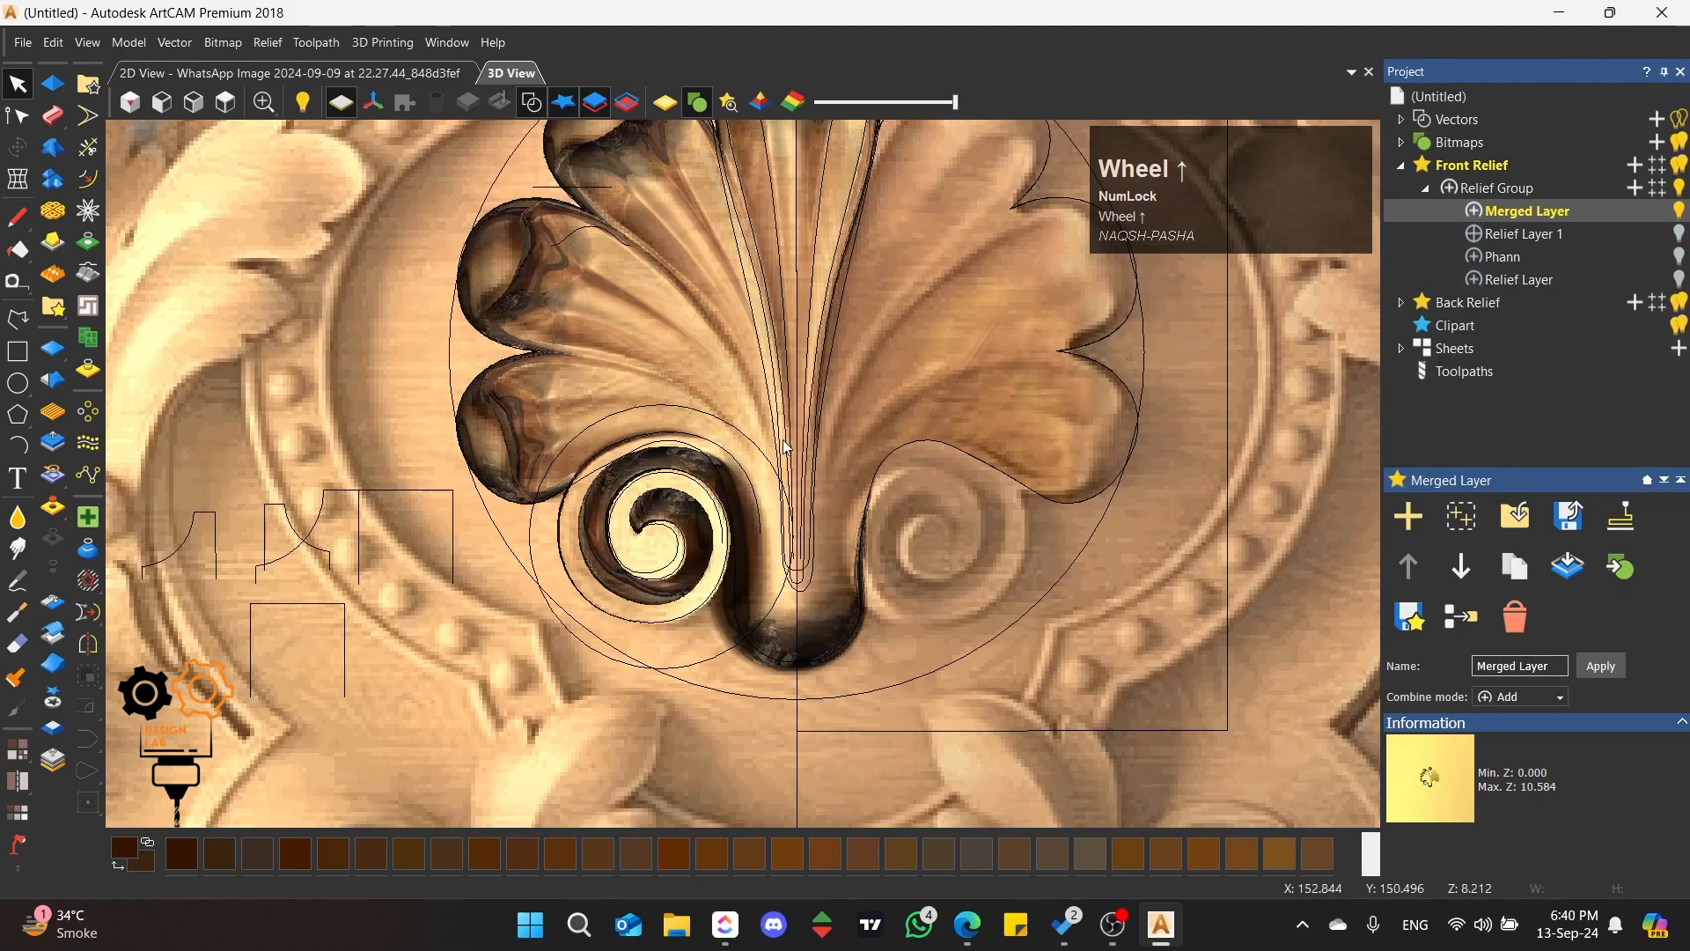
scroll(786, 448, down, 3)
scroll(806, 404, up, 3)
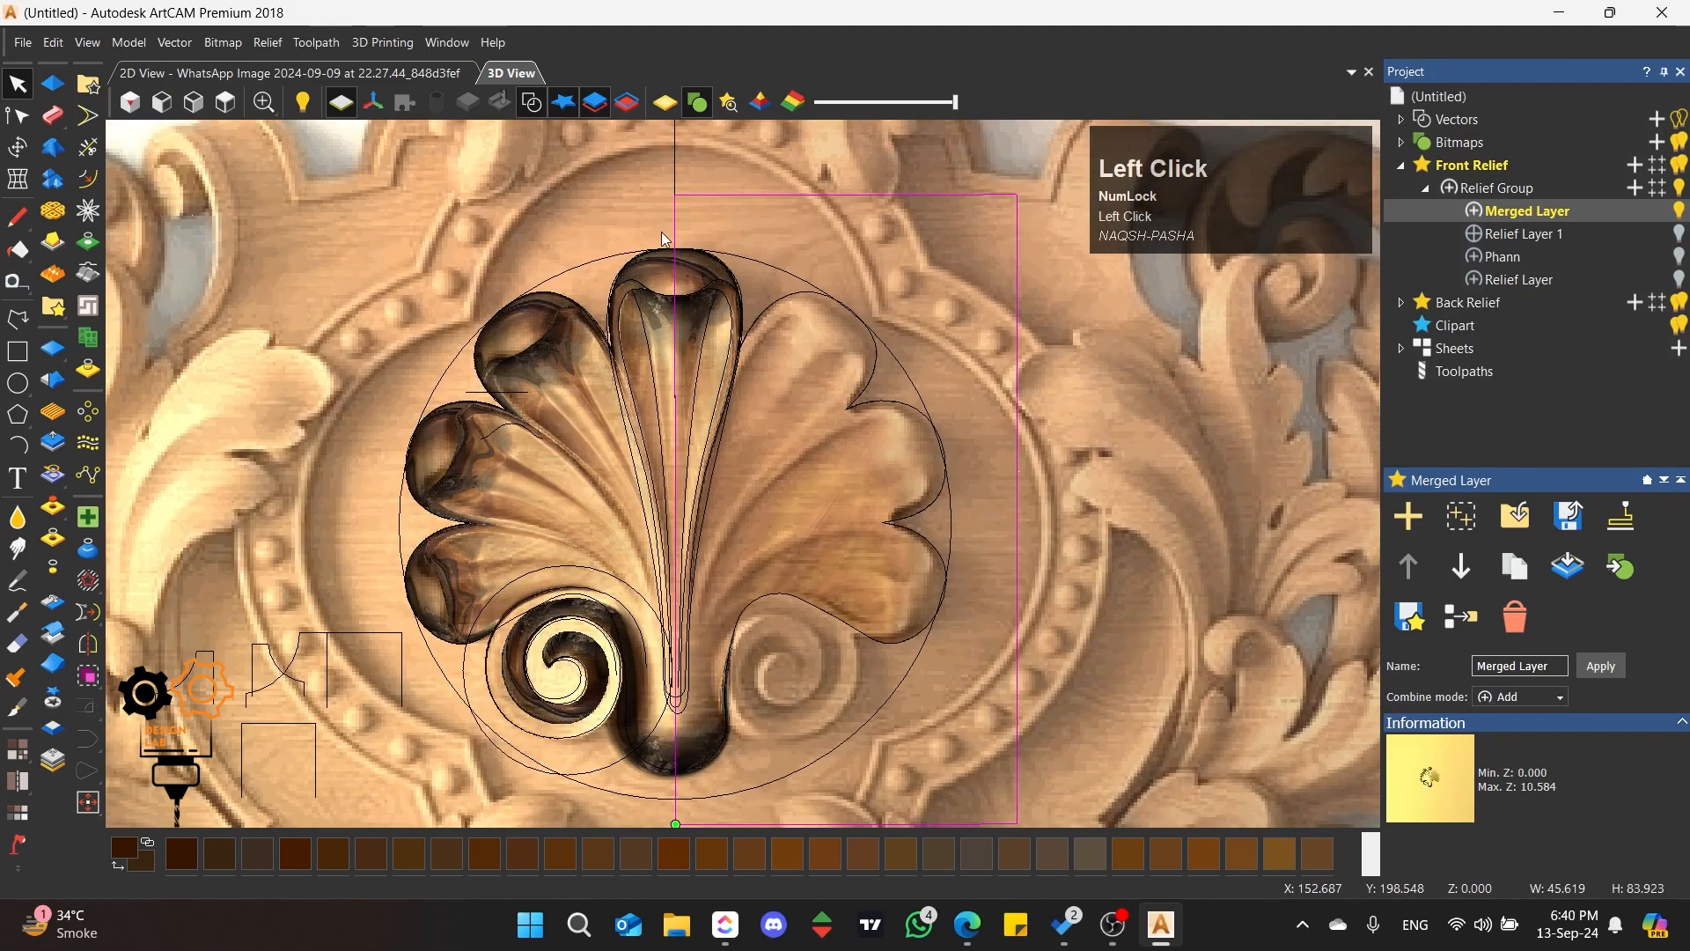
scroll(662, 232, up, 1)
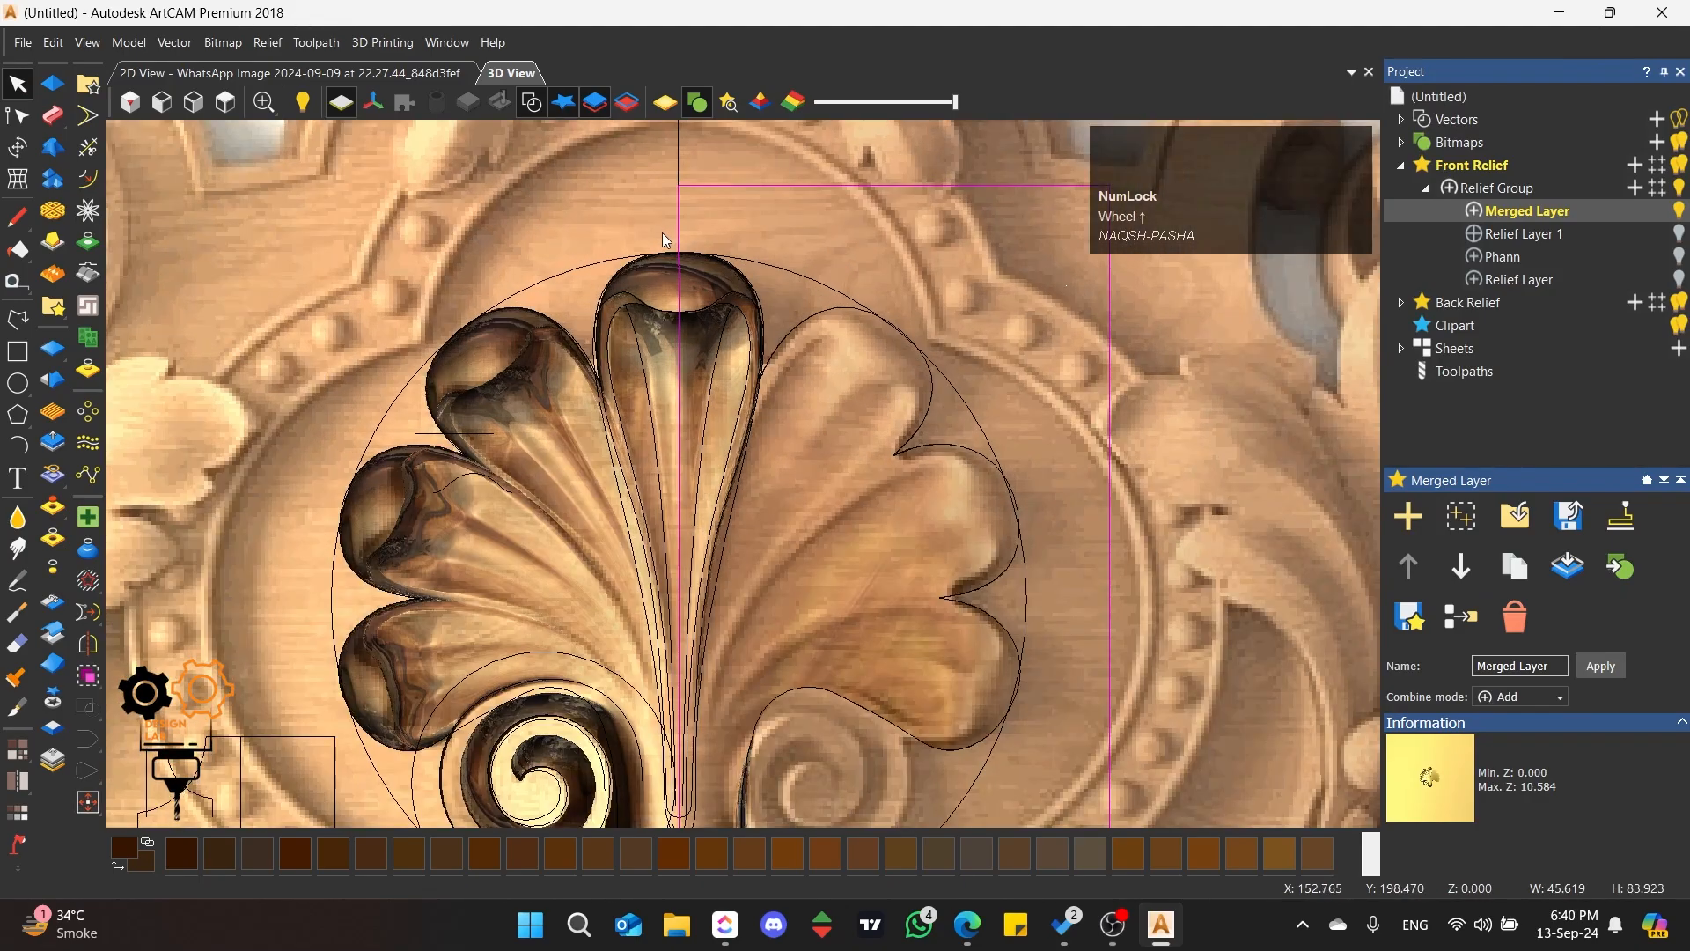
scroll(662, 231, up, 1)
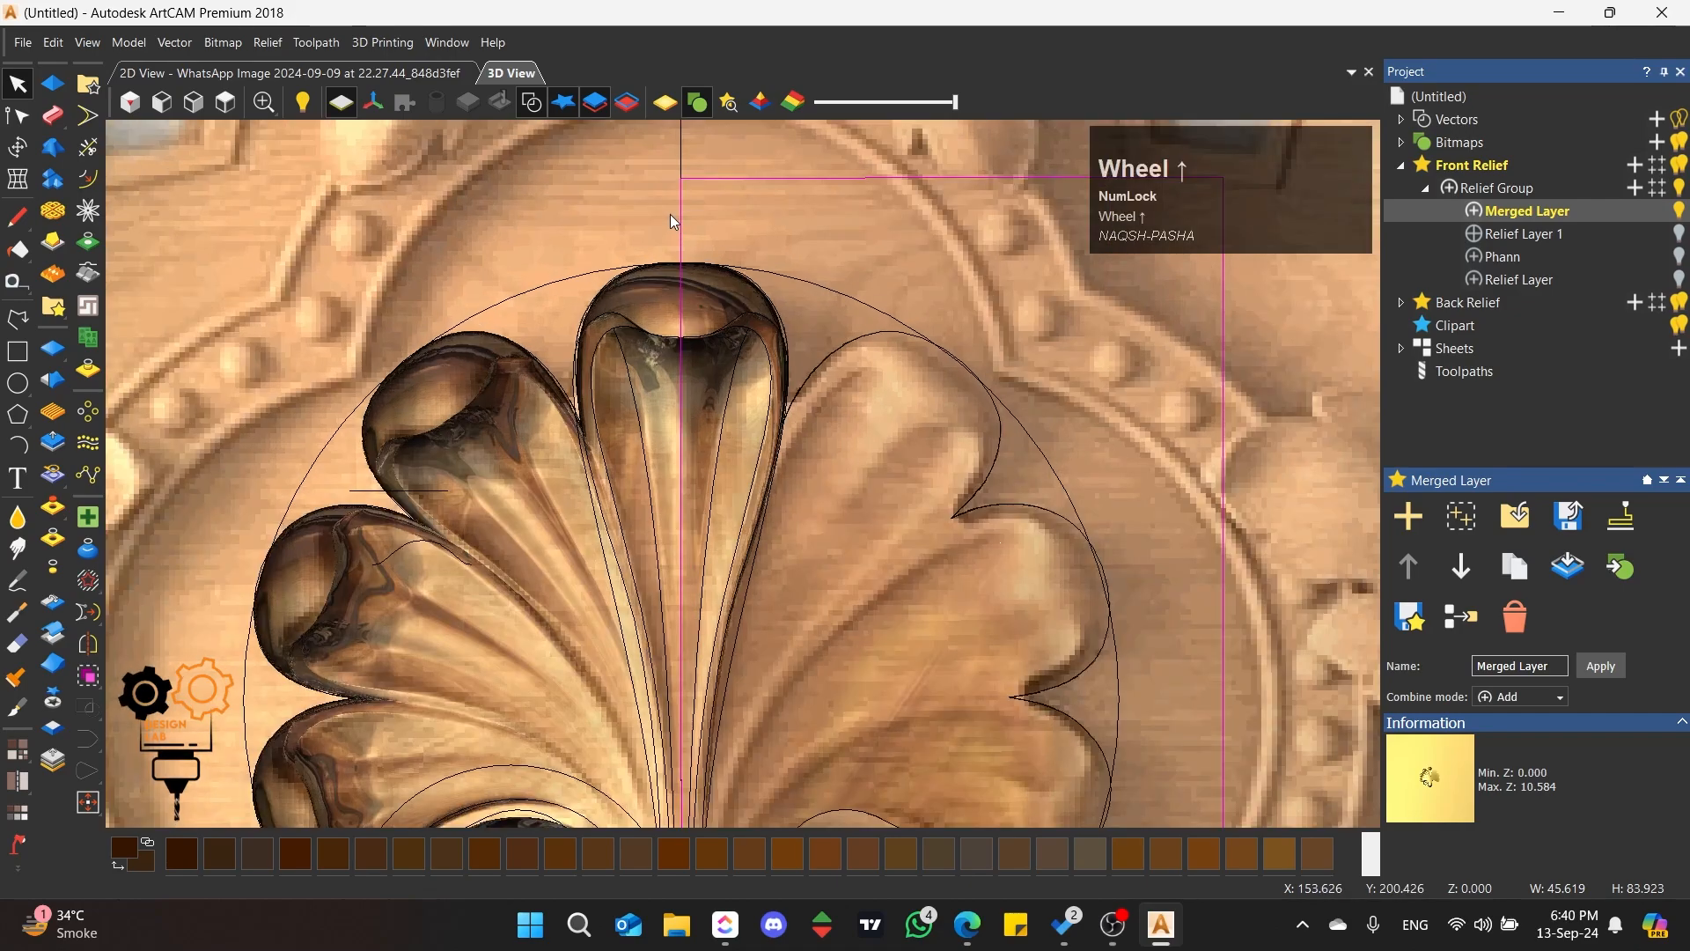
key(Right)
key(Right)
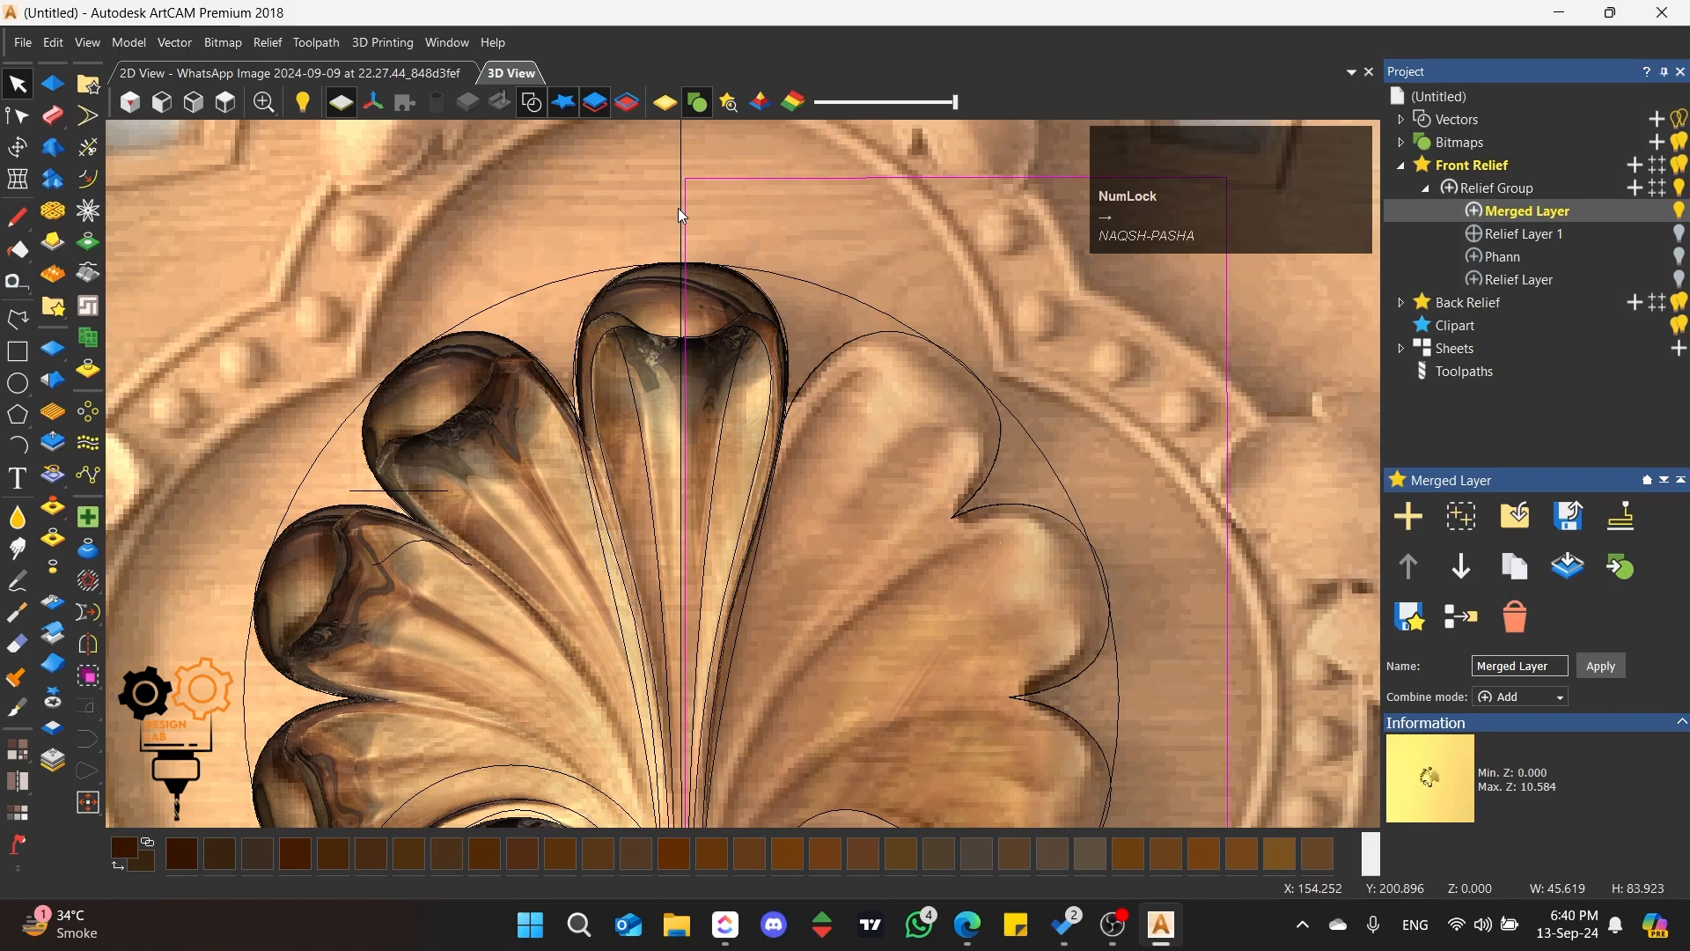
key(Right)
scroll(680, 210, down, 3)
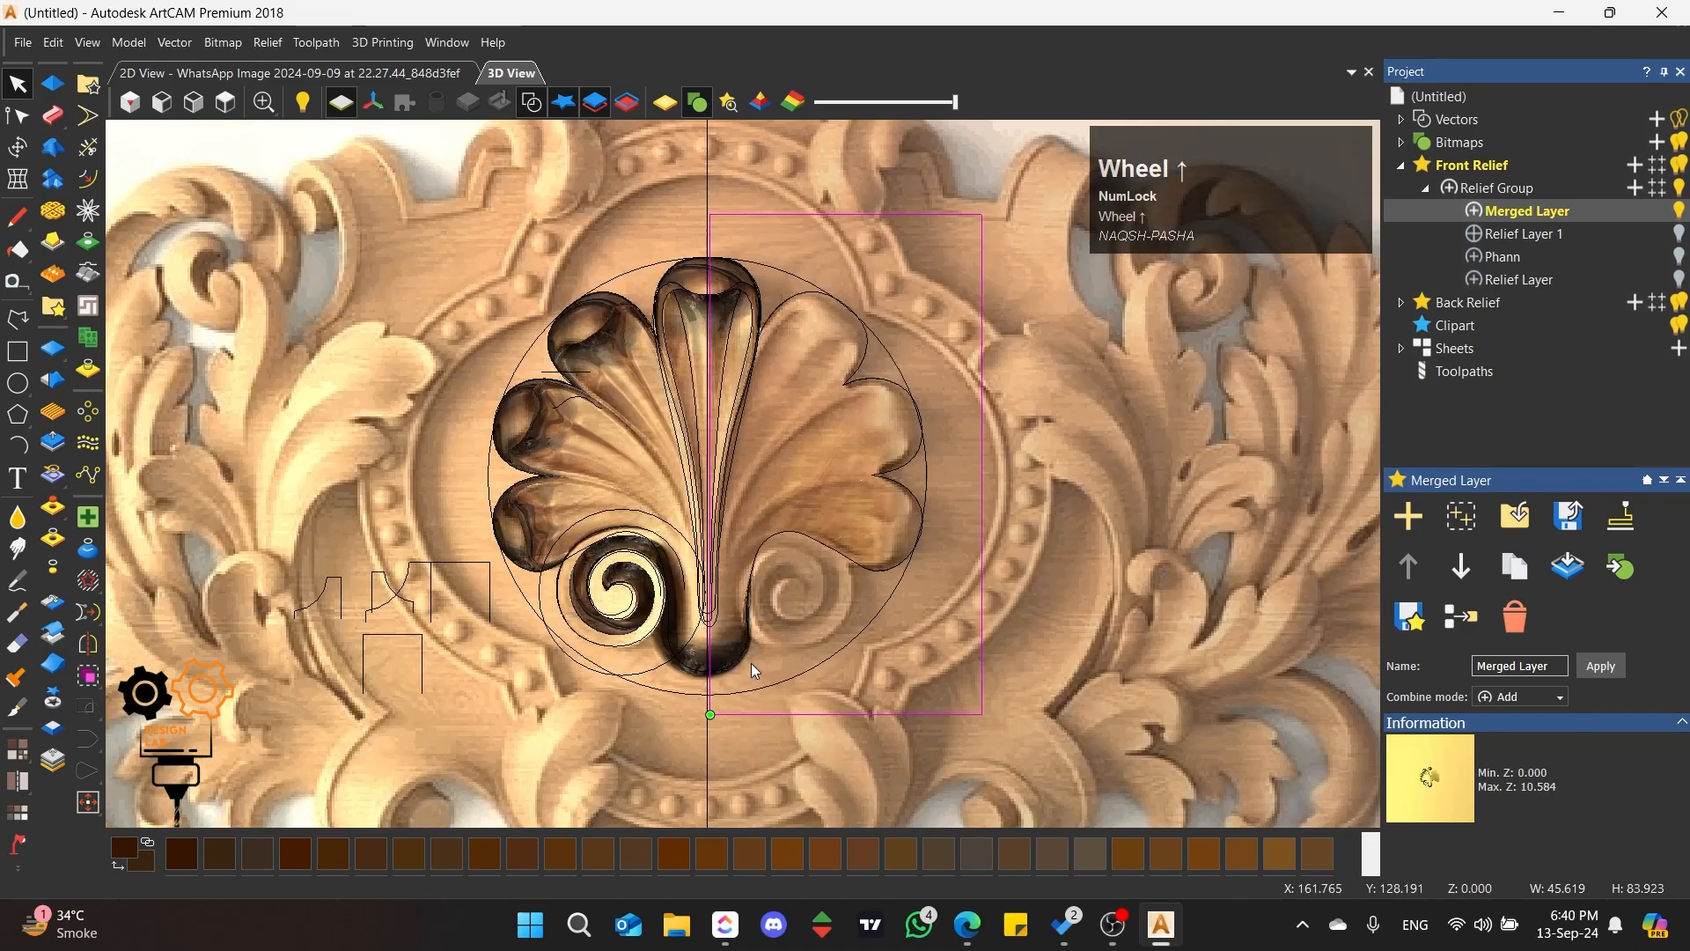
Step: Zero the relief of Merged Layer inside the selected rectangle, leaving only the shell's left half
scroll(710, 289, up, 2)
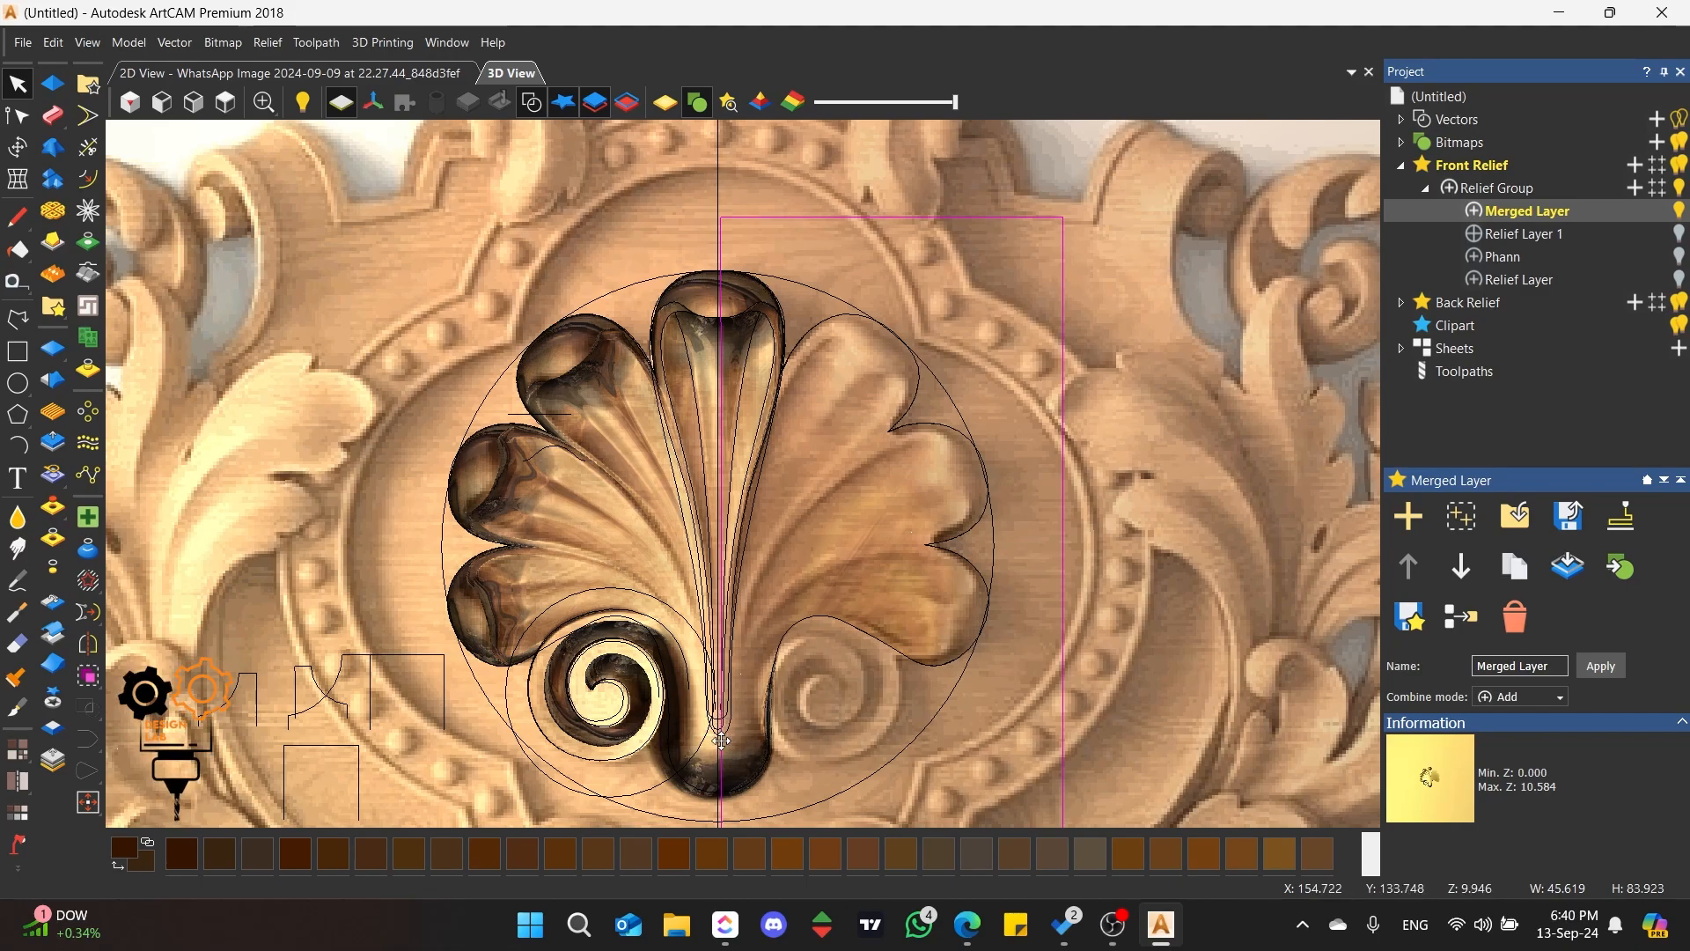
click(53, 539)
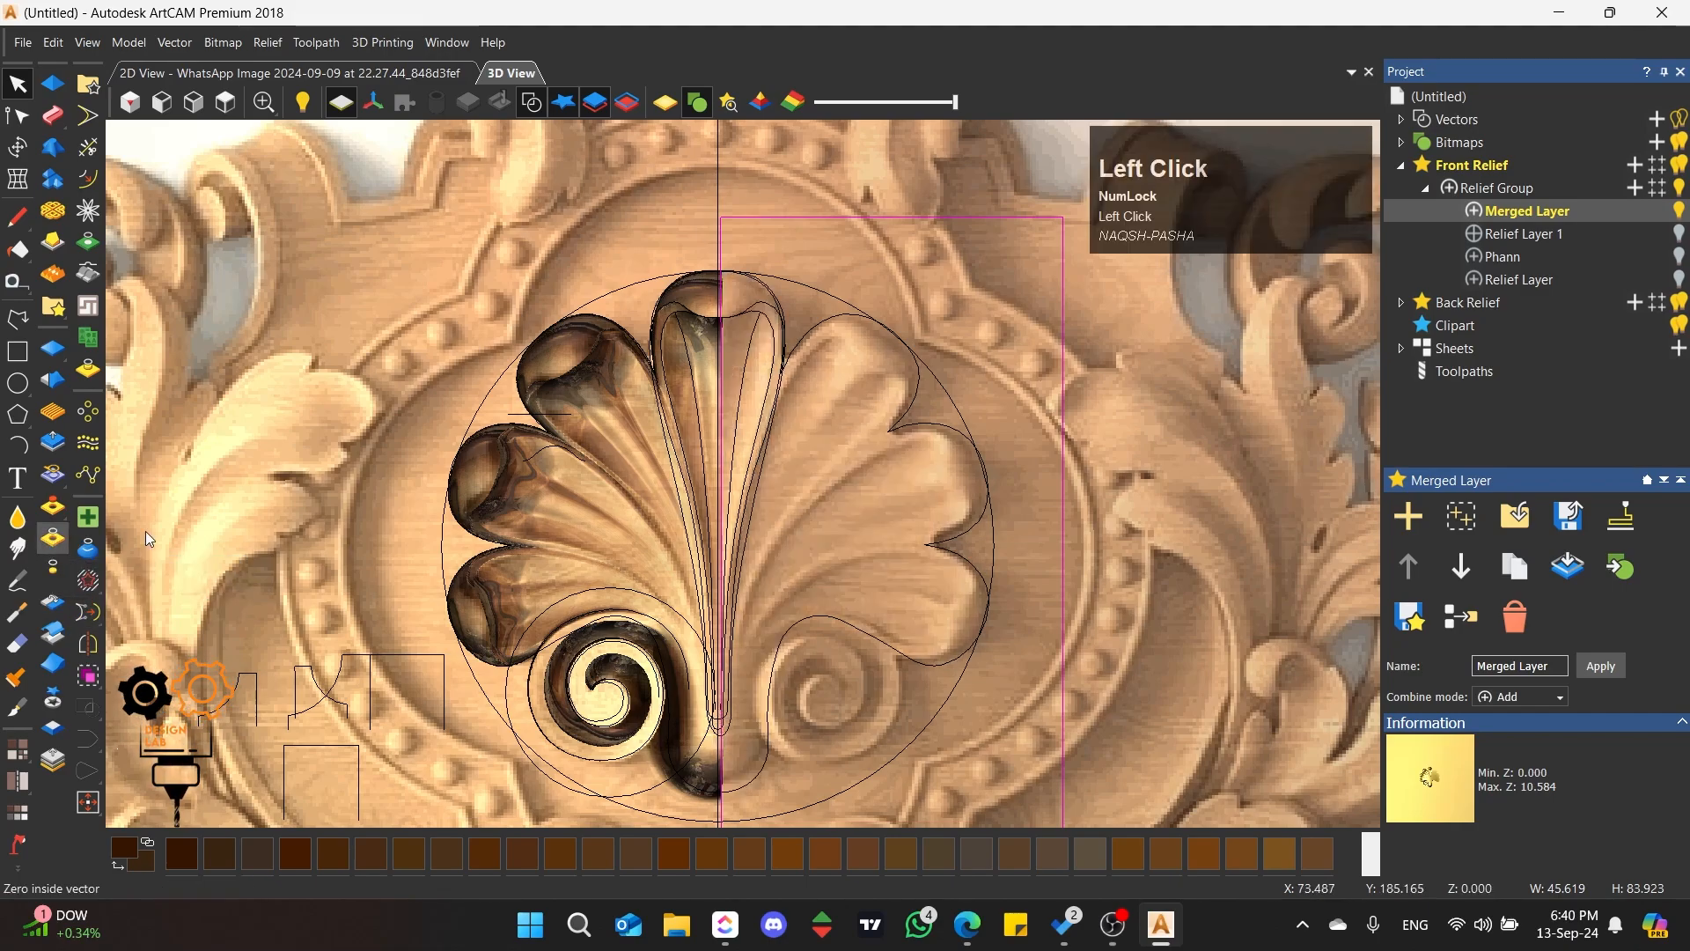
click(629, 231)
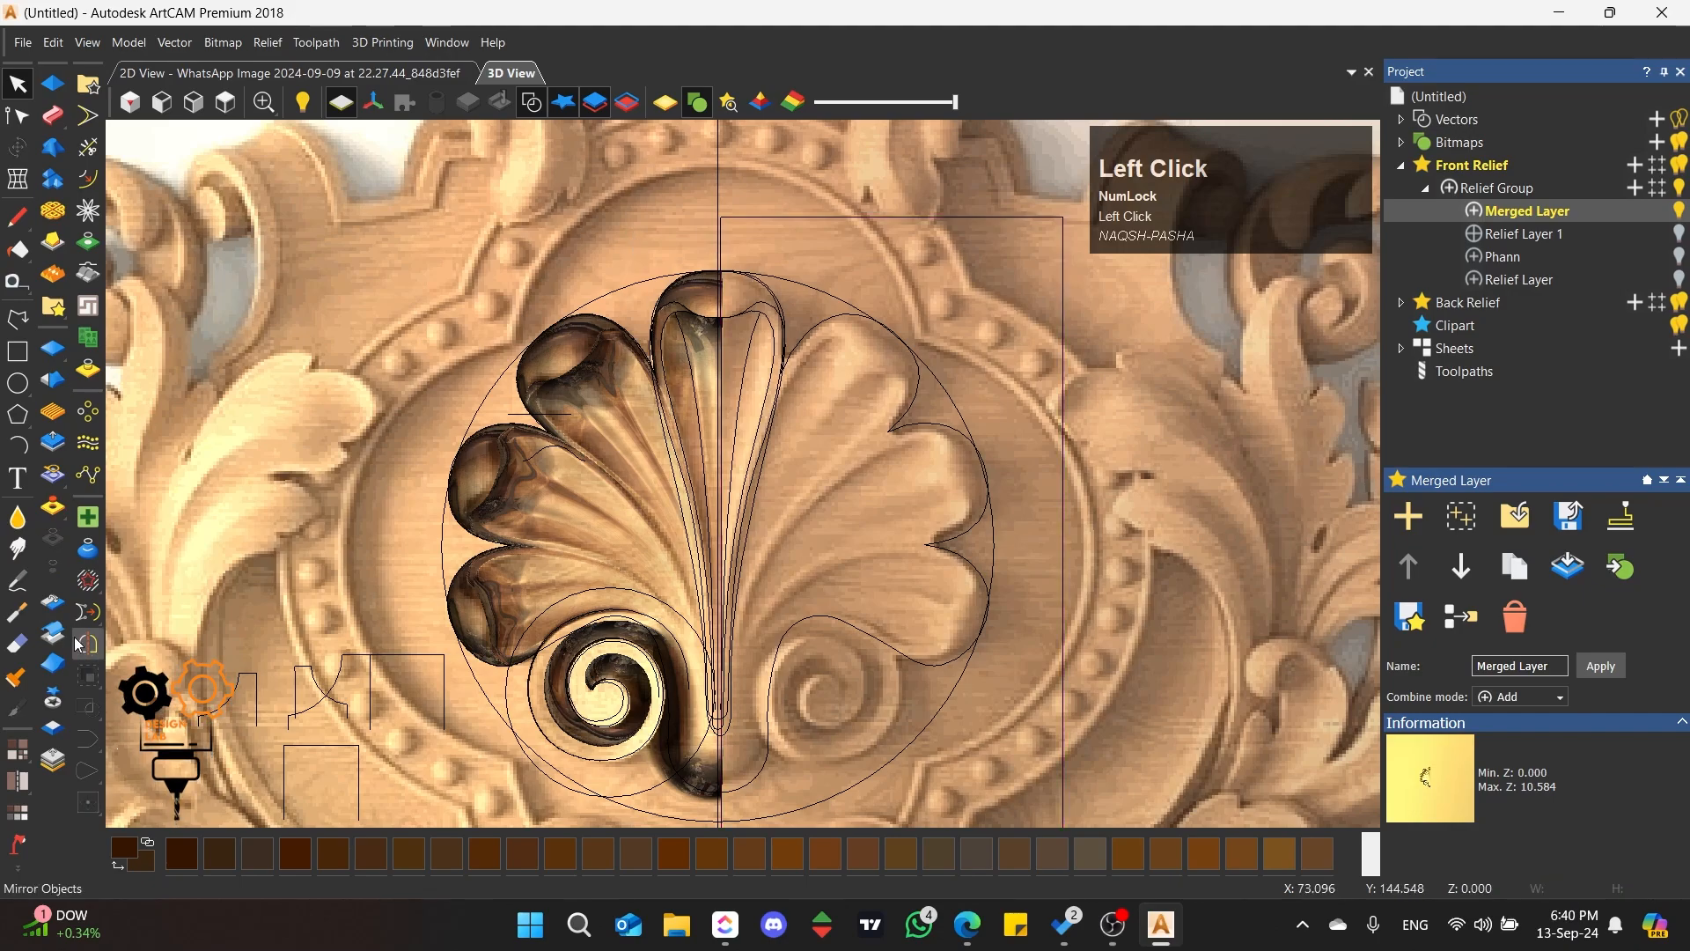
Step: Mirror a copy of the left half shell relief across the selected vertical centre line, keeping the original
click(585, 516)
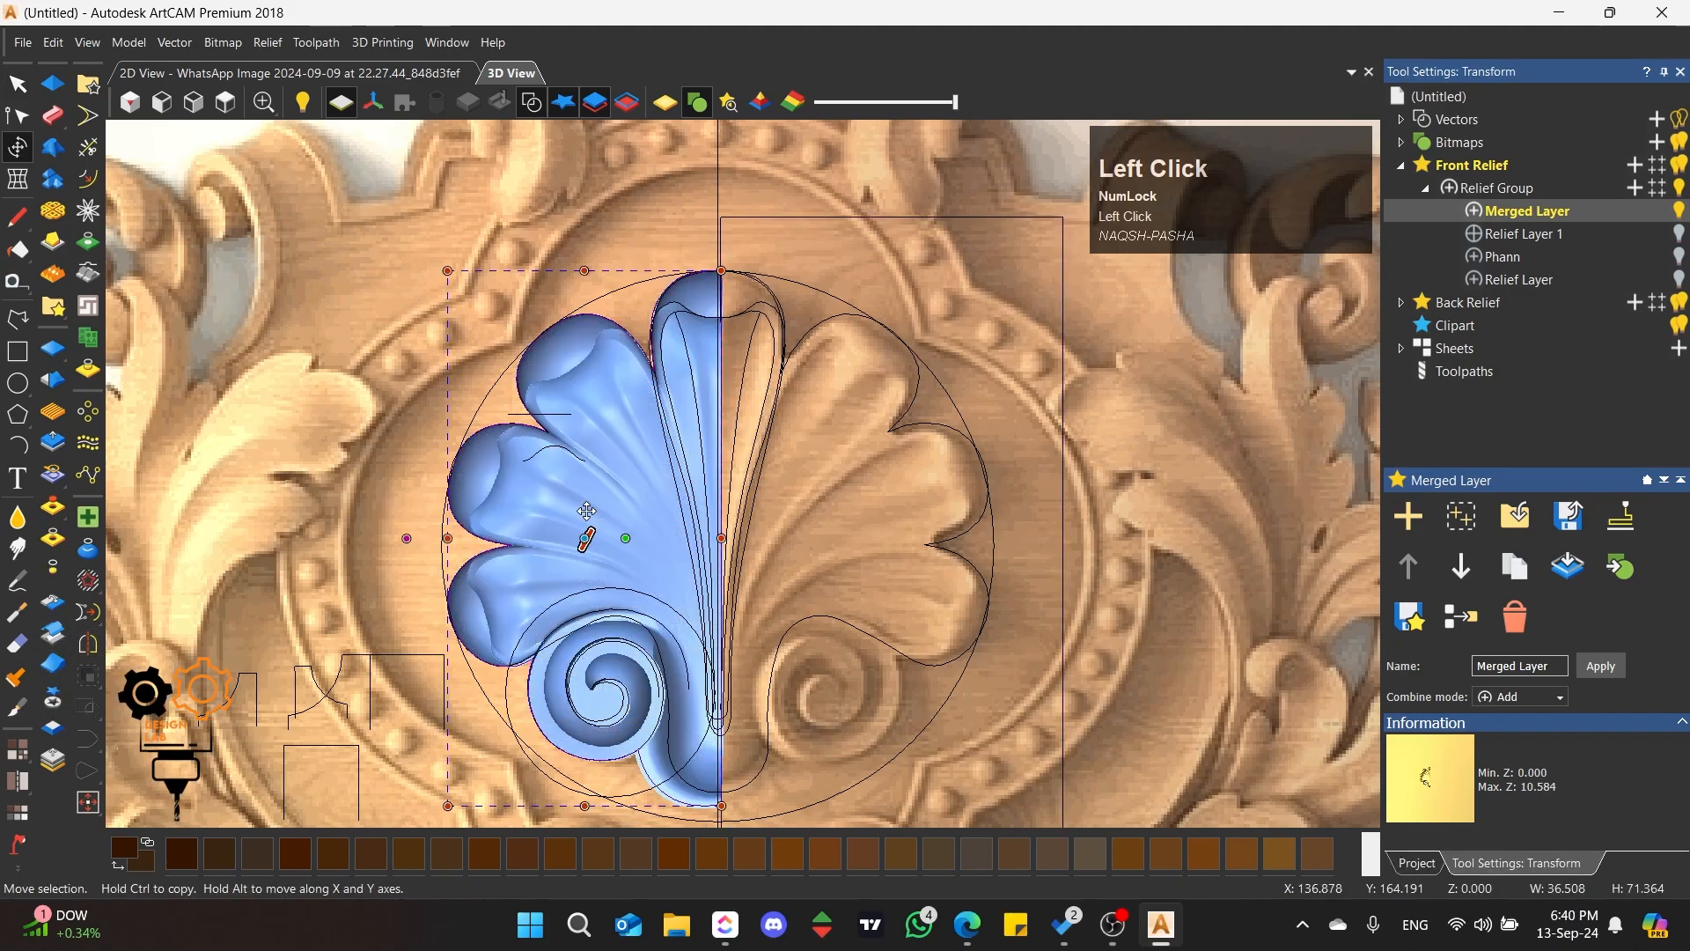
key(shift)
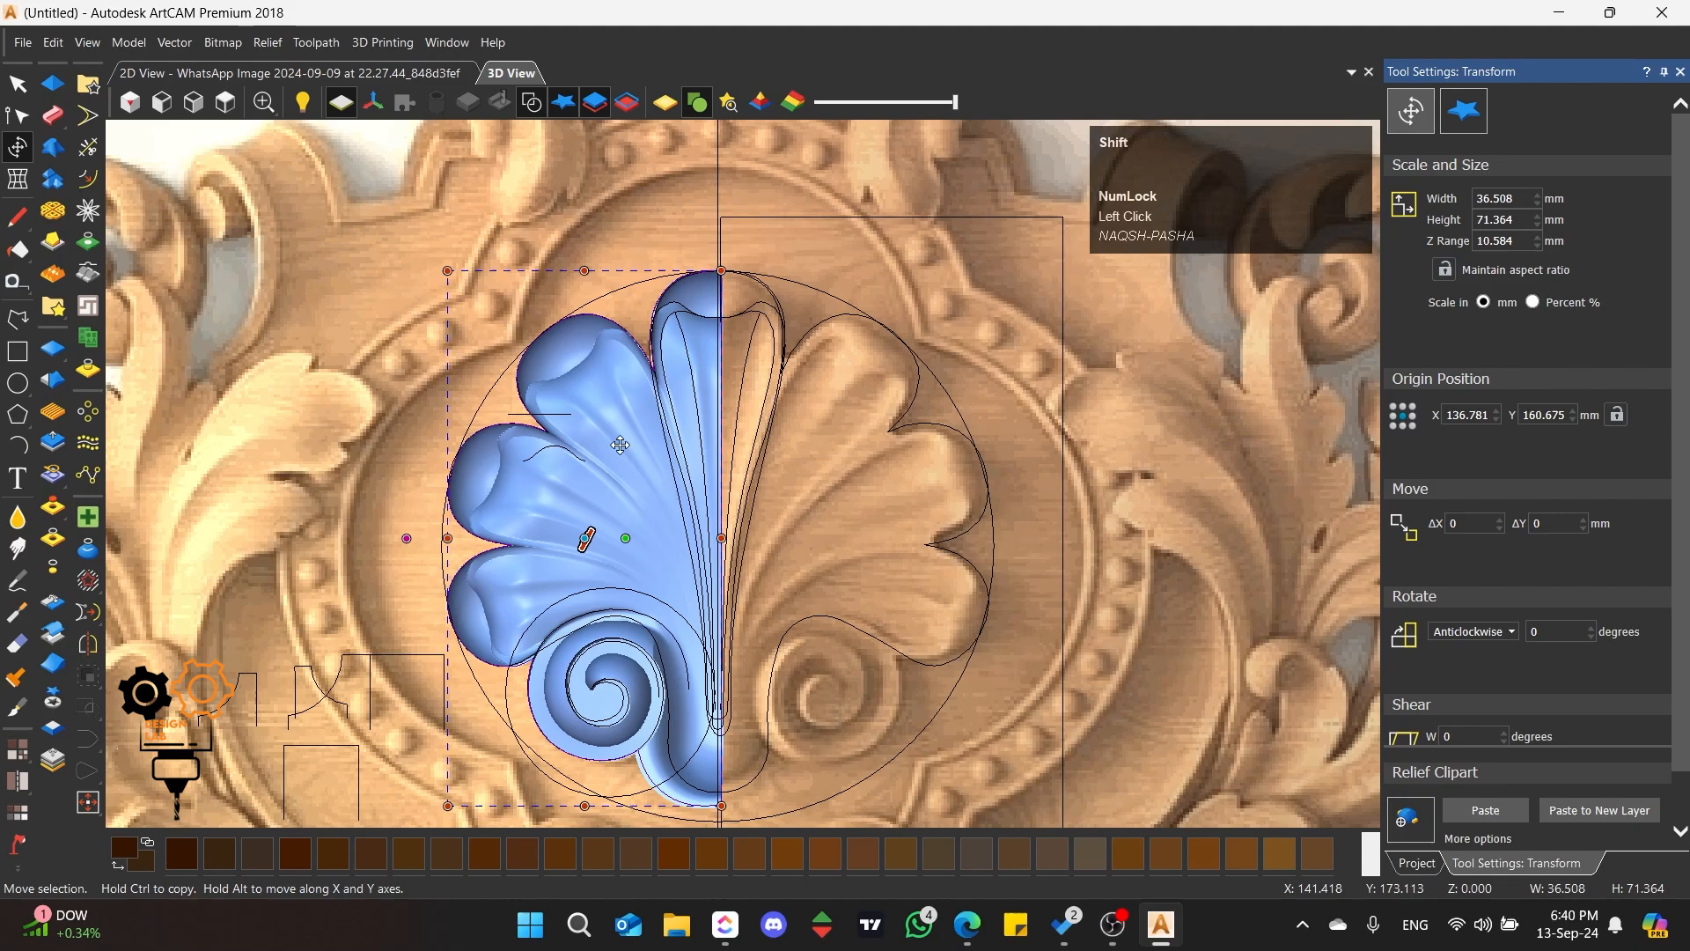
shift+click(719, 183)
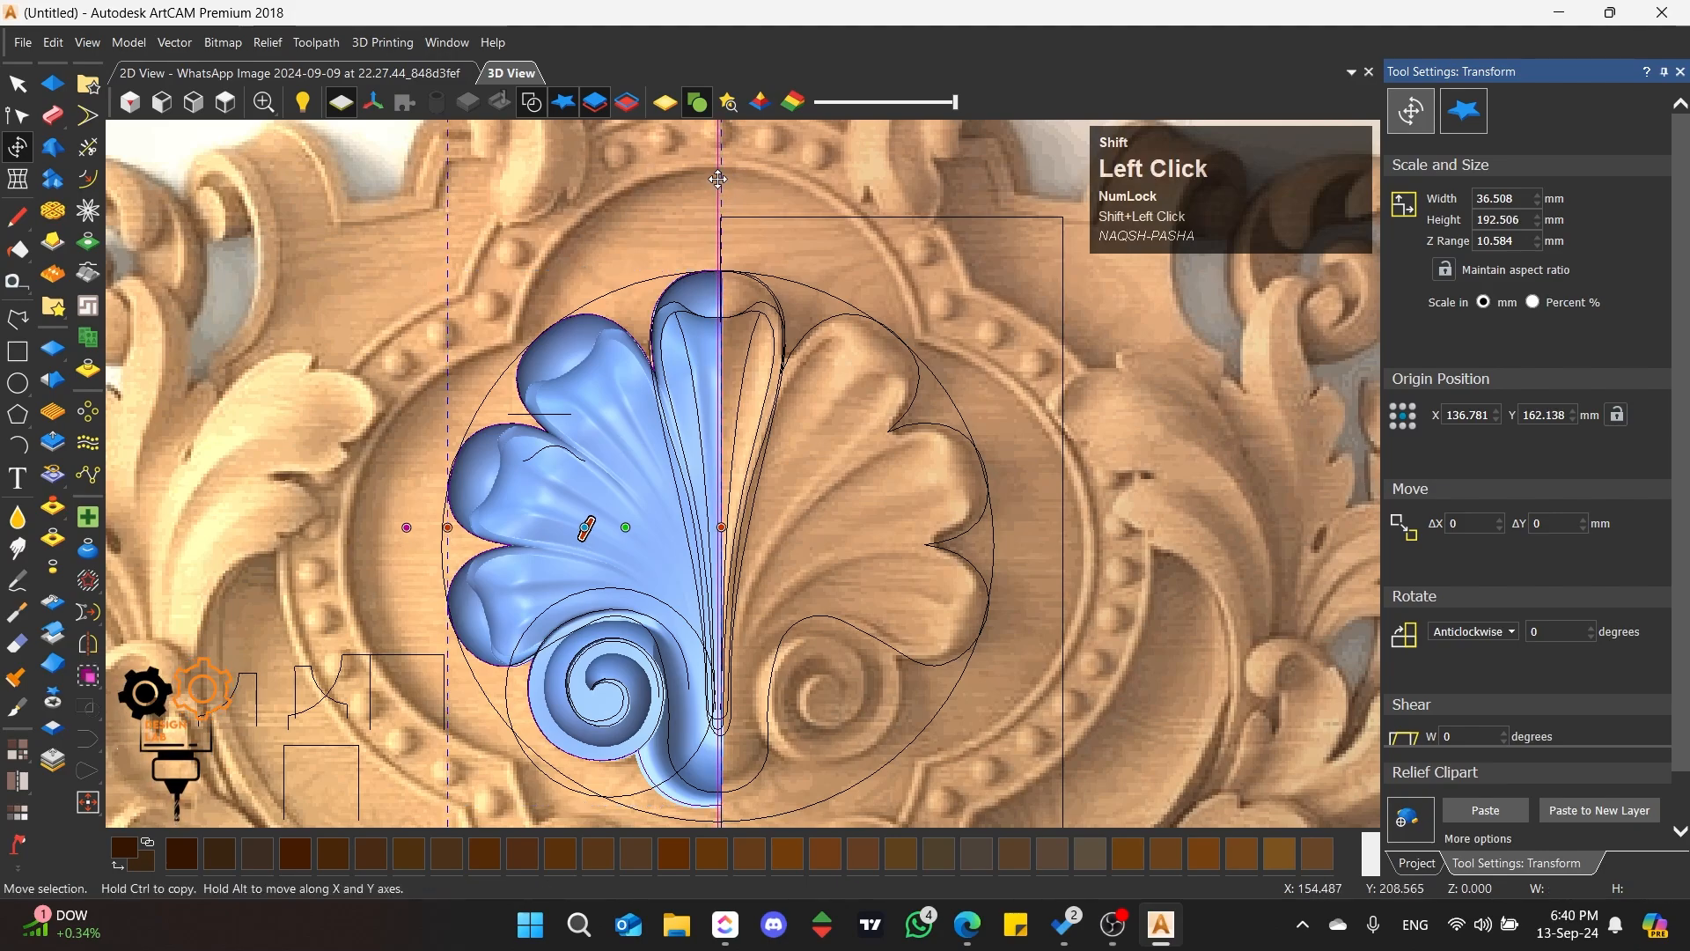
click(88, 650)
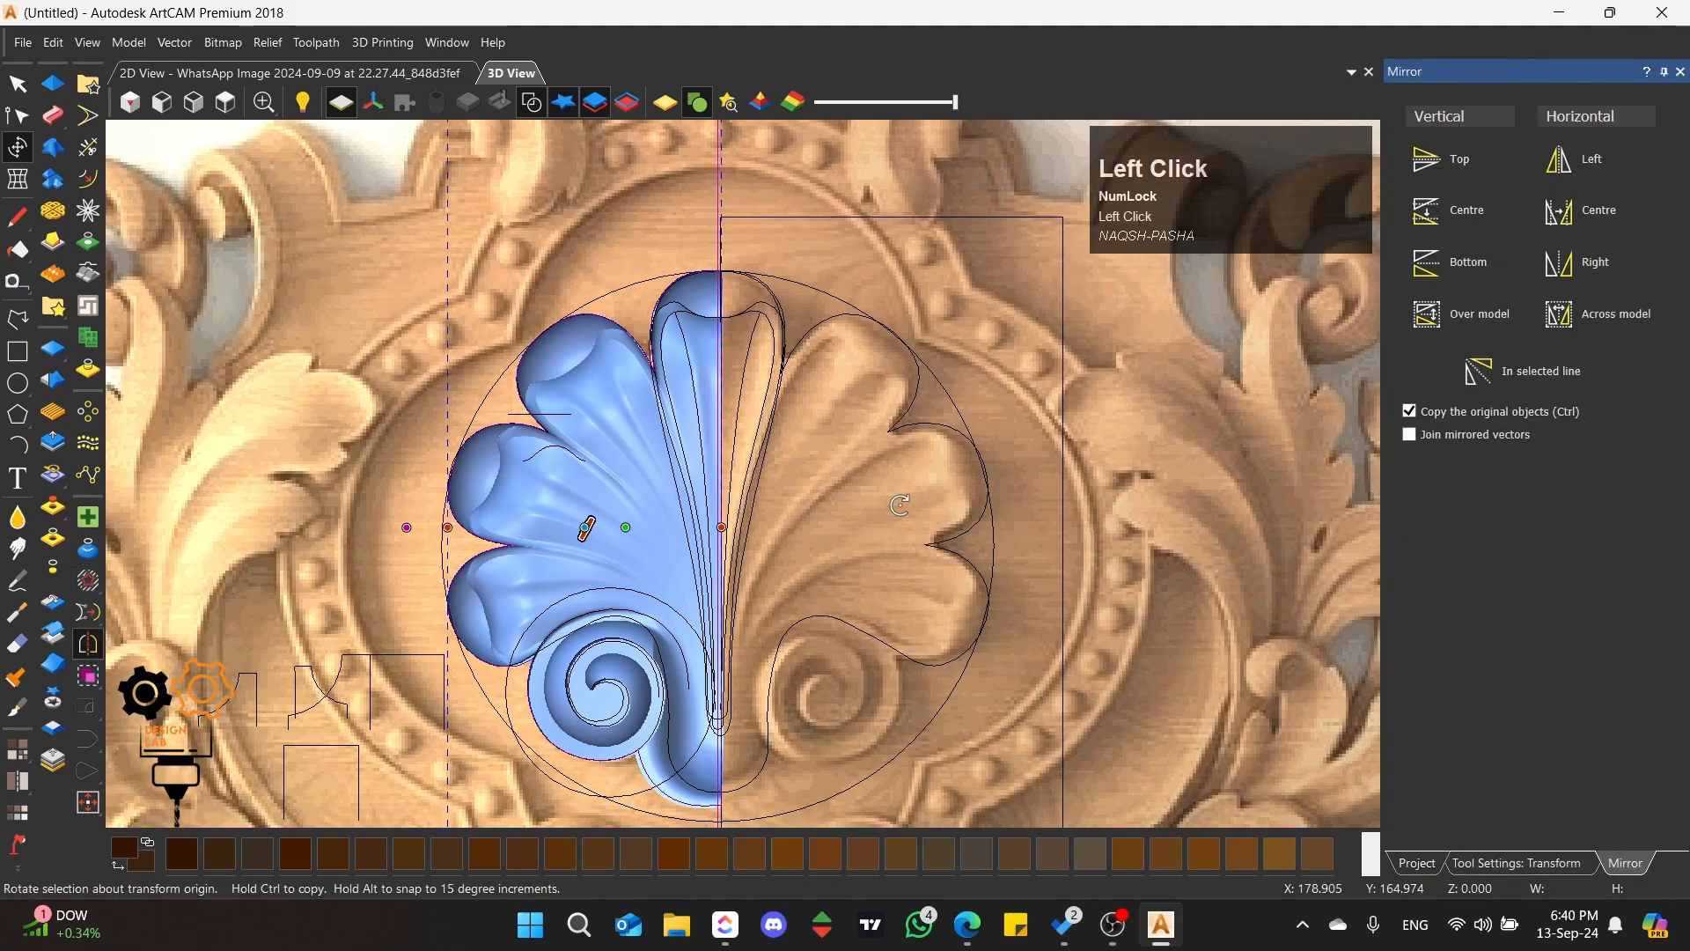
click(1555, 380)
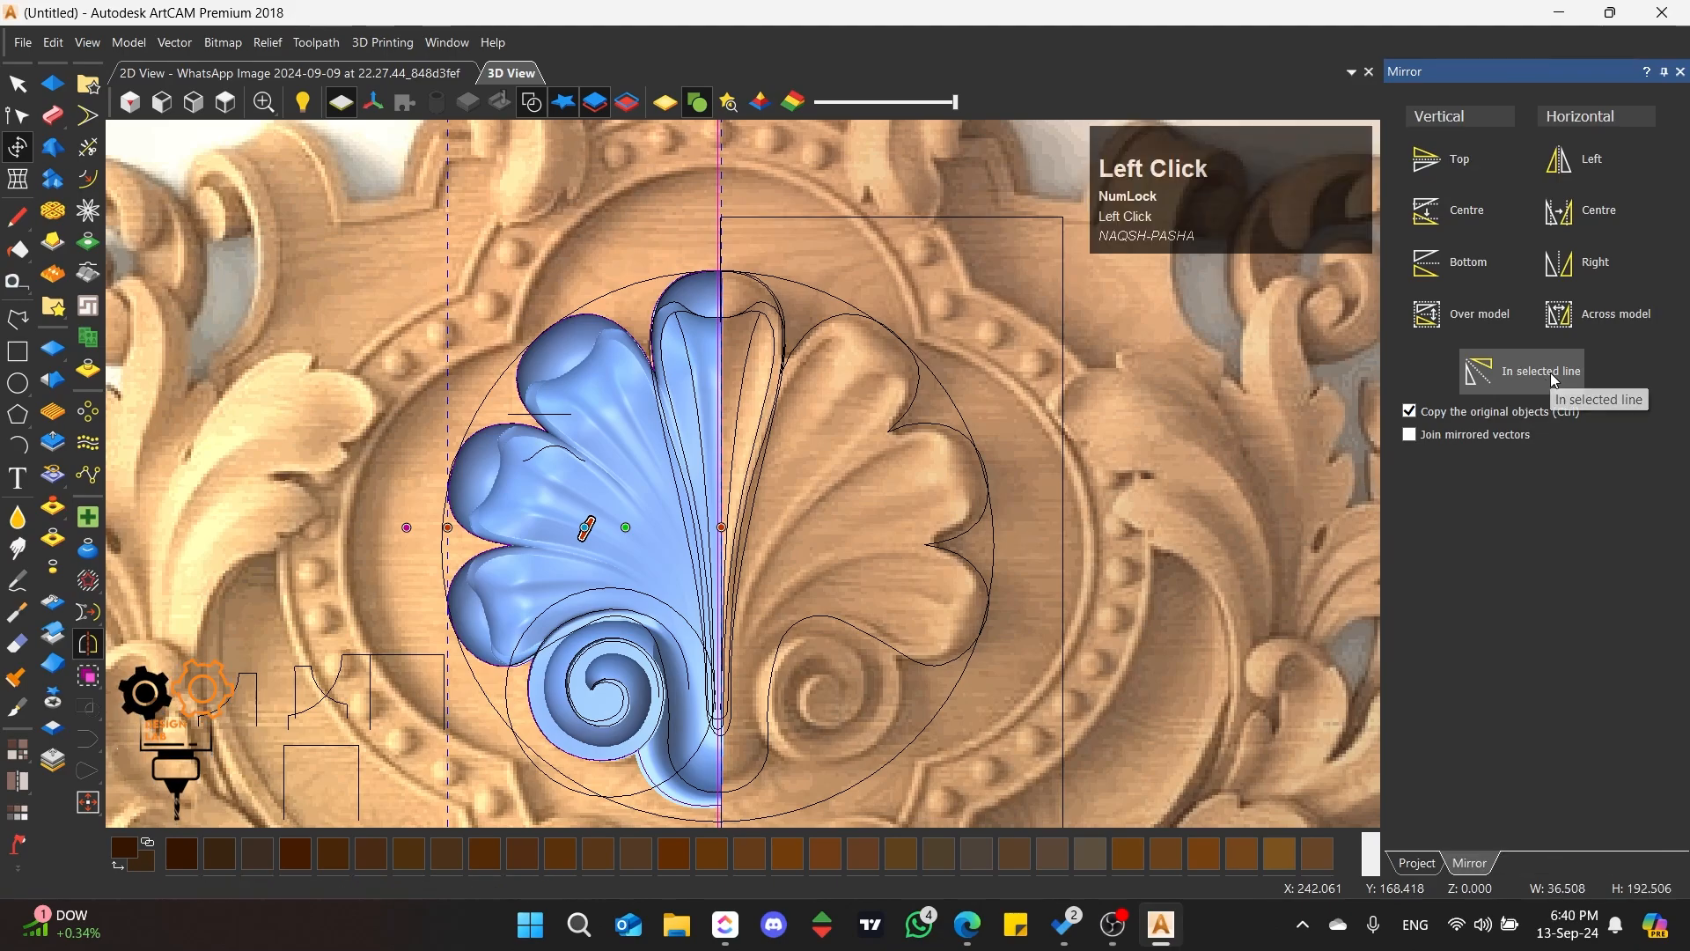
Step: Check the overlap at the centre line, select both shell halves and paste them into the relief as clipart
scroll(718, 335, up, 2)
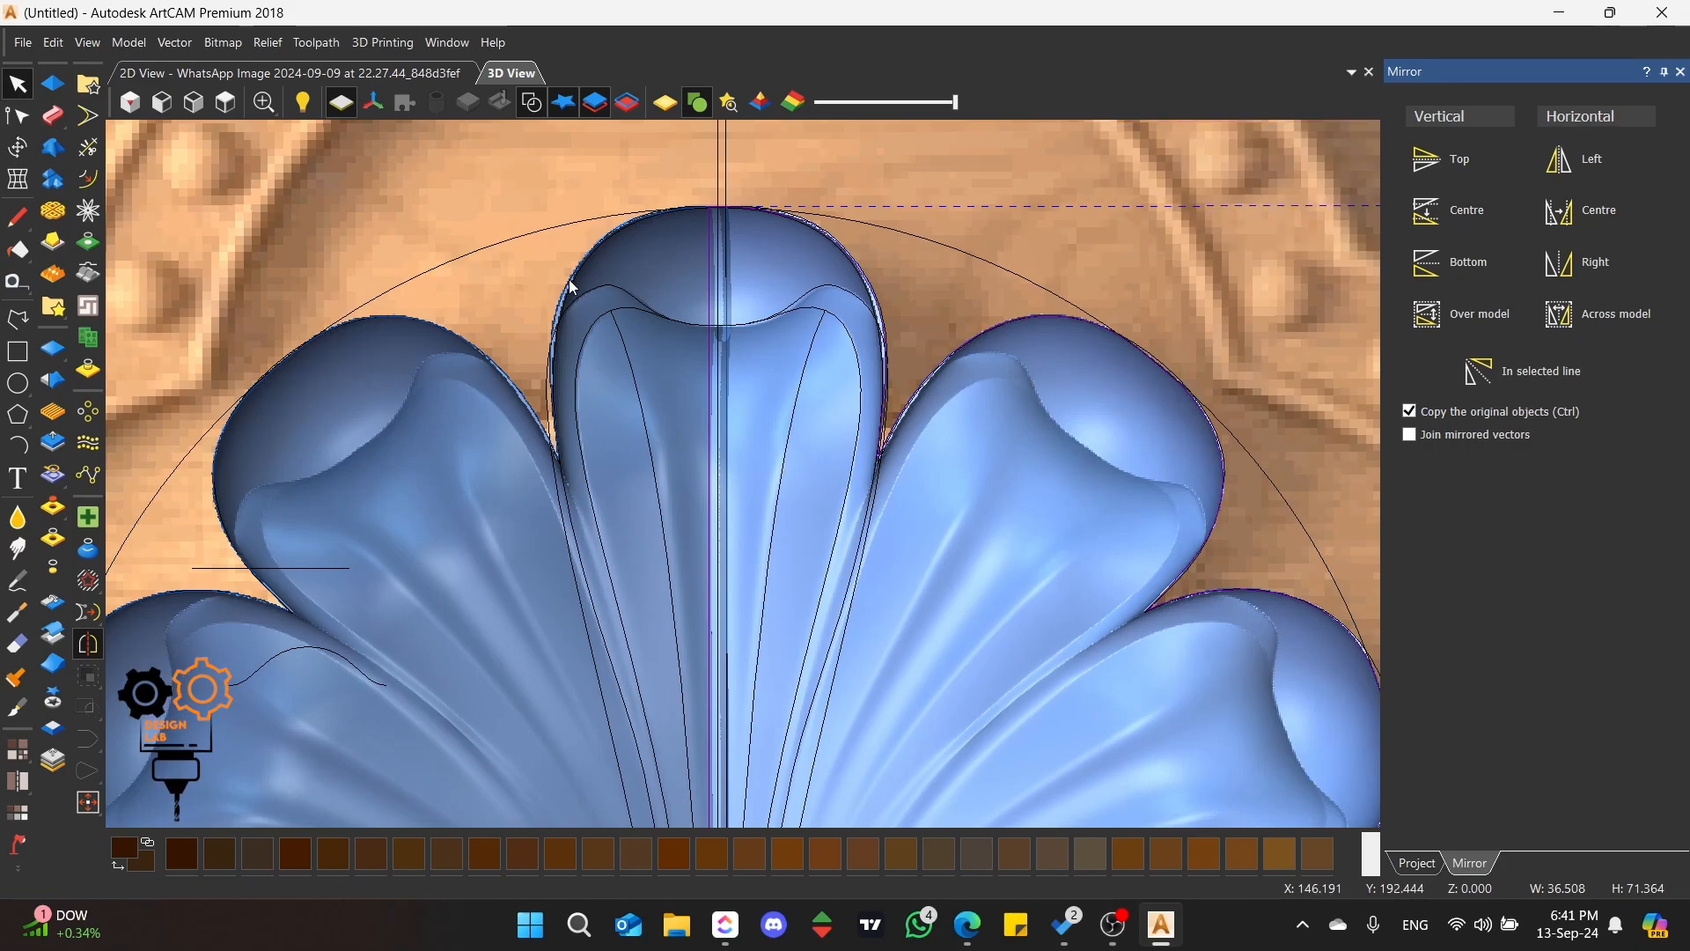
scroll(718, 332, up, 2)
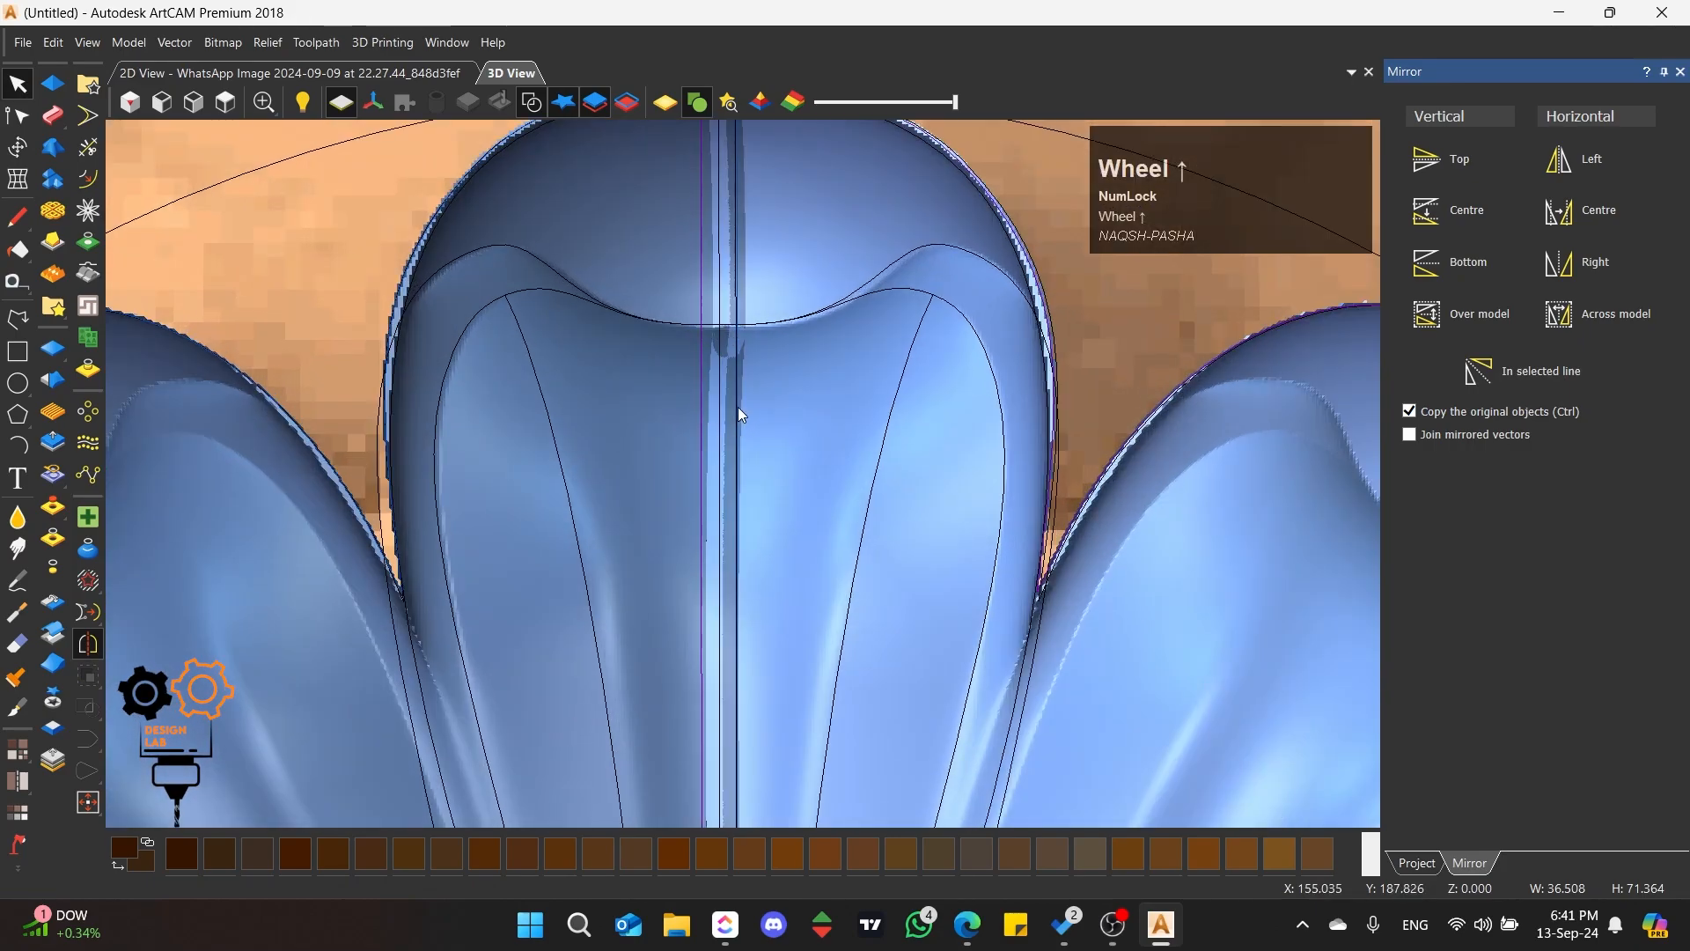
scroll(736, 350, up, 2)
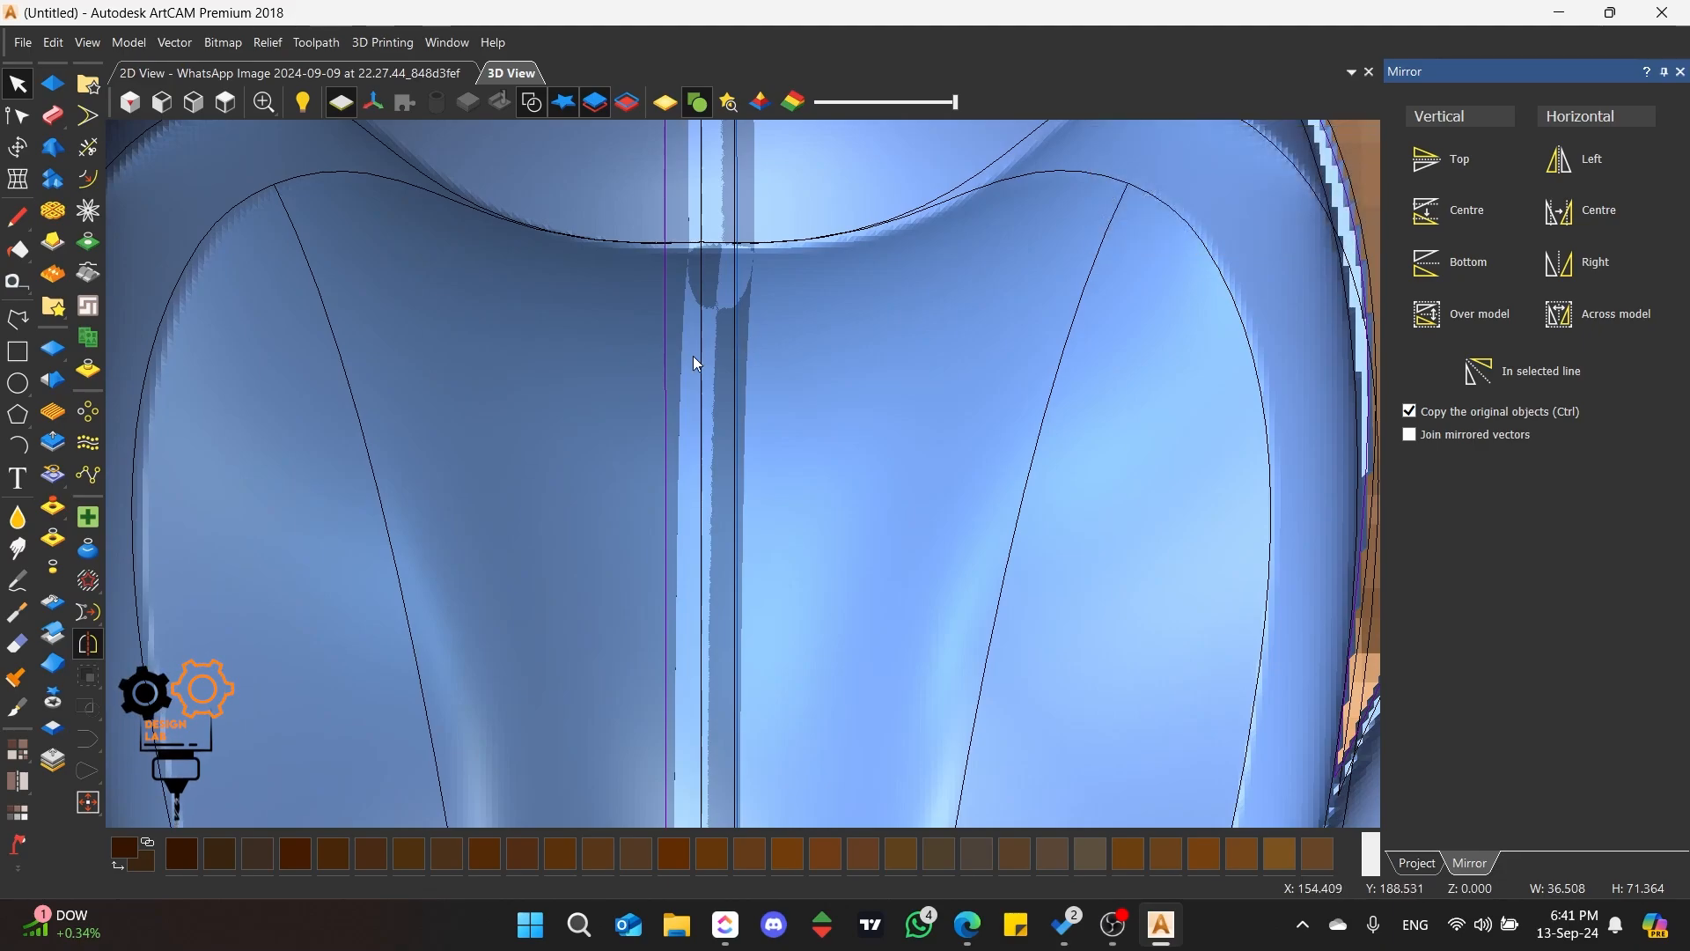
scroll(662, 344, down, 5)
scroll(755, 491, up, 3)
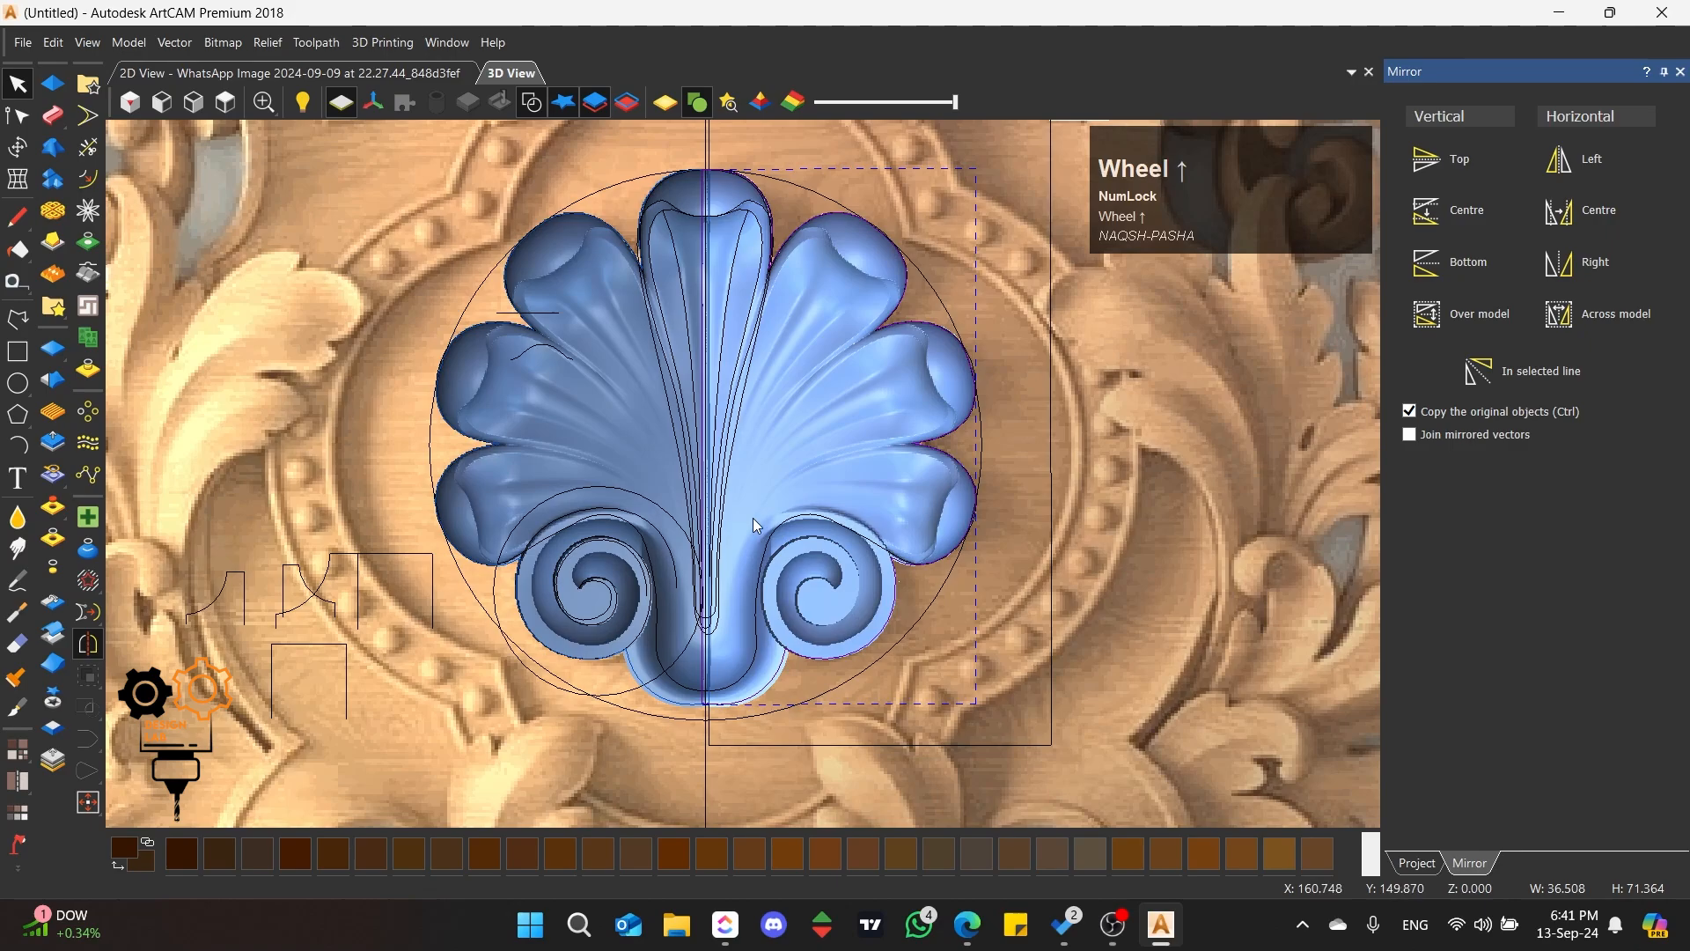
shift+click(608, 347)
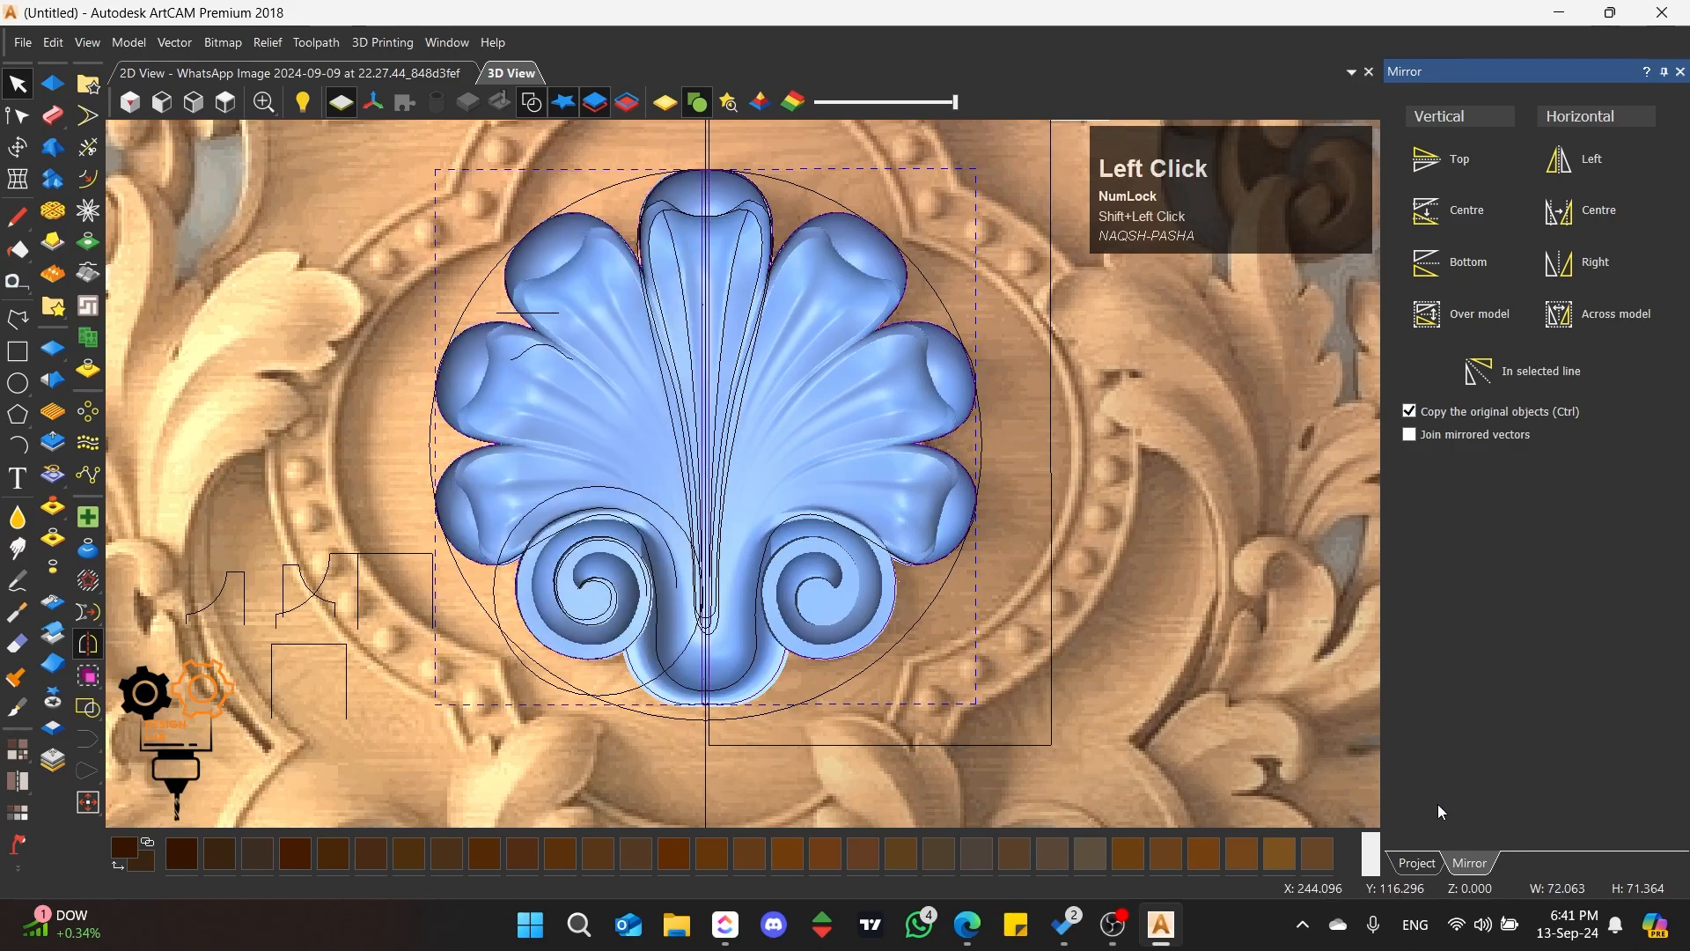
click(1445, 860)
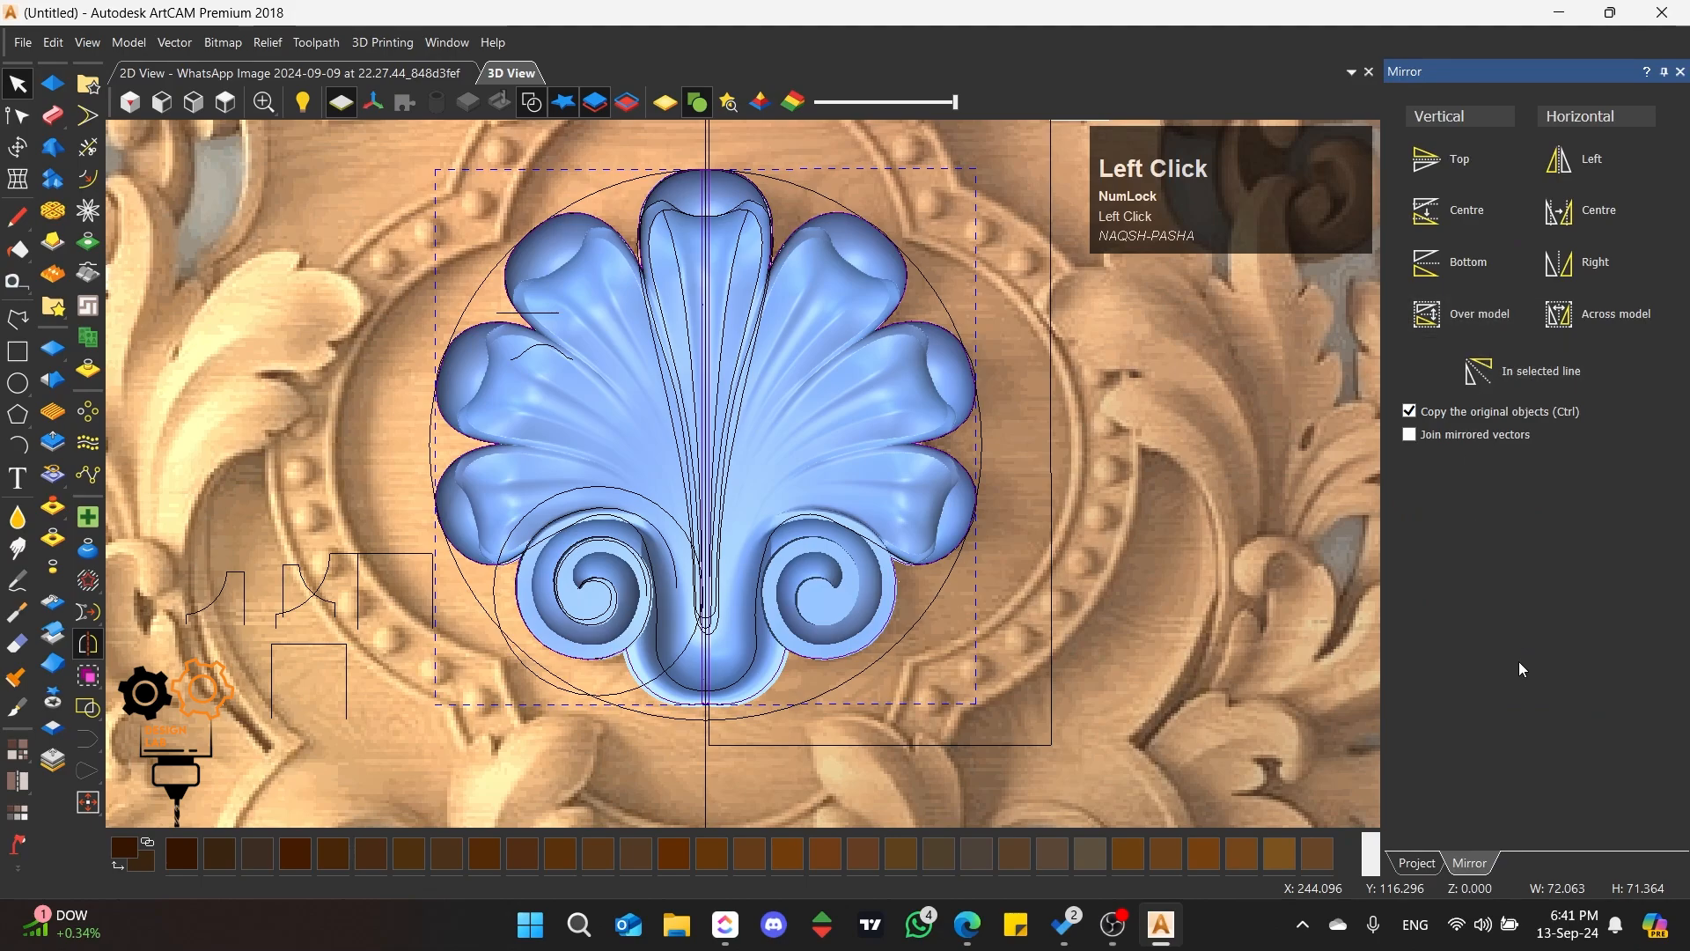
scroll(1524, 669, up, 1)
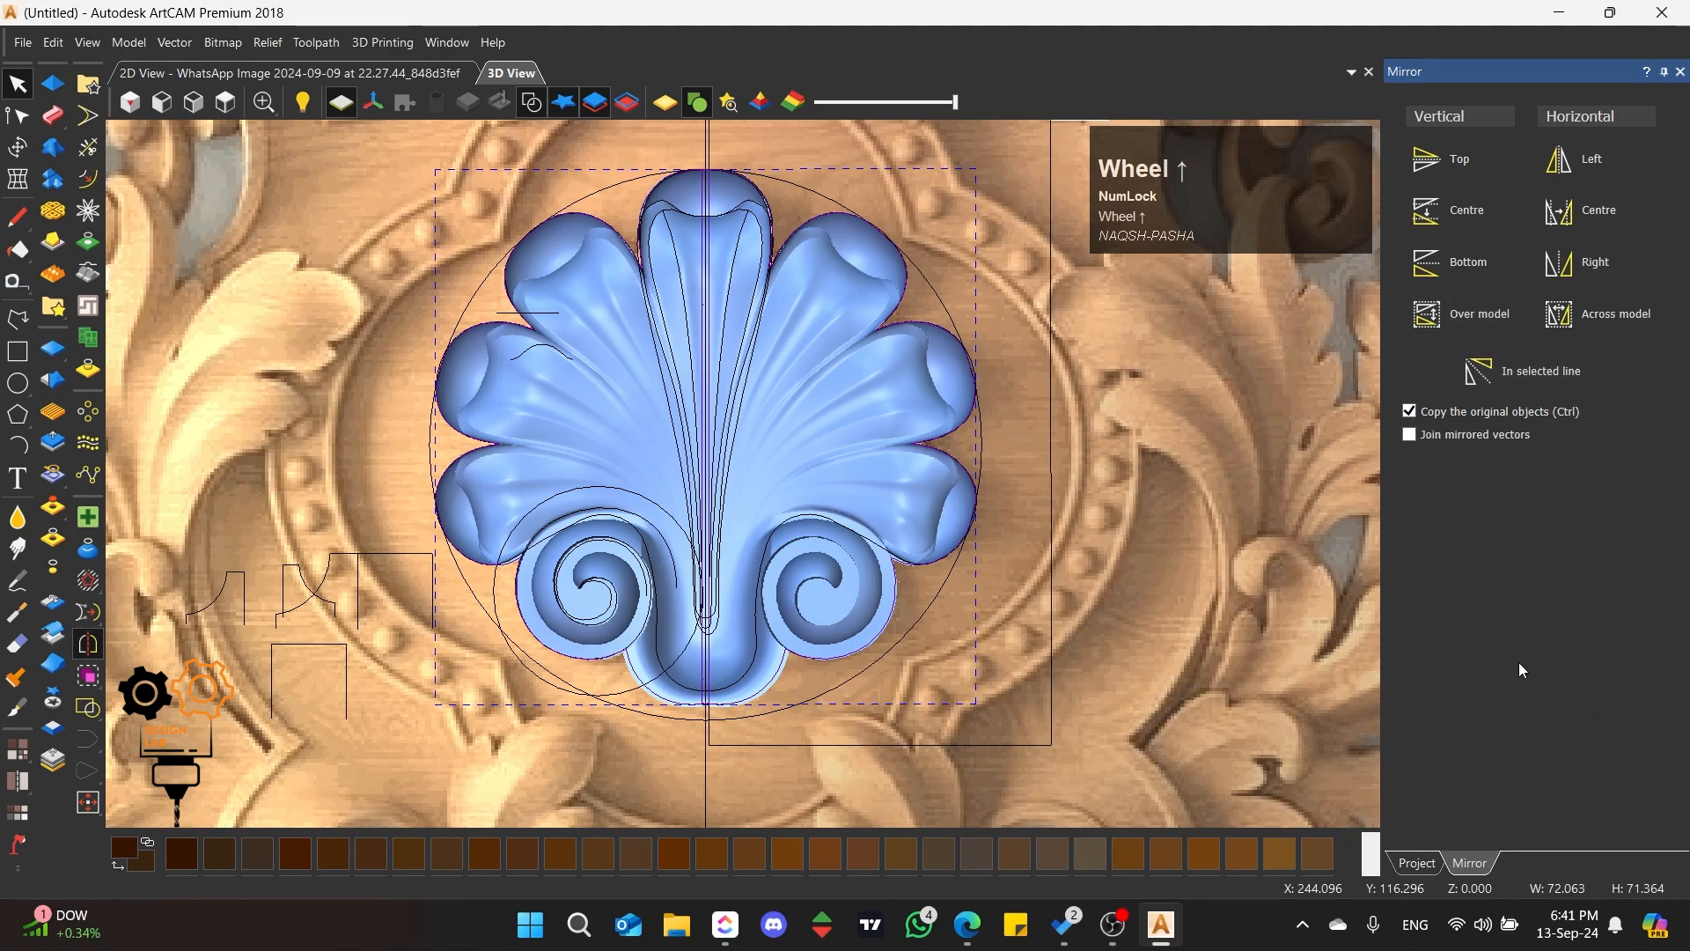
click(20, 148)
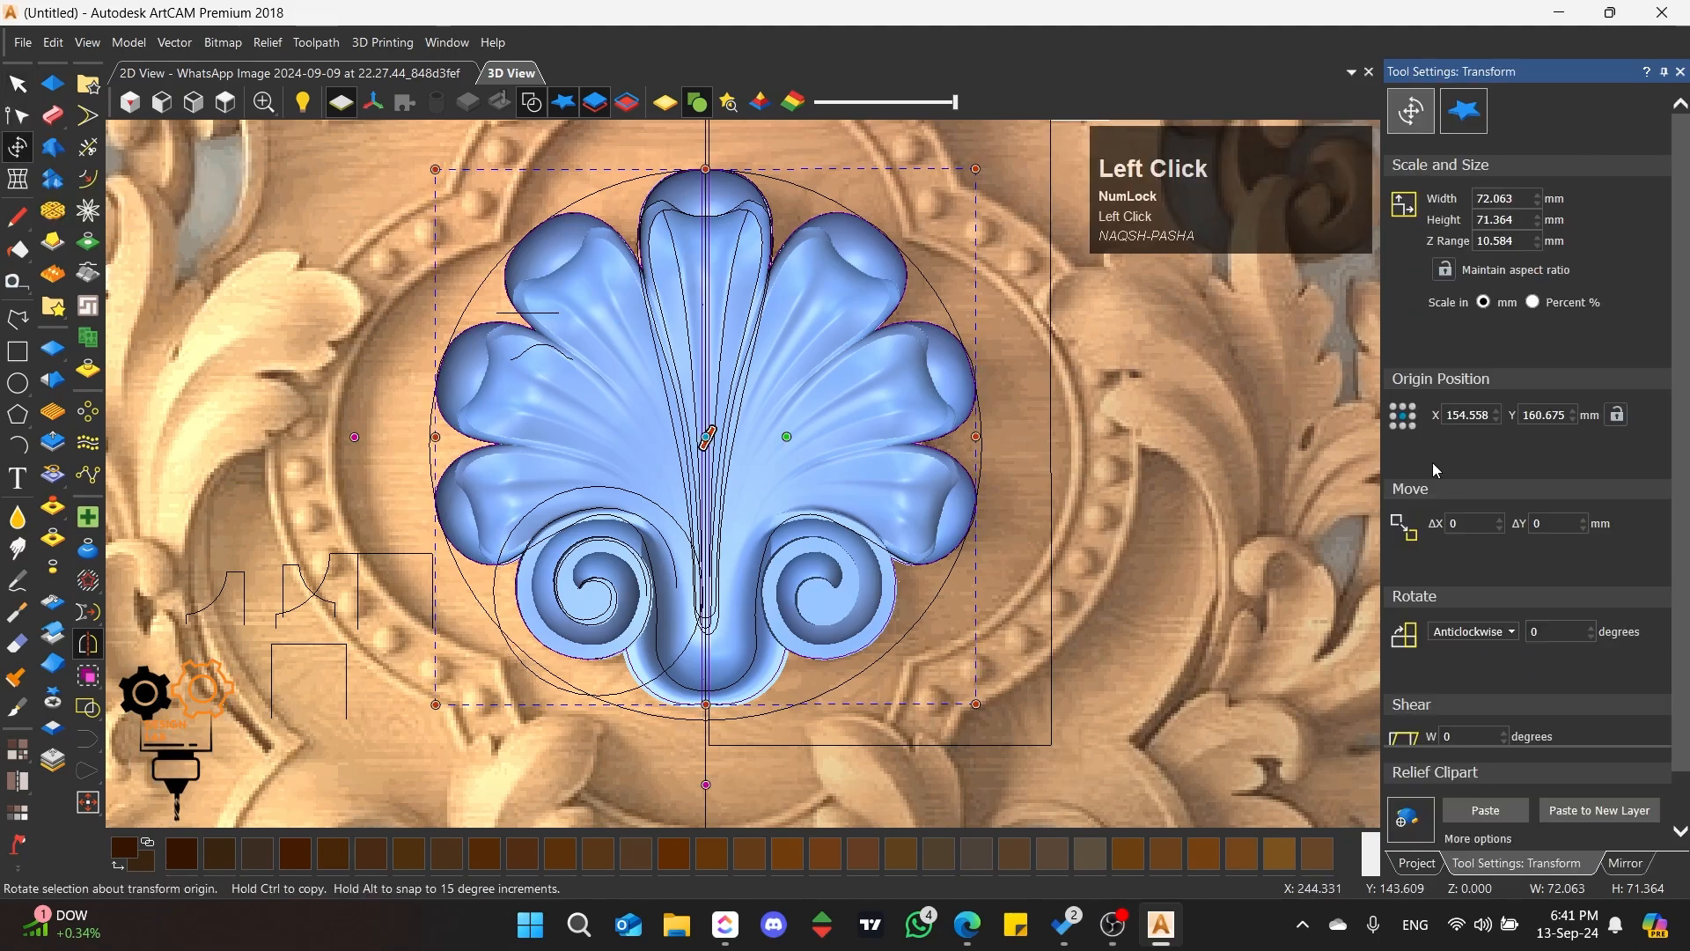
click(1483, 126)
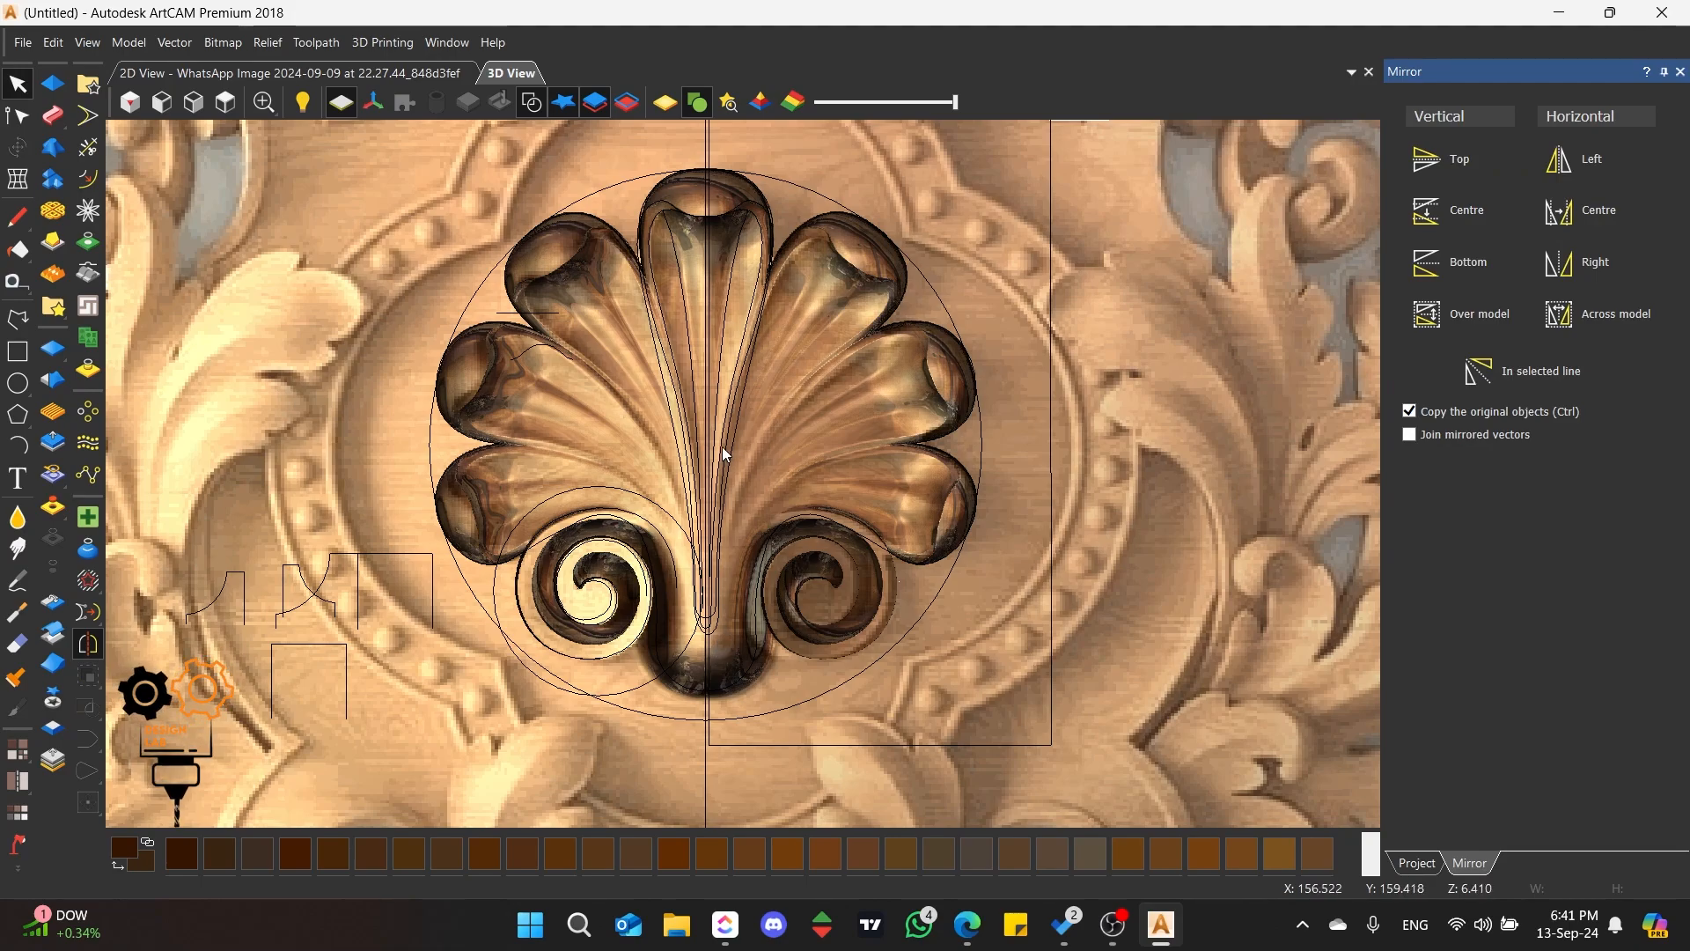
Step: Hide the vectors and examine the mirrored shell's centre seam, scrolls and upper lobes
click(675, 254)
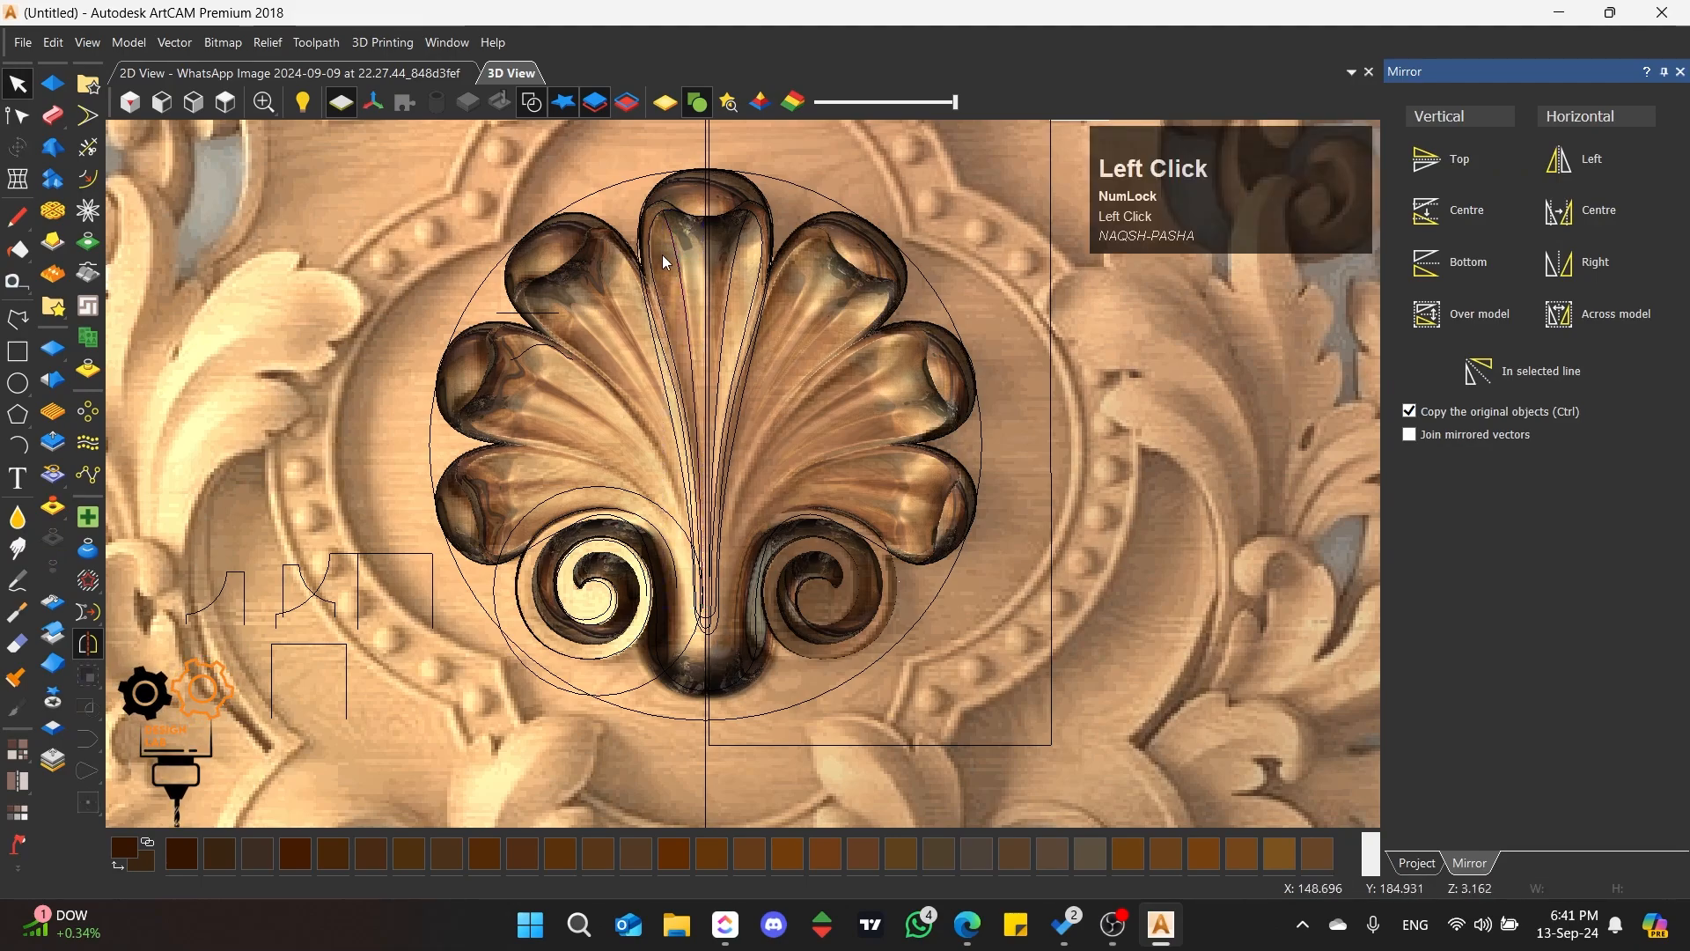
click(533, 100)
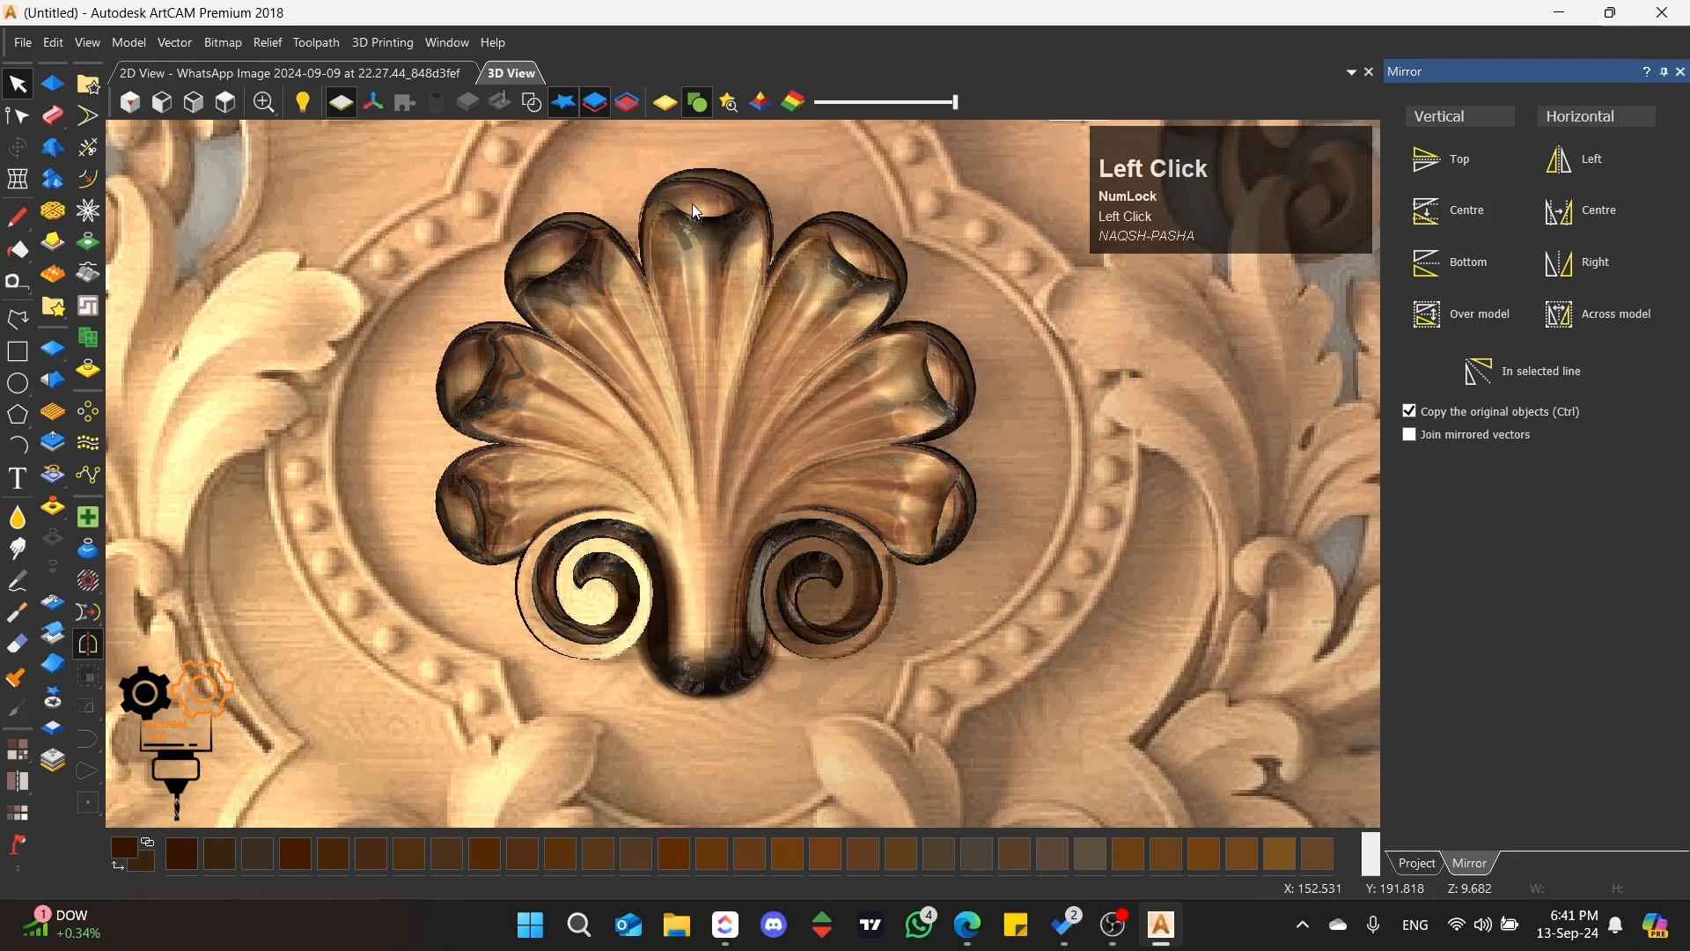
scroll(694, 201, up, 3)
scroll(725, 265, down, 3)
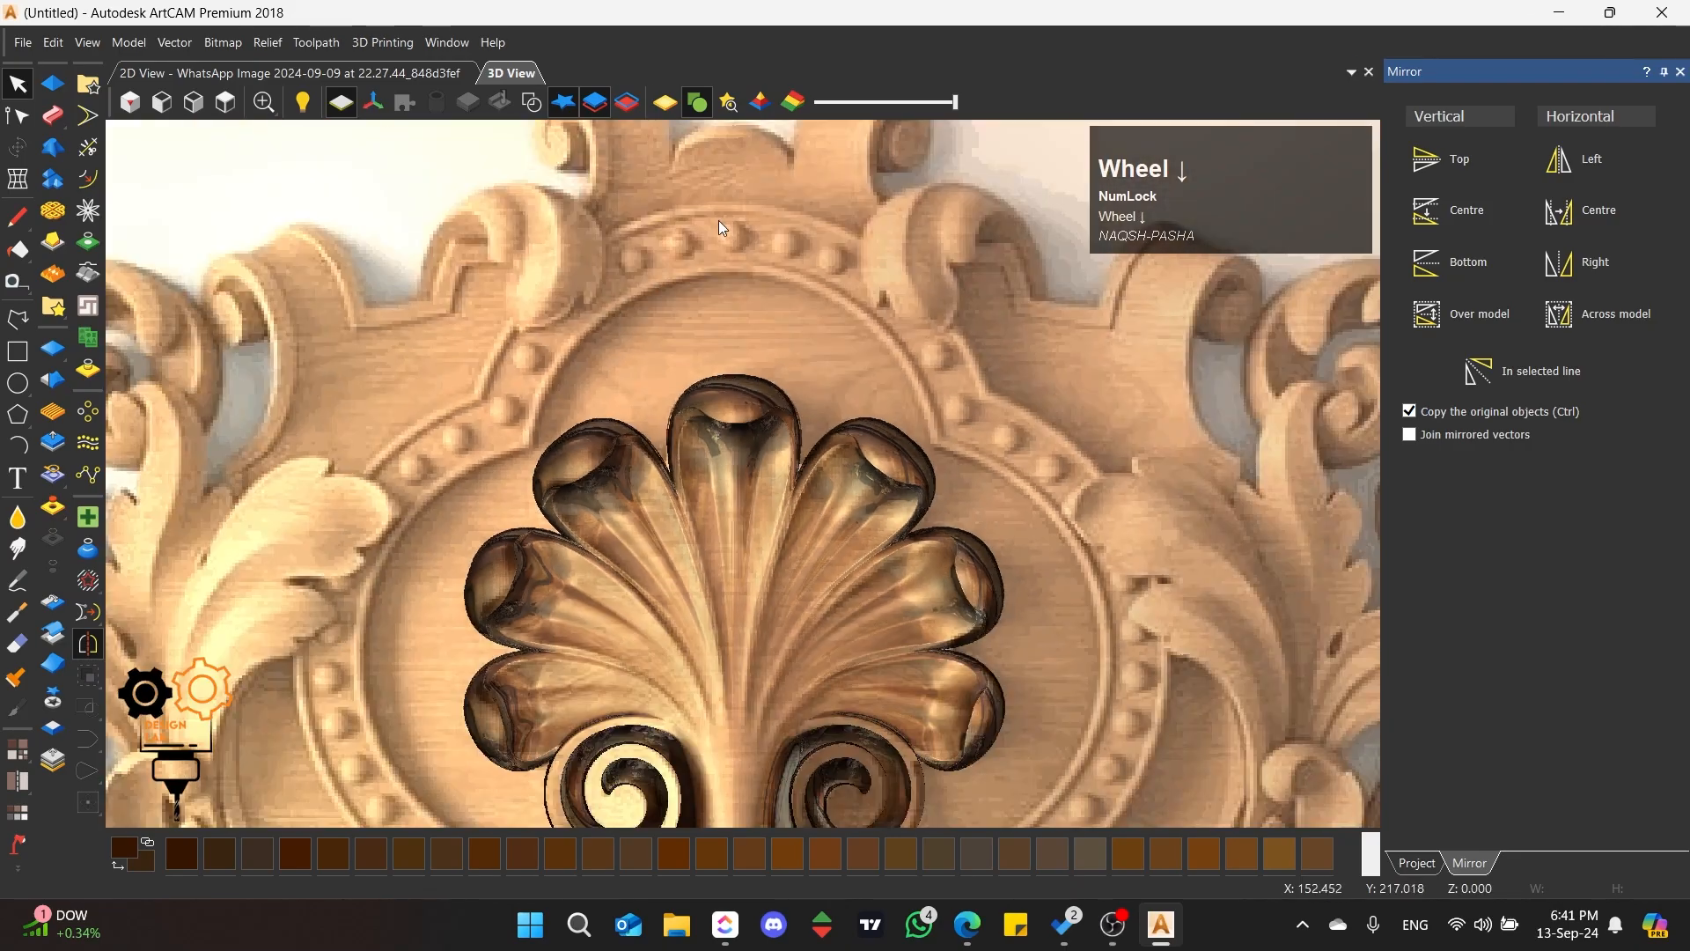
scroll(731, 600, down, 3)
scroll(738, 632, up, 6)
scroll(757, 539, down, 4)
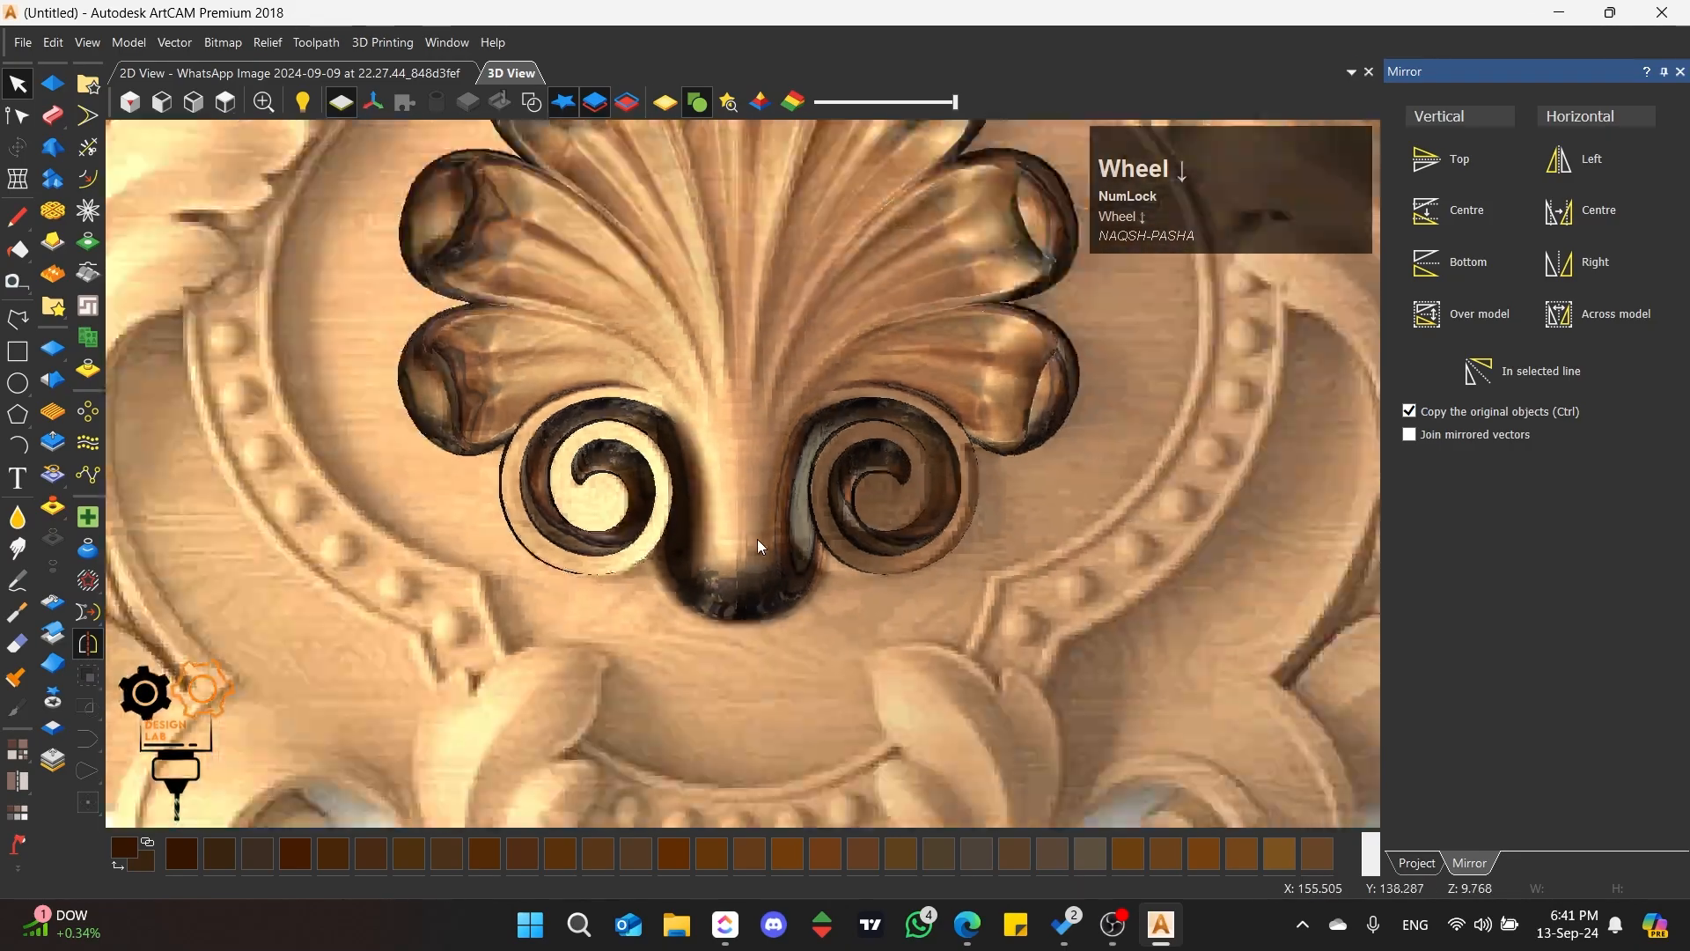
scroll(780, 255, up, 2)
scroll(779, 253, up, 1)
scroll(759, 248, down, 3)
scroll(744, 268, up, 4)
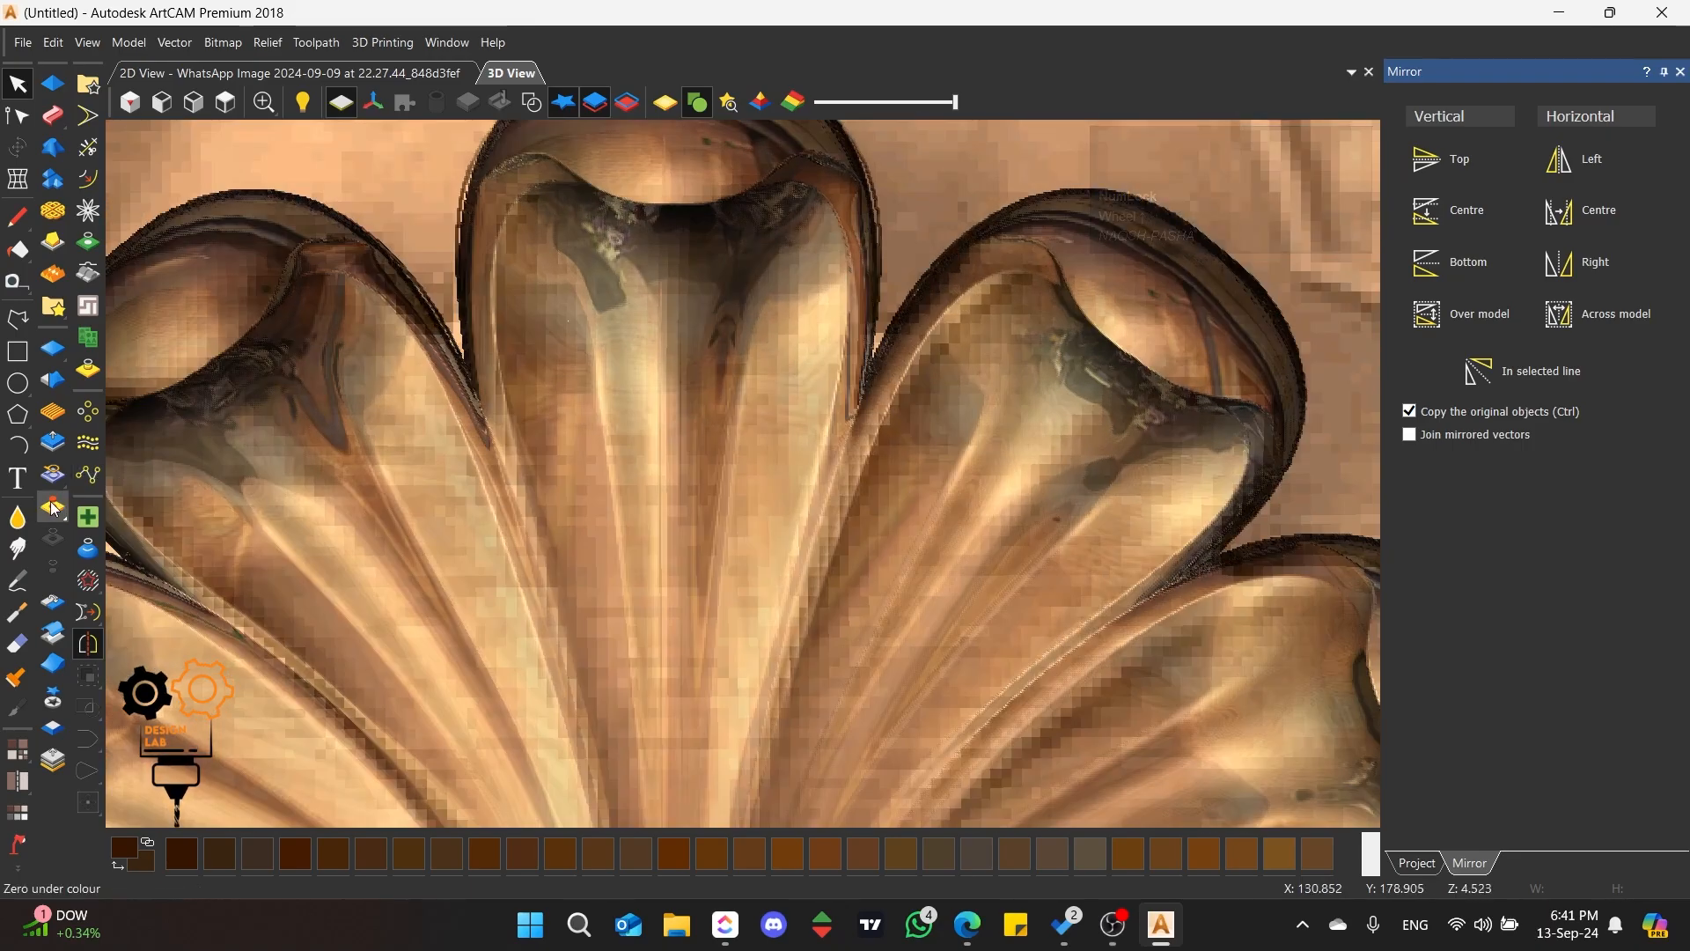
Step: Smooth the mirrored shell's centre lobe and the flutes beside it with the Smoothing tool at 35 pixels radius and 47% strength
click(17, 518)
drag(645, 310, 630, 553)
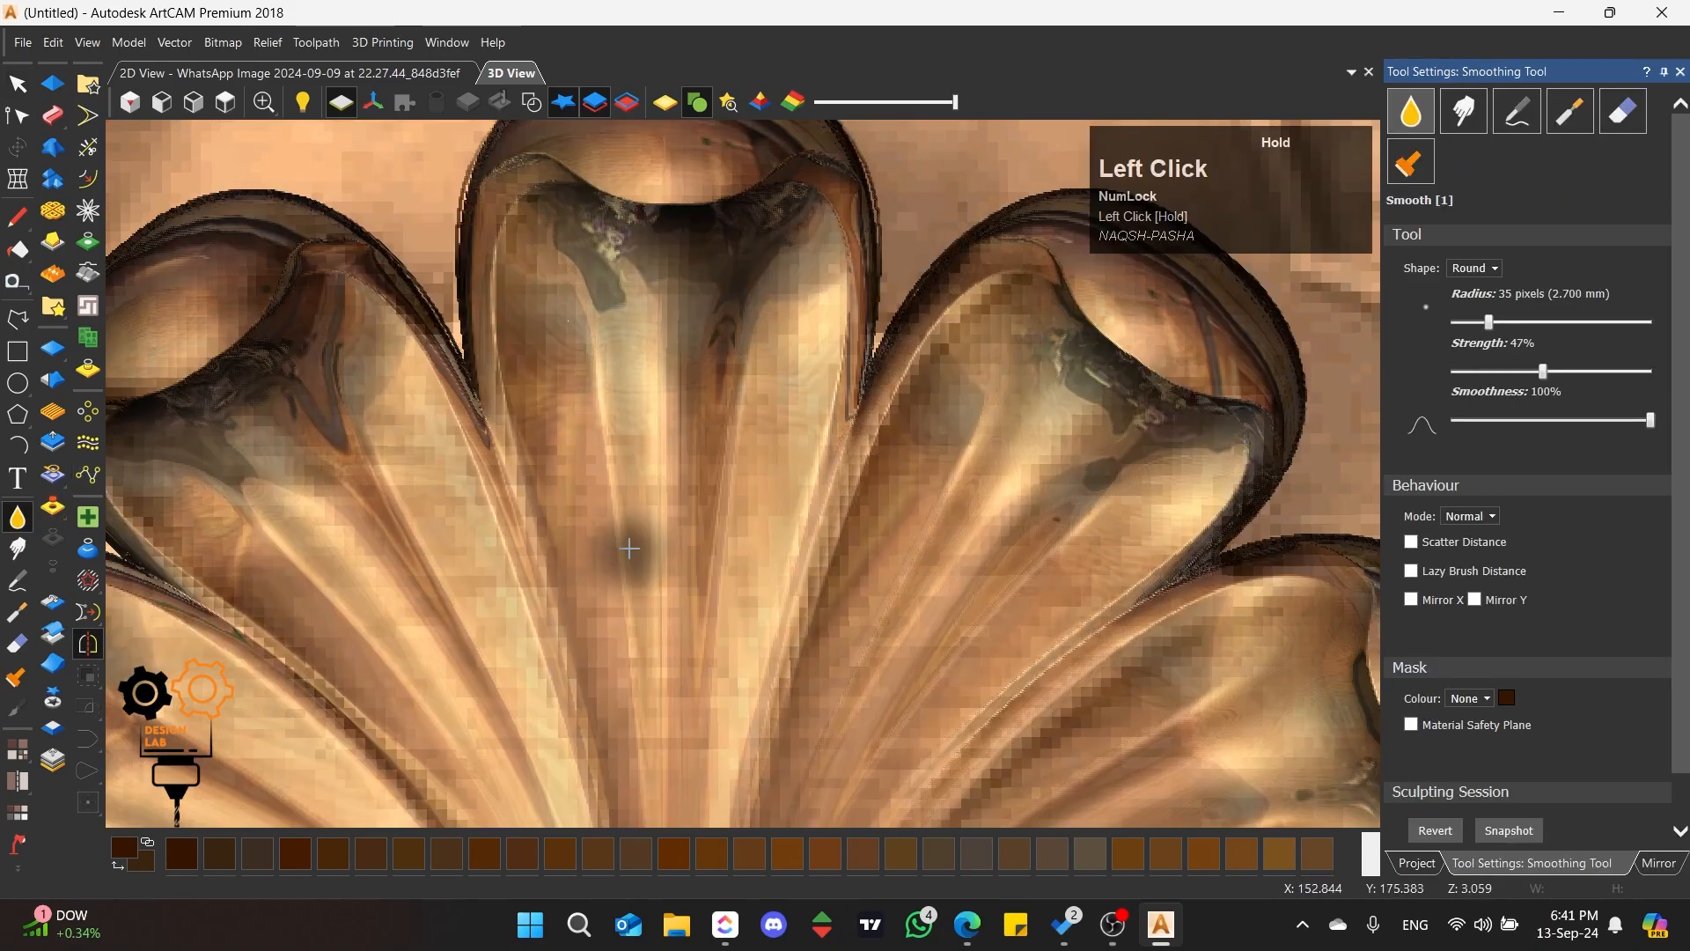
scroll(629, 550, down, 4)
scroll(617, 422, up, 1)
mouse_move(577, 414)
middle_down()
mouse_move(585, 441)
mouse_move(1047, 613)
mouse_move(409, 315)
mouse_move(413, 363)
middle_up()
scroll(418, 366, down, 4)
scroll(1157, 428, up, 4)
middle_drag(795, 451, 678, 568)
Step: Smooth the centre seam on the shell's stem between the two scrolls
scroll(672, 534, down, 1)
scroll(704, 396, up, 2)
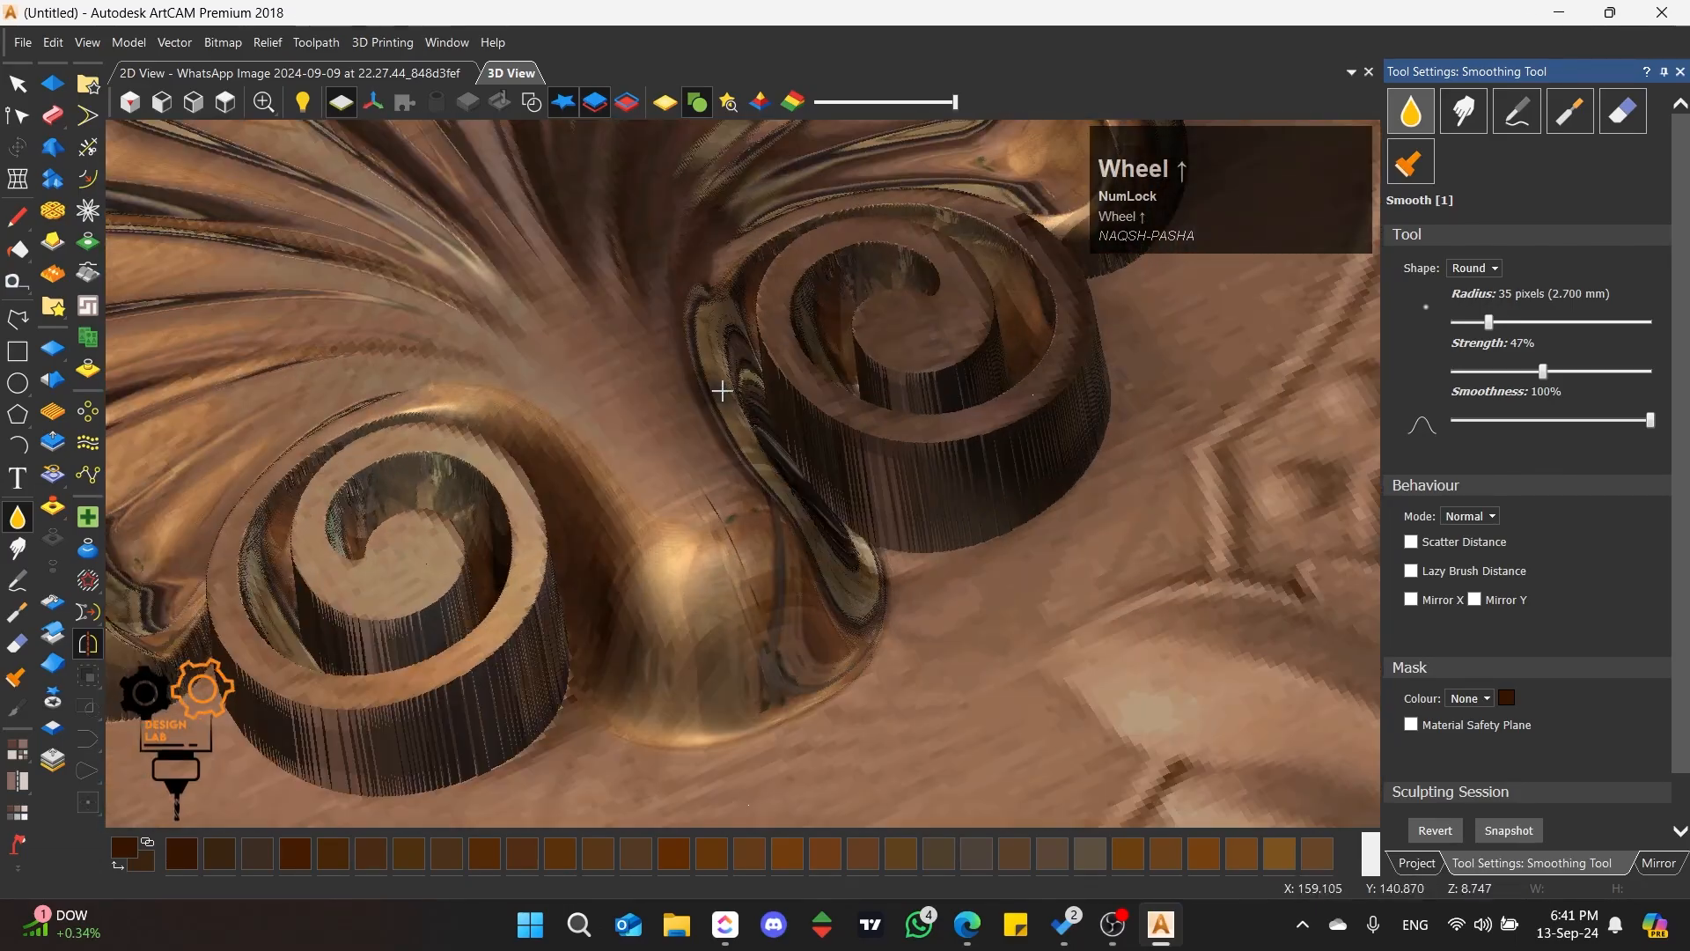
drag(671, 452, 729, 551)
mouse_move(702, 494)
mouse_down()
mouse_move(784, 641)
mouse_move(675, 464)
mouse_up()
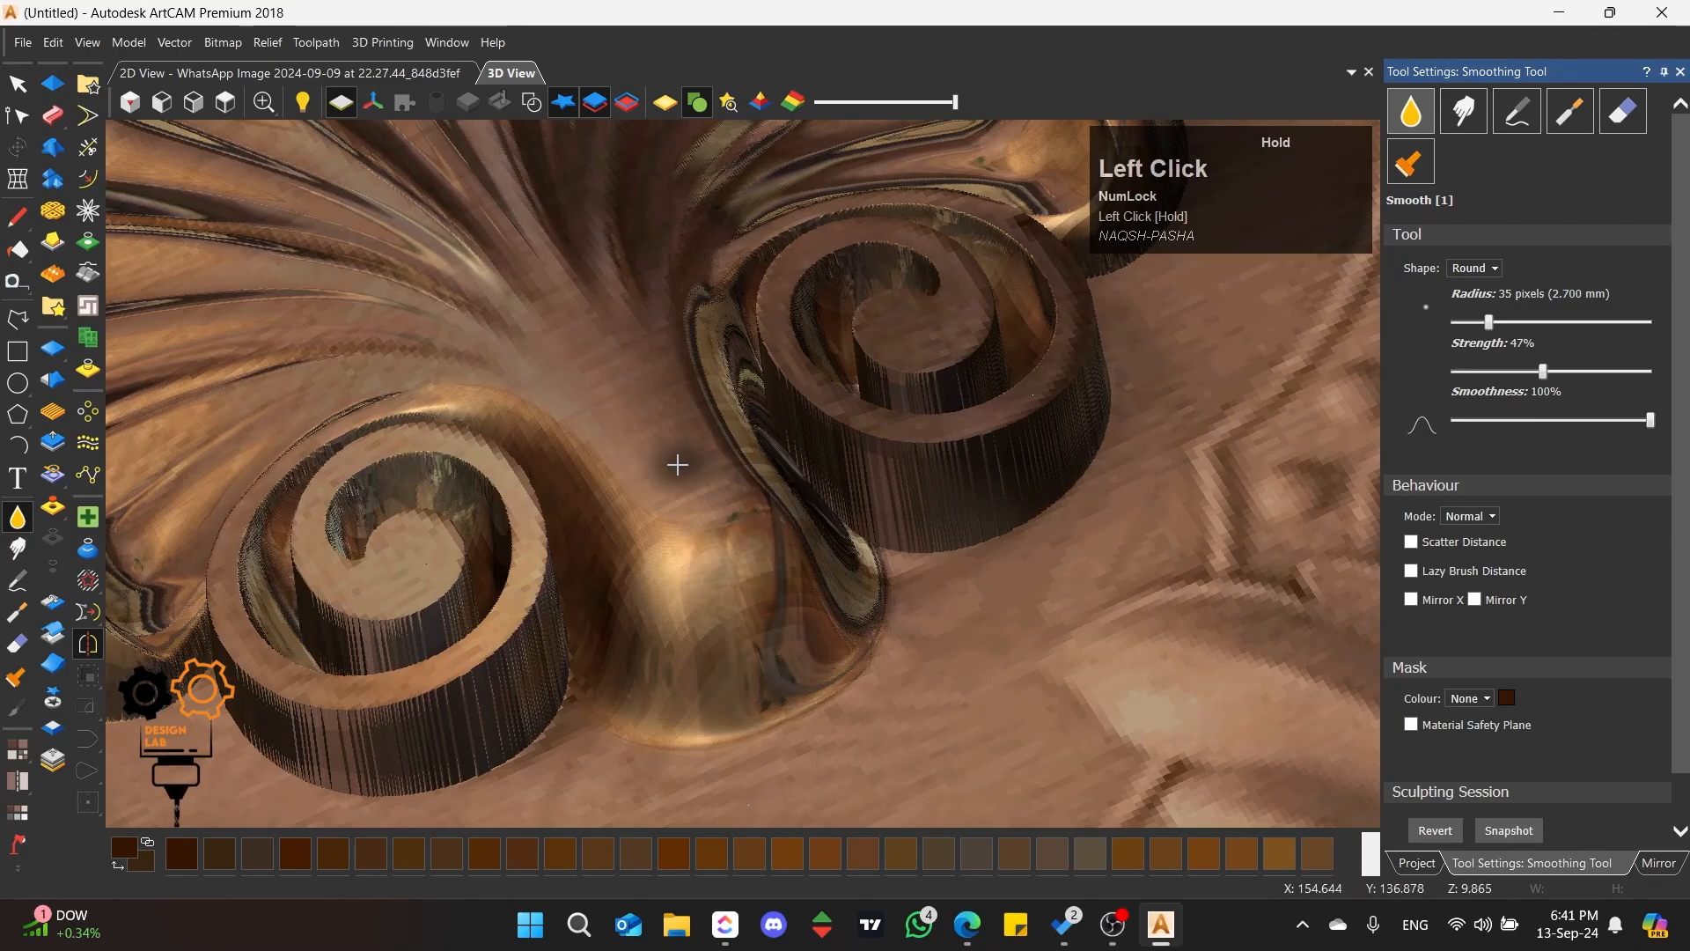
scroll(622, 404, down, 3)
scroll(623, 401, up, 3)
Step: Smooth the converging ribs along the middle of the shell and leave the Smoothing tool
middle_drag(622, 401, 757, 375)
scroll(676, 377, up, 5)
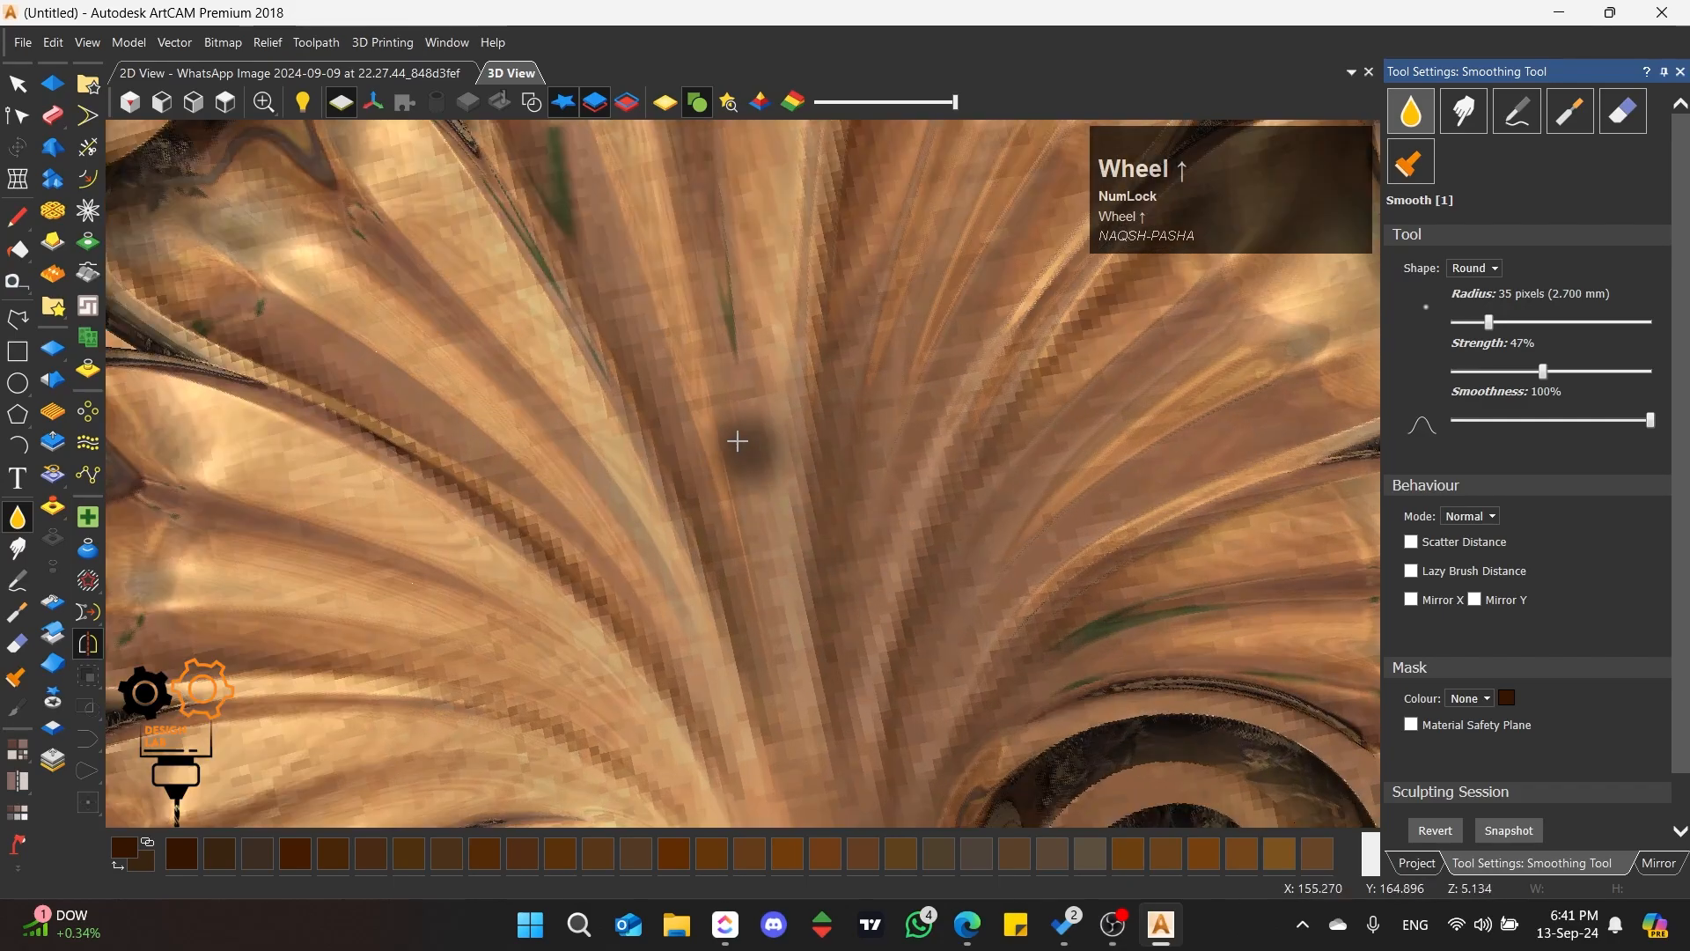
drag(740, 441, 771, 632)
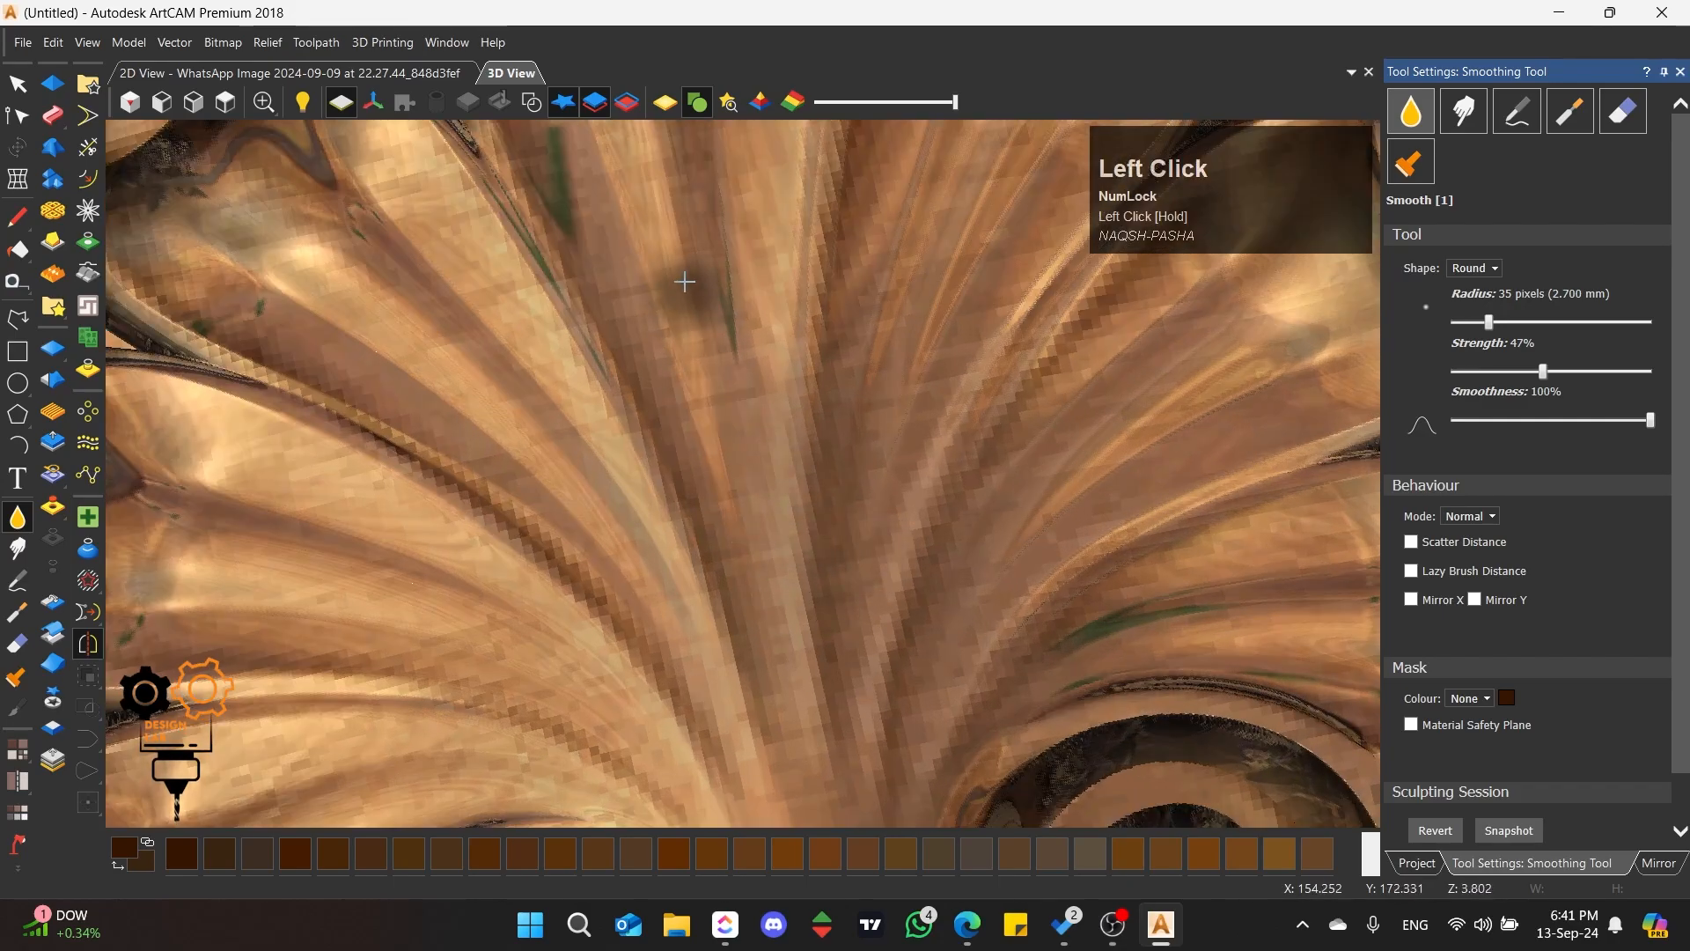
scroll(718, 493, down, 3)
scroll(729, 509, up, 3)
drag(729, 509, 642, 542)
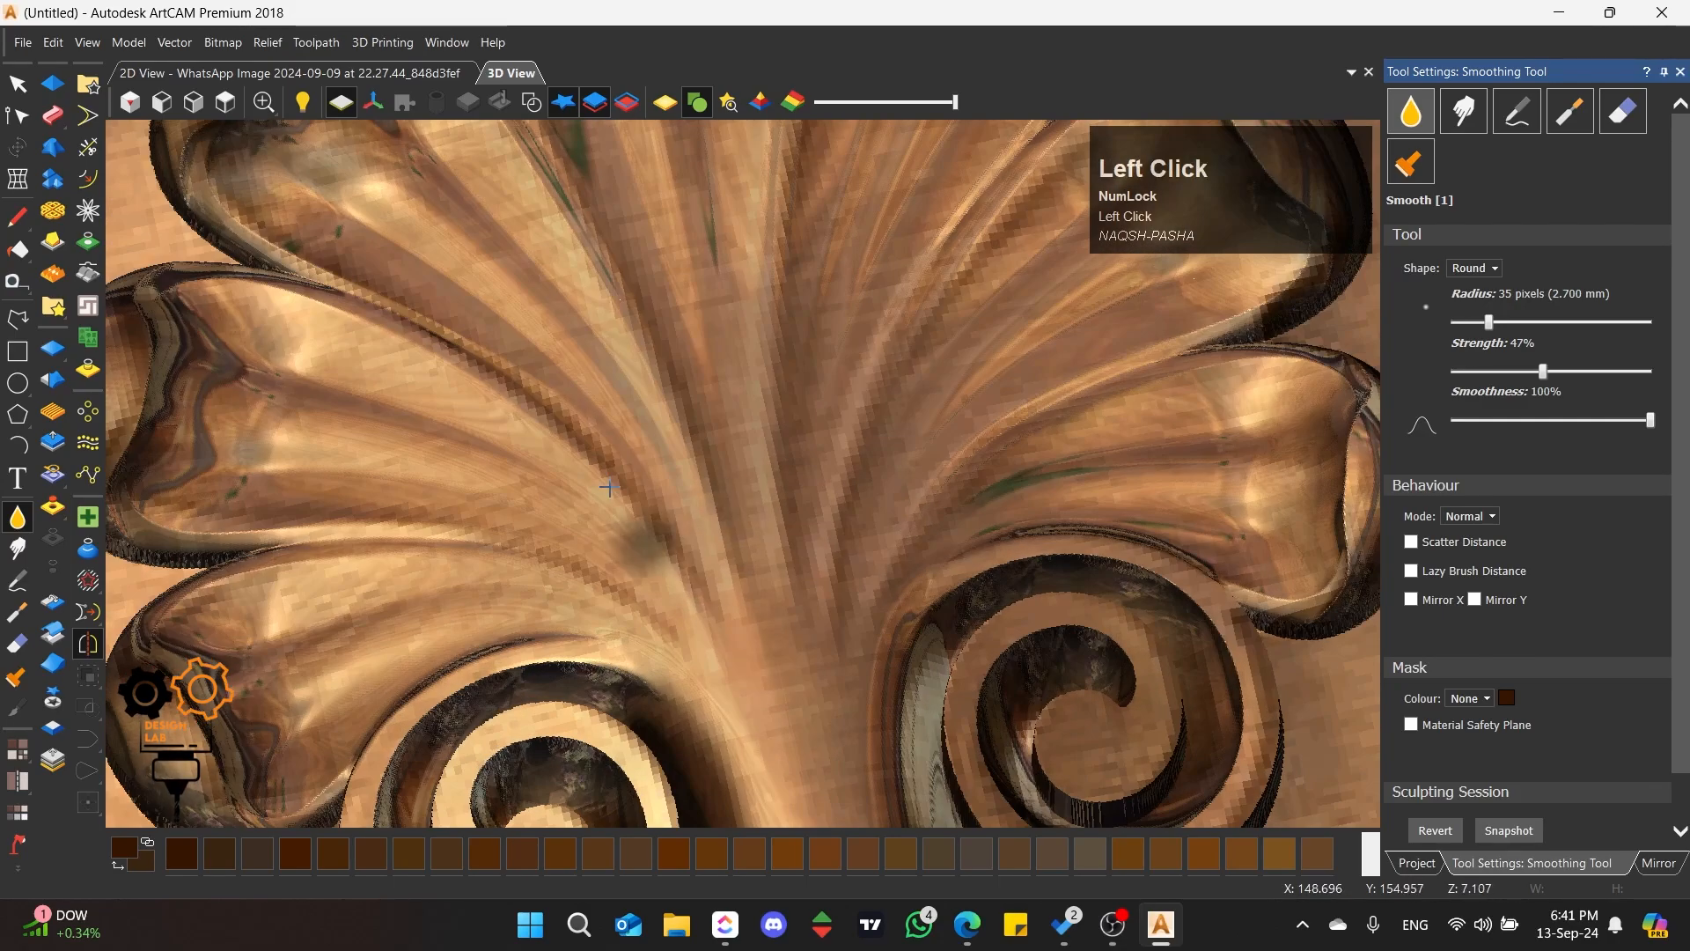
scroll(608, 467, down, 3)
middle_drag(599, 453, 737, 558)
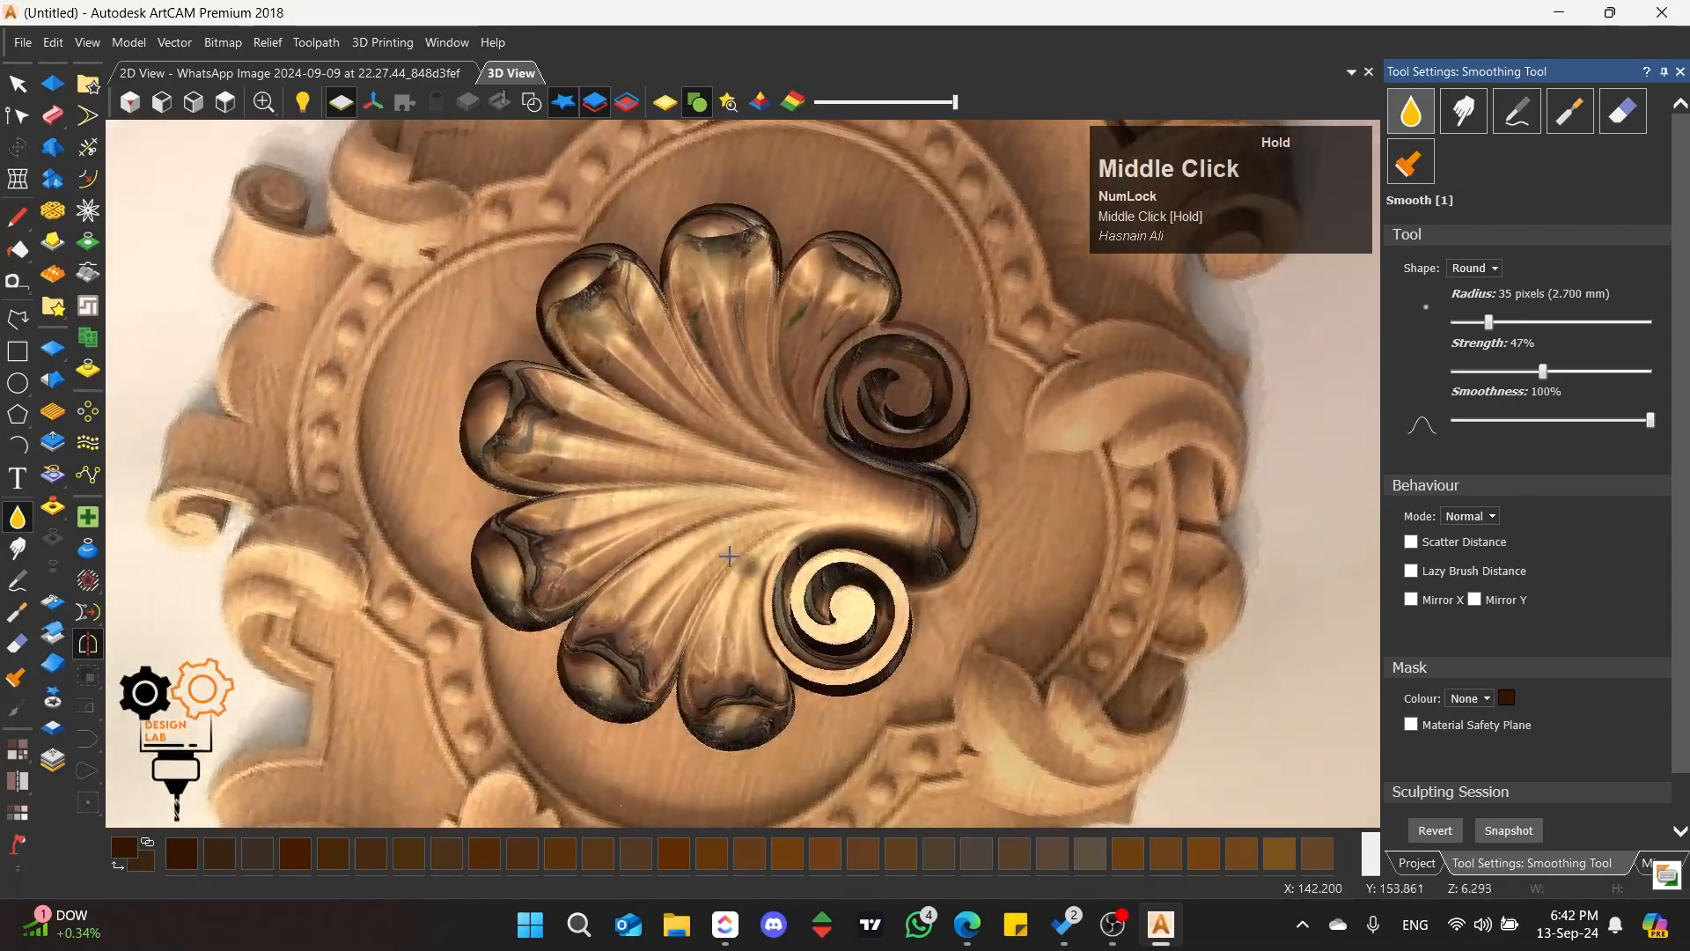
click(13, 90)
Step: Examine the whole shell from the top as shaded material and compare it with the source picture in the 2D view
click(225, 104)
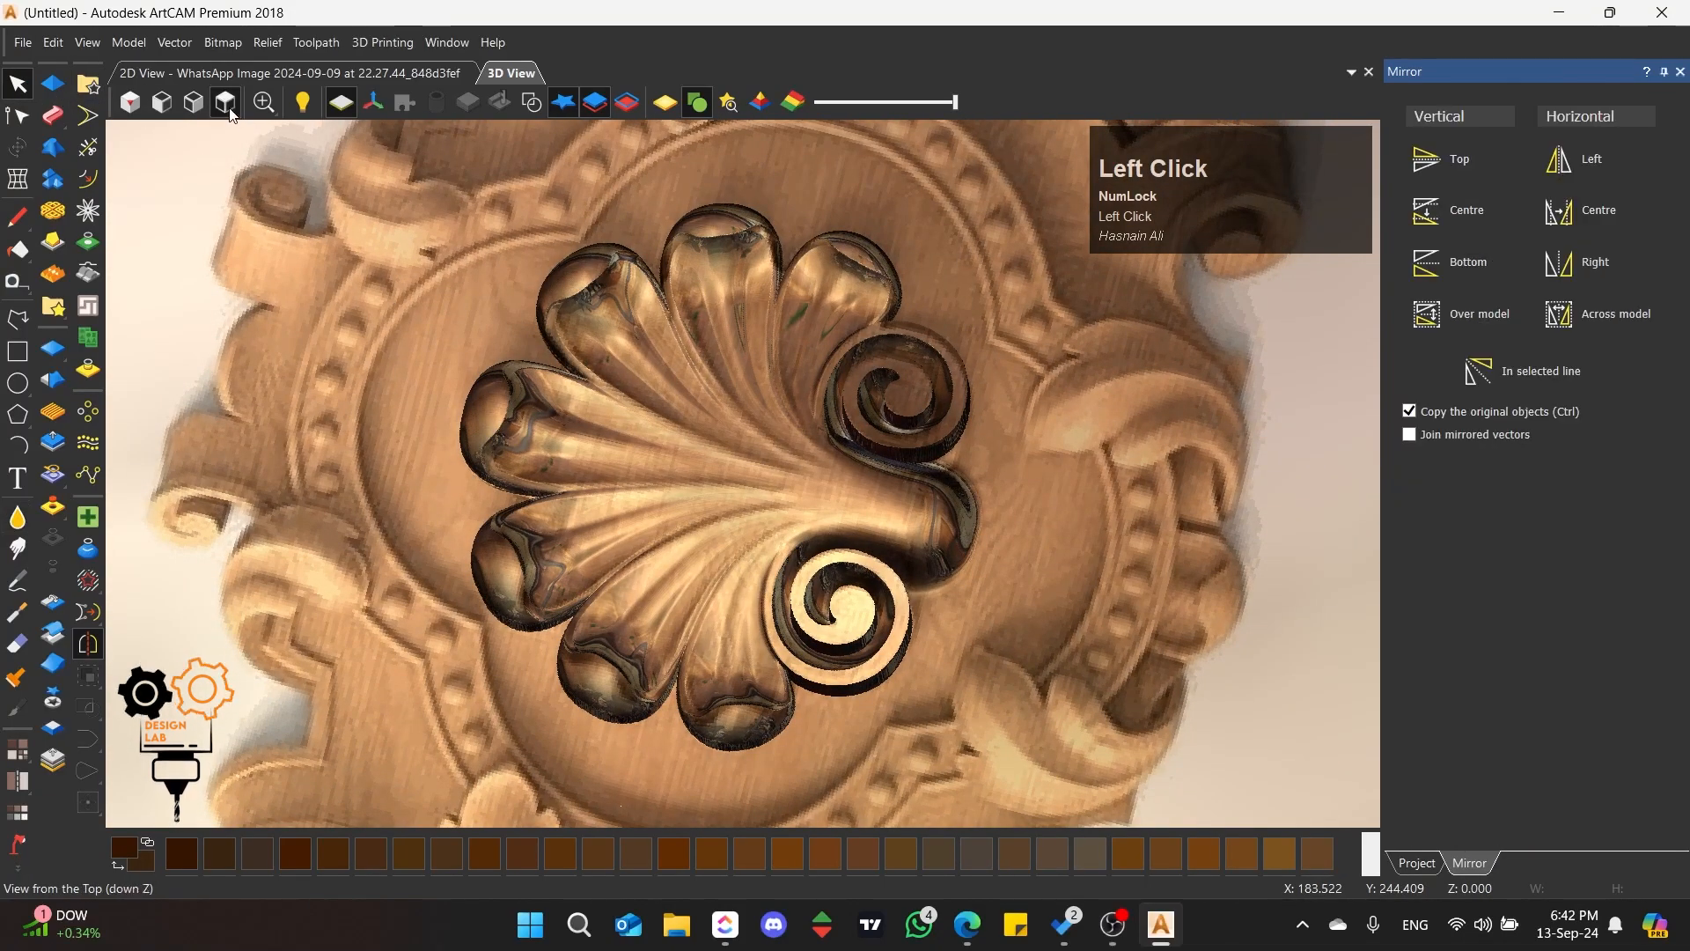
scroll(744, 446, up, 3)
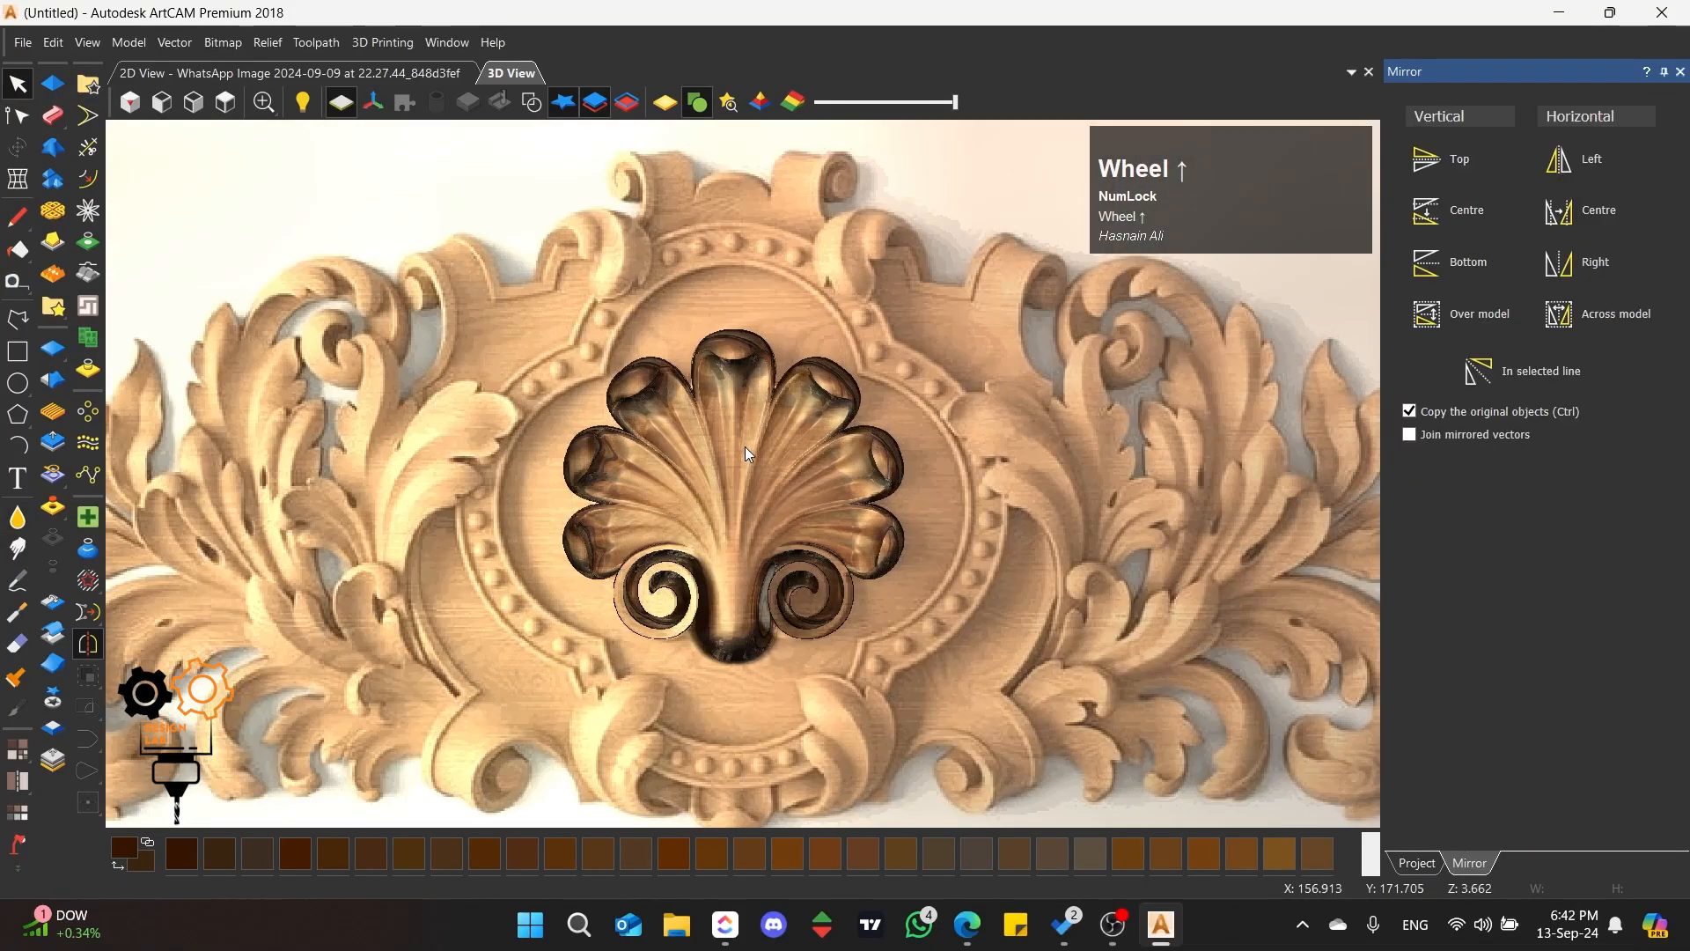
click(665, 103)
scroll(733, 555, up, 2)
middle_drag(639, 560, 605, 574)
click(263, 103)
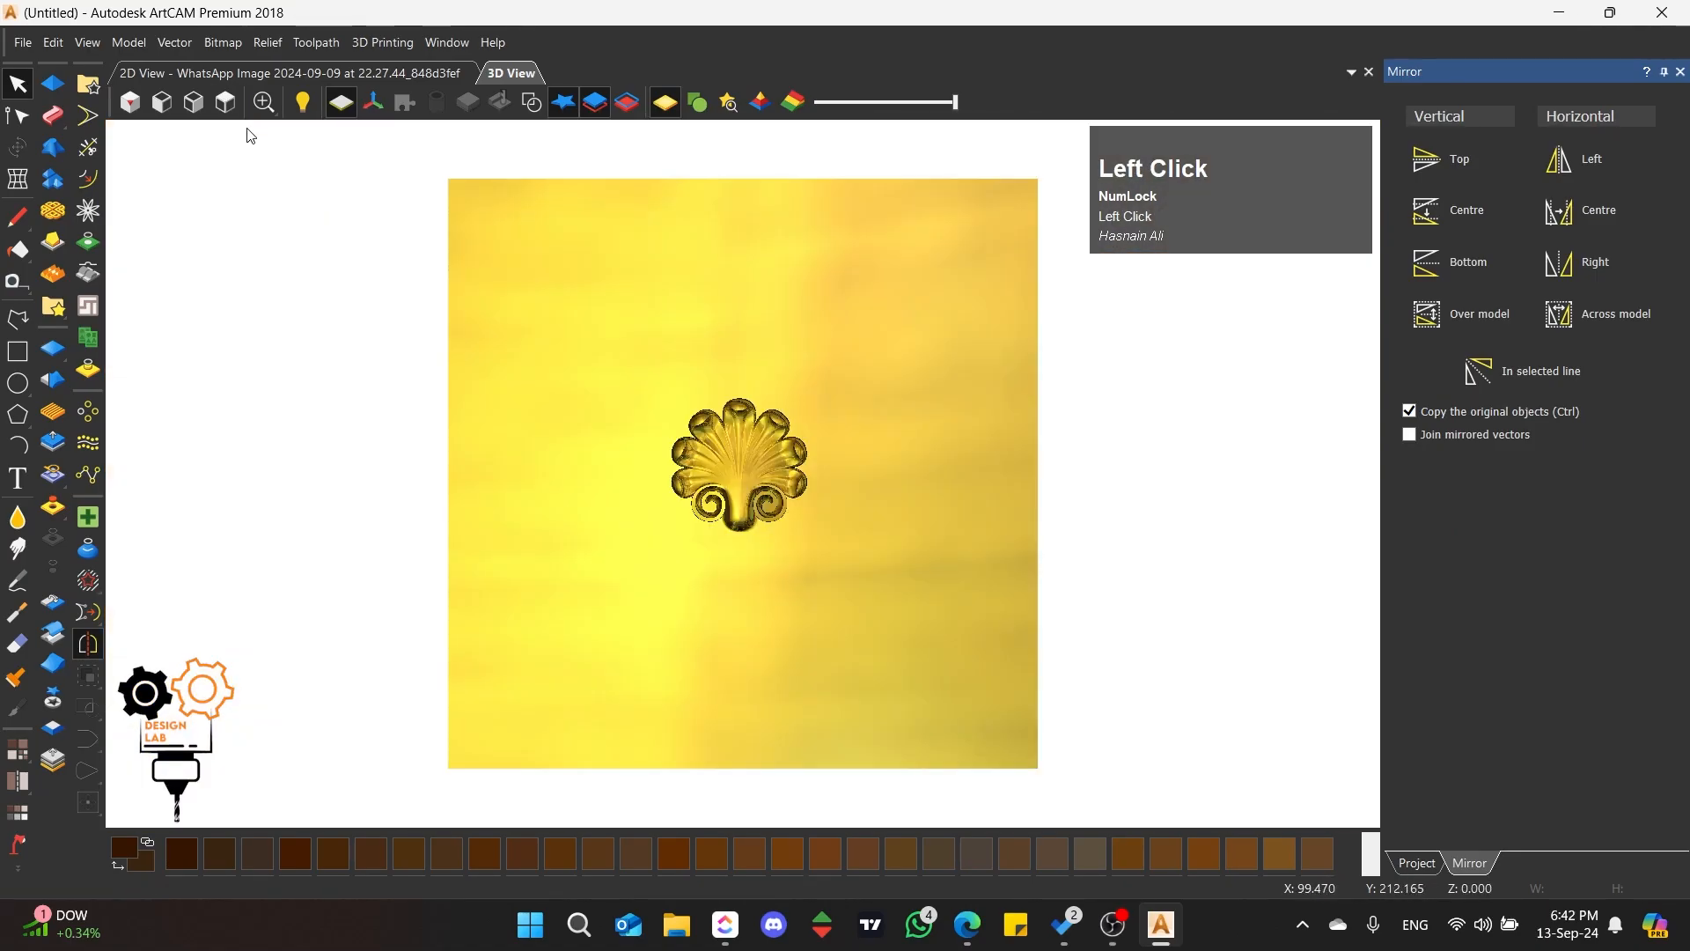
scroll(760, 490, up, 3)
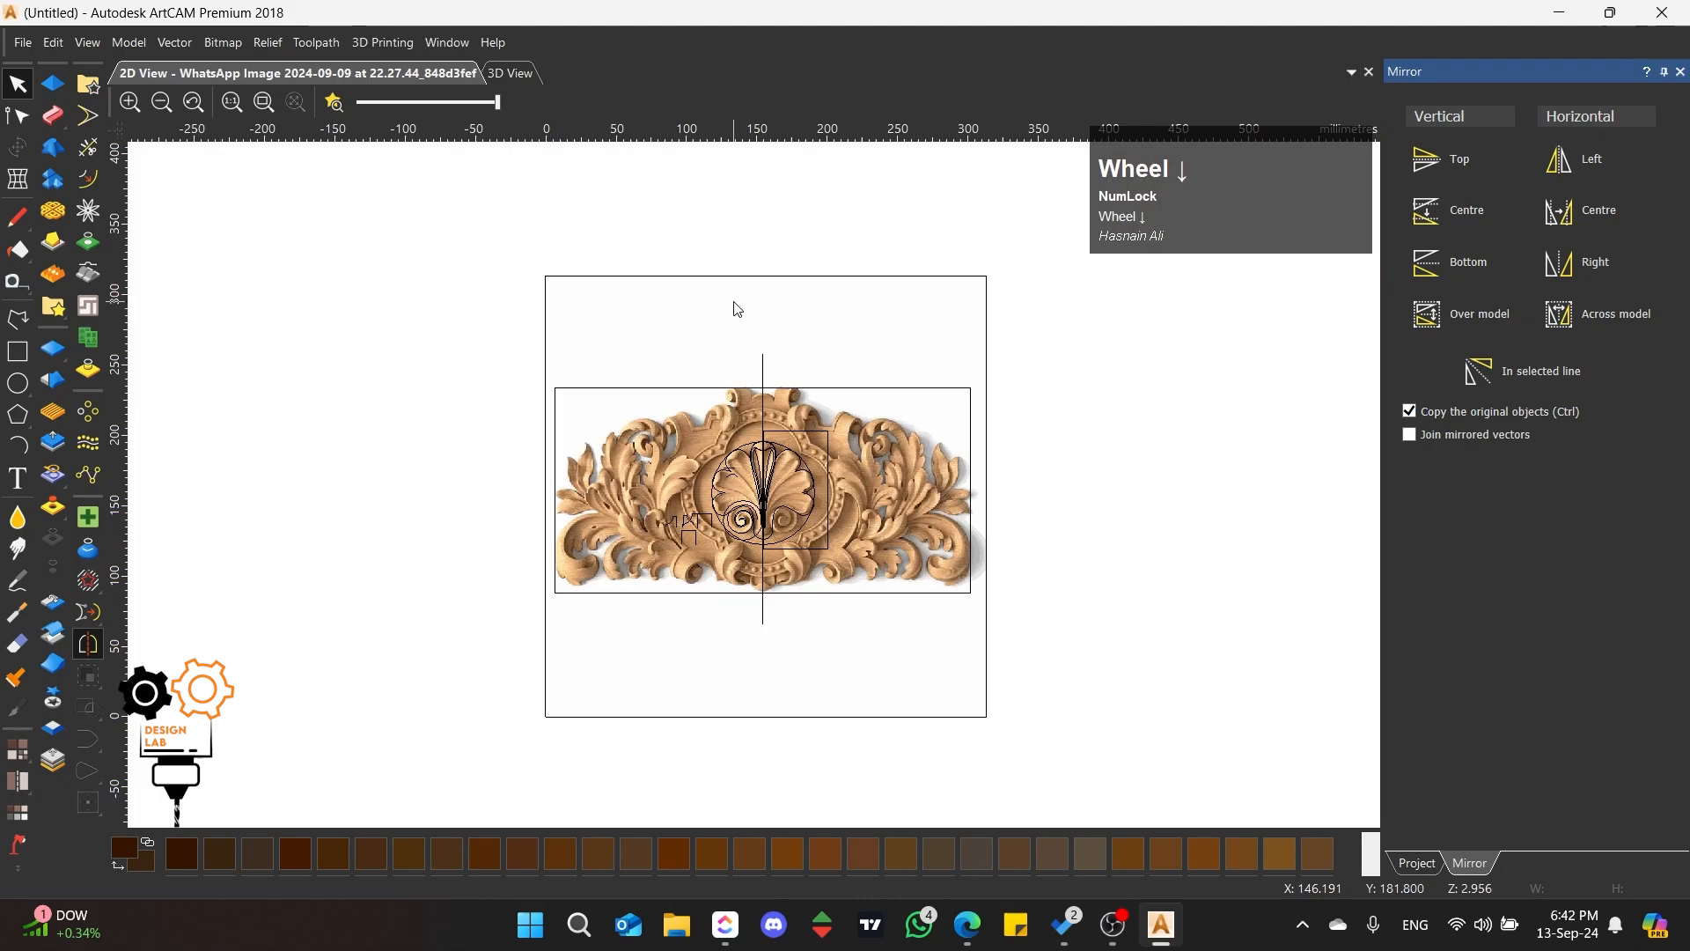
scroll(763, 519, up, 4)
scroll(755, 404, down, 3)
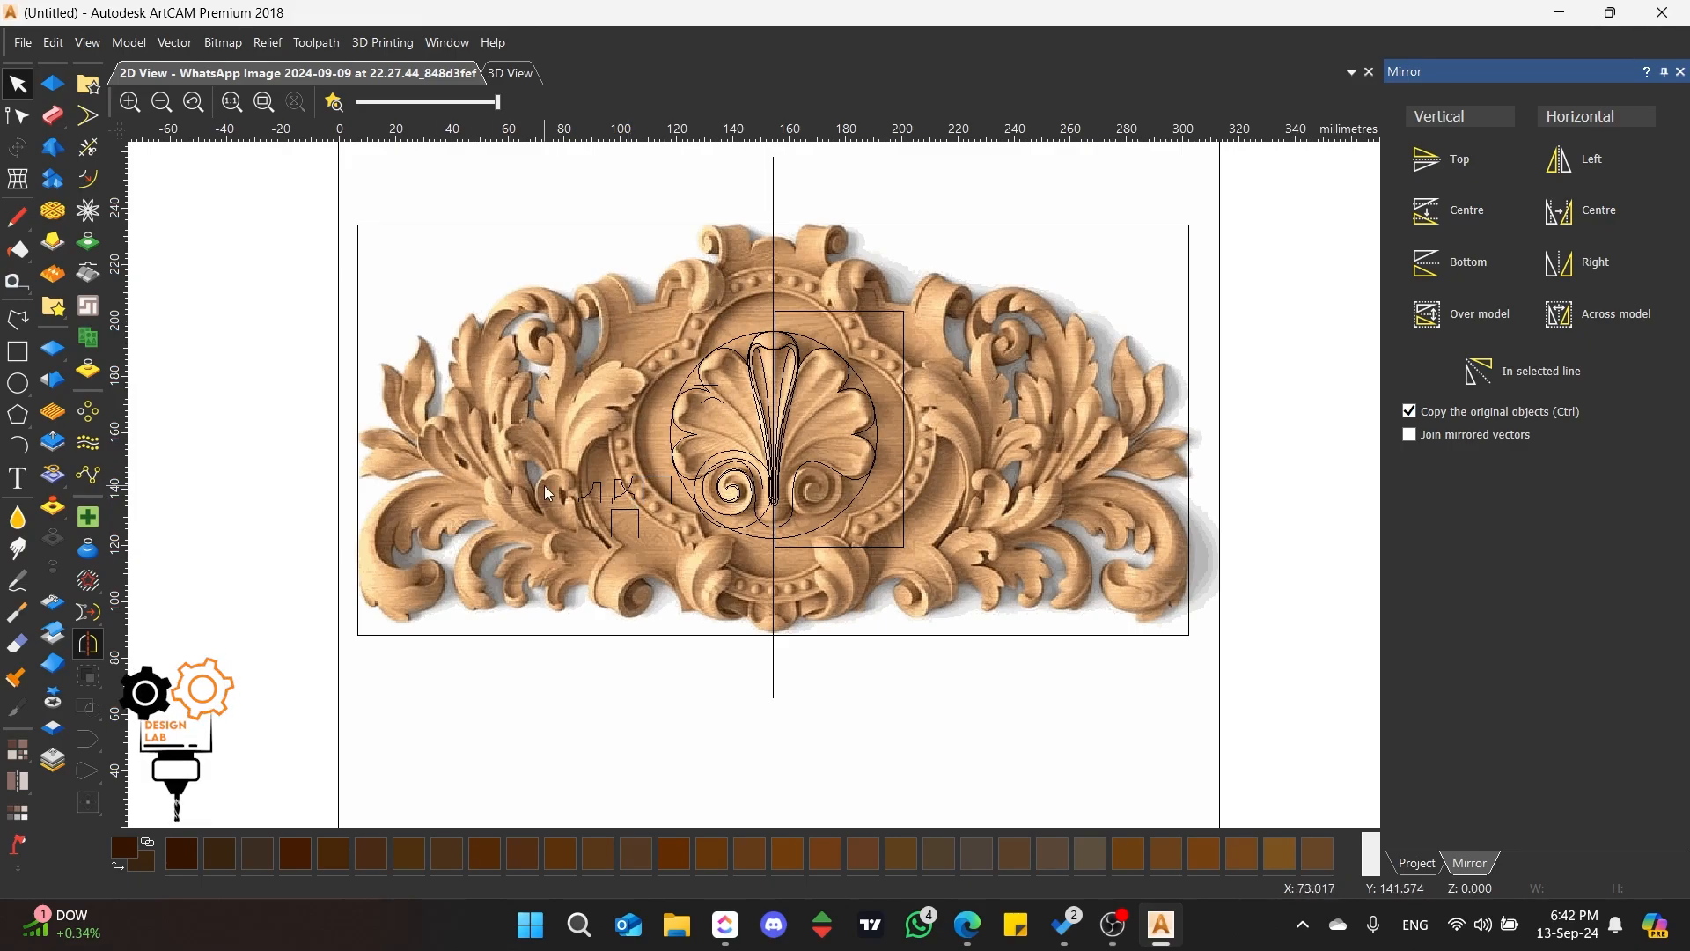
scroll(828, 358, up, 3)
Step: Display the active bitmap colours in the 3D view and examine the complete shell from low, side and top angles
click(501, 76)
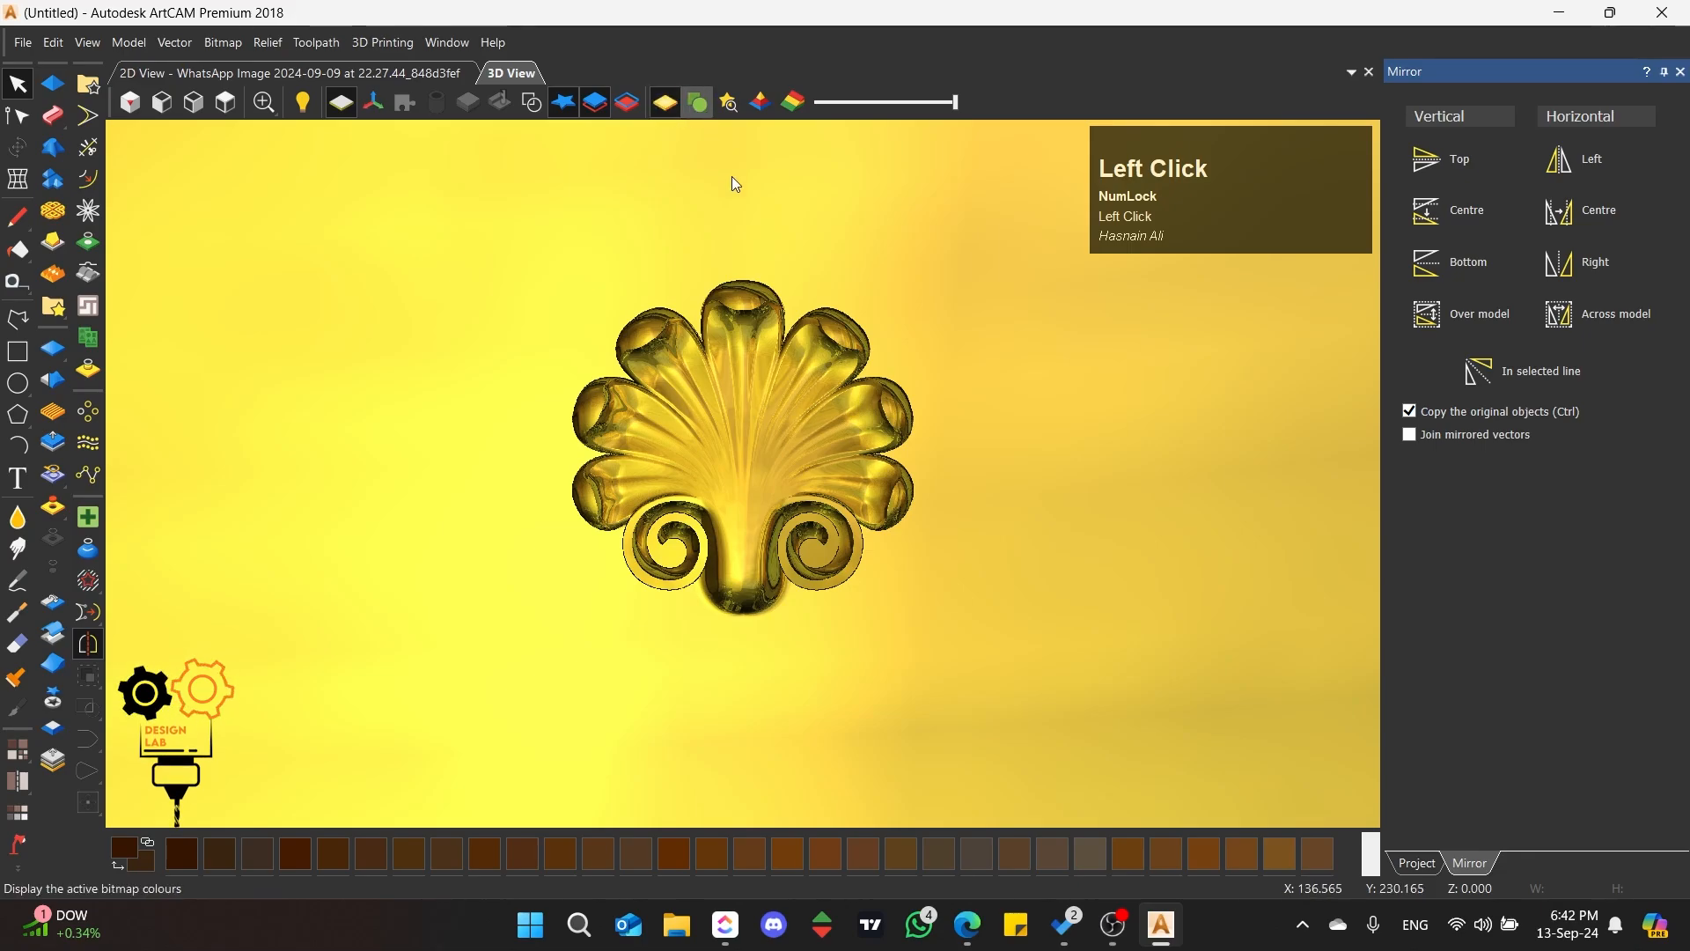
scroll(759, 380, up, 1)
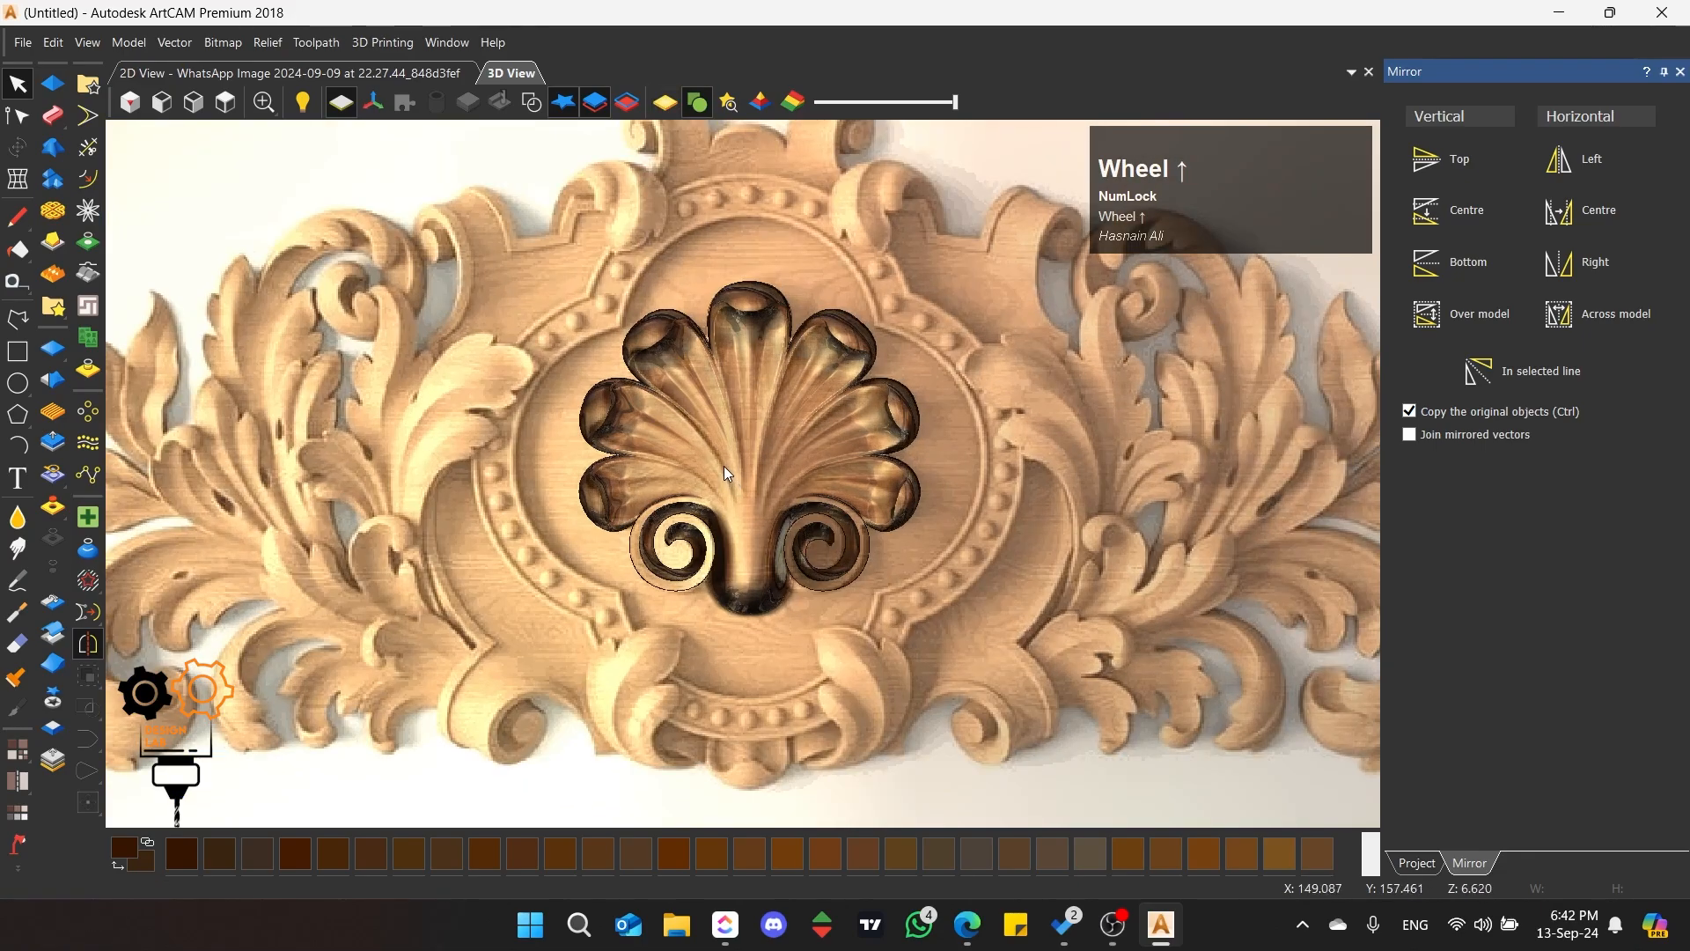
scroll(730, 488, up, 3)
middle_drag(710, 590, 530, 437)
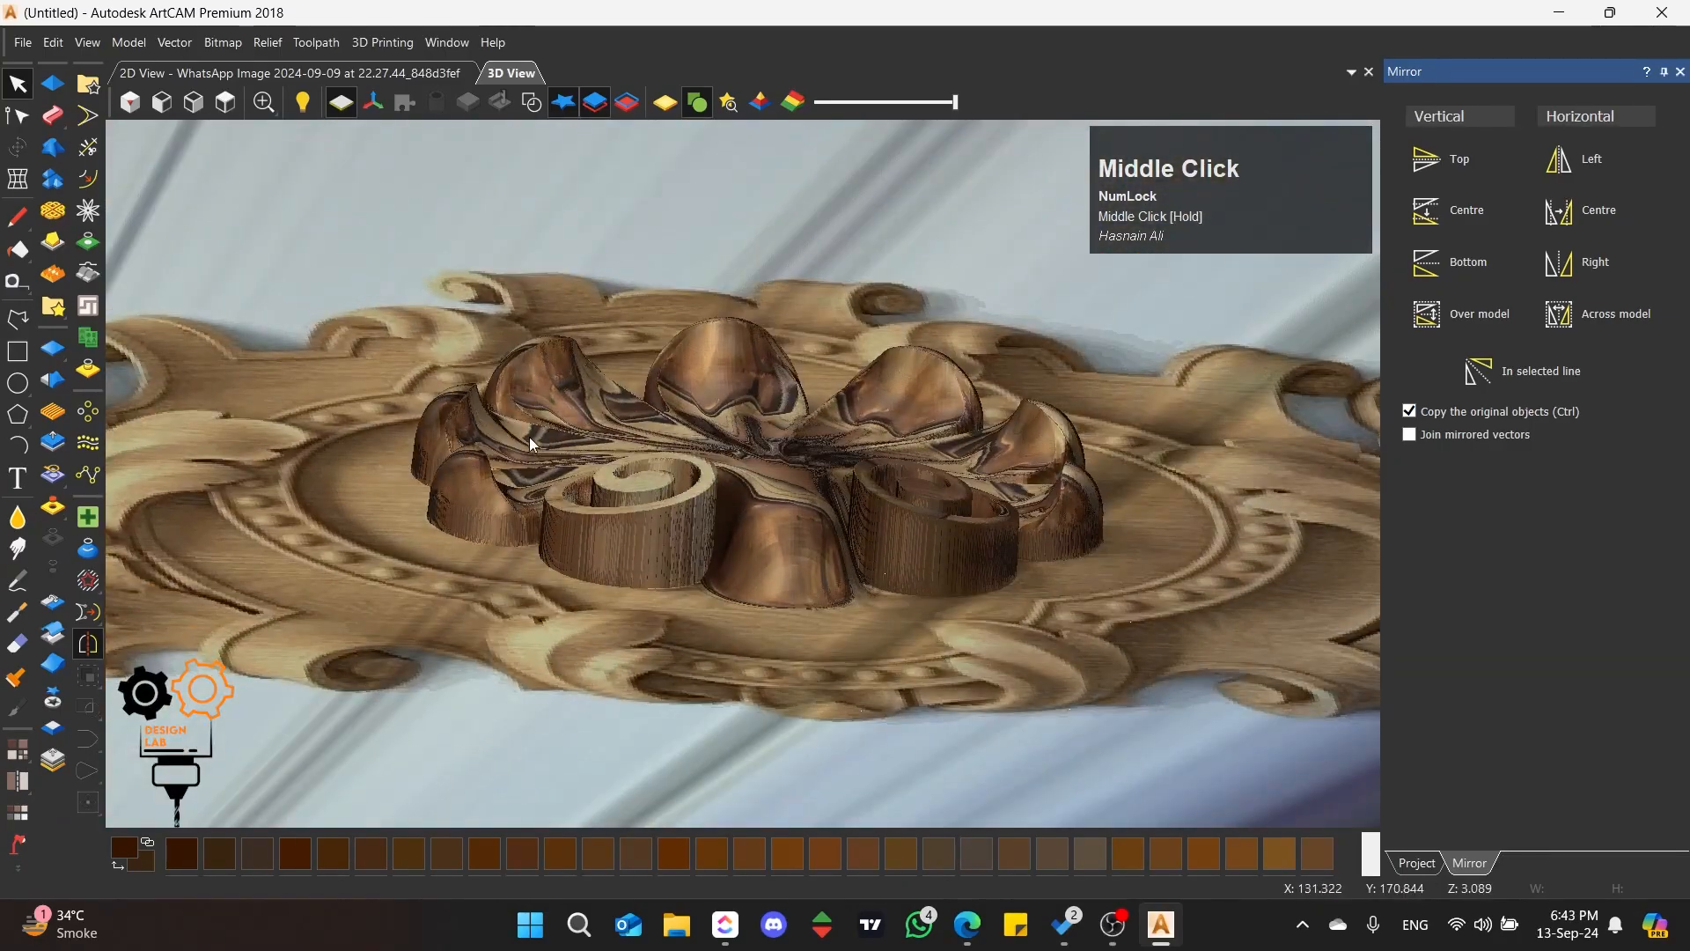
middle_drag(795, 451, 535, 453)
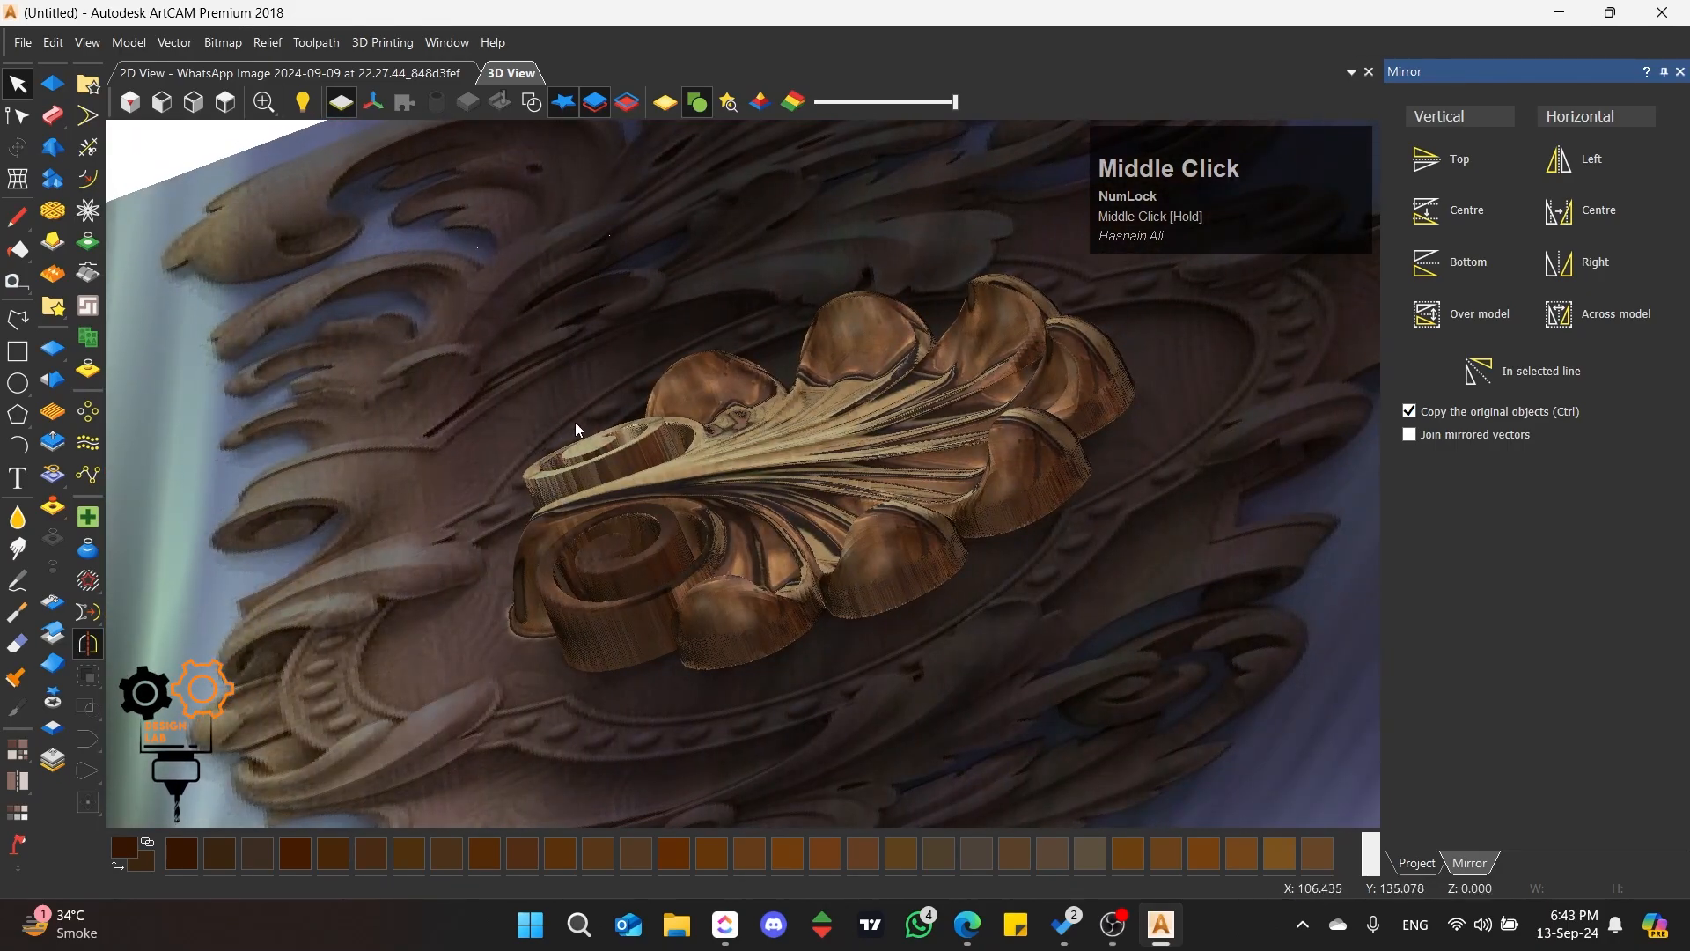
middle_drag(740, 453, 827, 495)
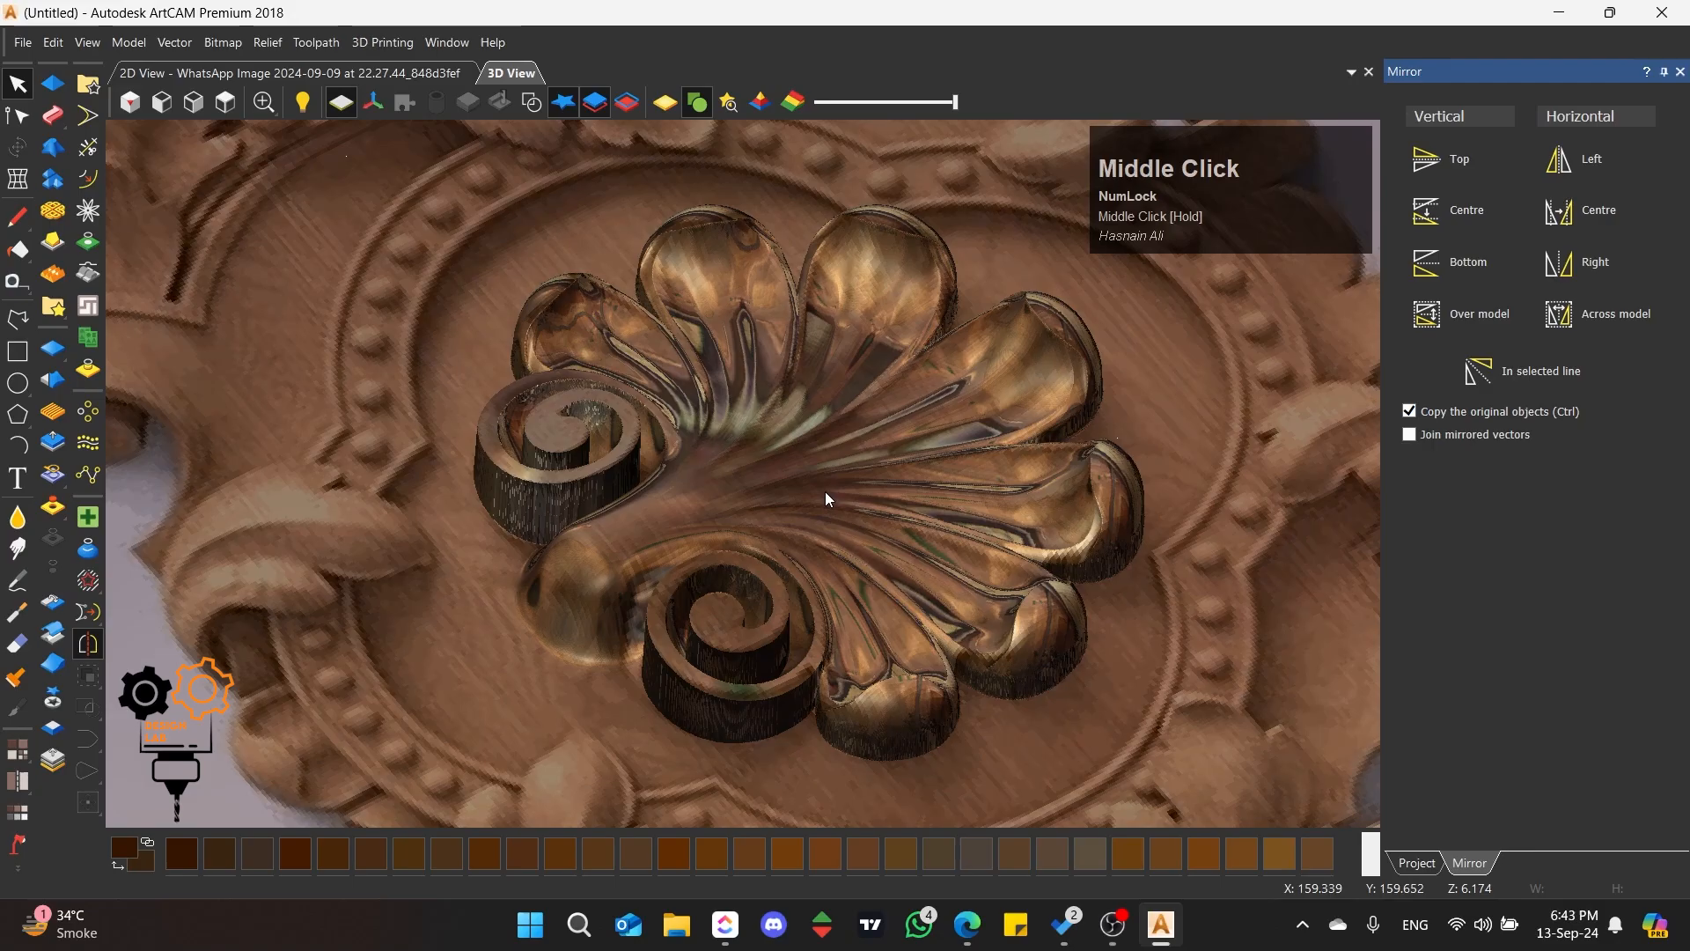
middle_drag(718, 393, 500, 557)
middle_drag(793, 557, 690, 508)
scroll(798, 685, up, 2)
middle_drag(797, 685, 754, 687)
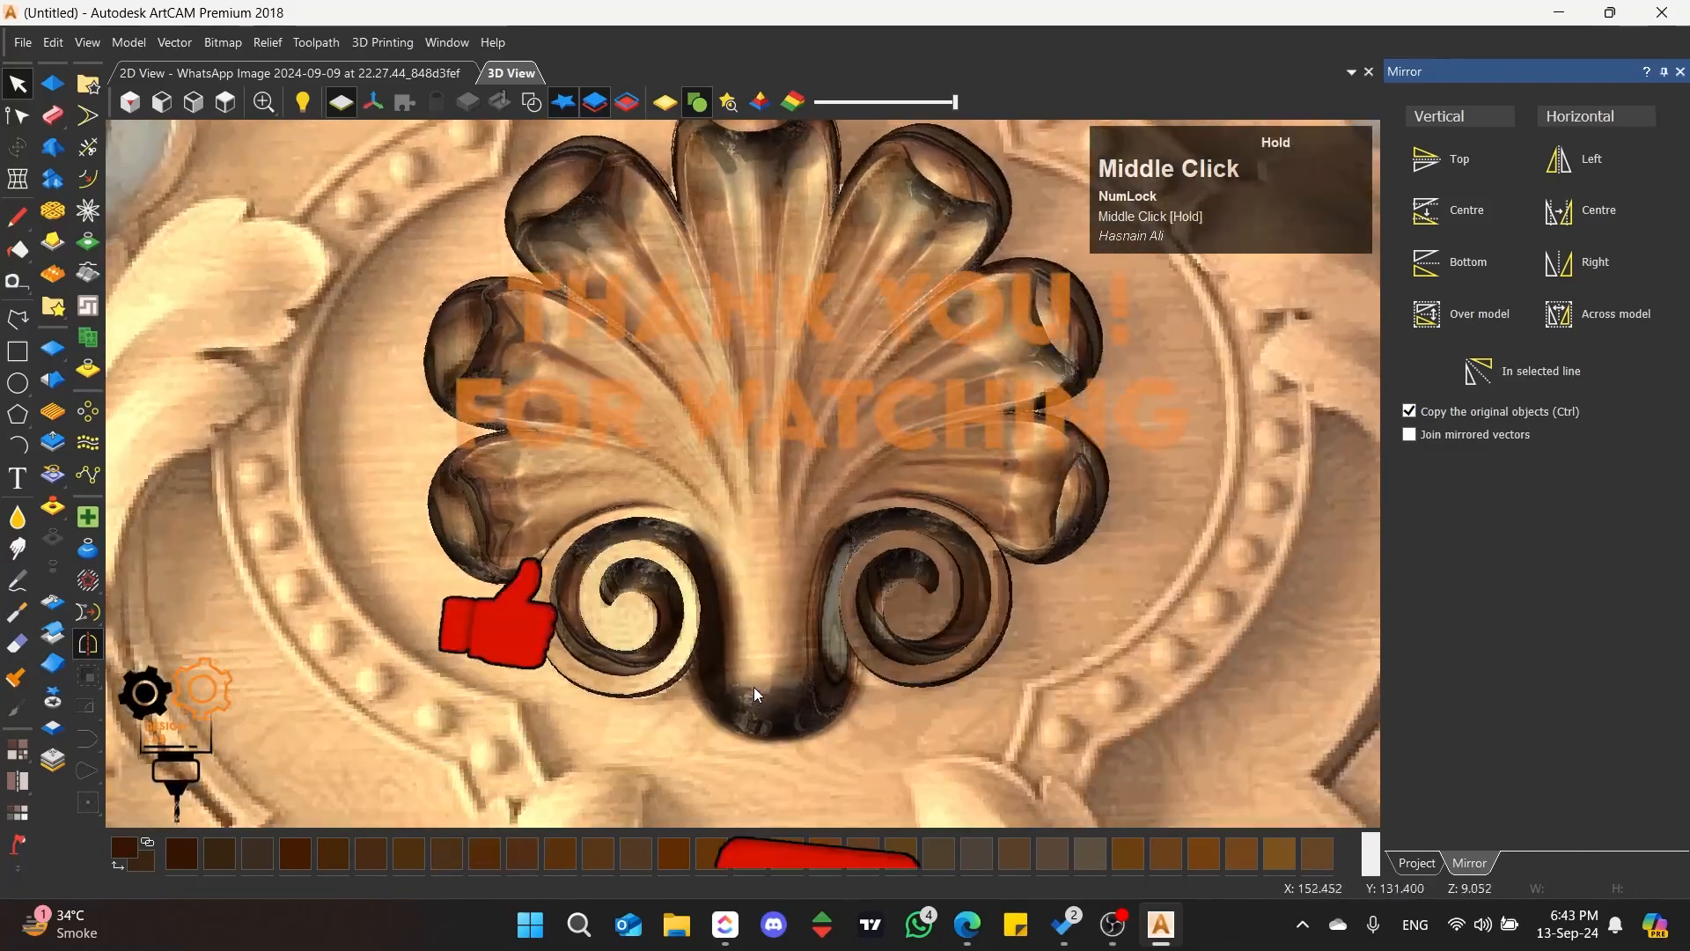
click(230, 107)
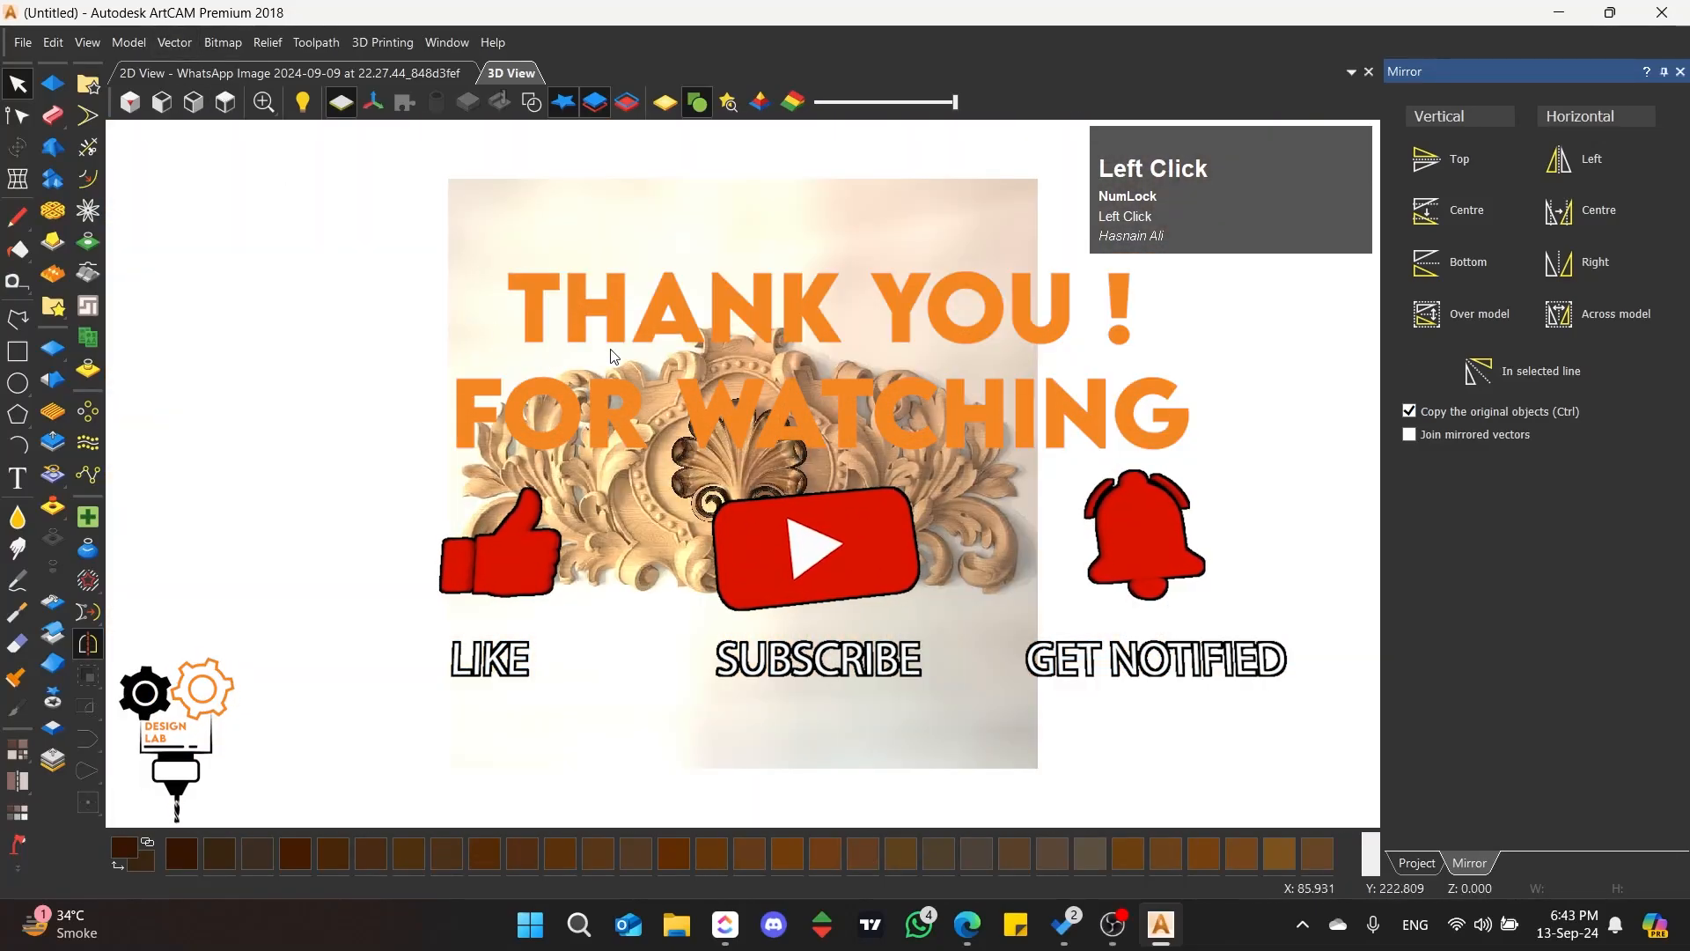
scroll(733, 498, up, 2)
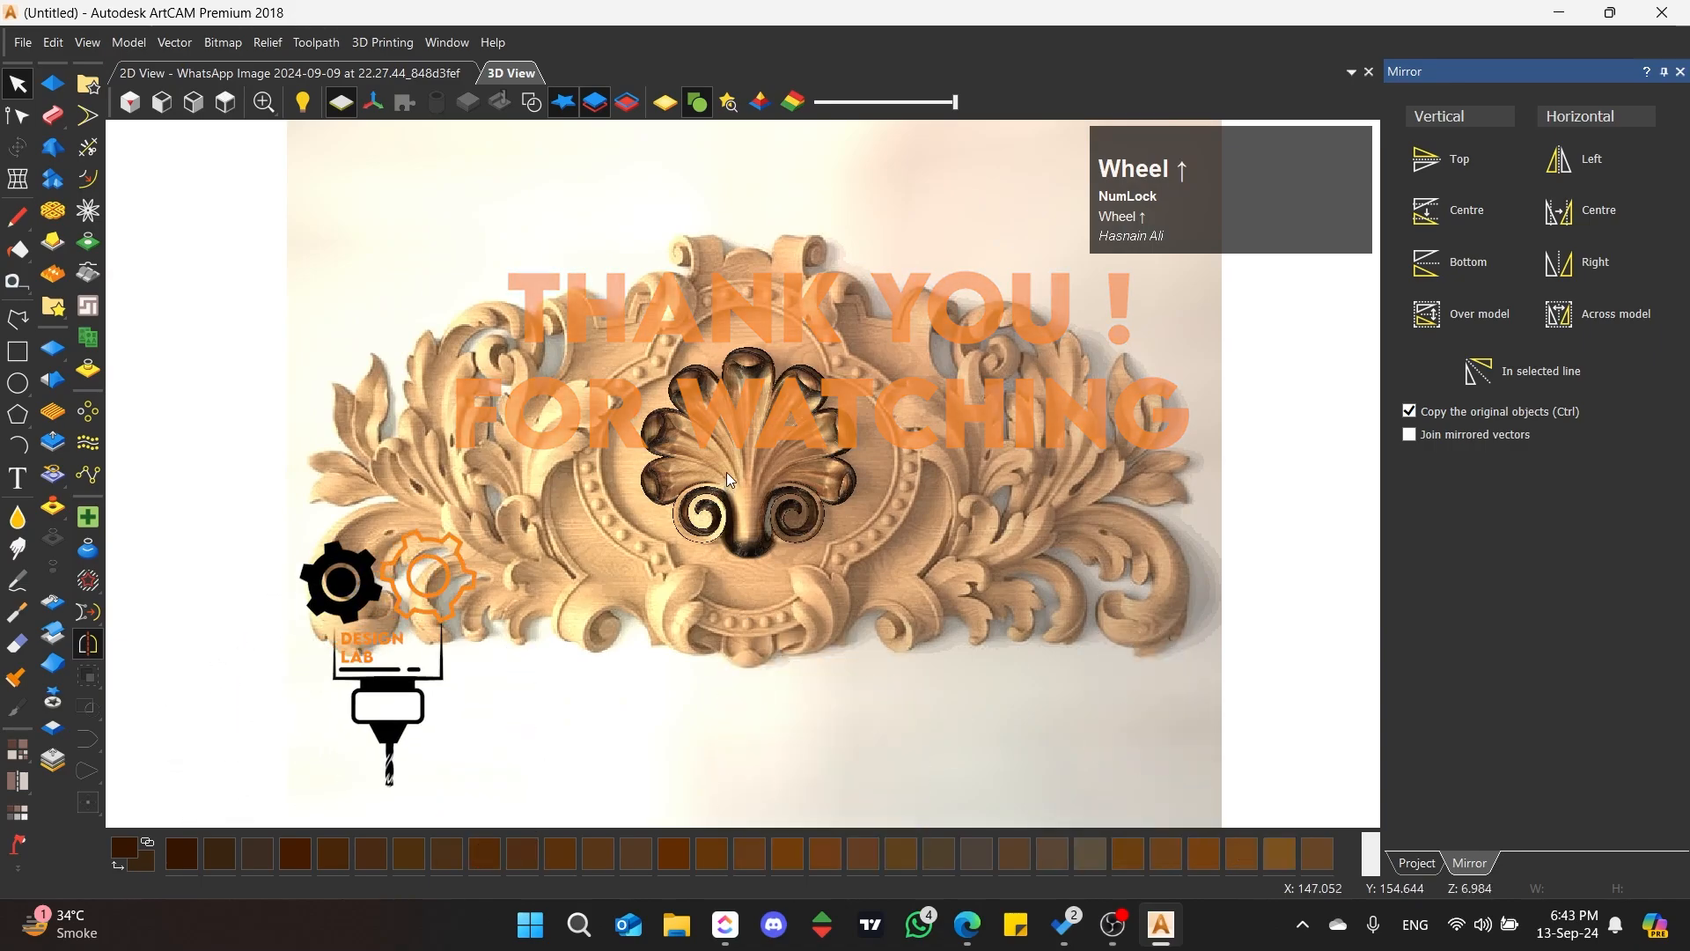